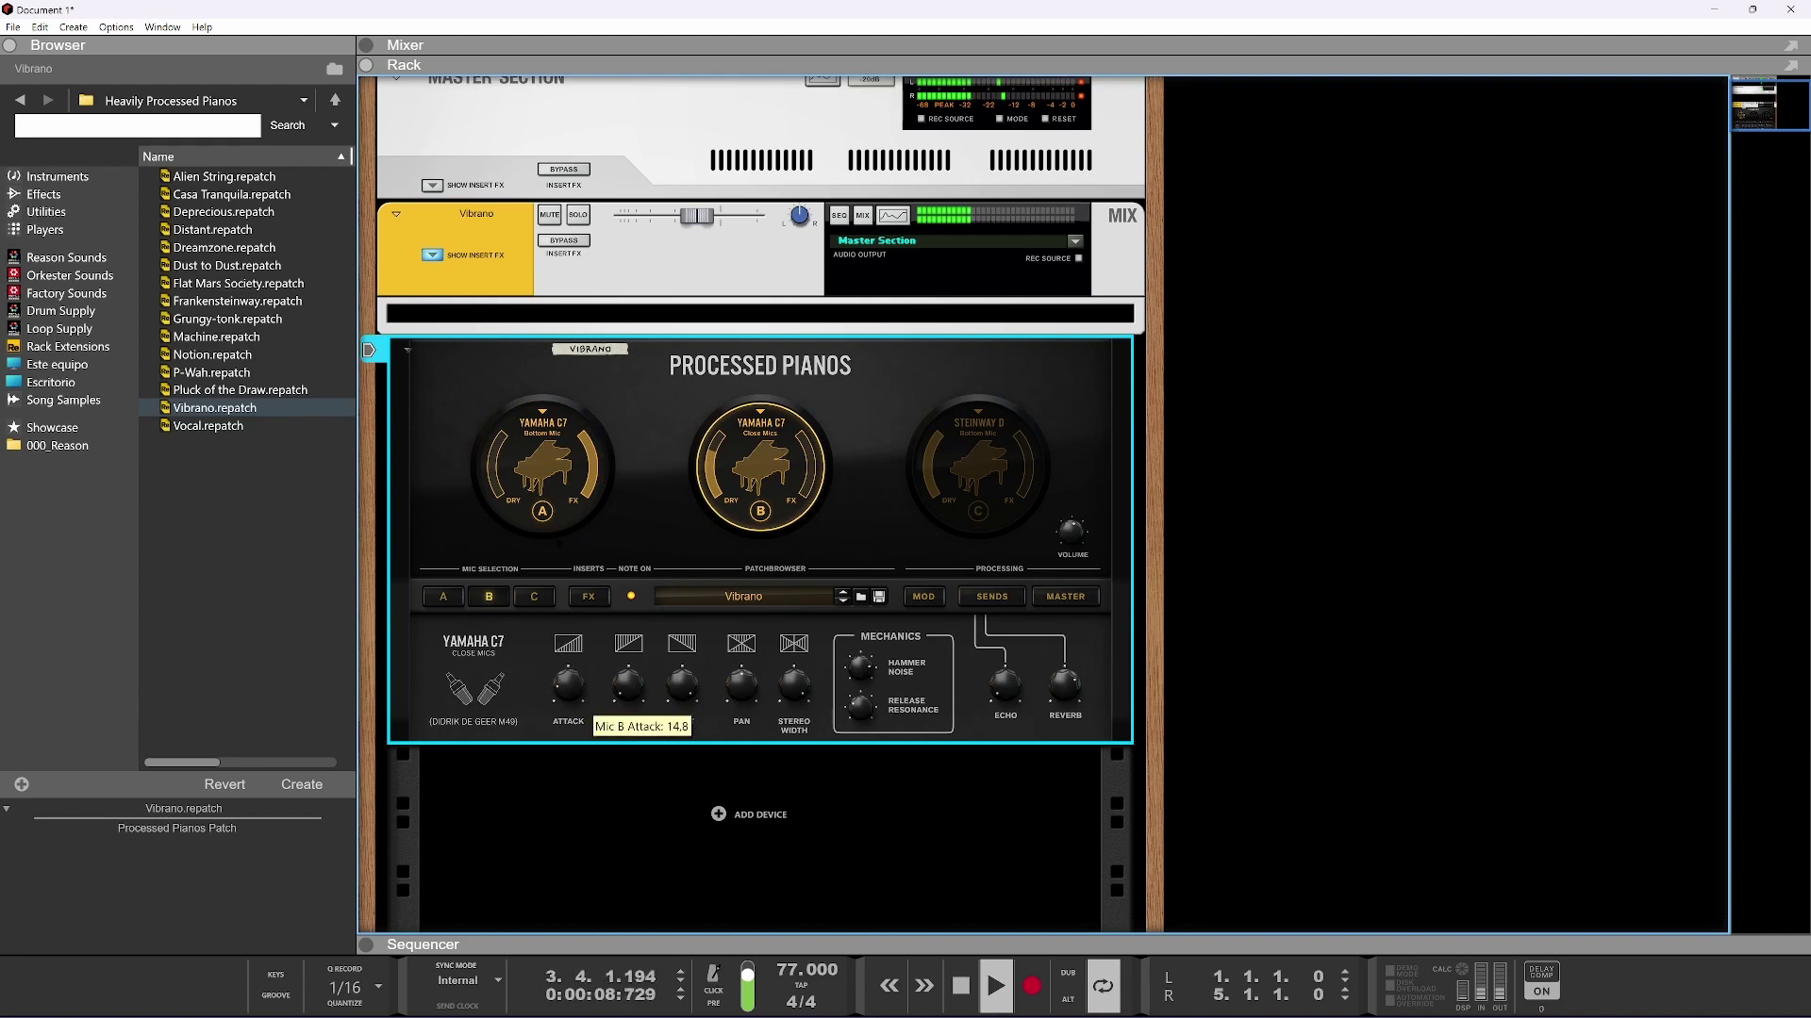
Adjust the hammer noise and release resonance of microphone A in the Processed Pianos mechanics section
mouse_move(579, 700)
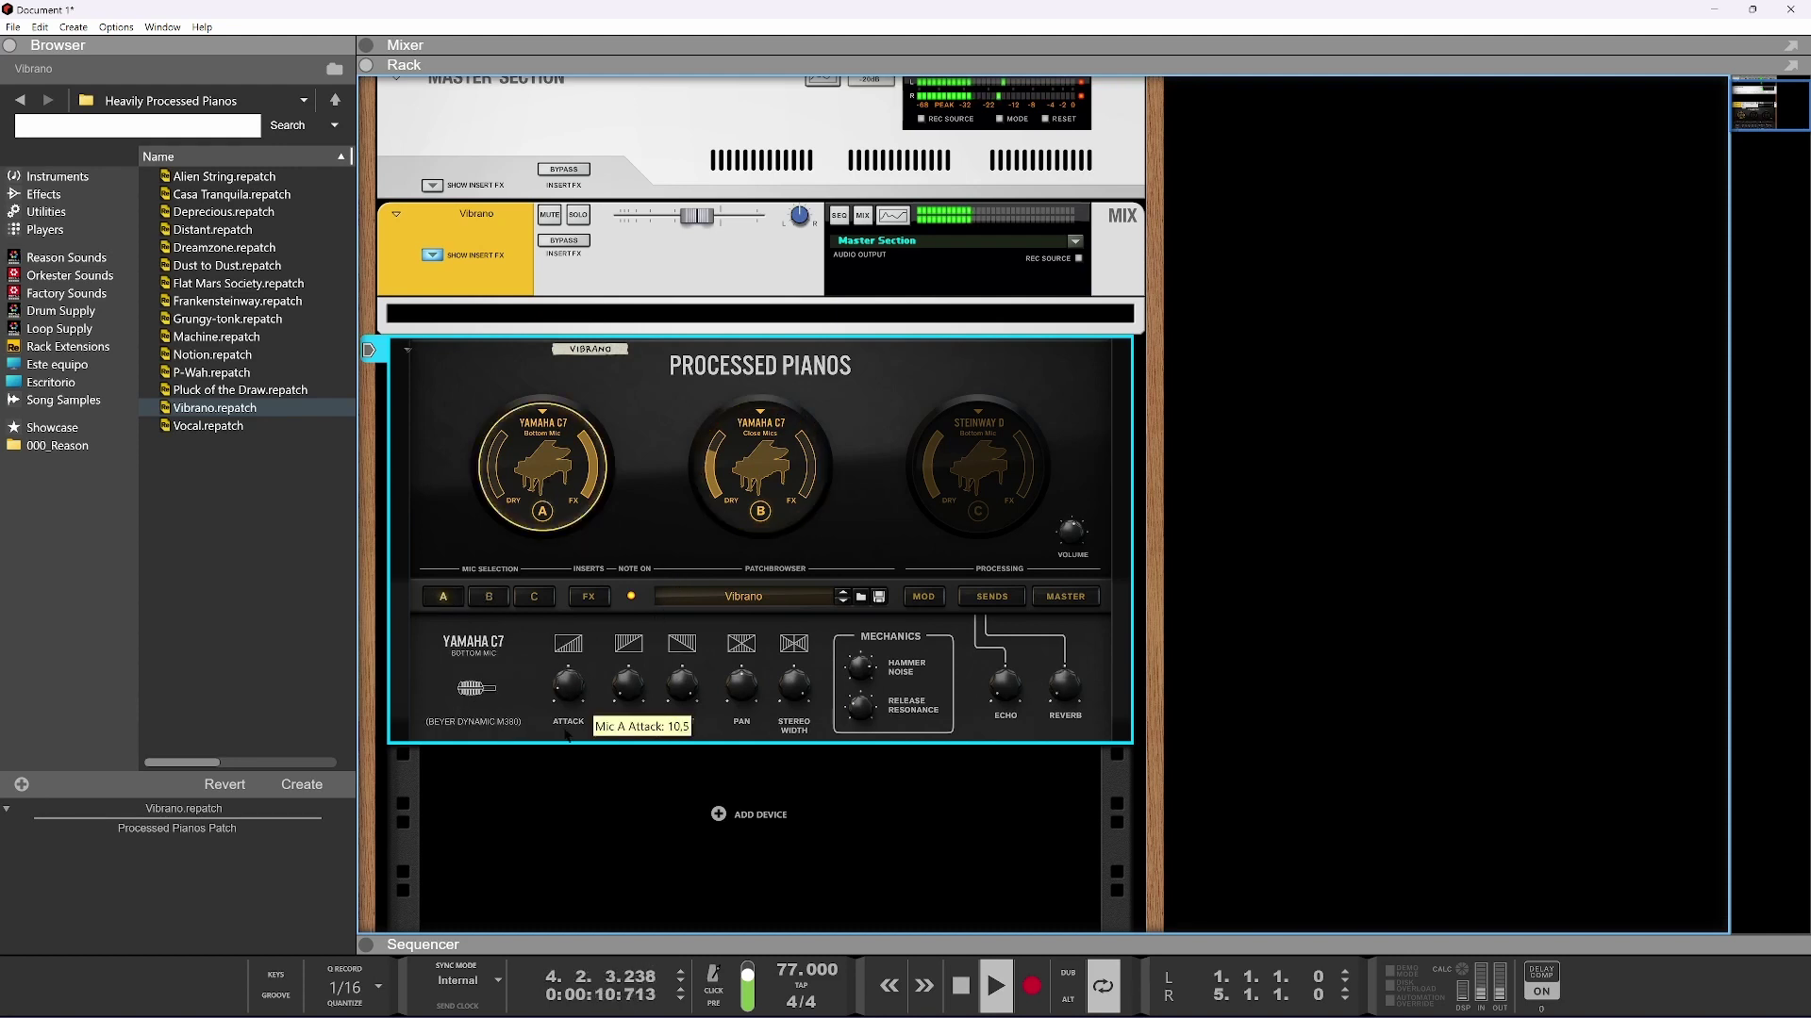
mouse_move(853, 702)
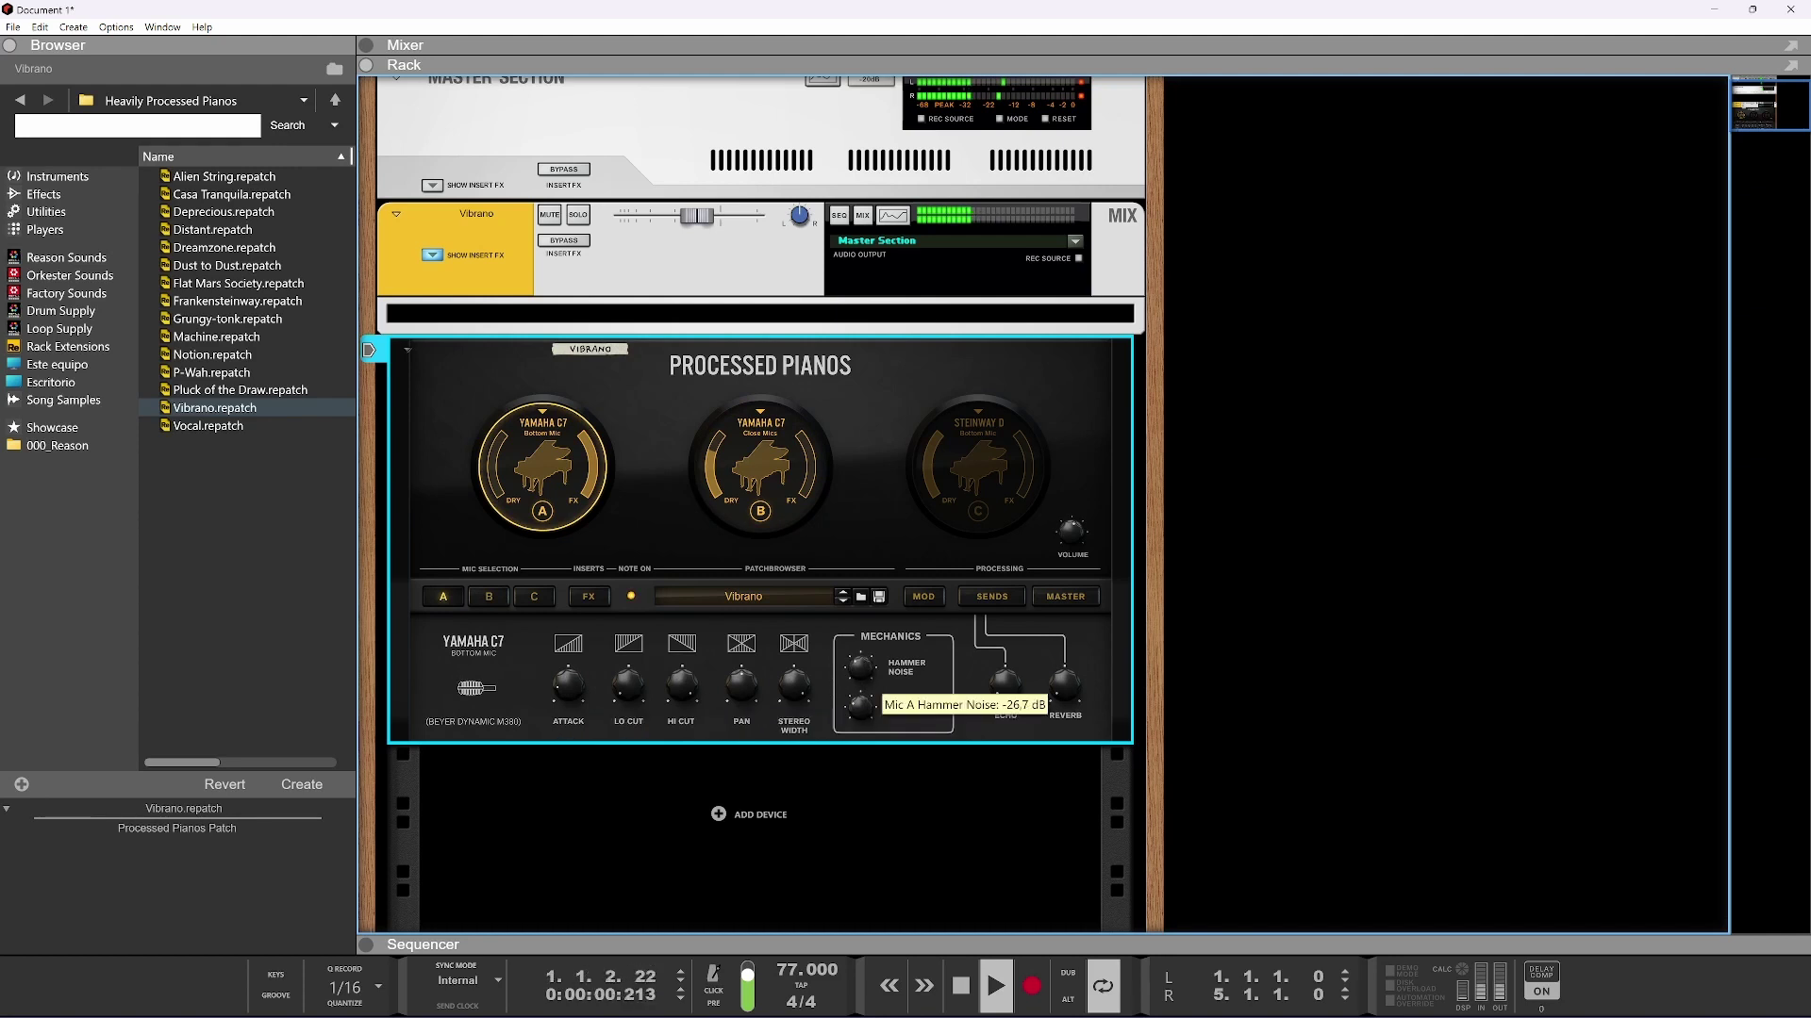
drag(860, 668, 920, 416)
drag(860, 707, 895, 716)
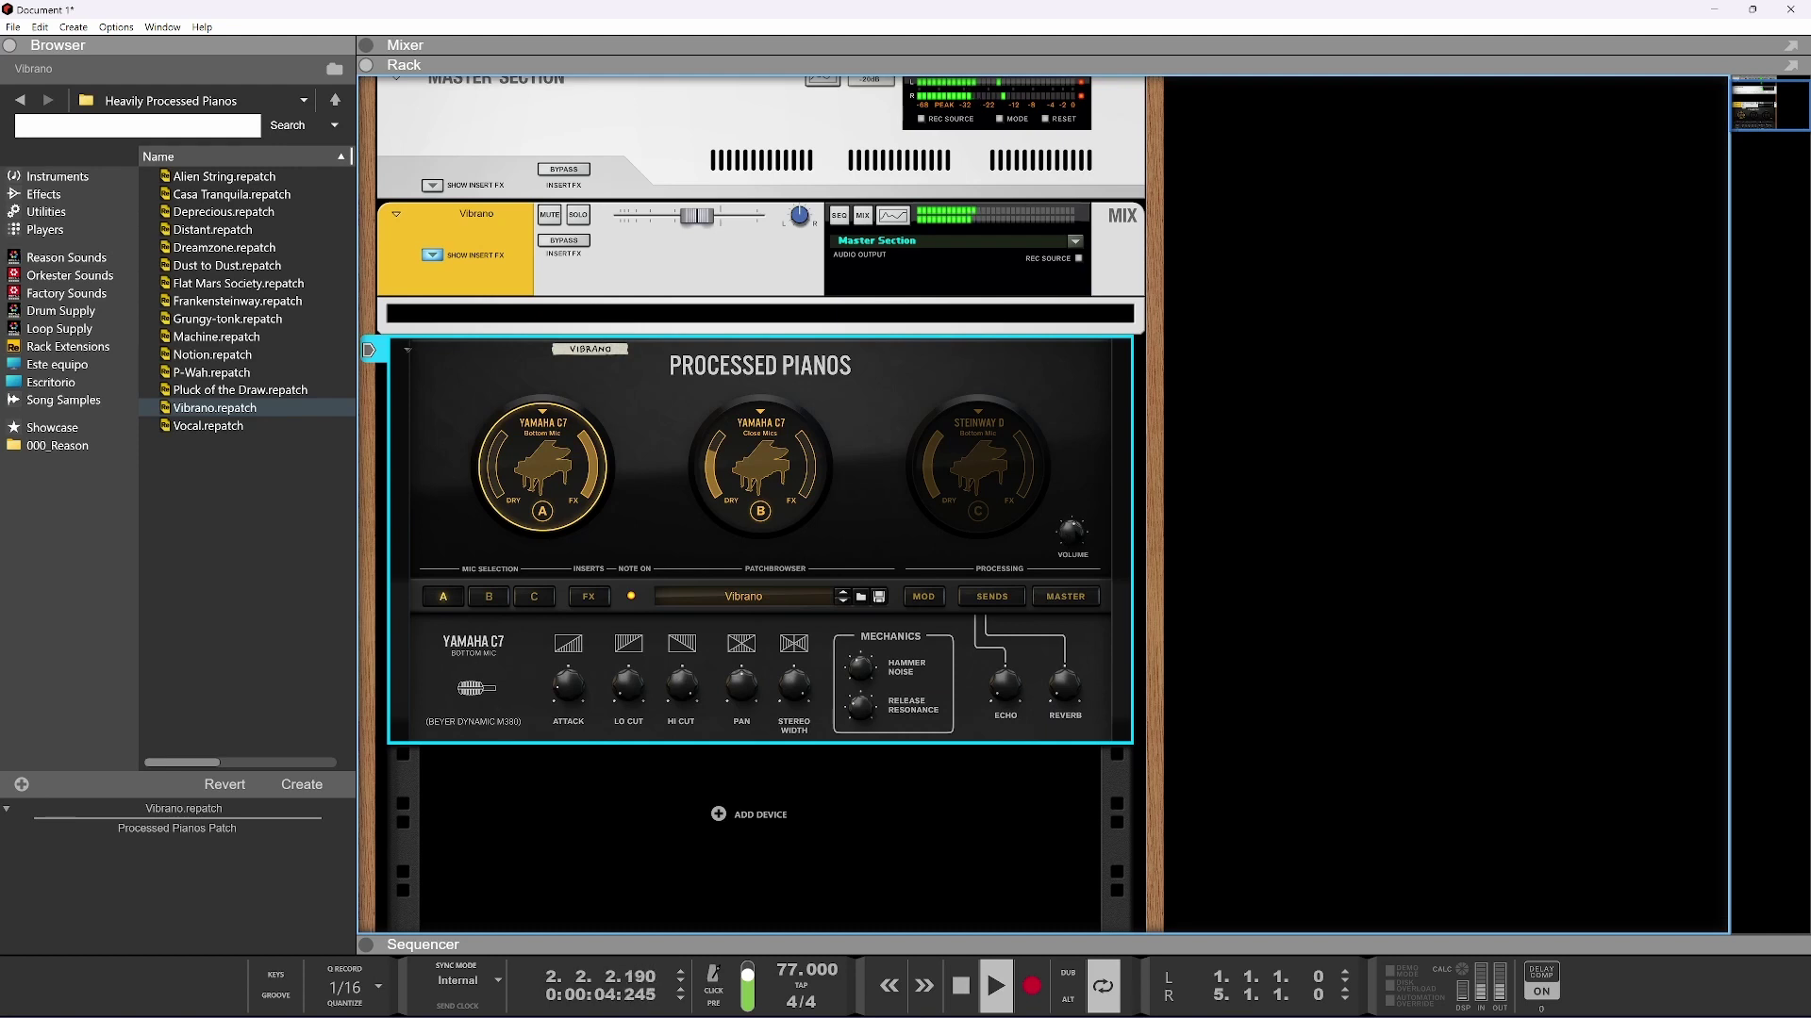
Adjust microphone A's reverb send and the reverb level in the sends section, and stop playback
drag(1066, 680, 1071, 521)
click(991, 596)
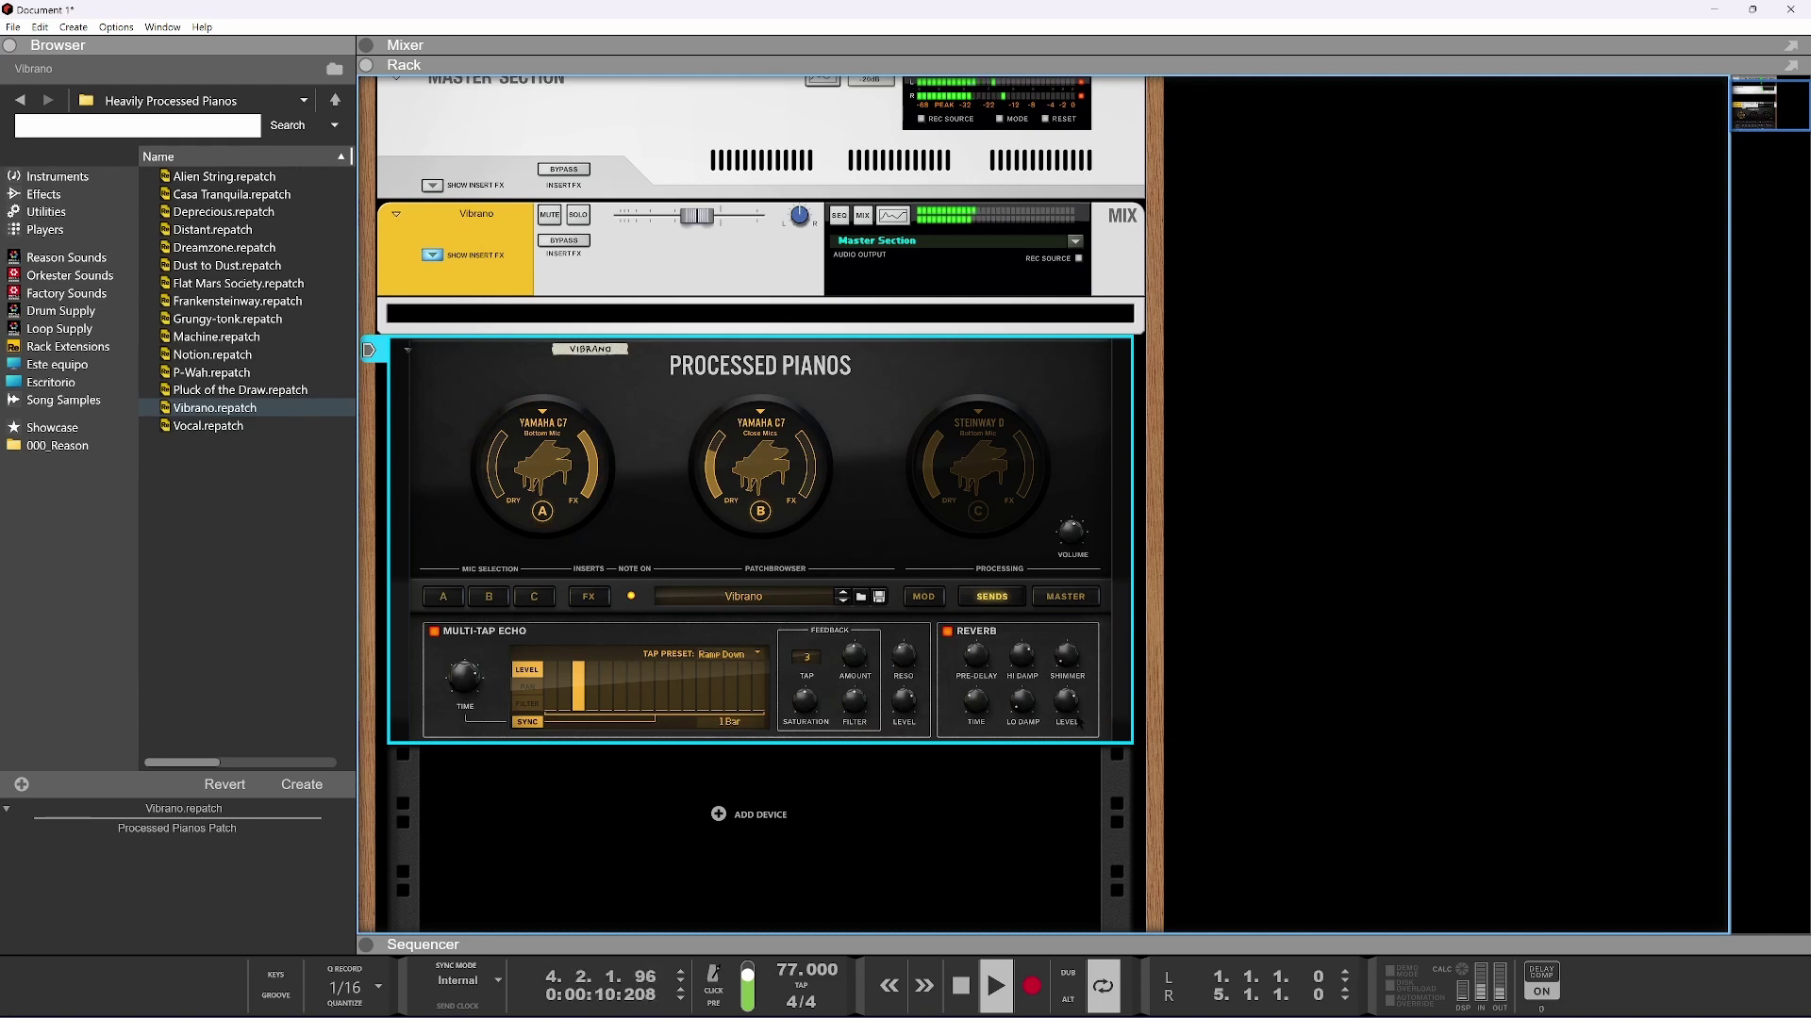
mouse_move(1085, 702)
mouse_down()
mouse_move(1068, 772)
mouse_move(1067, 702)
mouse_up()
key(space)
Add the Cableguys HalfTime effect as an insert on the Vibrano mix channel and play the loop
right_click(582, 315)
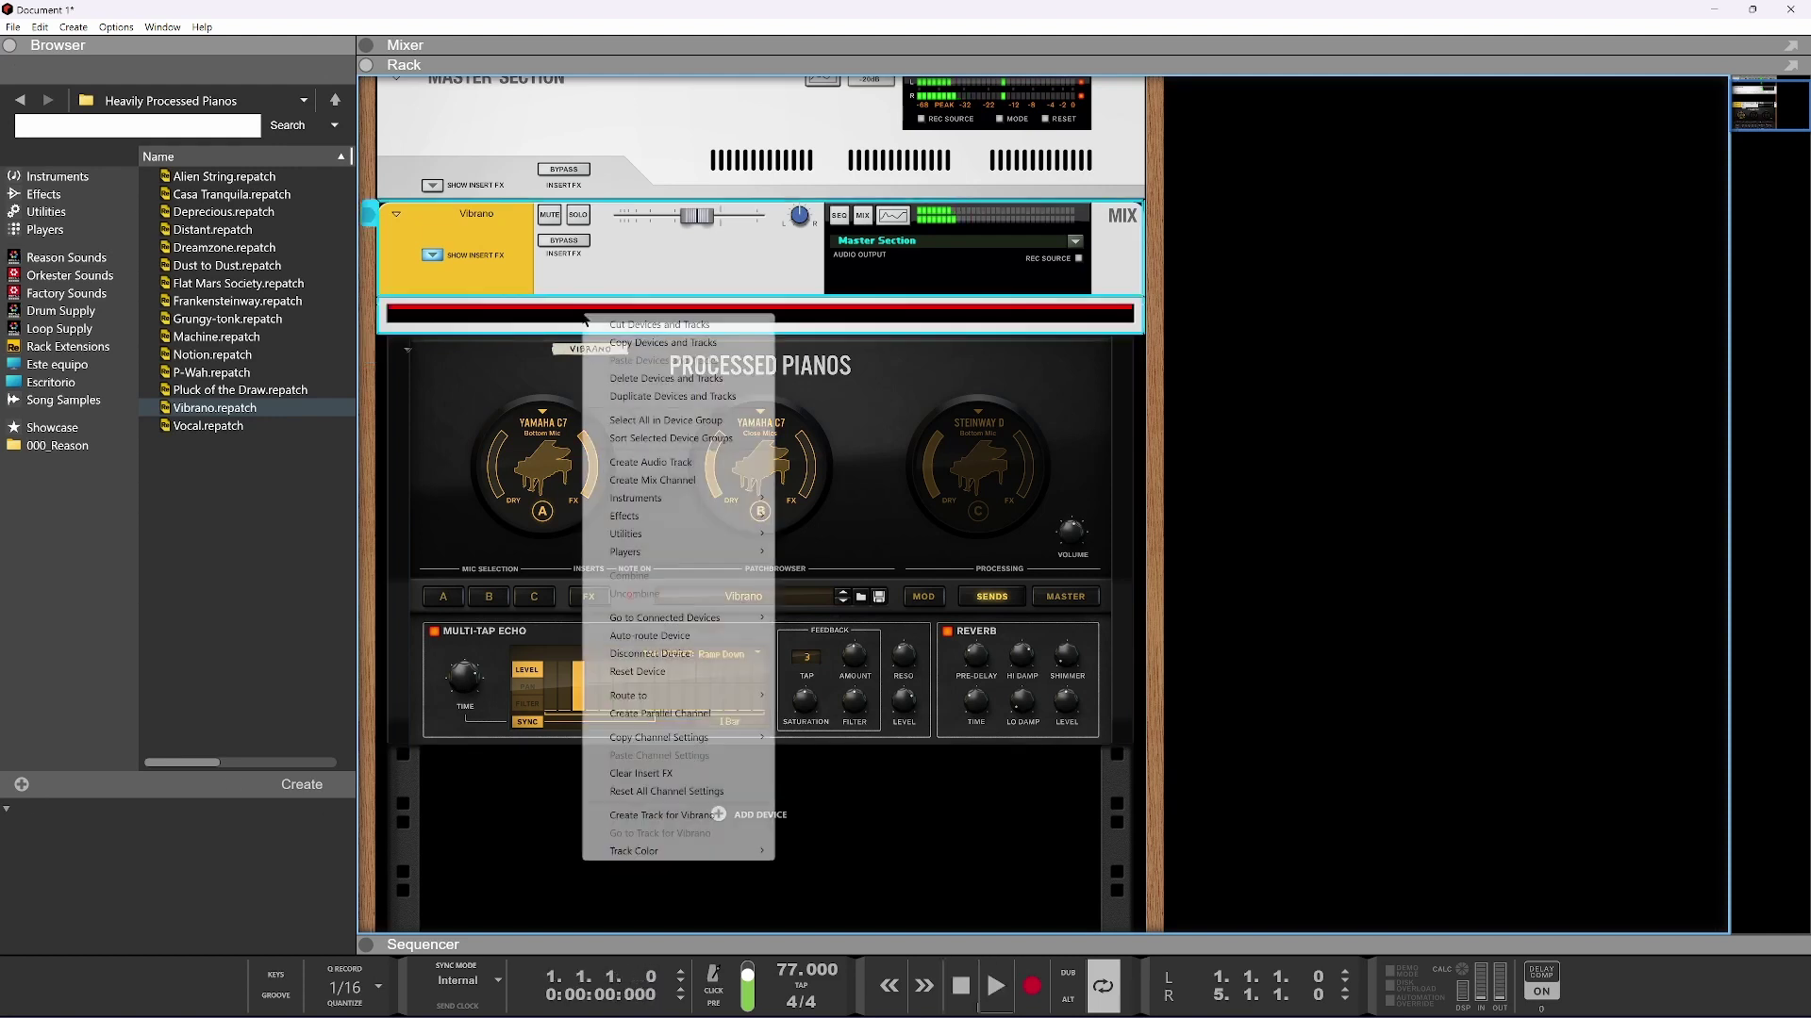
mouse_move(672, 513)
mouse_move(896, 386)
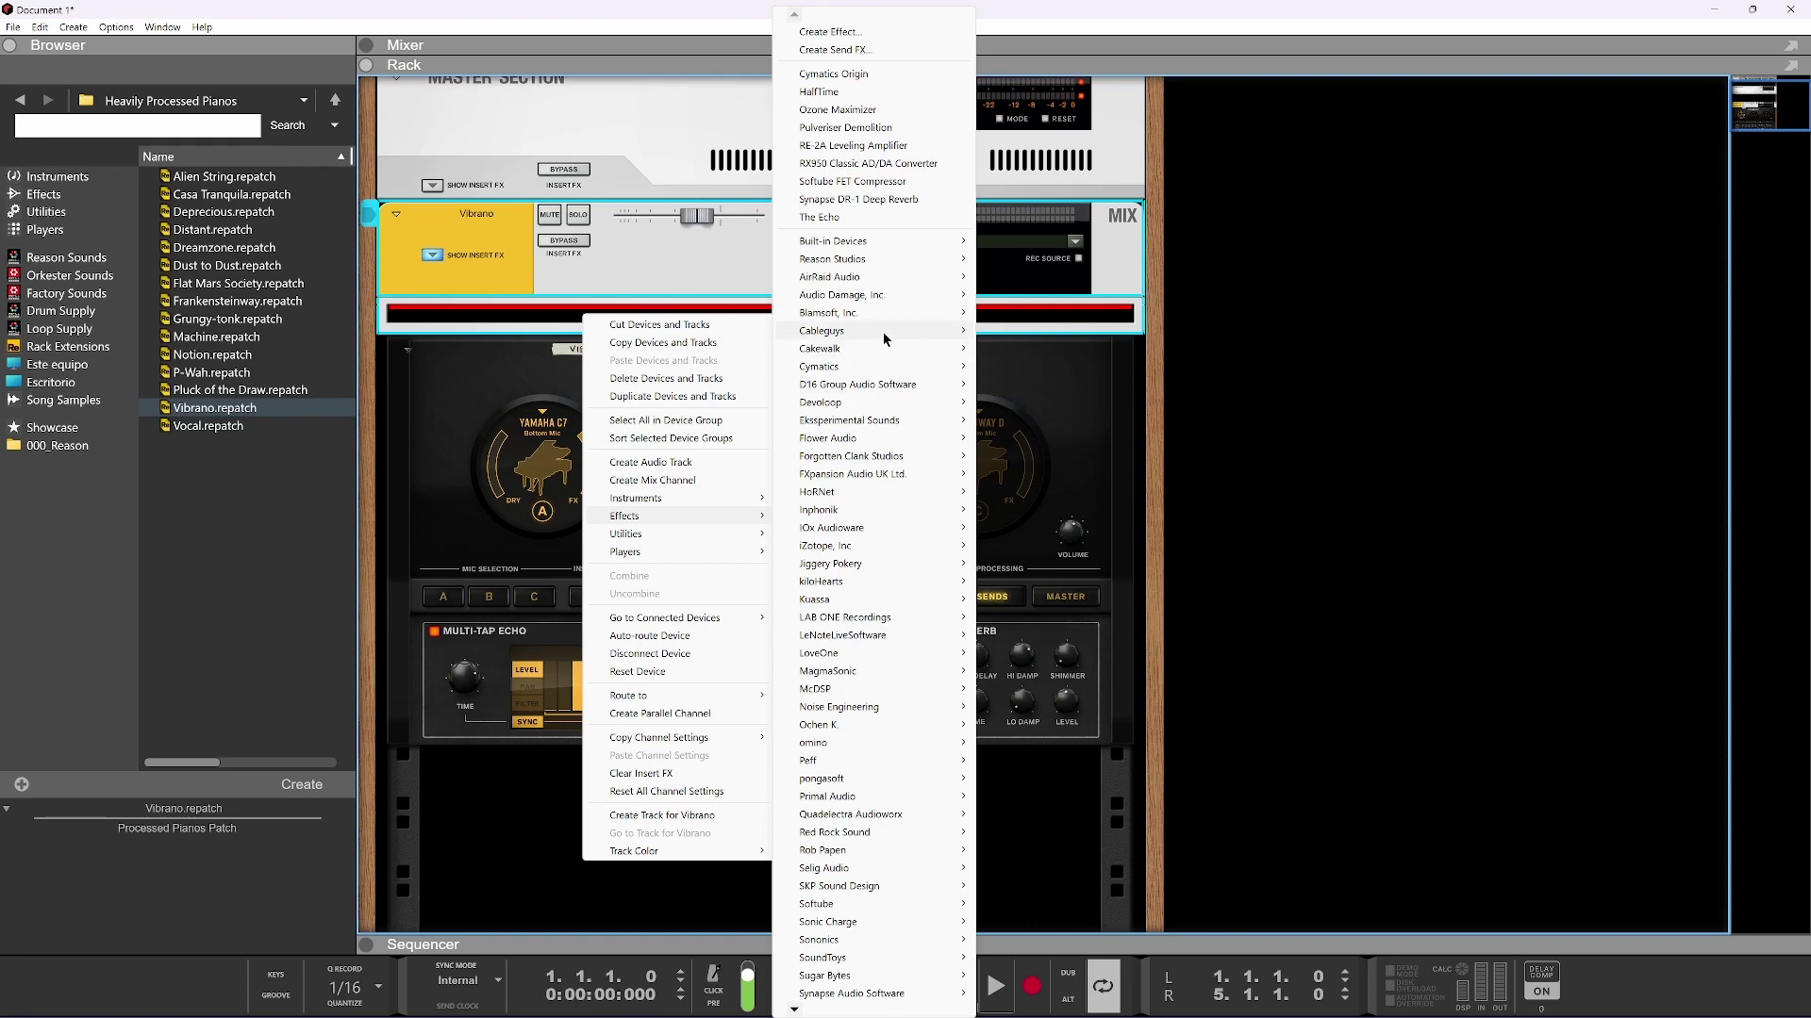
mouse_move(883, 332)
click(1021, 331)
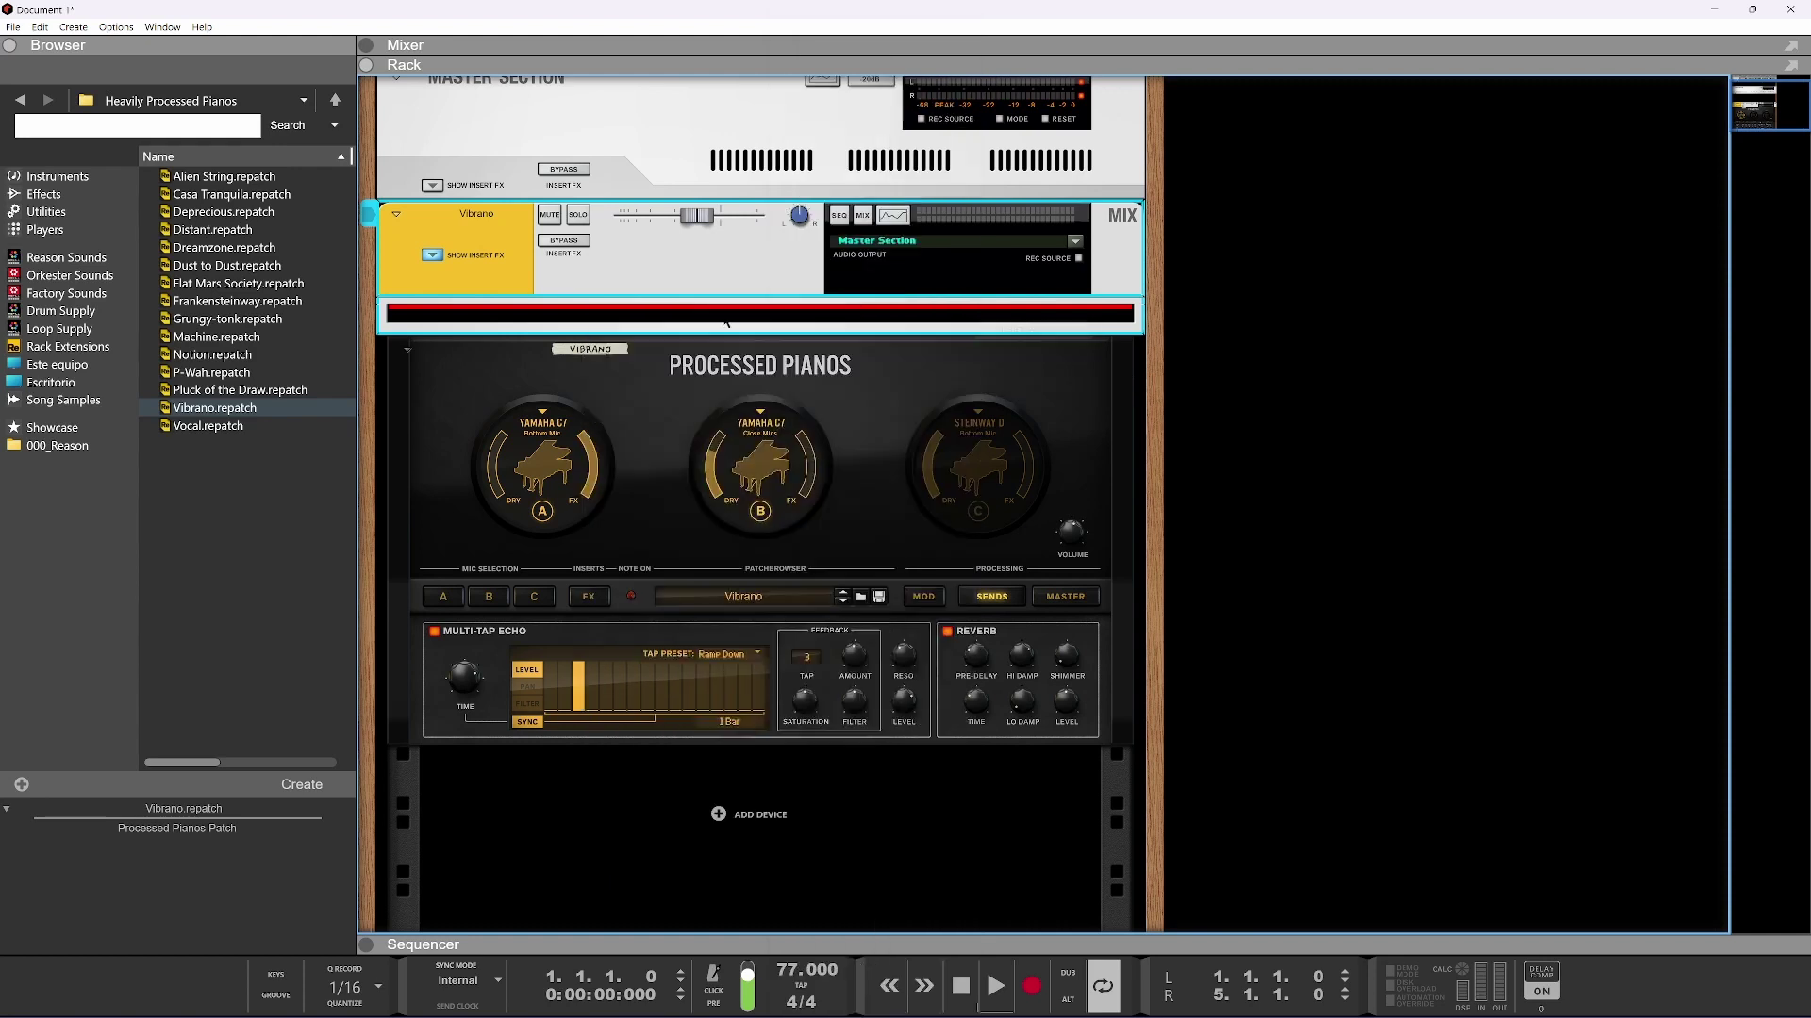
key(space)
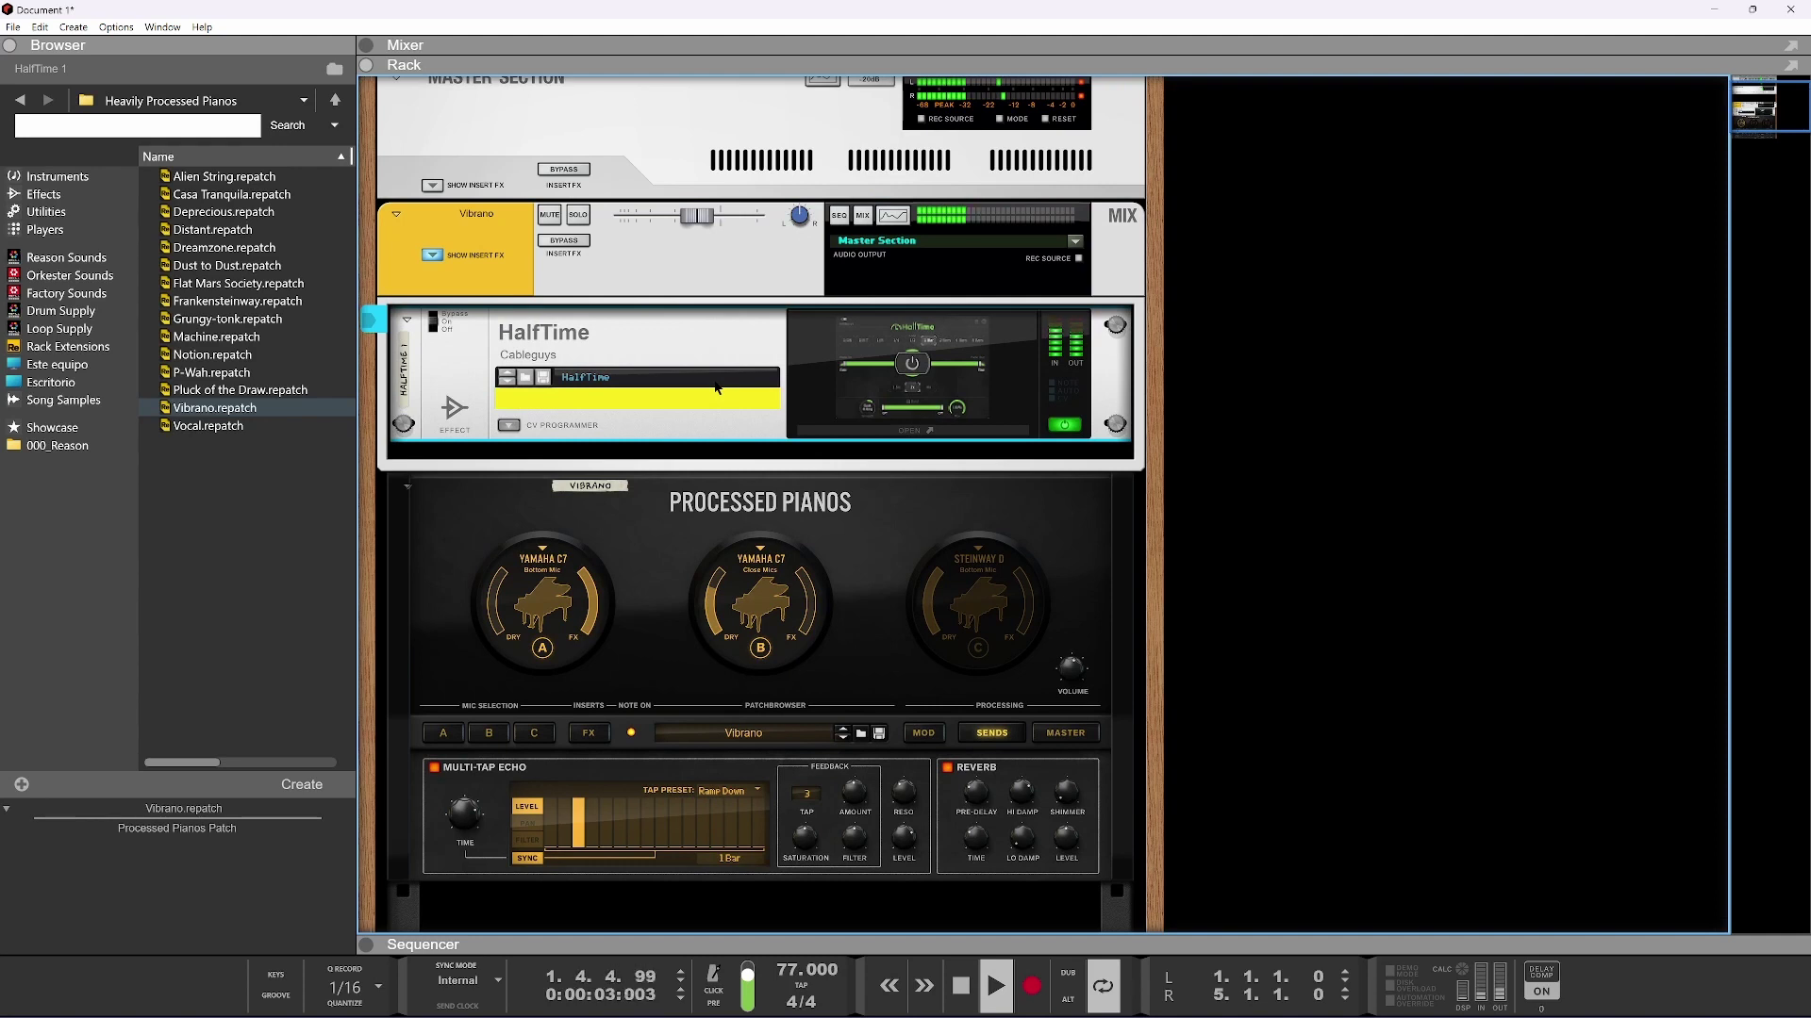
Move the two short E2 bass notes in the Vibrano clip one beat earlier, the first to position 2.2.1, and play the loop
drag(862, 936, 908, 295)
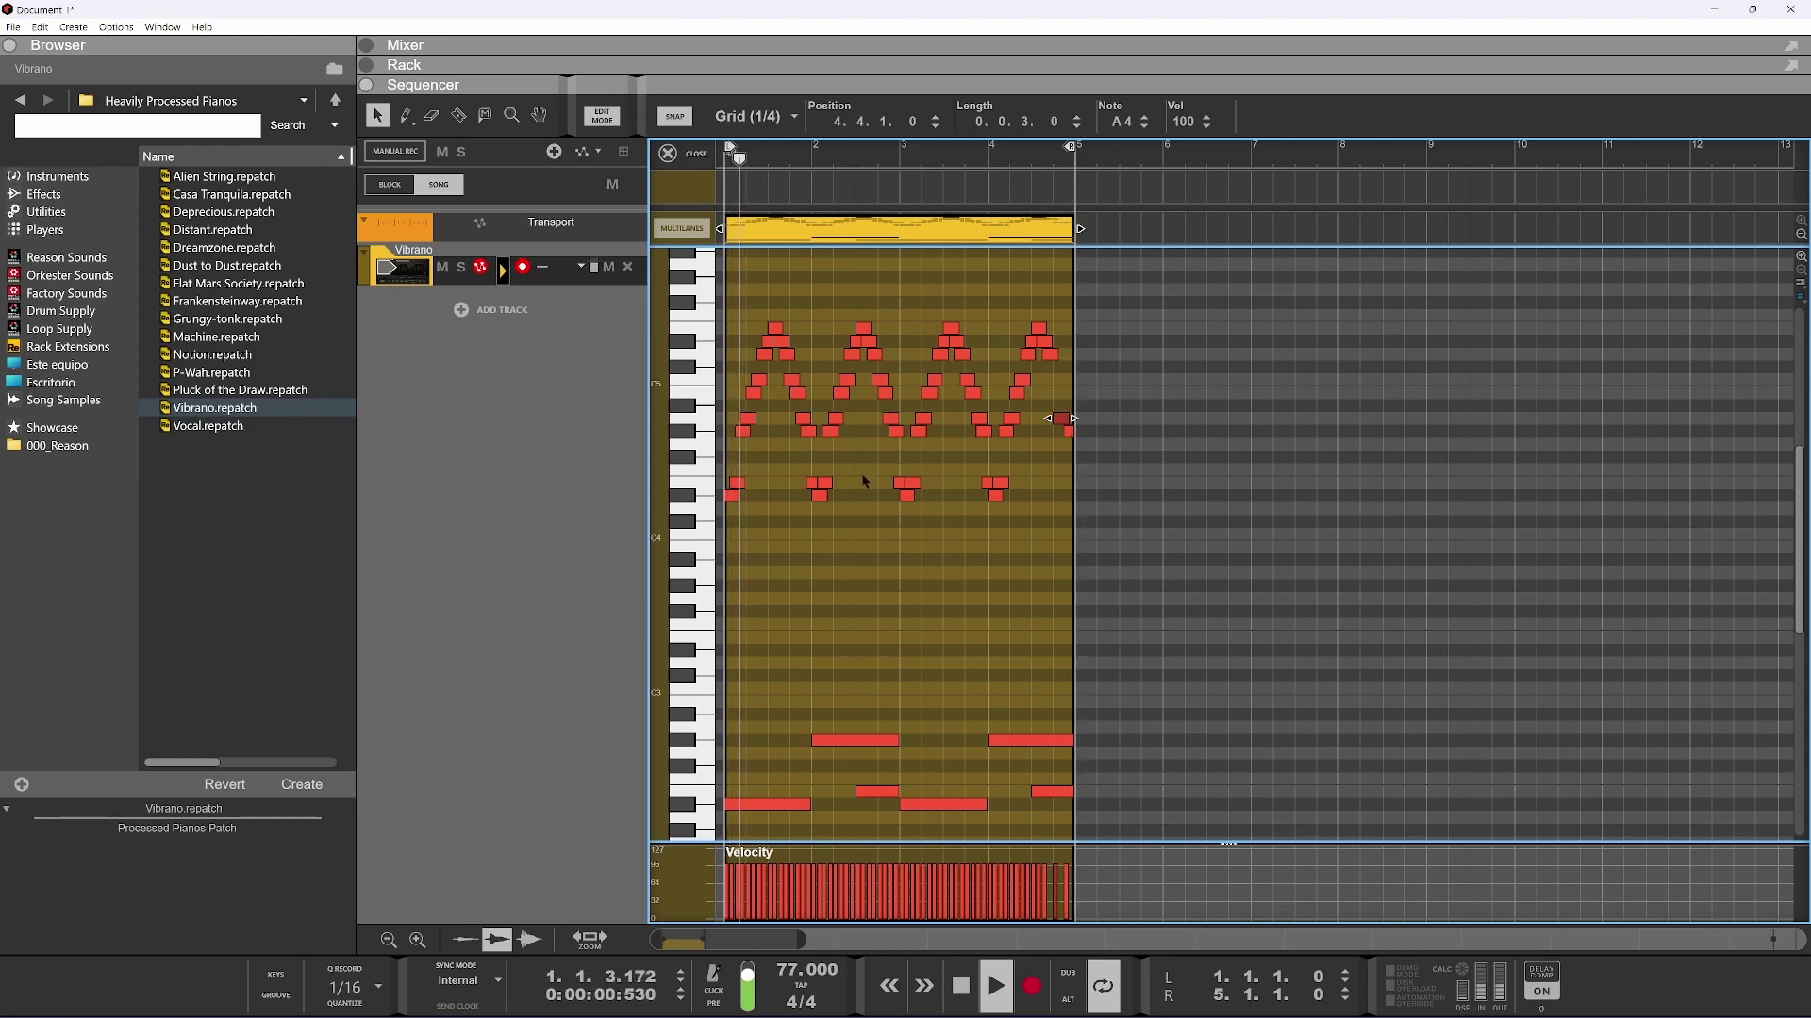
key(space)
click(1060, 794)
shift+click(892, 793)
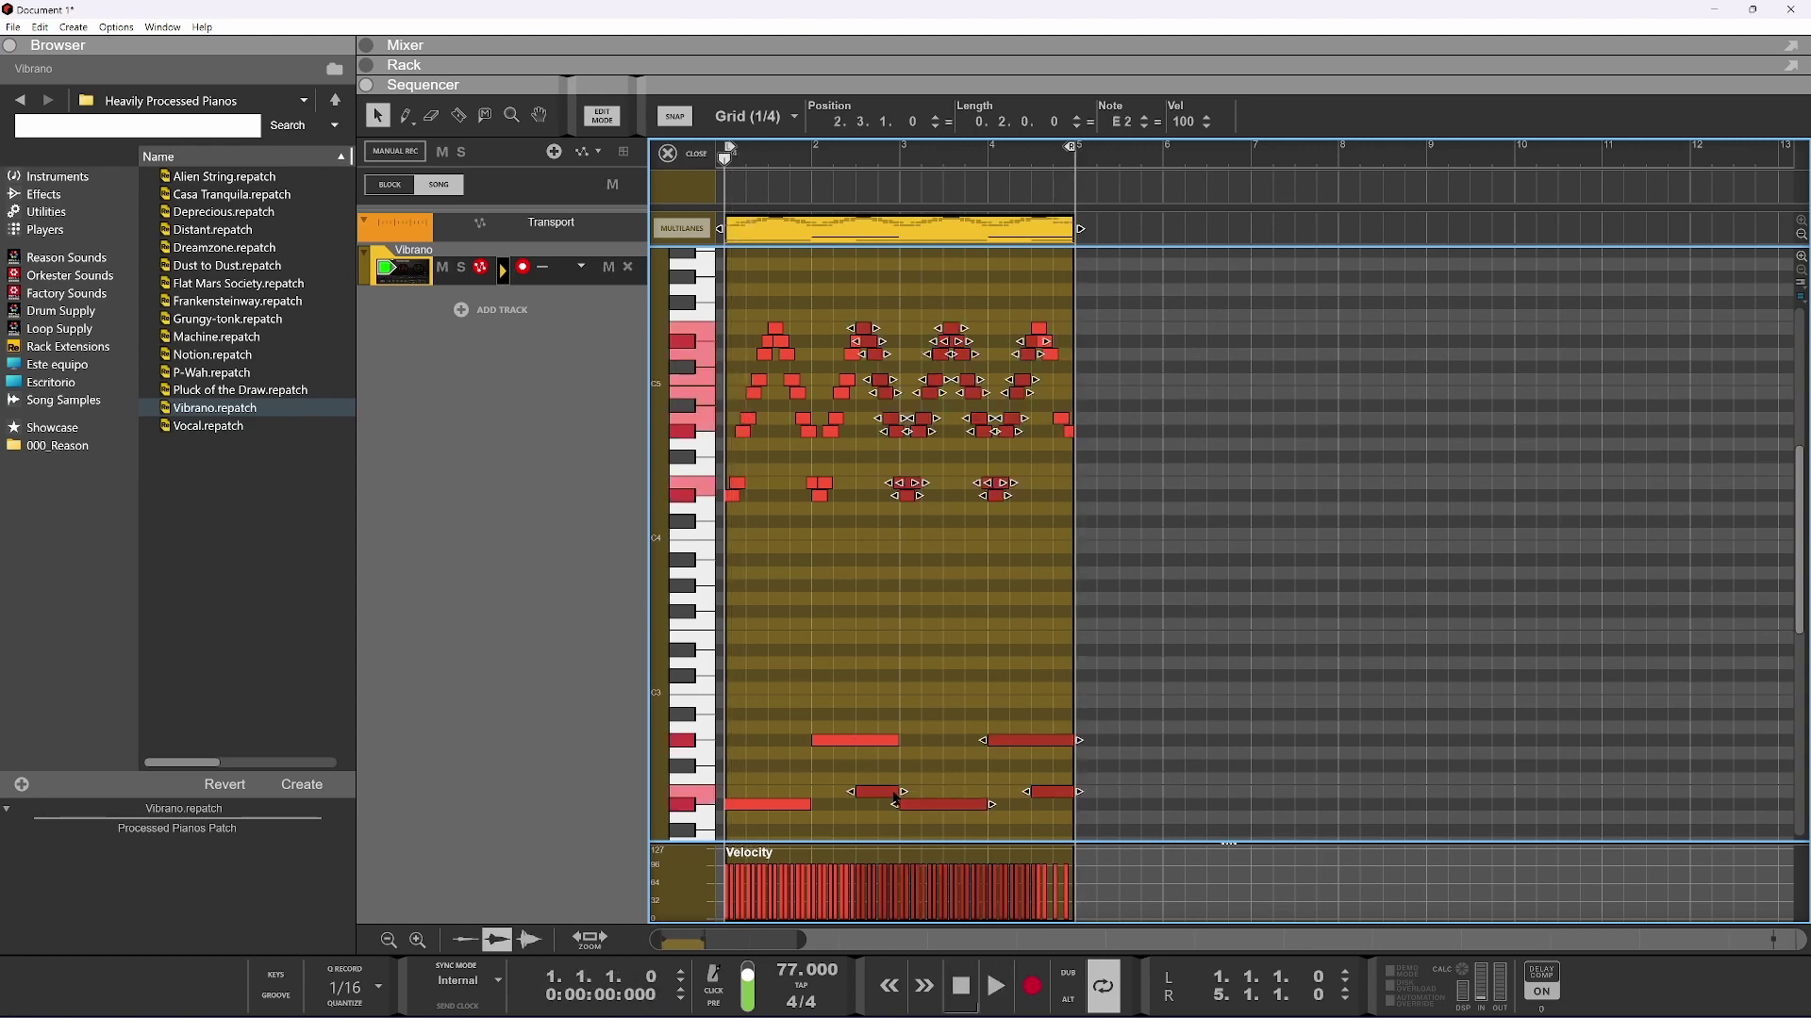
drag(1054, 774, 847, 798)
key(space)
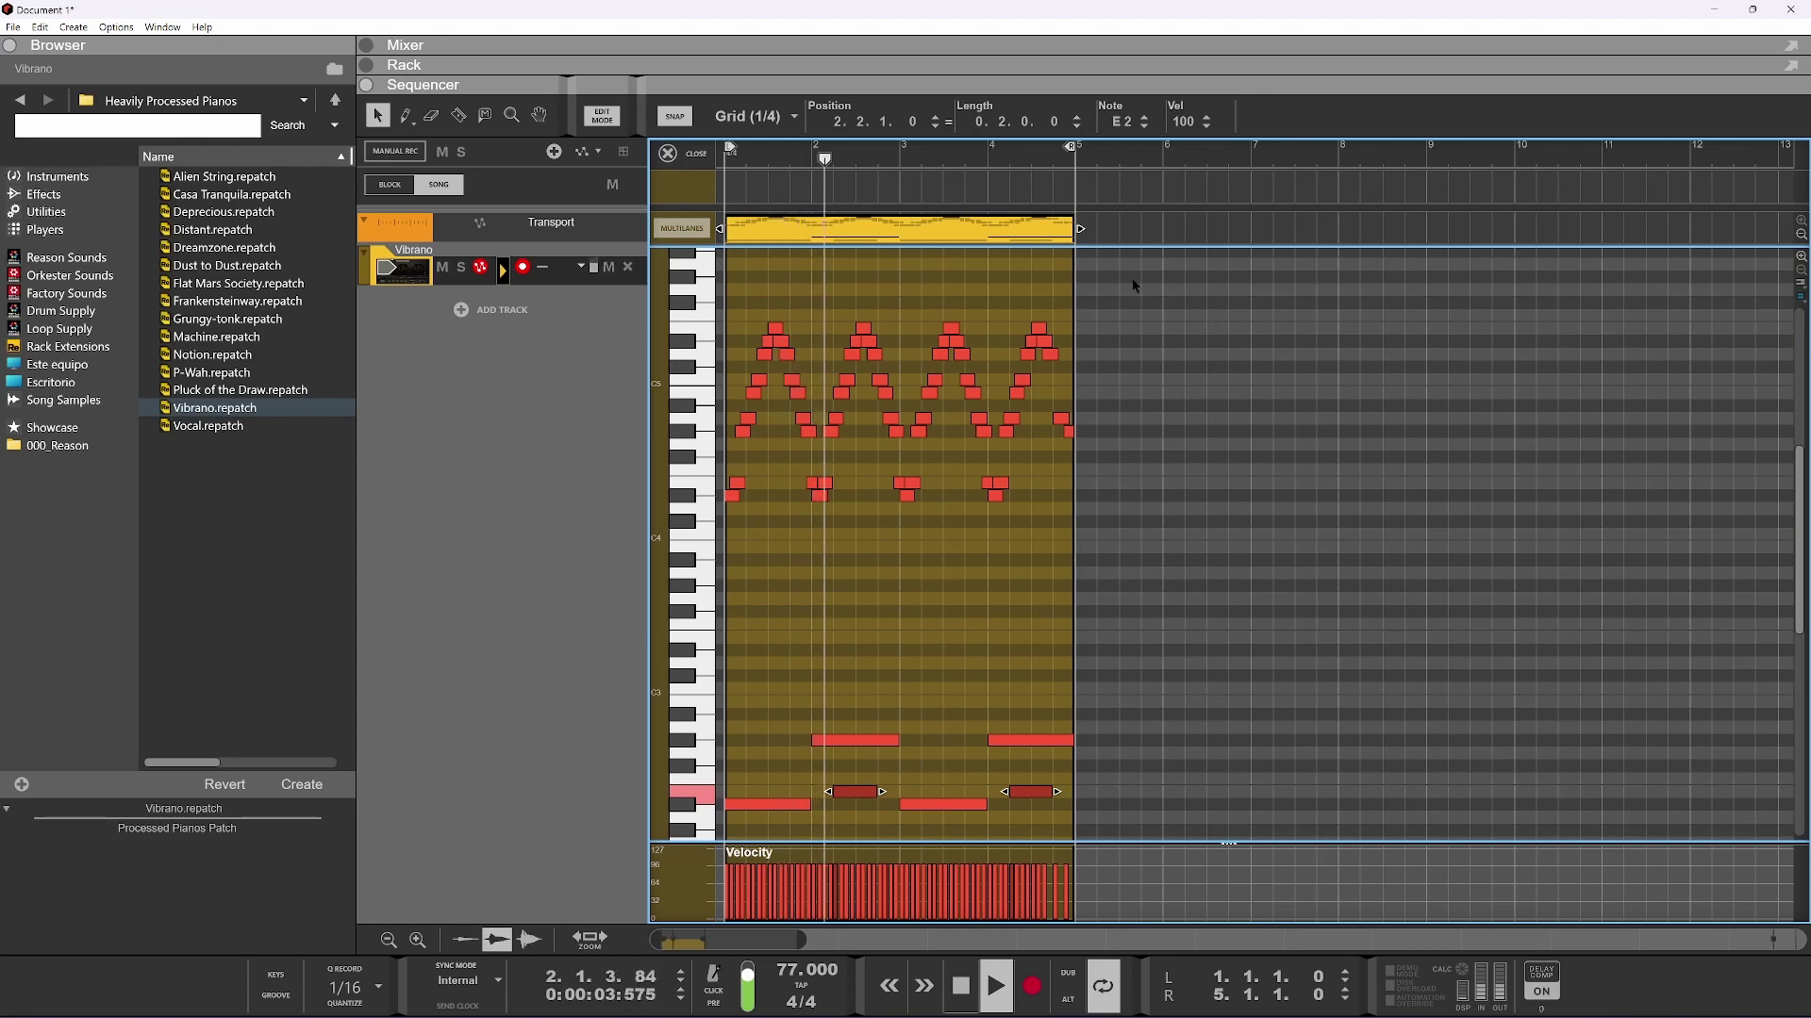
Try scaling the Vibrano clip and its notes down to two bars, listen to it, and undo the scaling
key(space)
drag(1080, 228, 900, 229)
key(space)
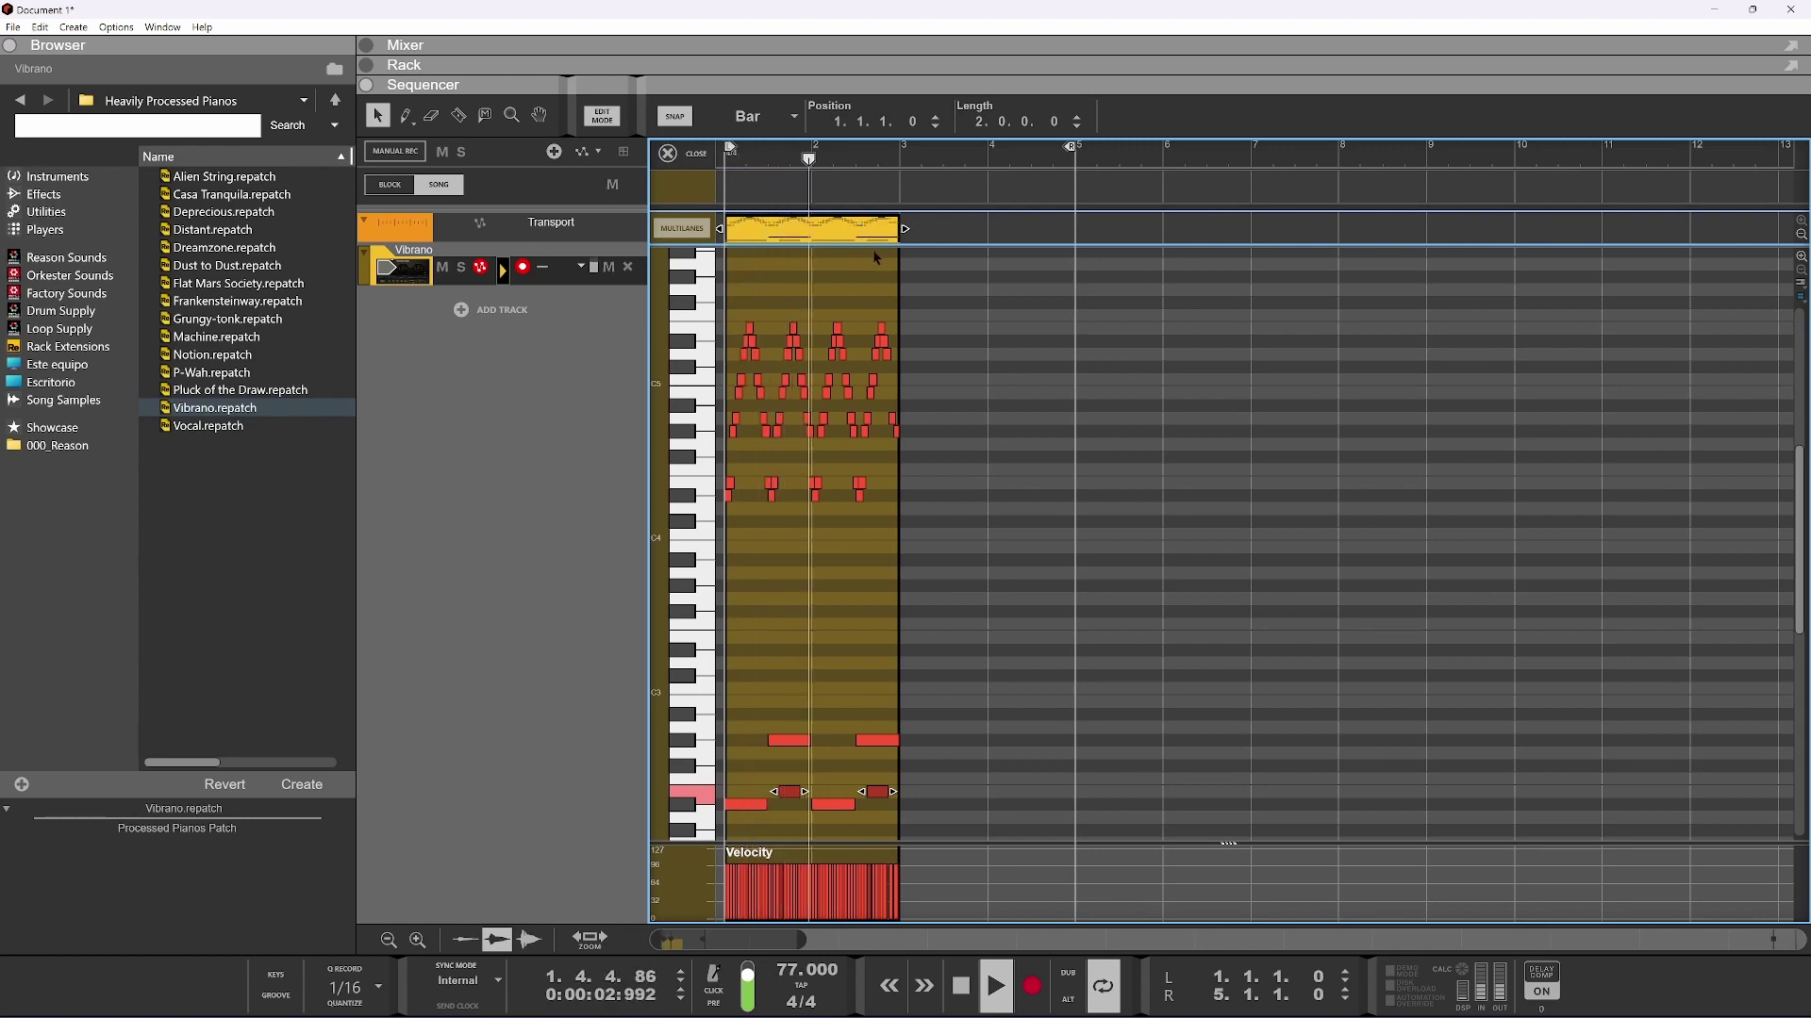
key(ctrl+z)
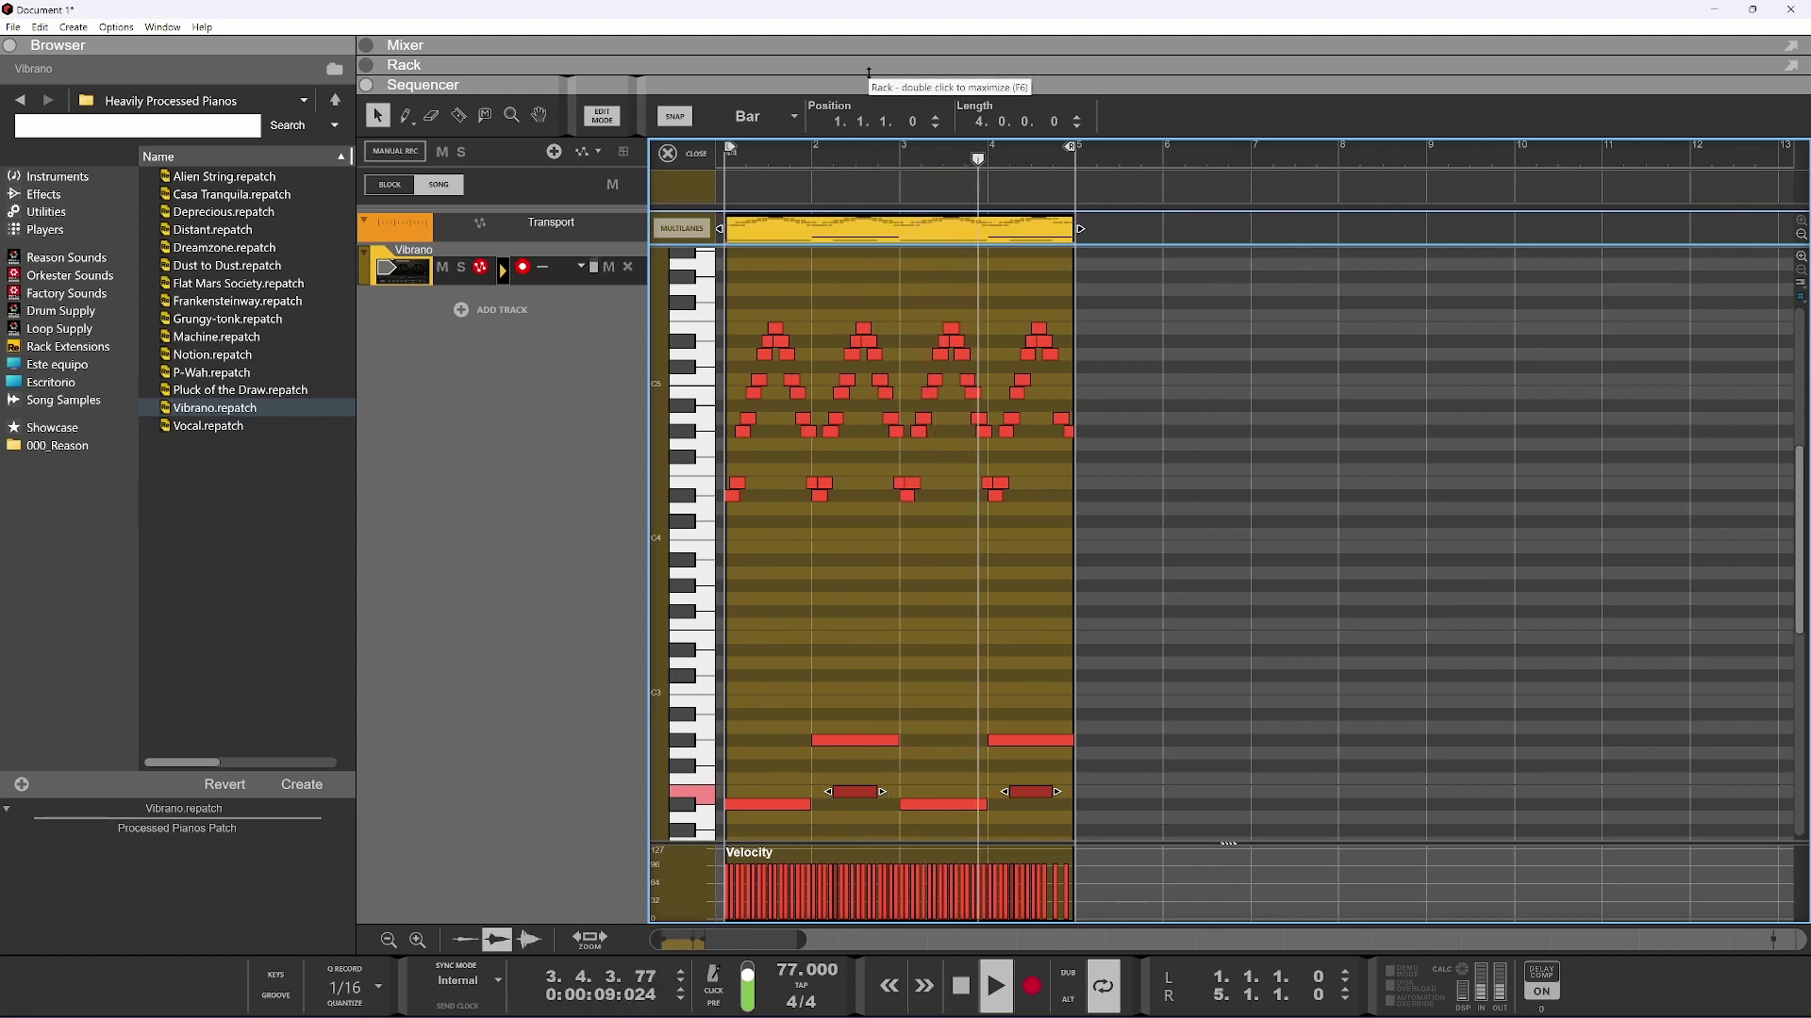
Set the upper band limit of the HalfTime effect to 5.16 kHz
scroll(802, 345, up, 1)
scroll(830, 431, down, 1)
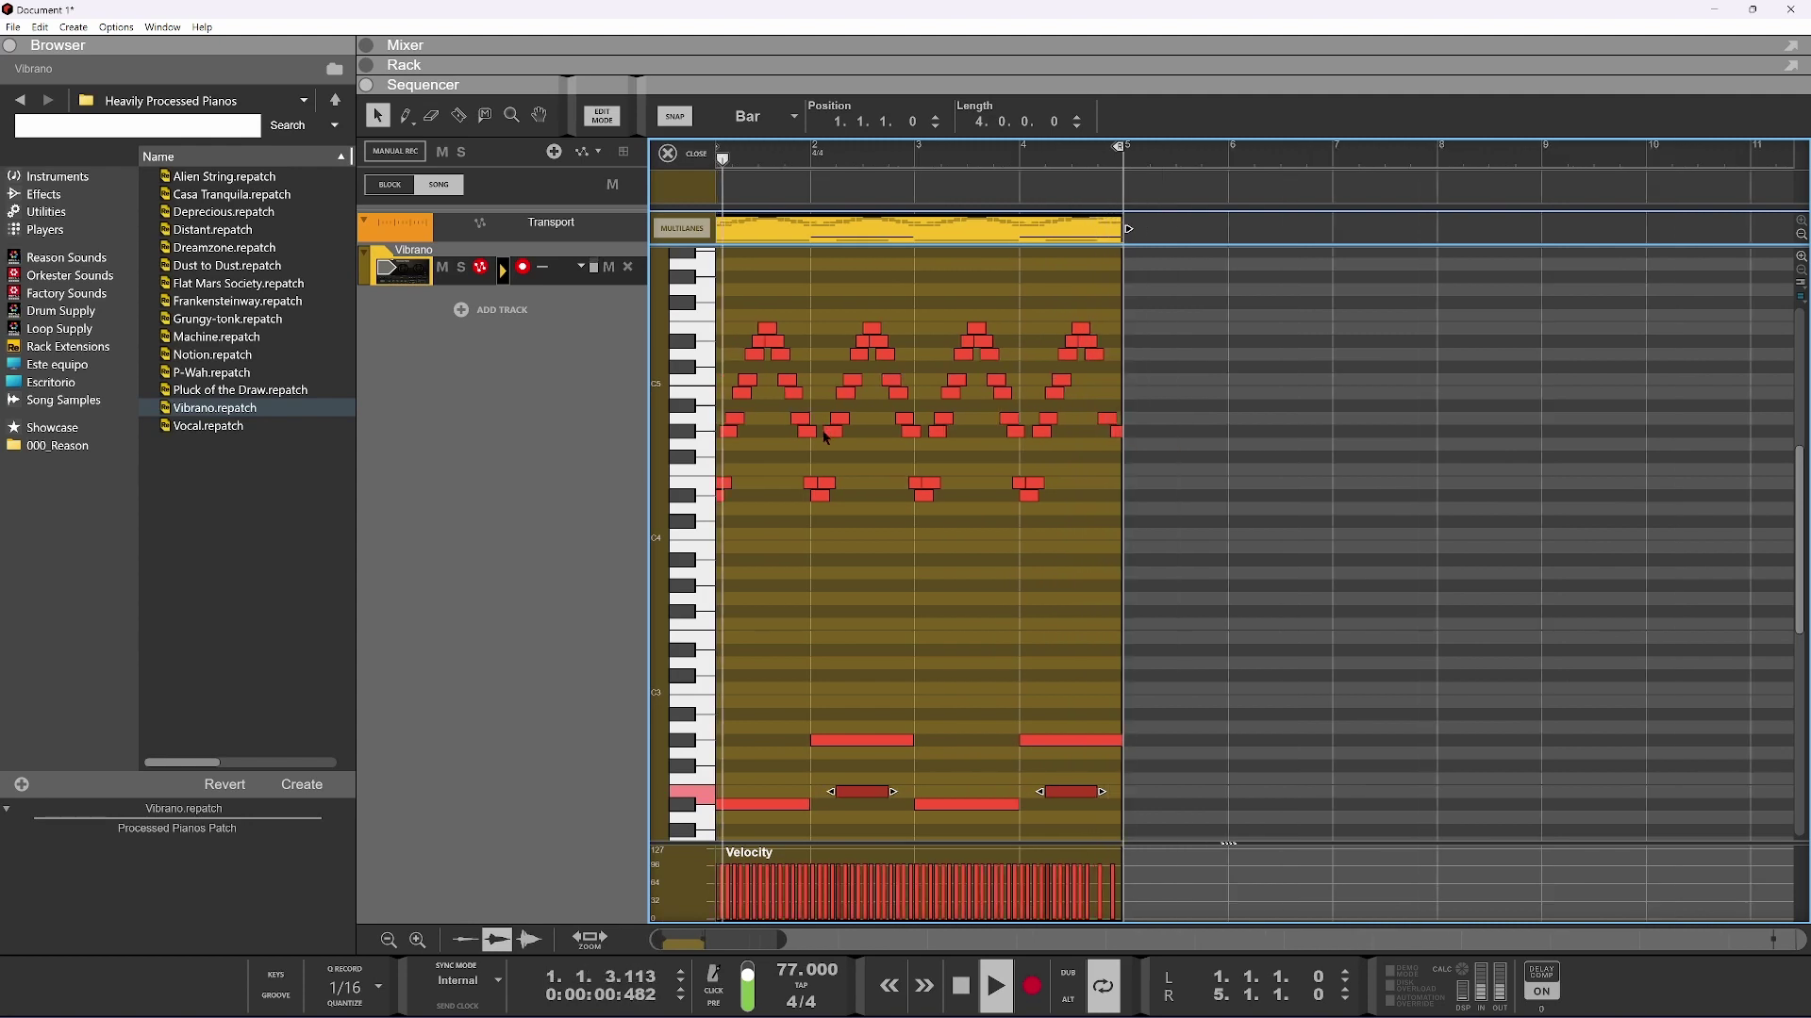
click(745, 59)
click(911, 430)
drag(695, 572, 529, 578)
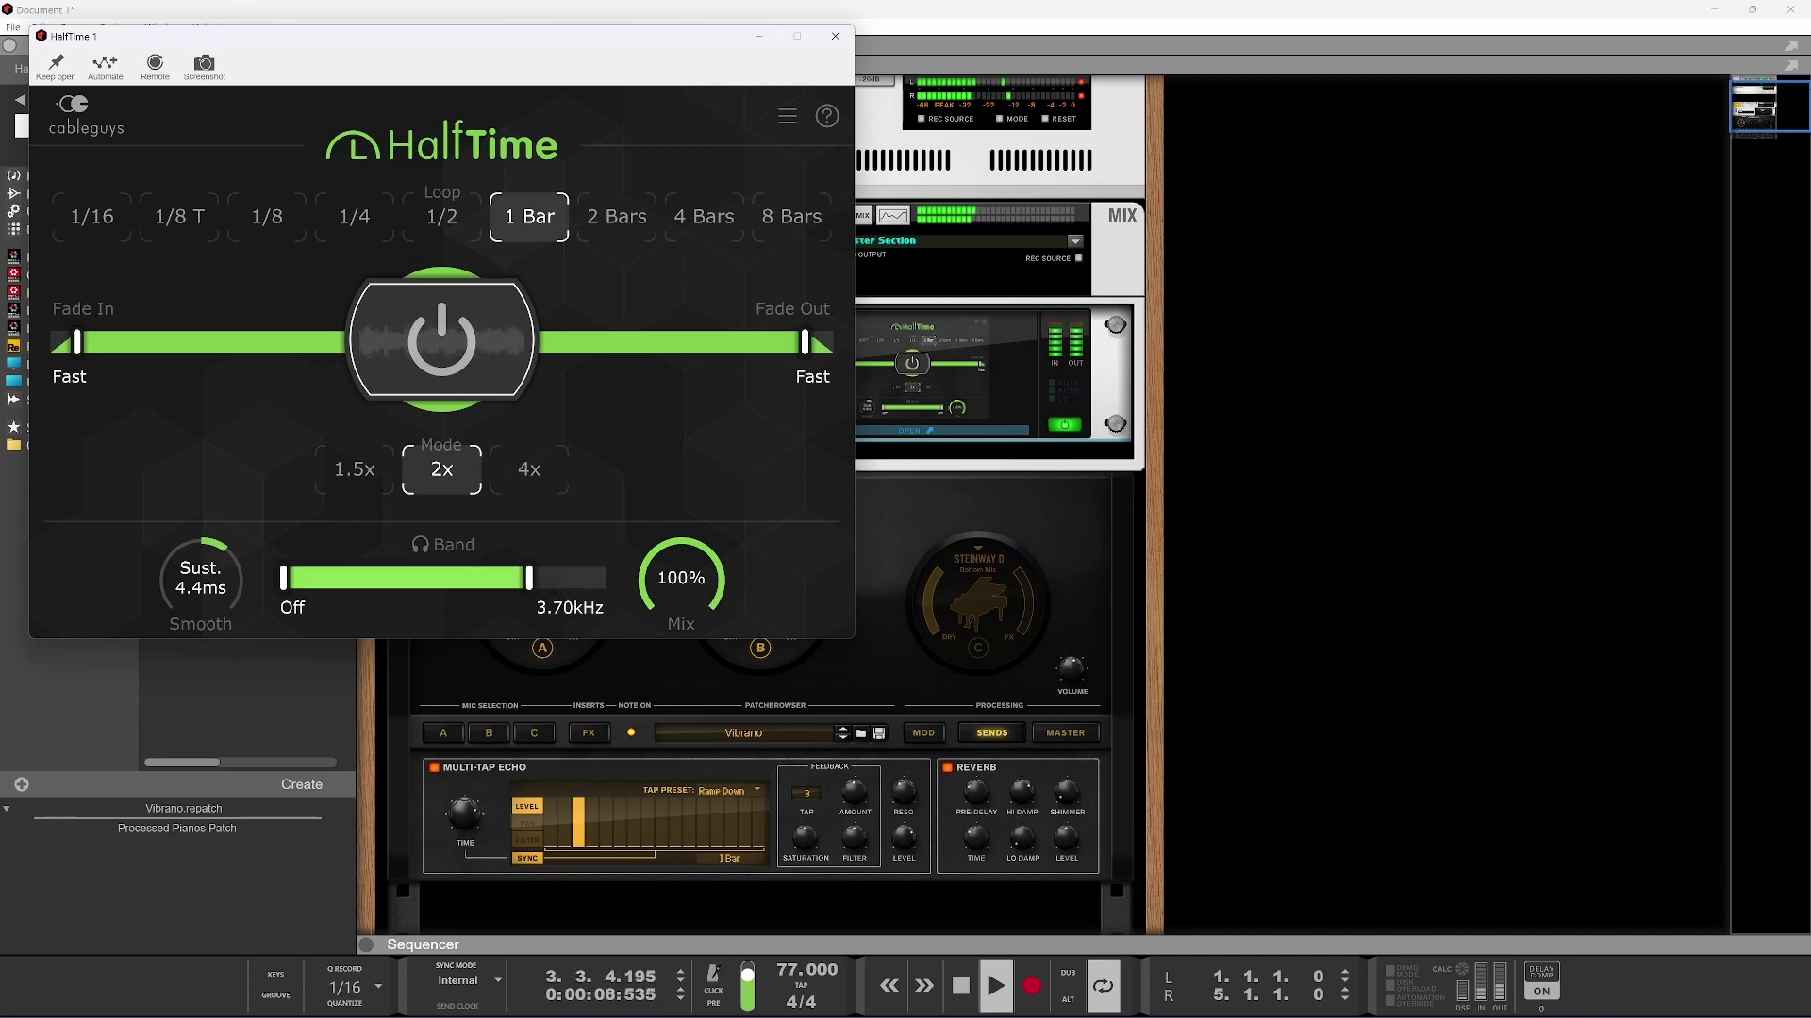
mouse_move(406, 578)
mouse_down()
mouse_move(482, 578)
mouse_move(393, 578)
mouse_up()
drag(502, 578, 542, 578)
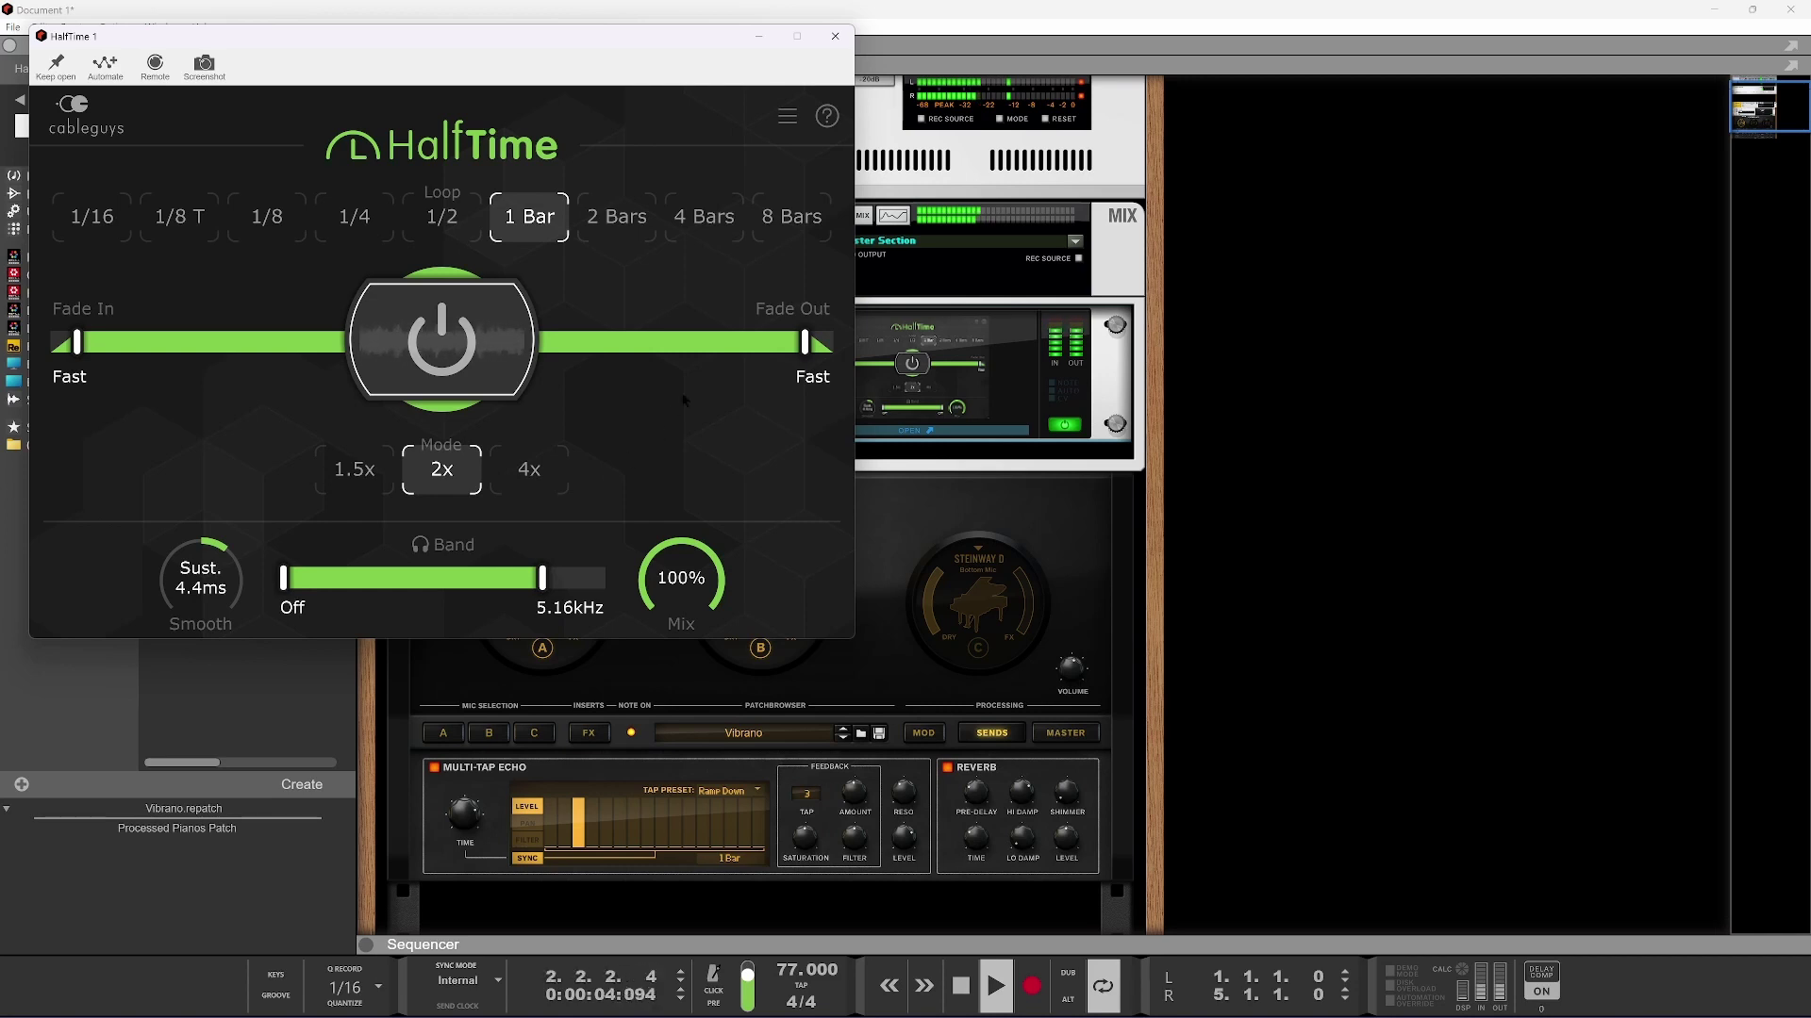
click(835, 36)
Add the Cymatics Origin effect after HalfTime in the Vibrano channel's insert chain
right_click(712, 420)
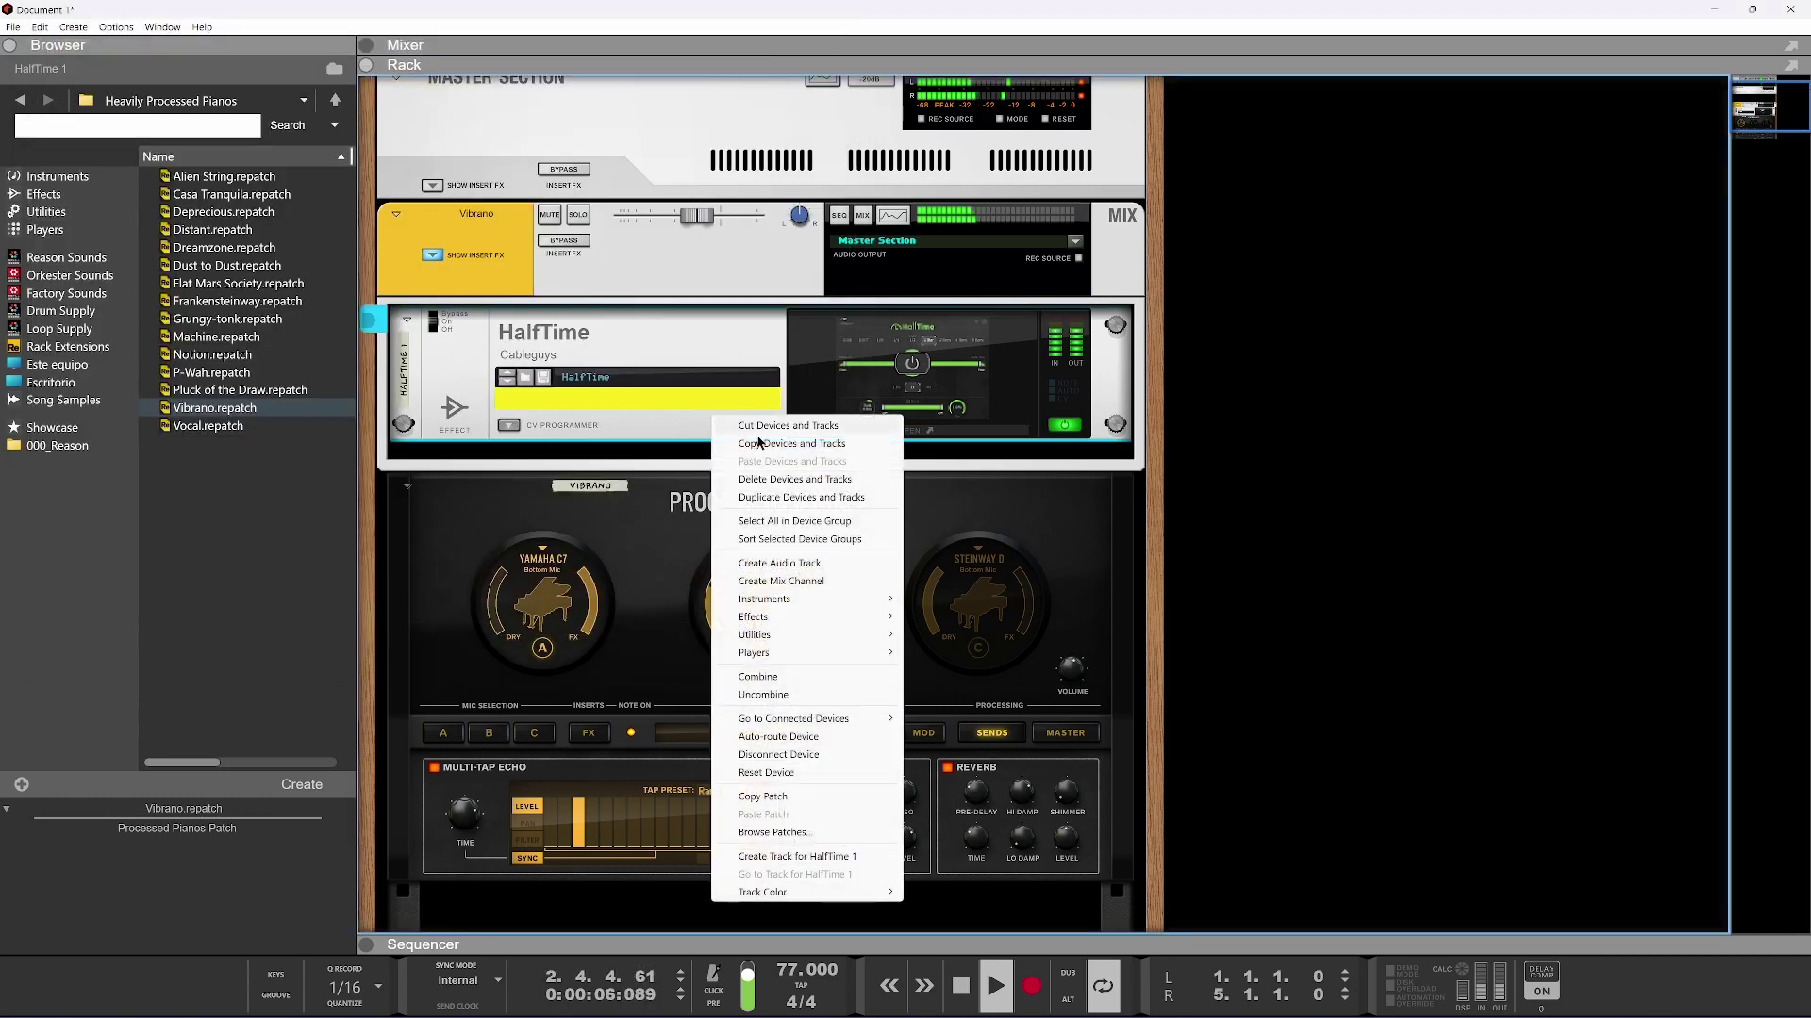
mouse_move(801, 617)
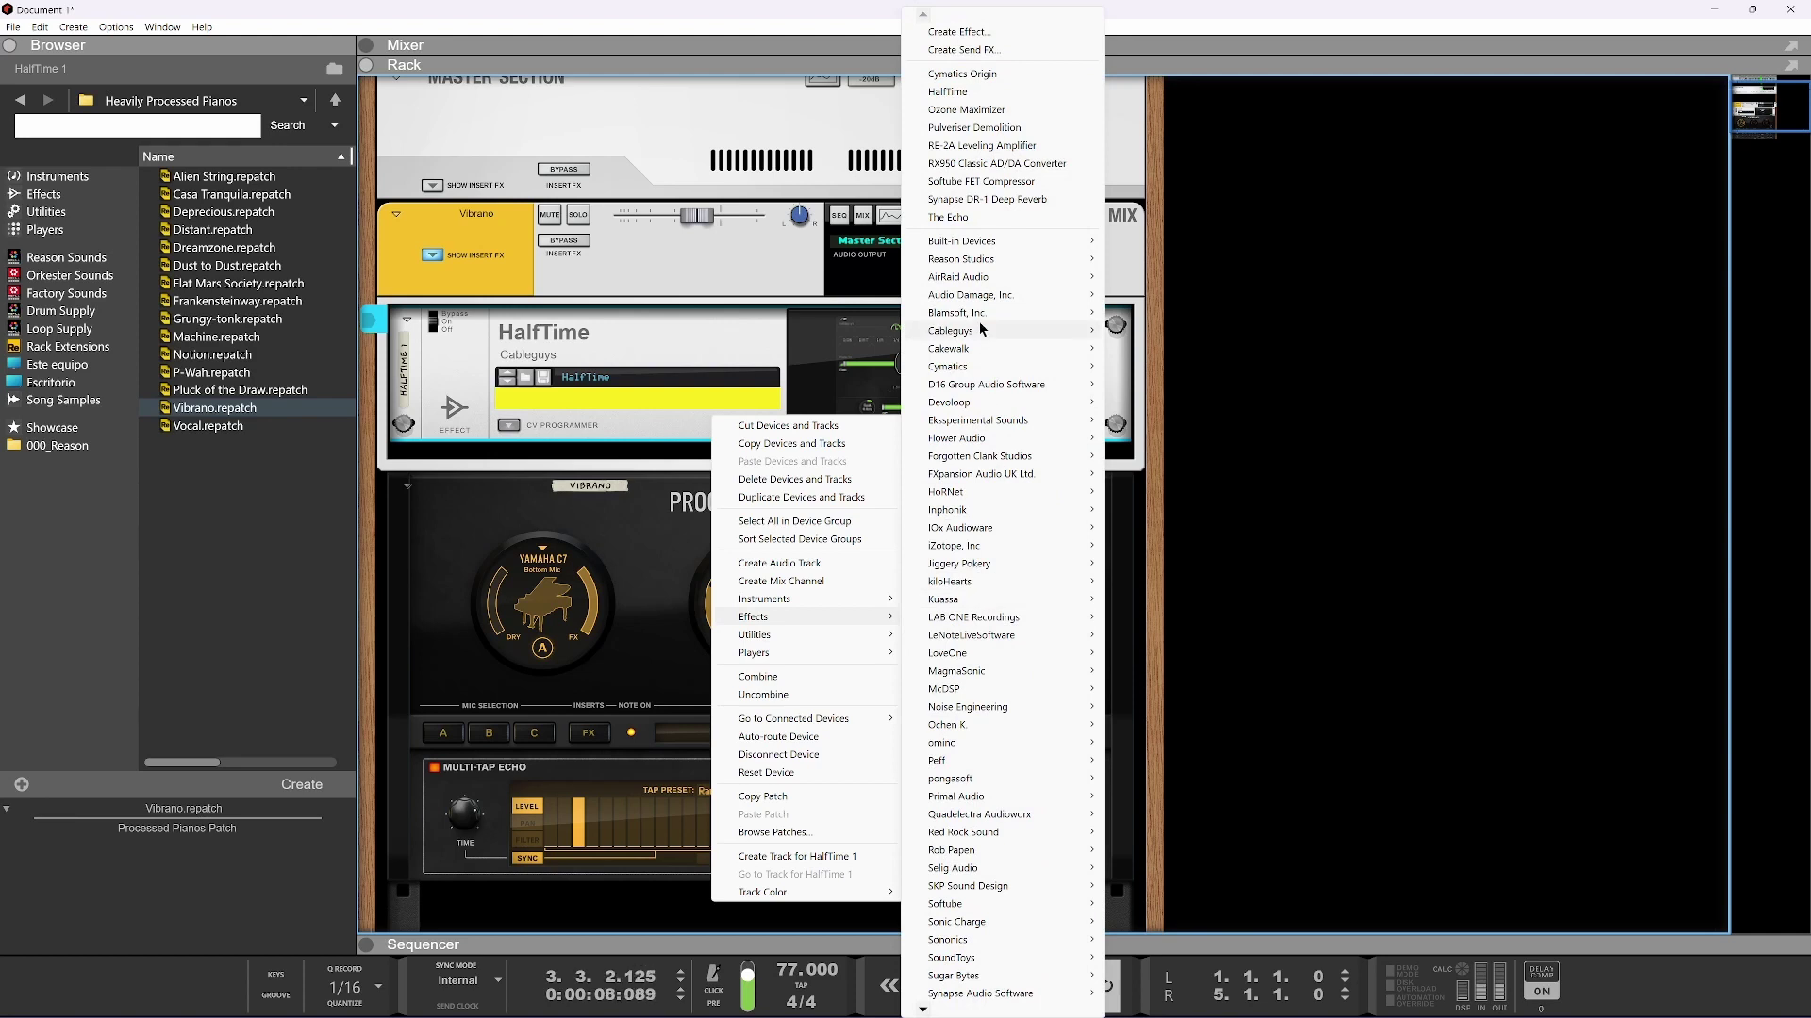
mouse_move(985, 371)
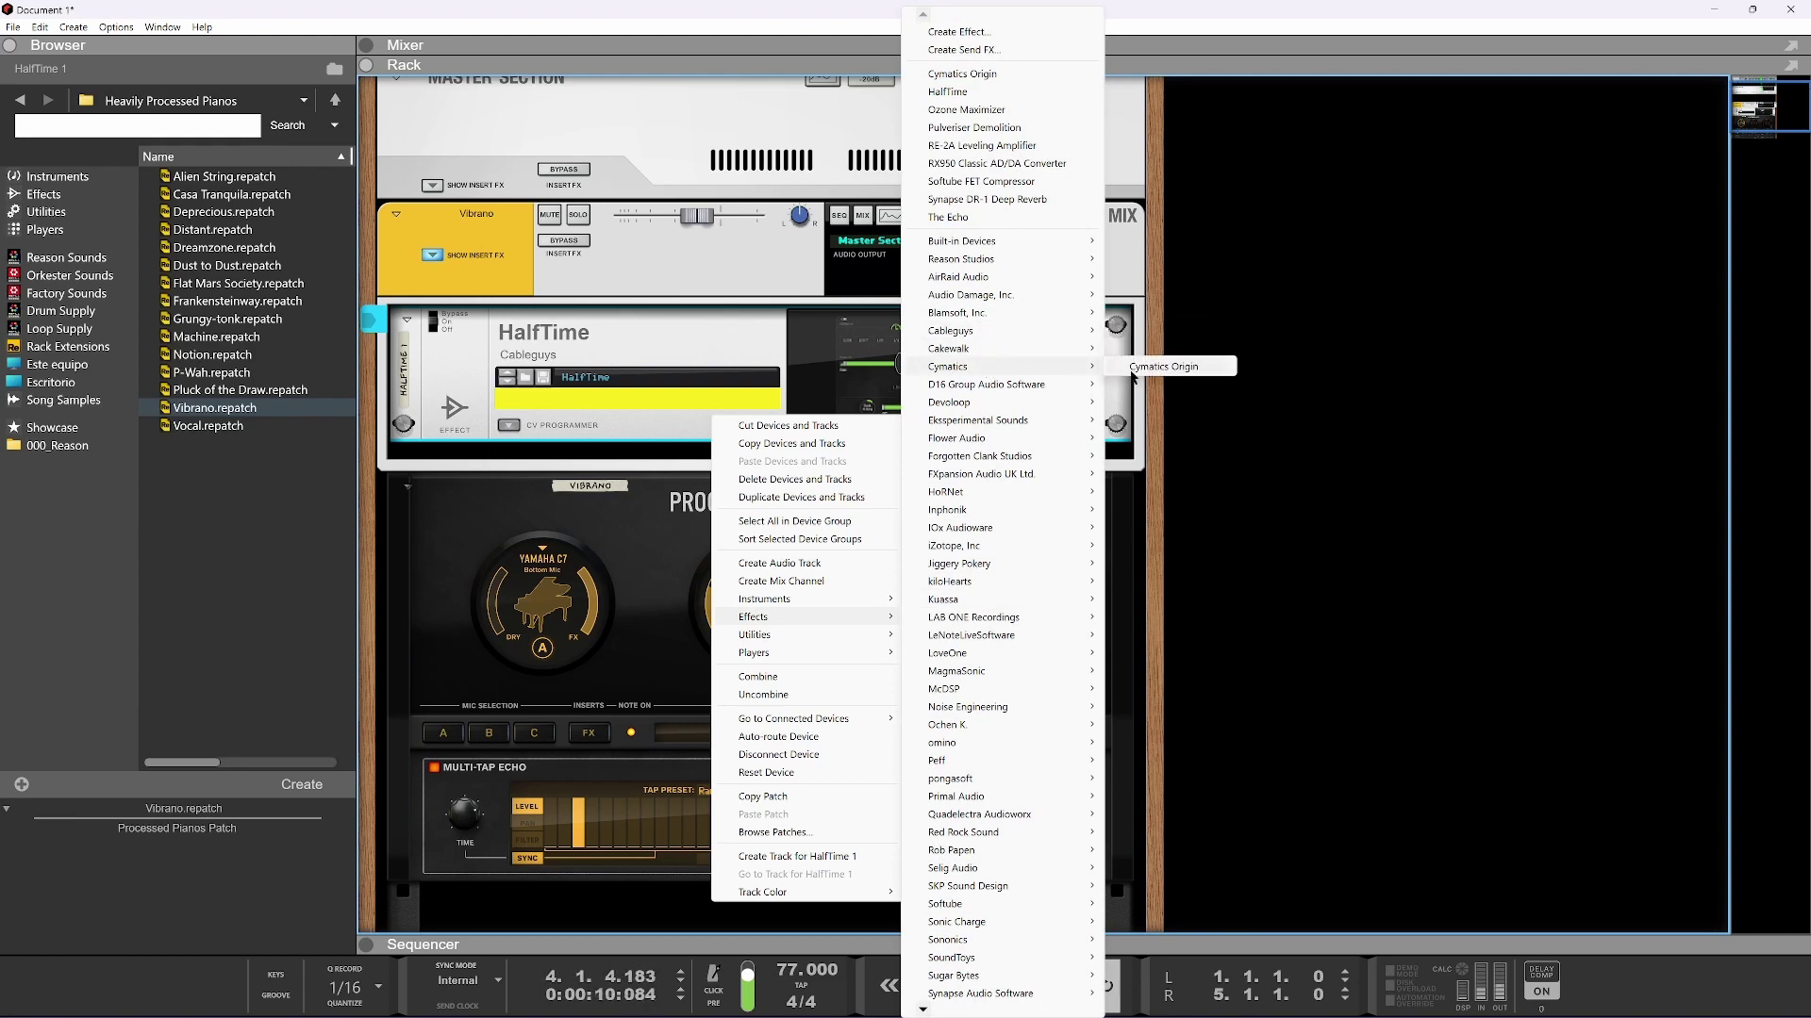
click(1163, 367)
Choose a Vinyl noise type in Cymatics Origin and adjust its movement and saturation amounts
click(856, 507)
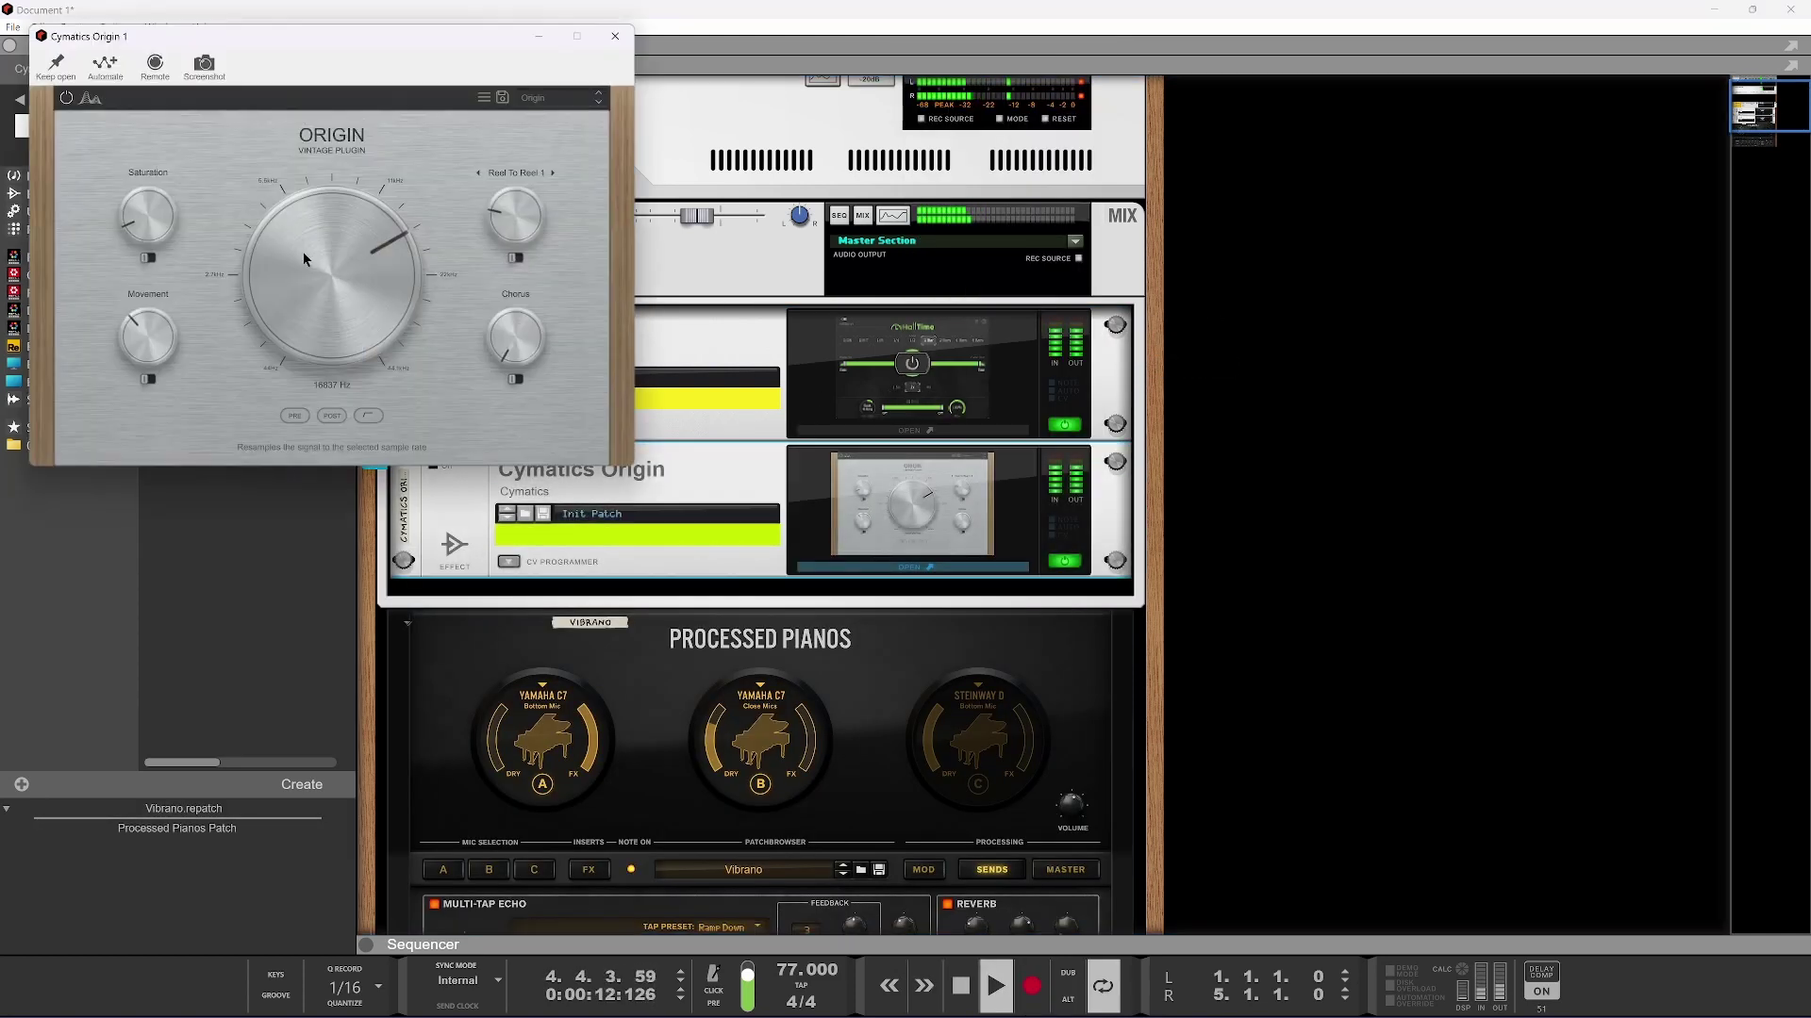
click(515, 173)
click(523, 321)
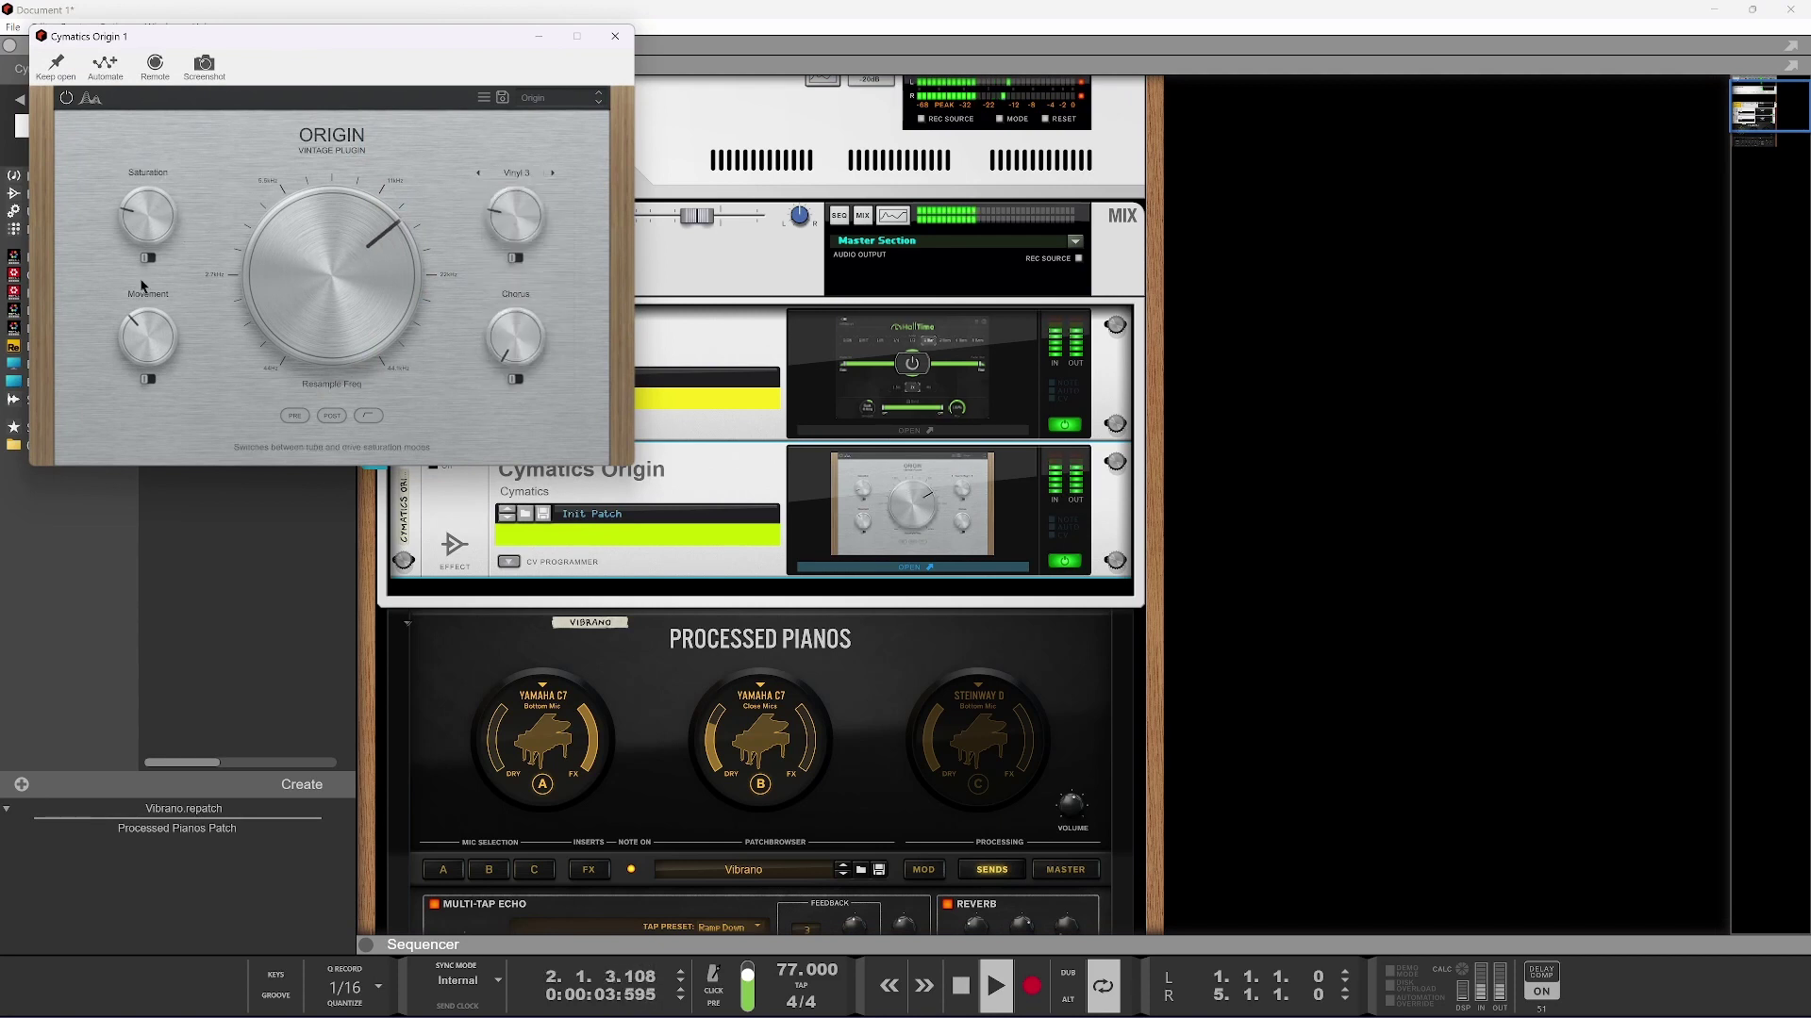
drag(153, 298, 148, 301)
drag(154, 224, 148, 183)
click(617, 36)
Raise the Vibrano channel level and adjust the Processed Pianos output volume
scroll(792, 479, down, 3)
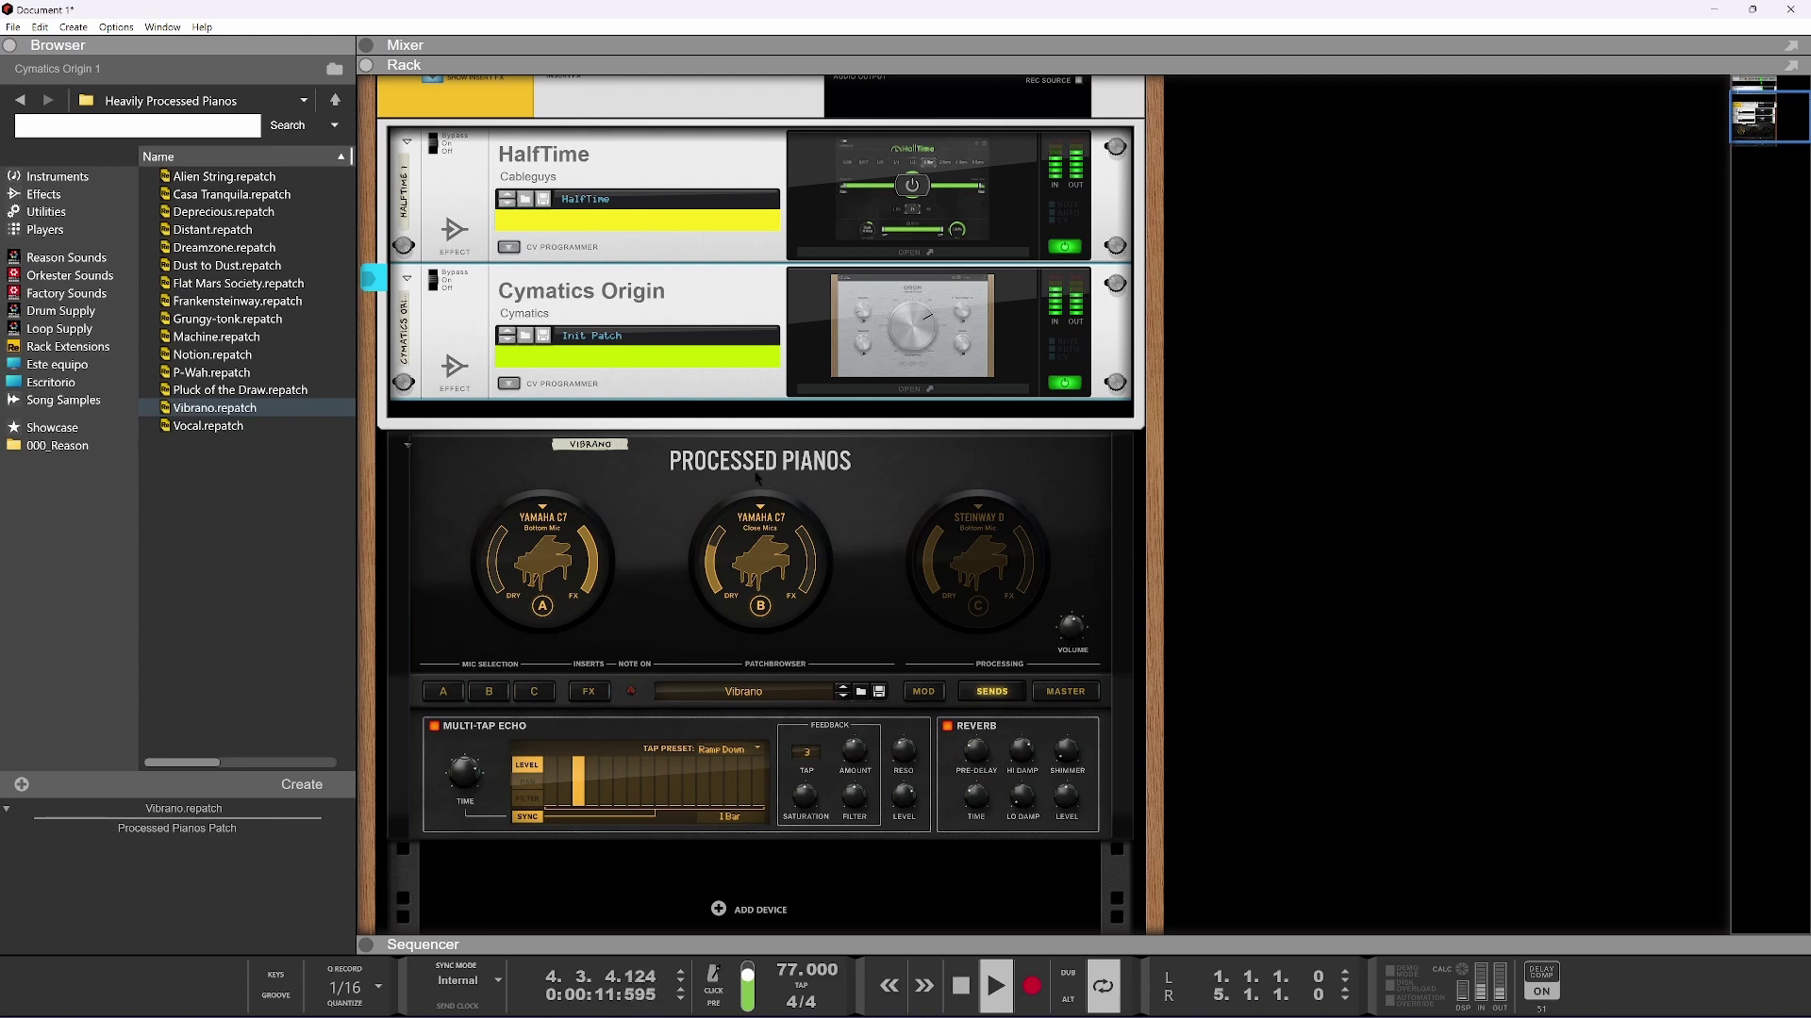
scroll(726, 406, up, 4)
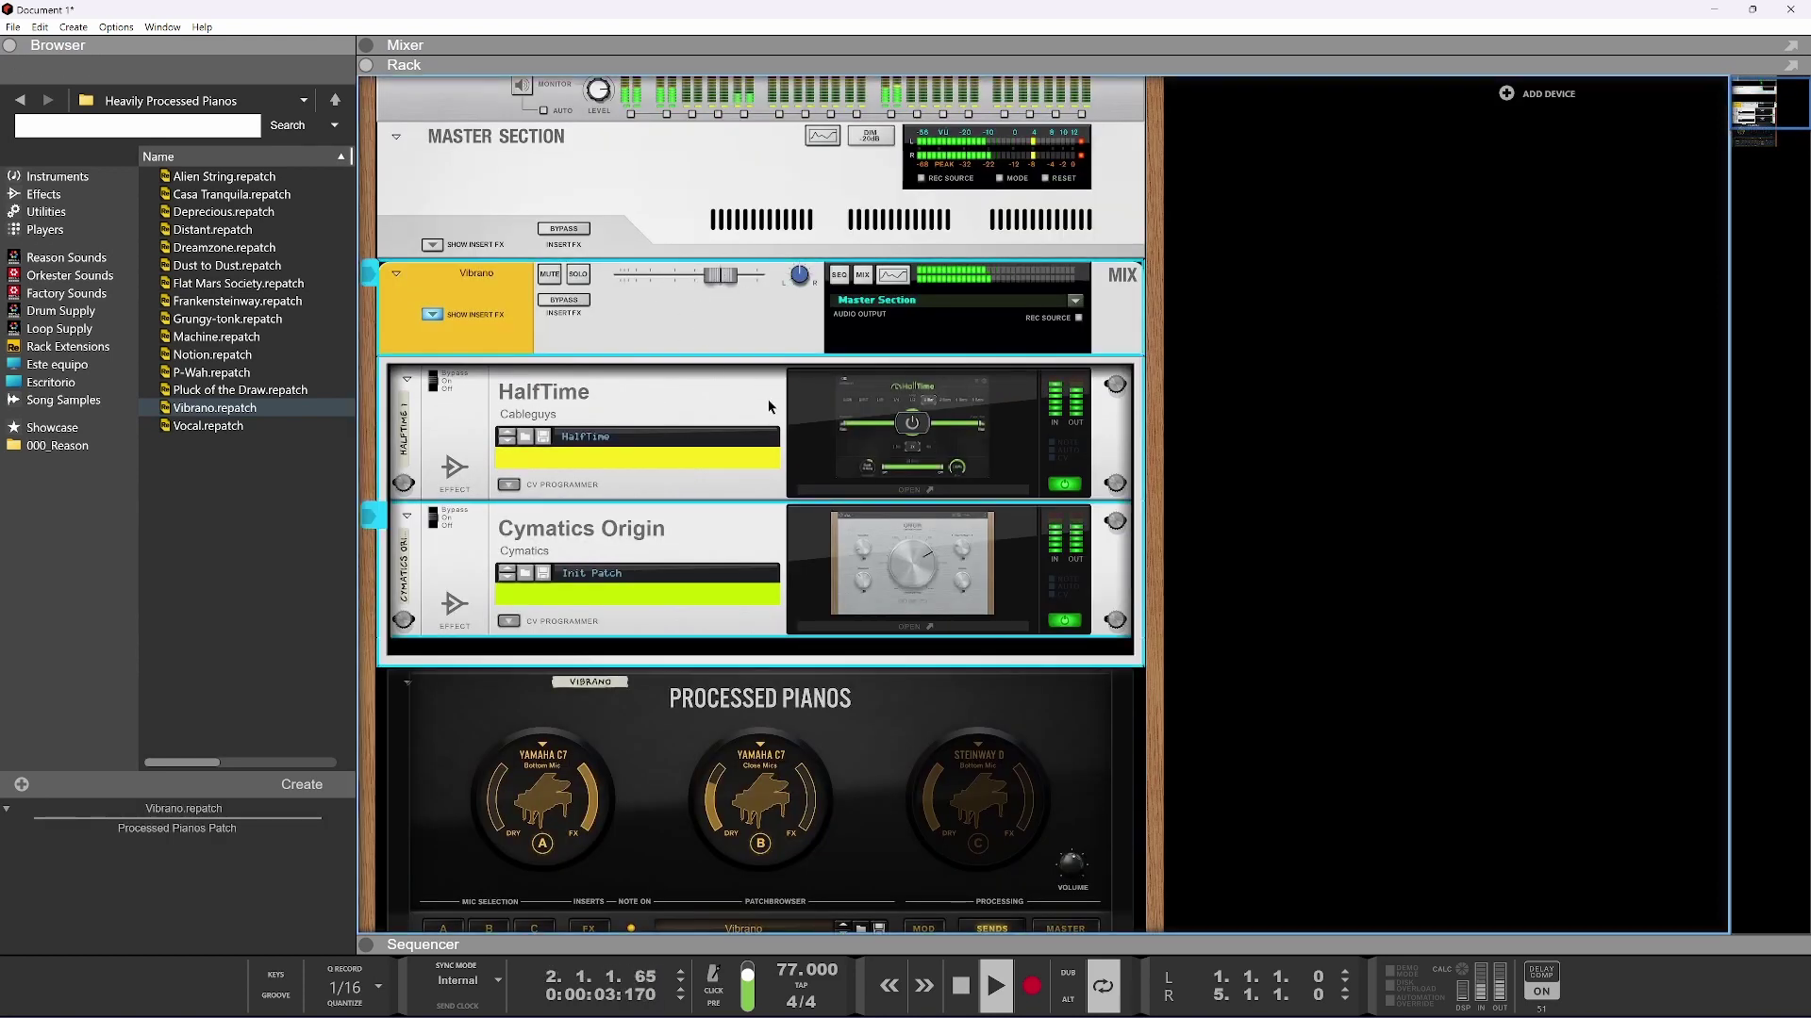
scroll(768, 406, down, 4)
drag(1071, 627, 1063, 667)
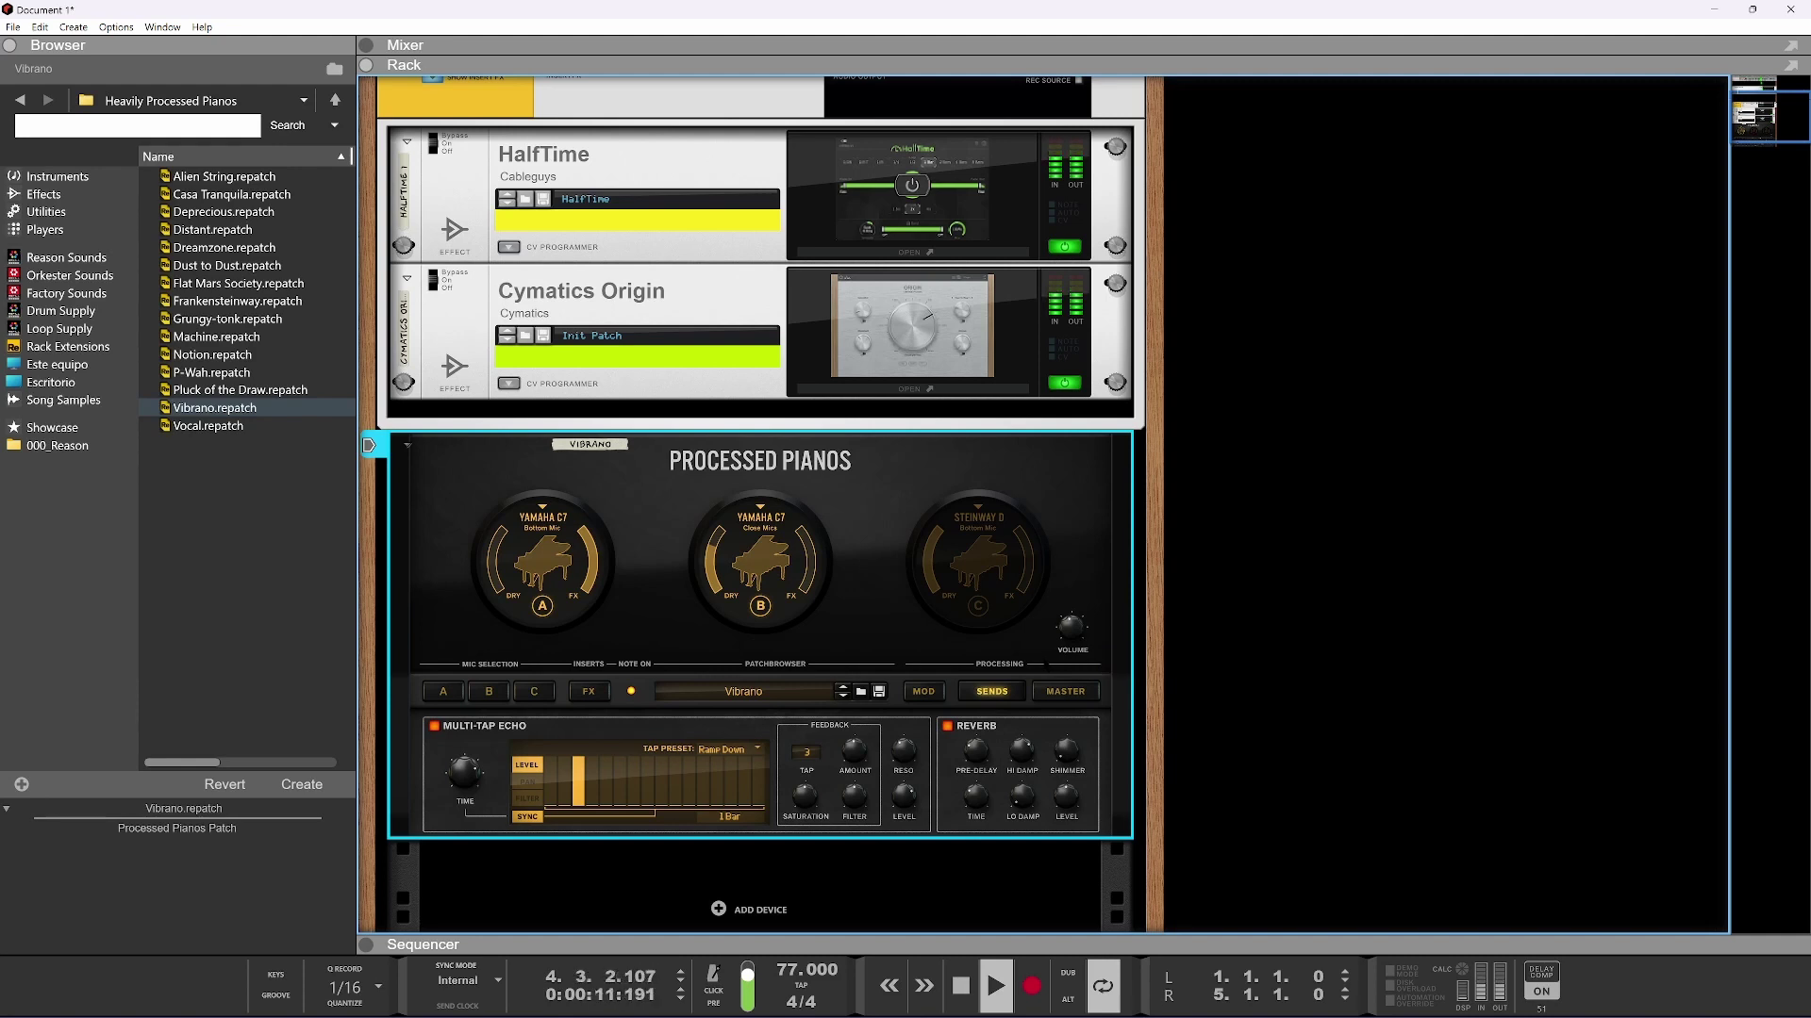
scroll(760, 505, down, 1)
scroll(760, 504, up, 3)
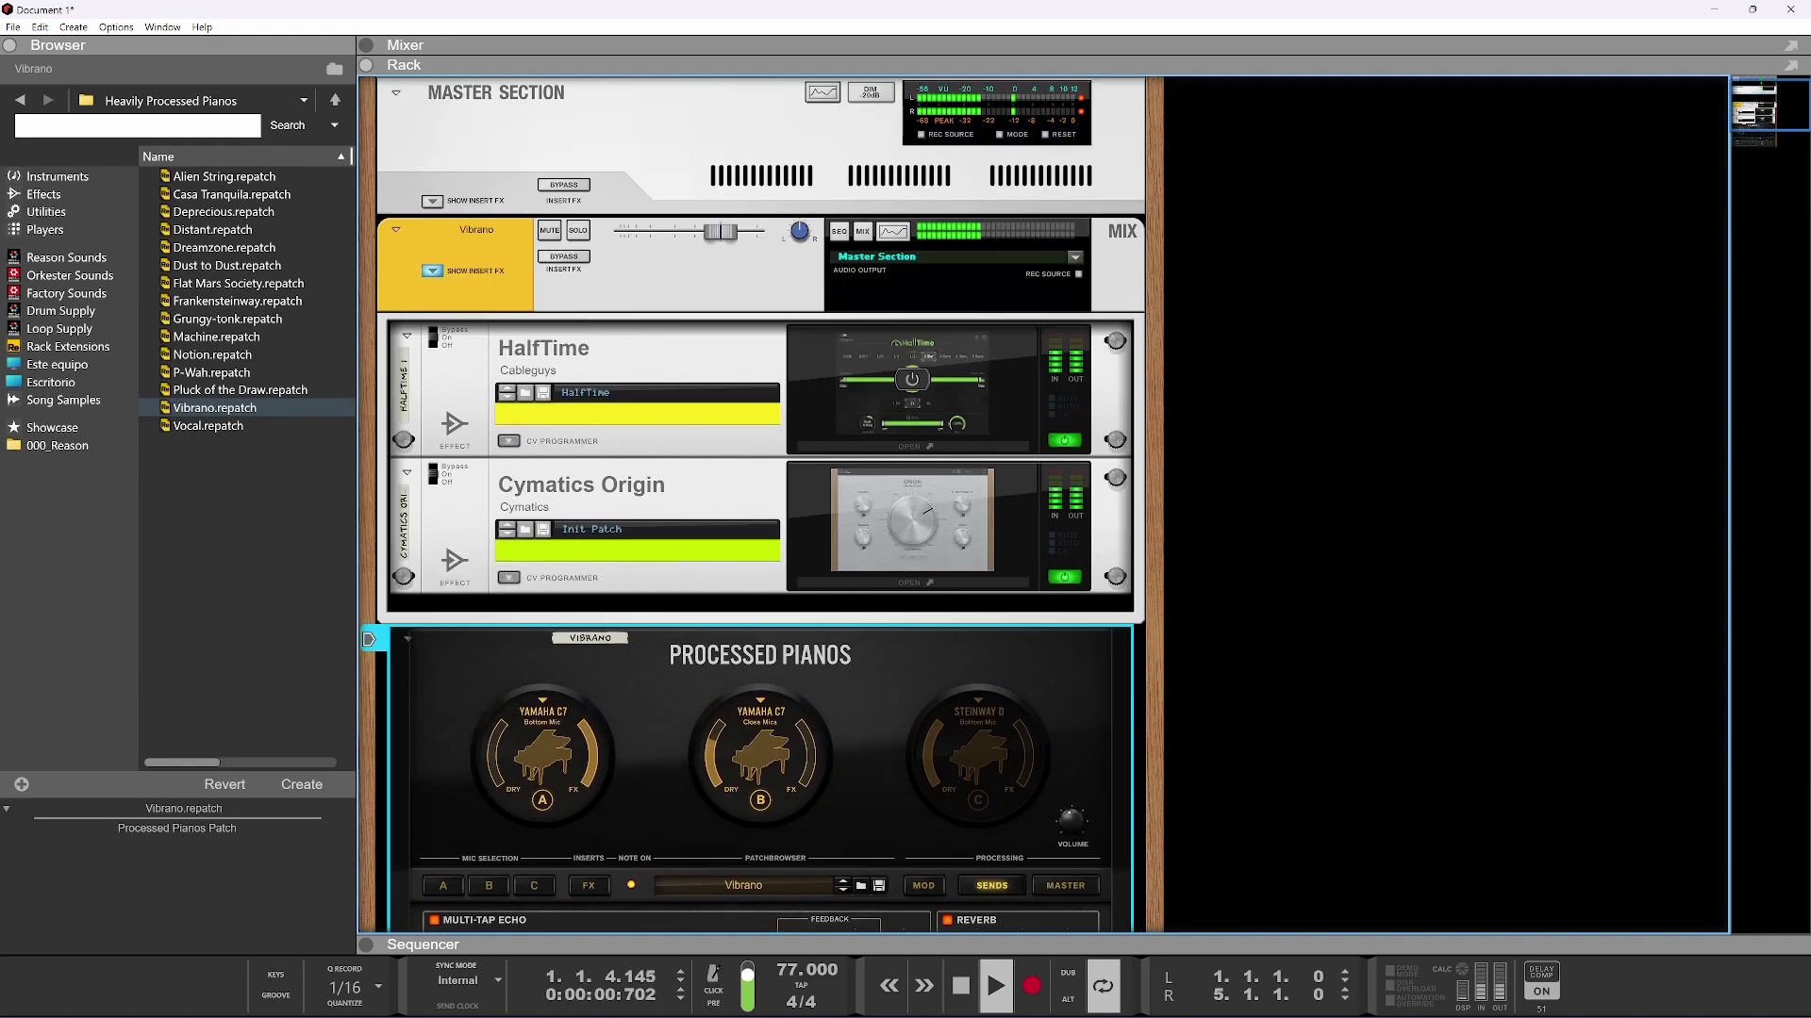
Set the HalfTime loop length to 1/2 and the upper band limit to Off
click(430, 275)
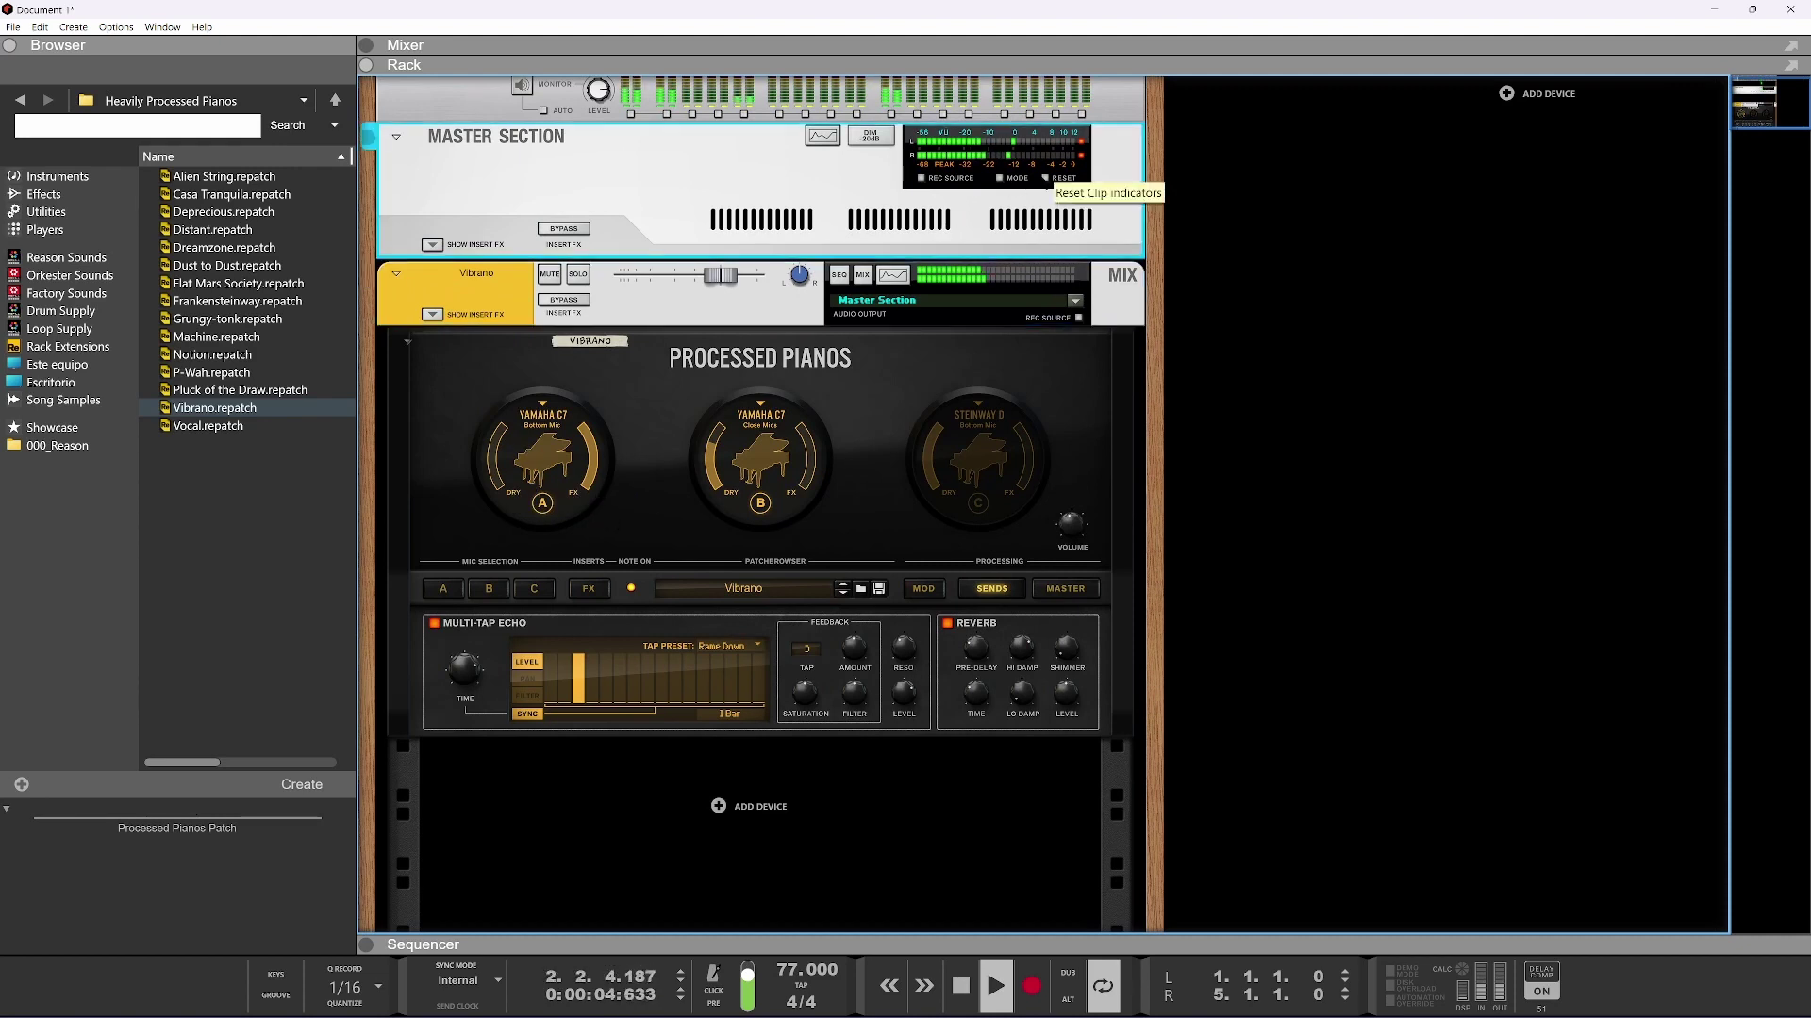
click(434, 314)
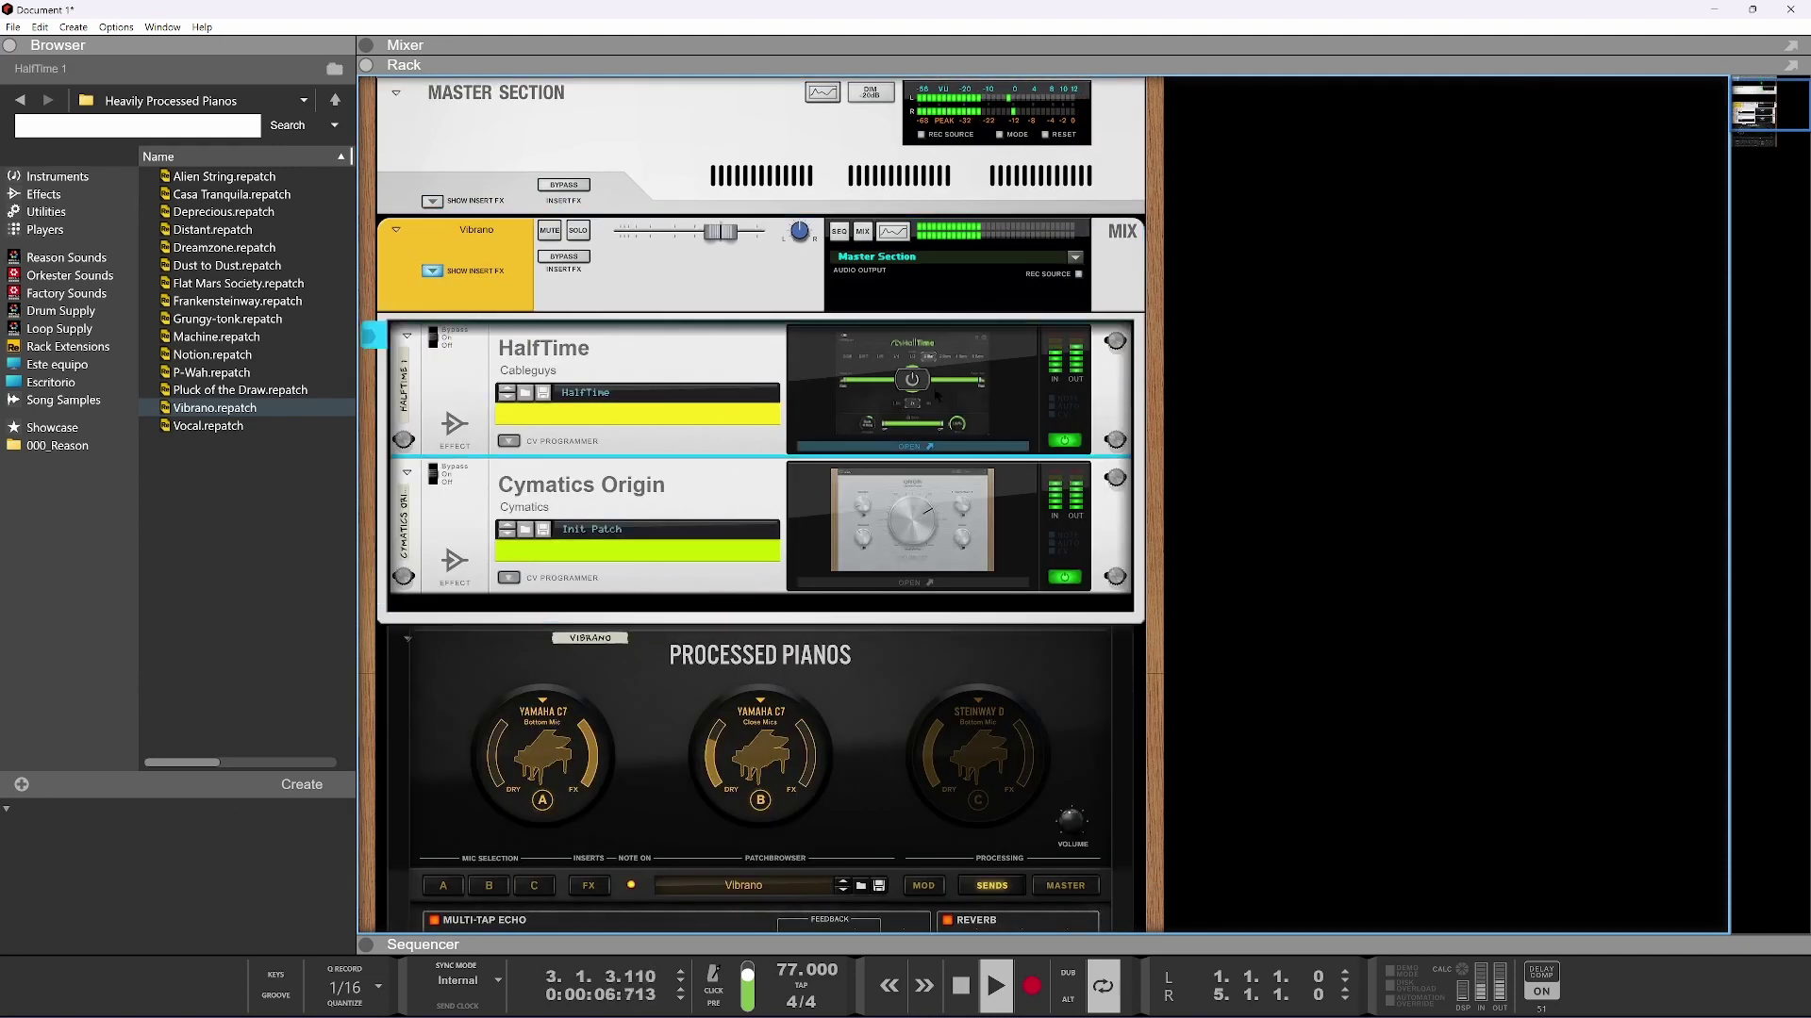
click(936, 394)
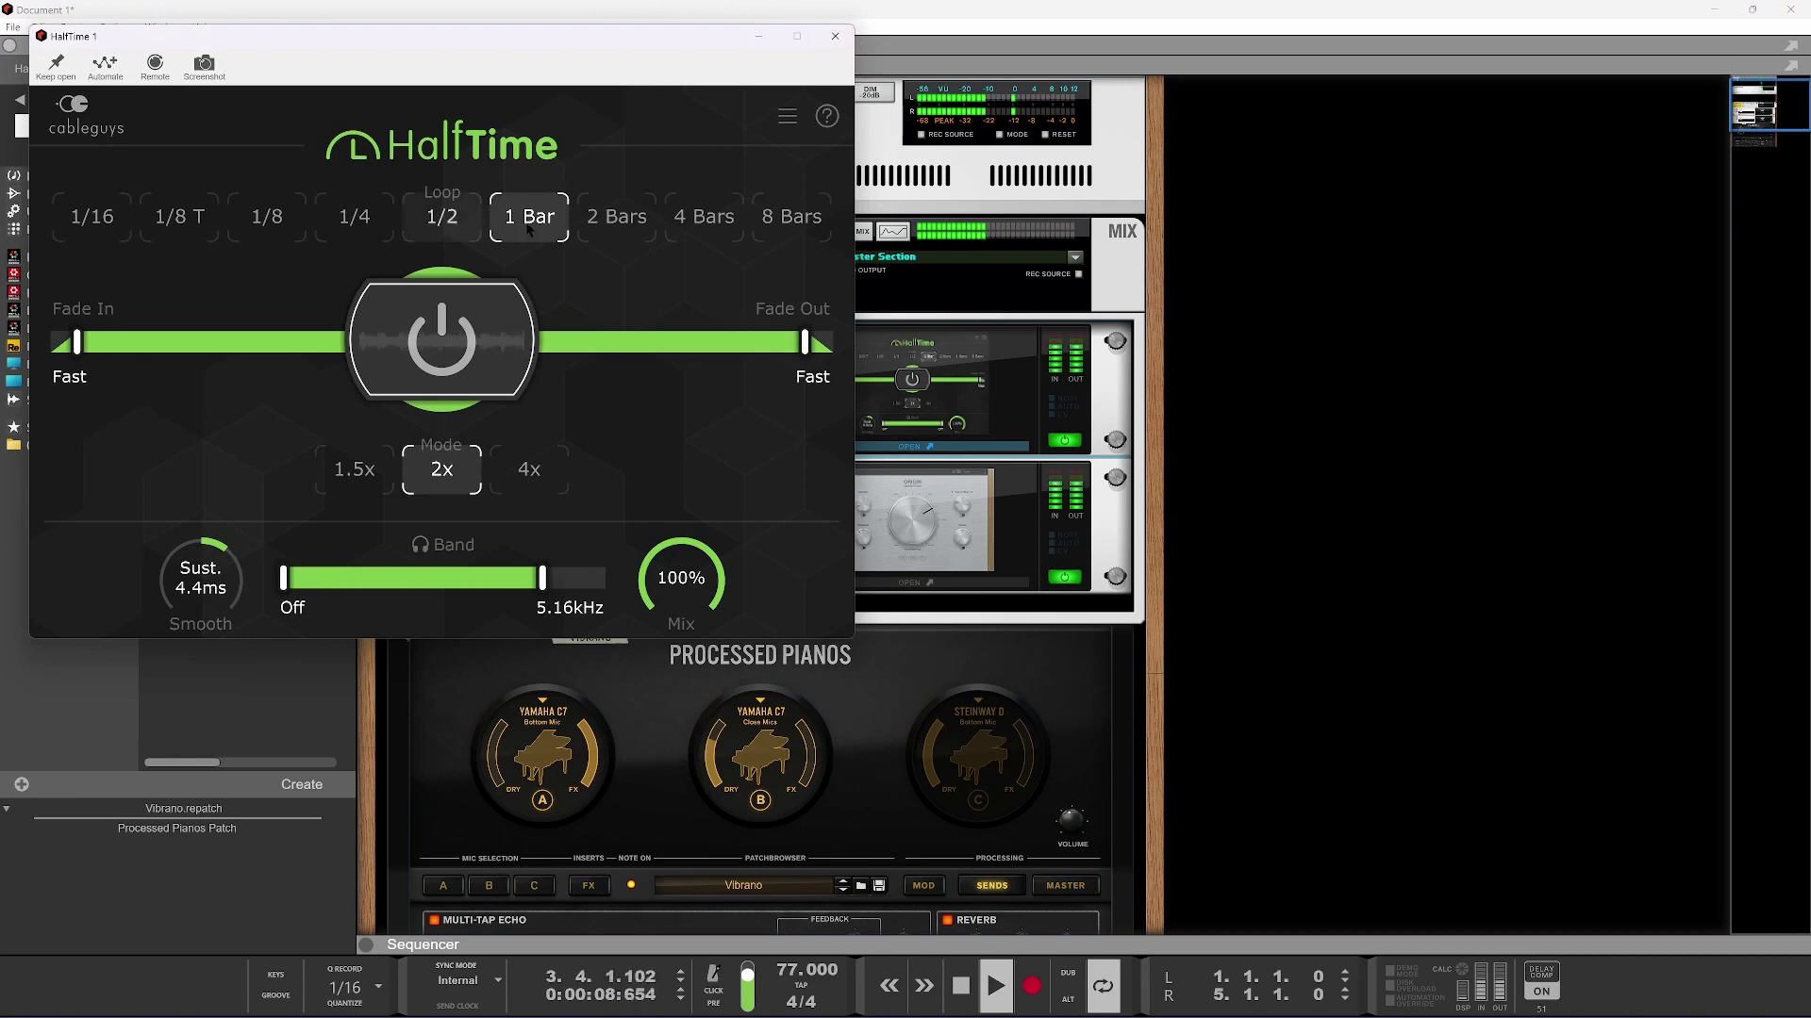
click(355, 216)
click(415, 213)
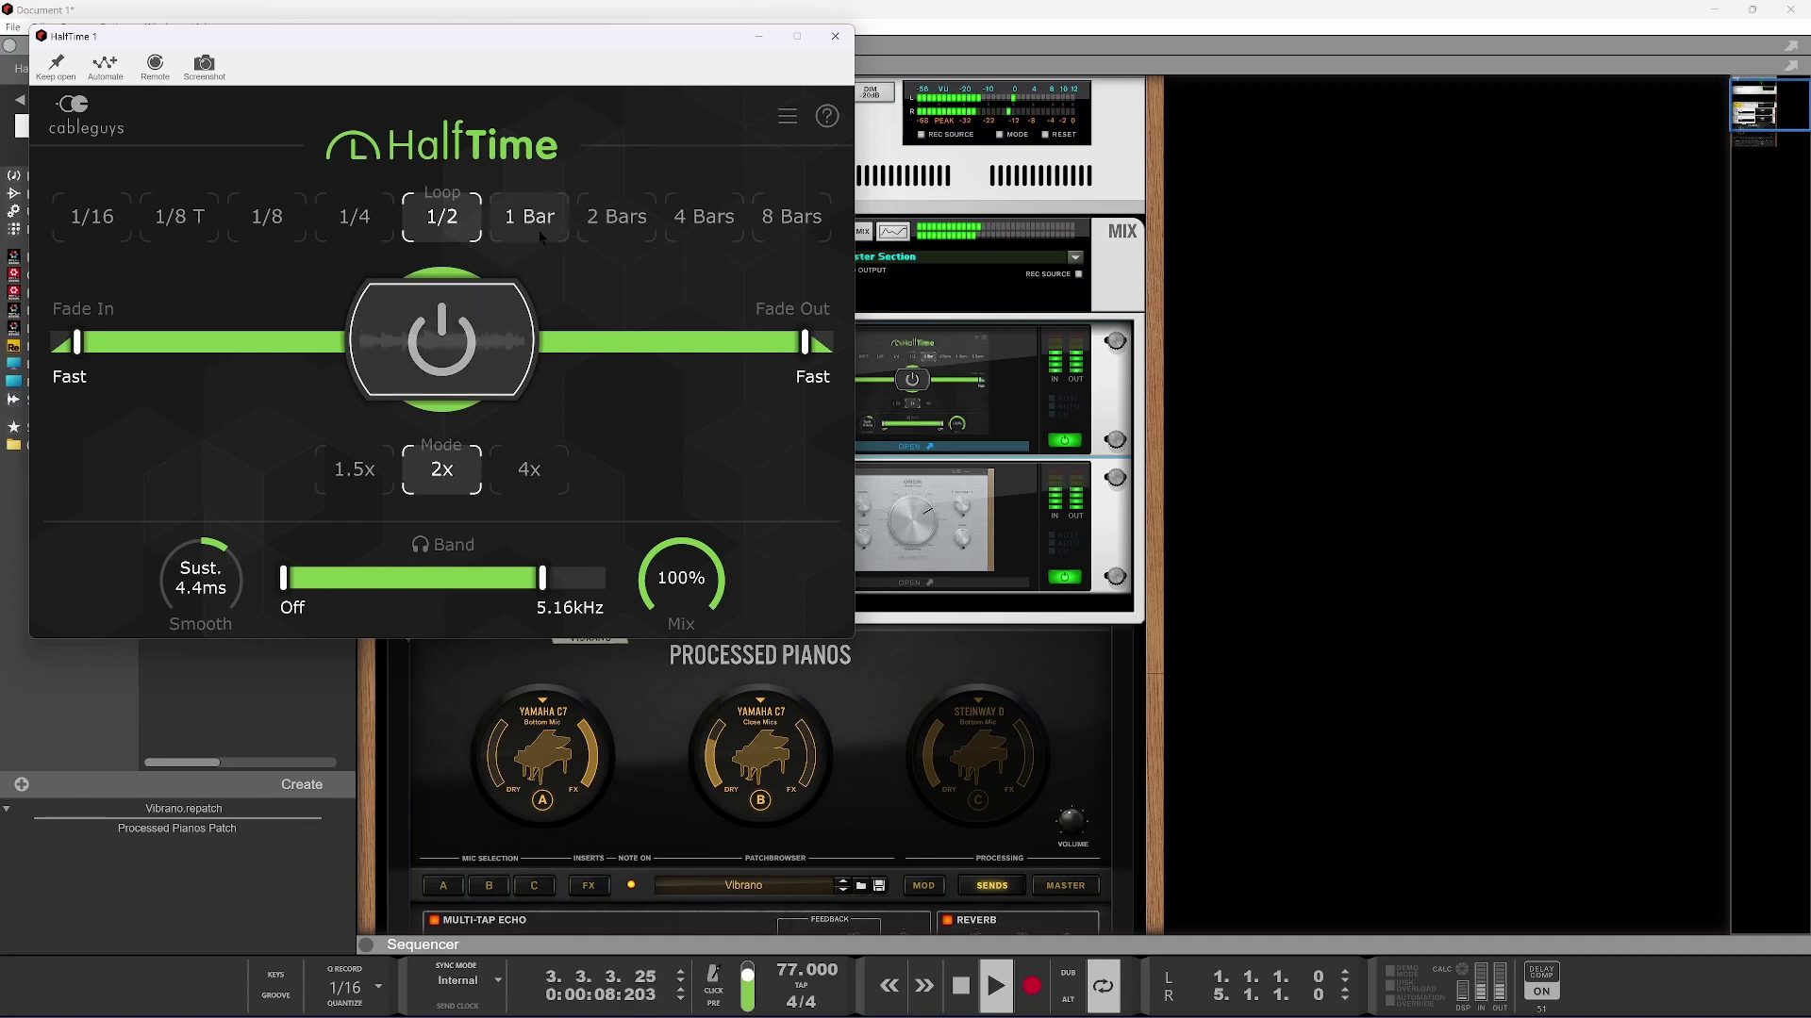
drag(542, 578, 600, 578)
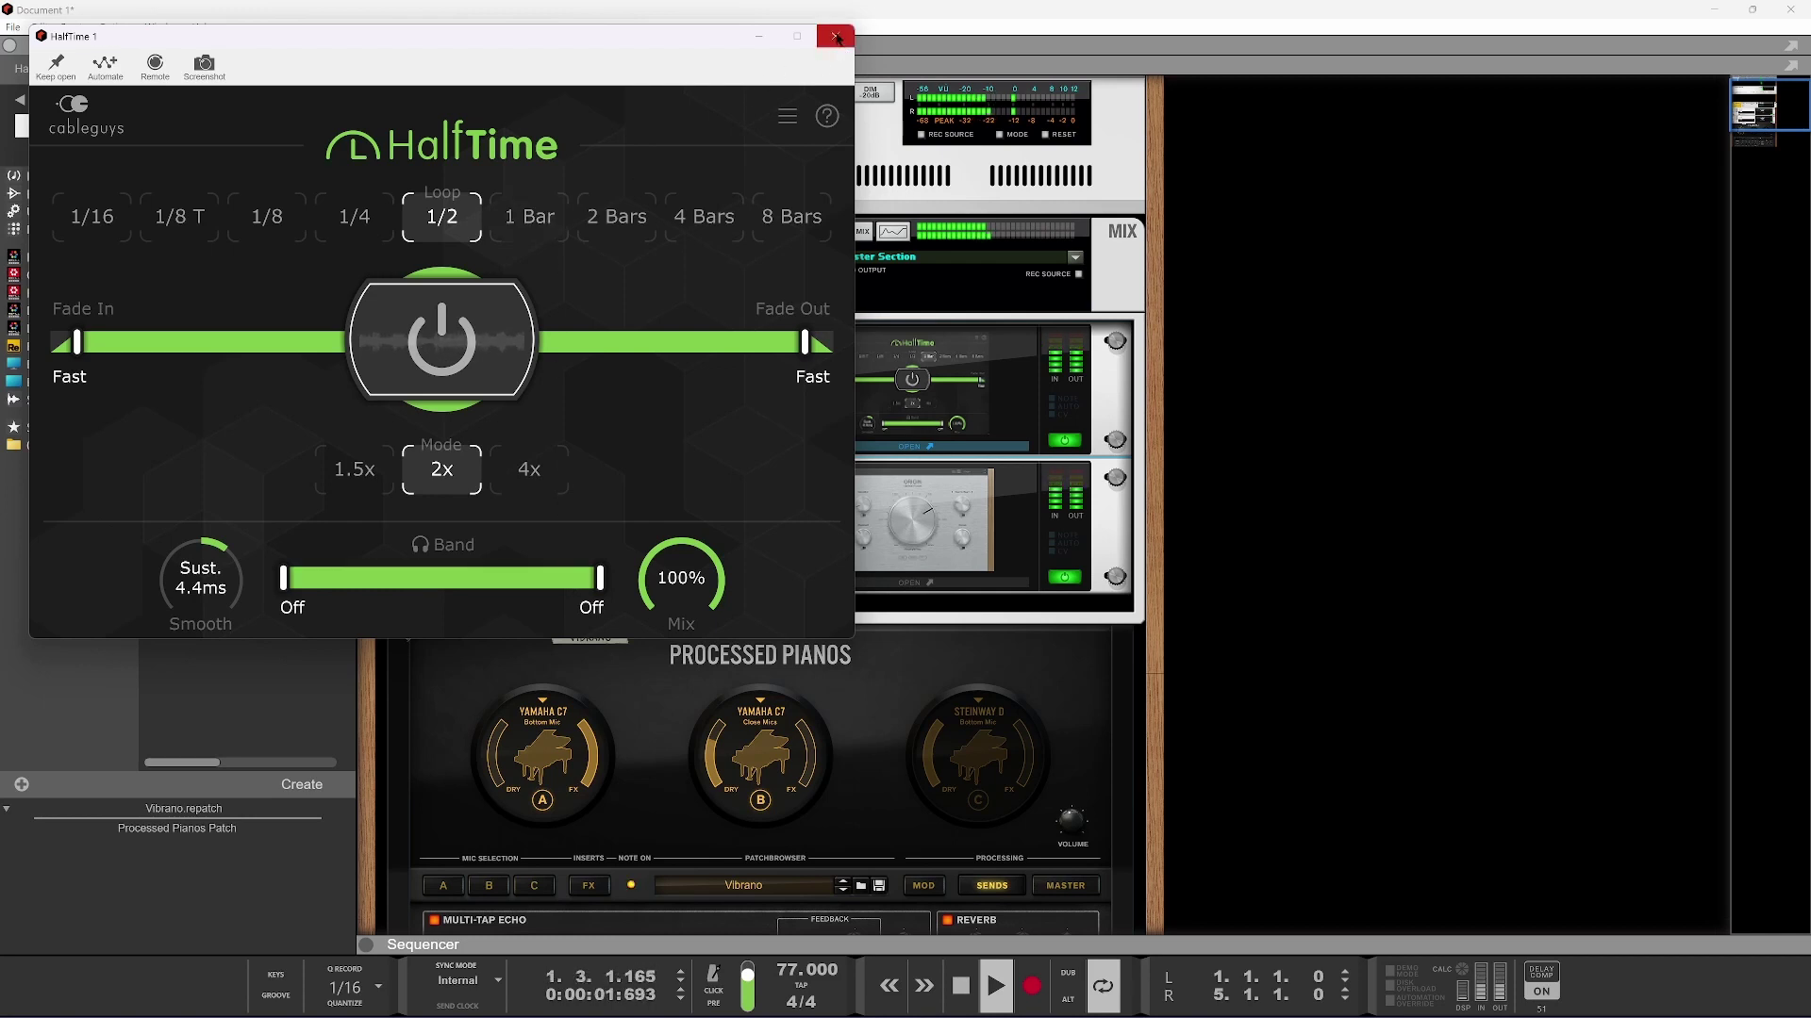
Audition the 1 Bar loop length in HalfTime and set the loop to 1/4
click(524, 227)
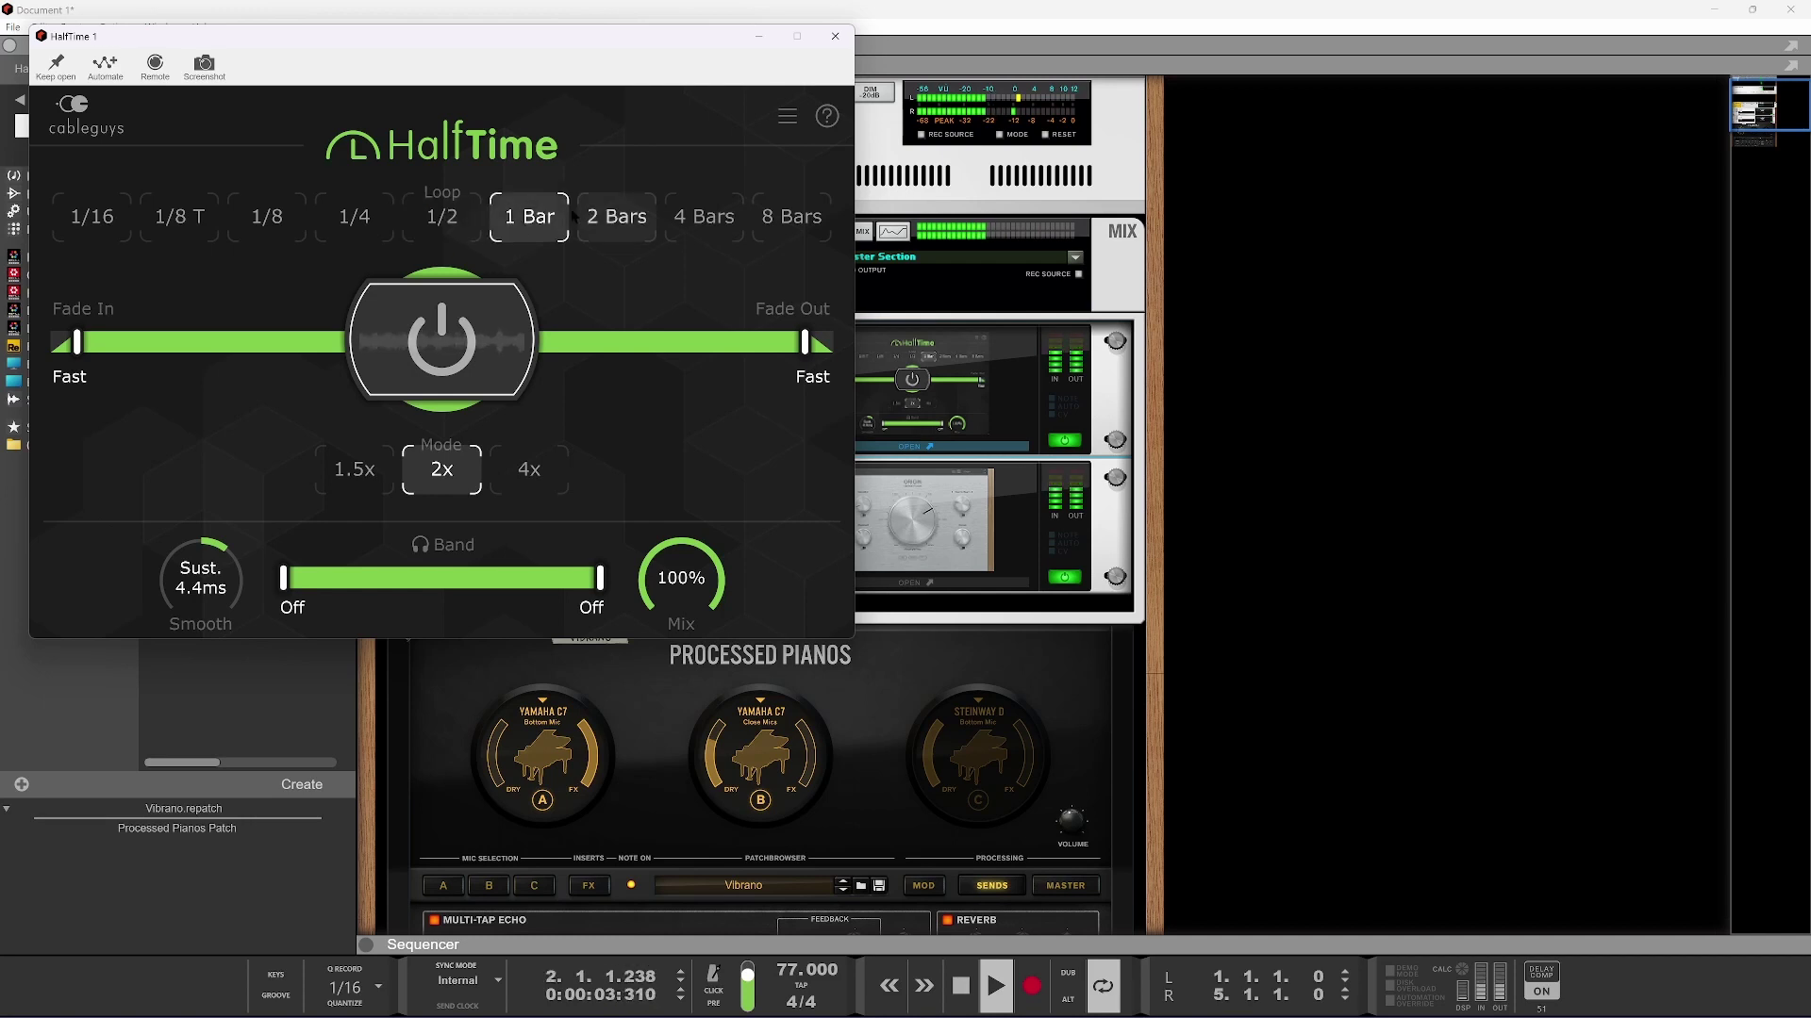
click(369, 226)
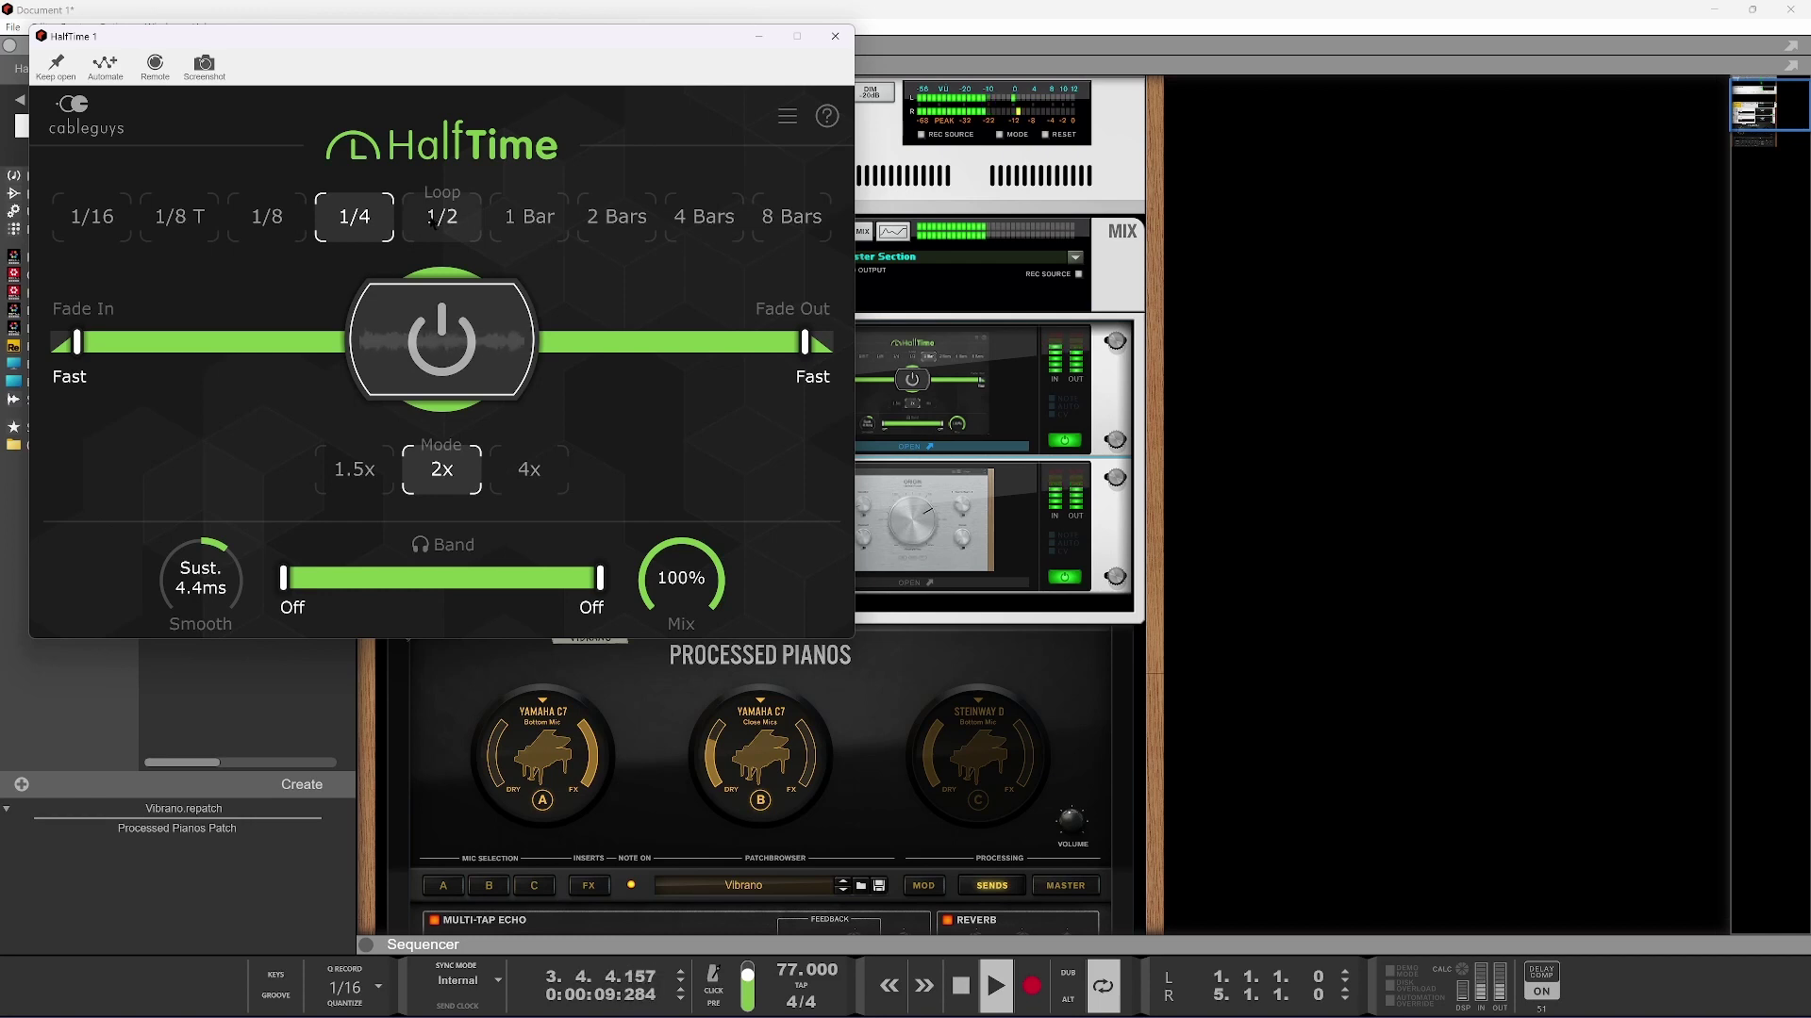
click(834, 36)
Move the two short E2 notes in the Vibrano clip to the second half of bars 2 and 4
key(F7)
drag(745, 60, 747, 53)
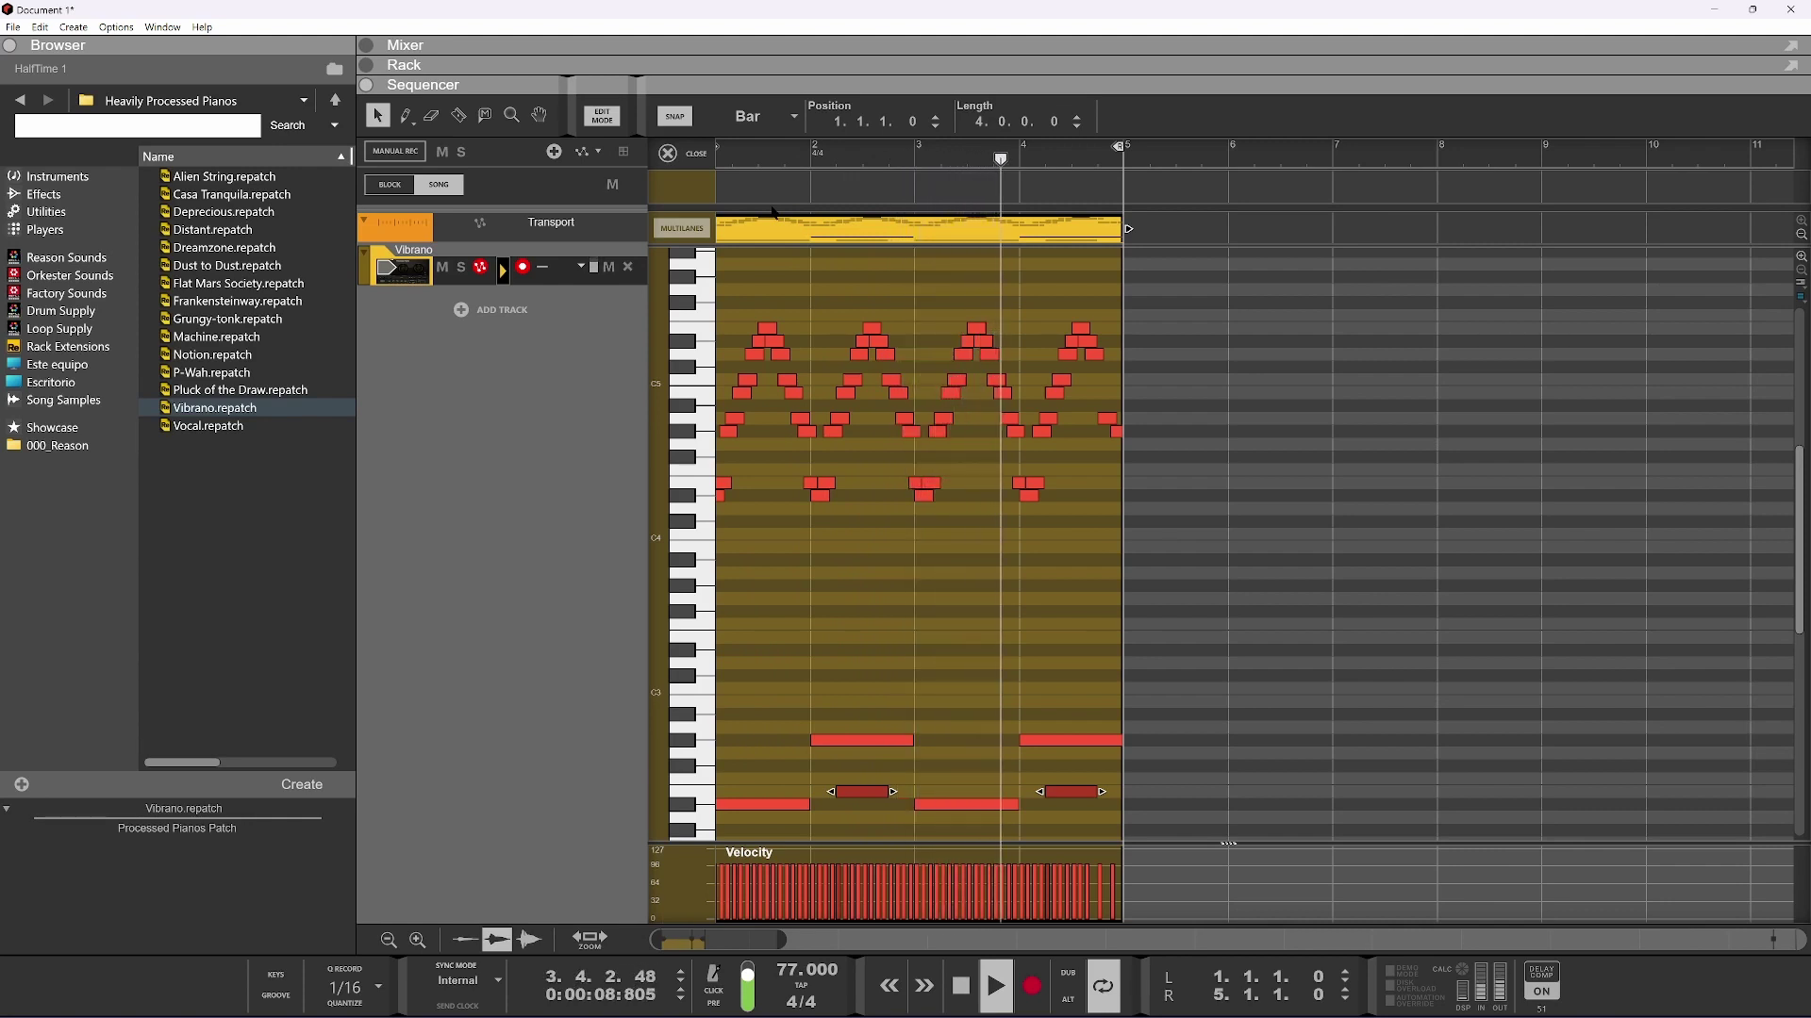
key(space)
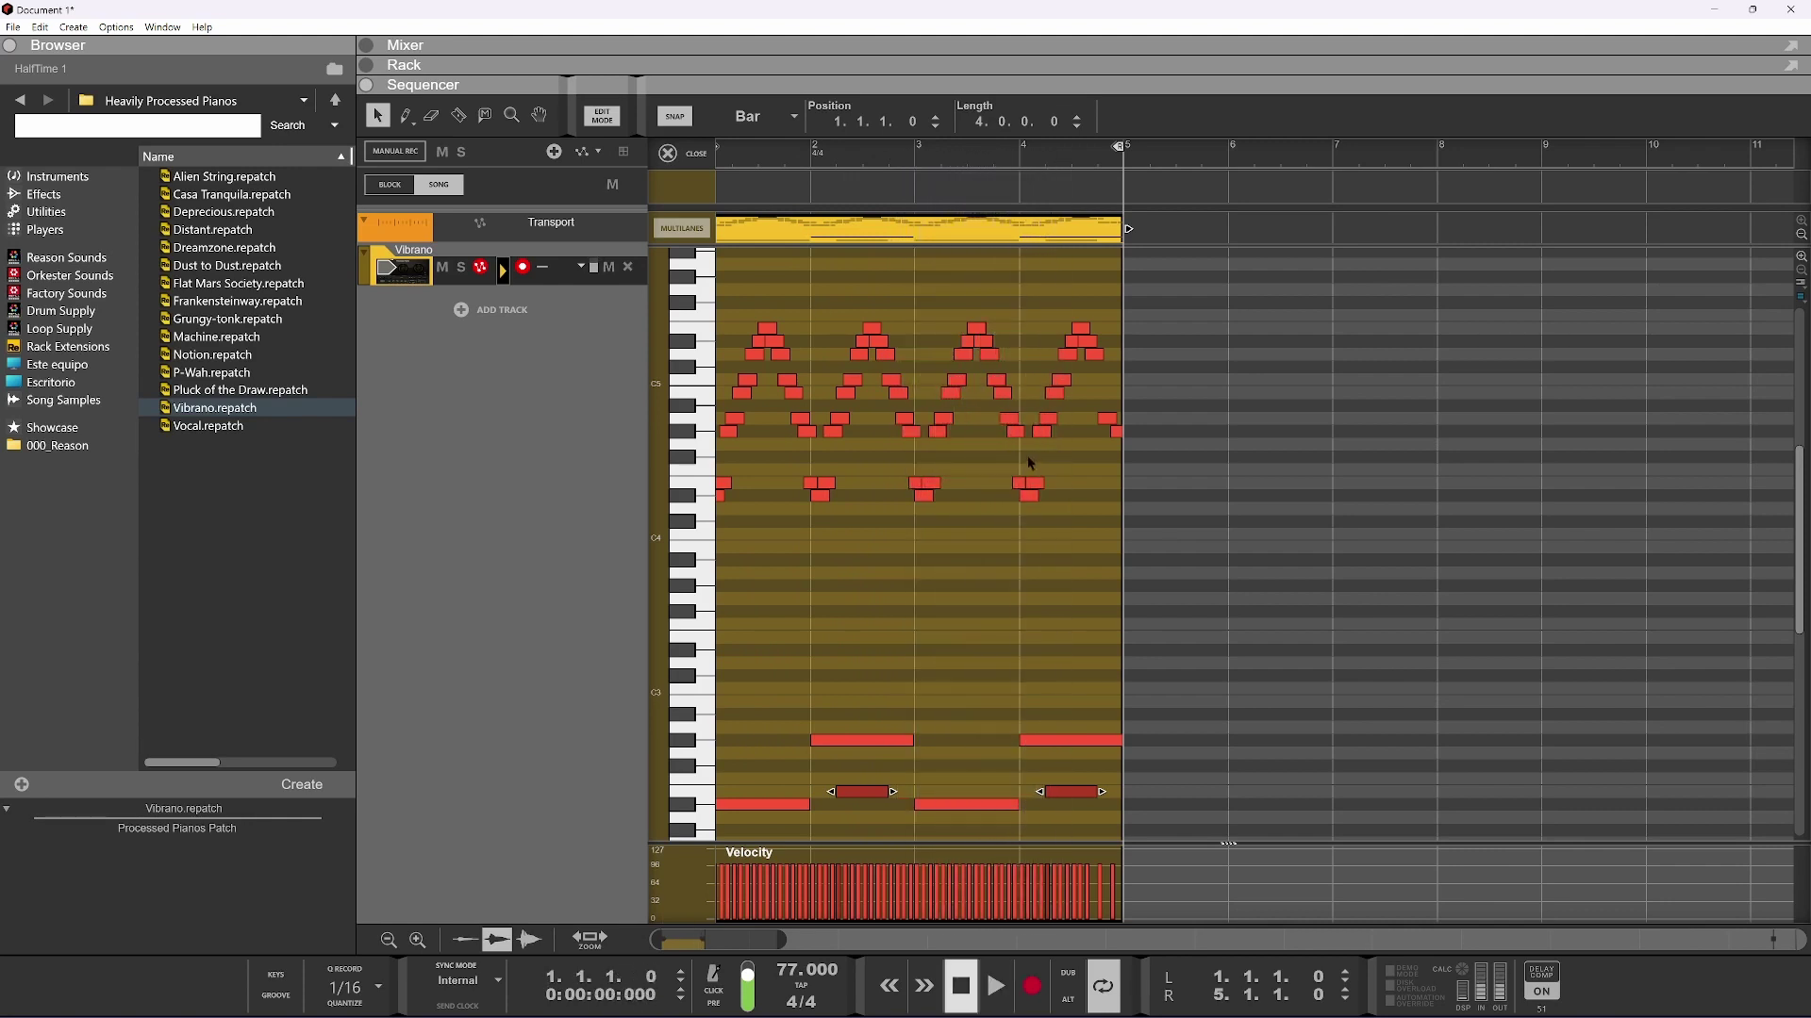
click(886, 794)
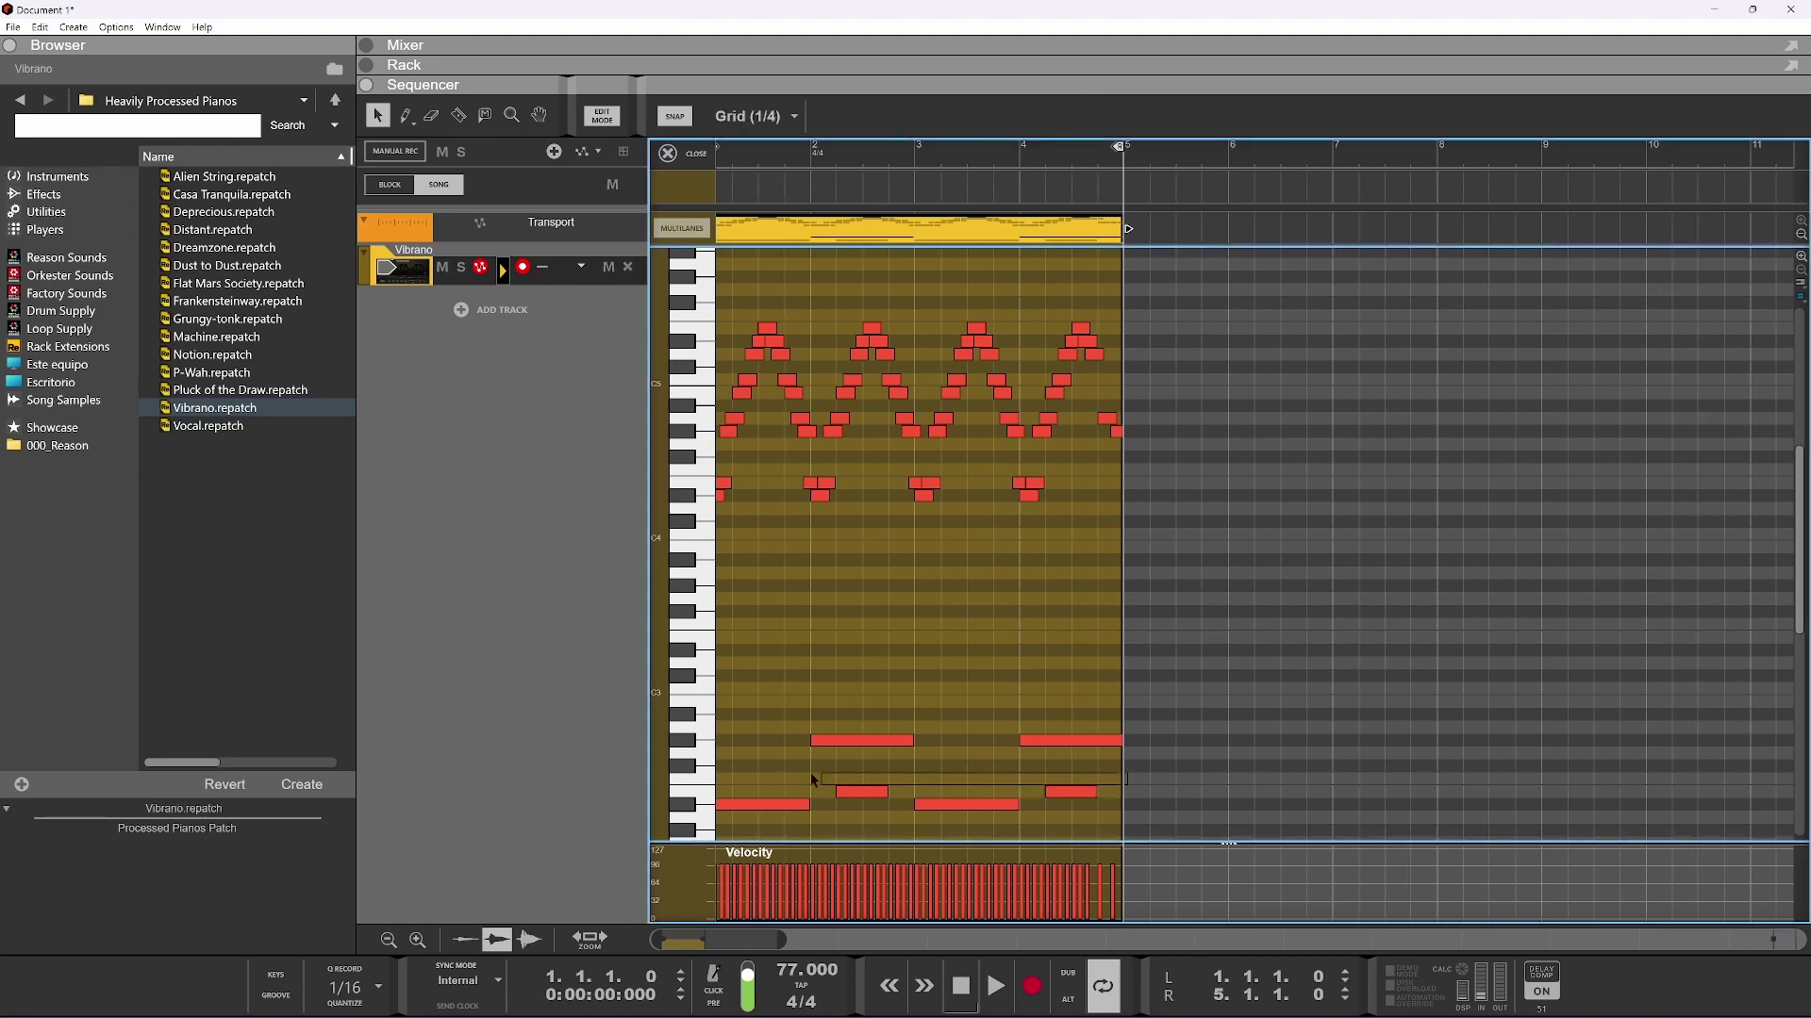
drag(783, 760, 1148, 803)
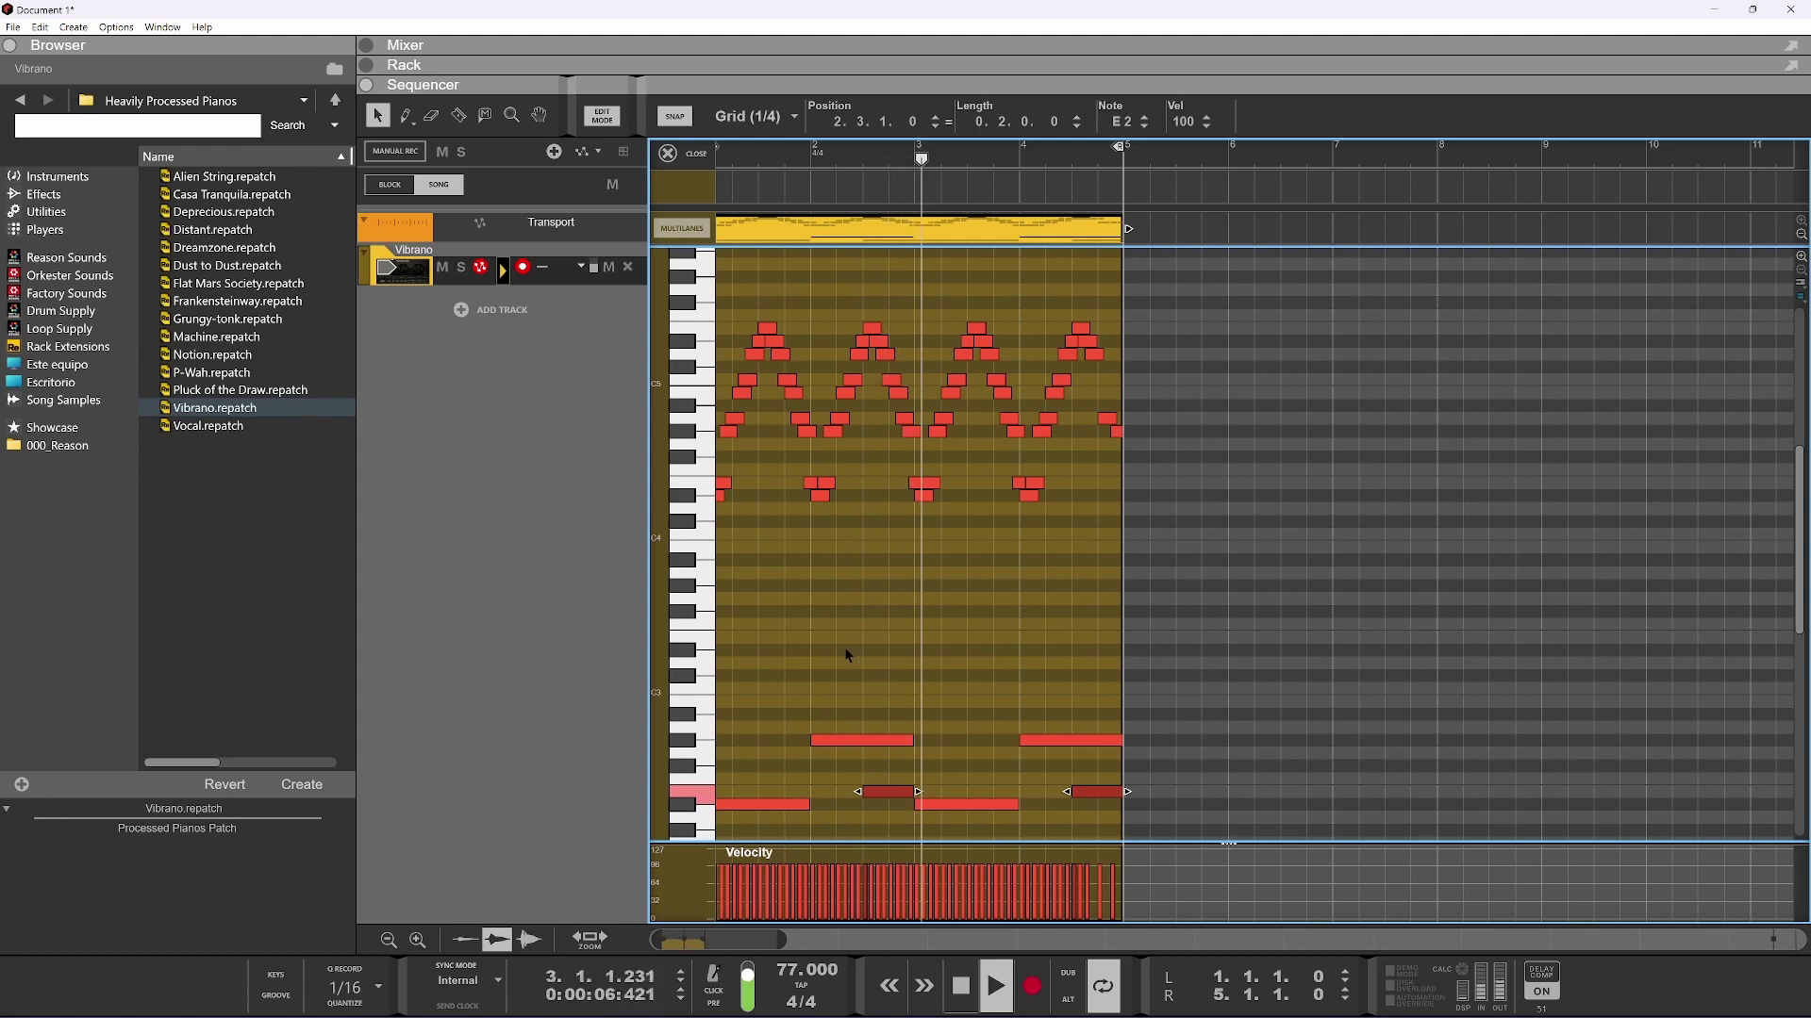
Leave the Vibrano clip for the rack, hide the channel's insert effects and fold the Processed Pianos device
click(668, 153)
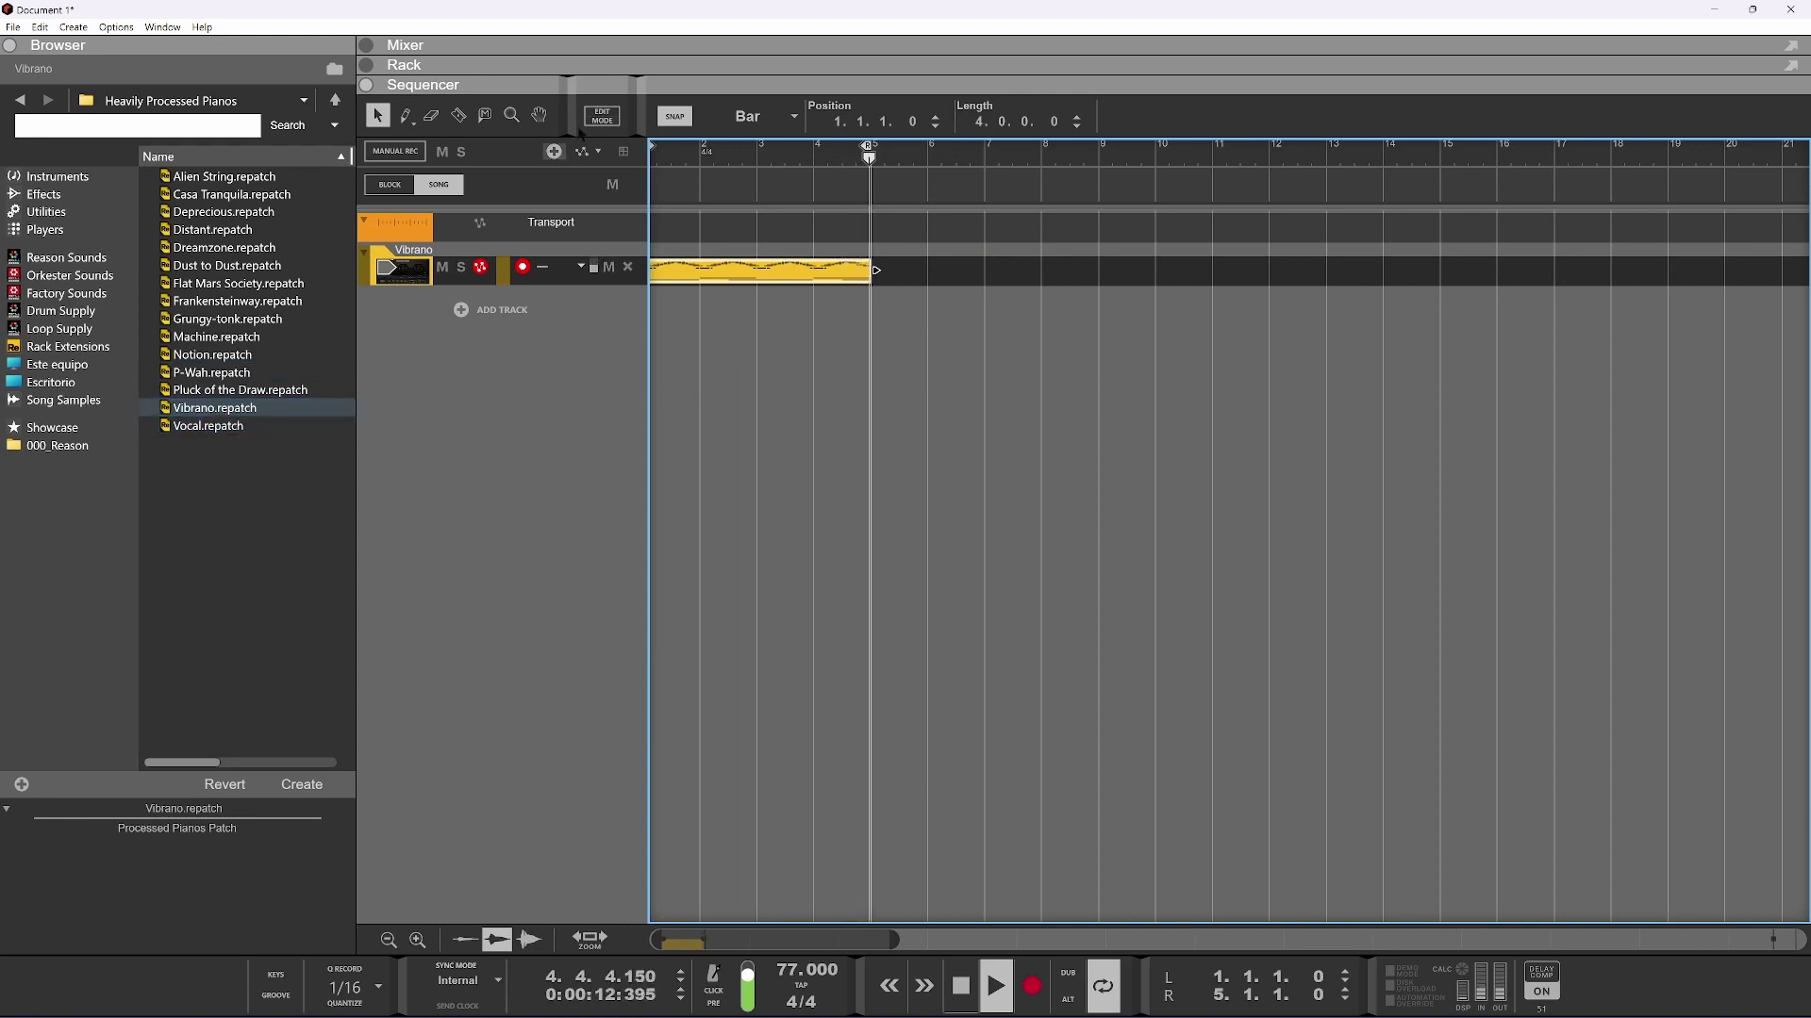
click(624, 66)
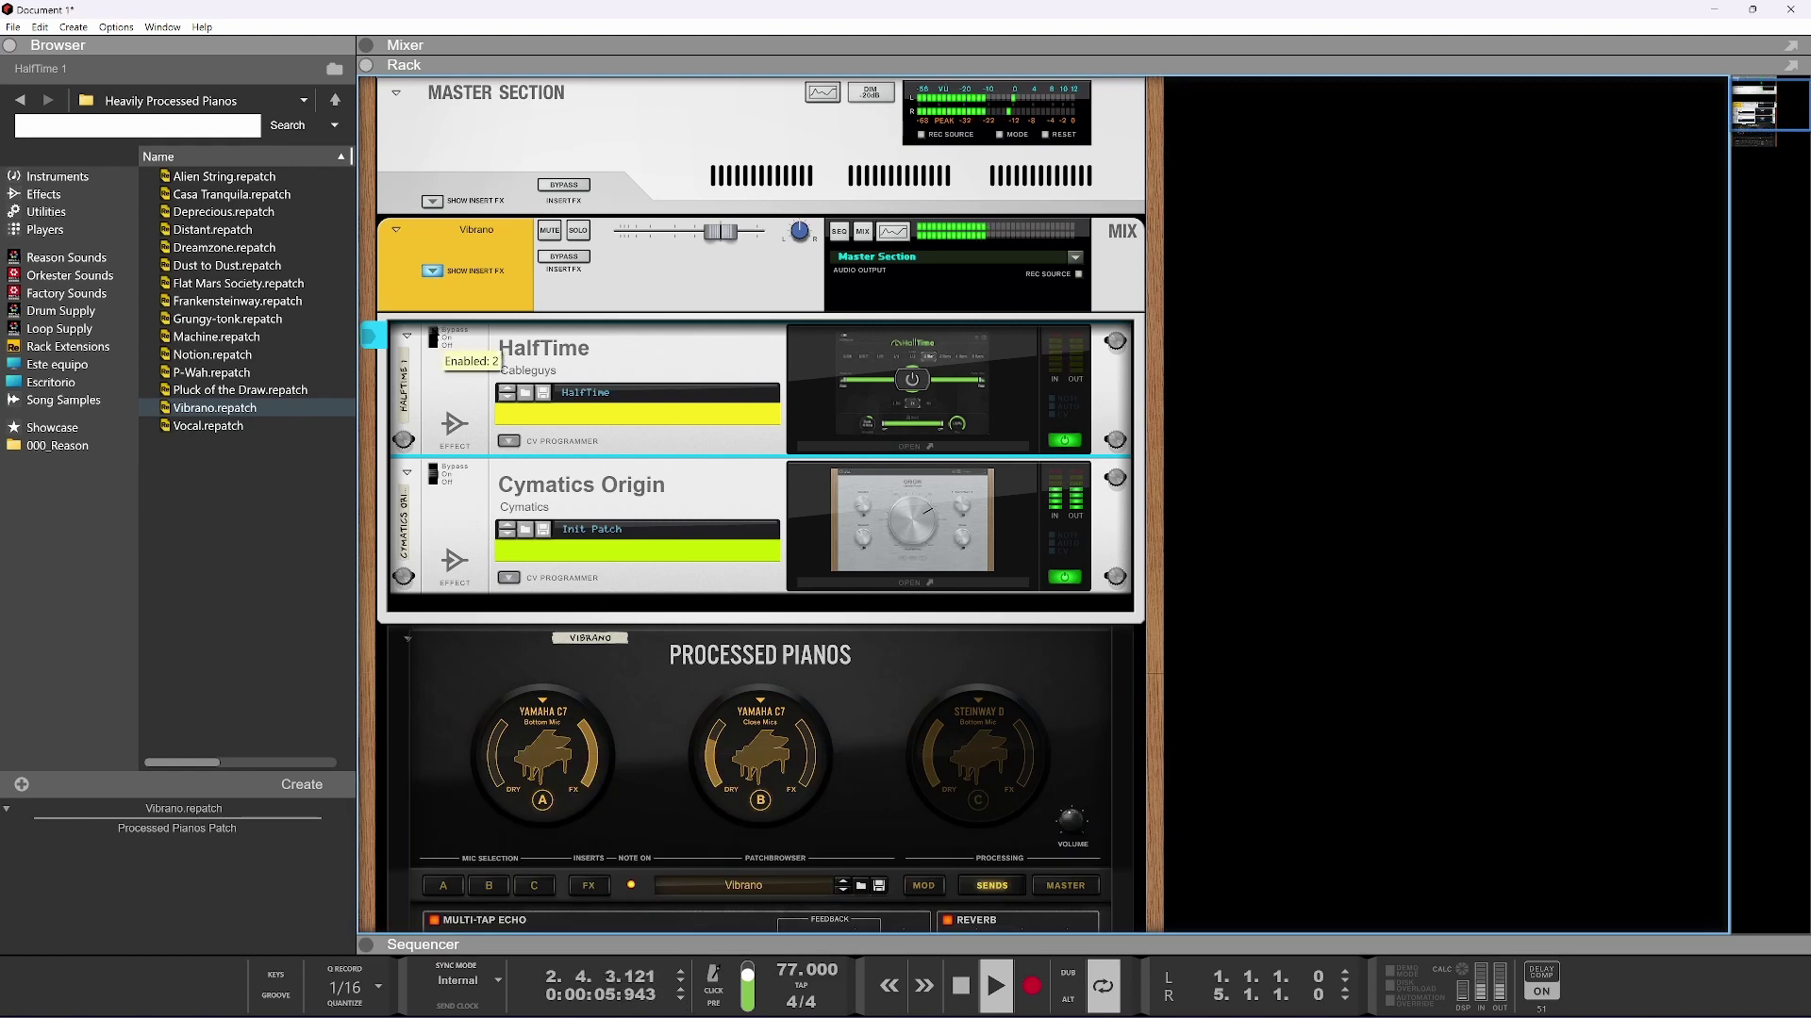
scroll(664, 487, down, 3)
scroll(618, 444, up, 3)
click(433, 272)
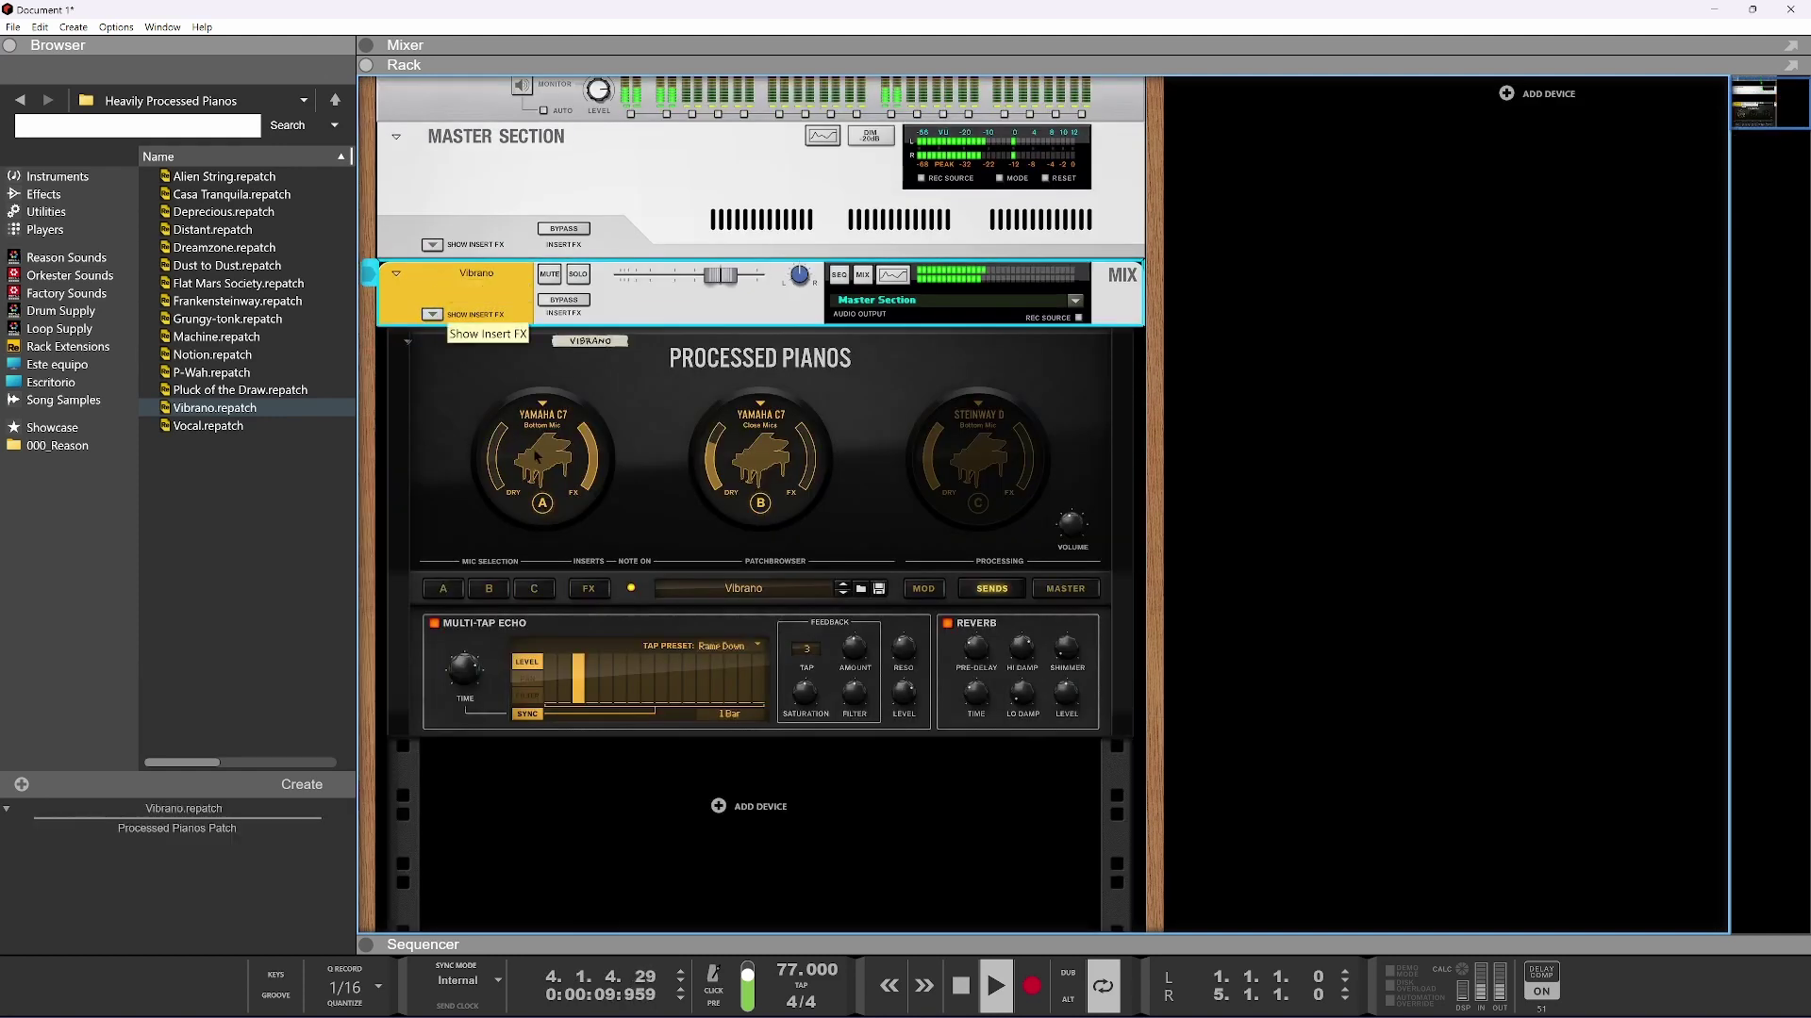
click(409, 346)
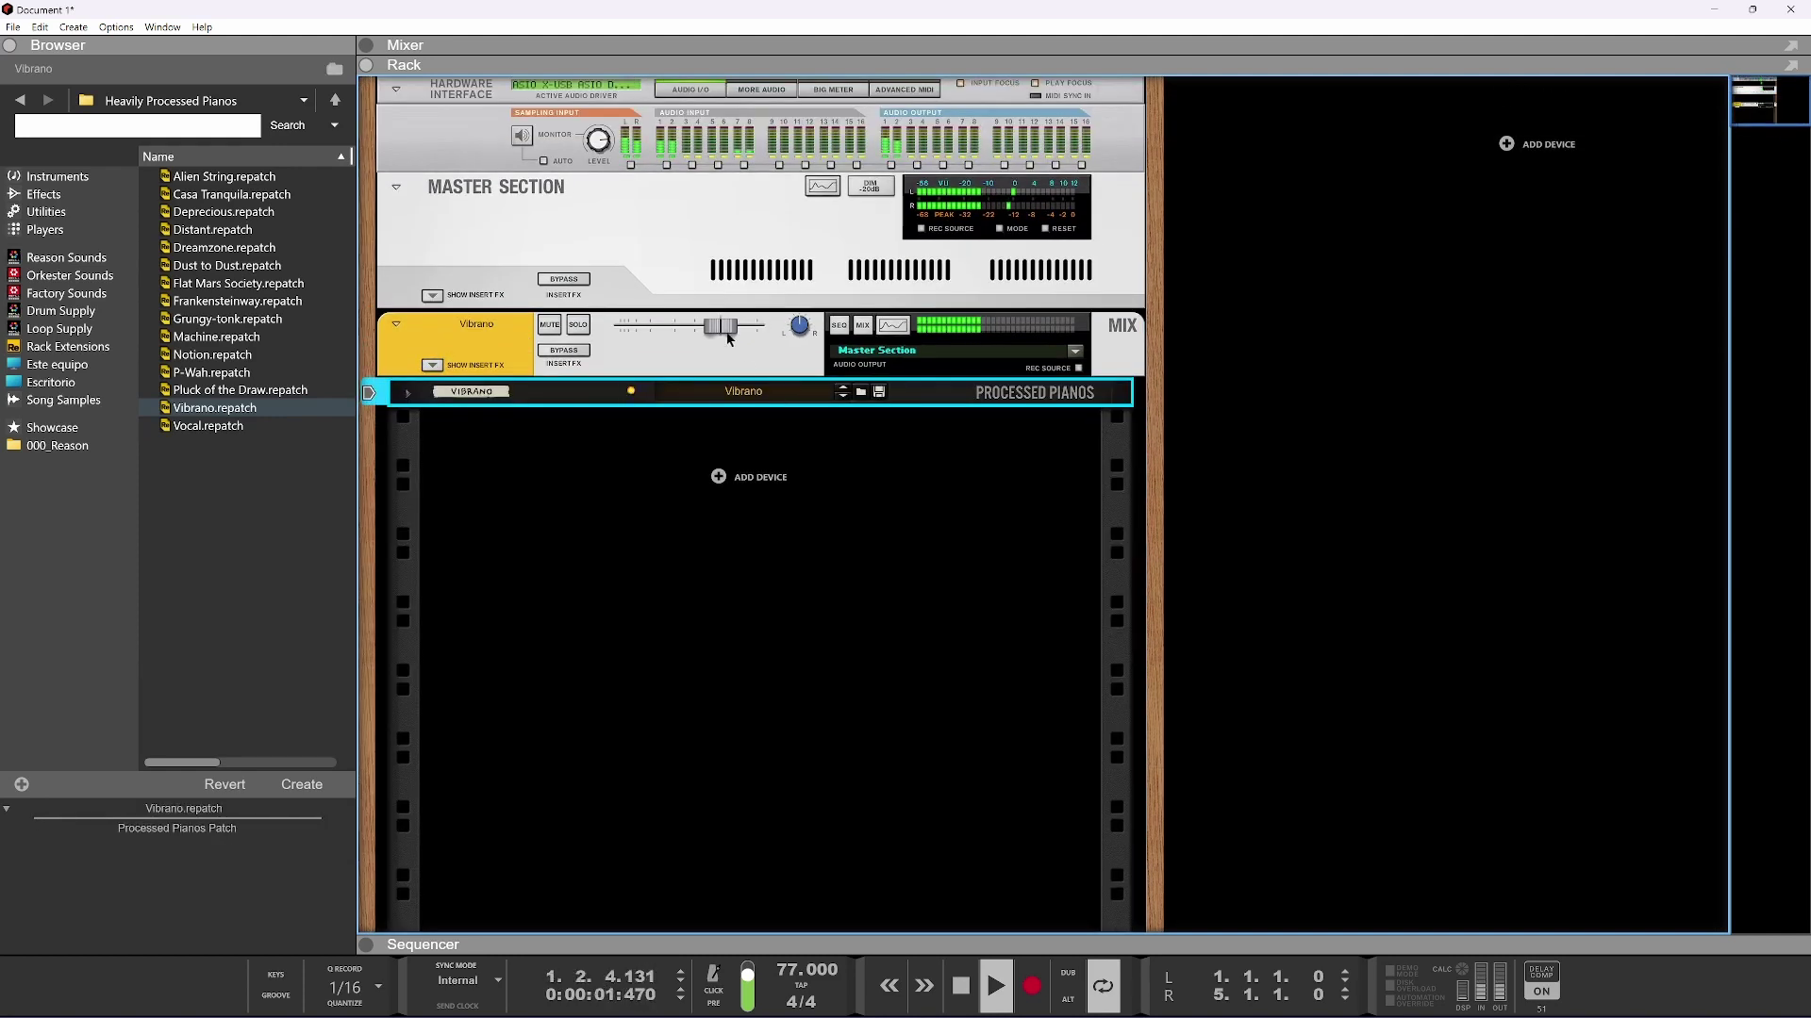
right_click(691, 474)
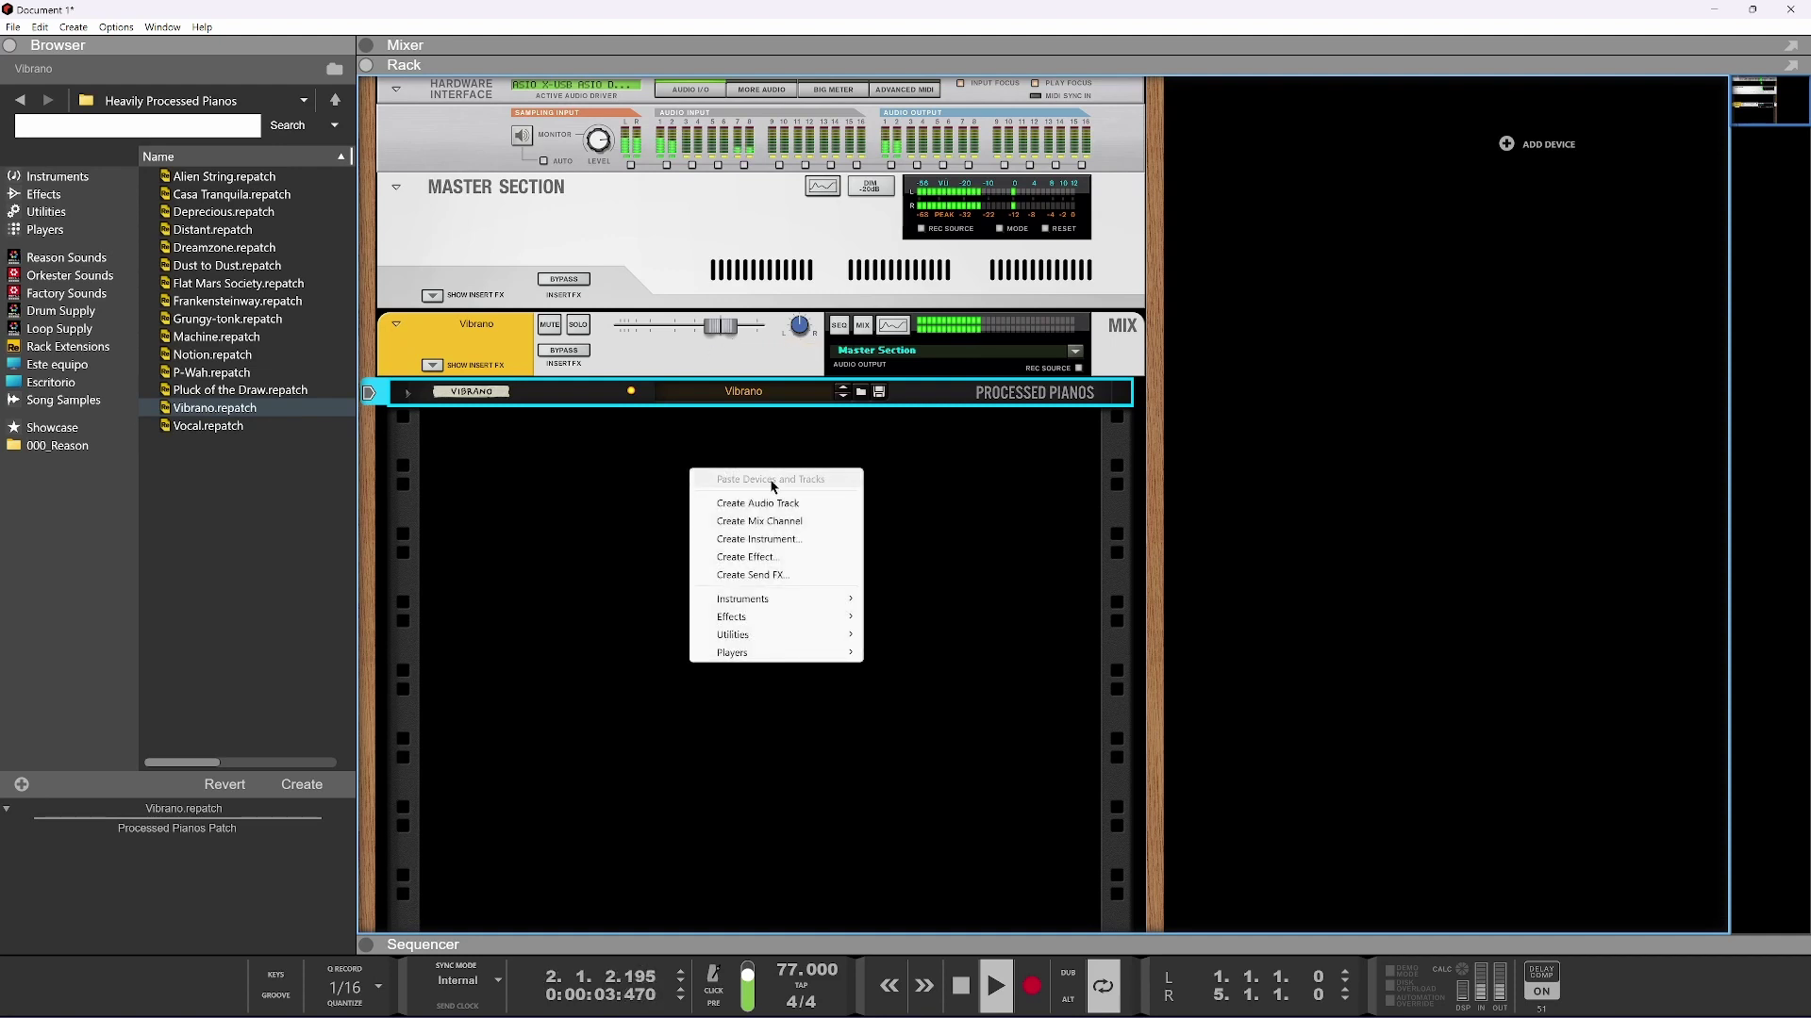
mouse_move(788, 605)
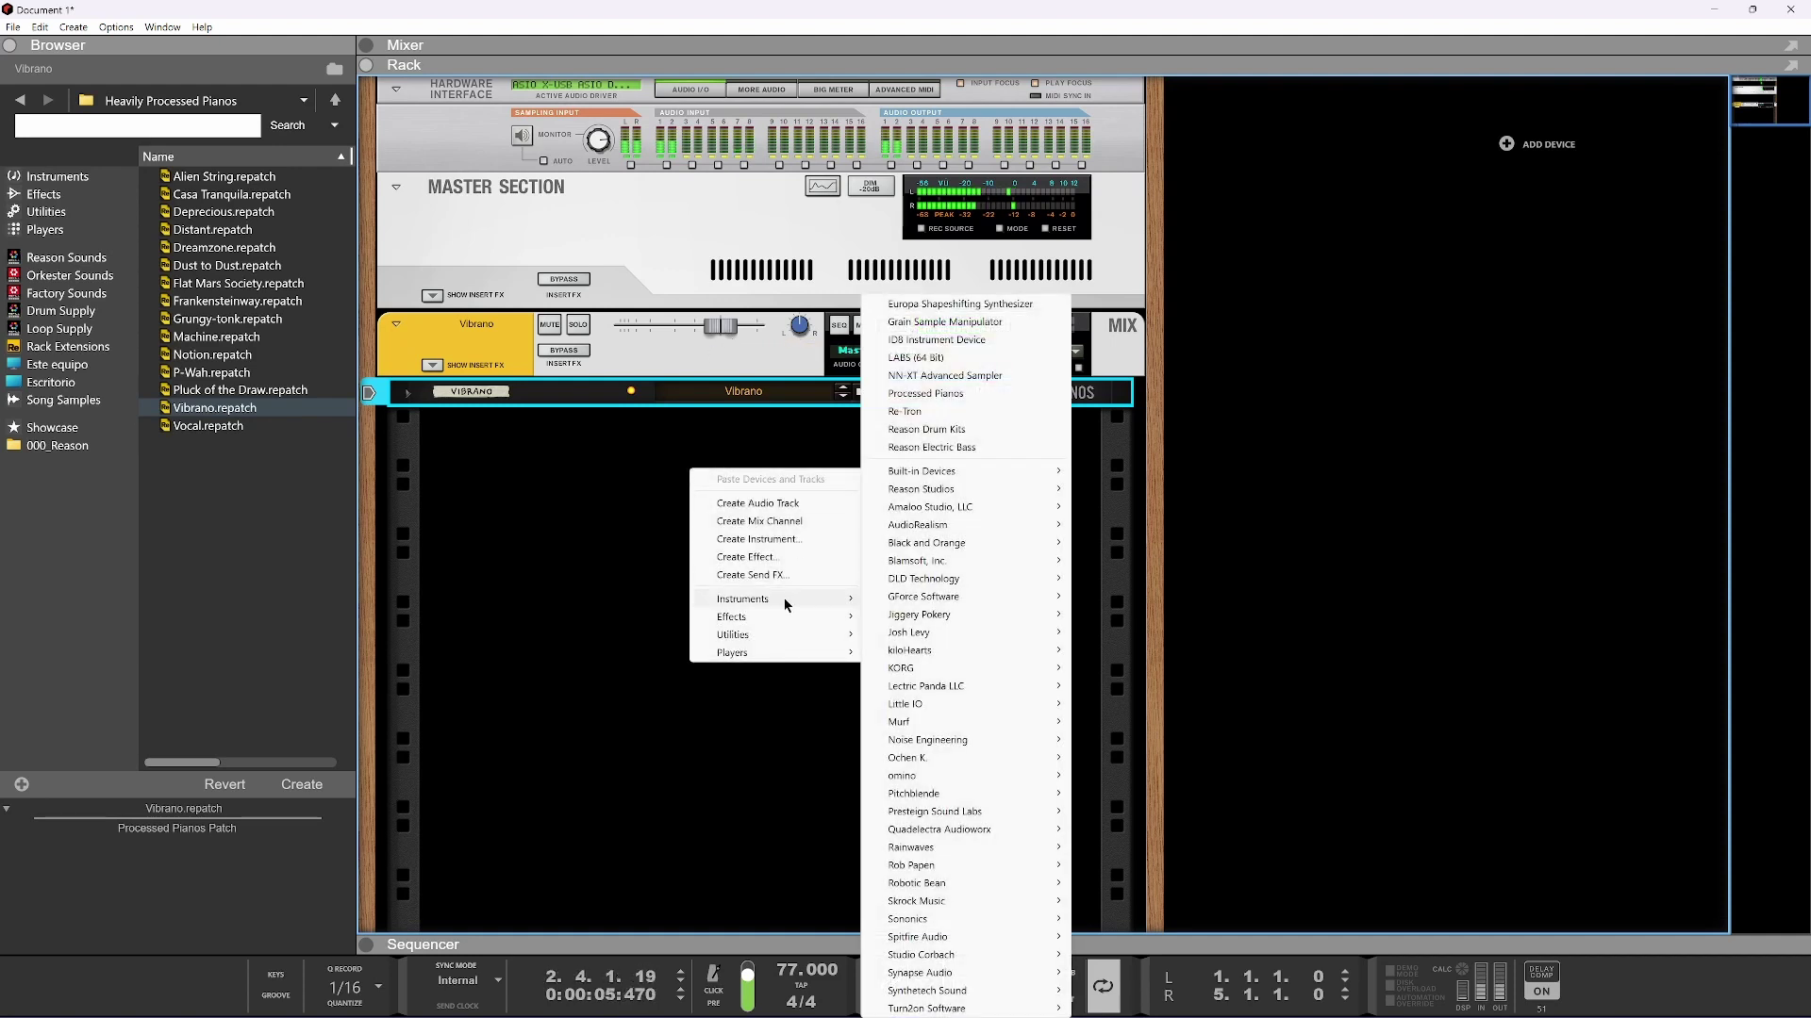
click(607, 544)
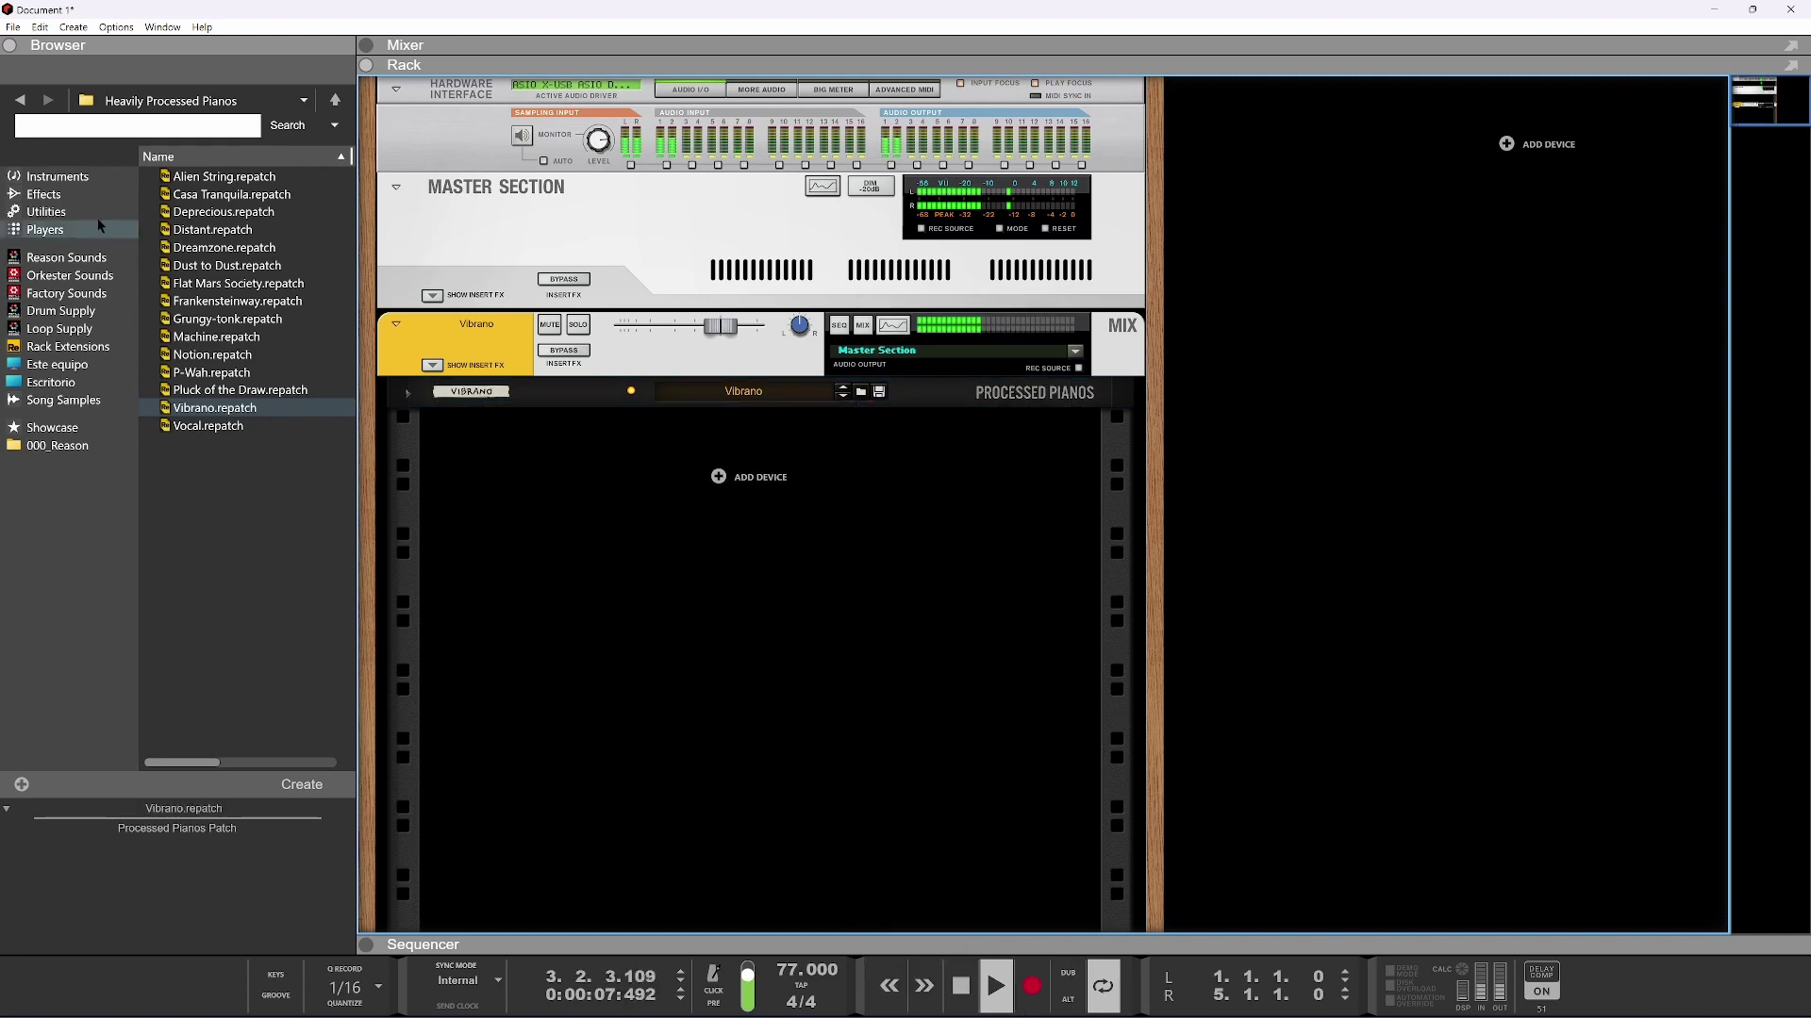
Find Friktion Modeled Strings among the instruments and add it to the rack below Processed Pianos
click(61, 178)
scroll(255, 509, down, 10)
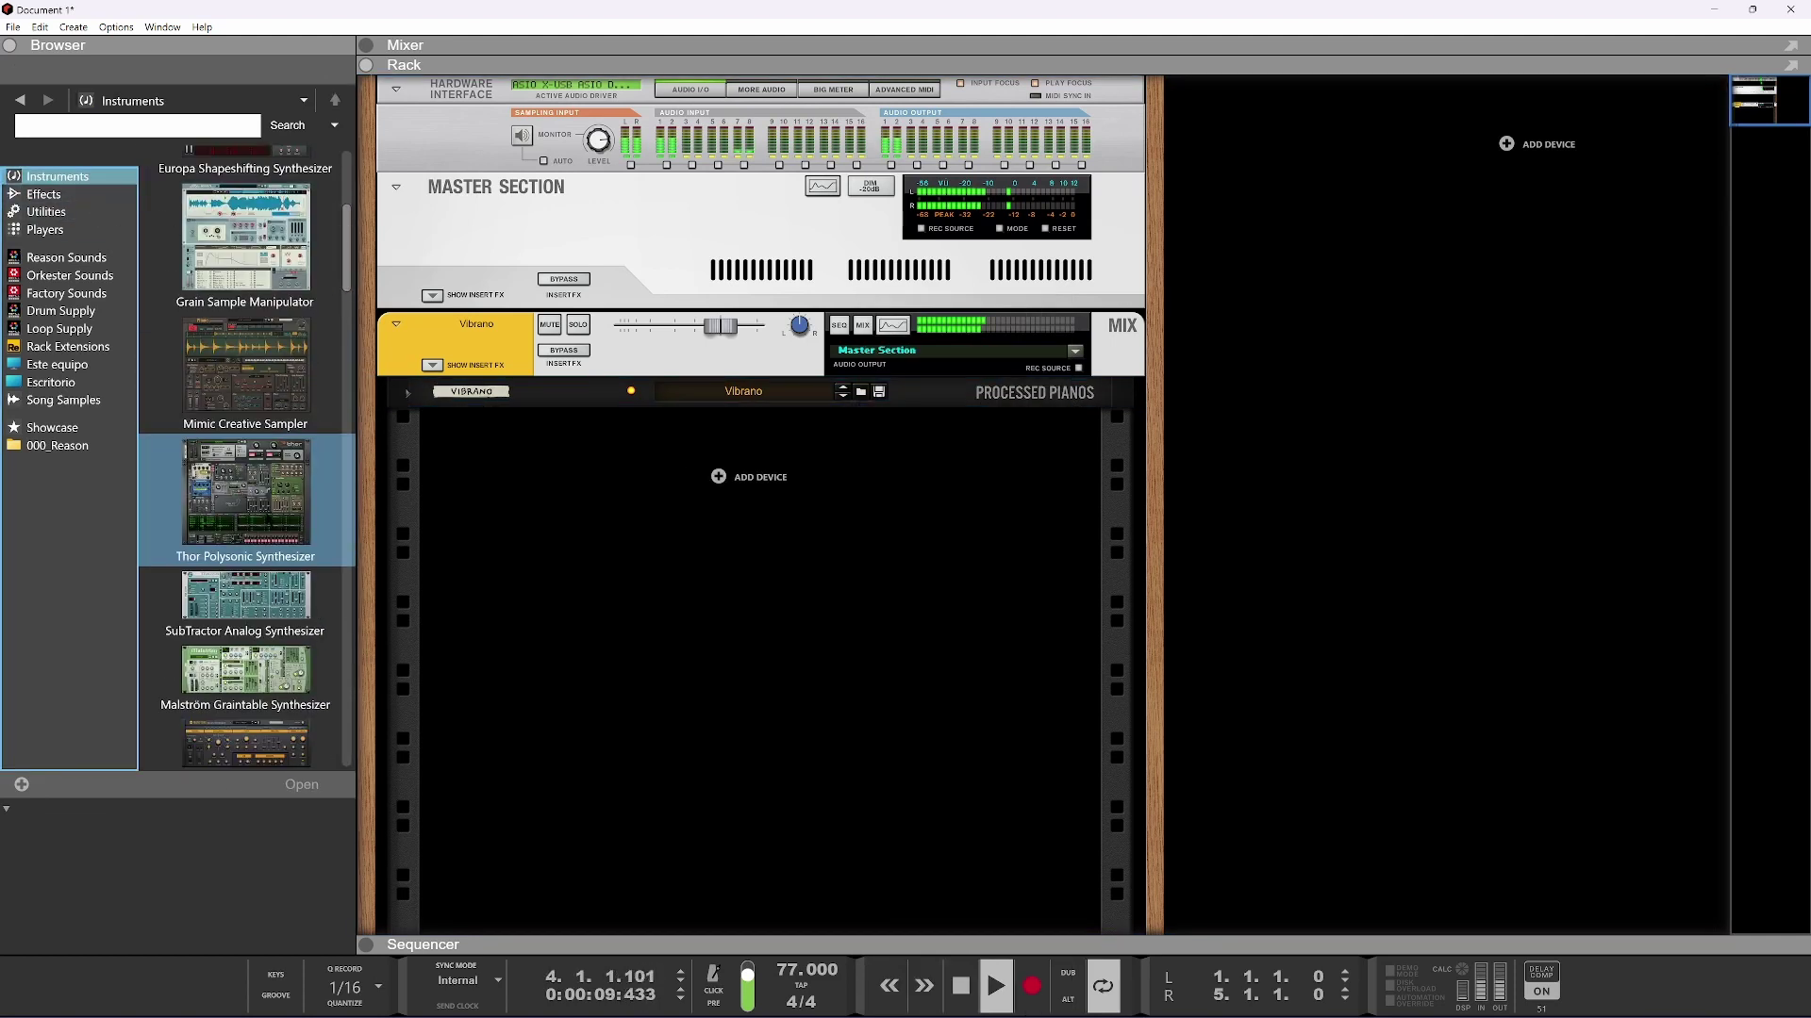
scroll(269, 518, down, 3)
drag(289, 564, 483, 522)
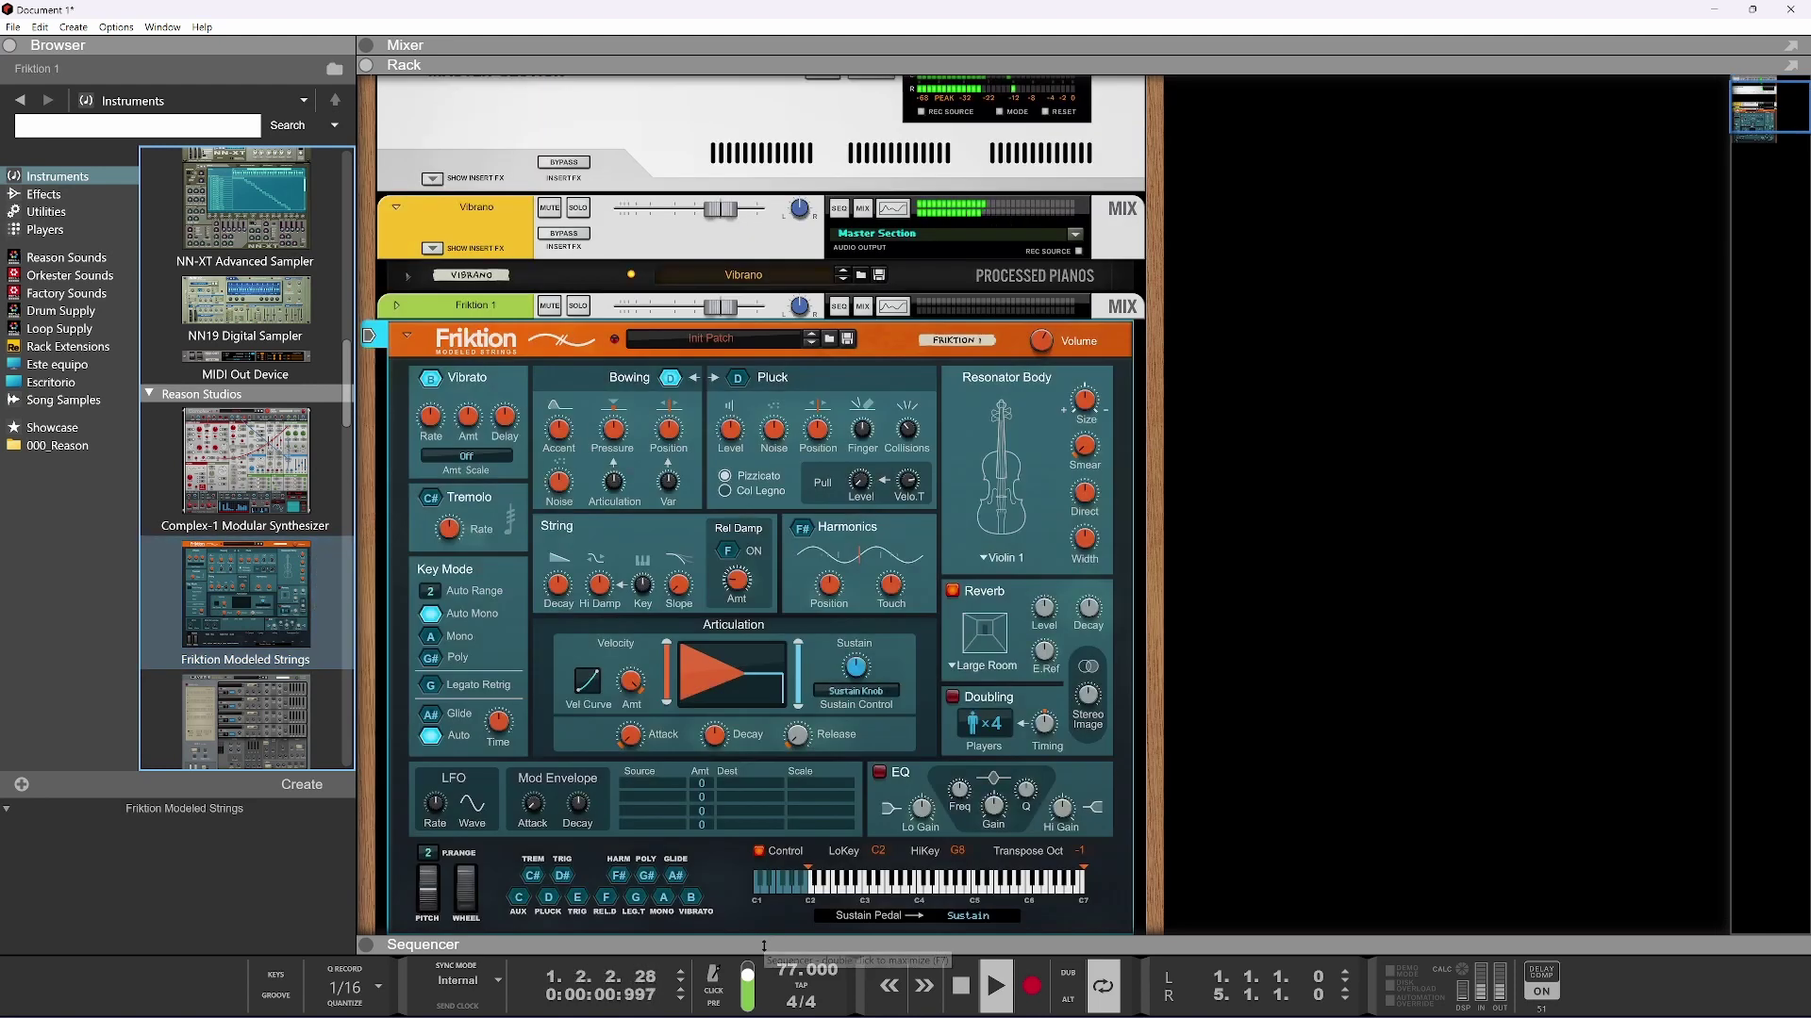
Create a four-bar clip on the Friktion 1 track and edit it with the Vibrano notes shown for reference
drag(764, 946, 754, 3)
drag(664, 312, 871, 311)
click(725, 275)
double_click(724, 275)
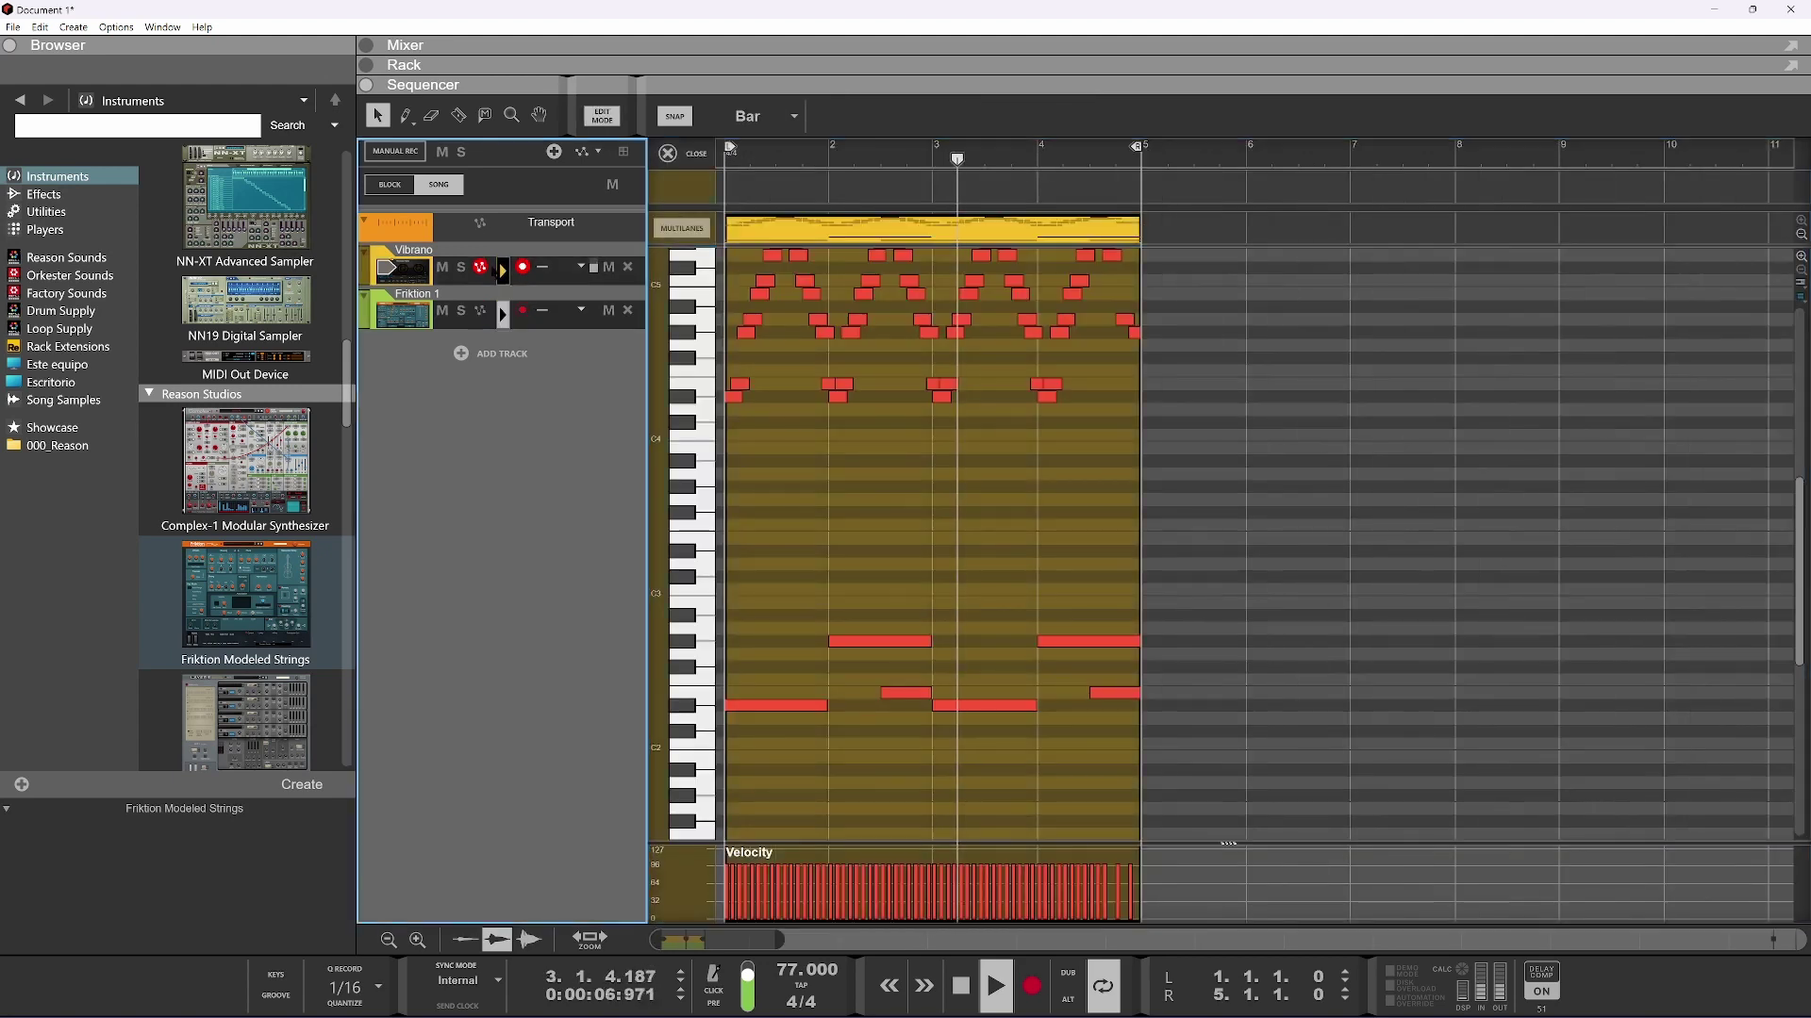
click(494, 312)
scroll(784, 671, down, 2)
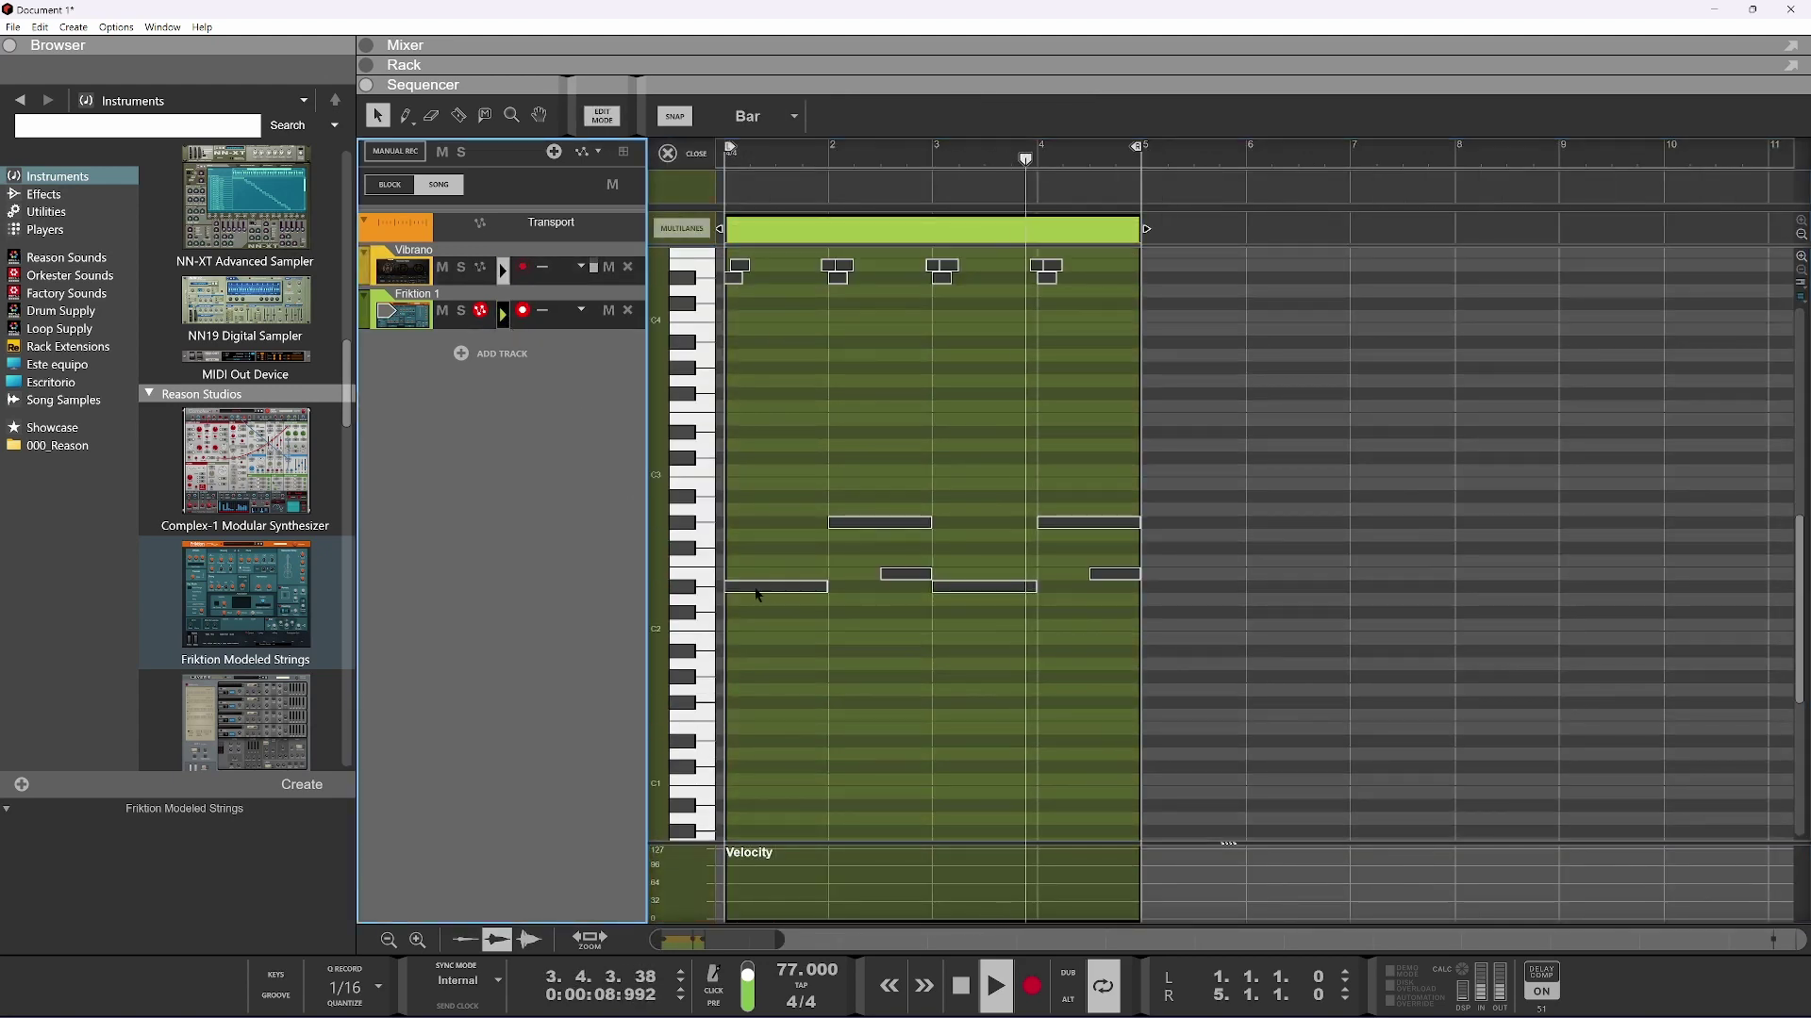
Draw Friktion notes that trace the Vibrano bass line across all four bars
drag(727, 586, 820, 584)
mouse_move(832, 522)
mouse_down()
mouse_move(923, 525)
mouse_move(922, 573)
mouse_up()
drag(938, 586, 1030, 586)
mouse_move(1043, 524)
mouse_down()
mouse_move(1129, 525)
mouse_move(1128, 572)
mouse_up()
Transpose all Friktion notes up one octave, placing the first note at D#3
key(ctrl+a)
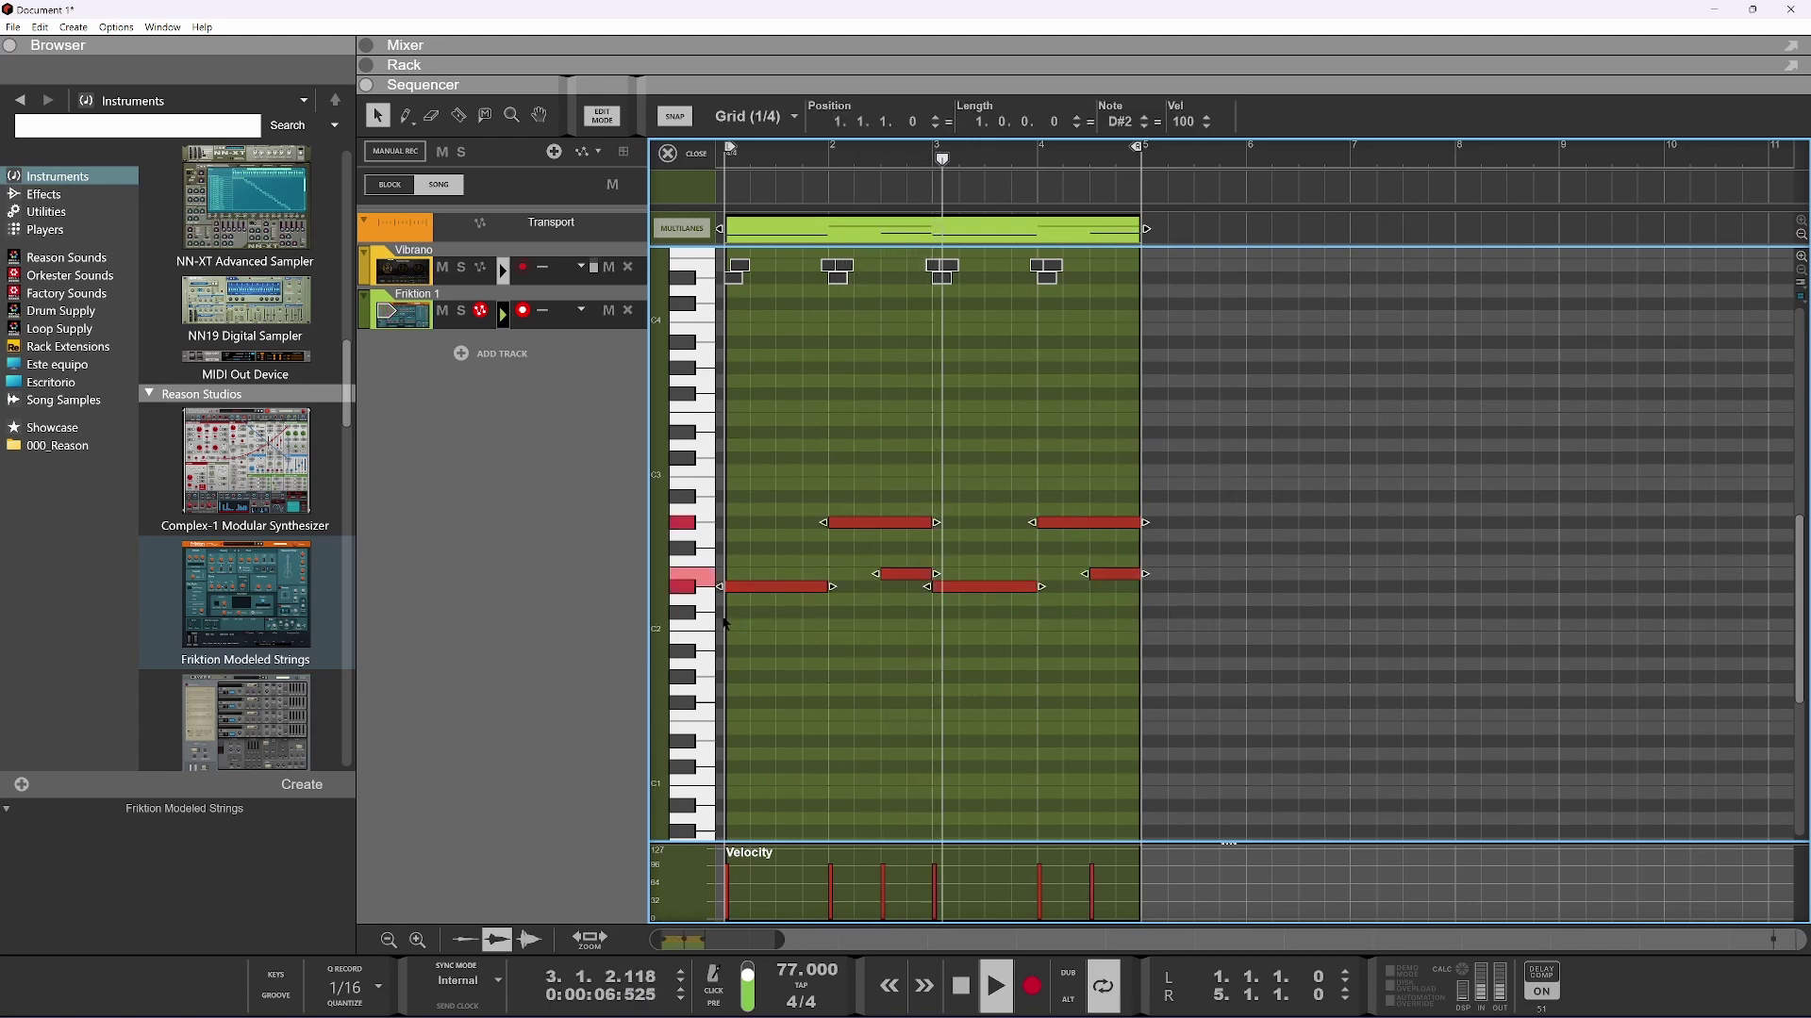
key(ctrl+shift+Up)
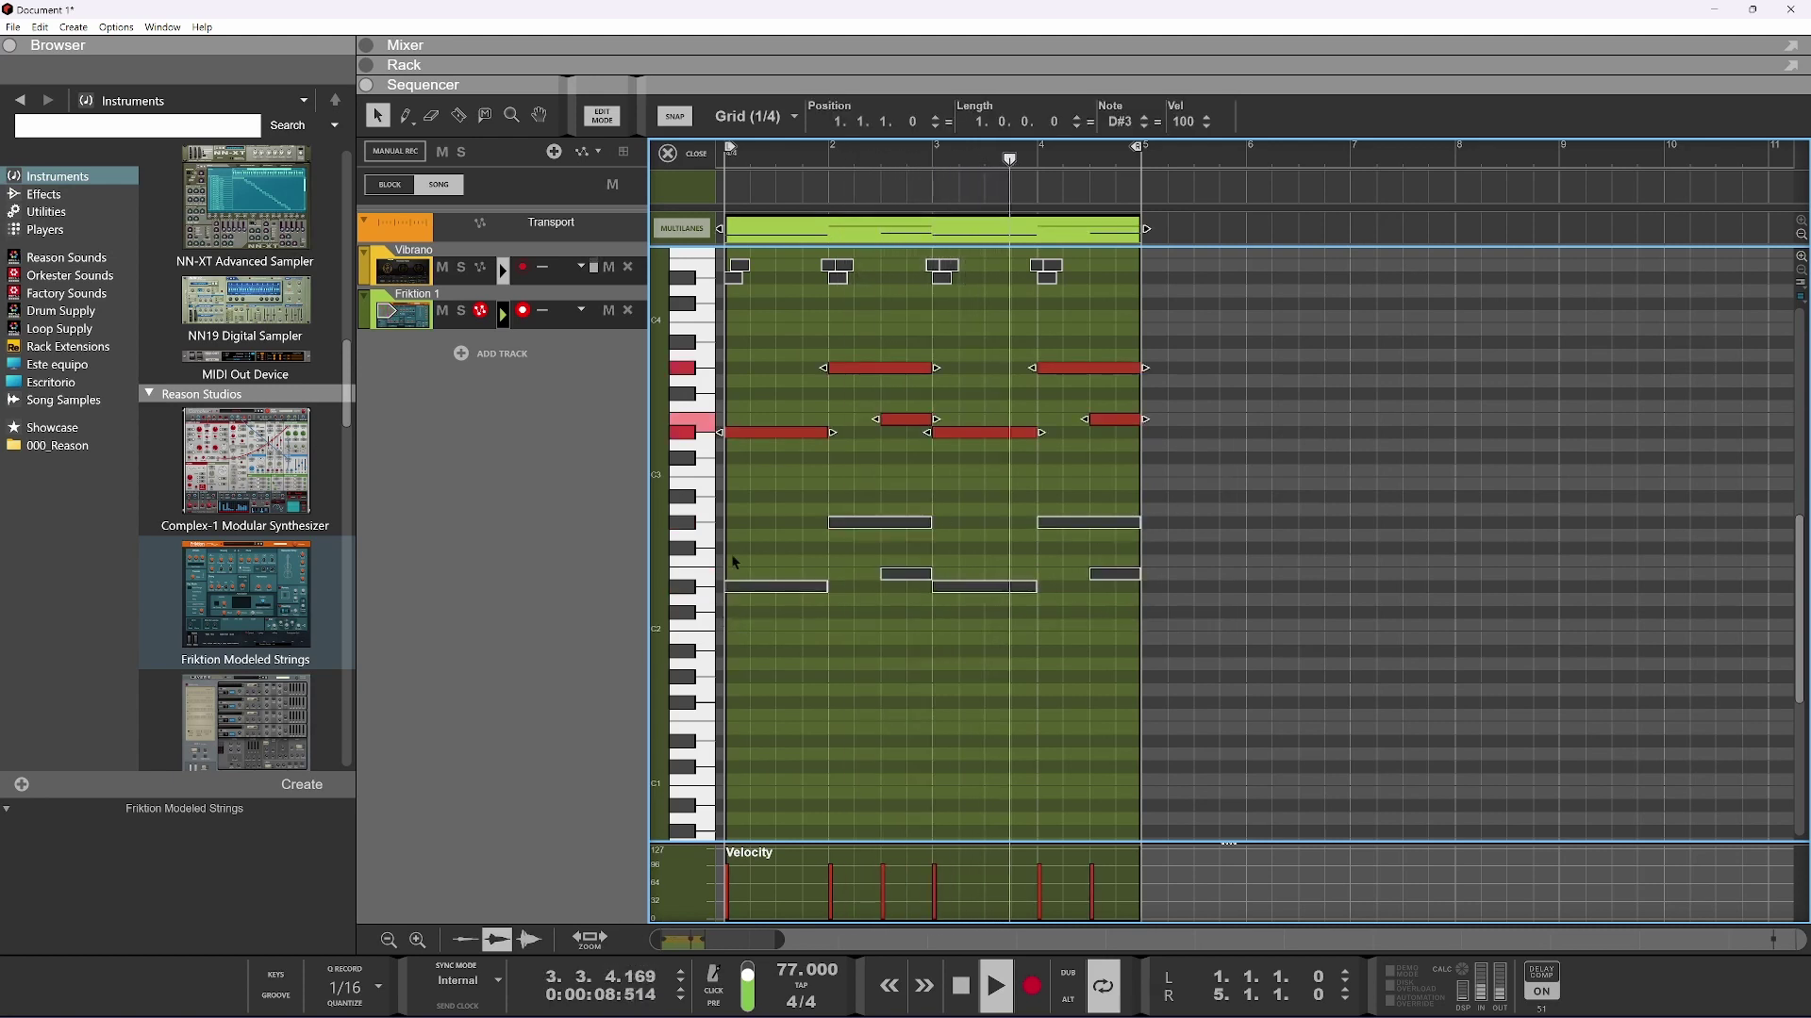
scroll(975, 565, up, 3)
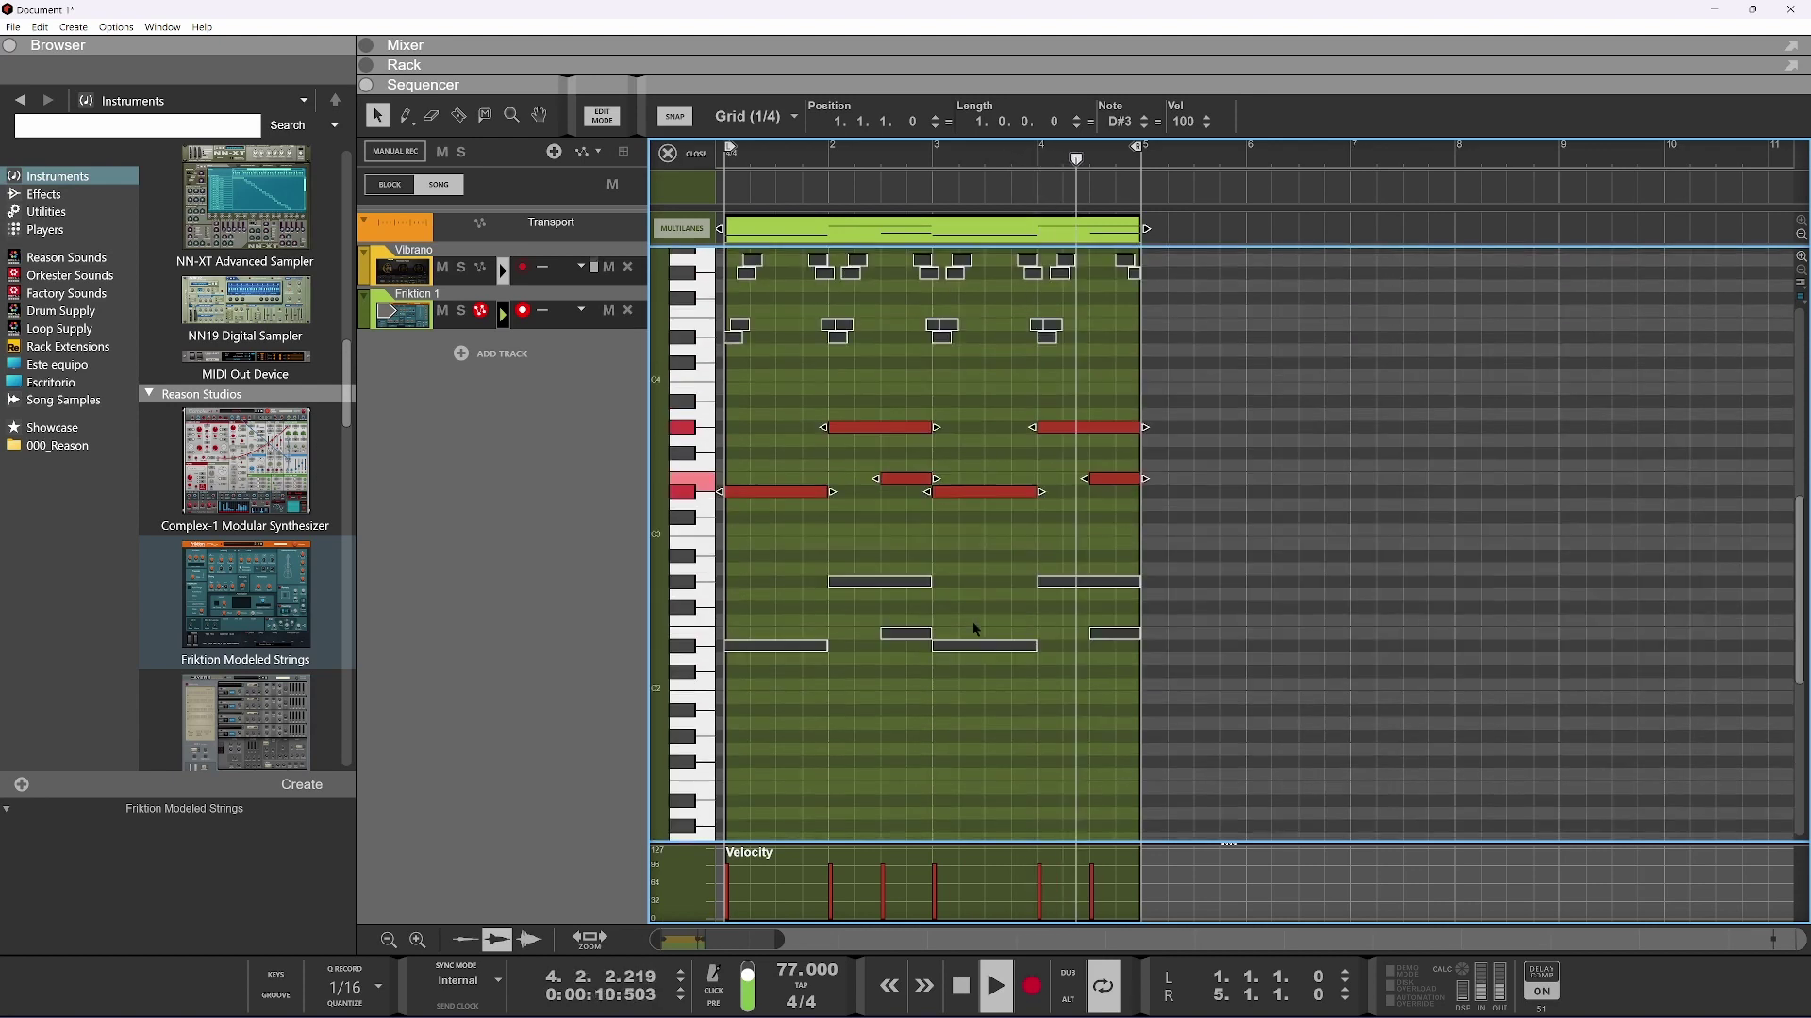
Shorten the two G#3 Friktion notes in bars 2 and 4 to half a bar
drag(1129, 515, 1115, 554)
drag(1203, 514, 806, 574)
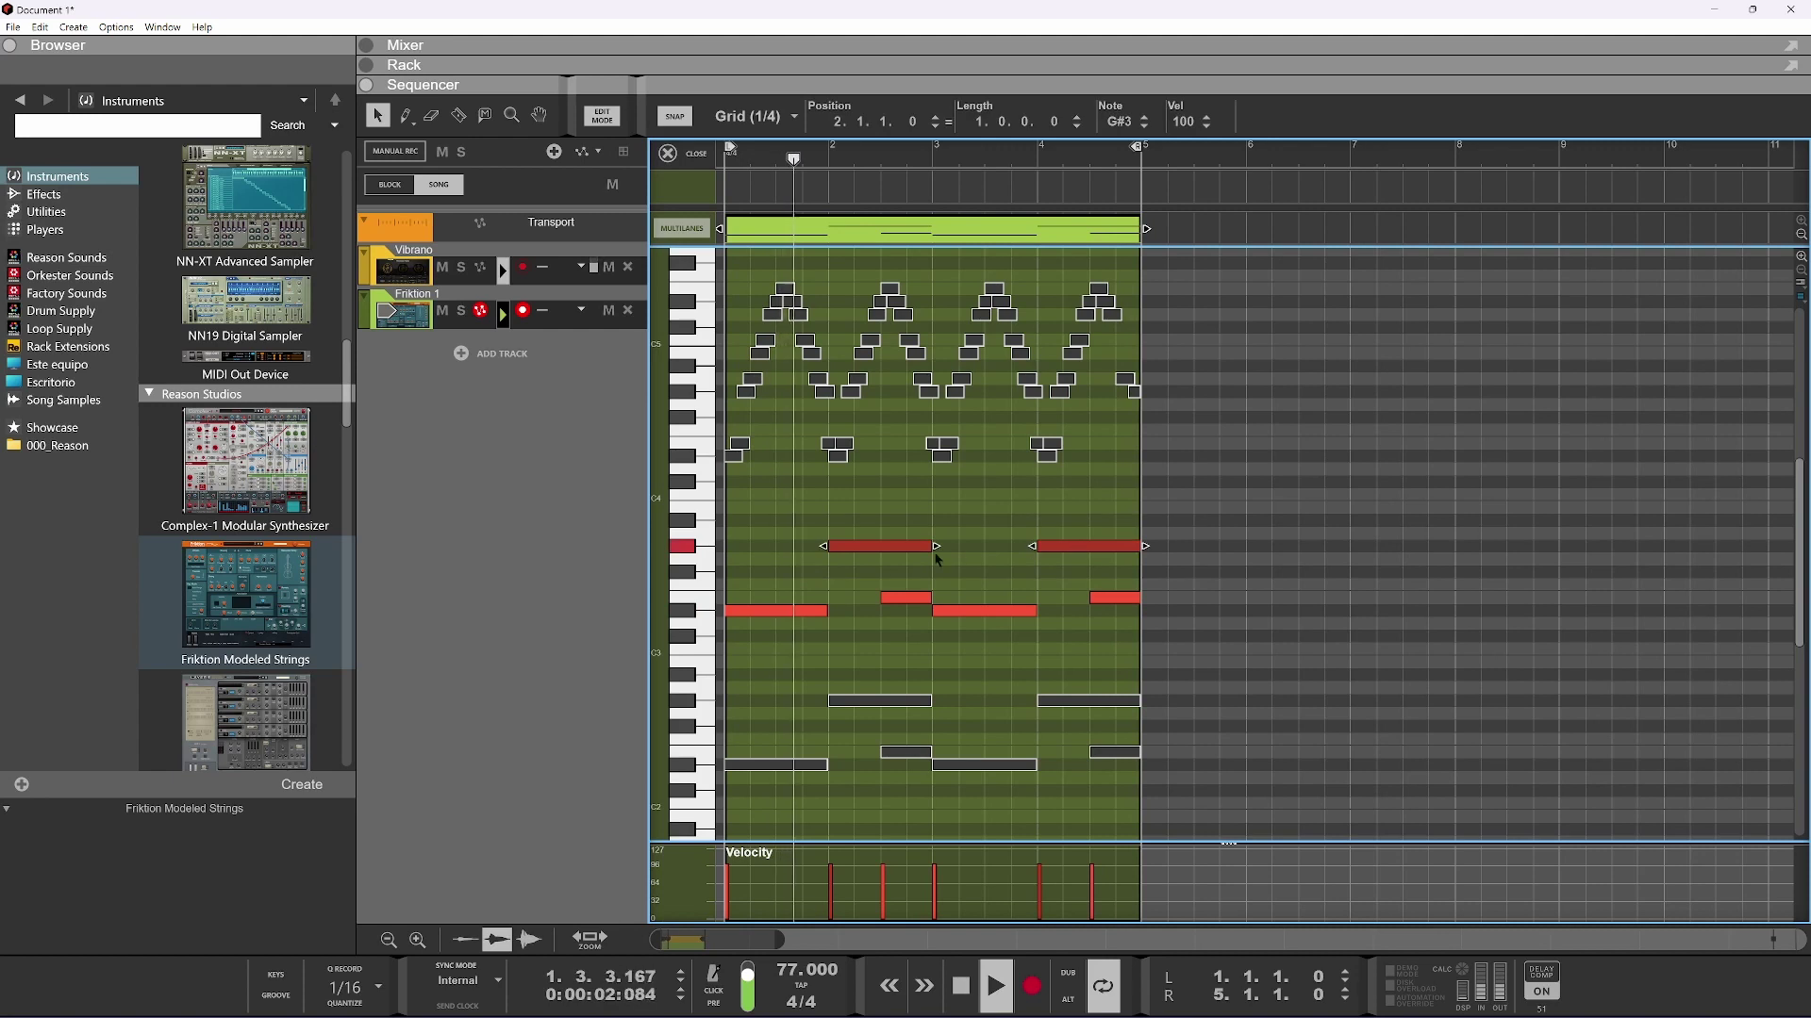
drag(937, 547, 887, 549)
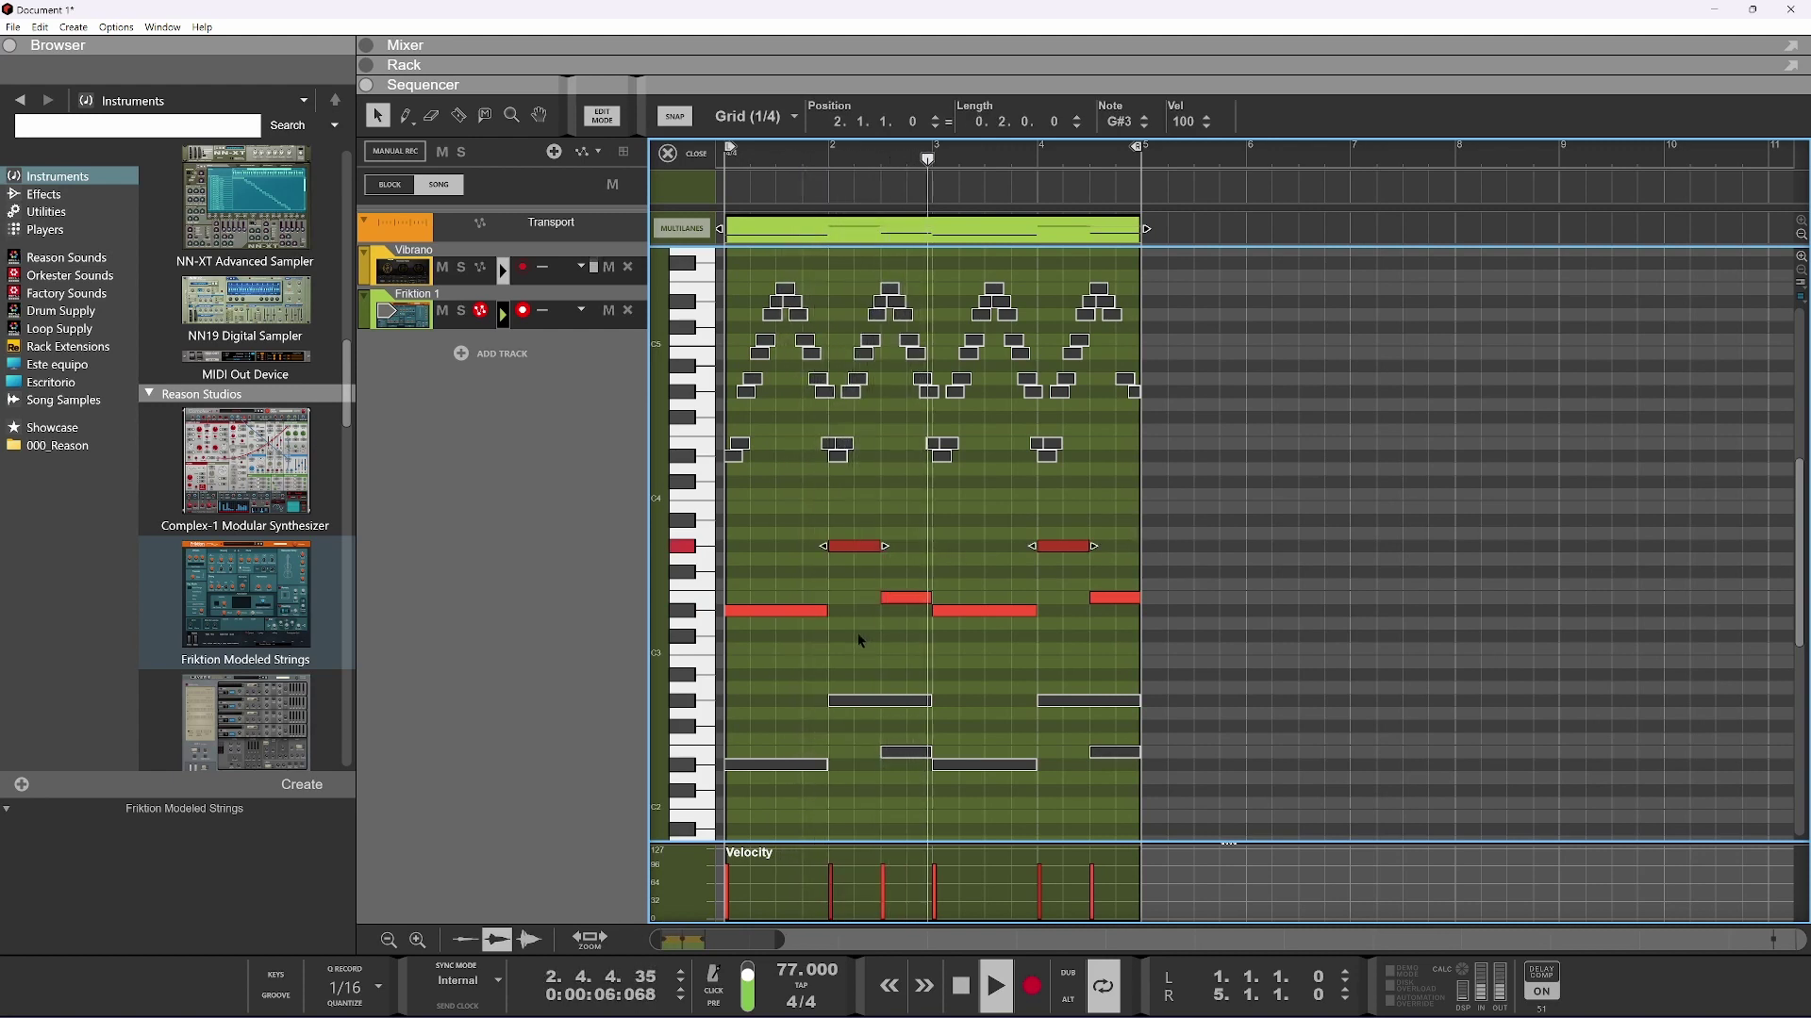
scroll(865, 634, up, 2)
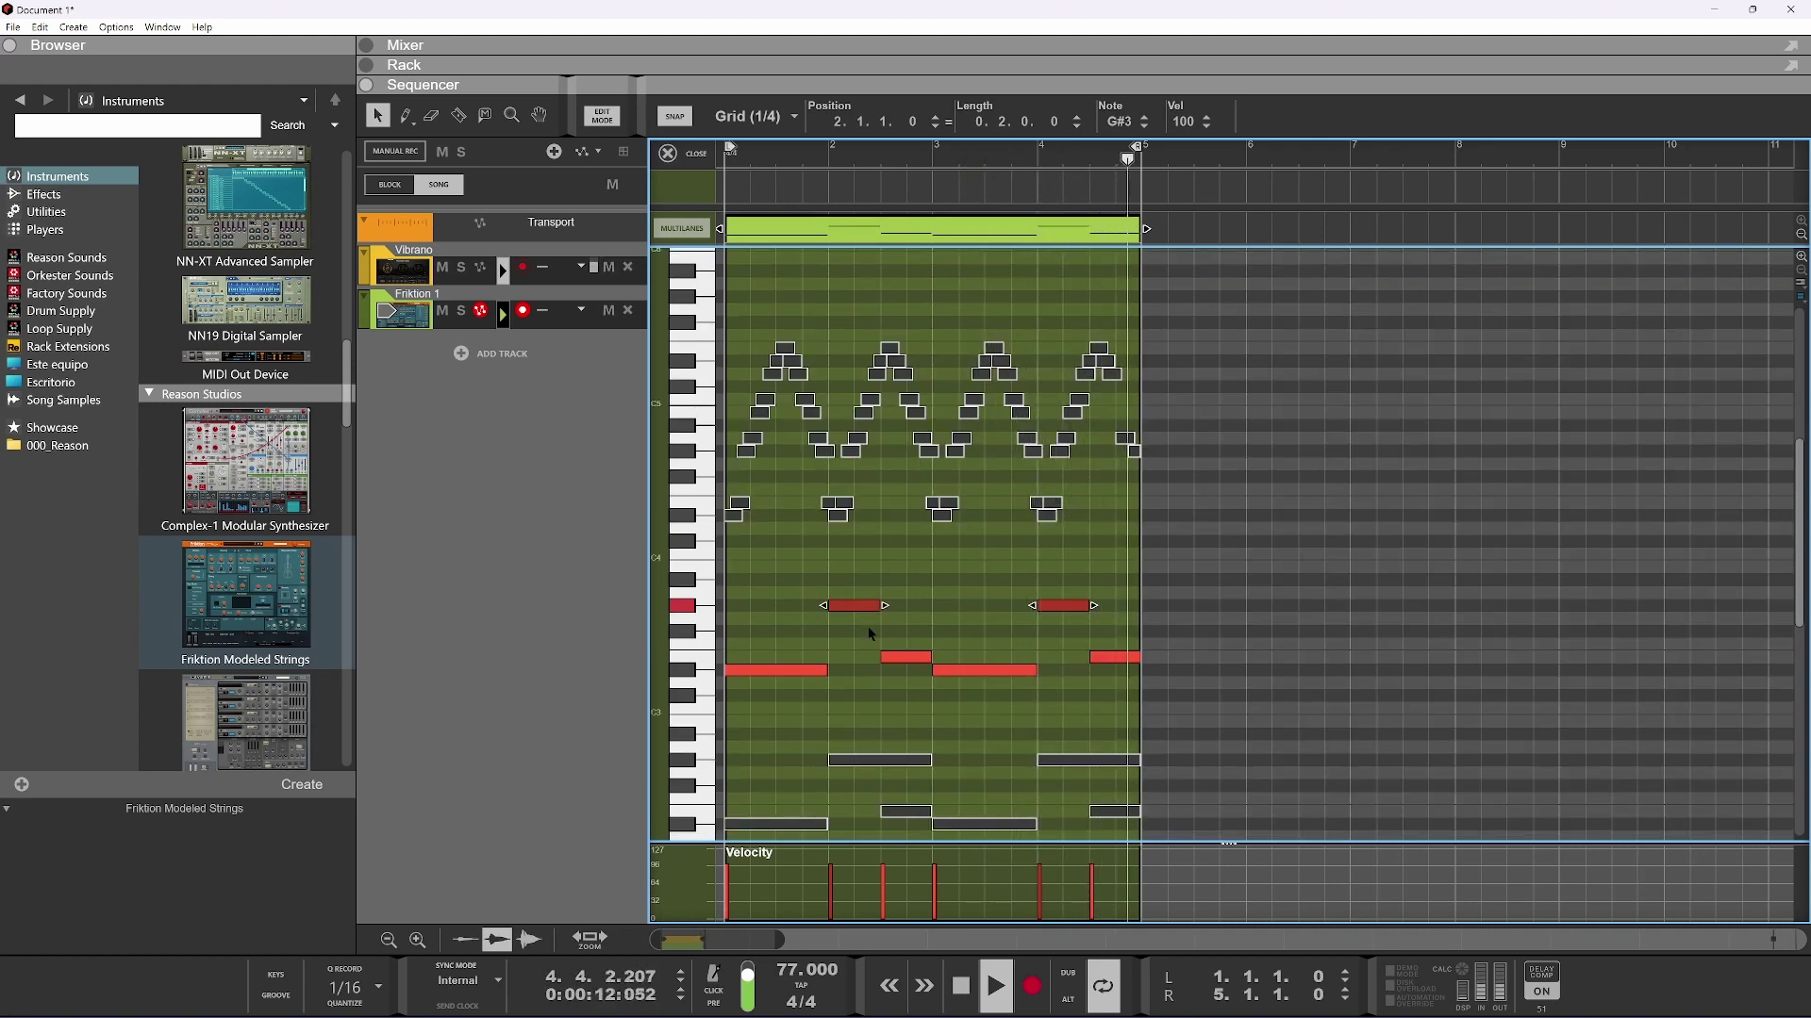
Move the last G#4 note of the Vibrano melody slightly earlier, to position 4.4.2.120
click(1094, 490)
key(ctrl+z)
double_click(1129, 438)
scroll(1152, 483, up, 2)
scroll(1146, 489, up, 2)
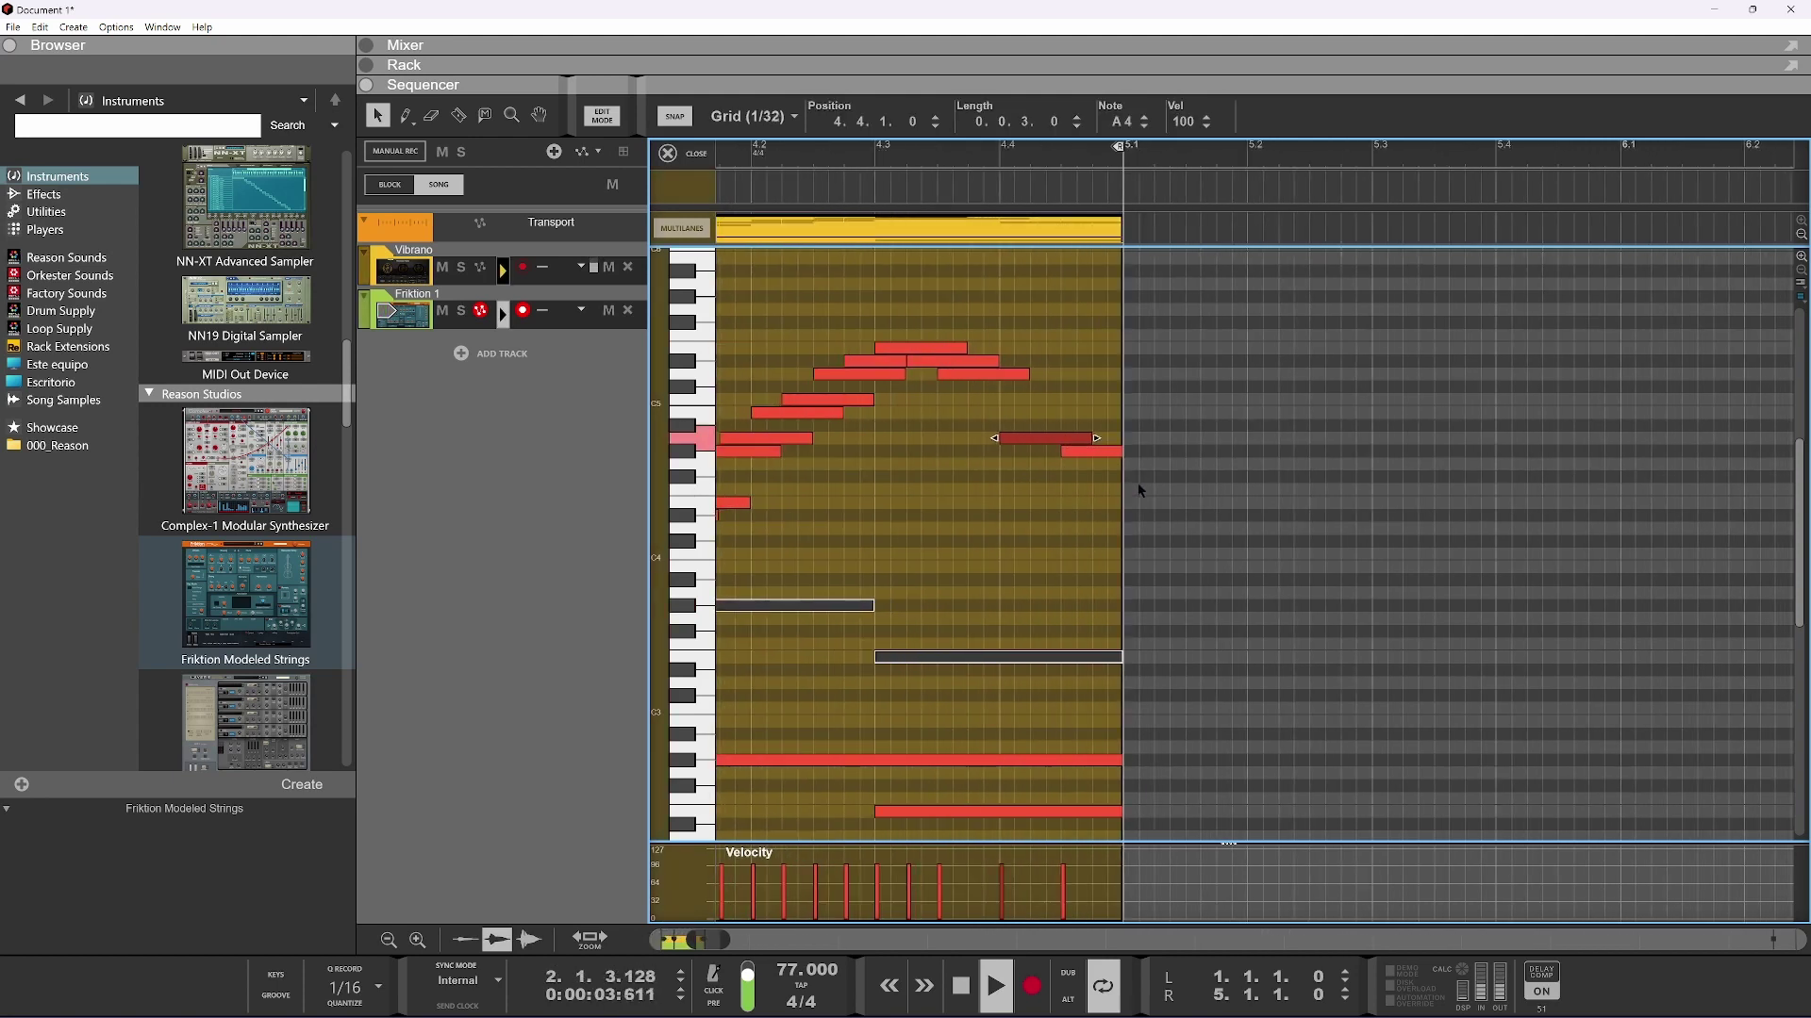
drag(1089, 456, 1073, 457)
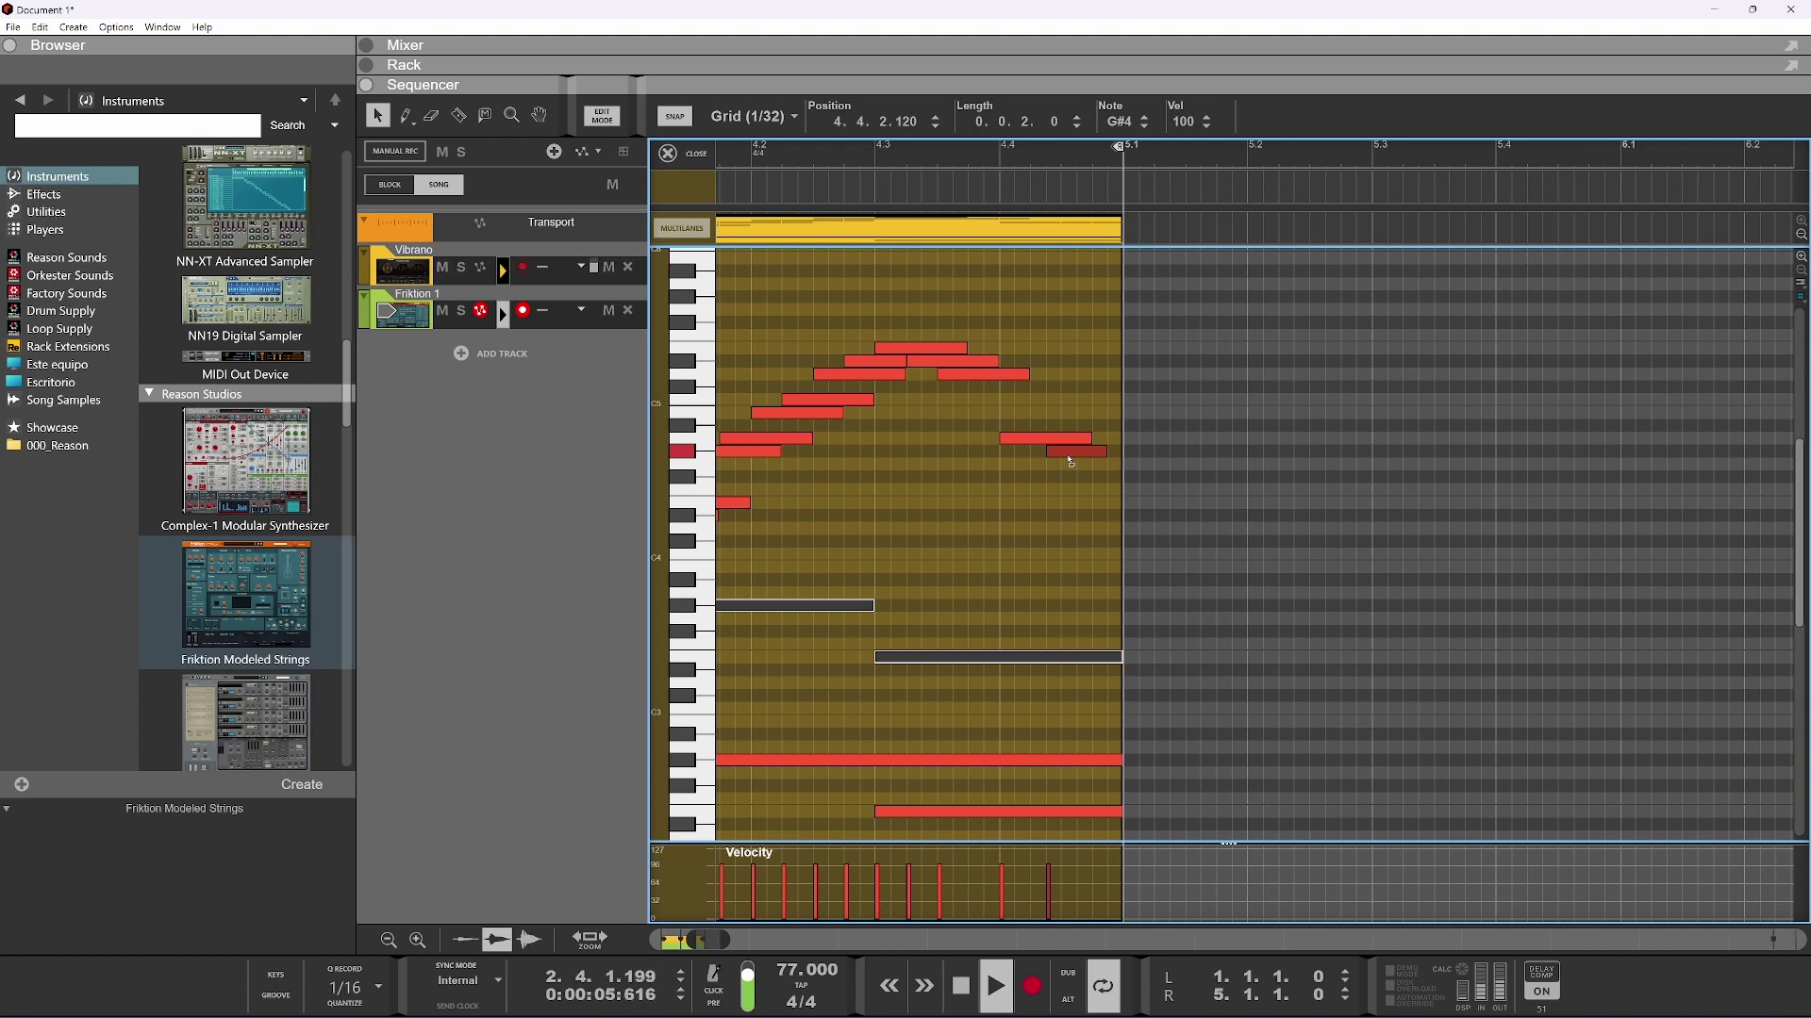
scroll(1041, 547, down, 3)
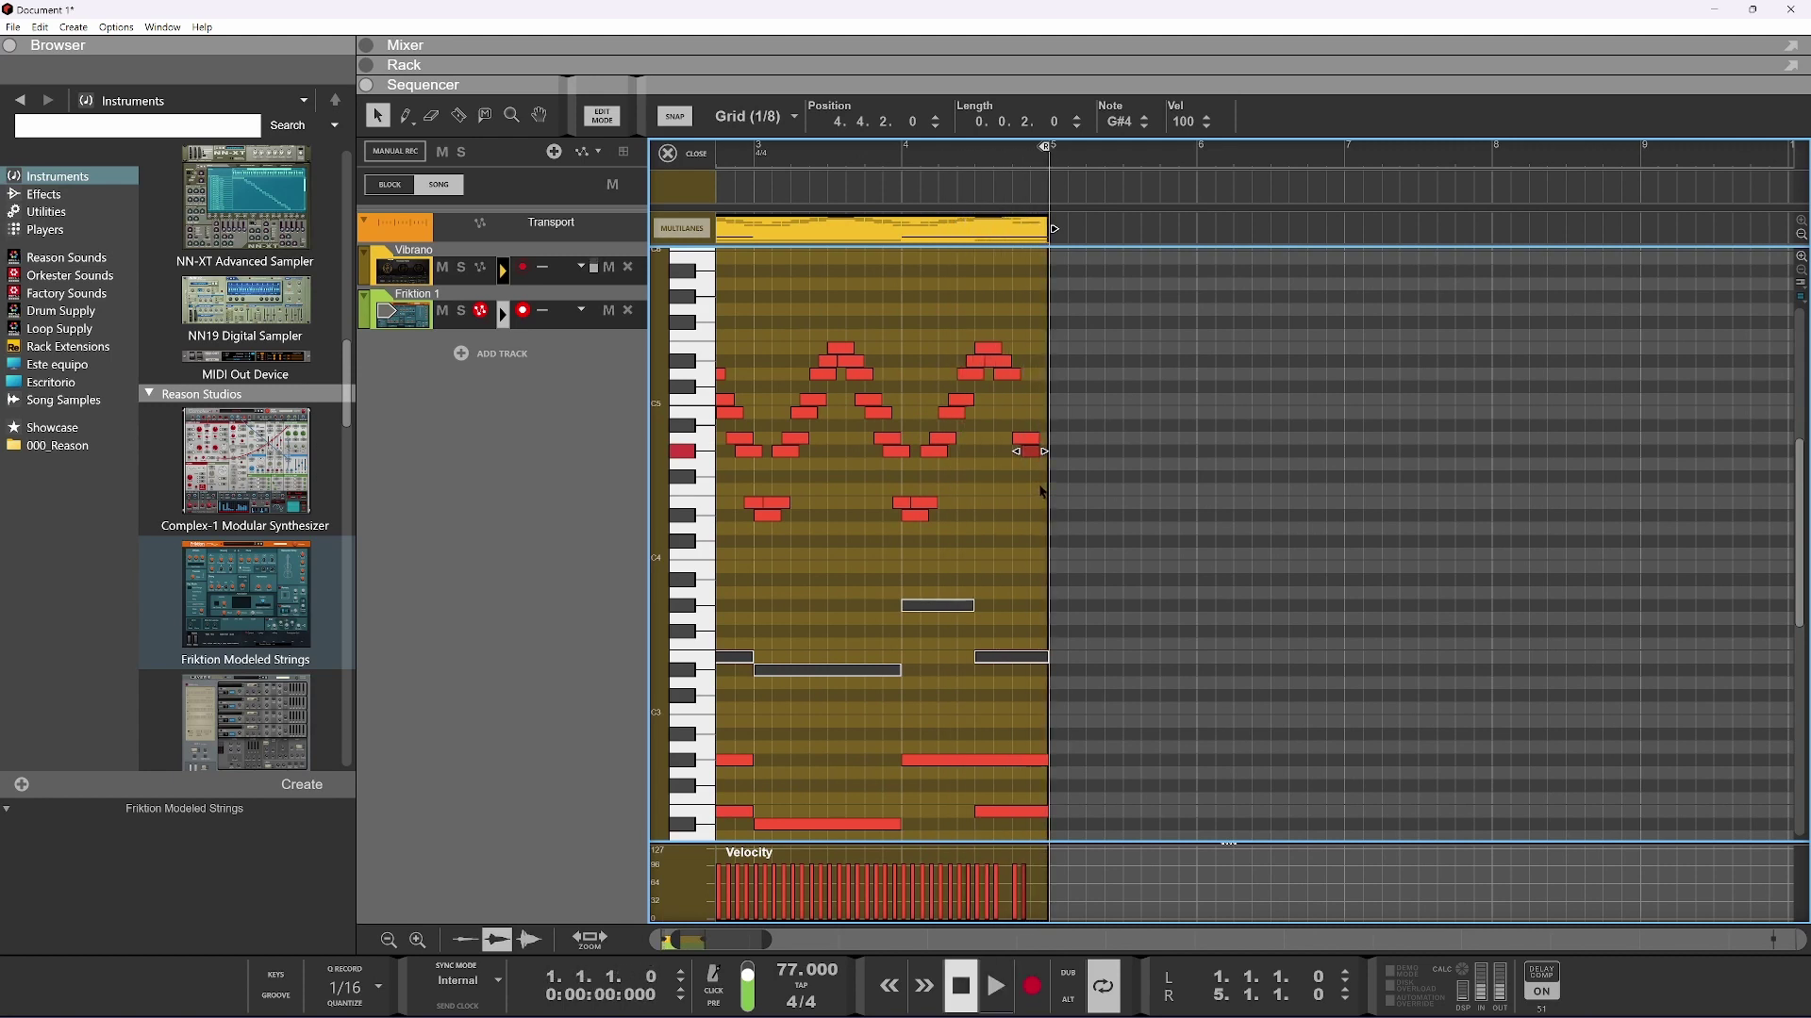
scroll(1041, 491, up, 5)
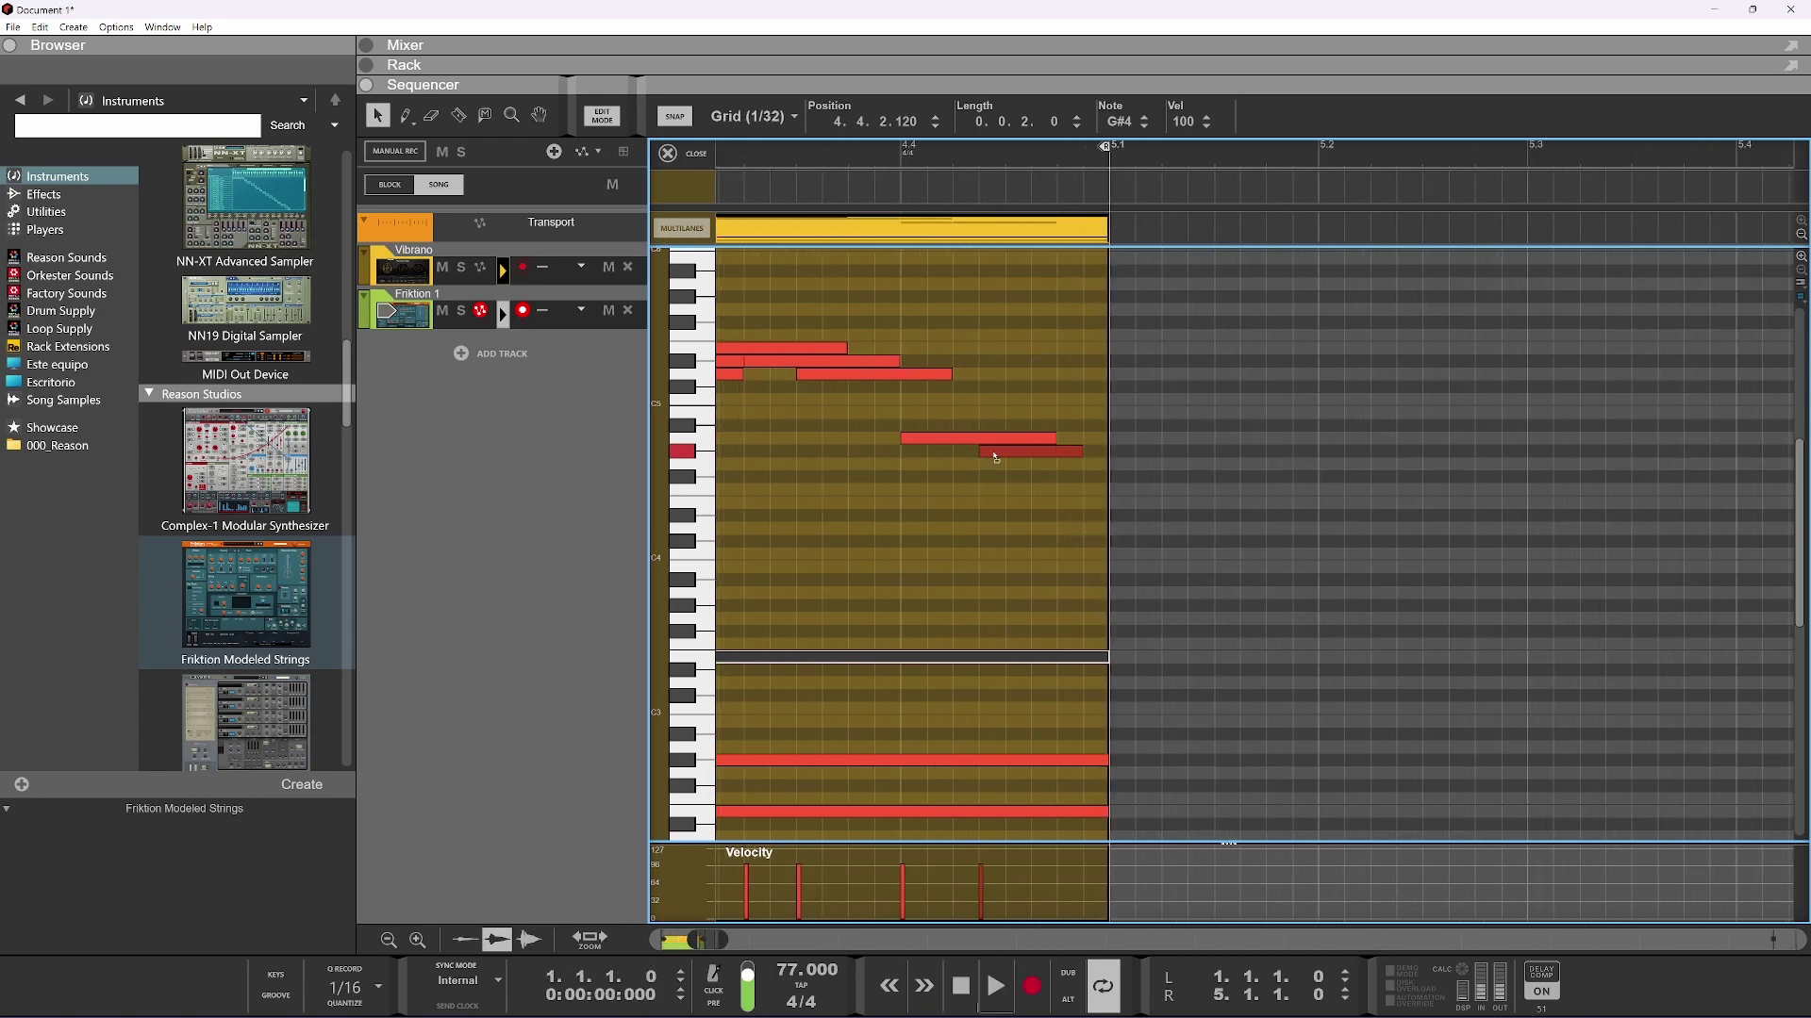
scroll(999, 512, down, 2)
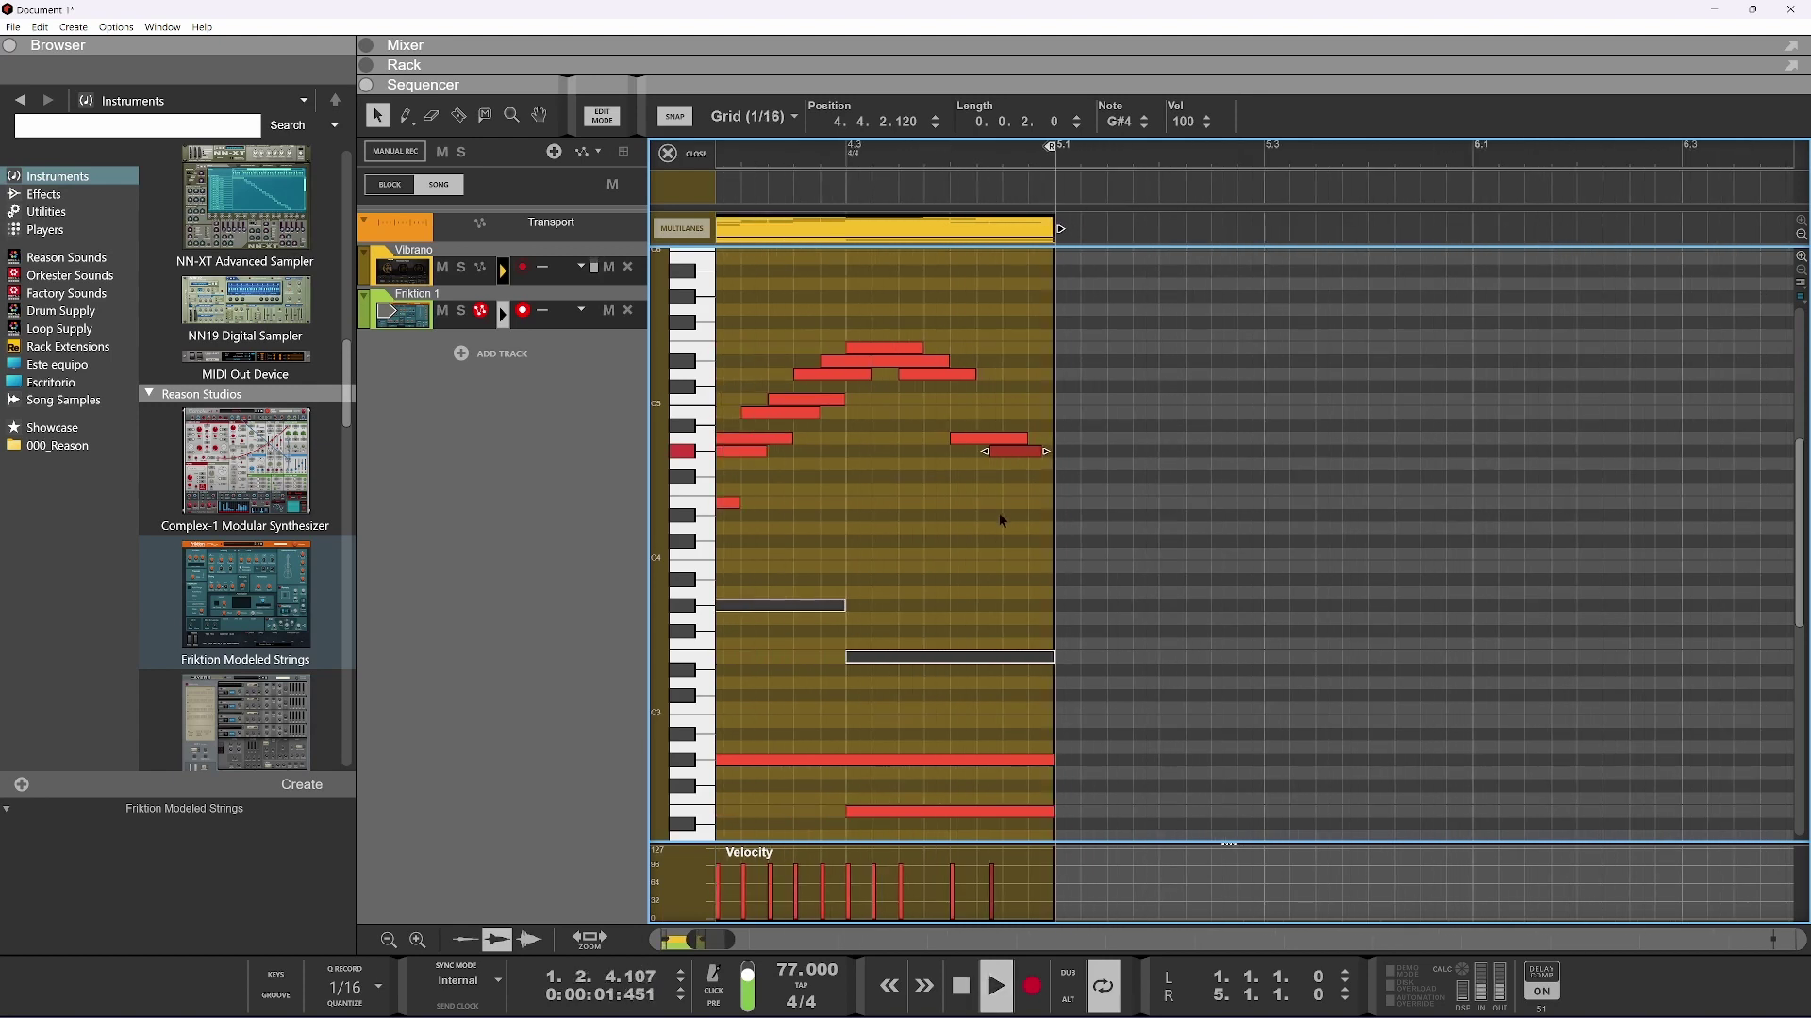
scroll(998, 512, down, 1)
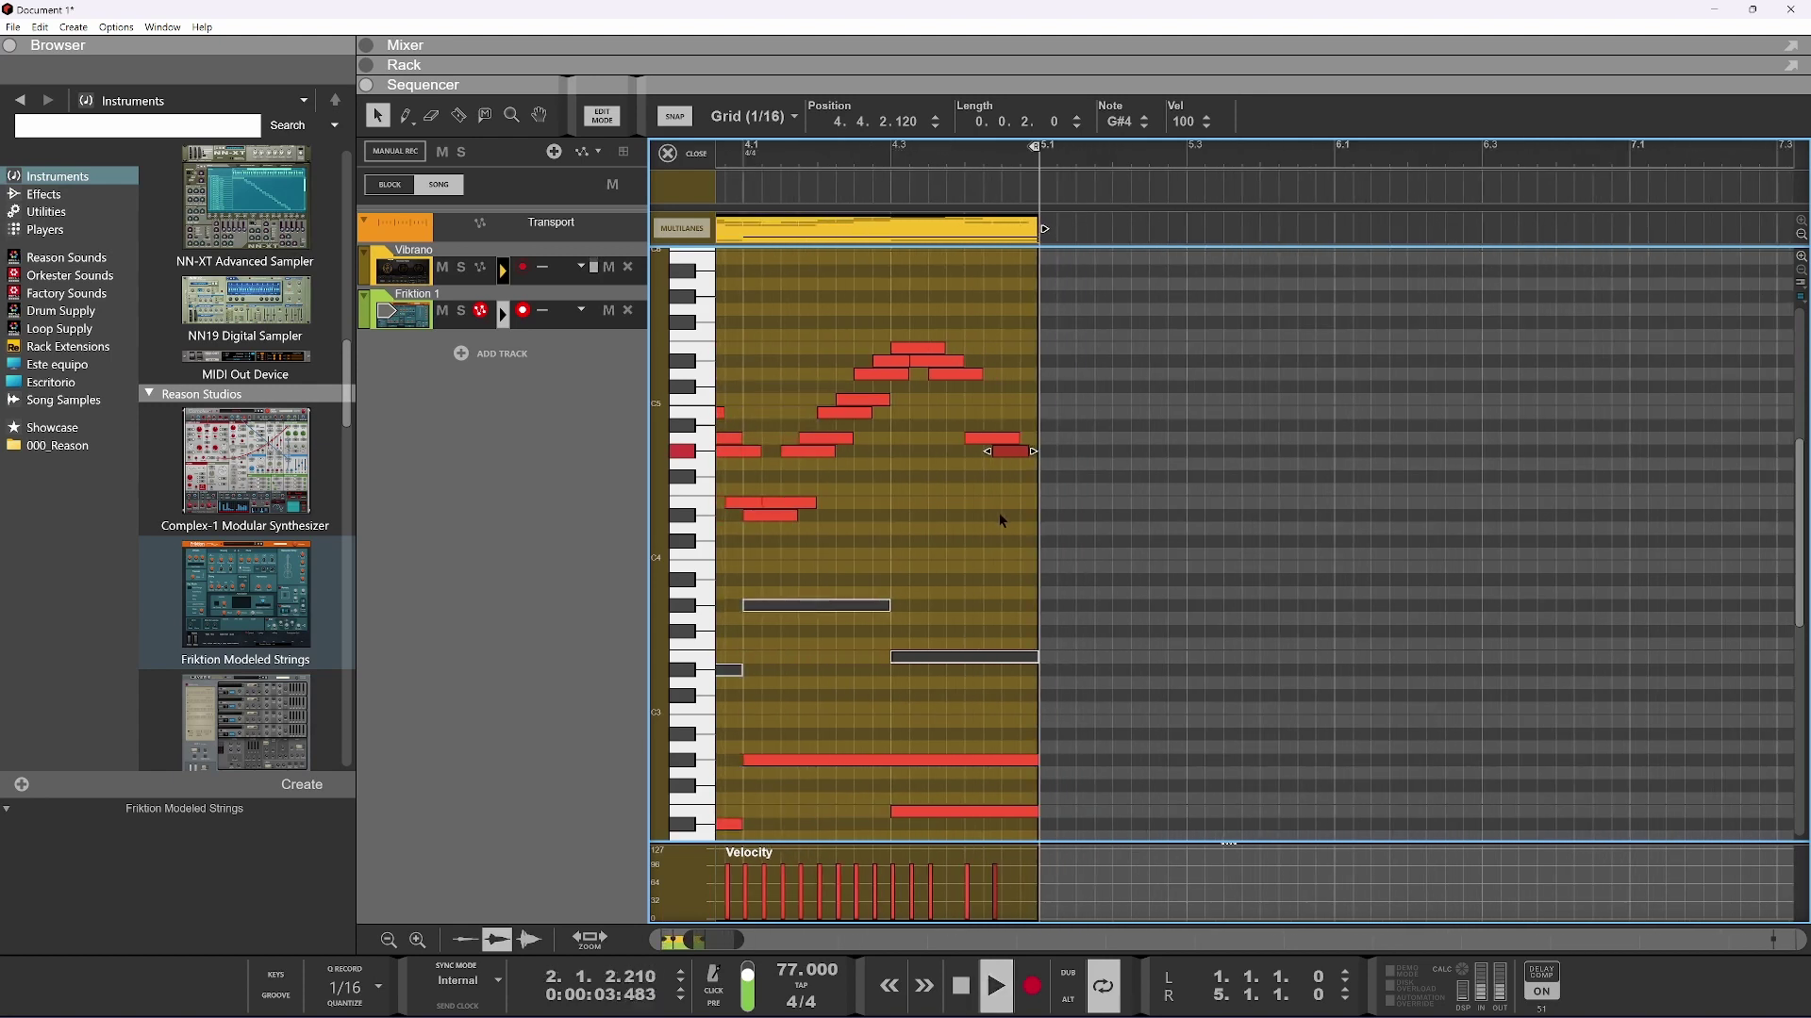
Select all notes in the Friktion clip and raise them another octave, with the first note at D#4
scroll(988, 525, down, 4)
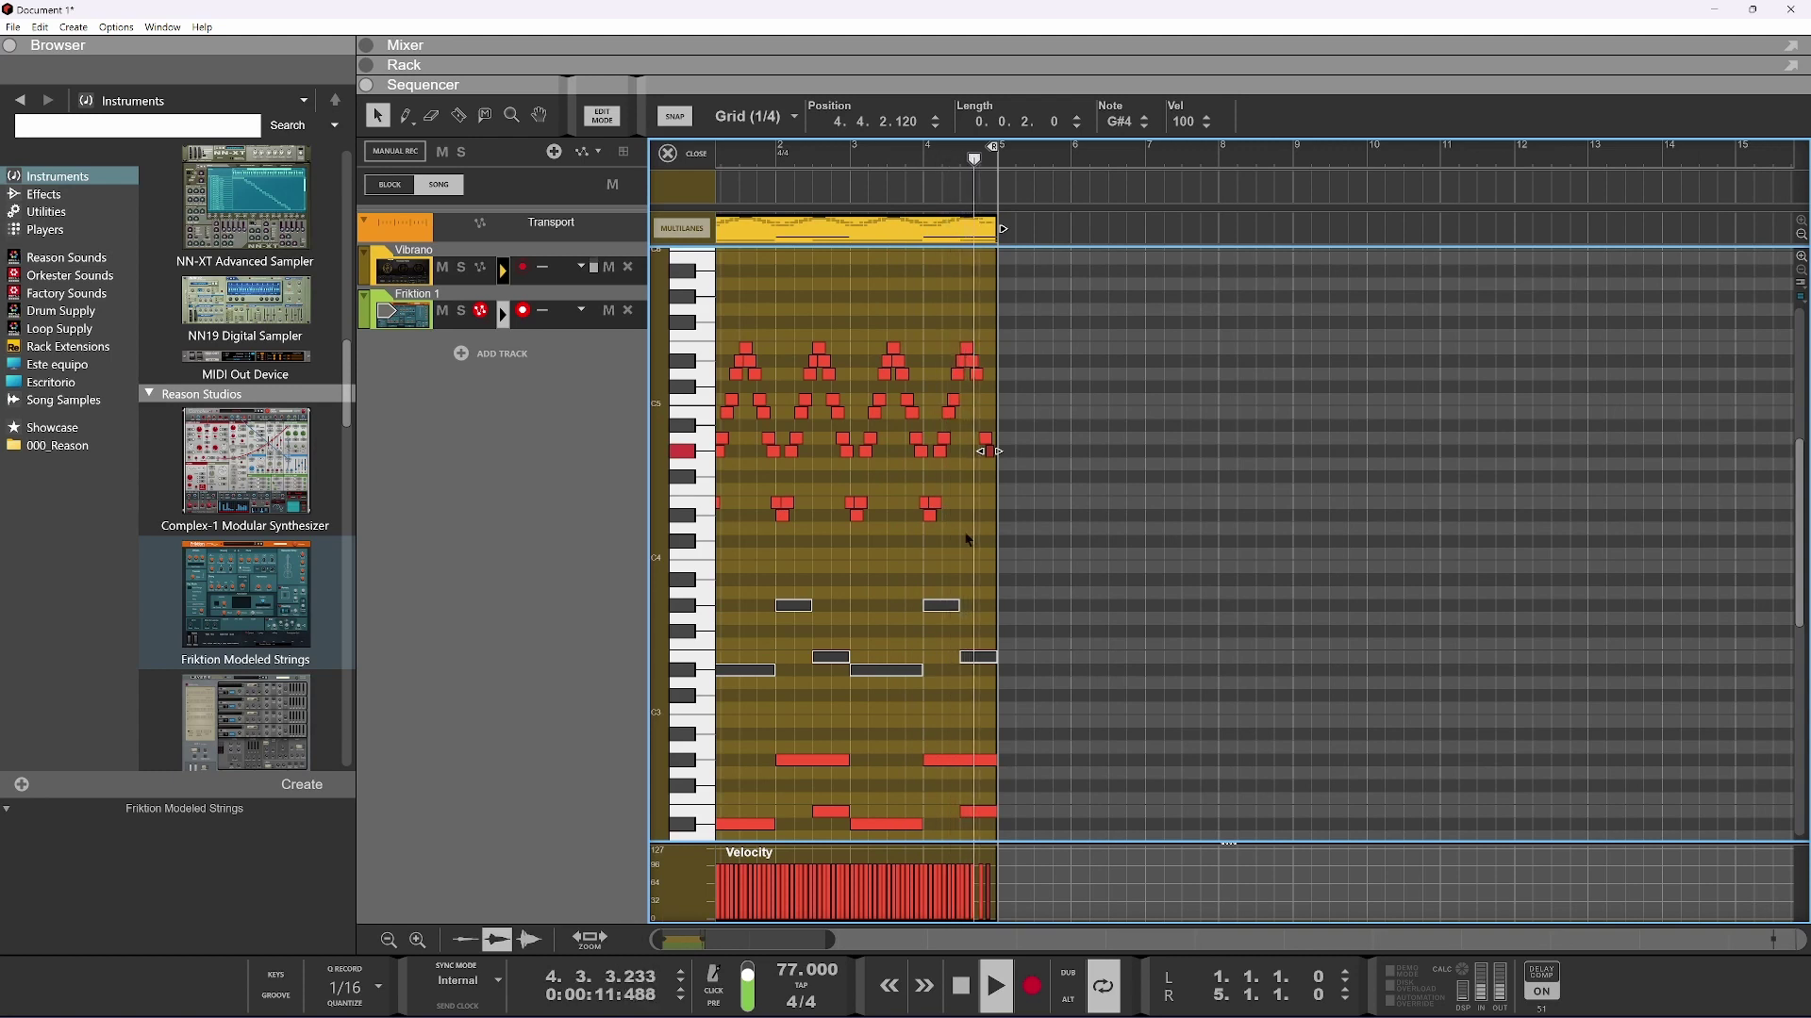
scroll(808, 711, down, 1)
scroll(822, 753, down, 3)
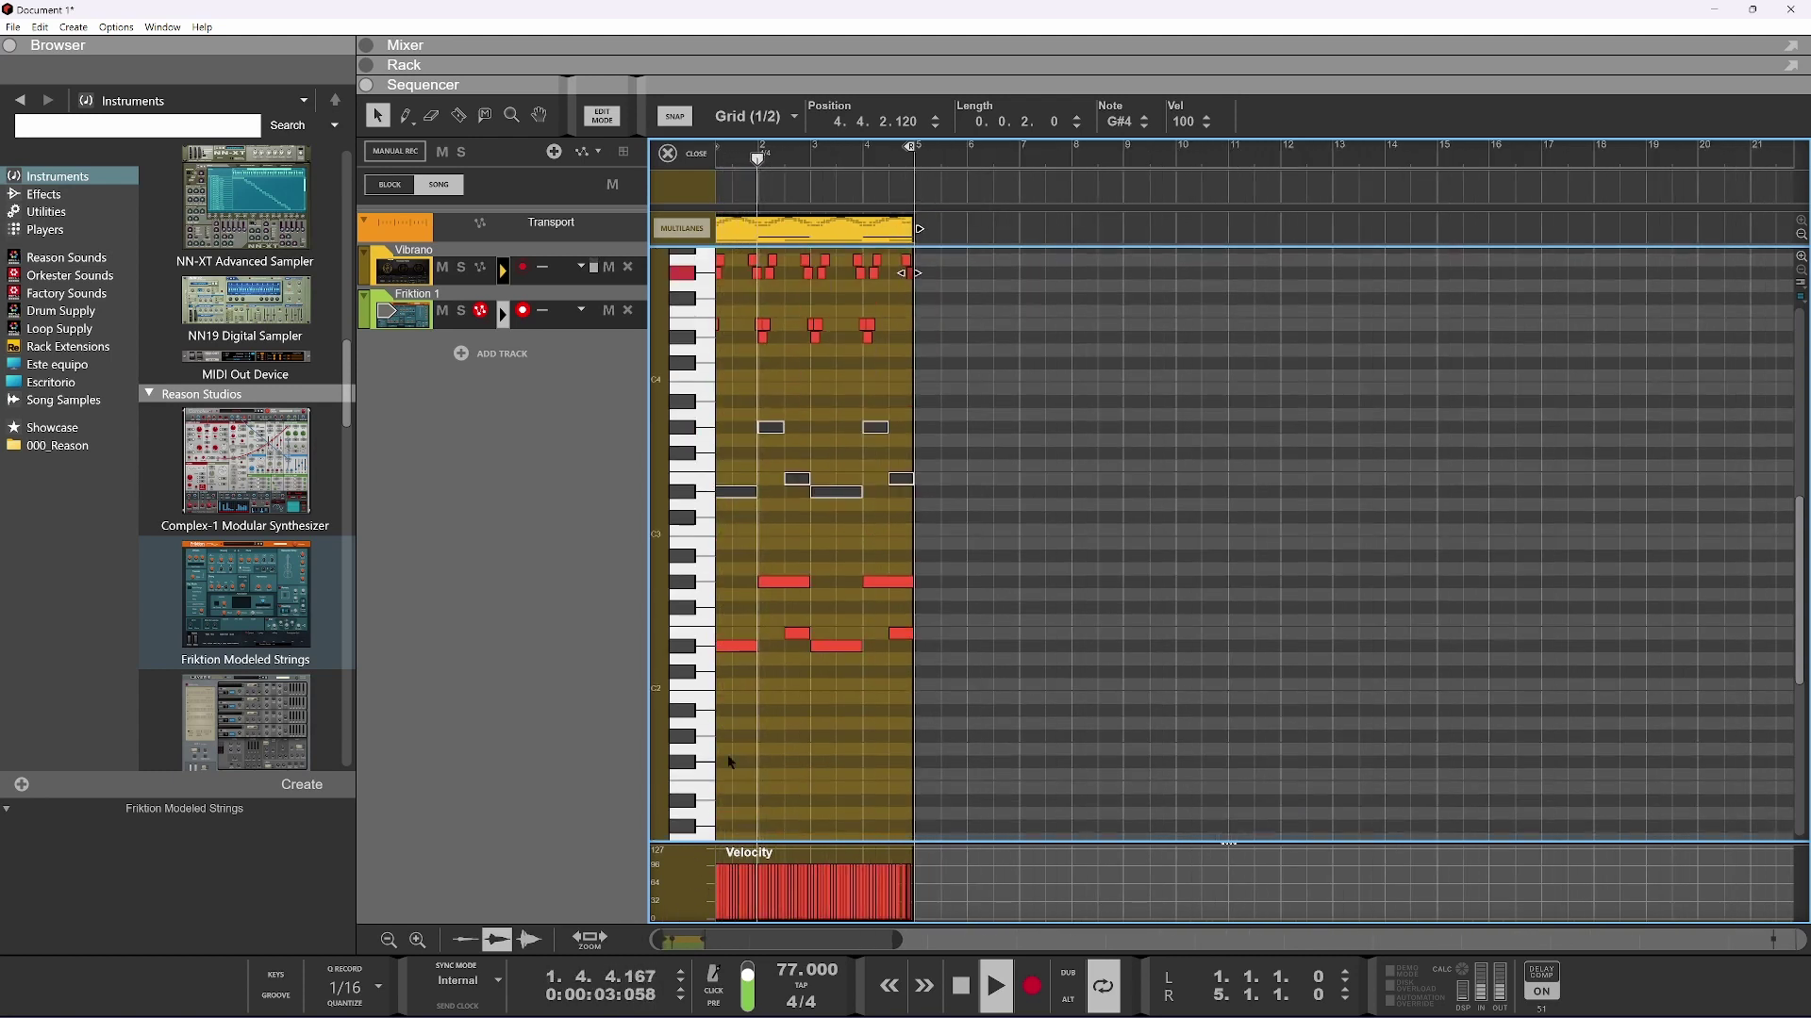
click(838, 494)
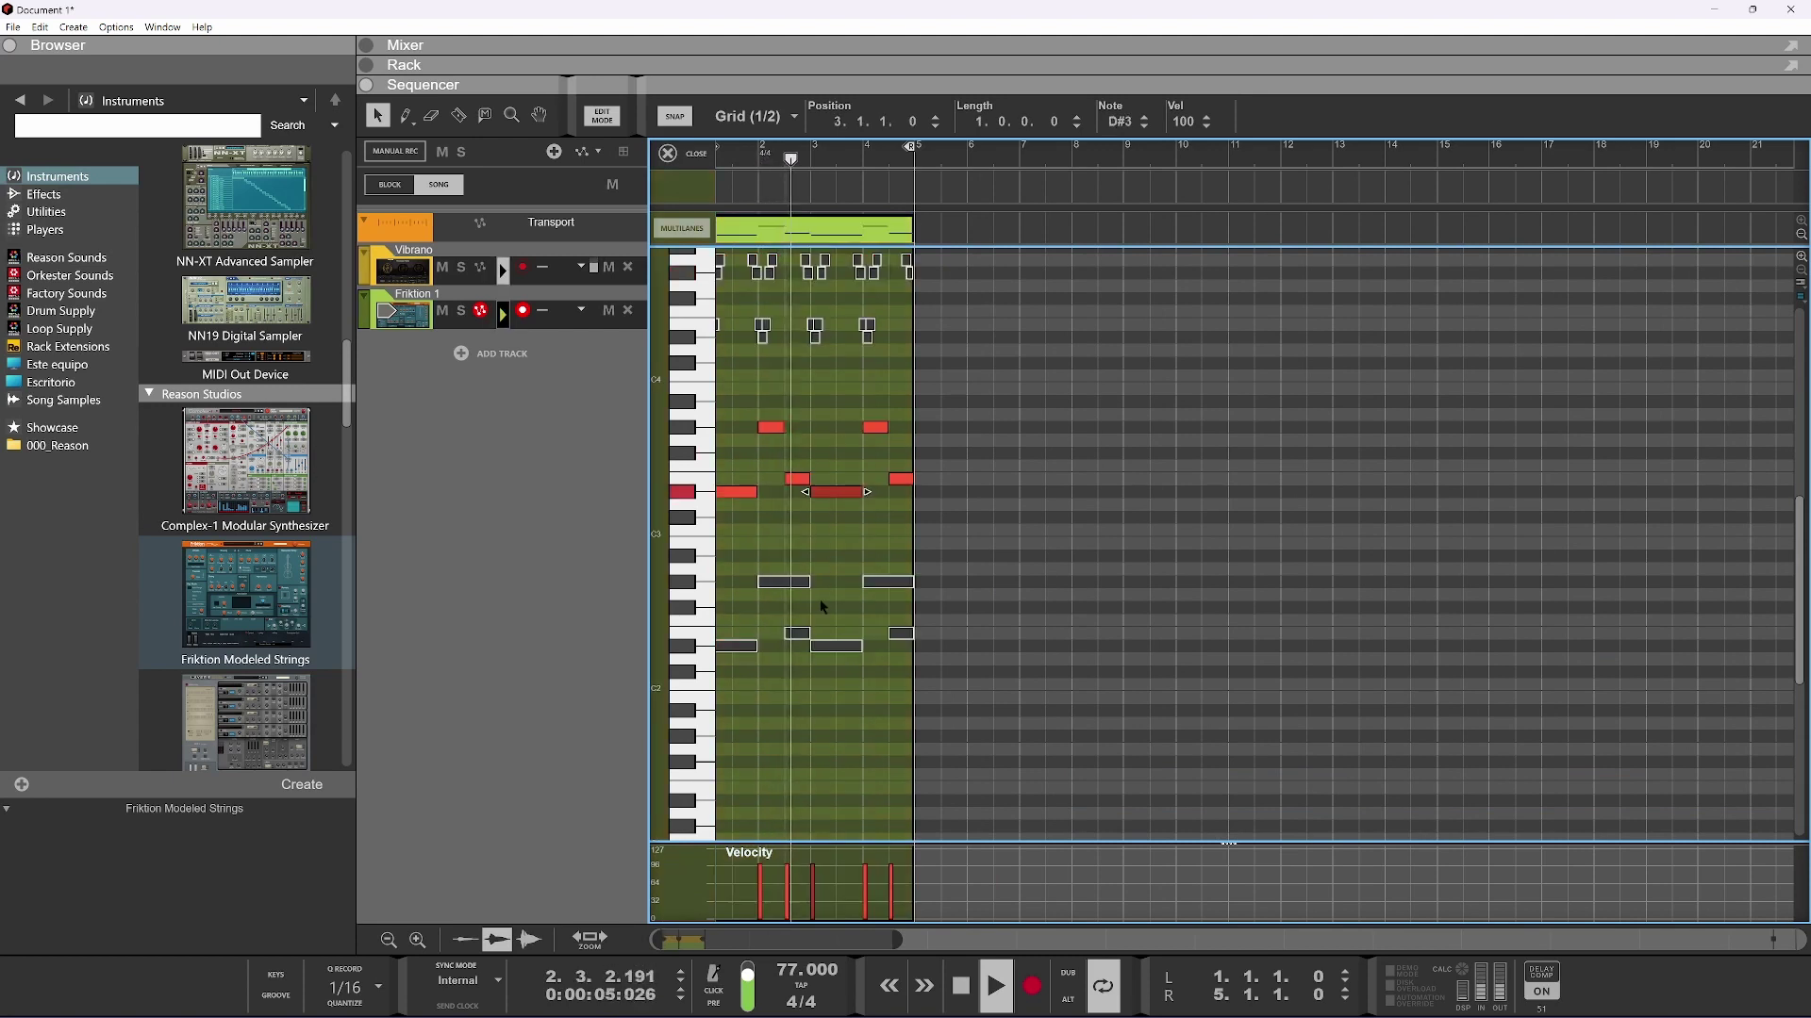
scroll(838, 494, up, 2)
scroll(838, 494, up, 2)
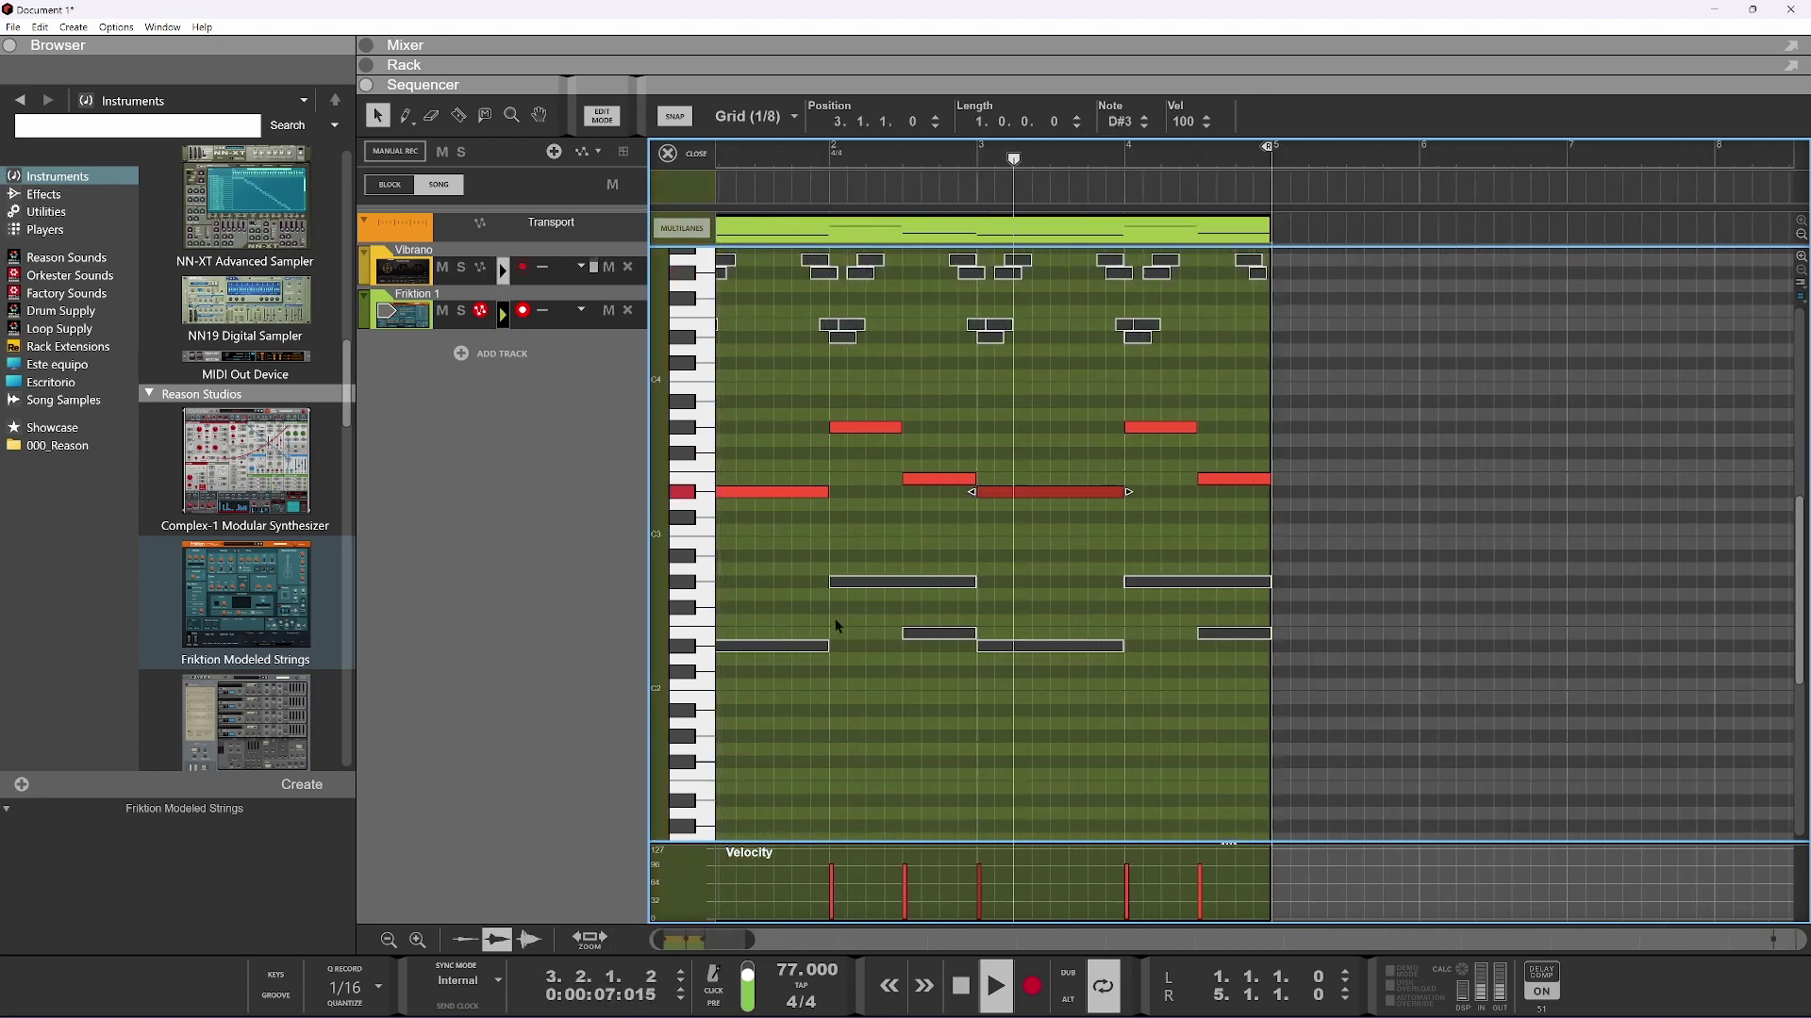
drag(1356, 382, 672, 523)
scroll(792, 482, up, 5)
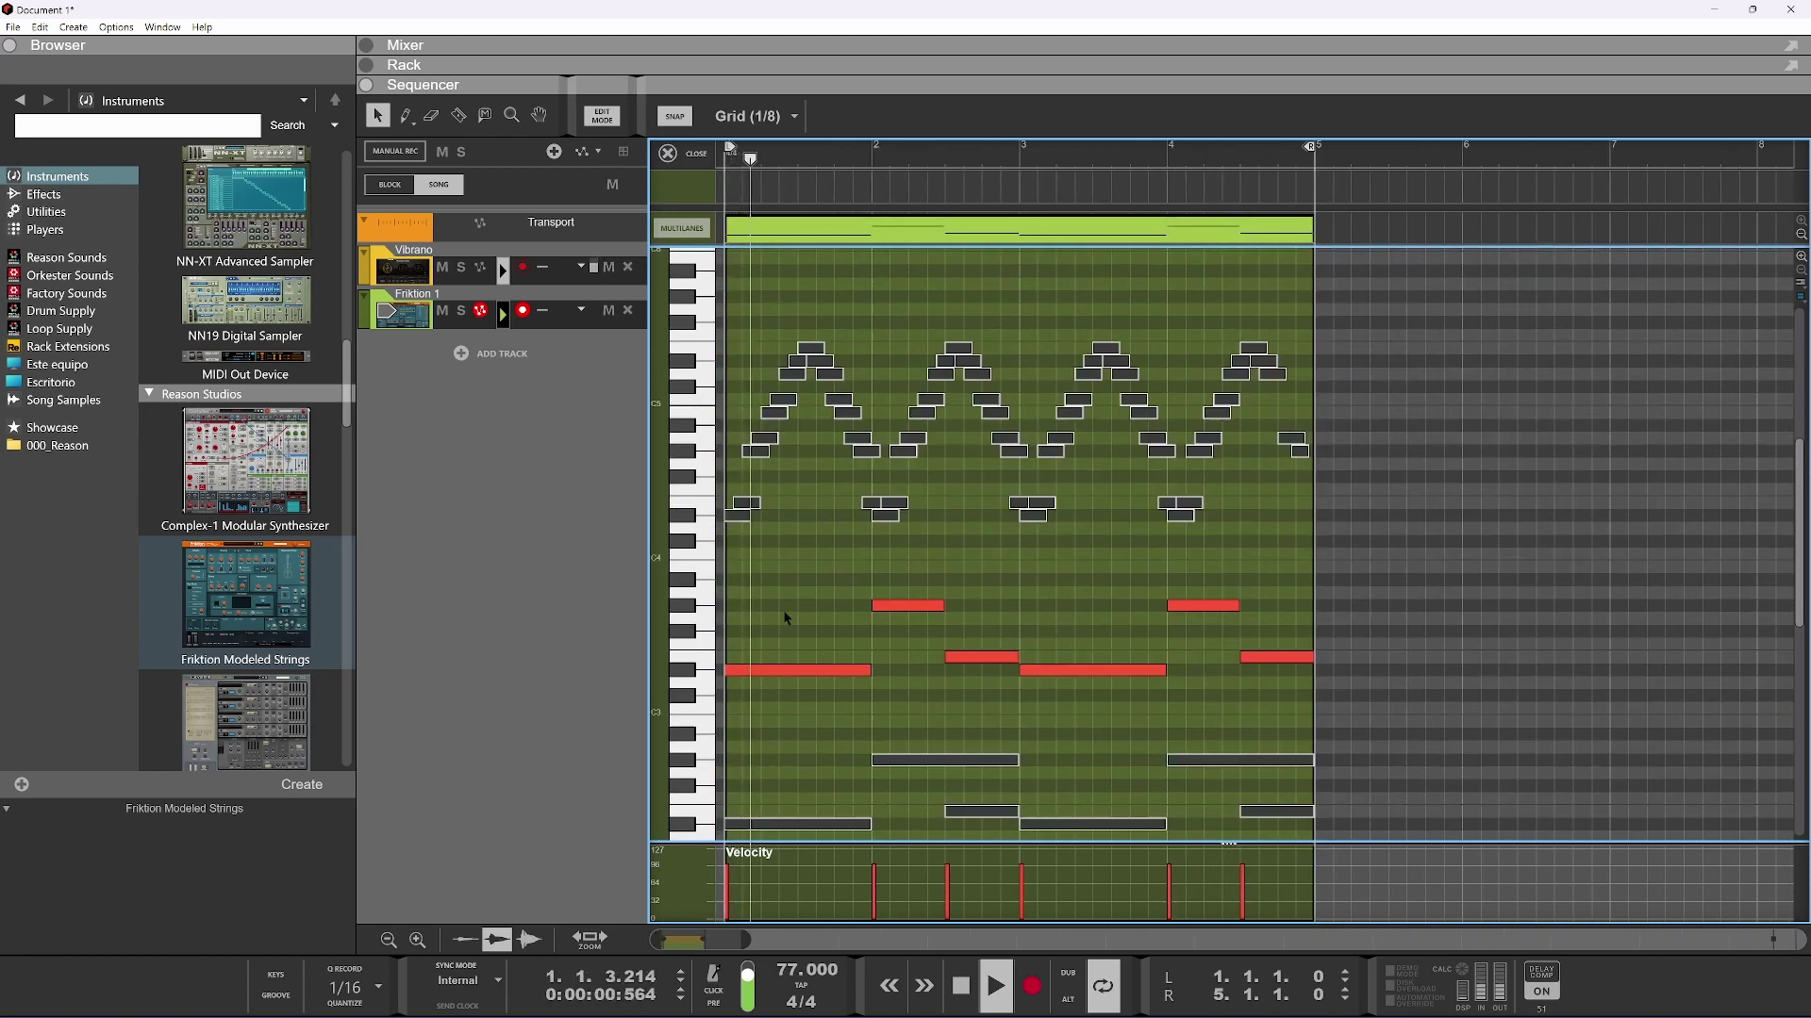
key(shift+Up)
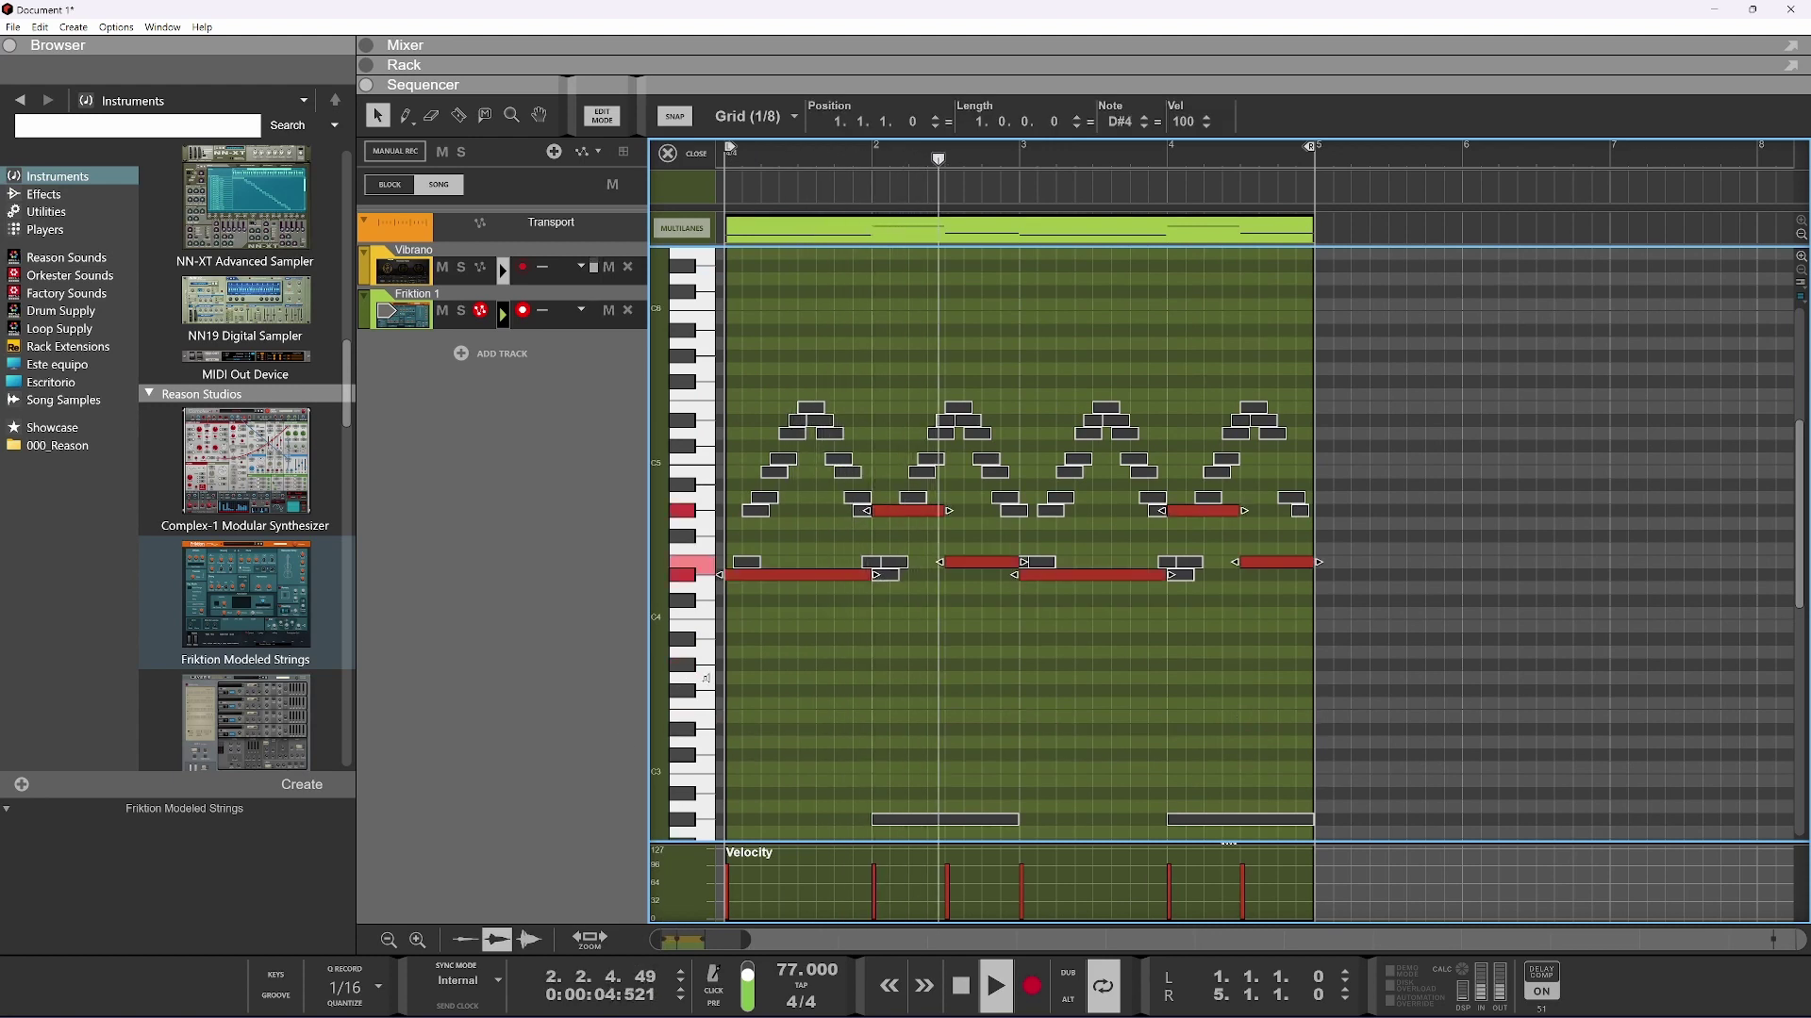
Add a one-bar G#4 harmony note at the start of the Friktion clip
click(795, 589)
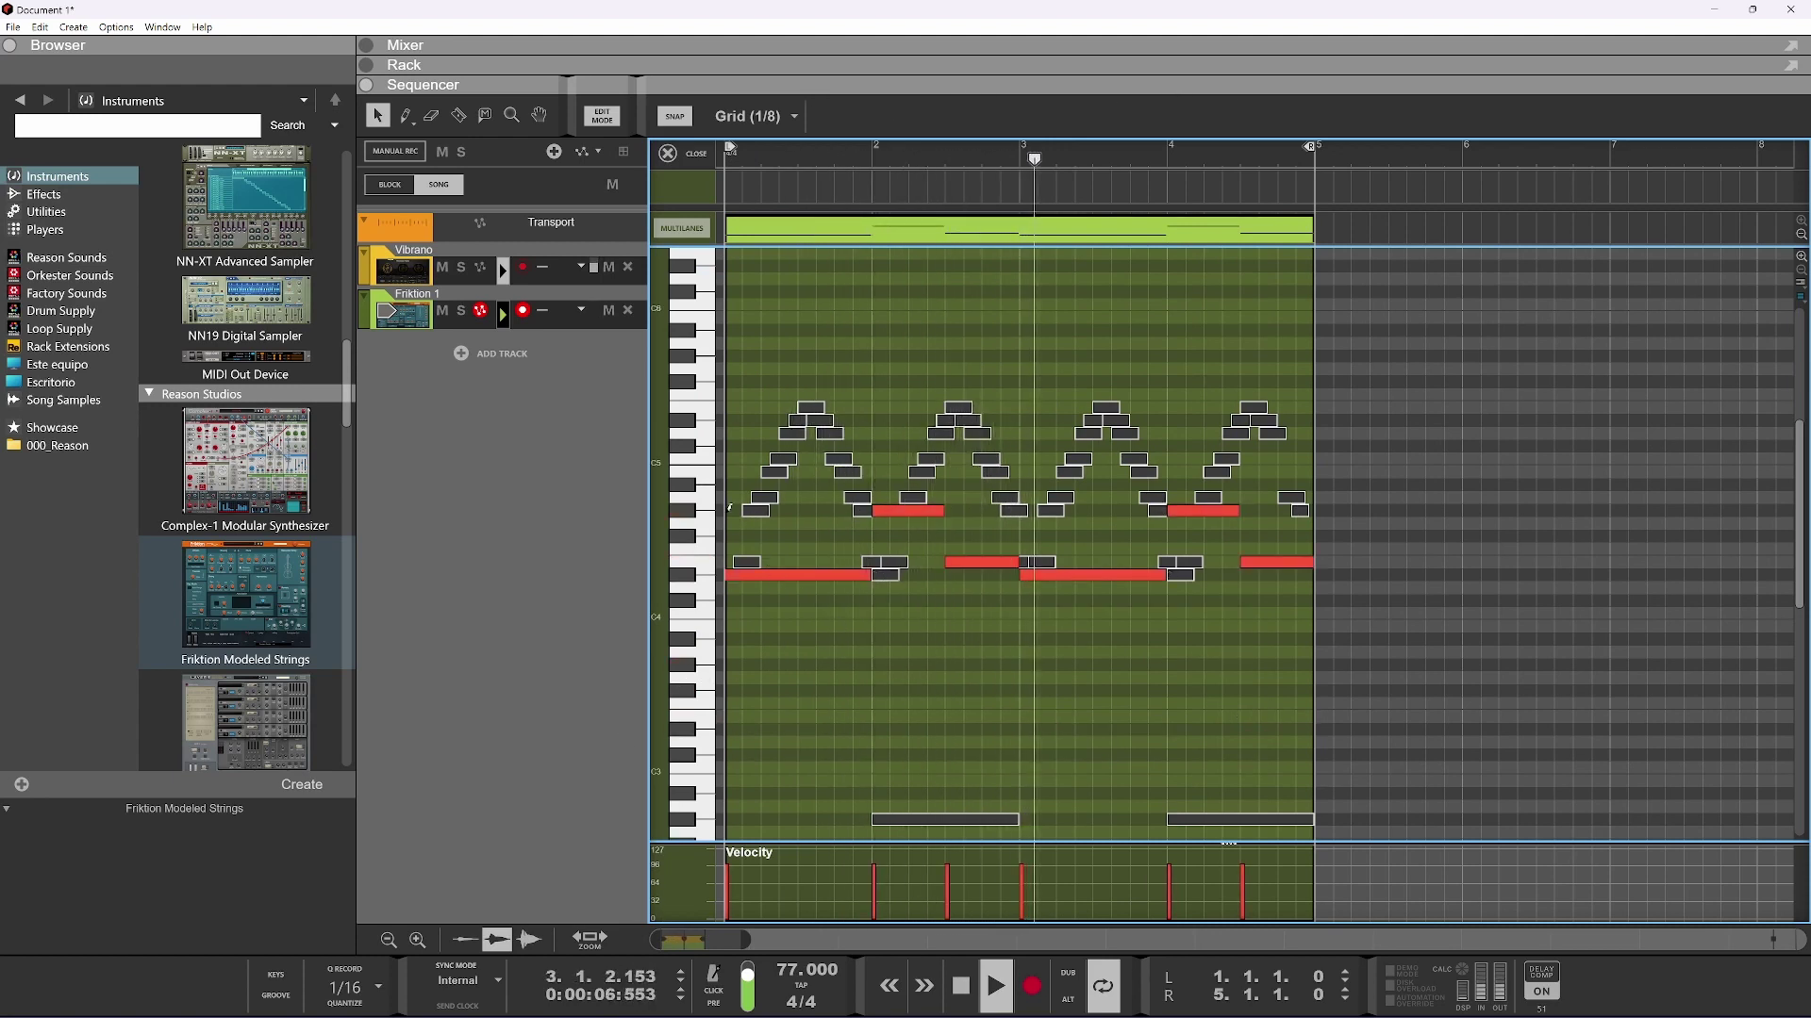
drag(729, 507, 872, 510)
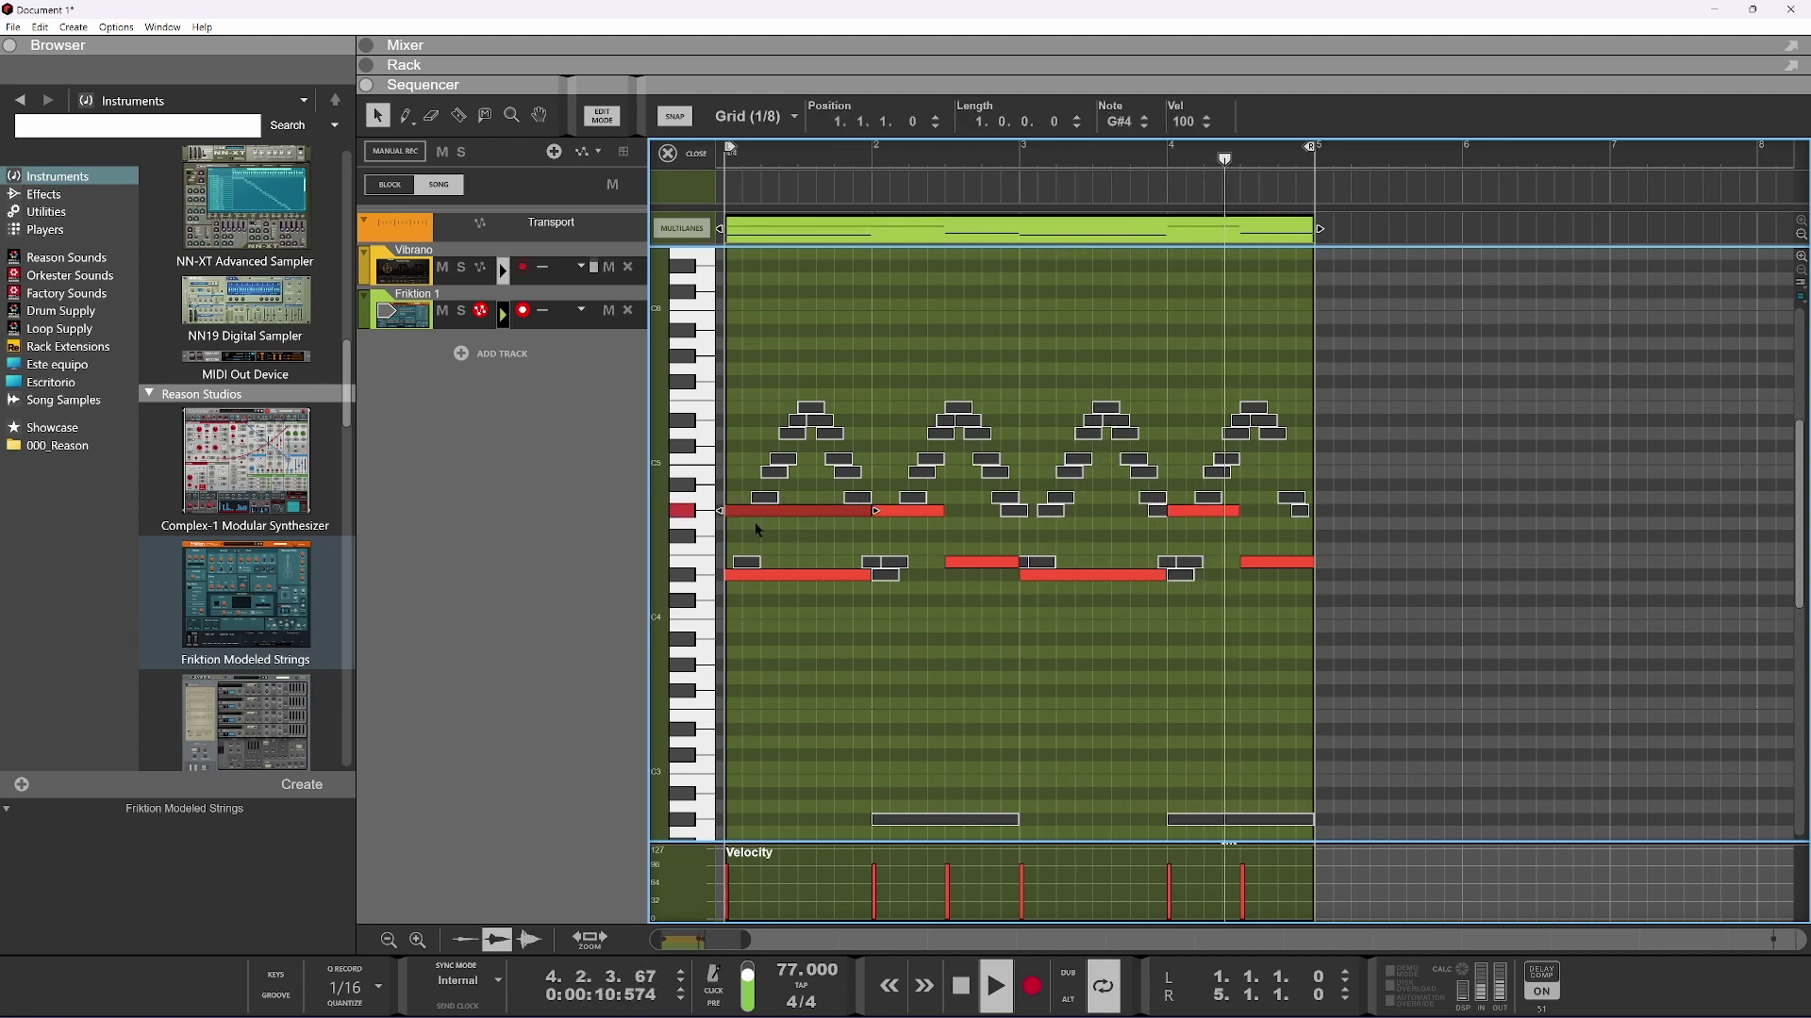
Raise the one-bar G#4 harmony note in bar 1 to A4 and add a one-bar E4 note at the clip's start
key(space)
drag(761, 510, 763, 504)
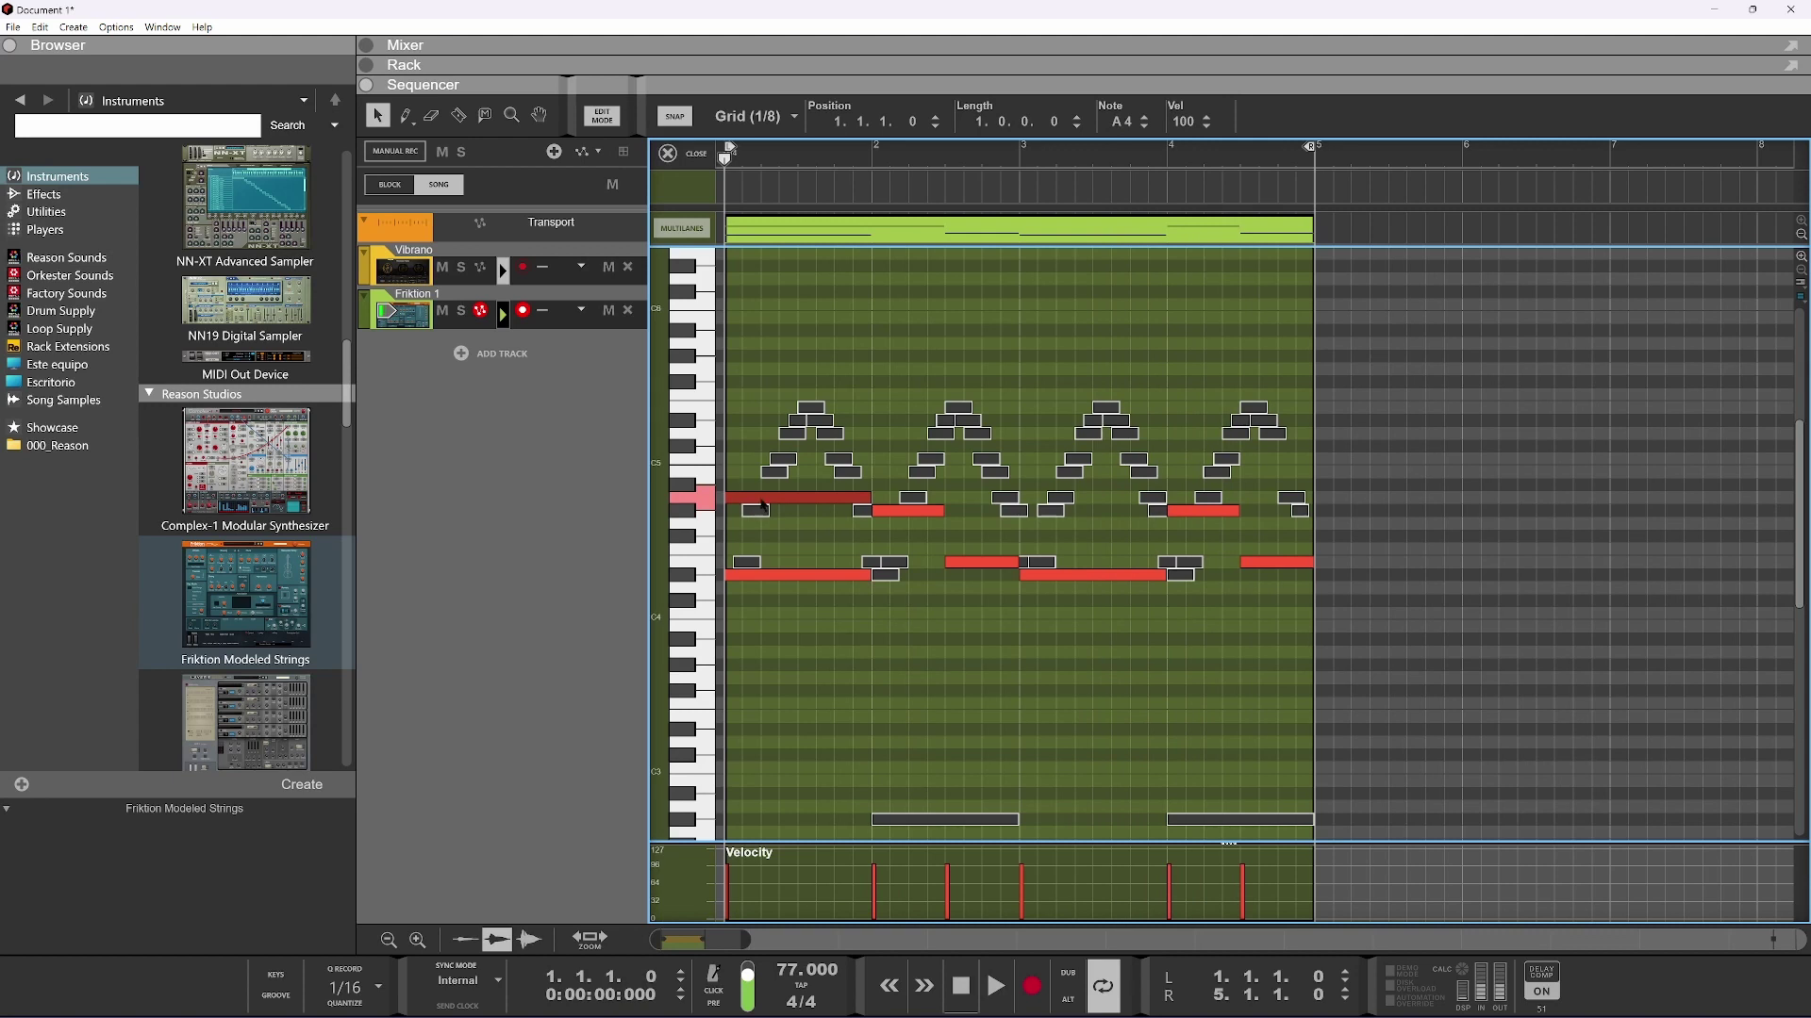
drag(726, 562, 793, 560)
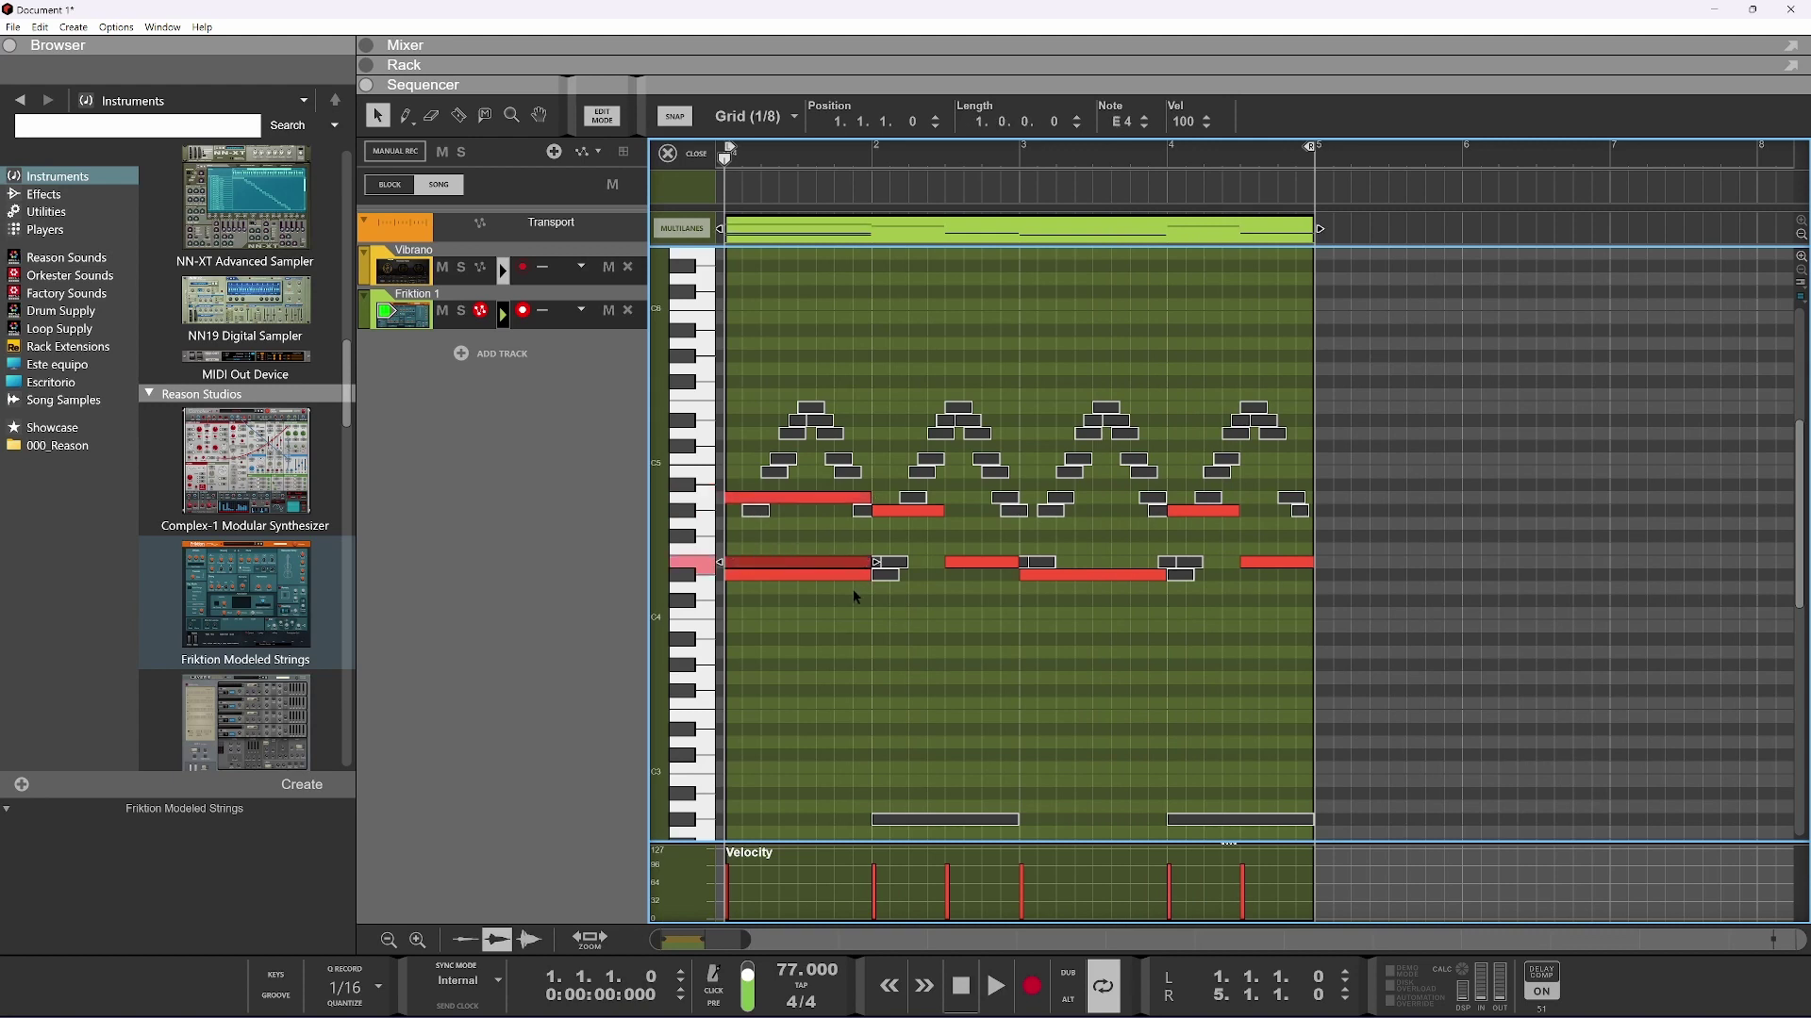
key(space)
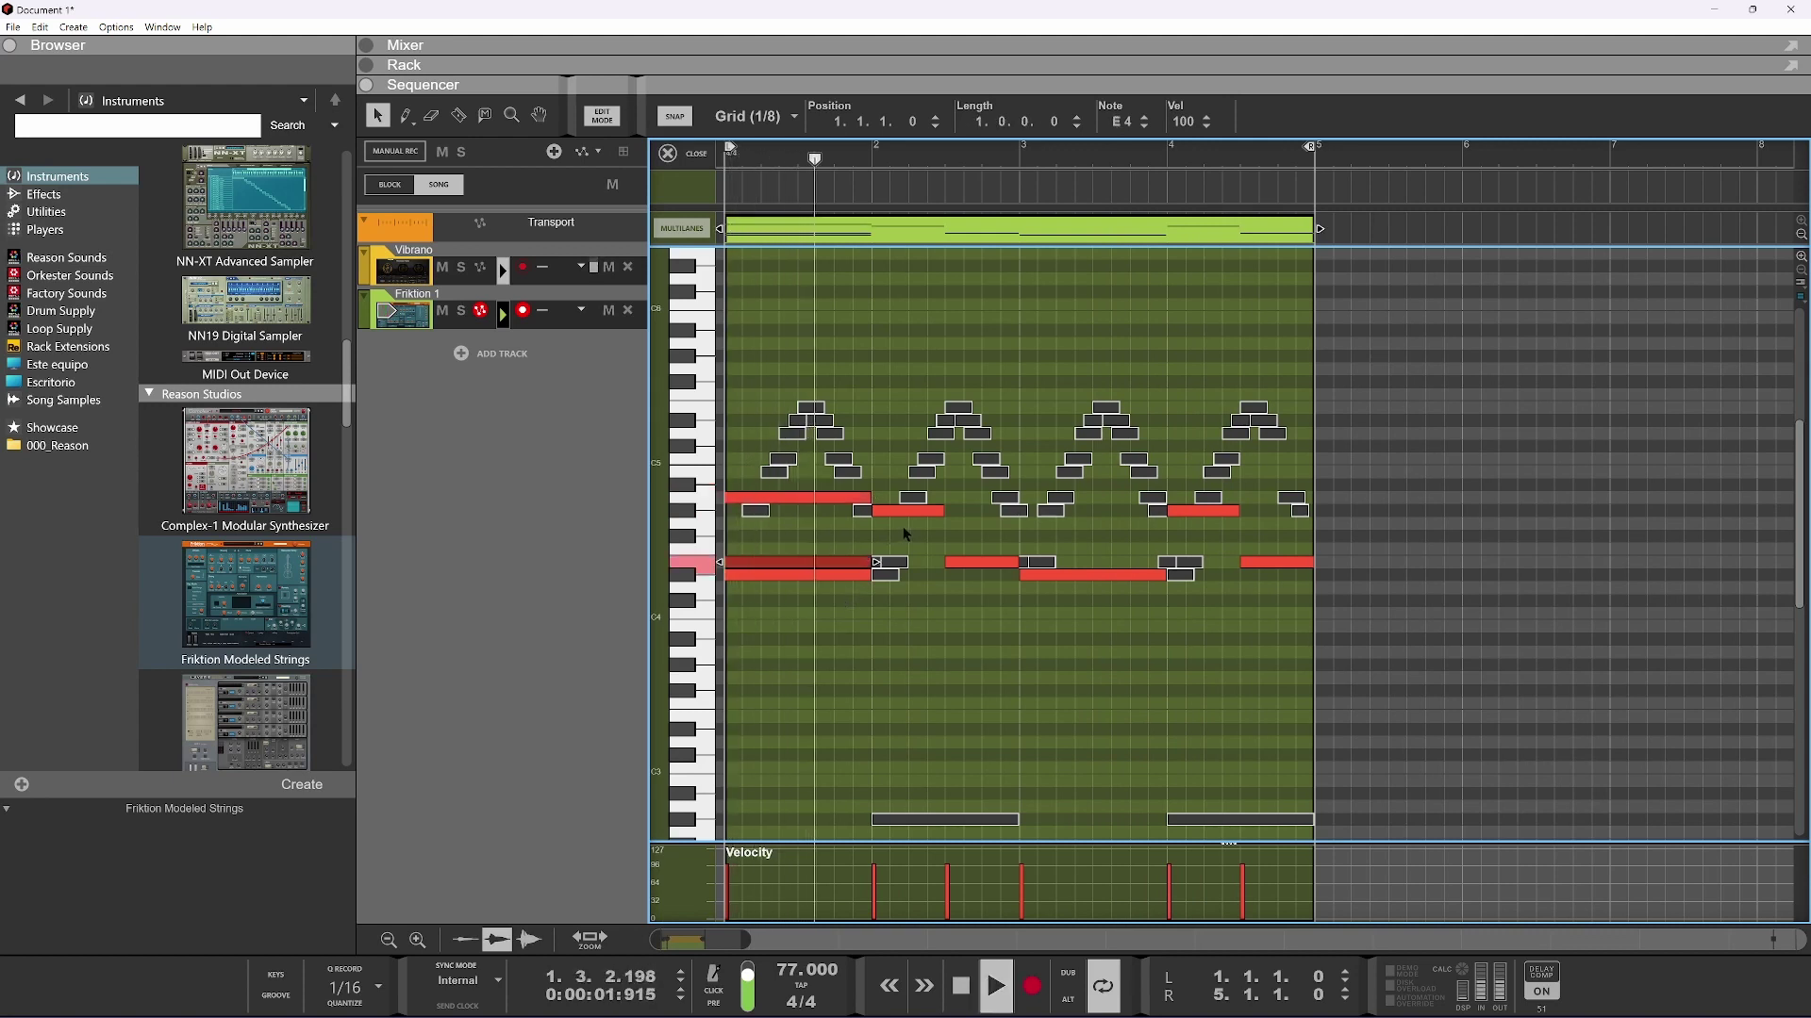
Add half-bar harmony notes in bar 2: E4 and B4 in the first half, A4 and C5 in the second
key(space)
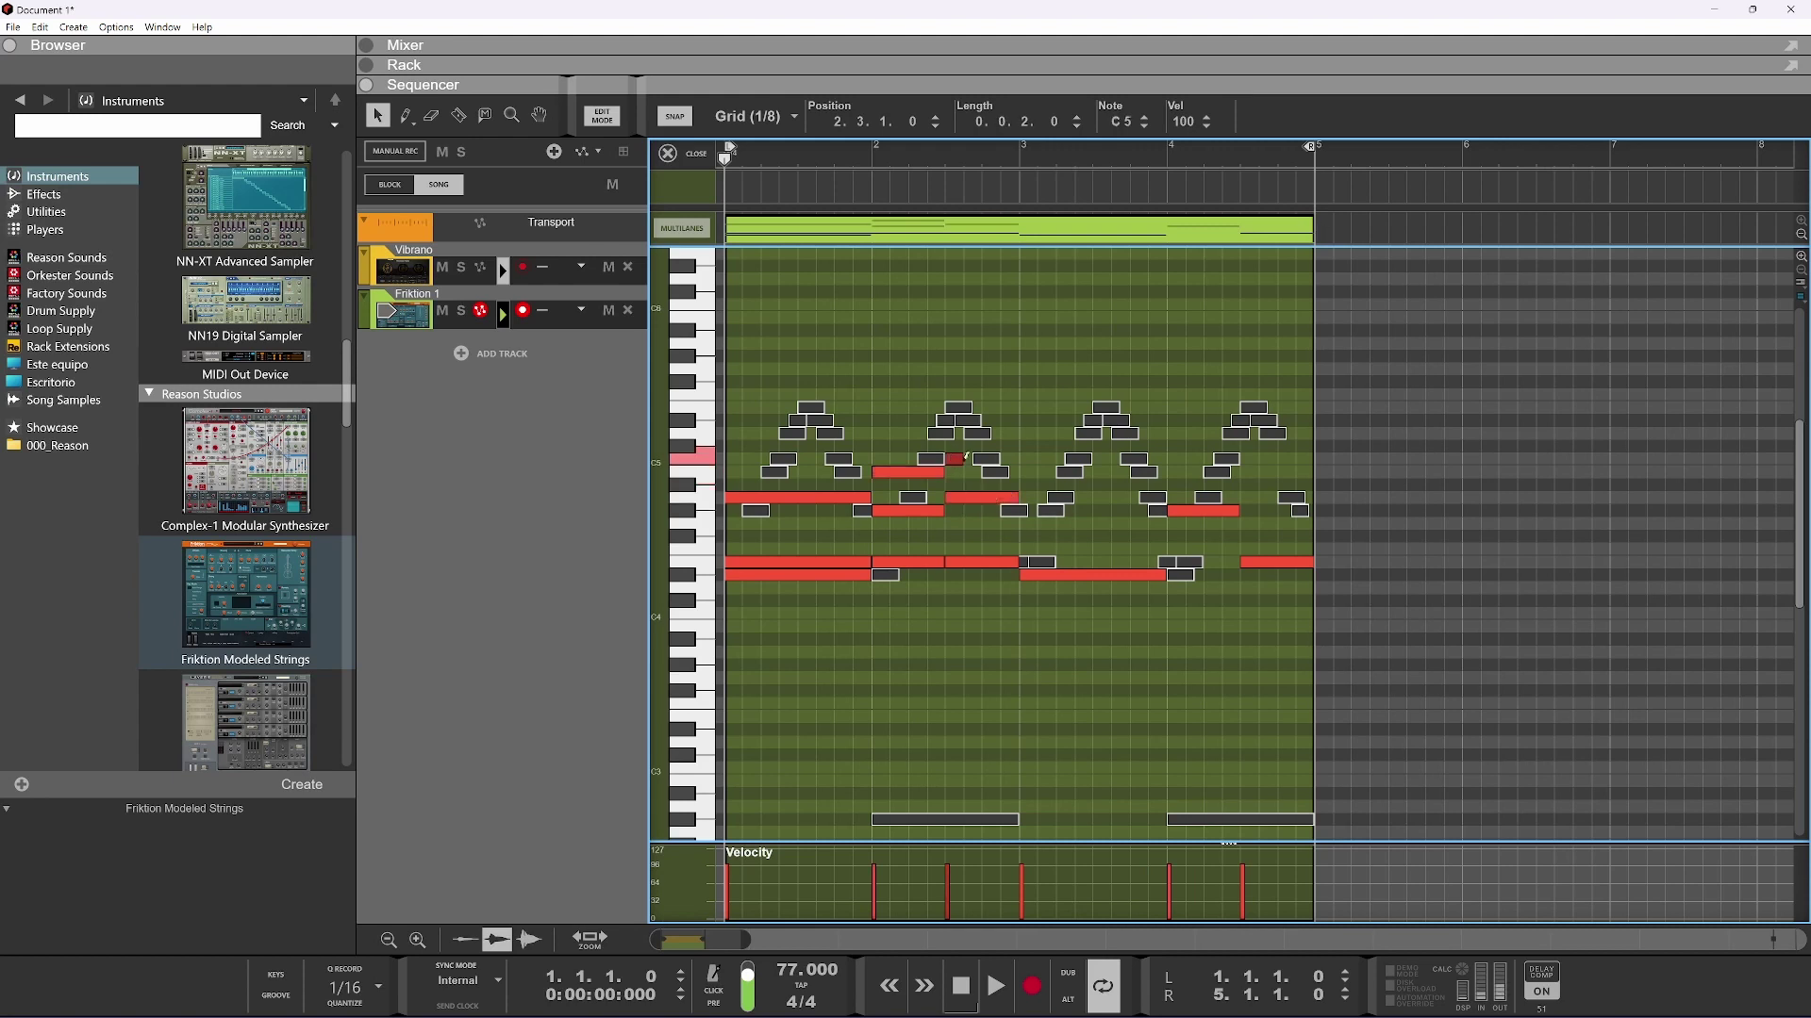
key(space)
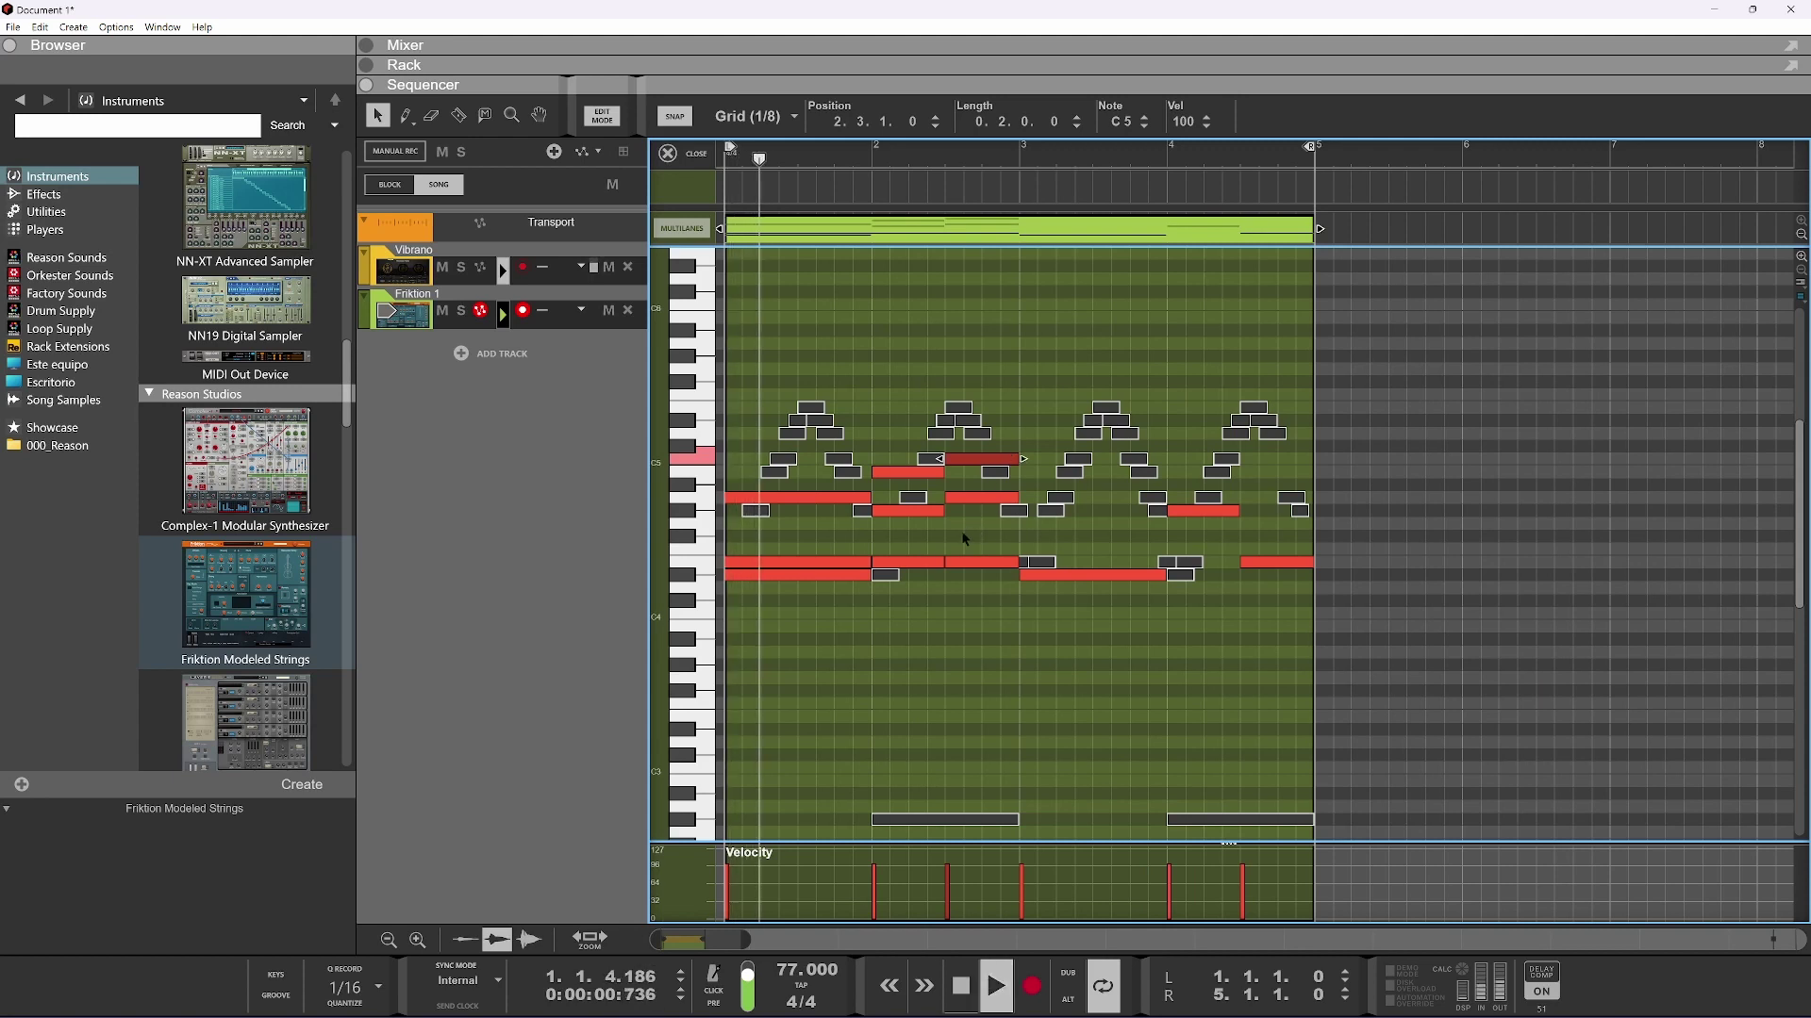
scroll(818, 606, down, 2)
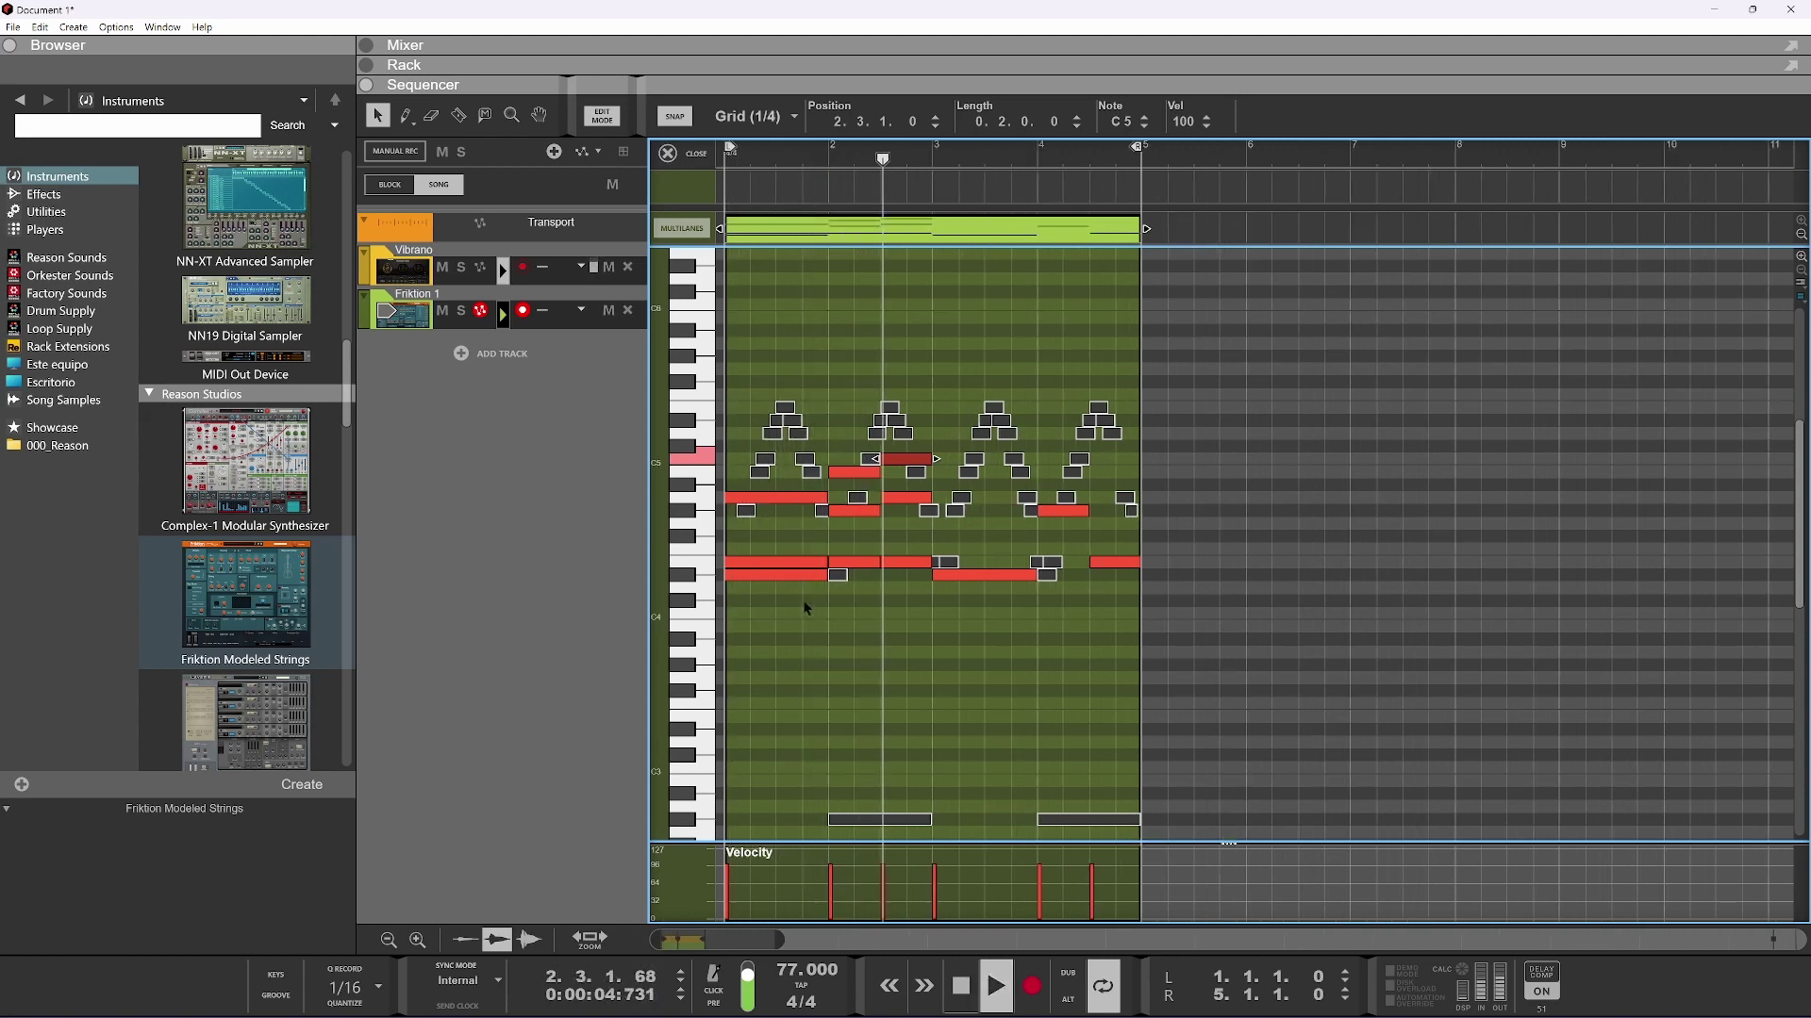
key(space)
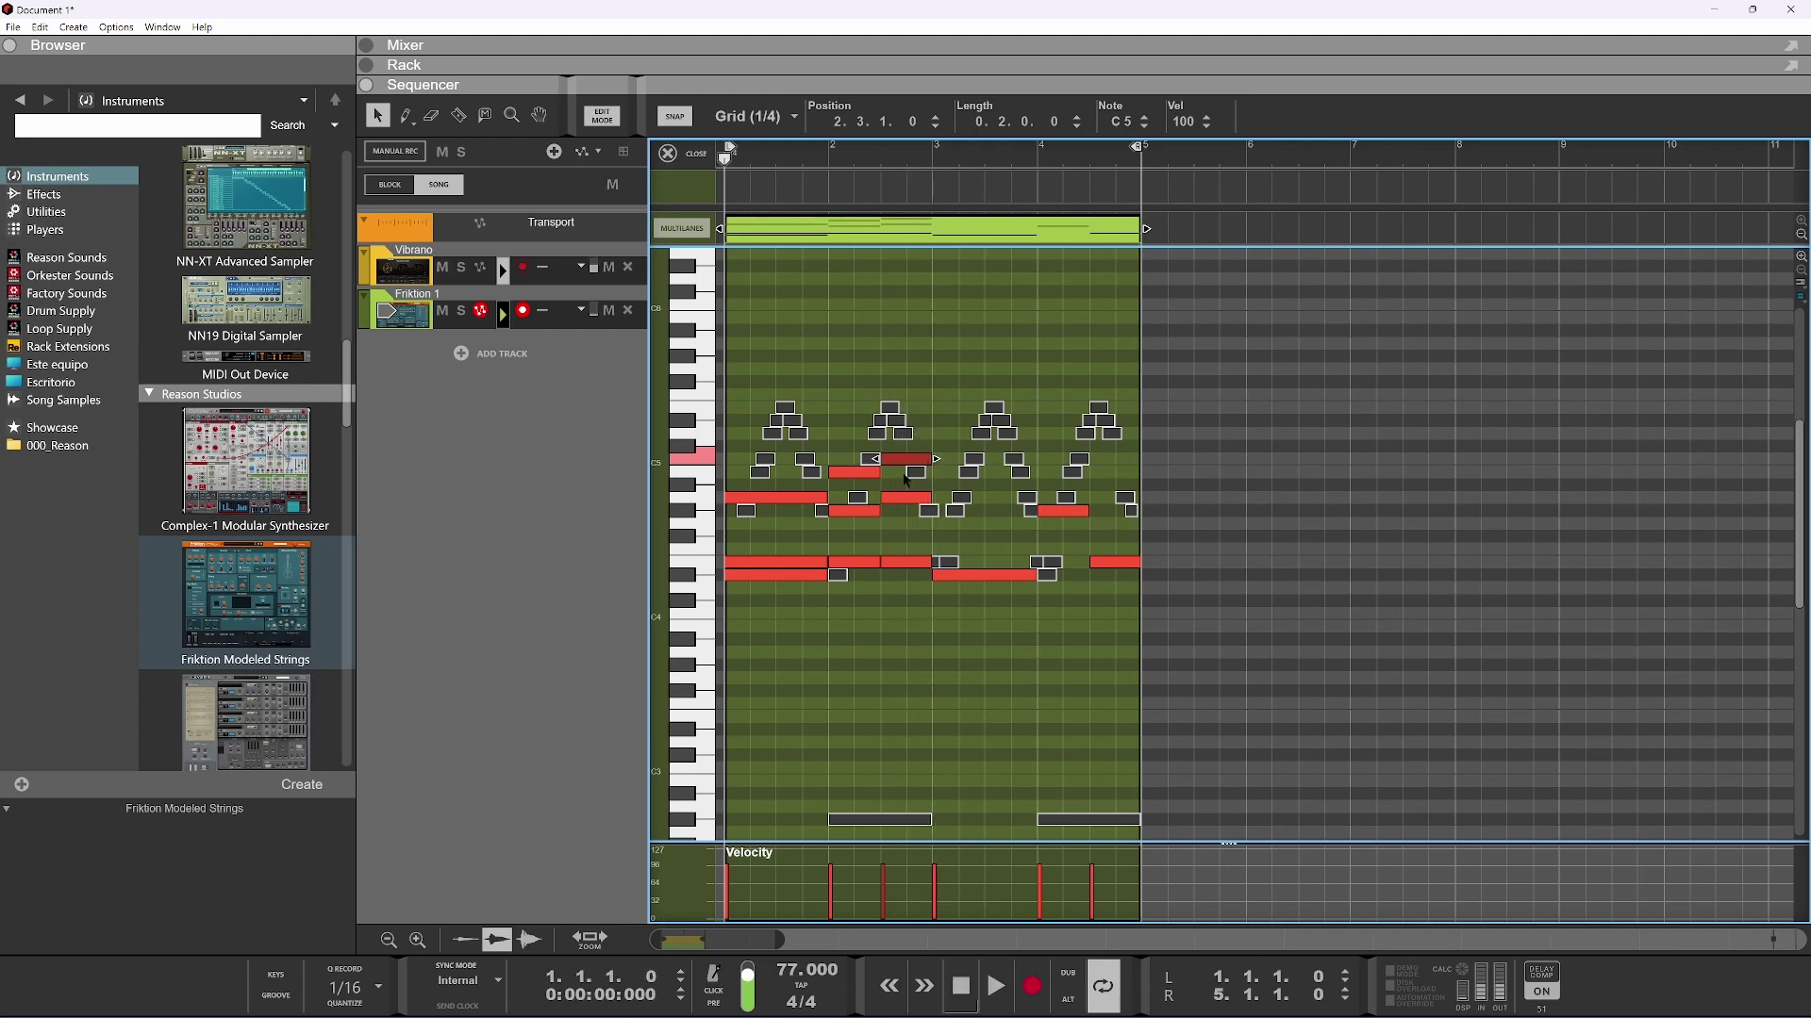
Swap the upper notes of bar 2's half-bar chords, putting A4 and C5 first and G#4 and B4 second
scroll(892, 507, up, 2)
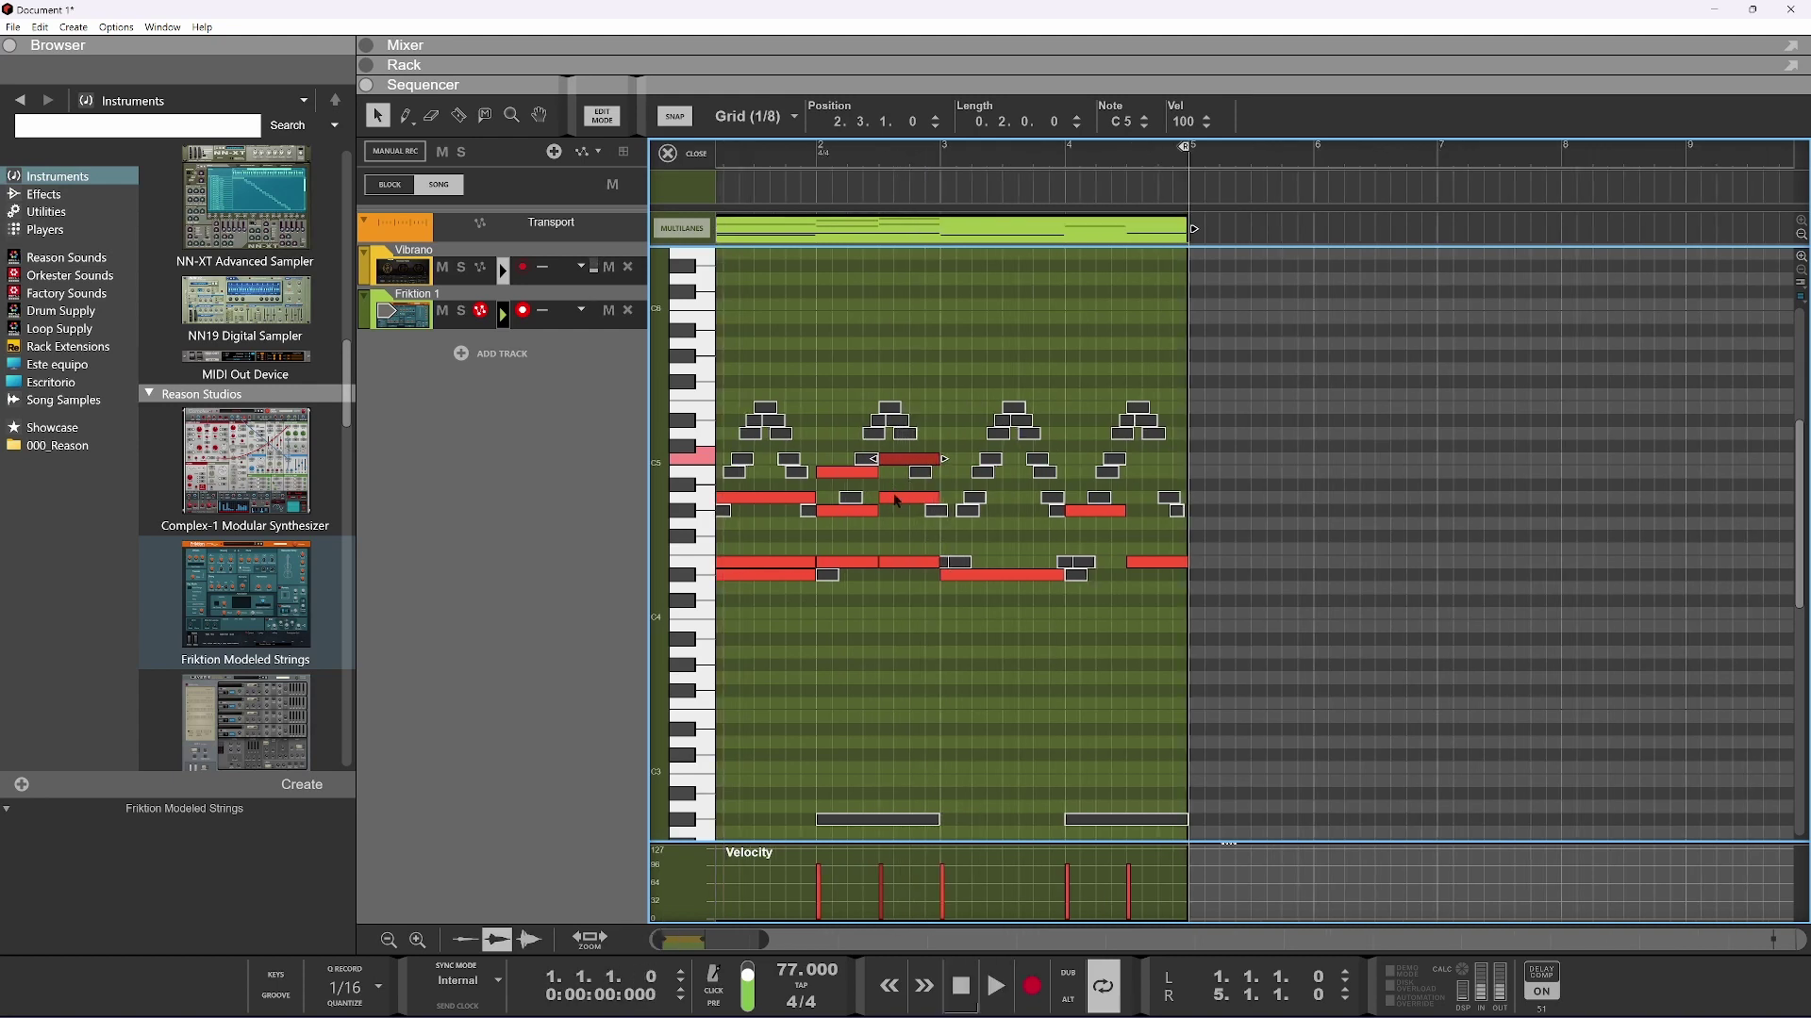
click(826, 471)
drag(835, 512, 914, 478)
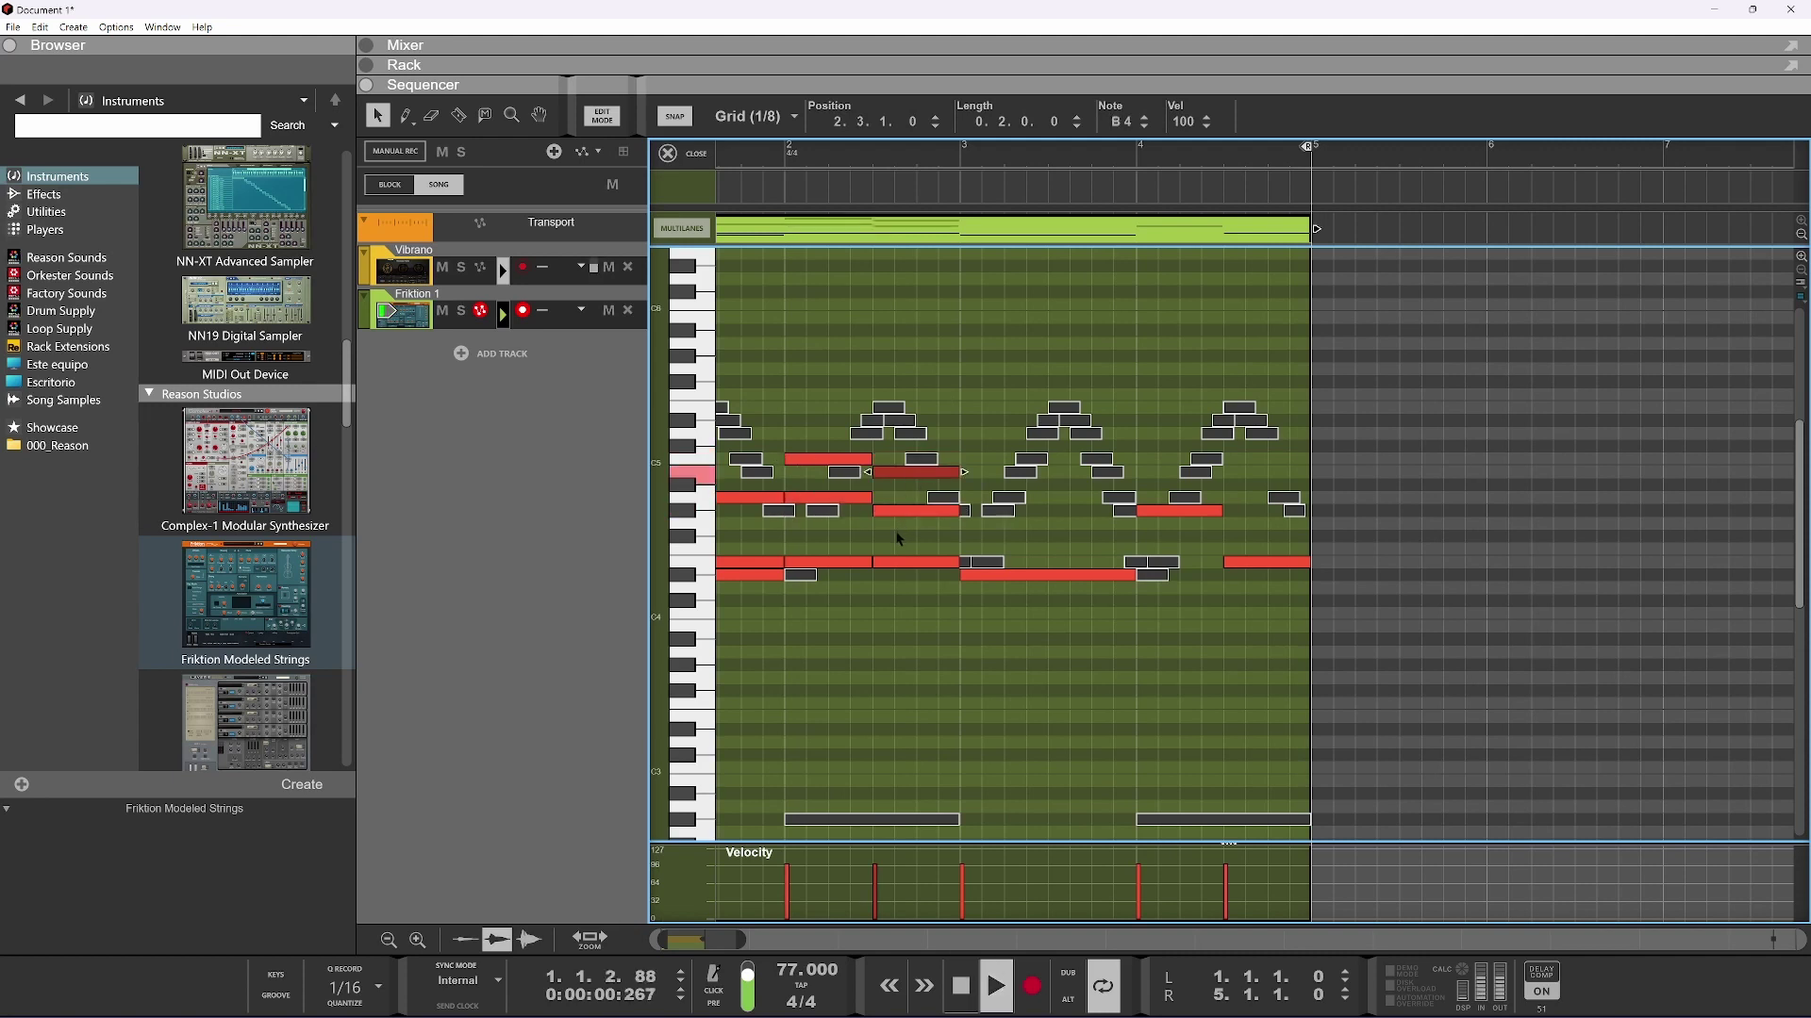
scroll(921, 609, down, 1)
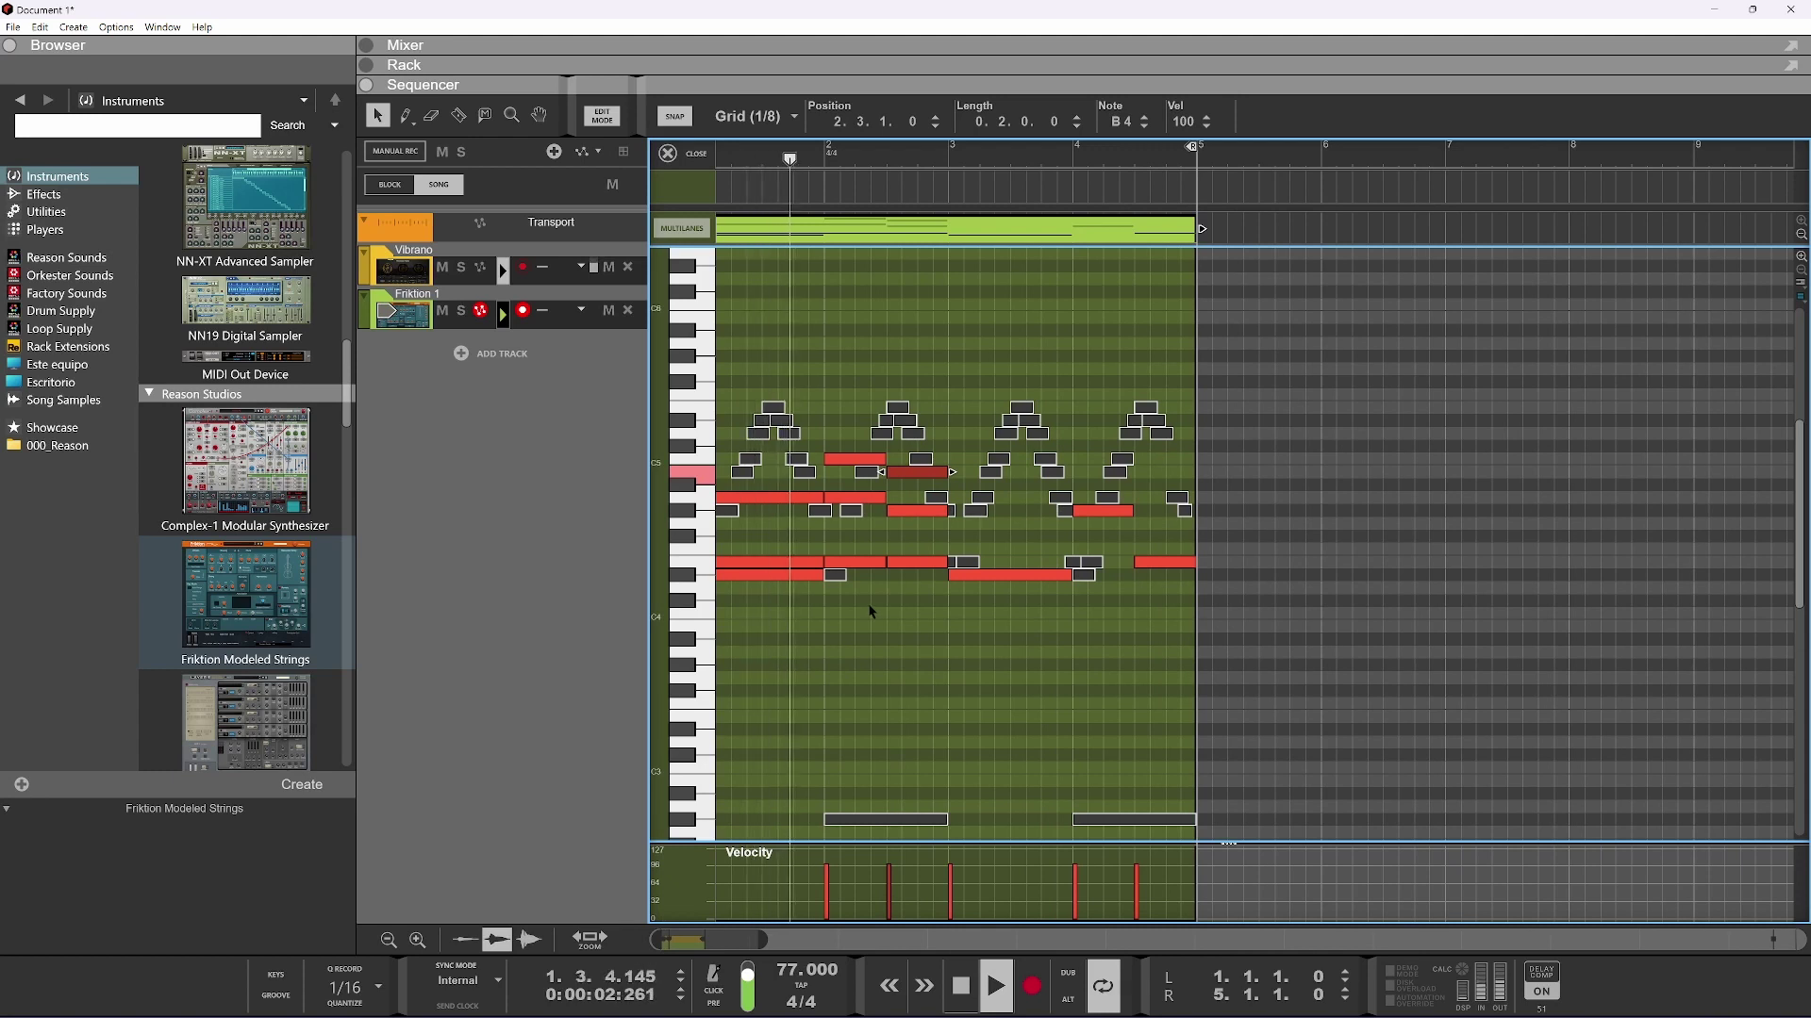
key(h)
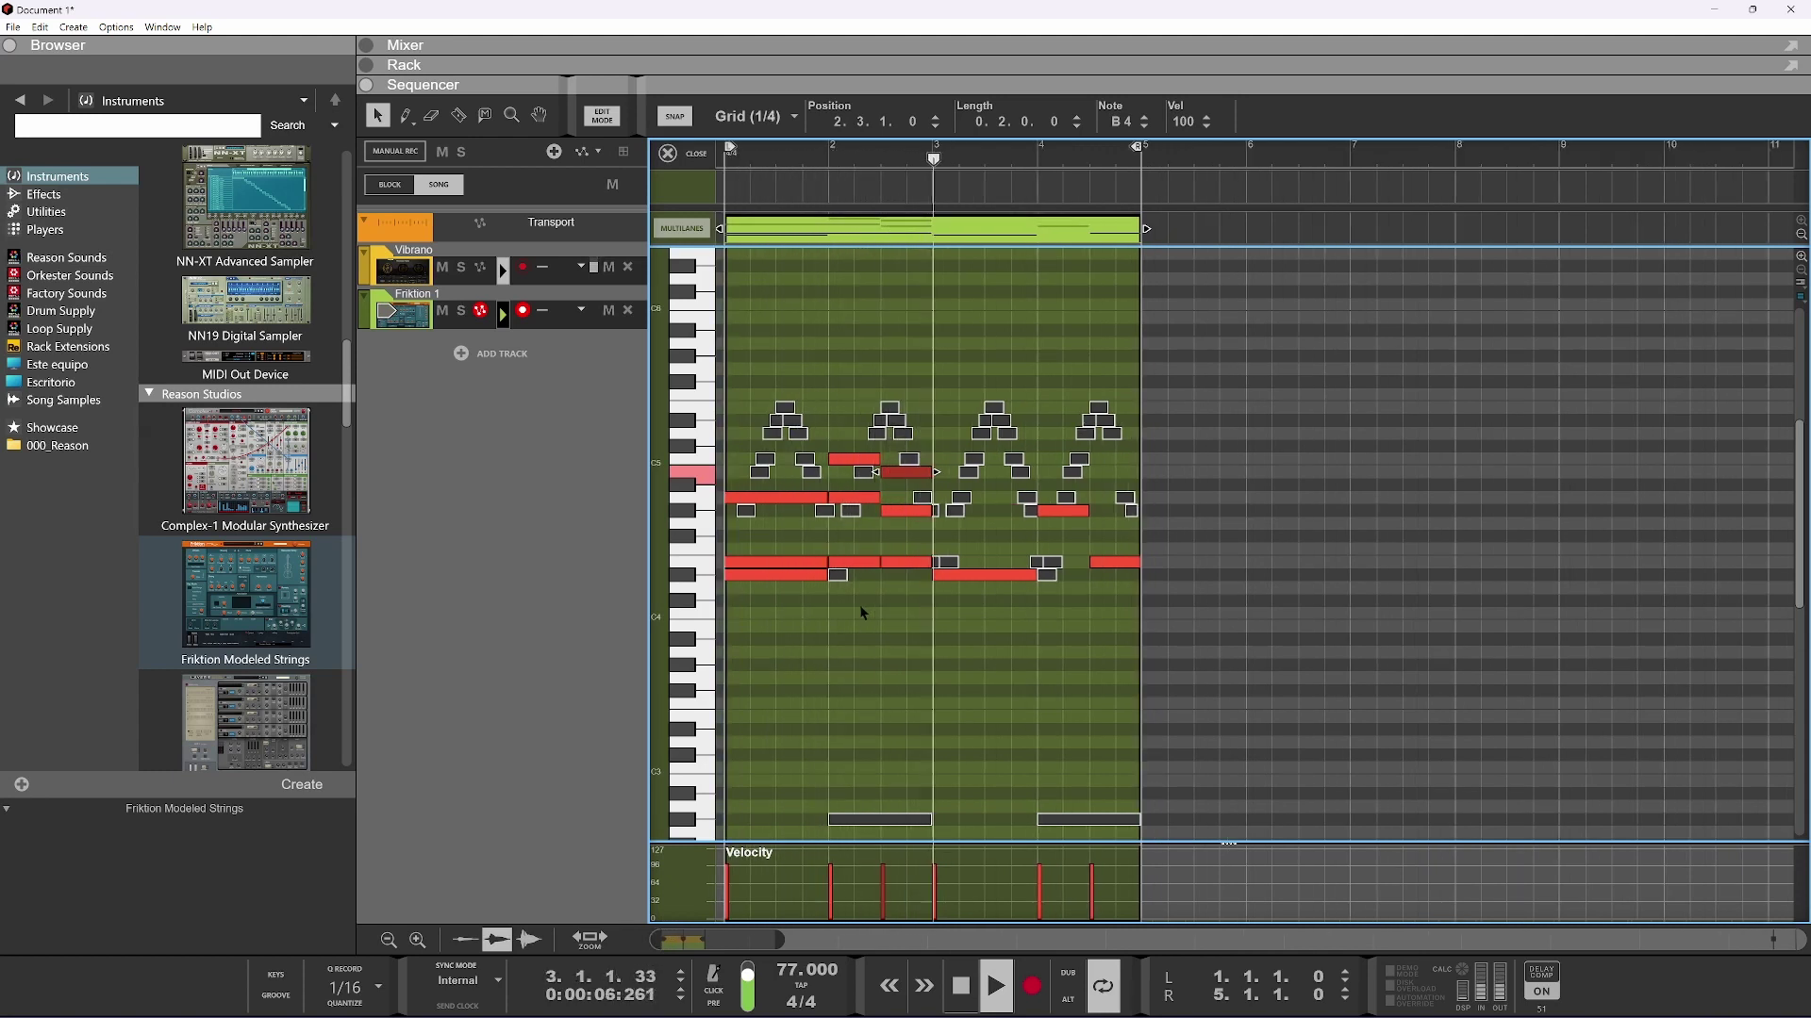
key(space)
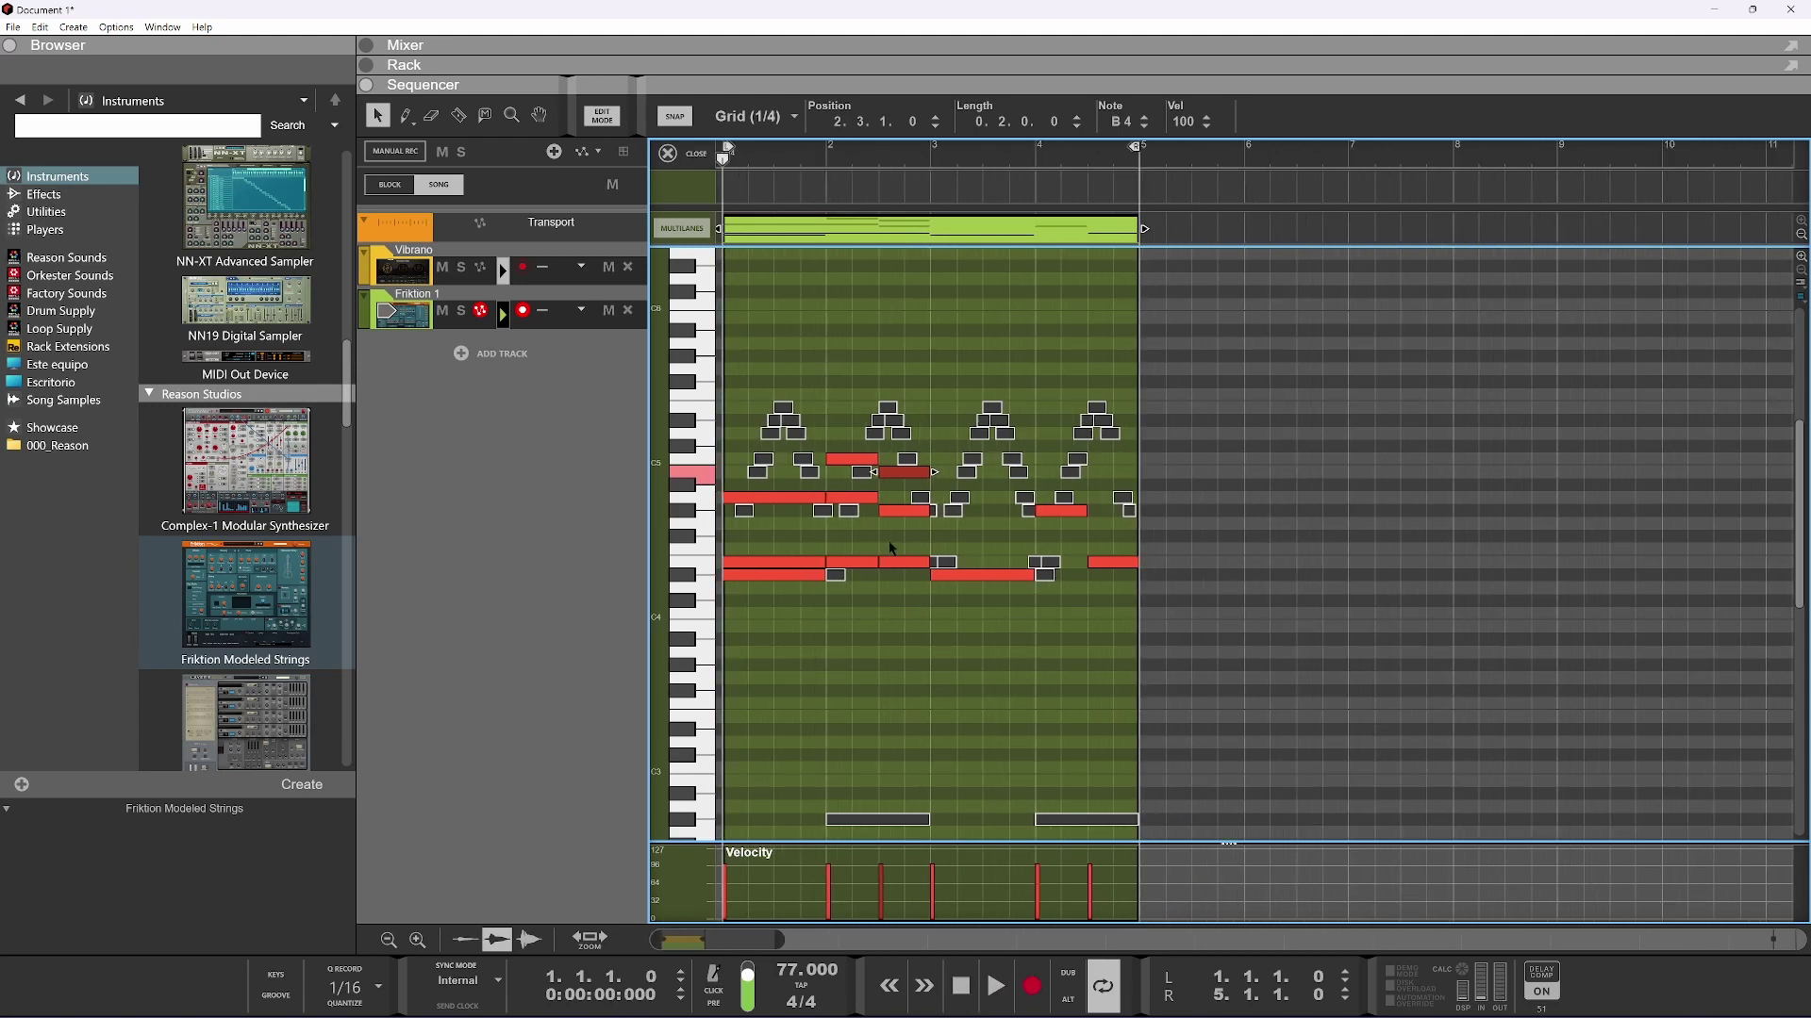
Replace the Friktion notes in bars 3 and 4 with a duplicate of the chords from bars 1 and 2
drag(916, 414, 844, 517)
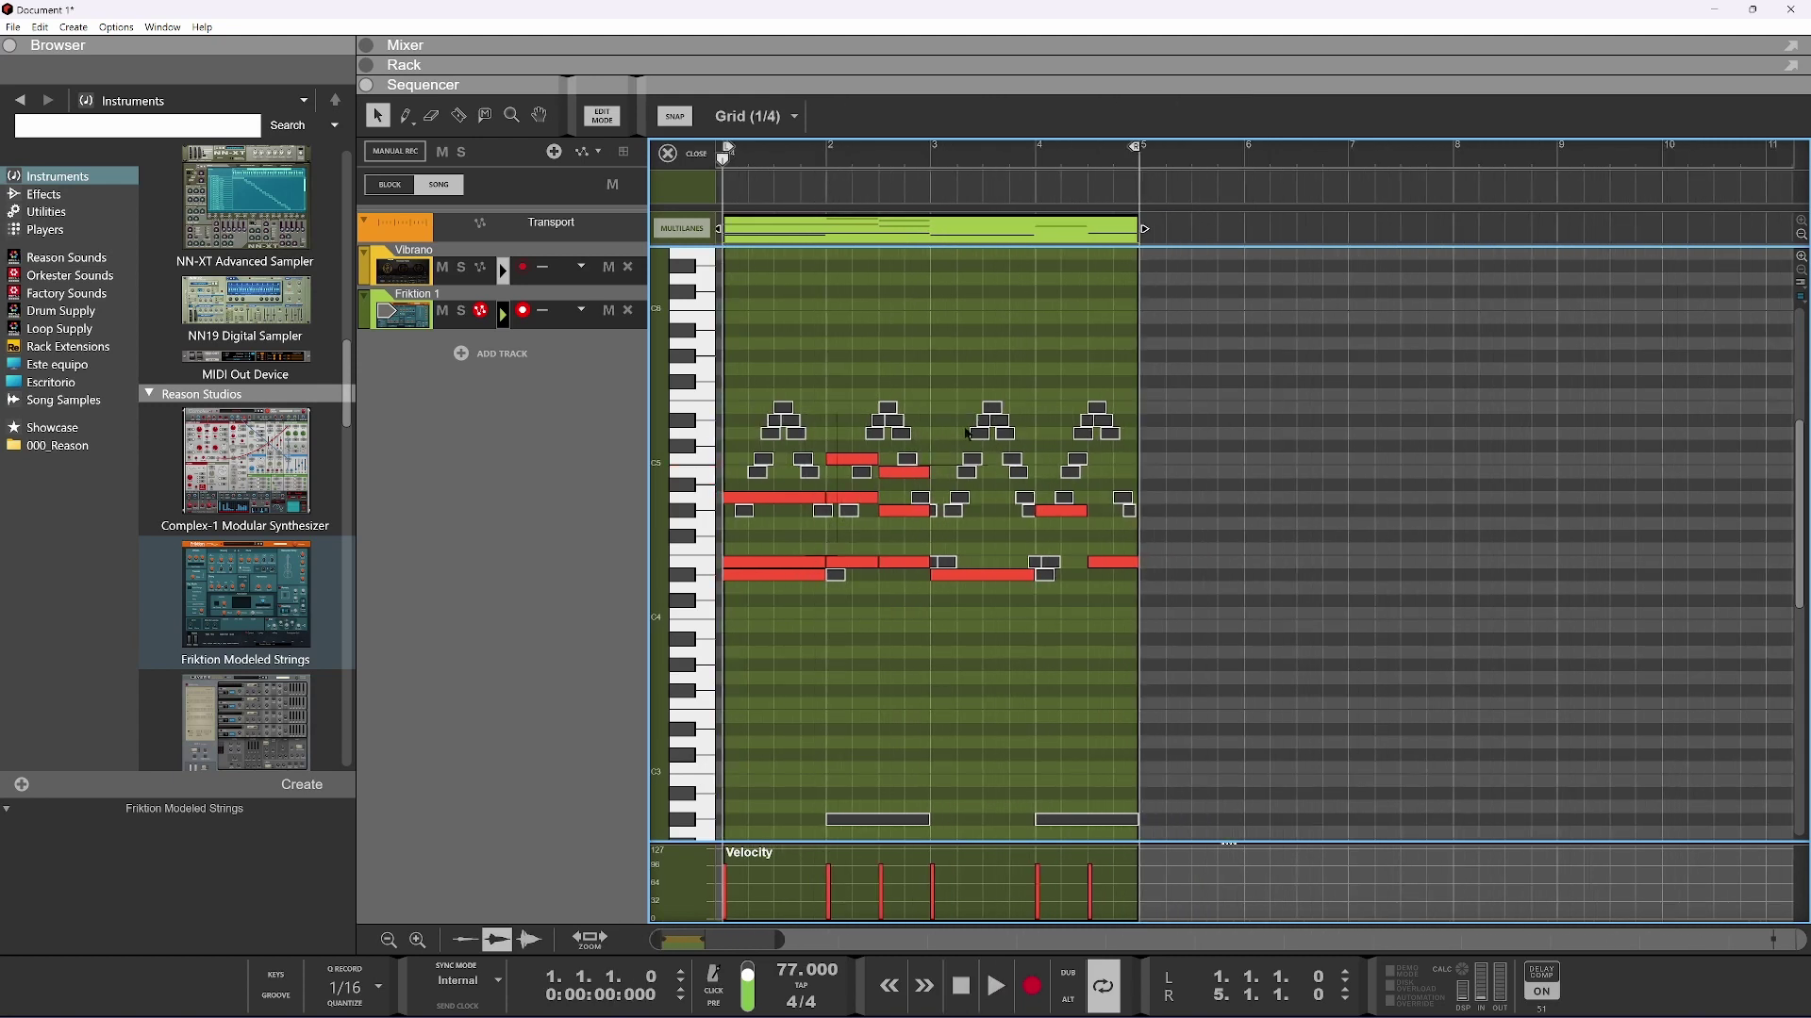
drag(969, 435, 1231, 657)
key(Delete)
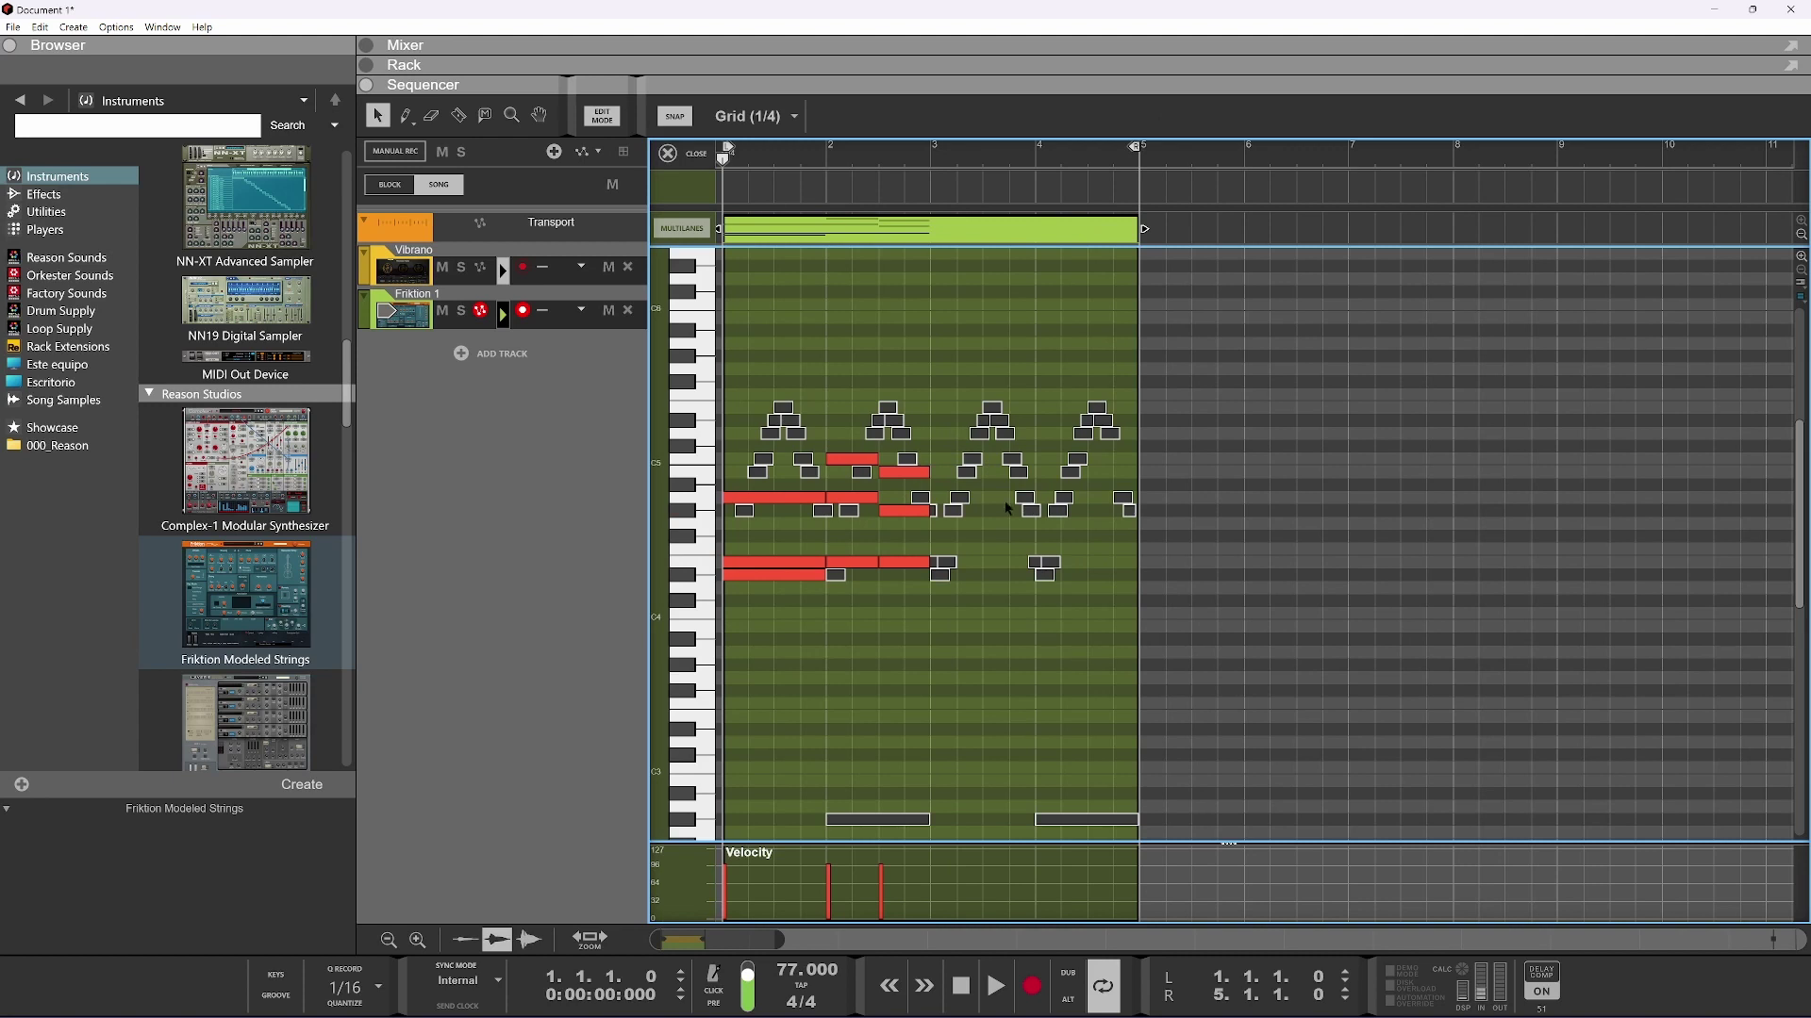
drag(732, 623, 733, 622)
key(ctrl+d)
key(space)
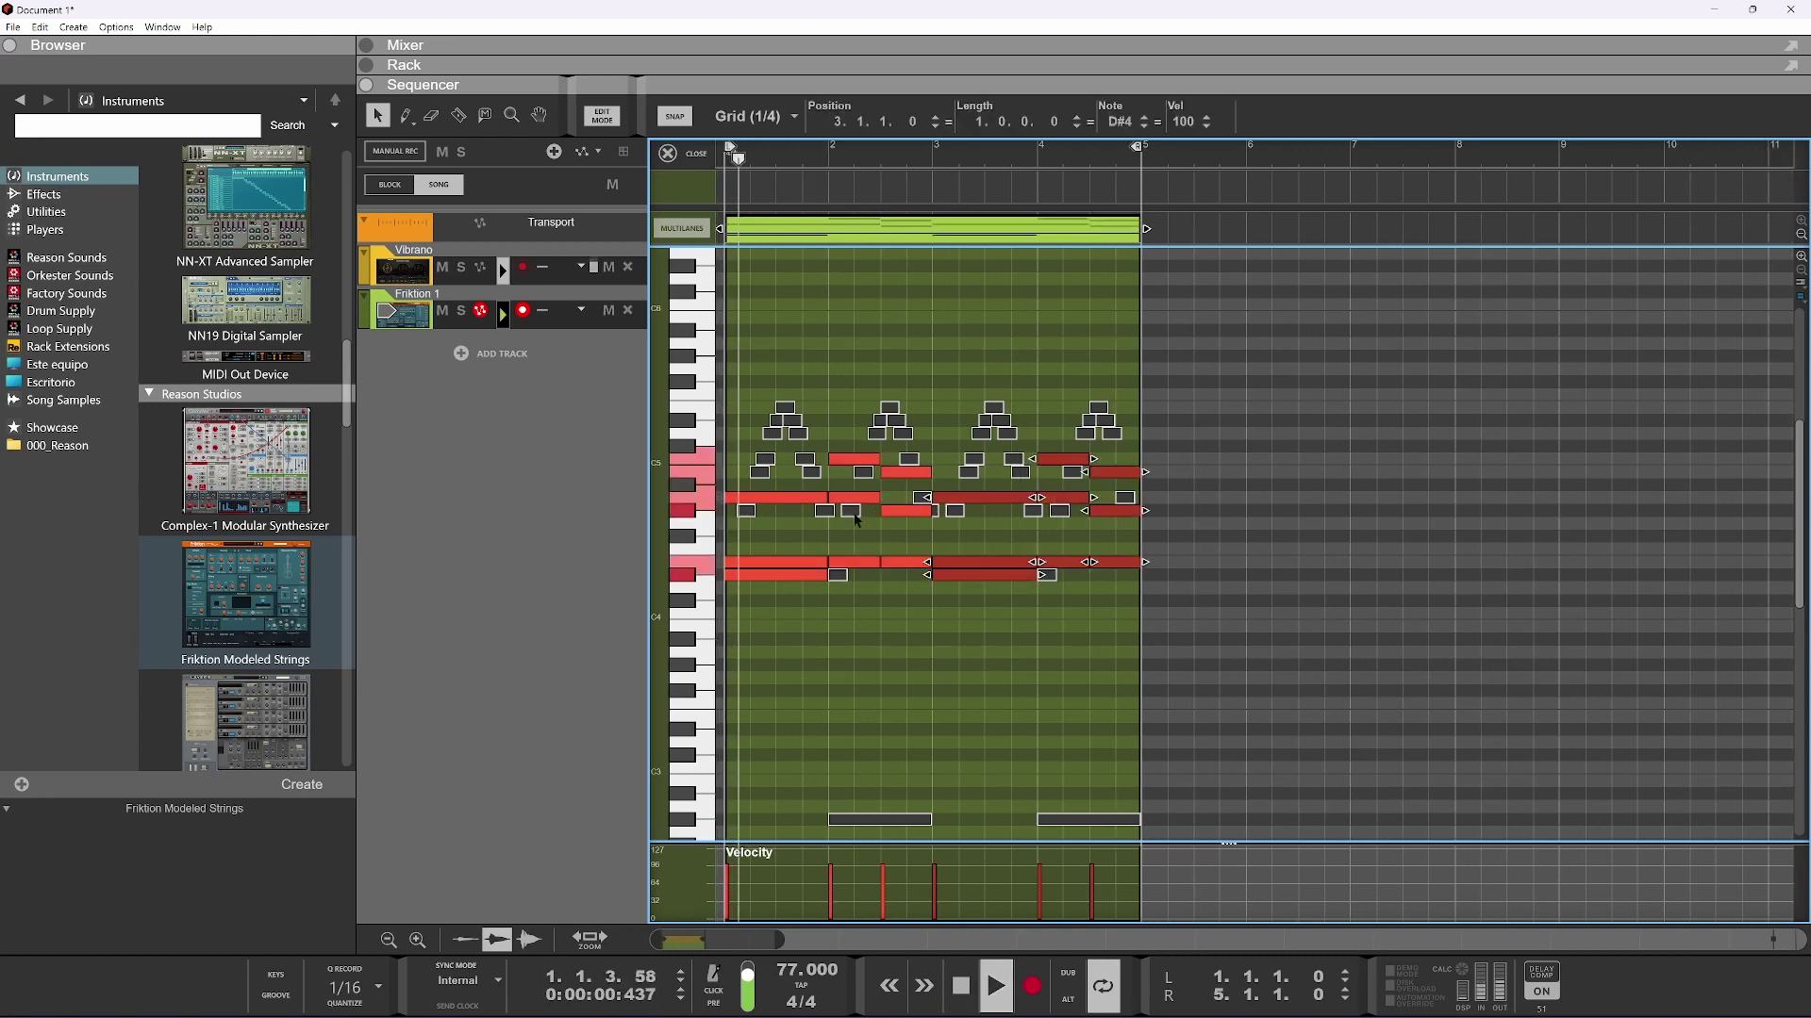
Lower the Friktion 1 mix channel's level slightly and set the velocity of all Friktion notes to 61
key(F6)
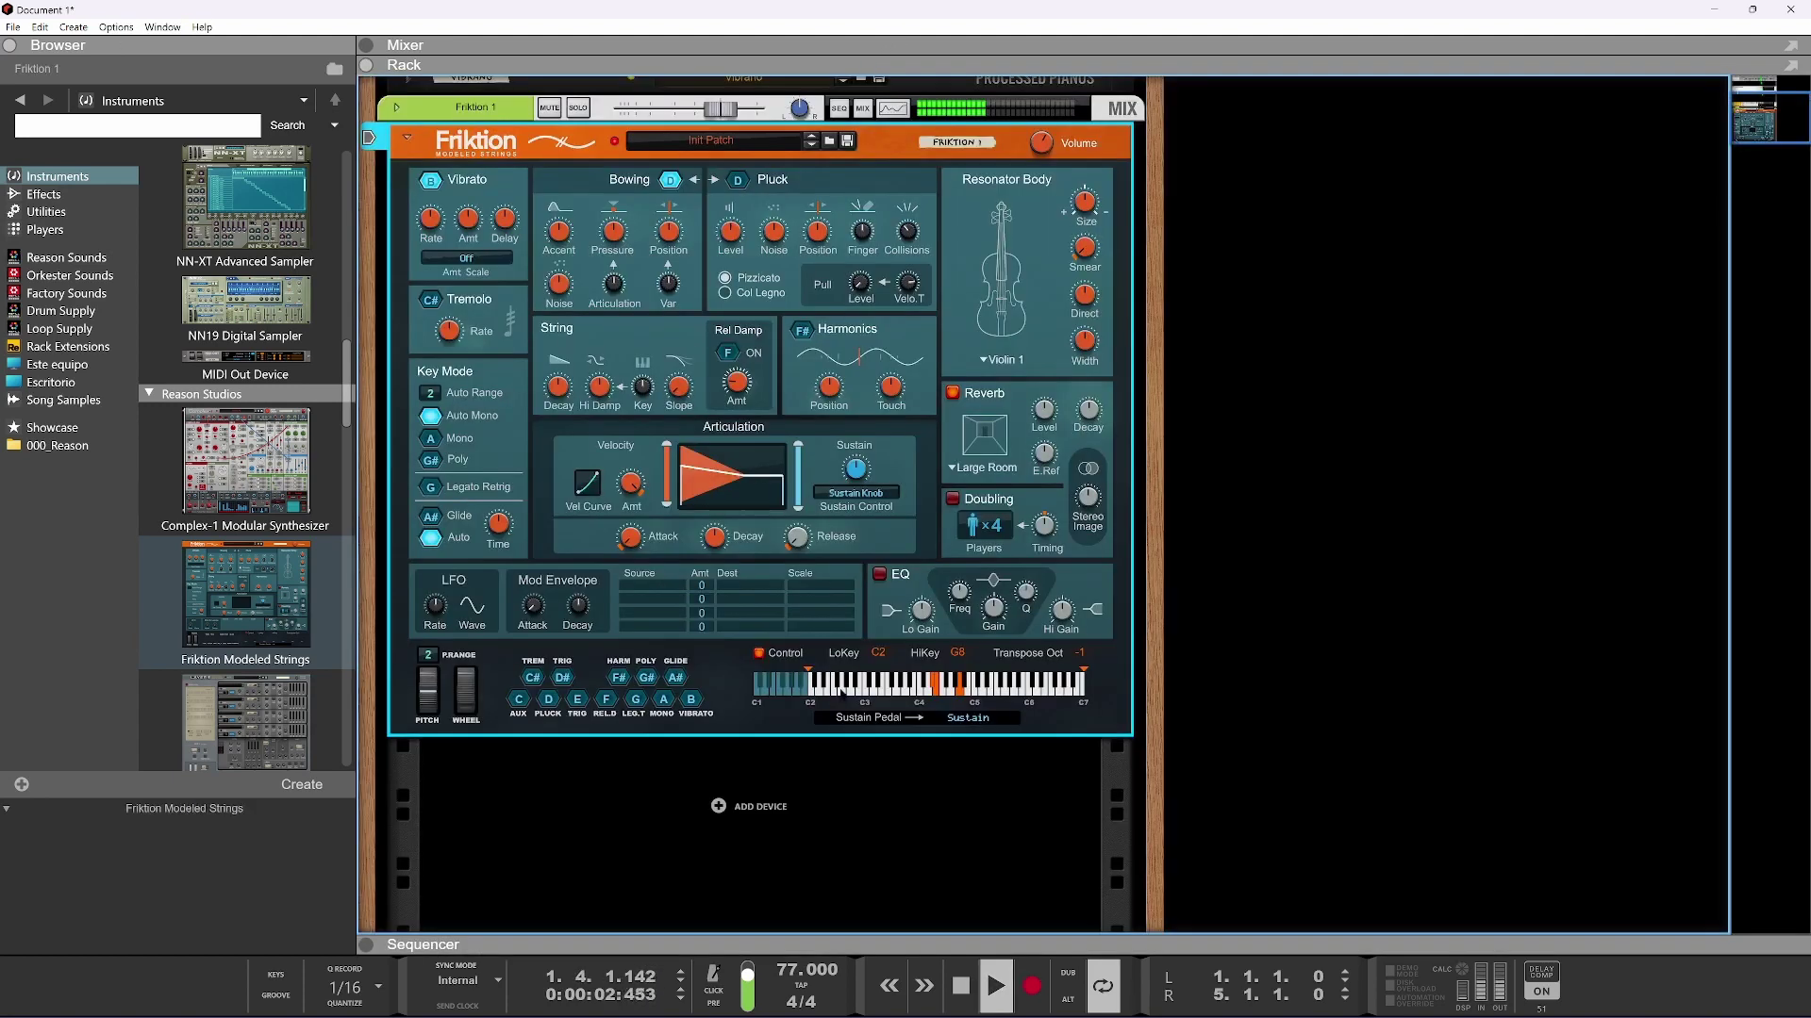
key(F7)
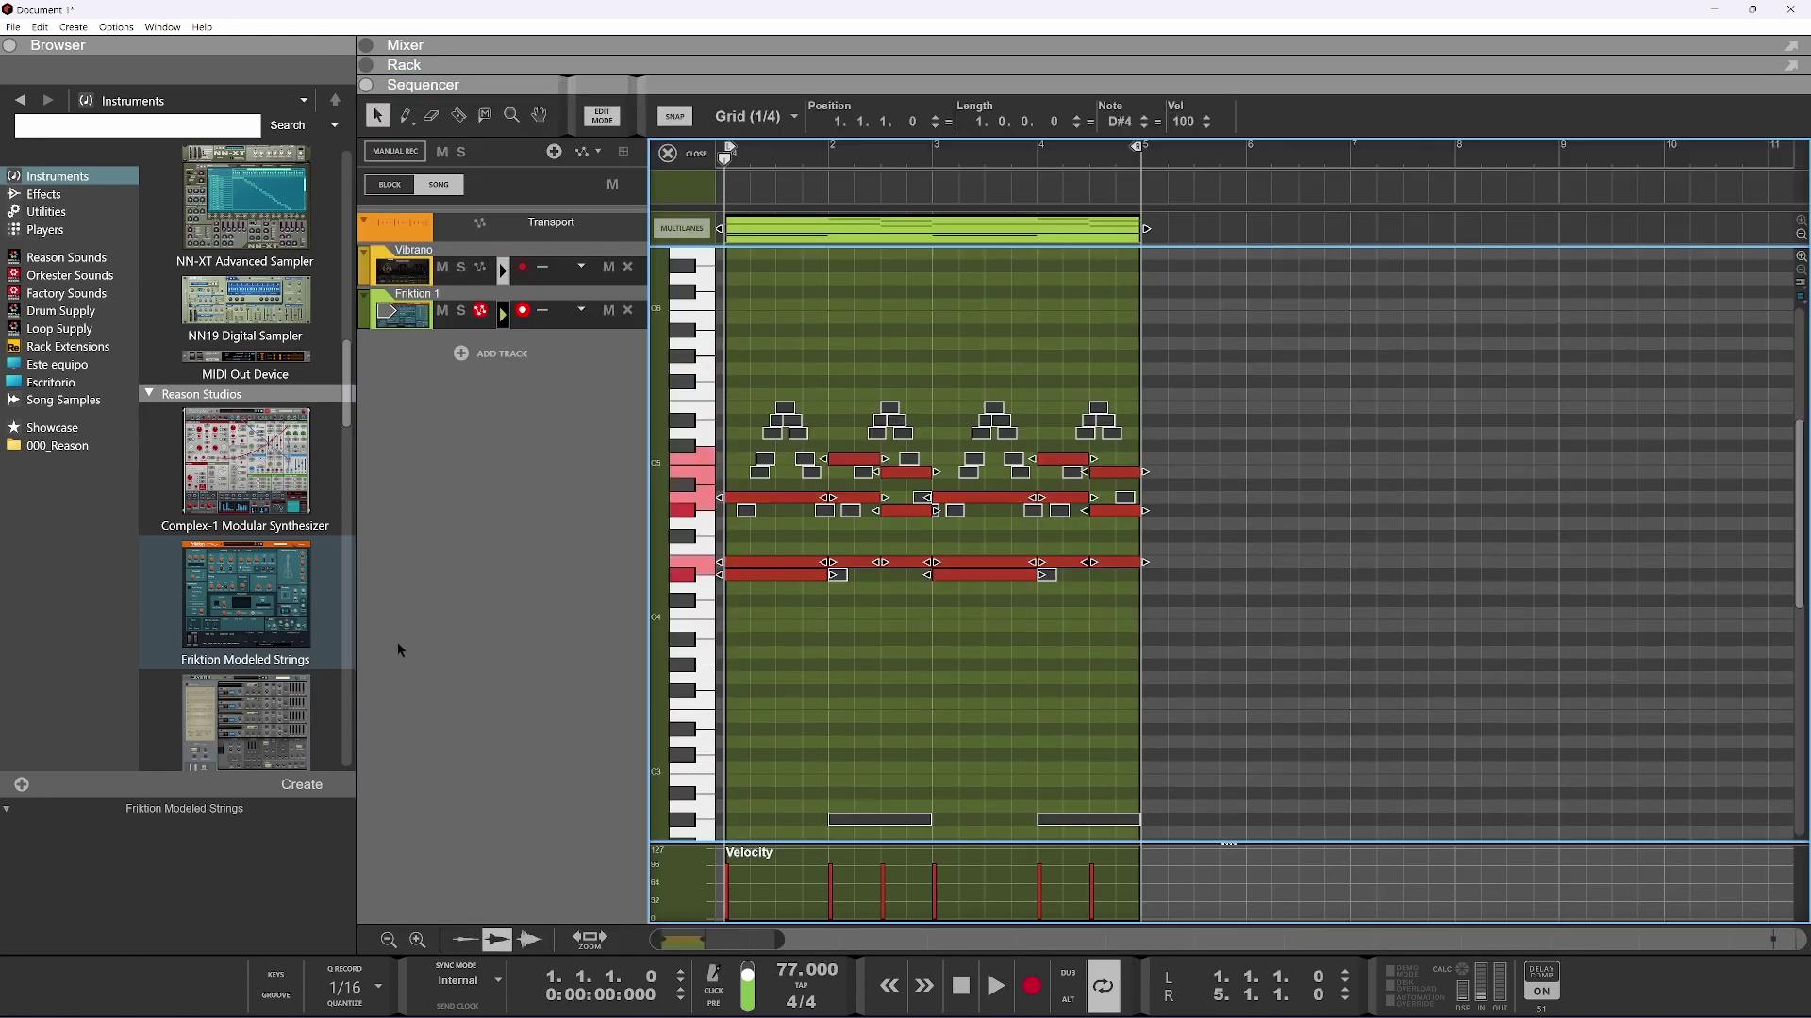
drag(1178, 123, 1176, 291)
key(space)
click(1006, 64)
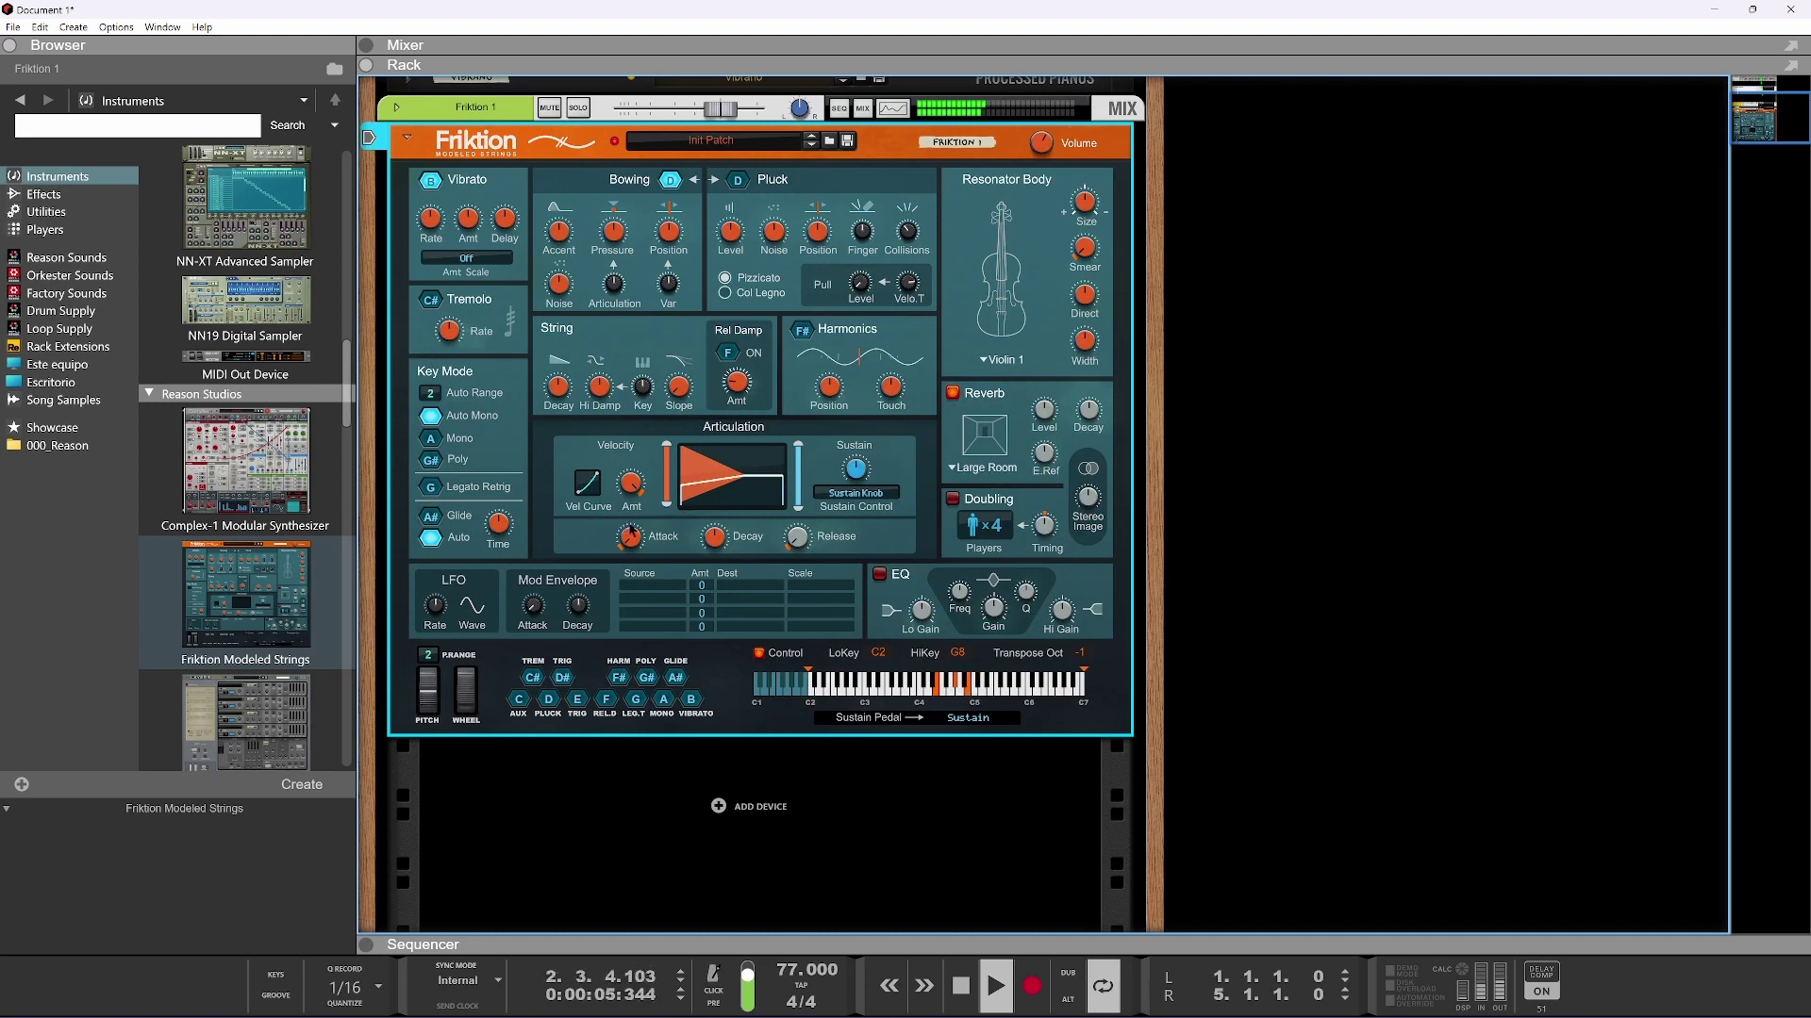
drag(721, 109, 709, 117)
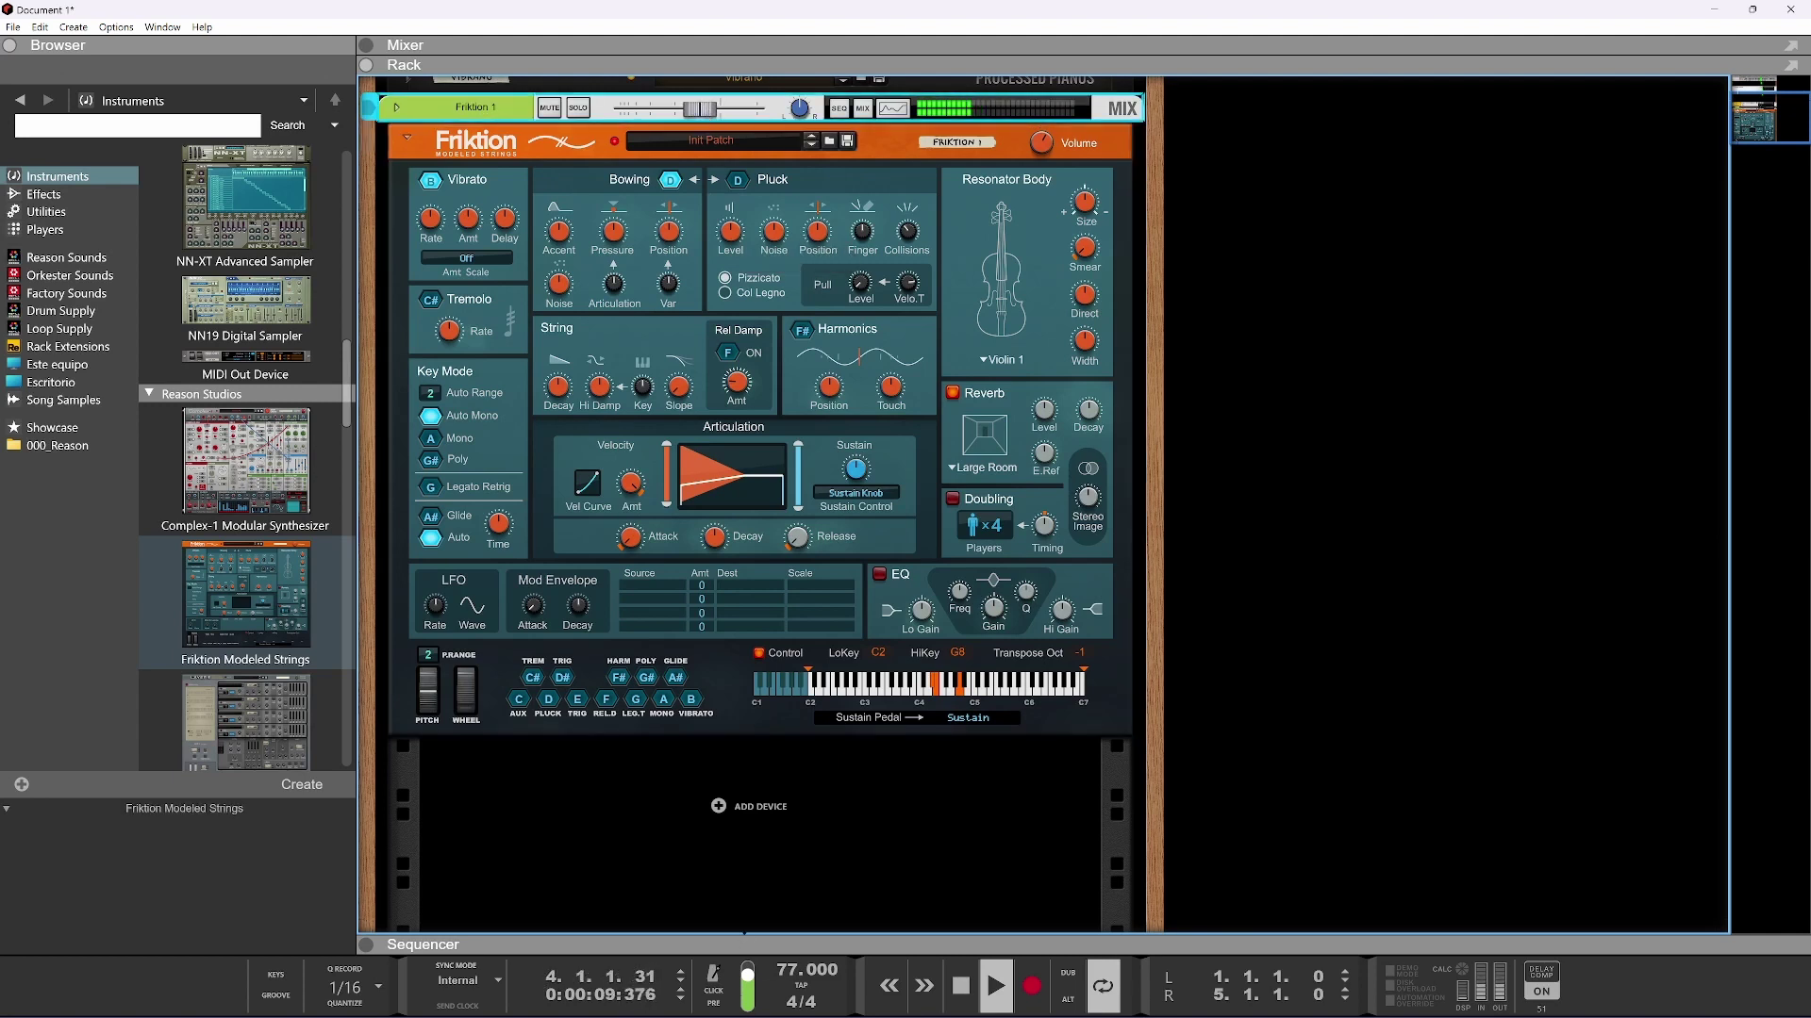
key(F7)
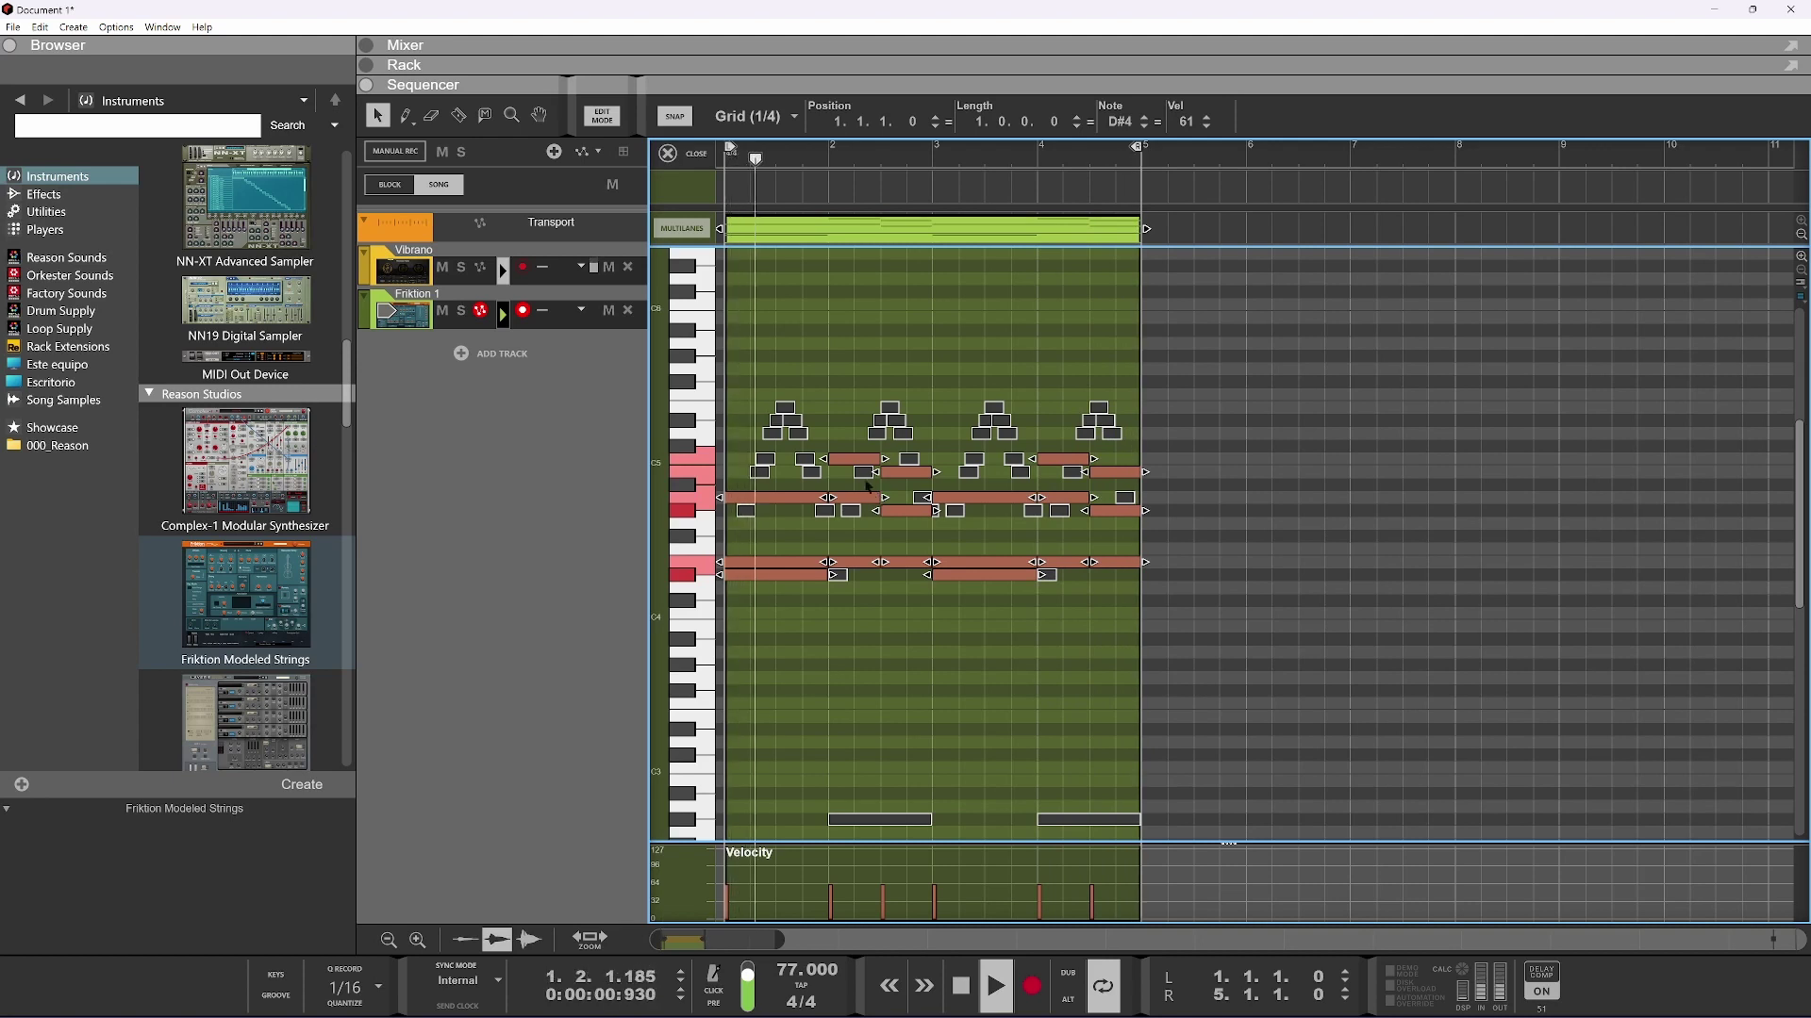
Try the Airy Ensemble (Mod Wheel) patch on the Friktion device, soloing it briefly and adjusting its mod wheel
key(F6)
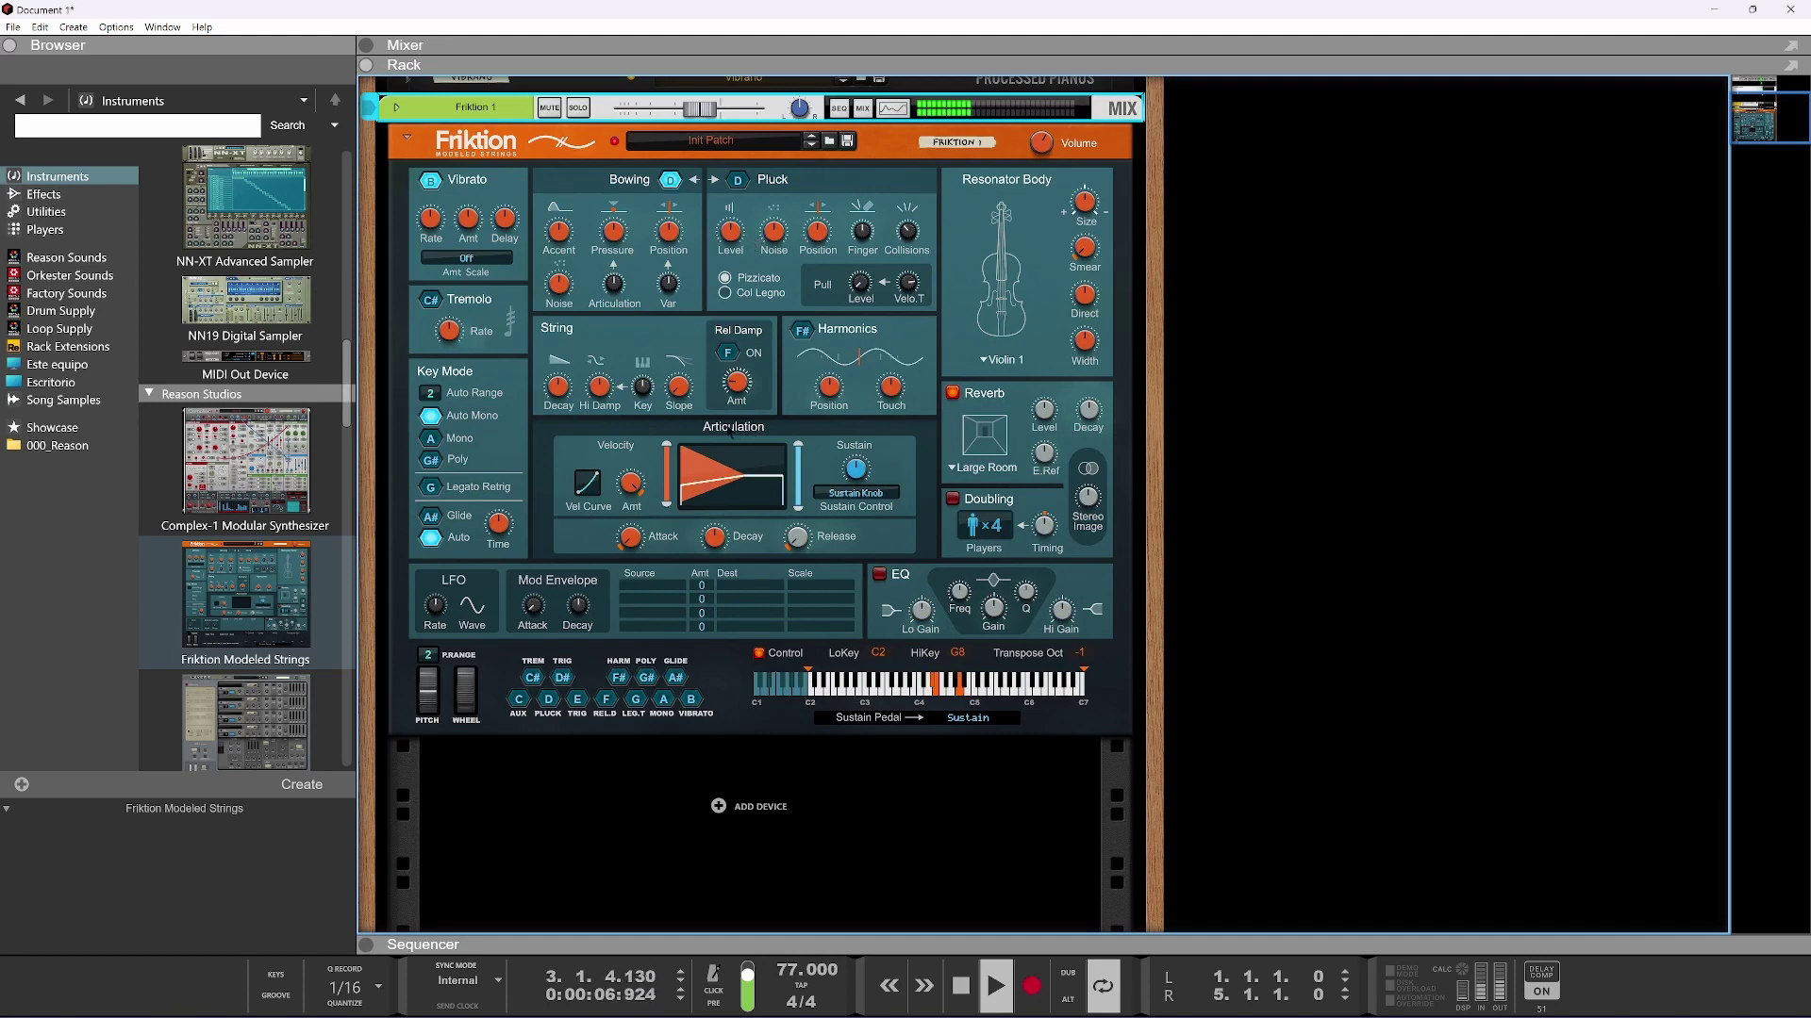
scroll(616, 329, up, 3)
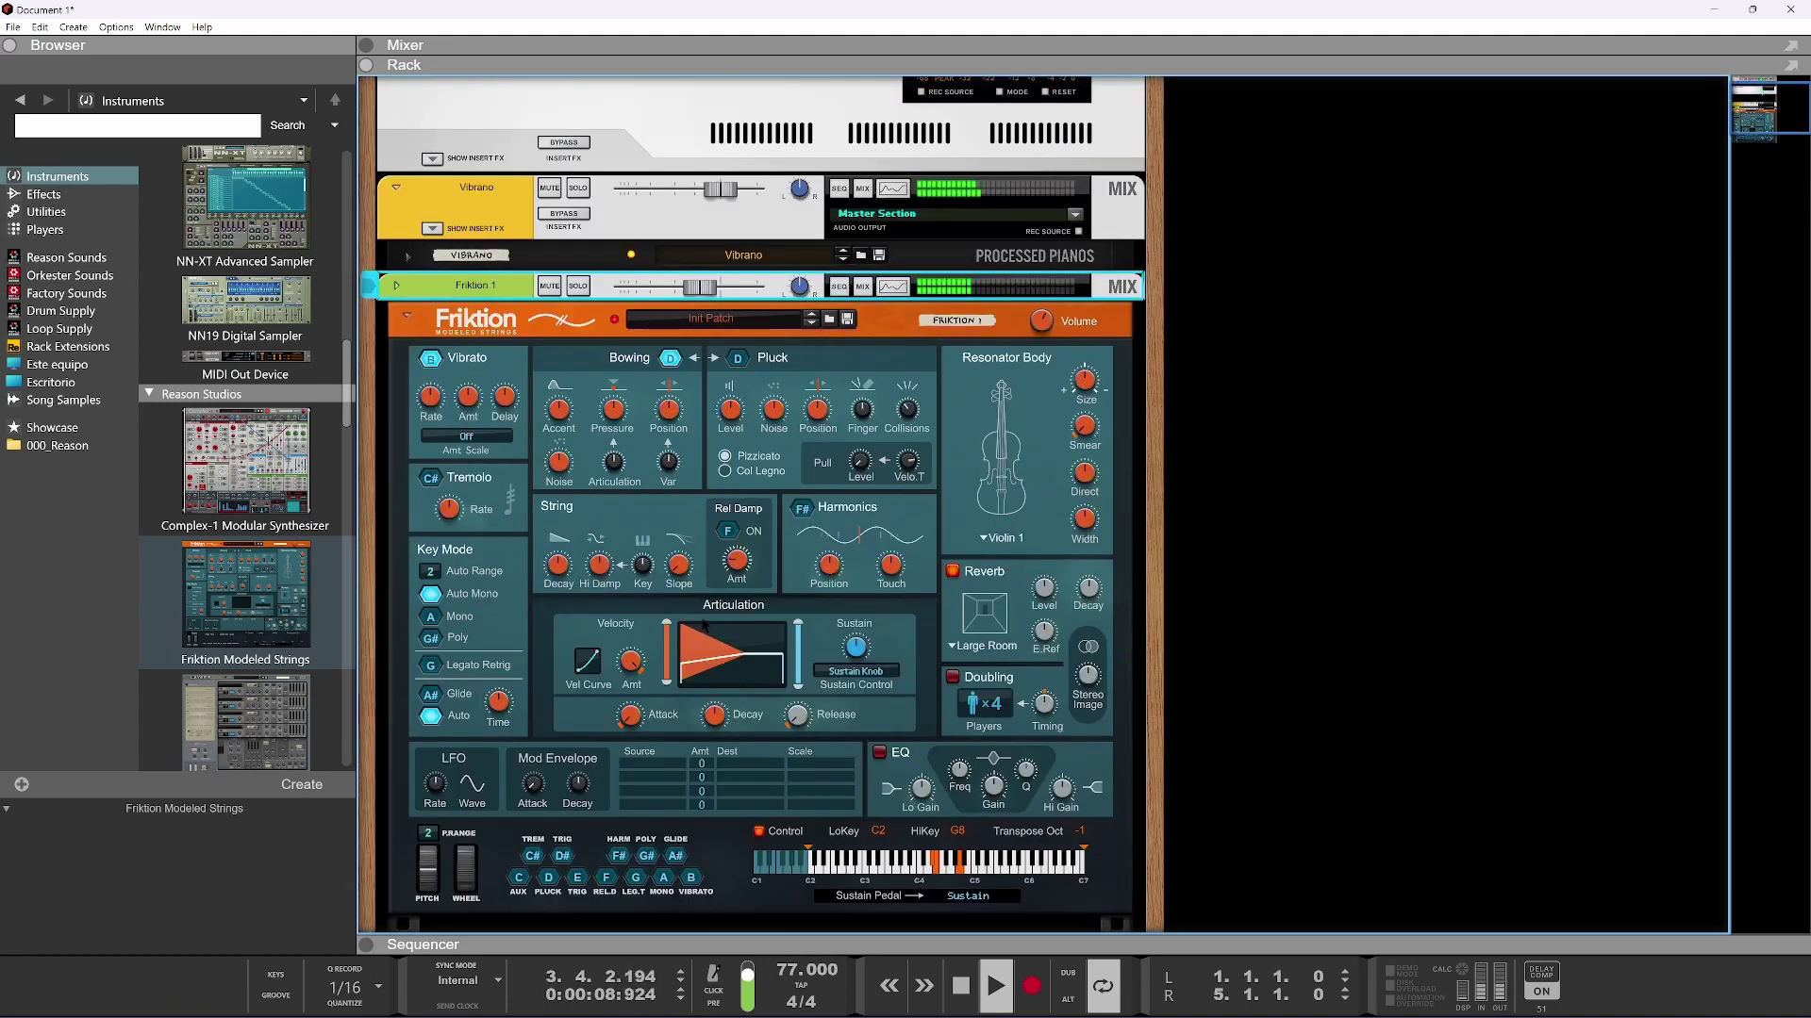
scroll(795, 610, down, 1)
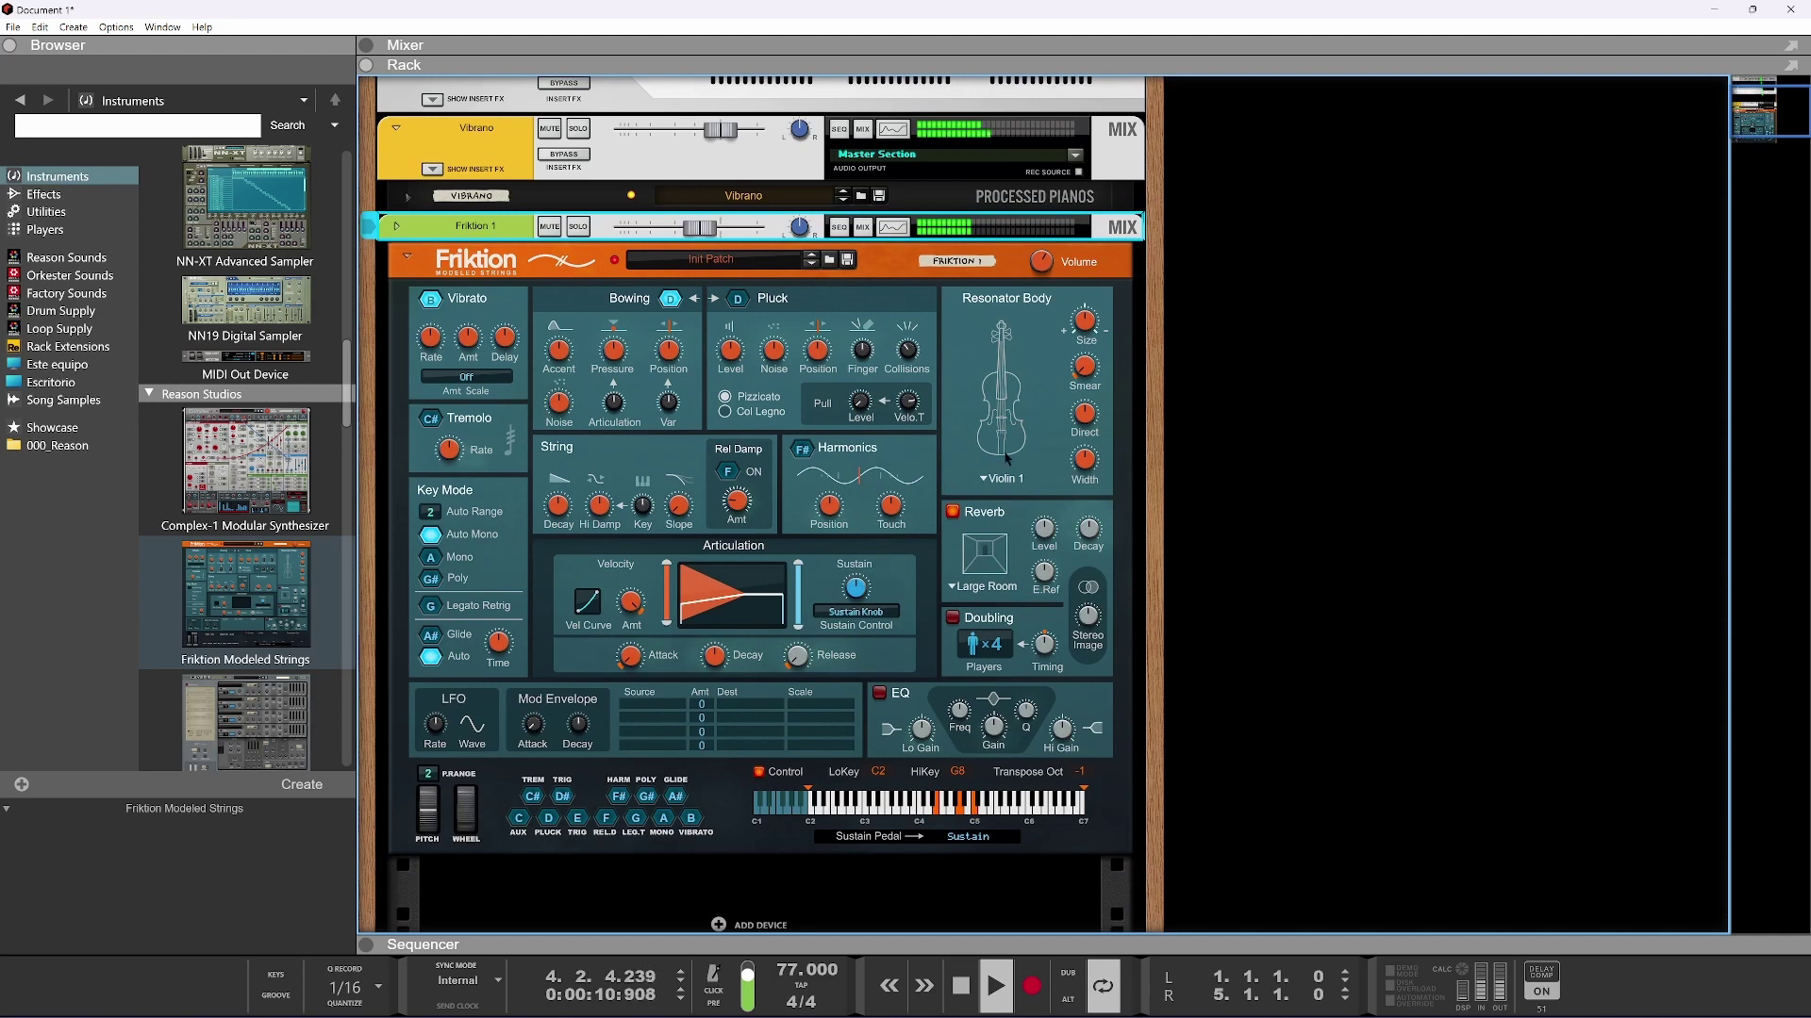
click(810, 262)
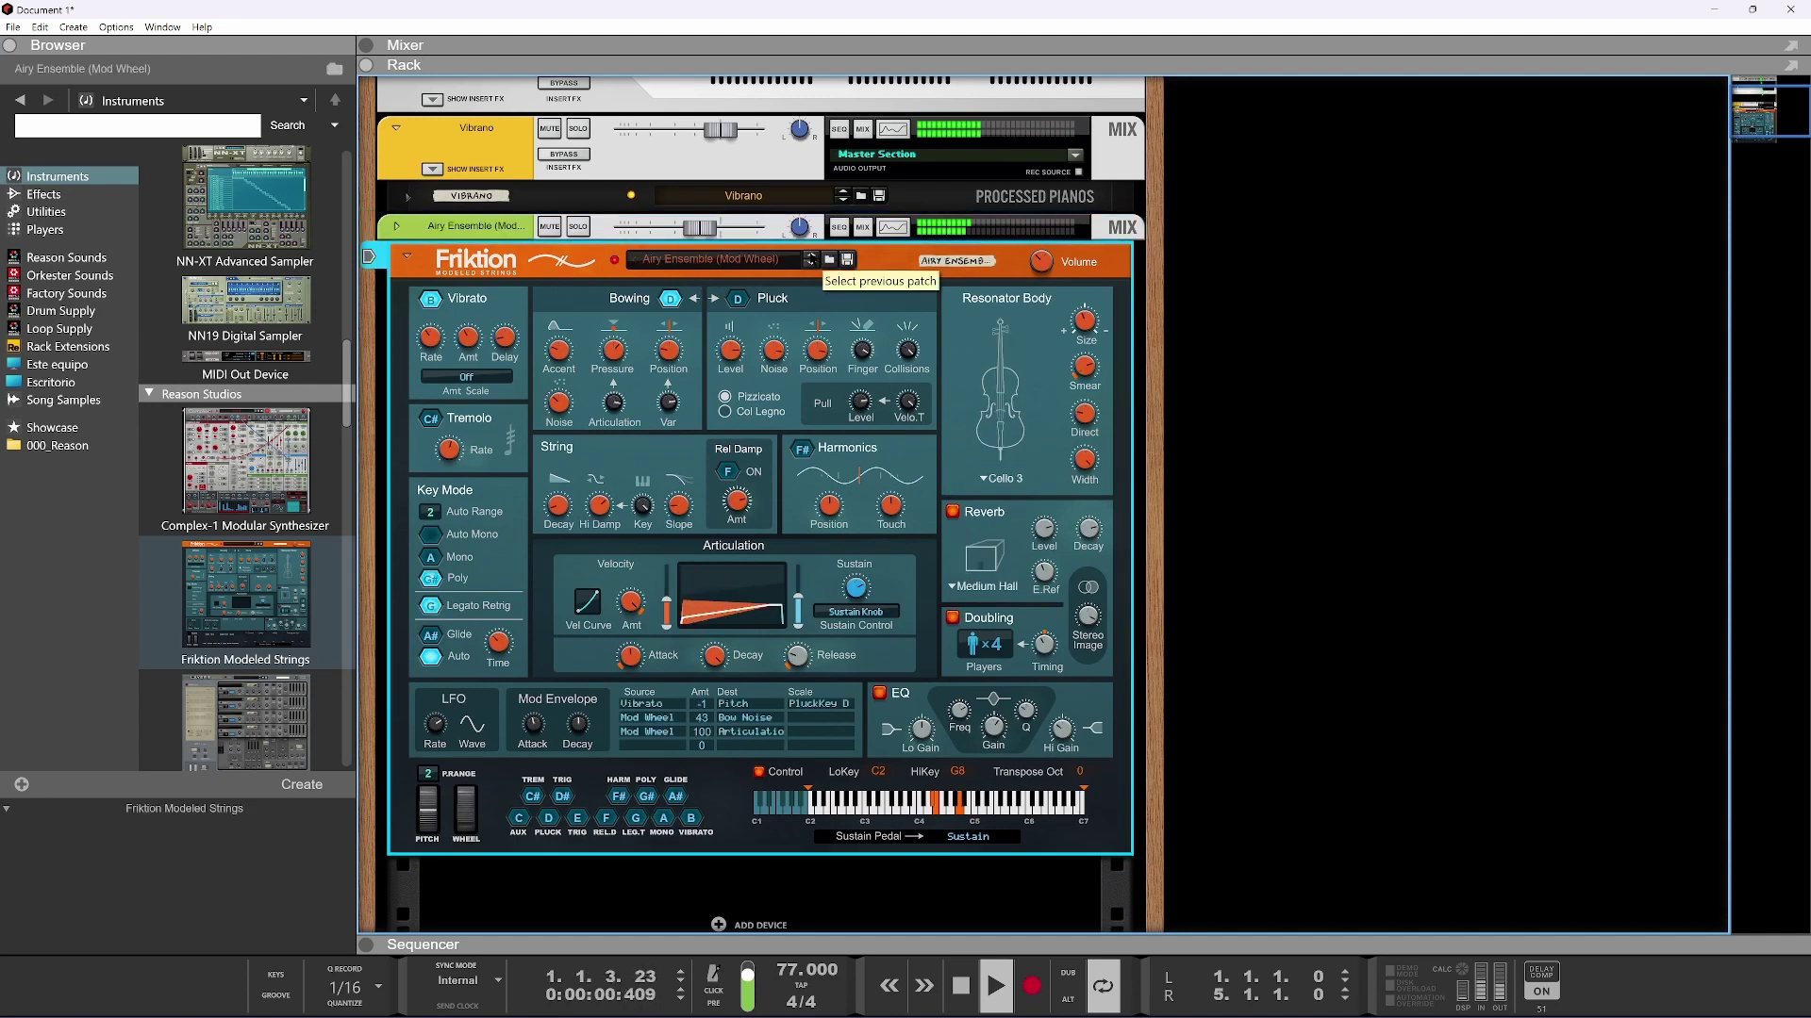
click(581, 232)
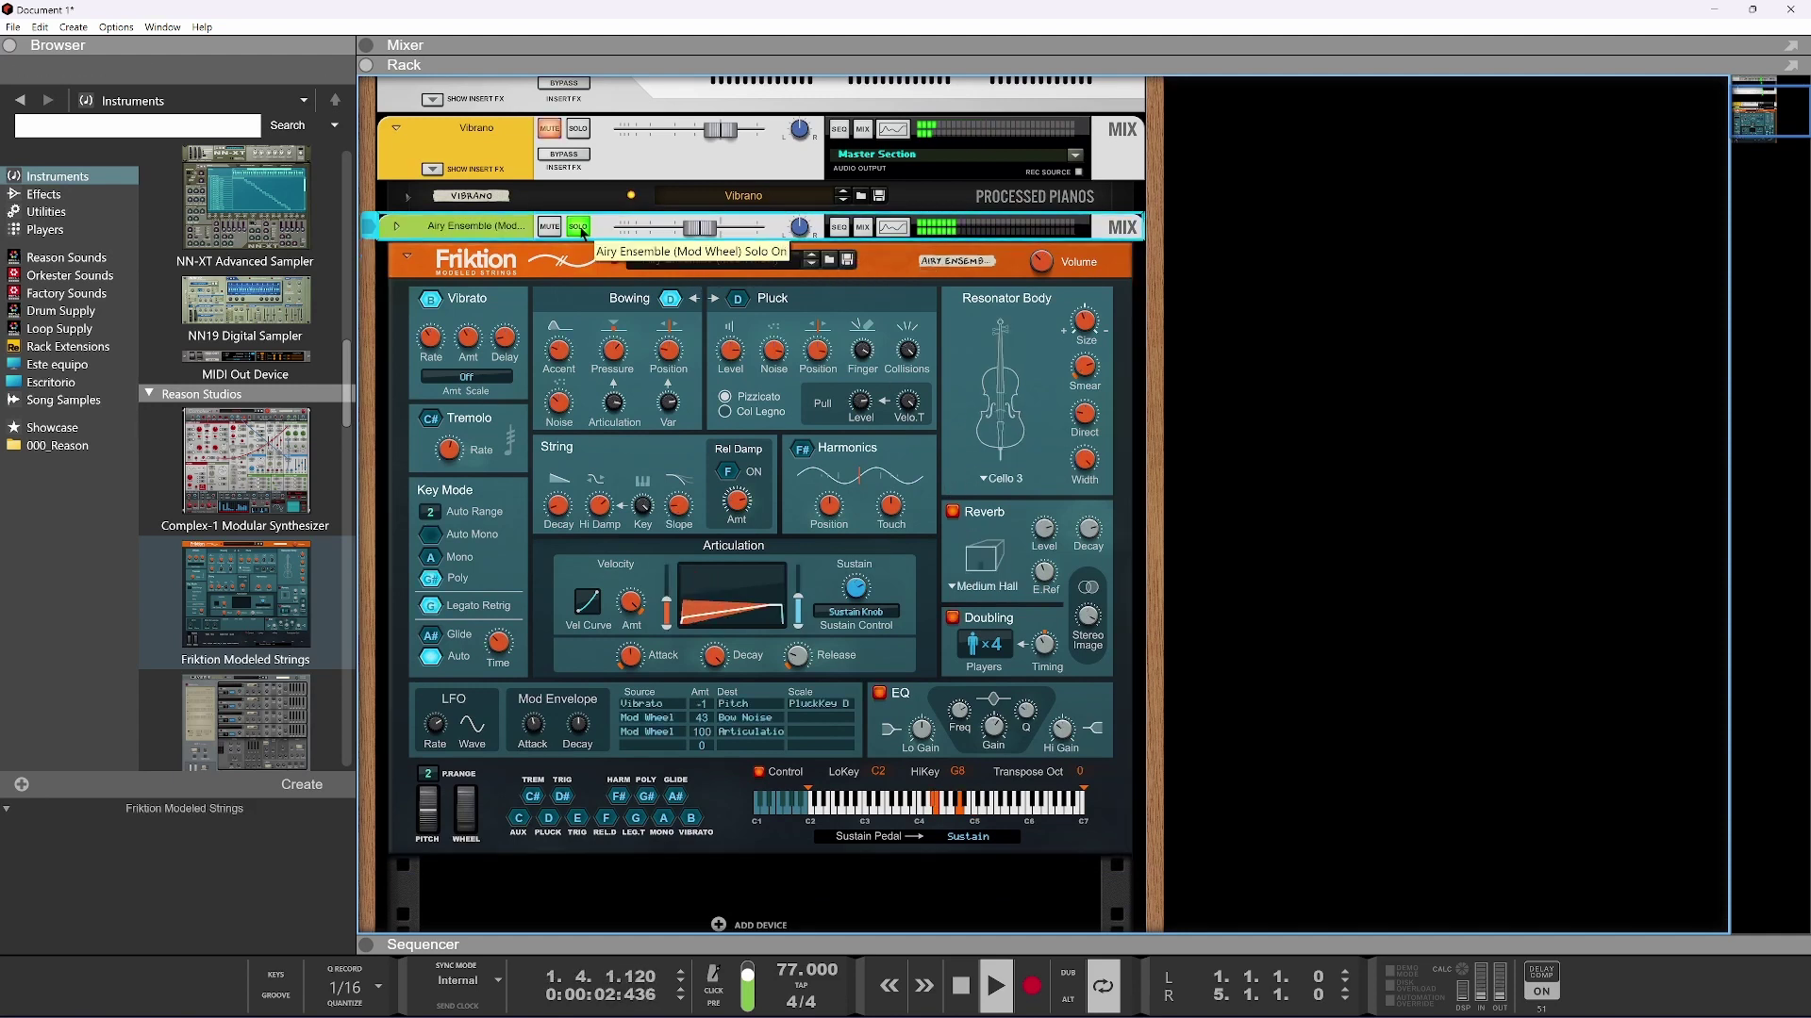
click(581, 232)
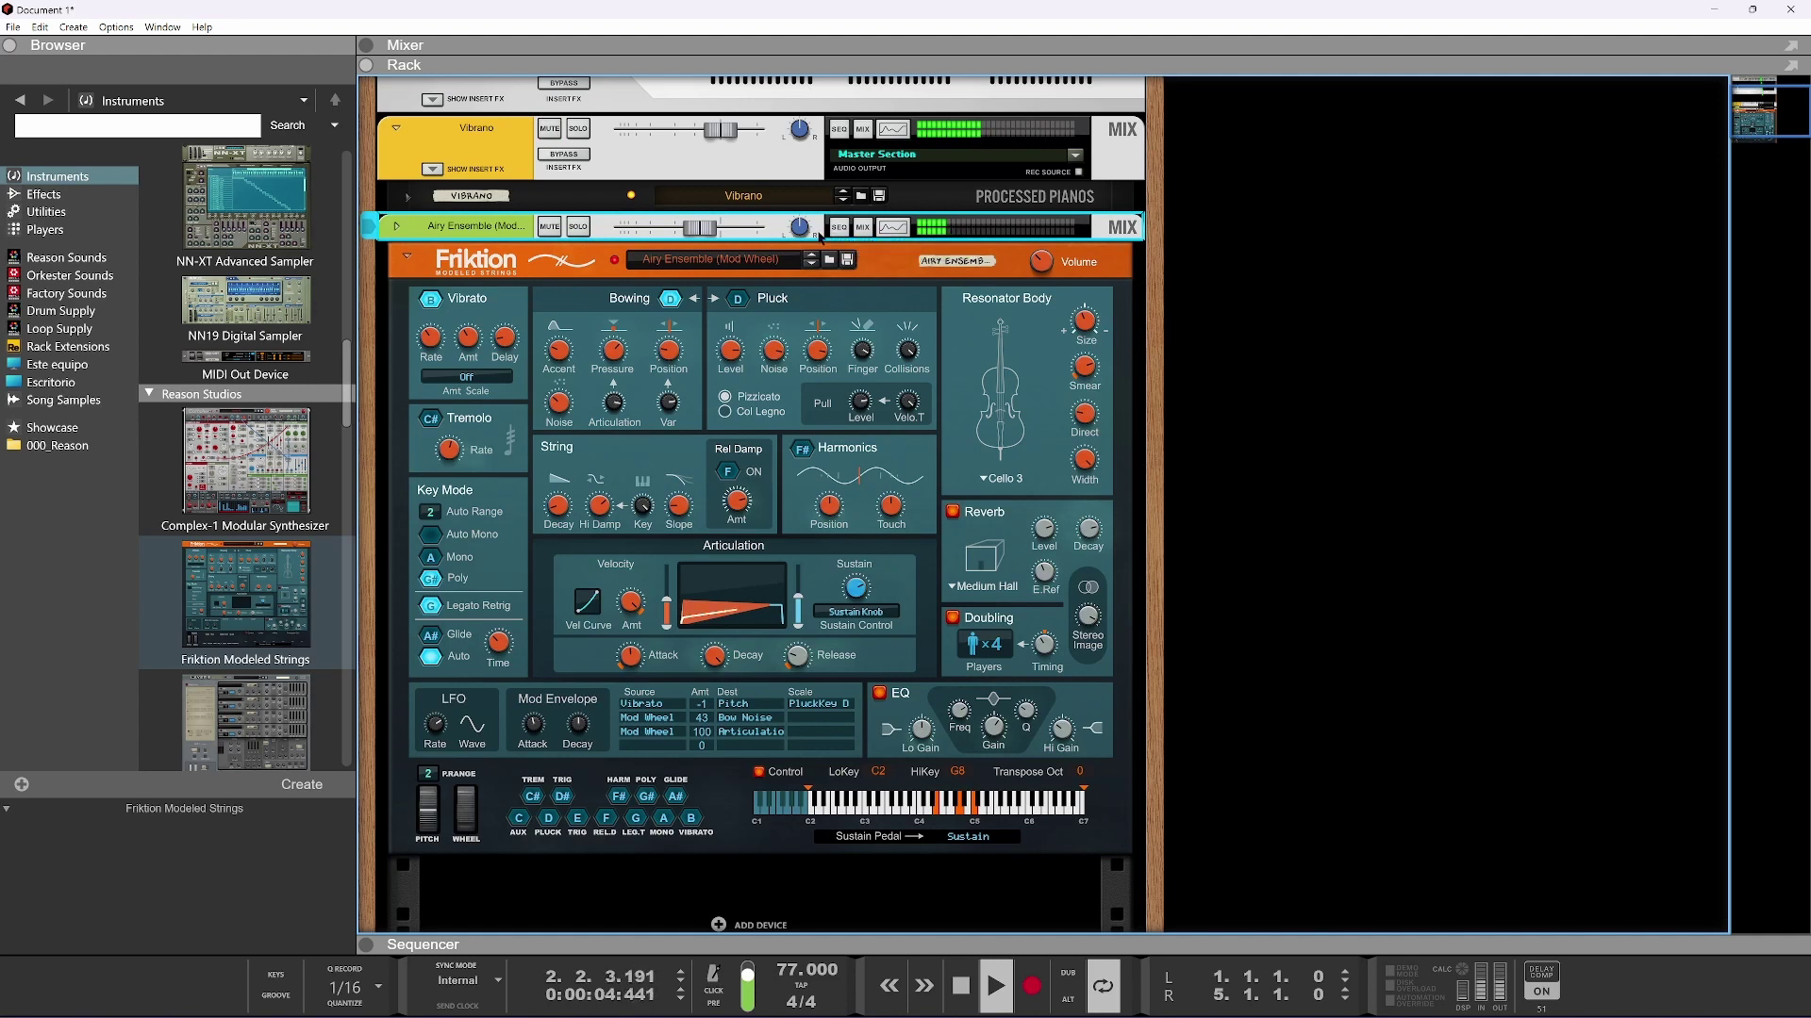
click(481, 755)
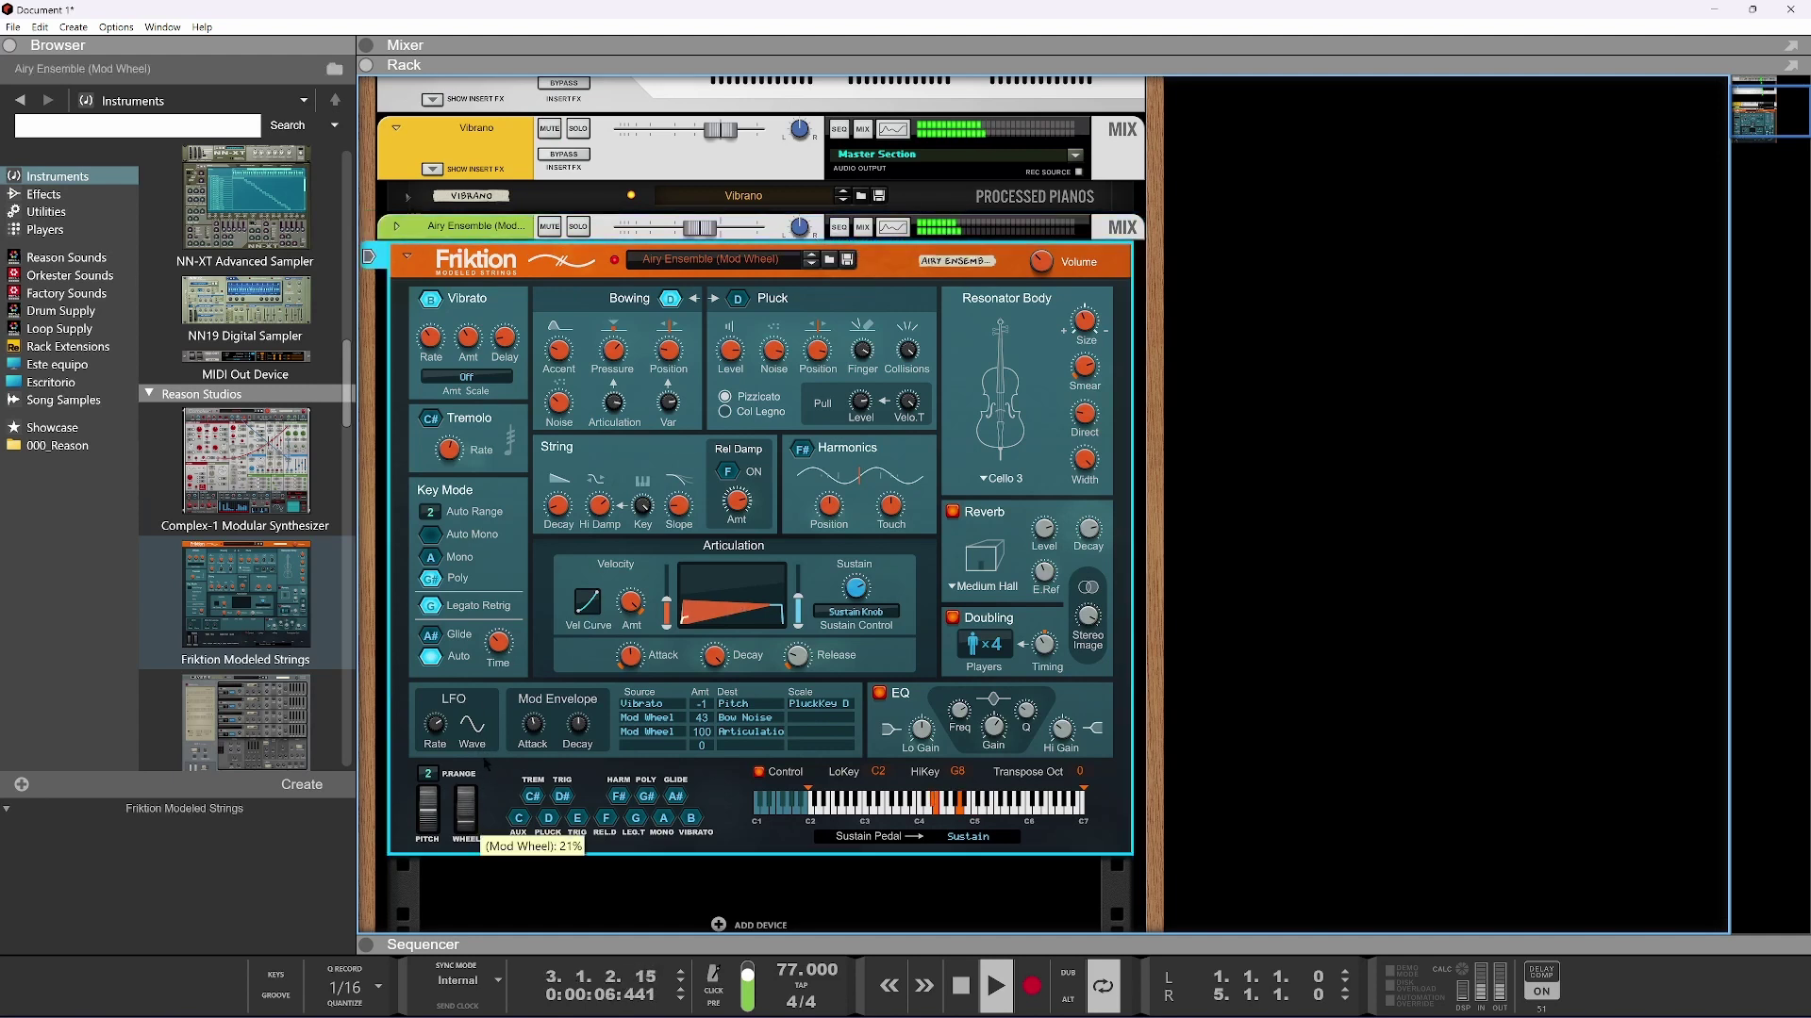
drag(475, 769, 460, 778)
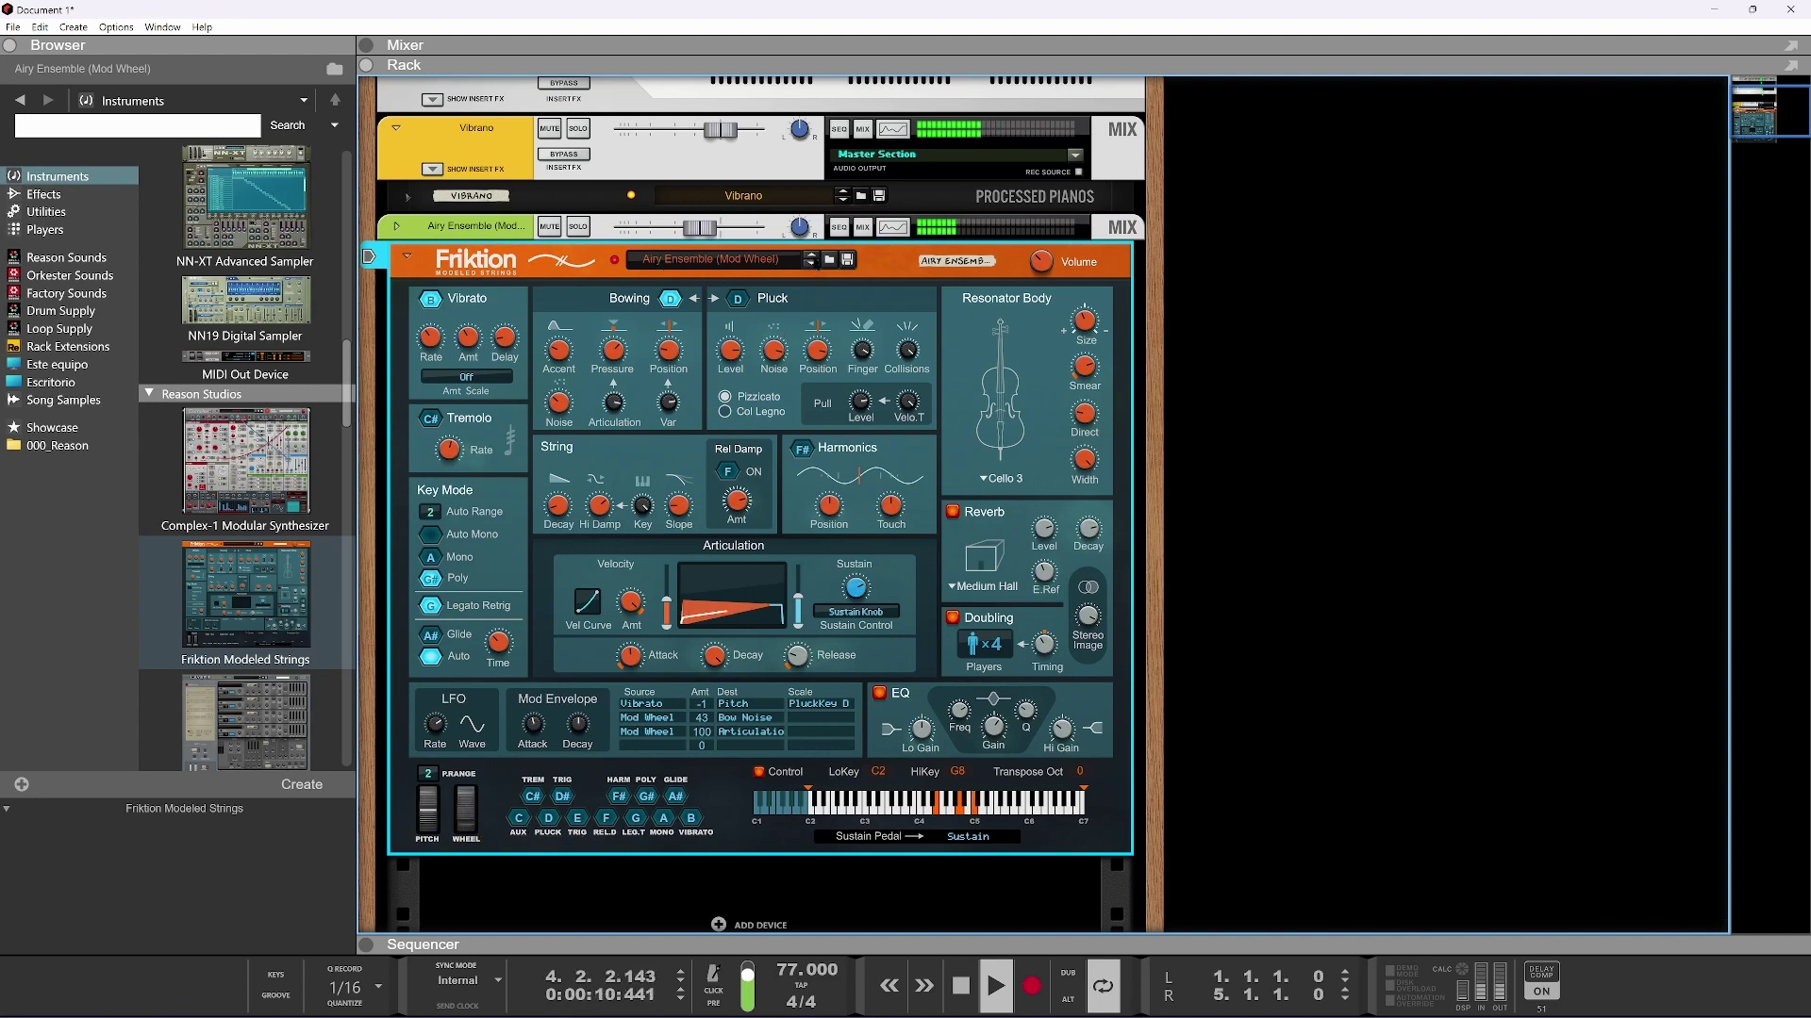
Browse the Friktion patches past Violin Solo, load Viola Solo (Mod Wheel), and raise its mod wheel
click(809, 254)
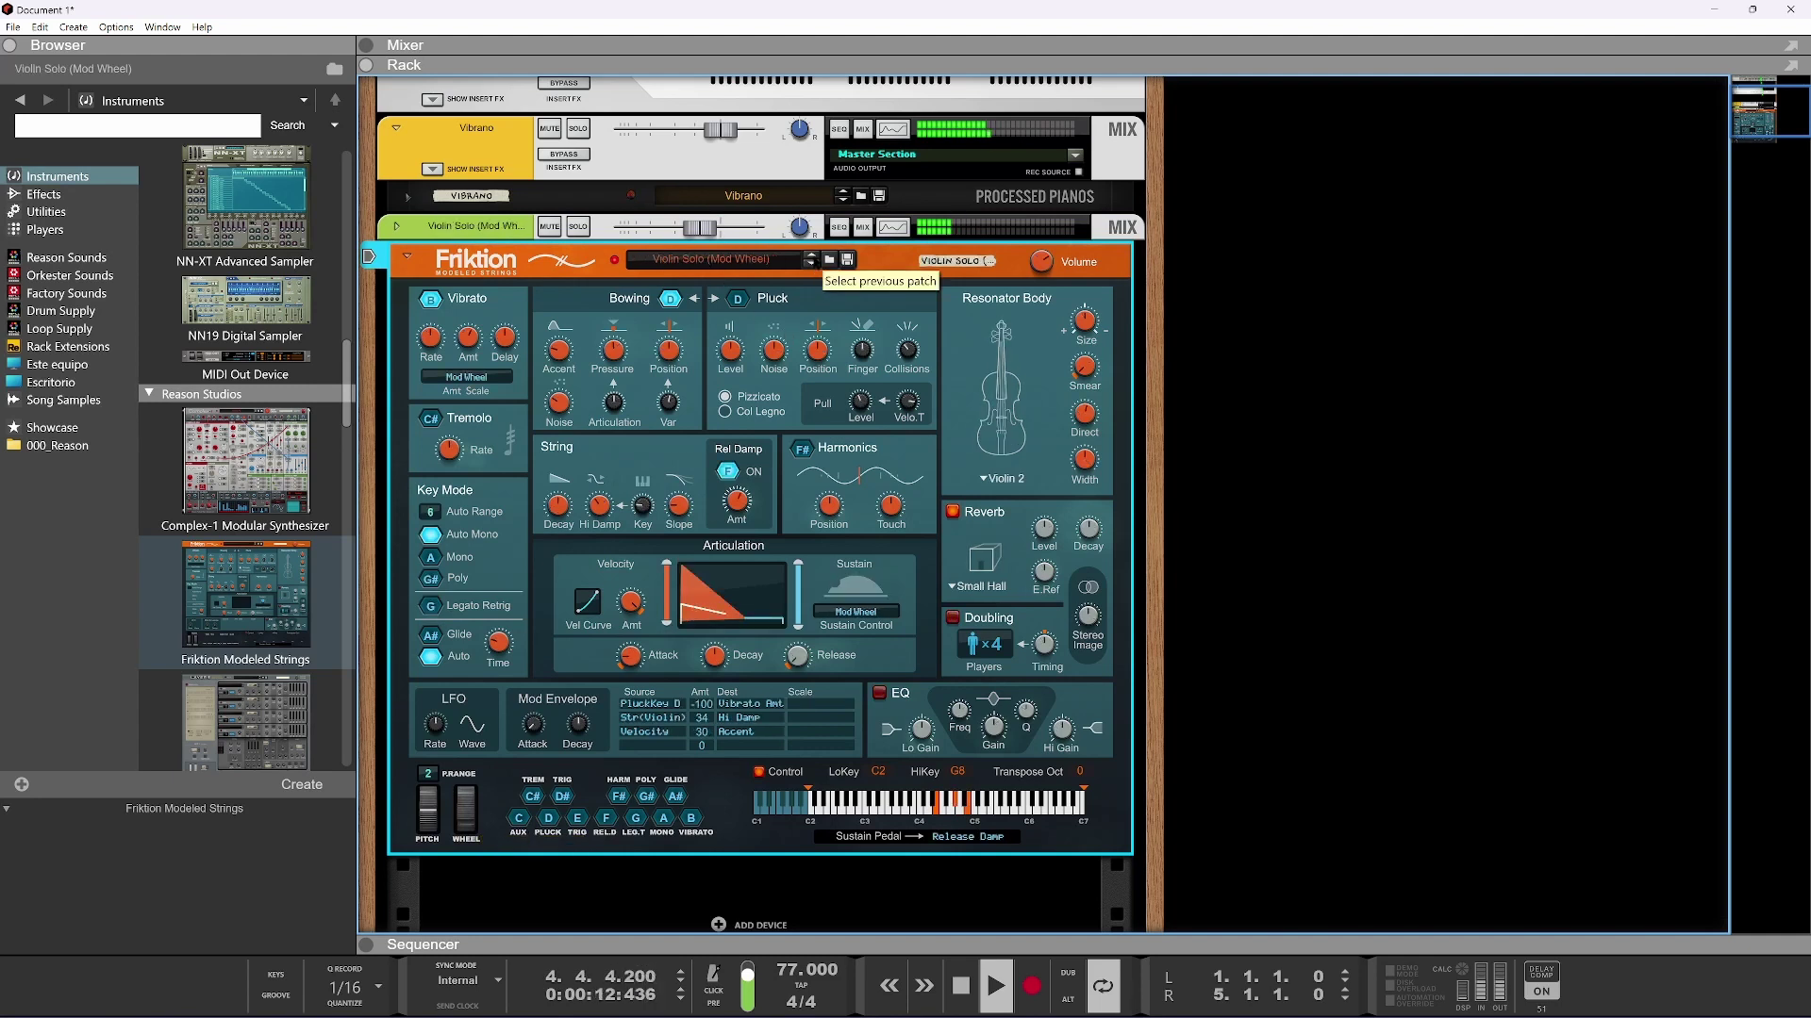
click(809, 254)
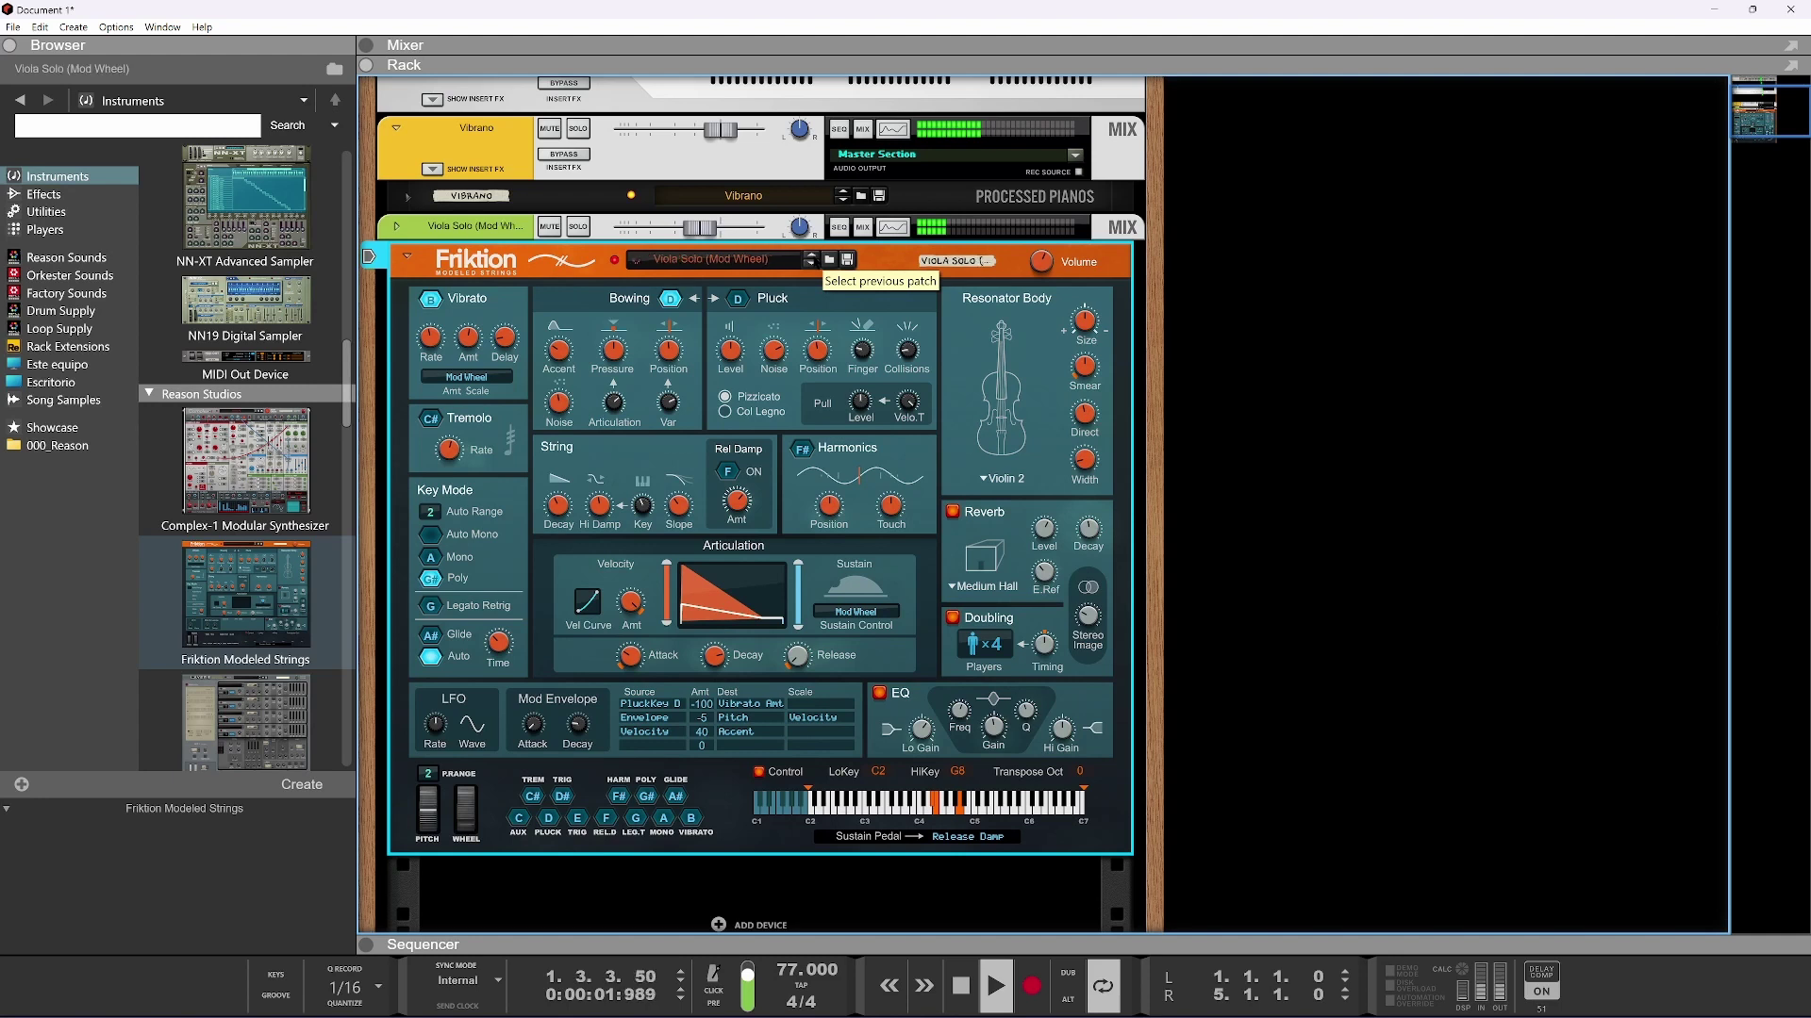
drag(467, 820, 474, 747)
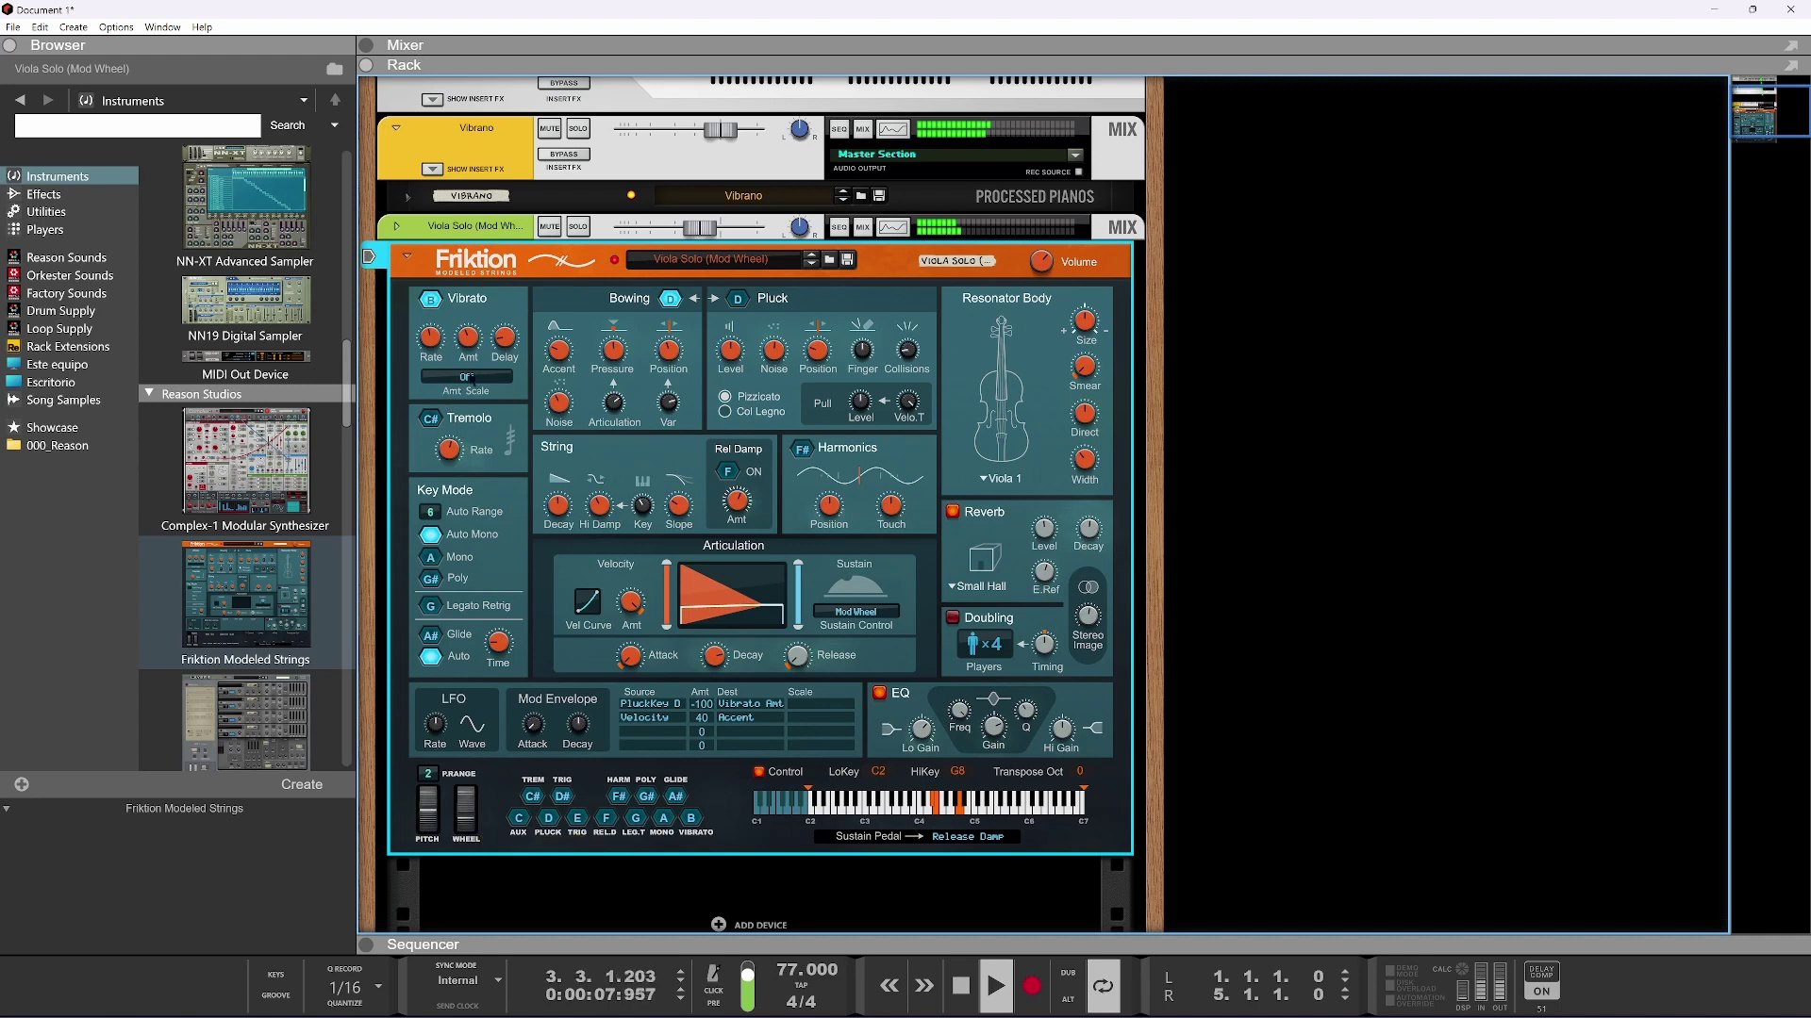
Check the viola's vibrato amount scale options, keep the scale at Off, and reduce the vibrato rate
click(467, 378)
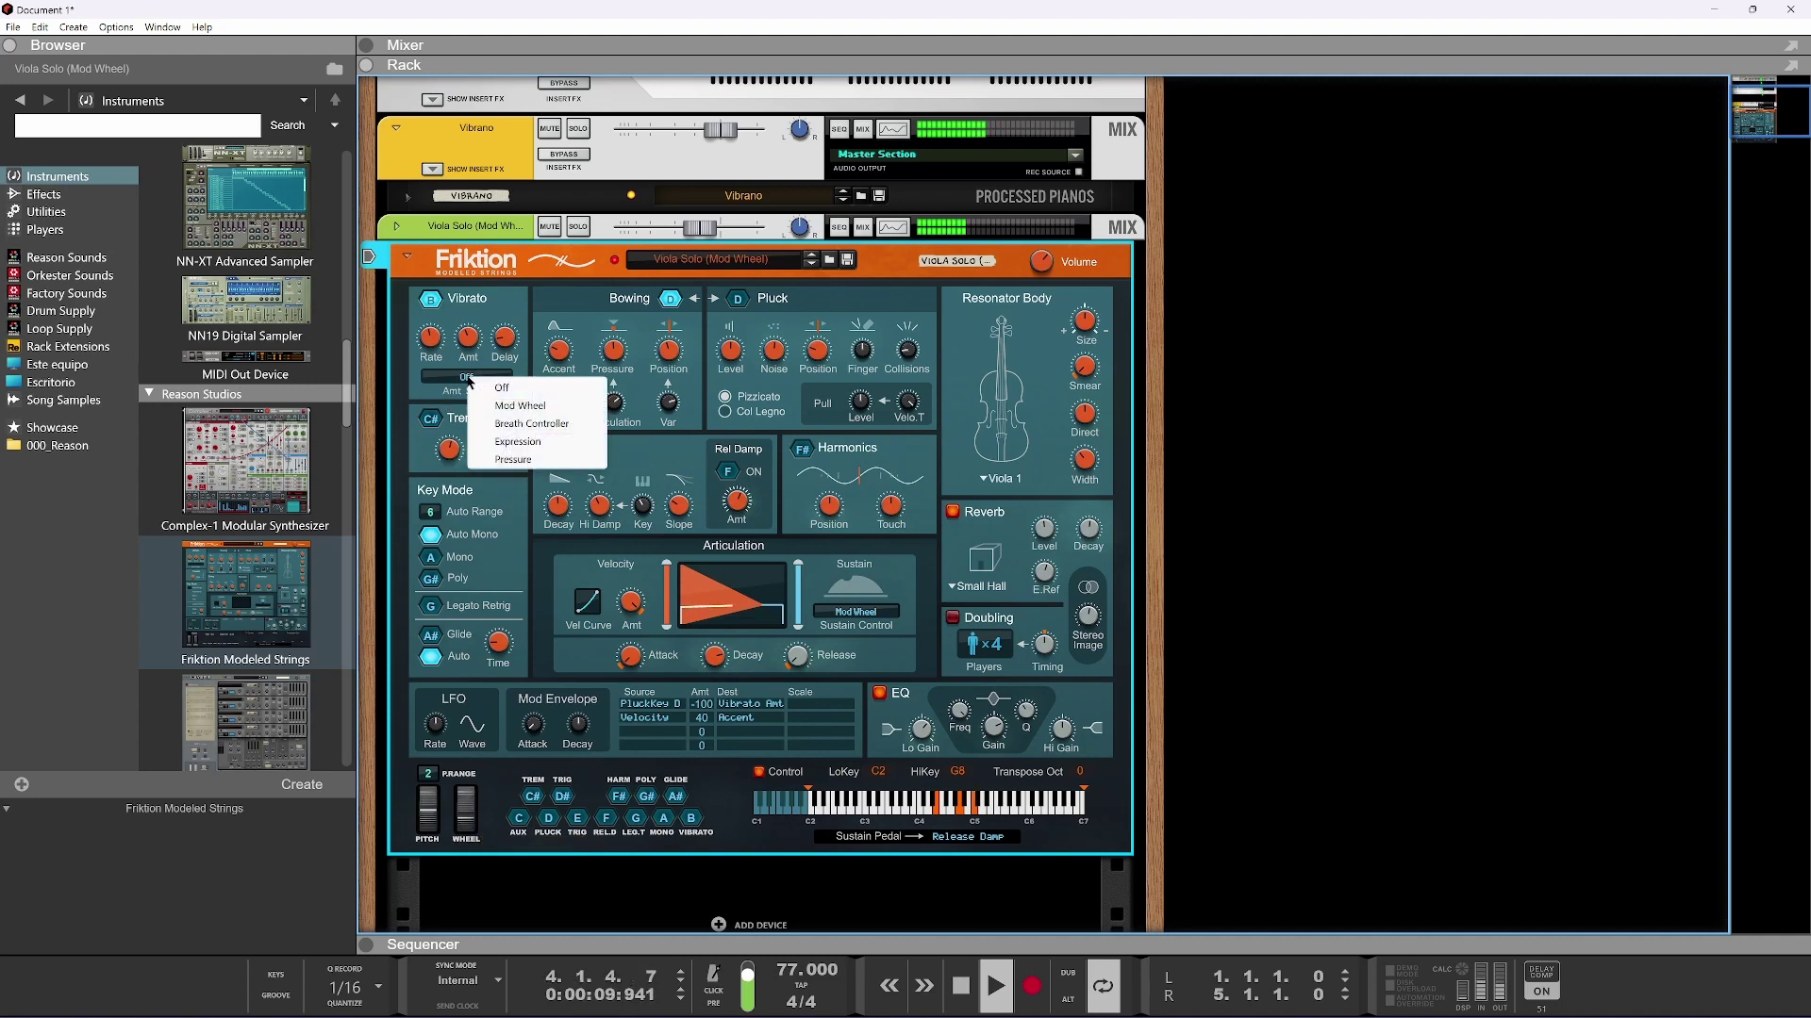
click(454, 380)
click(414, 385)
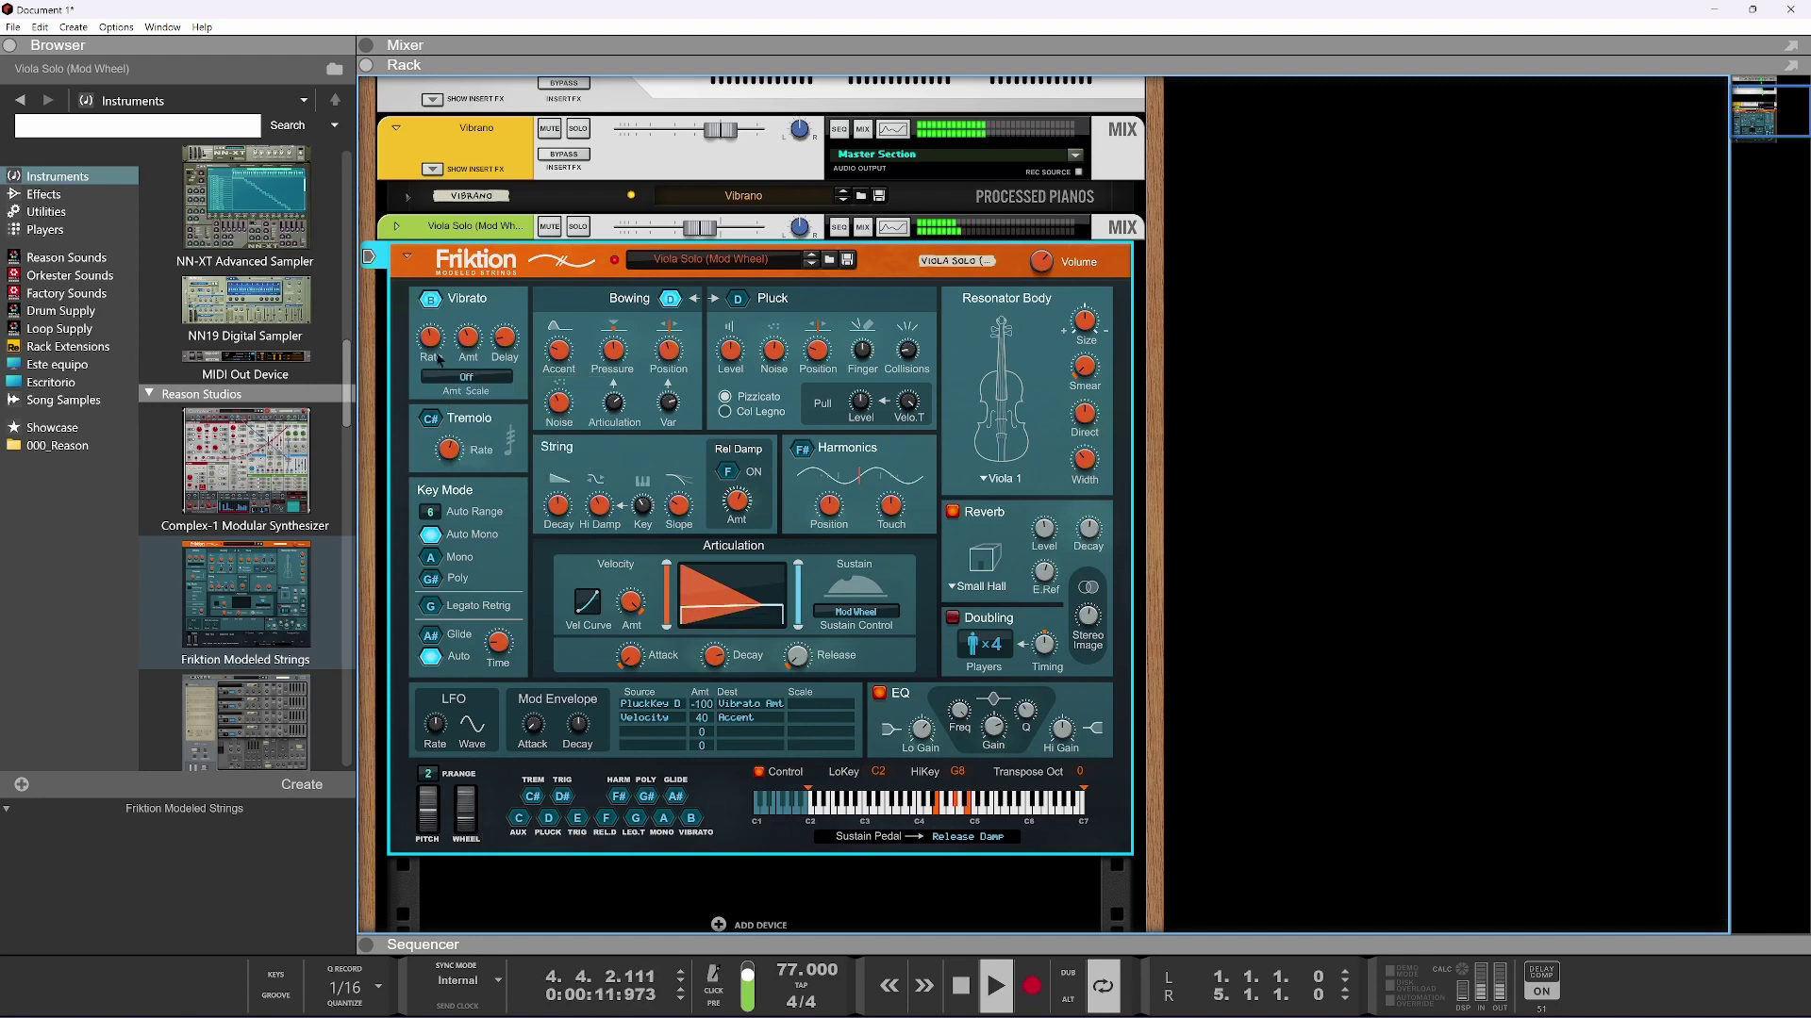
drag(428, 342, 425, 370)
Select all notes in the Viola Solo clip and lower them one octave, with the first note at D#3
click(673, 931)
click(674, 941)
drag(675, 941, 792, 64)
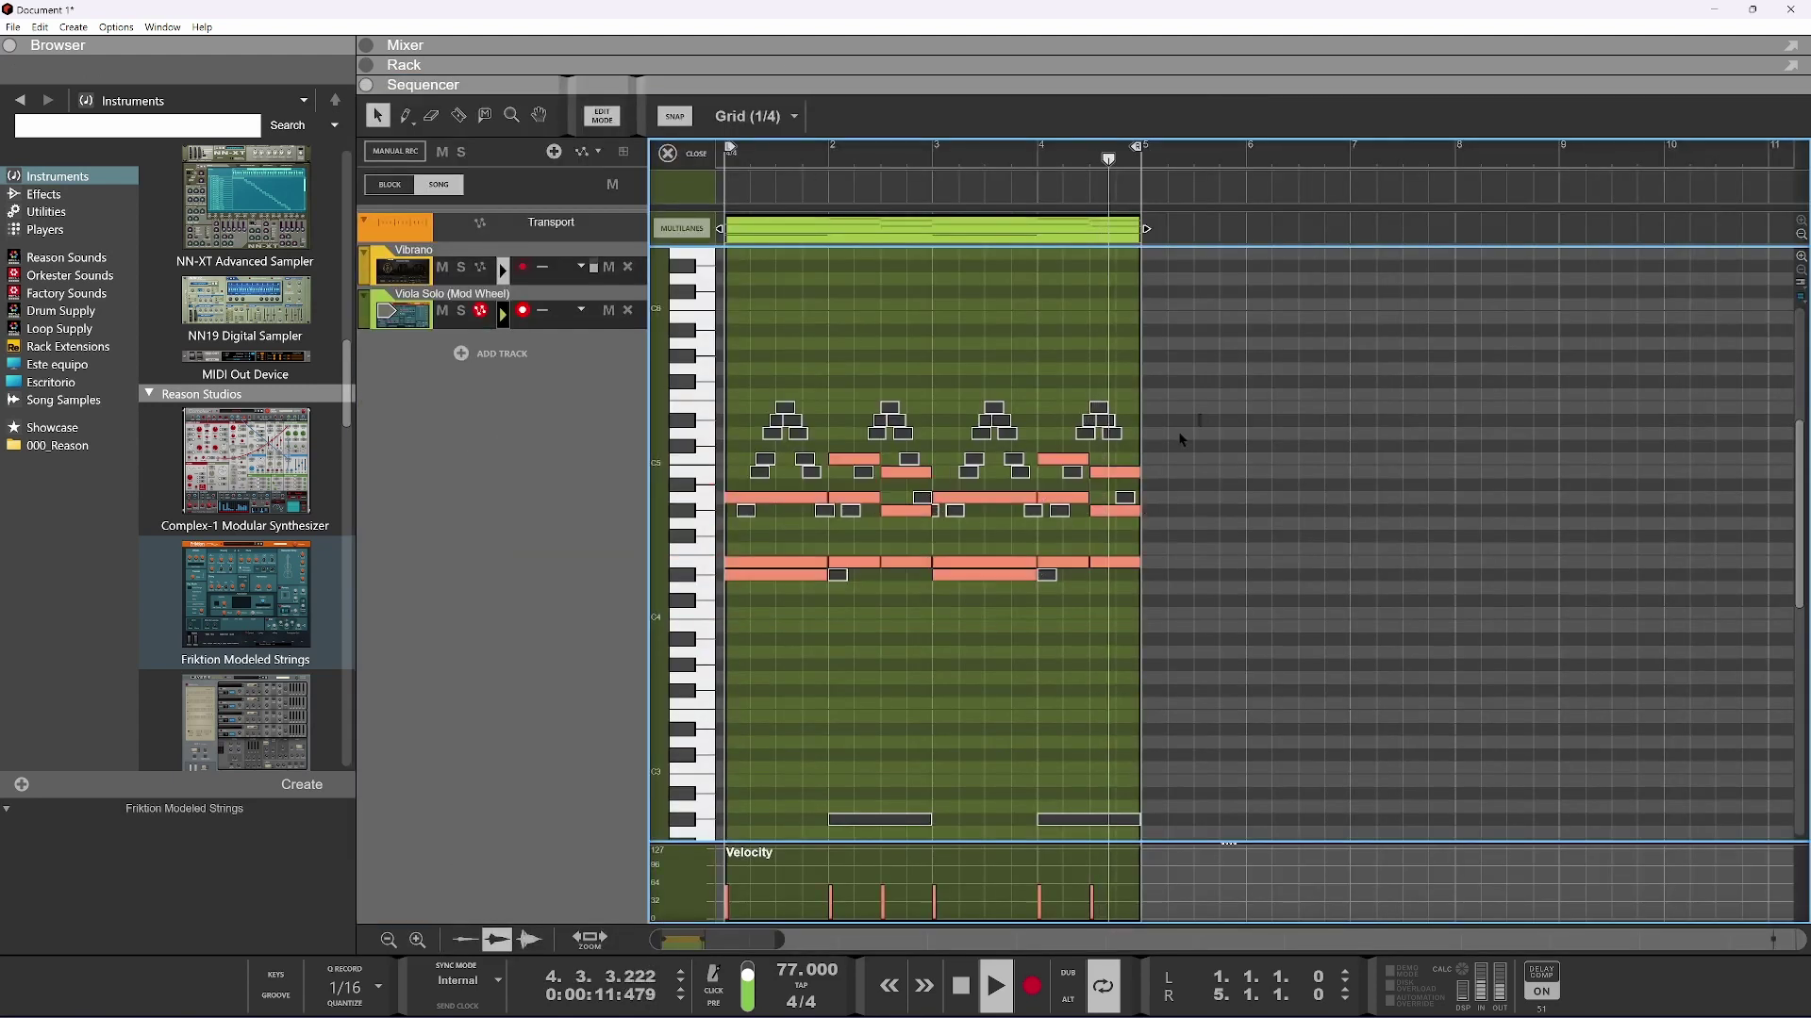
key(shift+Down)
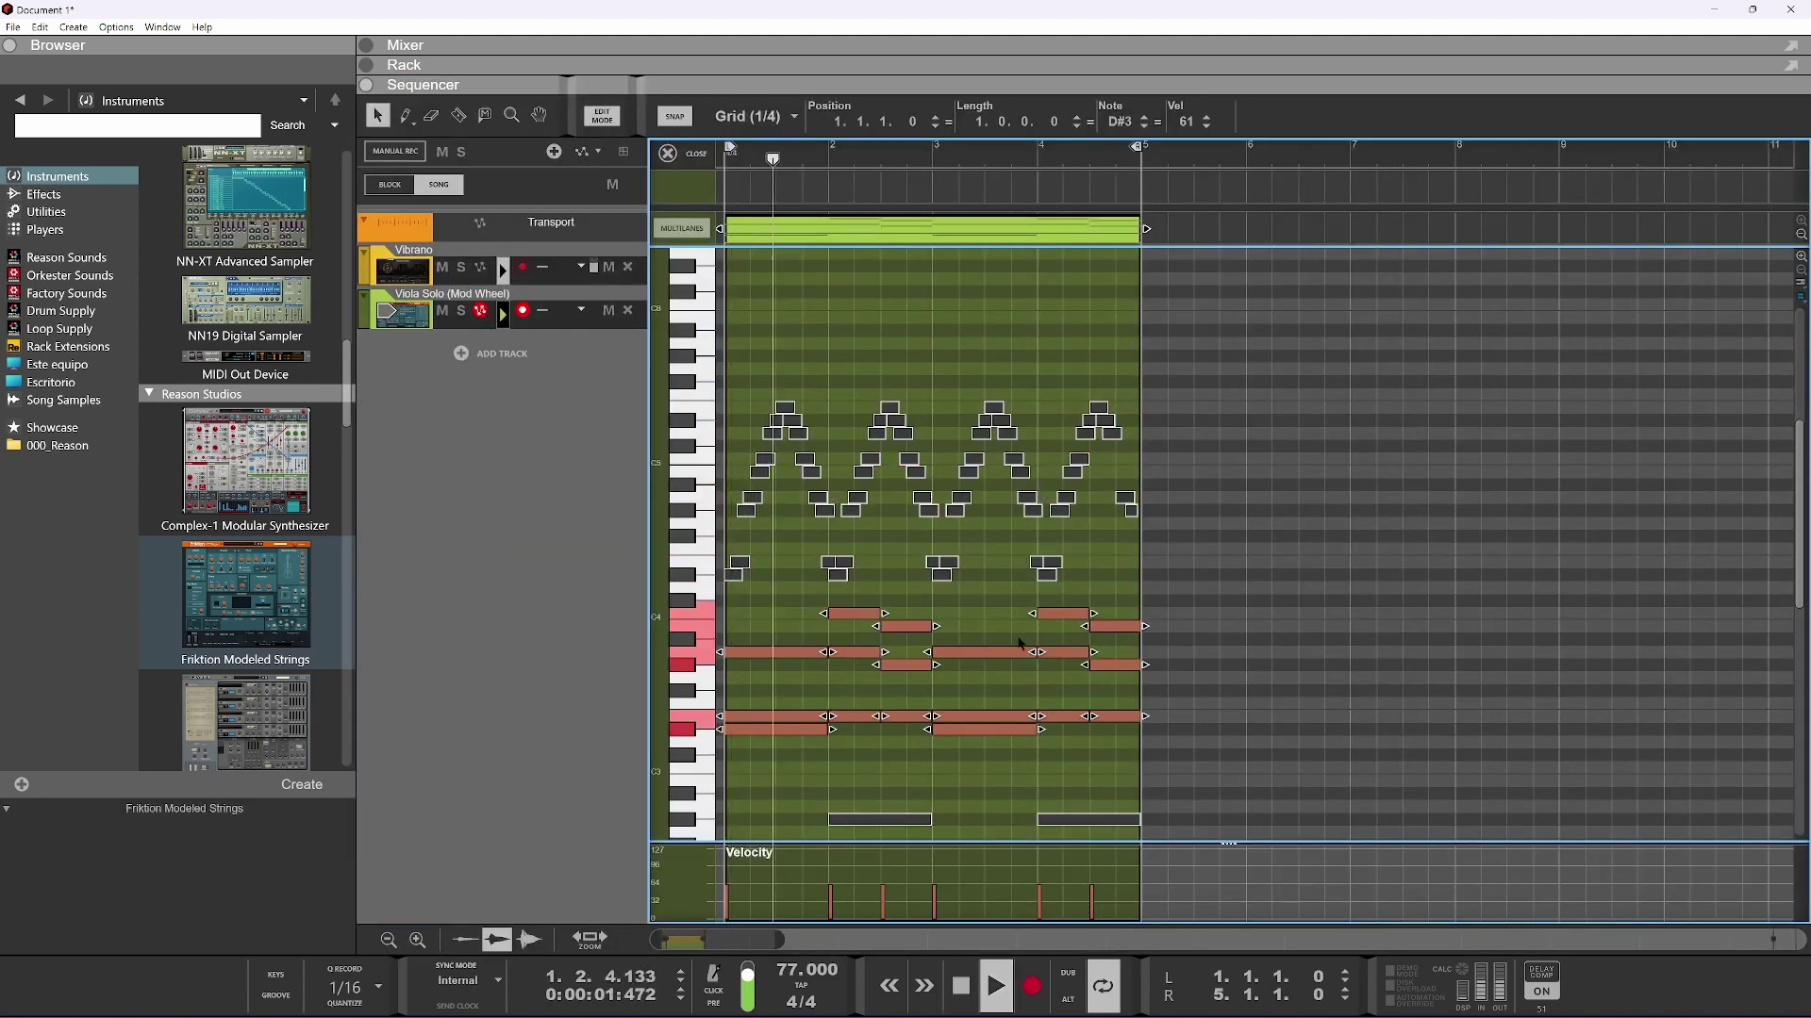
Review the Viola Solo notes, turn off Friktion's built-in reverb, and briefly solo the viola channel
scroll(963, 592, down, 3)
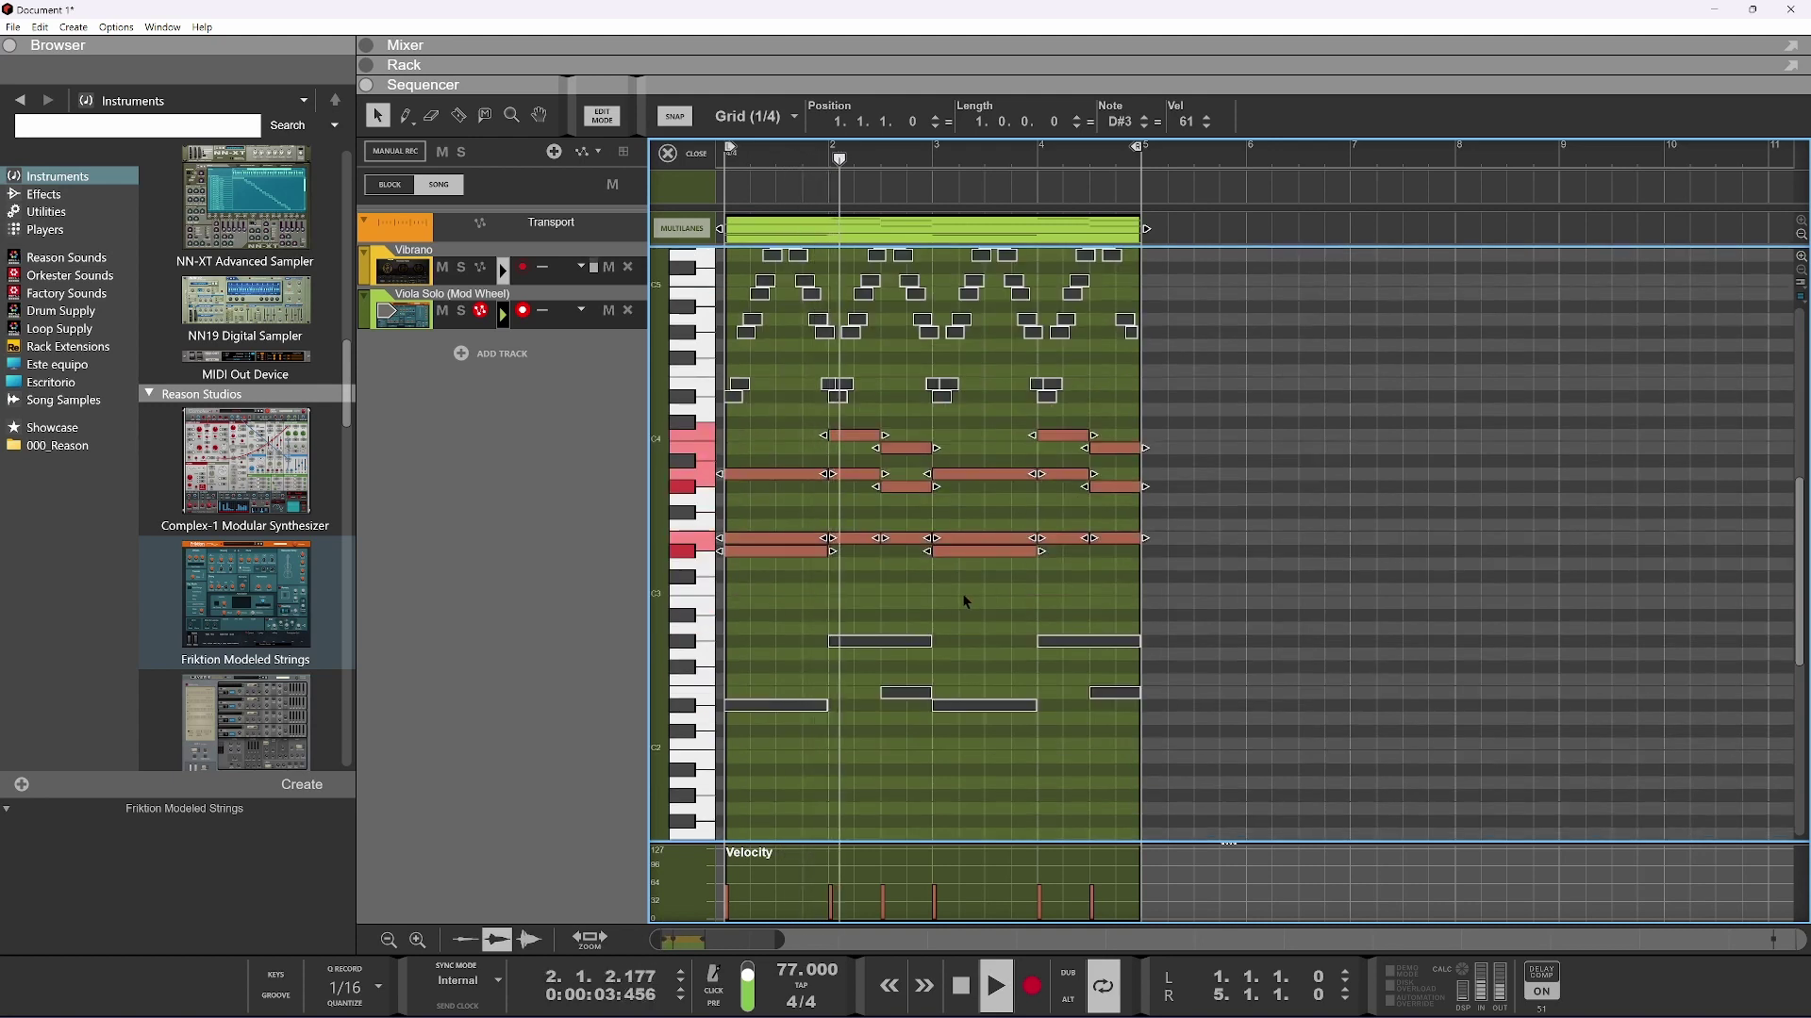
scroll(962, 592, up, 1)
scroll(960, 596, up, 3)
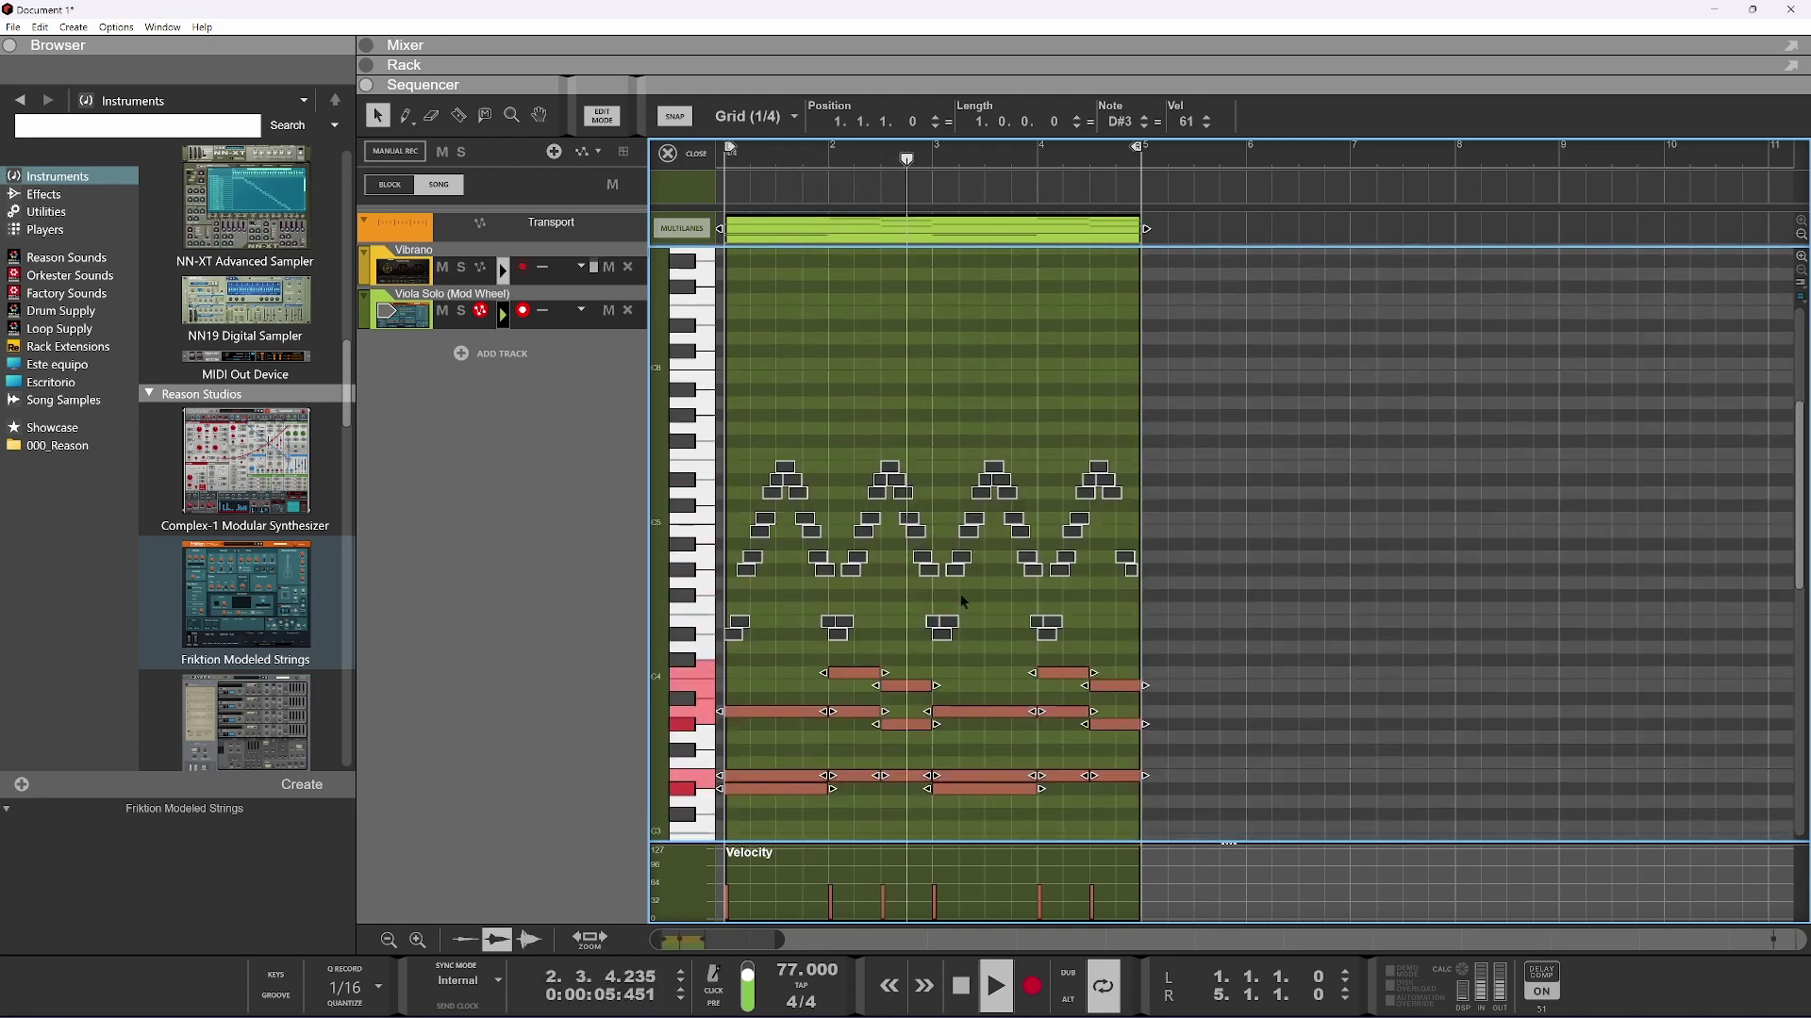
click(774, 63)
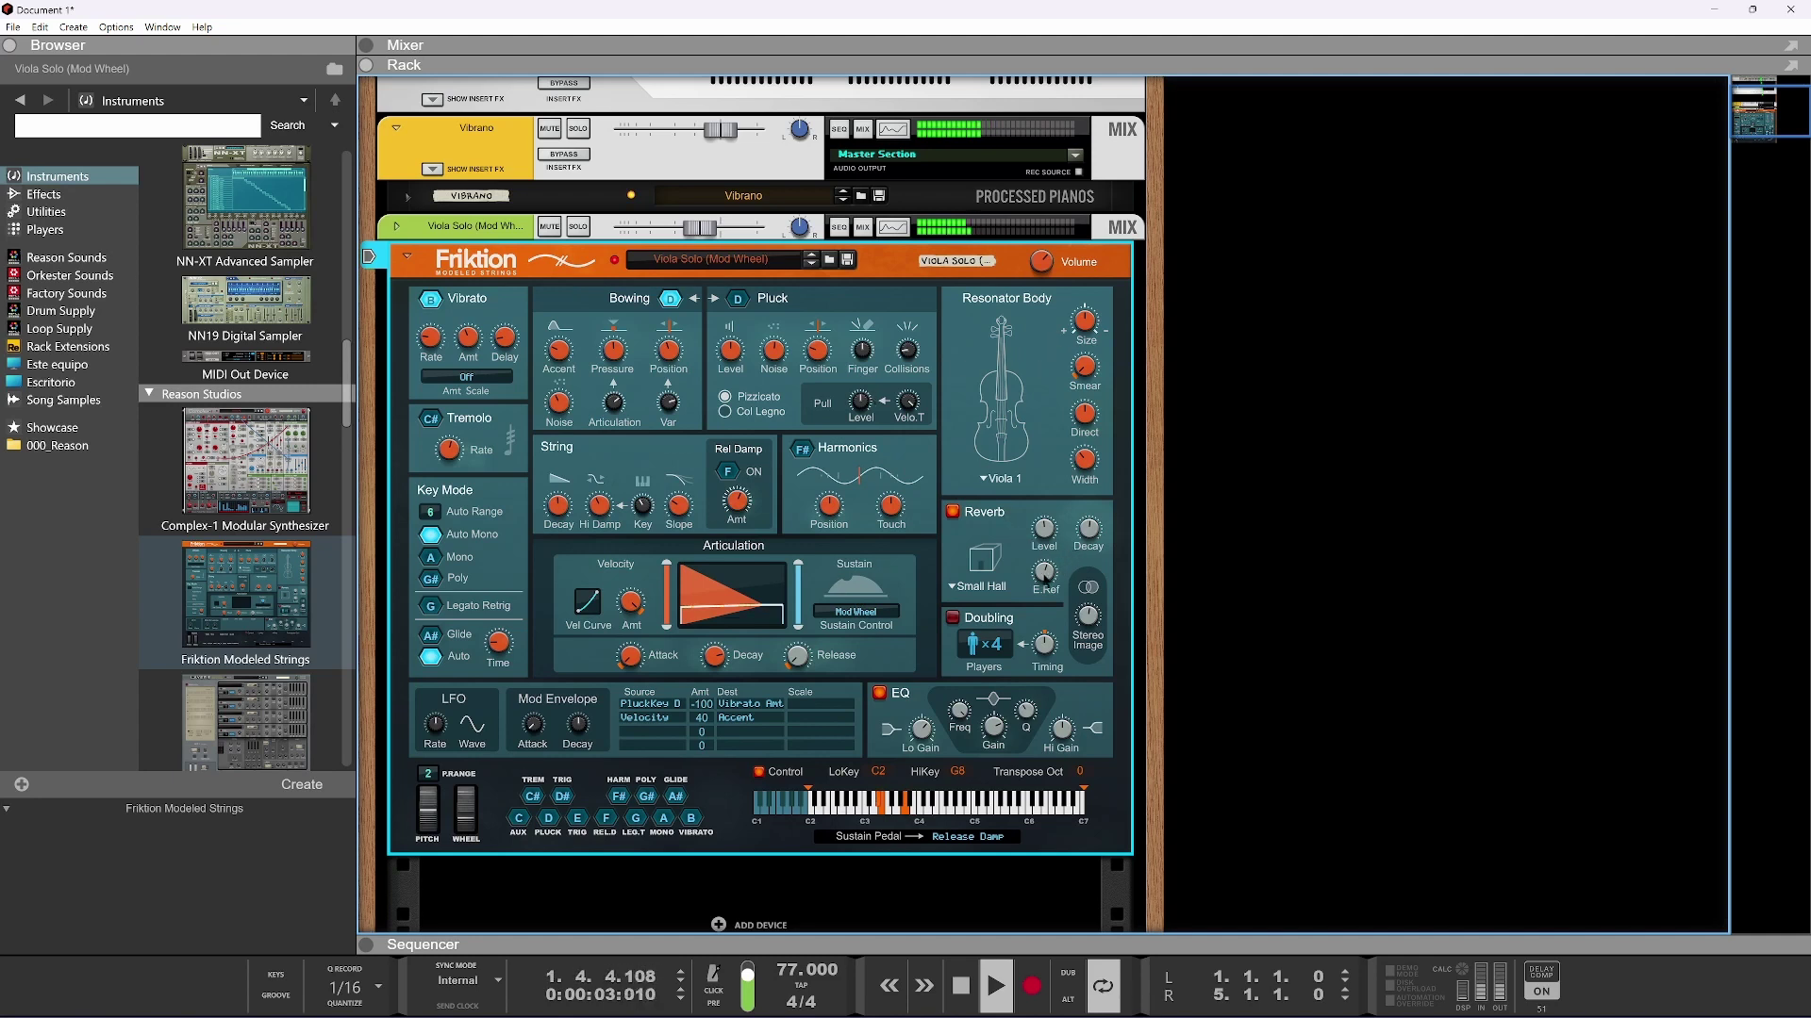
click(953, 511)
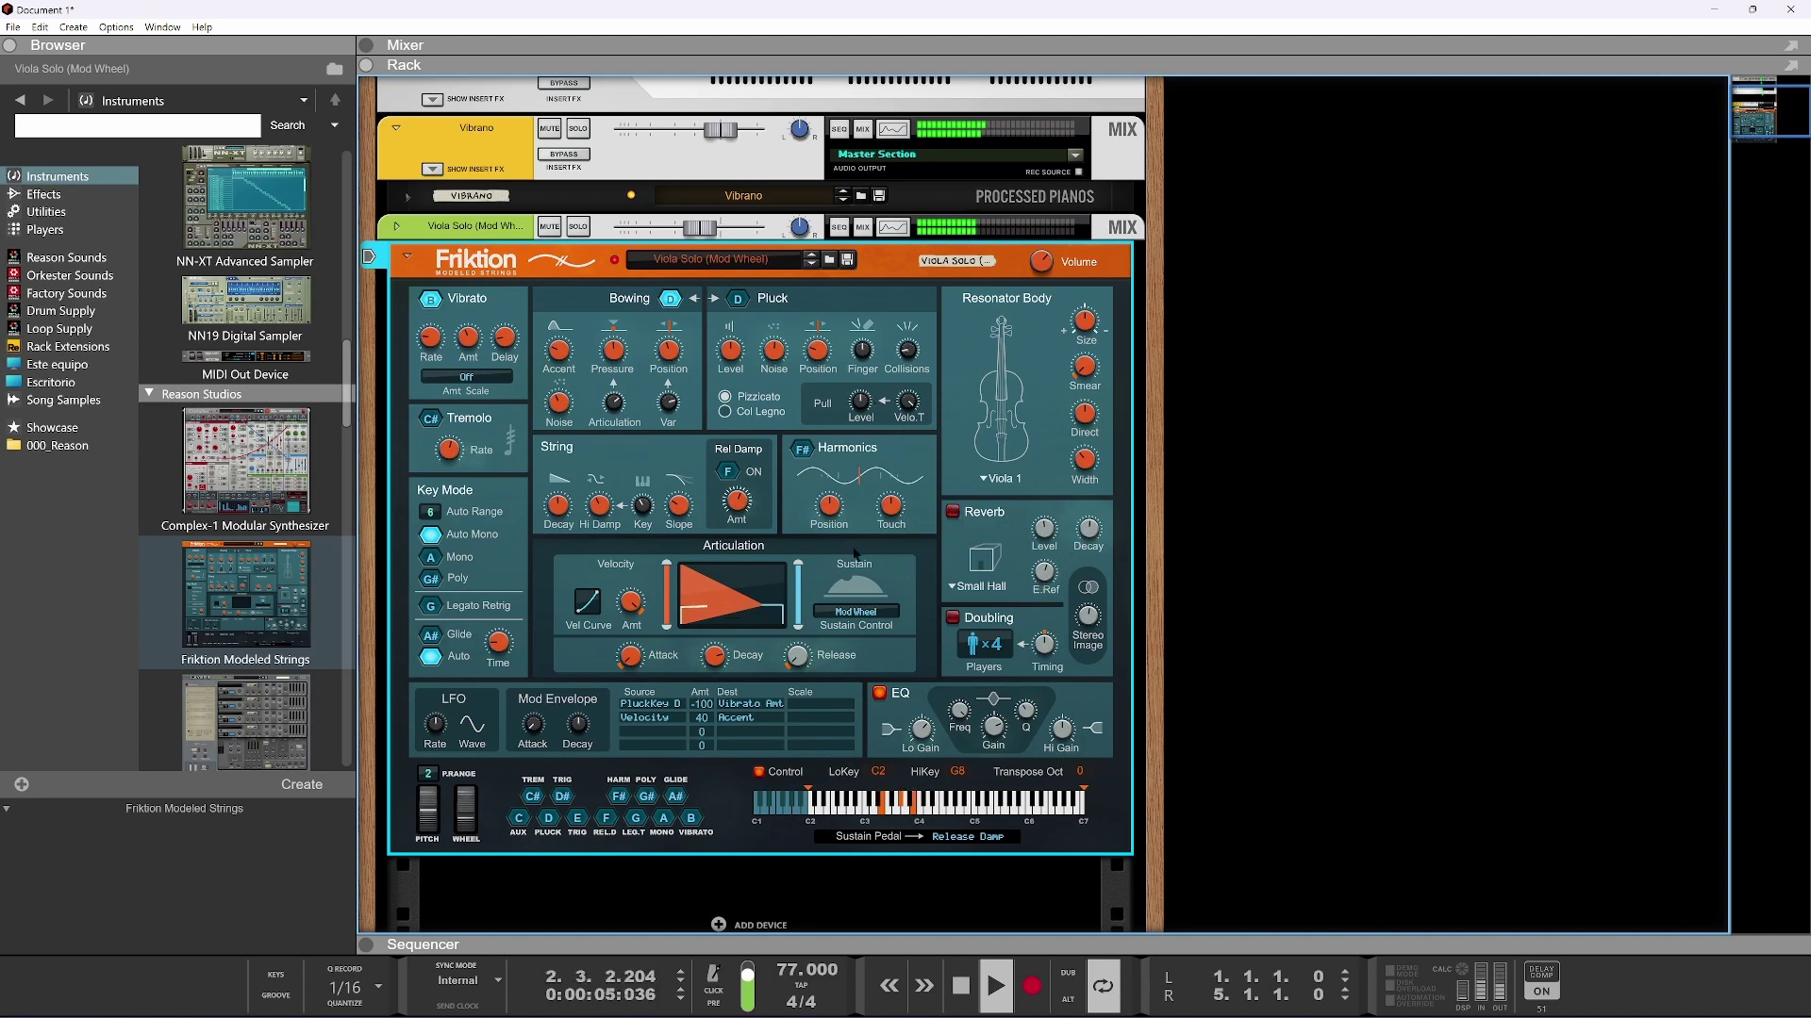
click(578, 227)
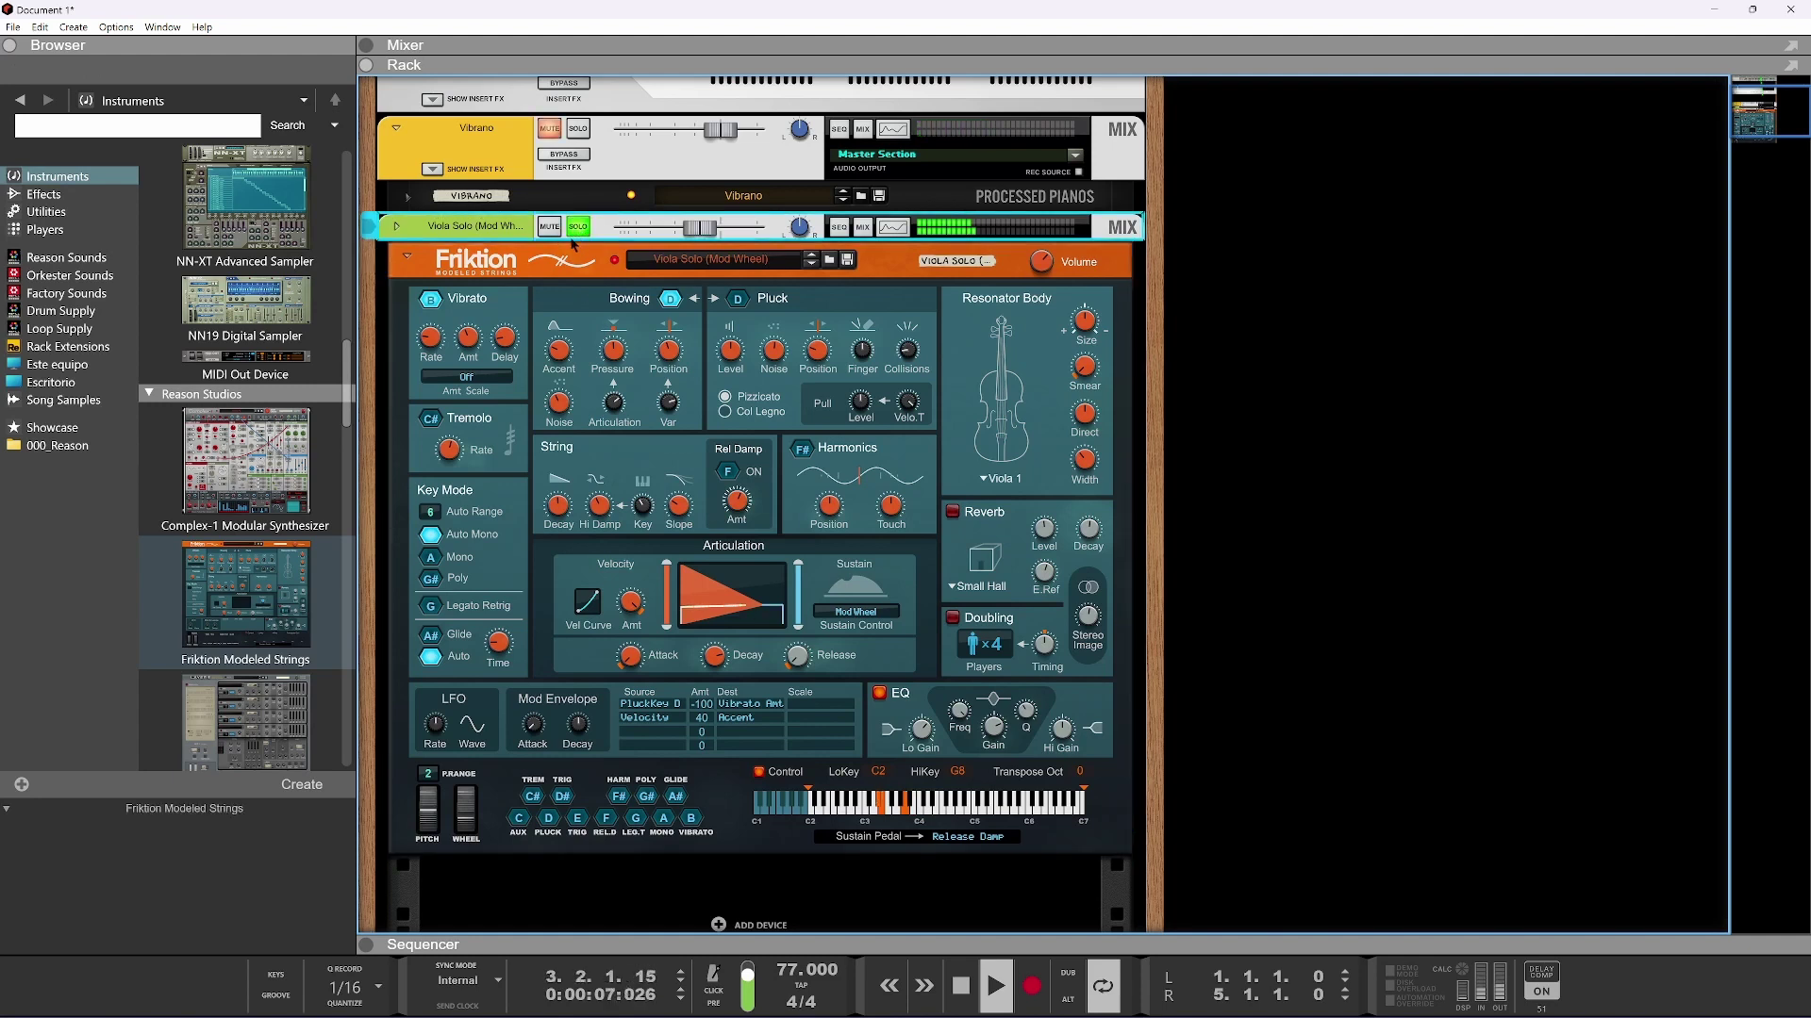
click(578, 227)
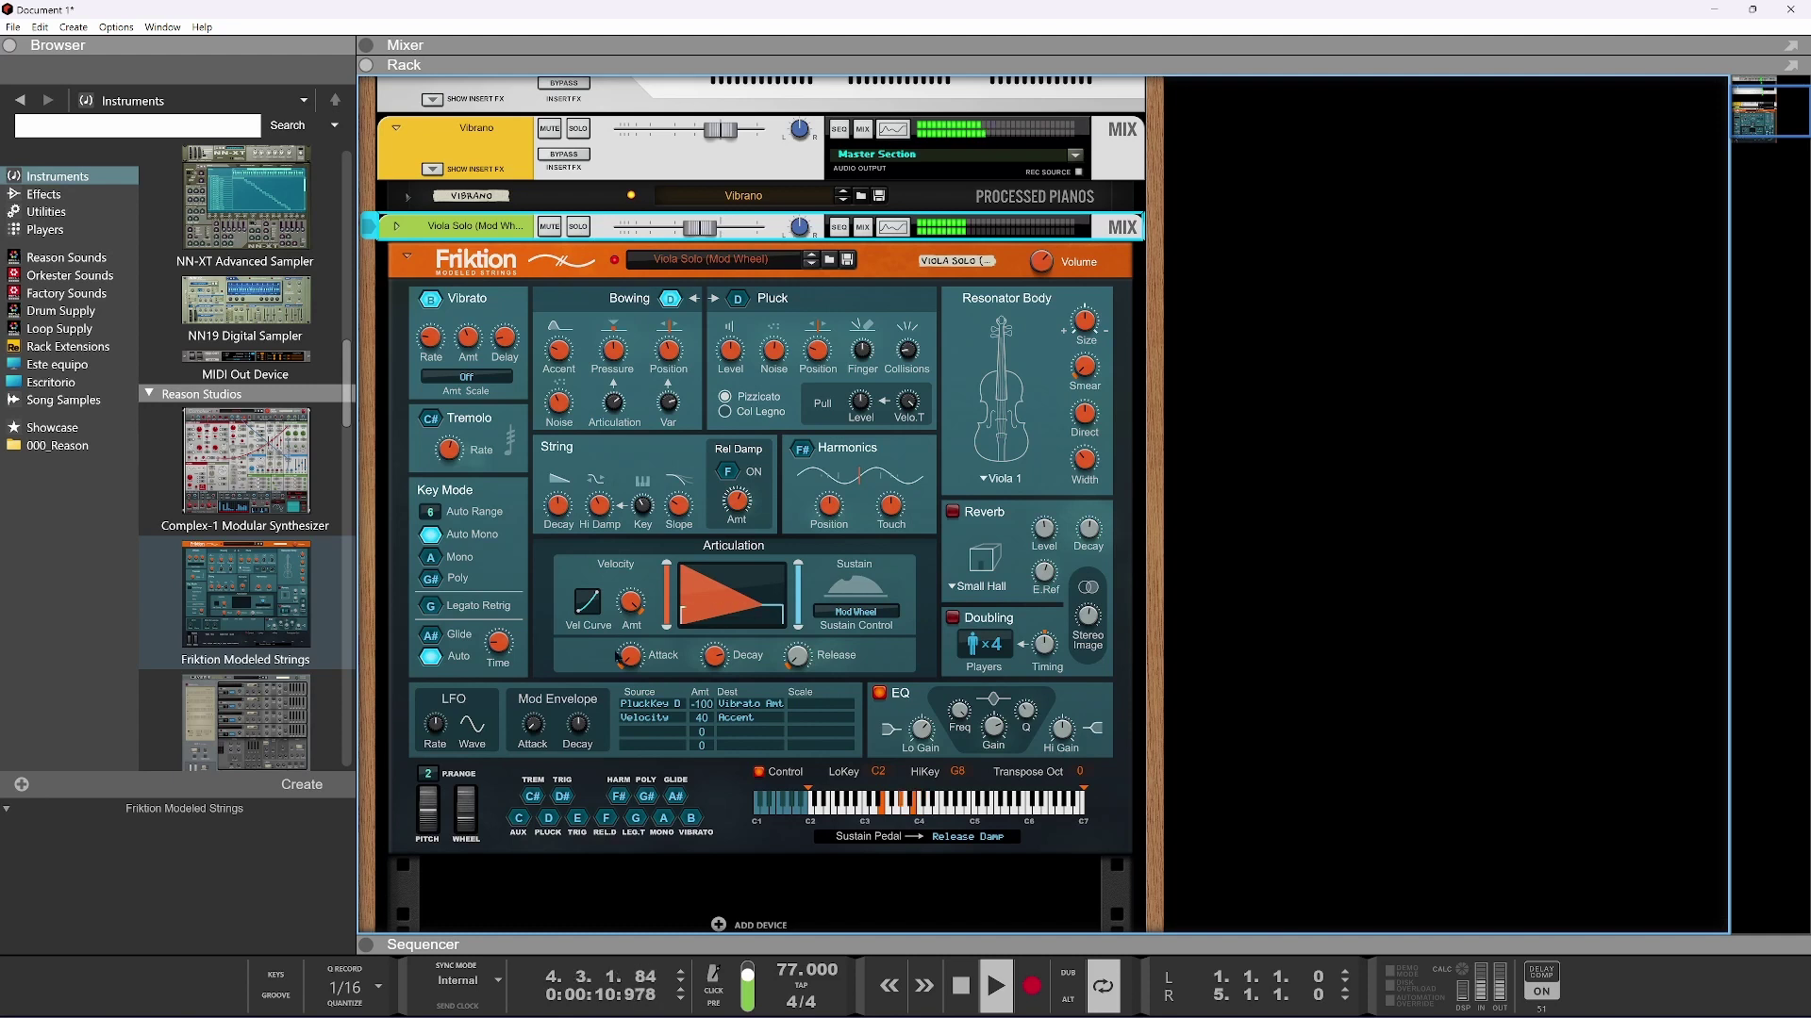
Adjust the viola's mod wheel and try the Friktion tremolo, leaving it switched off
mouse_move(463, 812)
mouse_down()
mouse_move(470, 834)
mouse_move(478, 790)
mouse_move(480, 817)
mouse_up()
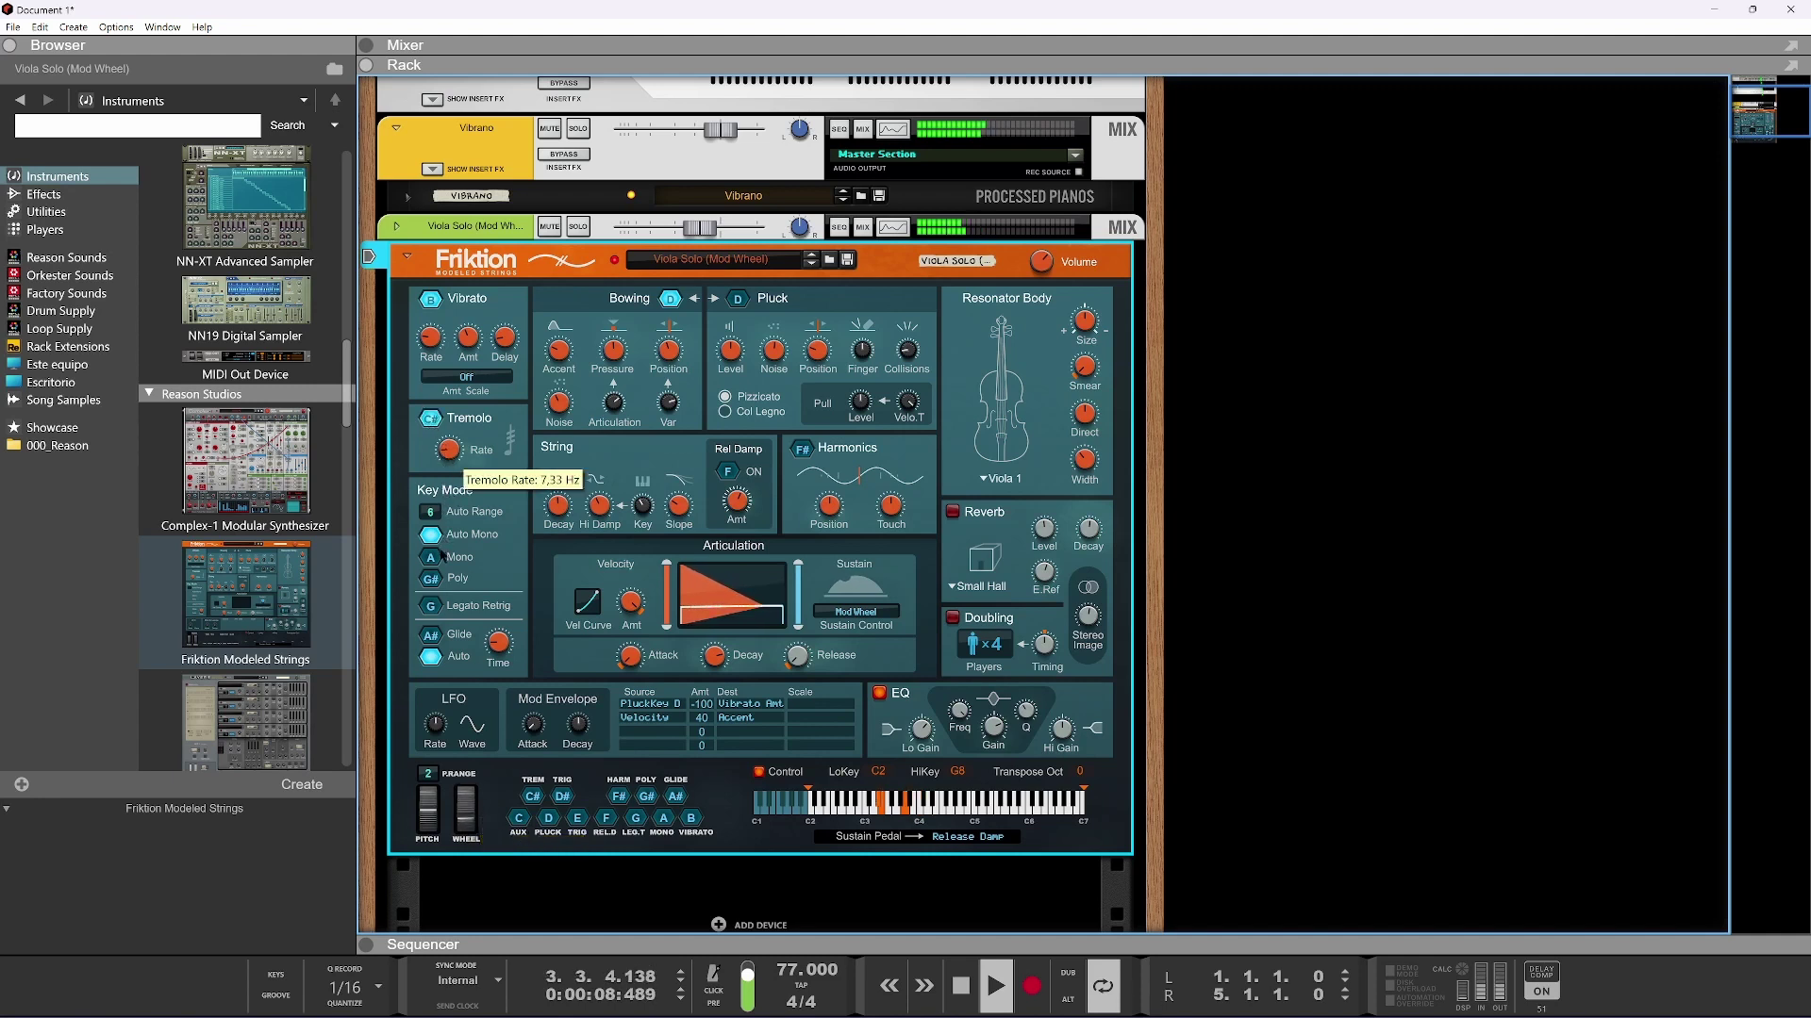
drag(441, 569, 441, 589)
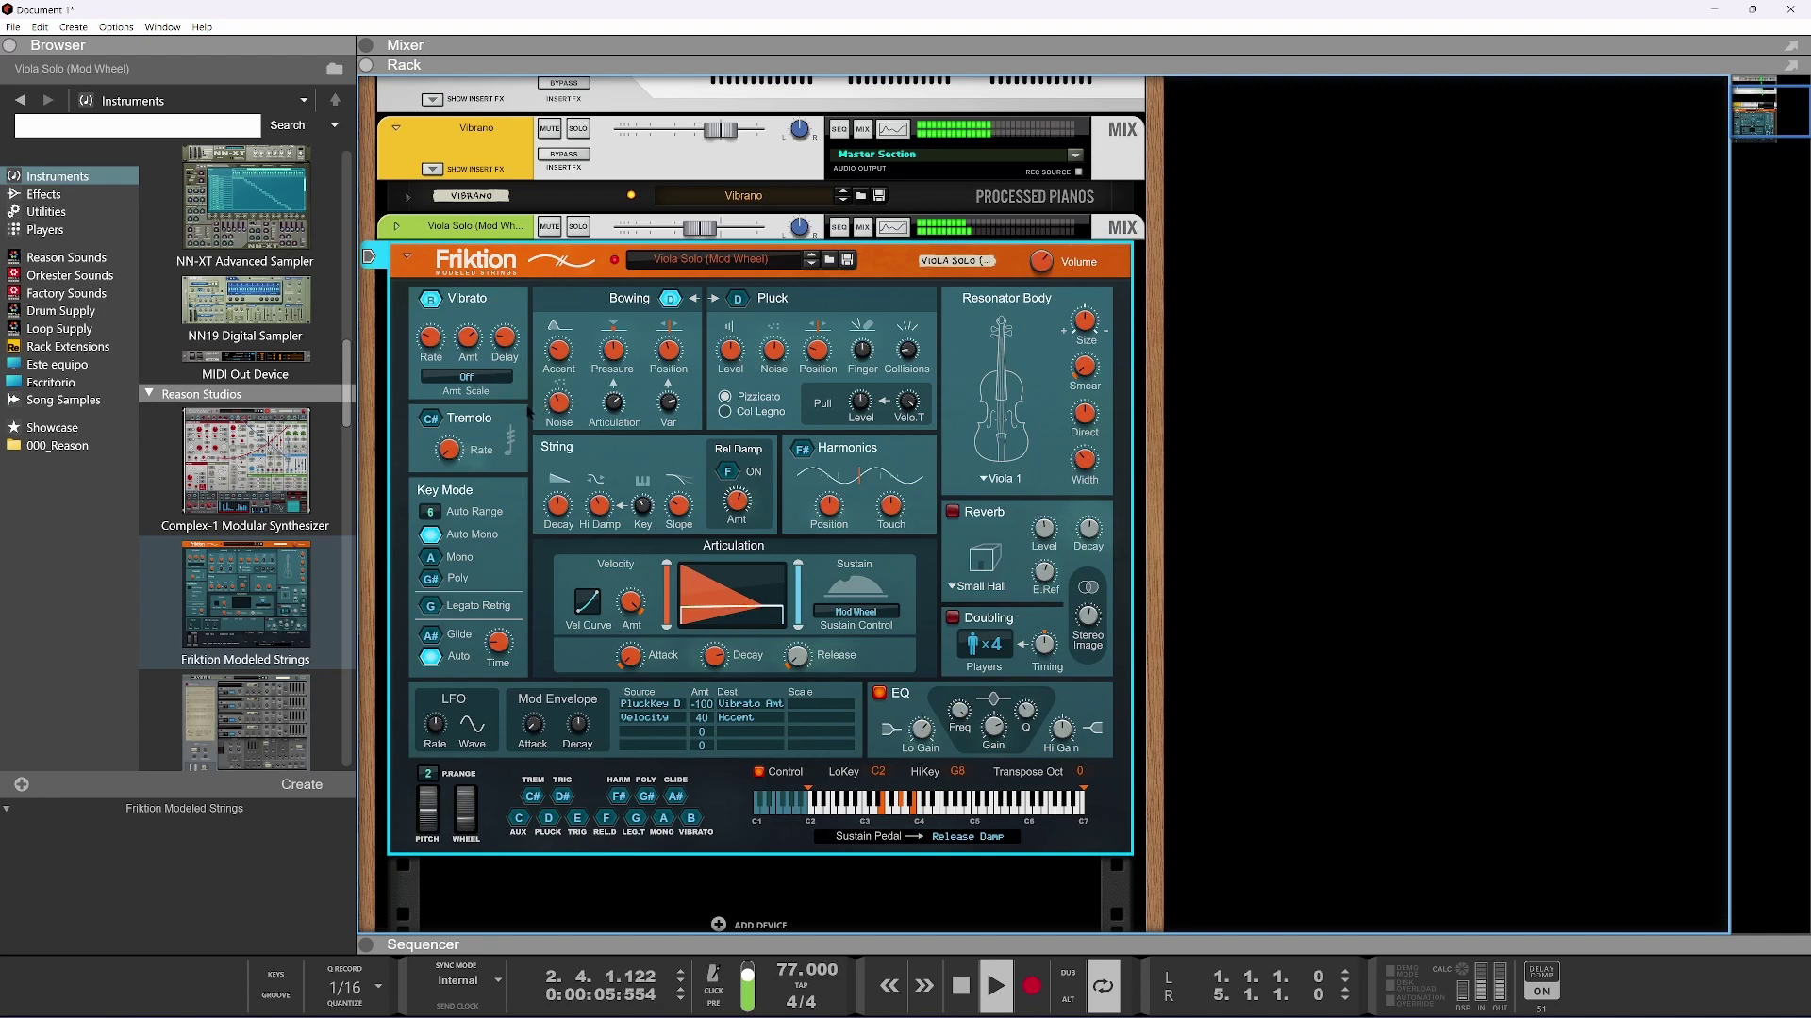
Solo the Viola Solo channel, expand its insert effects, and add a Synapse DR-1 Deep Reverb there
click(550, 226)
click(578, 226)
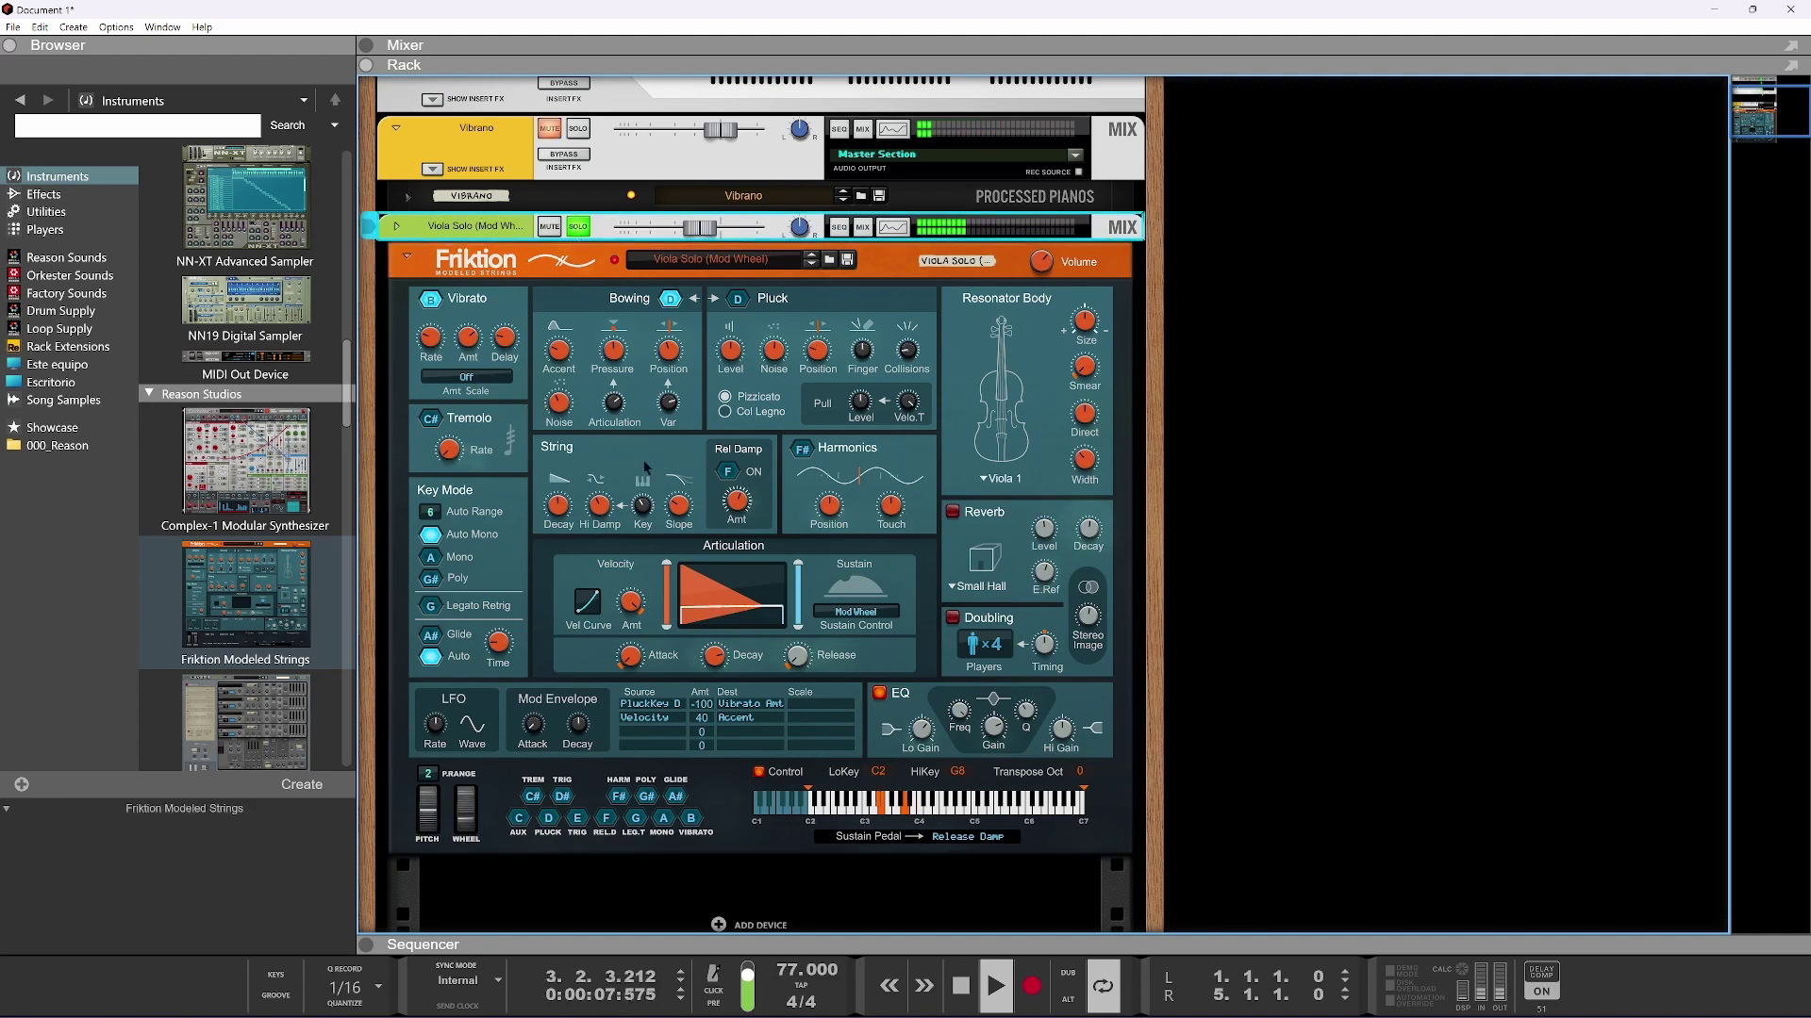
click(396, 226)
click(432, 267)
right_click(470, 324)
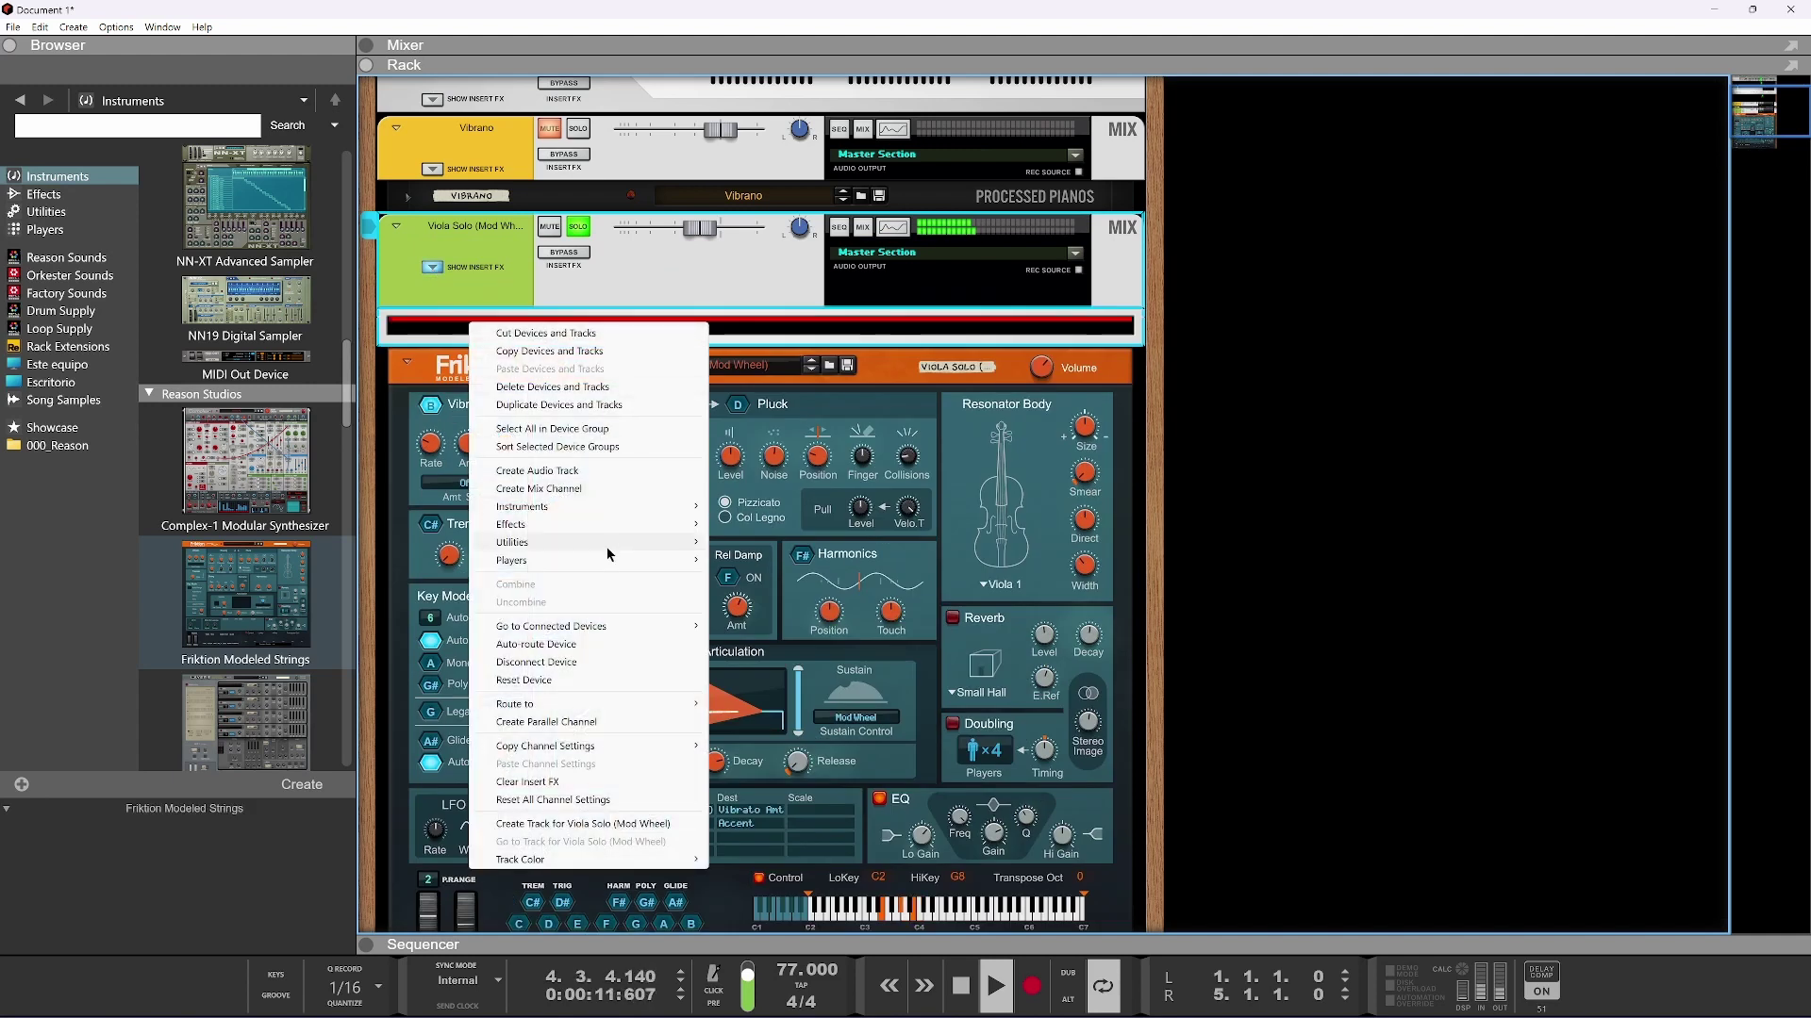
mouse_move(602, 524)
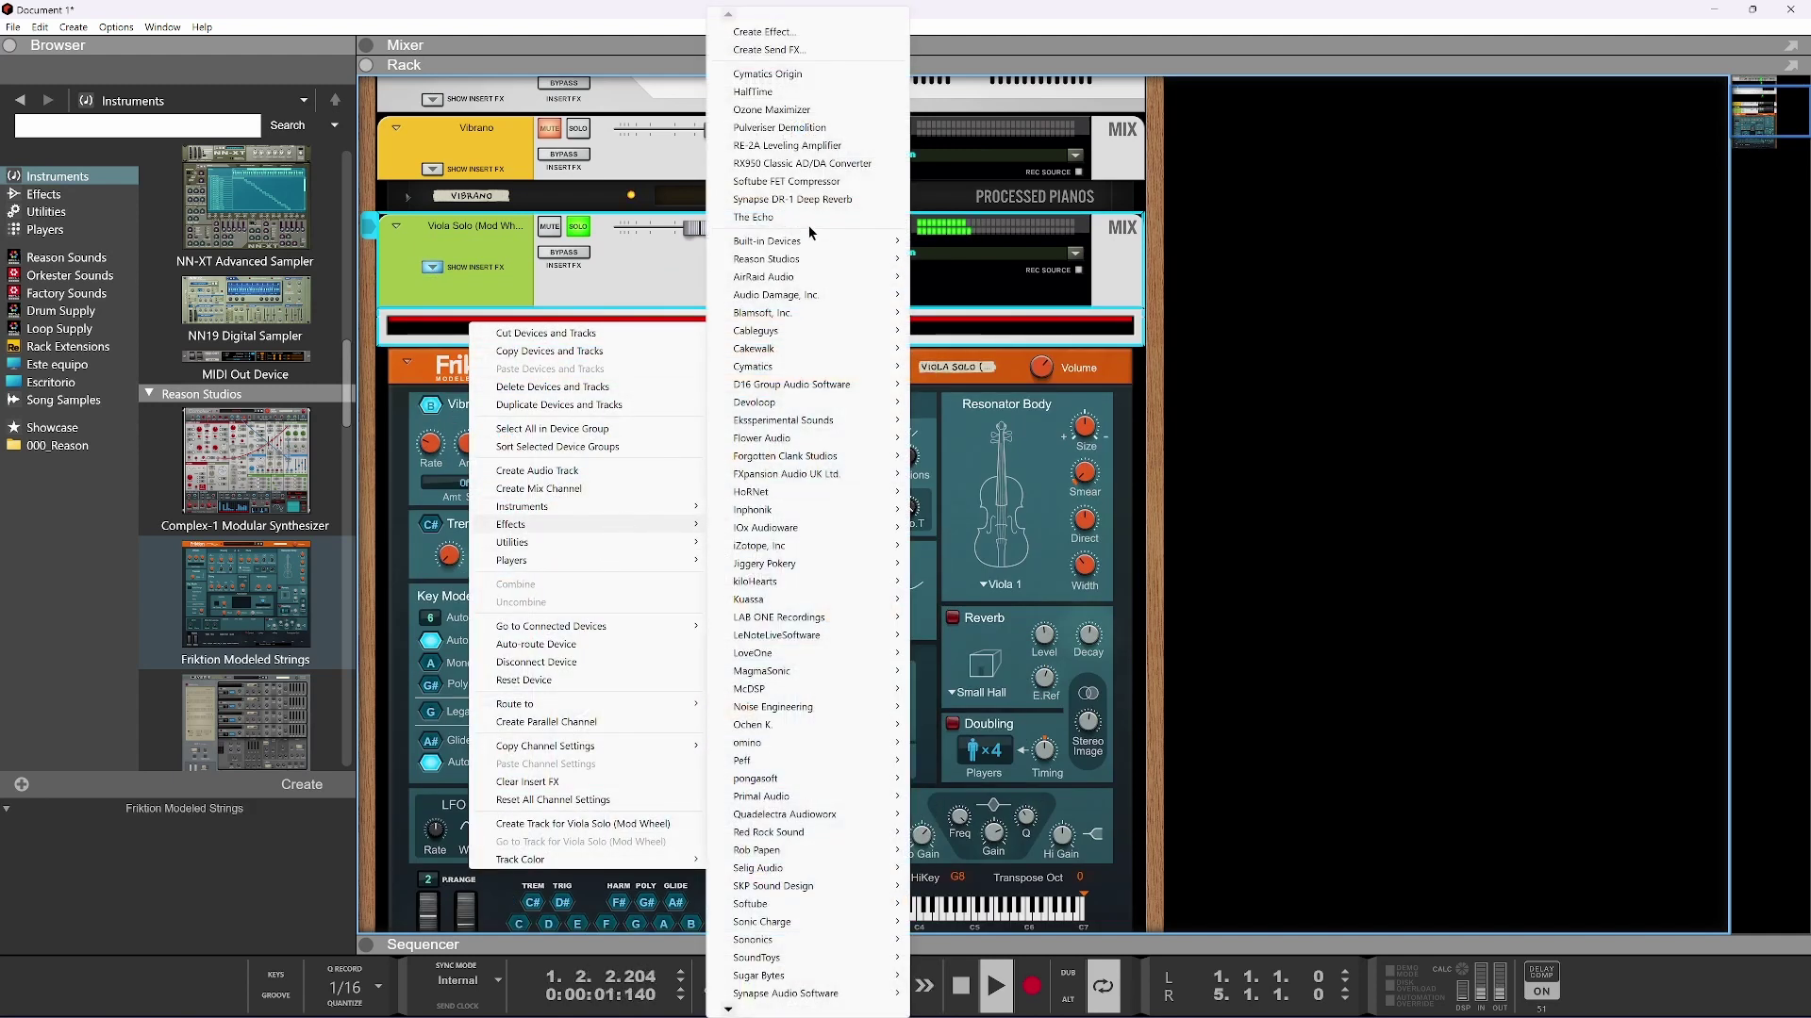
click(806, 199)
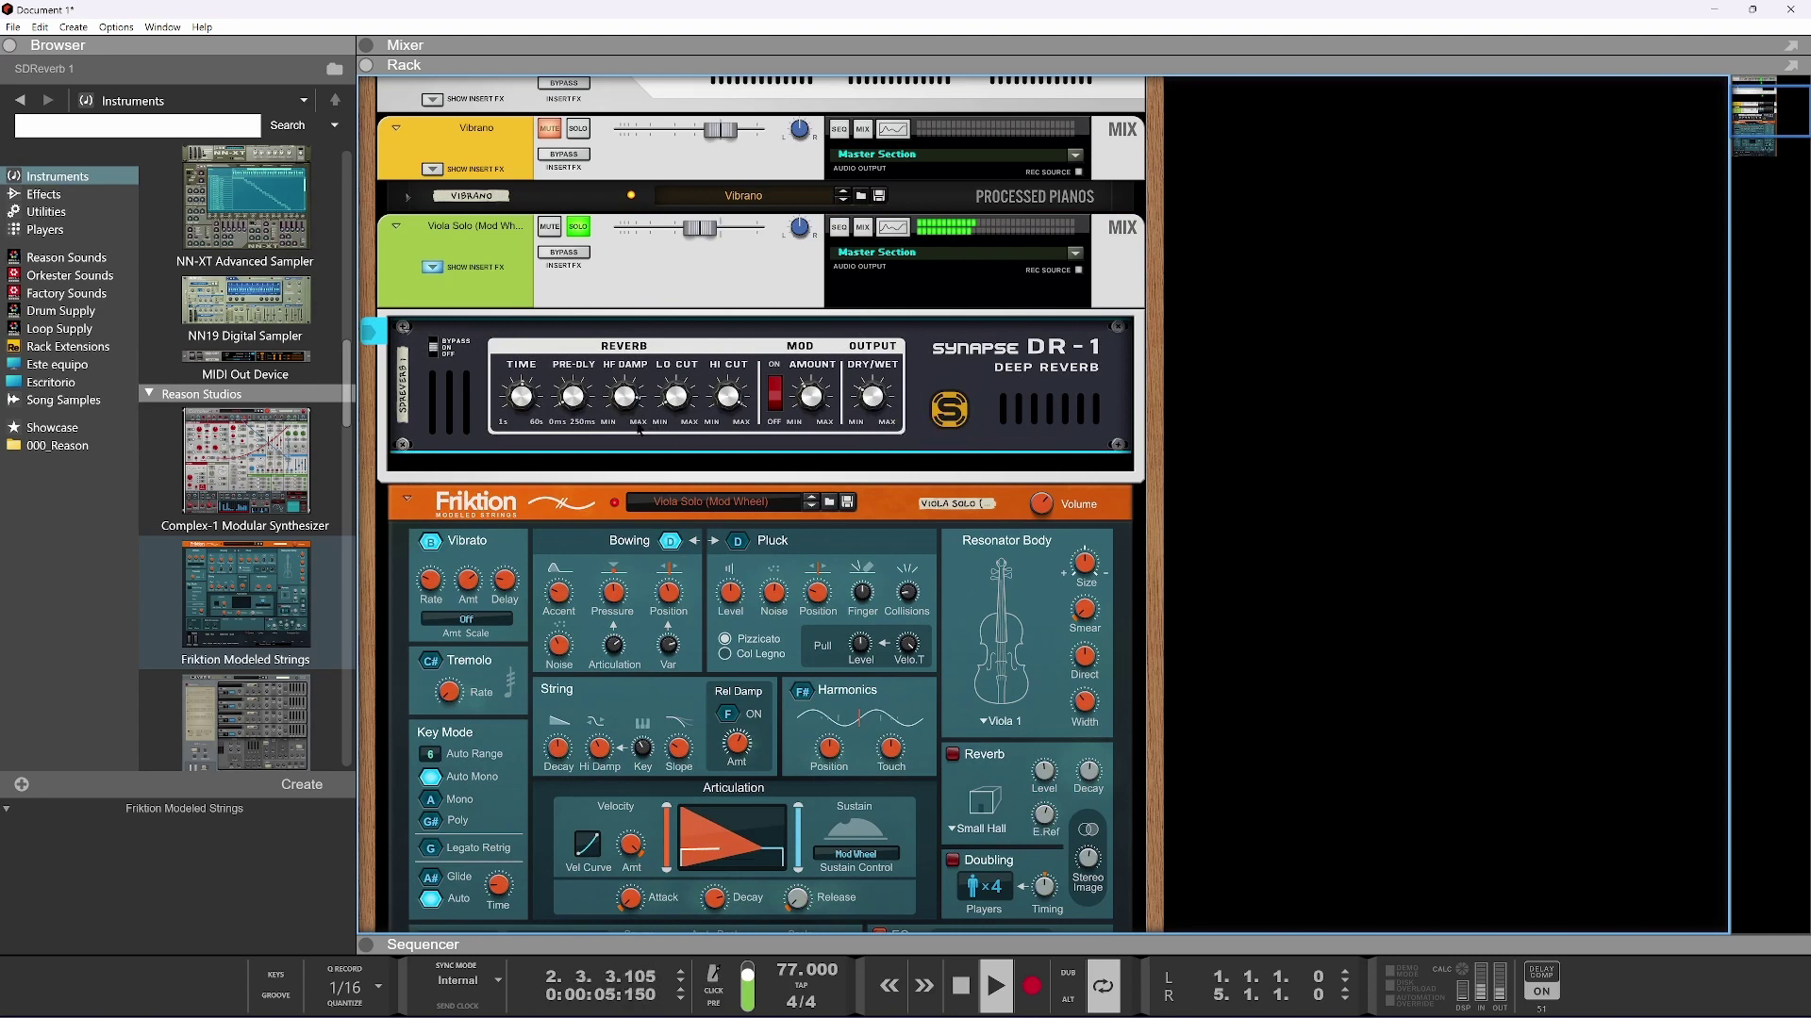
Try the plucked mode on the Friktion viola and return it to bowing
scroll(638, 430, down, 3)
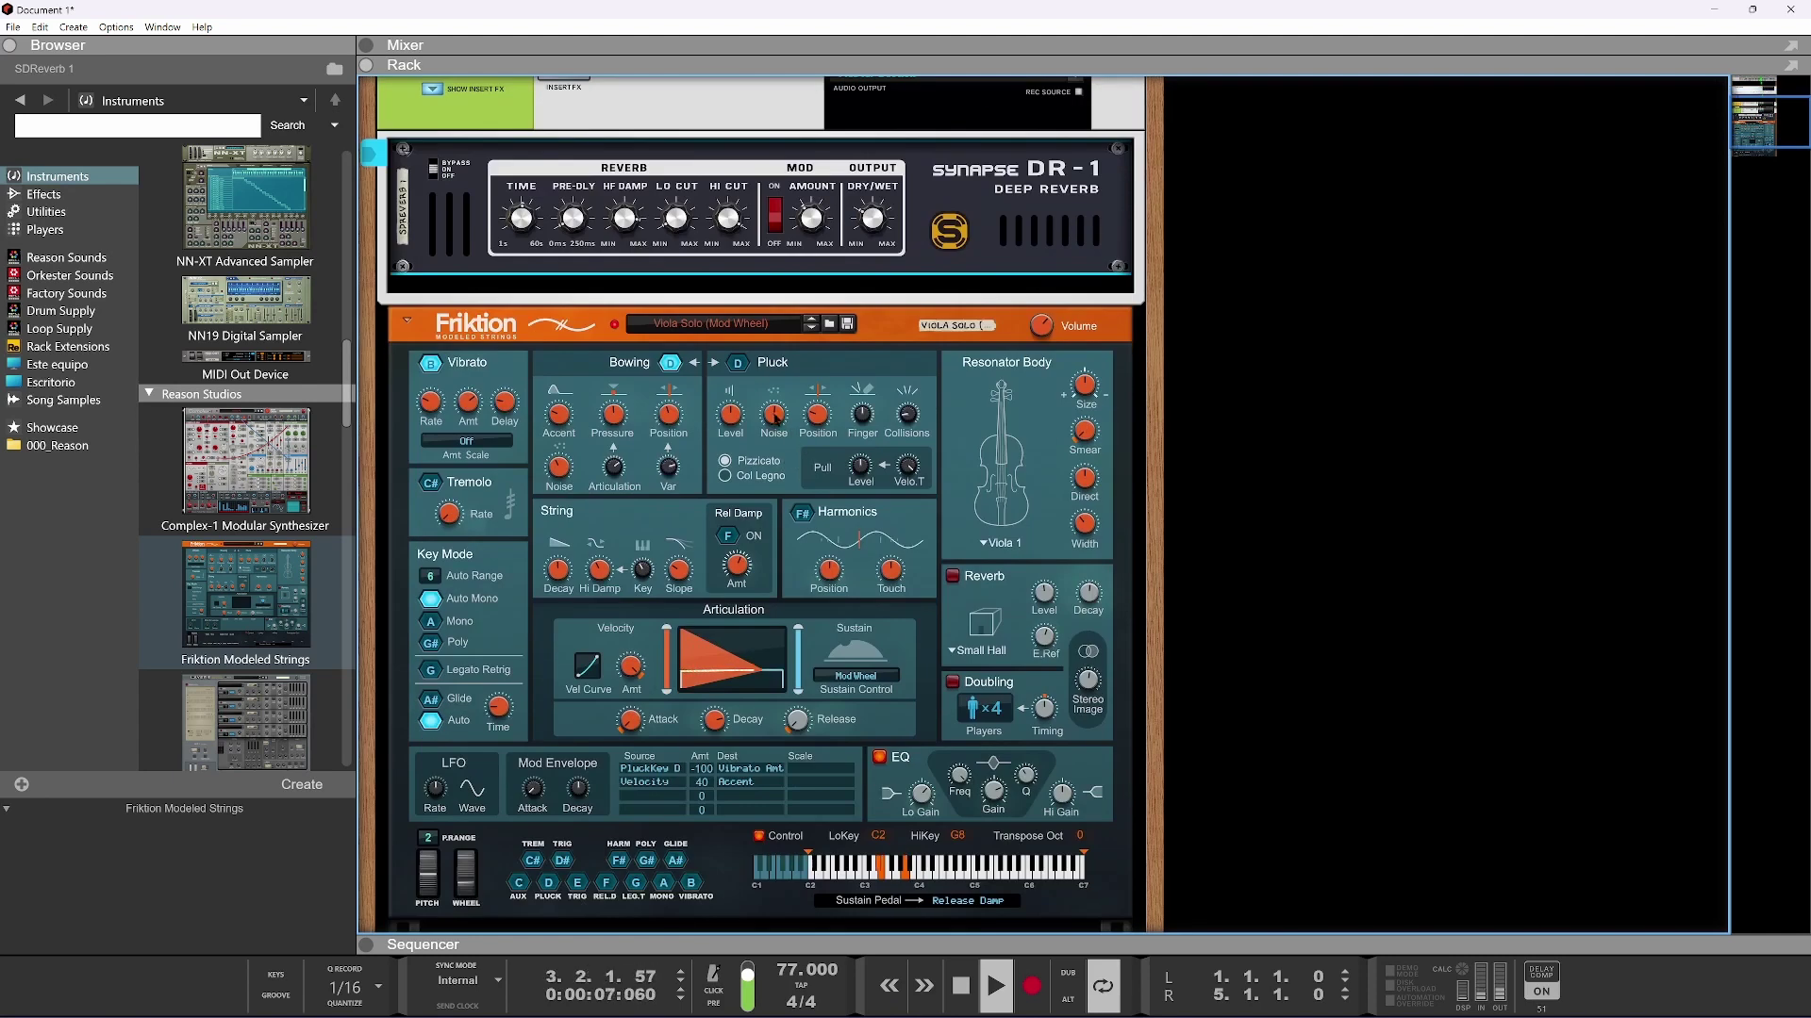
click(731, 413)
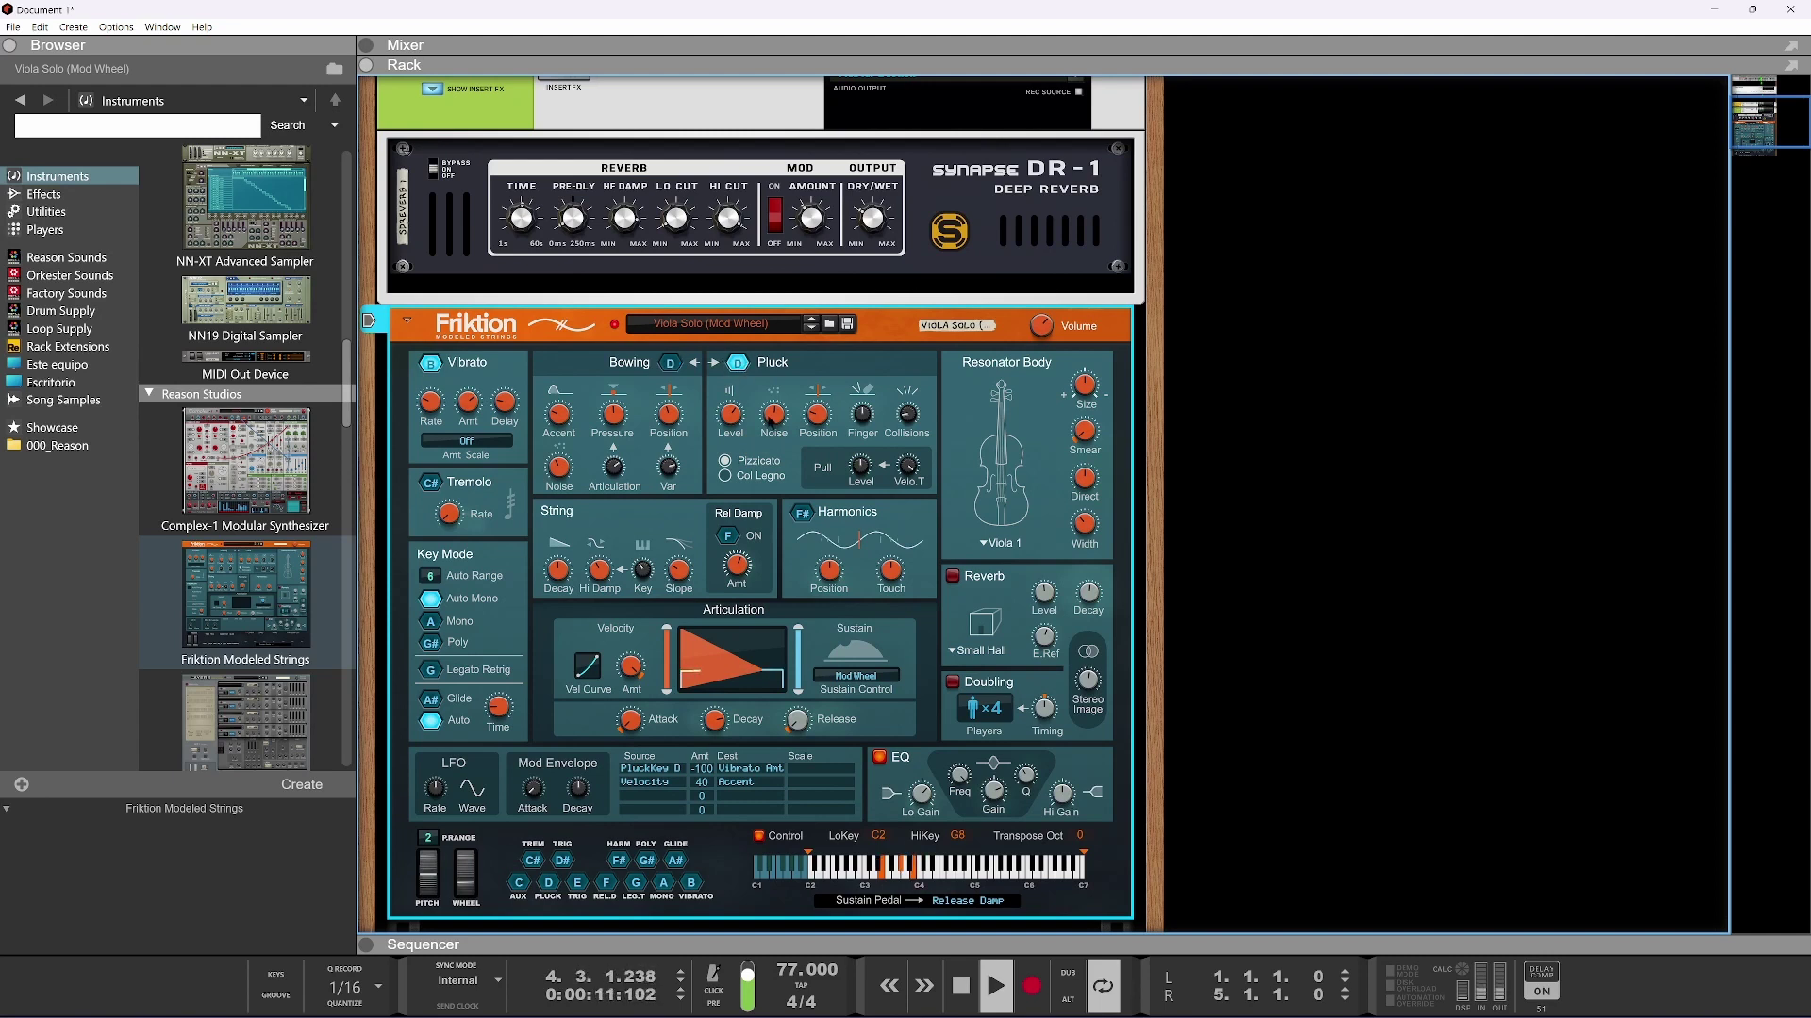
click(669, 365)
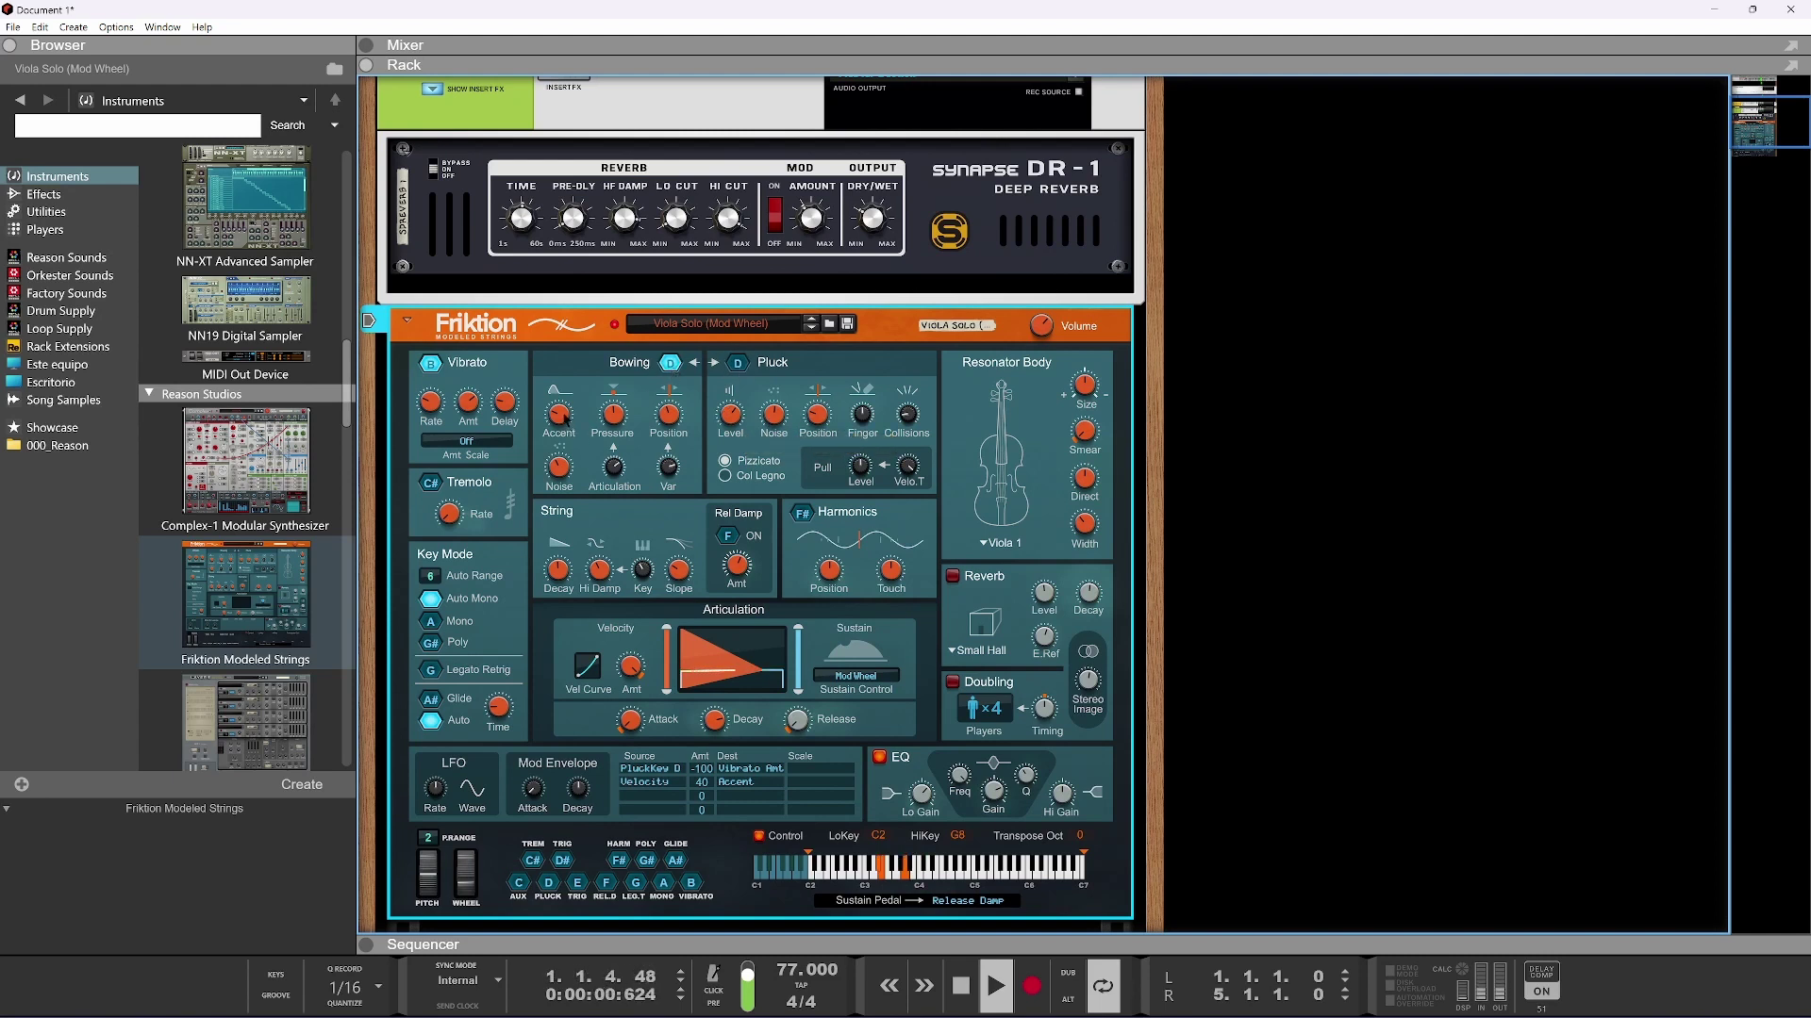
Adjust the accent, pressure and position of the viola's bowing on the Friktion device
drag(558, 347, 570, 496)
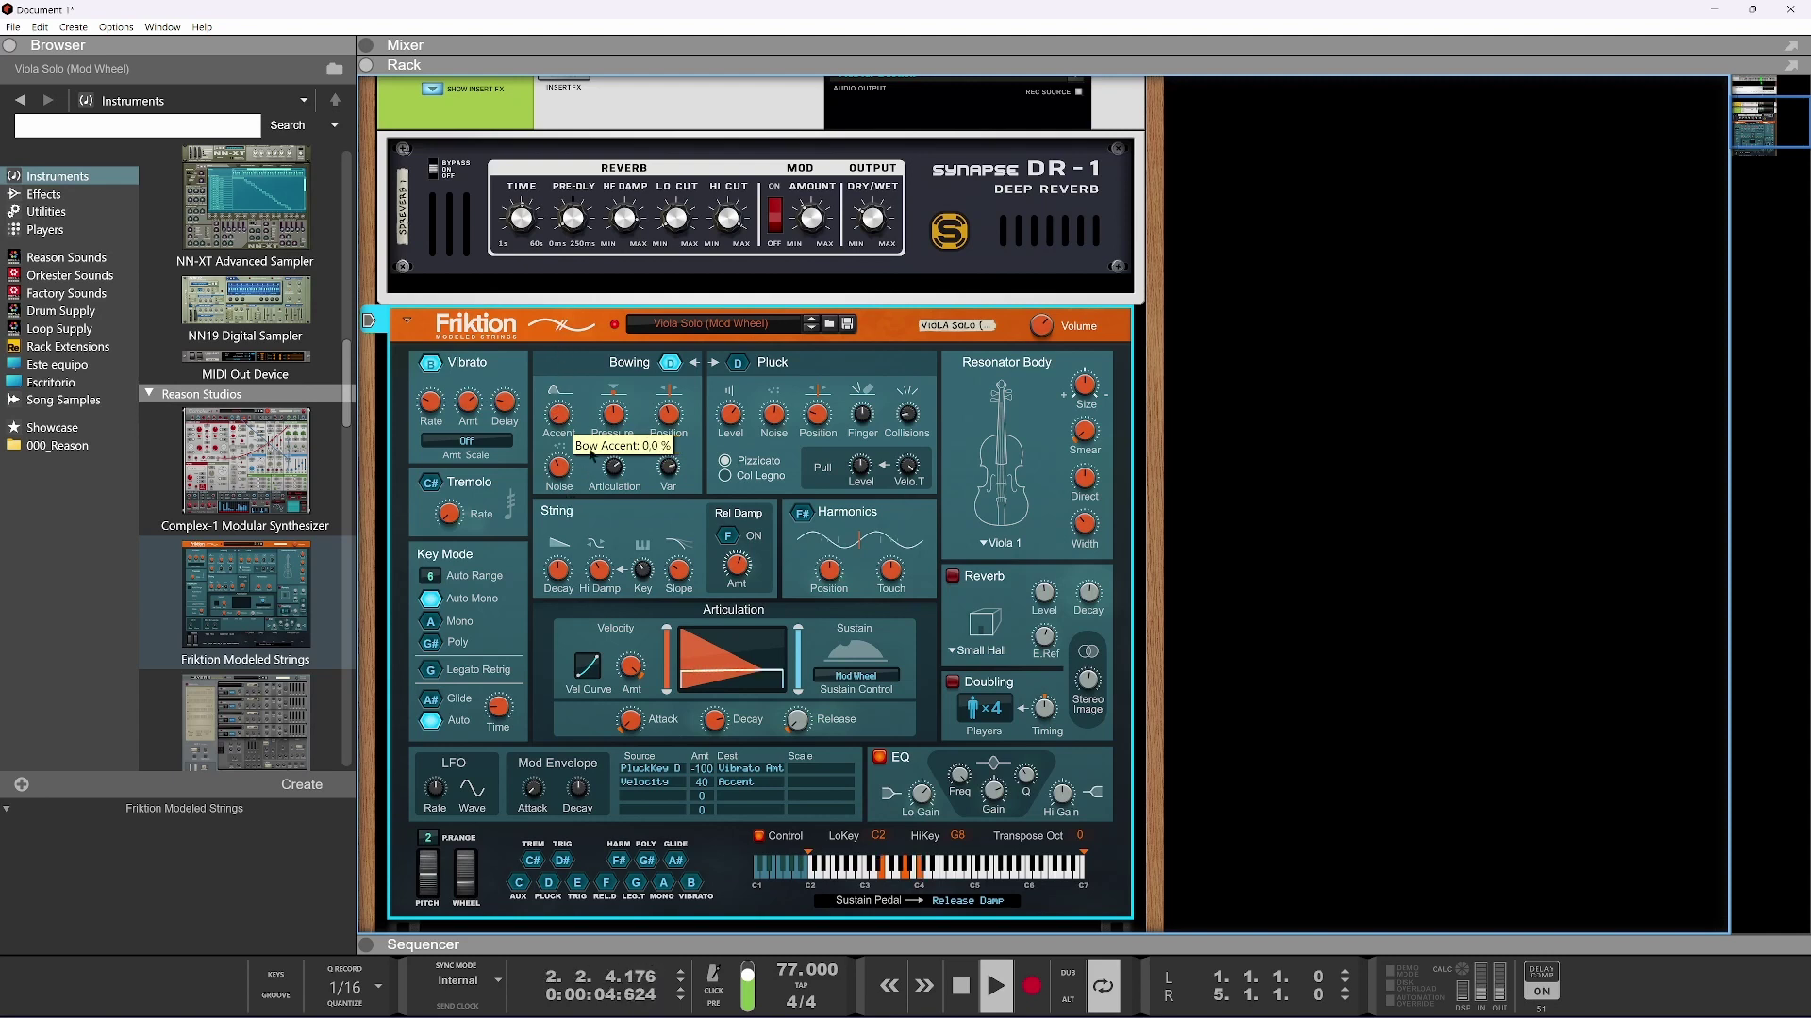
drag(558, 413, 563, 483)
drag(613, 415, 609, 495)
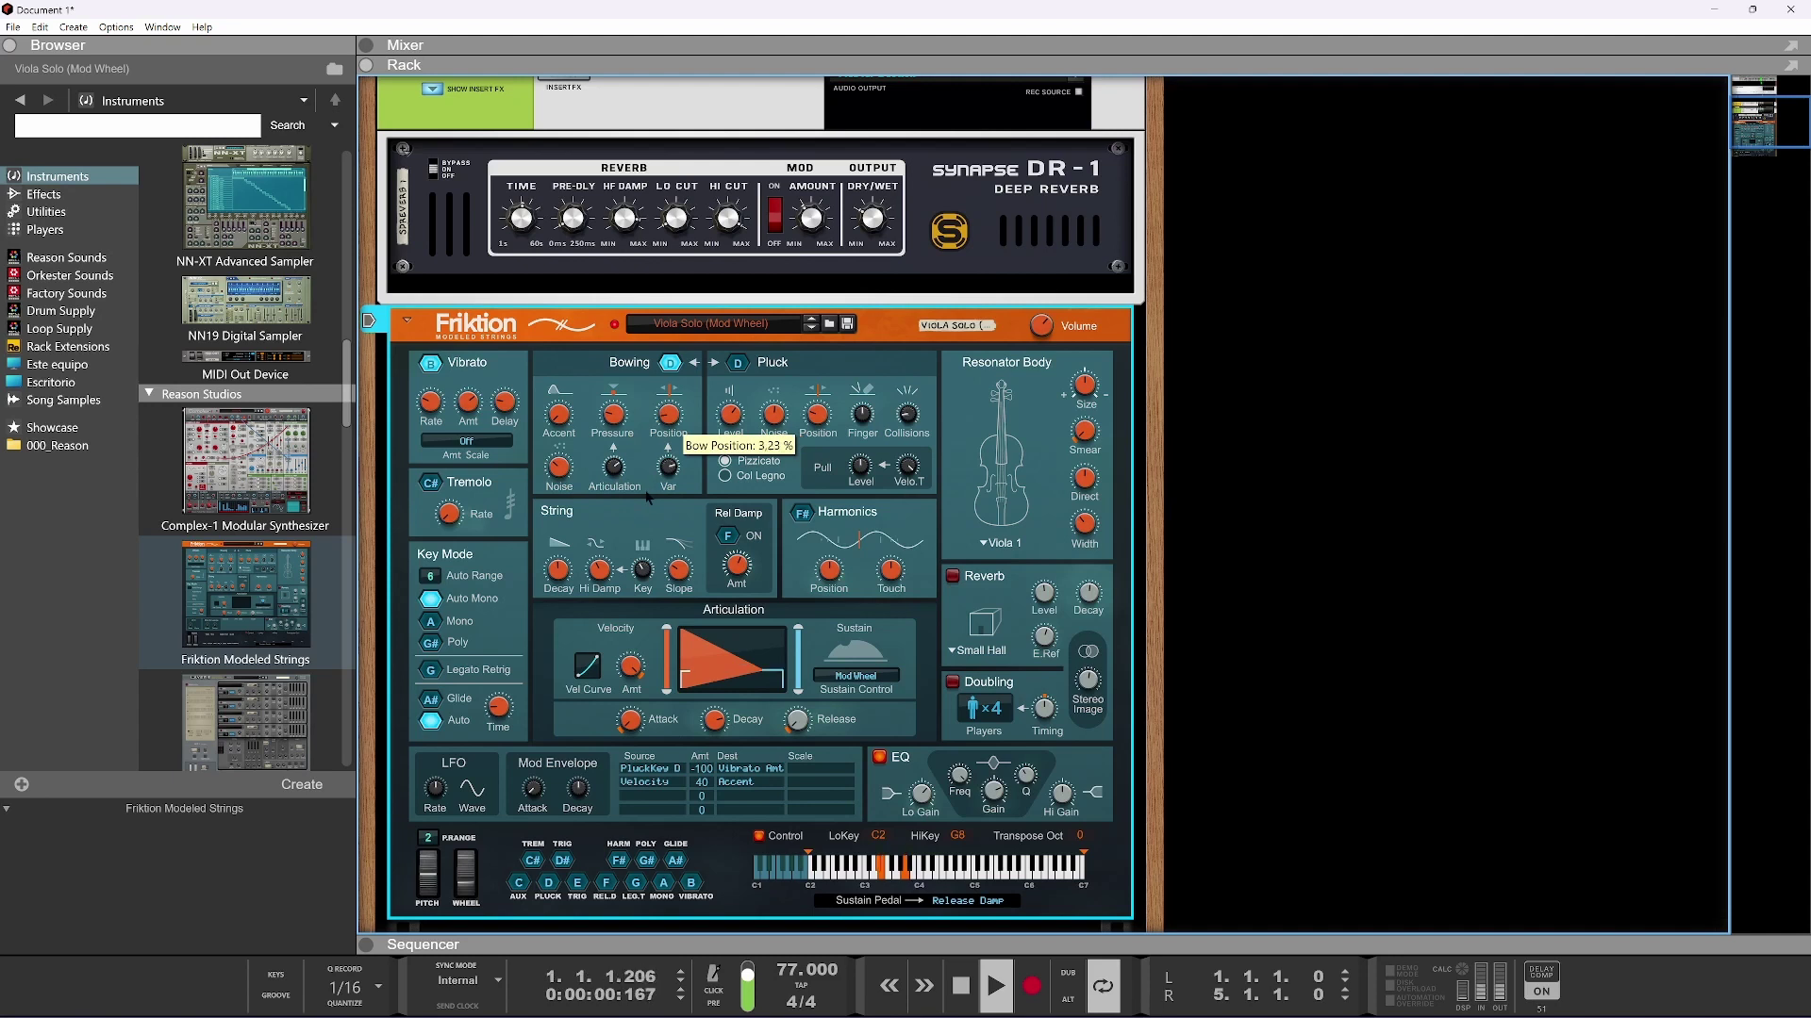
drag(635, 416, 609, 457)
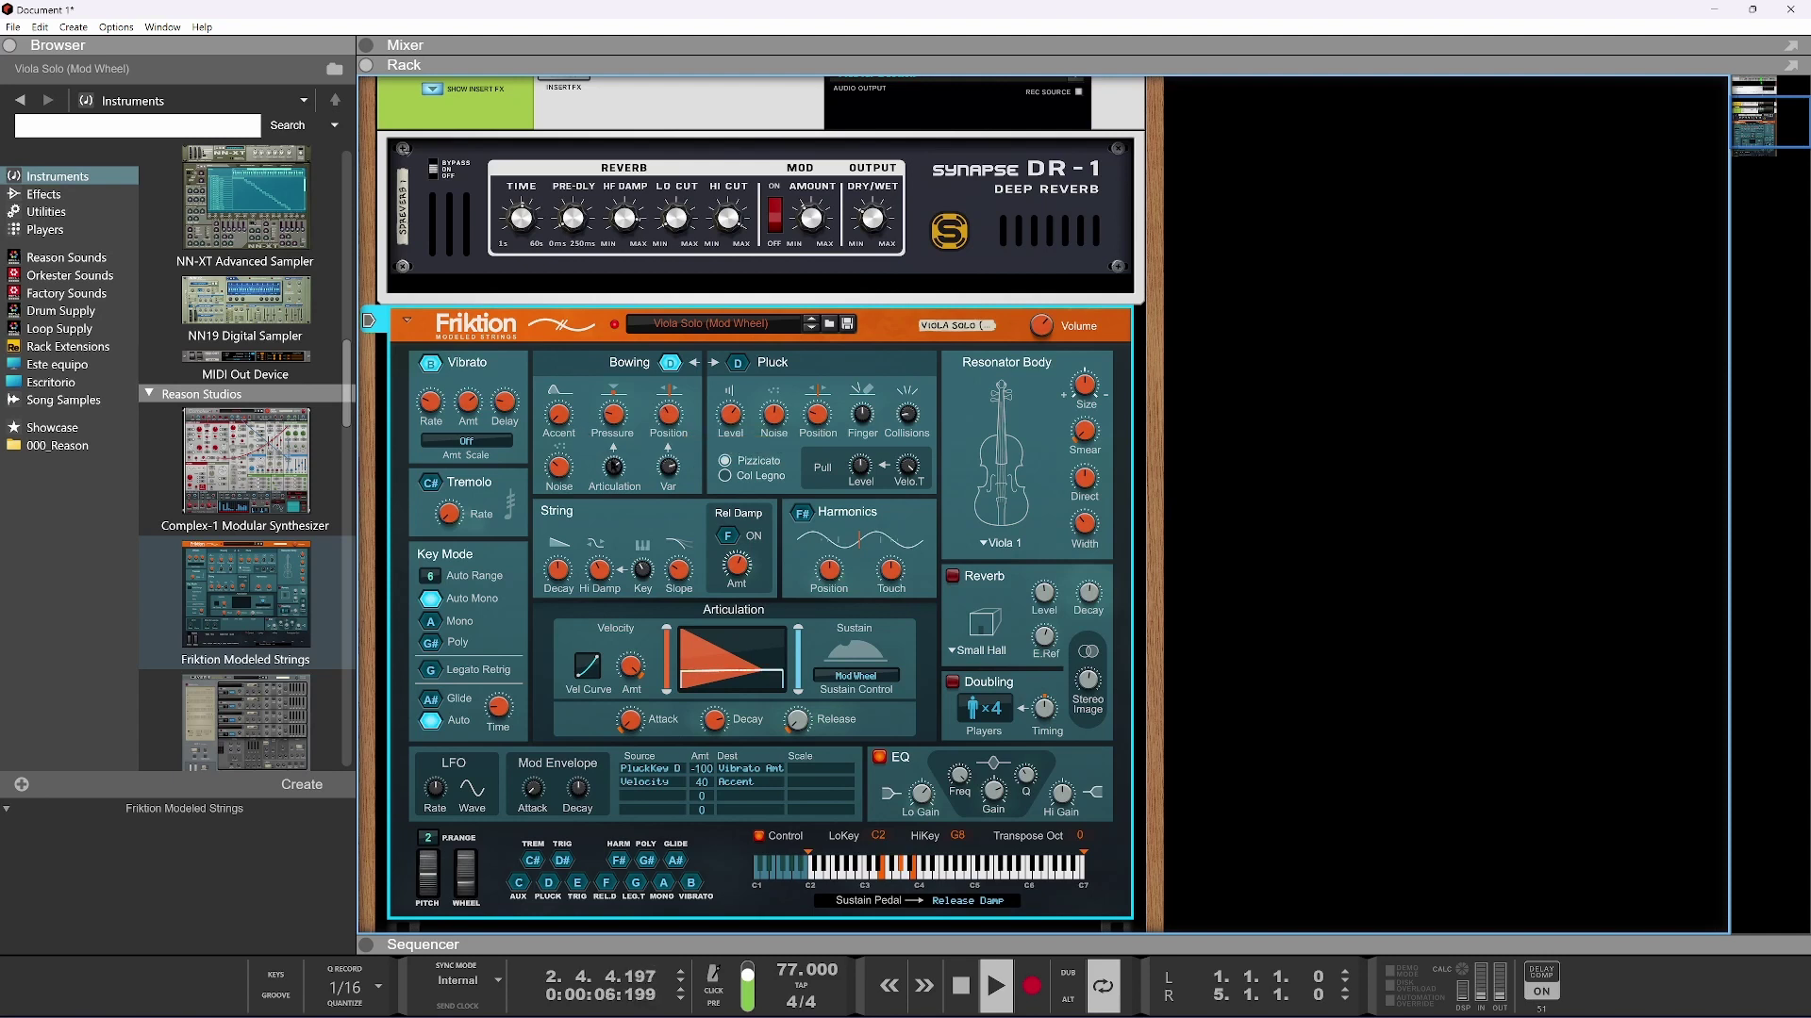
drag(607, 525, 605, 579)
mouse_move(616, 413)
mouse_down()
mouse_move(610, 453)
mouse_move(602, 429)
mouse_up()
drag(678, 406, 662, 372)
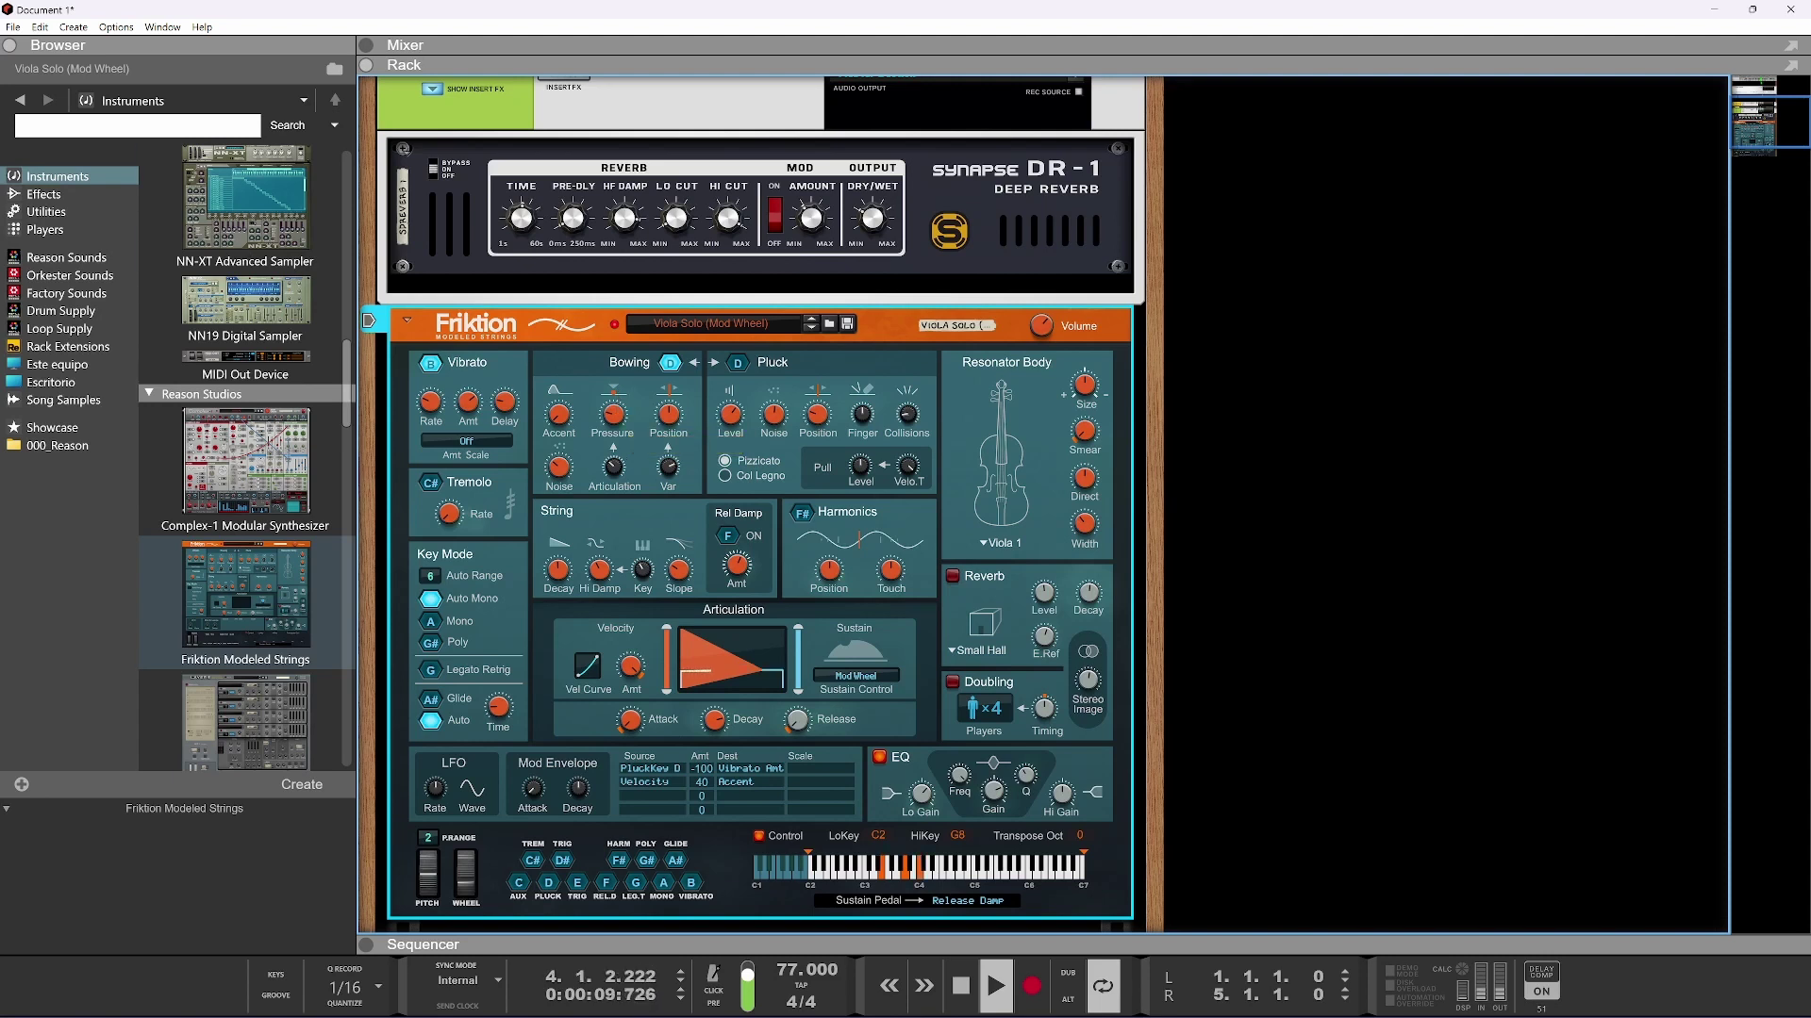
Check the modulation amount and dry/wet settings of the DR-1 reverb on the viola channel
scroll(839, 386, up, 3)
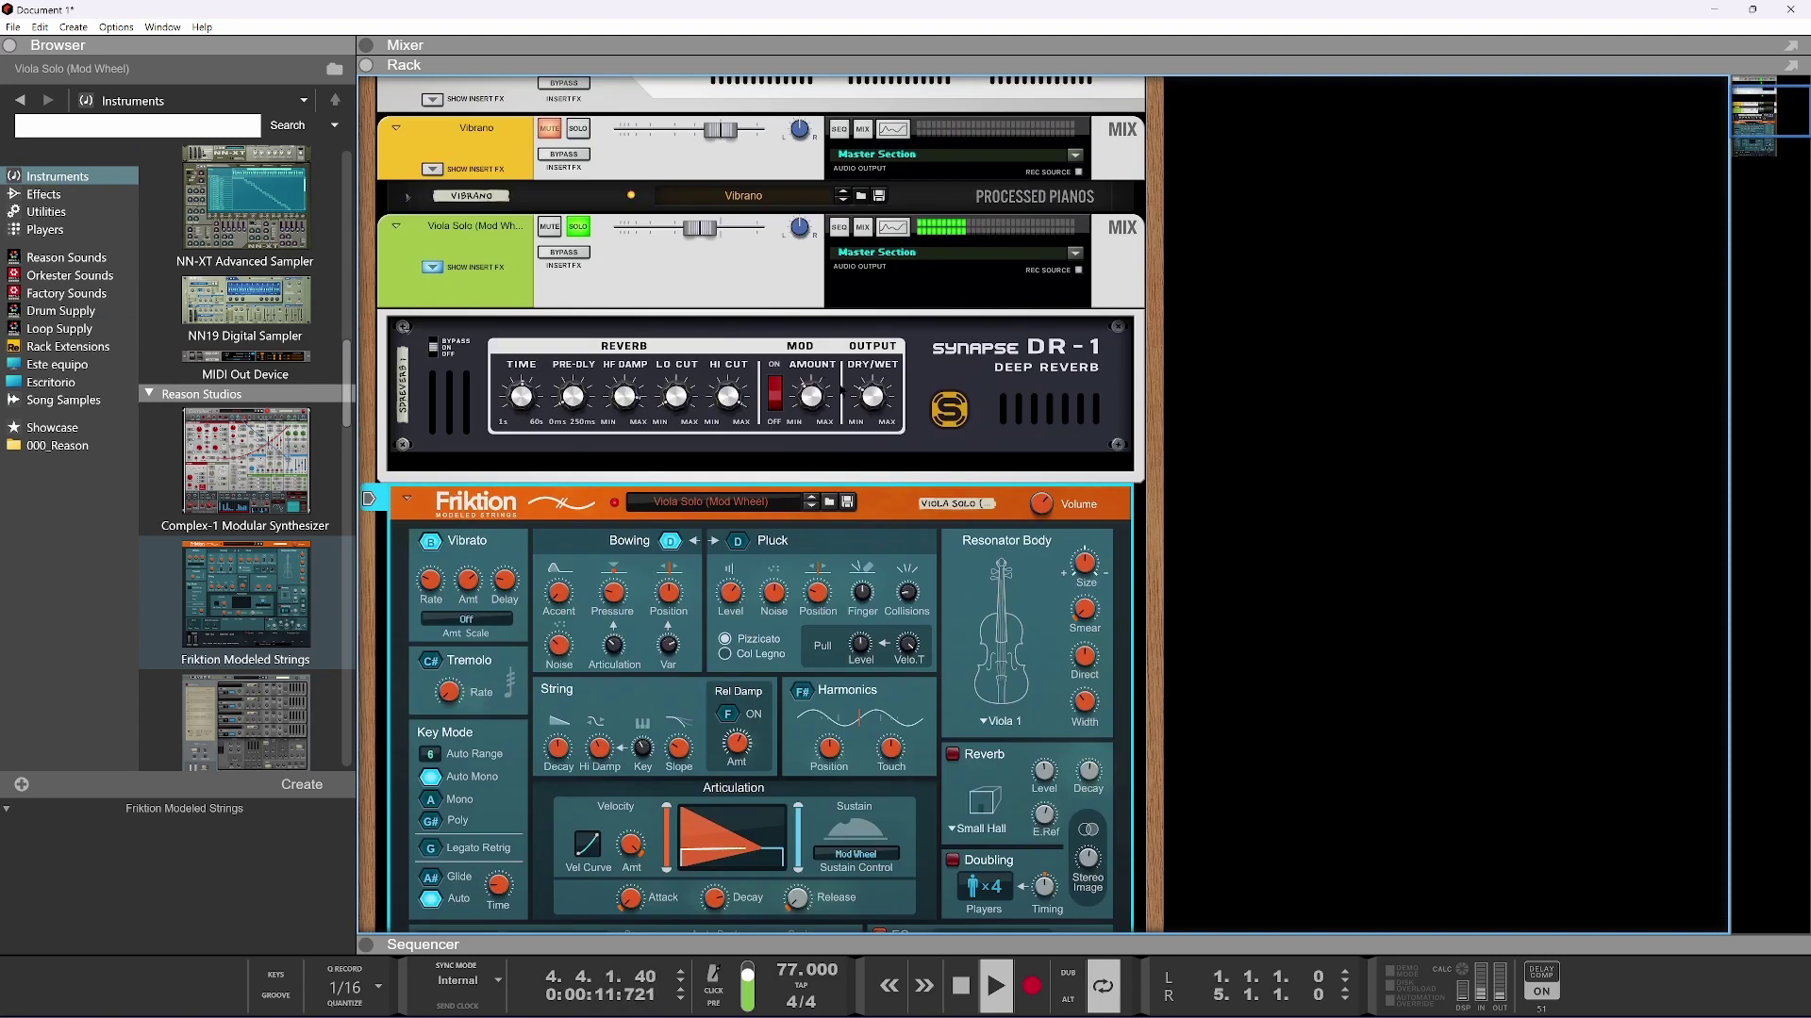
click(873, 404)
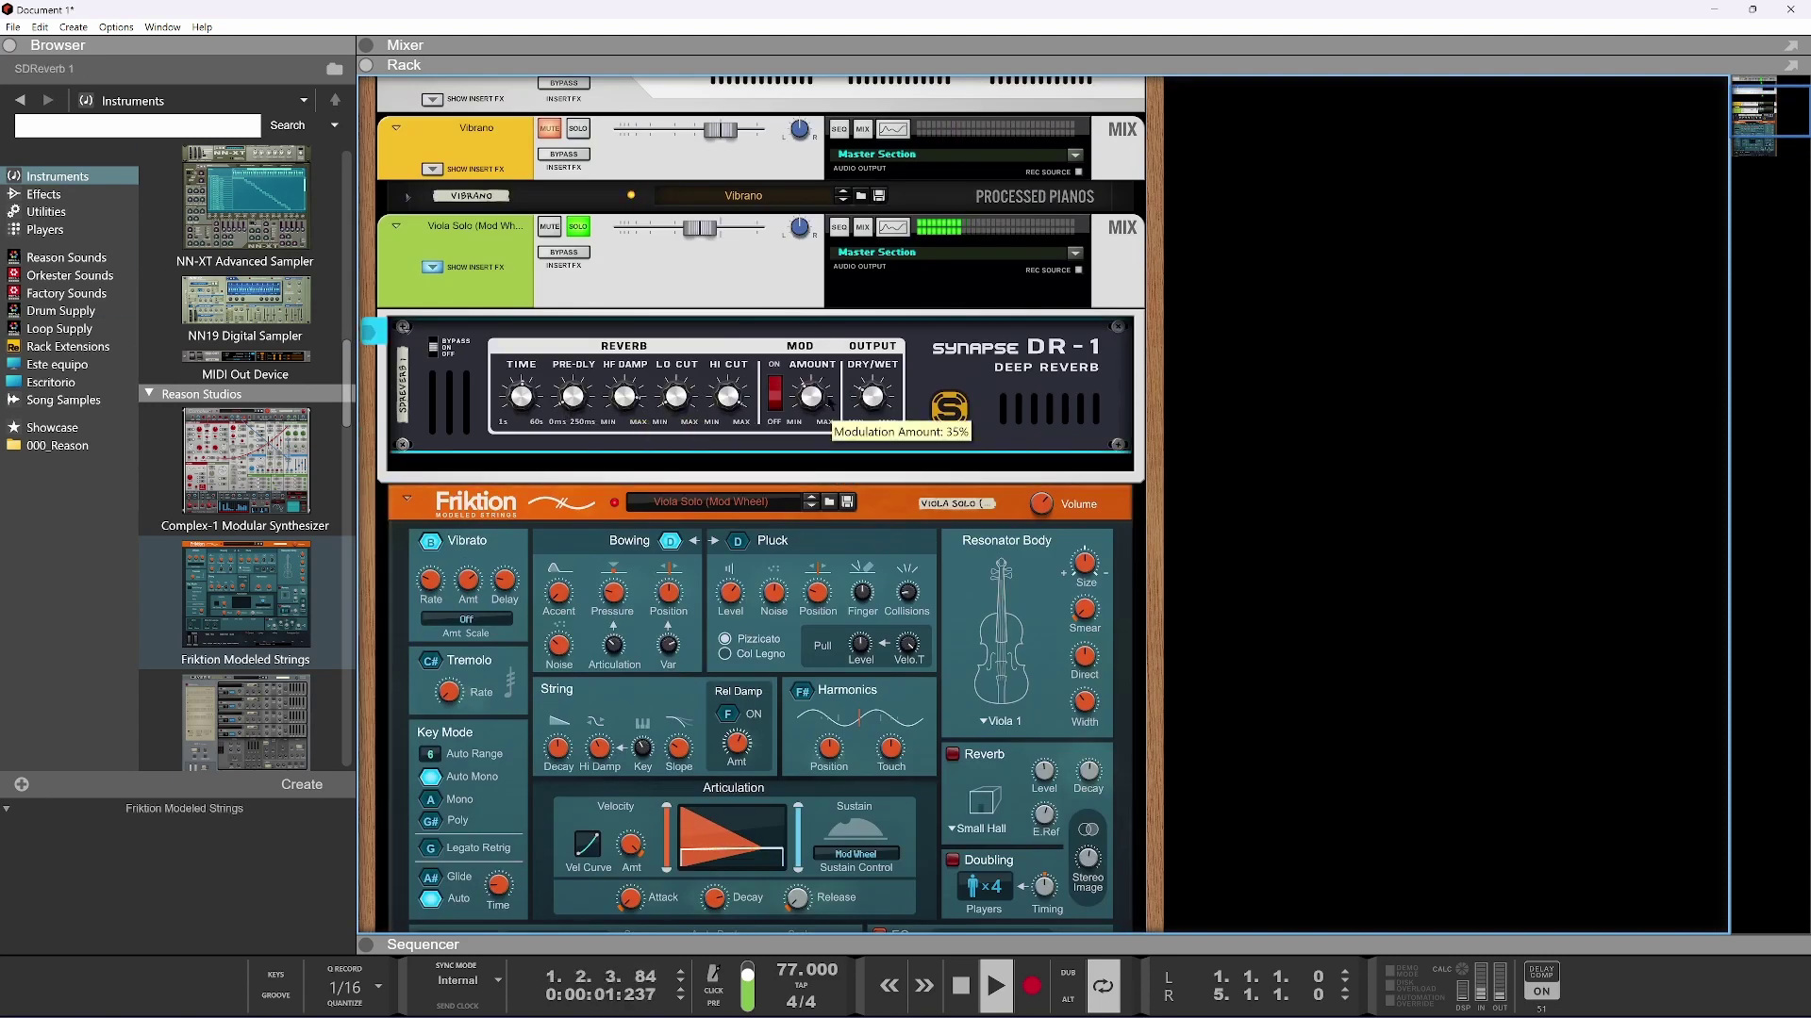
right_click(616, 452)
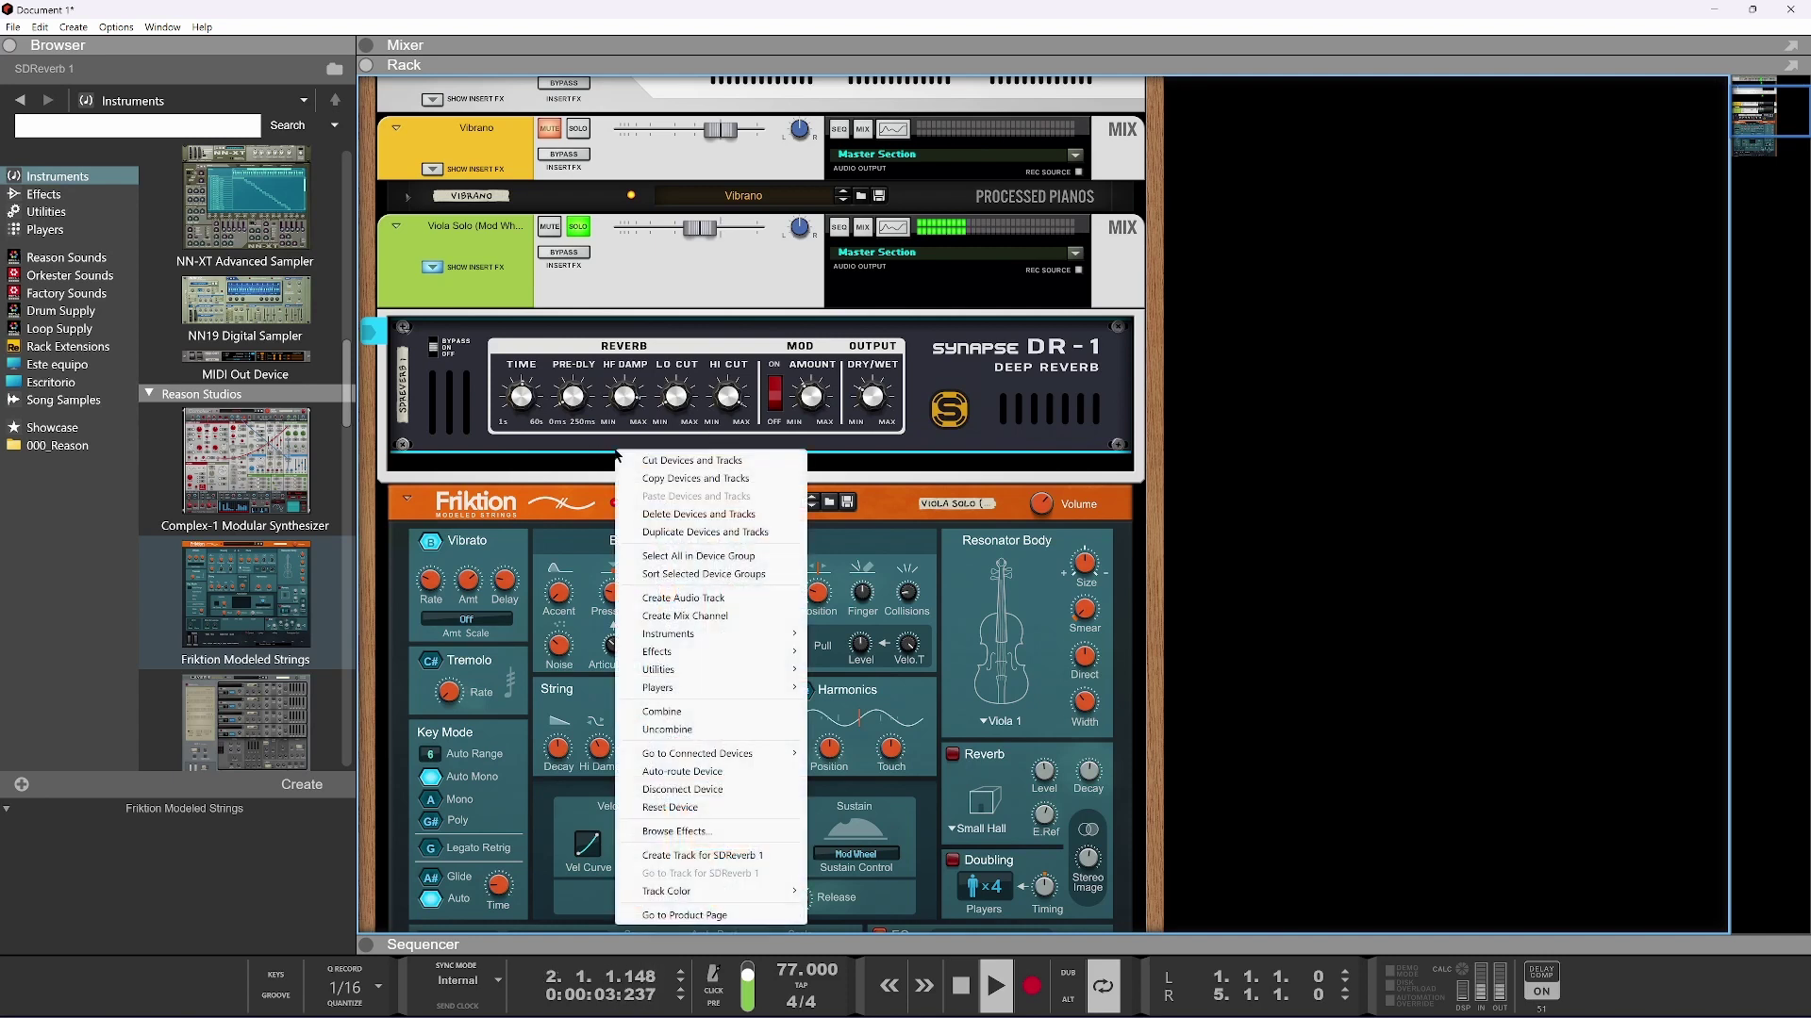
mouse_move(723, 650)
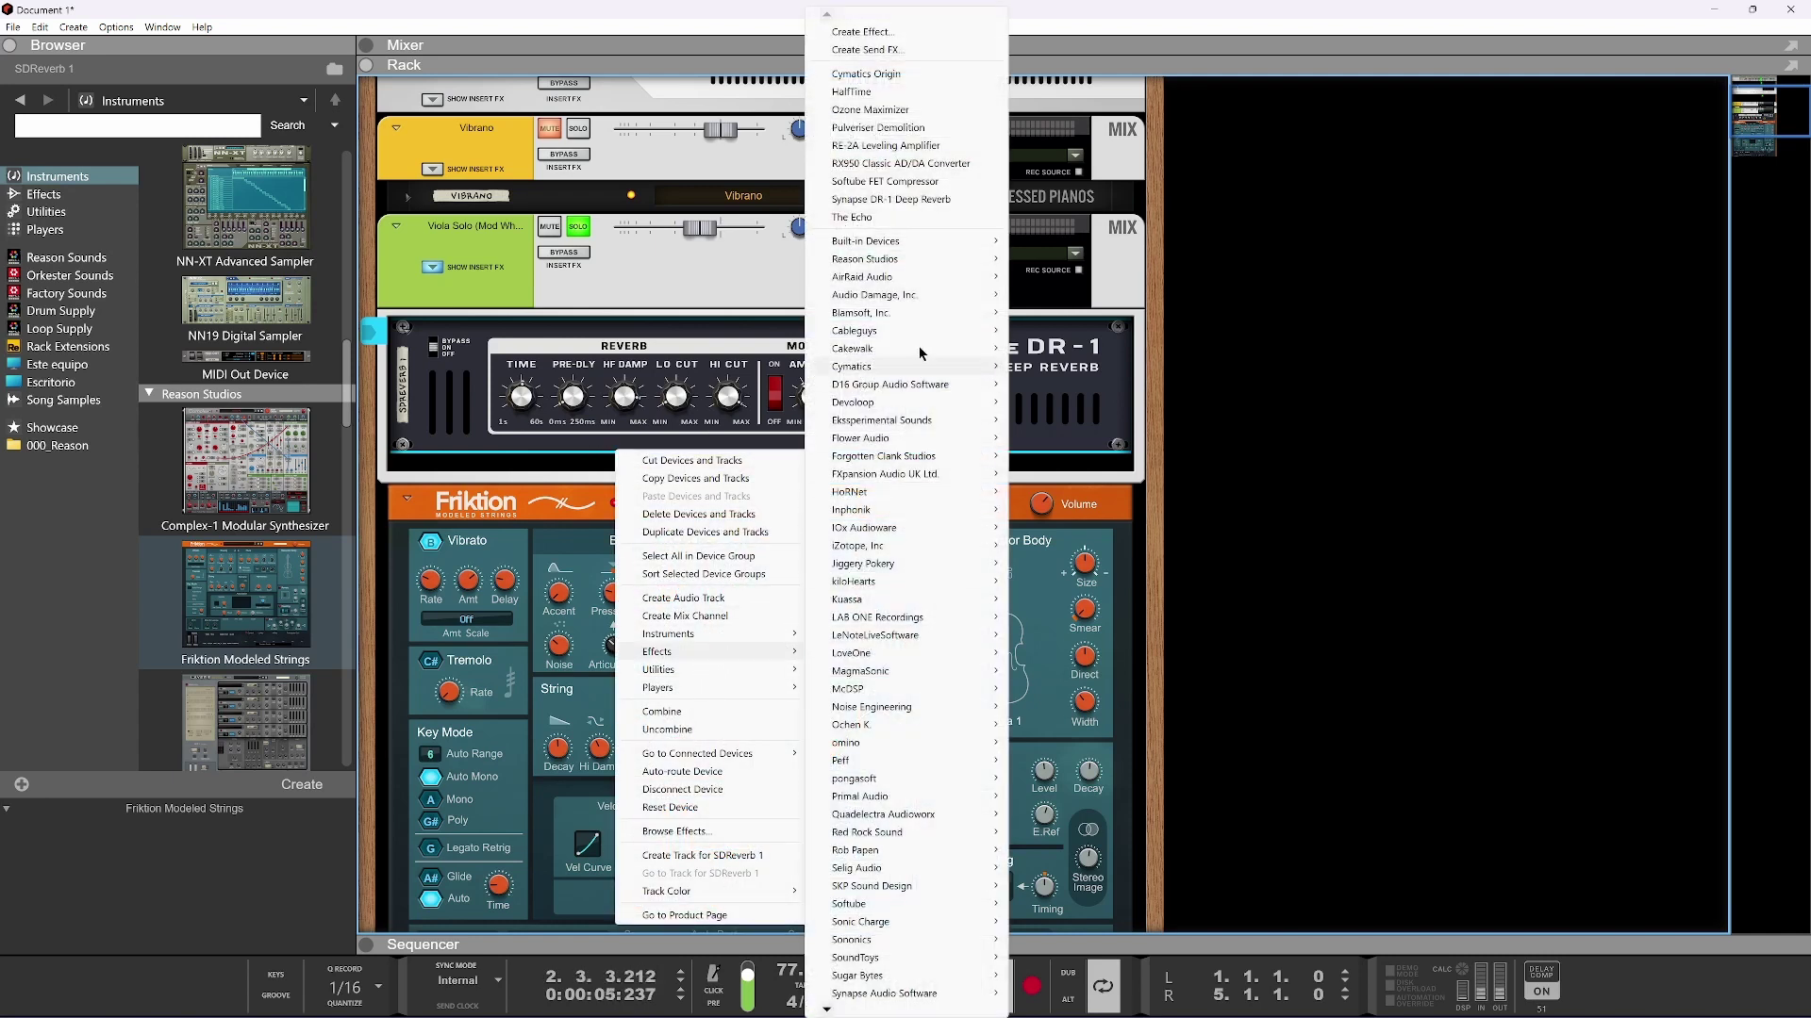
mouse_move(884, 256)
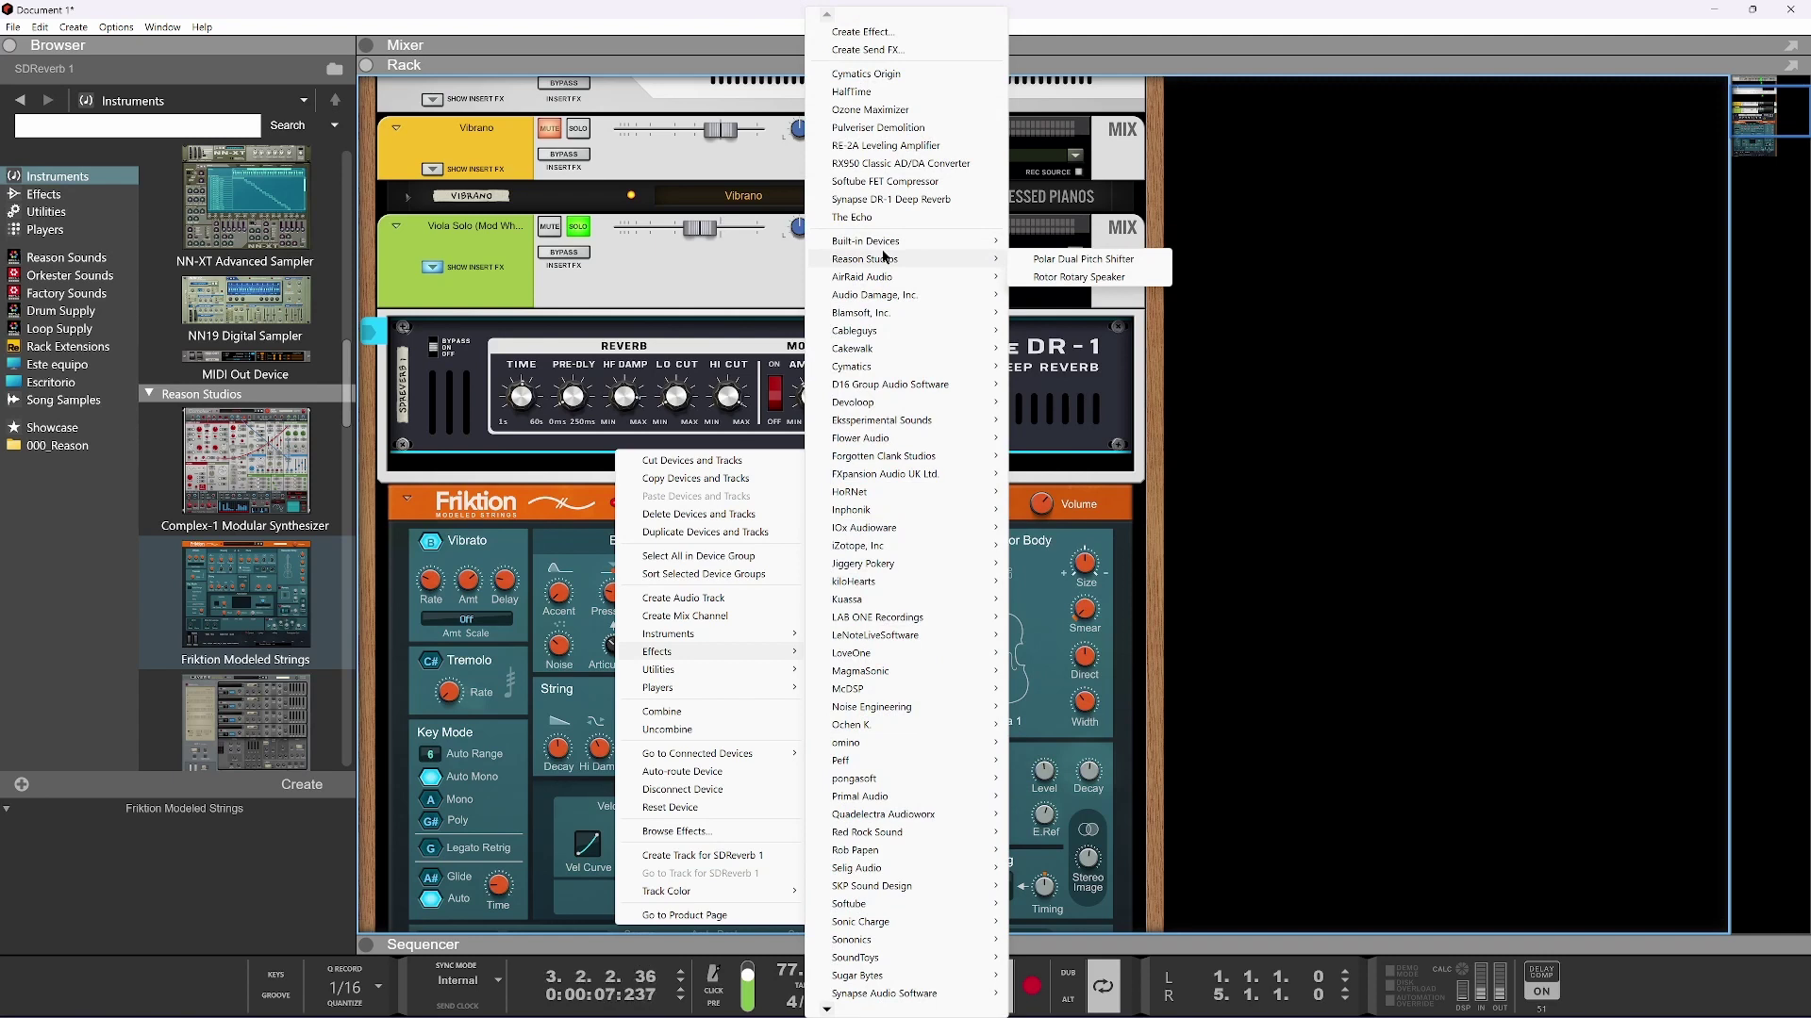
click(897, 202)
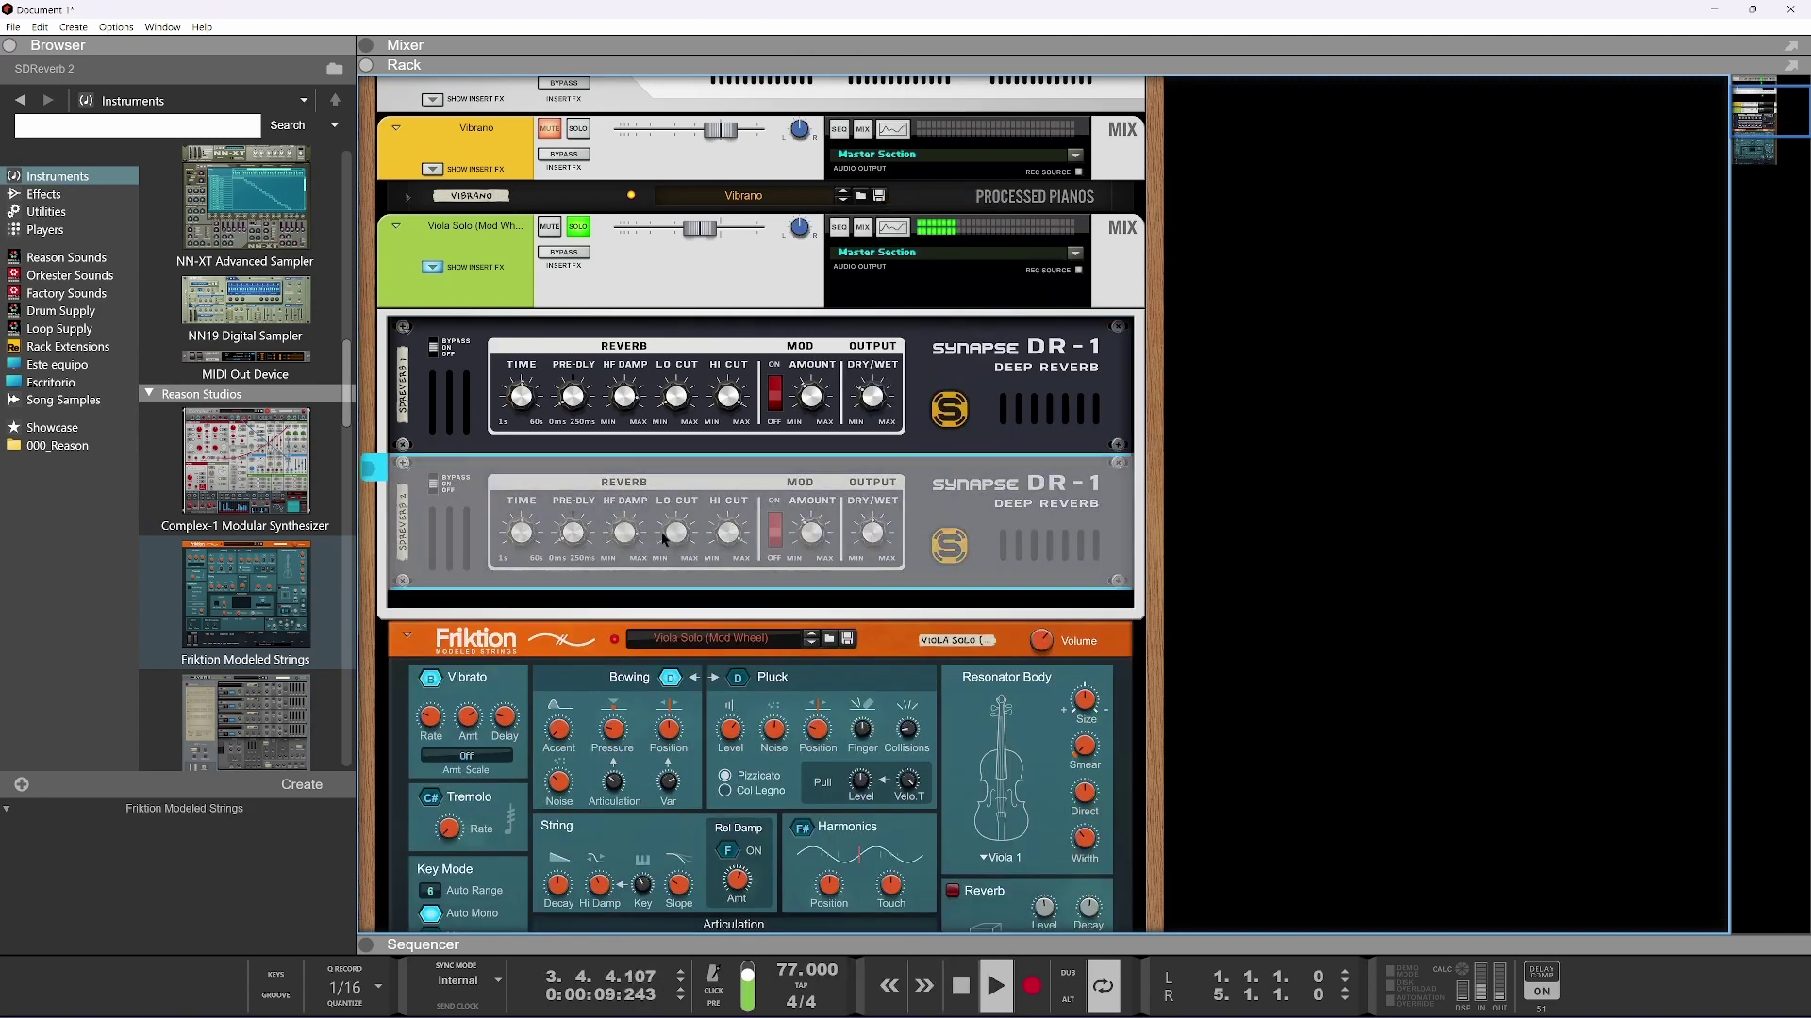
key(ctrl+z)
Add a Cymatics Origin effect below the DR-1 reverb in the viola channel's insert effects
right_click(761, 459)
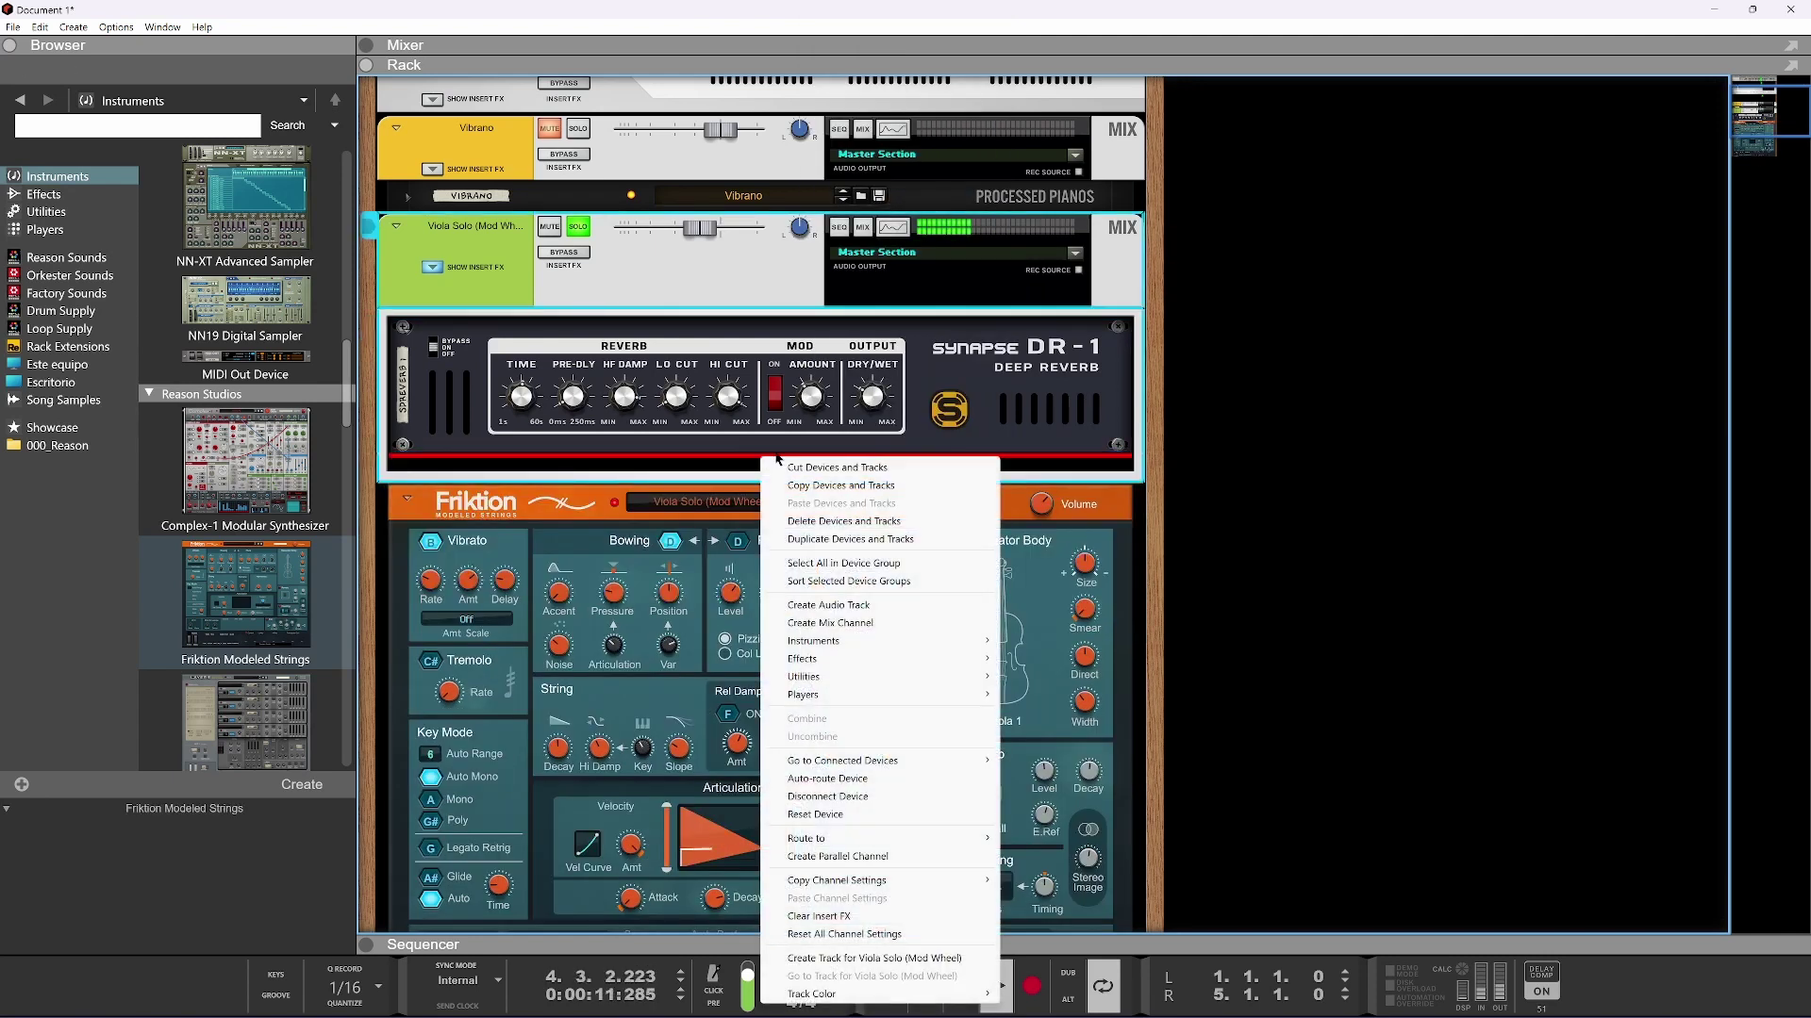
mouse_move(828, 639)
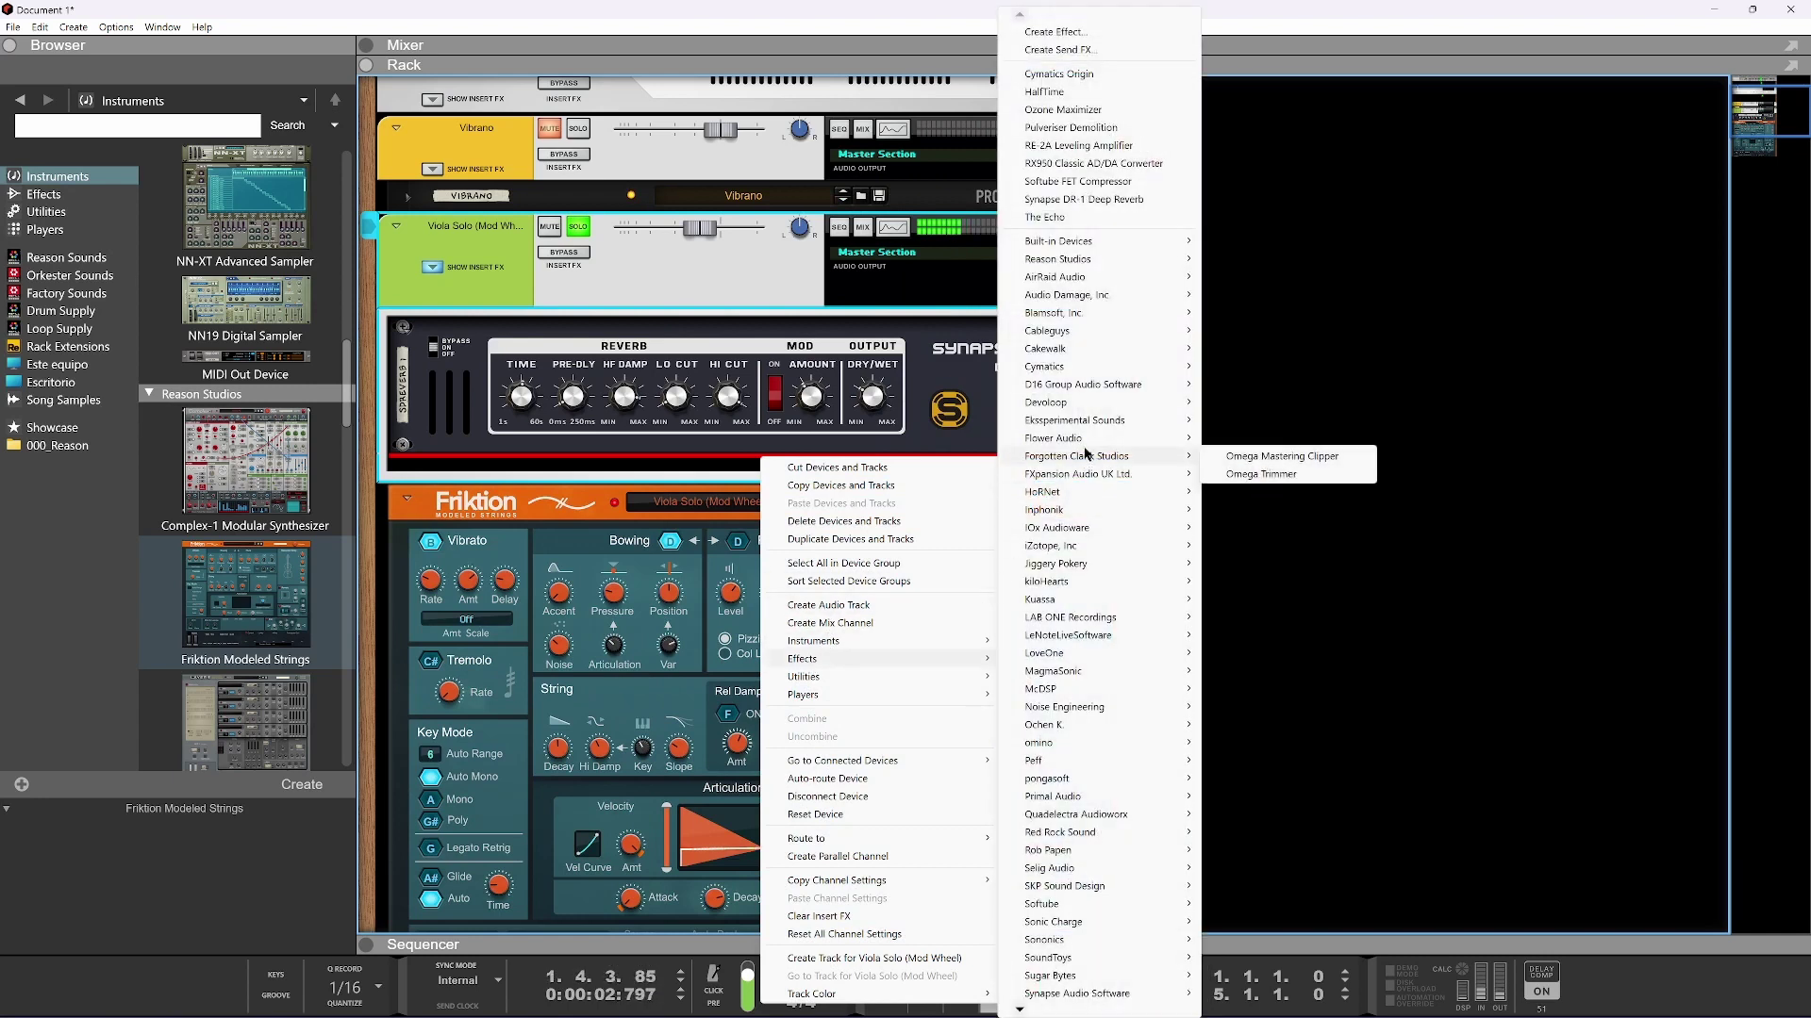
click(1068, 80)
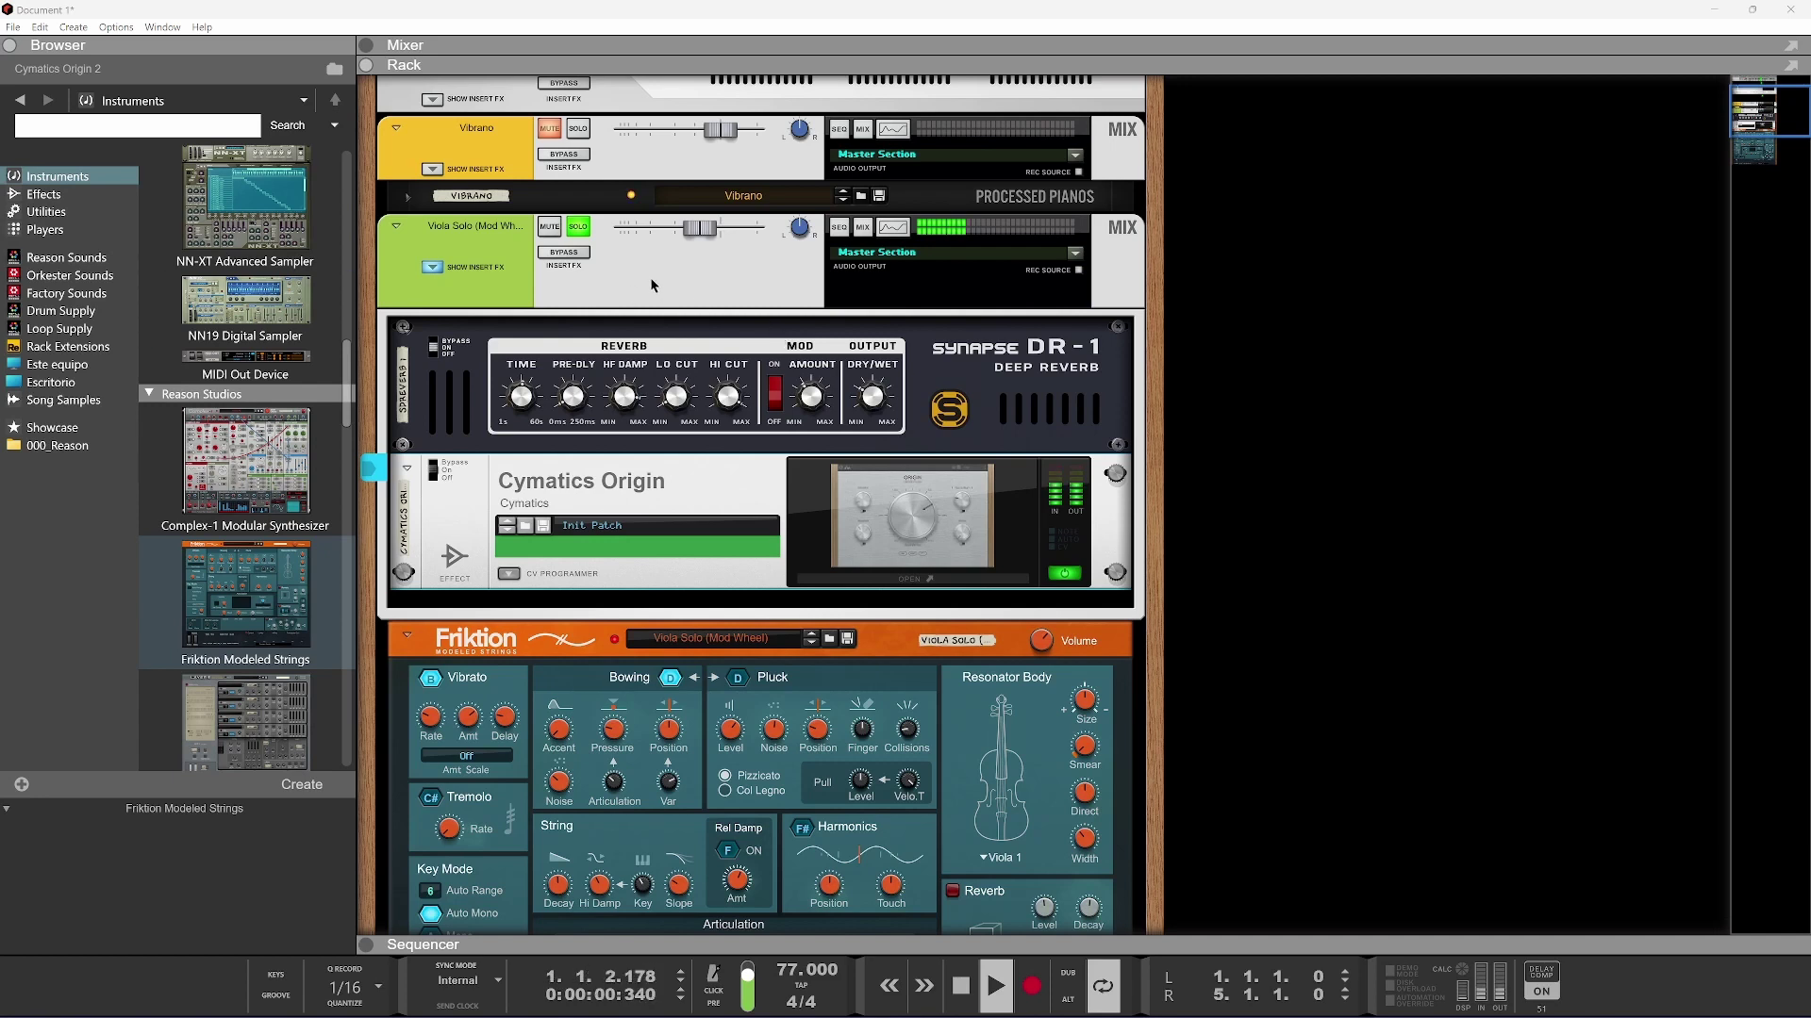
Try the viola level at -9.90 dB, turn off its solo, and rebalance by slightly lowering the Vibrano channel and raising the viola
click(703, 230)
drag(707, 228, 689, 237)
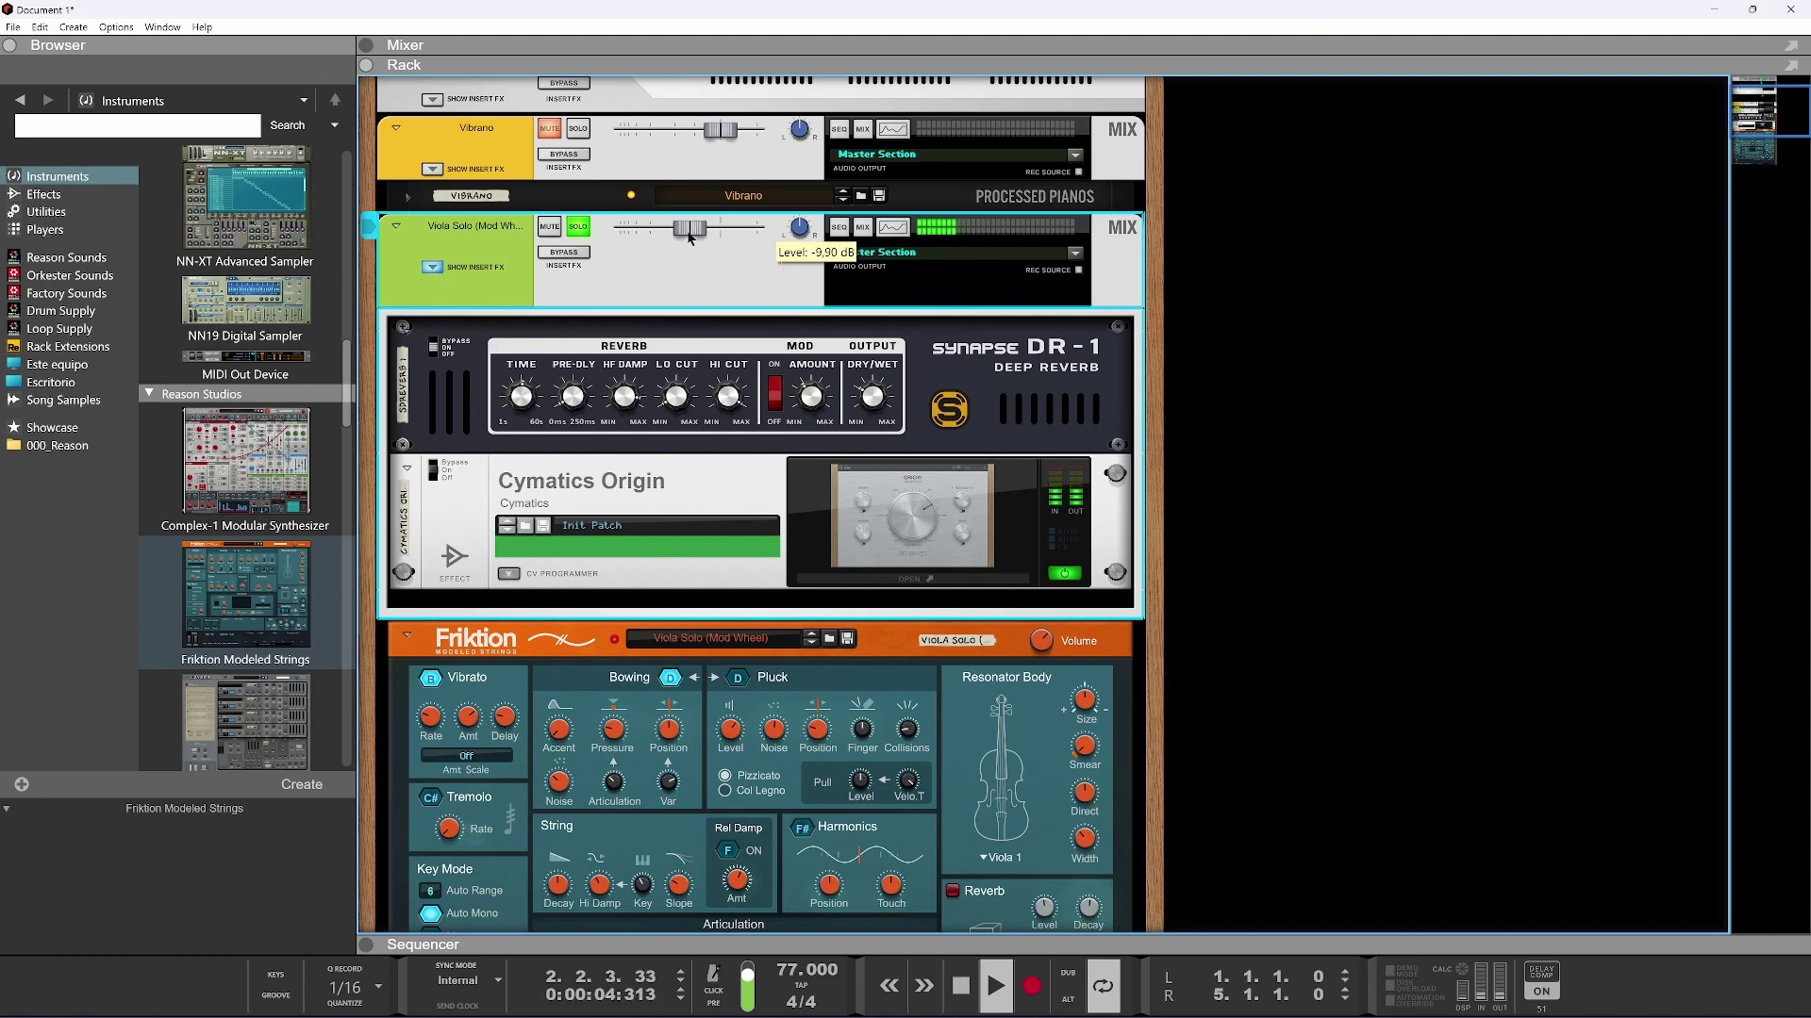
click(580, 228)
click(548, 224)
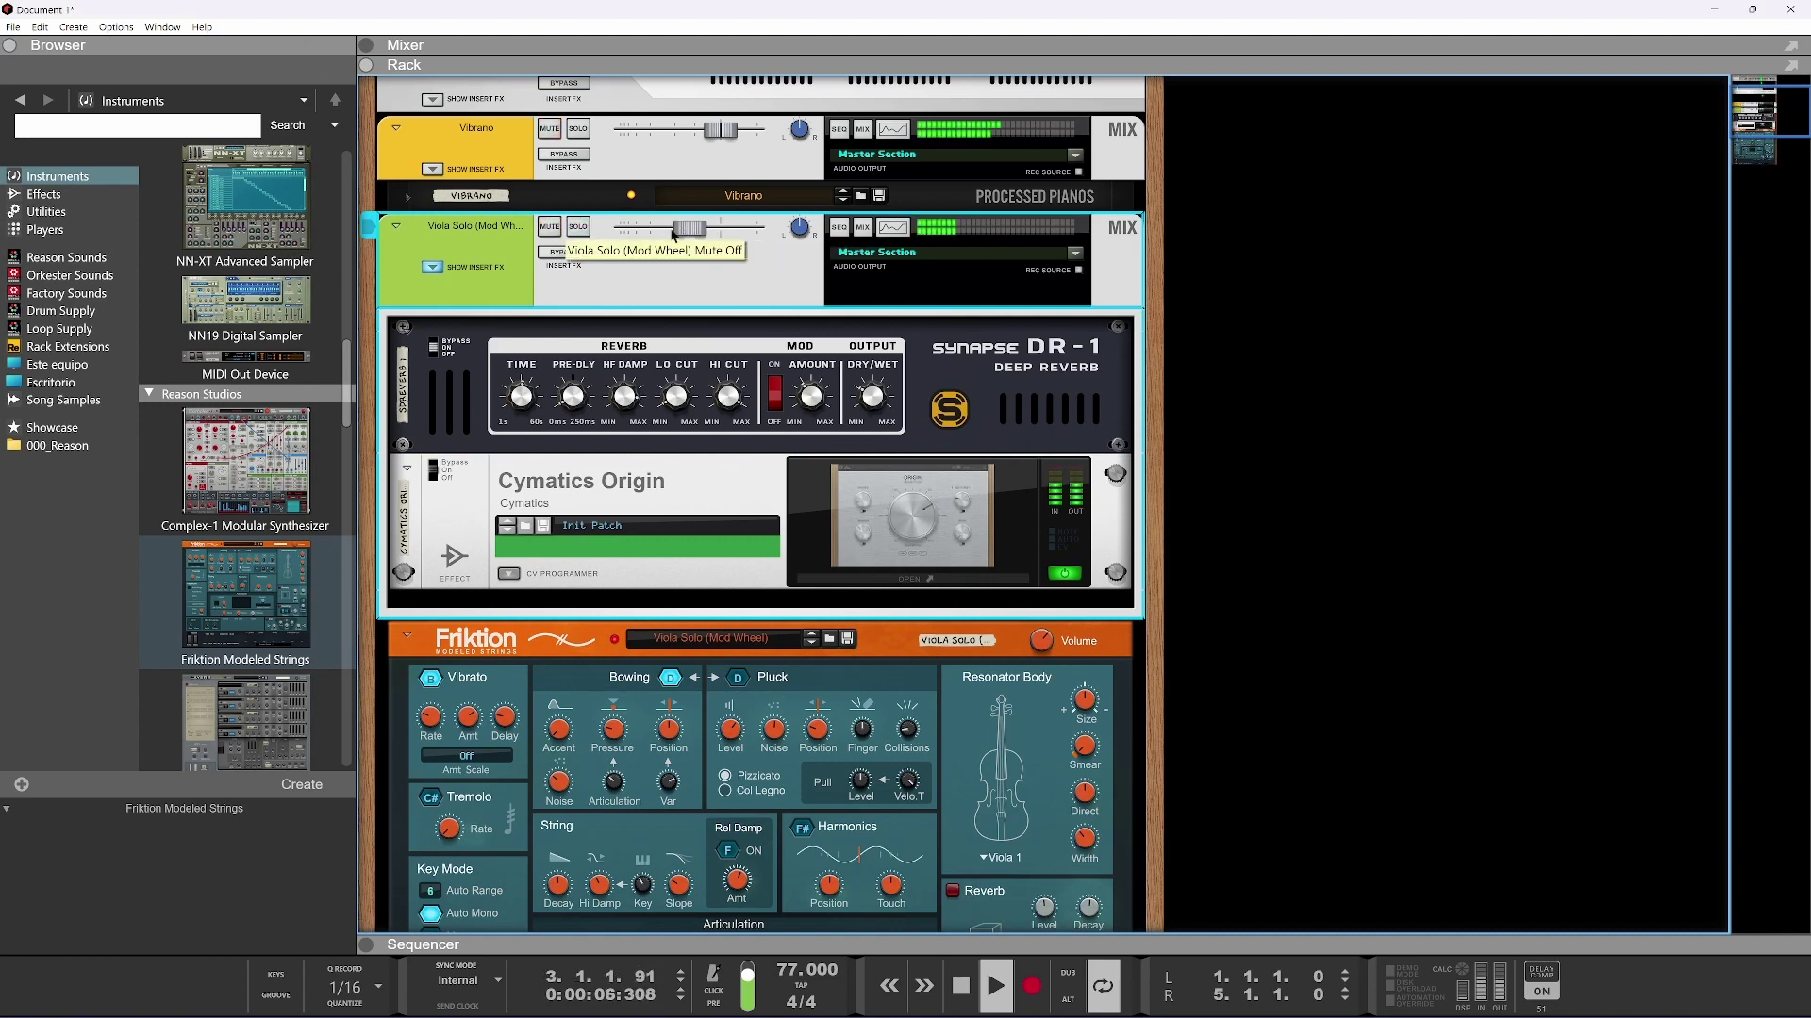
drag(719, 132, 709, 142)
drag(698, 230, 721, 236)
Solo the viola channel and set the Friktion master volume to 5.3 dB
click(577, 228)
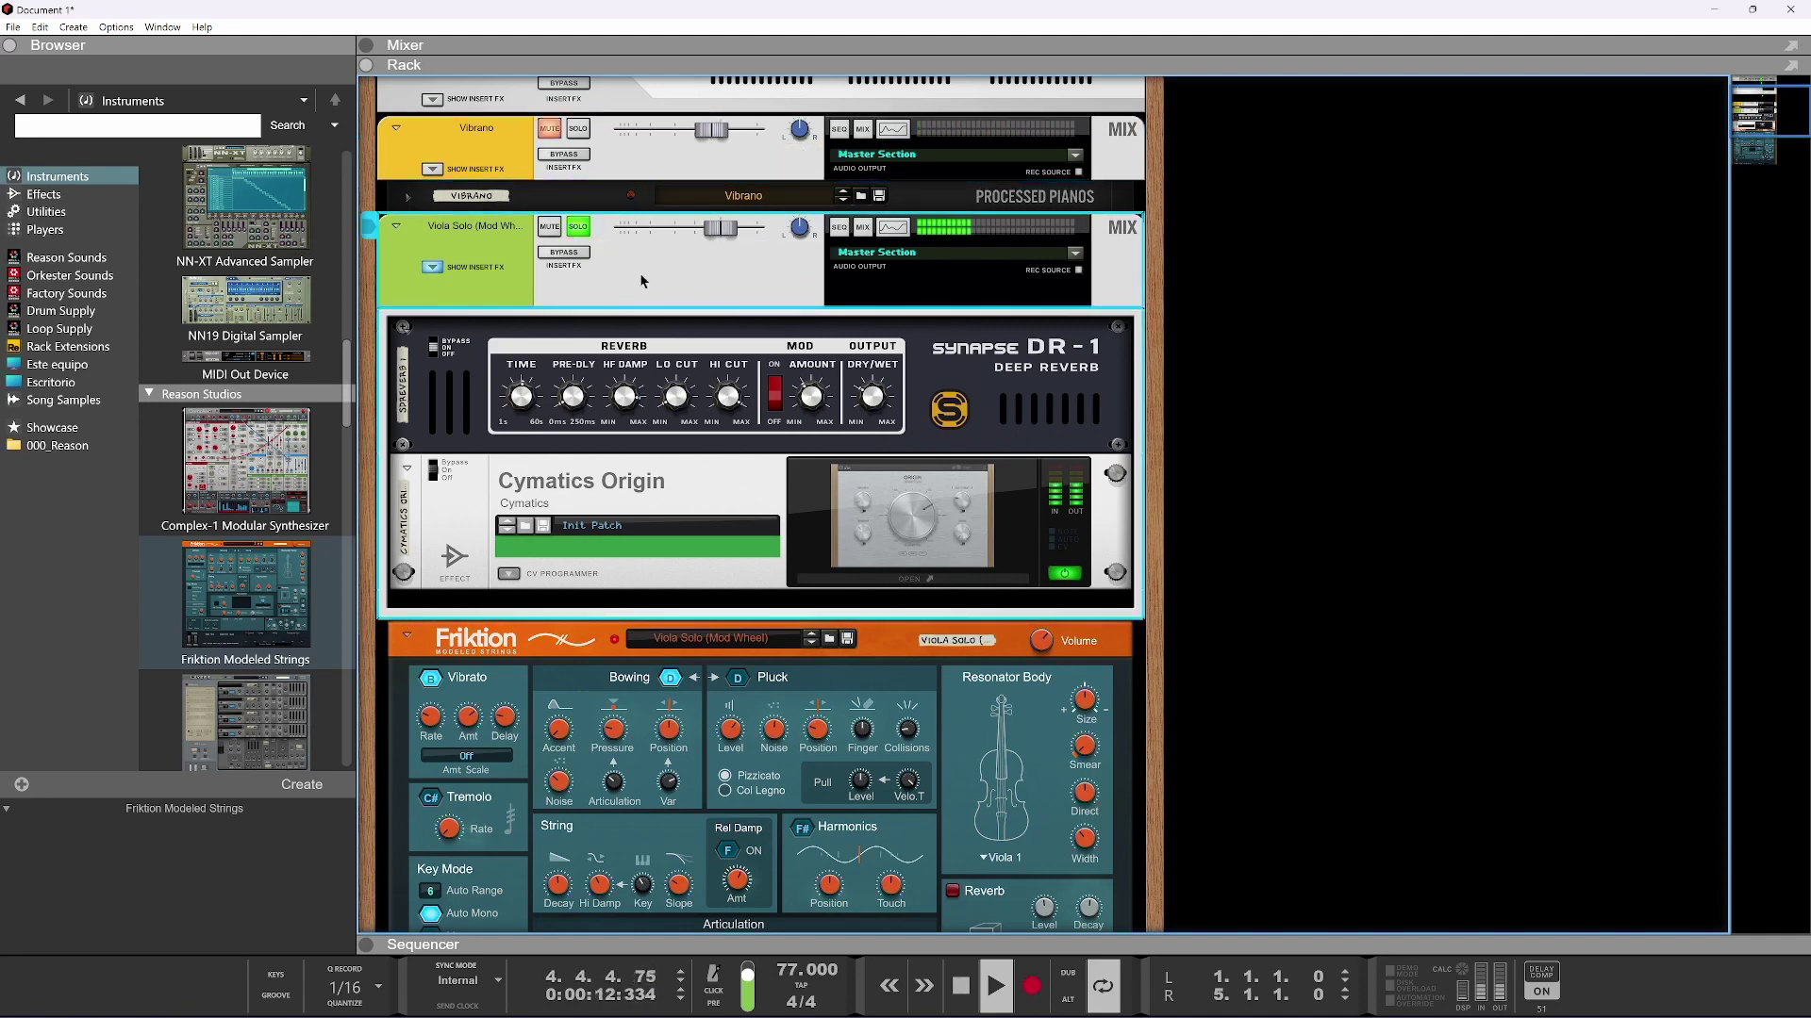
scroll(979, 567, down, 1)
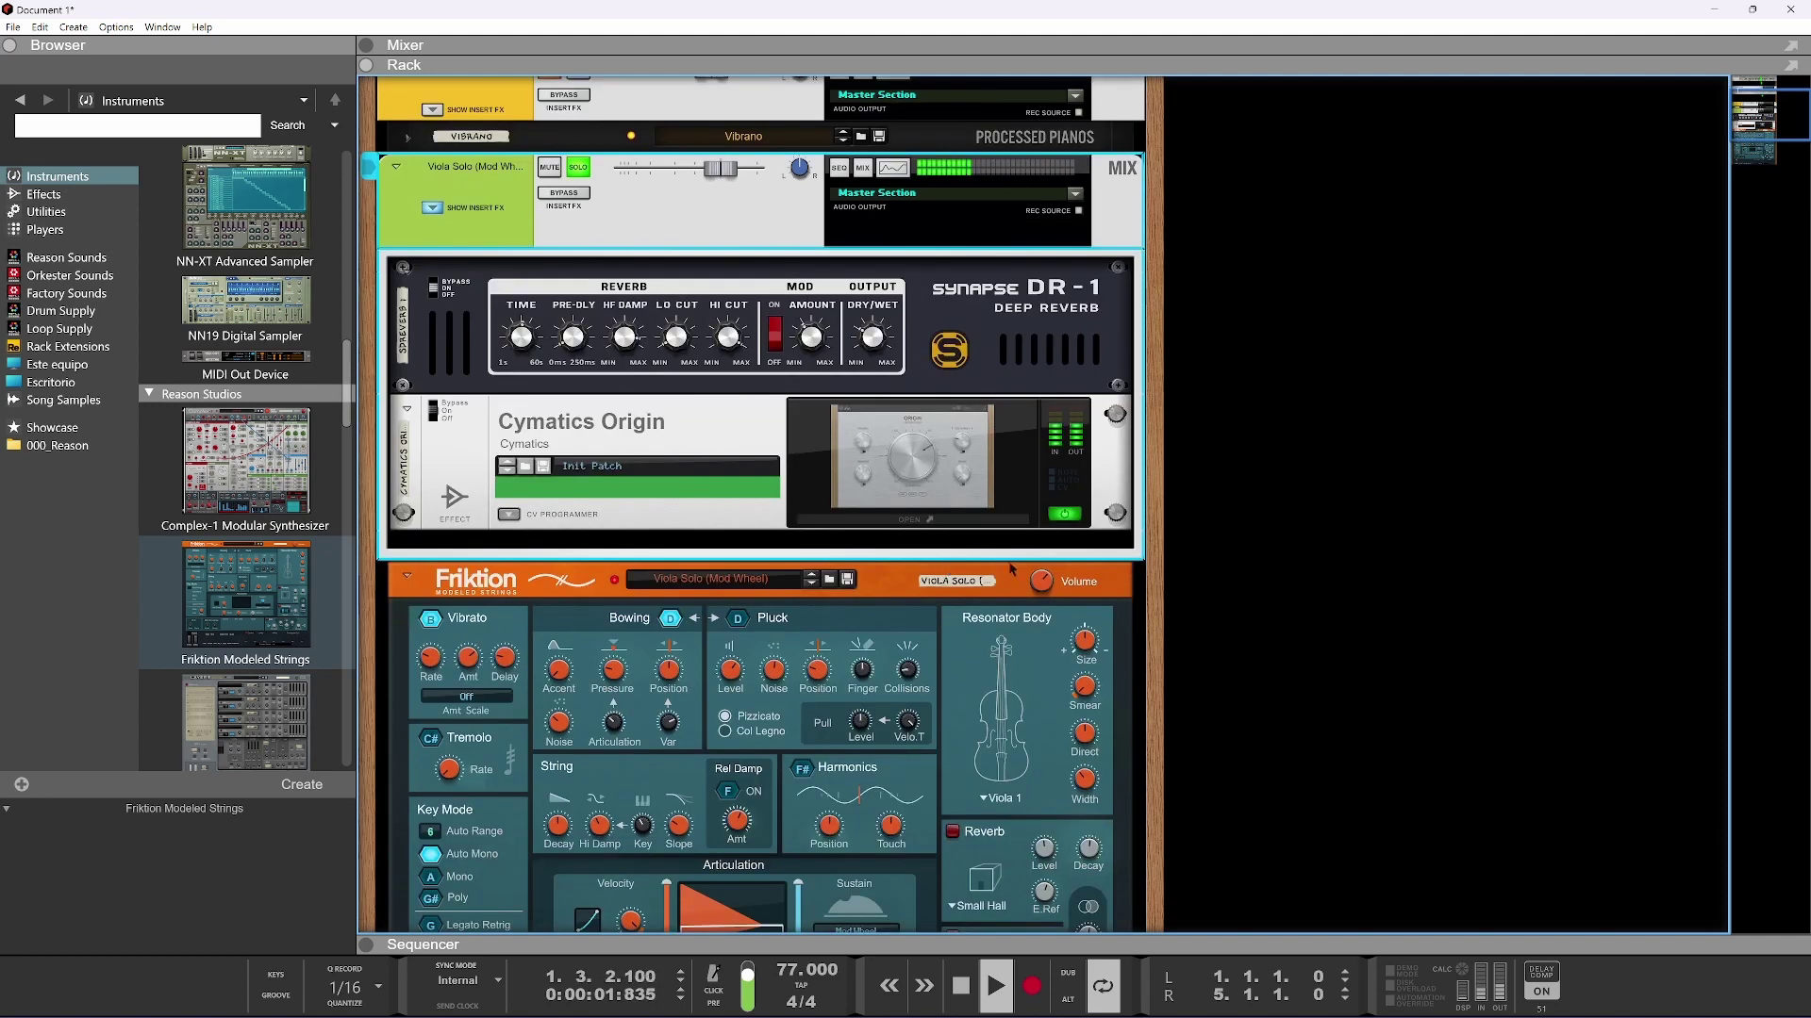
click(1044, 569)
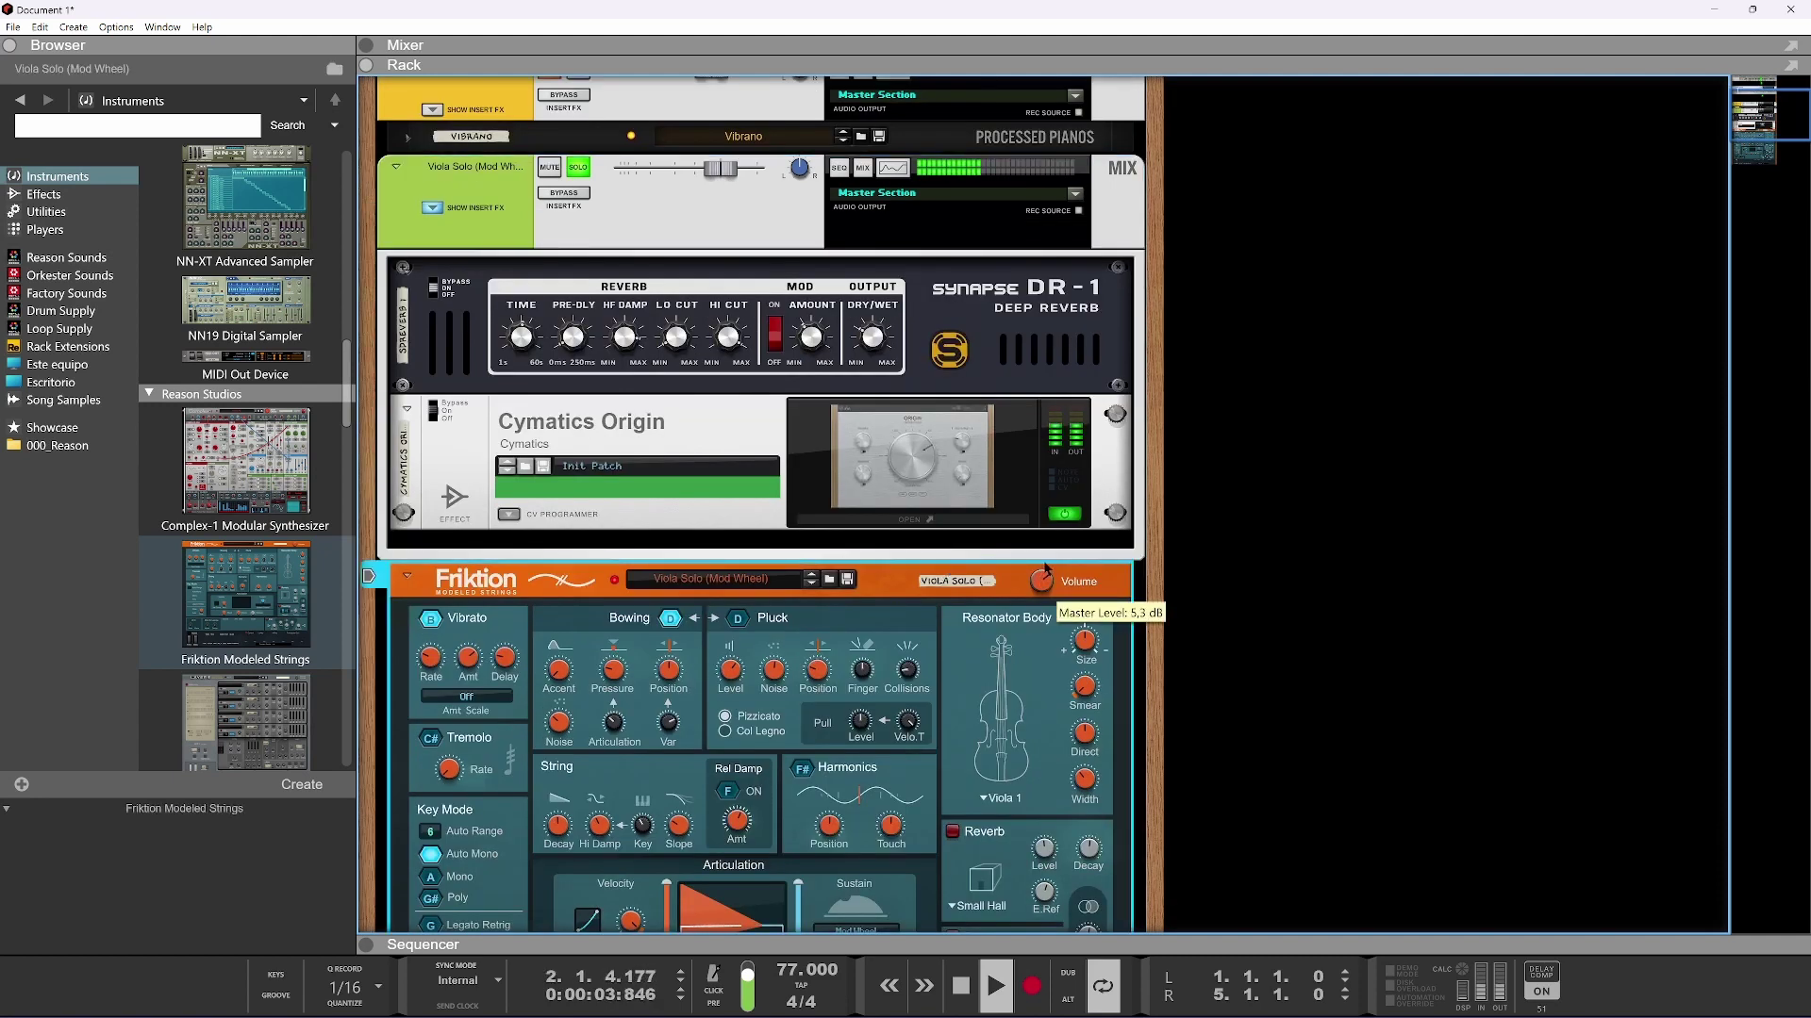
Turn off the viola channel's solo and lower its level to -6.68 dB
scroll(666, 268, up, 3)
click(672, 363)
drag(715, 349, 691, 353)
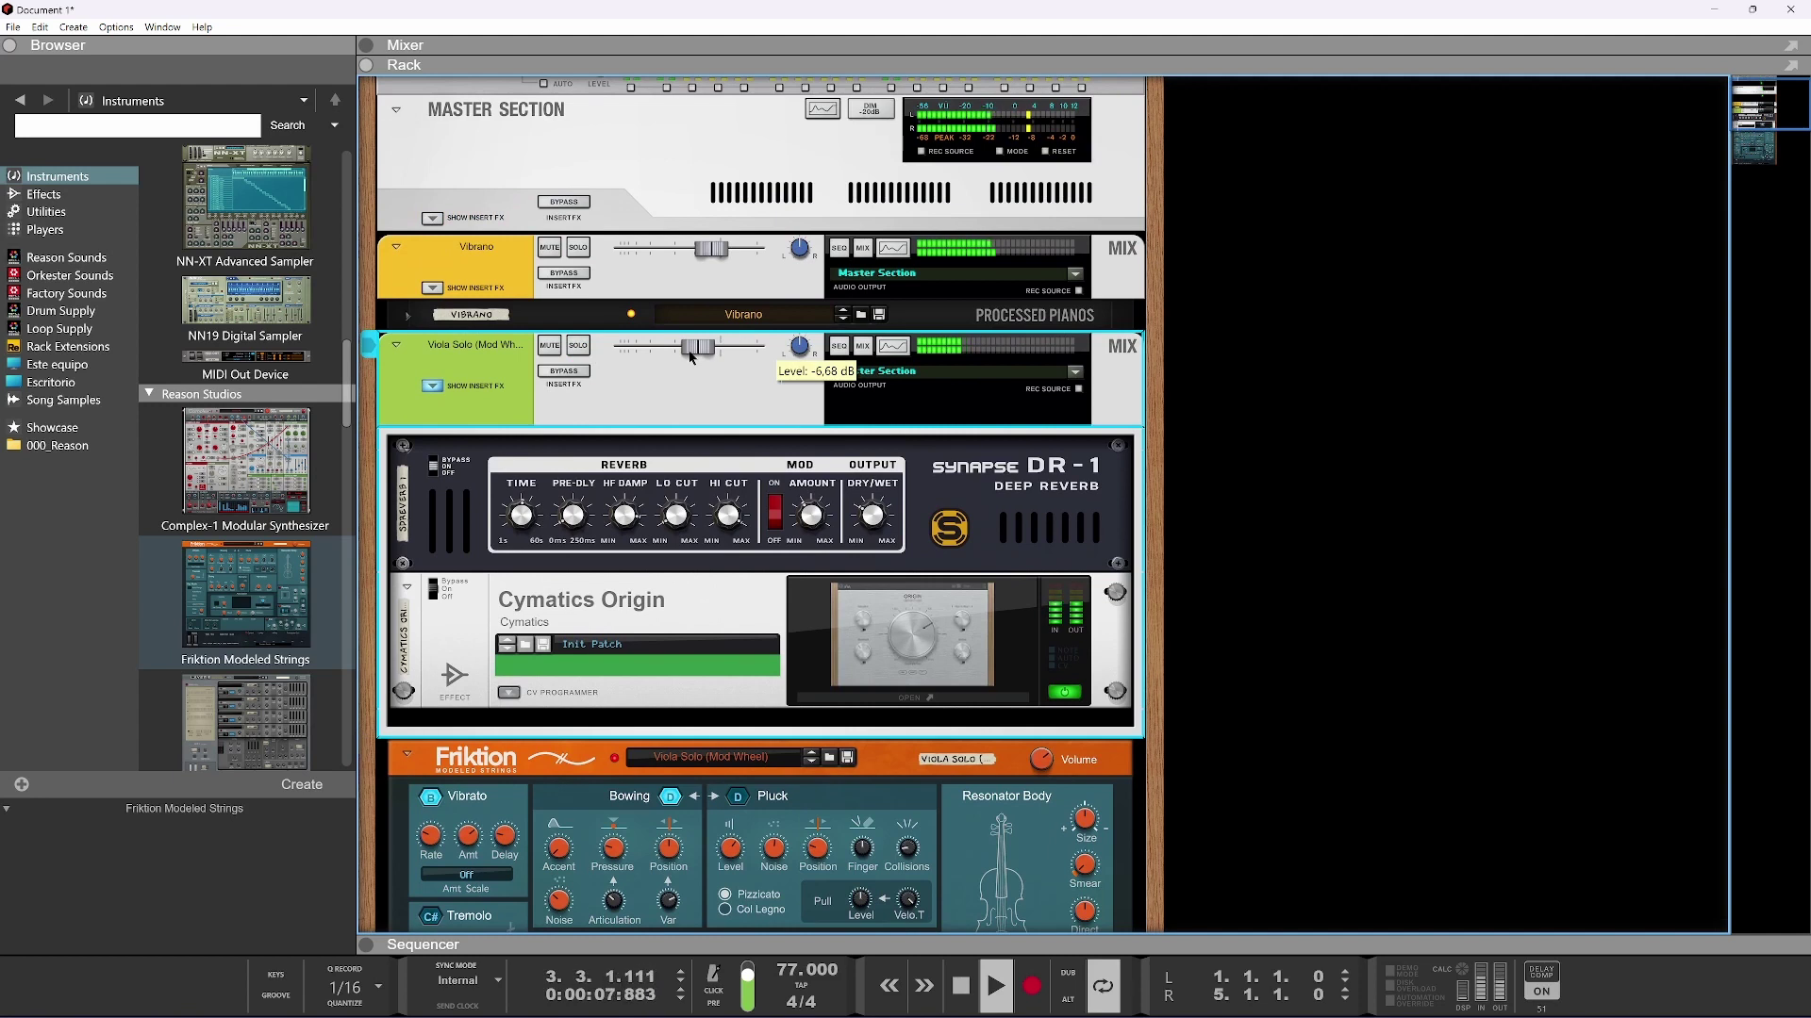
Turn down the Chorus amount in the viola channel's Cymatics Origin effect
click(937, 613)
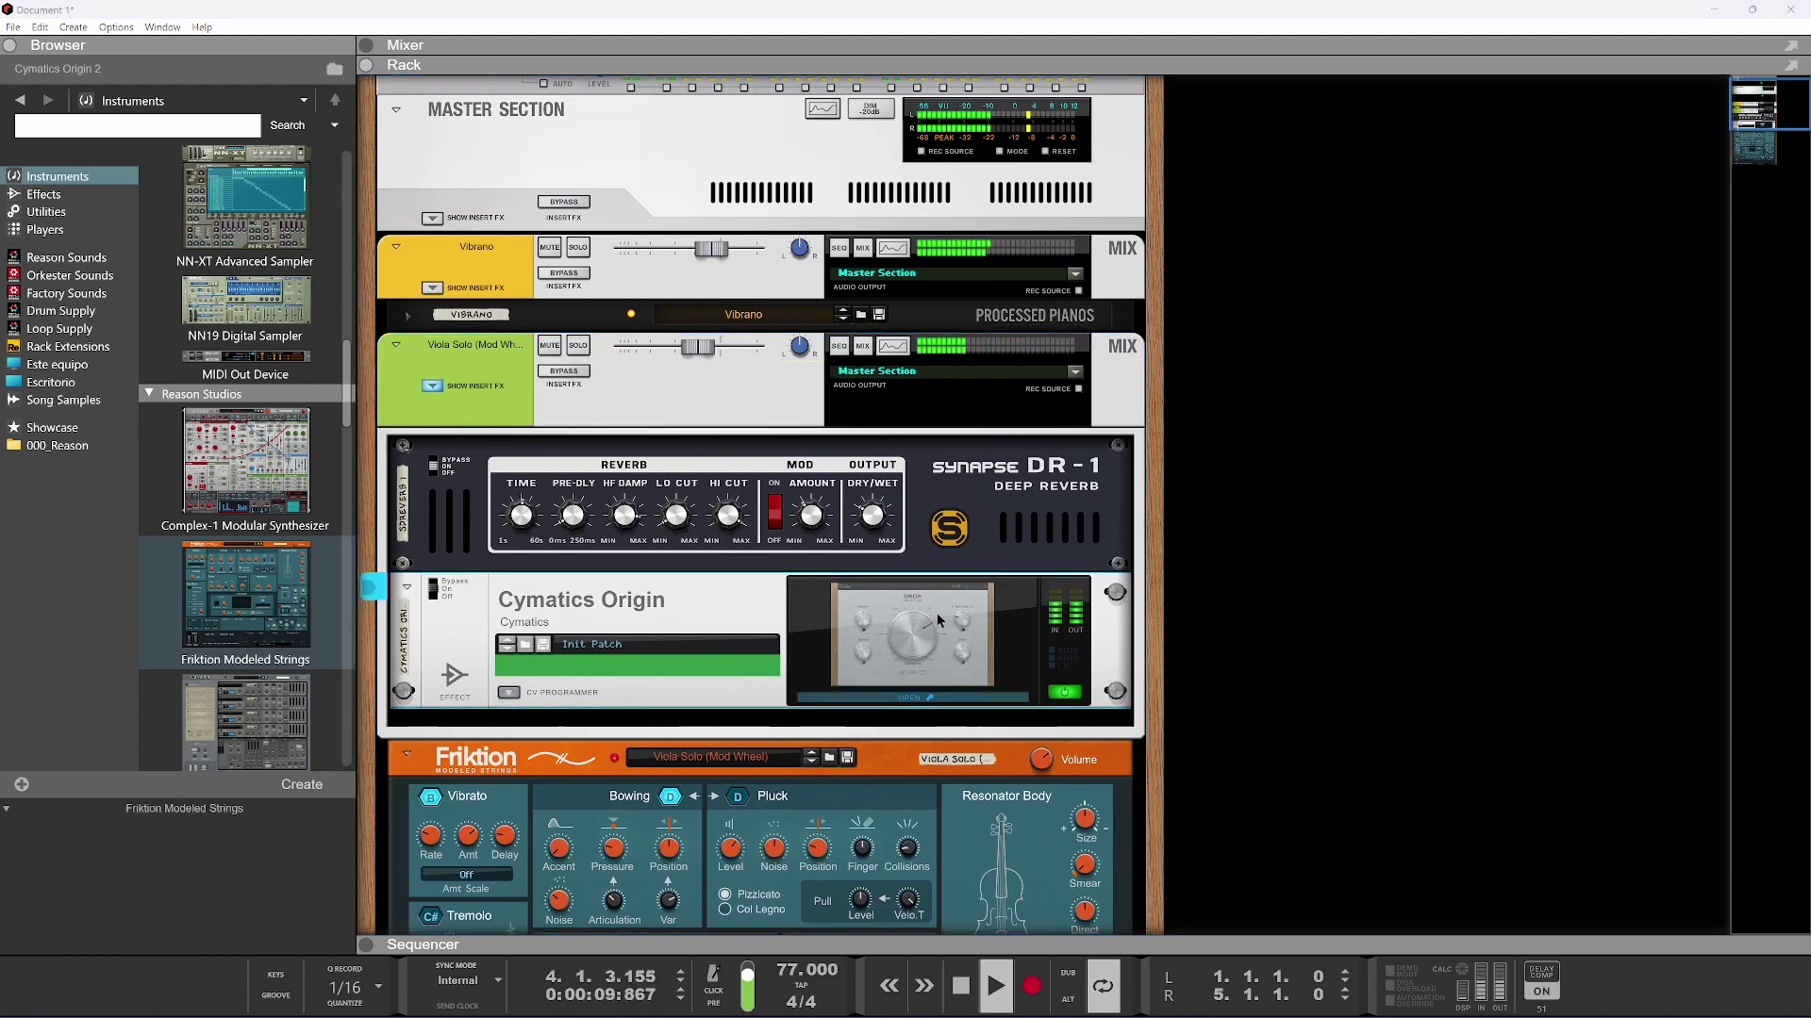
mouse_move(534, 347)
mouse_down()
mouse_move(535, 330)
mouse_move(533, 368)
mouse_up()
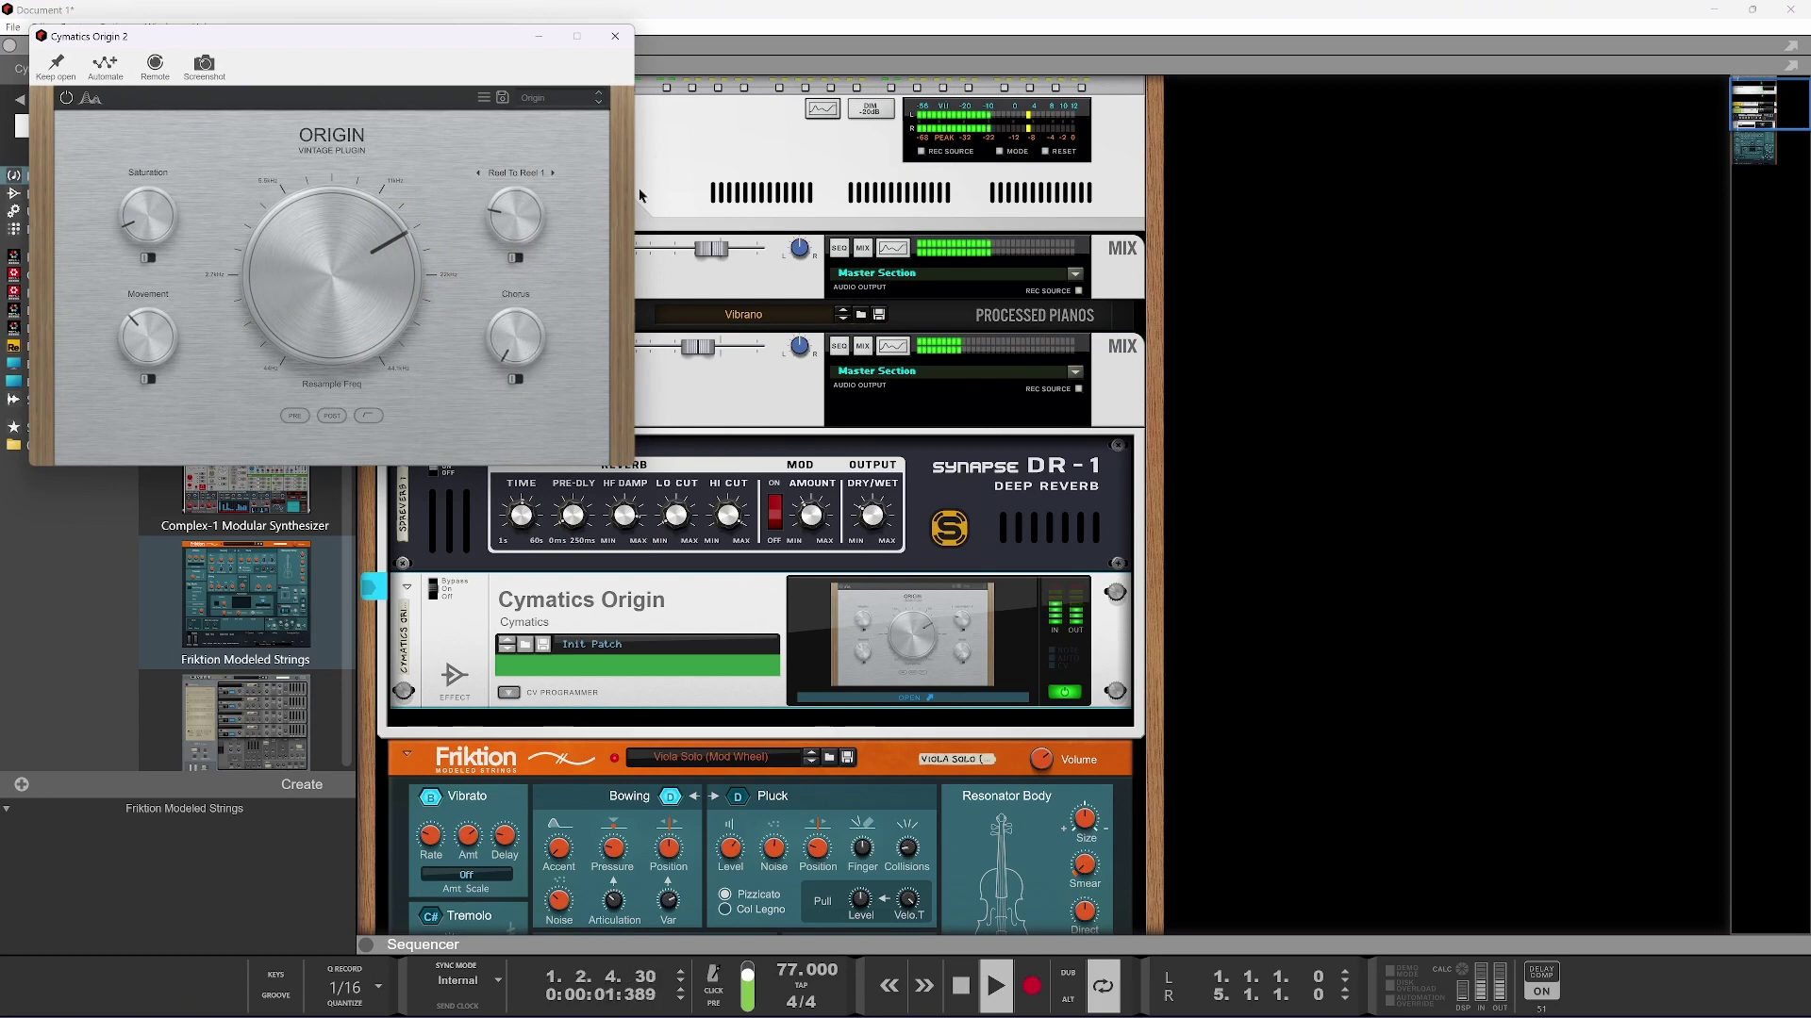
click(616, 36)
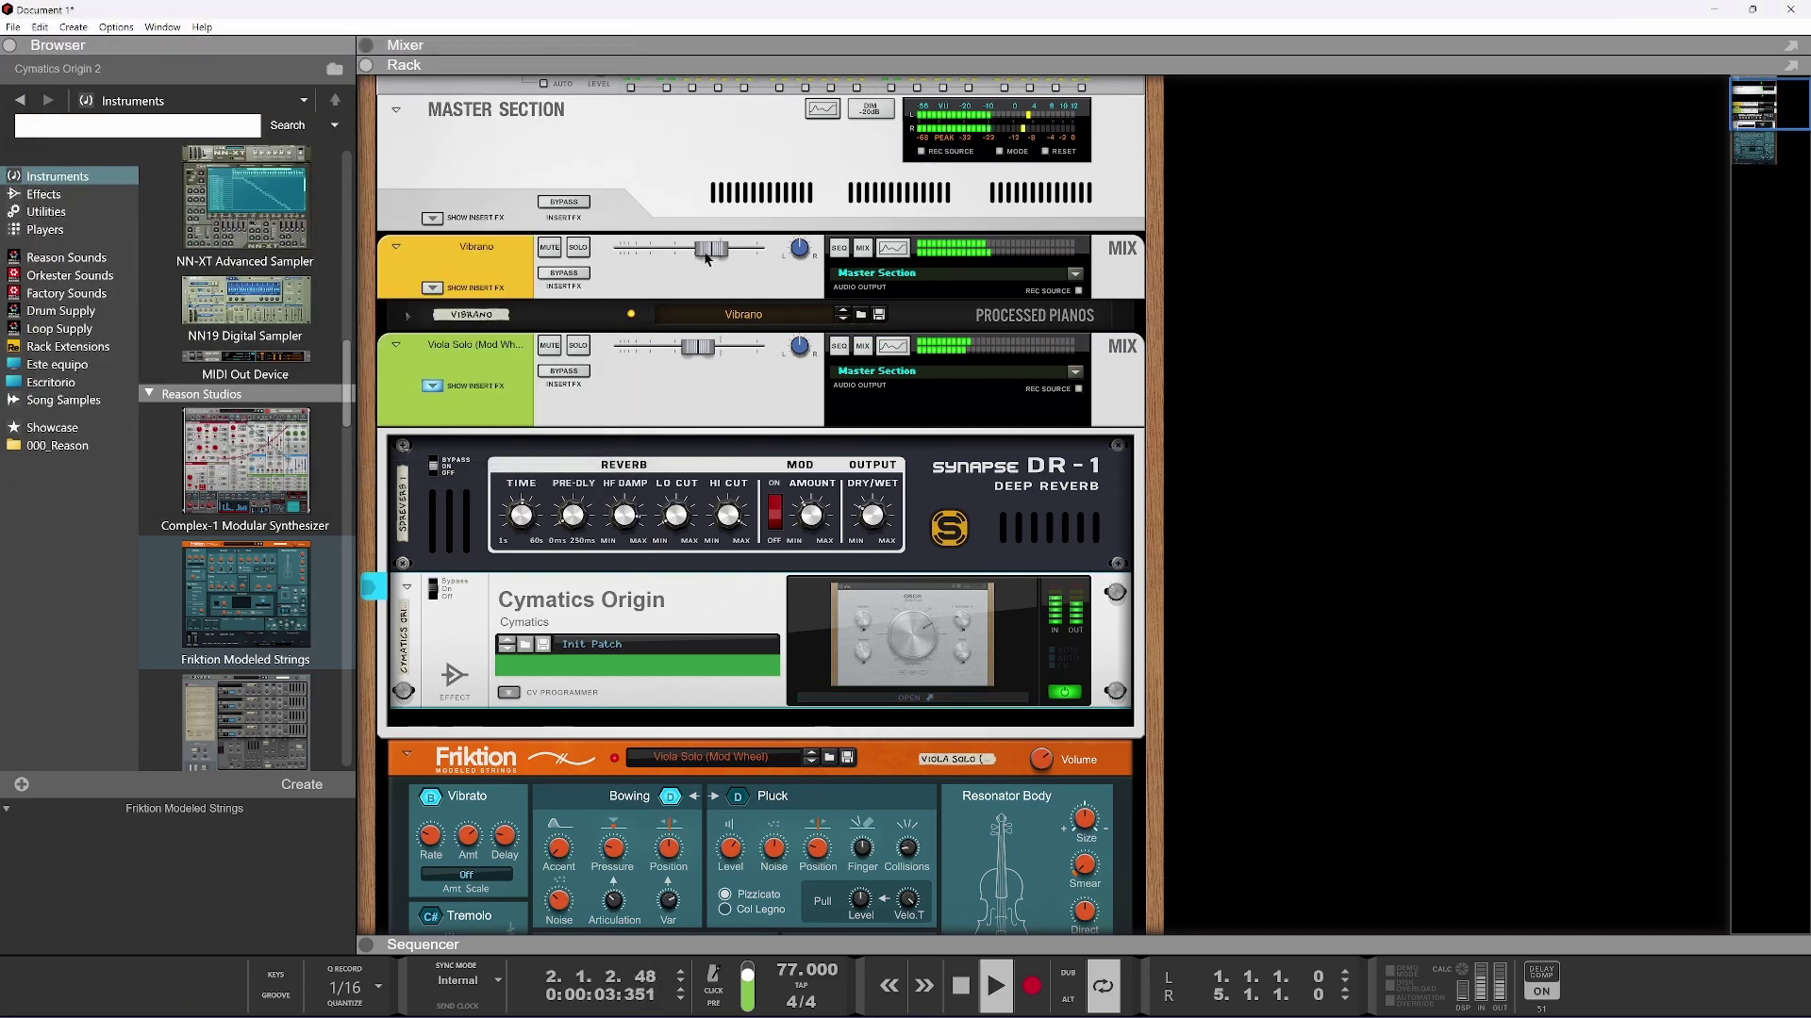
Lower the Vibrano channel level slightly and set the viola channel level to -8.68 dB
drag(708, 255, 698, 260)
drag(700, 349, 697, 351)
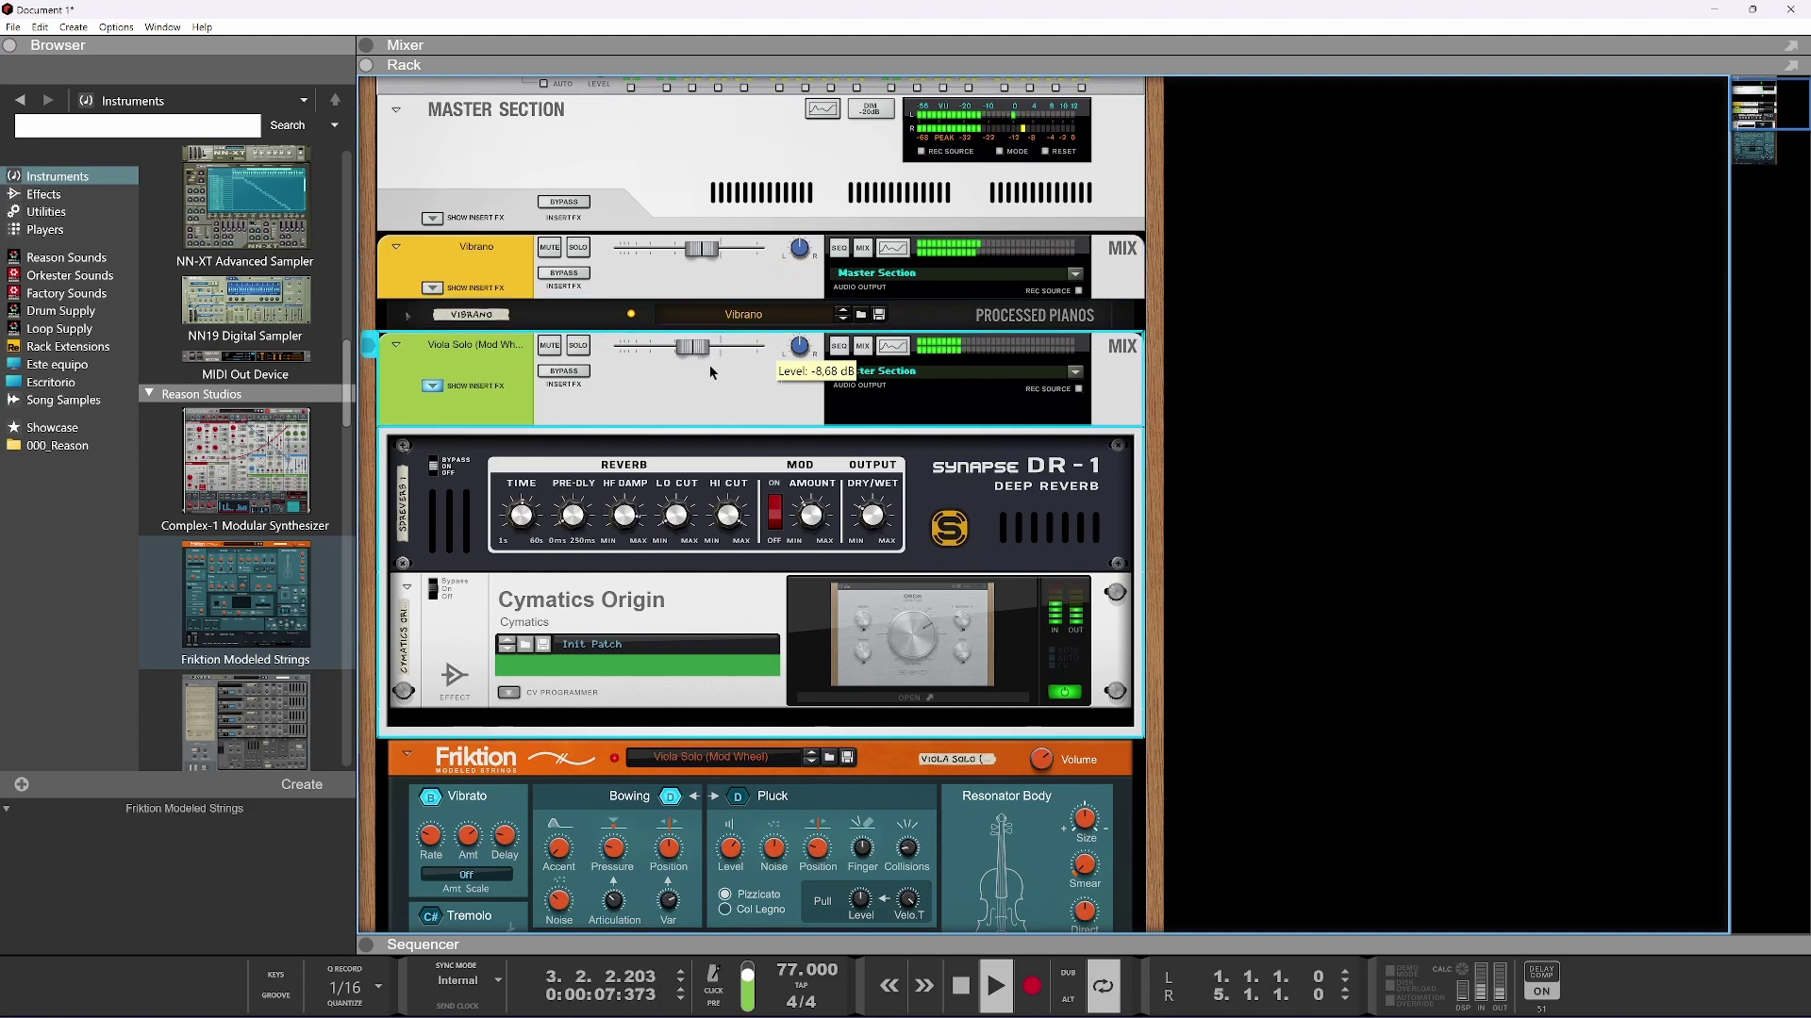
In the viola's Cymatics Origin, raise Saturation, choose the Vinyl 2 noise type, and lower the resample frequency to about 11 kHz
click(856, 631)
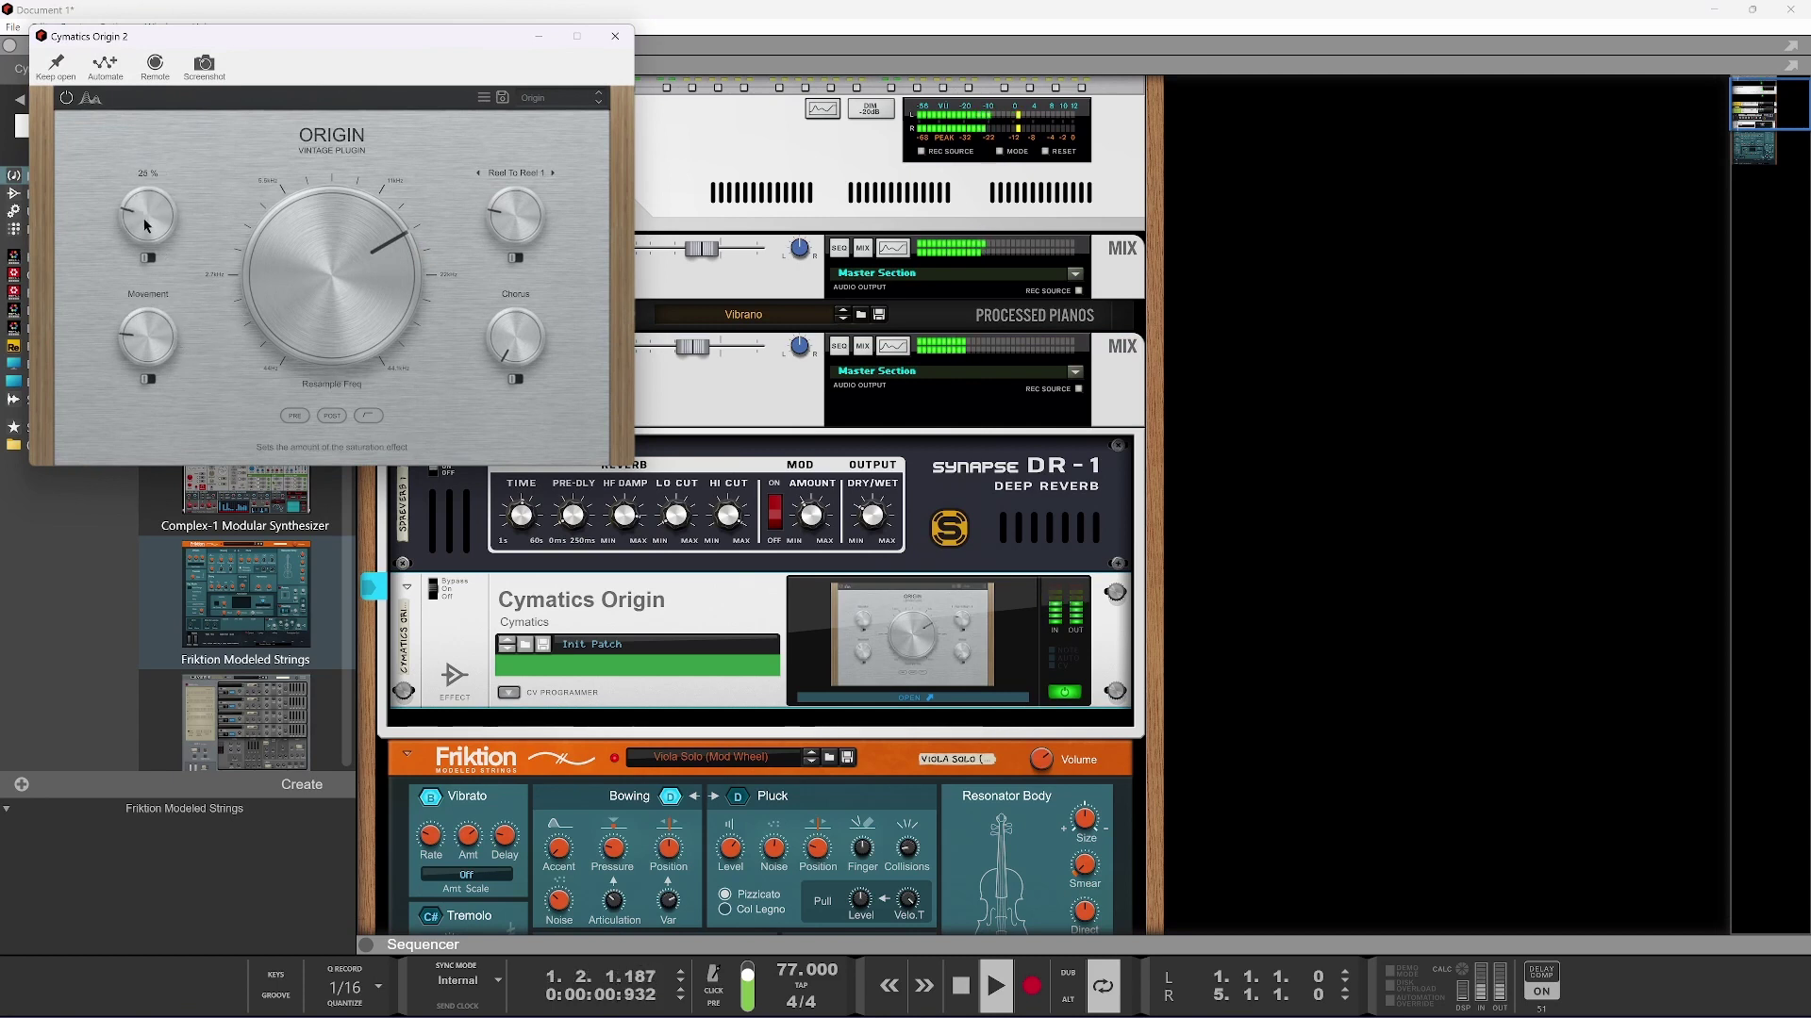
click(524, 172)
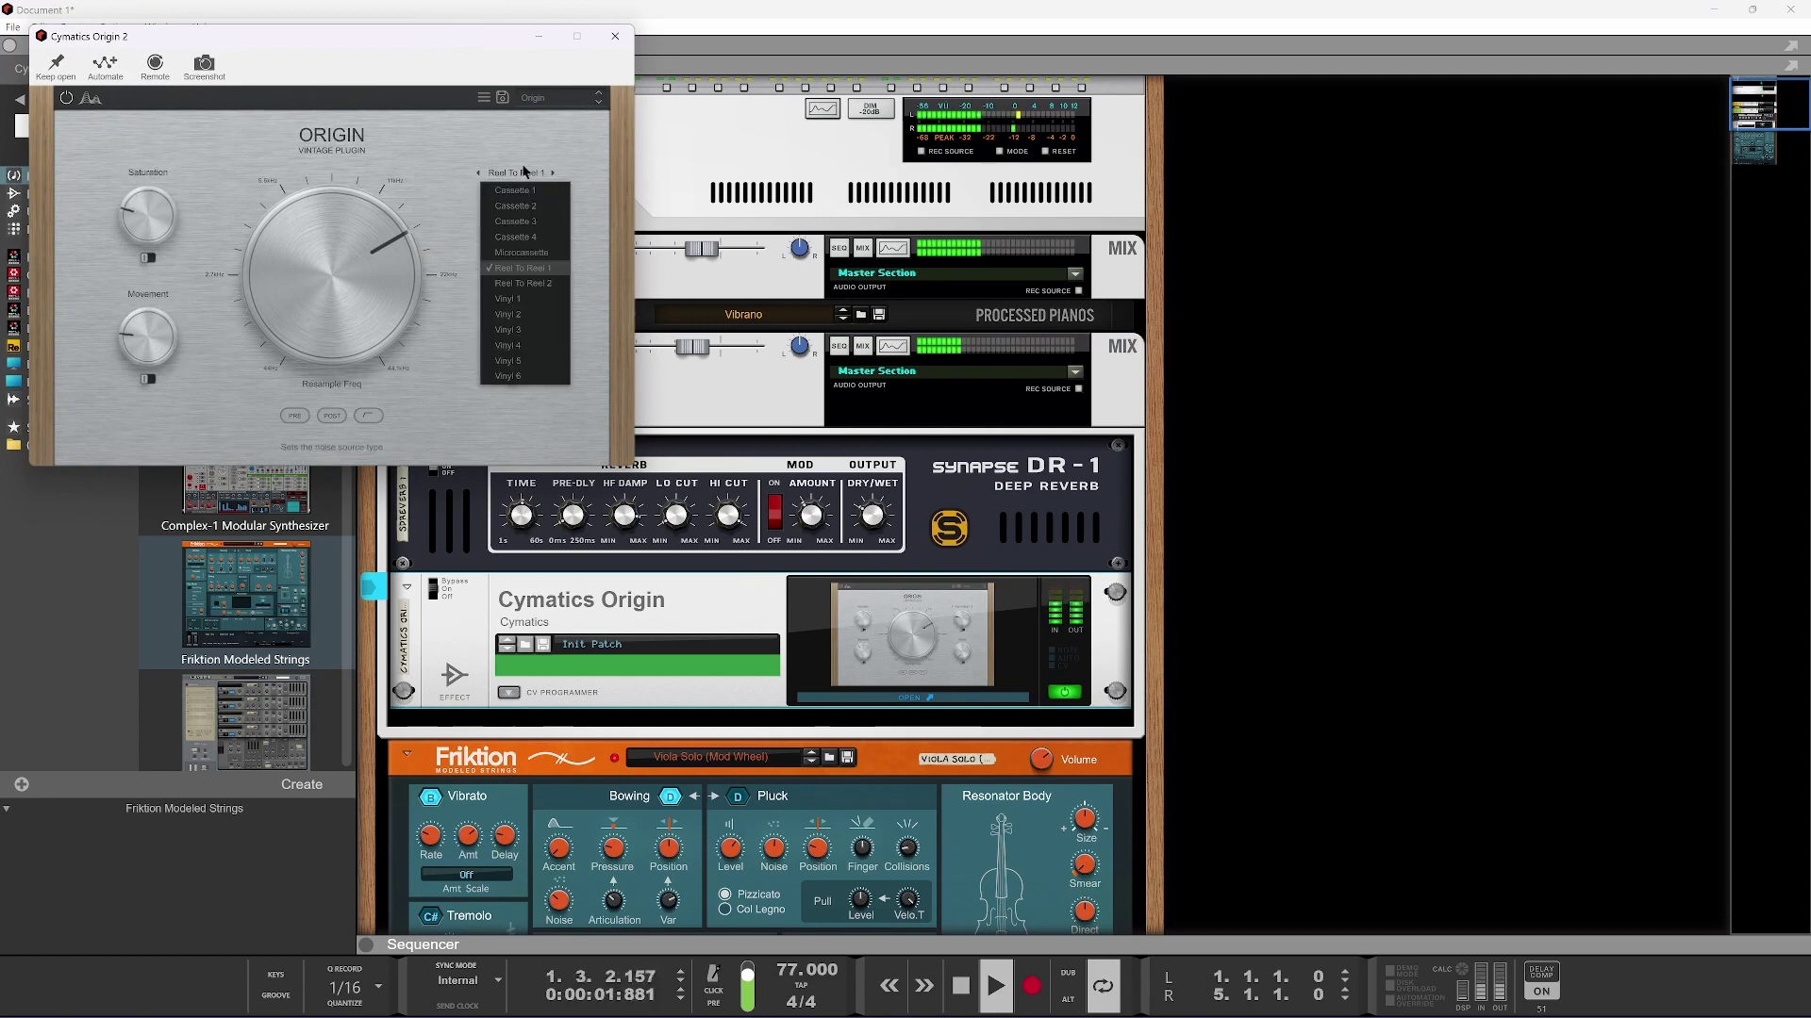
click(542, 317)
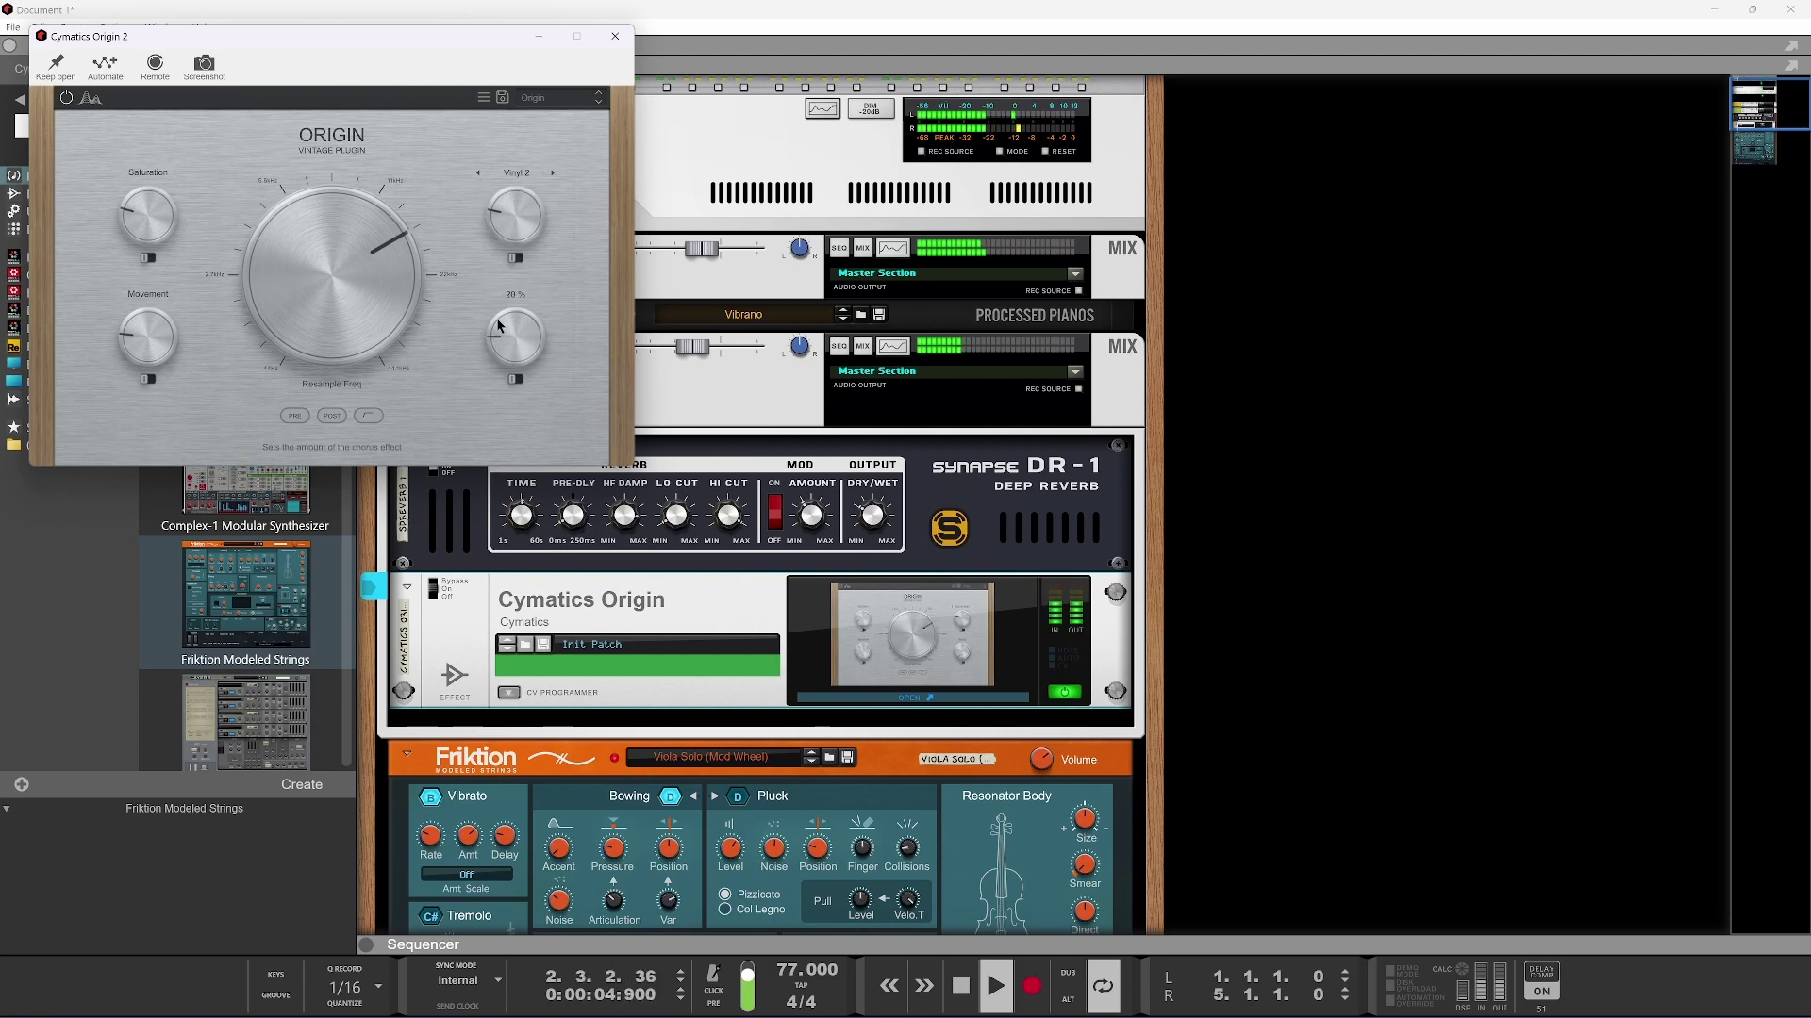
scroll(364, 326, down, 5)
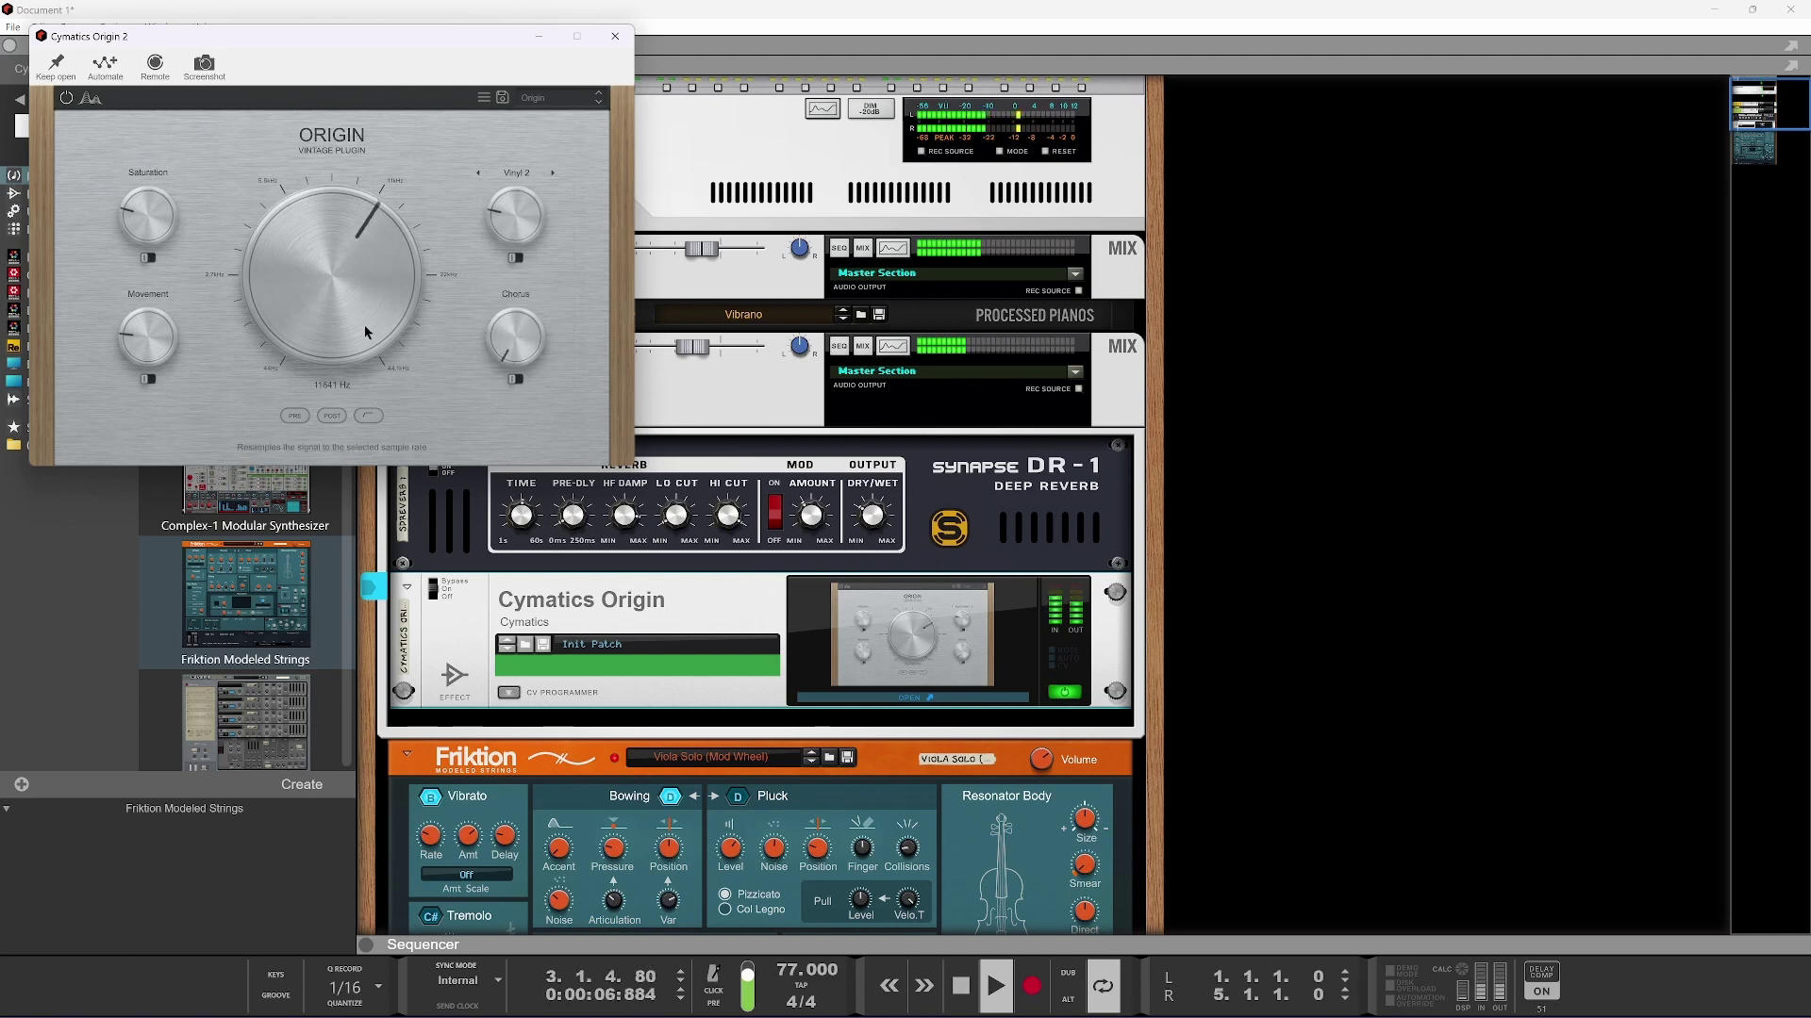
click(615, 36)
Show the Vibrano channel's insert effects and adjust the resample frequency of its Cymatics Origin
click(431, 286)
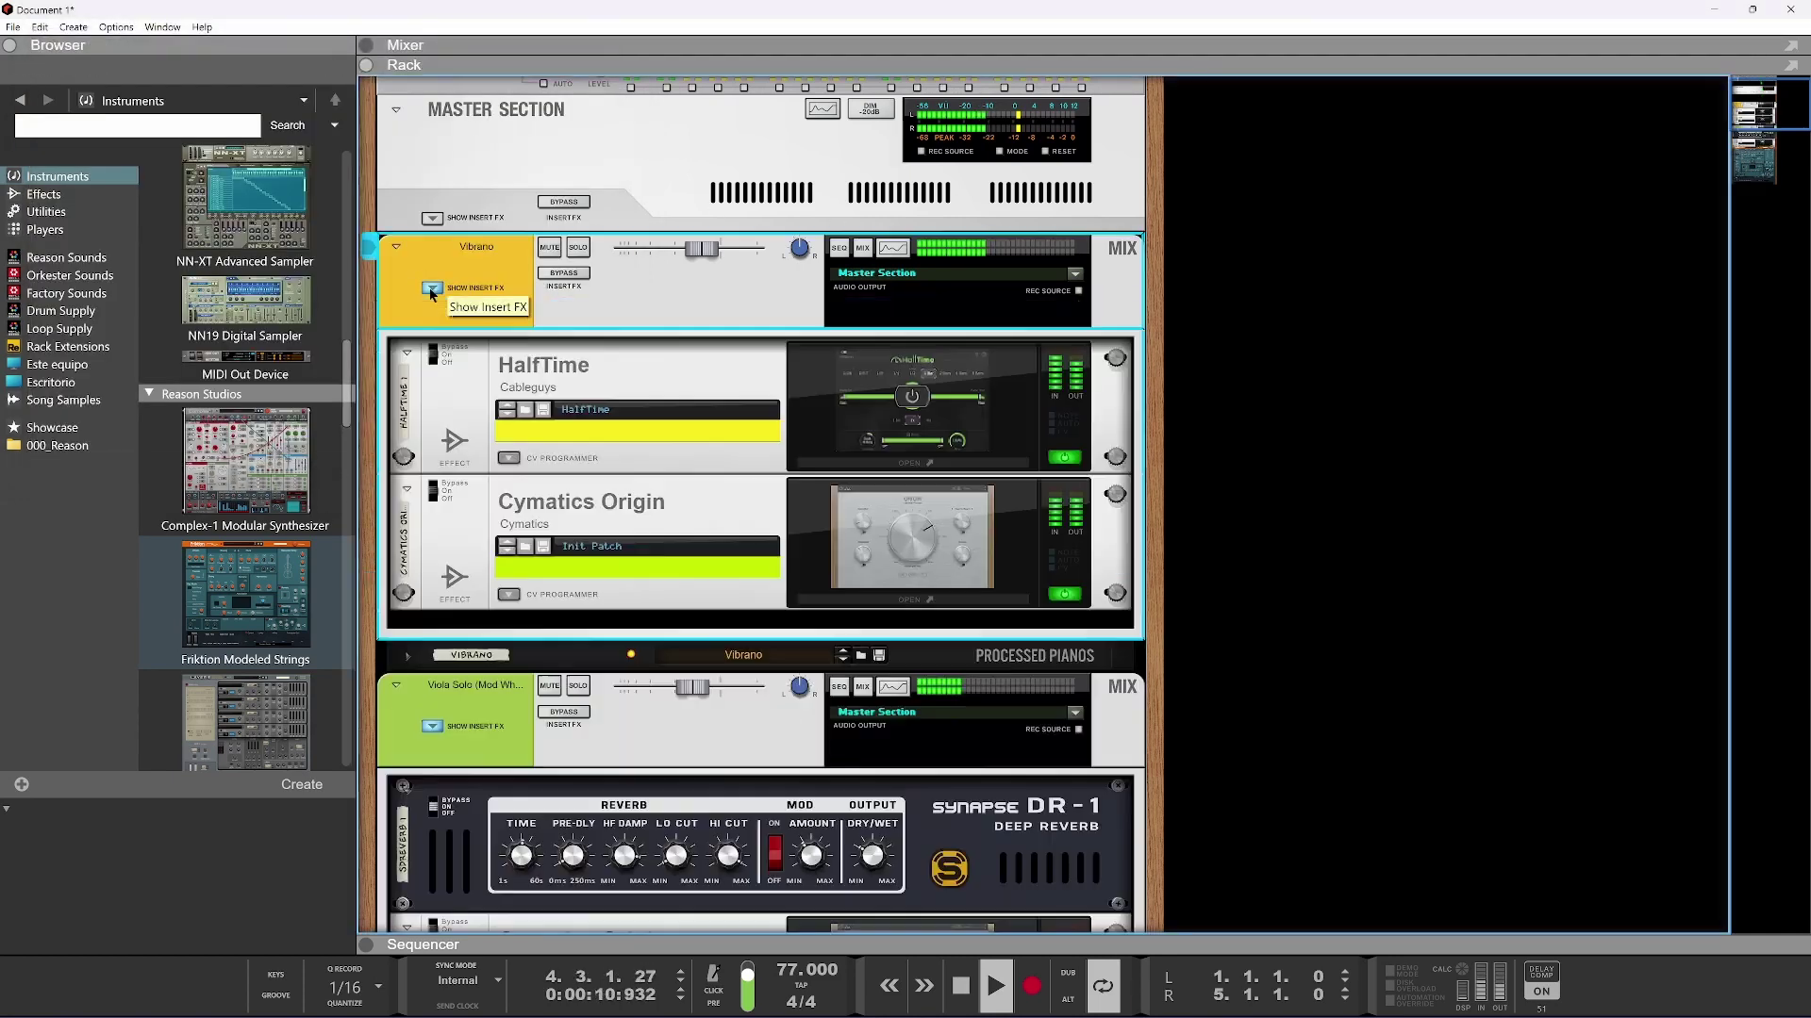
click(845, 507)
drag(413, 268, 413, 289)
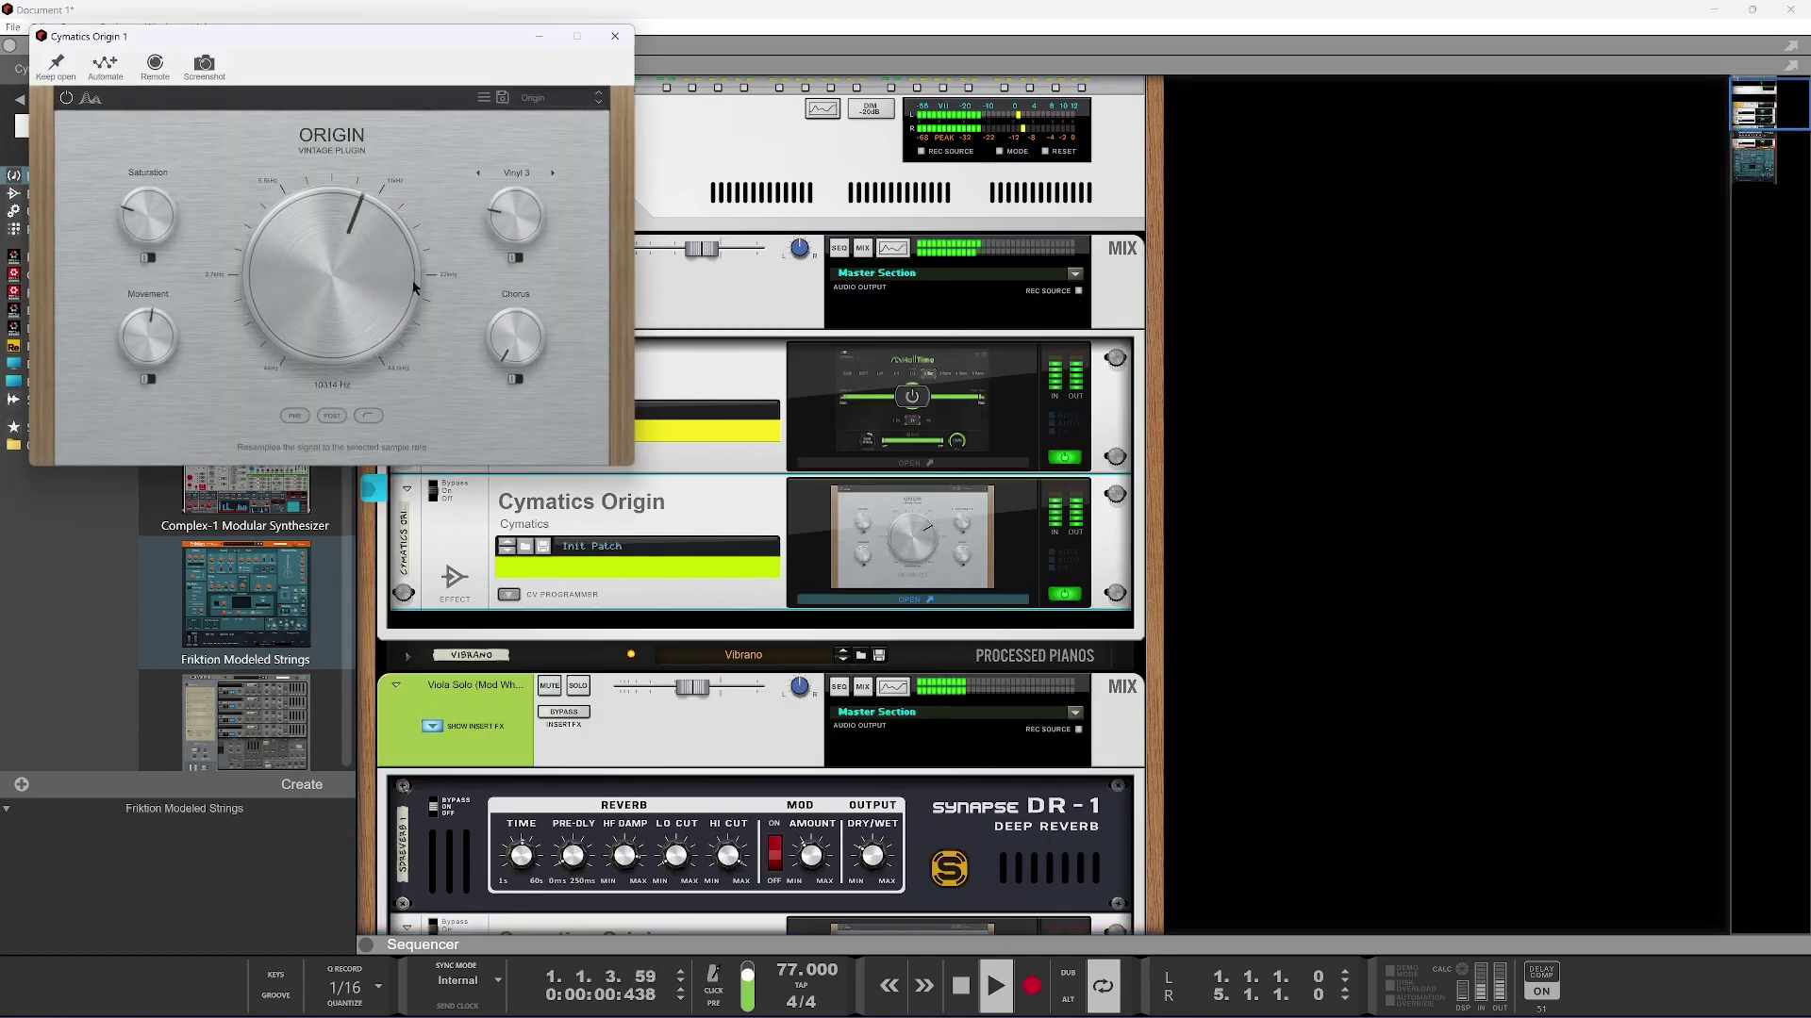
scroll(413, 285, up, 3)
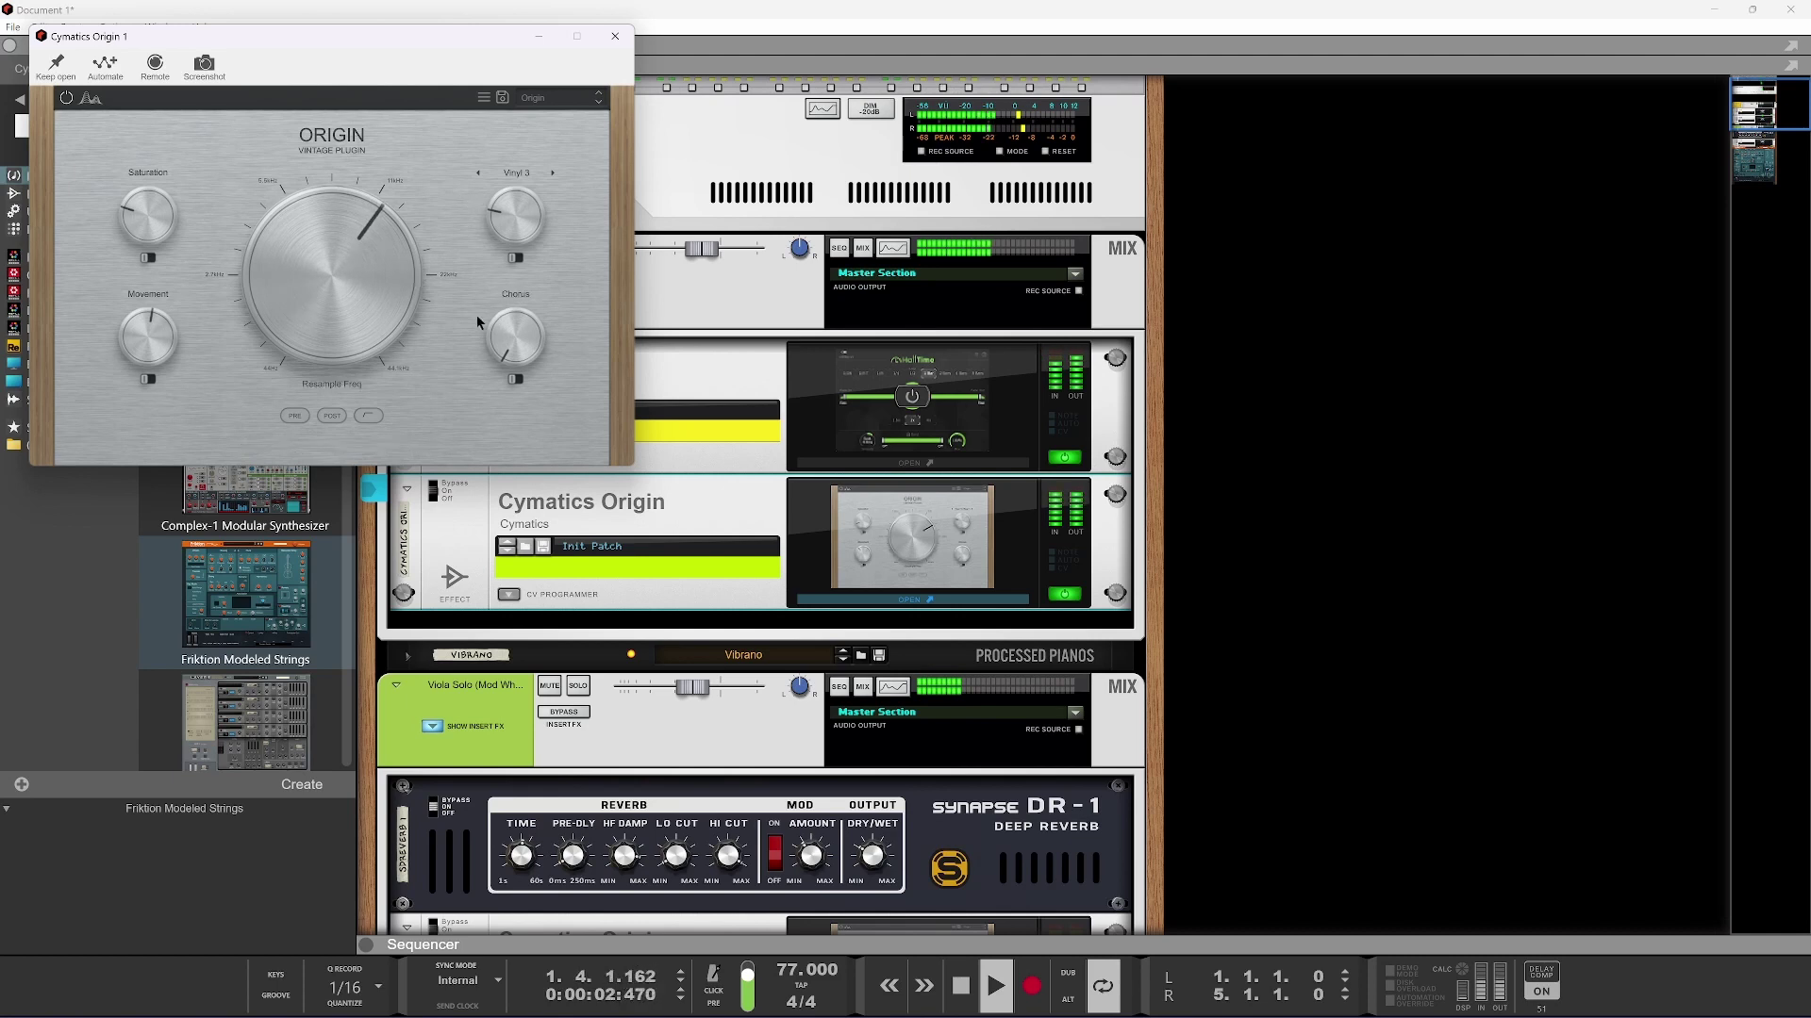
Set Movement to 41% and reduce Saturation in the Vibrano channel's Cymatics Origin
drag(160, 326, 161, 351)
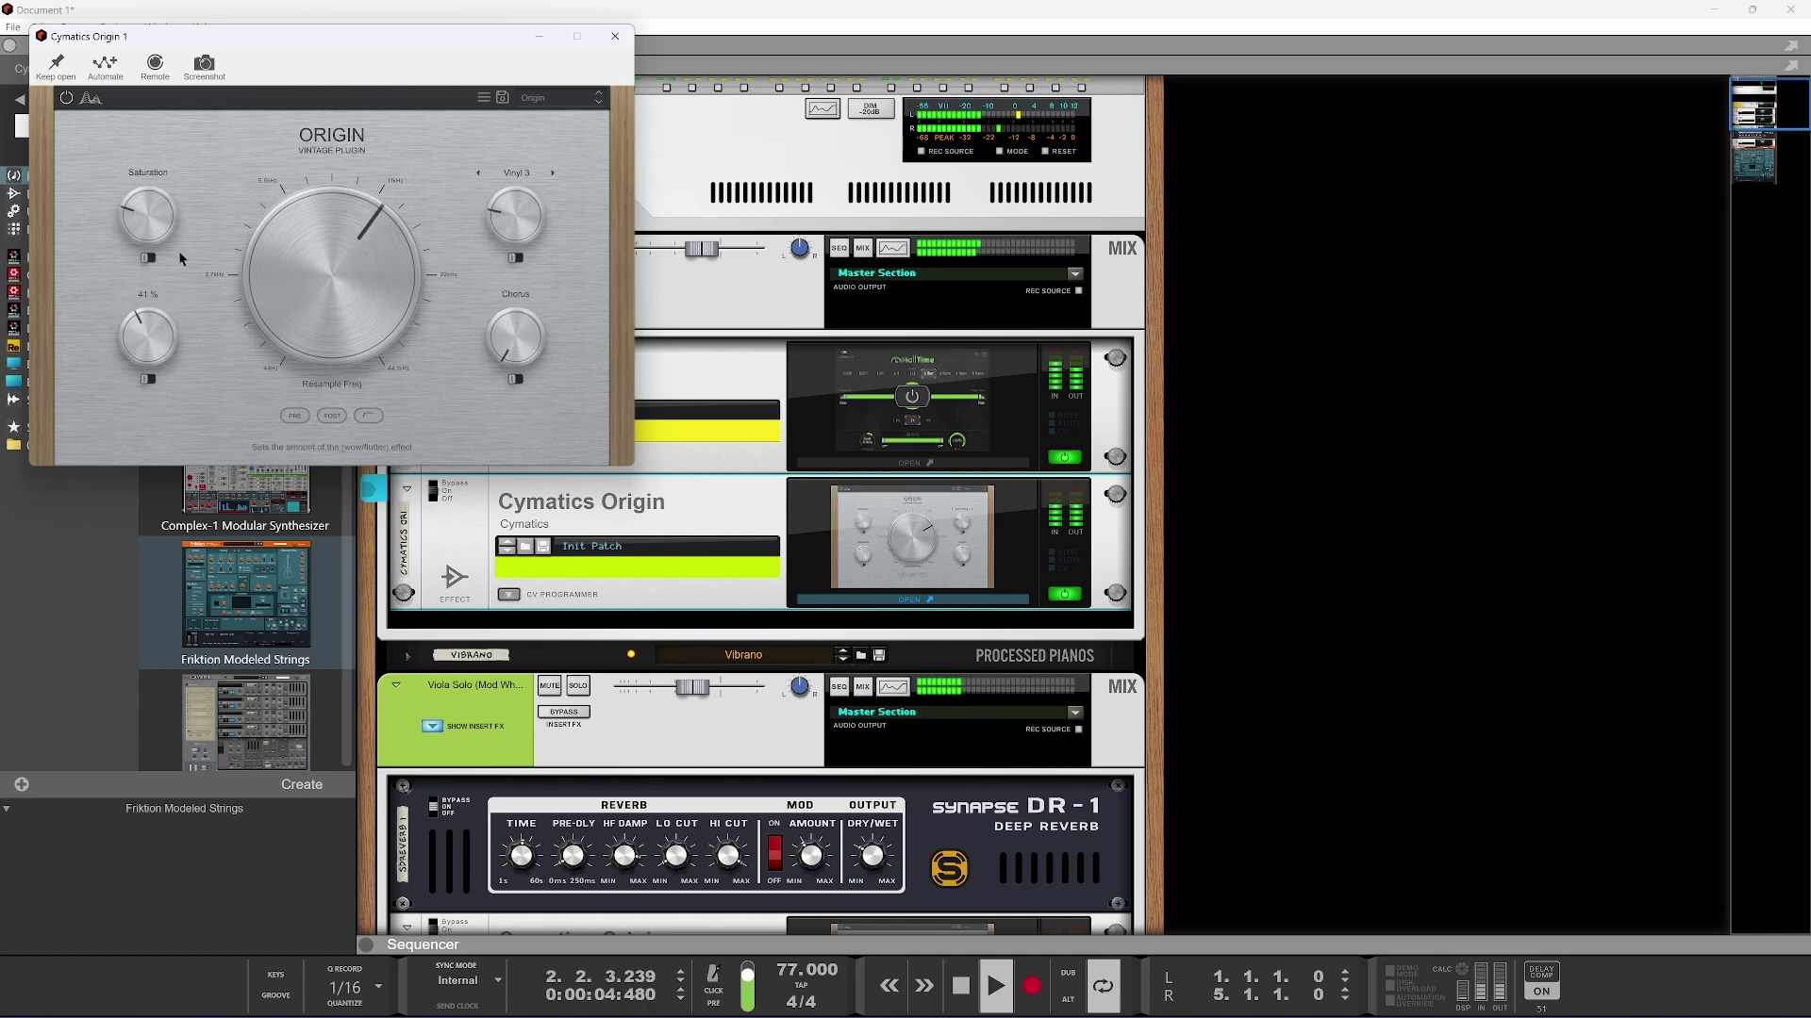
mouse_move(153, 203)
mouse_down()
mouse_move(155, 178)
mouse_move(161, 251)
mouse_move(161, 201)
mouse_move(156, 226)
mouse_up()
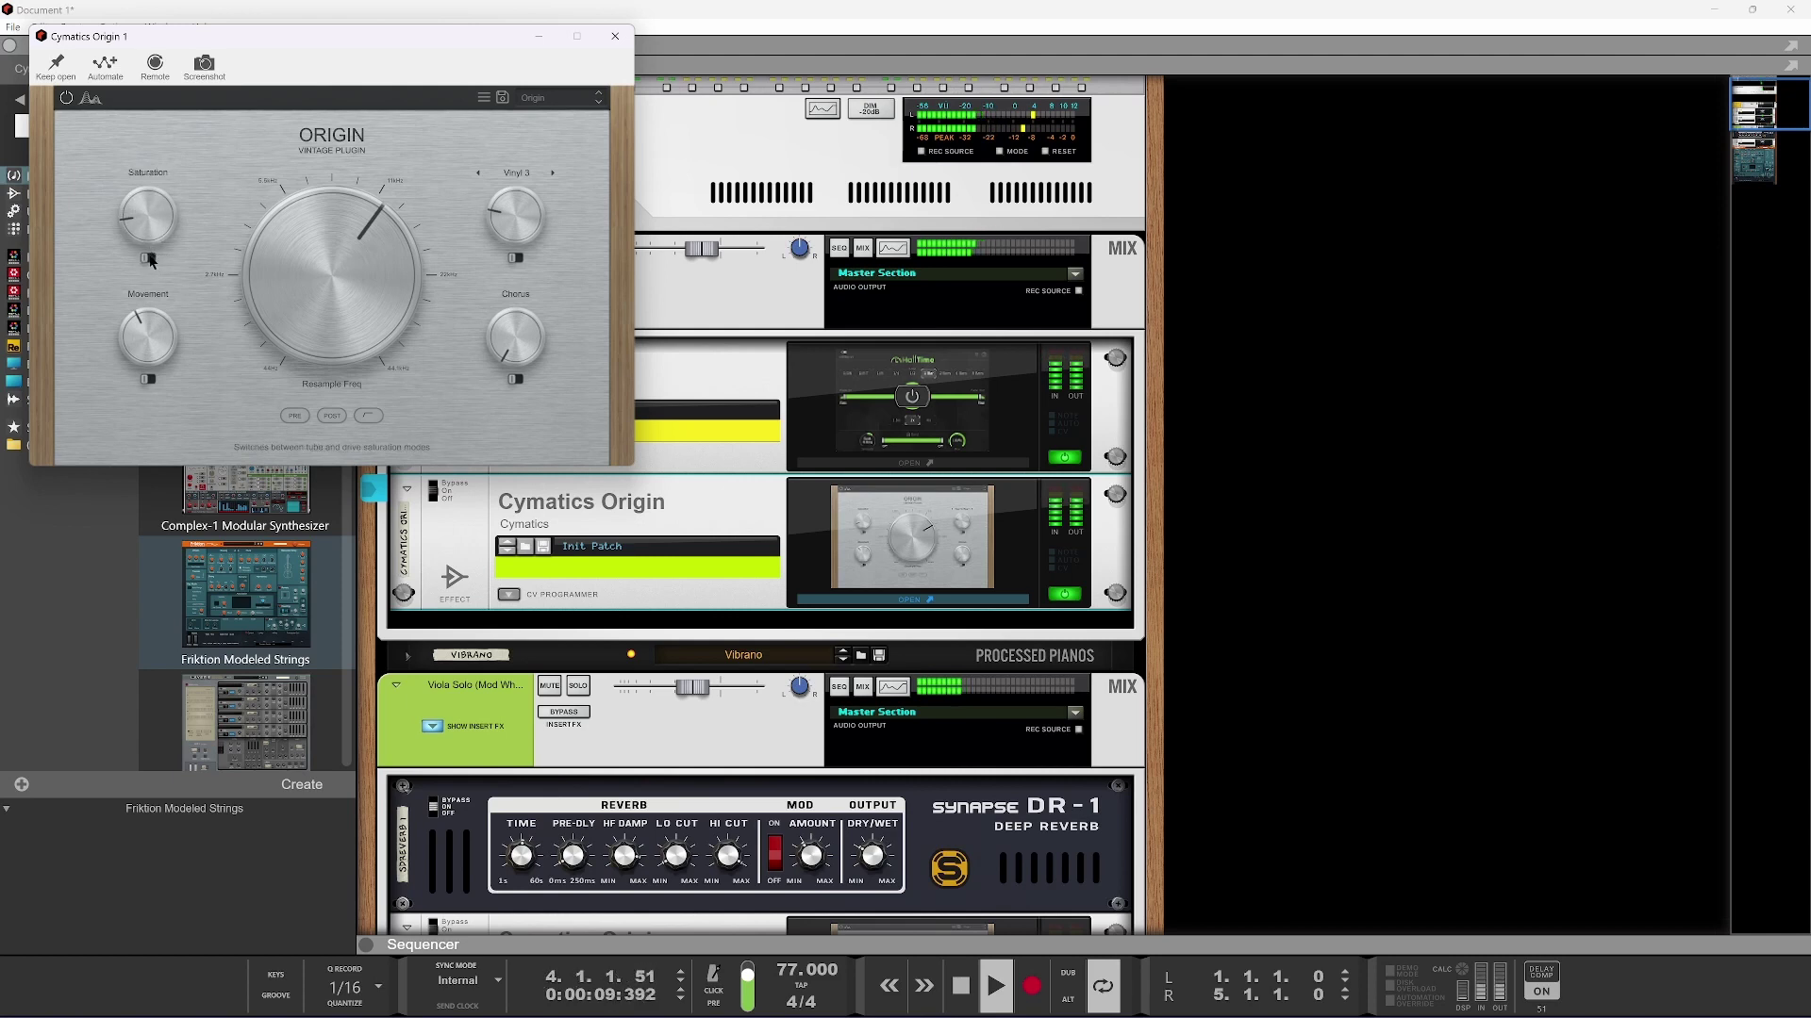
click(615, 36)
Unfold the Processed Pianos device to examine its echo and reverb settings, and stop playback
scroll(441, 520, down, 1)
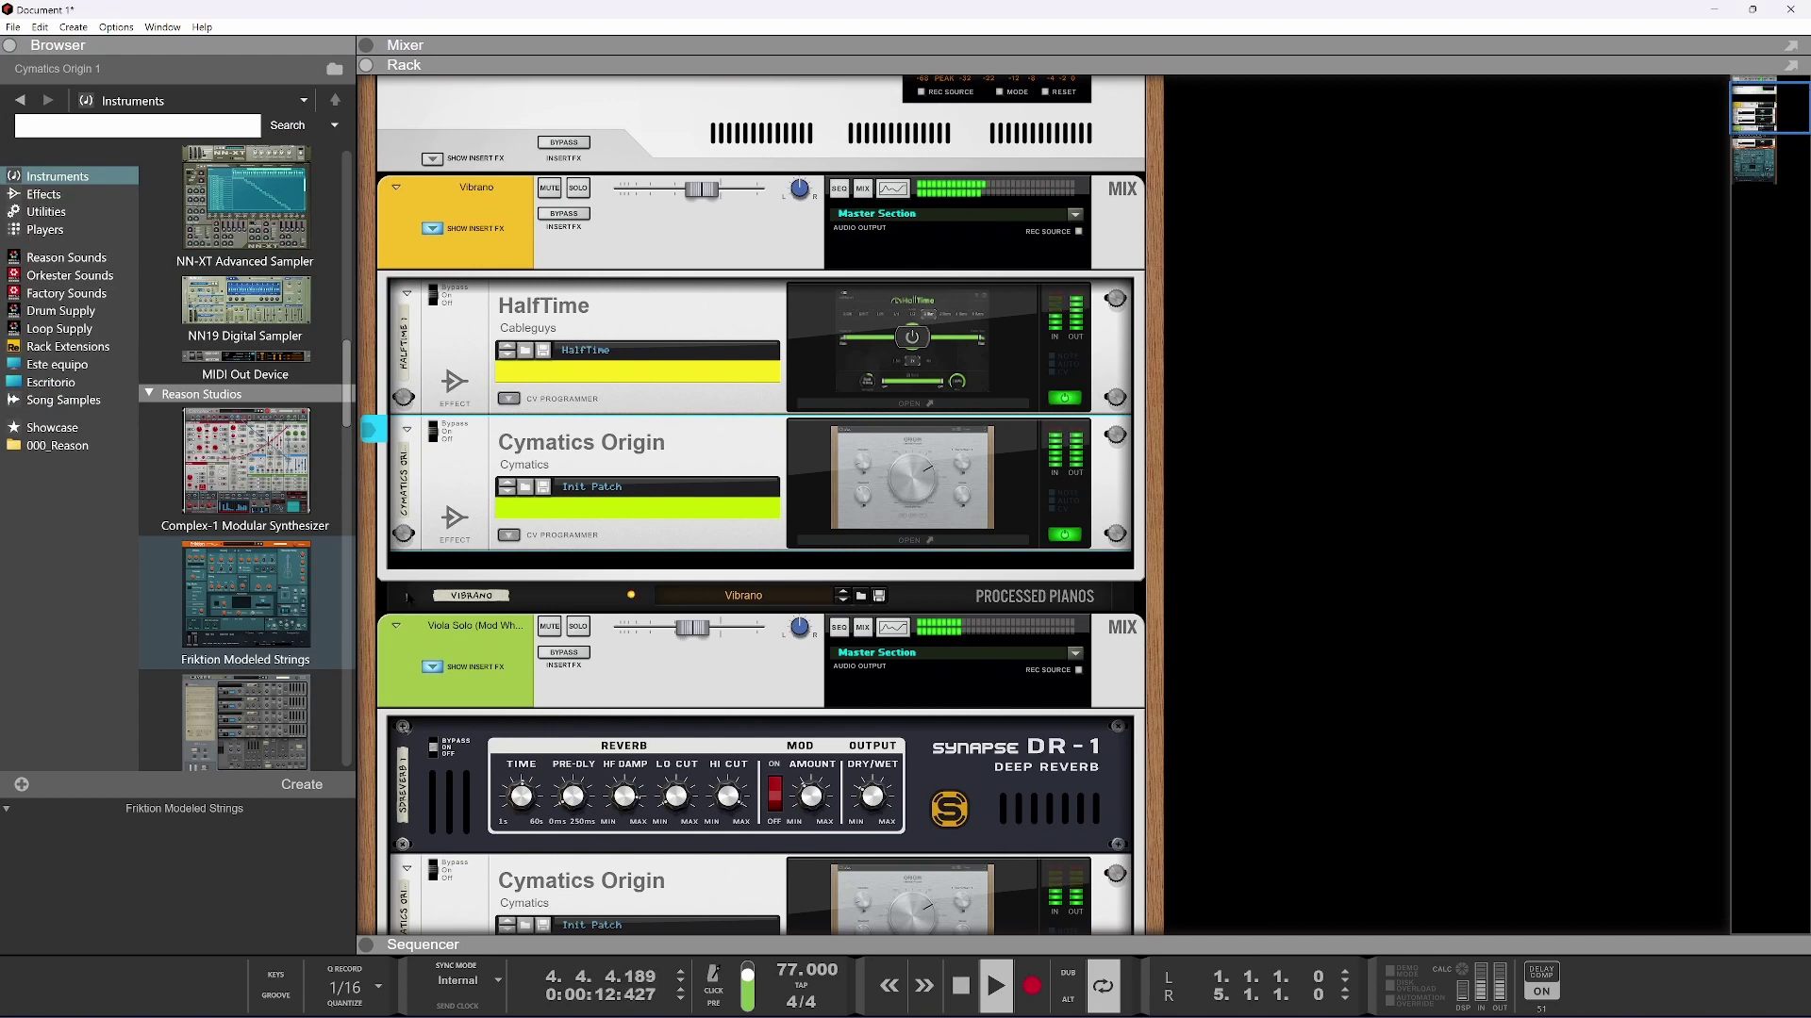
click(407, 596)
scroll(558, 524, down, 10)
scroll(558, 524, up, 4)
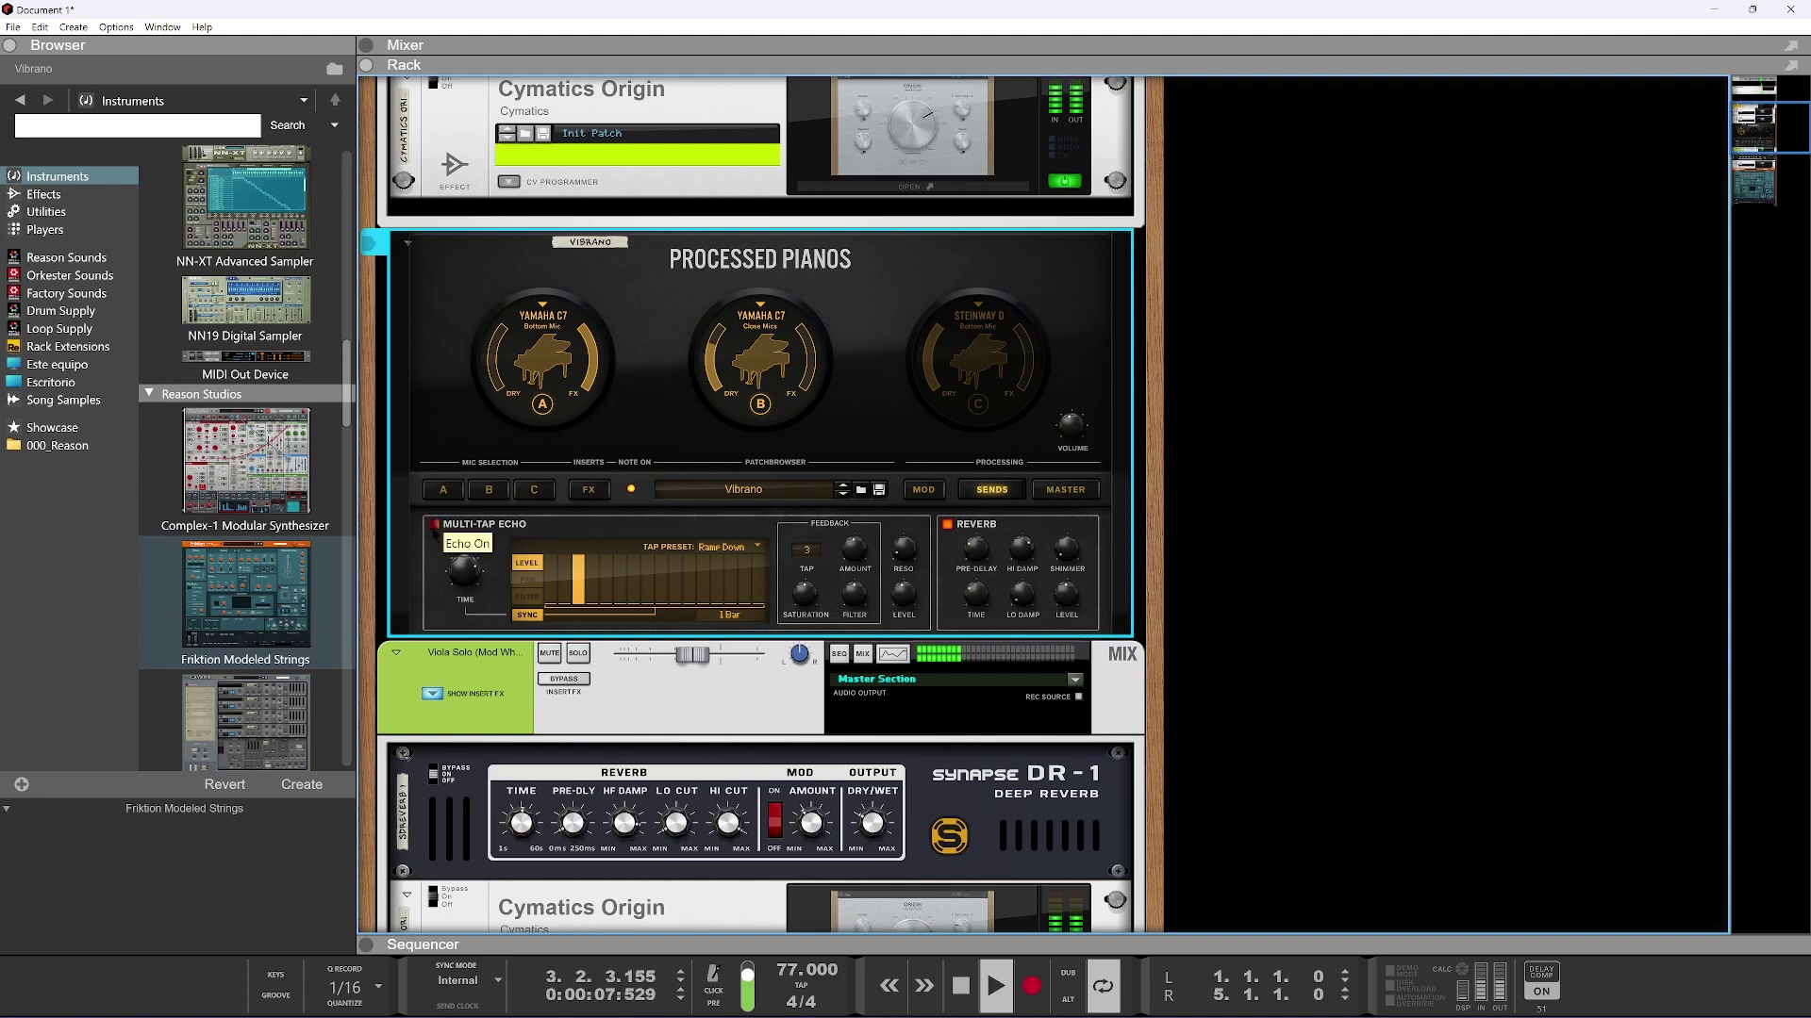
key(space)
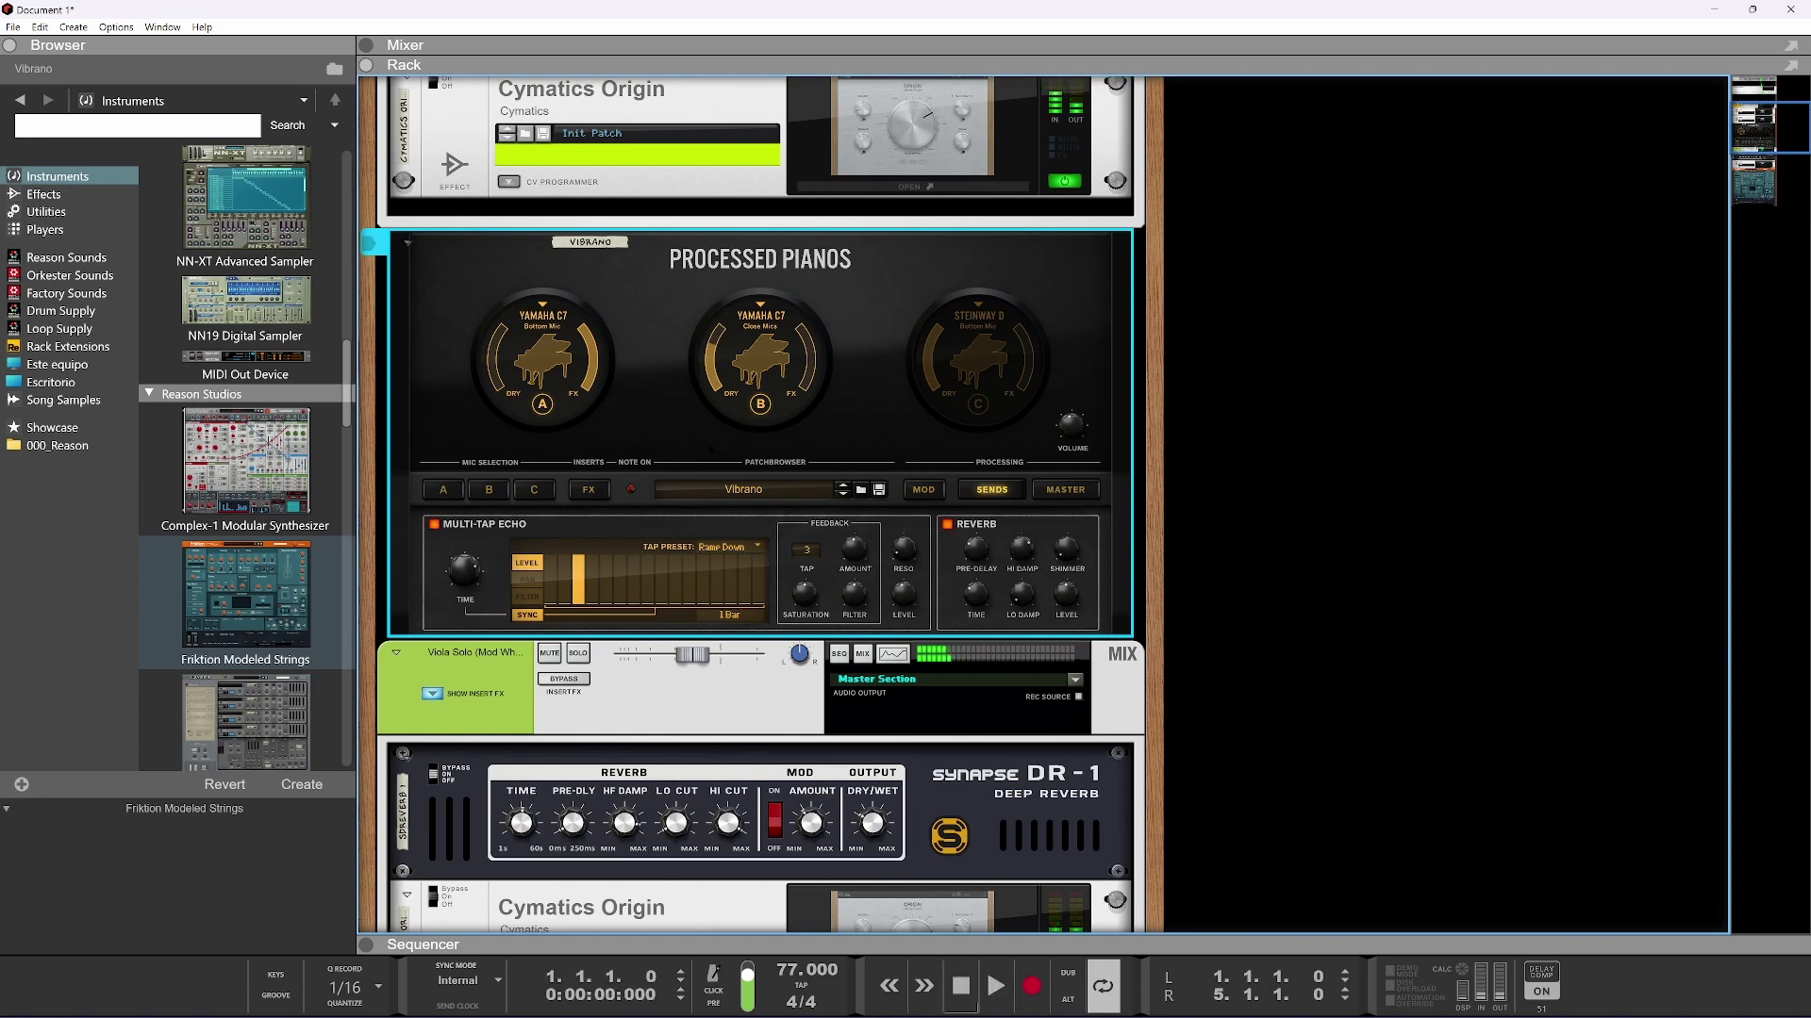
Solo the Vibrano channel and play the piano pattern from the start
scroll(618, 302, up, 8)
click(592, 300)
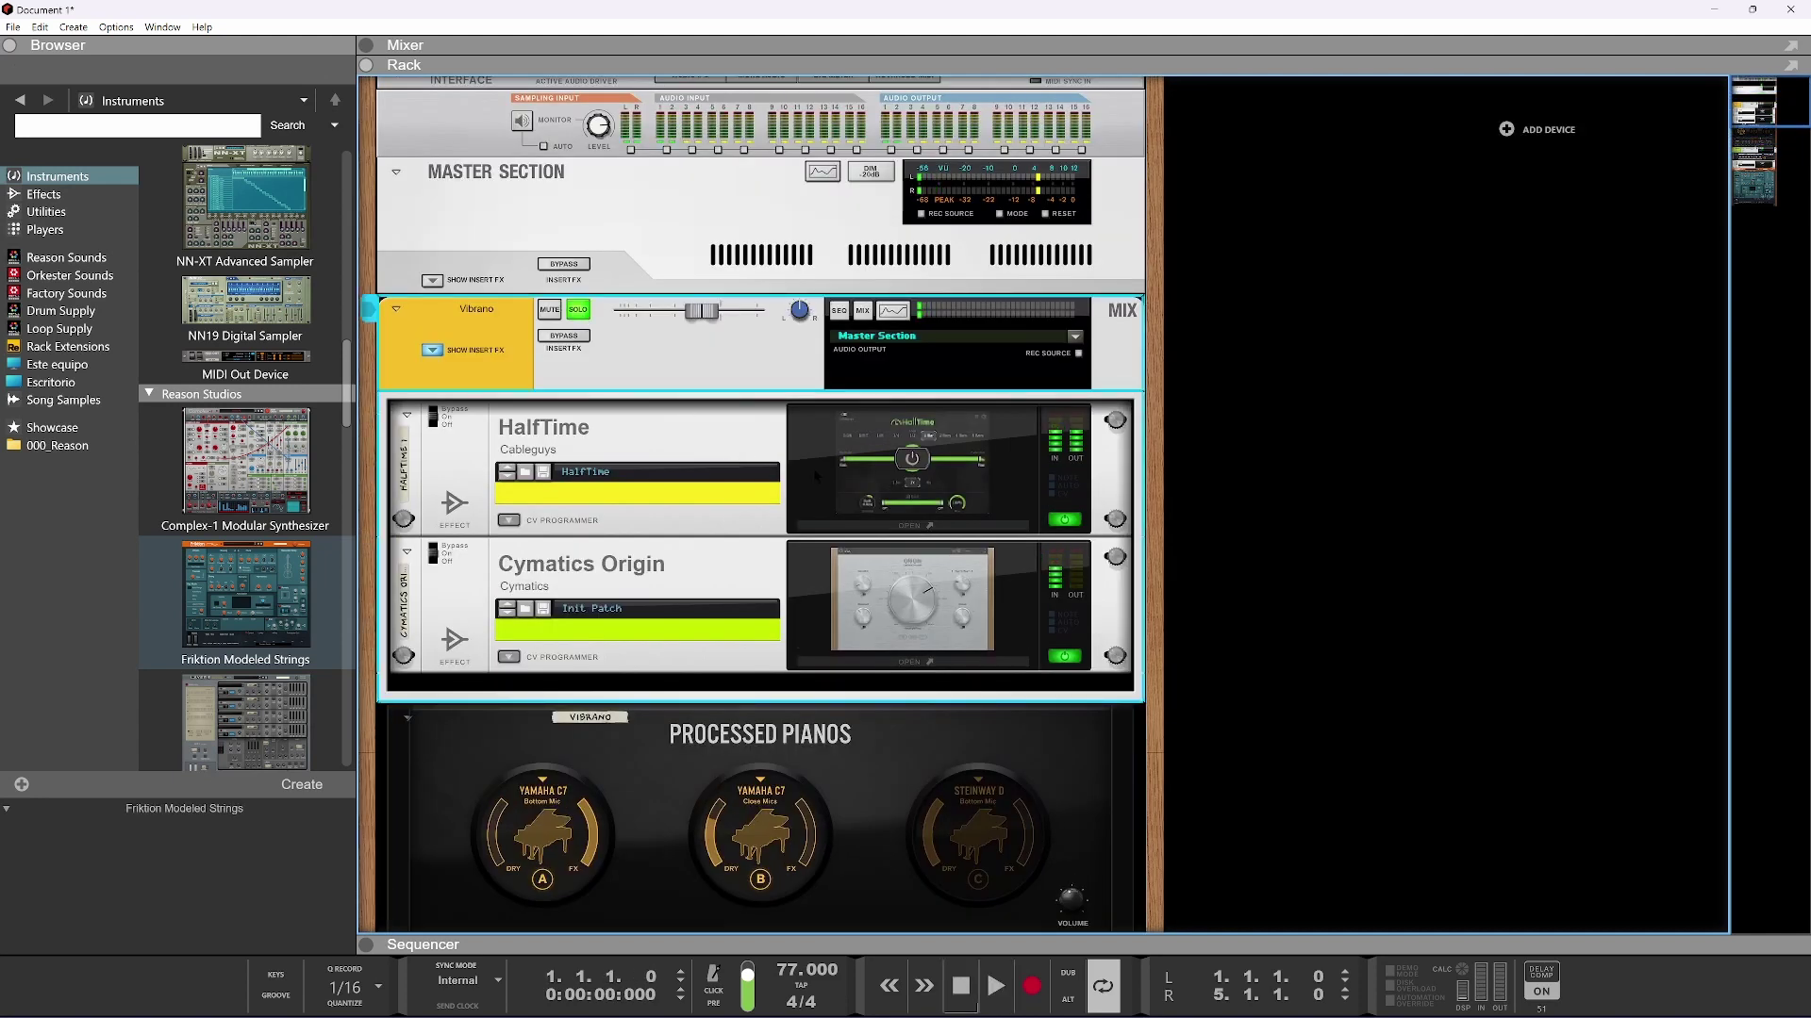
scroll(816, 474, down, 5)
key(space)
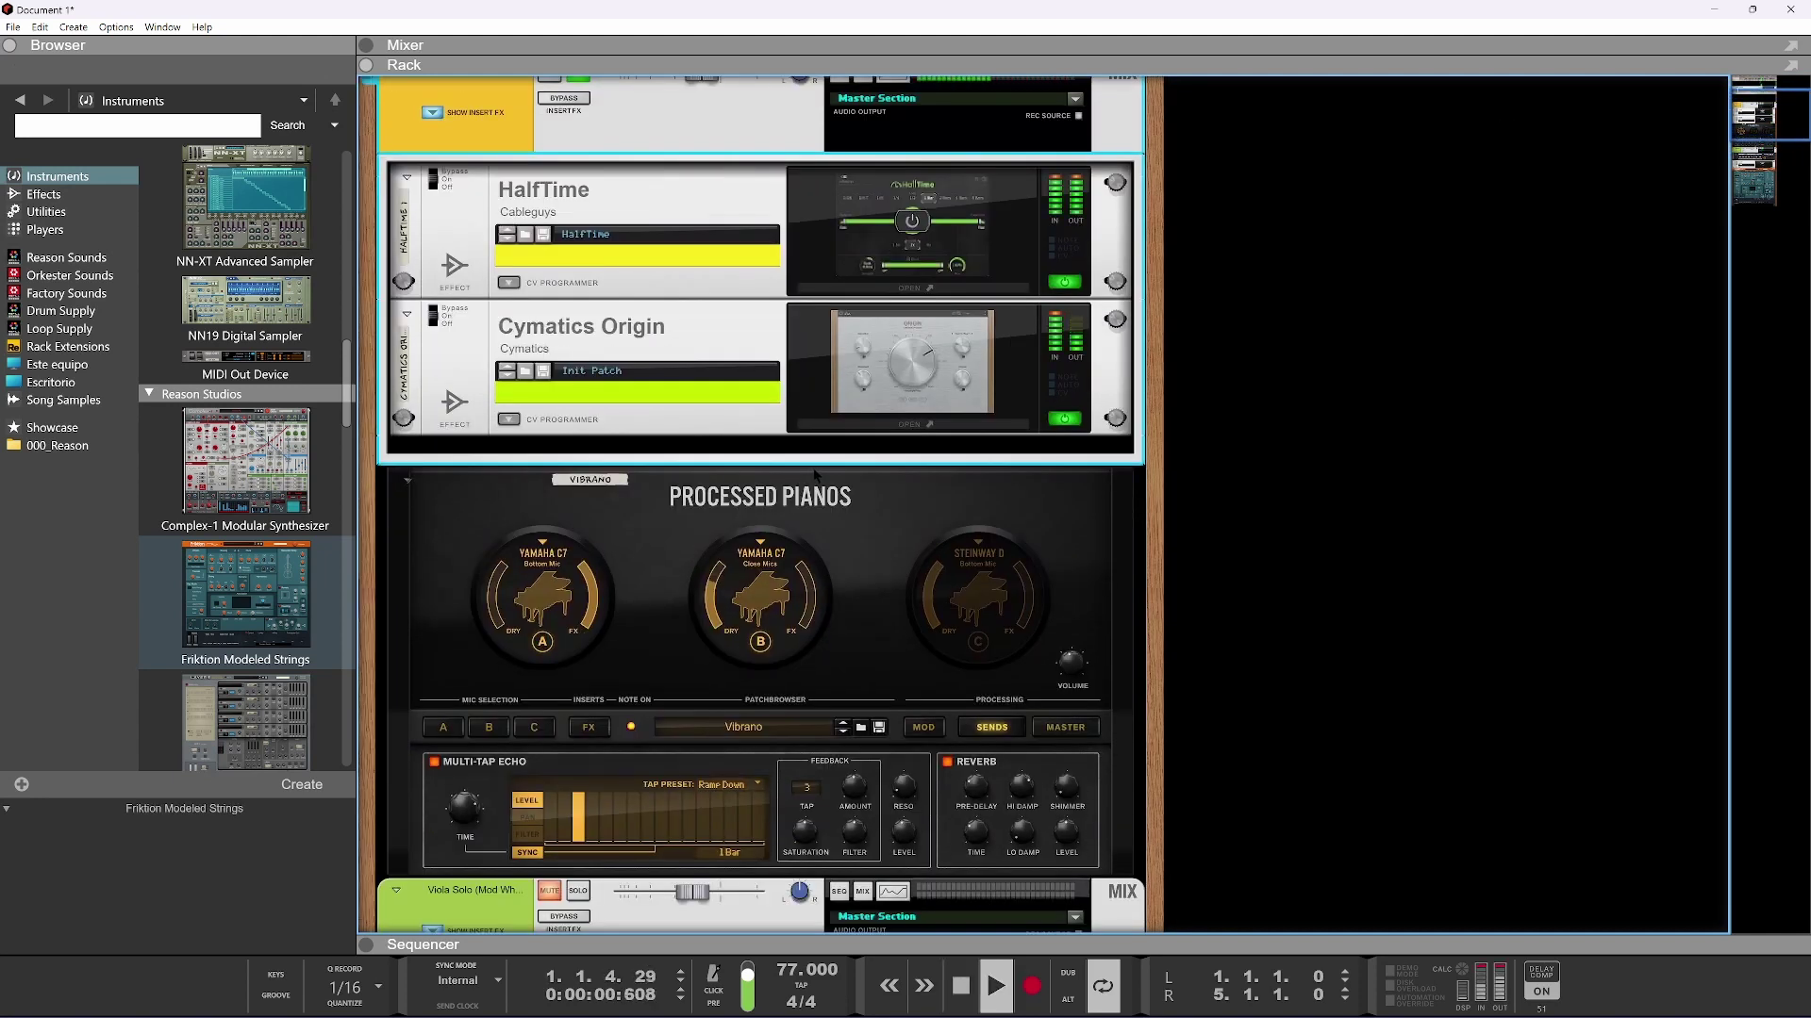
key(space)
key(space)
scroll(745, 650, down, 4)
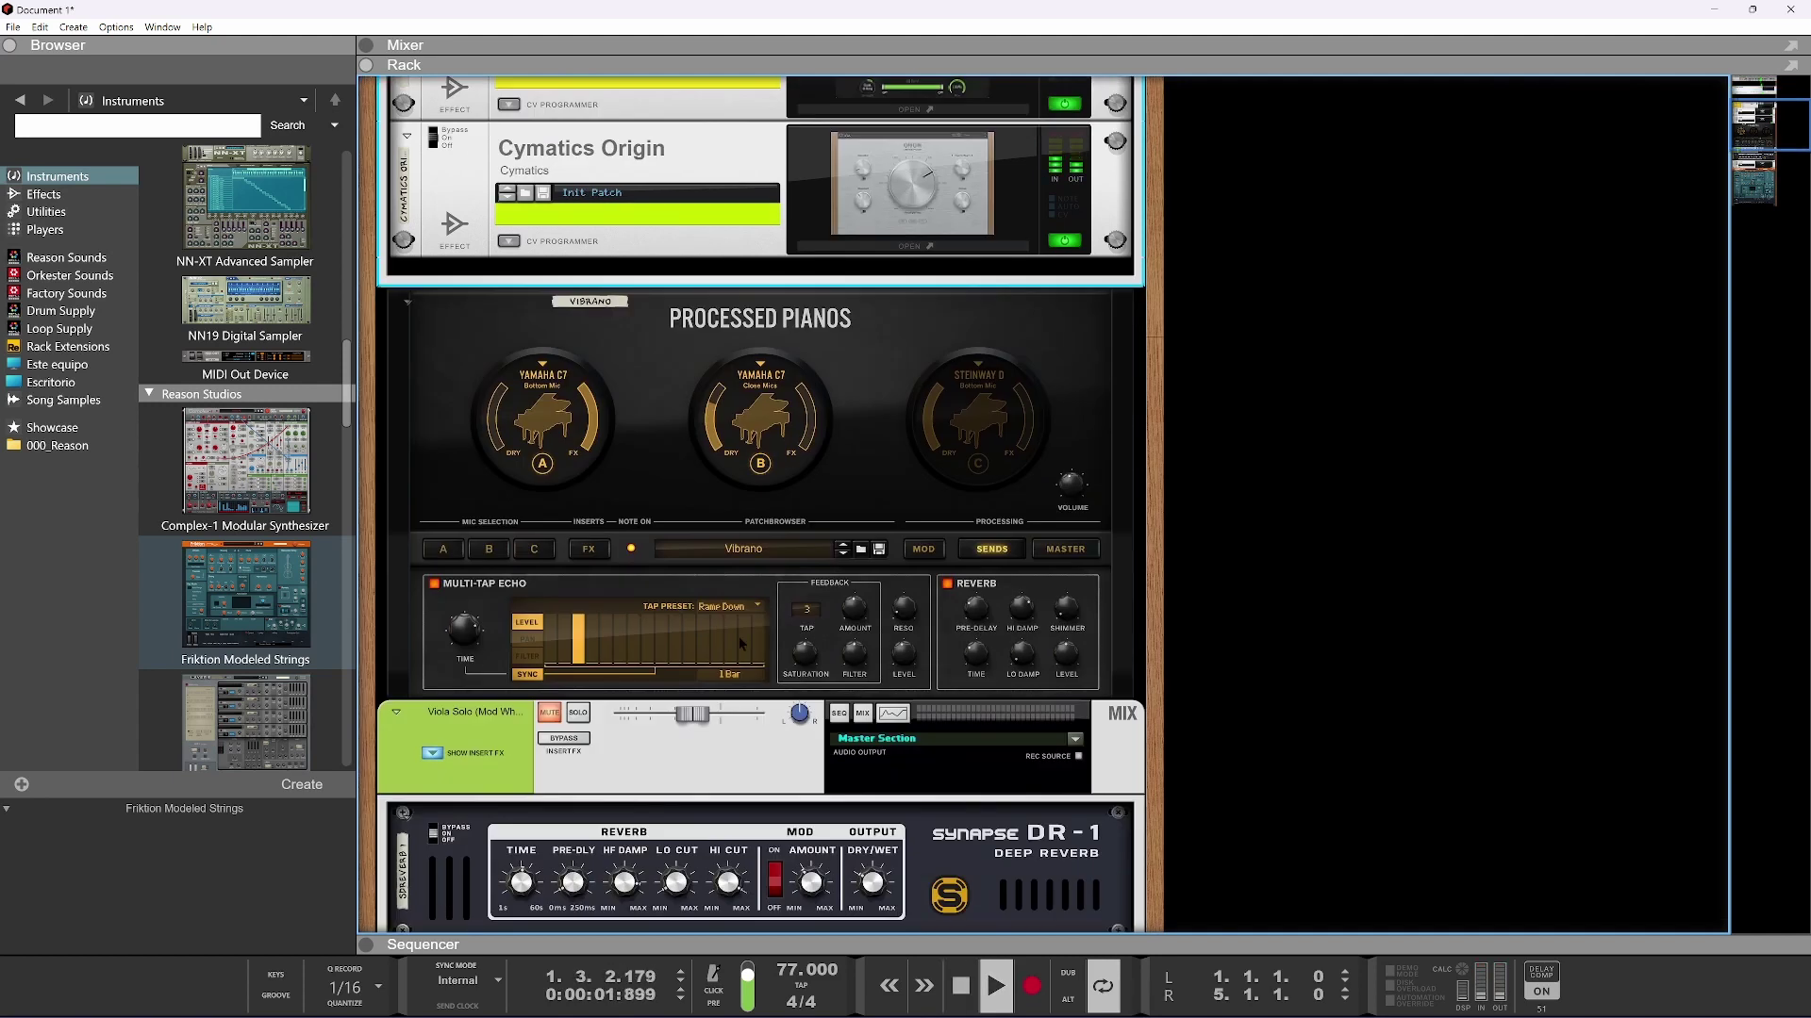
Toggle the Multi-Tap Echo on Processed Pianos to compare the piano sound, and stop playback
click(437, 588)
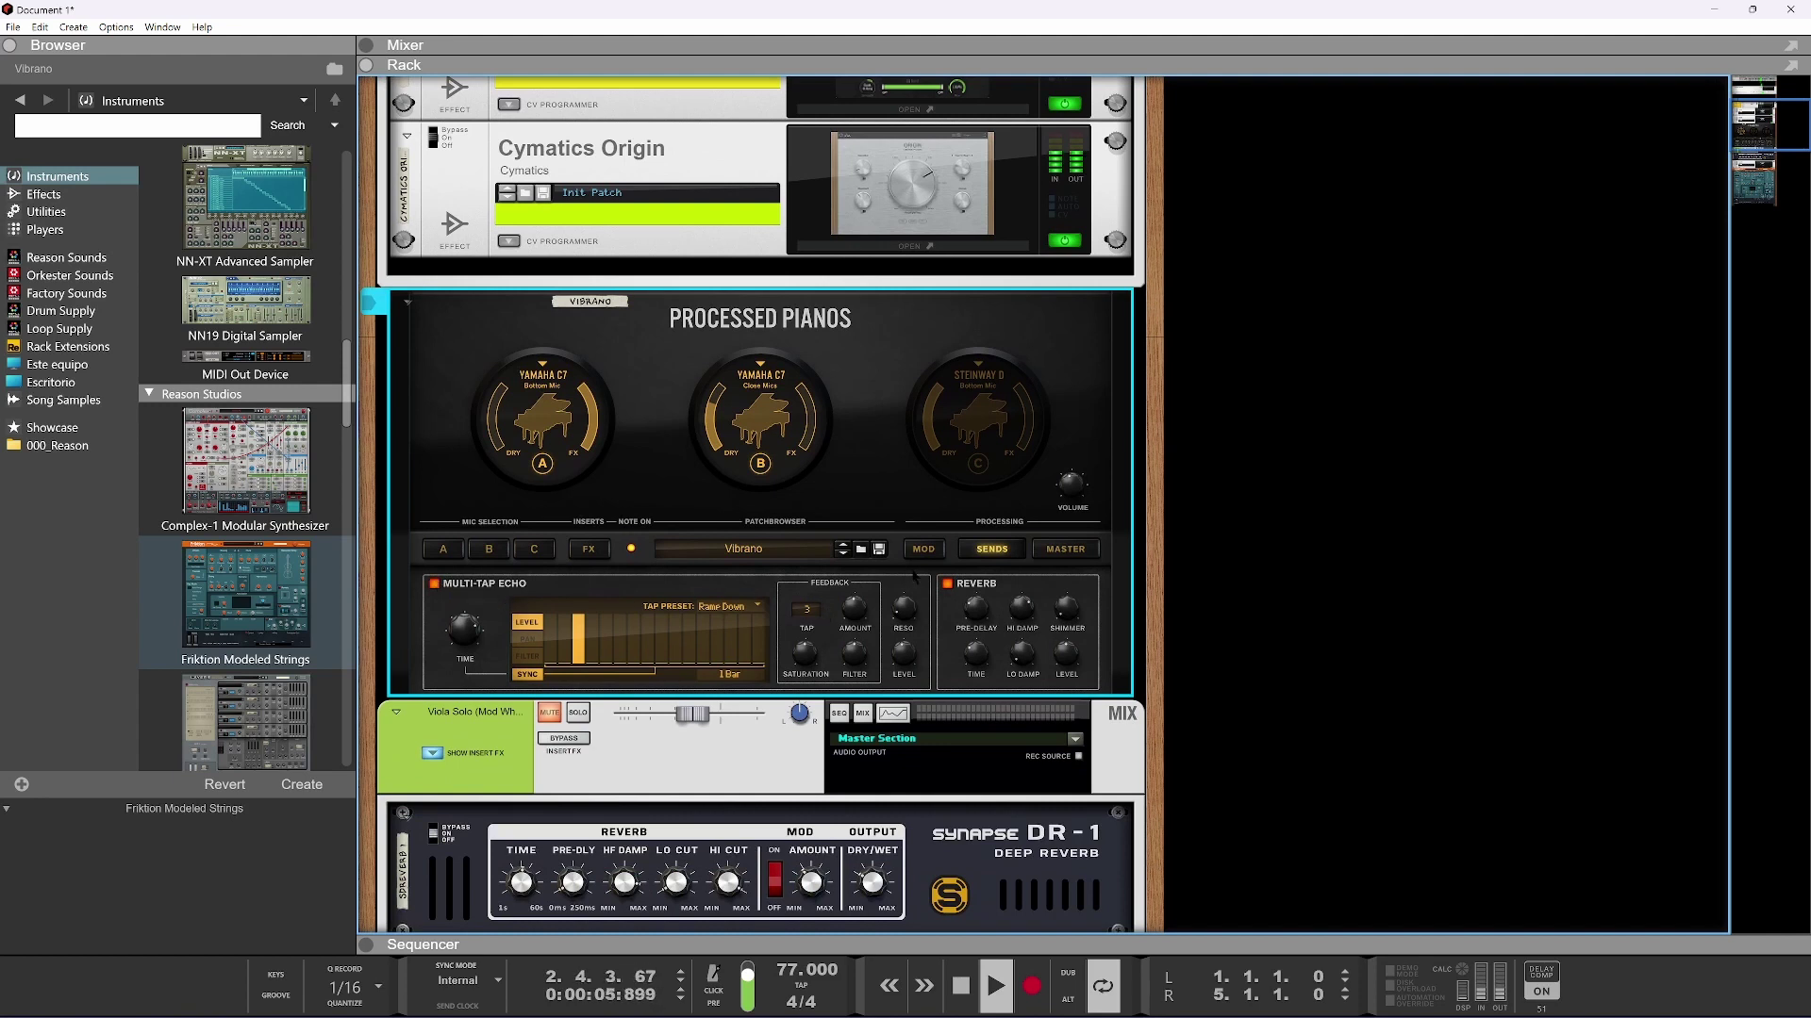
key(space)
key(space)
key(space)
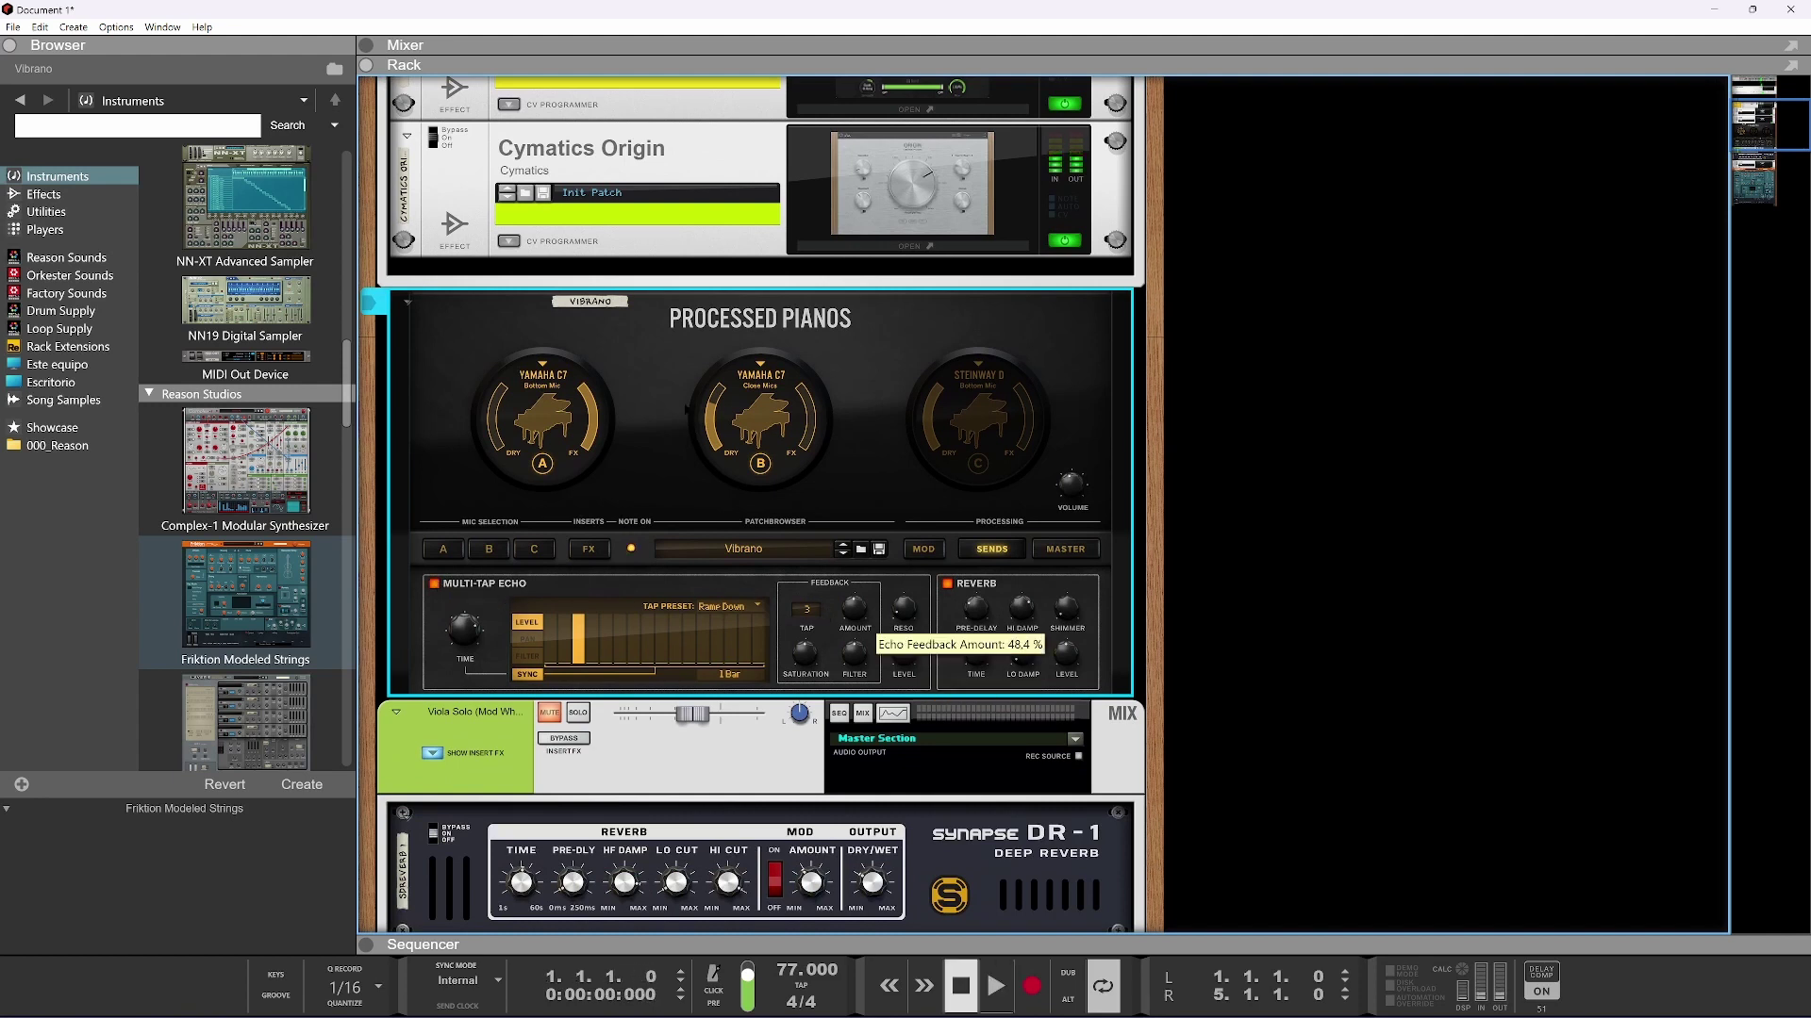
Try the Vocal patch in Processed Pianos, return to the Vibrano patch, and restart playback
click(846, 554)
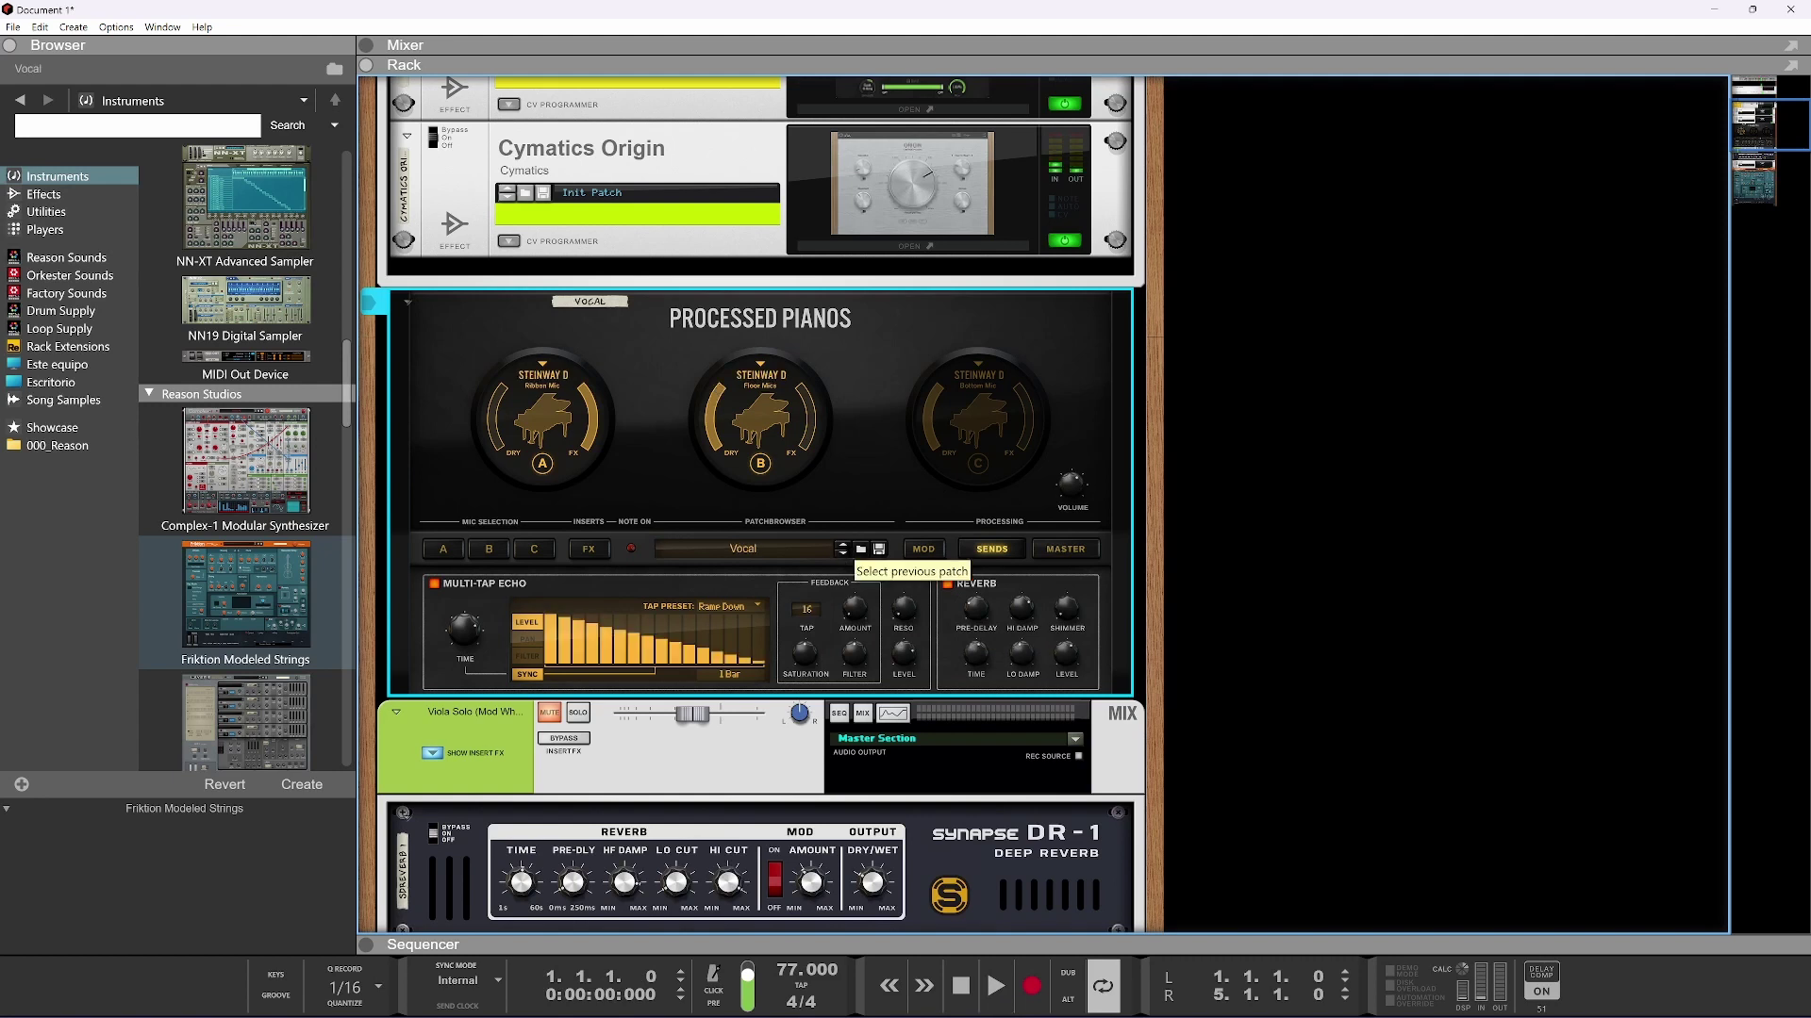
click(842, 553)
key(space)
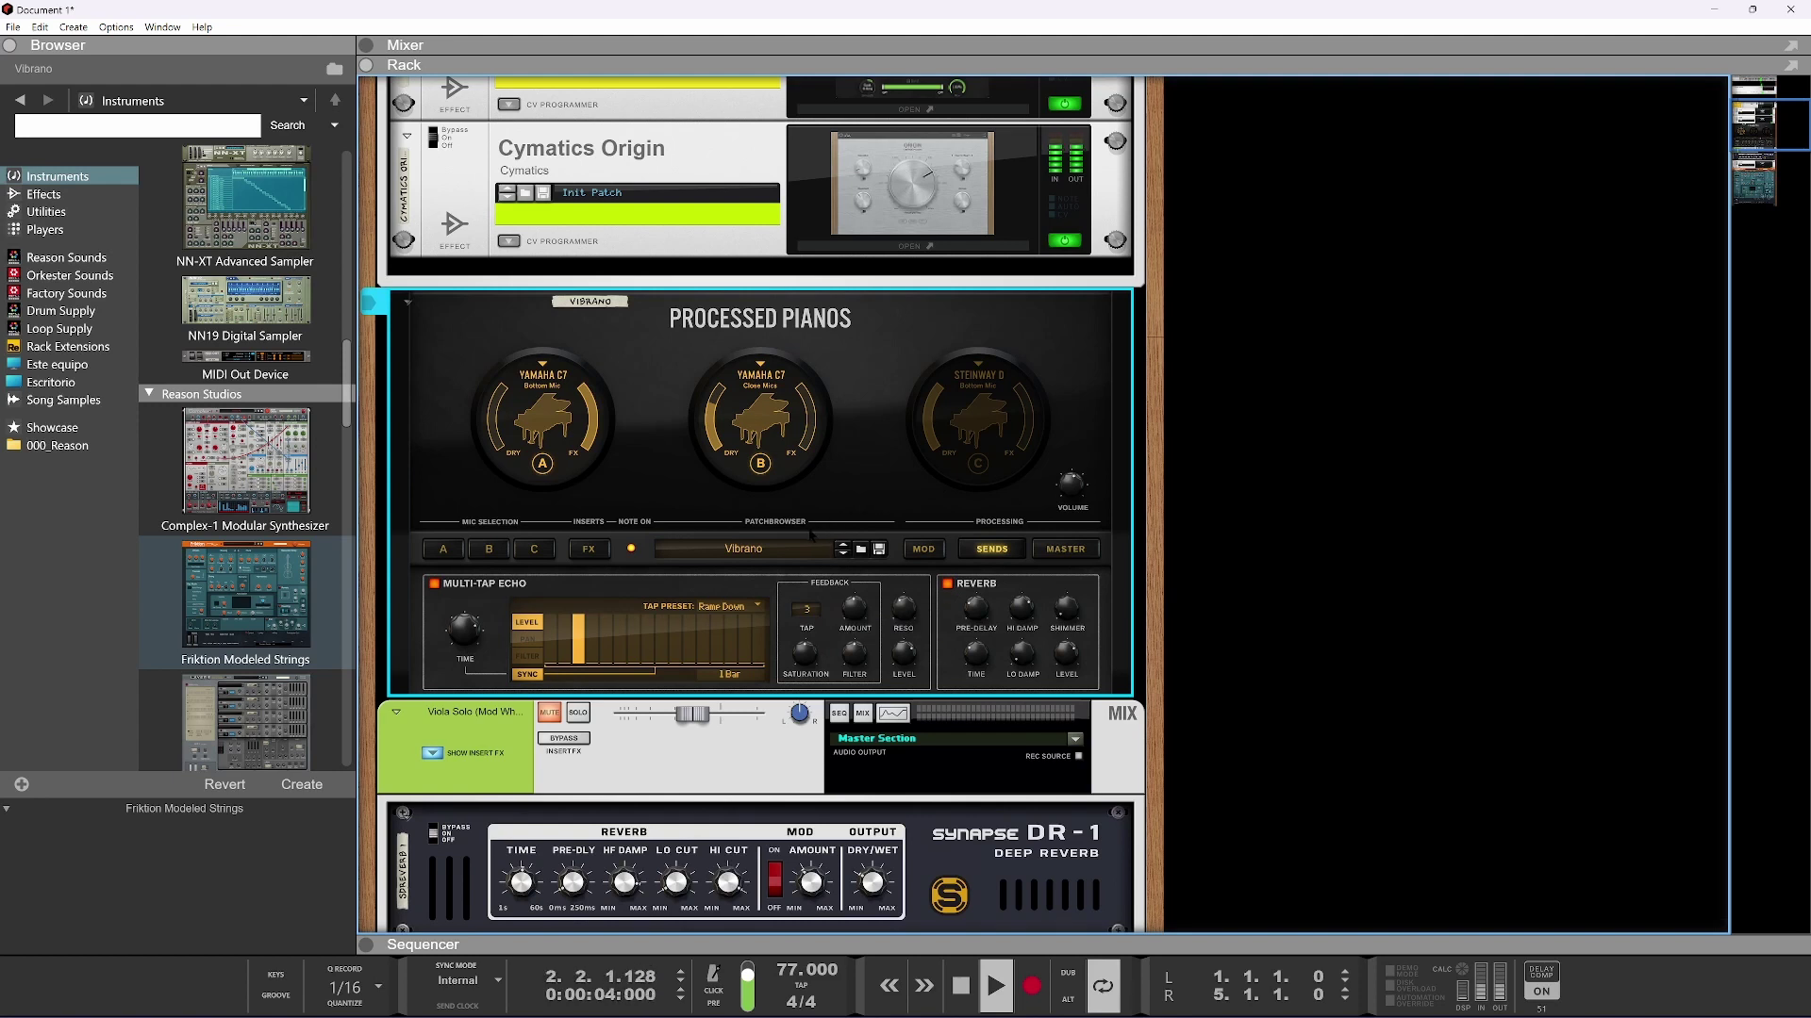
Turn off the Vibrano channel's solo and replay the piano and viola together from the start
scroll(809, 536, up, 5)
click(584, 192)
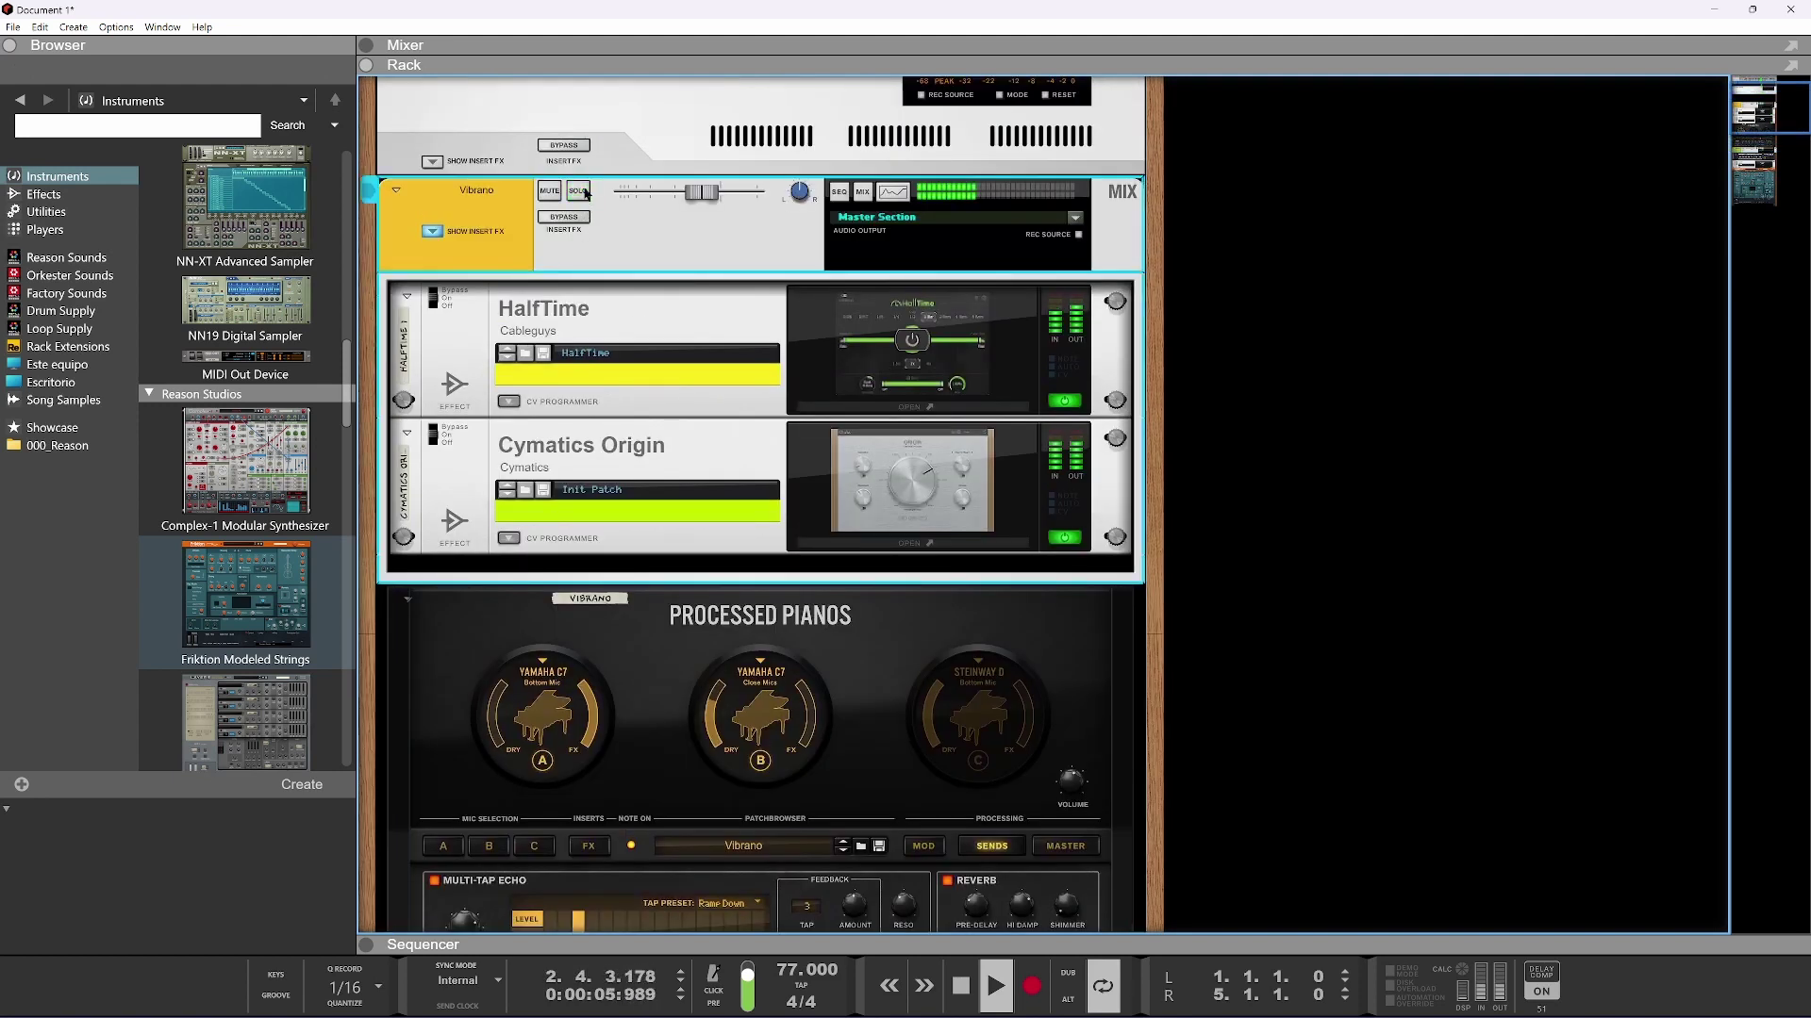
scroll(815, 484, down, 3)
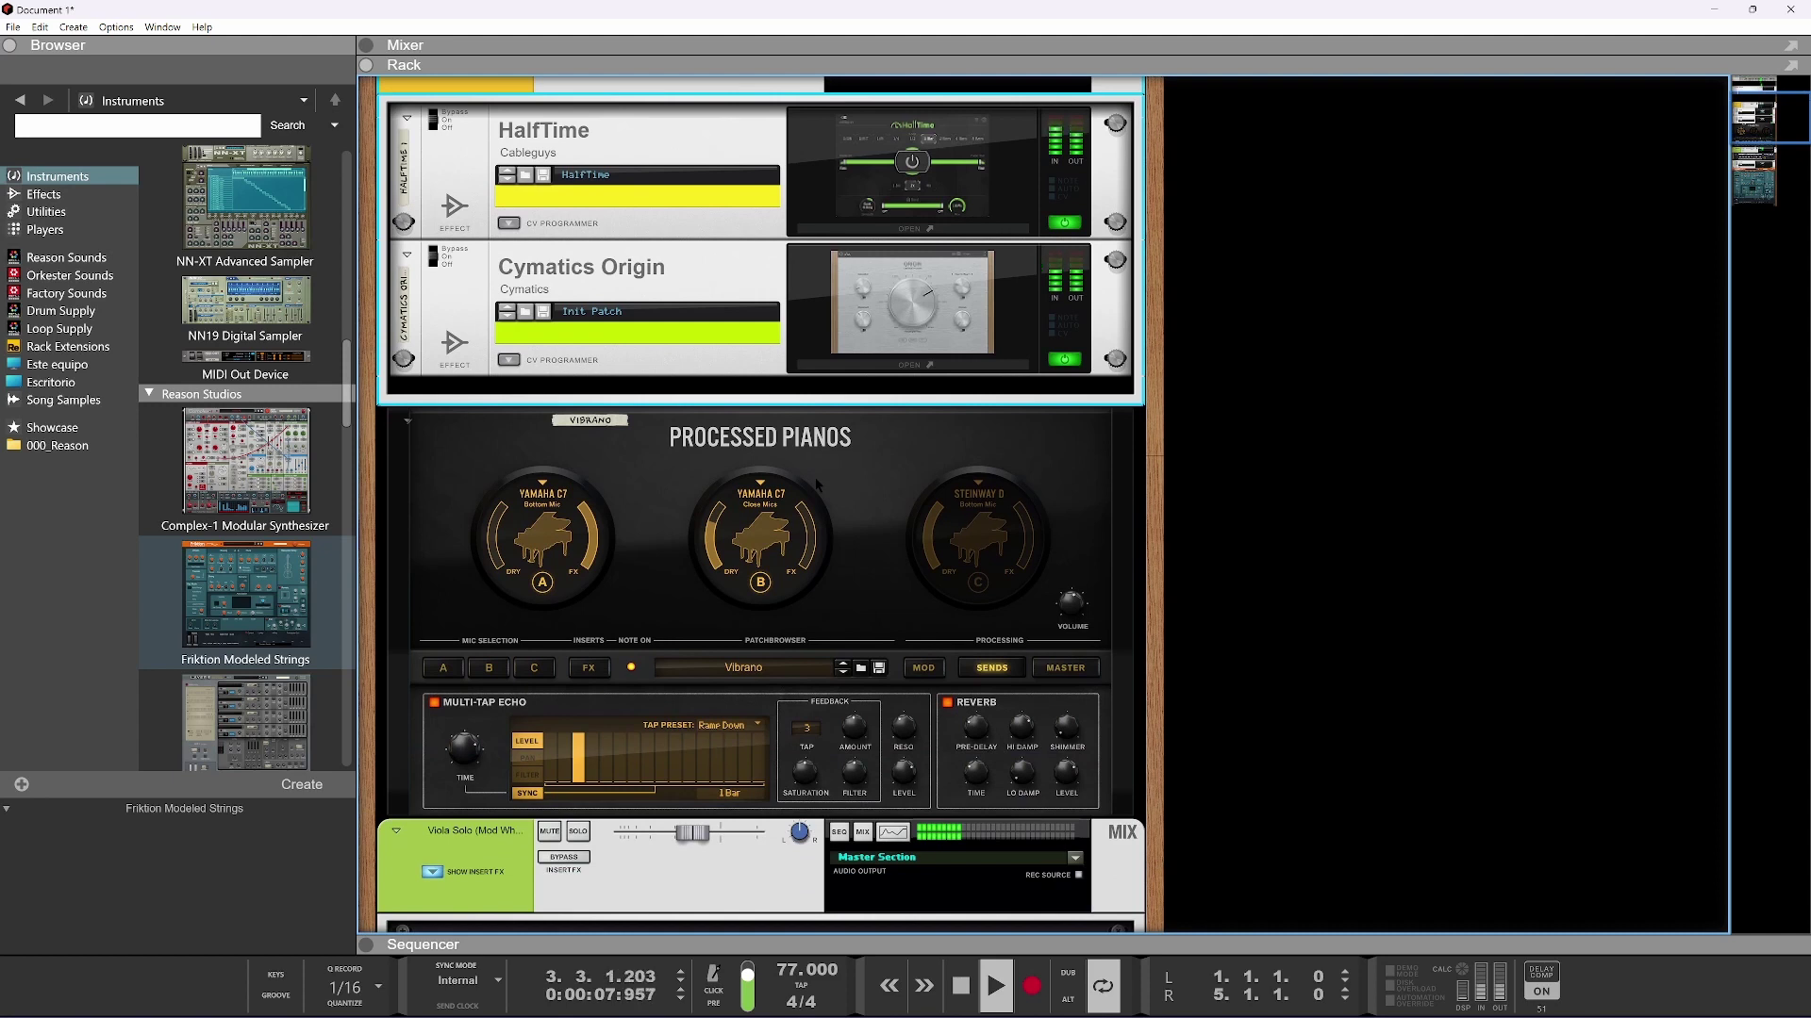
scroll(814, 482, down, 4)
scroll(812, 483, up, 4)
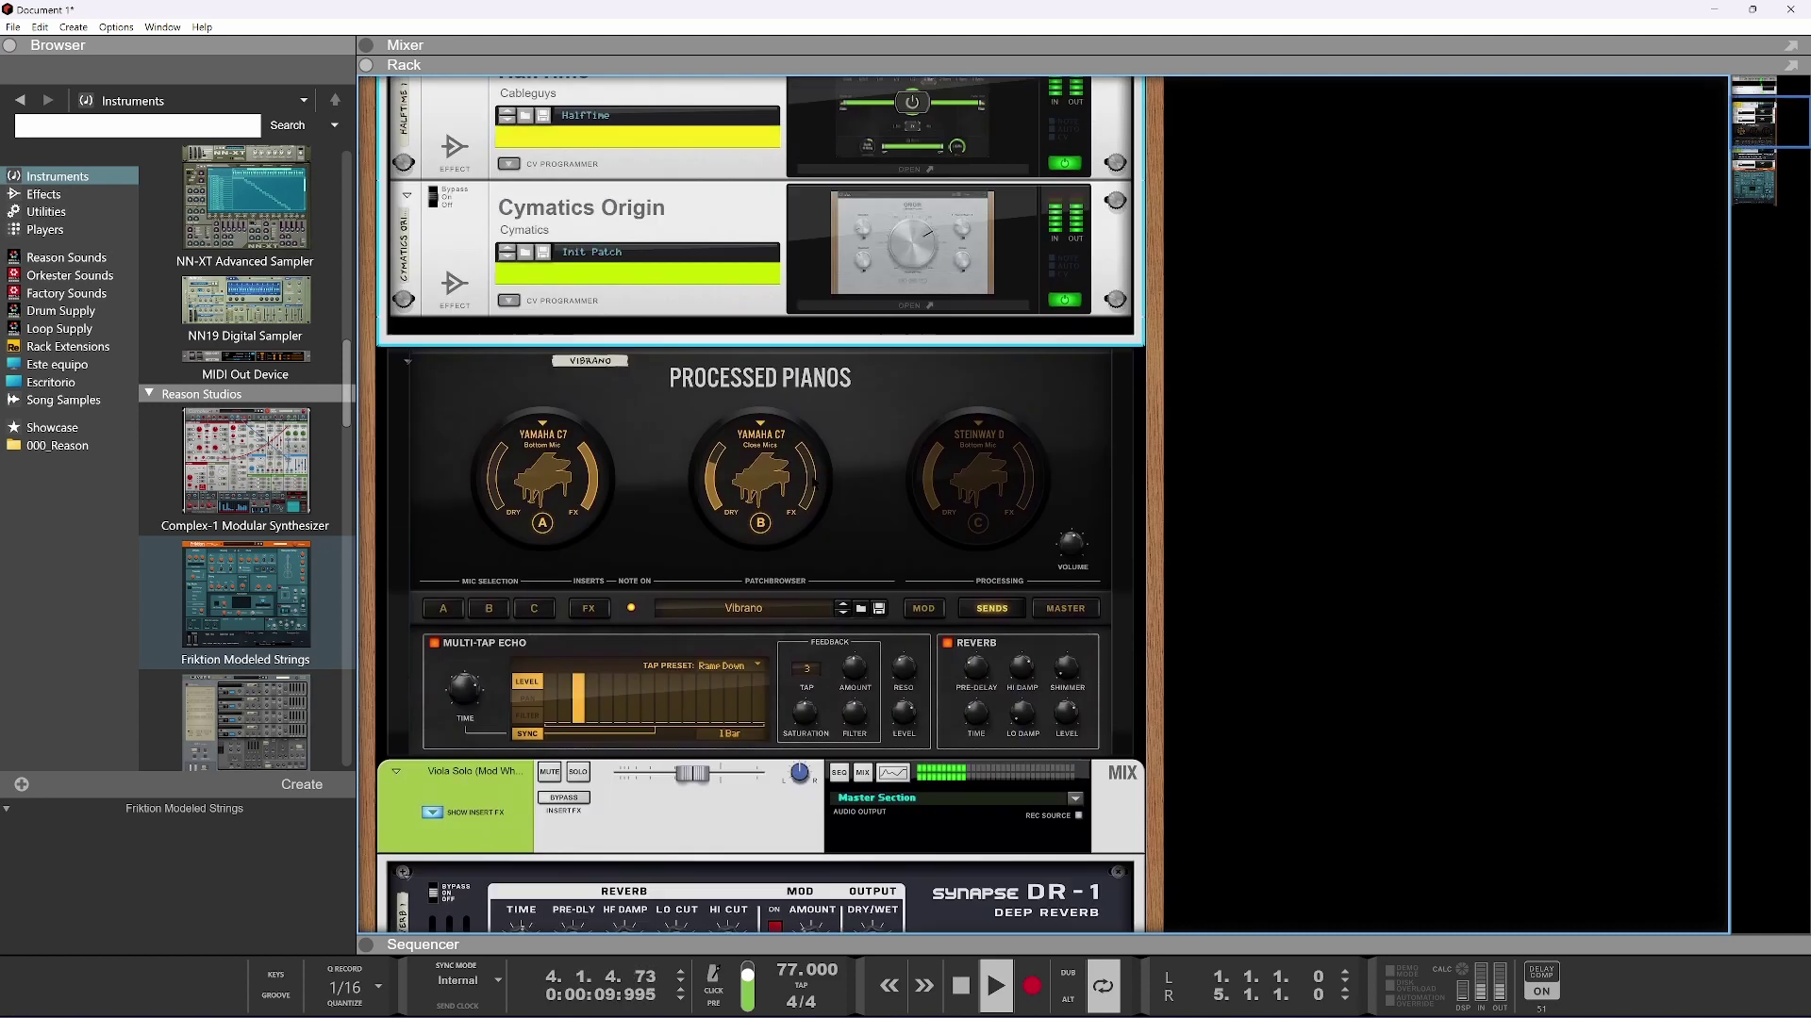
key(space)
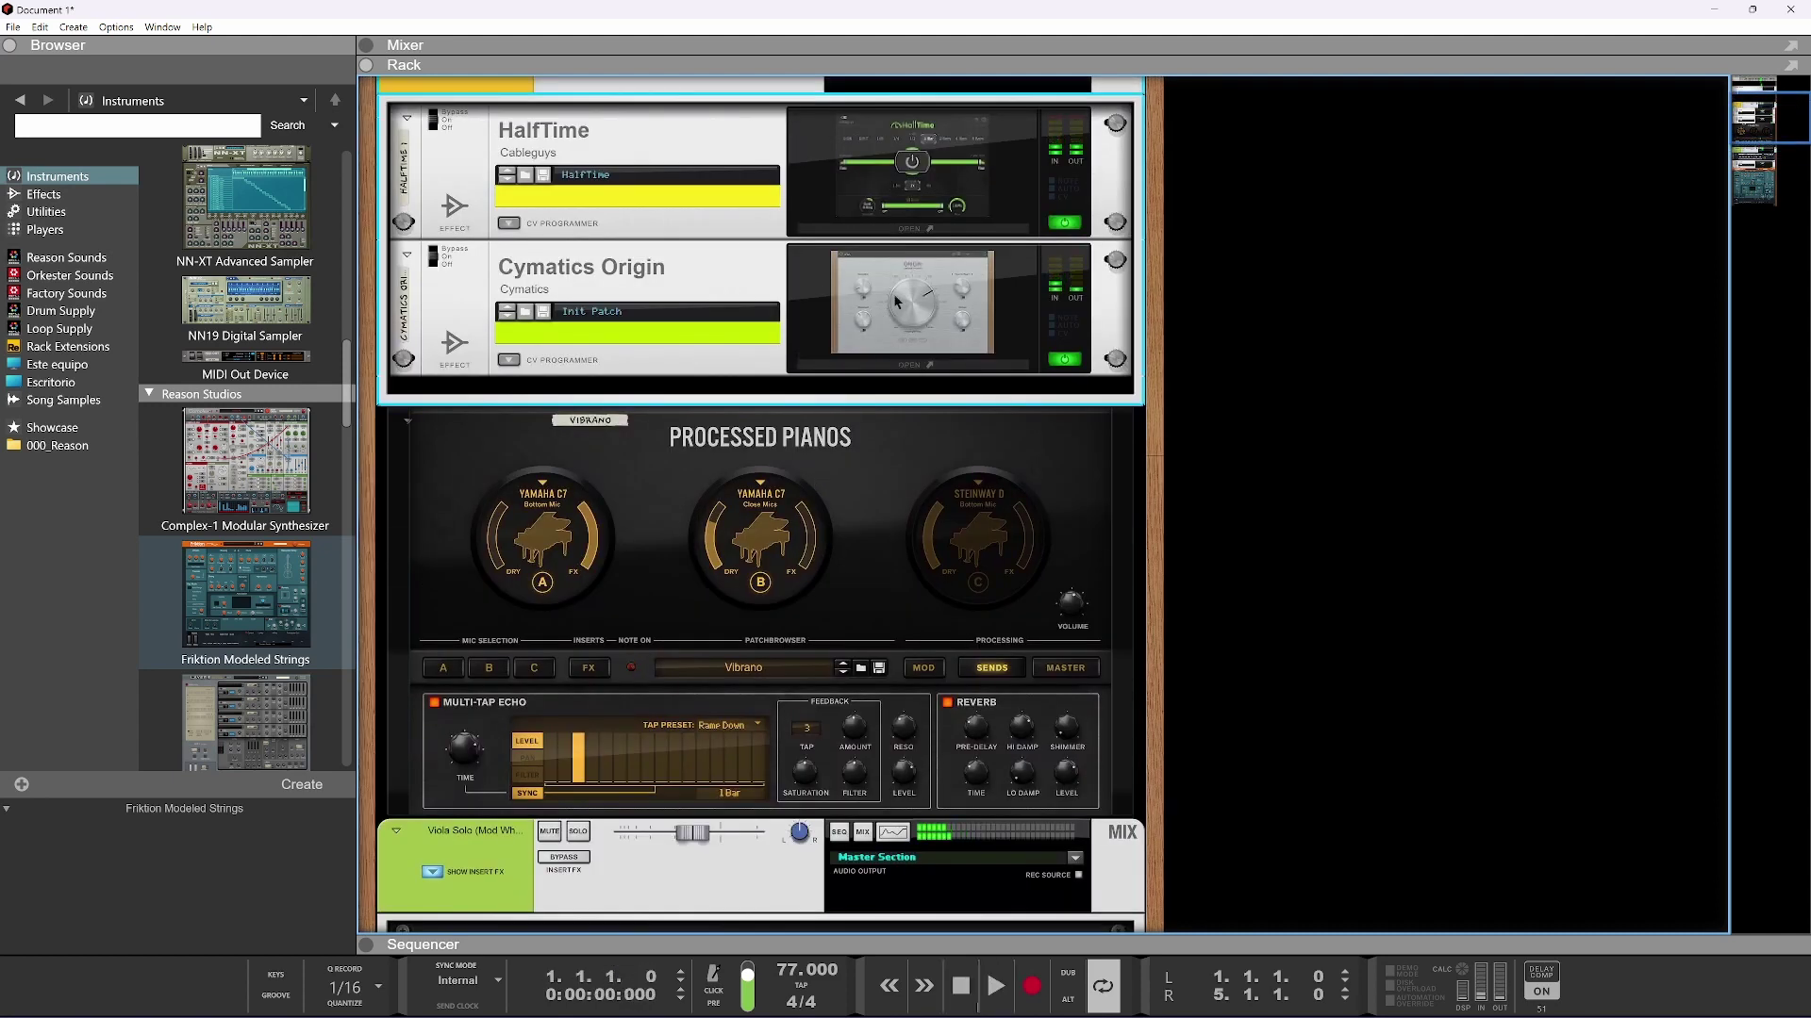
key(space)
Set Saturation to 22% in the Vibrano channel's Cymatics Origin
scroll(877, 332, down, 18)
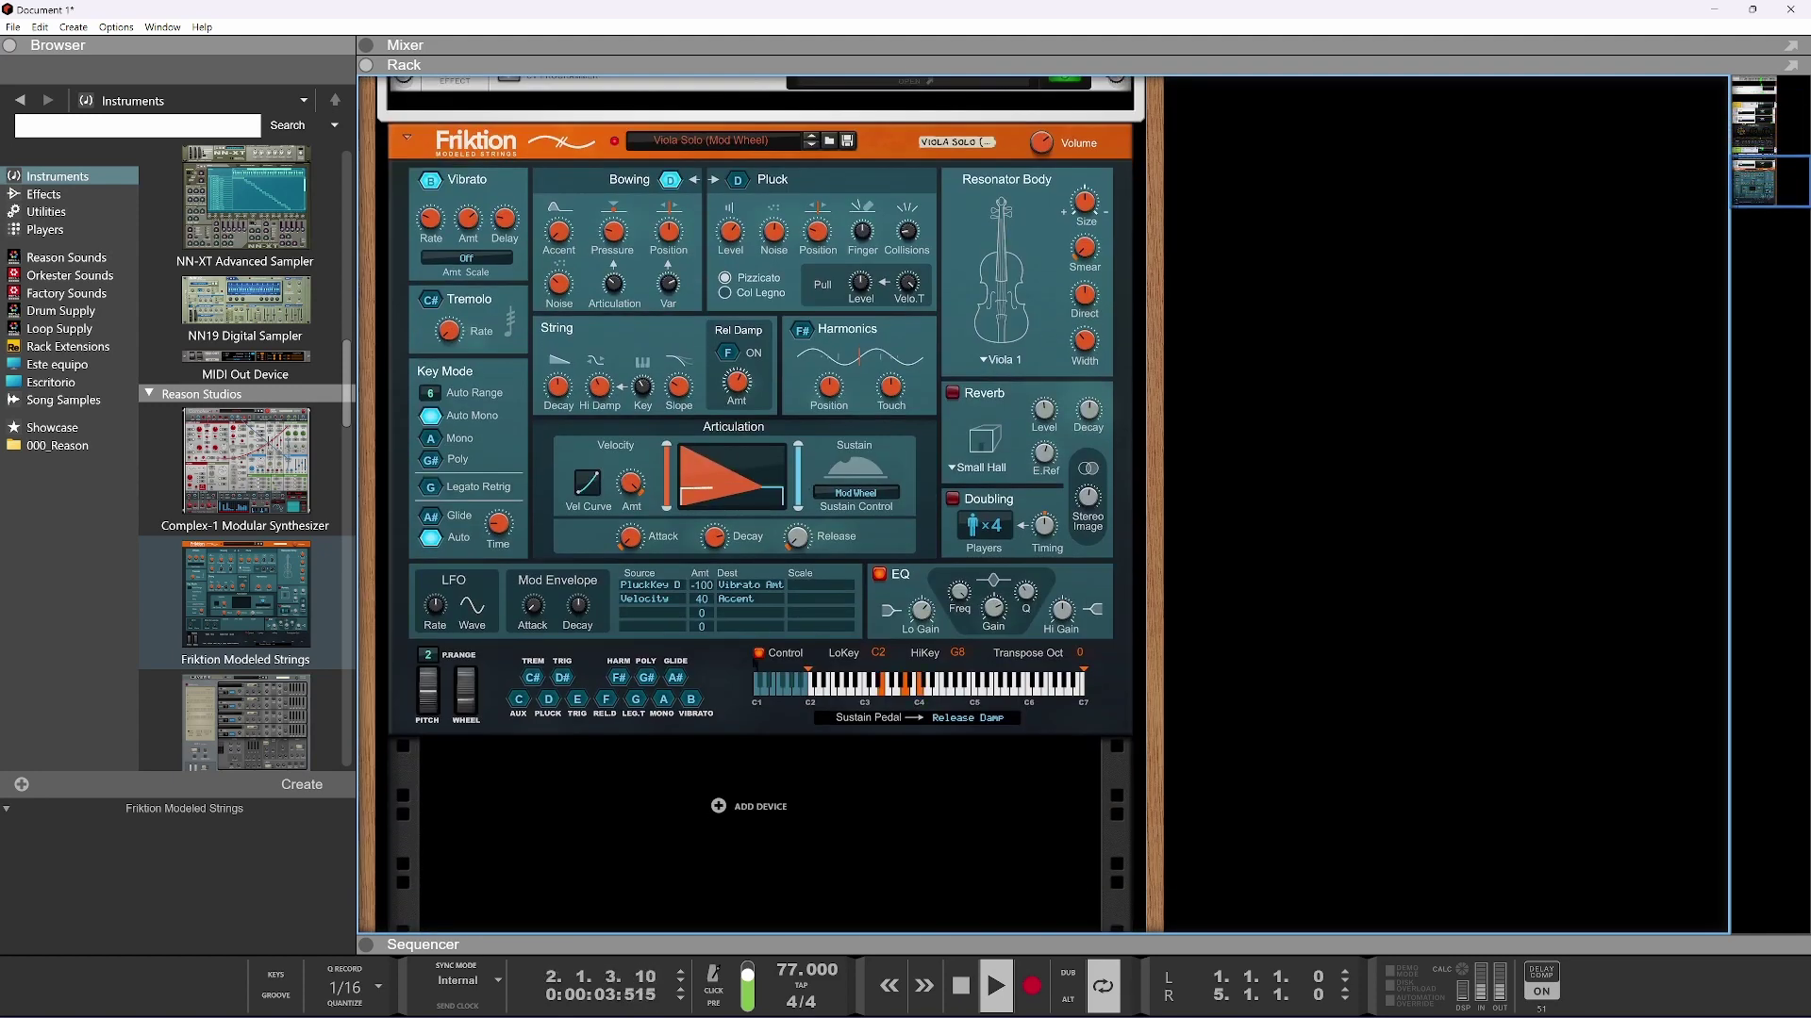
scroll(736, 807, up, 11)
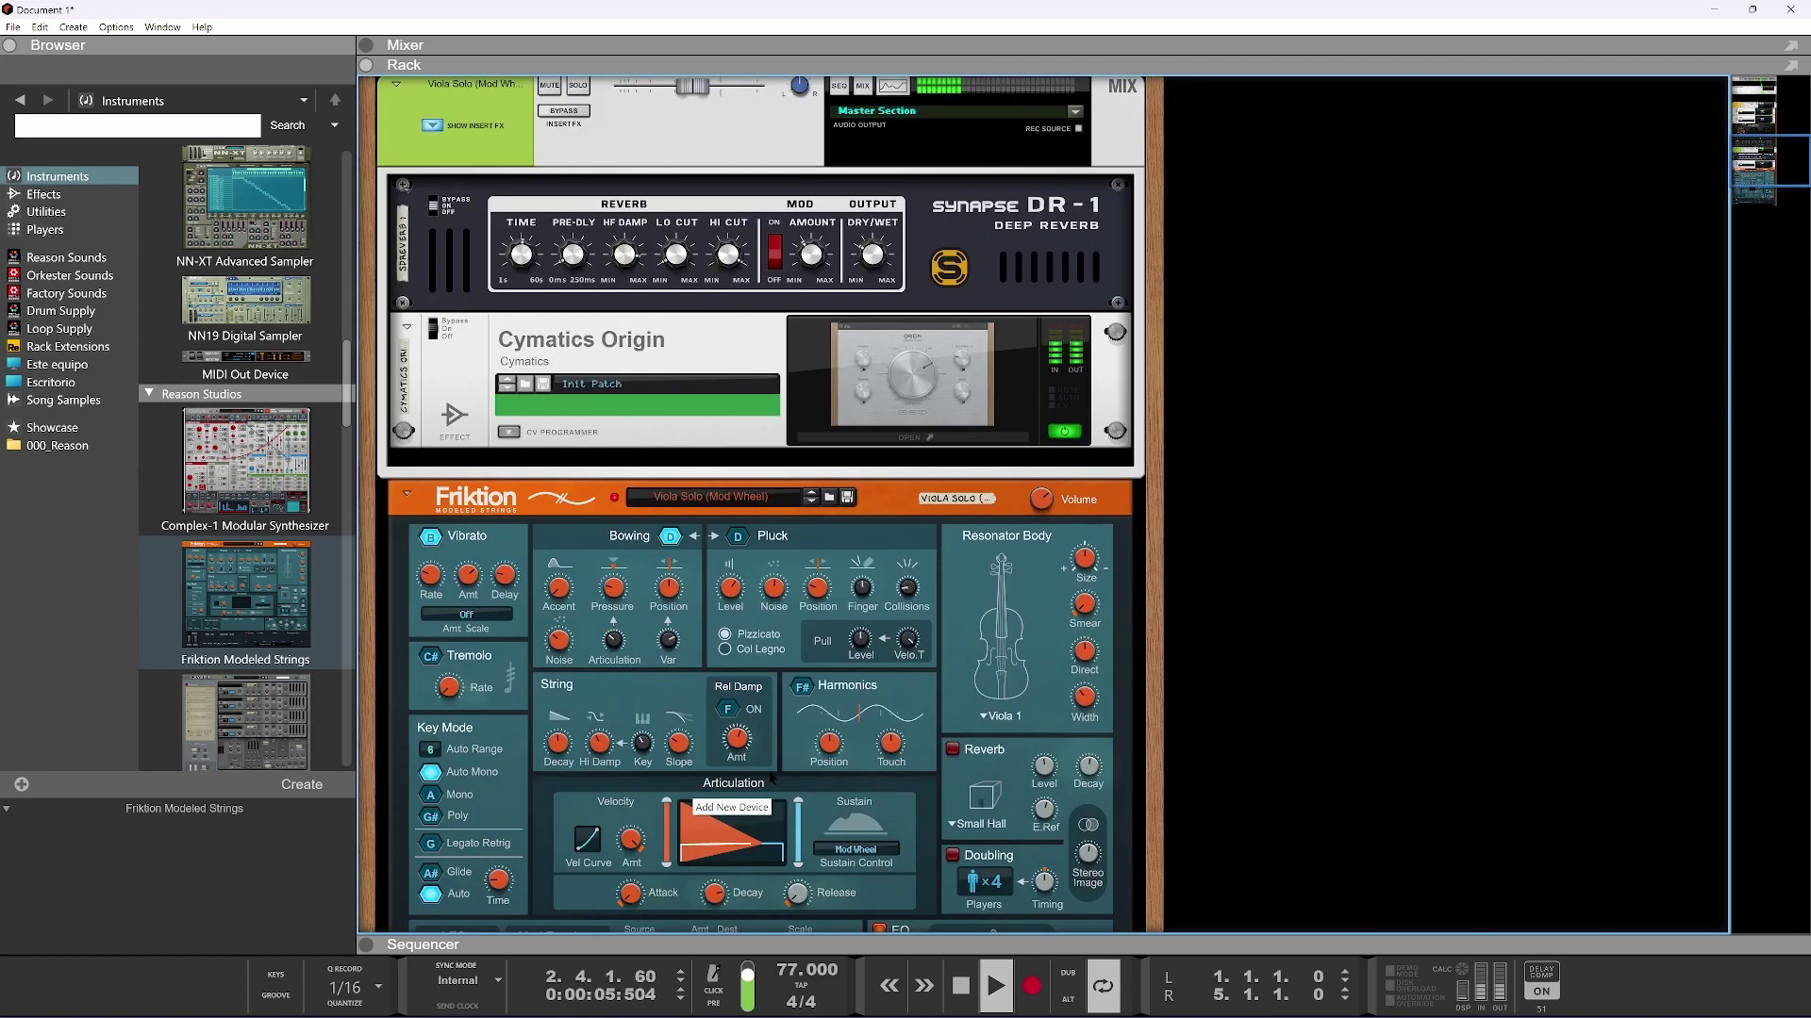
scroll(766, 738, up, 3)
click(886, 169)
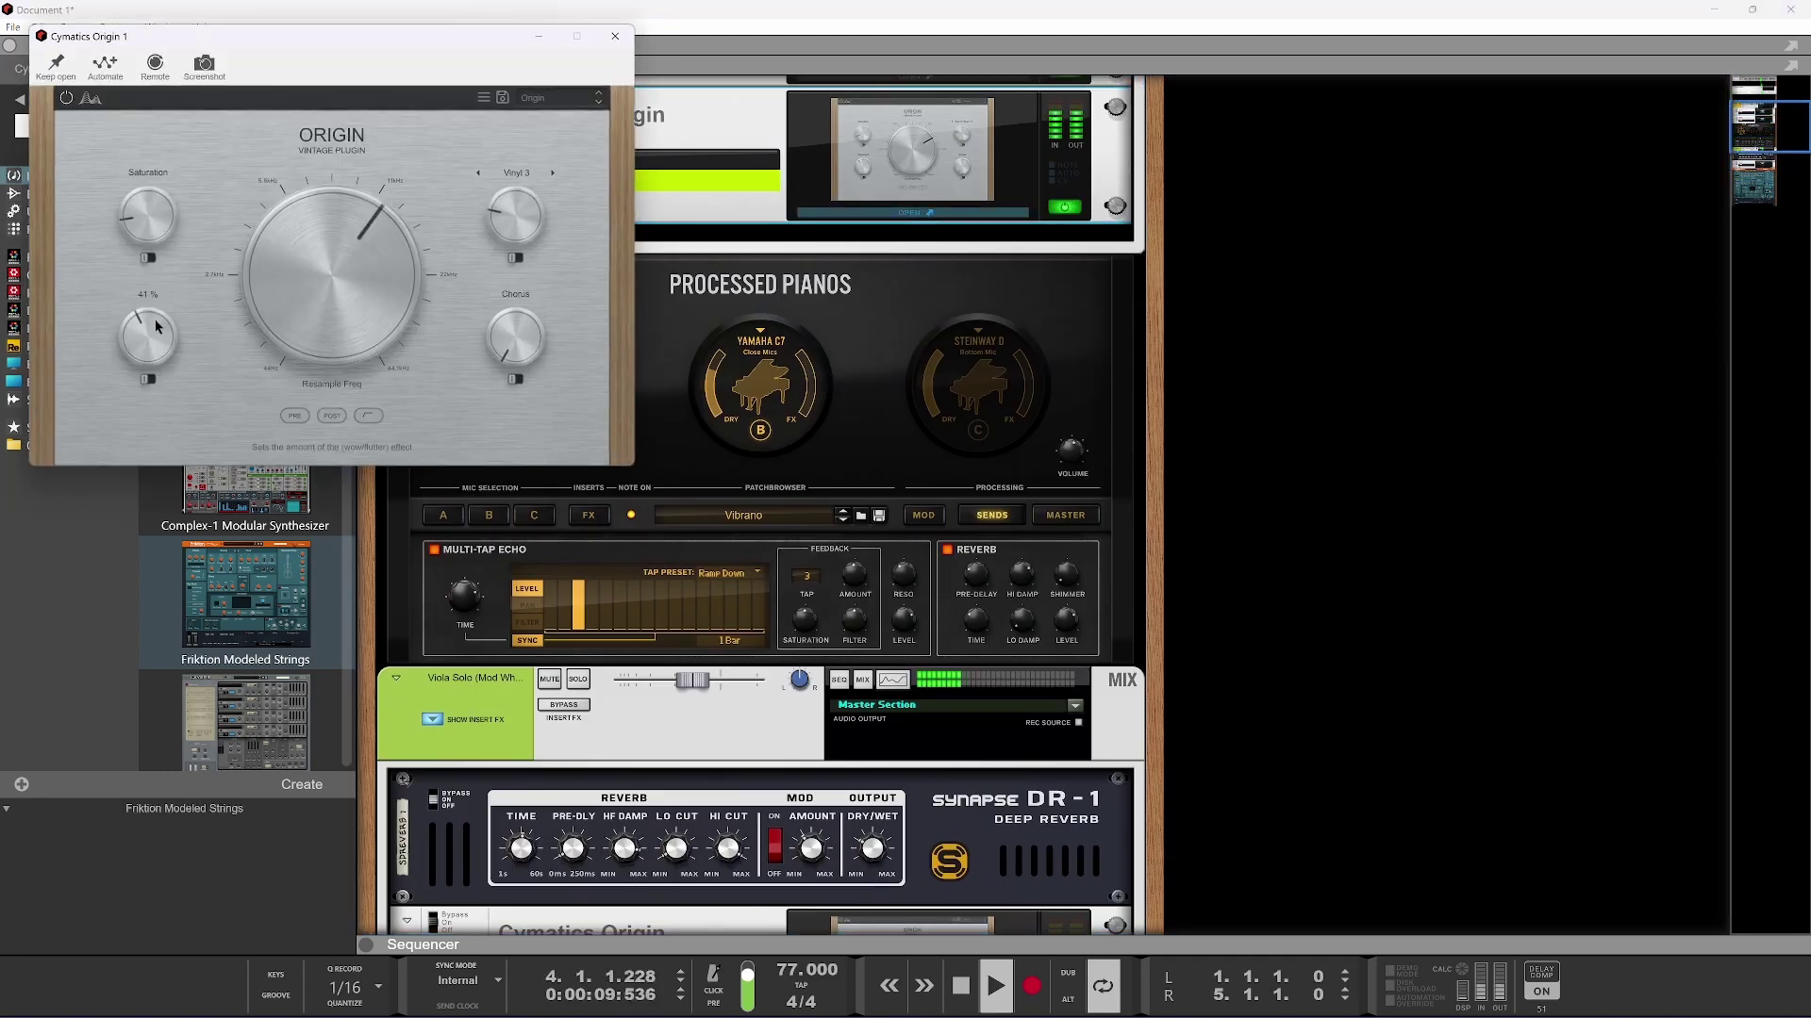
drag(137, 224, 136, 213)
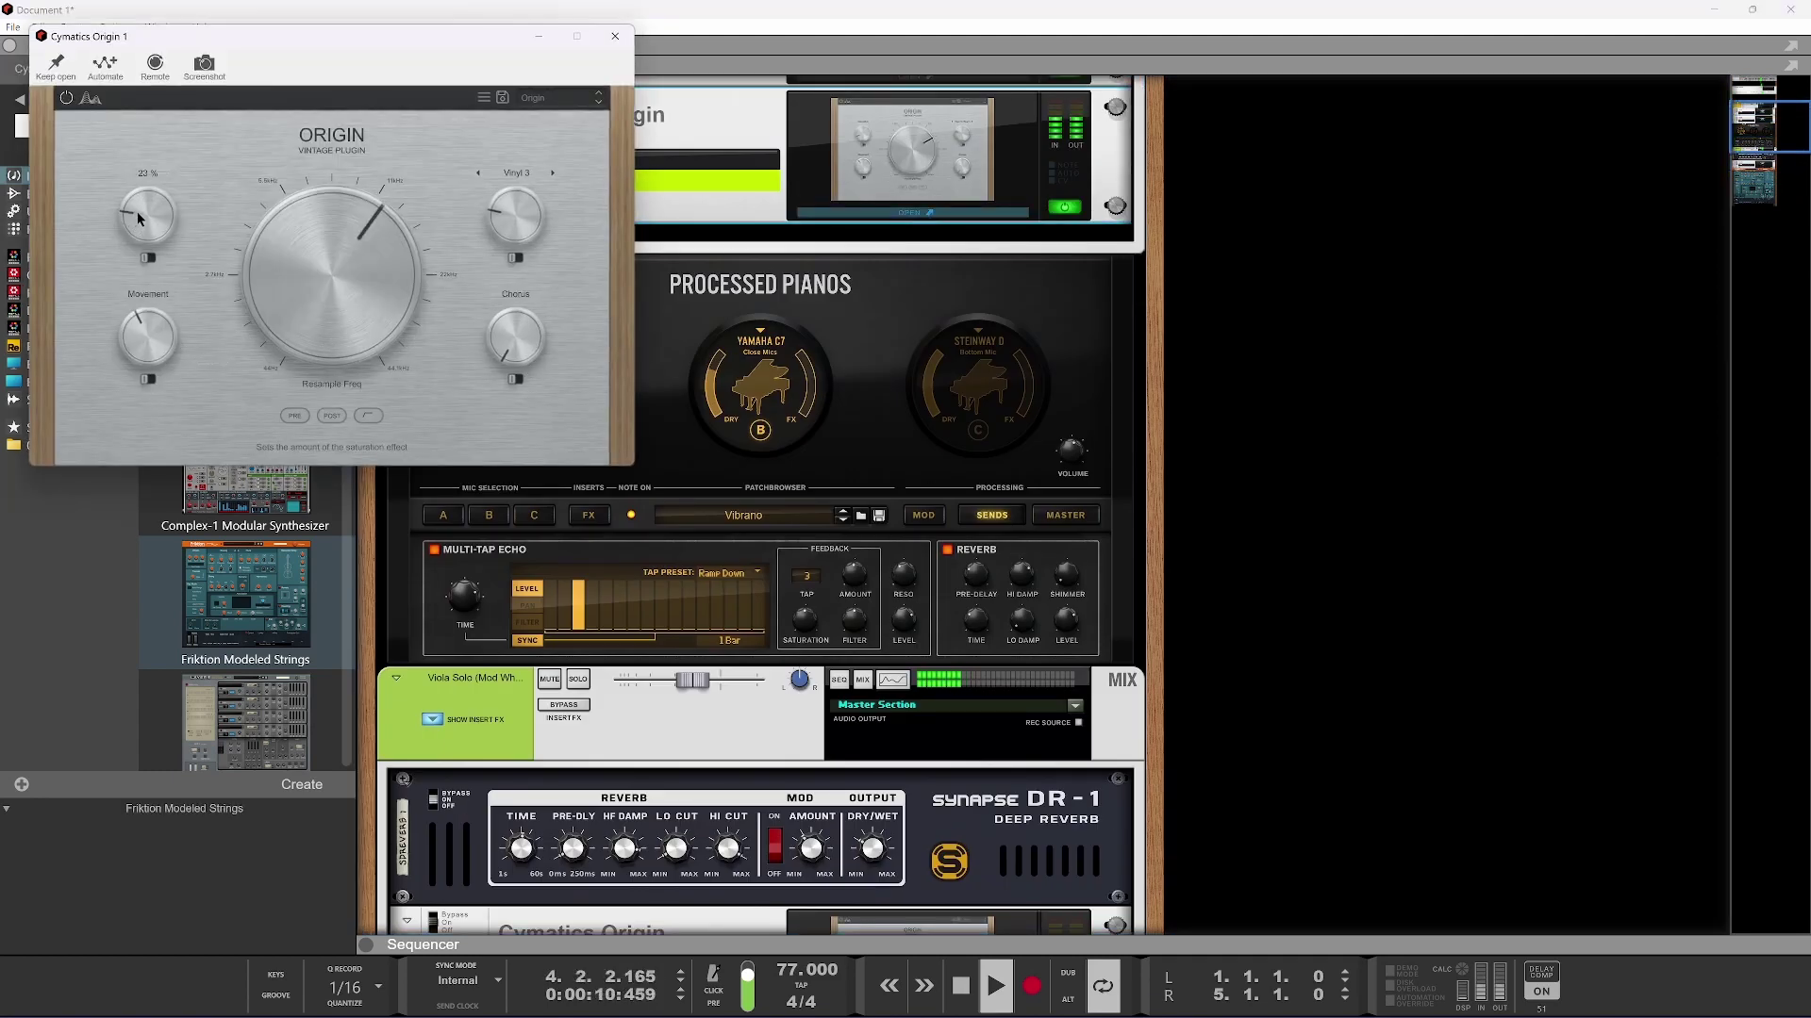
click(614, 36)
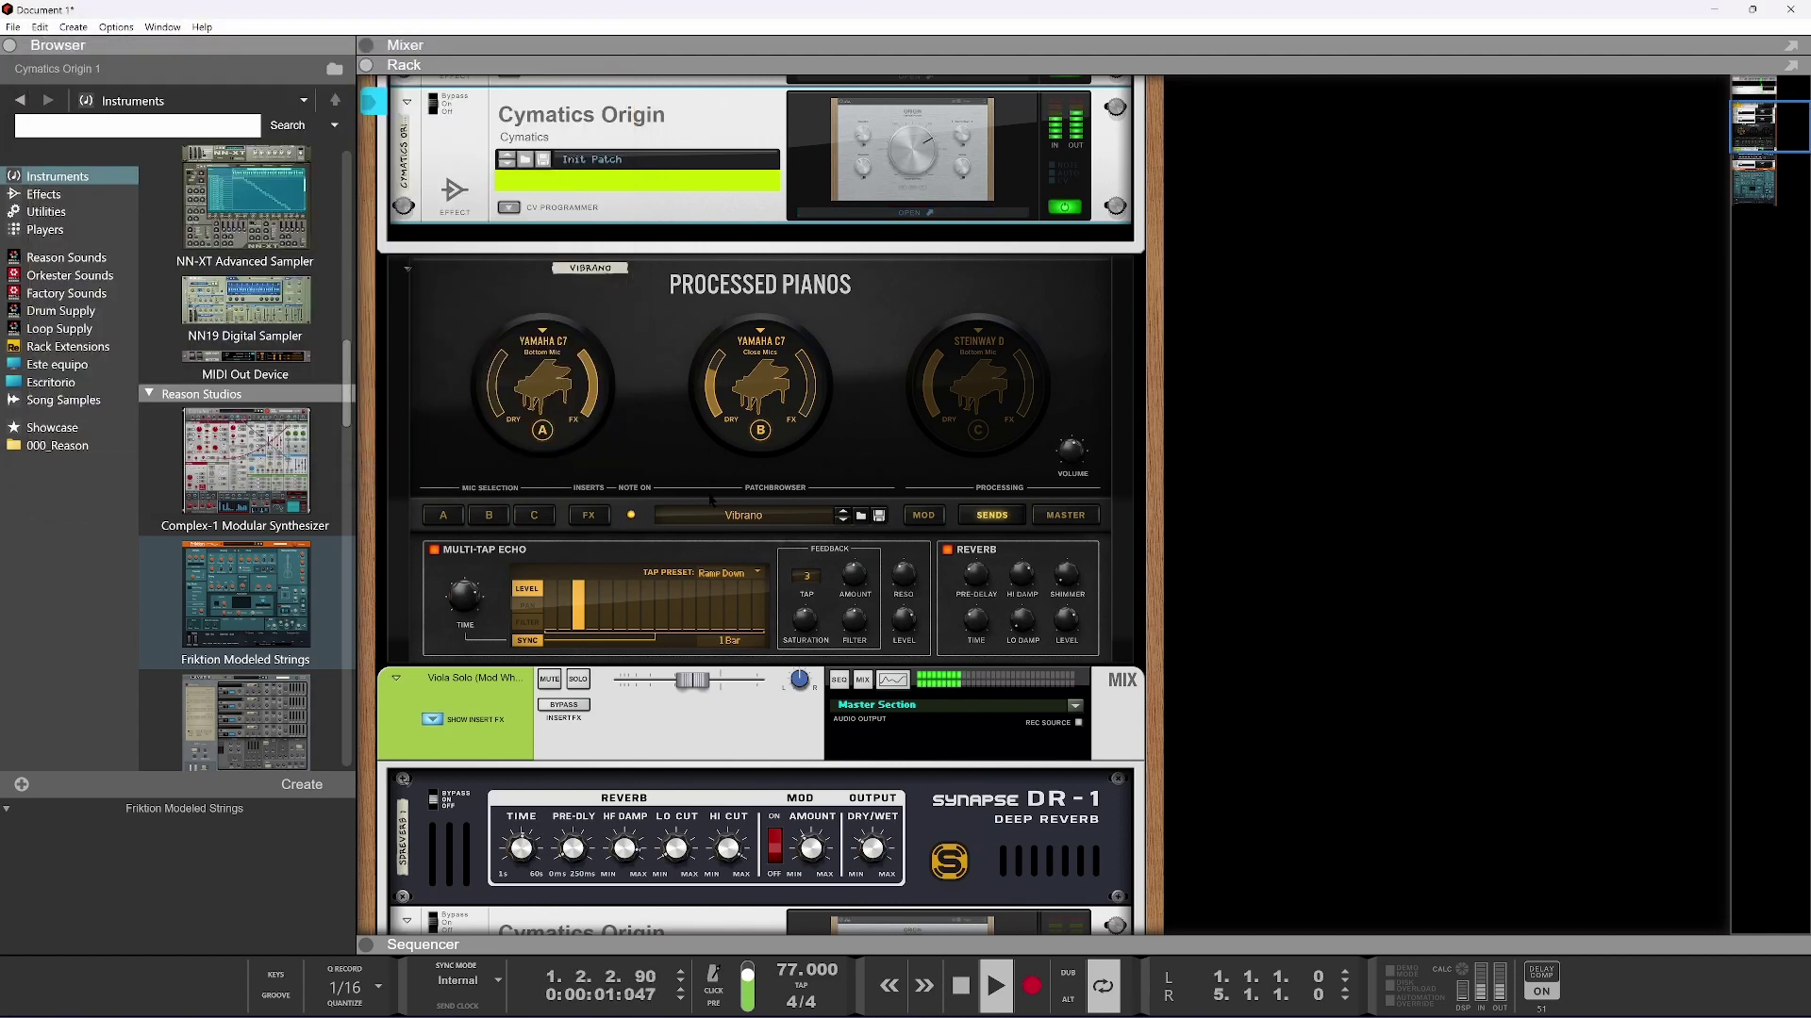
Hide the insert effects of the Vibrano and viola channels and fold the Processed Pianos device
scroll(703, 547, up, 5)
click(443, 255)
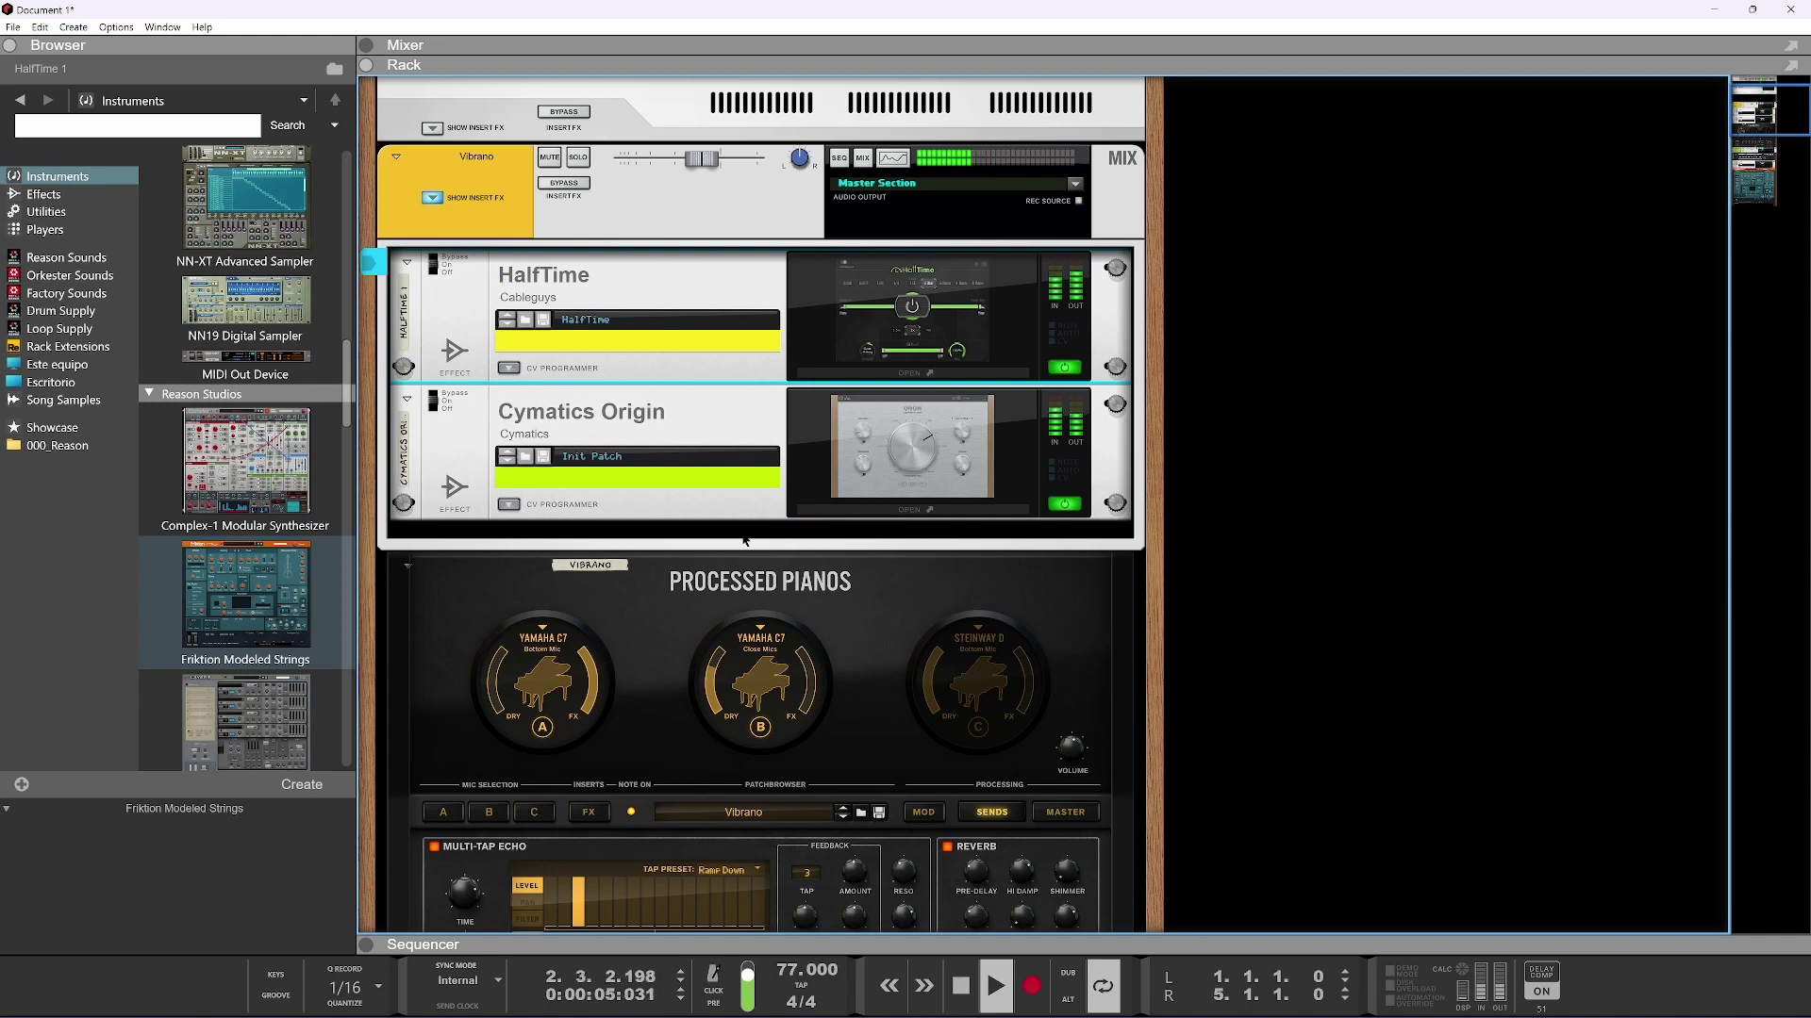
scroll(468, 510, down, 1)
click(433, 139)
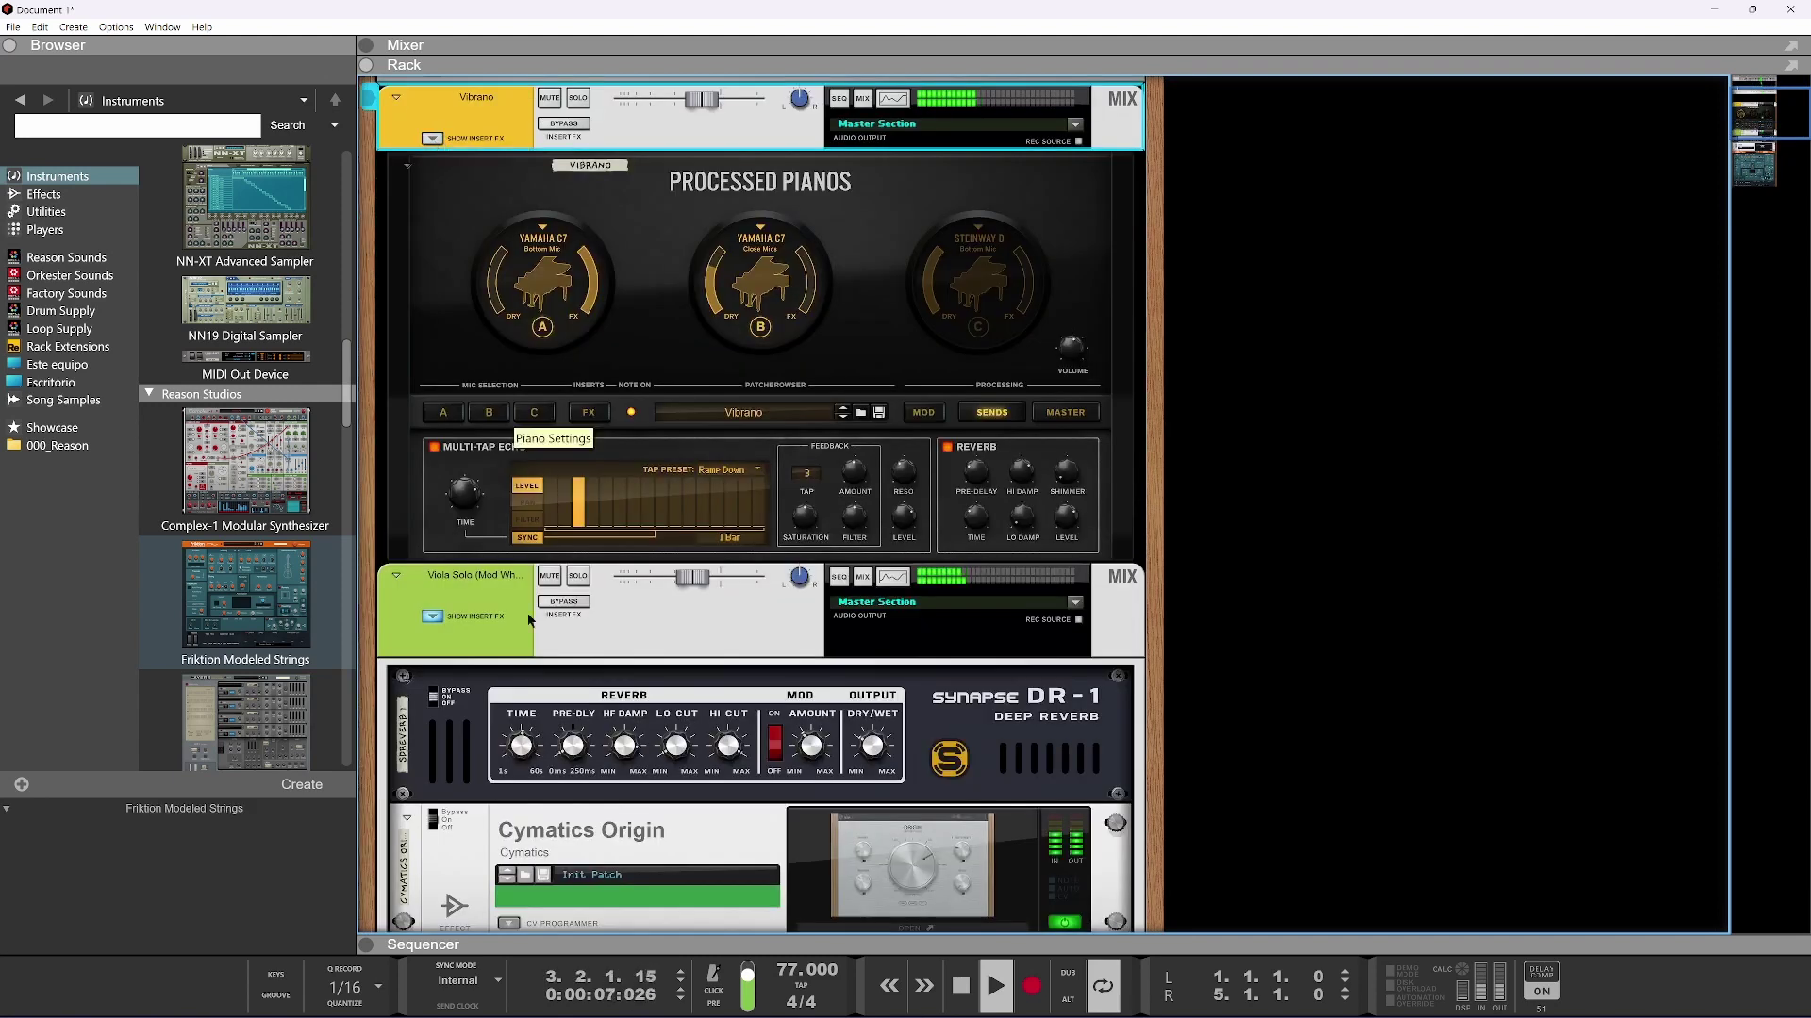
click(432, 616)
scroll(413, 367, up, 4)
click(407, 392)
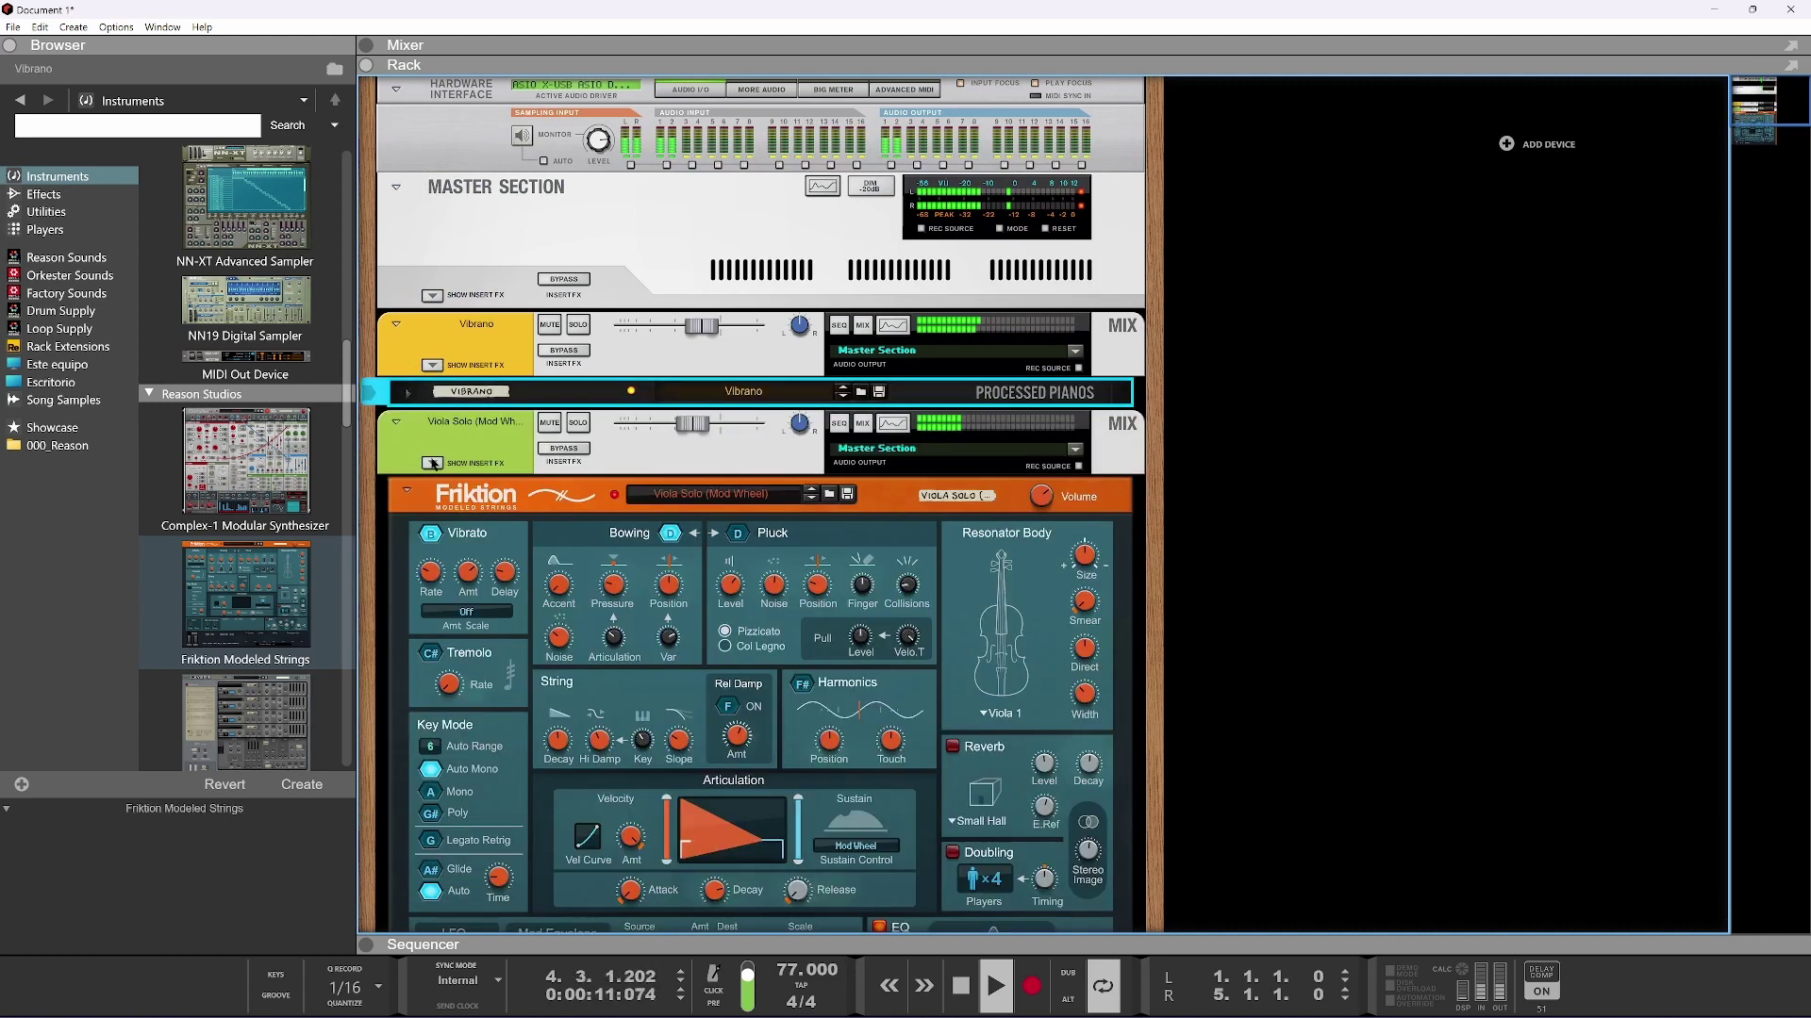
Fold the Friktion device and set the viola channel's level to -10.53 dB
click(407, 491)
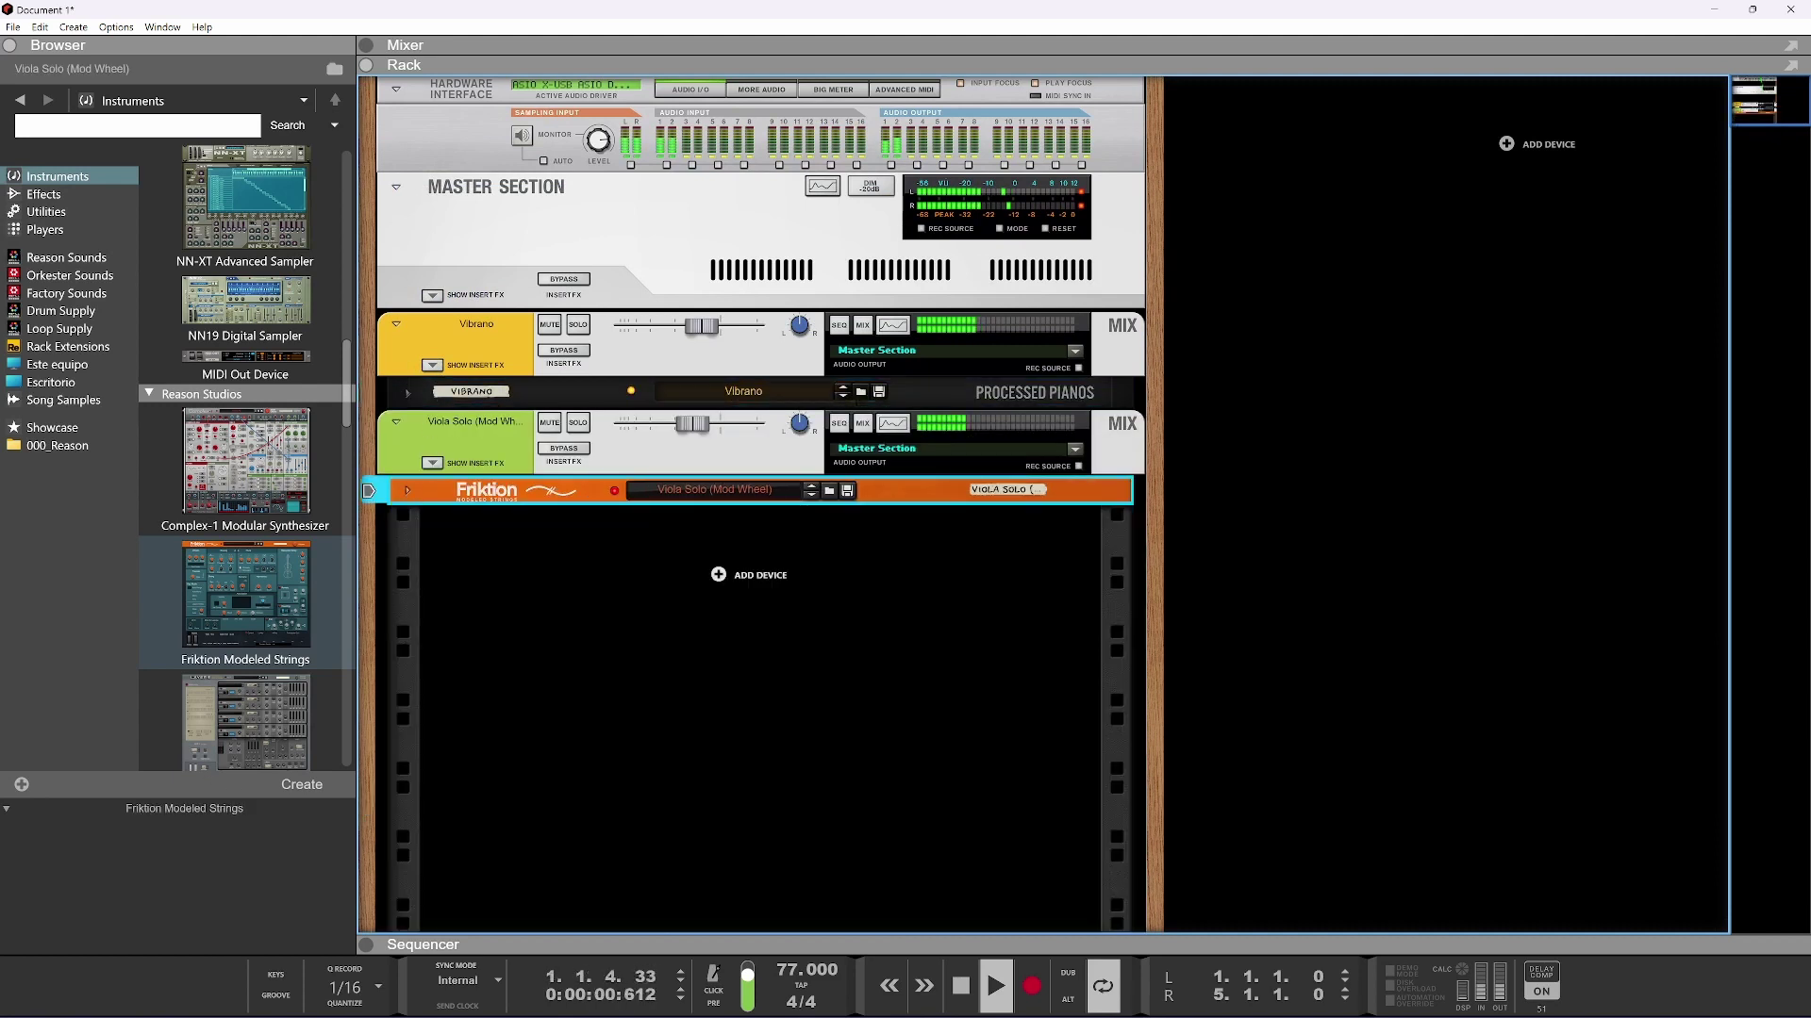
click(691, 426)
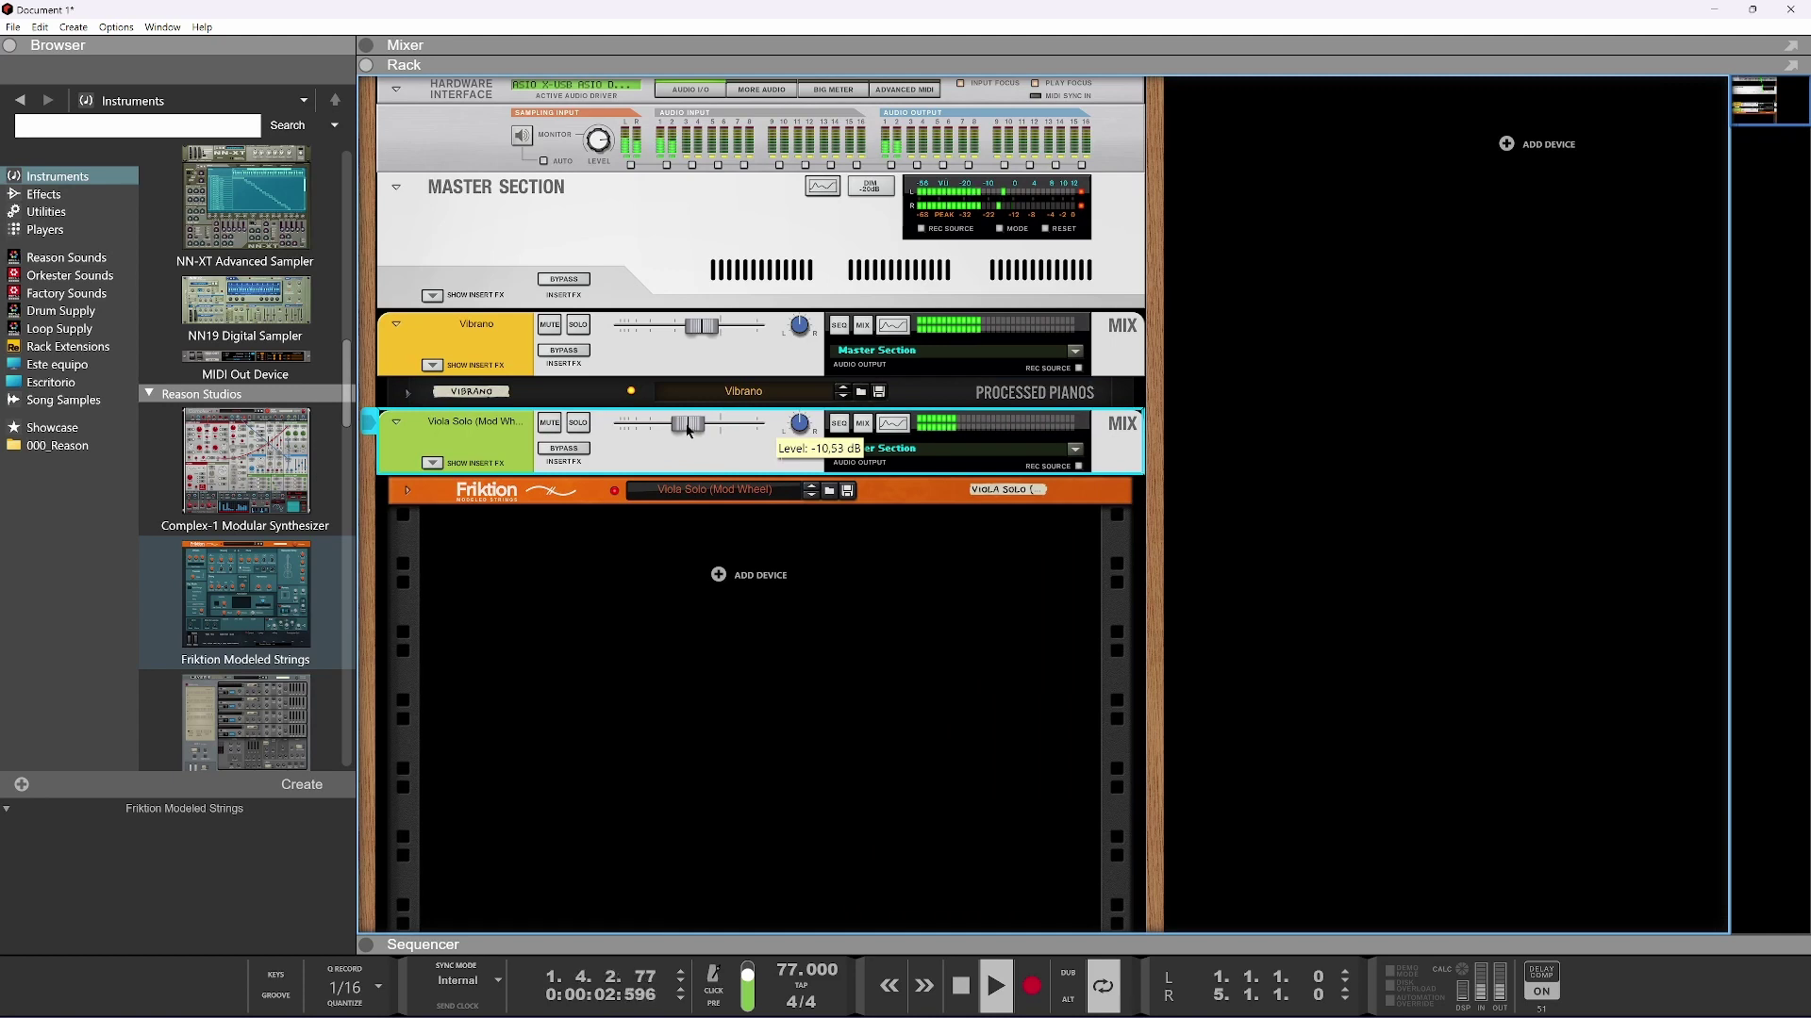
Transpose all notes of the viola clip up one octave in the note editor
double_click(686, 946)
key(ctrl+a)
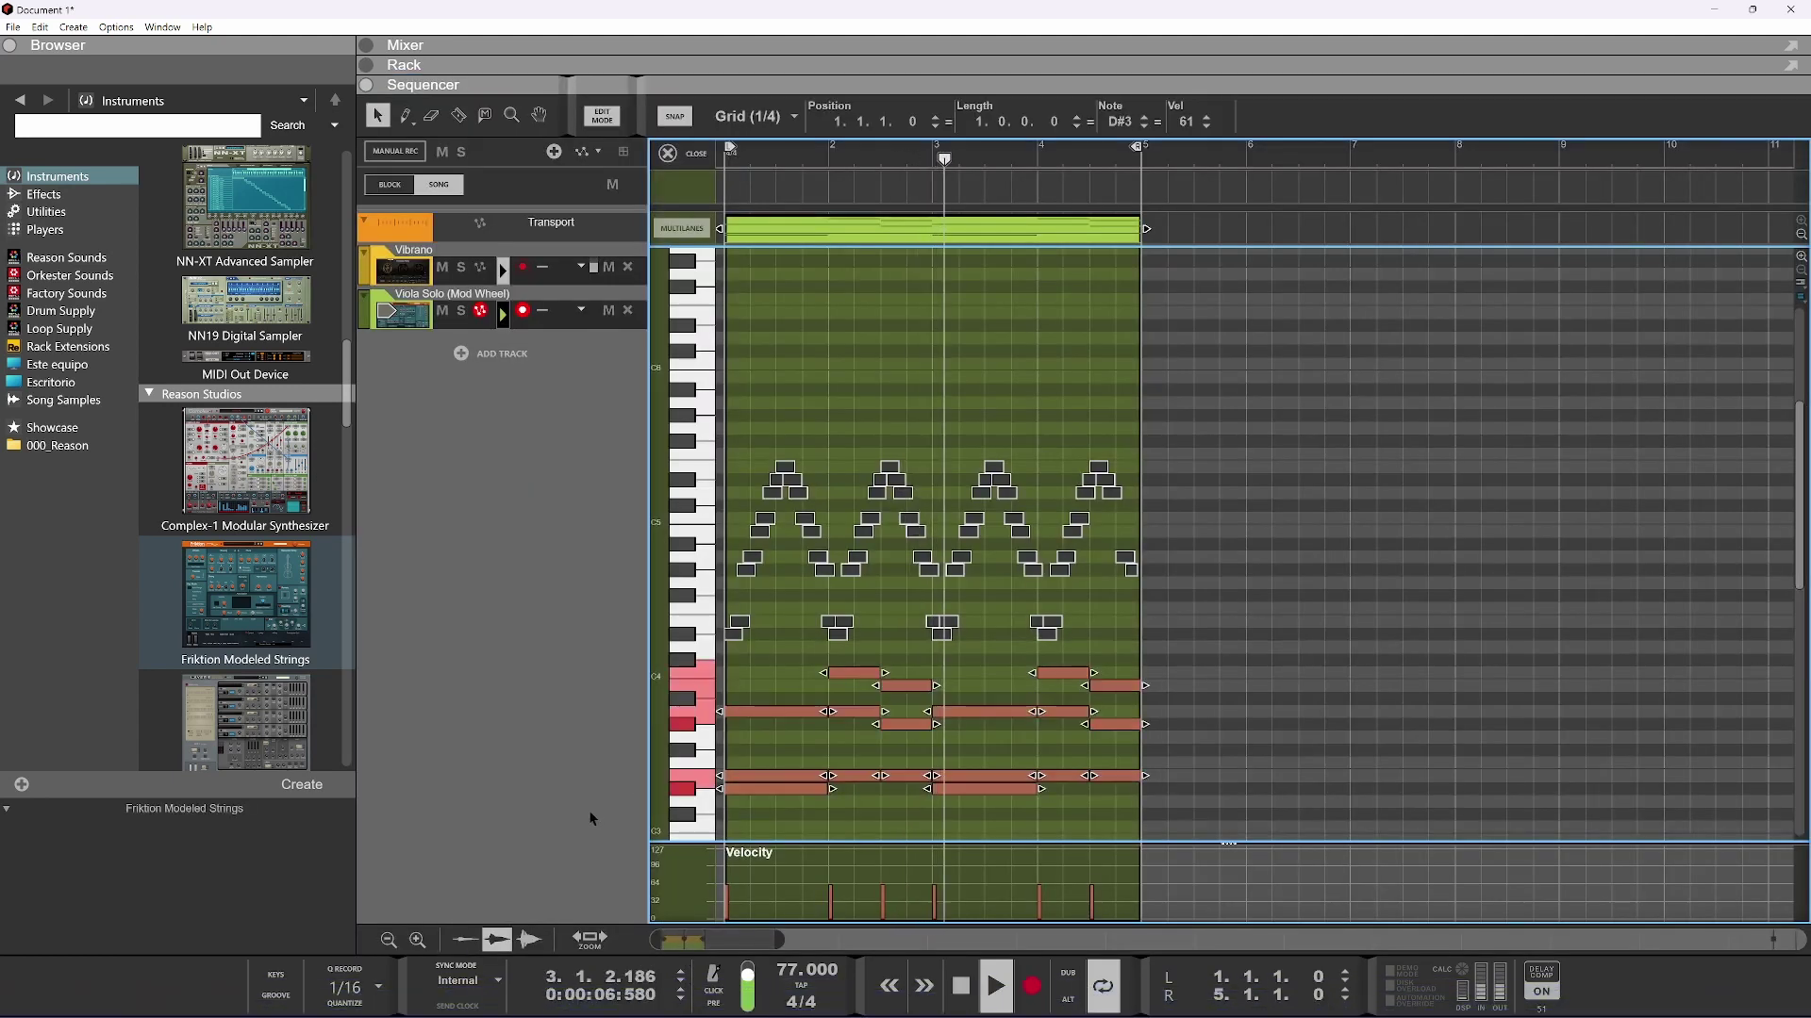
key(shift+Up)
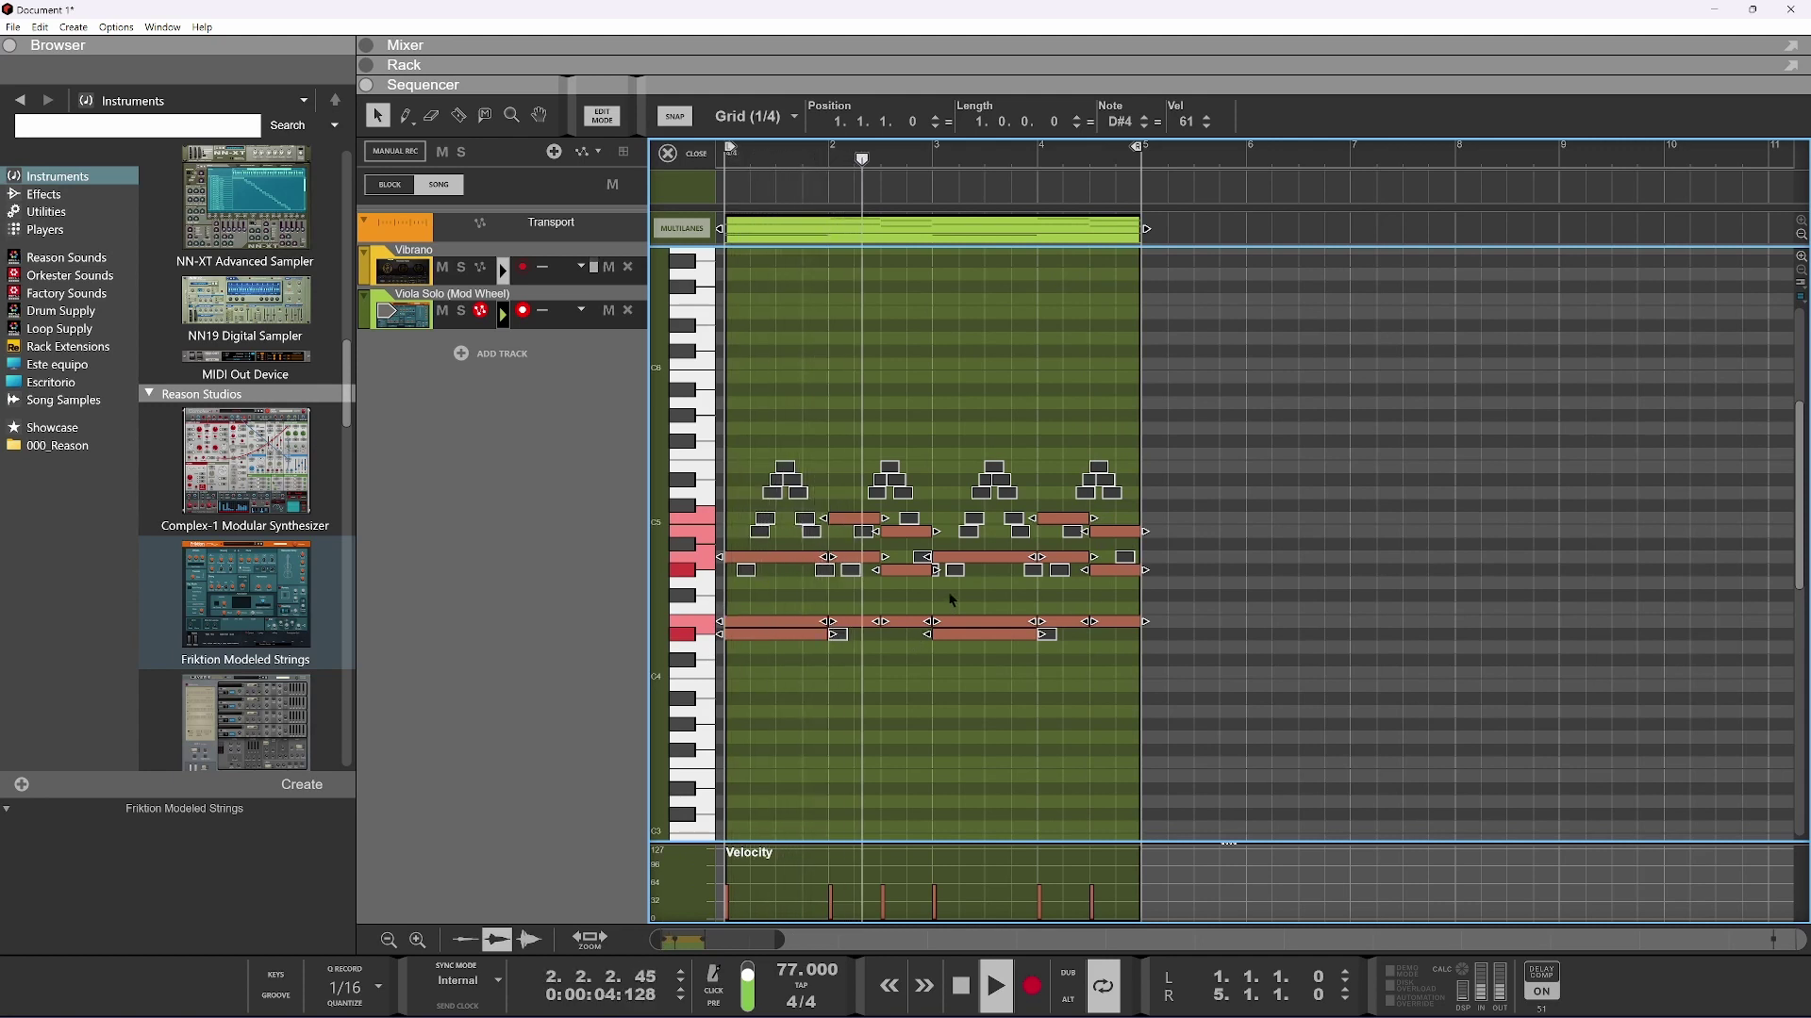
Lower the viola's highest notes in bars 2 and 4 by one octave, close the note editor and restart playback
key(space)
drag(1169, 474, 827, 532)
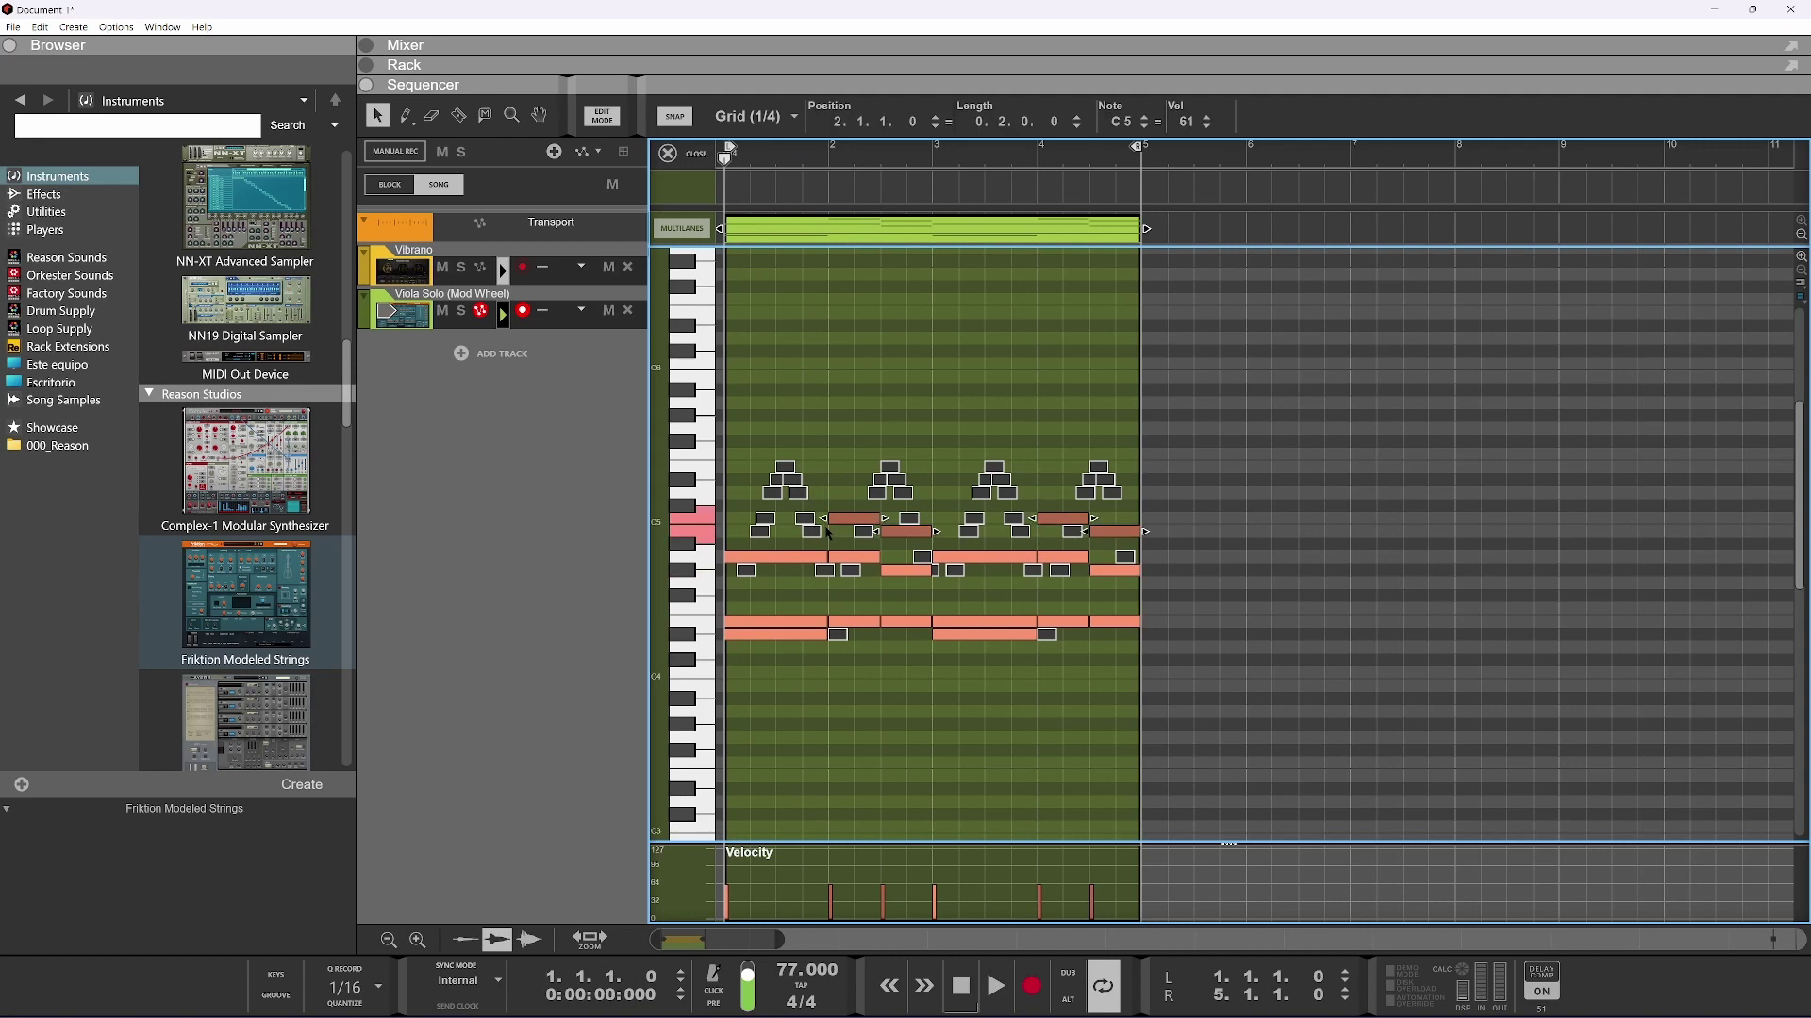
key(shift+Down)
key(space)
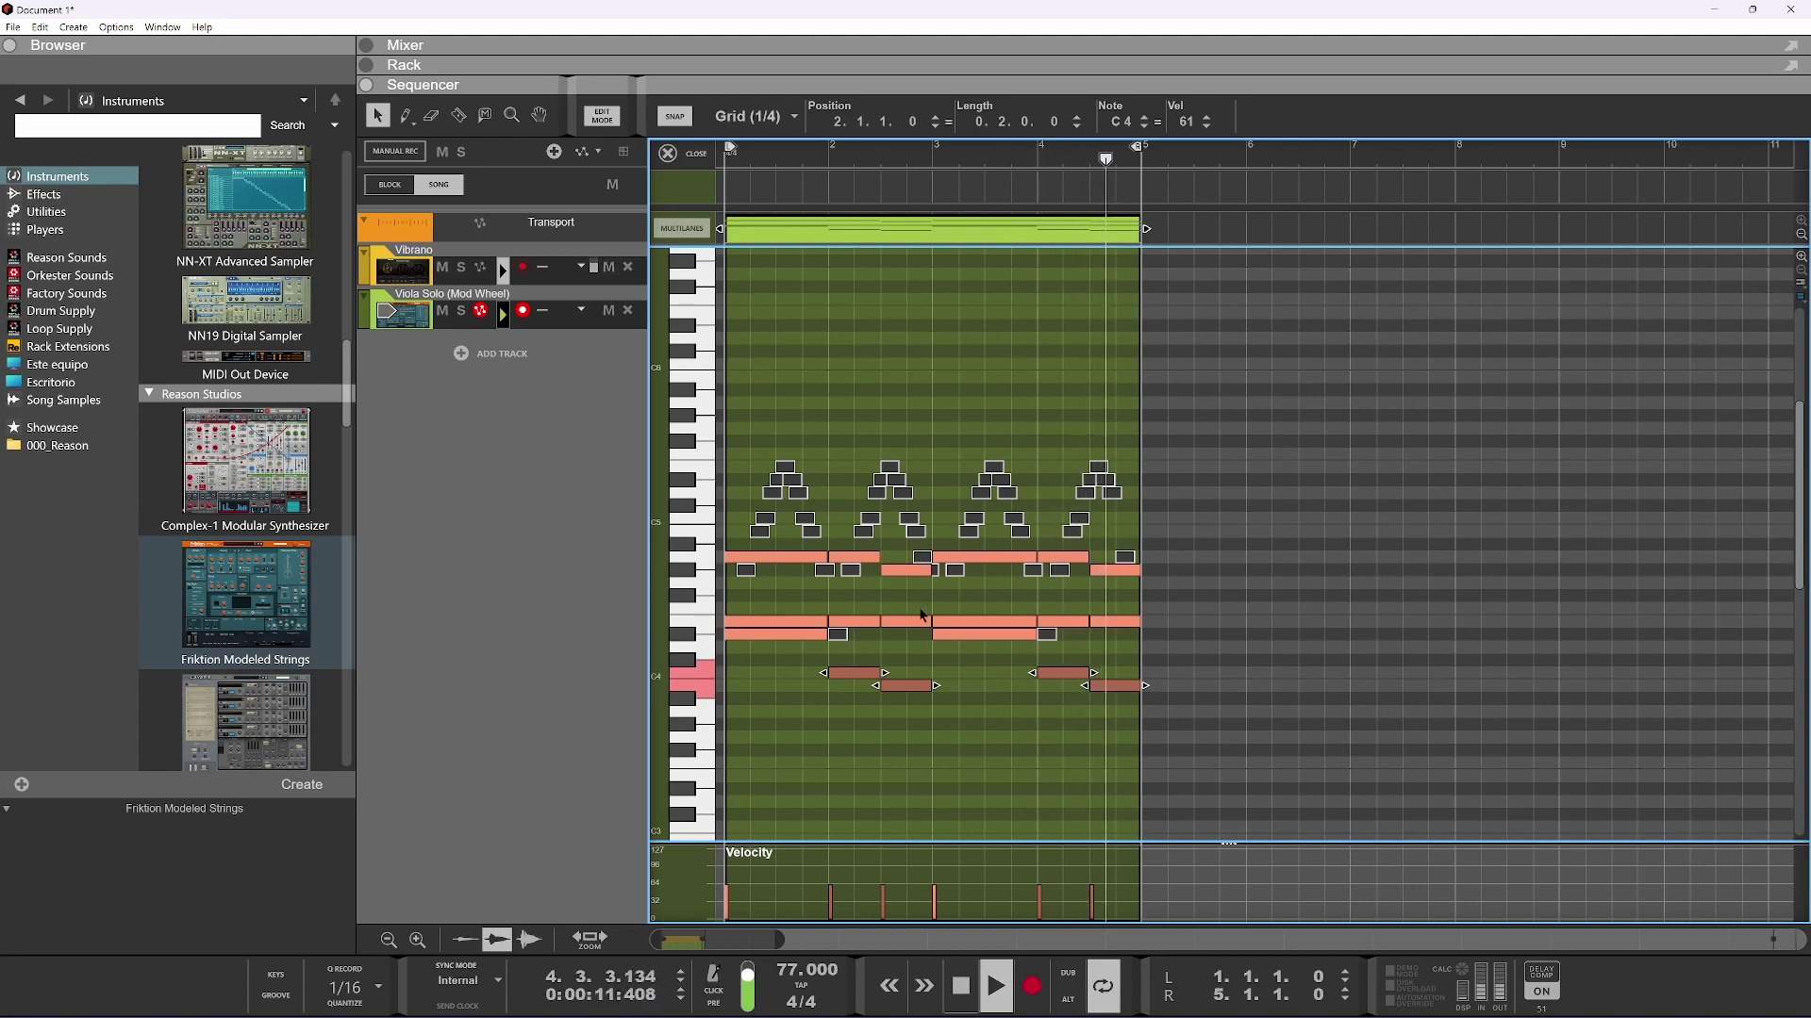
click(668, 153)
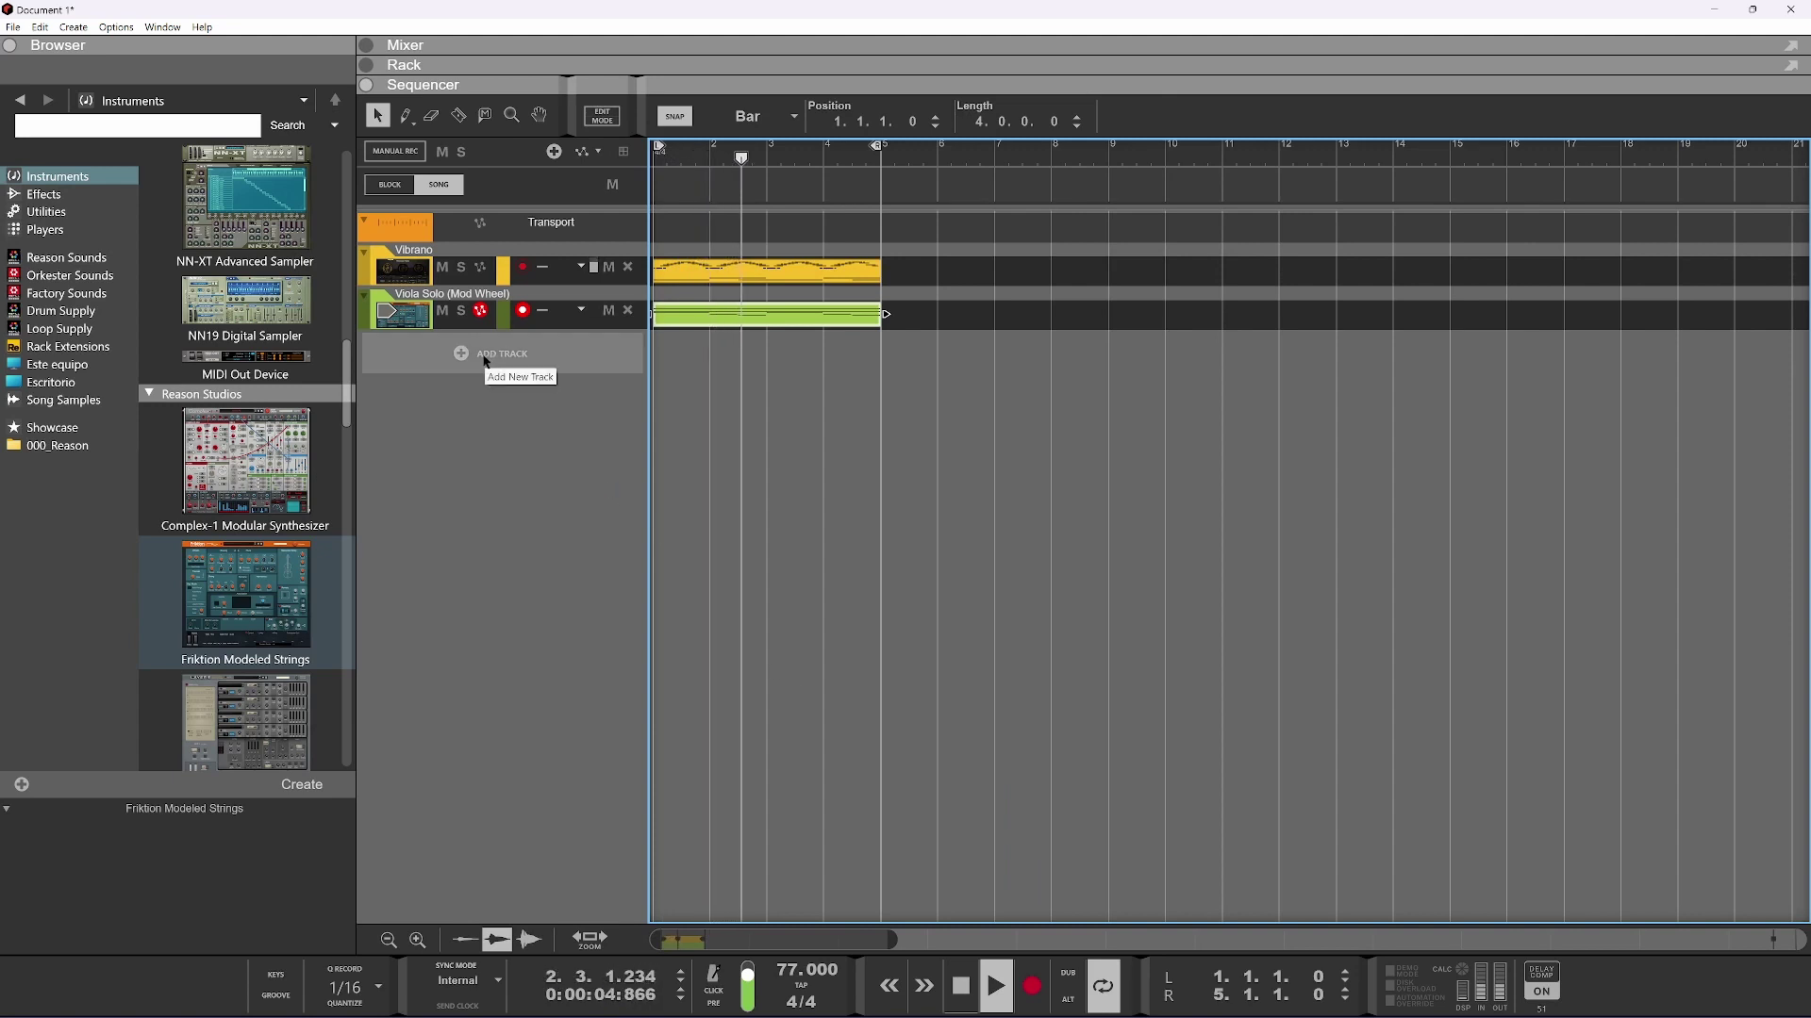
key(space)
key(space)
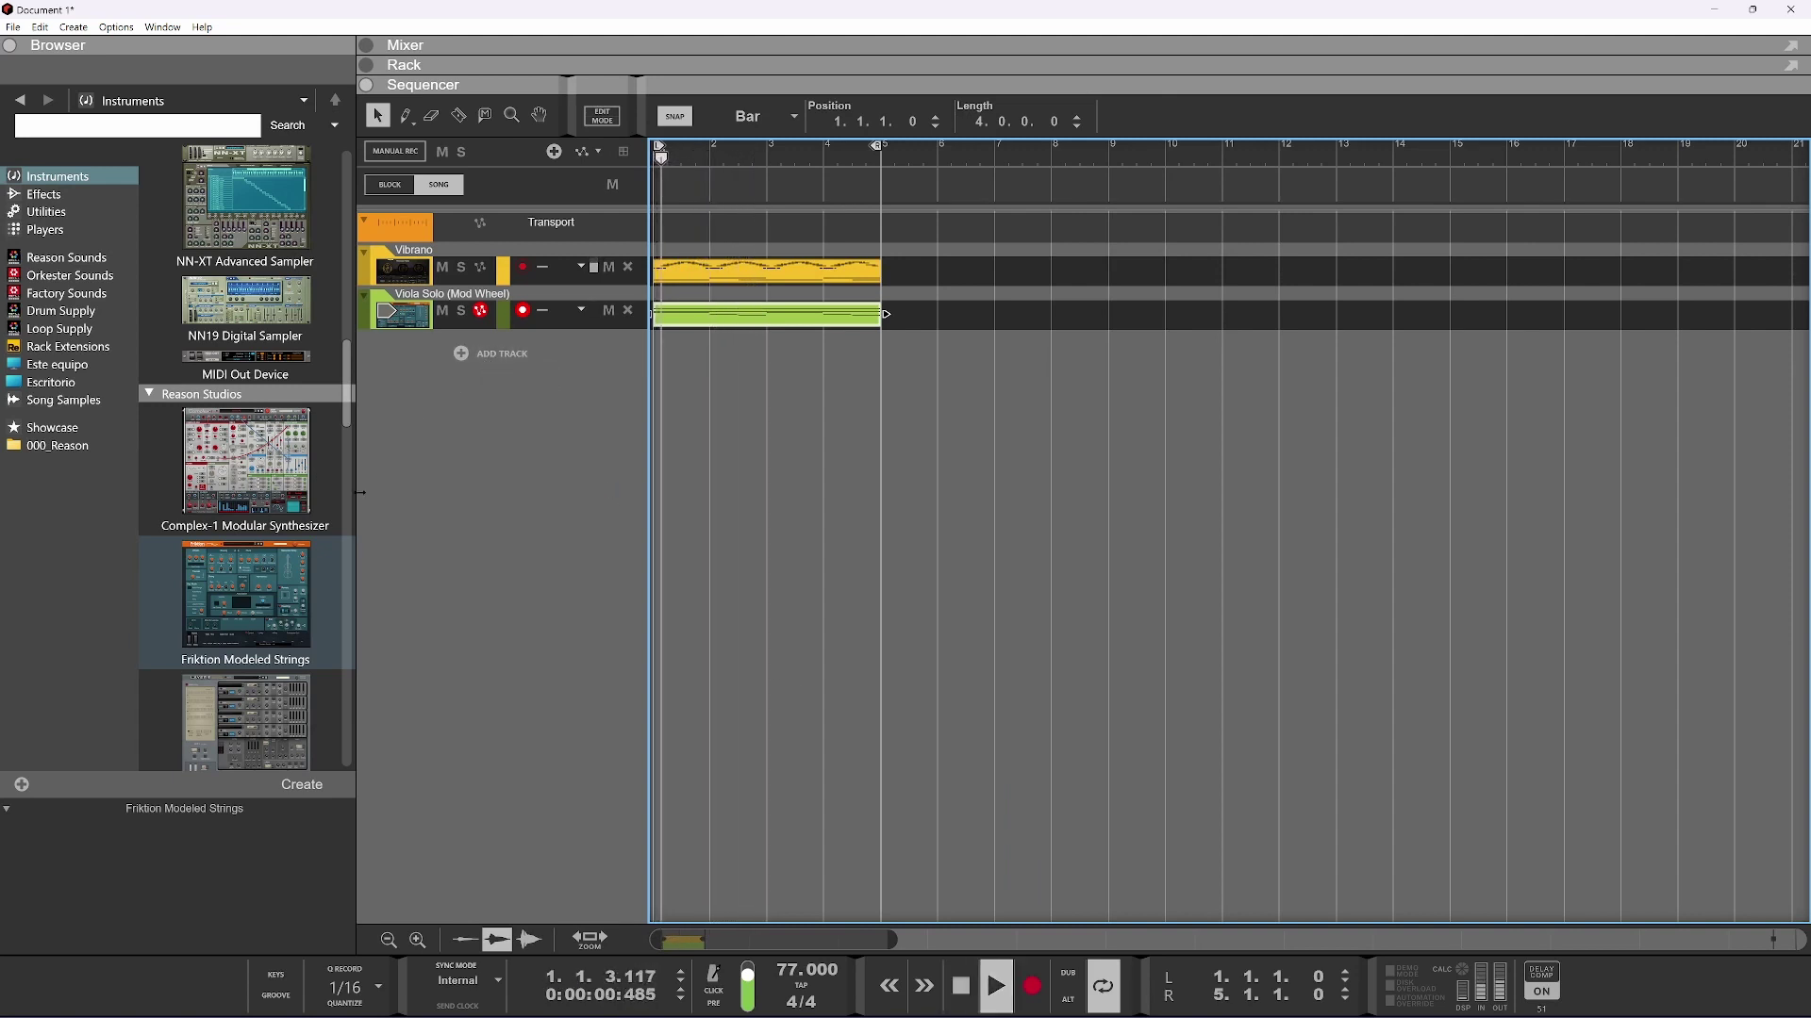
Add a Parsec Spectral Synthesizer on a new track and show it in the rack
scroll(245, 603, down, 2)
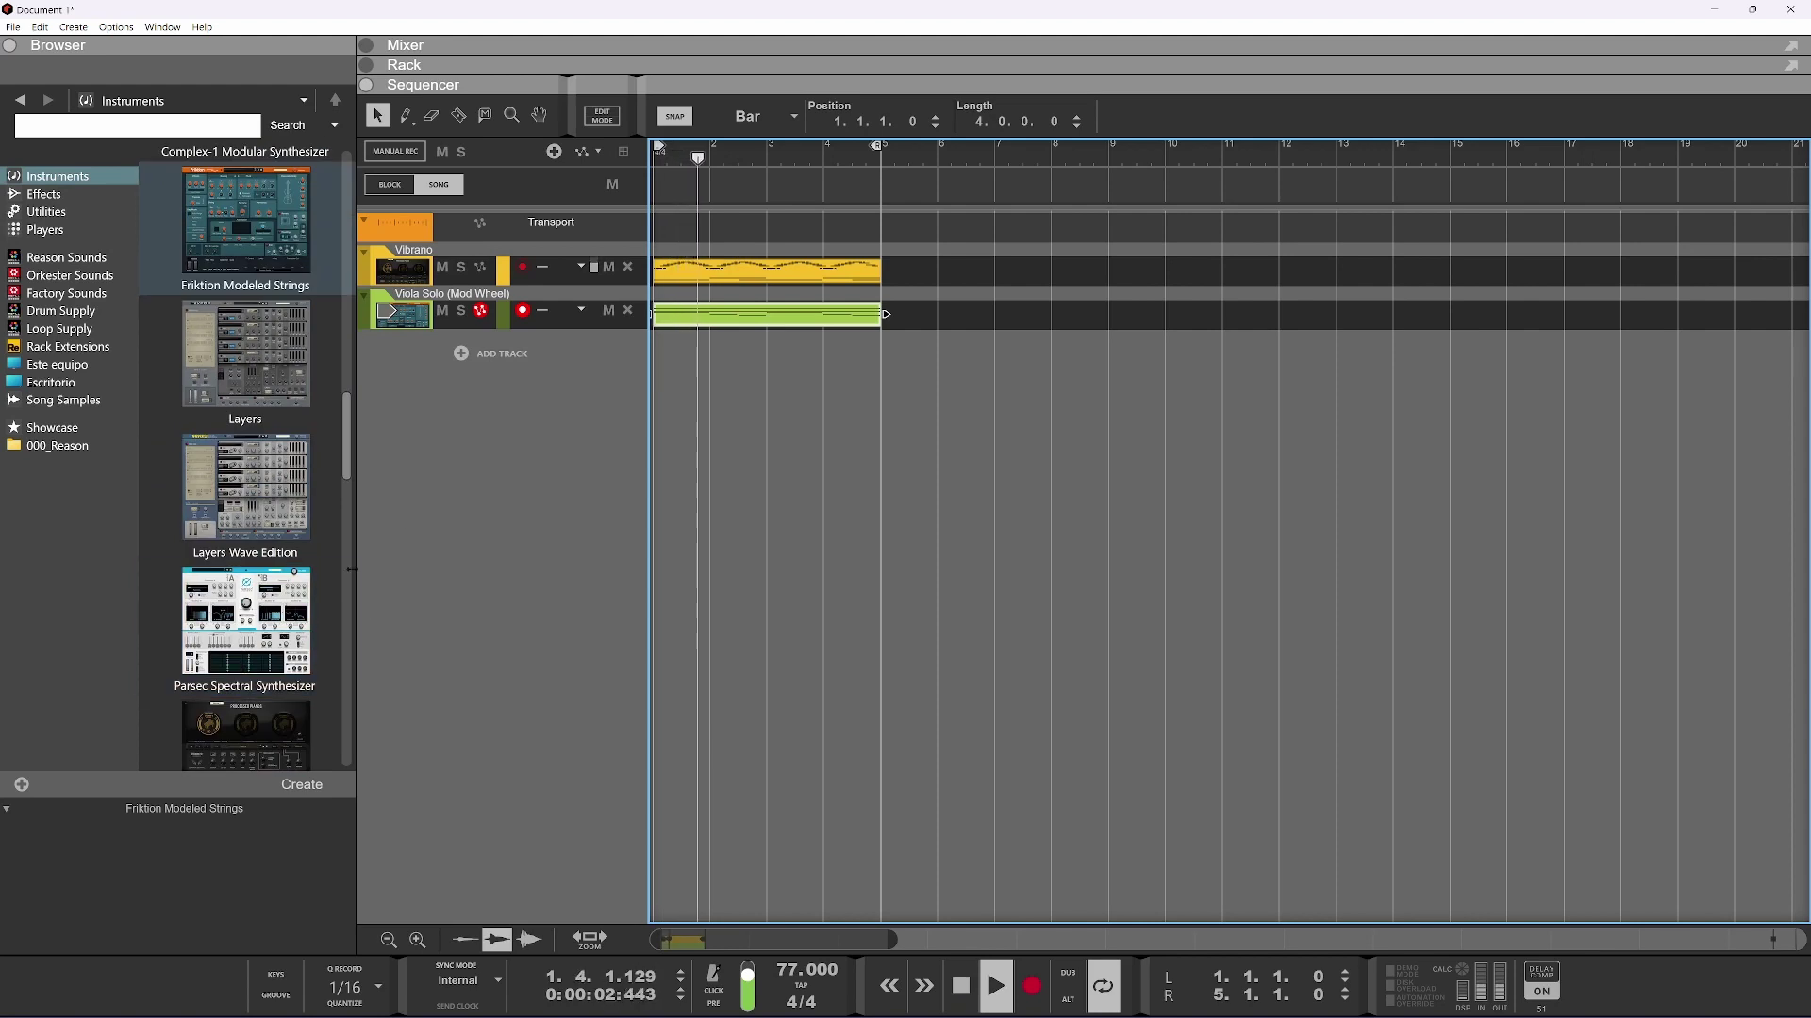
drag(247, 640, 450, 510)
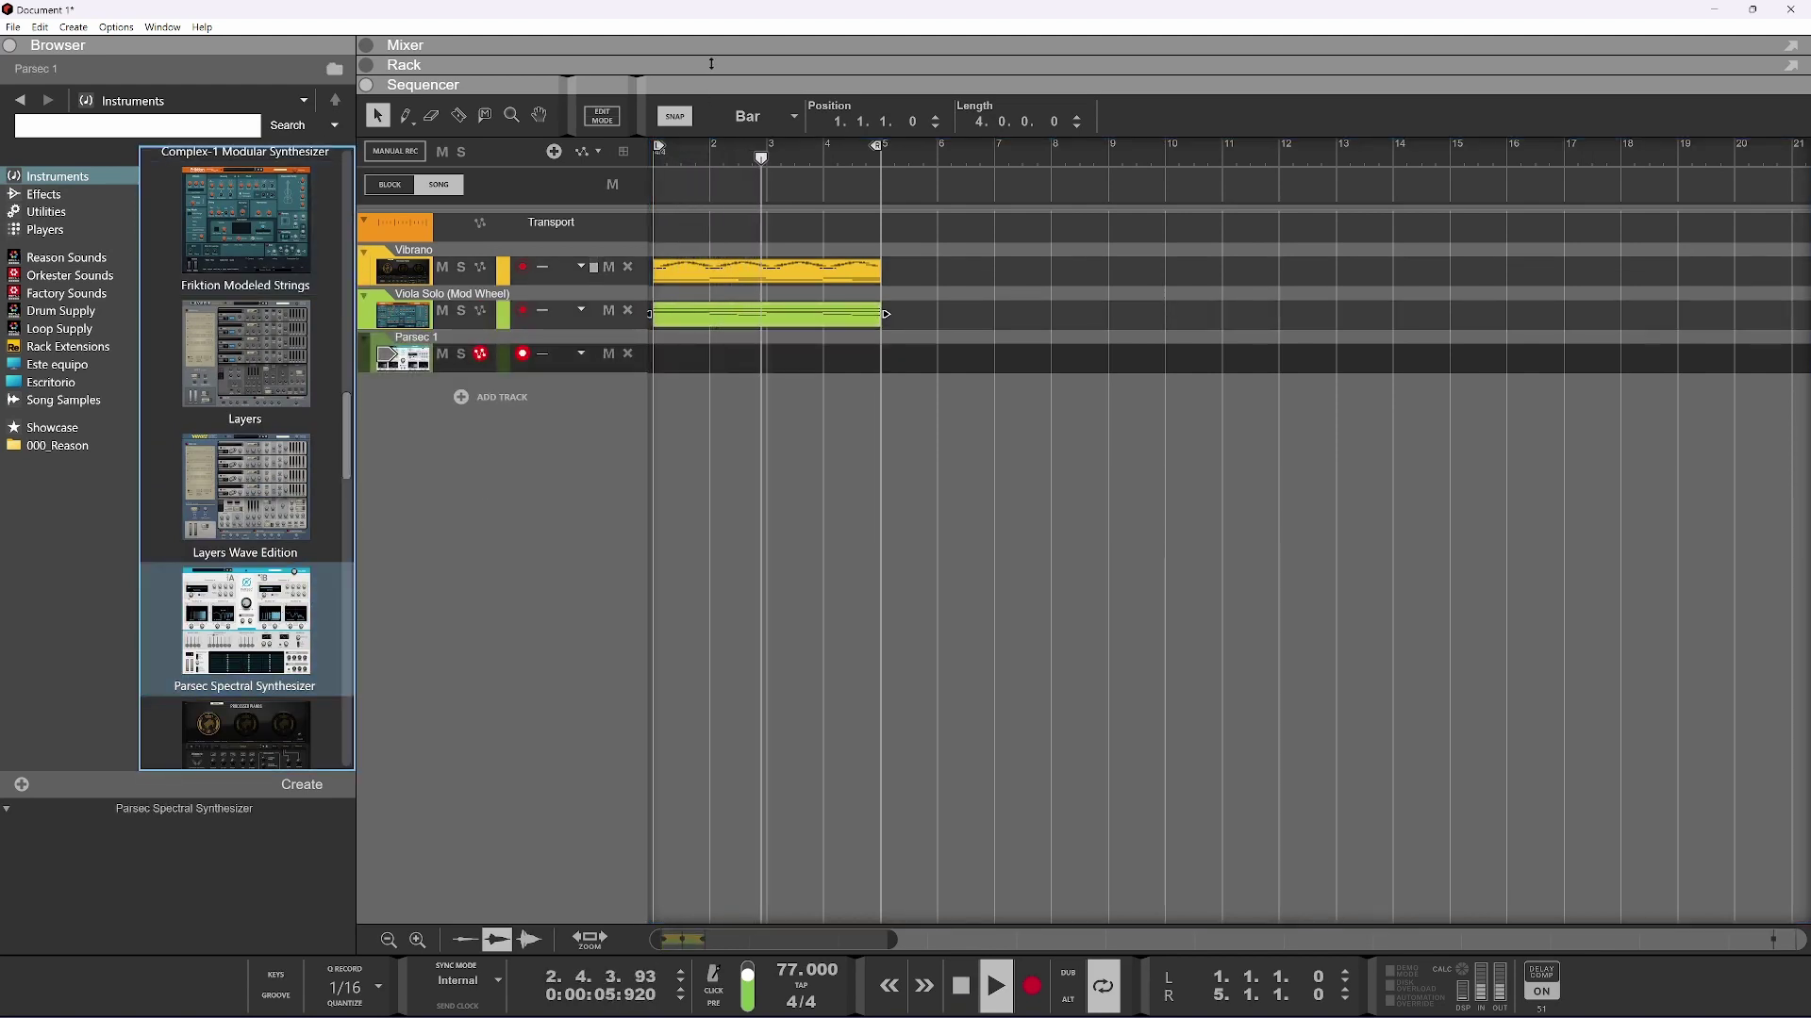
double_click(713, 63)
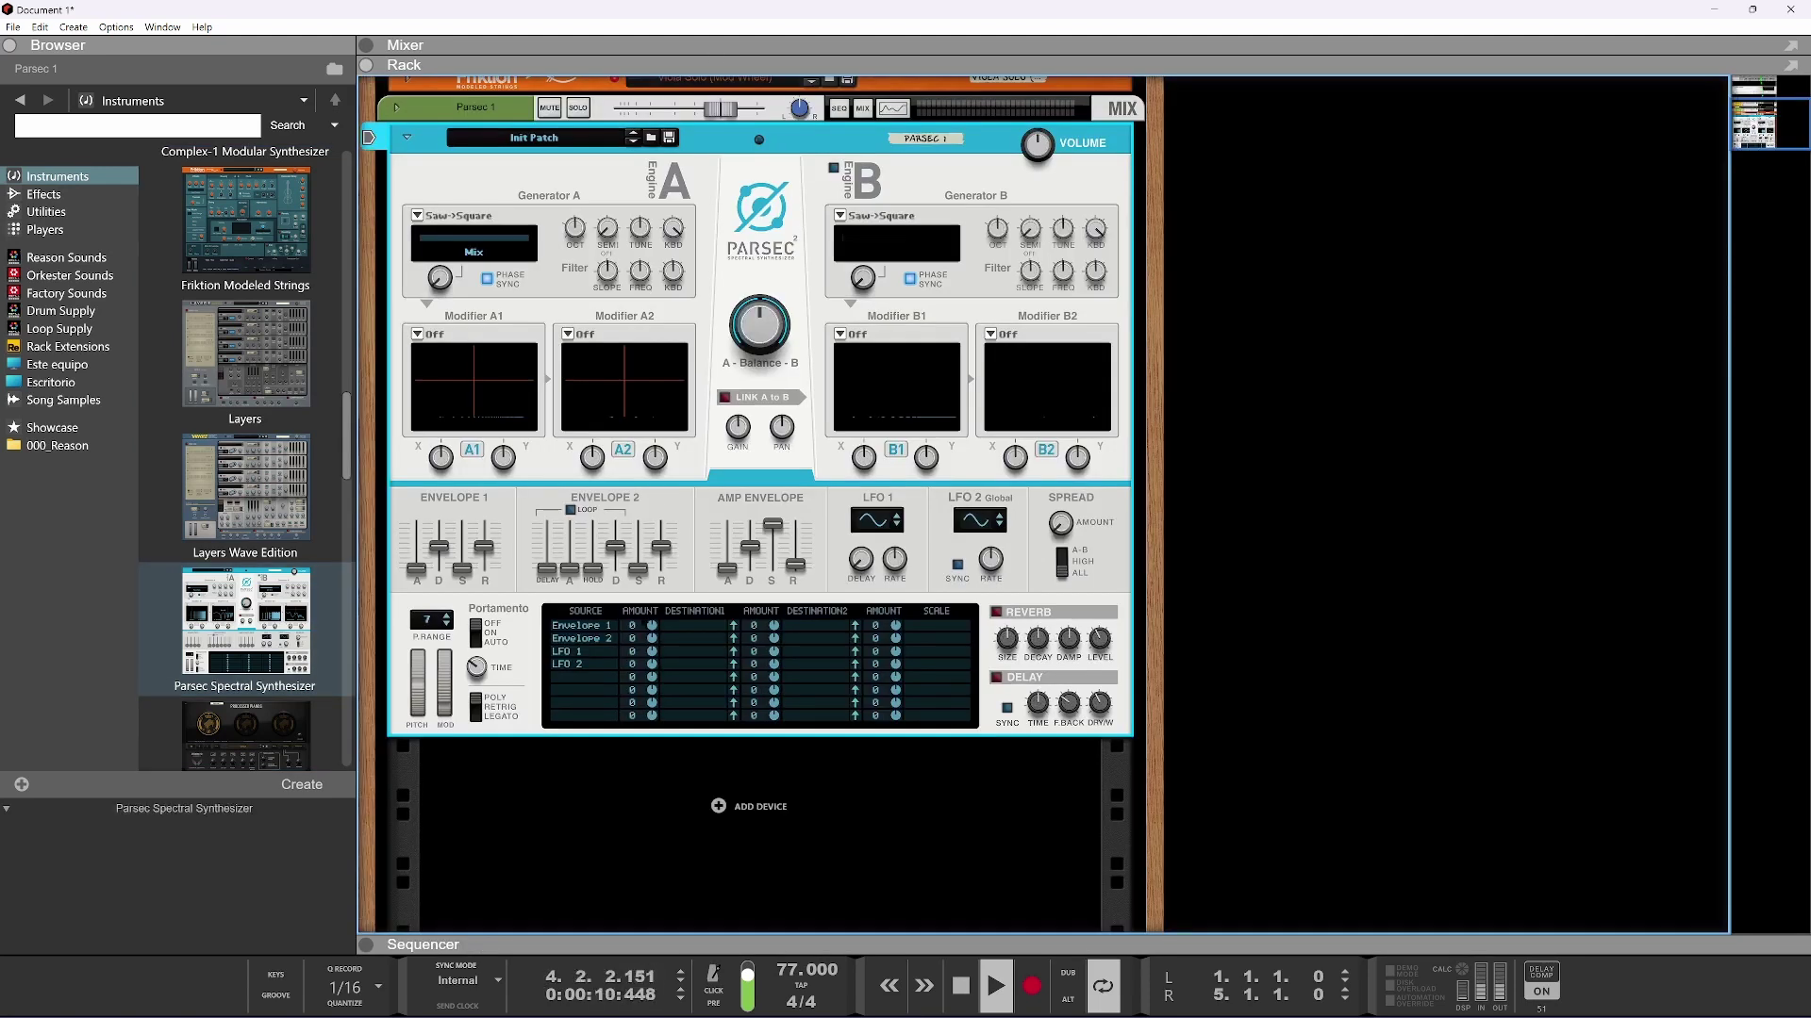
Show the on-screen piano keys and raise the computer keys' octave to C3
click(1274, 444)
key(F4)
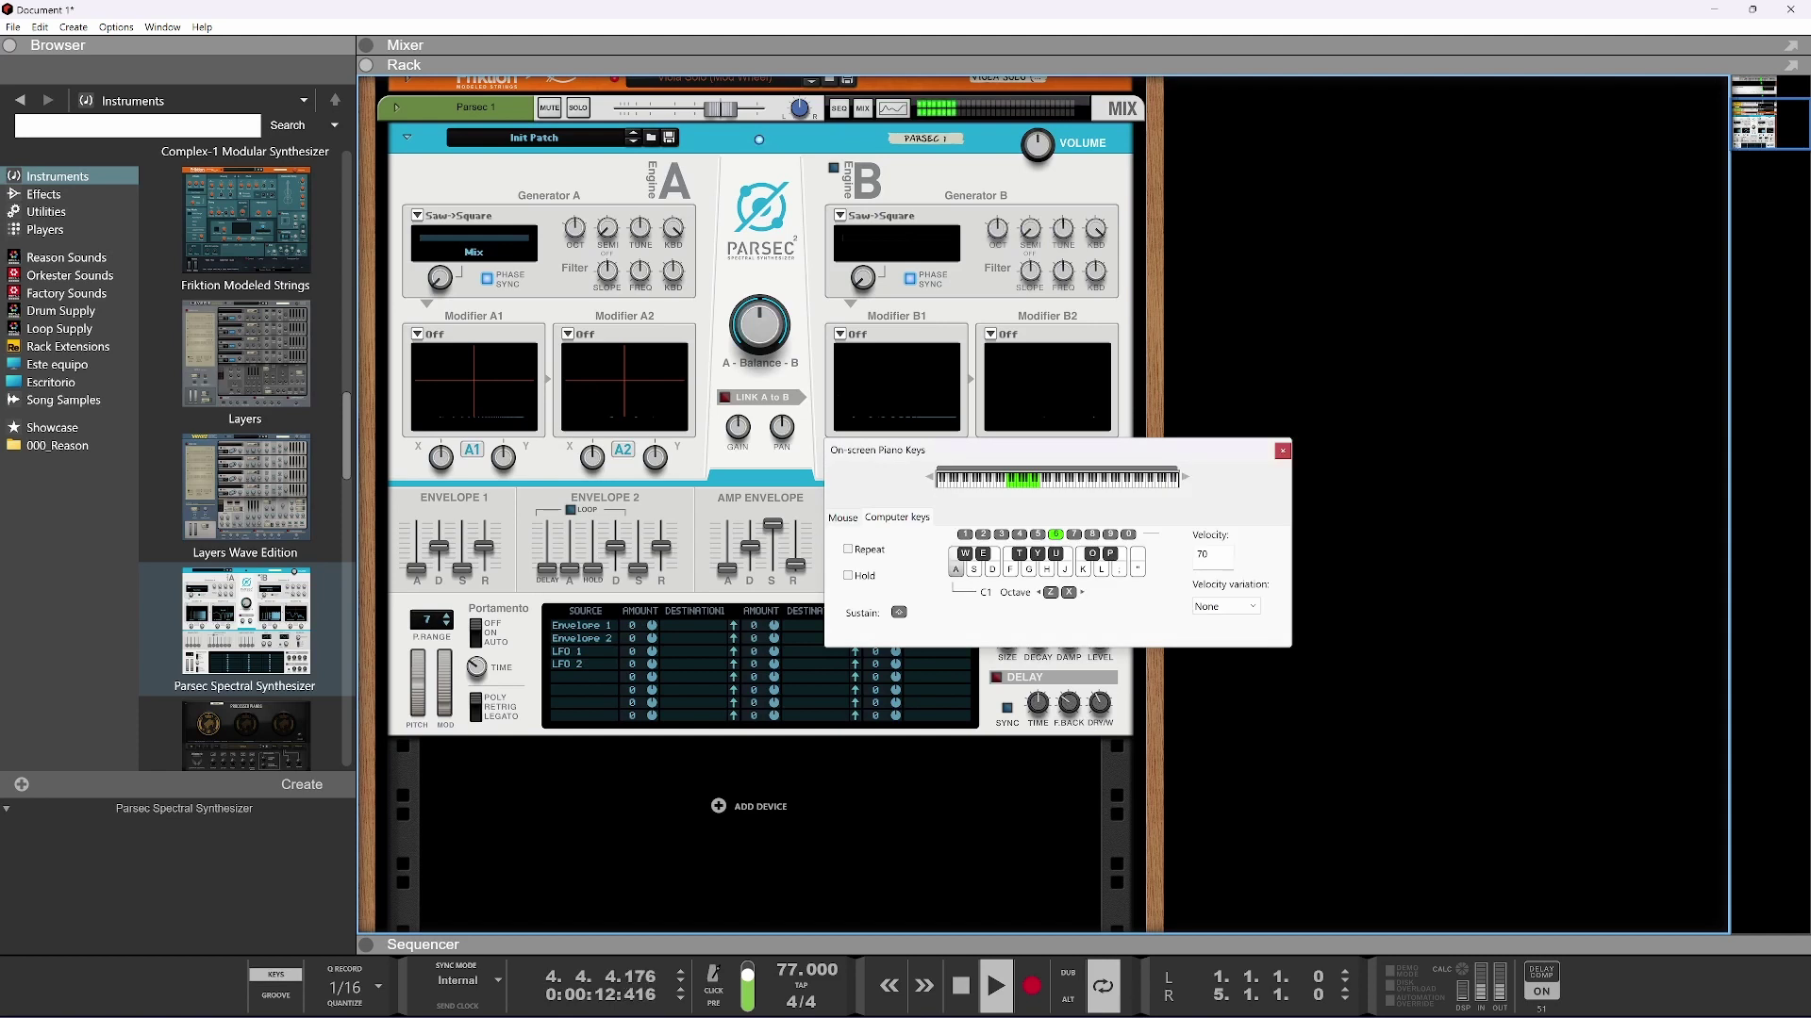
key(x)
key(x)
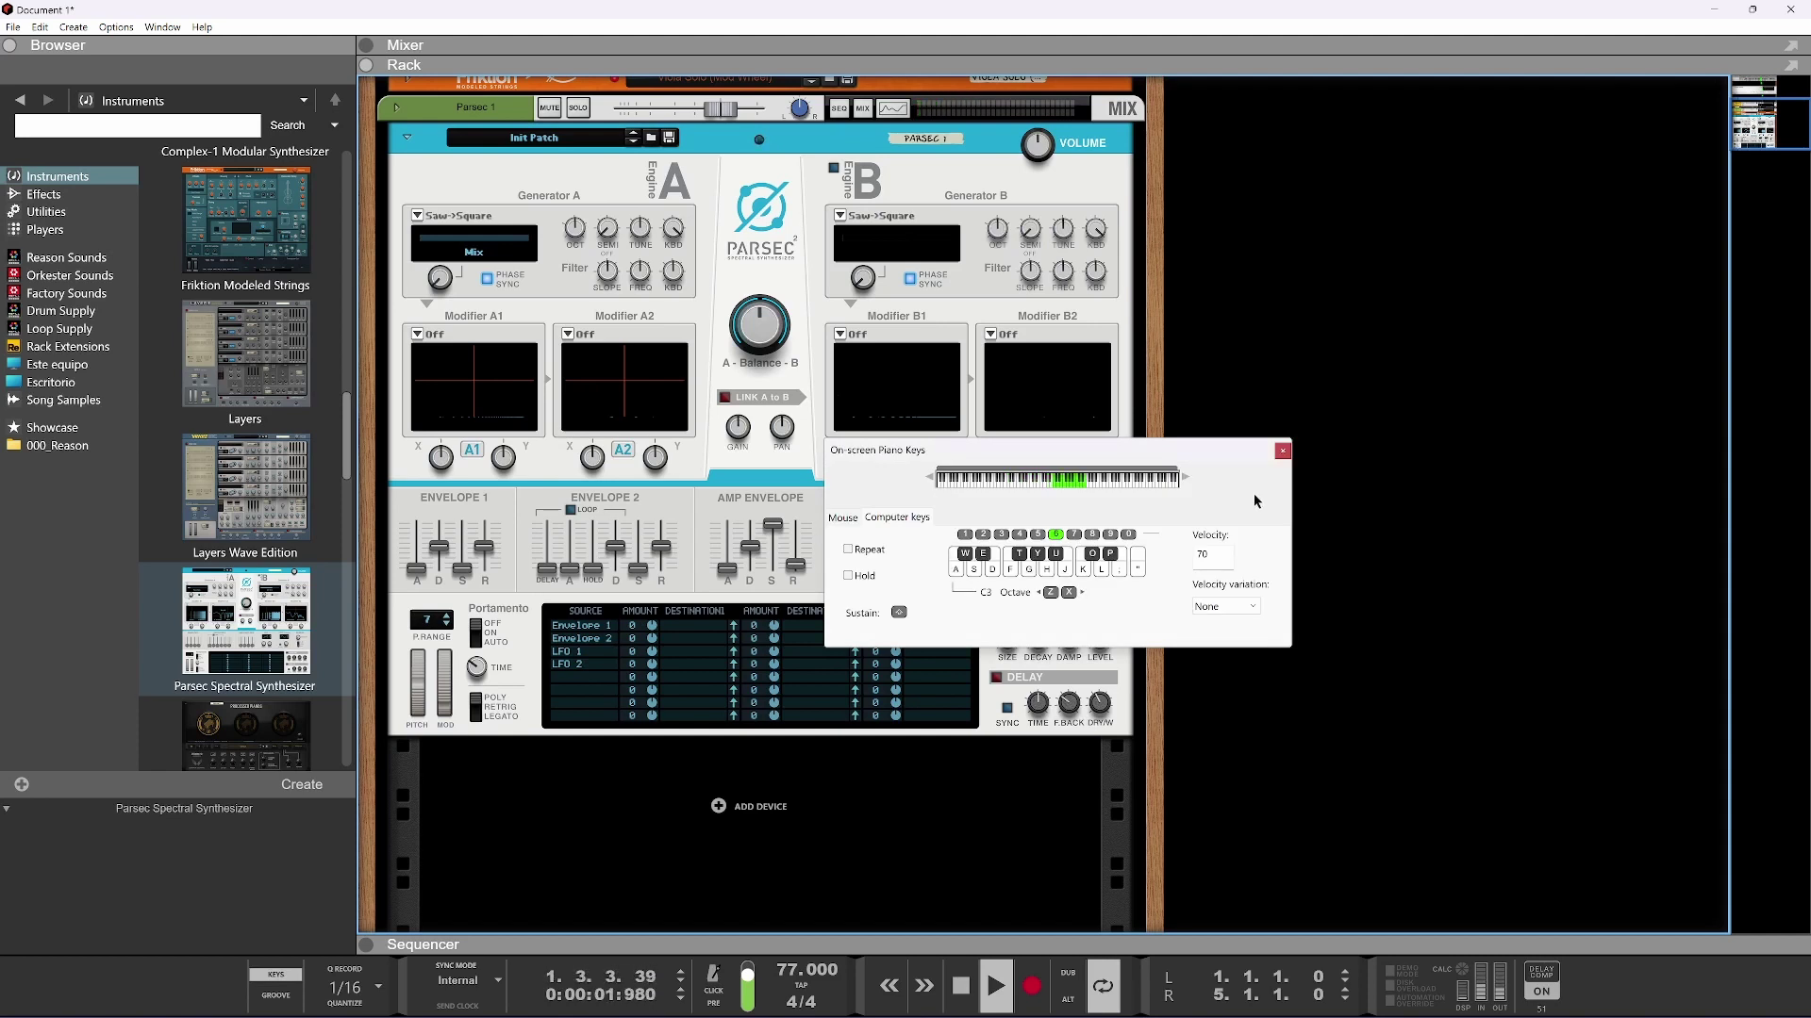
Load the Dream On patch from Parsec's 11 Plucked and Mallets folder, audition it and close the on-screen piano keys
click(651, 137)
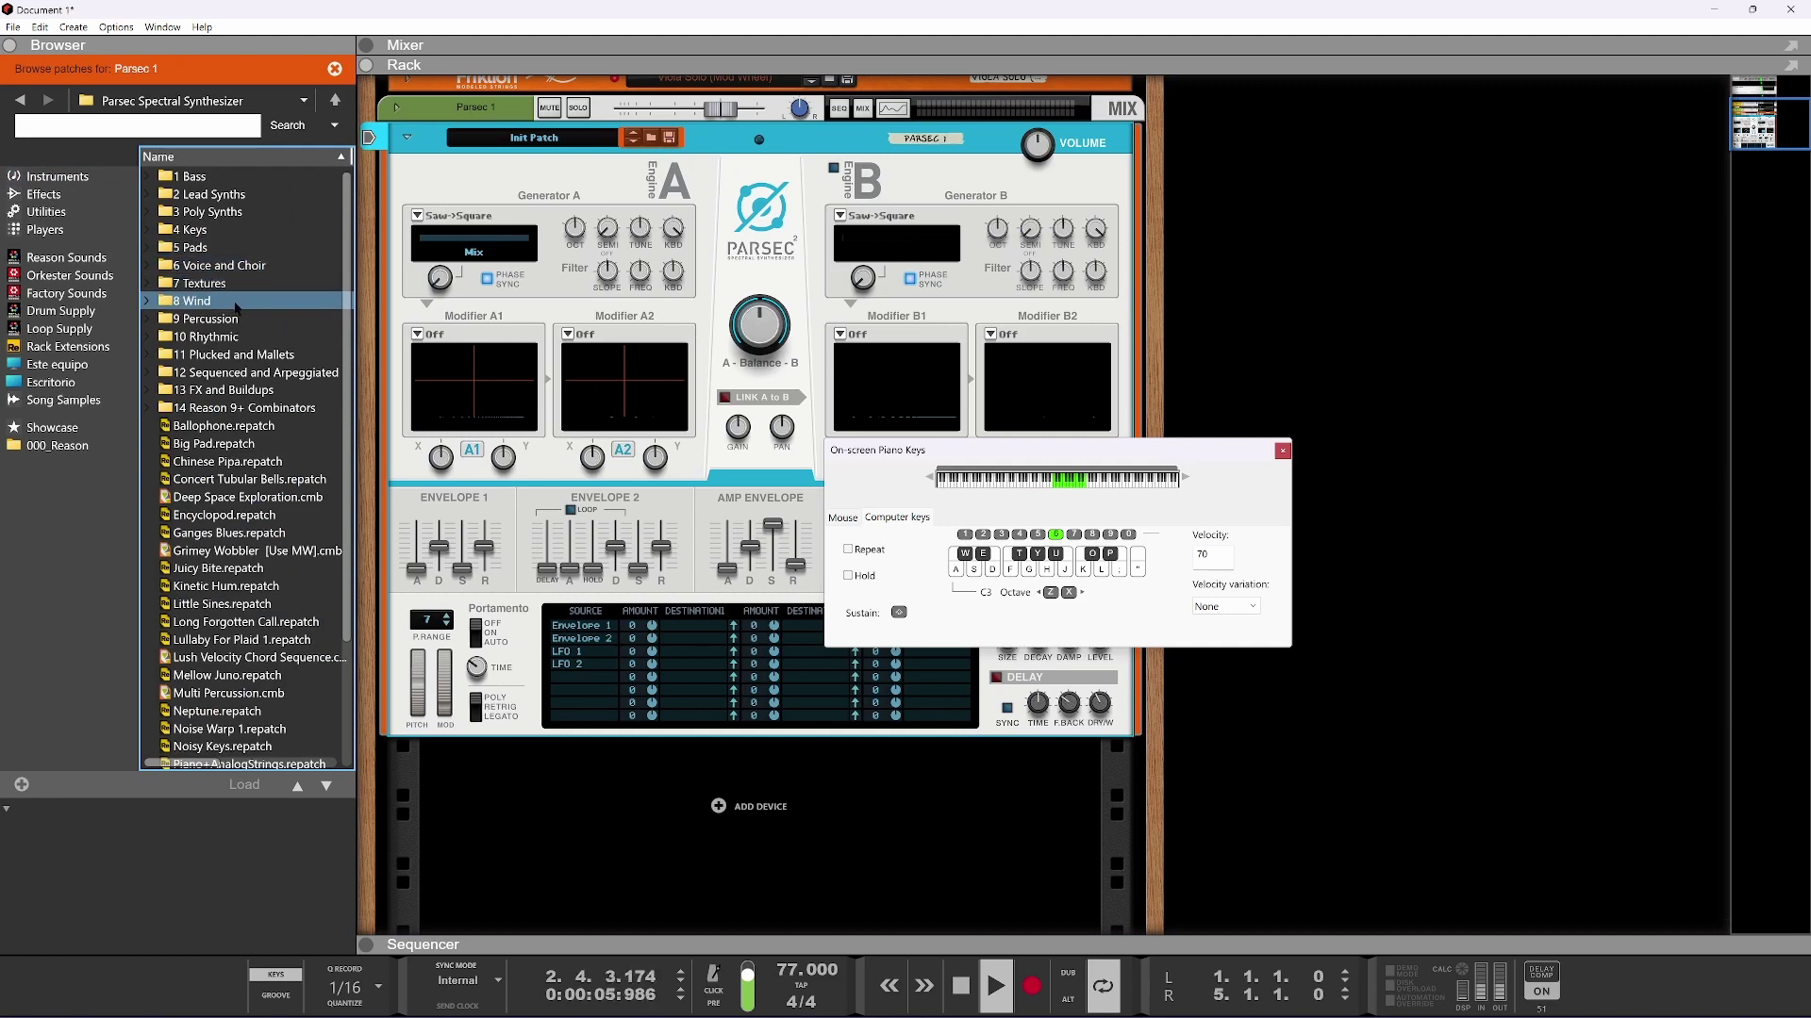
double_click(228, 354)
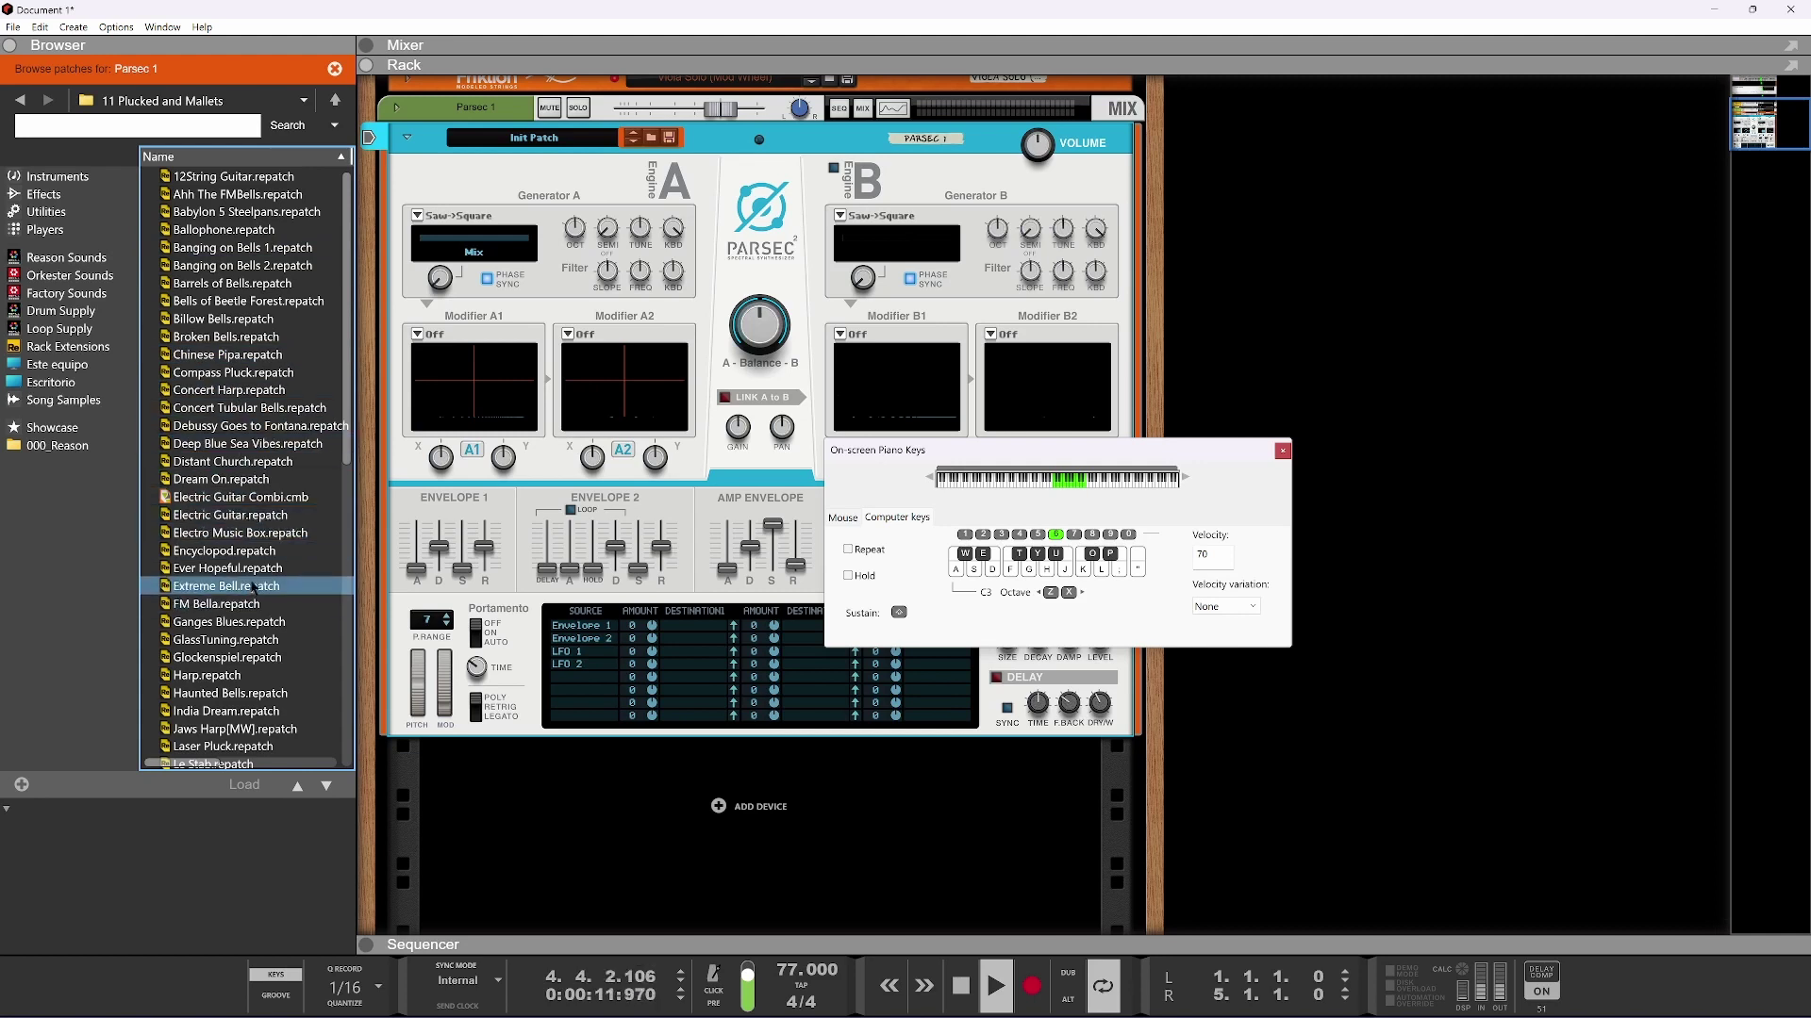
drag(262, 479, 266, 480)
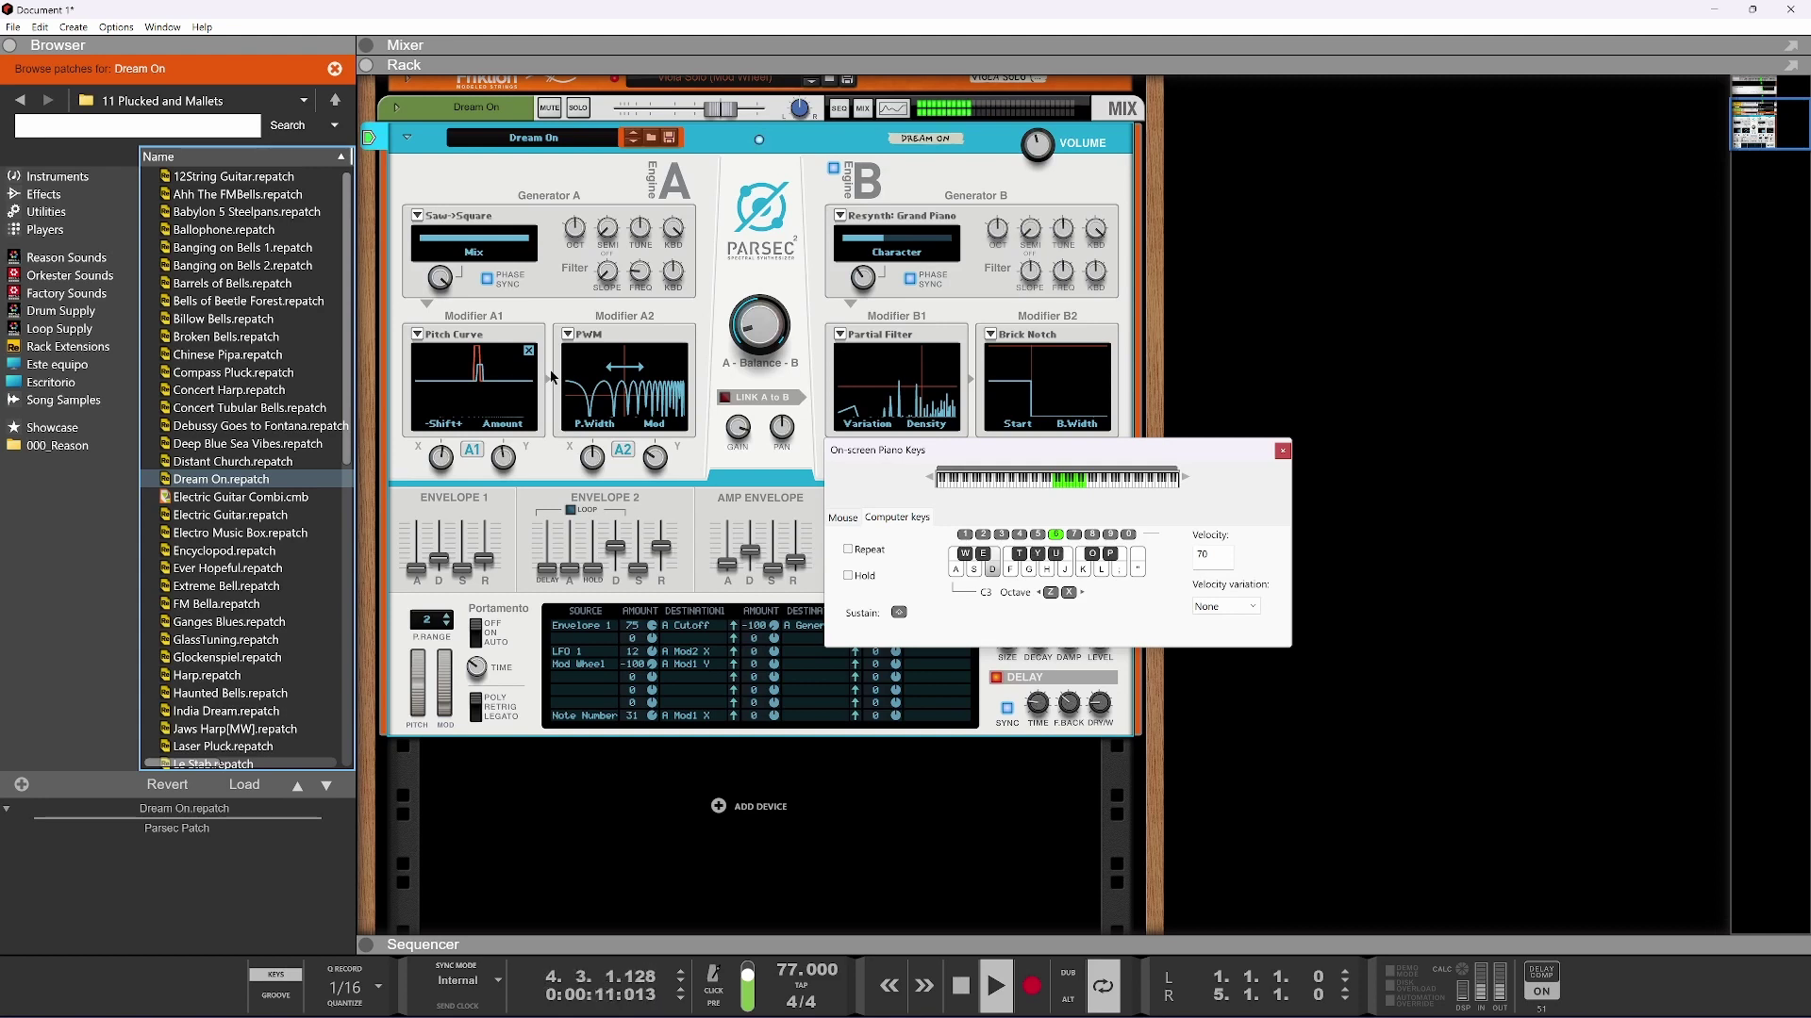
key(e)
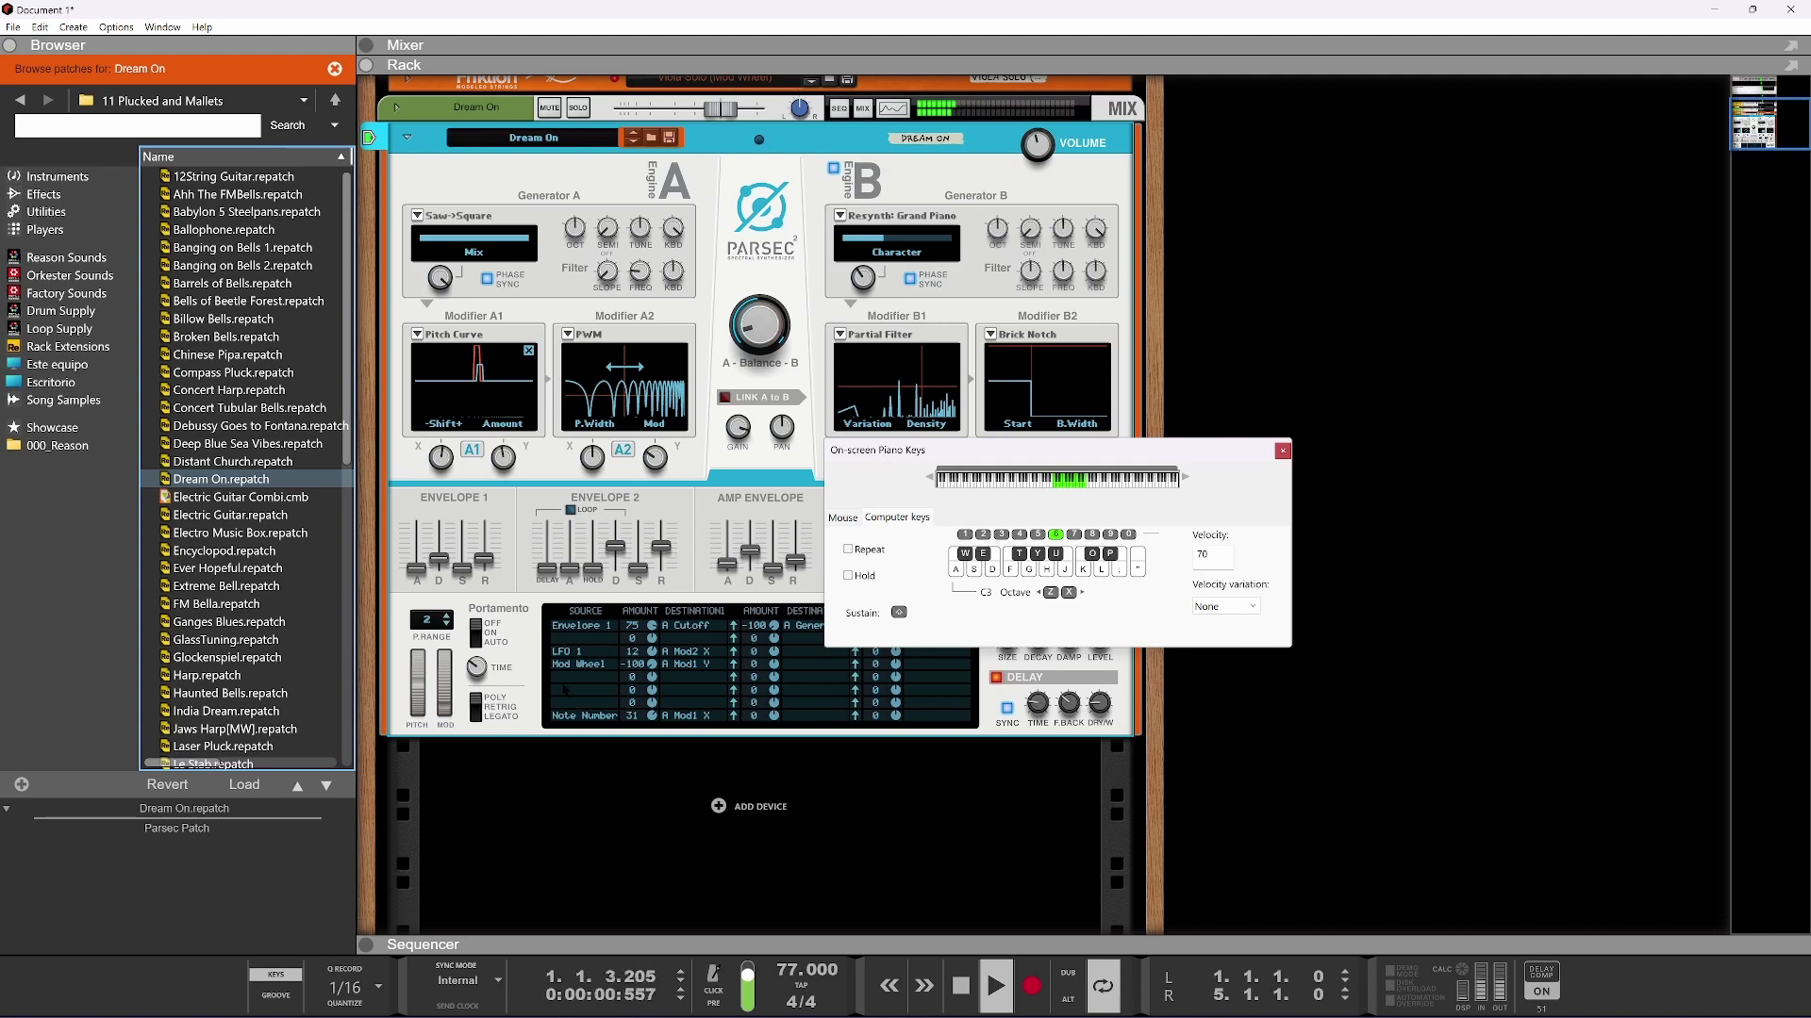
click(1282, 451)
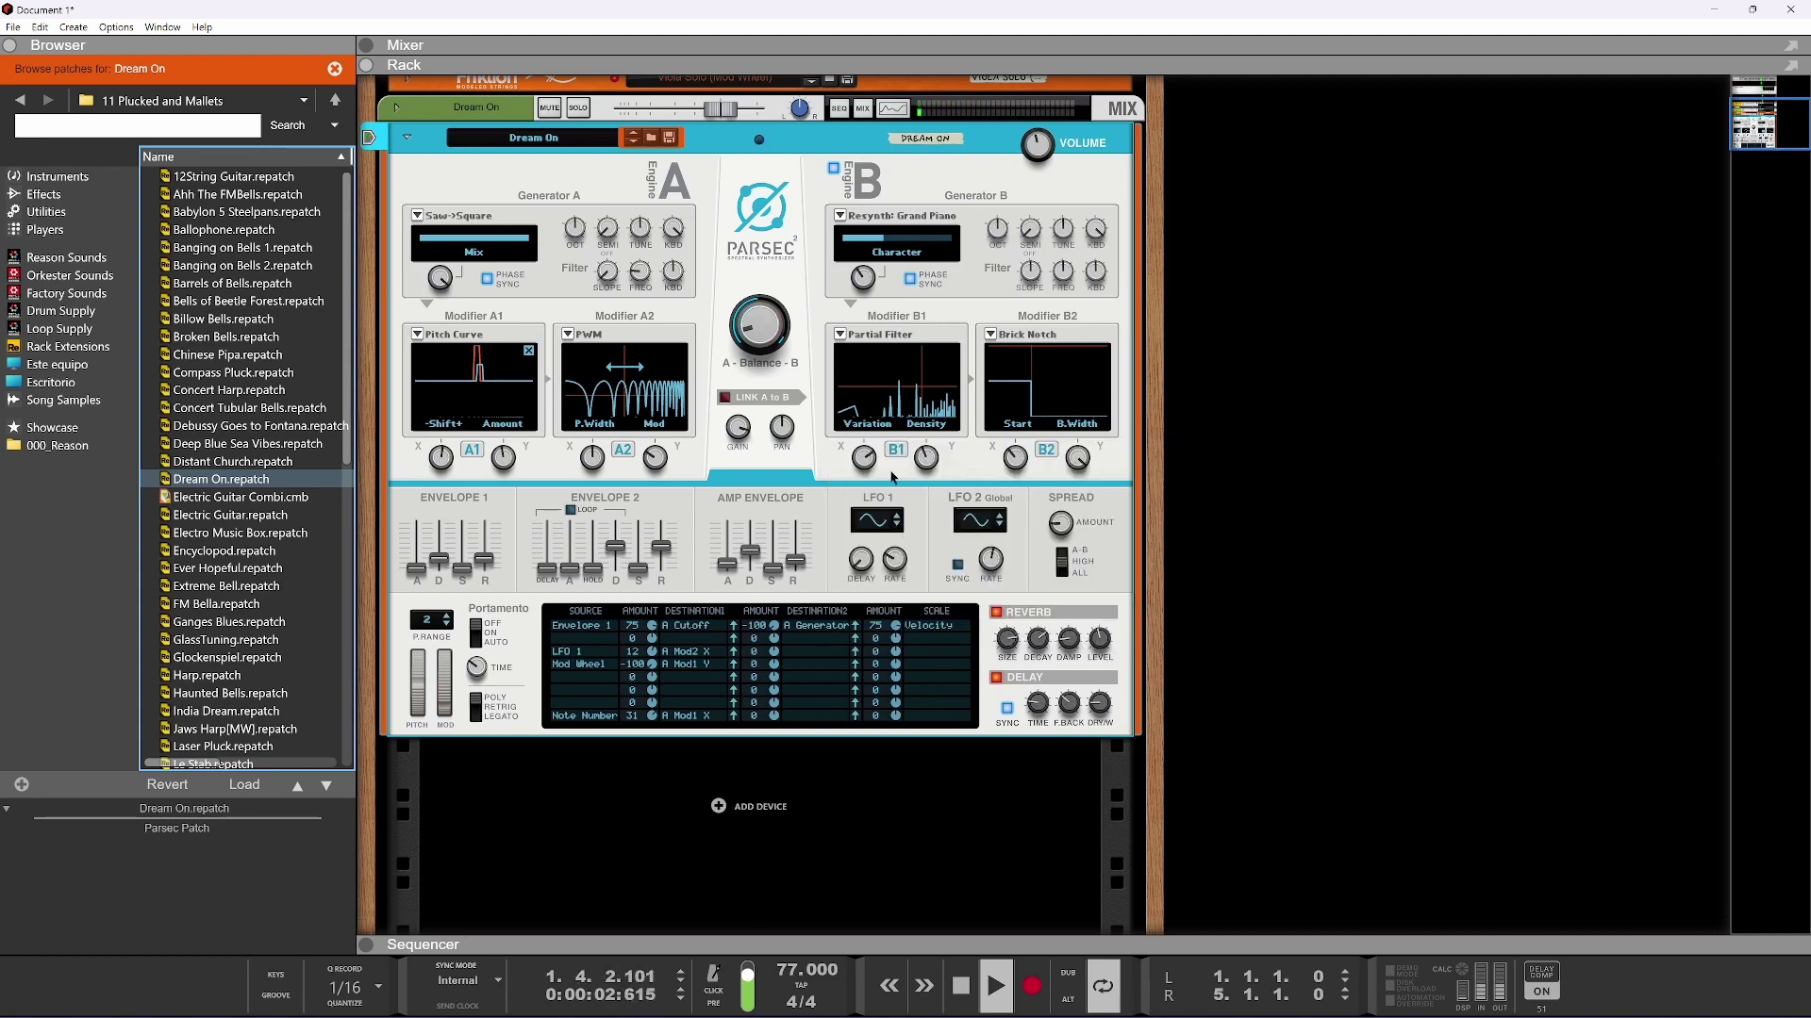
Copy the Vibrano clip onto the Dream On track at bar 1 and restart playback
drag(750, 943, 825, 67)
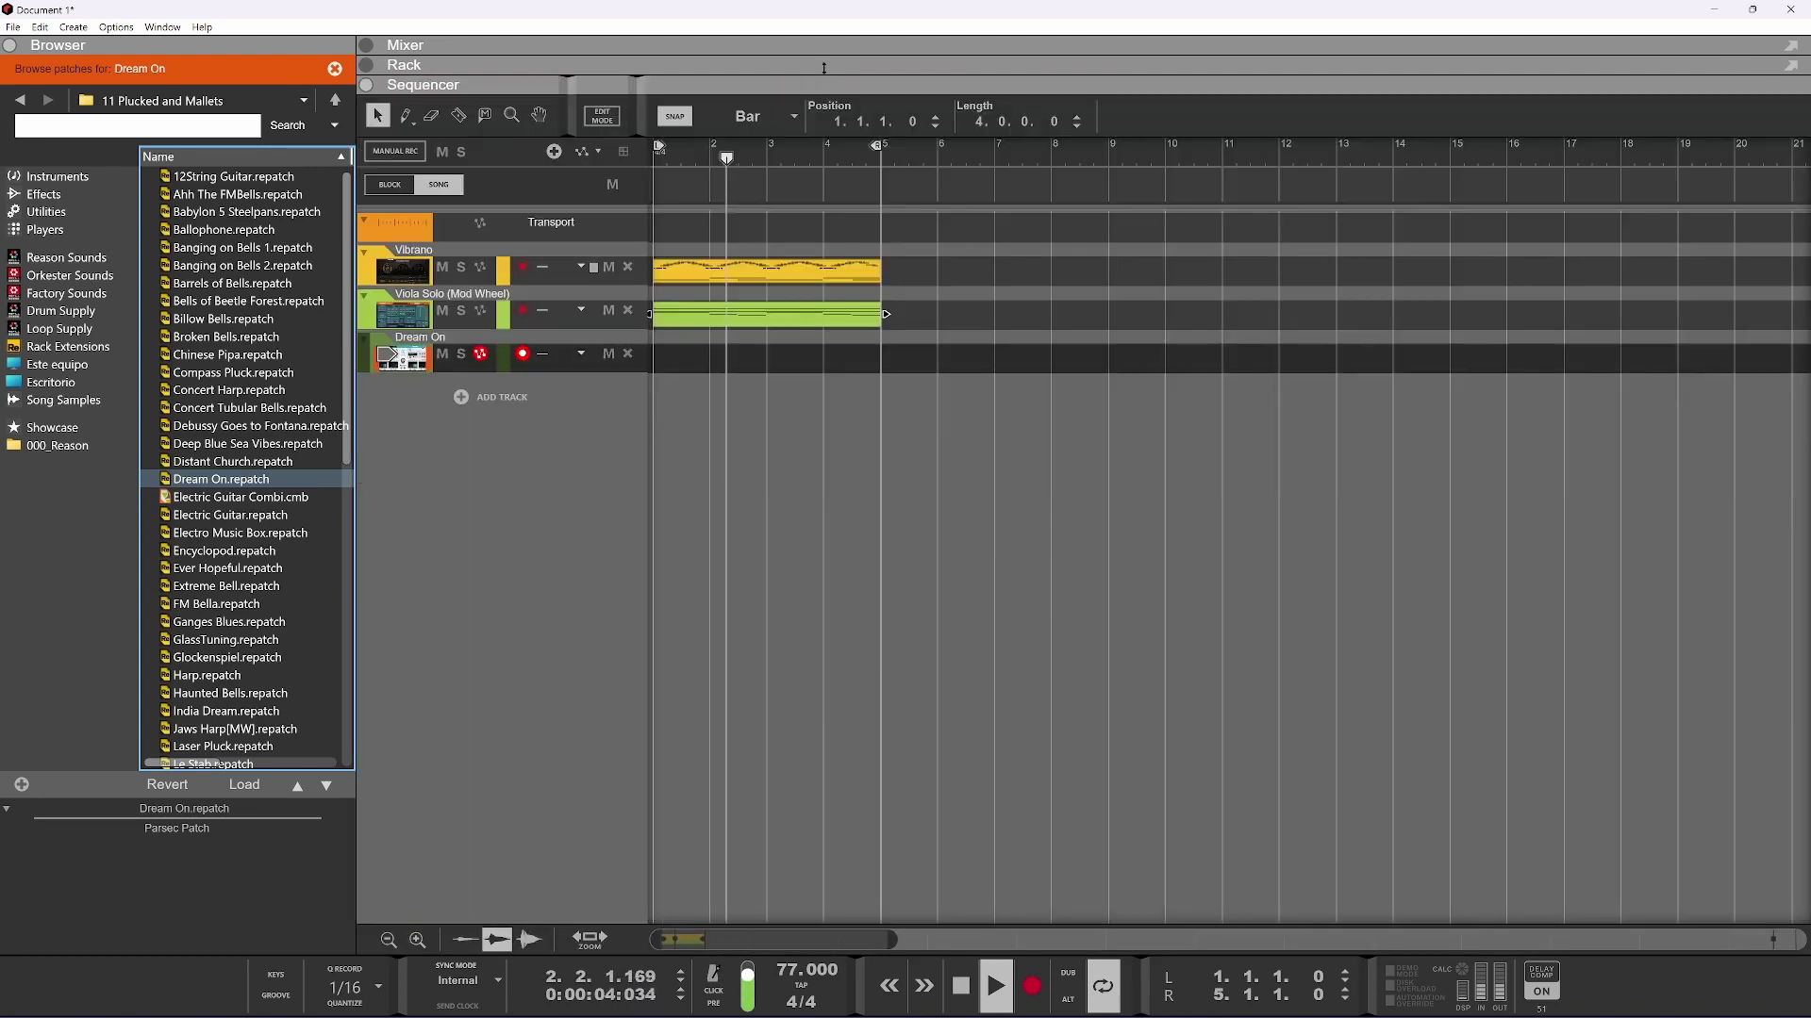
key(space)
click(687, 274)
drag(686, 275, 711, 364)
key(space)
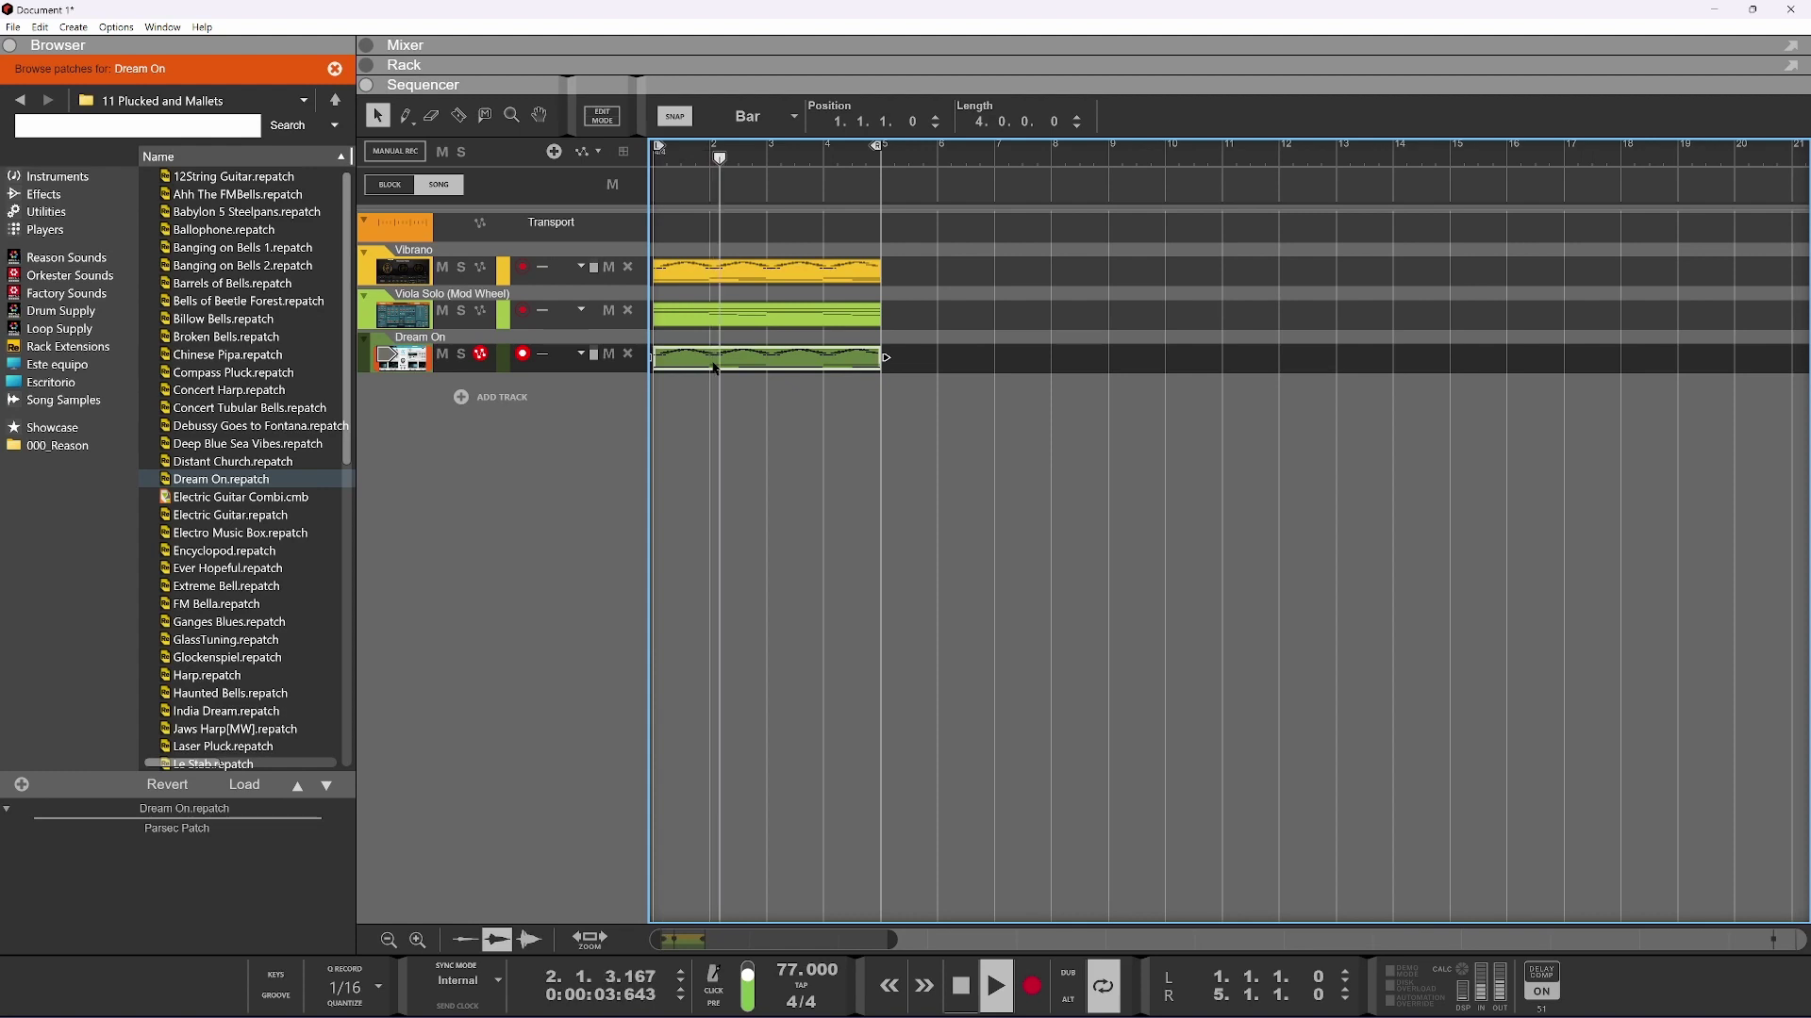
Delete the long low bass notes from the Dream On clip
double_click(714, 368)
scroll(848, 562, up, 6)
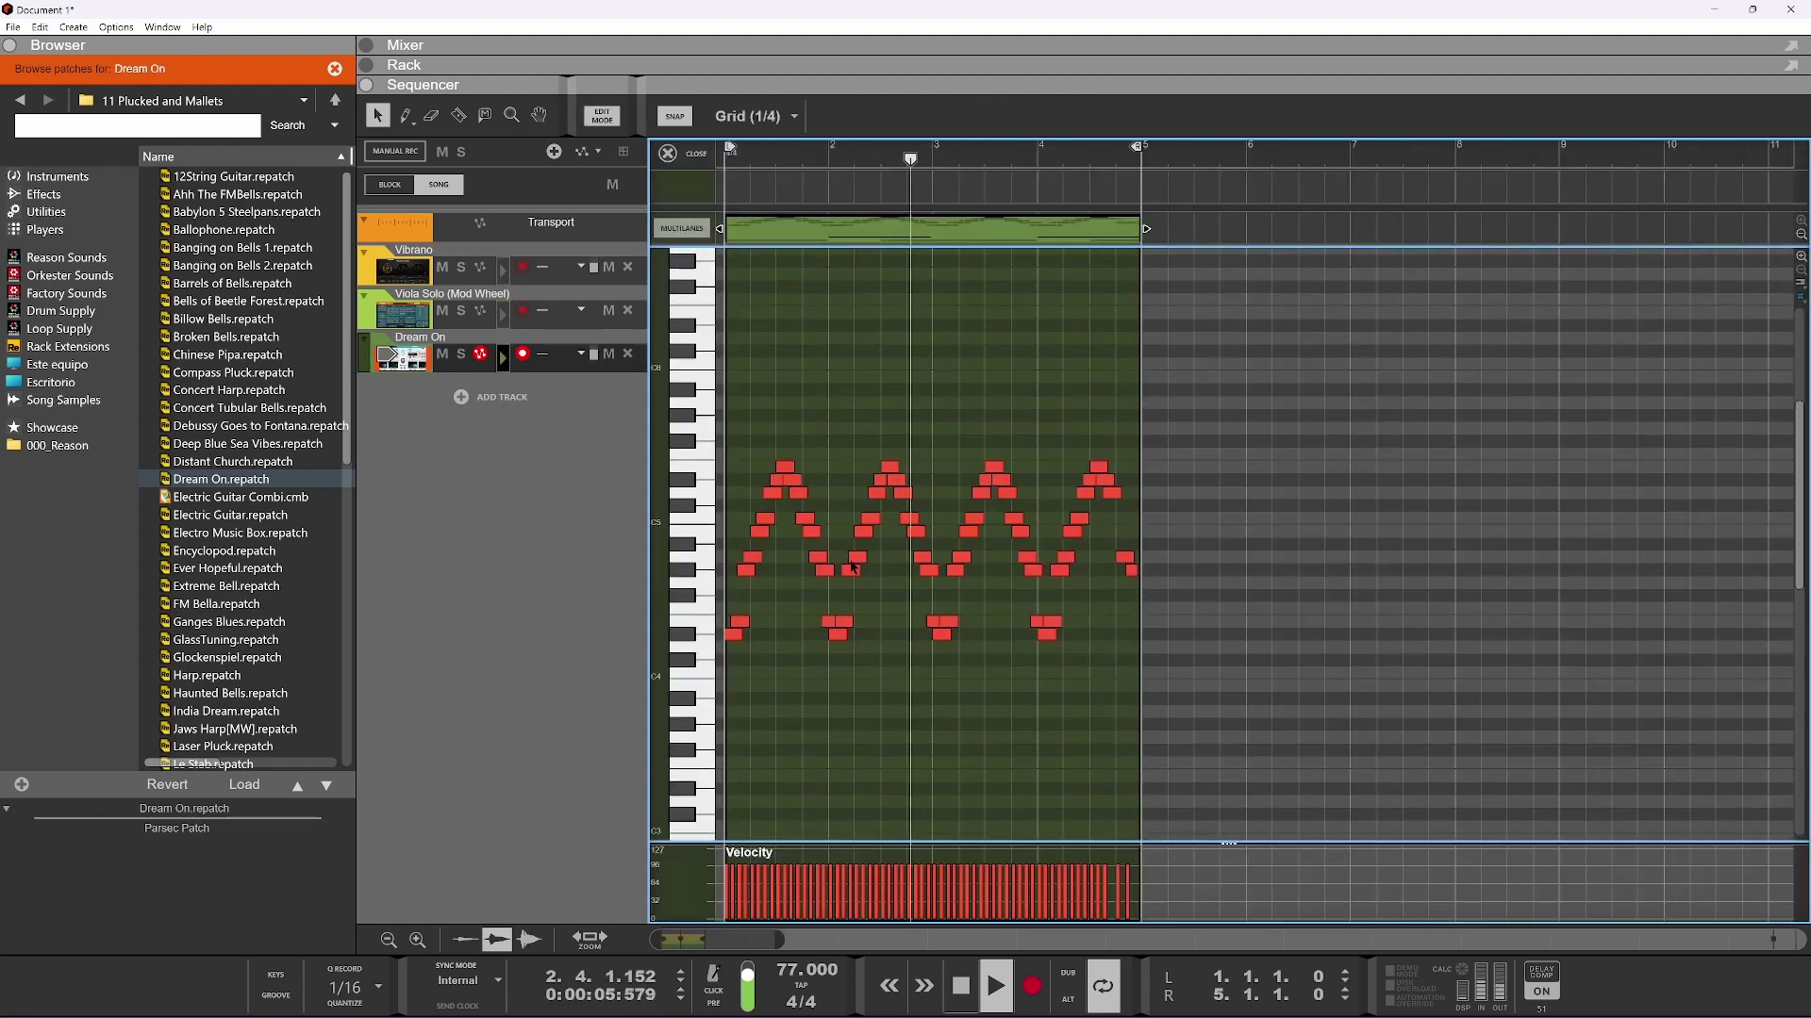
scroll(846, 563, down, 3)
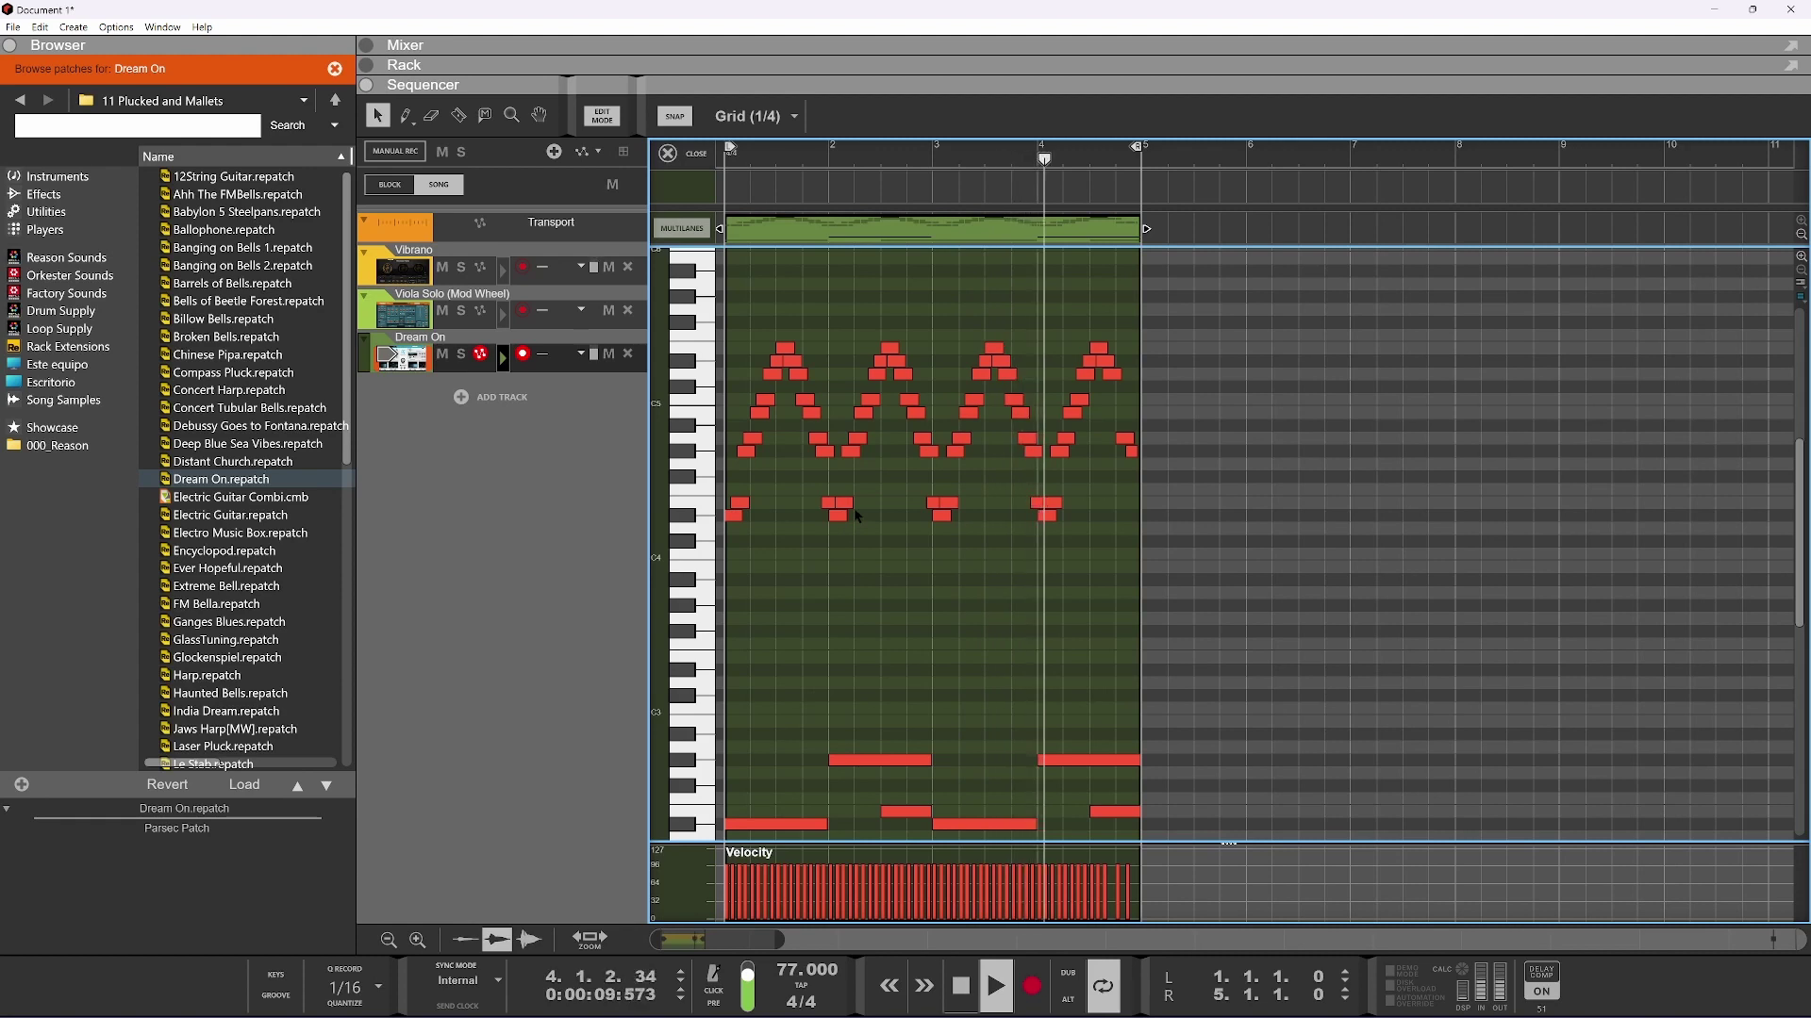
scroll(1233, 465, down, 4)
drag(1235, 463, 662, 639)
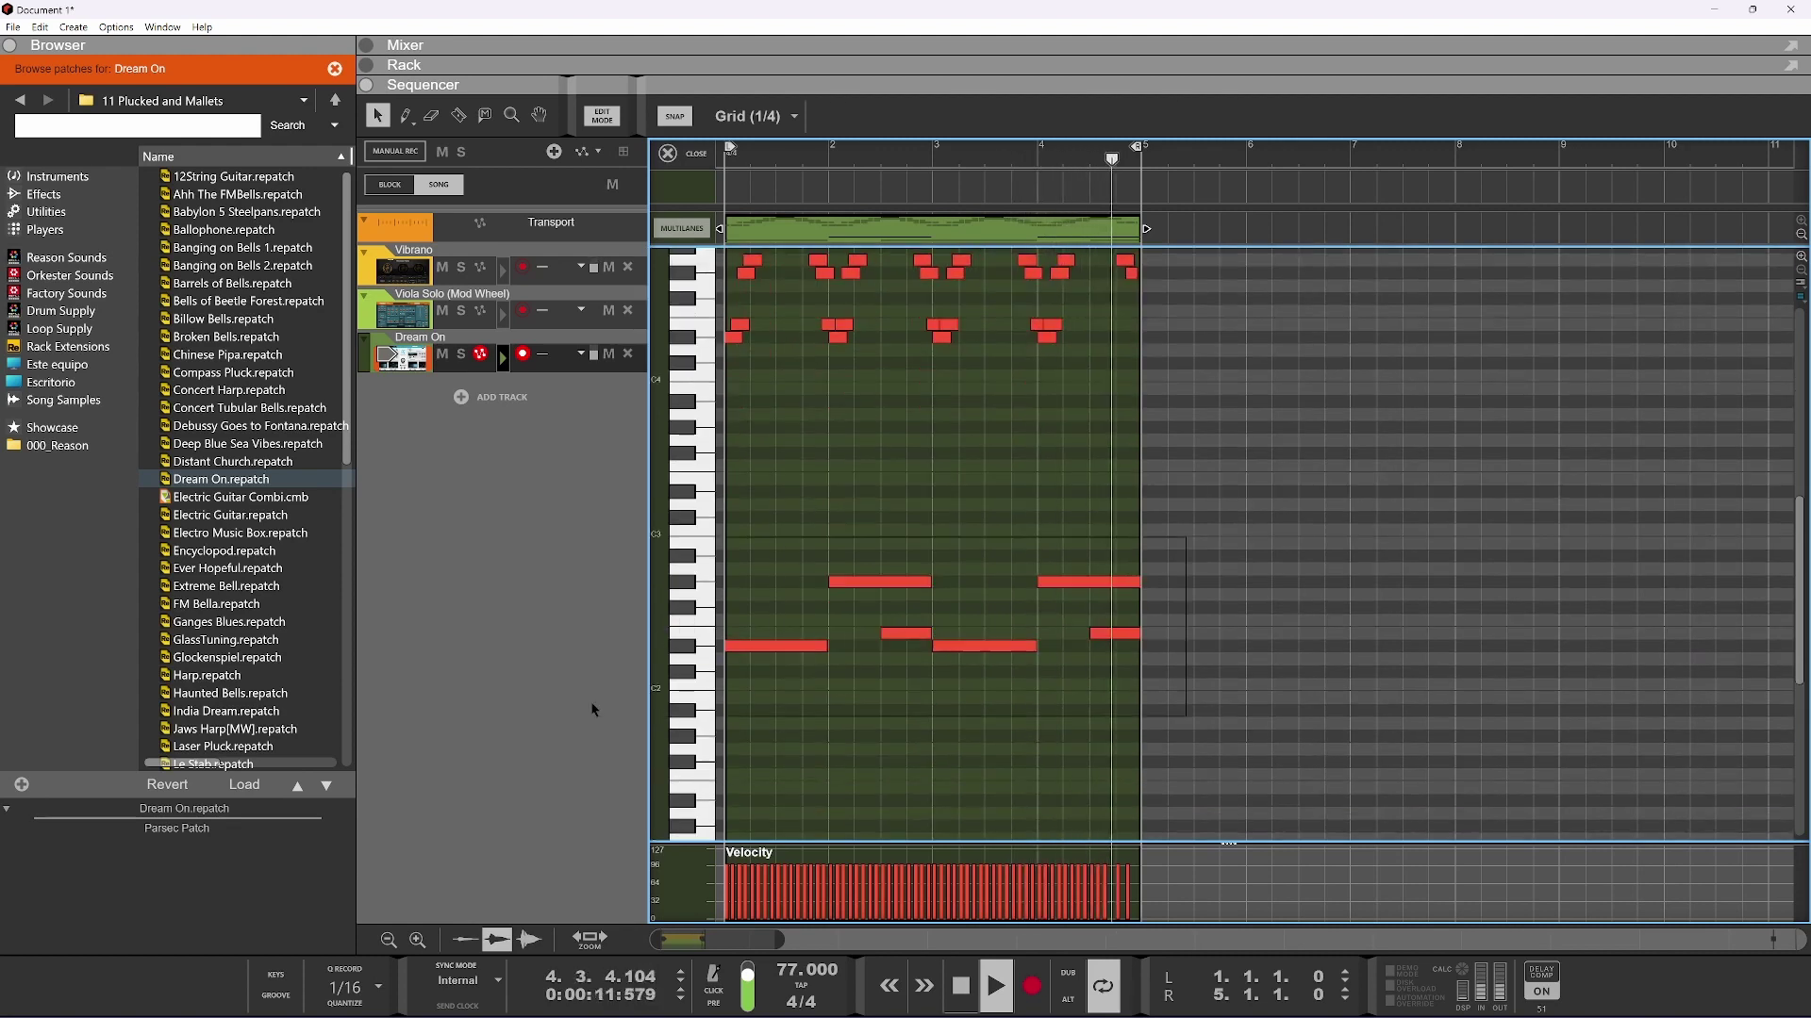
key(Delete)
Stop playback and delete every note in the Dream On clip after the first rising run
scroll(844, 608, up, 7)
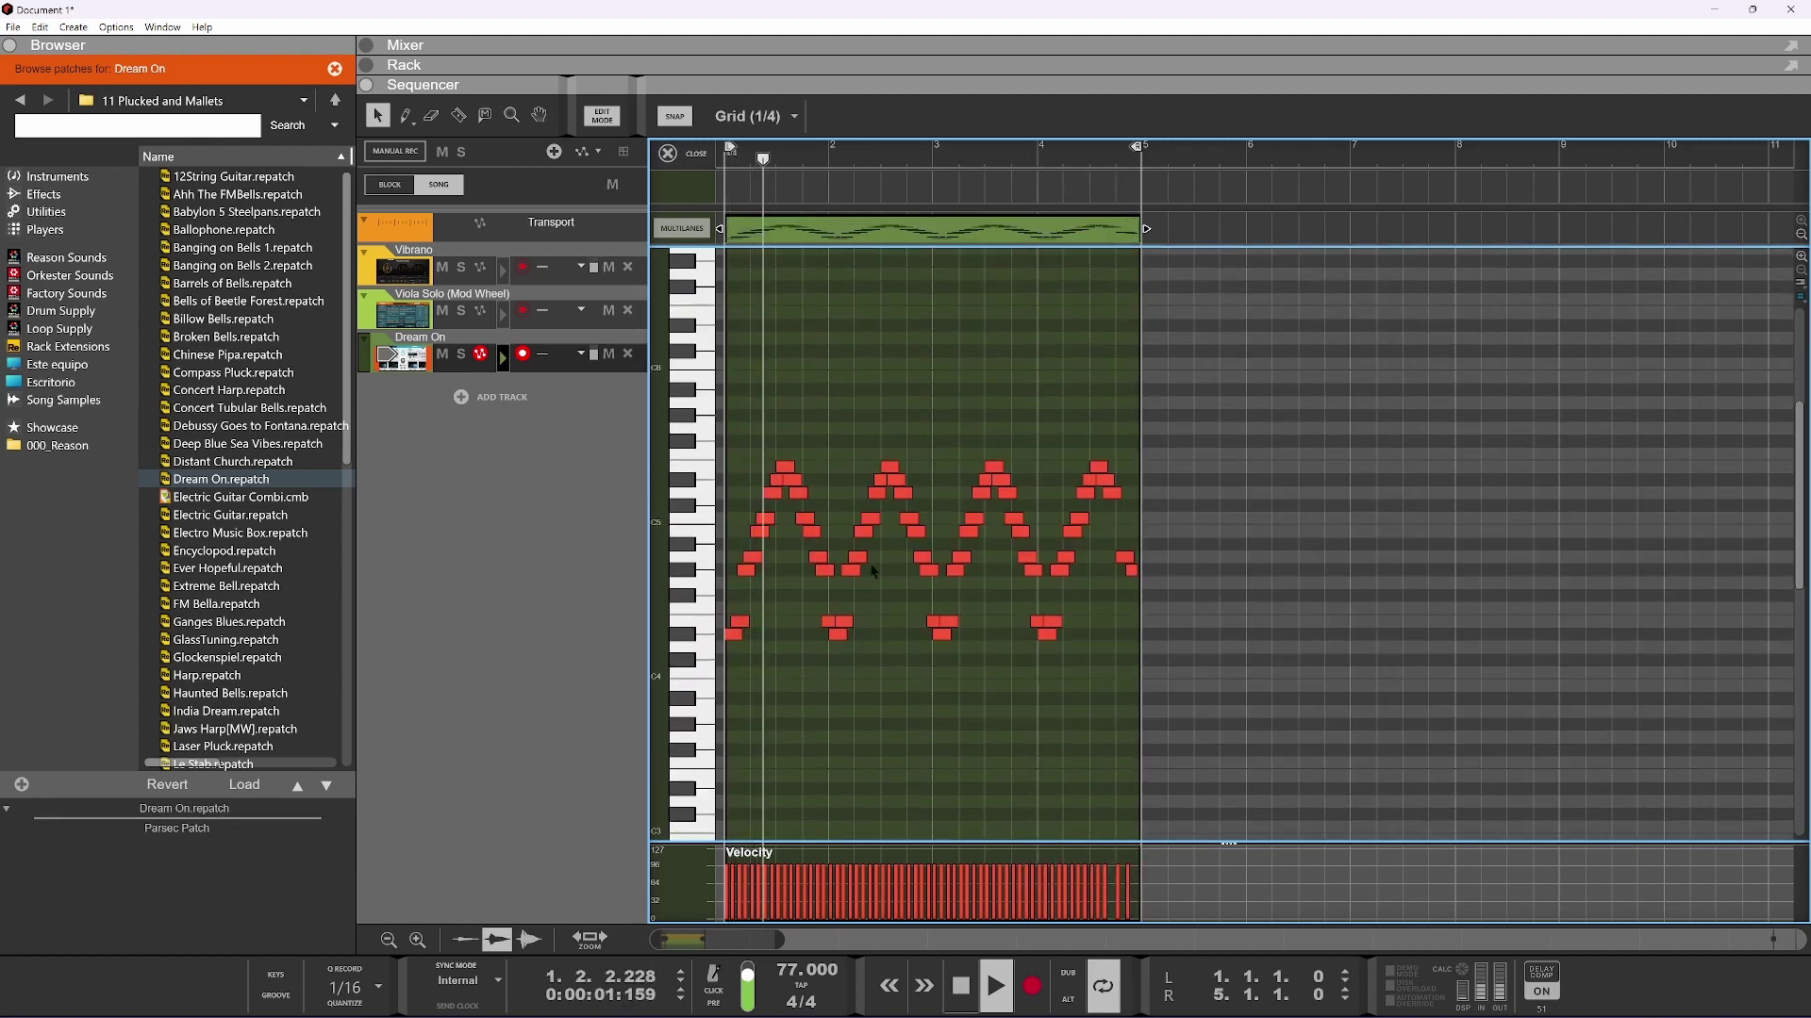
key(space)
drag(1172, 390, 797, 731)
key(Delete)
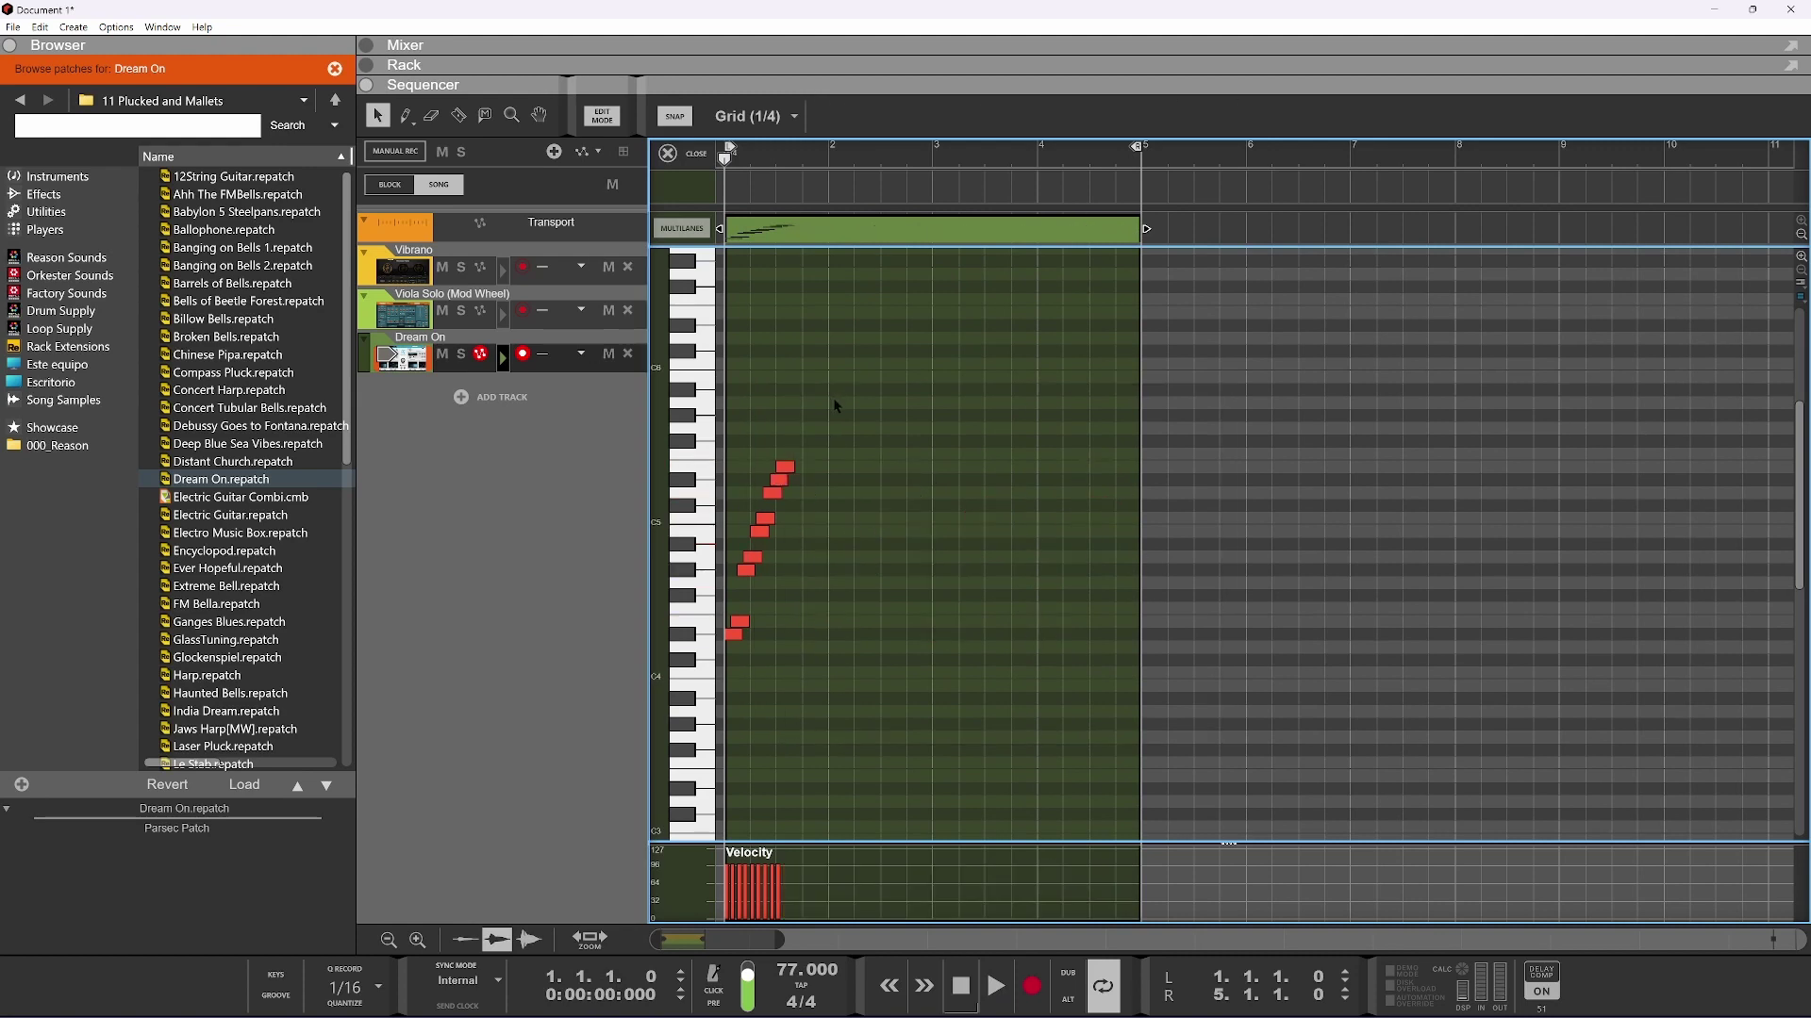
Duplicate the rising run every half bar across four bars, starting the last four copies at 3.1.1.0
key(ctrl+z)
drag(809, 634, 789, 635)
key(ctrl+a)
key(ctrl+d)
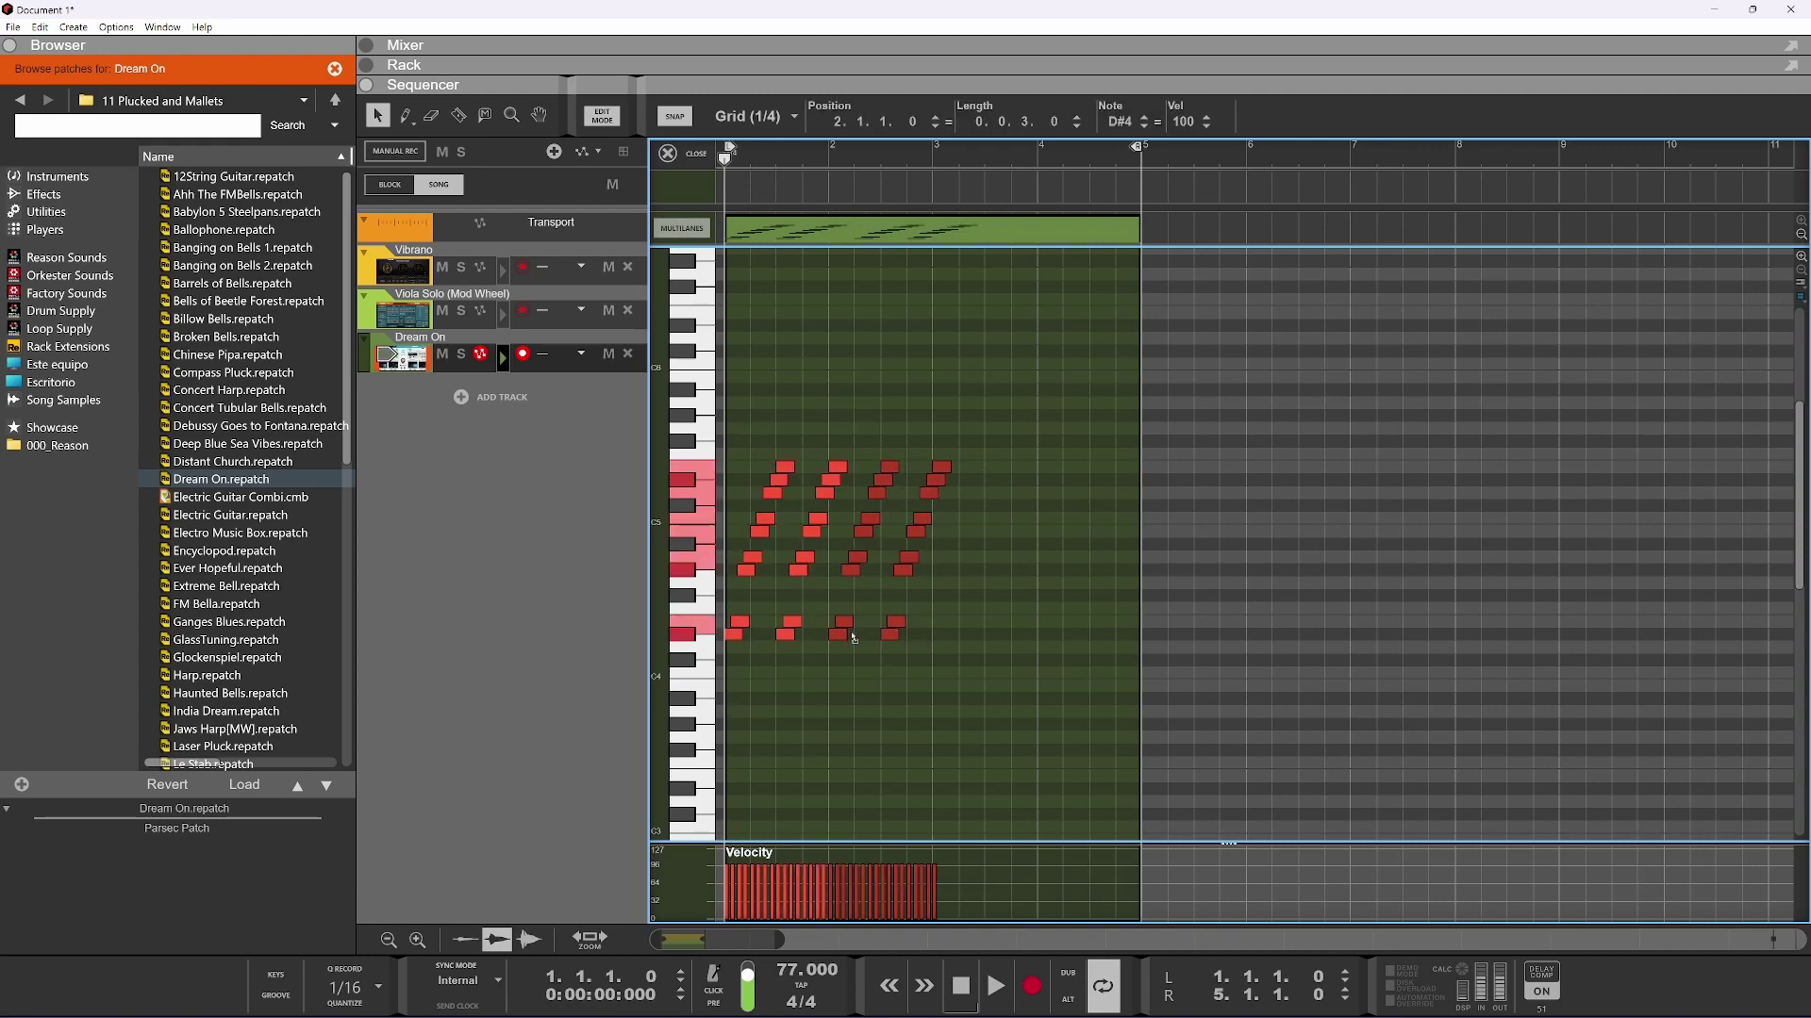
key(ctrl+a)
key(ctrl+d)
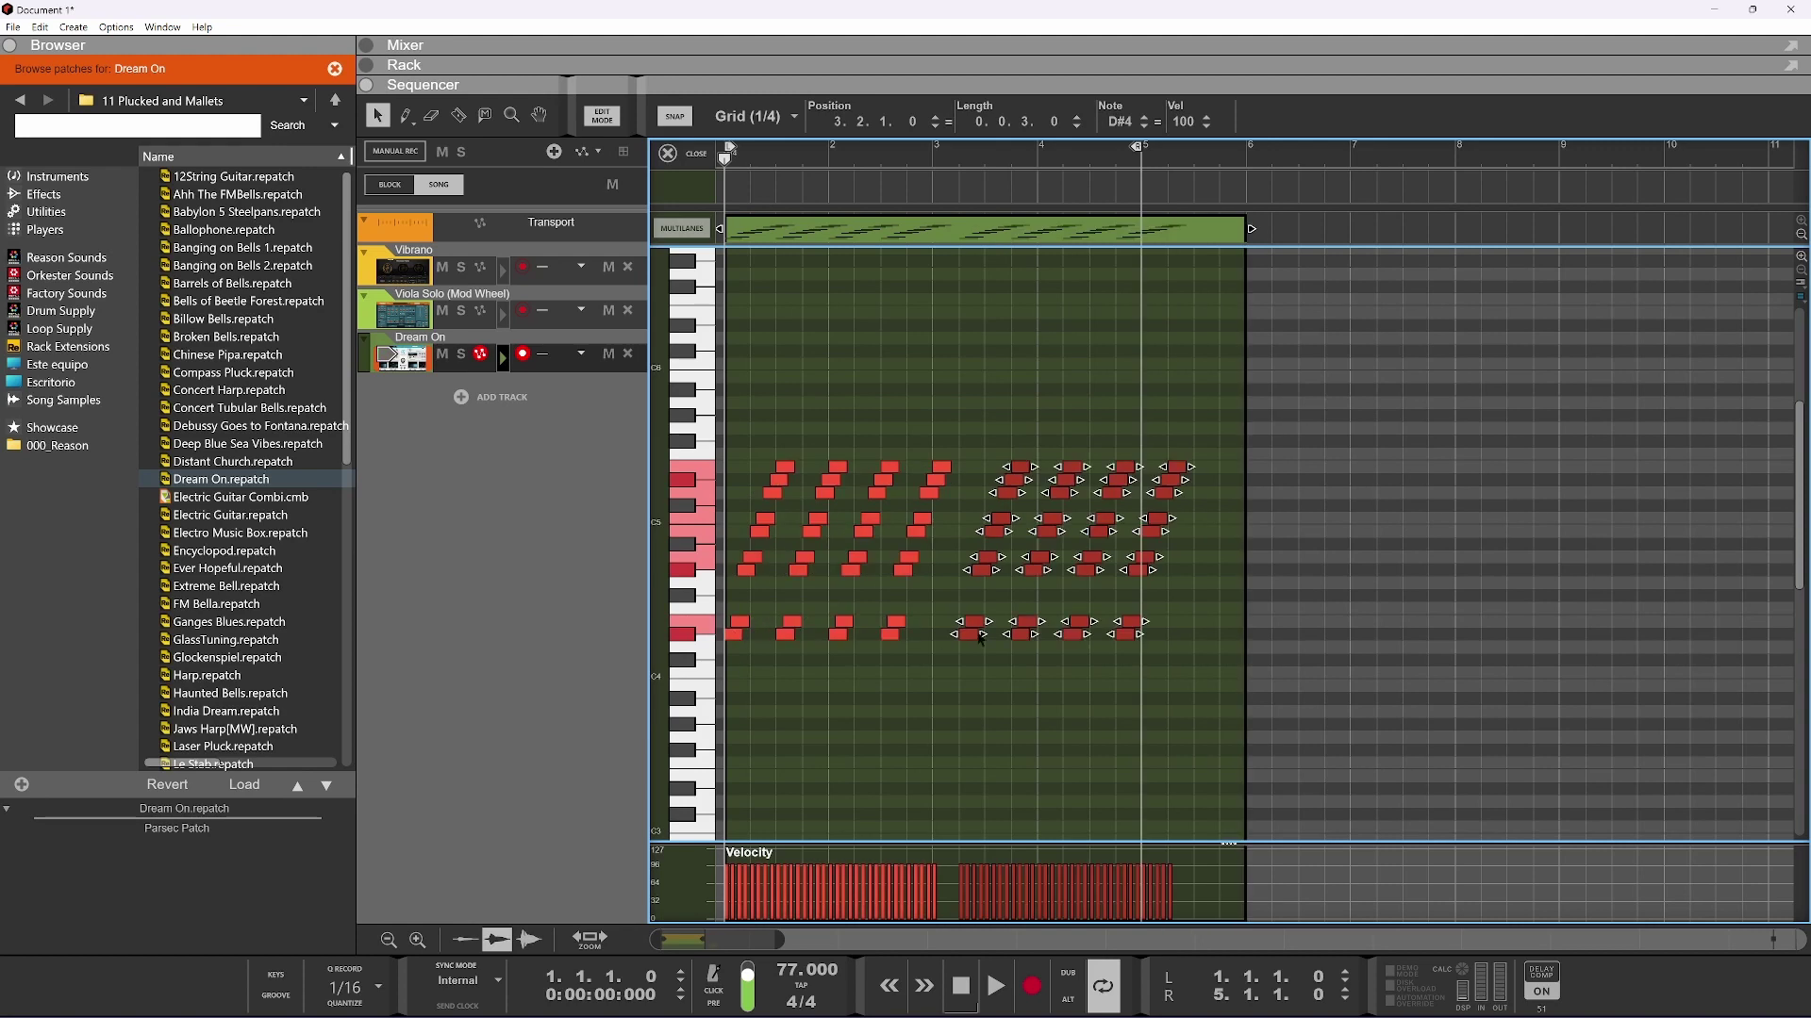
drag(964, 639, 939, 640)
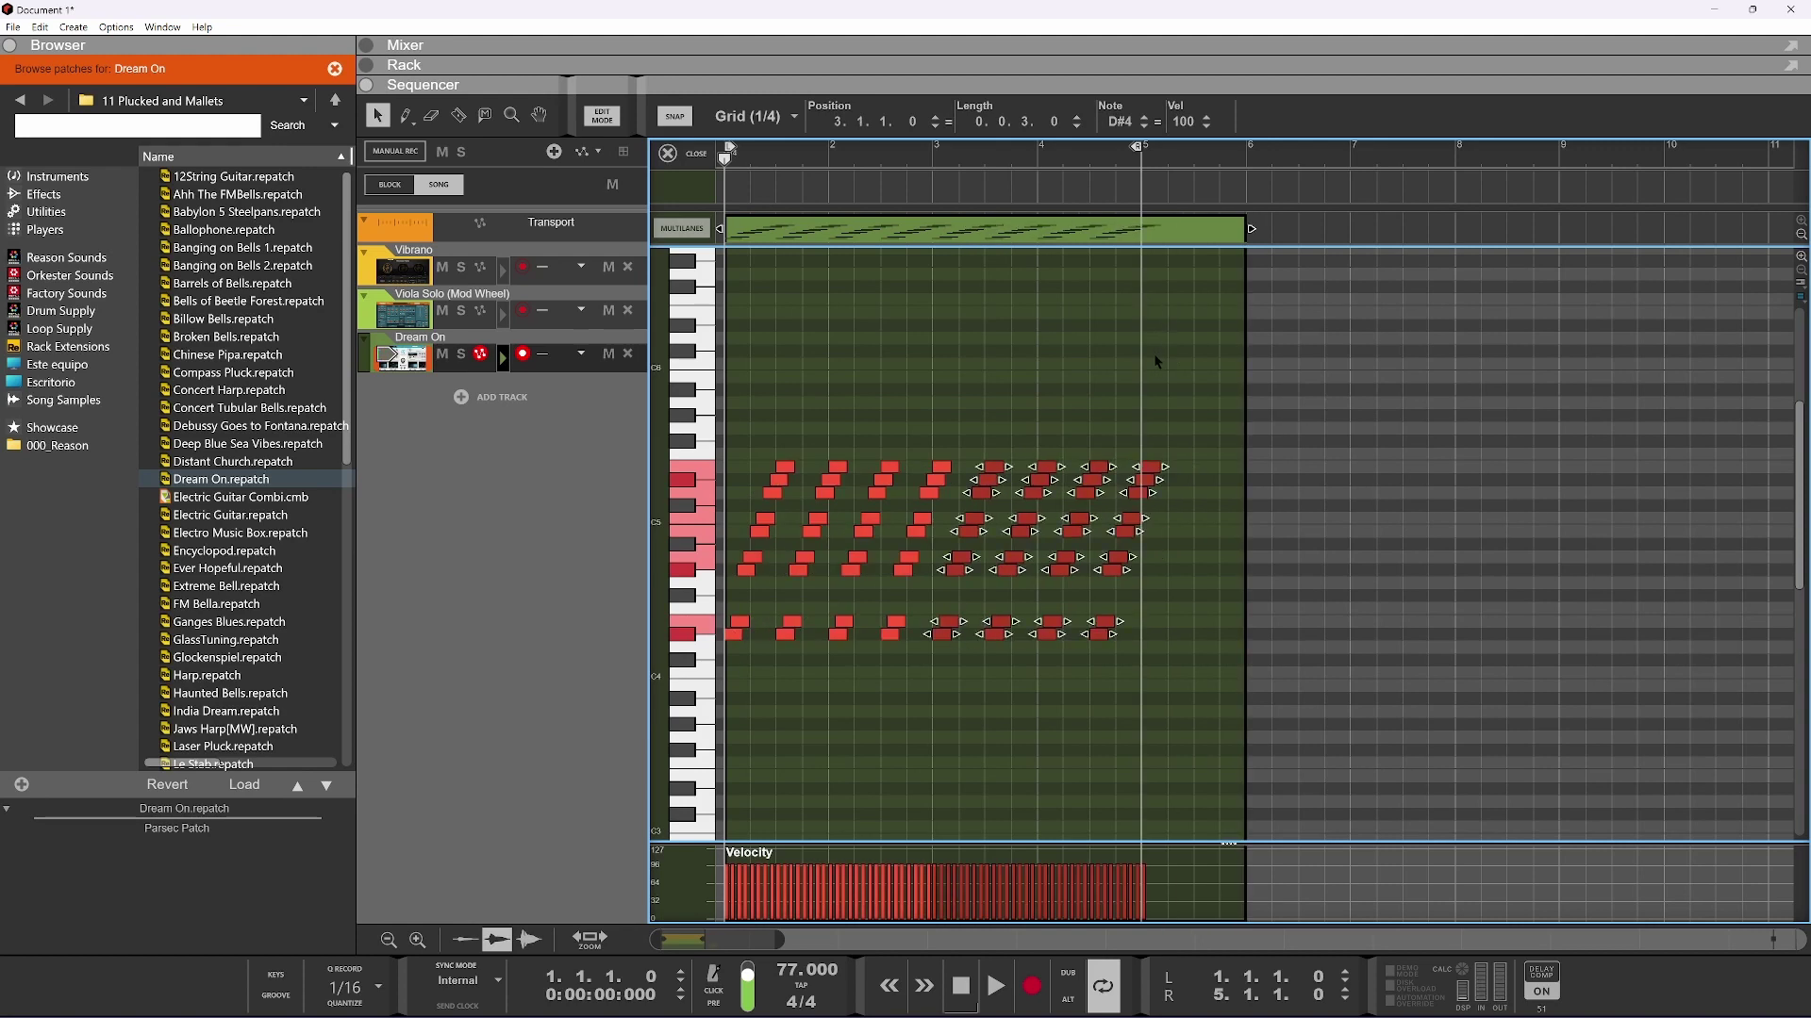
Play the new arpeggio, shorten the Dream On clip to four bars and close the note editor
key(space)
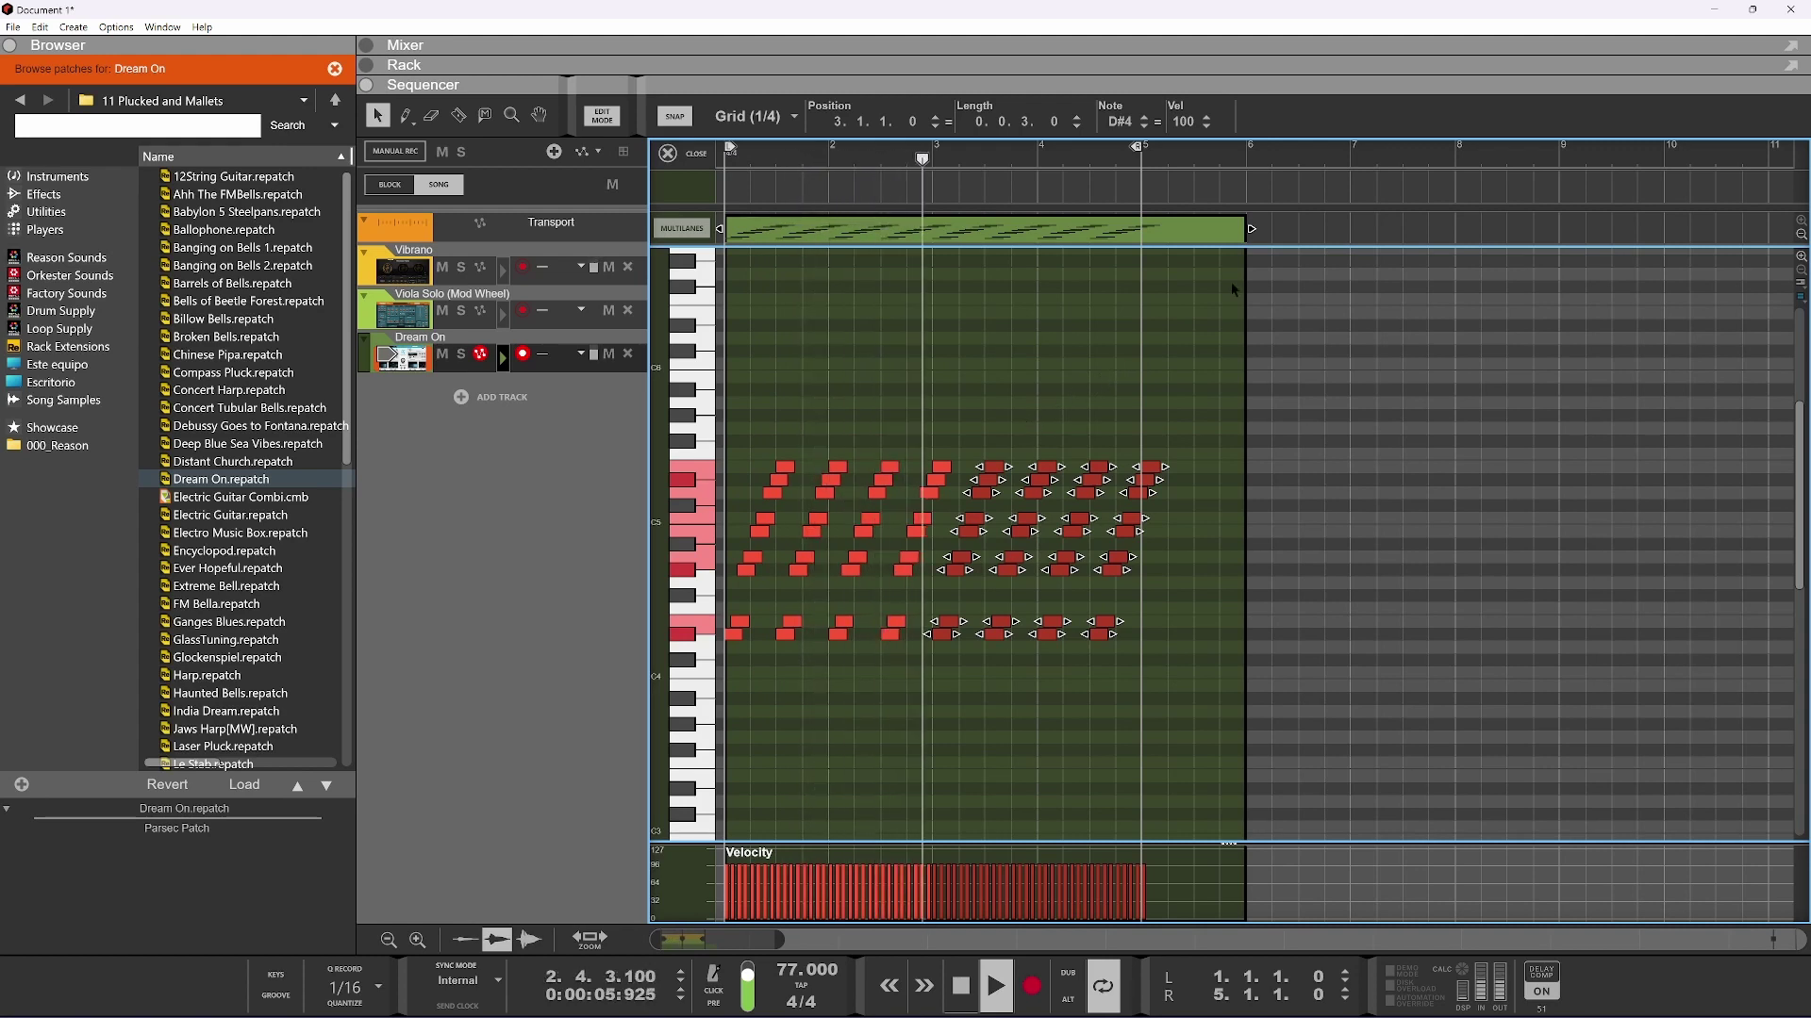
click(1174, 237)
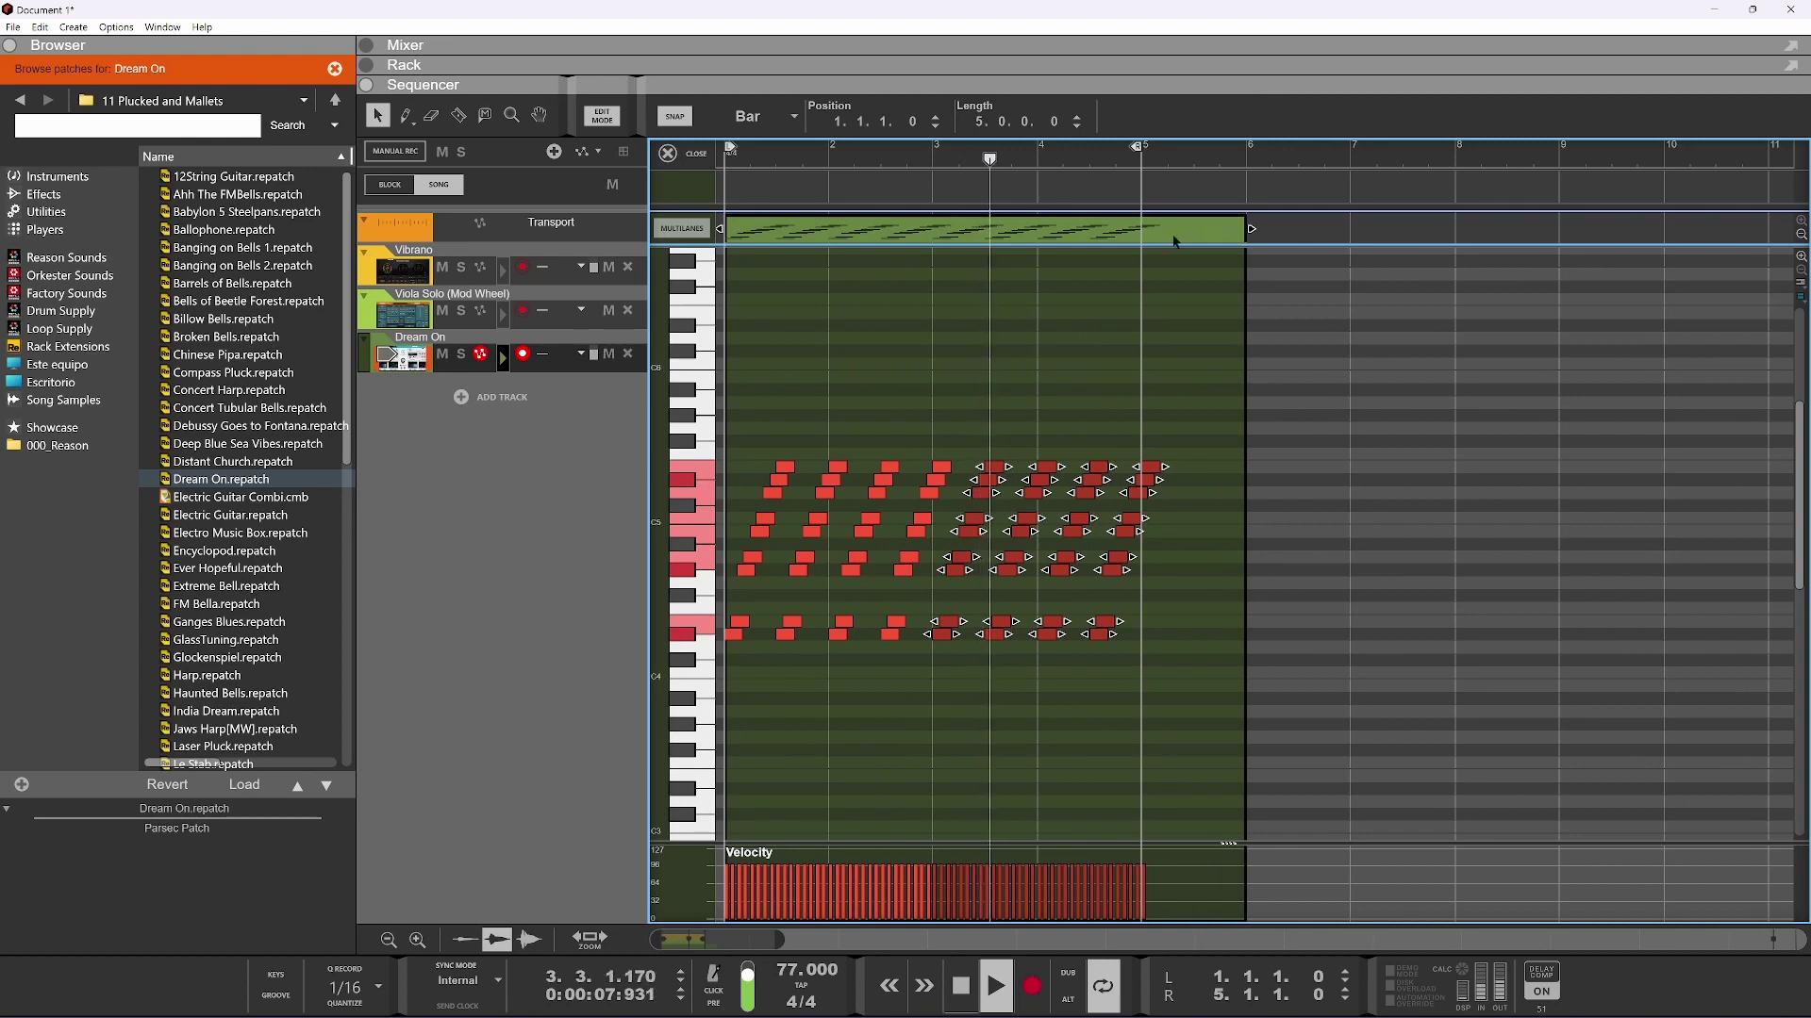
drag(1244, 231, 1139, 231)
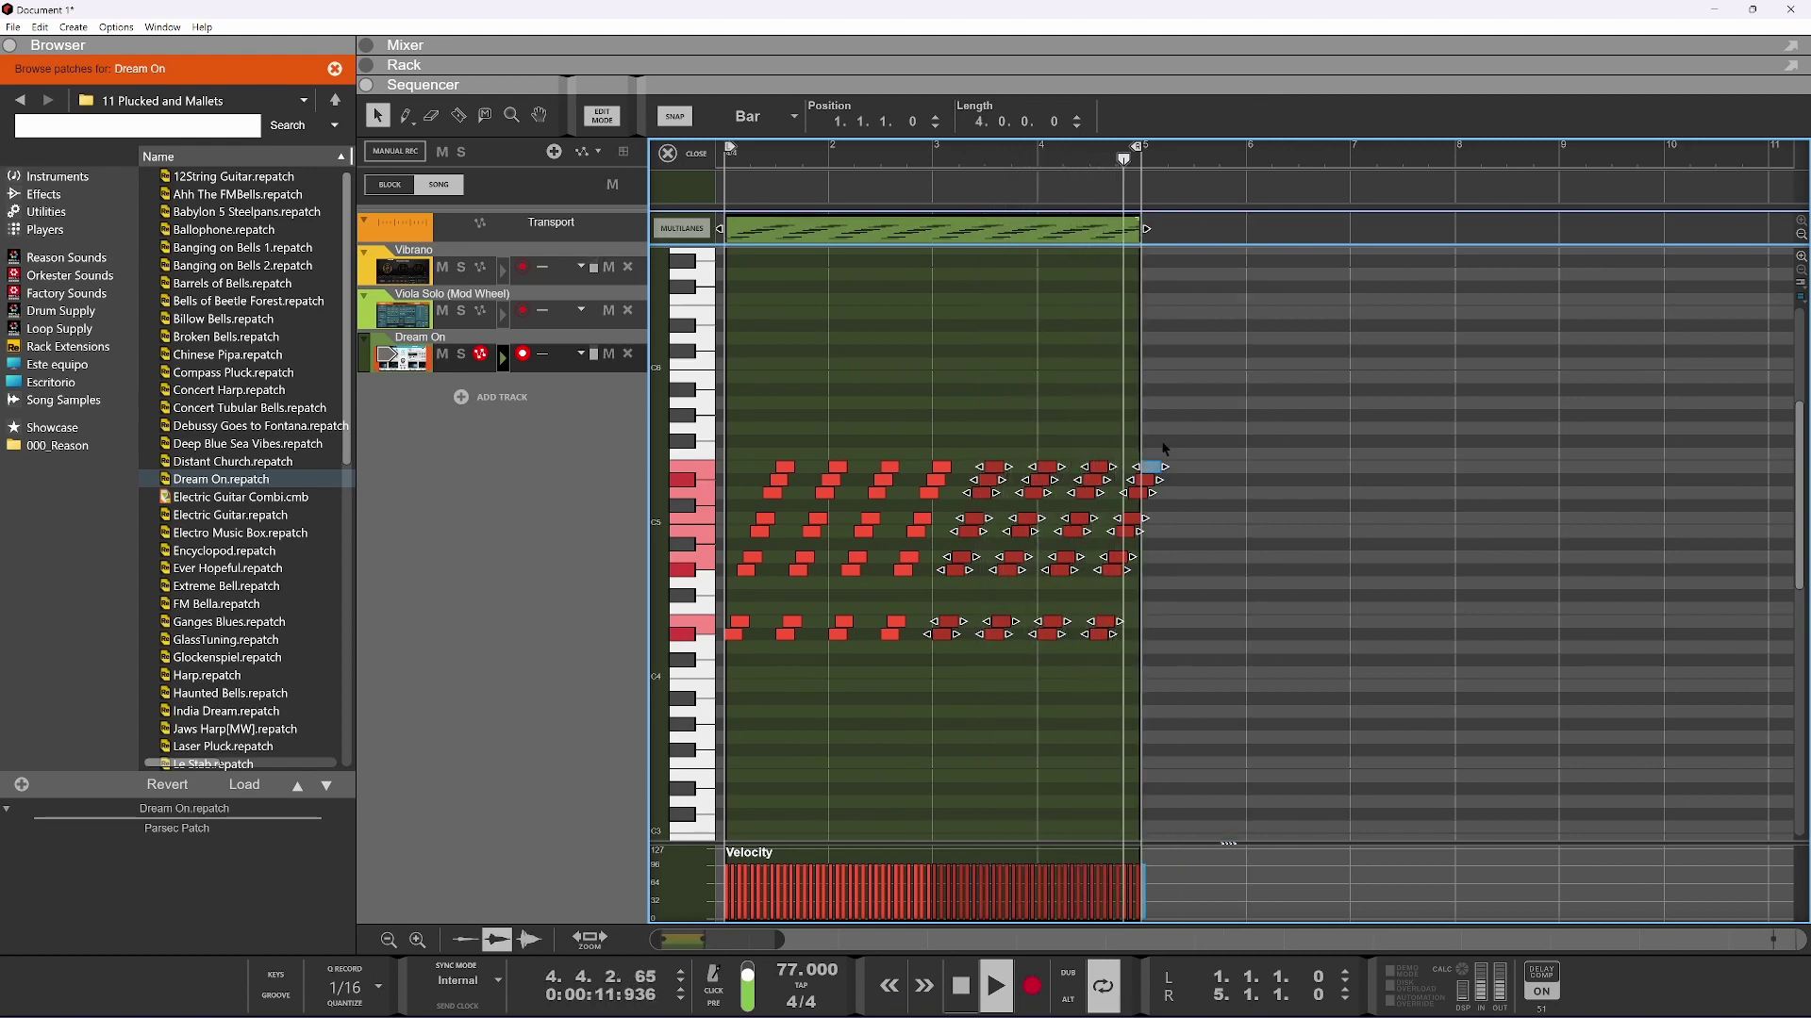
click(676, 155)
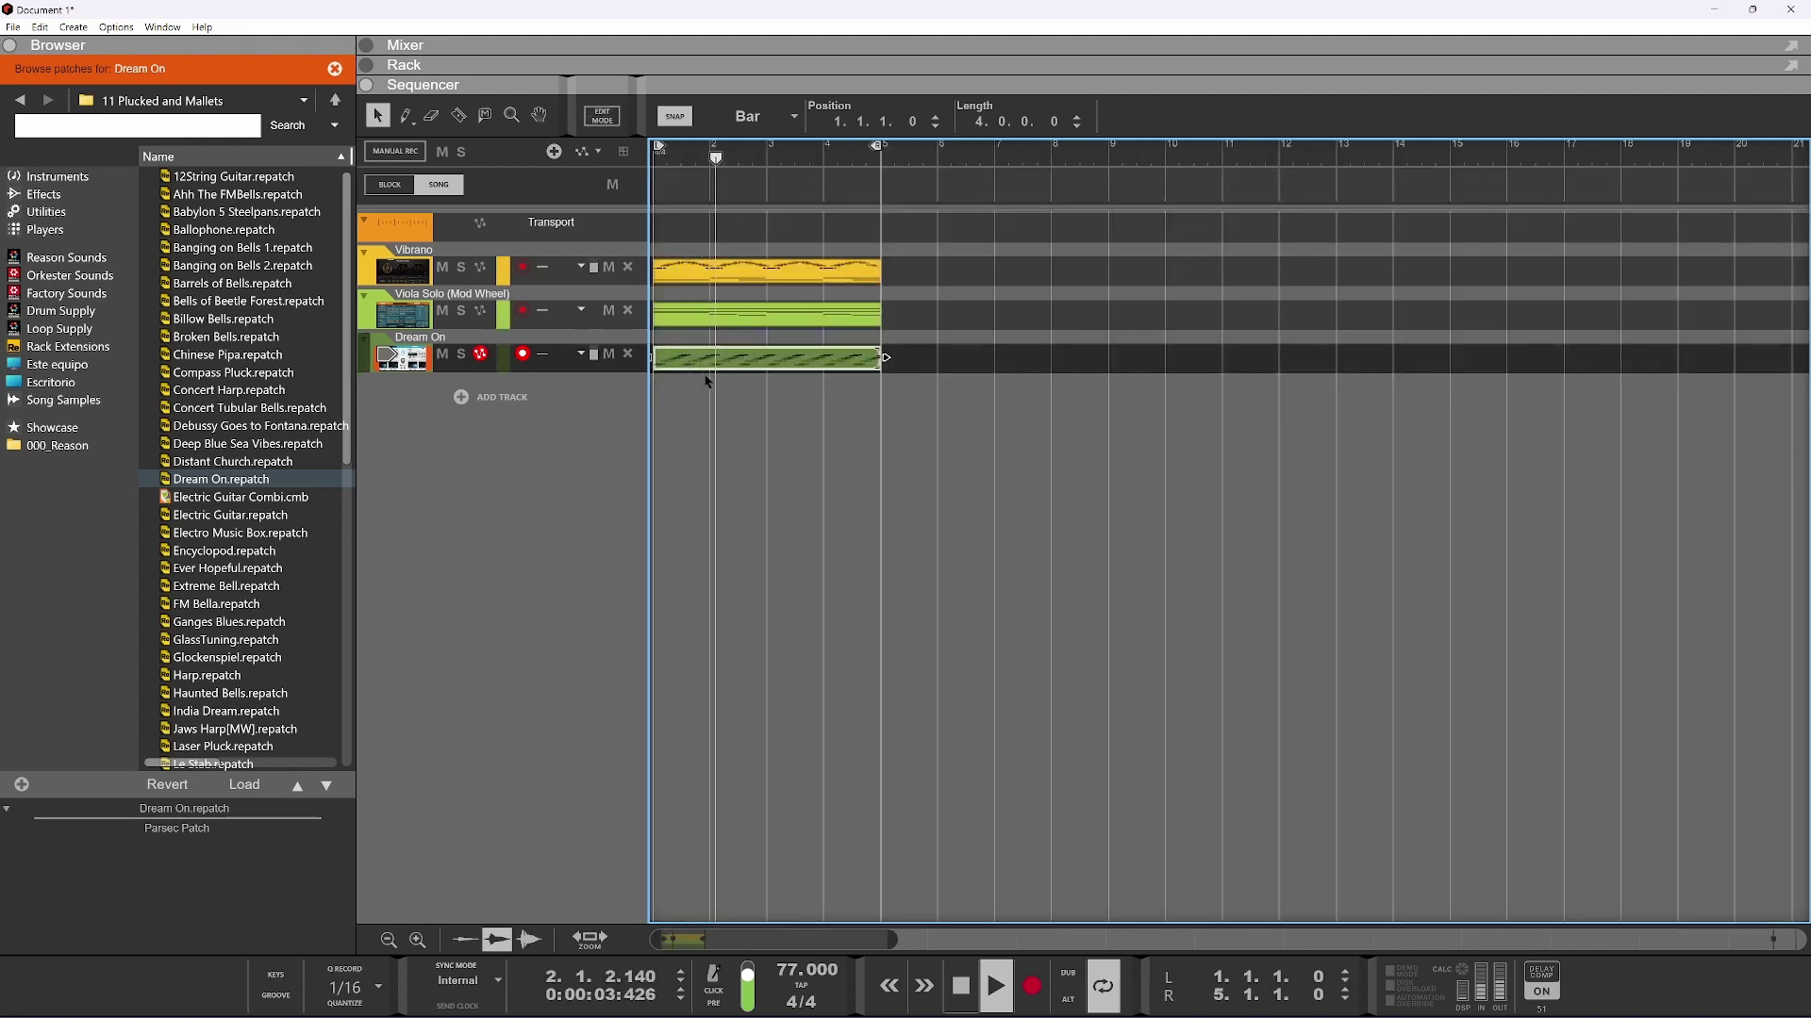
Load the Electric Guitar patch into Parsec and lower its channel level to -7.00 dB
double_click(810, 65)
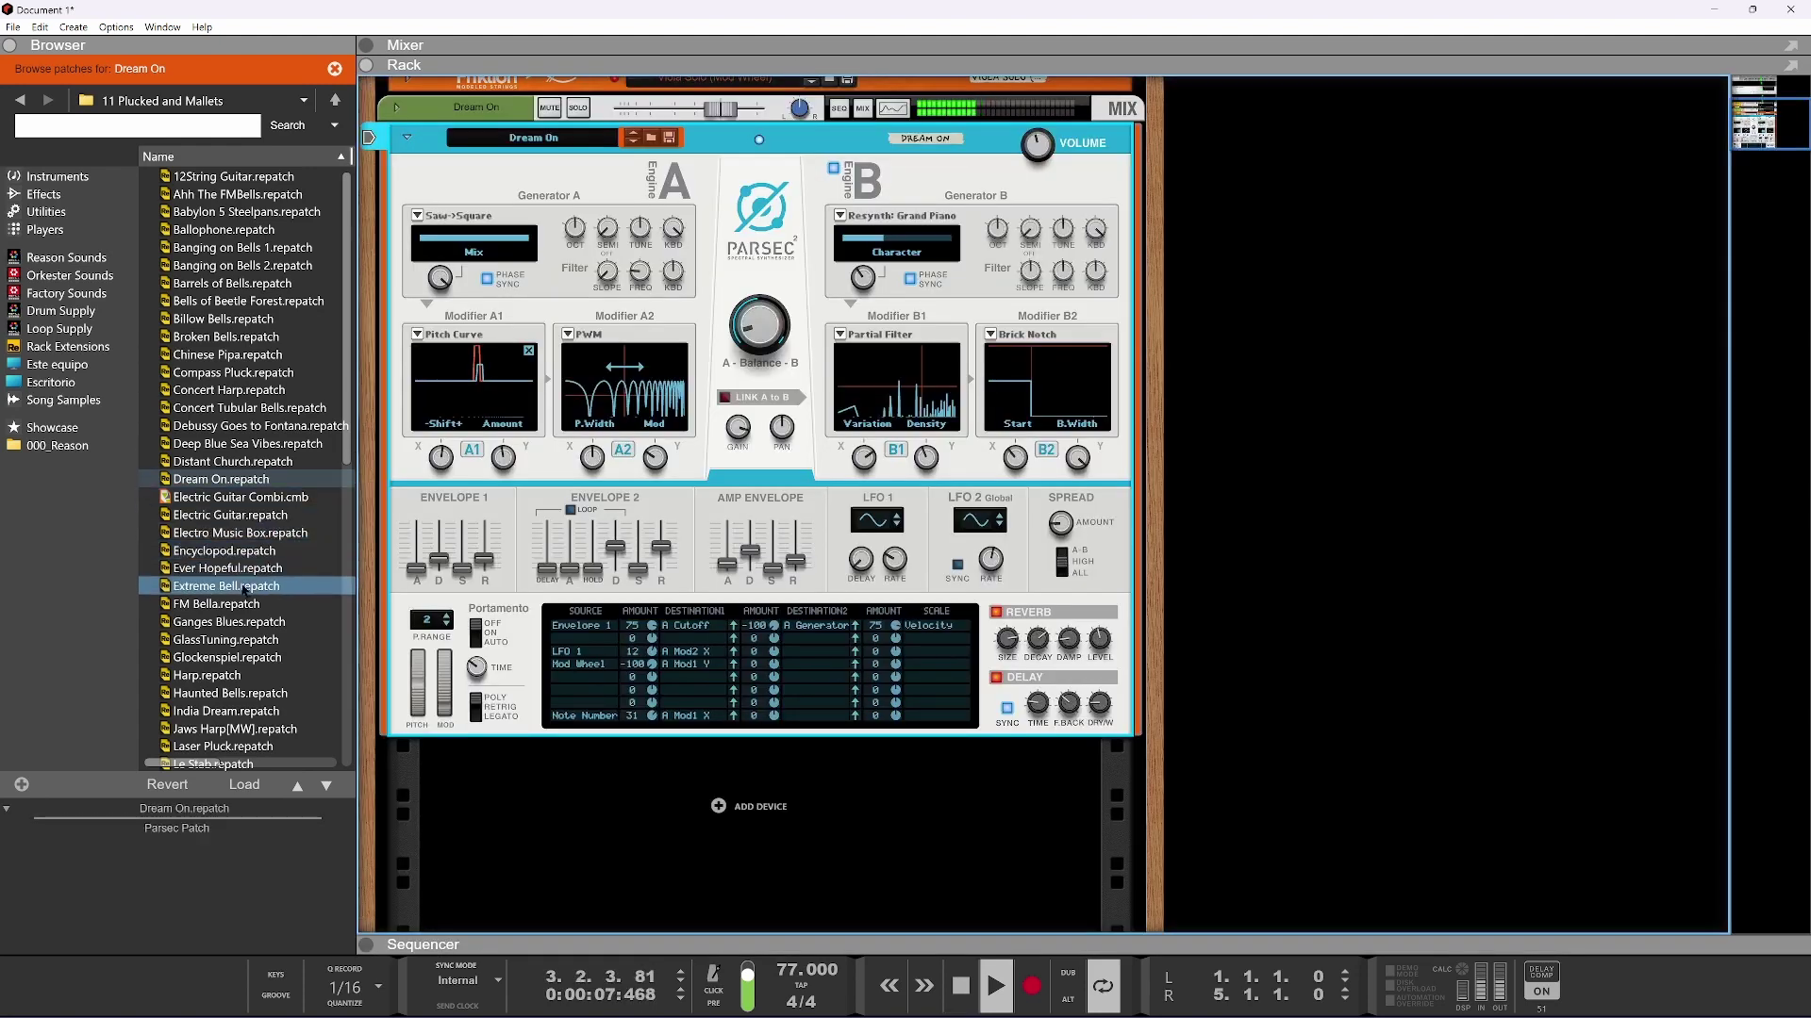
click(235, 515)
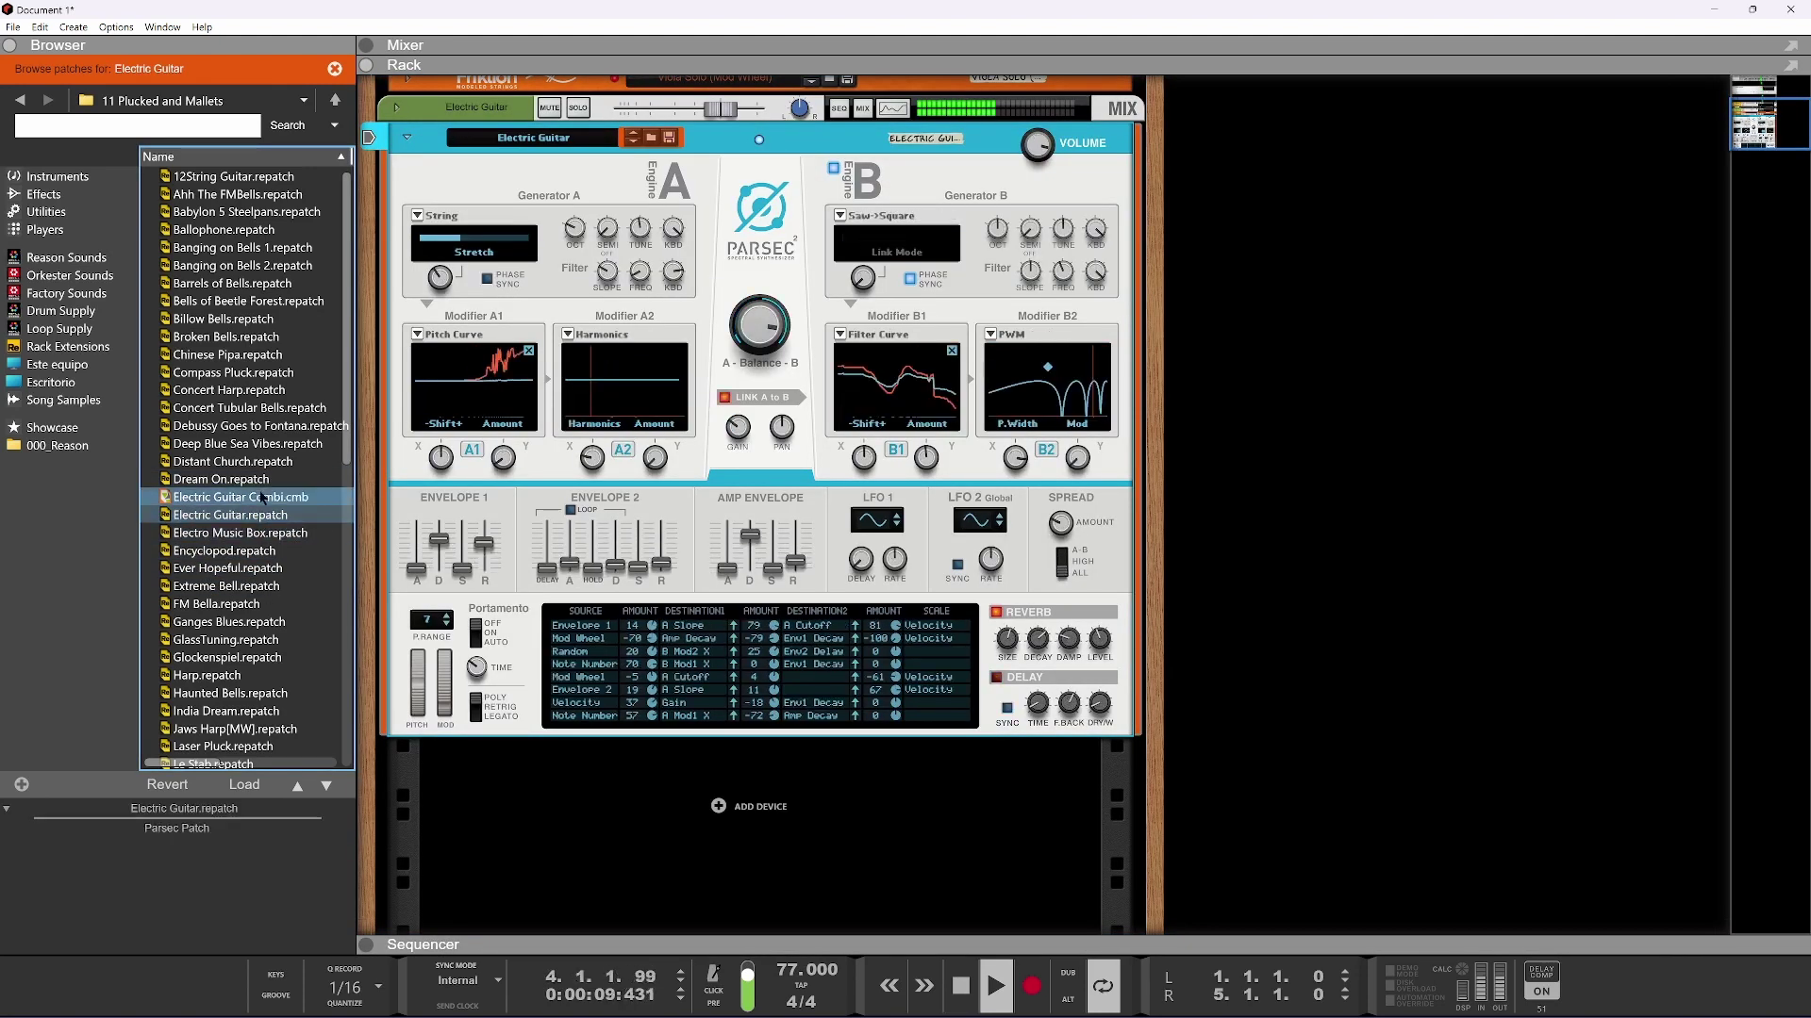
drag(723, 110, 706, 114)
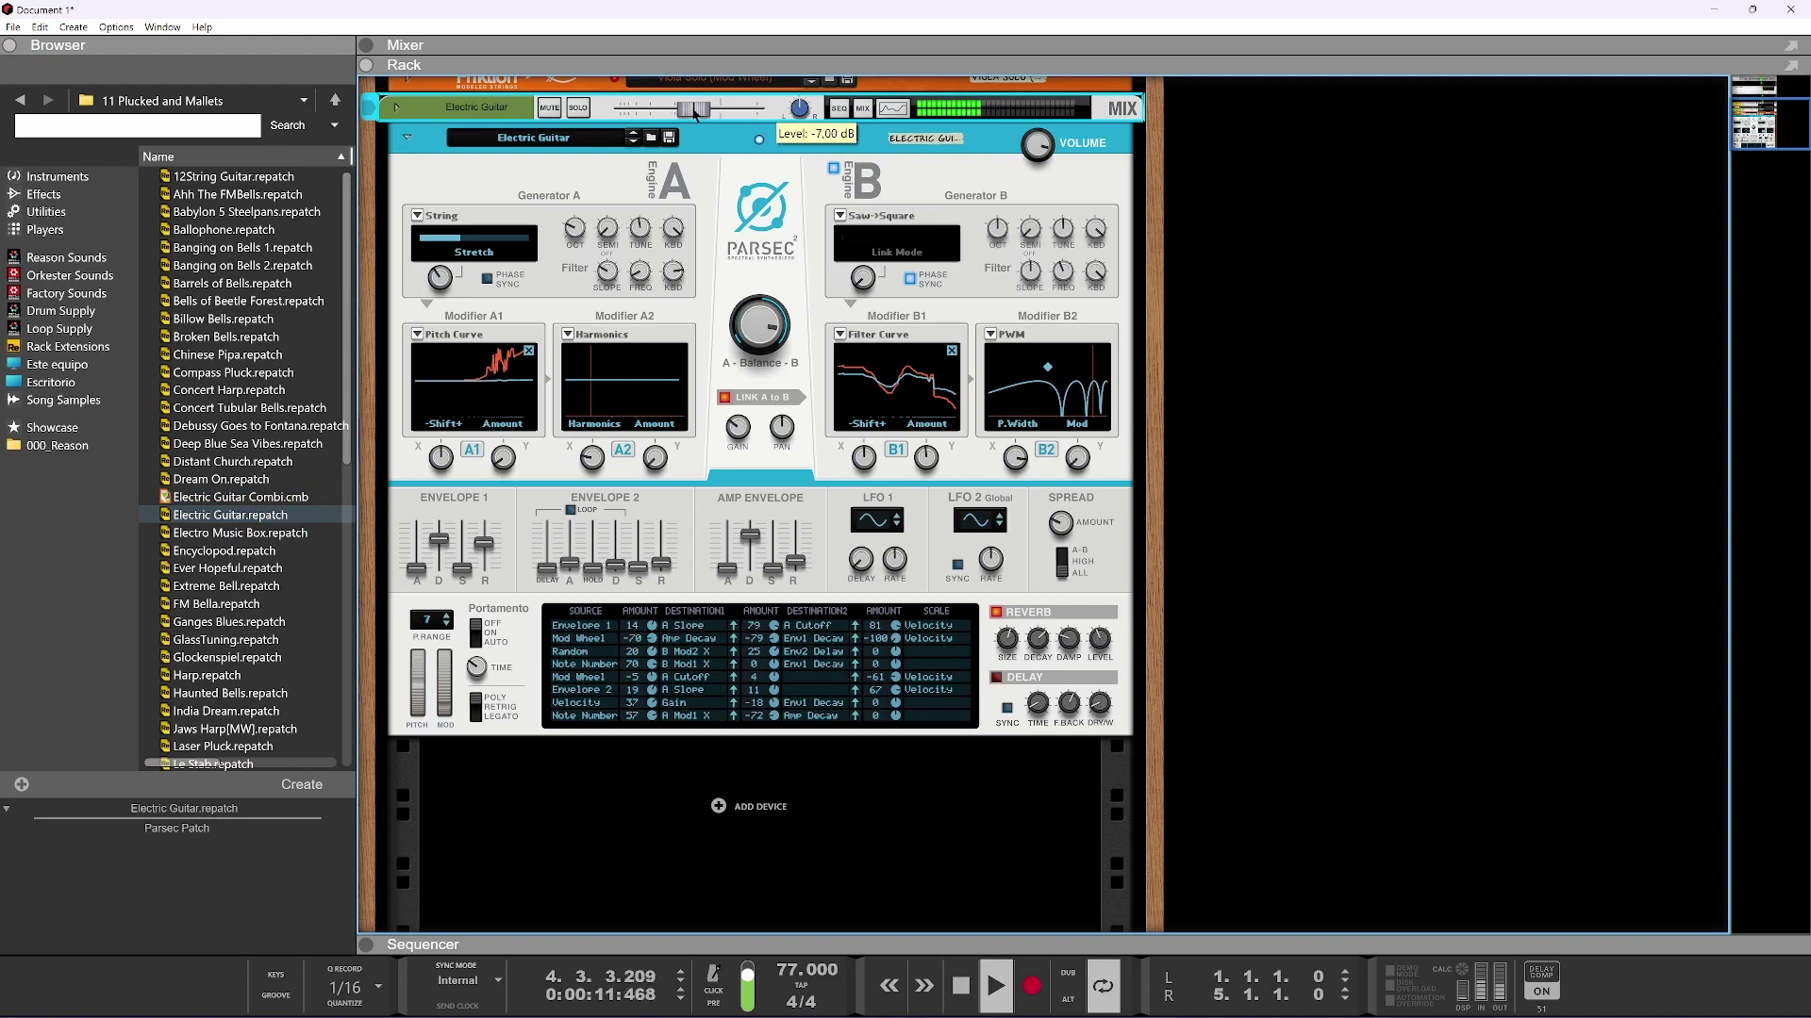
Load the Haunted Bells patch into Parsec, solo its channel and raise the channel level slightly
click(231, 693)
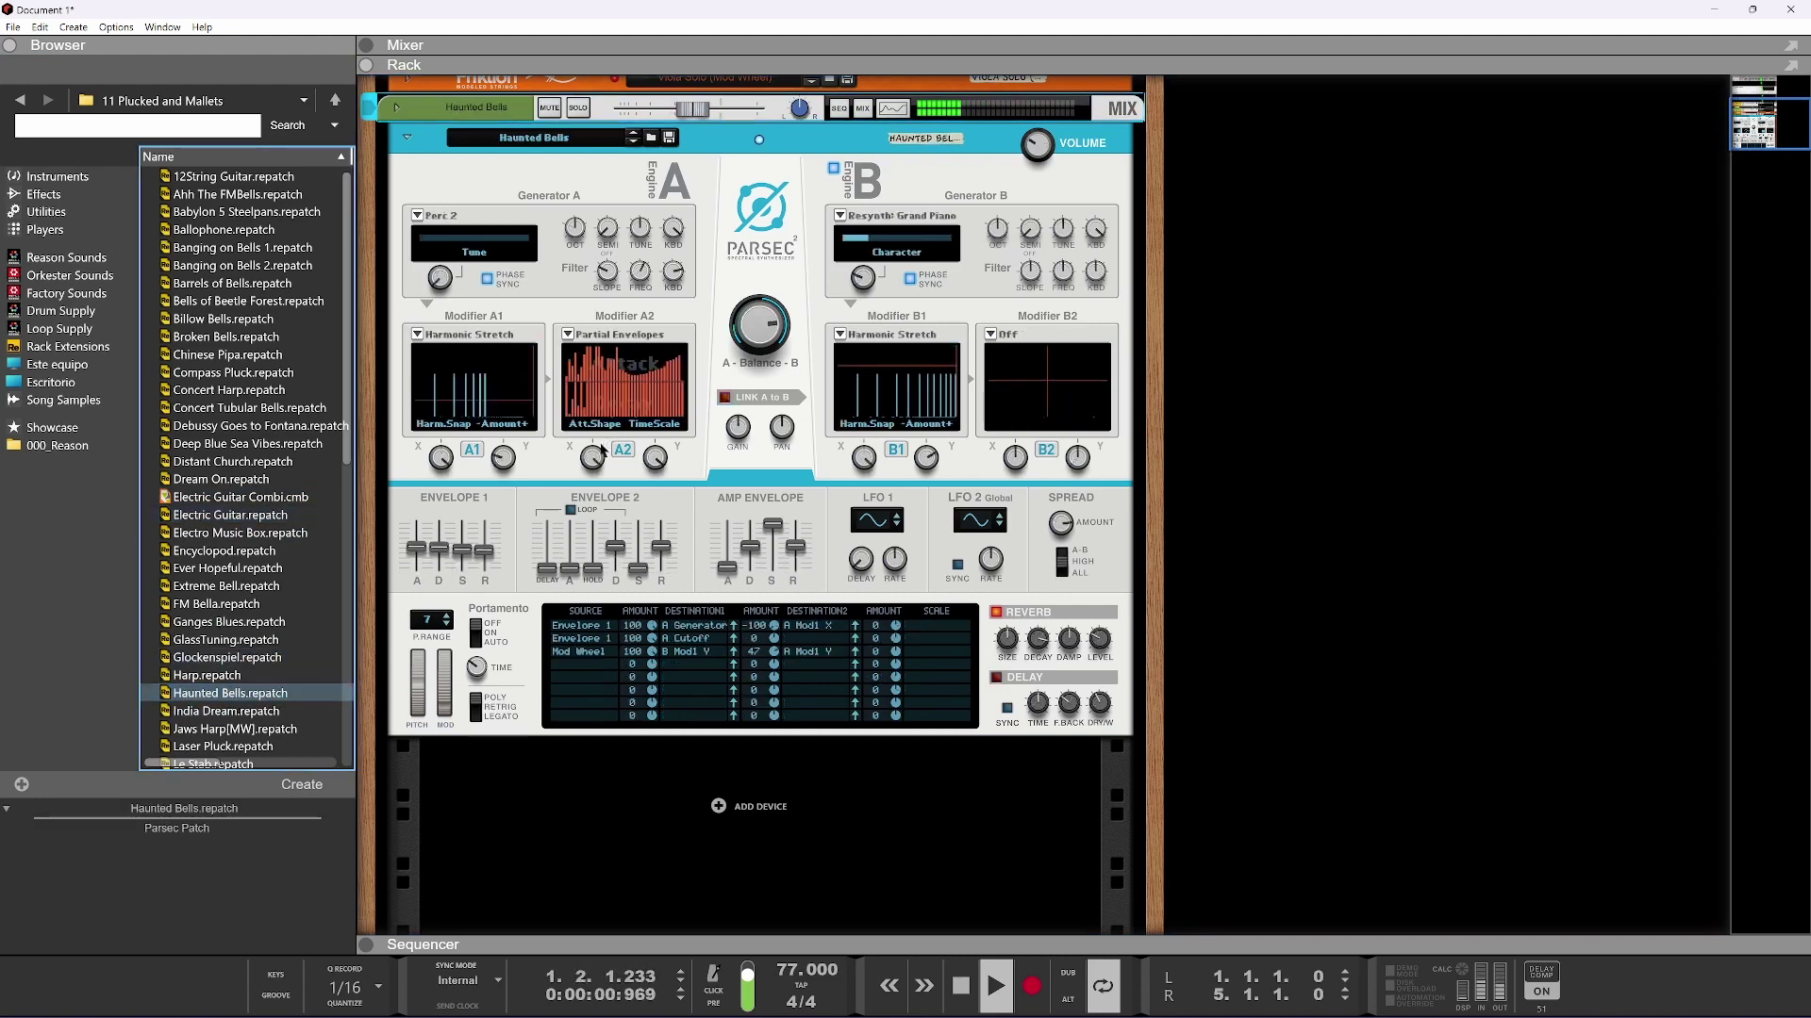
scroll(649, 294, up, 1)
click(582, 168)
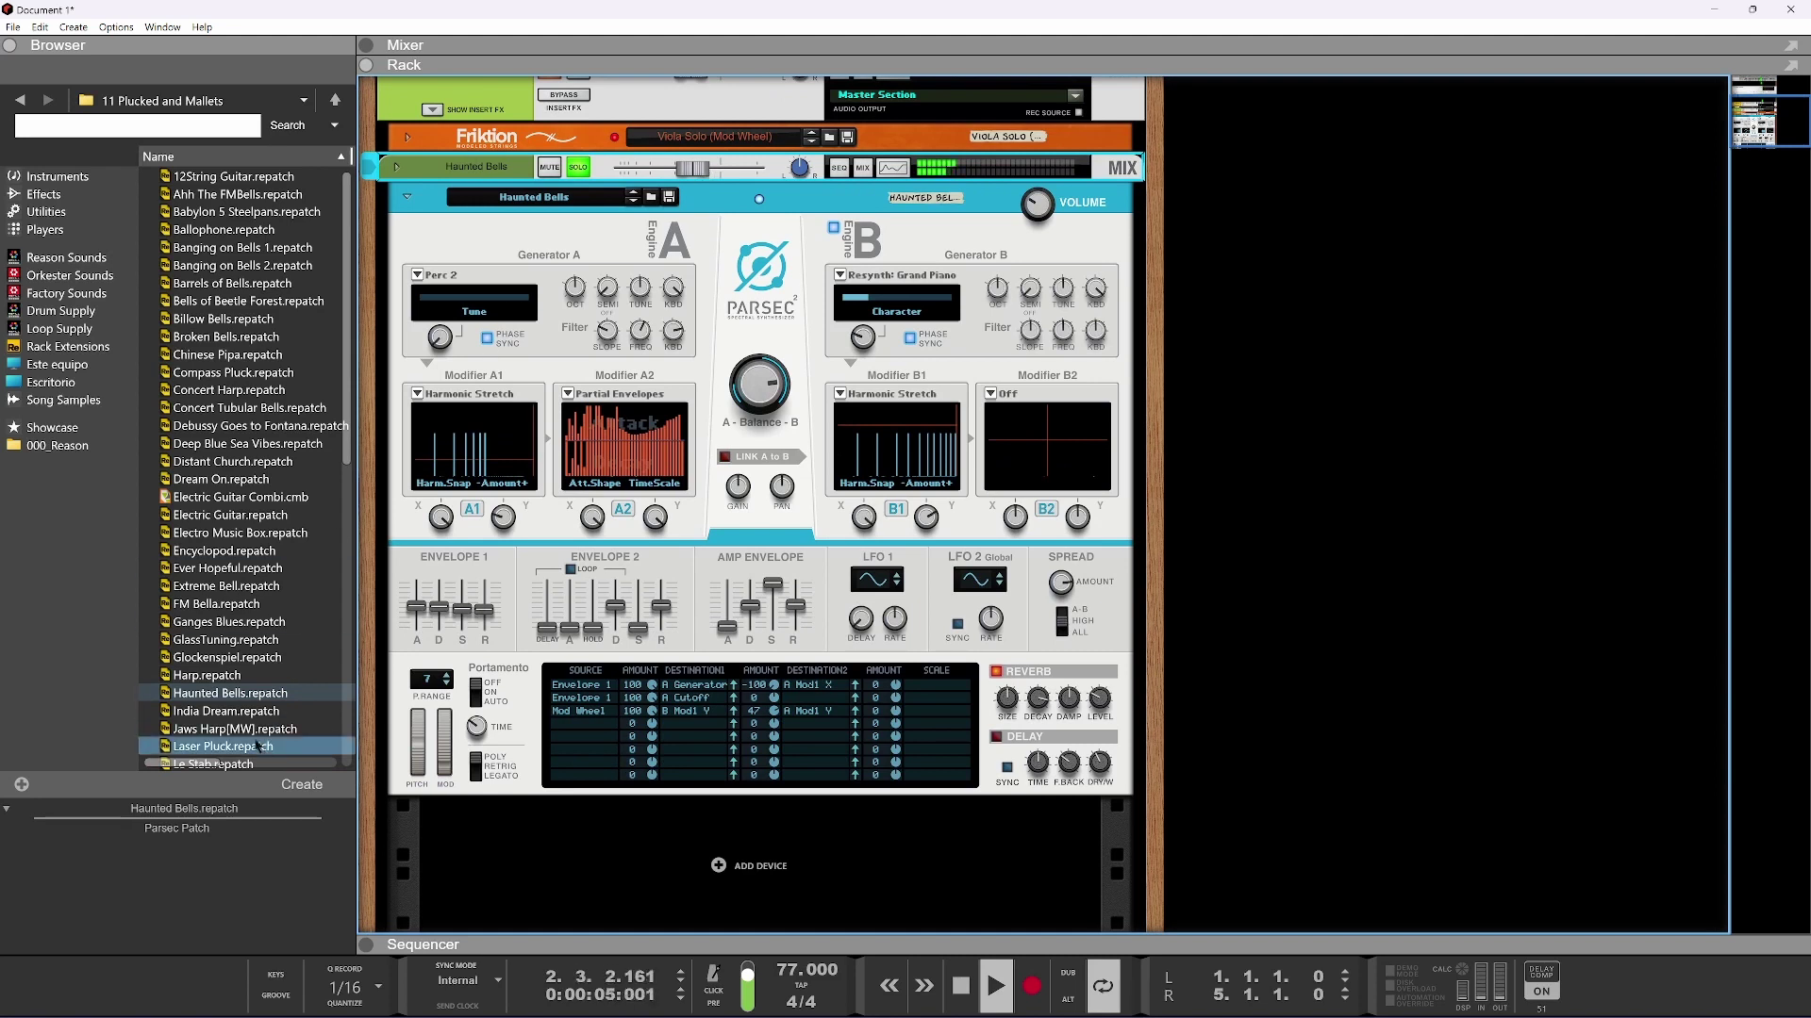
drag(693, 172, 697, 172)
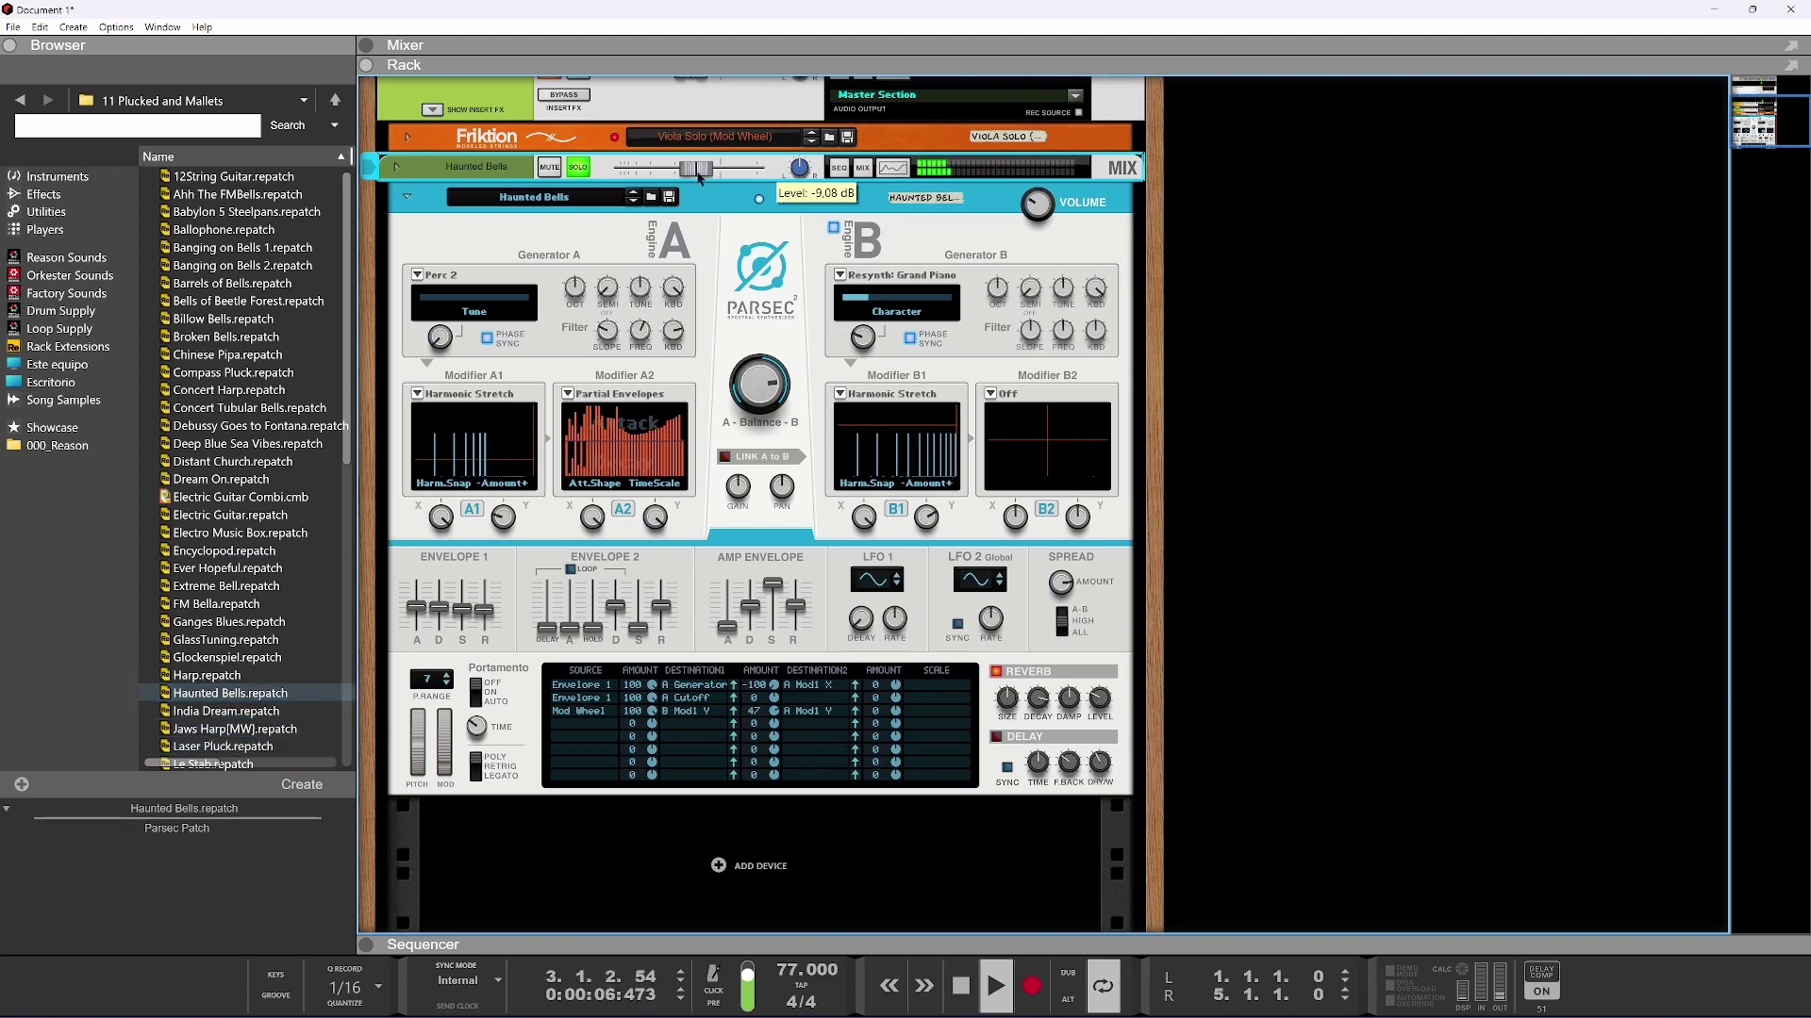
Try the Glockenspiel patch in Parsec at a channel level of about -13.39 dB and stop playback
click(275, 655)
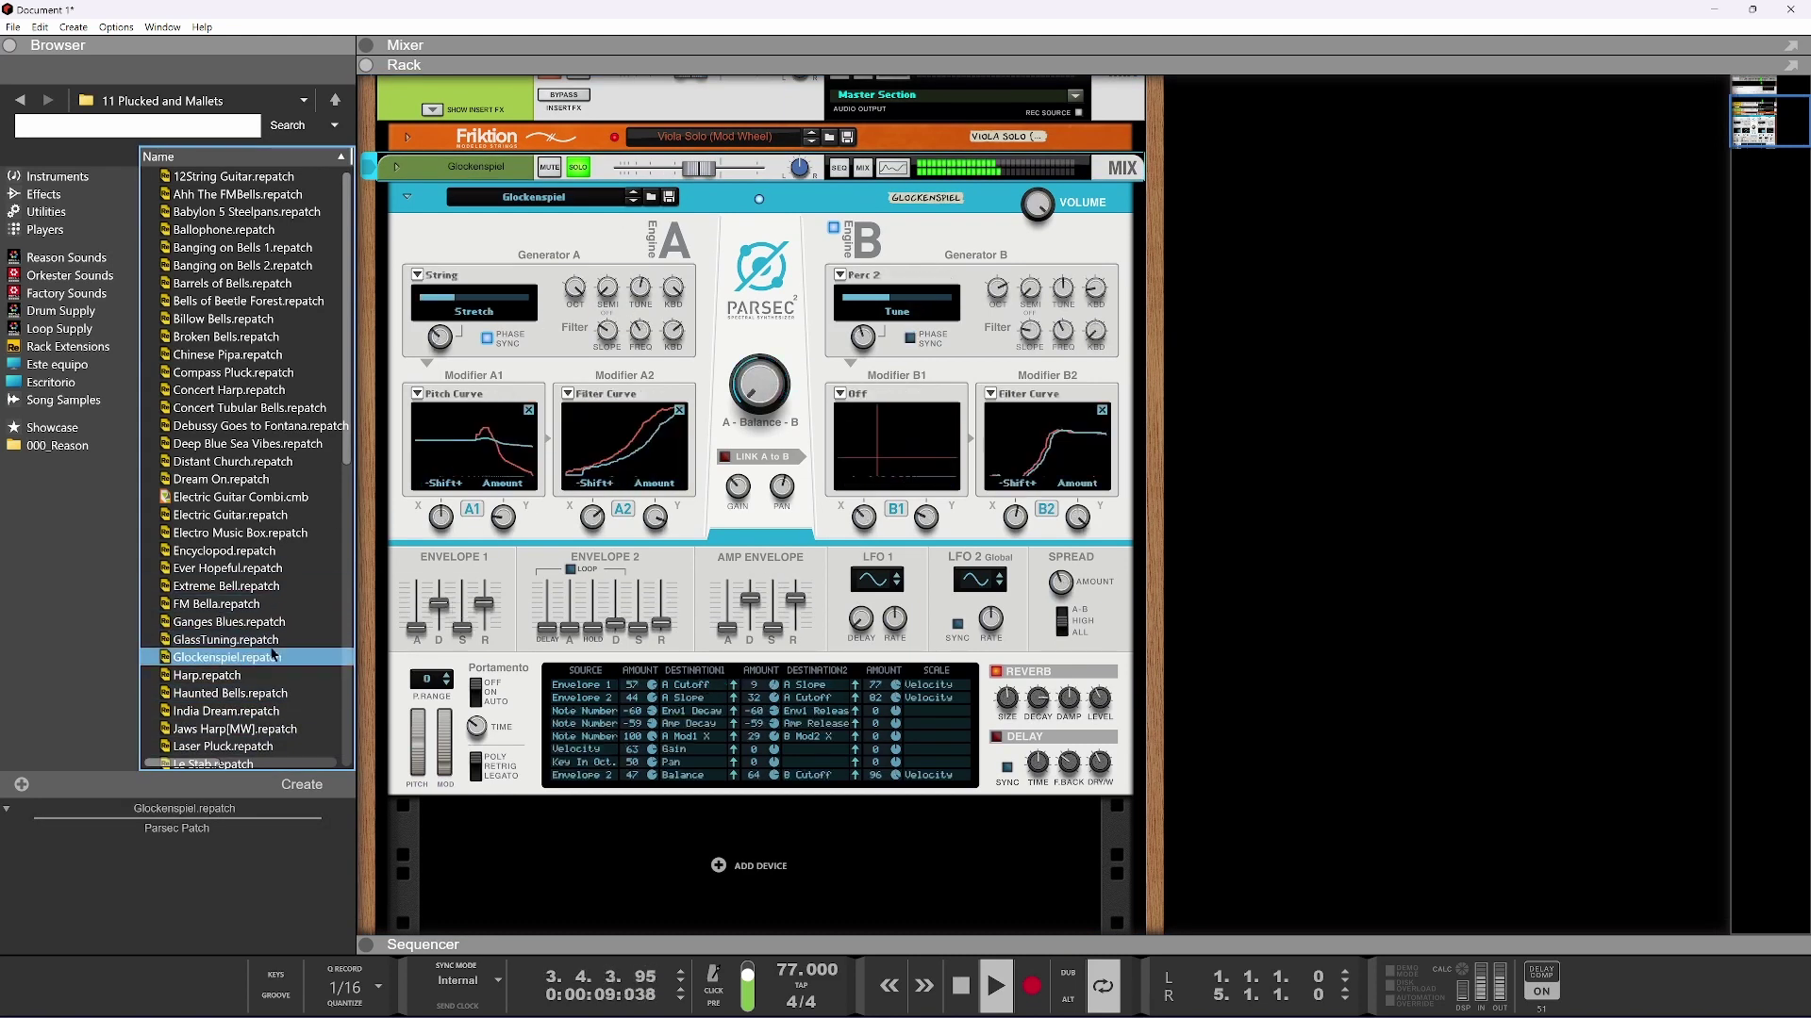
drag(713, 169, 696, 170)
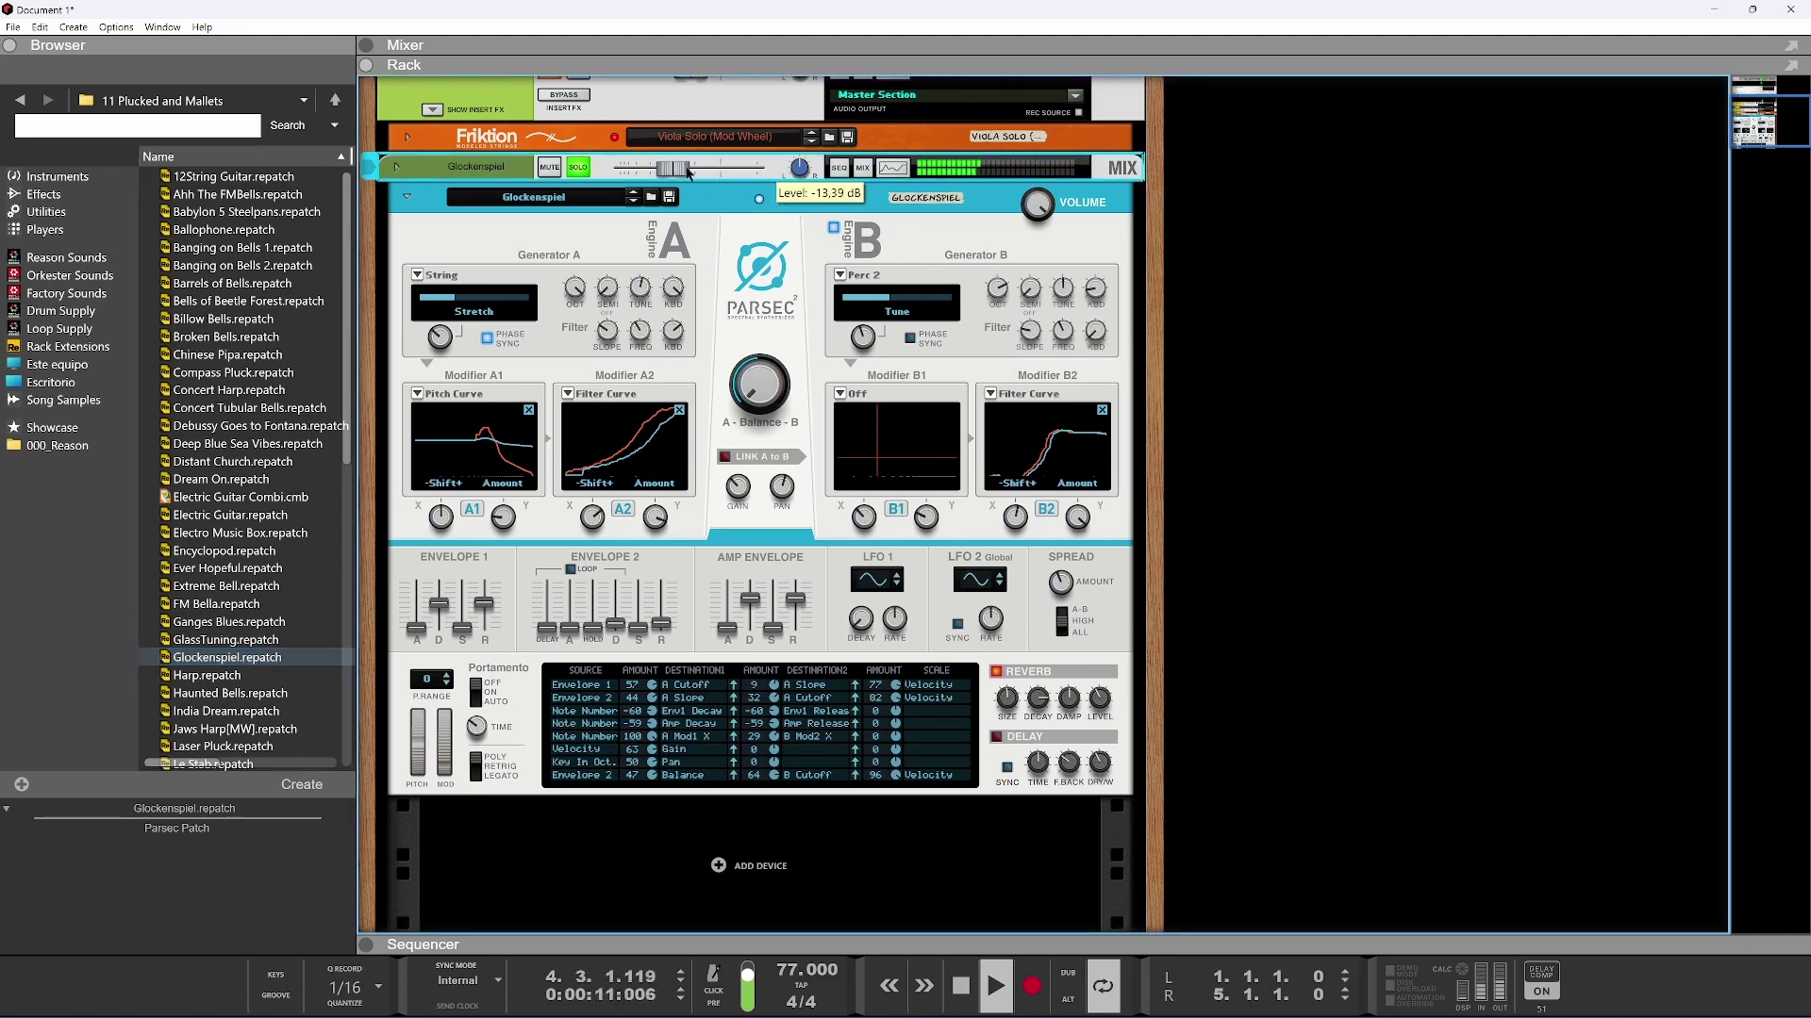
key(space)
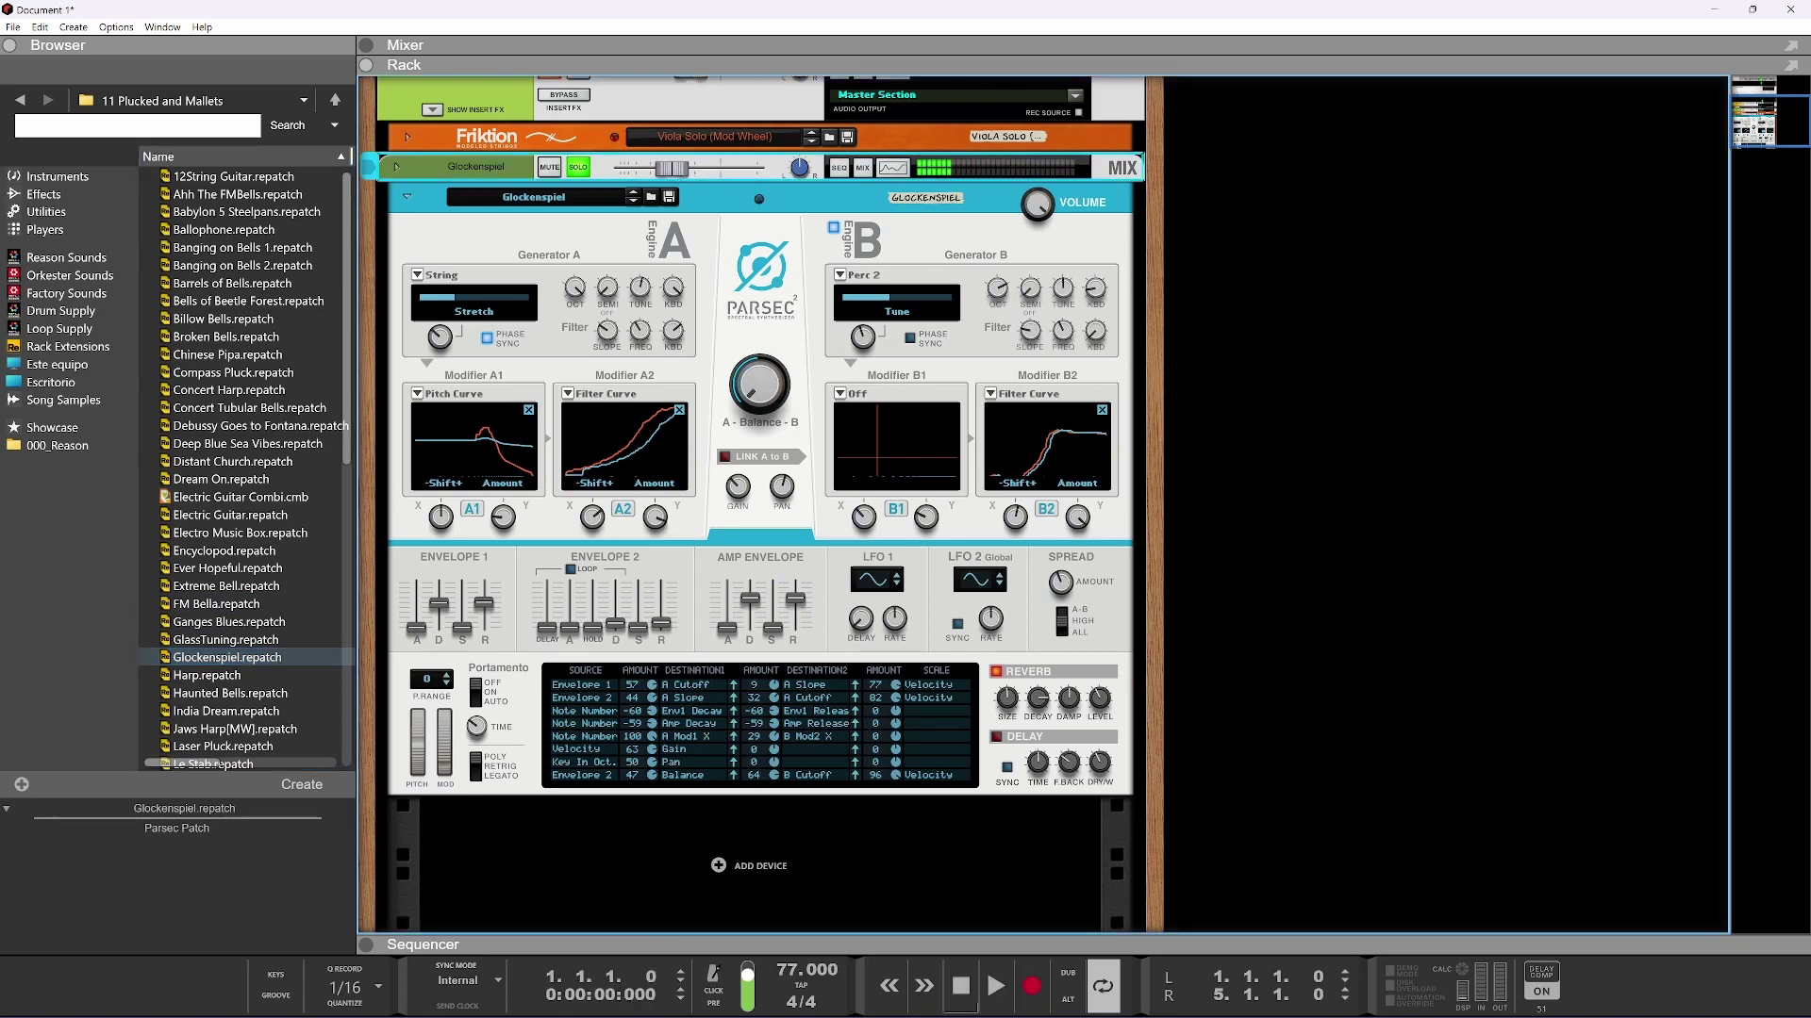
Open the arpeggio clip for note editing, transpose all its notes down one octave and play it
key(F7)
double_click(763, 368)
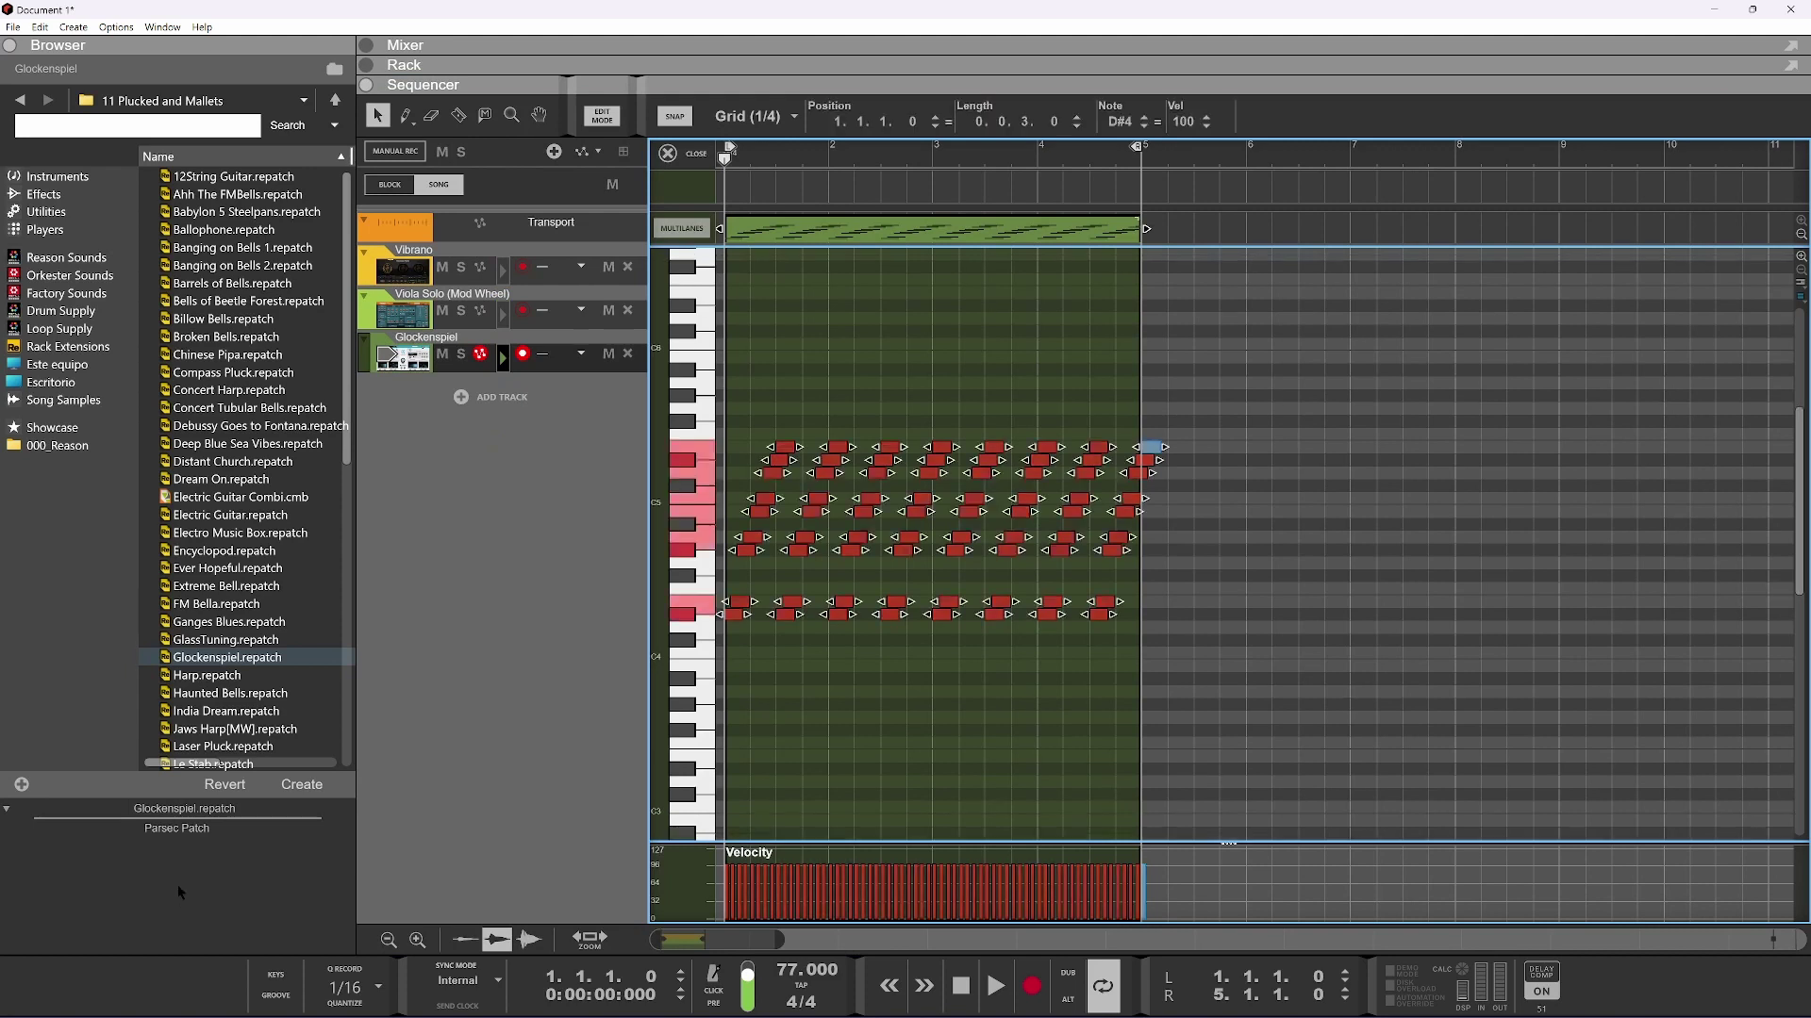
key(shift+Down)
key(space)
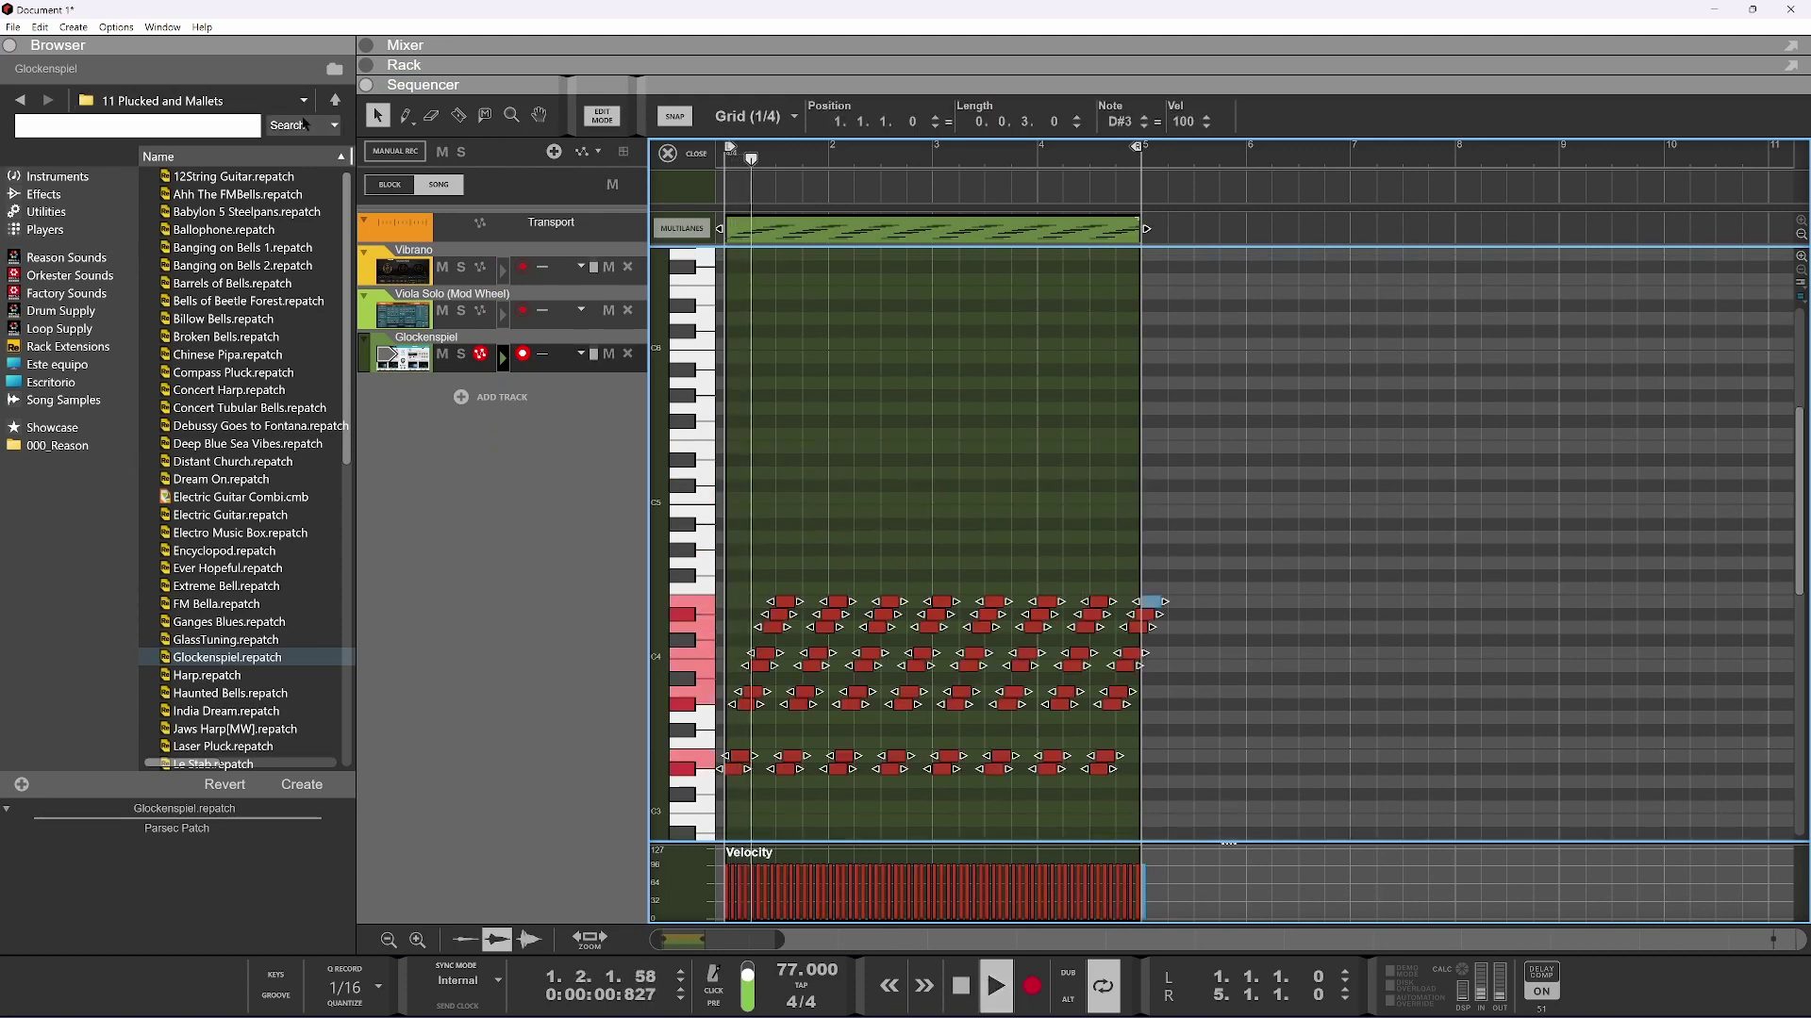
Return to the rack, audition Ever Hopeful in Parsec, reload Haunted Bells and set its channel level to about -5.96 dB
click(773, 66)
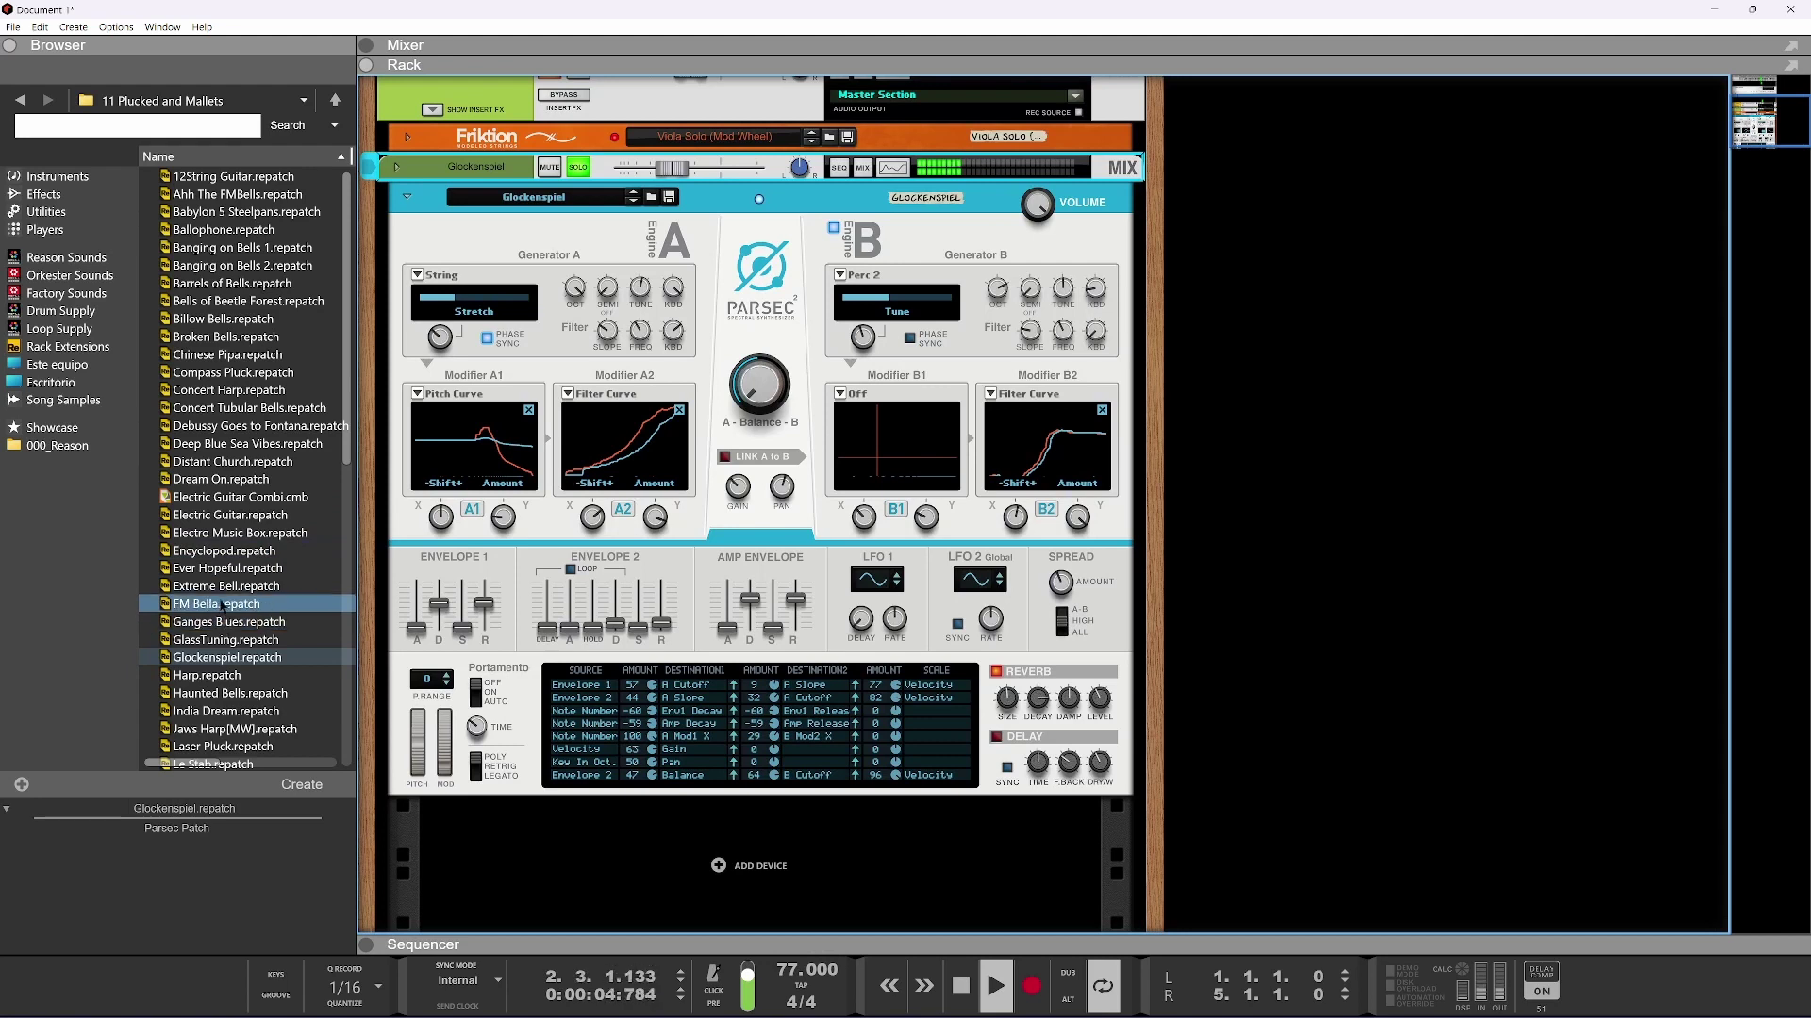
click(236, 568)
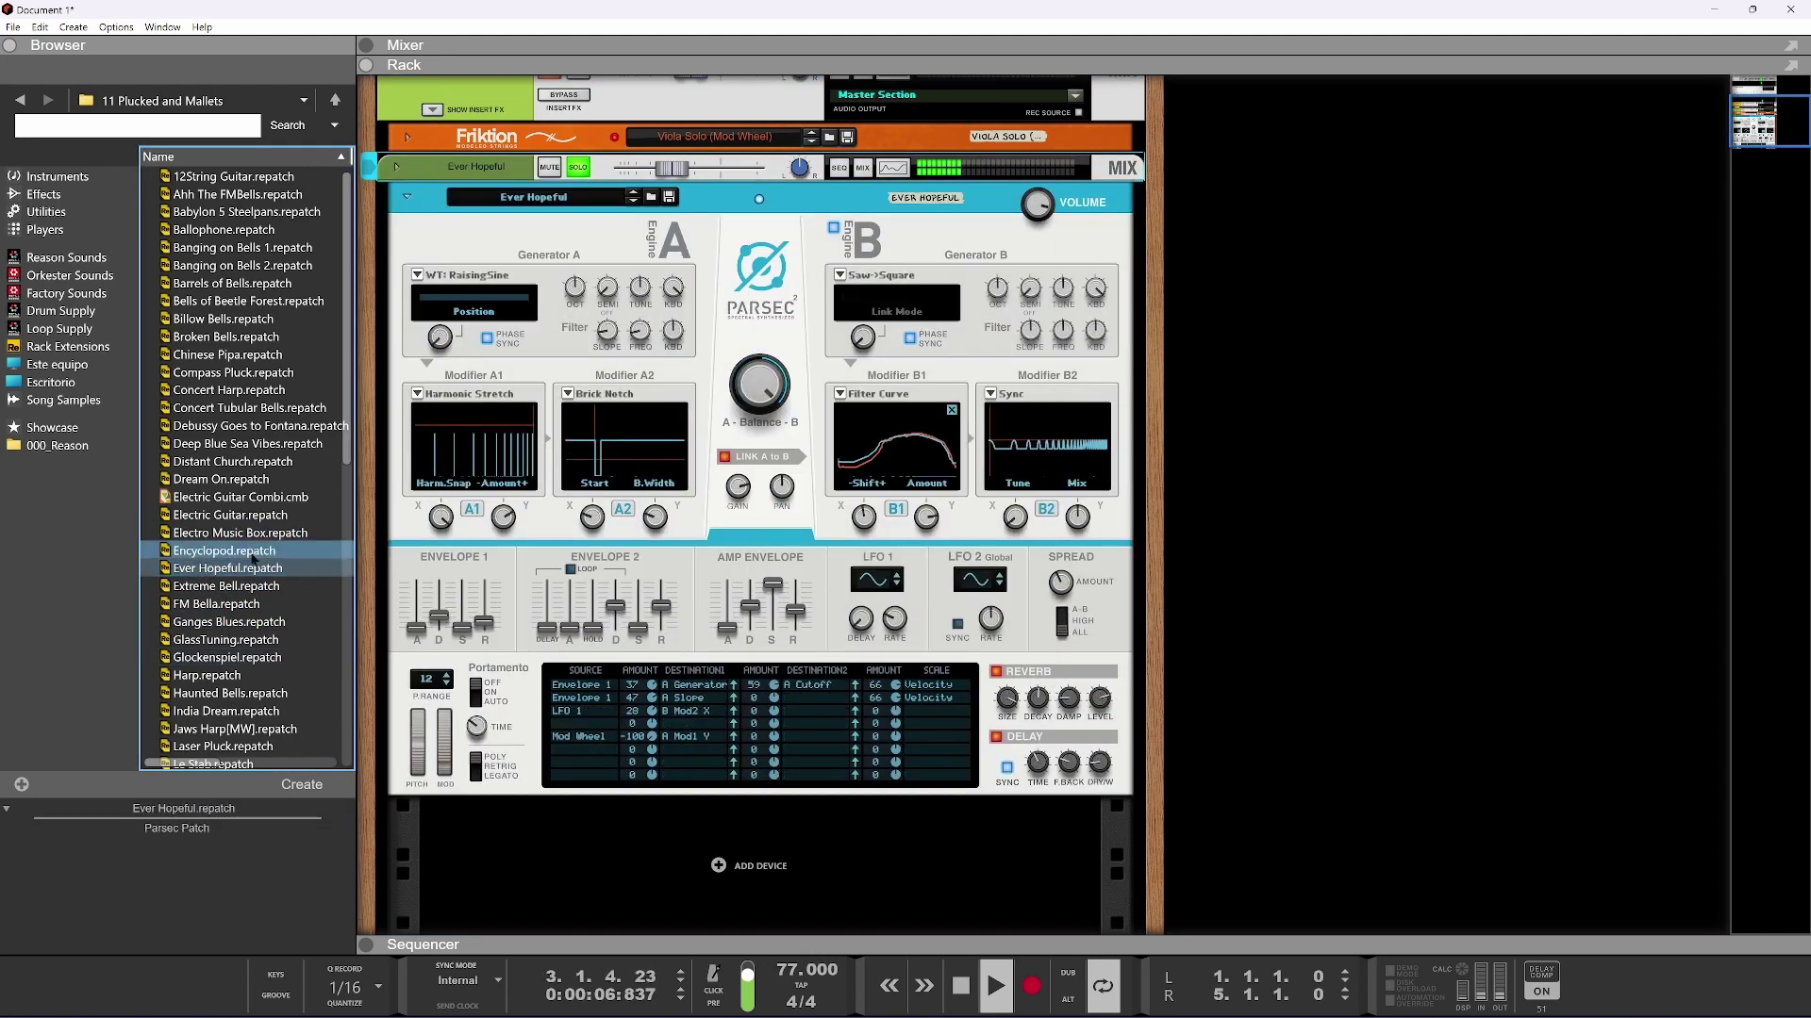
click(233, 694)
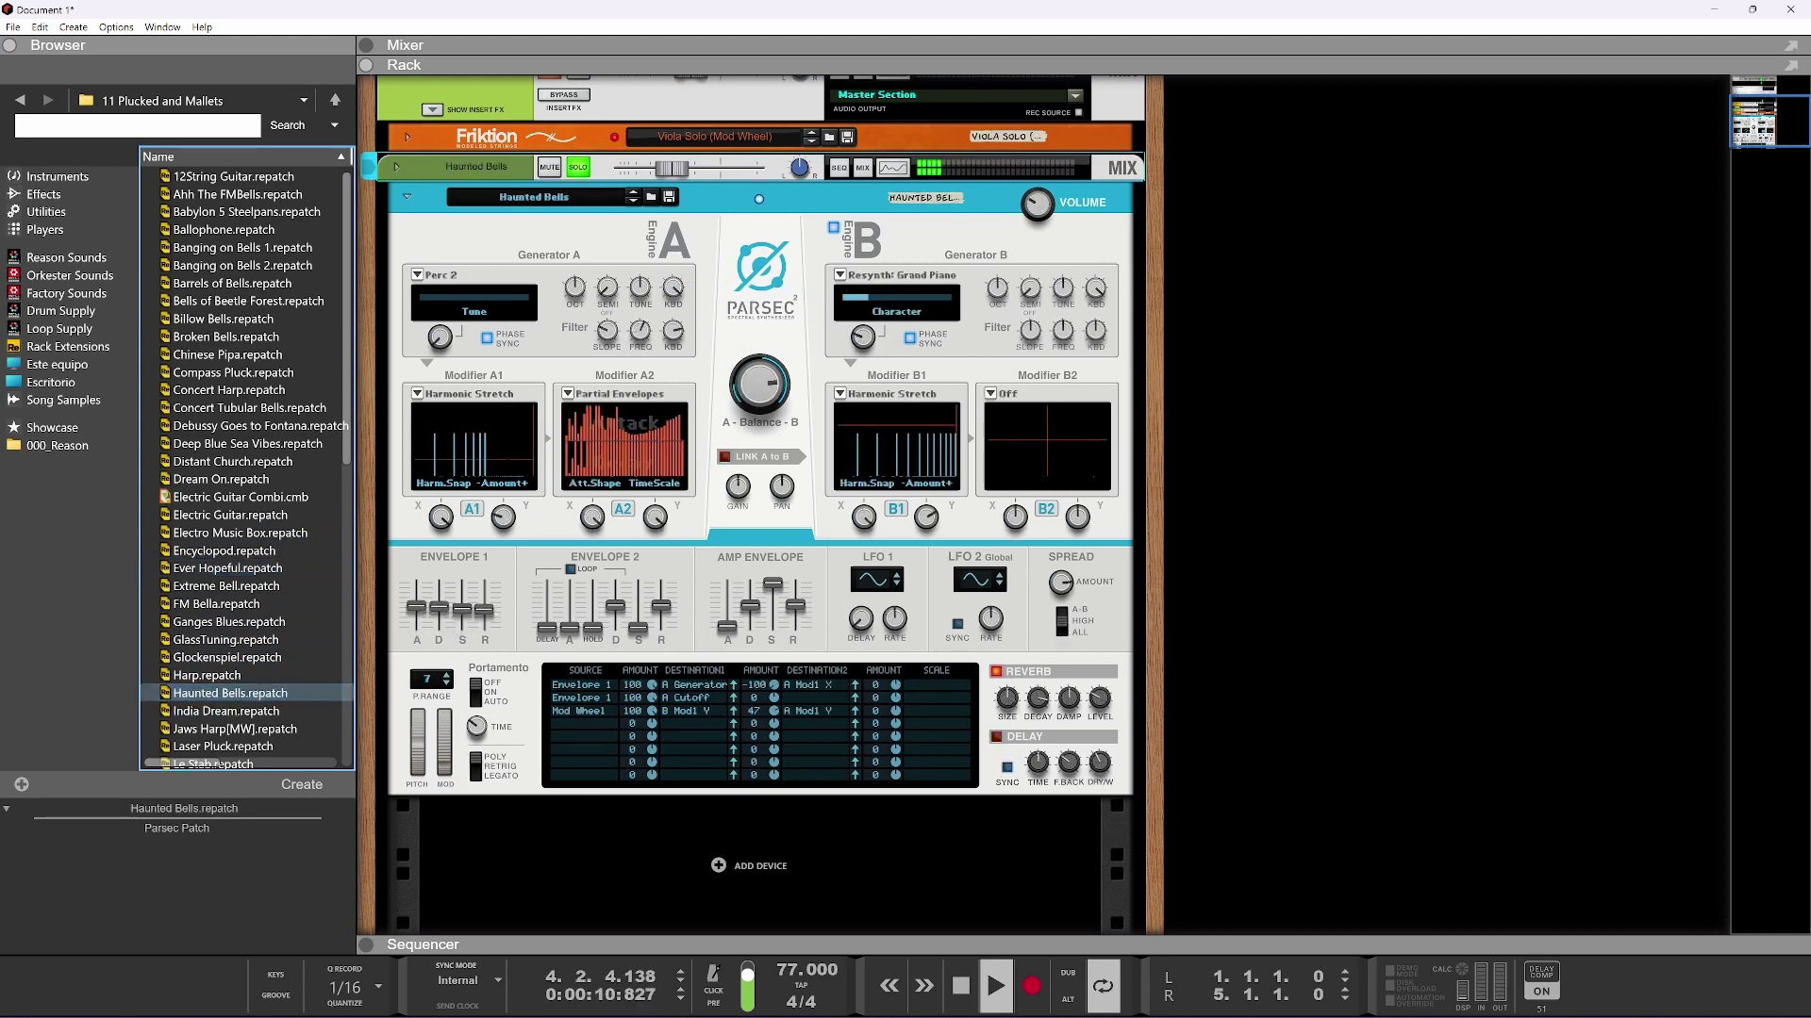
drag(677, 169, 687, 169)
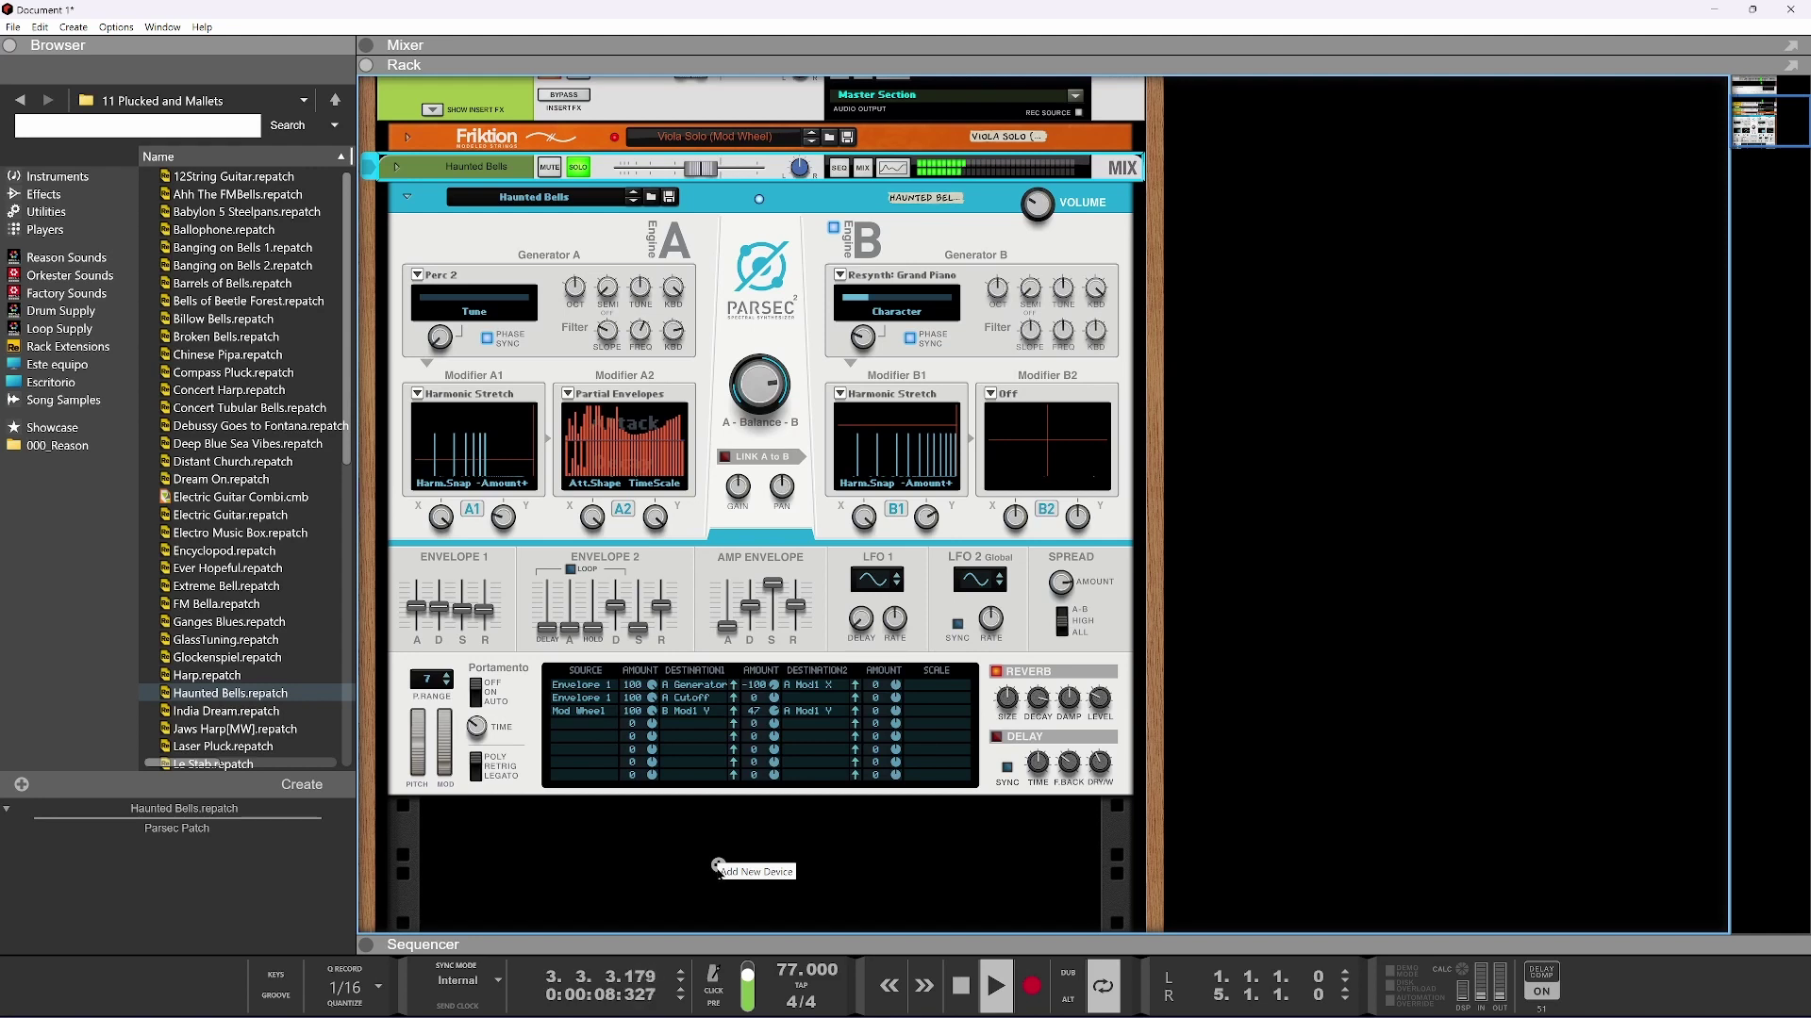
Unfold the Haunted Bells channel, show its insert effects and add a HalfTime effect there
click(394, 168)
click(433, 207)
right_click(483, 283)
right_click(499, 263)
mouse_move(579, 461)
mouse_move(789, 258)
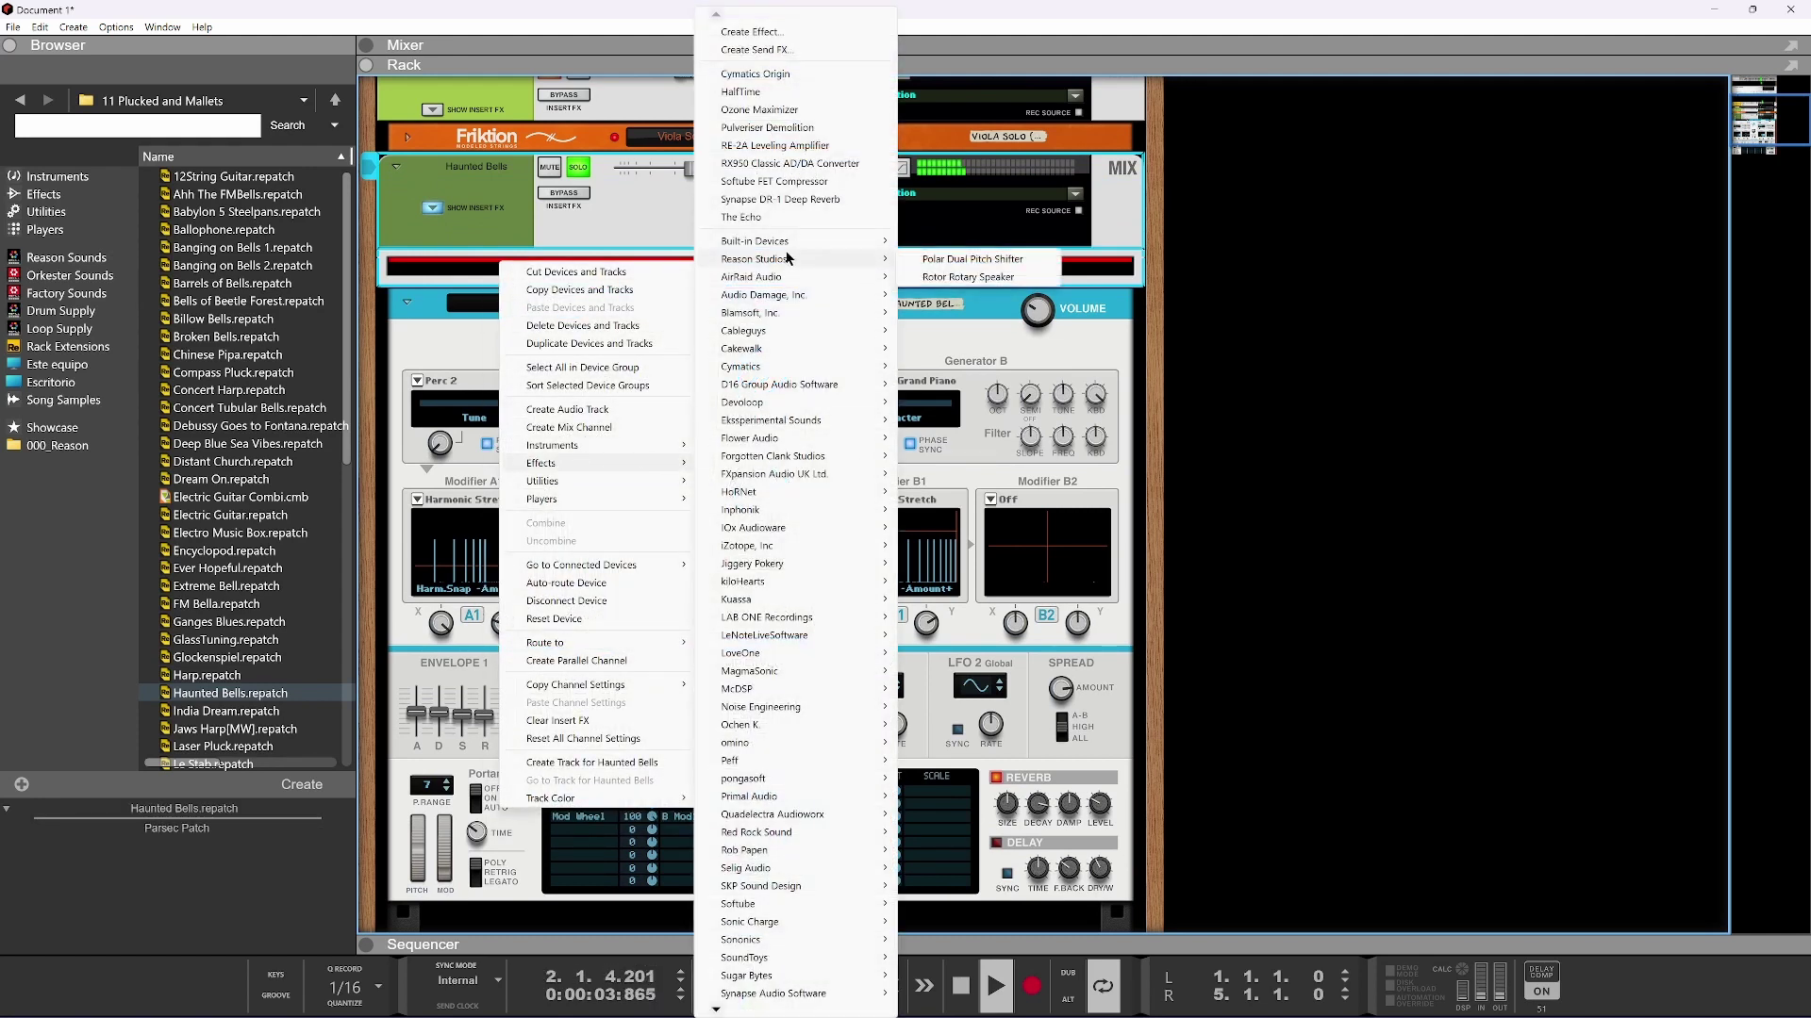
click(754, 93)
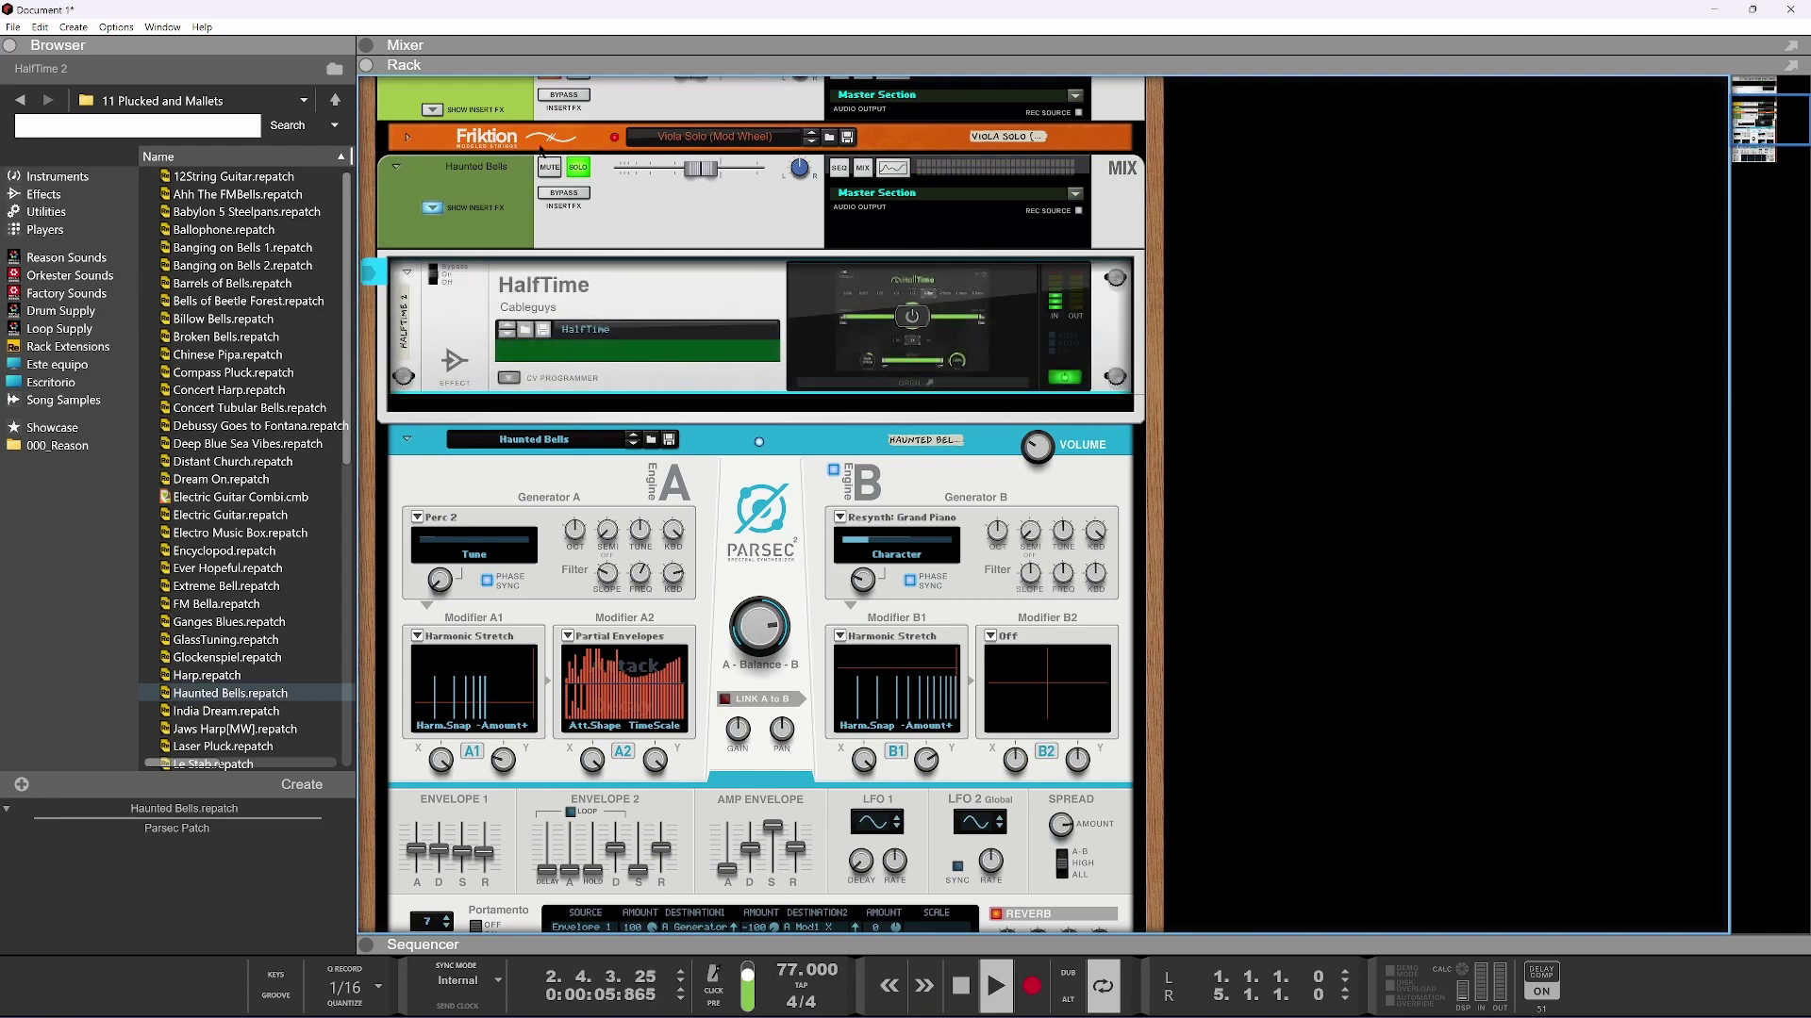
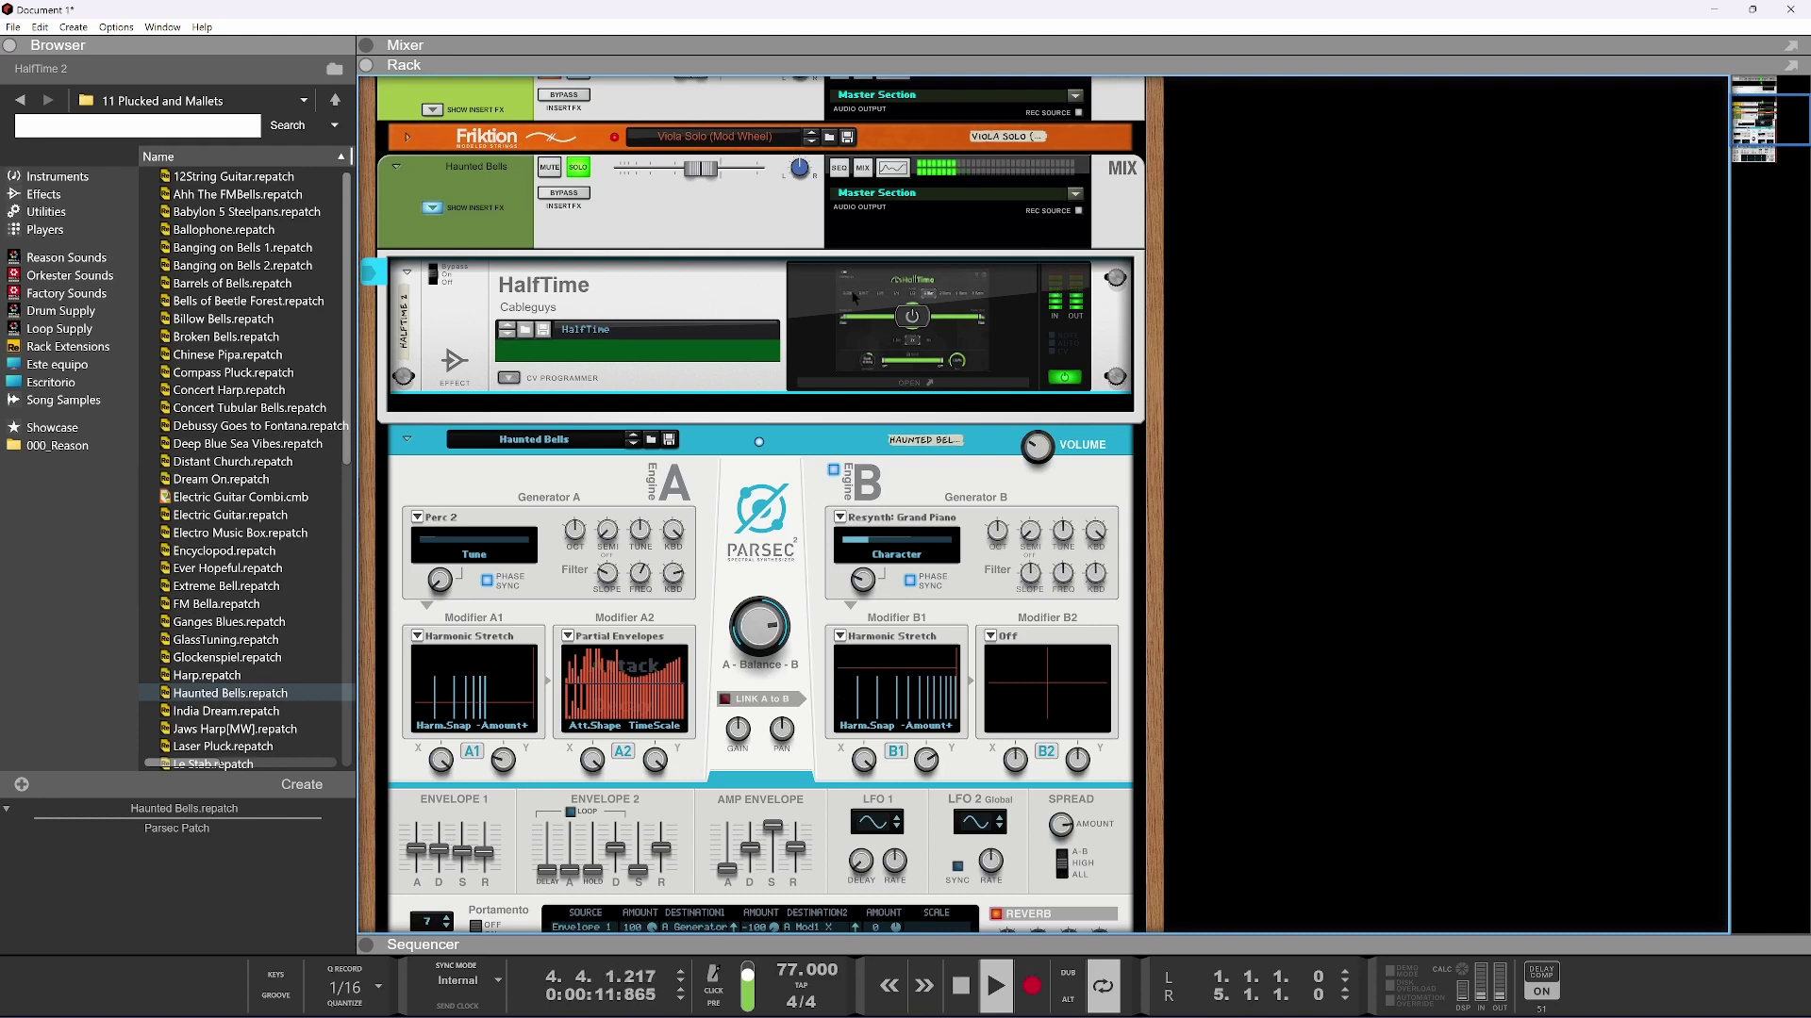
Play the arpeggio in the note editor and delete the final note that starts at the clip's end
key(space)
drag(798, 945, 801, 32)
scroll(771, 604, up, 2)
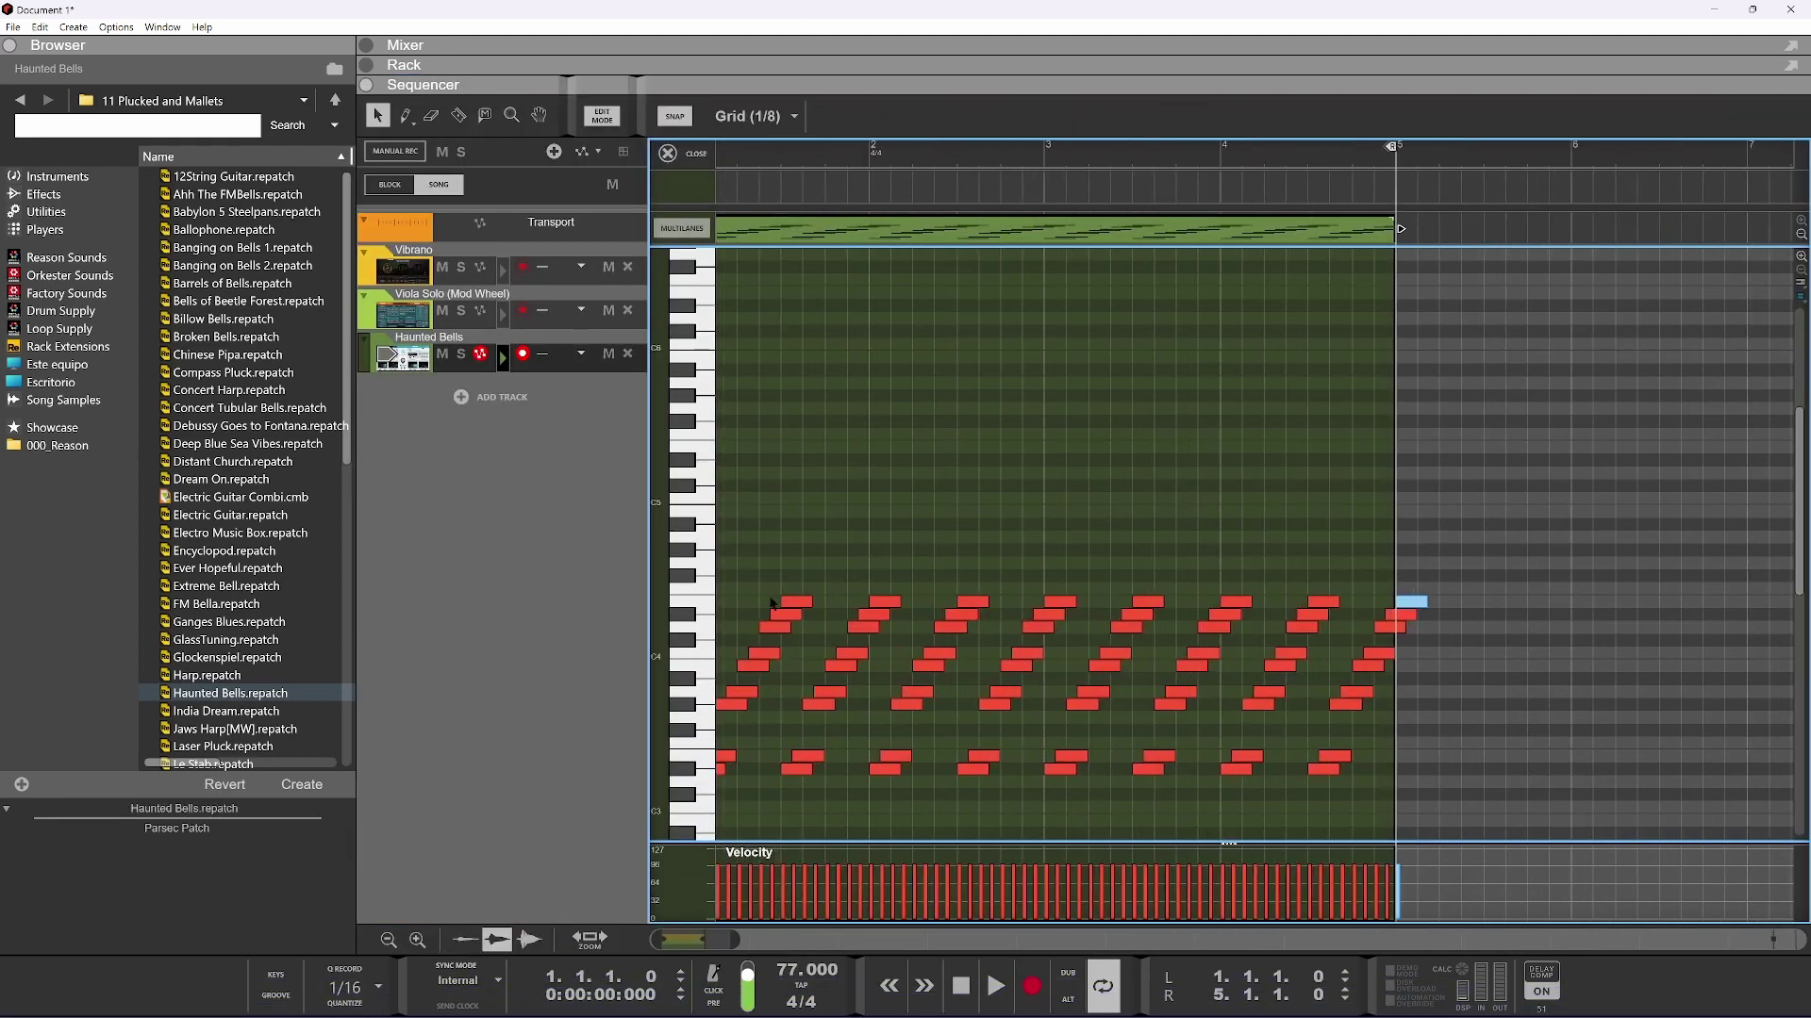
key(space)
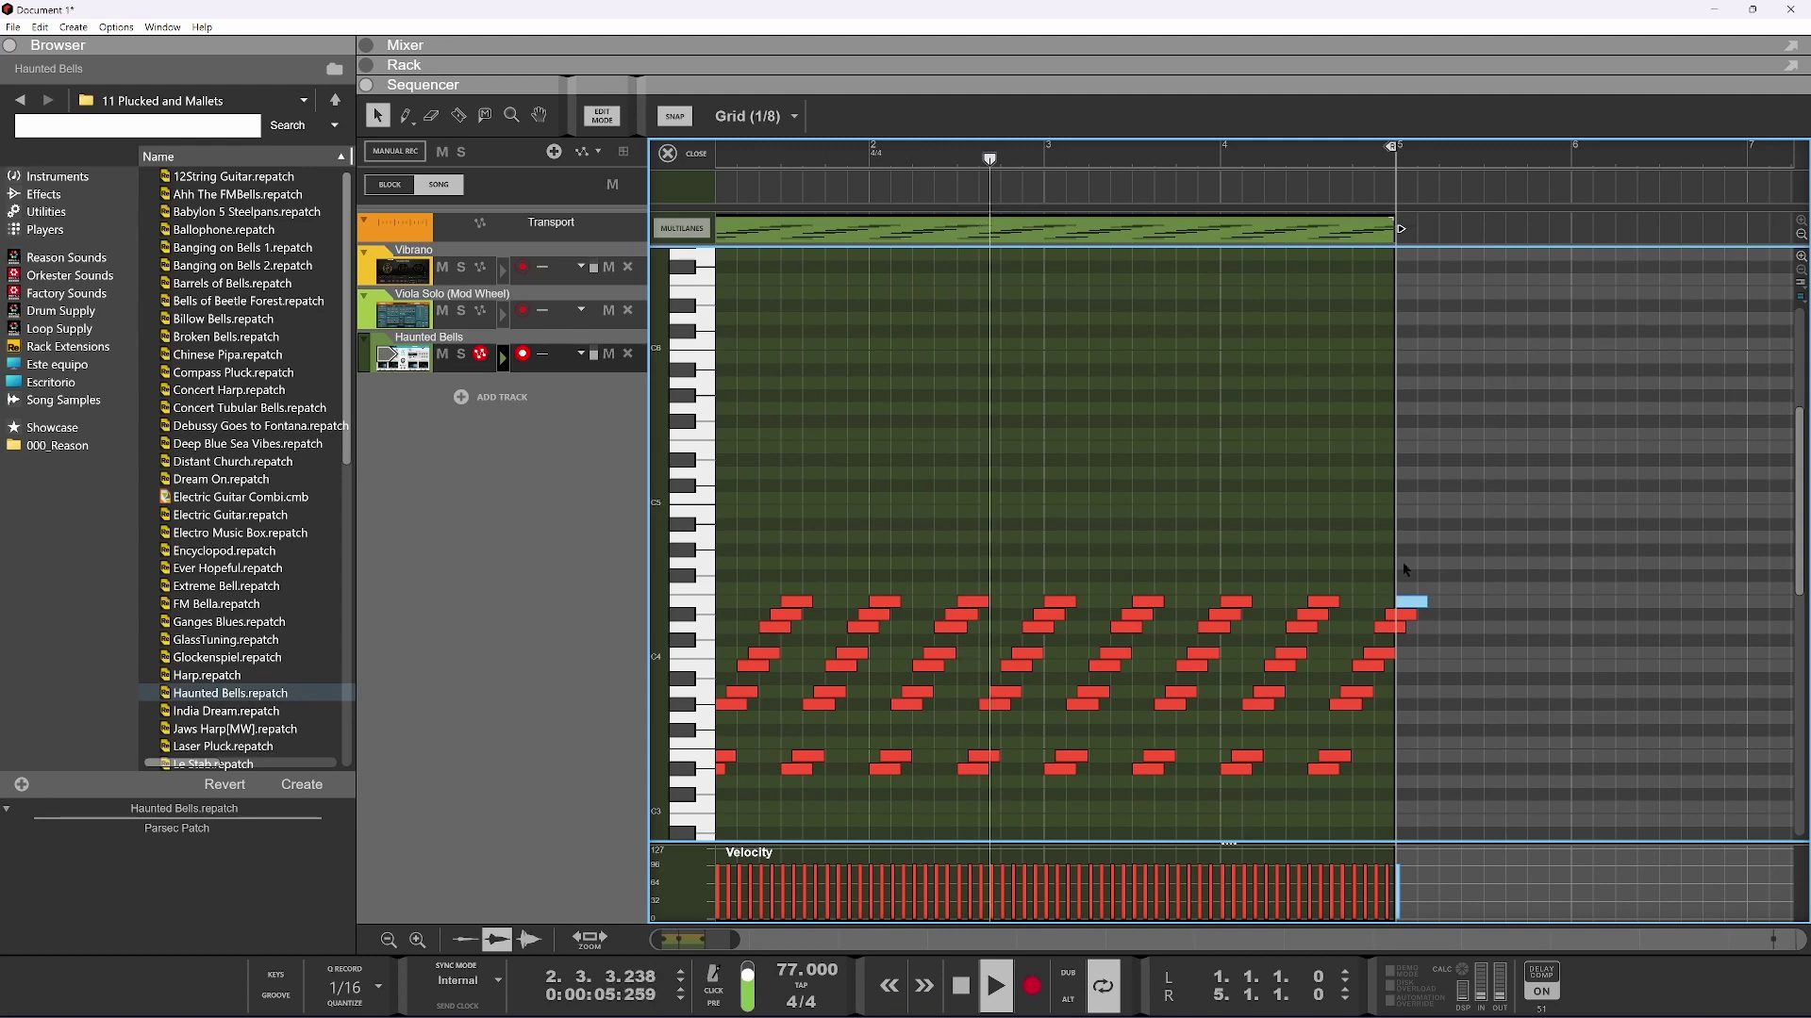
click(1414, 602)
key(Delete)
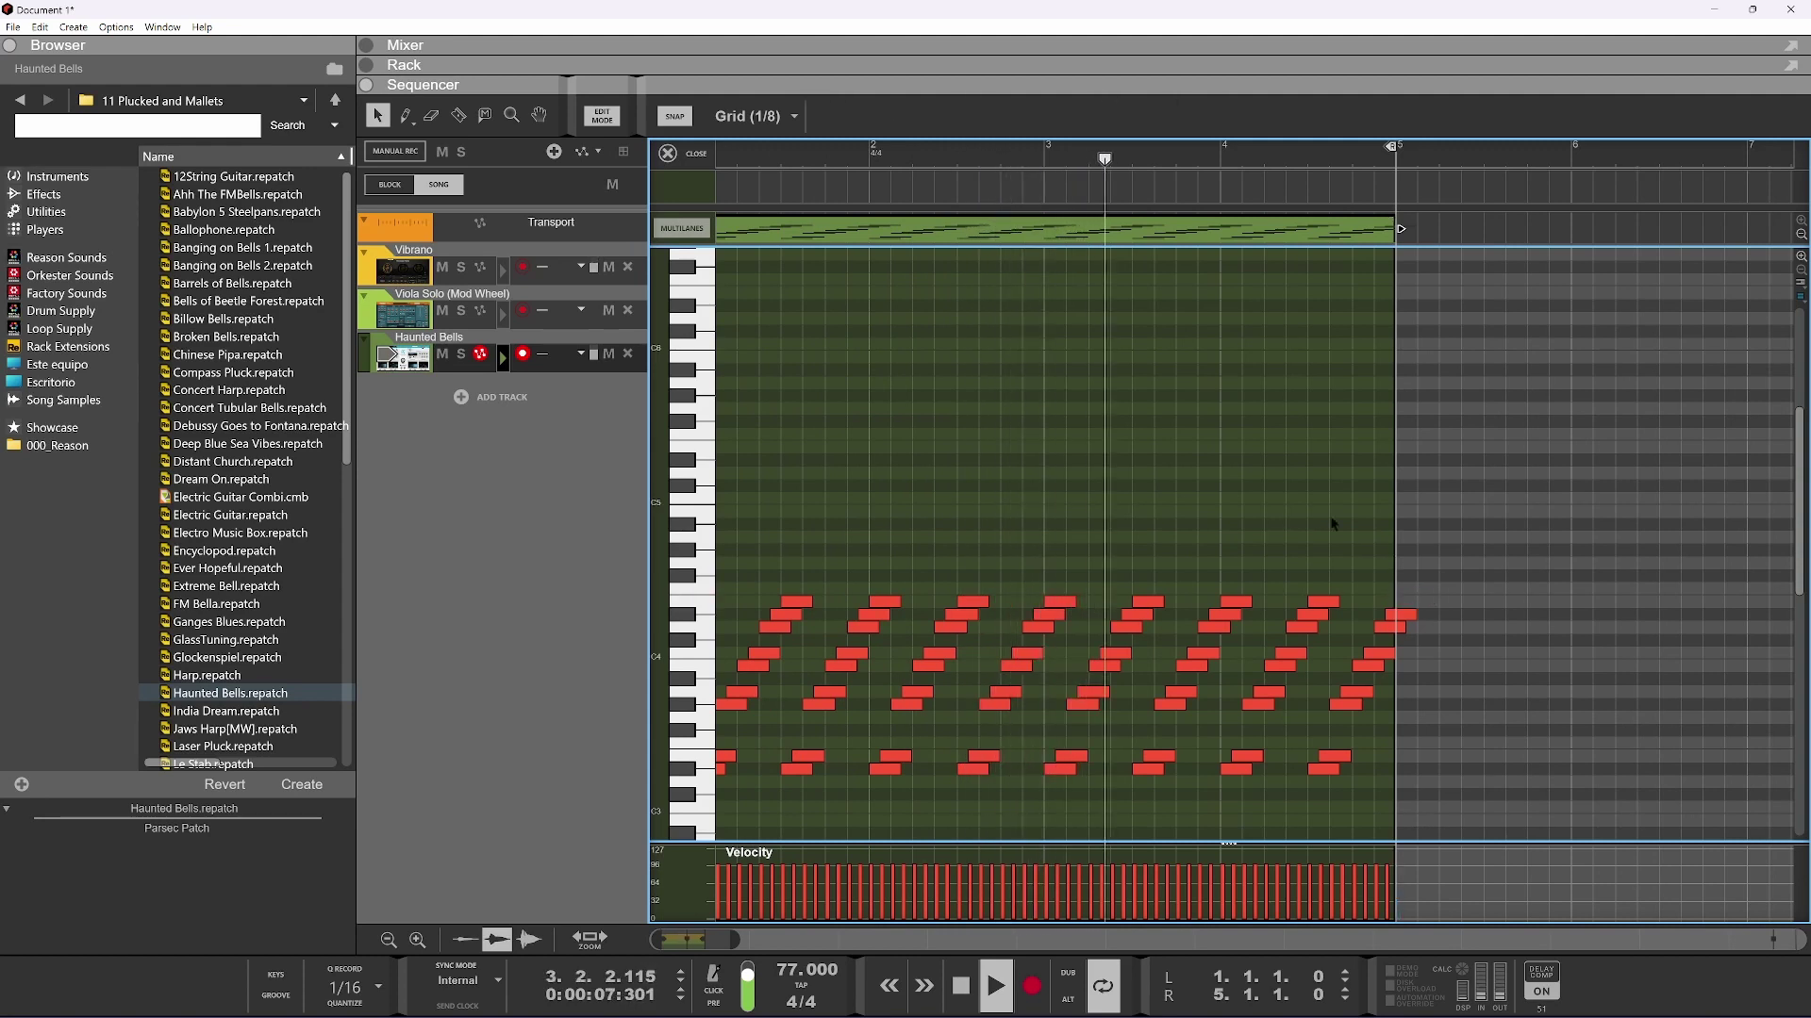
Return to the rack and solo the Vibrano channel alongside Haunted Bells
double_click(780, 66)
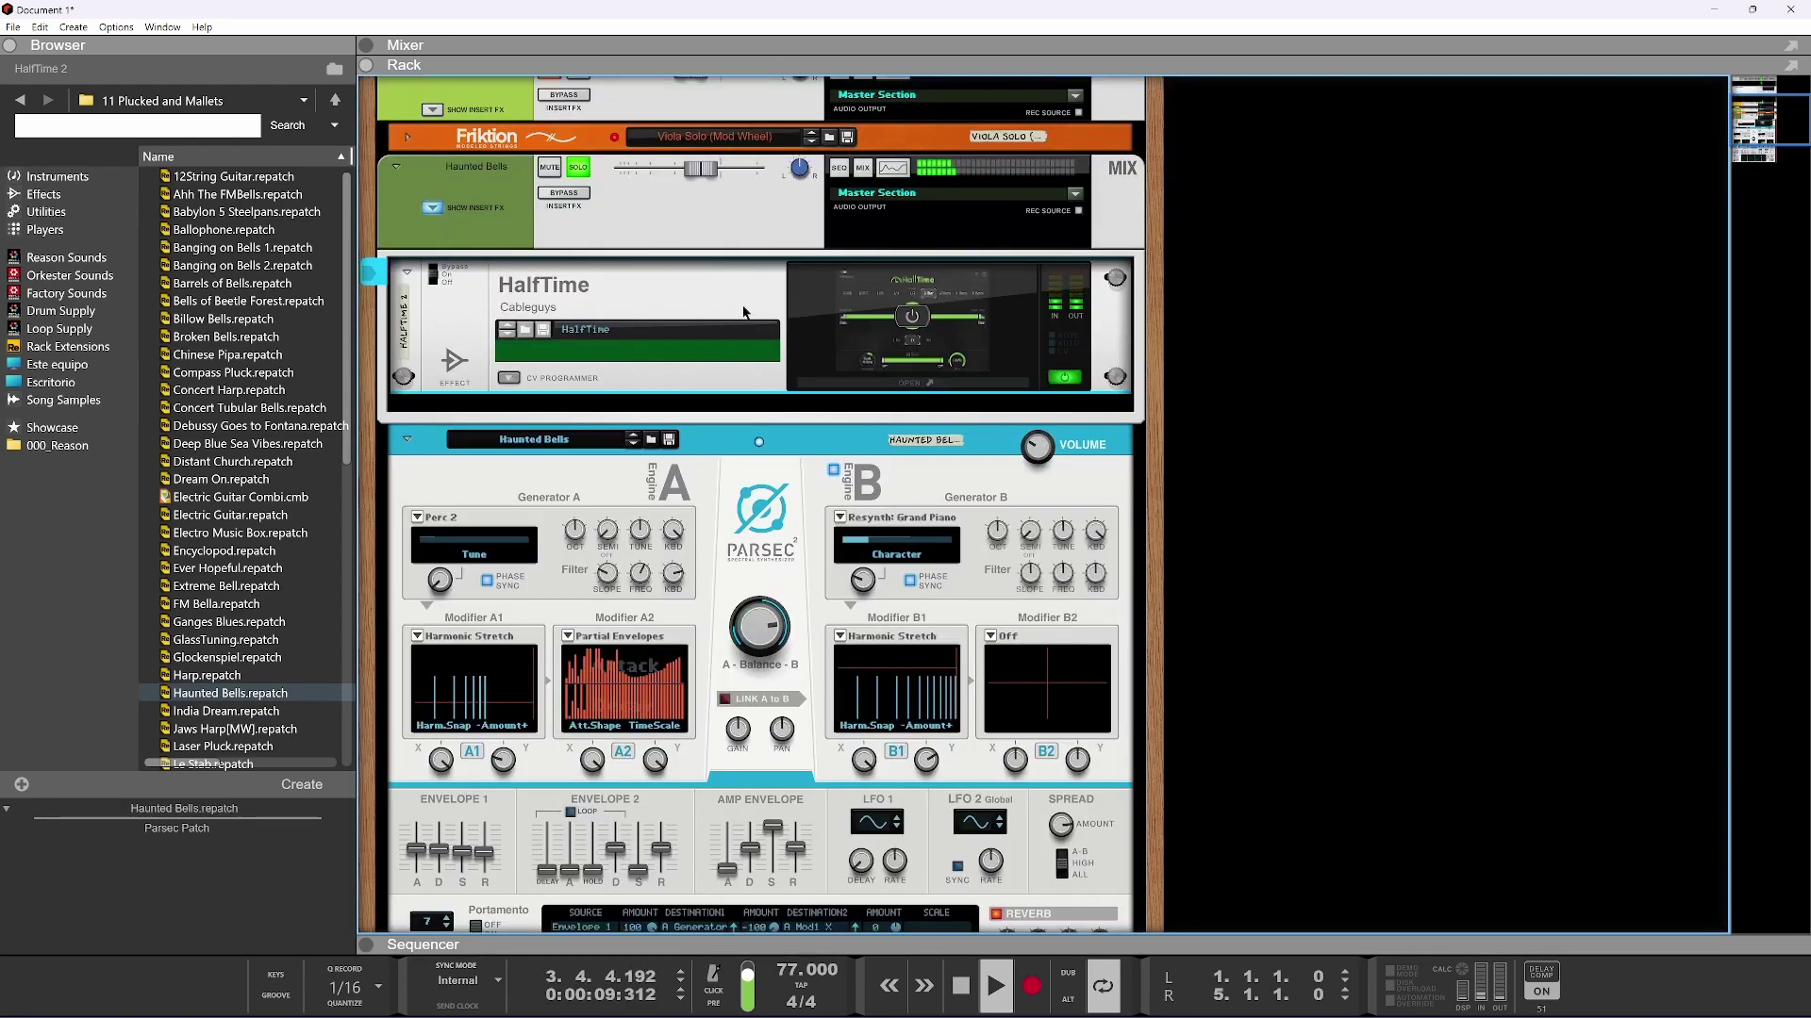
scroll(727, 469, up, 3)
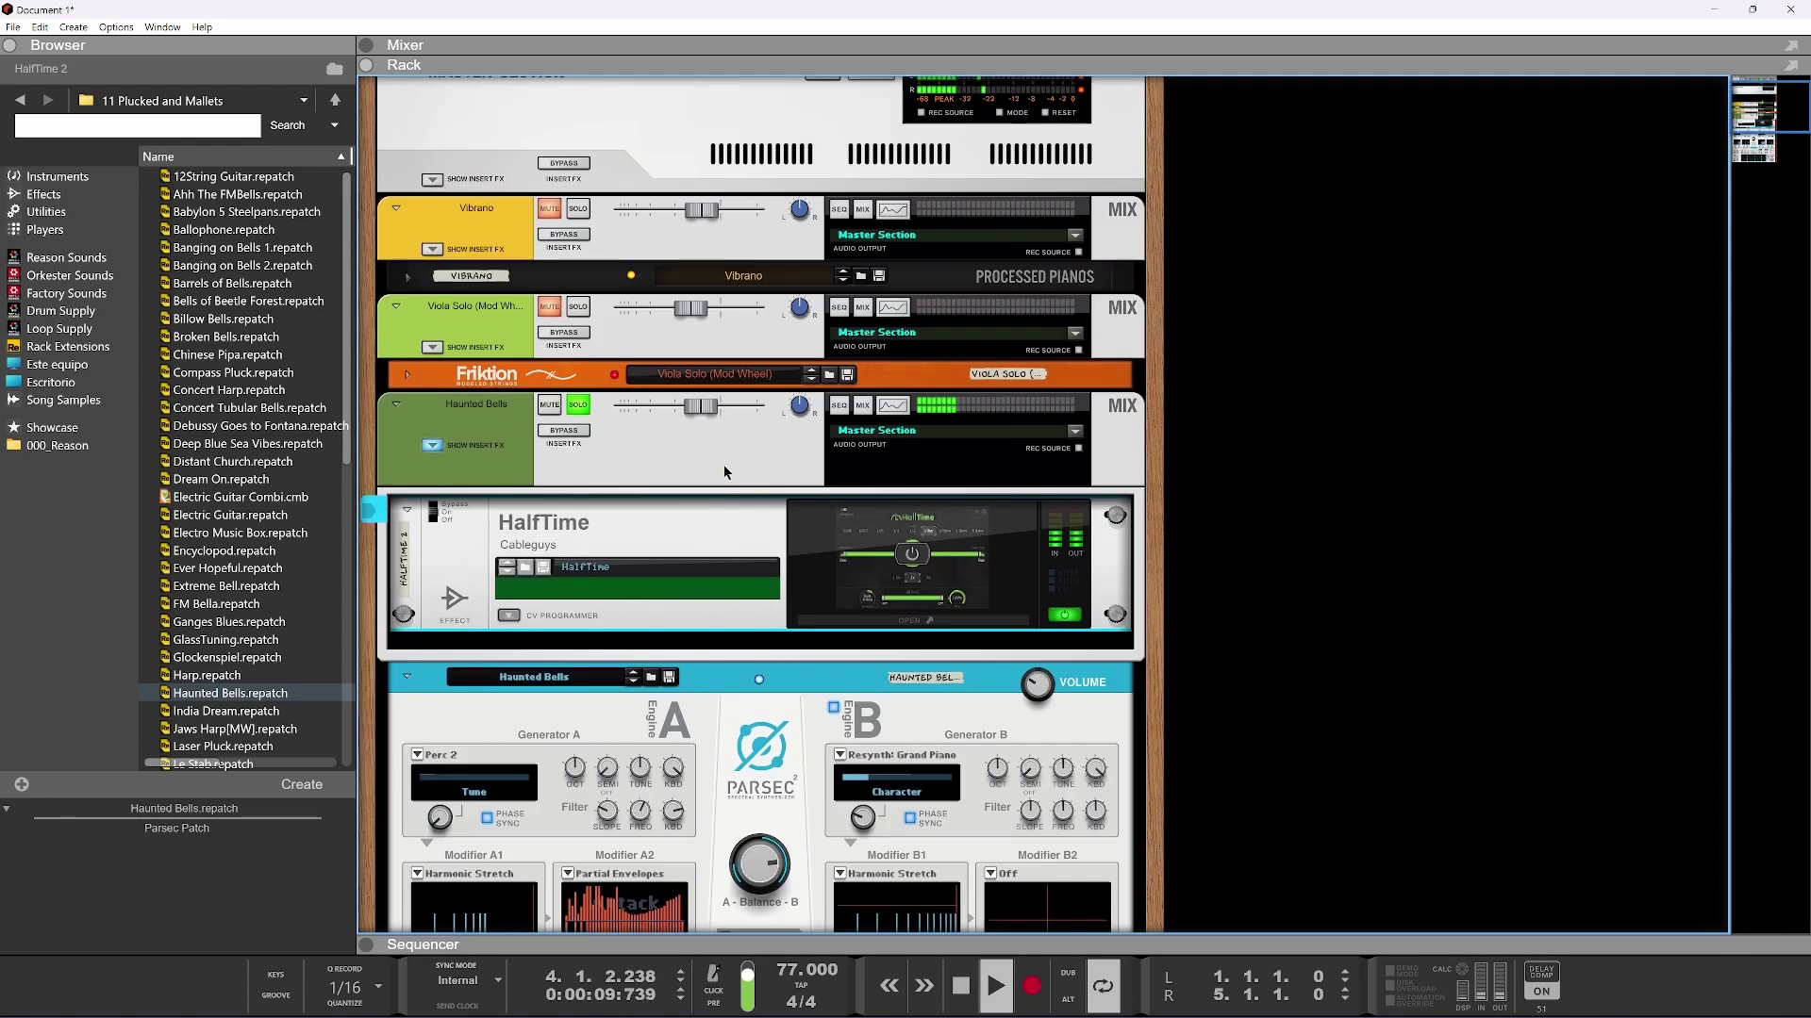
click(579, 209)
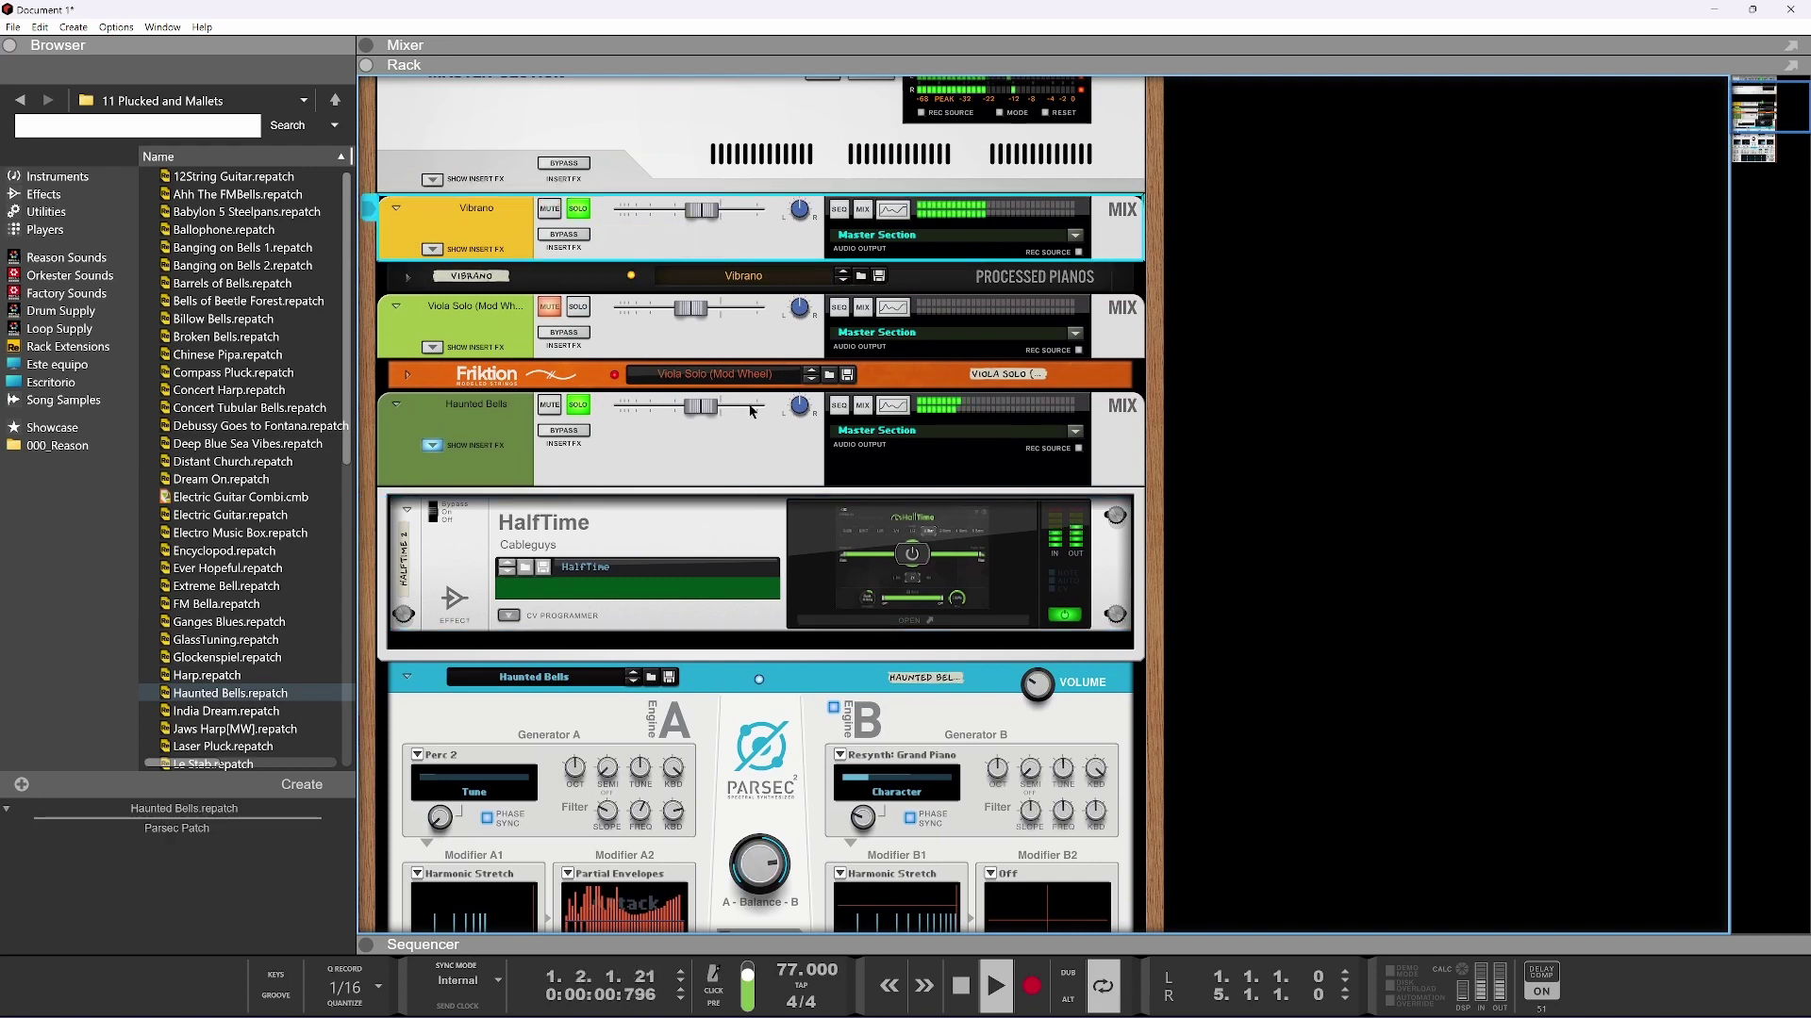
mouse_move(749, 413)
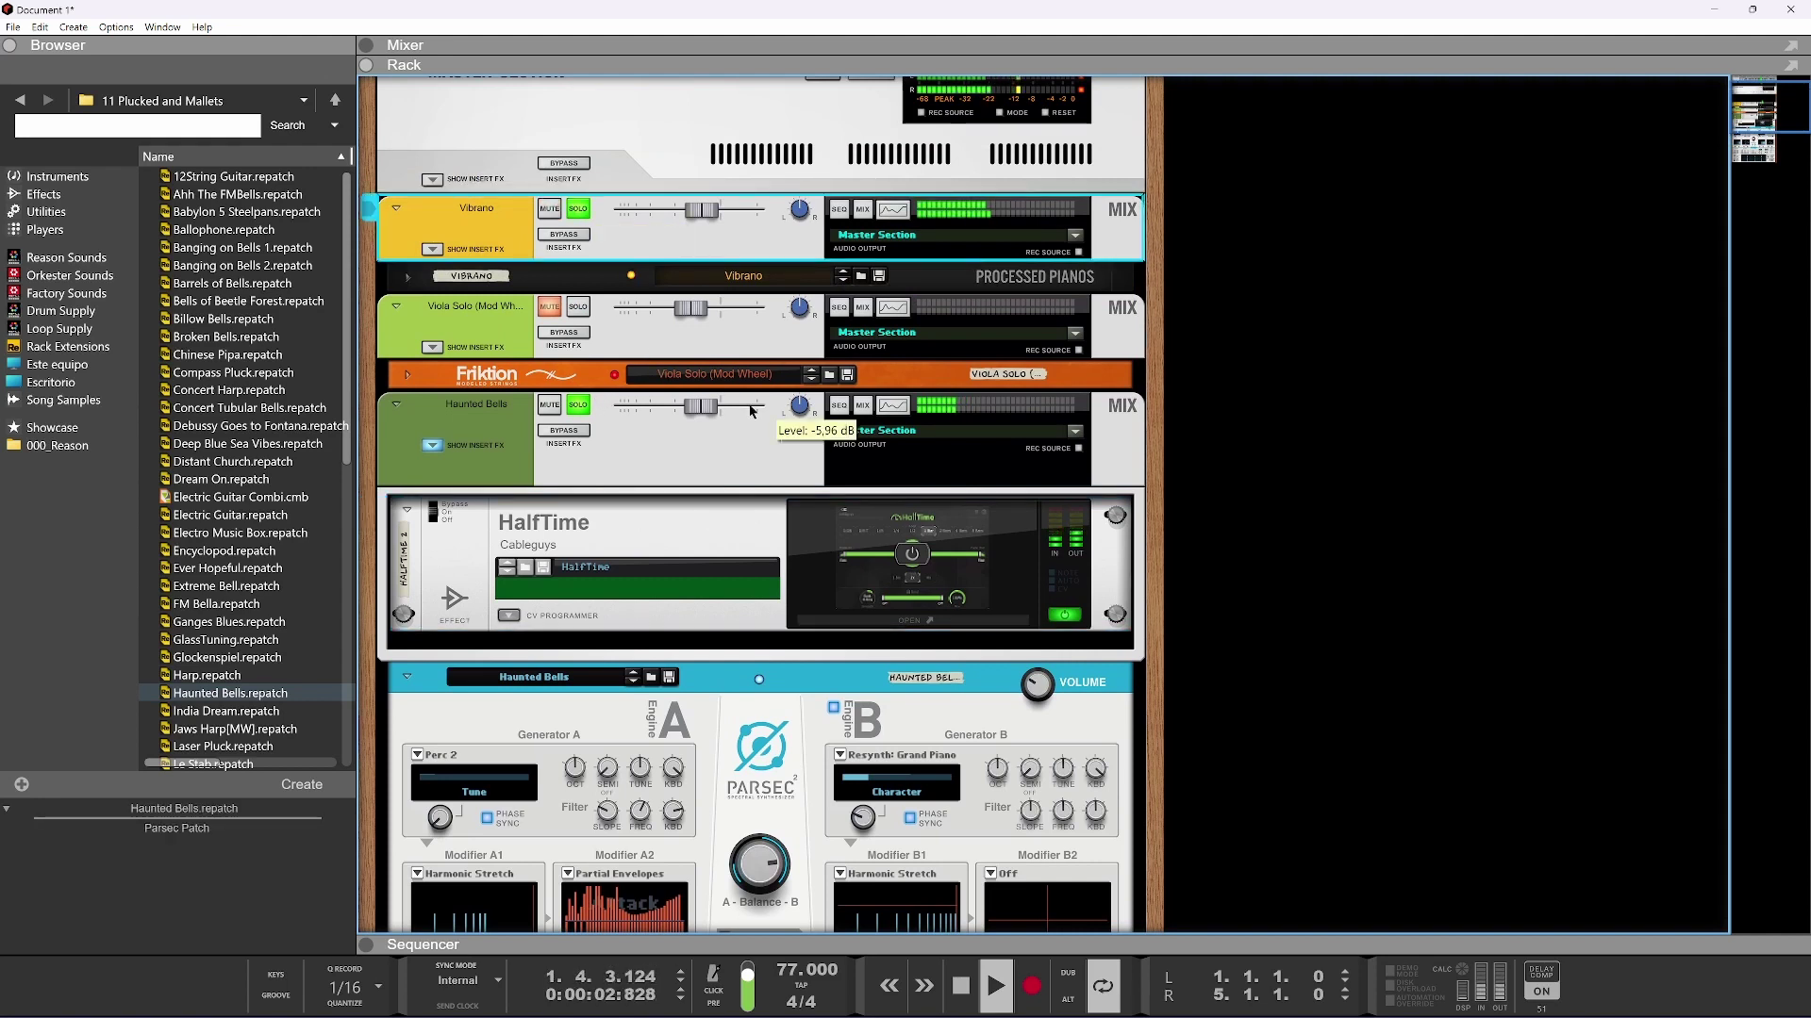
Show the sequencer below the rack and copy Vibrano's Cymatics Origin insert effect to below HalfTime in the Haunted Bells channel
drag(727, 918, 730, 766)
scroll(804, 492, down, 1)
scroll(802, 490, down, 3)
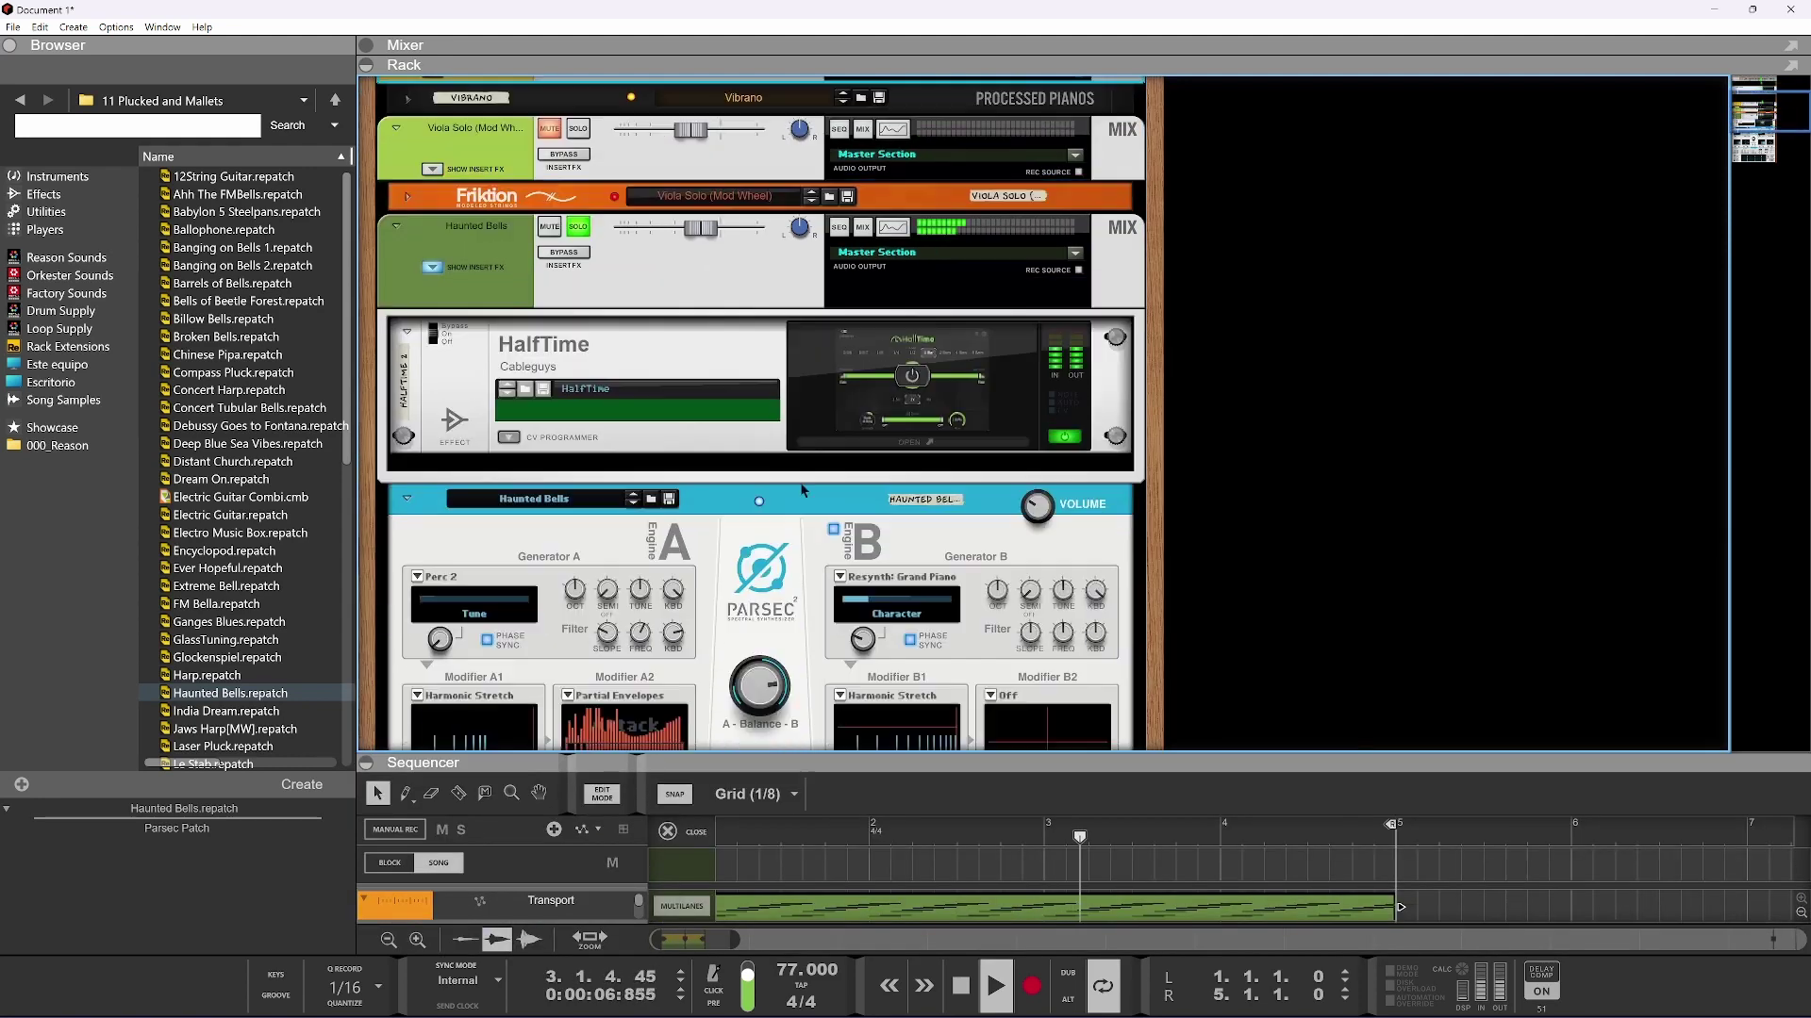
scroll(575, 284, up, 4)
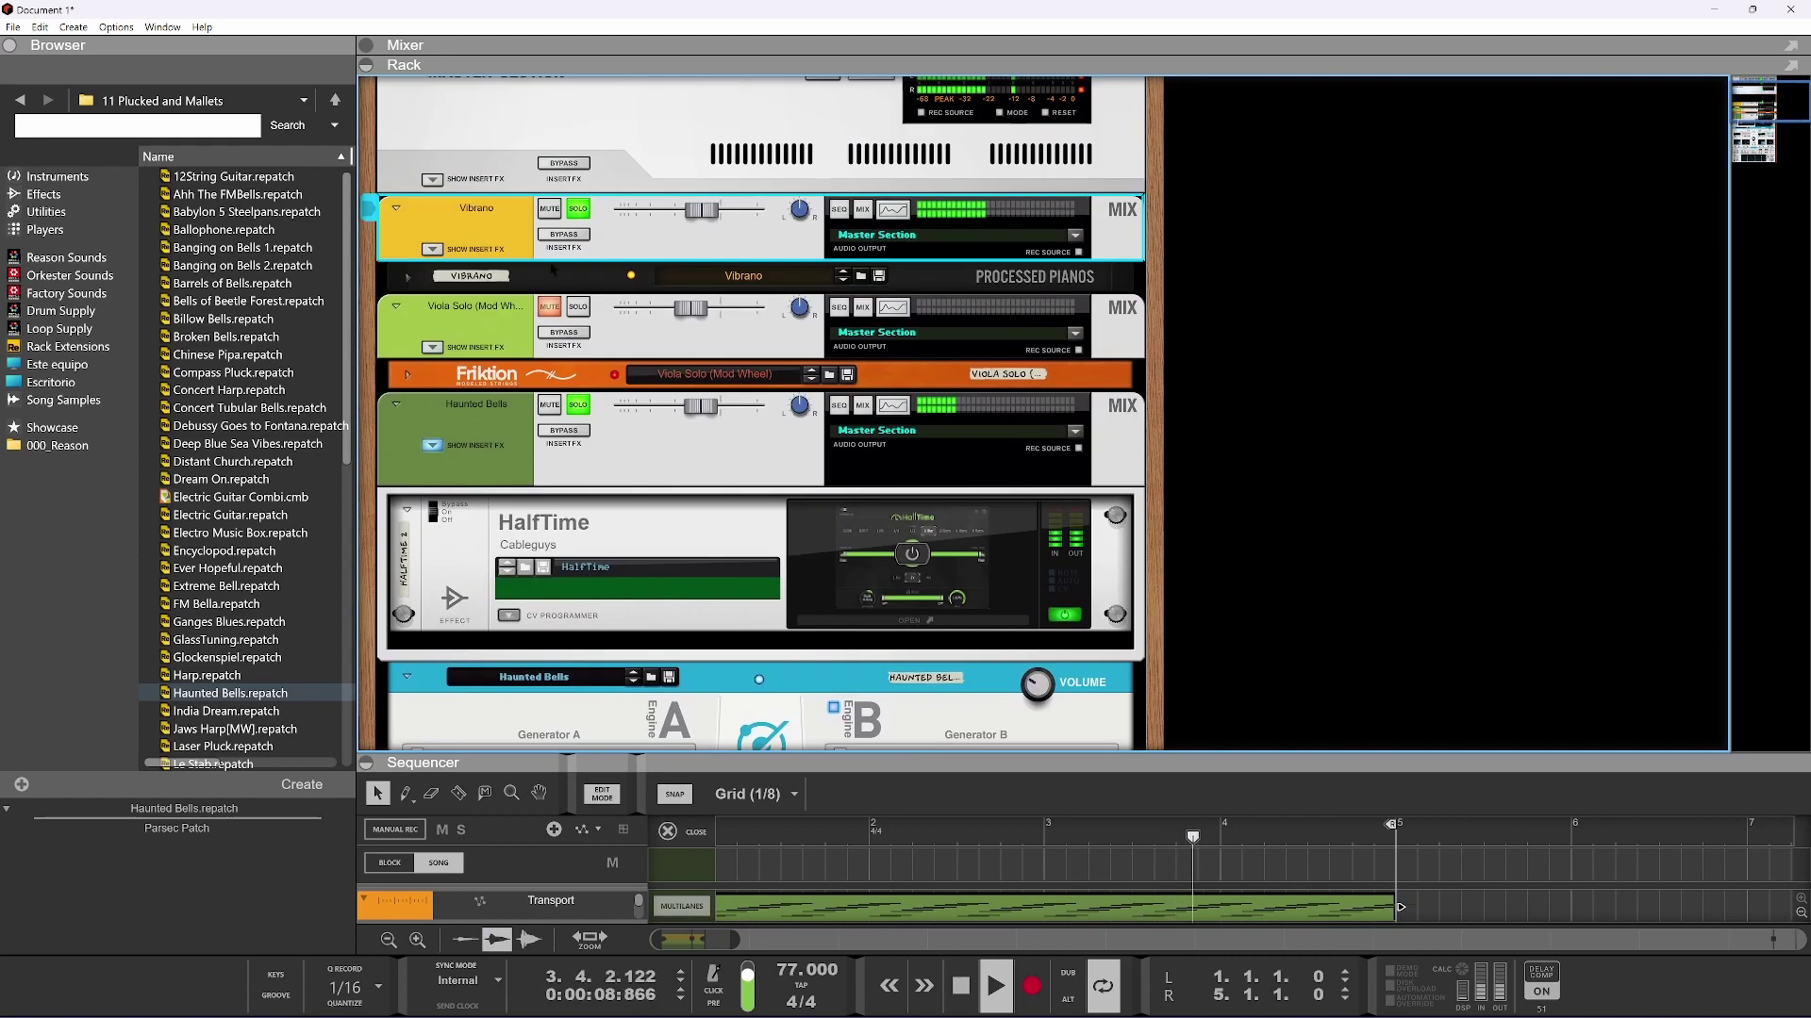
click(432, 249)
scroll(692, 172, down, 4)
drag(691, 172, 750, 667)
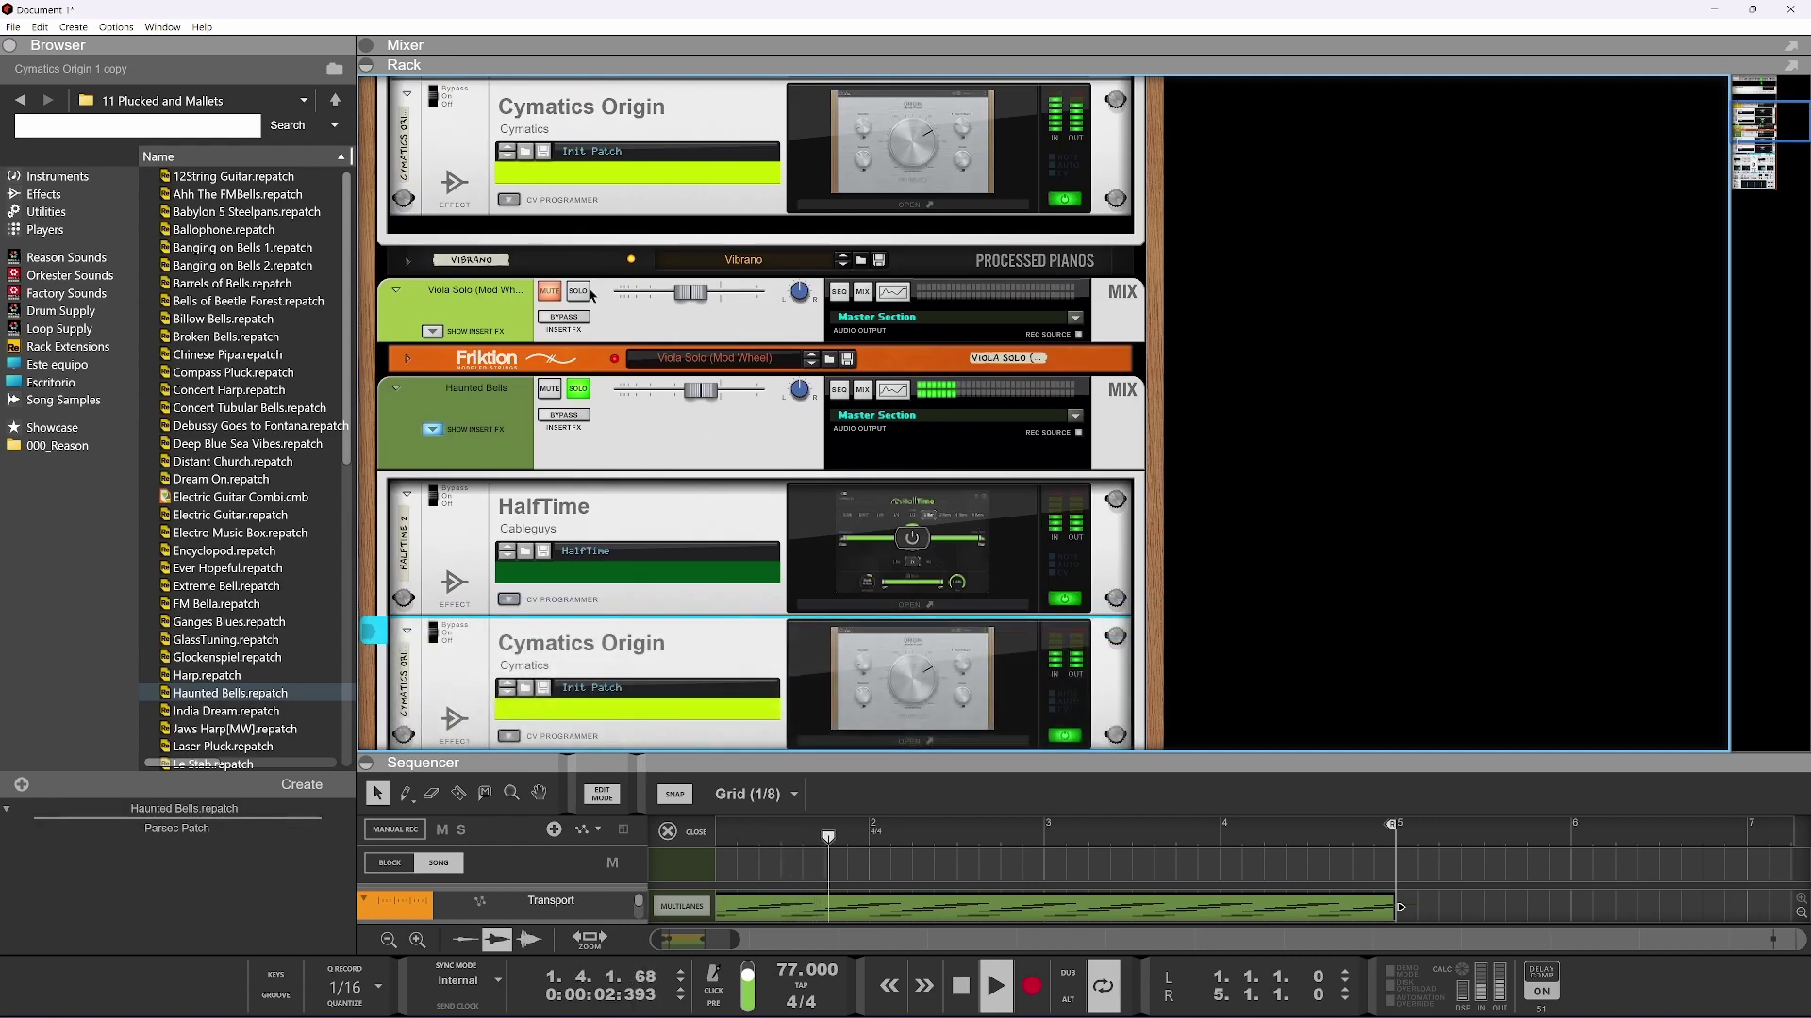
Audition the Haunted Bells HalfTime with 2 Bars and 1 Bar loops at 1.5x, settling on a 1/2 loop in 2x mode
scroll(588, 343, up, 3)
scroll(704, 514, down, 1)
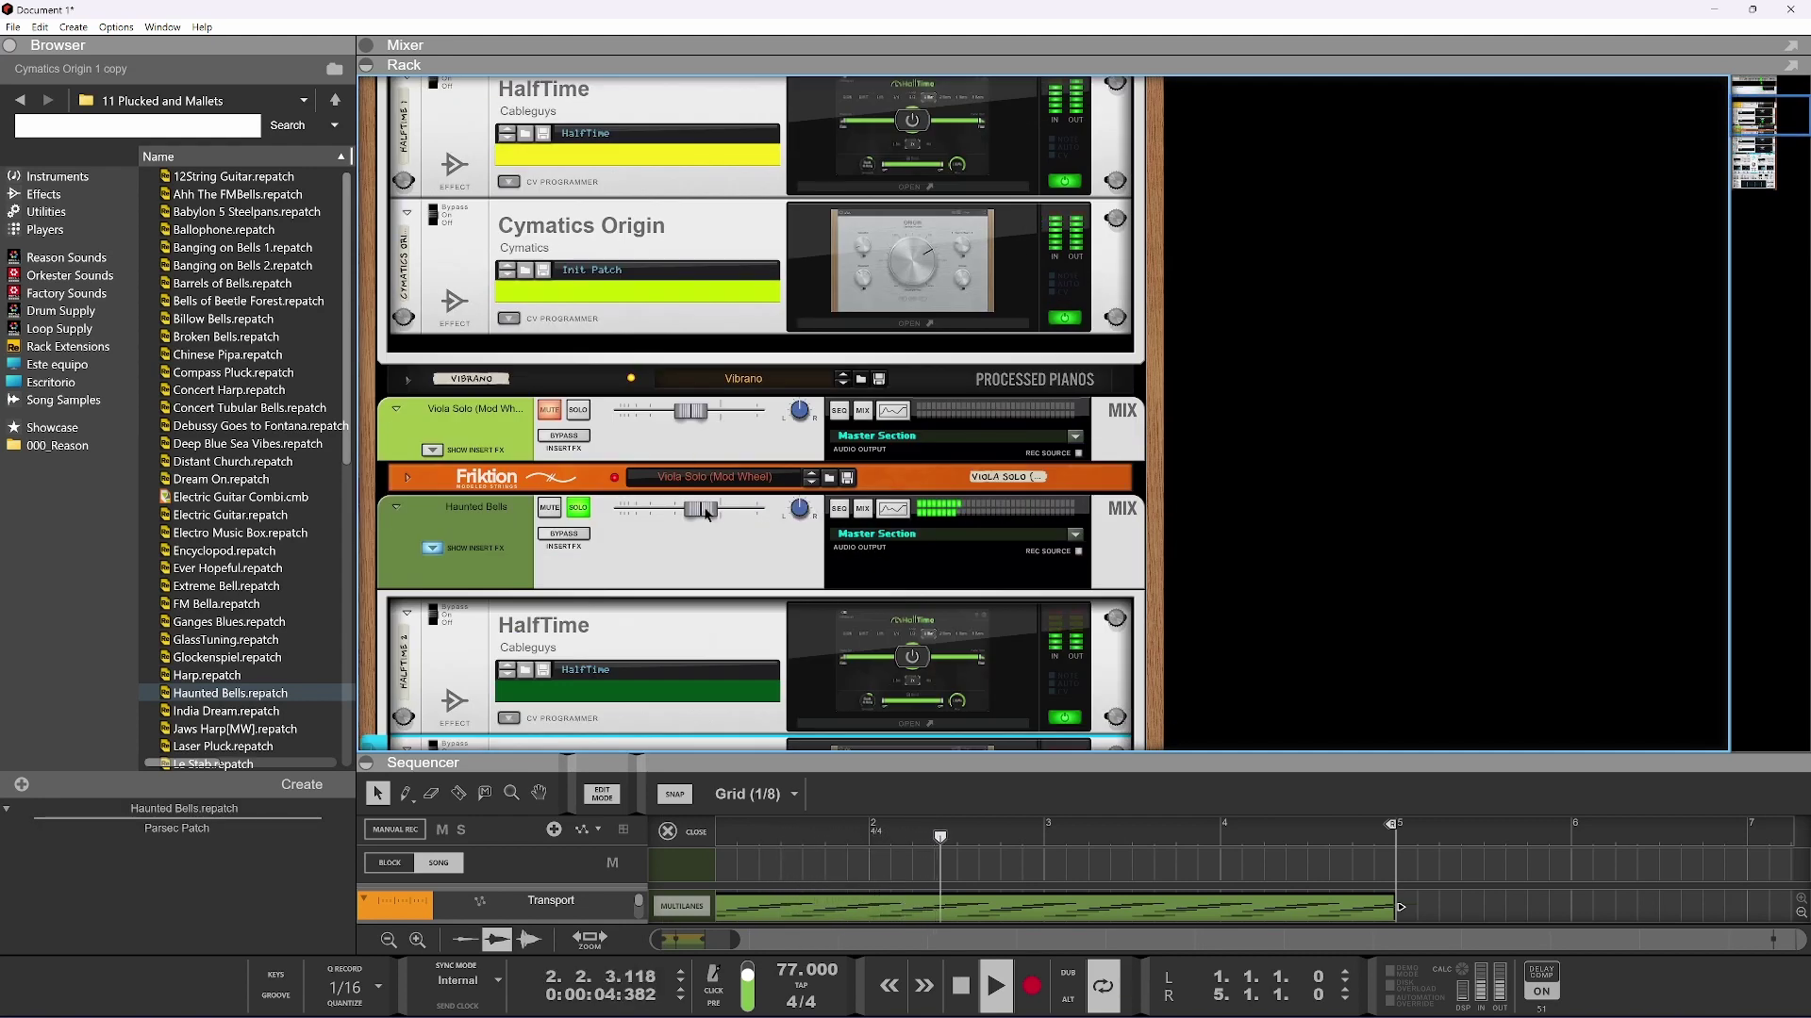
click(910, 723)
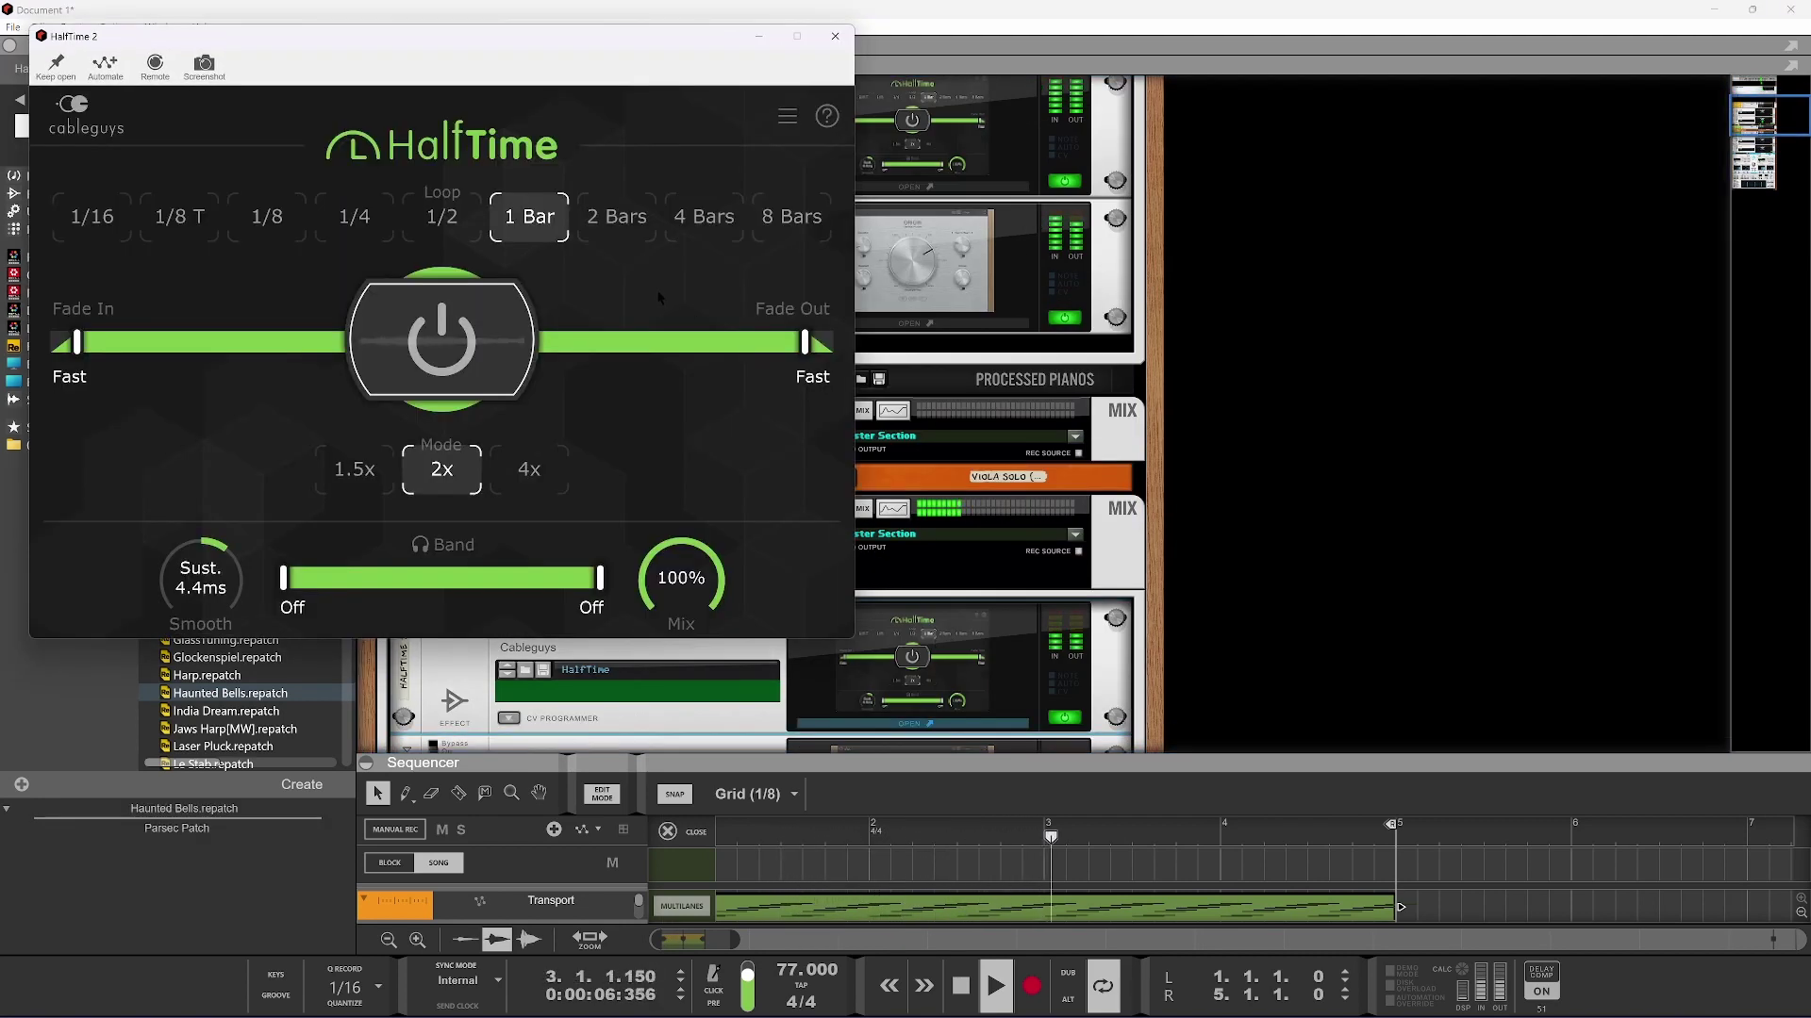
click(641, 219)
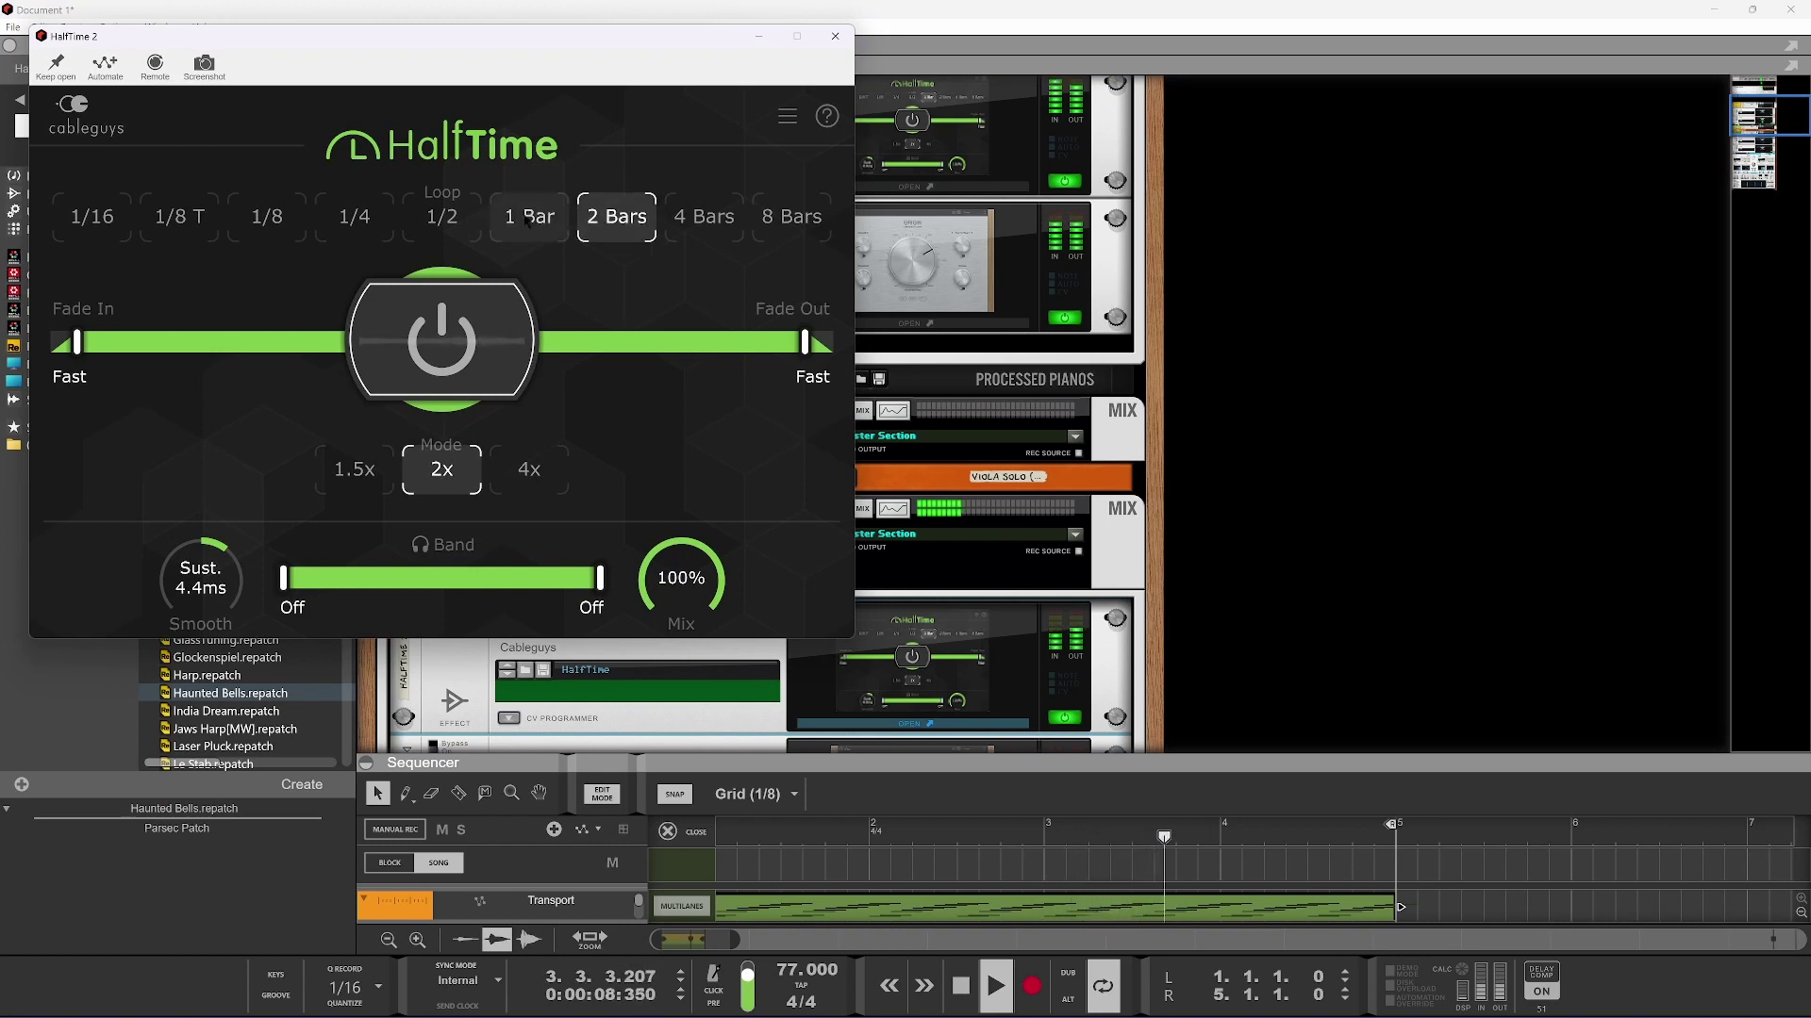
click(355, 469)
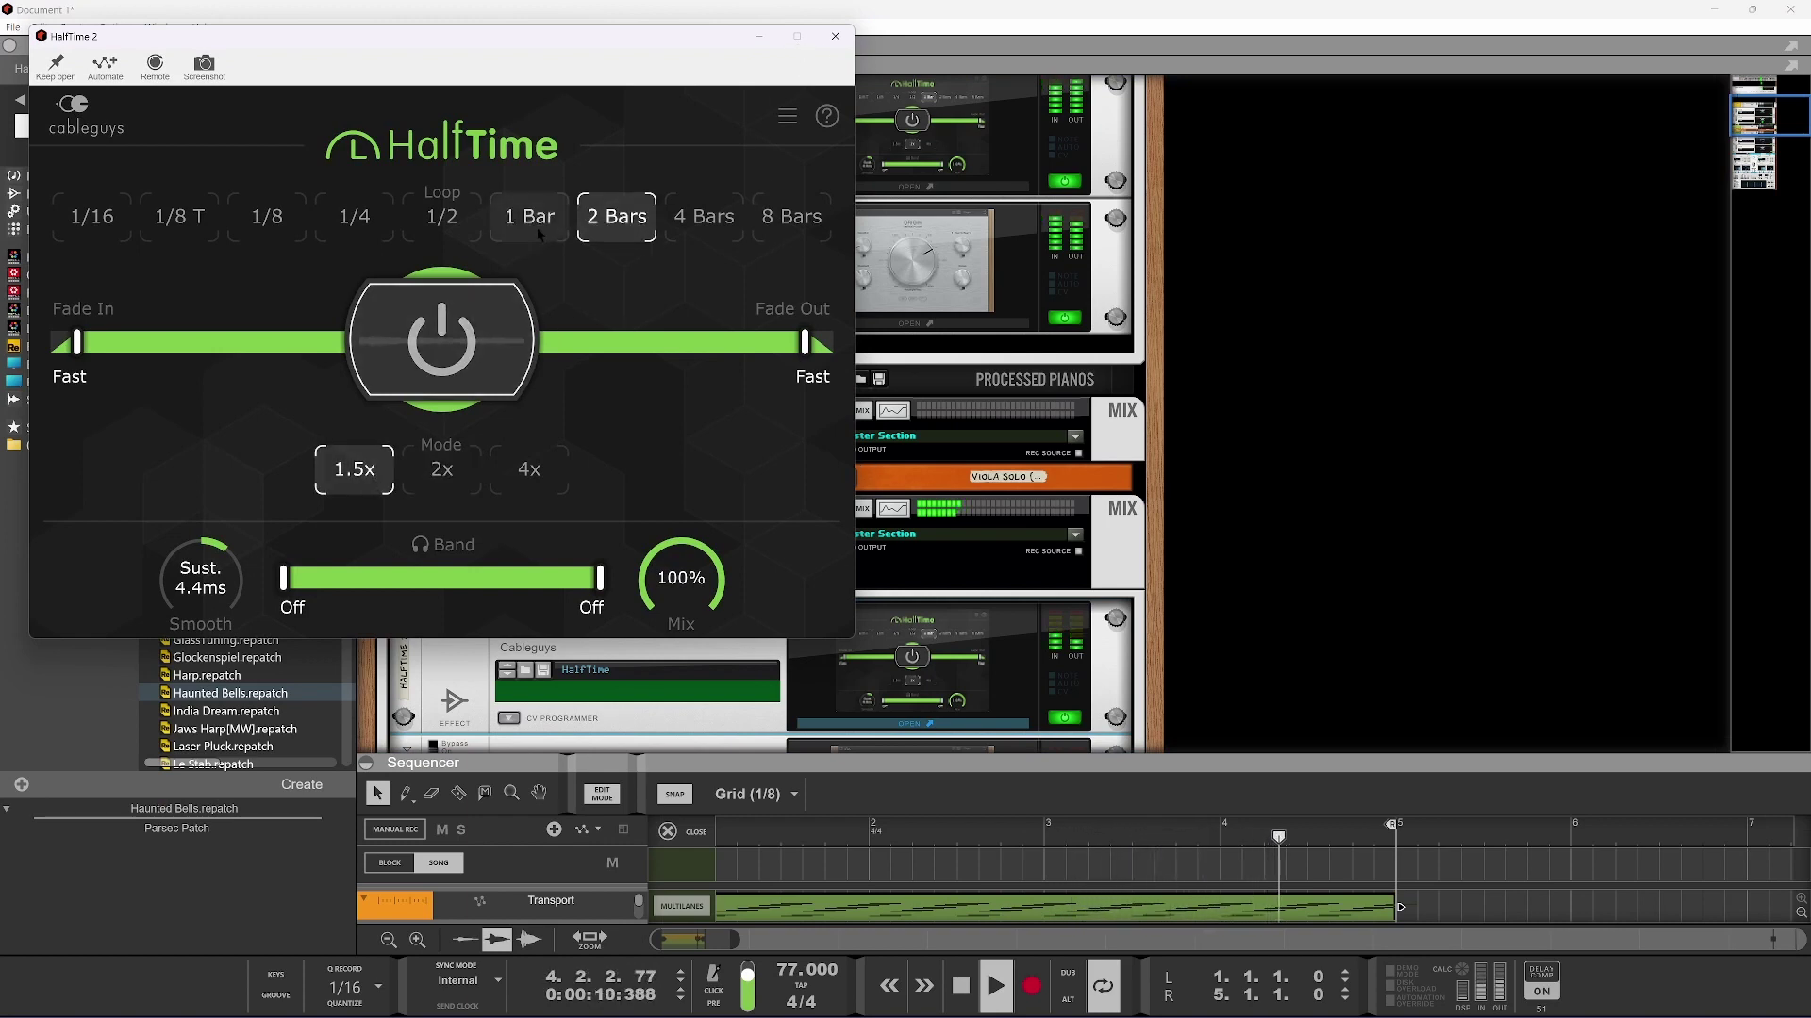
click(535, 223)
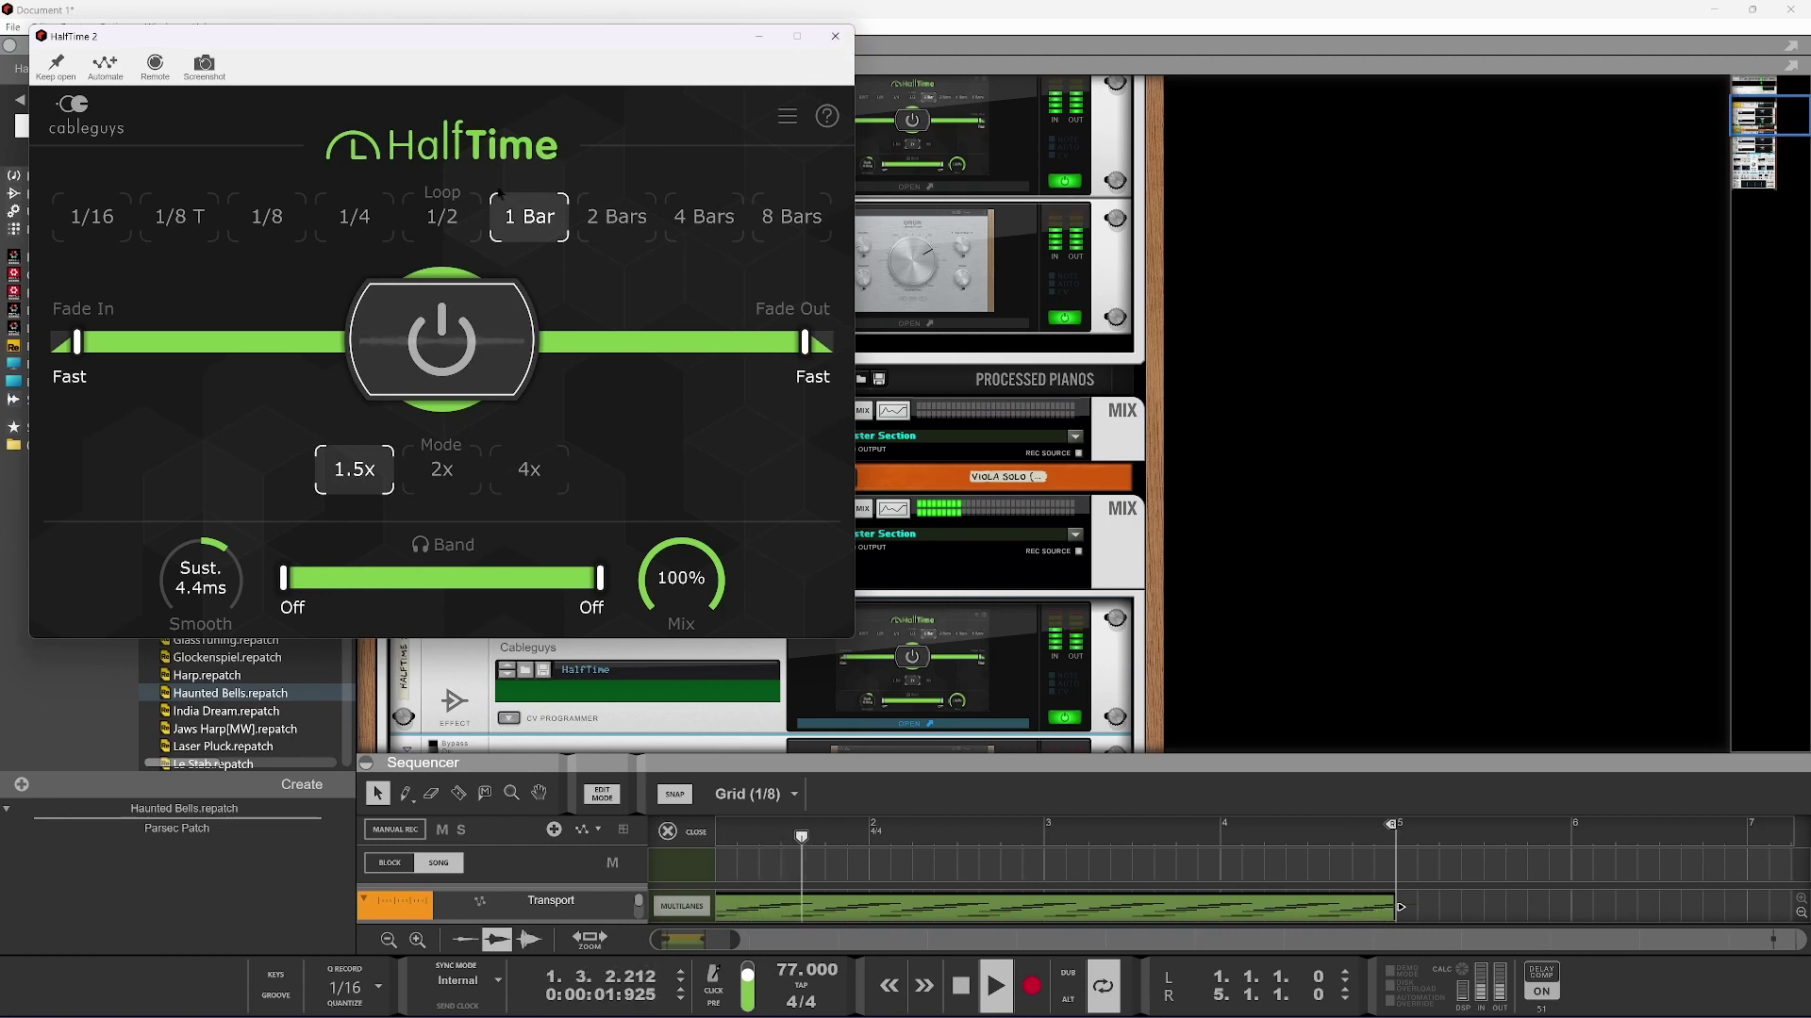
click(441, 219)
click(467, 309)
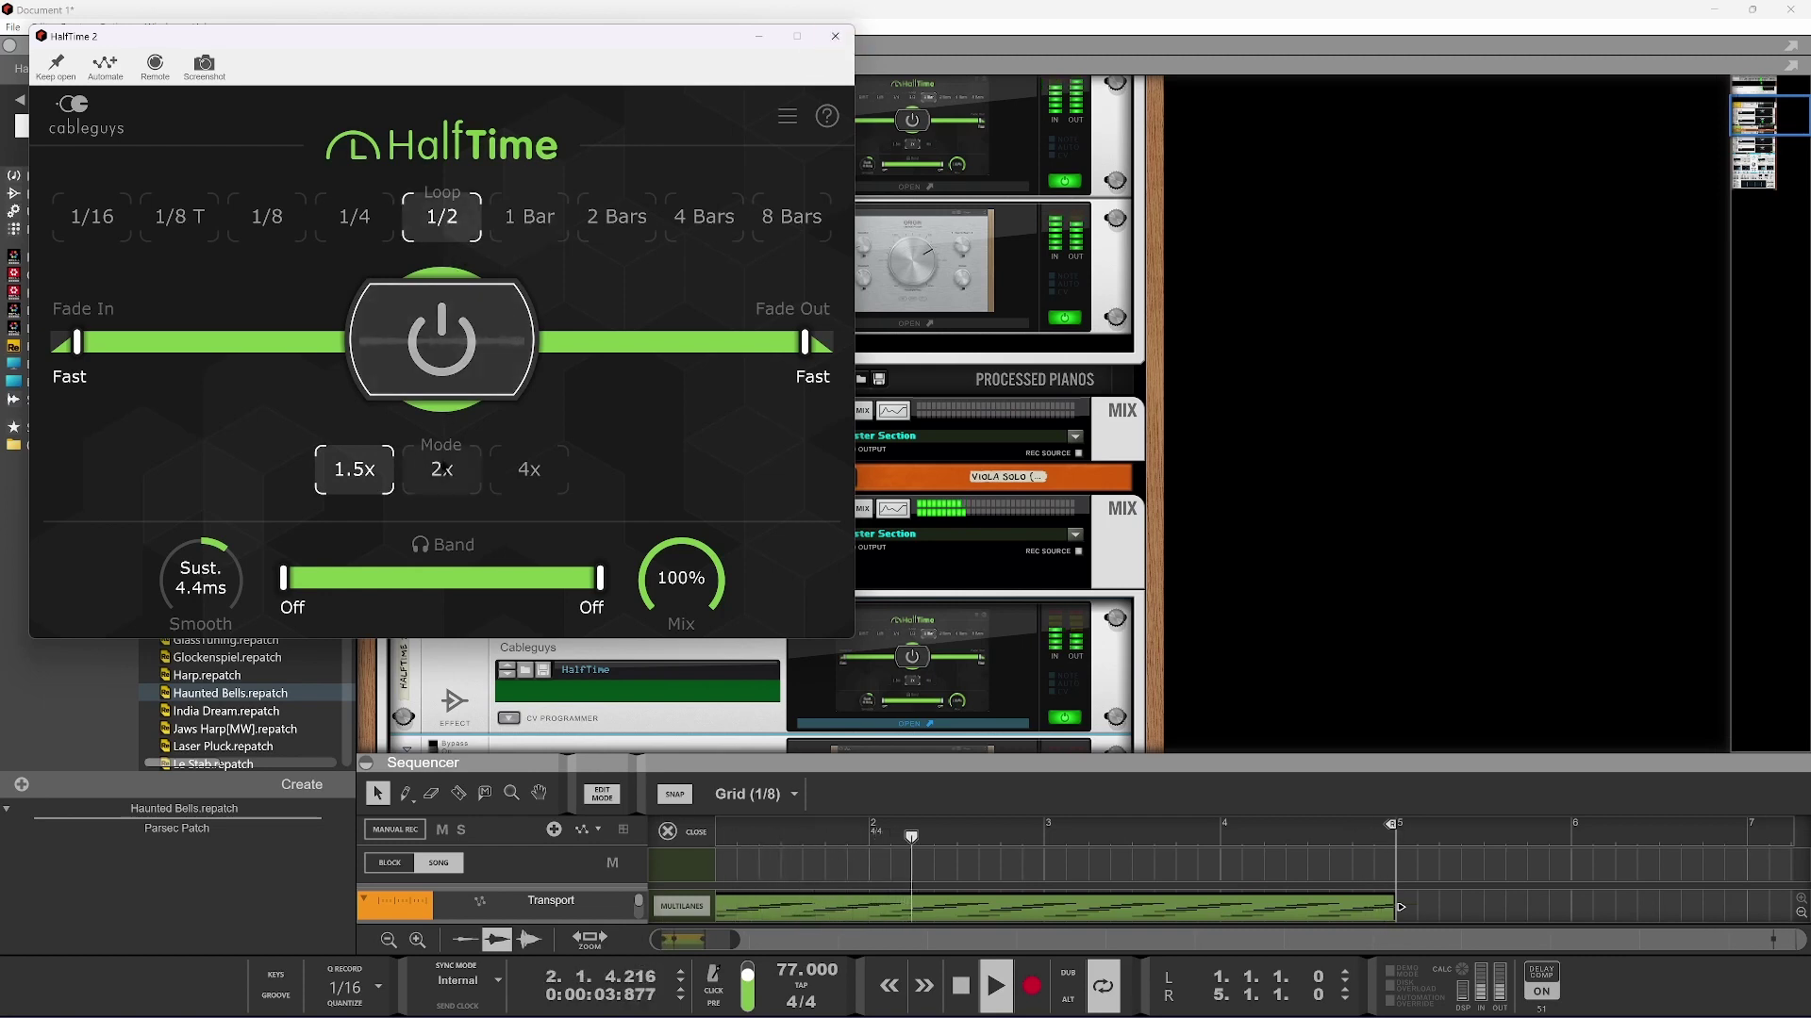
click(441, 469)
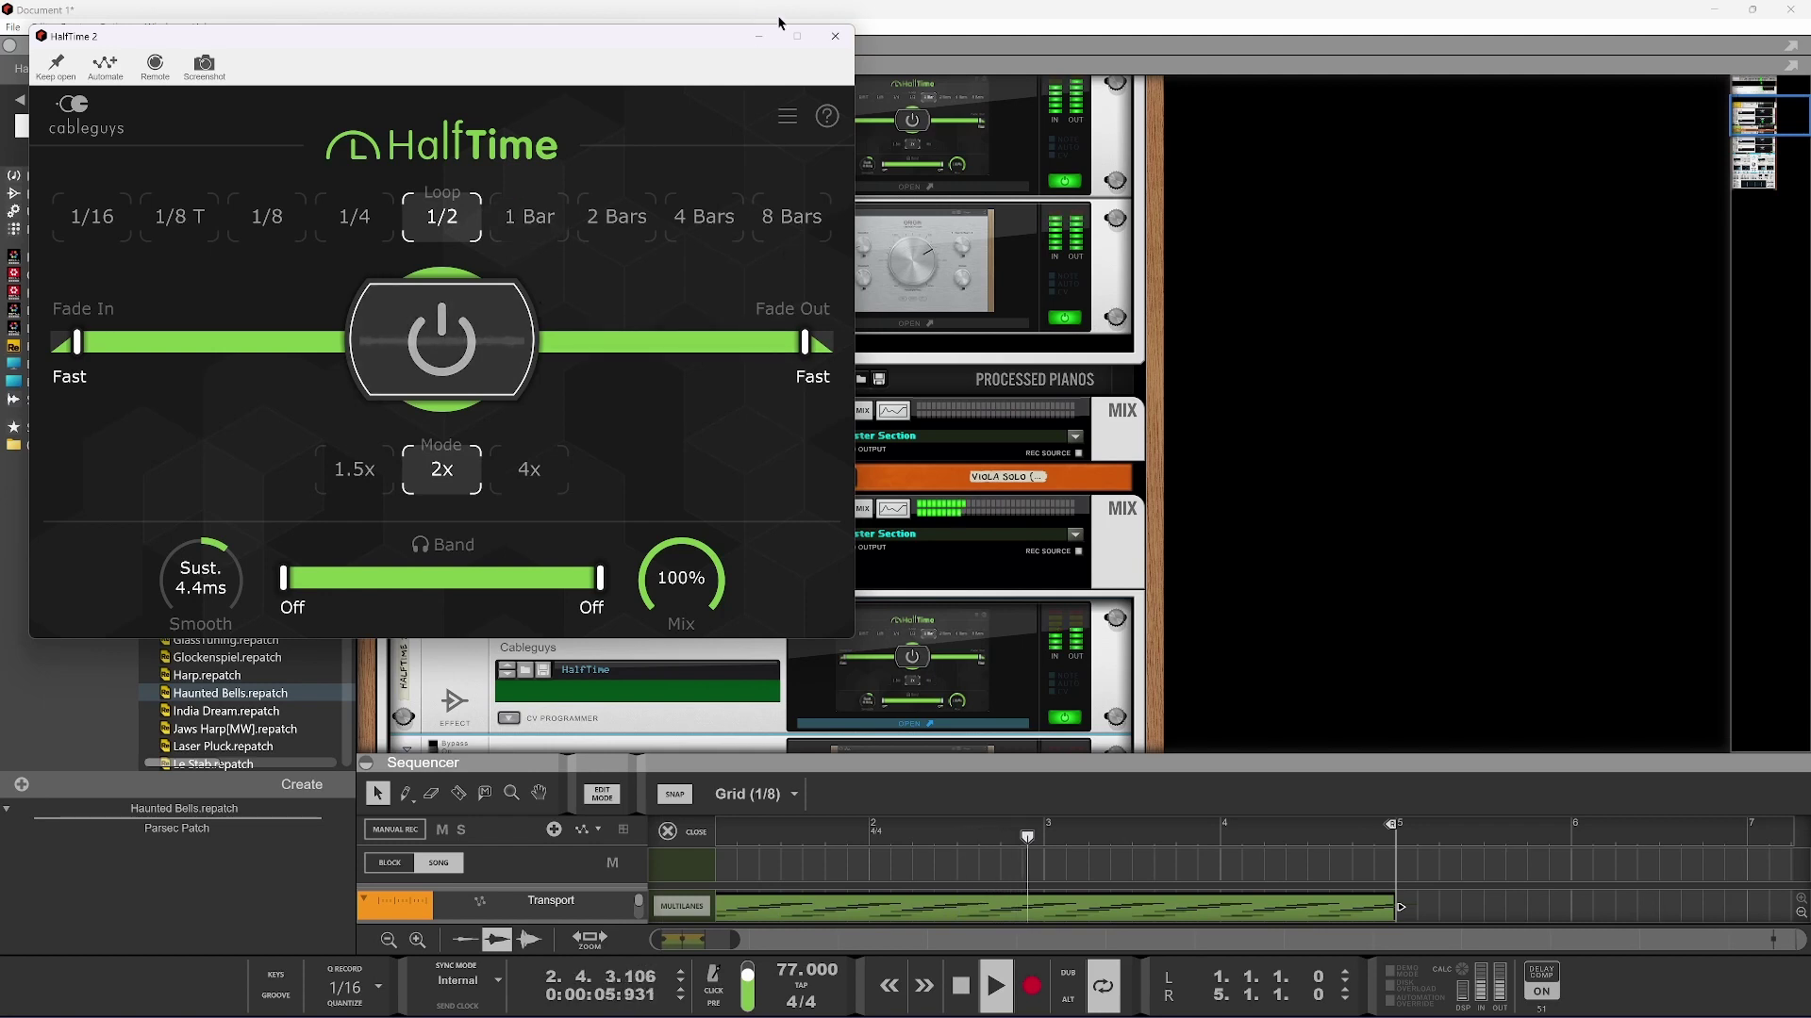
click(834, 36)
Raise the Haunted Bells channel level slightly and check it against the Vibrano channel during playback
scroll(600, 201, down, 3)
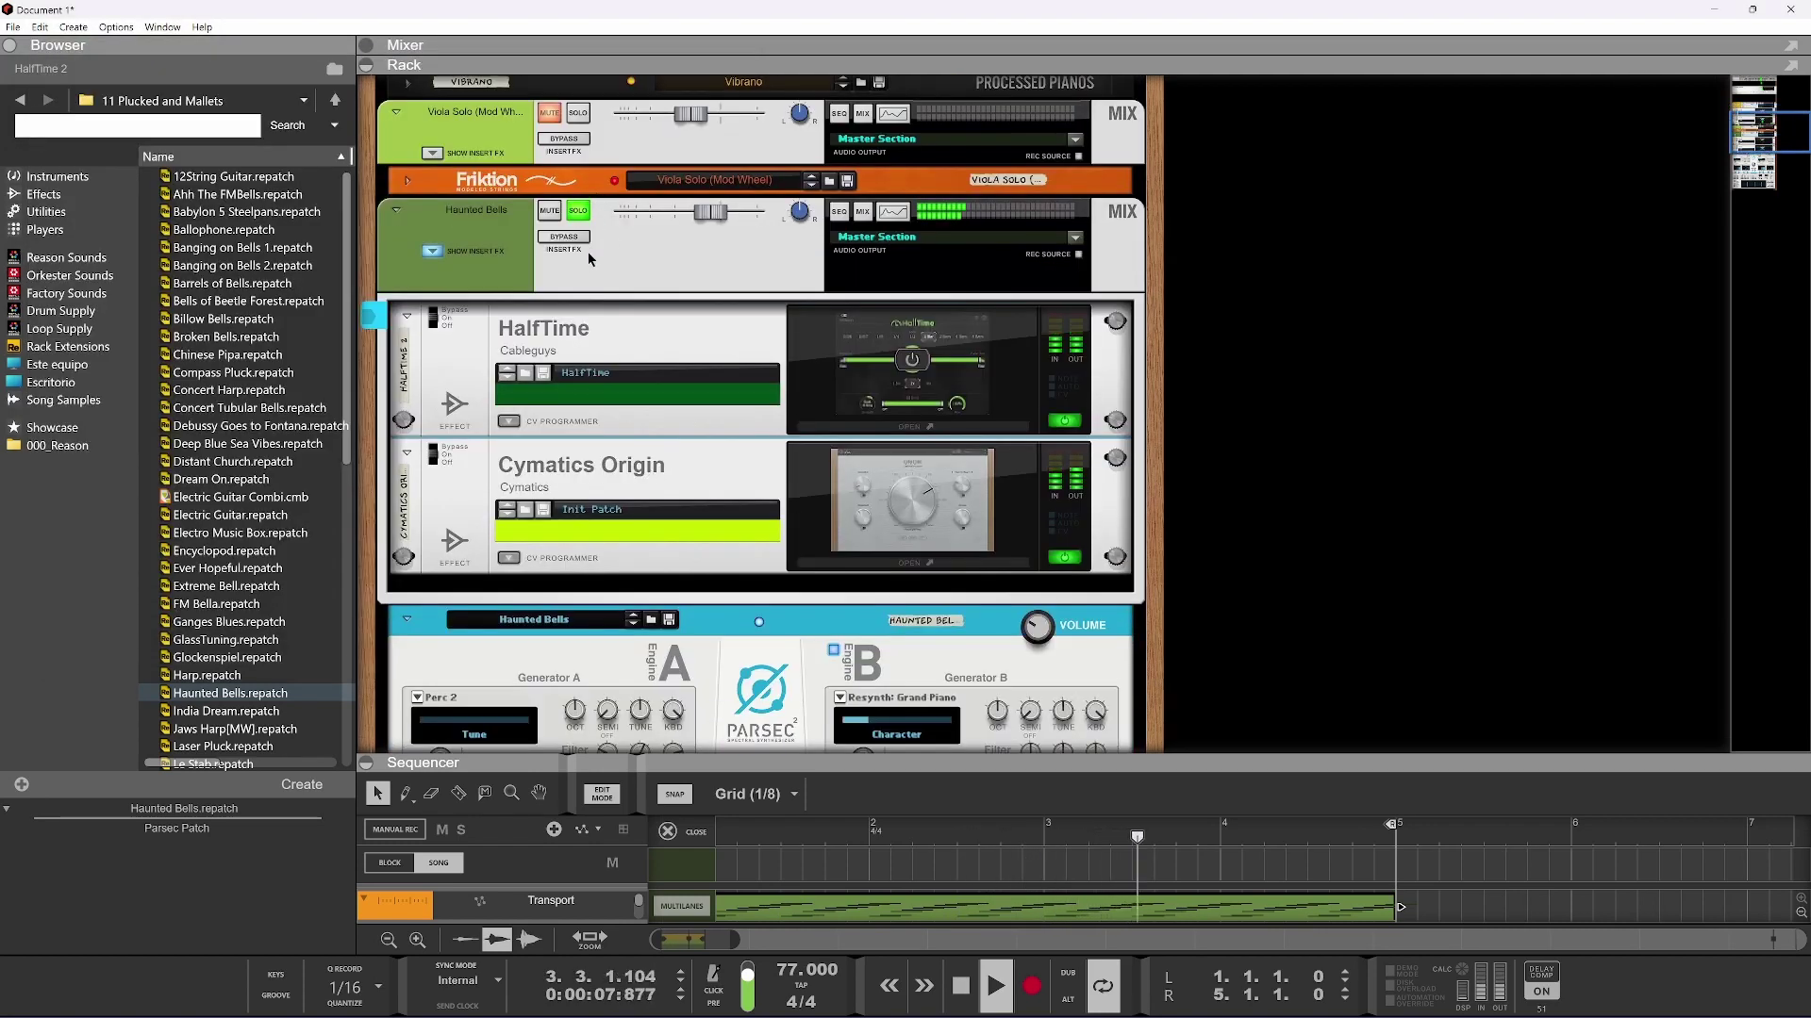
scroll(589, 349, up, 5)
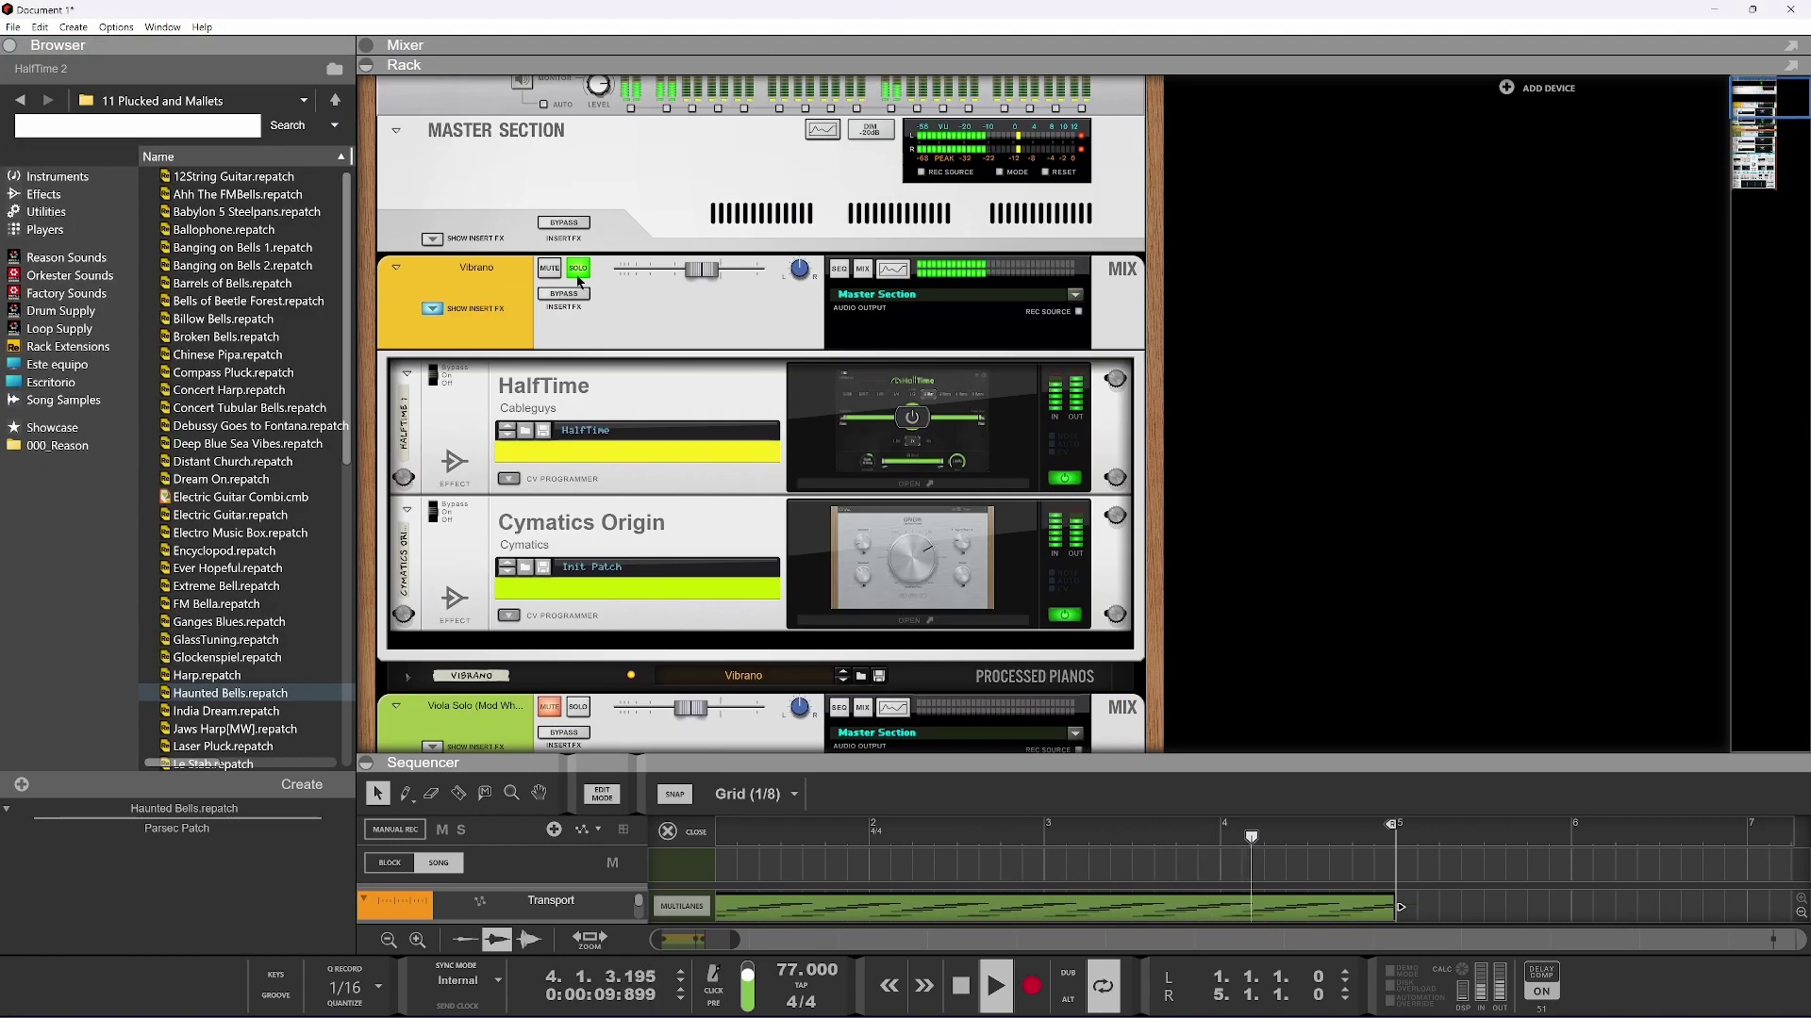
scroll(660, 396, down, 5)
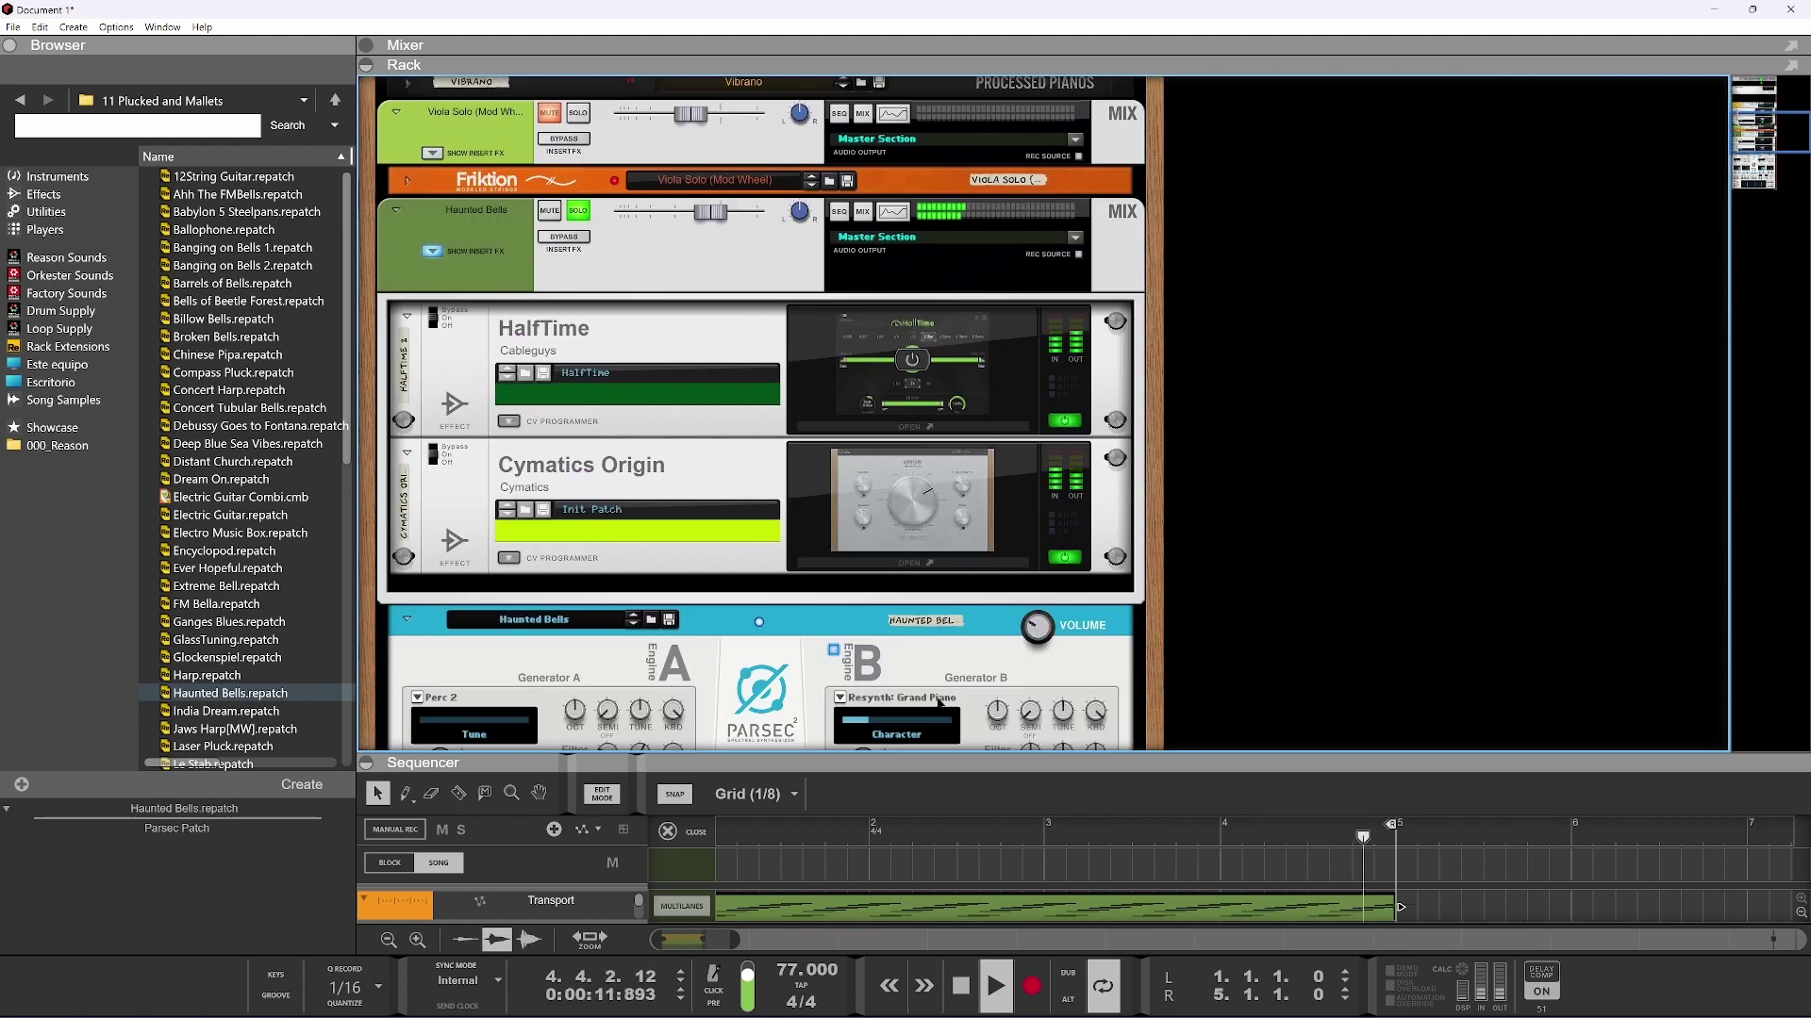
Audition the Haunted Bells HalfTime with 1/4 and 1/2 loops in 2x and 4x modes, ending on a 1 Bar loop at 1.5x
mouse_move(893, 767)
mouse_down()
mouse_move(894, 357)
mouse_move(893, 766)
mouse_up()
click(877, 356)
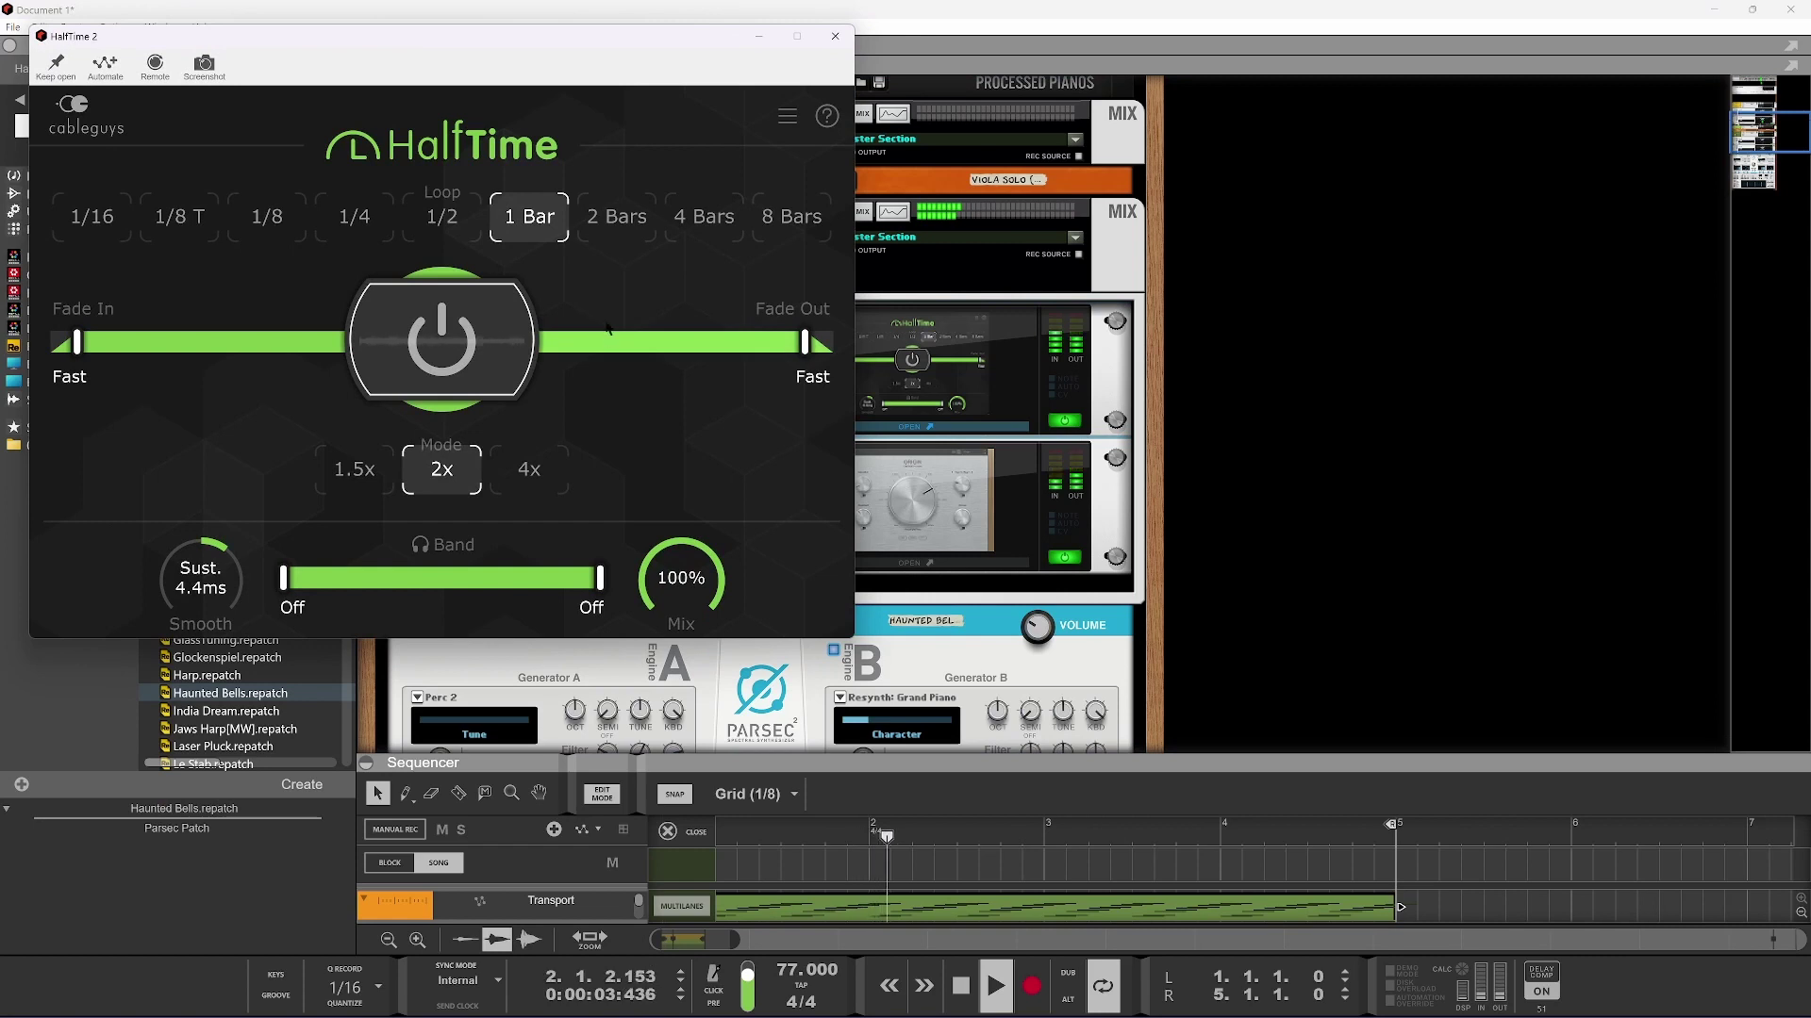
click(362, 217)
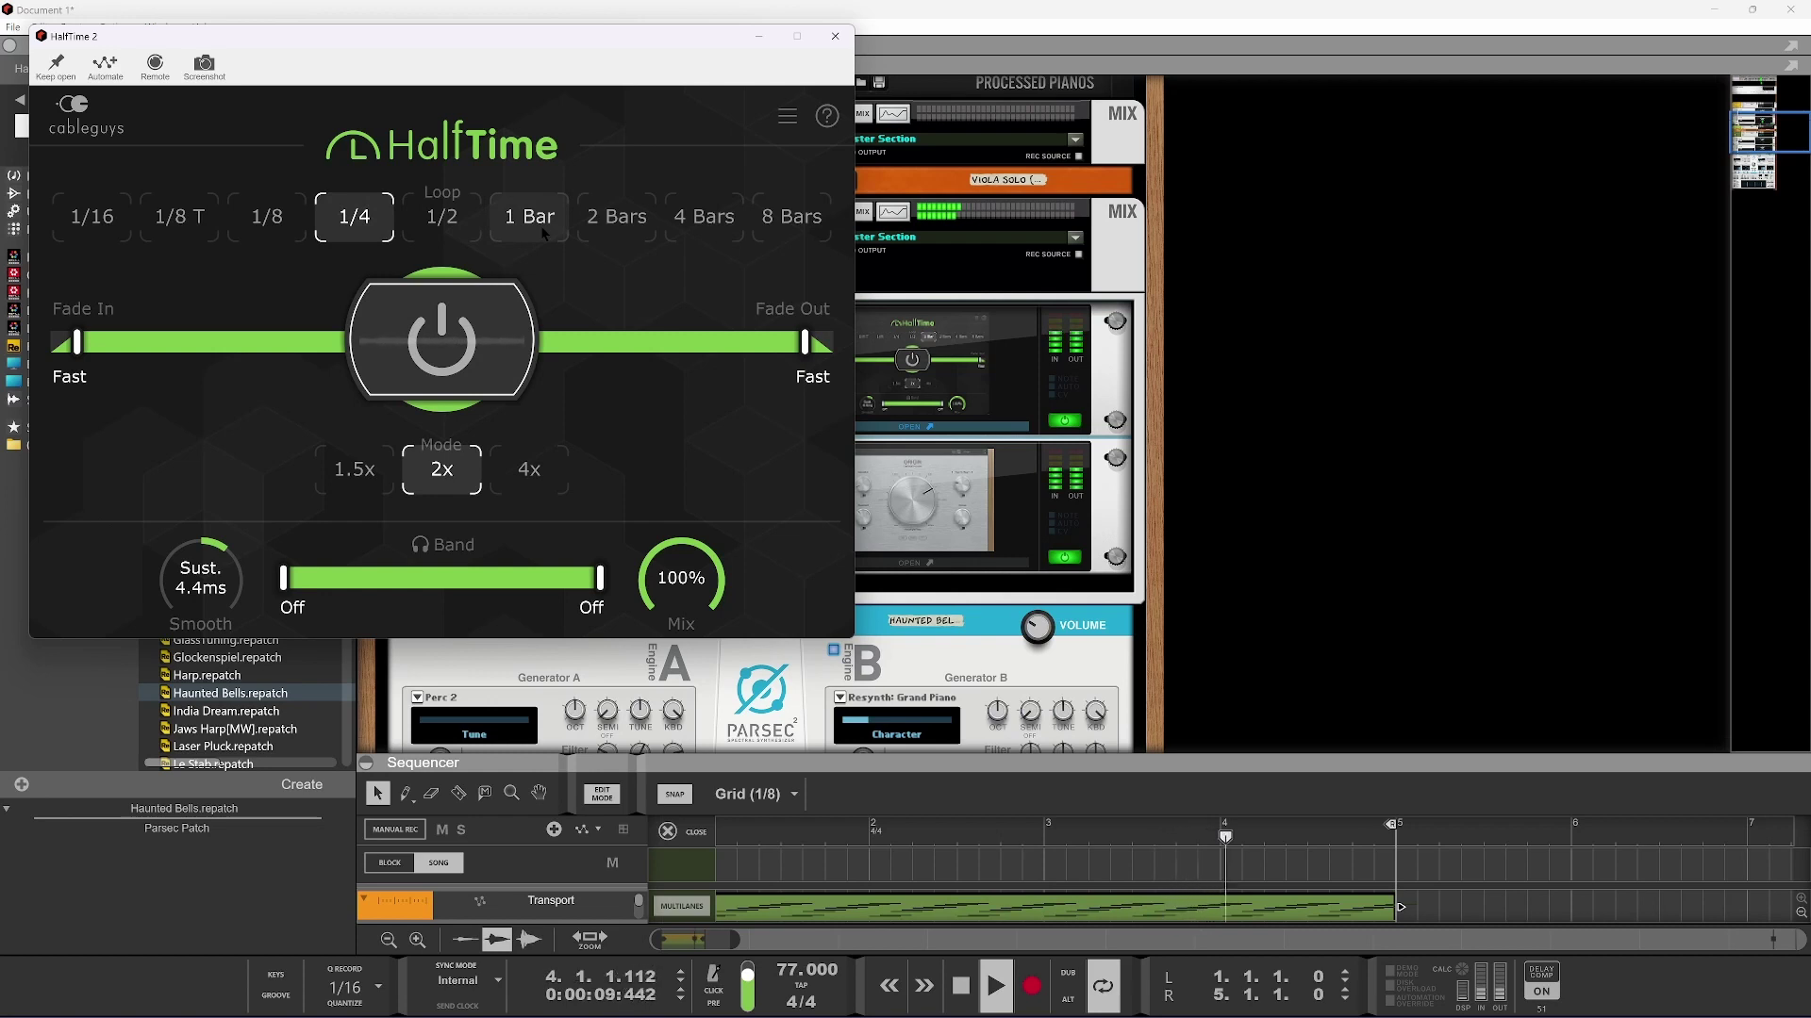
key(space)
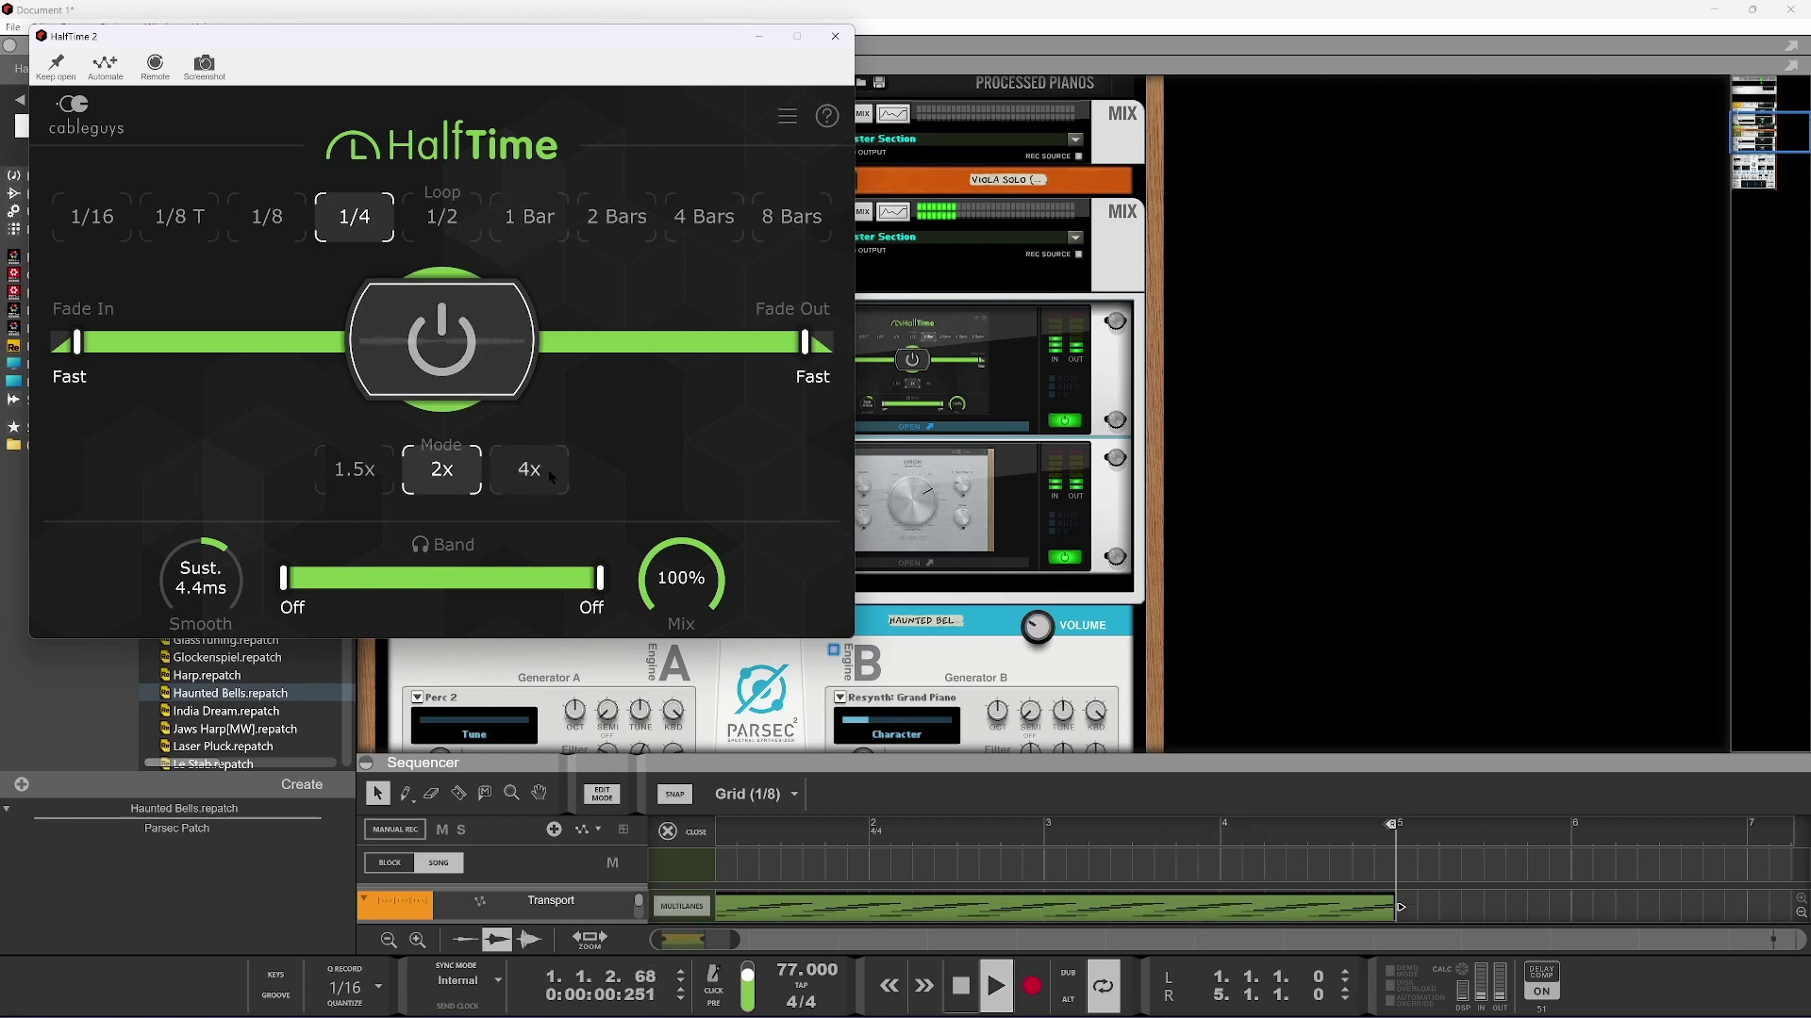
click(552, 477)
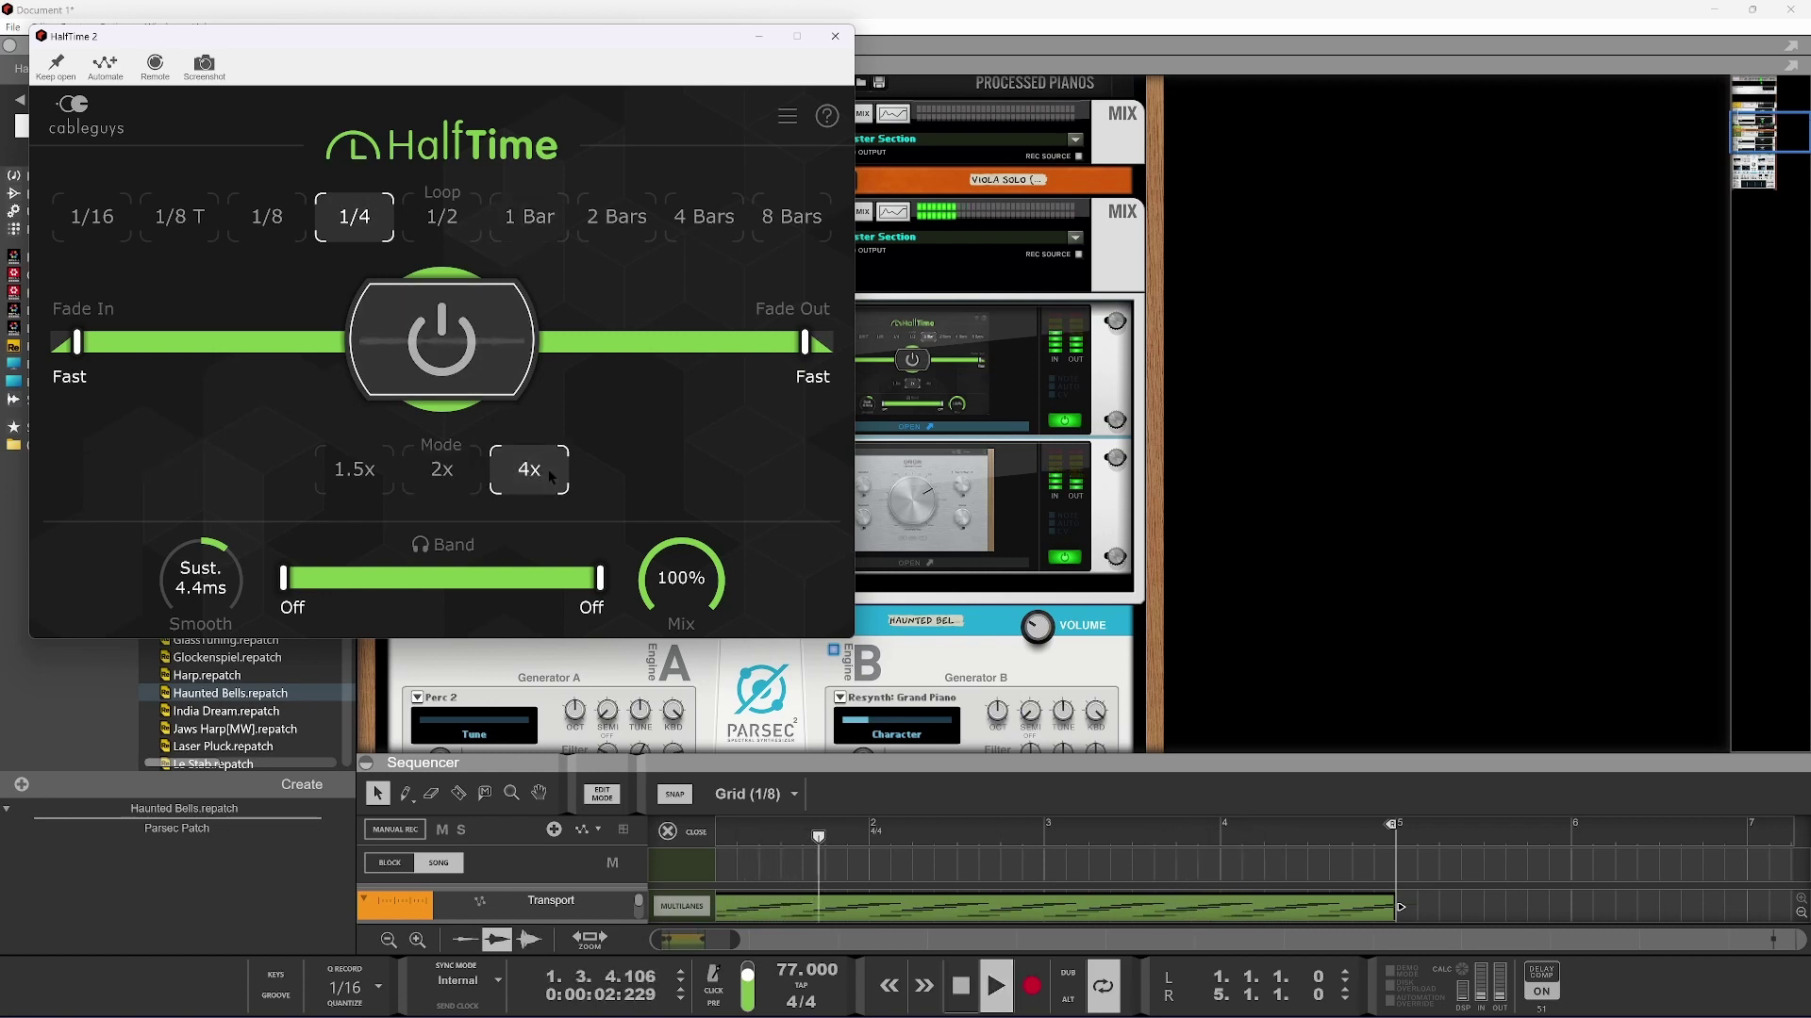
click(432, 202)
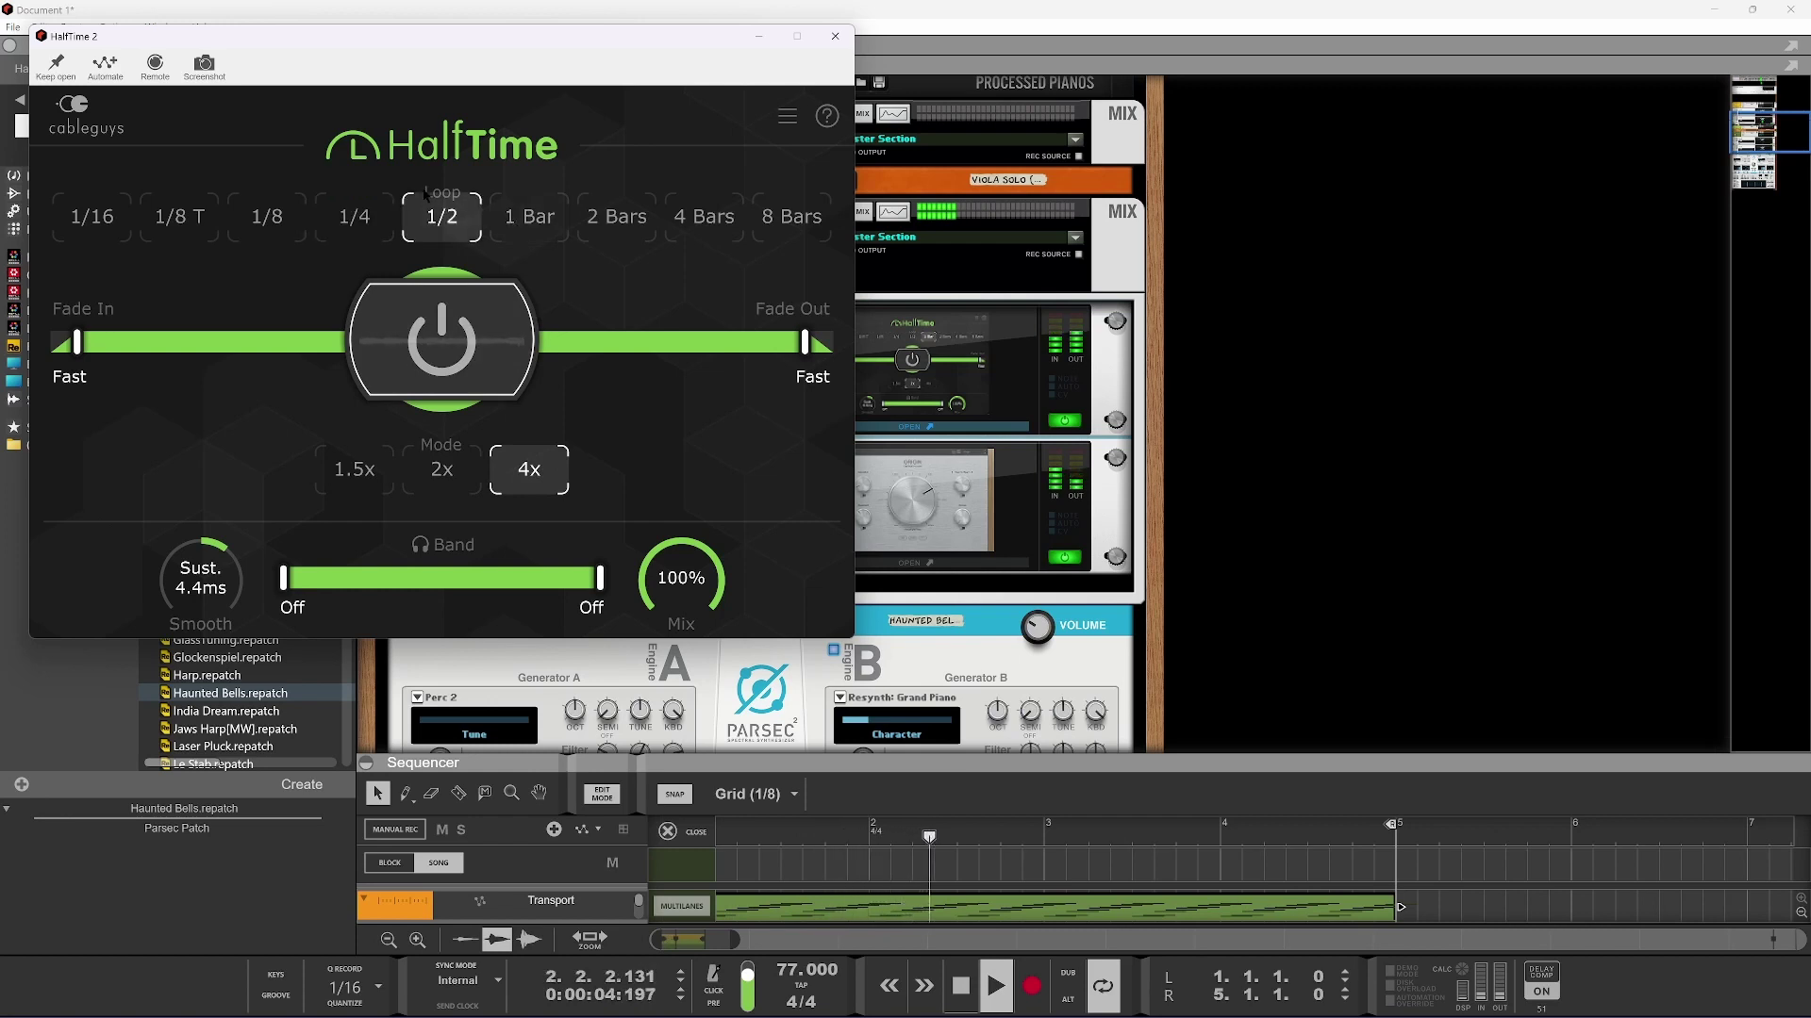
click(517, 224)
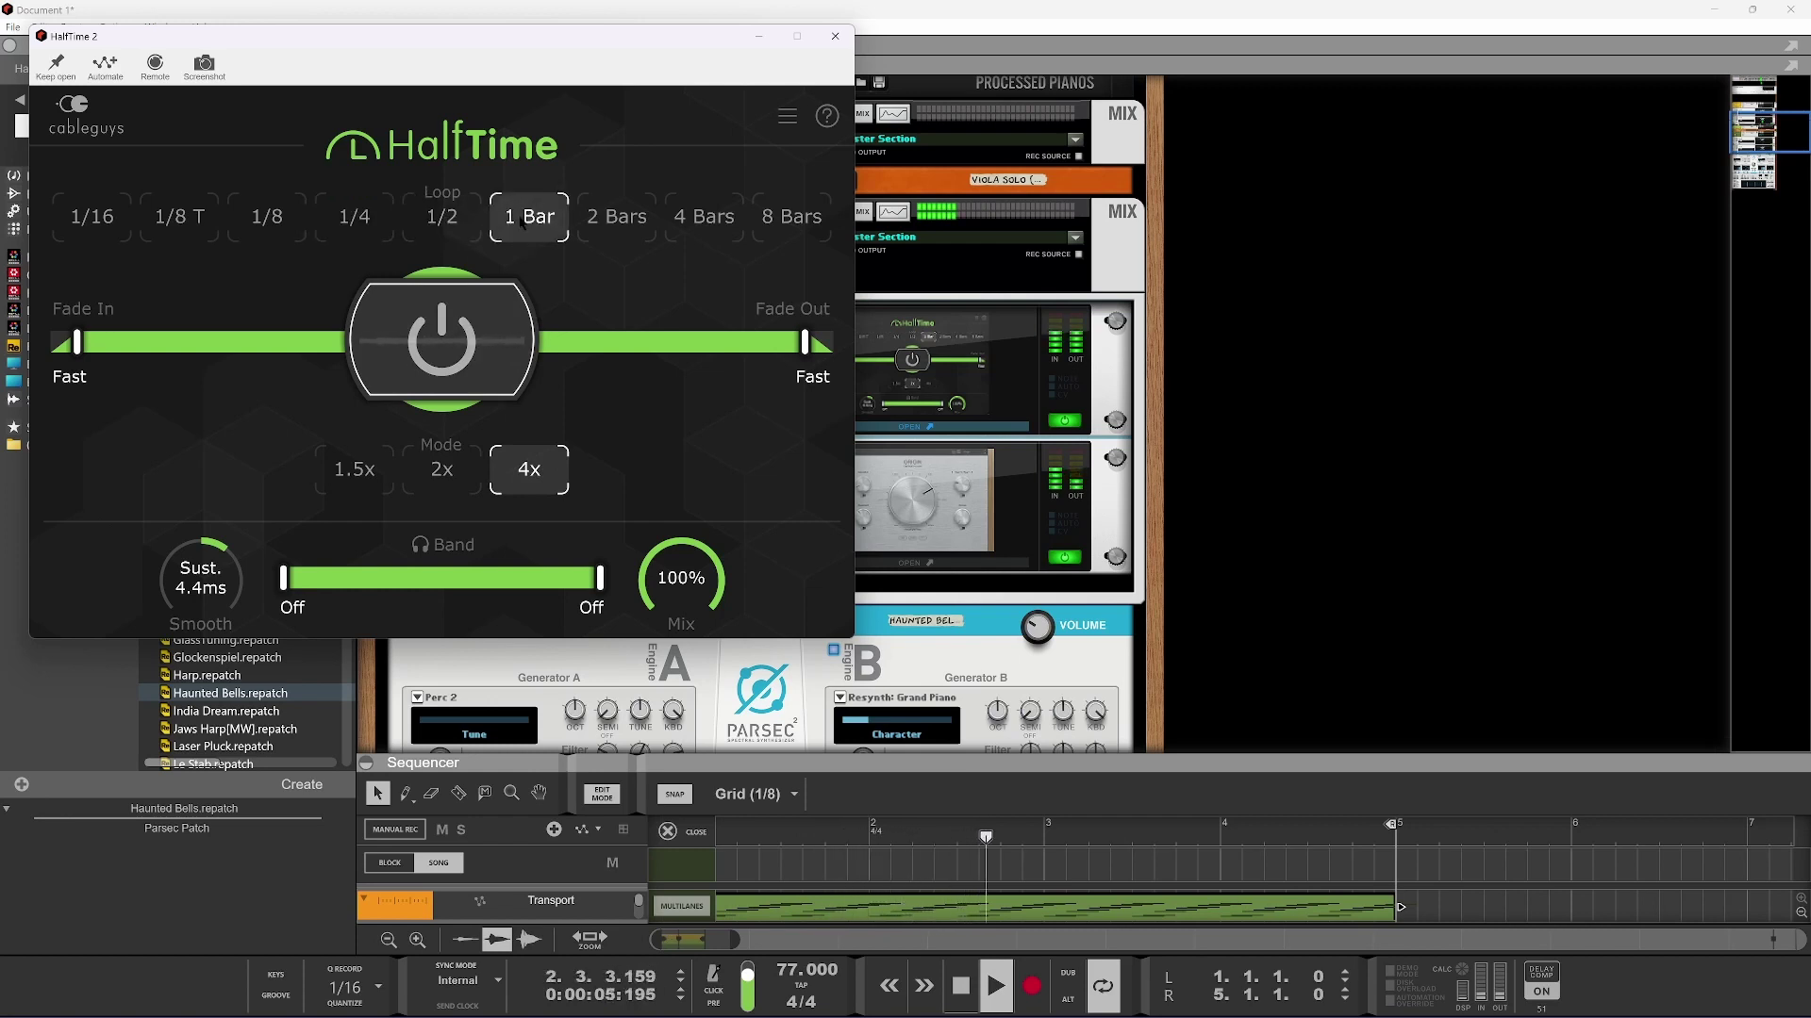
click(397, 465)
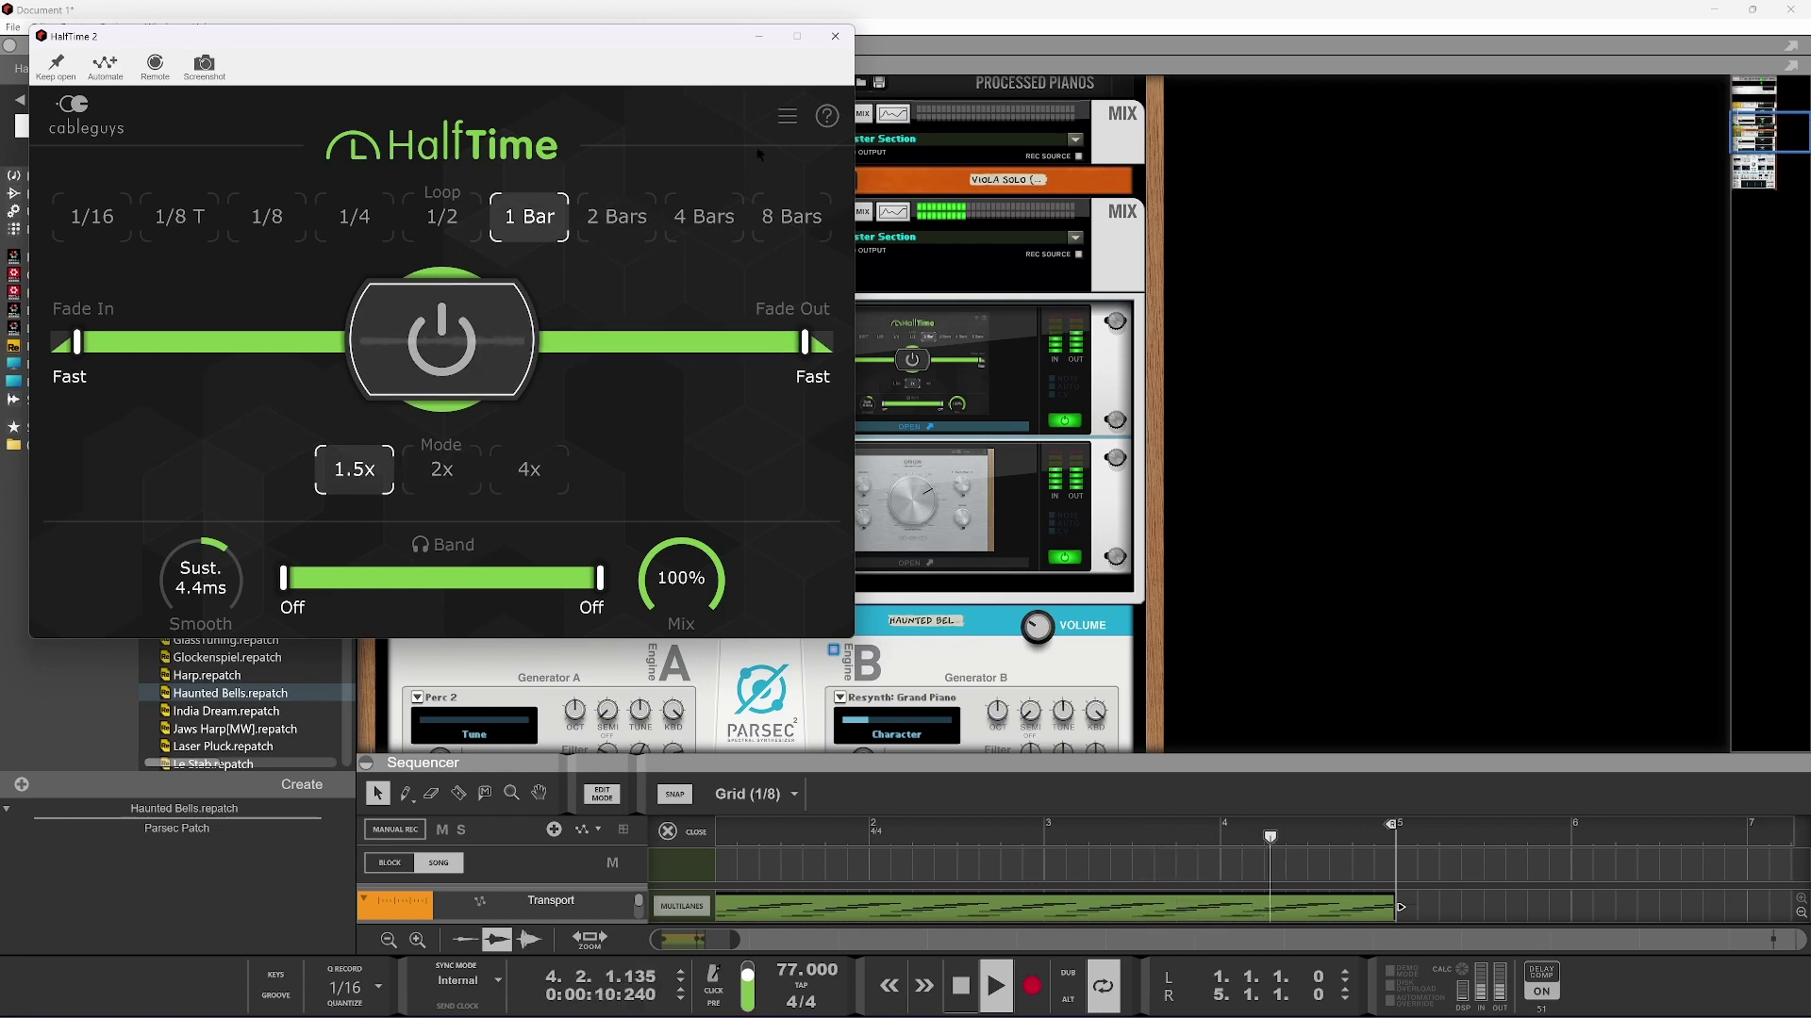
Enlarge the sequencer area and compare the full mix with the Haunted Bells channel soloed
drag(690, 45, 1637, 263)
click(728, 254)
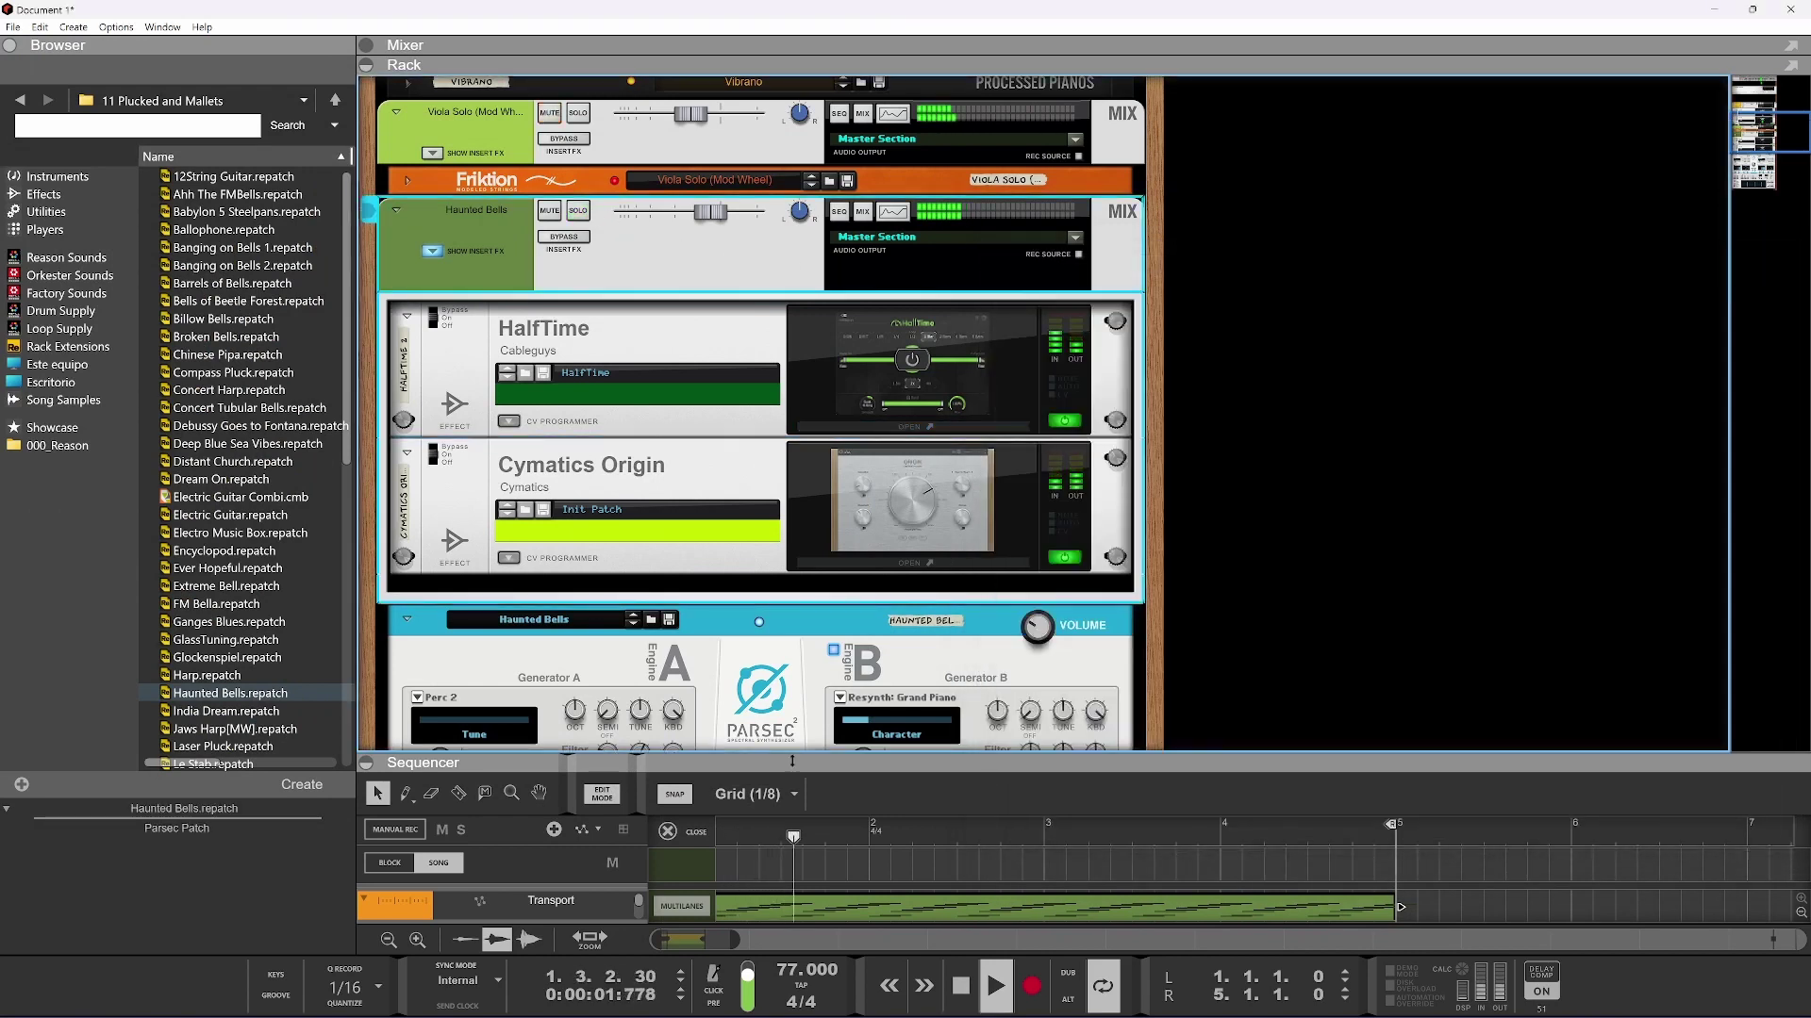
drag(804, 752, 830, 684)
click(578, 114)
click(925, 381)
click(578, 114)
click(578, 211)
Compare the Haunted Bells HalfTime bypassed and enabled, and set it to a 1/2 loop in 2x mode
click(920, 378)
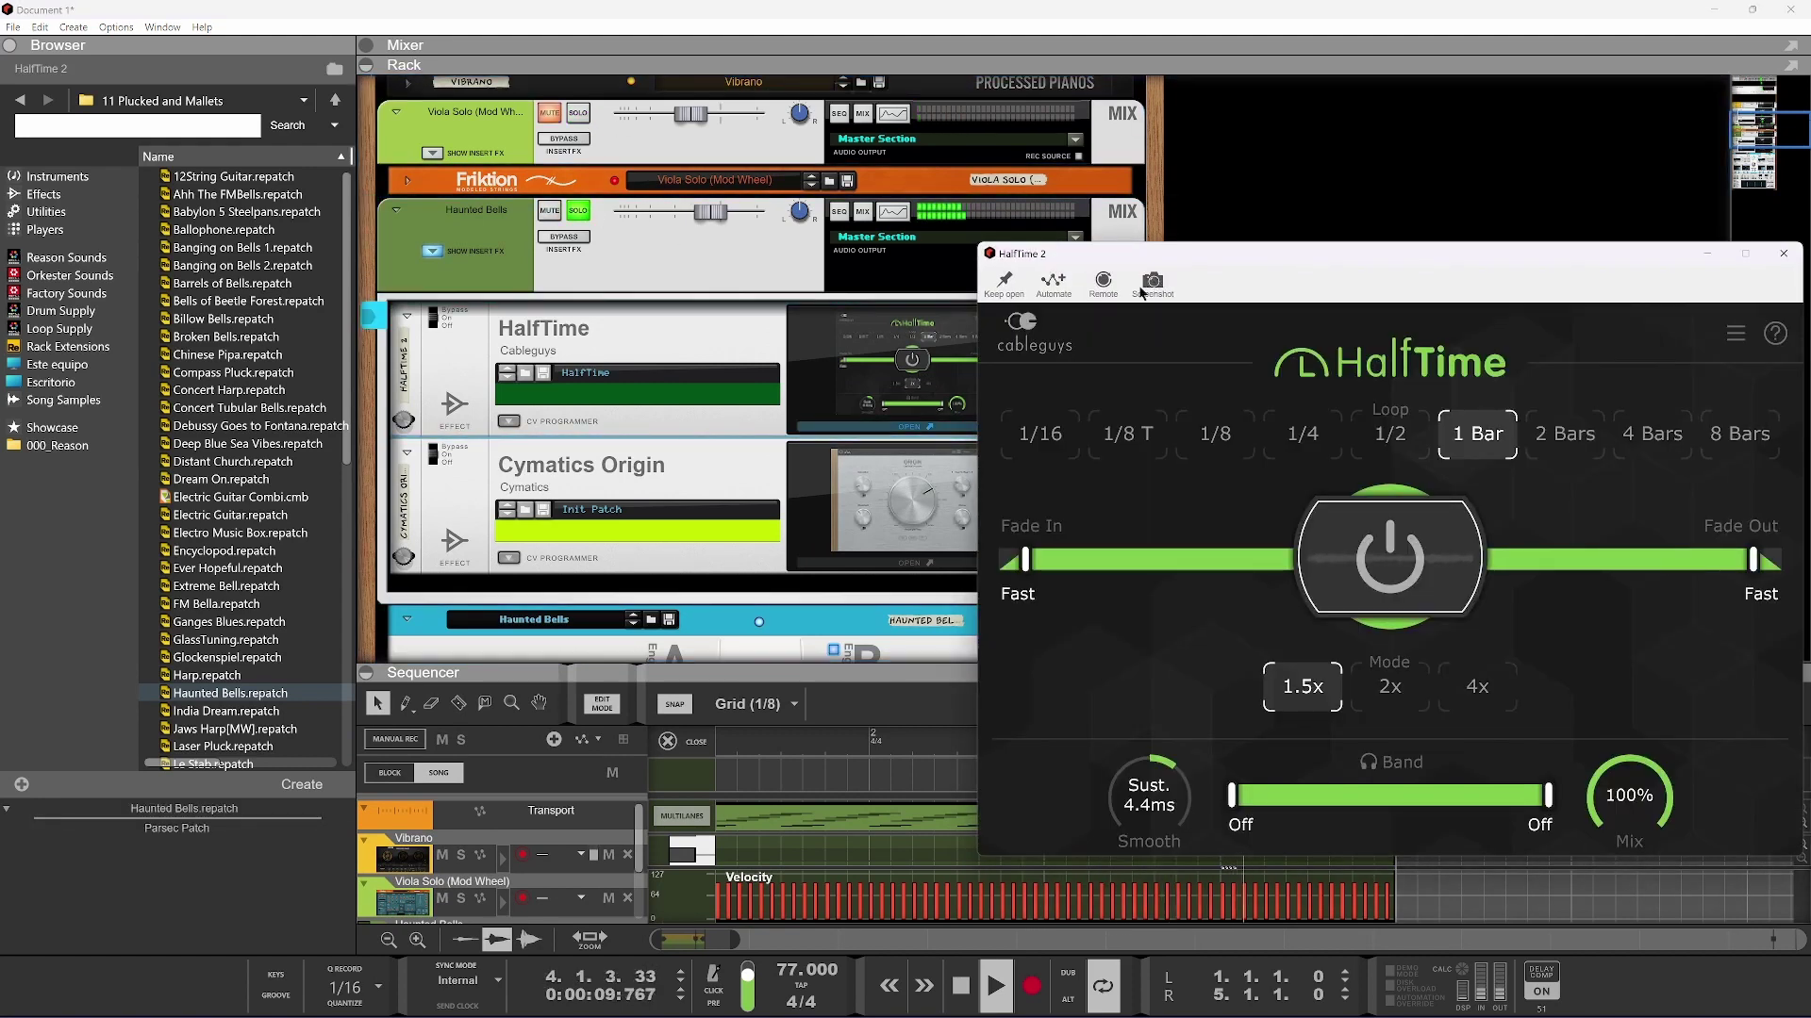
drag(1220, 271, 699, 226)
click(843, 479)
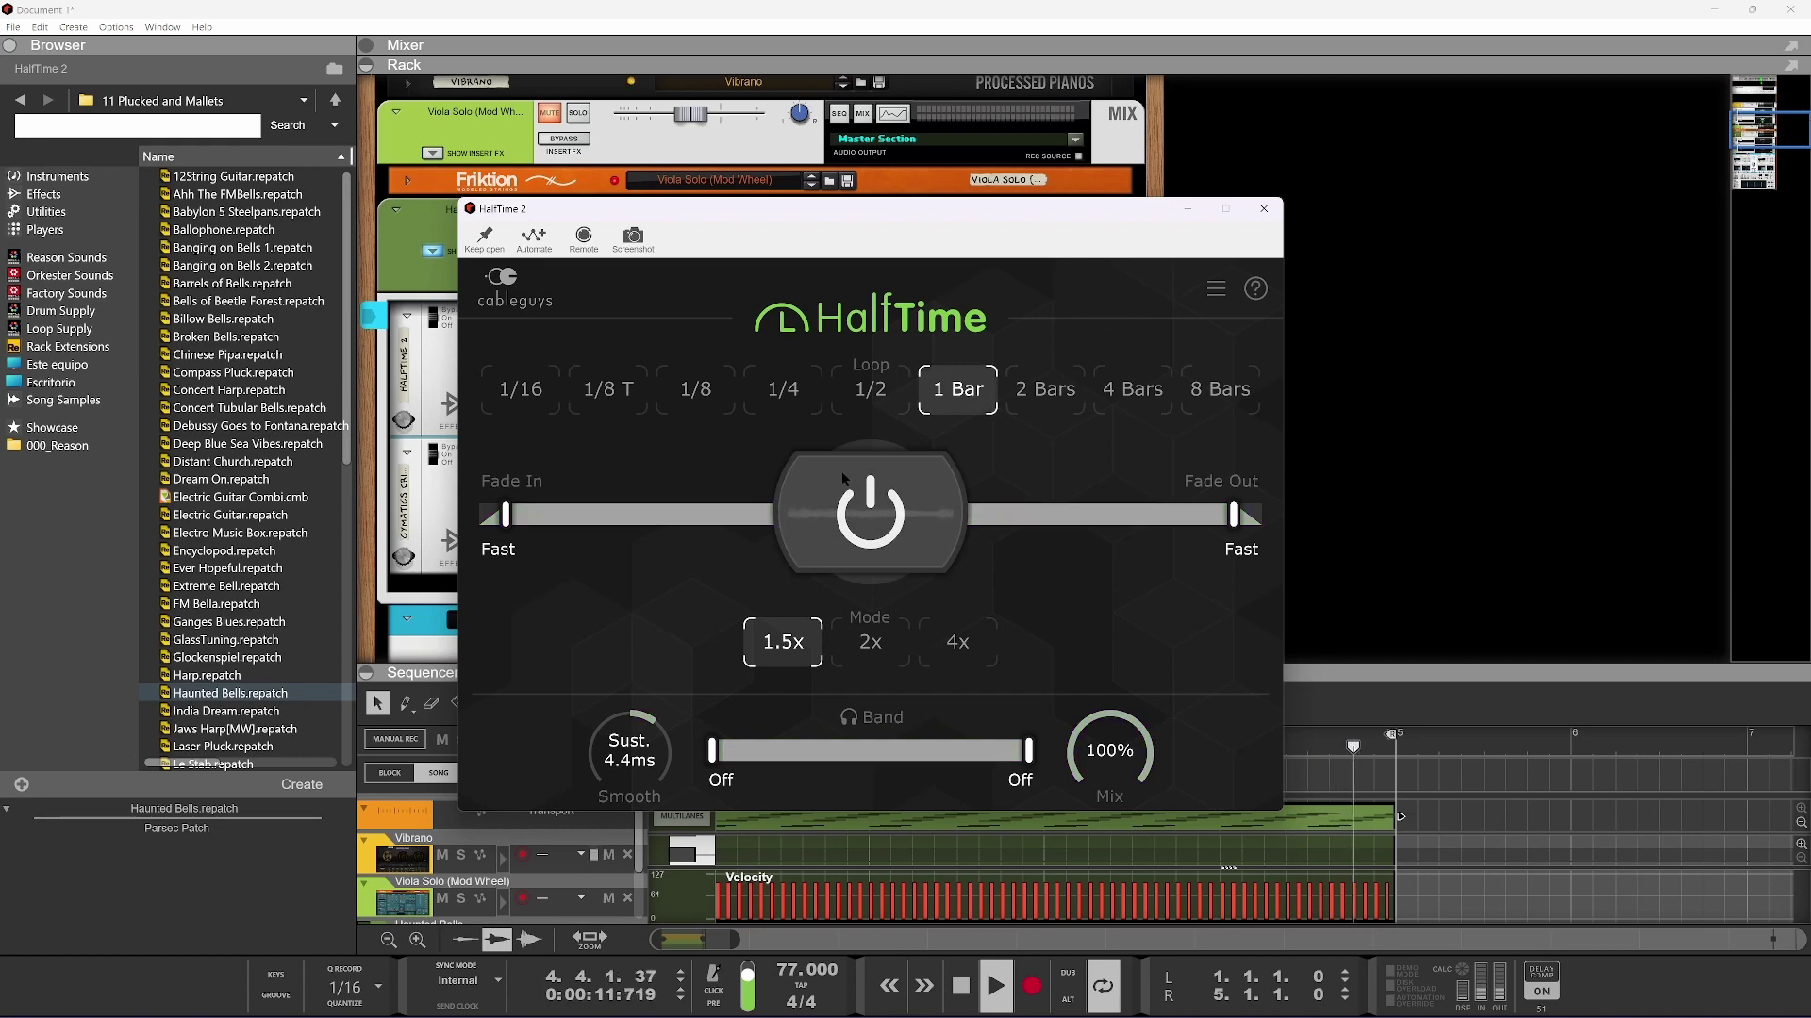
click(842, 479)
click(870, 388)
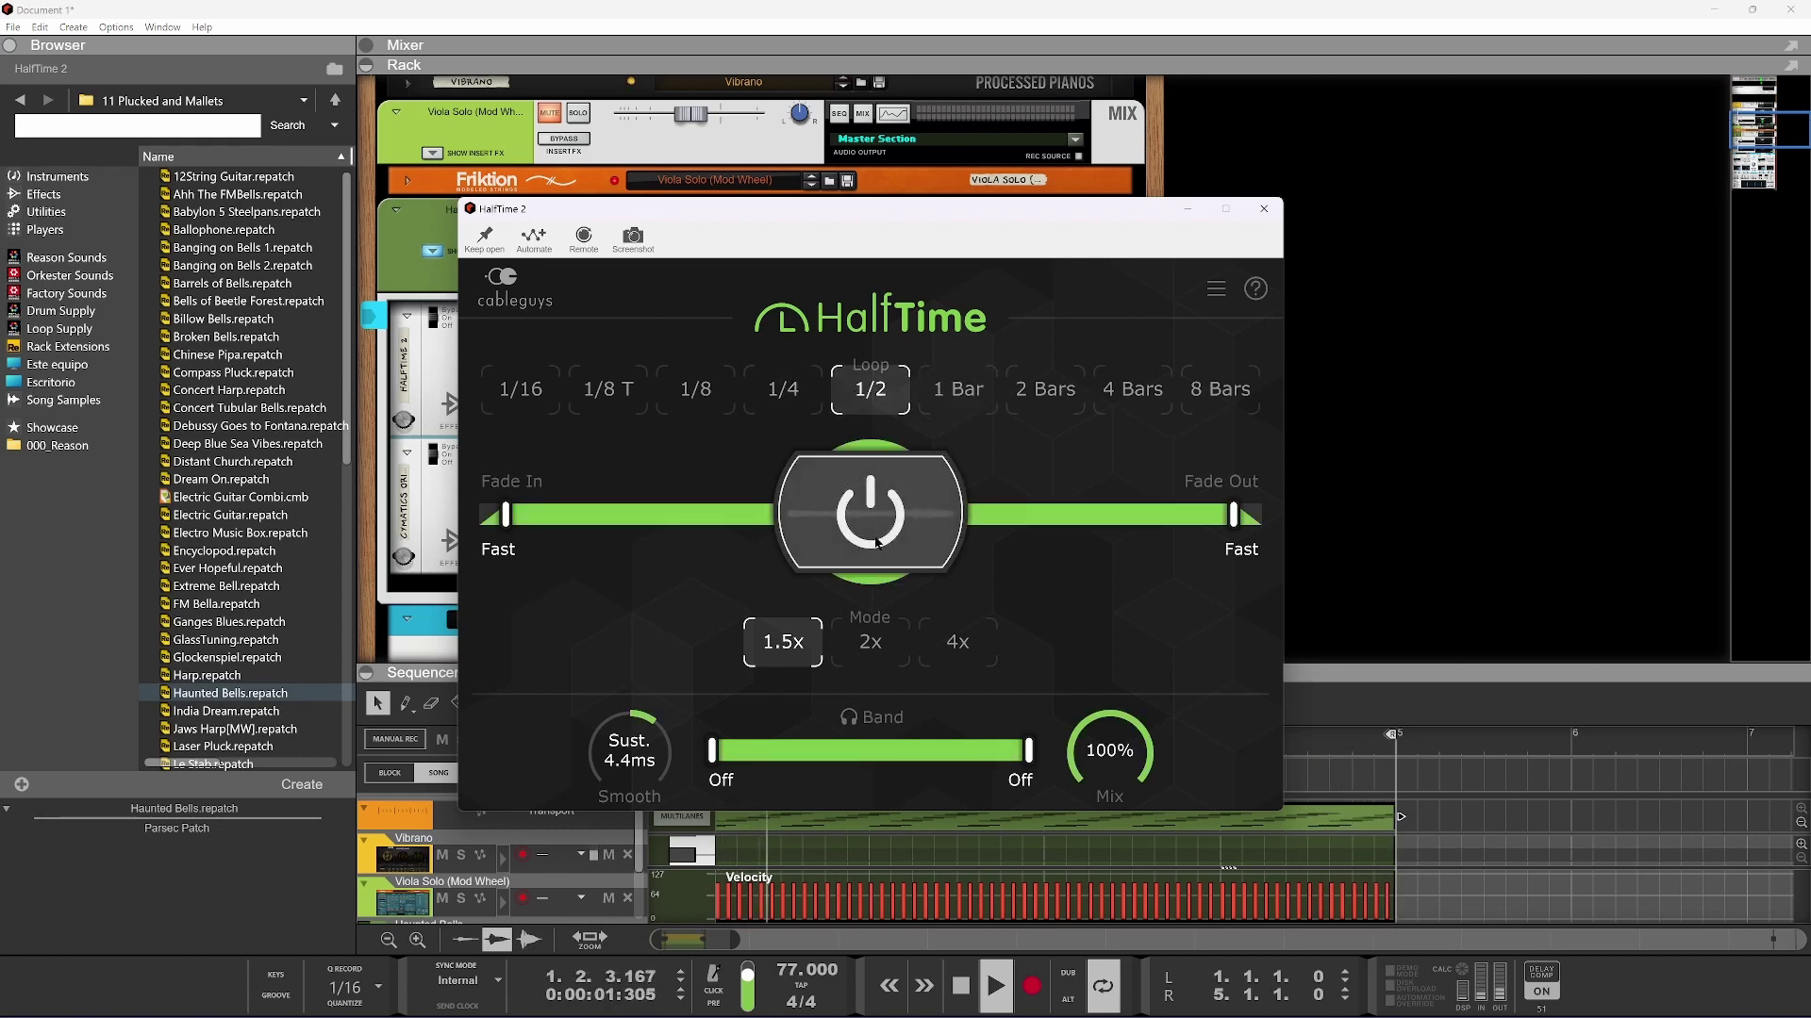
click(872, 642)
Audition HalfTime loop lengths of 1 Bar, 2 Bars, 4 Bars, 1/4 and 1/8 in 2x mode
click(957, 389)
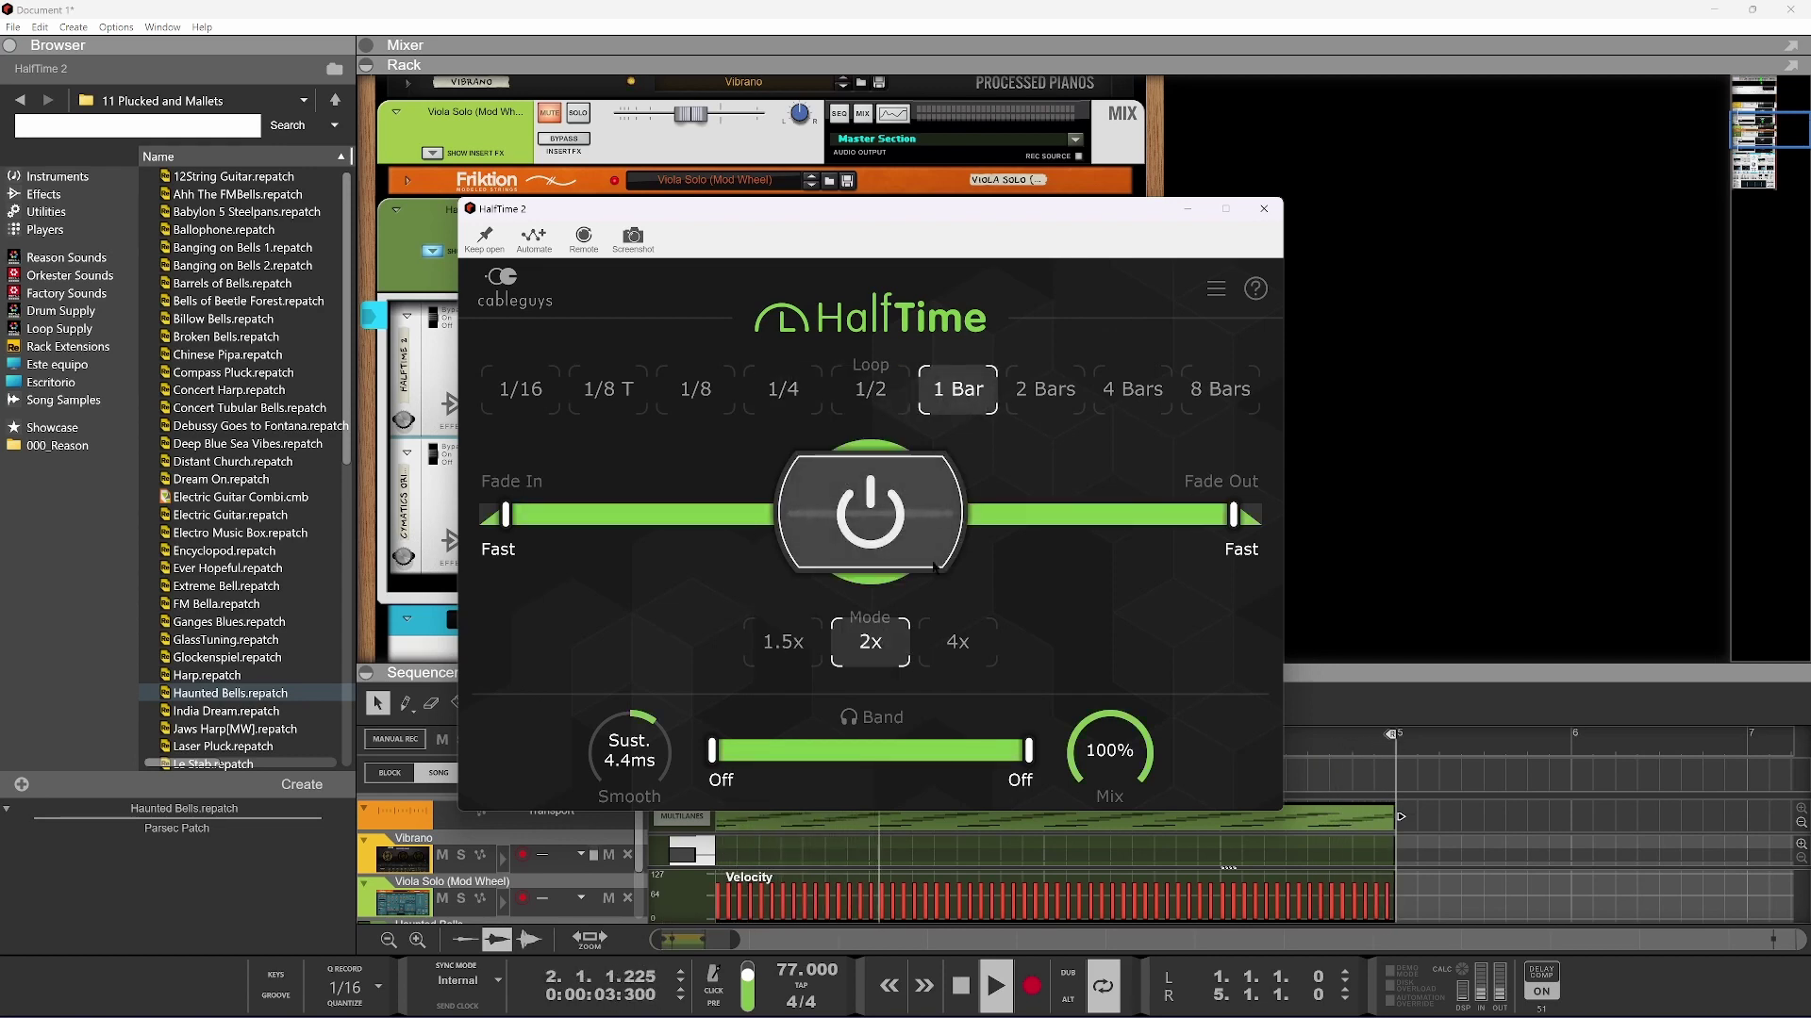
click(1119, 413)
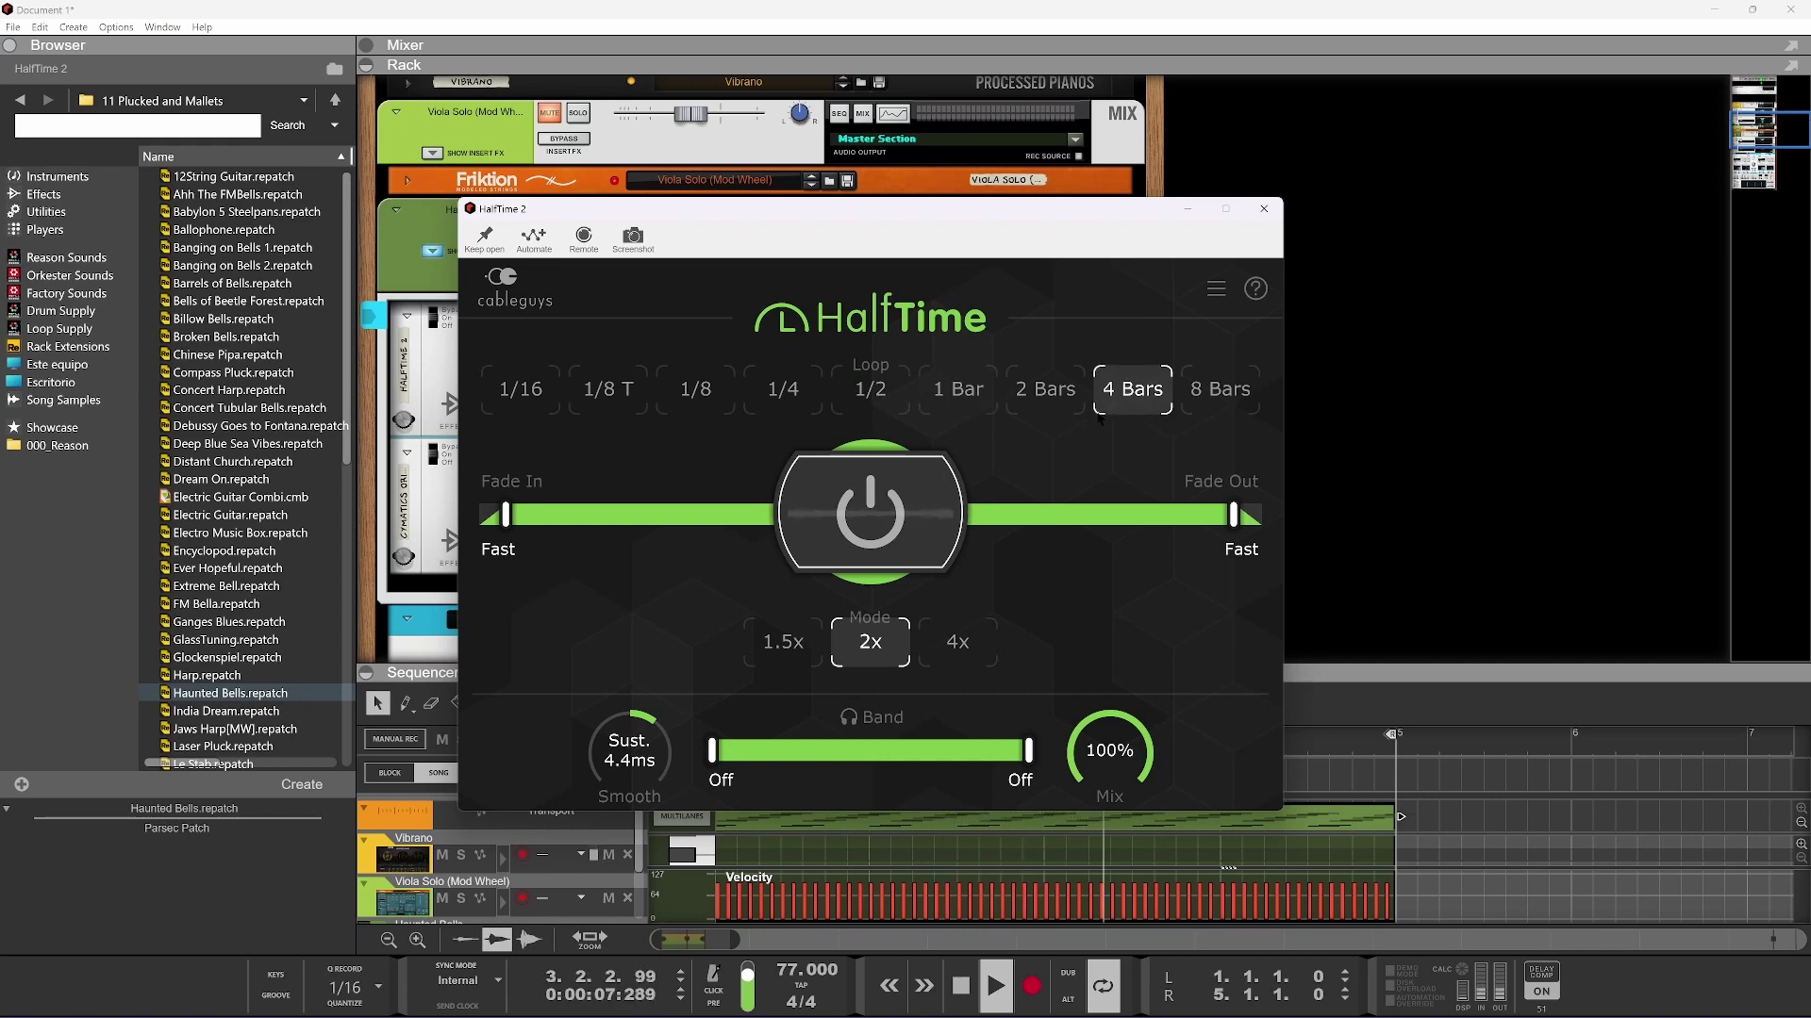
click(1045, 389)
click(958, 389)
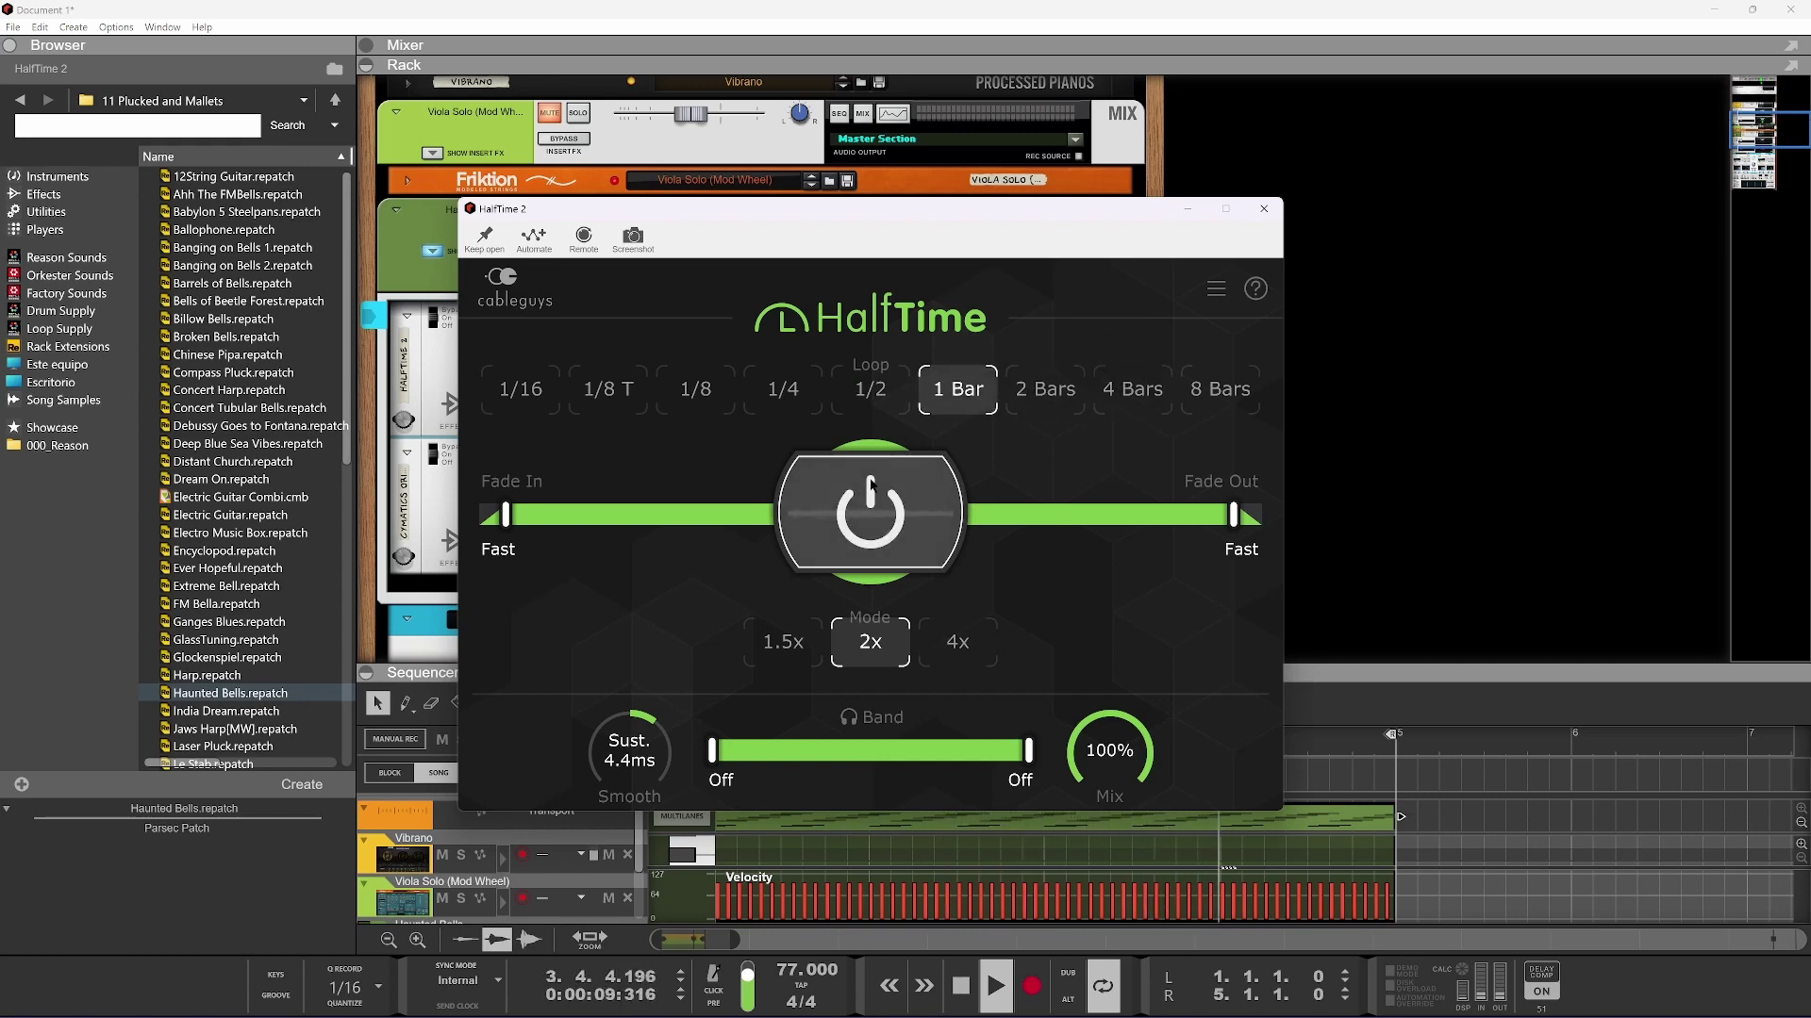
click(695, 390)
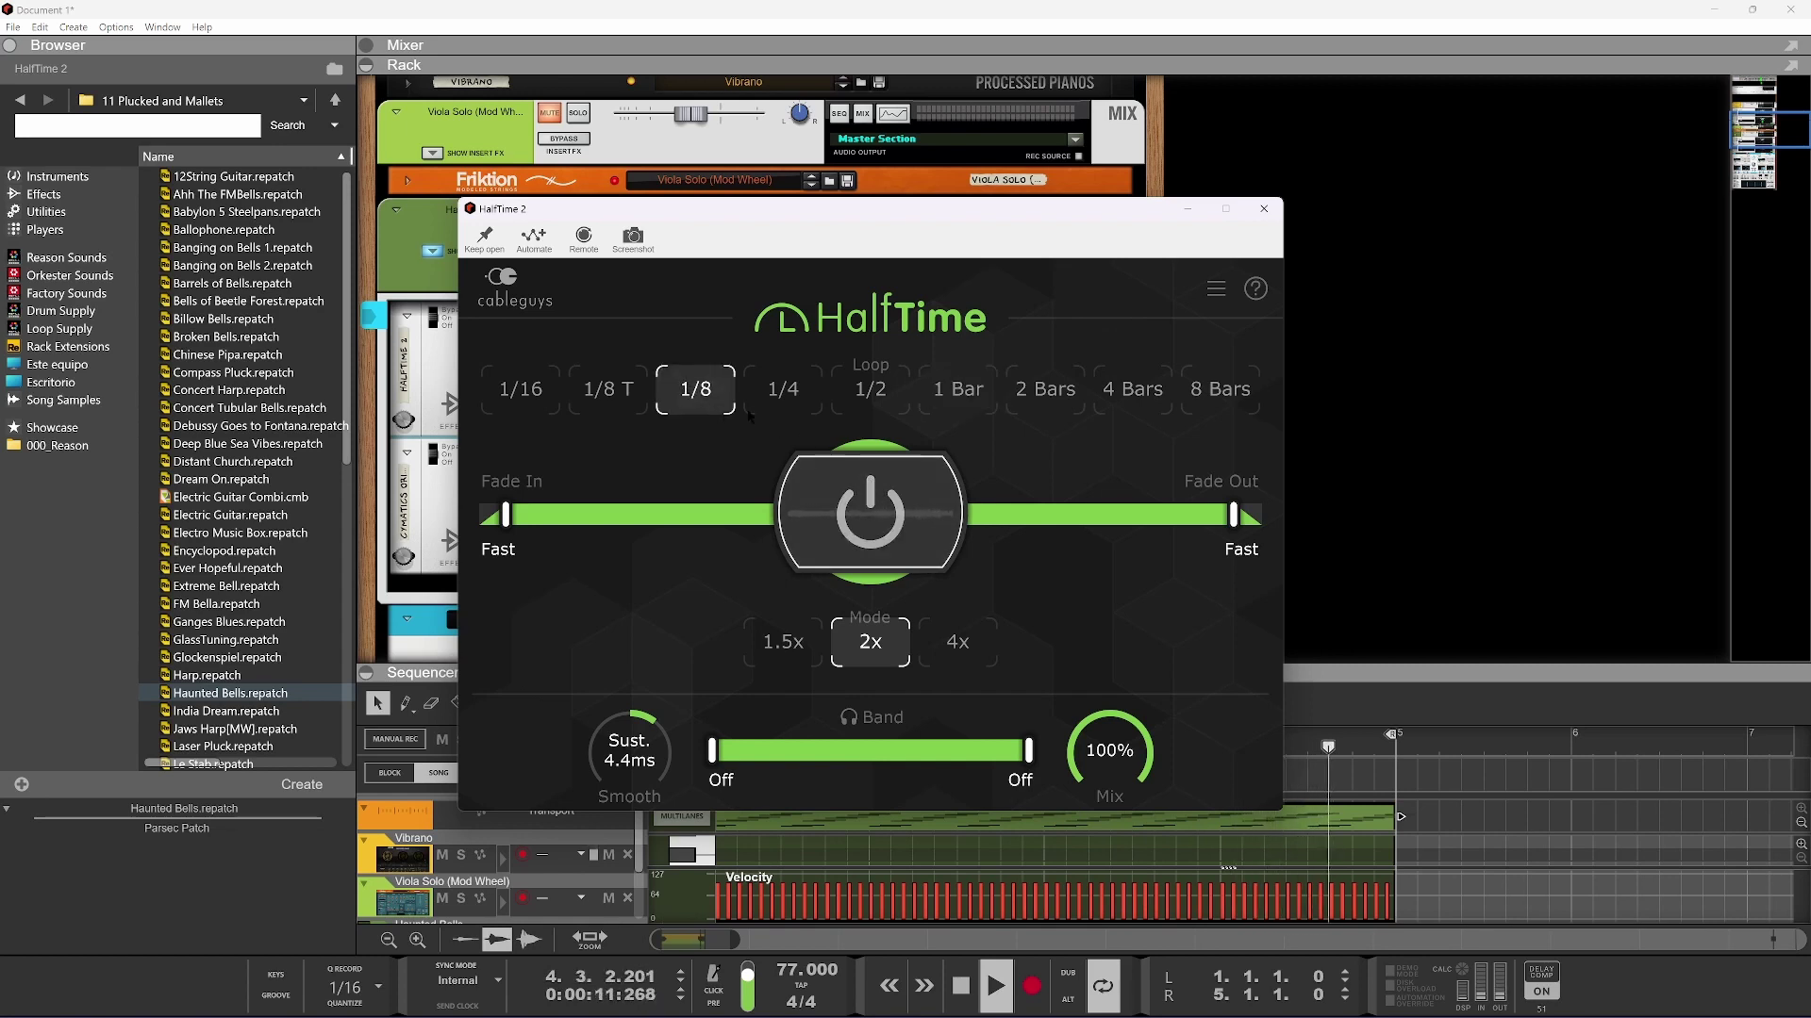
click(782, 396)
click(697, 401)
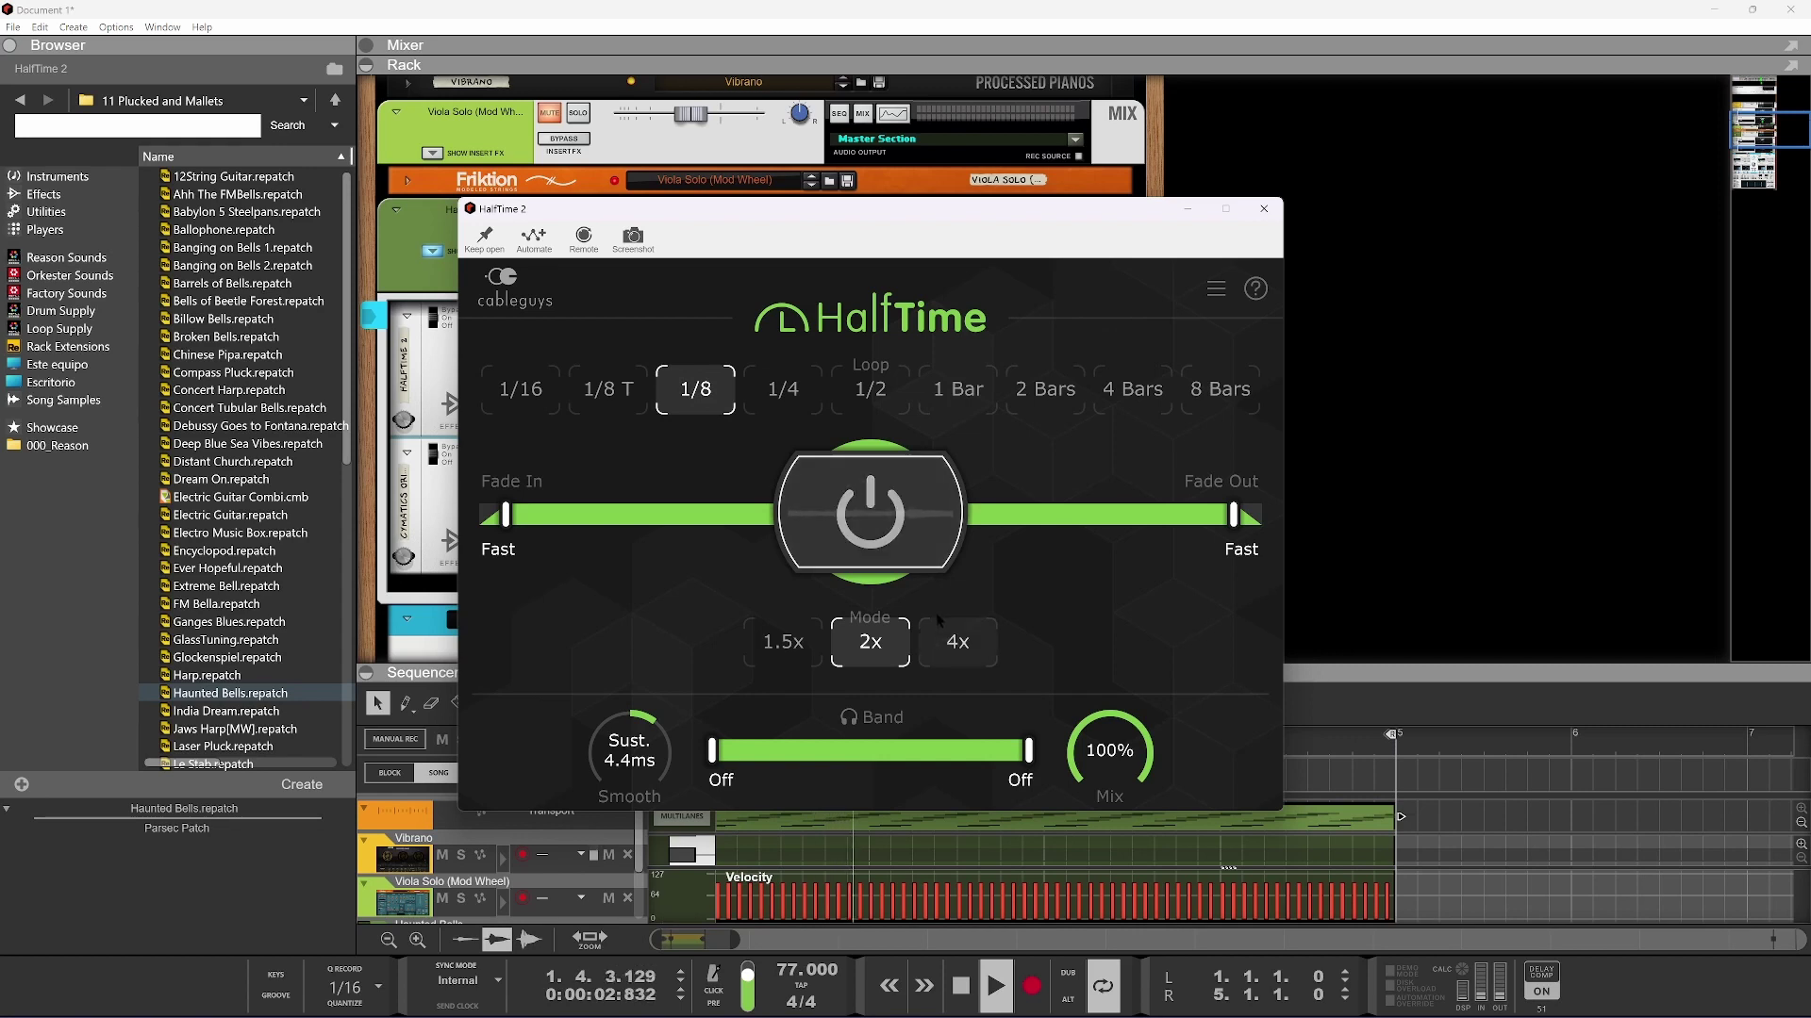
Set HalfTime's Smooth to FX 500 ms, loop to 1 Bar and upper Band limit to 5.77 kHz, and return to the full mix
drag(630, 751, 630, 830)
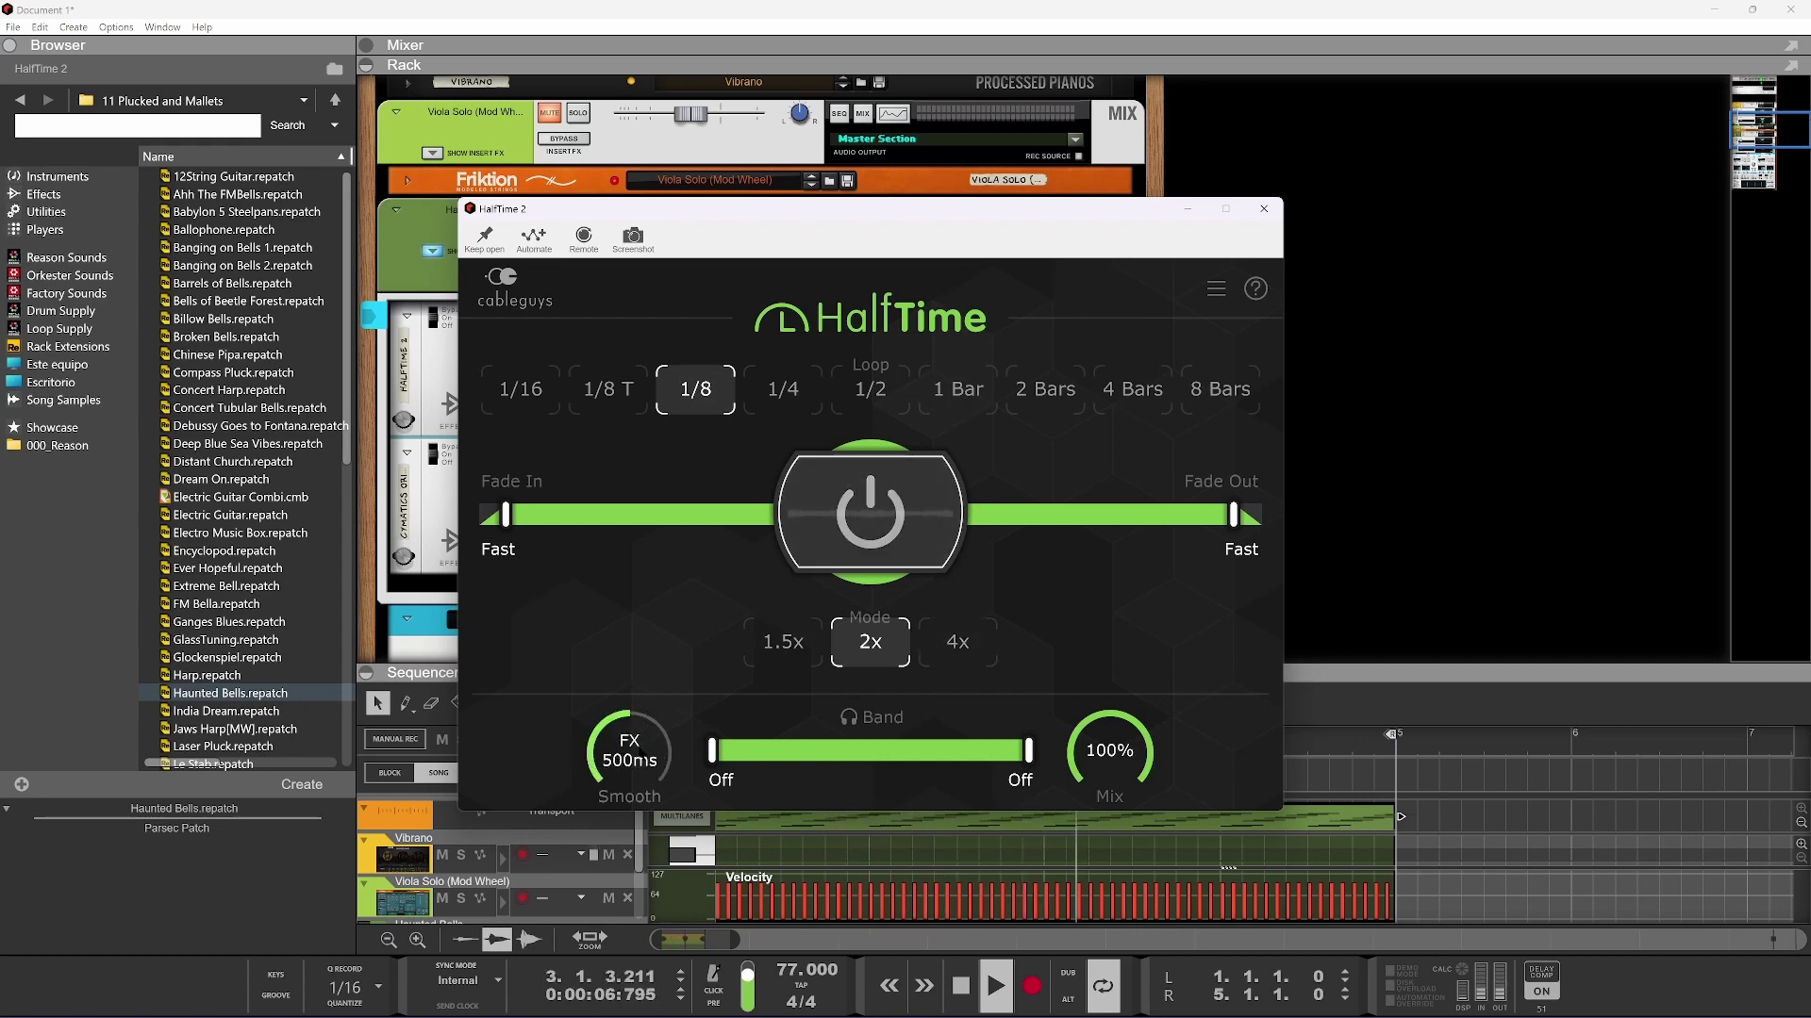
click(958, 395)
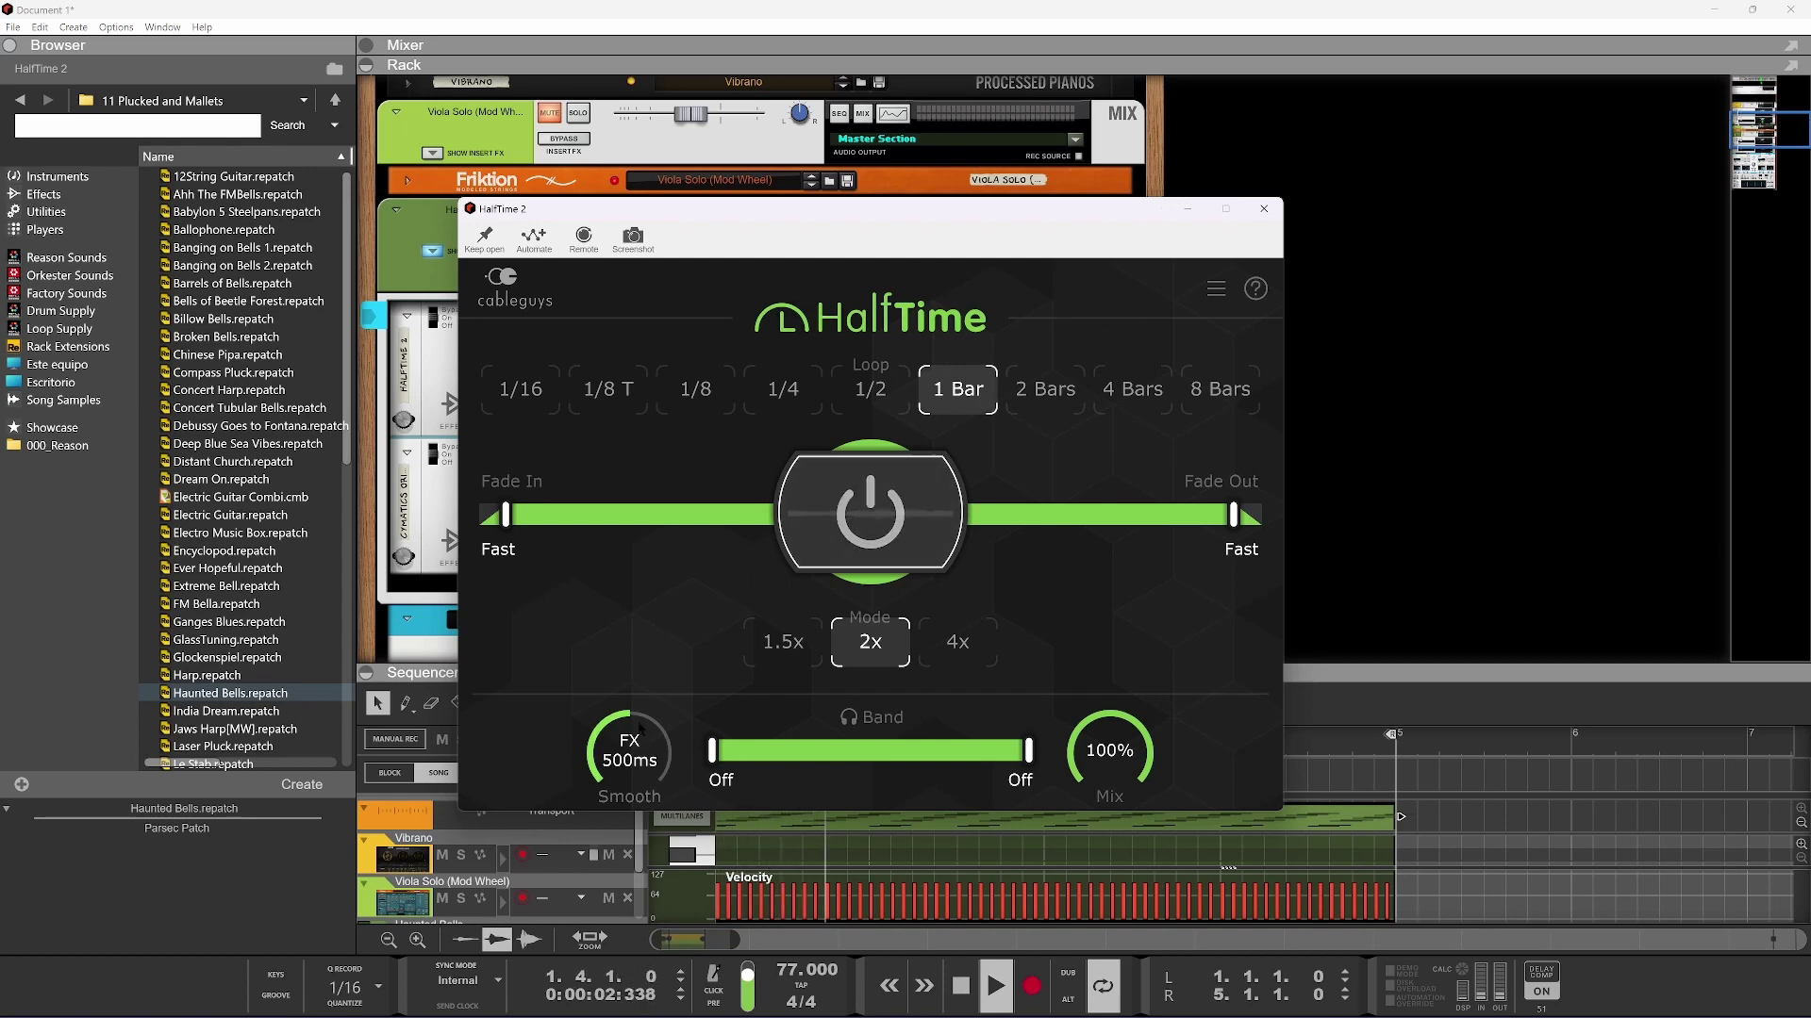
drag(1025, 751, 994, 751)
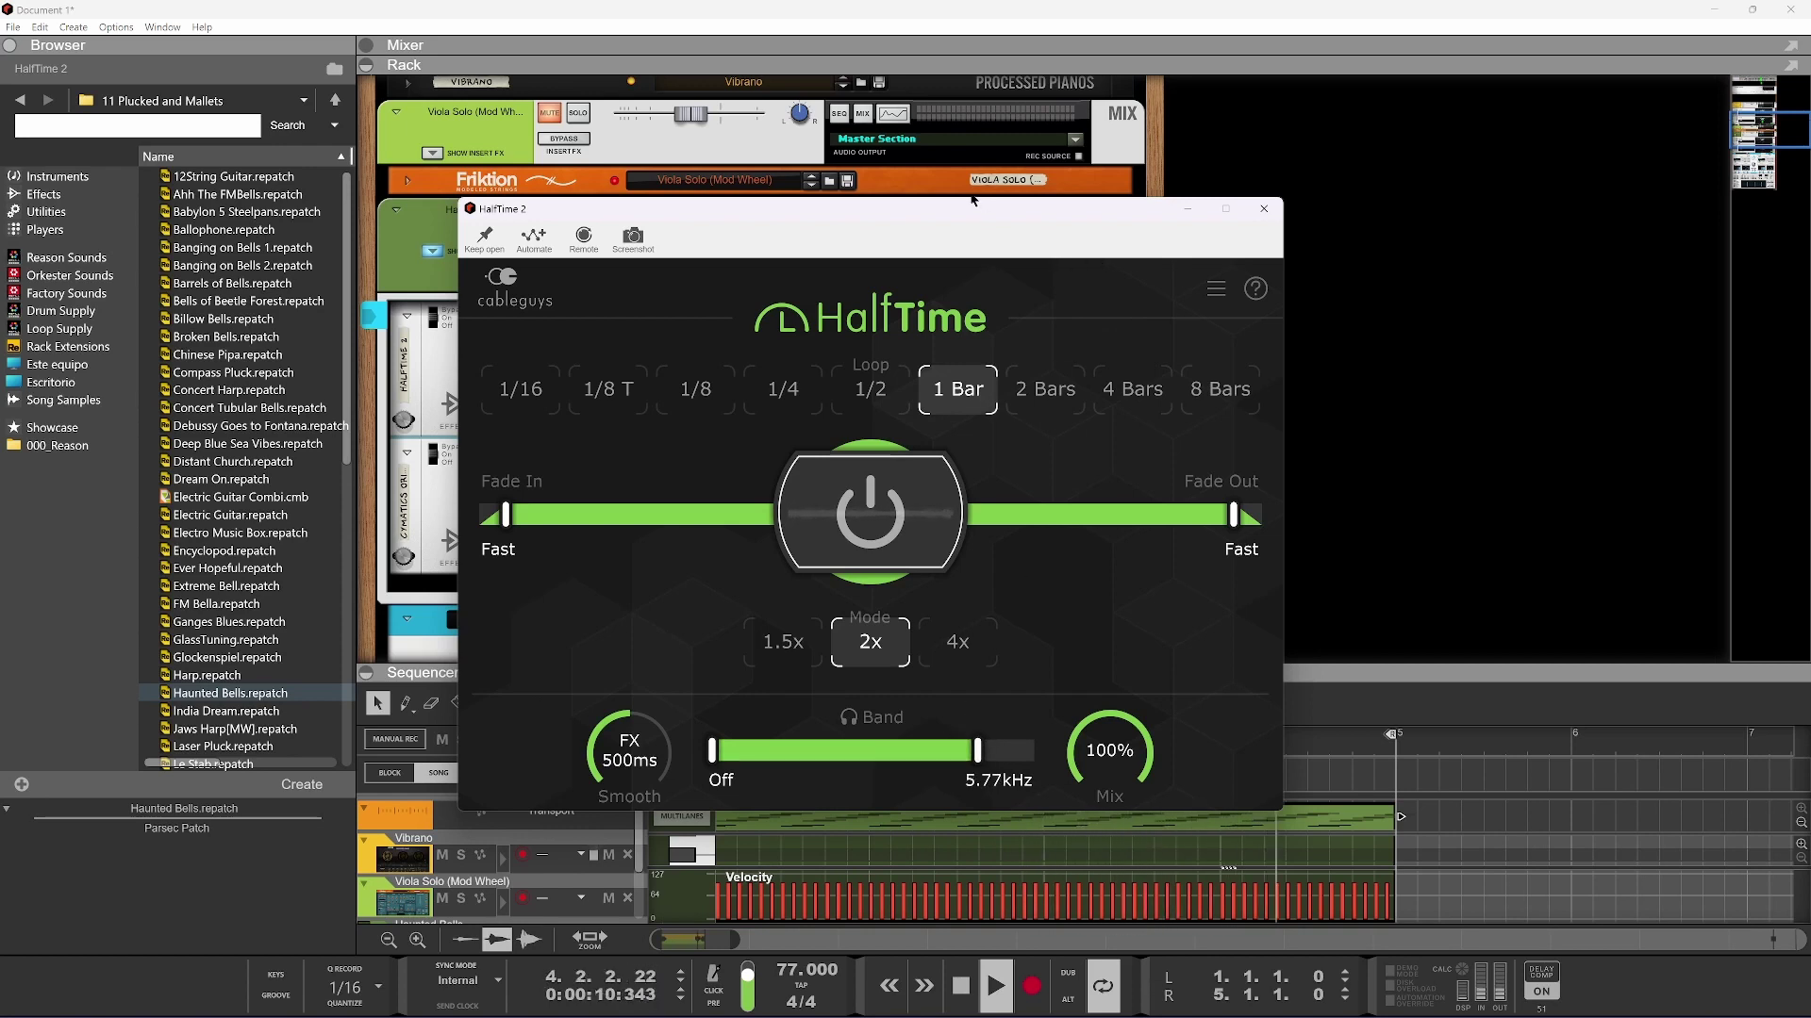
click(1265, 207)
click(582, 215)
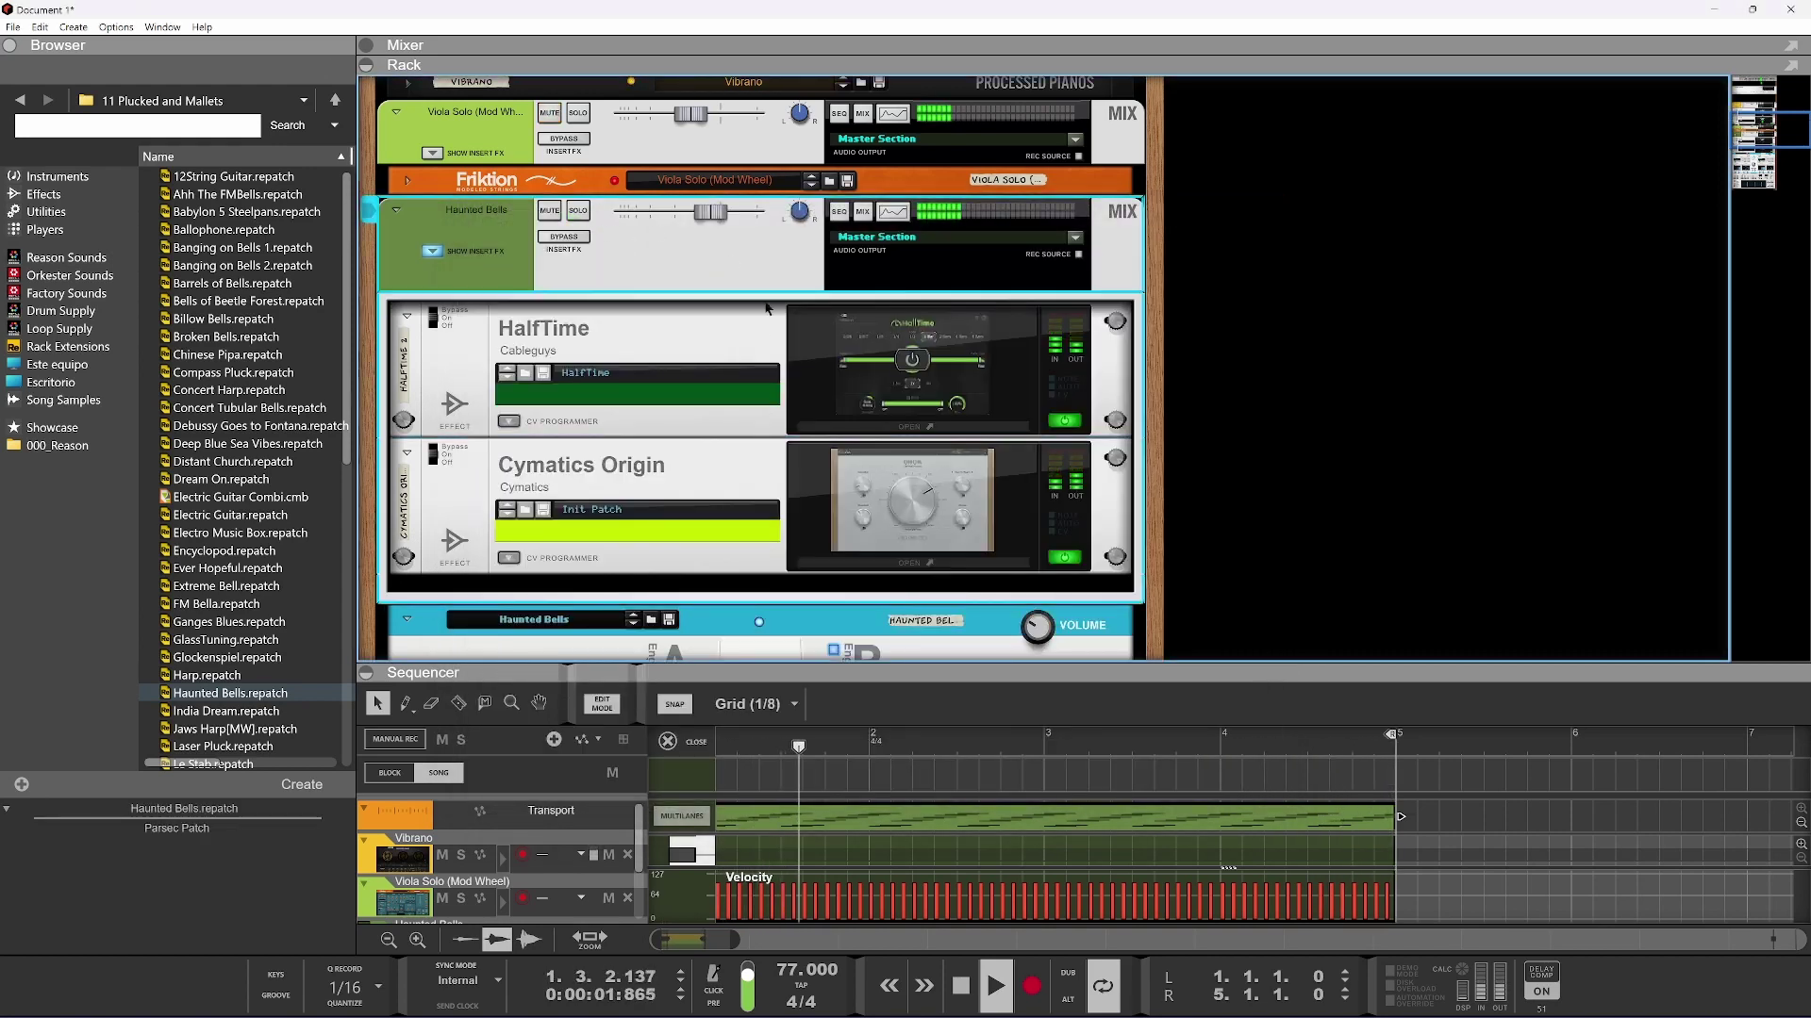
Raise the resample frequency, saturation and movement in the Haunted Bells Cymatics Origin, and set its chorus to 27%
scroll(755, 371, up, 2)
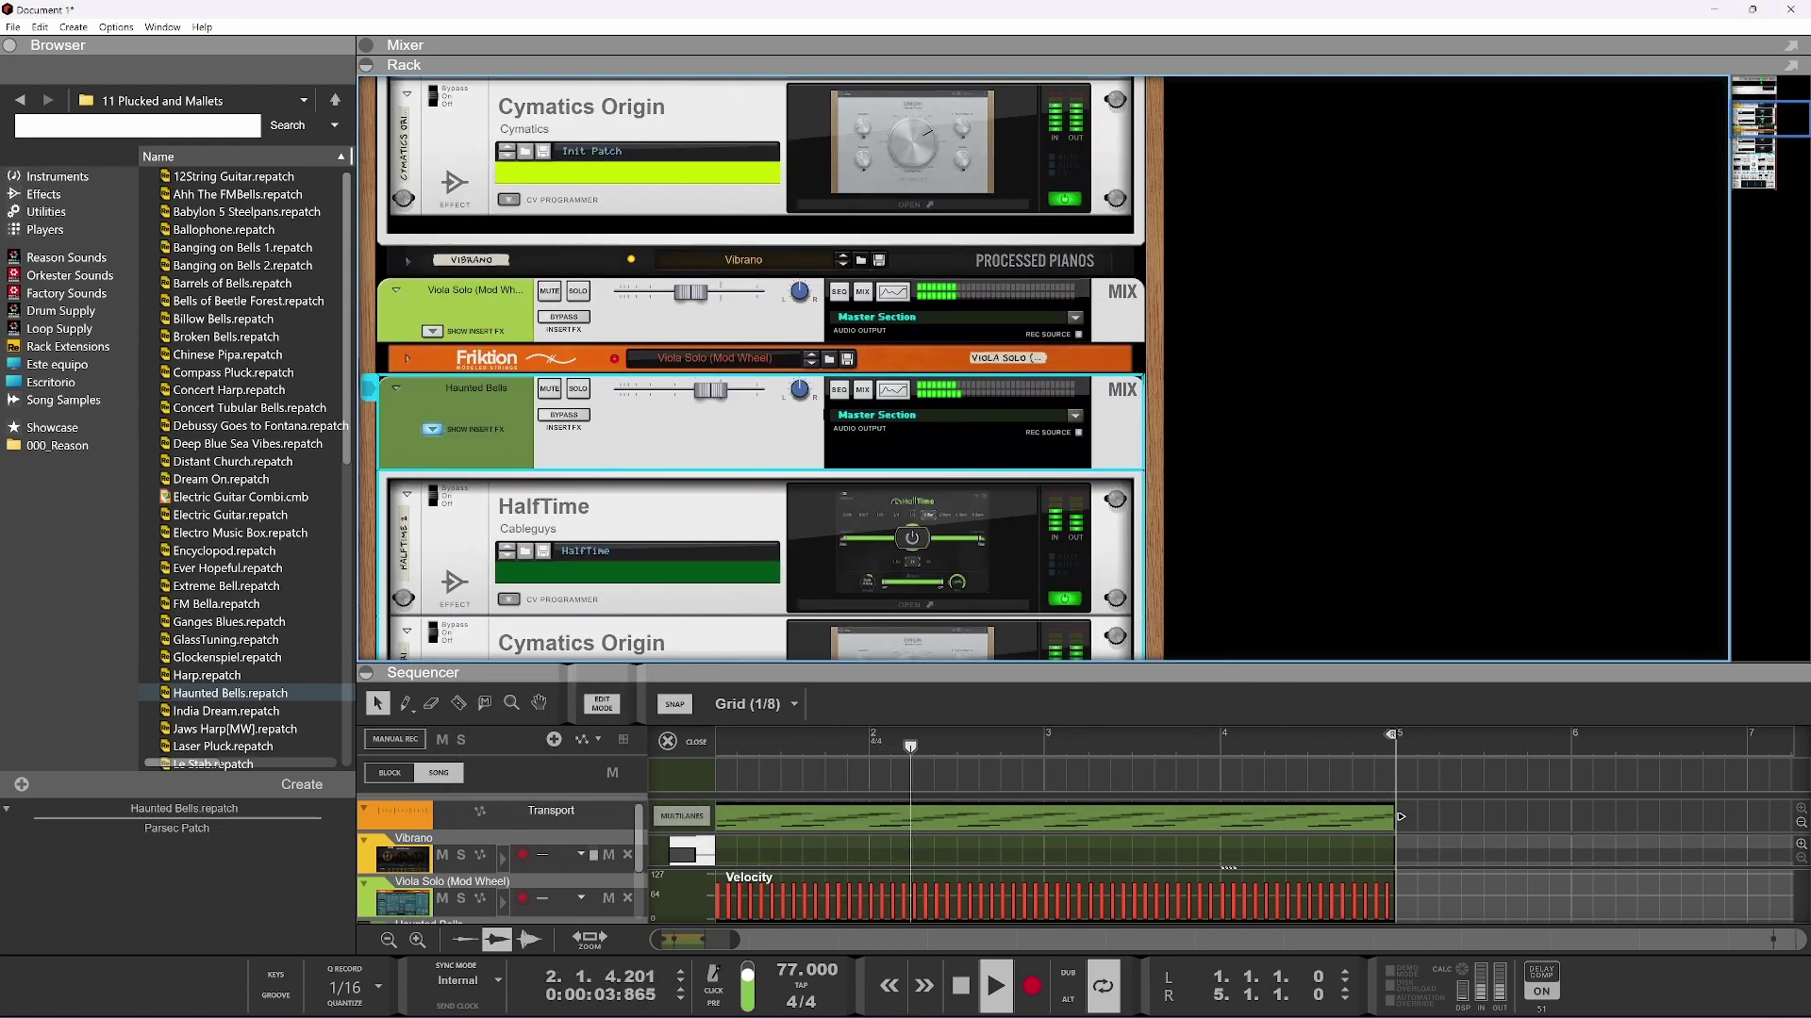
scroll(892, 431, down, 3)
click(892, 431)
click(893, 431)
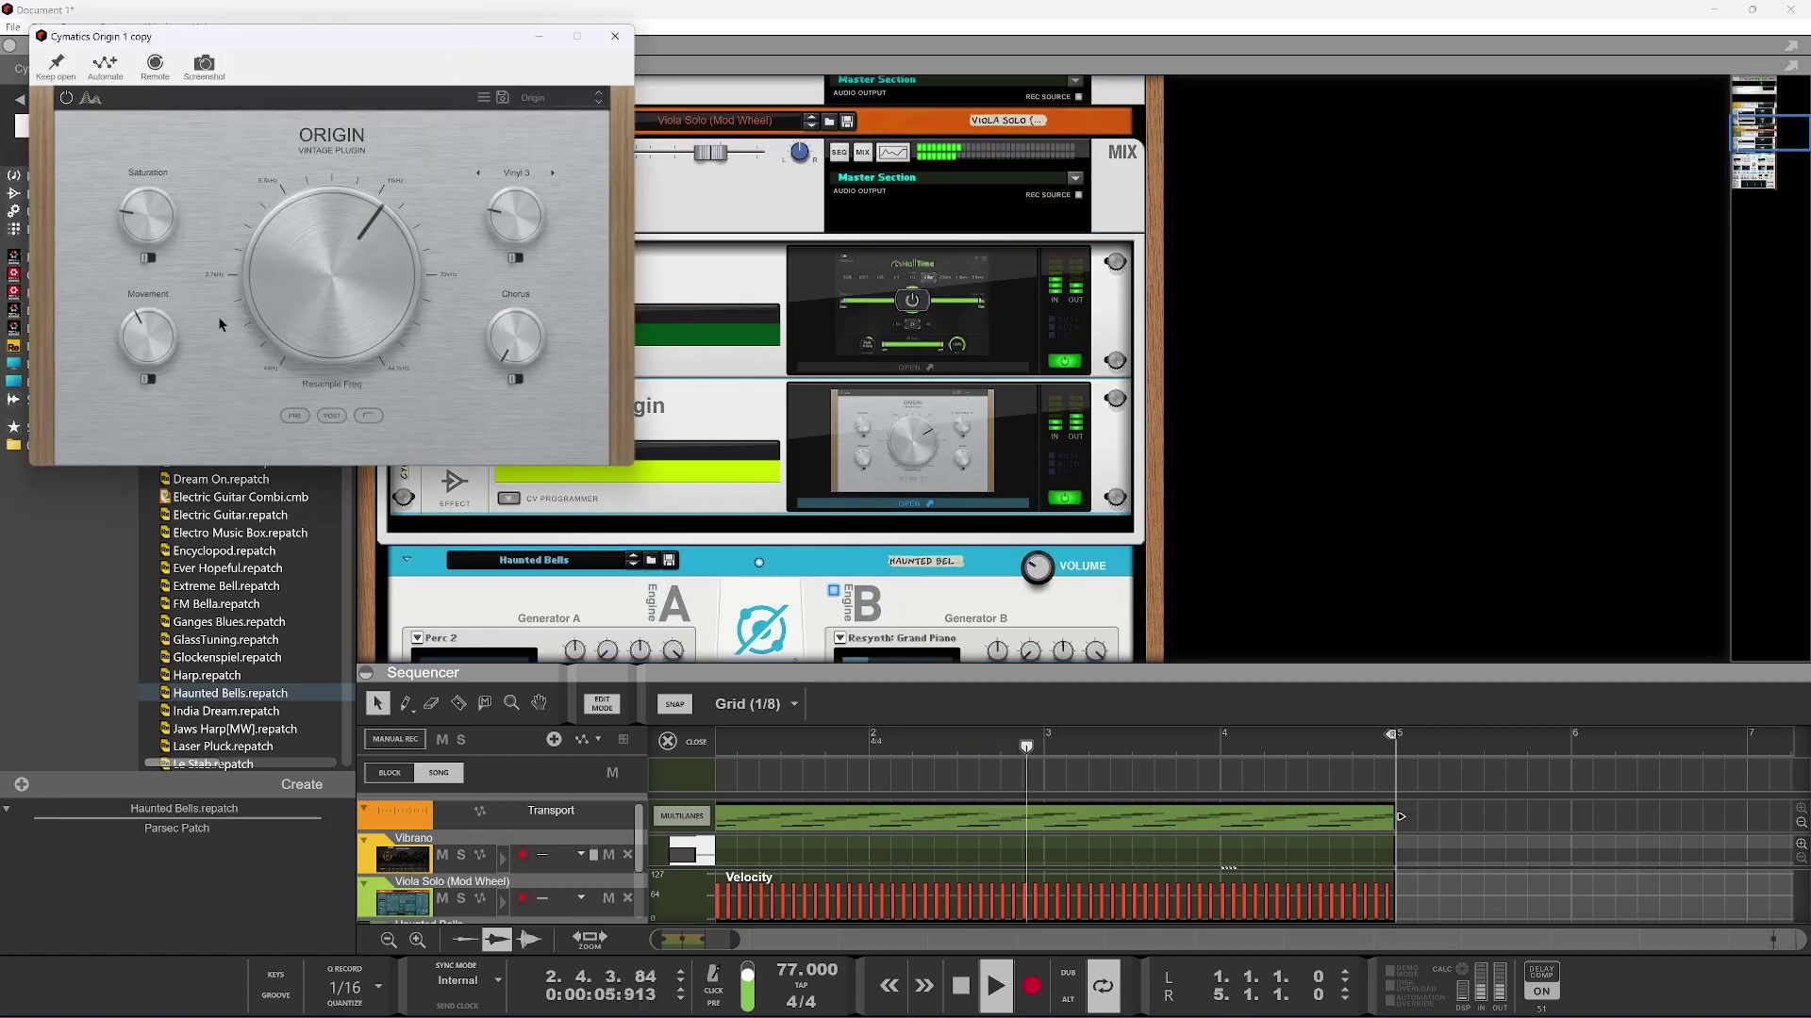
scroll(317, 272, up, 5)
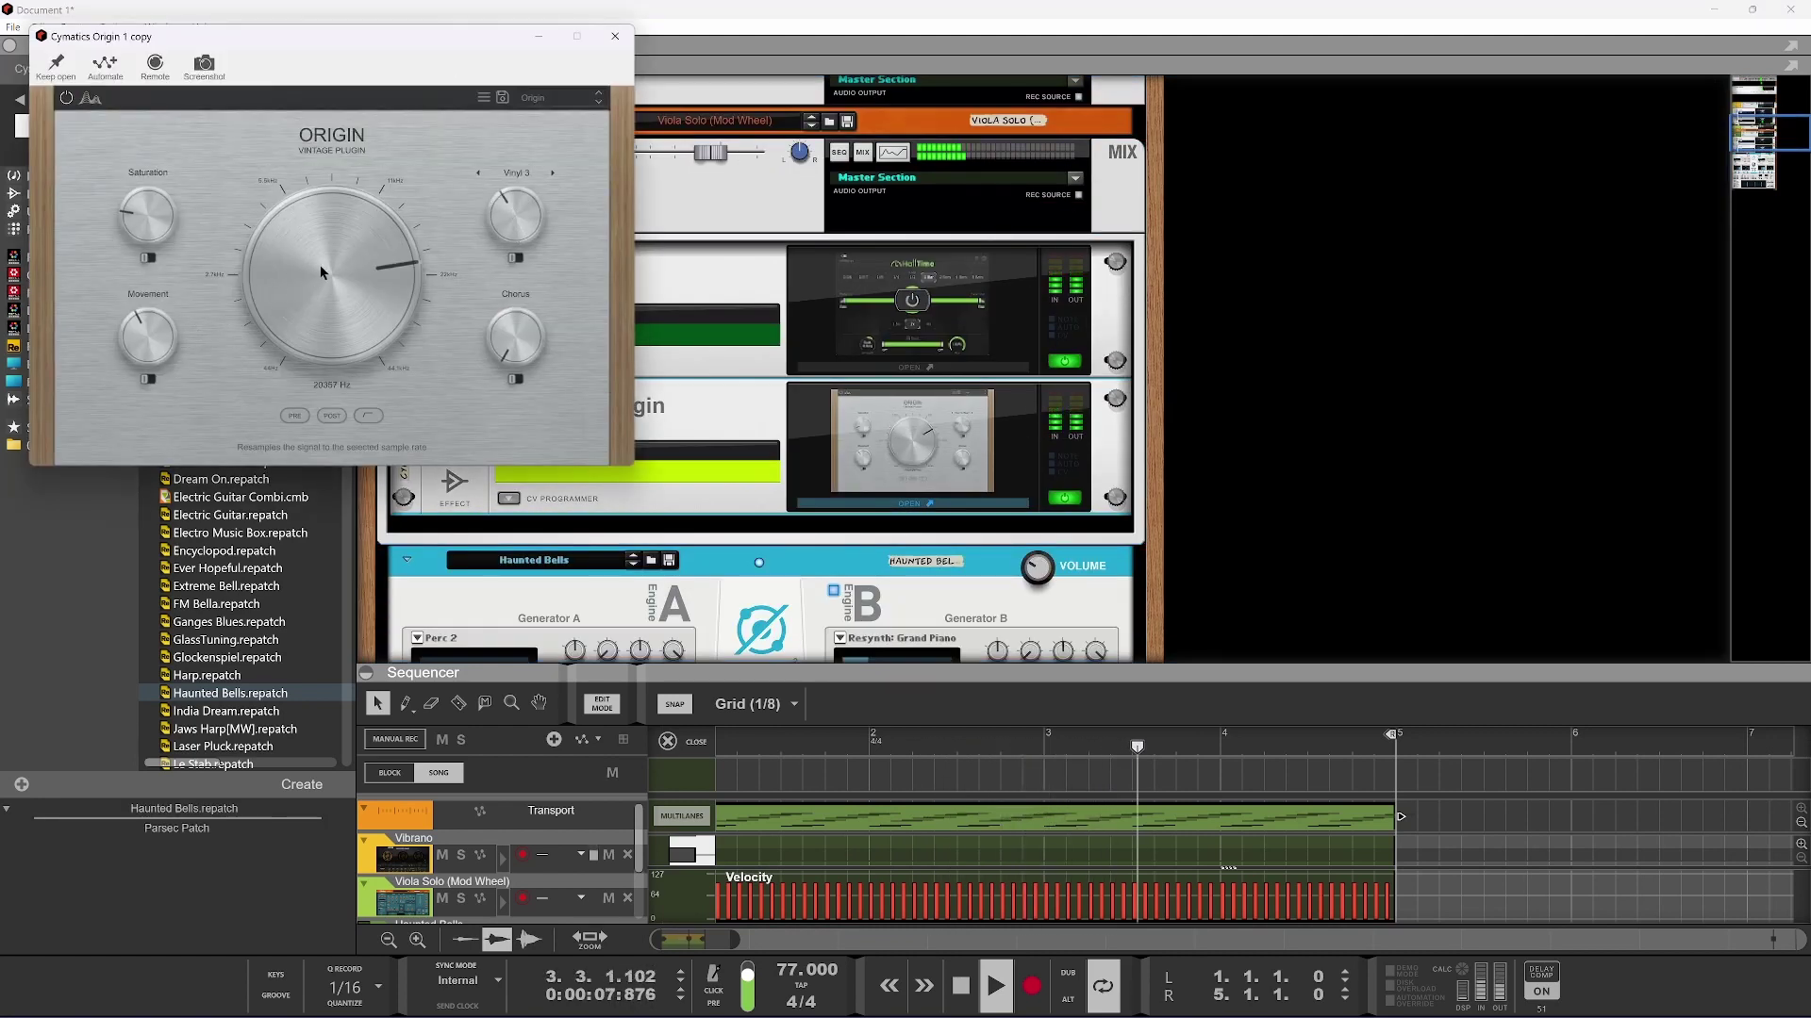
scroll(326, 266, down, 2)
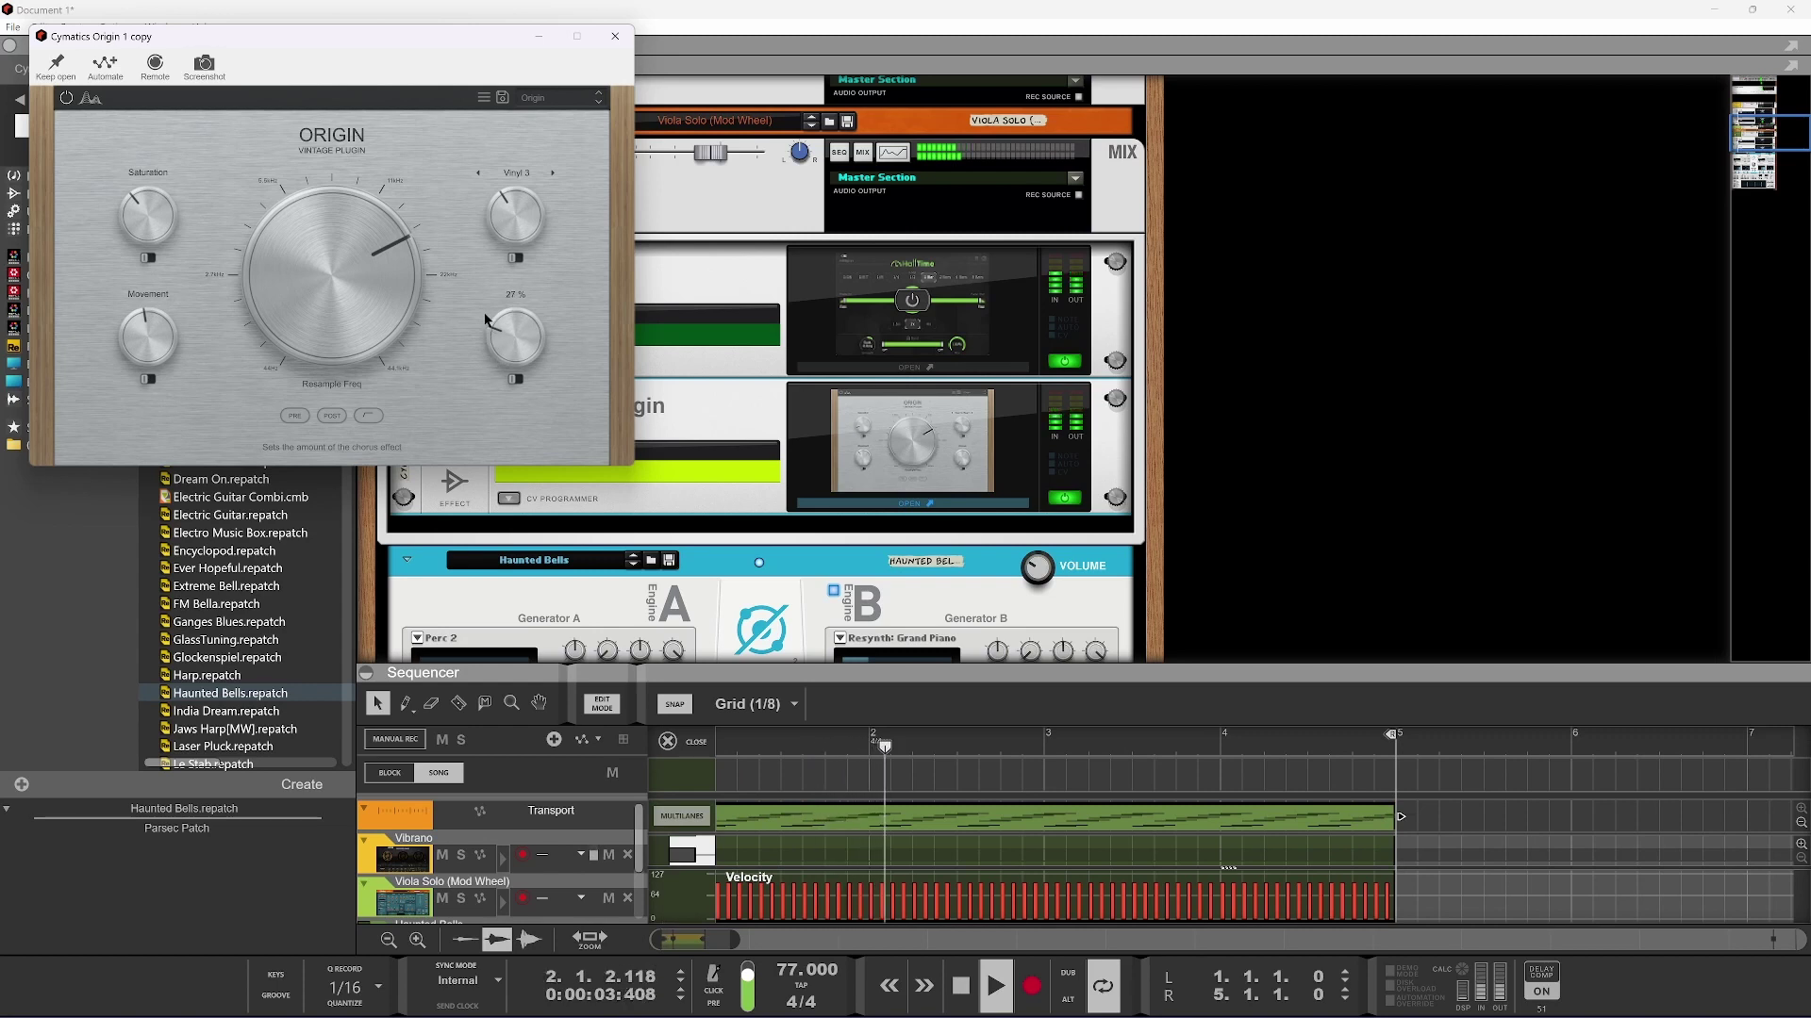
scroll(706, 443, up, 3)
Solo the Haunted Bells channel and check its Cymatics Origin effect during playback
scroll(707, 442, up, 4)
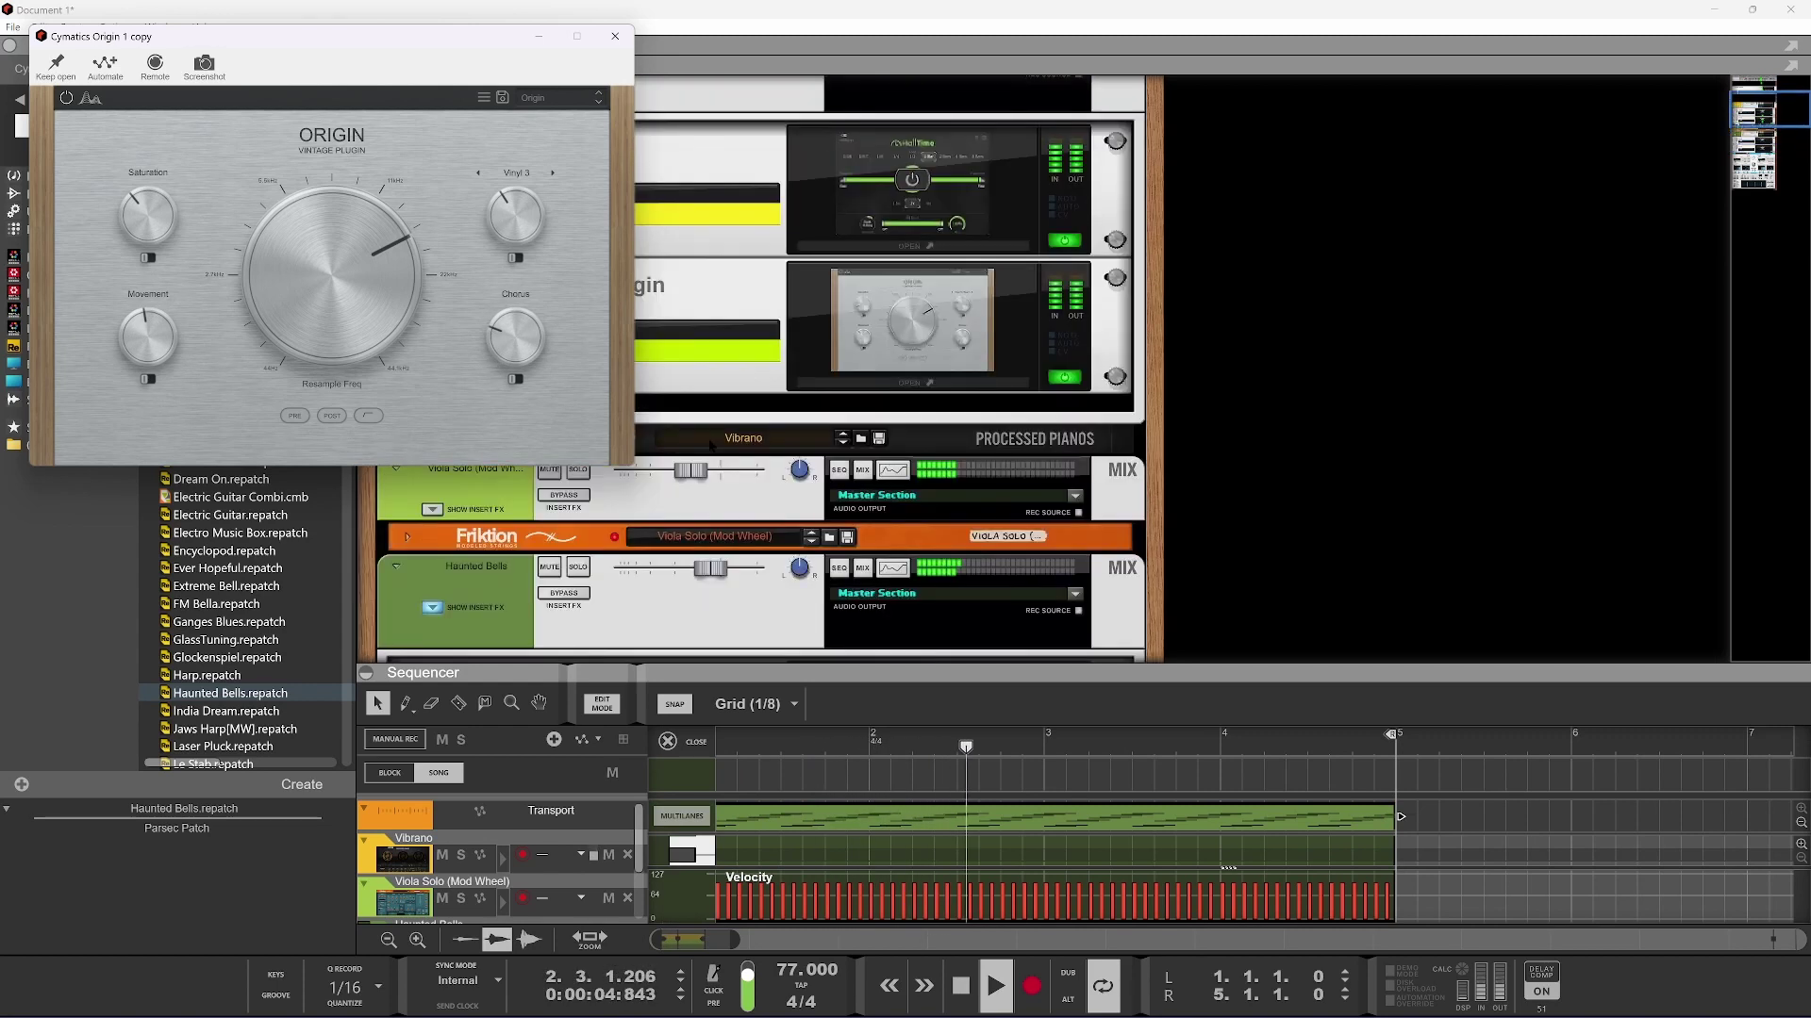
click(578, 564)
scroll(923, 471, down, 4)
scroll(924, 473, down, 4)
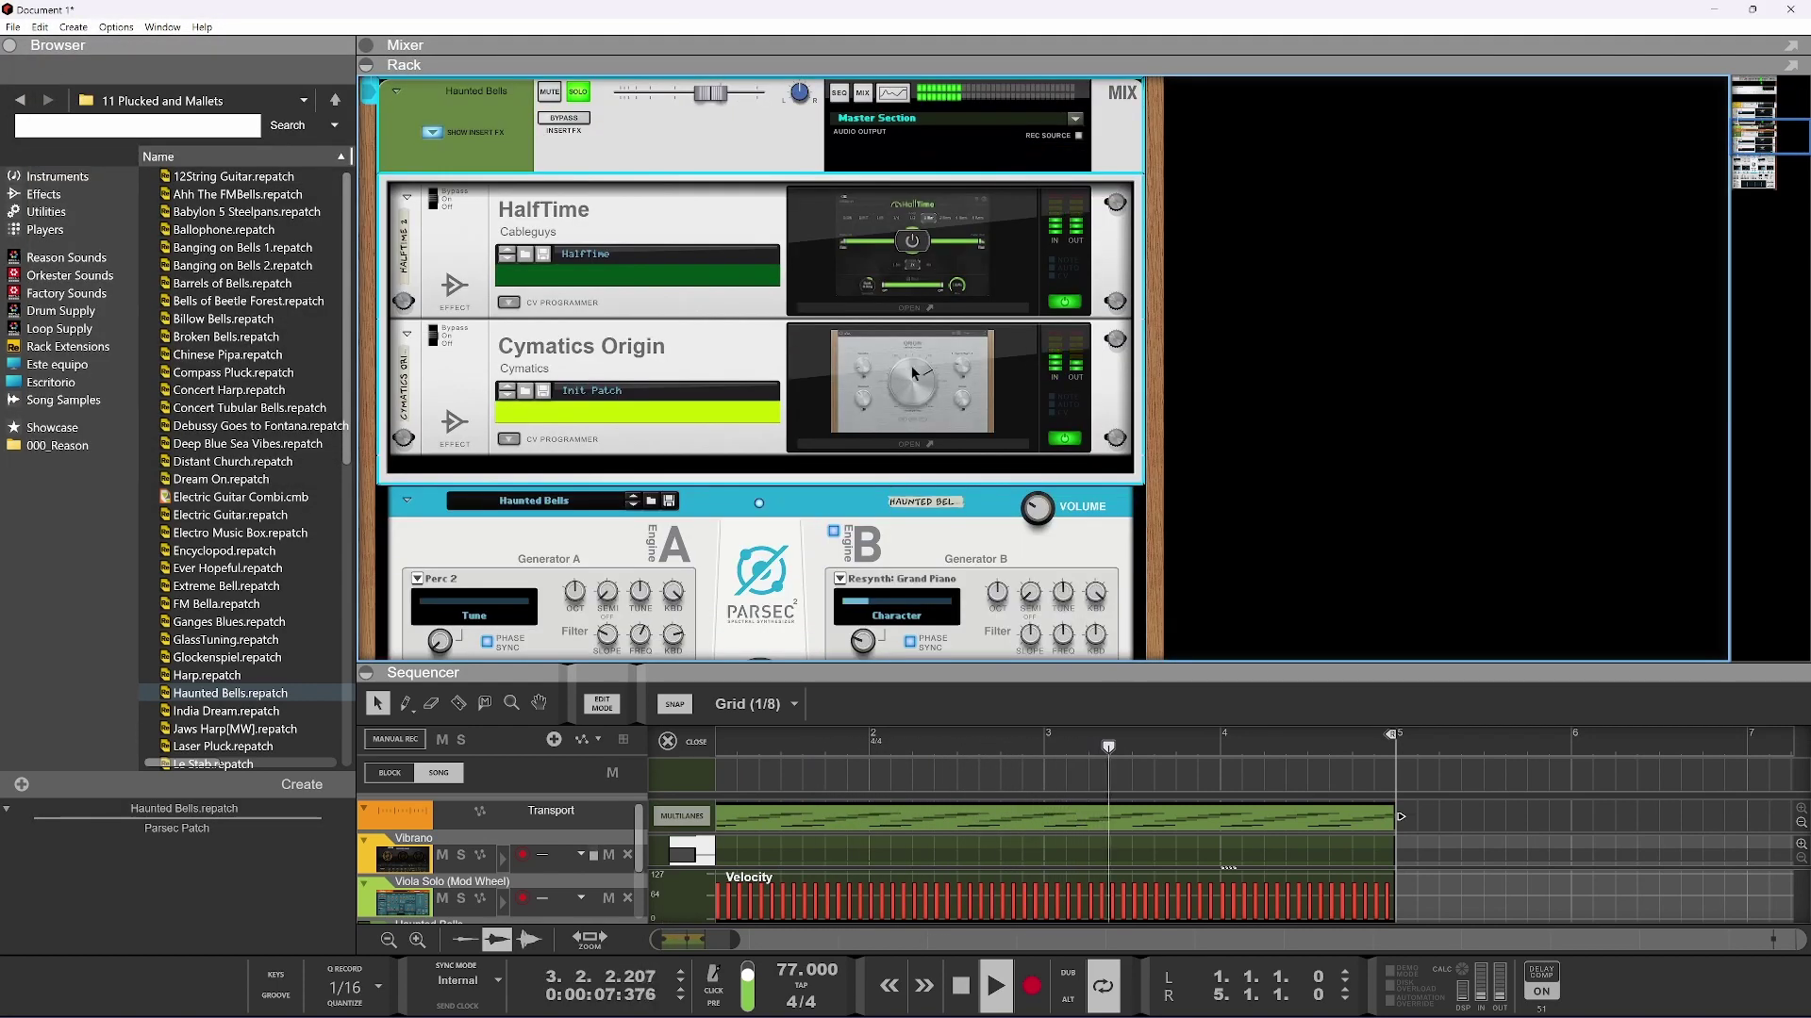
click(913, 374)
click(728, 427)
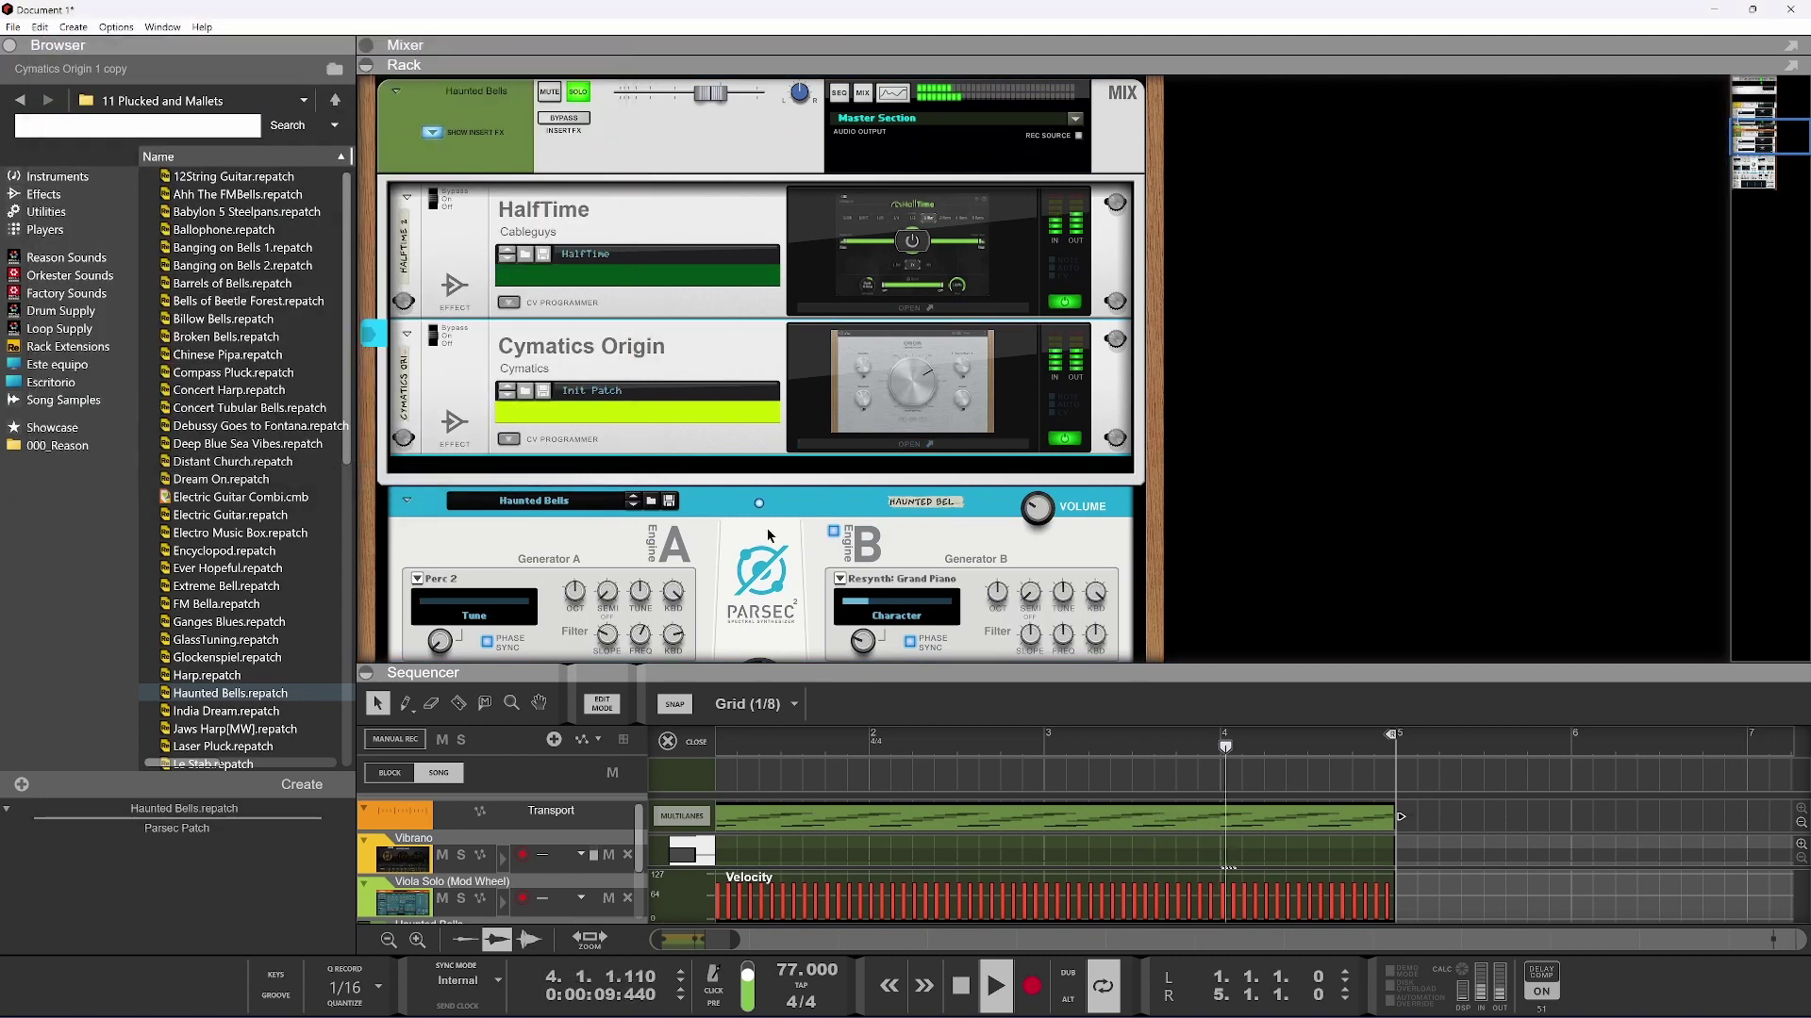
Raise the Haunted Bells channel fader slightly and set its Parsec master volume to -3.7 dB, checking it soloed and in the mix
scroll(592, 348, up, 3)
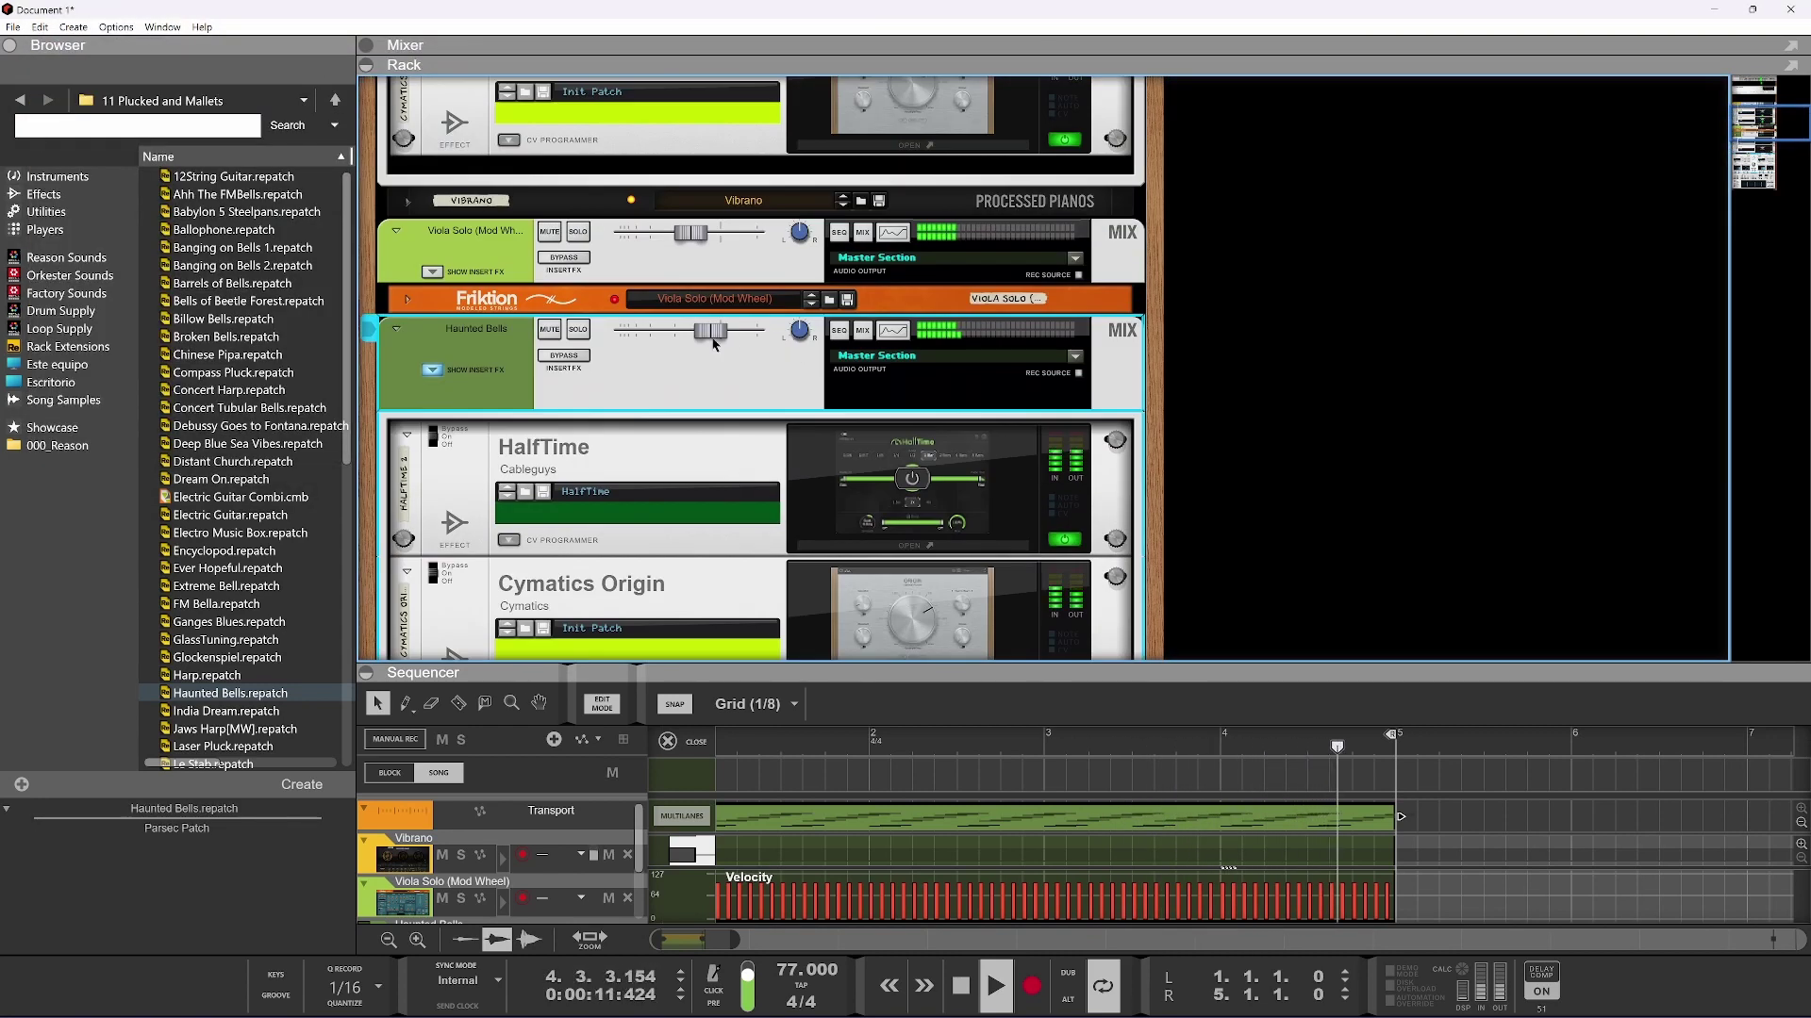
click(578, 330)
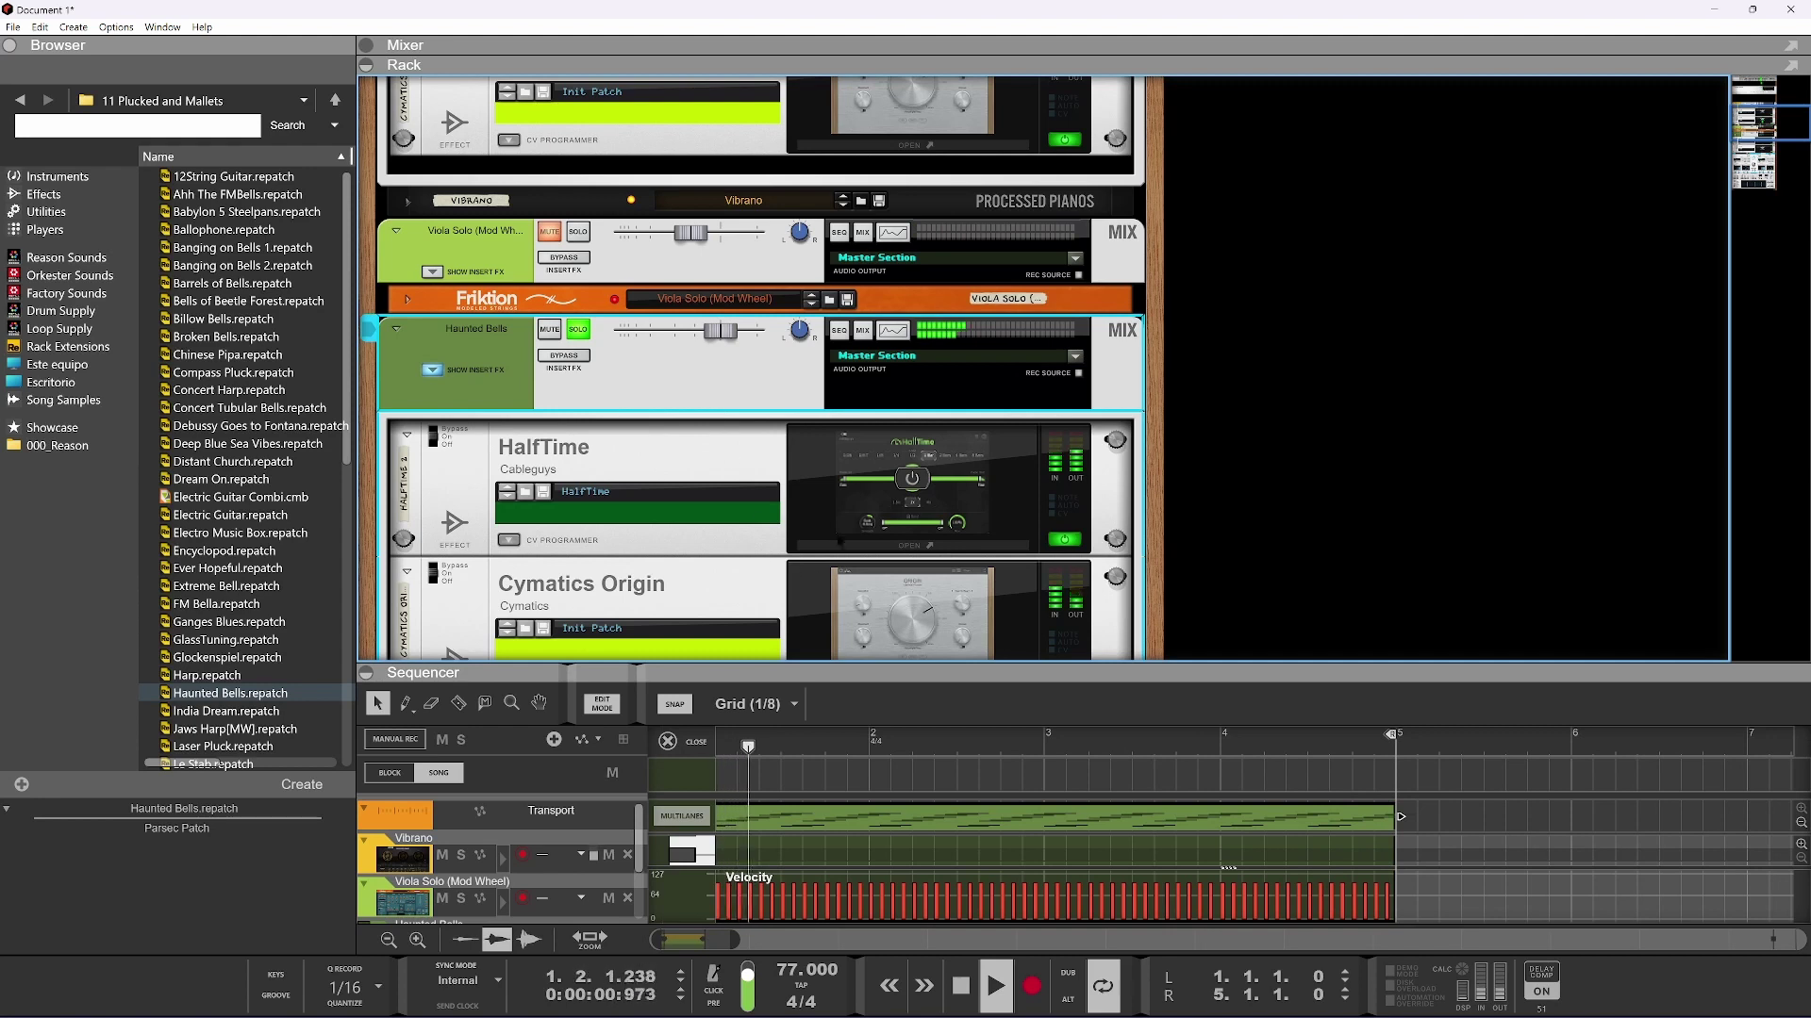
scroll(887, 500, down, 5)
click(1034, 330)
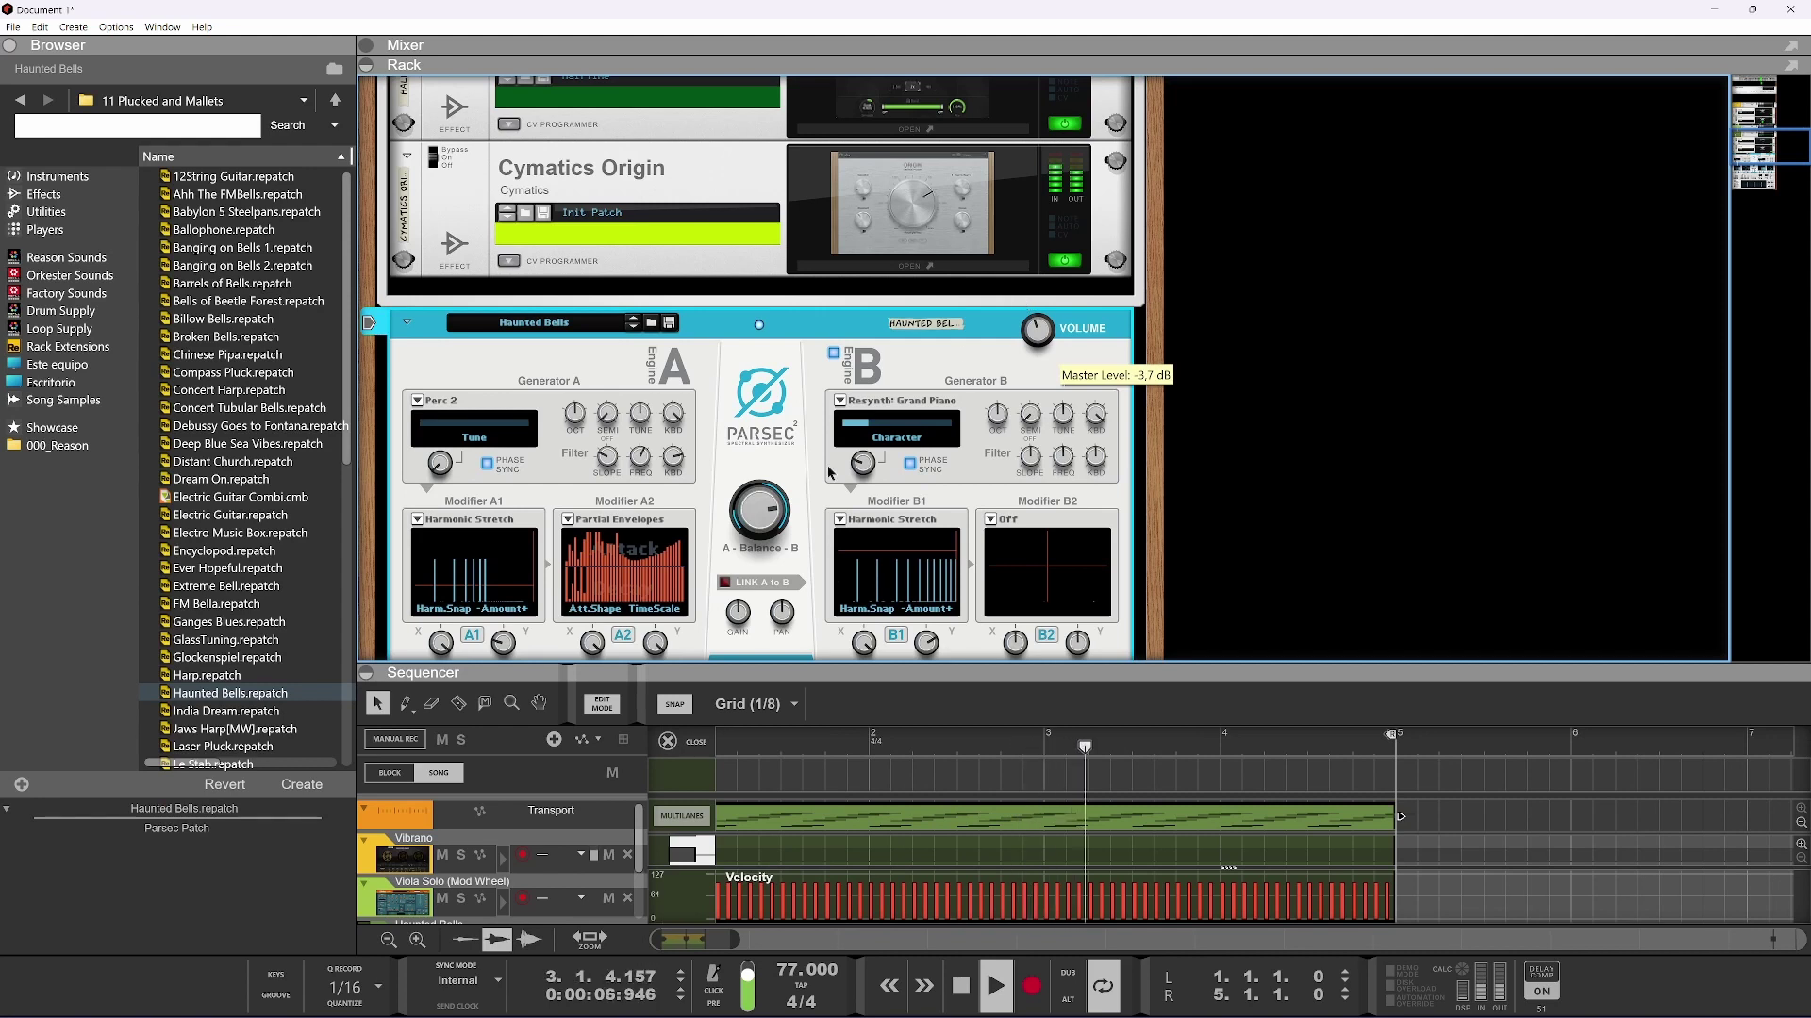
scroll(898, 396, up, 9)
click(578, 450)
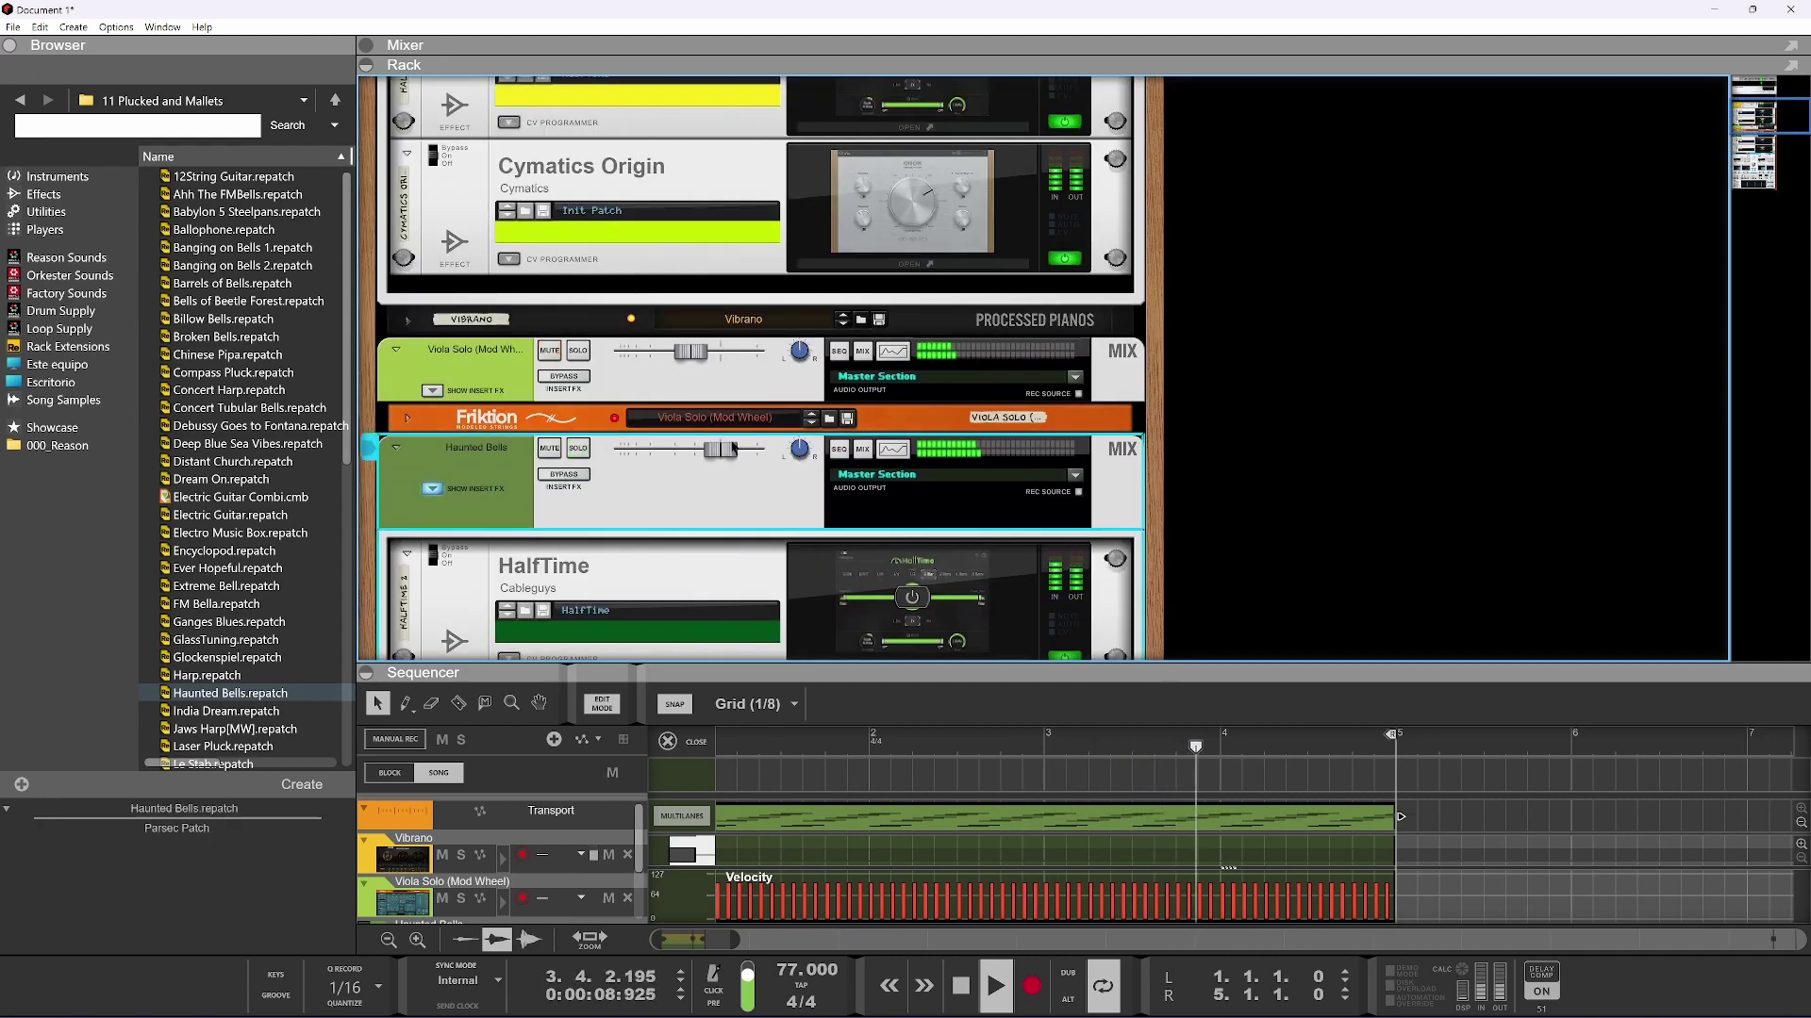
Enable a high-pass filter at about 467.9 Hz in the Haunted Bells channel's Spectrum EQ
click(893, 450)
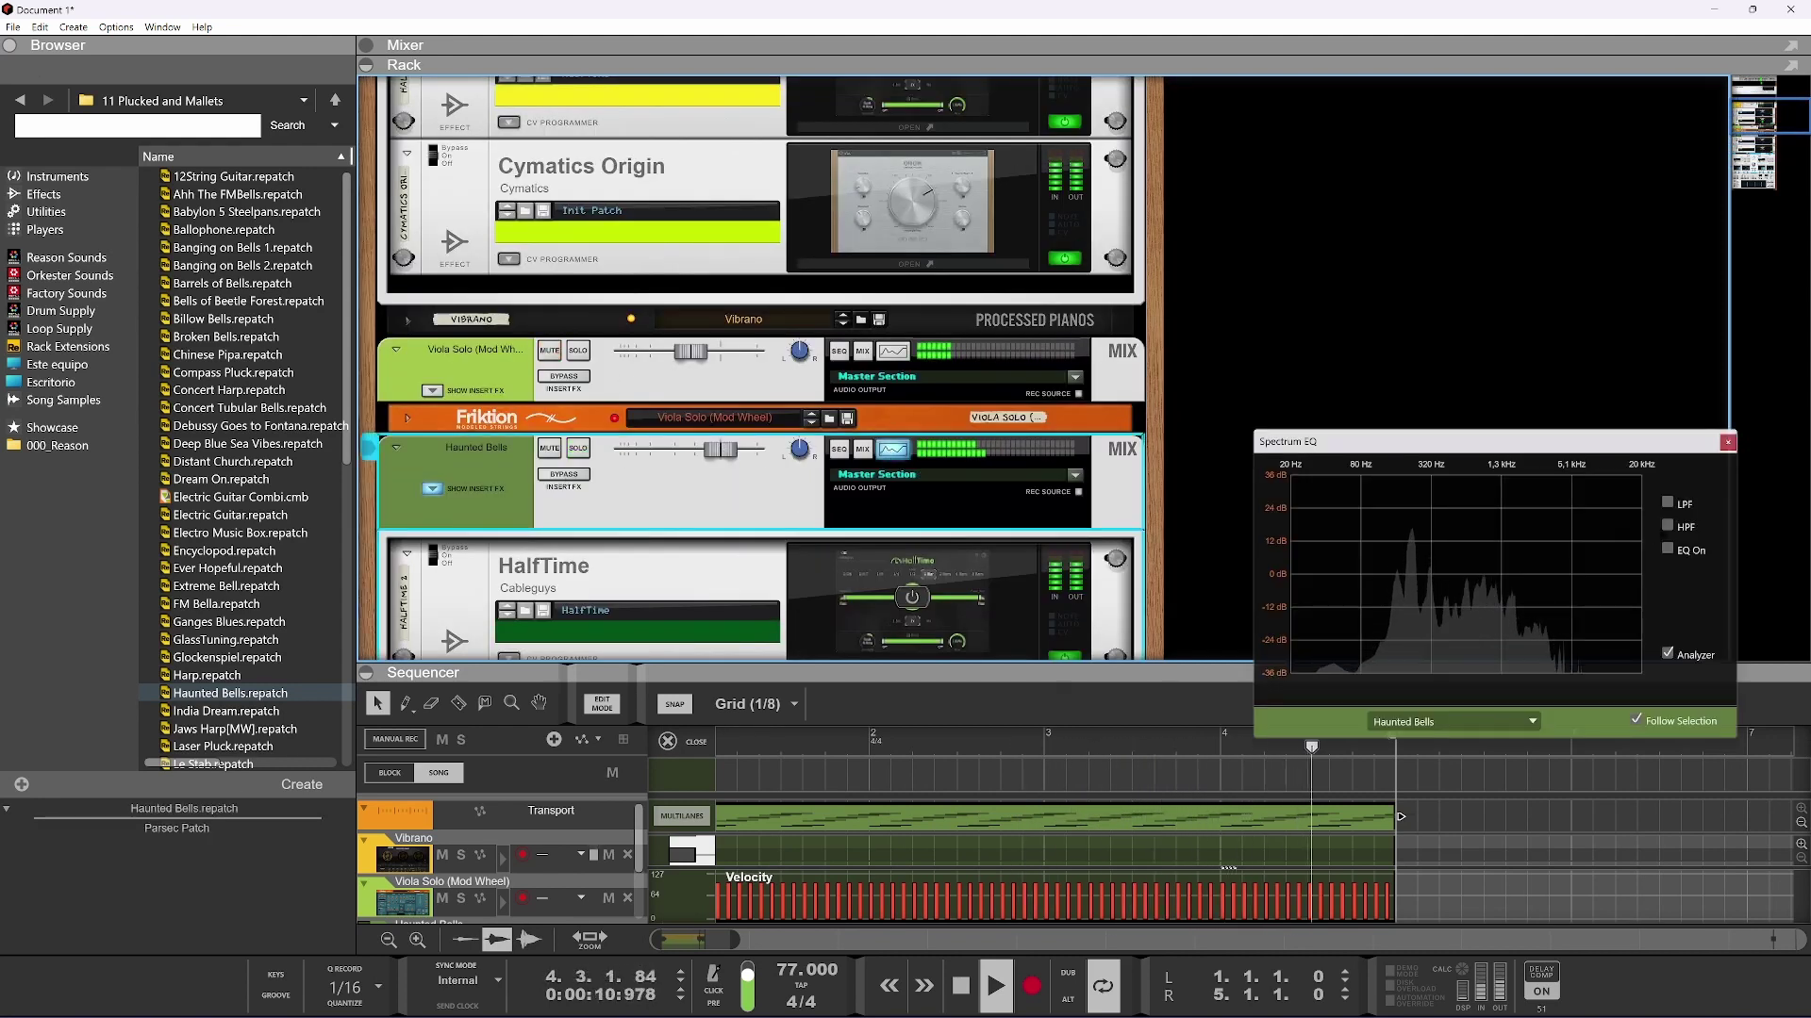
drag(1404, 574, 1452, 577)
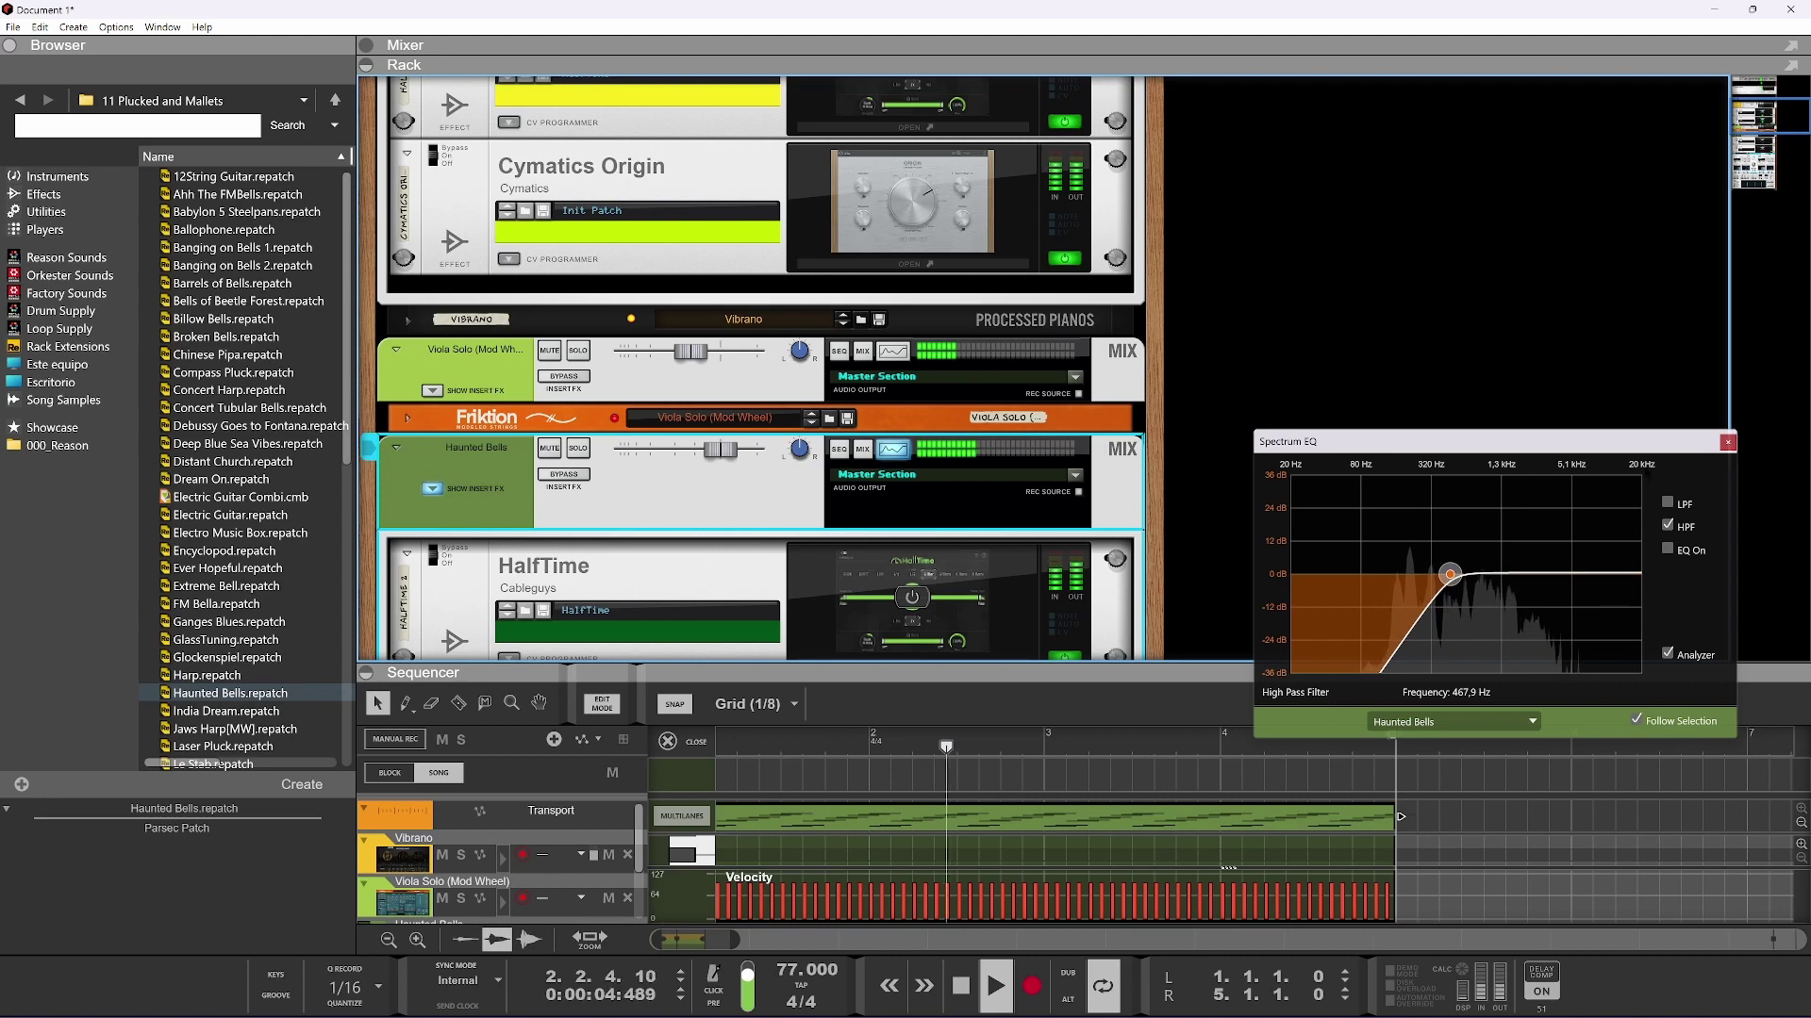
click(1727, 442)
Restart playback with only Haunted Bells soloed and shift its Parsec A-B balance toward engine B, to 96.5%
scroll(646, 478, up, 5)
scroll(647, 478, down, 3)
key(space)
click(575, 469)
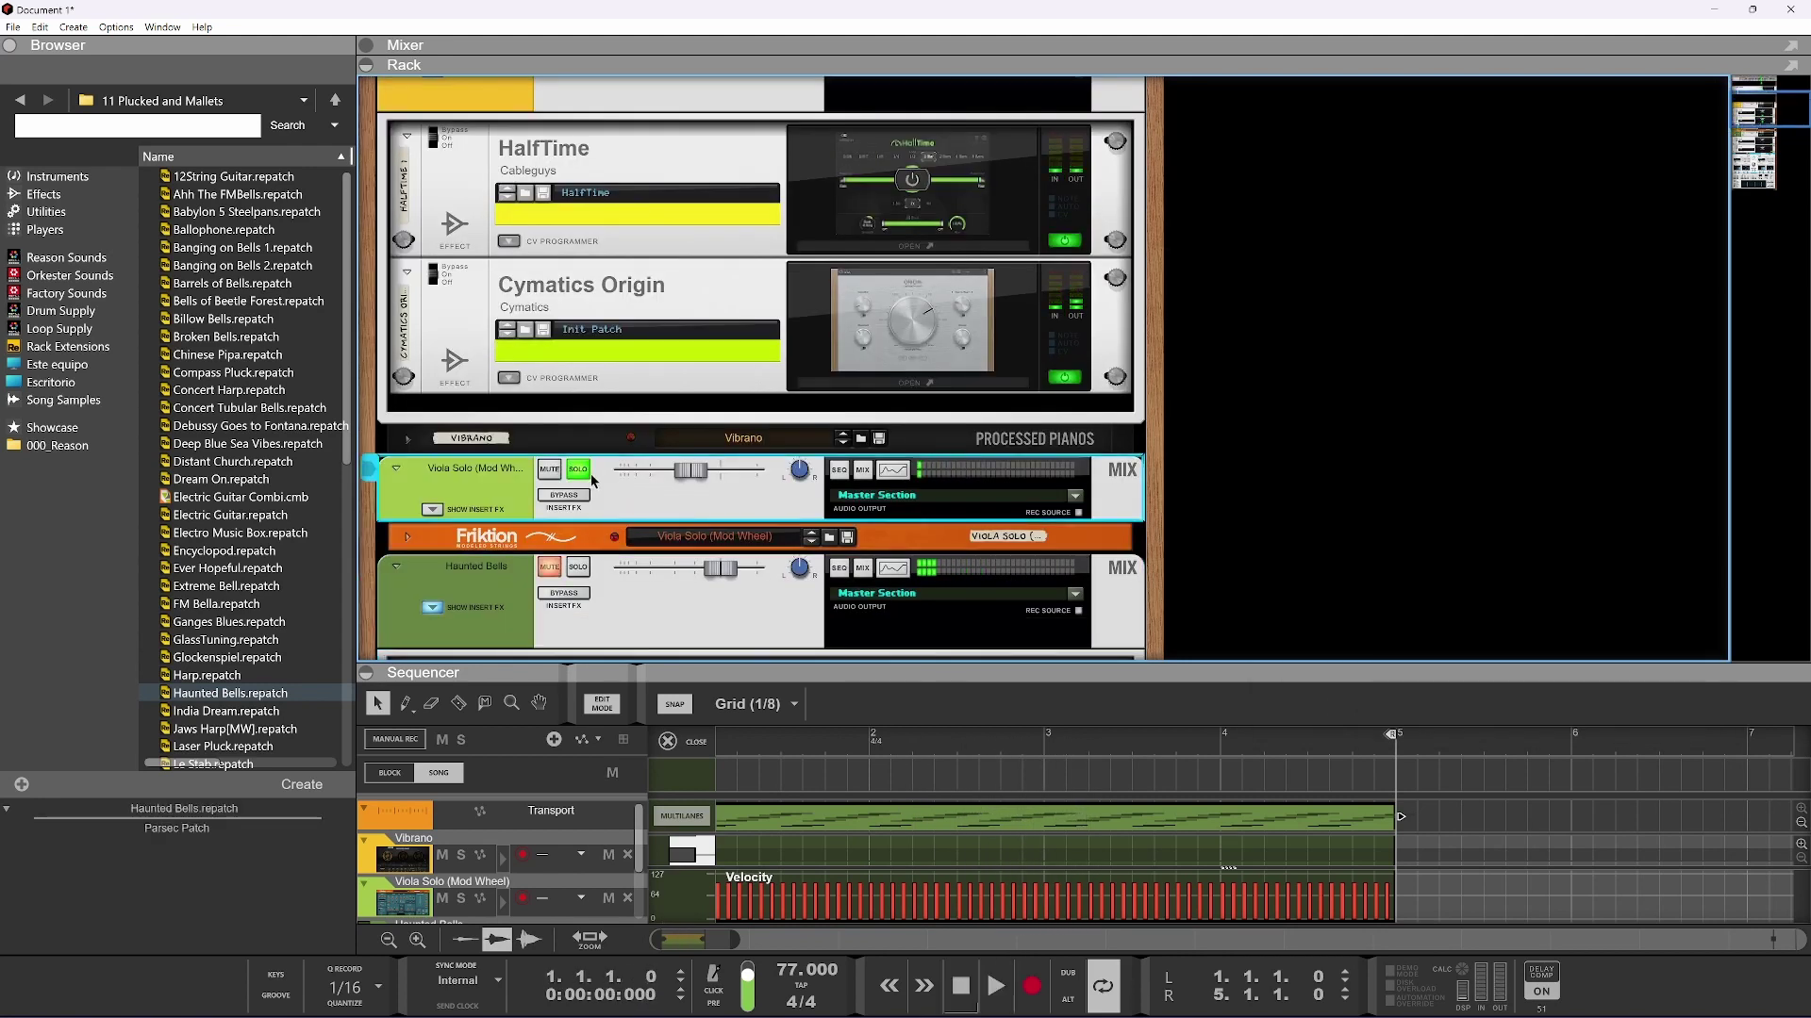
click(580, 566)
click(578, 468)
key(space)
scroll(698, 502, down, 6)
drag(760, 342, 781, 308)
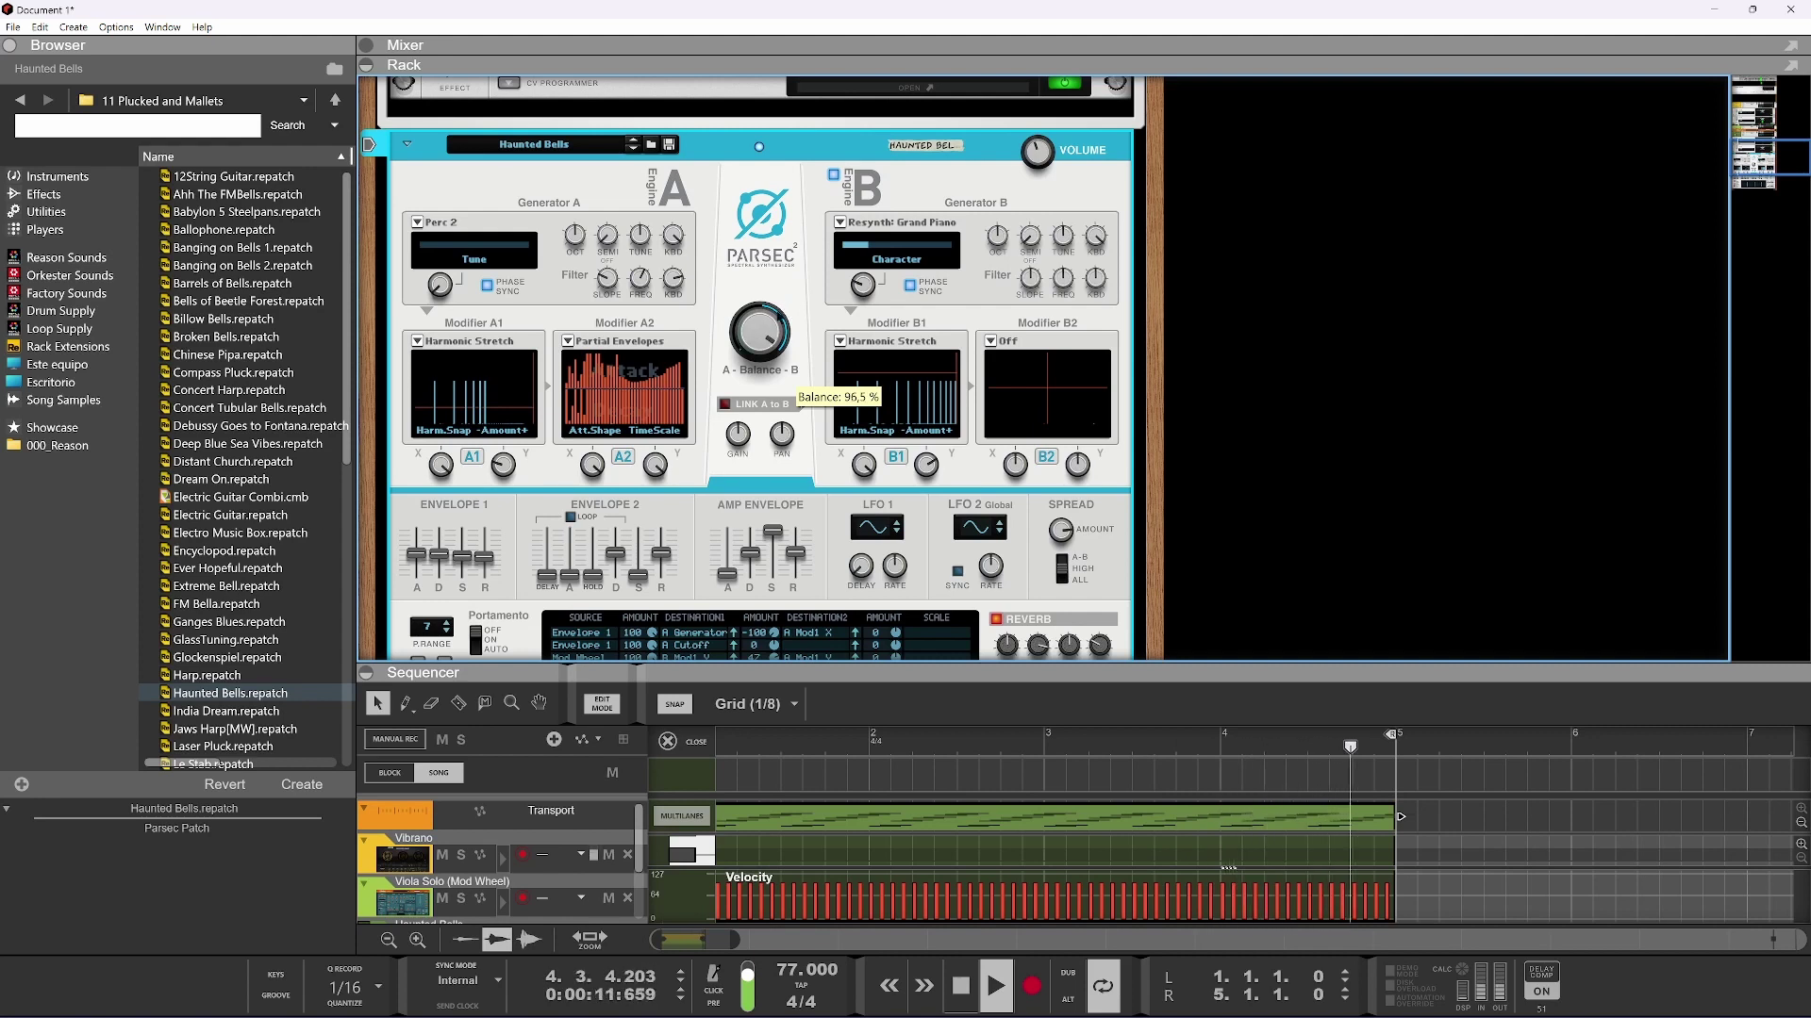
Set the Viola Solo channel level to -8.68 dB and lower the Haunted Bells channel to -5.38 dB
scroll(716, 434, up, 3)
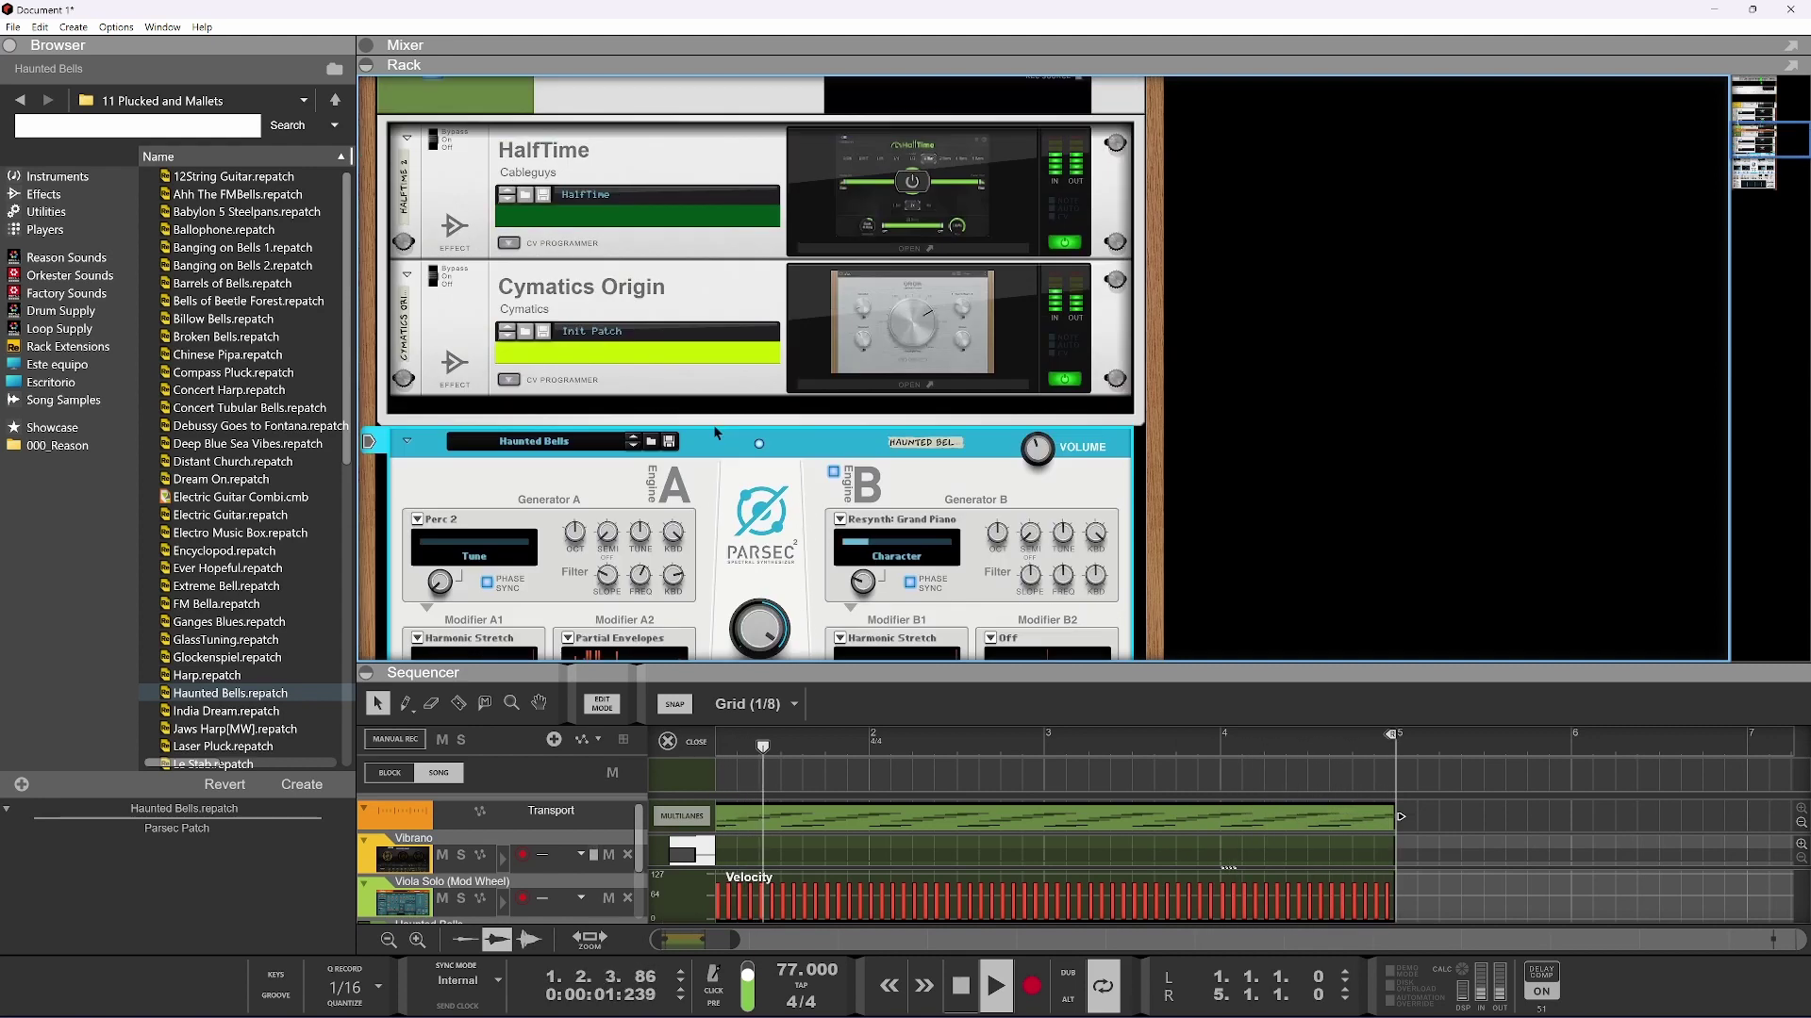
scroll(717, 434, up, 5)
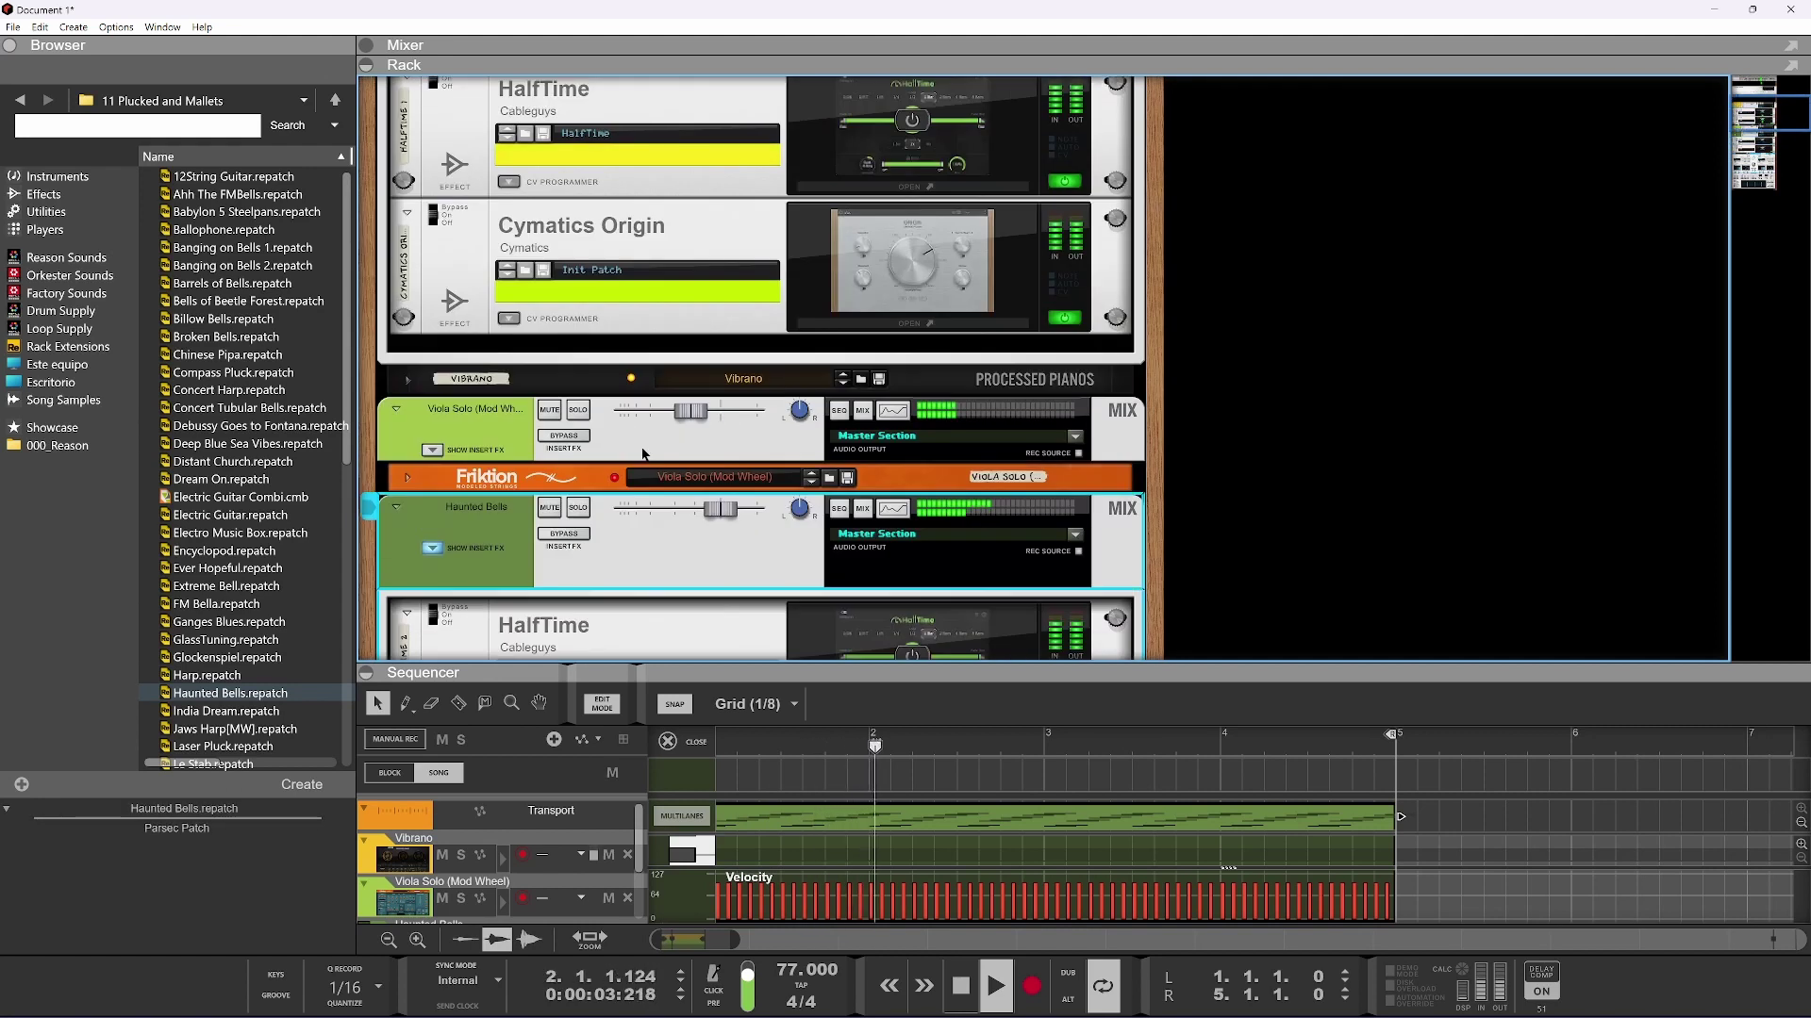
mouse_move(697, 422)
mouse_down()
mouse_move(760, 393)
mouse_move(694, 415)
mouse_up()
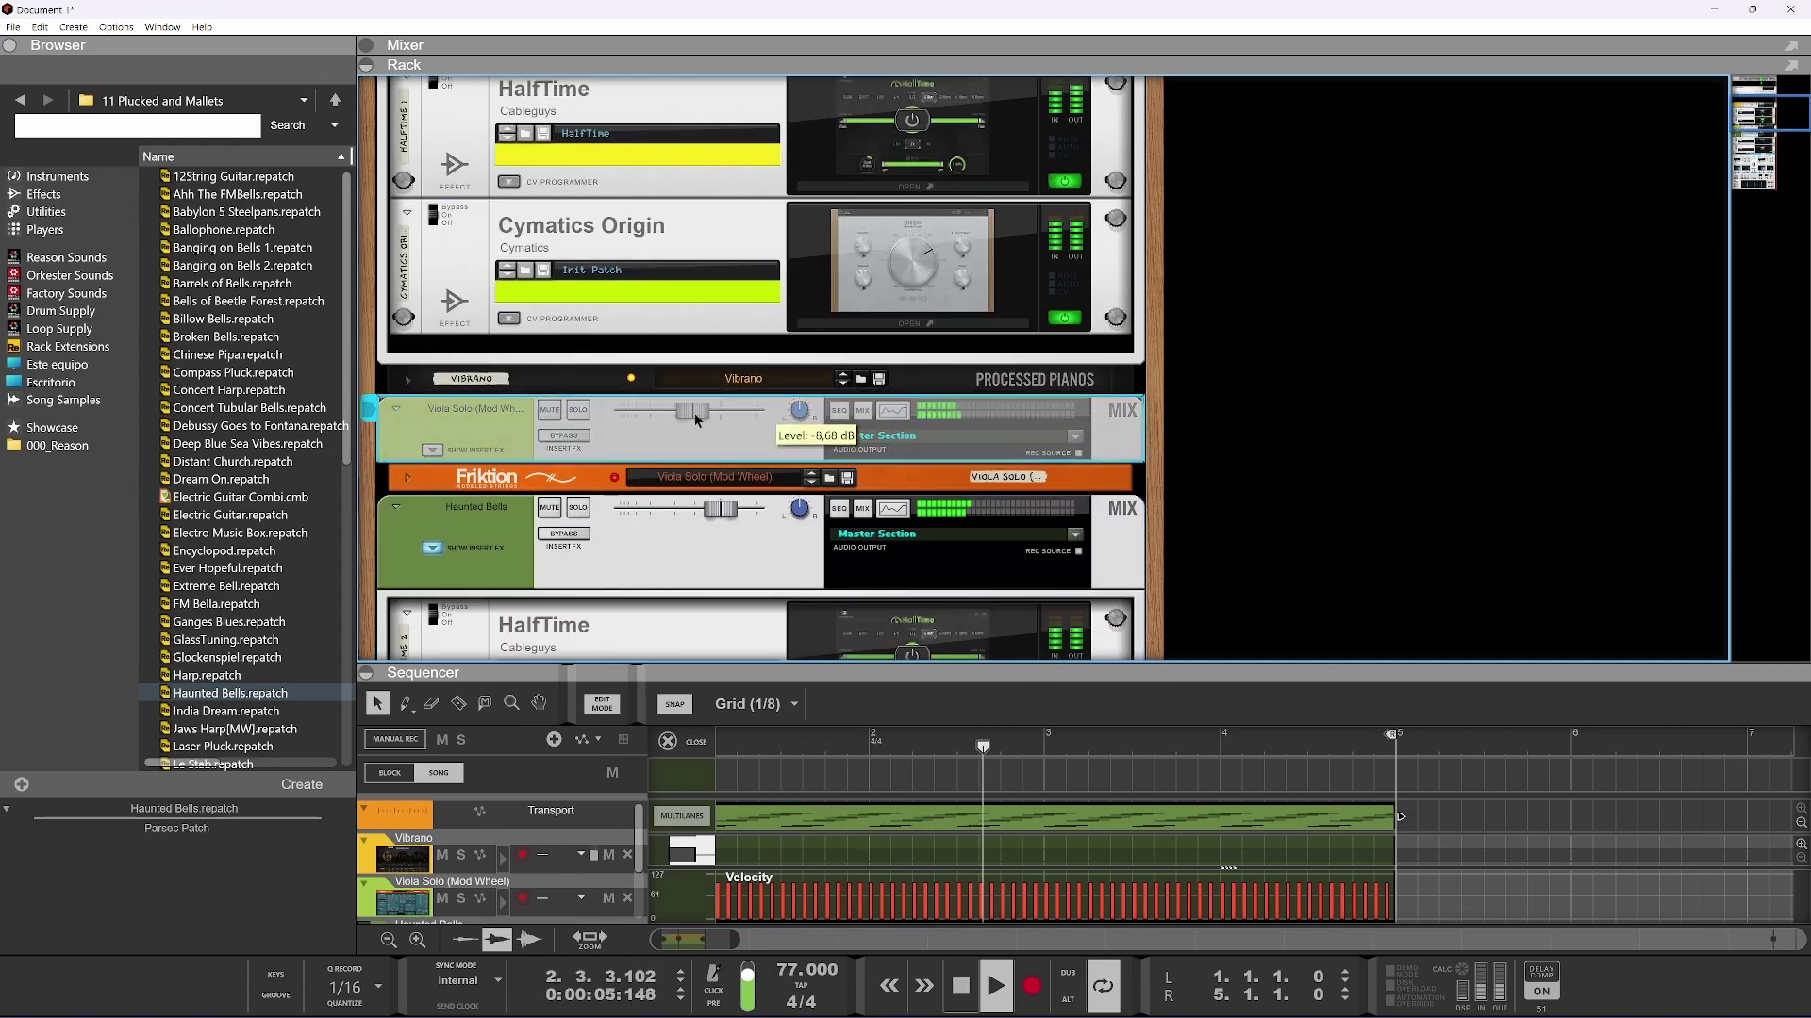
drag(720, 509, 699, 509)
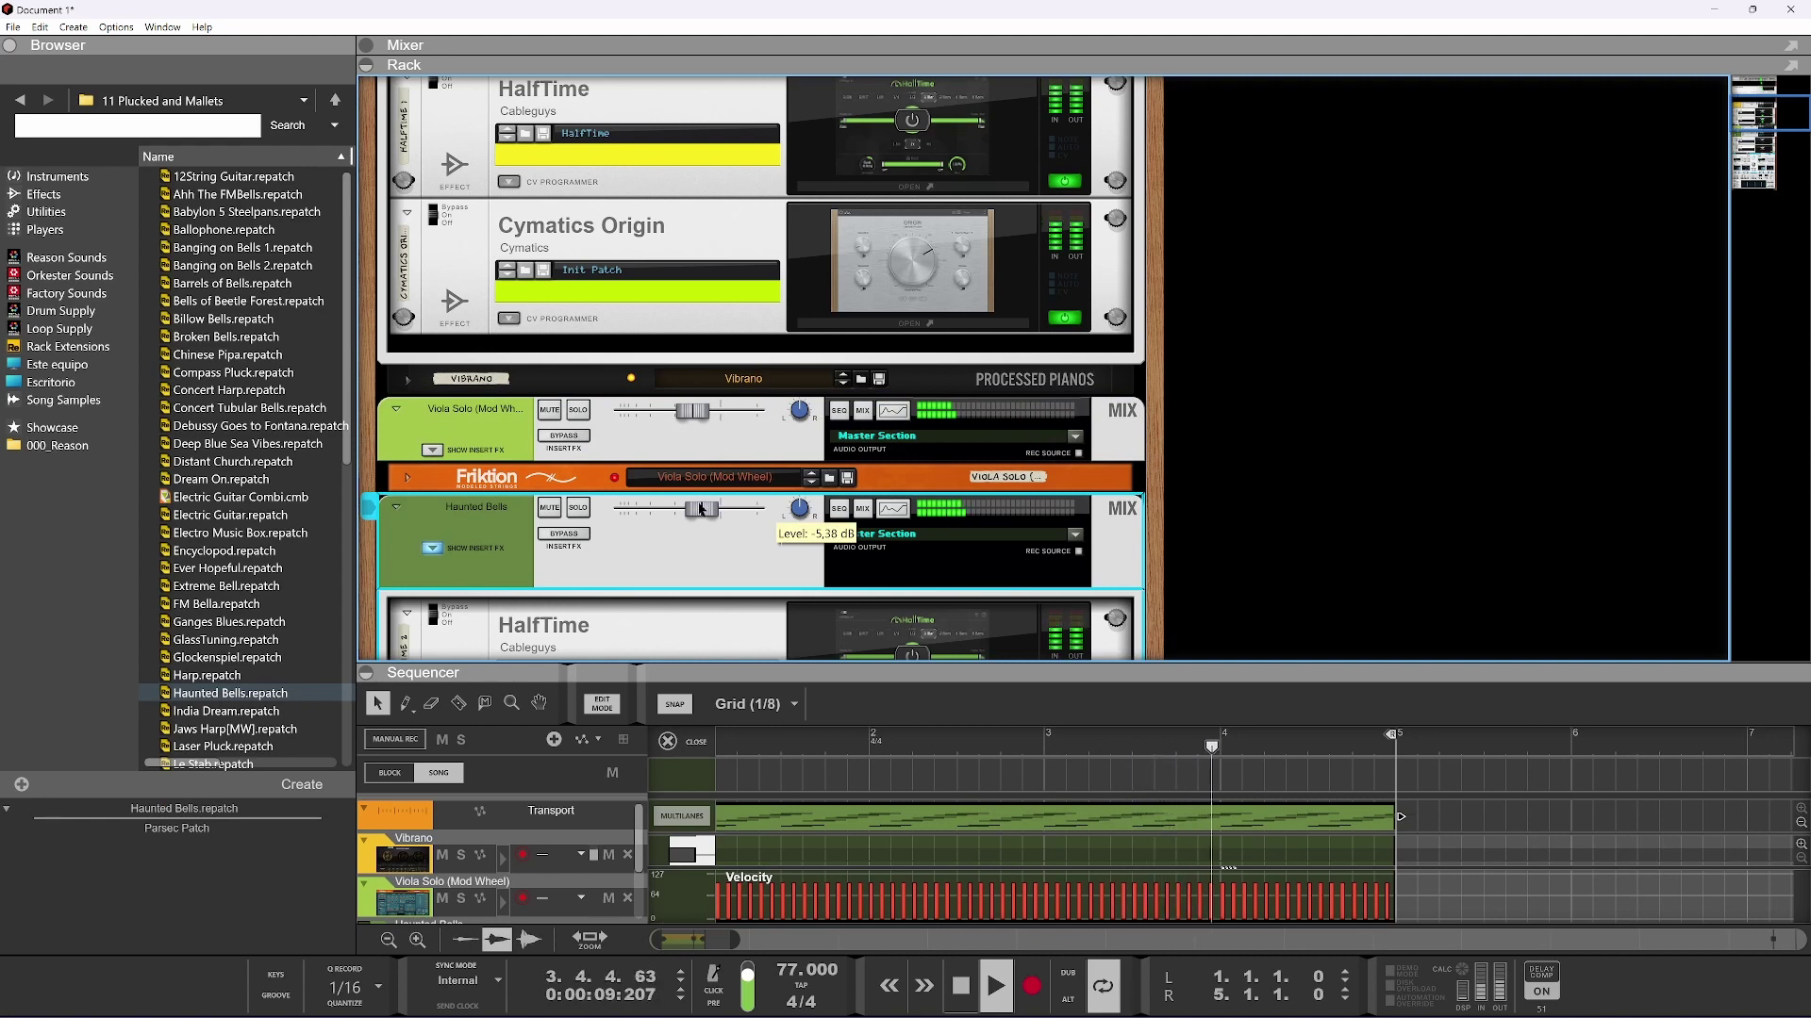
Collapse the insert effects of the Vibrano and Haunted Bells mix channels in the rack
scroll(730, 460, up, 3)
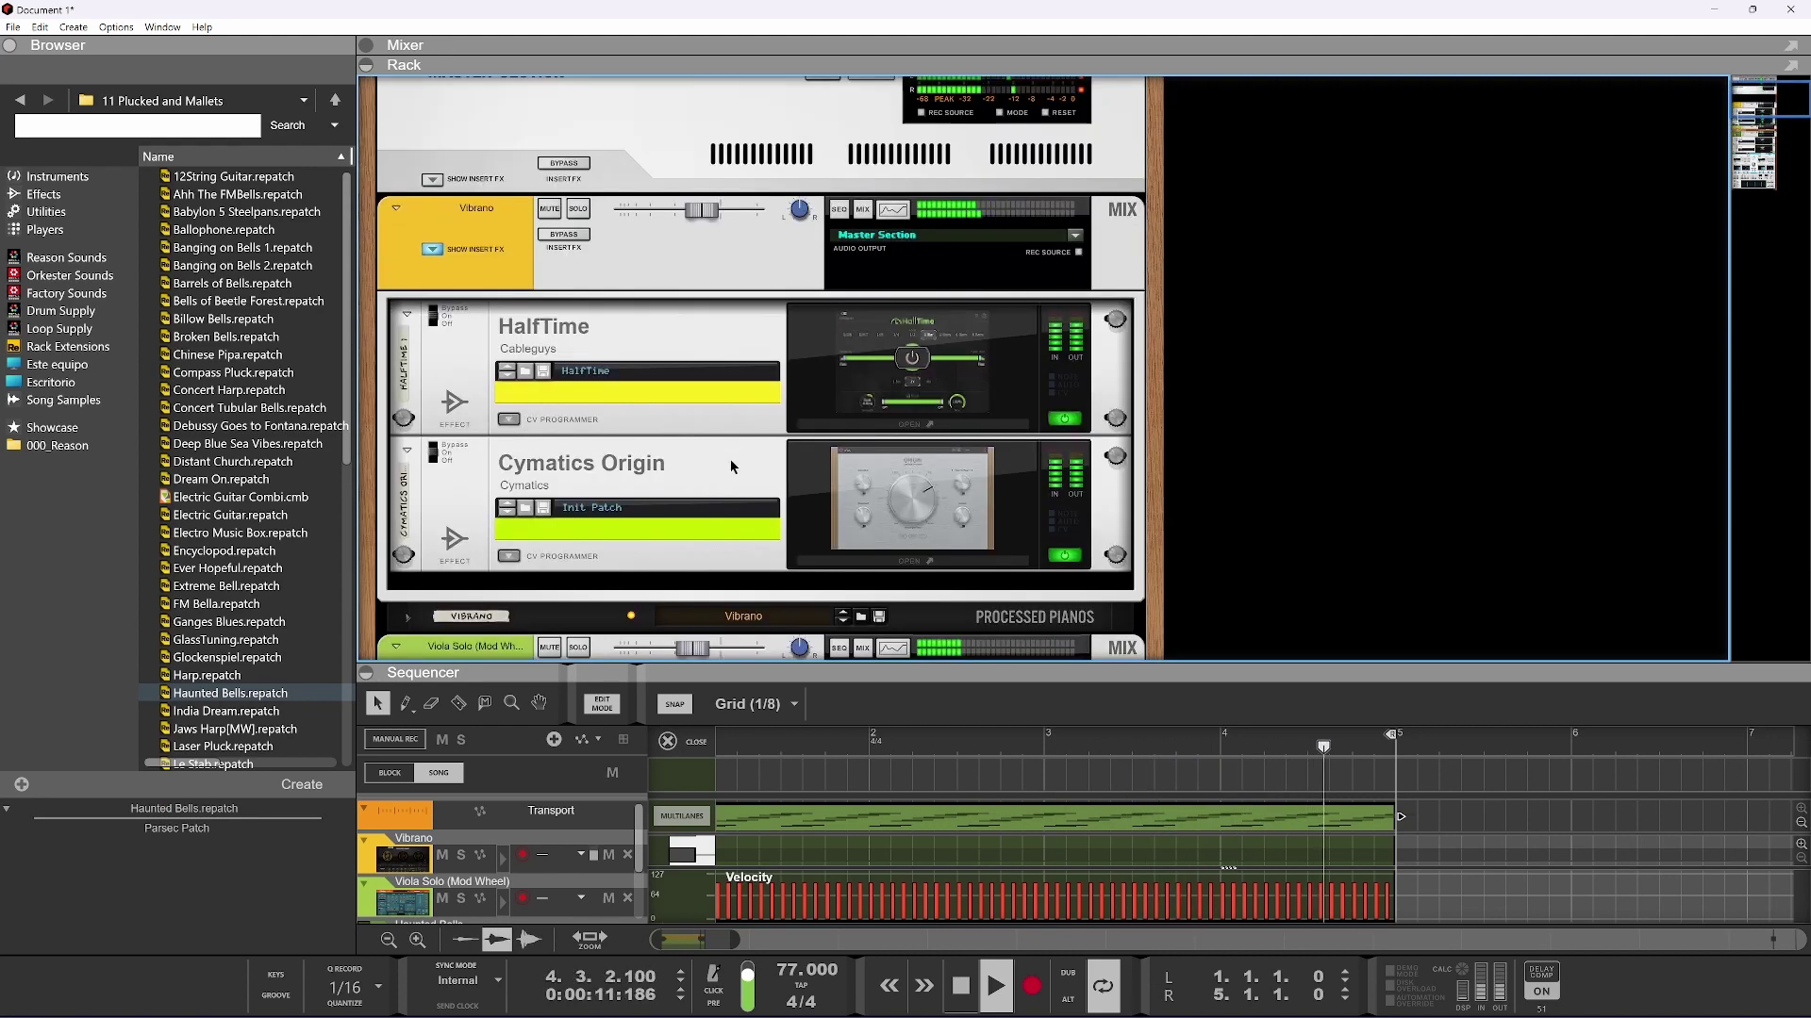
click(432, 249)
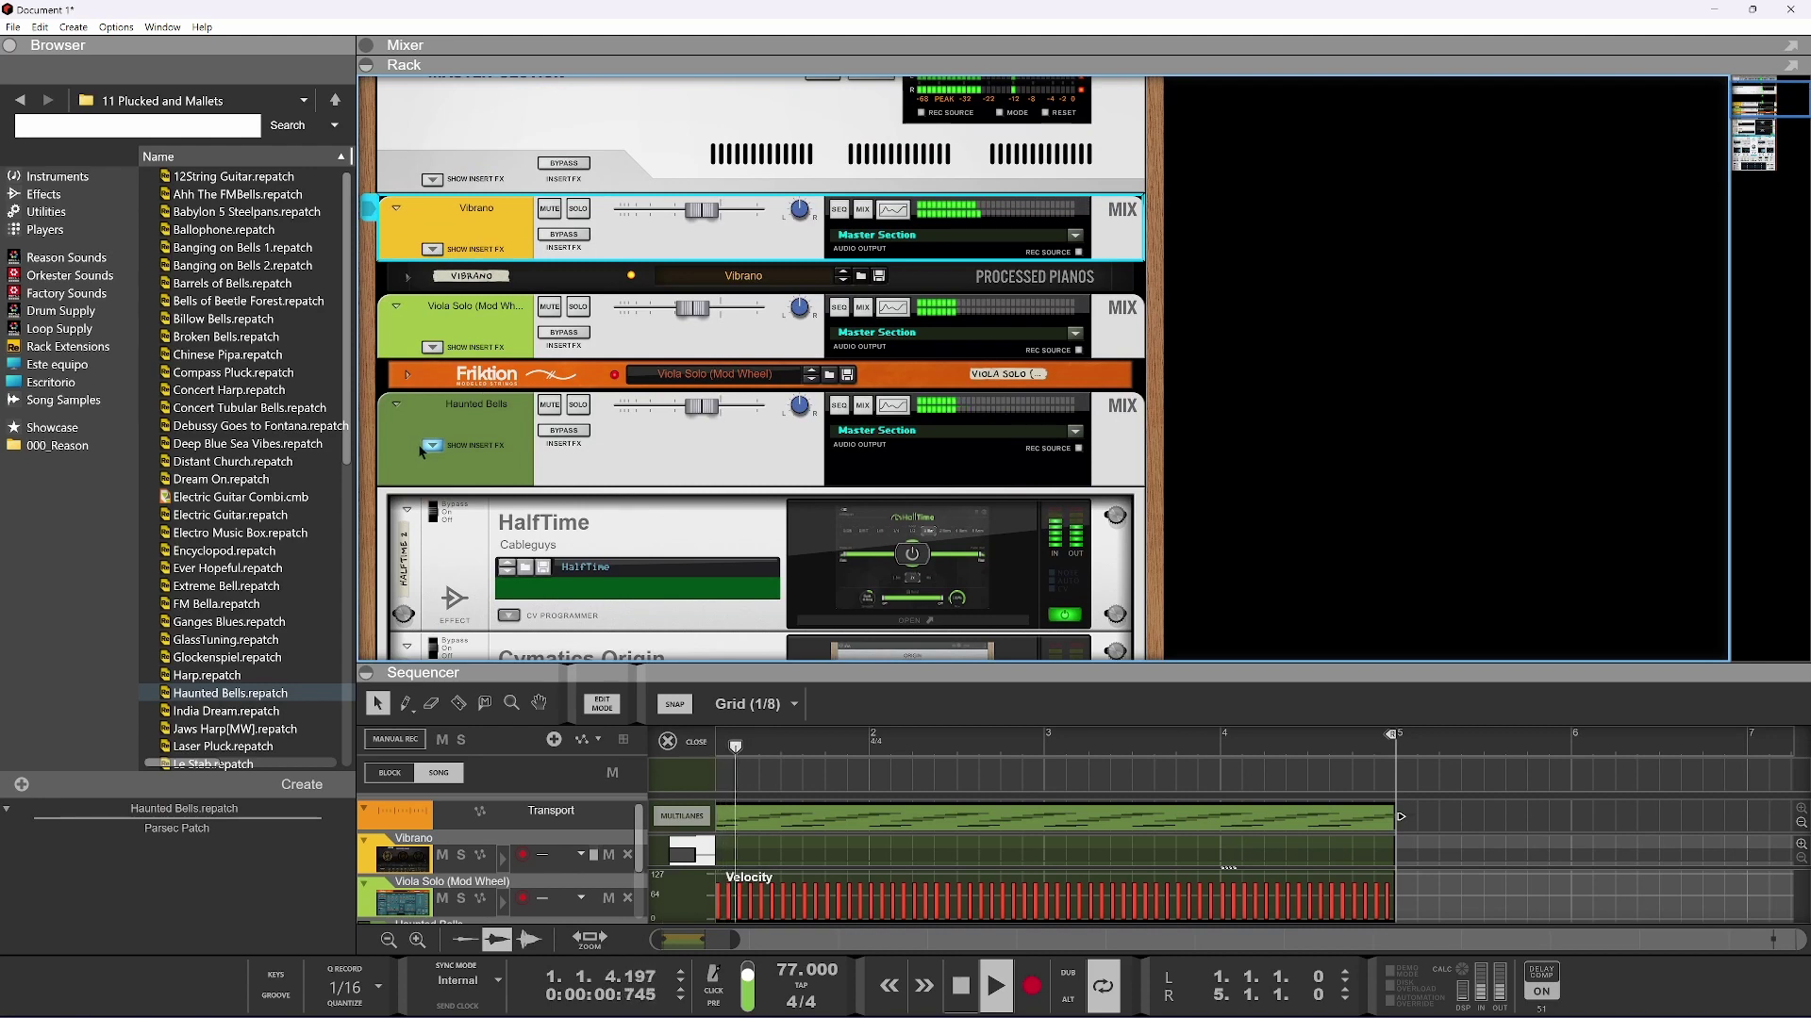
click(430, 445)
scroll(683, 449, down, 4)
scroll(688, 460, down, 3)
scroll(660, 396, up, 8)
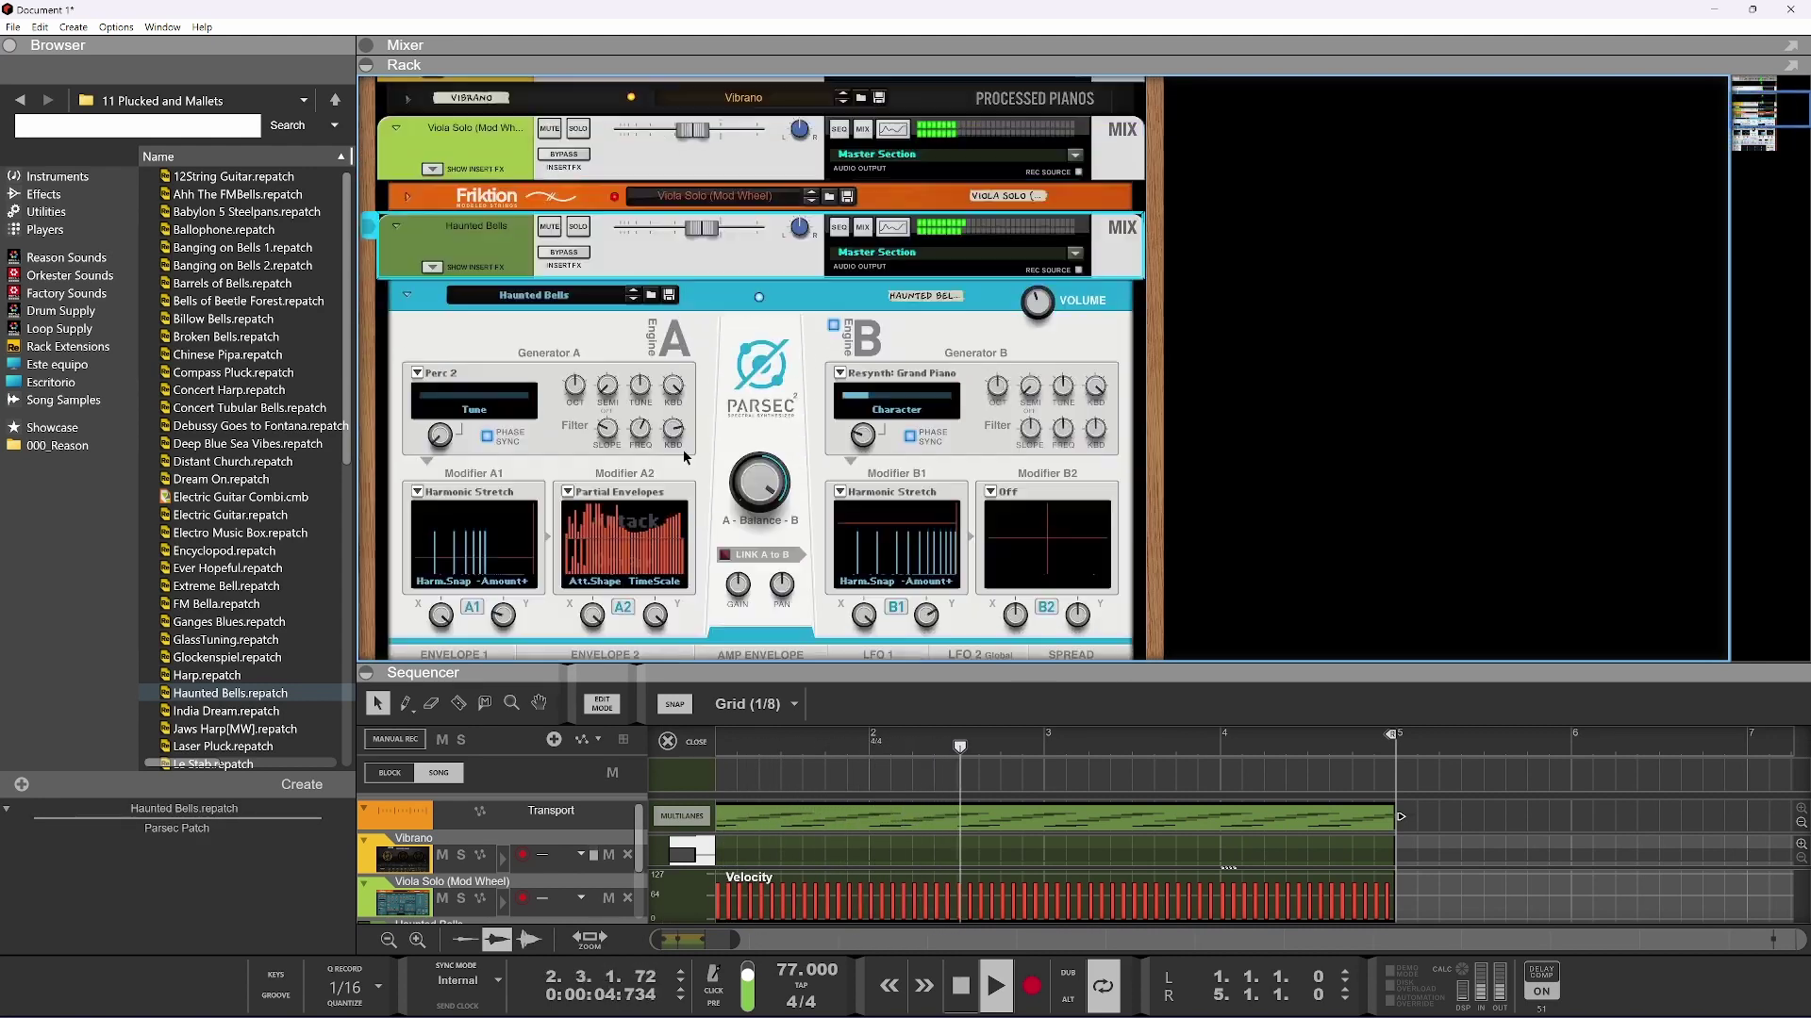
Lower the upper band limit of the Haunted Bells channel's HalfTime insert effect to 8.28 kHz
click(432, 386)
scroll(604, 401, down, 2)
click(811, 395)
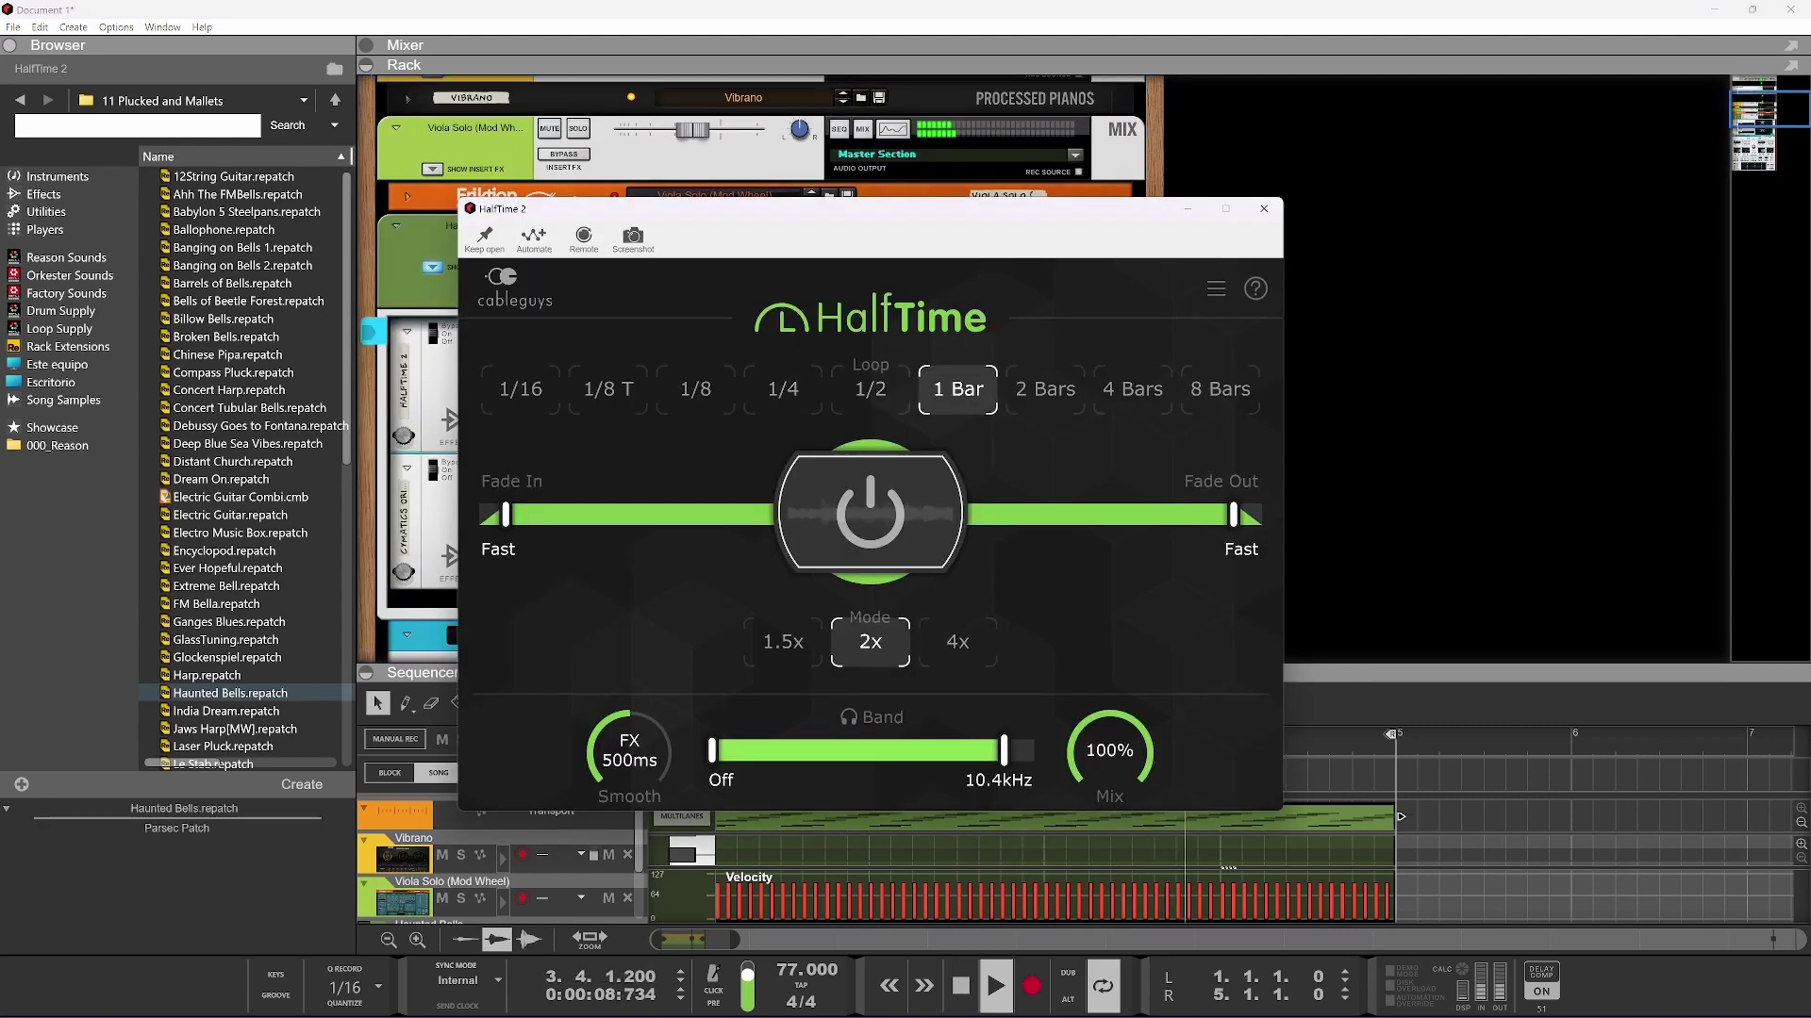
drag(1003, 751, 992, 751)
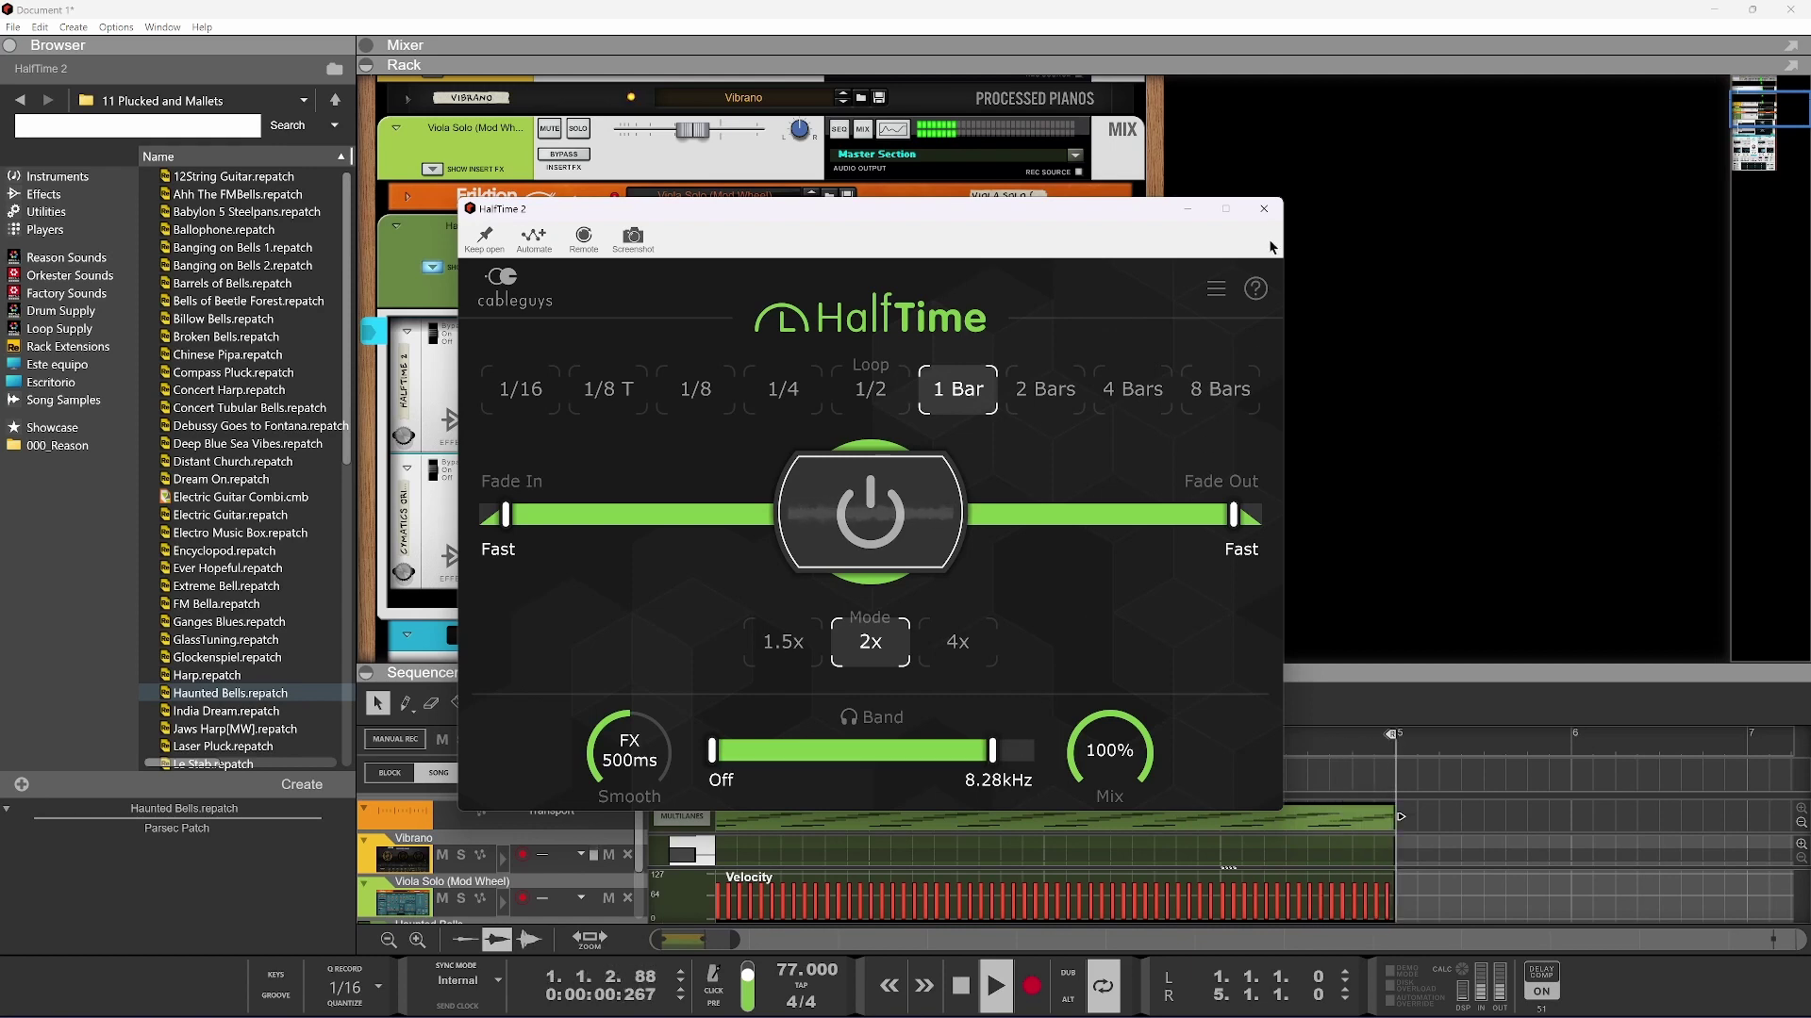
click(1263, 208)
Enlarge the sequencer over the rack and return to the arrangement view with playback stopped
scroll(879, 393, down, 5)
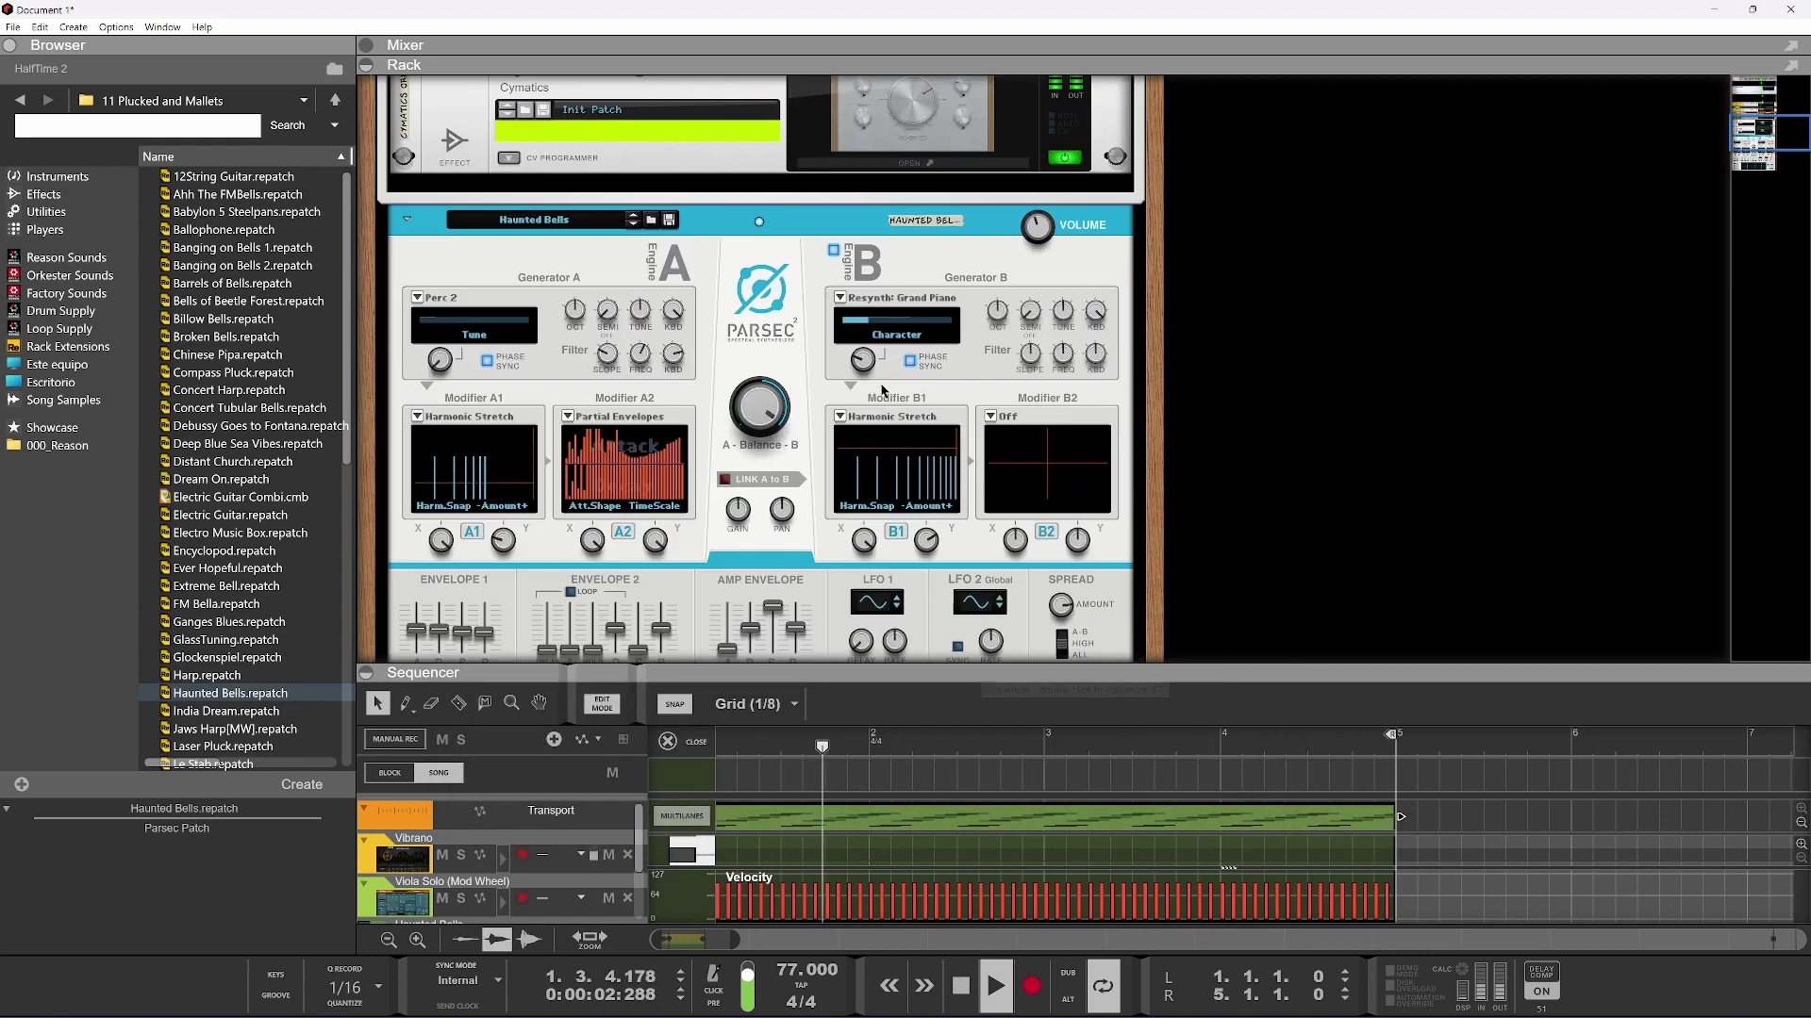
drag(843, 668, 914, 17)
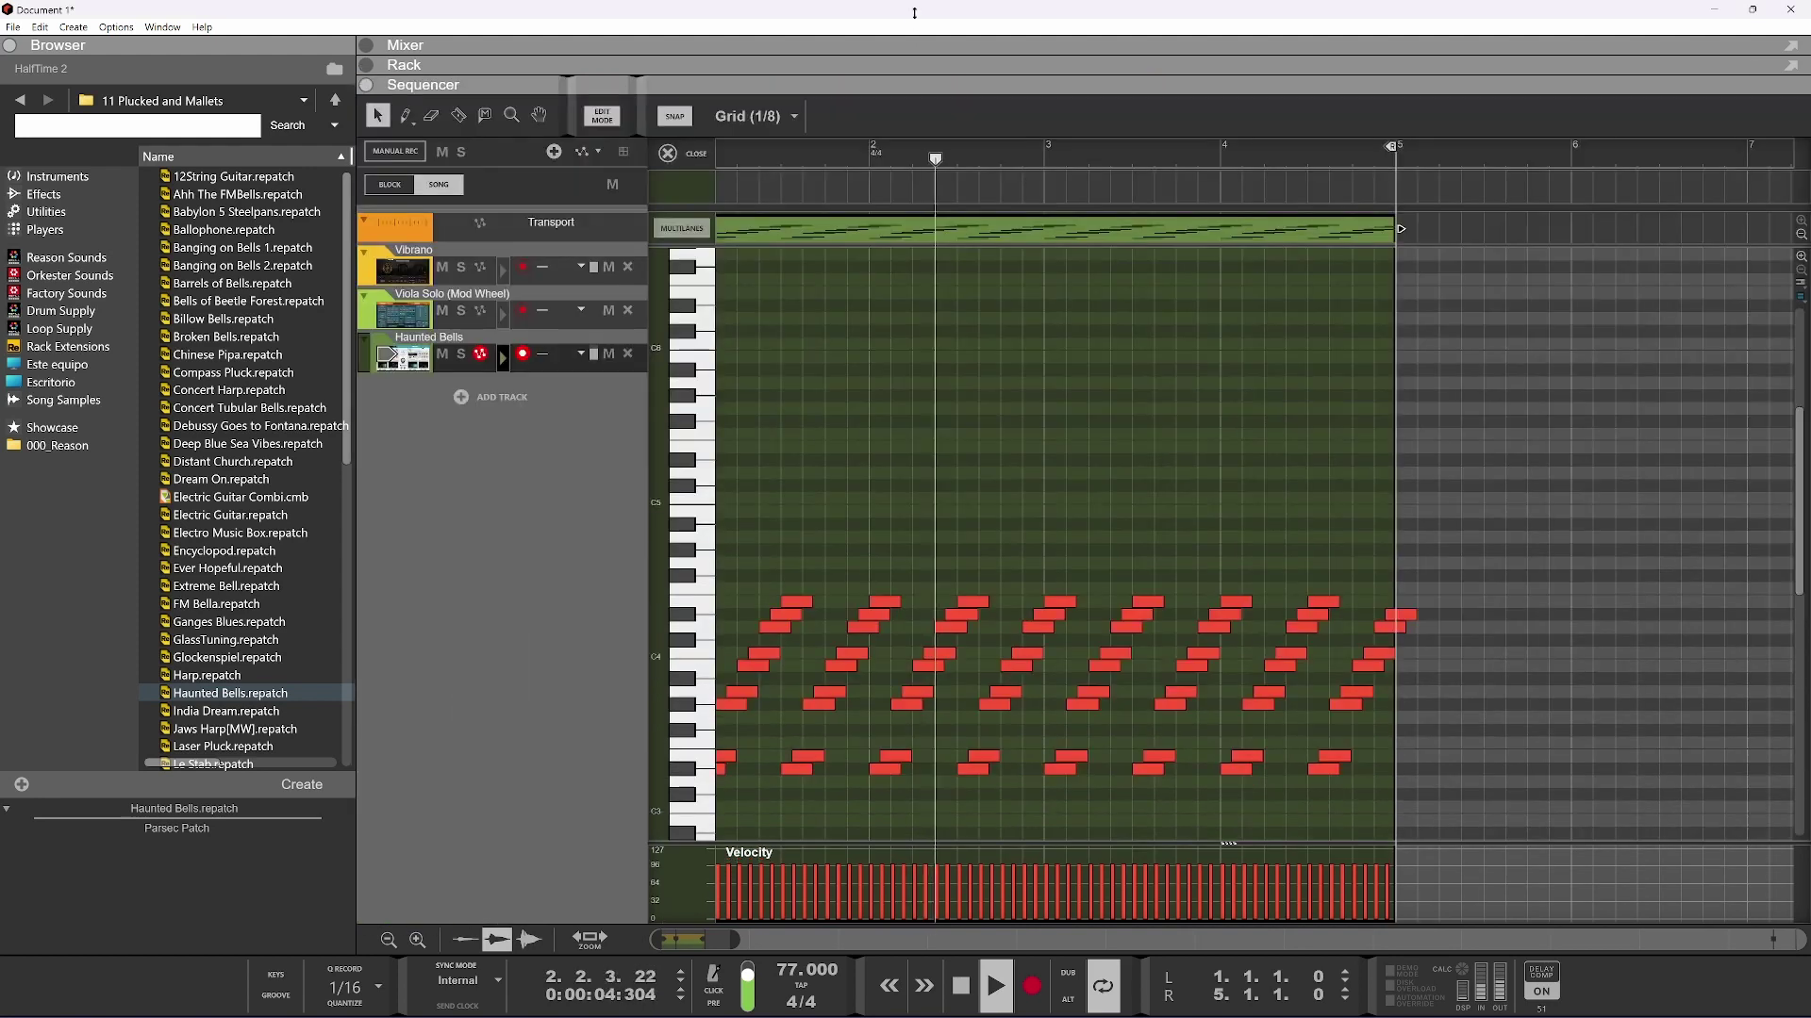
click(663, 154)
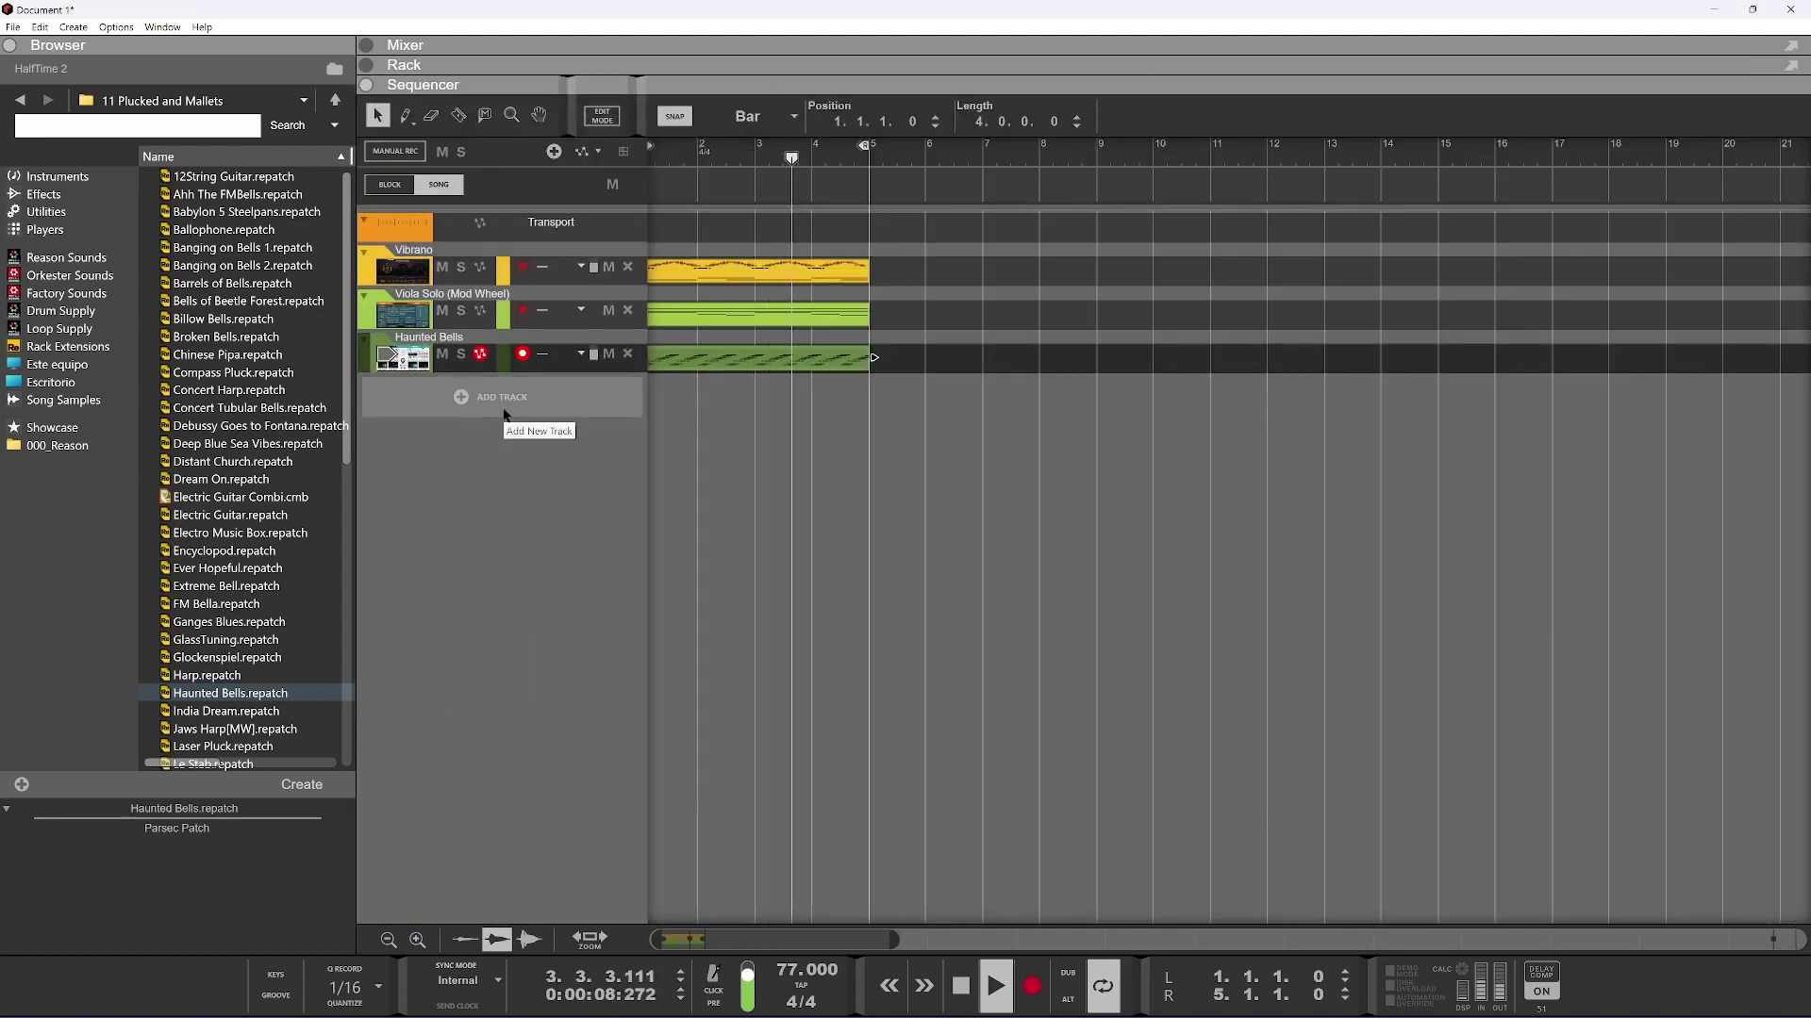
key(space)
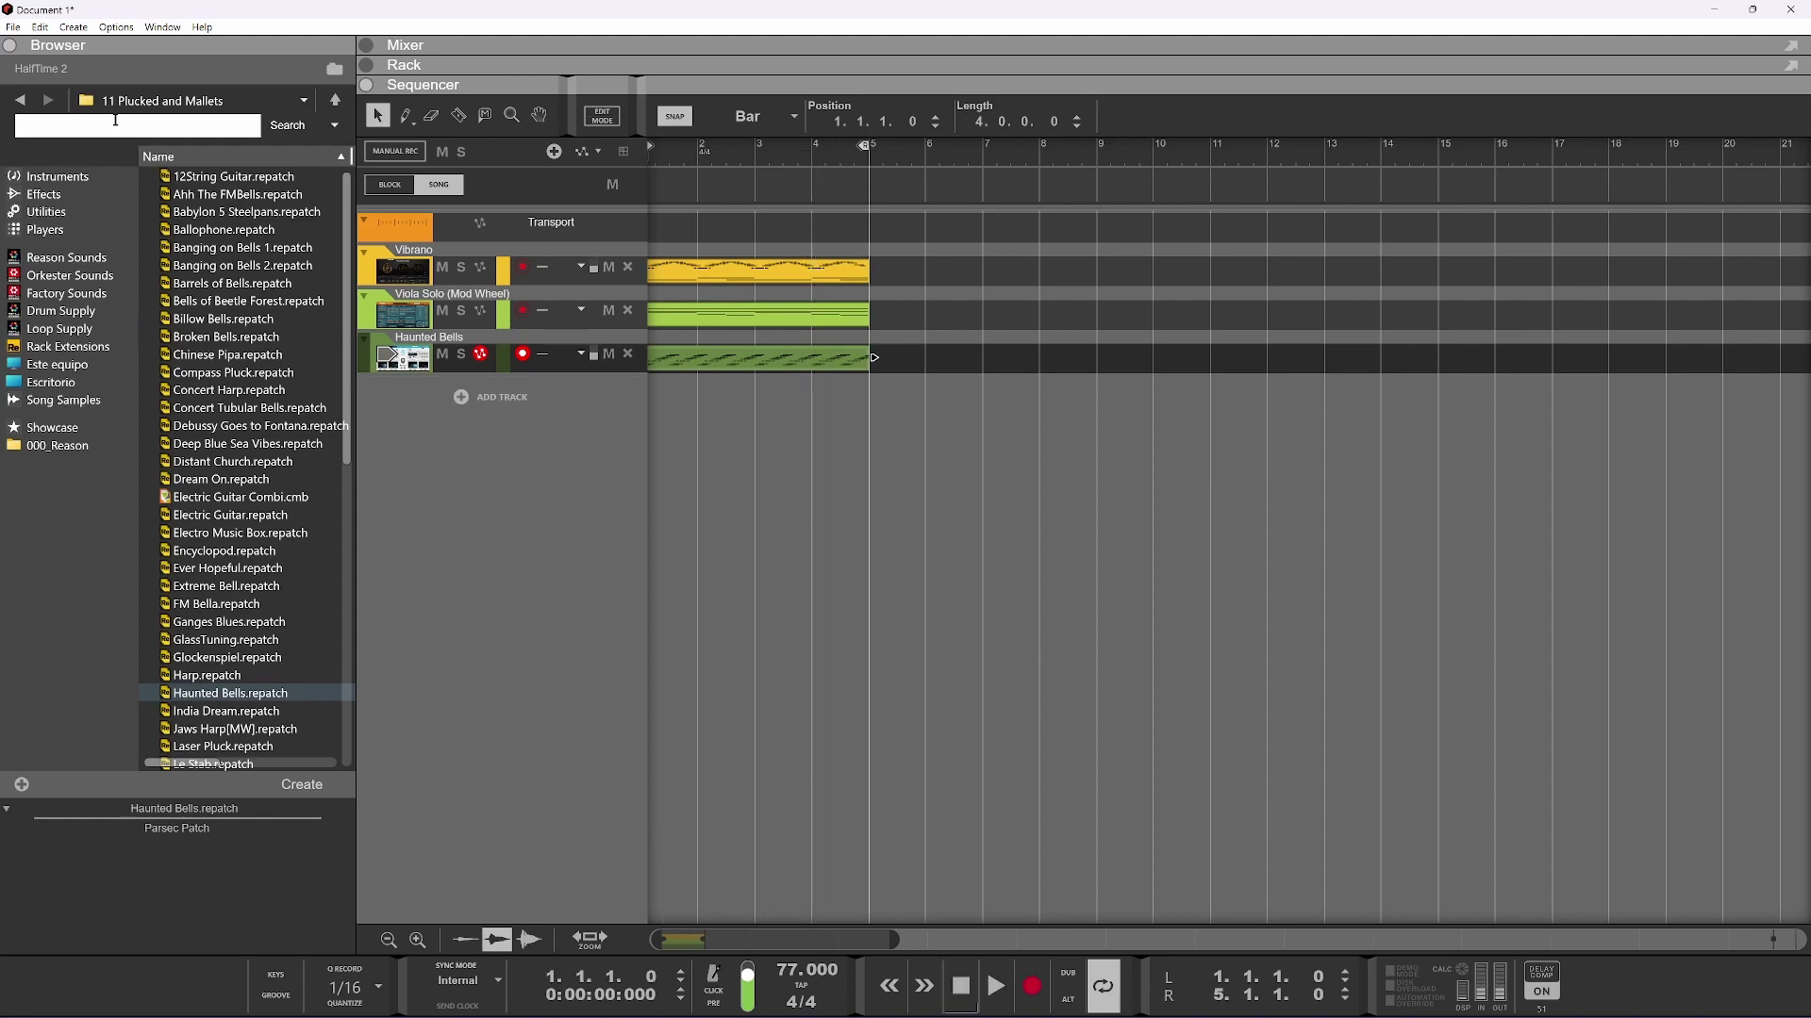
Browse the instruments to the Jiggery Pokery devices and add a Combo Compact Organ on a new track
click(56, 177)
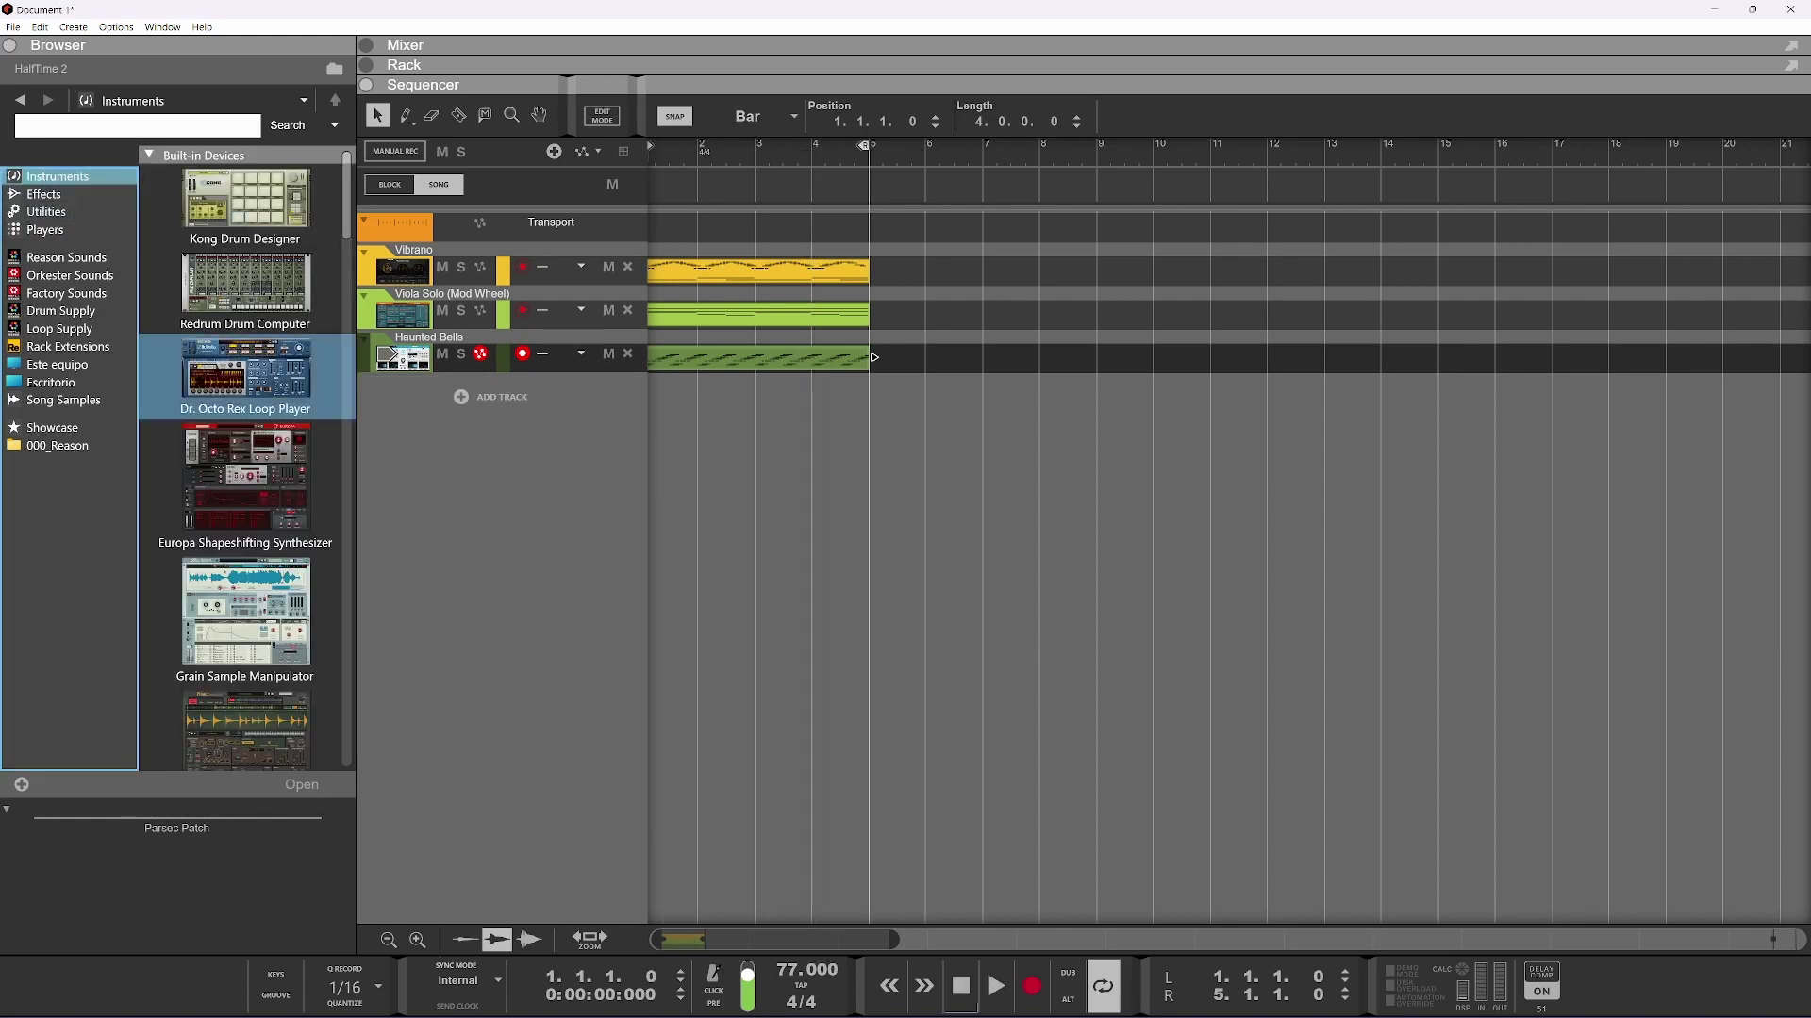
scroll(233, 542, down, 10)
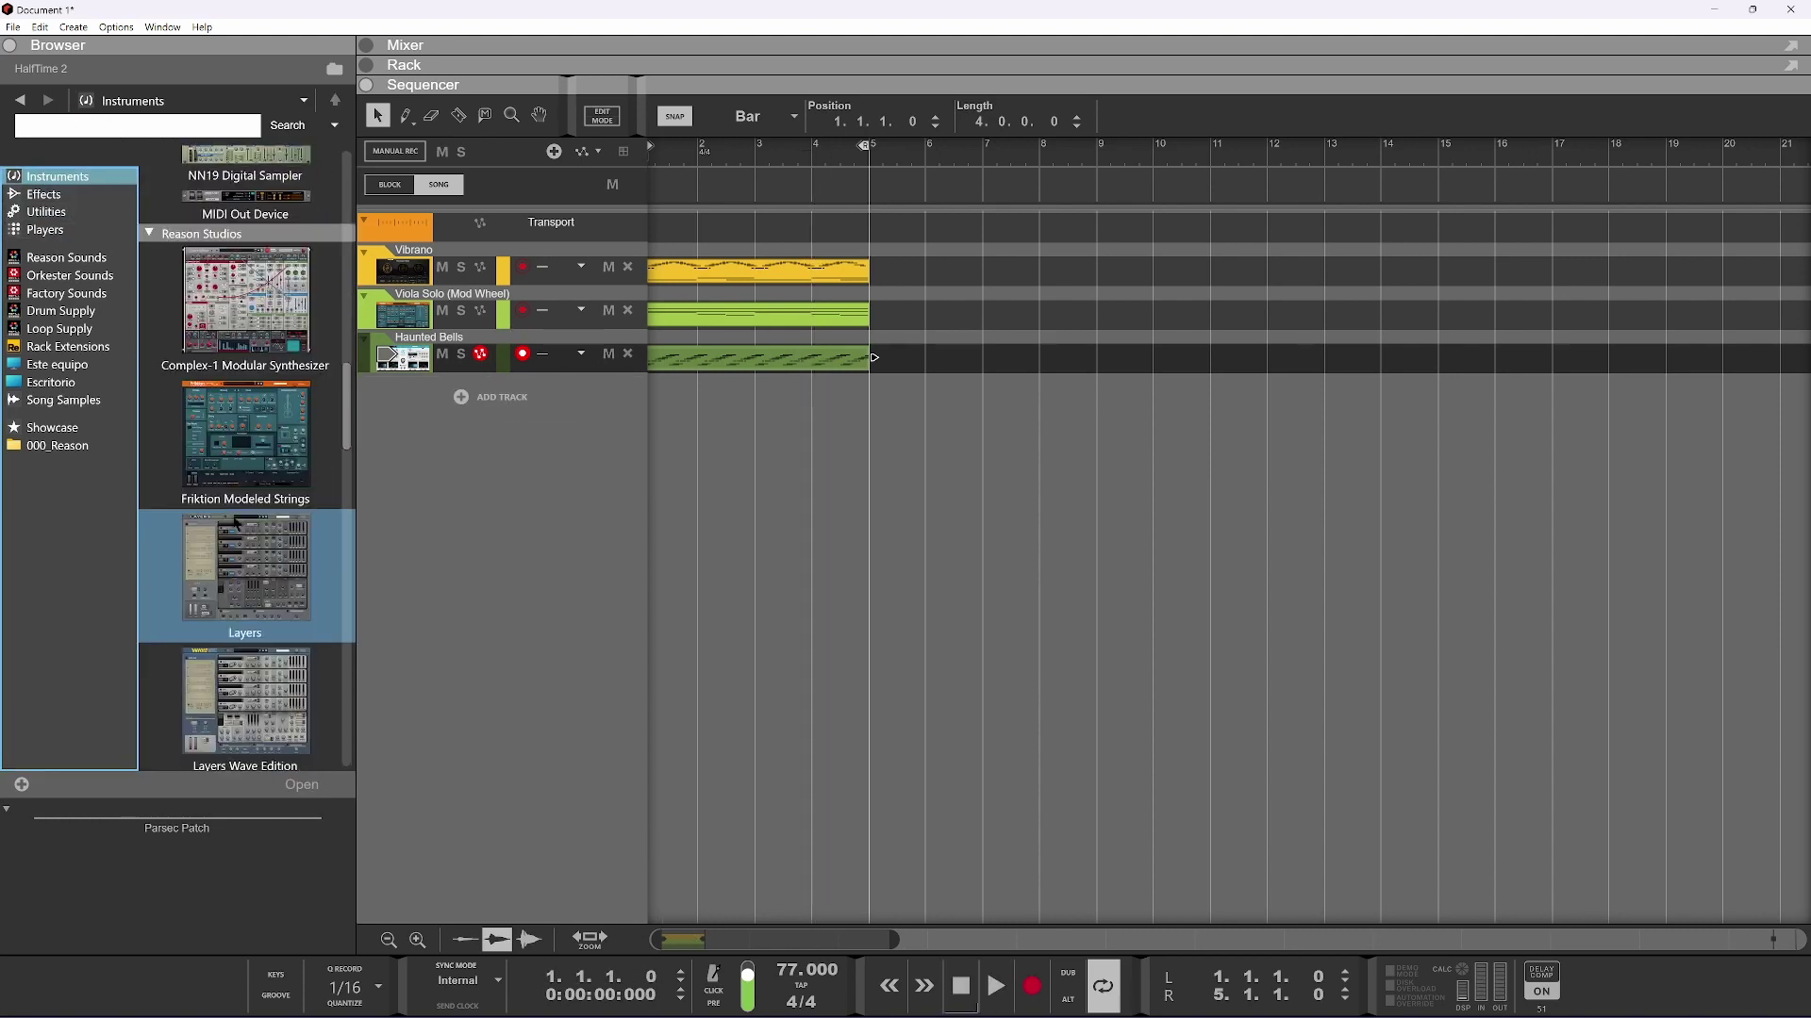
scroll(236, 523, down, 7)
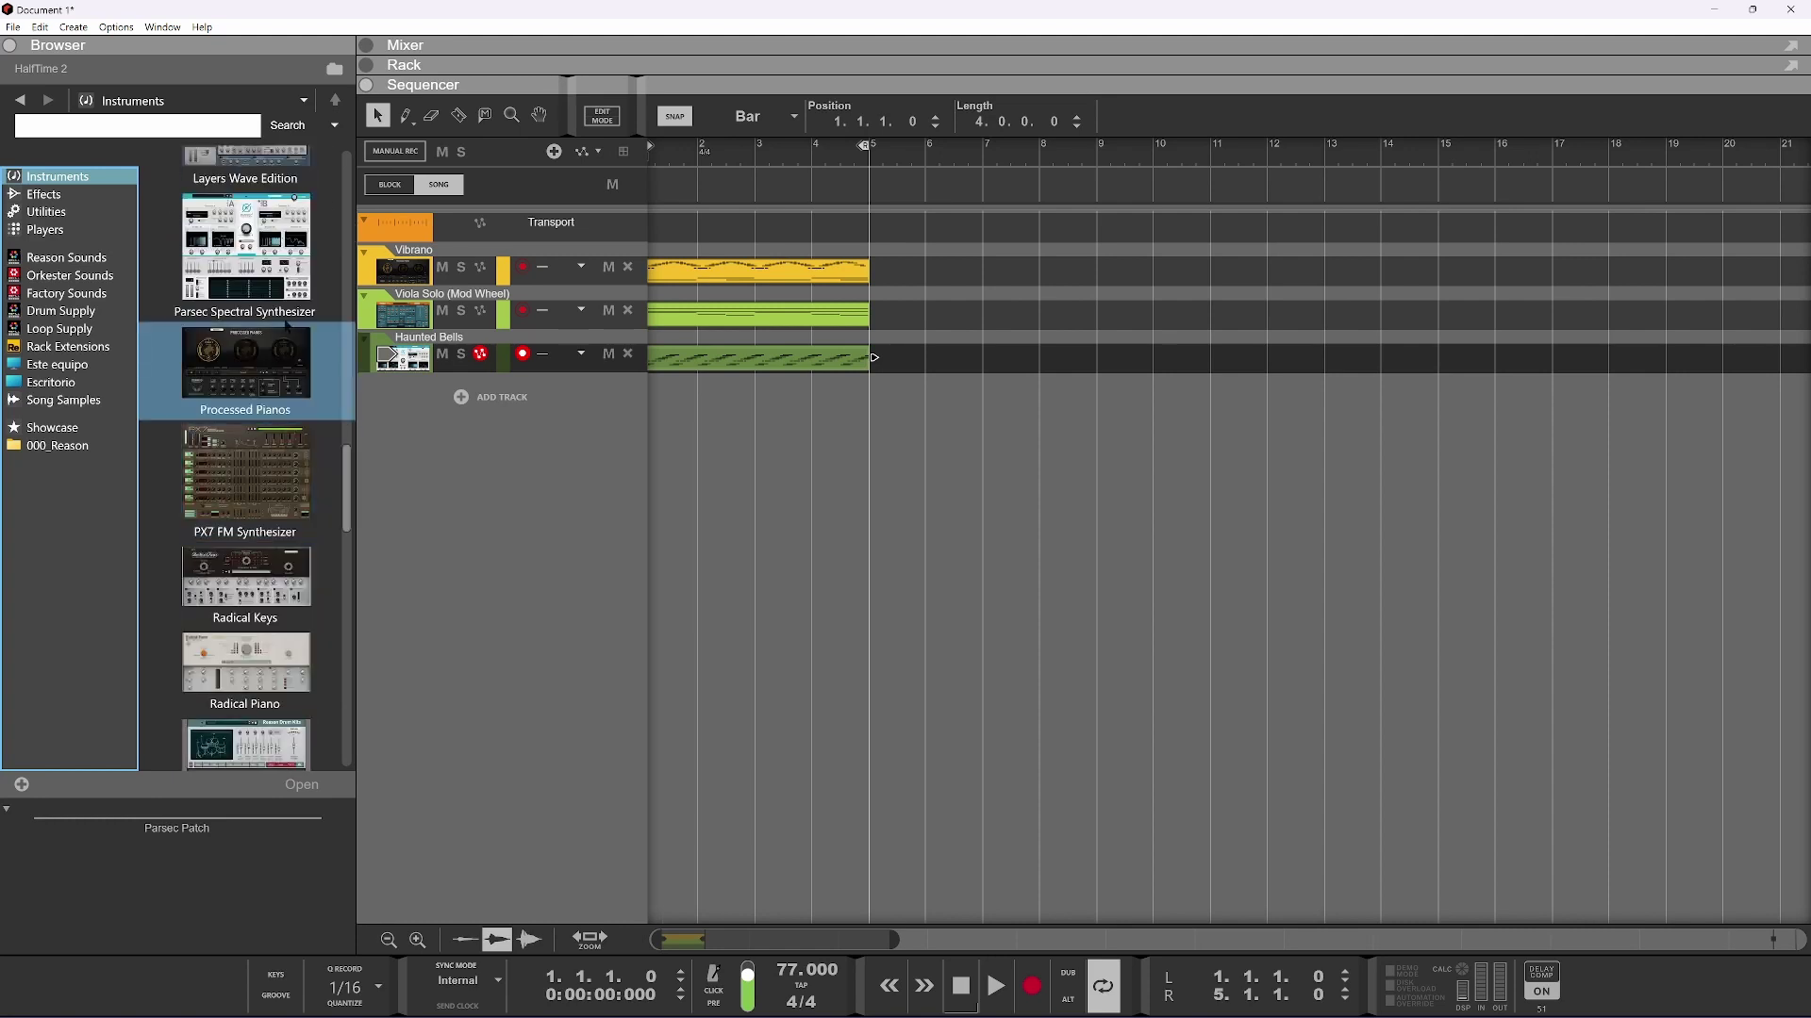
scroll(236, 368, down, 10)
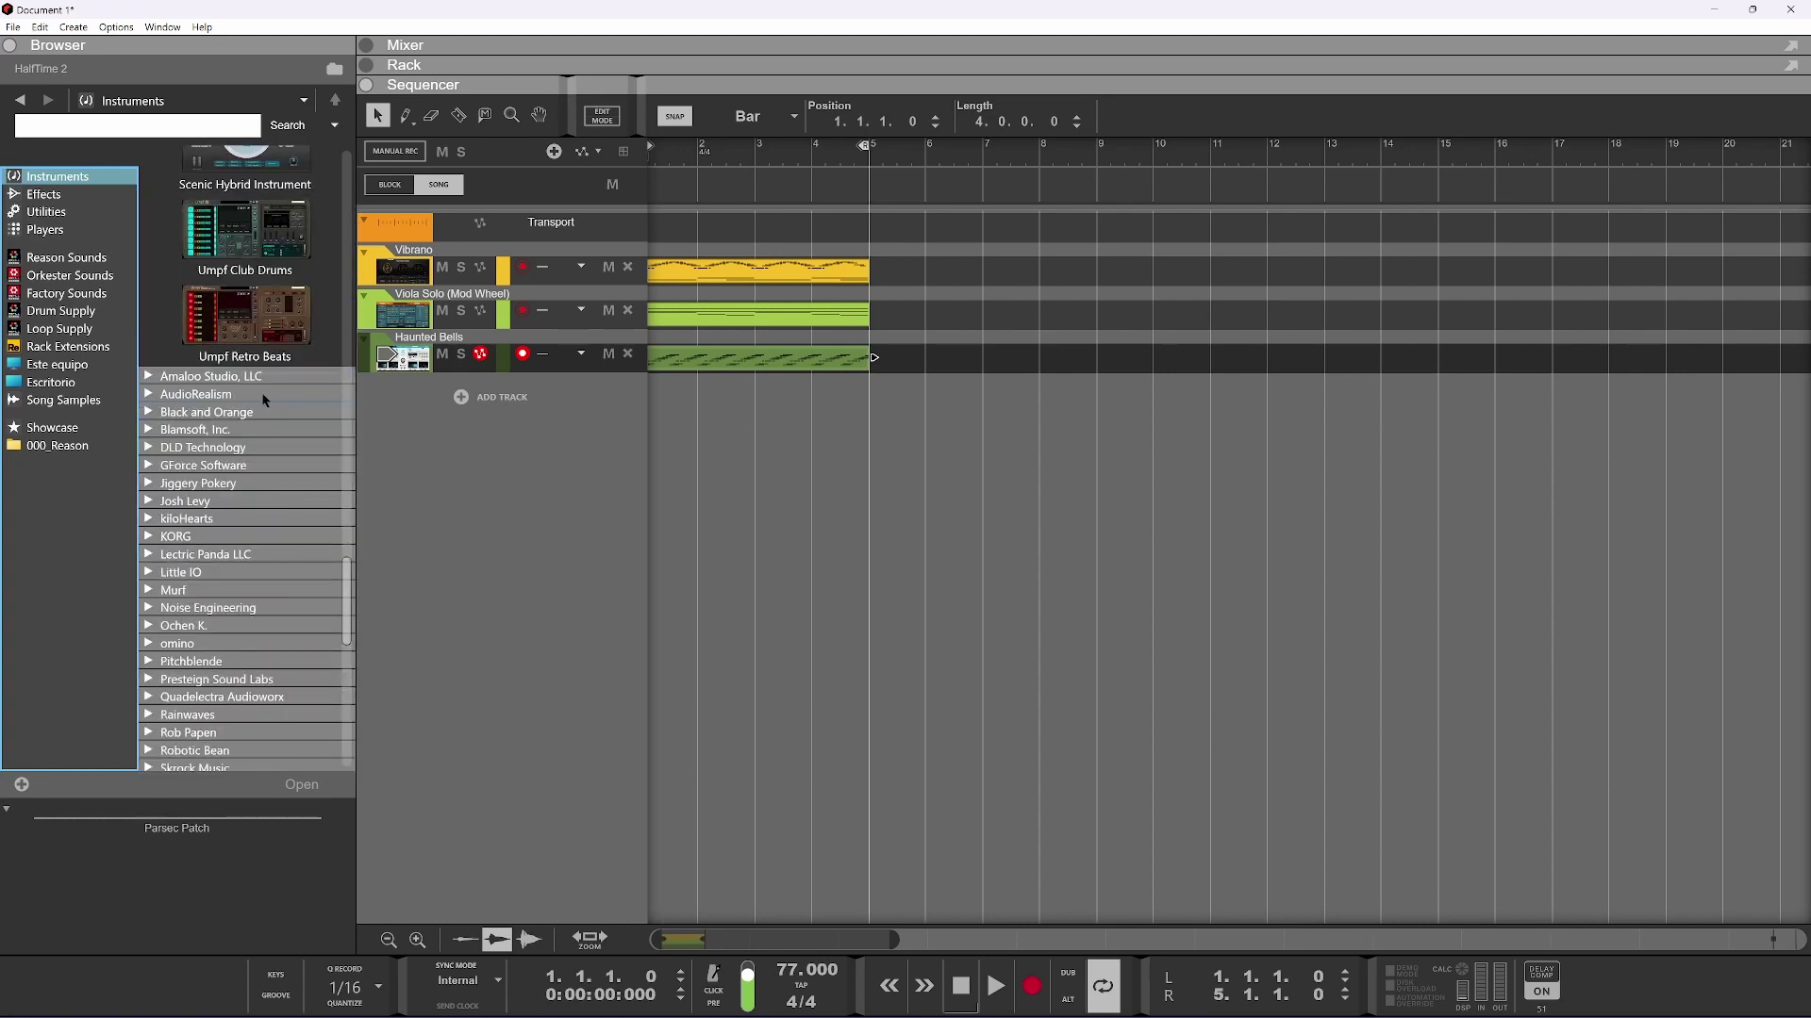
click(215, 481)
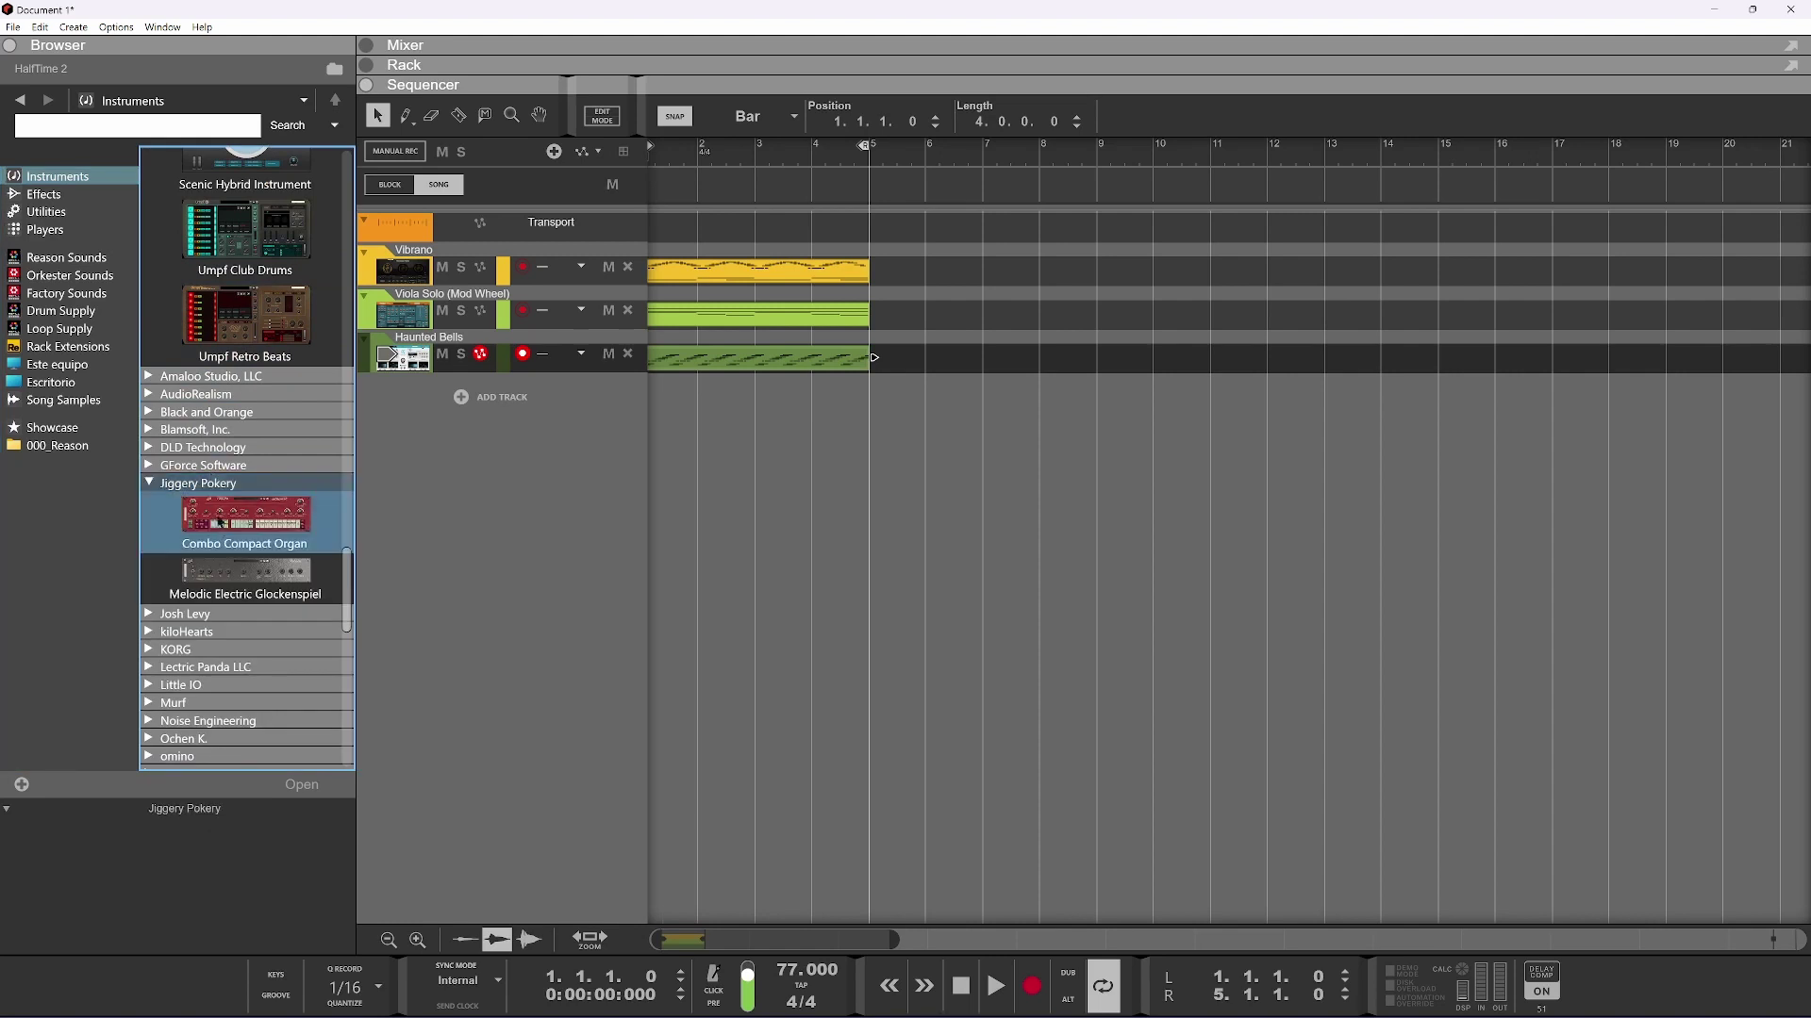
click(215, 464)
mouse_move(218, 505)
mouse_down()
mouse_move(453, 483)
mouse_move(274, 480)
mouse_move(238, 500)
mouse_up()
drag(259, 600, 647, 485)
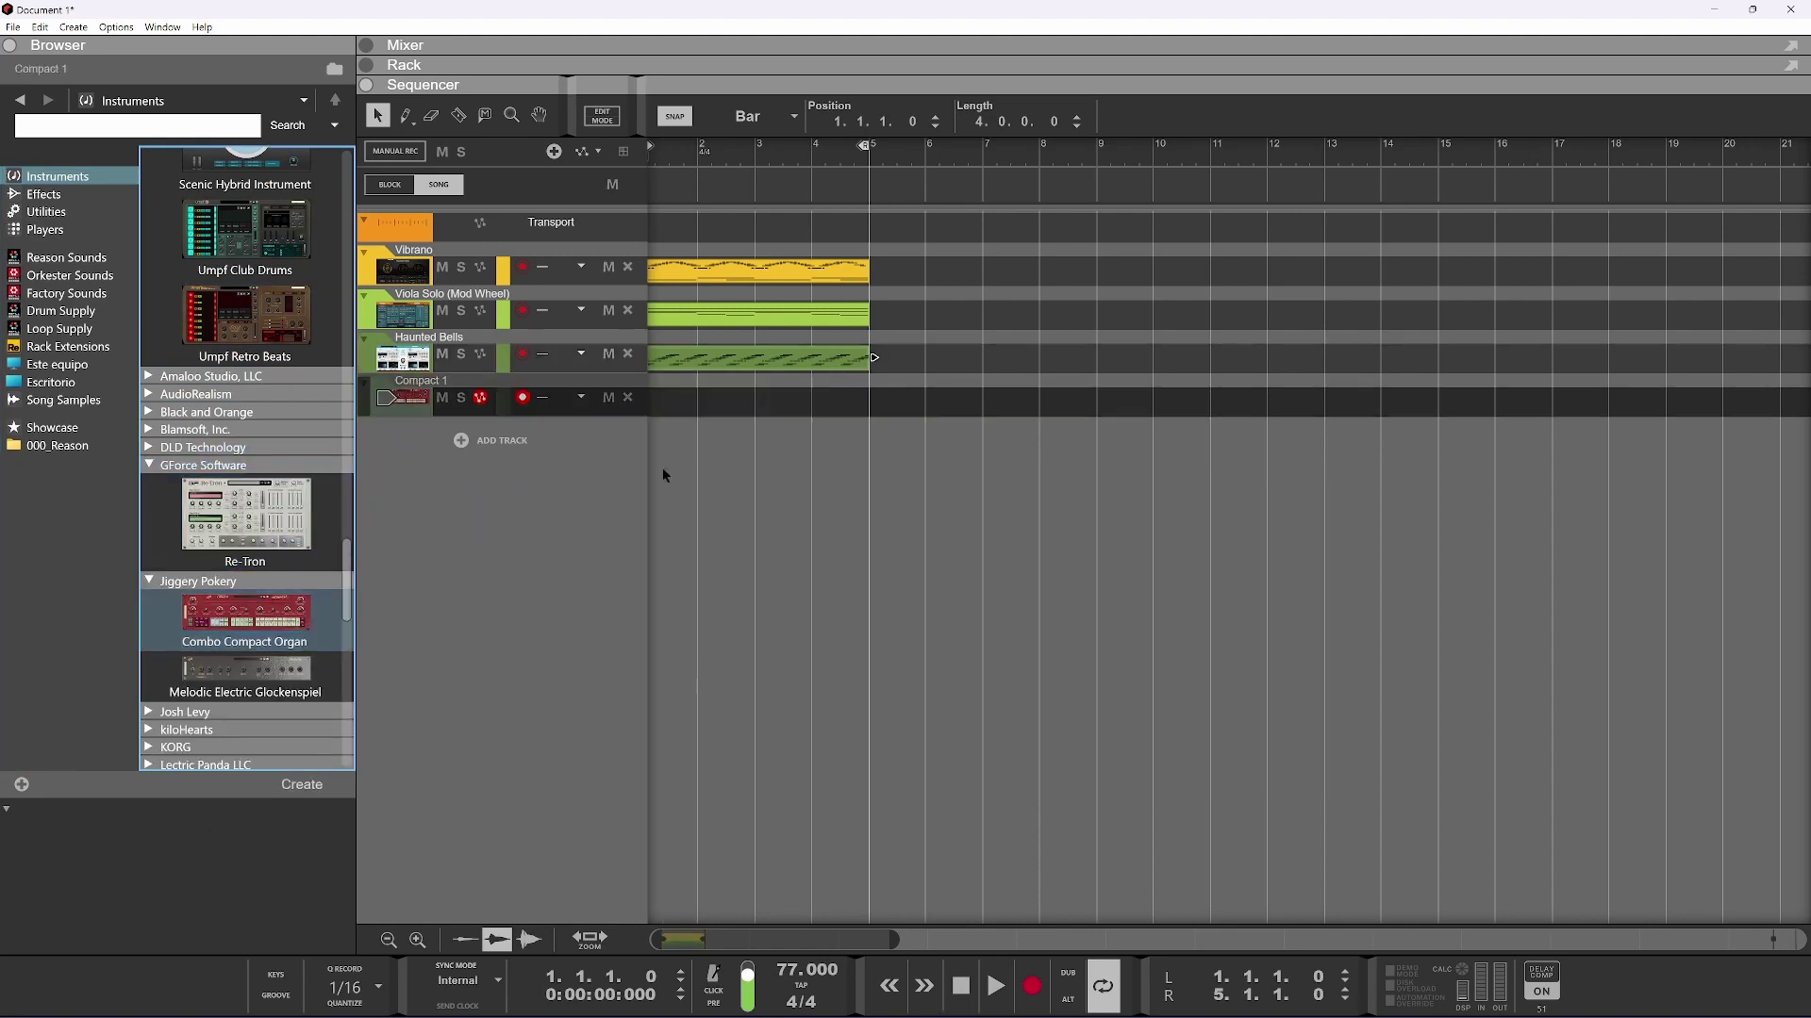
Draw a four-bar clip from bar 1 on the Compact 1 track and open it for note editing
click(682, 392)
drag(740, 402, 854, 408)
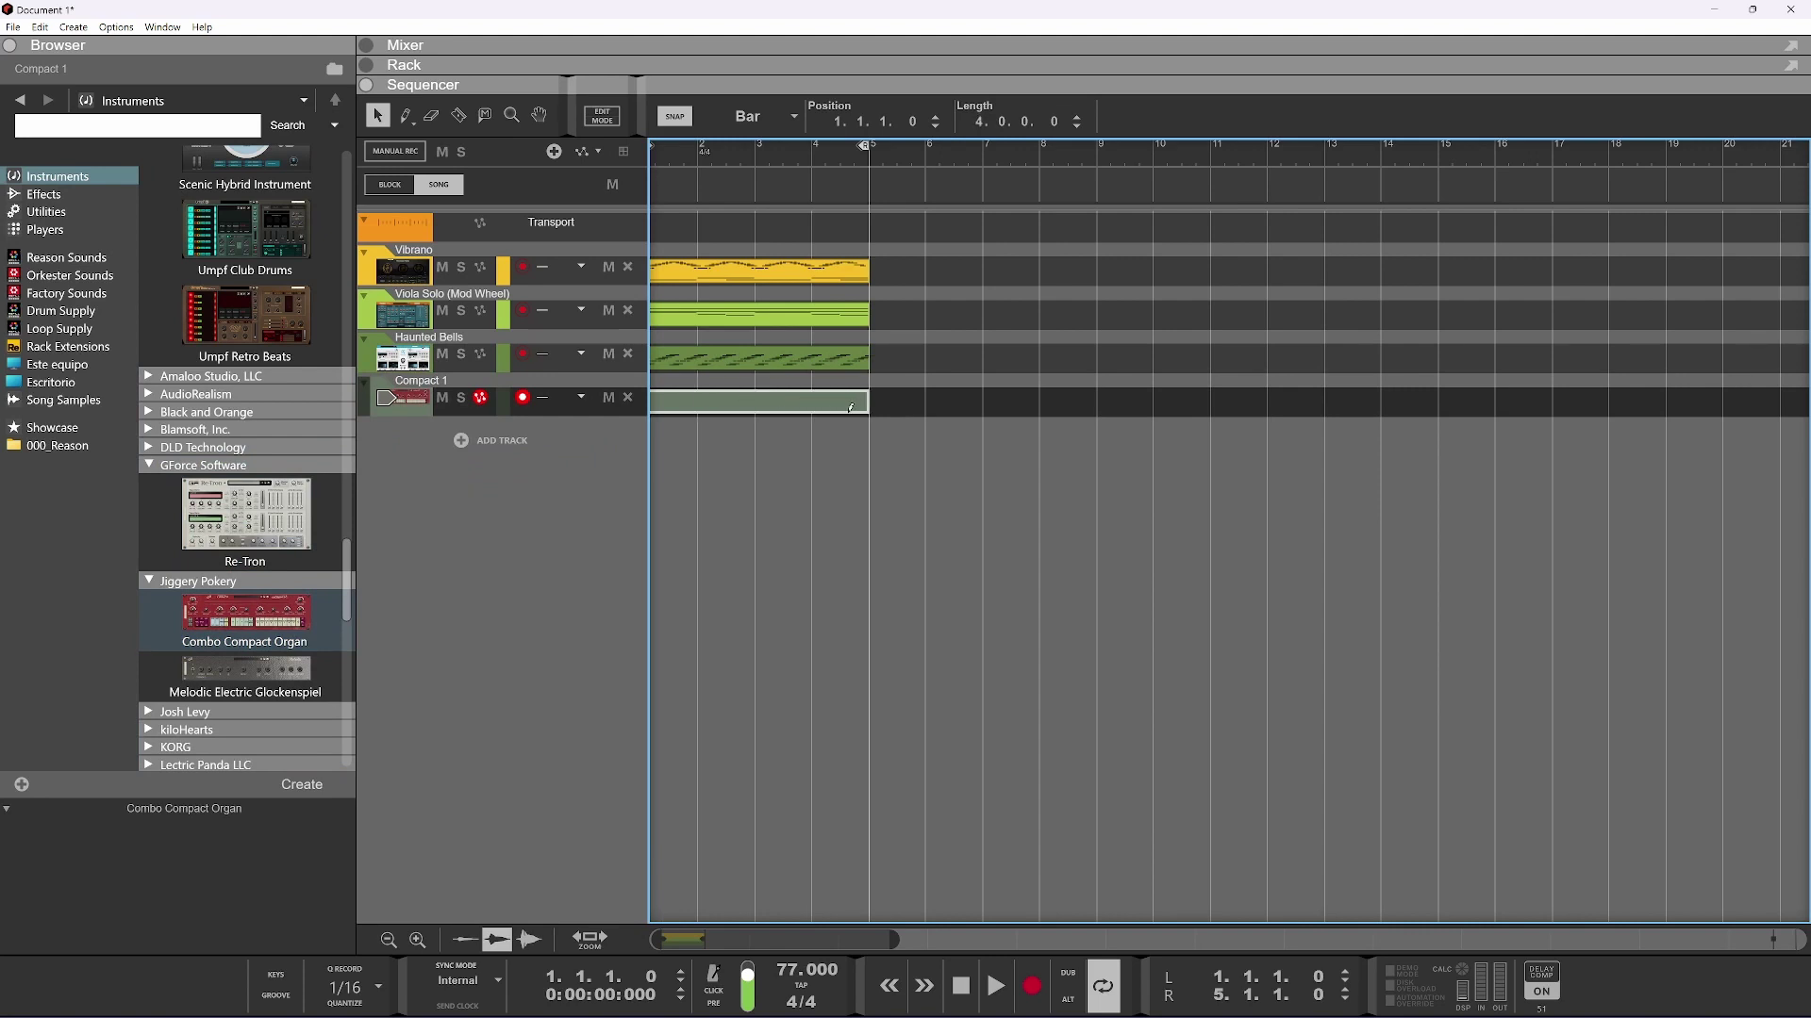
double_click(676, 414)
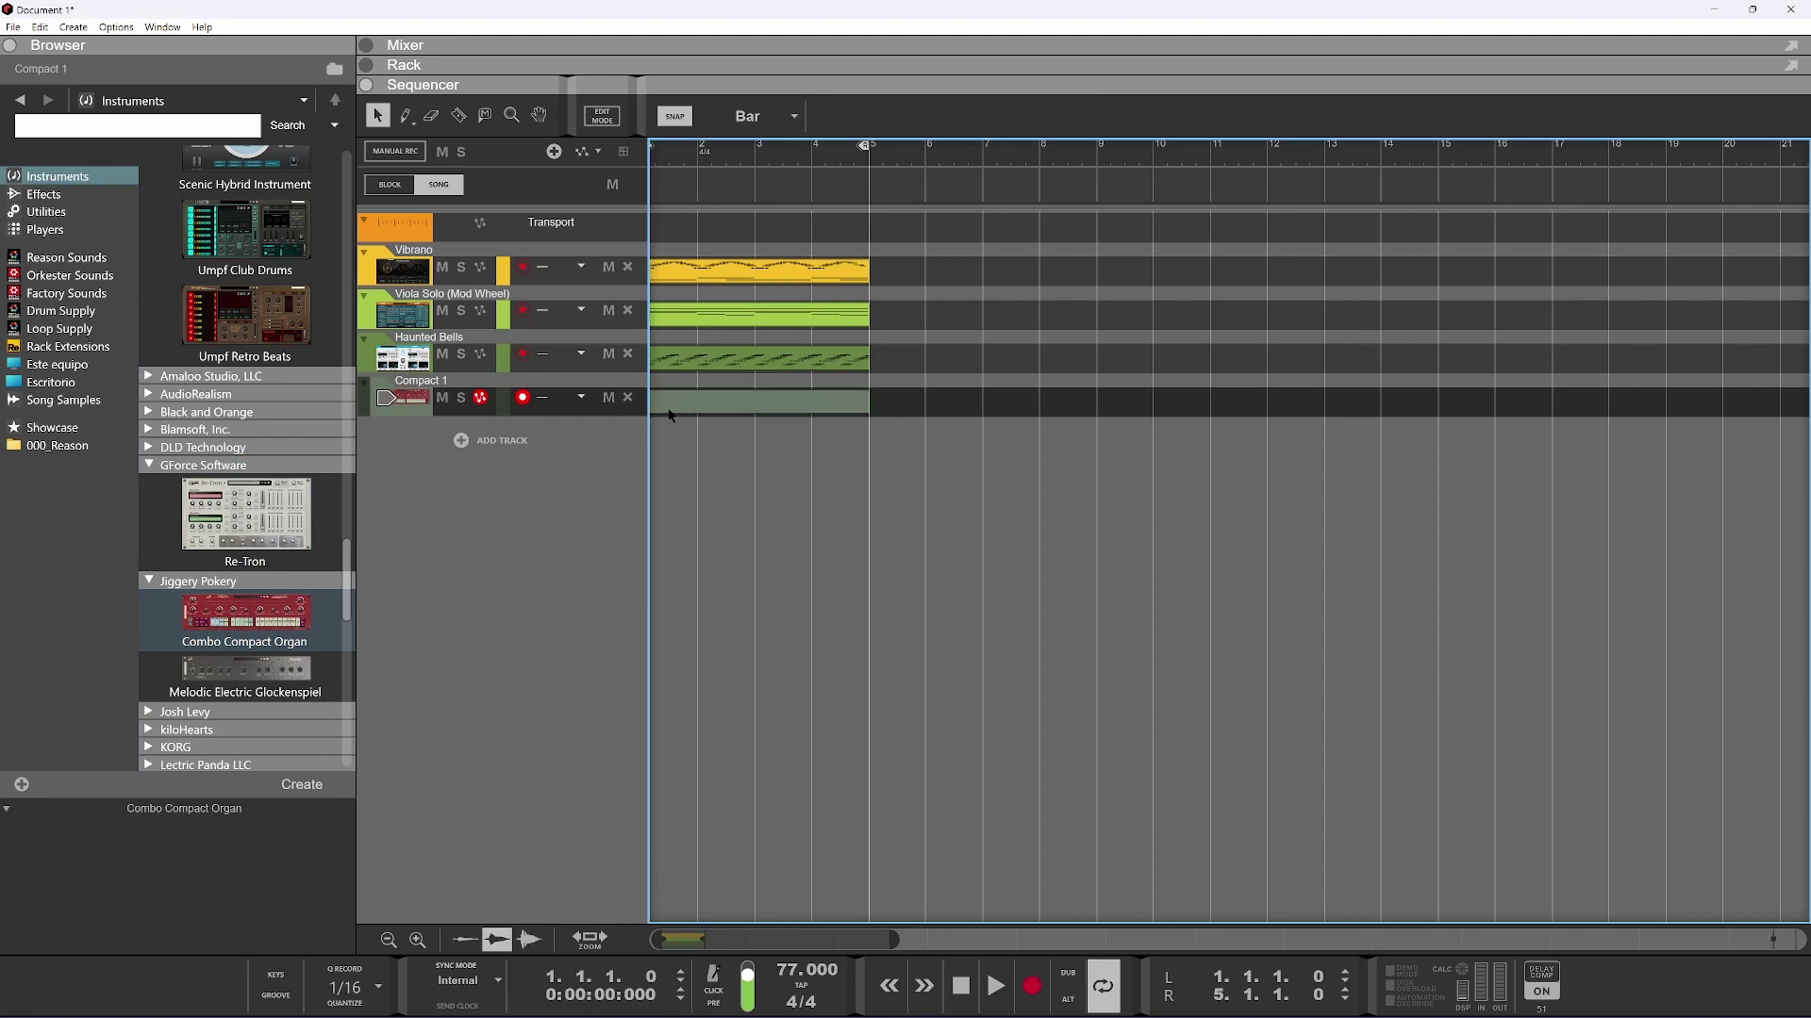
double_click(669, 416)
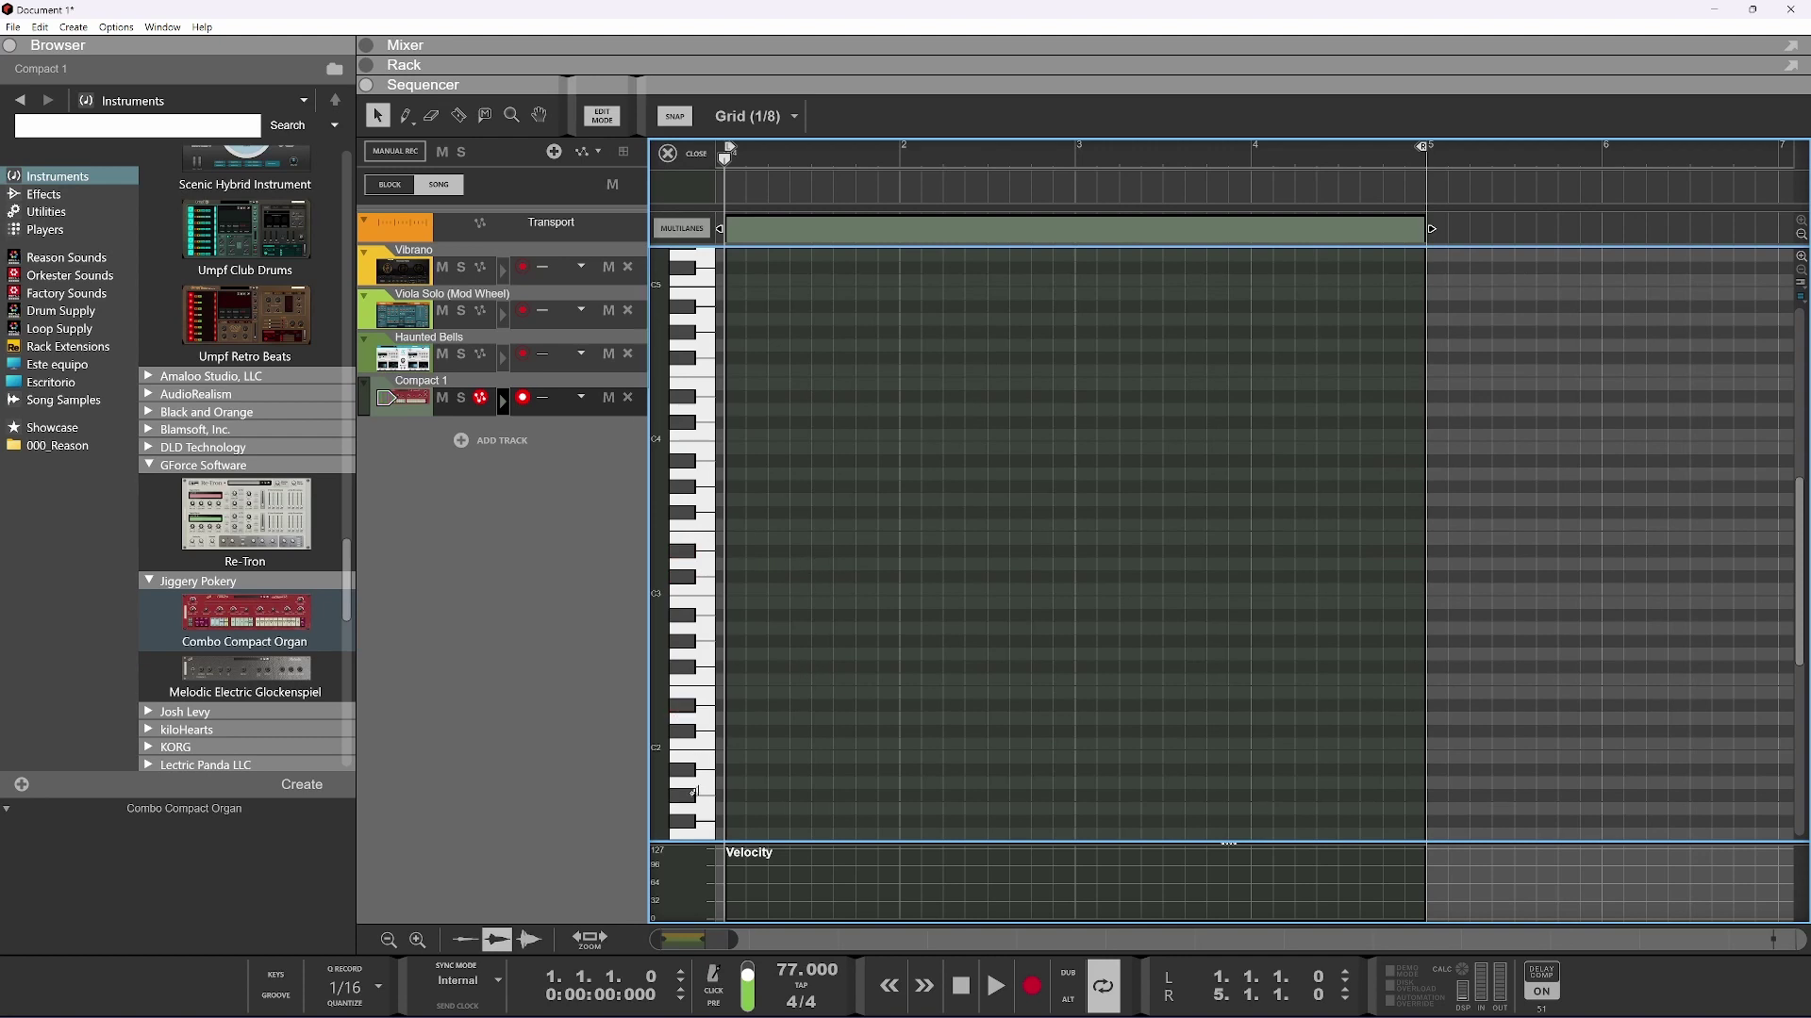
Draw a half-bar E2 note at 1.3.1 in the organ clip and audition it in the mix
scroll(707, 713, down, 3)
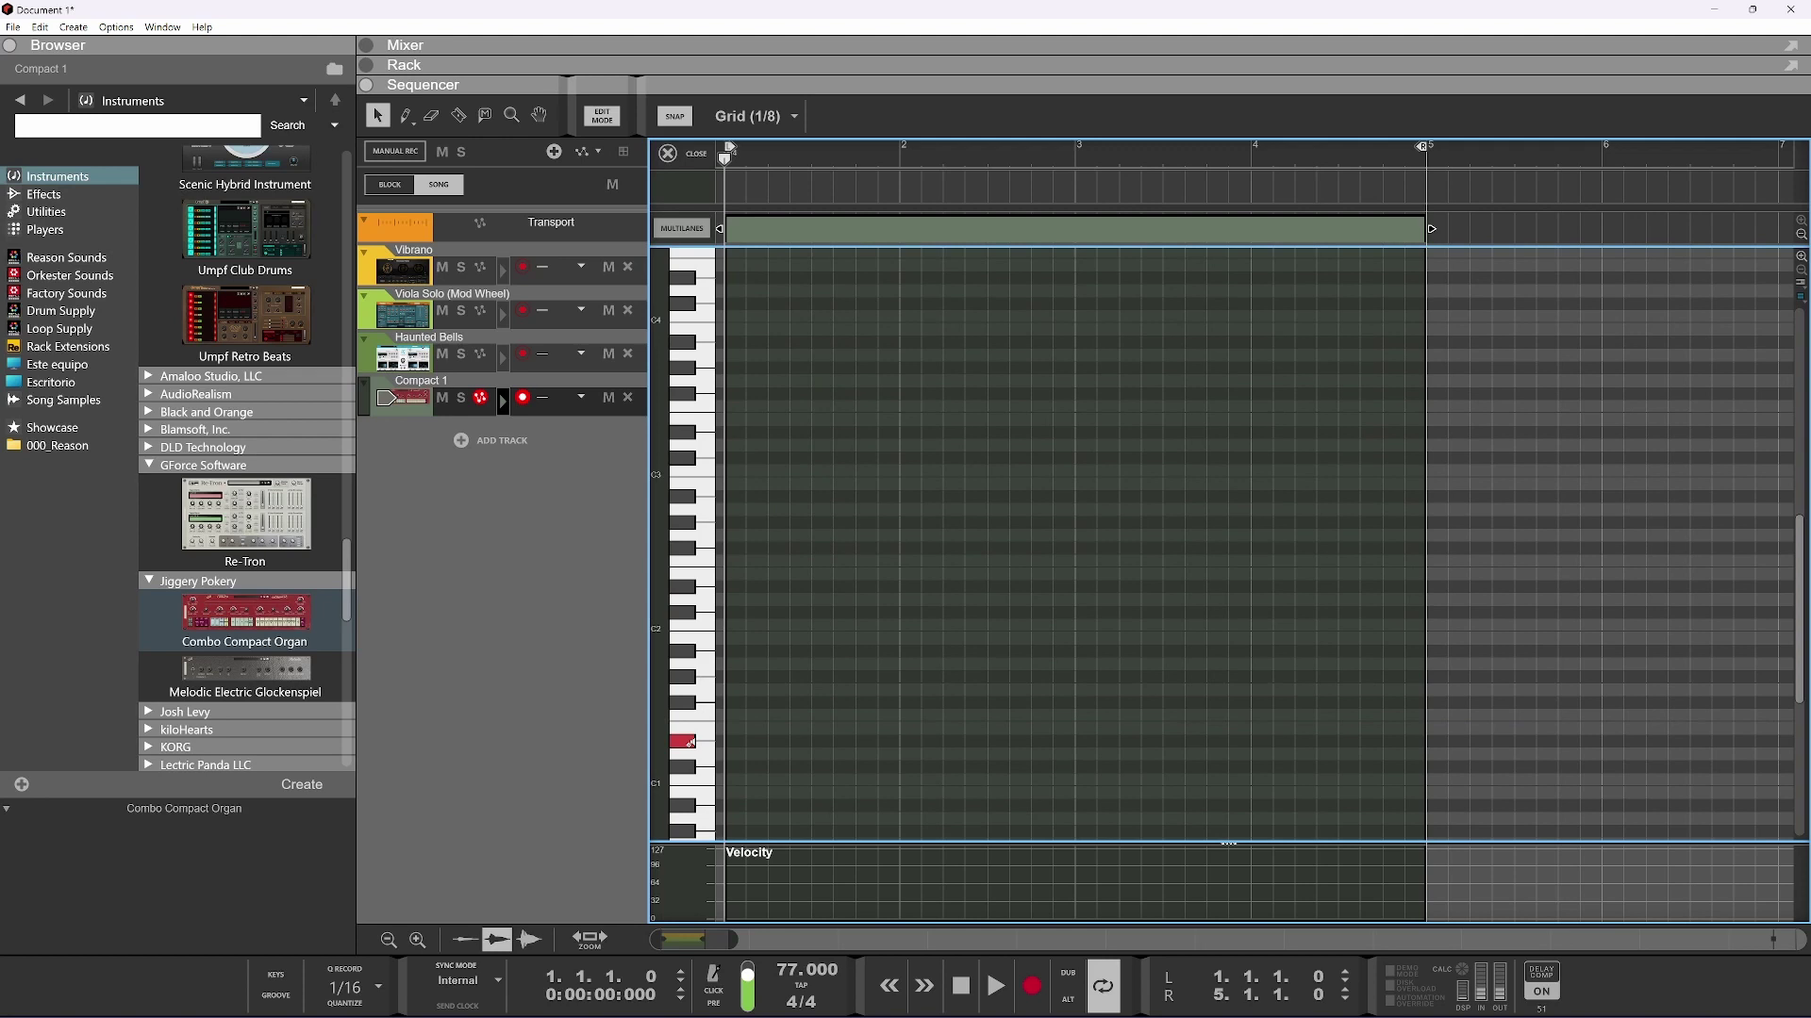
drag(816, 581, 853, 578)
key(Up)
key(space)
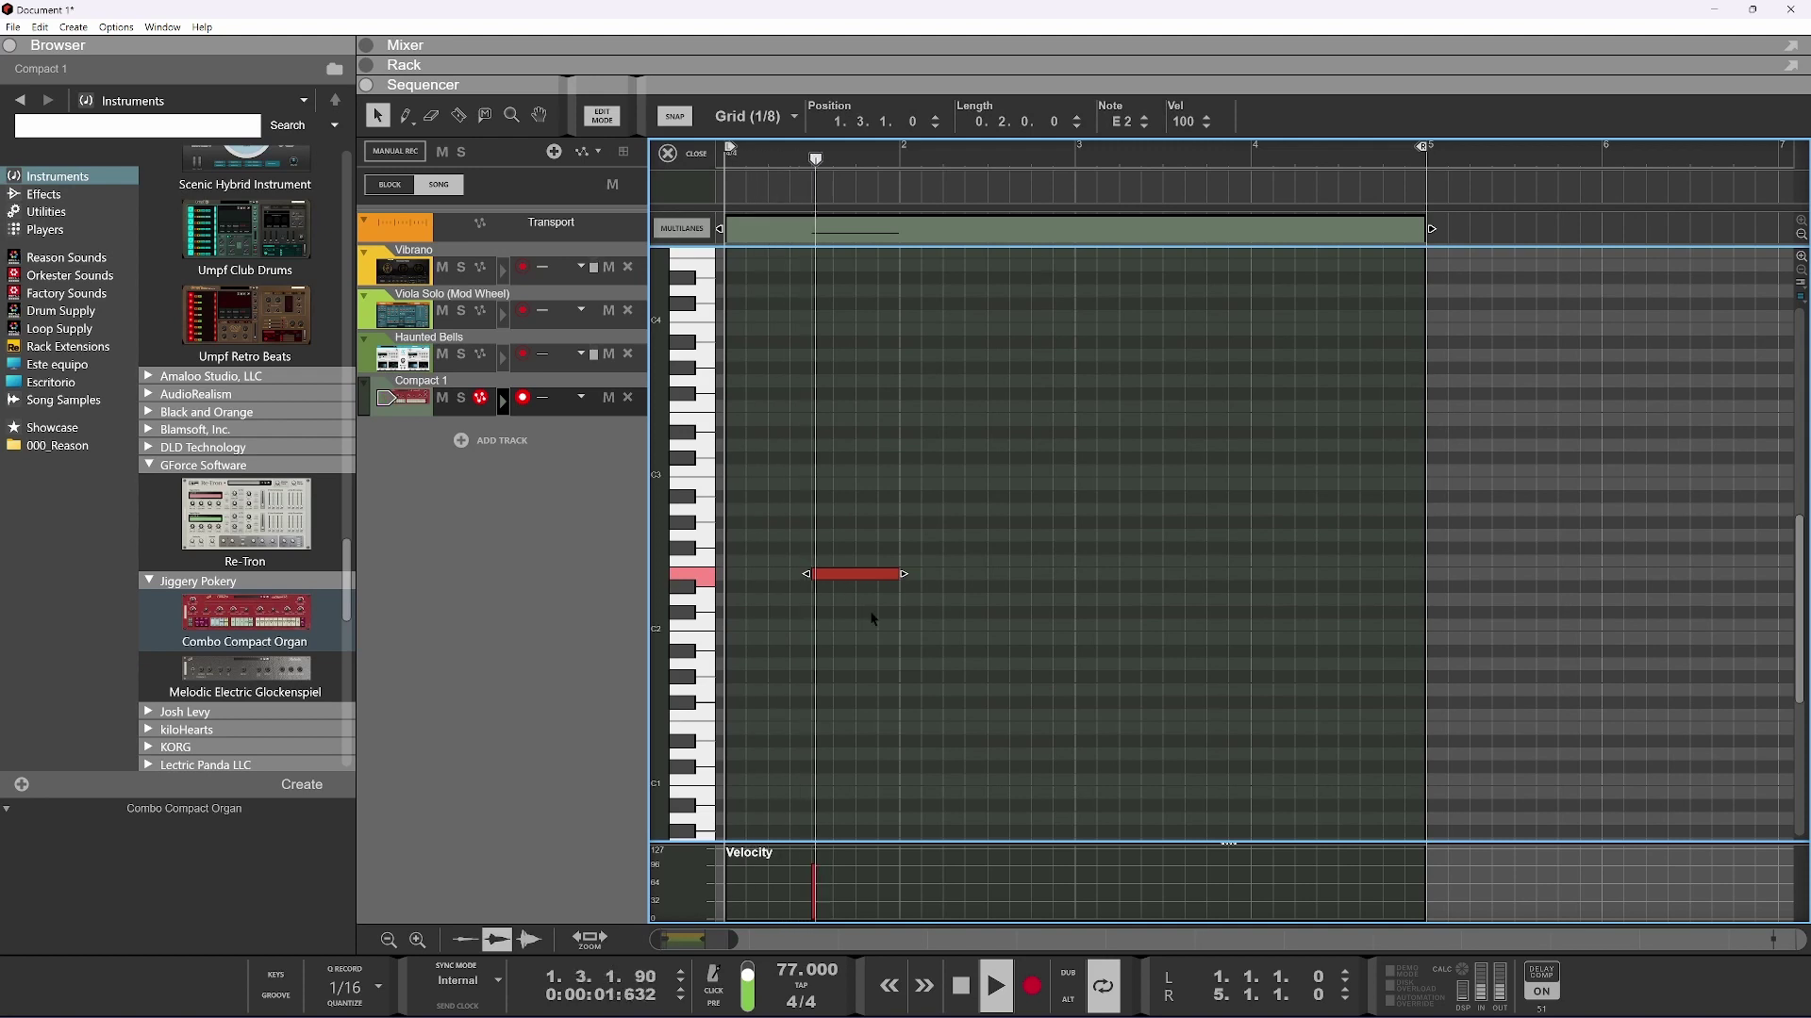
key(space)
key(space)
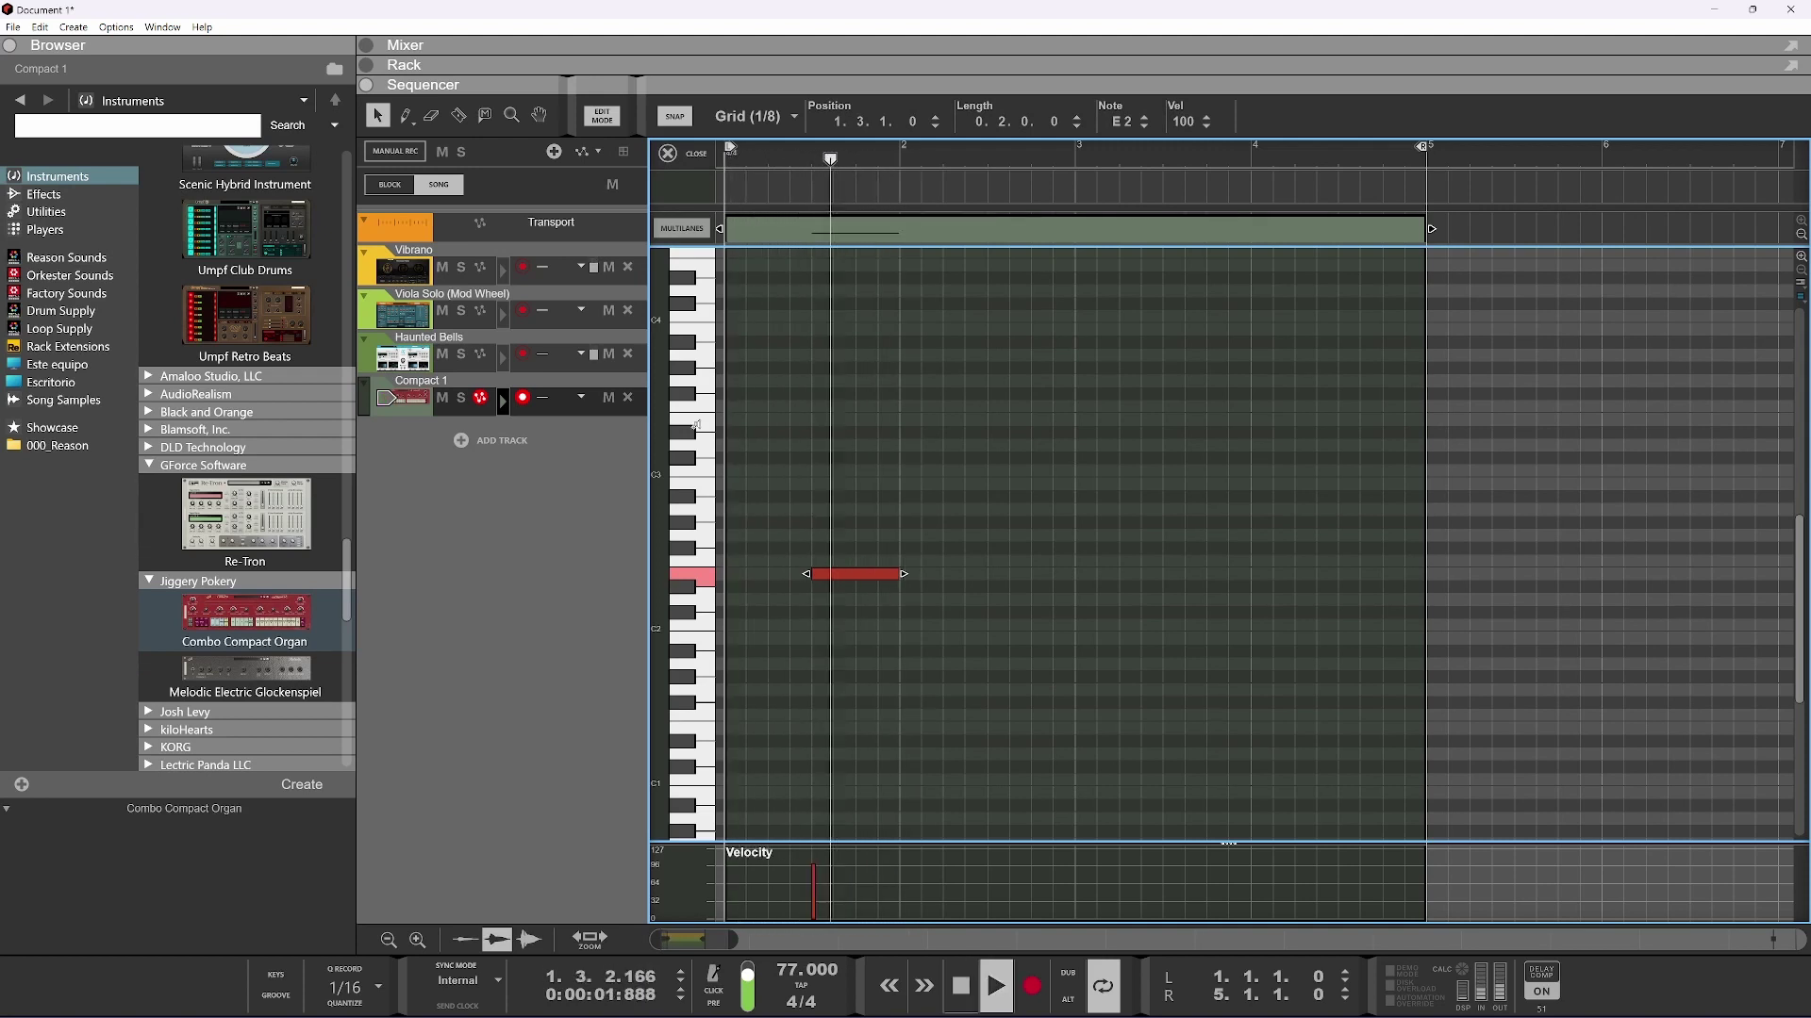
key(space)
Overlay the viola notes as reference and build a half-bar organ chord of D#3, E3 and A3 at 1.3.1, auditioning it
click(507, 320)
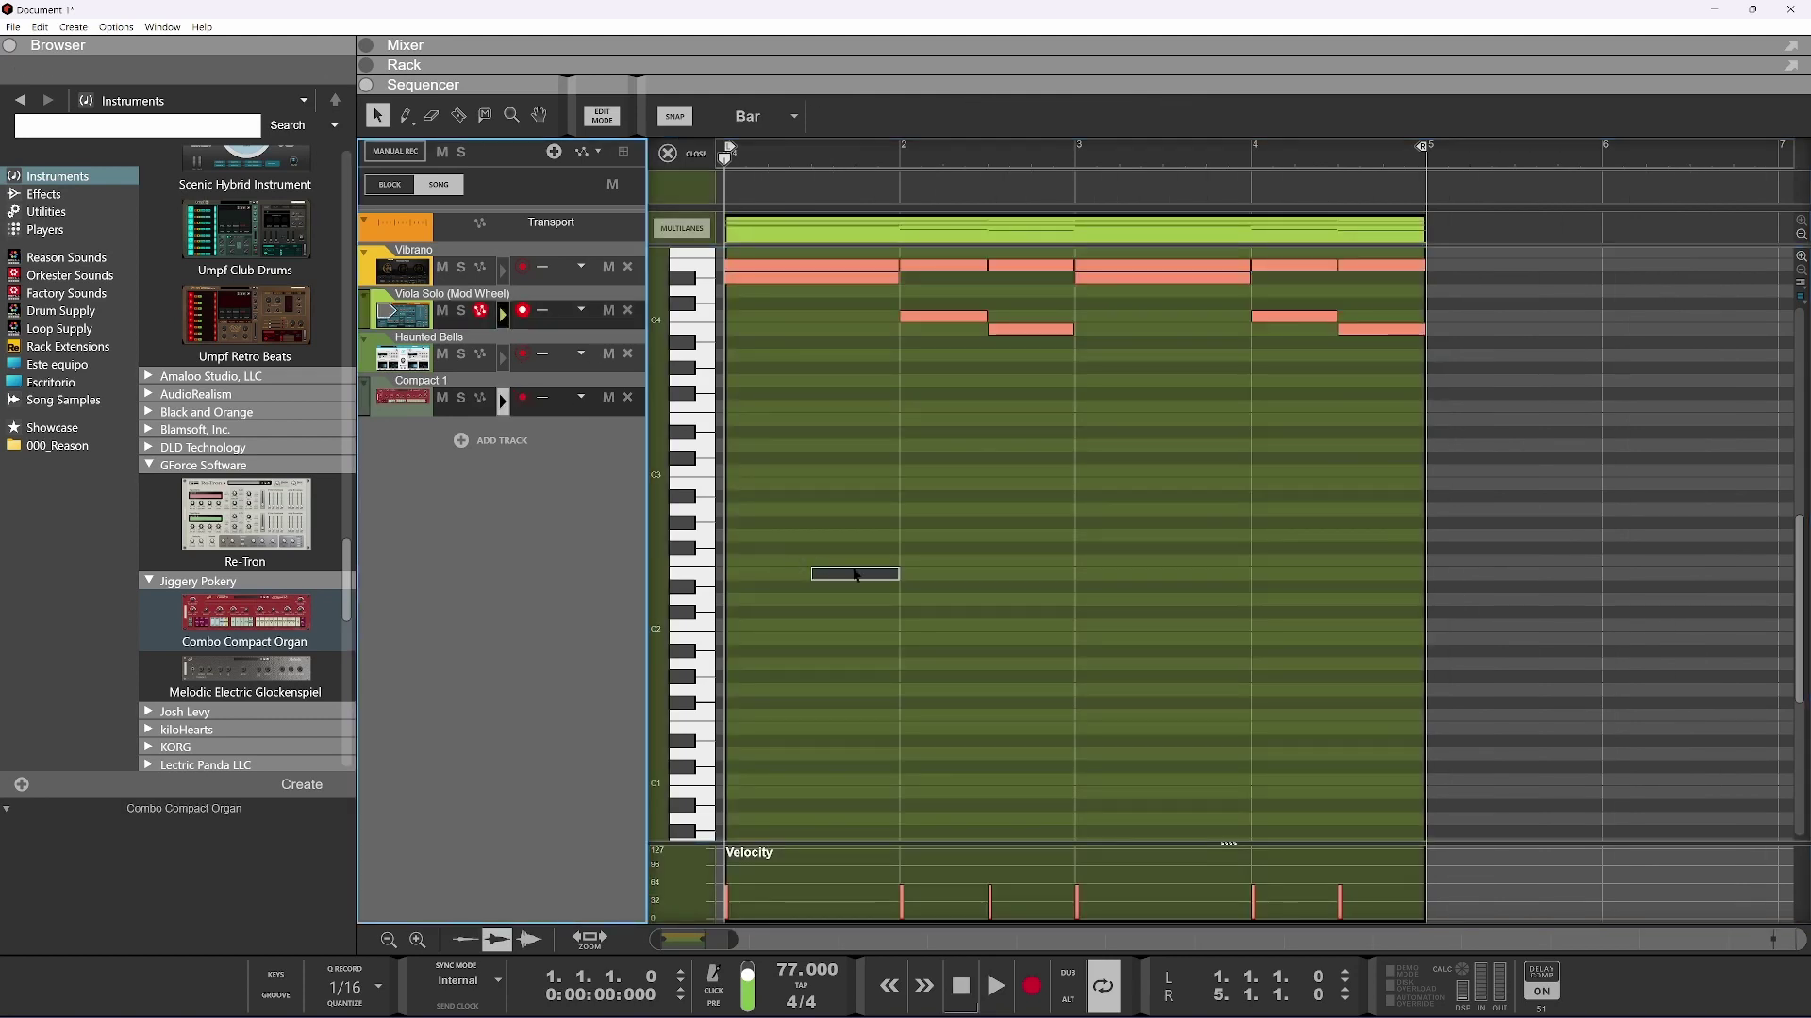
scroll(831, 569, up, 4)
click(841, 759)
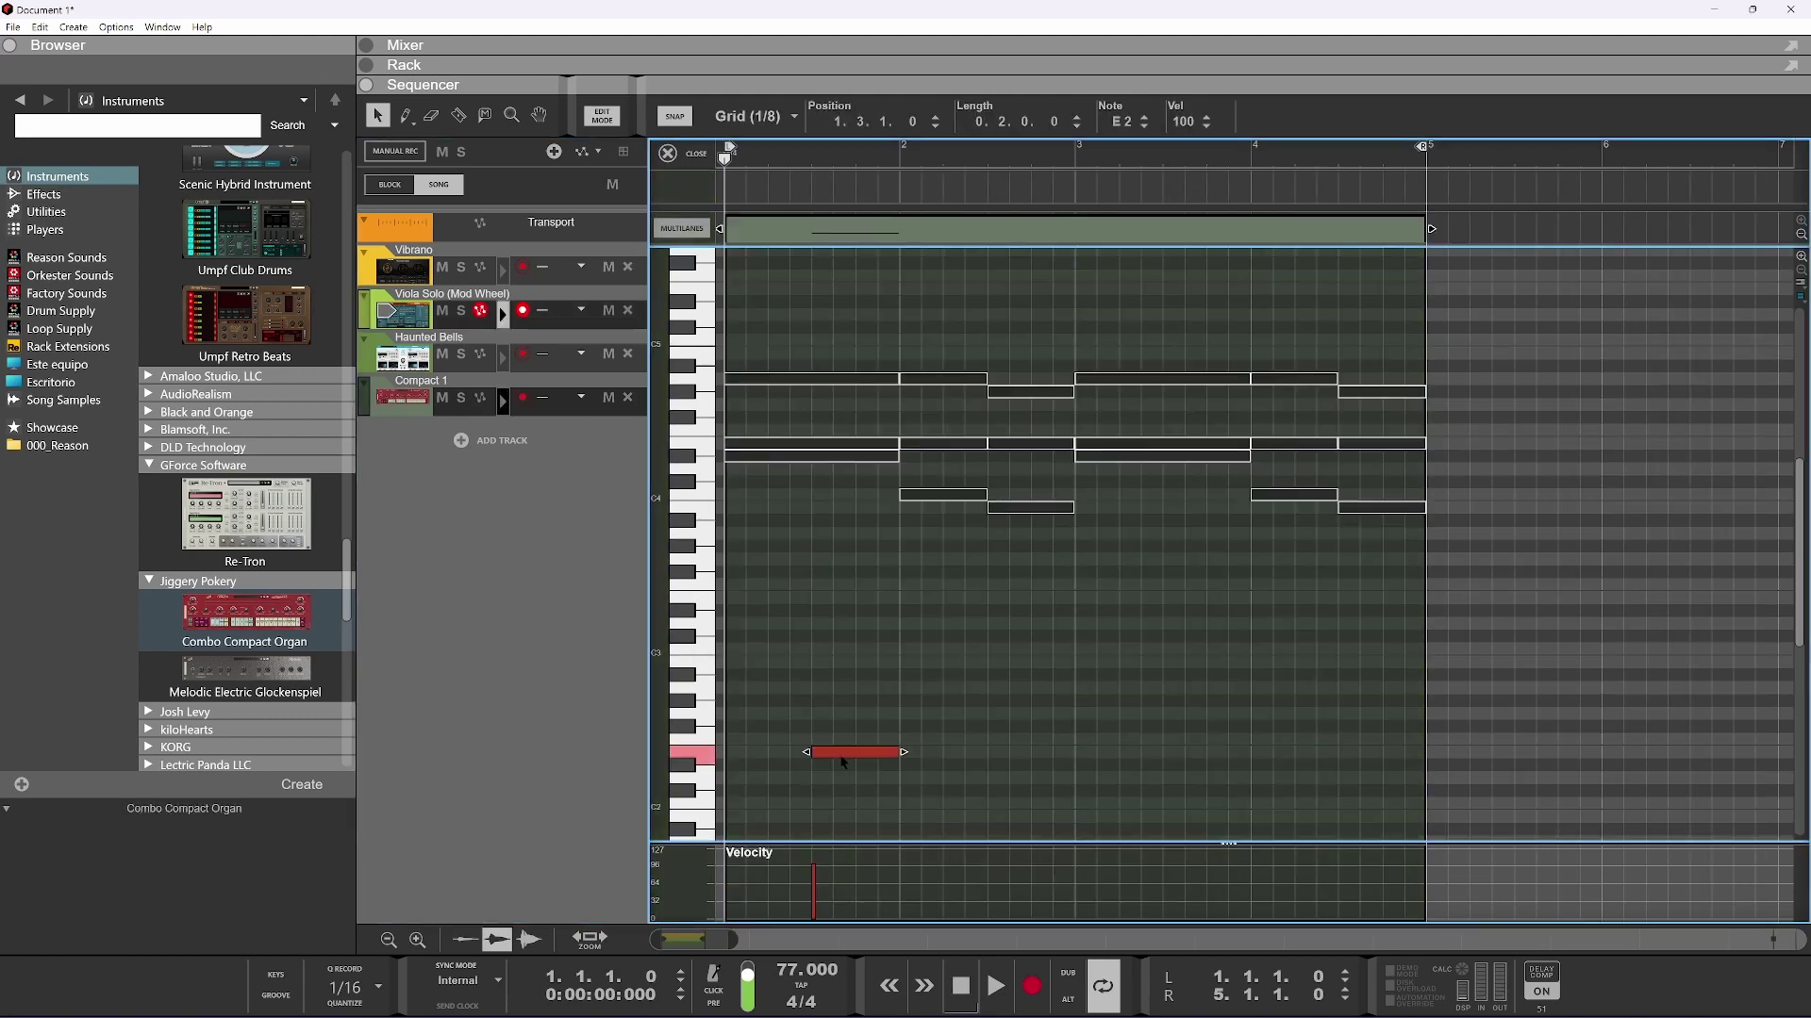
drag(842, 762, 840, 582)
drag(838, 471, 838, 447)
mouse_move(817, 376)
mouse_down()
mouse_move(880, 377)
mouse_move(826, 504)
mouse_move(829, 485)
mouse_up()
key(shift+Down)
key(space)
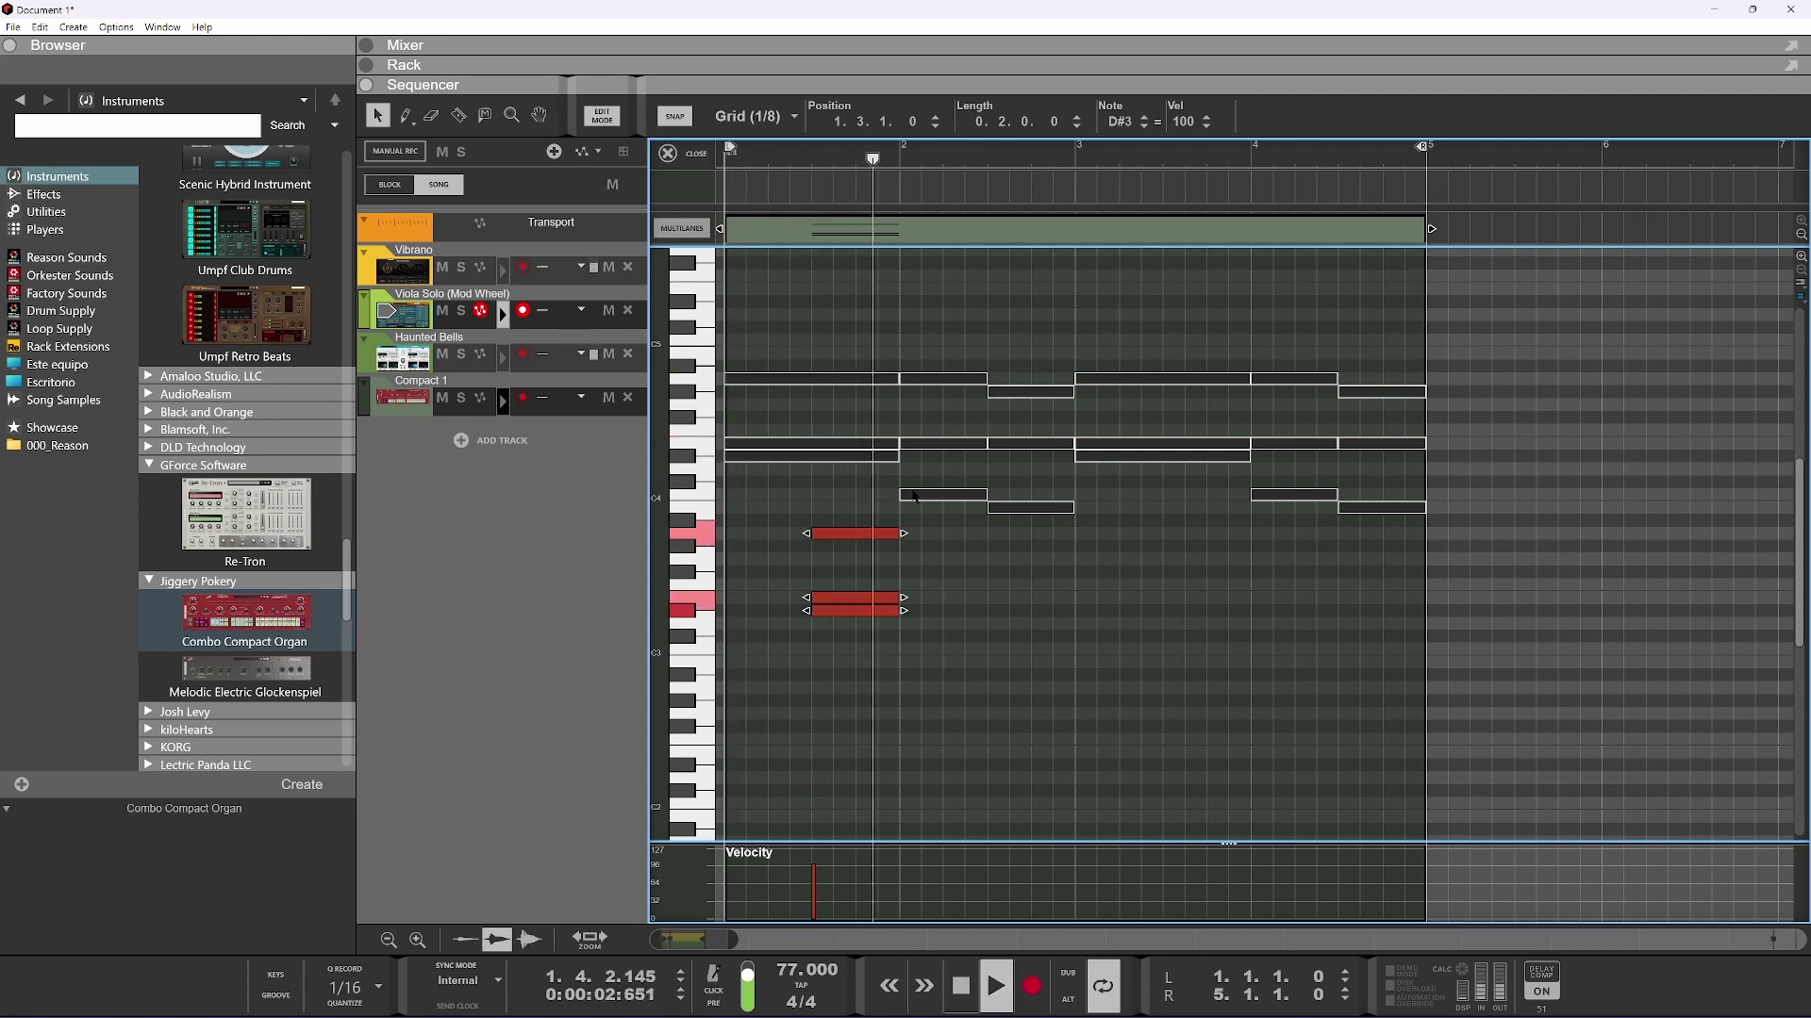
key(space)
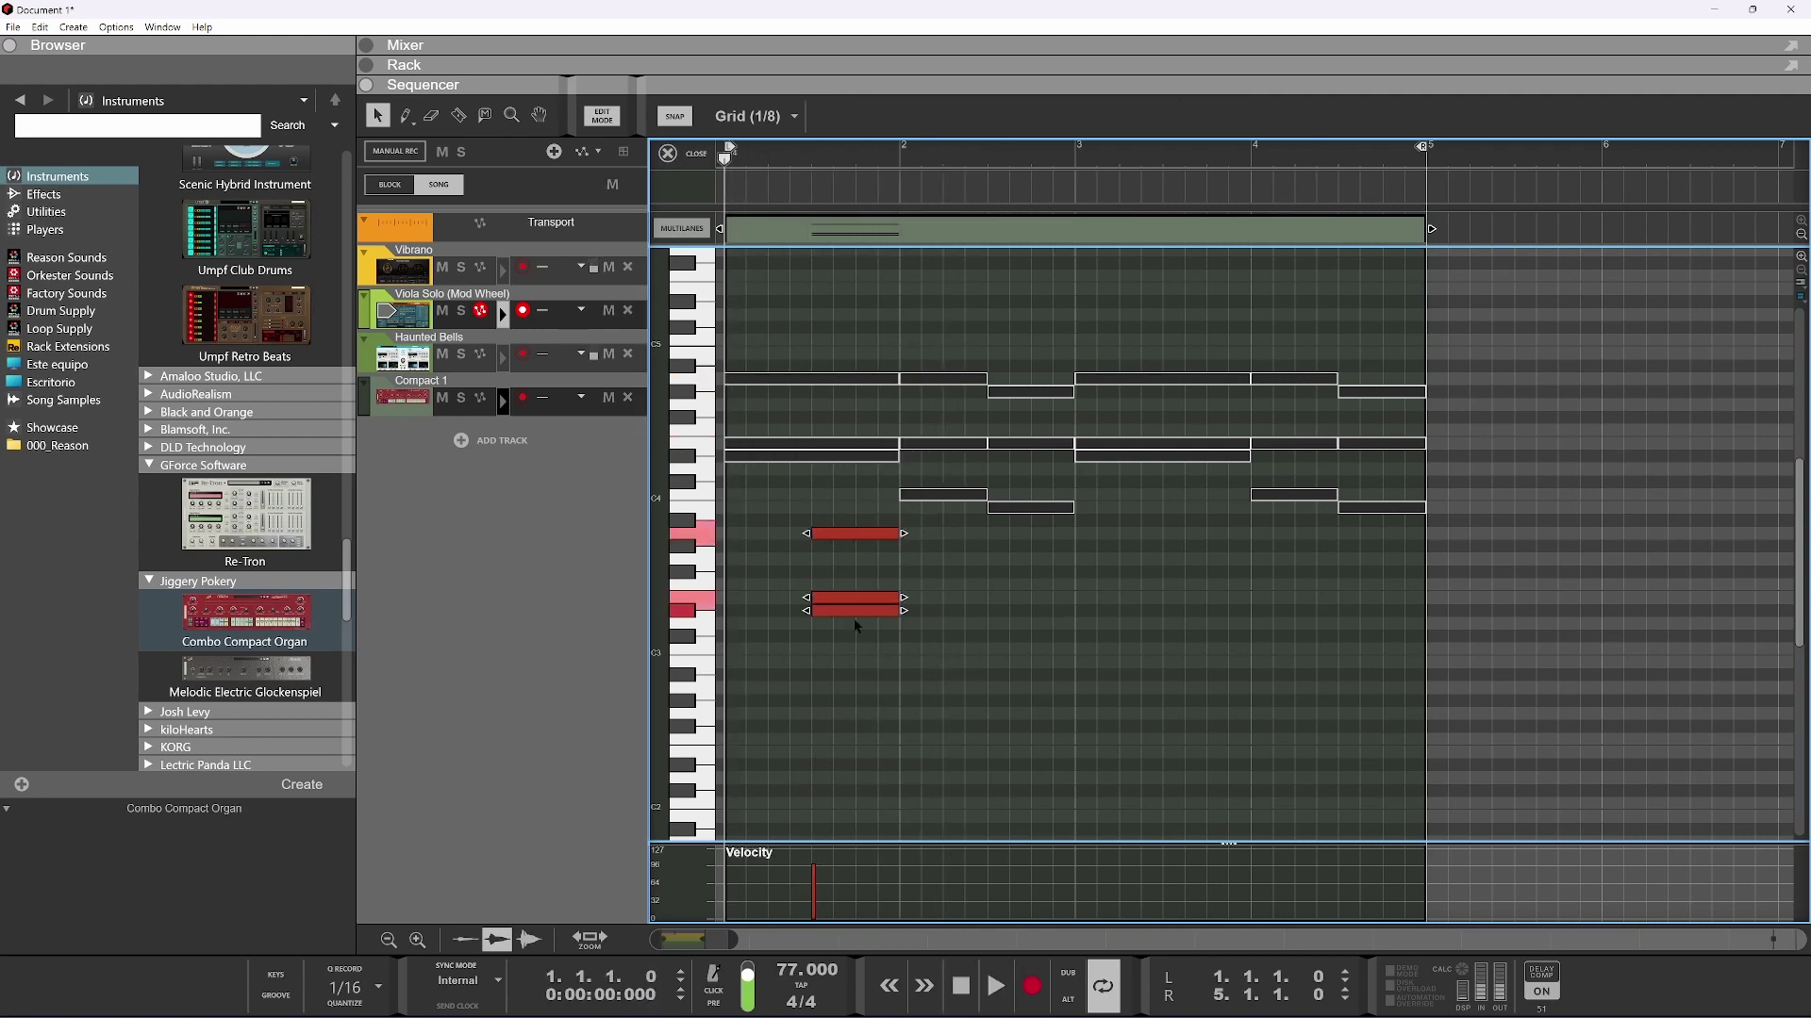
Lengthen the first organ chord's three notes to one bar and play back the loop
drag(903, 598, 991, 598)
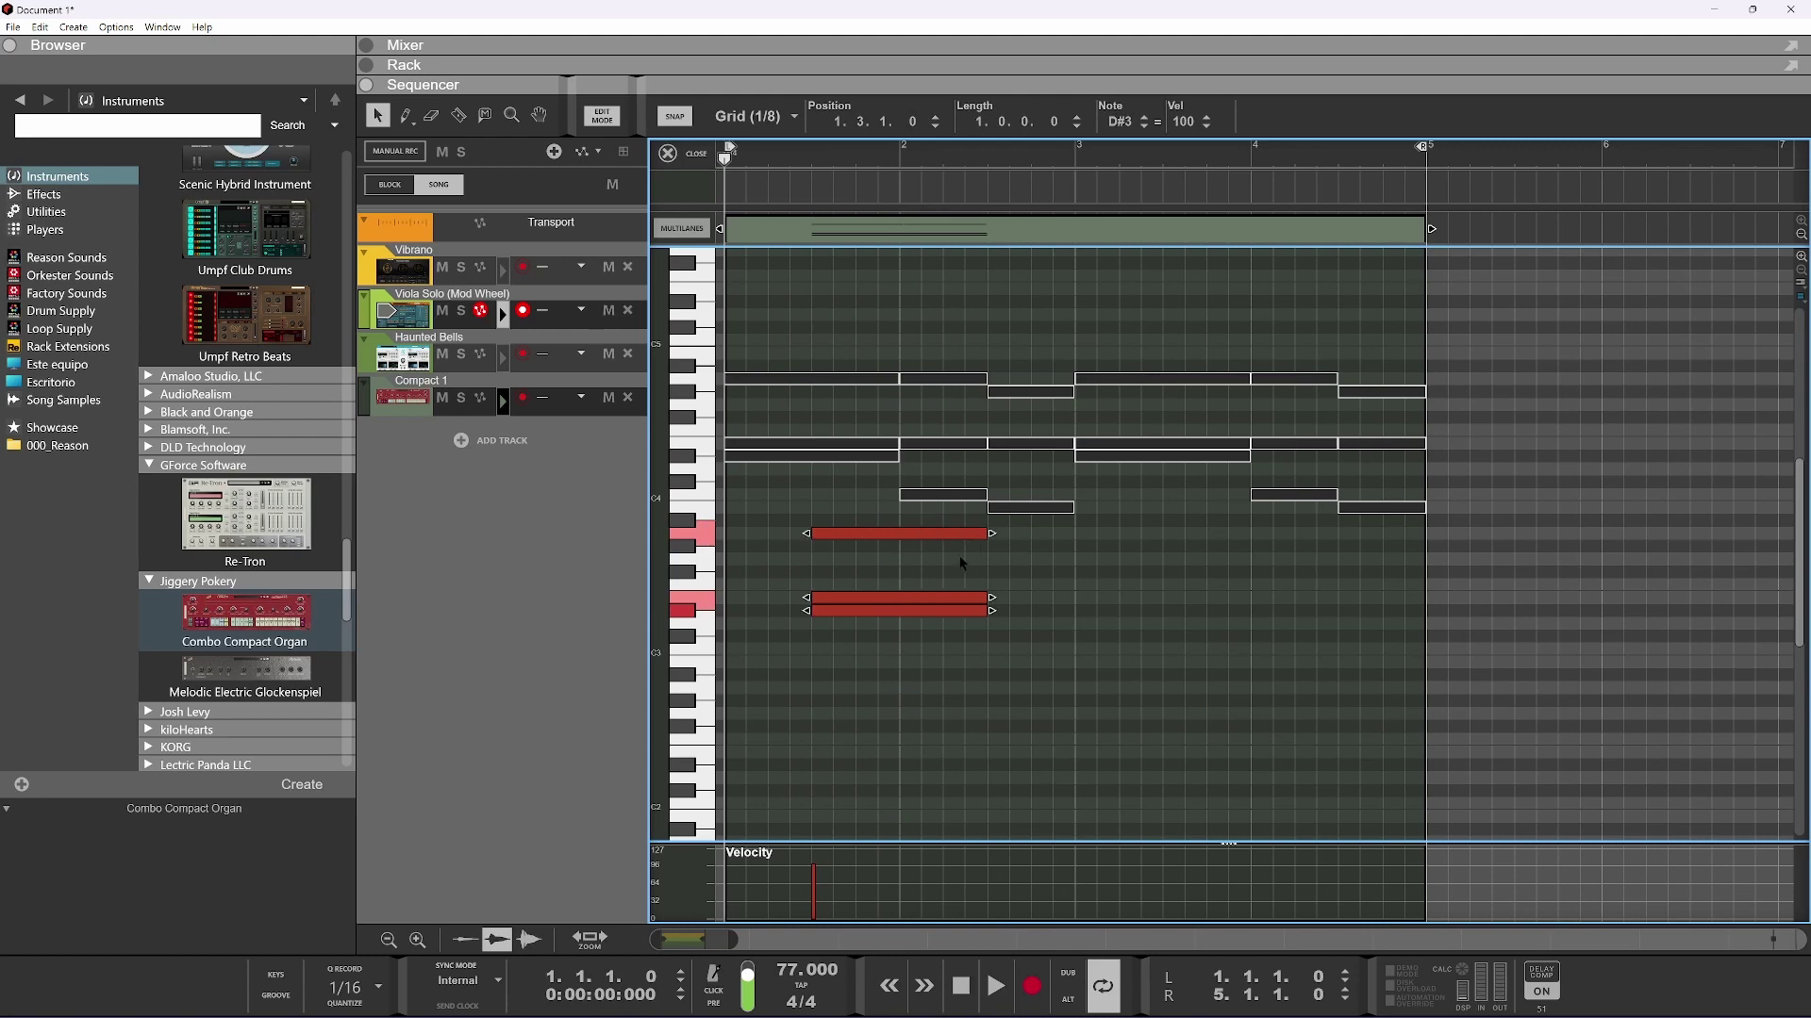
key(space)
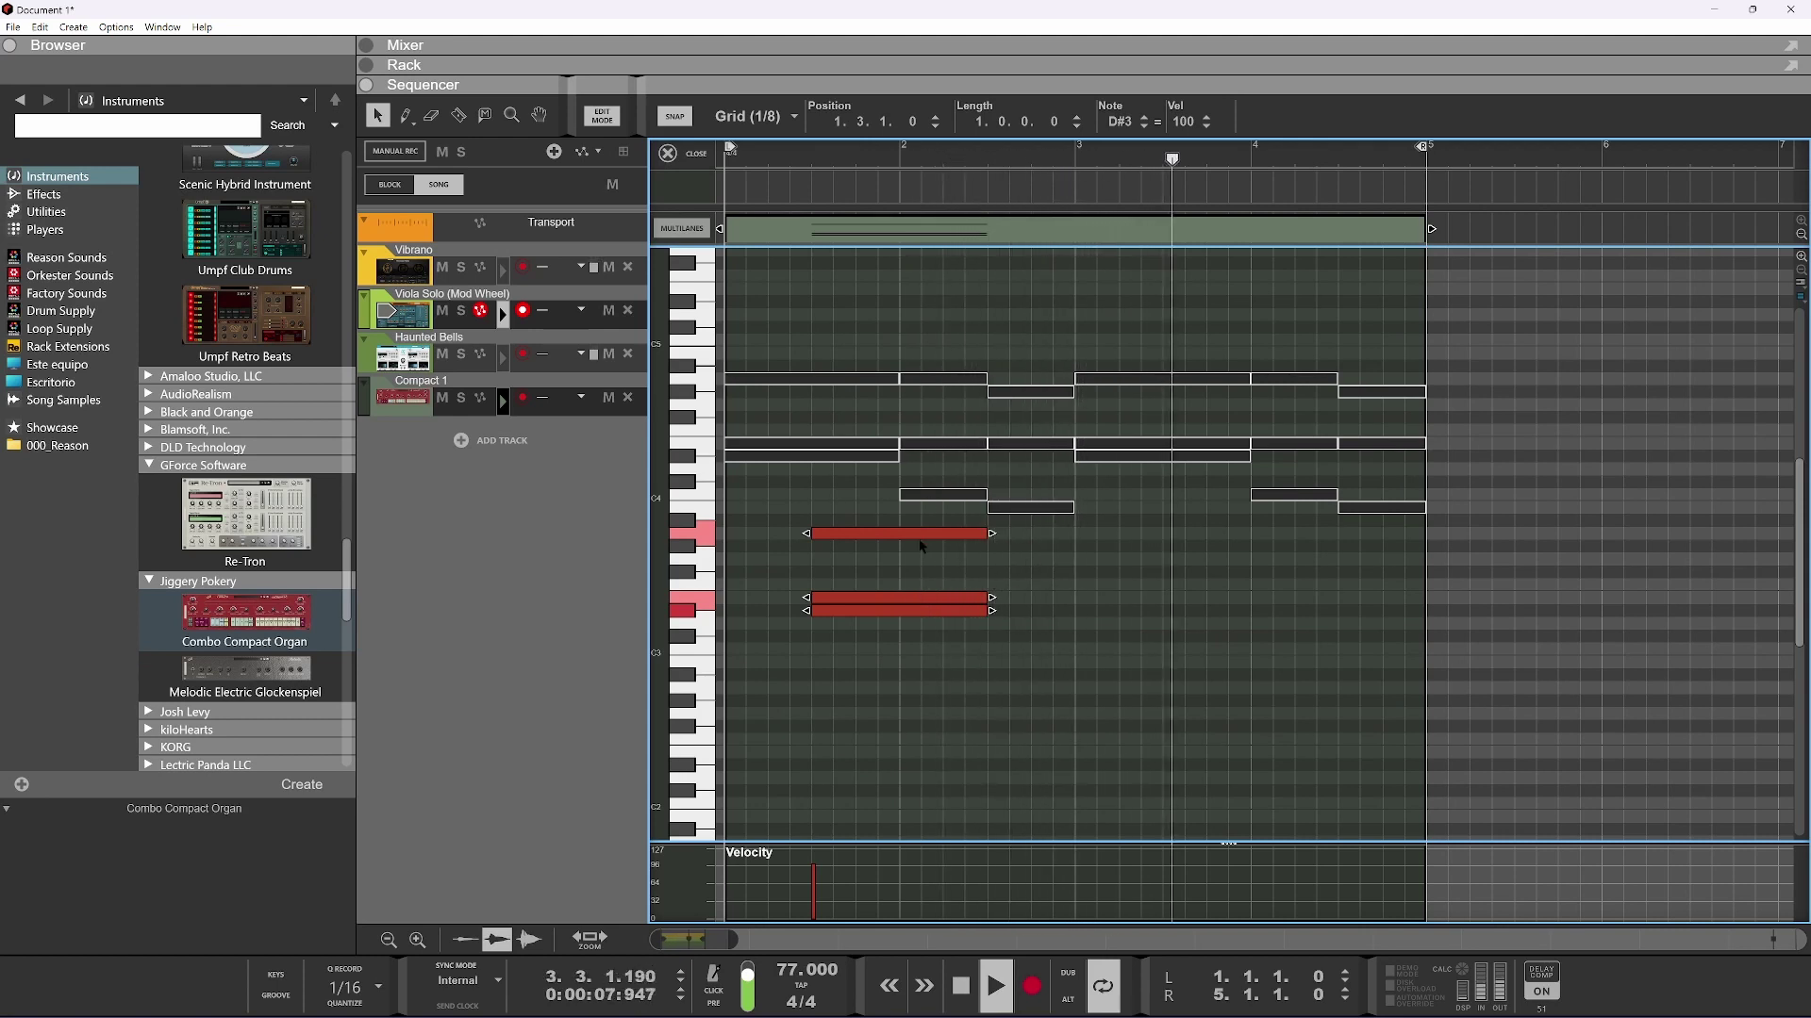
key(space)
Draw a half-bar chord of C4, E4 and A4 at 4.1.1, transpose it down one octave and start playback
drag(910, 524, 860, 491)
drag(1254, 494, 1335, 494)
drag(1259, 444, 1330, 443)
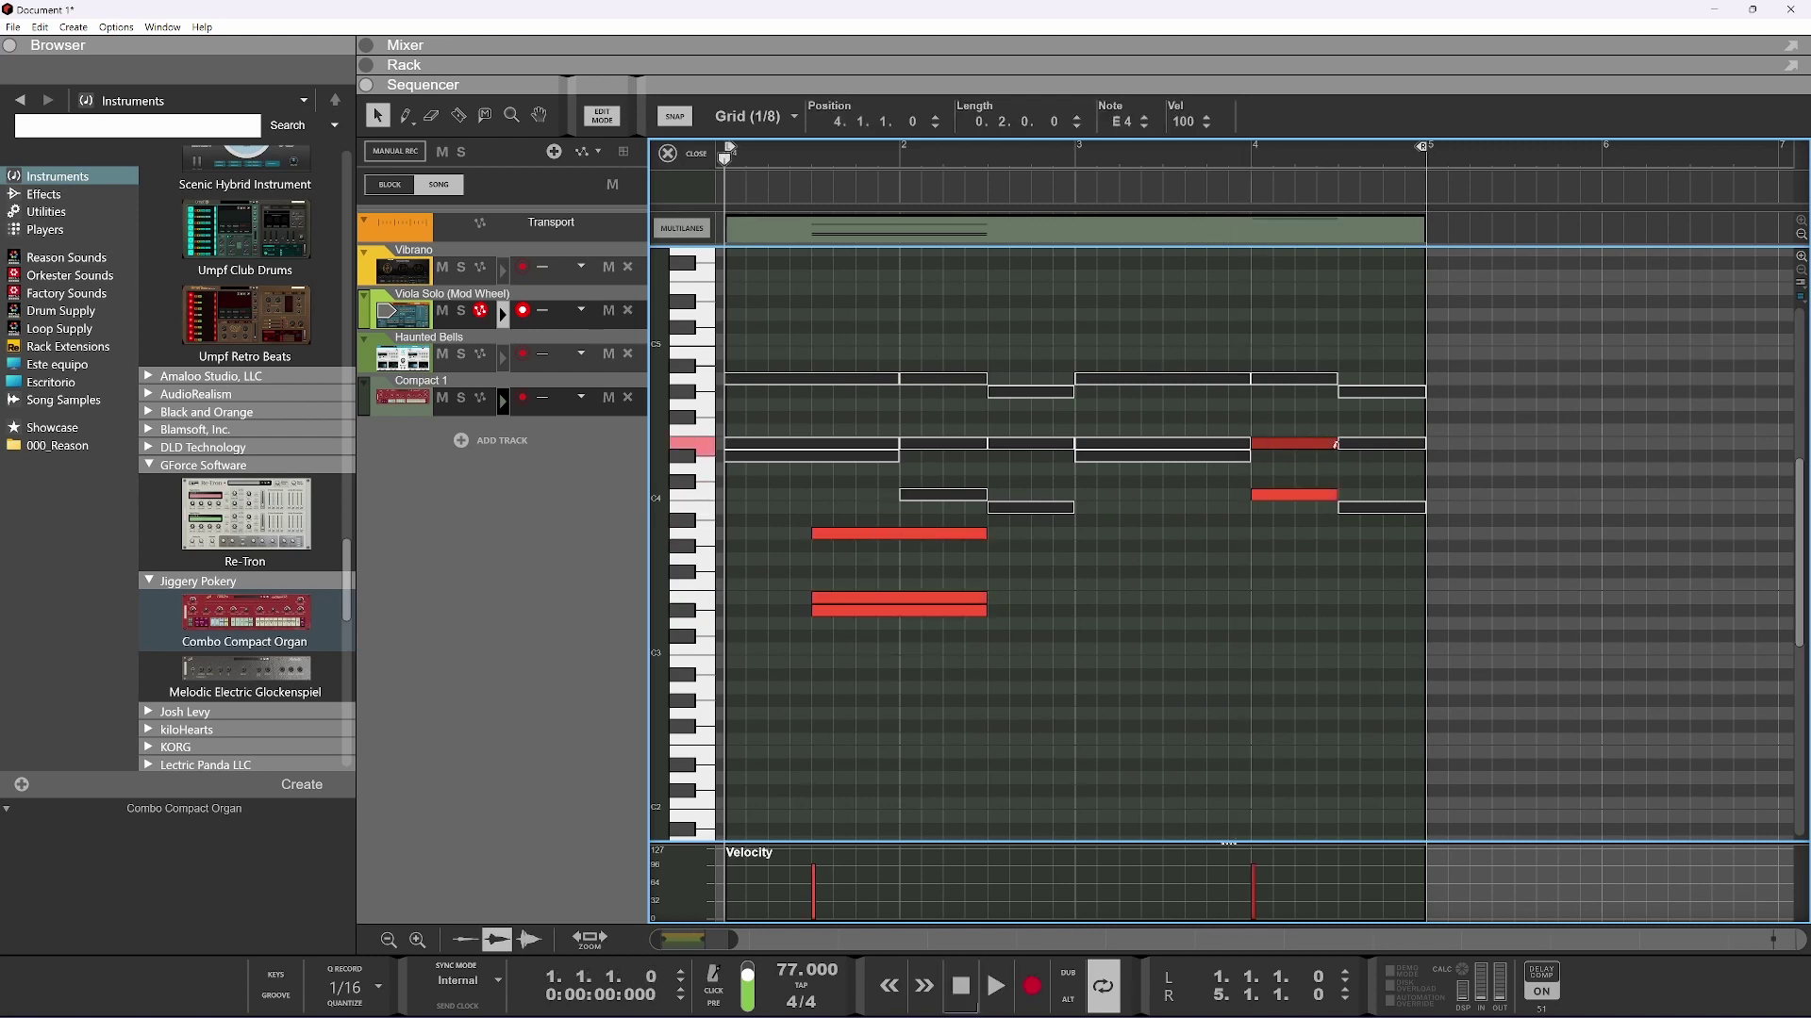
mouse_move(1257, 380)
mouse_down()
mouse_move(1334, 379)
mouse_move(1261, 560)
mouse_up()
key(shift+Down)
key(space)
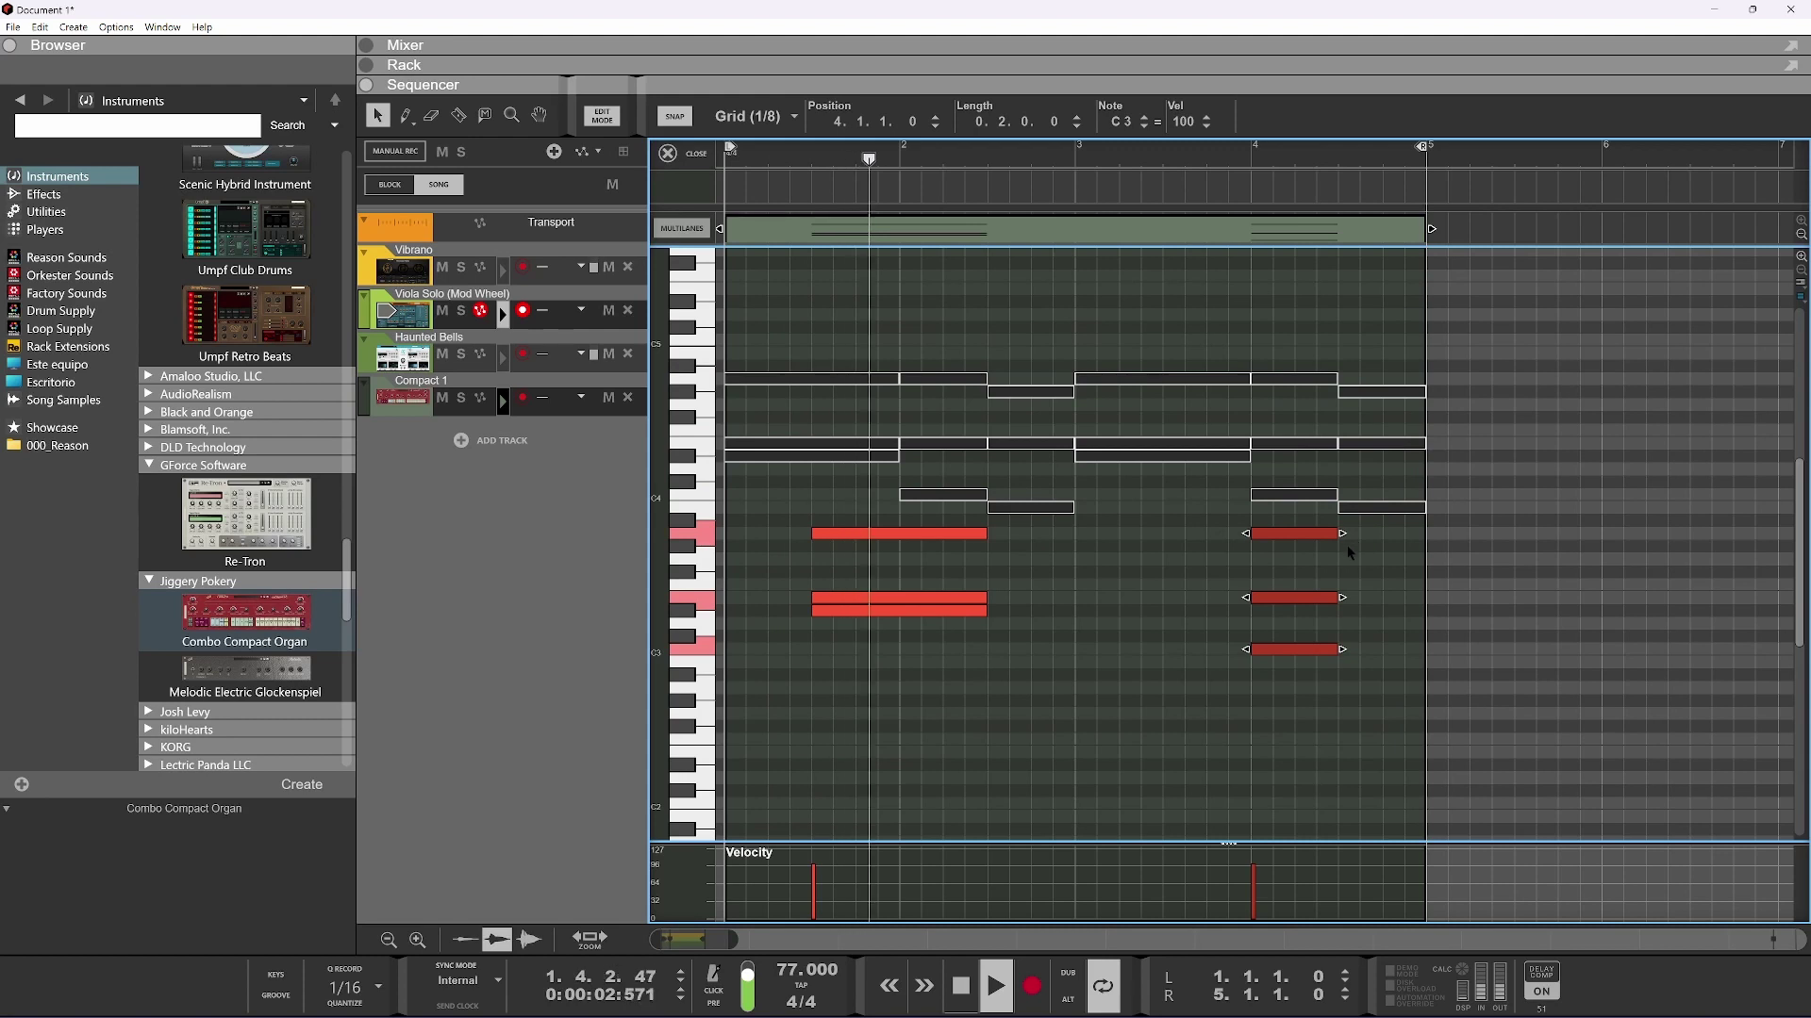
Lengthen all three notes of the bar-4 organ chord to one bar, ending at the clip's end
drag(1365, 528, 1330, 634)
drag(1337, 534, 1424, 535)
click(1316, 648)
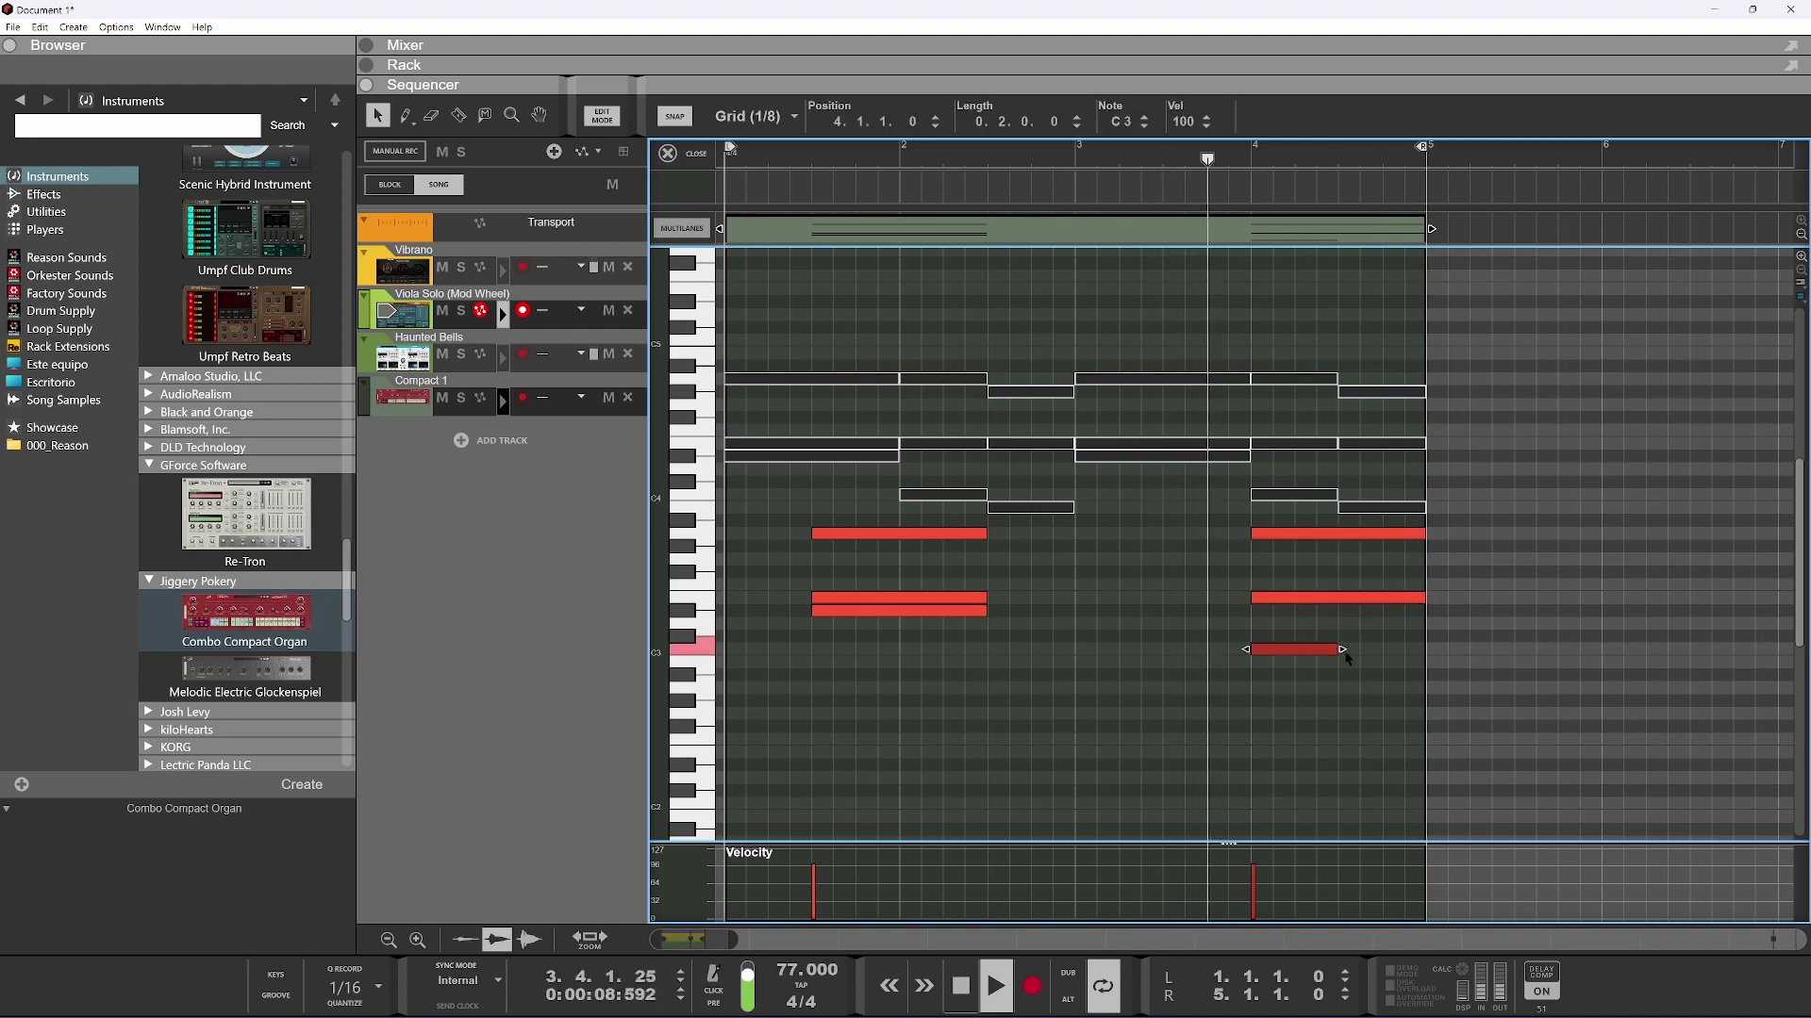
drag(1343, 650, 1426, 650)
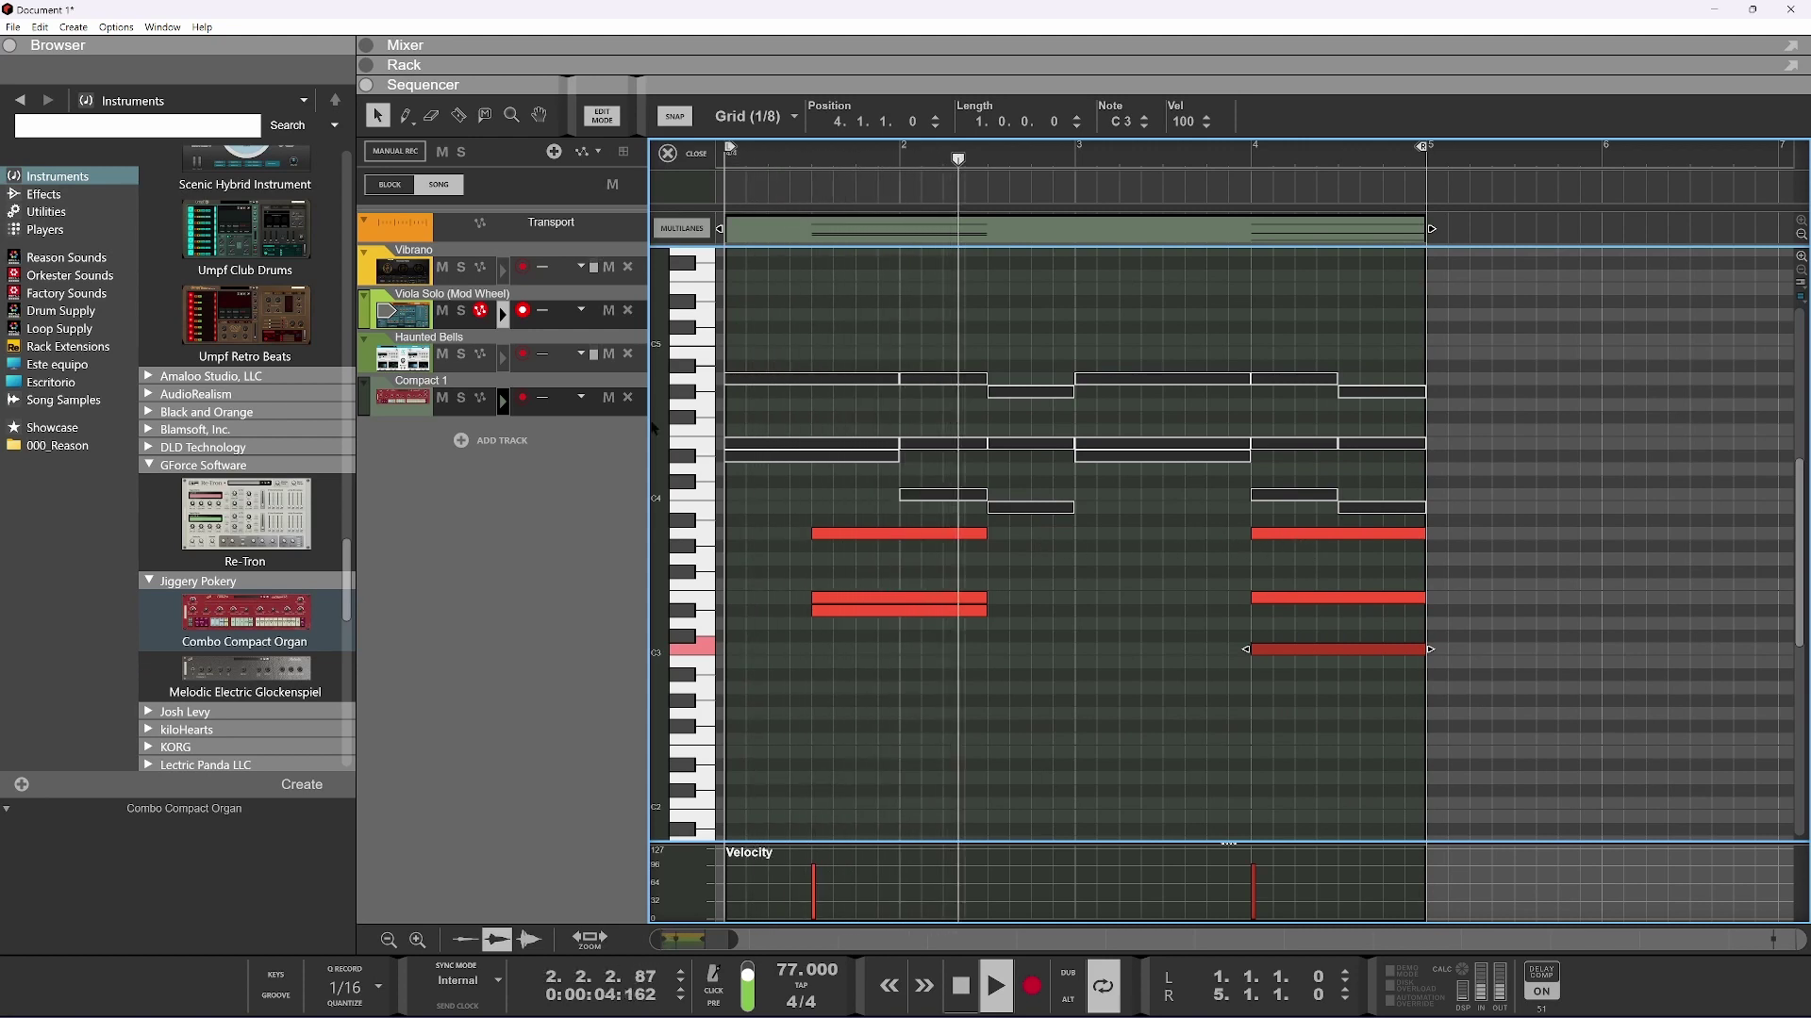
Close the organ clip editor, solo the Compact 1 track, restart playback and show the organ in the rack
click(669, 153)
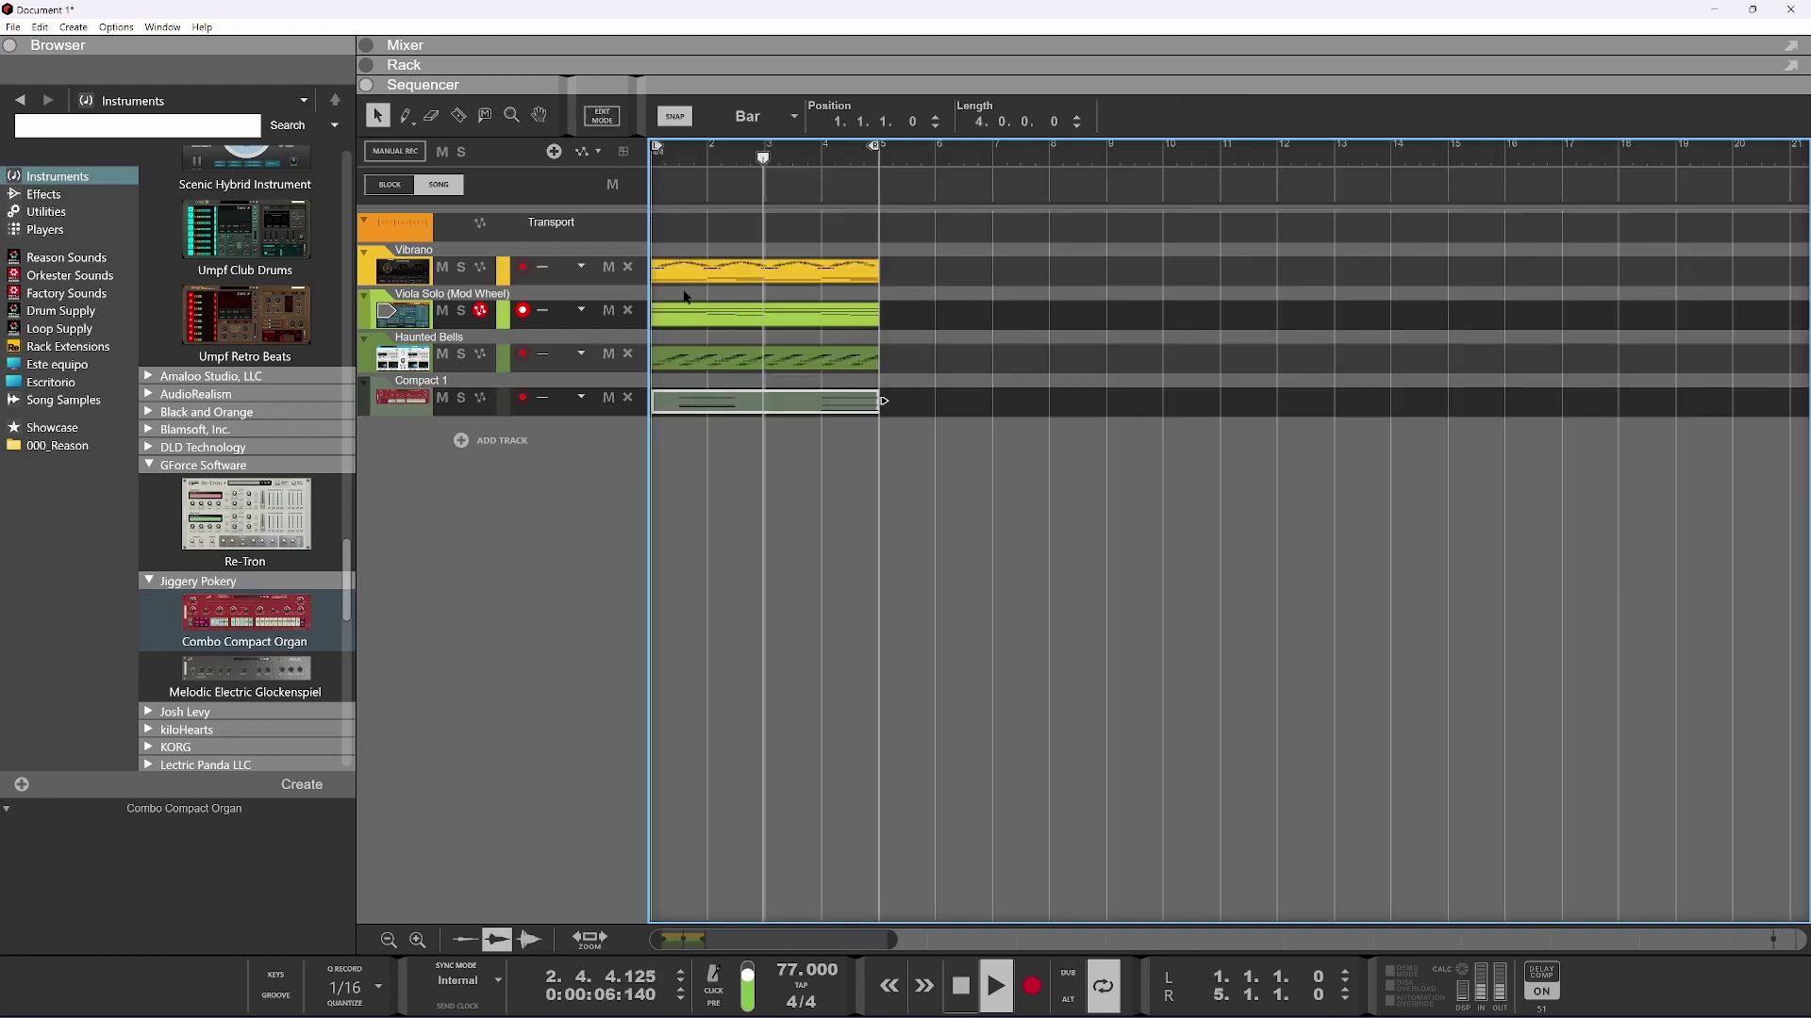
key(space)
click(462, 398)
key(space)
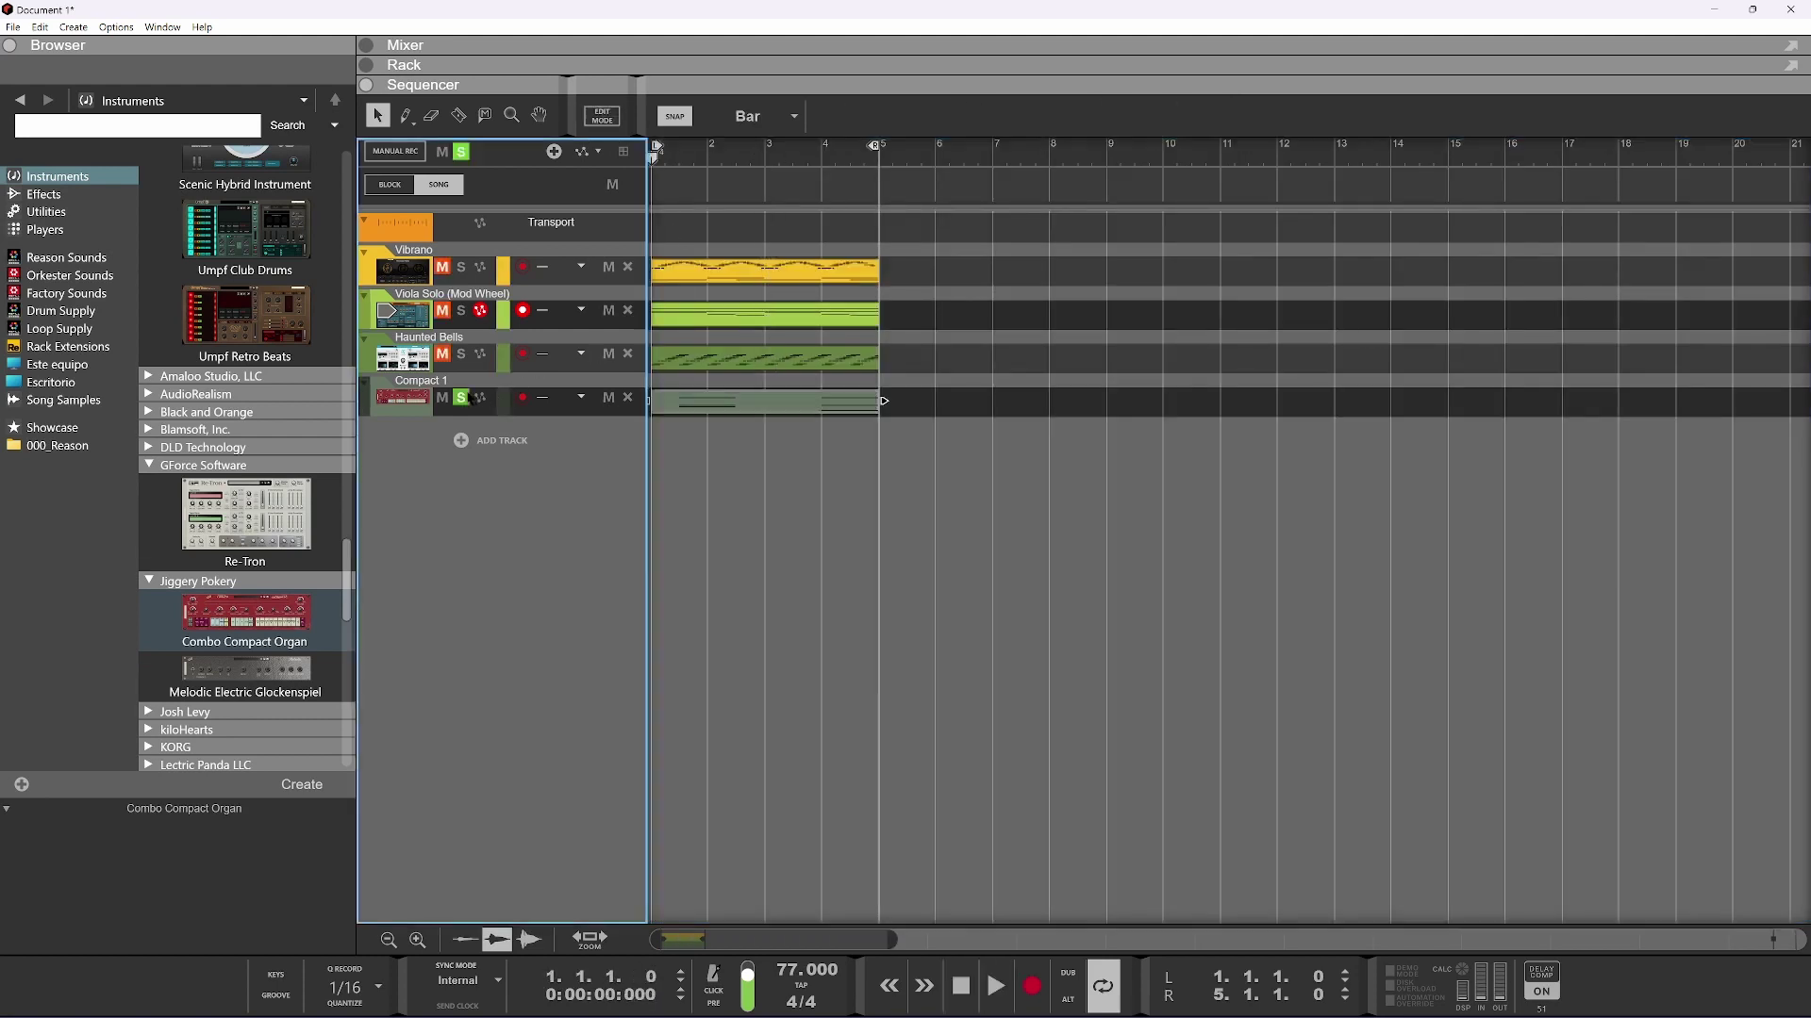
double_click(798, 65)
scroll(864, 488, down, 3)
scroll(760, 504, down, 5)
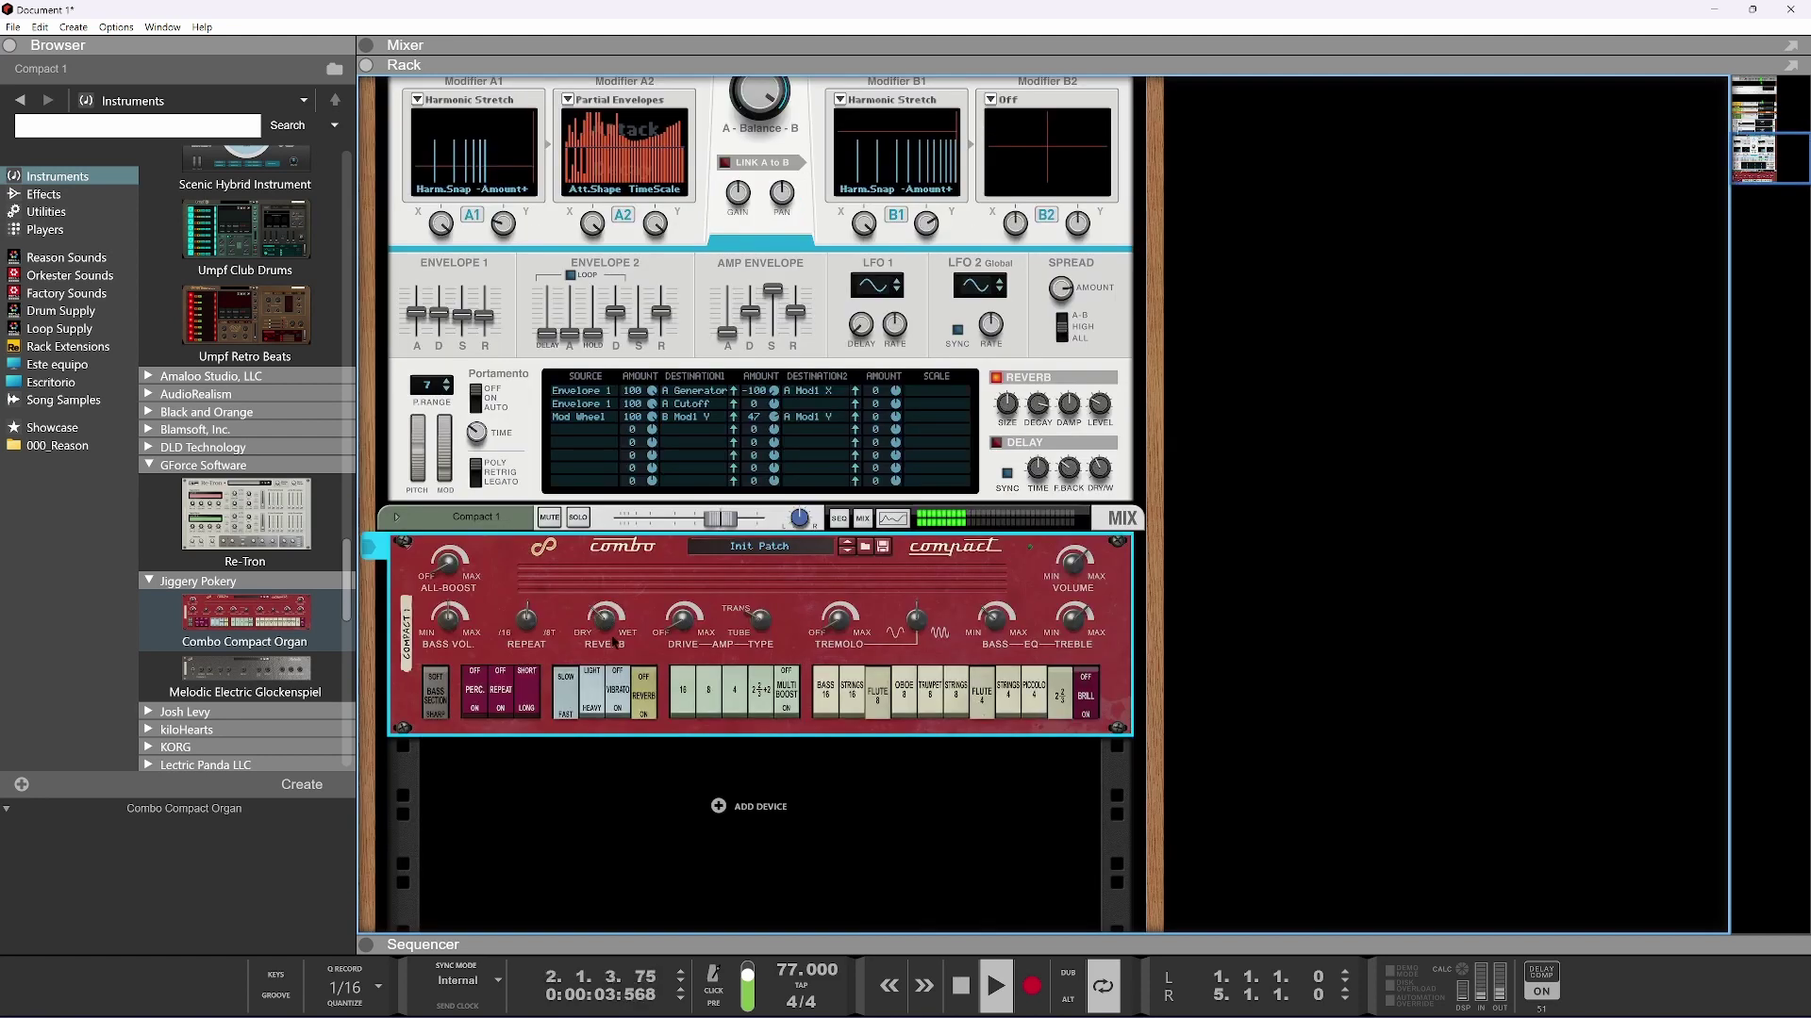
Save the song as BEAT96
key(ctrl+s)
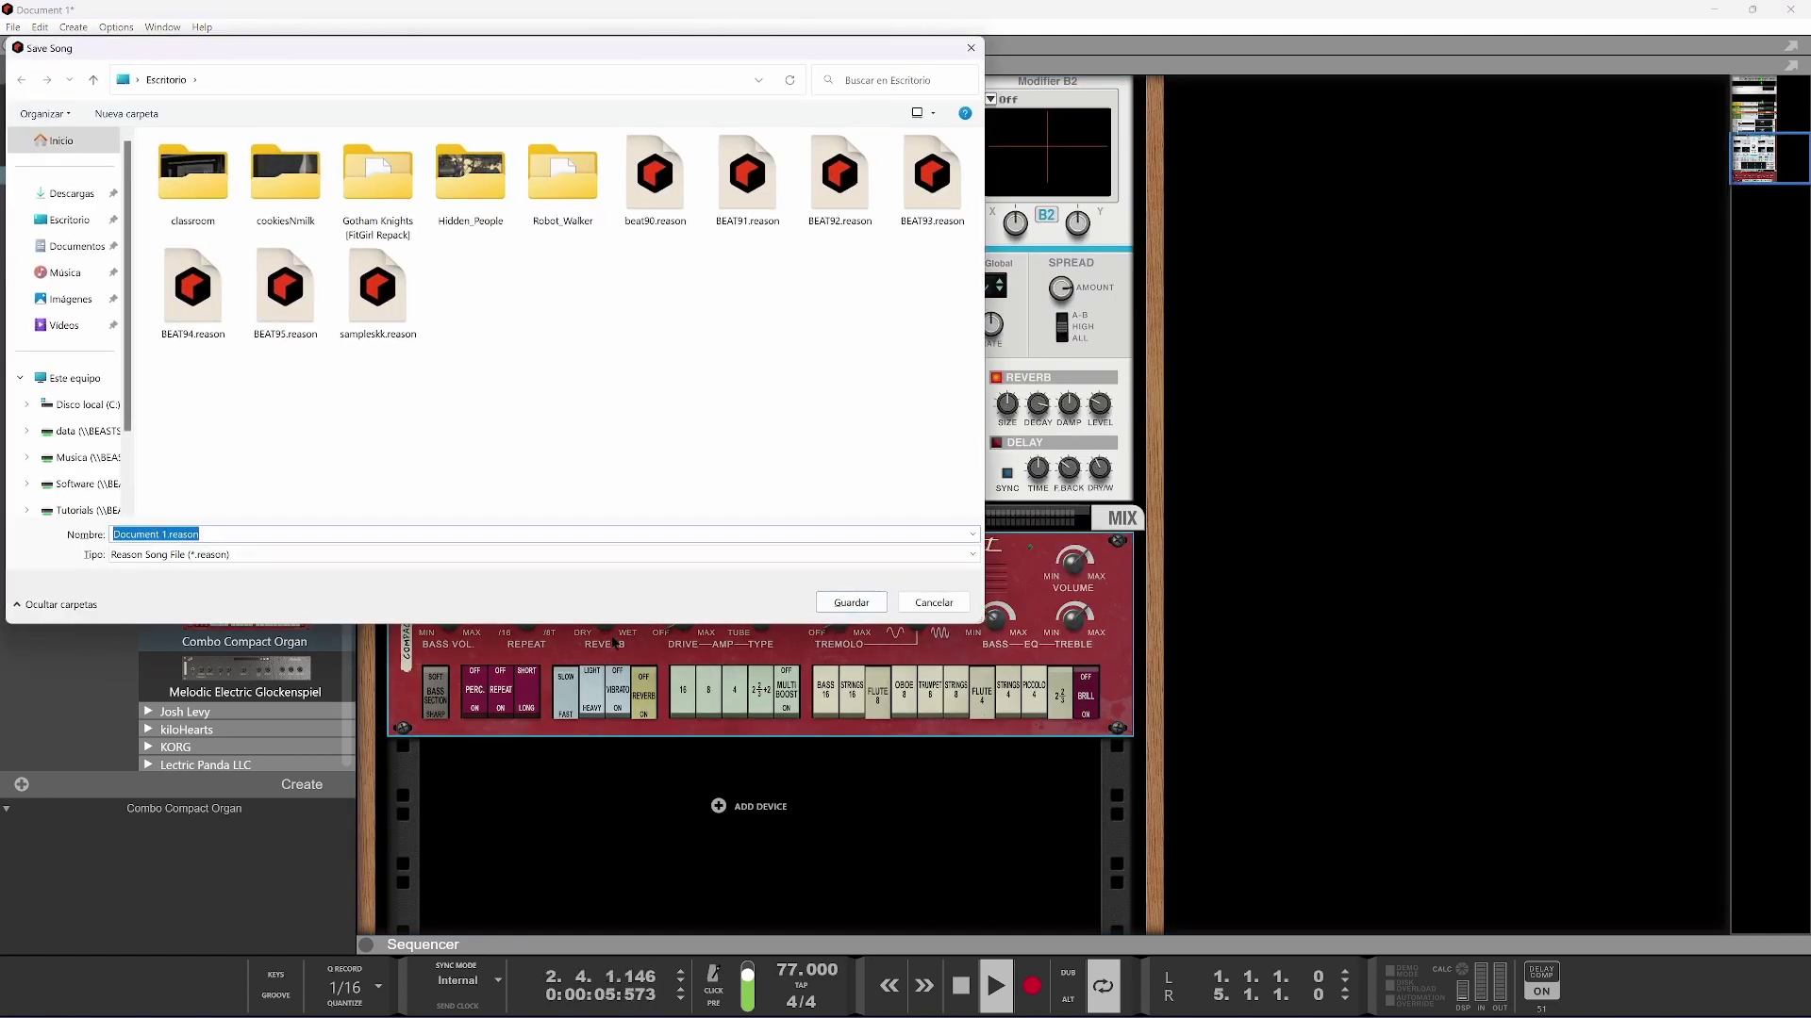
text(BEAT)
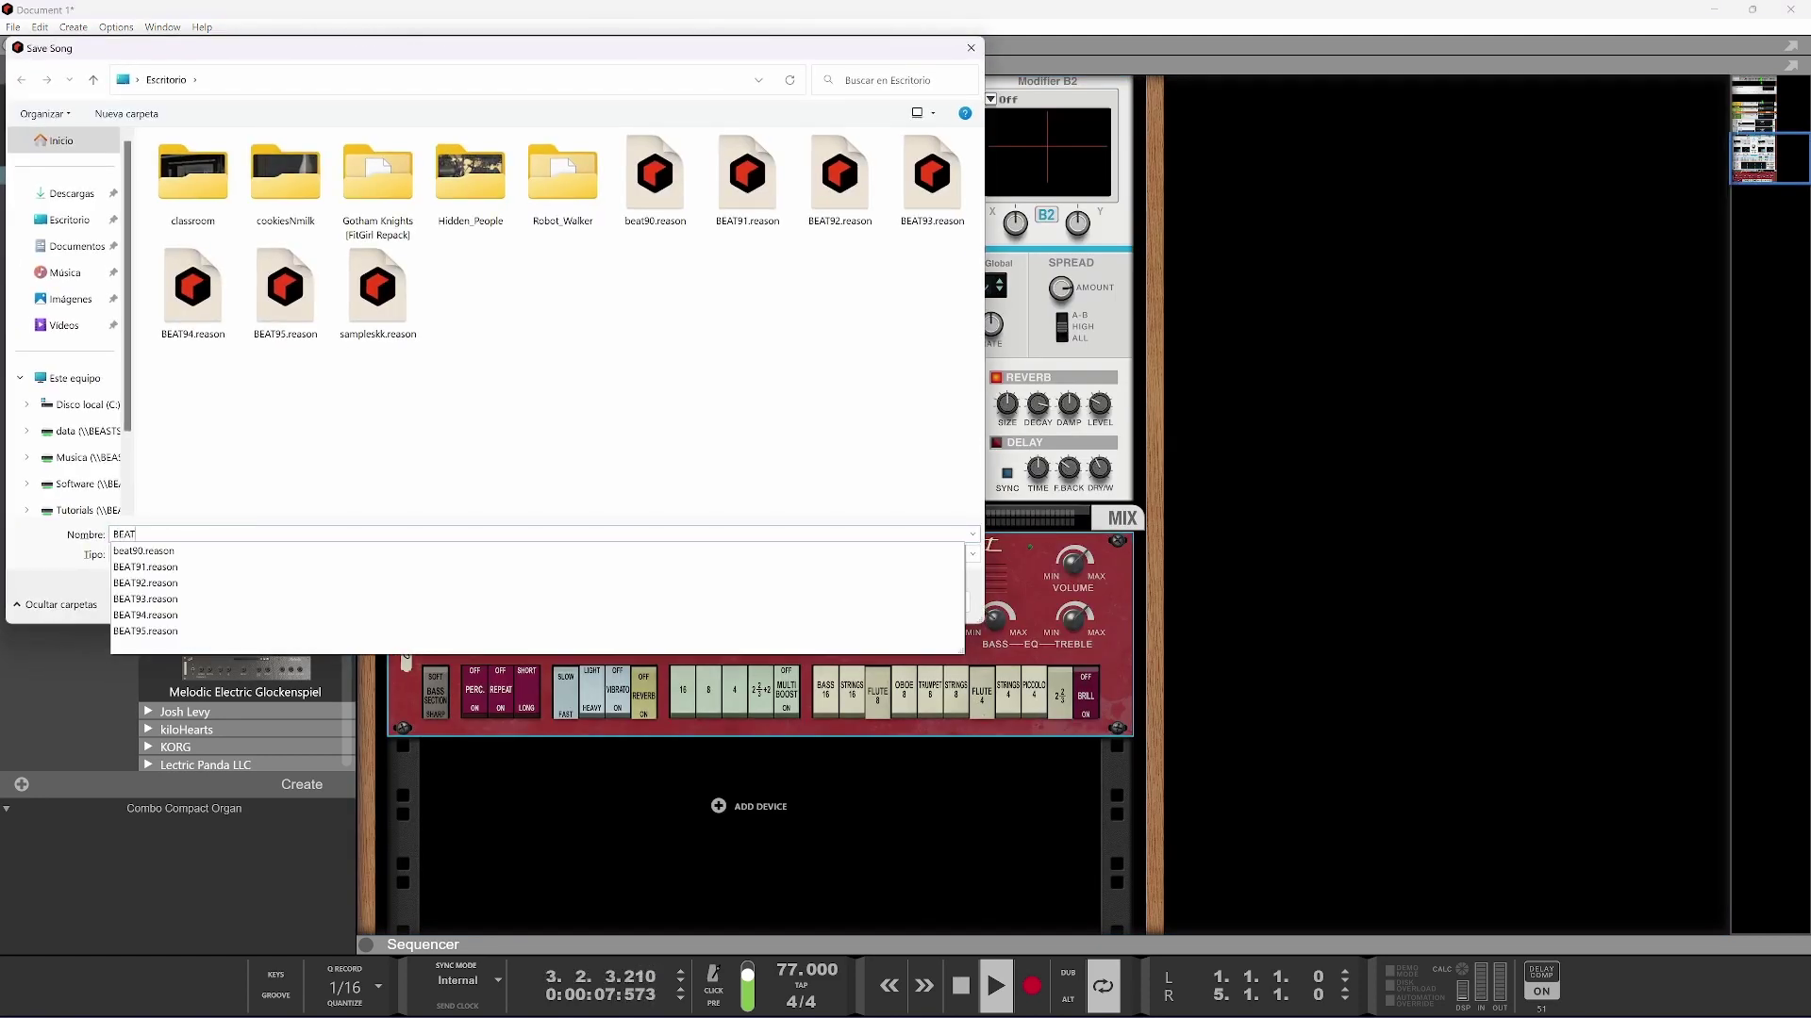
text(96)
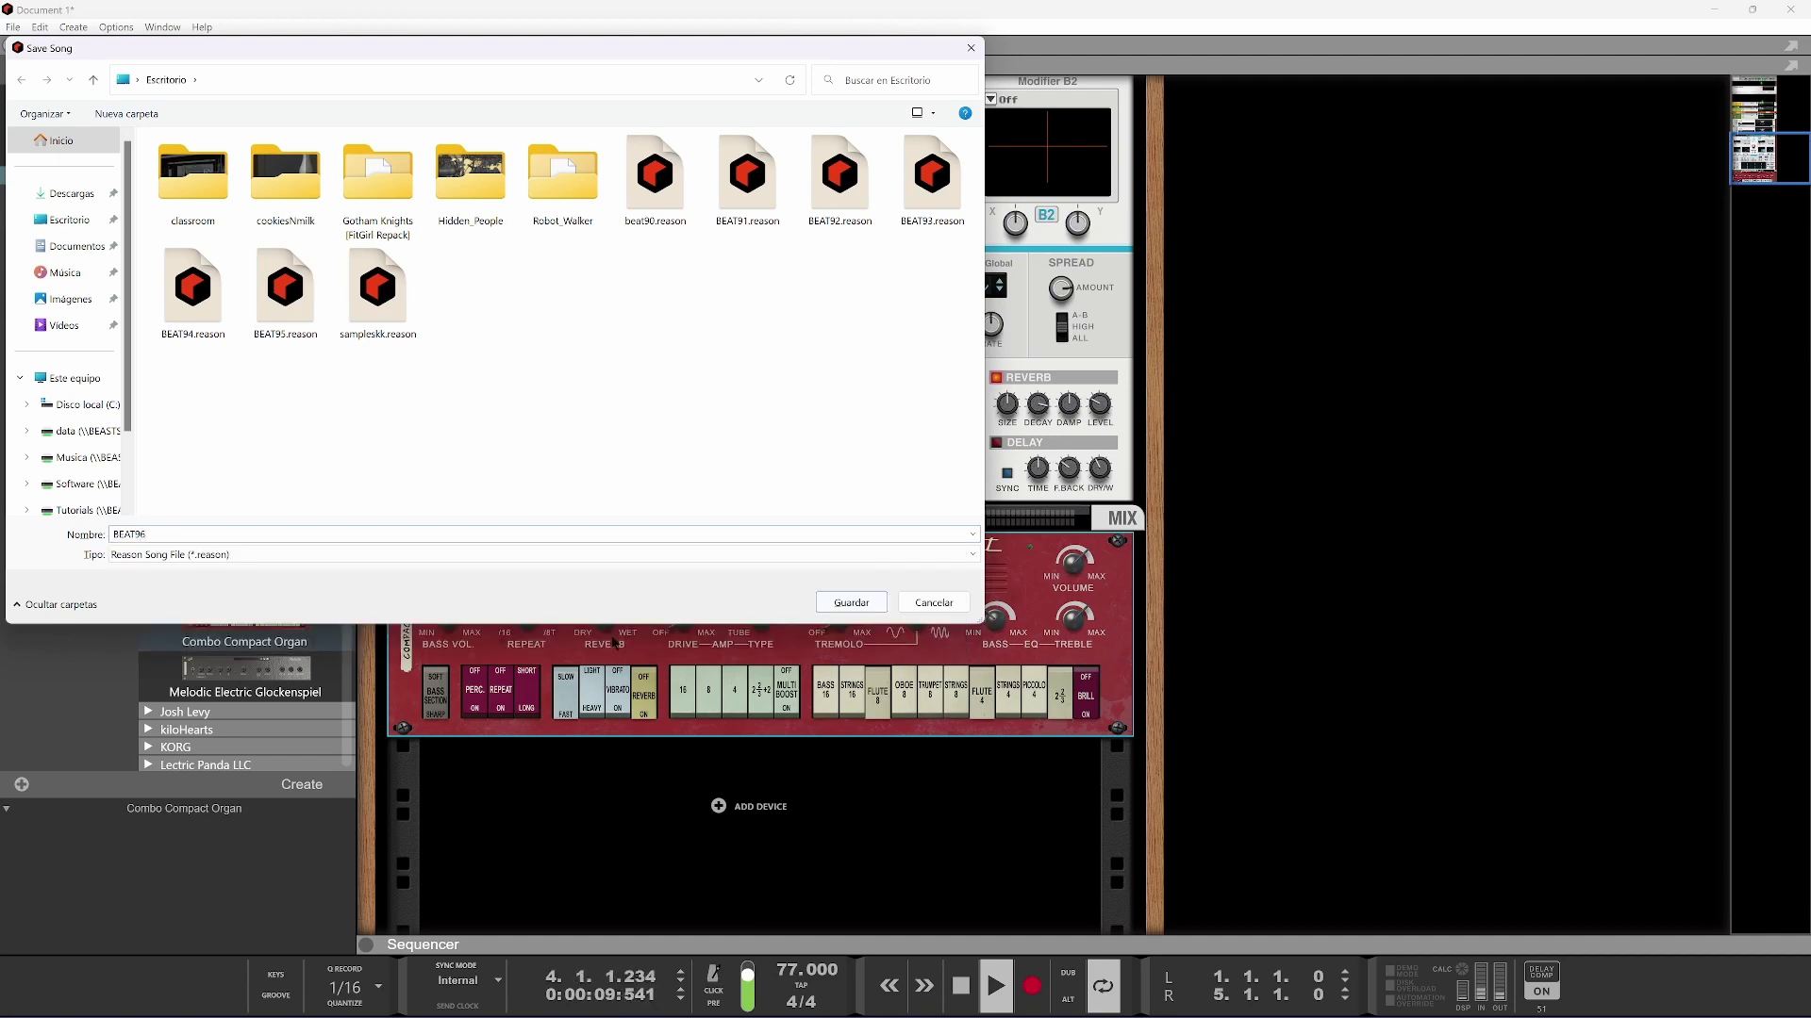
key(Return)
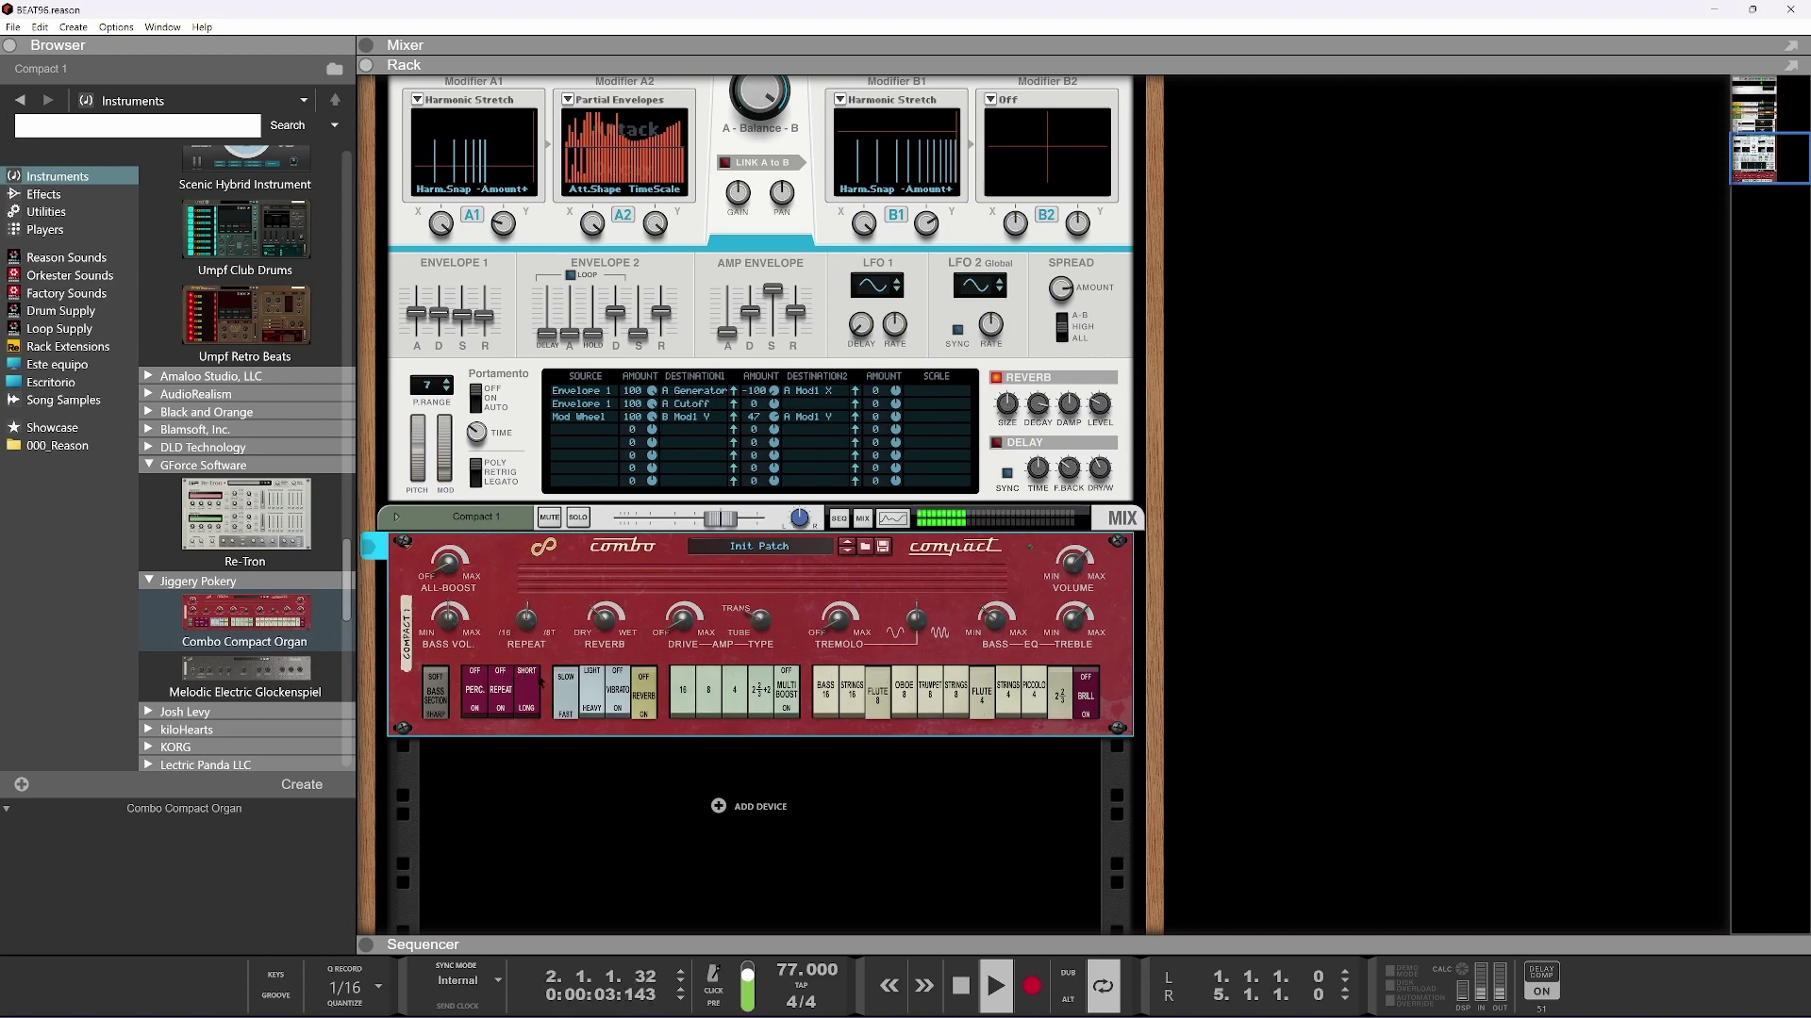
Switch the organ's vibrato to heavy, set Reverb Amount to 38% and adjust the drive
click(600, 712)
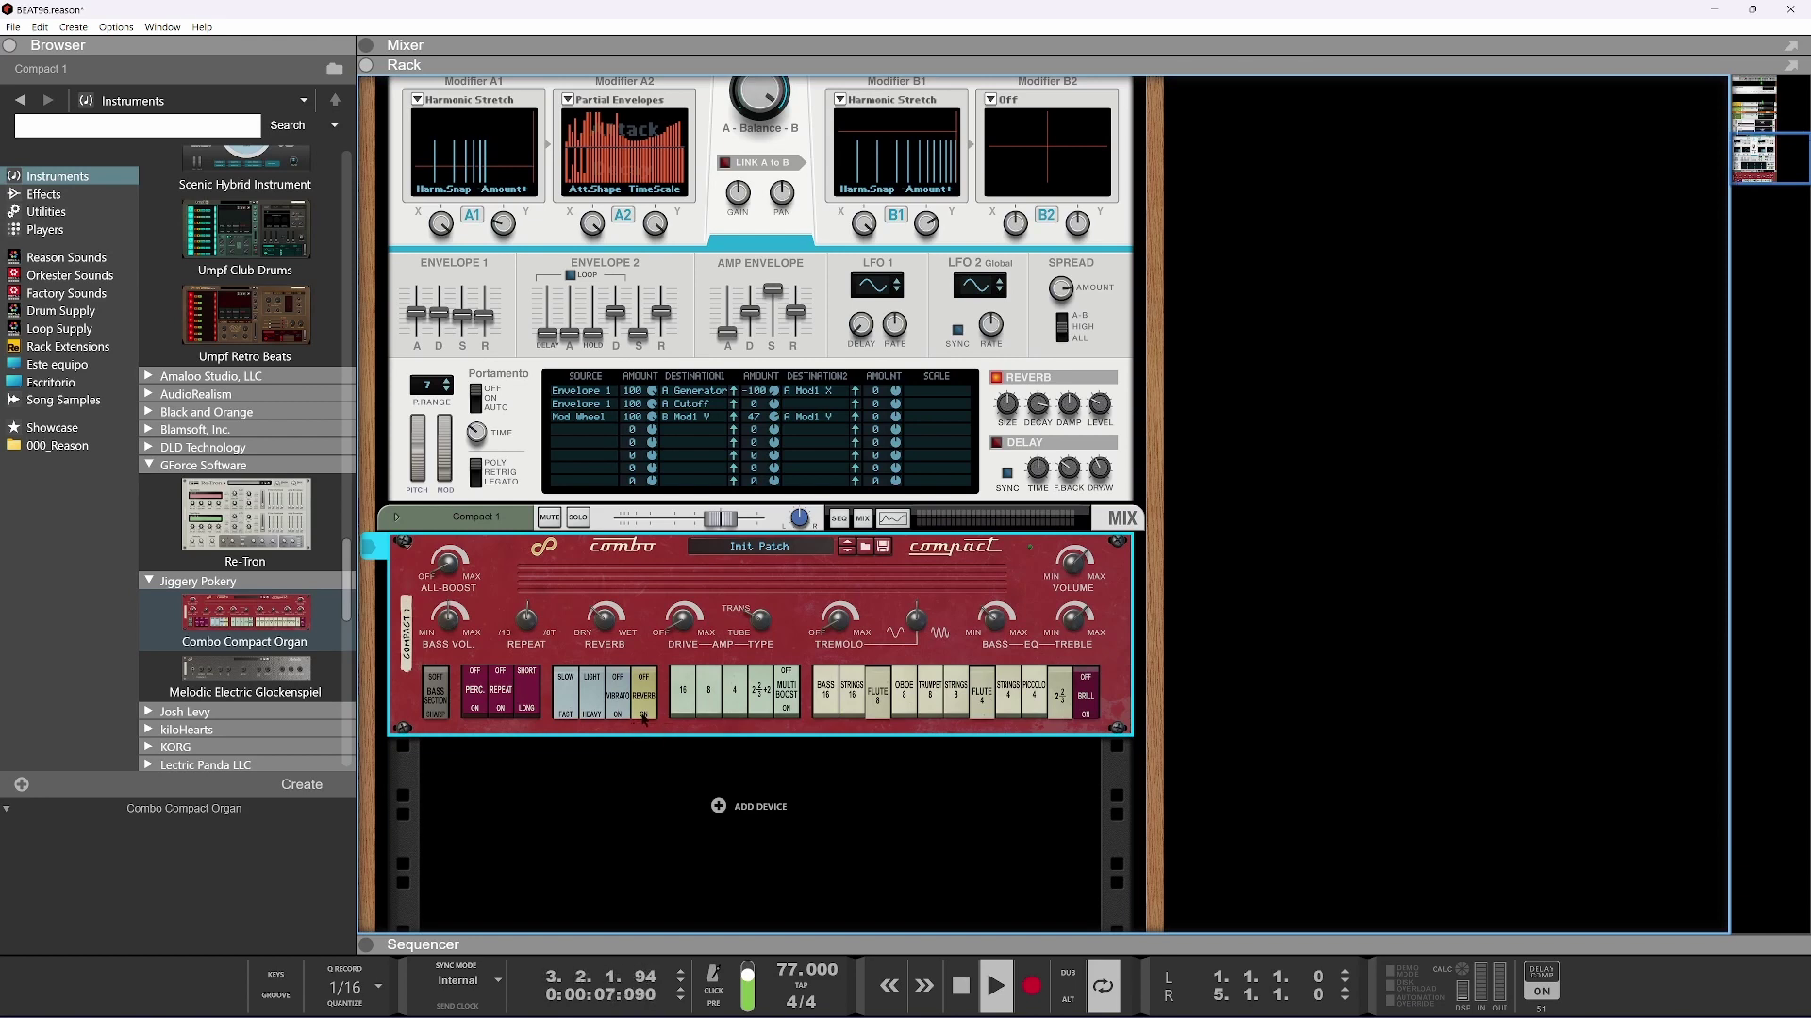
mouse_move(605, 617)
drag(612, 602, 616, 594)
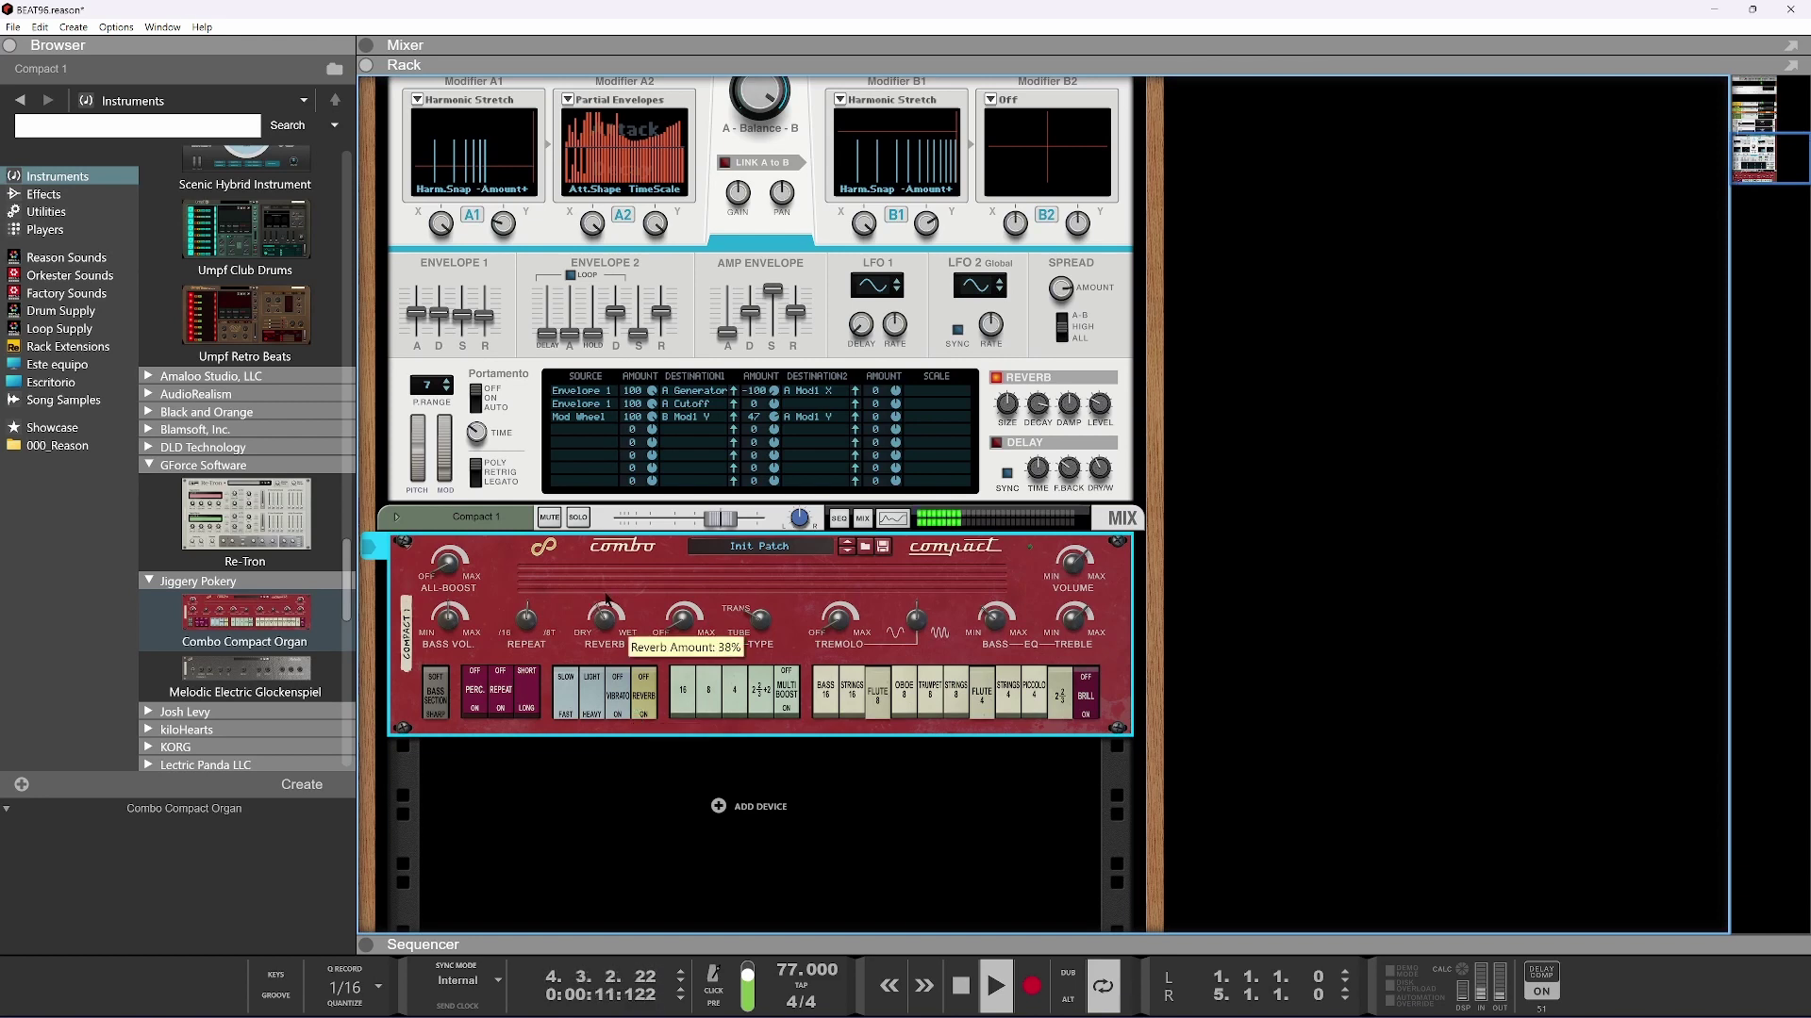
mouse_move(689, 643)
drag(684, 605, 686, 586)
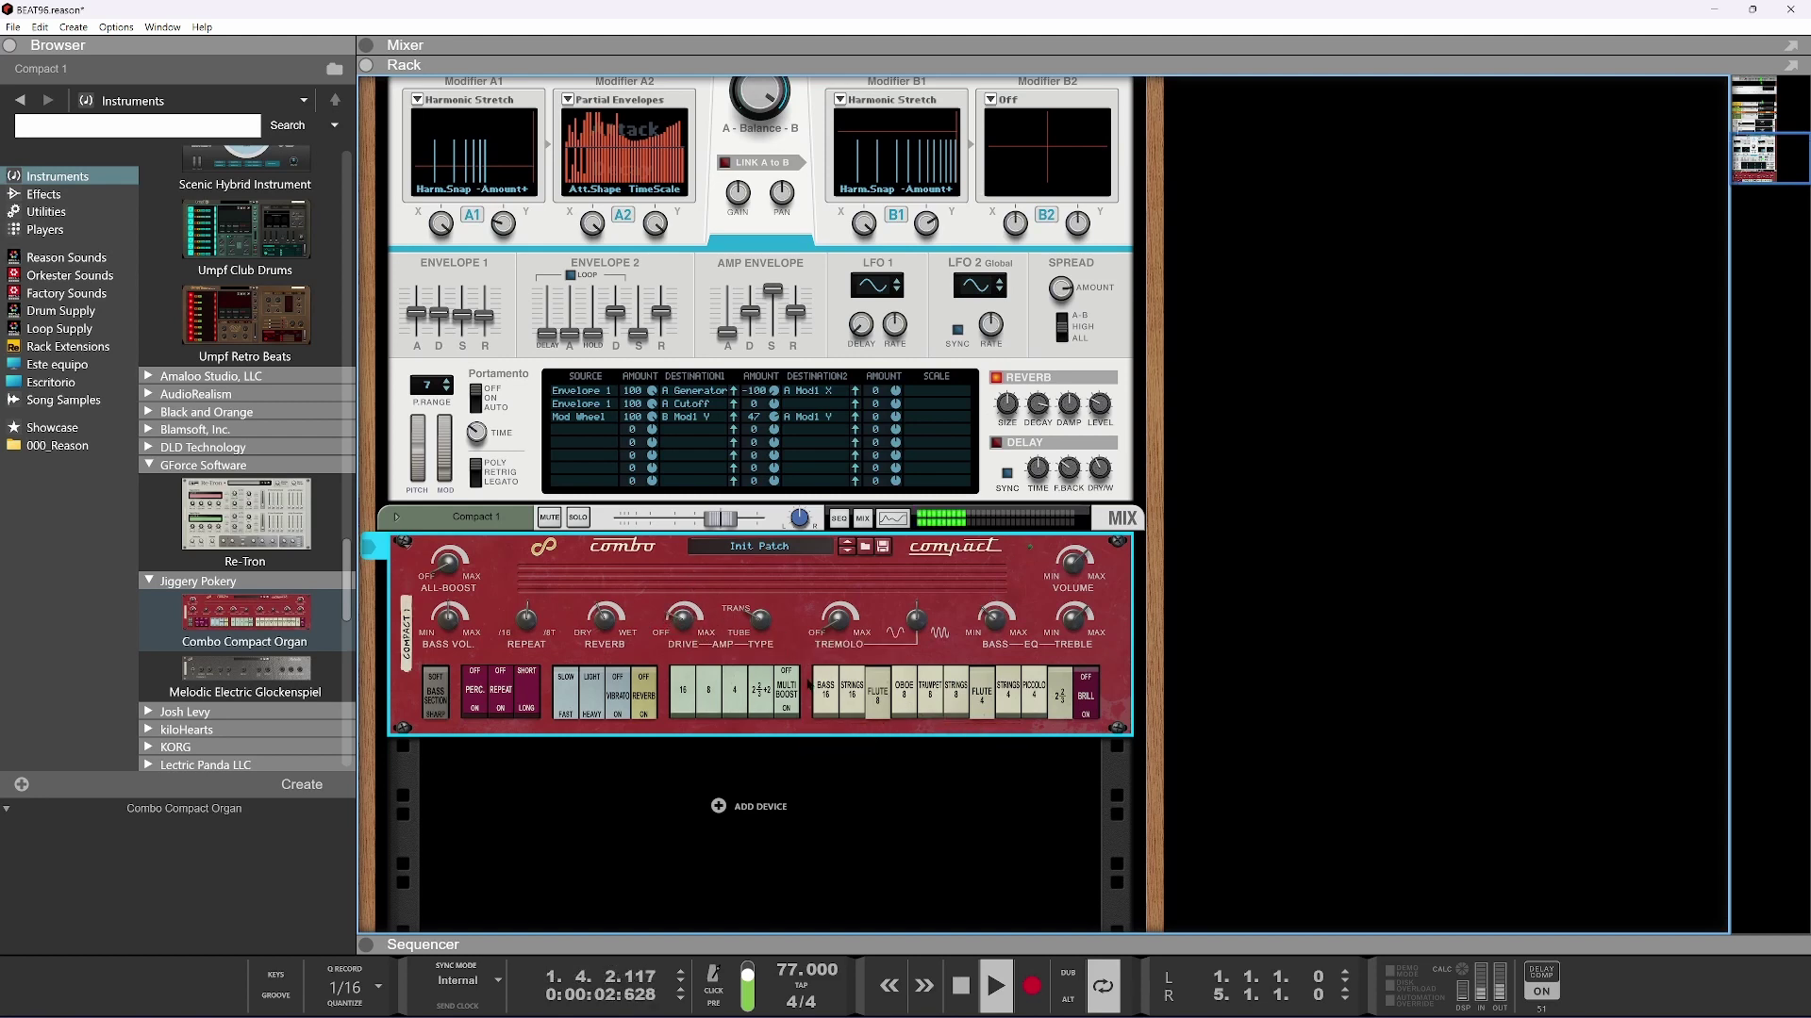
Adjust the organ's tremolo amount and set its Tremolo Rate to 3.39 Hz
drag(839, 615, 839, 612)
mouse_move(922, 649)
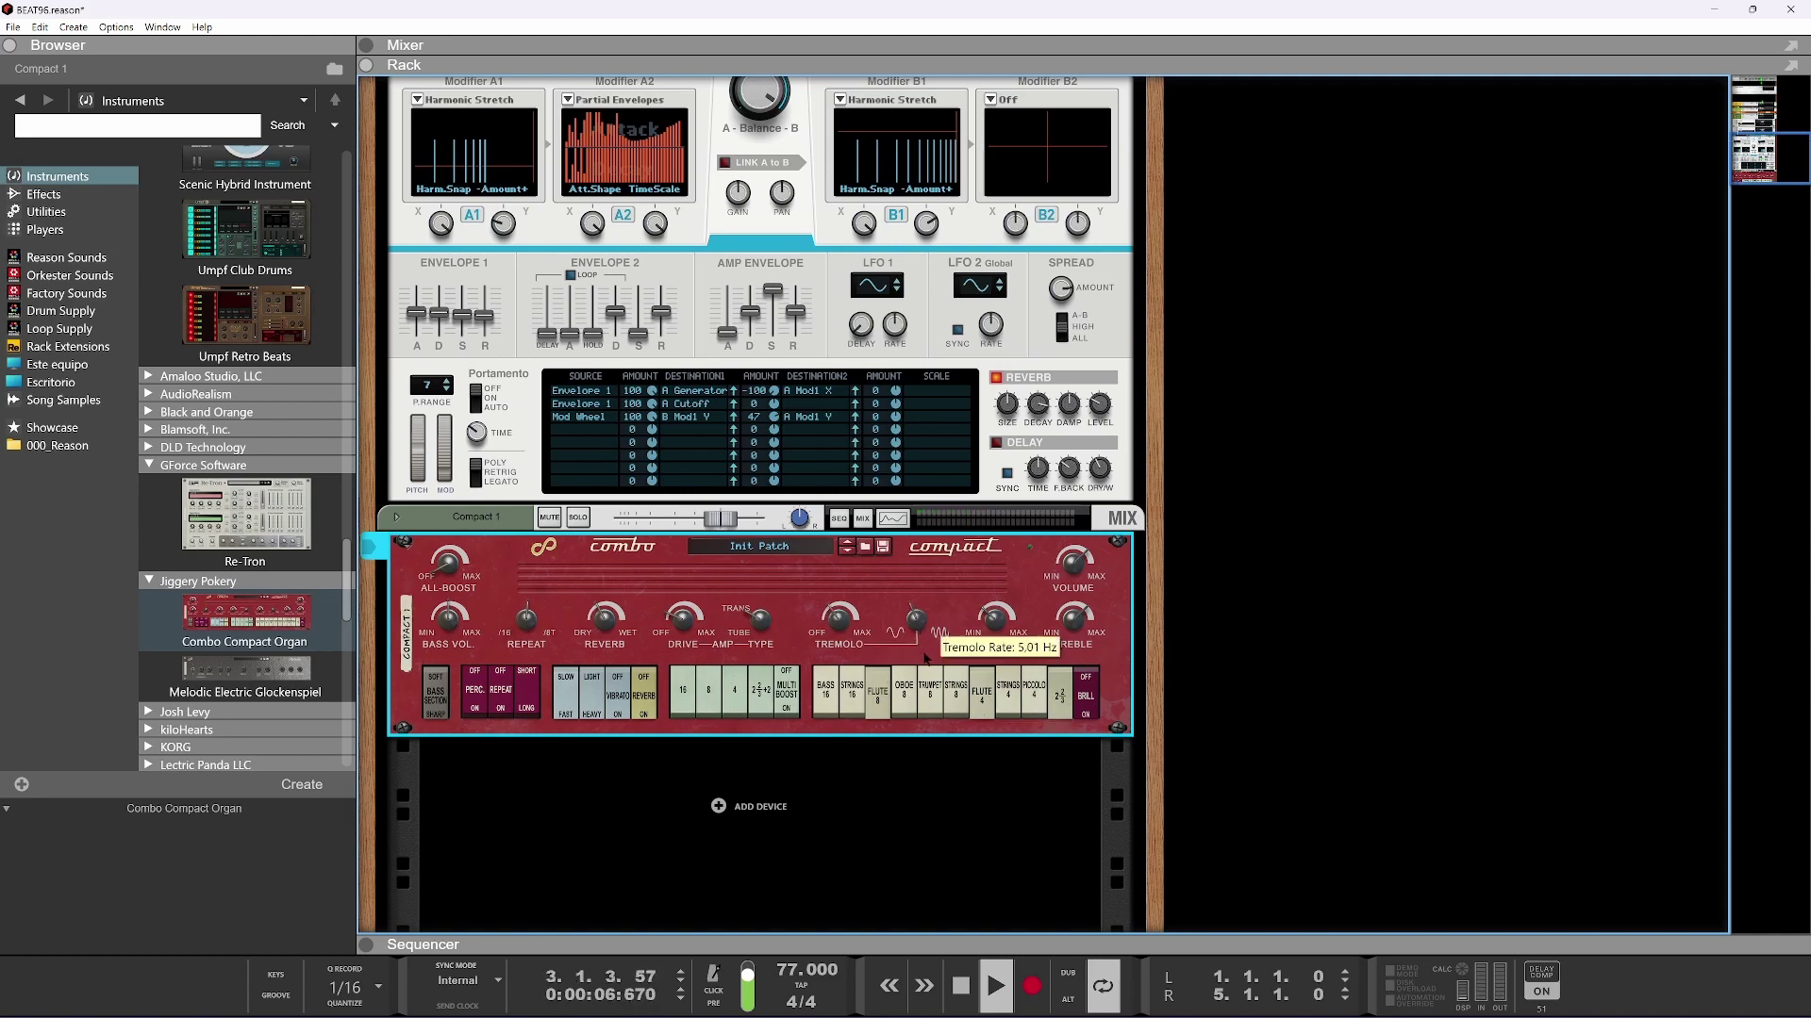
drag(925, 675, 923, 688)
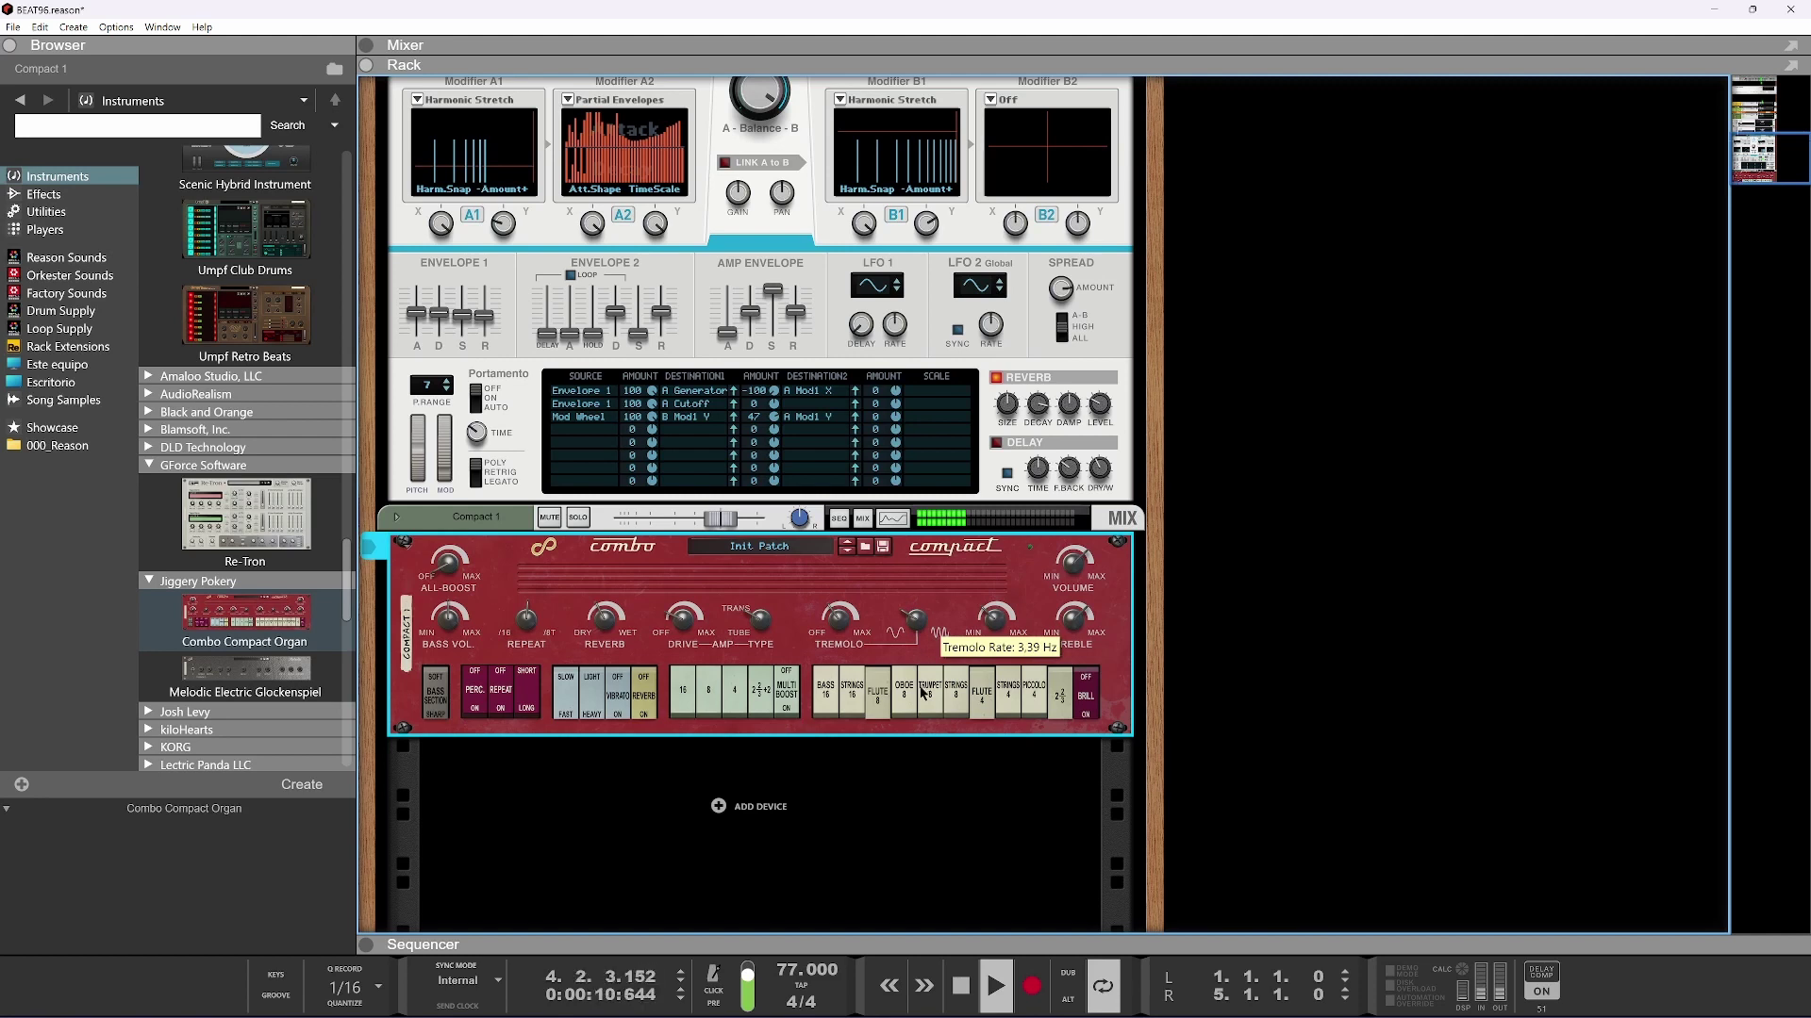
mouse_move(842, 656)
drag(841, 654, 838, 616)
Audition and adjust the organ's bass and treble EQ while the loop plays, trying Bass Balance at 7.6 dB
mouse_move(917, 635)
mouse_move(993, 627)
drag(998, 629, 1006, 550)
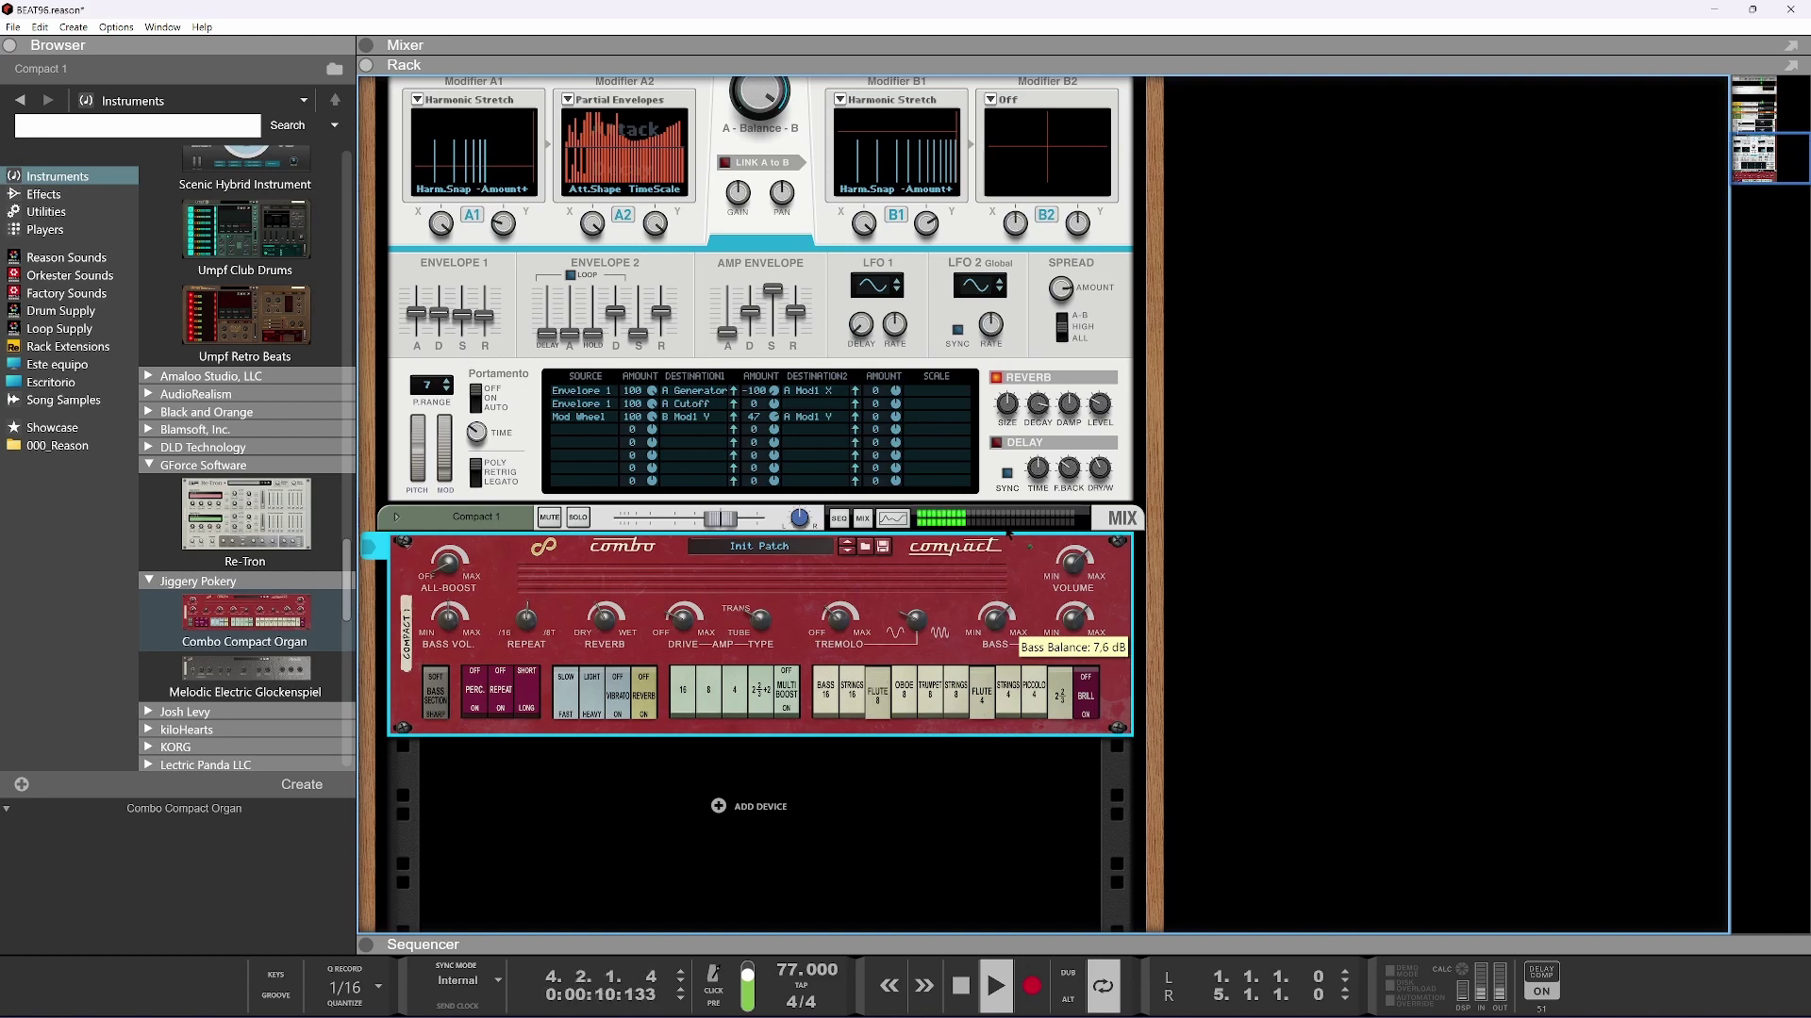
drag(992, 623, 1003, 797)
mouse_move(1080, 617)
drag(1083, 620, 1086, 600)
Switch on the organ's percussion and percussion repeat, set the decay to long, and set Percussion Repeat Rate to 16/16
drag(535, 618, 552, 651)
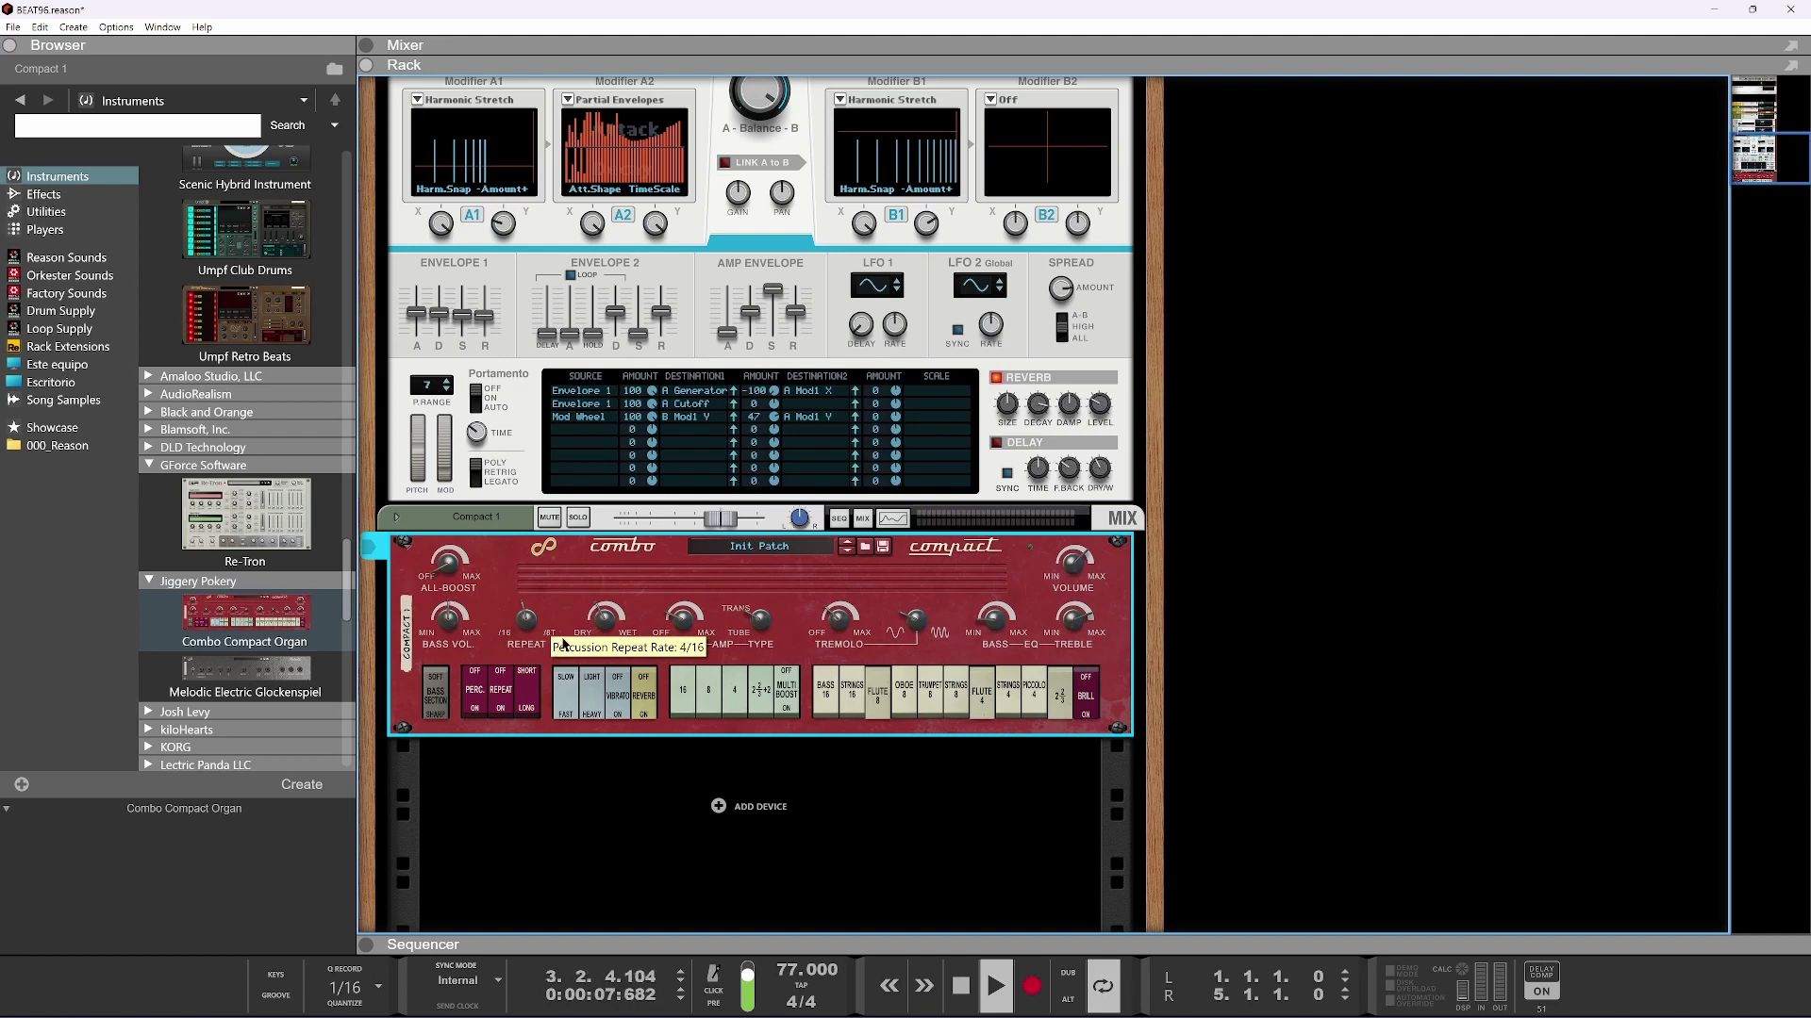
click(474, 713)
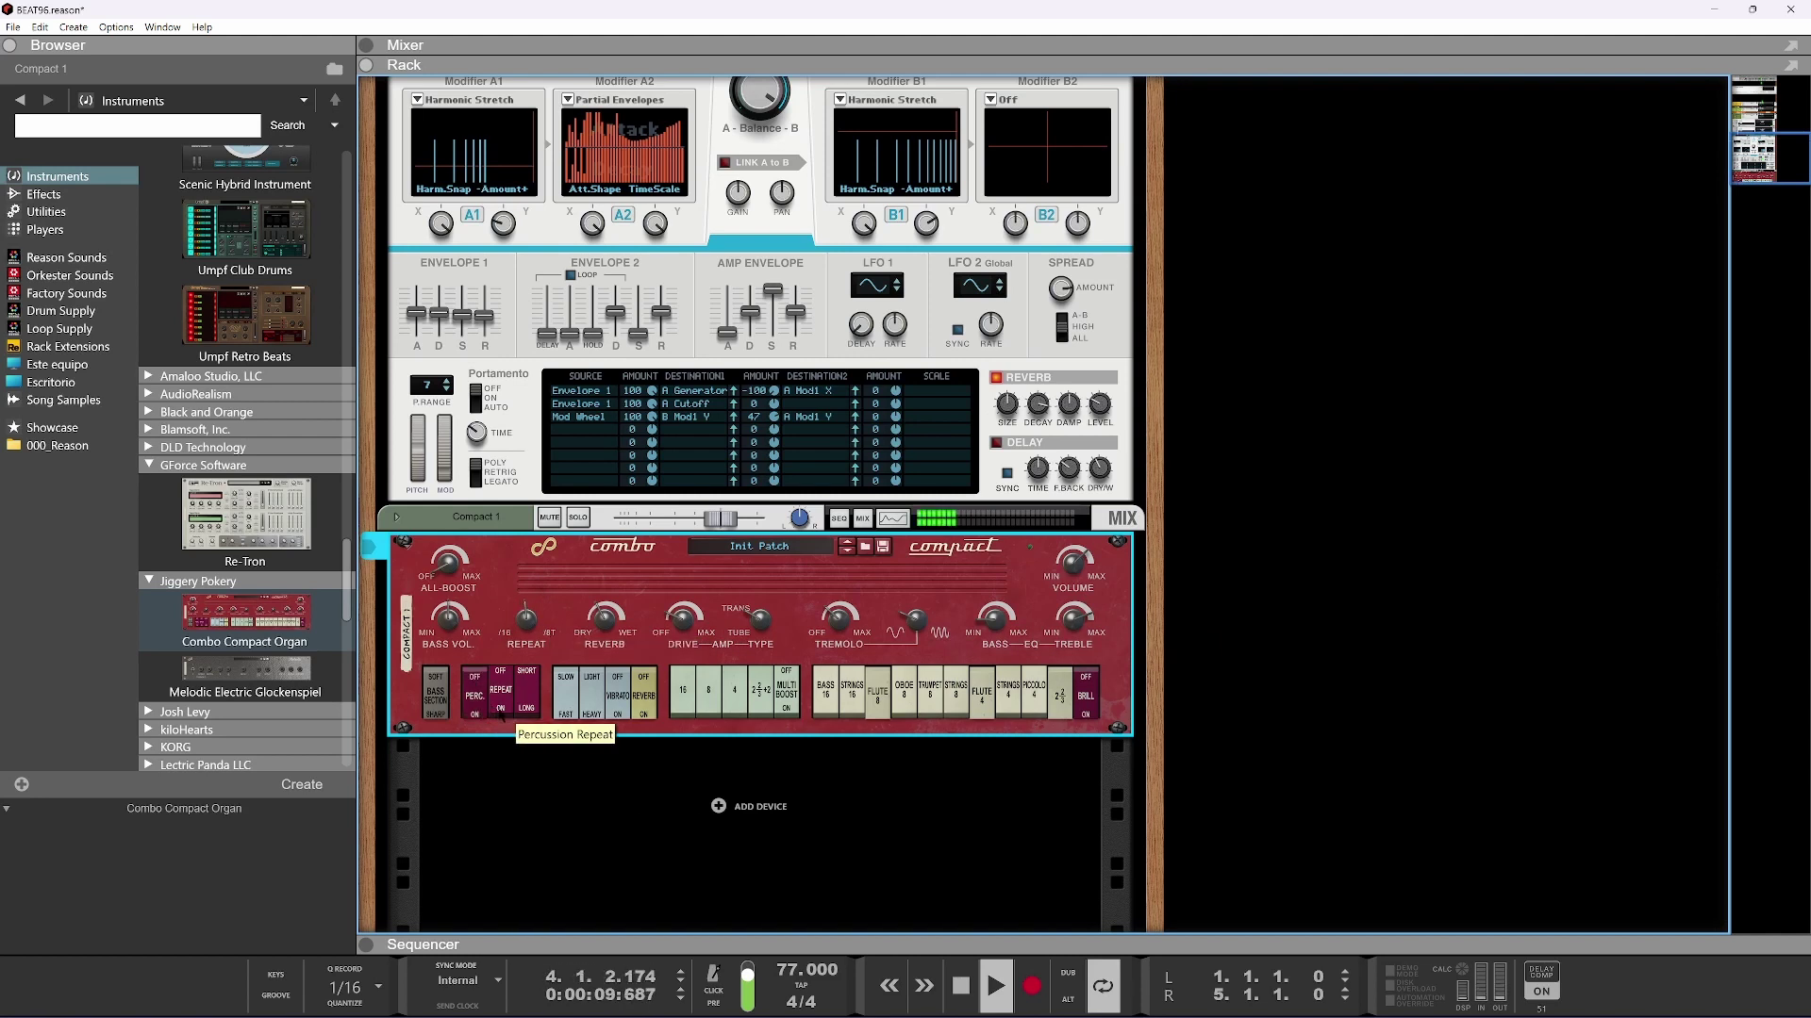
click(500, 712)
click(526, 710)
drag(533, 621, 533, 690)
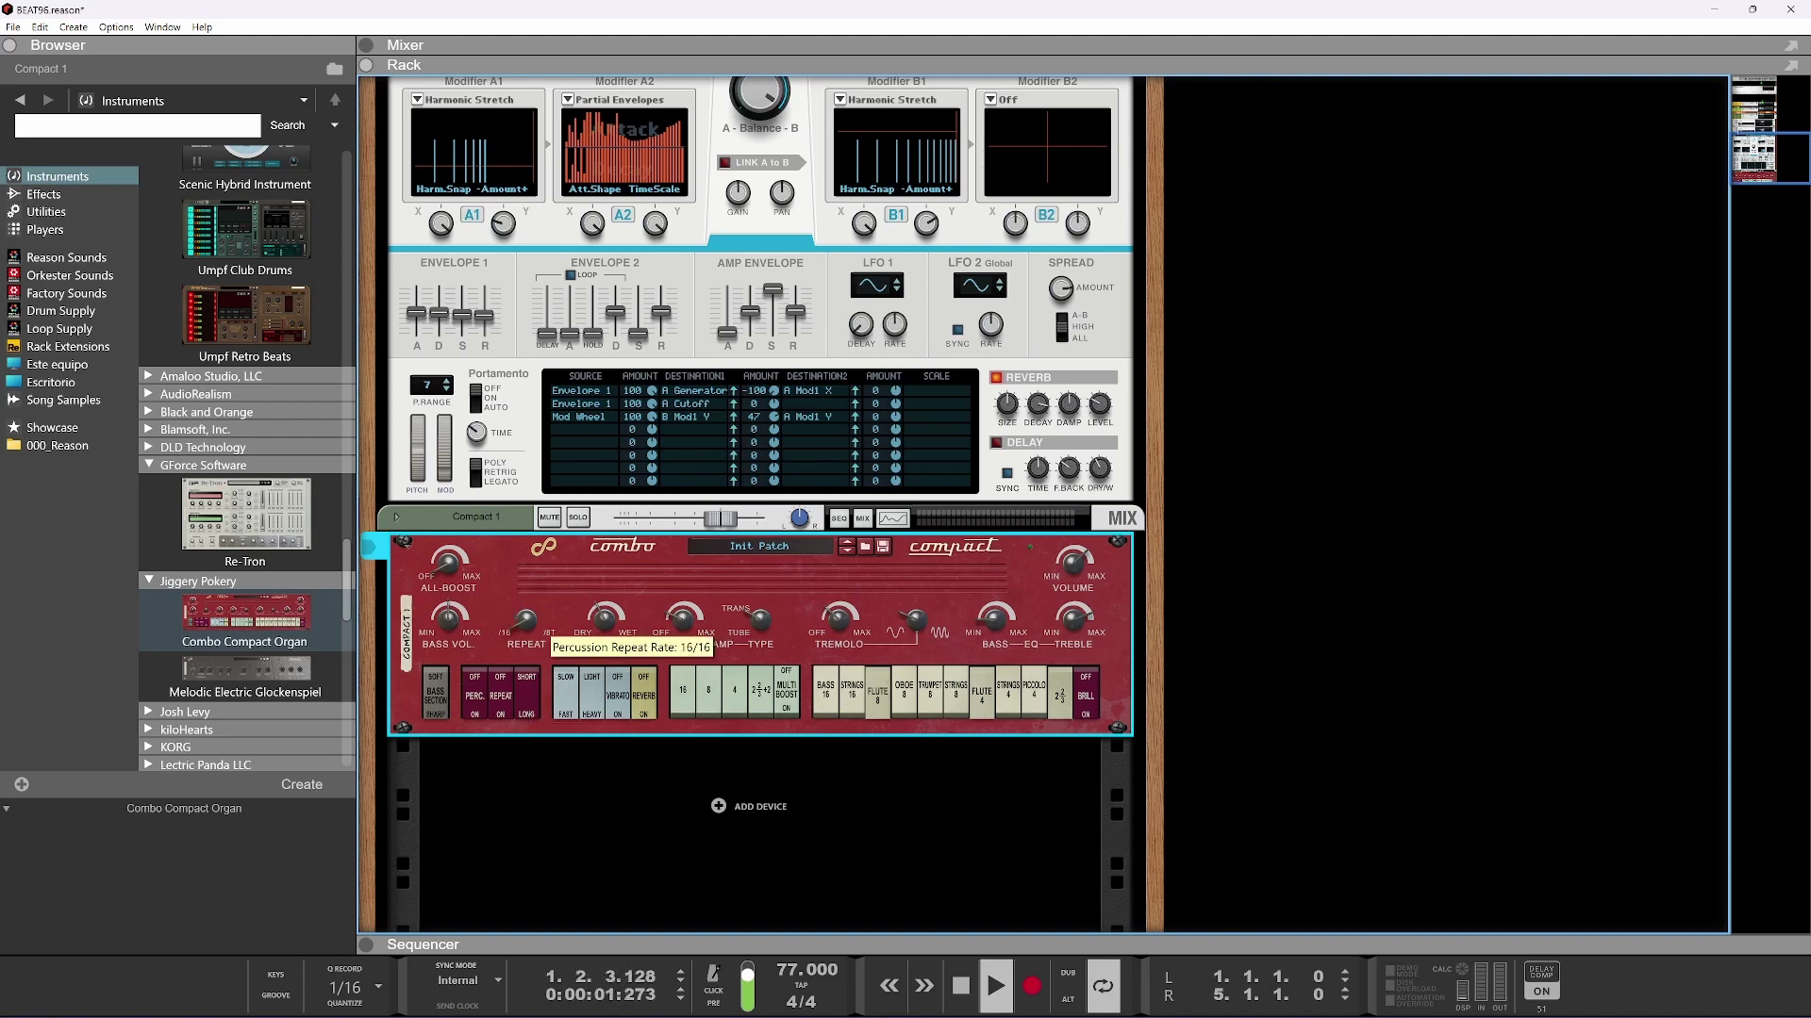
Try Percussion Repeat Rates of 1/8T, 3/16 and 7/8T on the organ during playback
drag(520, 615, 598, 379)
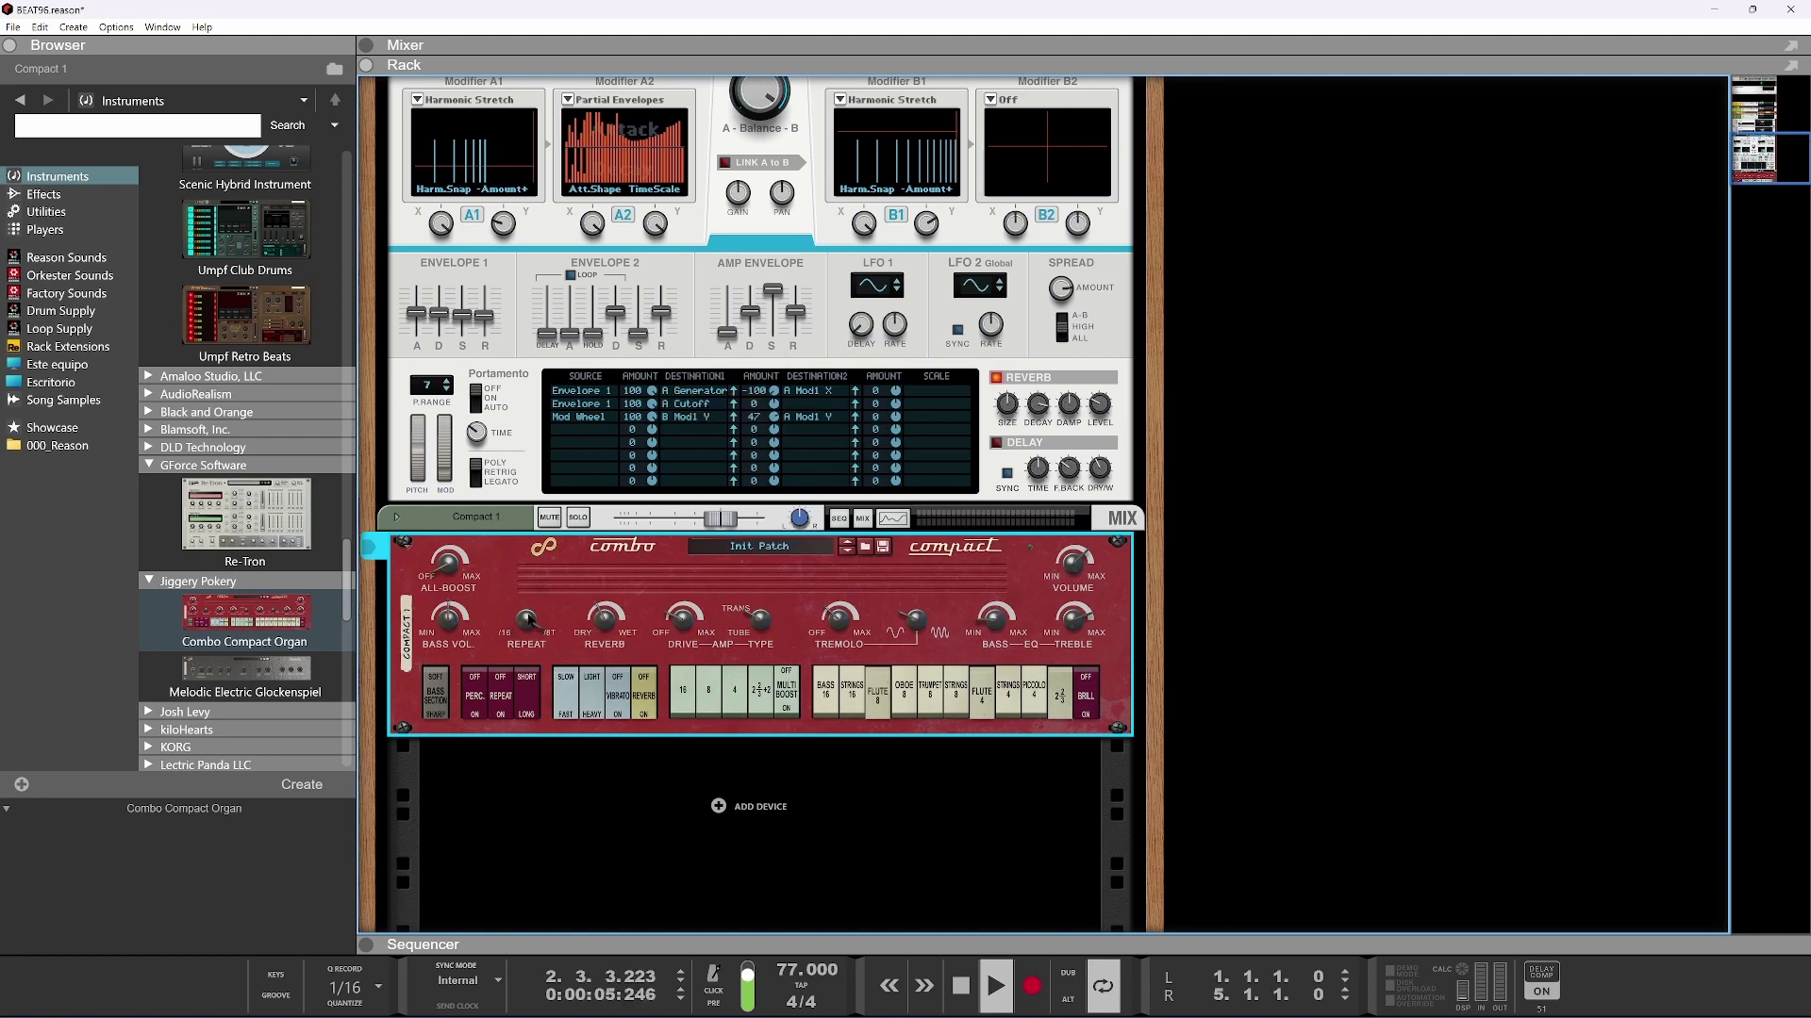
mouse_move(528, 626)
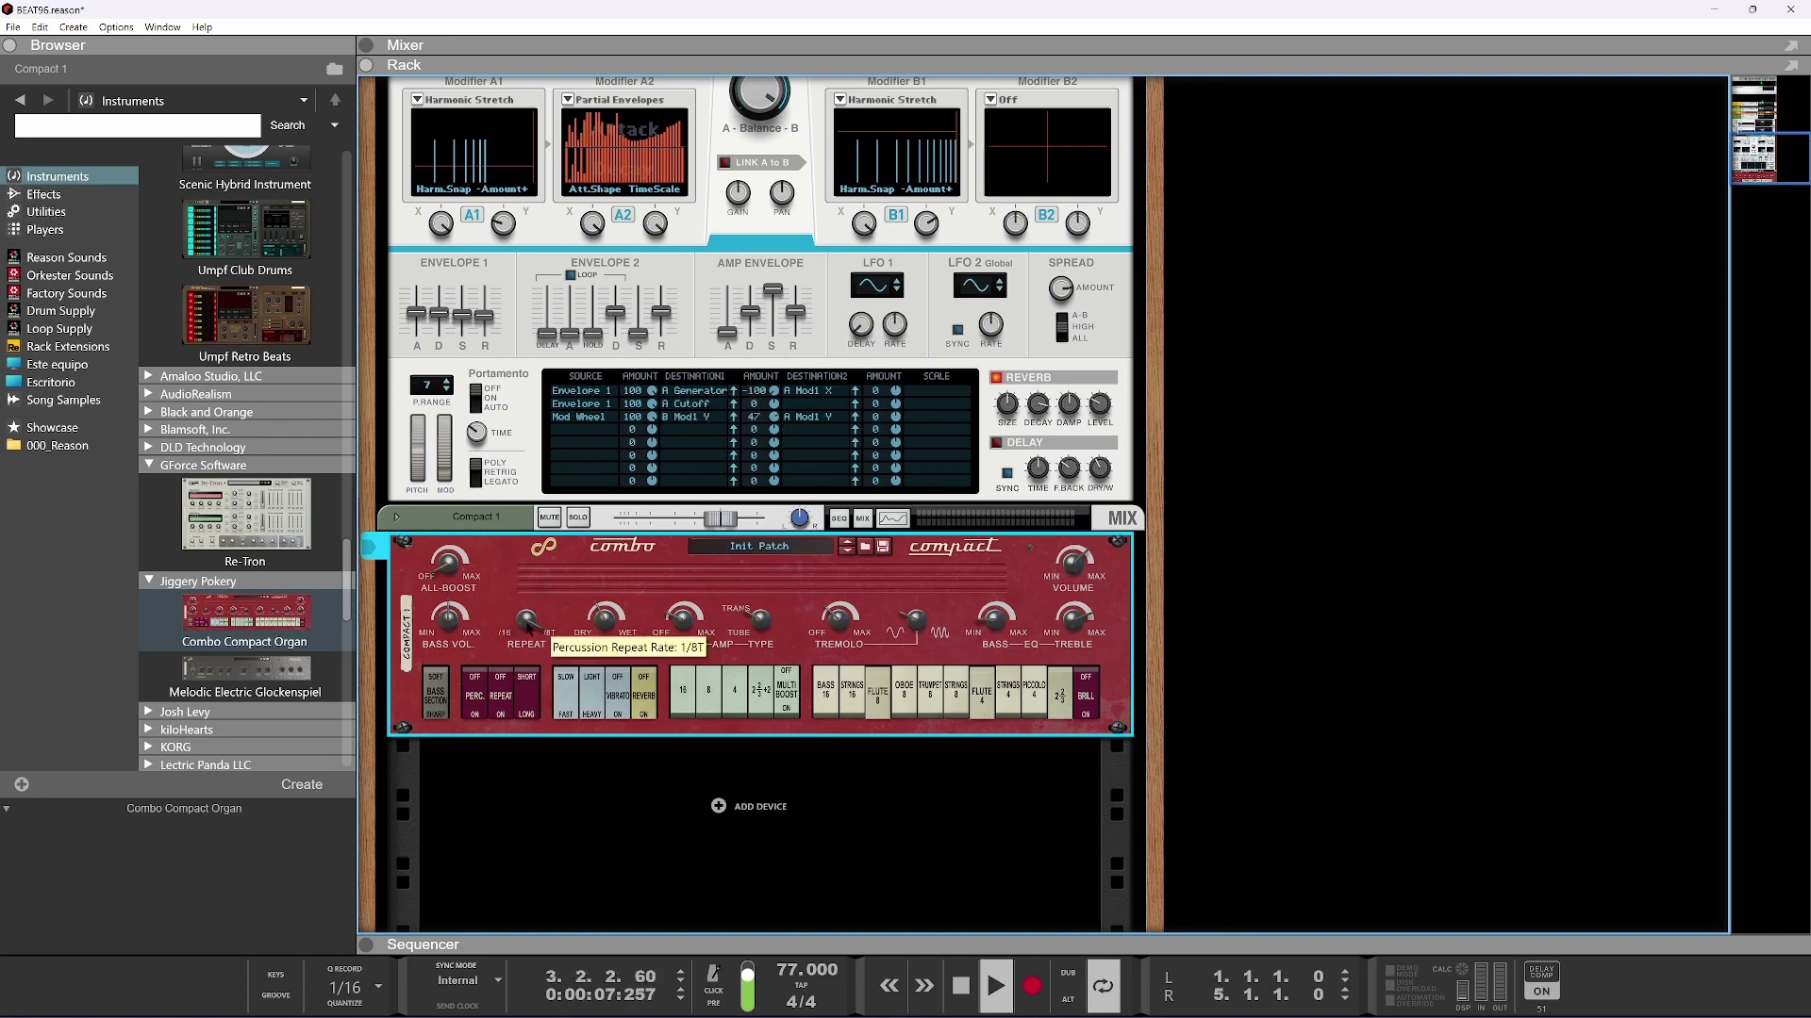
drag(527, 658, 524, 747)
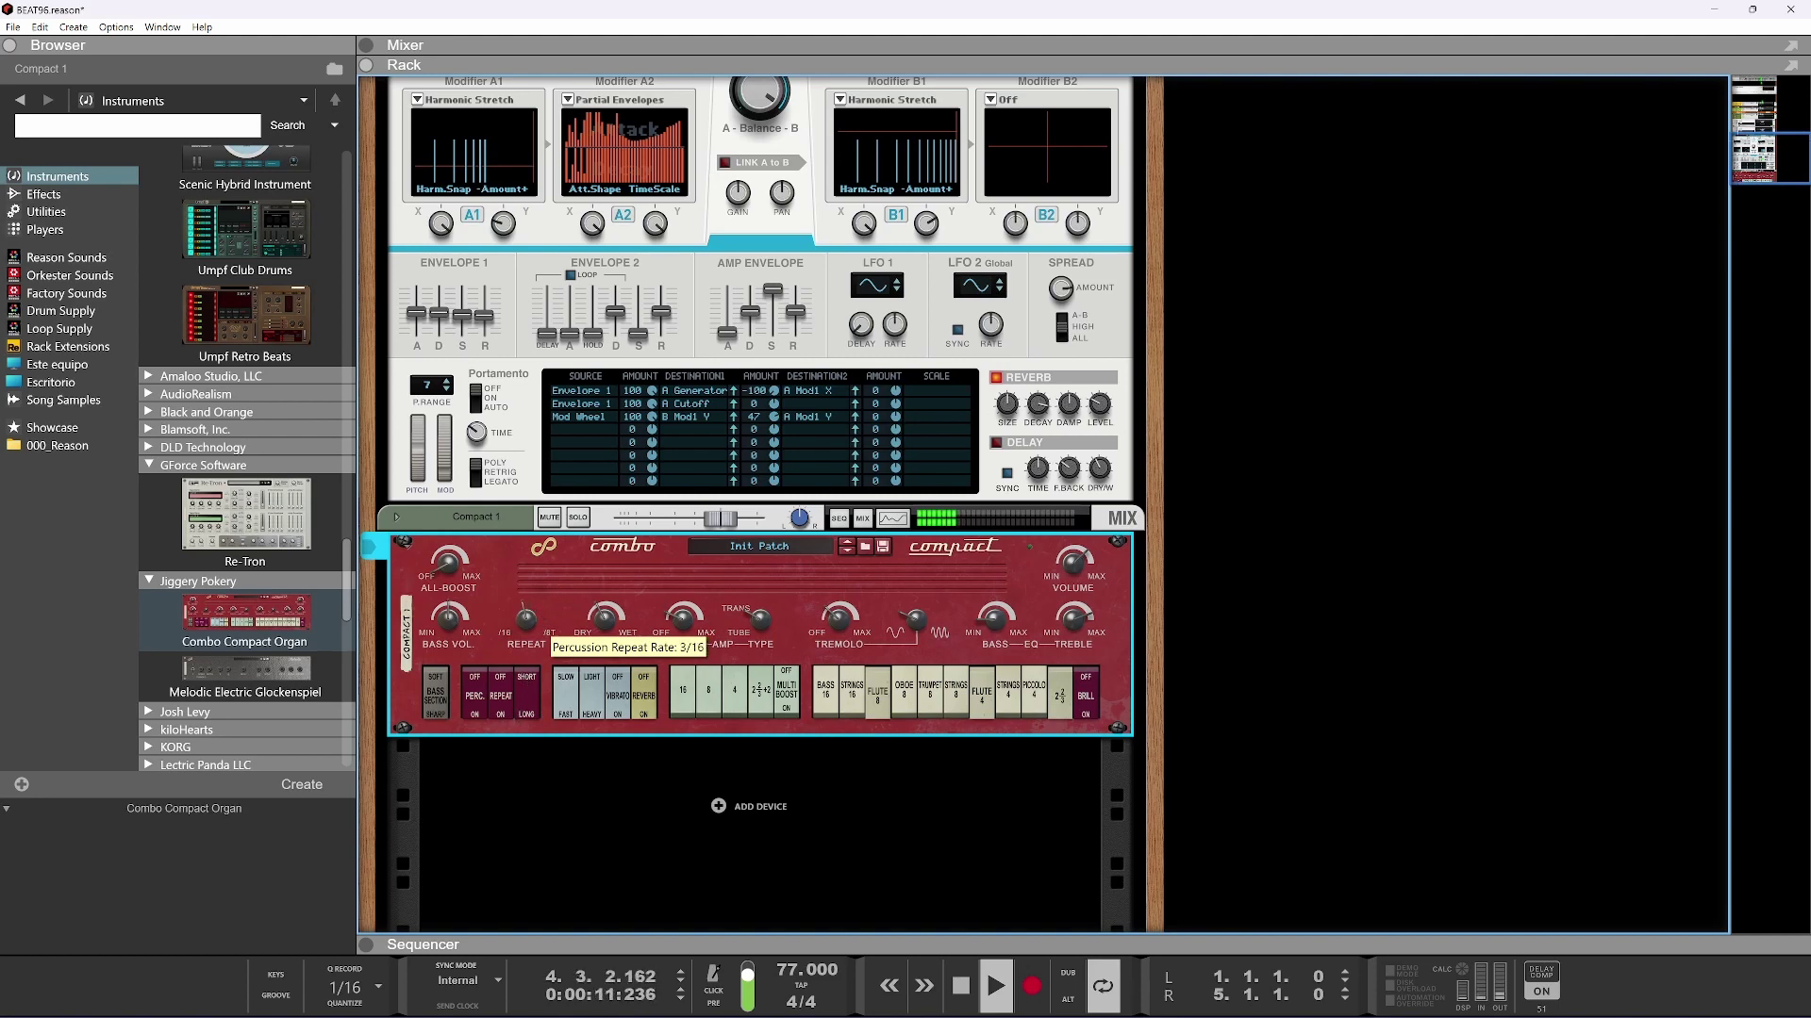
drag(526, 649, 509, 734)
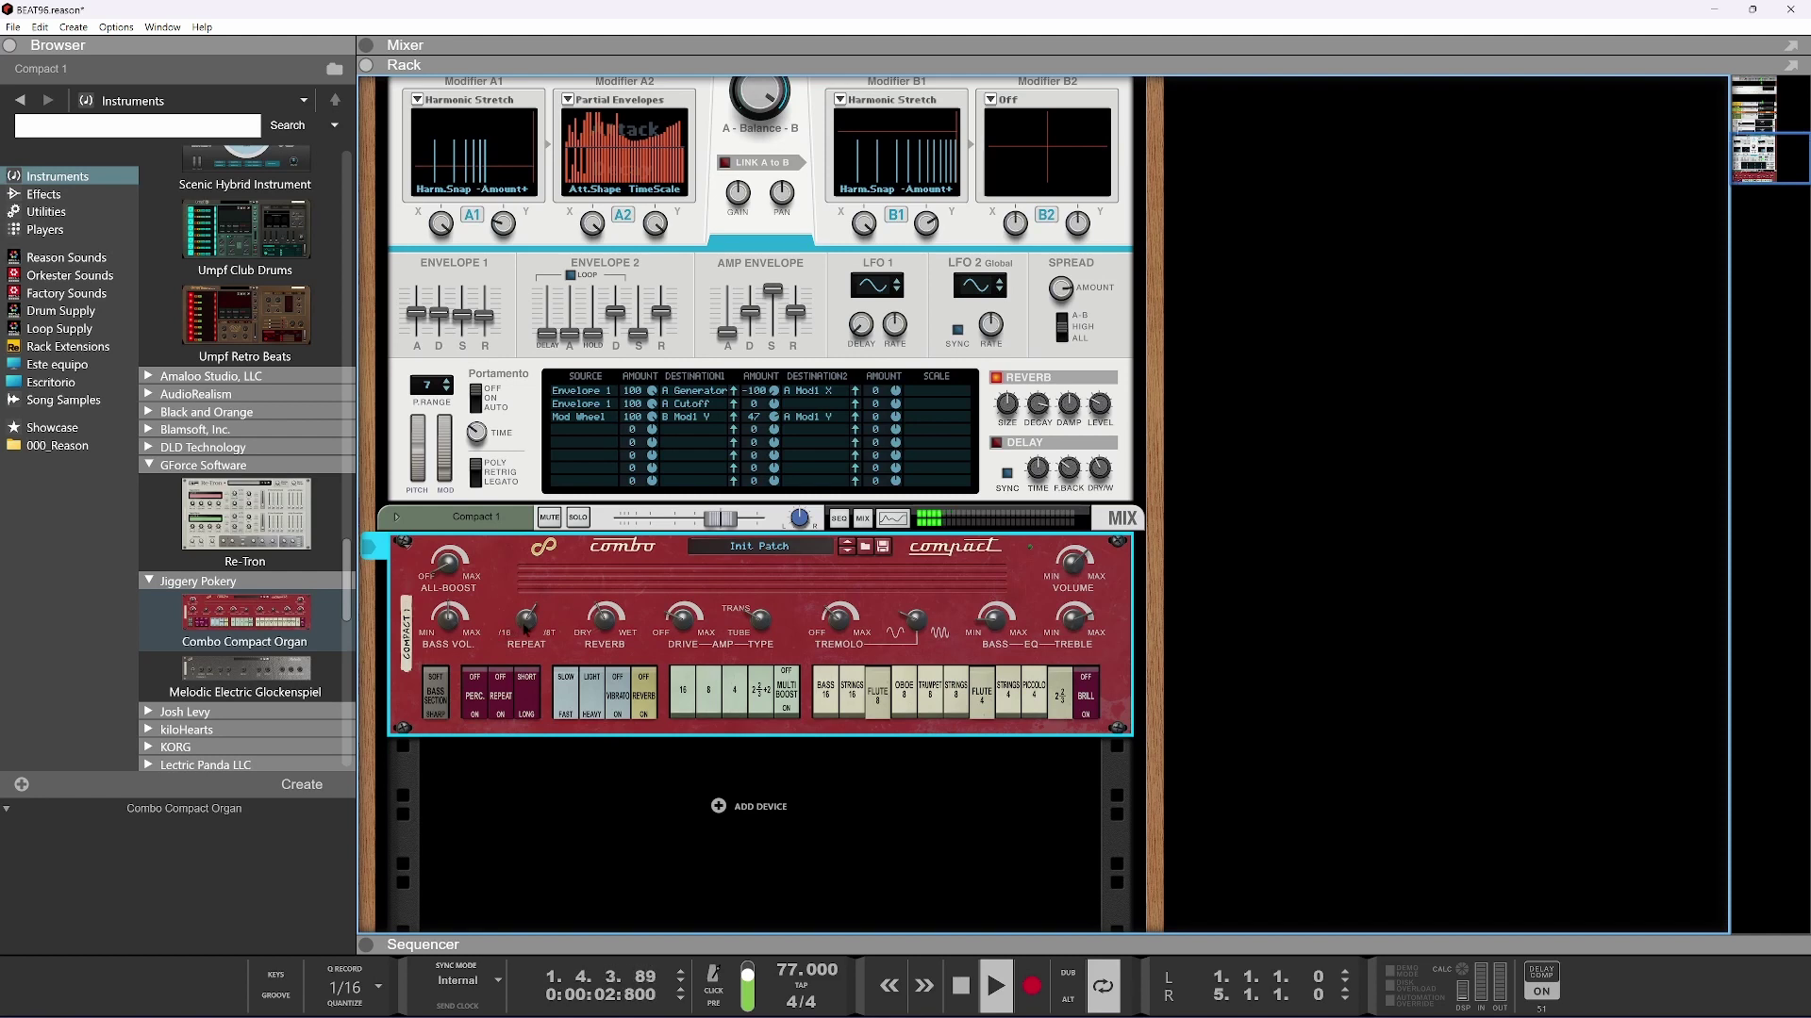
drag(527, 628, 530, 606)
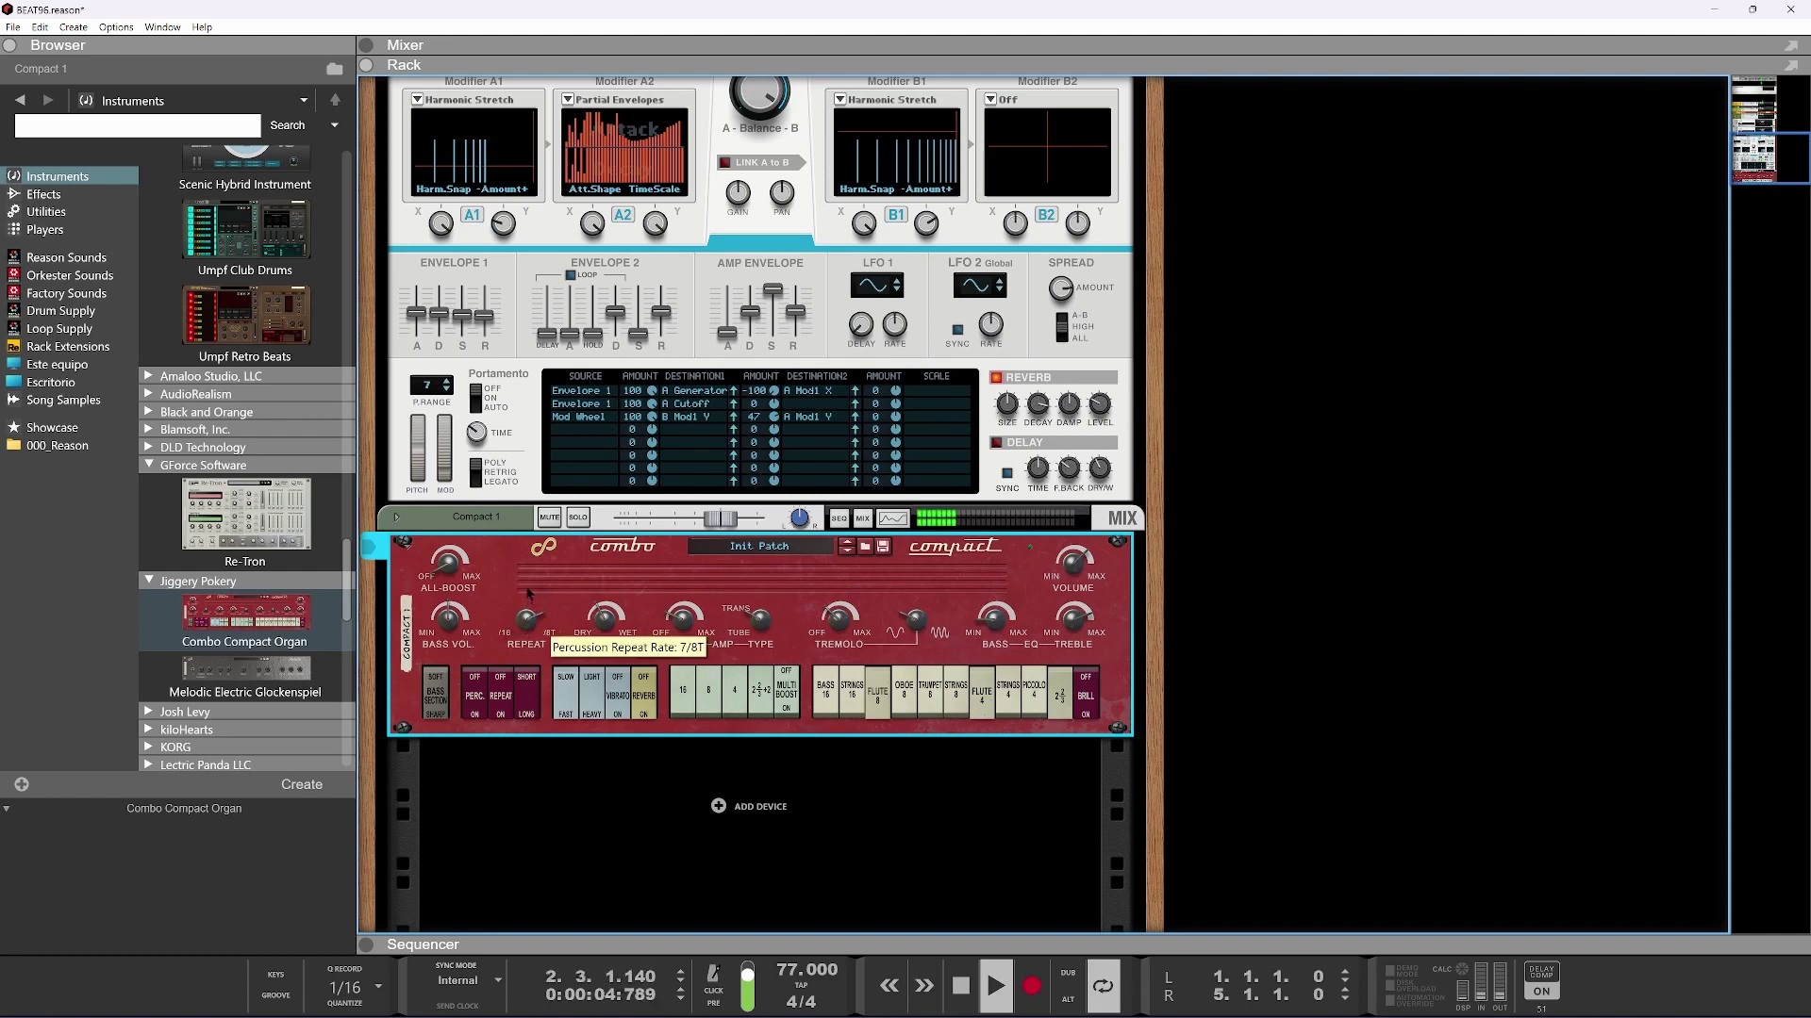
Adjust the organ's Bass Section Volume and switch the bass section tone to sharp
mouse_move(455, 623)
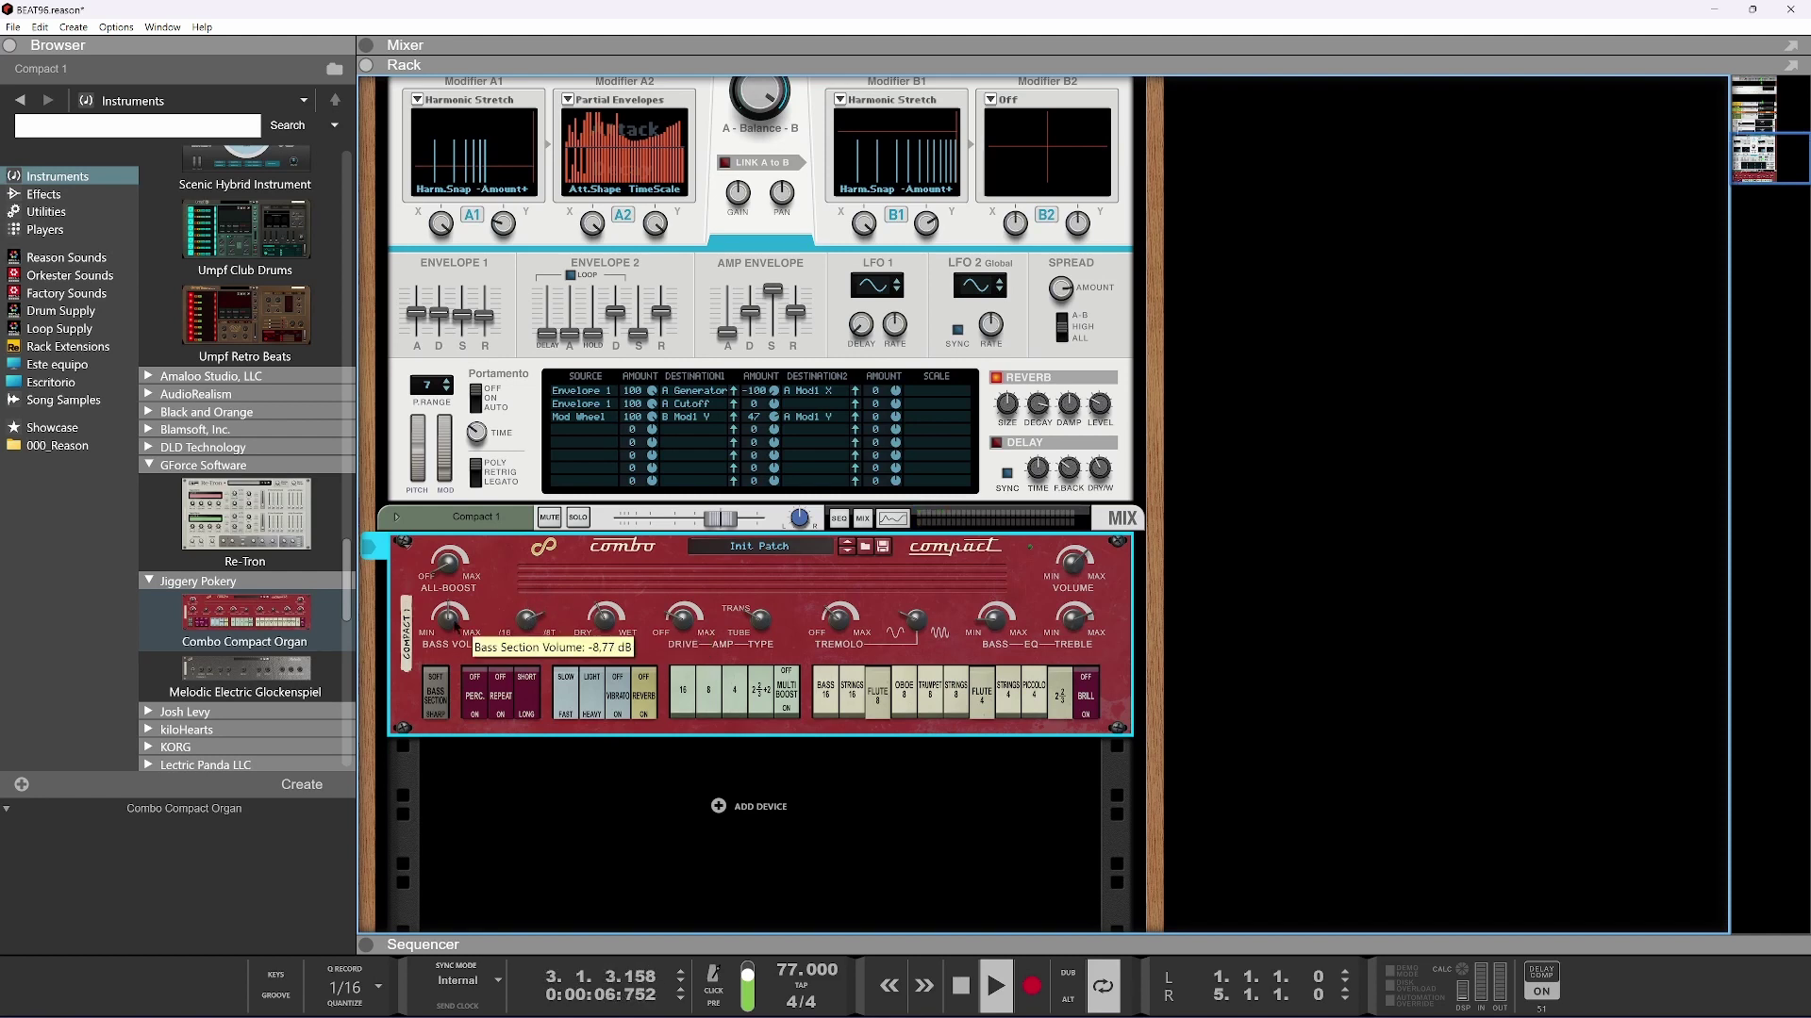
drag(462, 593, 476, 713)
click(442, 717)
key(space)
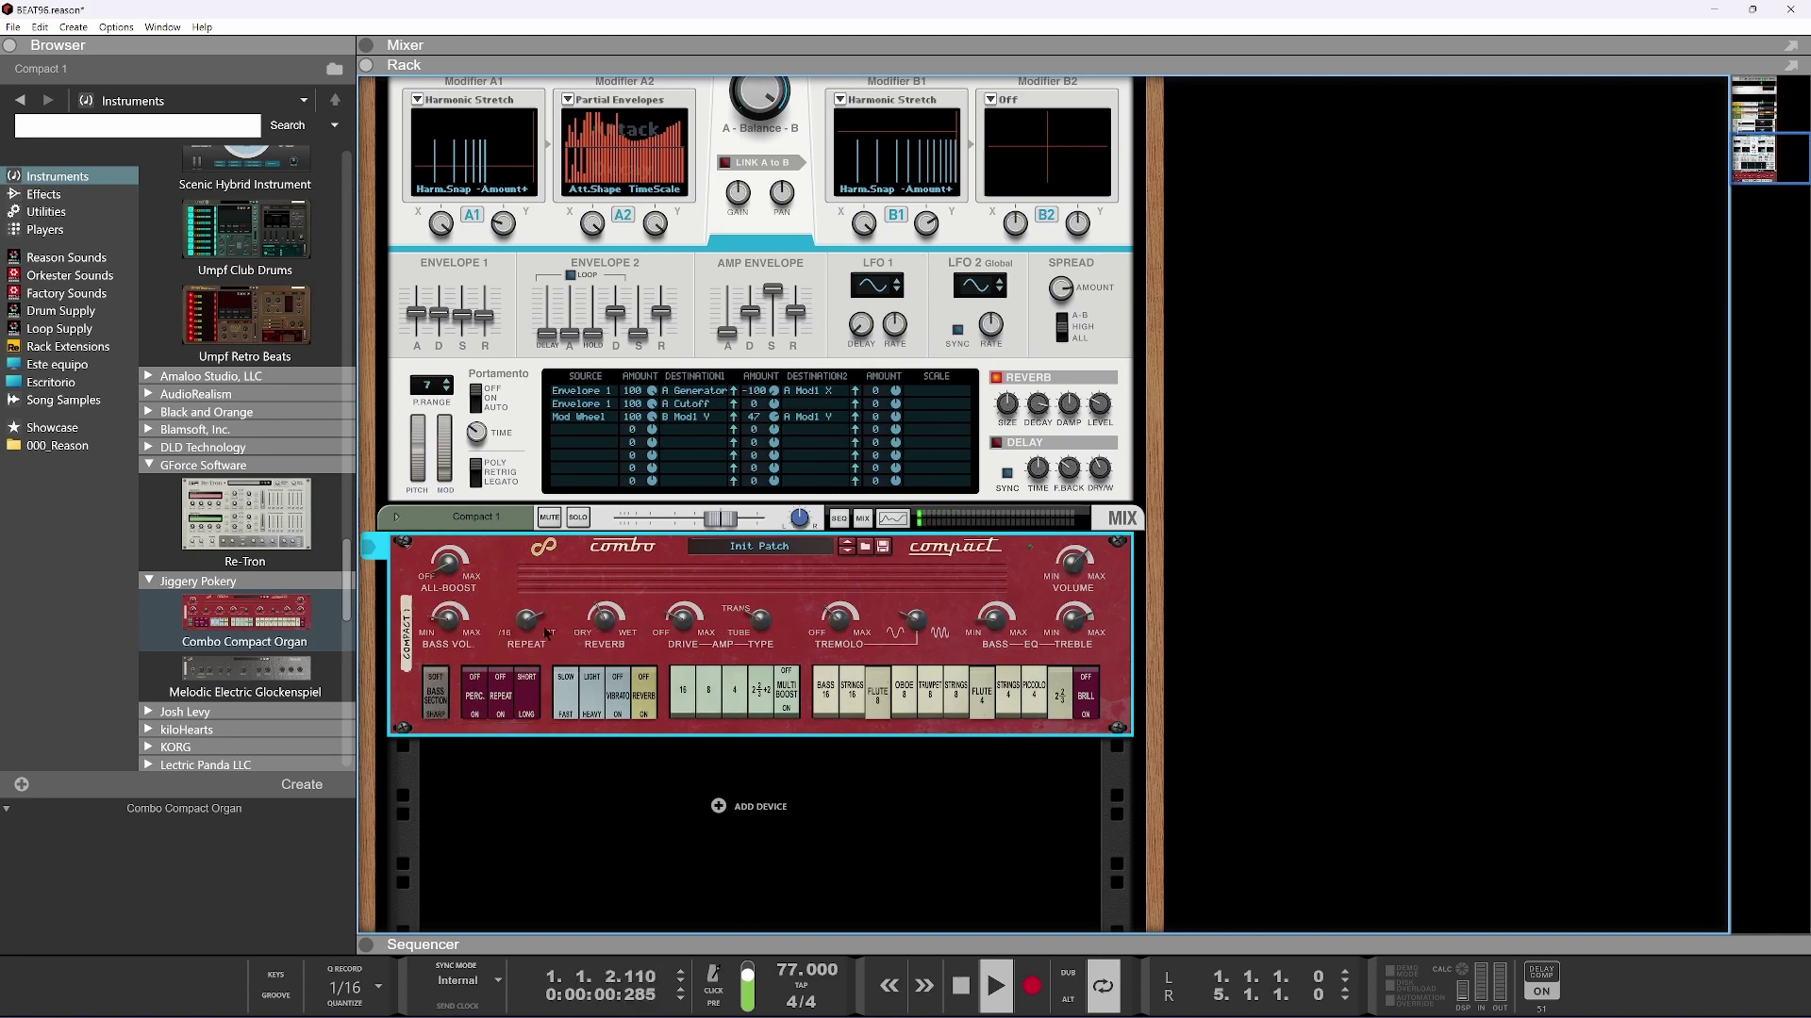
Audition the organ with Percussion Repeat Rates of 3/16 and 4/16, restarting the loop for each comparison
drag(530, 683, 530, 697)
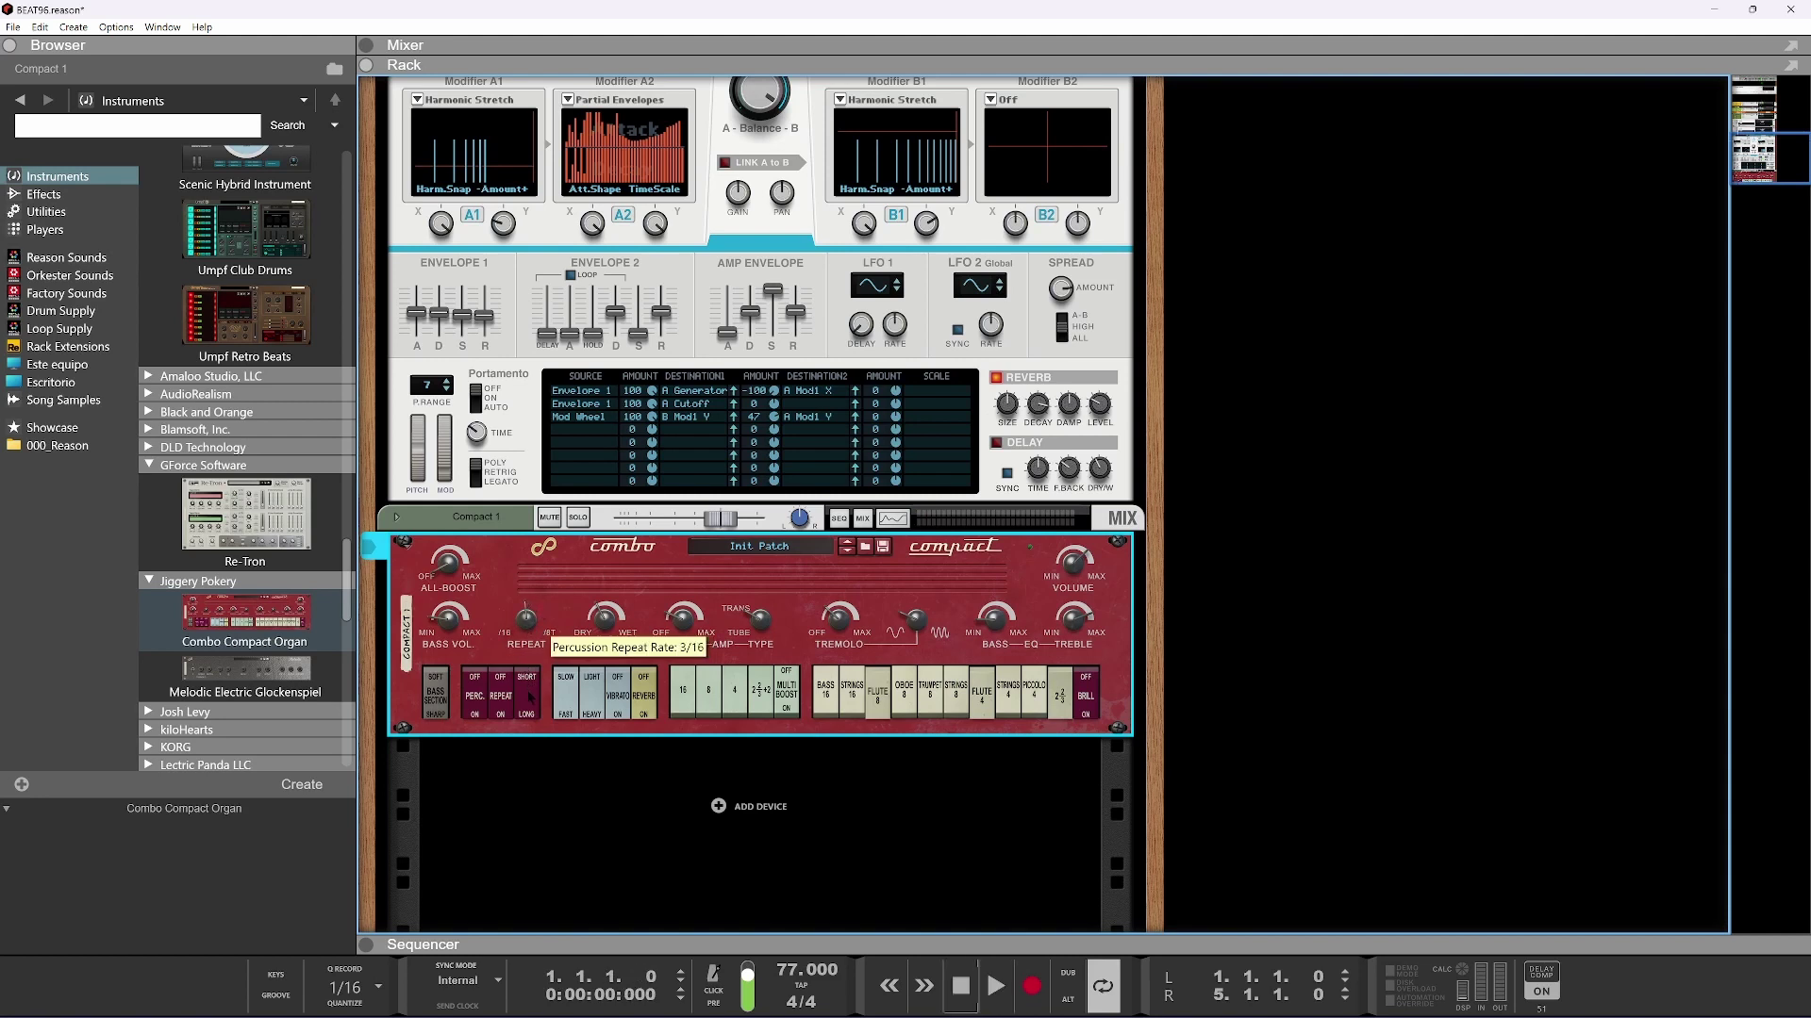
key(space)
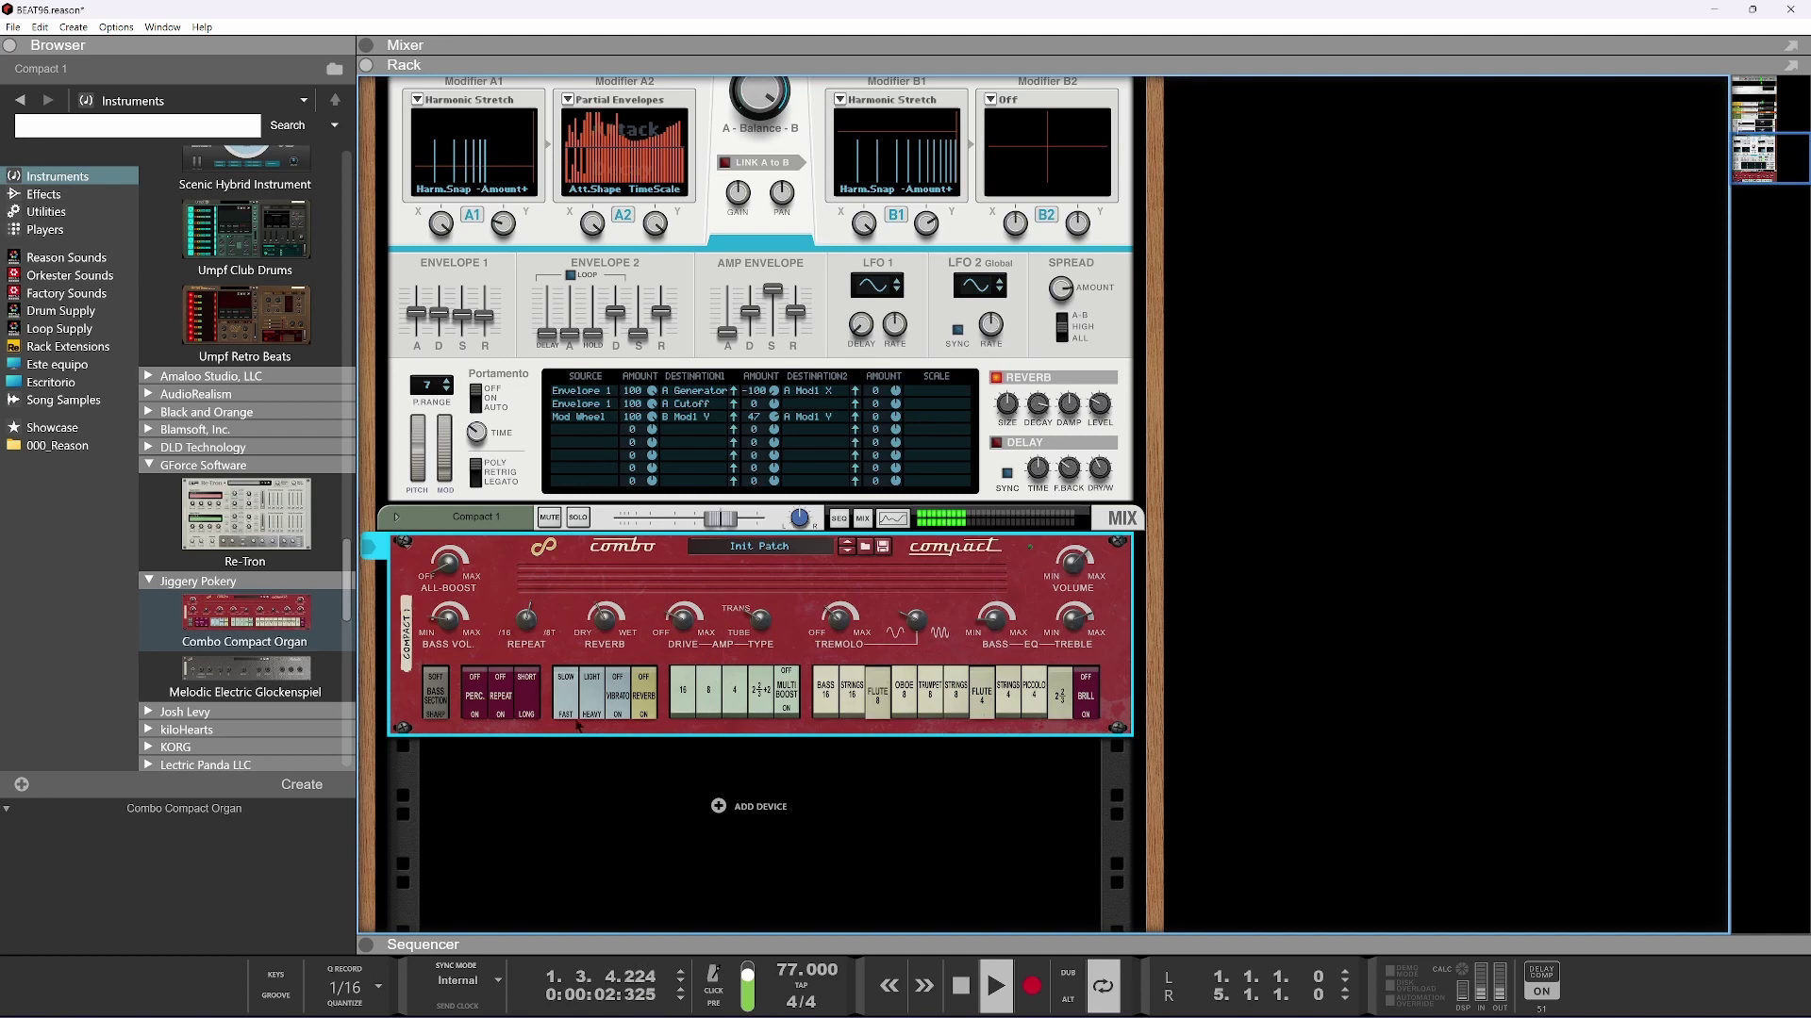
key(space)
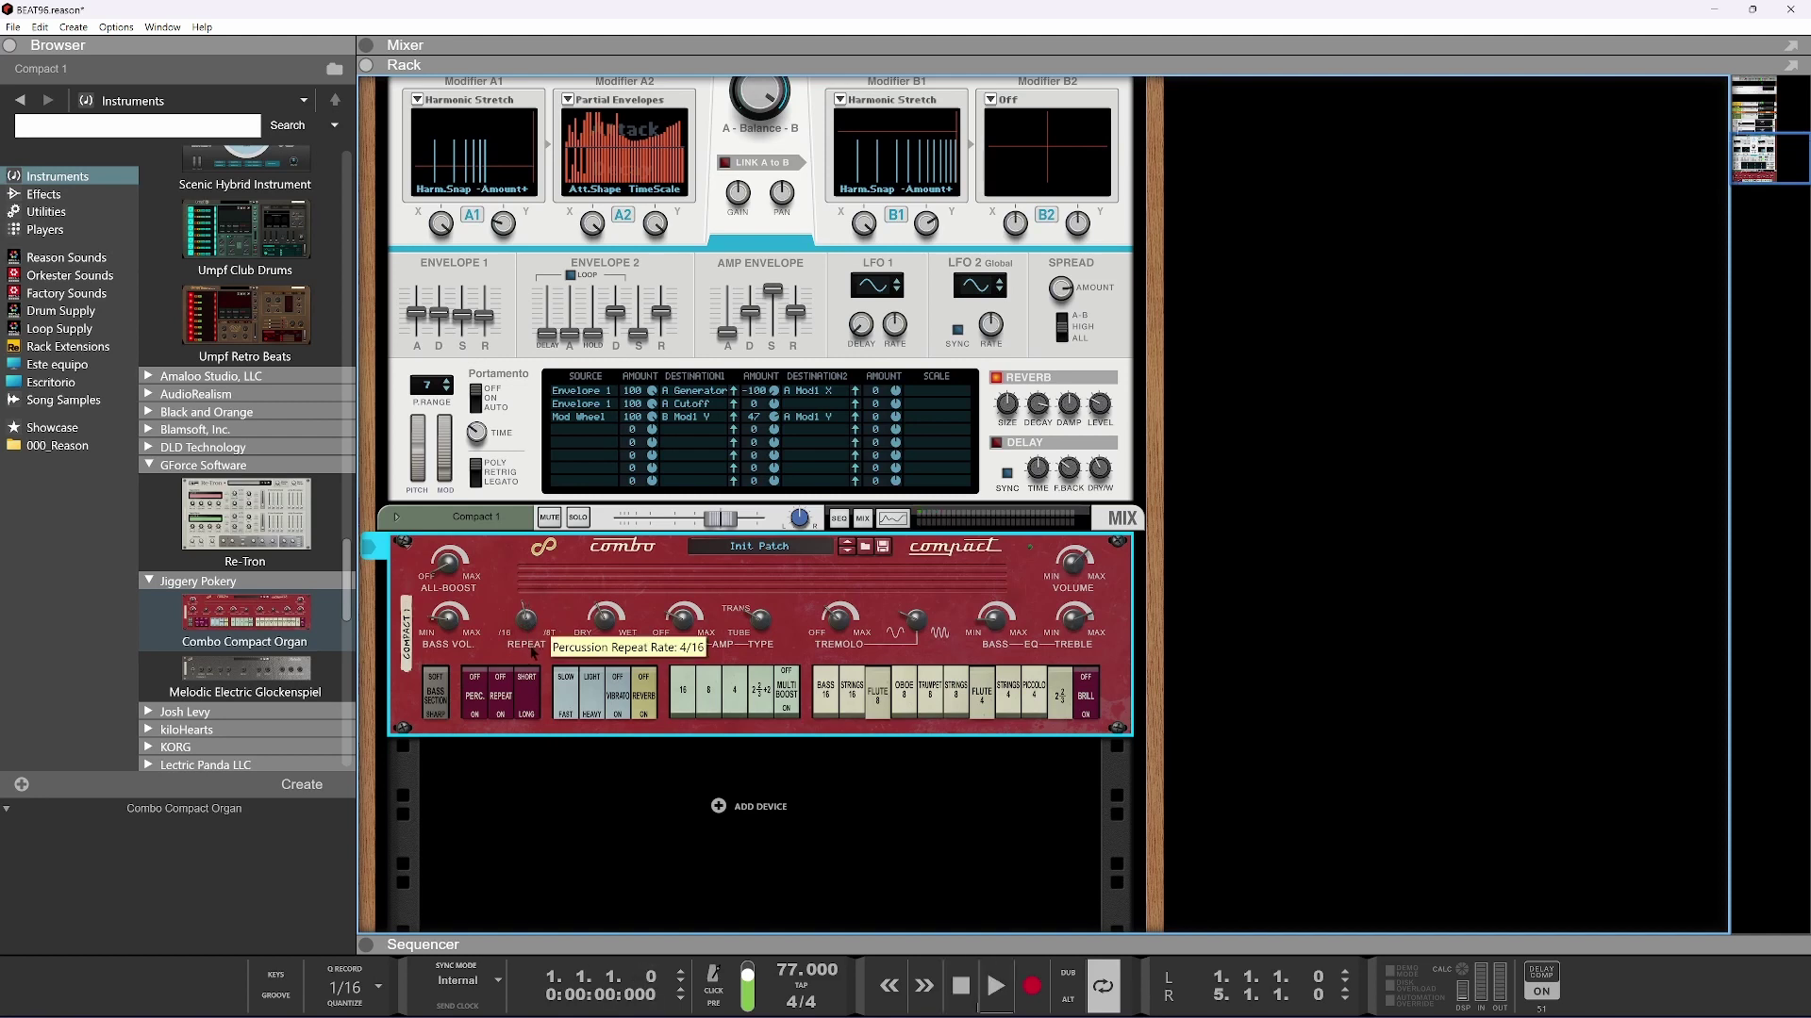
key(space)
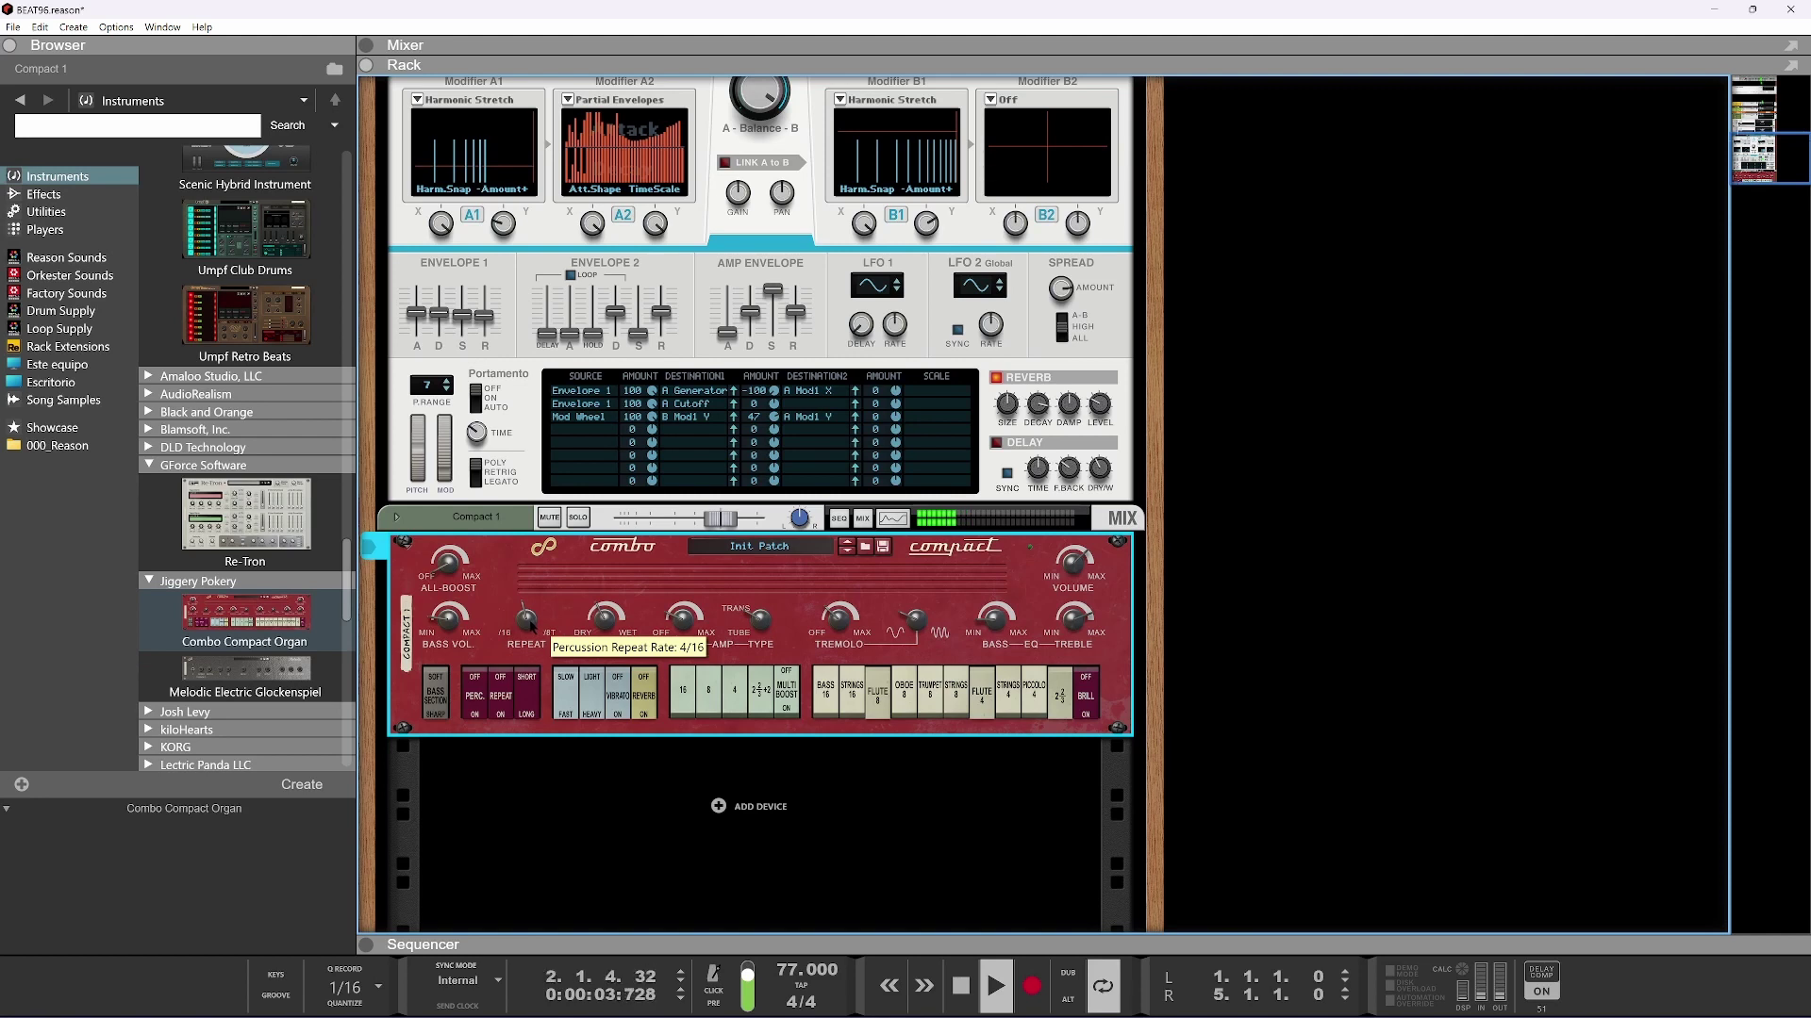
Adjust the organ's reverb amount and All-Boost, restarting the loop to hear the changes
drag(604, 620, 619, 555)
key(space)
key(space)
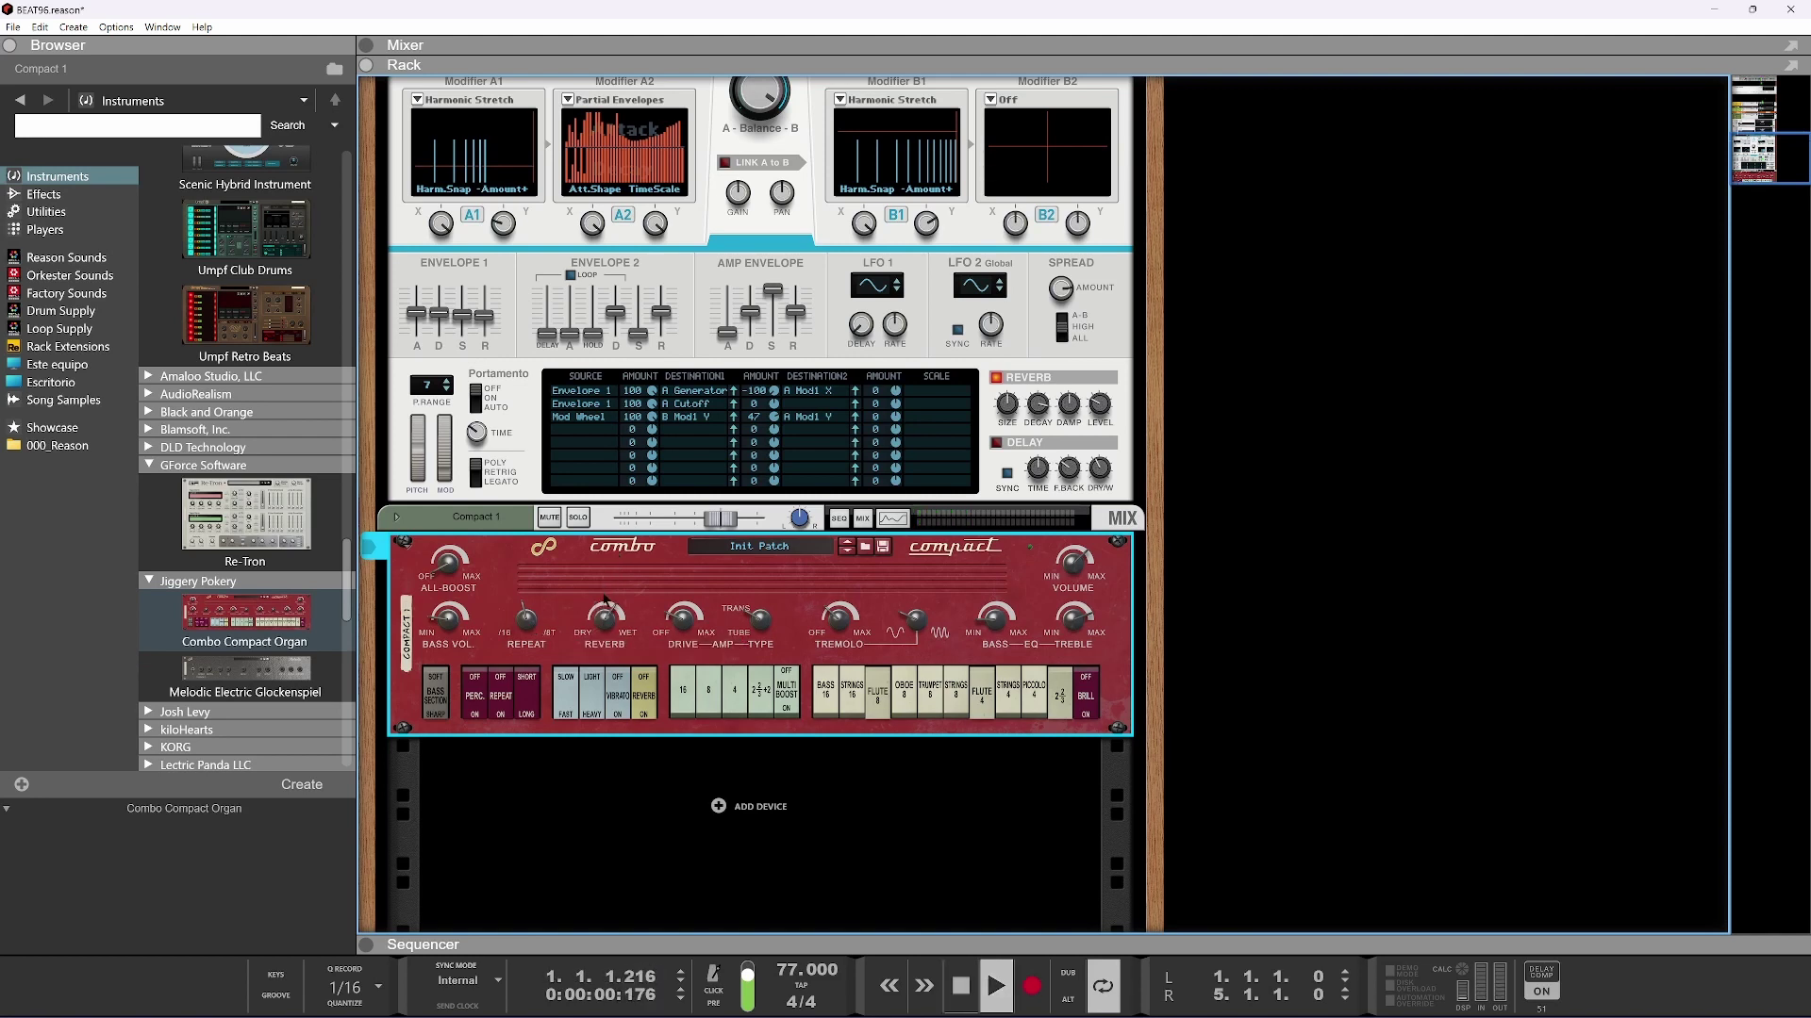
drag(444, 563, 443, 482)
Set the organ's Percussion Repeat Rate to 8/16 and restart the loop to audition it
mouse_move(530, 622)
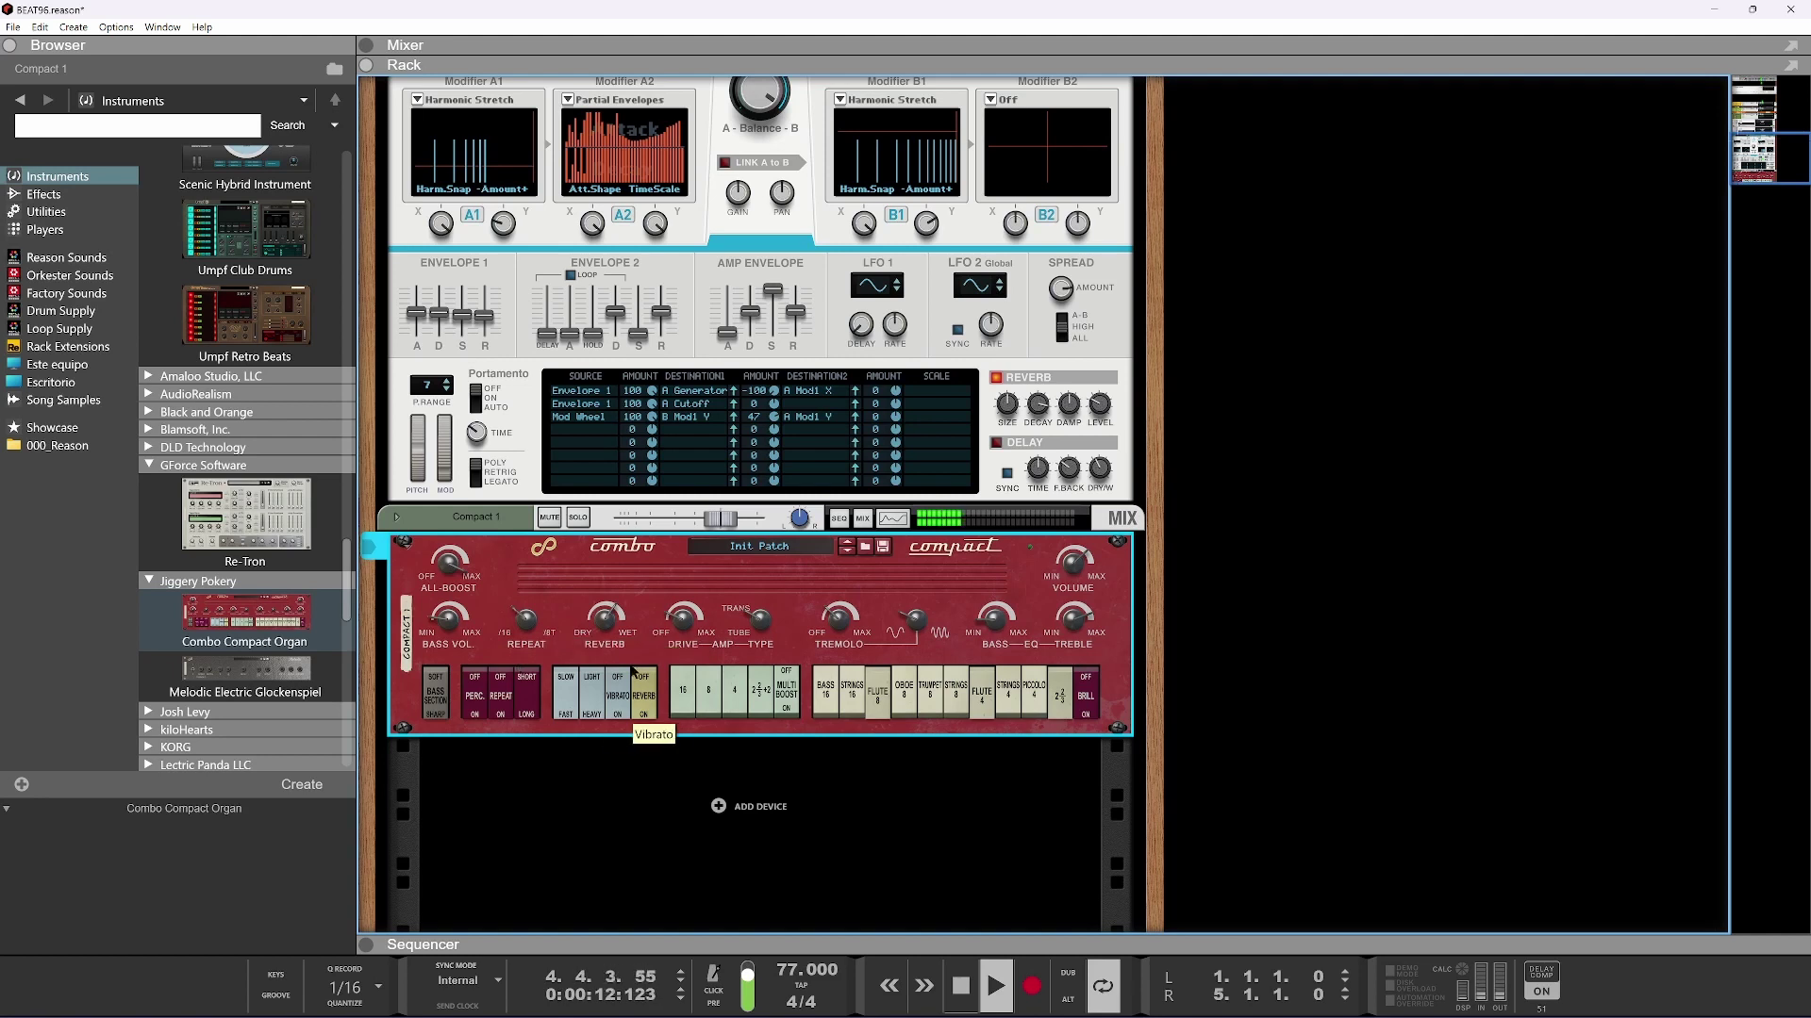
key(space)
key(space)
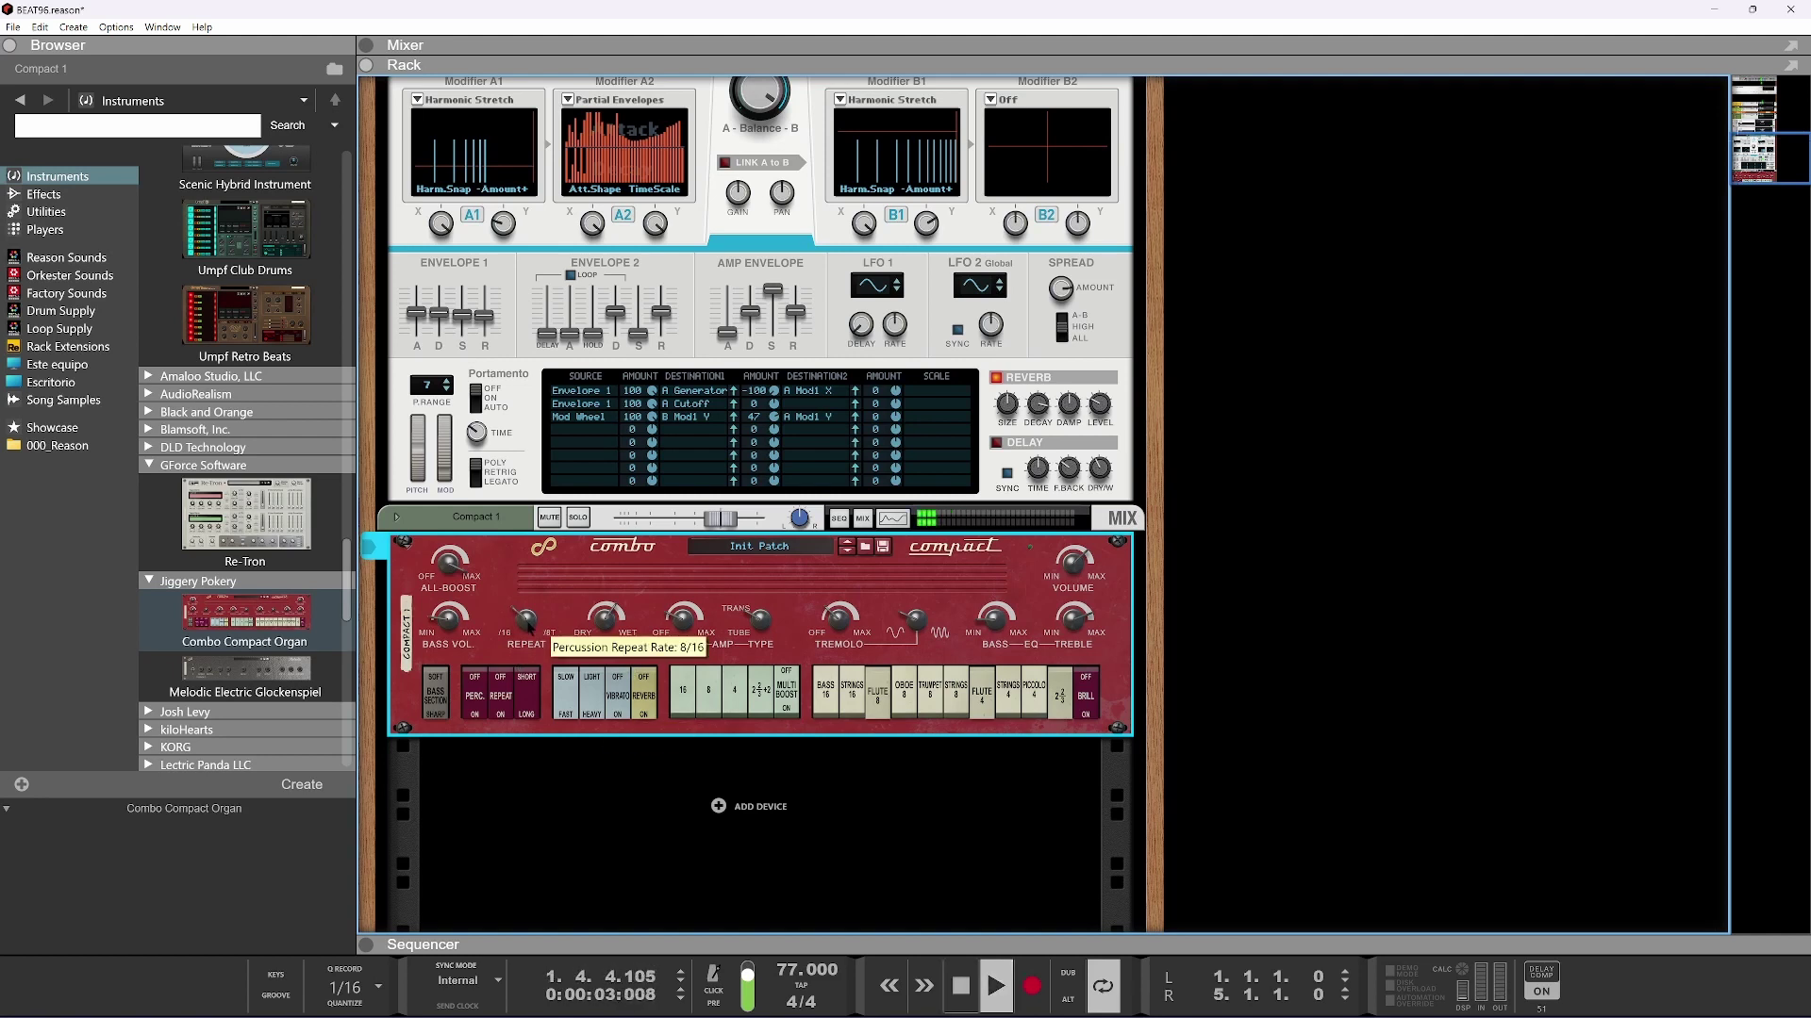
scroll(526, 629, up, 3)
key(space)
key(space)
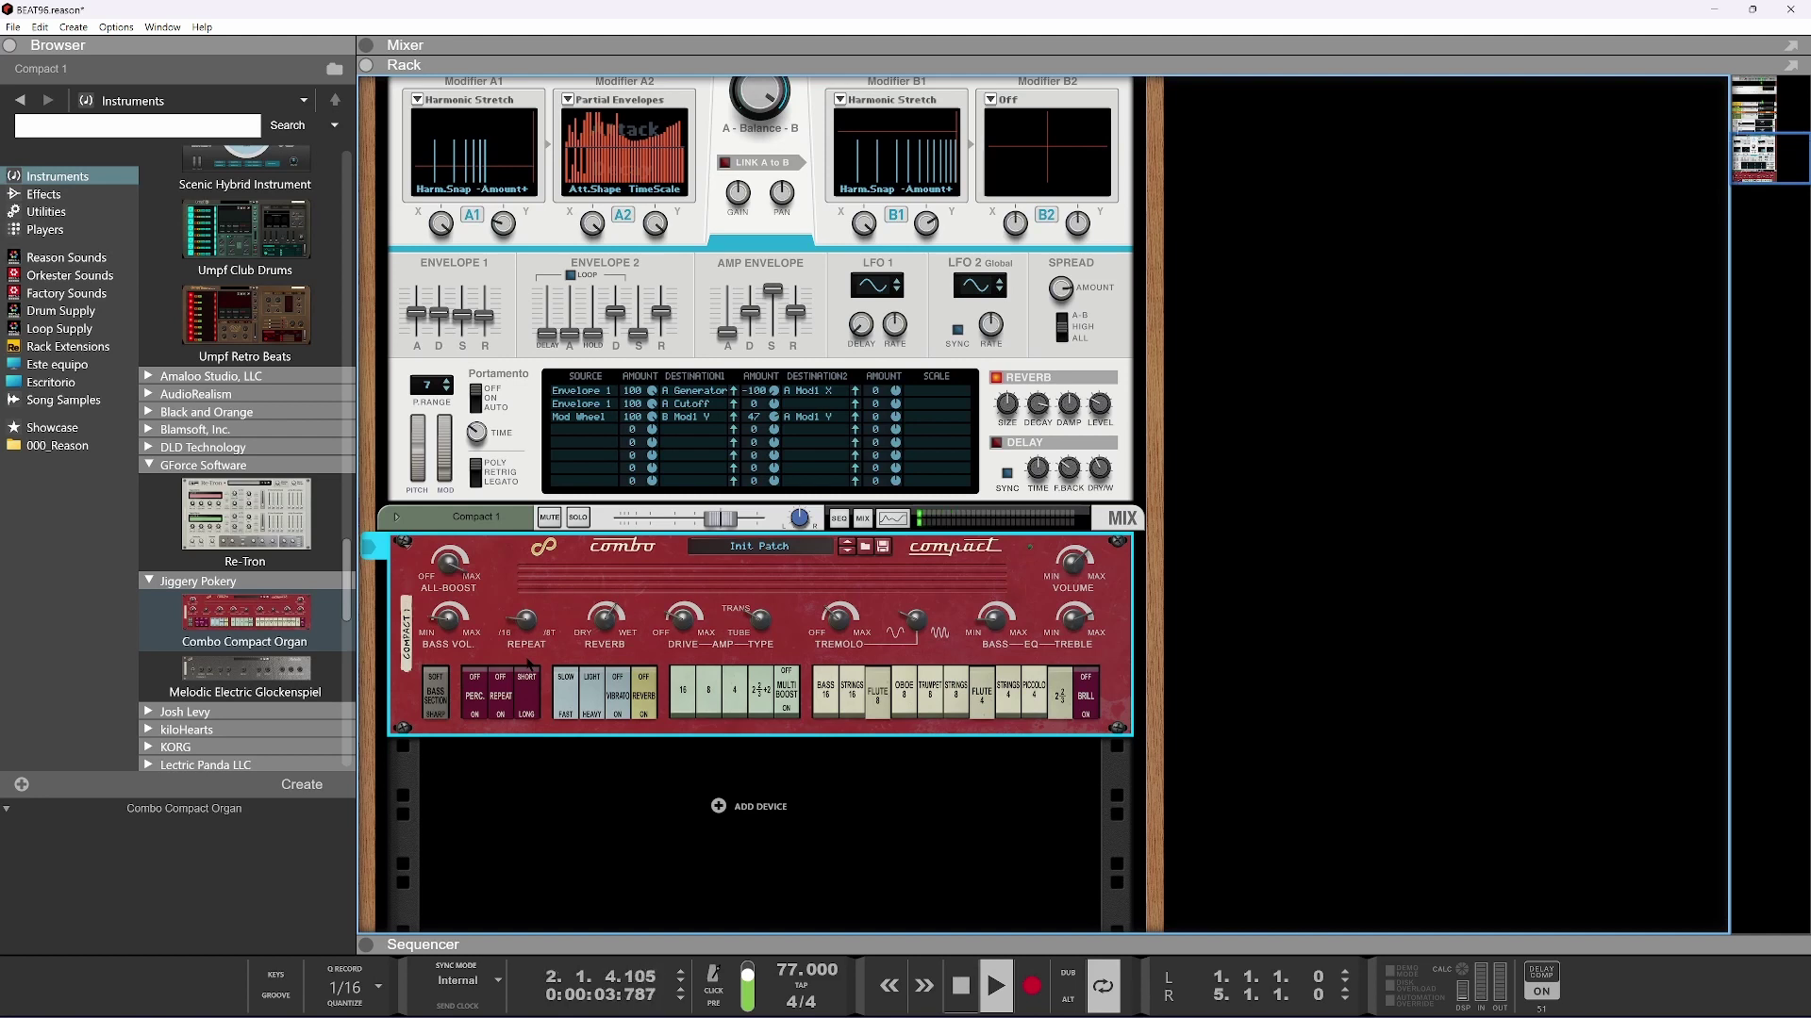
Reopen the sequencer and clear the Compact 1 track's solo to hear all the parts together
click(577, 518)
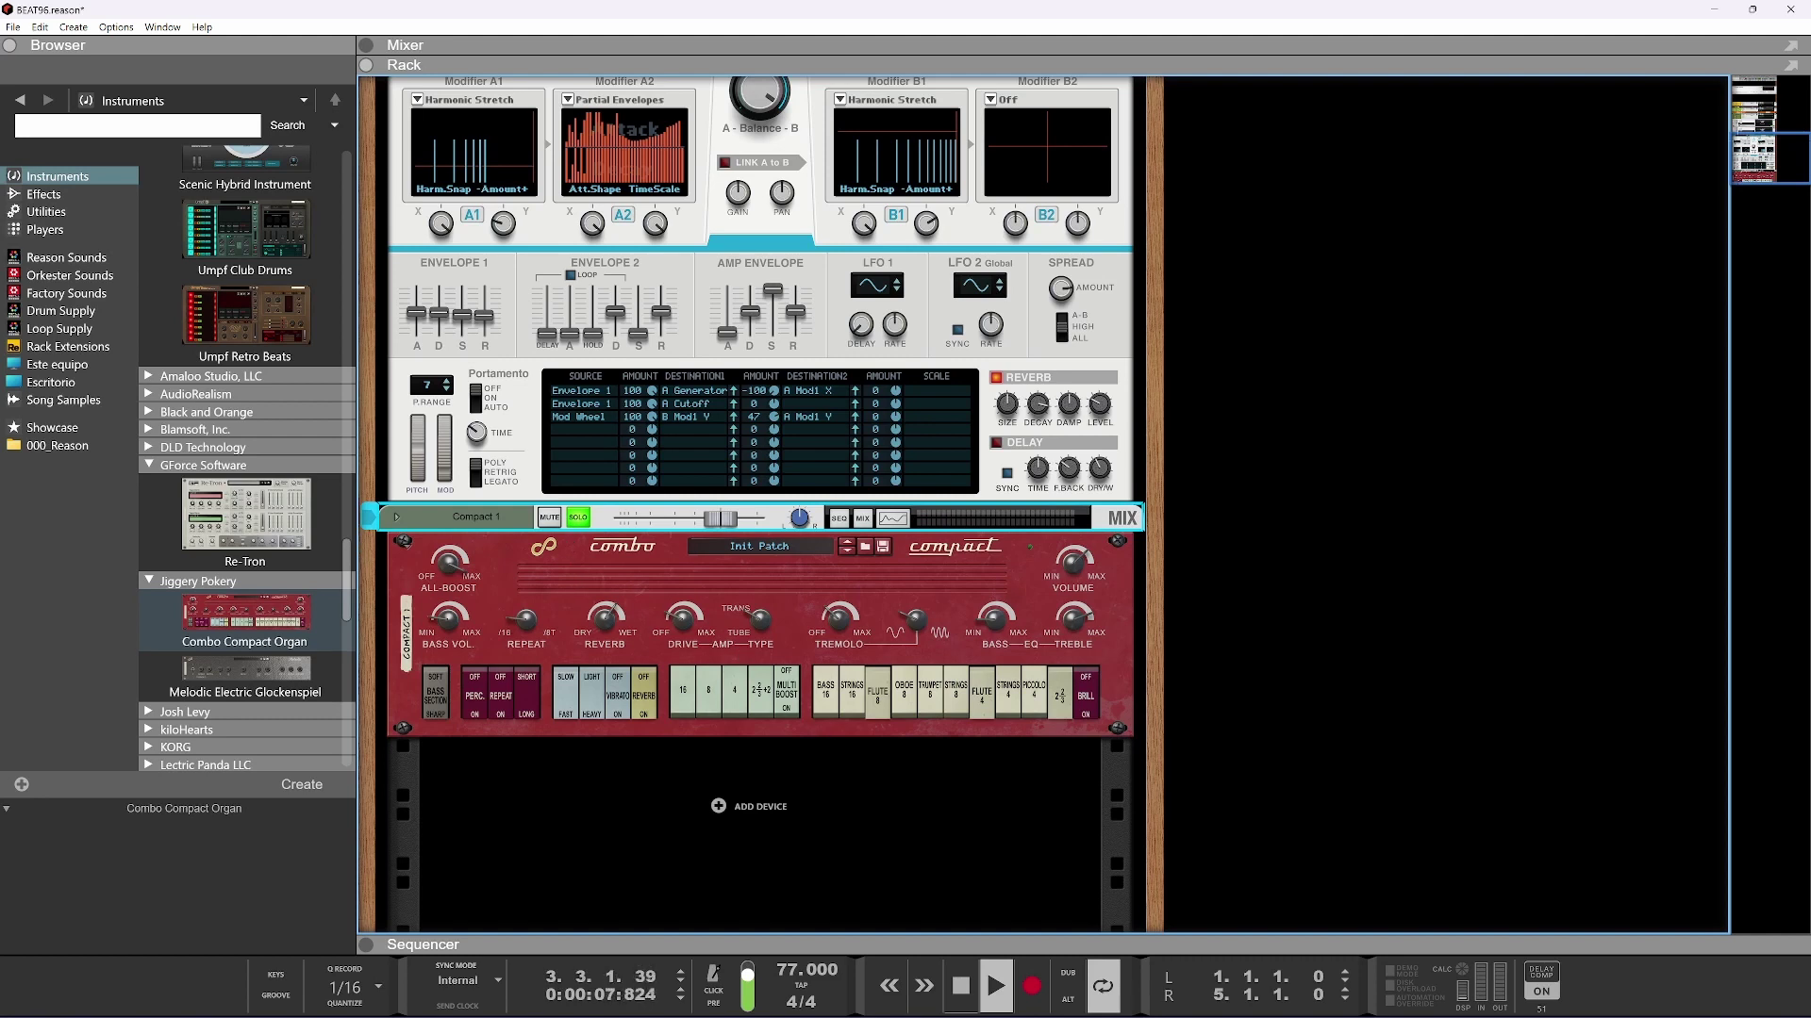
click(583, 520)
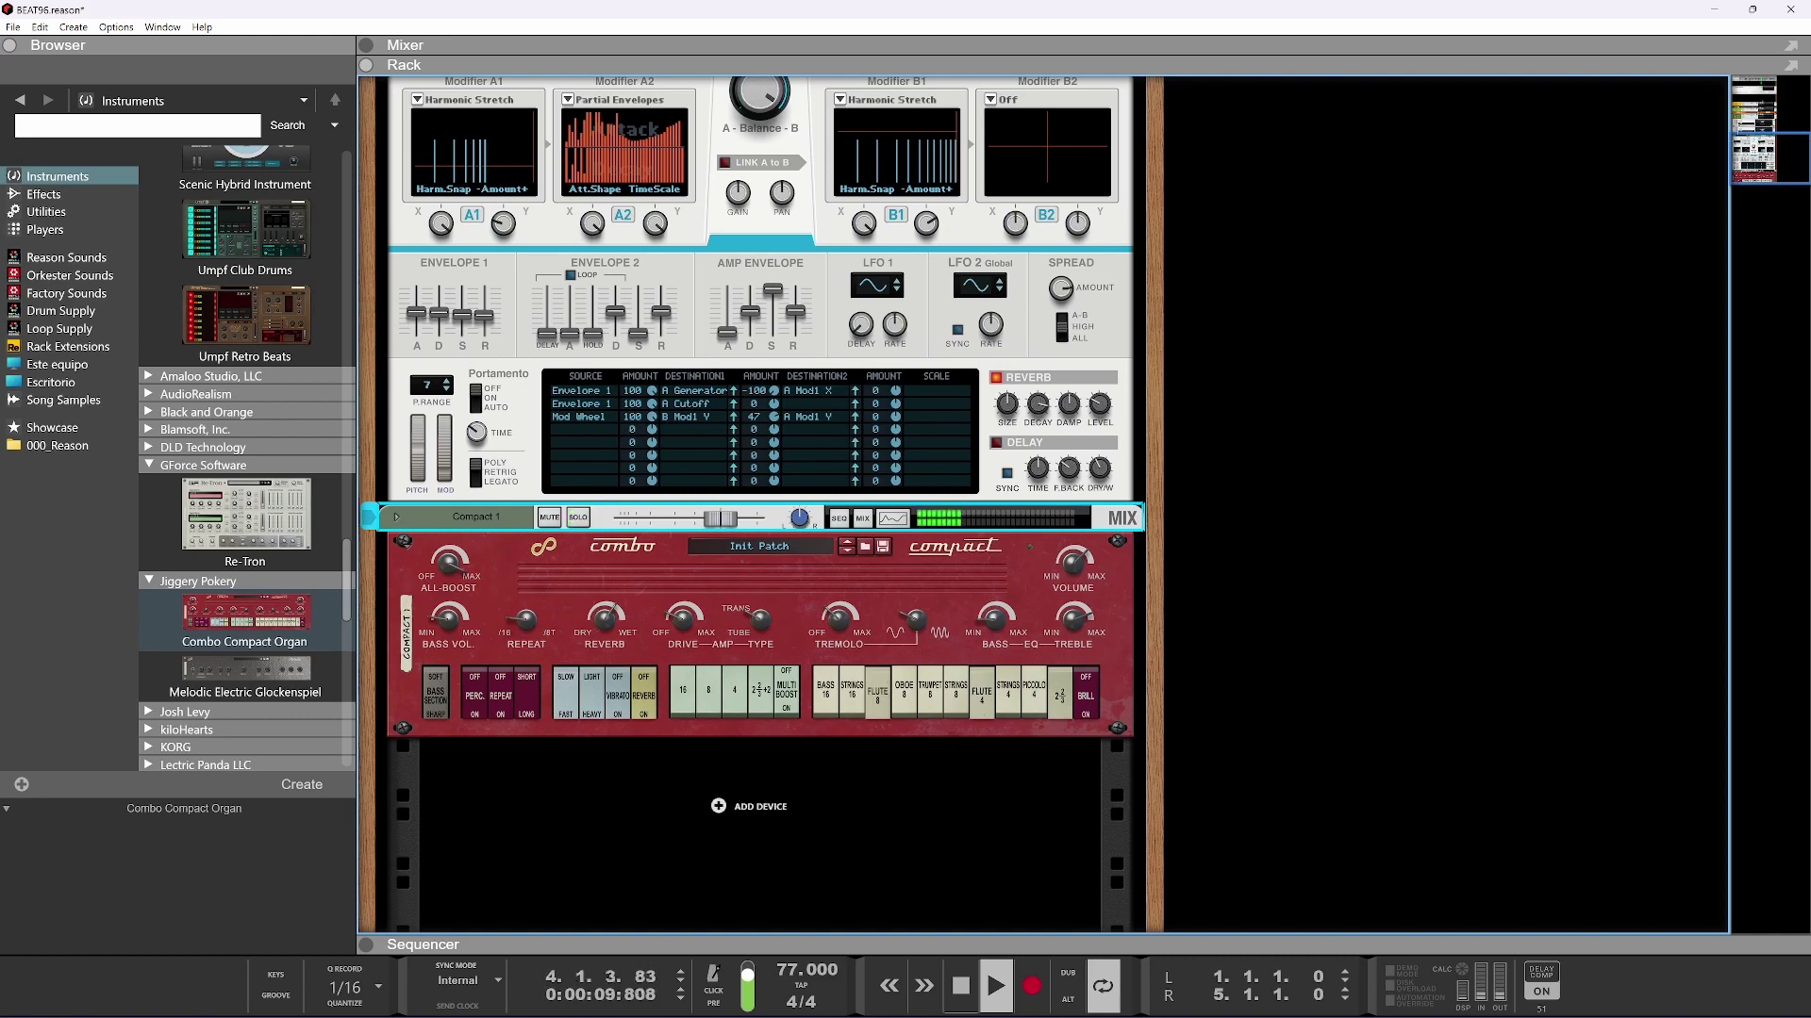
scroll(816, 906, up, 5)
click(366, 945)
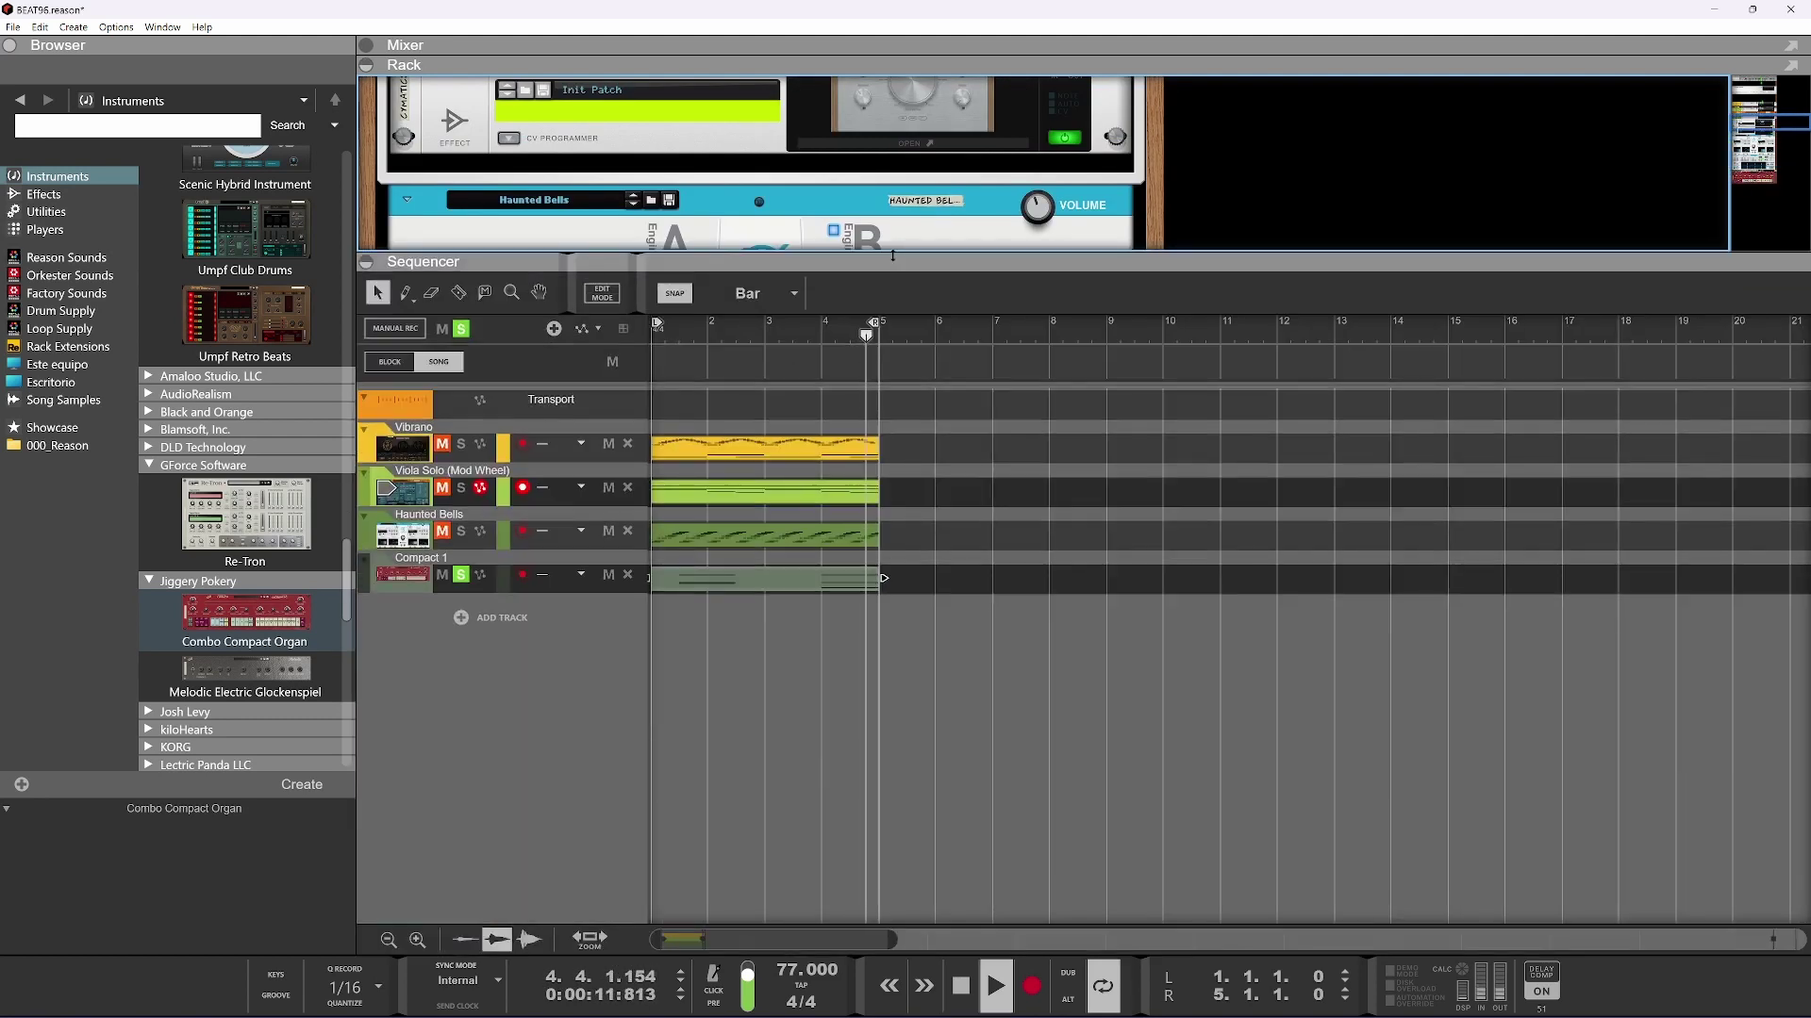
click(461, 574)
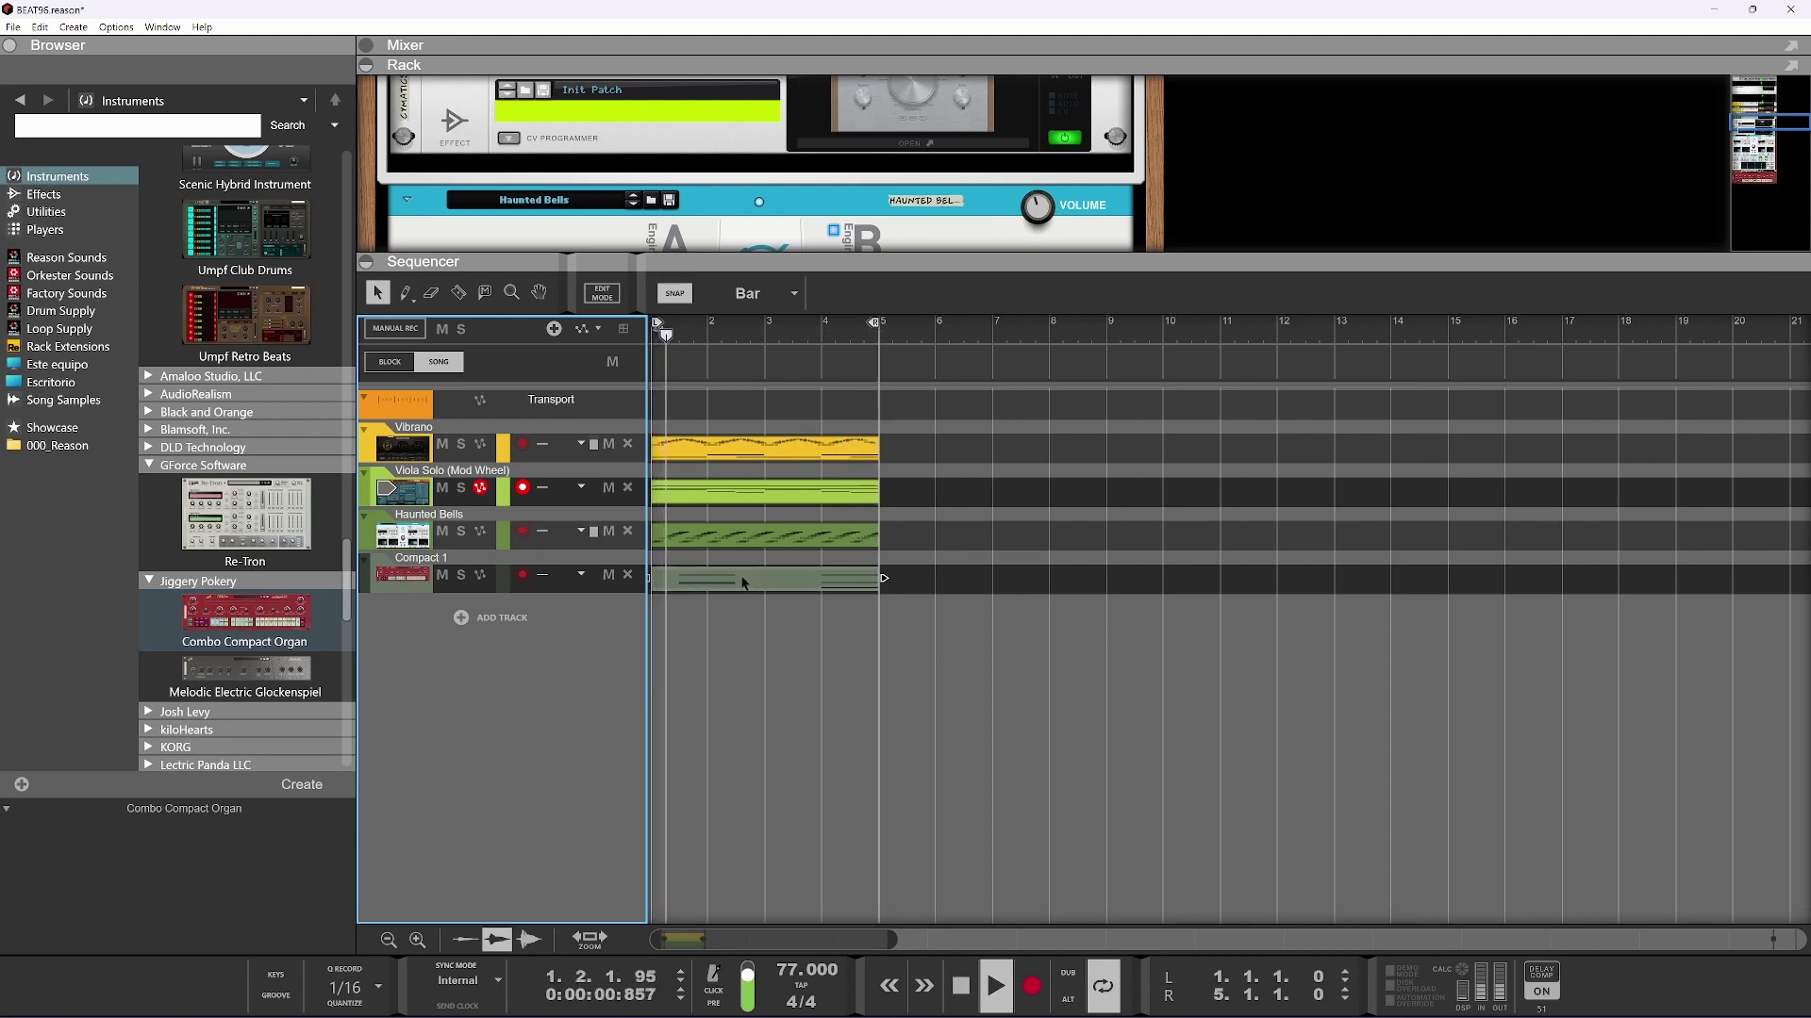
Enlarge the rack to show the Combo Compact organ, try its Strings 8 voice and restart the loop
drag(837, 261, 841, 825)
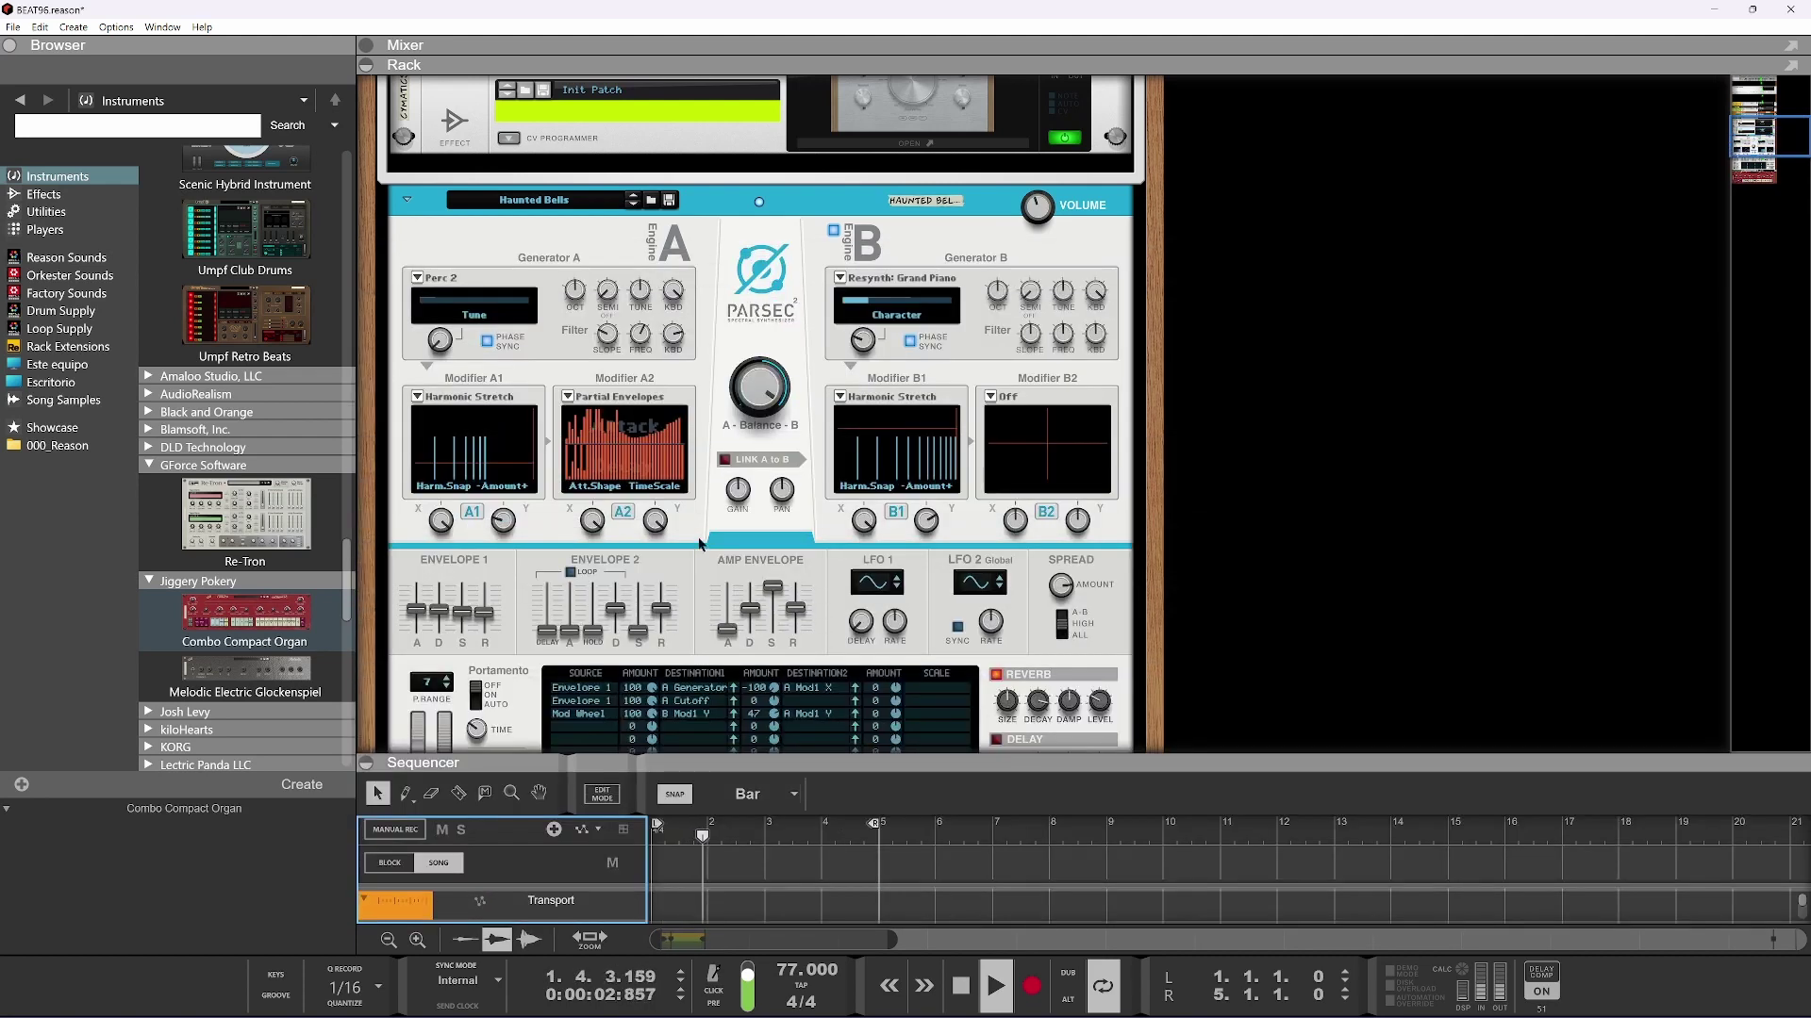
scroll(700, 545, down, 7)
key(space)
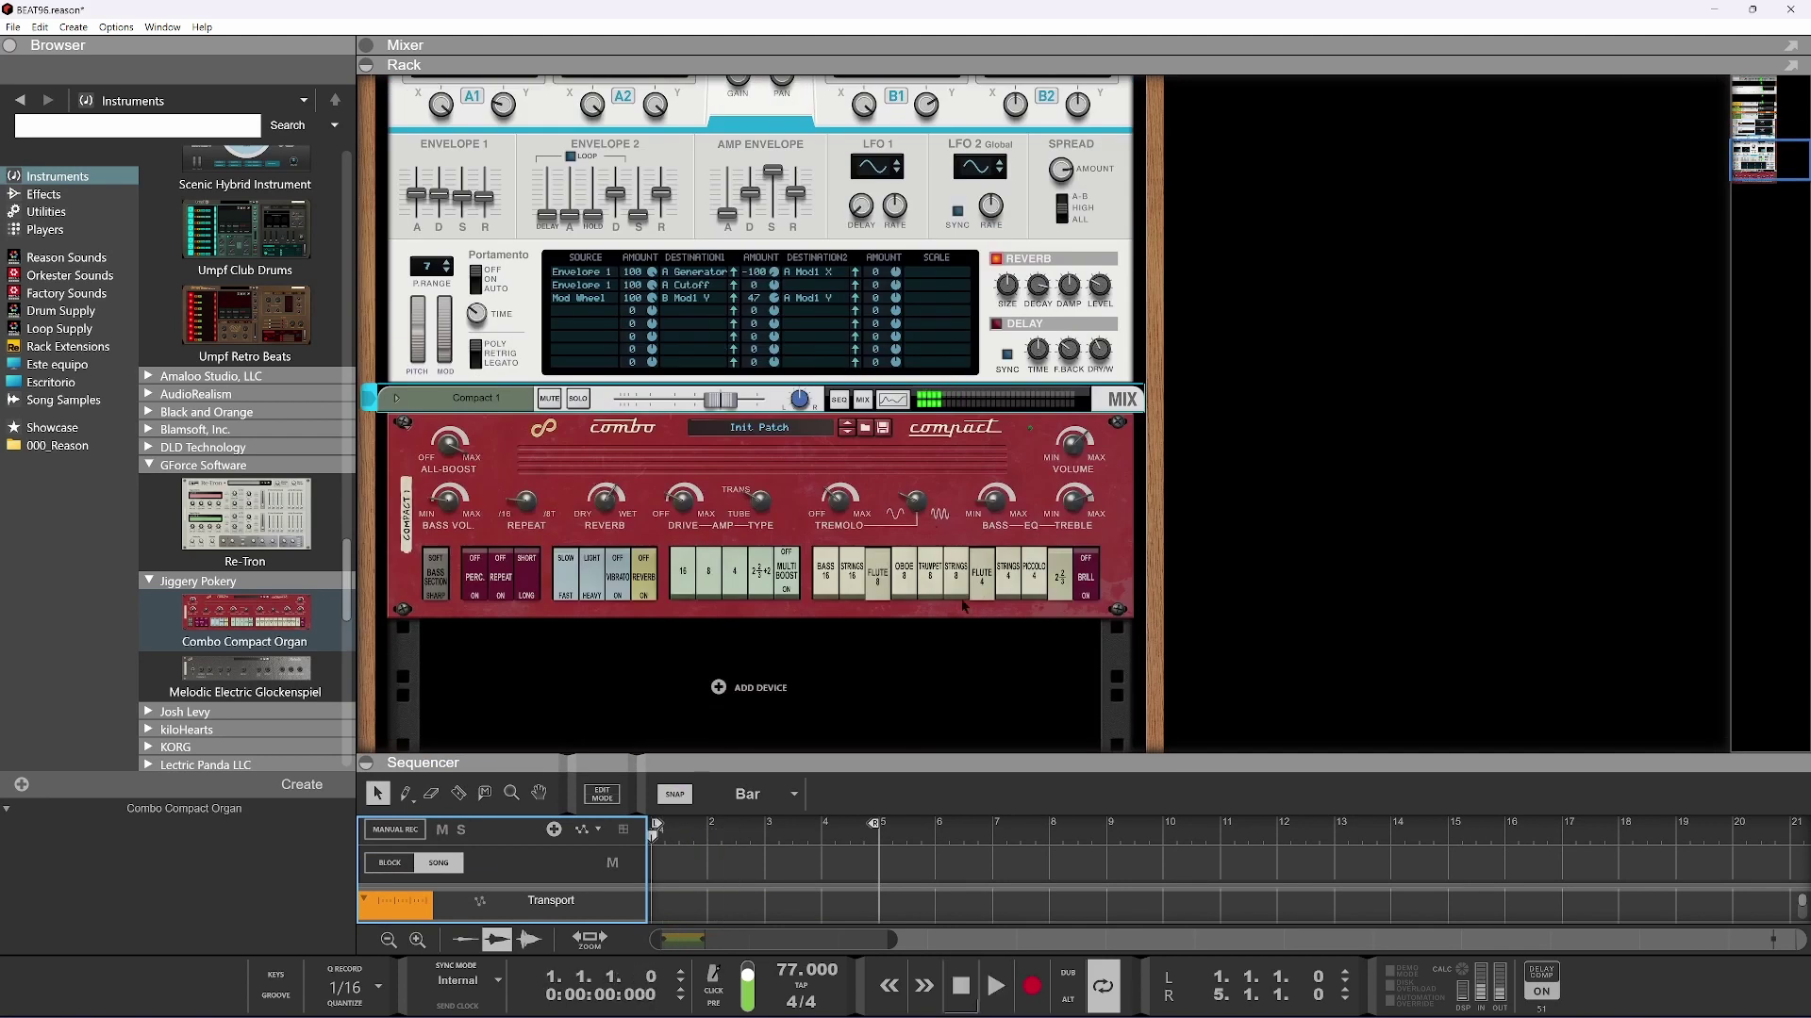
click(955, 588)
key(space)
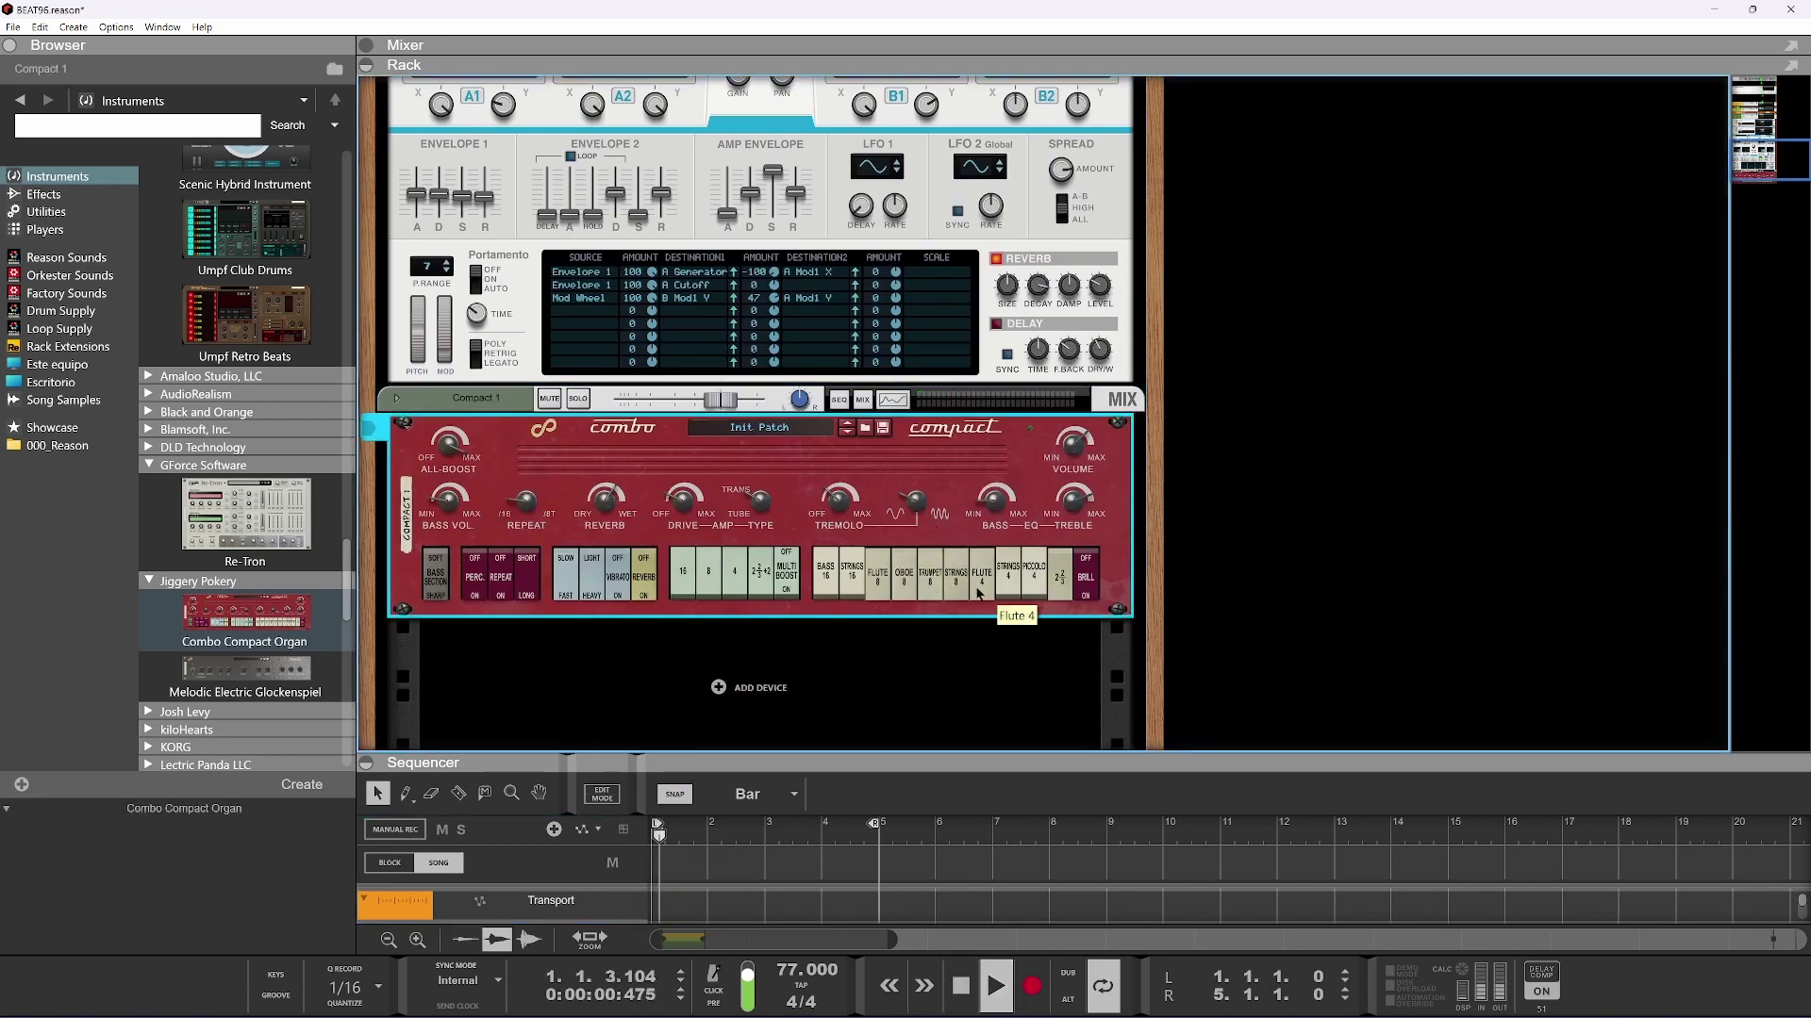
Solo the Compact 1 channel and try the organ's Trumpet 8 voice from the loop's start
click(578, 398)
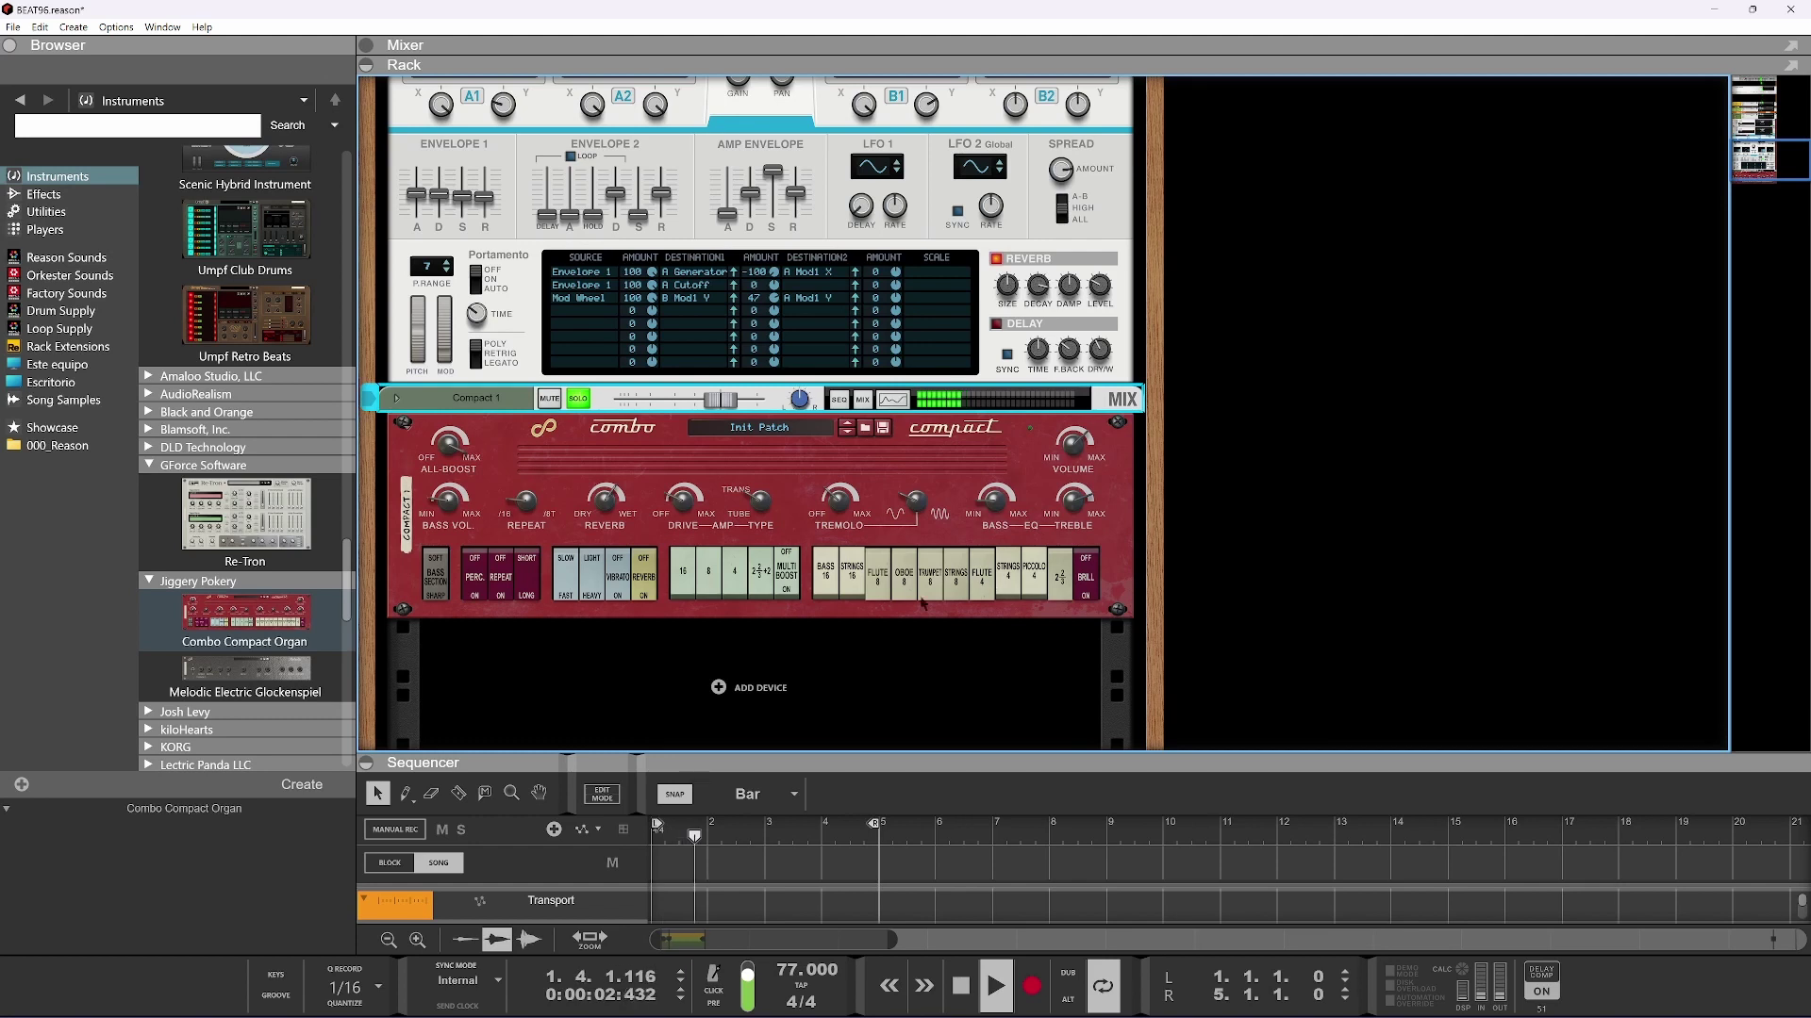
key(space)
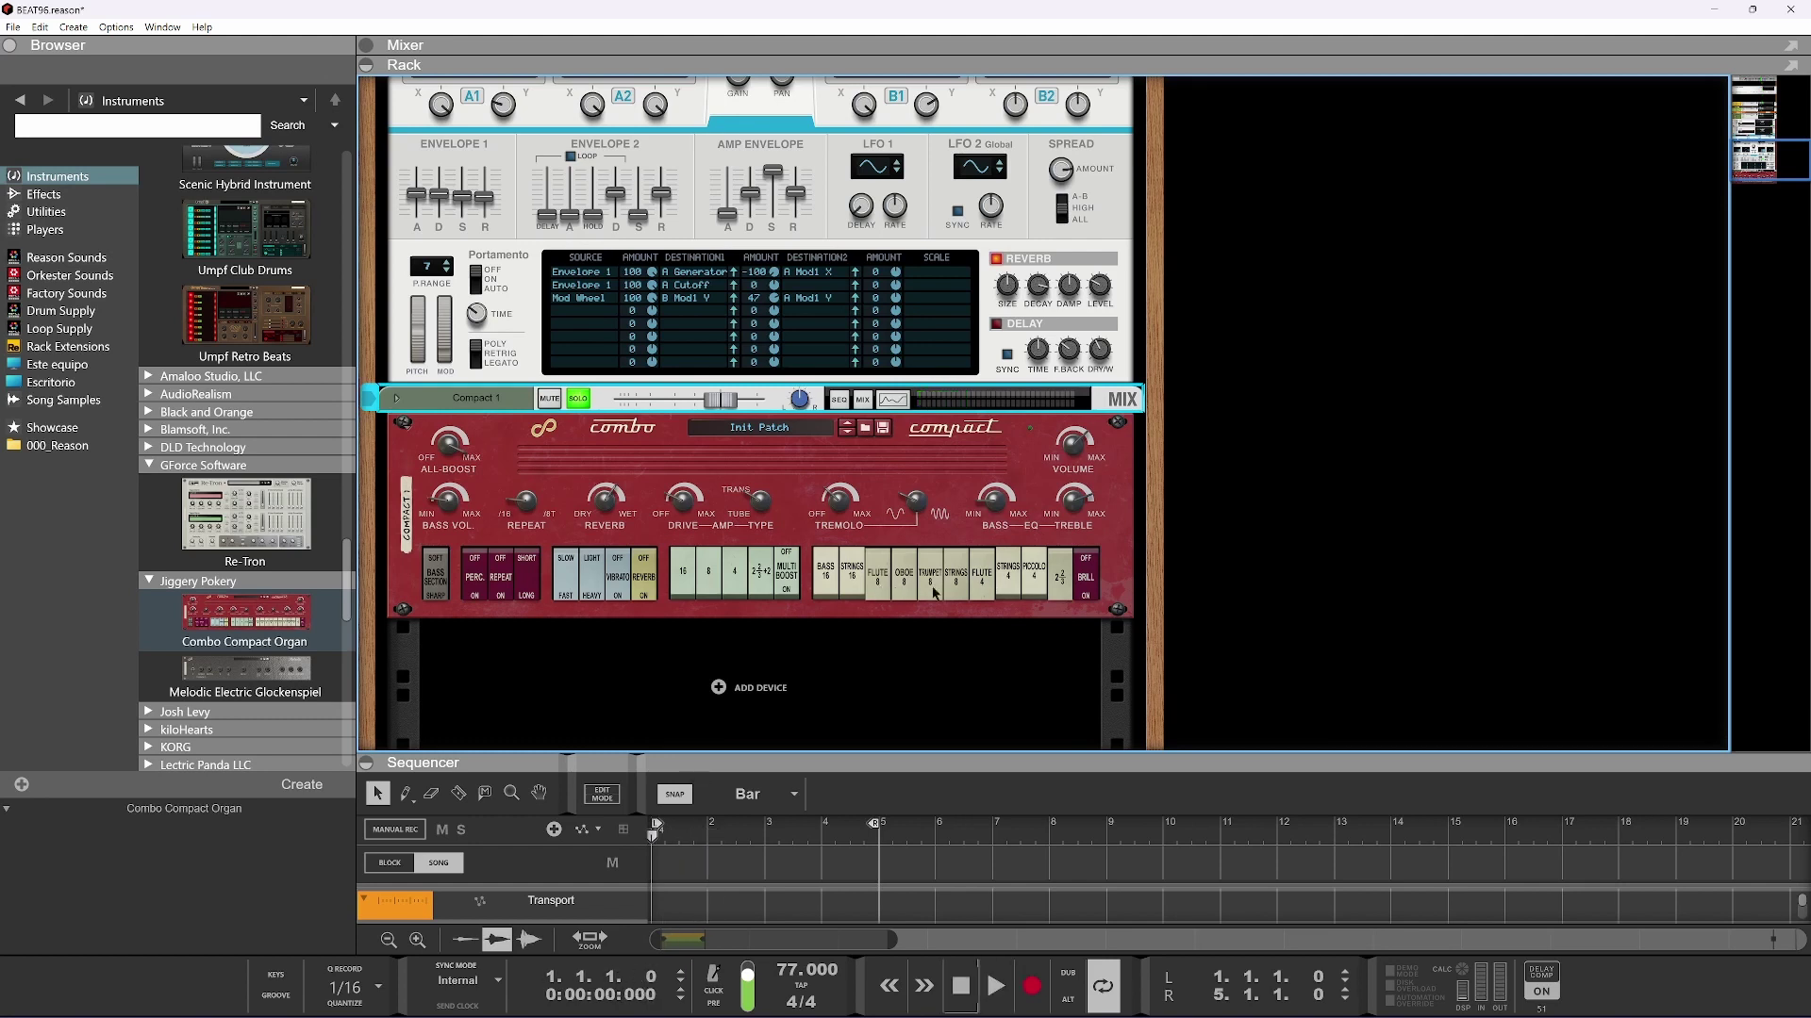
click(923, 593)
key(space)
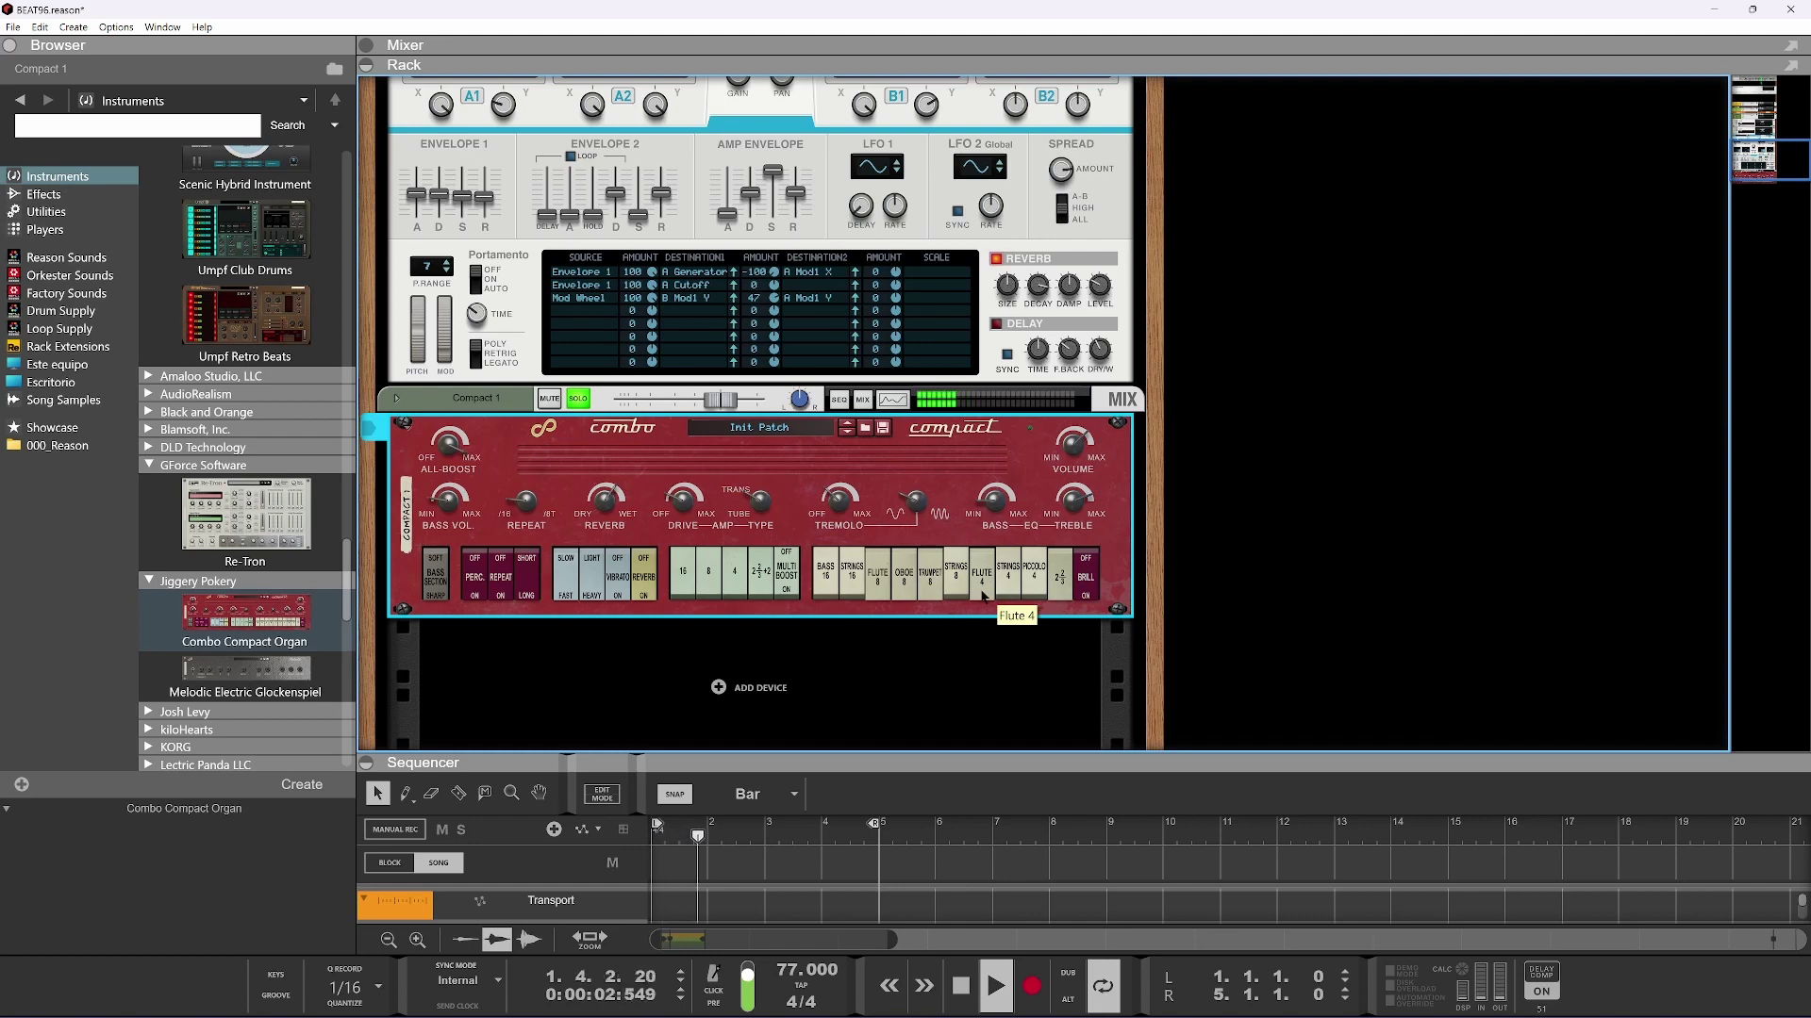
Audition the organ's Flute 4, Strings 4 and 2-2/3 voices, restarting the loop for each comparison
key(space)
key(space)
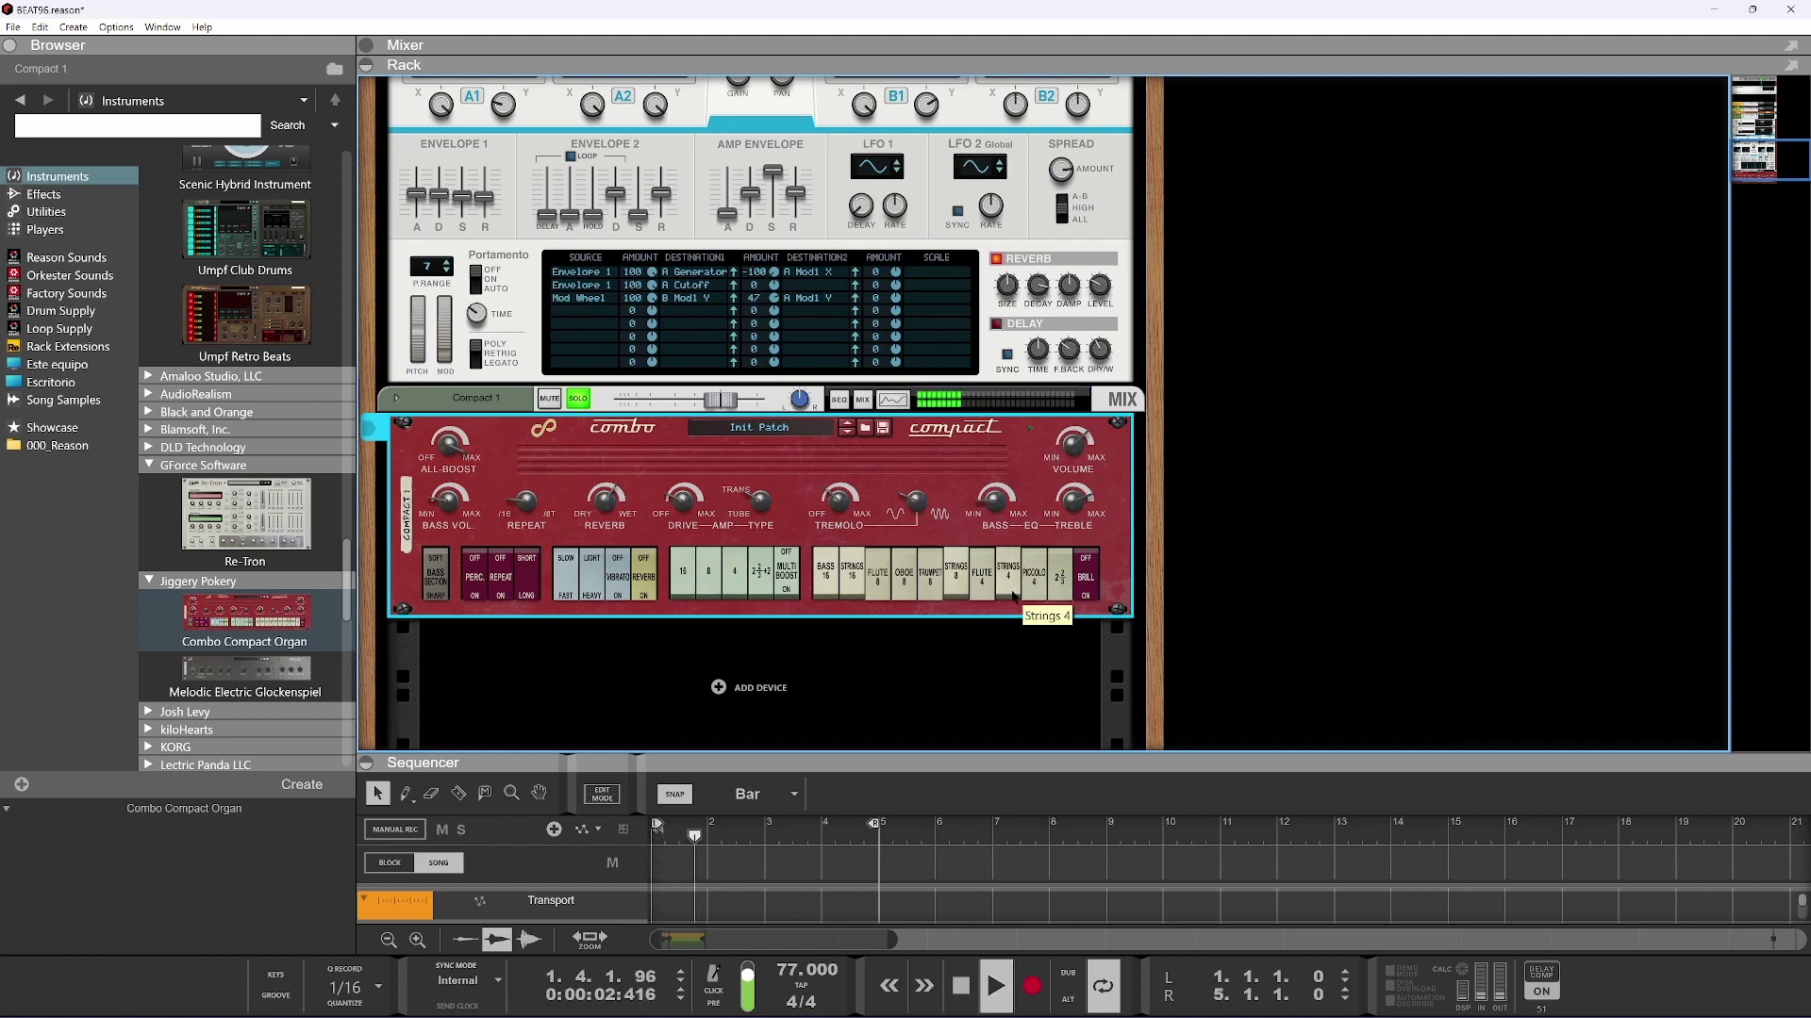
key(space)
key(space)
key(space)
key(space)
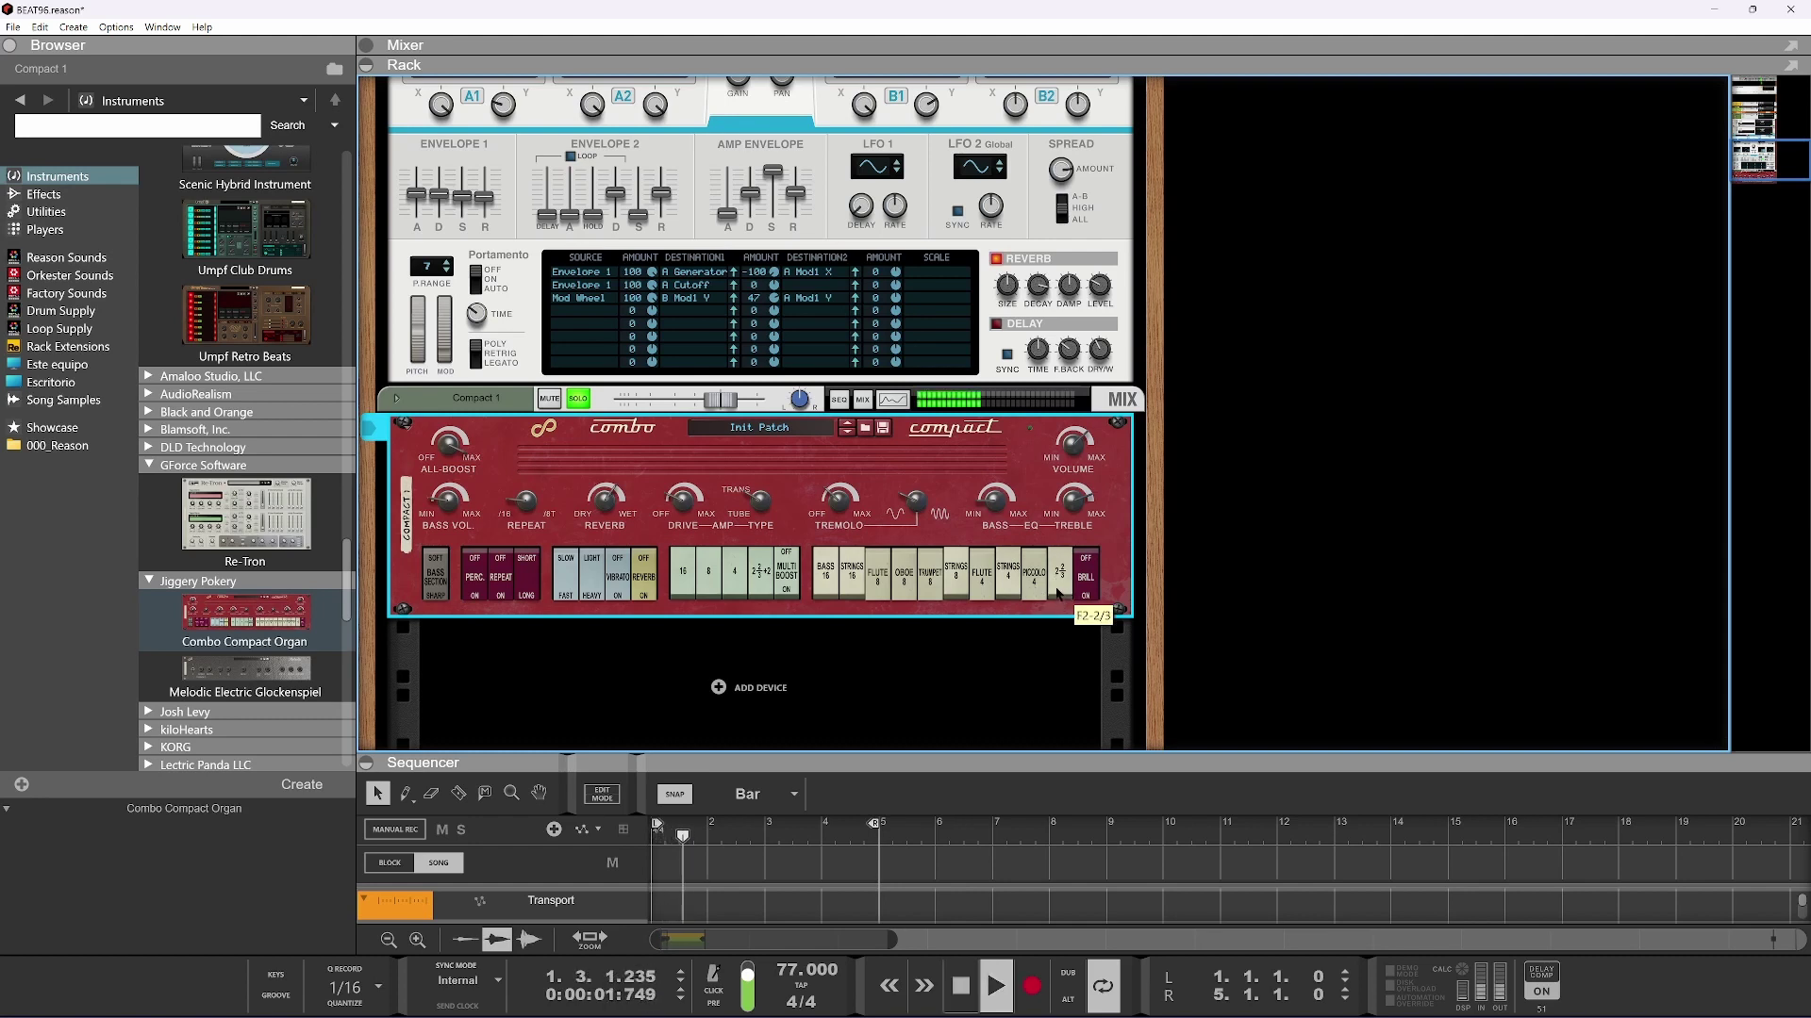
key(space)
key(space)
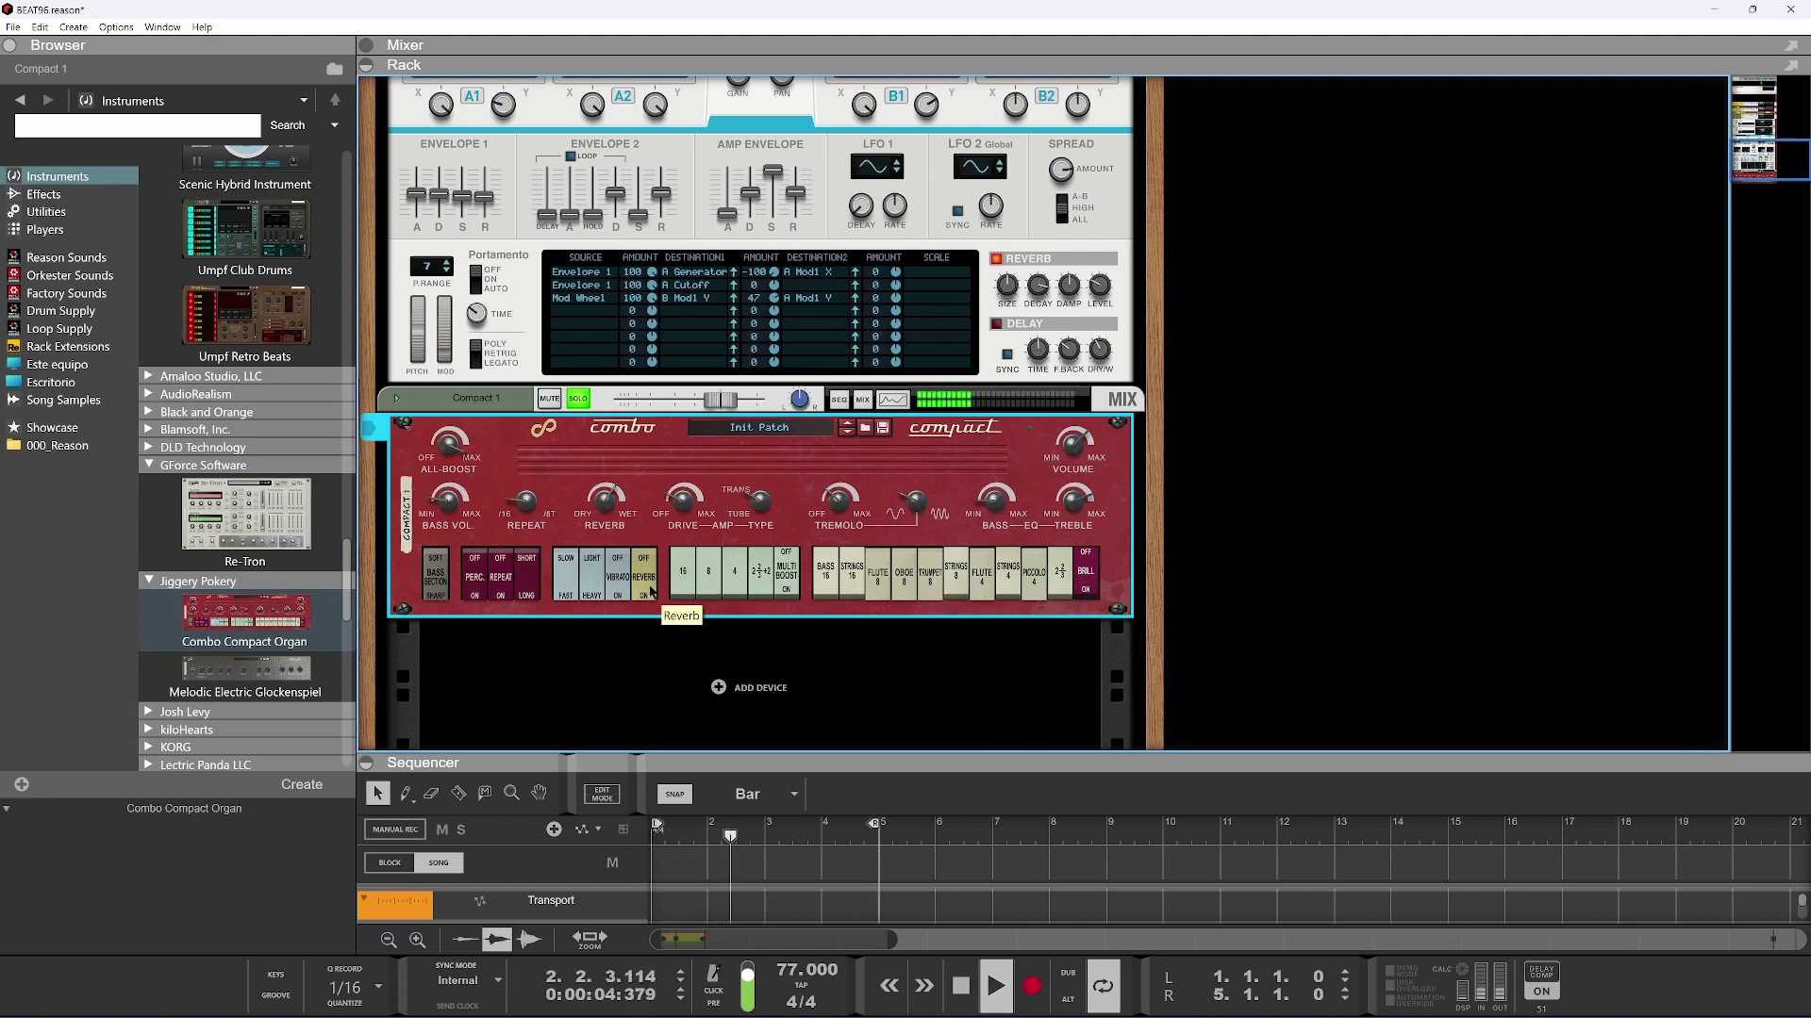
Set the organ's vibrato speed to Fast and restart the loop to audition it
click(569, 591)
key(space)
key(space)
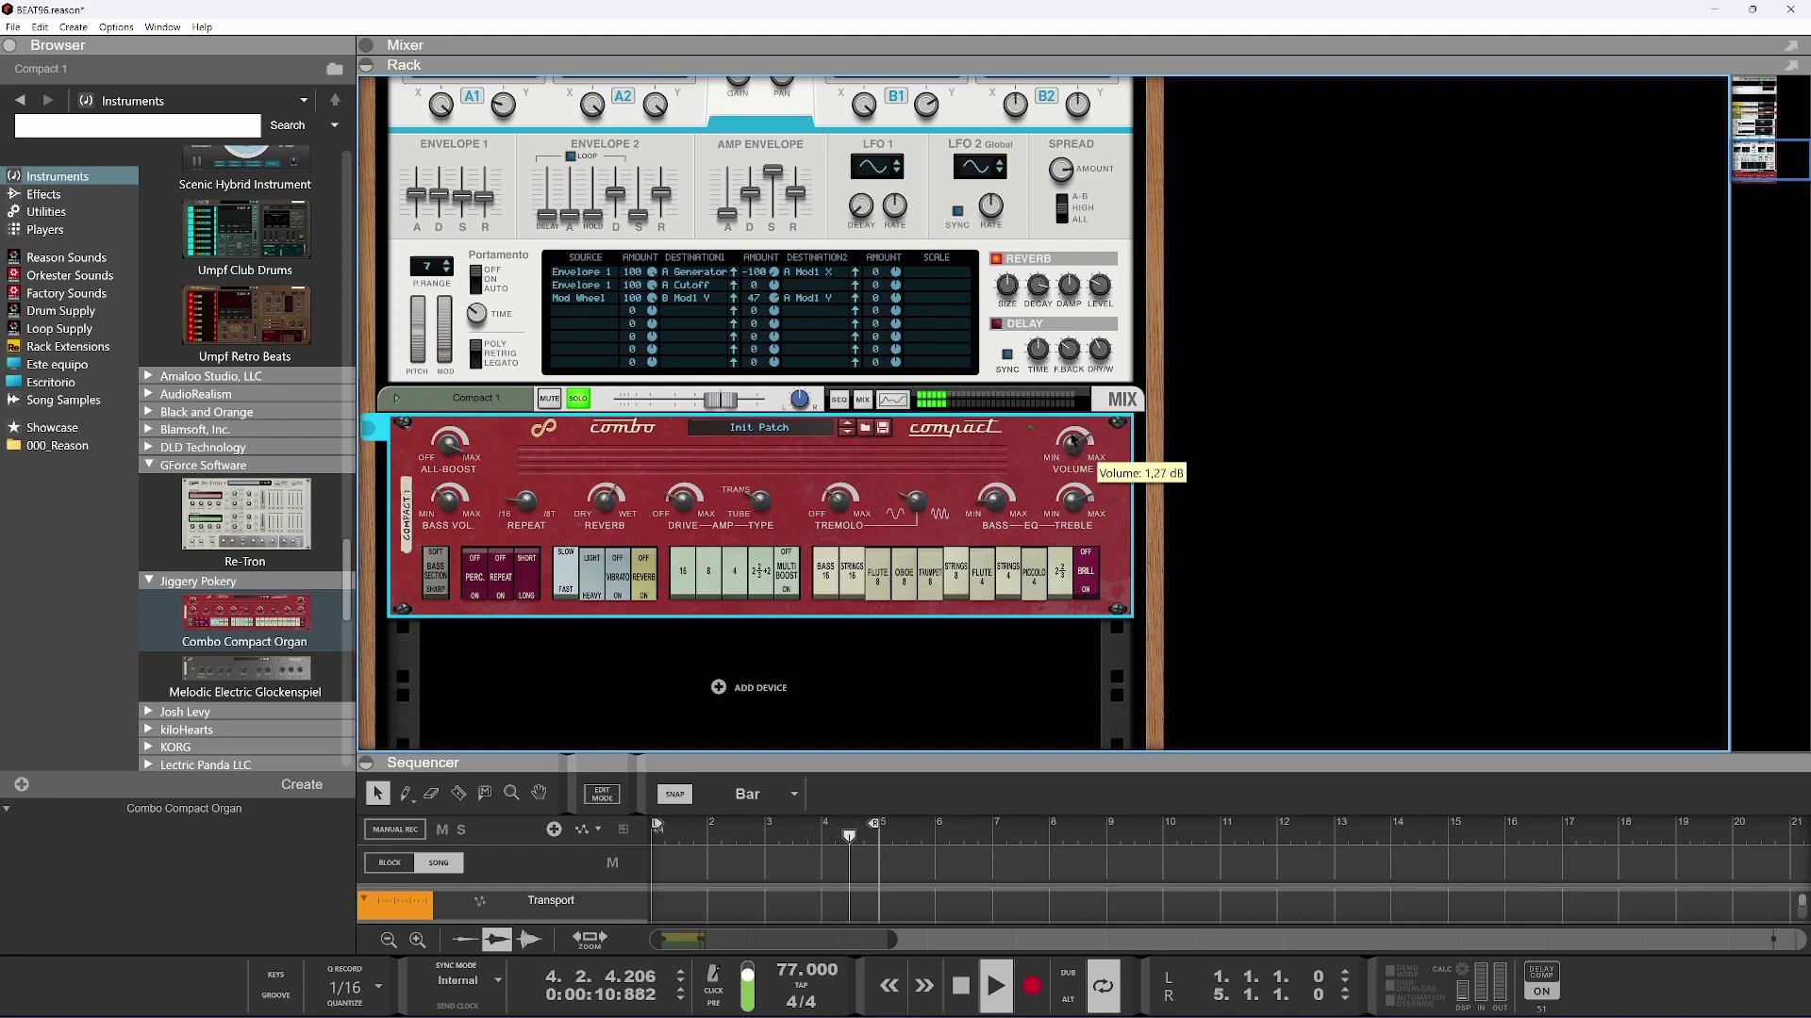
Fine-tune the organ's volume, clear the Compact 1 solo and lower the channel level to -6.36 dB
drag(1066, 437, 1065, 438)
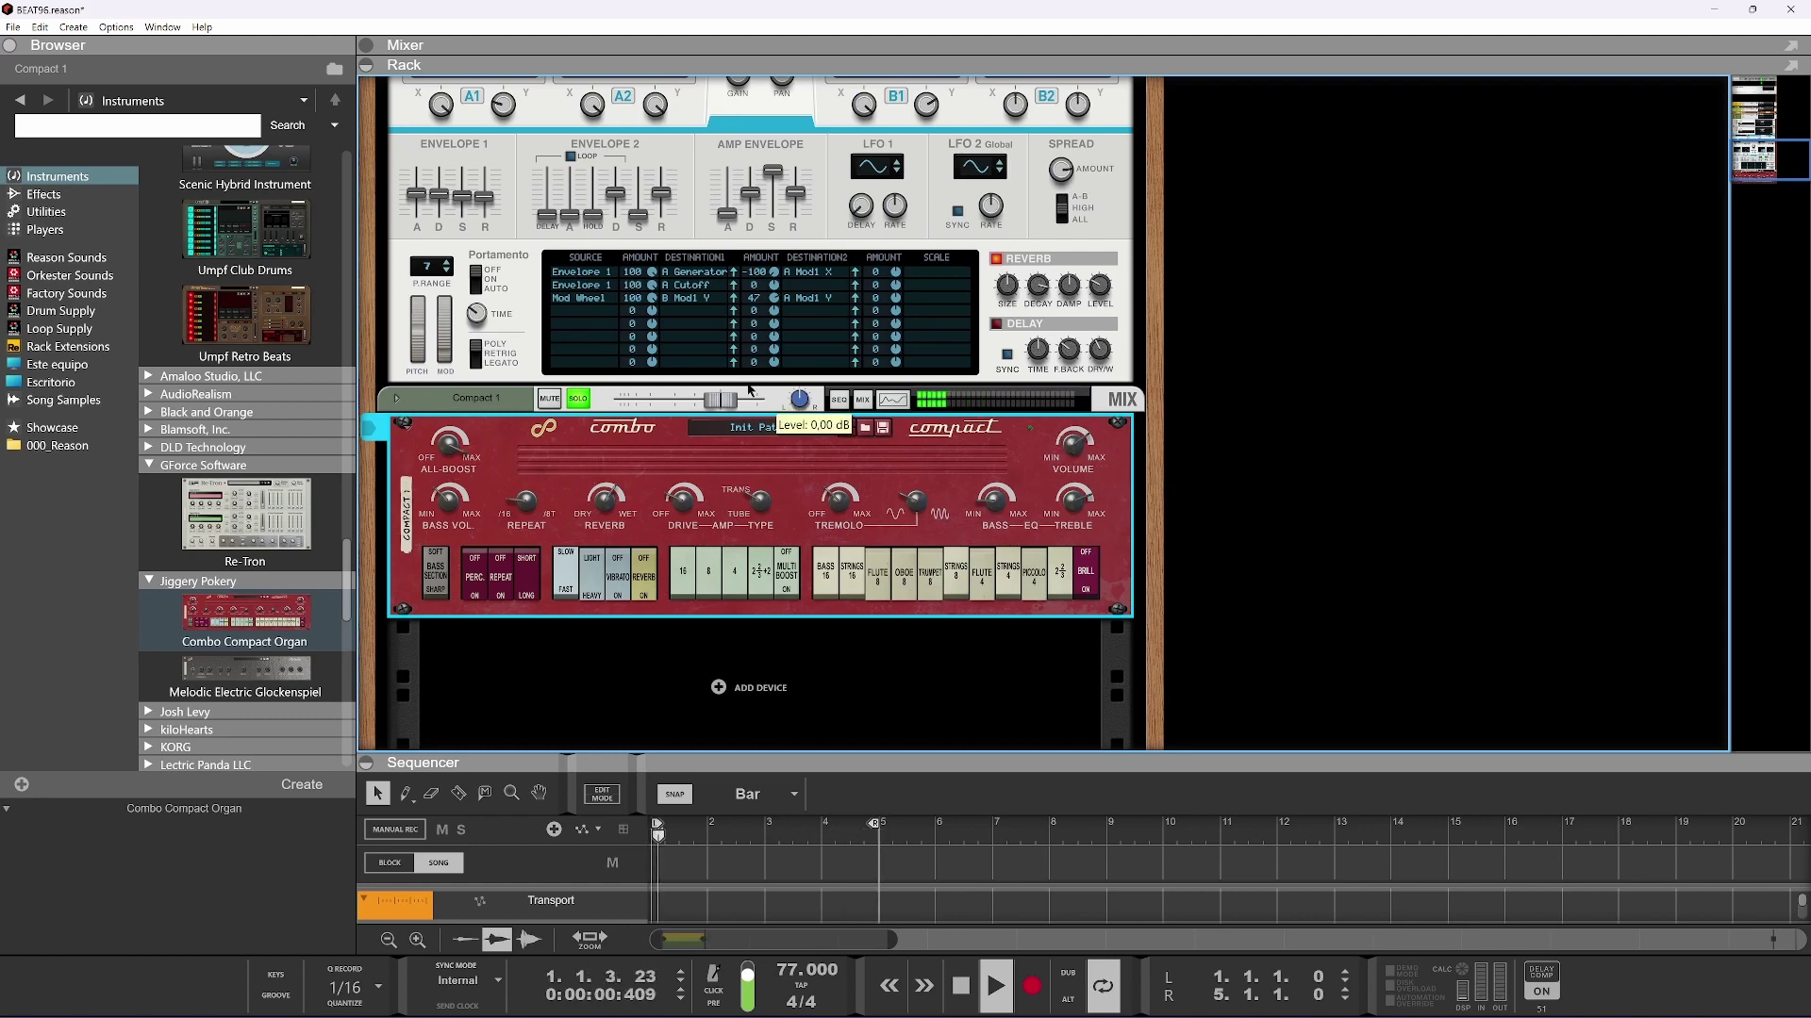
click(578, 399)
drag(711, 402, 688, 410)
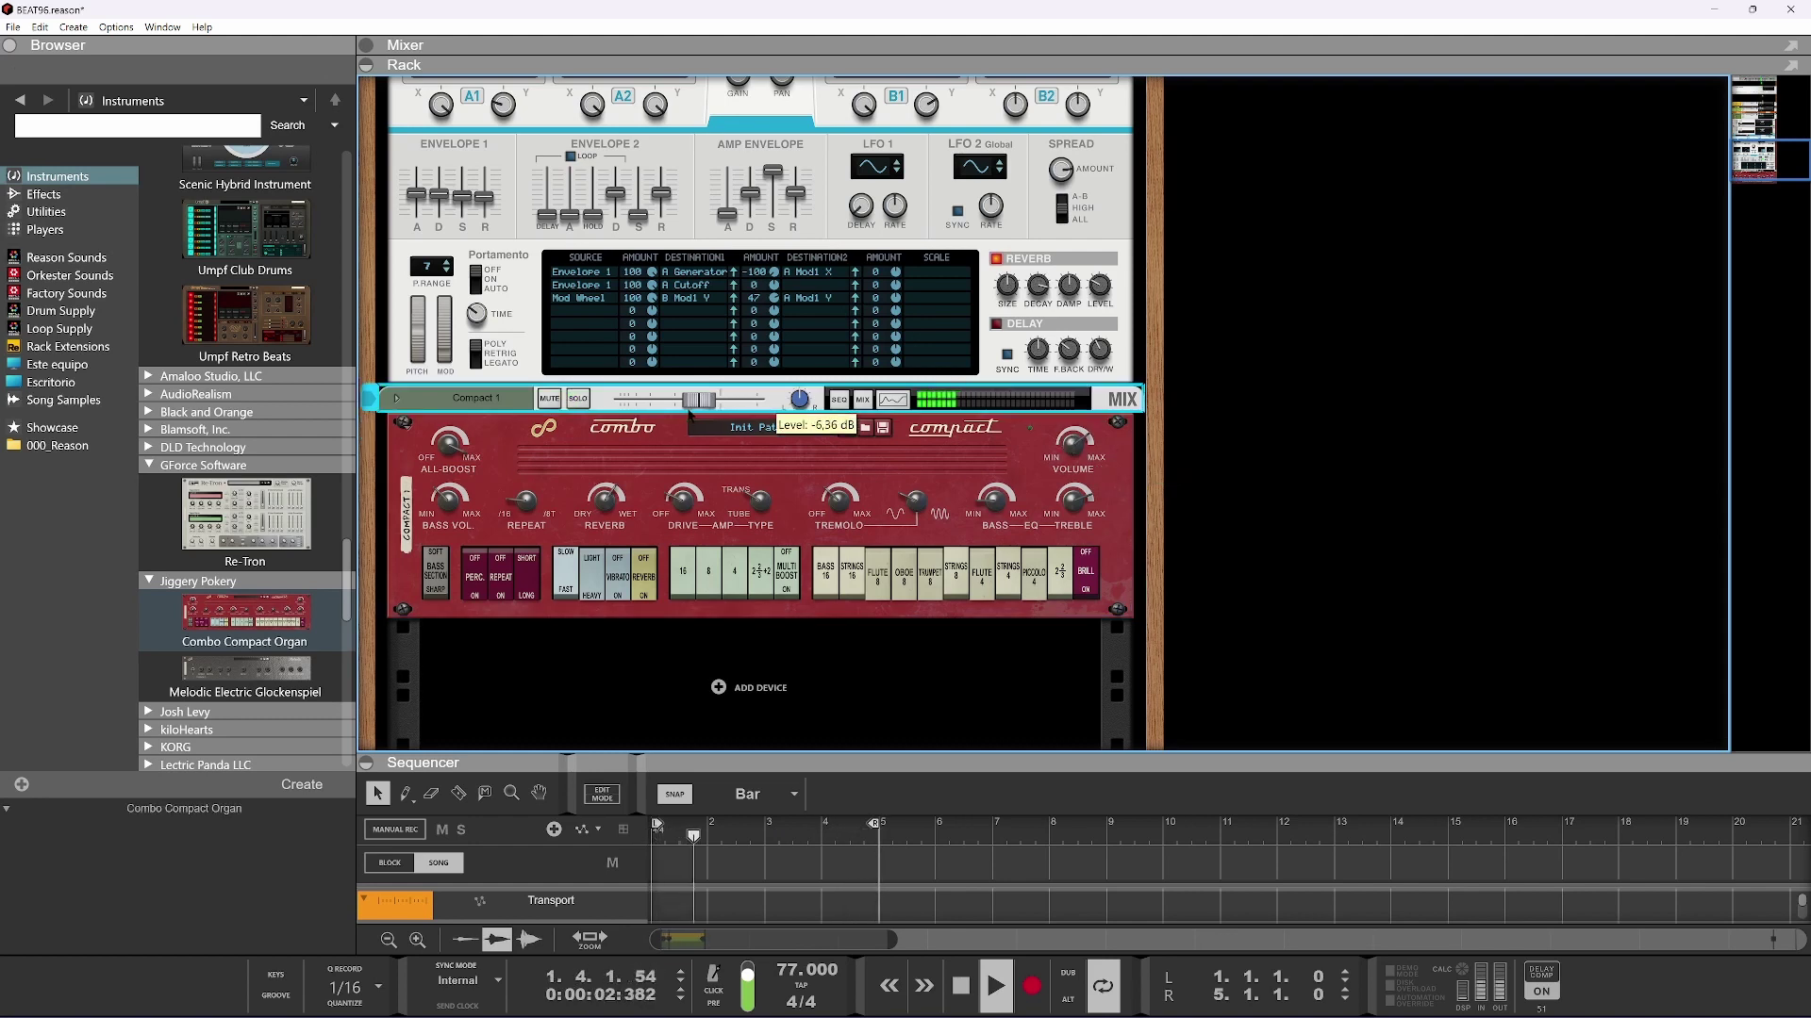
Expand the Compact 1 mix channel's insert effects and add a Synapse DR-1 Deep Reverb there
click(397, 399)
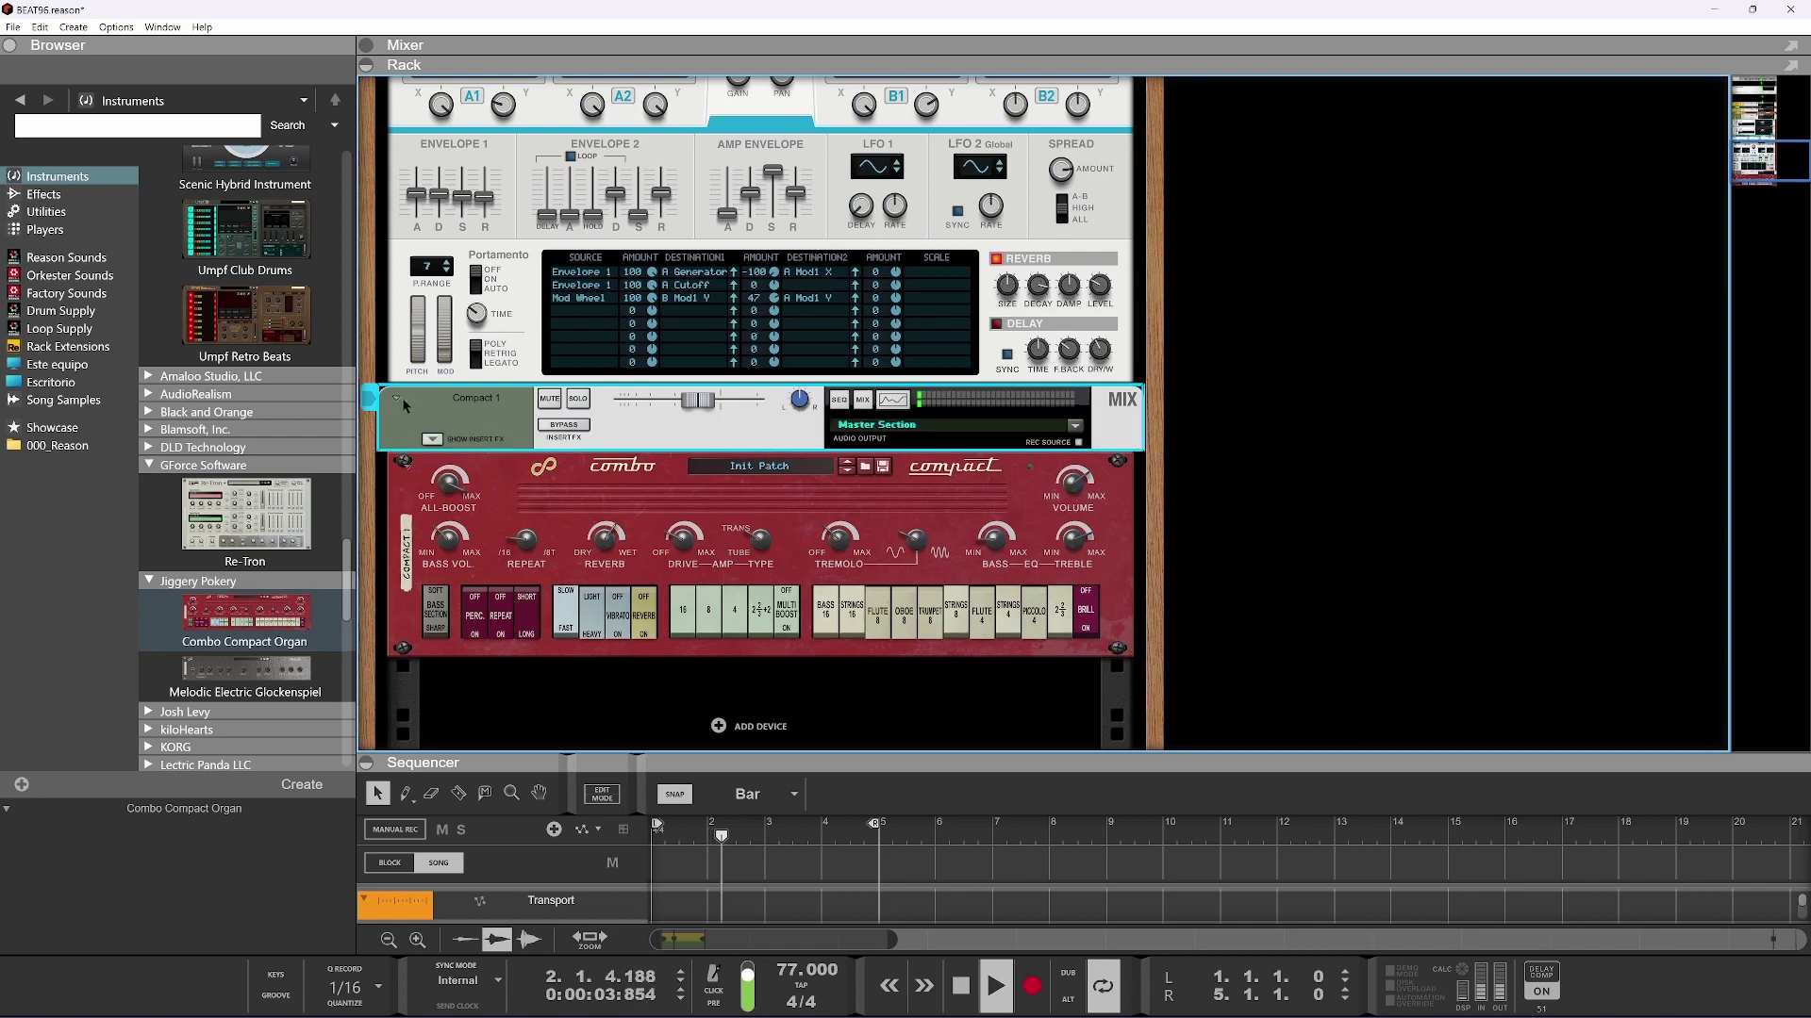
click(432, 440)
right_click(514, 473)
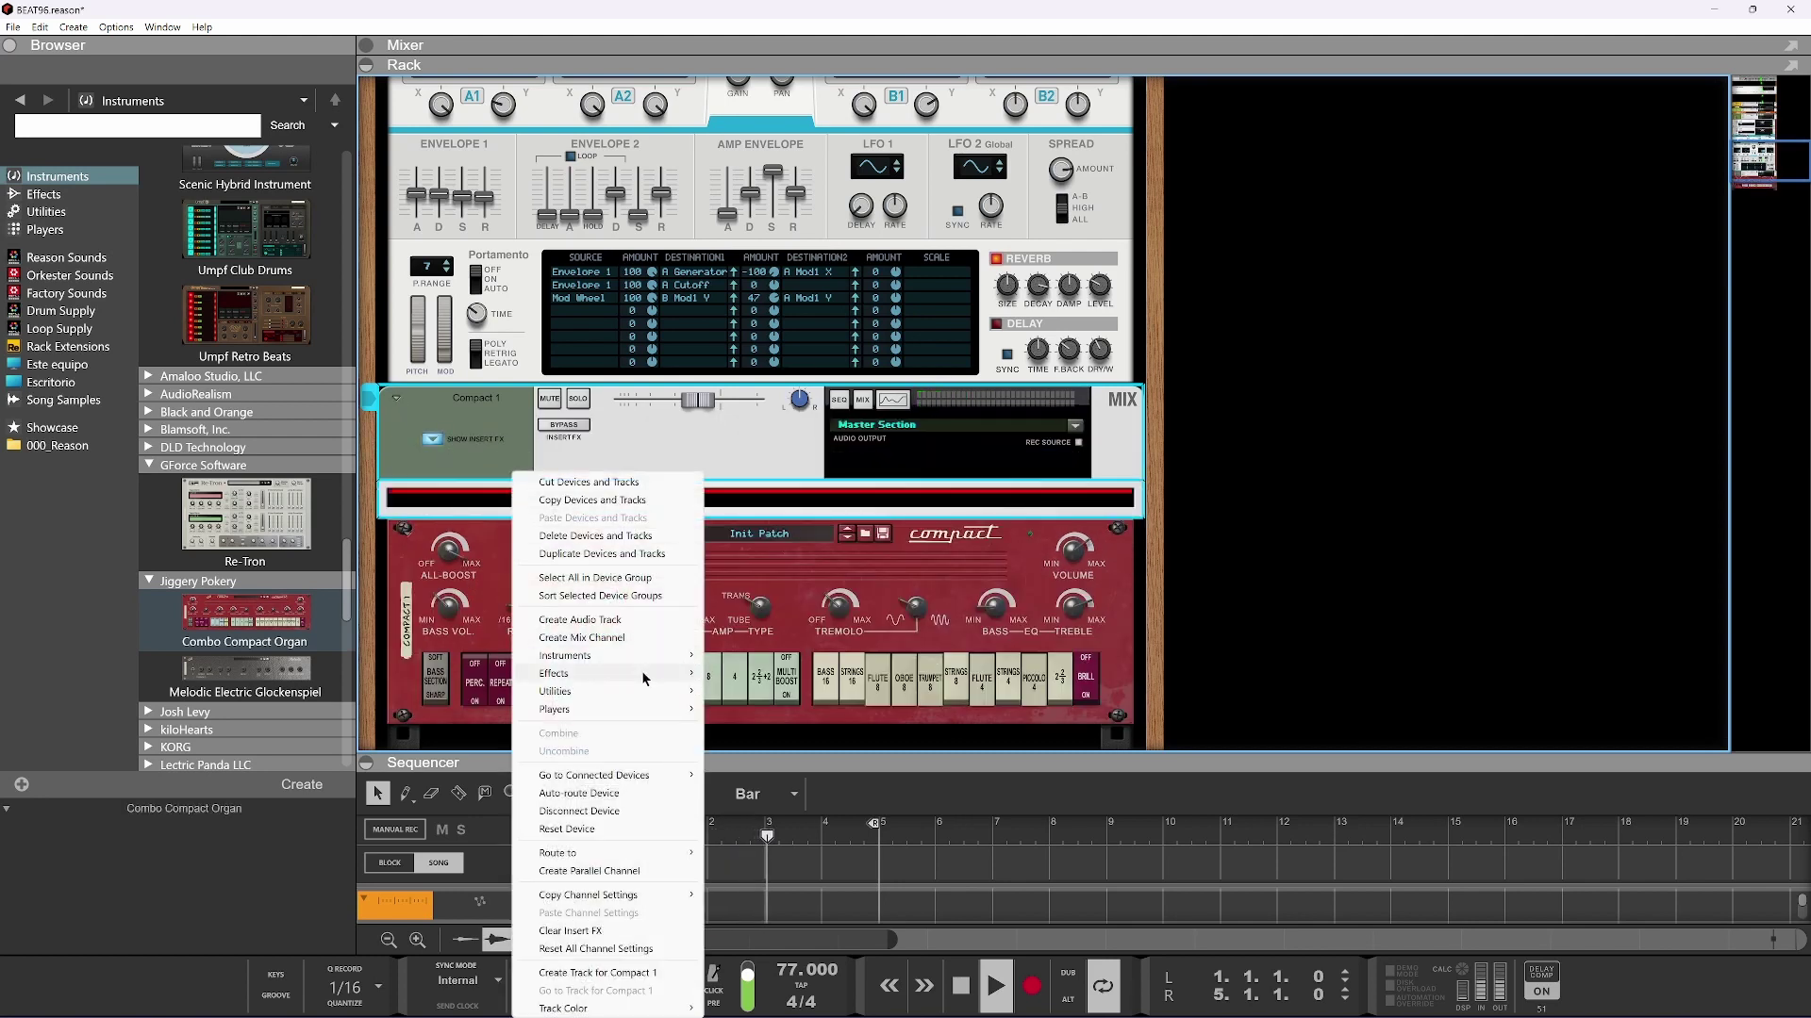
mouse_move(646, 677)
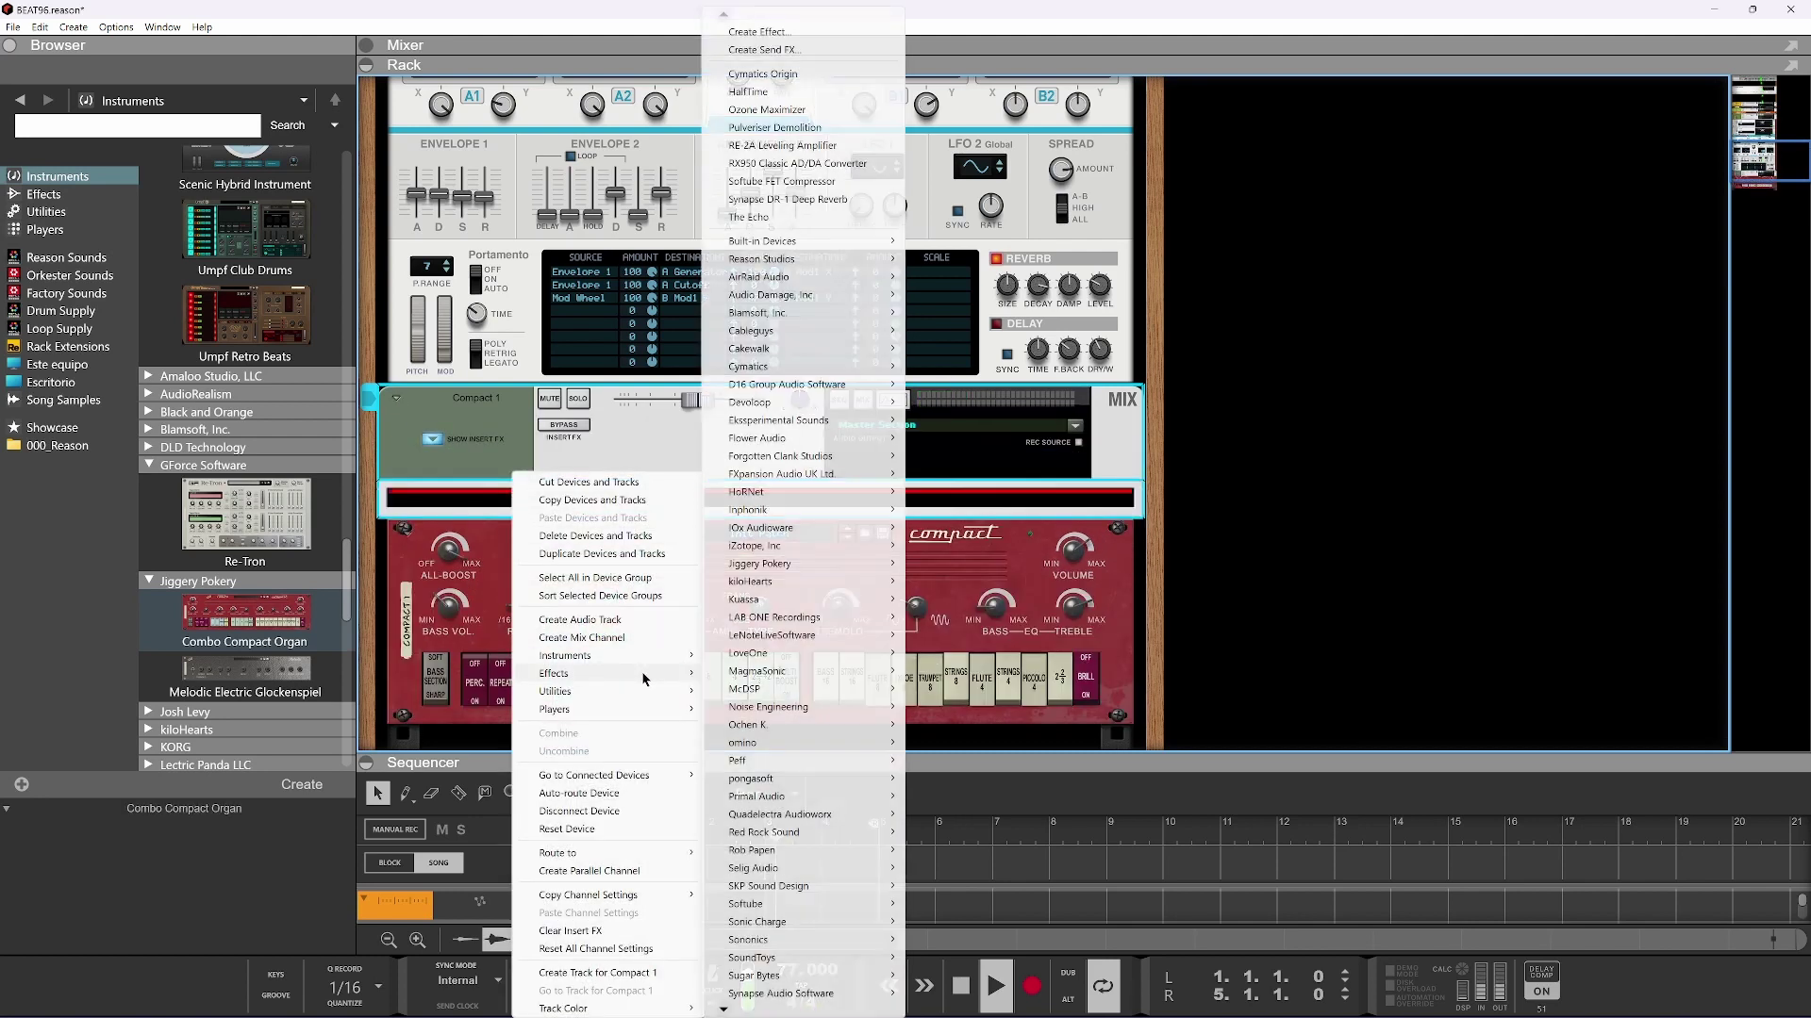
click(809, 200)
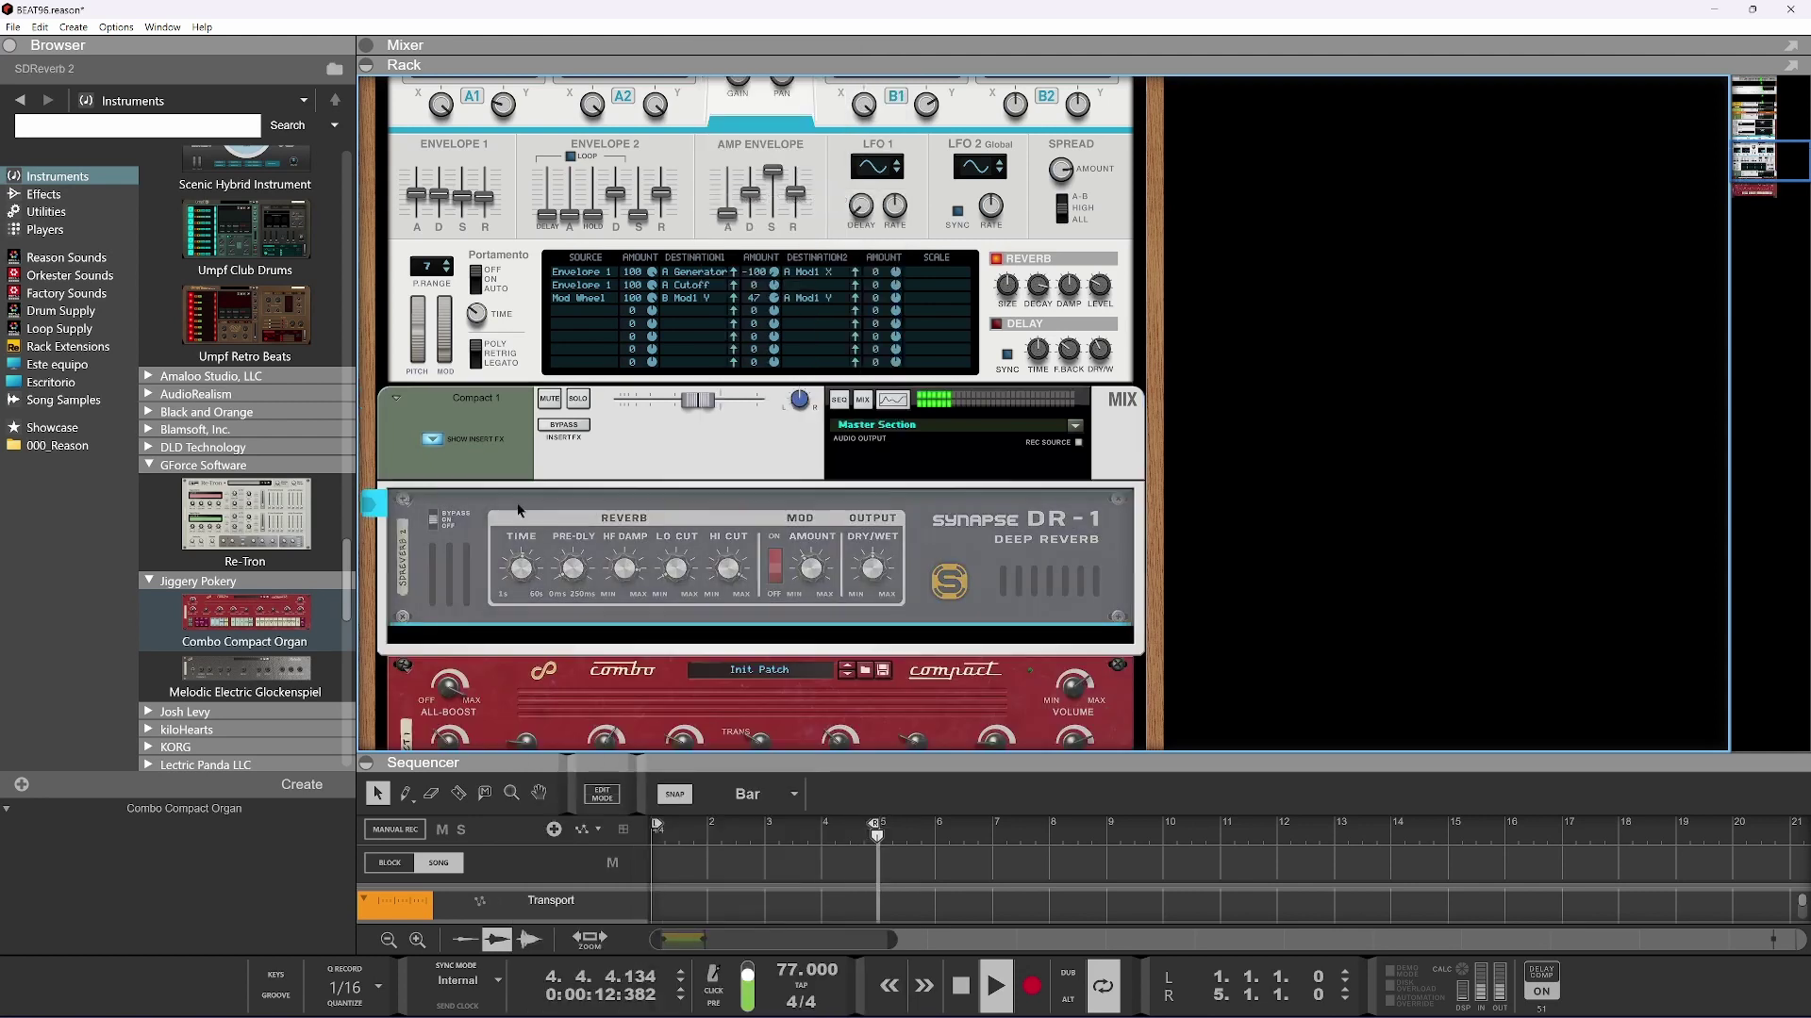
Solo the Compact 1 channel and lower the DR-1 reverb's Dry/Wet mix while listening
click(580, 400)
drag(869, 573, 858, 619)
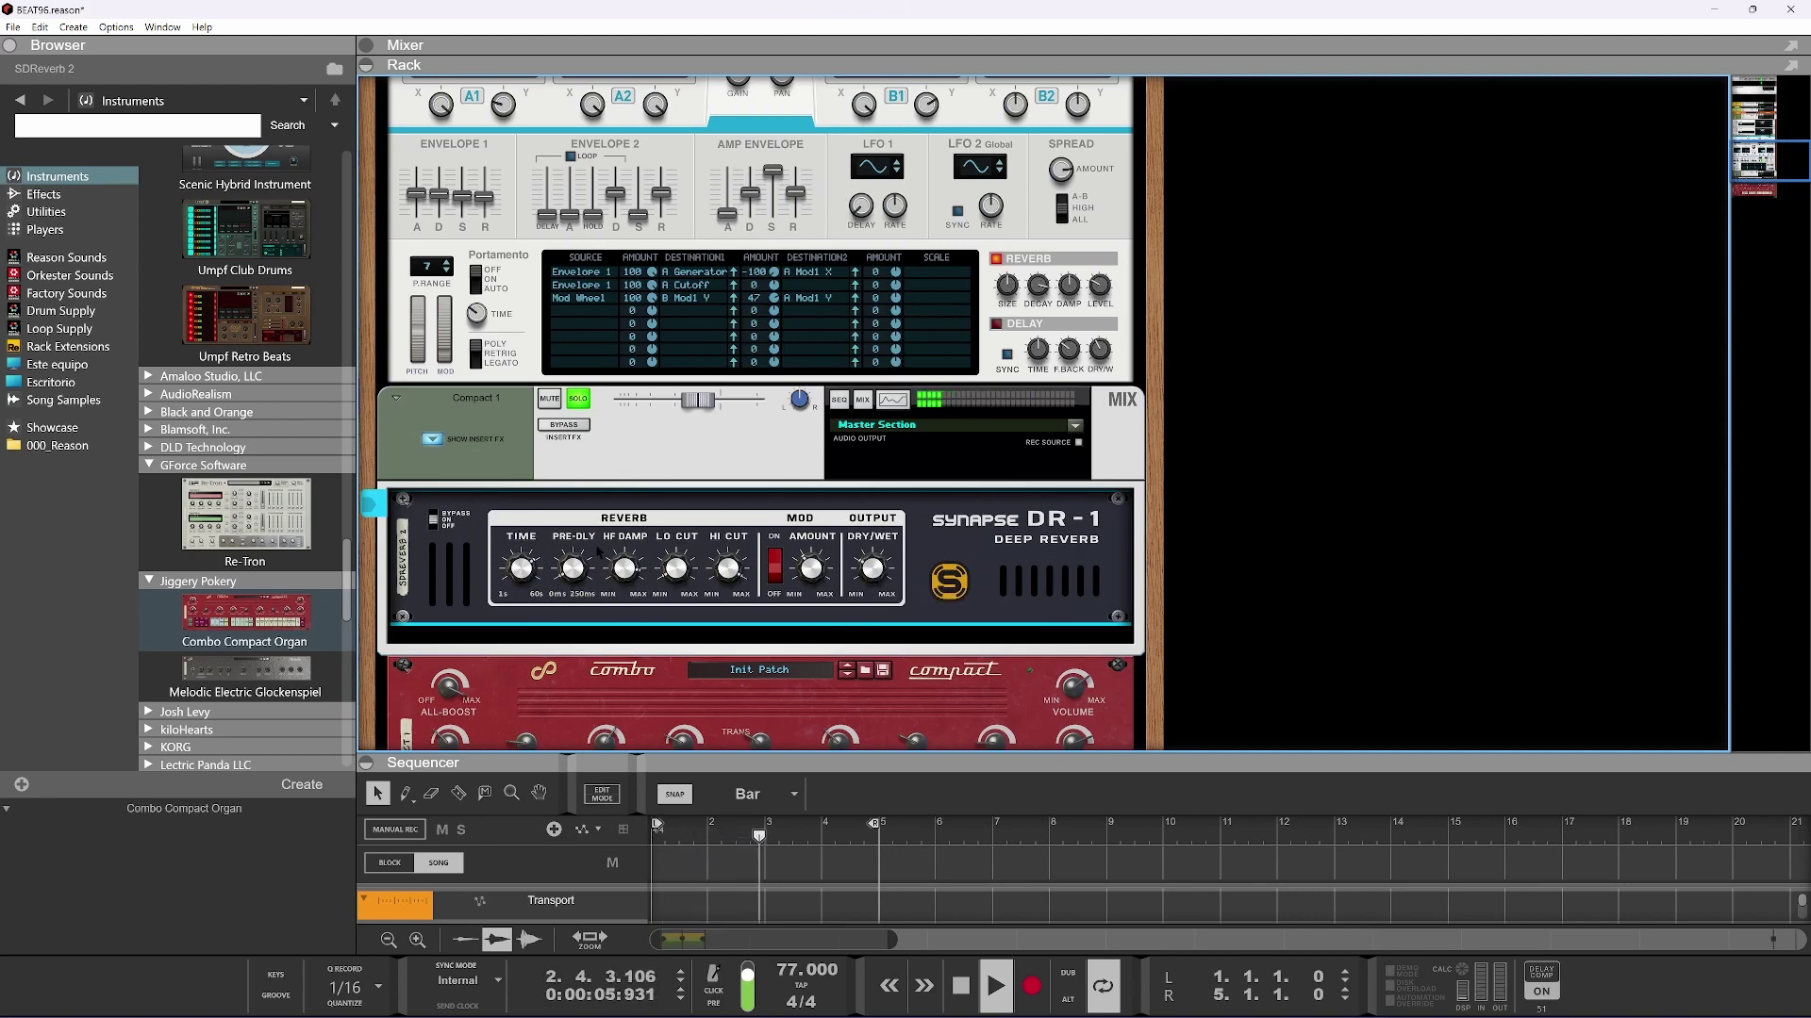
mouse_move(521, 568)
scroll(630, 457, down, 3)
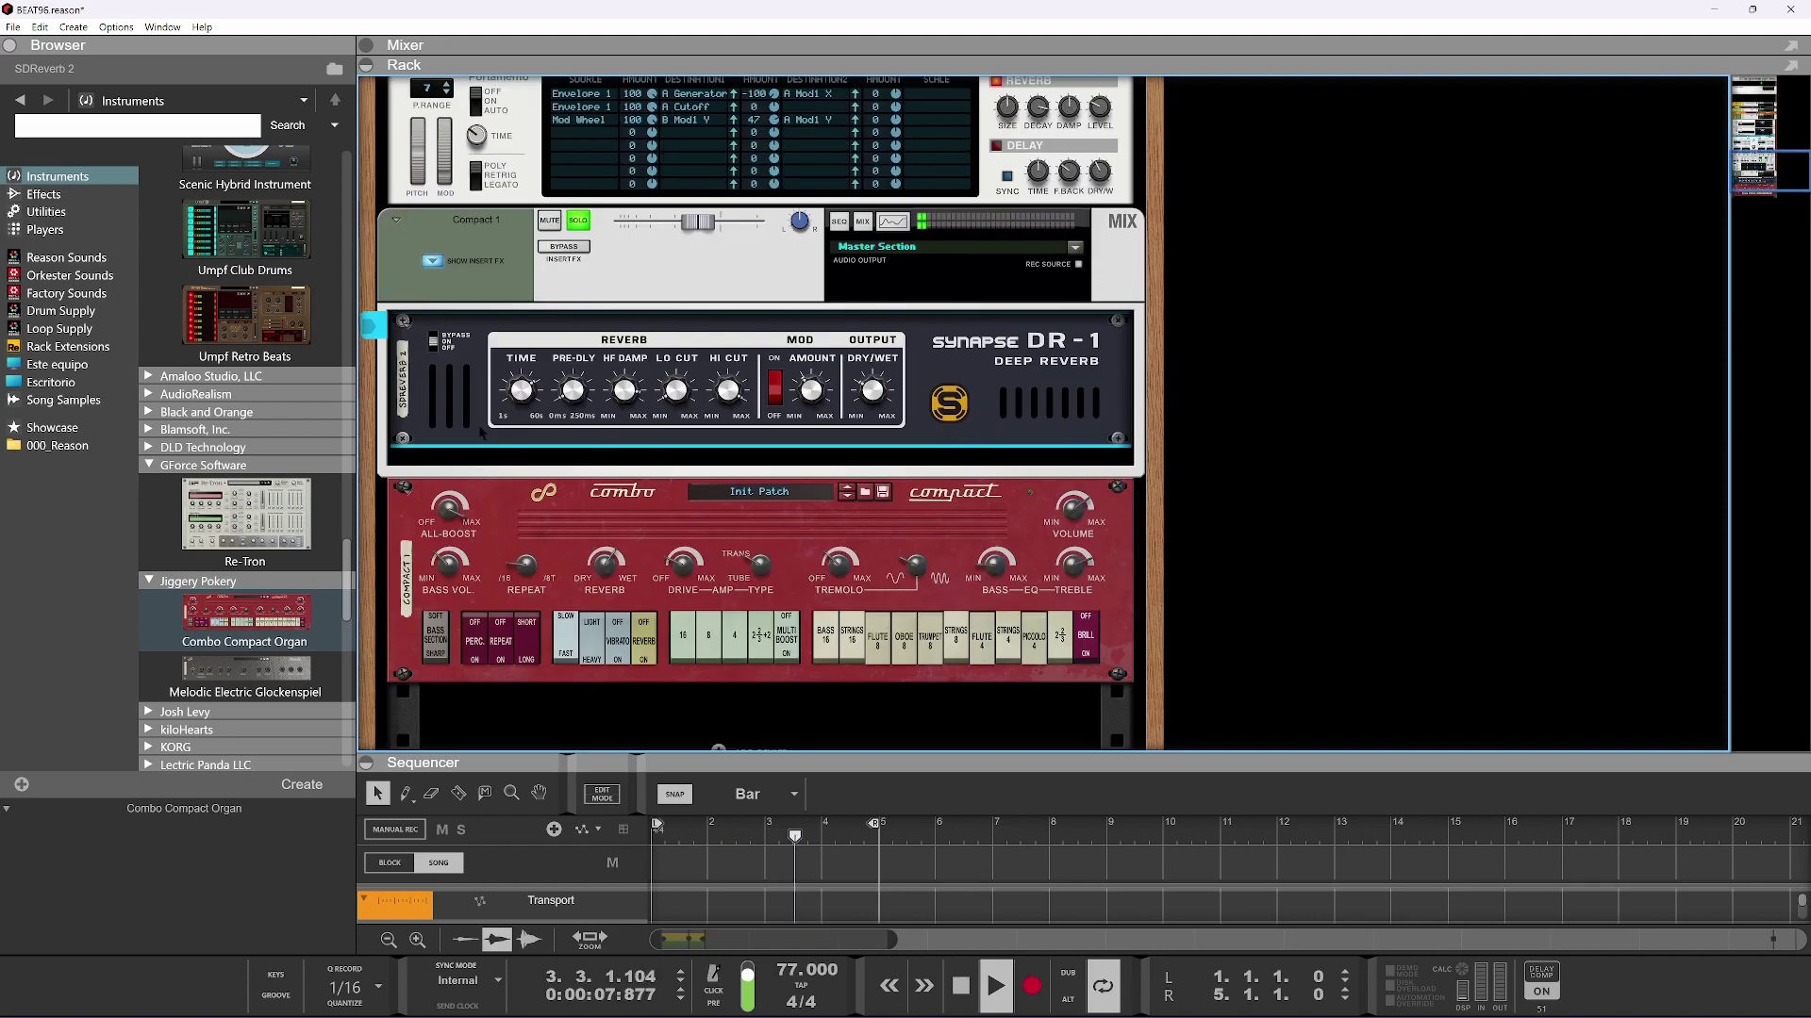
Add a Cymatics Origin effect after the DR-1 reverb on the organ channel and raise its Chorus amount
right_click(514, 448)
mouse_move(586, 649)
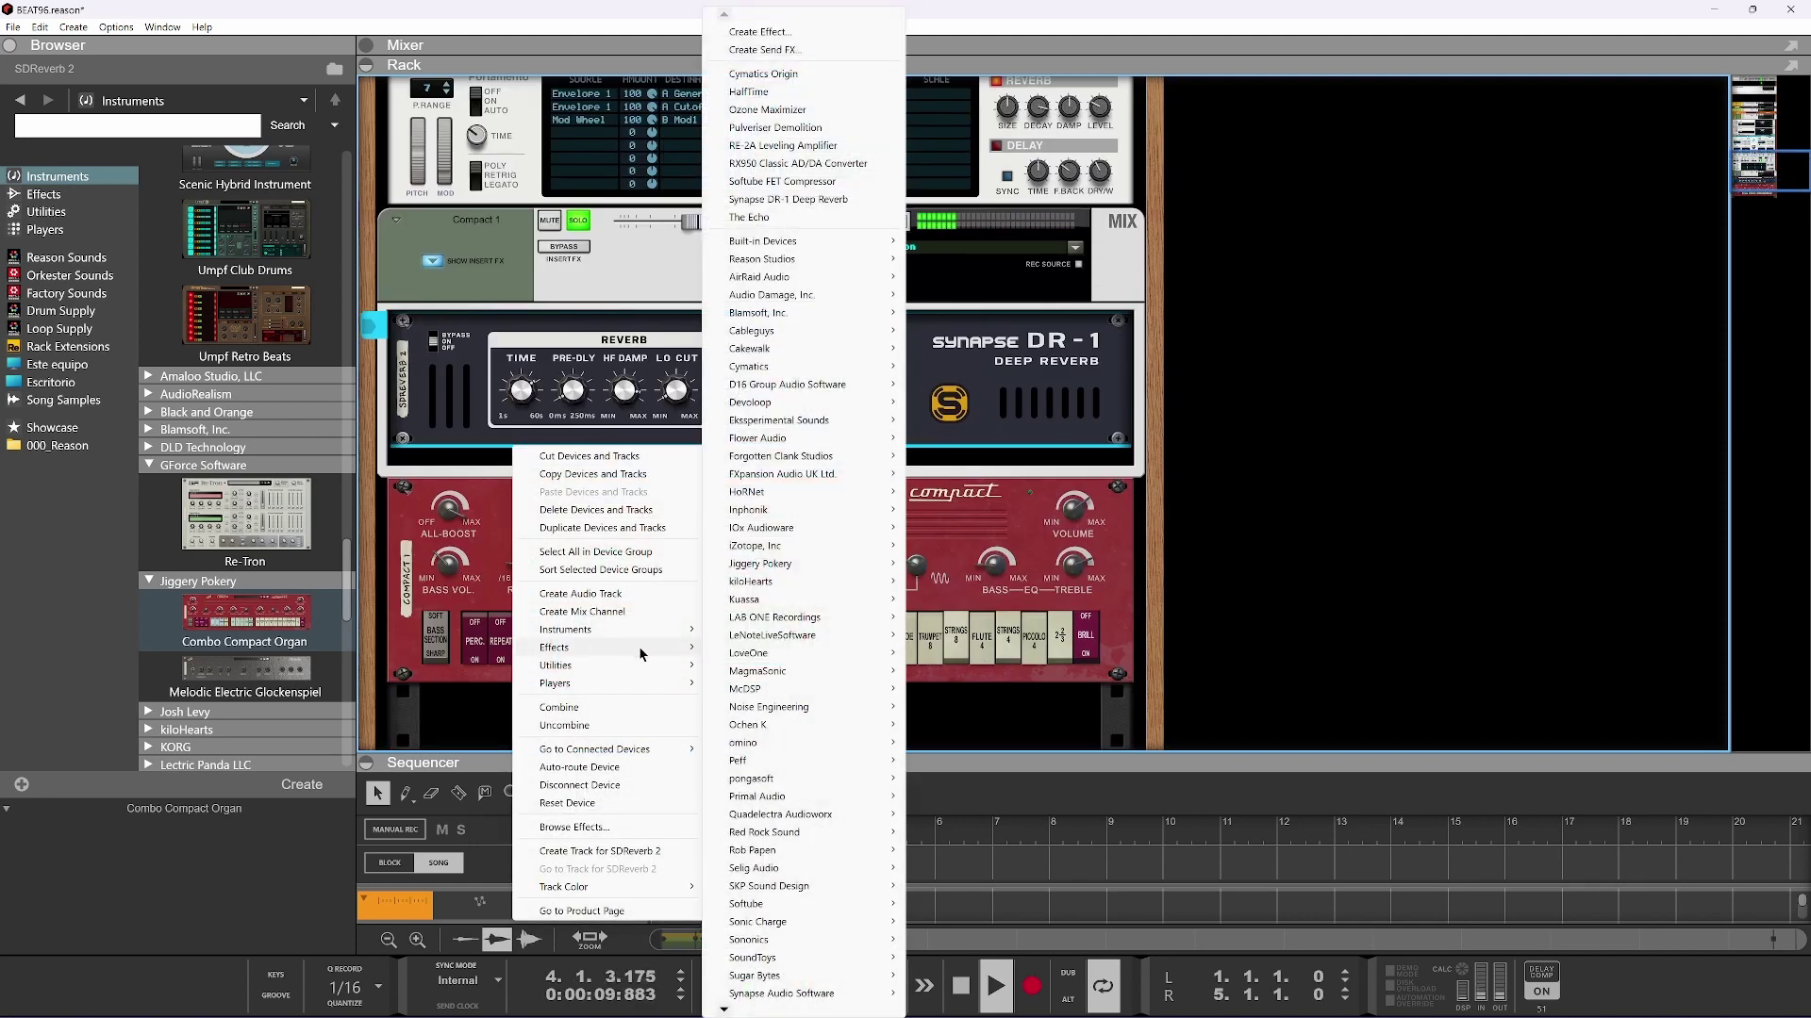
click(792, 74)
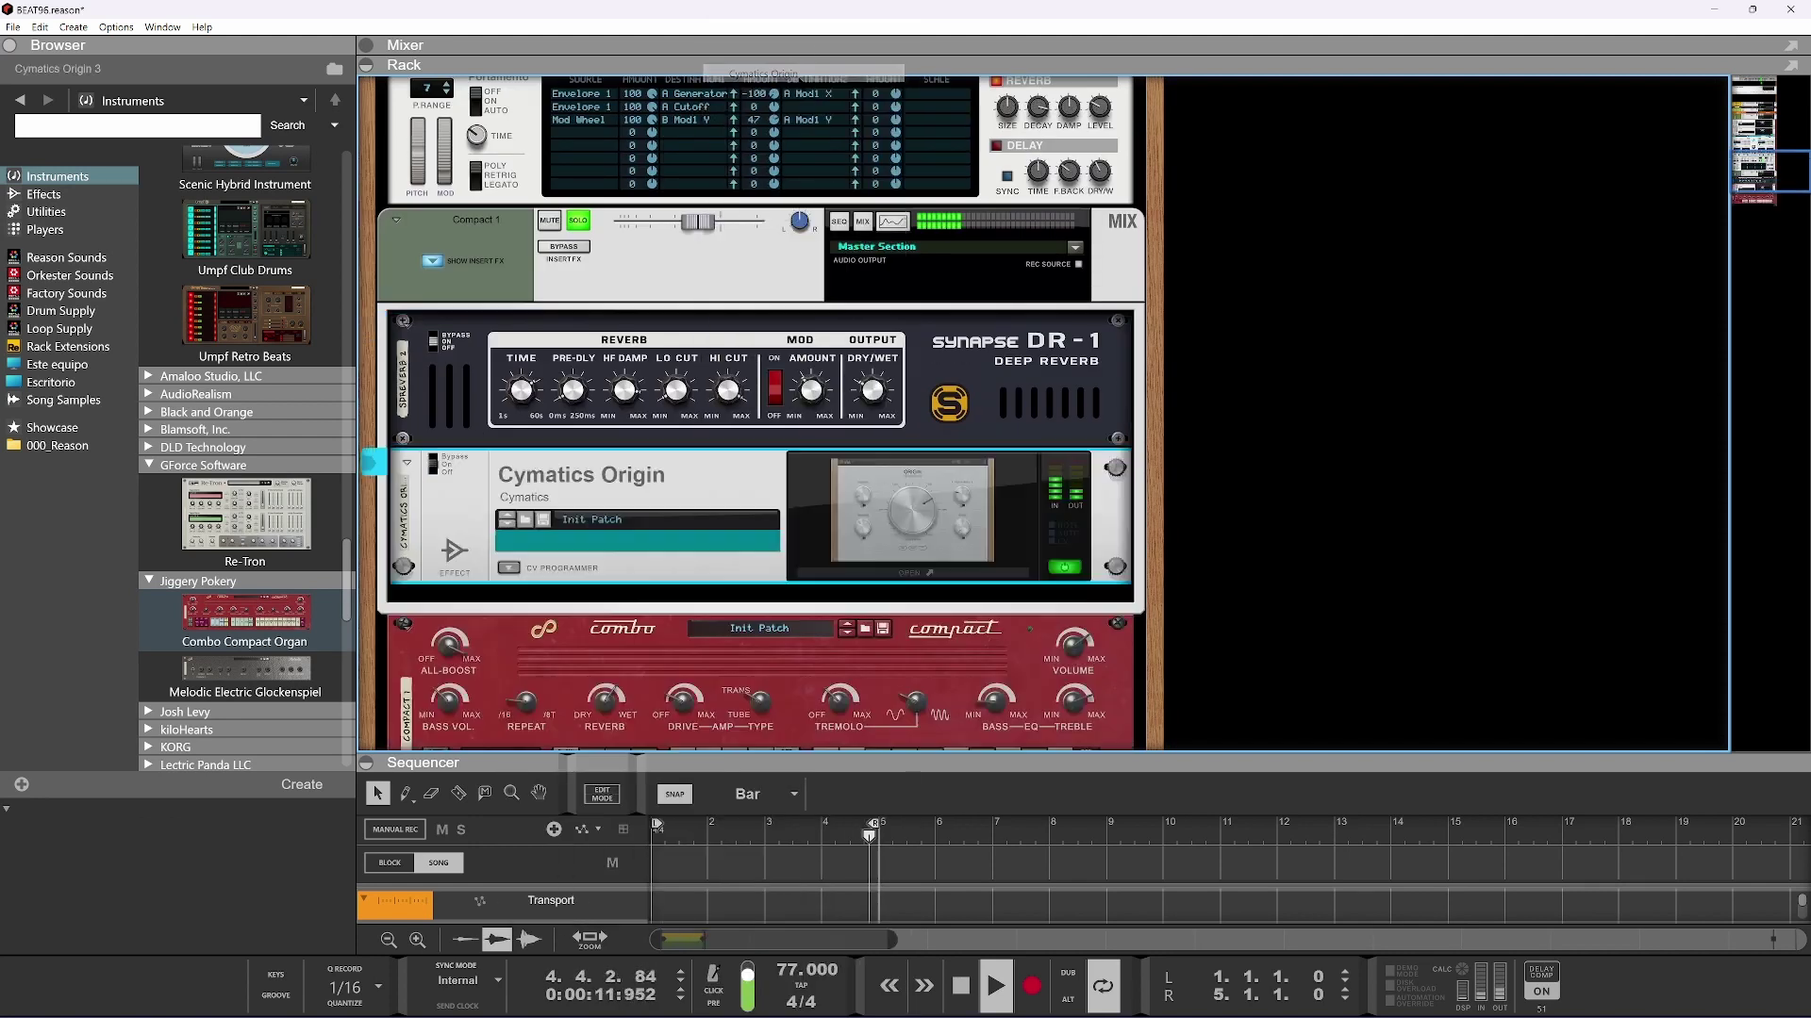
click(892, 506)
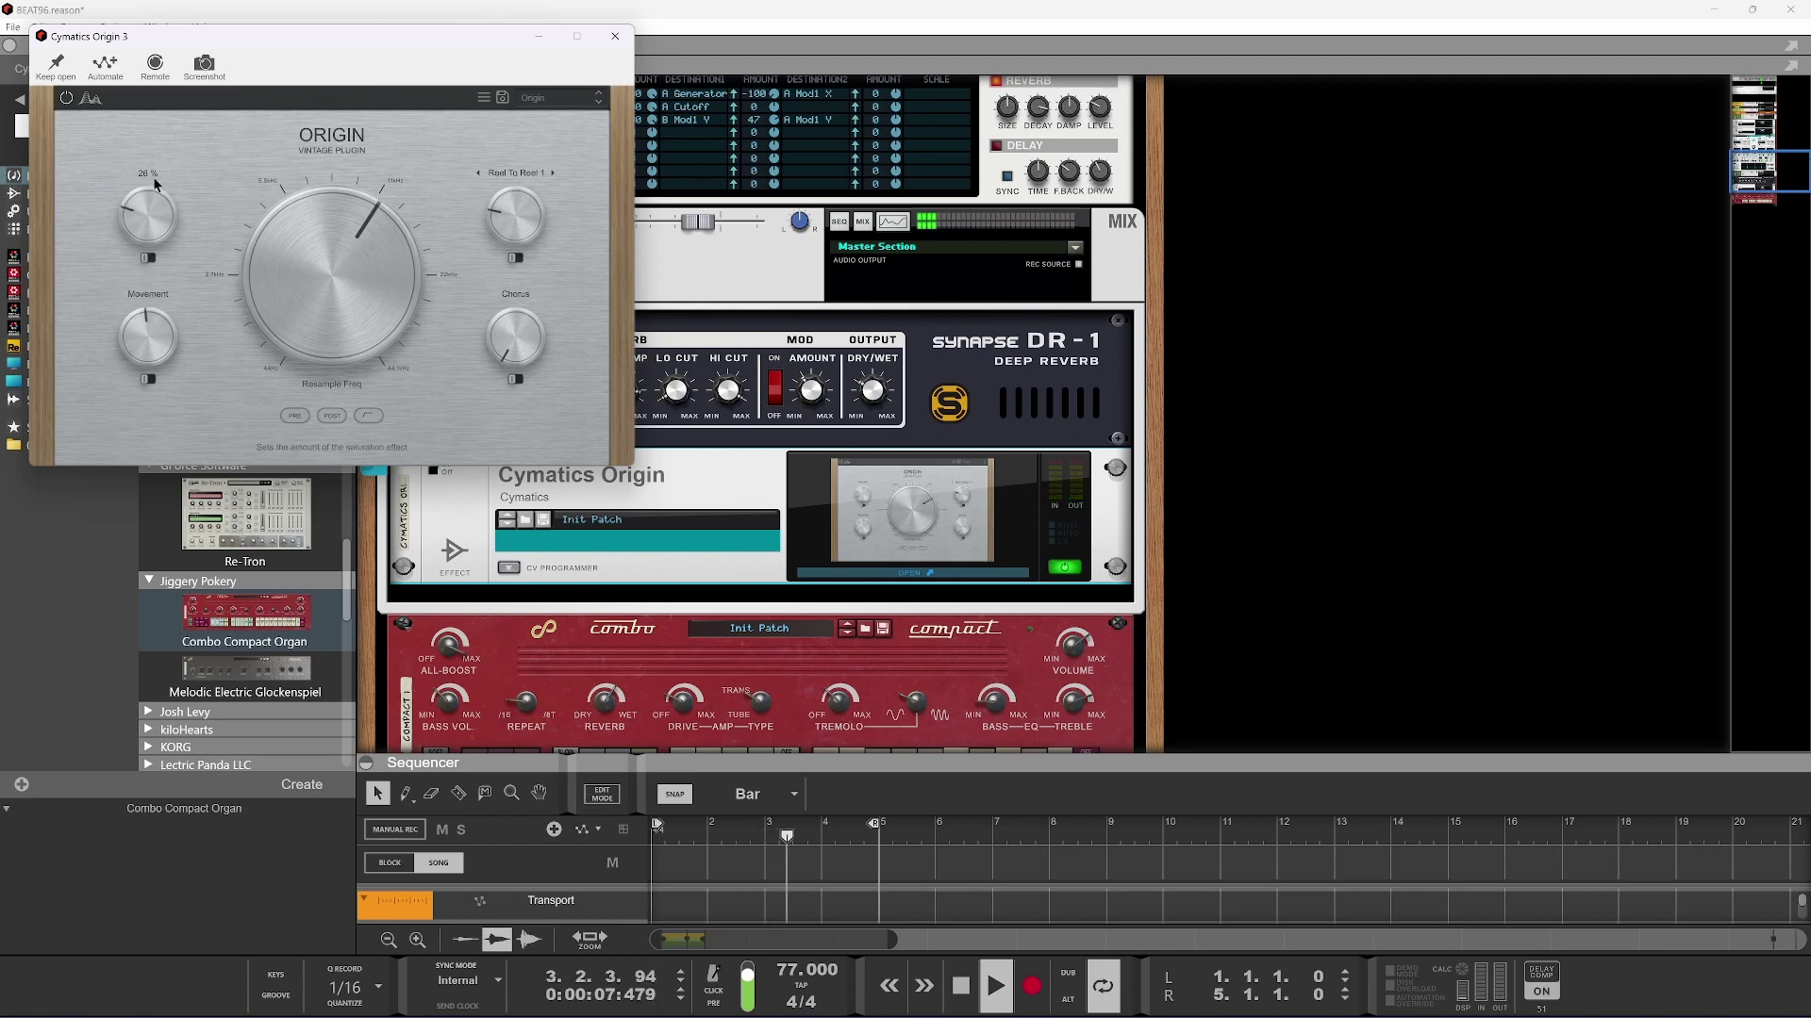
drag(508, 345, 493, 312)
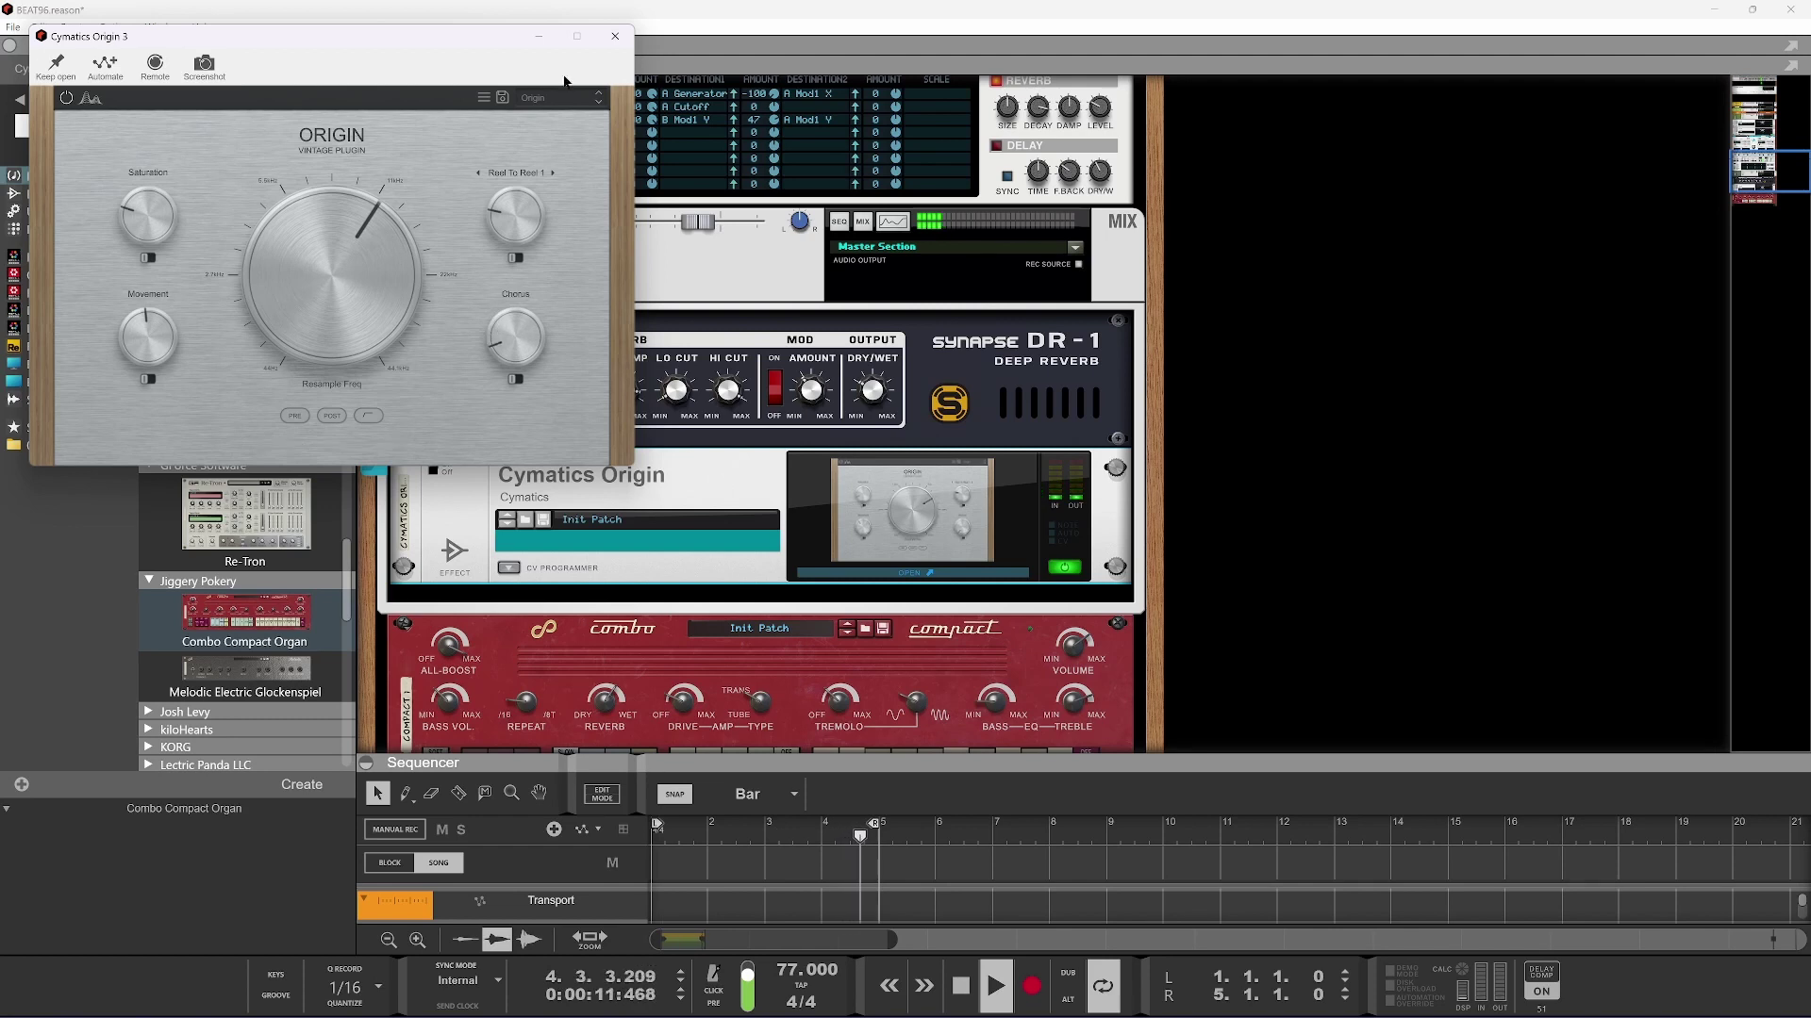
click(615, 36)
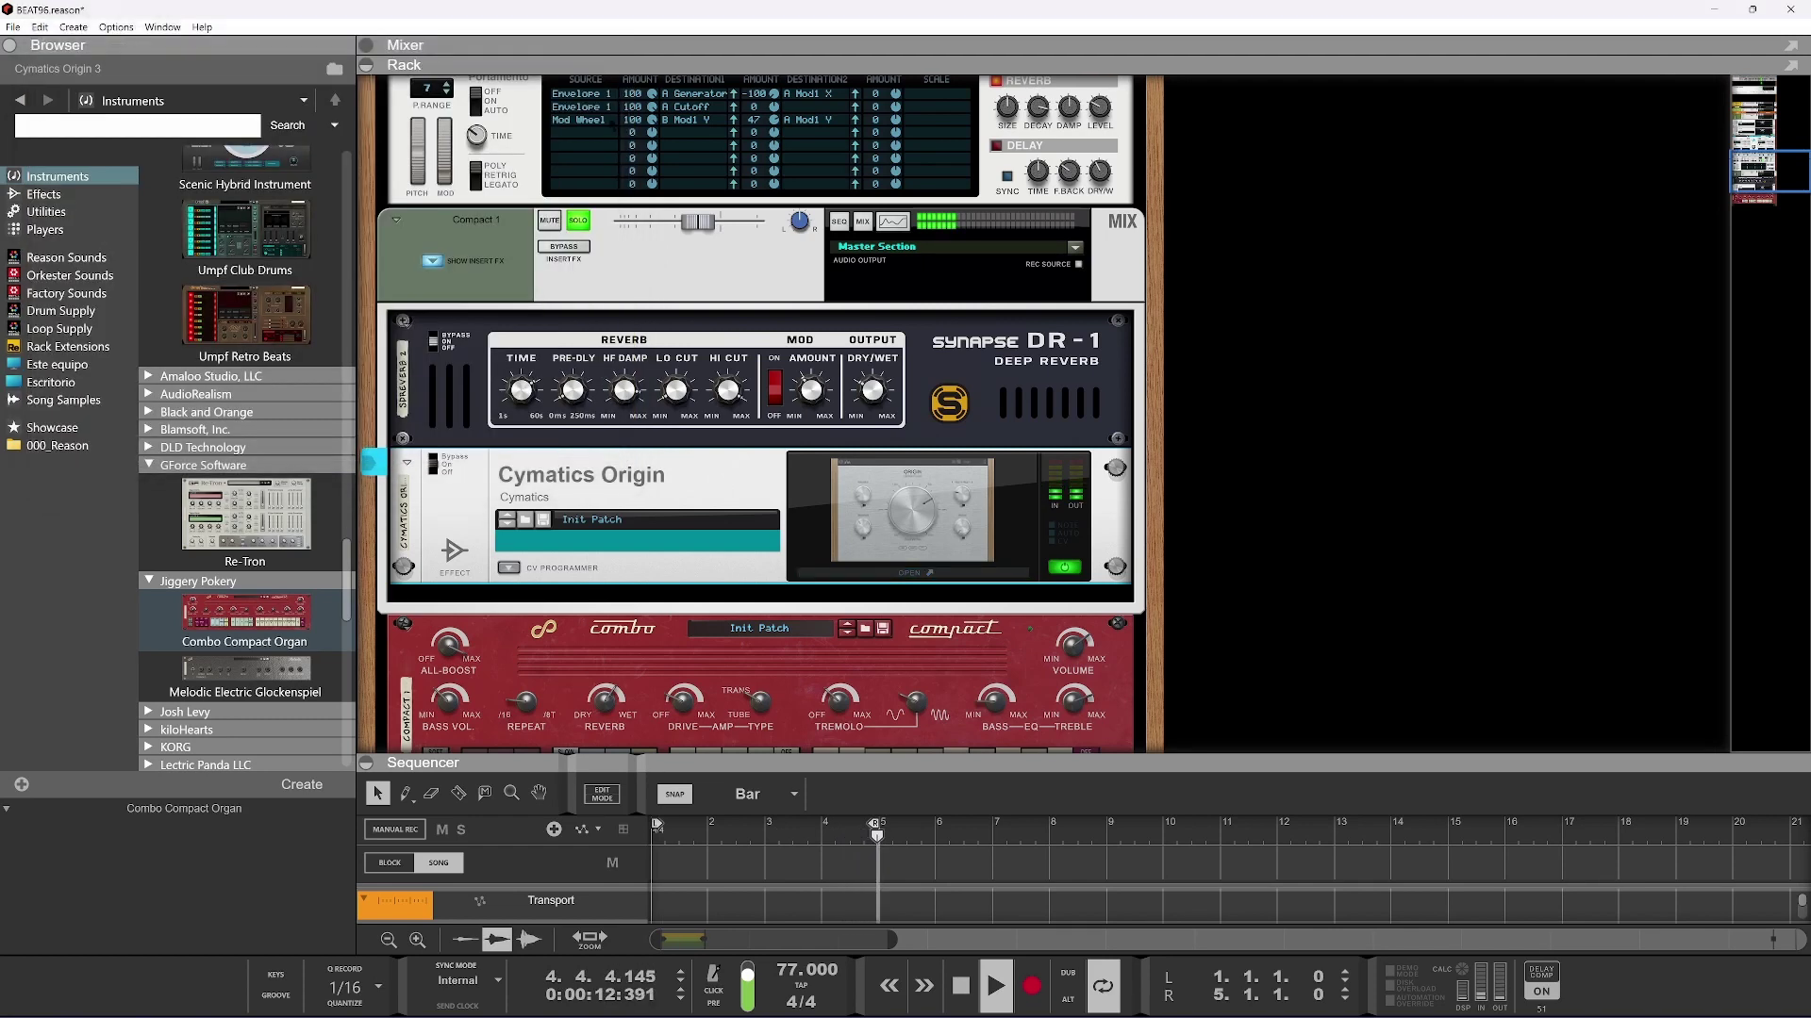
Unsolo the organ channel, stop playback and open the organ clip for note editing in an enlarged sequencer
click(586, 222)
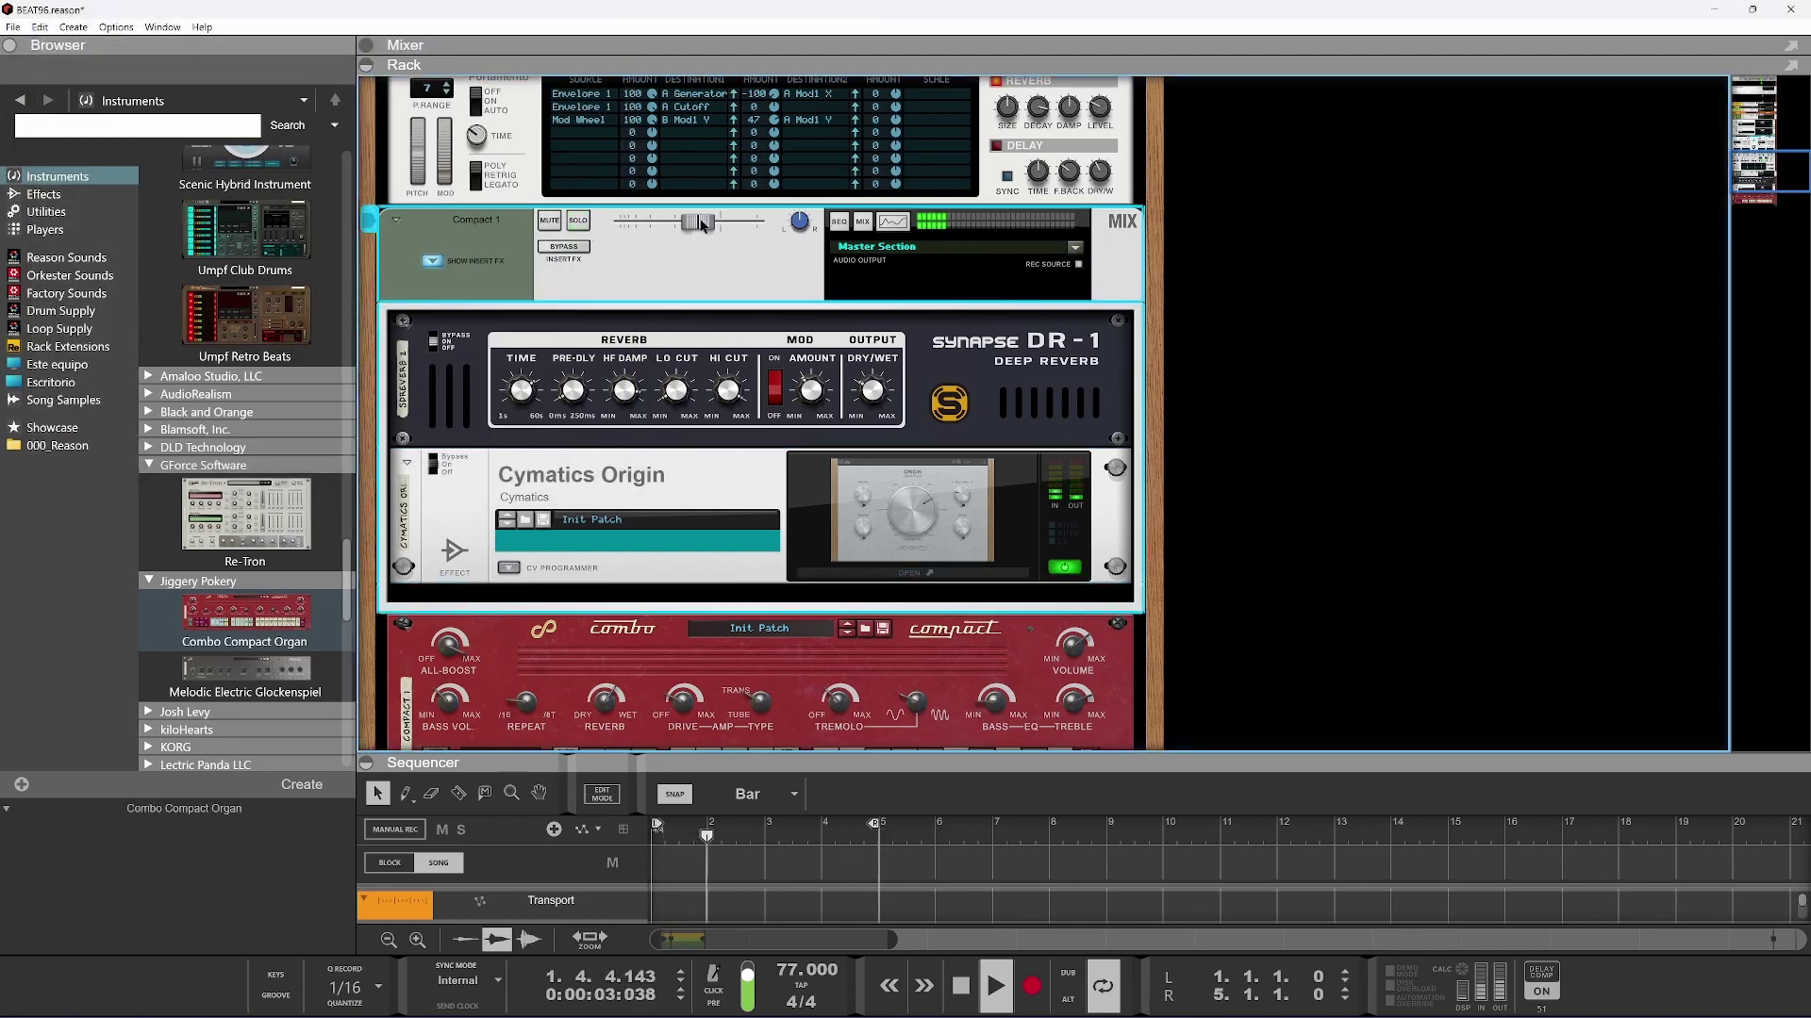
mouse_move(703, 223)
drag(769, 759, 854, 5)
key(space)
double_click(725, 405)
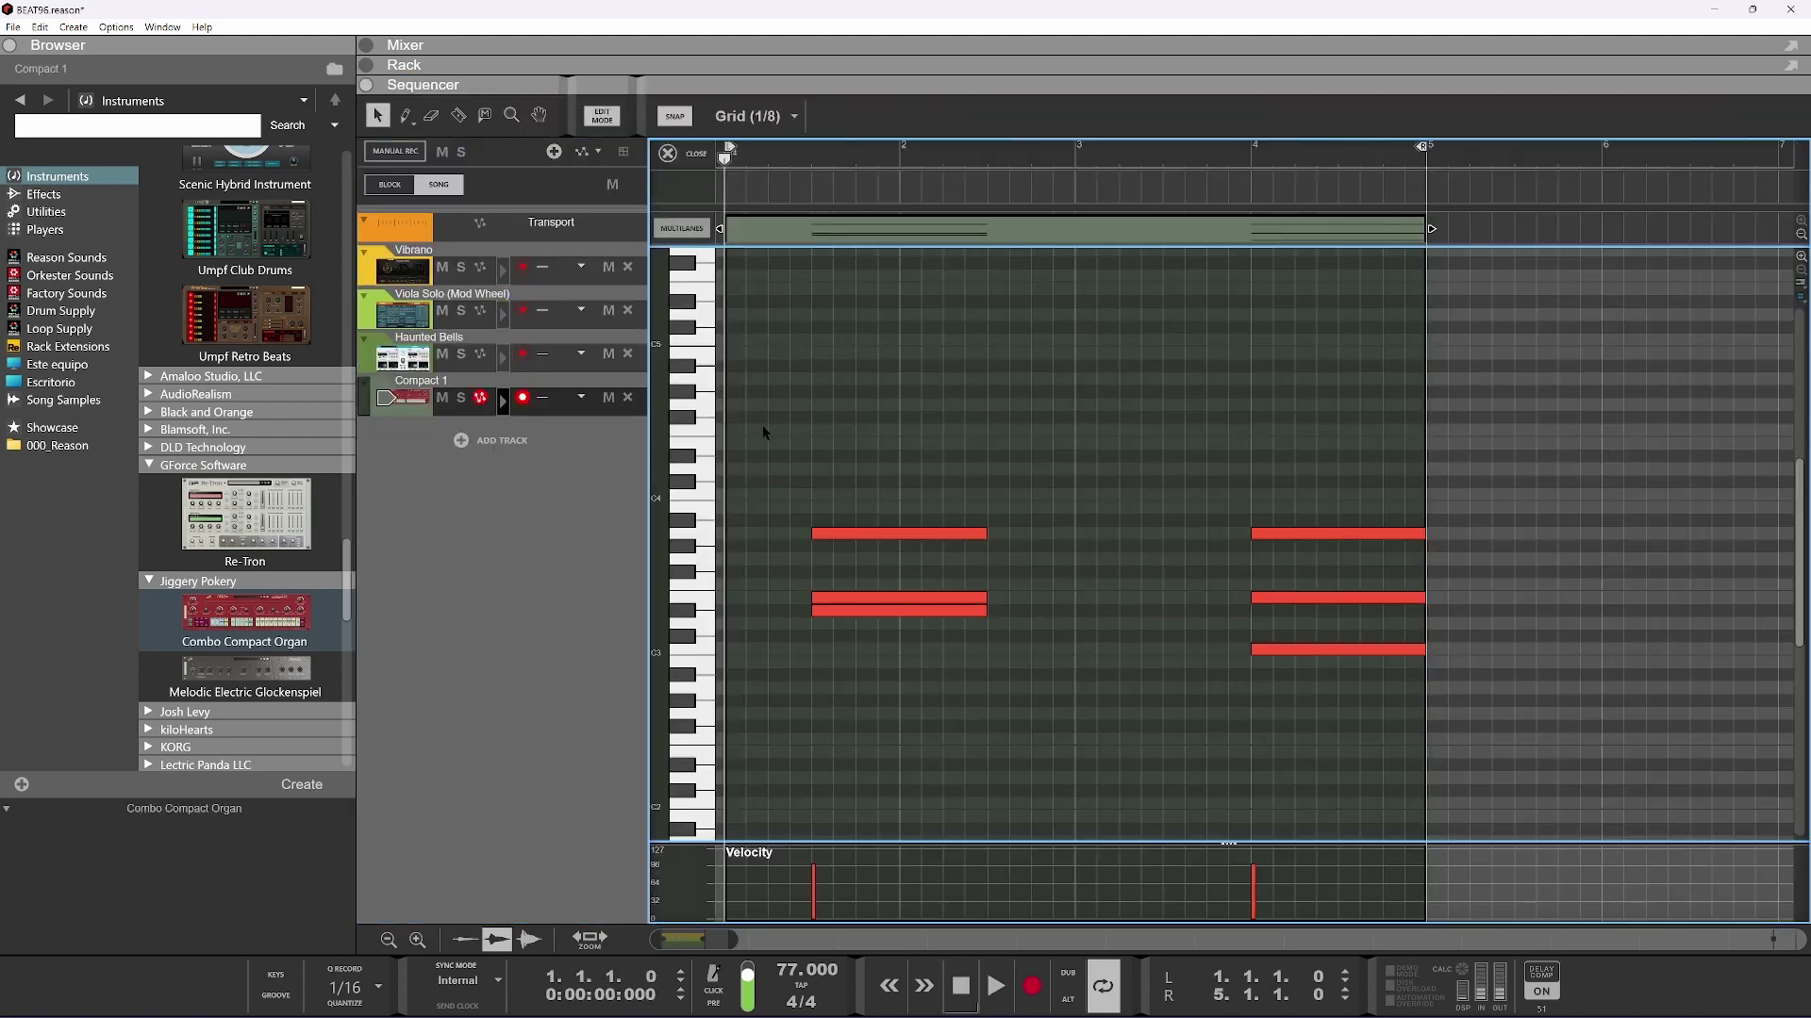
Audition all the organ notes an octave lower, then transpose them to one octave above their original pitch and play the loop
key(ctrl+a)
key(shift+Down)
key(space)
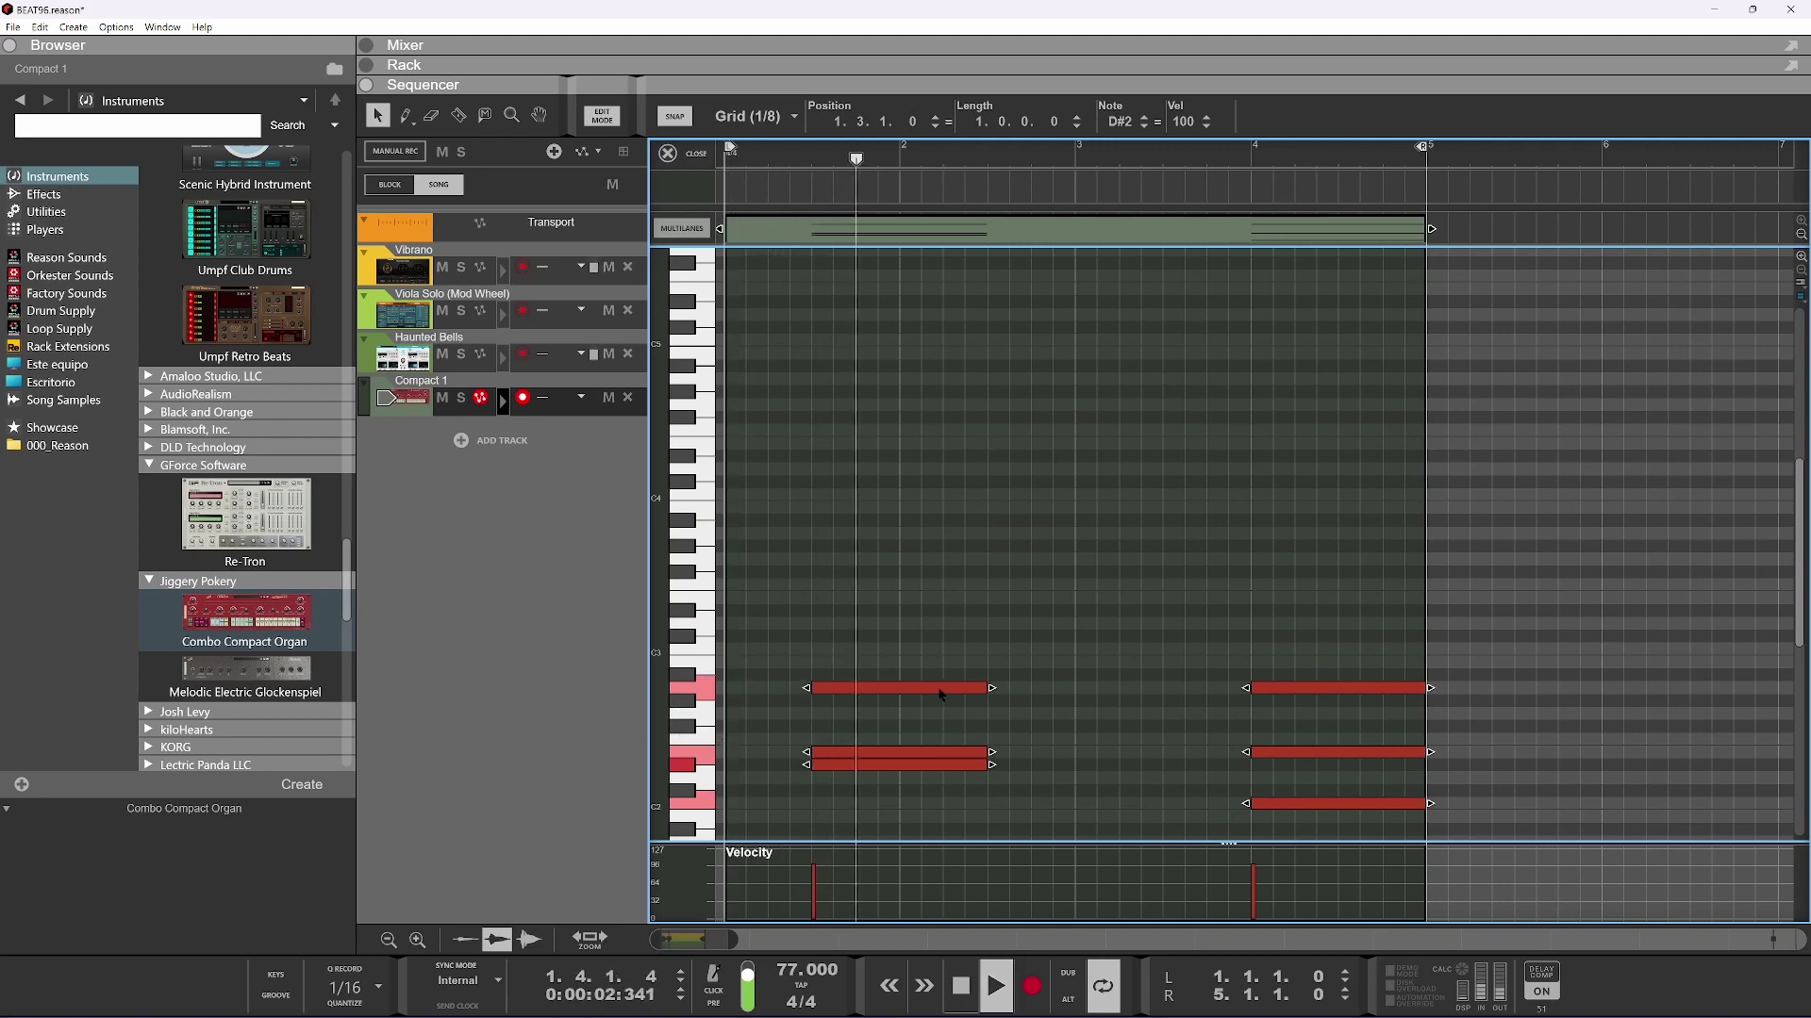
key(shift+Up)
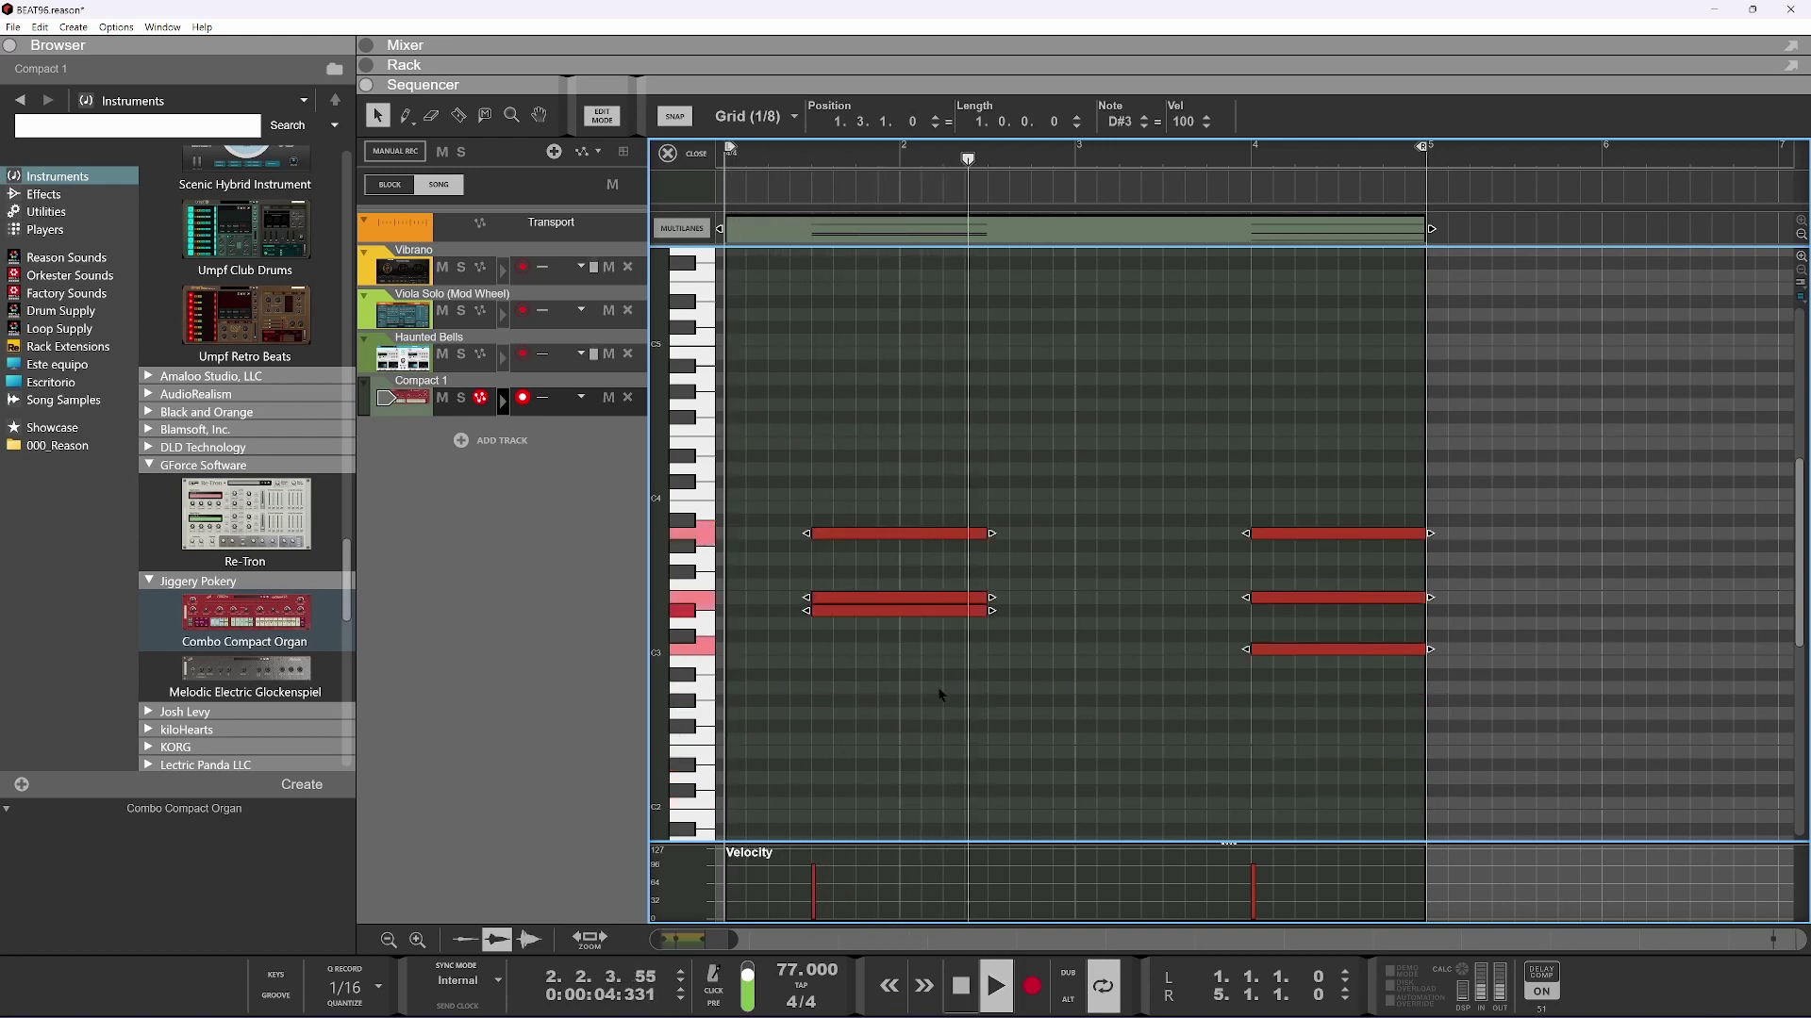
key(space)
key(shift+Up)
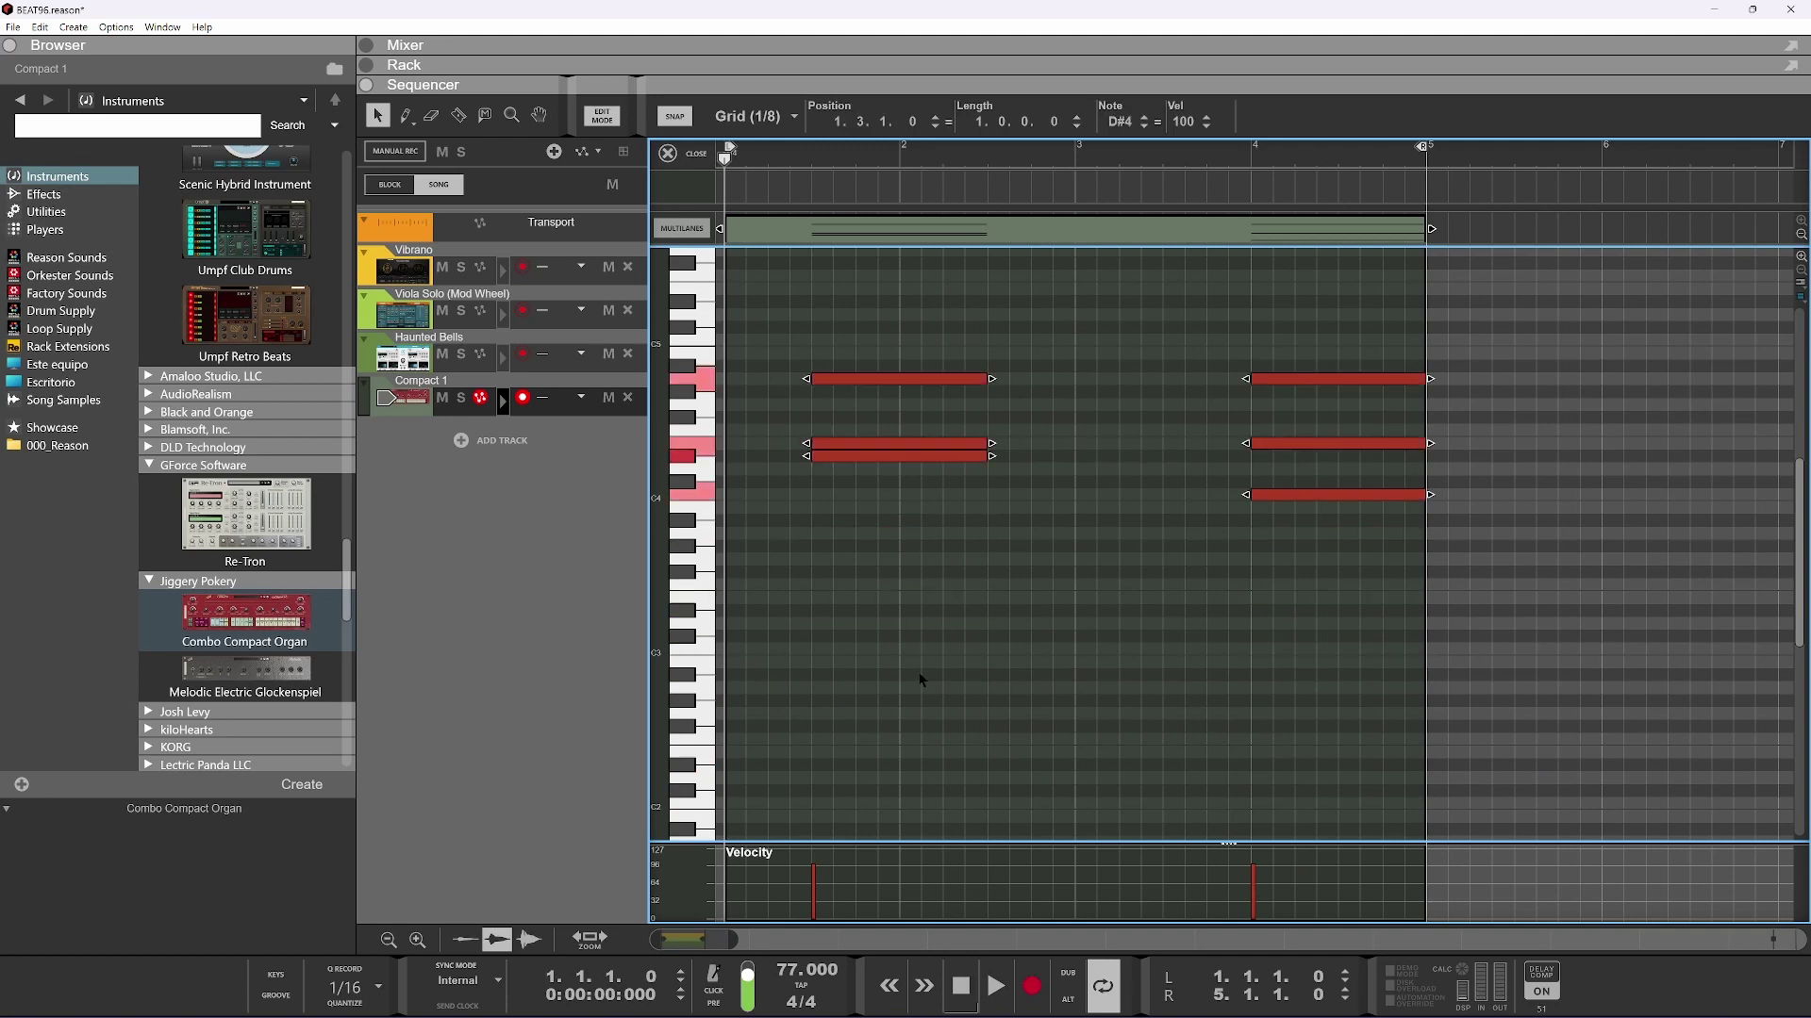
key(space)
Insert a HalfTime effect between the DR-1 reverb and Cymatics Origin on the organ channel, and play the organ soloed
click(736, 67)
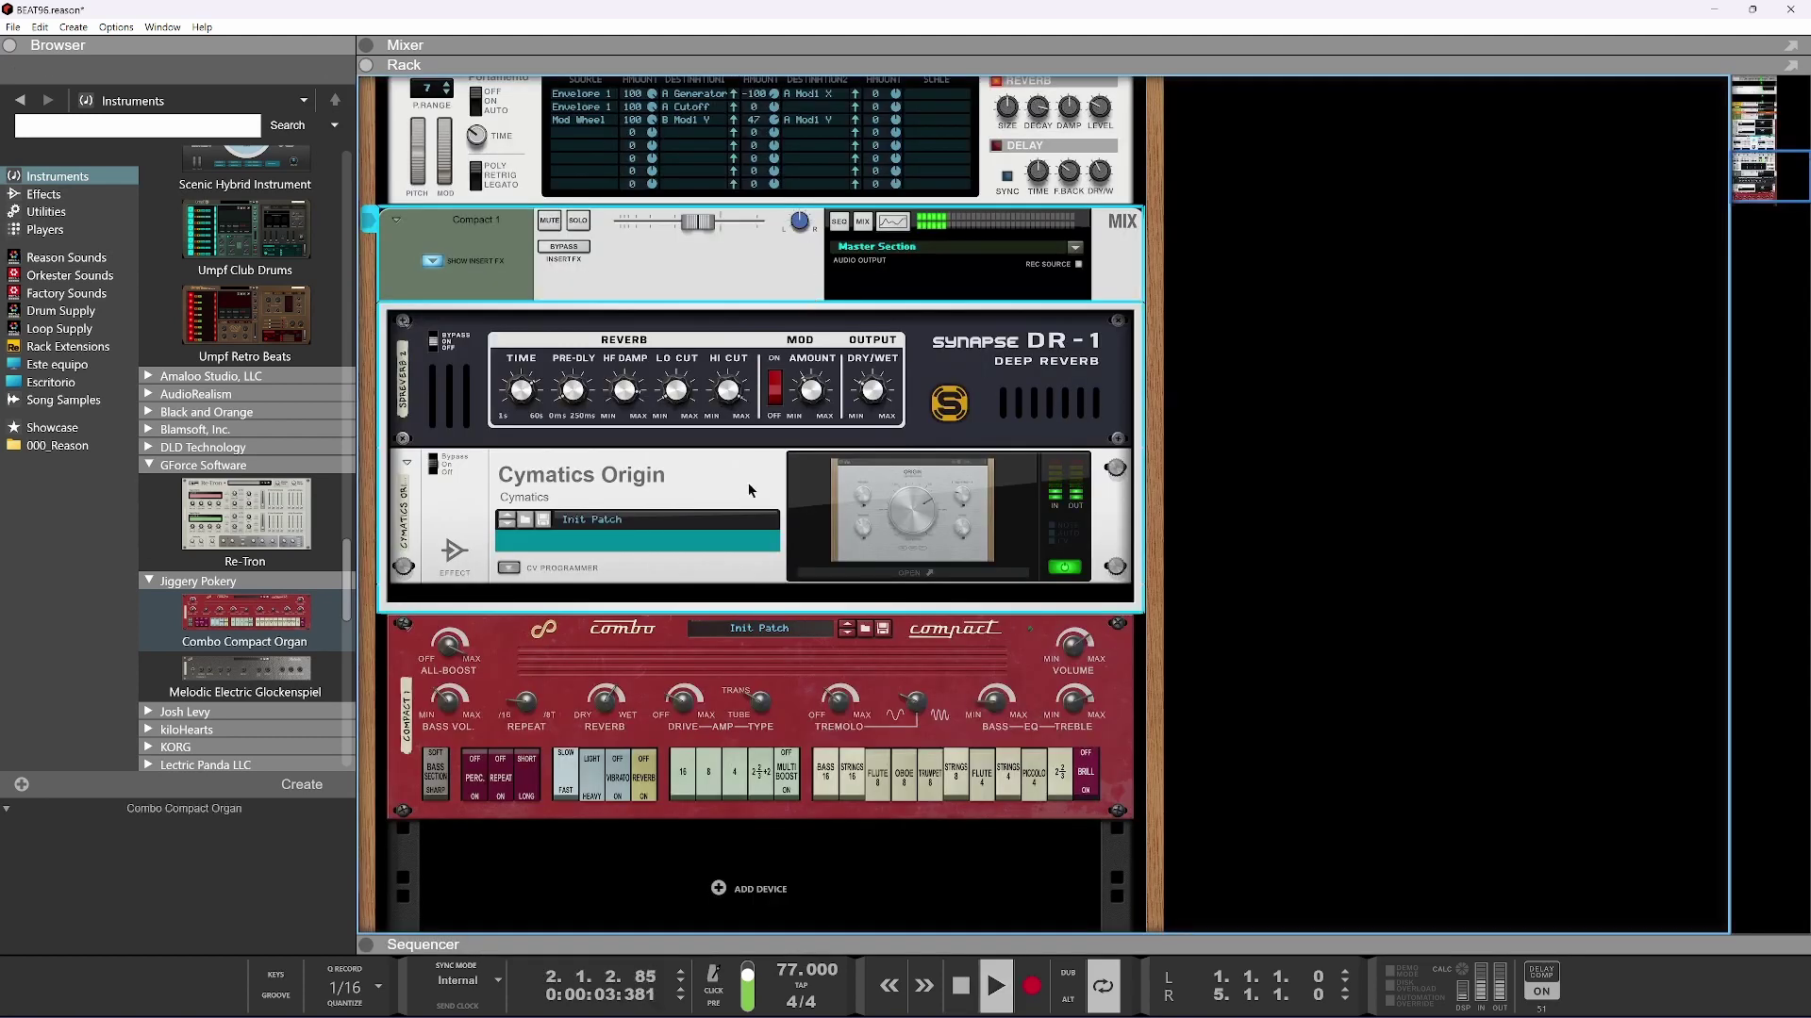
scroll(787, 540, up, 3)
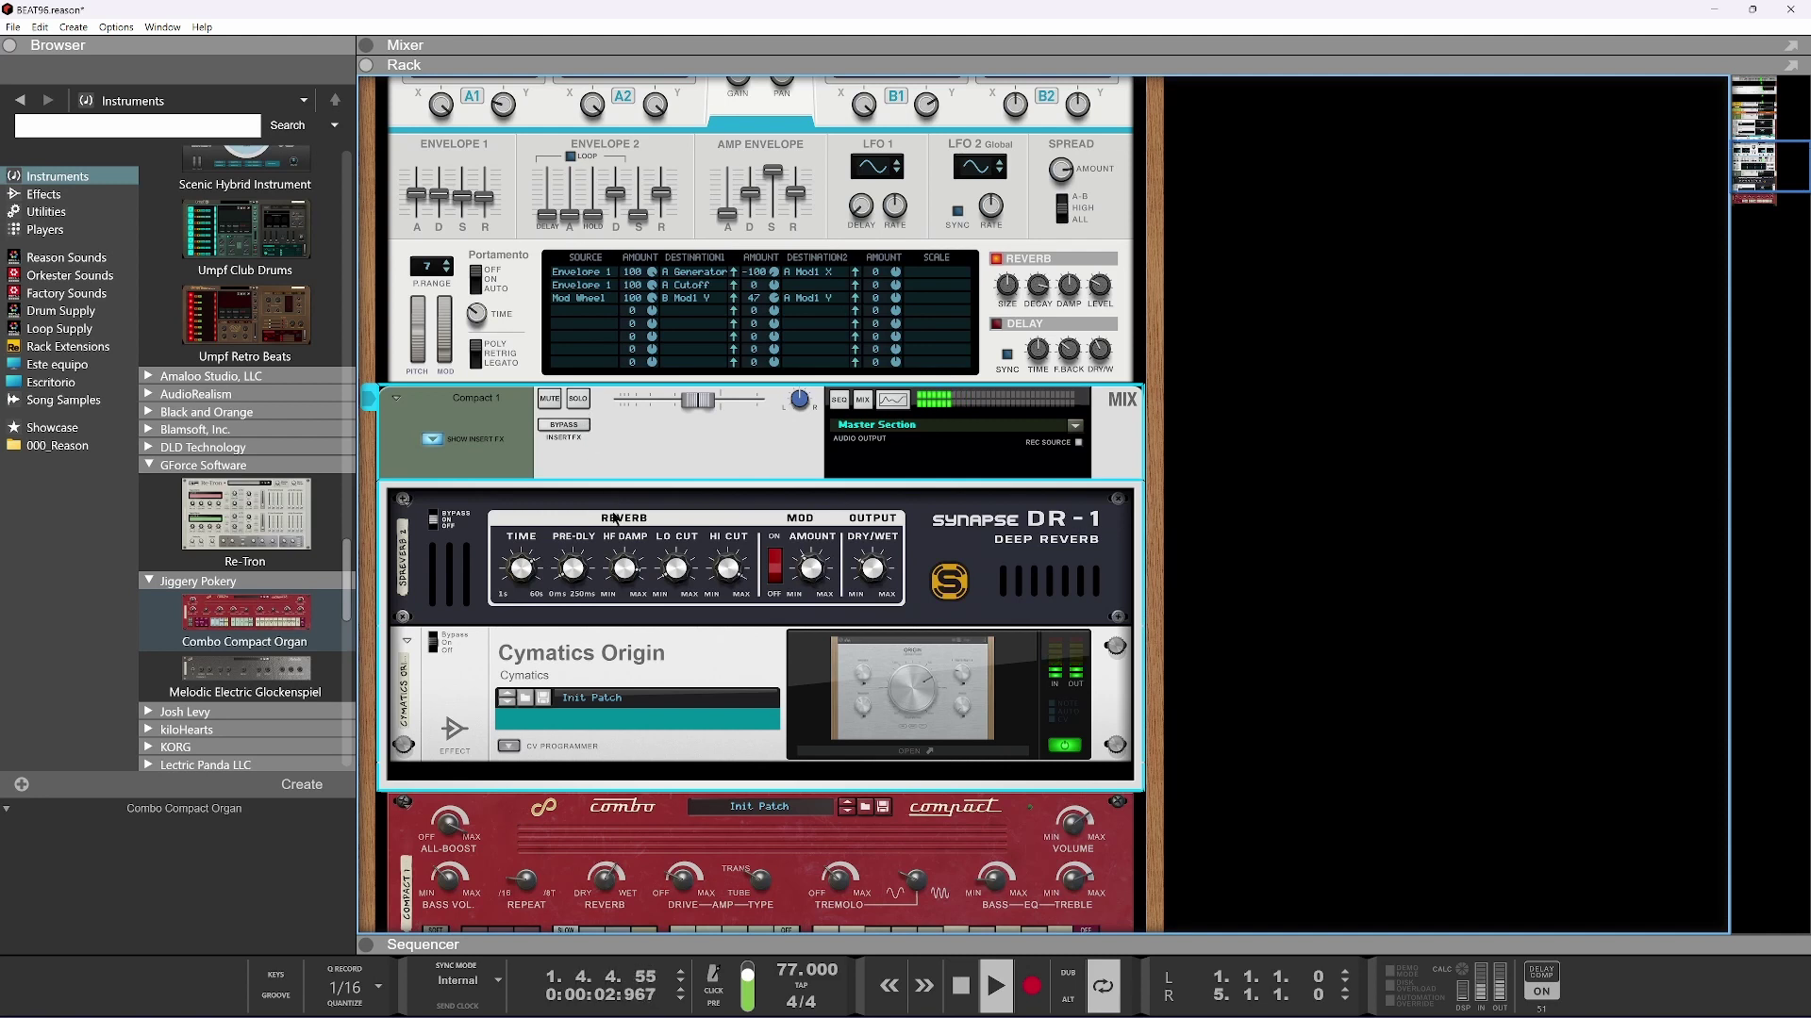
key(space)
scroll(650, 779, down, 3)
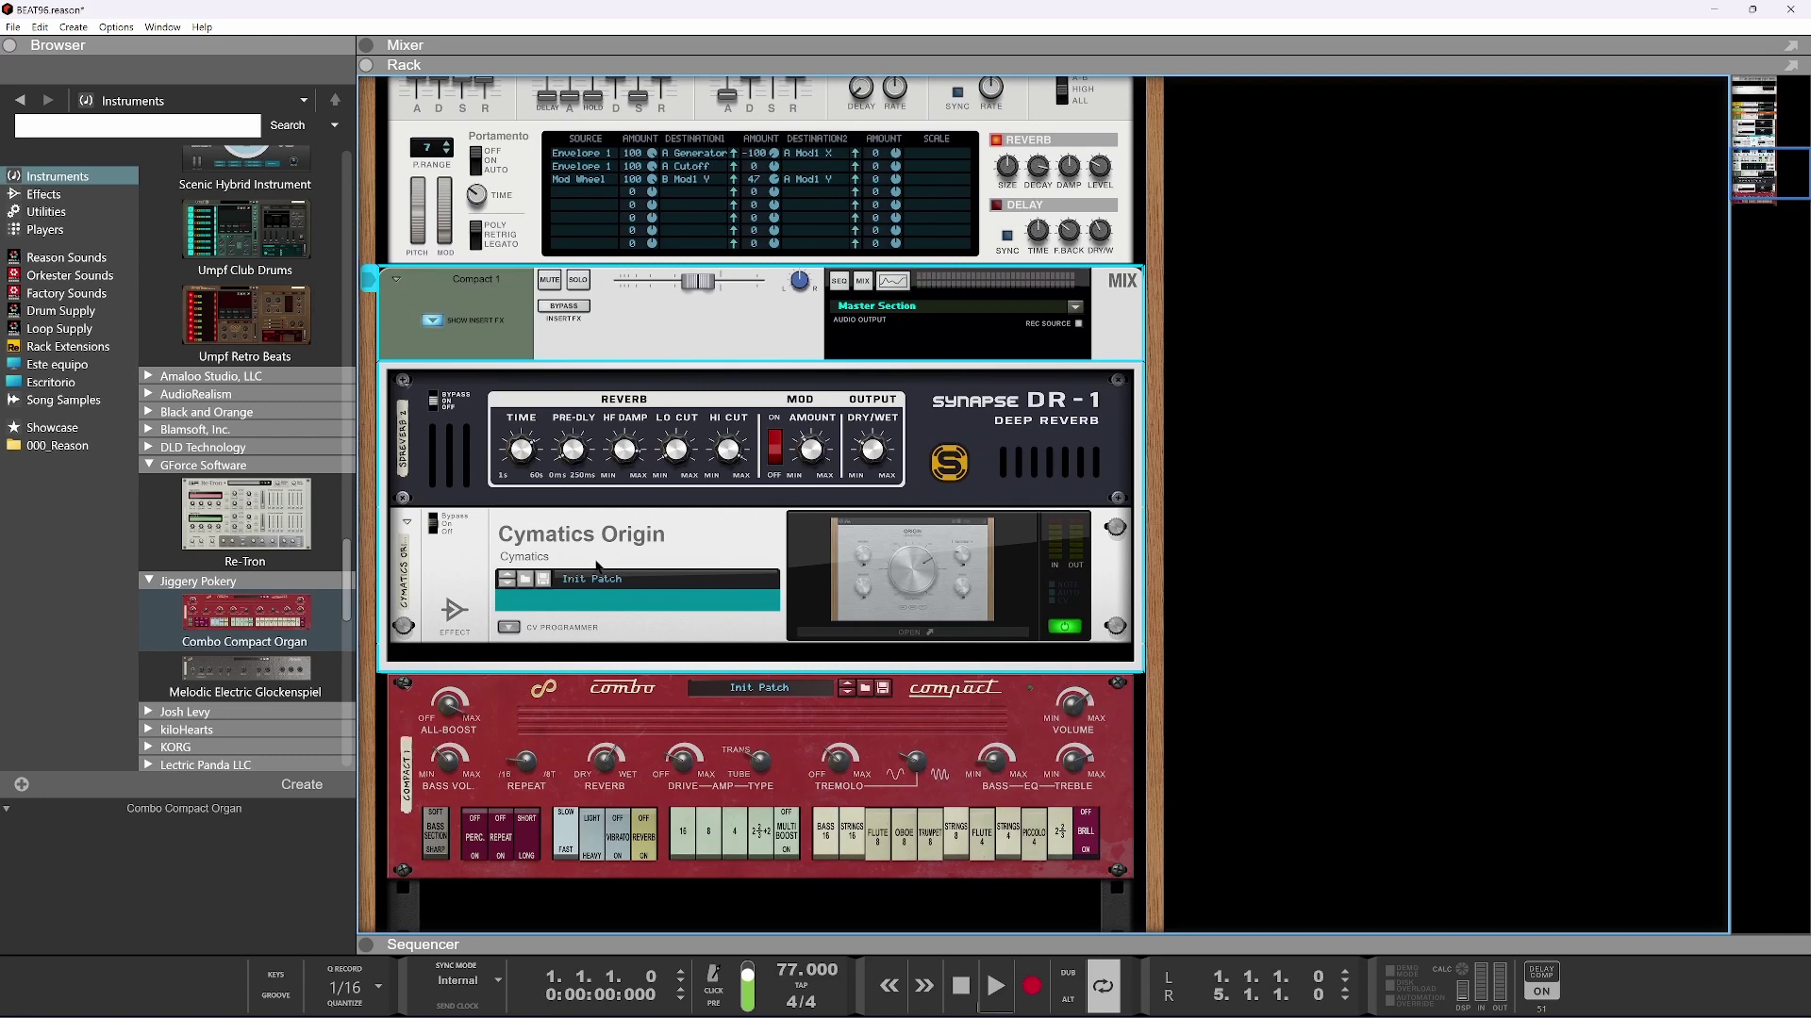
scroll(585, 517, up, 16)
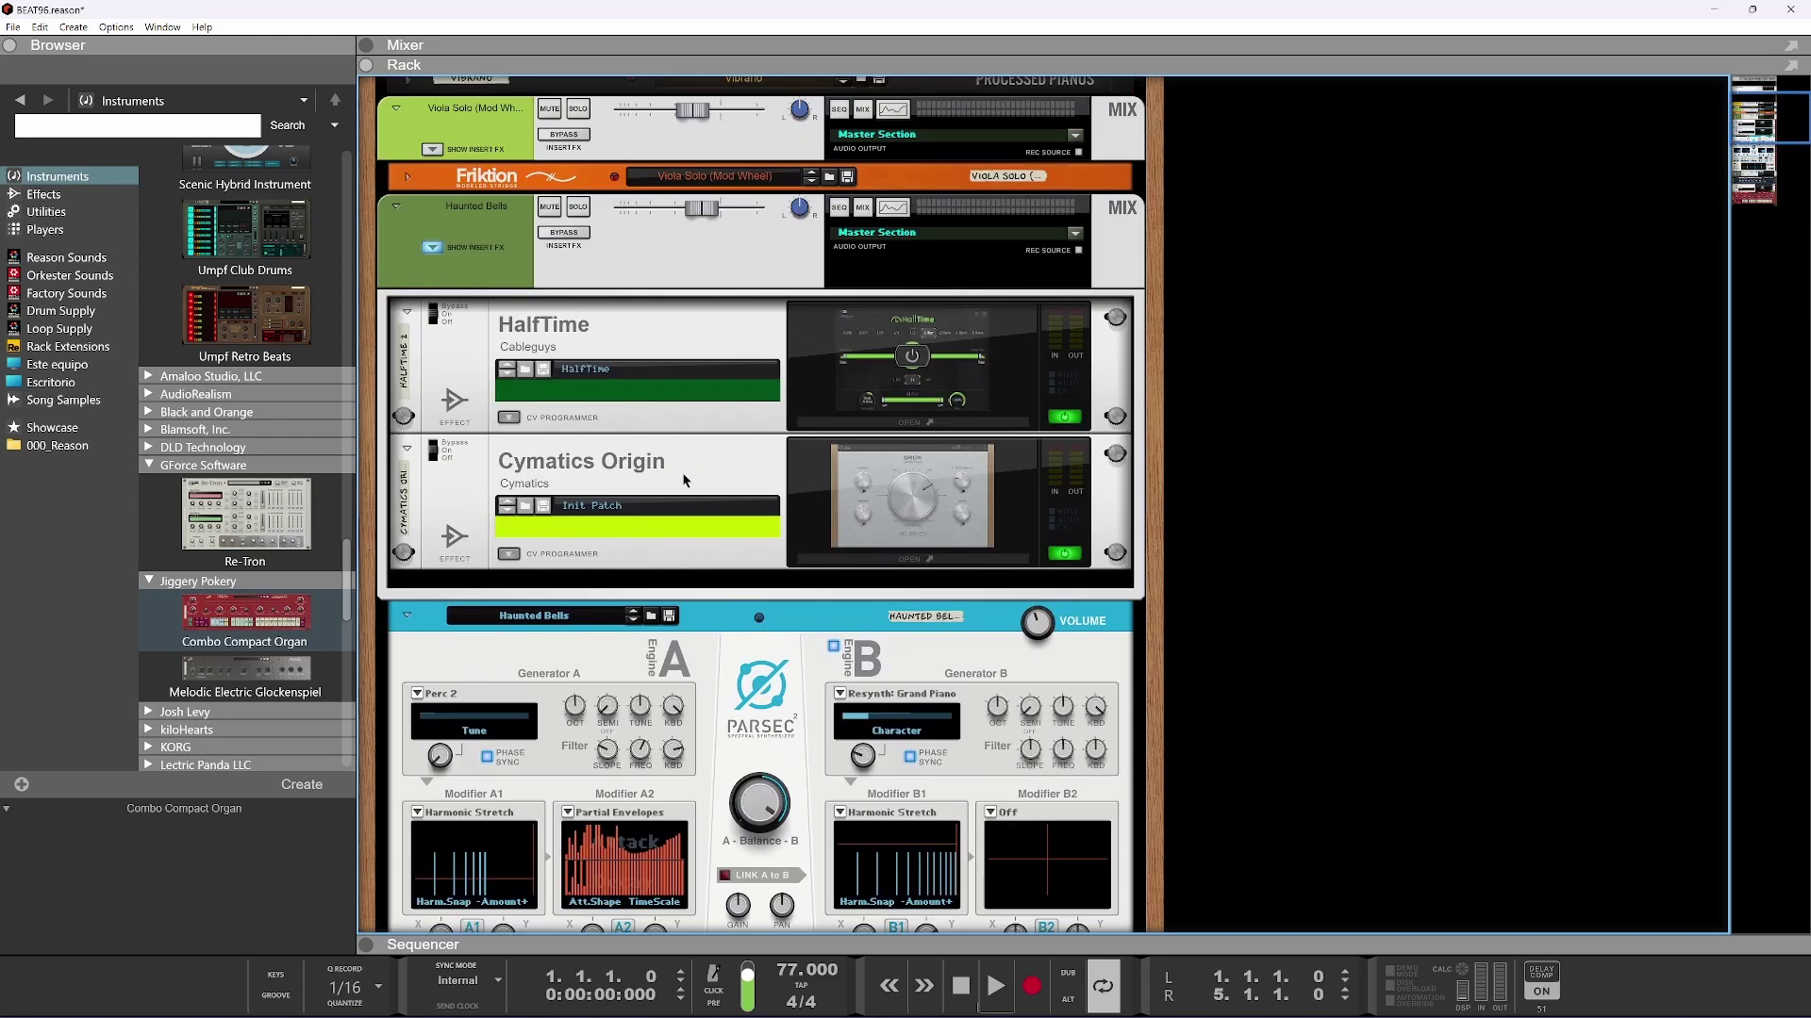
key(ctrl+z)
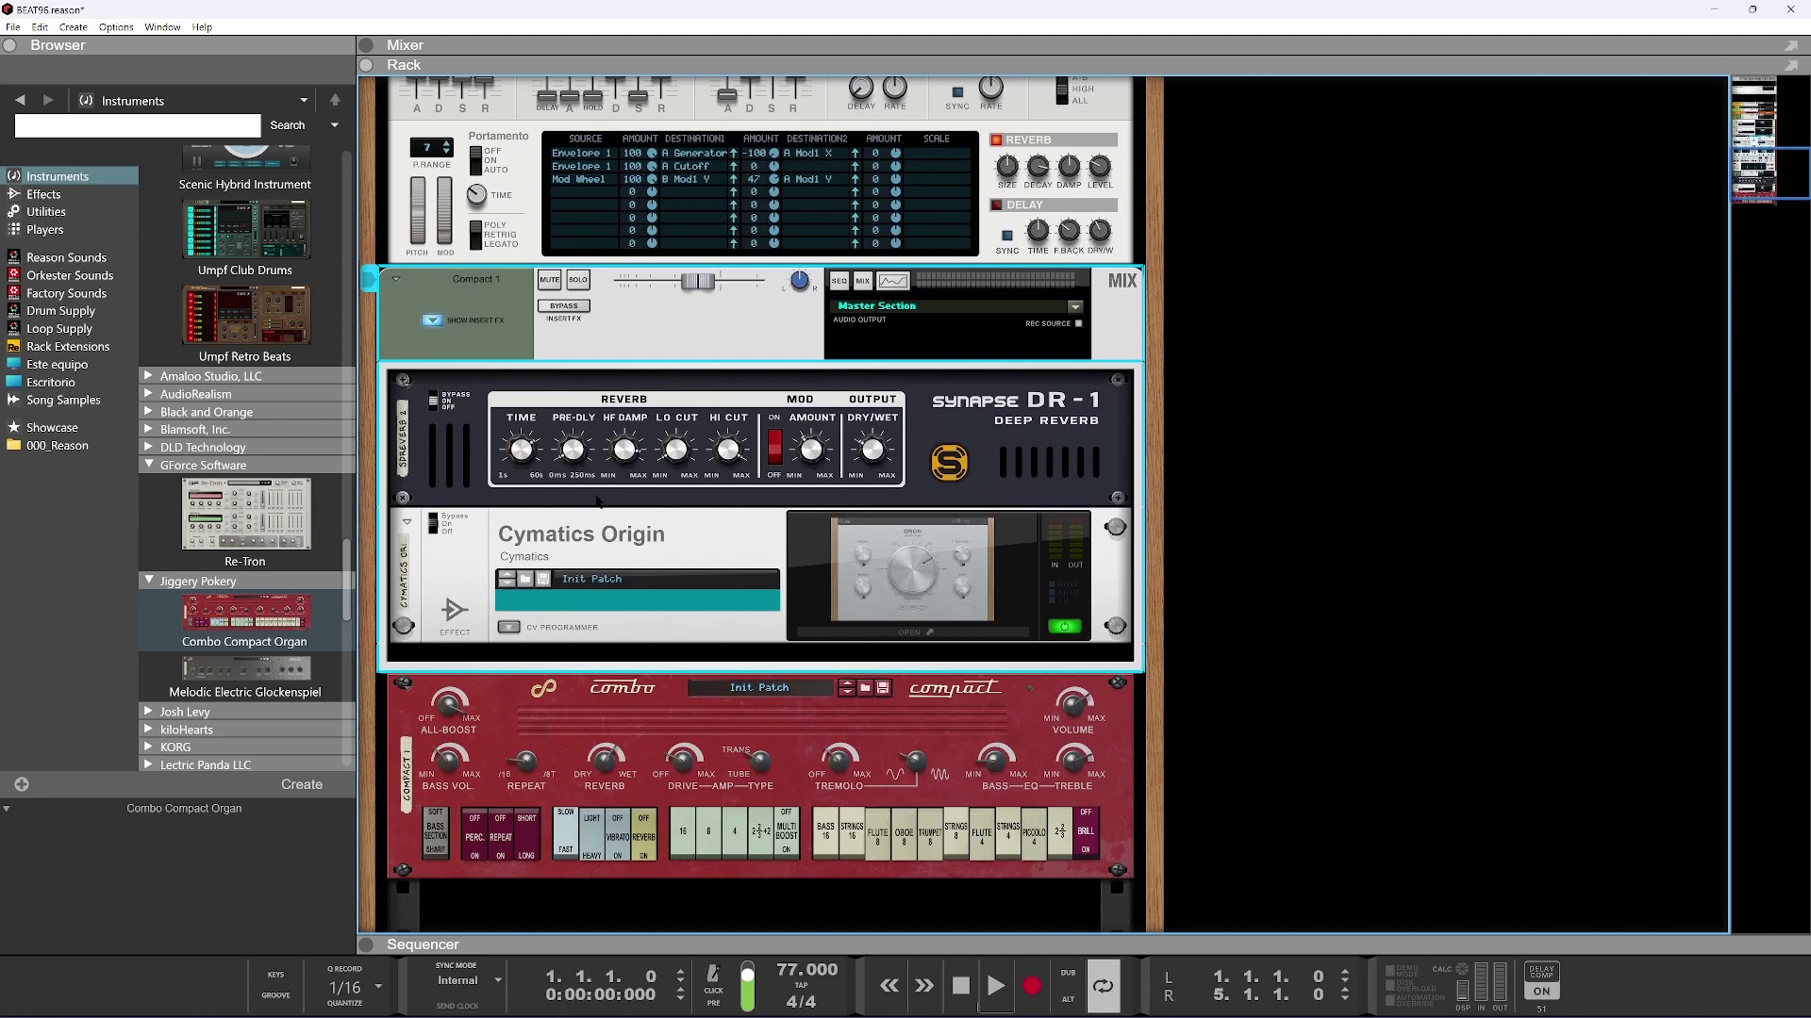
right_click(596, 501)
mouse_move(696, 698)
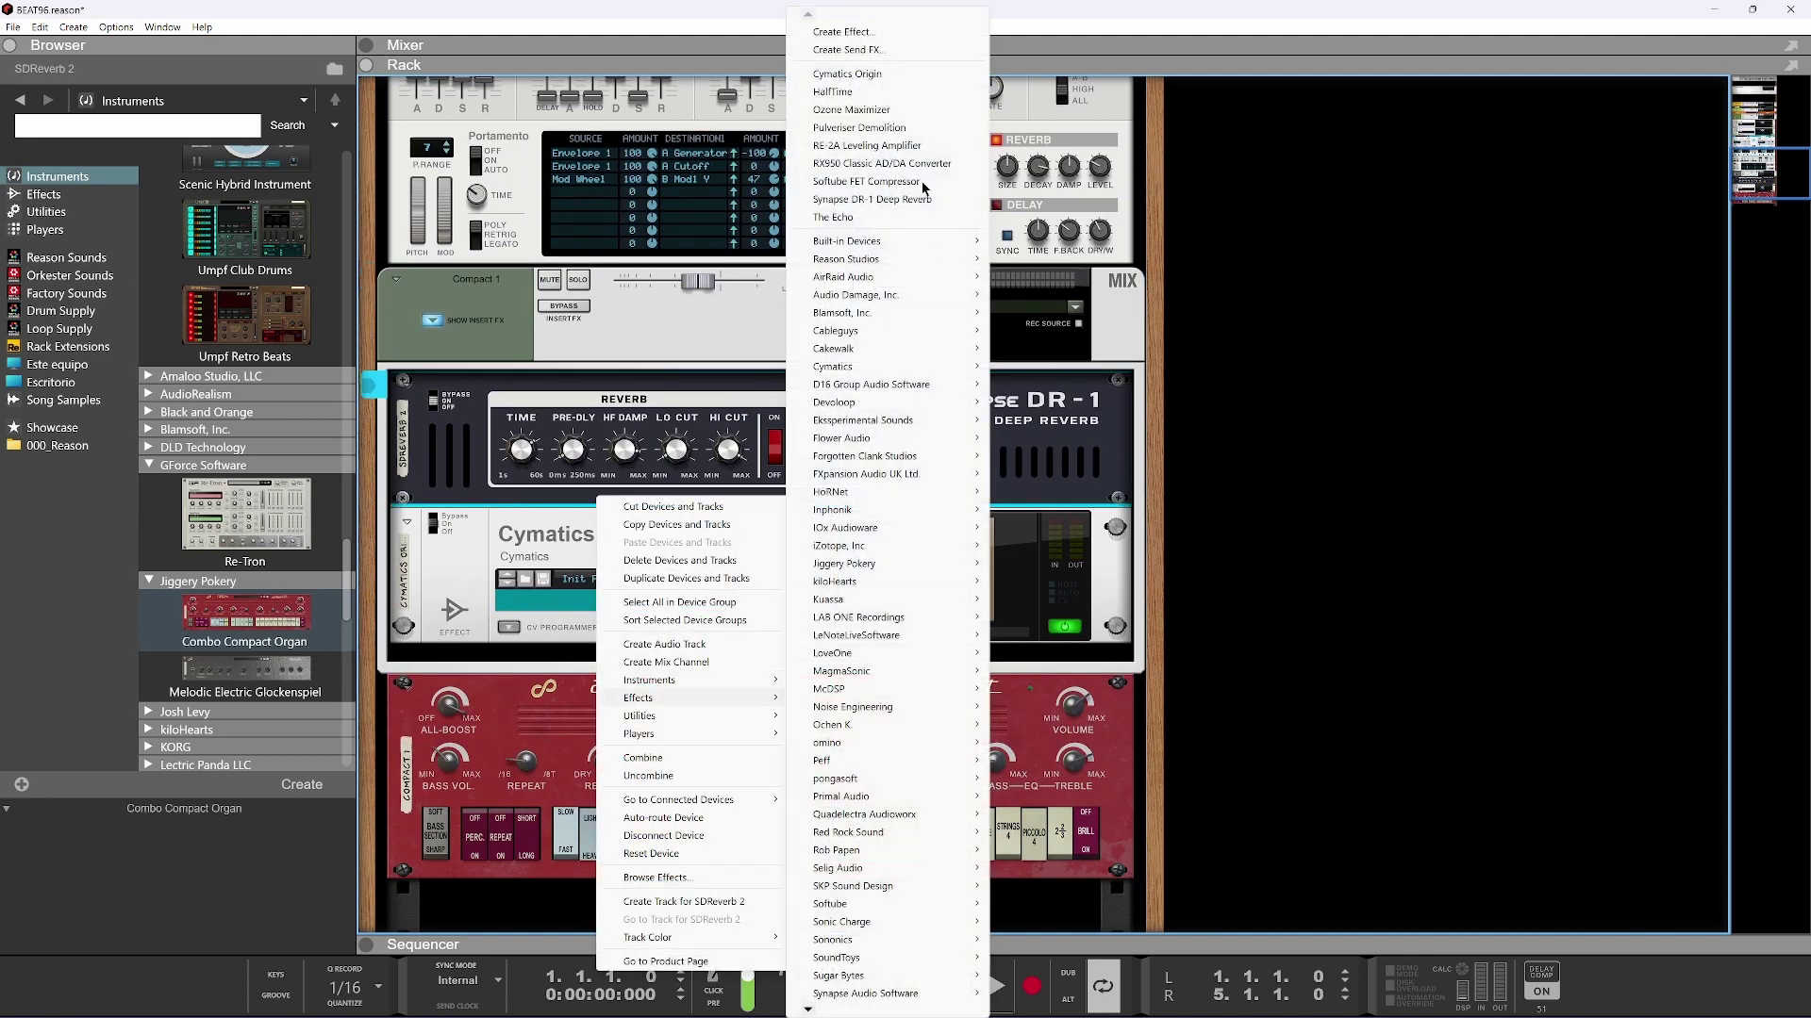
click(876, 91)
key(space)
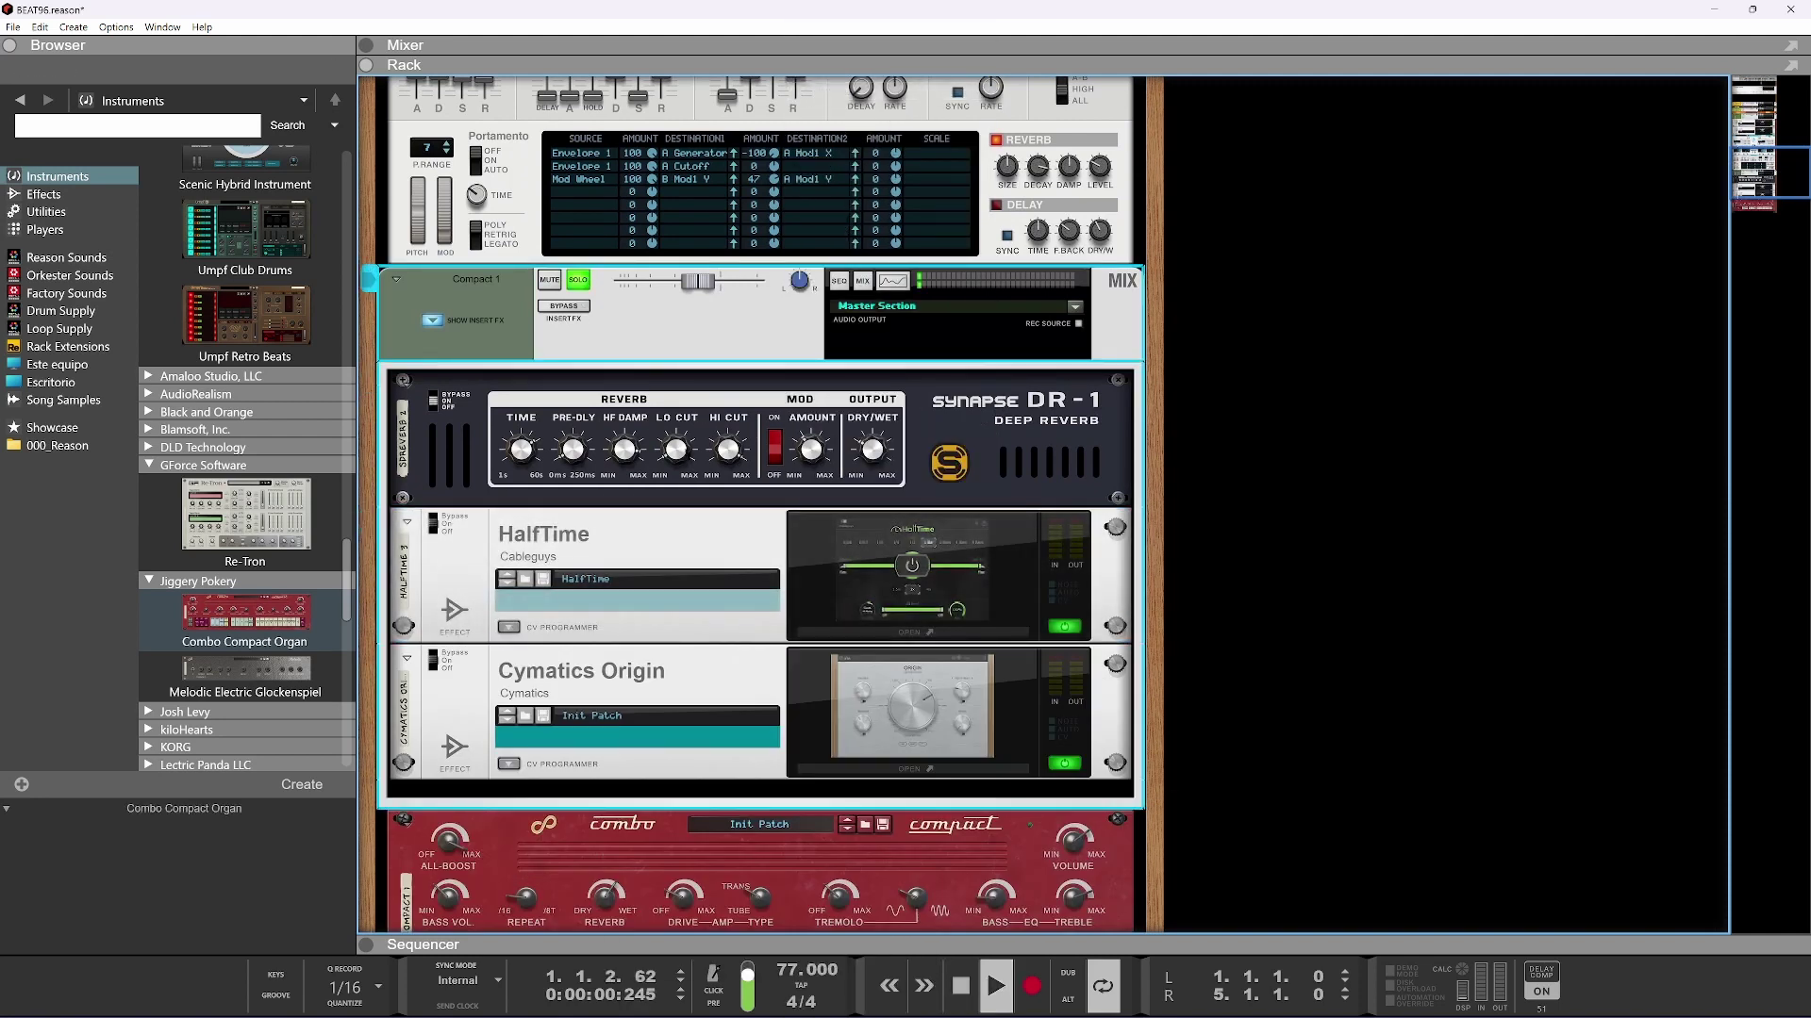
Show the sequencer below the rack, unsolo the organ channel and restart playback with all tracks
click(696, 946)
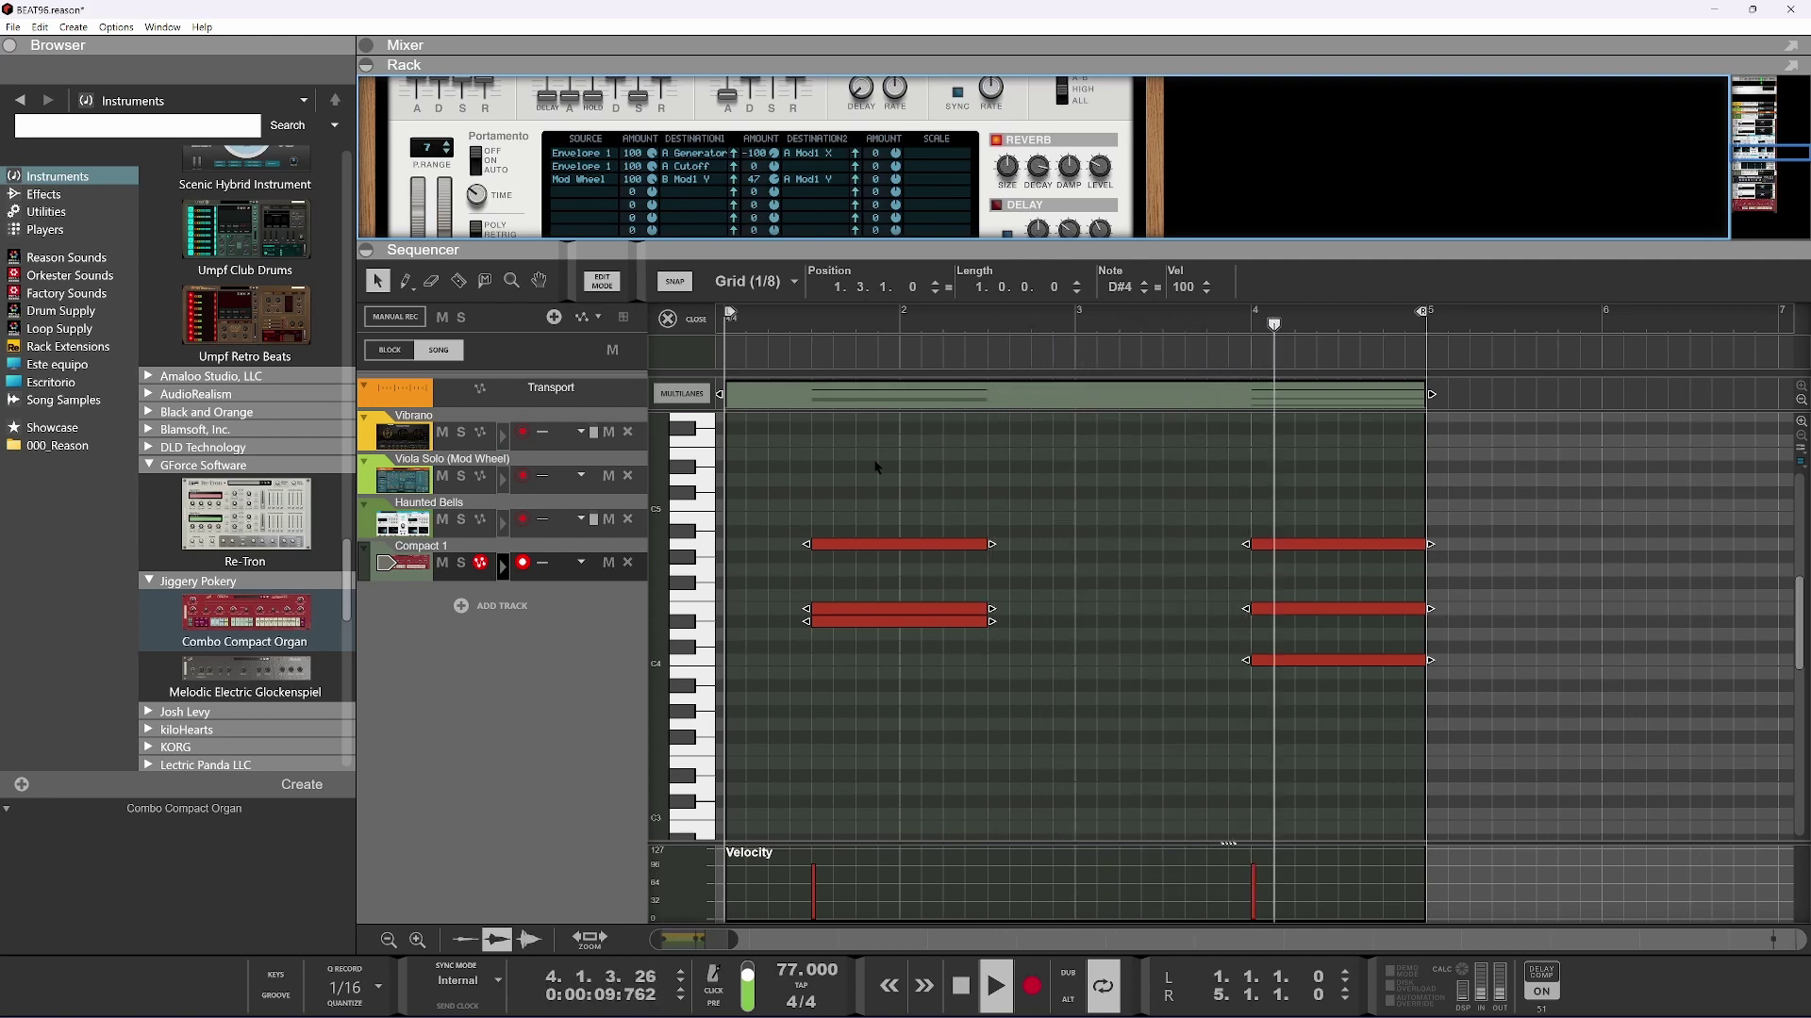
drag(744, 258, 739, 370)
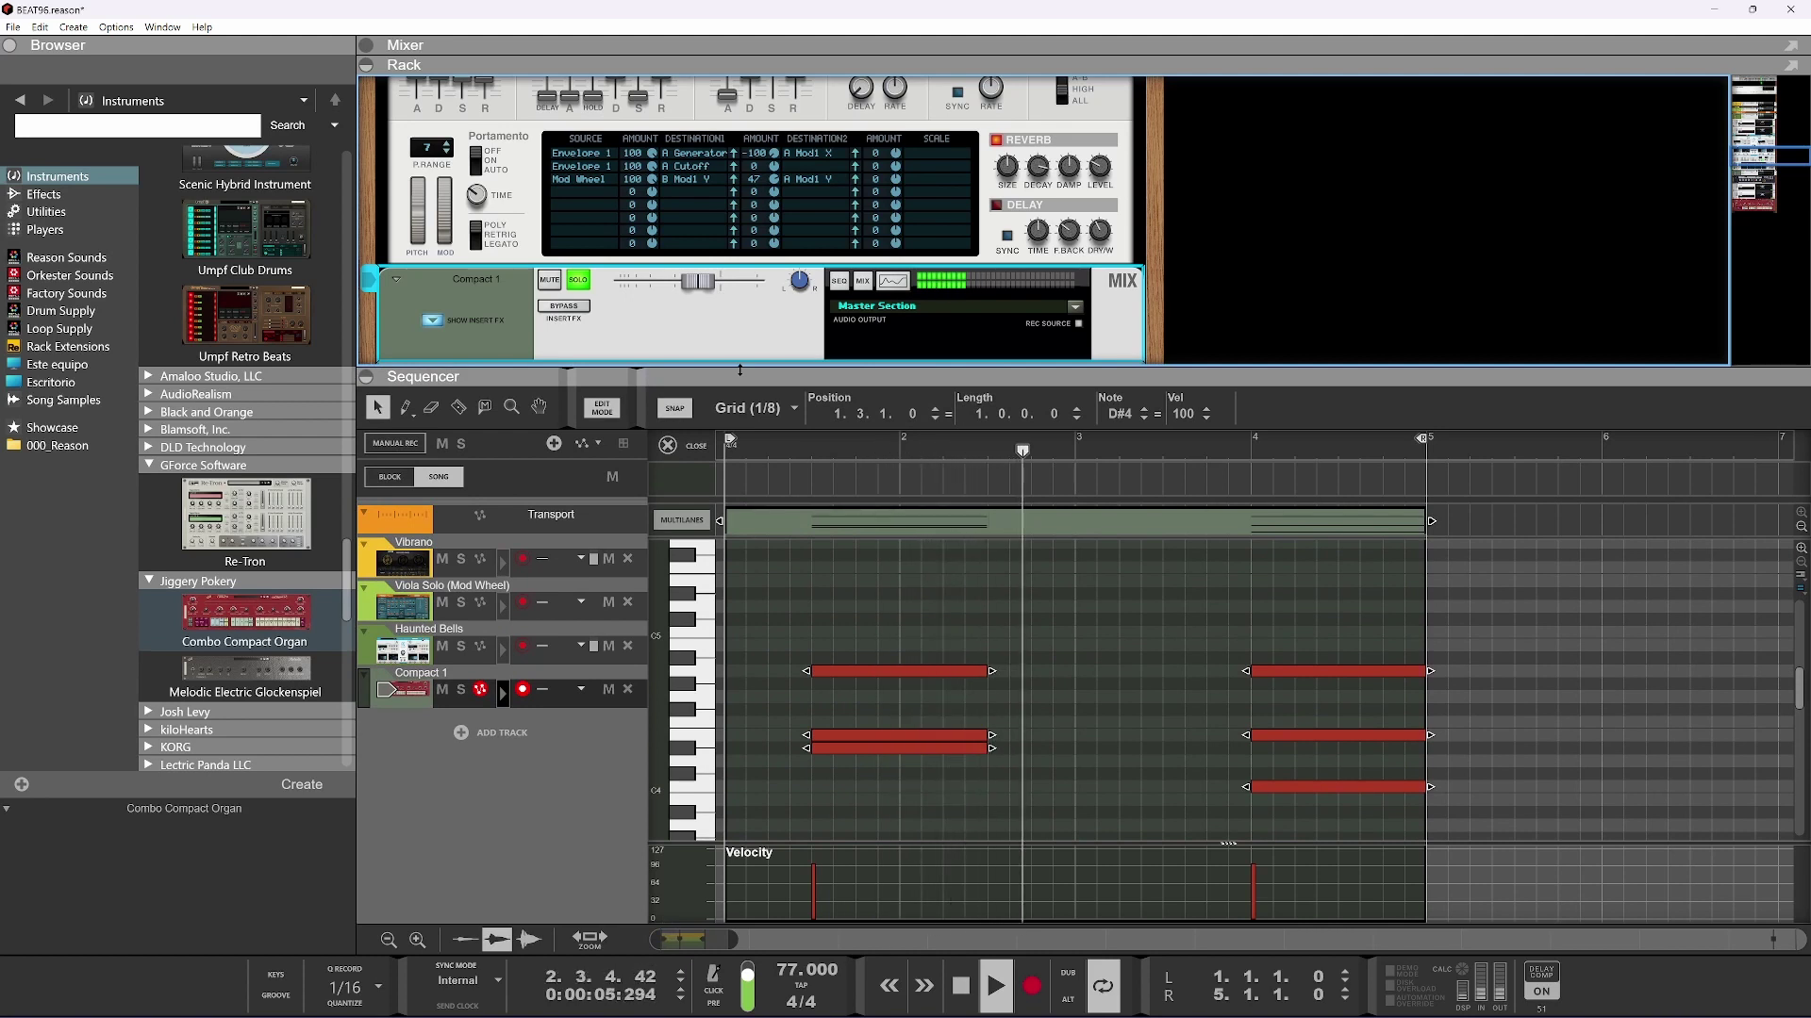
key(space)
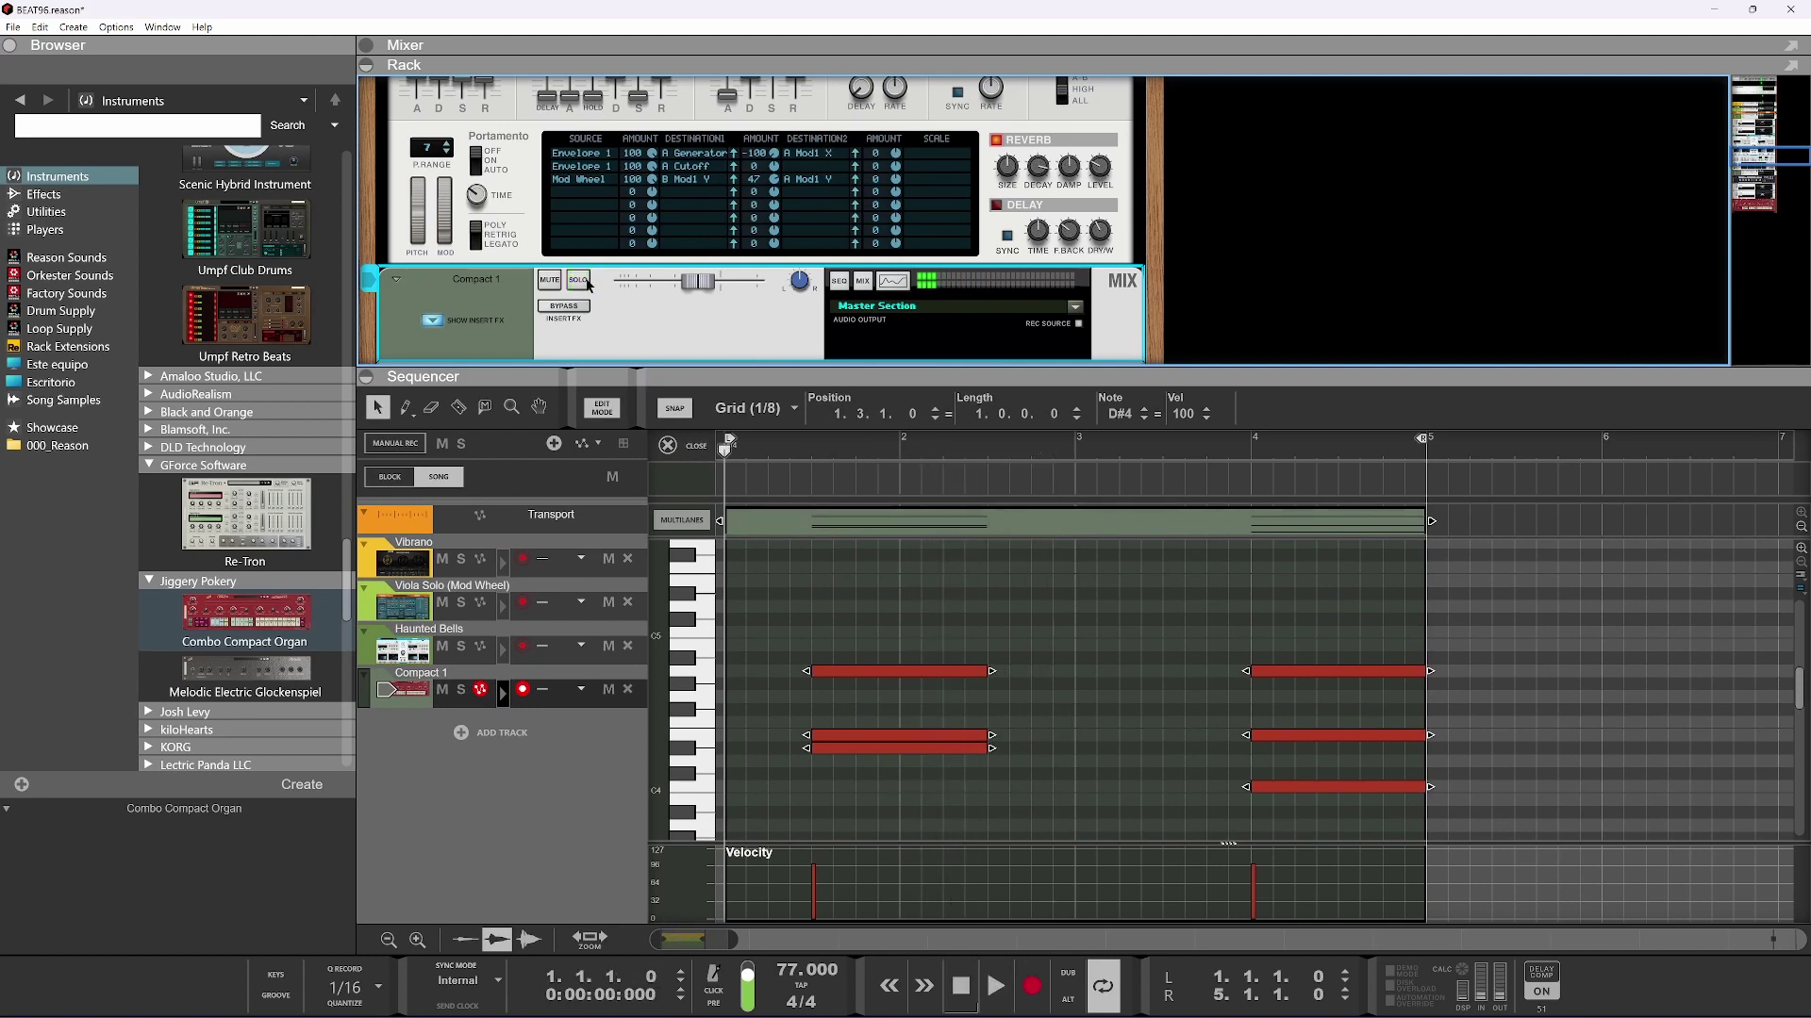
key(space)
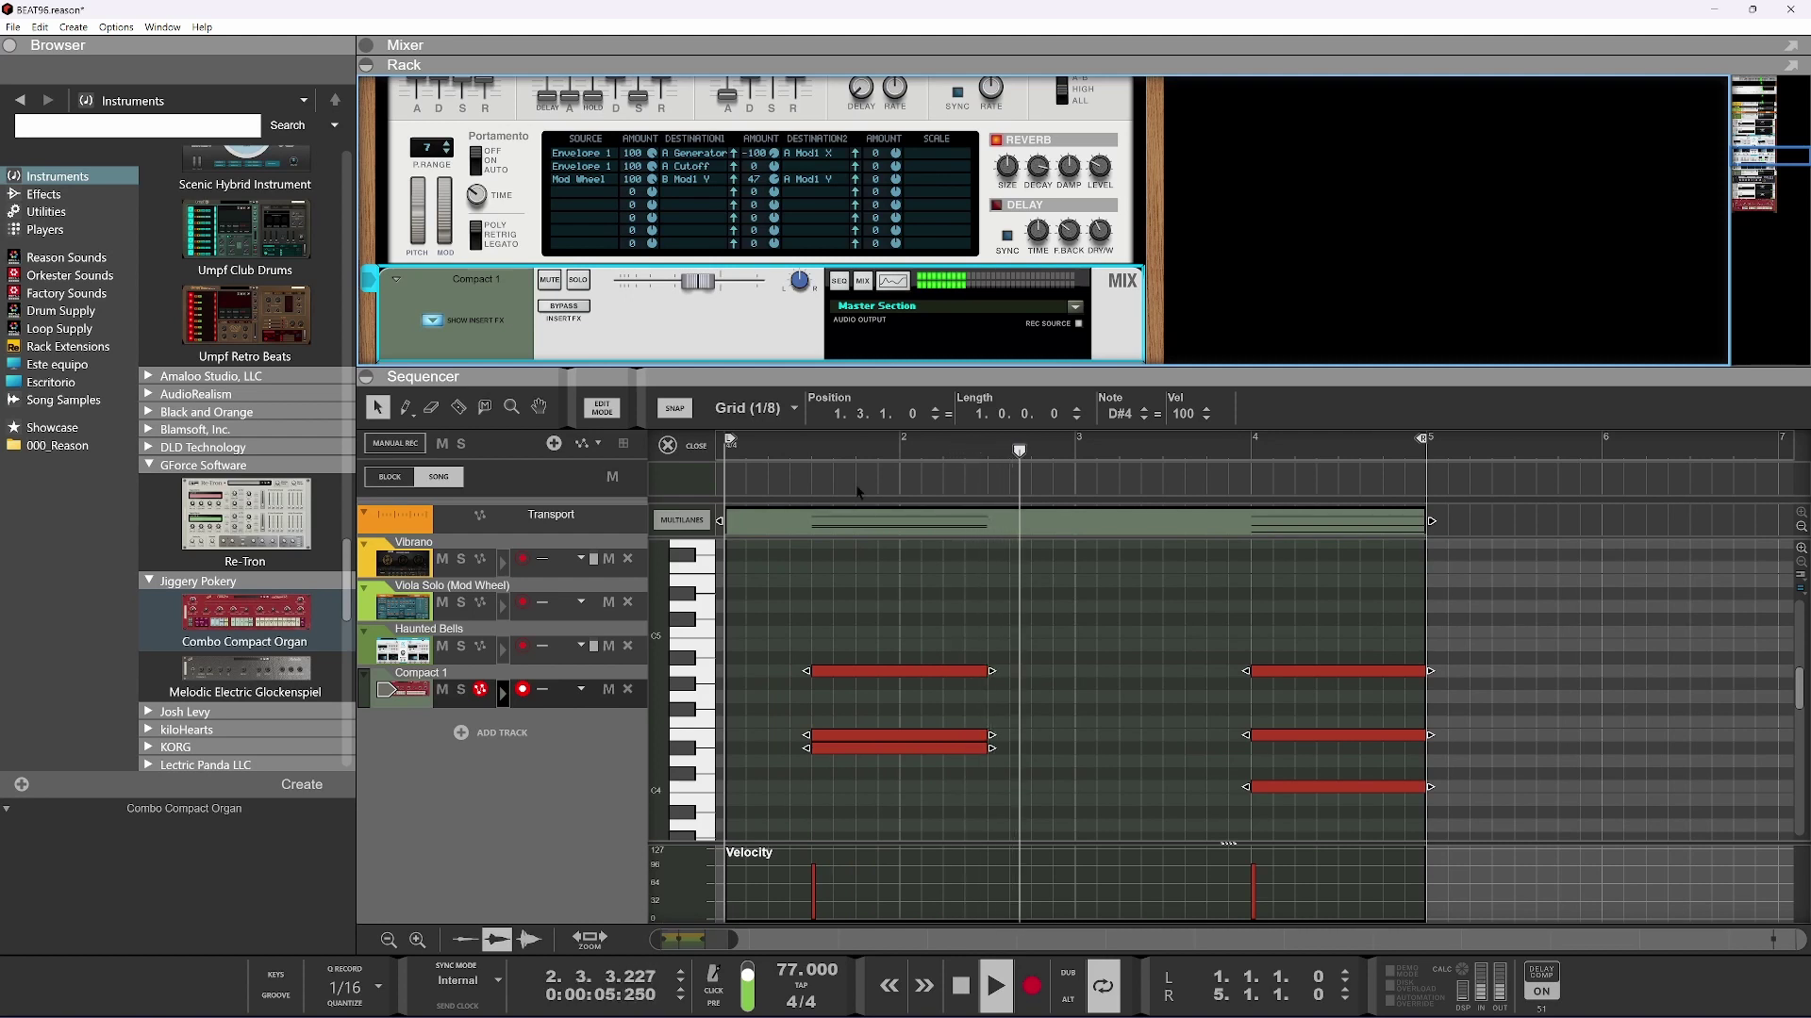
Enlarge the rack and adjust the Resample Freq of the organ channel's Cymatics Origin
drag(630, 376, 630, 763)
scroll(874, 518, down, 2)
click(873, 521)
drag(417, 272, 387, 302)
scroll(386, 300, up, 4)
scroll(409, 281, up, 2)
click(614, 37)
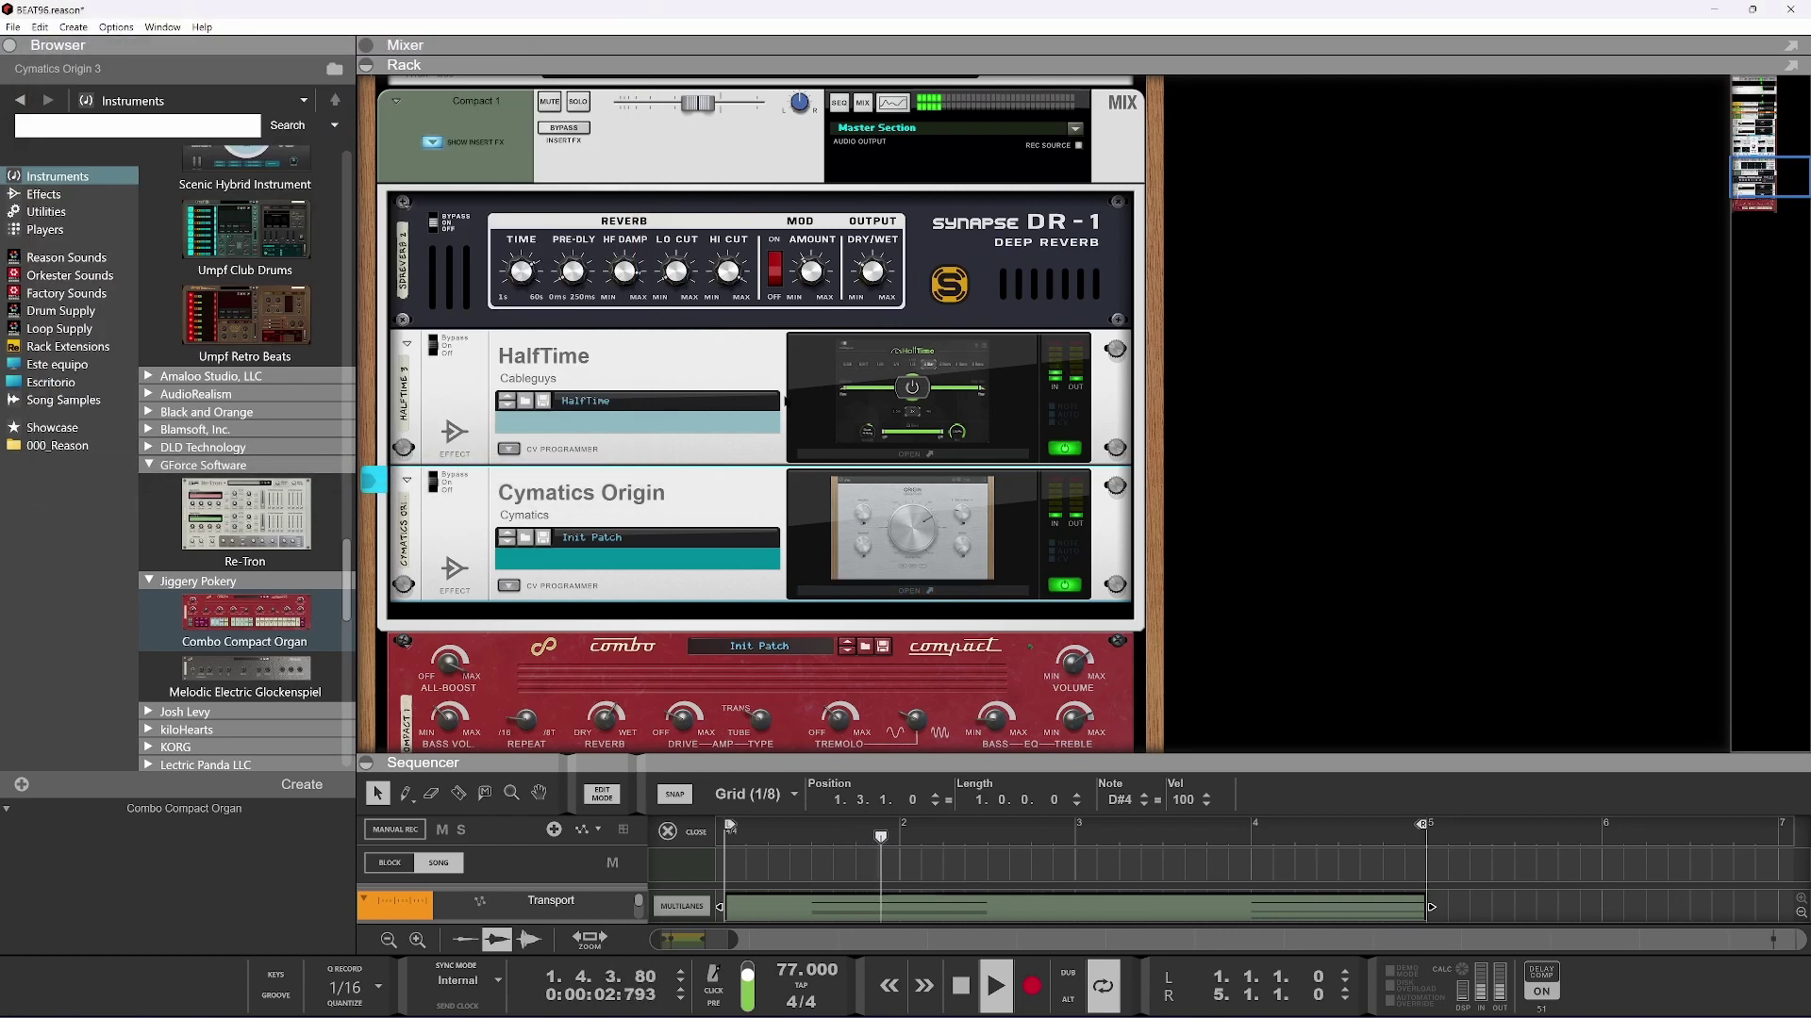
Solo the organ channel briefly, raise its level slightly and return to the full mix
click(578, 101)
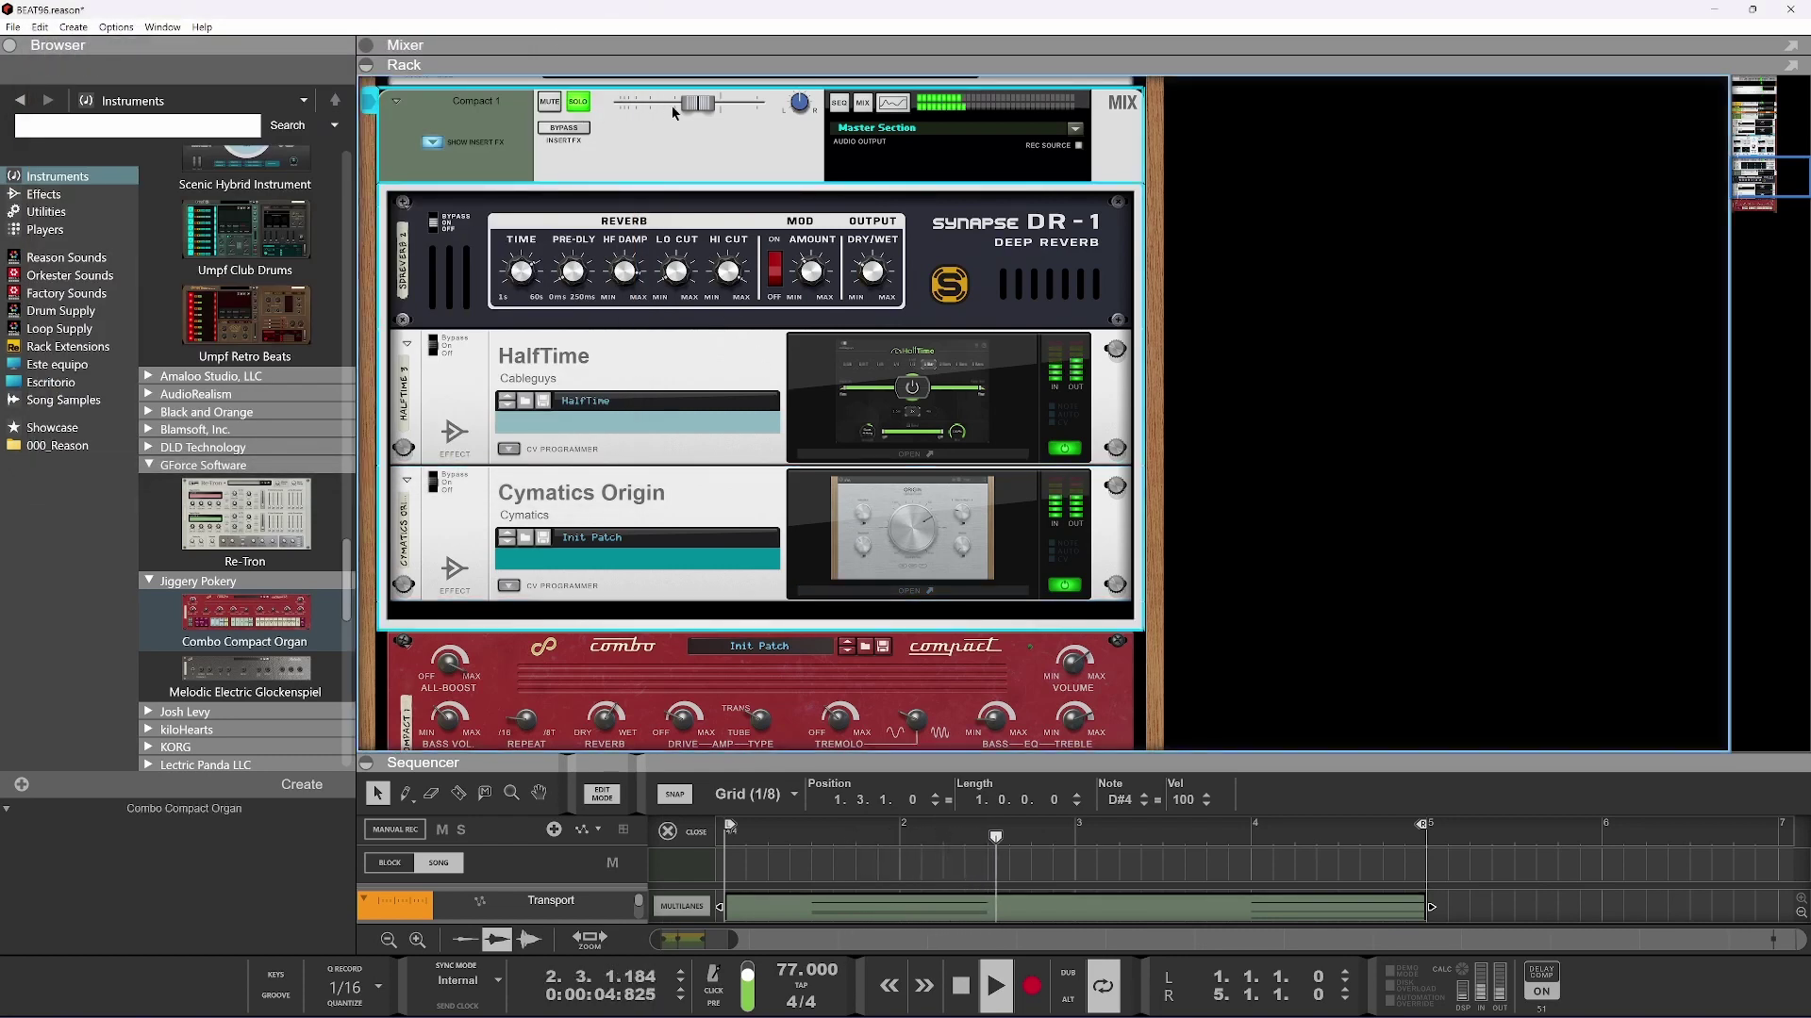
click(578, 101)
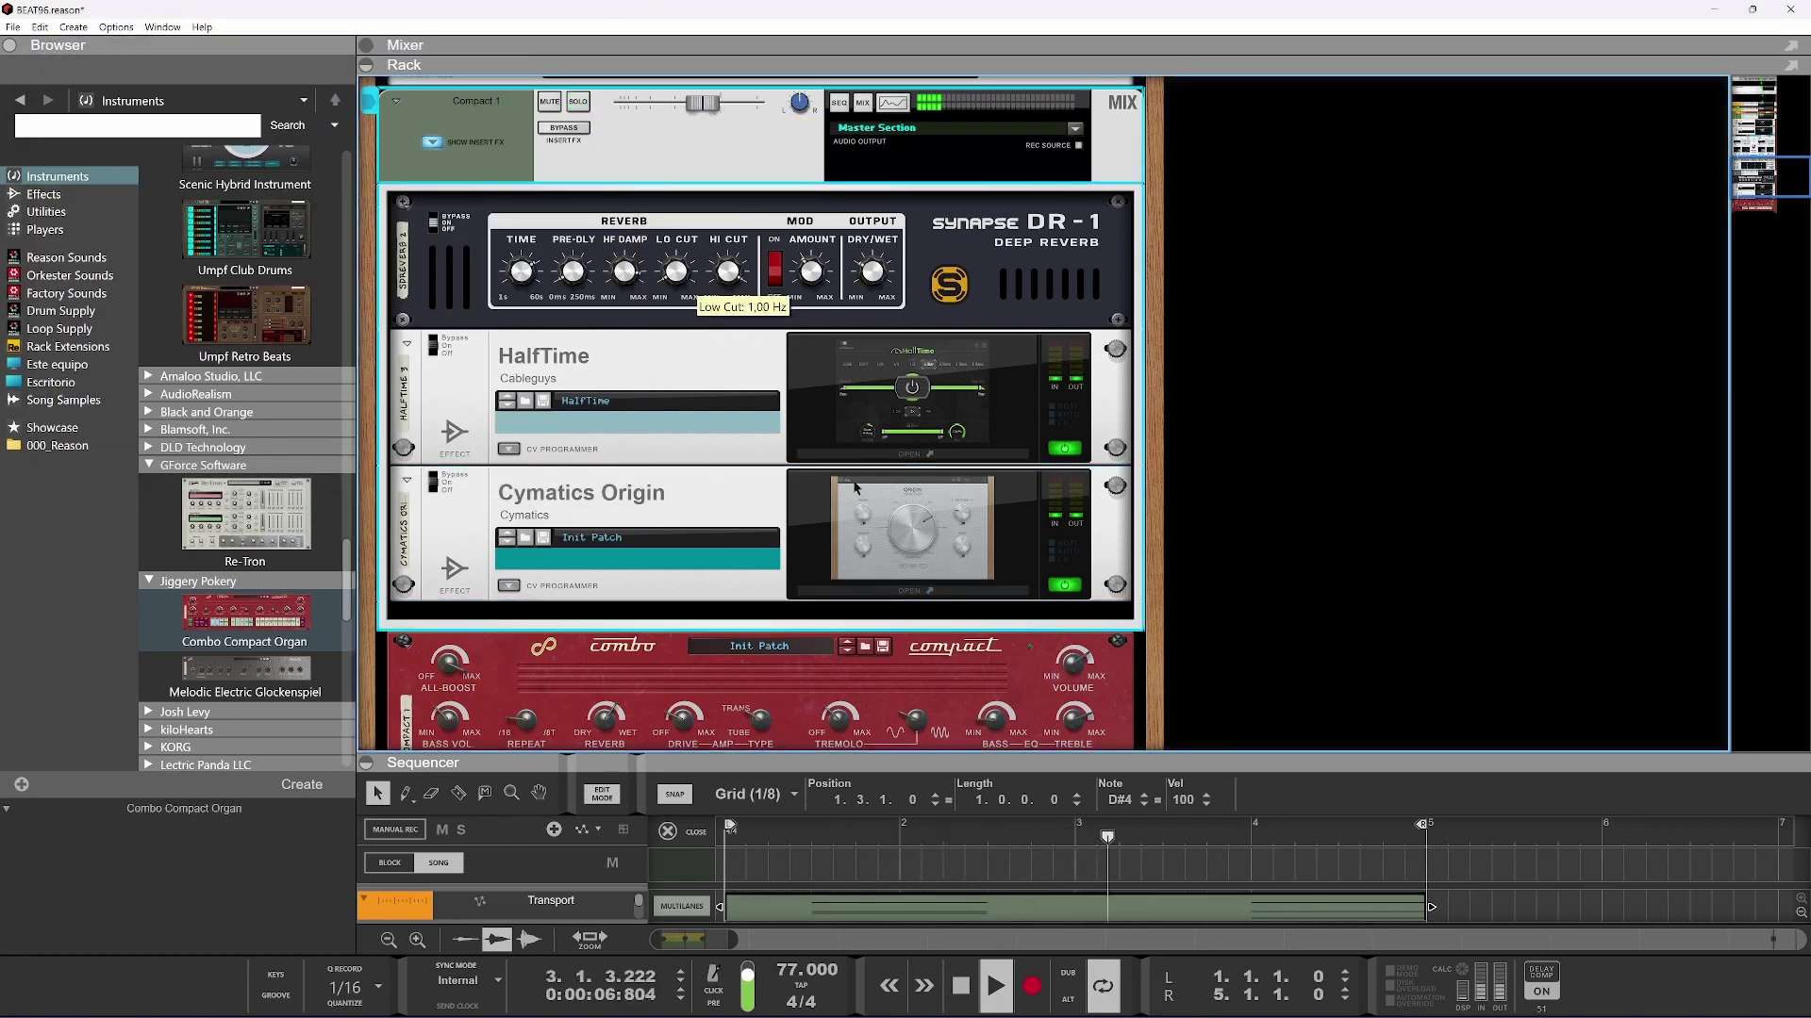
scroll(858, 488, up, 3)
scroll(808, 450, down, 8)
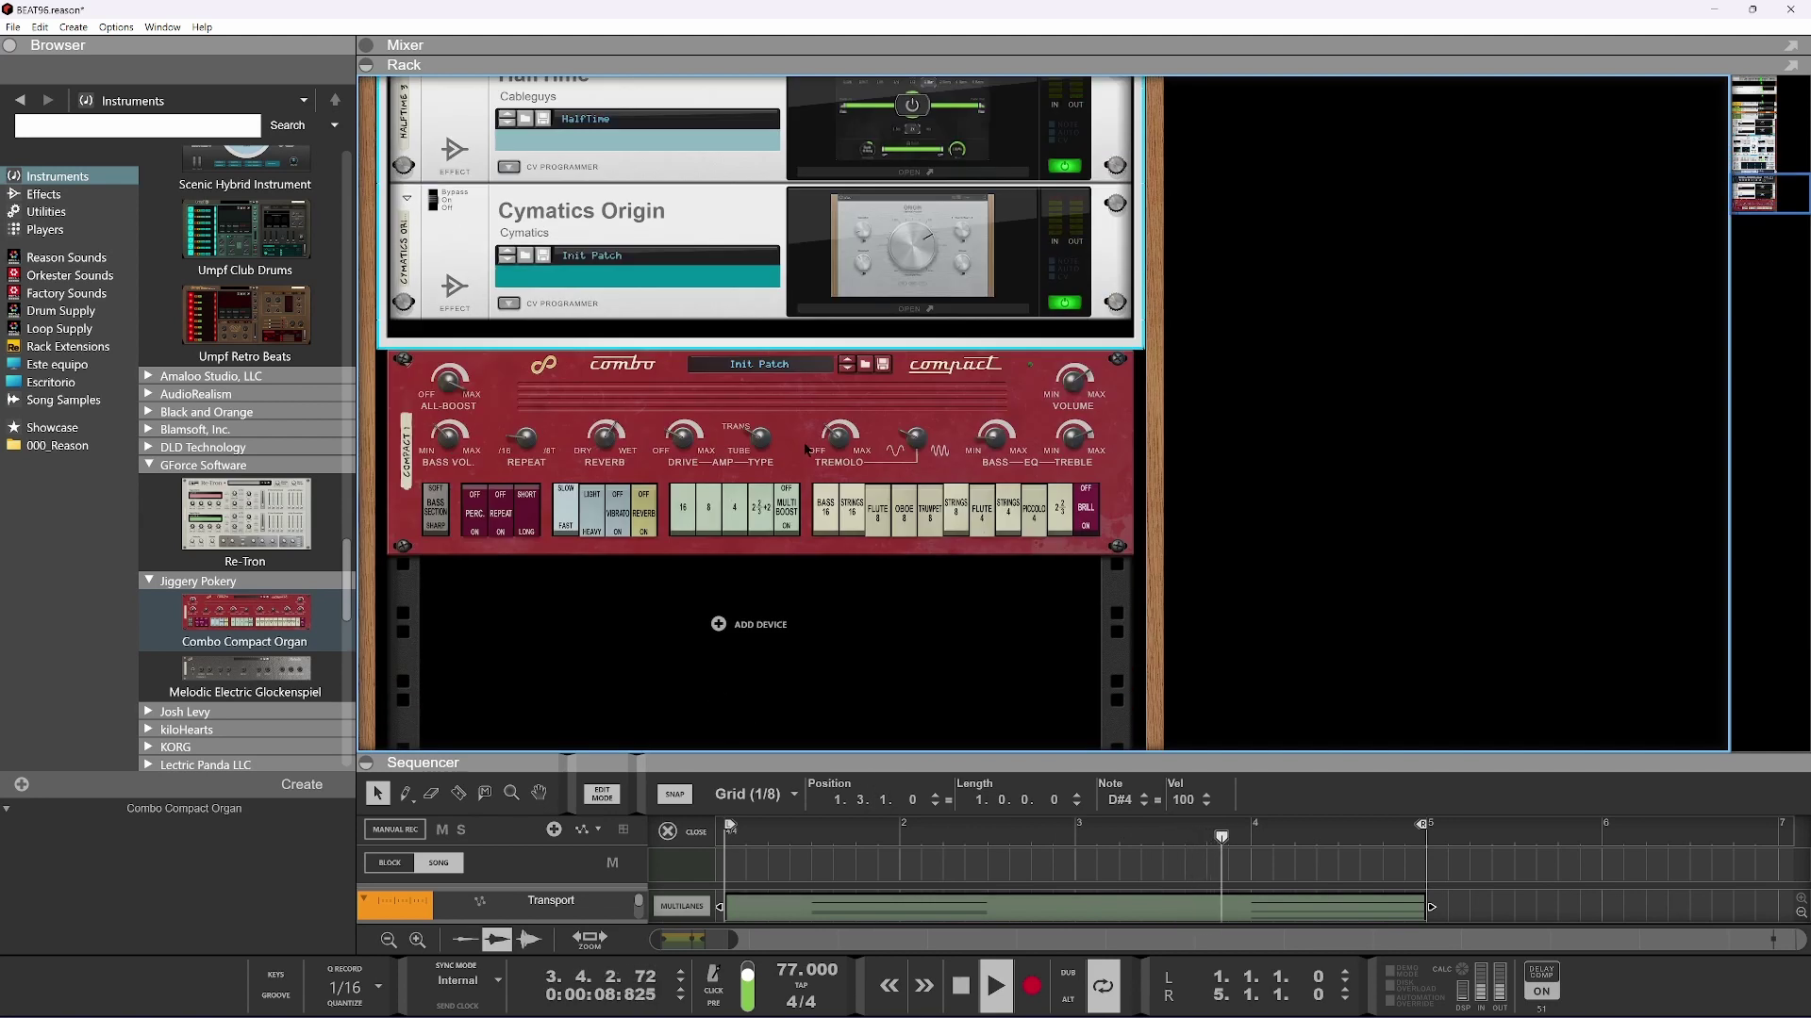
Try HalfTime loop lengths of 2 Bars, 1/2 and 1/4 on the organ channel, and restore 1 Bar
scroll(808, 450, up, 2)
click(915, 291)
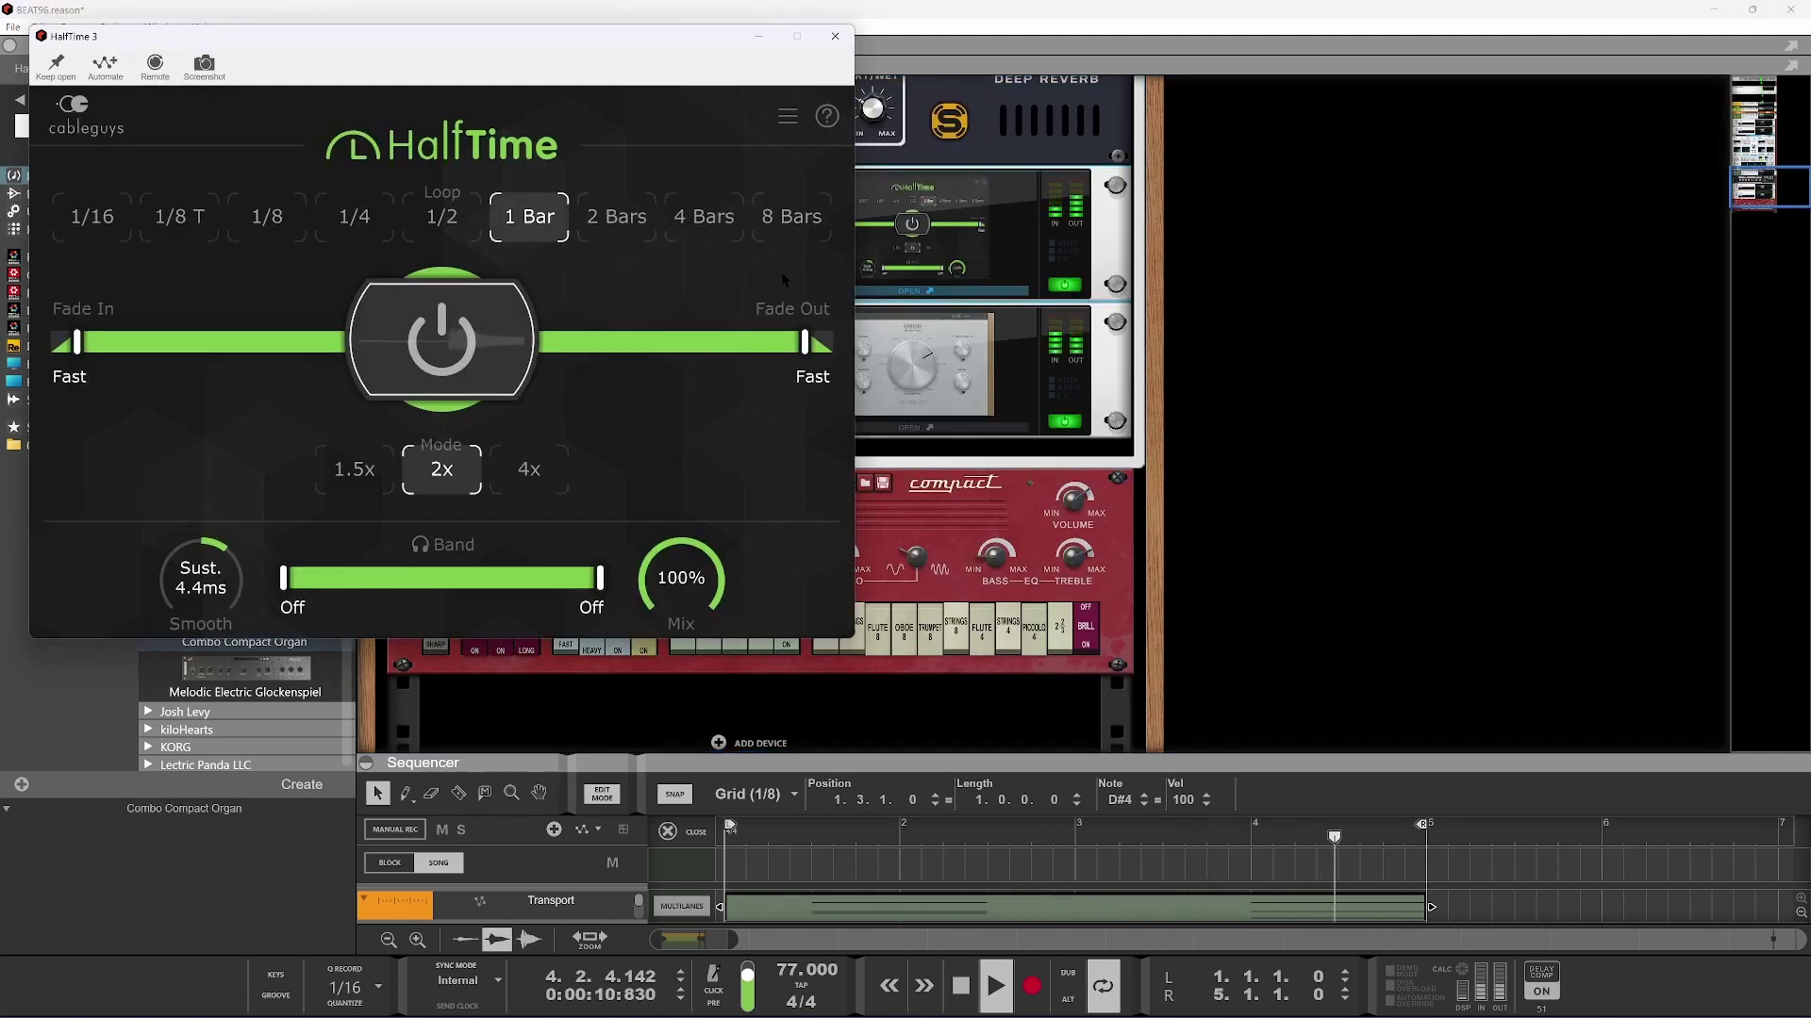
click(609, 221)
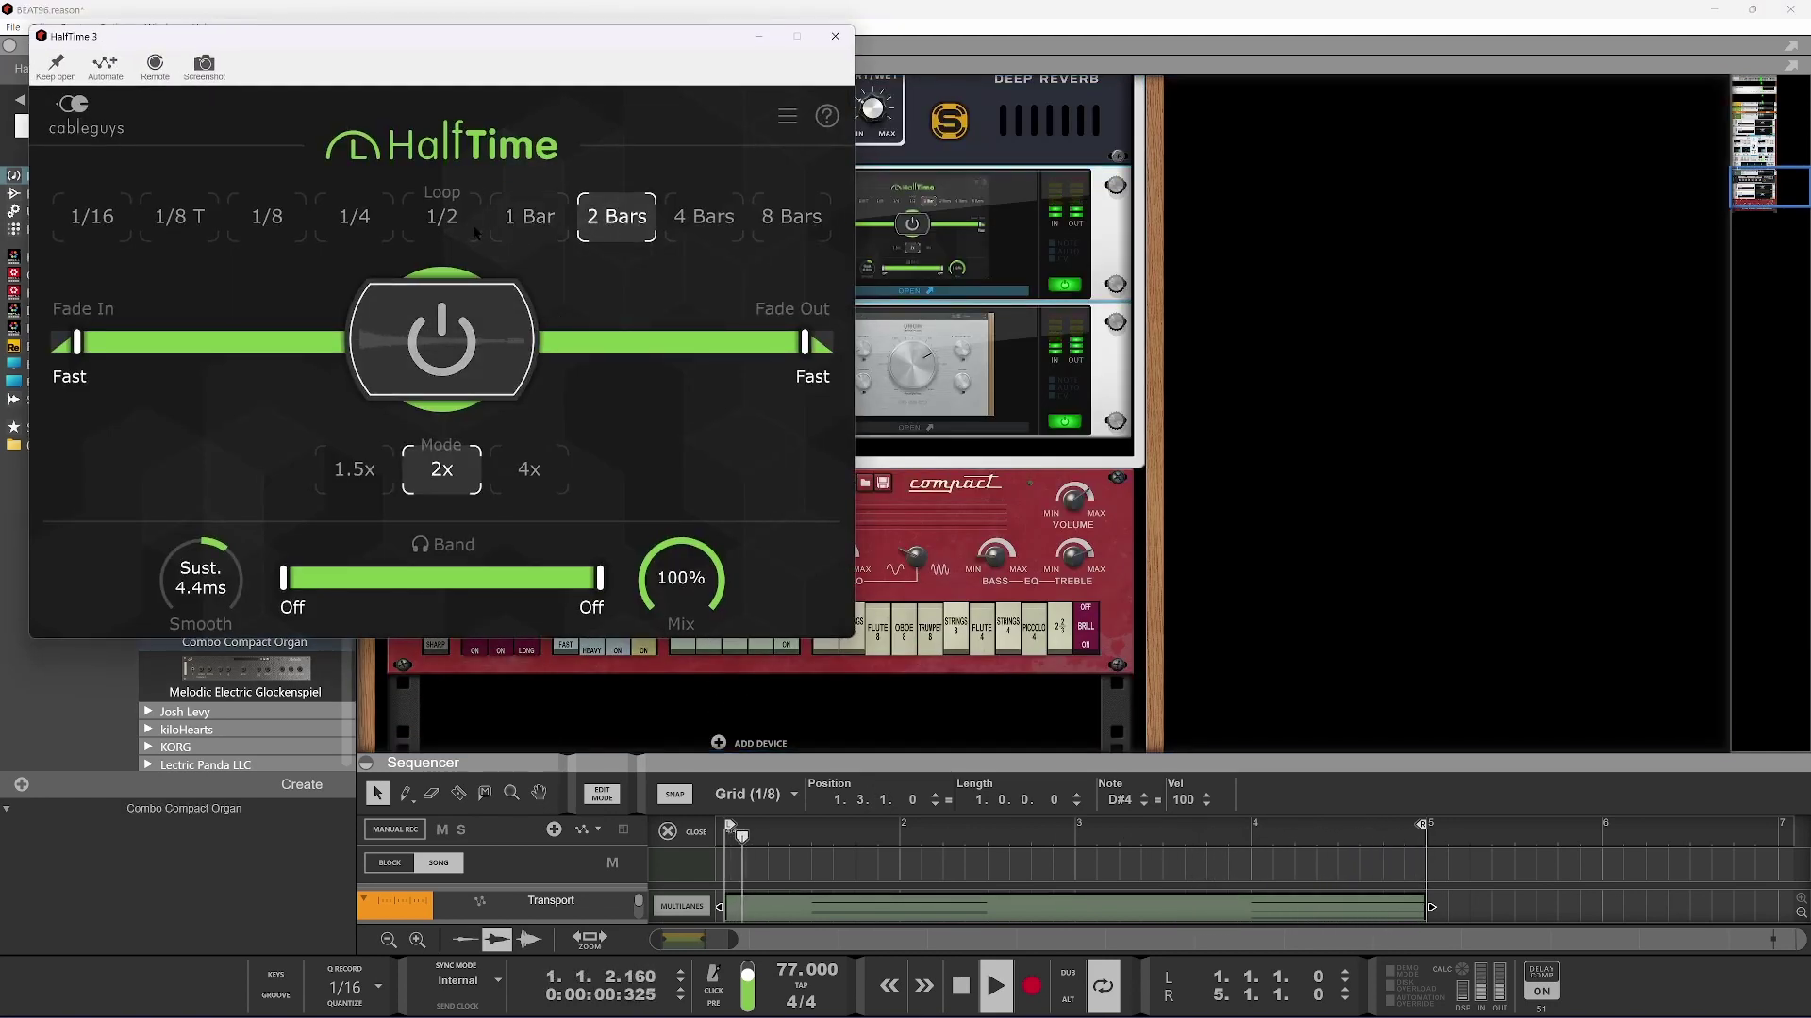
click(447, 220)
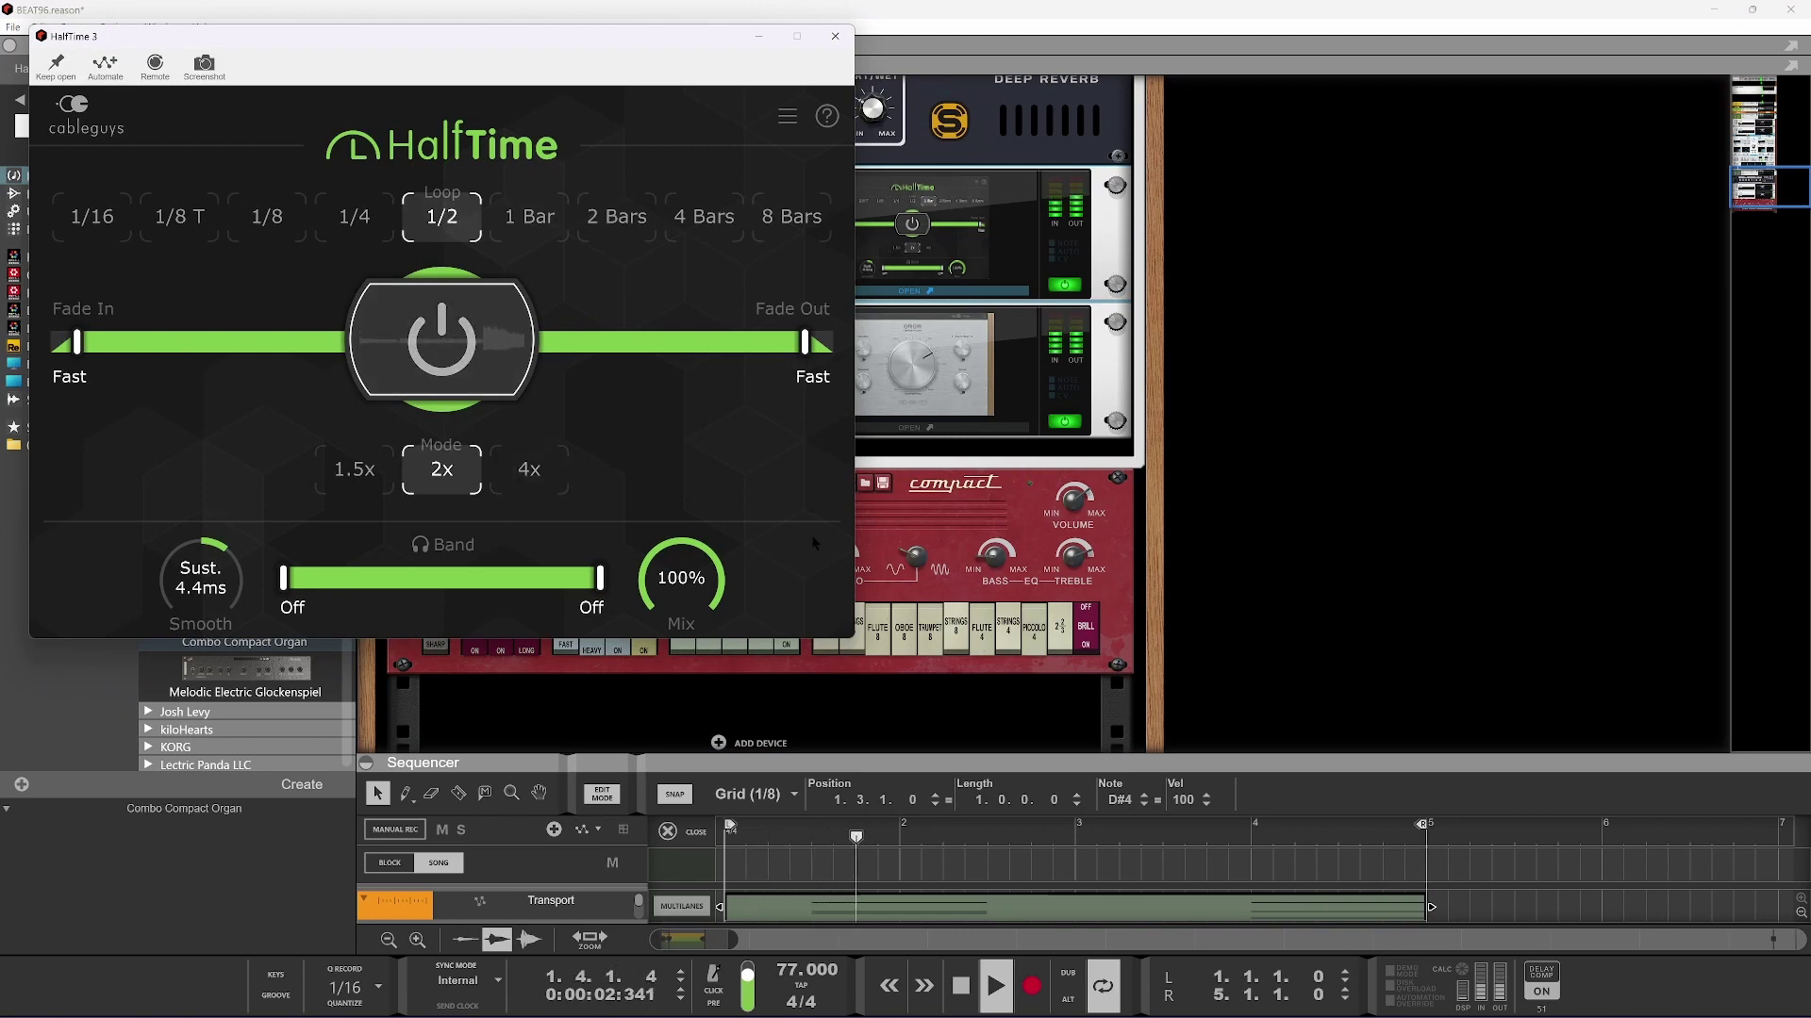
scroll(999, 571, down, 2)
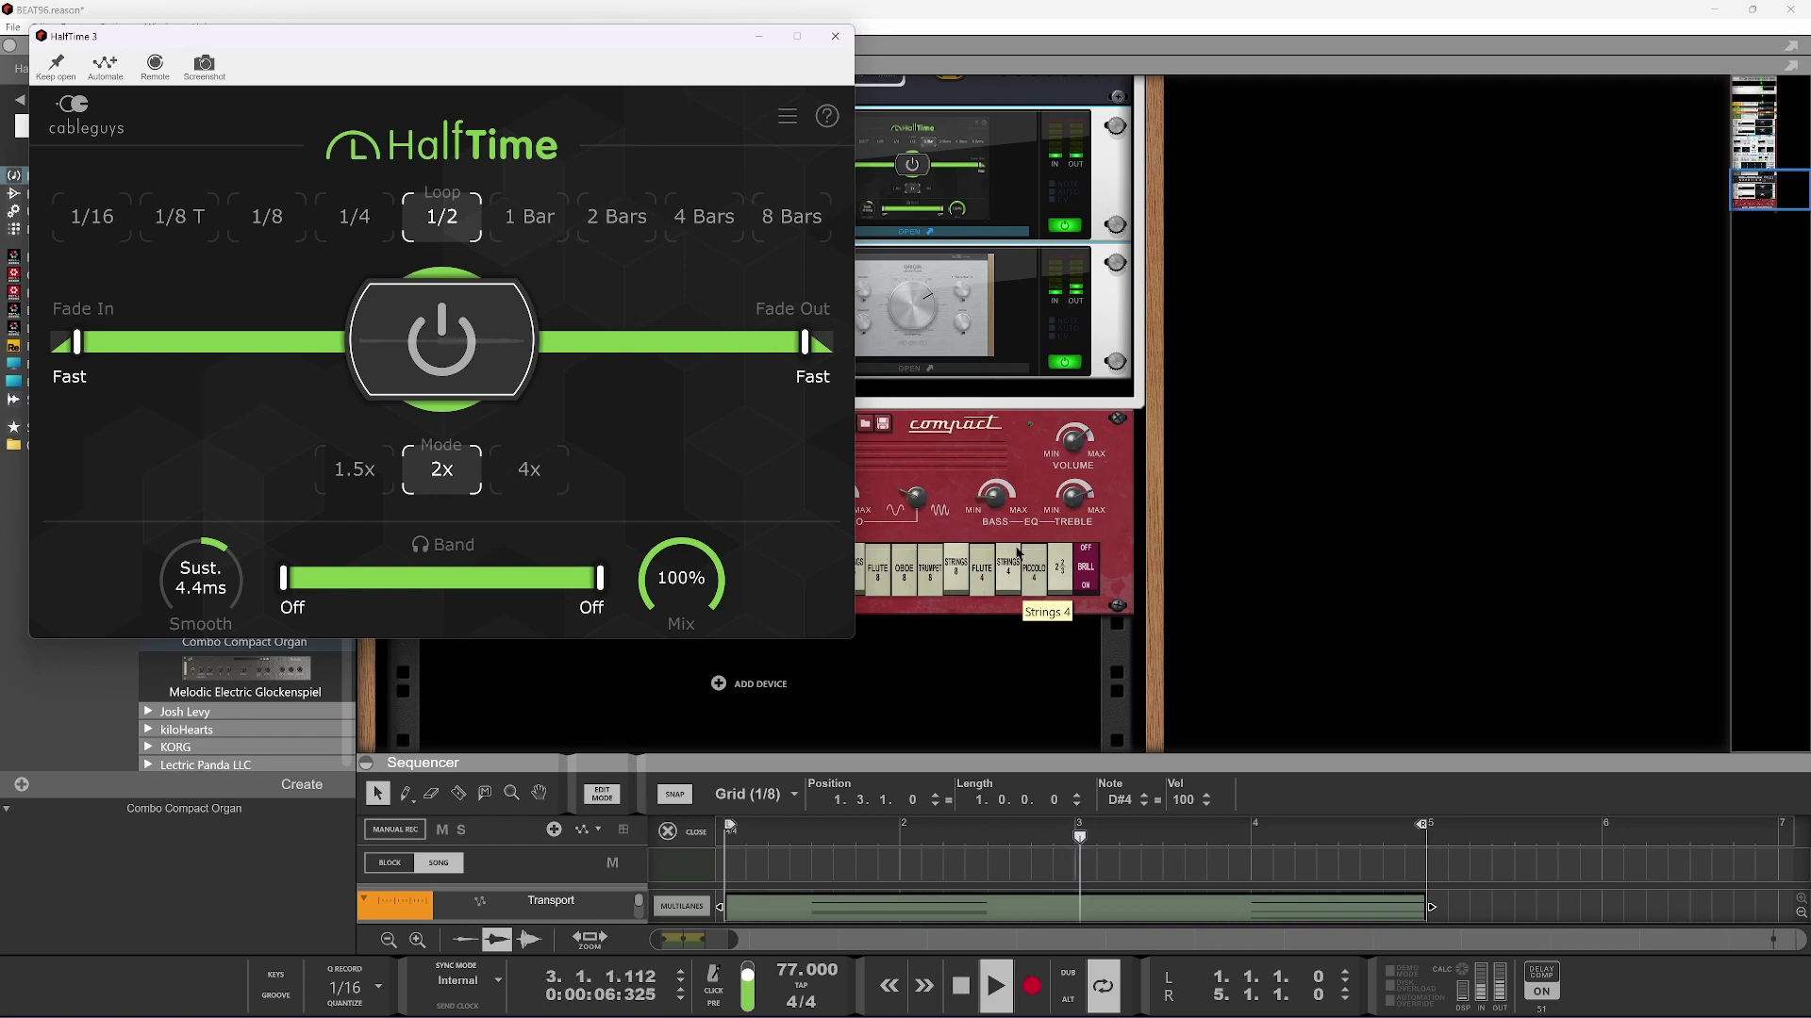
drag(1207, 755, 1208, 386)
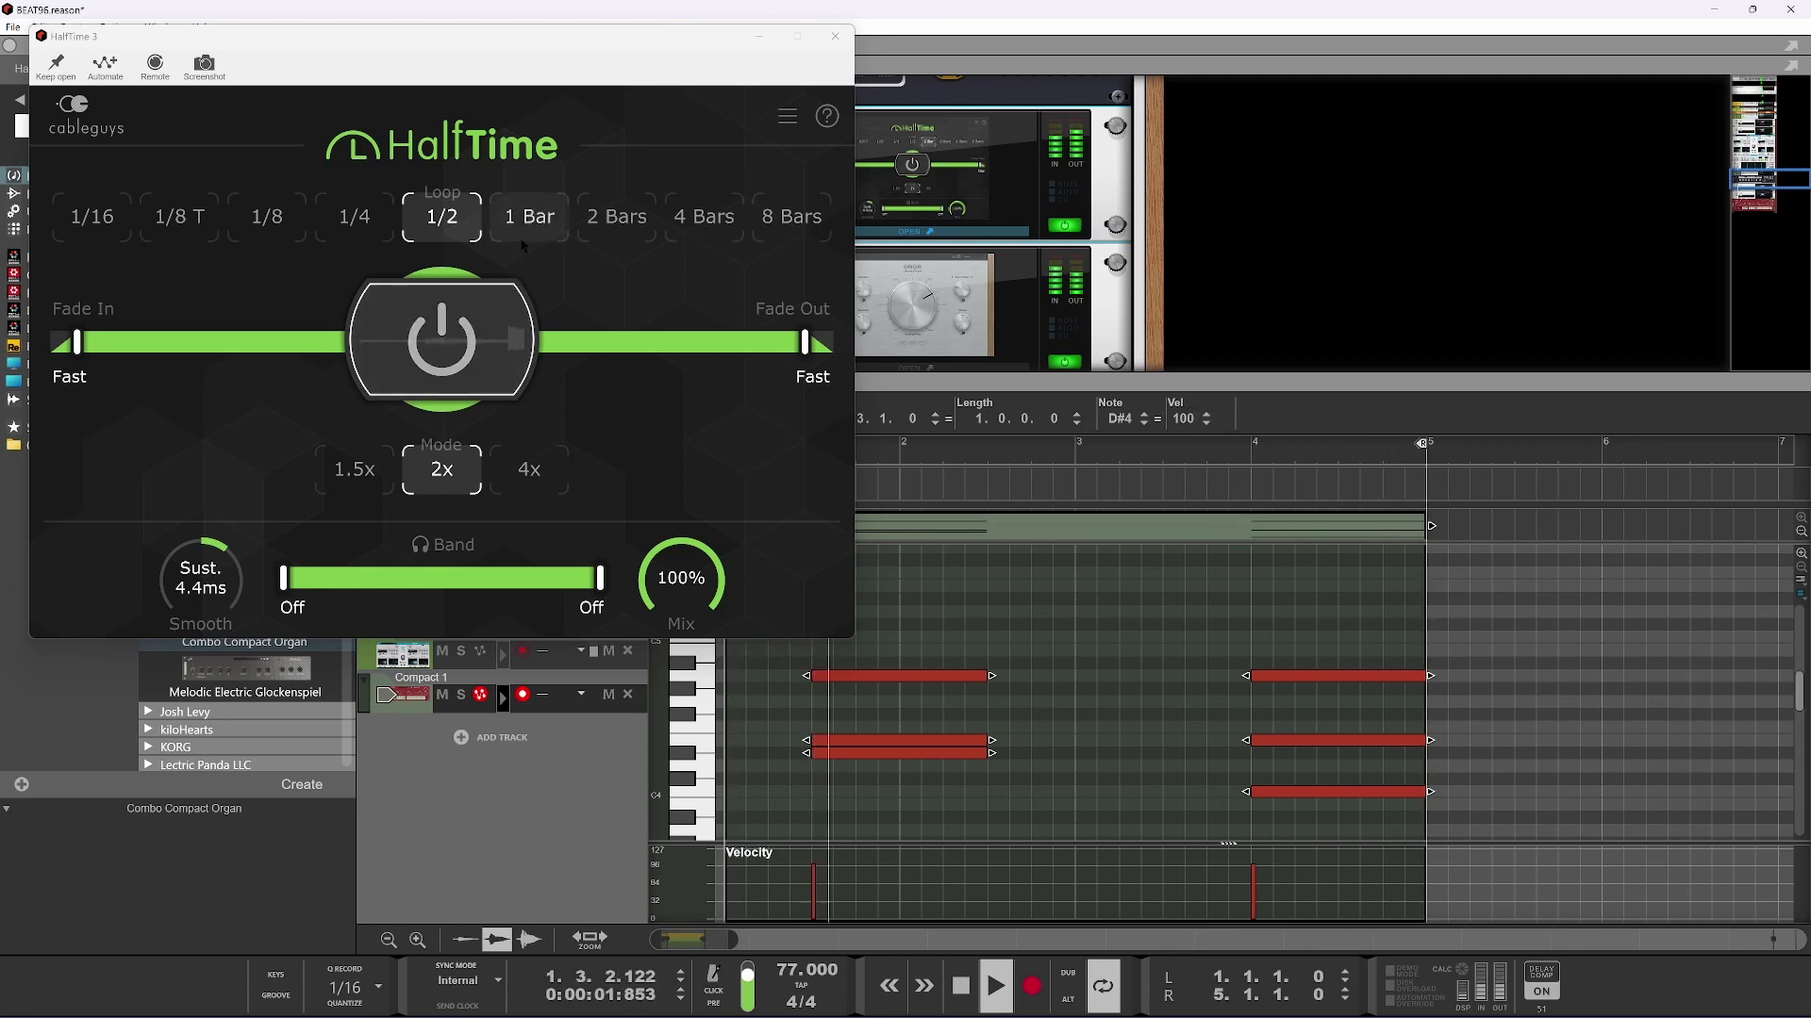
click(368, 226)
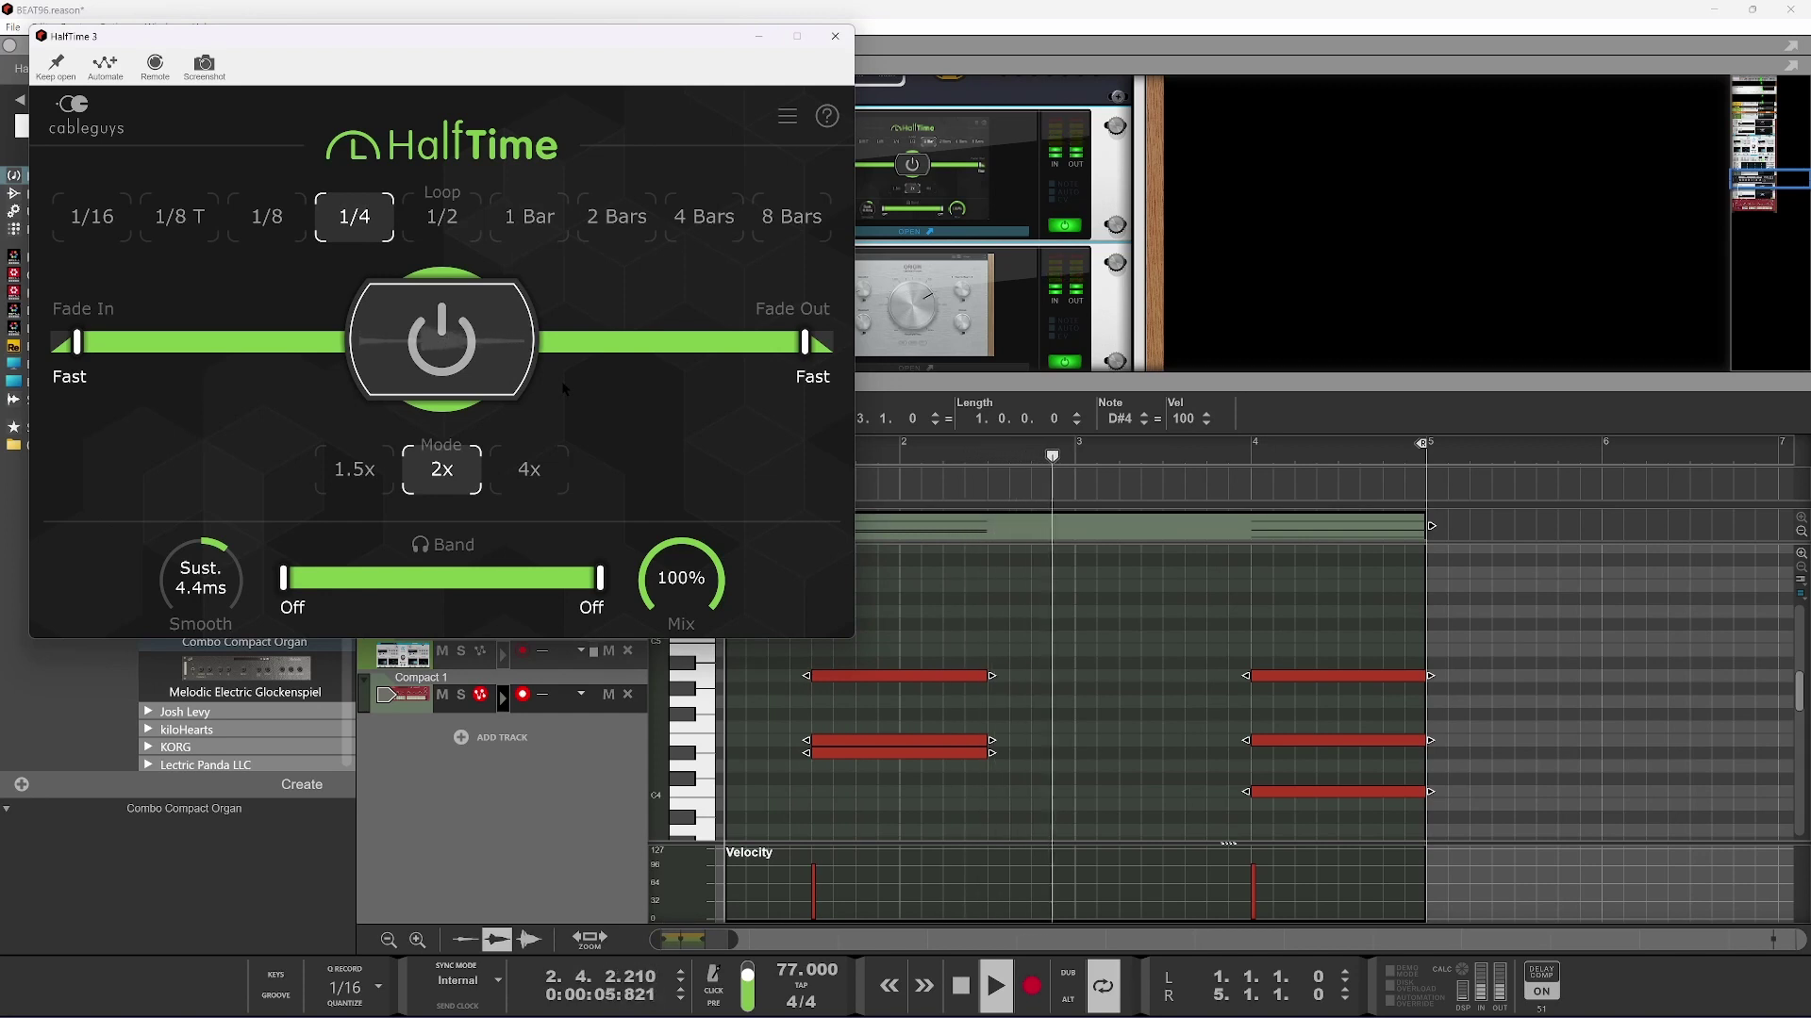
click(545, 227)
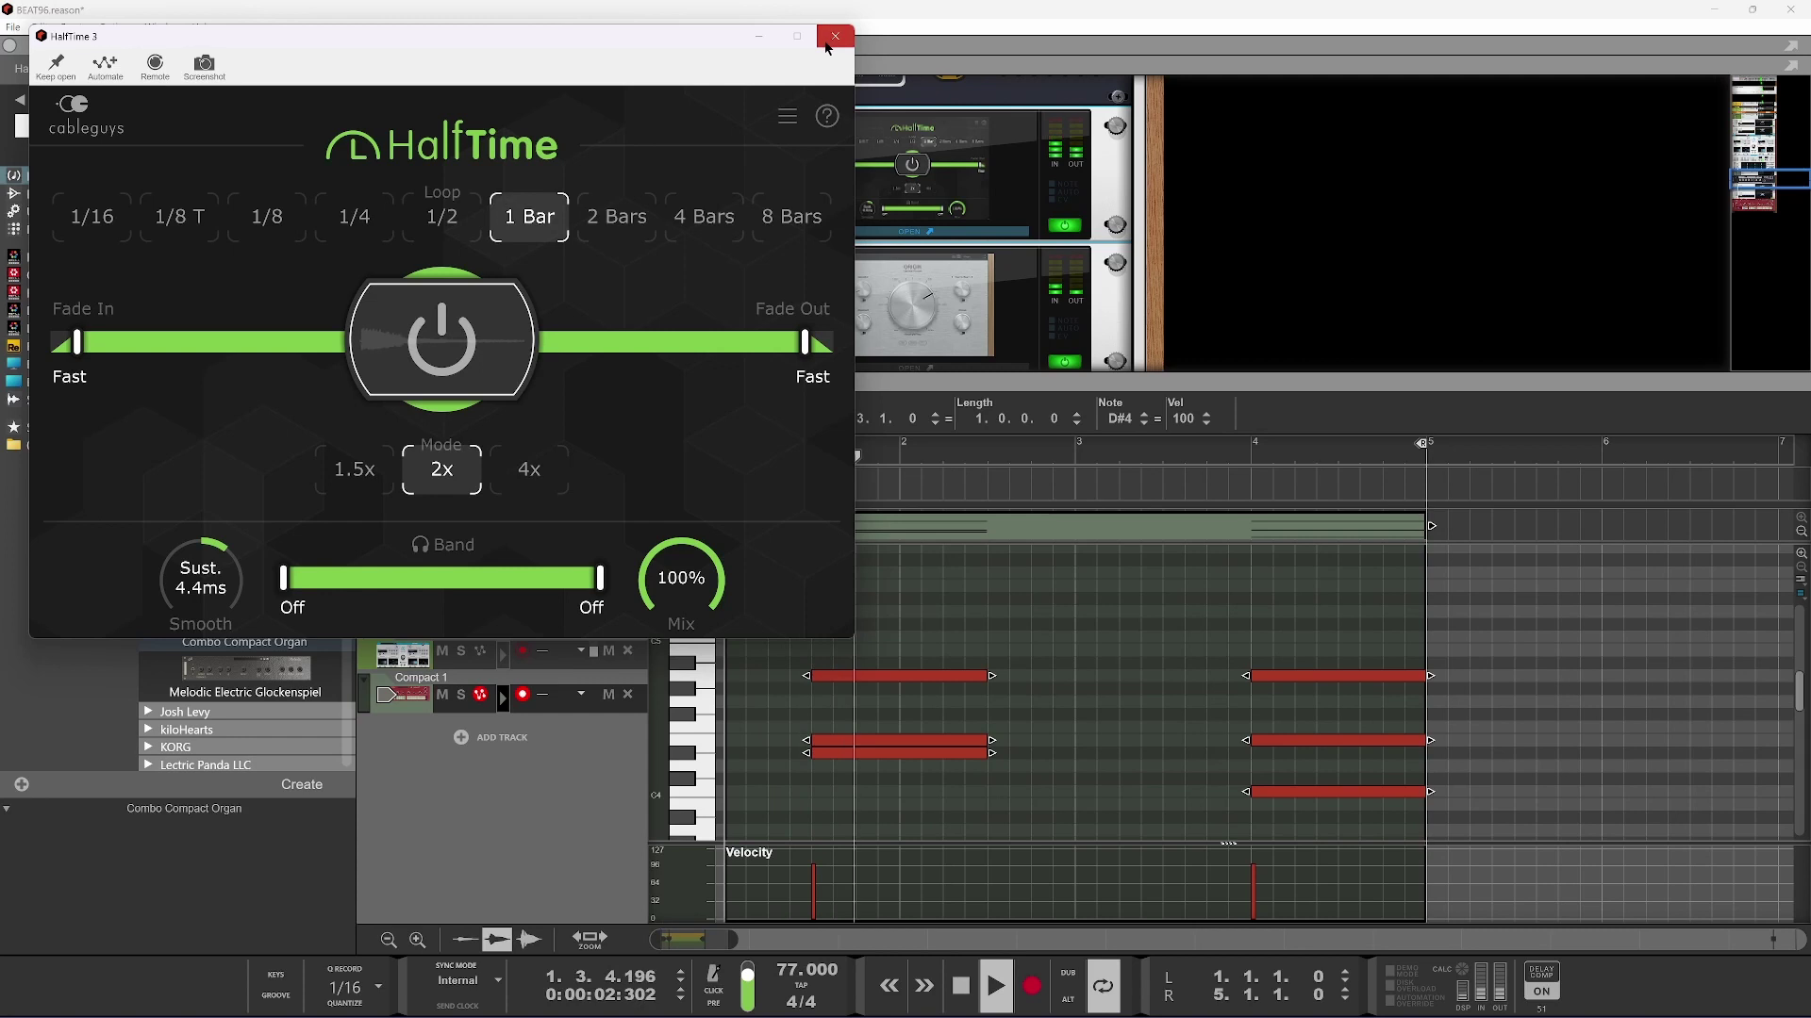
click(835, 38)
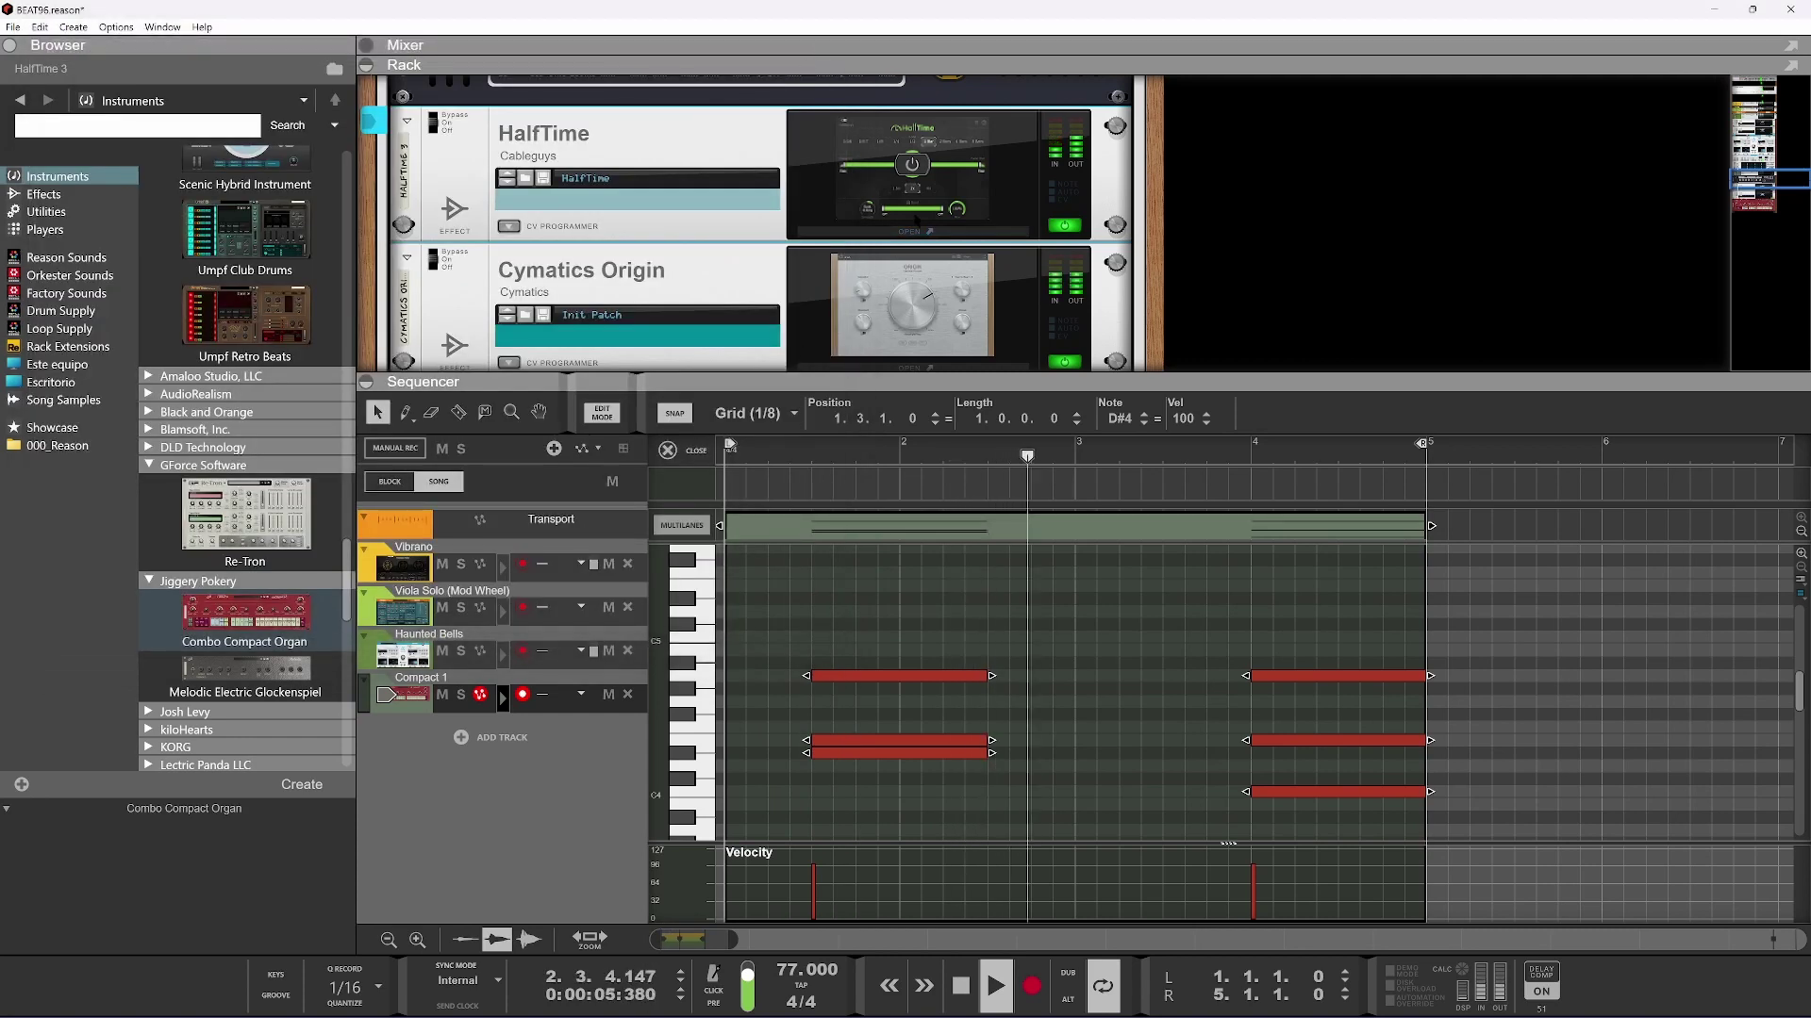
Solo the organ channel to hear it through its reverb, HalfTime and Cymatics Origin effects
drag(556, 47, 697, 424)
scroll(716, 206, up, 4)
click(581, 117)
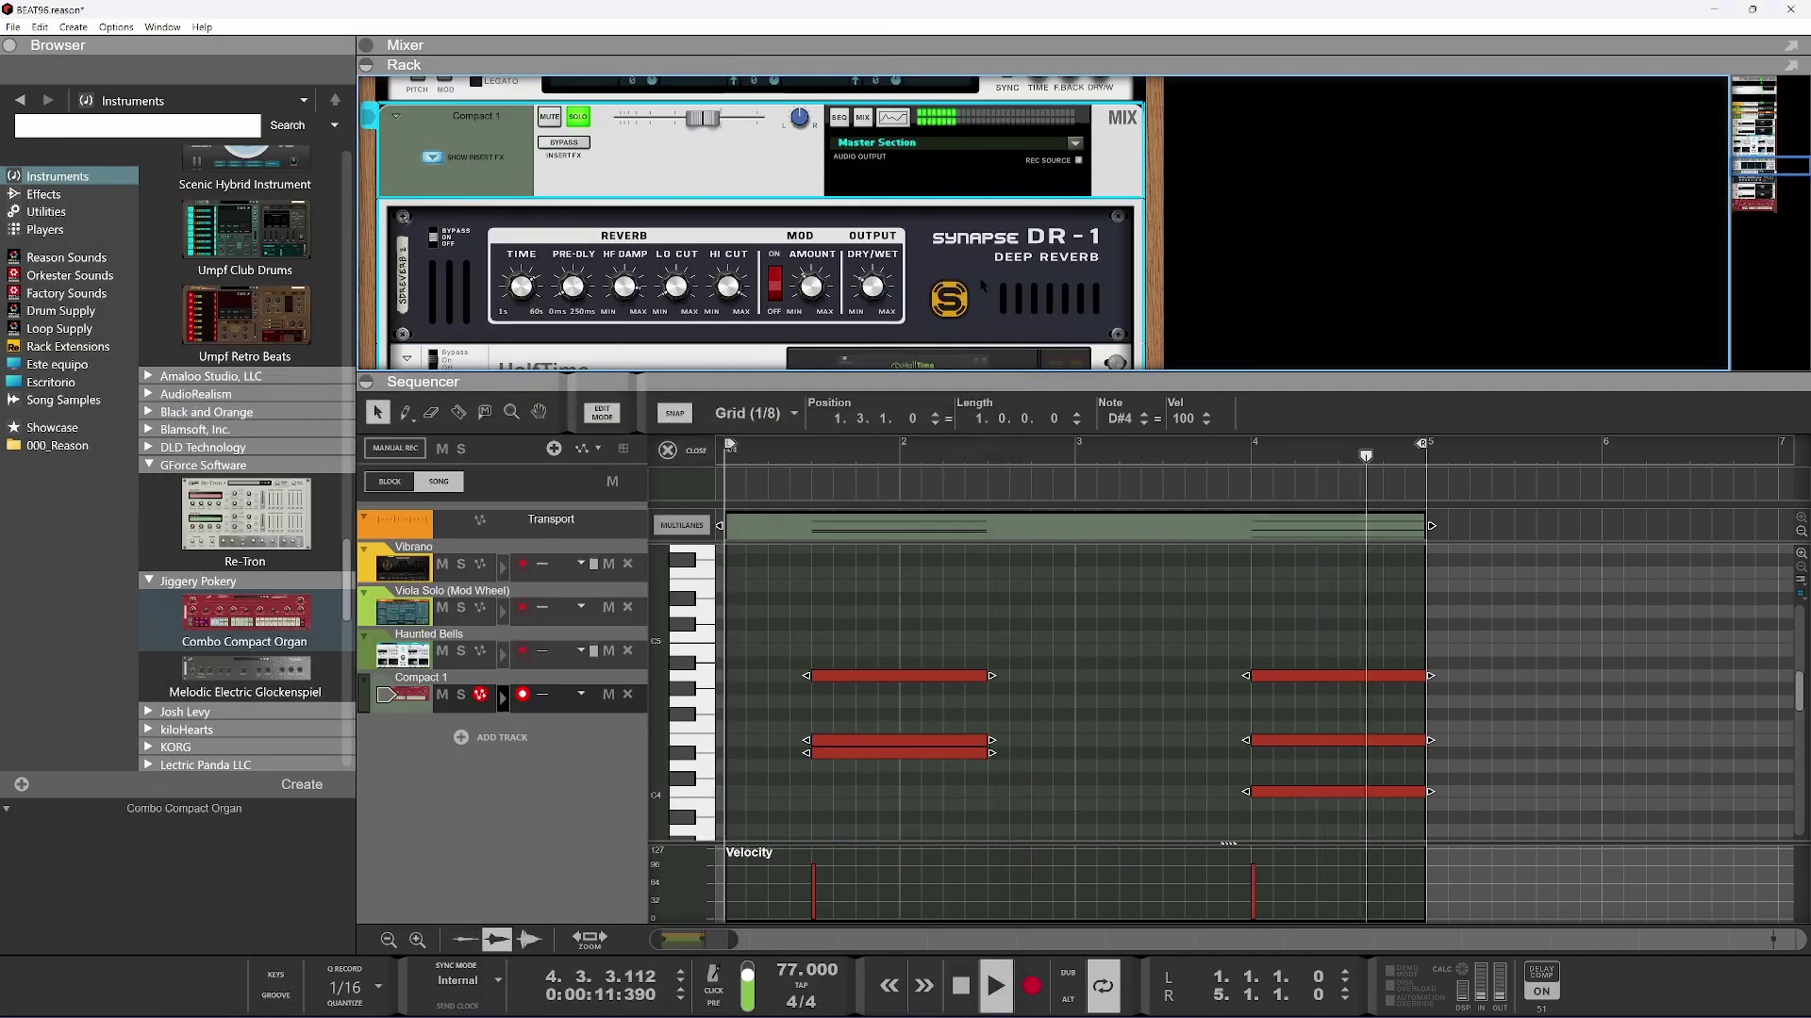
scroll(982, 283, down, 2)
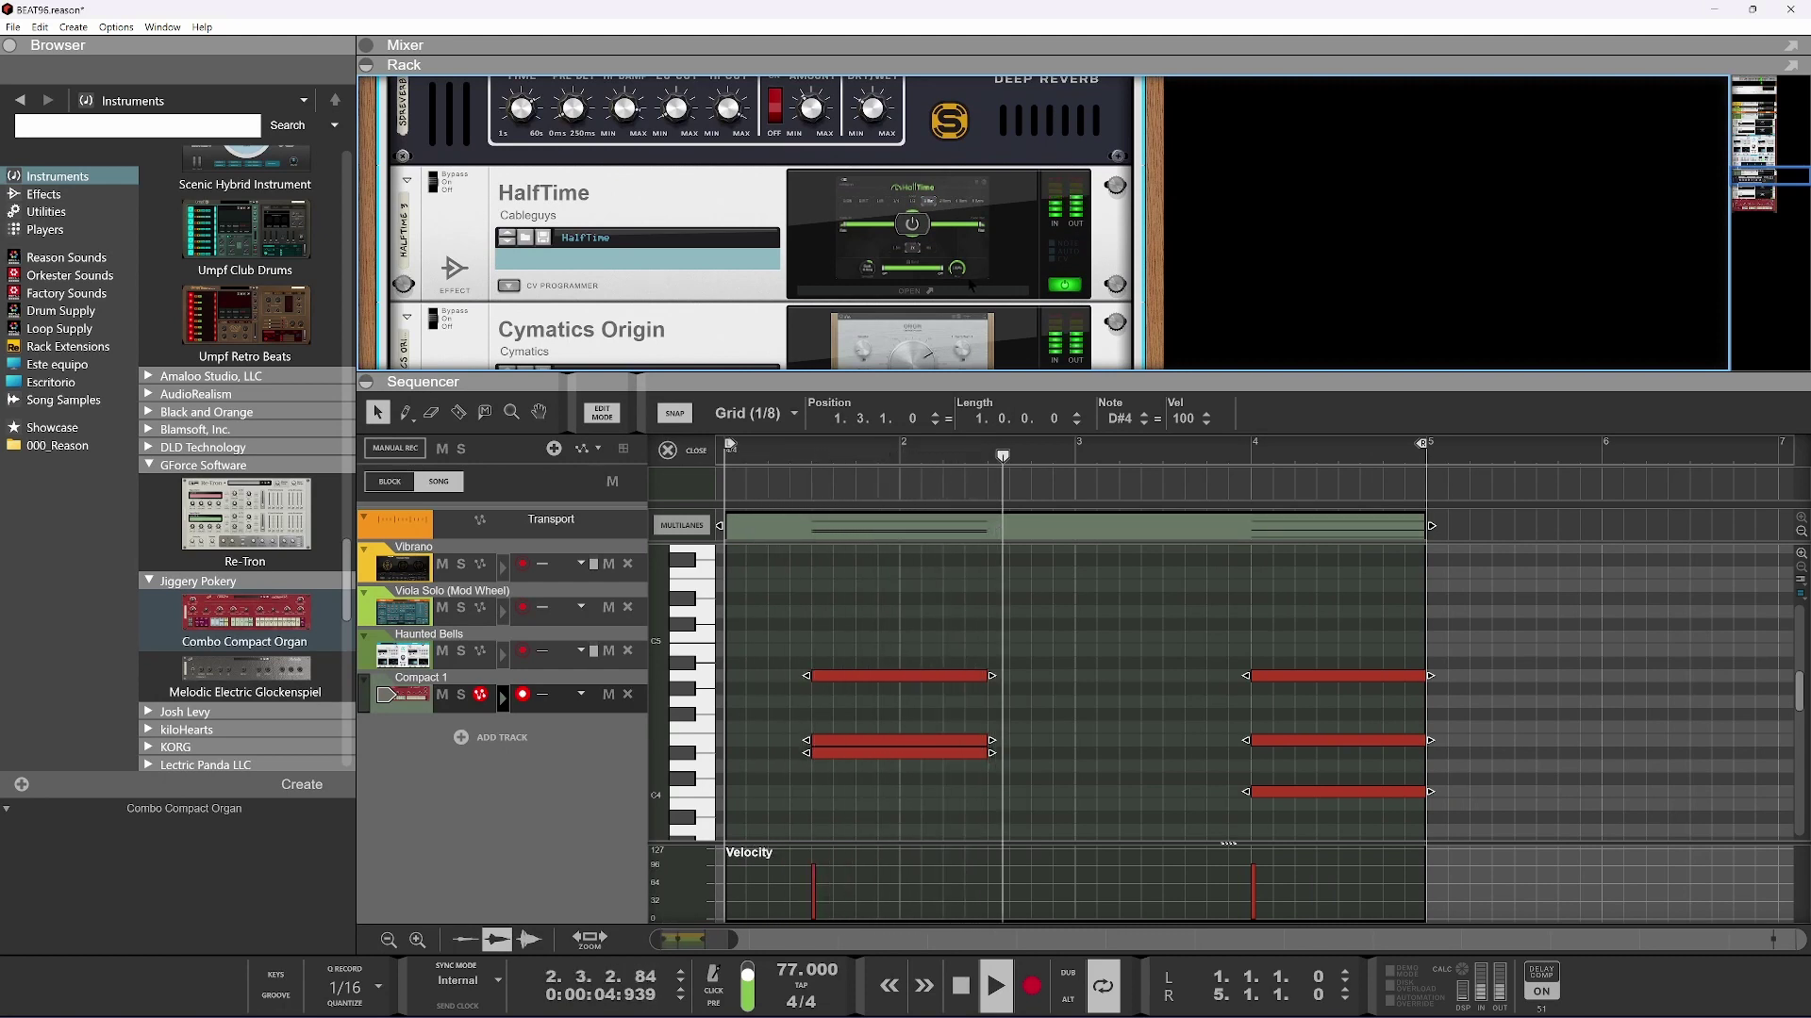
Play the full mix and raise the organ channel's level to -2.73 dB
key(space)
scroll(717, 259, up, 5)
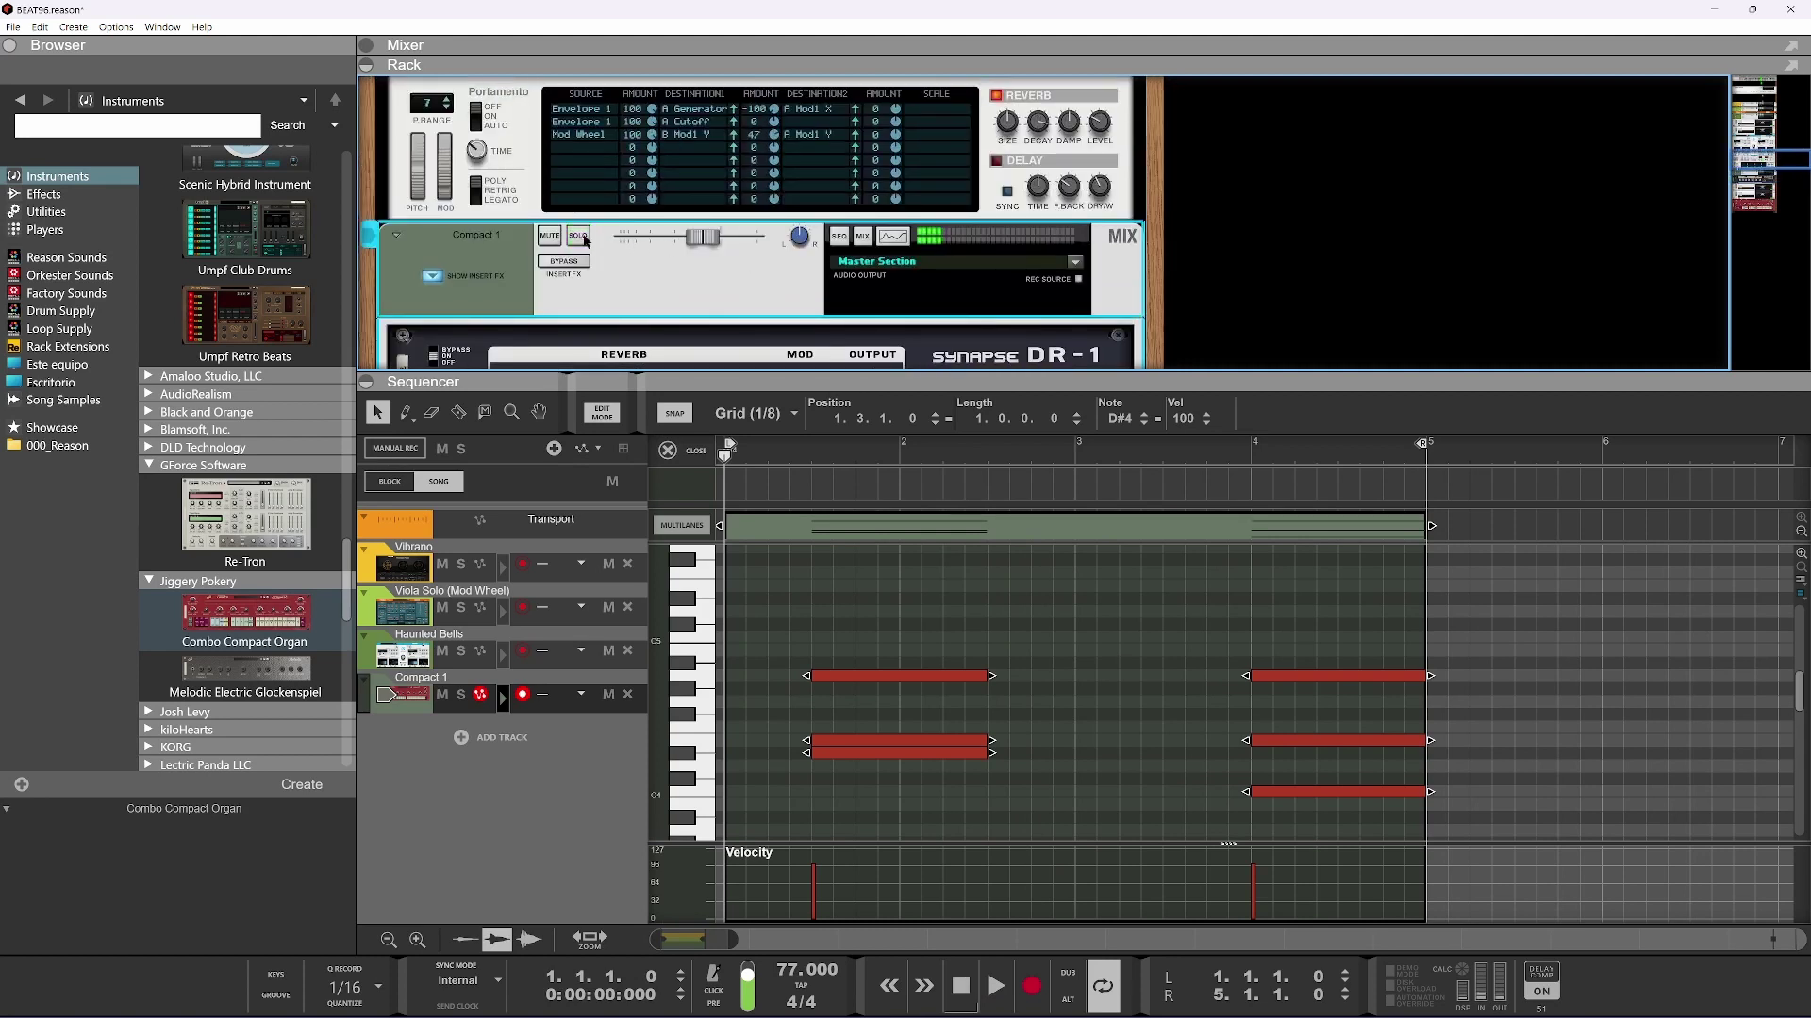
key(space)
key(F7)
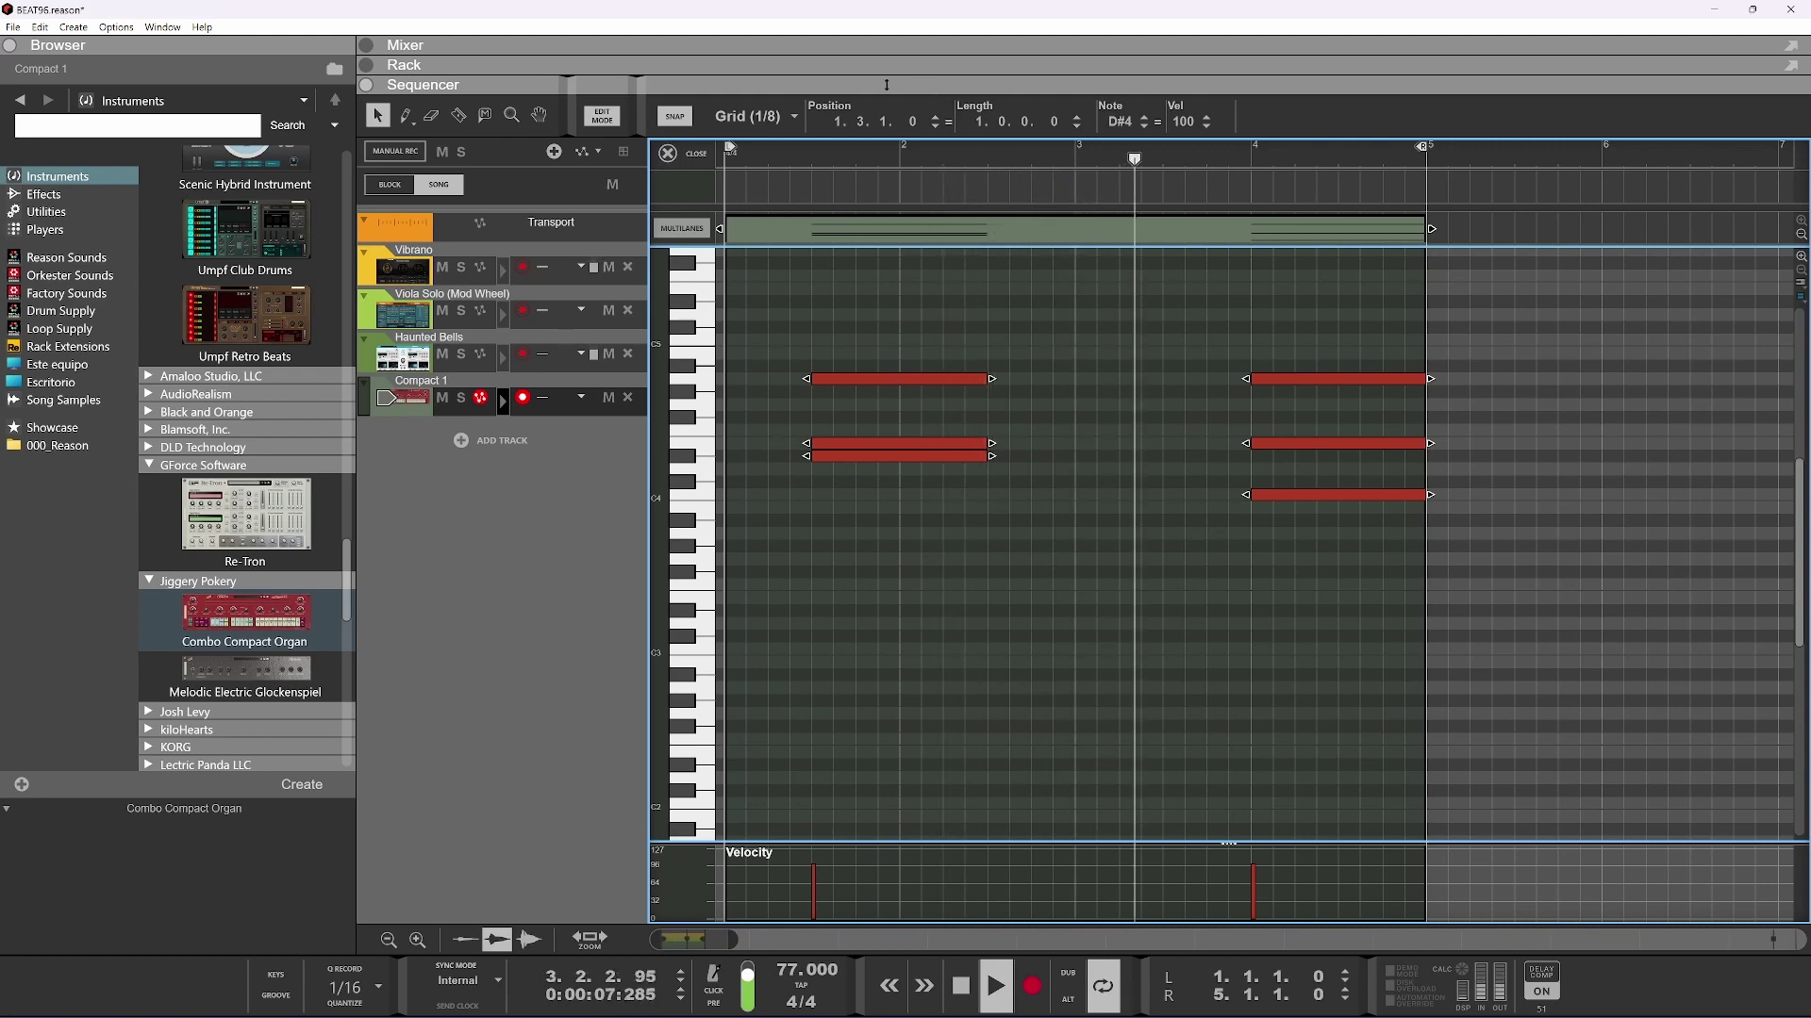
key(F6)
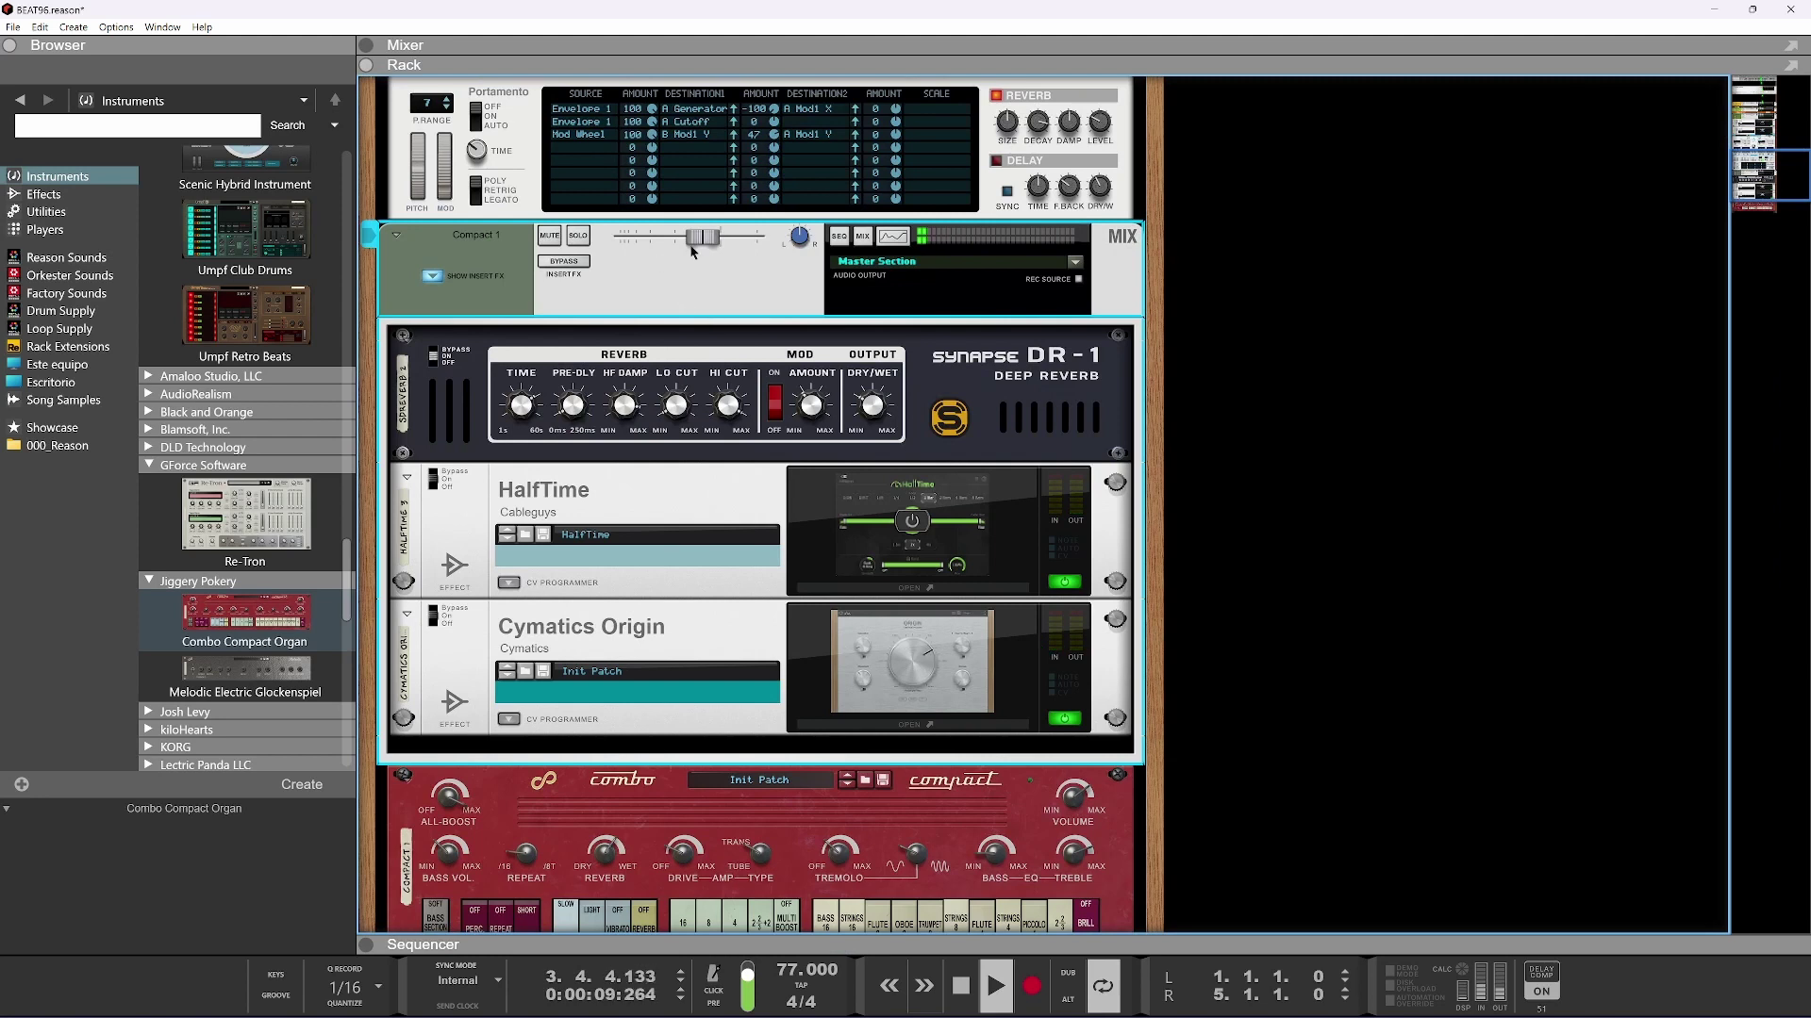
mouse_move(706, 244)
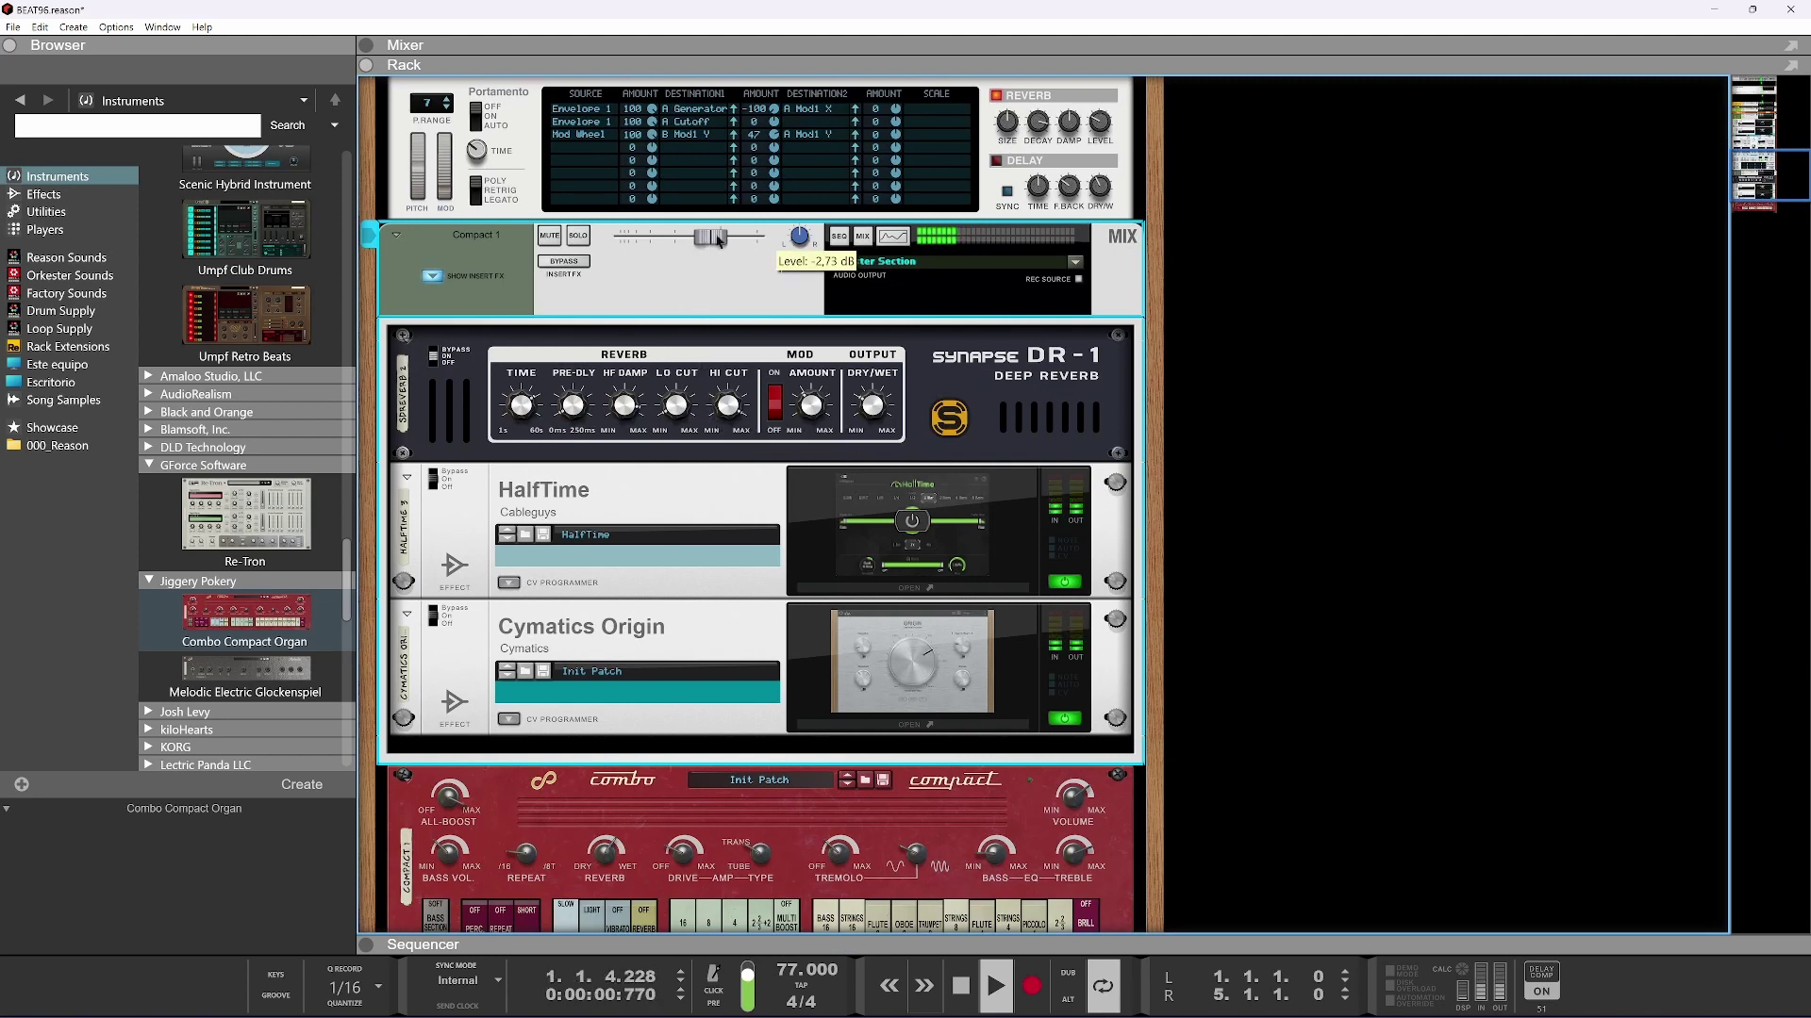
Transpose all notes of the Haunted Bells clip down one octave, hear it in the mix and return to the arrangement
scroll(689, 490, down, 5)
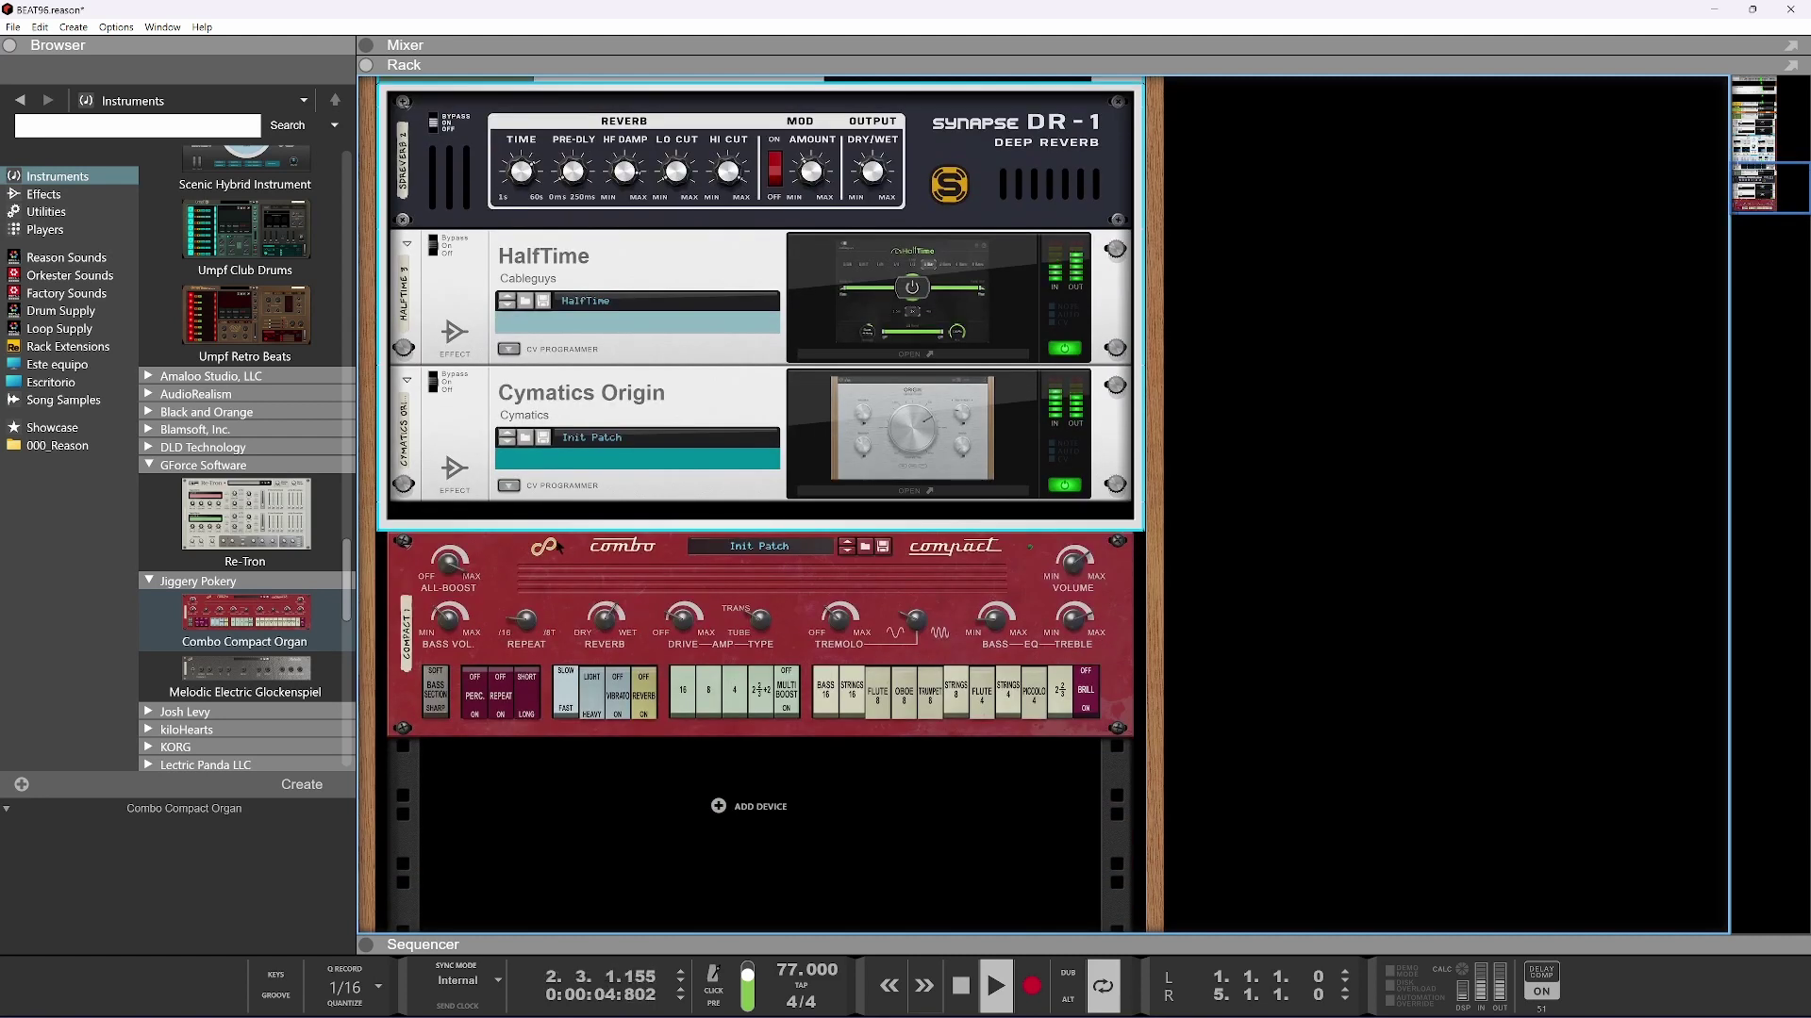
scroll(633, 575, up, 10)
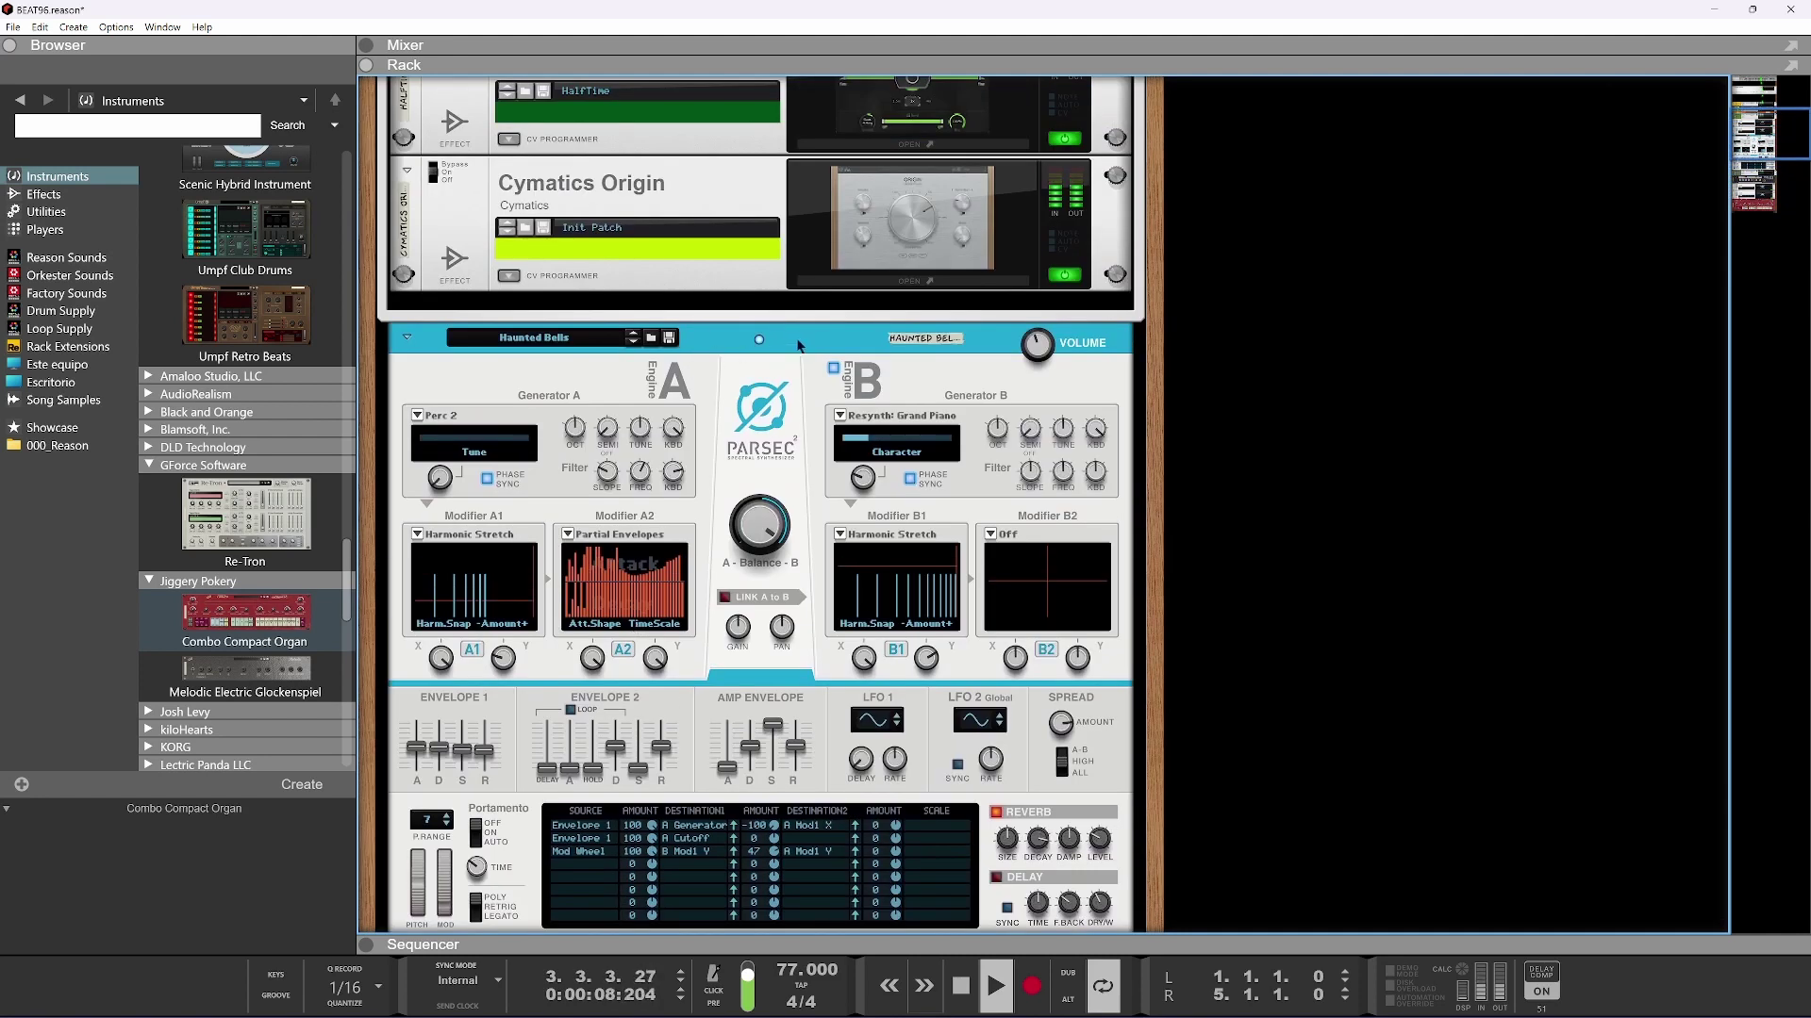
click(797, 345)
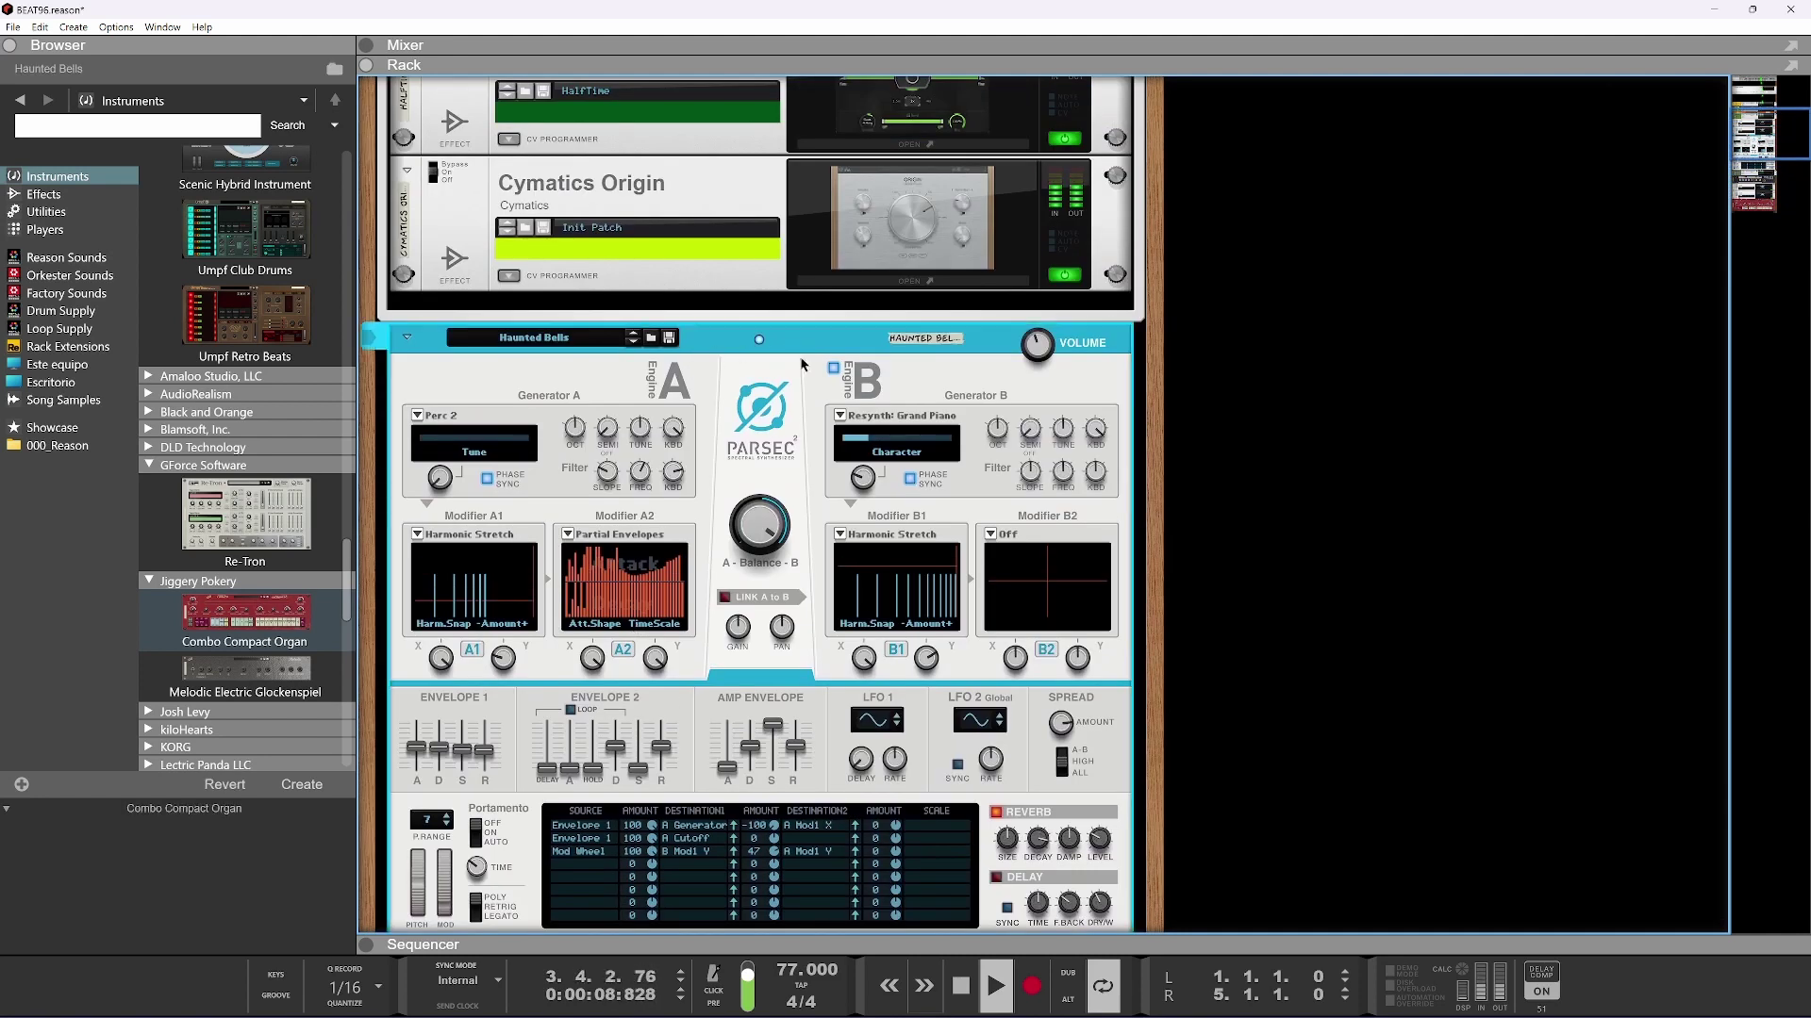
drag(813, 941, 726, 81)
click(681, 154)
click(827, 361)
double_click(835, 355)
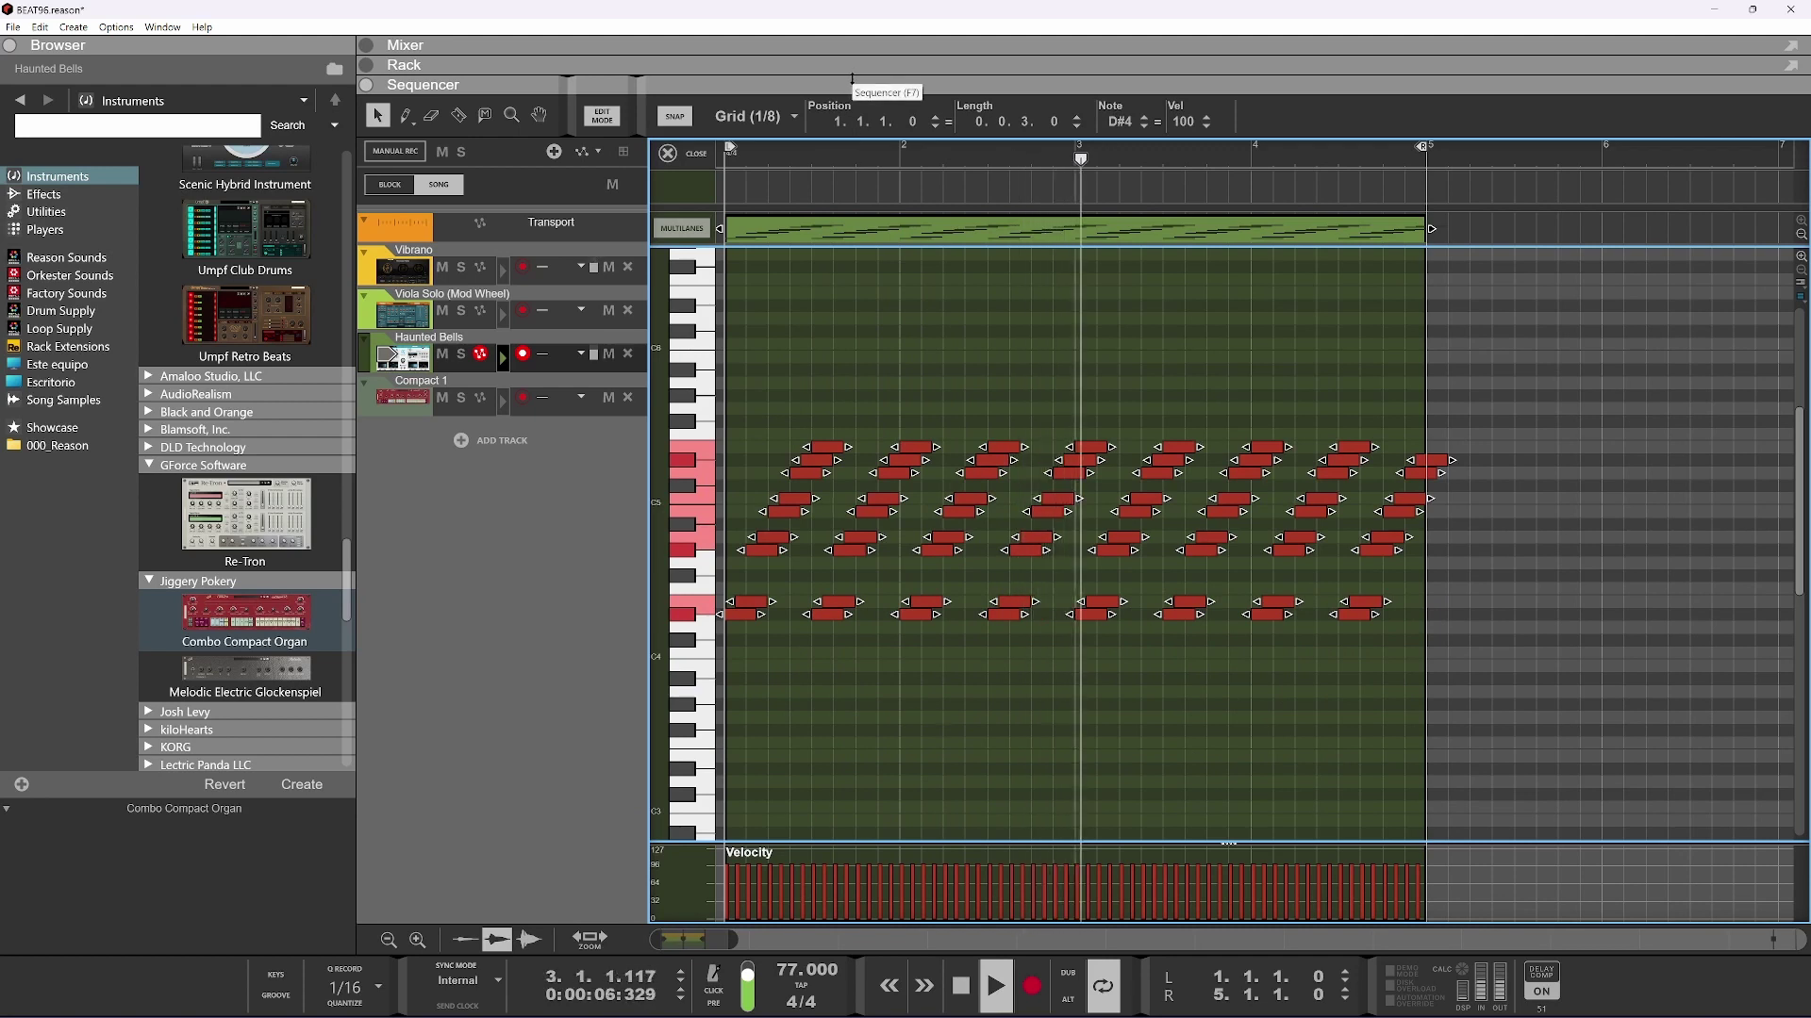
key(shift+Down)
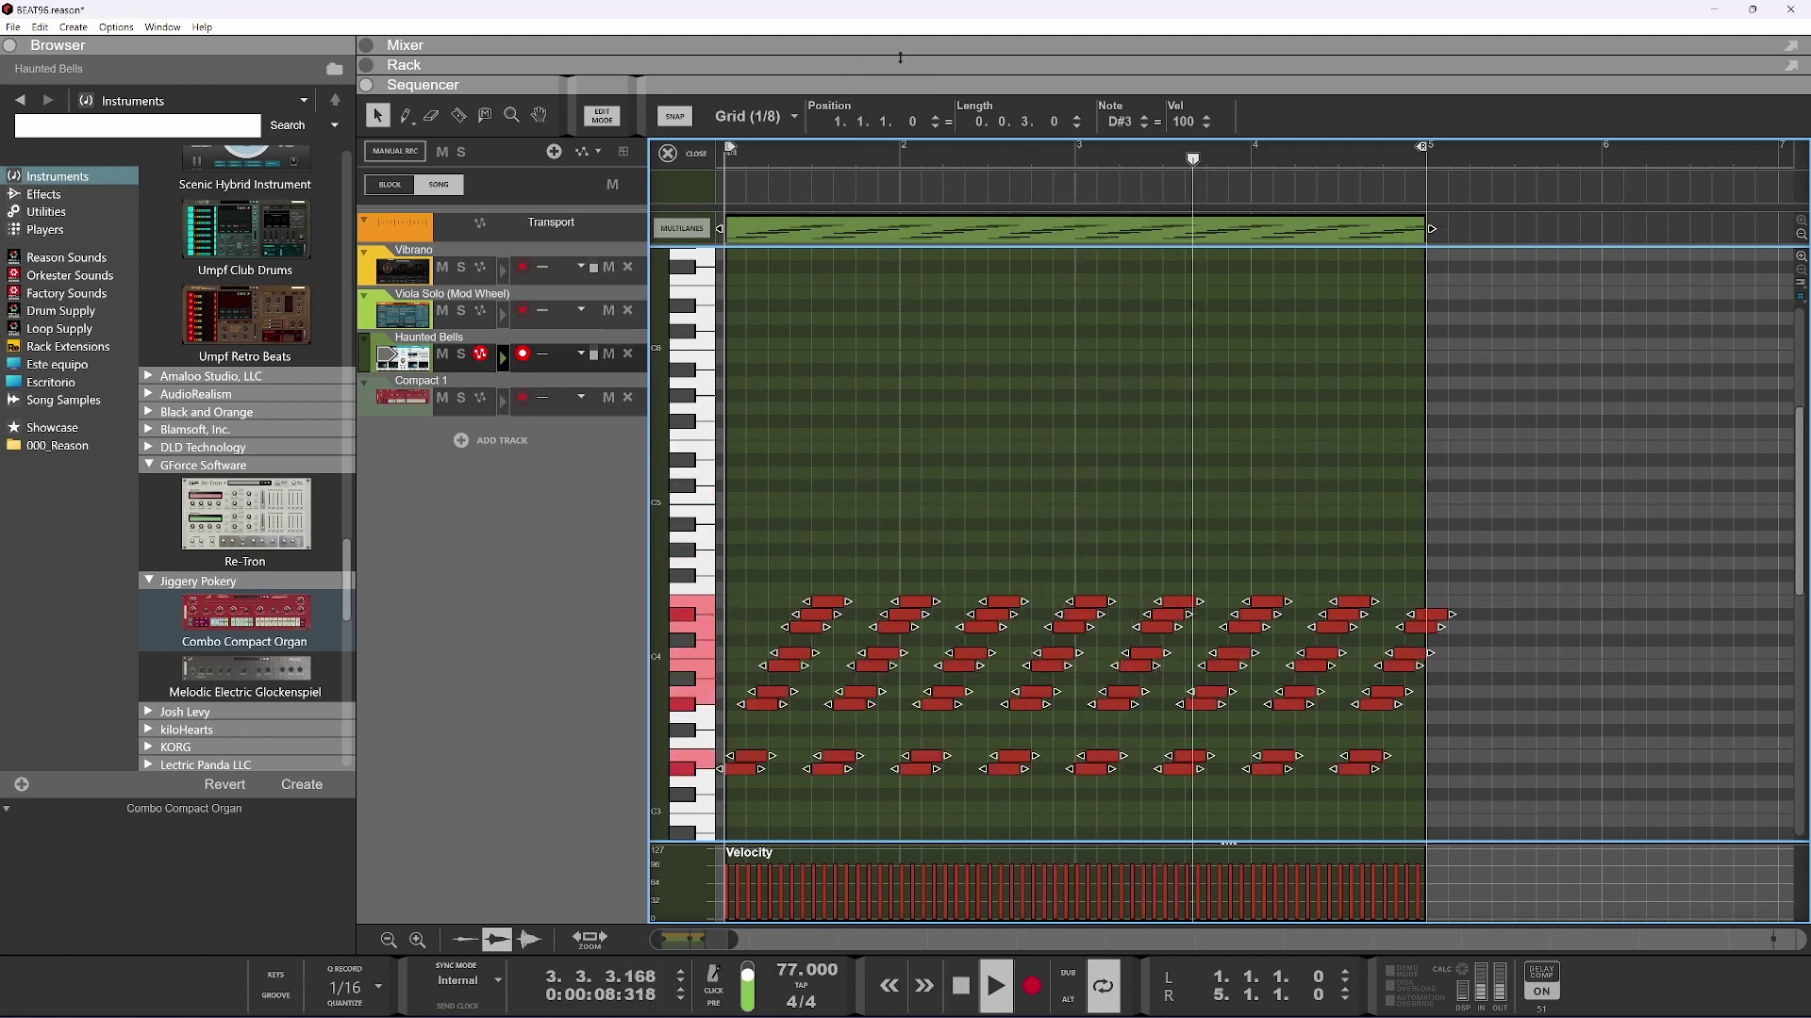
click(775, 63)
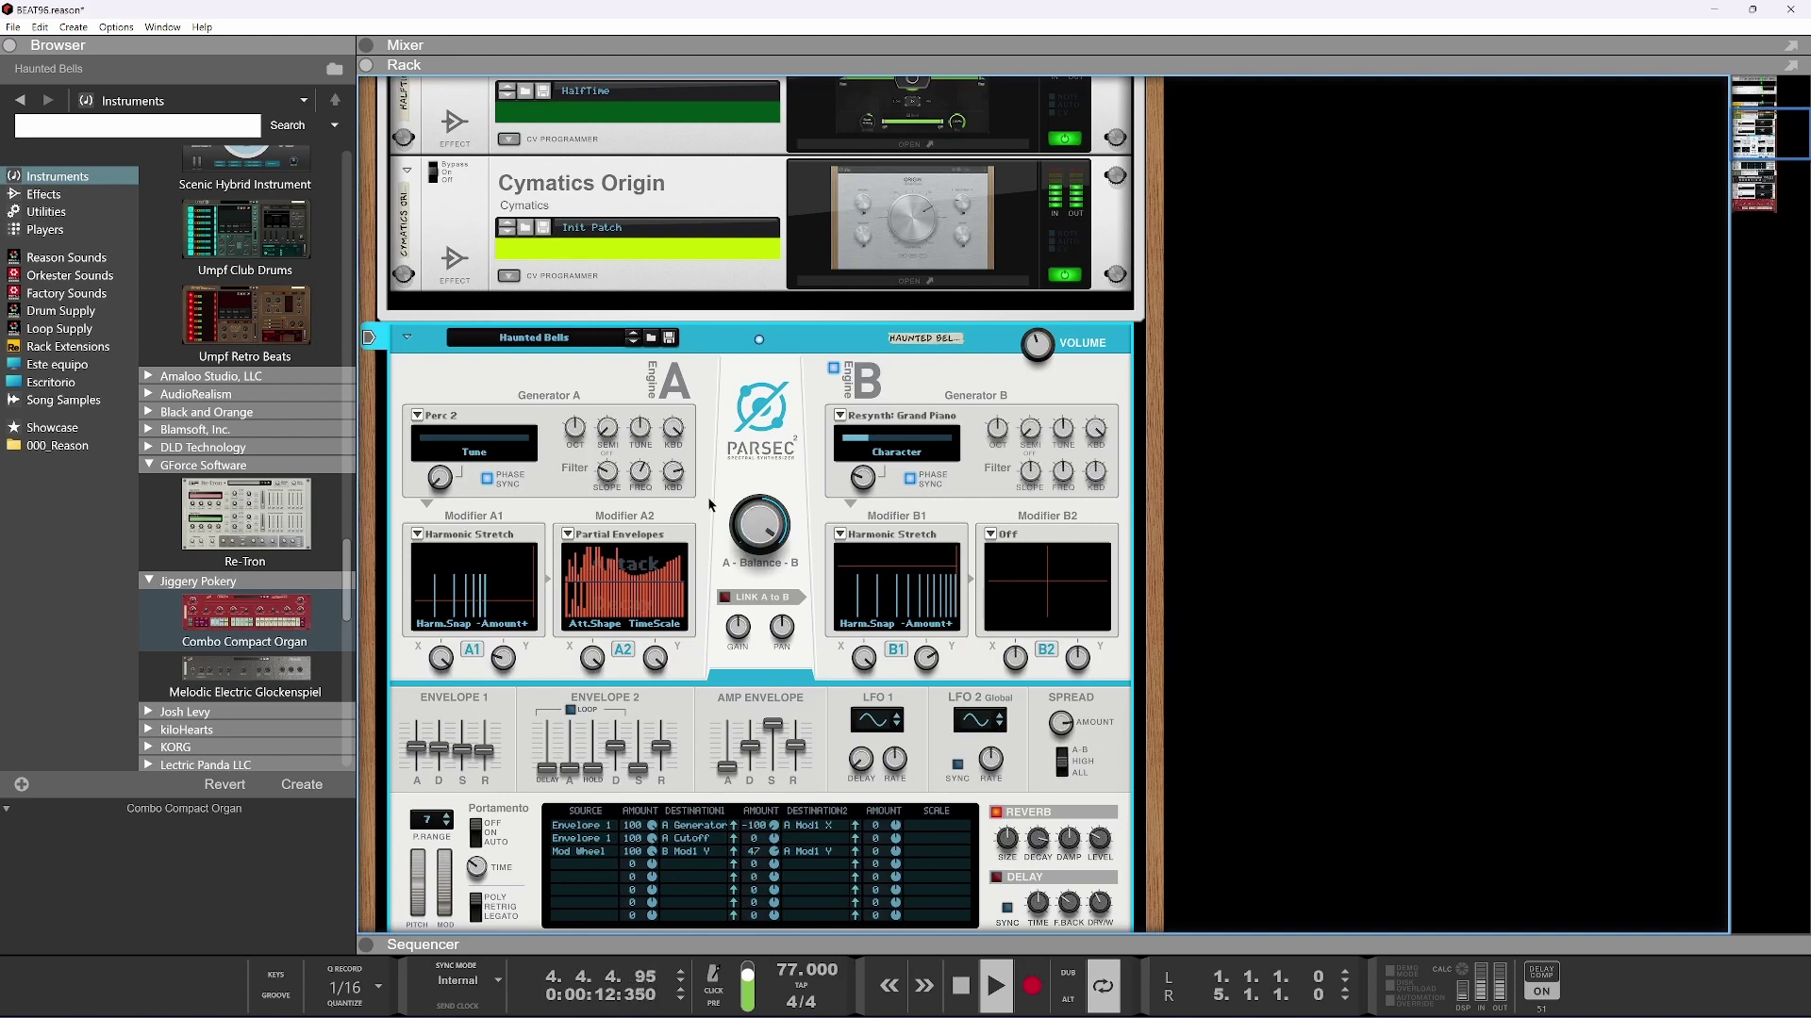
click(732, 936)
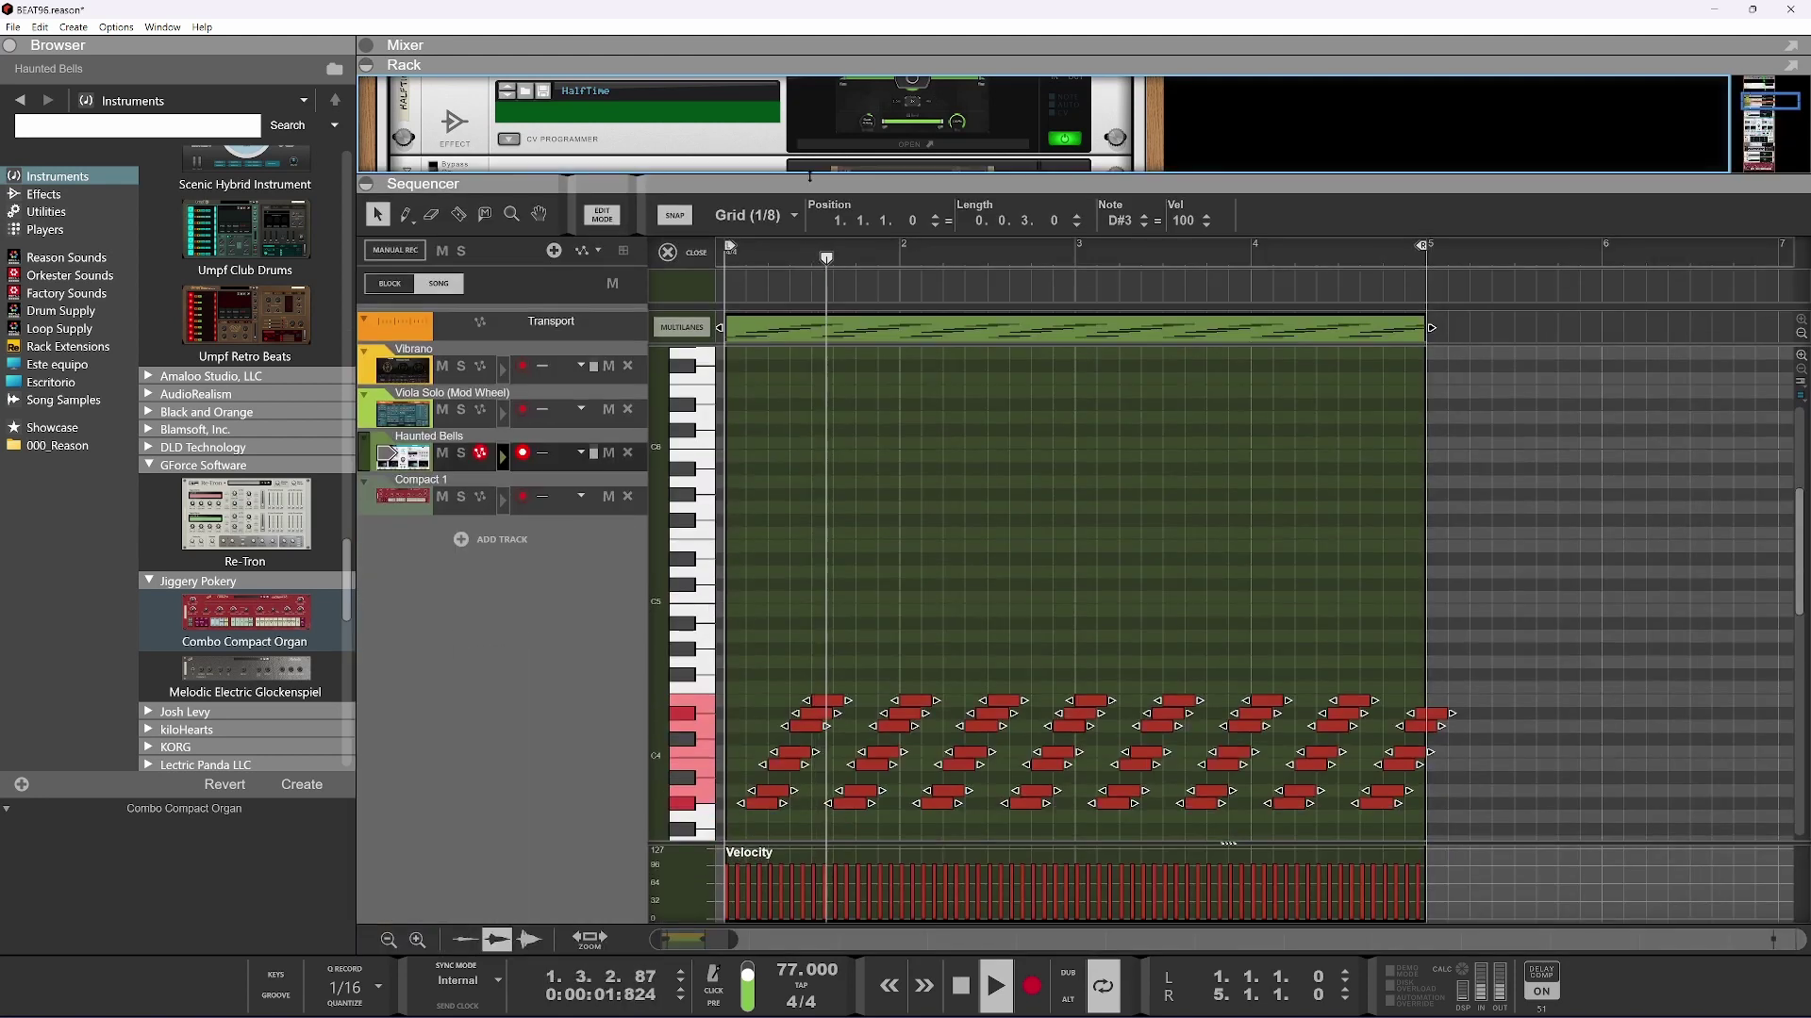
key(ctrl+e)
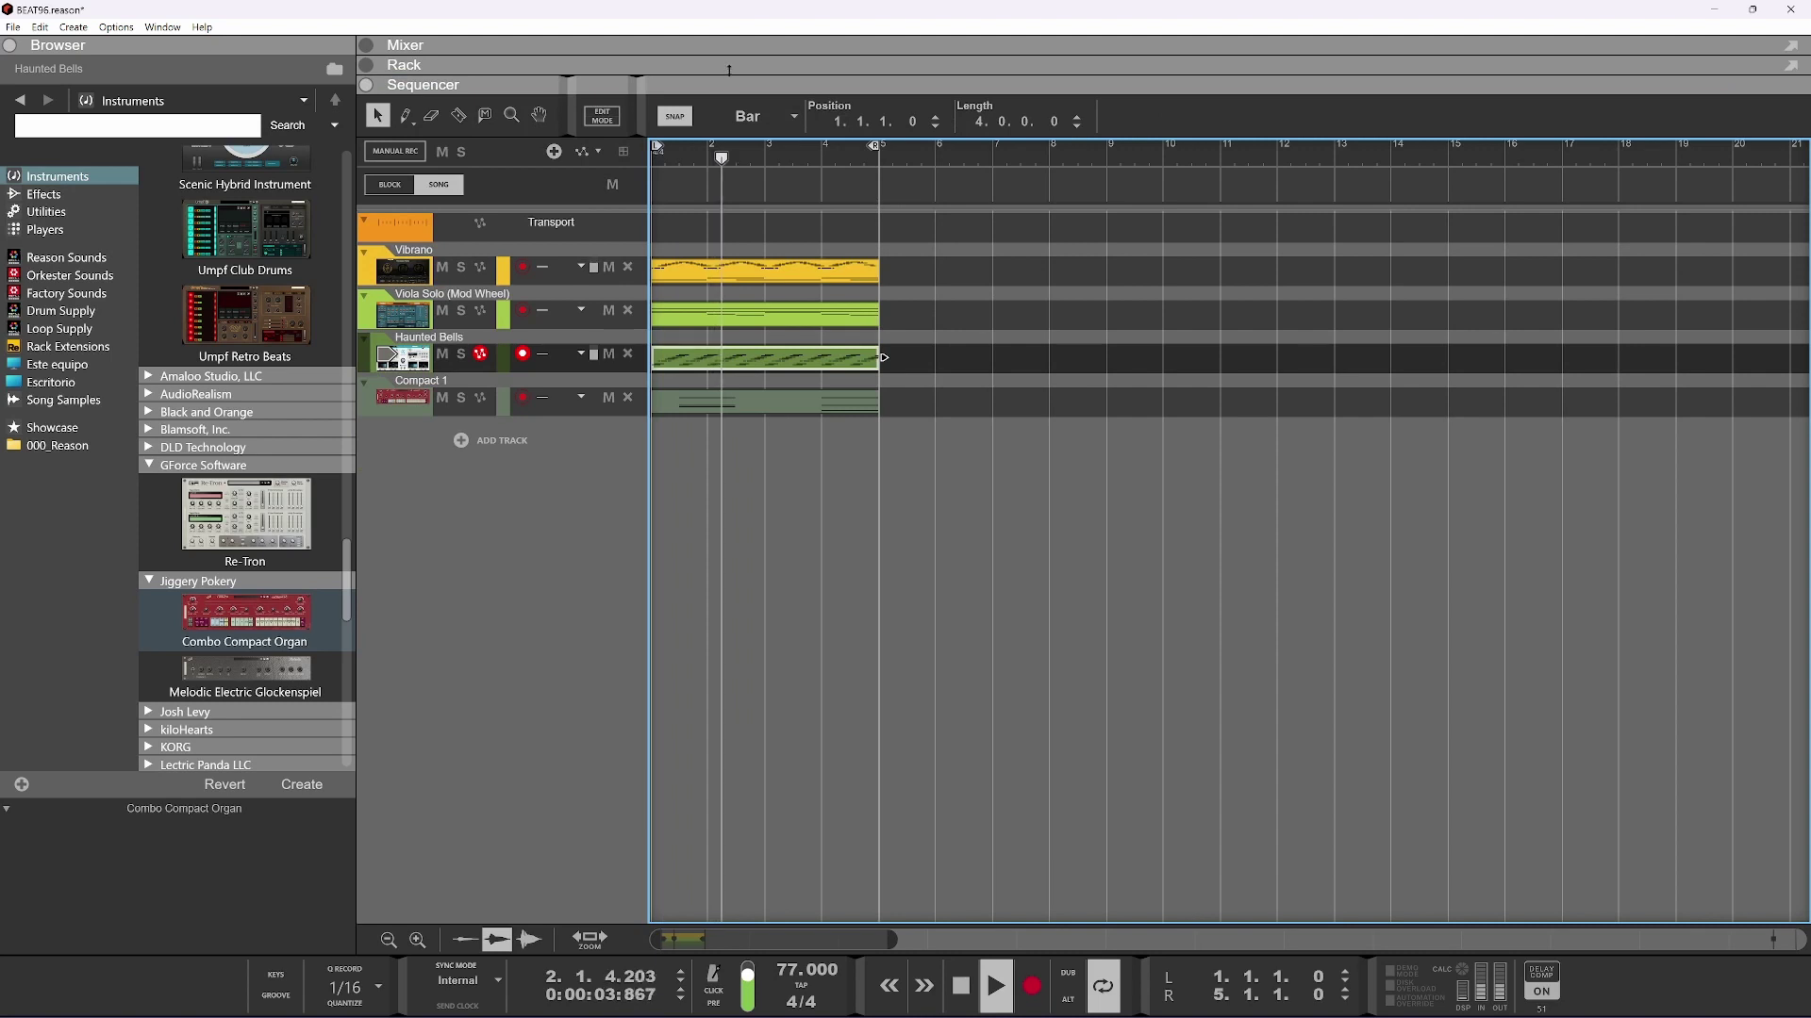
Stop playback, hide the insert effects of the Compact 1 and Haunted Bells channels and fold the Parsec synth in the rack
click(728, 67)
scroll(754, 396, down, 10)
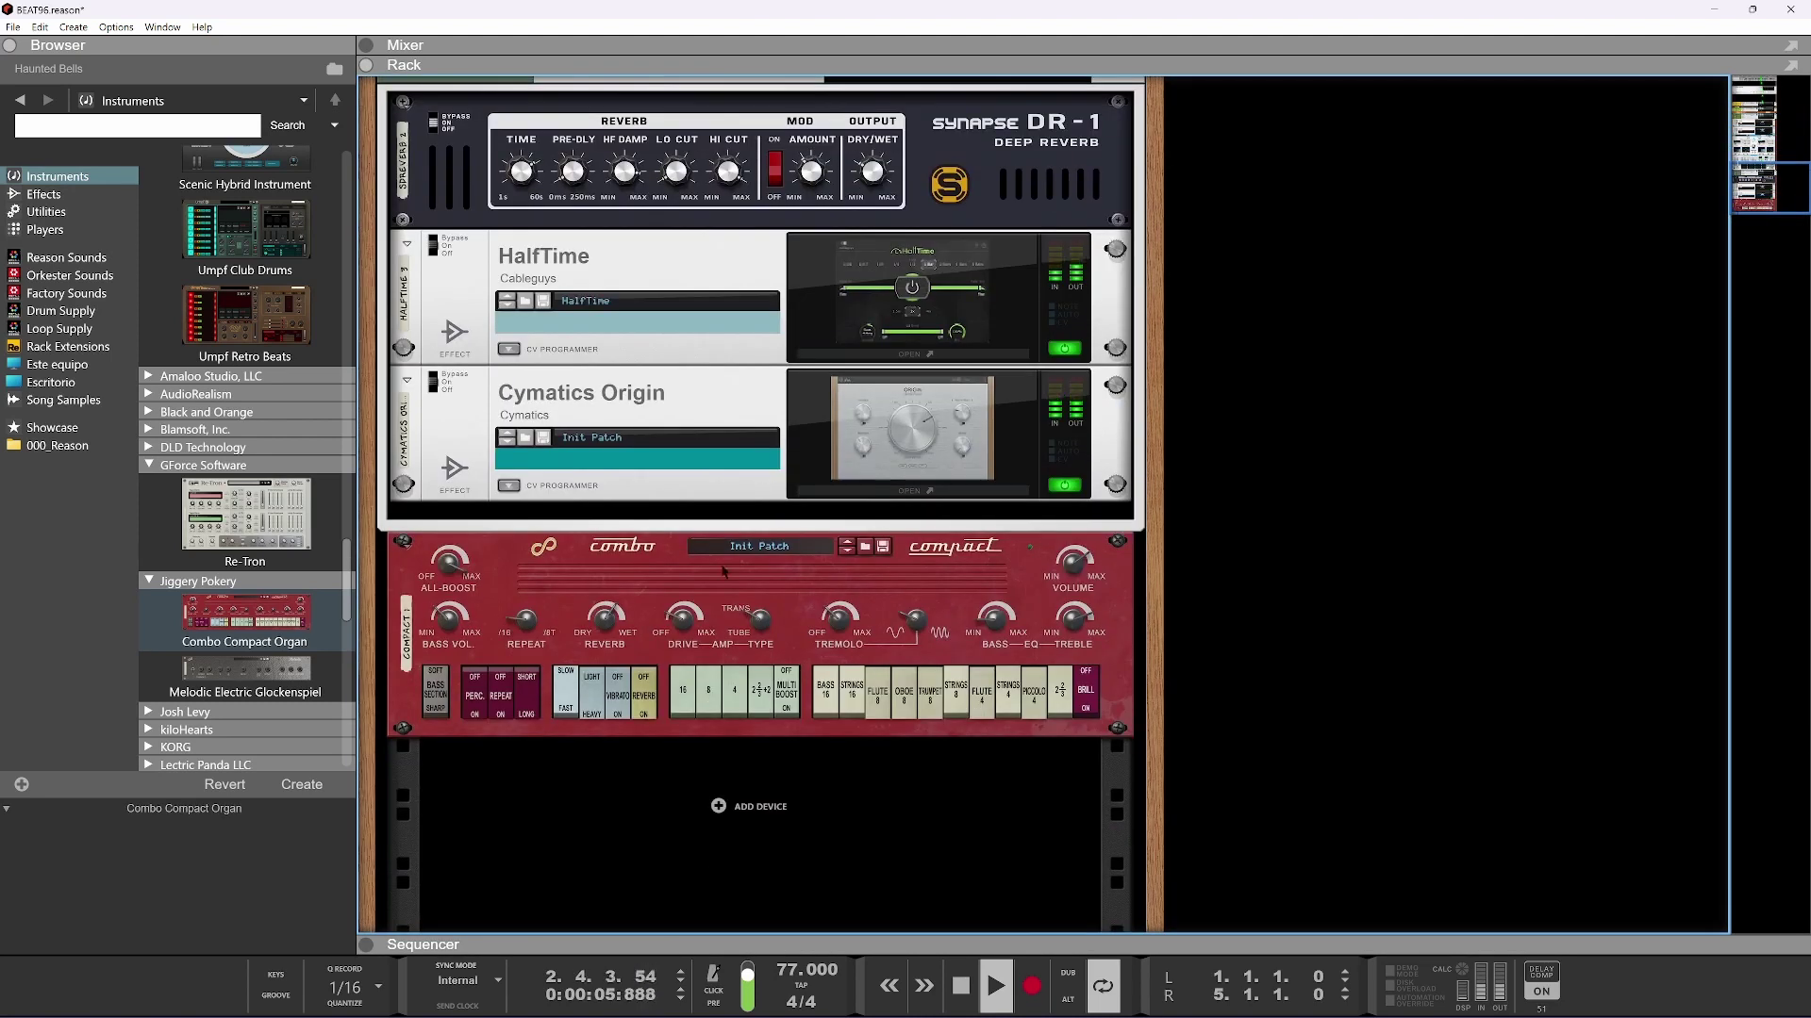
key(space)
scroll(512, 522, up, 5)
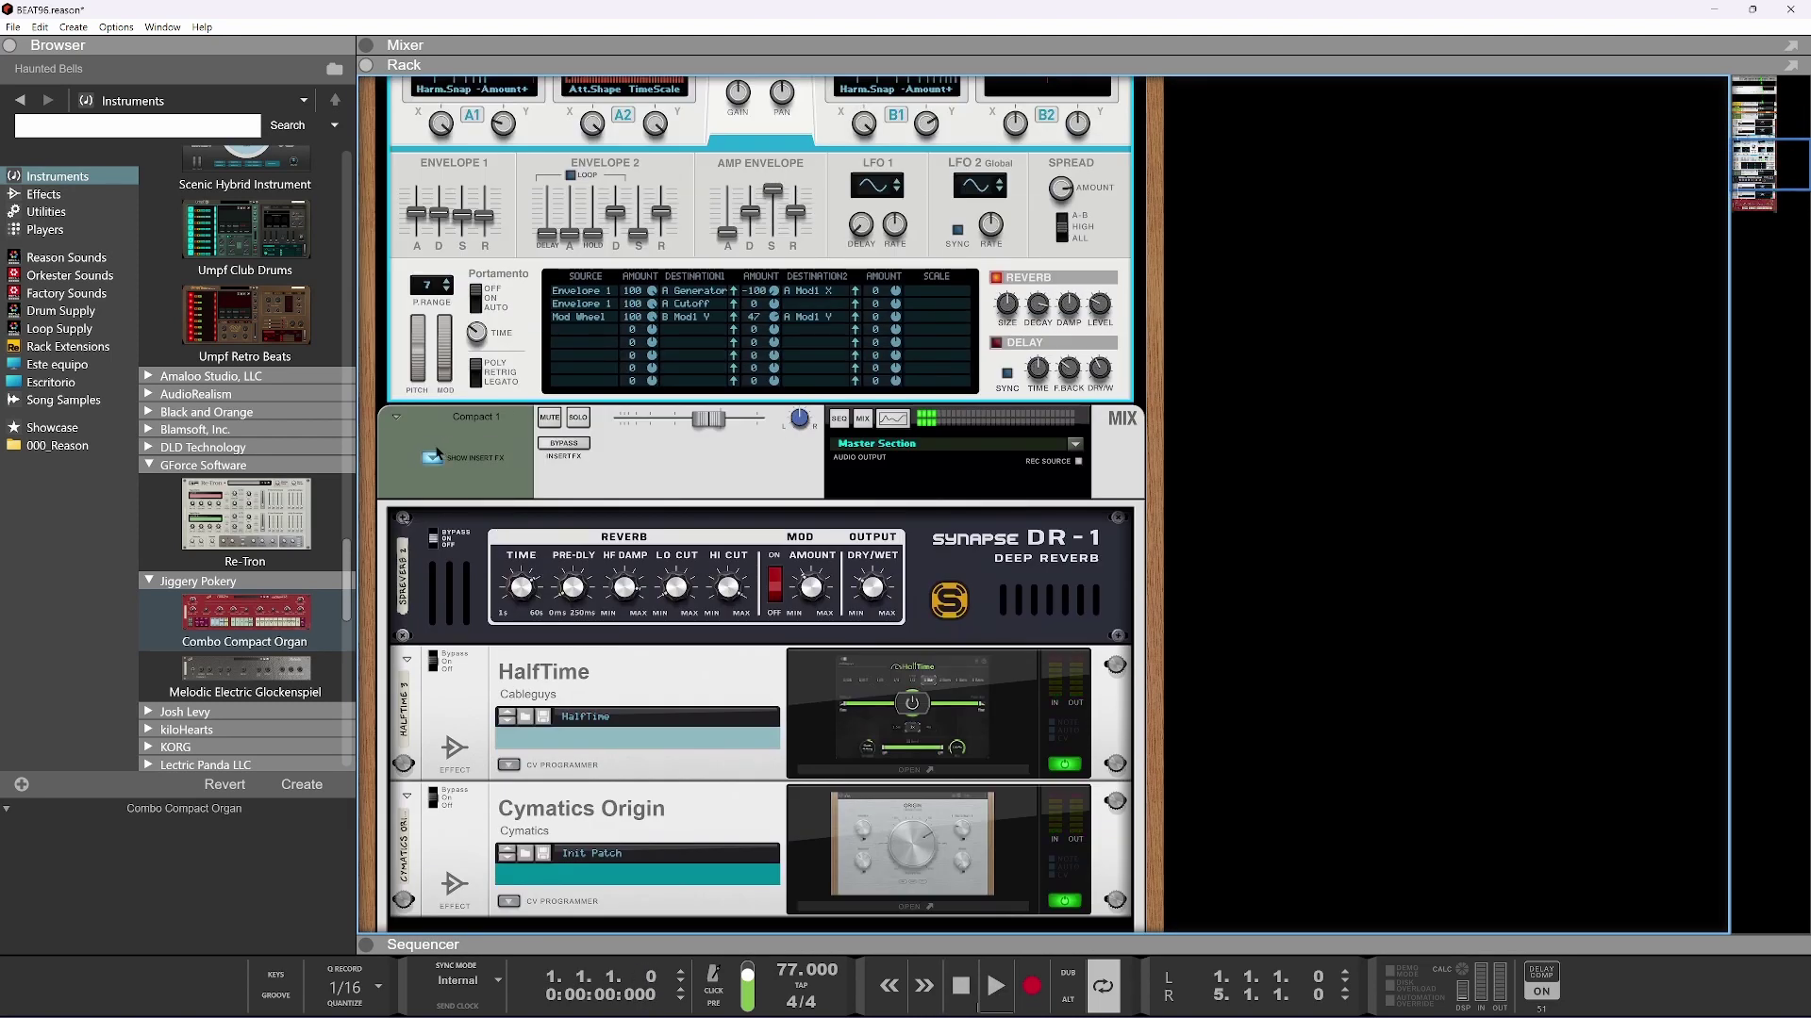
click(434, 457)
scroll(484, 517, up, 5)
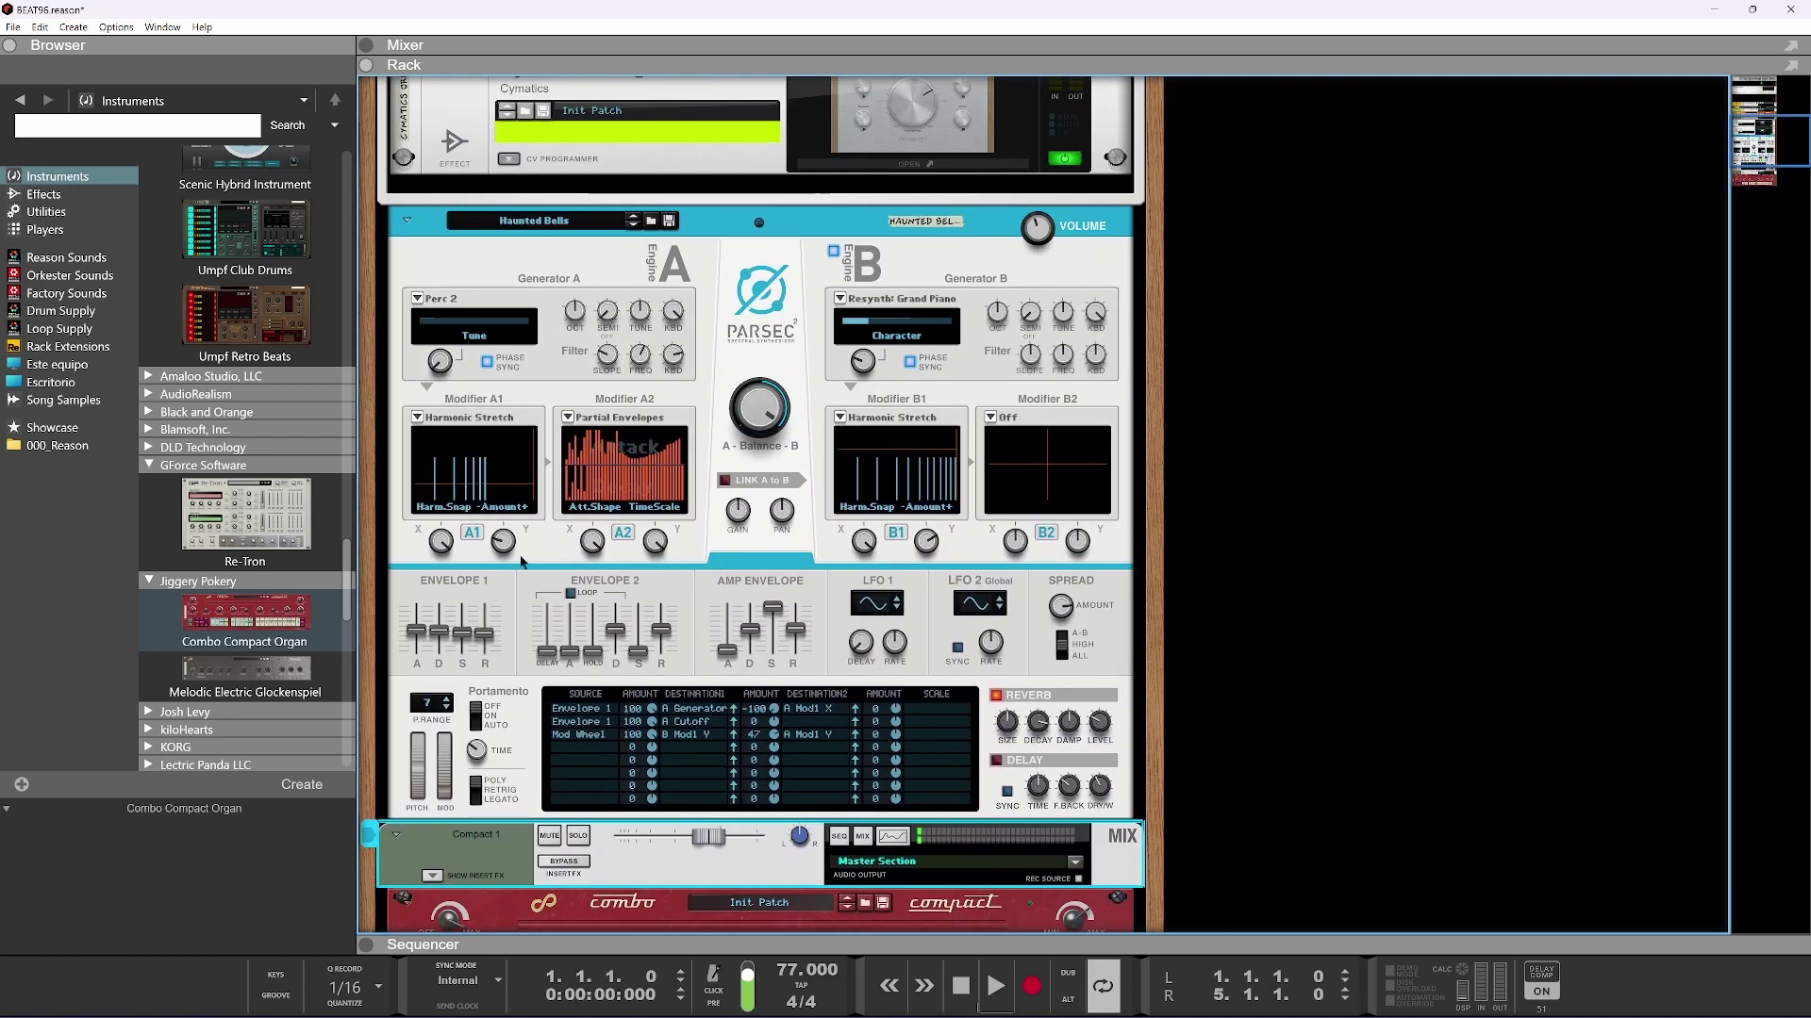
click(409, 518)
scroll(440, 527, up, 2)
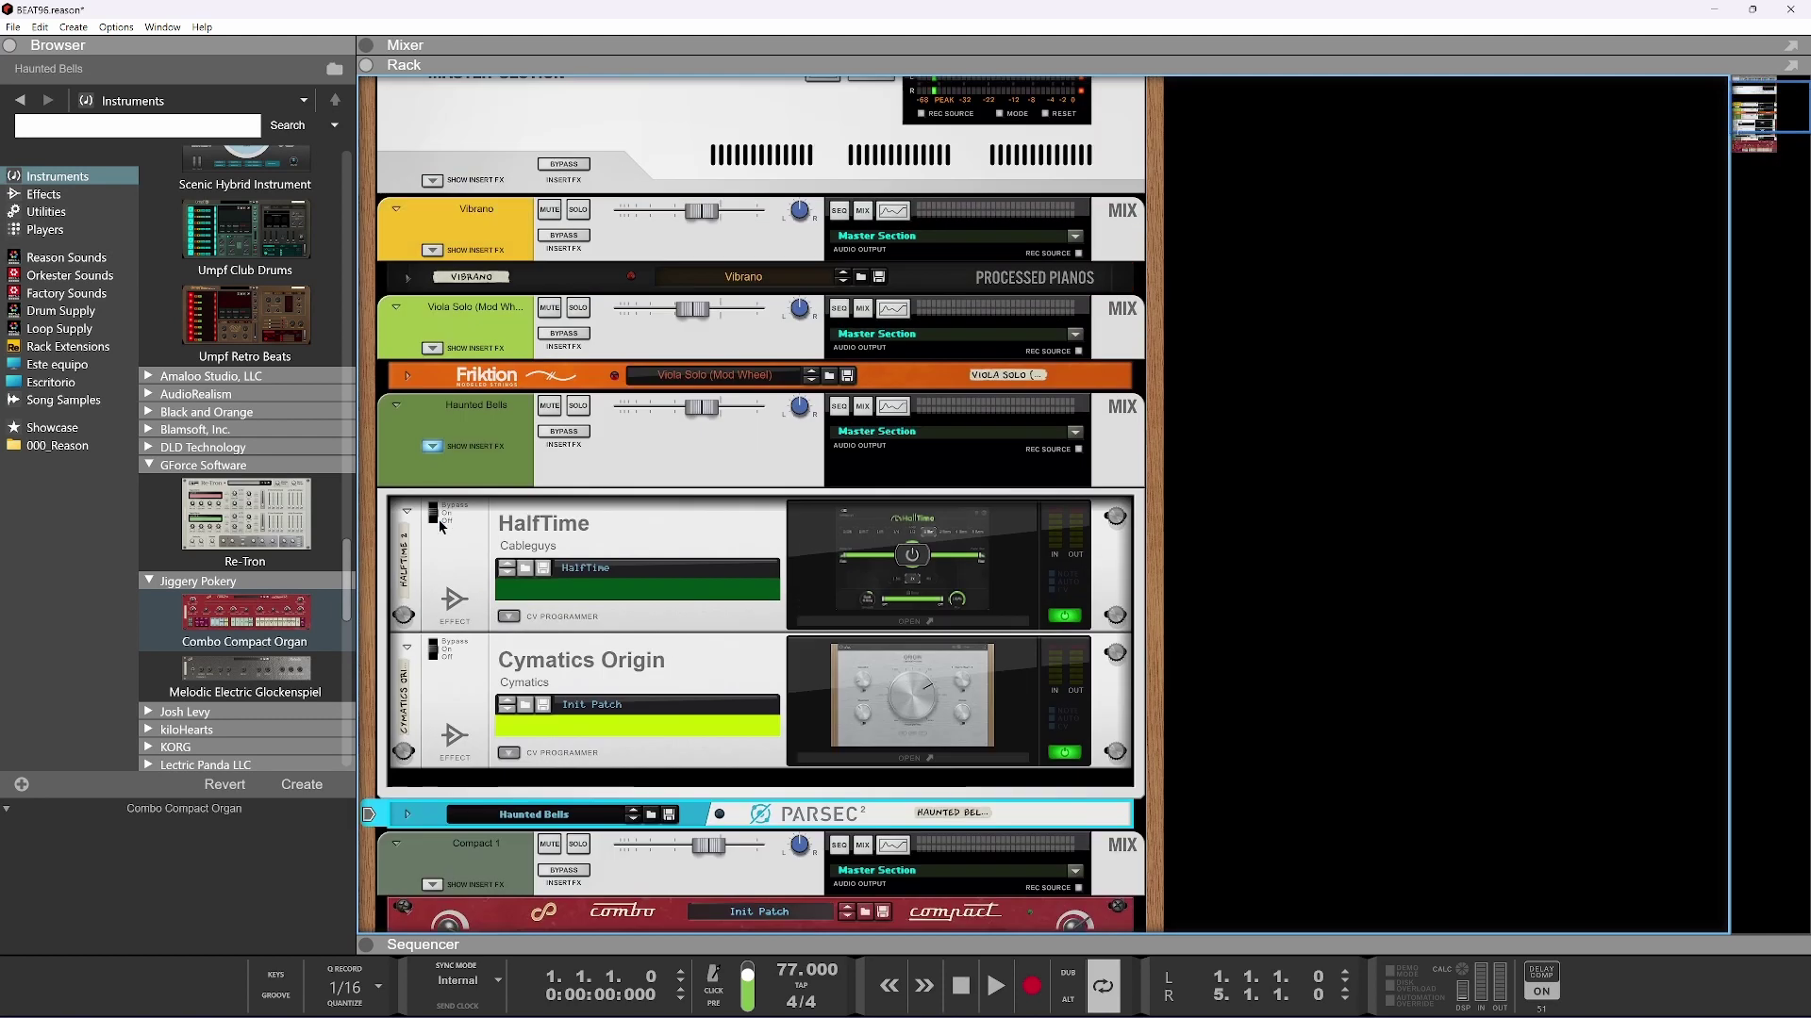
click(430, 446)
Route the Vibrano, Viola Solo, Haunted Bells and Compact 1 mix channels together to a new output bus
click(431, 341)
ctrl+click(420, 415)
ctrl+click(427, 223)
right_click(427, 221)
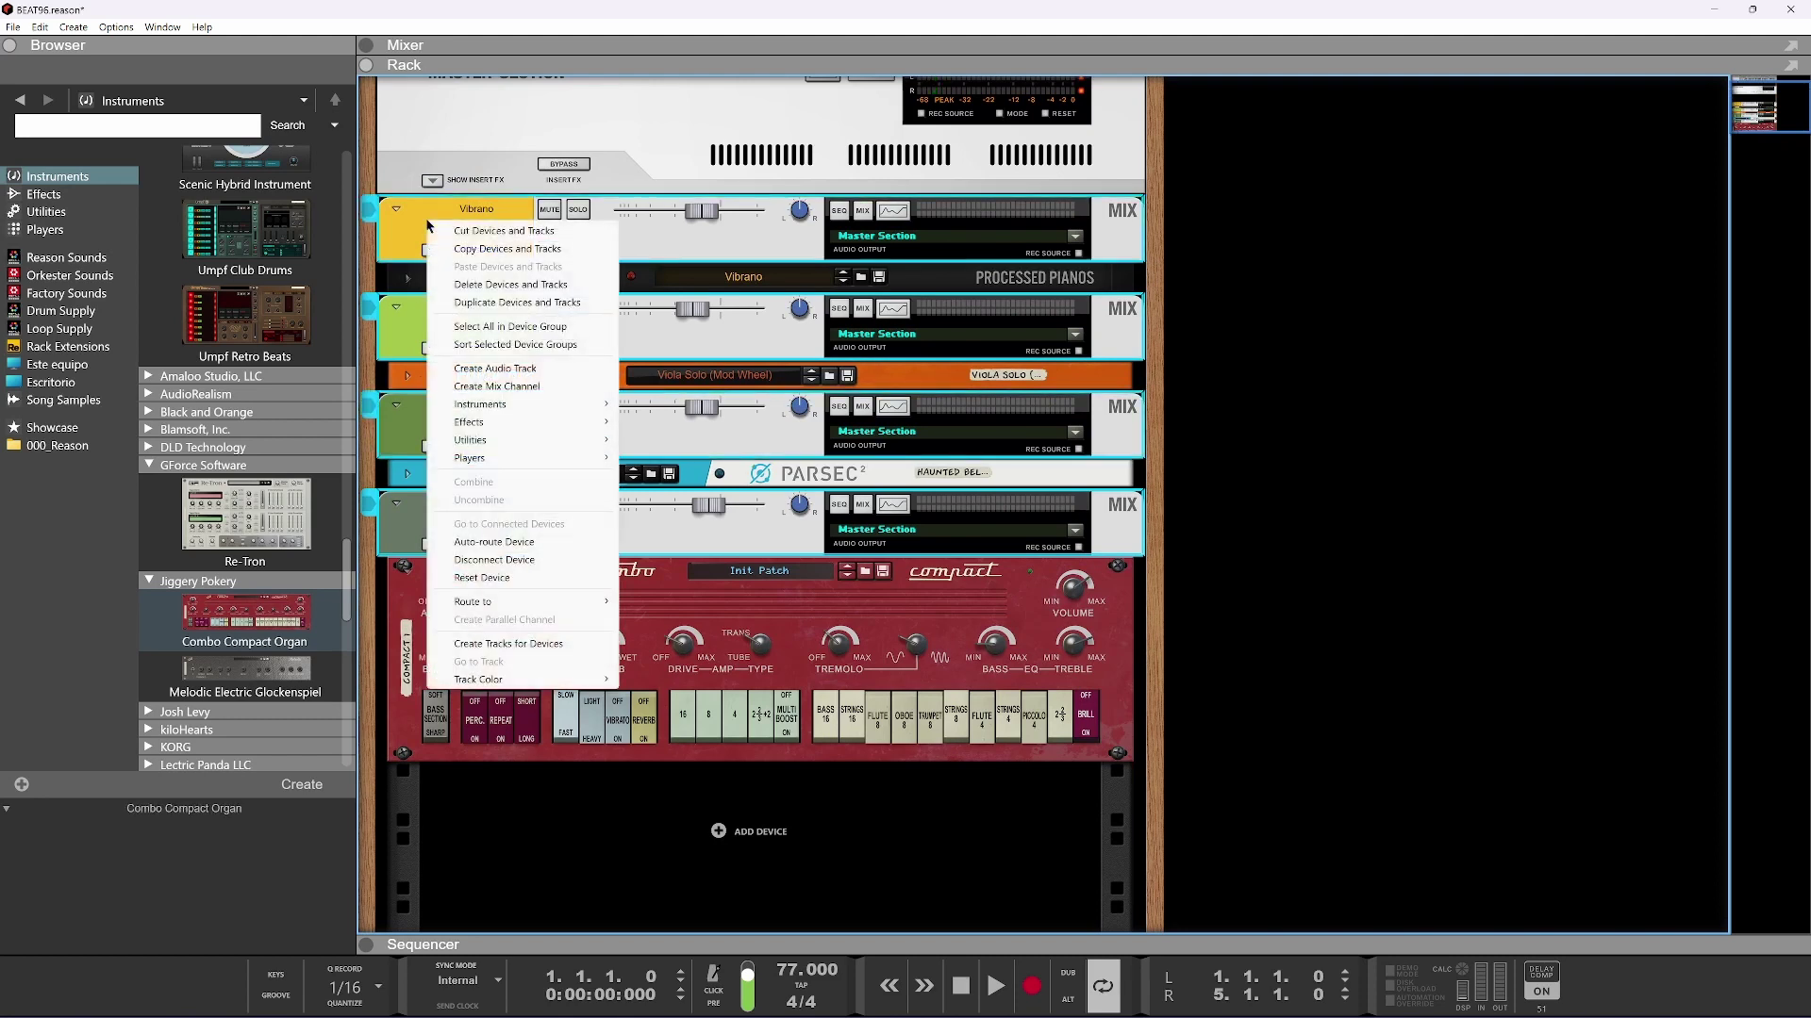
mouse_move(525, 605)
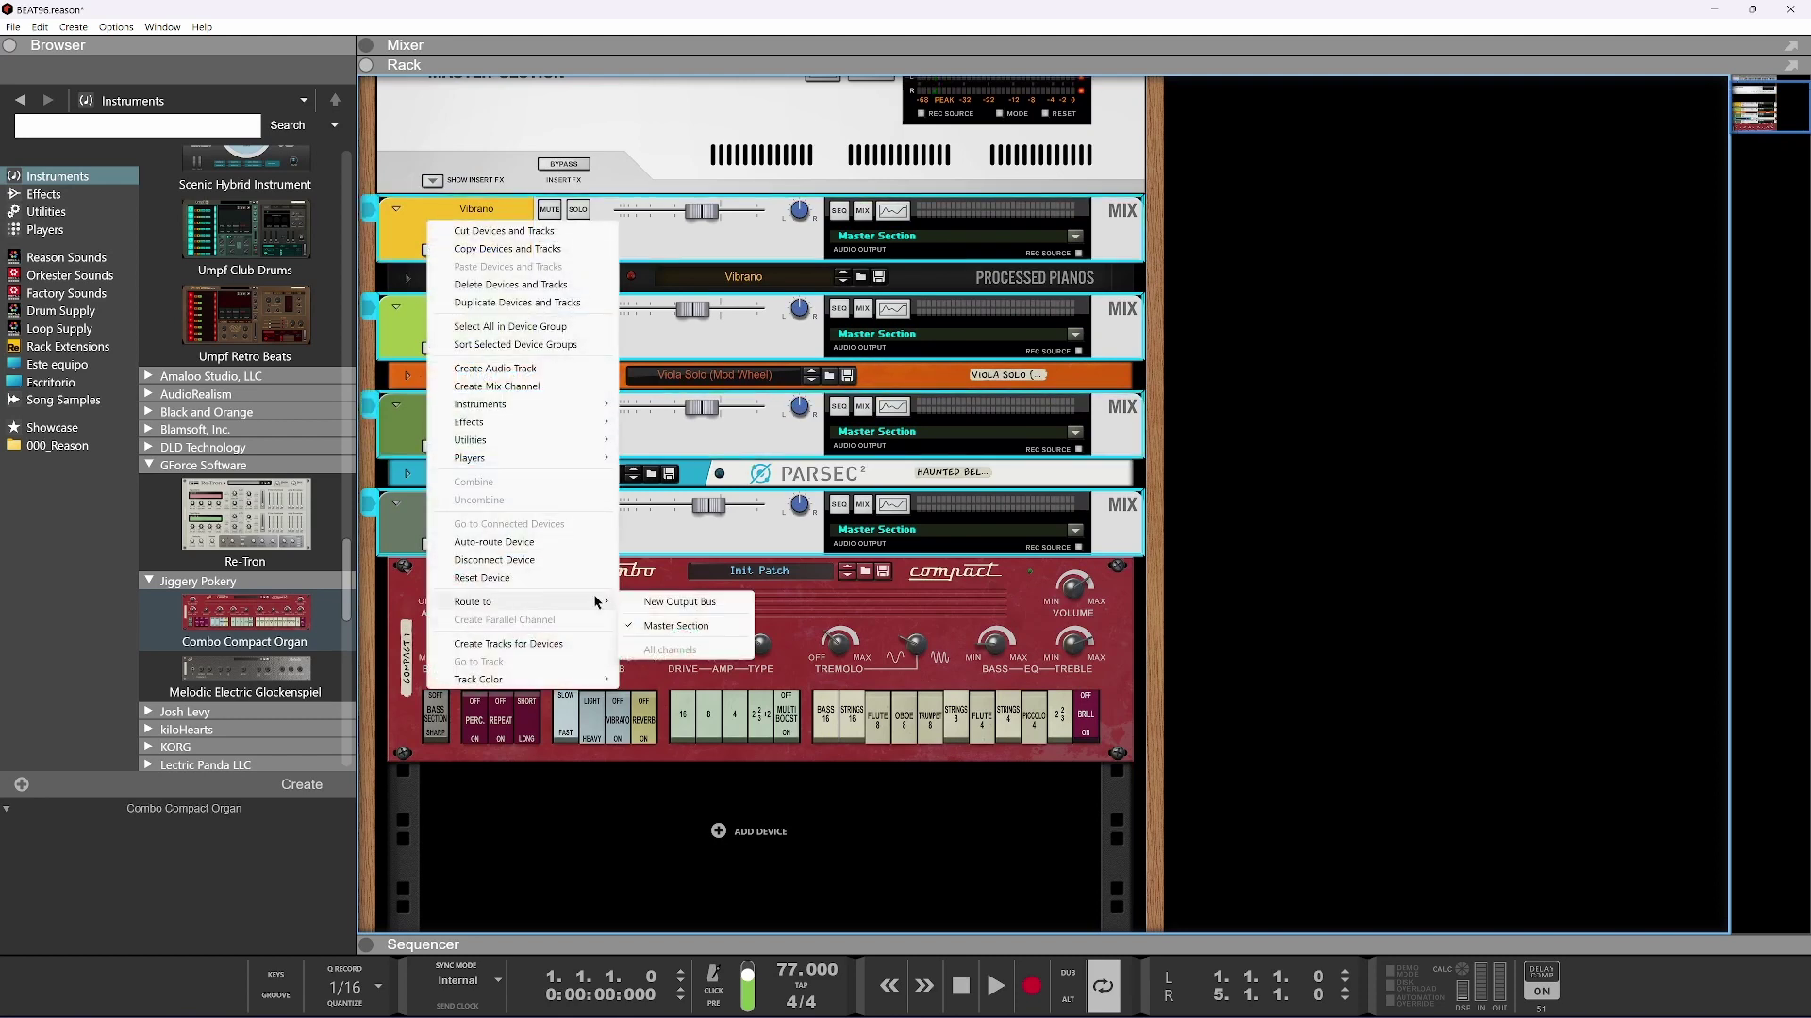
click(703, 602)
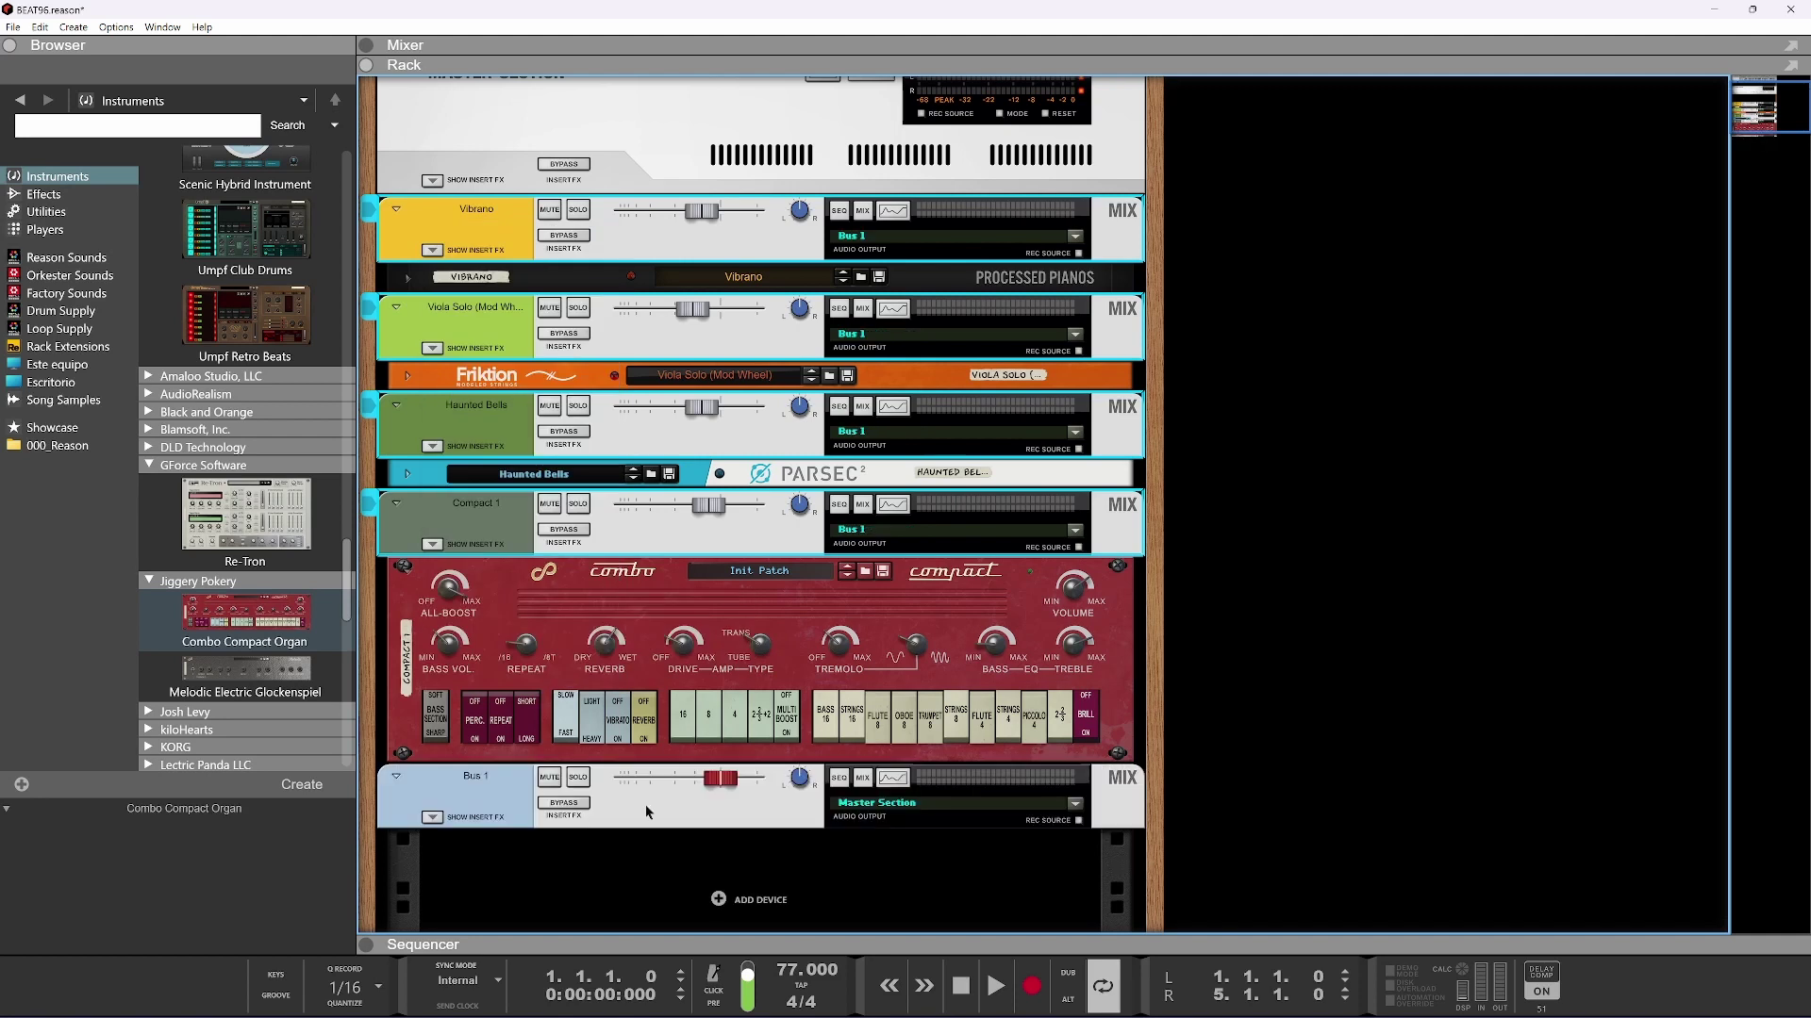
Rename the new bus MEL and toggle its solo during playback to check the grouped tracks
double_click(476, 779)
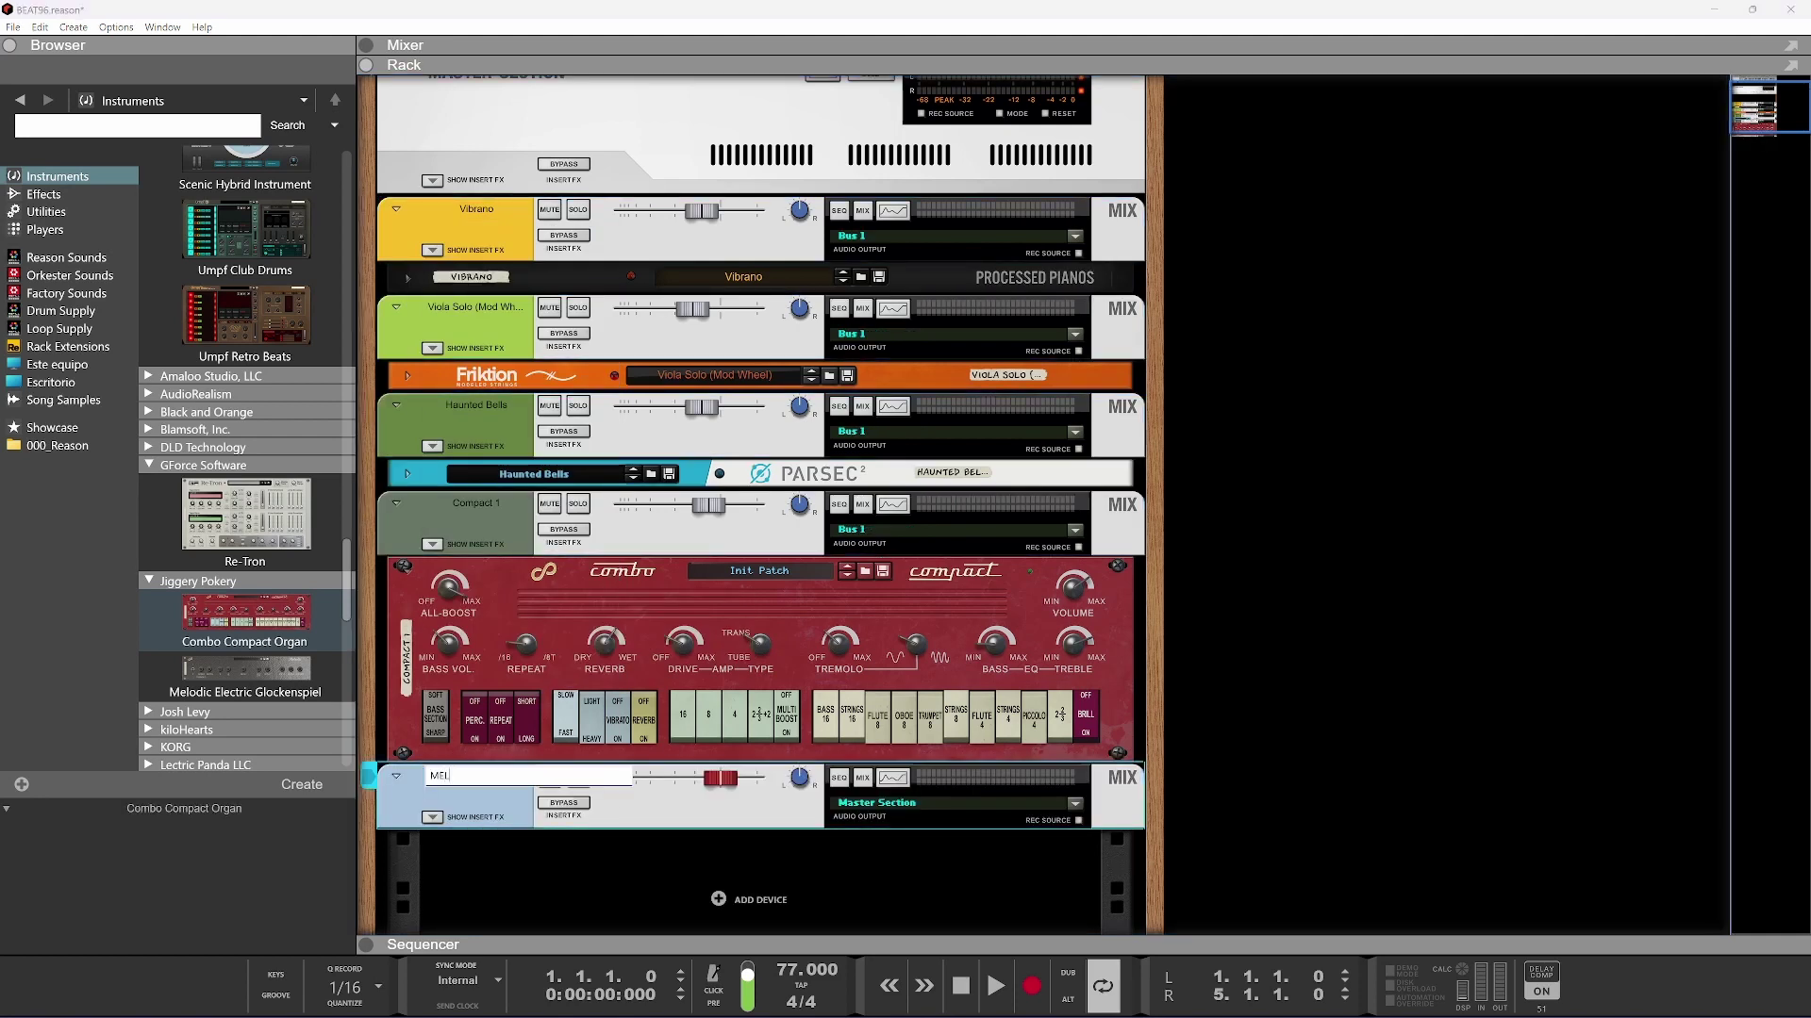
key(Return)
key(space)
click(582, 784)
click(582, 783)
Show the MEL bus's insert effects section and add a HalfTime effect to it
click(450, 813)
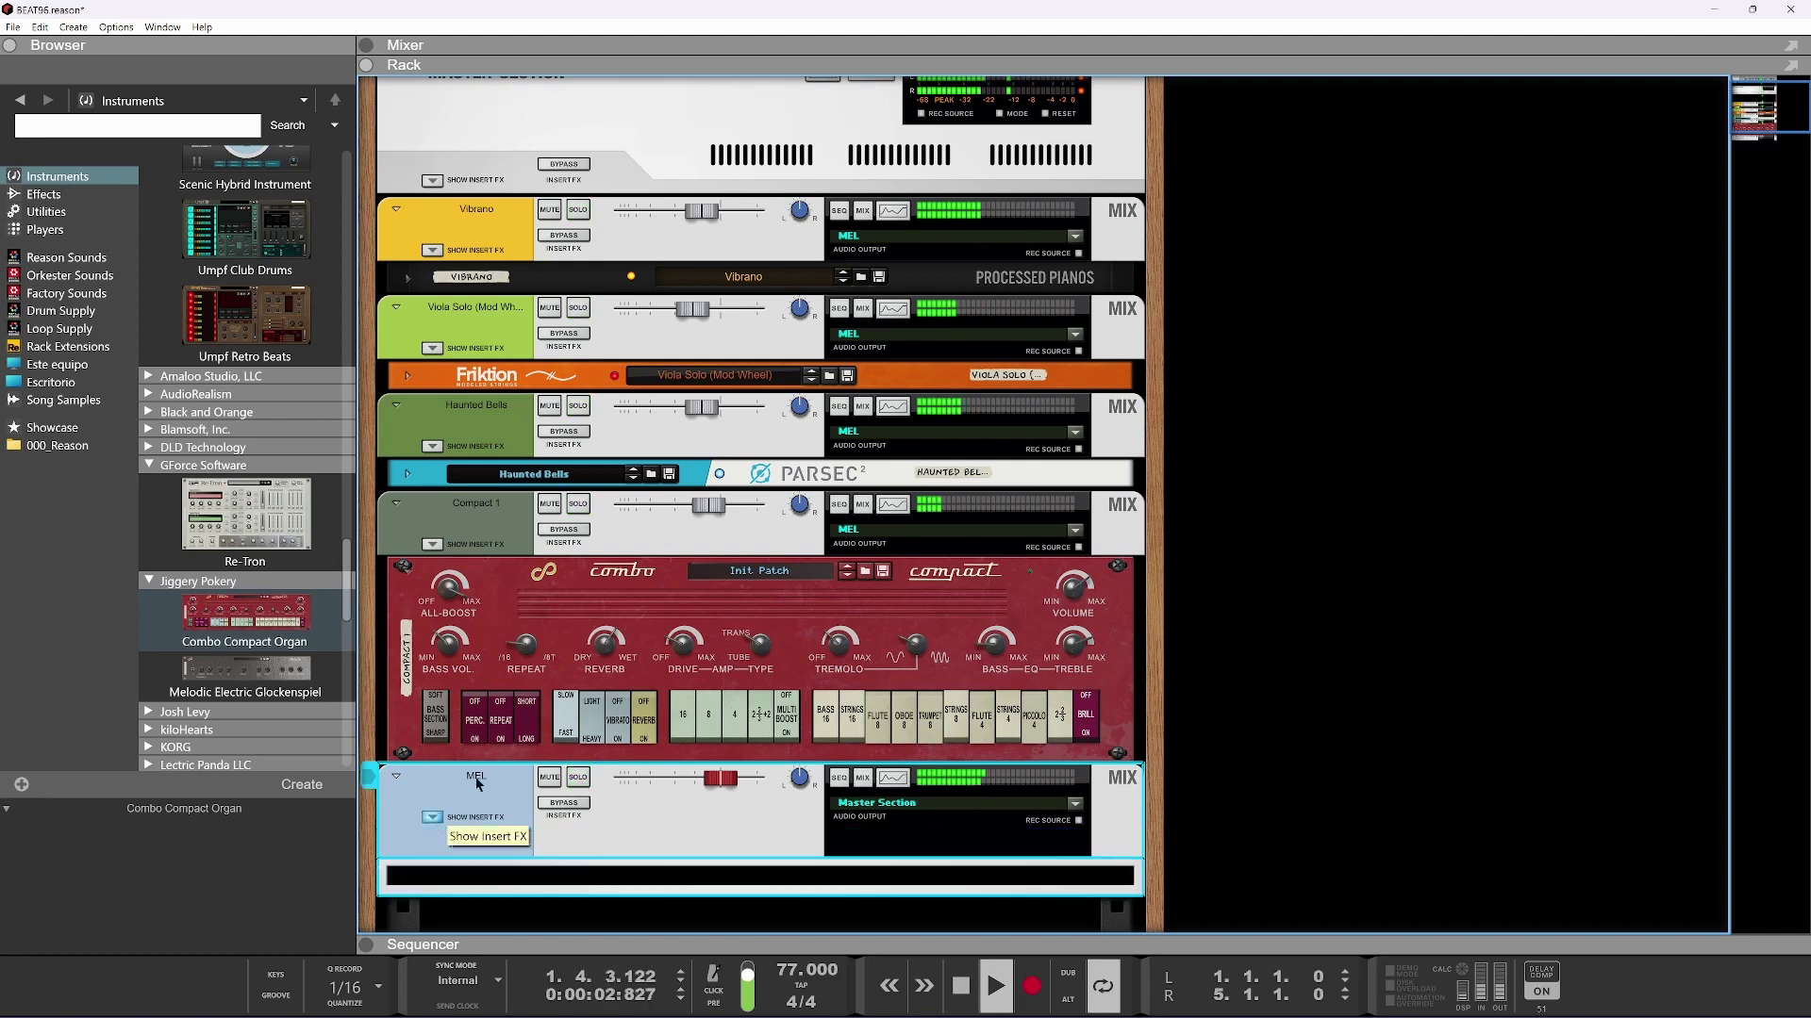
right_click(520, 710)
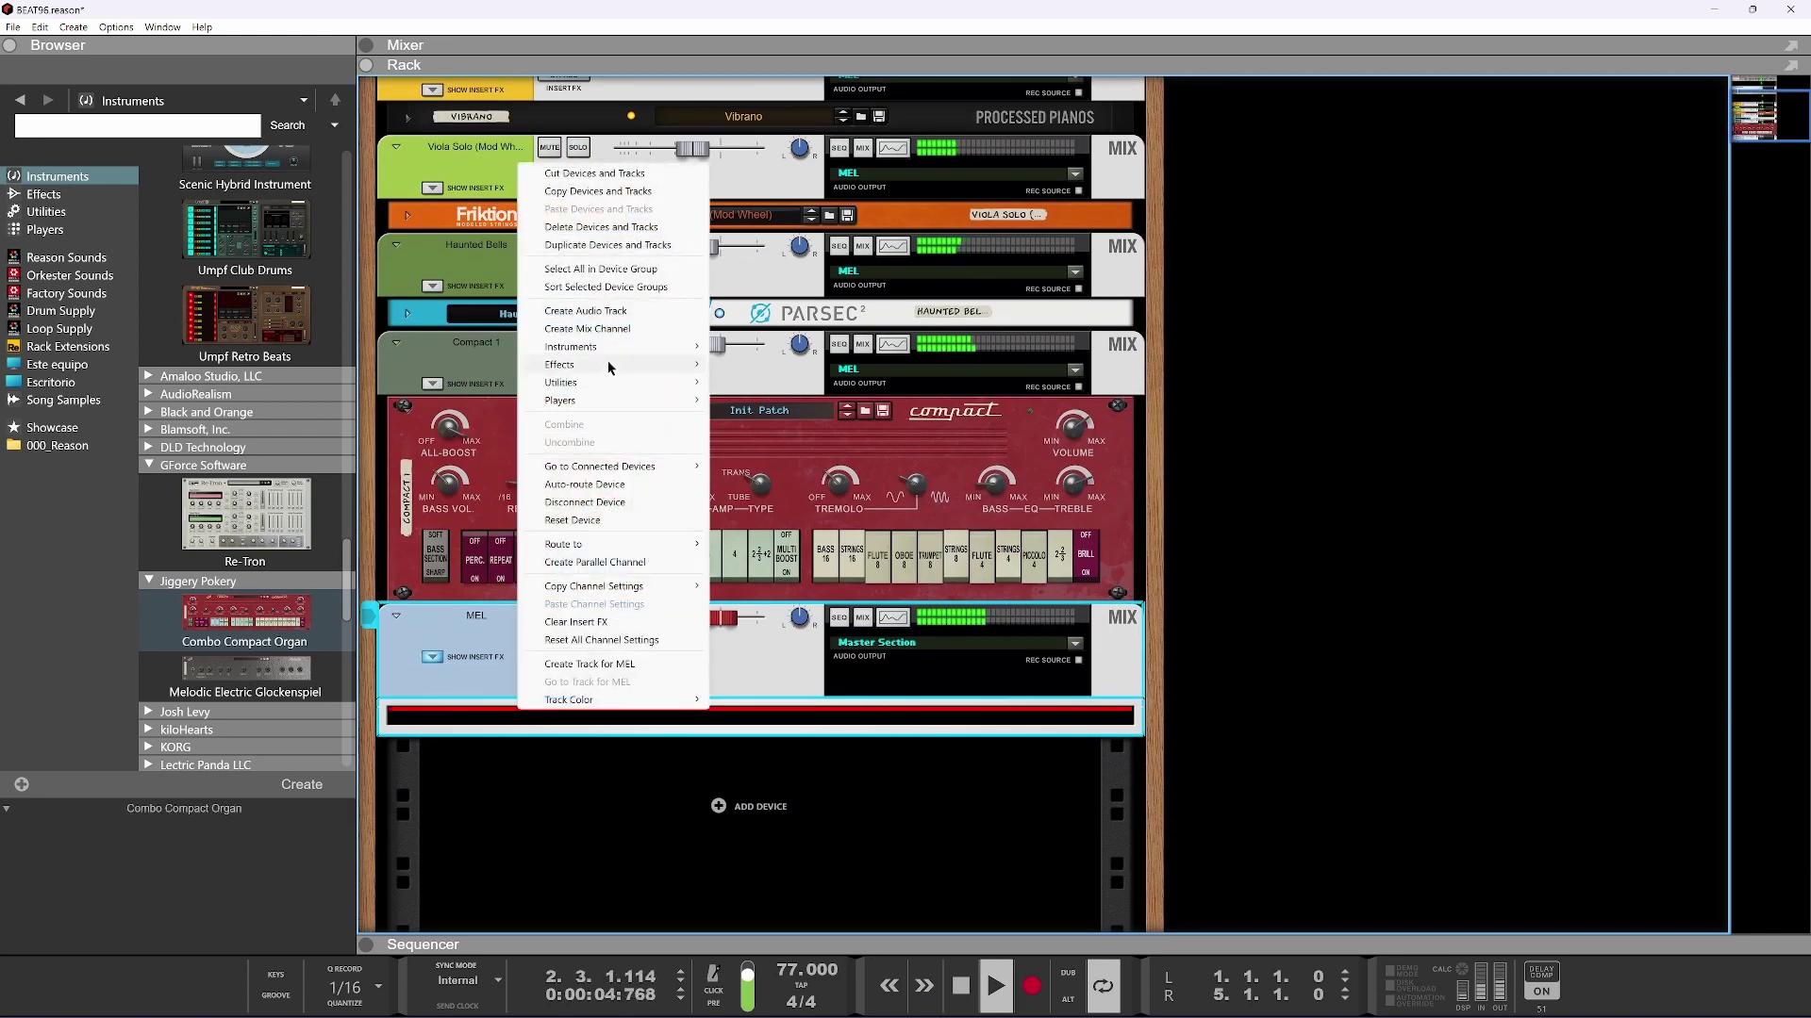
mouse_move(608, 364)
click(783, 91)
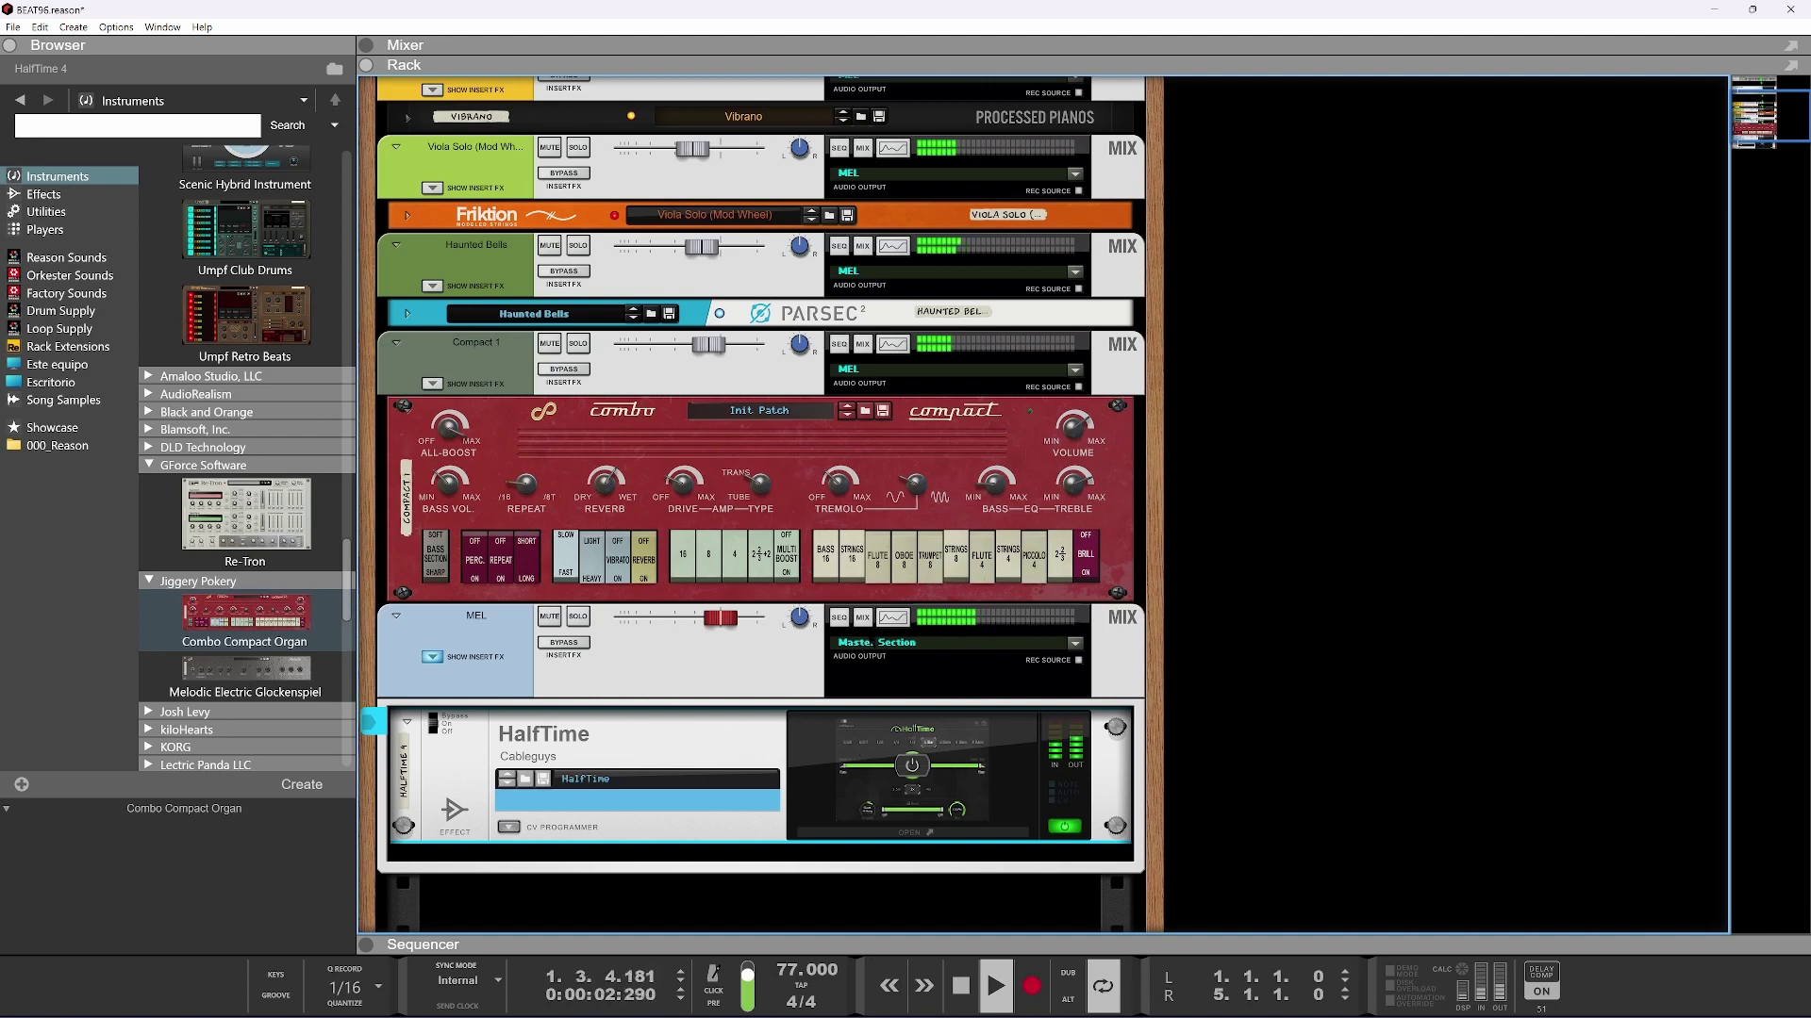
Enable the high-pass filter in the MEL bus's Spectrum EQ at 333.3 Hz and move the EQ window clear of the rack
click(892, 618)
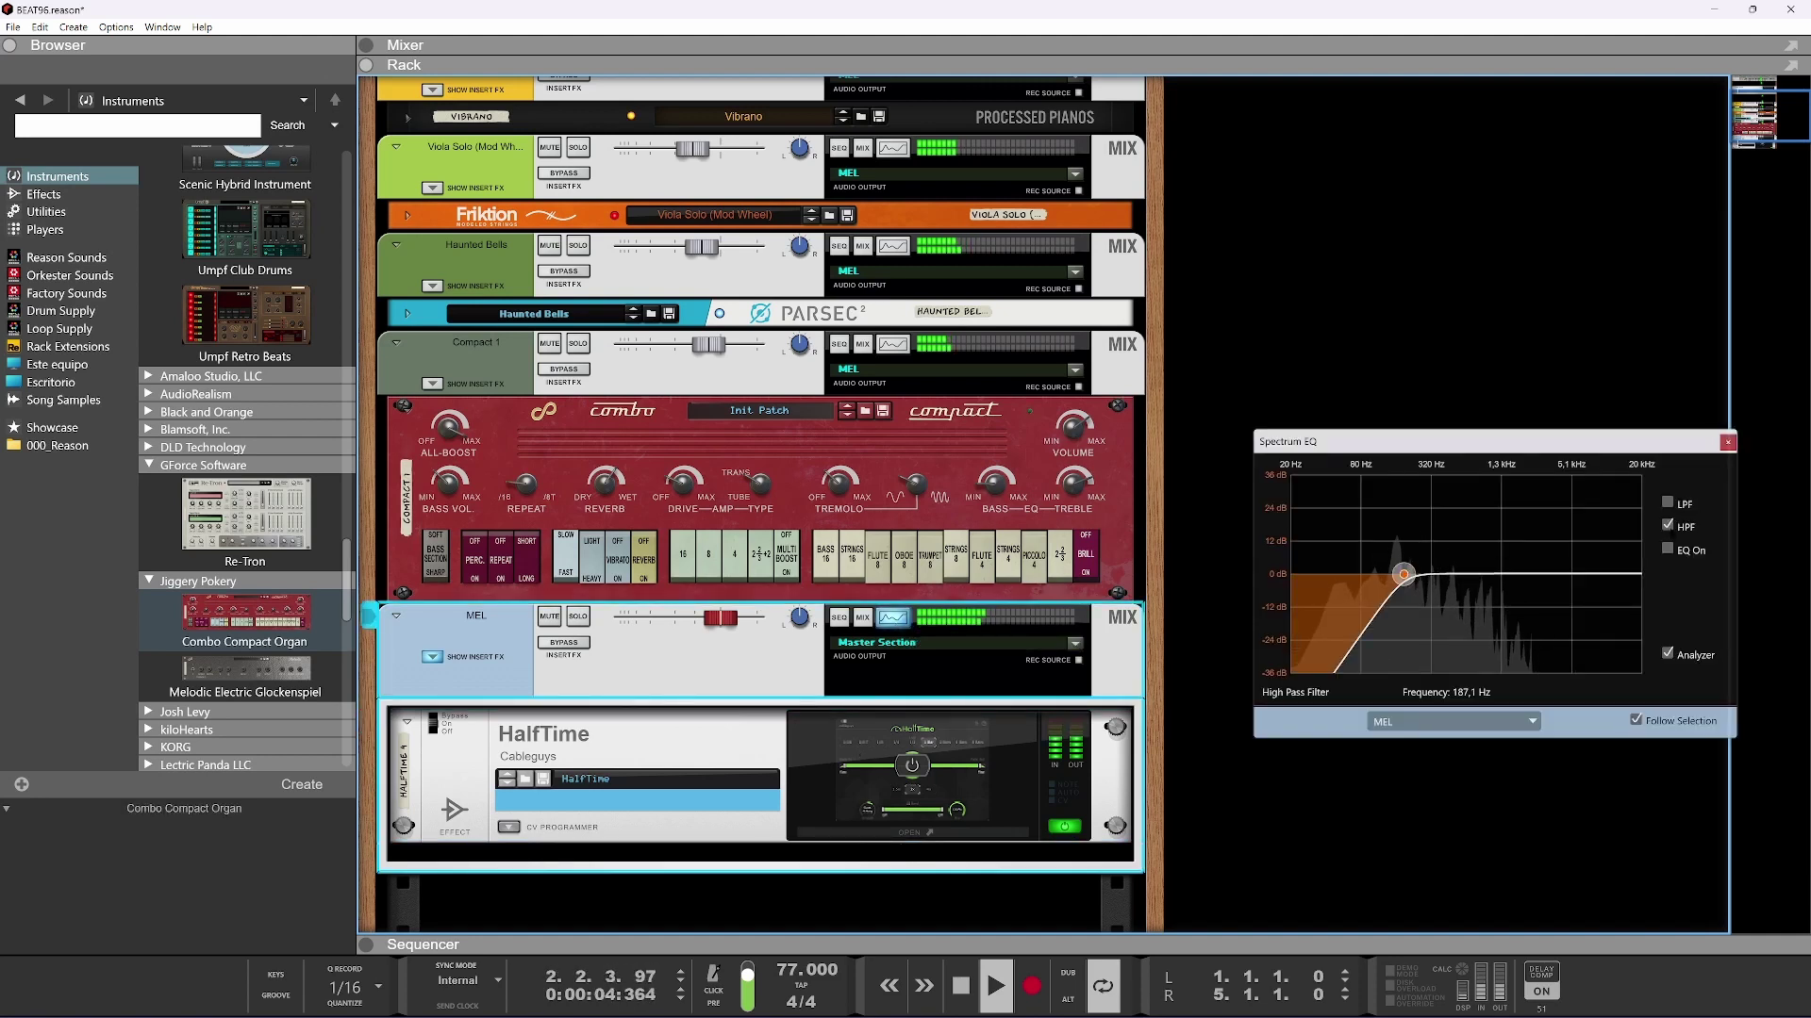
drag(1404, 575, 1432, 574)
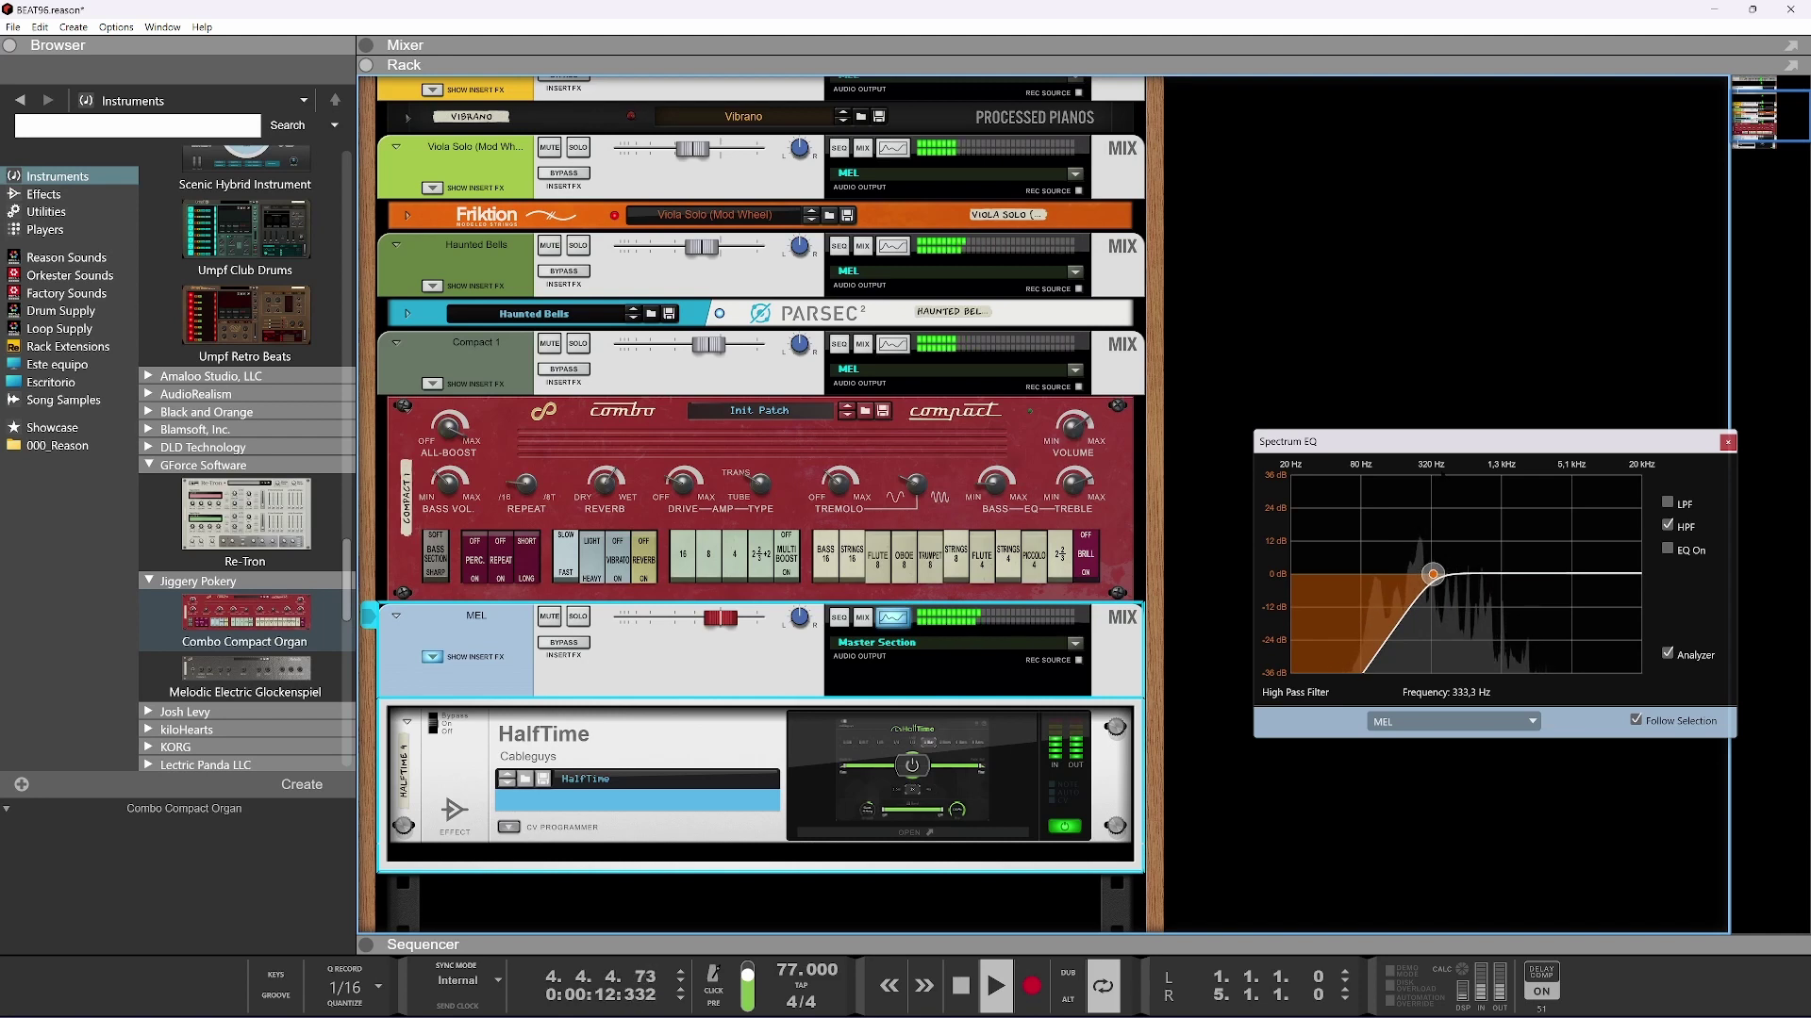
drag(1368, 442, 1319, 258)
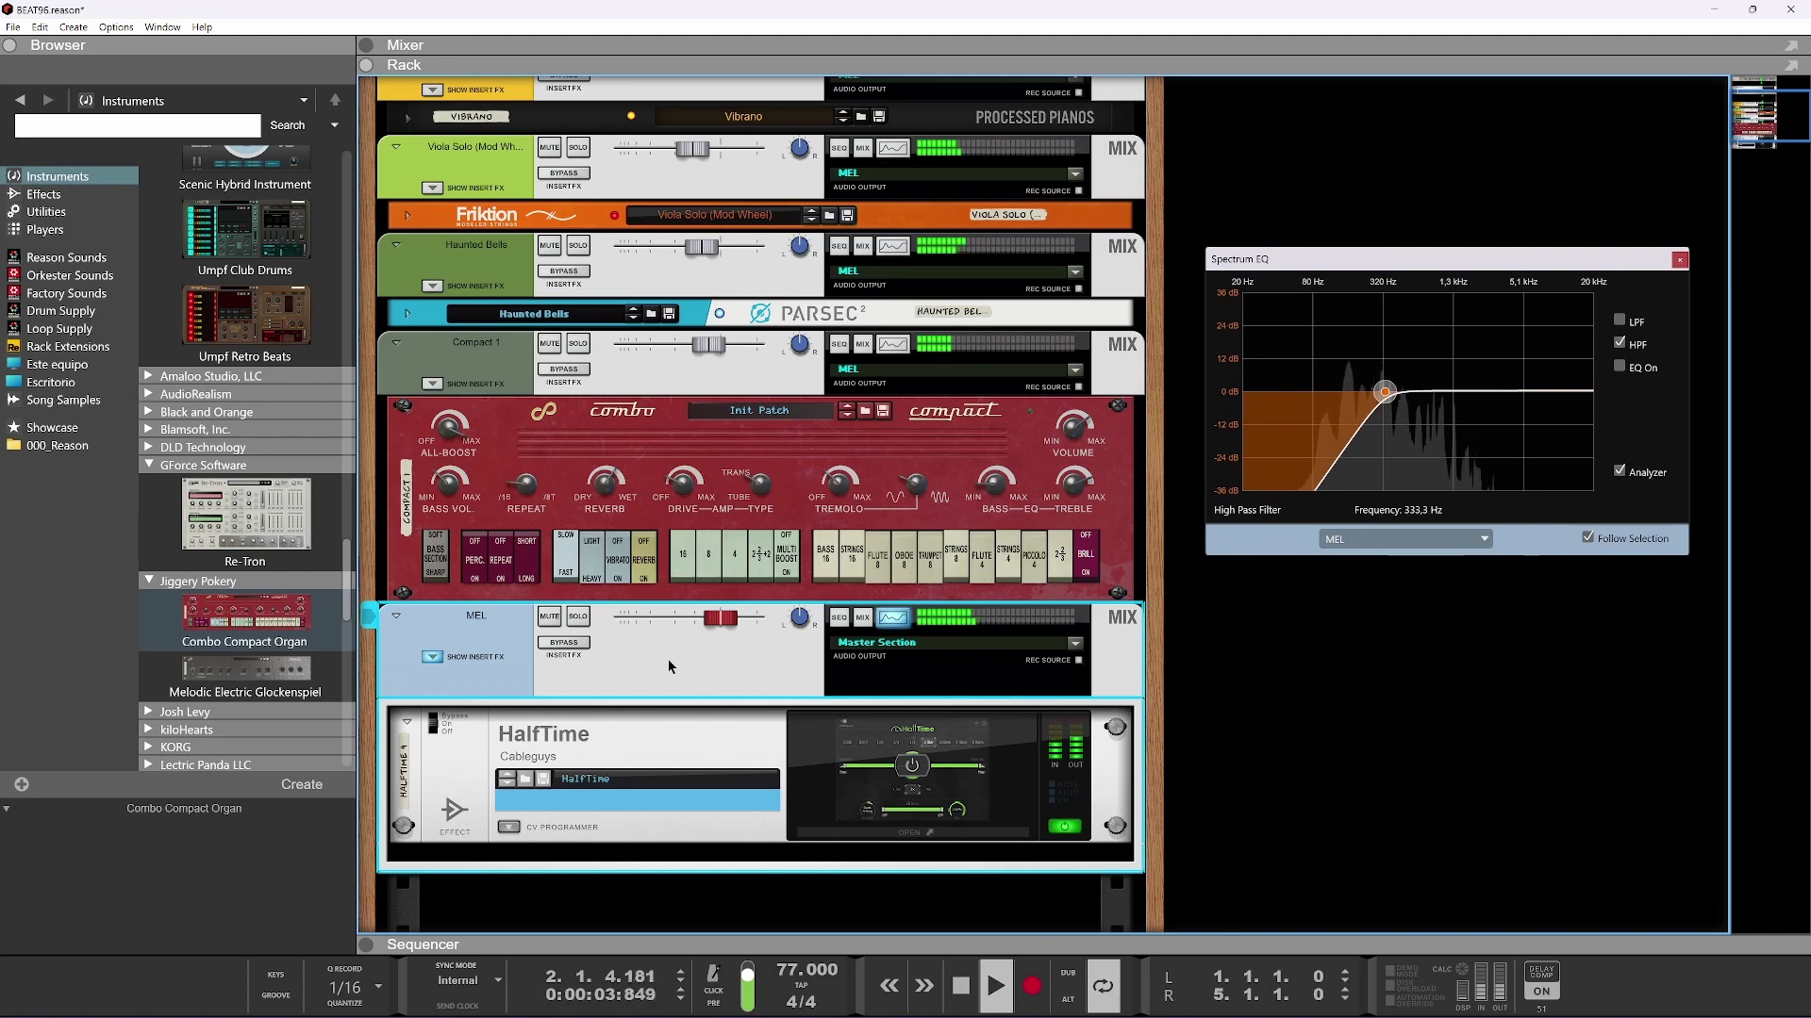
Audition the MEL bus HalfTime at 1/4 and 1.5x, and set a 1/8 loop, 2x mode and Smooth at Sust. 3.4 ms
click(911, 832)
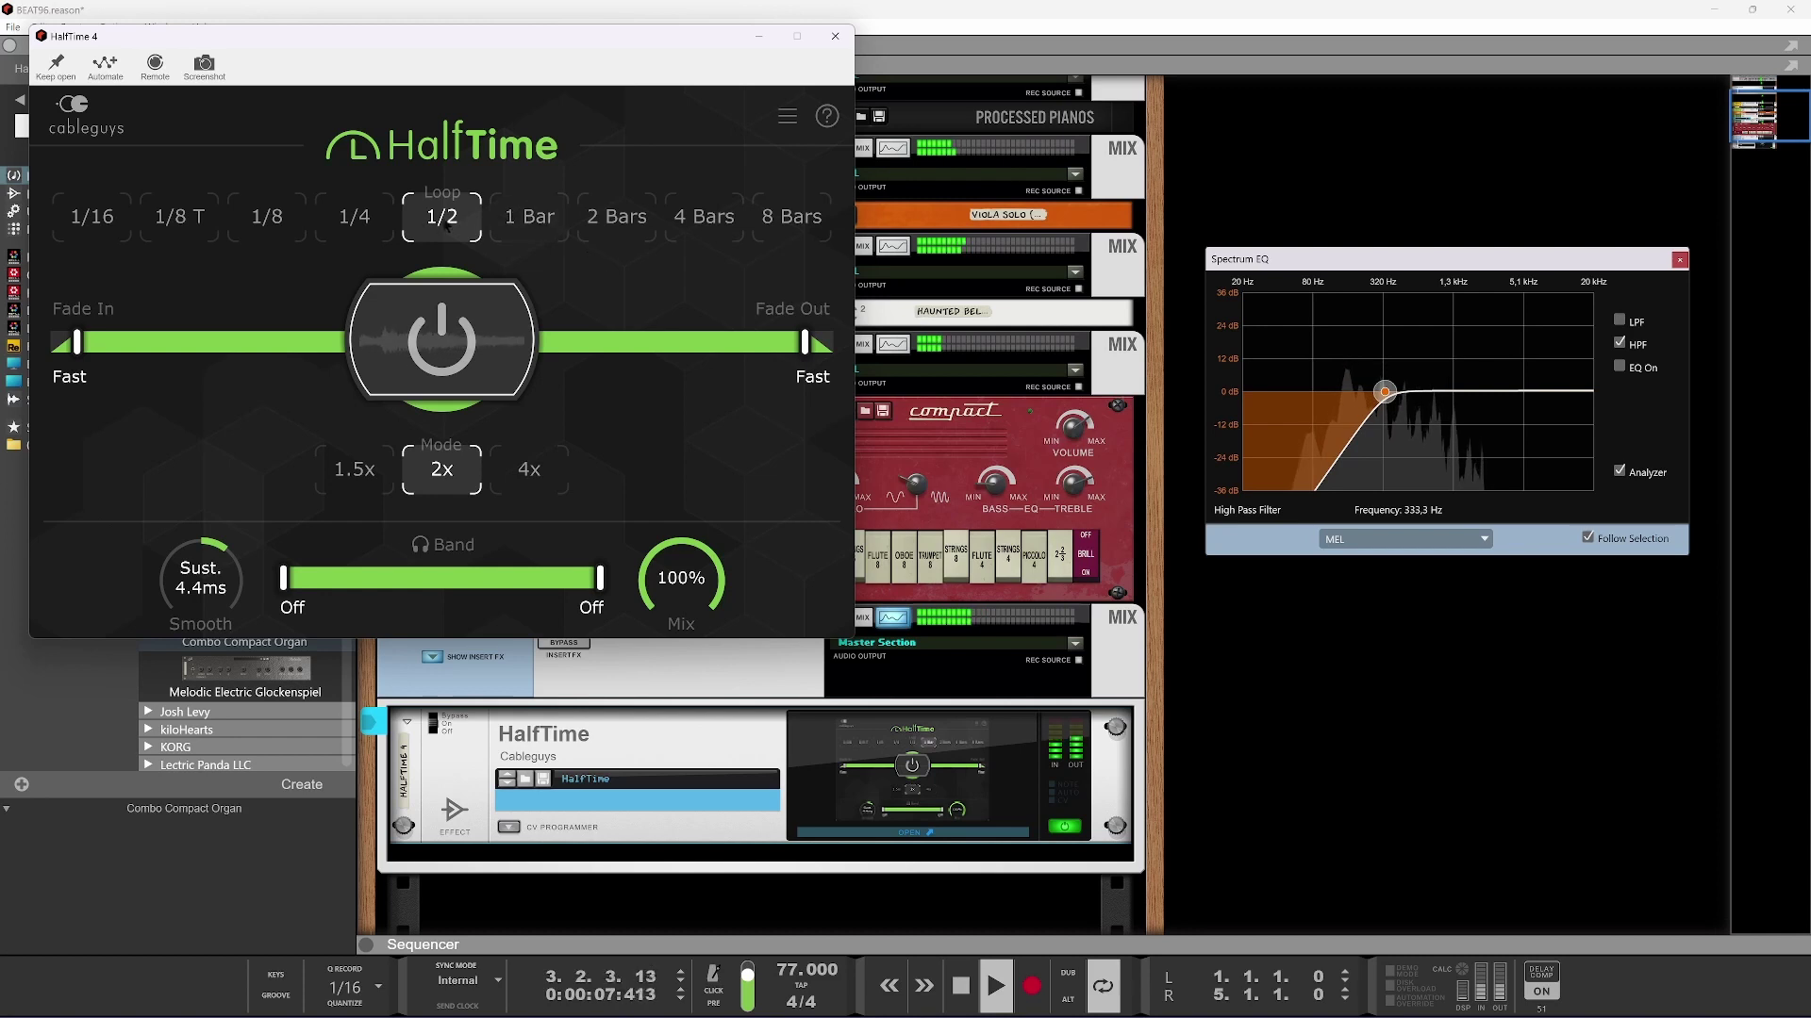
click(390, 224)
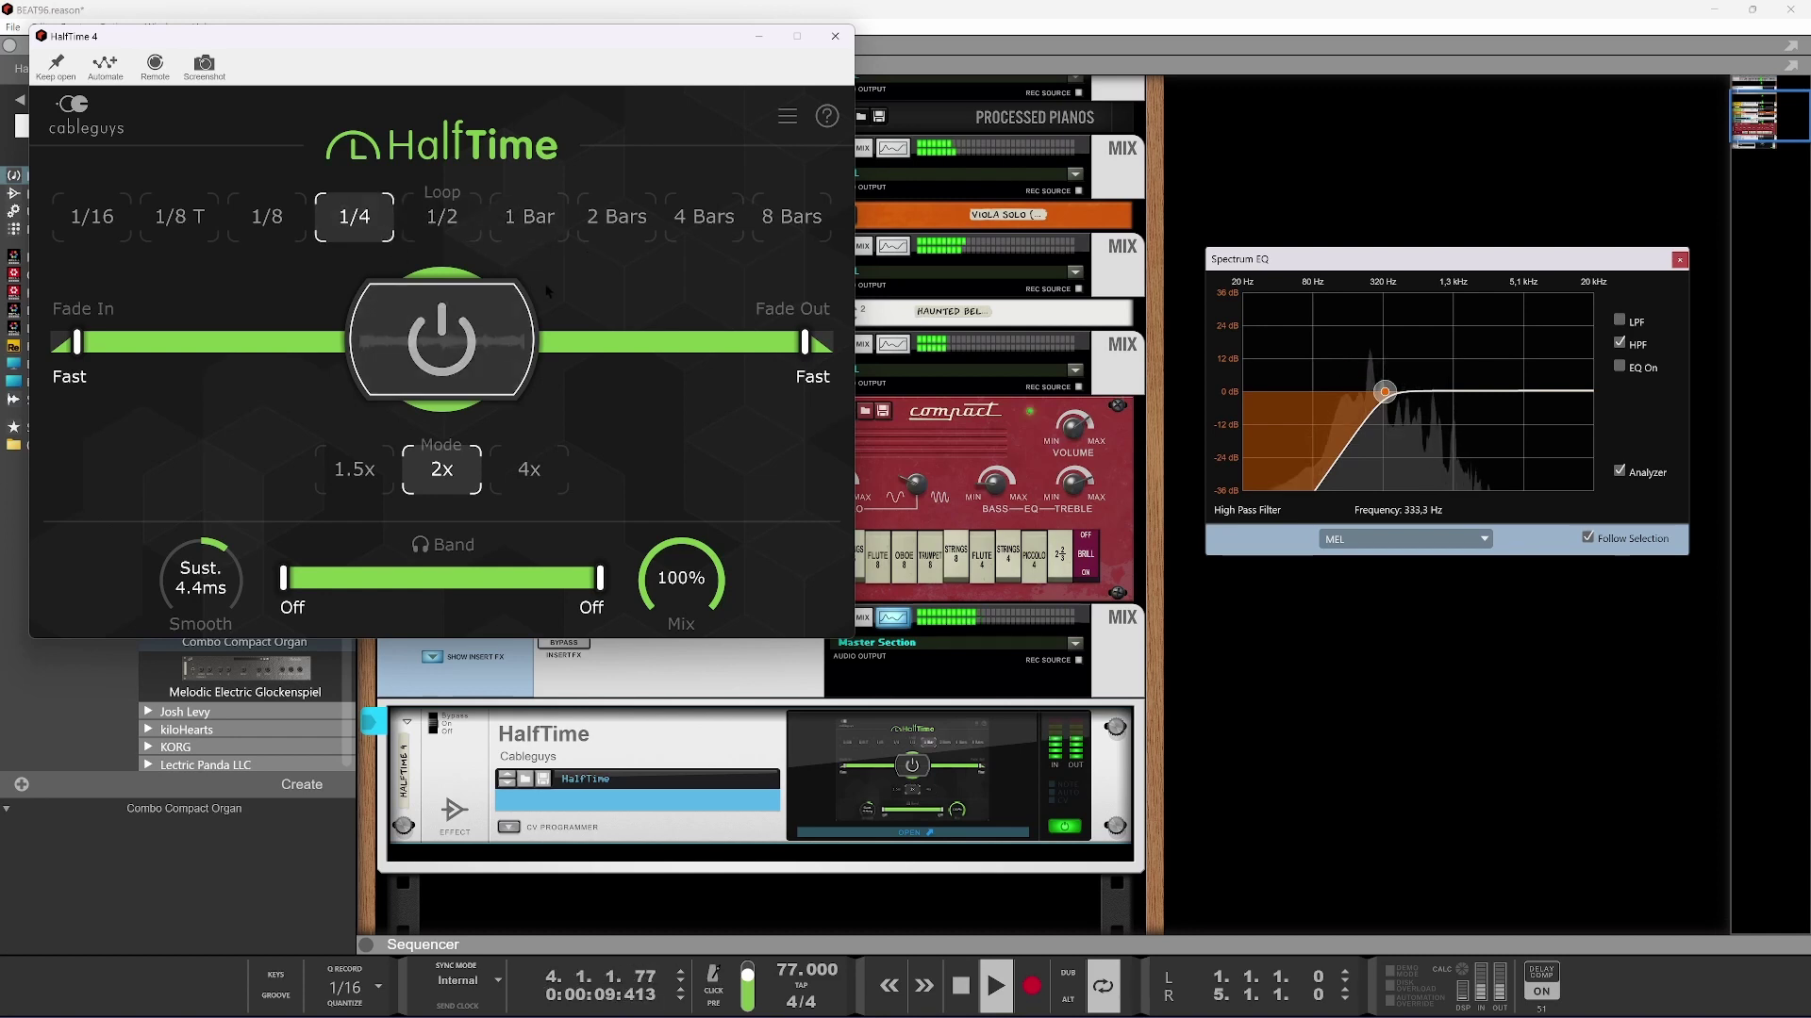
click(387, 481)
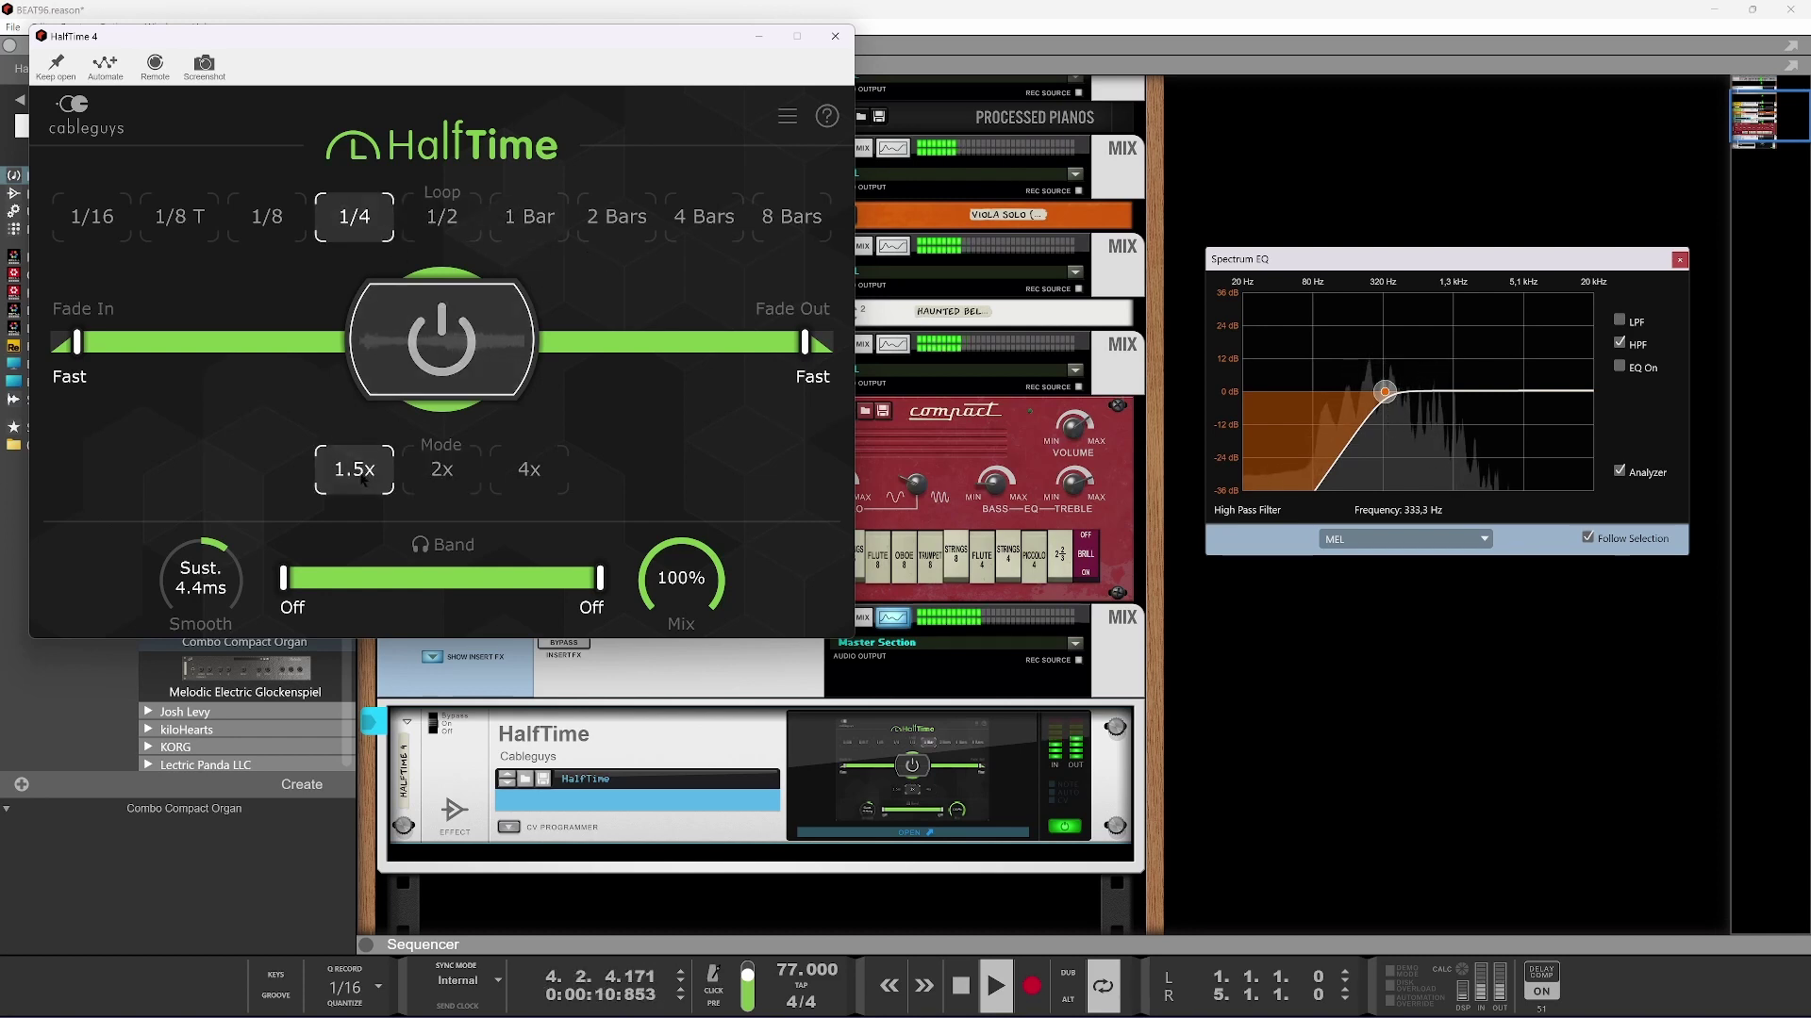
click(458, 475)
click(267, 216)
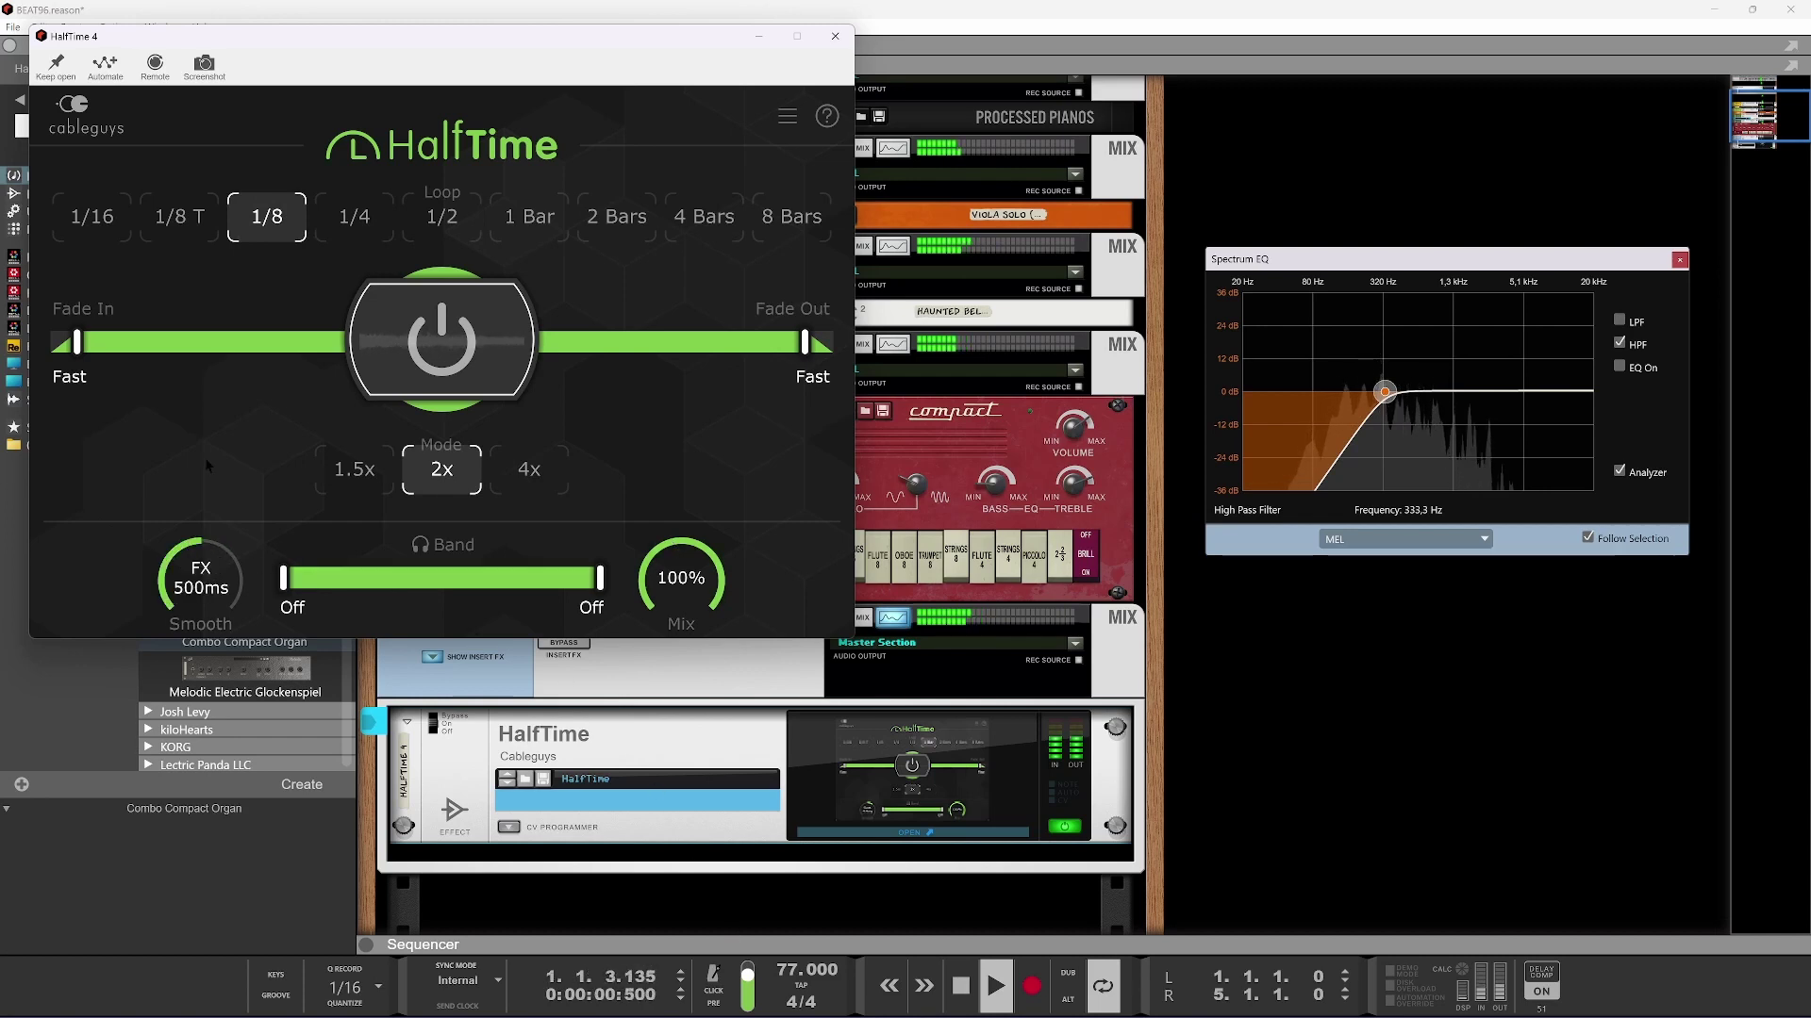
mouse_move(237, 590)
mouse_down()
mouse_move(237, 509)
mouse_move(238, 578)
mouse_up()
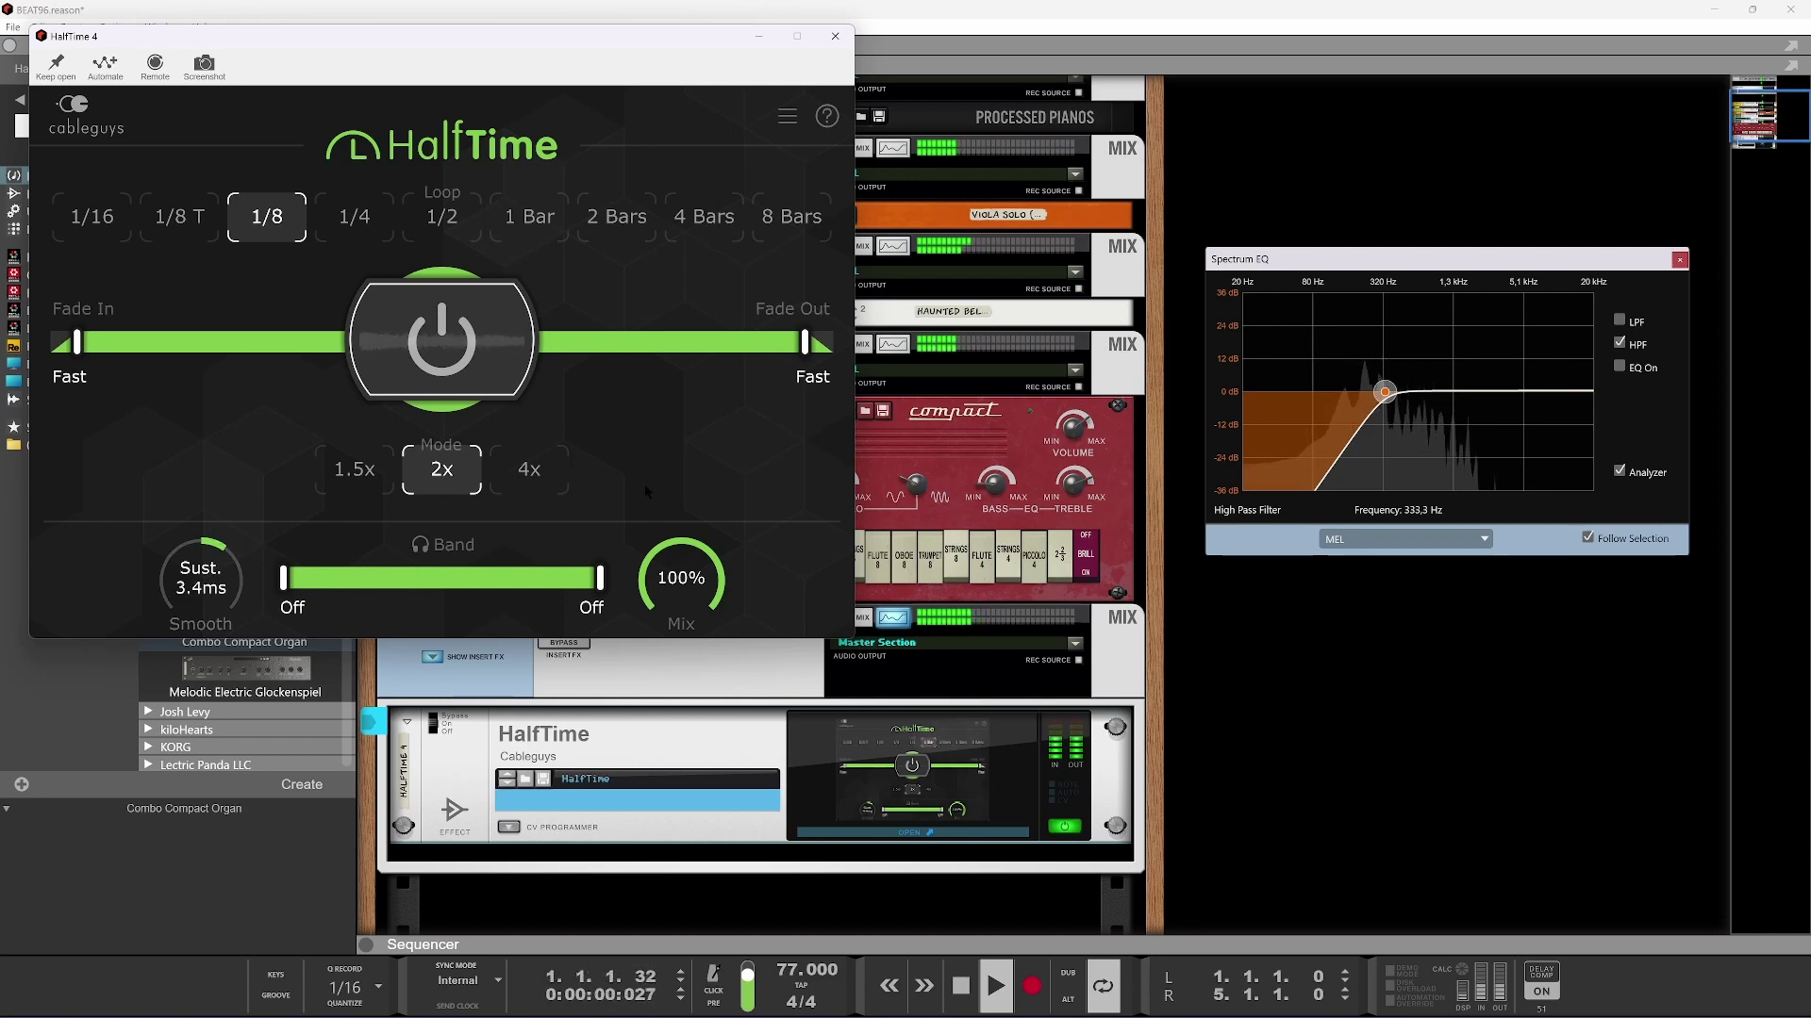
Audition the MEL bus HalfTime with 1/2 and 1/16 loop lengths and set the loop to 1/4
click(441, 216)
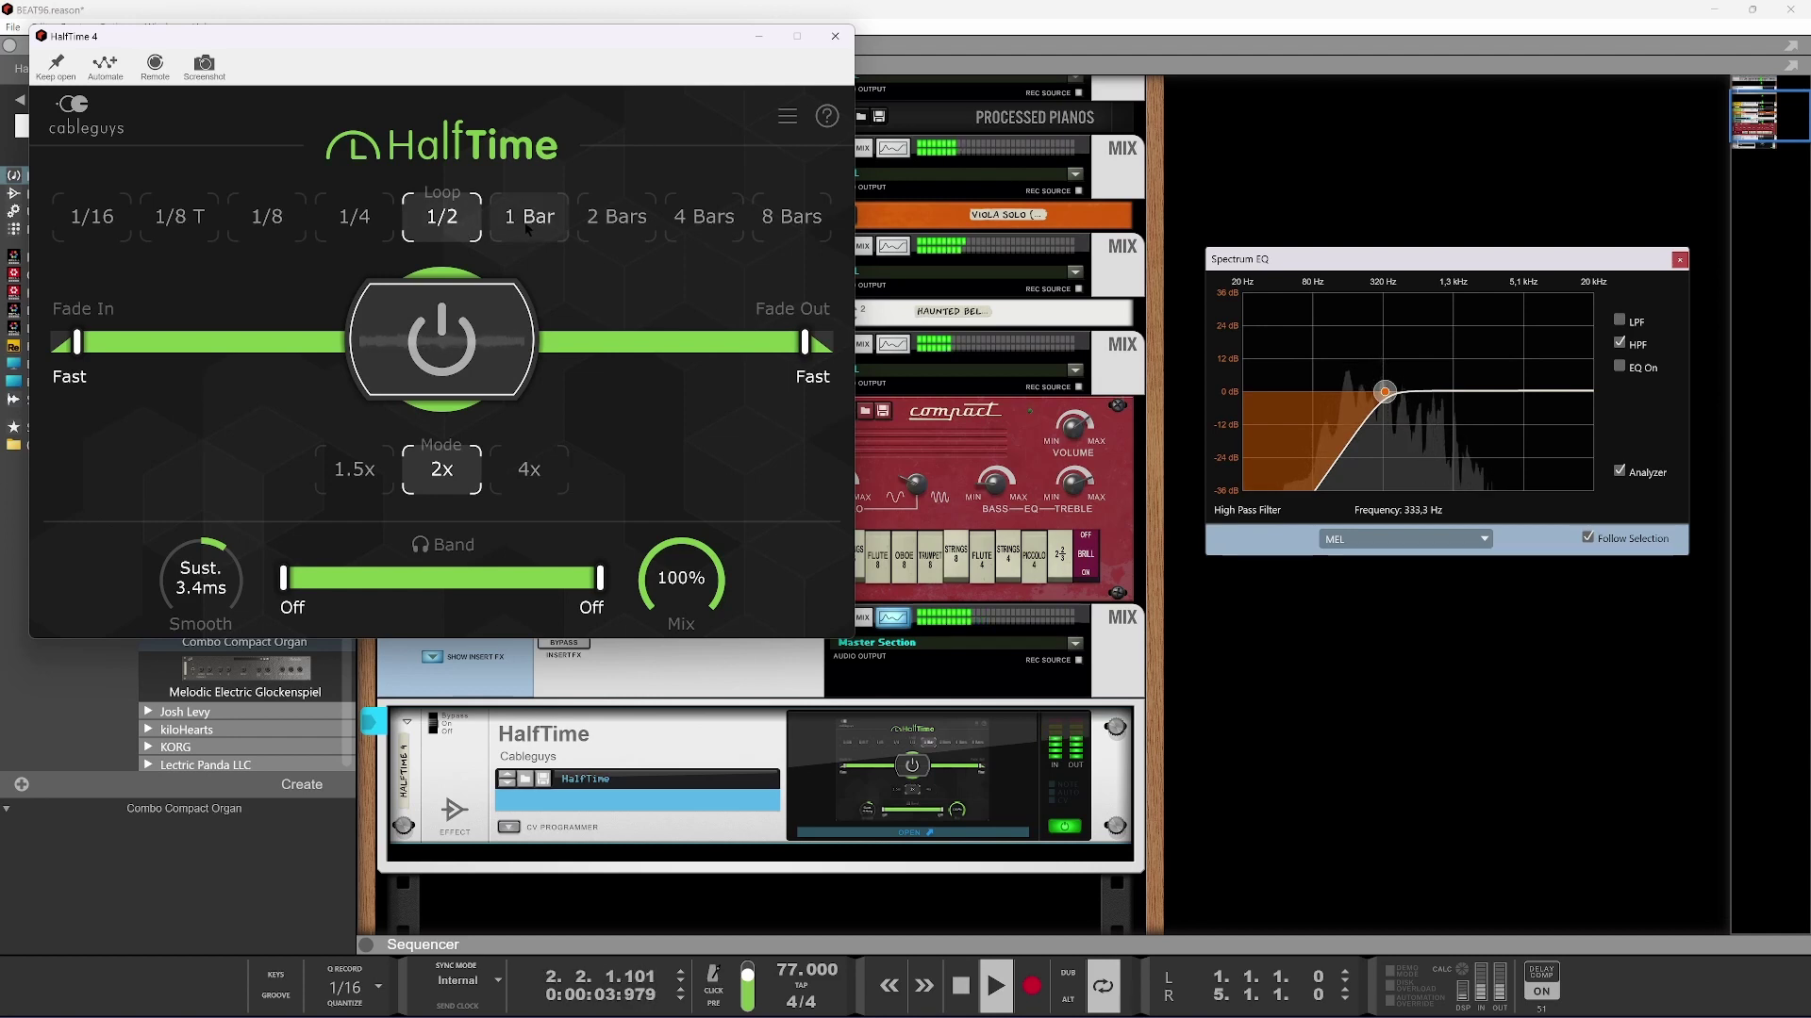
click(355, 216)
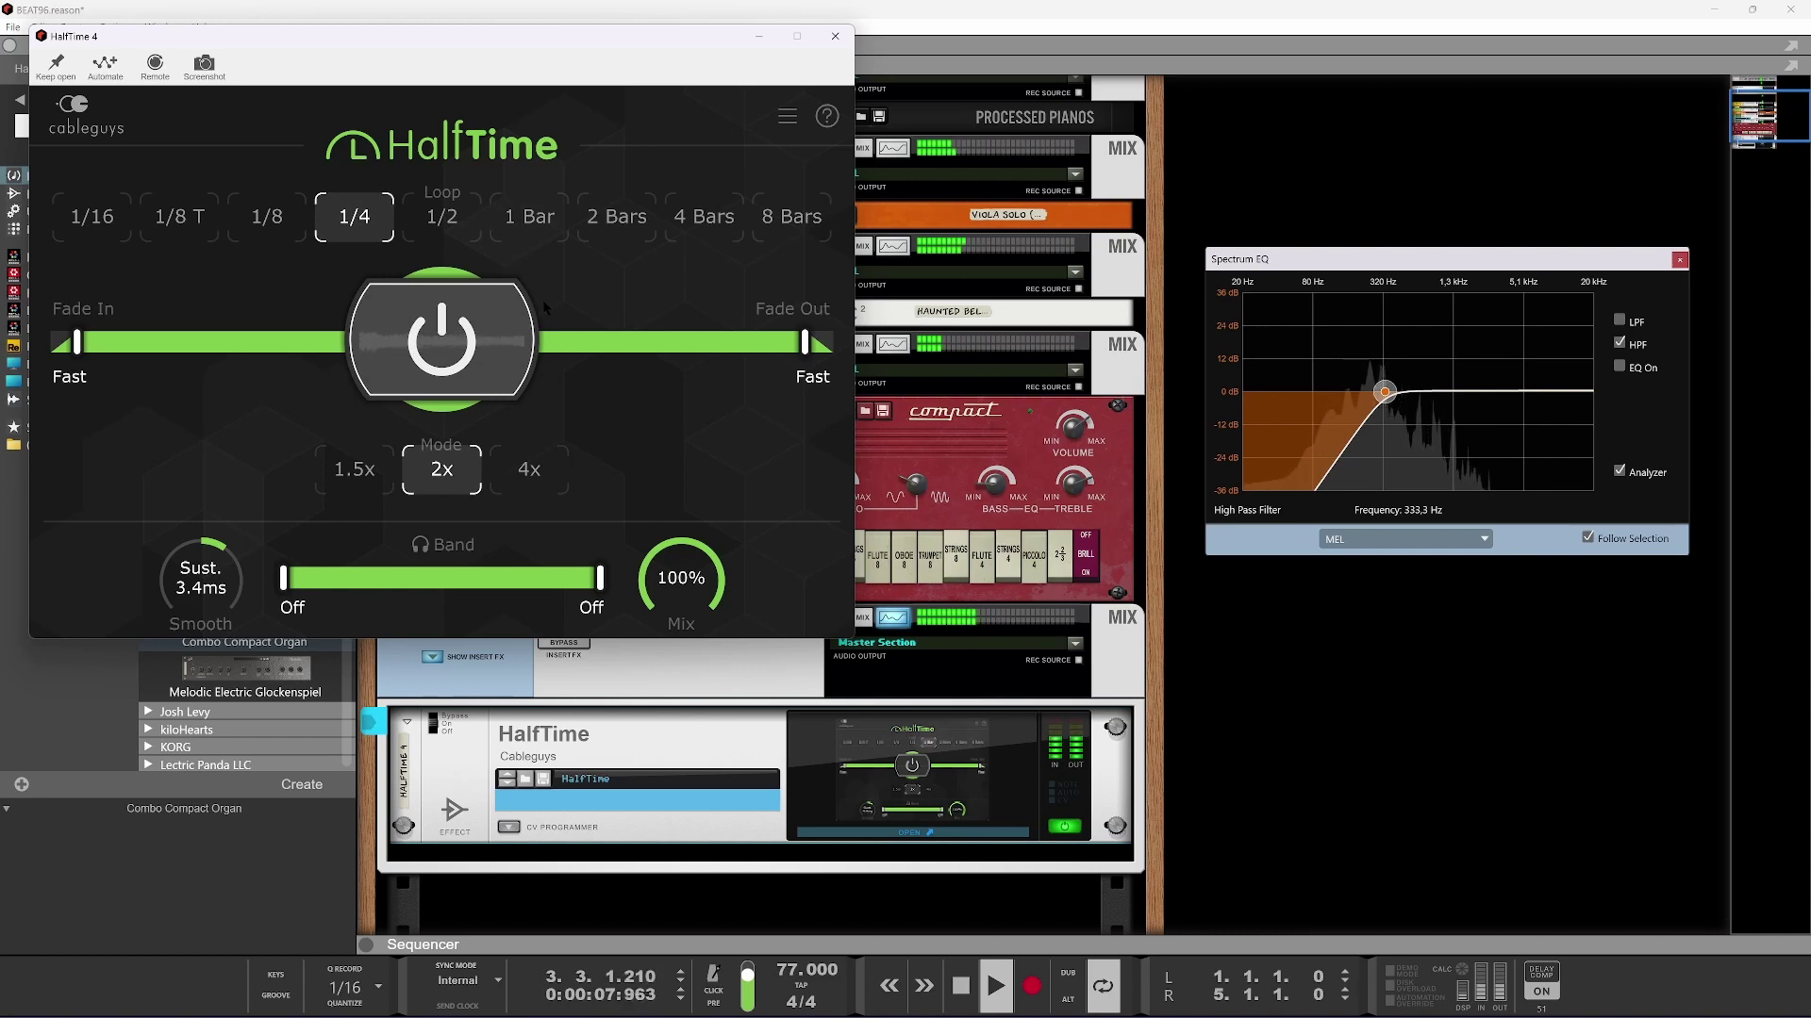
click(92, 216)
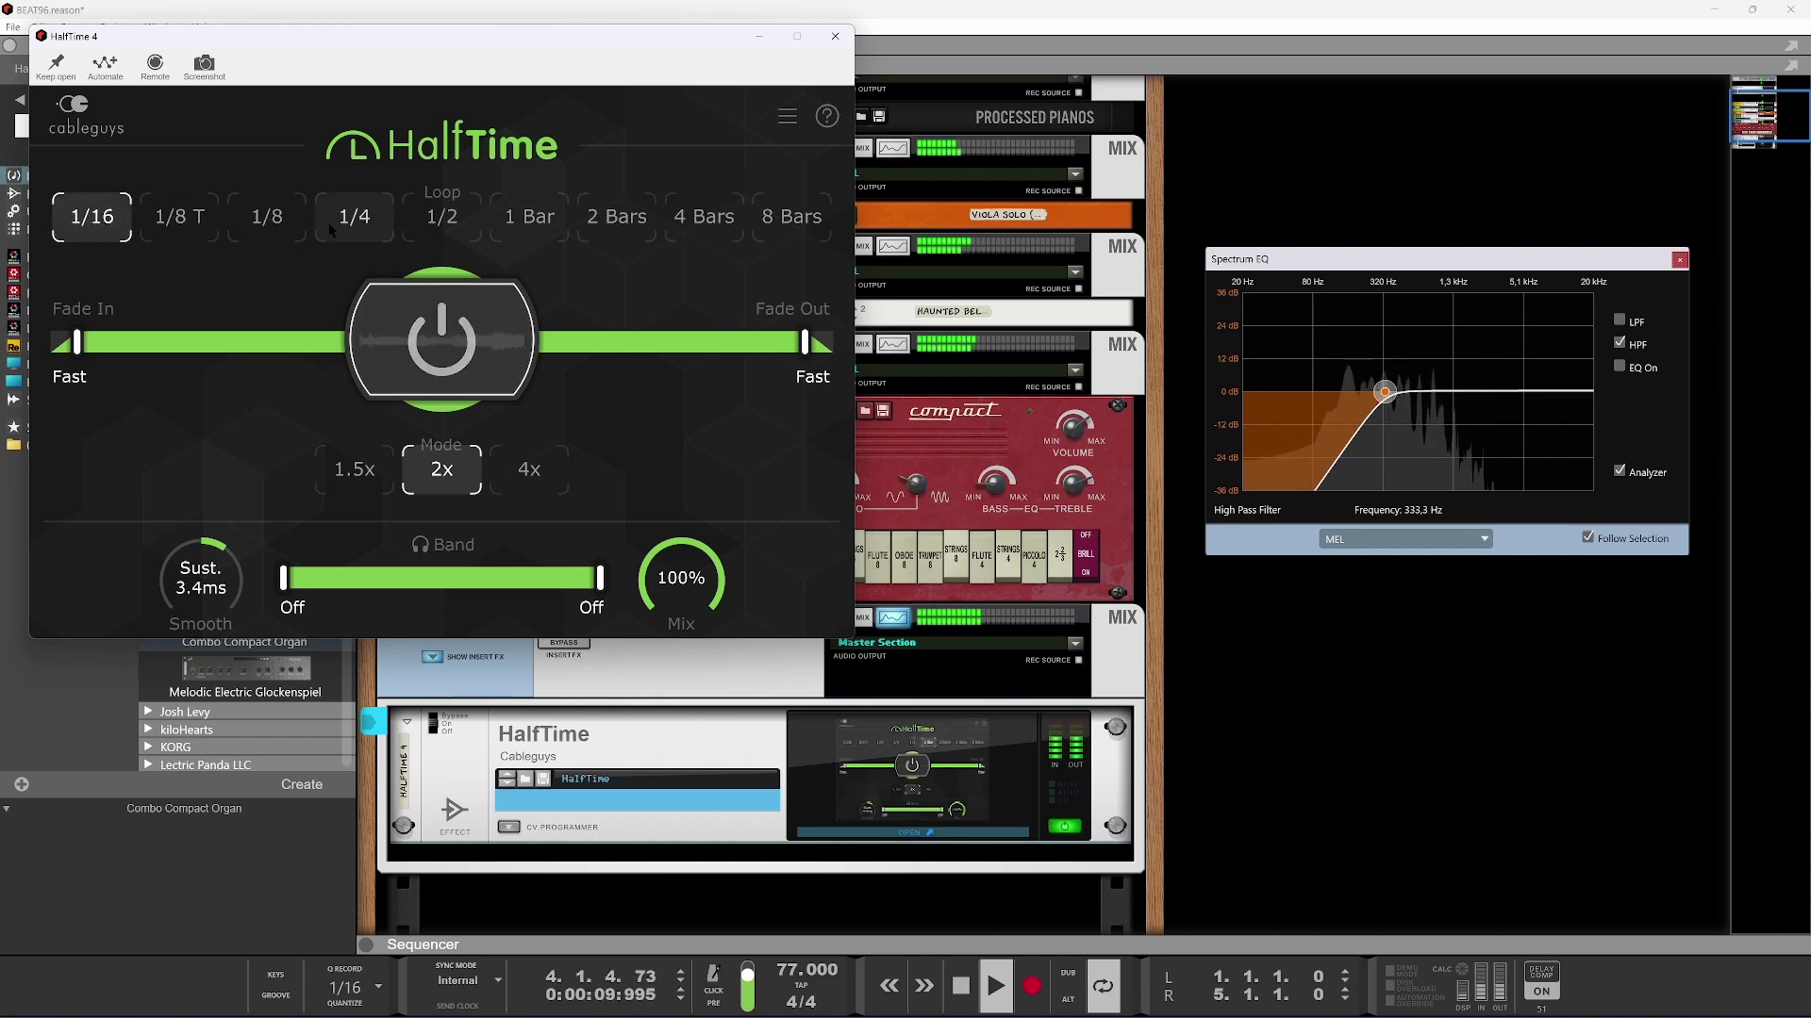
click(179, 219)
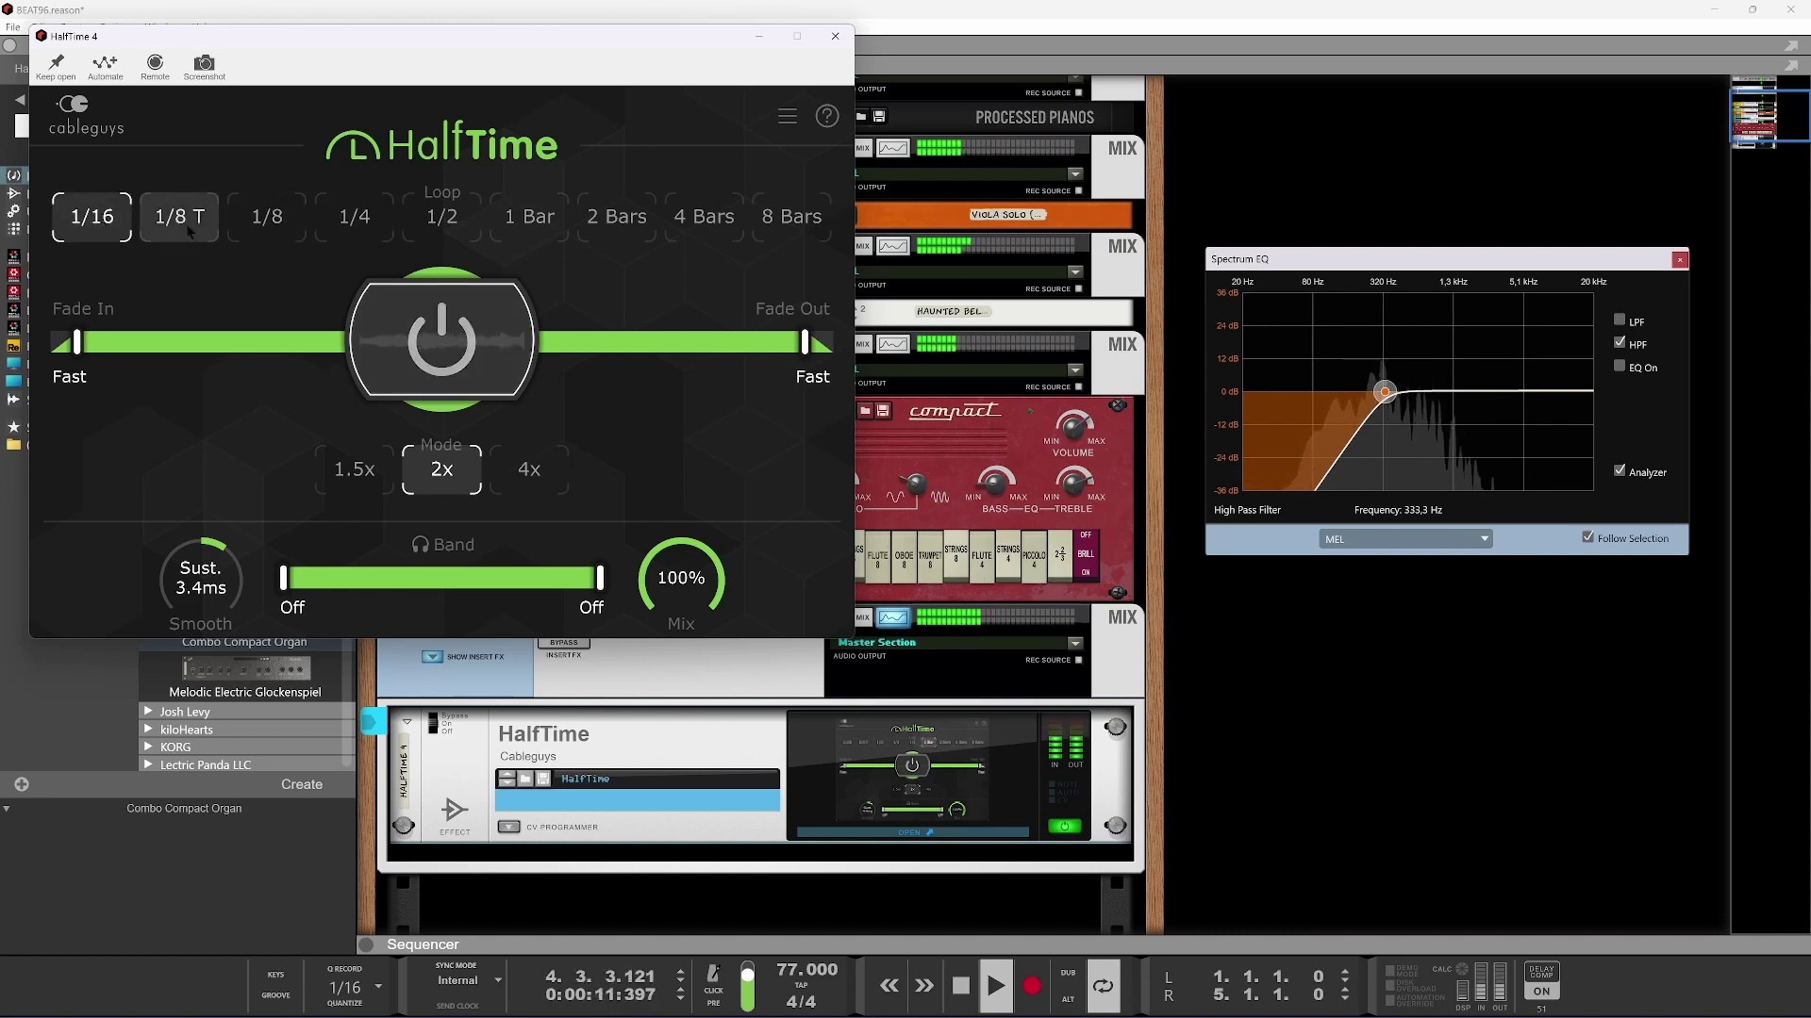
click(353, 218)
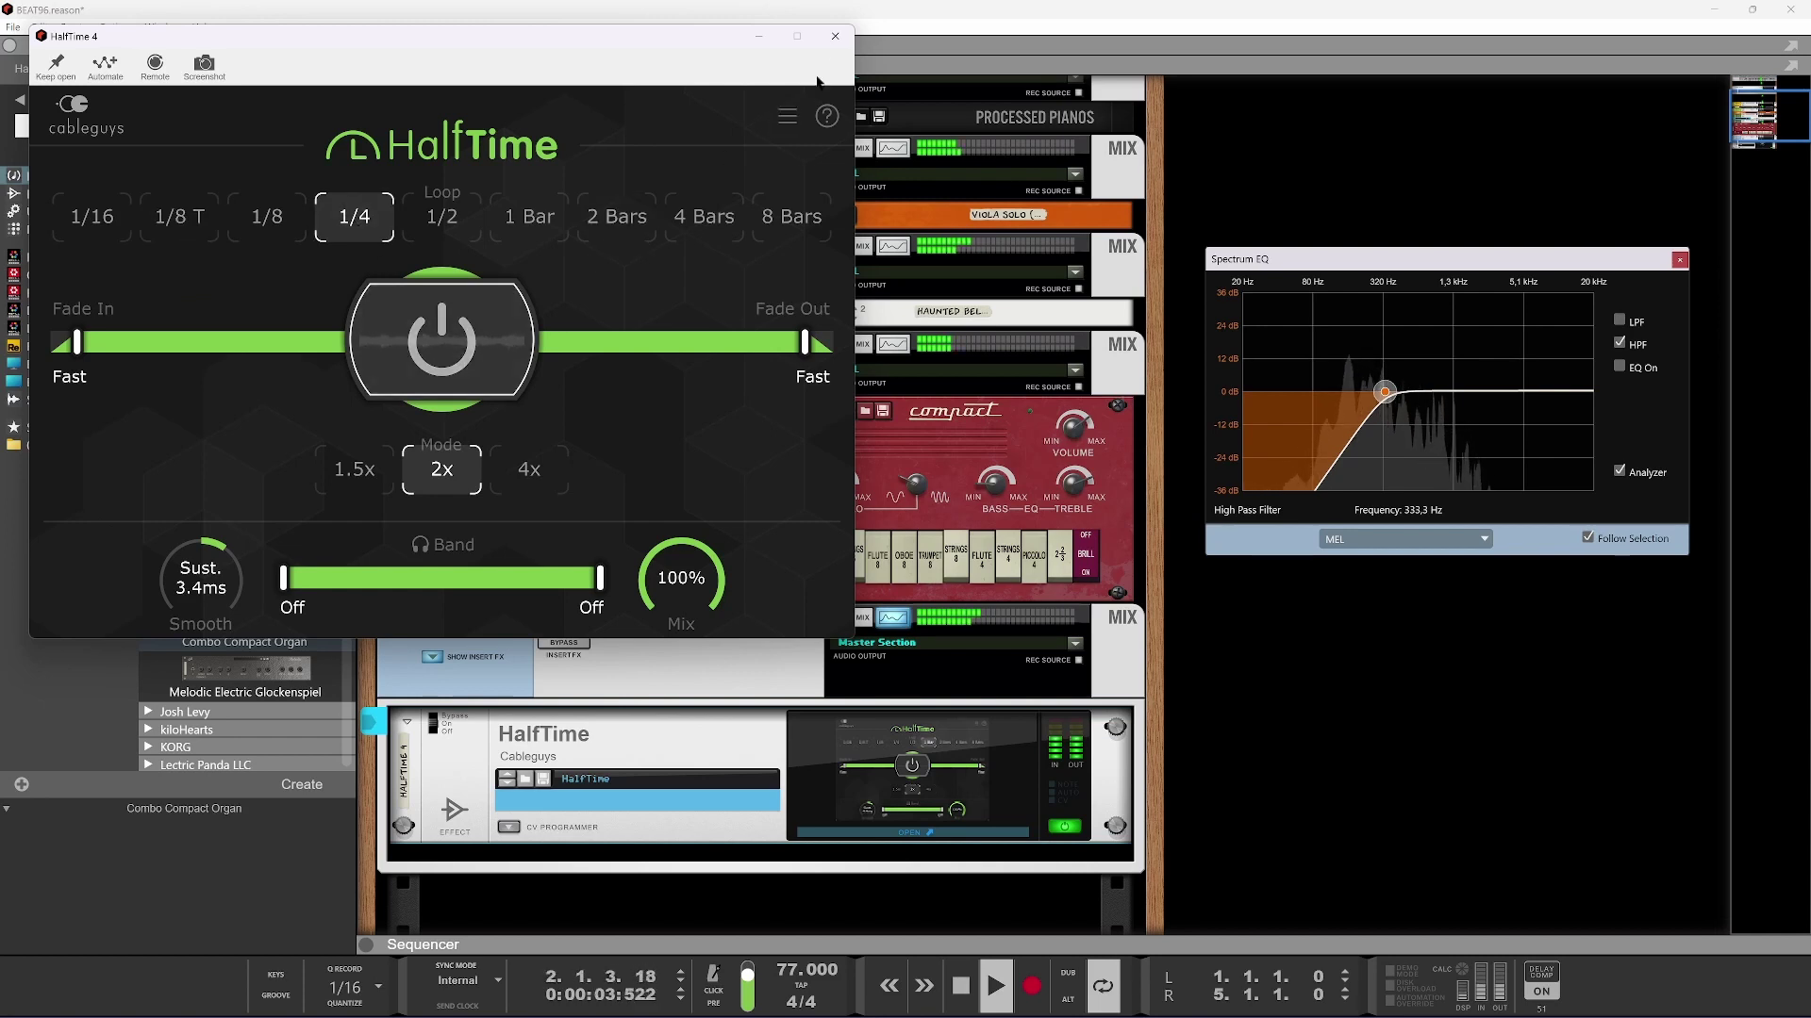
Toggle HalfTime's power to compare the sound, and close the HalfTime and Spectrum EQ windows
click(444, 341)
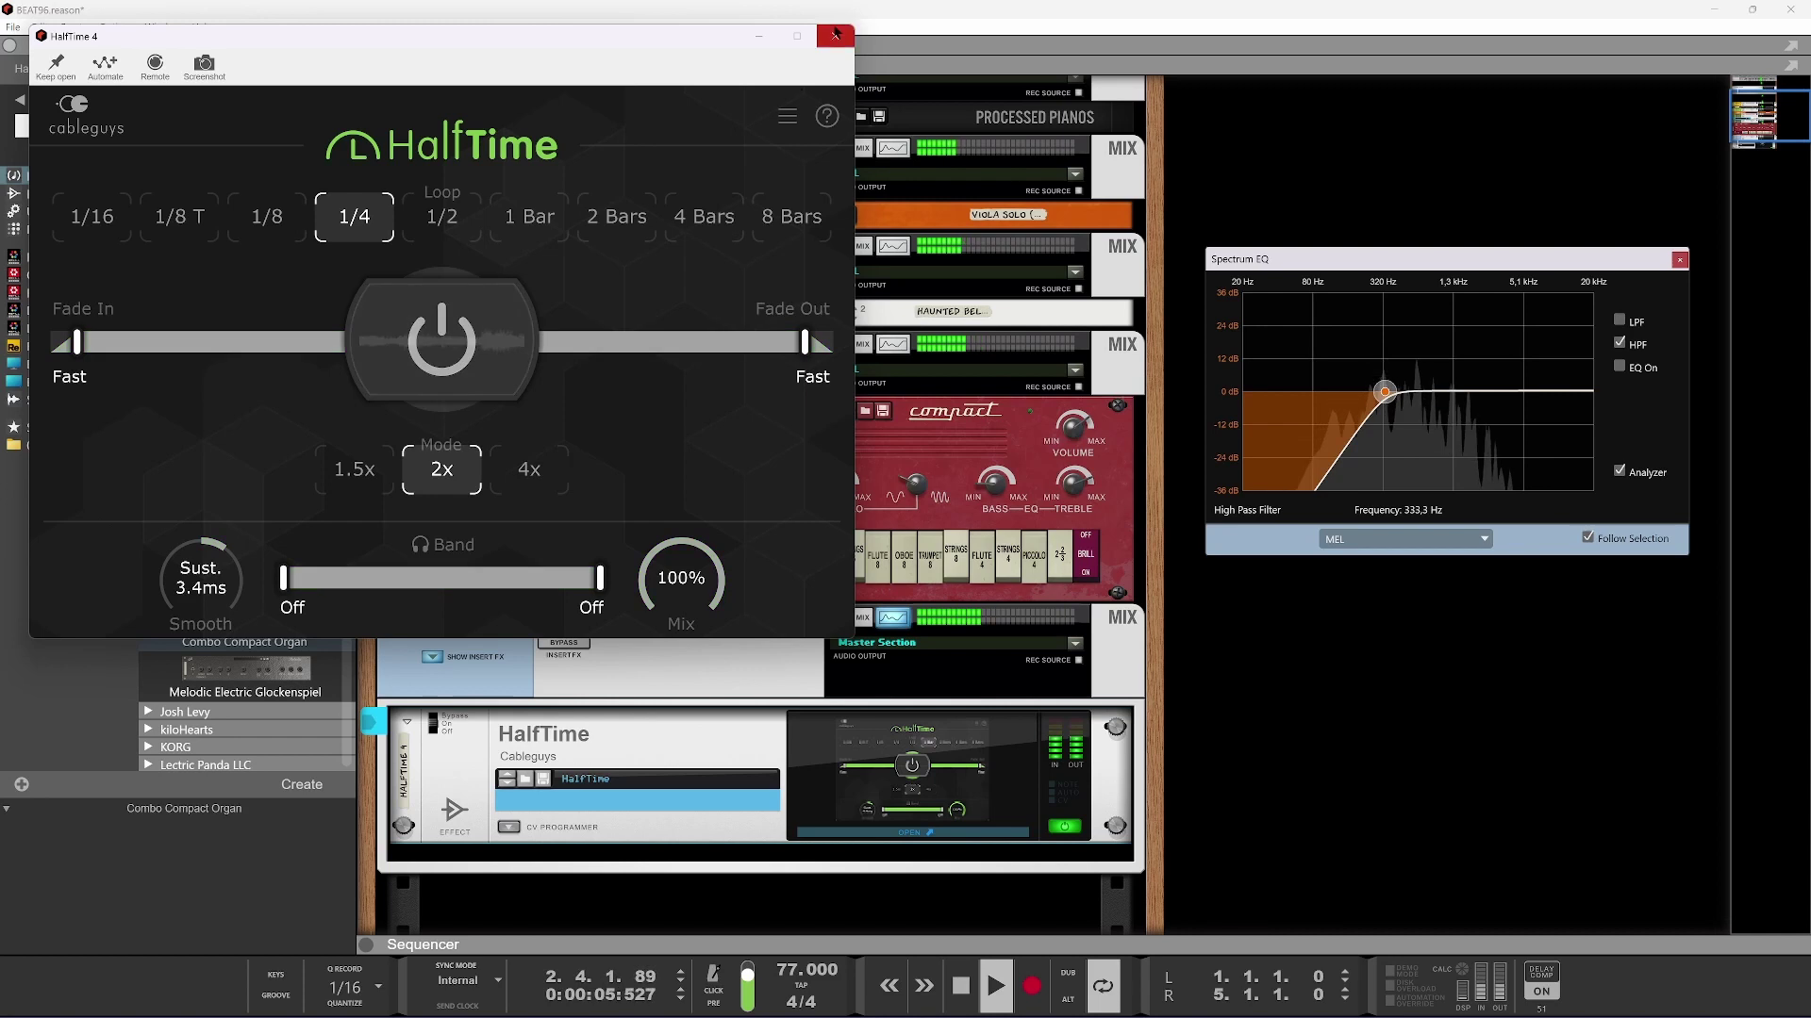
click(835, 37)
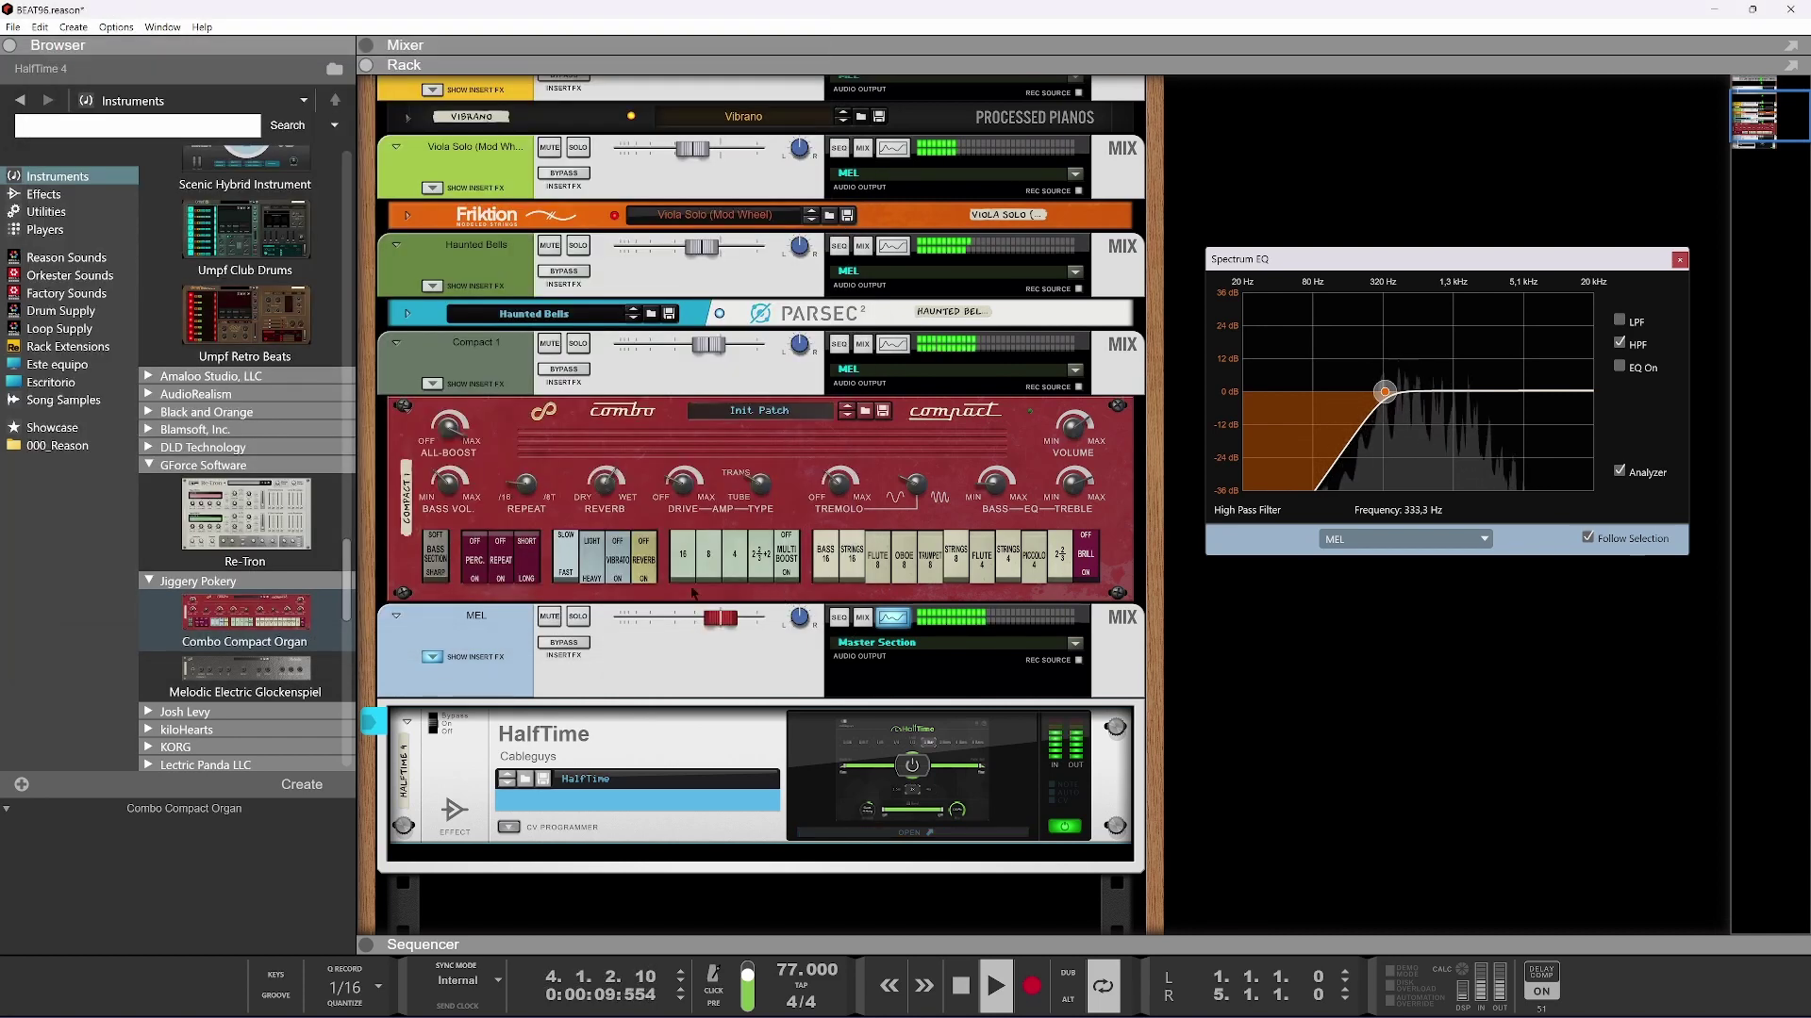
scroll(701, 591, up, 3)
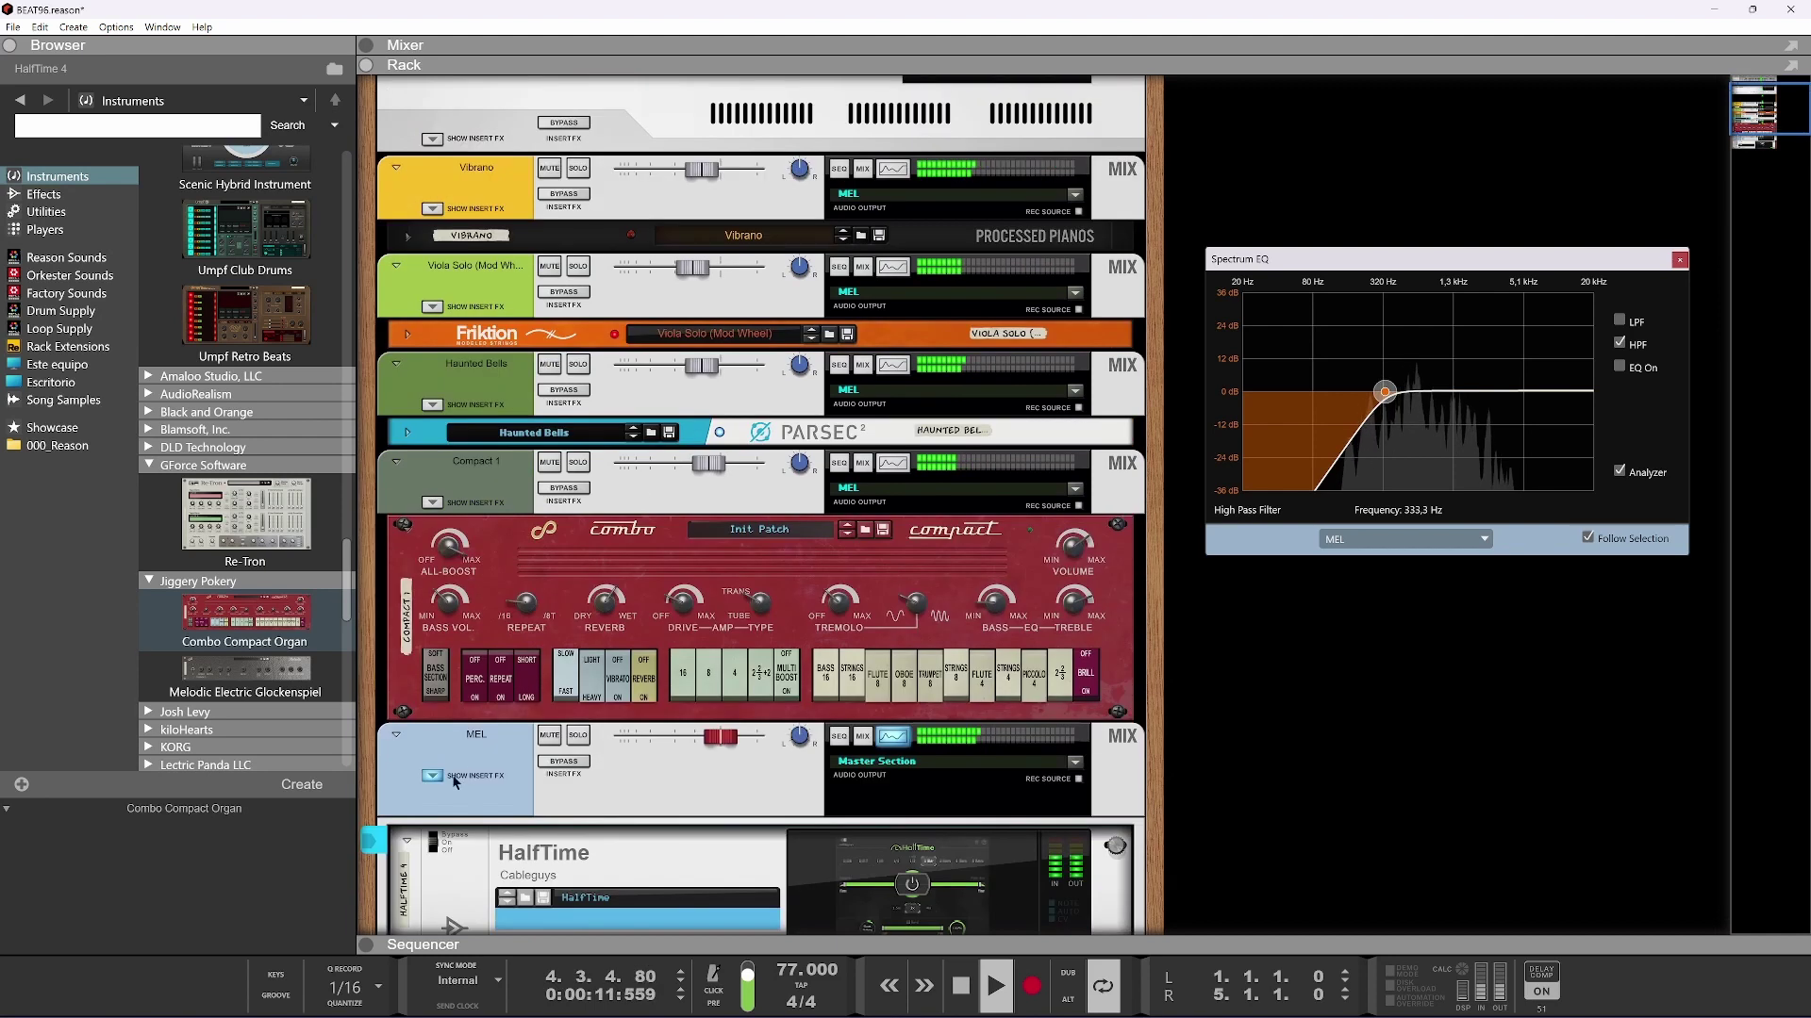
click(432, 776)
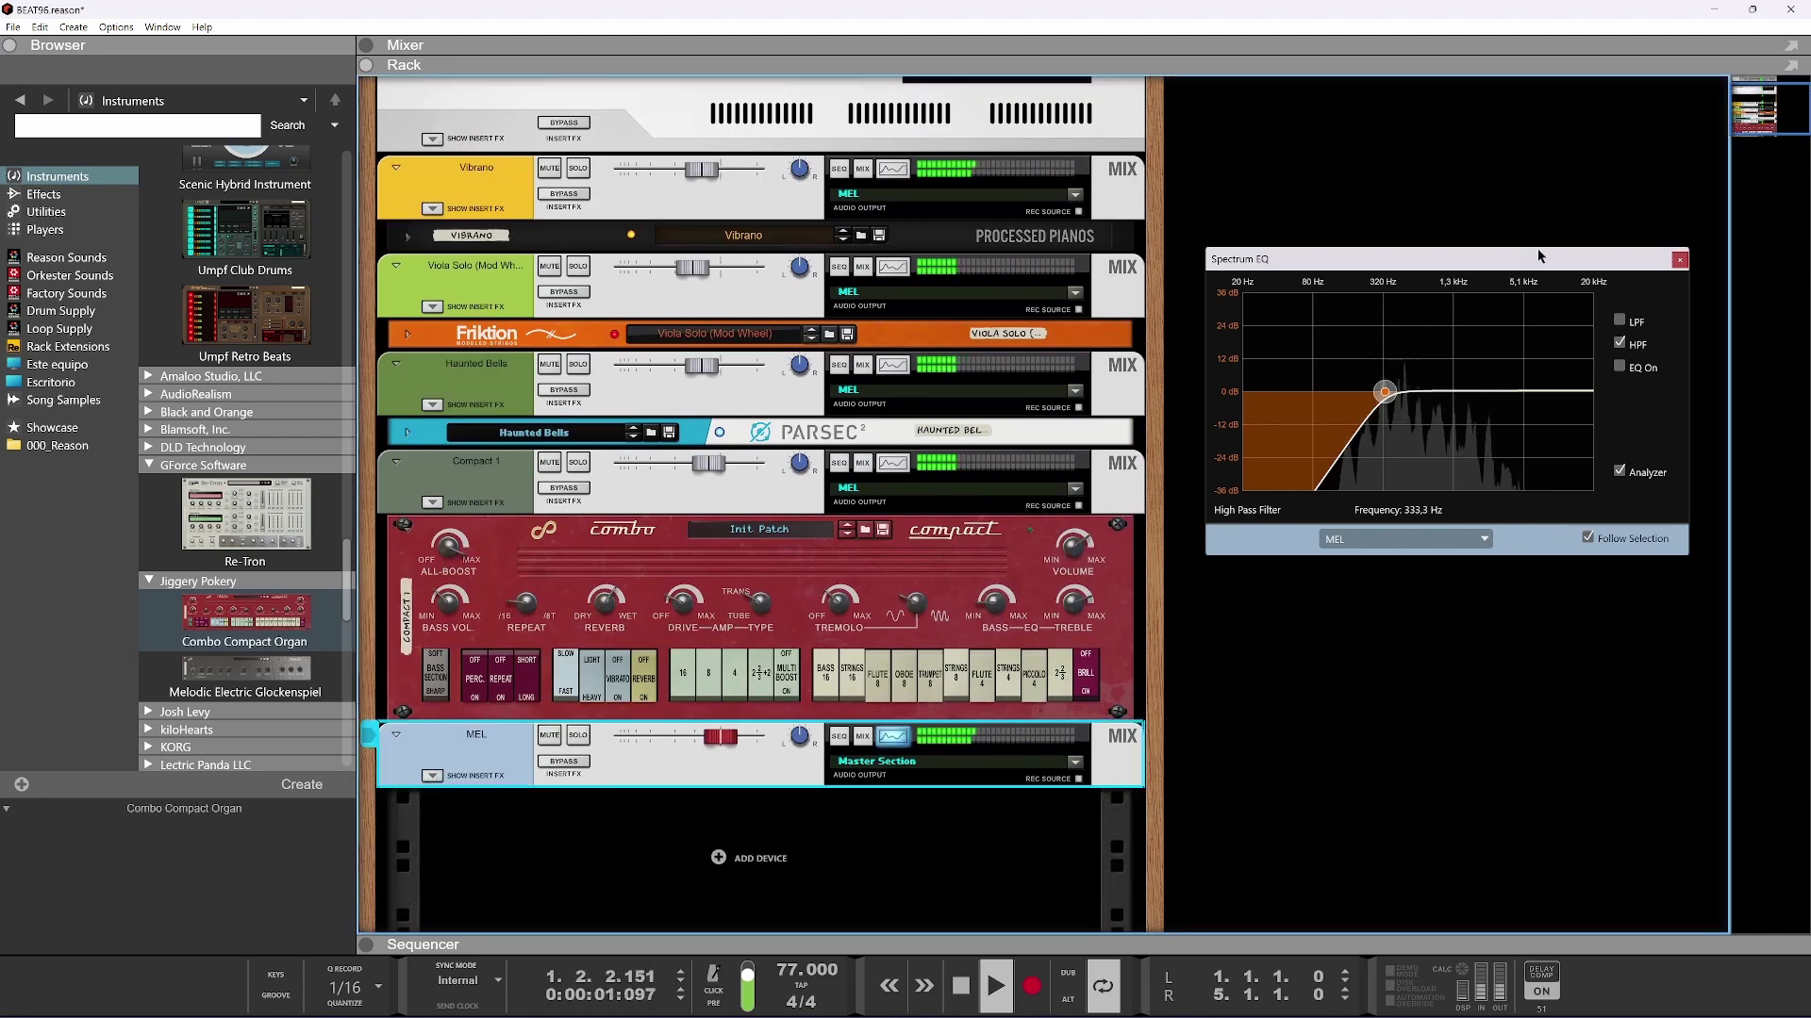
click(1679, 260)
Add an RX950 Classic AD/DA Converter below HalfTime in the MEL bus's insert effects and select the MEL channel
scroll(568, 618, down, 1)
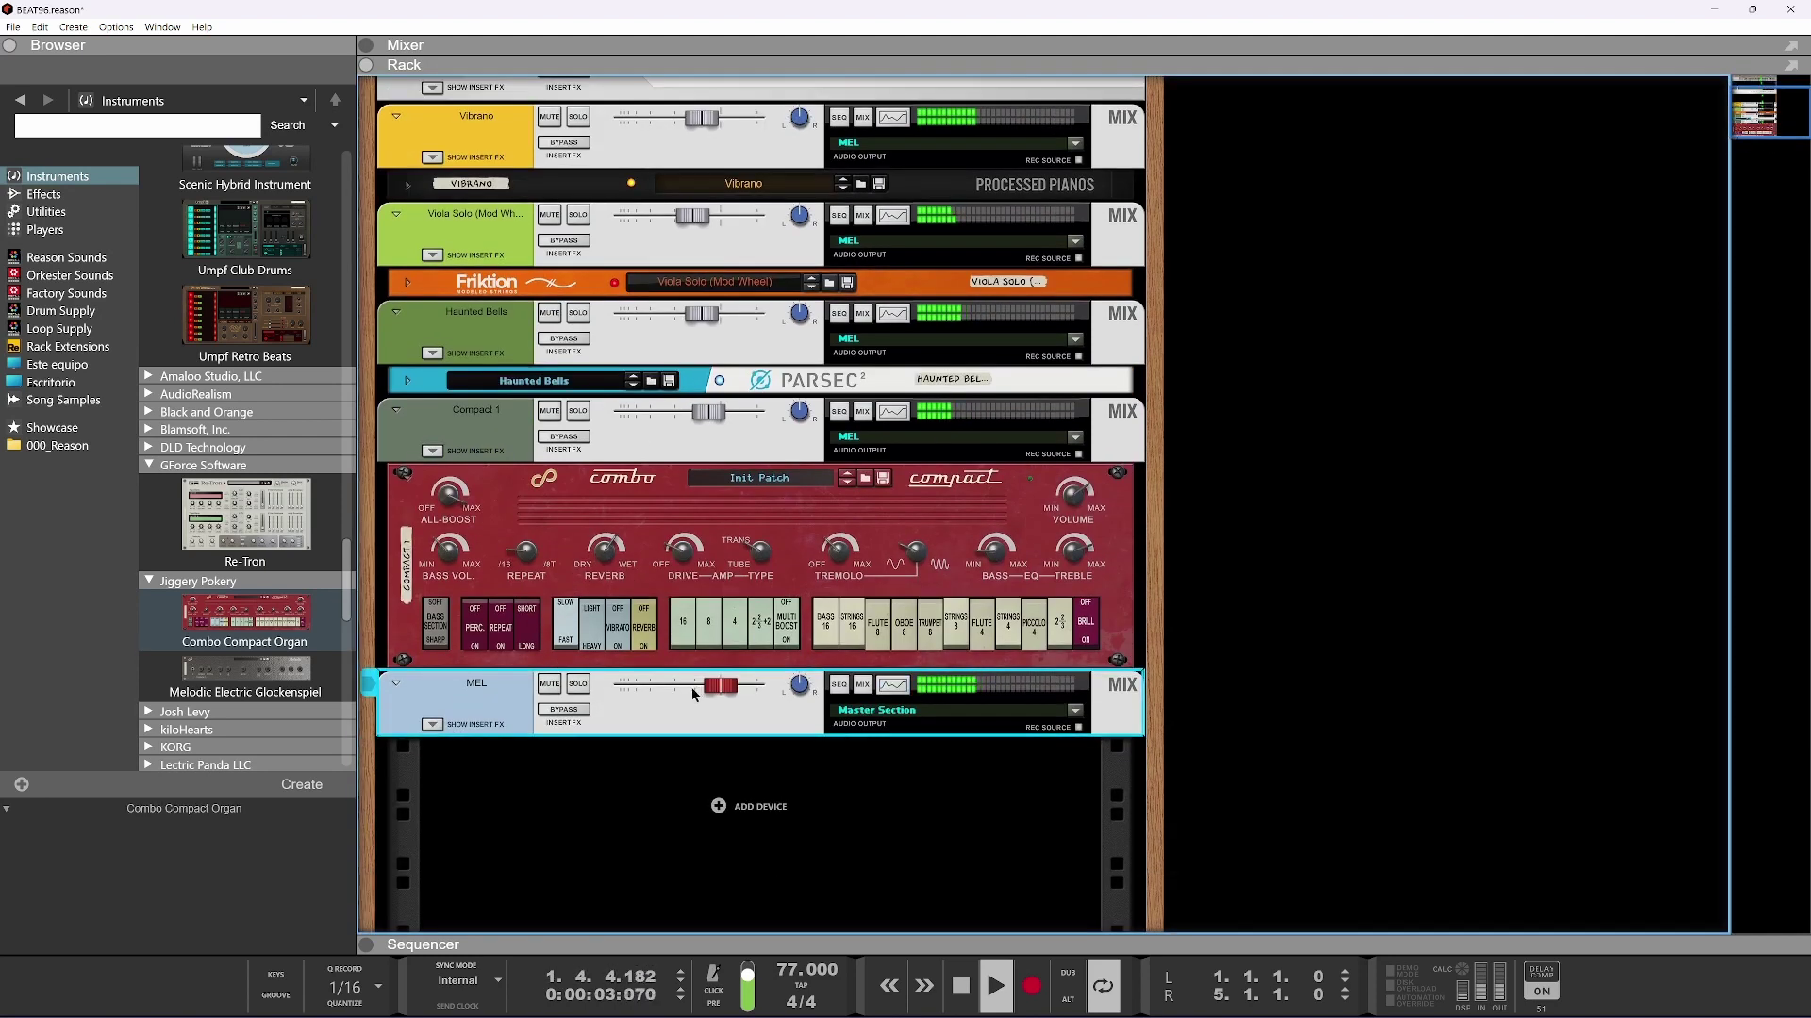
click(432, 724)
scroll(432, 724, down, 4)
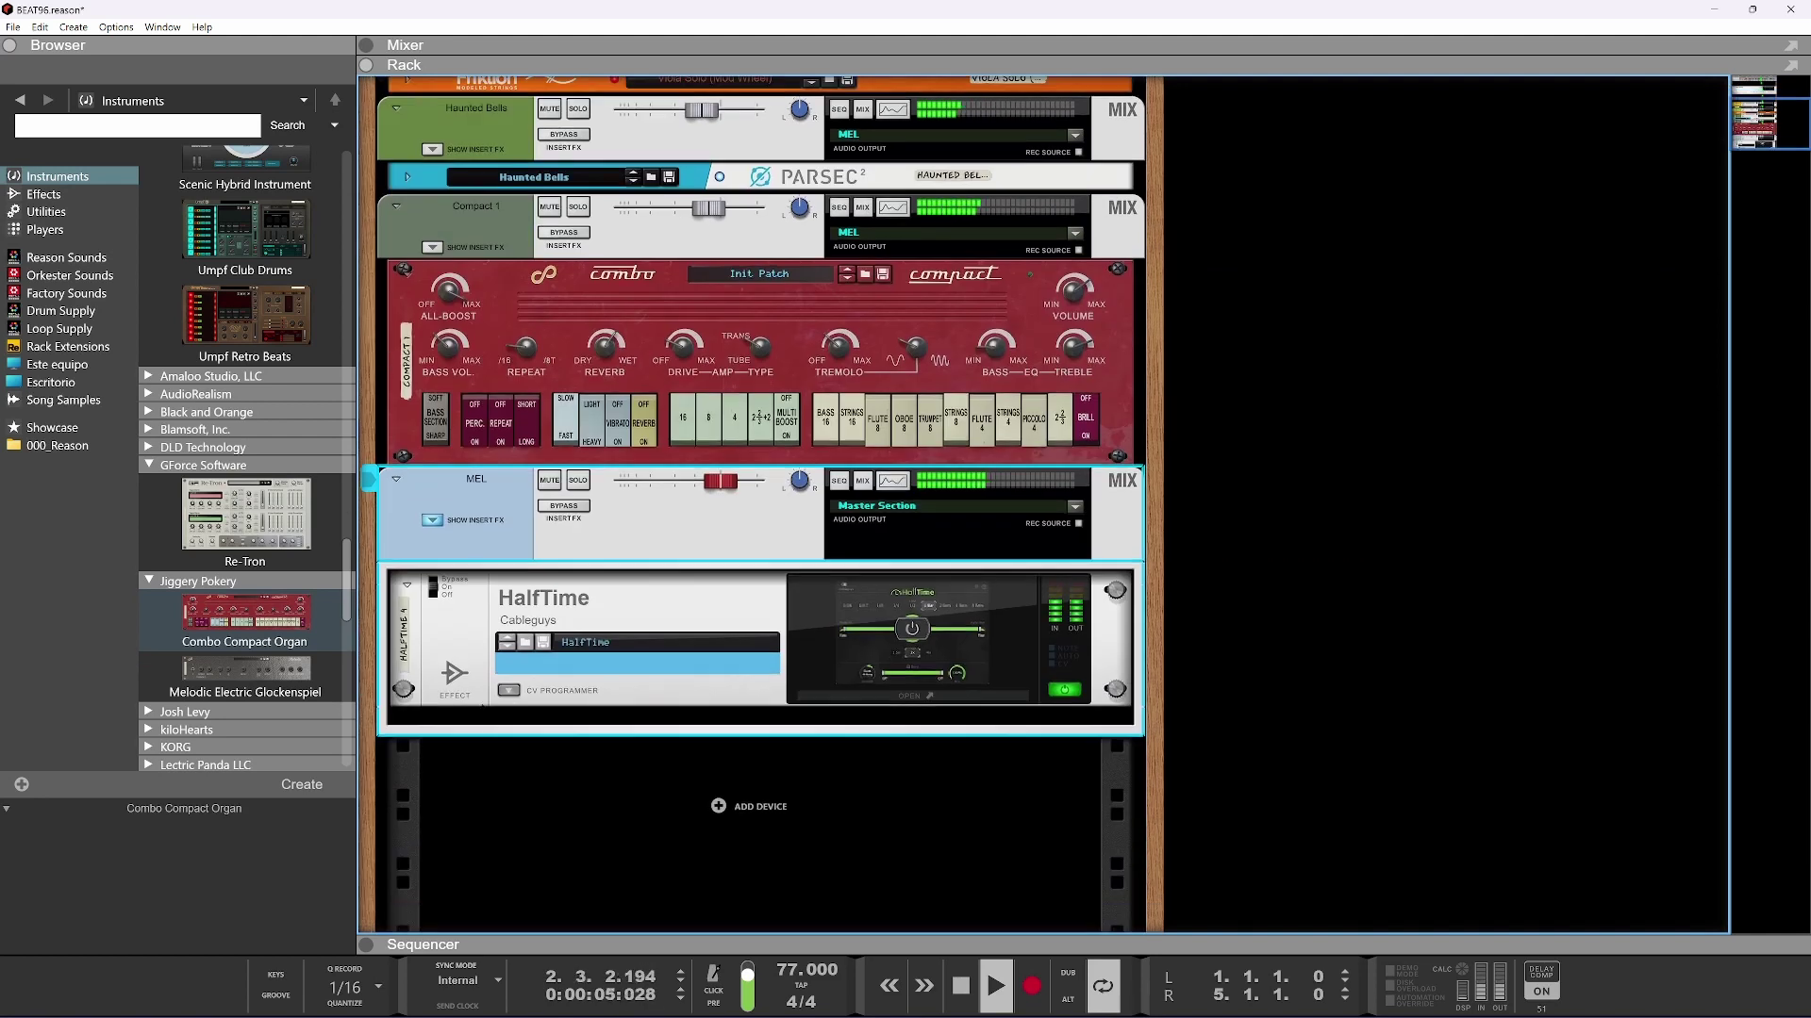
click(489, 698)
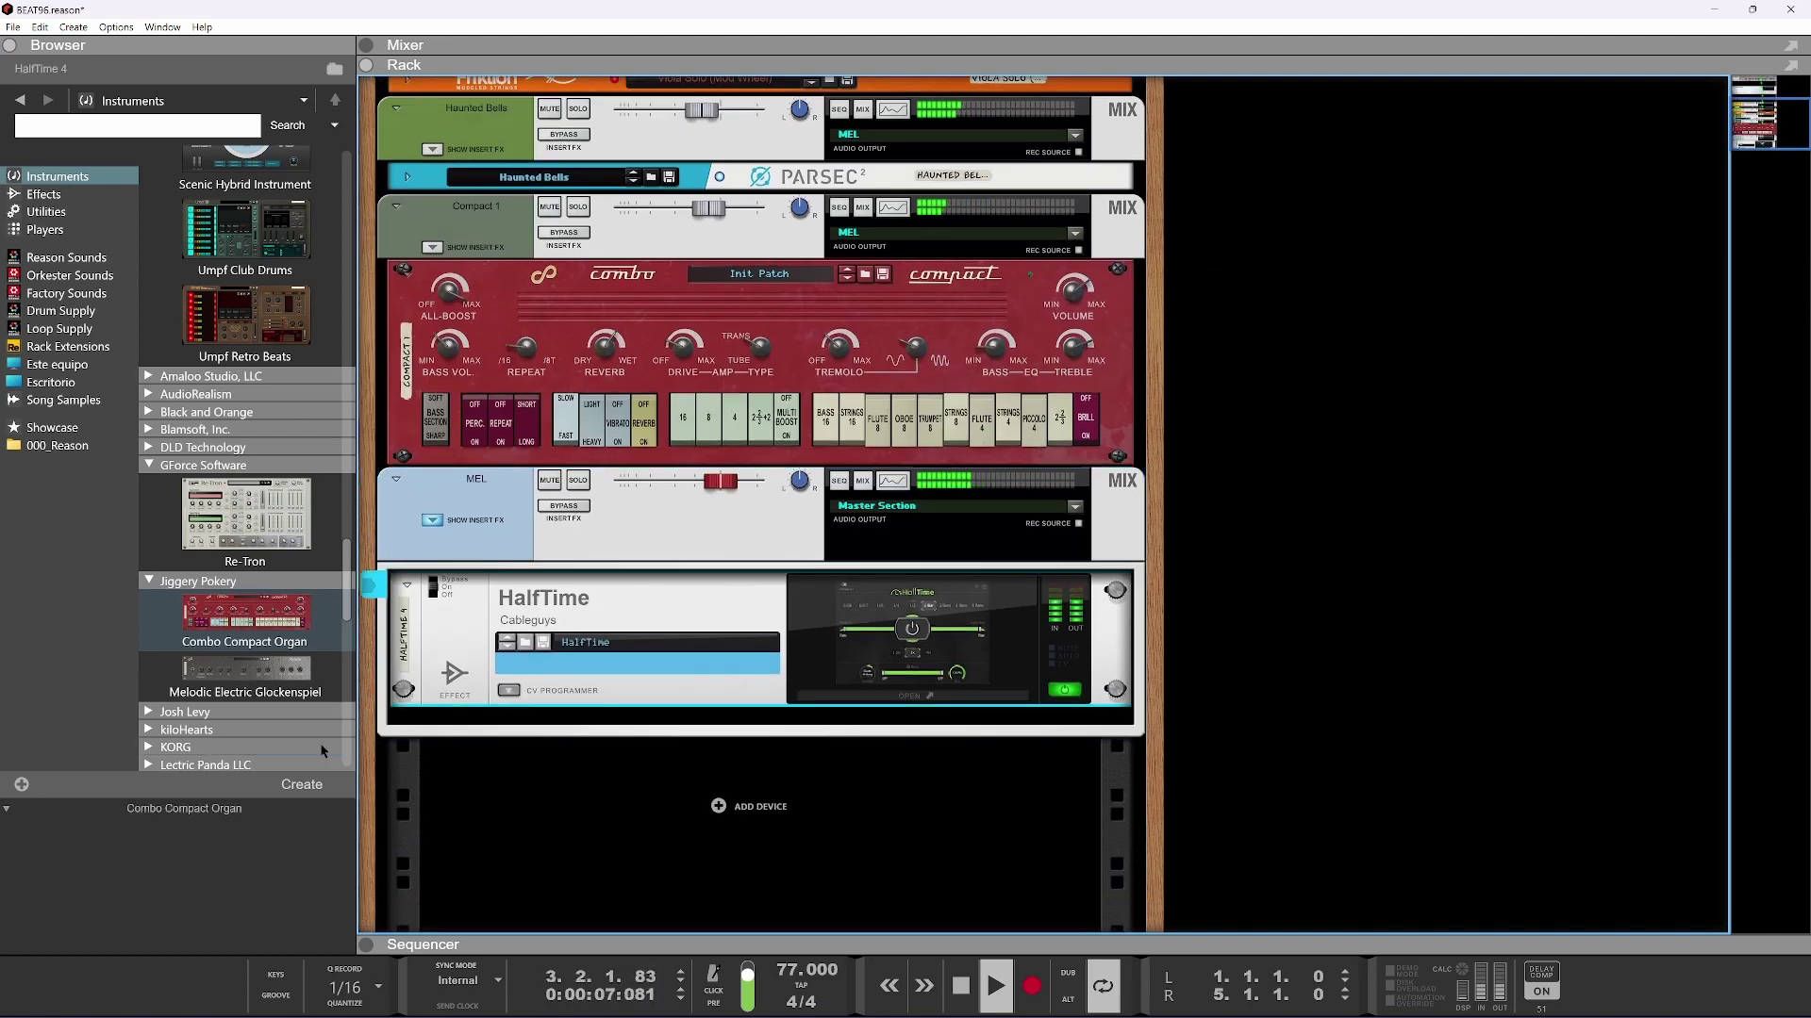
right_click(510, 707)
mouse_move(630, 364)
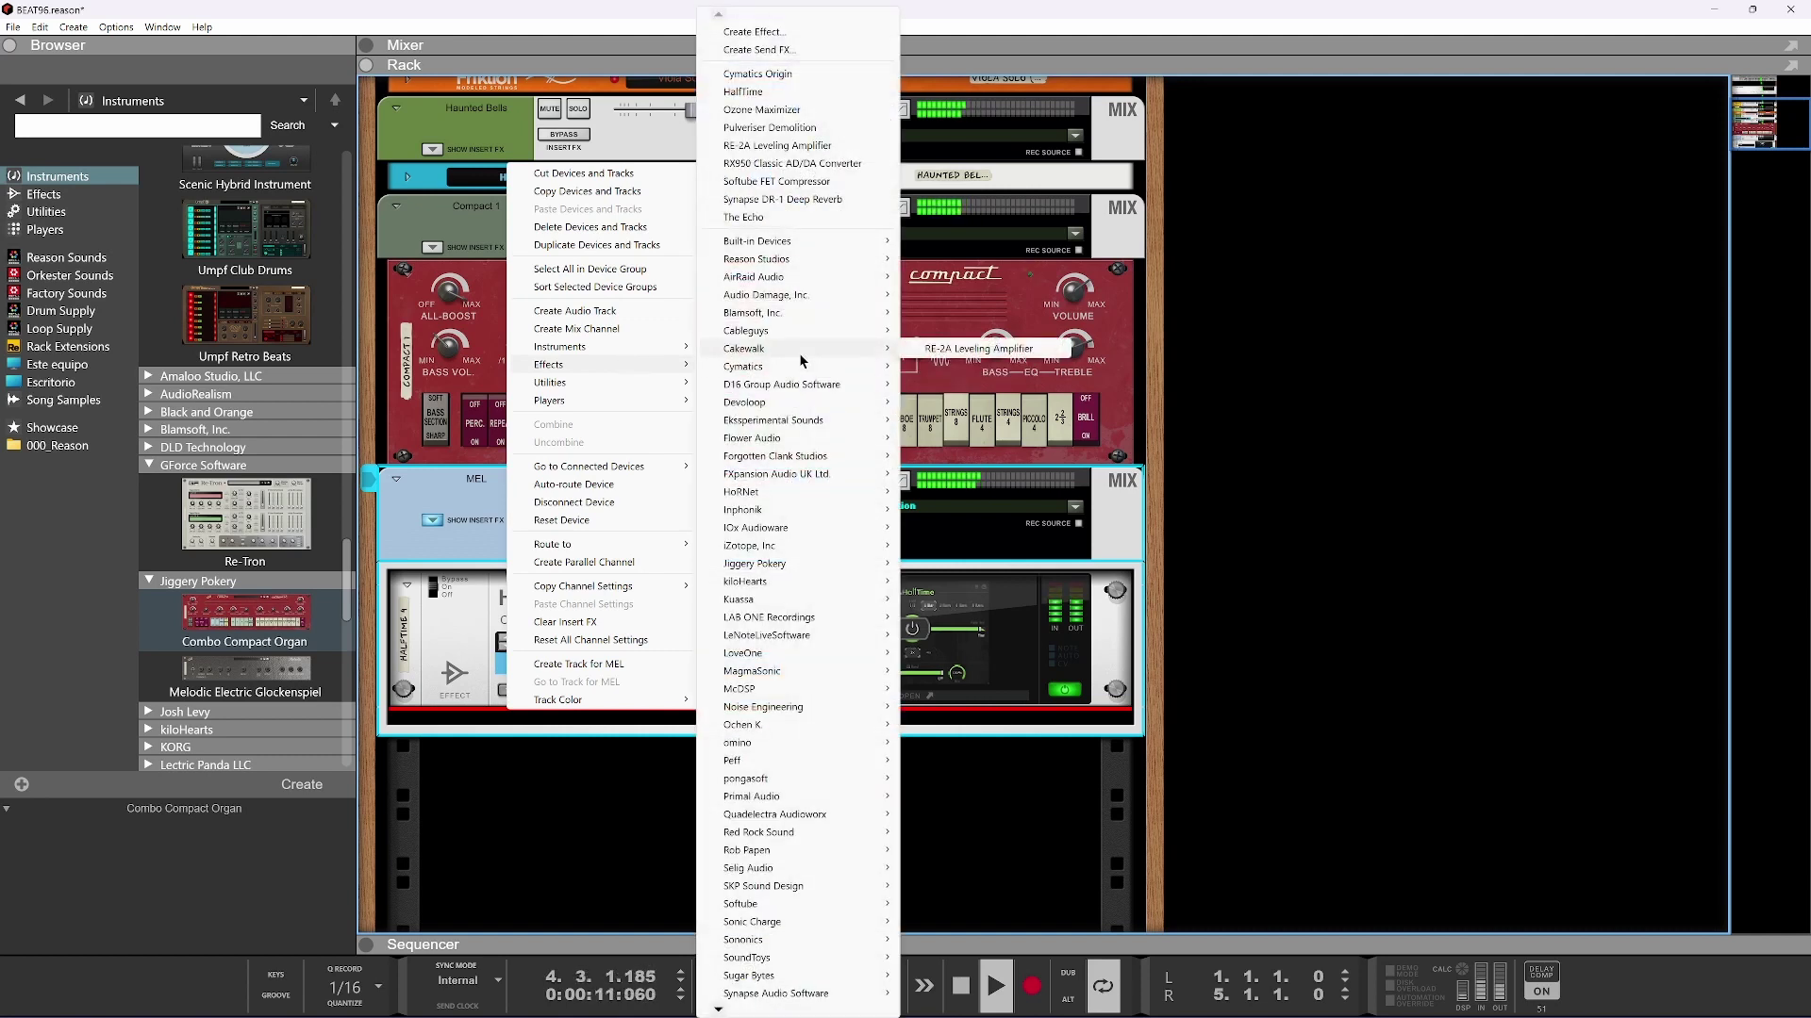
click(823, 164)
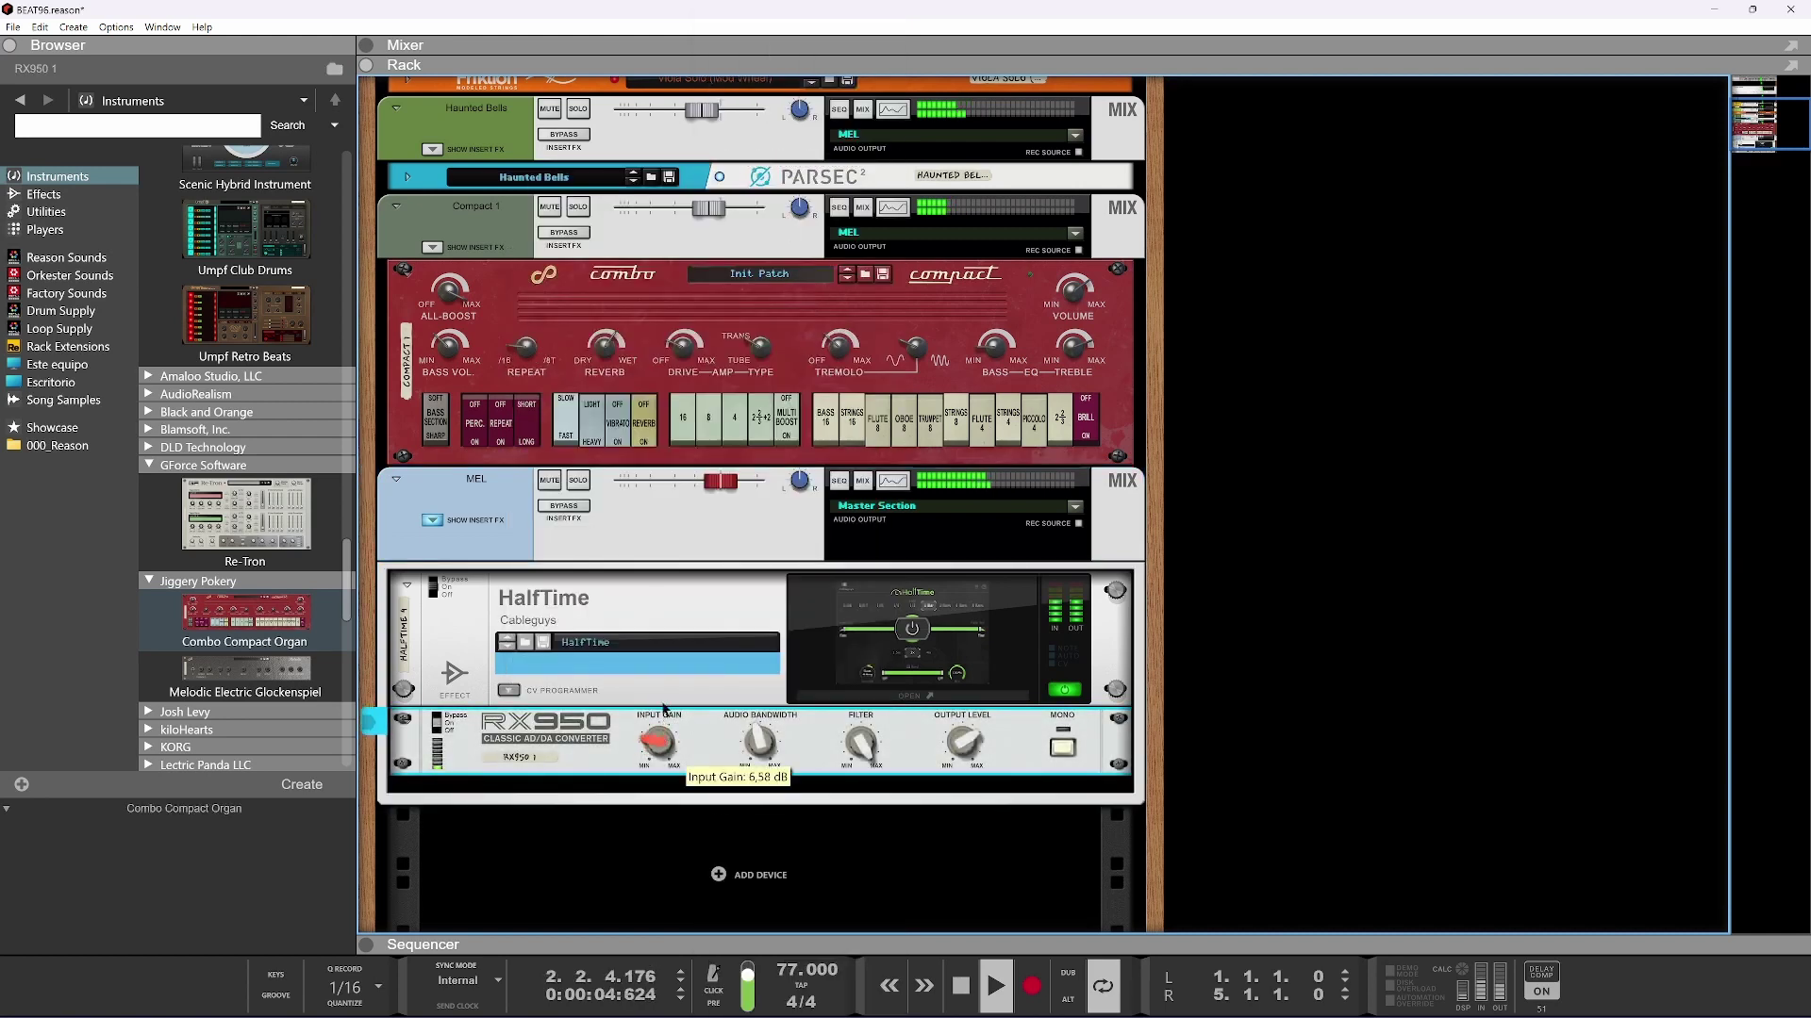
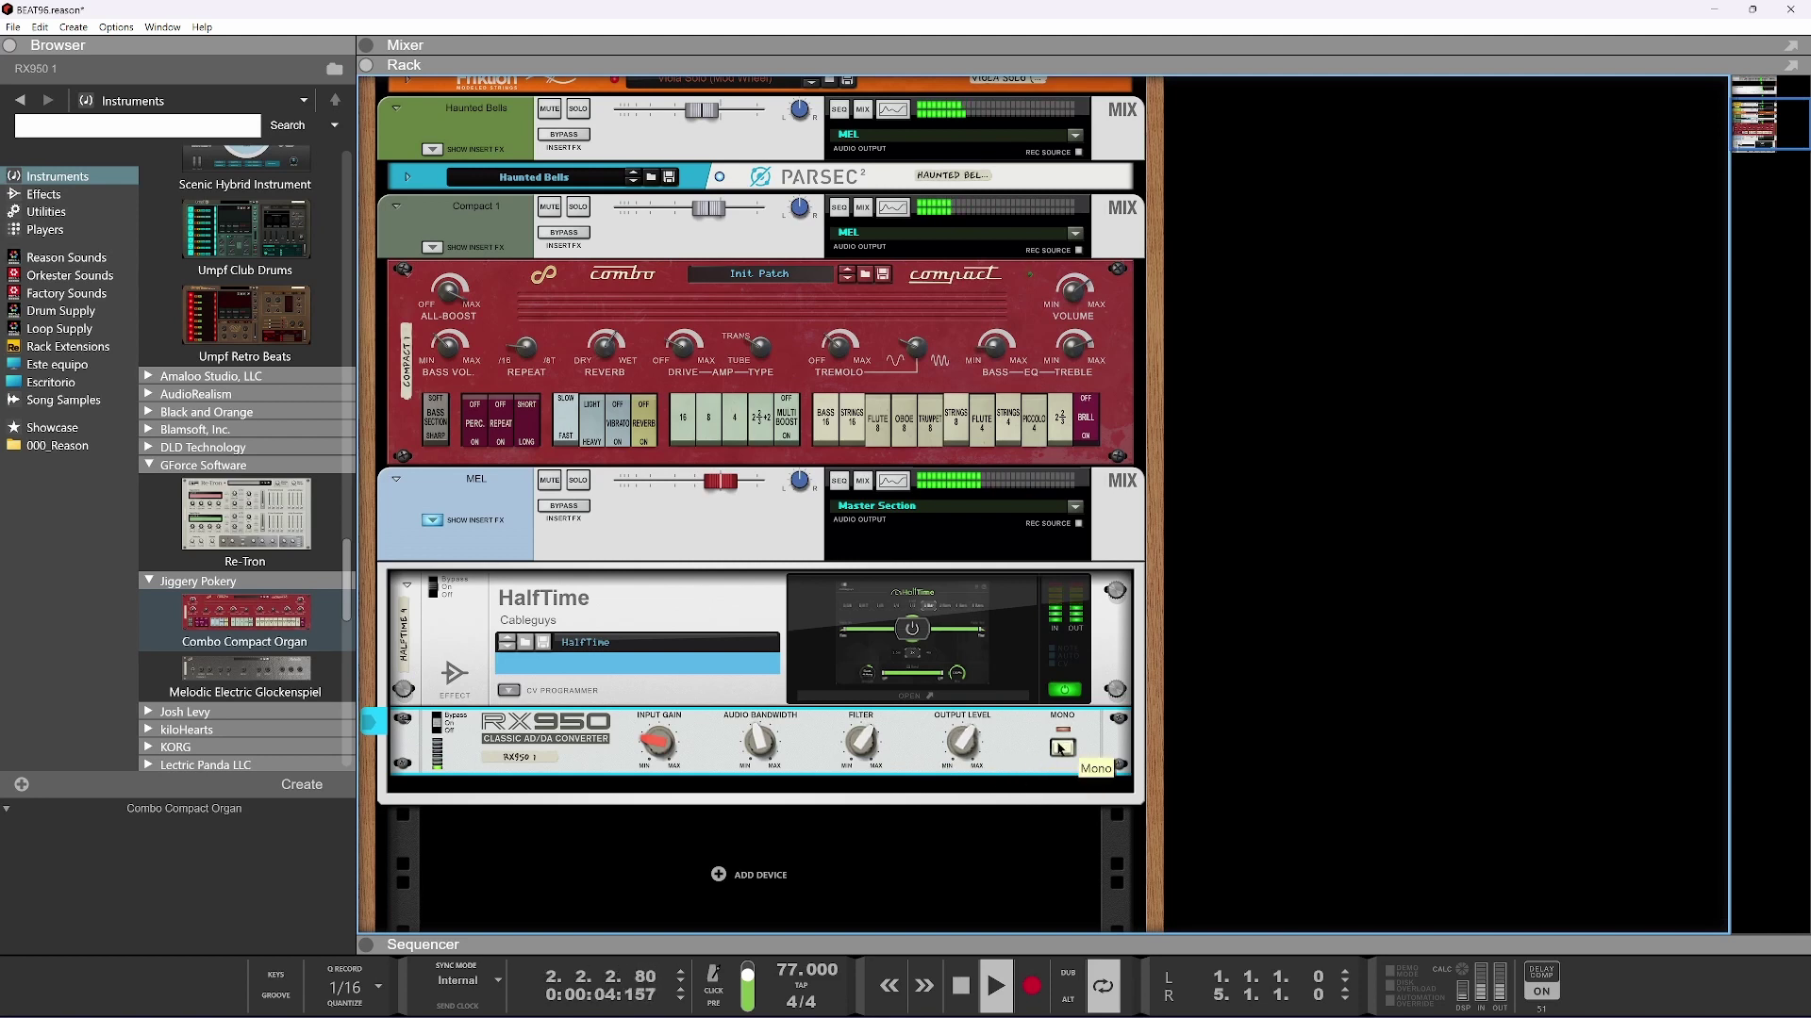
click(728, 484)
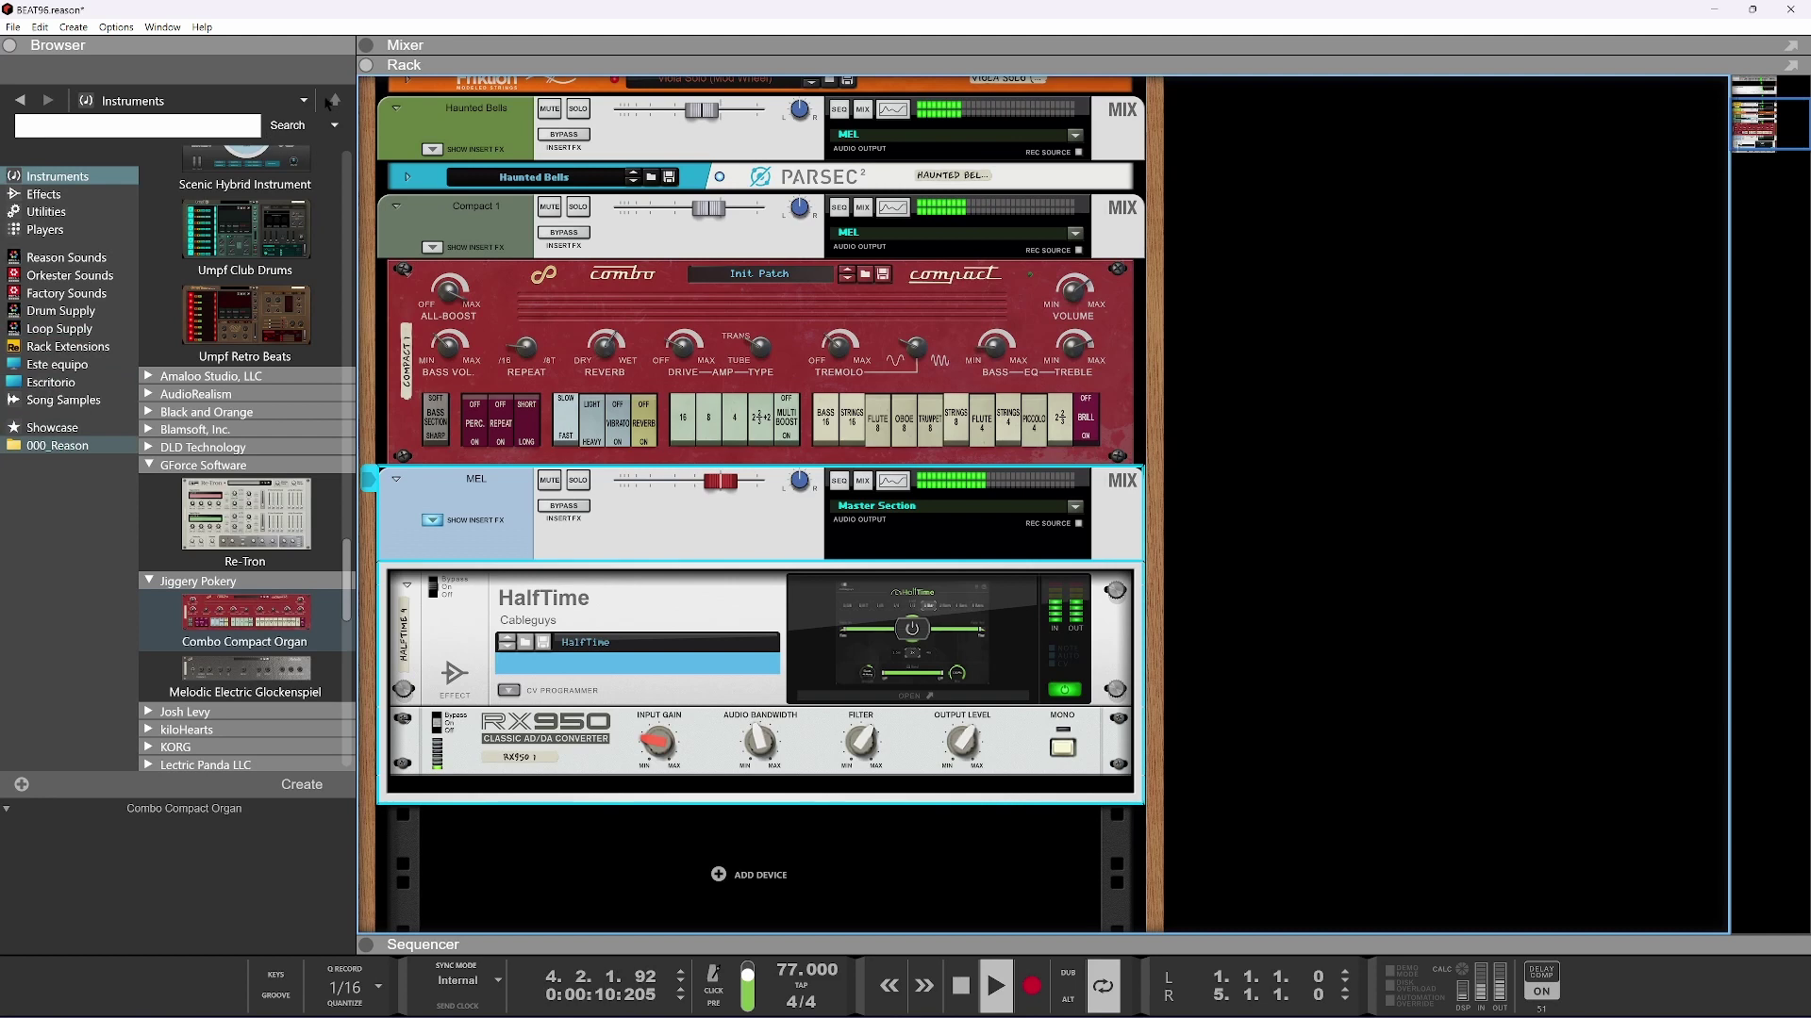
Show the sequencer and browse from the 000_Reason folder up to the drive's 01_SAMPLES folder
click(57, 445)
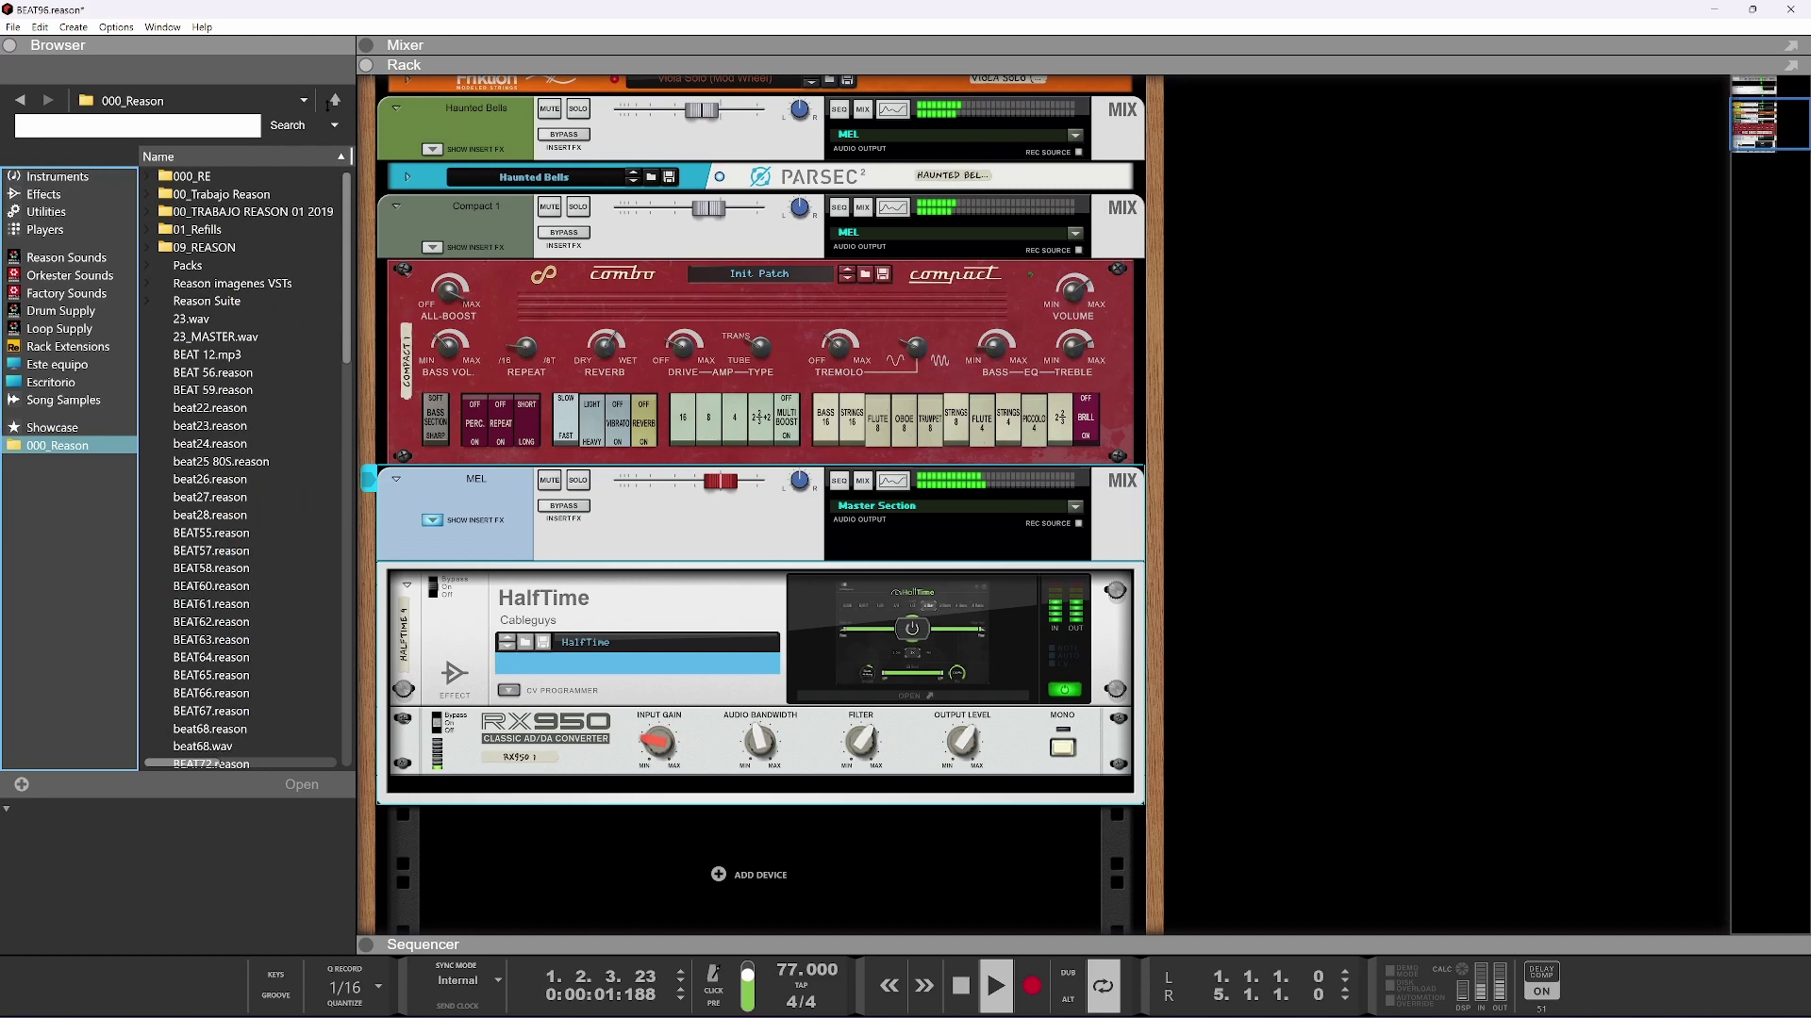
key(F7)
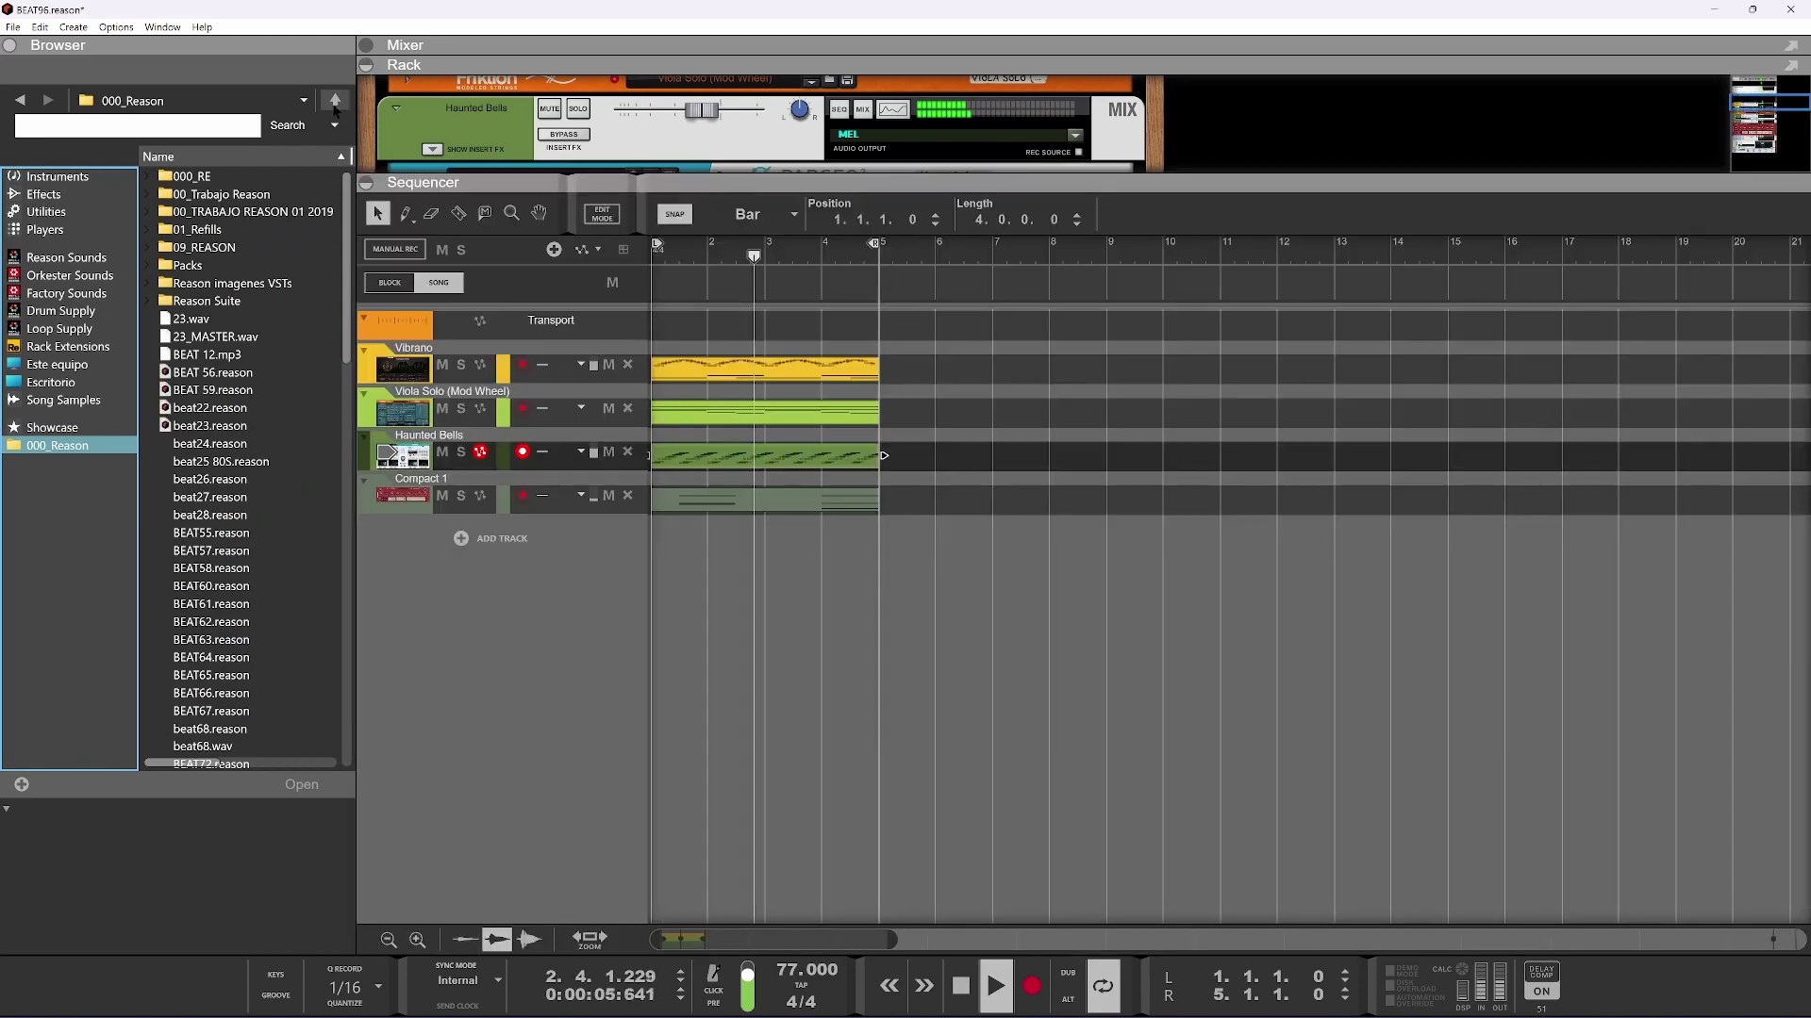
click(333, 100)
click(188, 283)
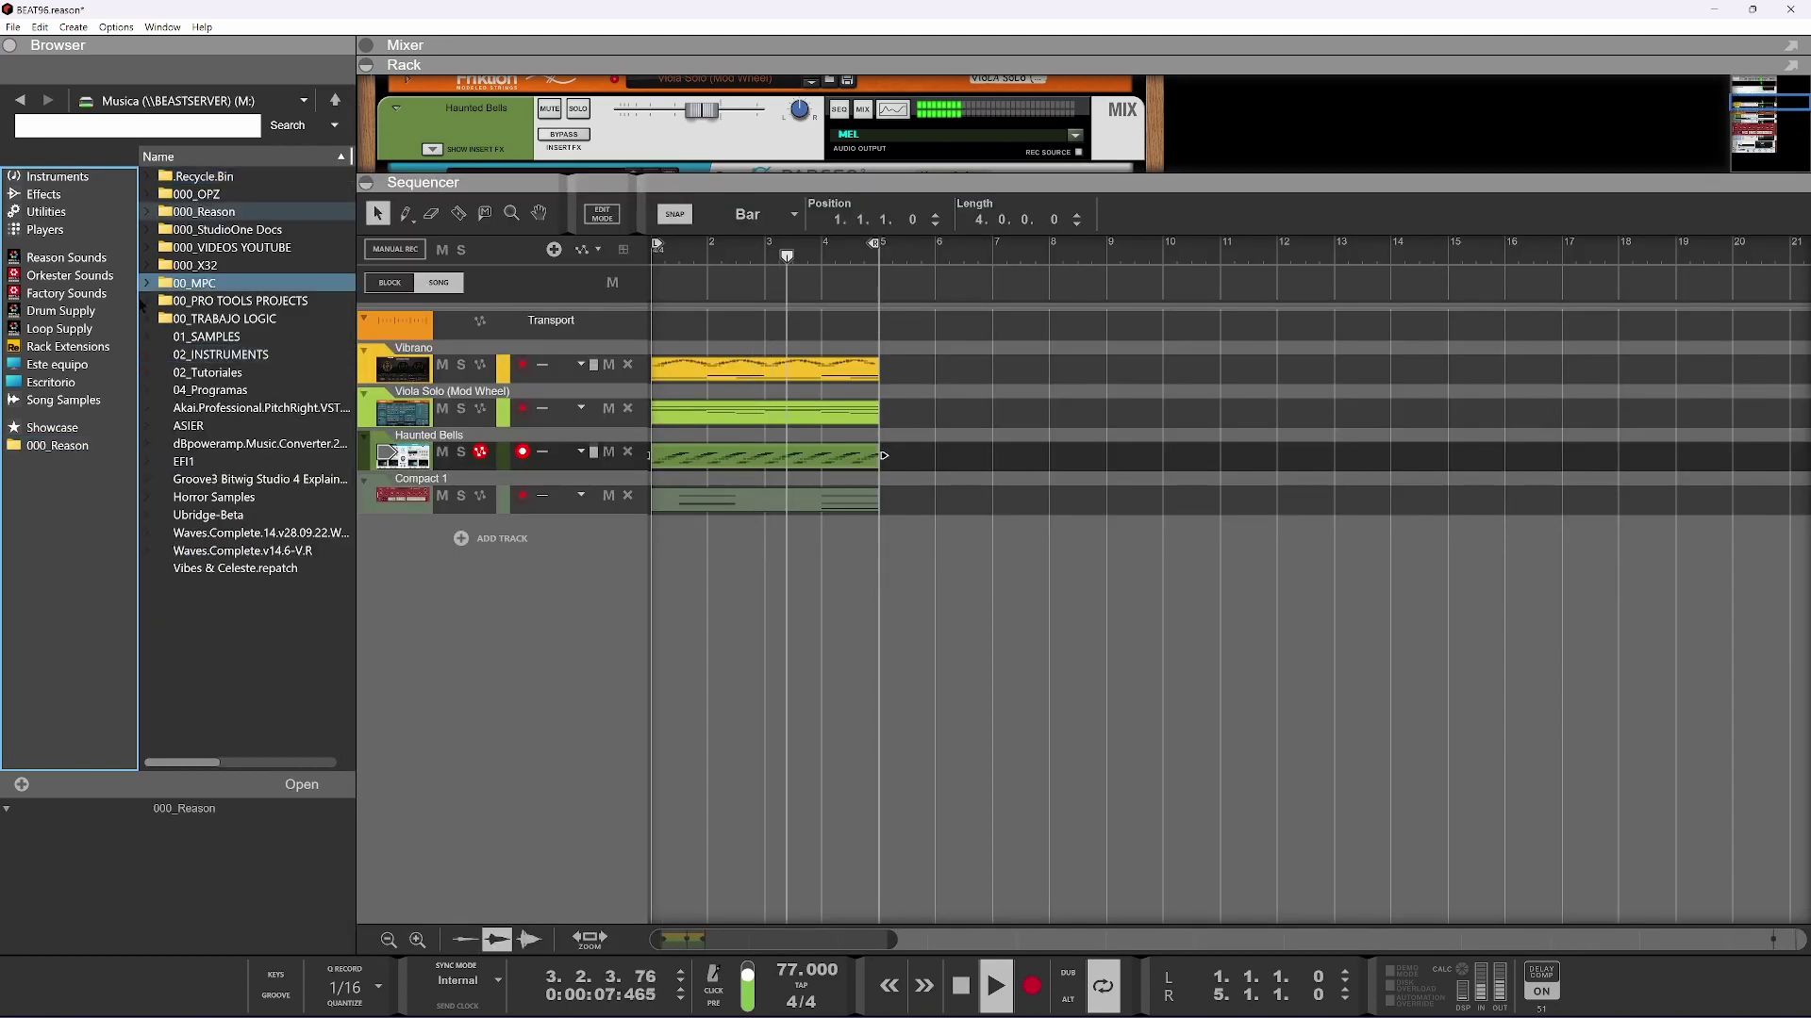
double_click(220, 341)
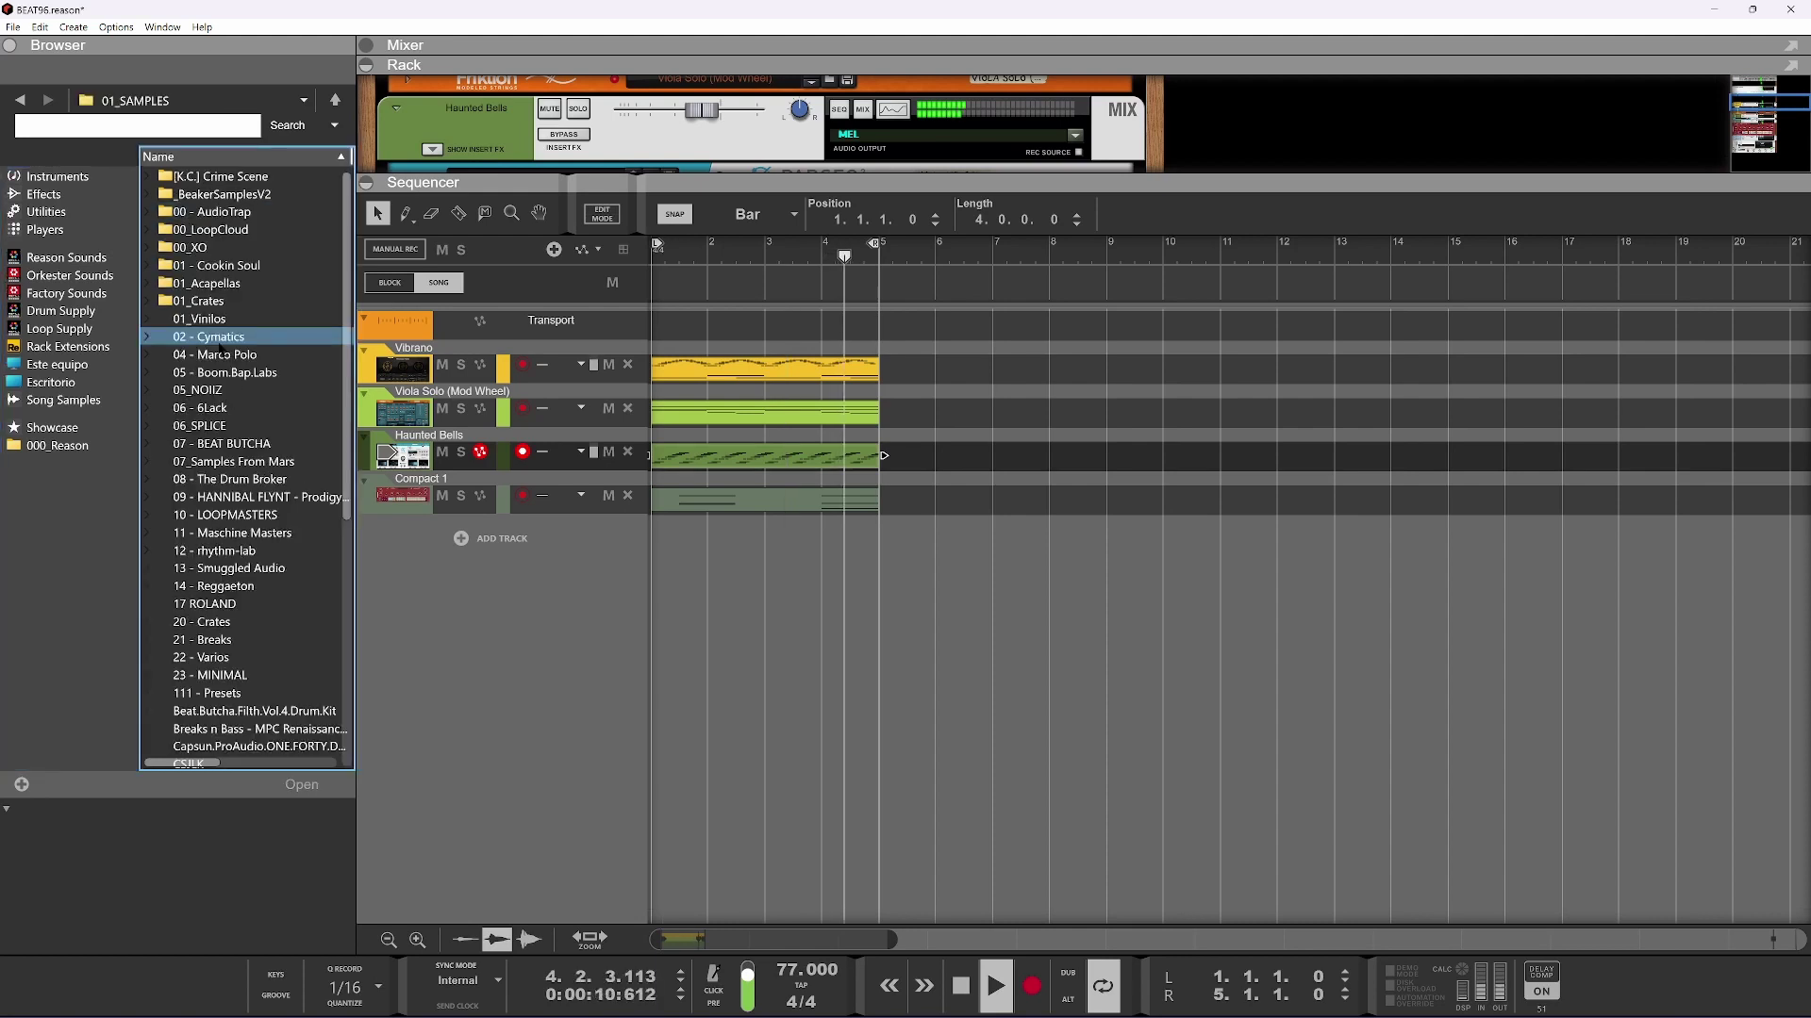
Look through the 08 - The Drum Broker sample folder and return to 01_SAMPLES
key(KP_1)
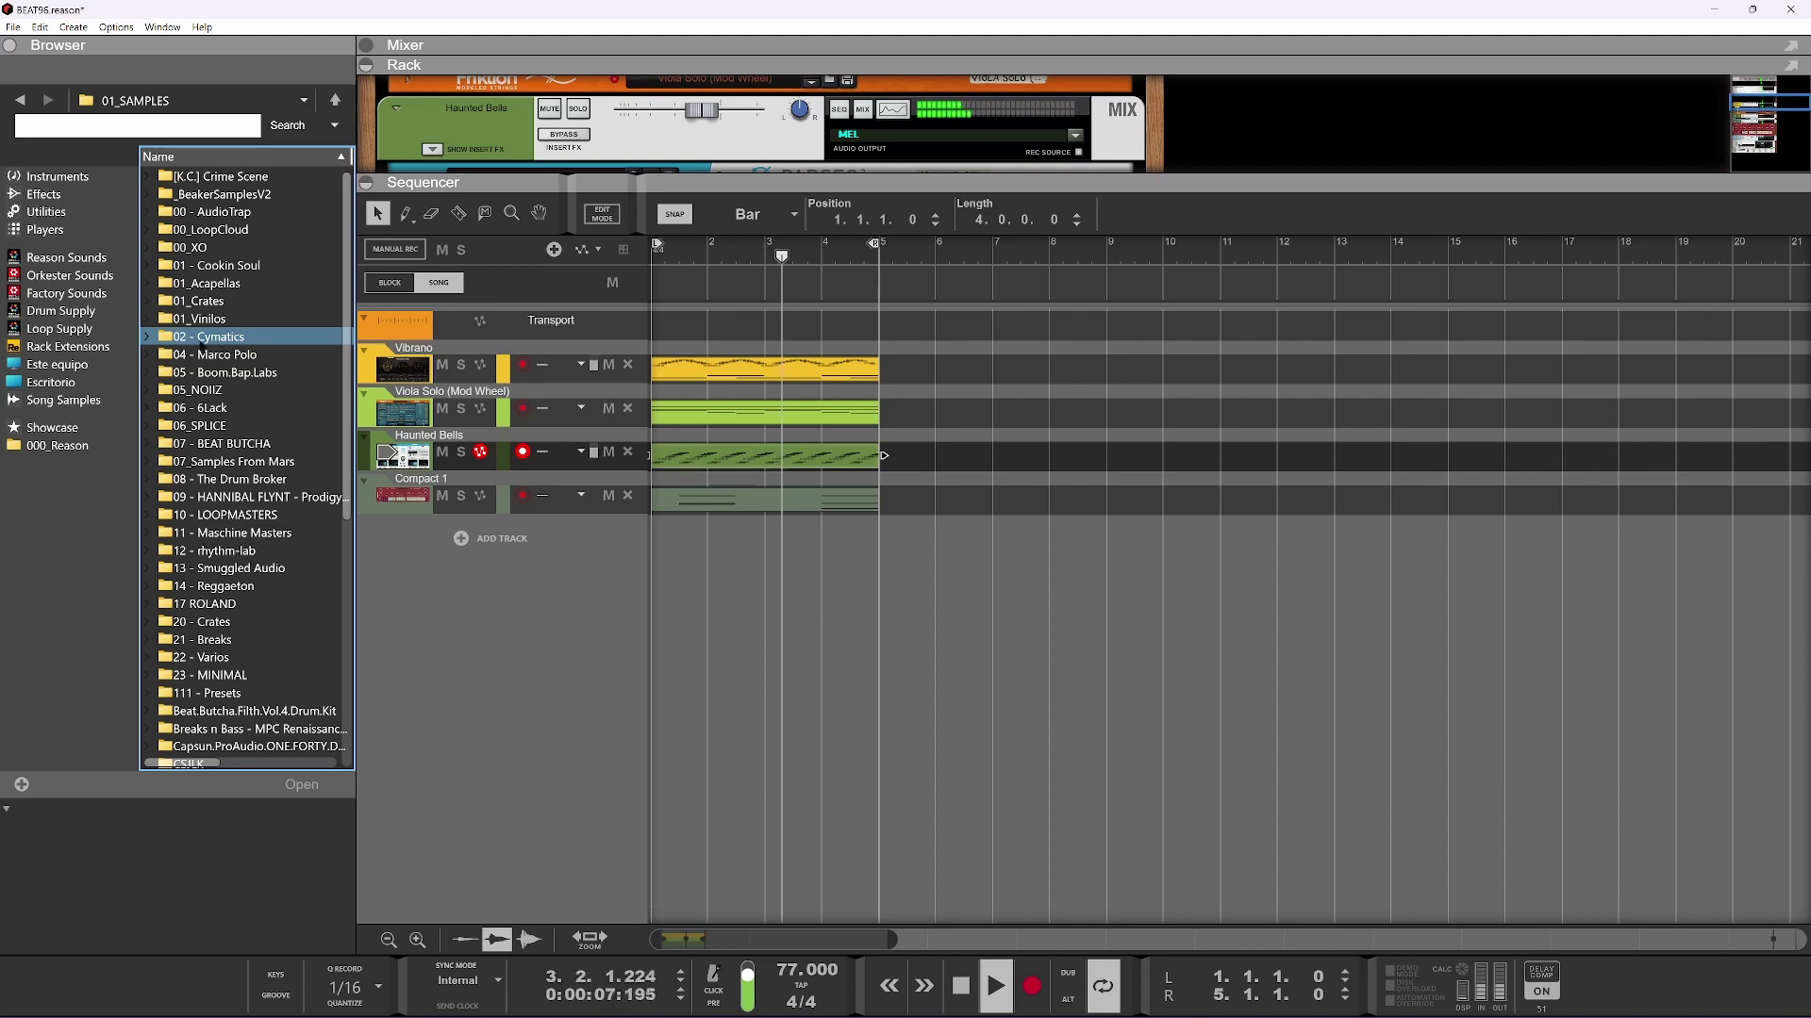
click(269, 479)
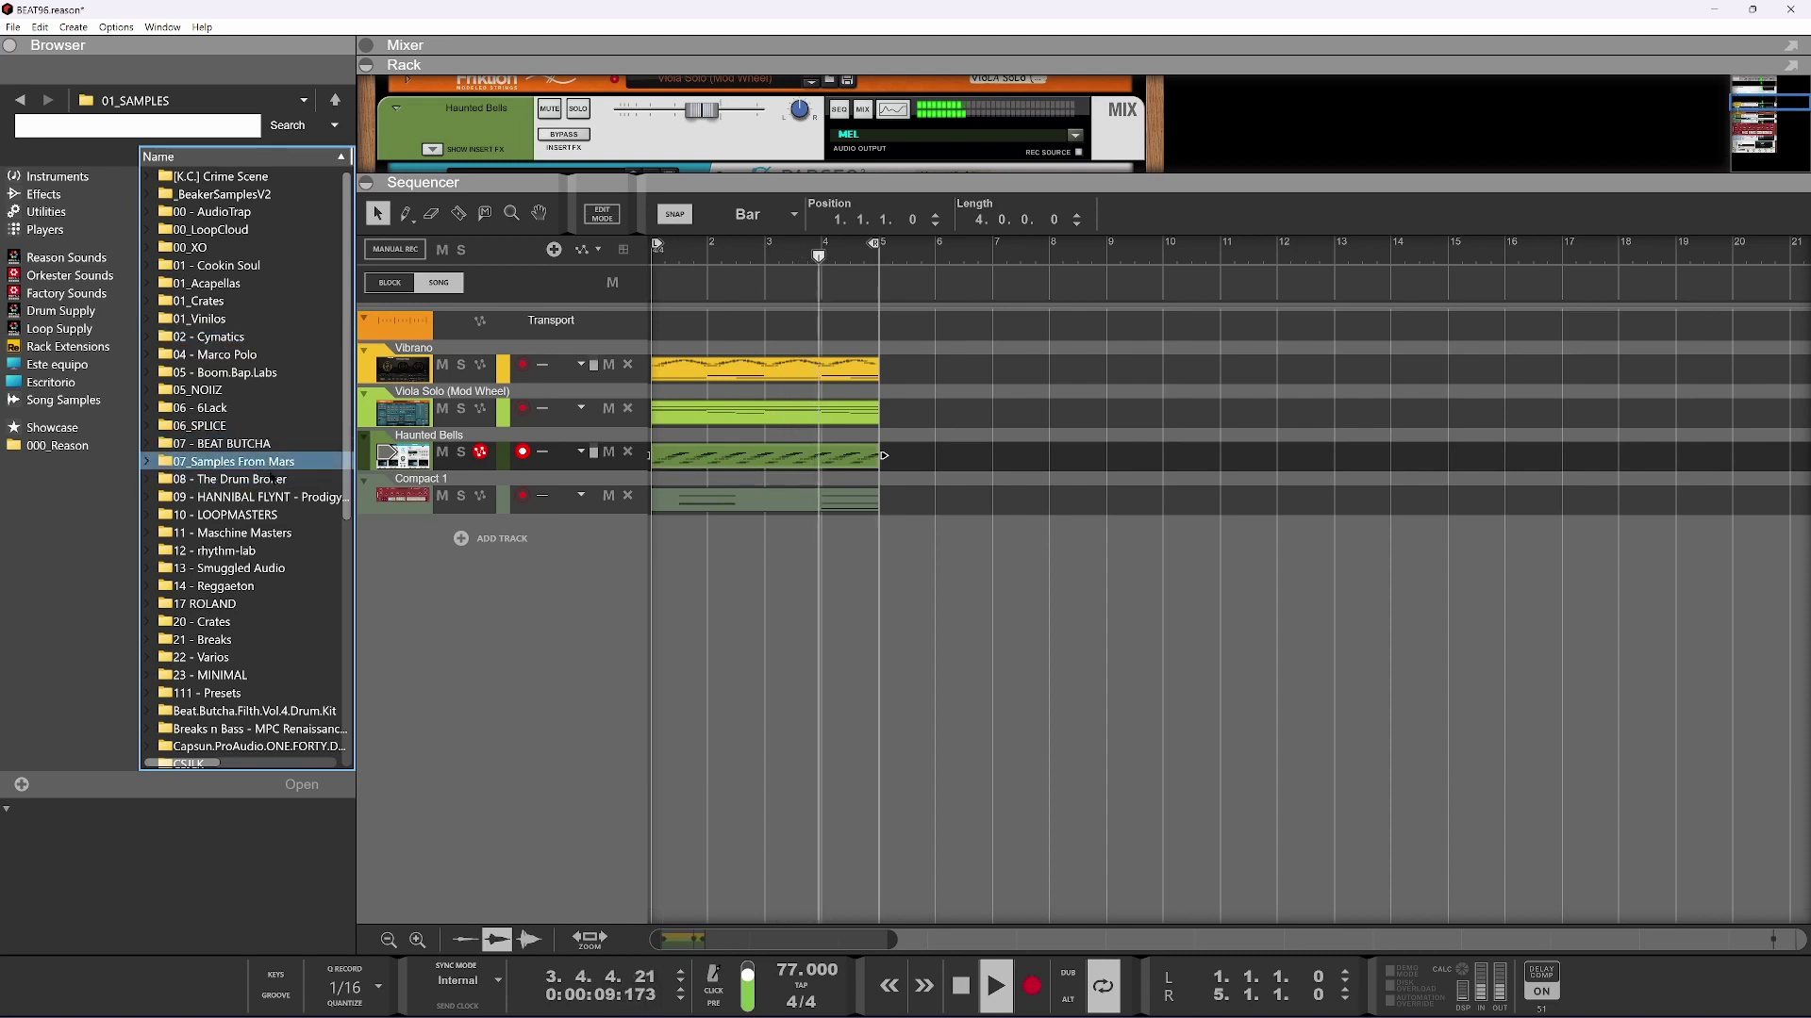
double_click(270, 479)
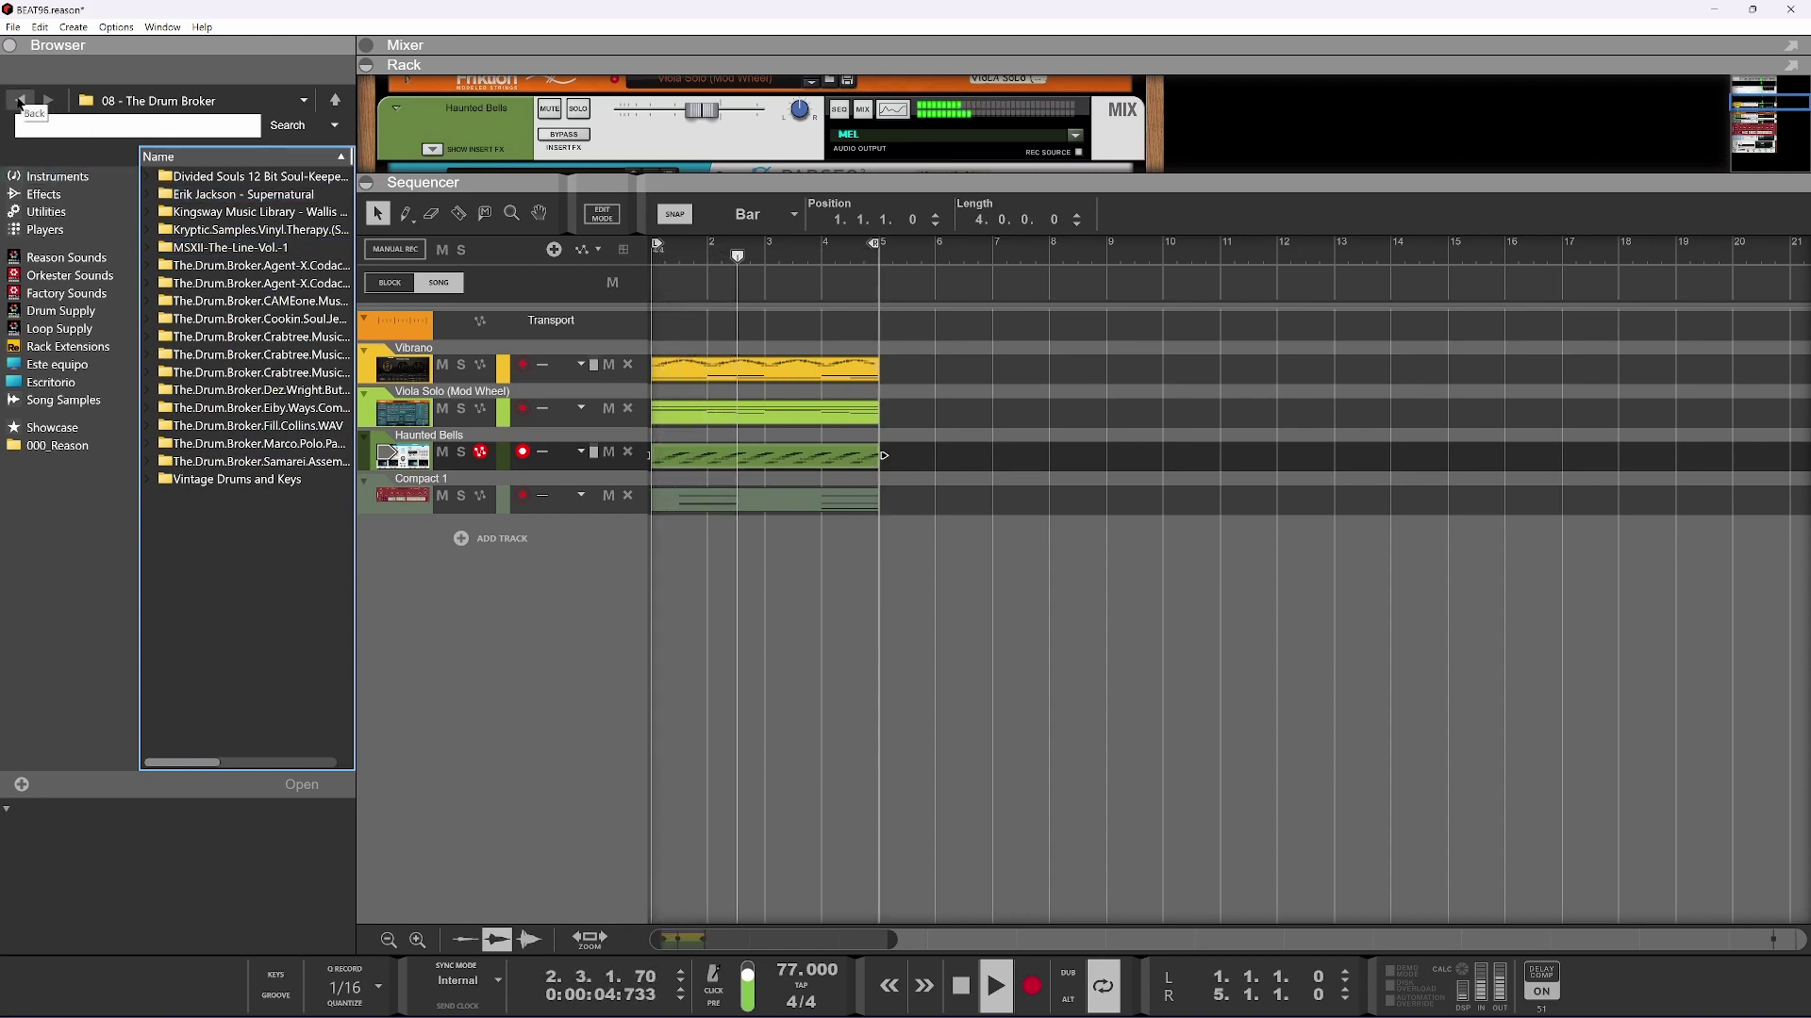
click(18, 101)
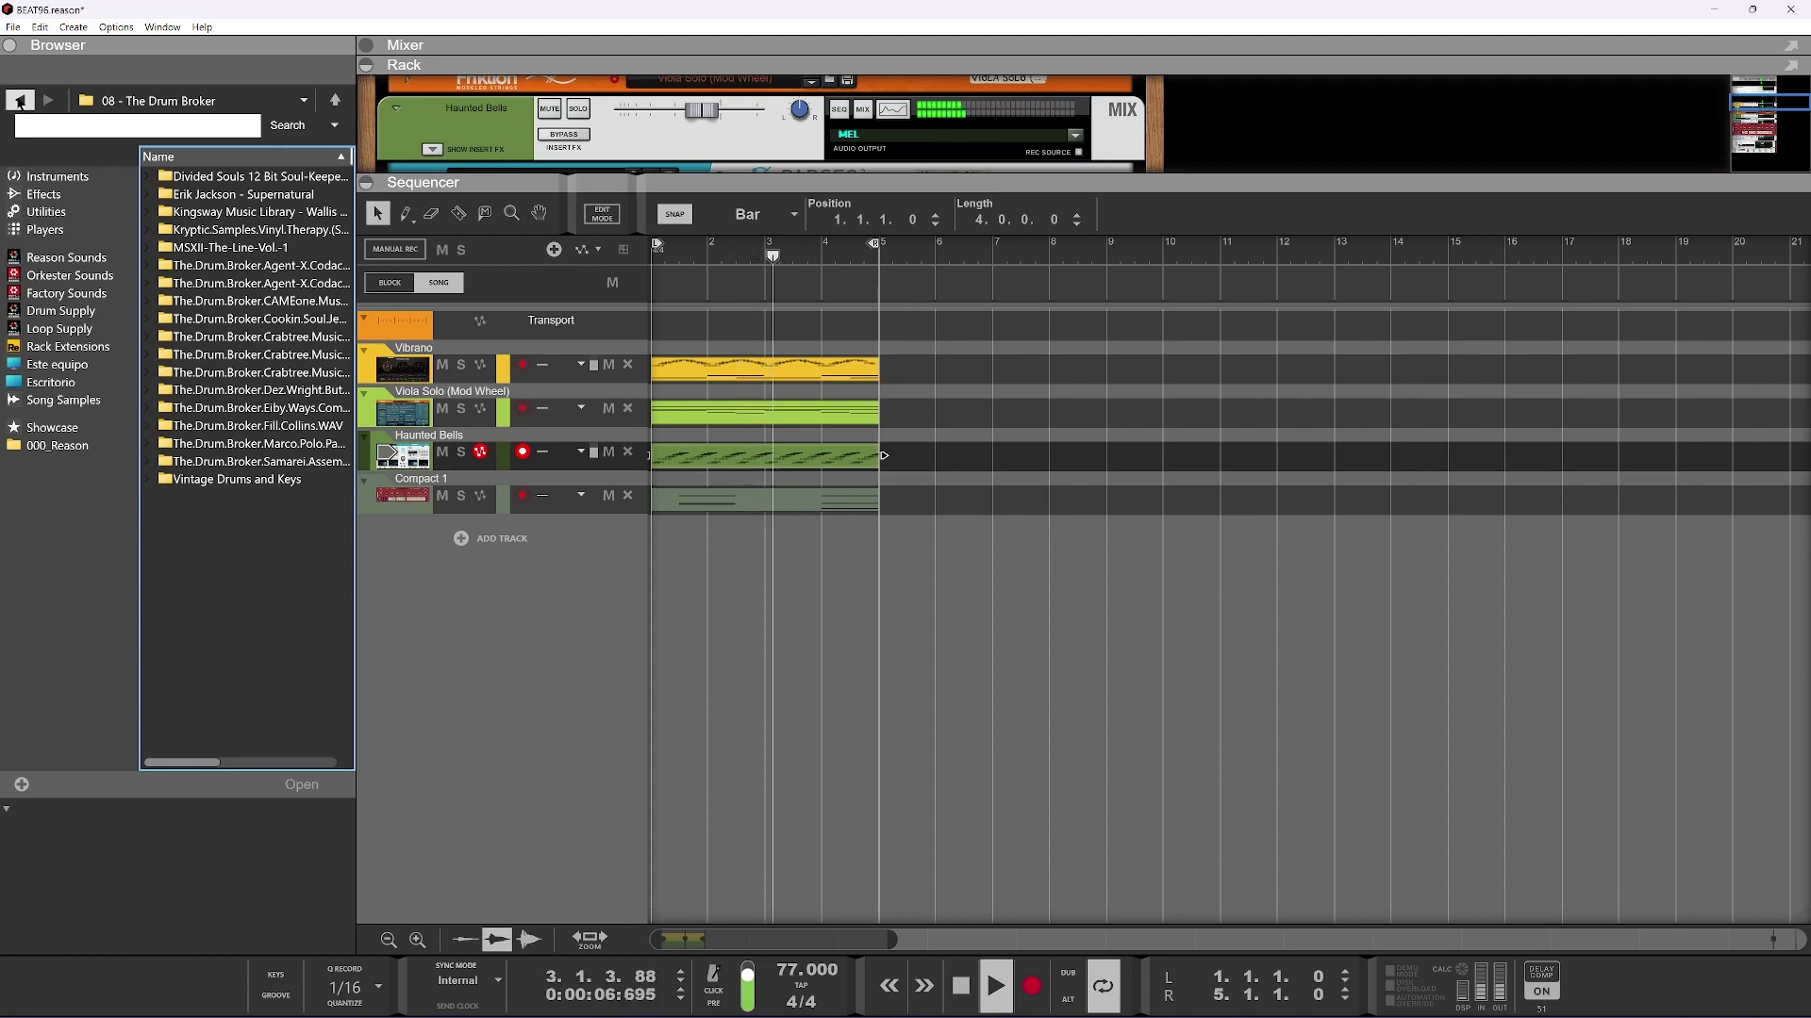
Open the 21 - Breaks folder and preview Break 02 lofi.wav and Break 02 Boom.wav over the loop
click(291, 603)
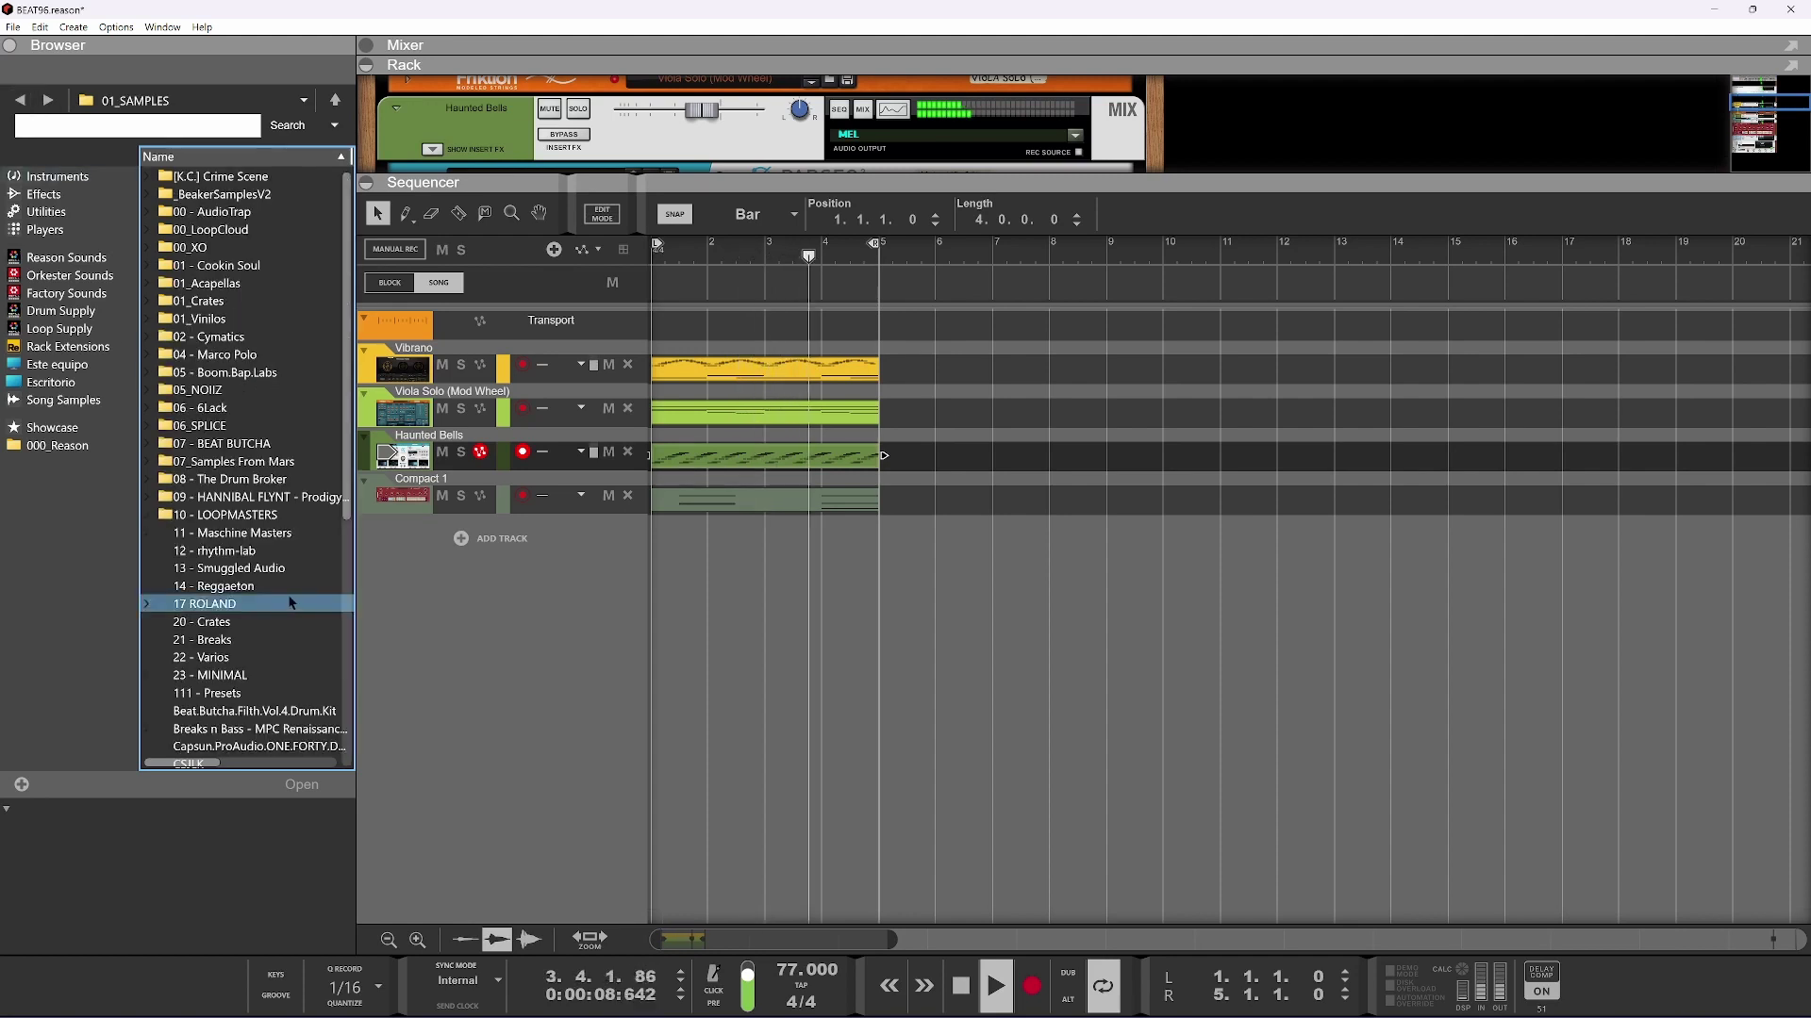
click(272, 639)
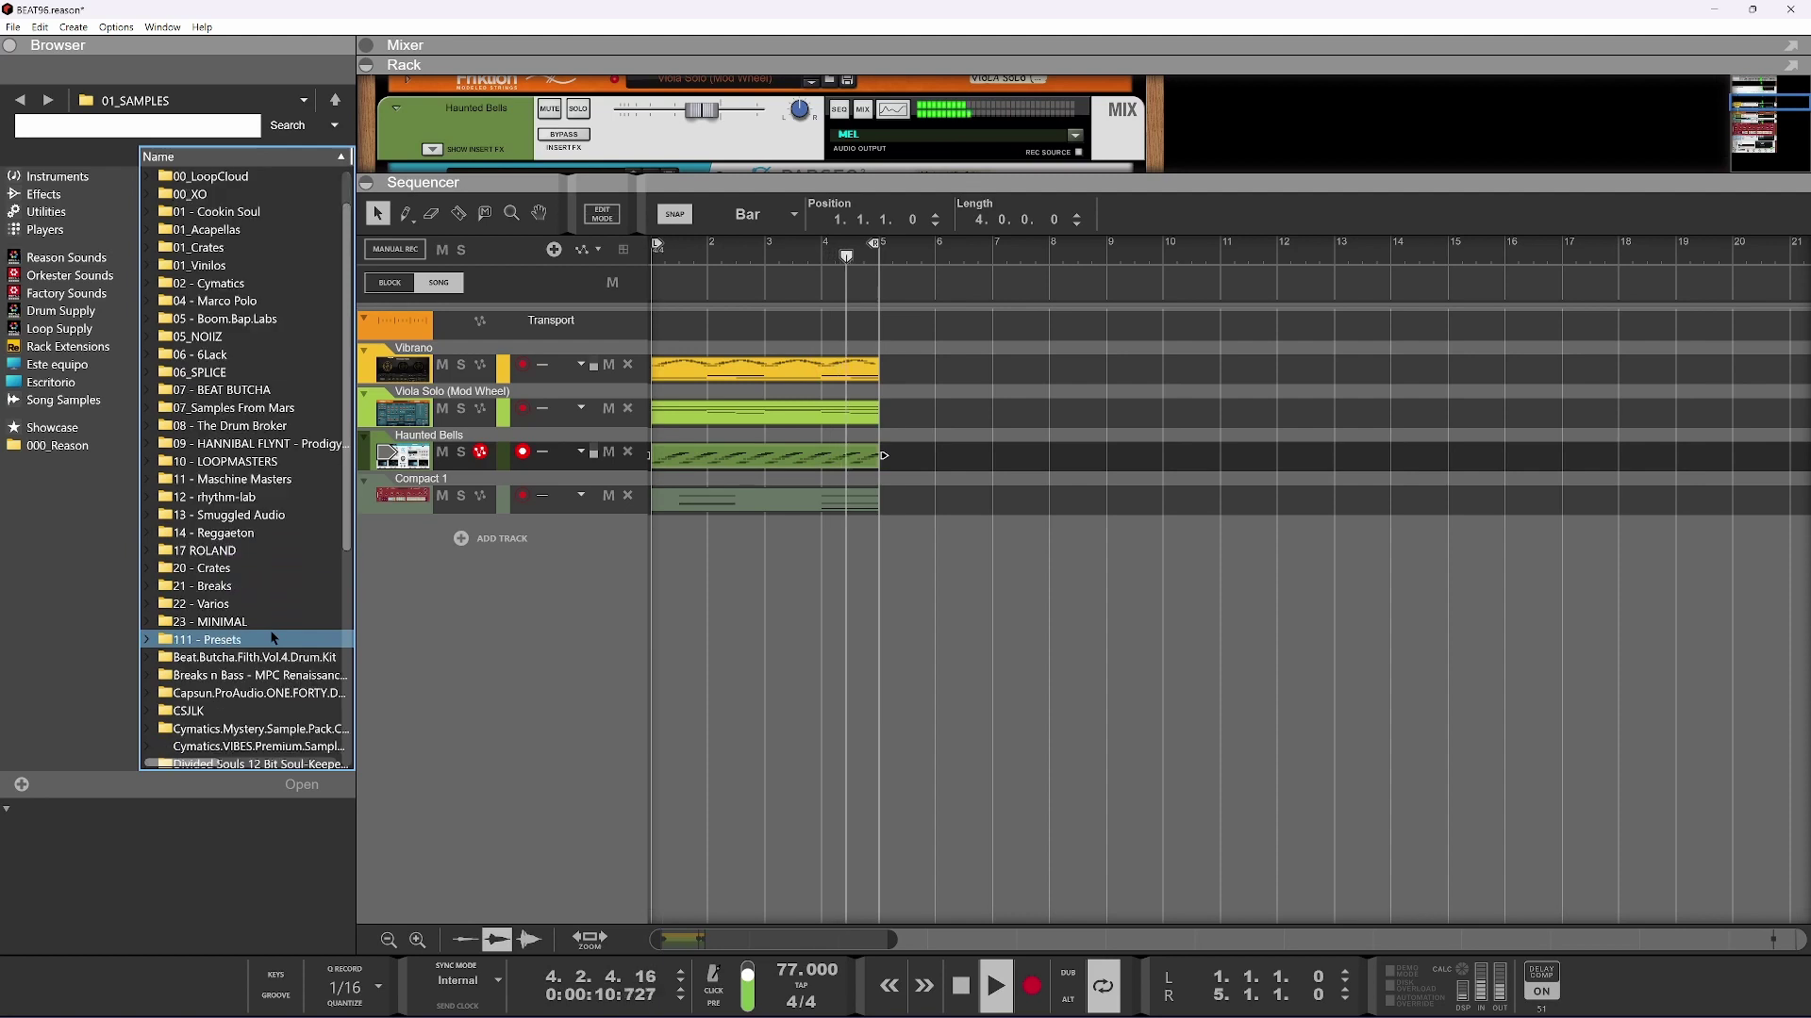
click(252, 659)
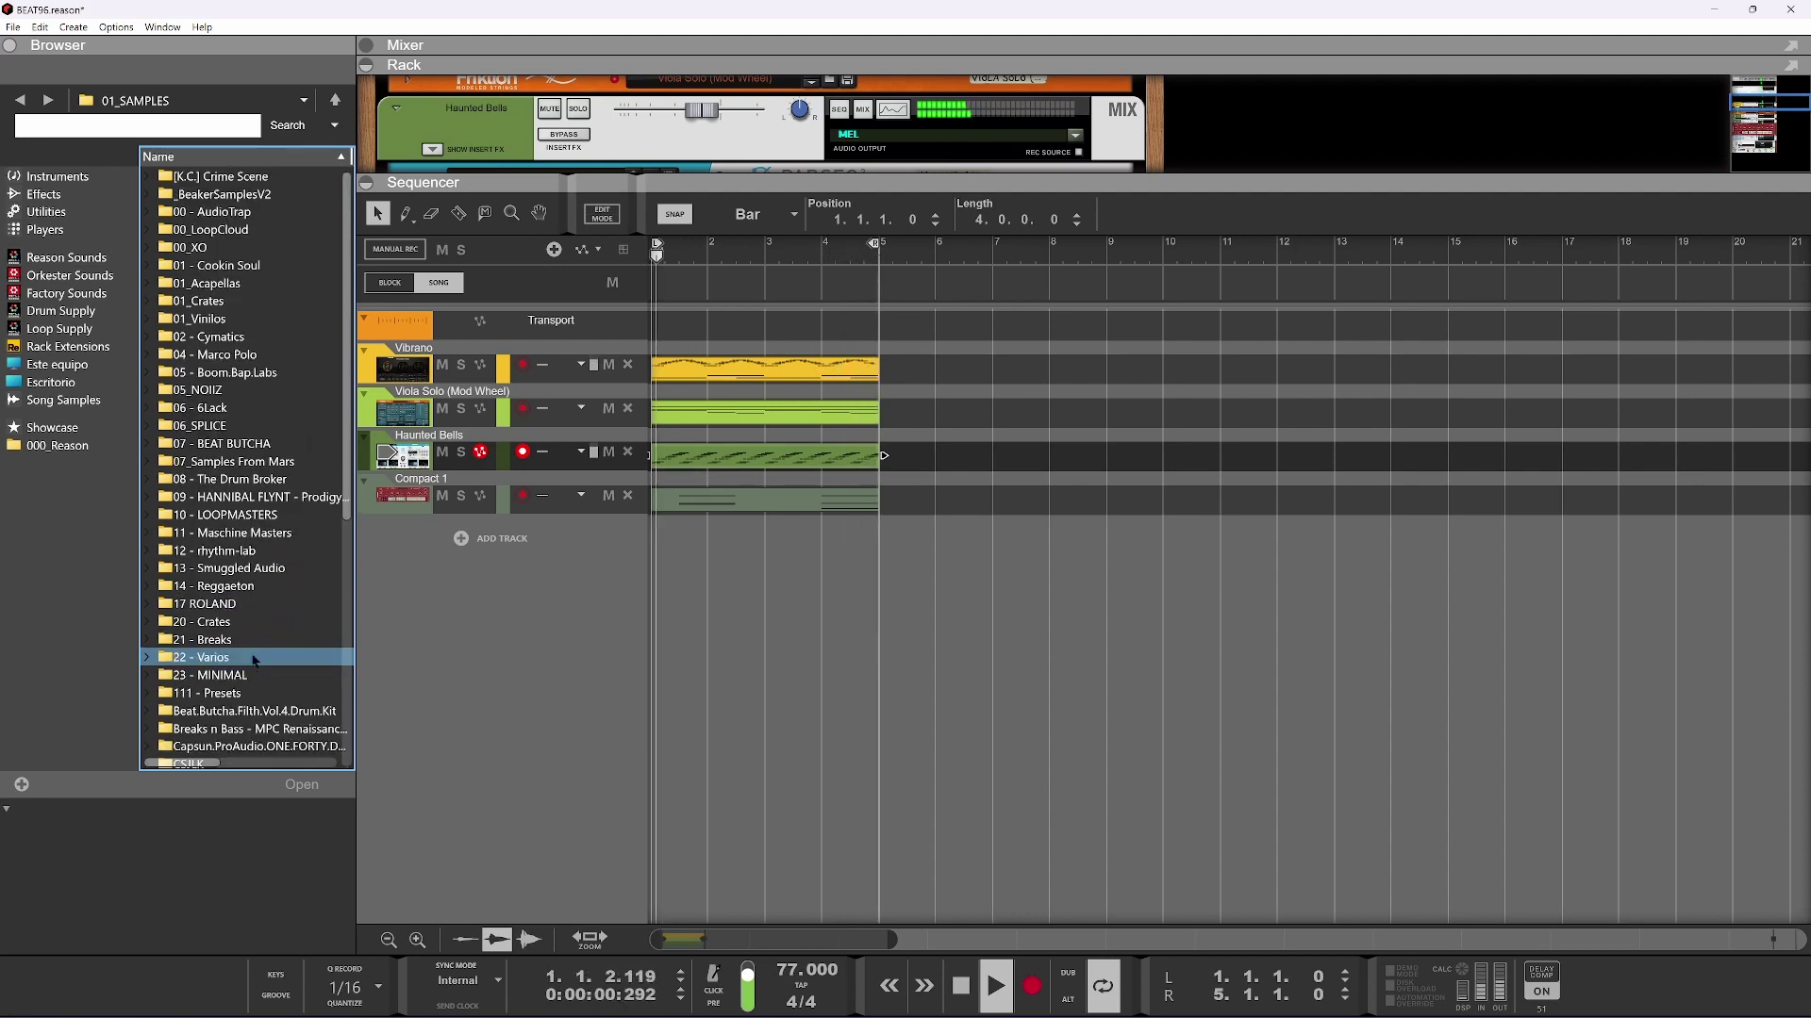
click(259, 624)
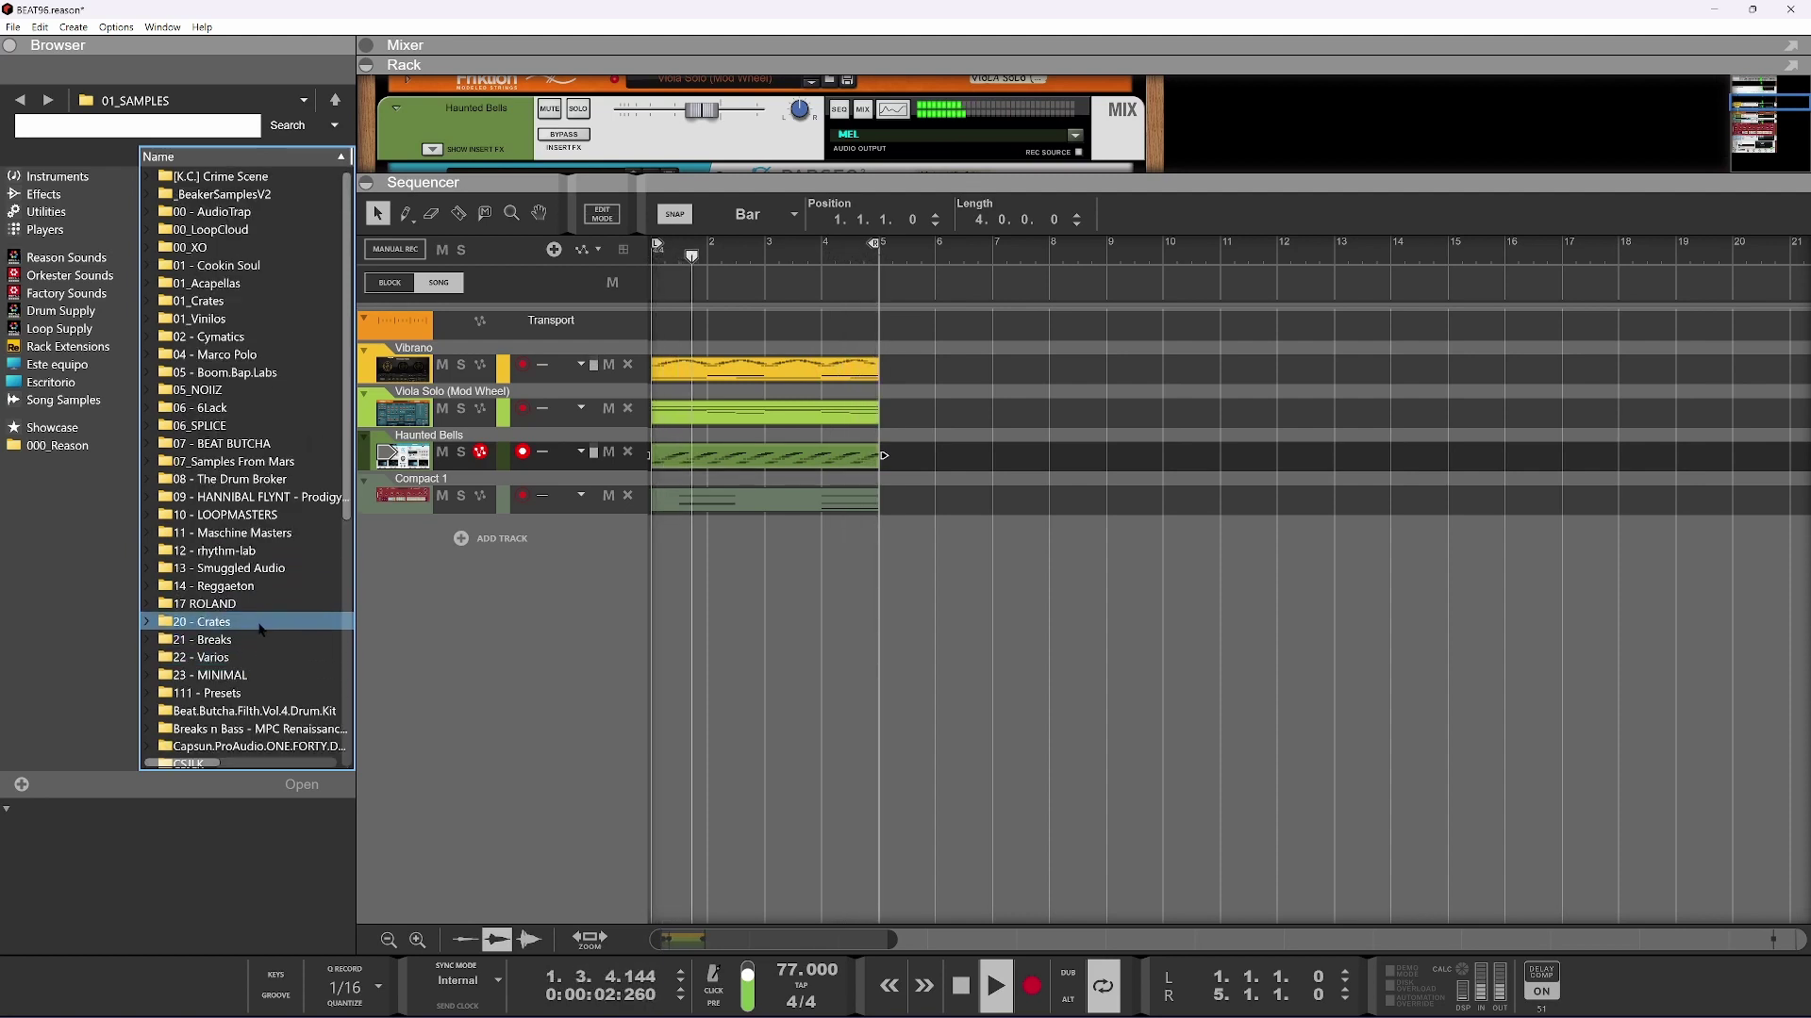
click(241, 641)
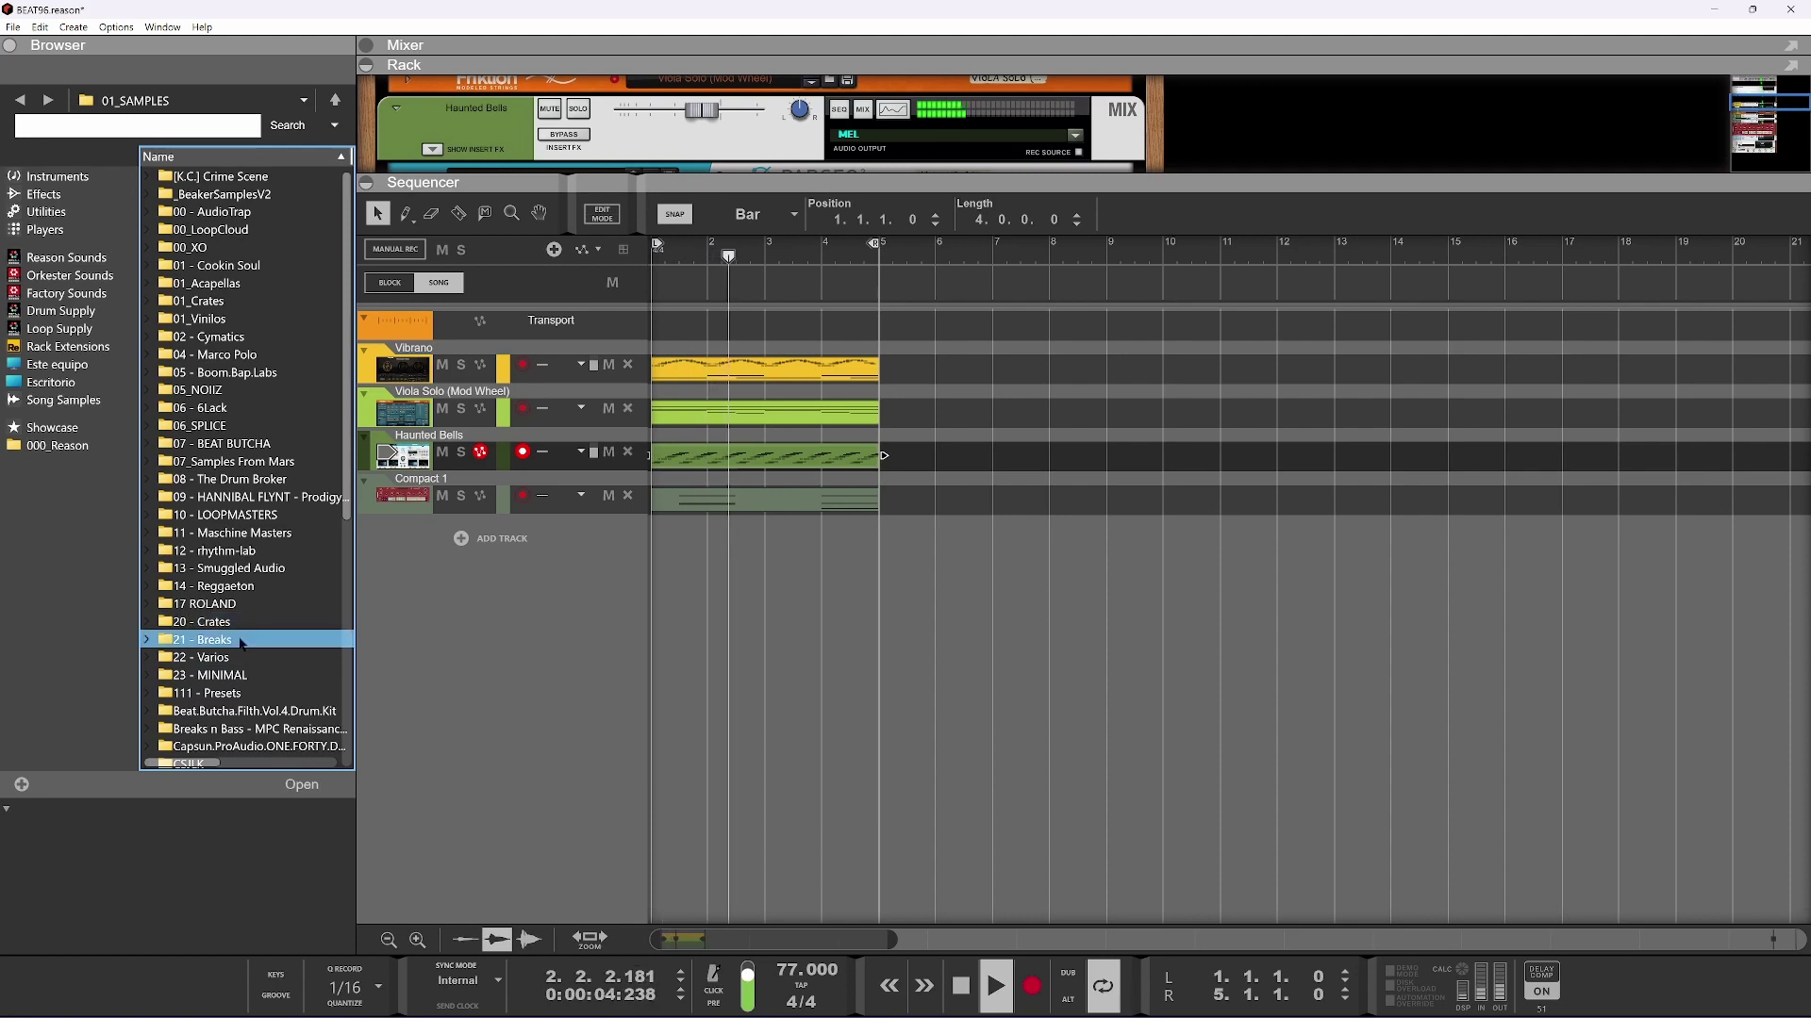
double_click(241, 641)
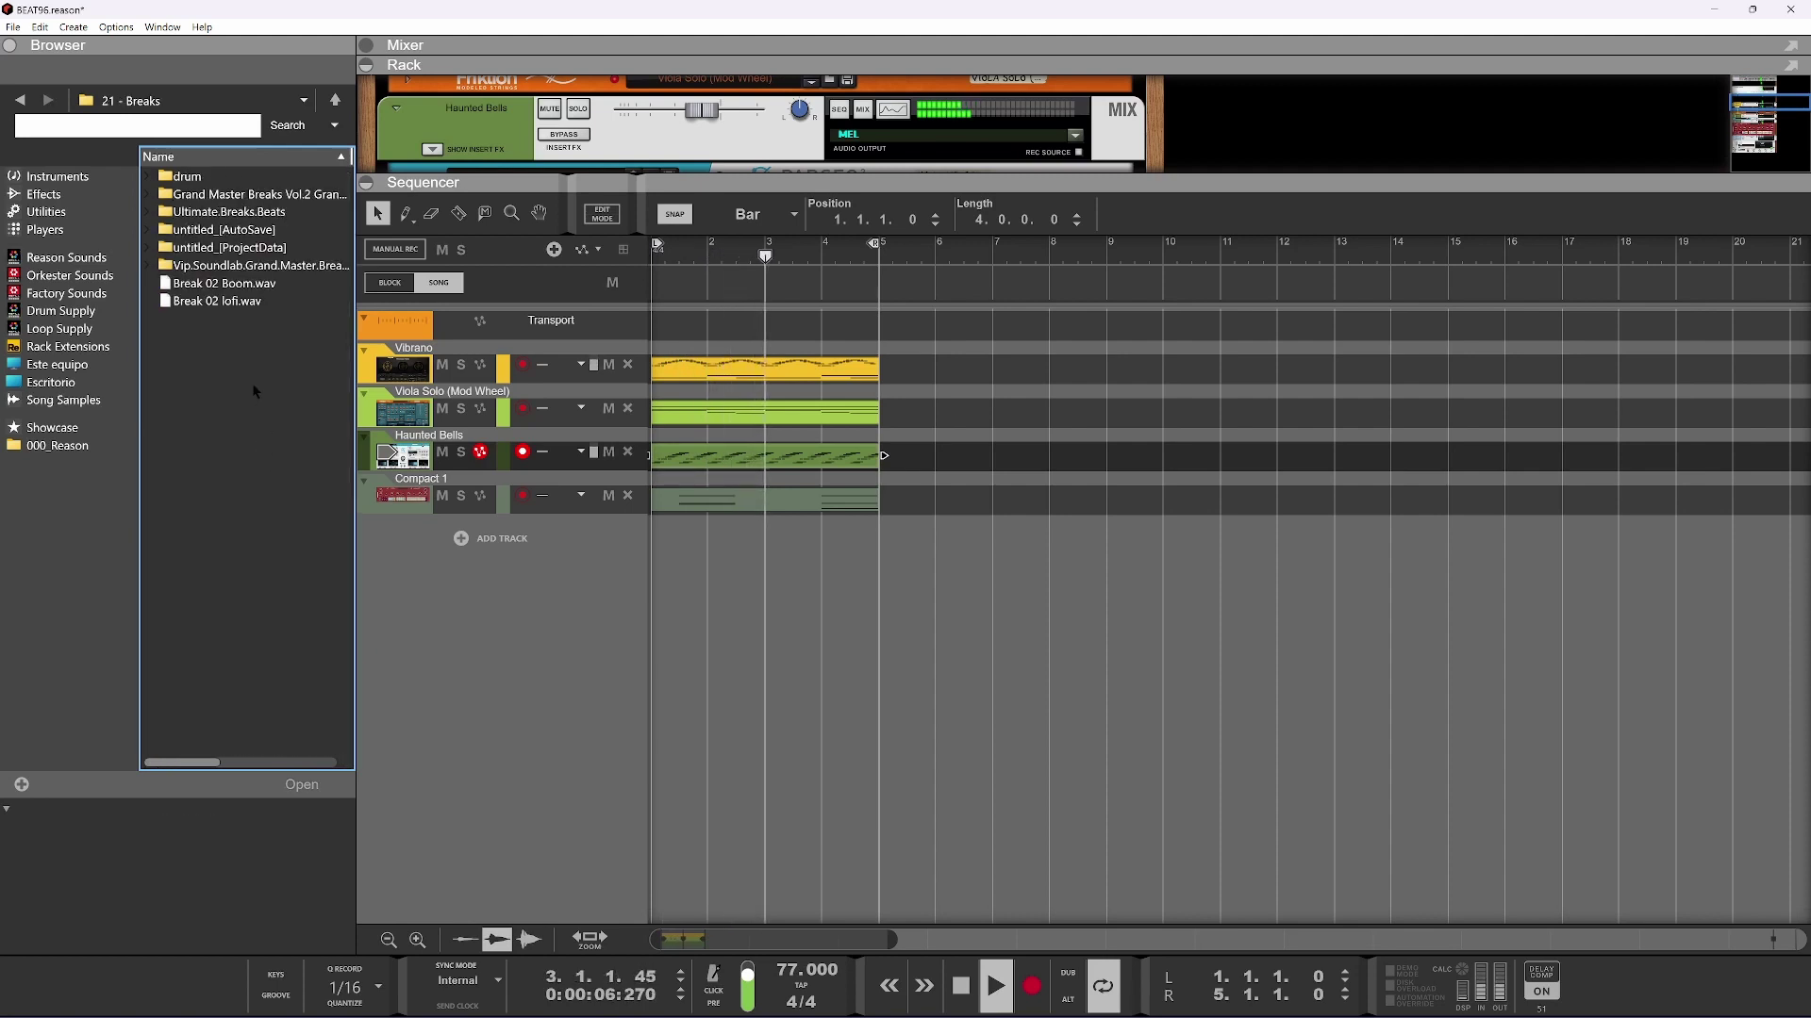
click(203, 302)
click(213, 287)
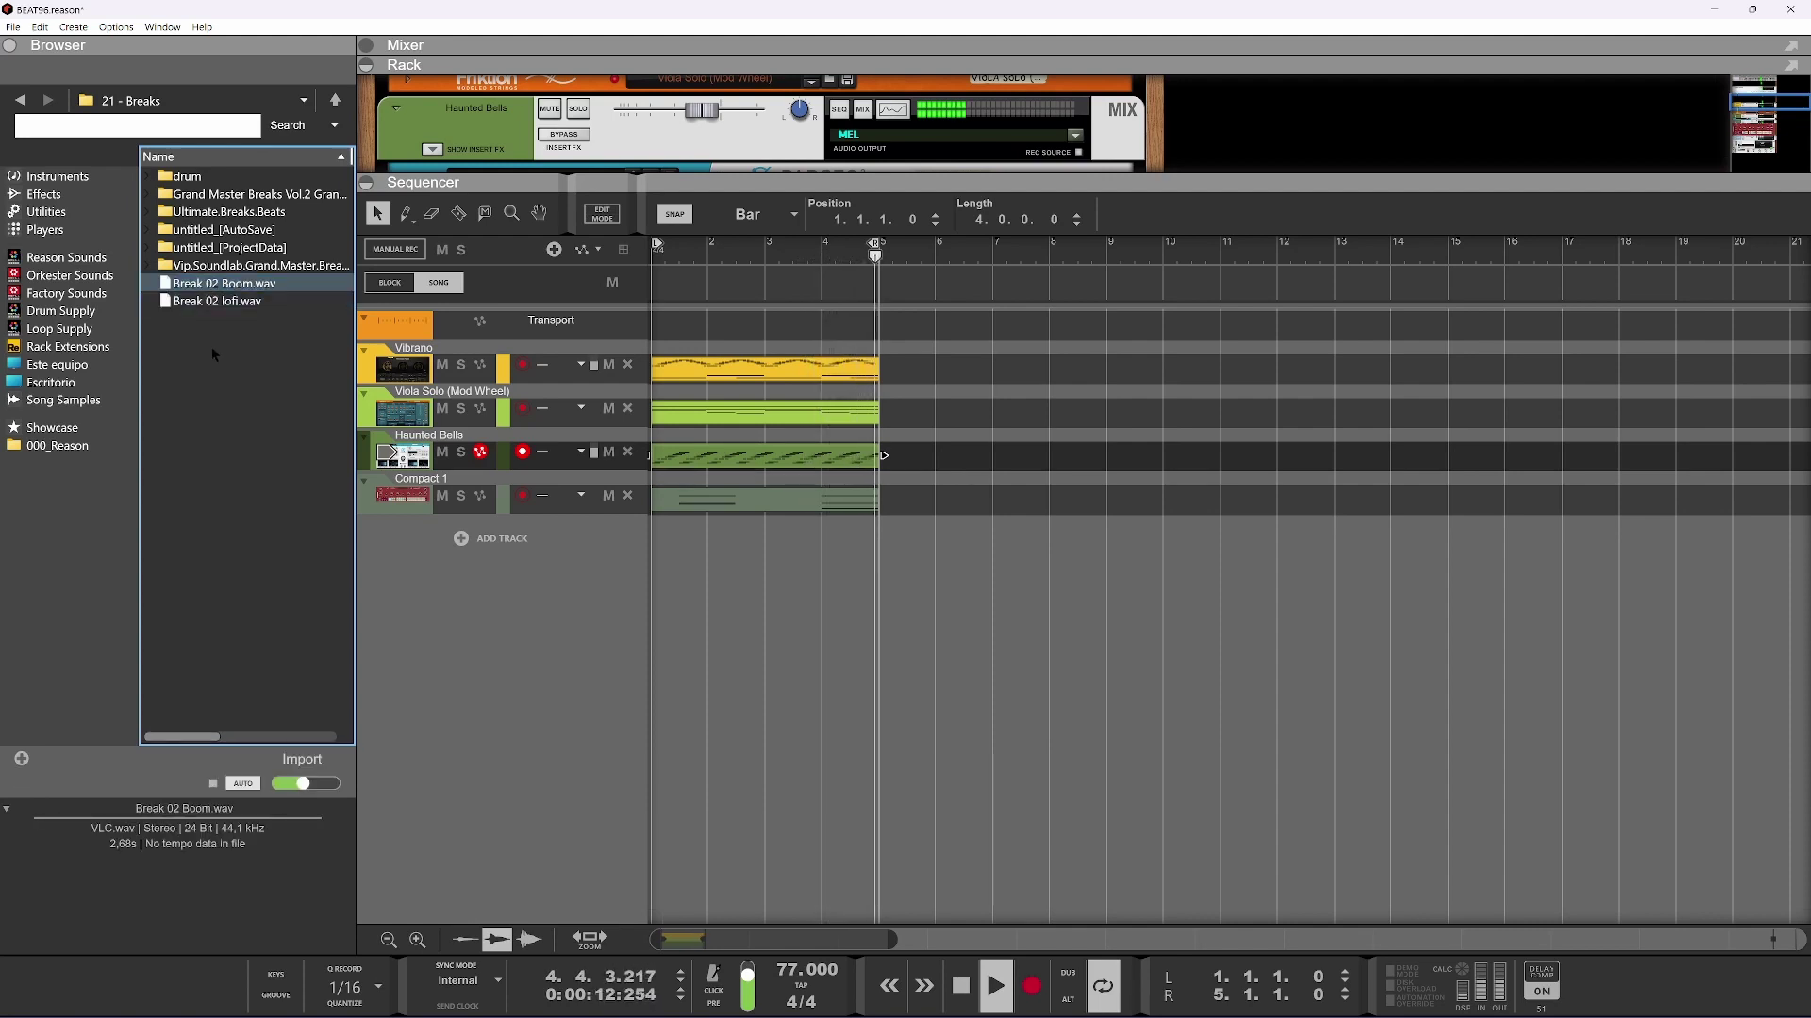
Preview AnDrums (1).aif in the drum folder and boombap1.aif, boombap2.aif and BB_F1.aif in its boombap subfolder, and return to drum
double_click(194, 176)
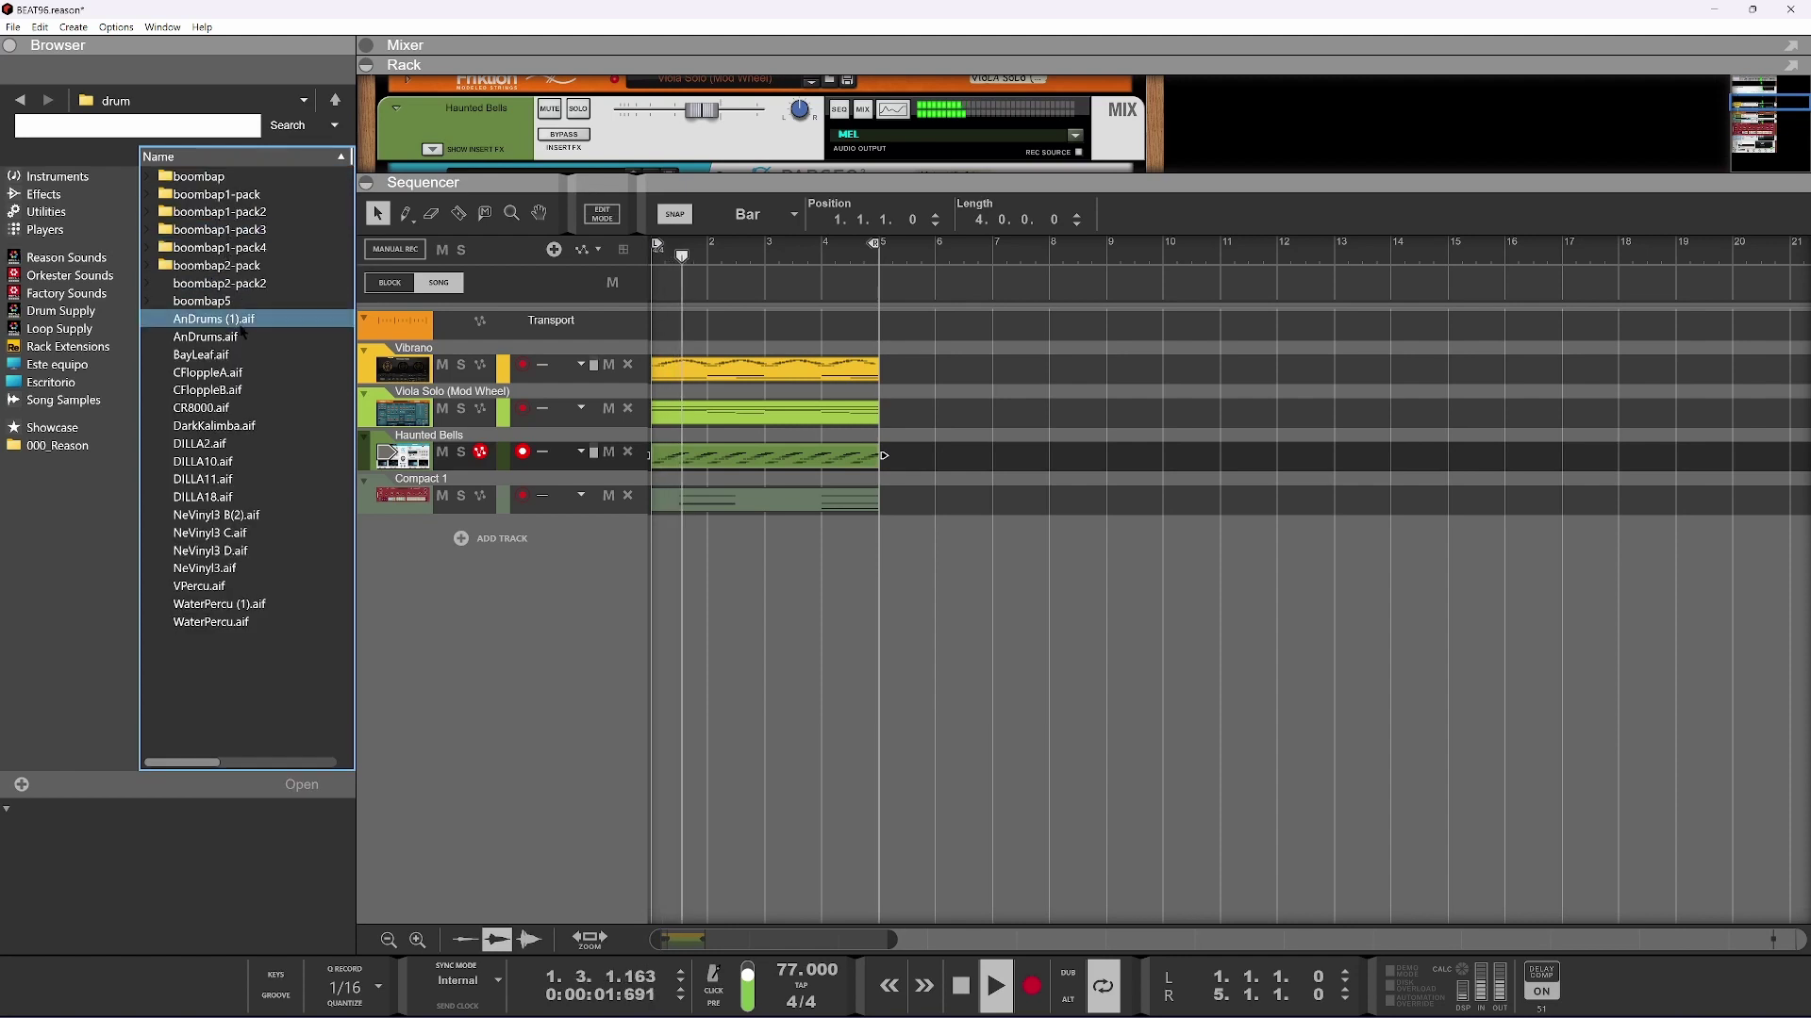
click(219, 321)
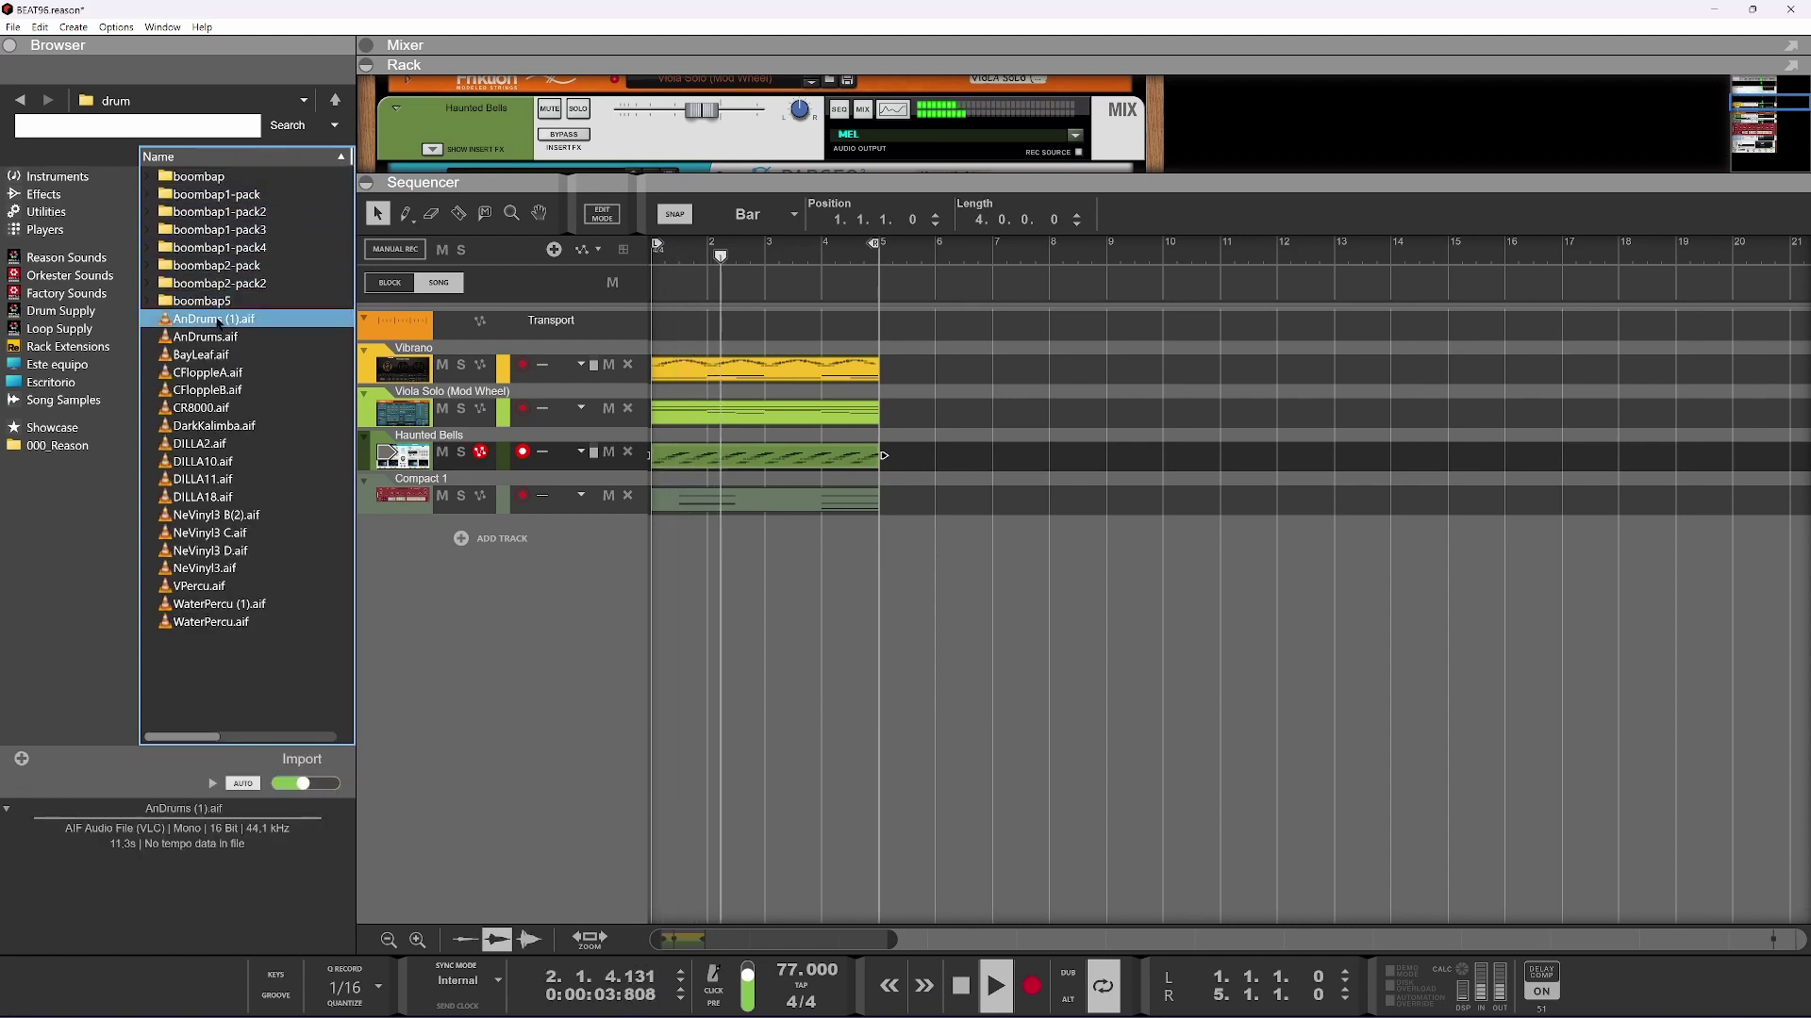
double_click(219, 177)
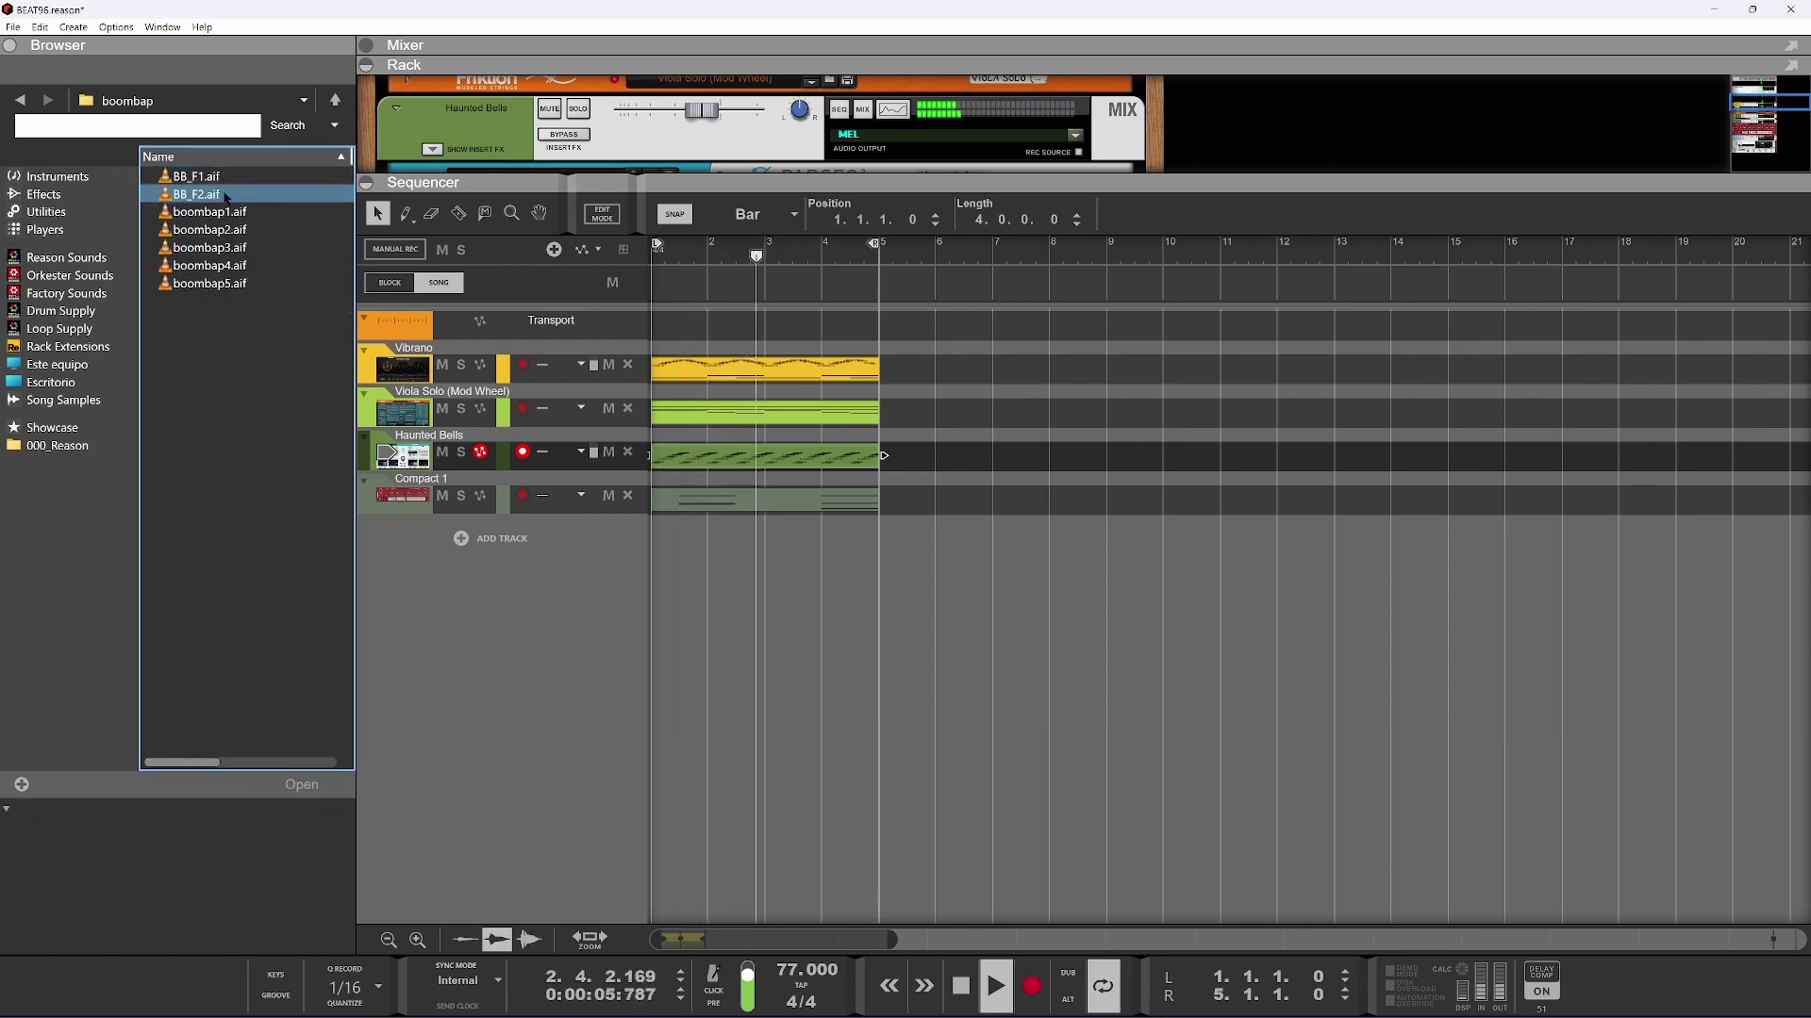
click(210, 211)
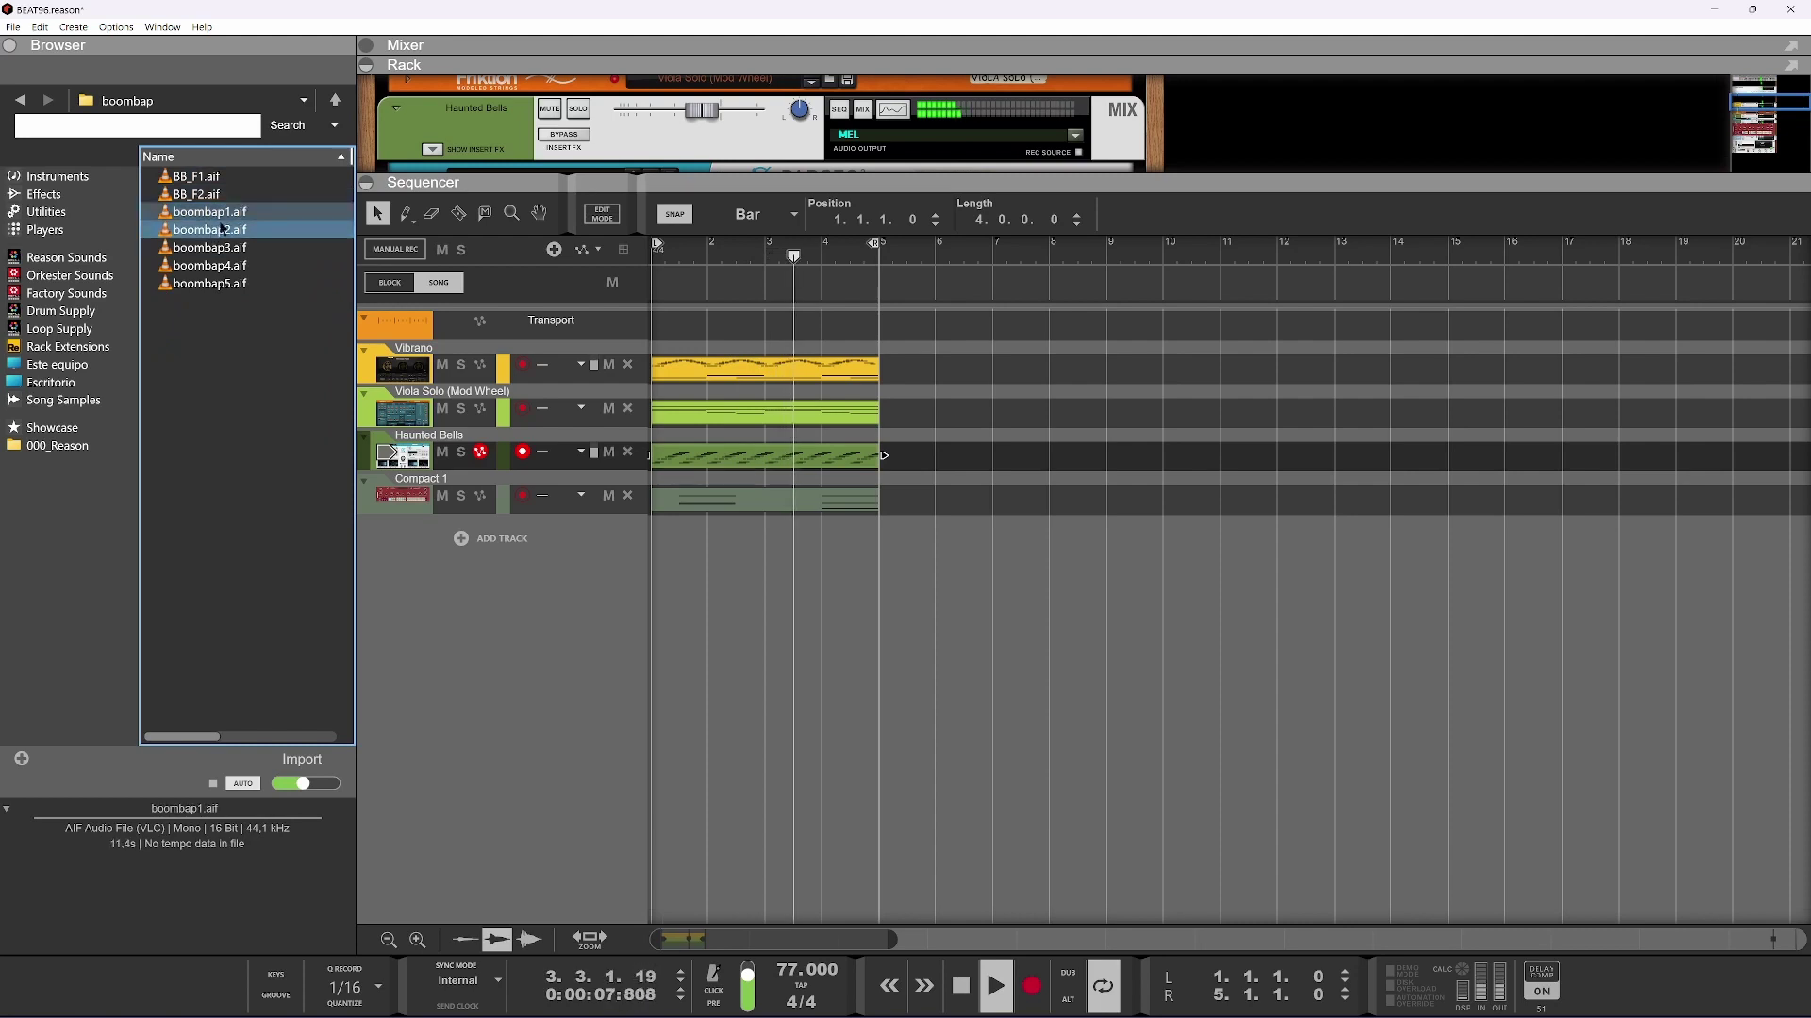
click(219, 229)
click(213, 179)
click(334, 100)
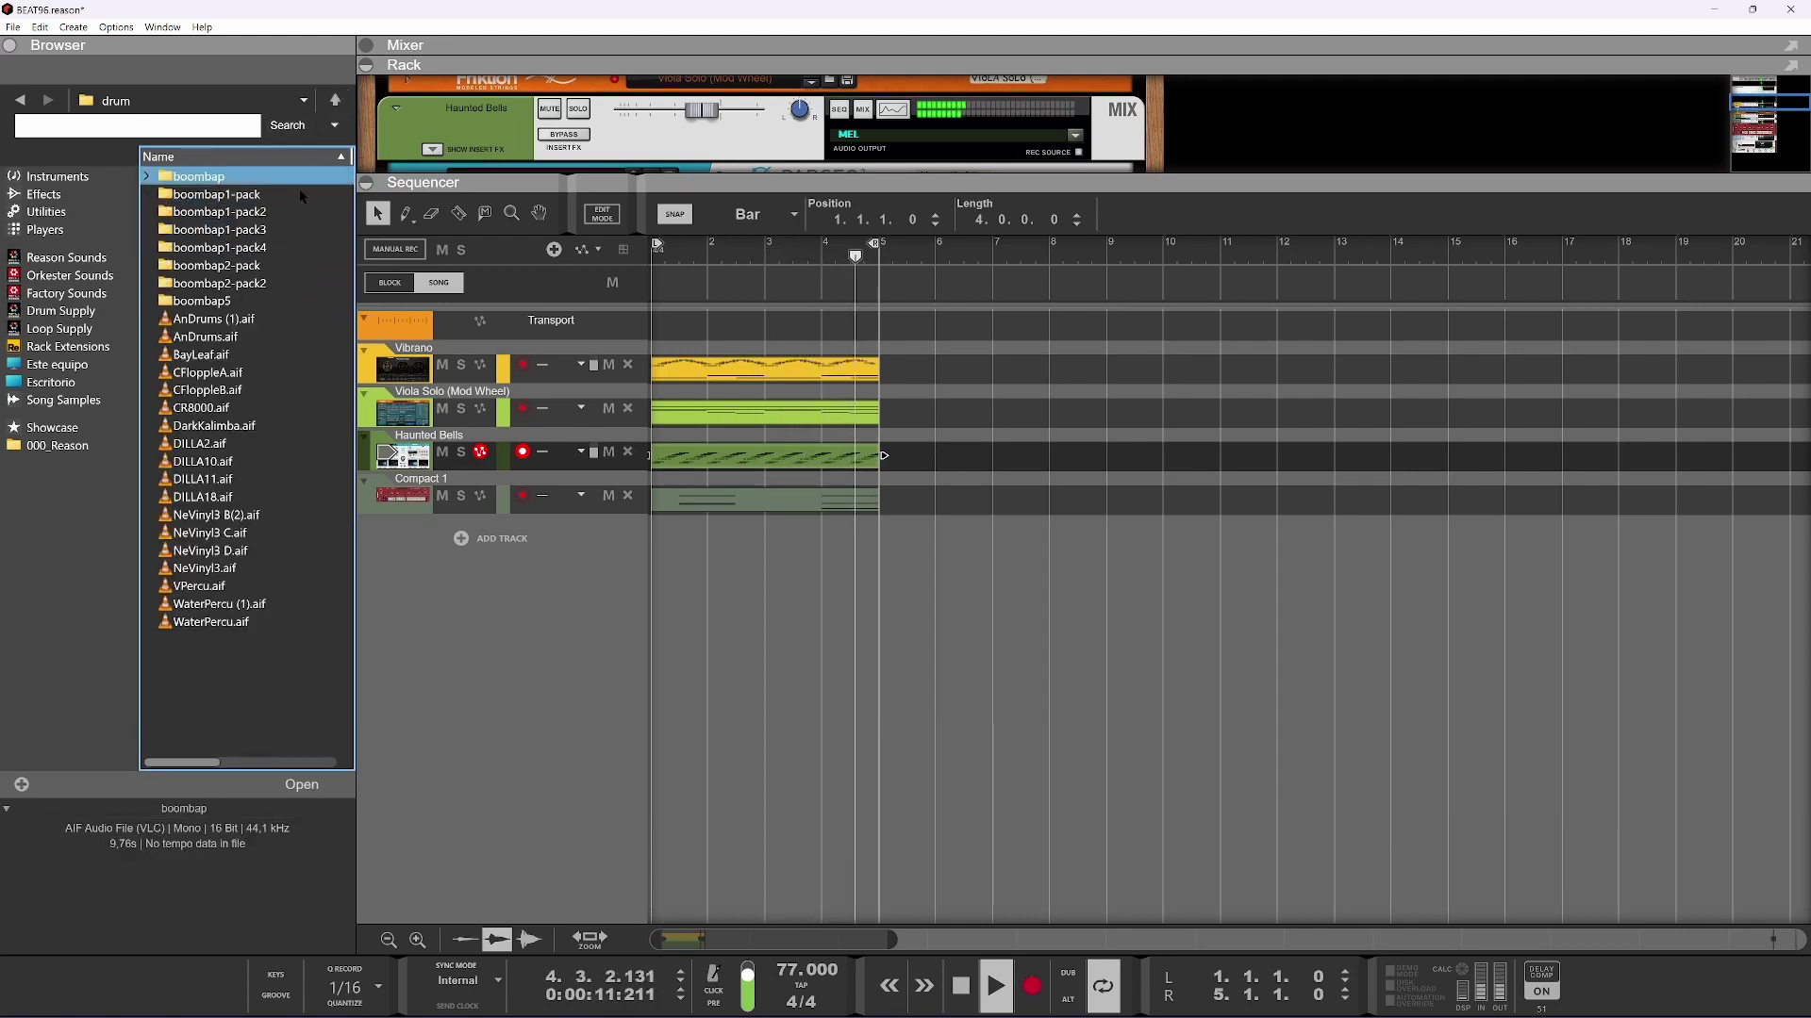
Preview CFloppeB.aif and the CompuRhythm.aif and boombap1.aif loops in boombap1-pack3, and go back up to 21 - Breaks
click(200, 388)
double_click(217, 231)
click(234, 195)
click(251, 178)
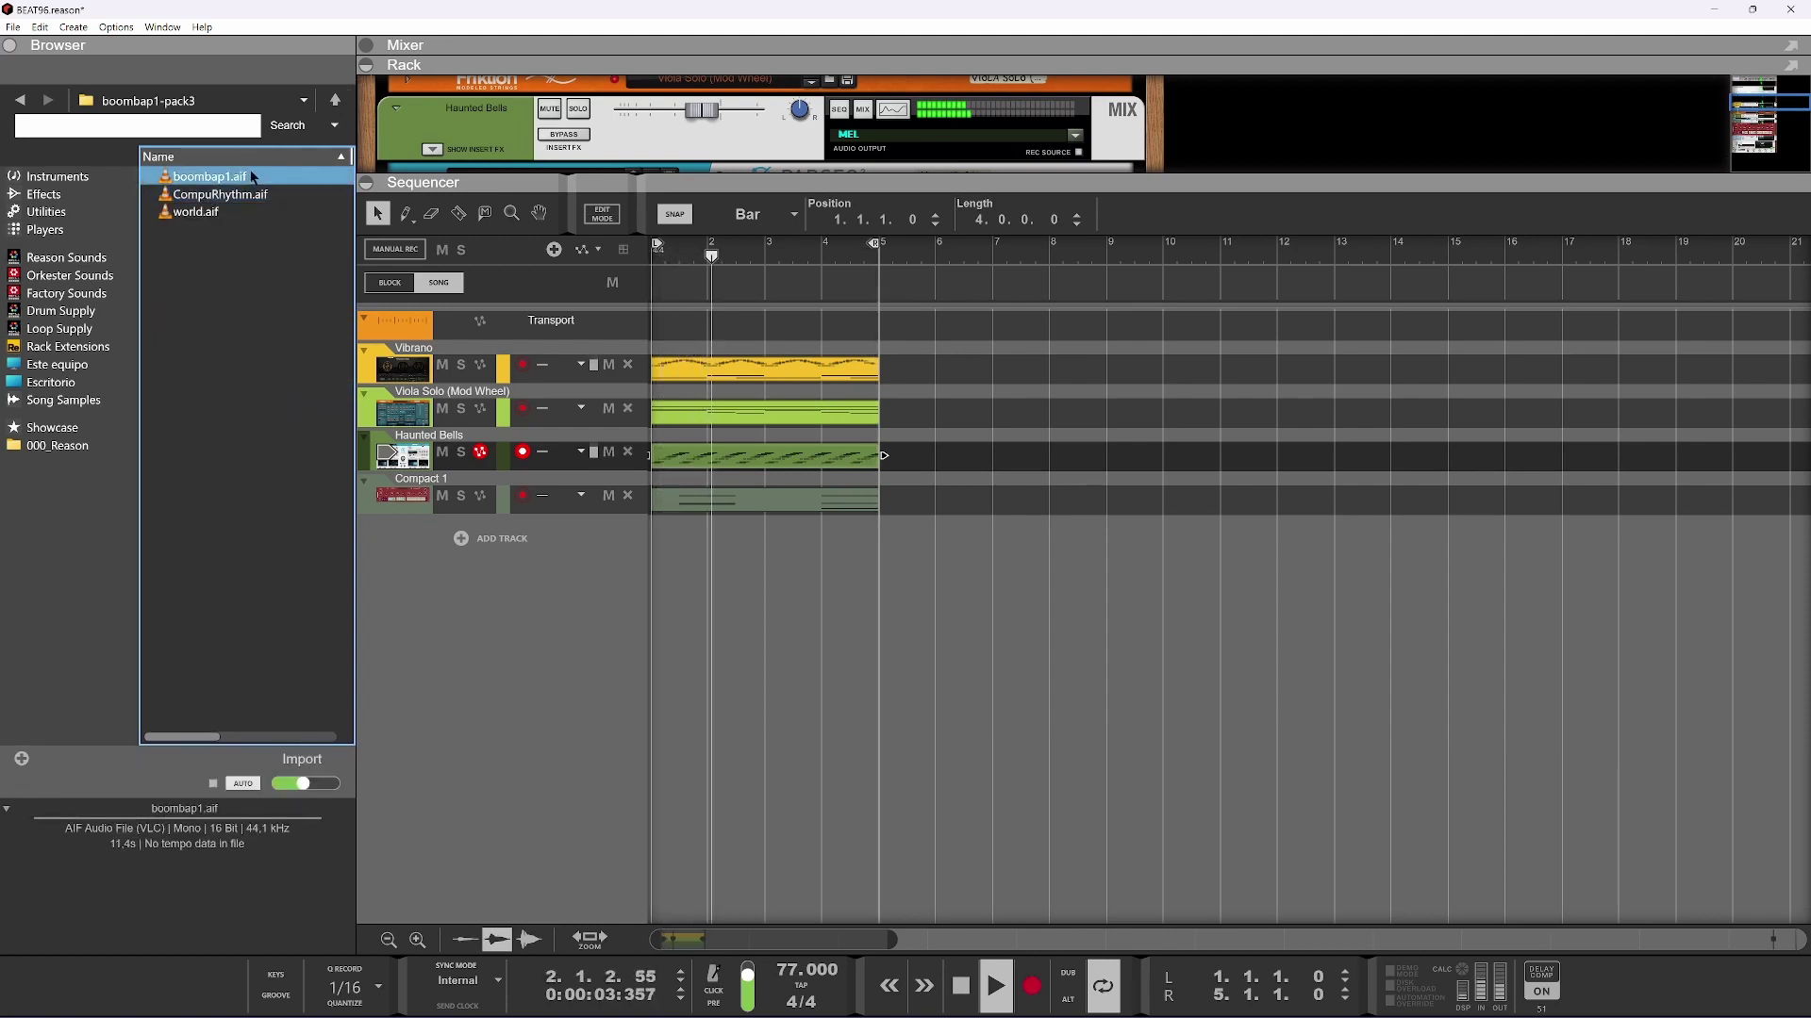
click(336, 100)
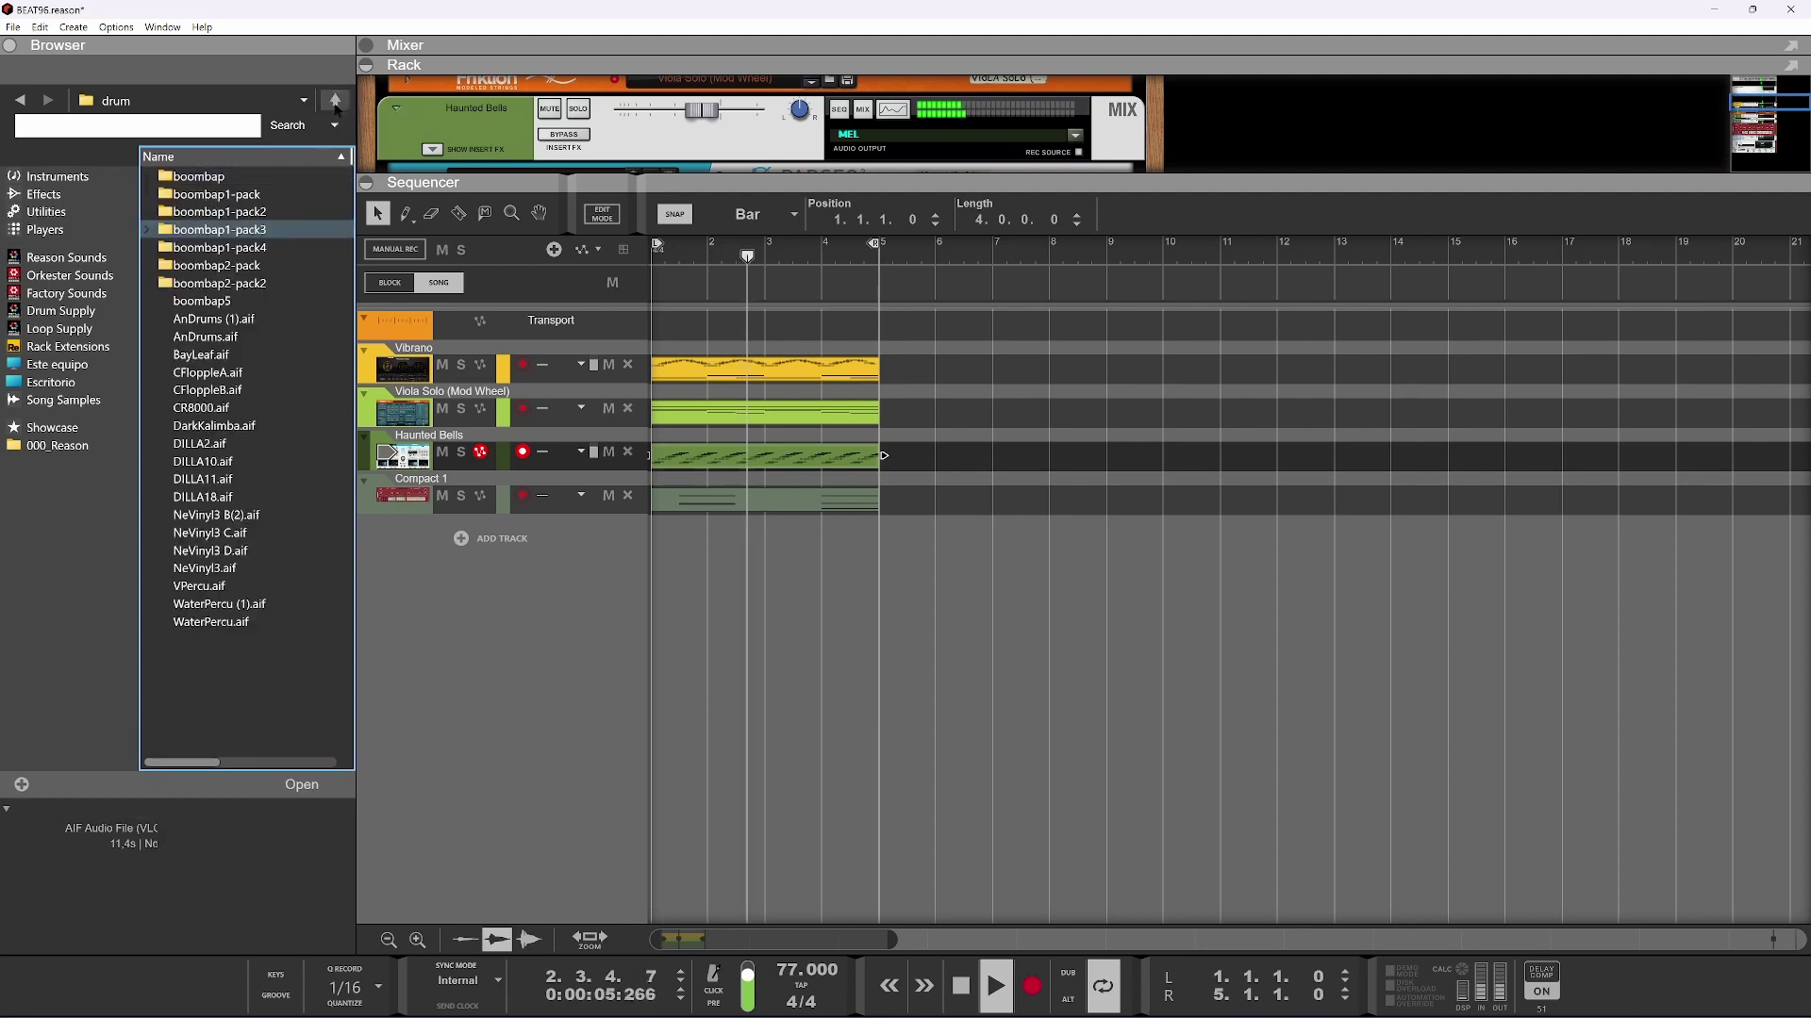
click(337, 102)
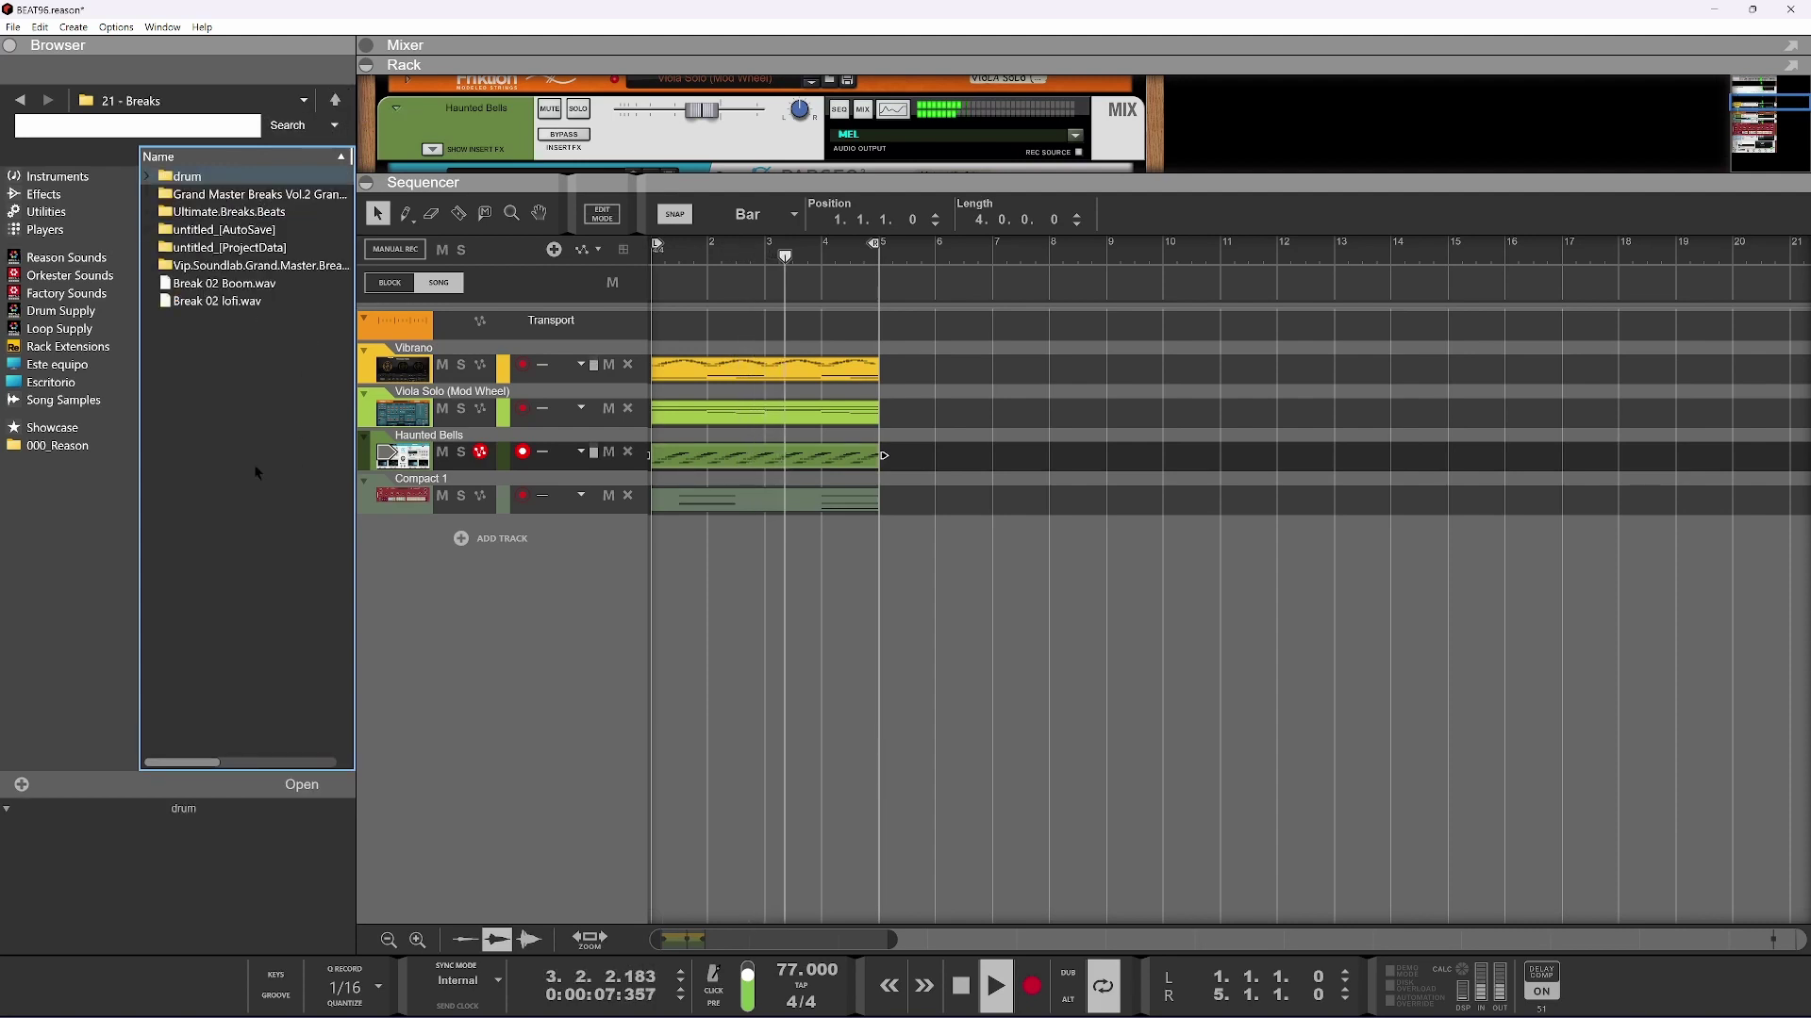
Open the Grand Master Breaks Vol 2 subfolder inside the Grand Master Breaks Vol.2 pack folder
click(269, 196)
double_click(269, 195)
click(235, 195)
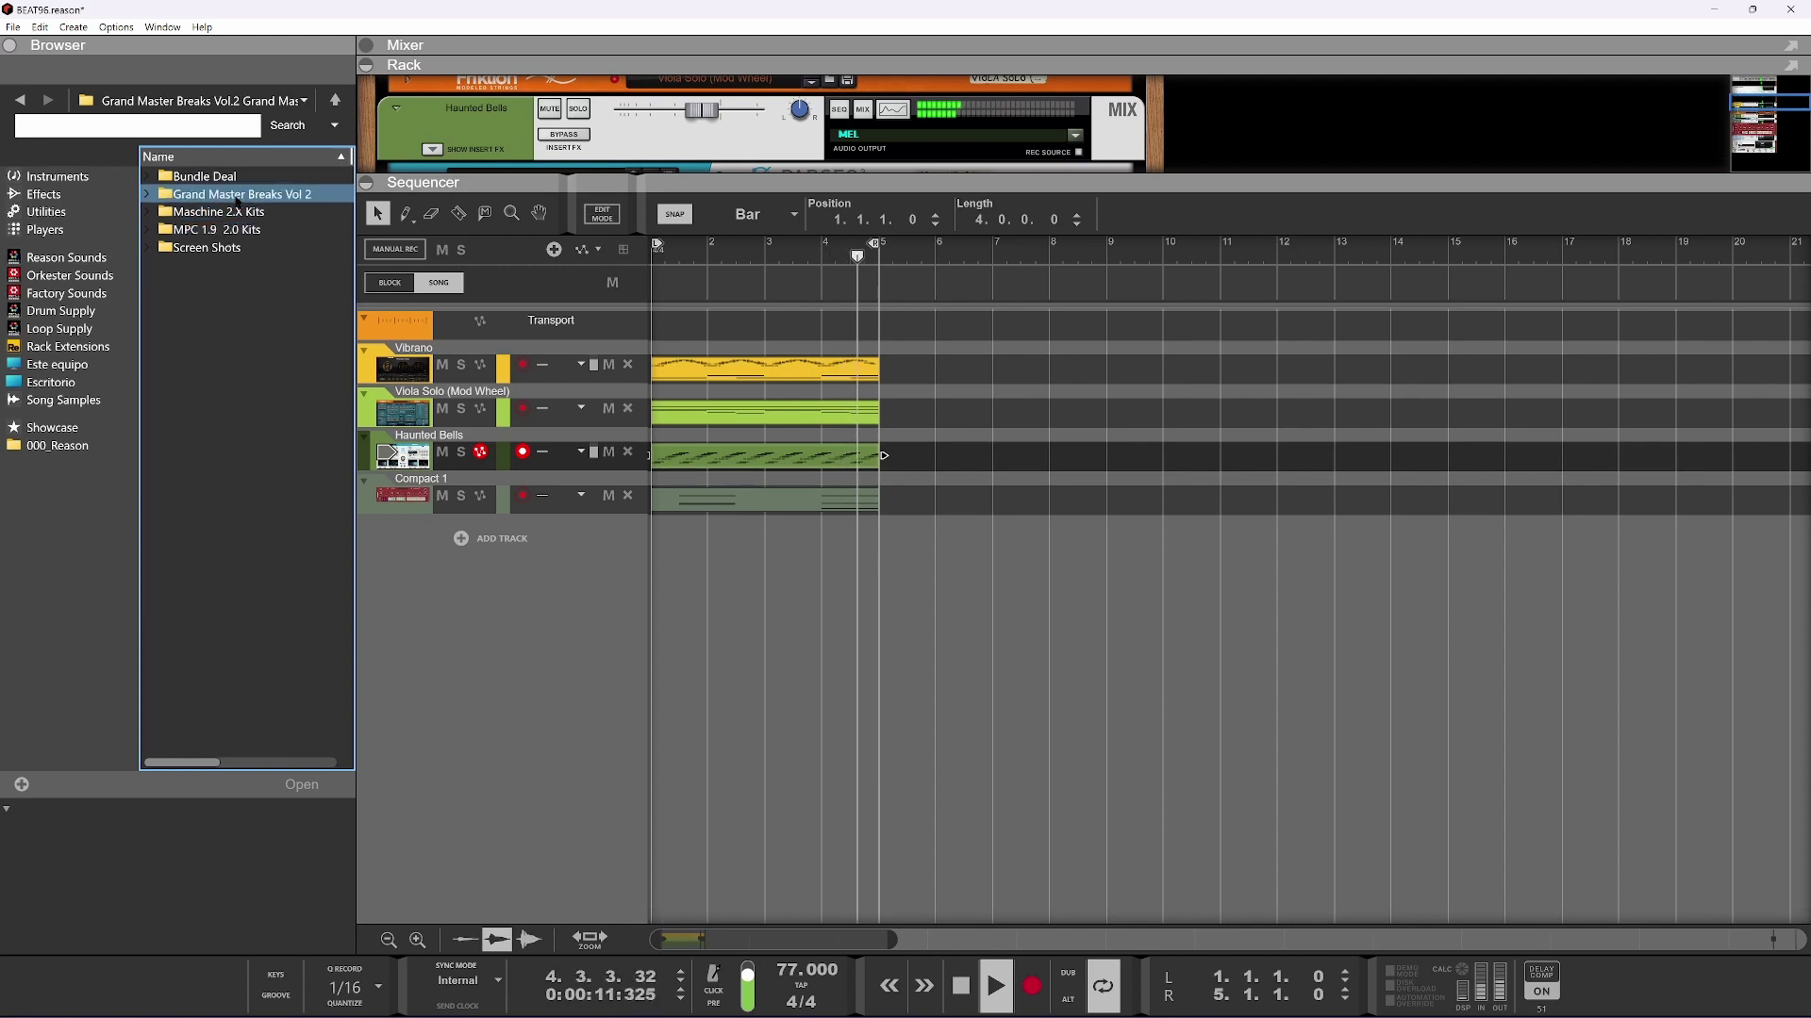
double_click(236, 195)
Preview Grand Master Breaks Vol.2 files (10), (14), (13) and (16) and raise the browser's preview volume
click(255, 336)
click(250, 407)
click(250, 394)
click(240, 443)
drag(304, 783, 317, 785)
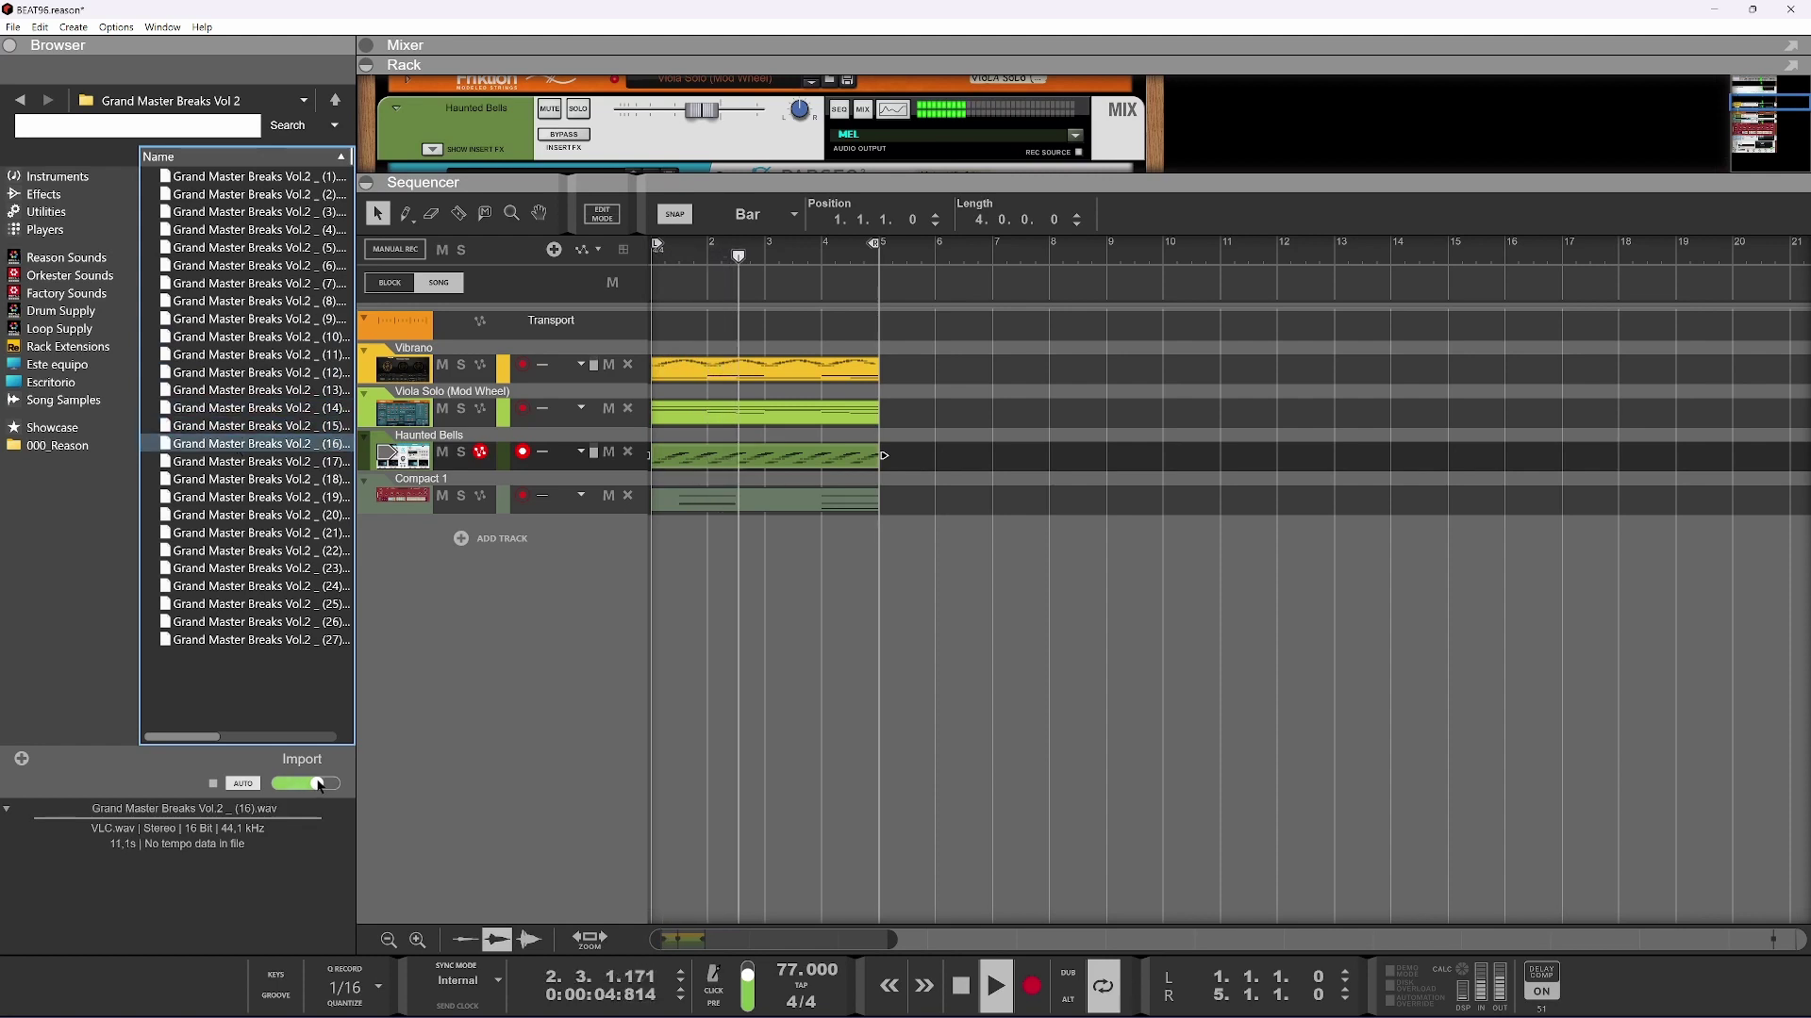
Preview Grand Master Breaks Vol.2 file (17), widen the browser, and preview files (20) to (24)
click(250, 461)
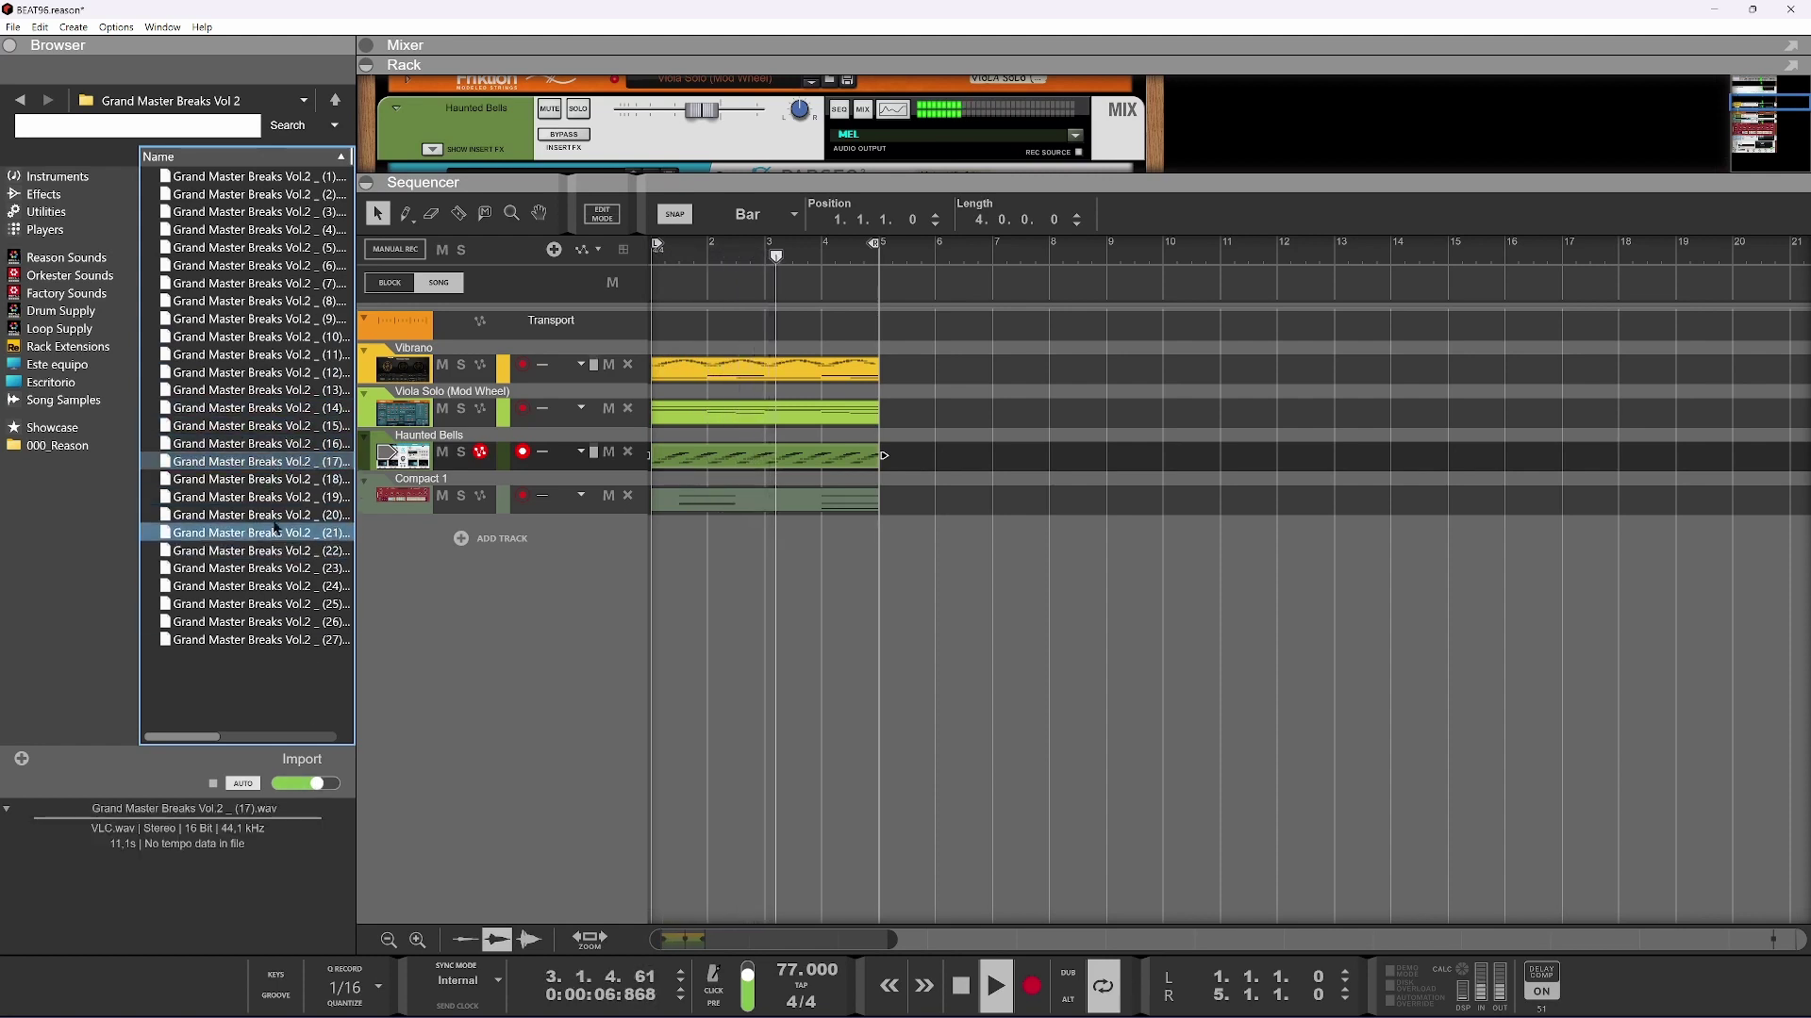
drag(356, 486, 471, 487)
click(337, 515)
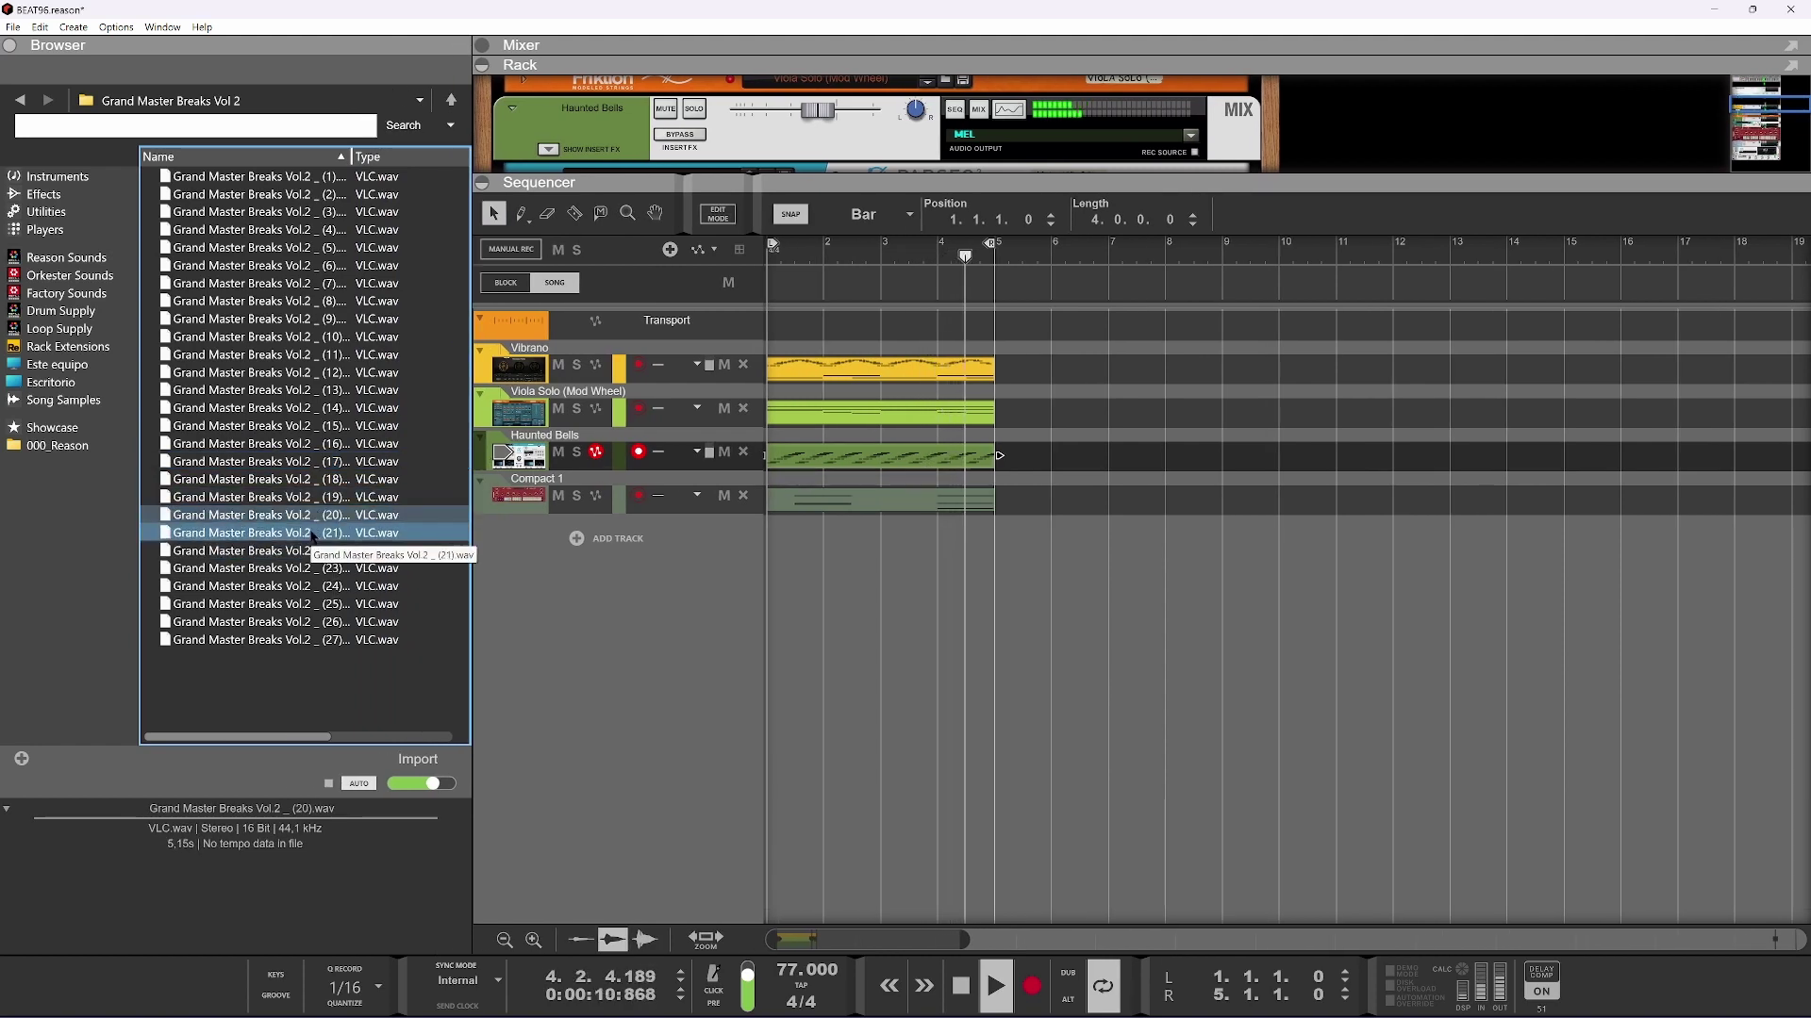
click(309, 535)
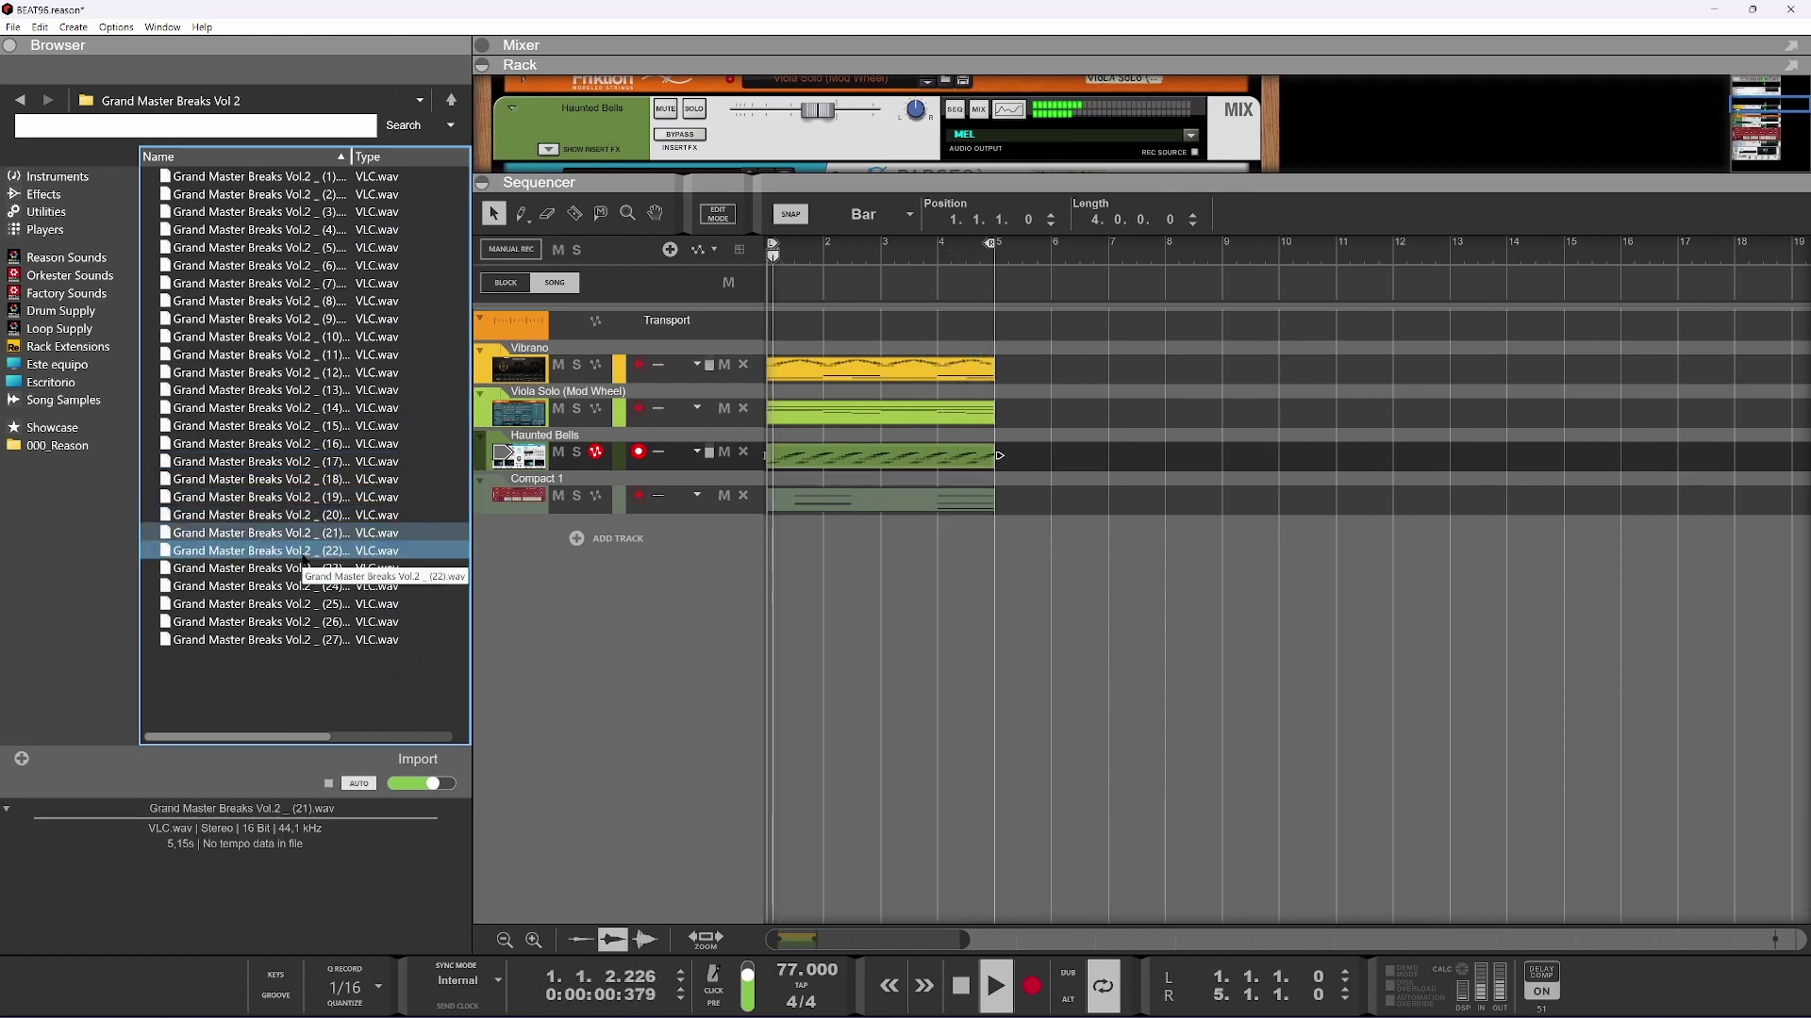
click(303, 553)
click(303, 569)
click(306, 587)
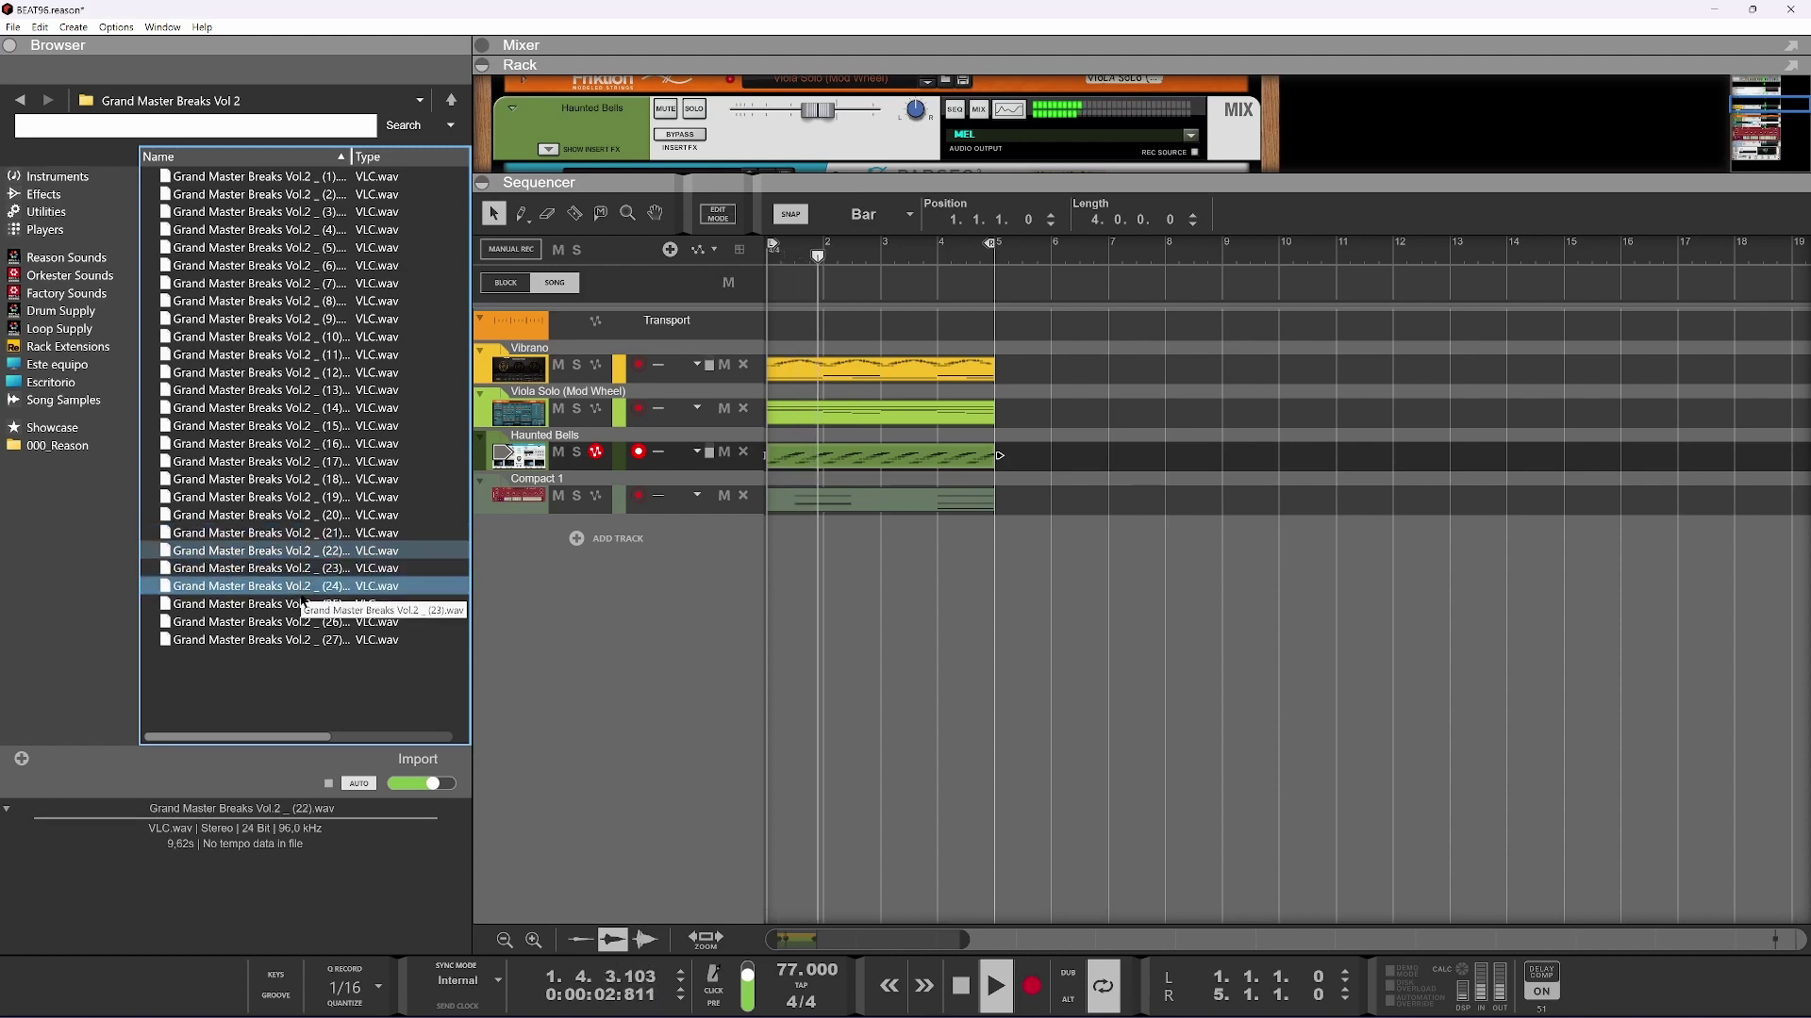
Preview Grand Master Breaks Vol.2 files (1) and (3), and files (27) back through (24) over the loop
click(287, 177)
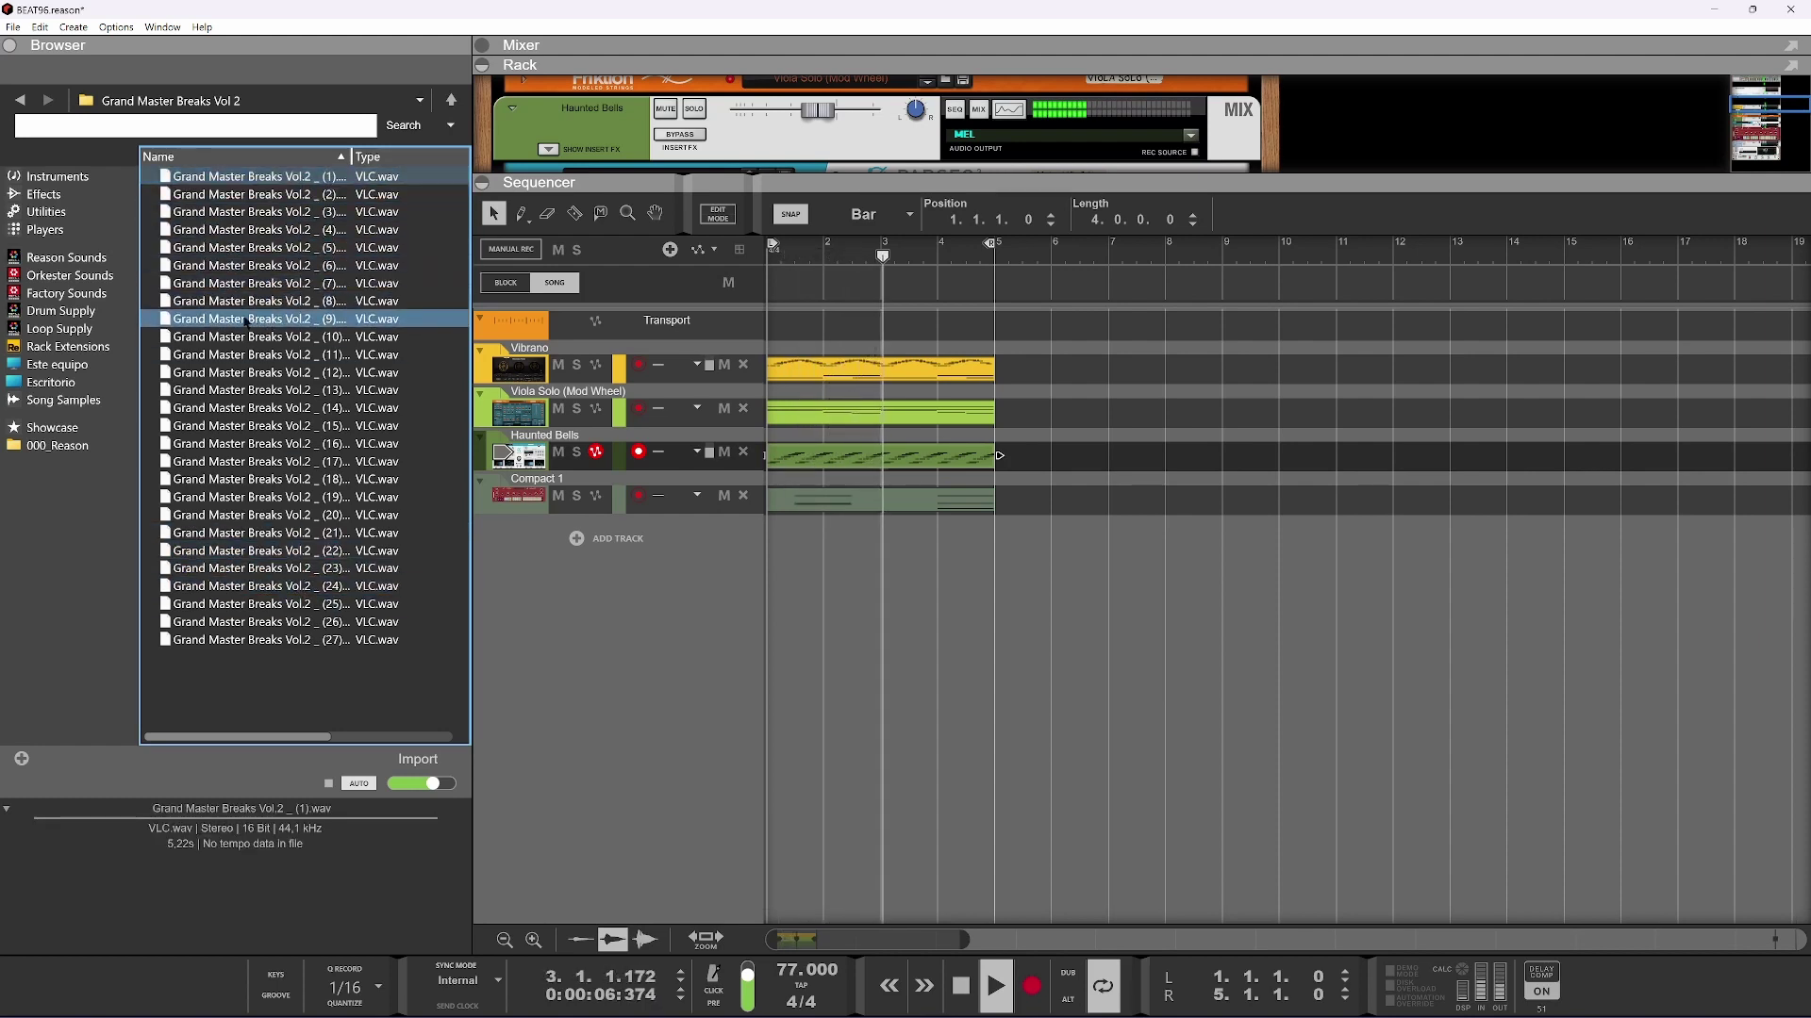
click(274, 212)
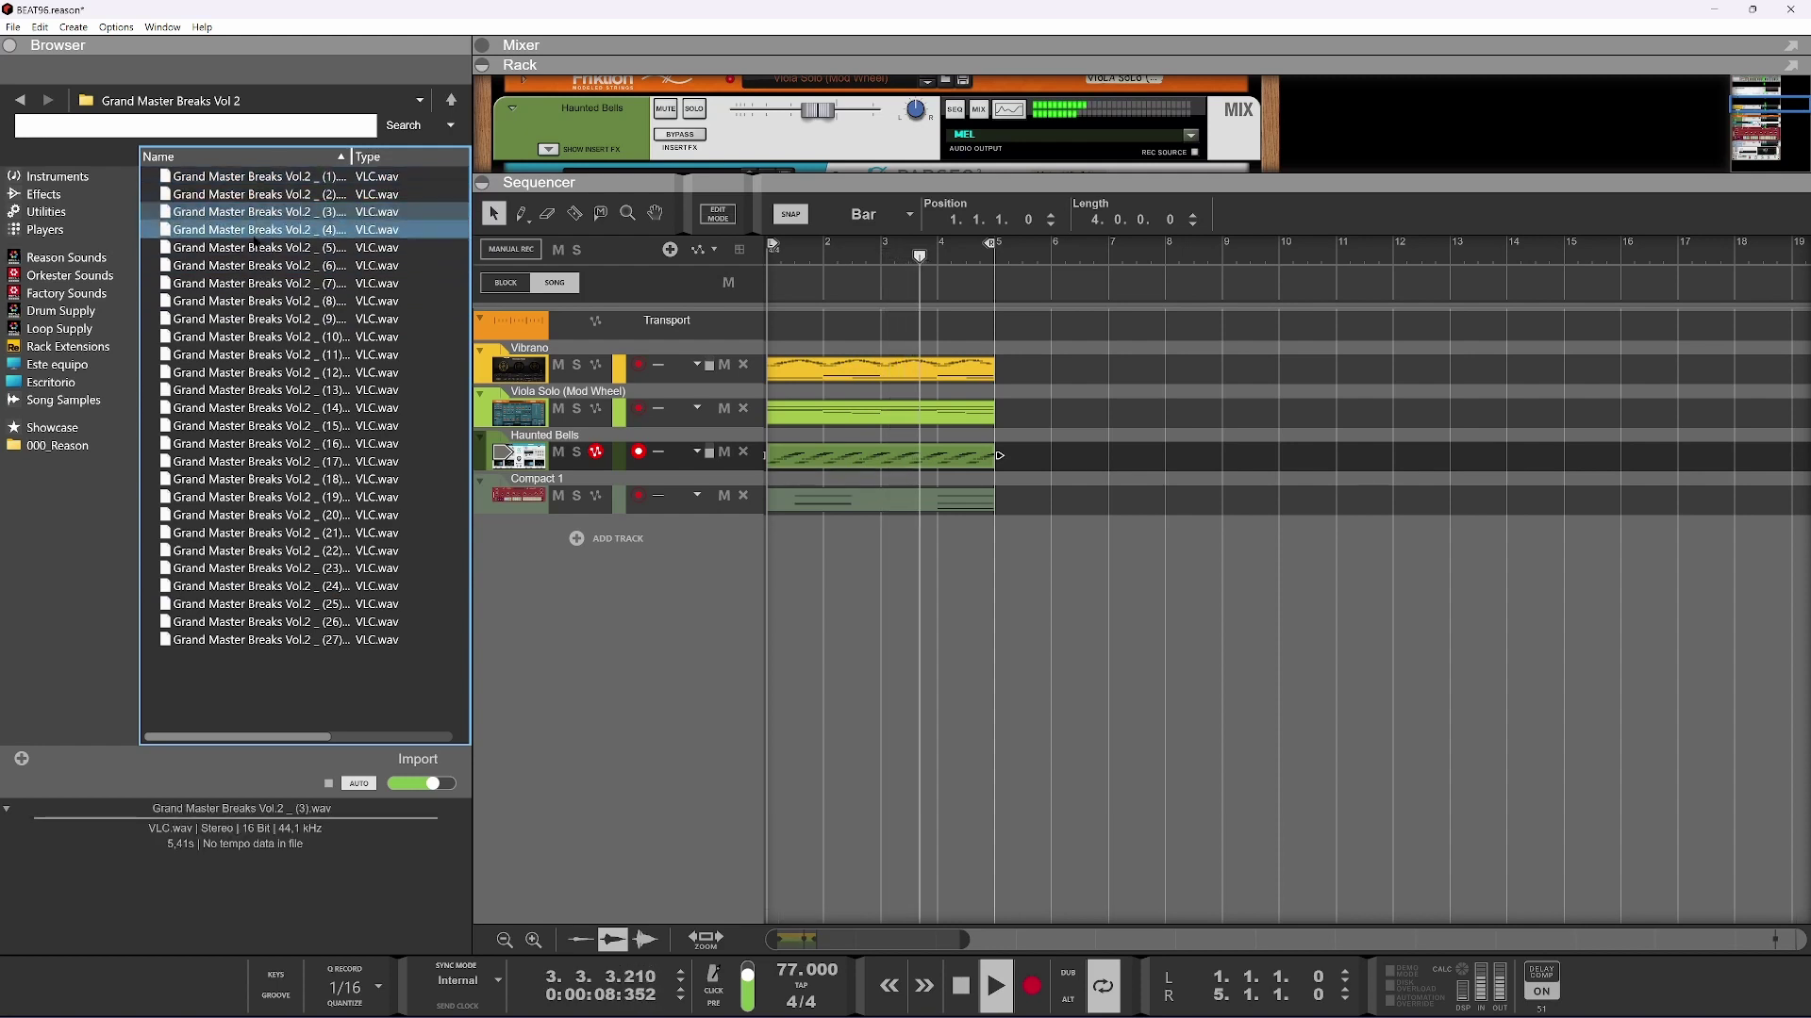
click(215, 642)
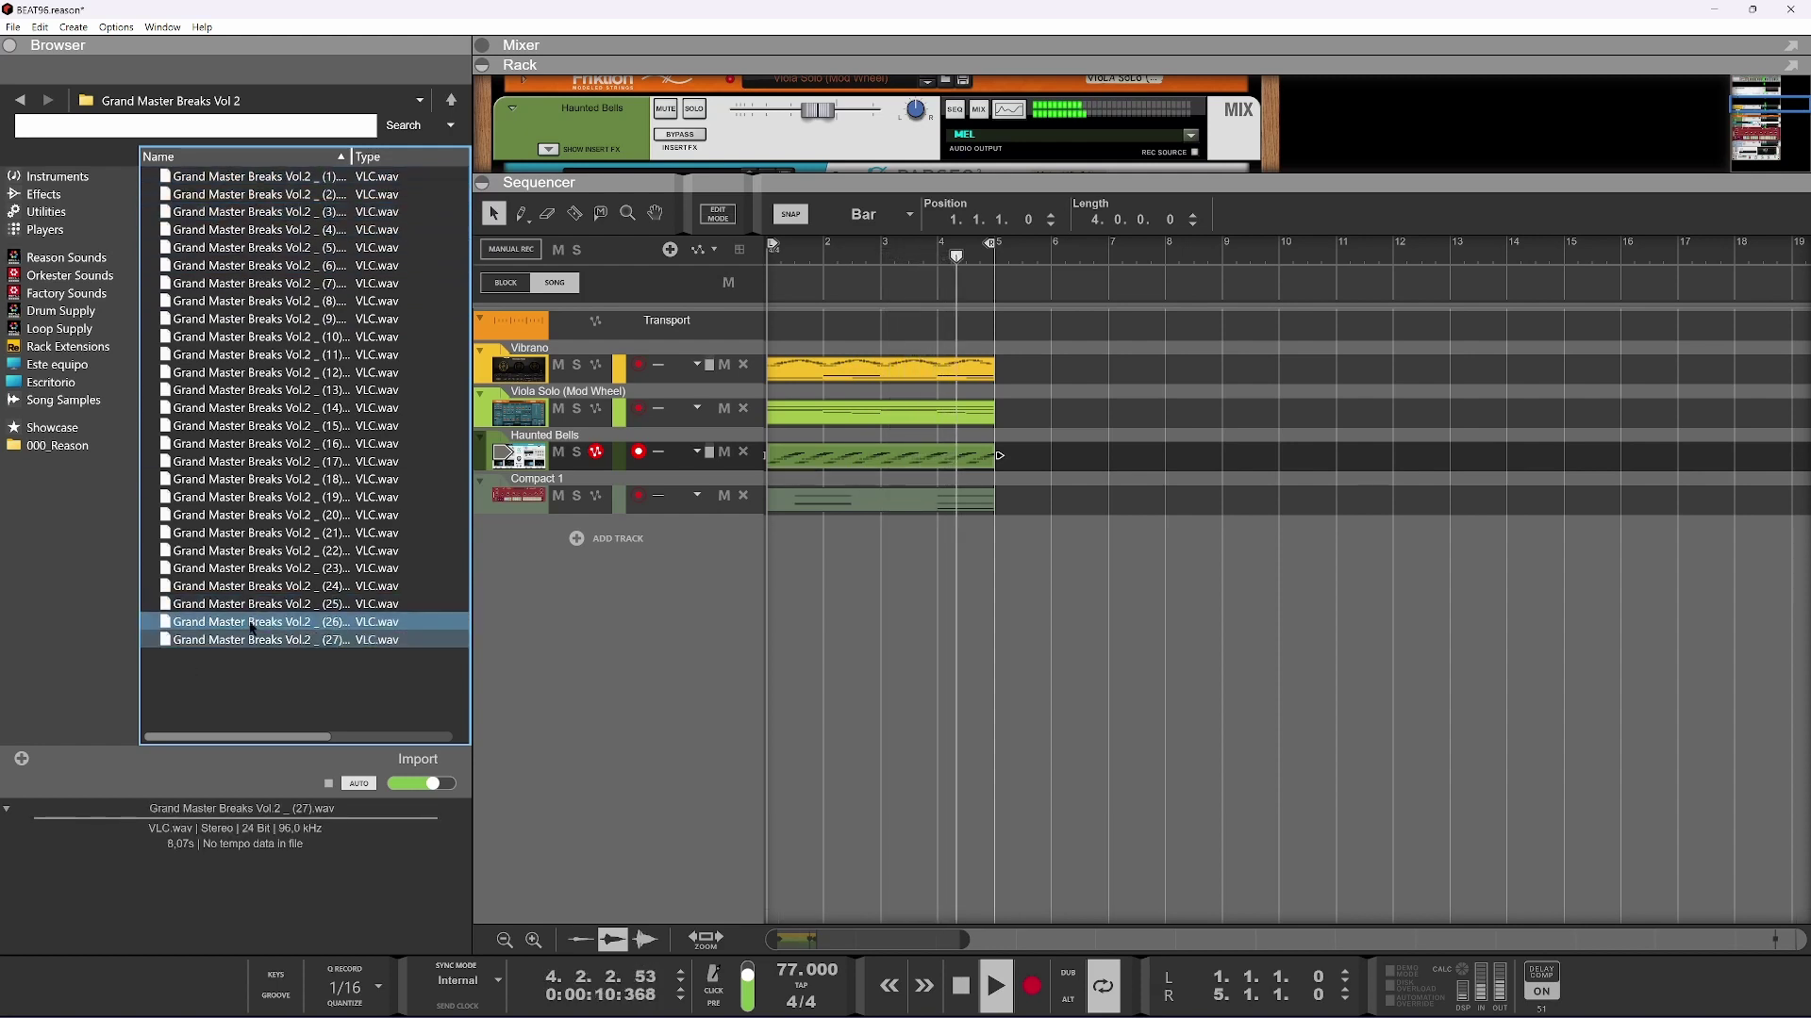
click(255, 622)
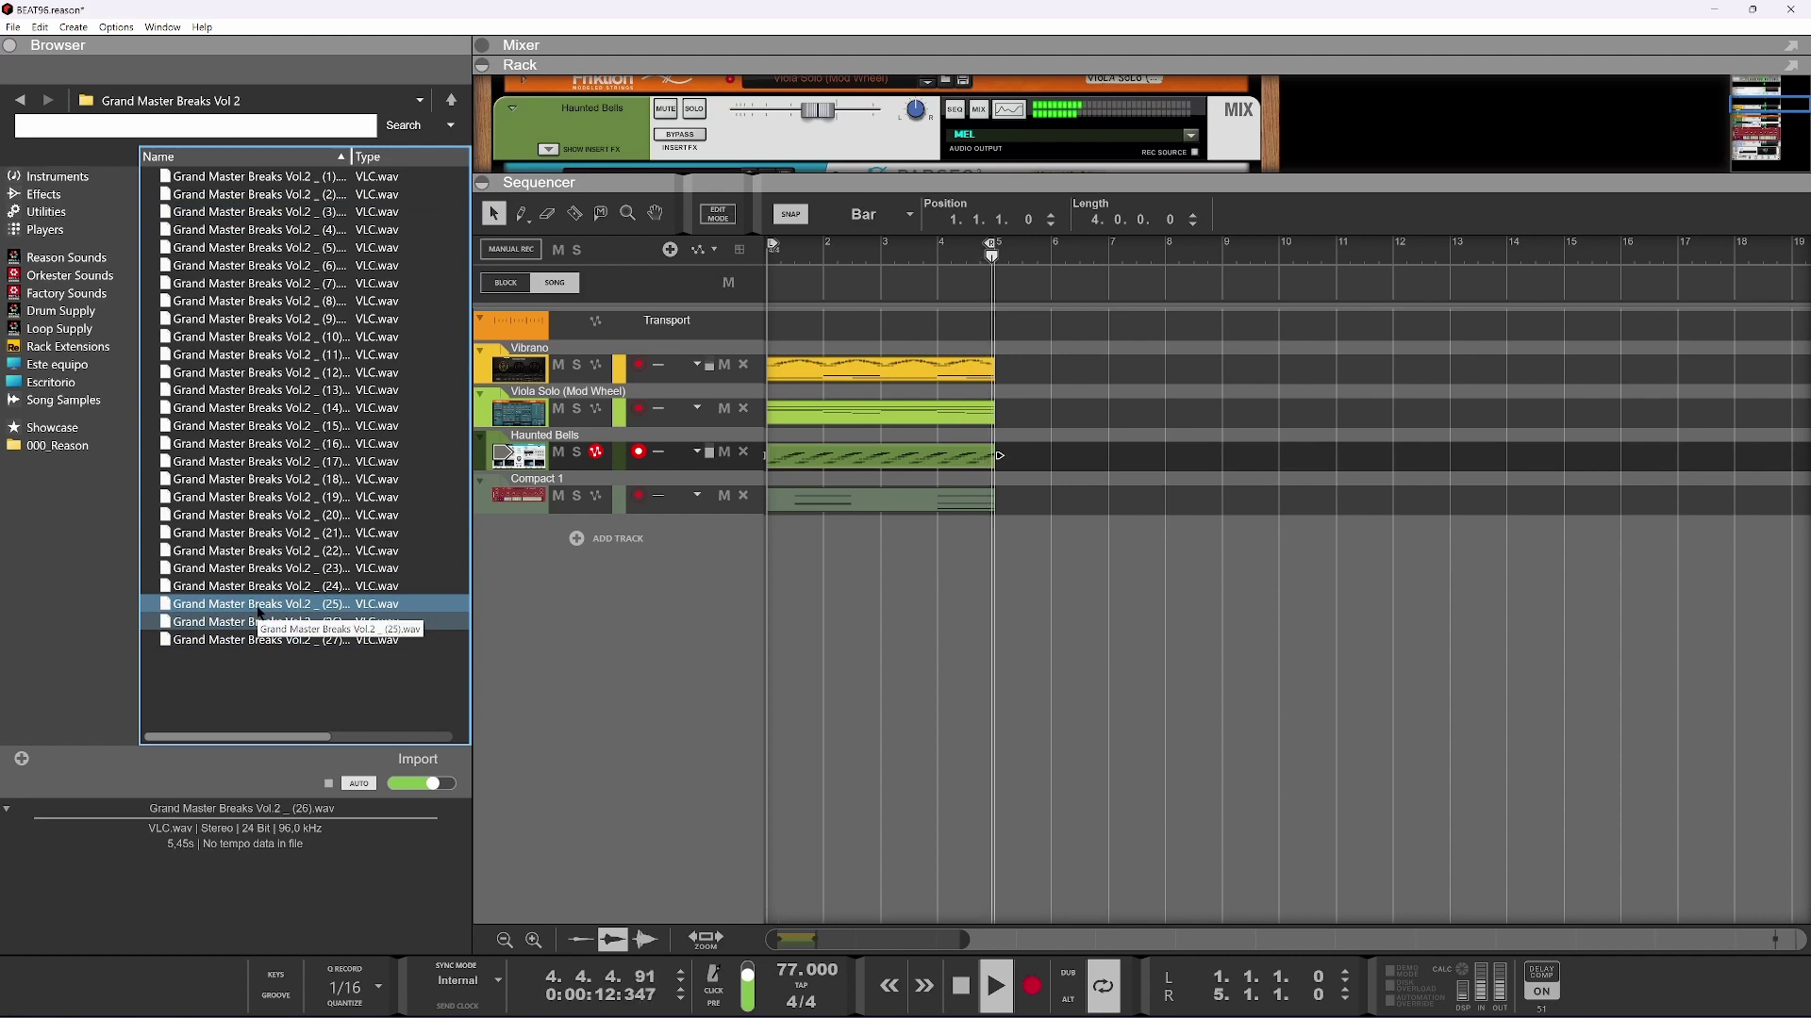
click(258, 608)
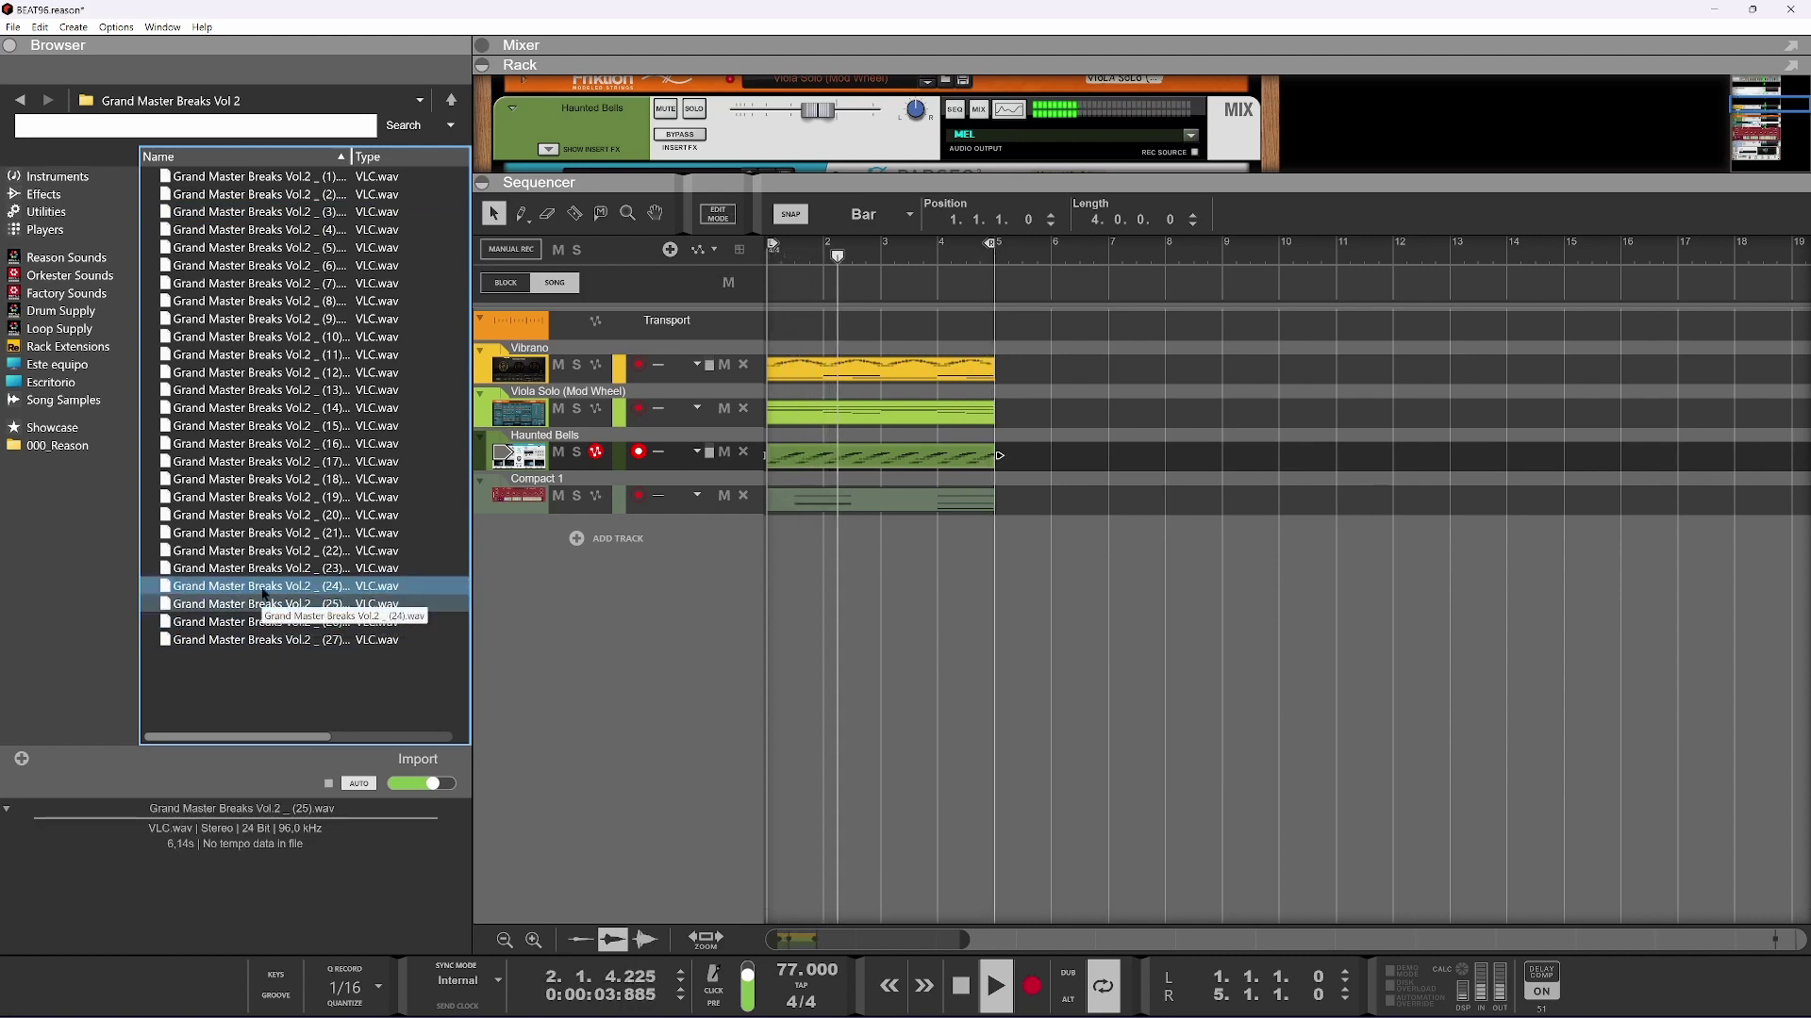
click(263, 589)
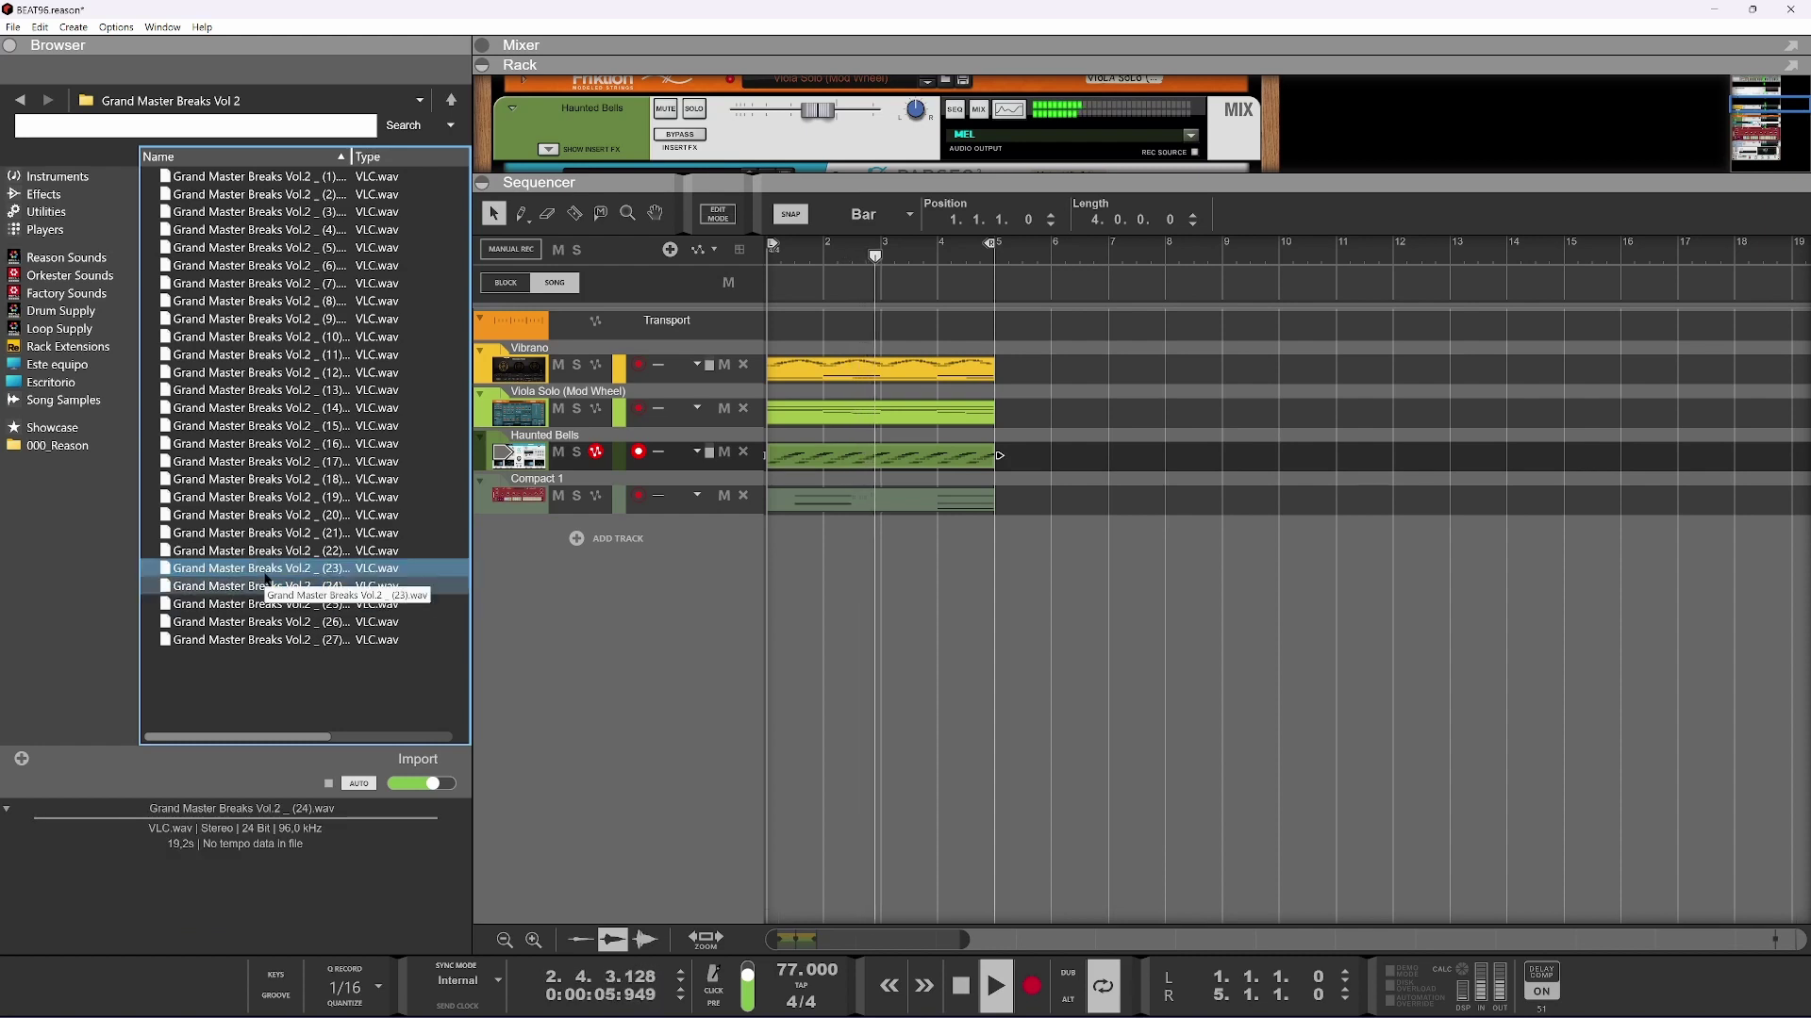
Continue previewing Grand Master Breaks Vol.2 files upward from (23) to (15) over the playing loop
click(267, 570)
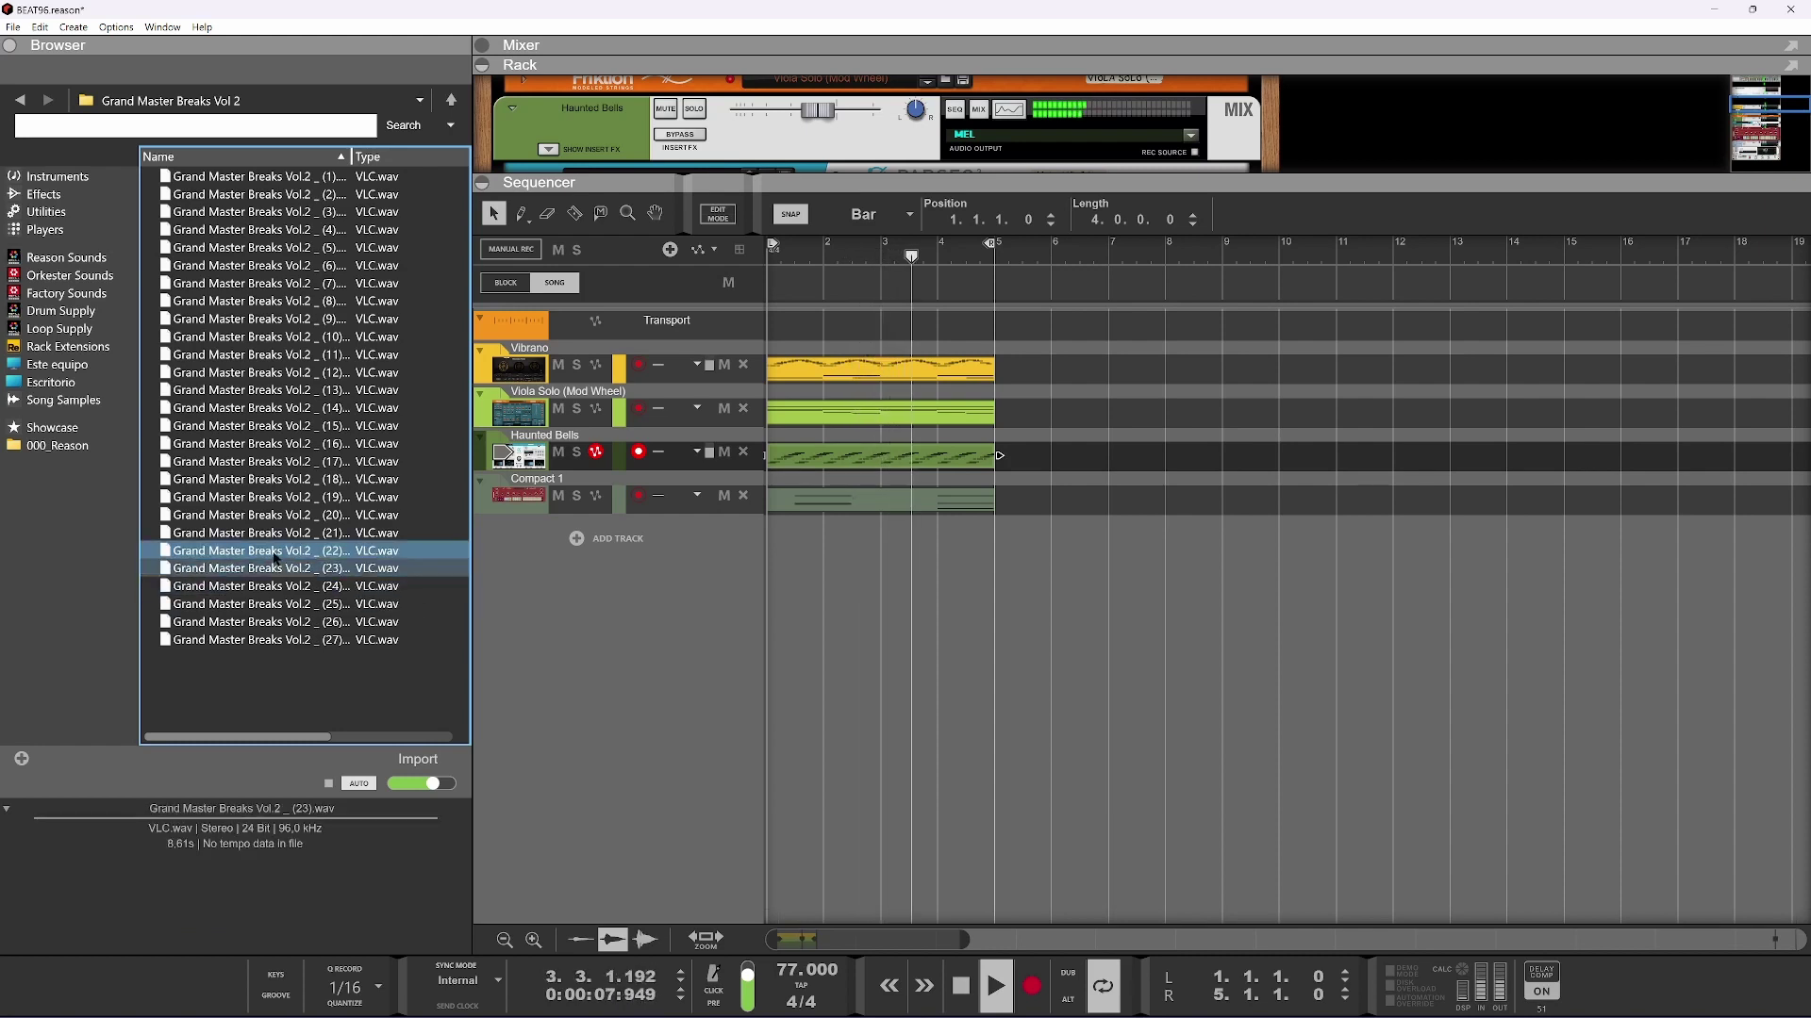
click(275, 553)
click(280, 535)
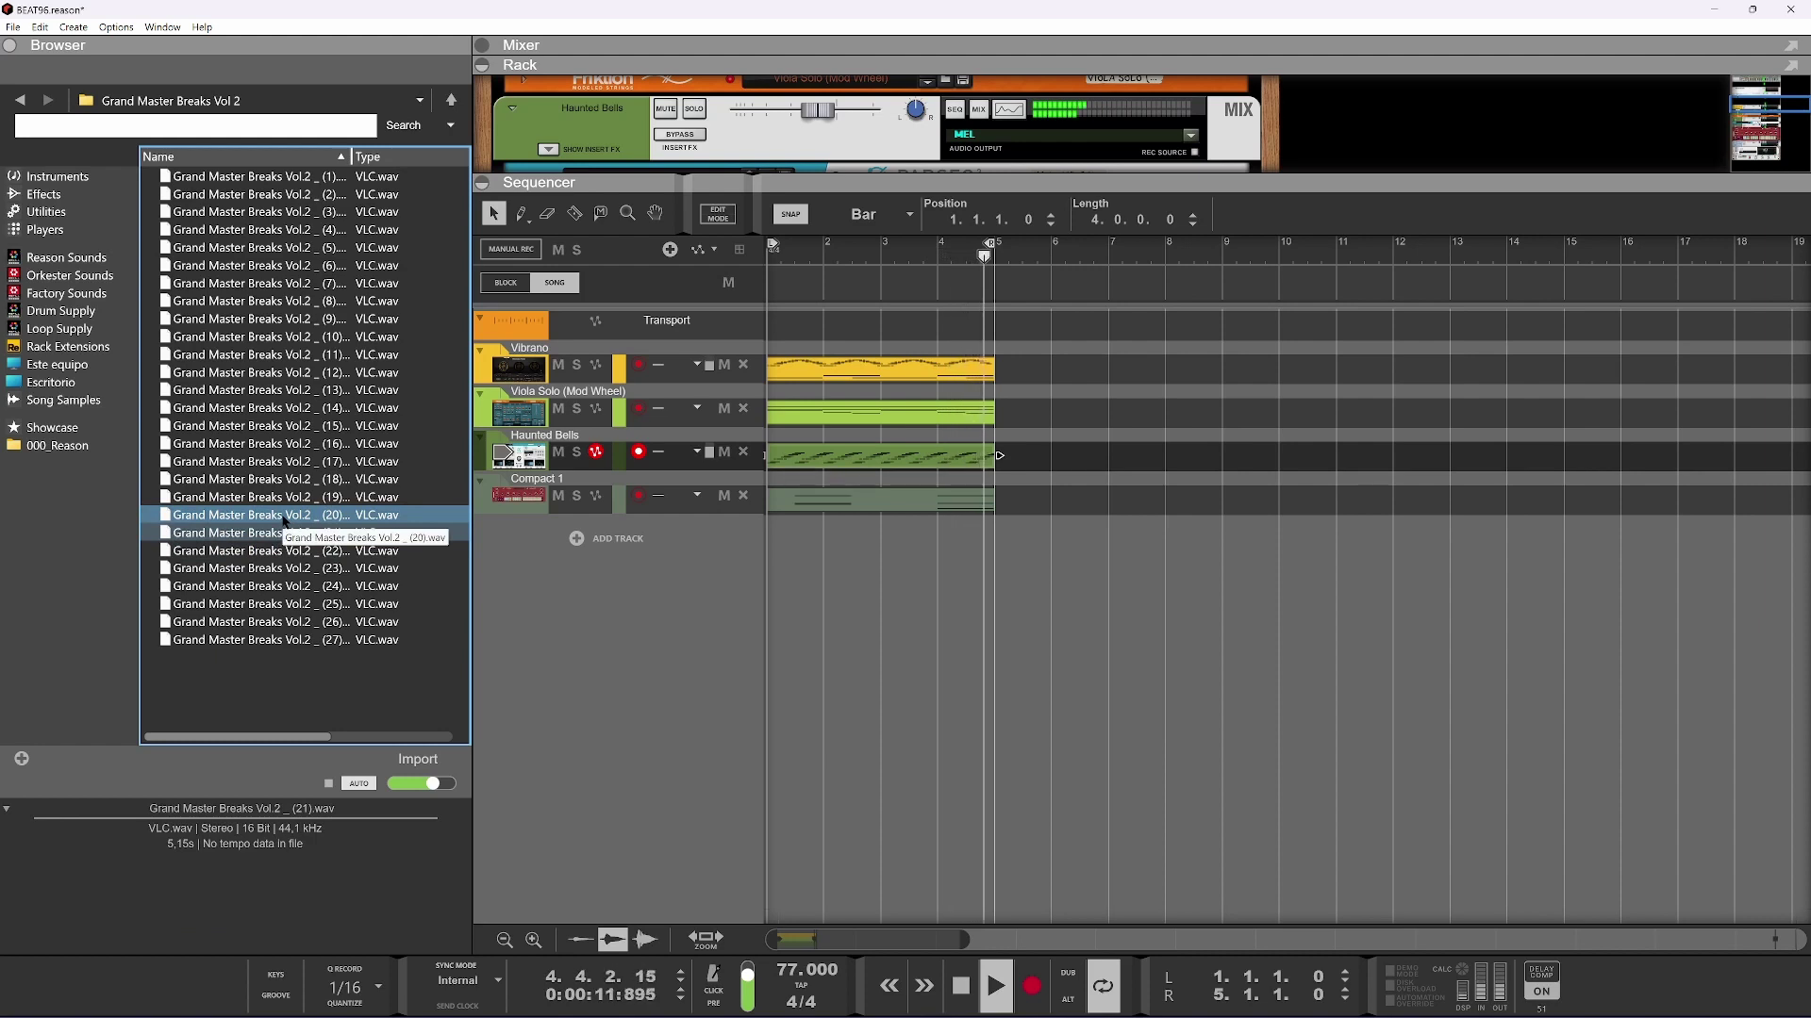
click(292, 496)
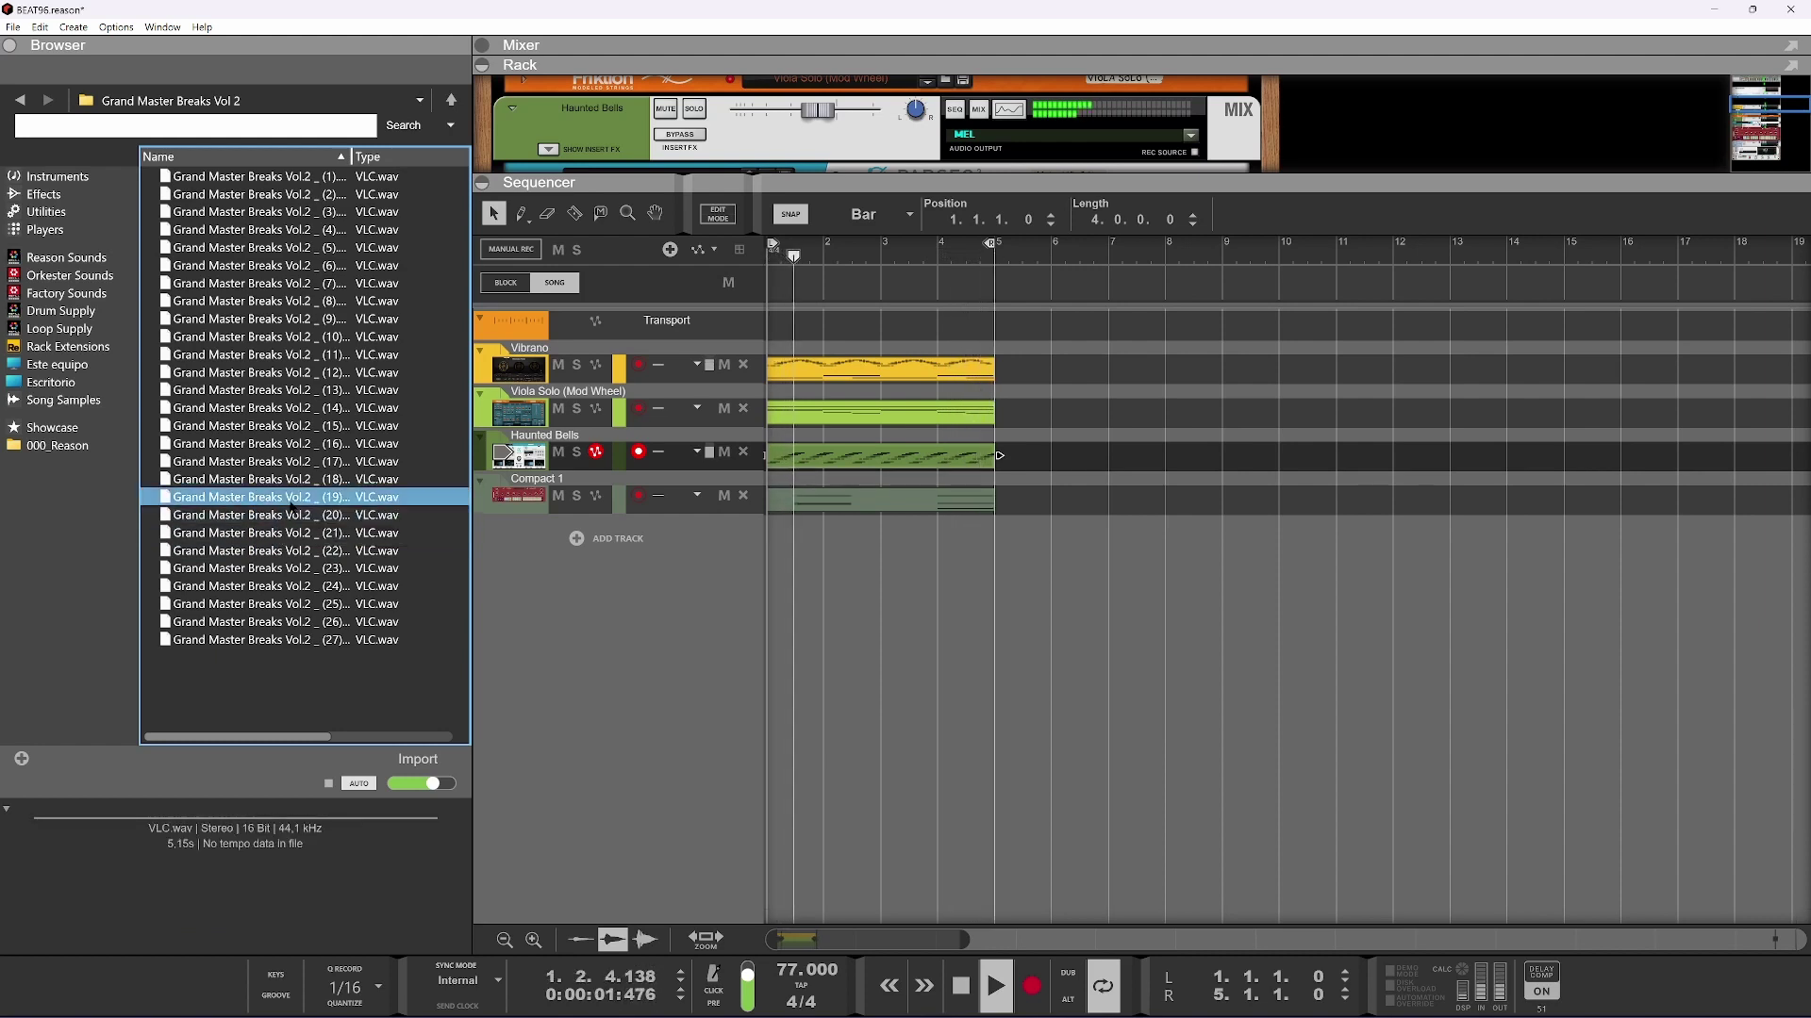
click(293, 486)
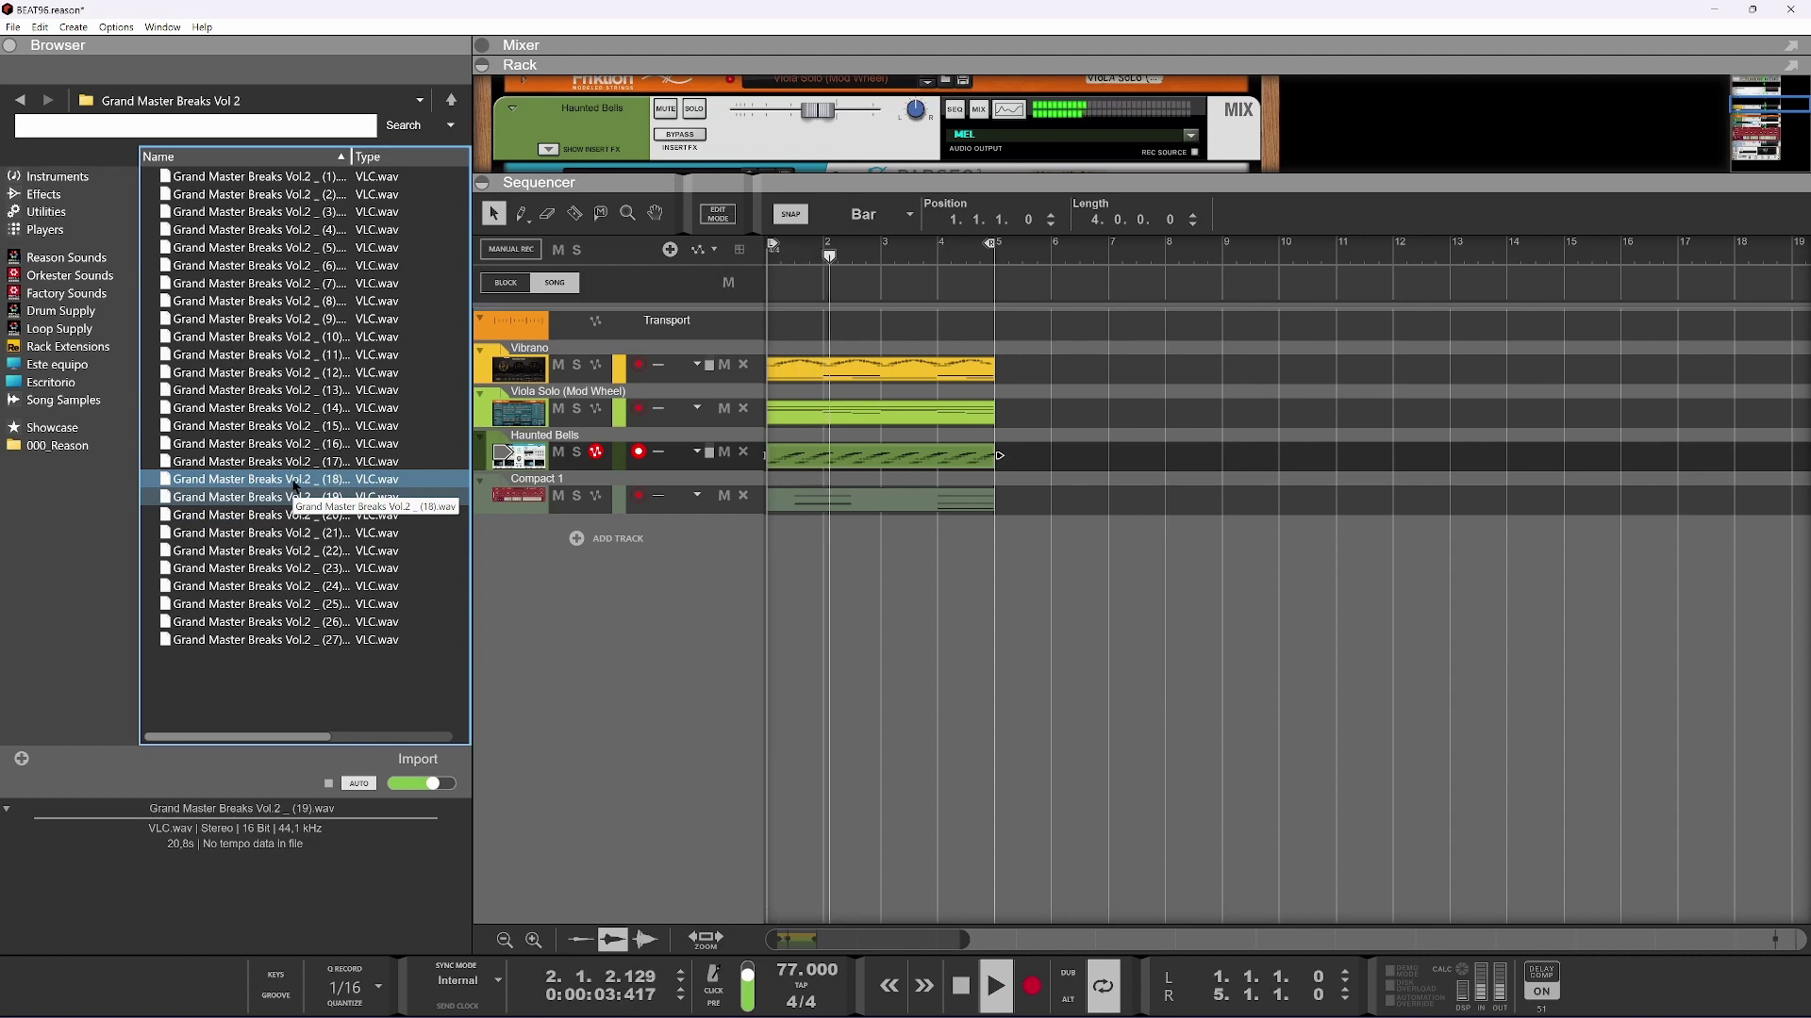
click(296, 465)
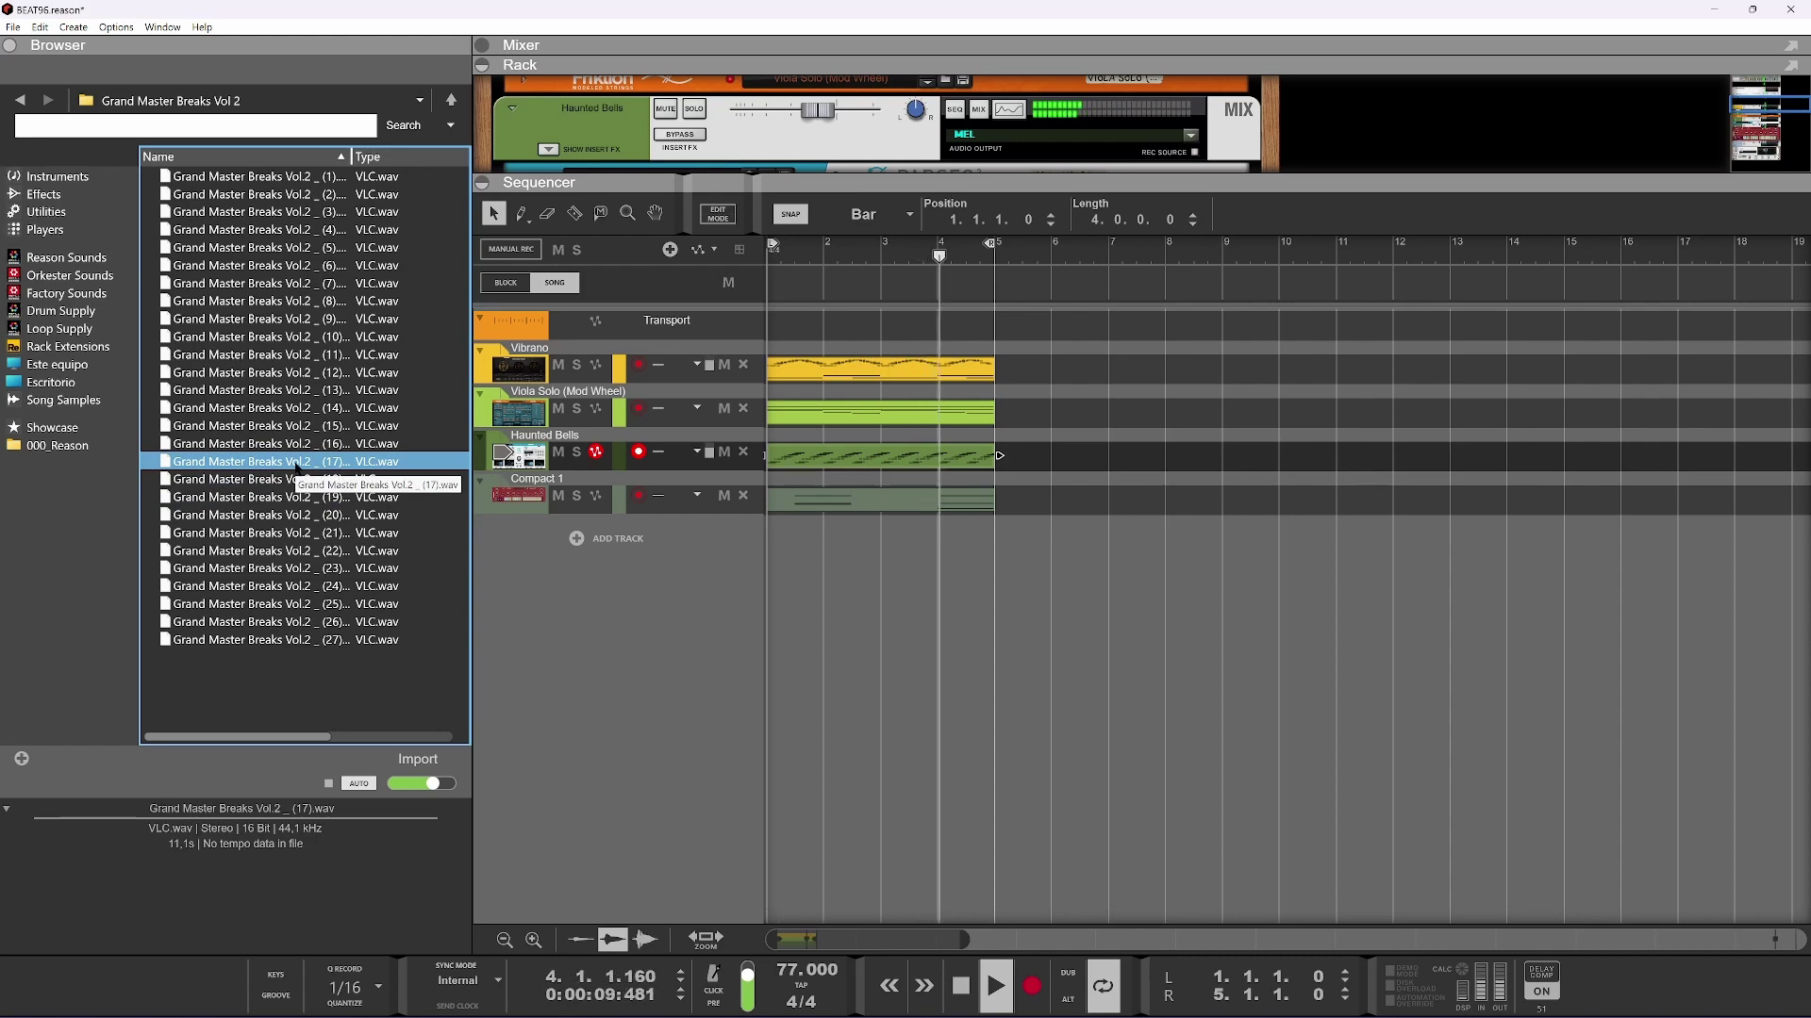
key(Up)
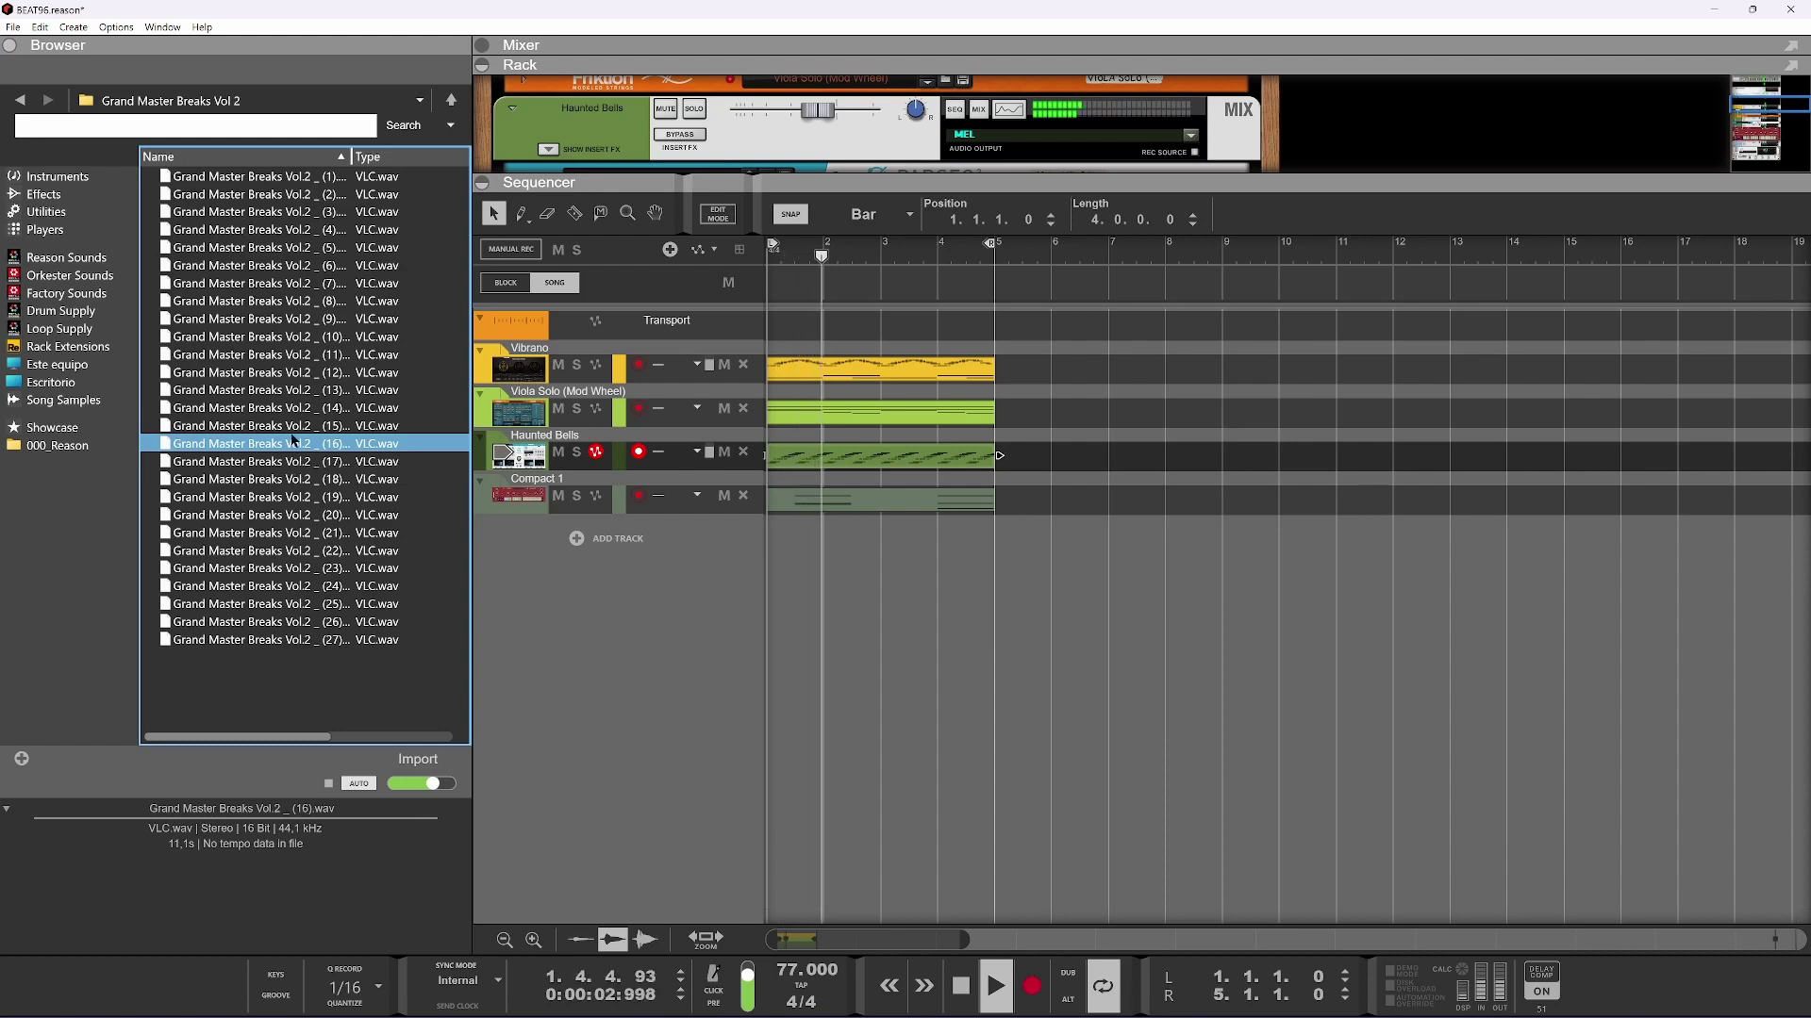
click(291, 427)
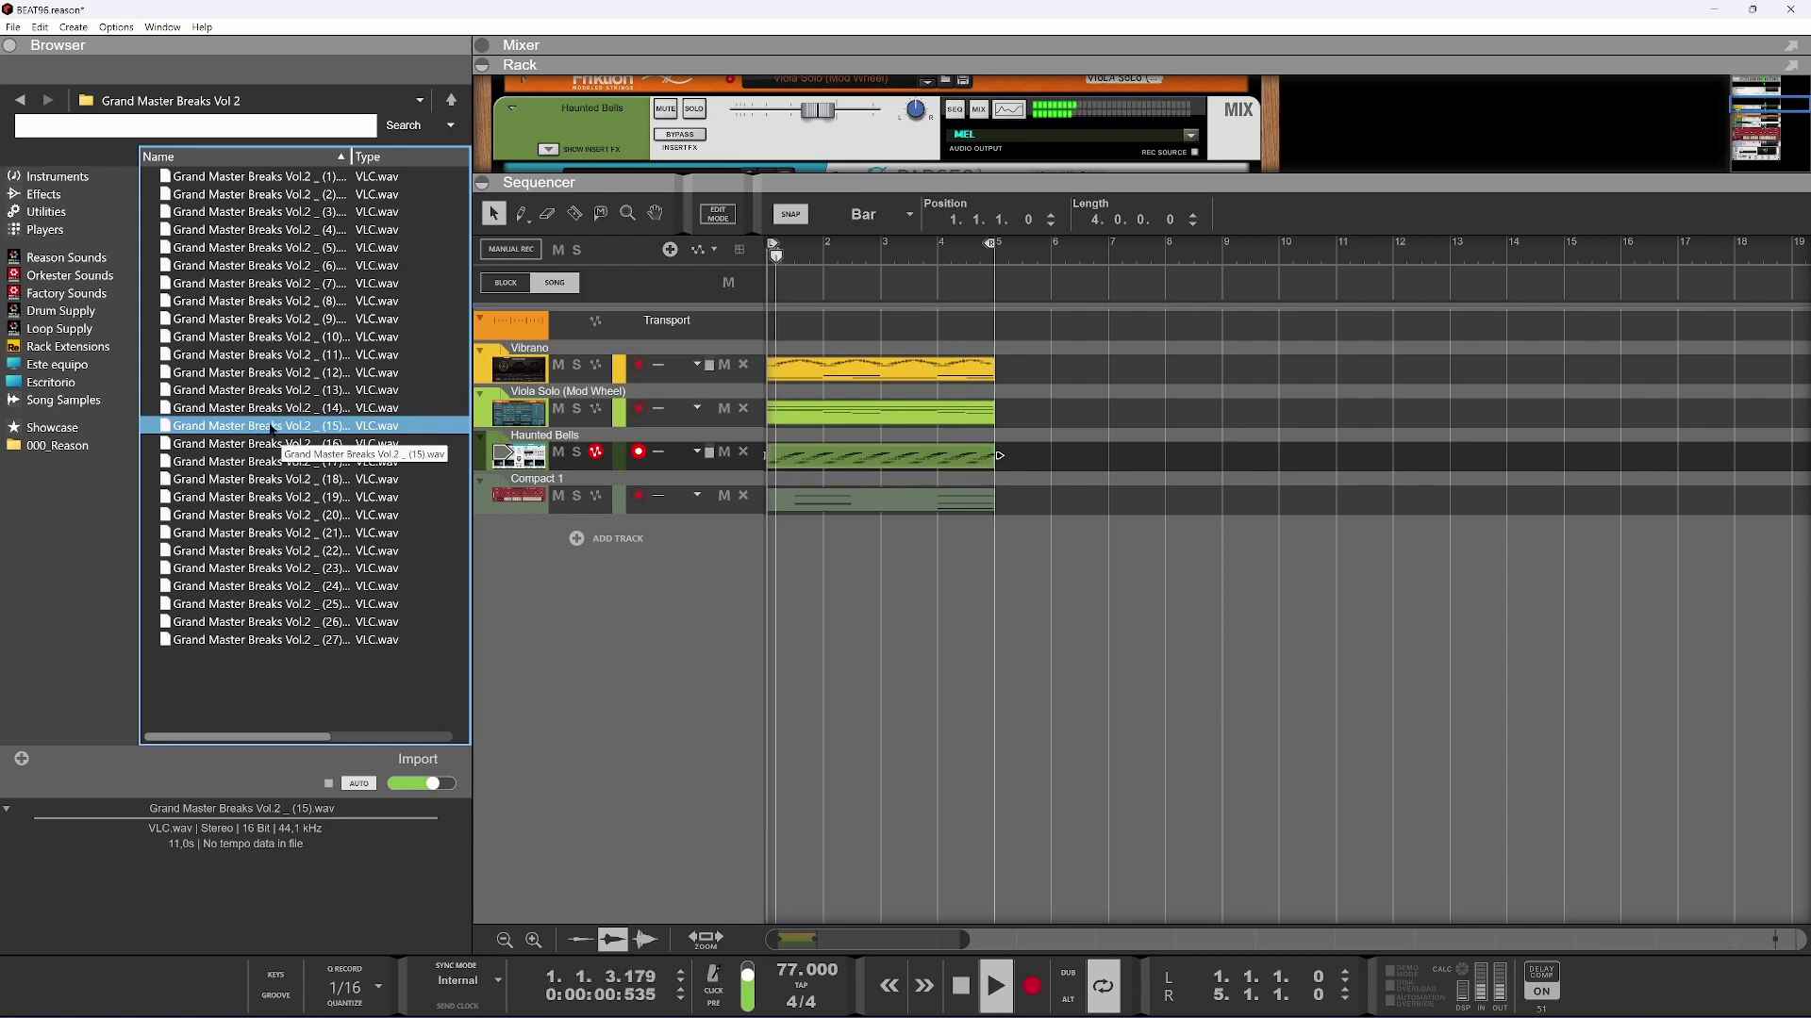
Stop playback, add Grand Master Breaks Vol.2 _ (15).wav as a new audio track at bar 1, stretch its clip to bar 5 and play it briefly
key(space)
drag(269, 434, 856, 591)
drag(747, 576, 787, 582)
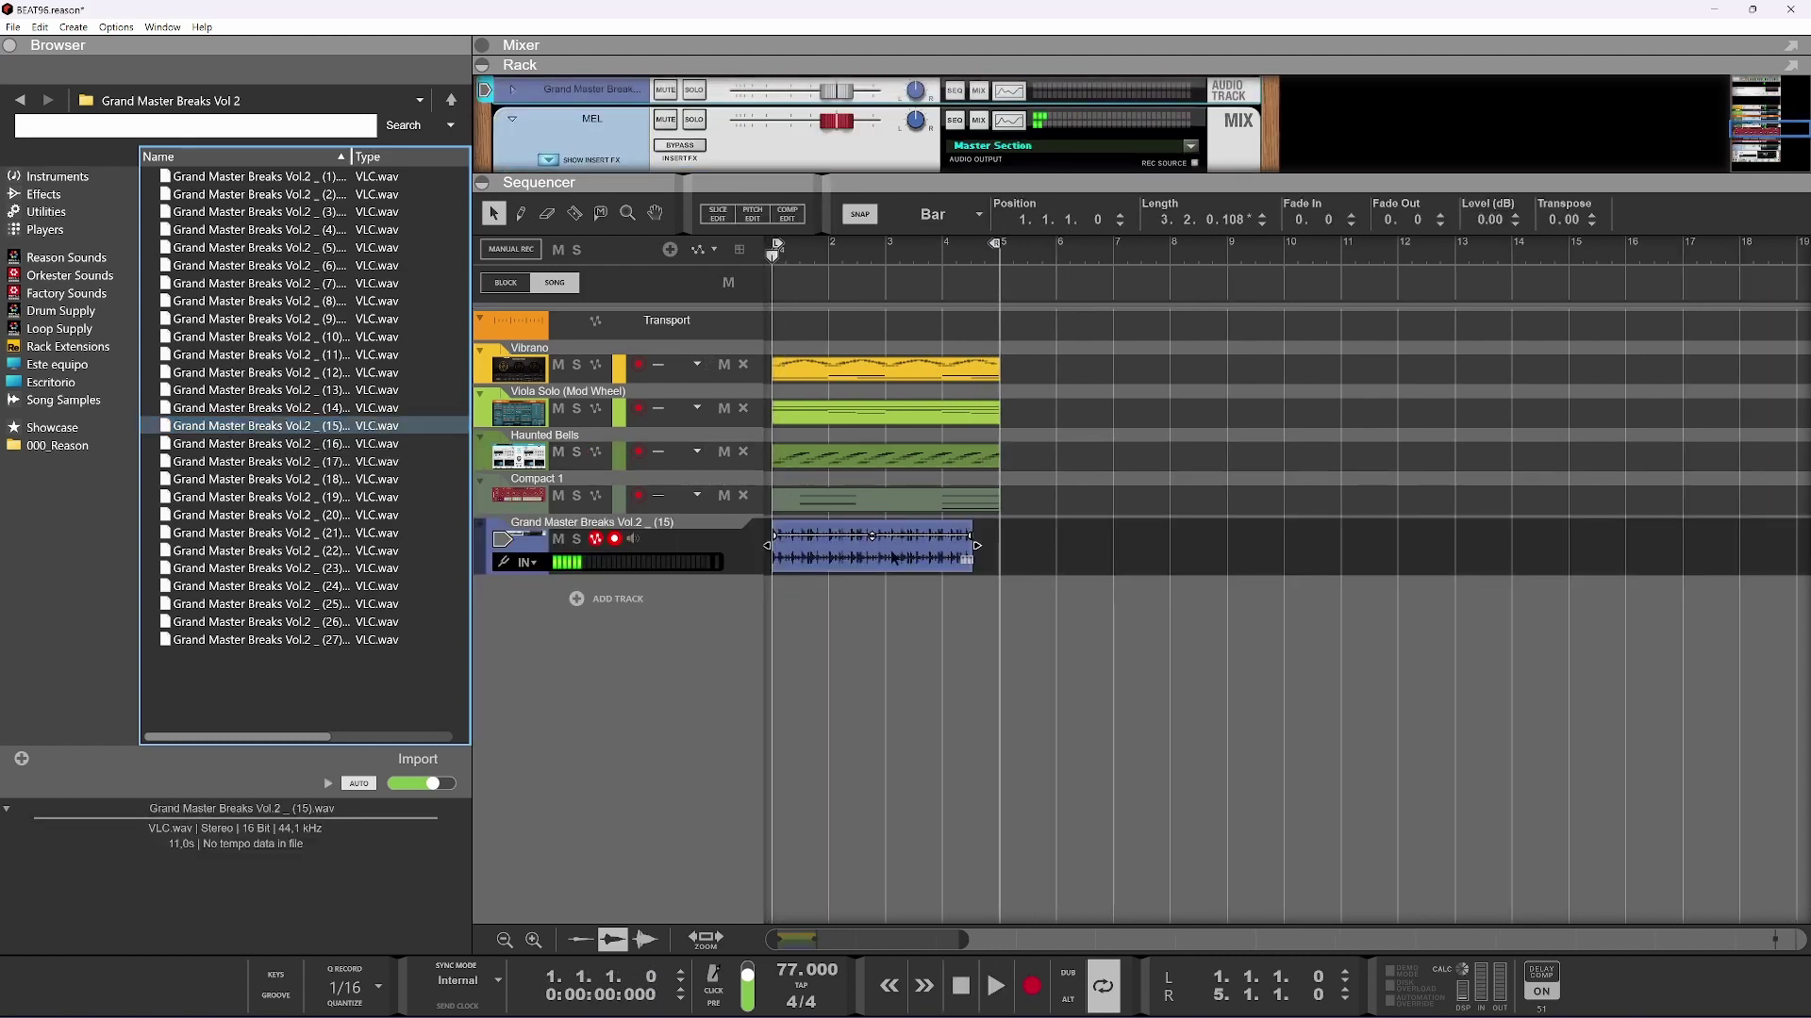
drag(979, 548, 999, 548)
key(space)
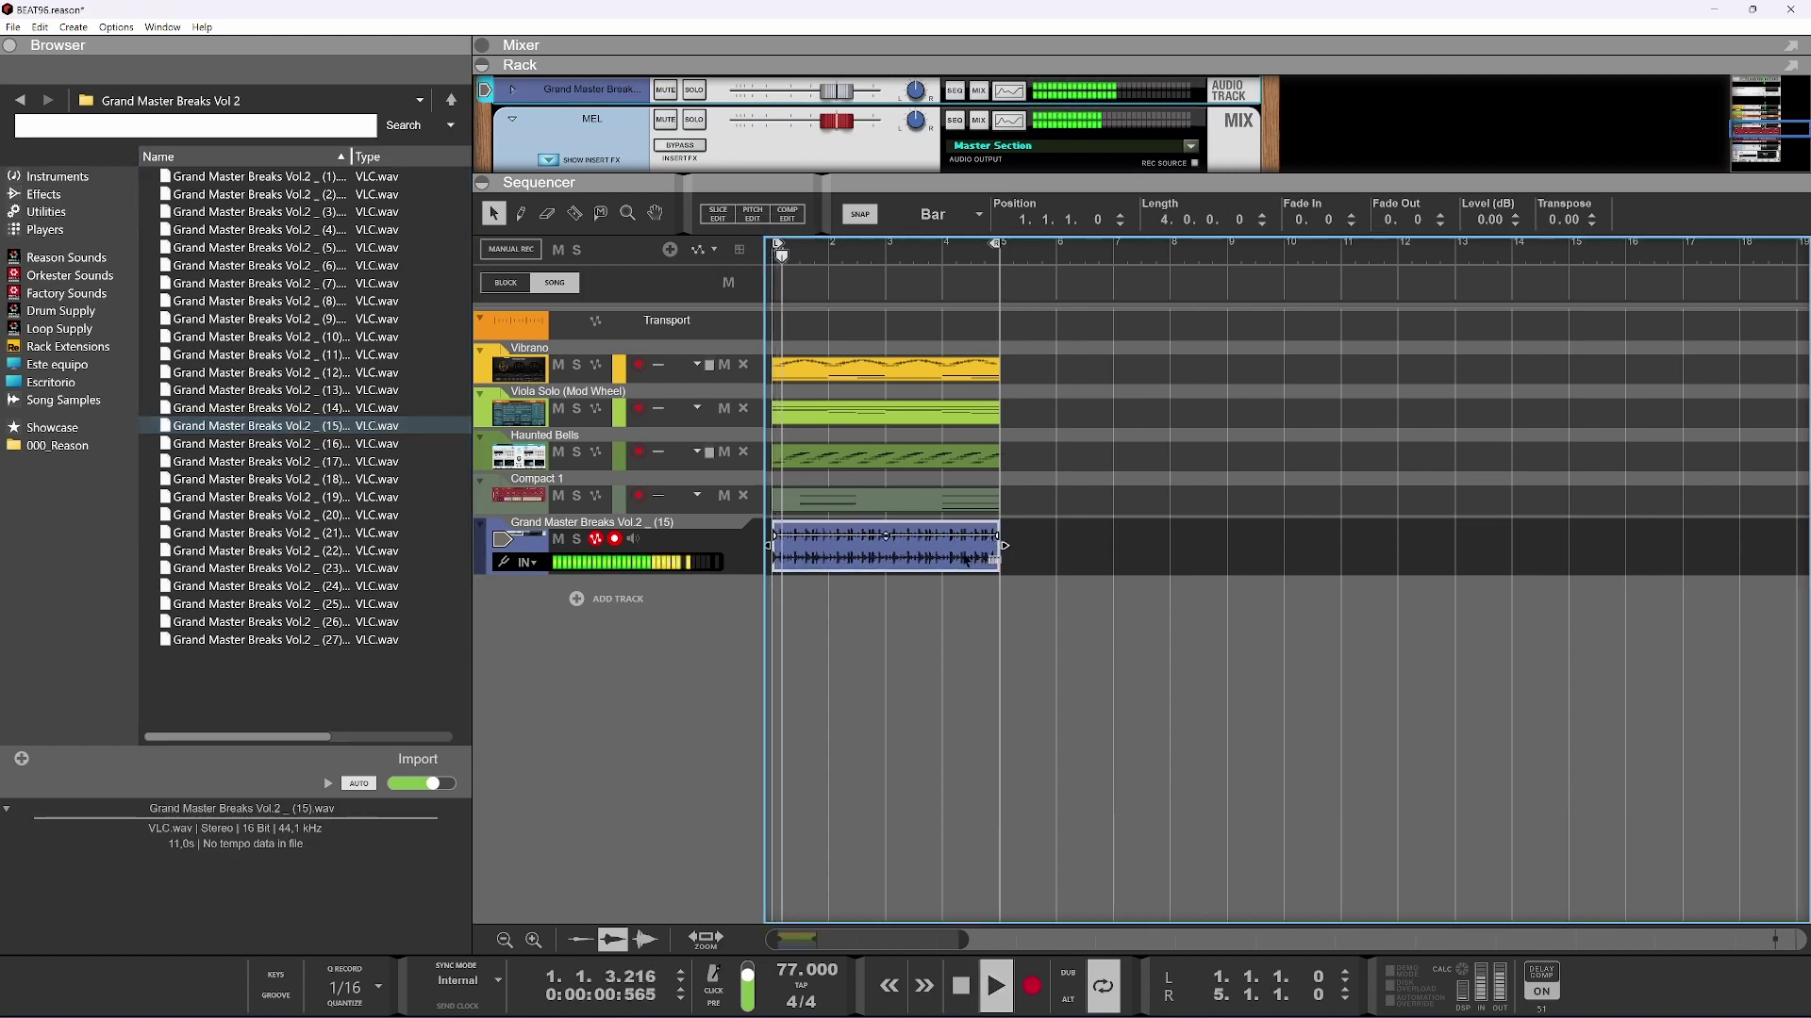
key(space)
Open the break clip in Slice Edit, play its start, and split it at the slice marker around position 1.1.3
scroll(789, 555, up, 2)
double_click(789, 556)
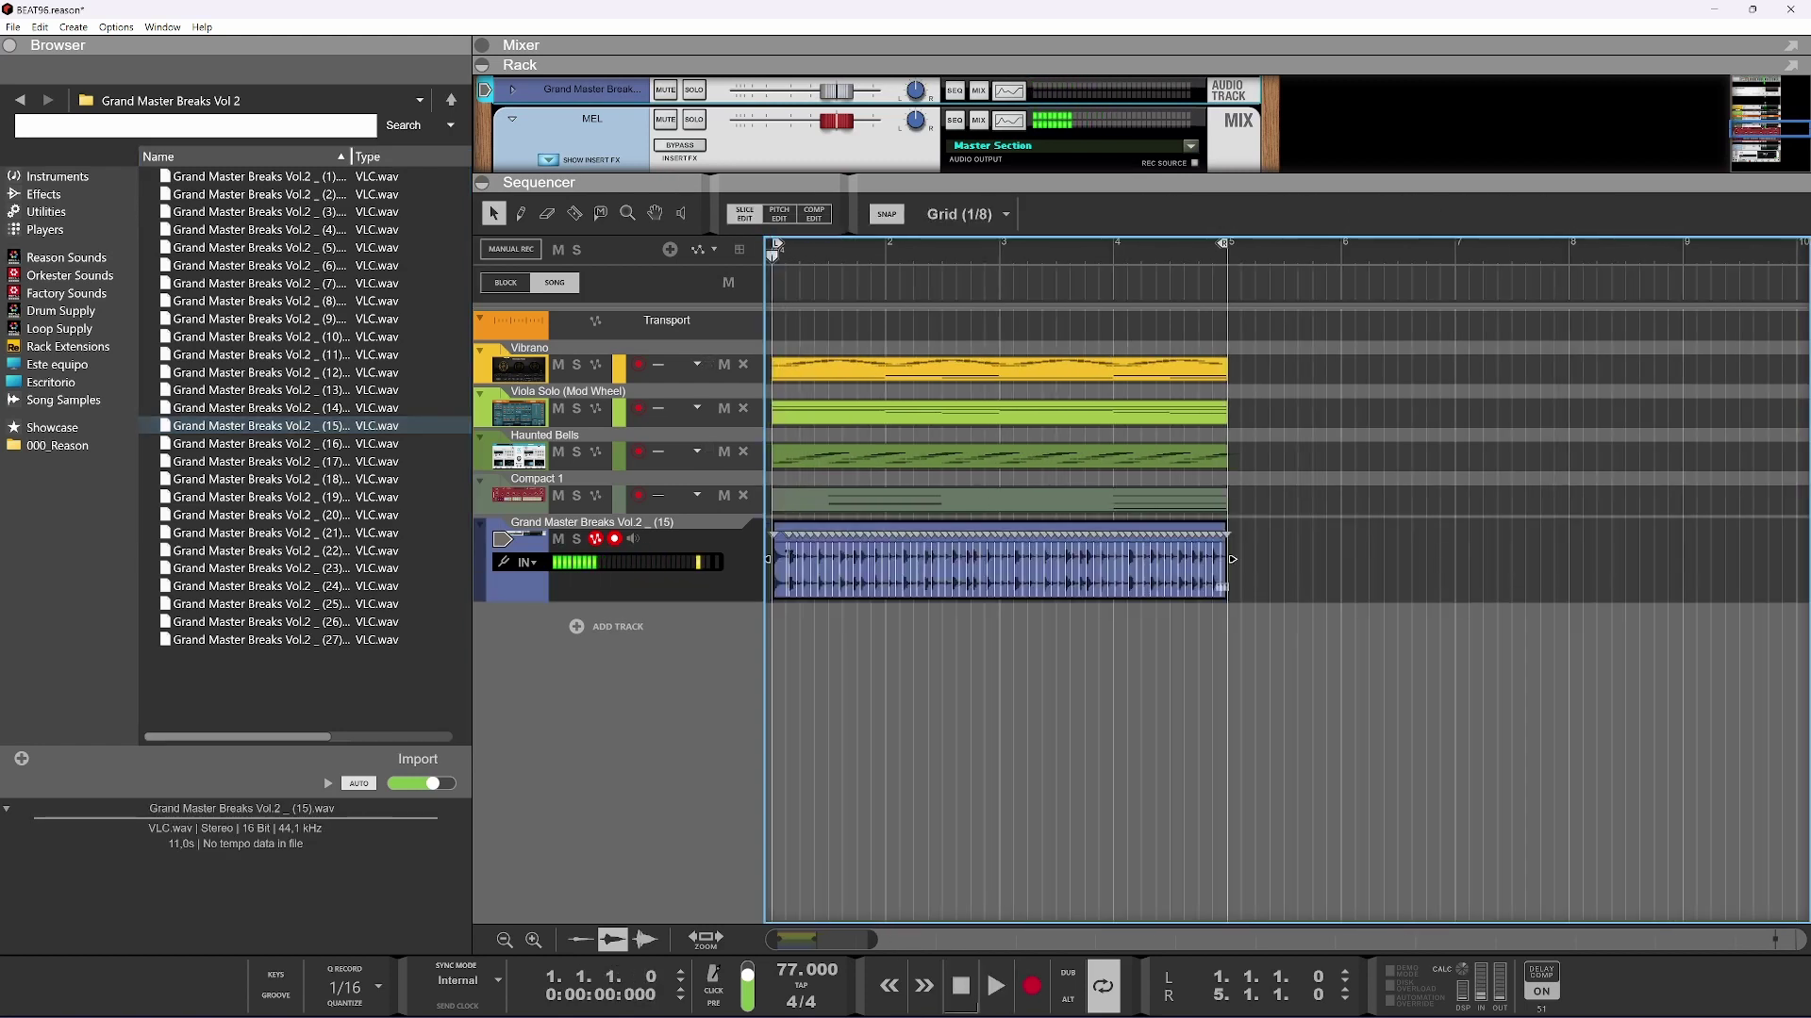
scroll(794, 587, up, 4)
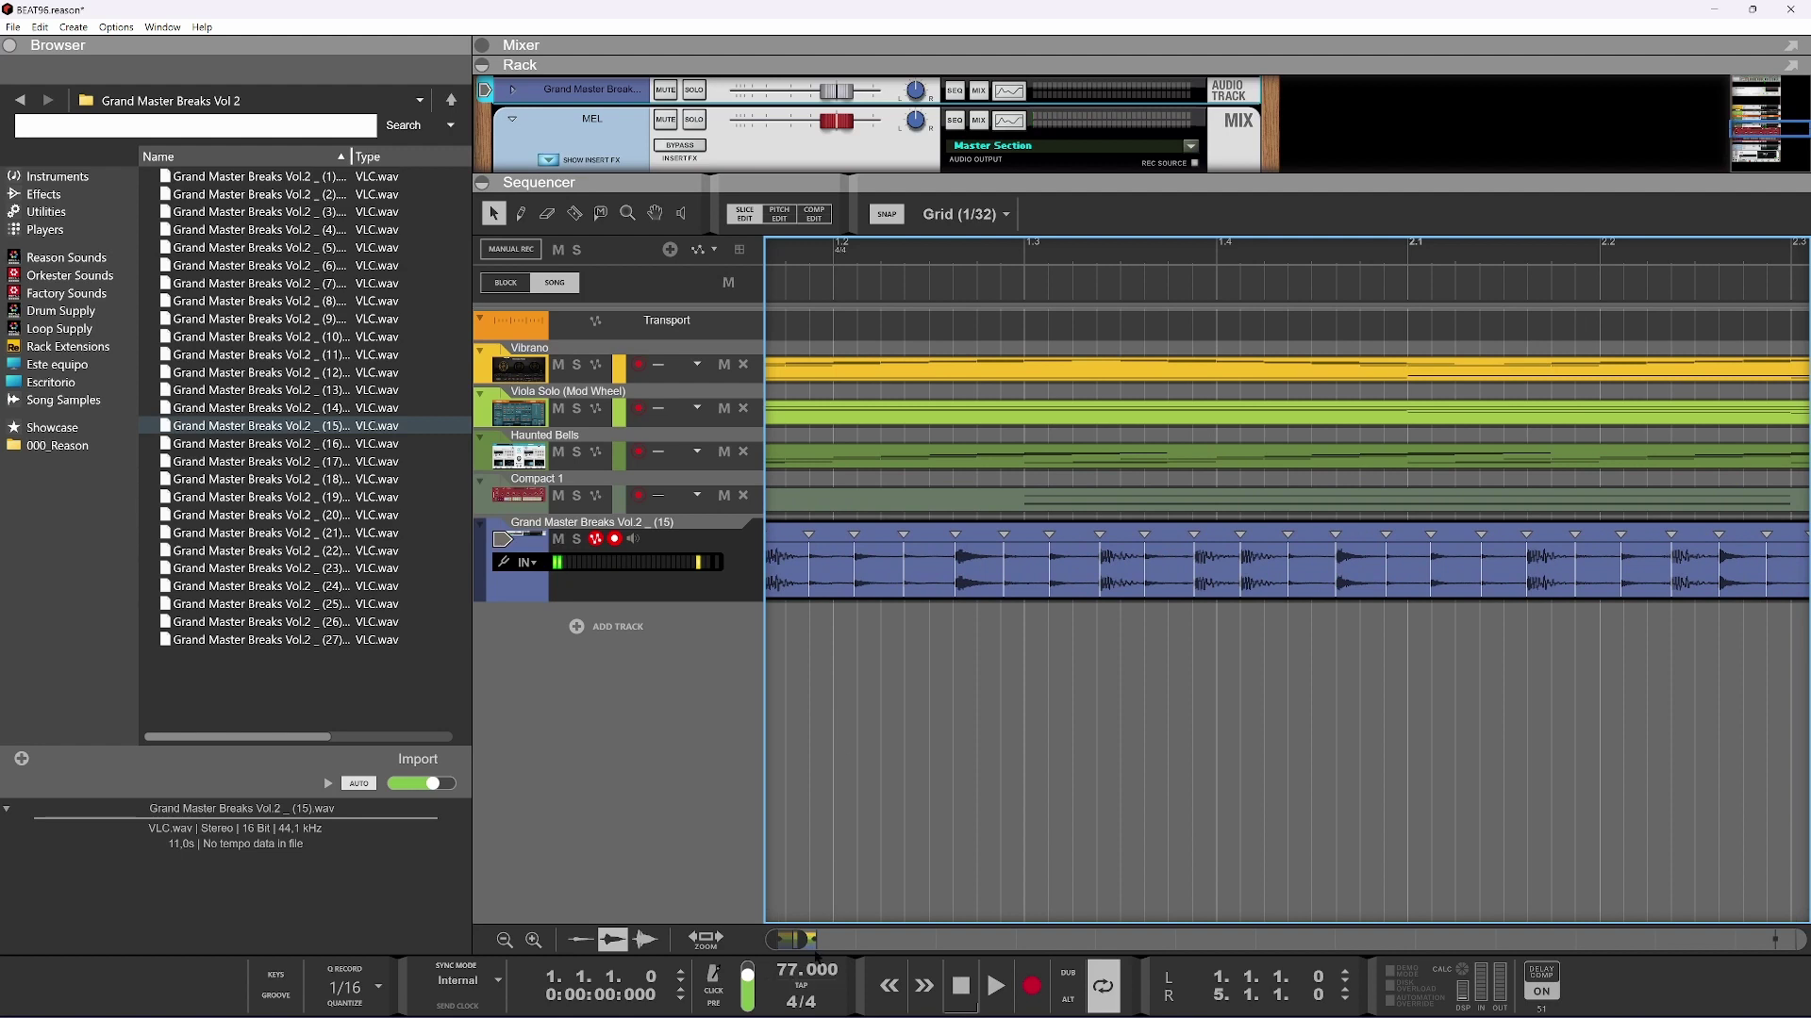
drag(779, 943, 774, 943)
key(space)
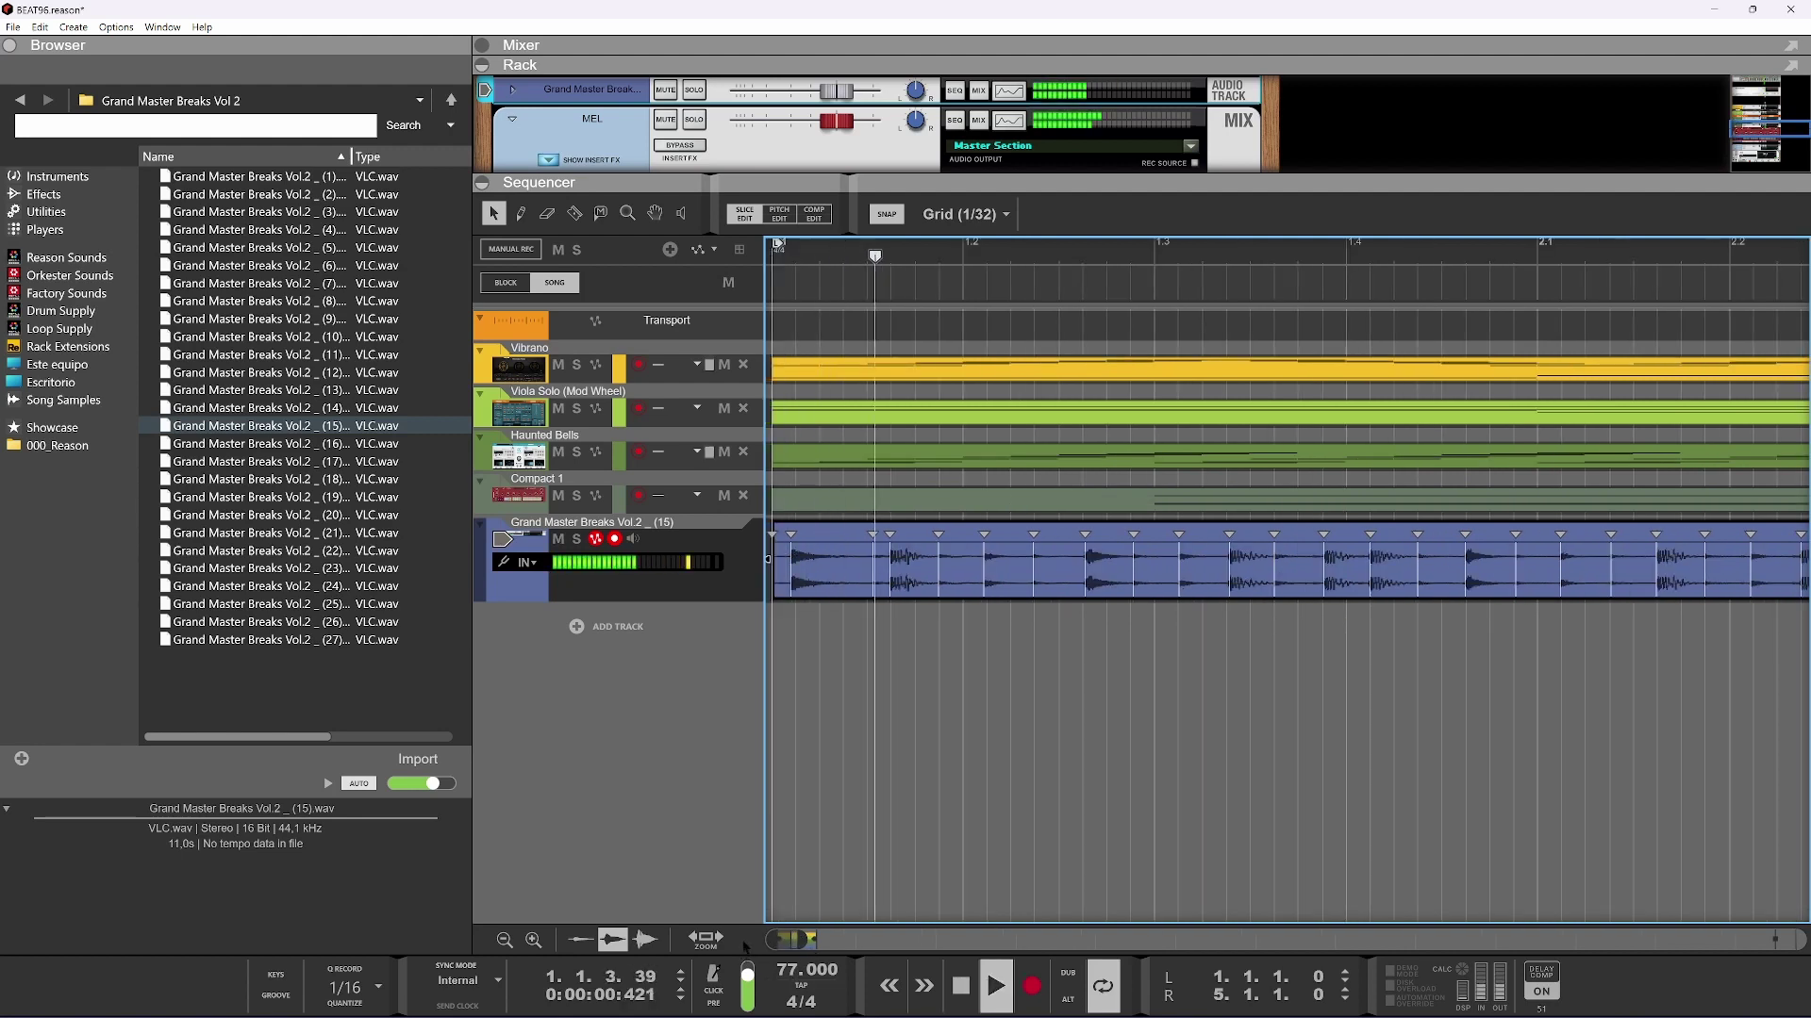
key(space)
right_click(886, 570)
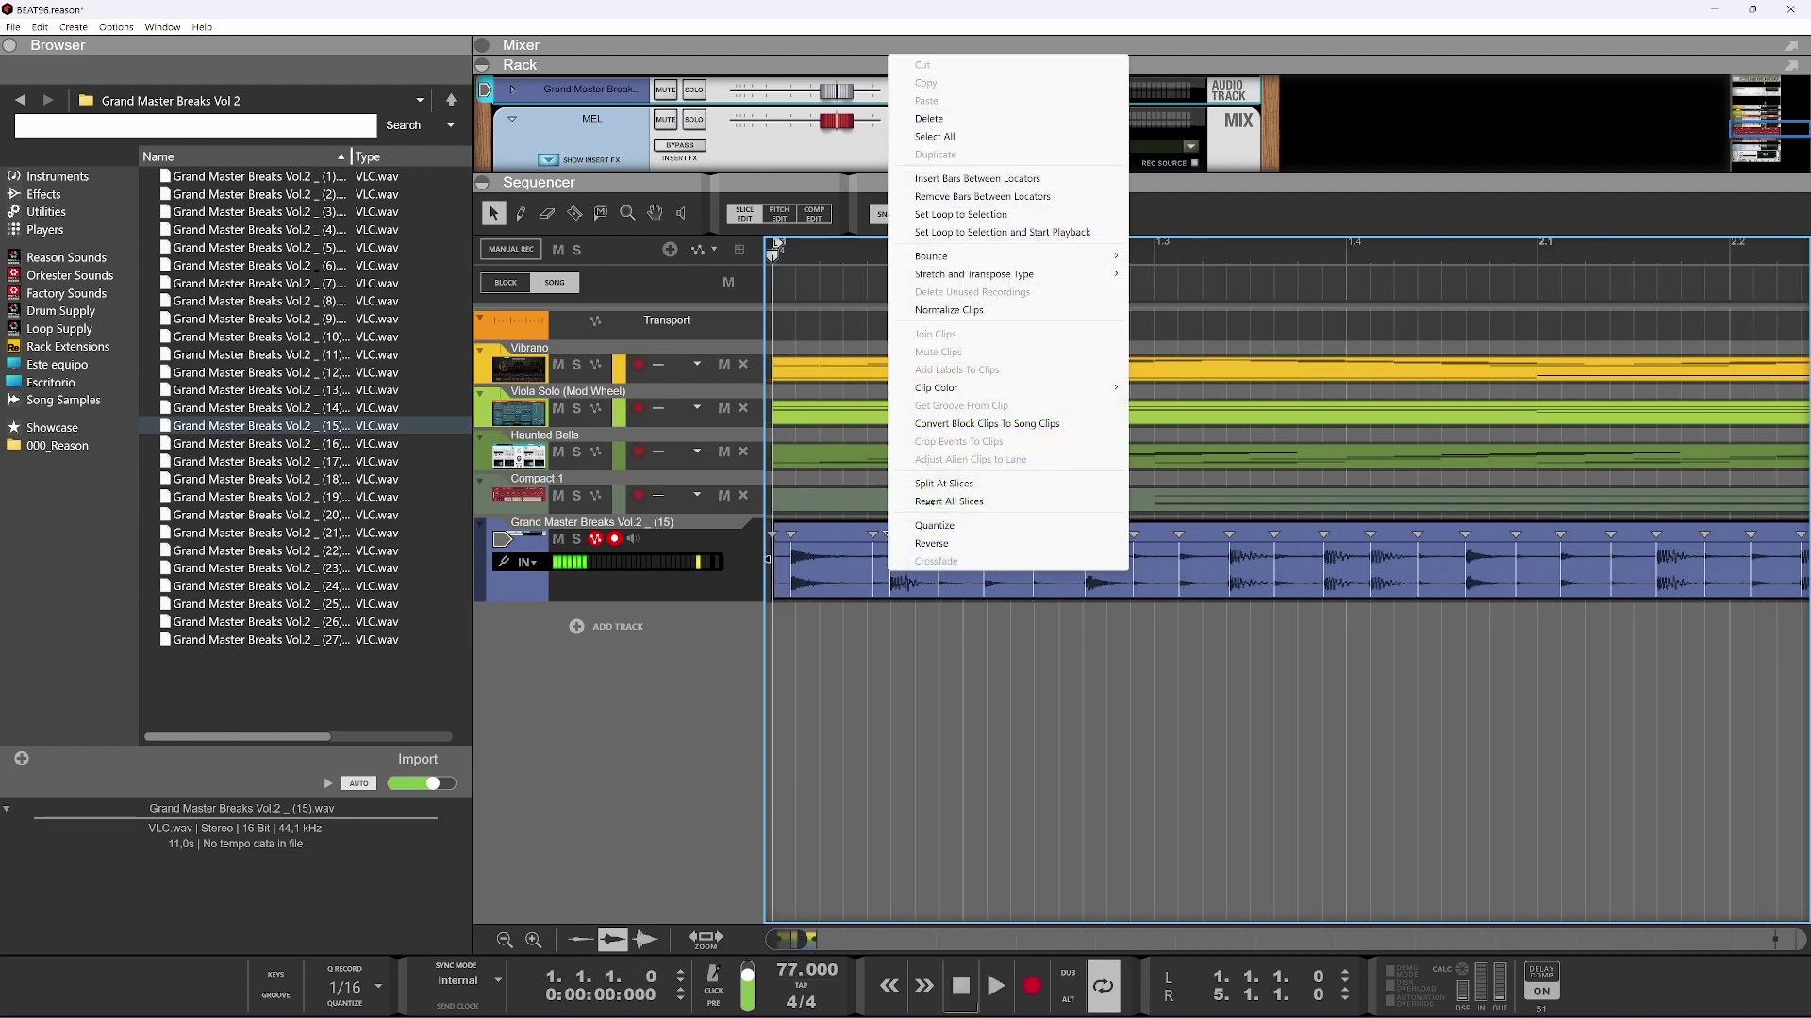
click(943, 485)
Move the short opening piece of the split break to bar 5 and play the loop's start
scroll(815, 557, down, 1)
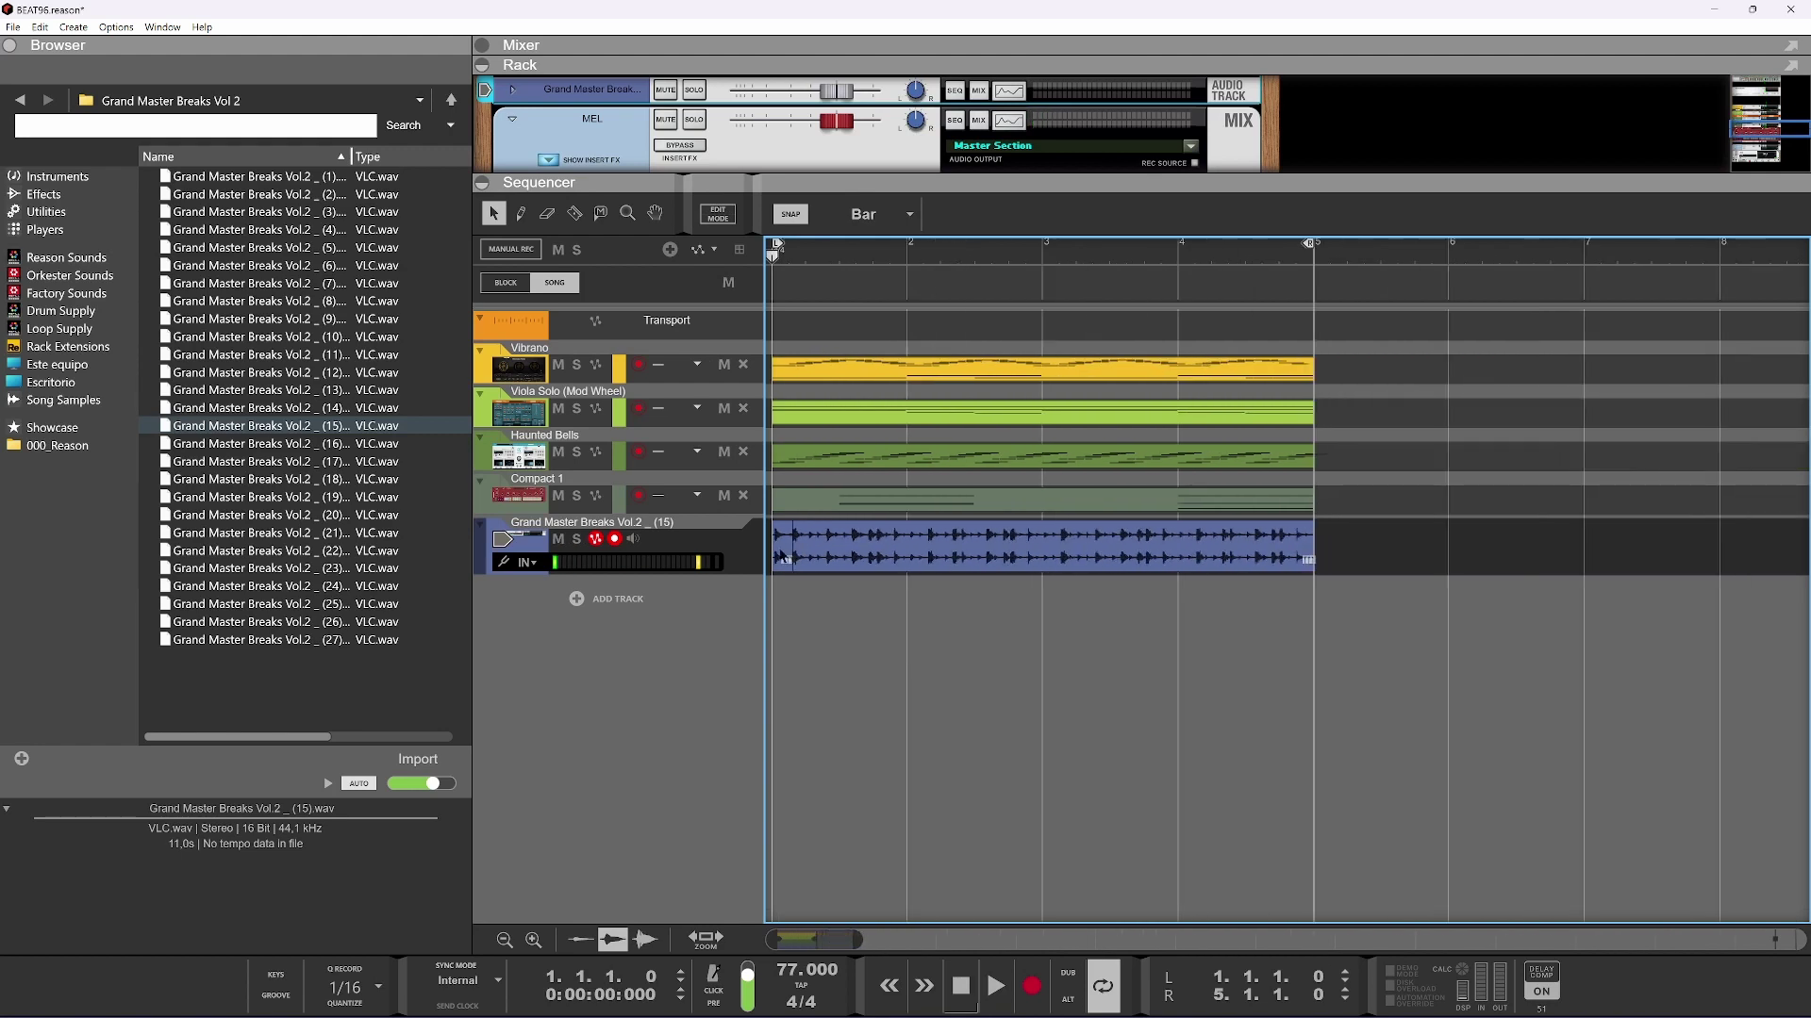
drag(782, 555, 1306, 543)
click(959, 547)
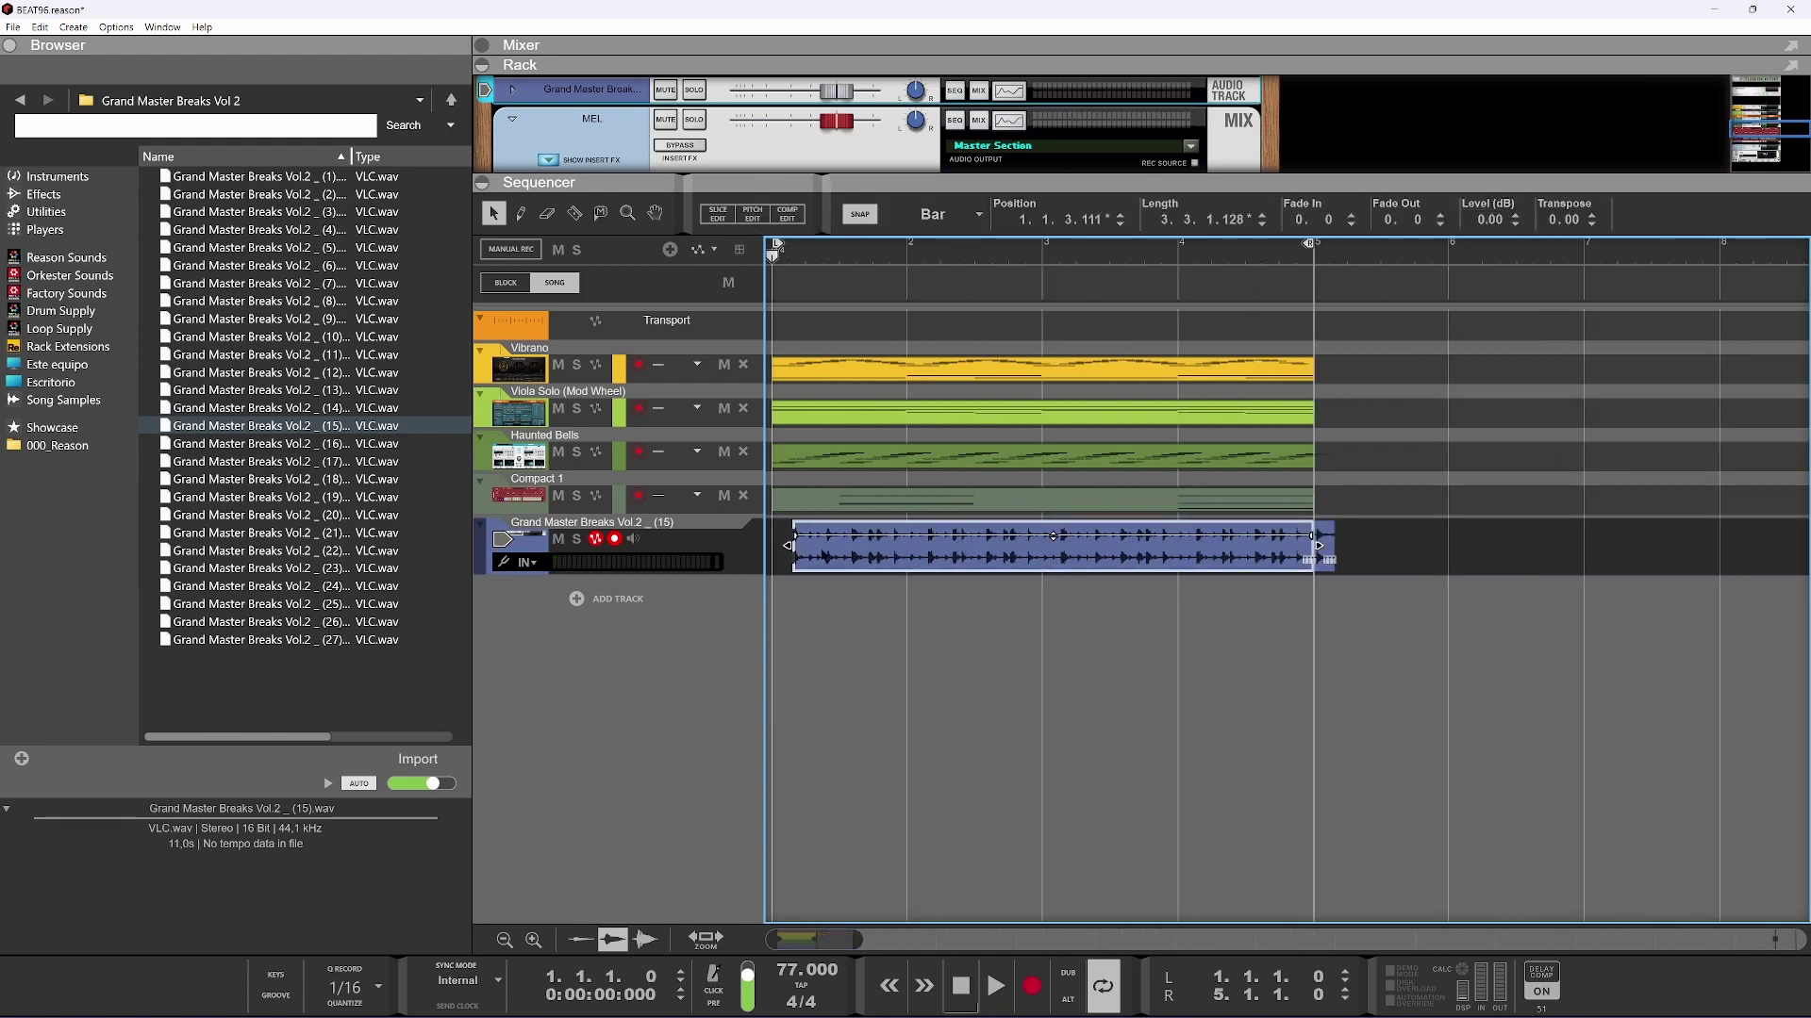
key(space)
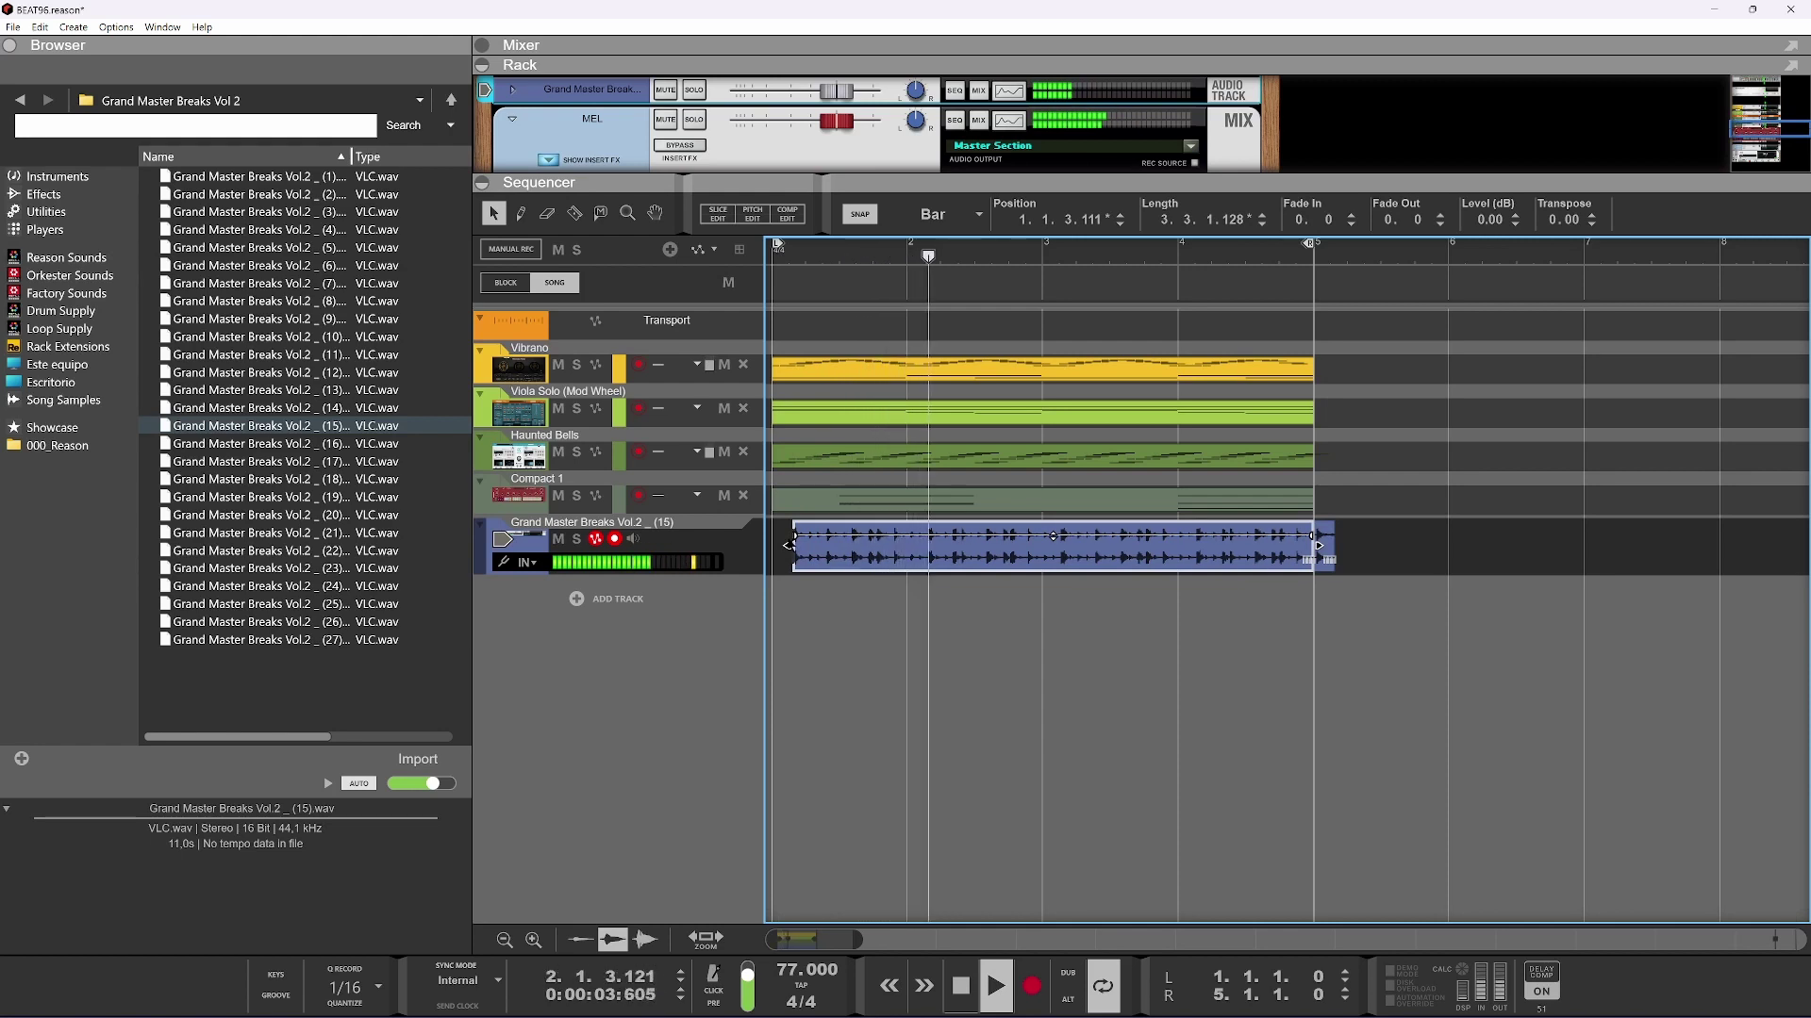
key(space)
Open the main break clip in Slice Edit, split it at the slice marker around 2.1.3 and remove the part after the split
double_click(929, 555)
scroll(929, 564, up, 2)
scroll(929, 563, up, 3)
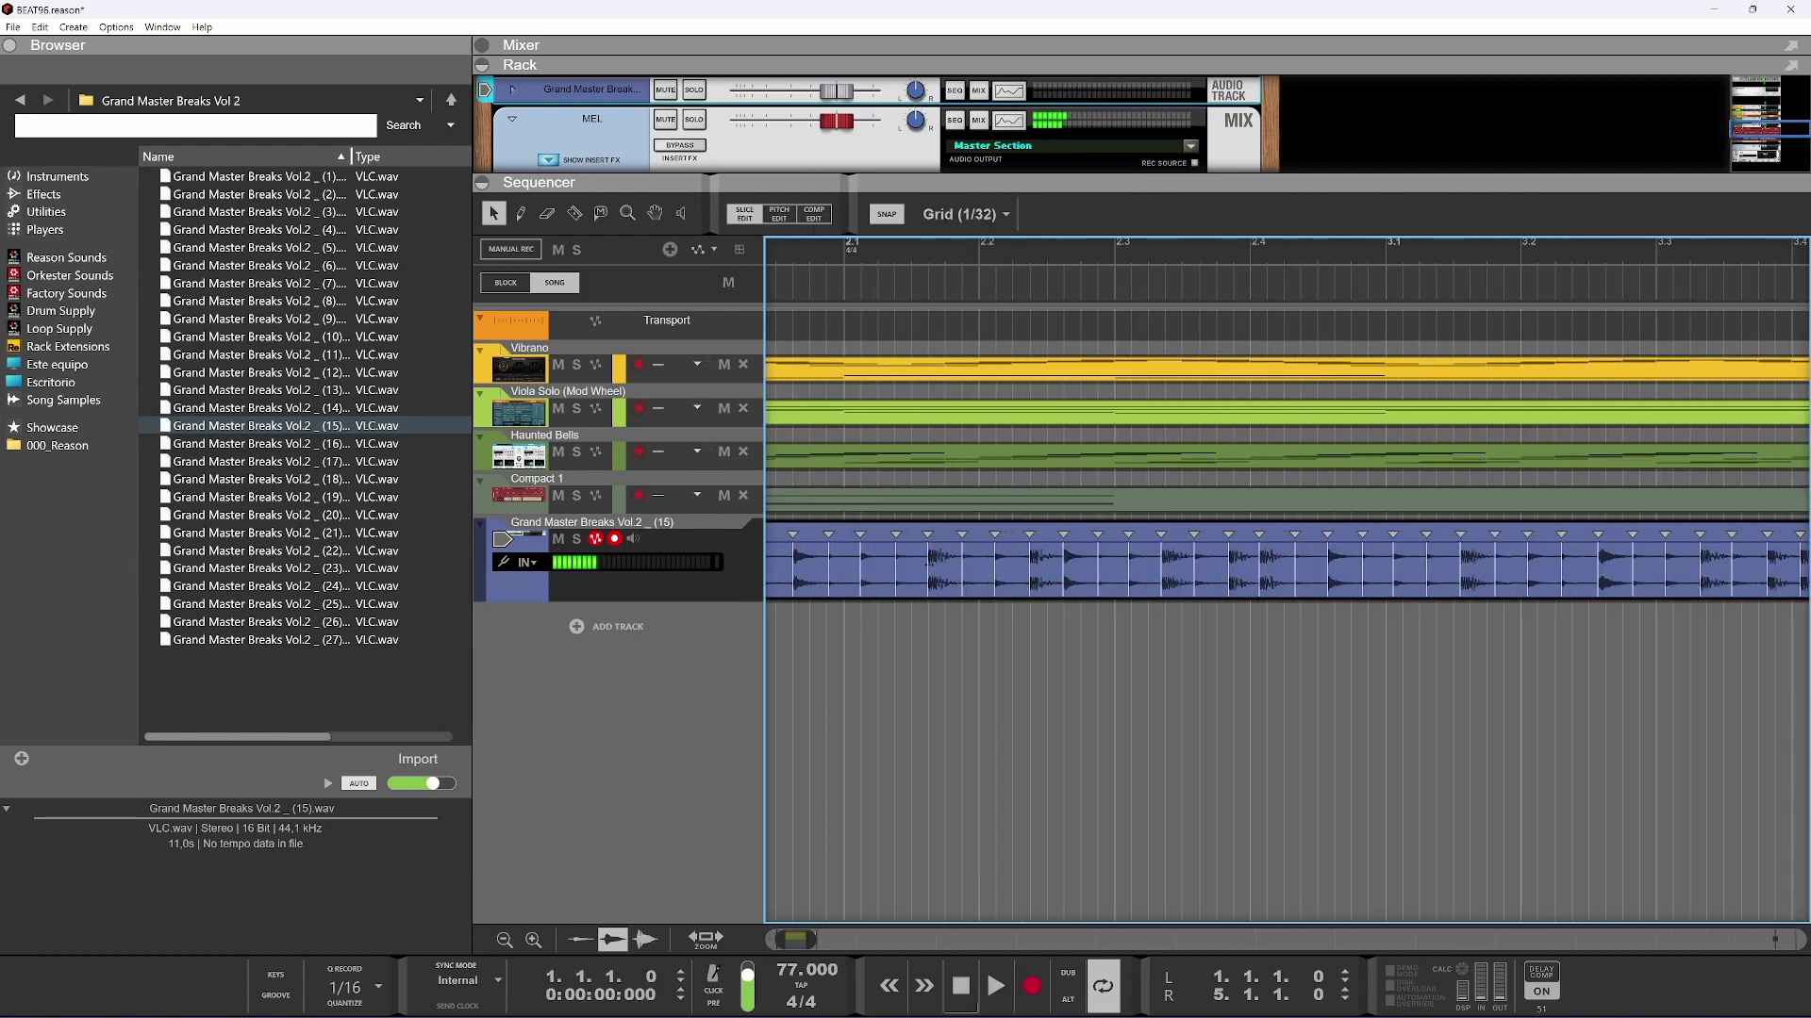
right_click(928, 536)
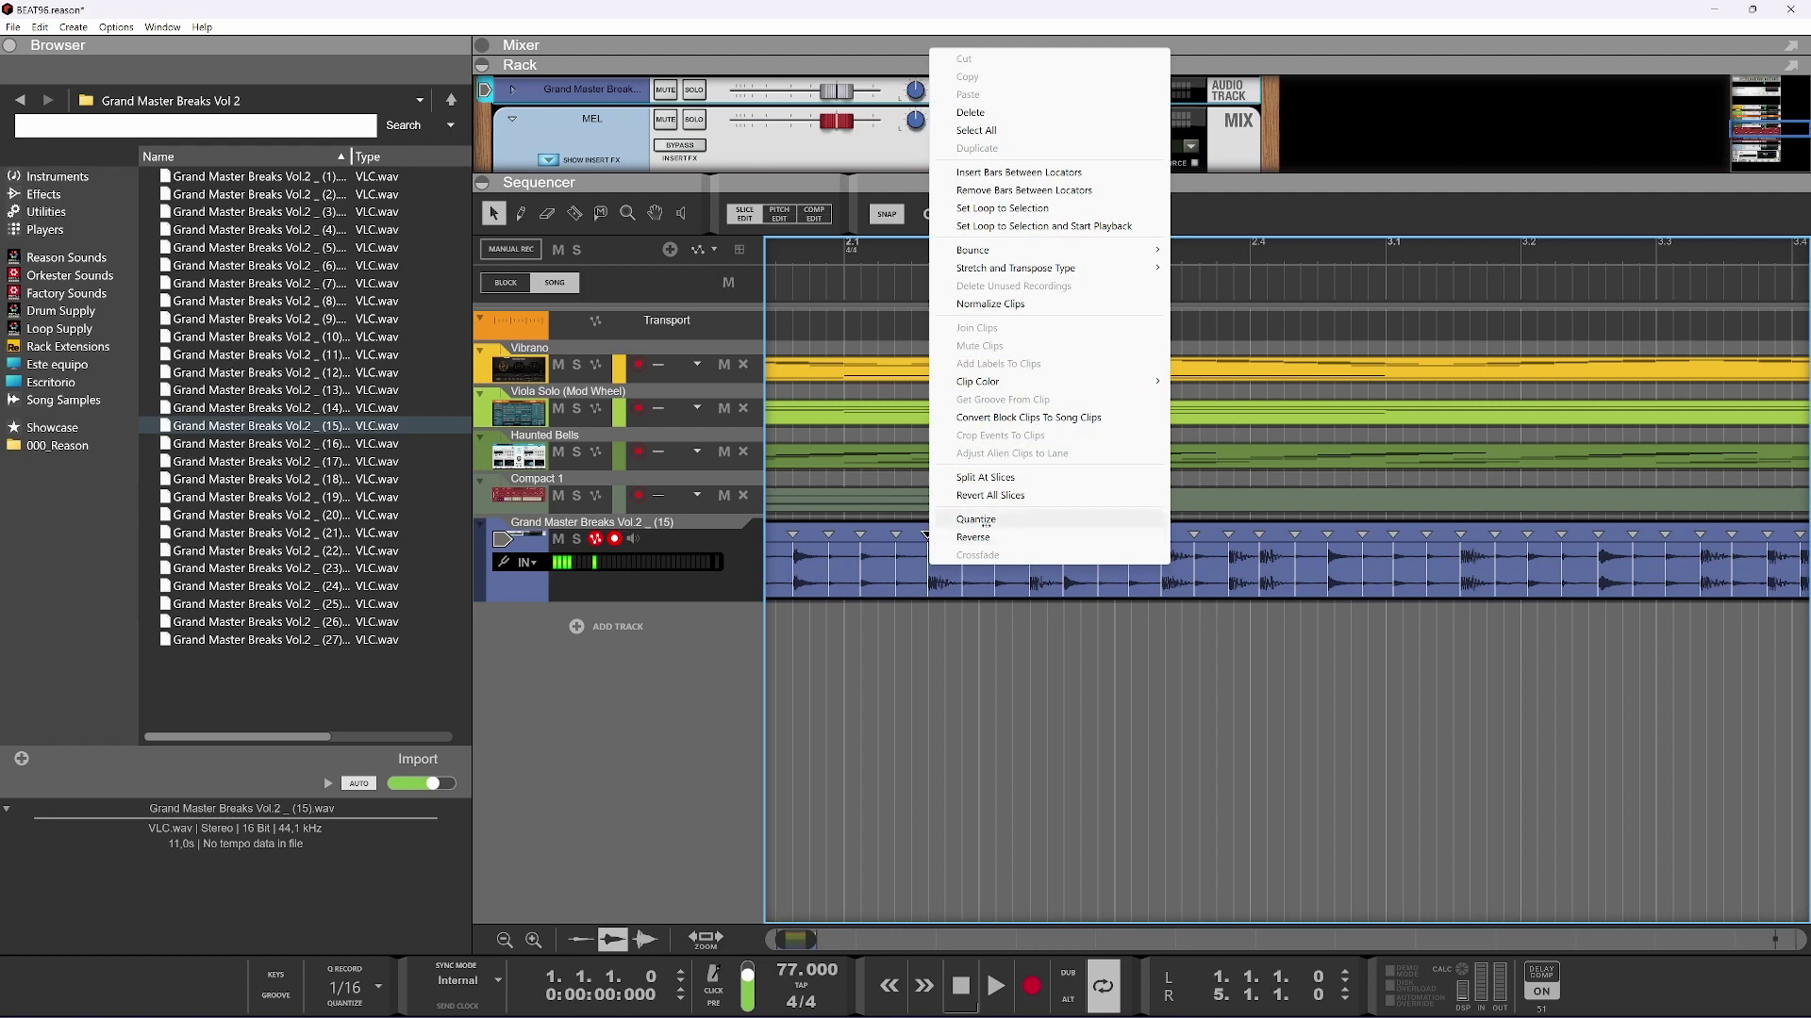
click(980, 477)
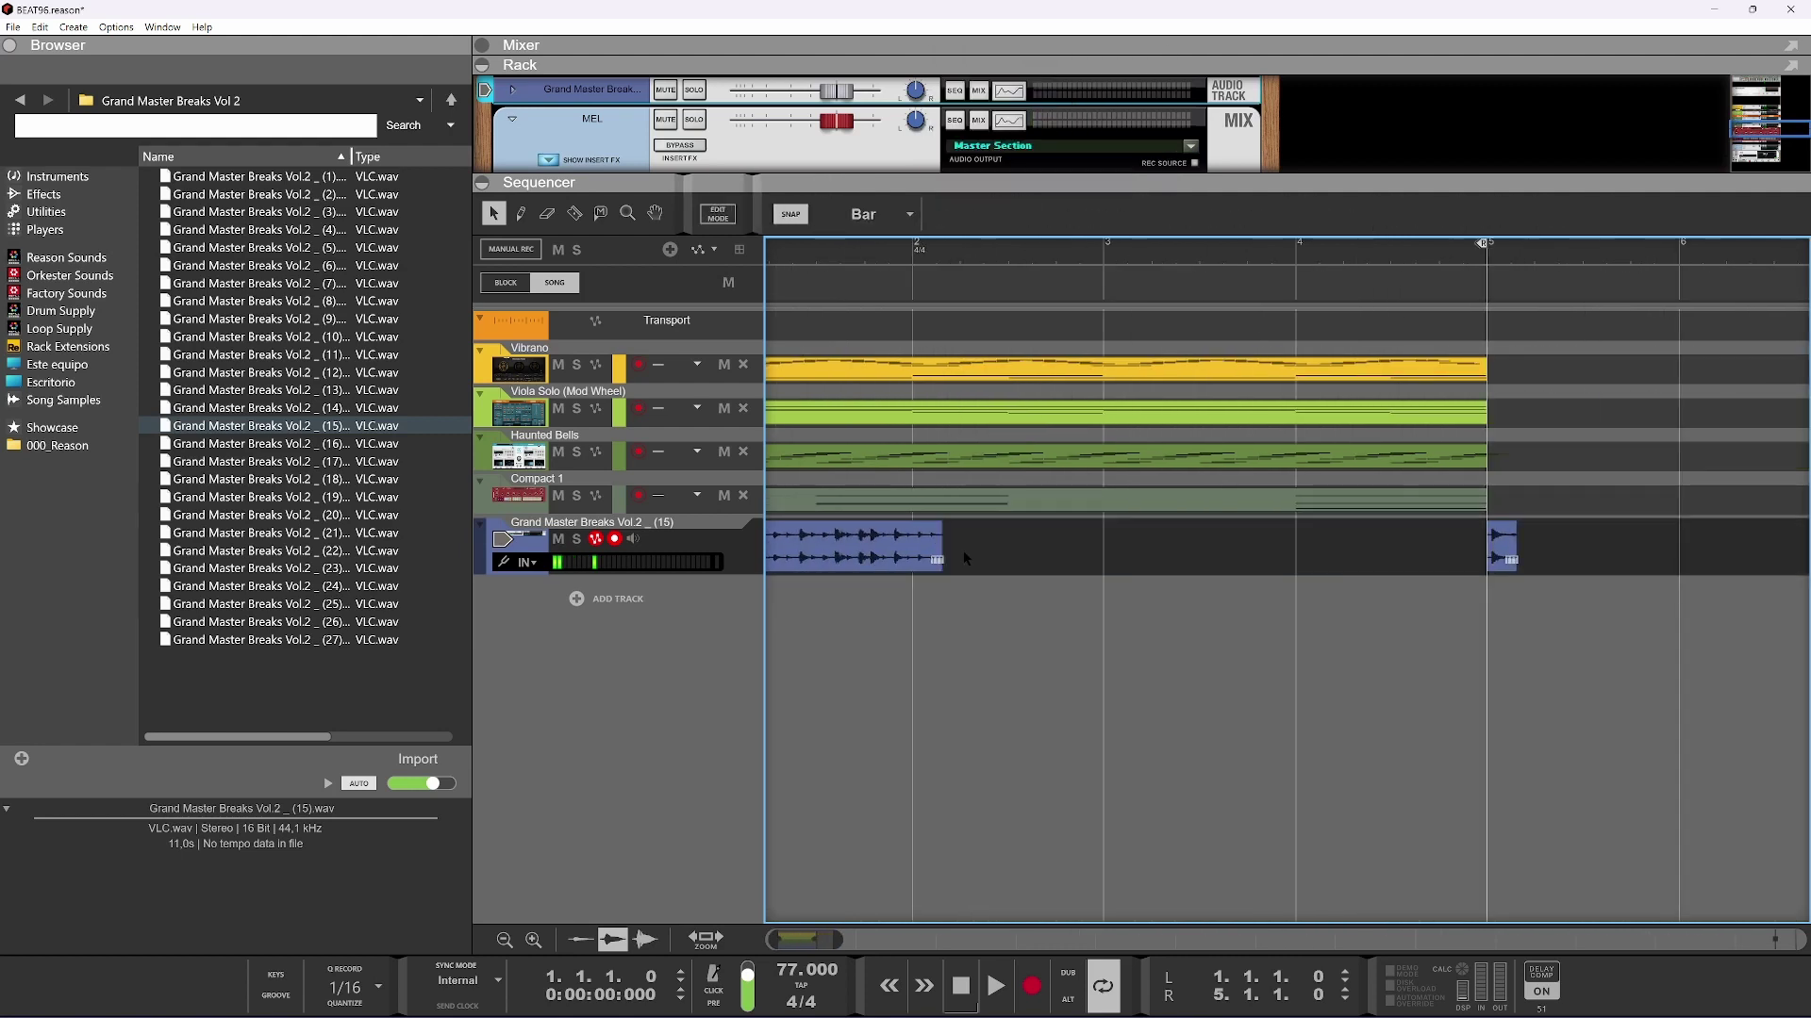
Move the remaining break clip to bar 1 and extend it to a length of four bars, ending at bar 5
click(894, 544)
drag(960, 547, 943, 555)
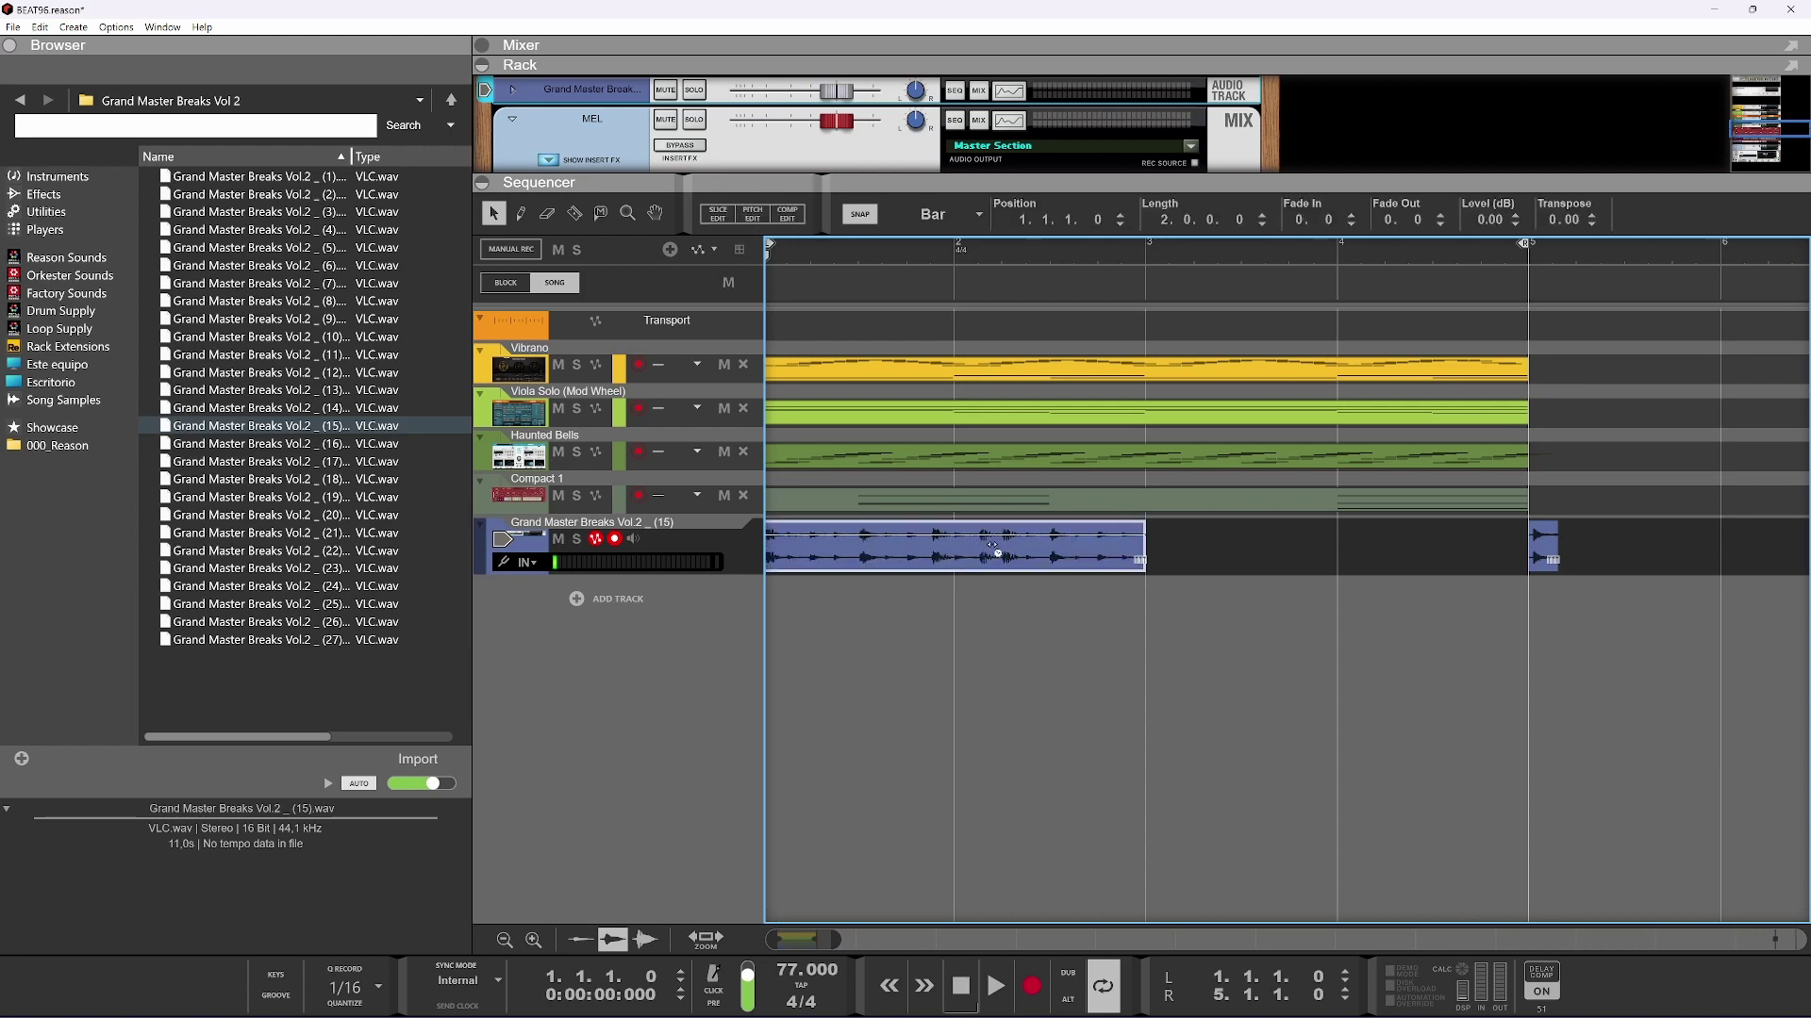
drag(948, 559, 1525, 559)
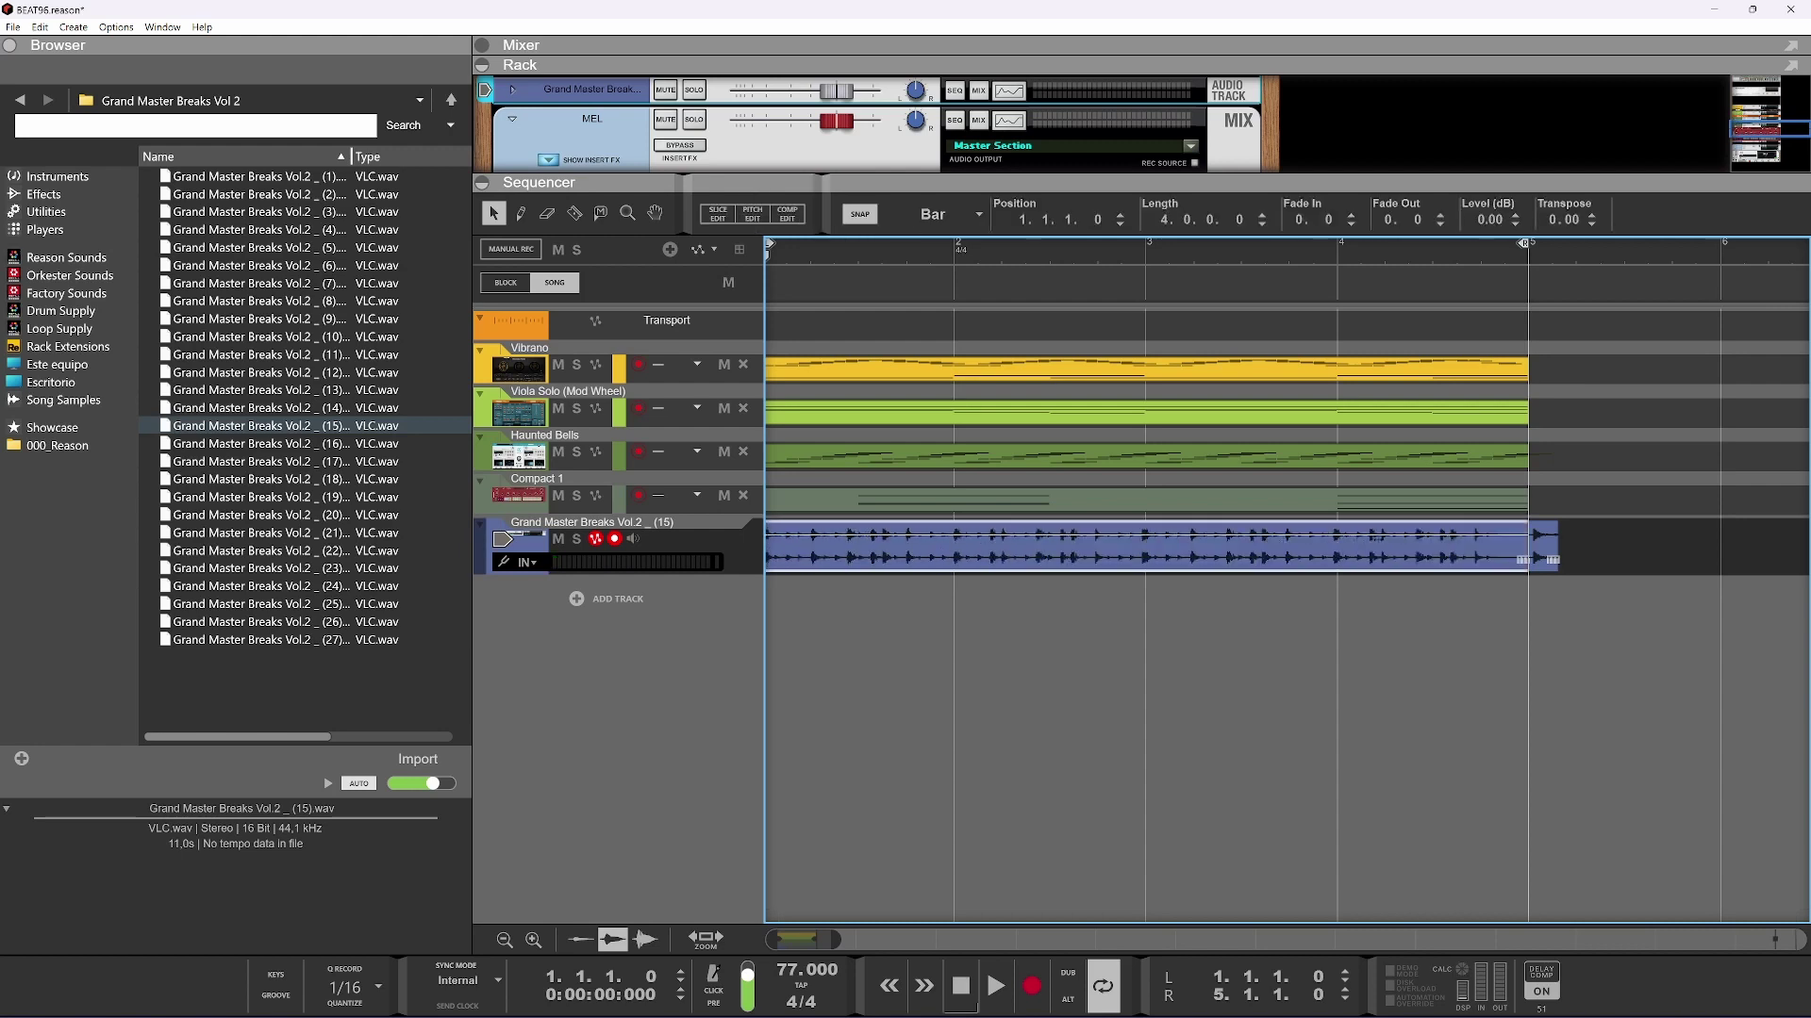
Set the snap value to Grid, move the short hit clip from bar 5 into the fourth bar and trim its start to 4.4.1.0
scroll(1512, 566, up, 9)
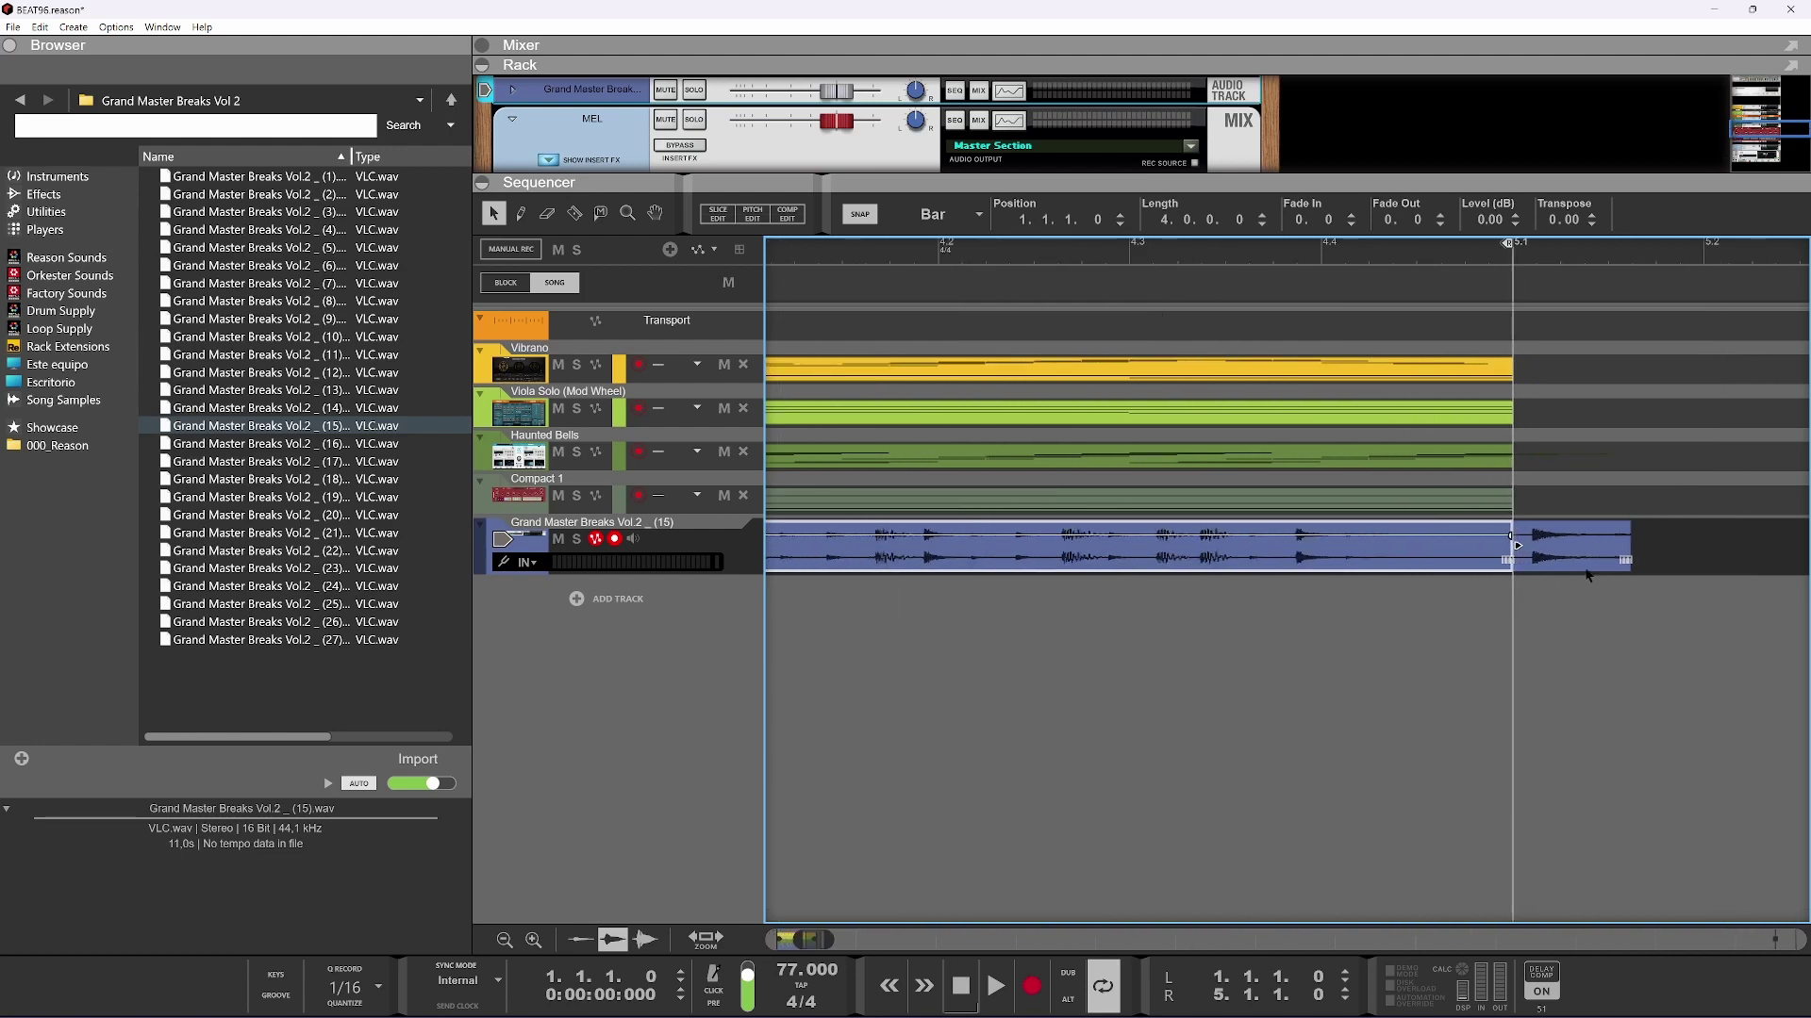
scroll(1586, 574, up, 1)
click(1554, 545)
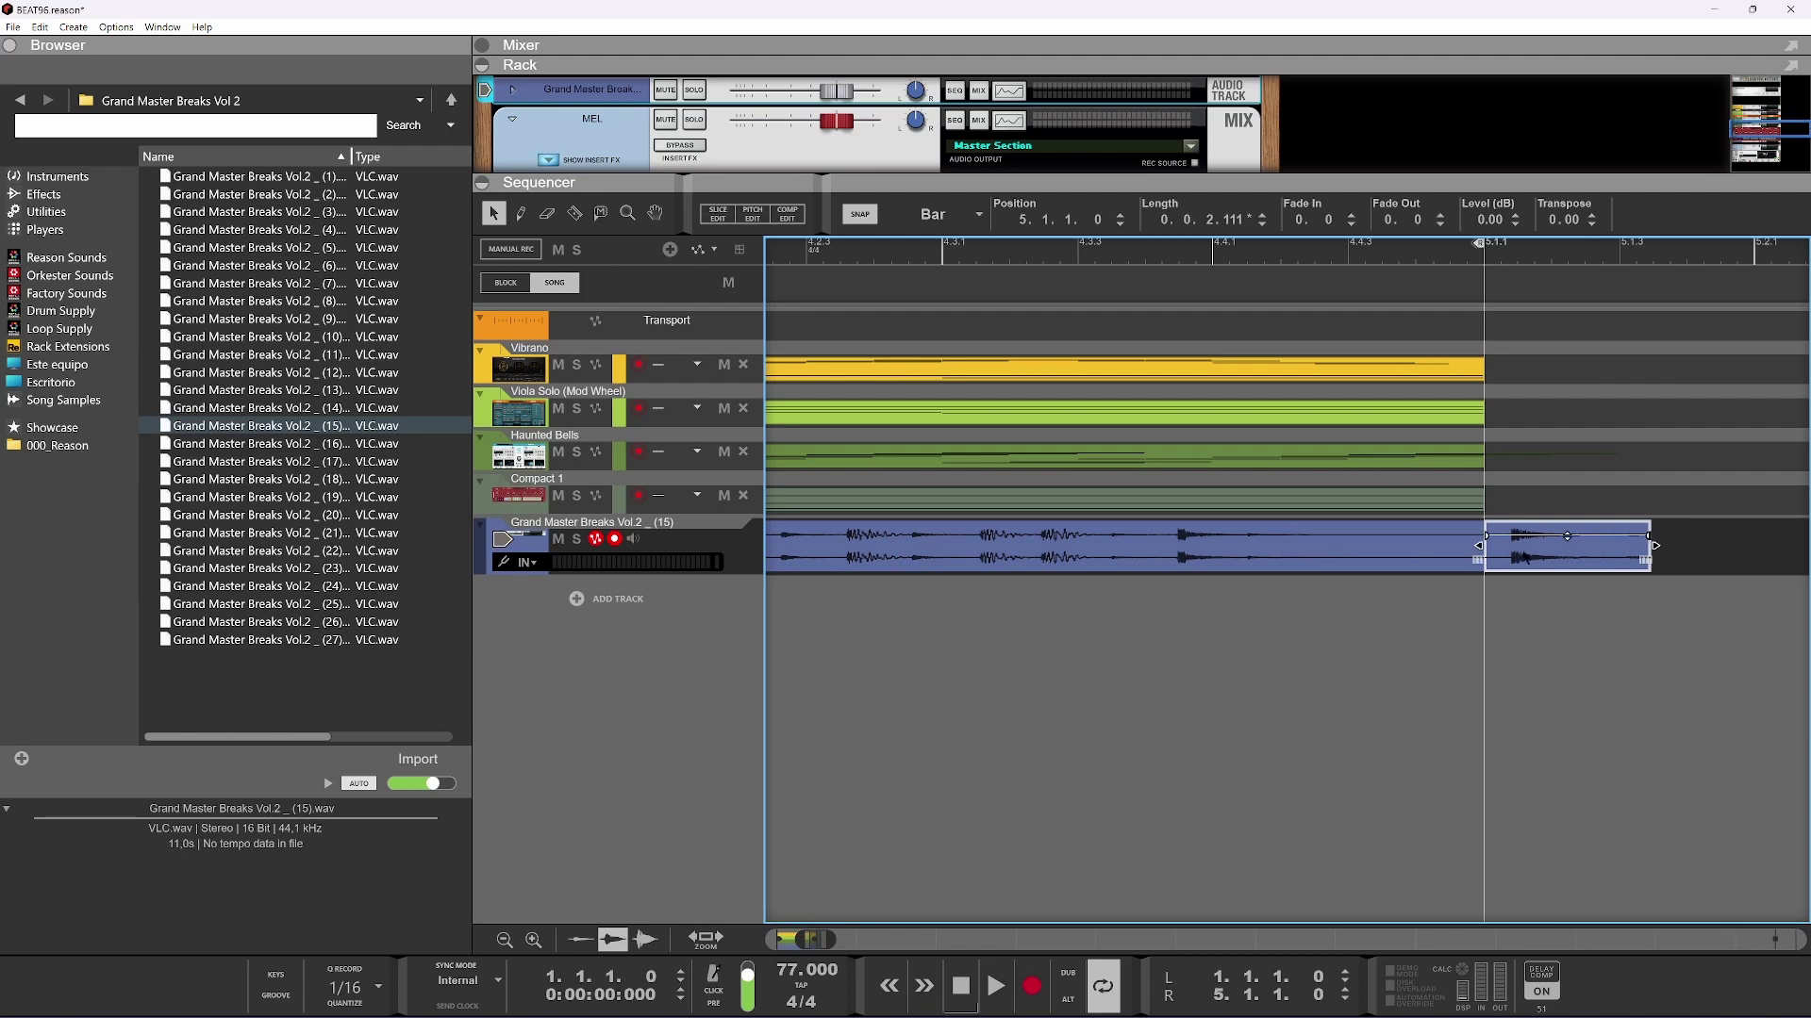
click(910, 215)
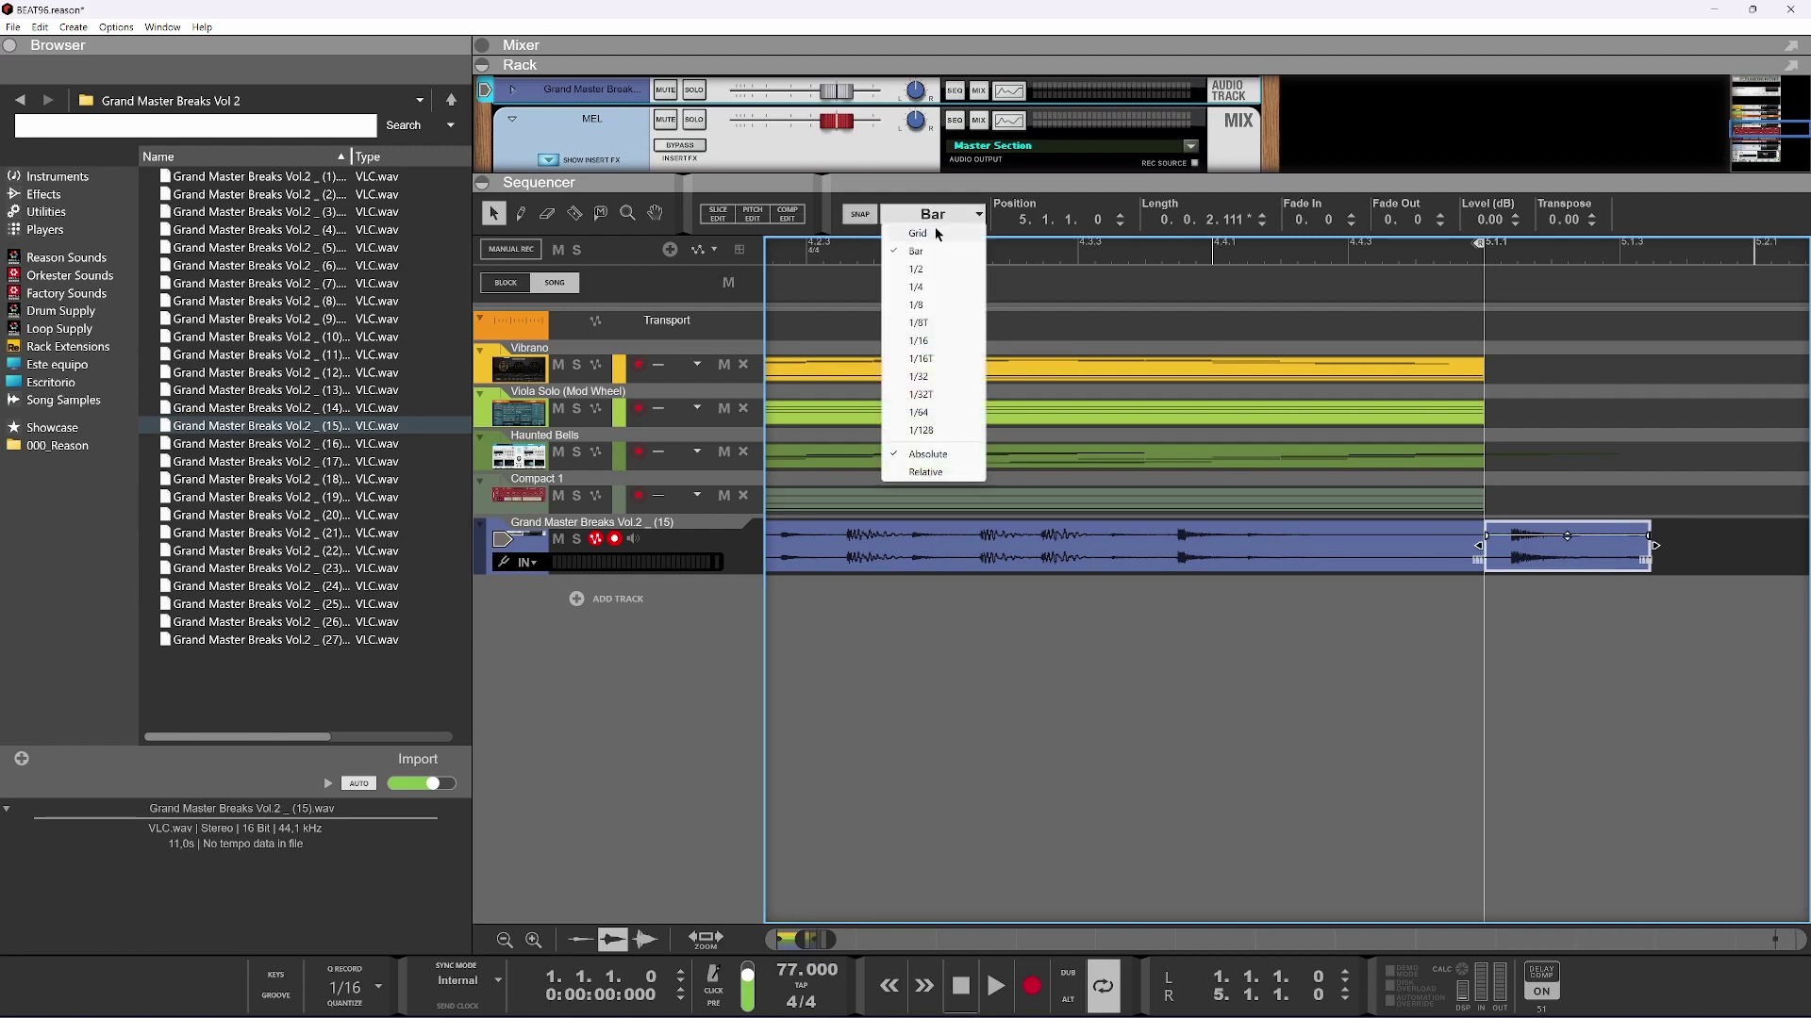
click(928, 234)
drag(1535, 556, 1178, 562)
scroll(1237, 558, up, 8)
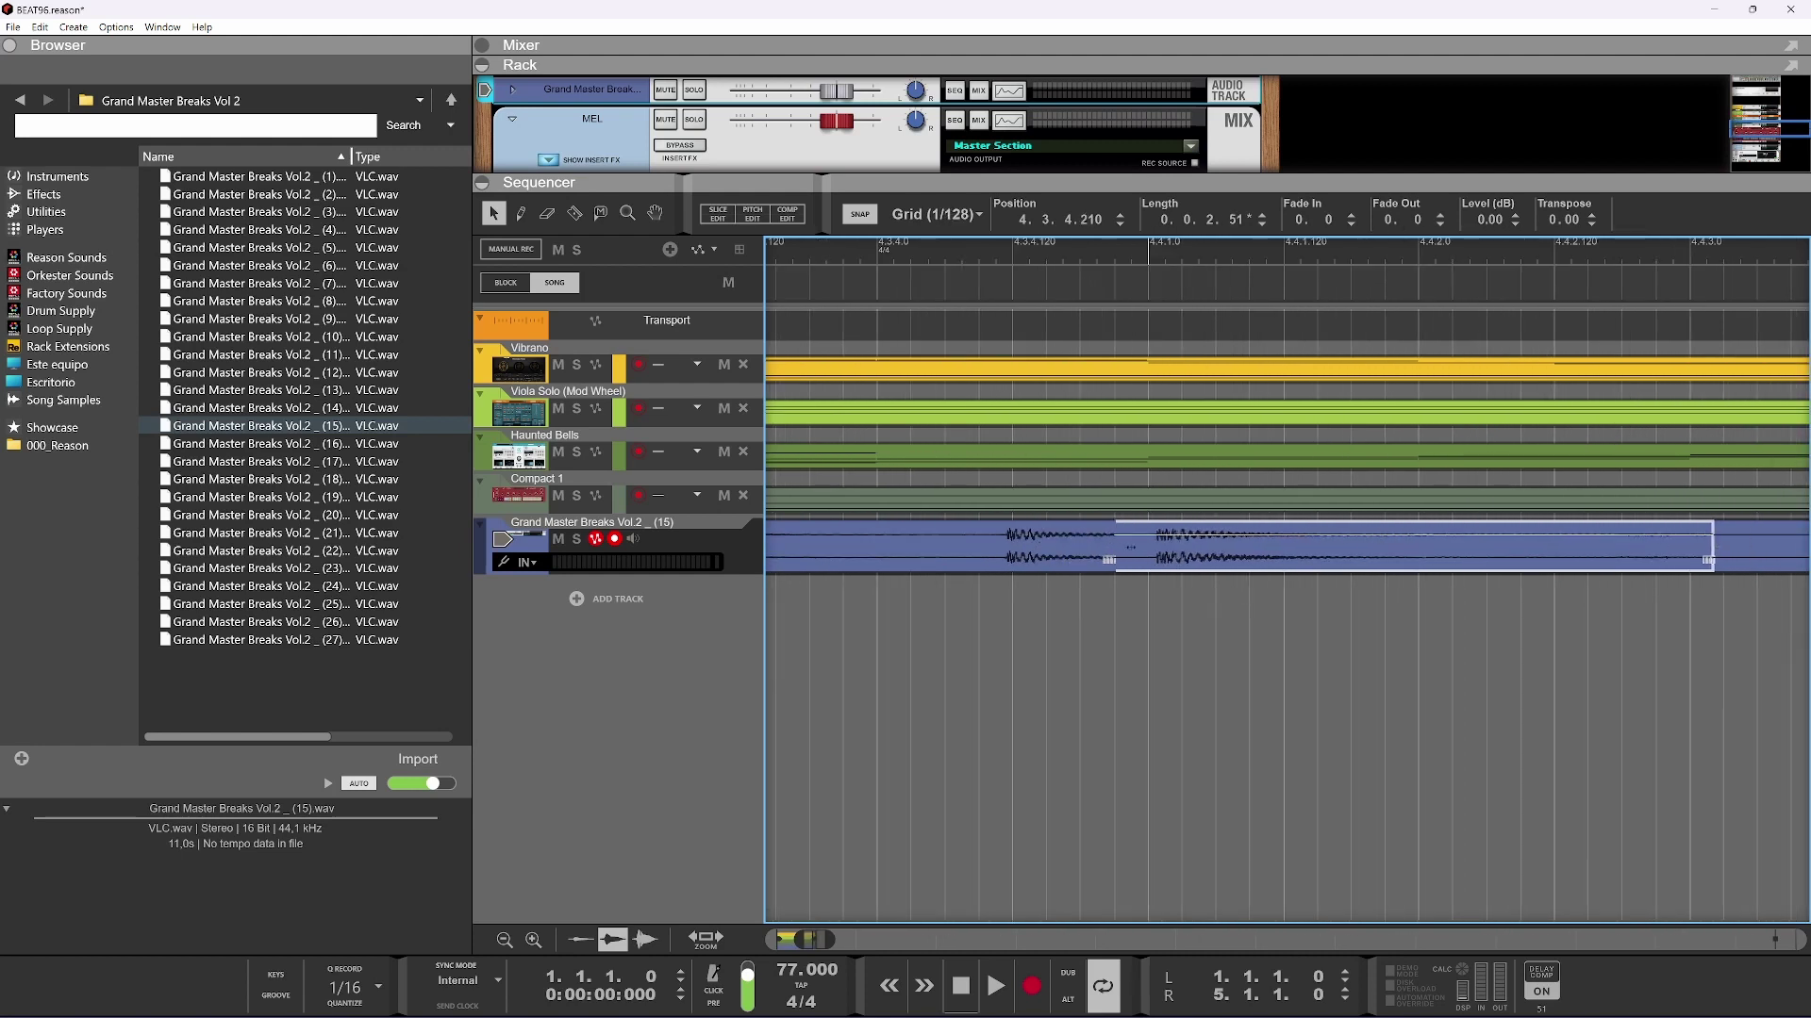
scroll(1213, 589, down, 3)
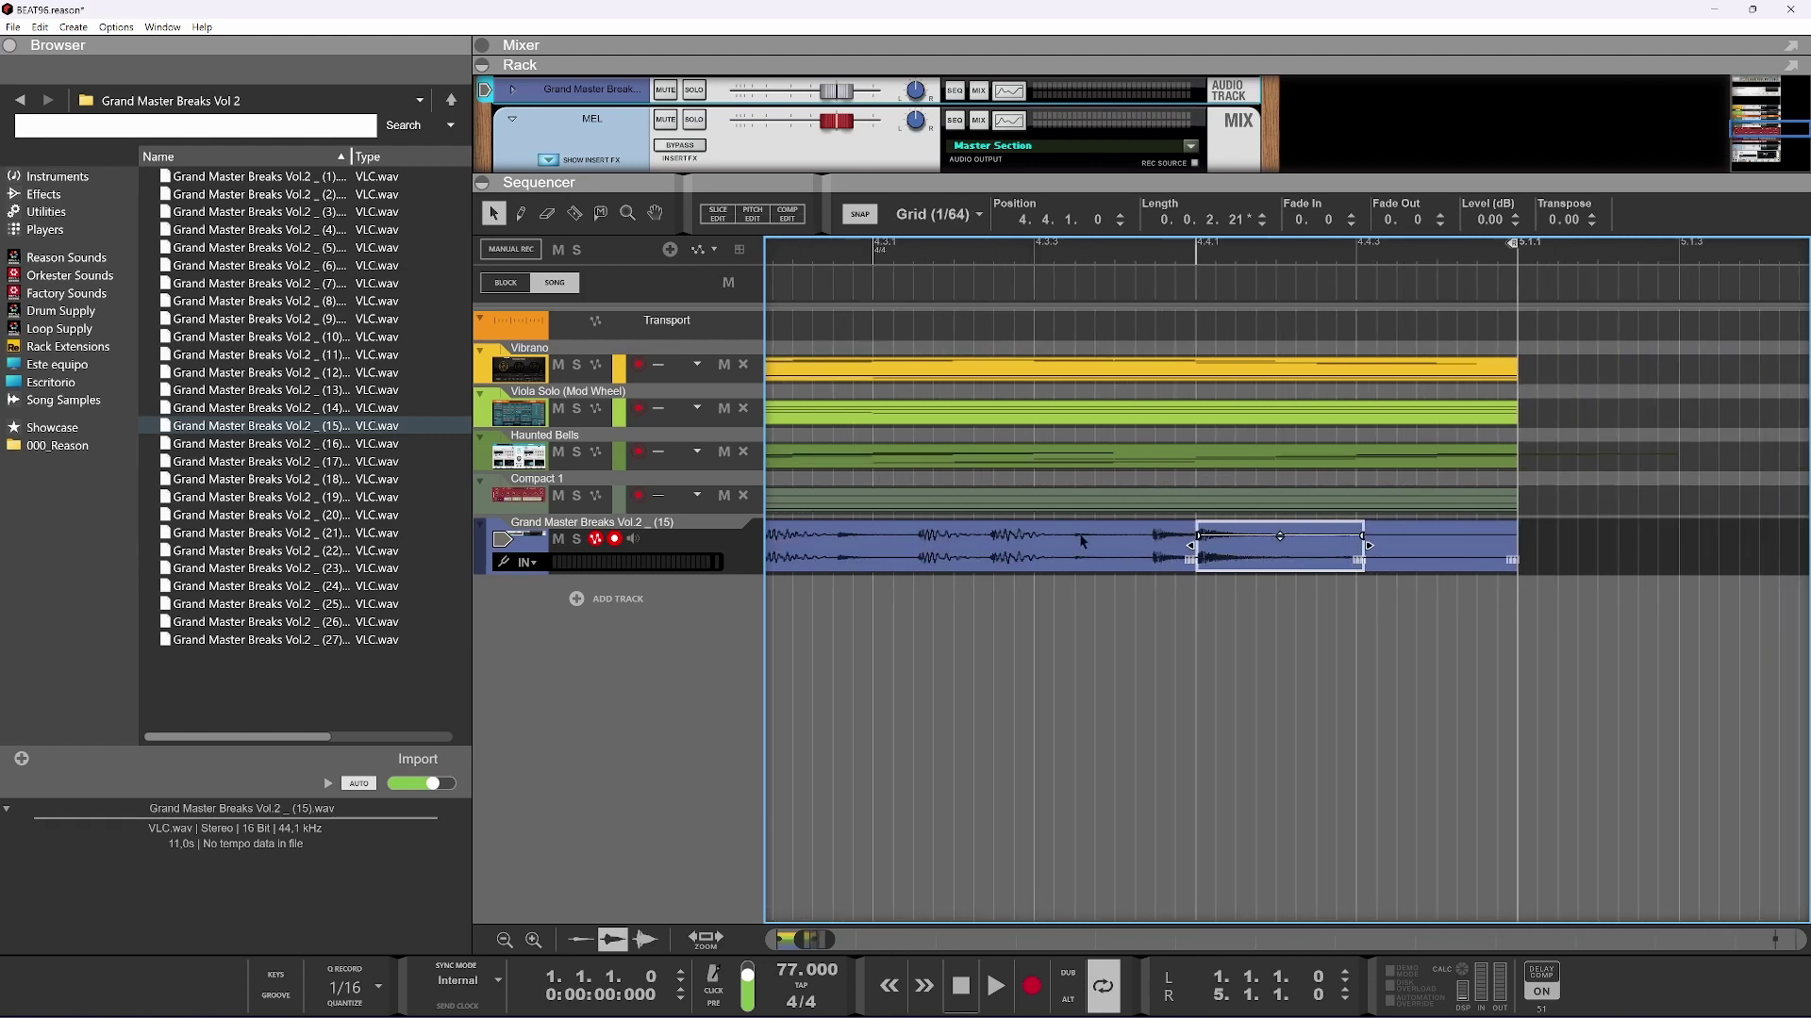
Play the loop from bar 1 into bar 4 to check the break against the melodic tracks
key(space)
scroll(1075, 575, down, 2)
scroll(898, 651, down, 1)
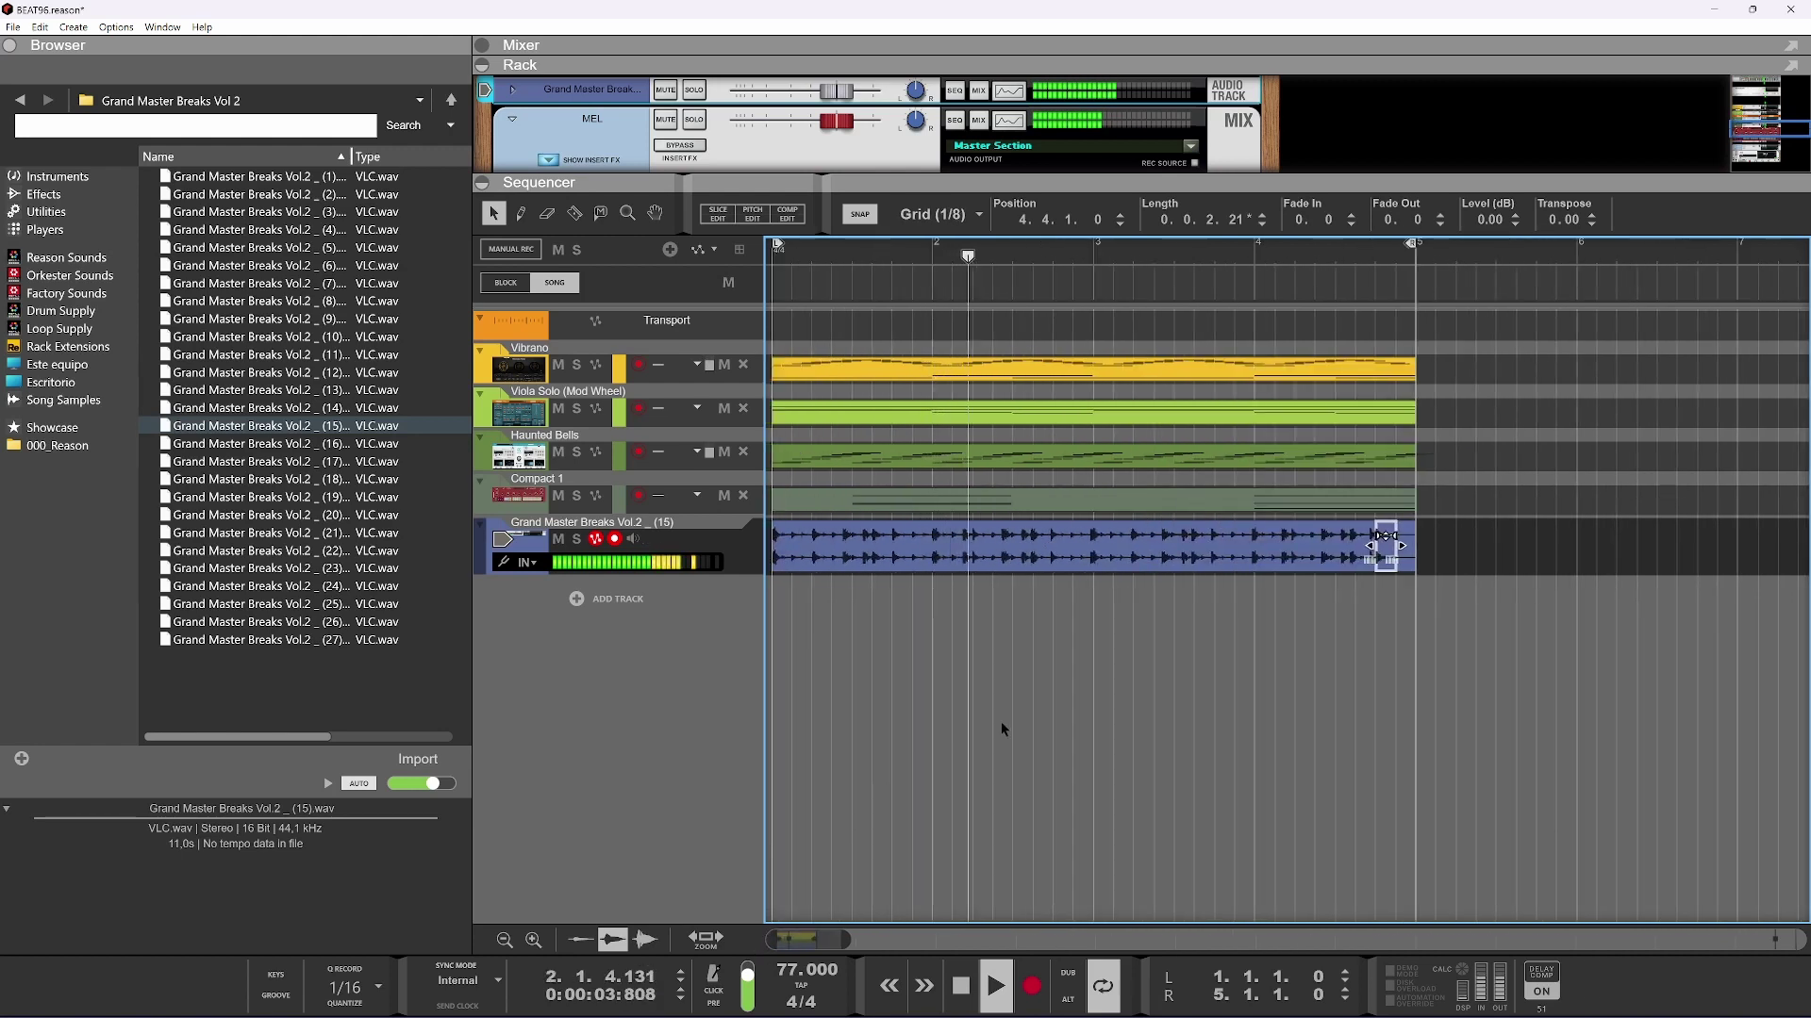
scroll(1000, 722, up, 1)
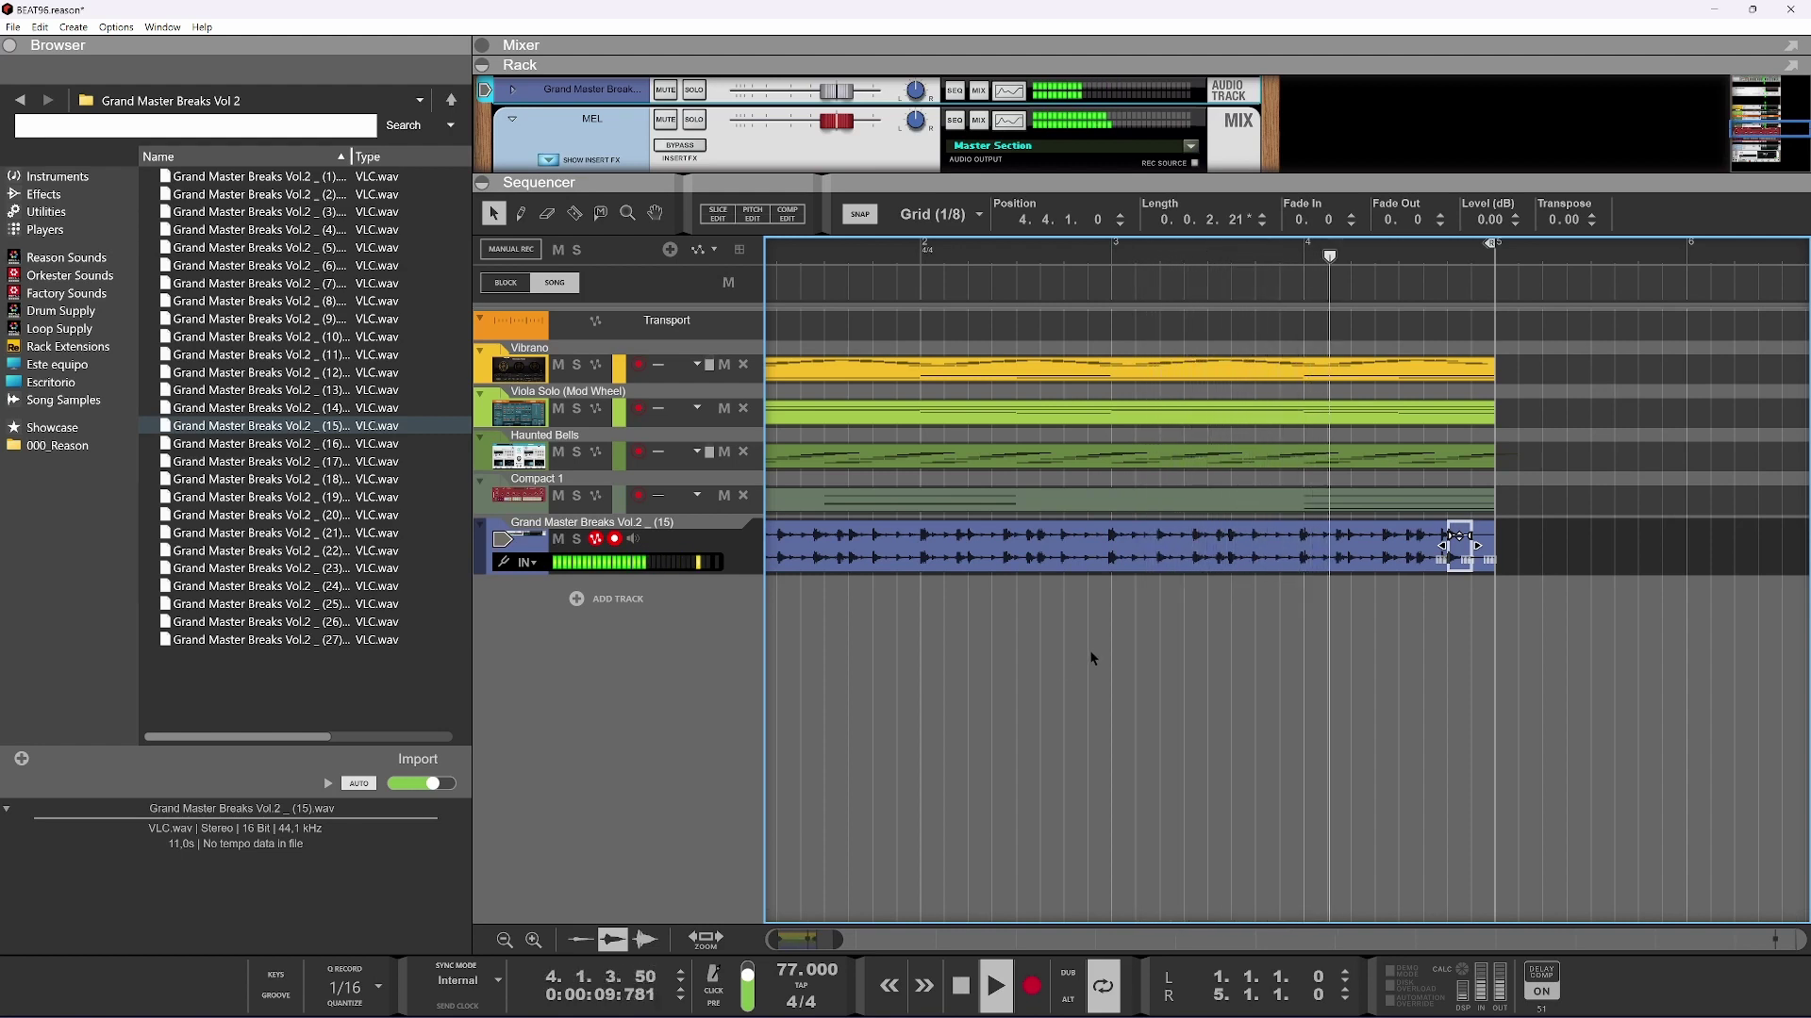
key(space)
Try deleting the short hit clip at 4.4.1.0, then undo the deletion and the clip's trim and position changes
scroll(1444, 547, up, 2)
key(g)
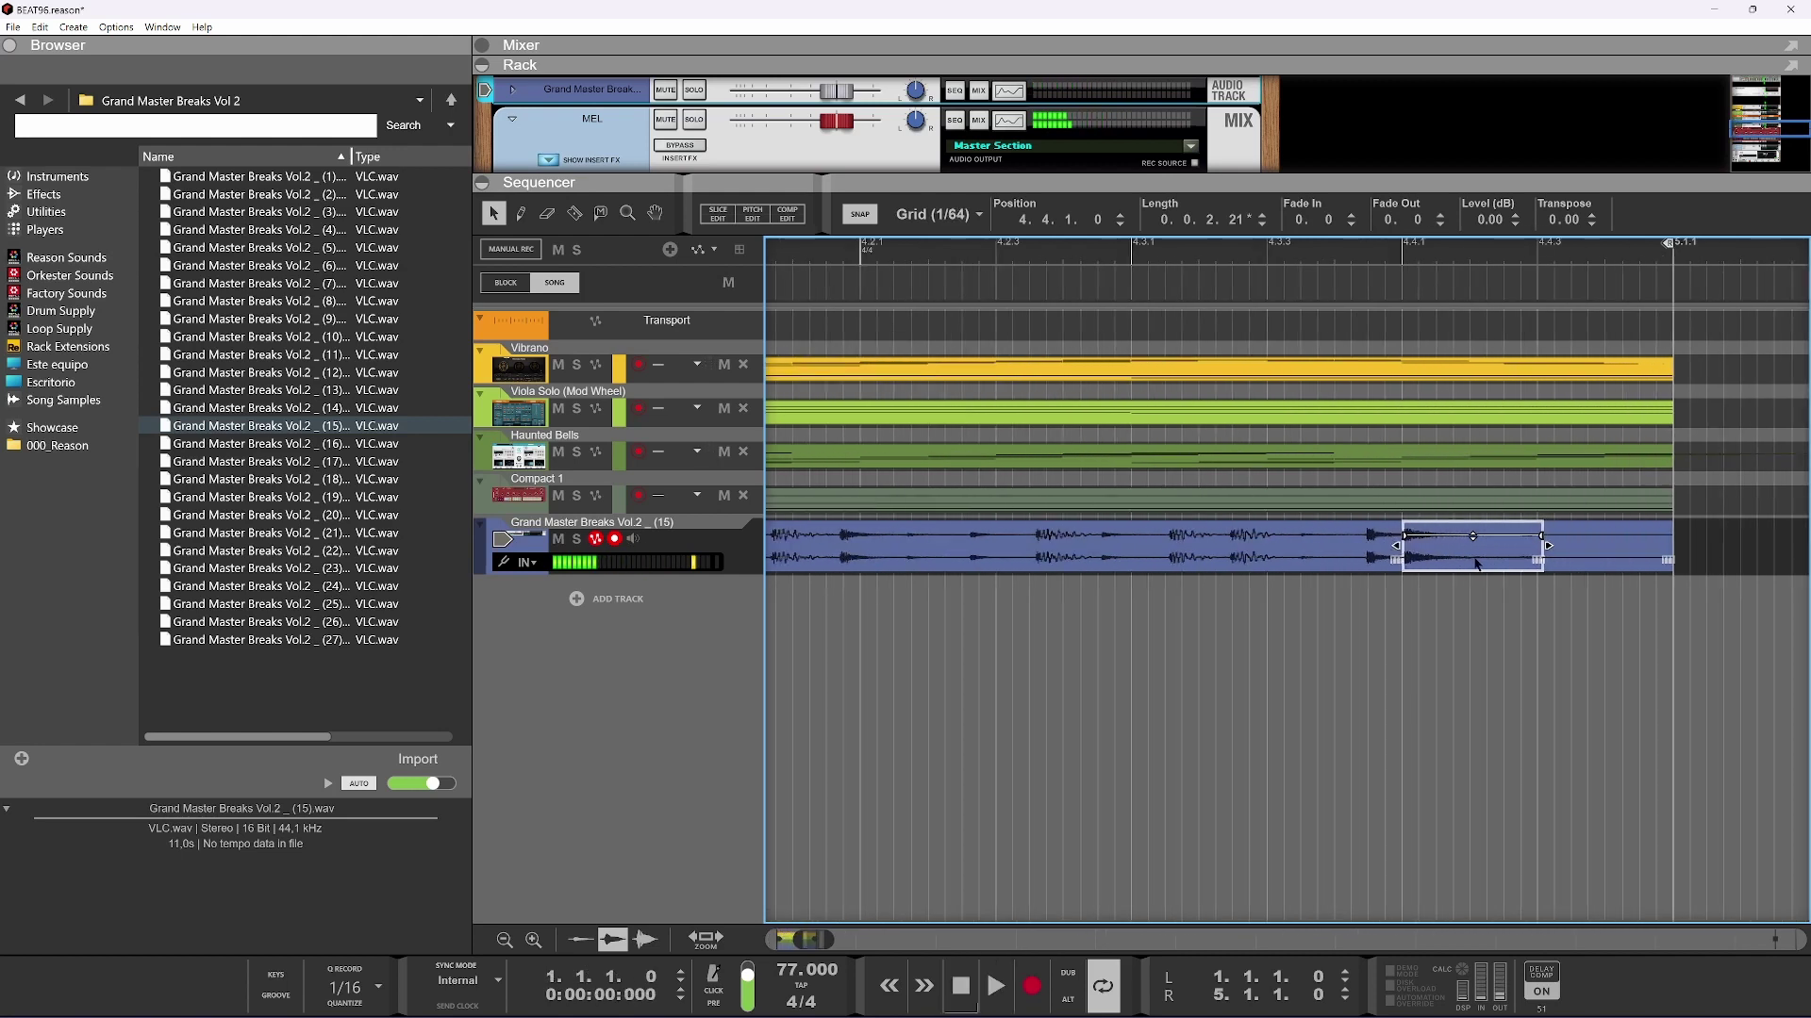
key(Delete)
key(h)
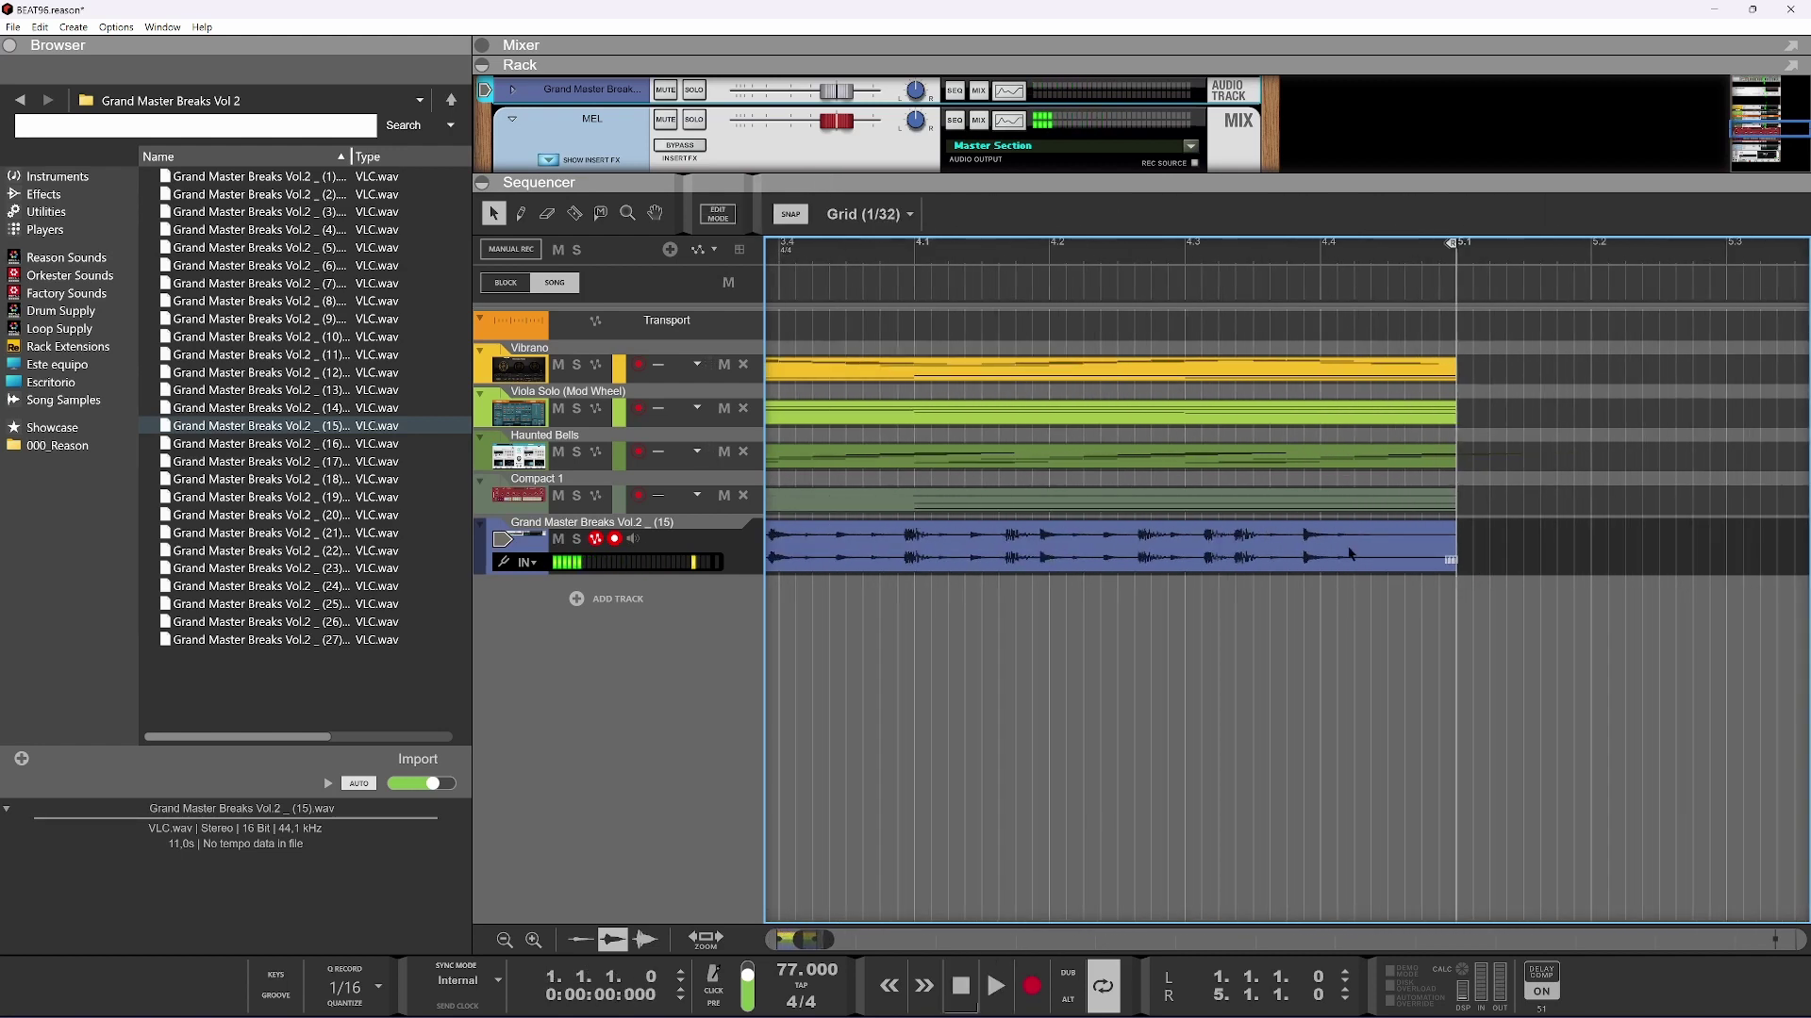
key(ctrl+z)
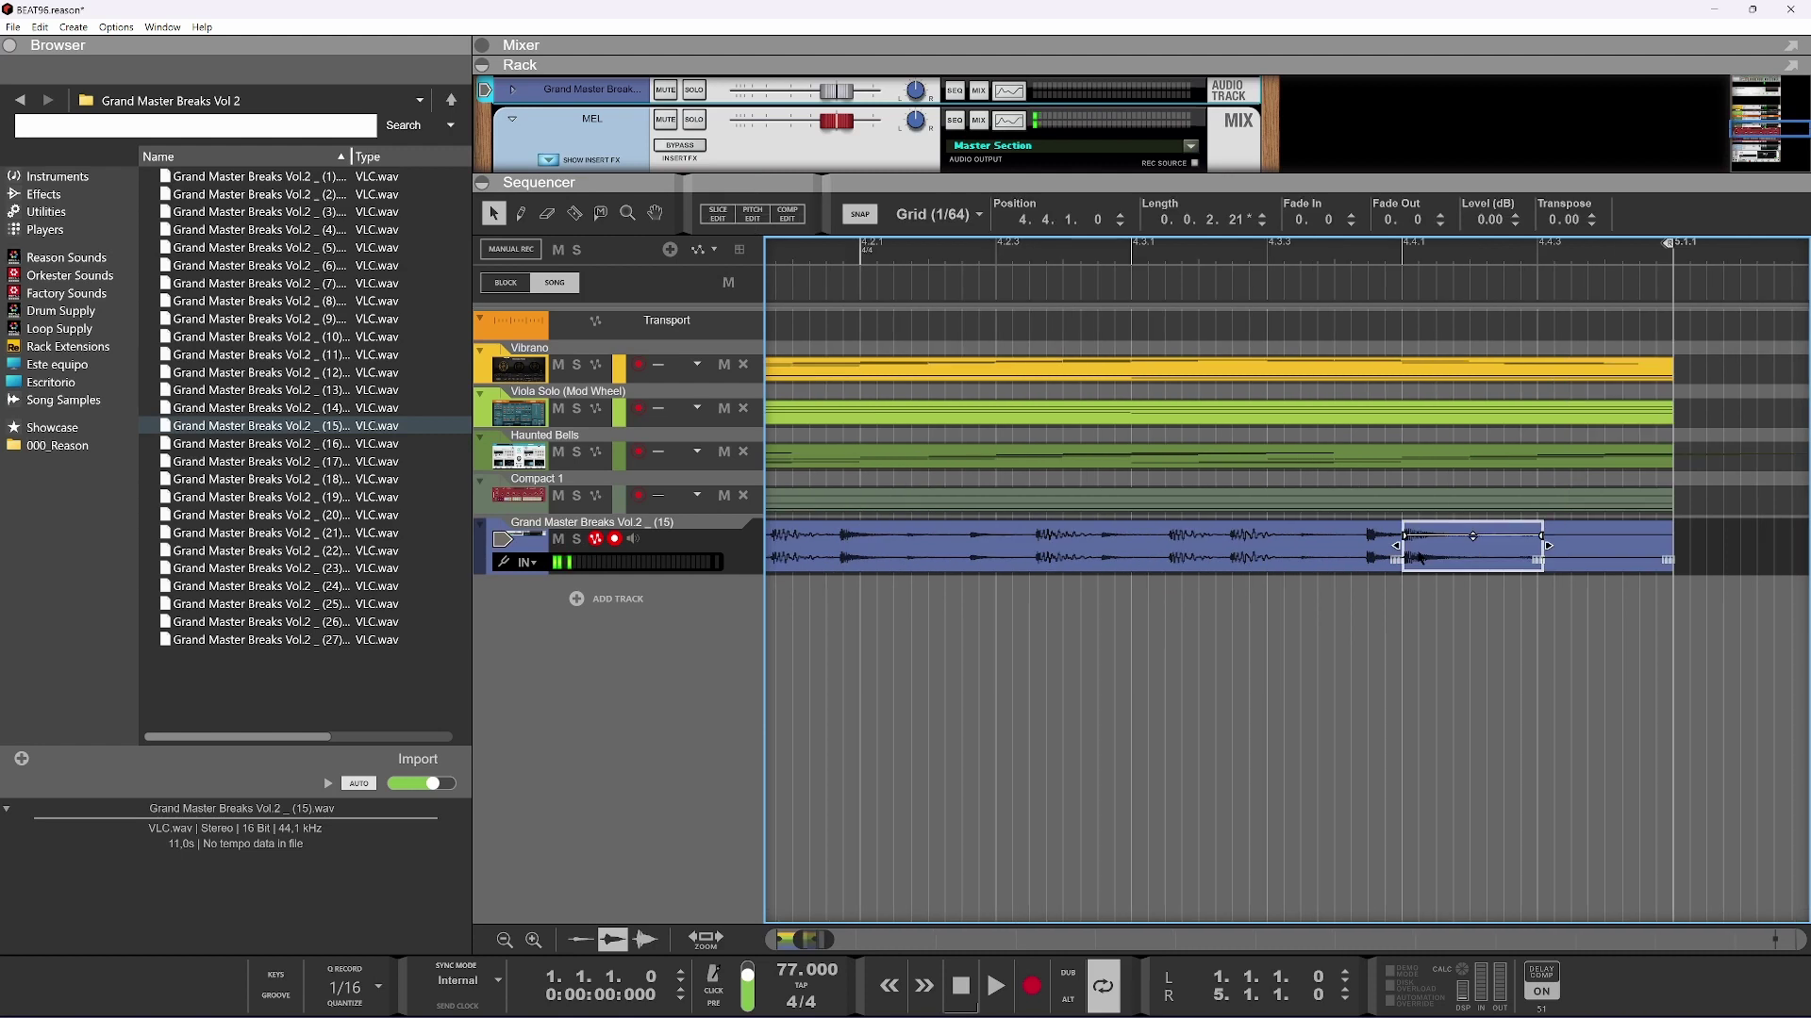
key(ctrl+z)
key(ctrl+z)
key(ctrl+z)
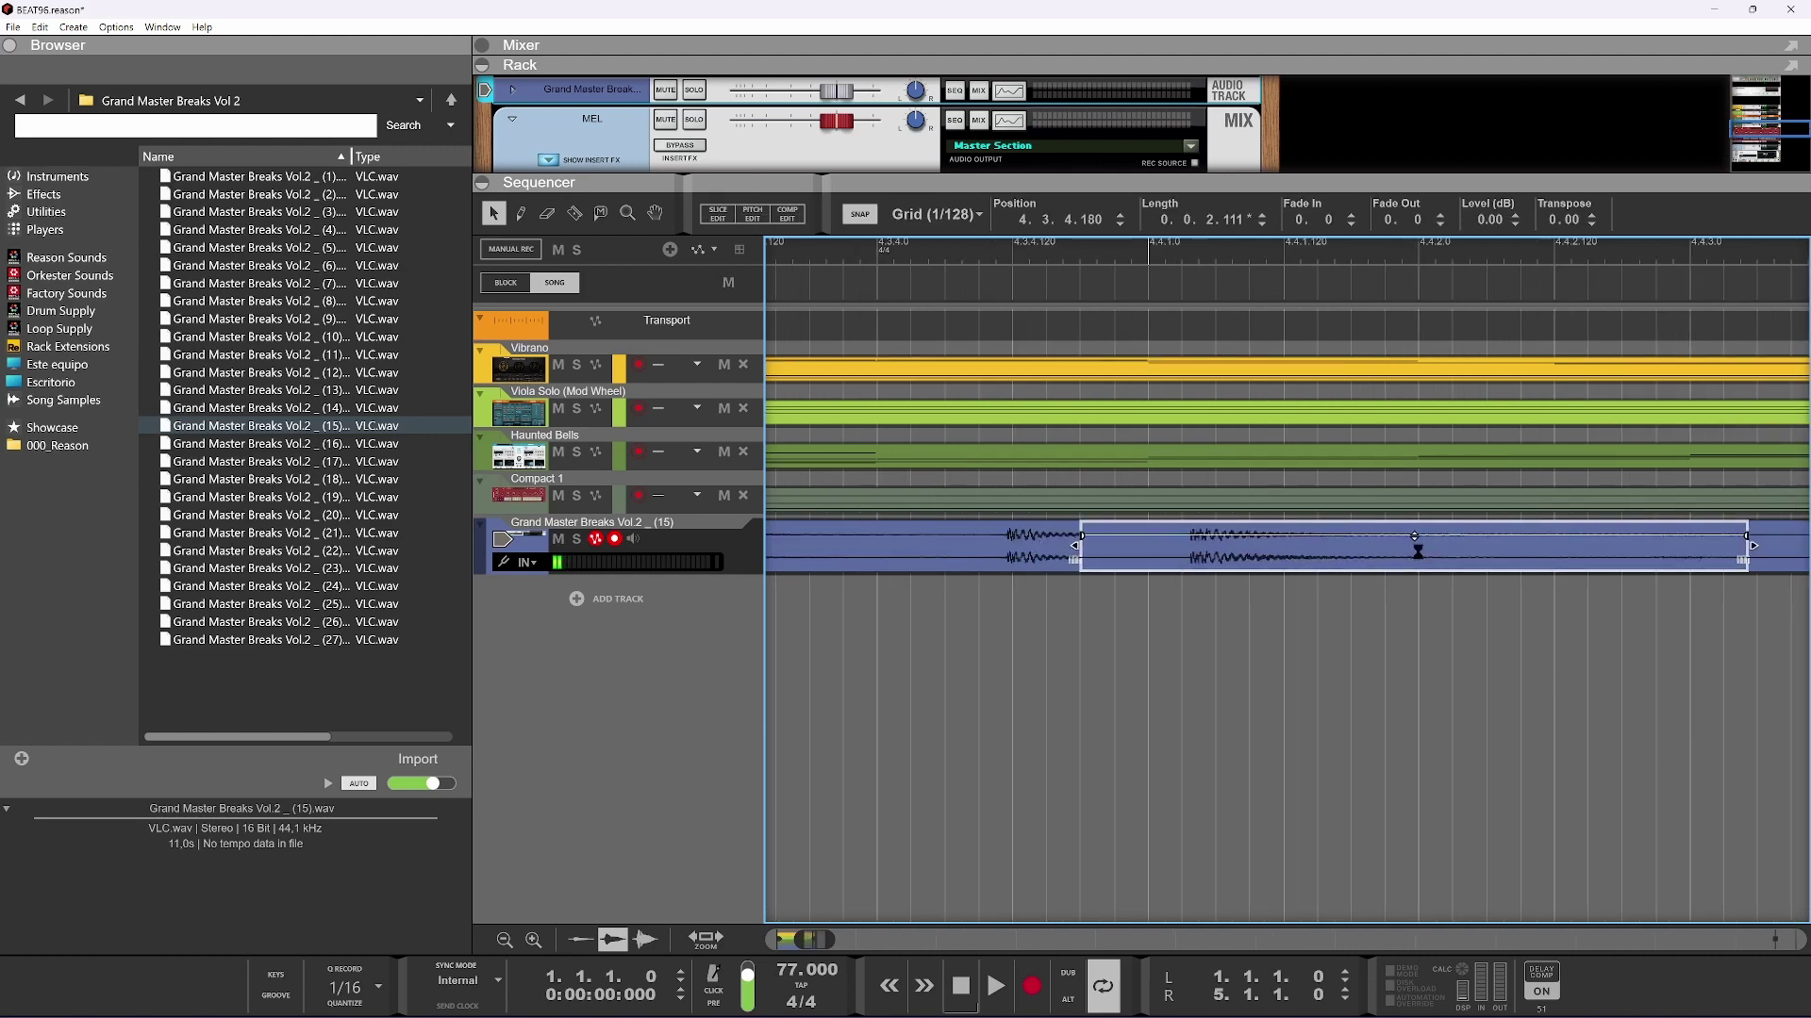
Move the short hit clip to 4.4.2.120, just before the end of the loop
drag(1486, 563, 1431, 546)
key(g)
key(g)
key(g)
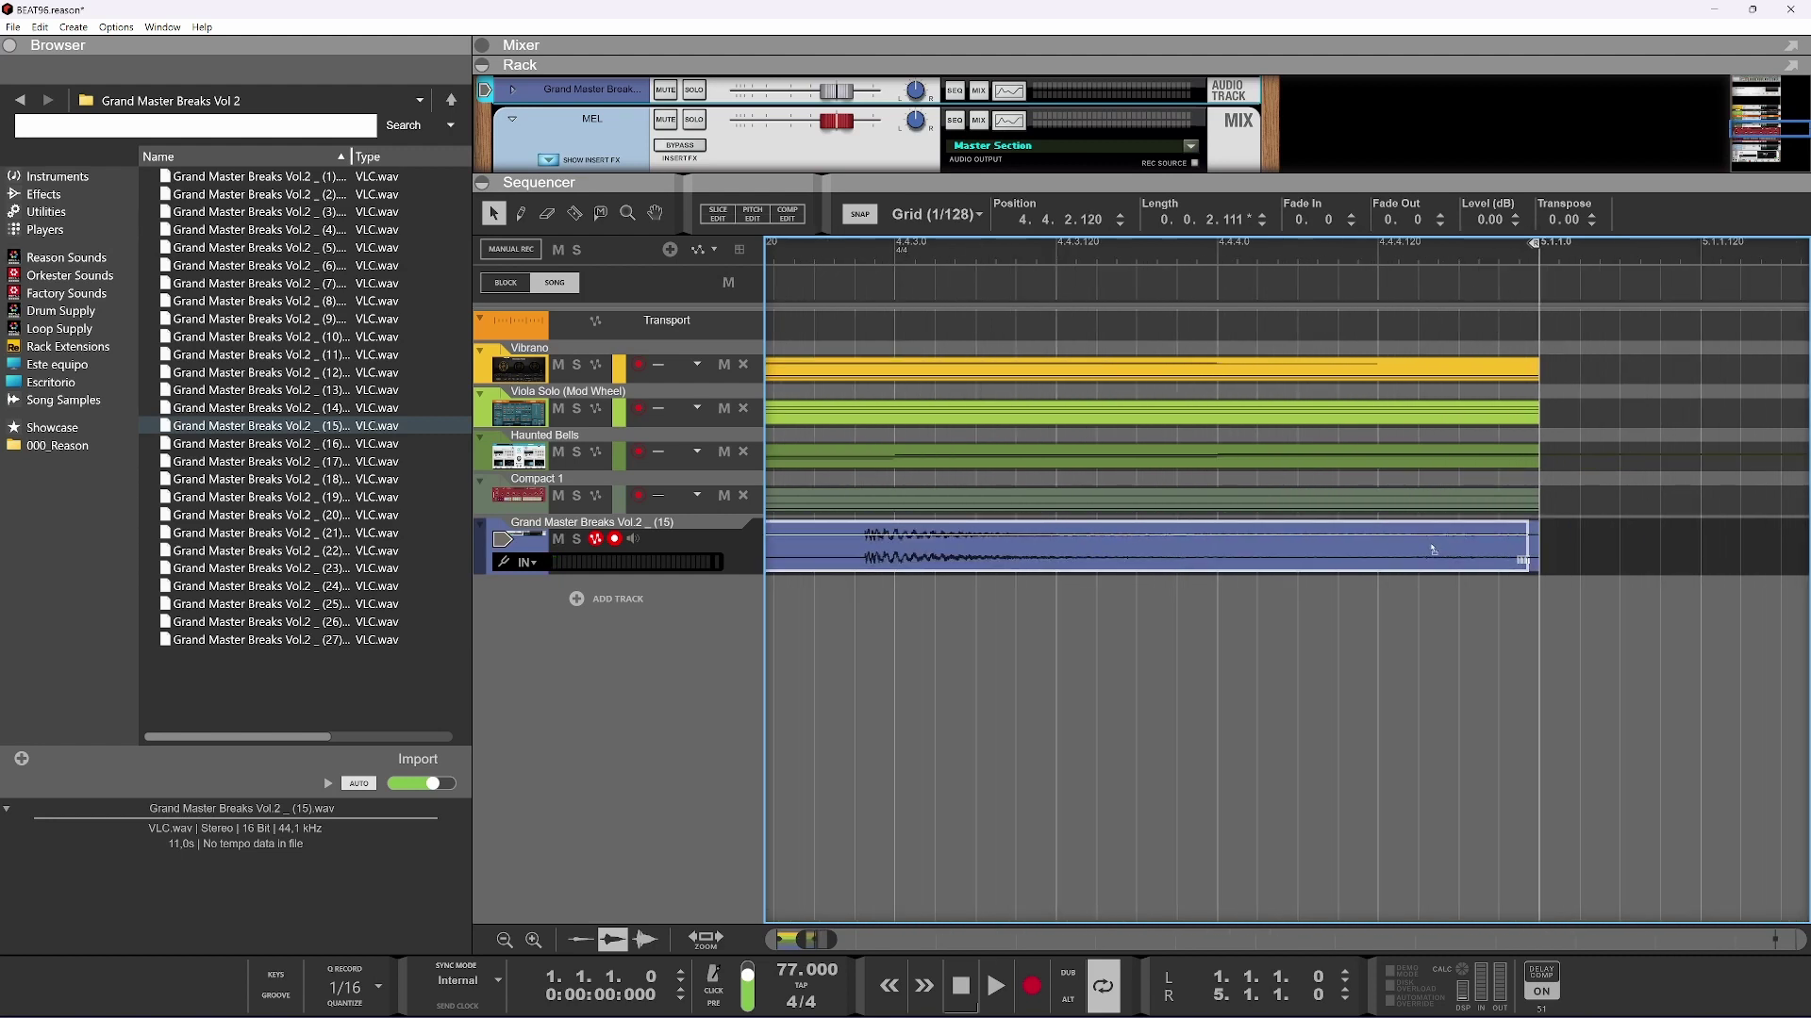
scroll(1444, 550, down, 3)
scroll(1134, 544, up, 2)
scroll(1136, 544, up, 1)
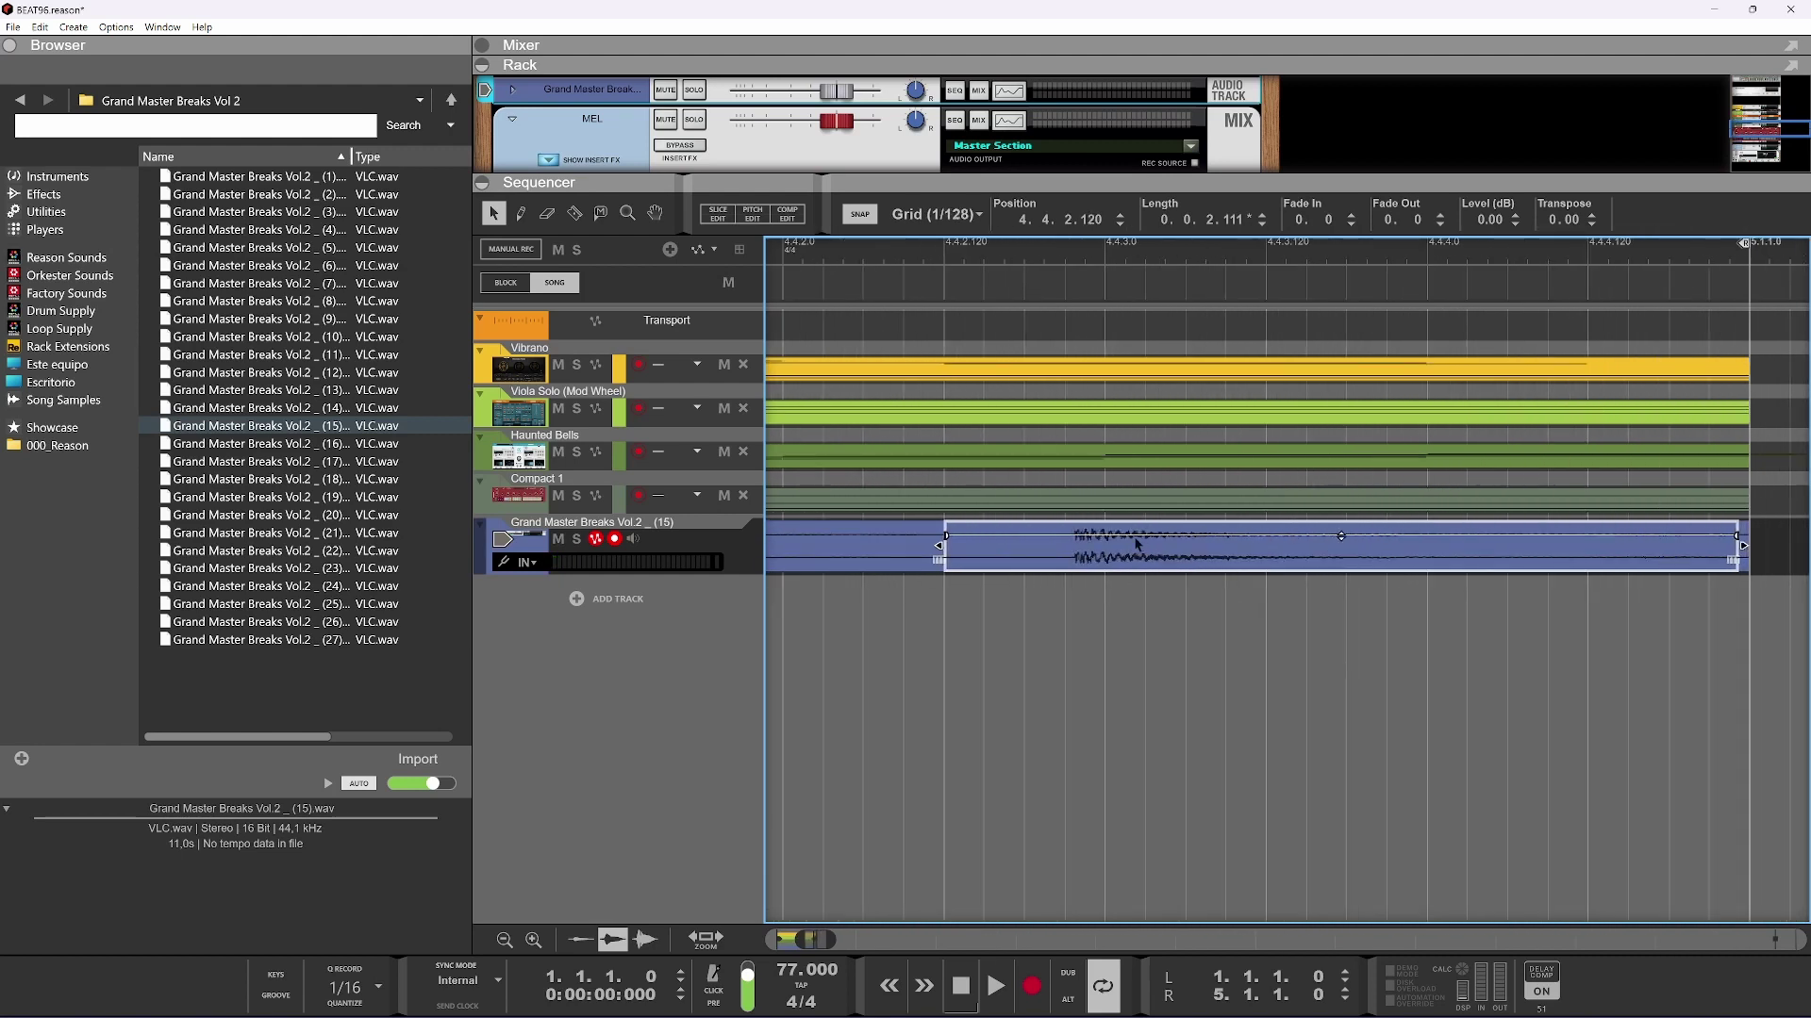
scroll(1136, 544, down, 3)
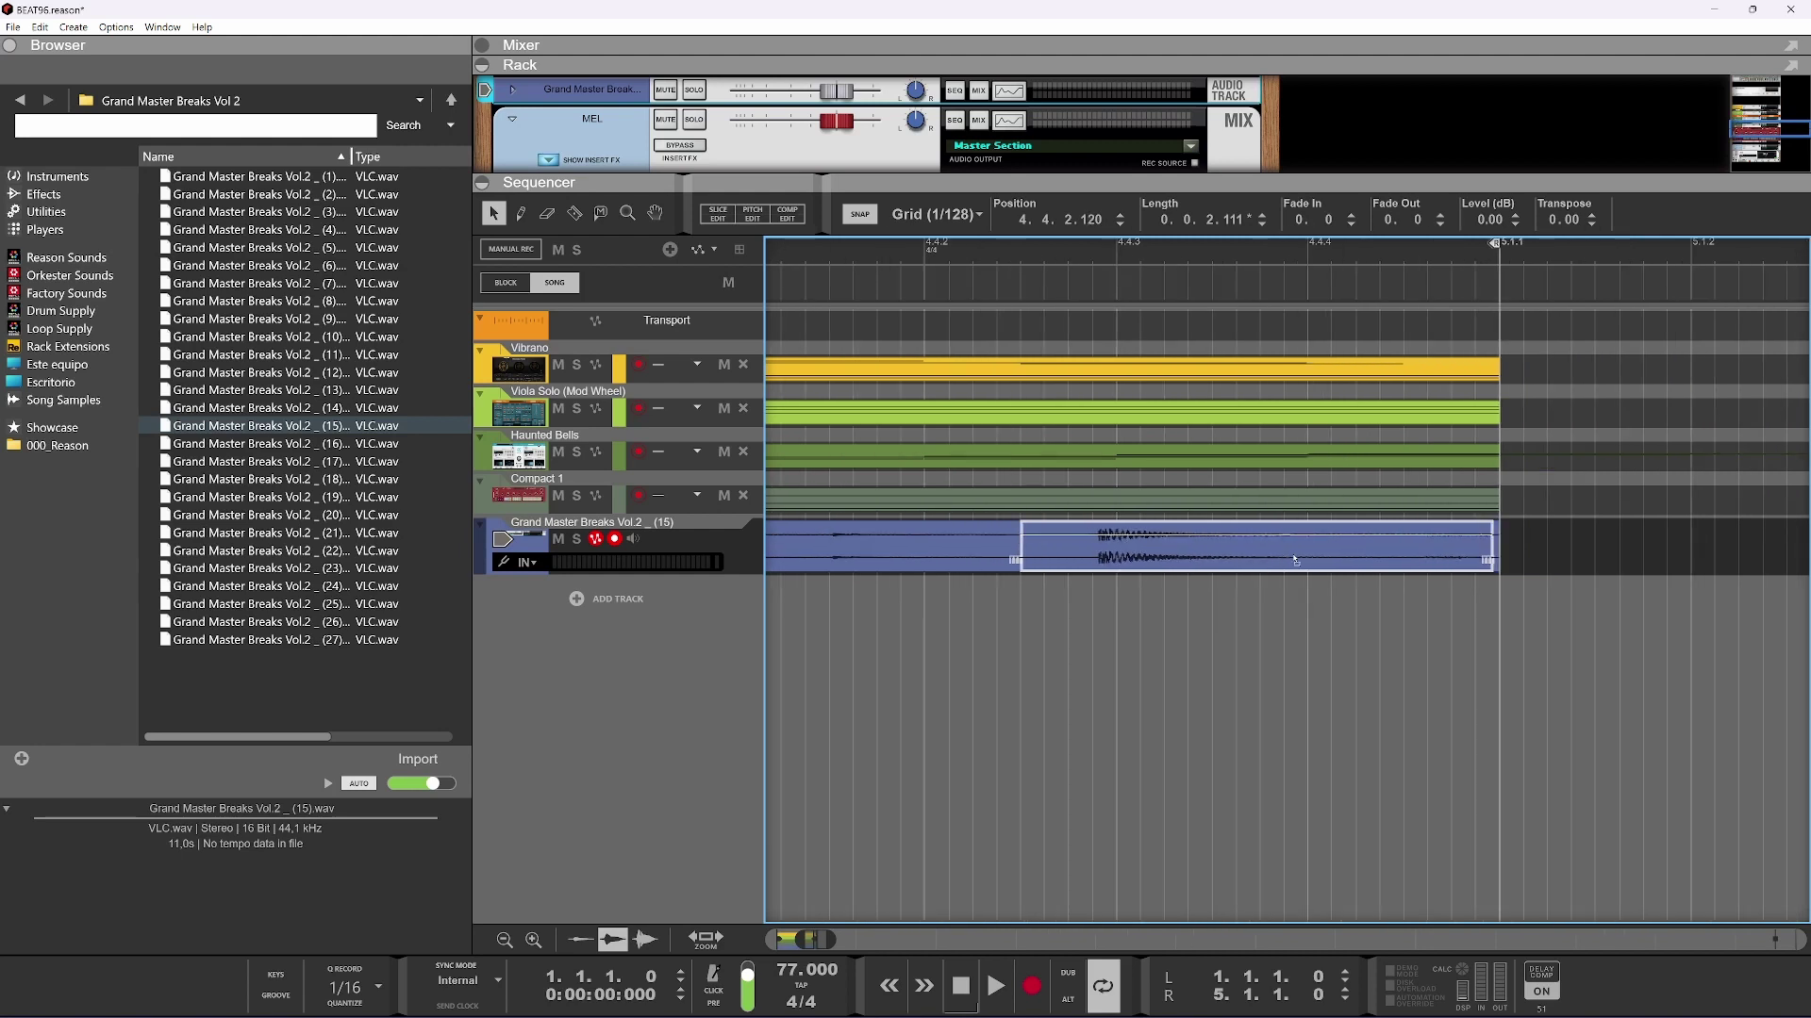
key(g)
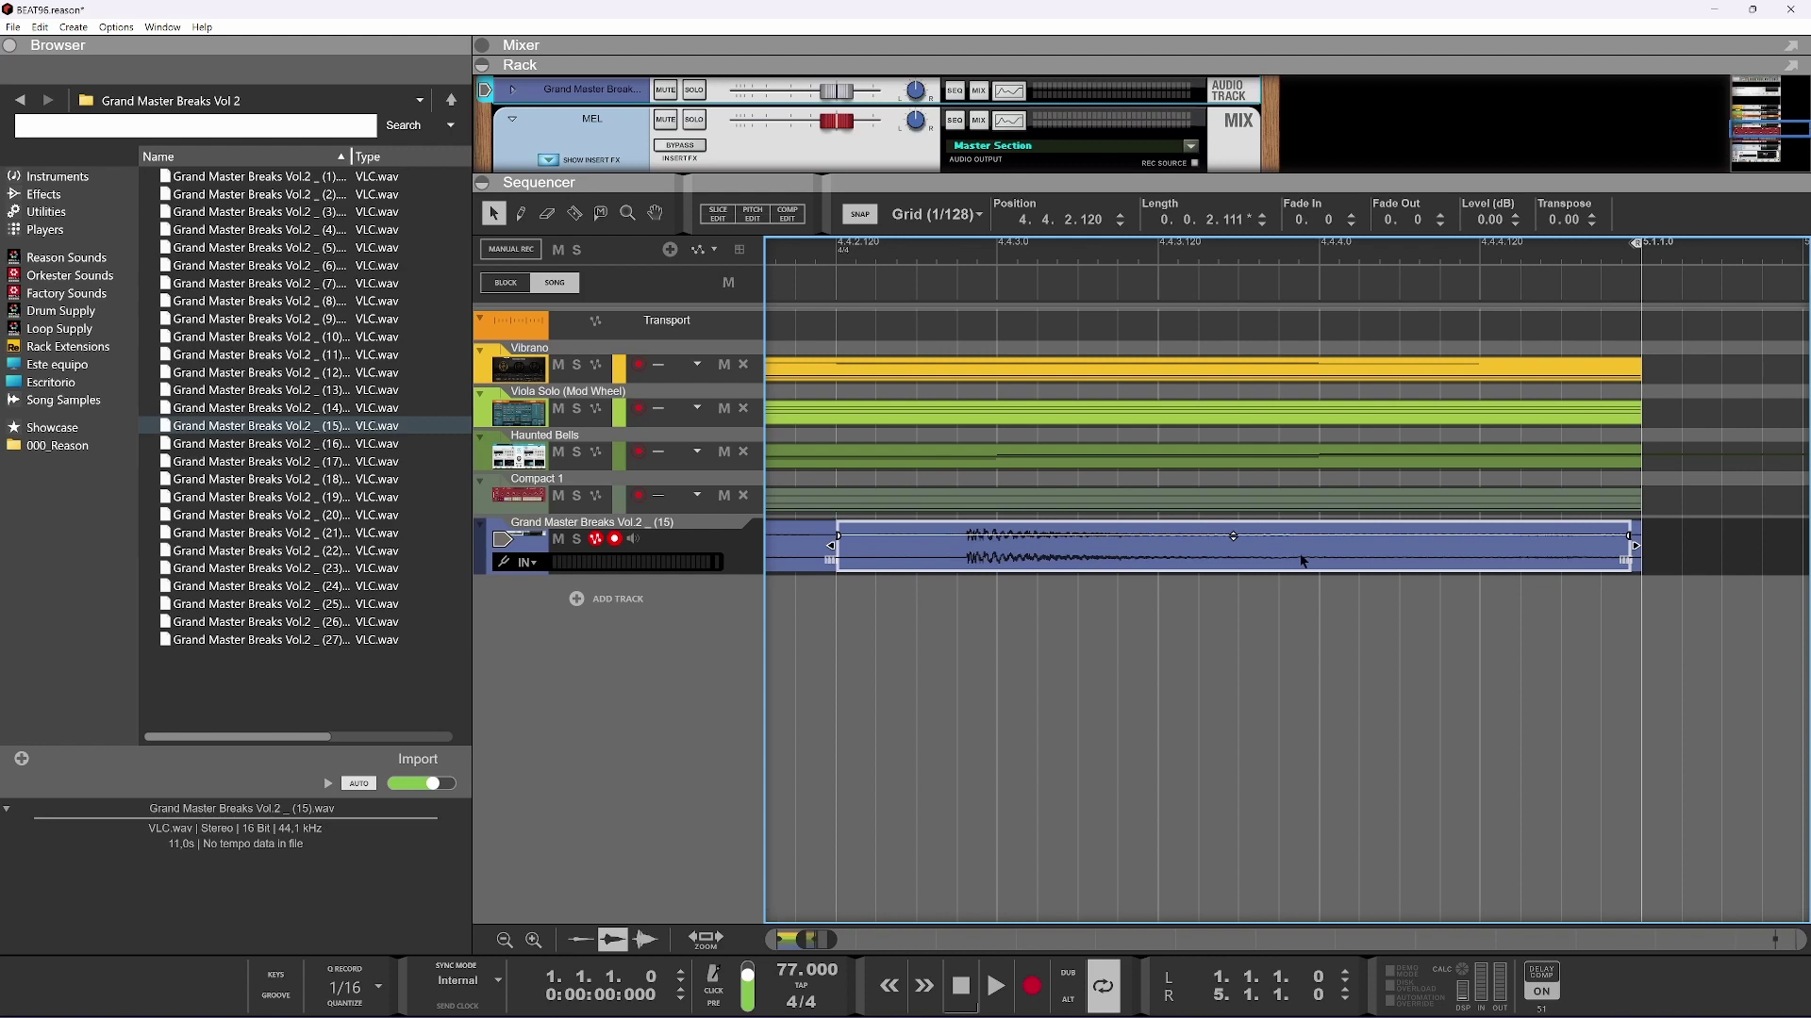
scroll(1678, 553, up, 4)
scroll(1516, 561, down, 4)
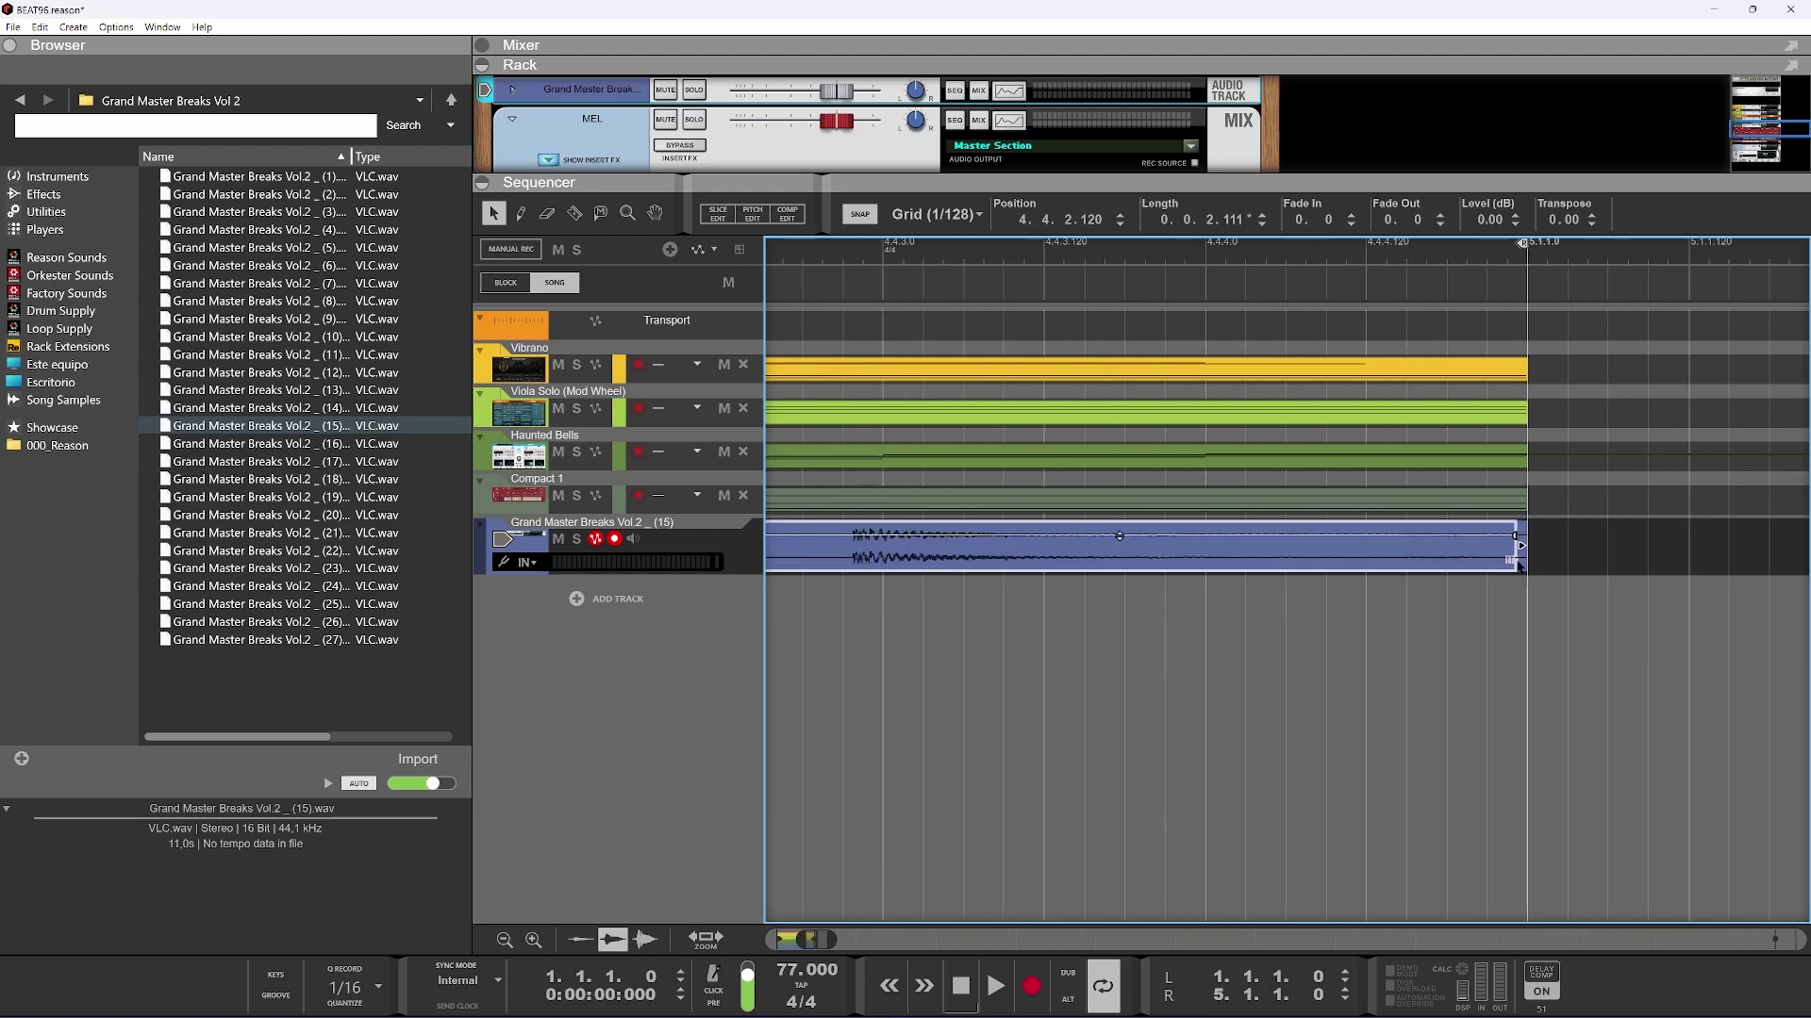
key(h)
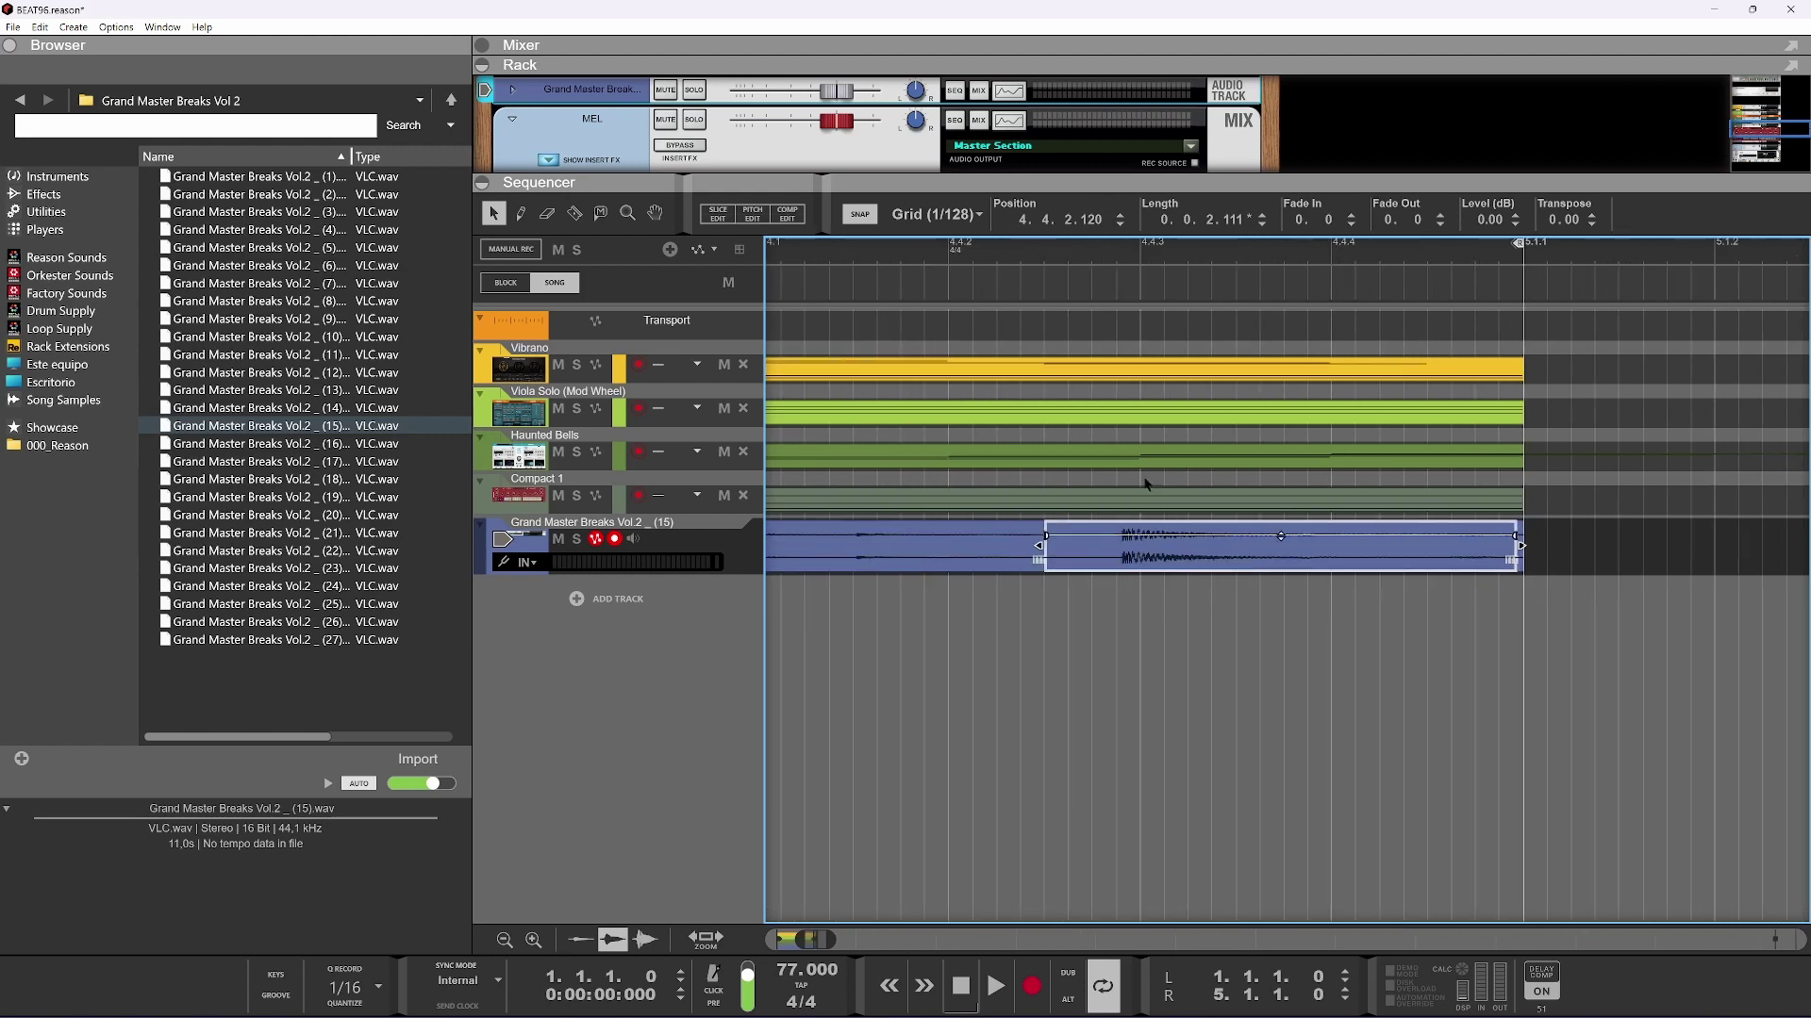
Nudge the short hit clip to 4.4.2.150, comparing both placements by undoing and redoing the move, and listen through the loop
drag(1139, 555, 1159, 555)
key(ctrl+z)
key(space)
scroll(1097, 579, down, 4)
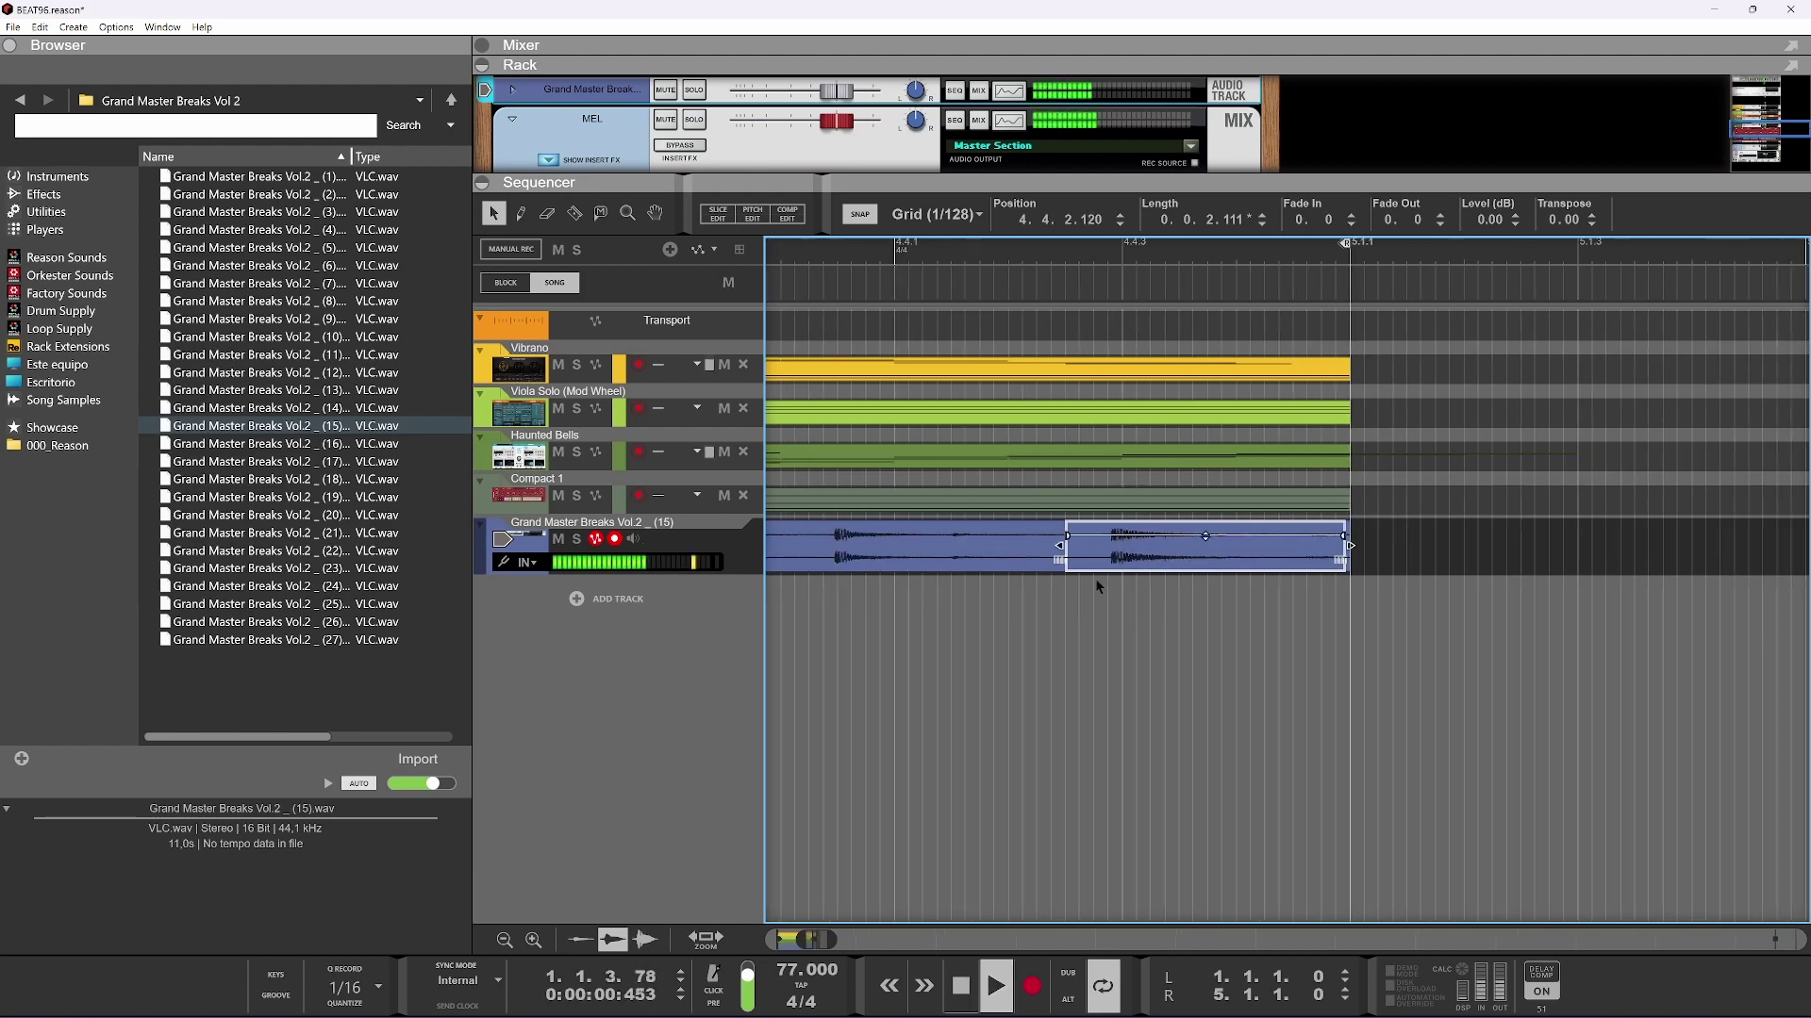
scroll(1110, 571, up, 5)
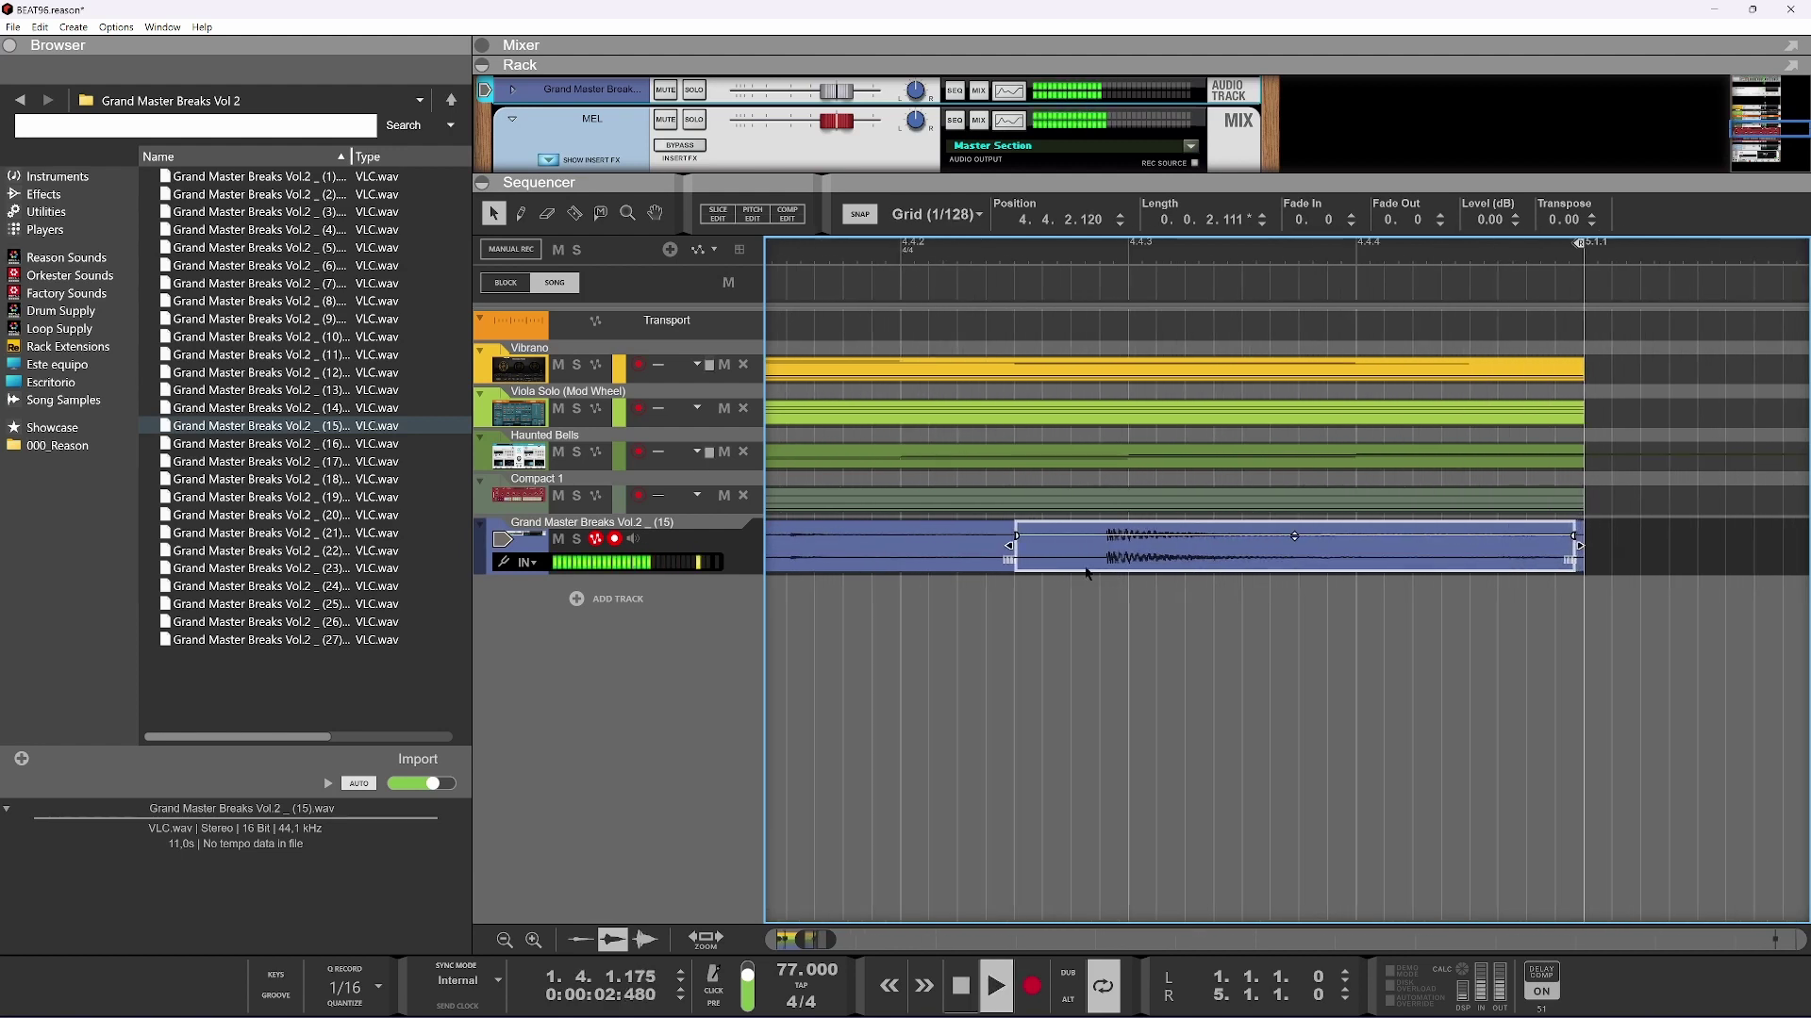
key(ctrl+y)
scroll(1073, 592, down, 5)
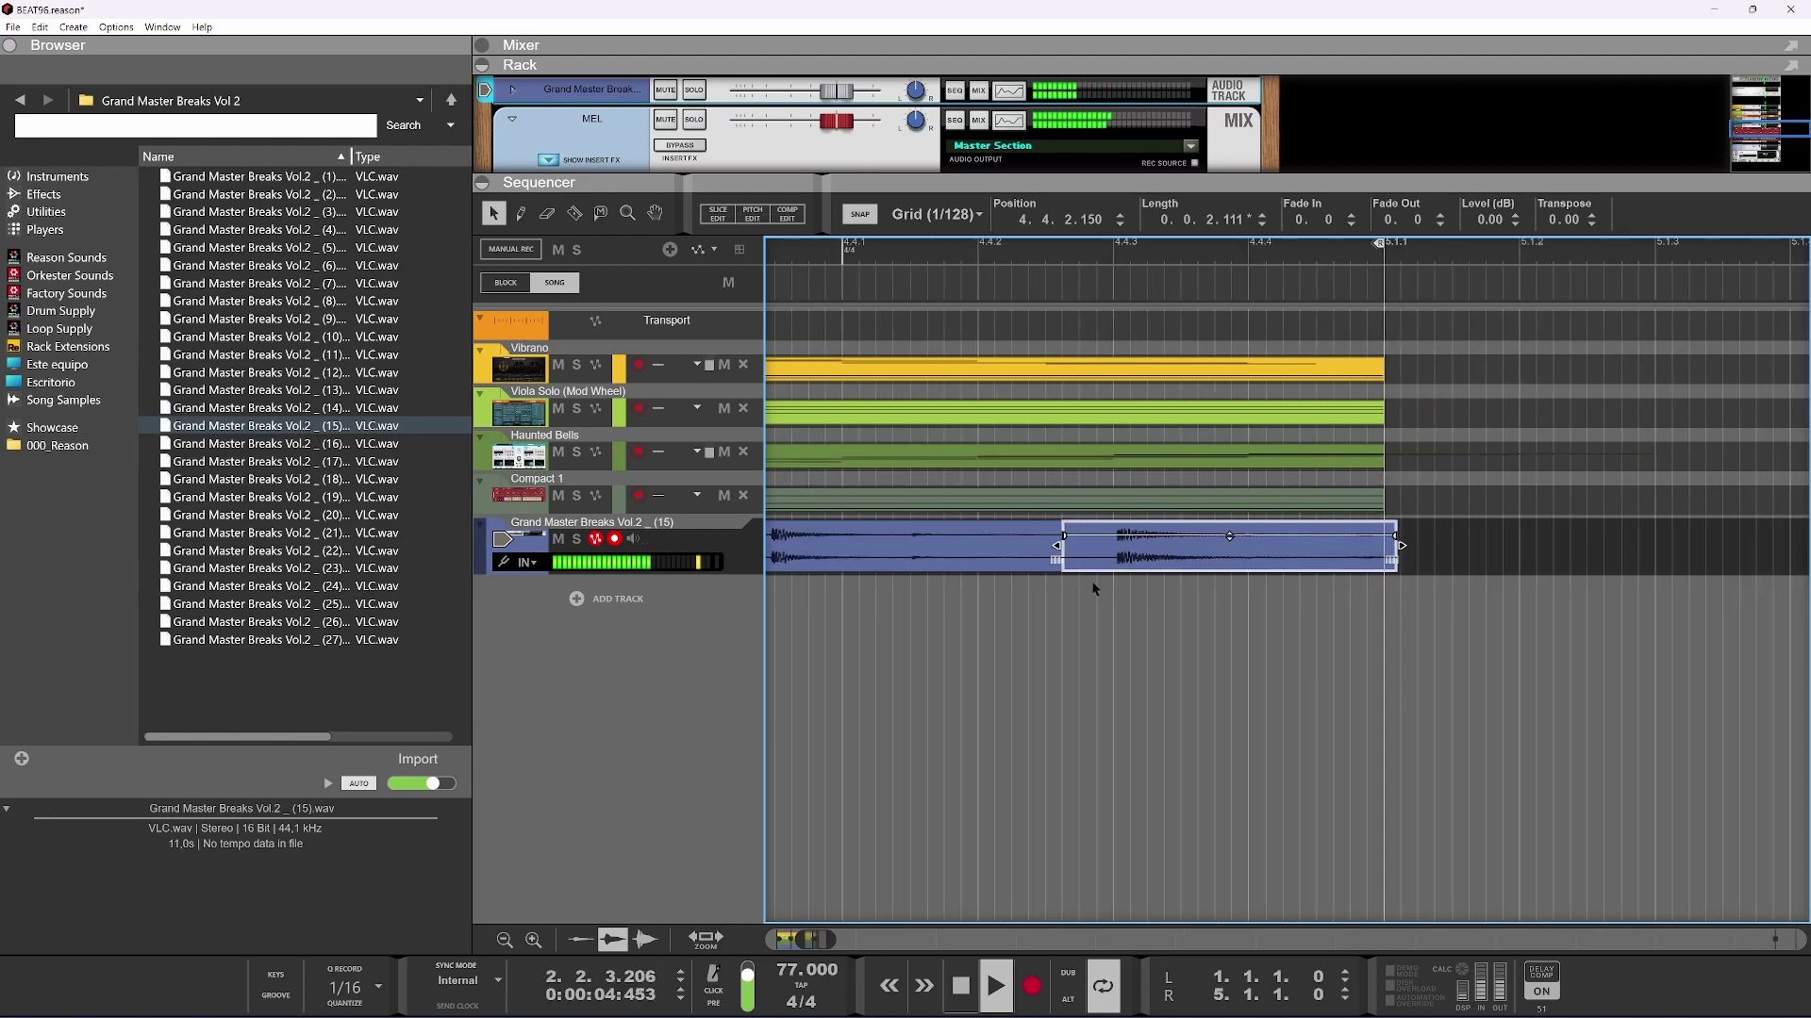
scroll(1090, 580, down, 4)
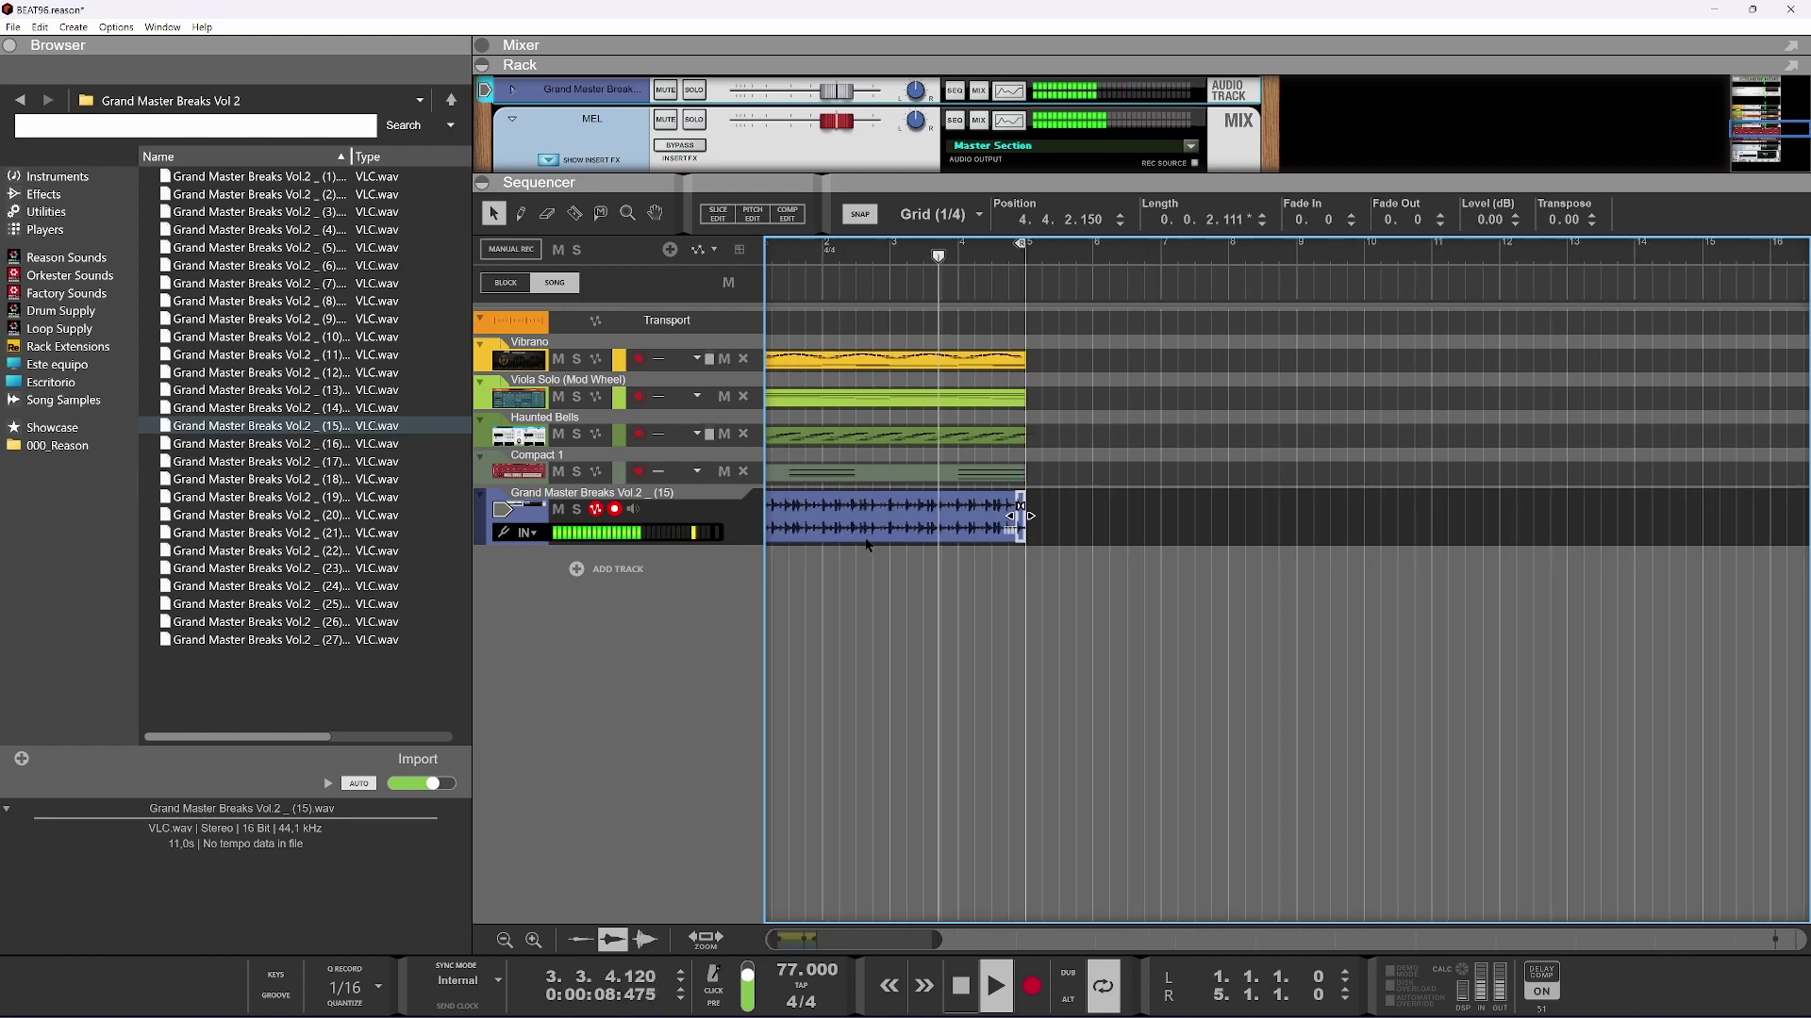
scroll(870, 565, up, 2)
scroll(874, 593, up, 1)
scroll(874, 592, up, 1)
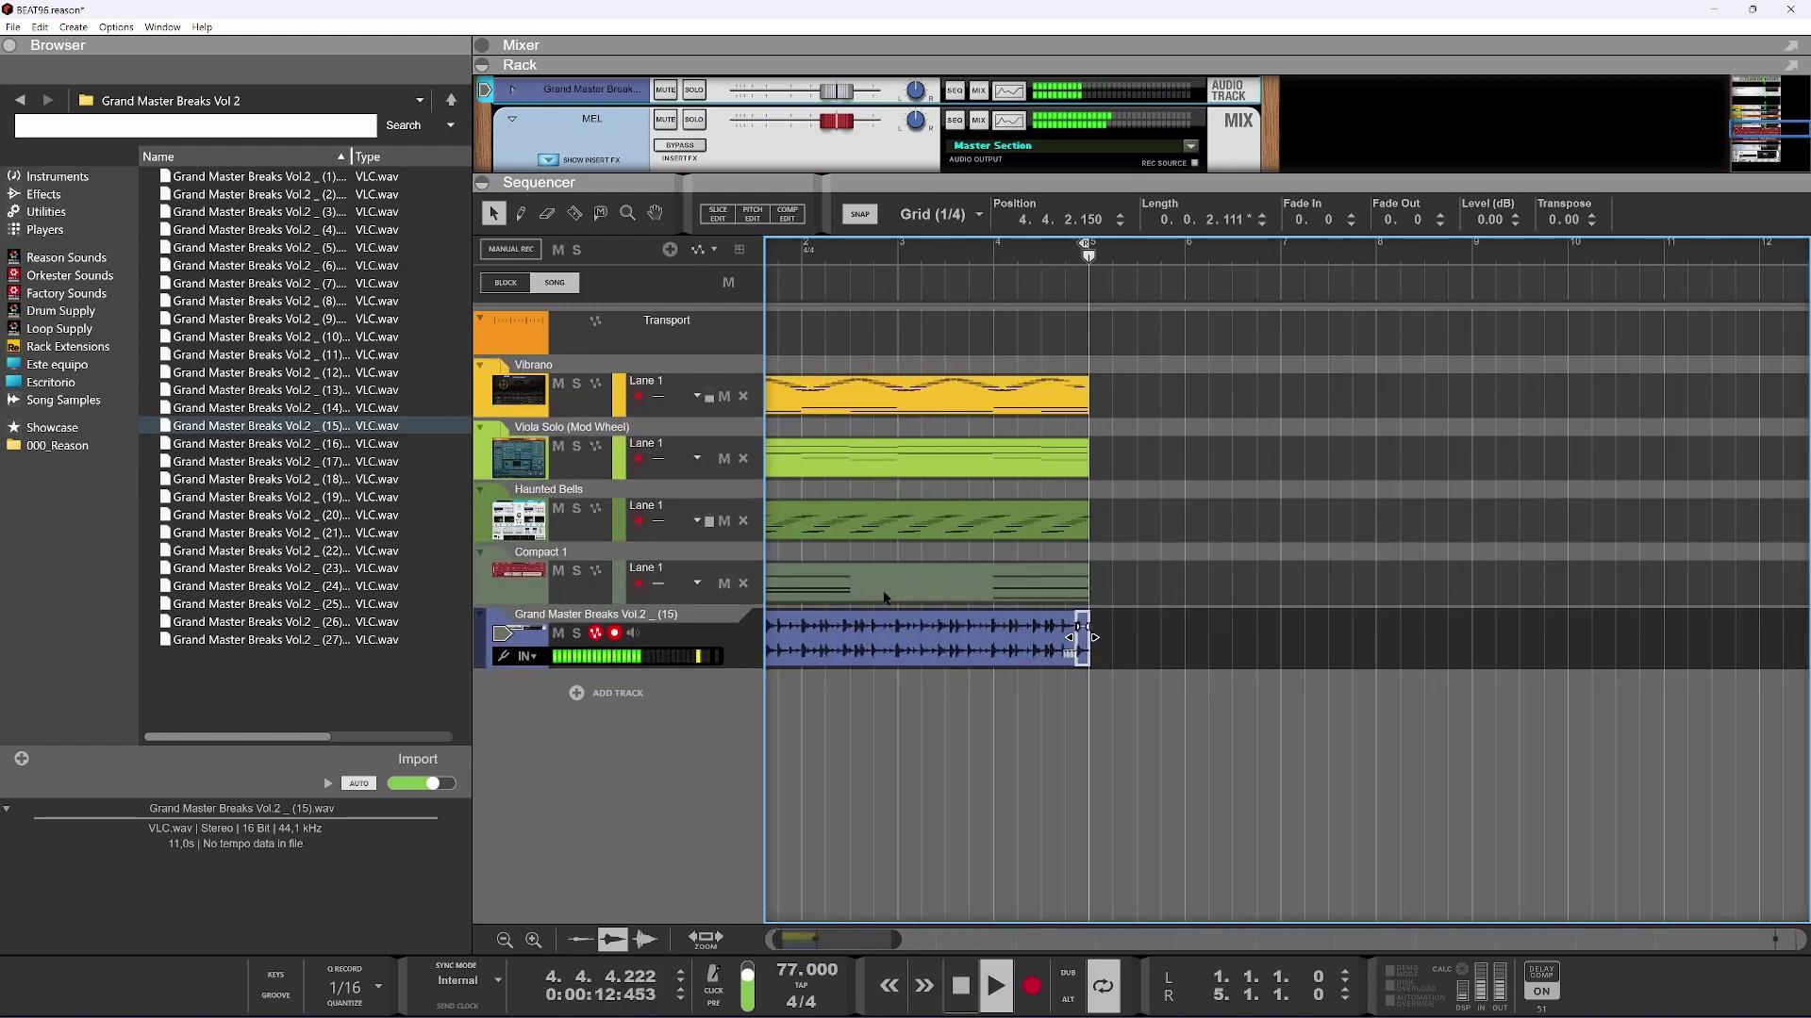
key(space)
Delete the short hit clip at the end of the fourth bar and deselect everything
click(1091, 645)
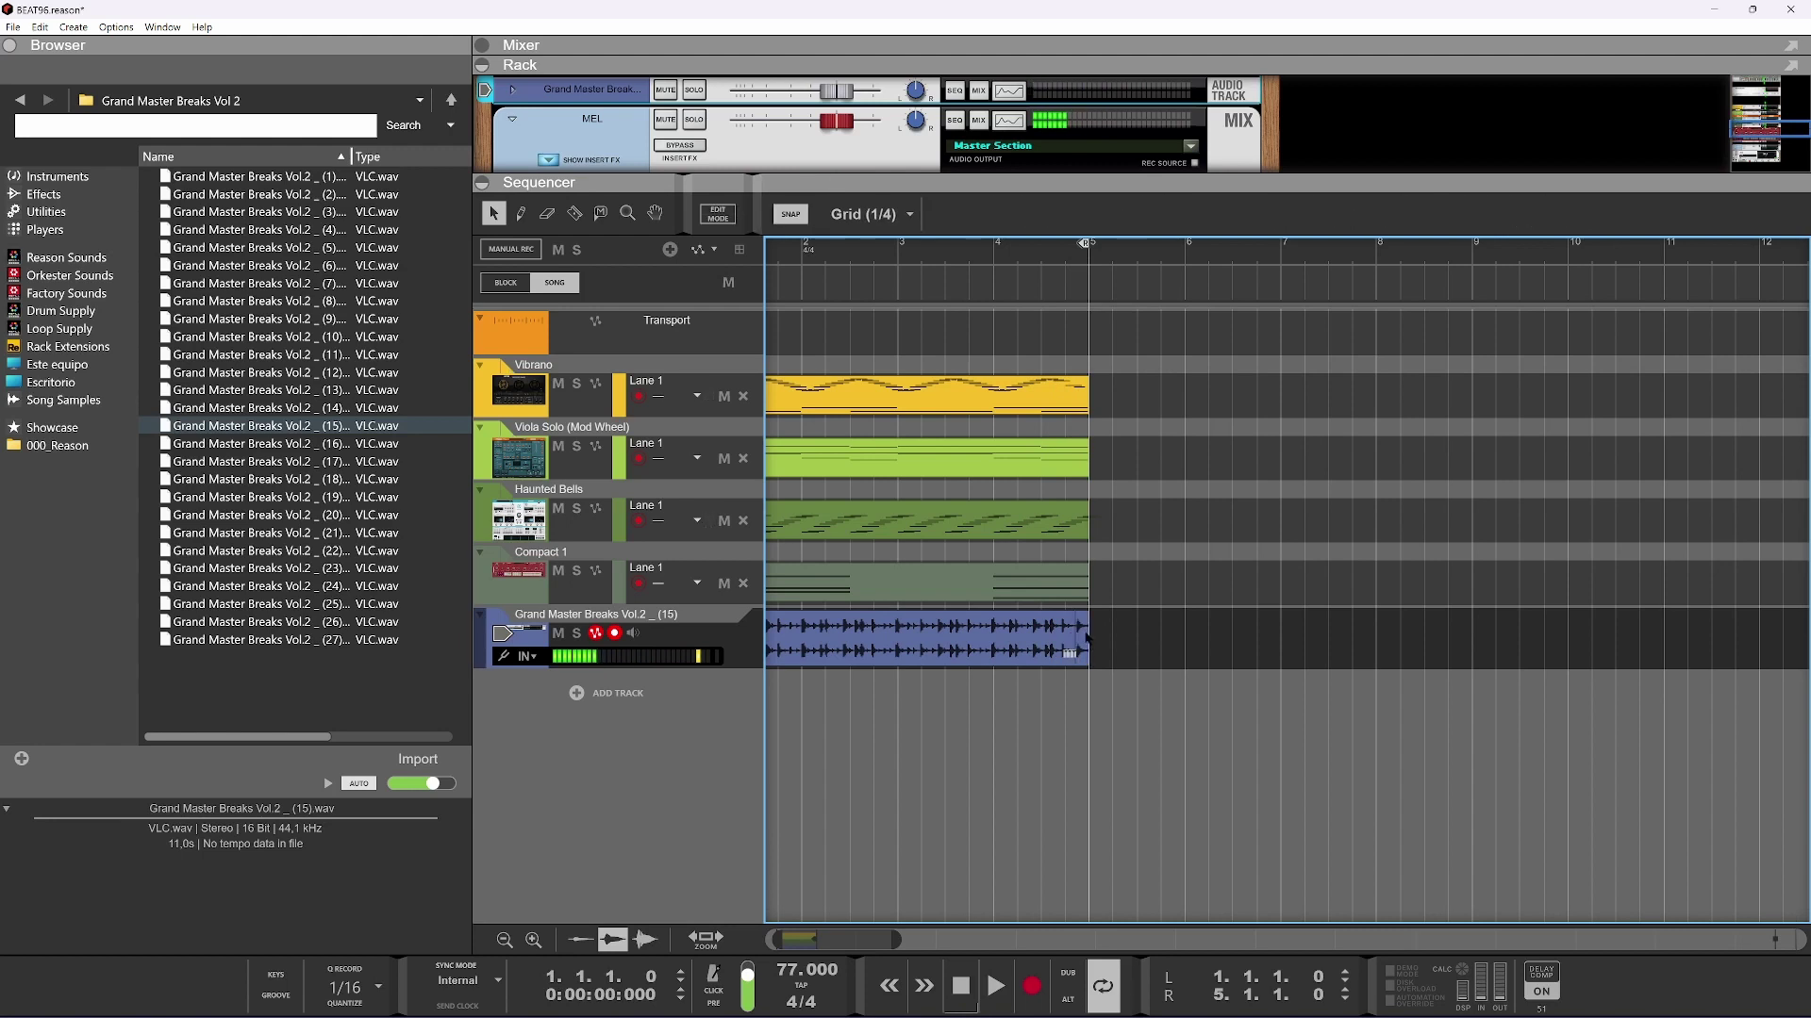
click(1087, 638)
click(1151, 460)
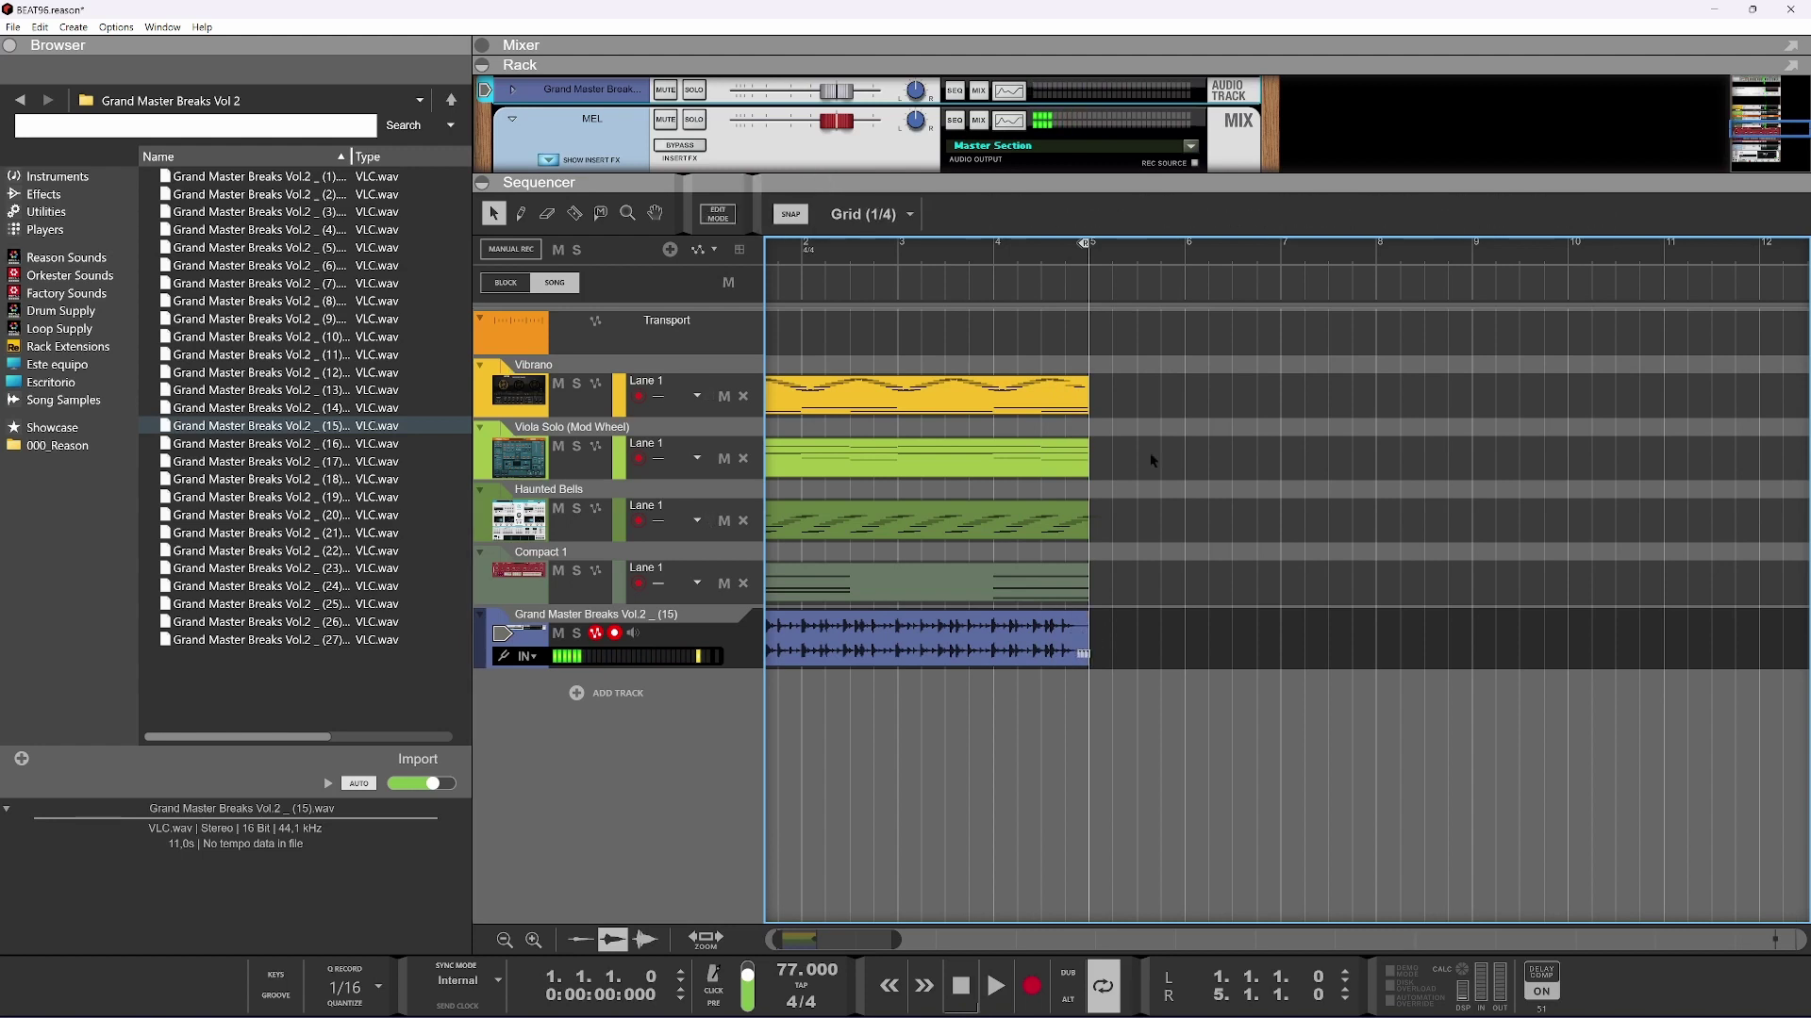
Play the loop from bar 4 and examine the break's ending up to bar 5
click(990, 261)
key(space)
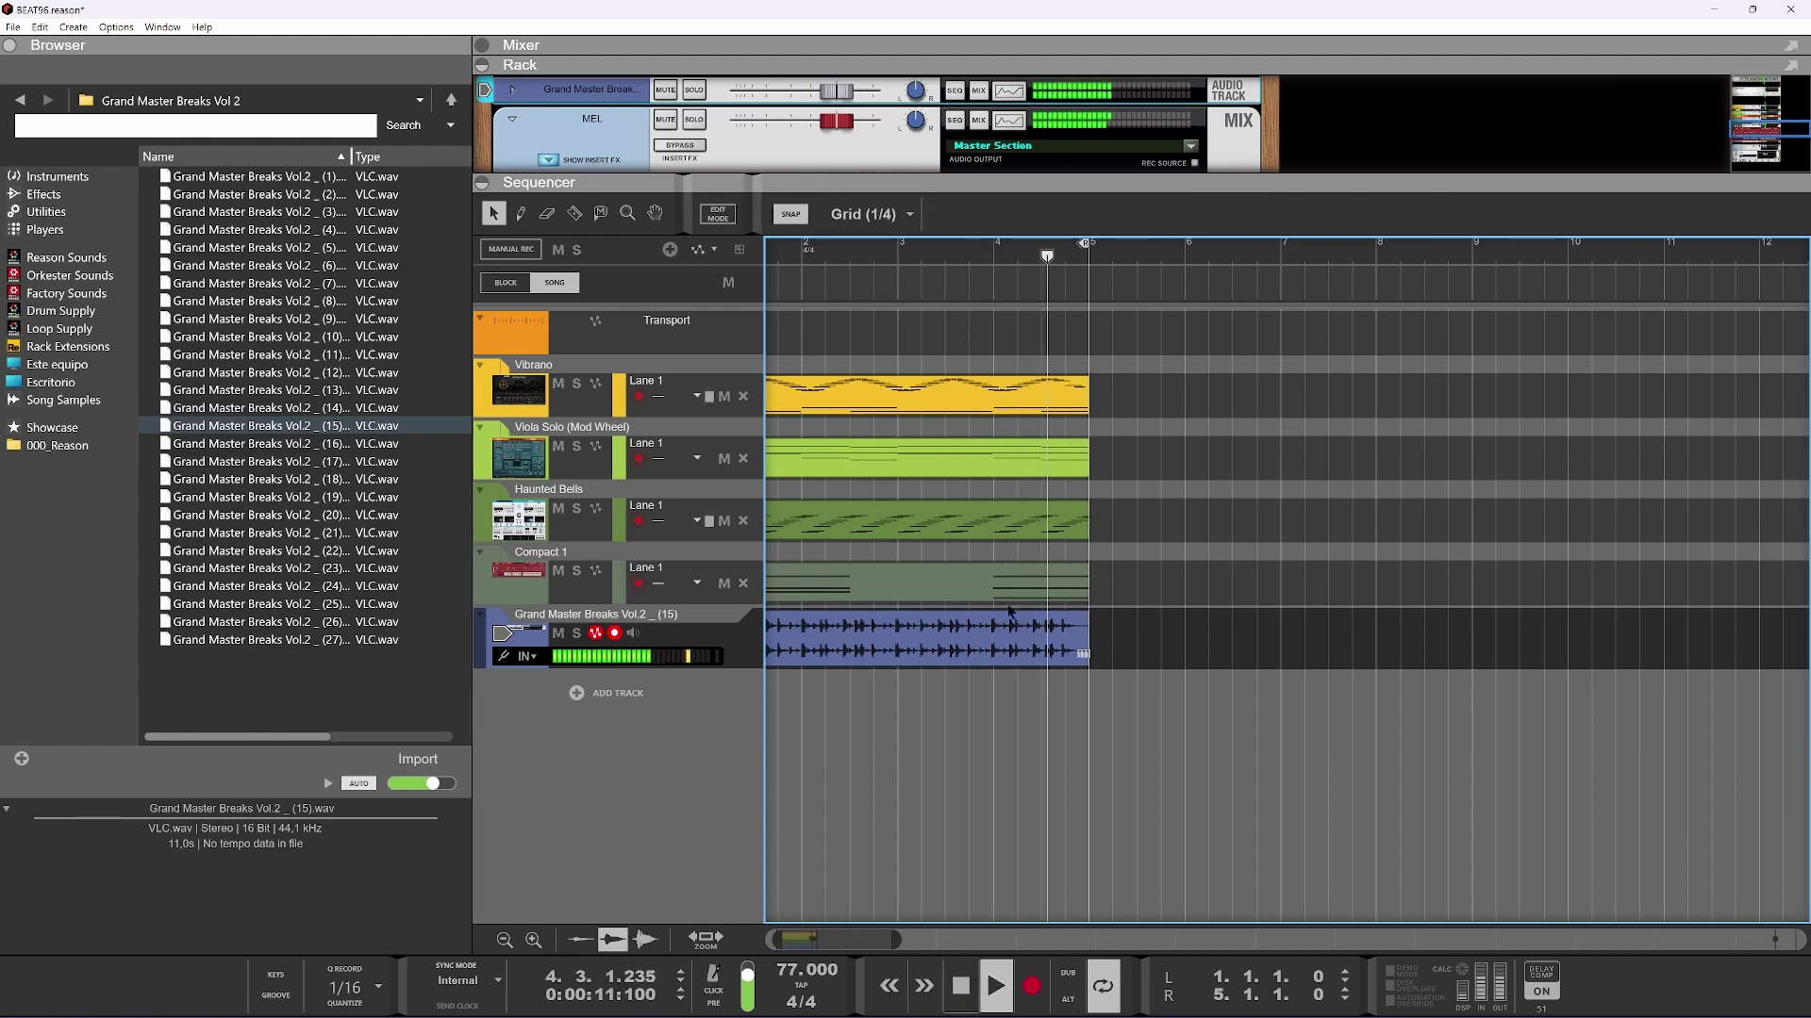
key(space)
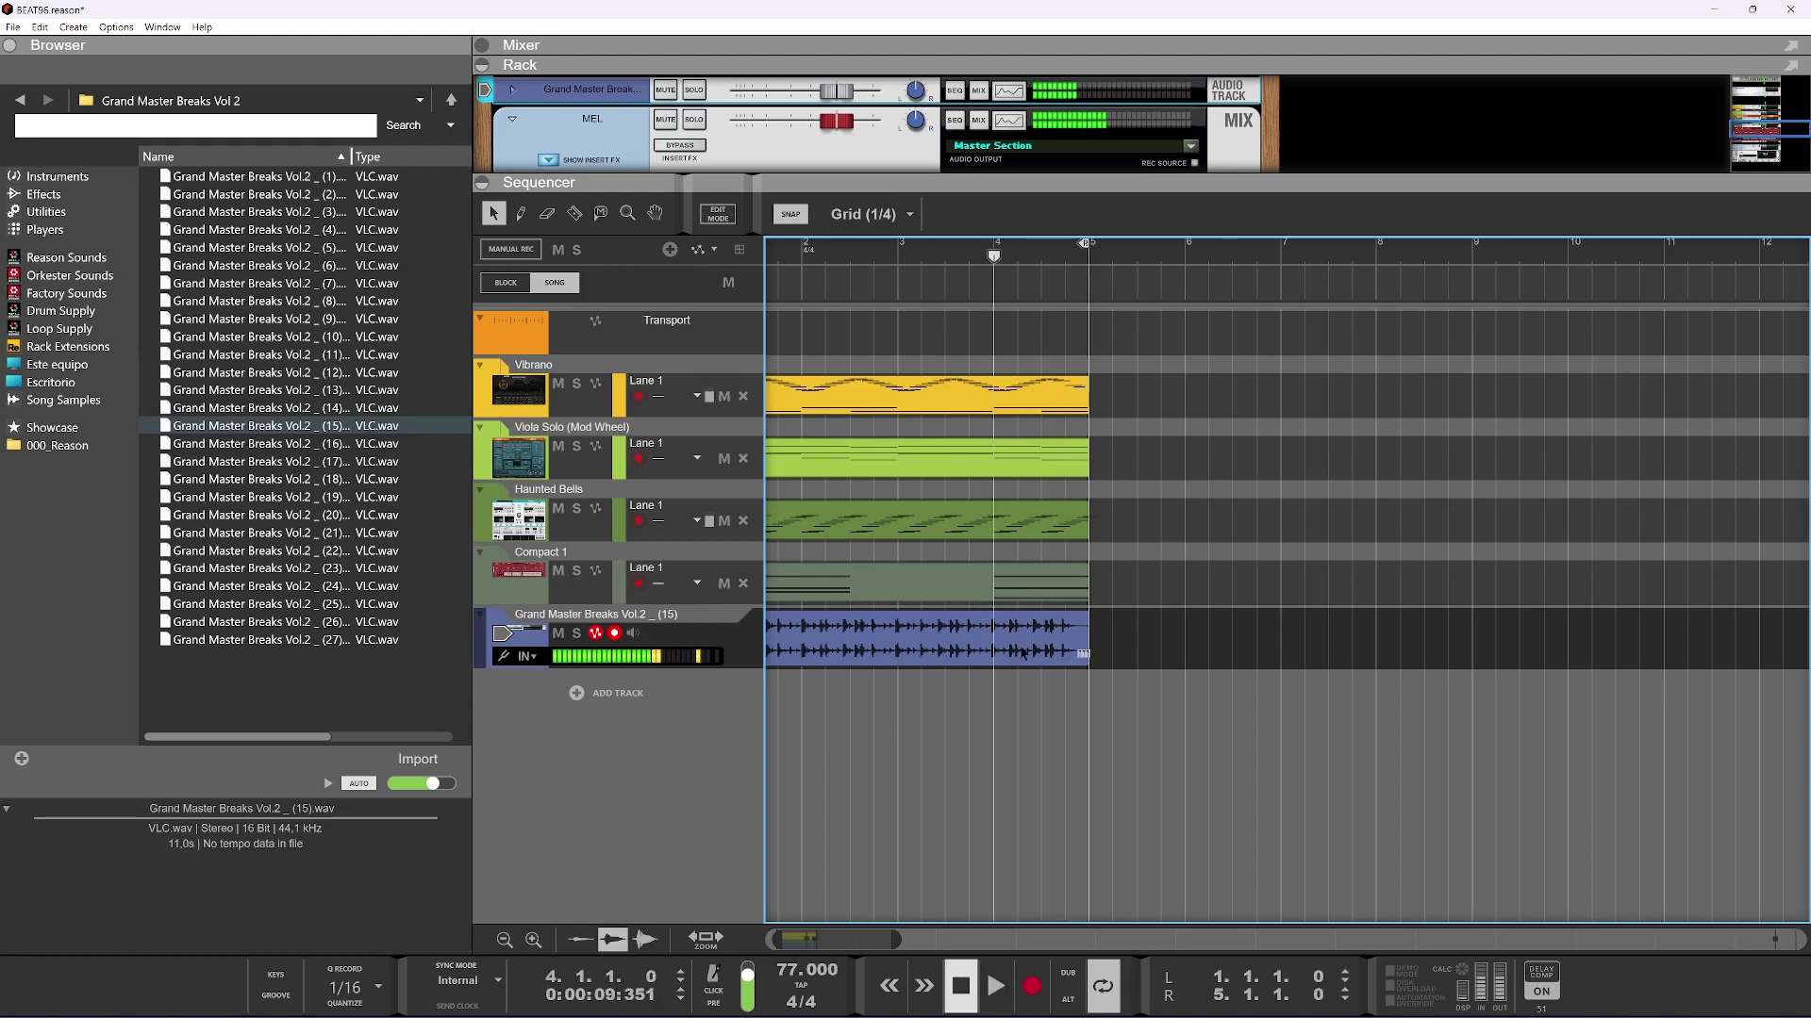
scroll(1009, 654, up, 10)
scroll(1538, 656, up, 4)
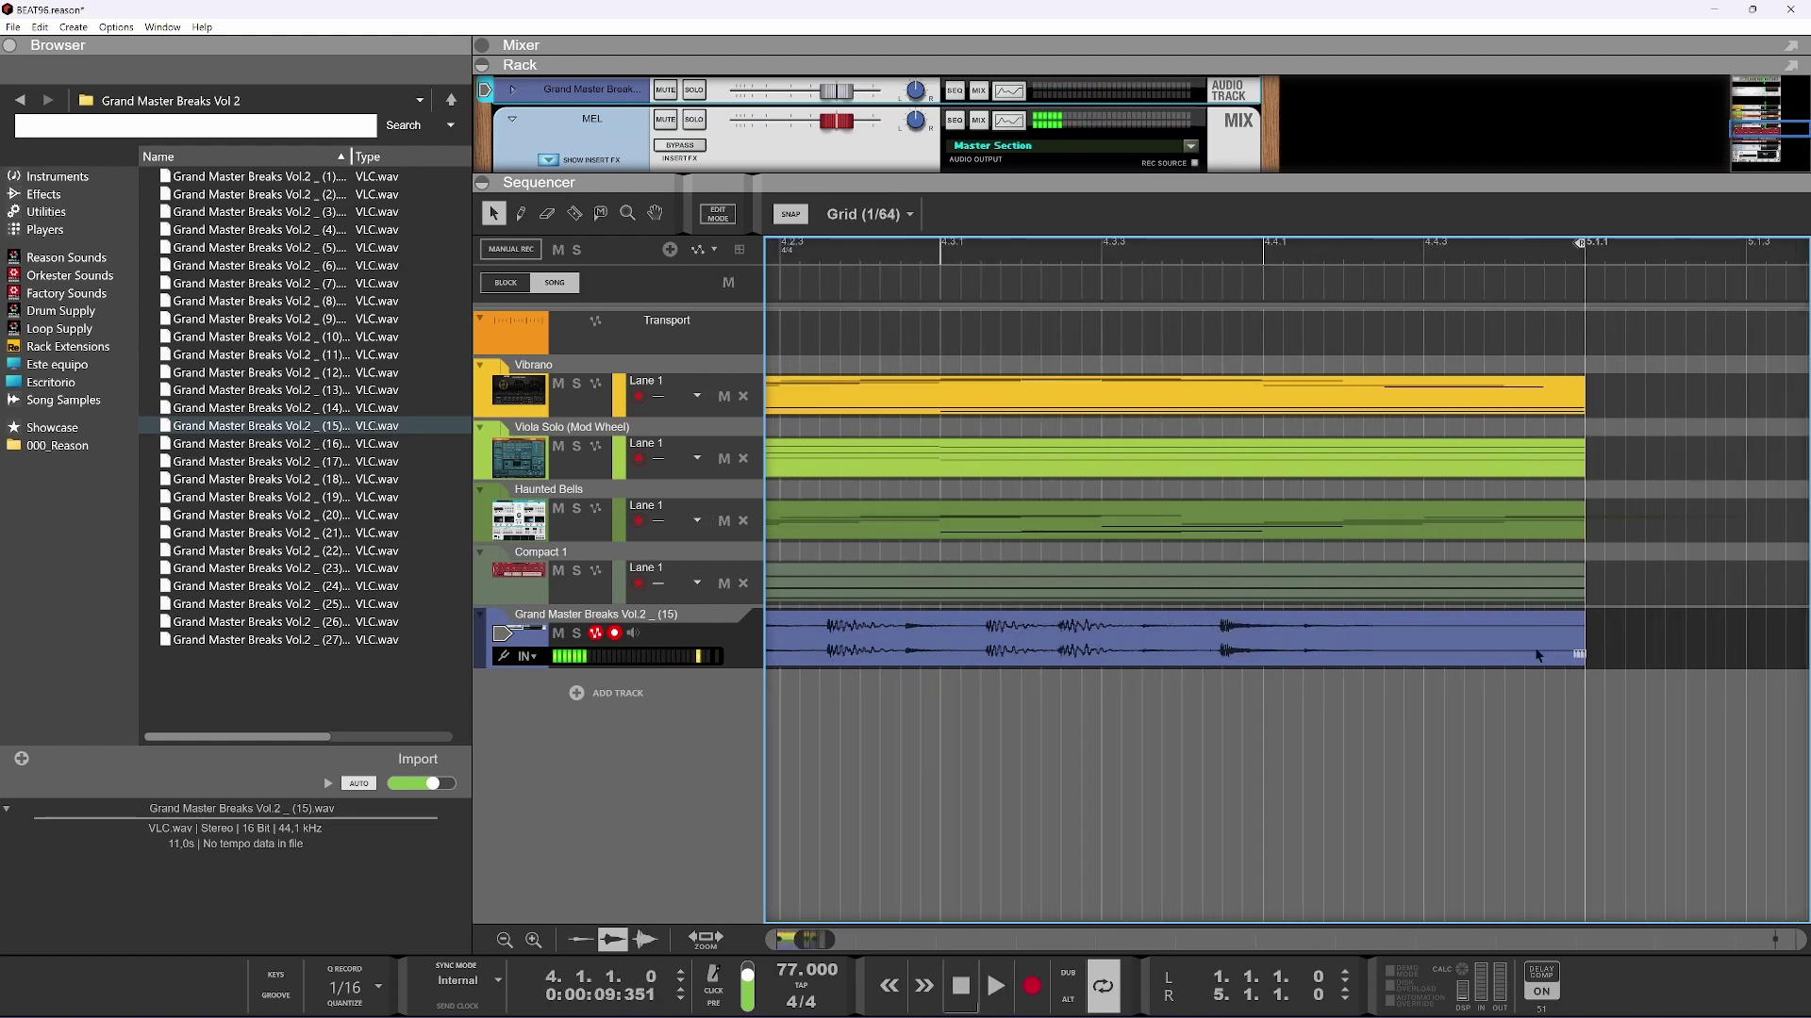
Try stretching the Grand Master Breaks Vol.2 _ (15) clip to a length of 4.0.0.120 and listen from bar 4
scroll(1514, 657, down, 2)
click(1478, 651)
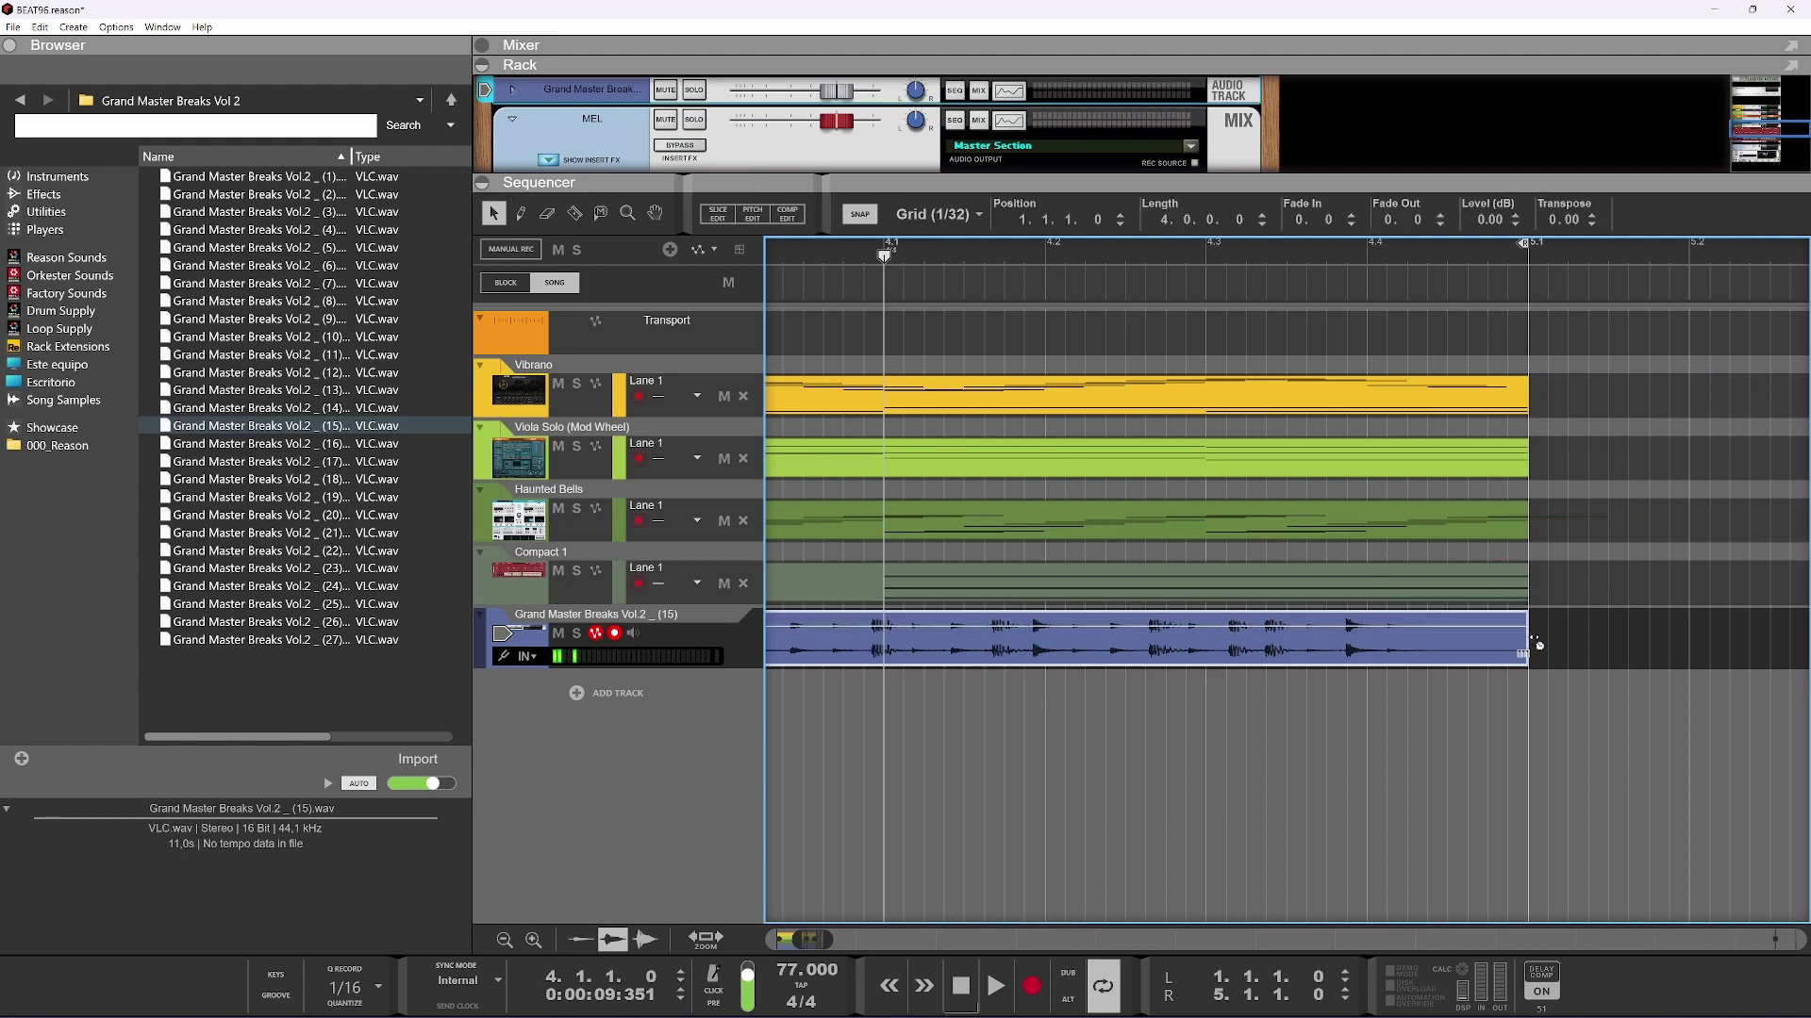
drag(1534, 641, 1549, 639)
key(space)
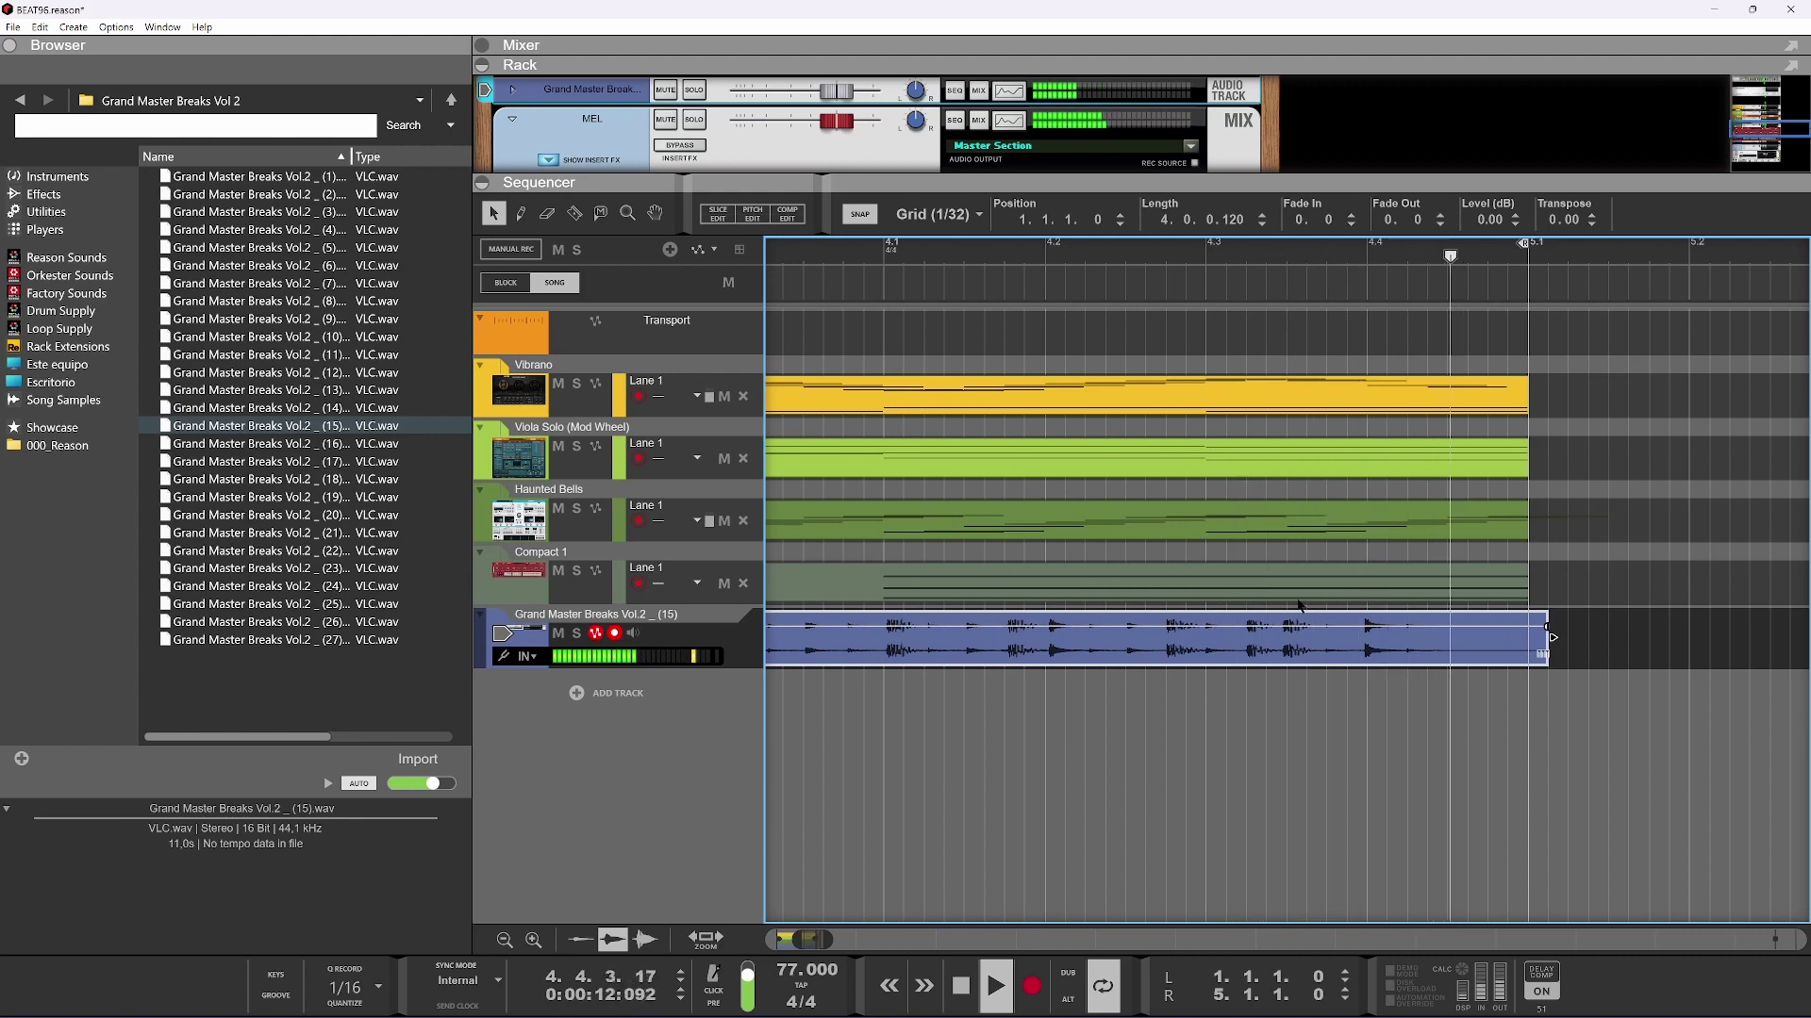
key(space)
scroll(1368, 617, down, 5)
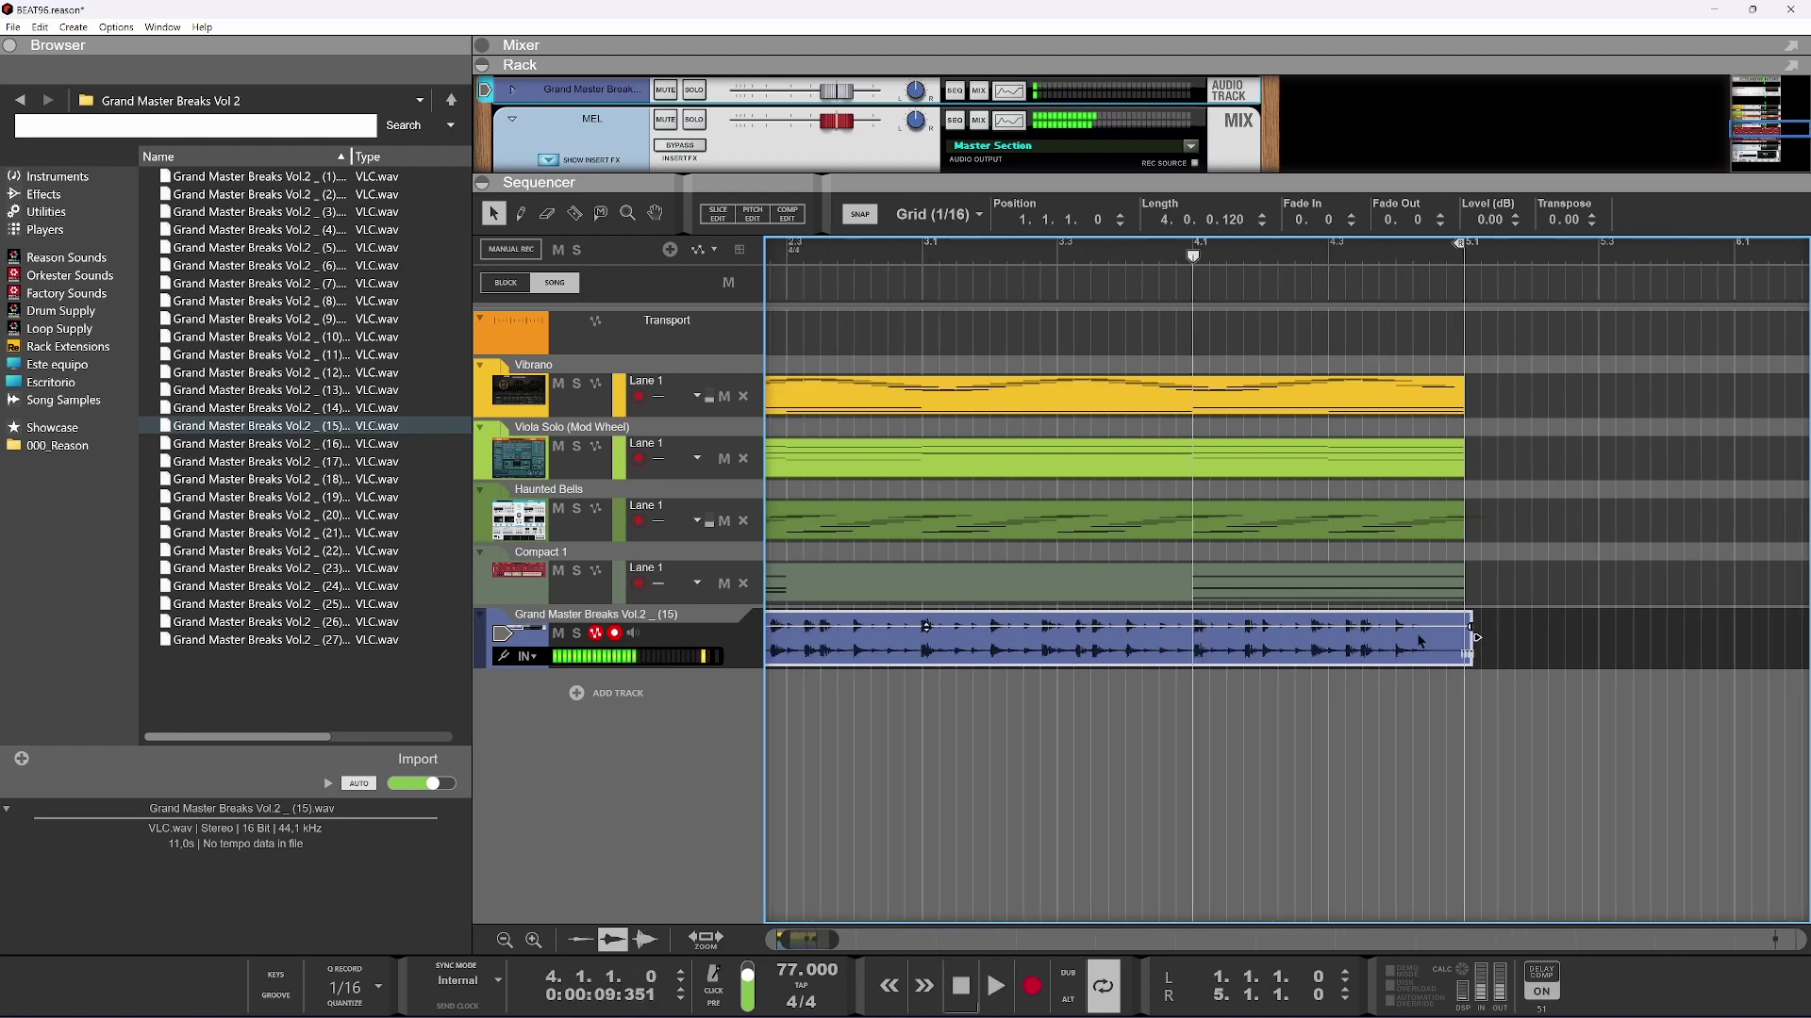
scroll(1130, 634, up, 5)
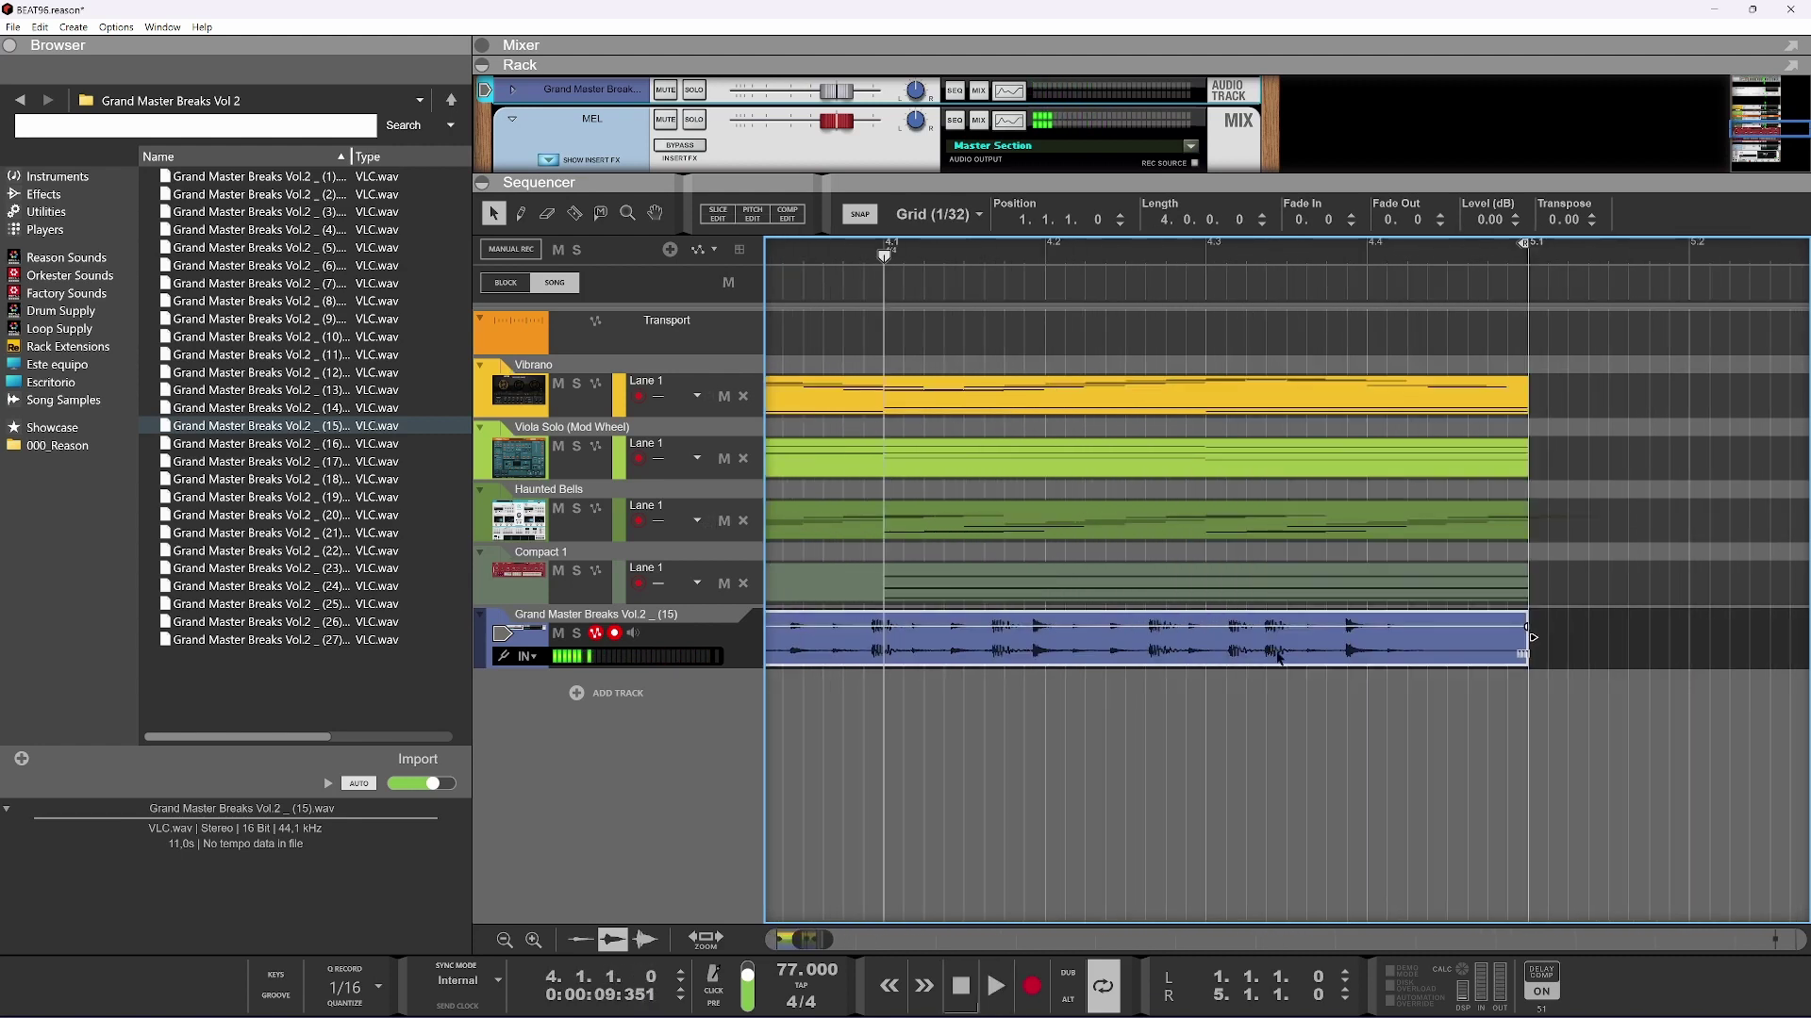
Bring back the deleted short hit clip and move it past the loop's end to 5.1.2.0
scroll(1533, 637, down, 3)
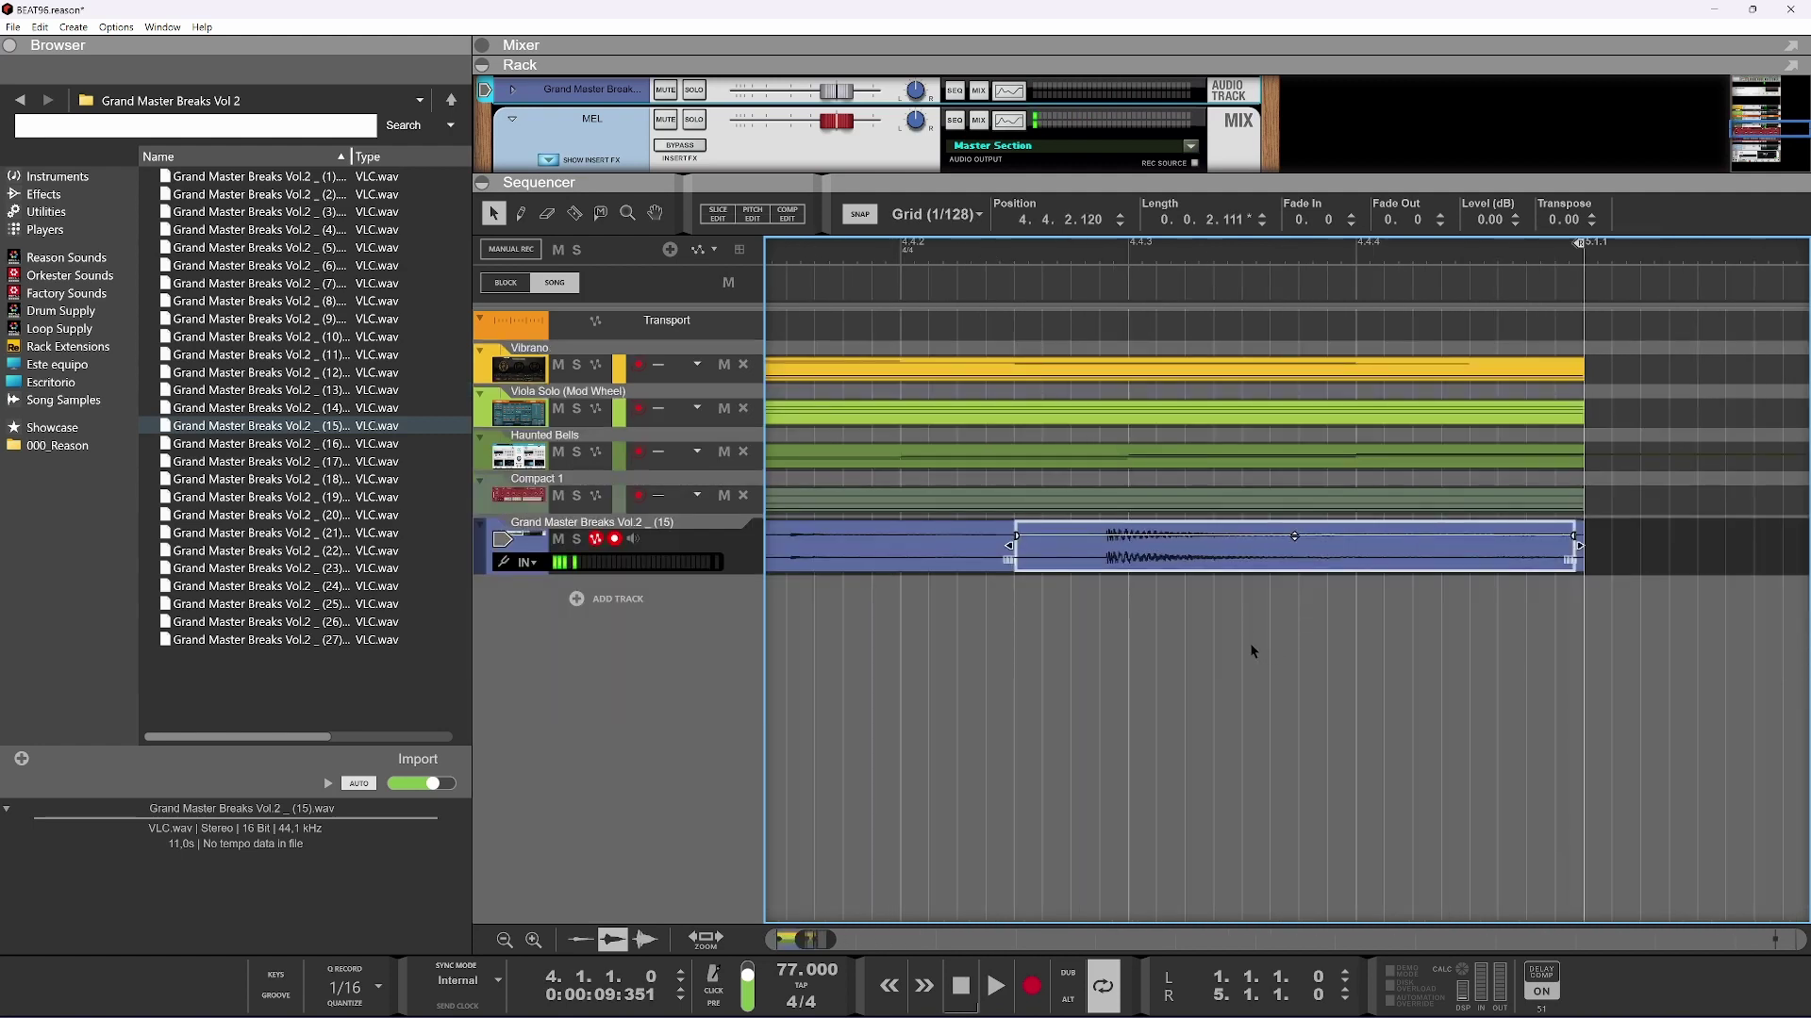
key(ctrl+Right)
click(1030, 546)
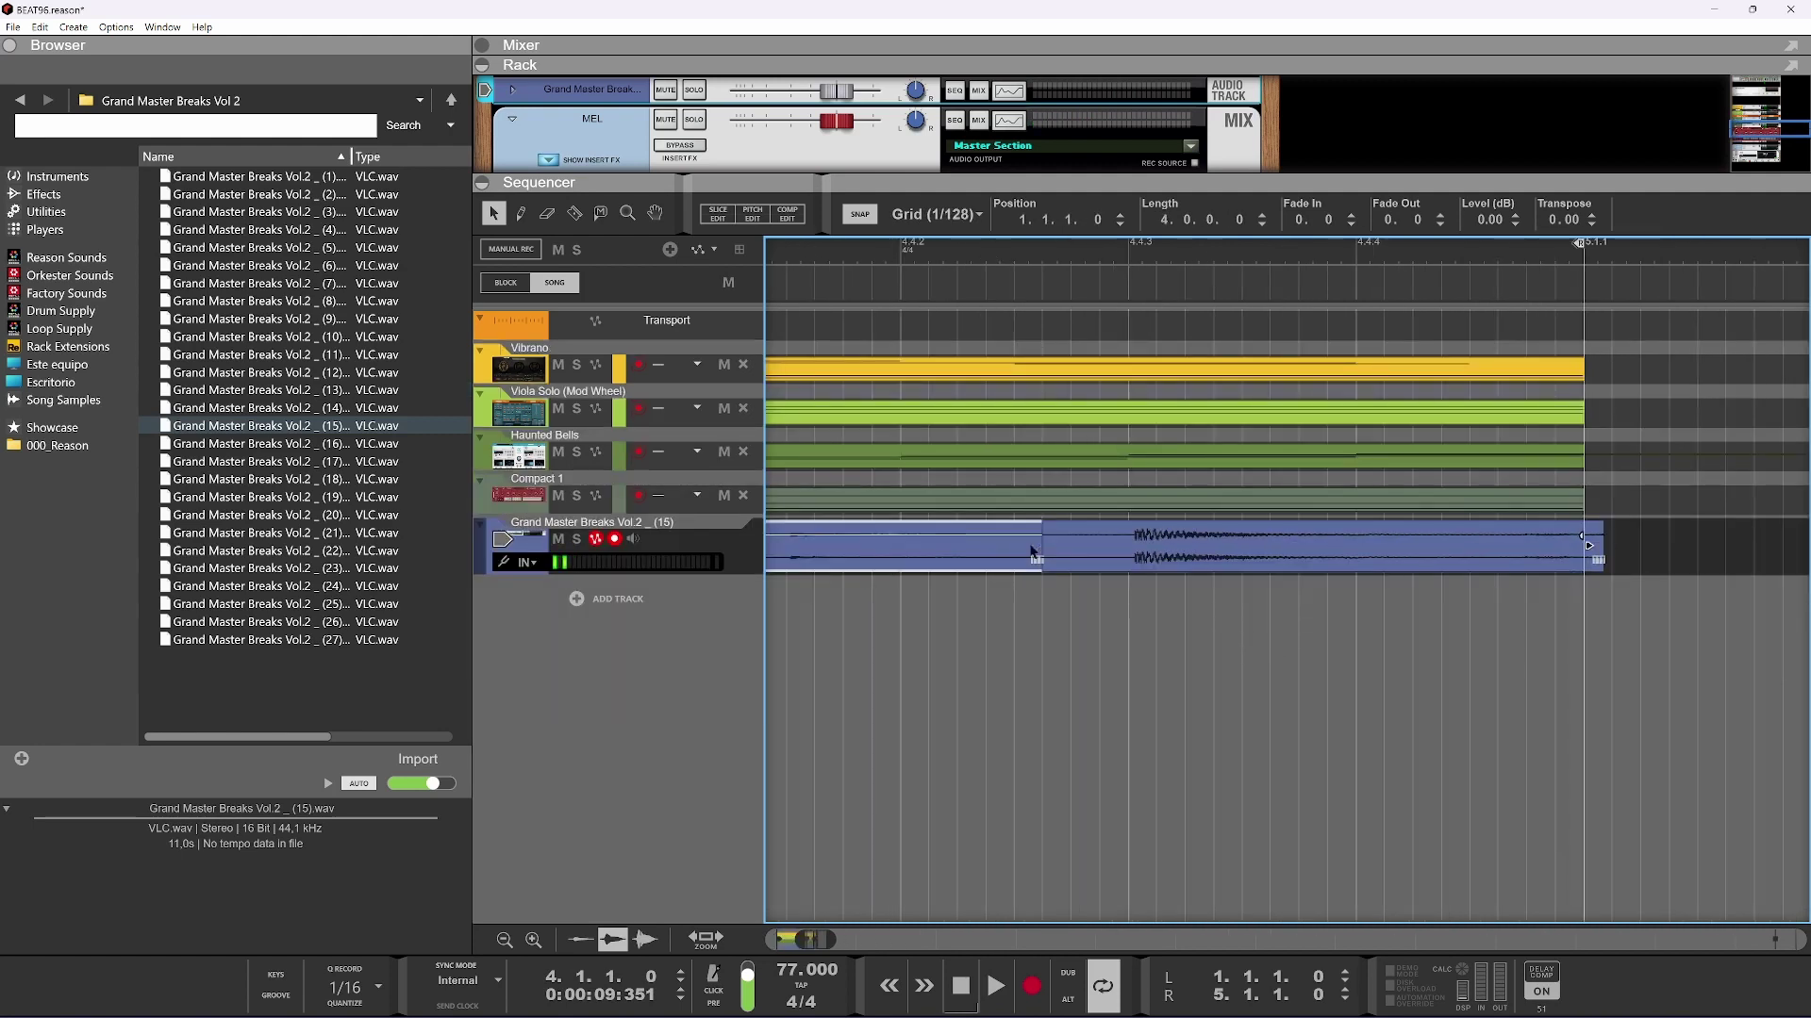
drag(1503, 555, 1767, 547)
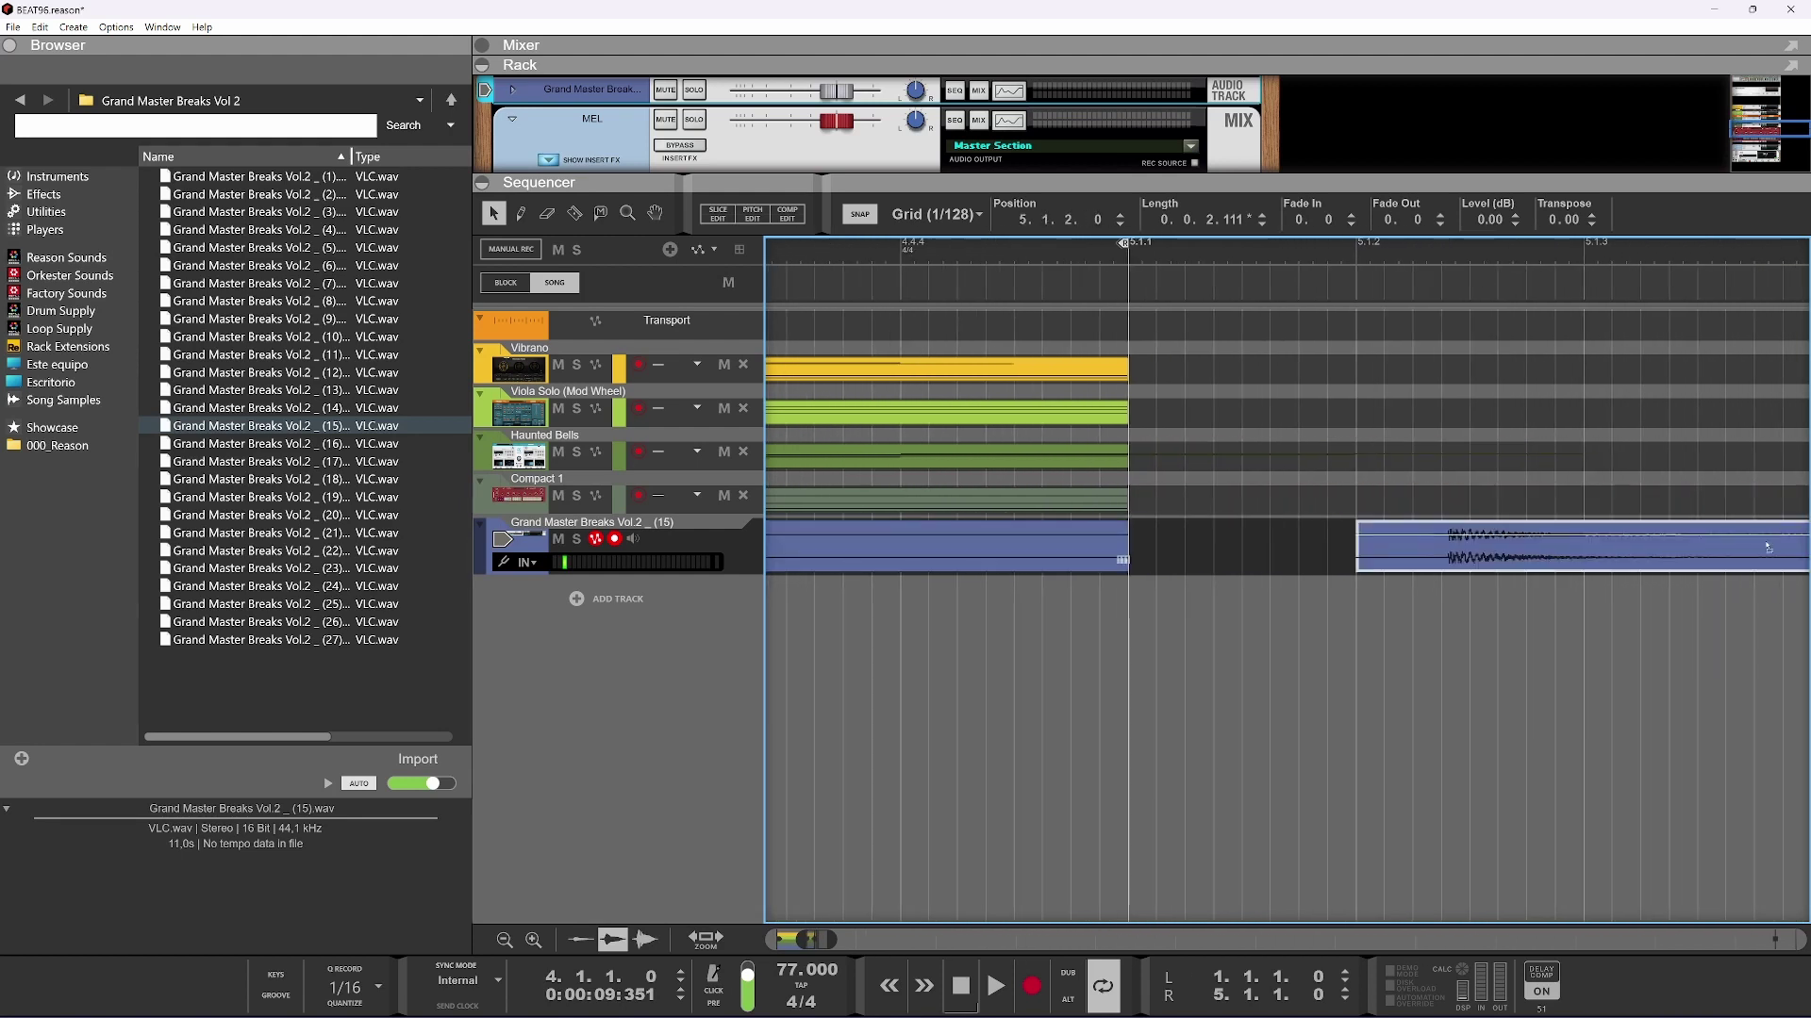
Stretch the main Grand Master Breaks Vol.2 _ (15) clip to a length of 4.0.0.120 and listen to the fourth bar
scroll(1230, 515, down, 2)
scroll(1232, 515, down, 2)
click(1007, 543)
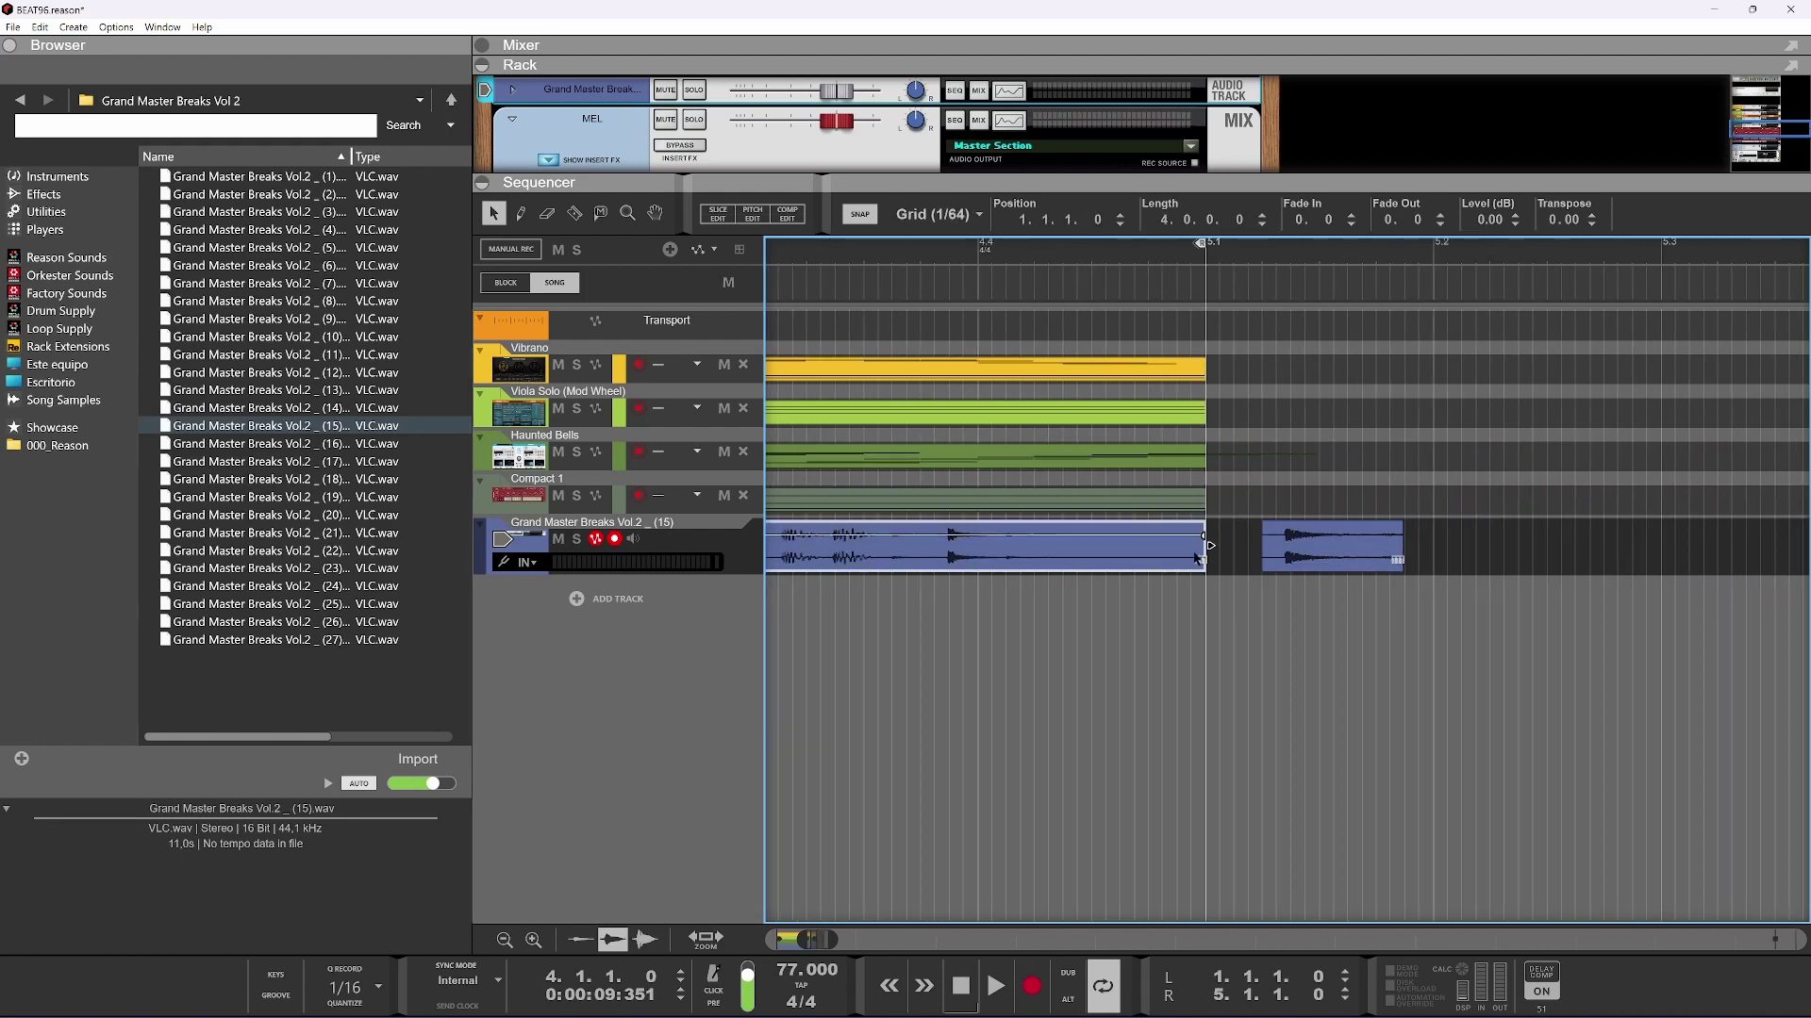
drag(1210, 547, 1231, 552)
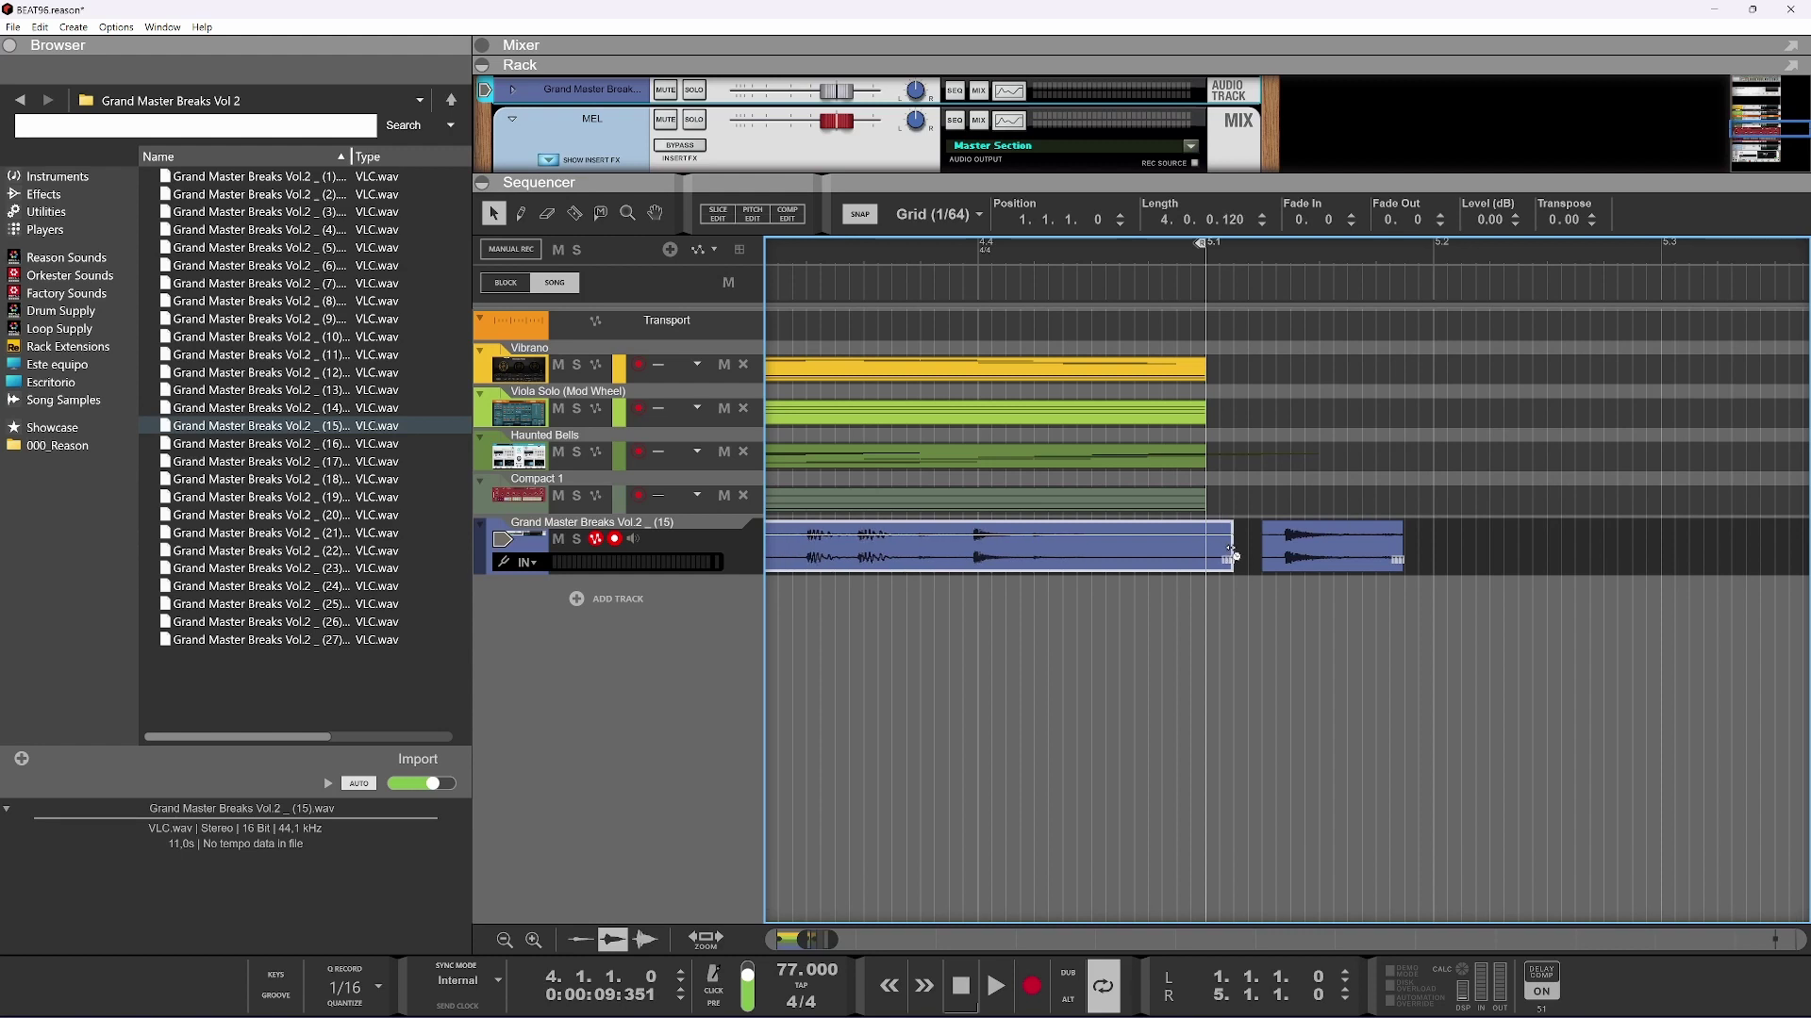
key(space)
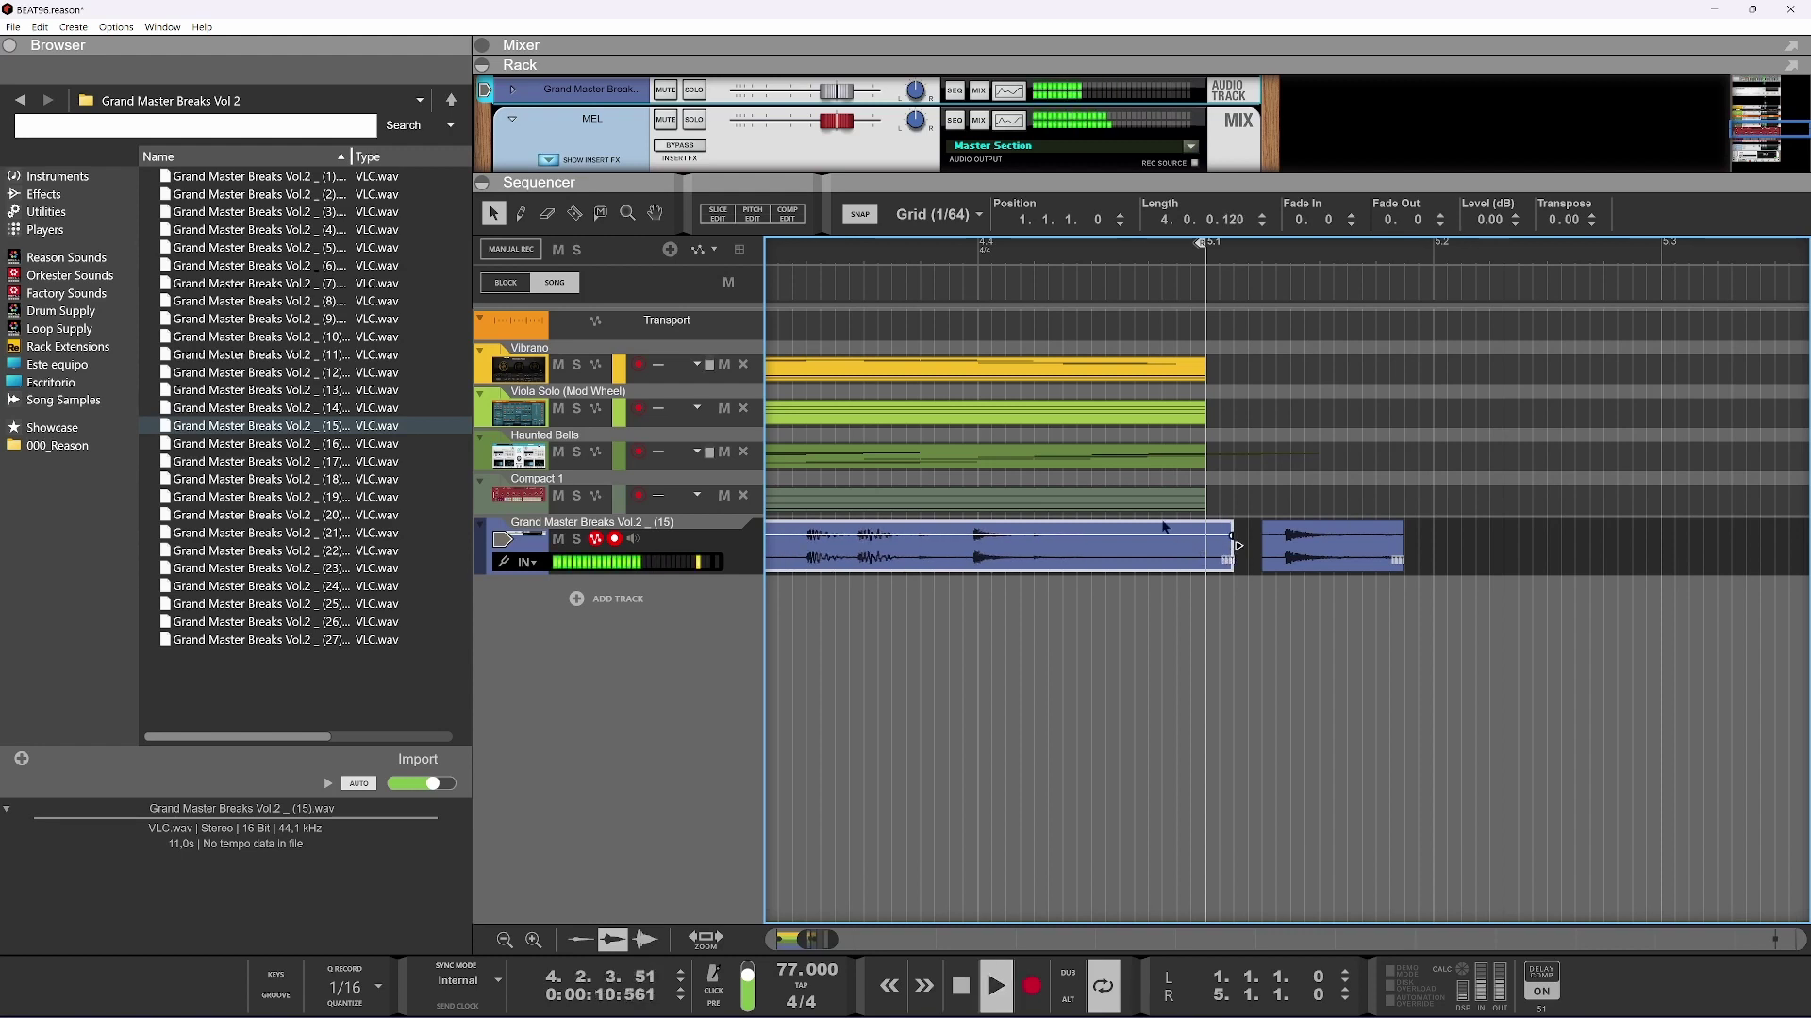
key(space)
Move the short hit clip to 4.4.3.120, overlapping the break's ending, and listen to the fourth bar
drag(1327, 536, 1187, 537)
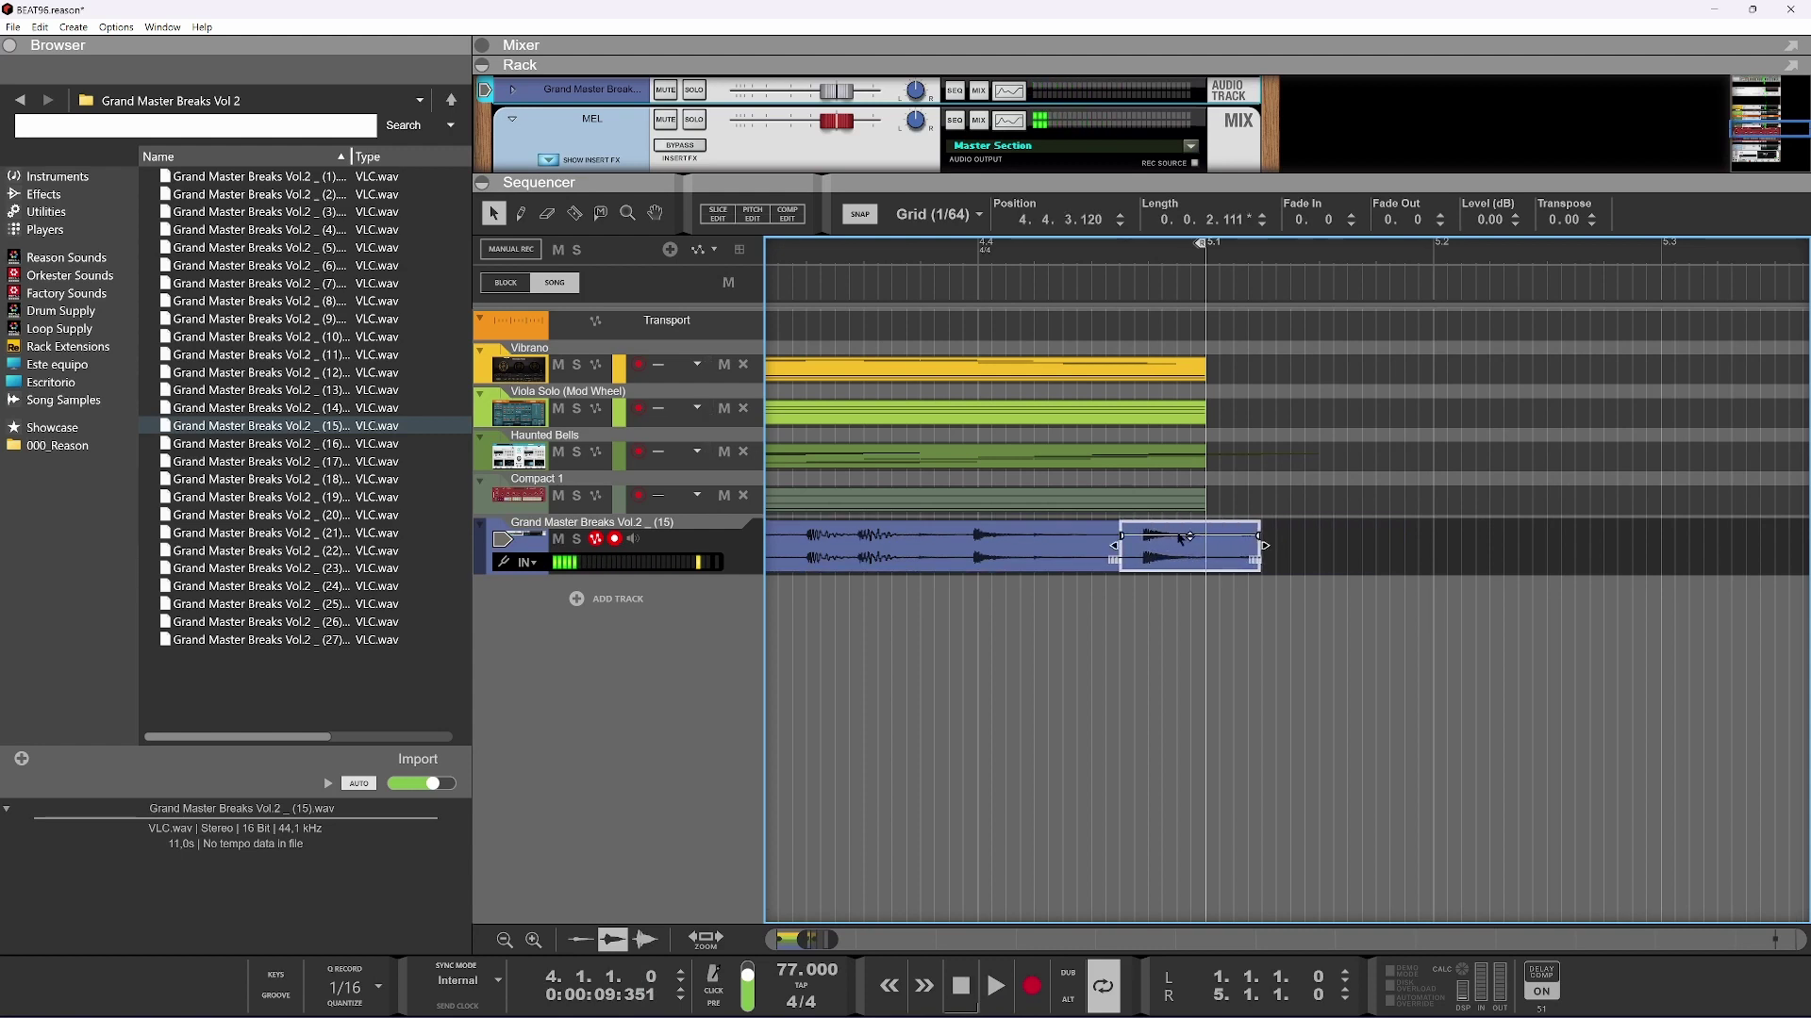
key(space)
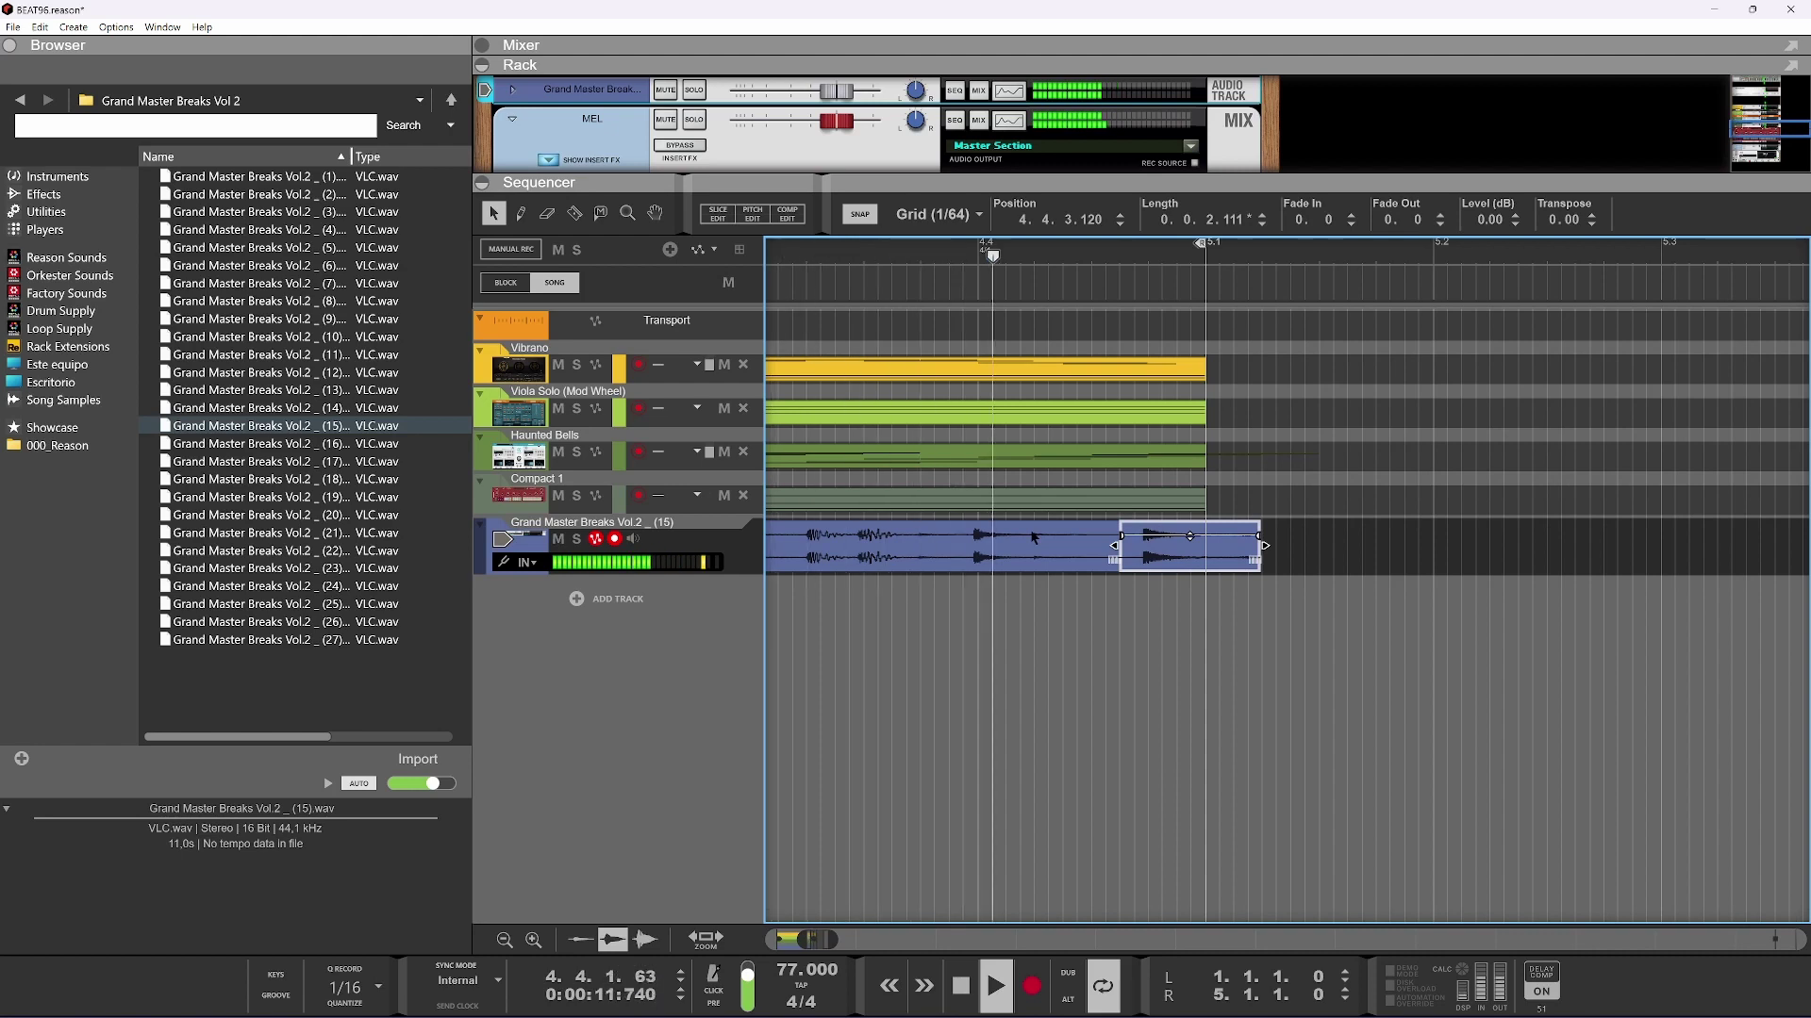
key(space)
Set the snap value to 1/128 and stretch the main Grand Master Breaks Vol.2 _ (15) clip to a length of 4.0.0.150
click(1036, 539)
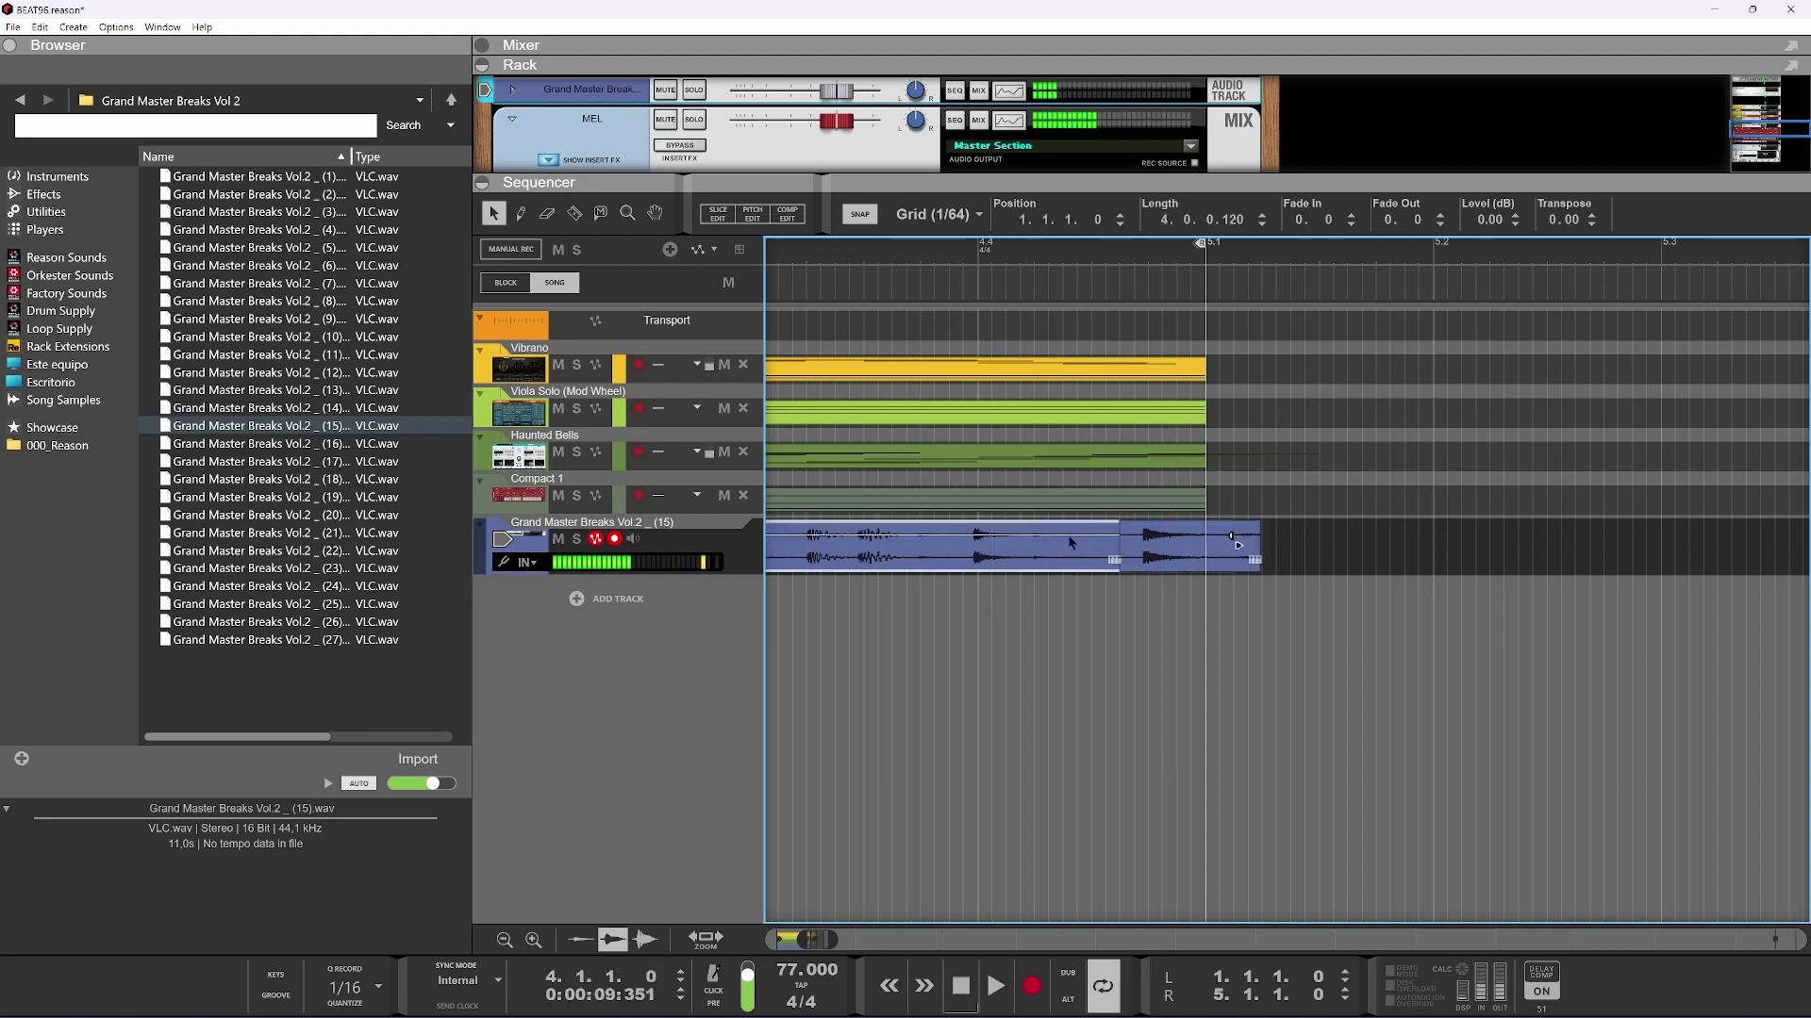
scroll(1238, 546, up, 2)
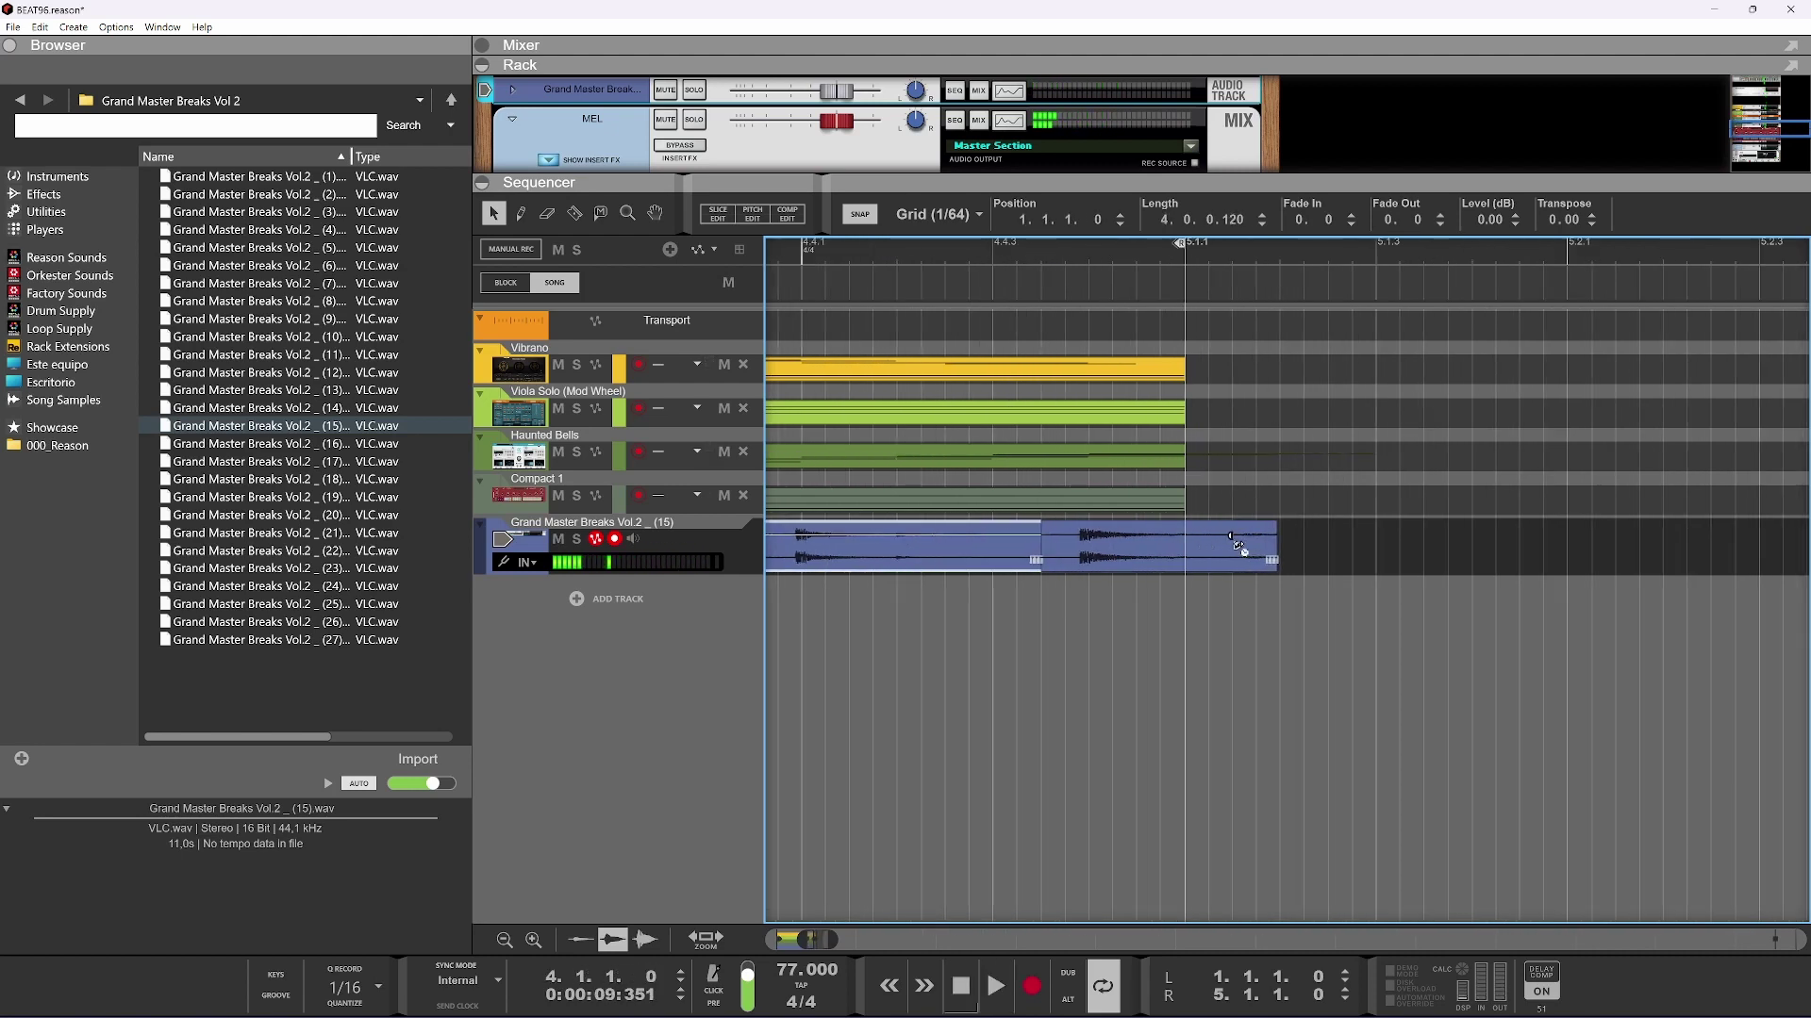
click(939, 214)
click(947, 429)
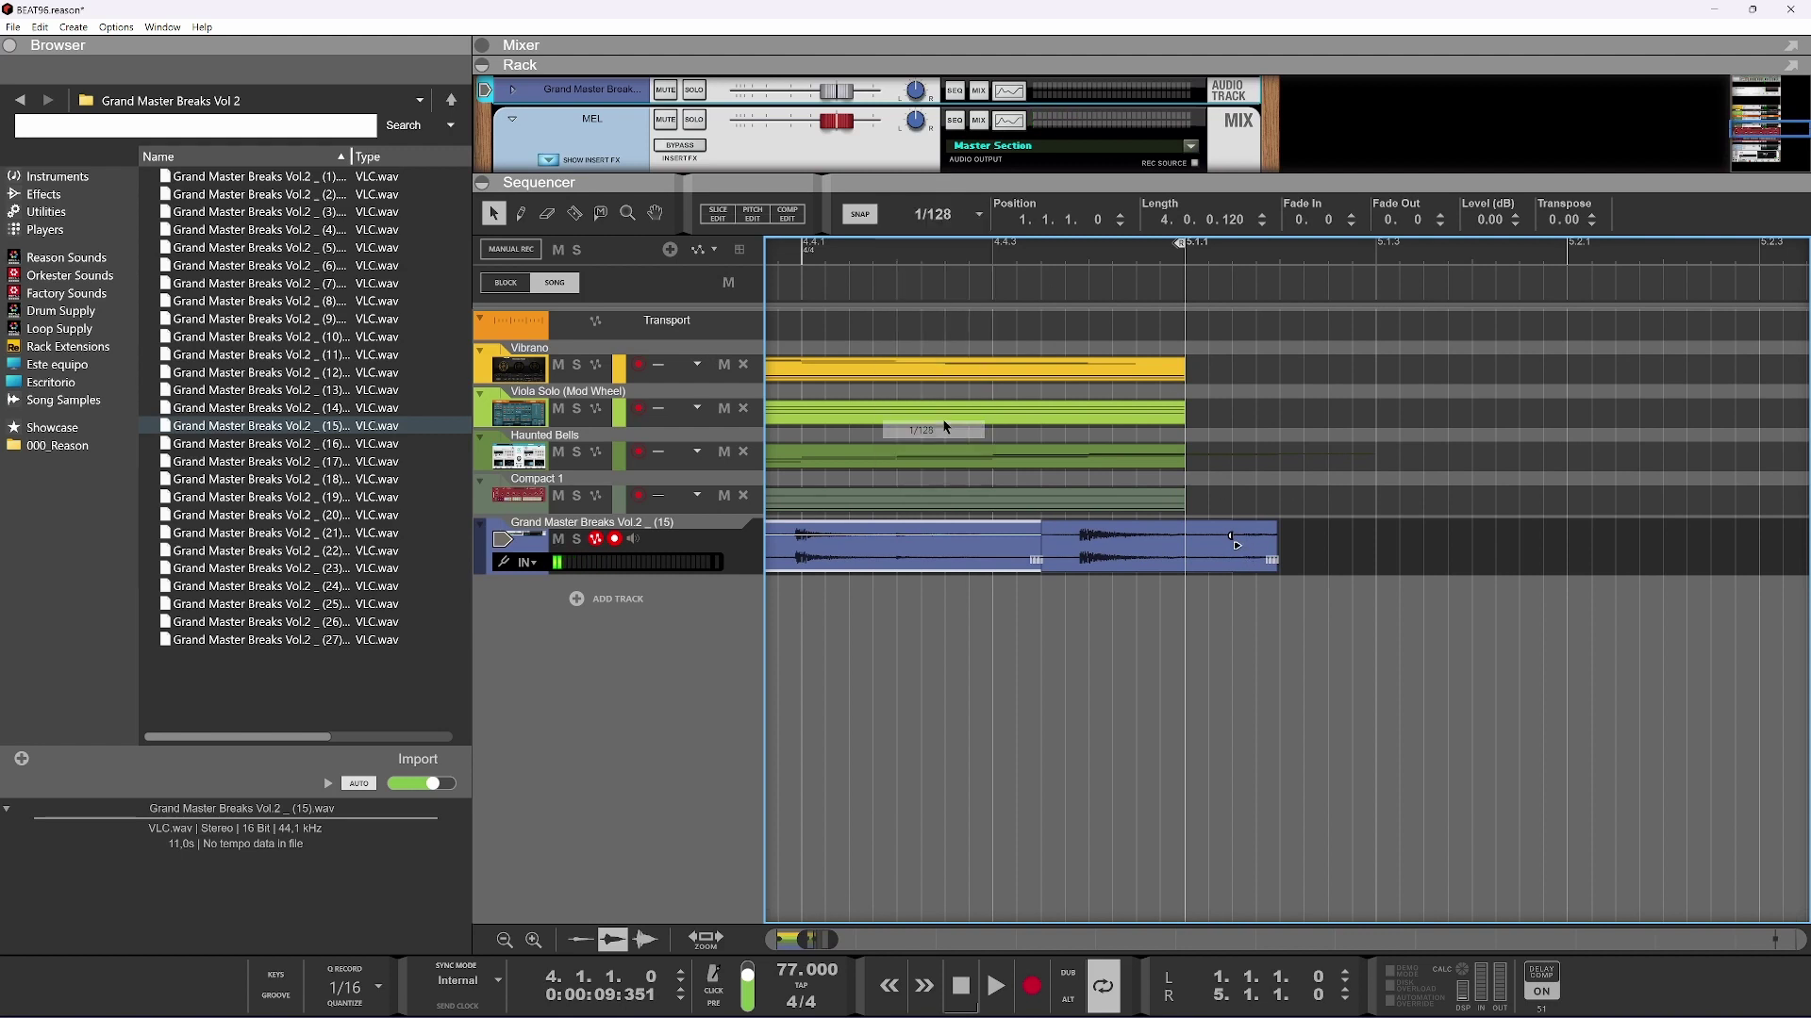
scroll(1188, 531, up, 1)
scroll(1192, 541, down, 1)
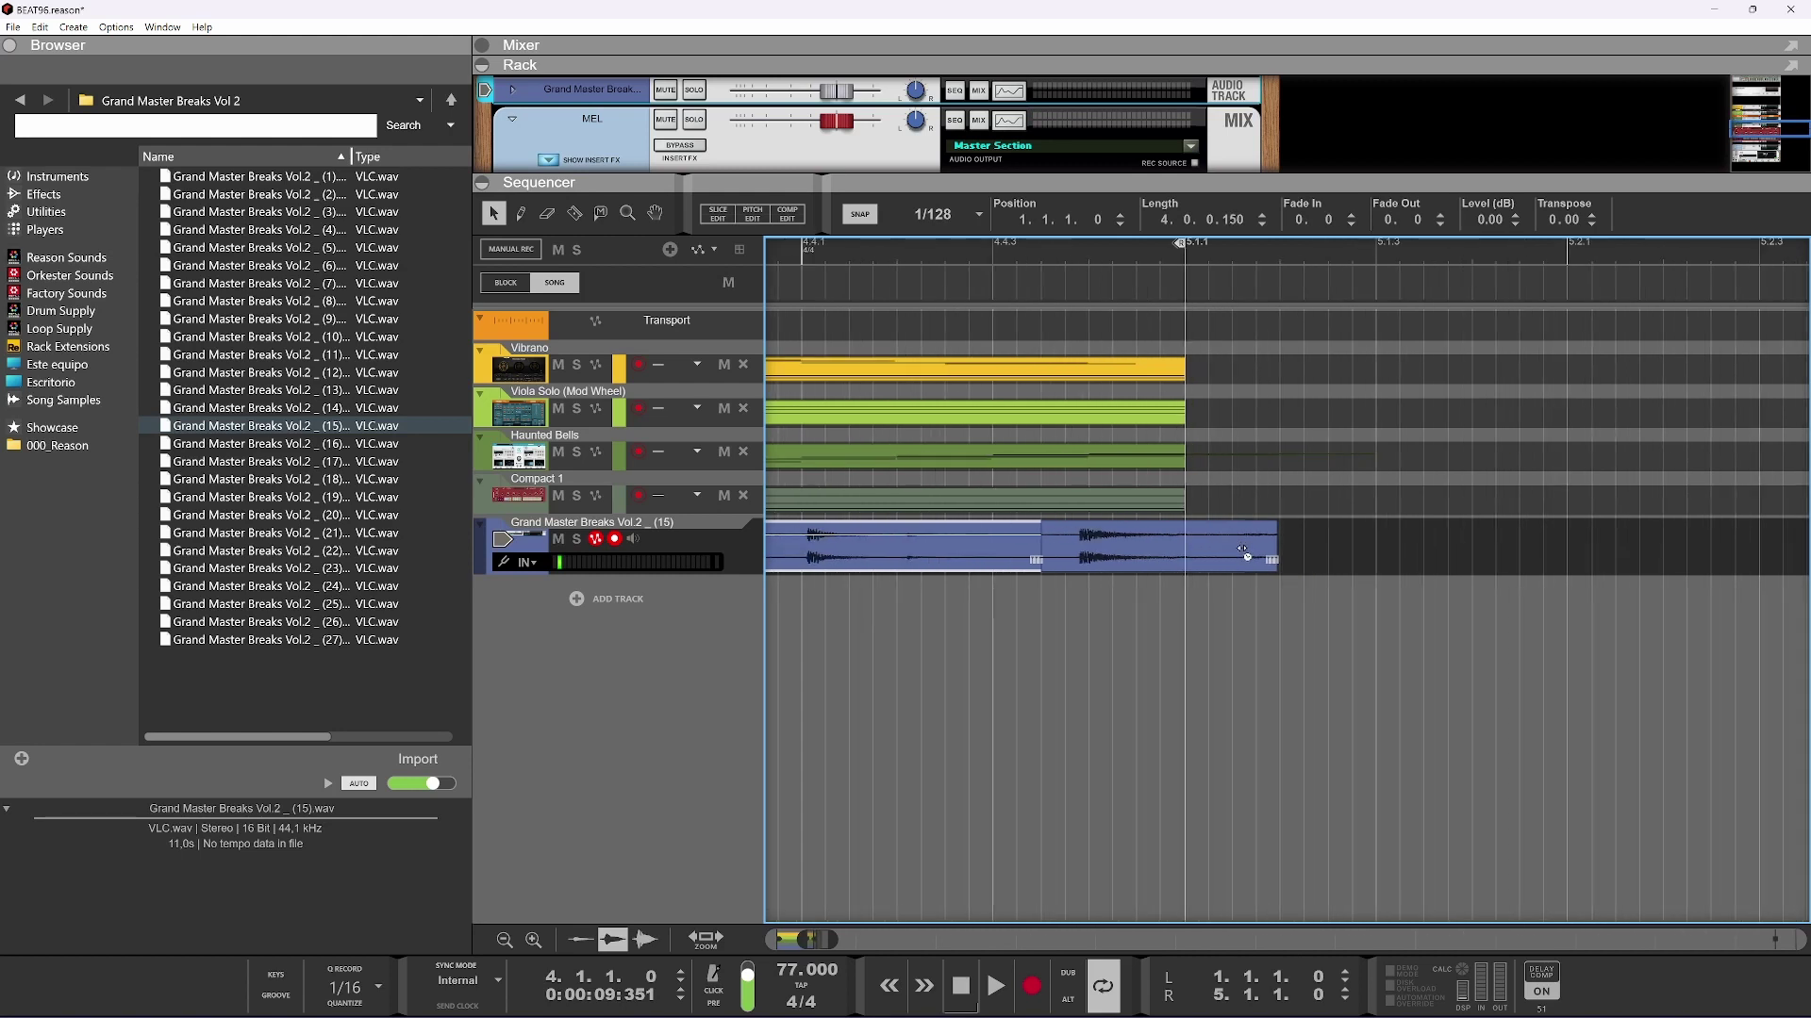
Play the full four-bar loop to check the stretched break against the melodic tracks
key(space)
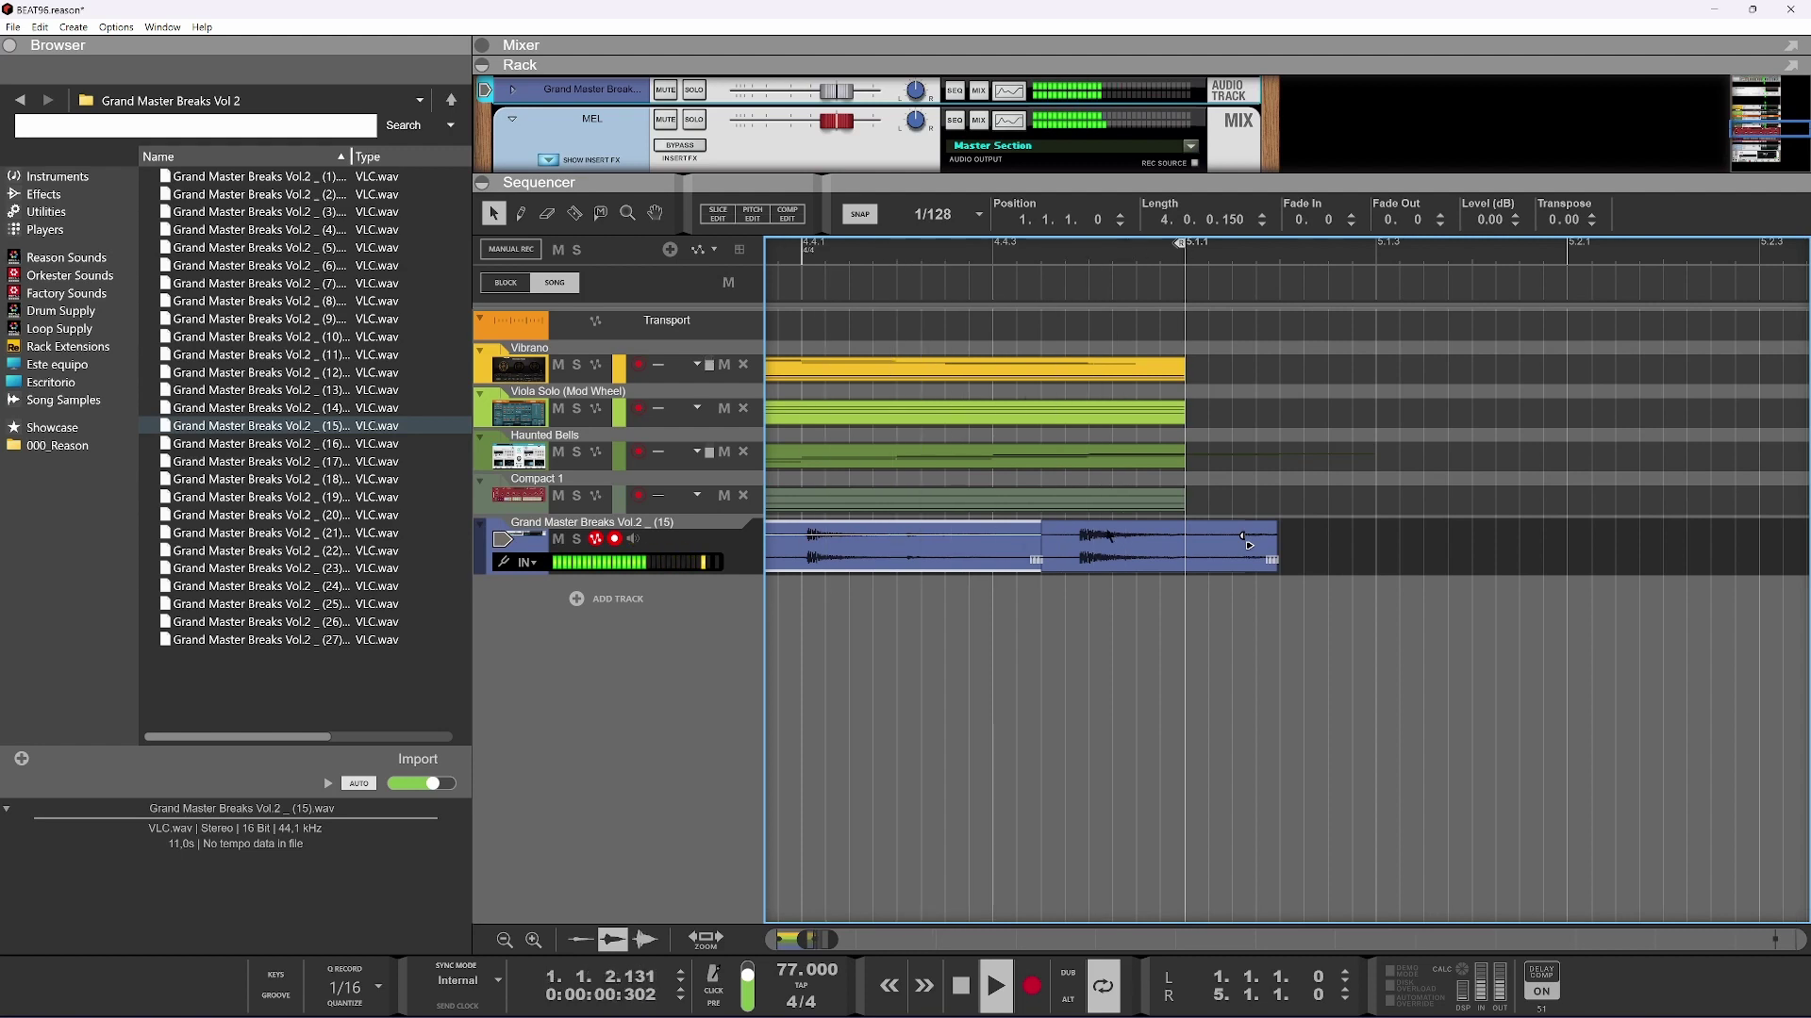
scroll(1061, 518, down, 6)
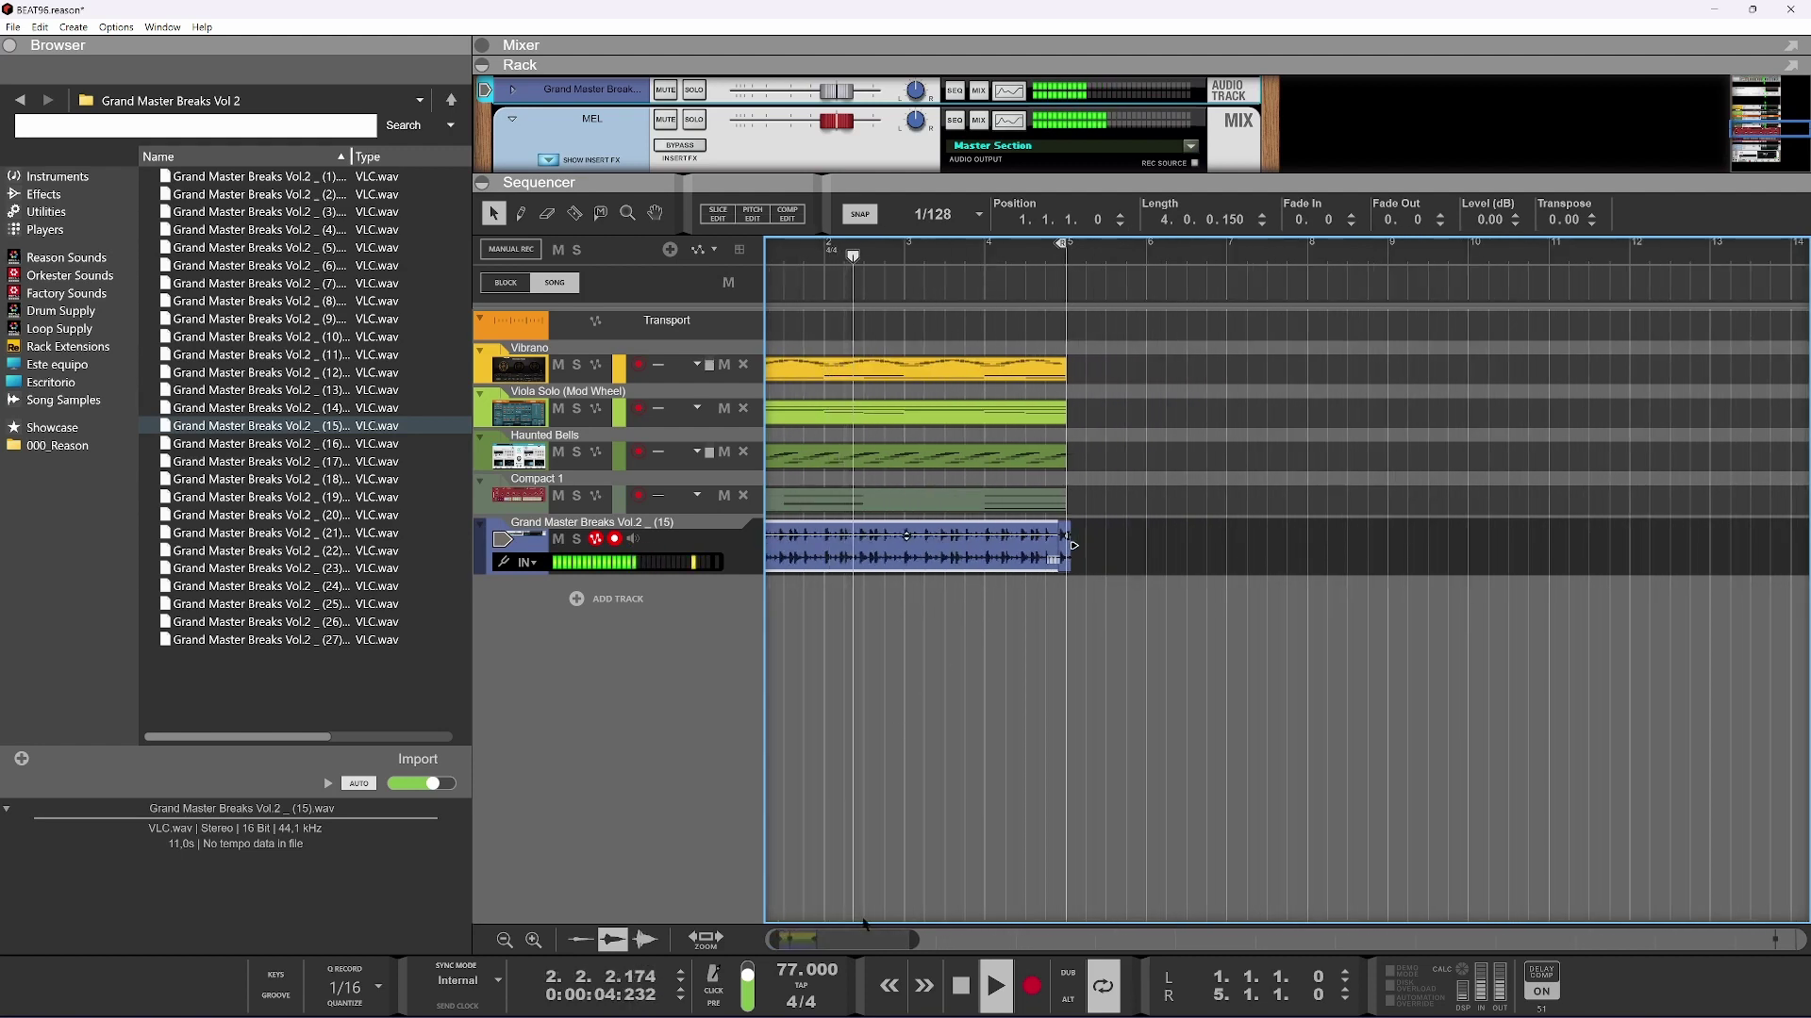
drag(841, 940, 807, 940)
scroll(809, 599, down, 1)
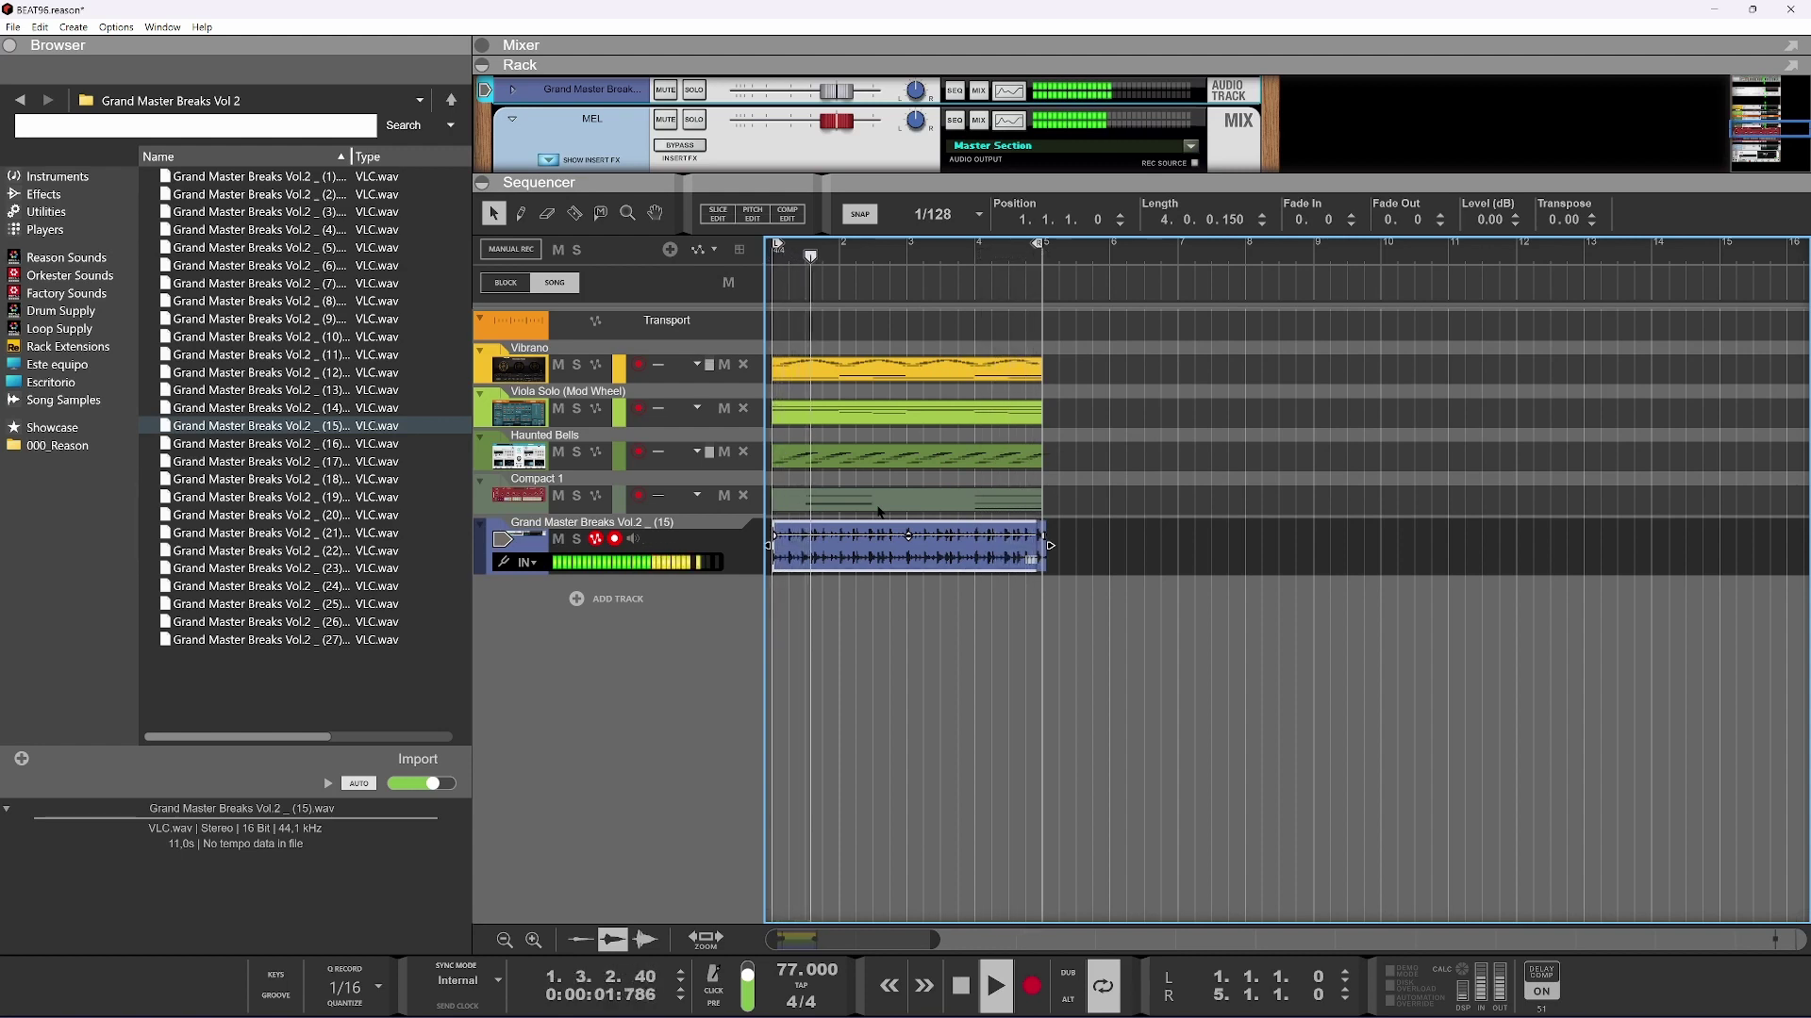
Stop playback and audition the Grand Master Breaks Vol.2 samples from (14) back to (8)
key(space)
click(316, 409)
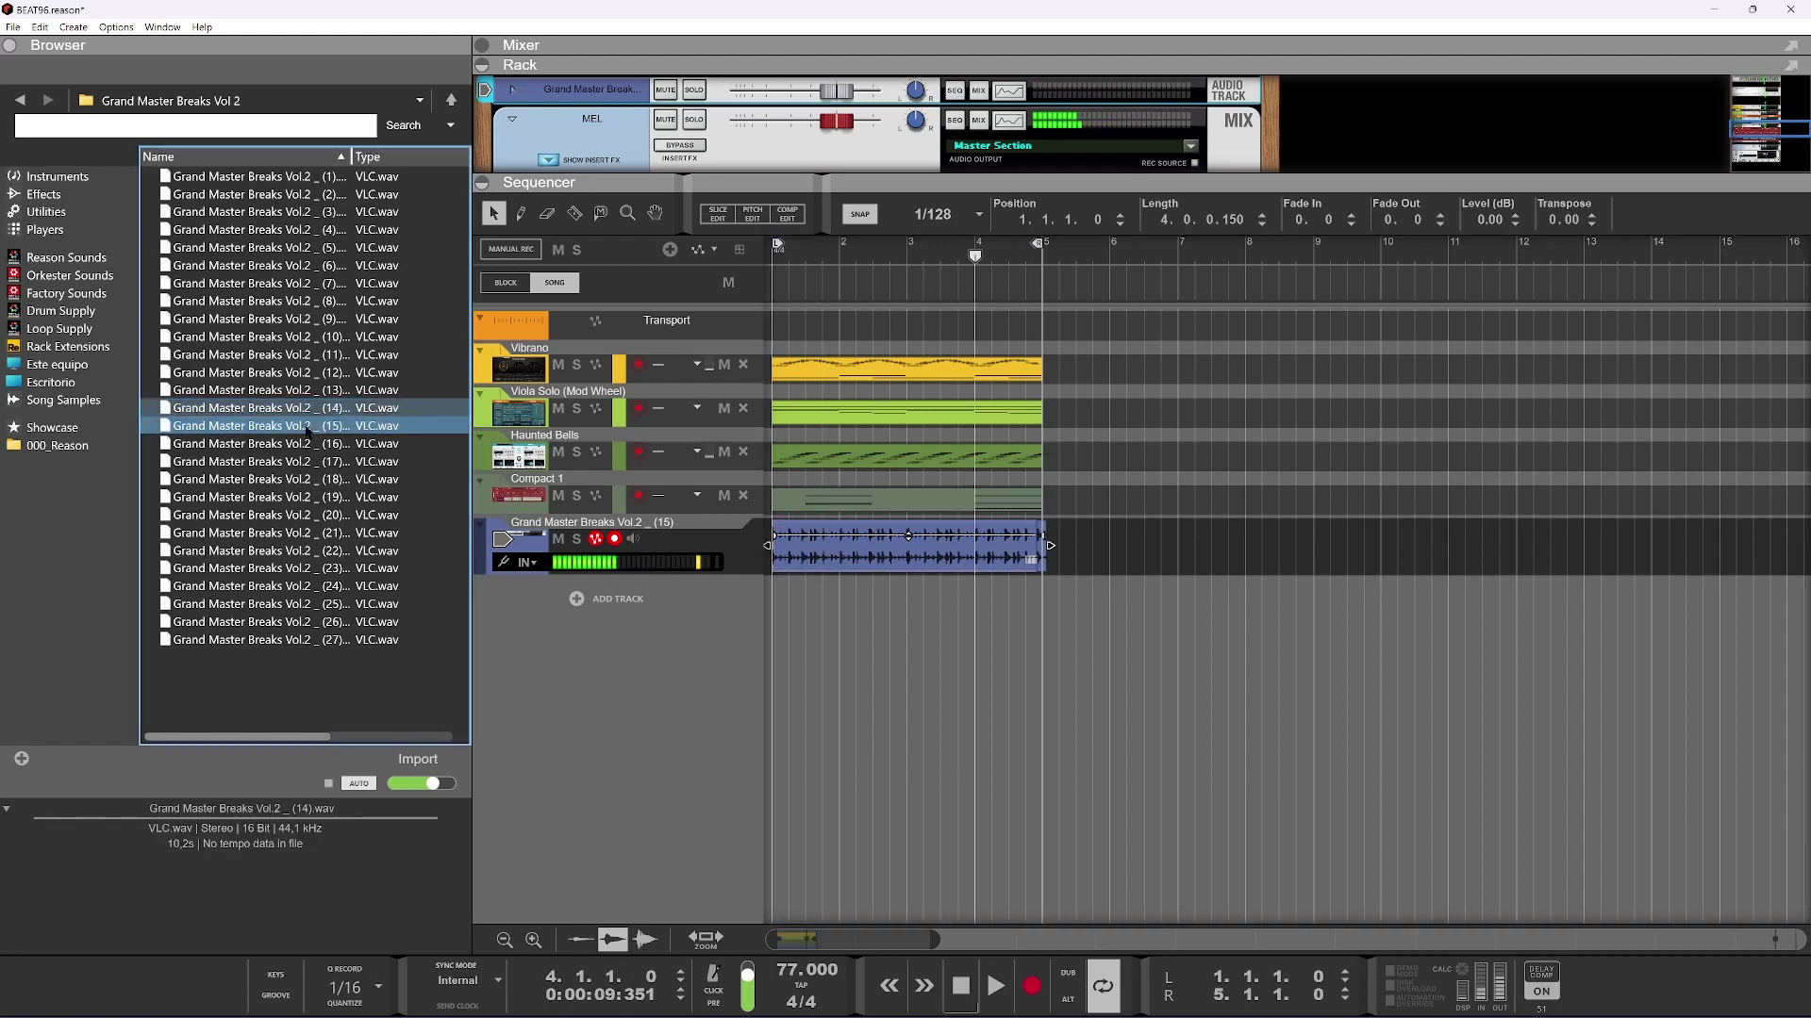
click(300, 392)
click(303, 372)
click(305, 355)
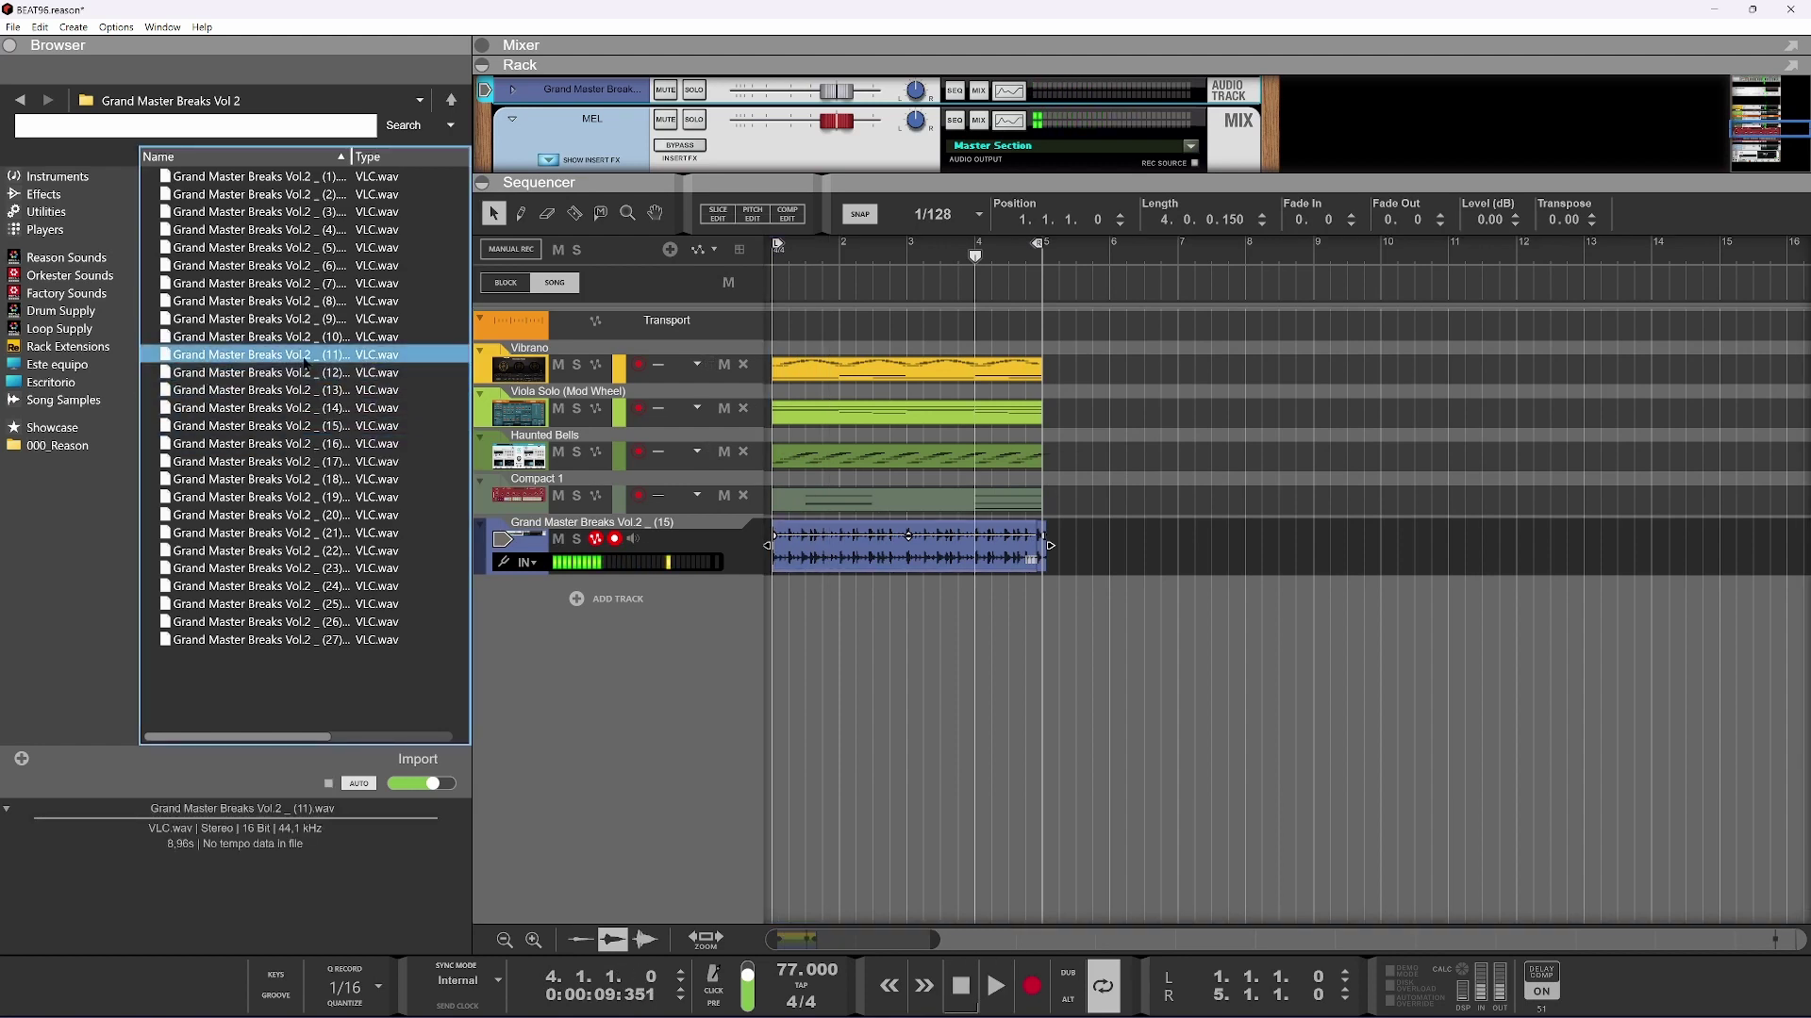
click(286, 375)
click(300, 356)
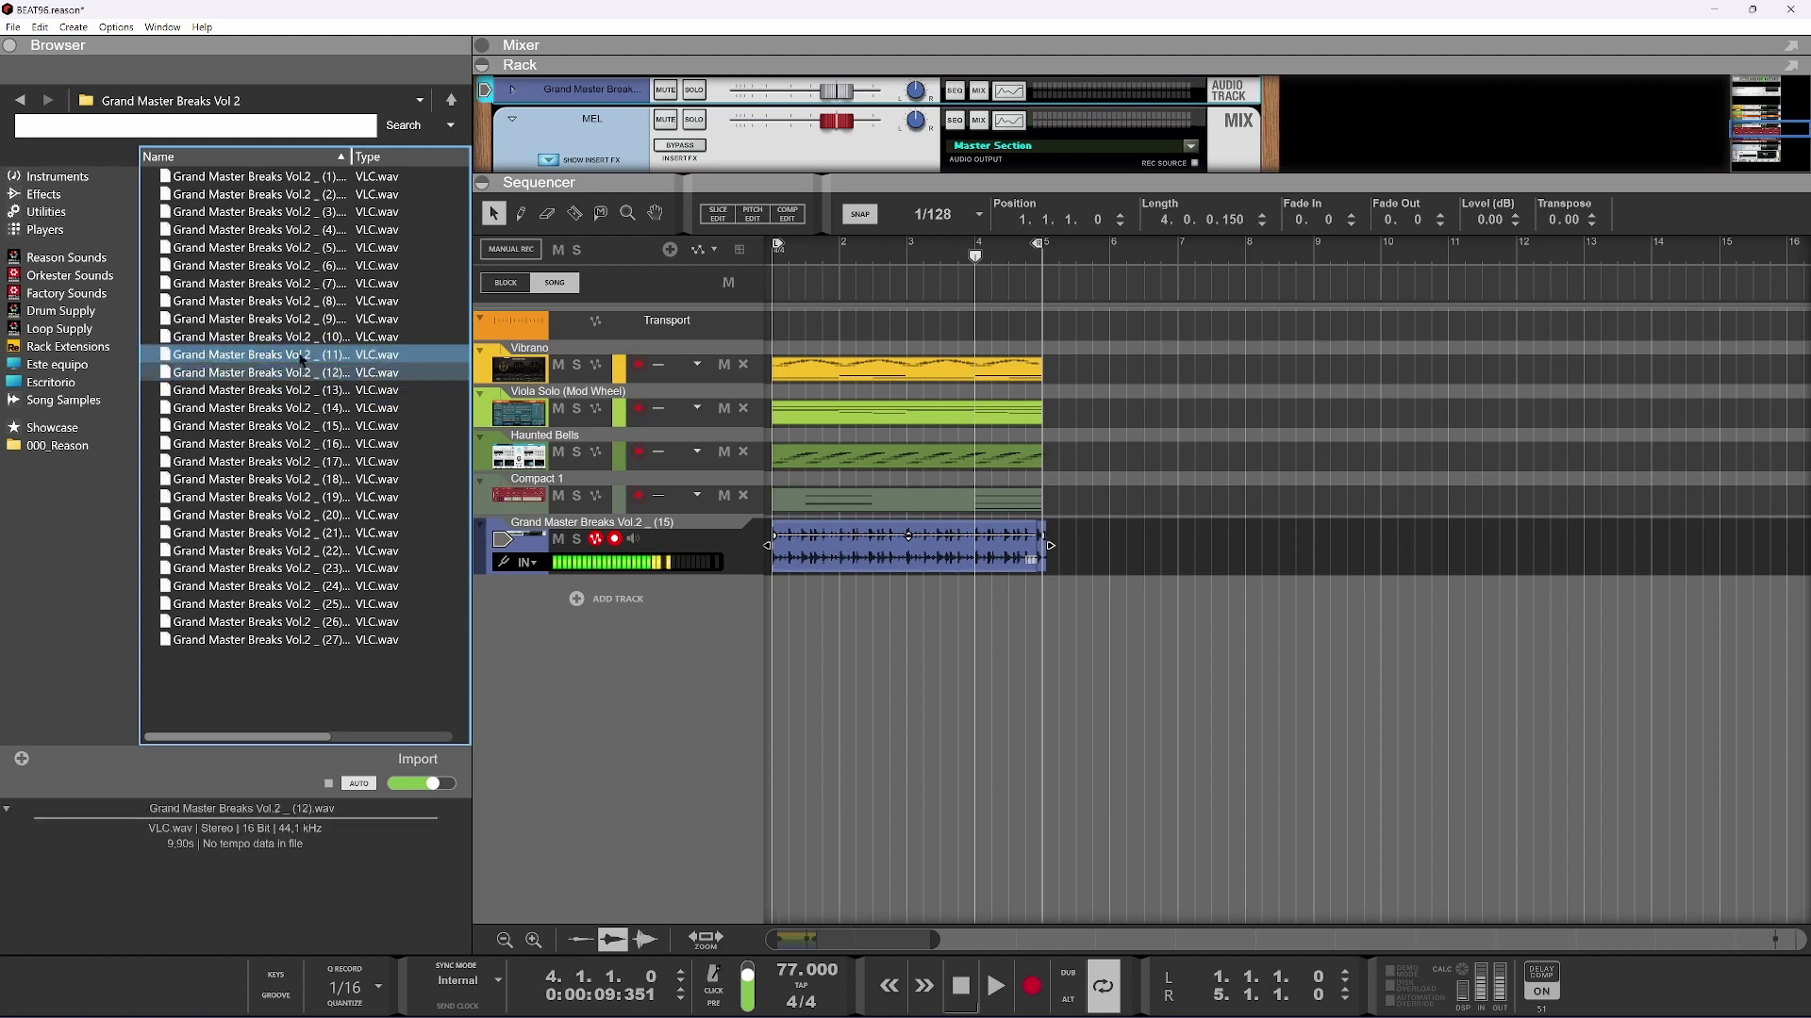
click(304, 338)
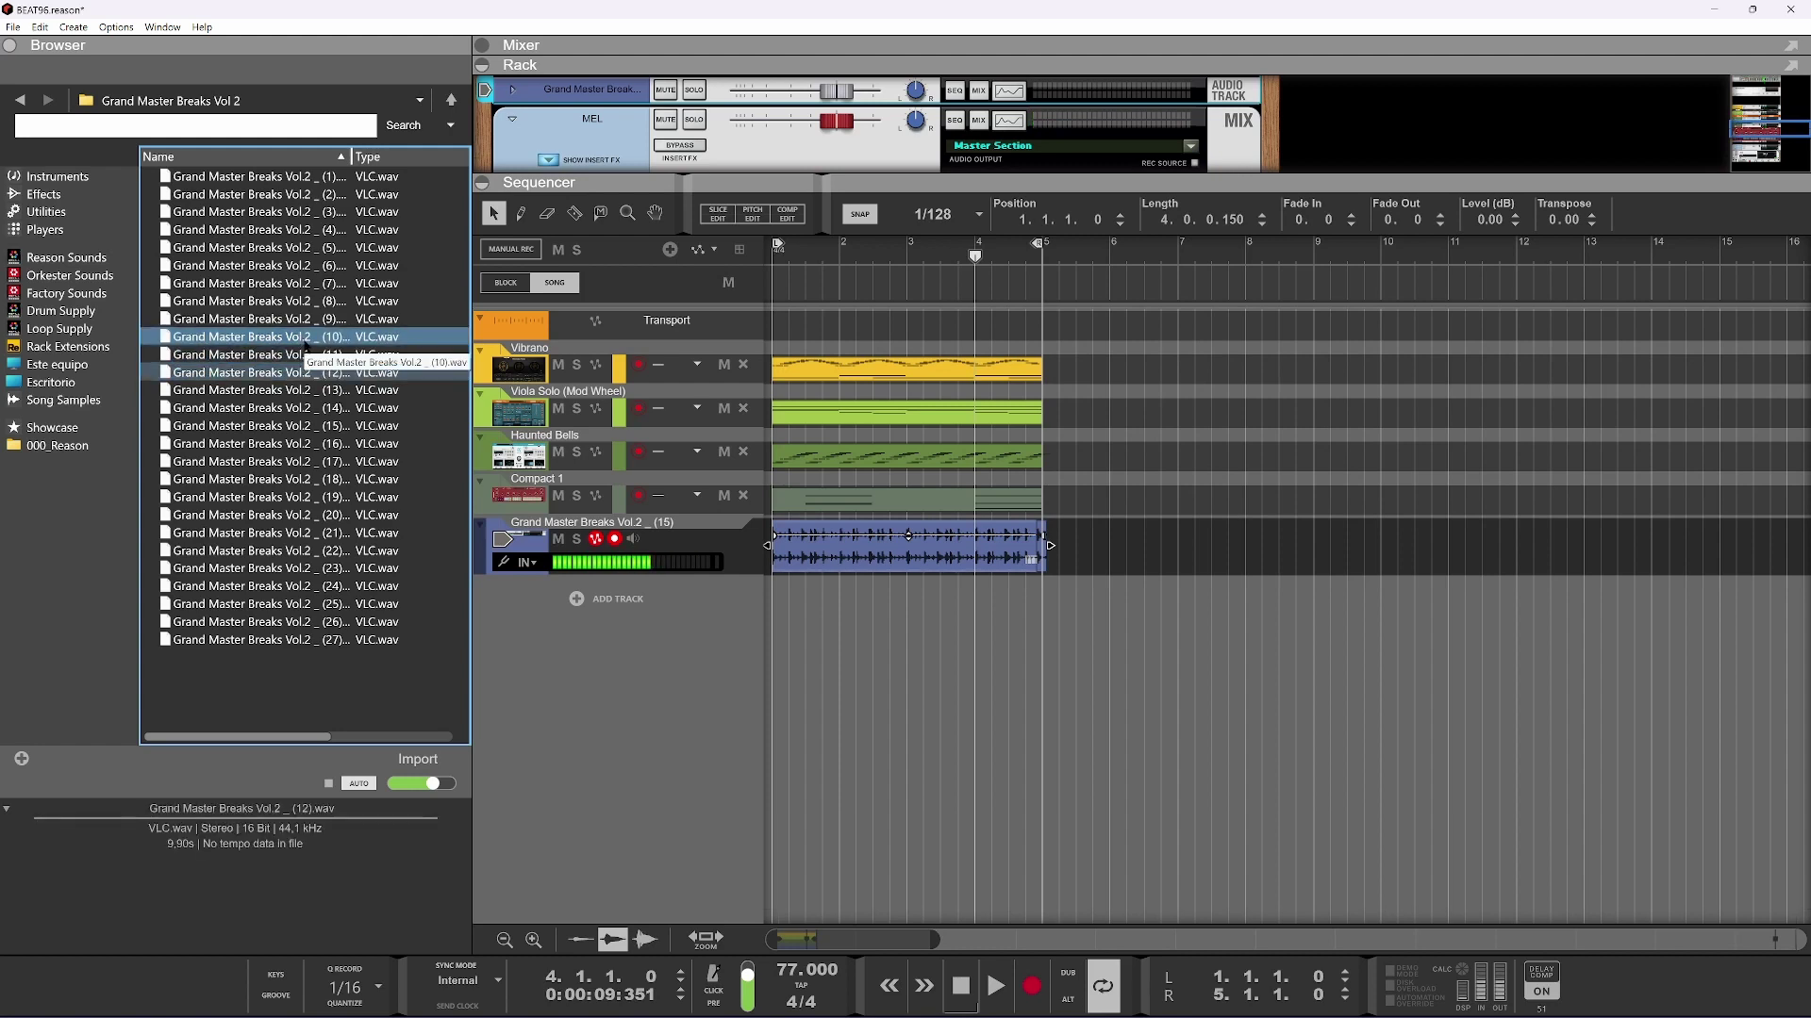
click(302, 321)
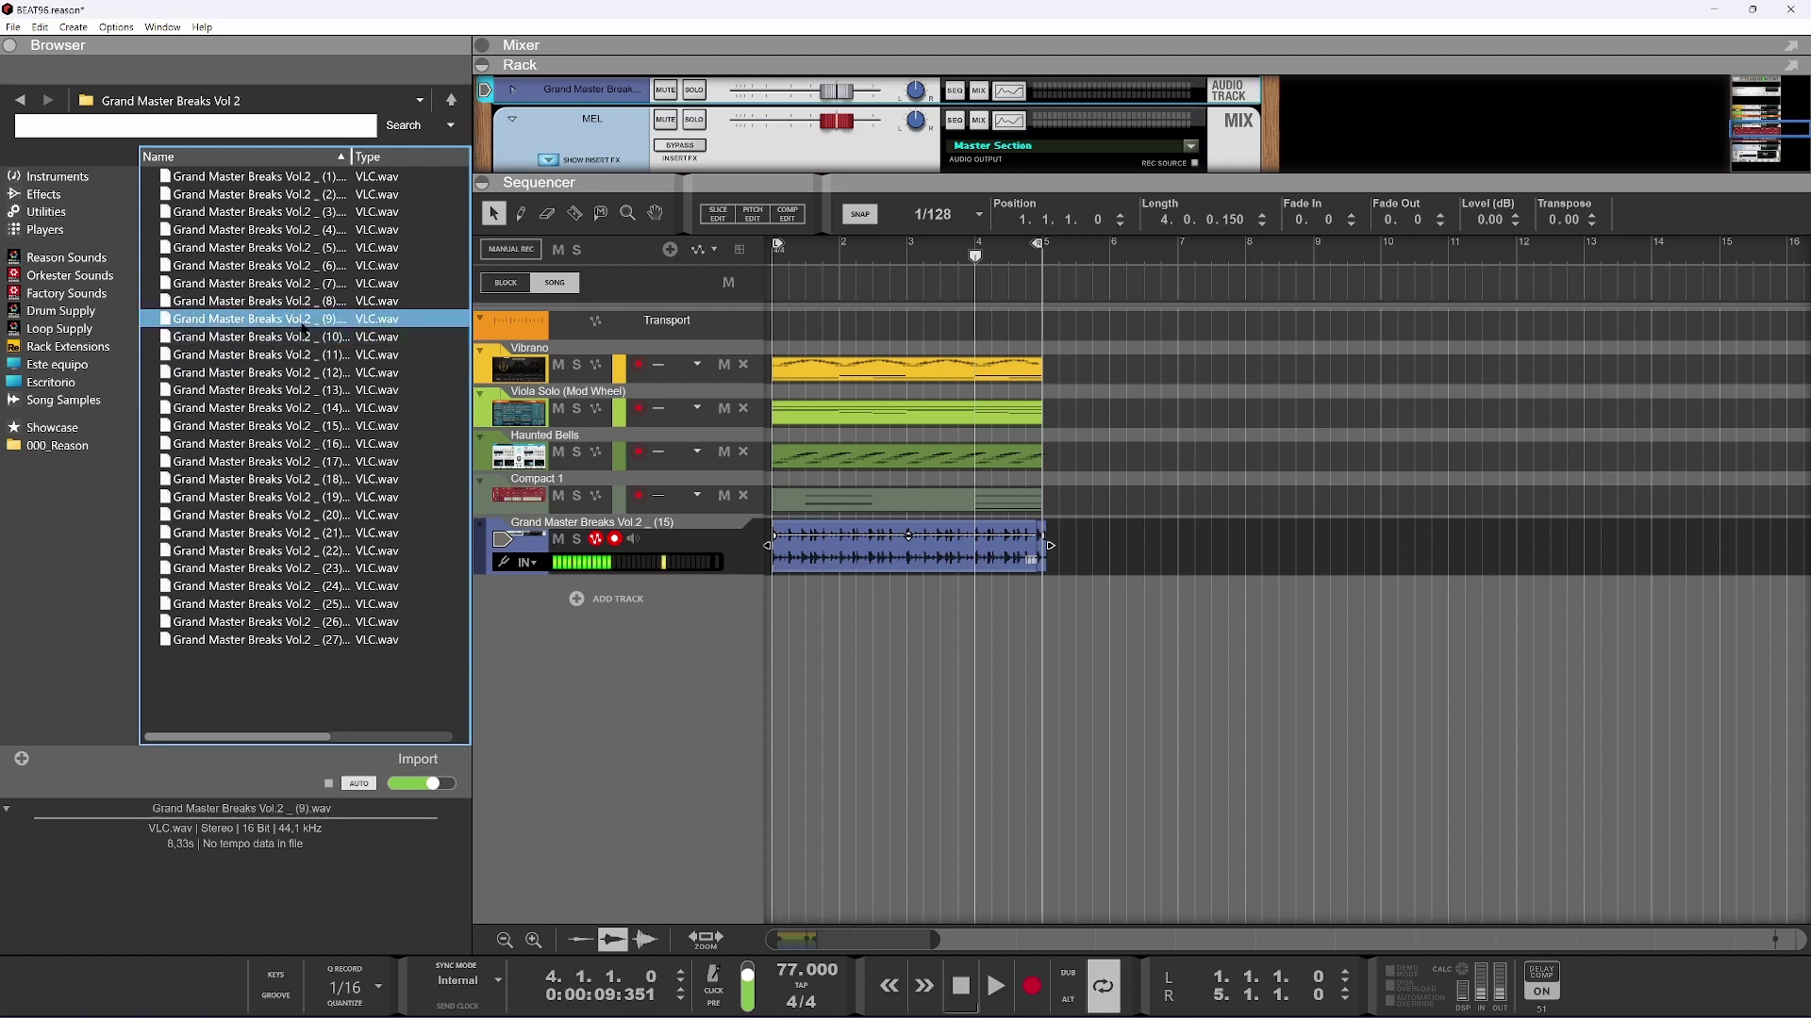
click(301, 303)
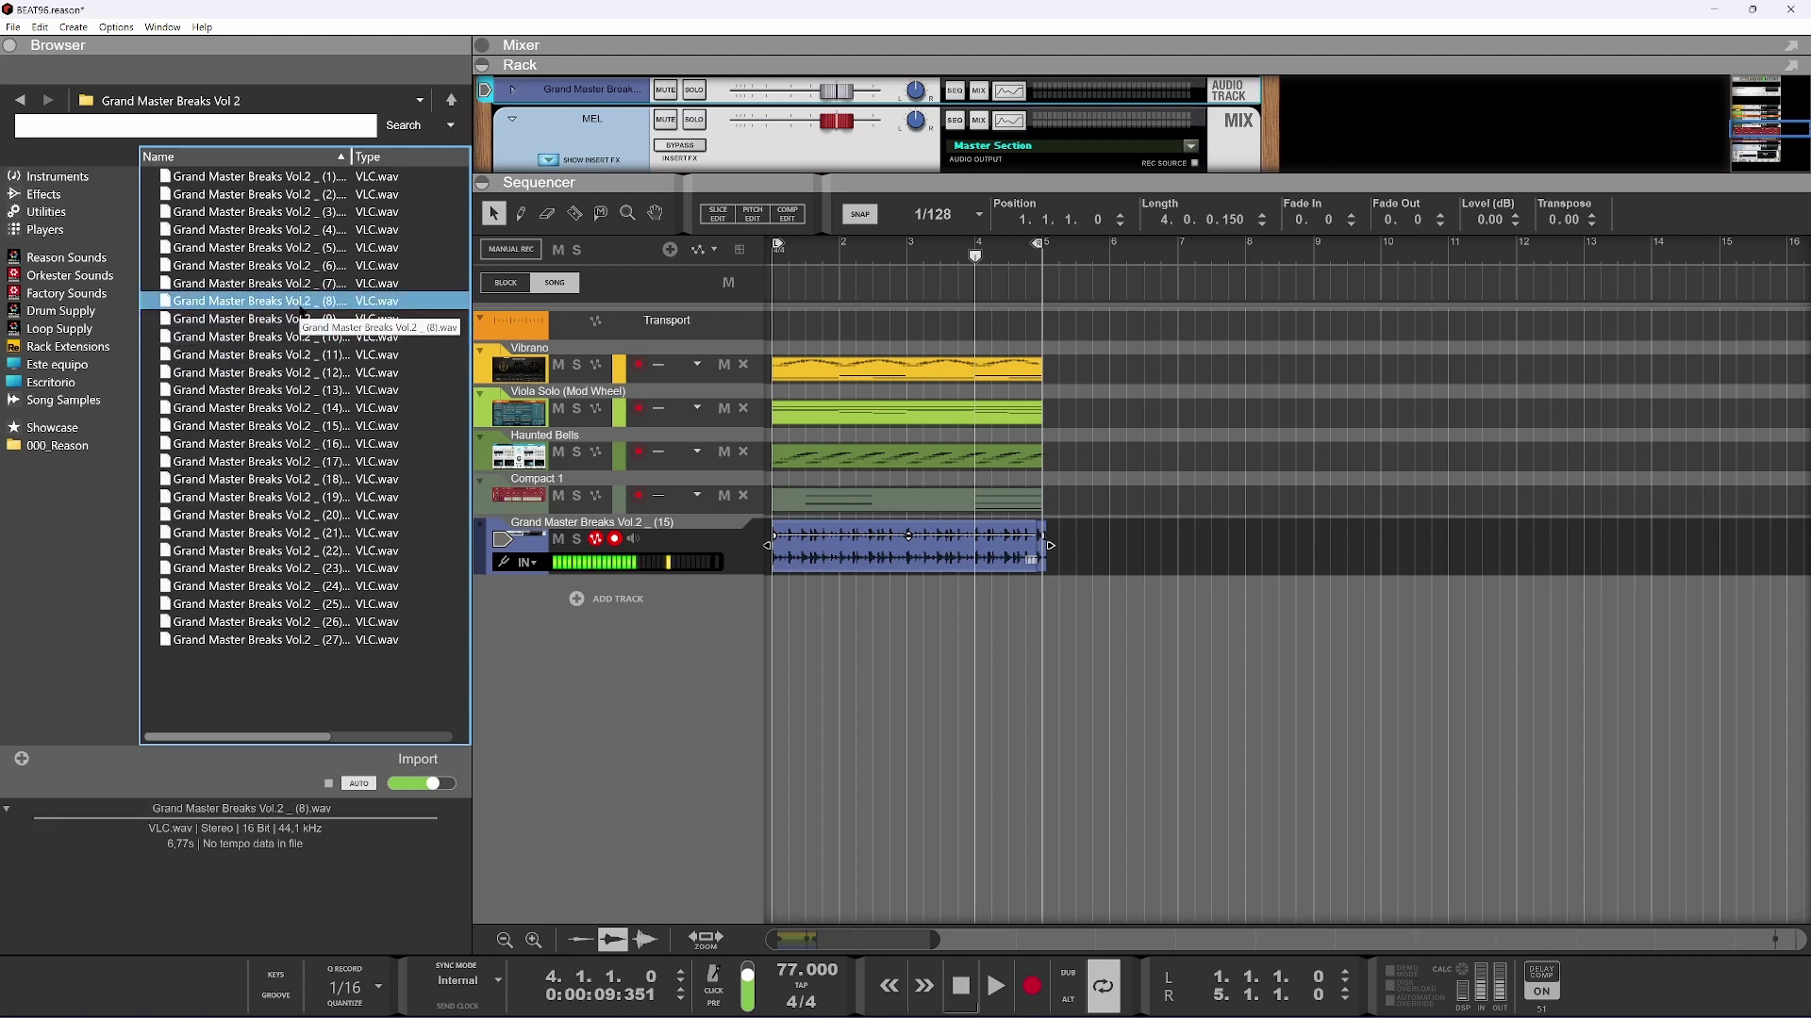
Import Grand Master Breaks Vol.2 _ (8) onto a new audio track, starting at bar 1
drag(301, 311, 795, 640)
drag(748, 644, 773, 644)
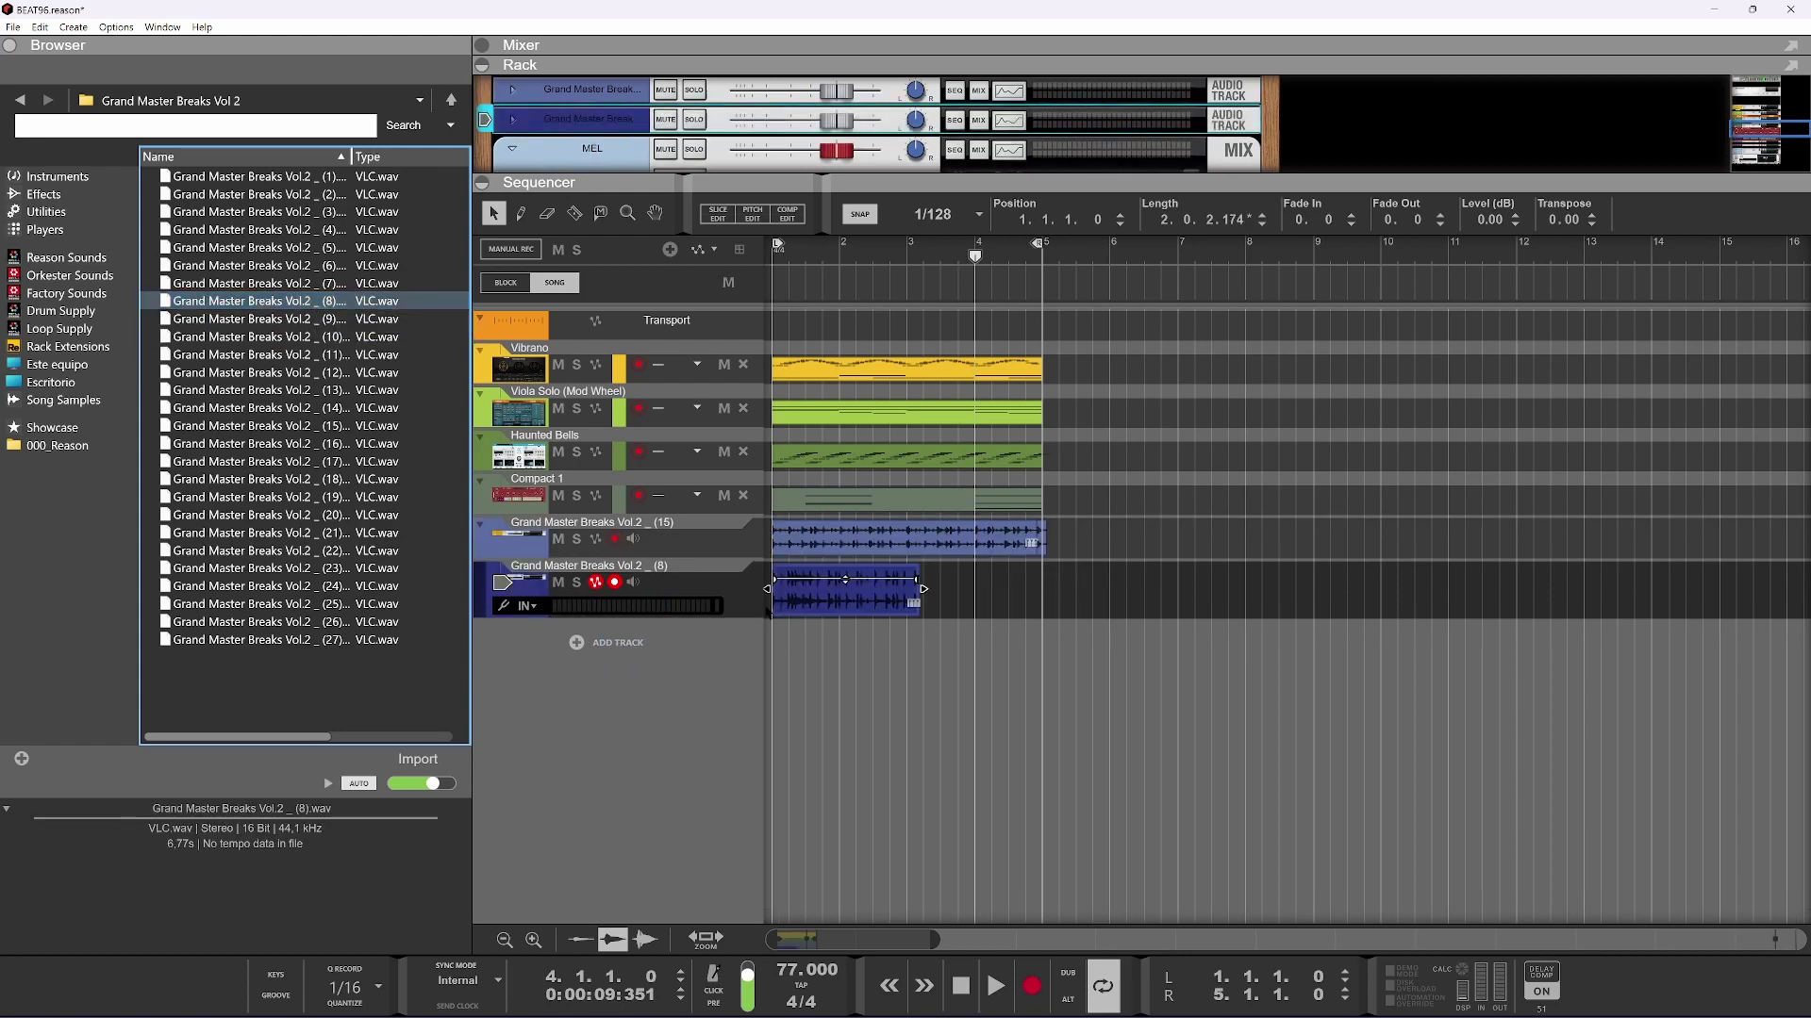
scroll(771, 615, up, 6)
scroll(769, 612, up, 2)
Solo the Grand Master Breaks Vol.2 _ (8) track and listen to its opening from 1.1.1.0
key(space)
key(space)
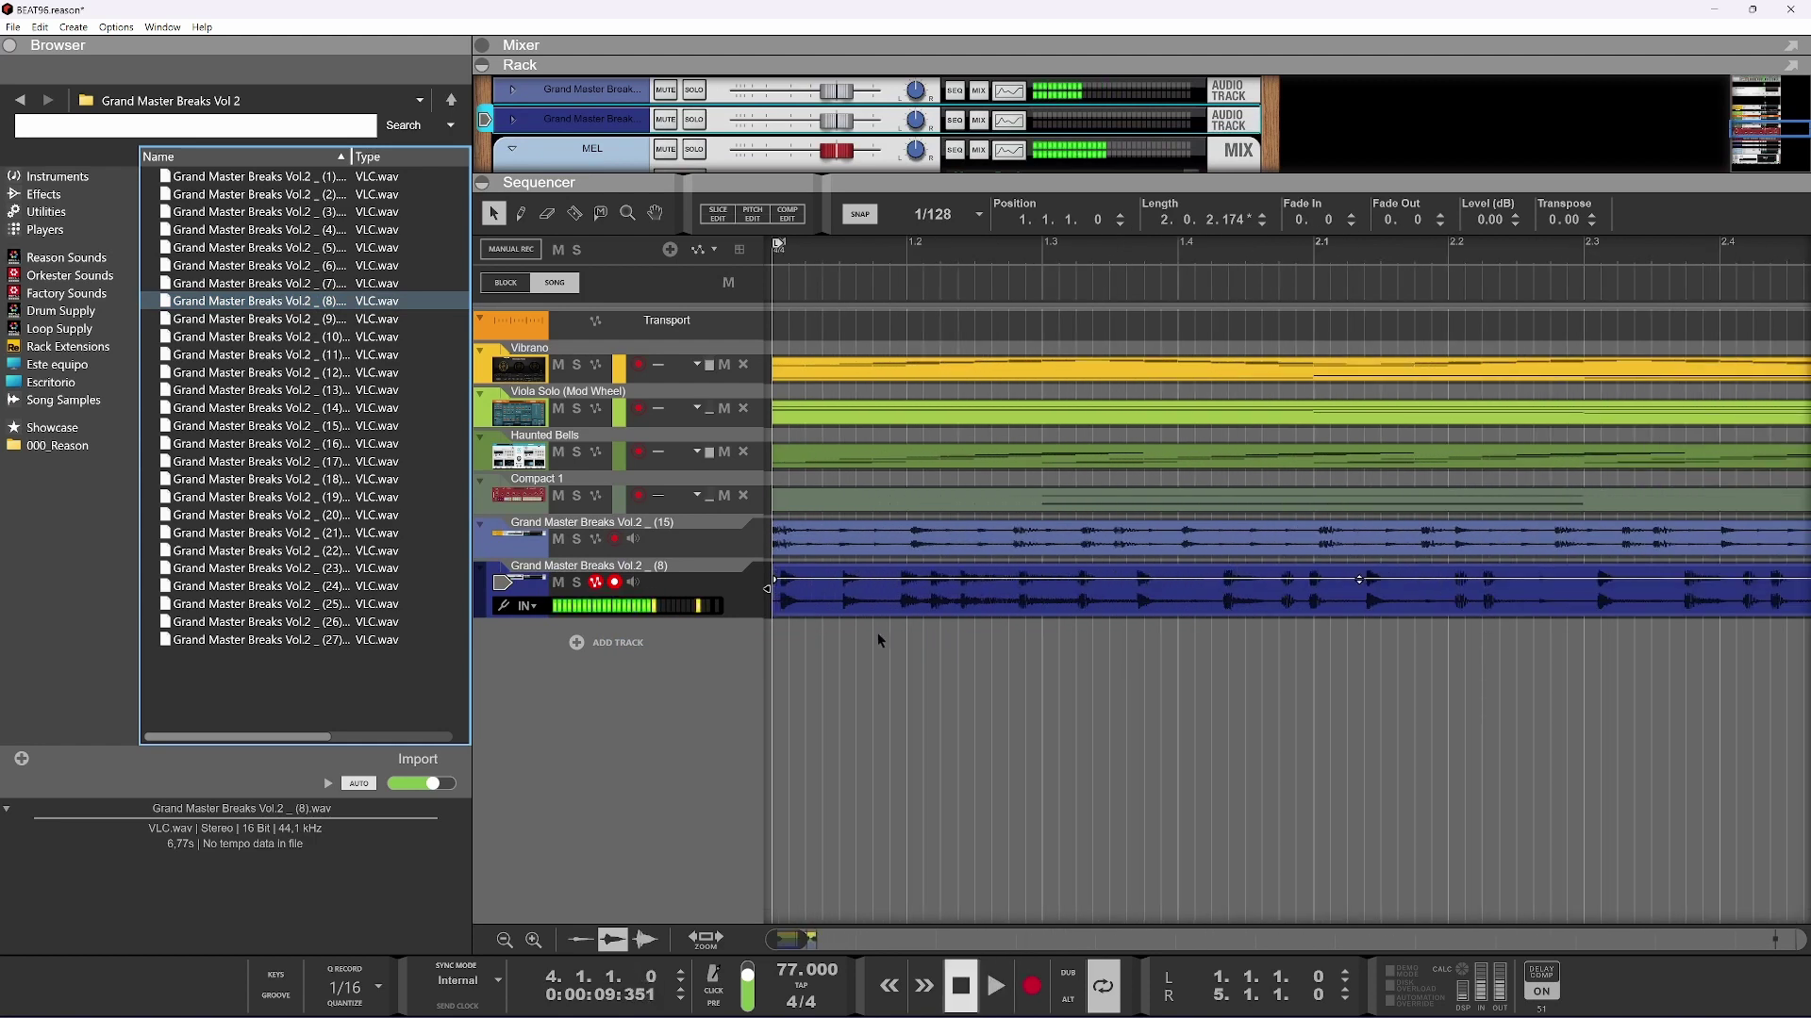
click(593, 584)
key(space)
key(space)
drag(780, 249, 771, 250)
key(space)
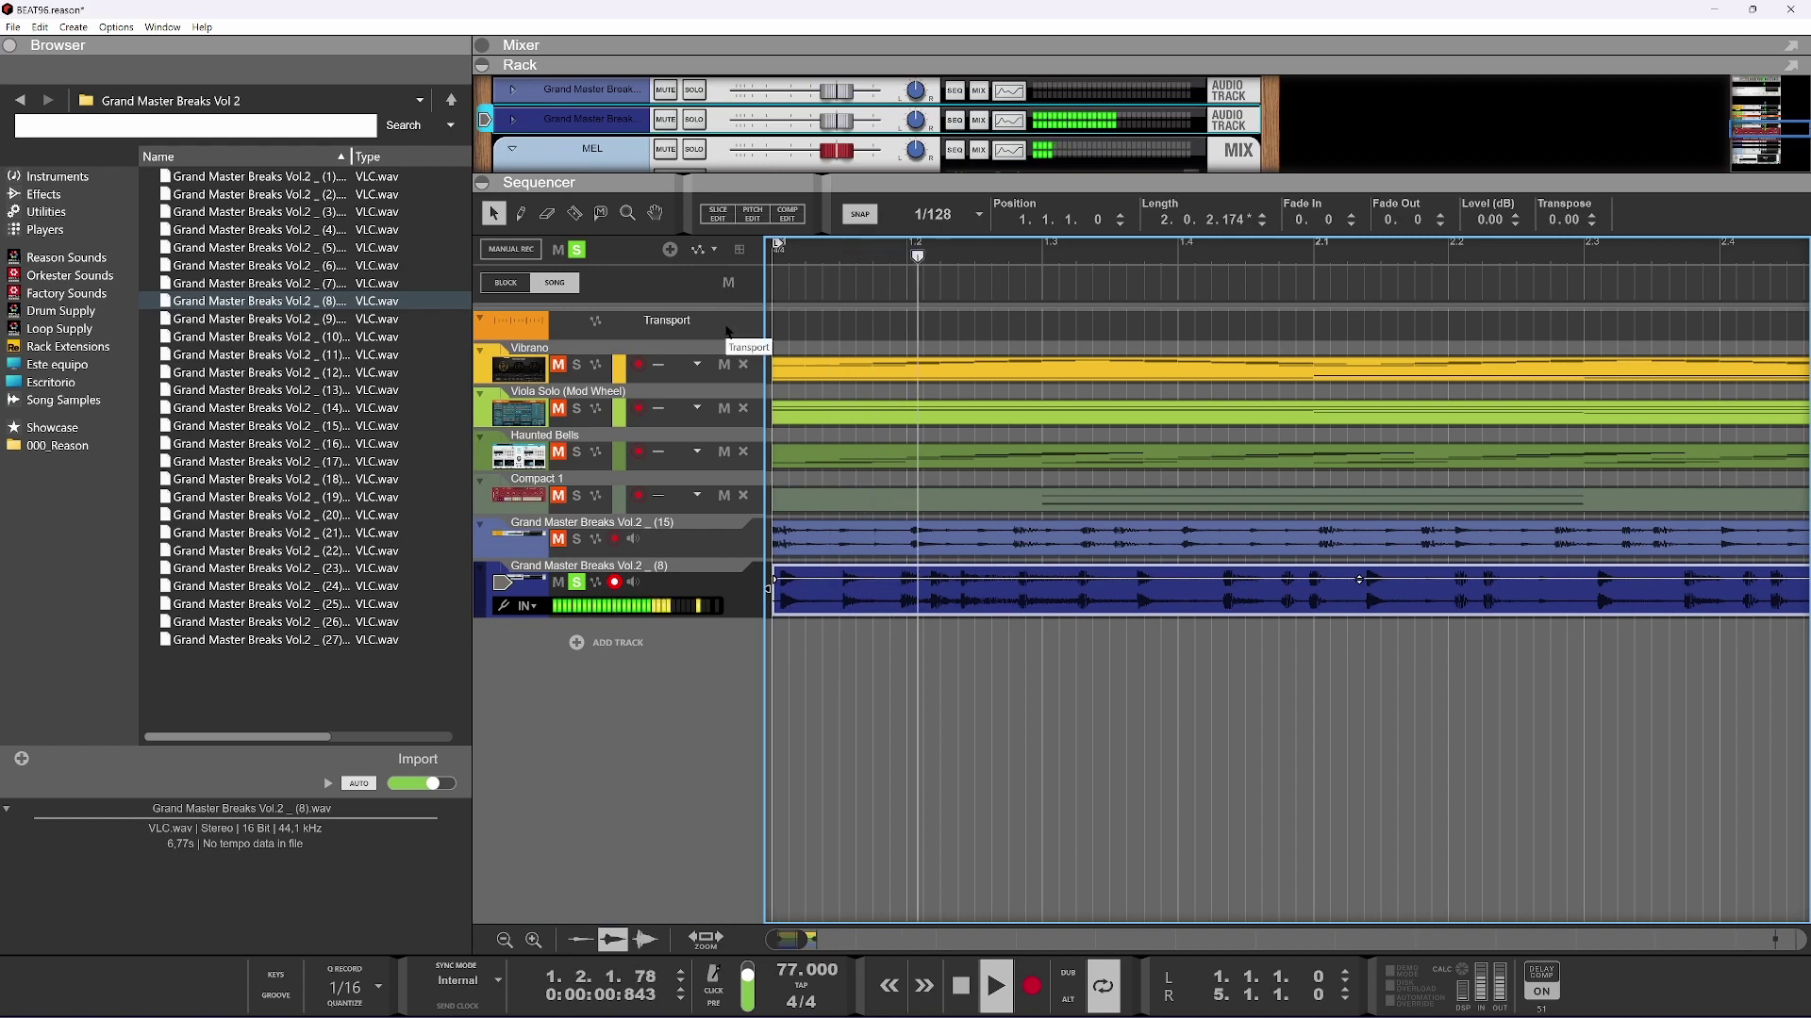
key(space)
Split the (8) break at the slice before 1.3, moving its opening section near the end of bar 4 and the remainder to 1.1.1.0
double_click(1013, 589)
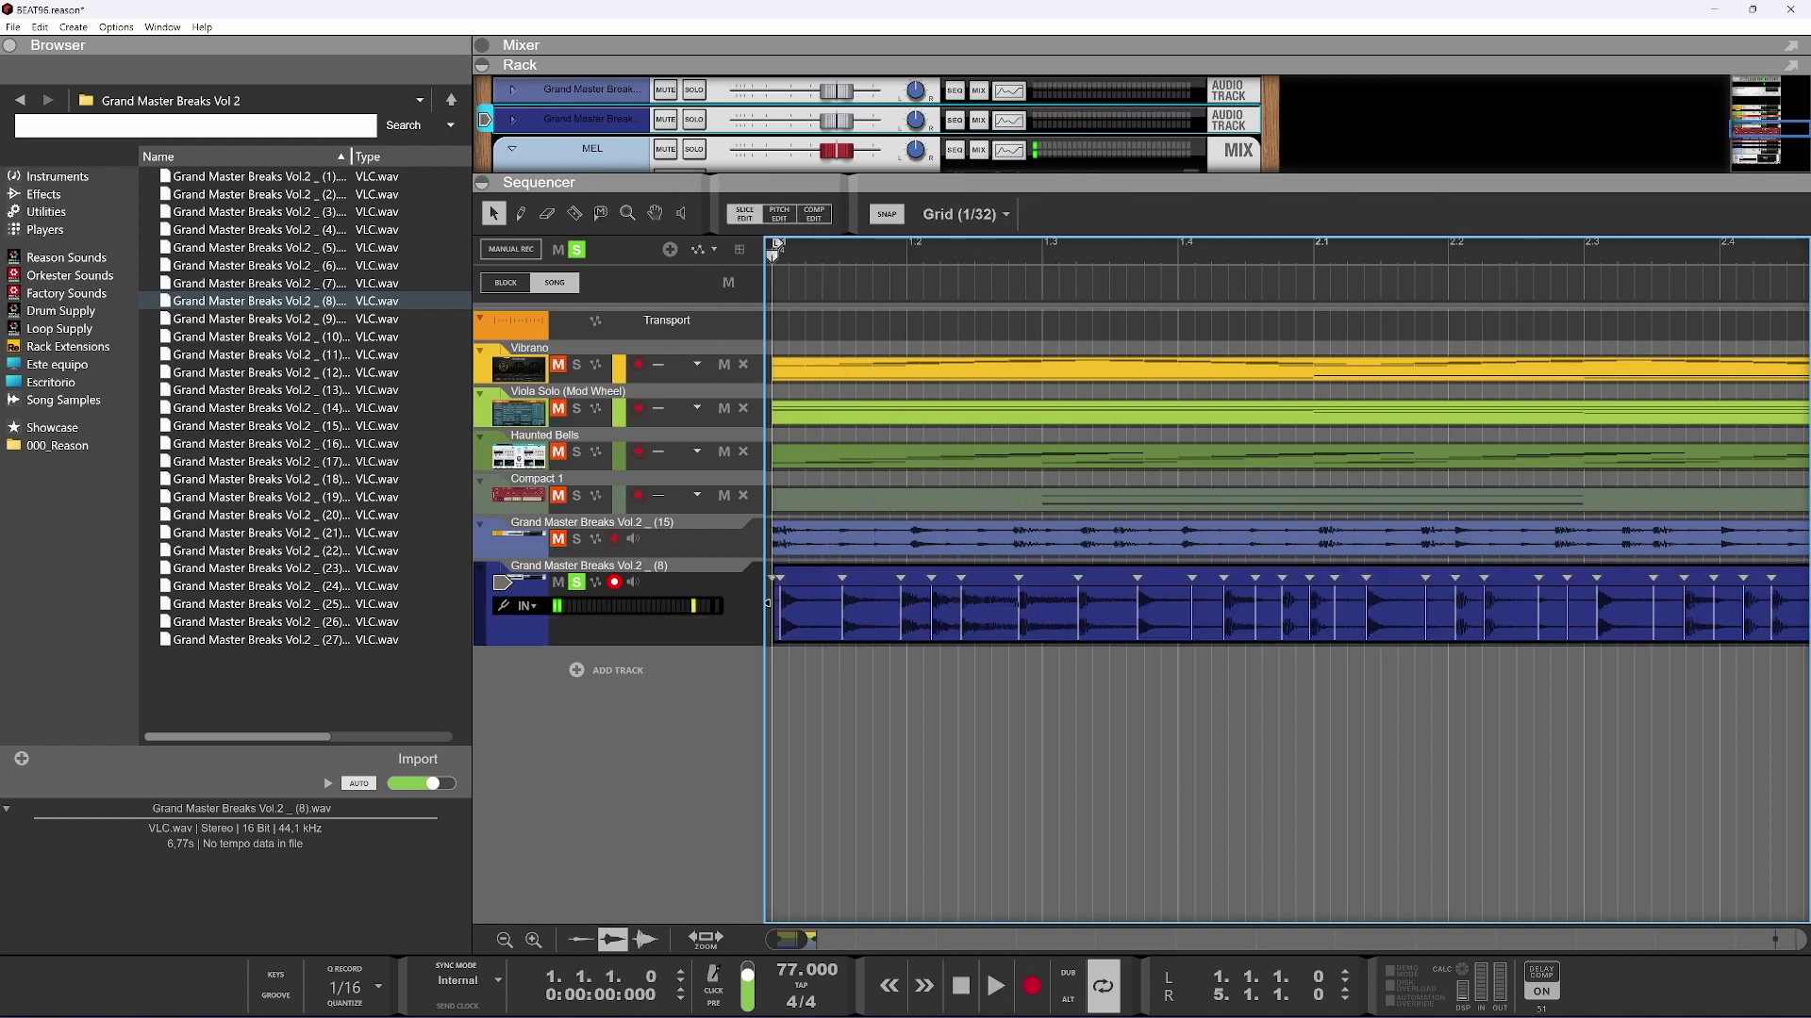
right_click(1018, 609)
click(1056, 518)
scroll(964, 613, down, 3)
drag(803, 604, 1279, 603)
drag(965, 608, 902, 608)
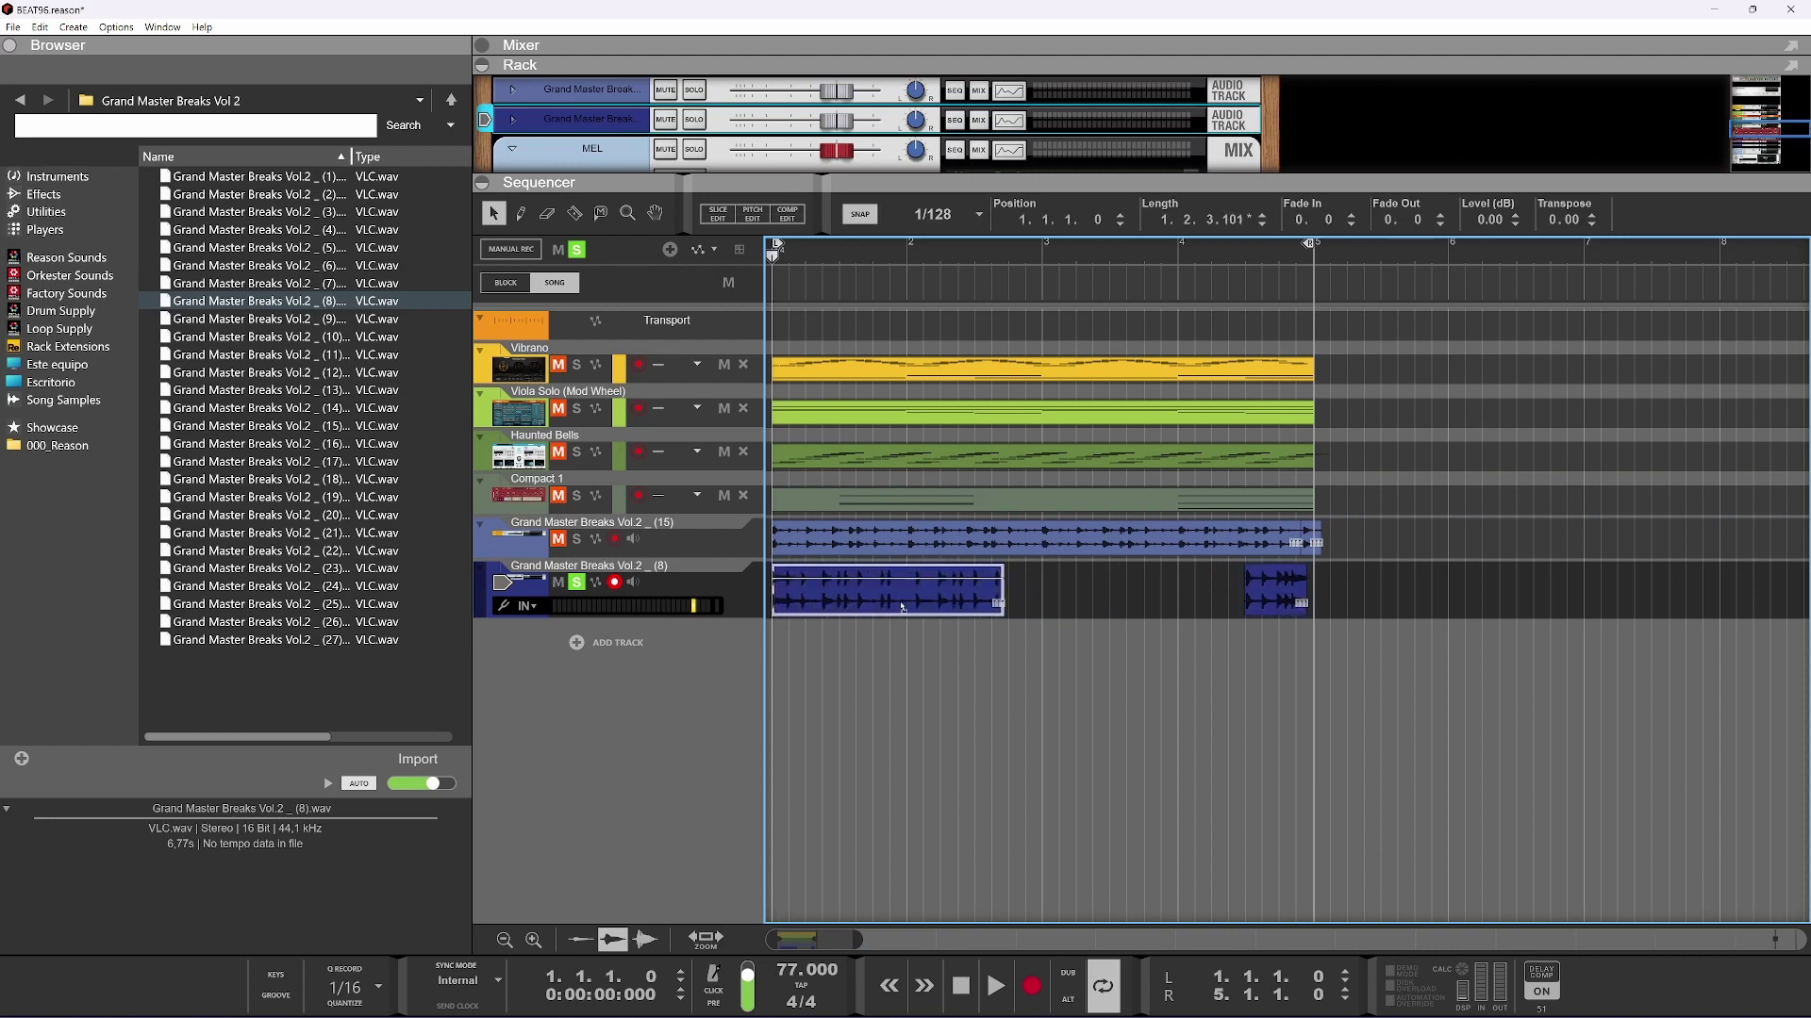
Move the separated opening section of the (8) break to 4.3.1.166 so it ends at bar 5
scroll(1284, 613, up, 4)
click(1287, 608)
drag(1287, 608, 1304, 616)
scroll(1296, 618, down, 1)
scroll(1296, 617, up, 2)
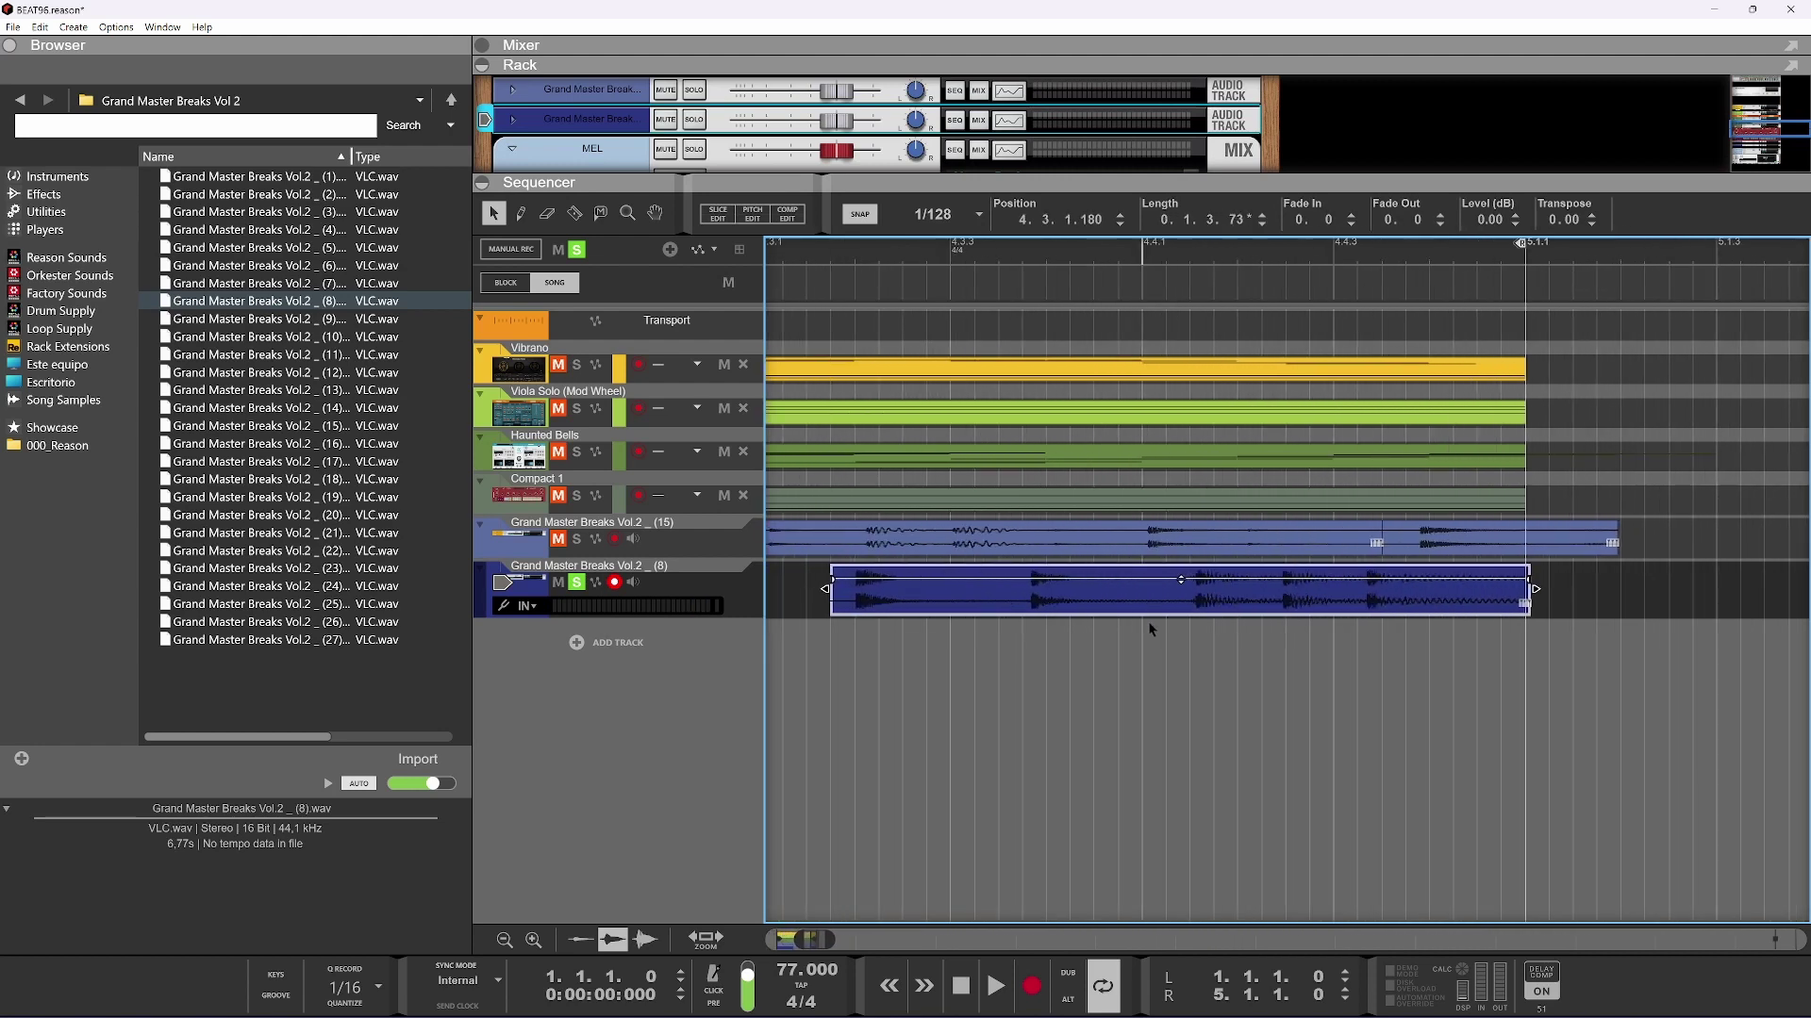
scroll(1466, 630, down, 1)
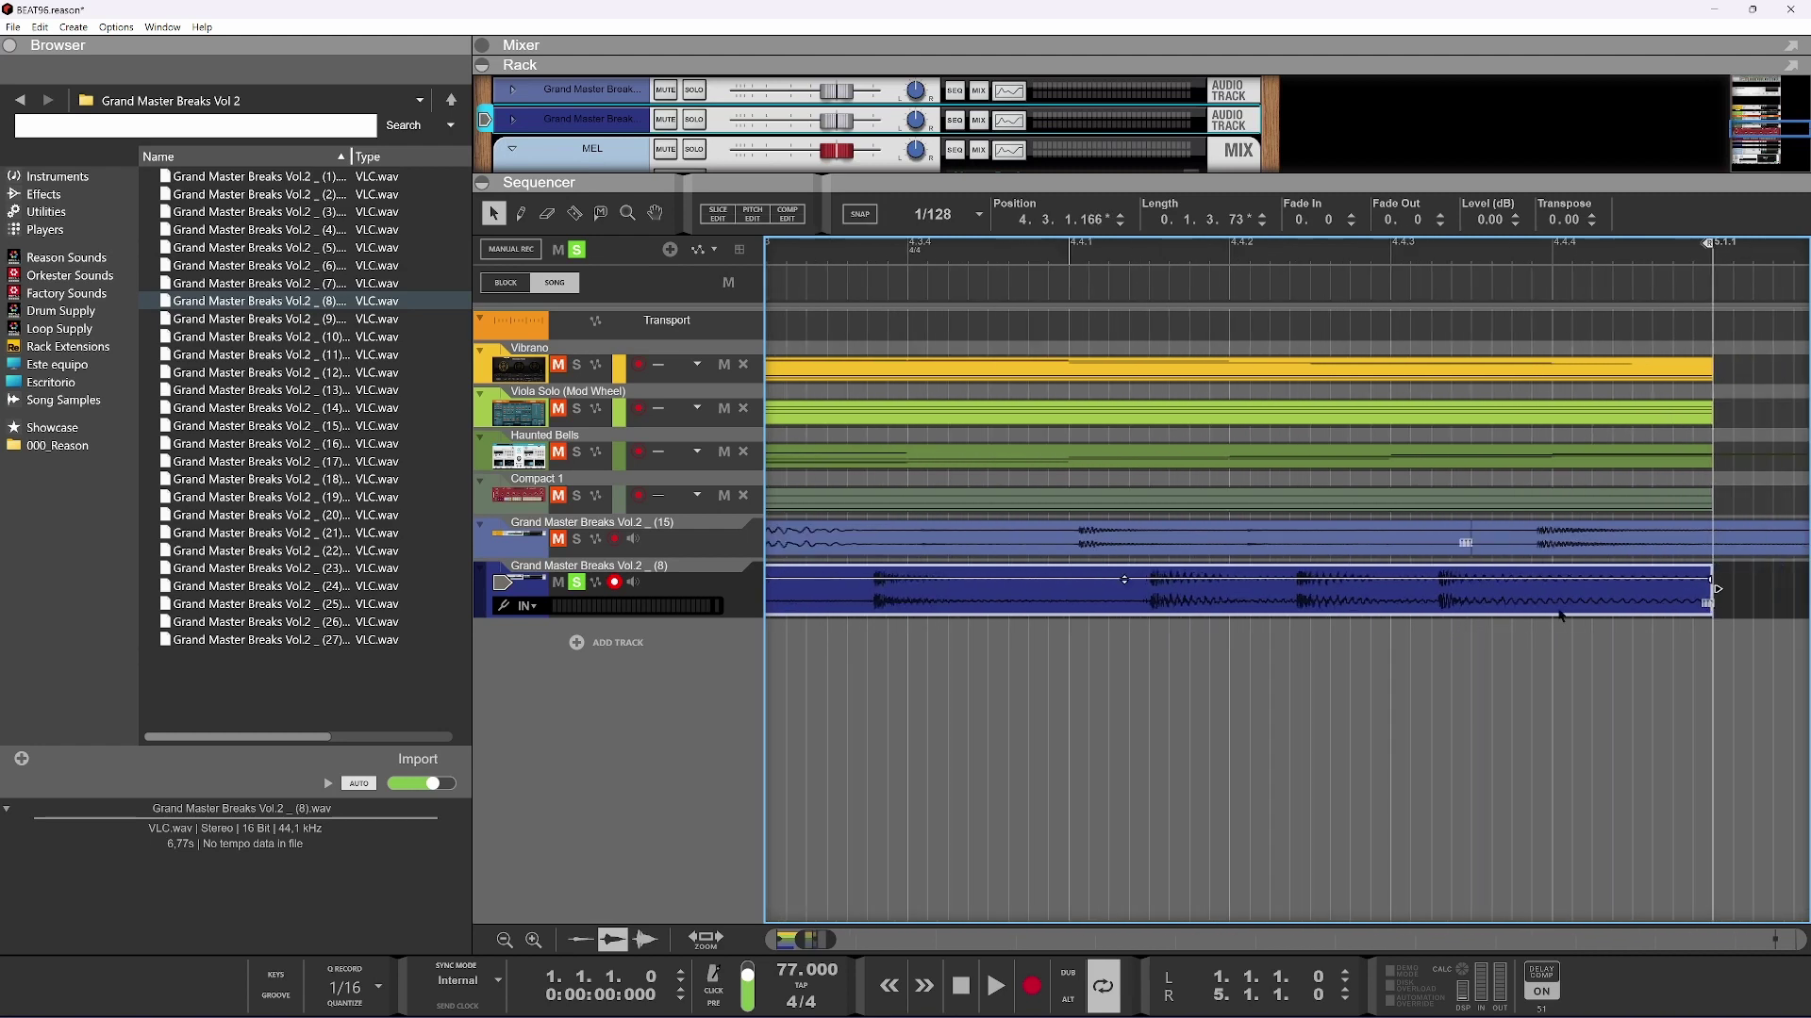
Play the soloed, rearranged (8) break from the start of the loop
scroll(1561, 615, down, 10)
scroll(1512, 618, down, 12)
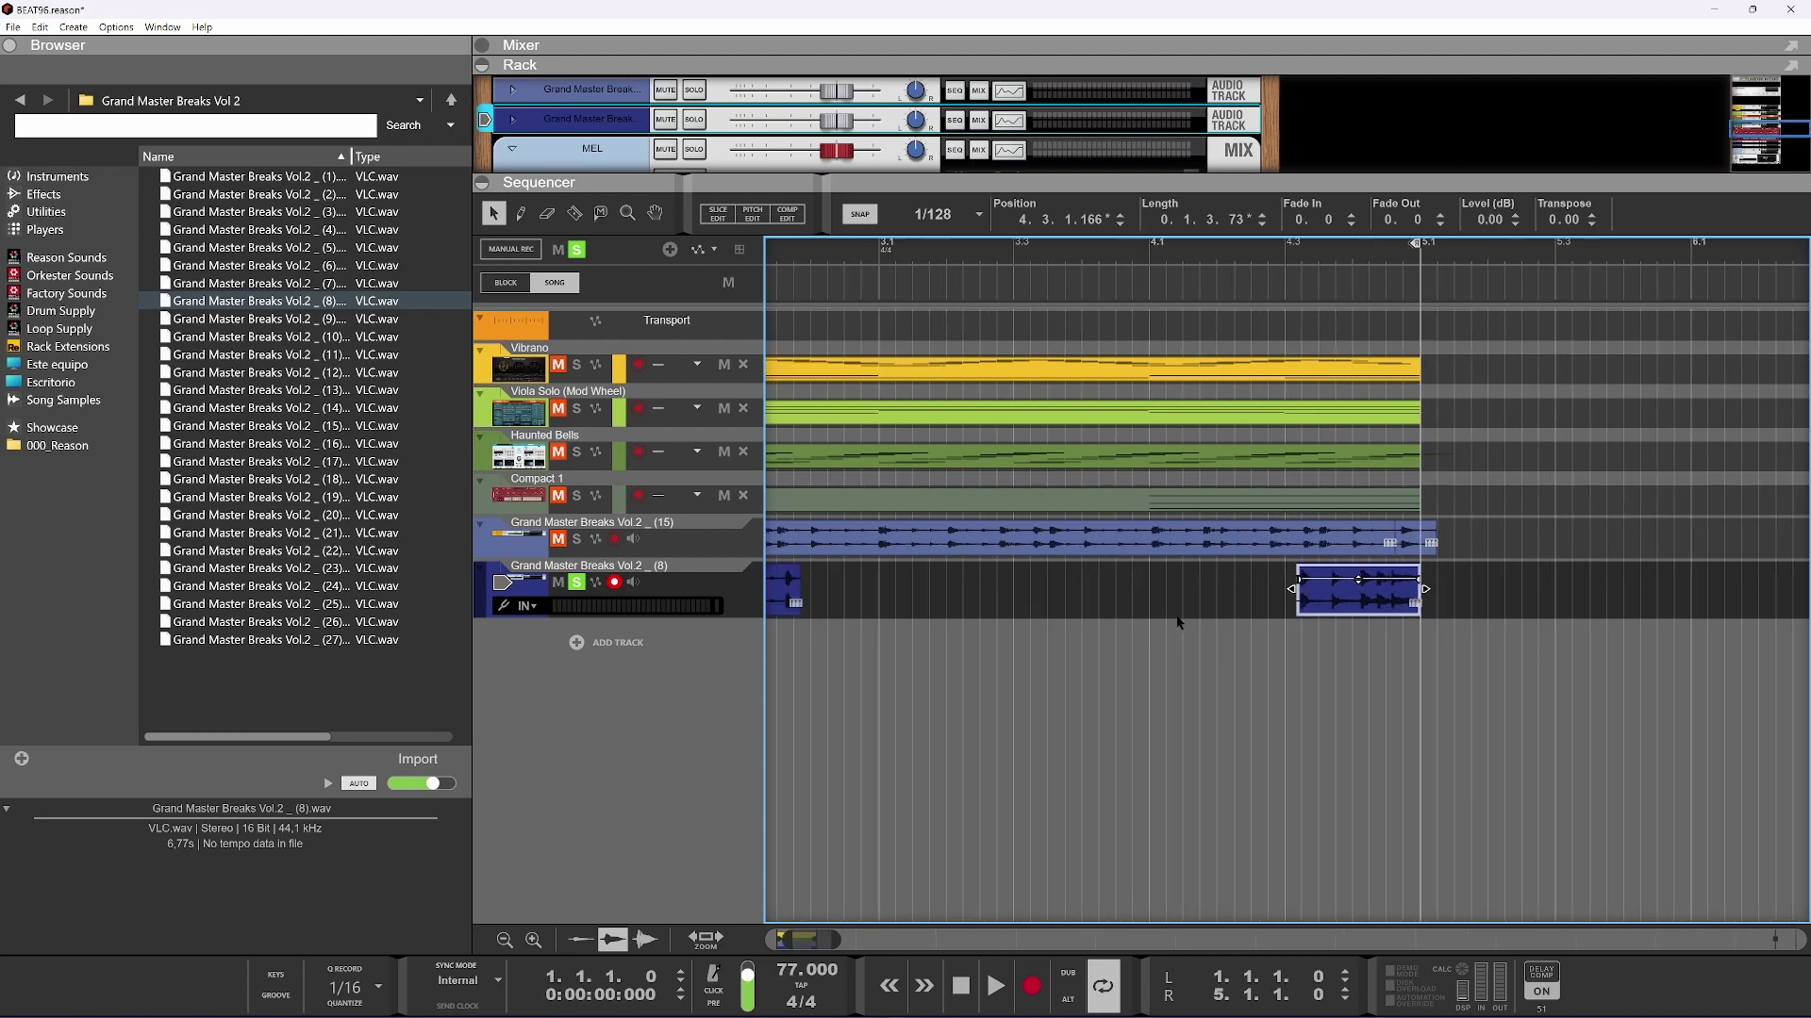
key(space)
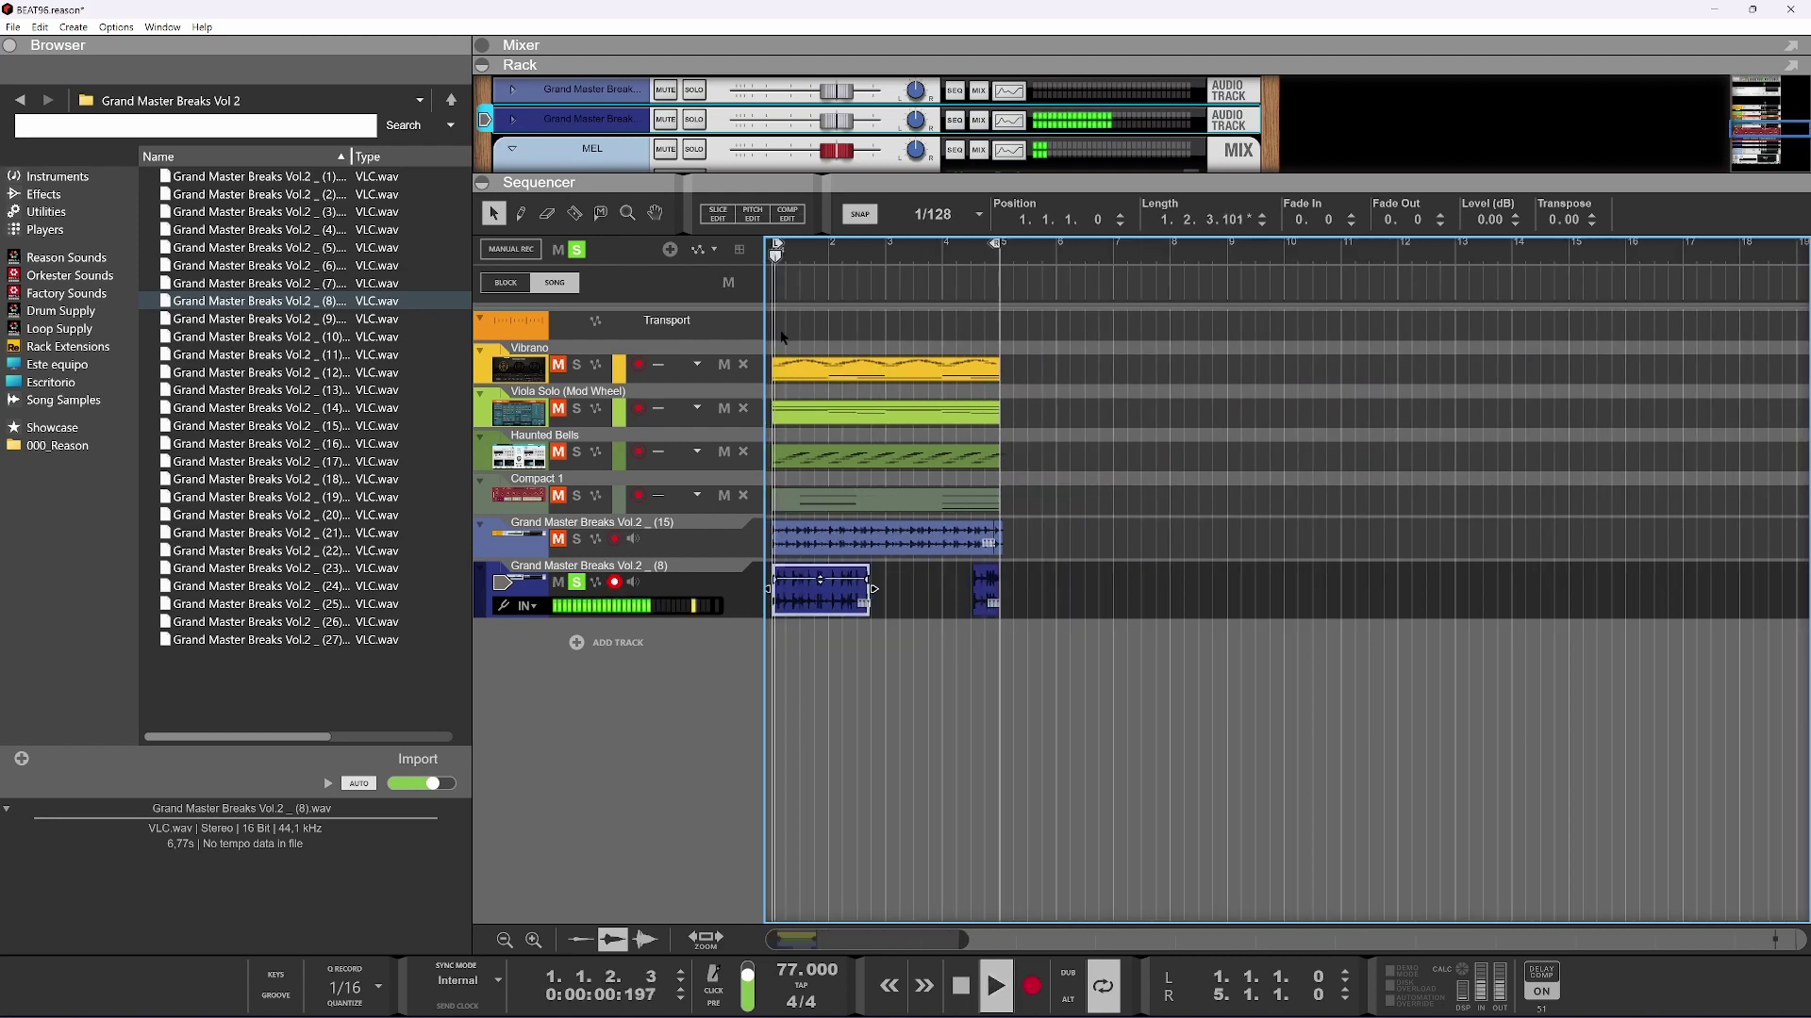
scroll(813, 597, up, 5)
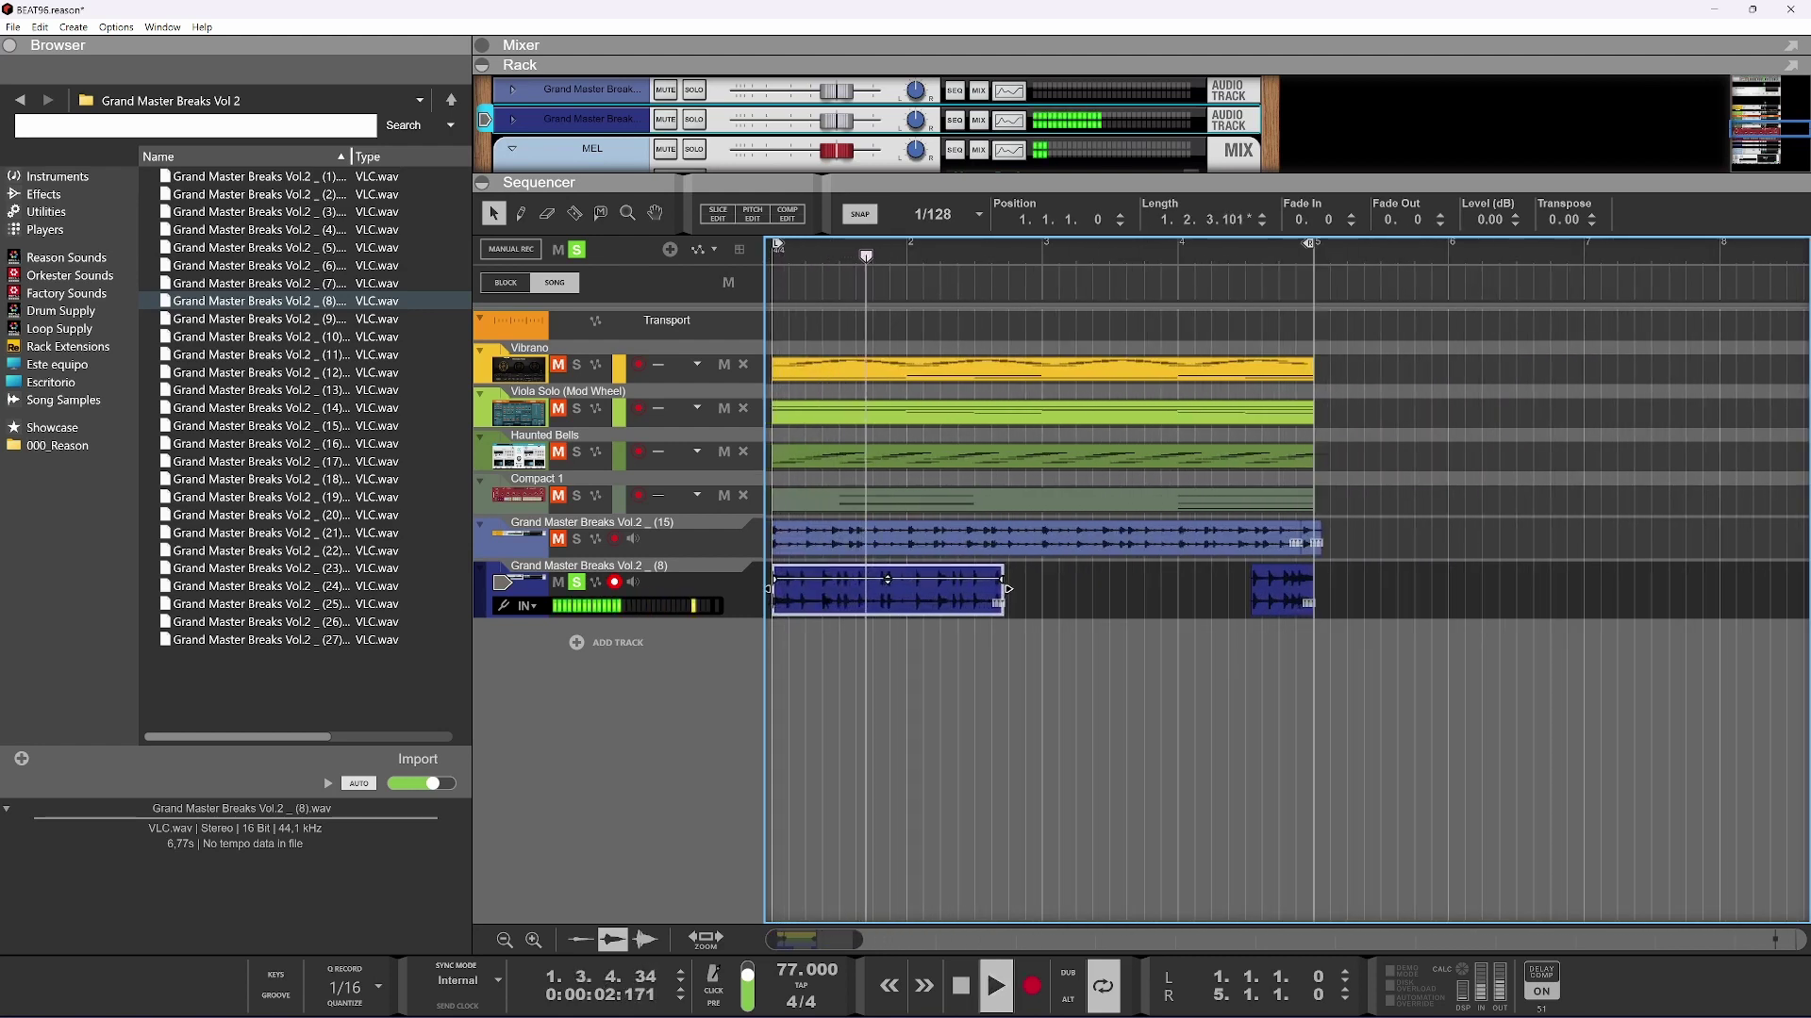
Try setting the first (8) clip's length to 2.0.0.0, switching the snap value to Grid
scroll(828, 597, up, 2)
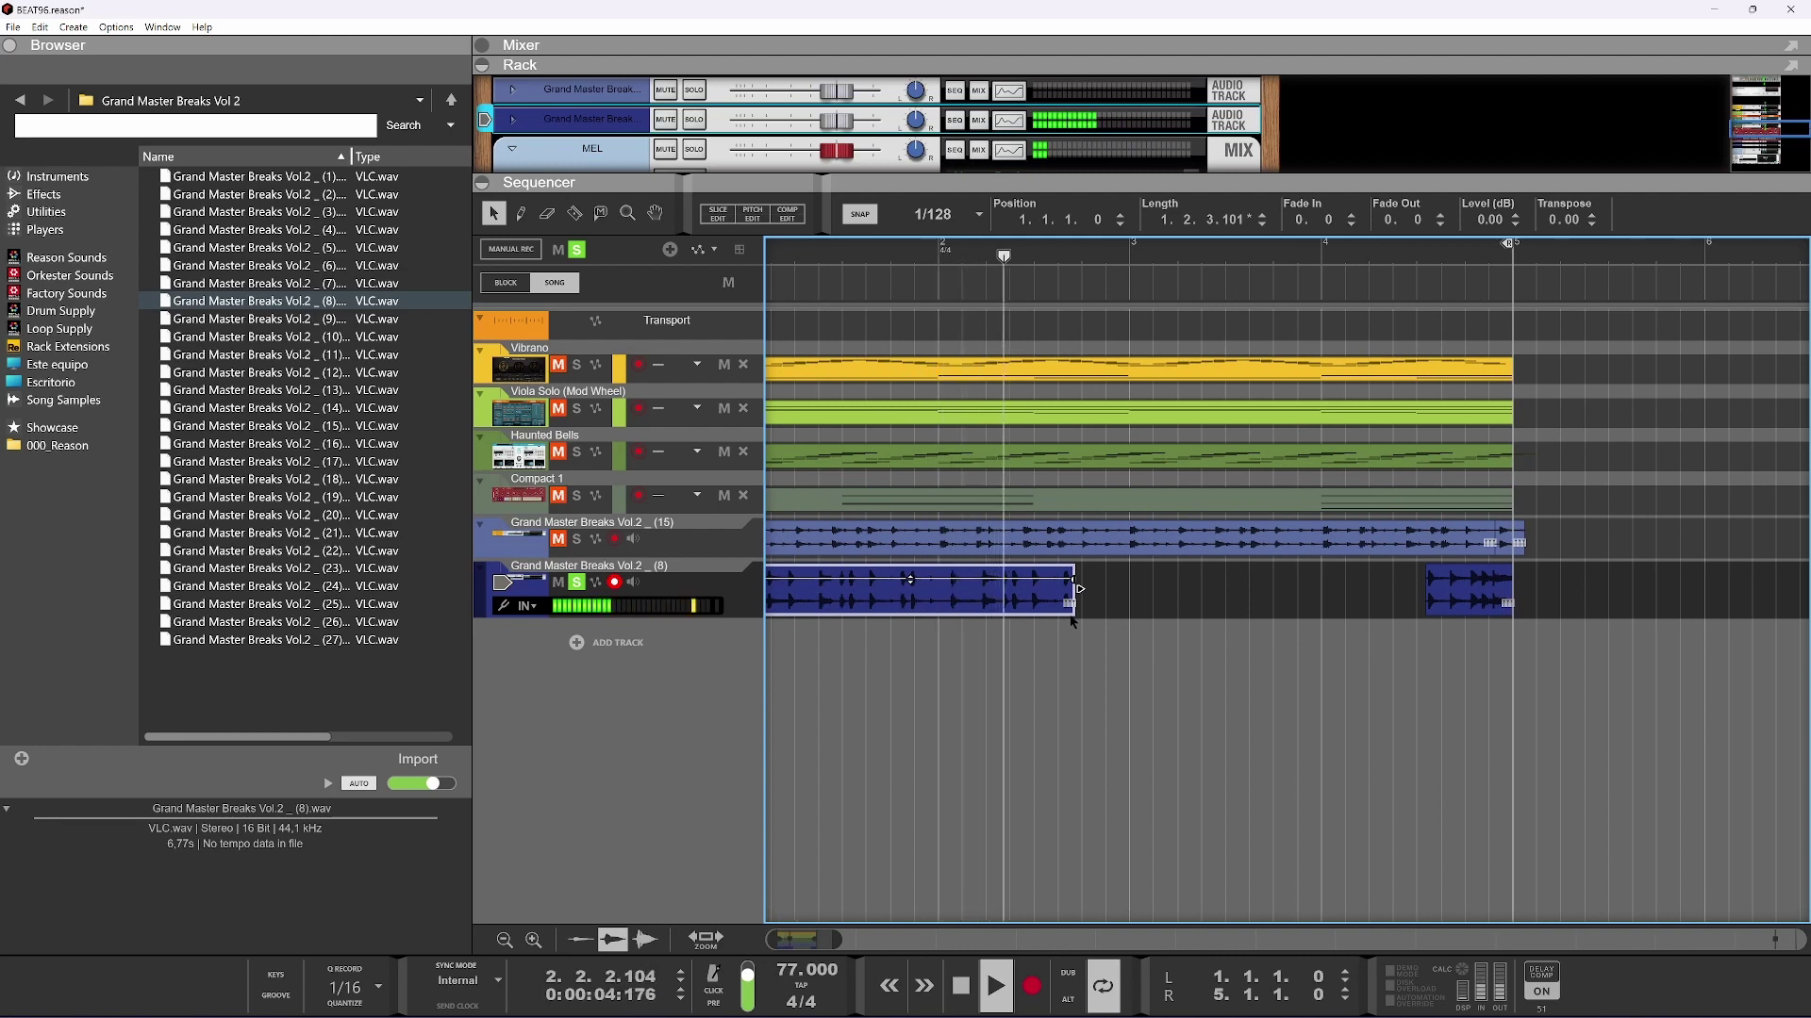
key(space)
drag(1080, 591, 1151, 588)
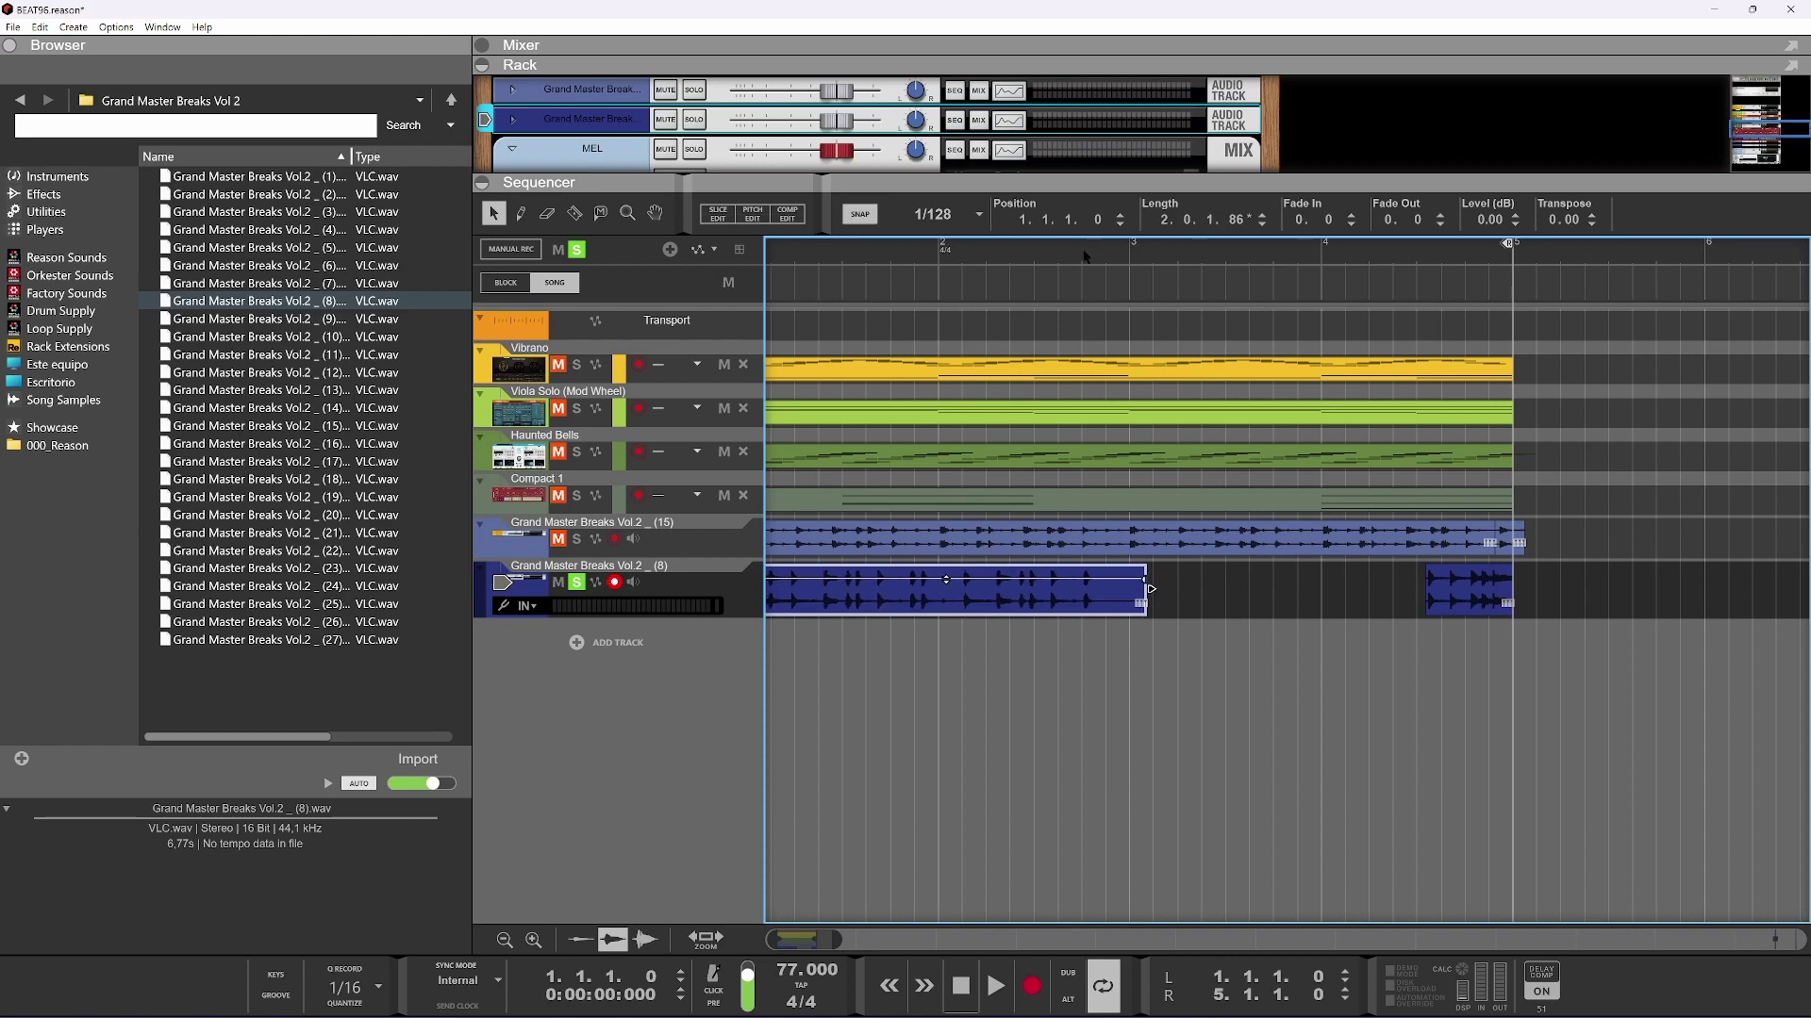
click(933, 226)
click(933, 226)
click(932, 227)
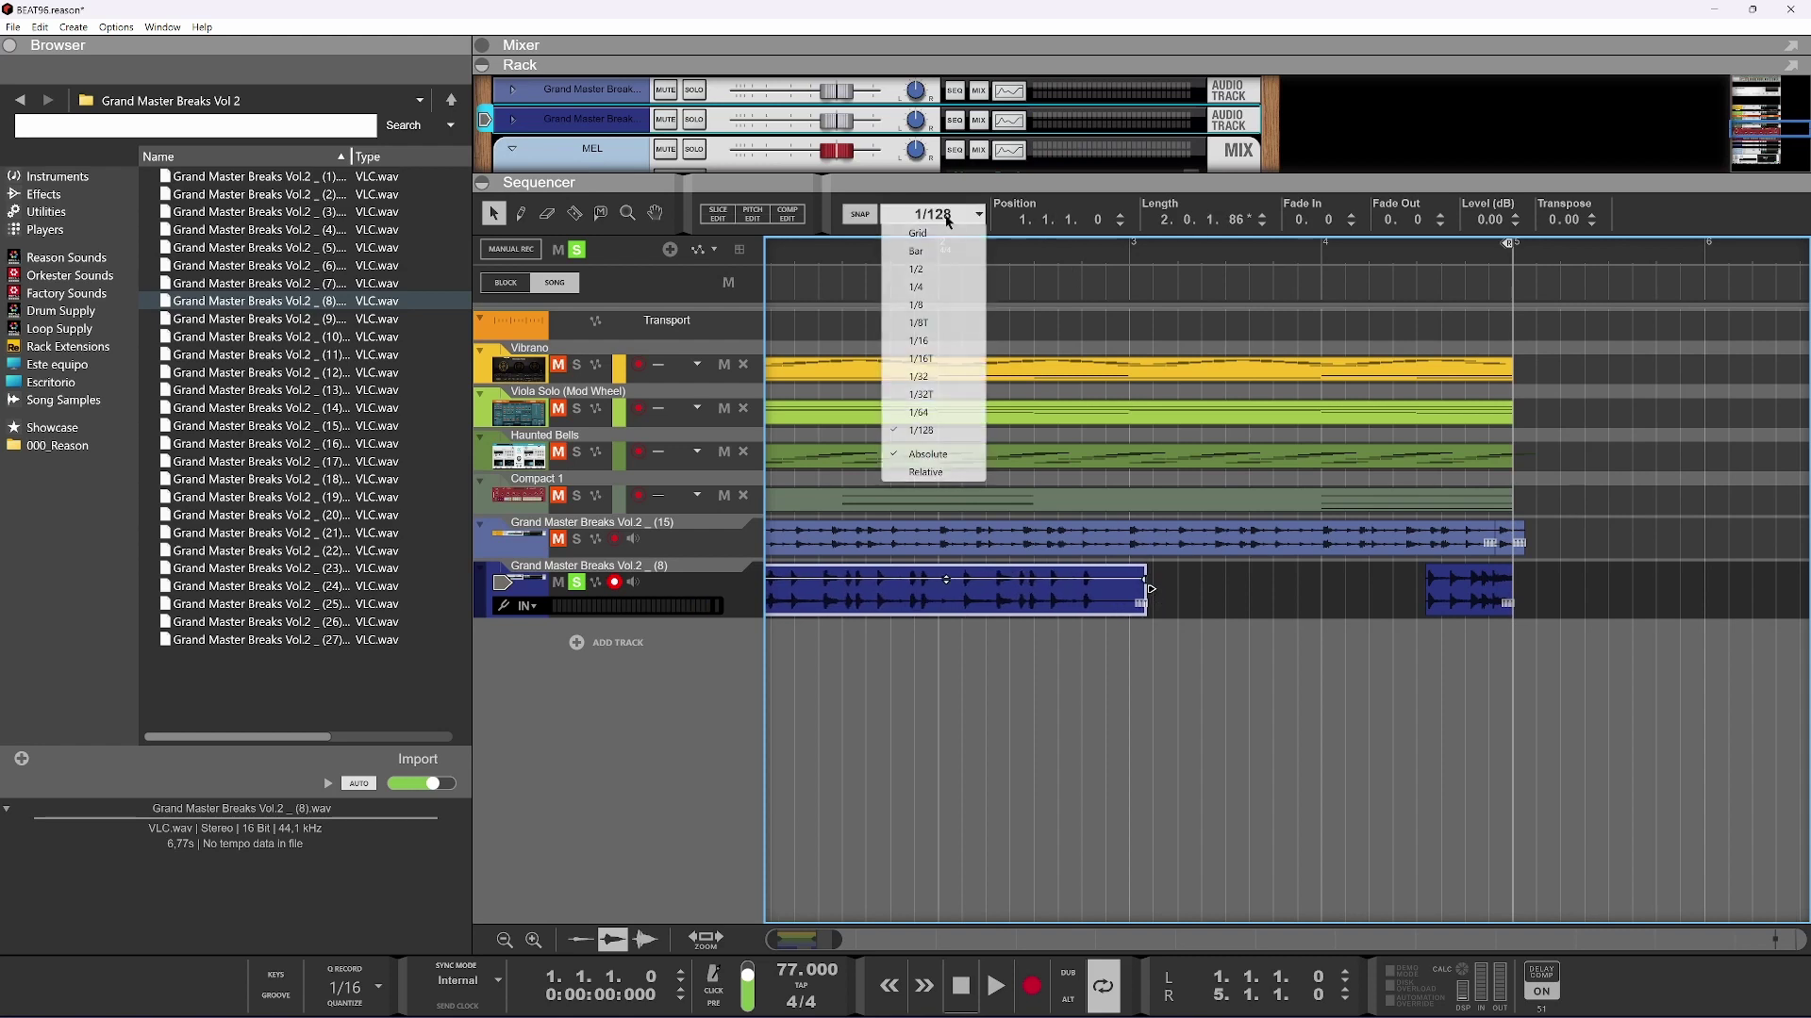
click(935, 233)
drag(1150, 592, 1129, 598)
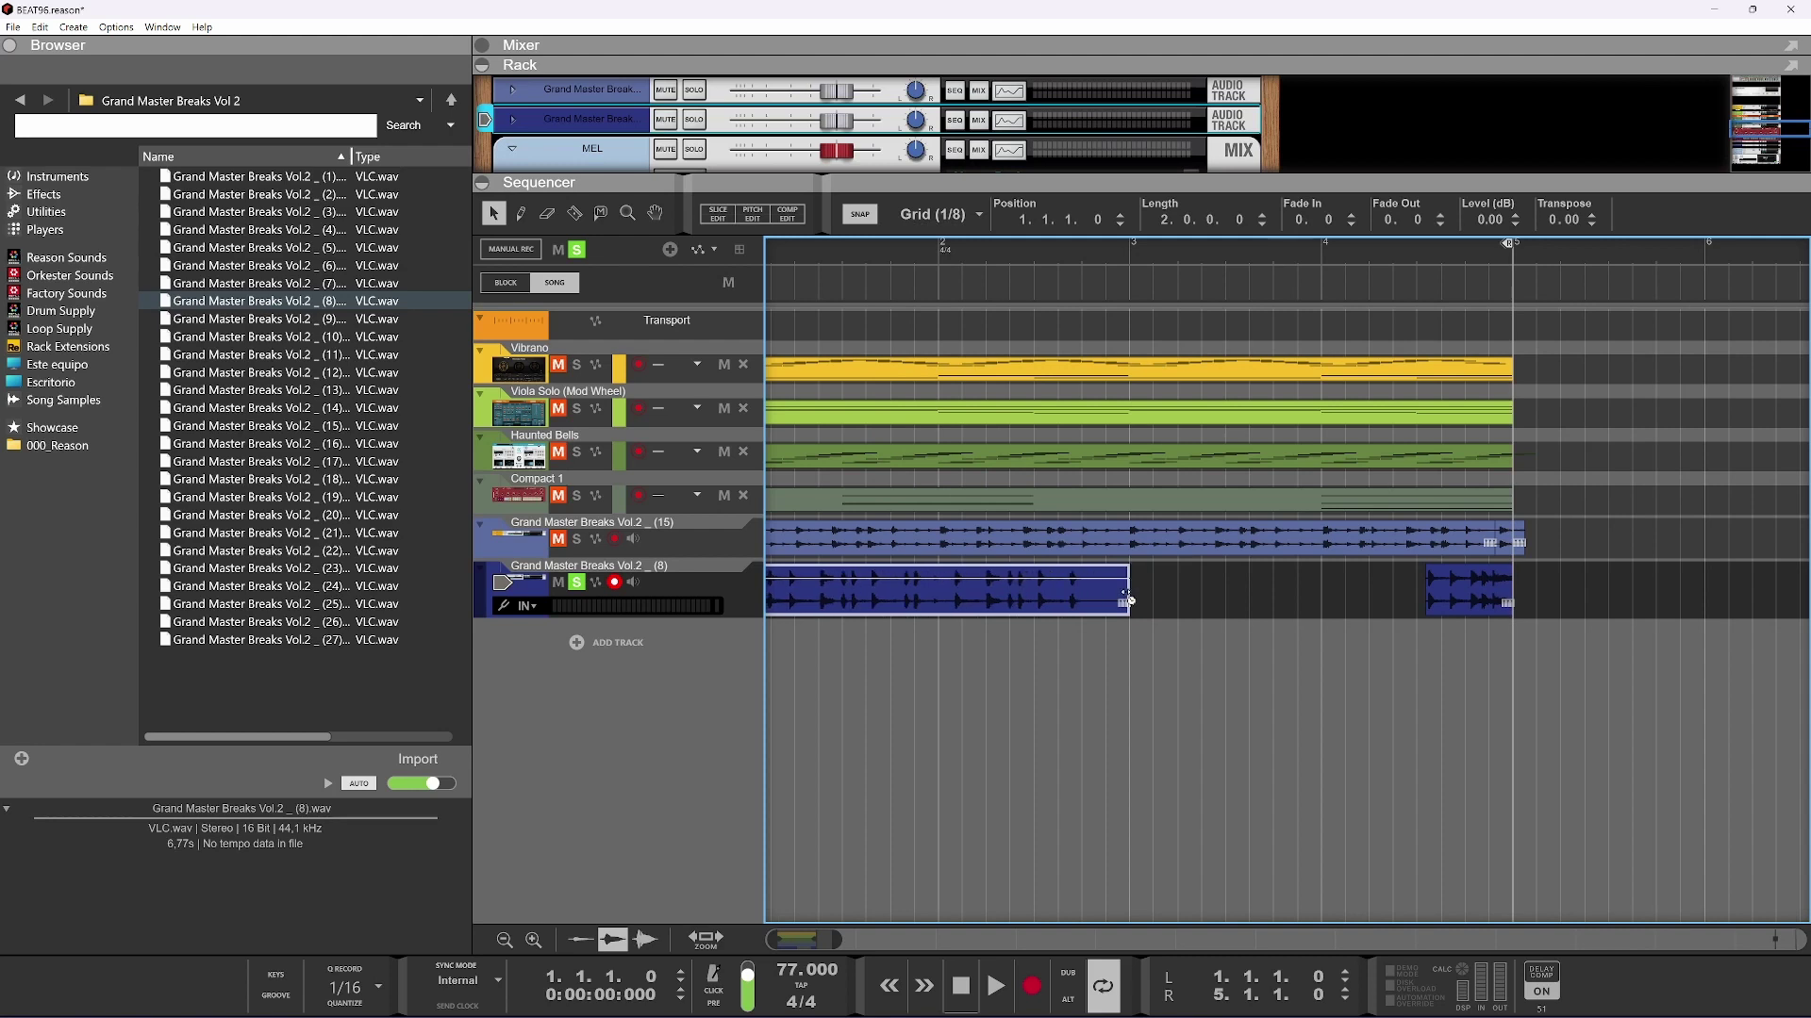
Play the lengthened (8) clip from the loop start and undo its last two length changes
key(space)
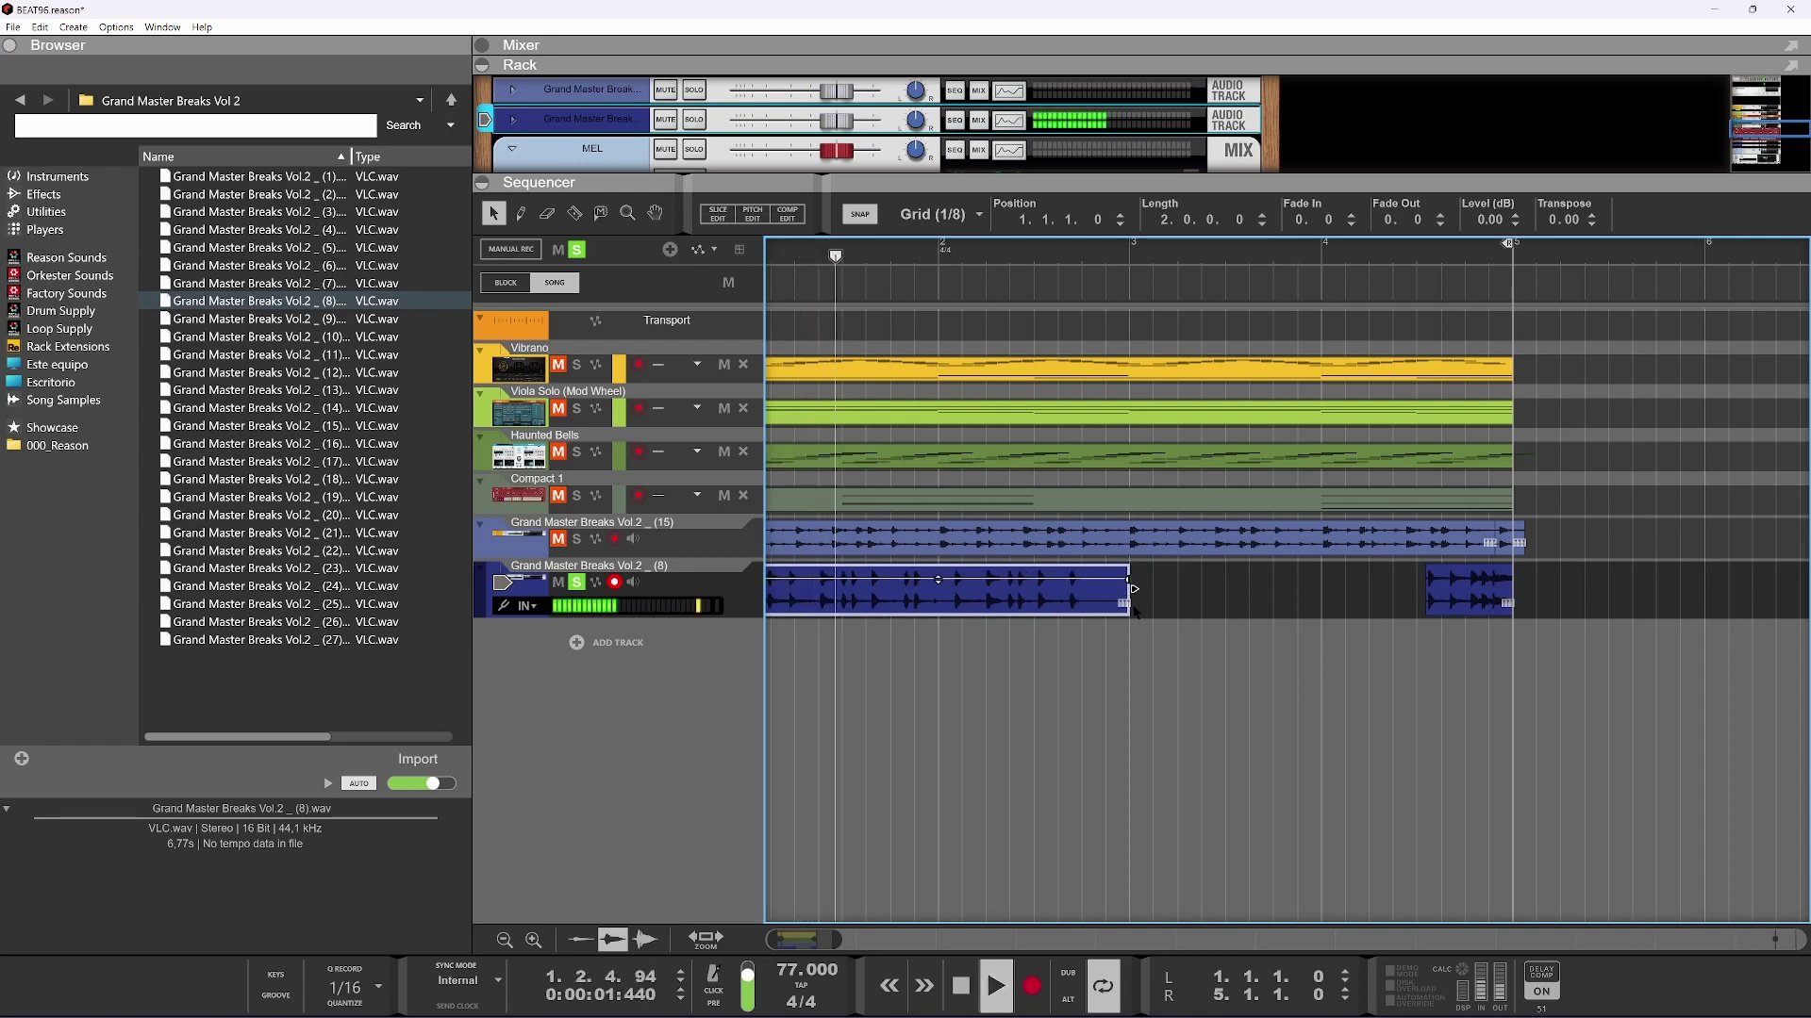
click(1122, 624)
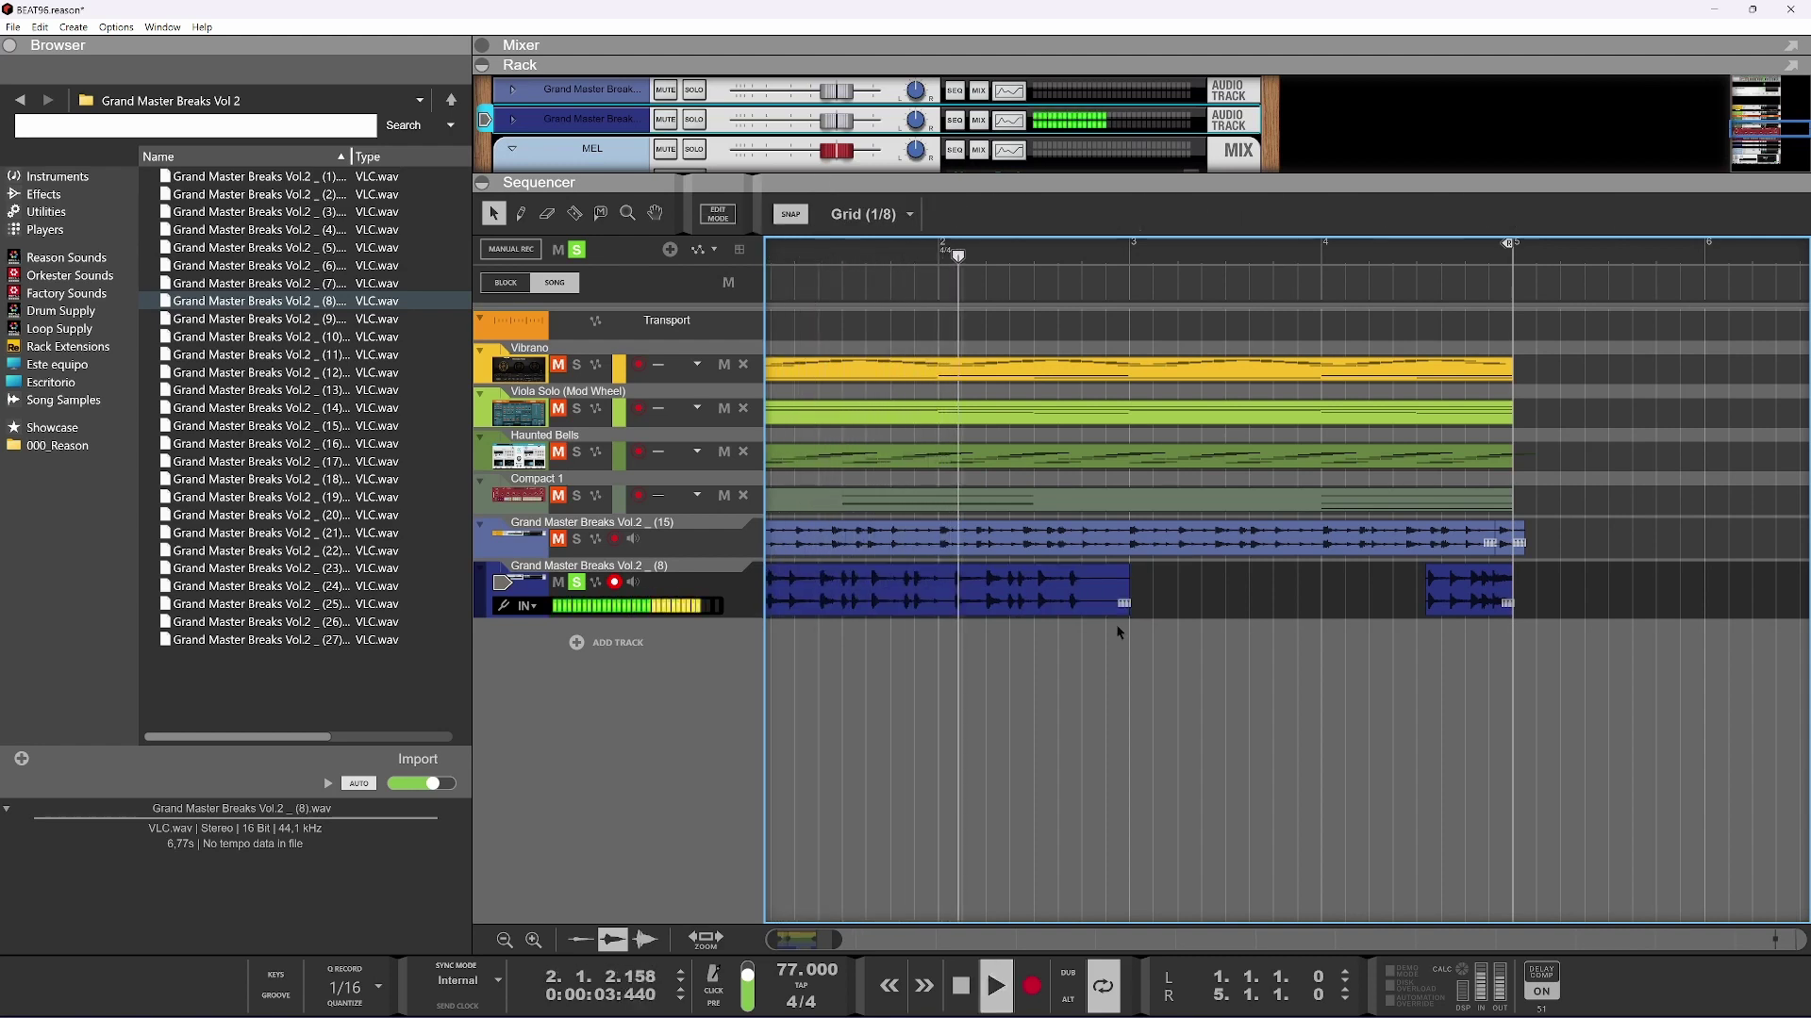
key(space)
key(ctrl+z)
key(ctrl+z)
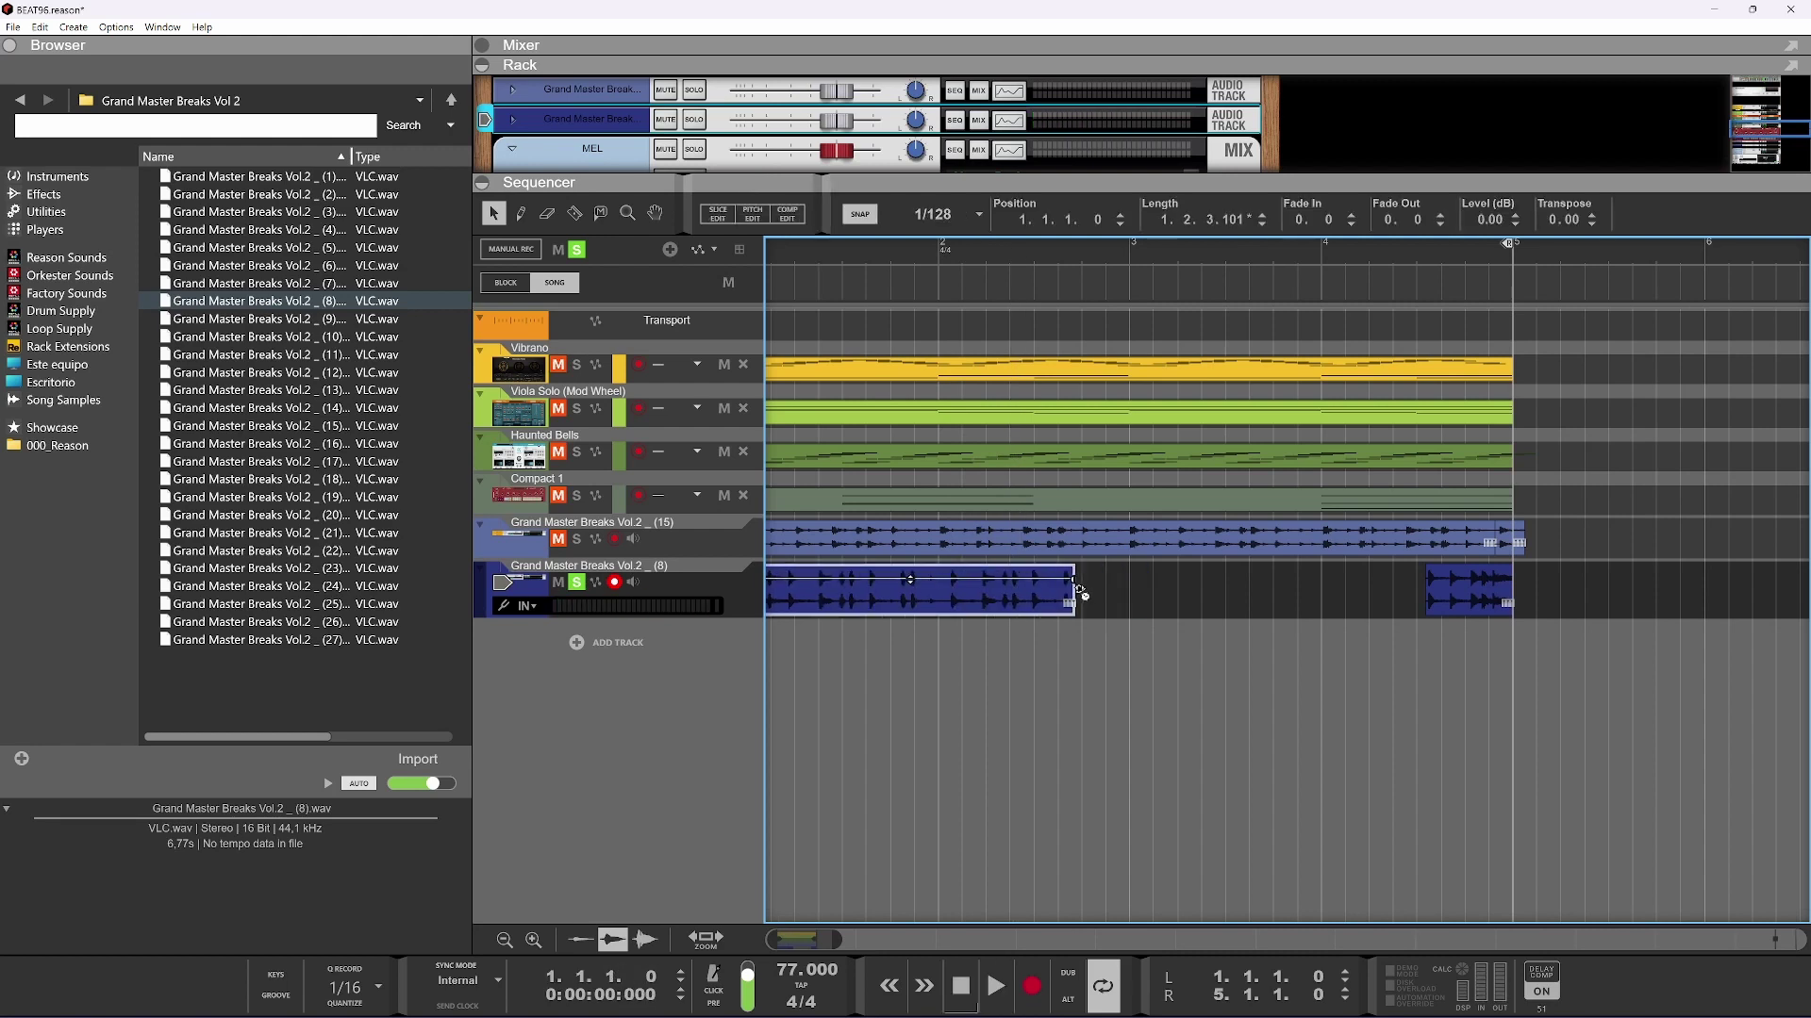
Set the snap value to Grid, lengthen the first (8) clip to exactly 2.0.0.0, and play it
drag(1080, 594, 1127, 596)
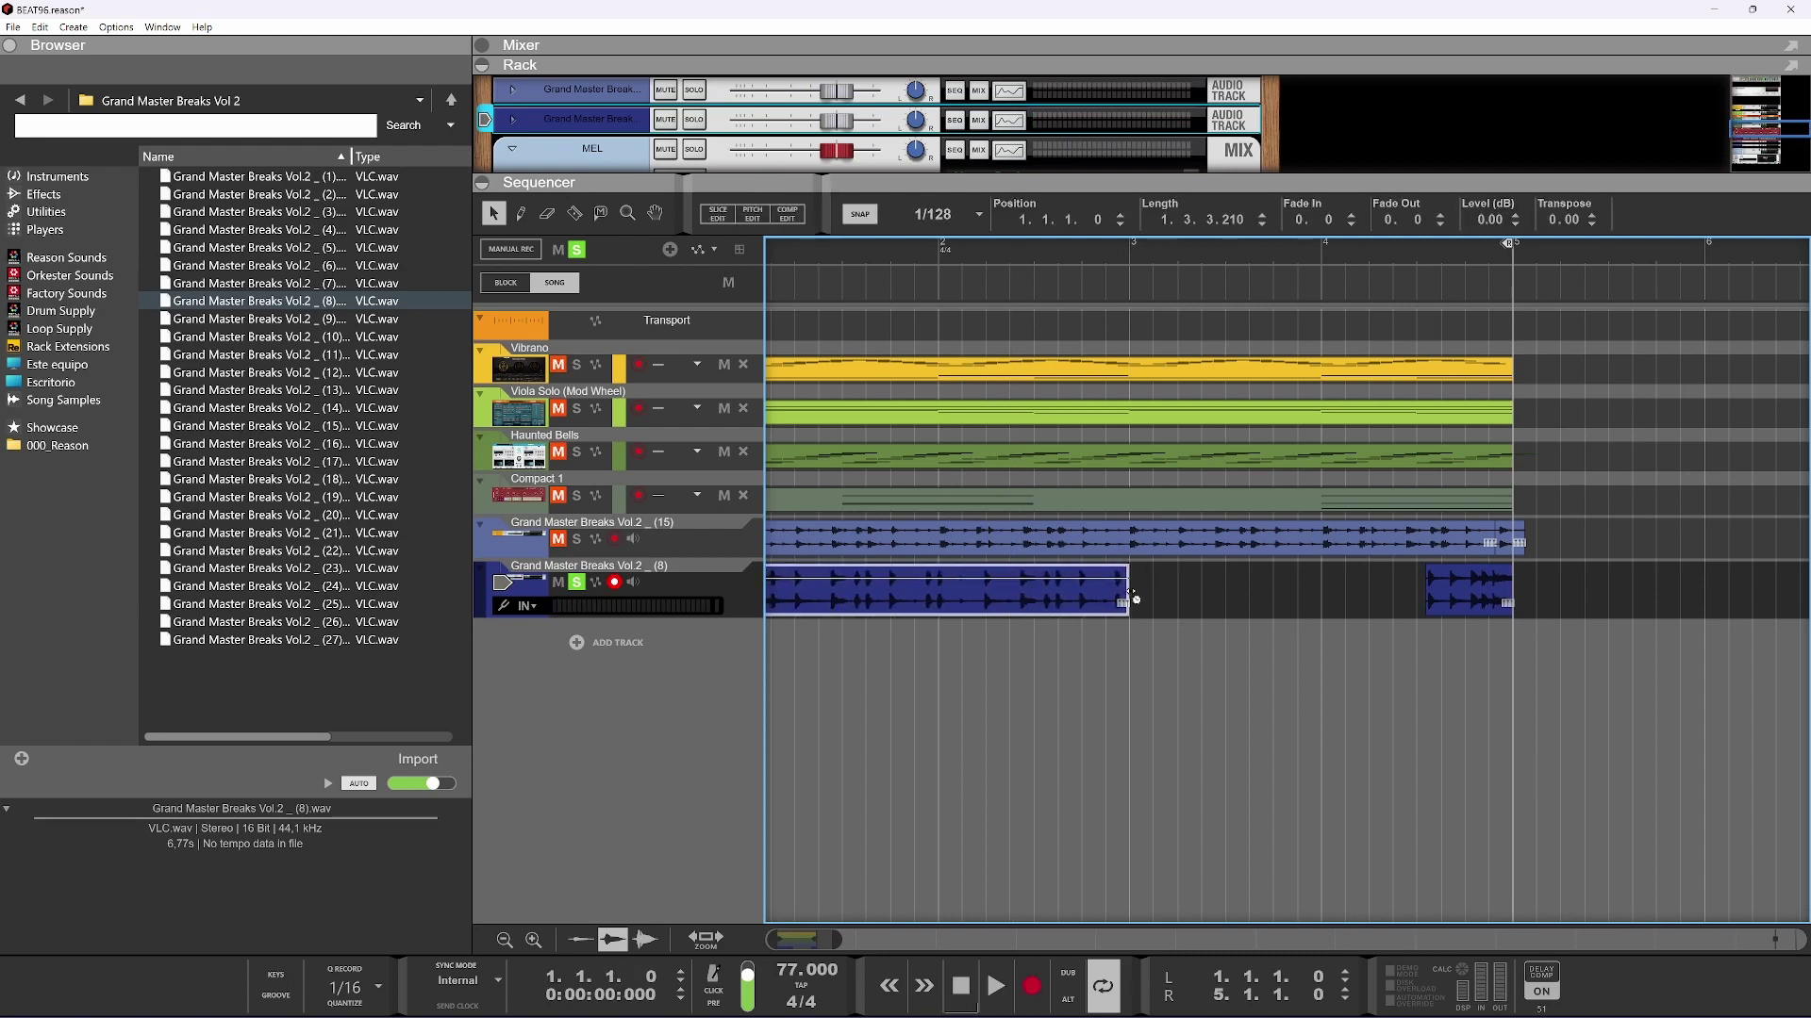
click(924, 213)
click(916, 237)
mouse_move(1141, 598)
mouse_down()
mouse_move(1156, 598)
mouse_move(1134, 598)
mouse_up()
key(space)
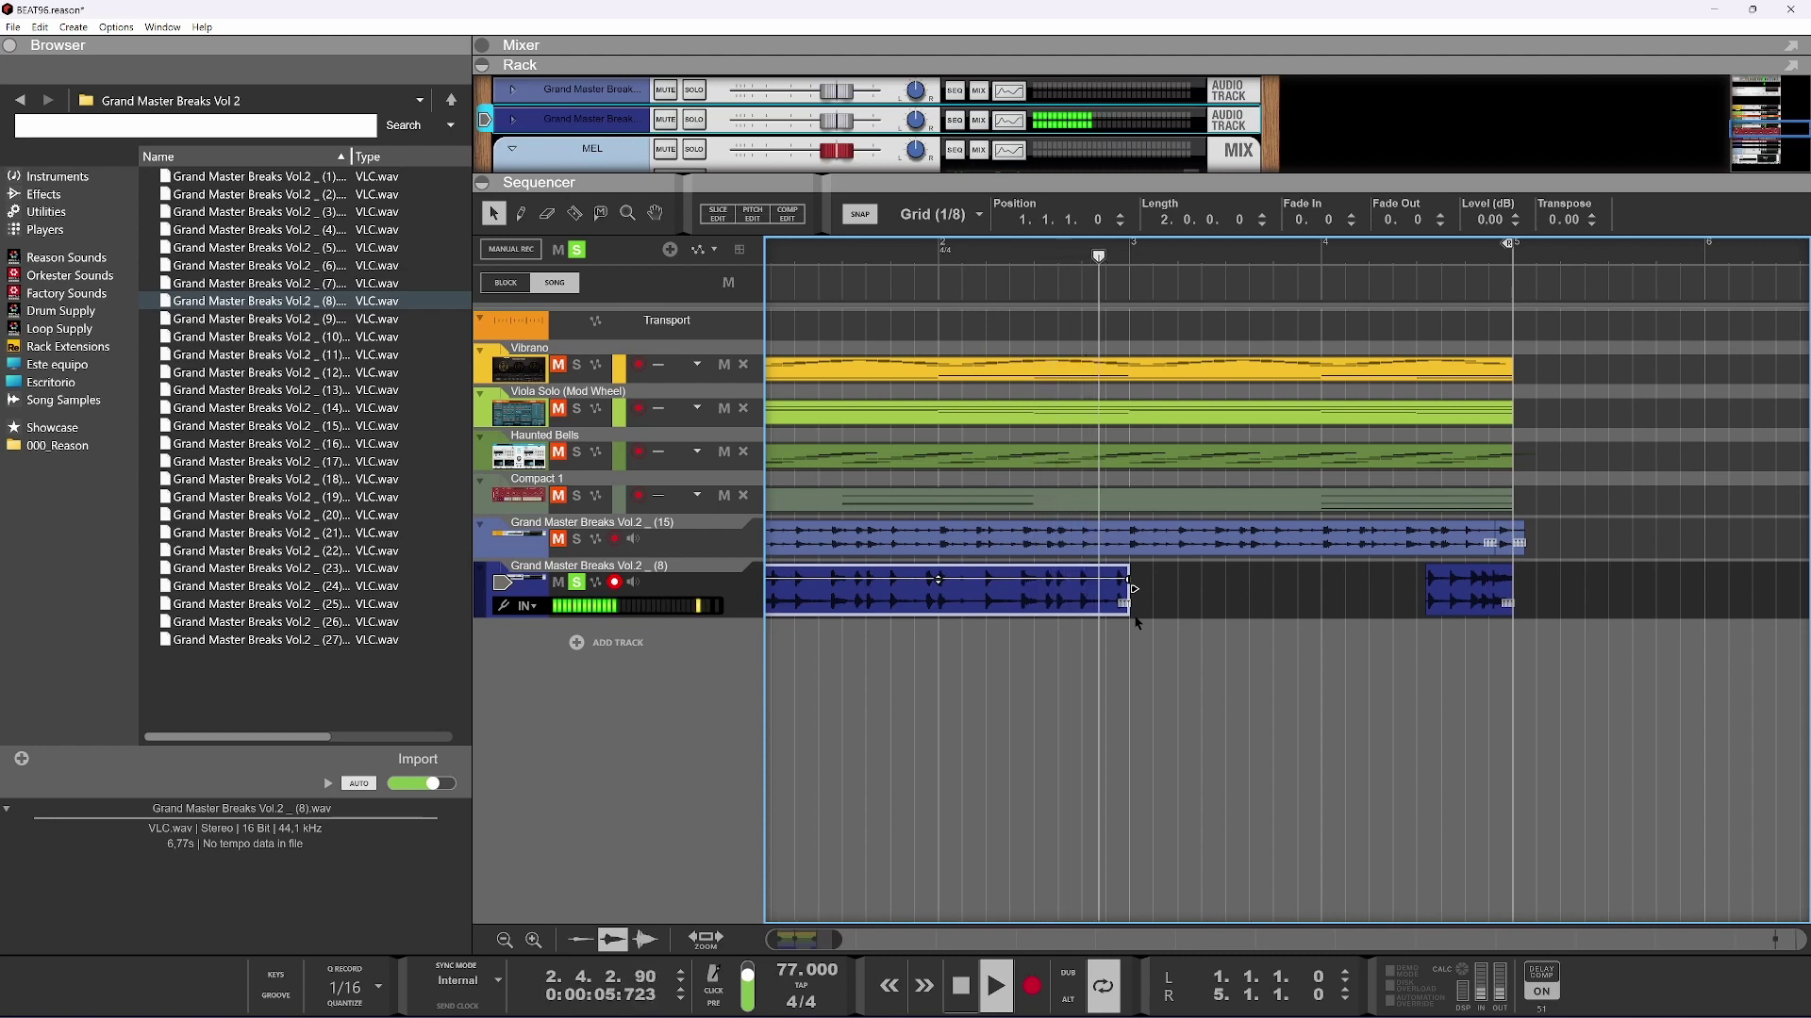
key(space)
Copy the two-bar (8) clip to 3.1.1.0 and play the soloed break through the transition
drag(937, 579, 1320, 579)
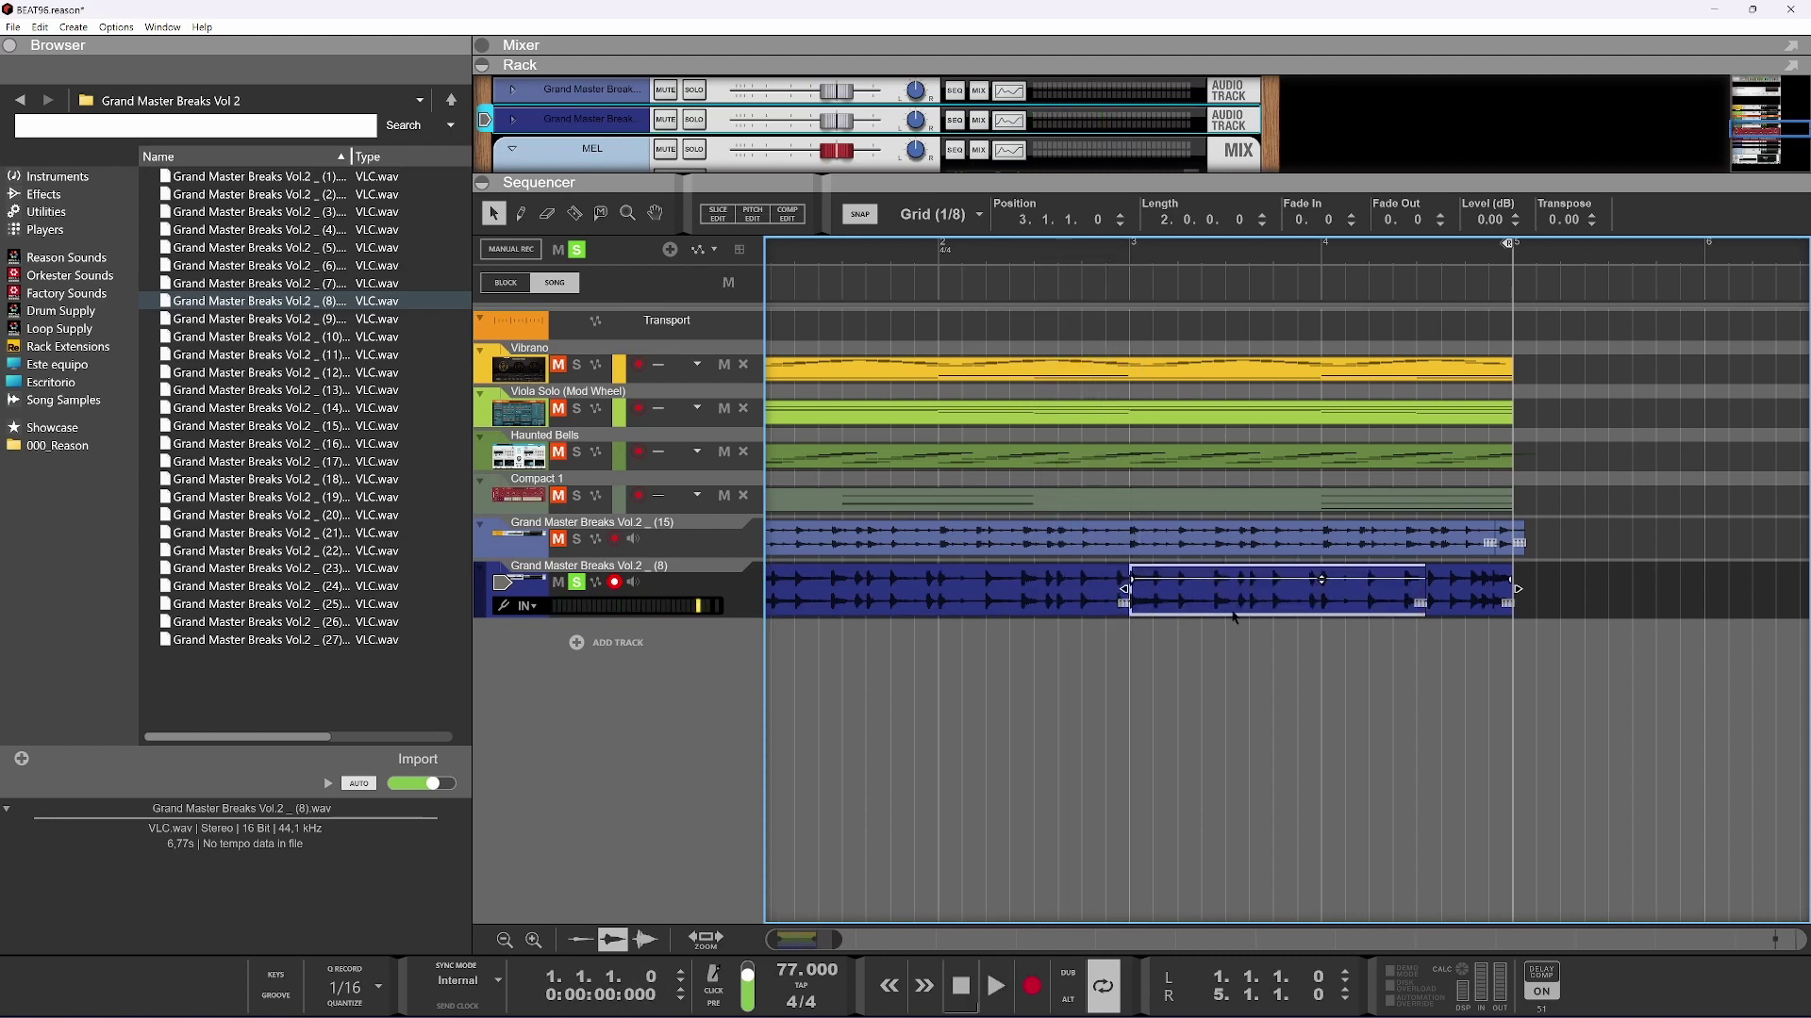
key(space)
scroll(1330, 608, down, 1)
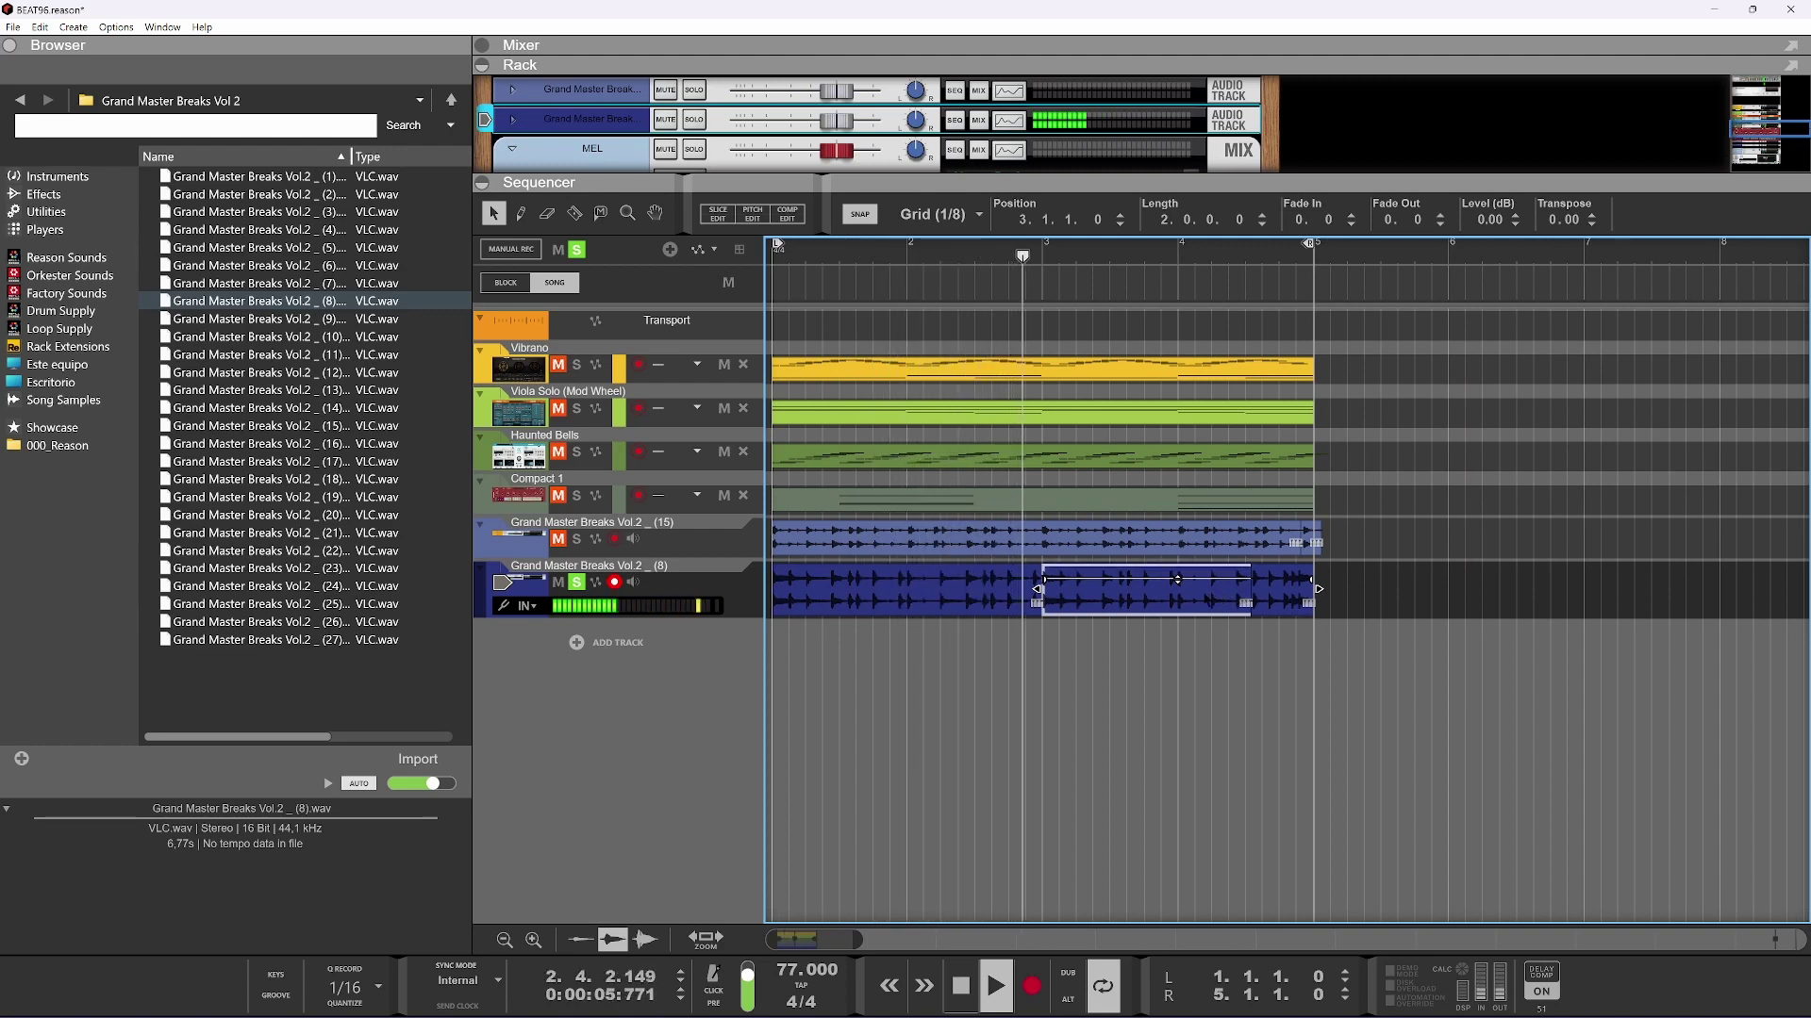
key(space)
Delete the copied (8) clip that starts at 3.1.1.0
key(plus)
key(plus)
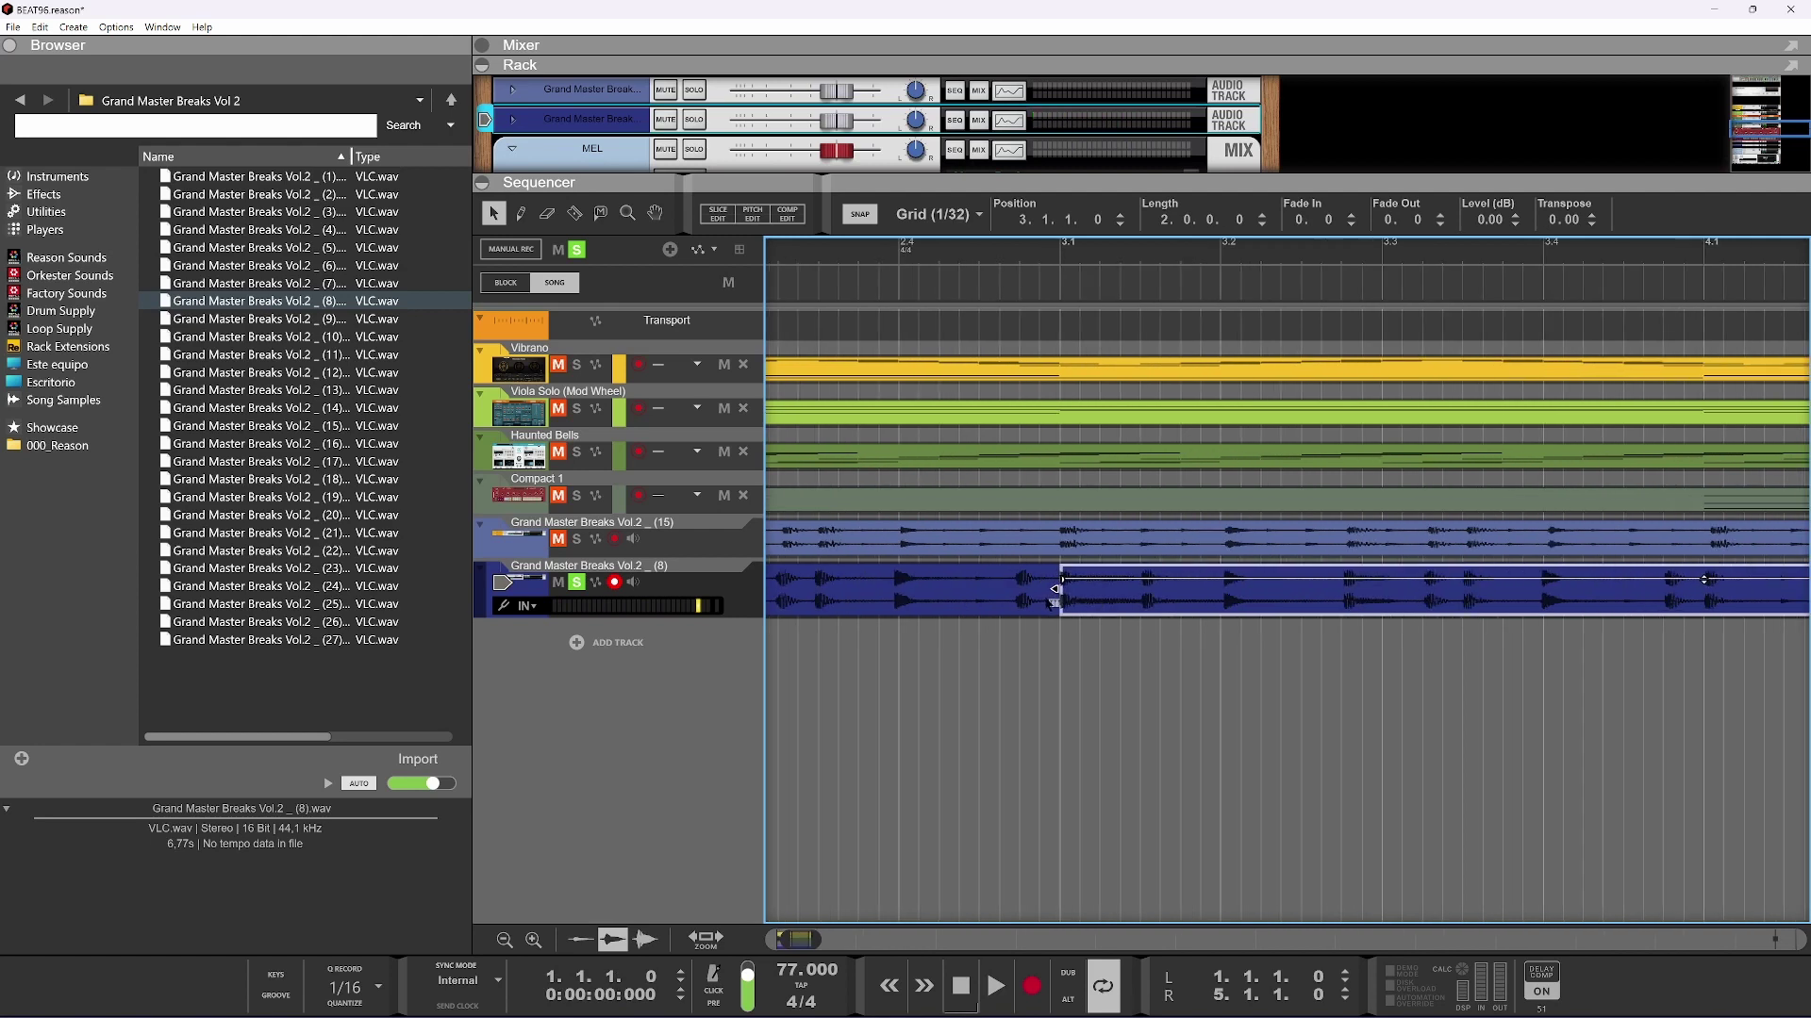
click(879, 575)
click(1153, 610)
key(Delete)
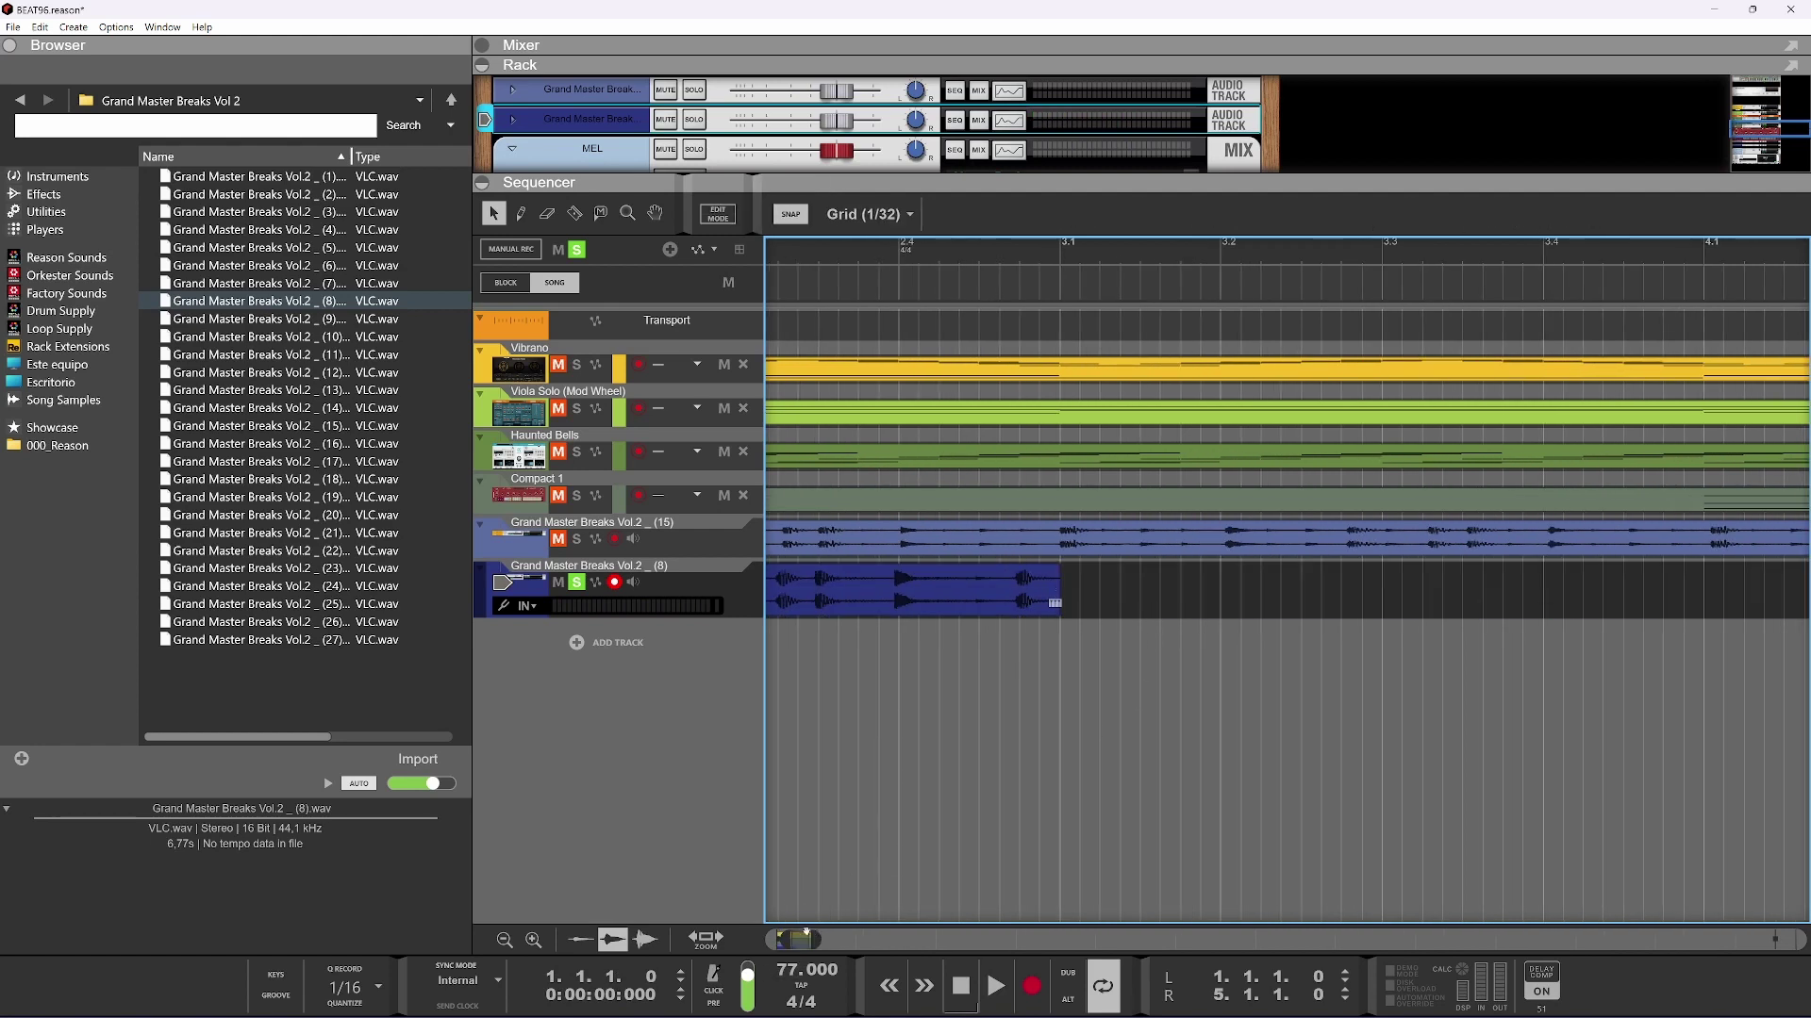
Play the first (8) clip and duplicate it to 3.1.1.0 during playback
drag(798, 939, 719, 936)
click(830, 588)
key(space)
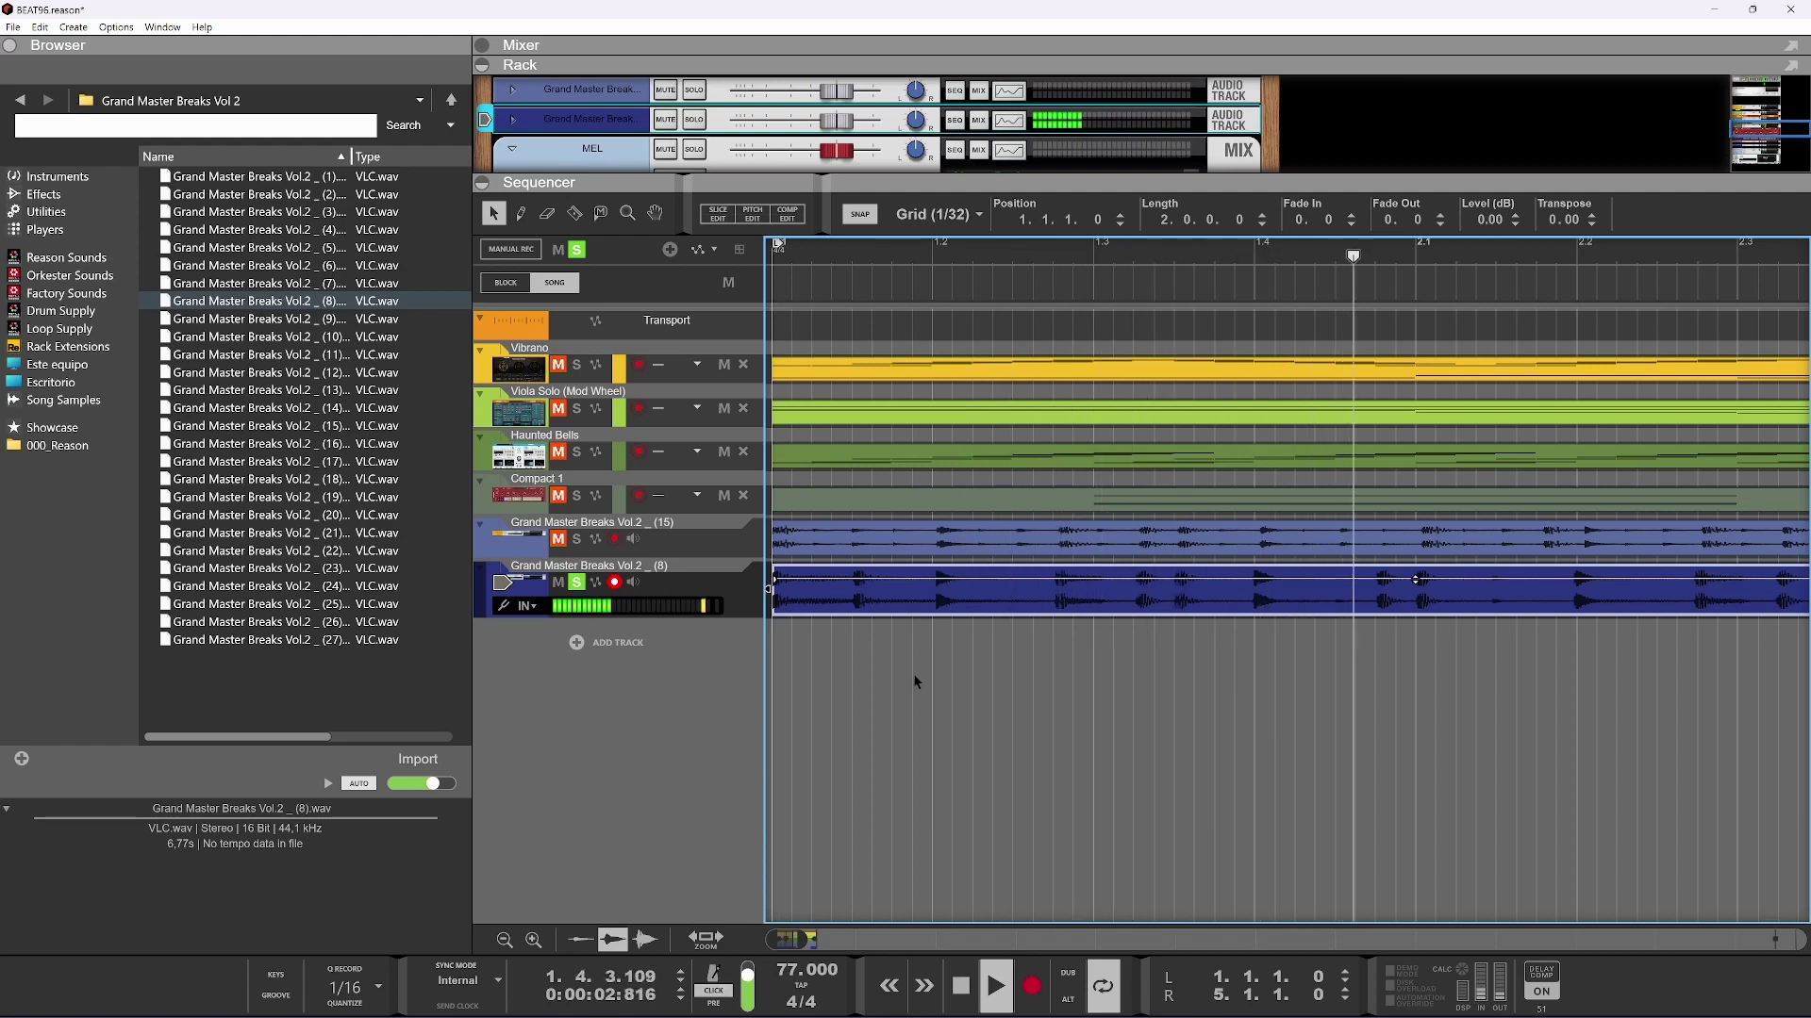
scroll(919, 679, down, 1)
key(ctrl+d)
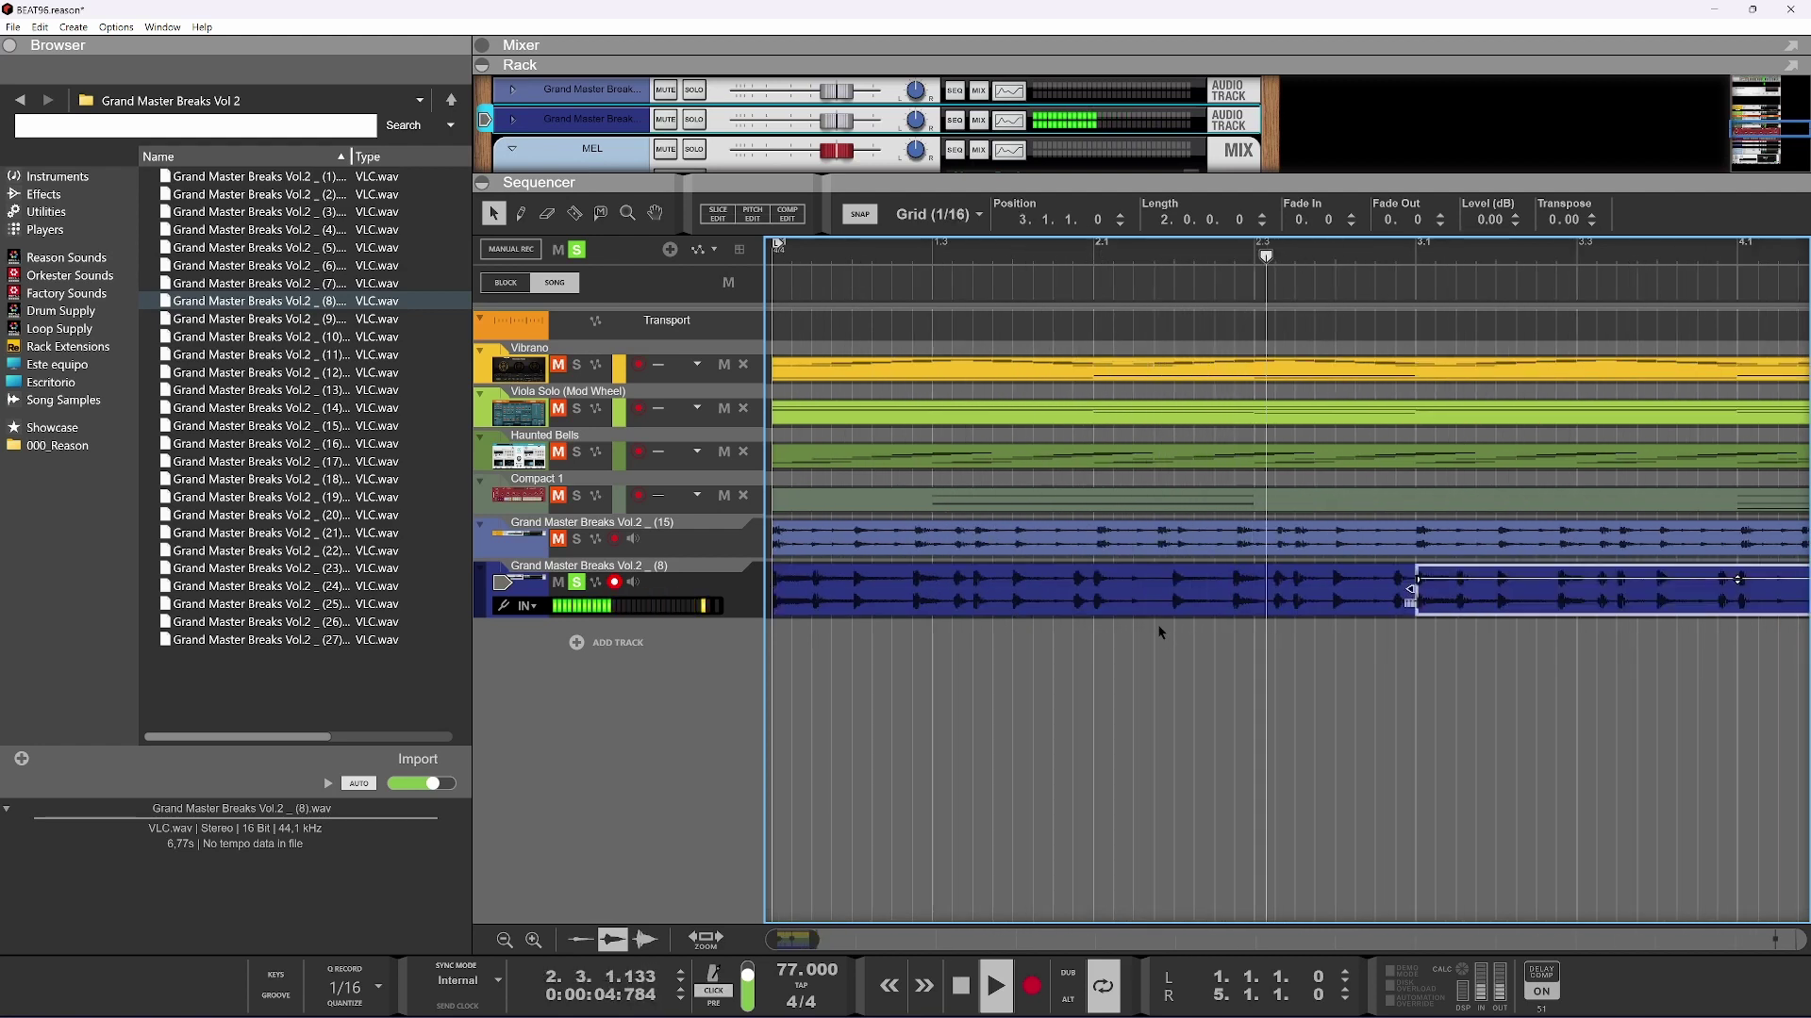
scroll(1160, 632, down, 1)
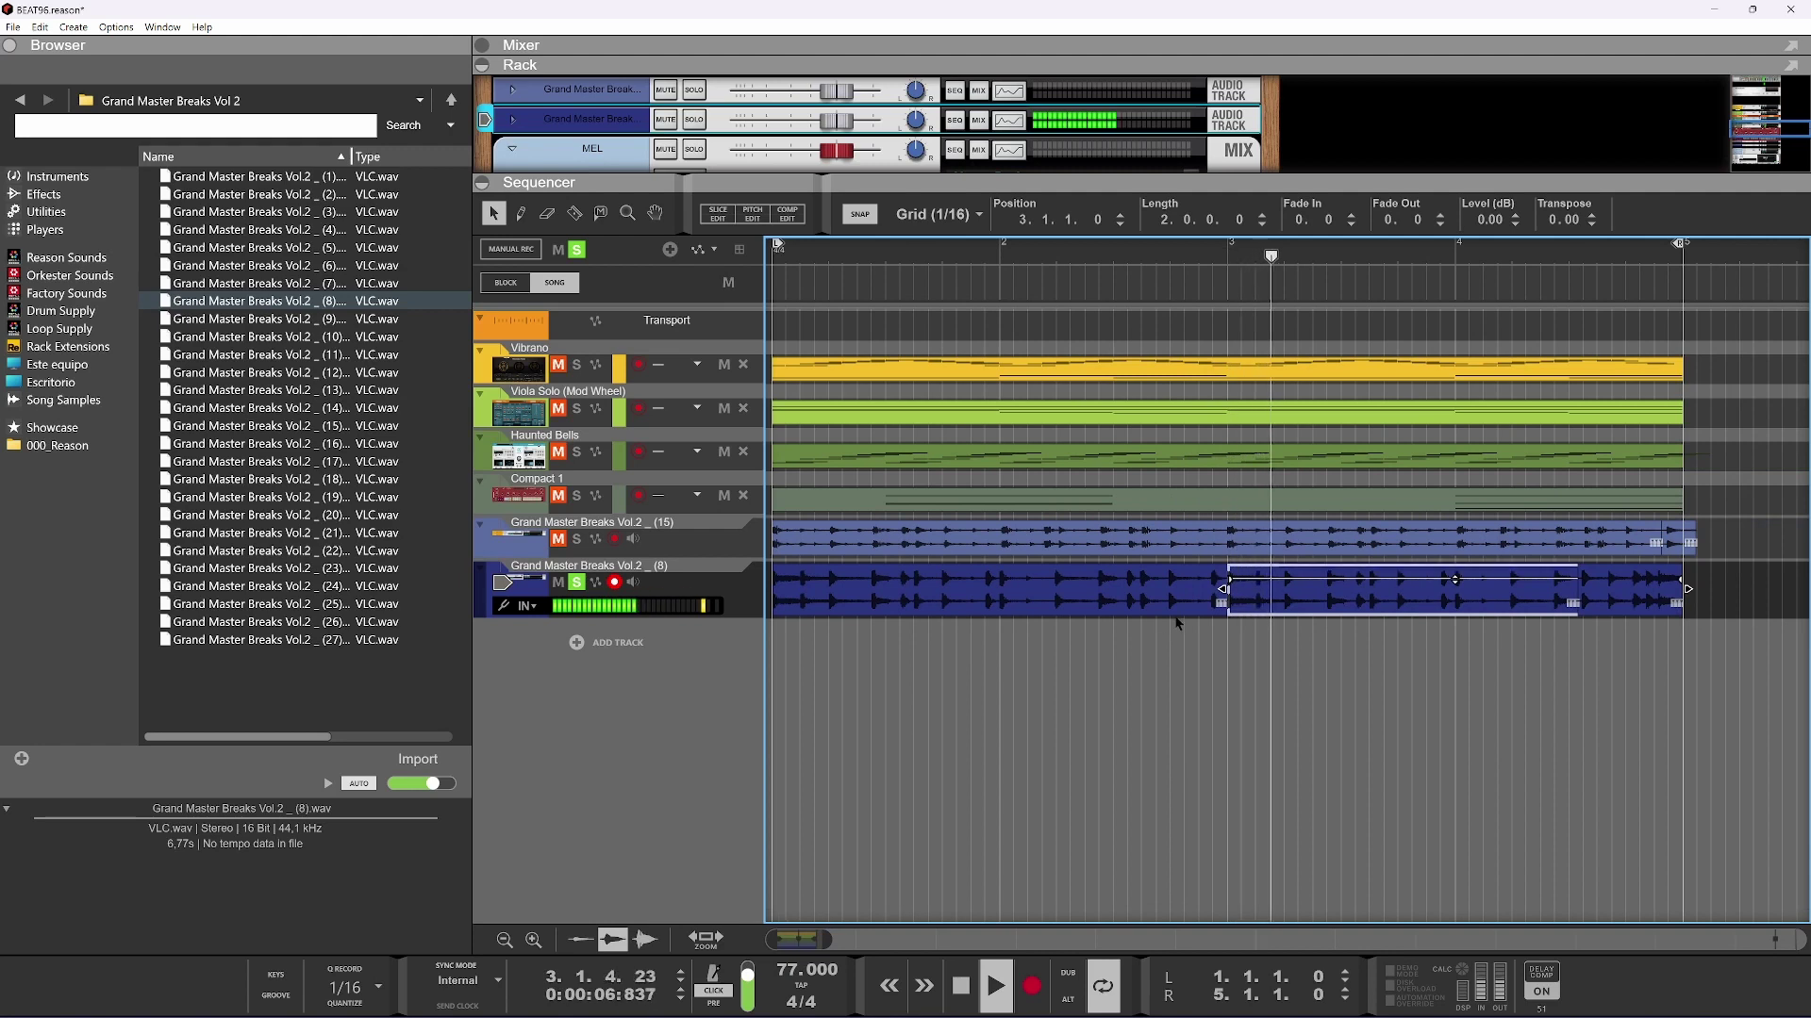
key(space)
Open the first (8) clip's slices and move the copy at 3.1.1.0 to 4.1.3.0
scroll(1201, 603, up, 5)
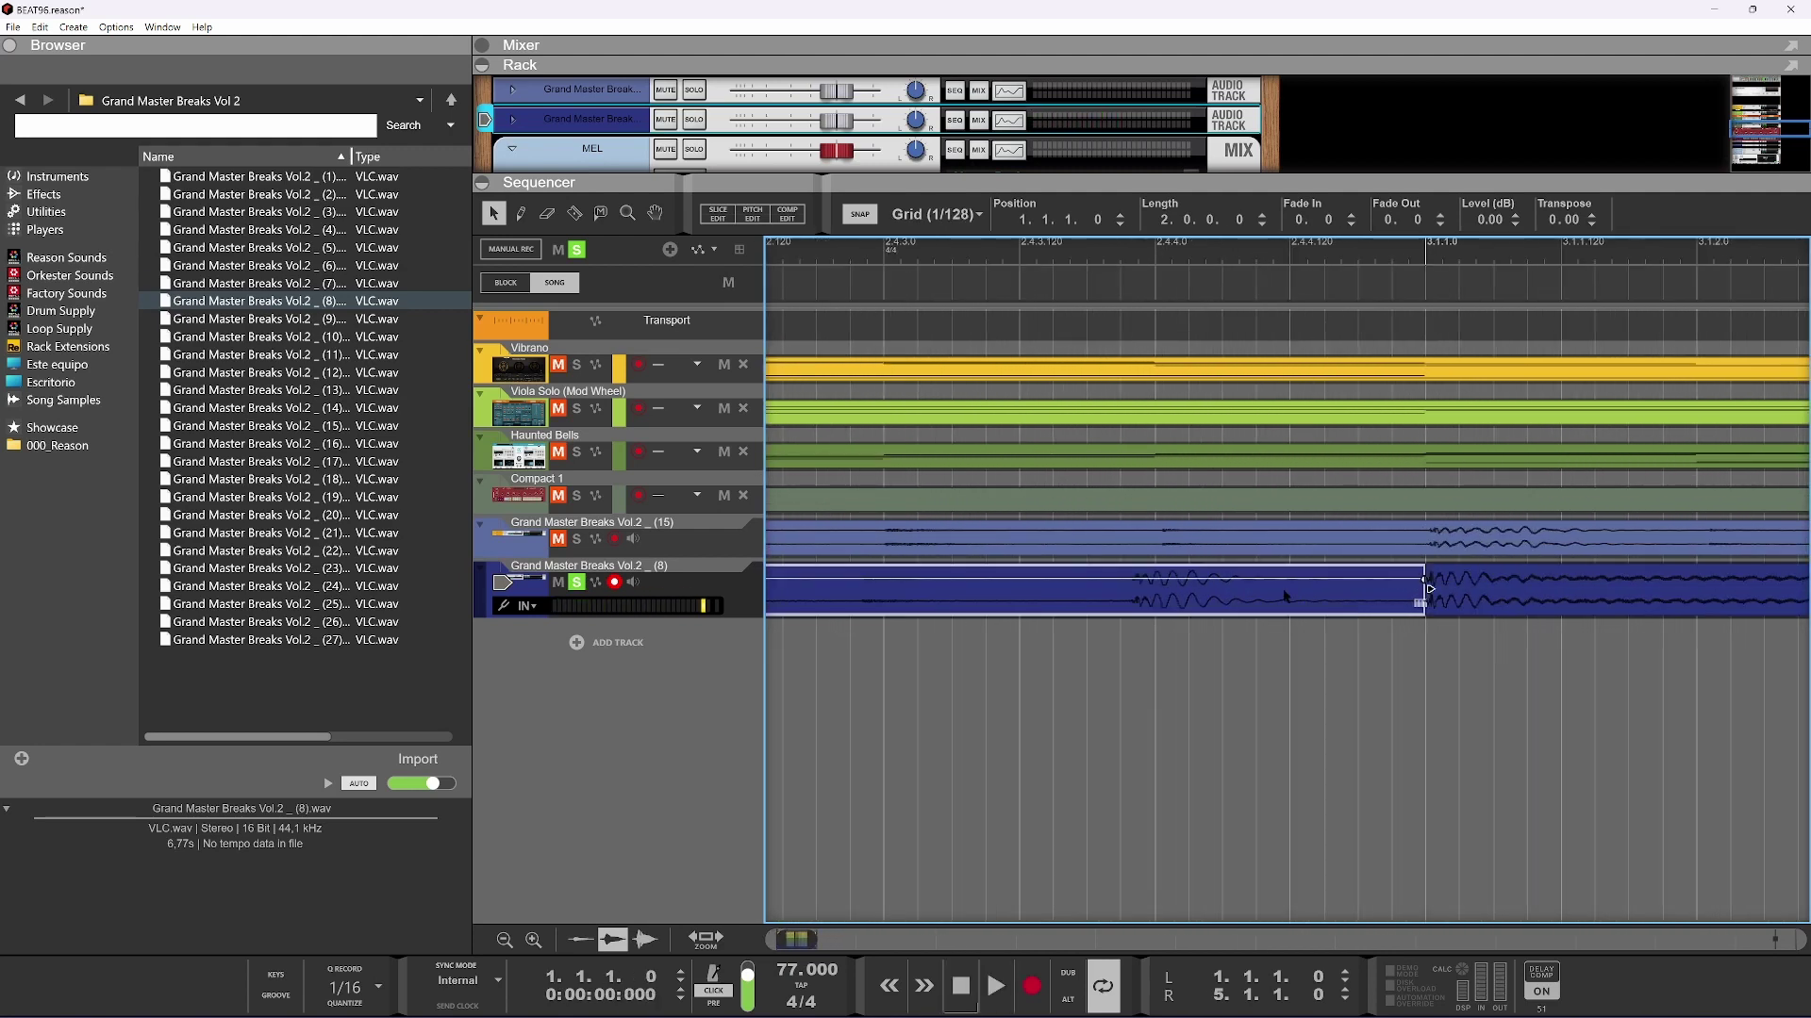
double_click(1287, 599)
scroll(1233, 603, down, 3)
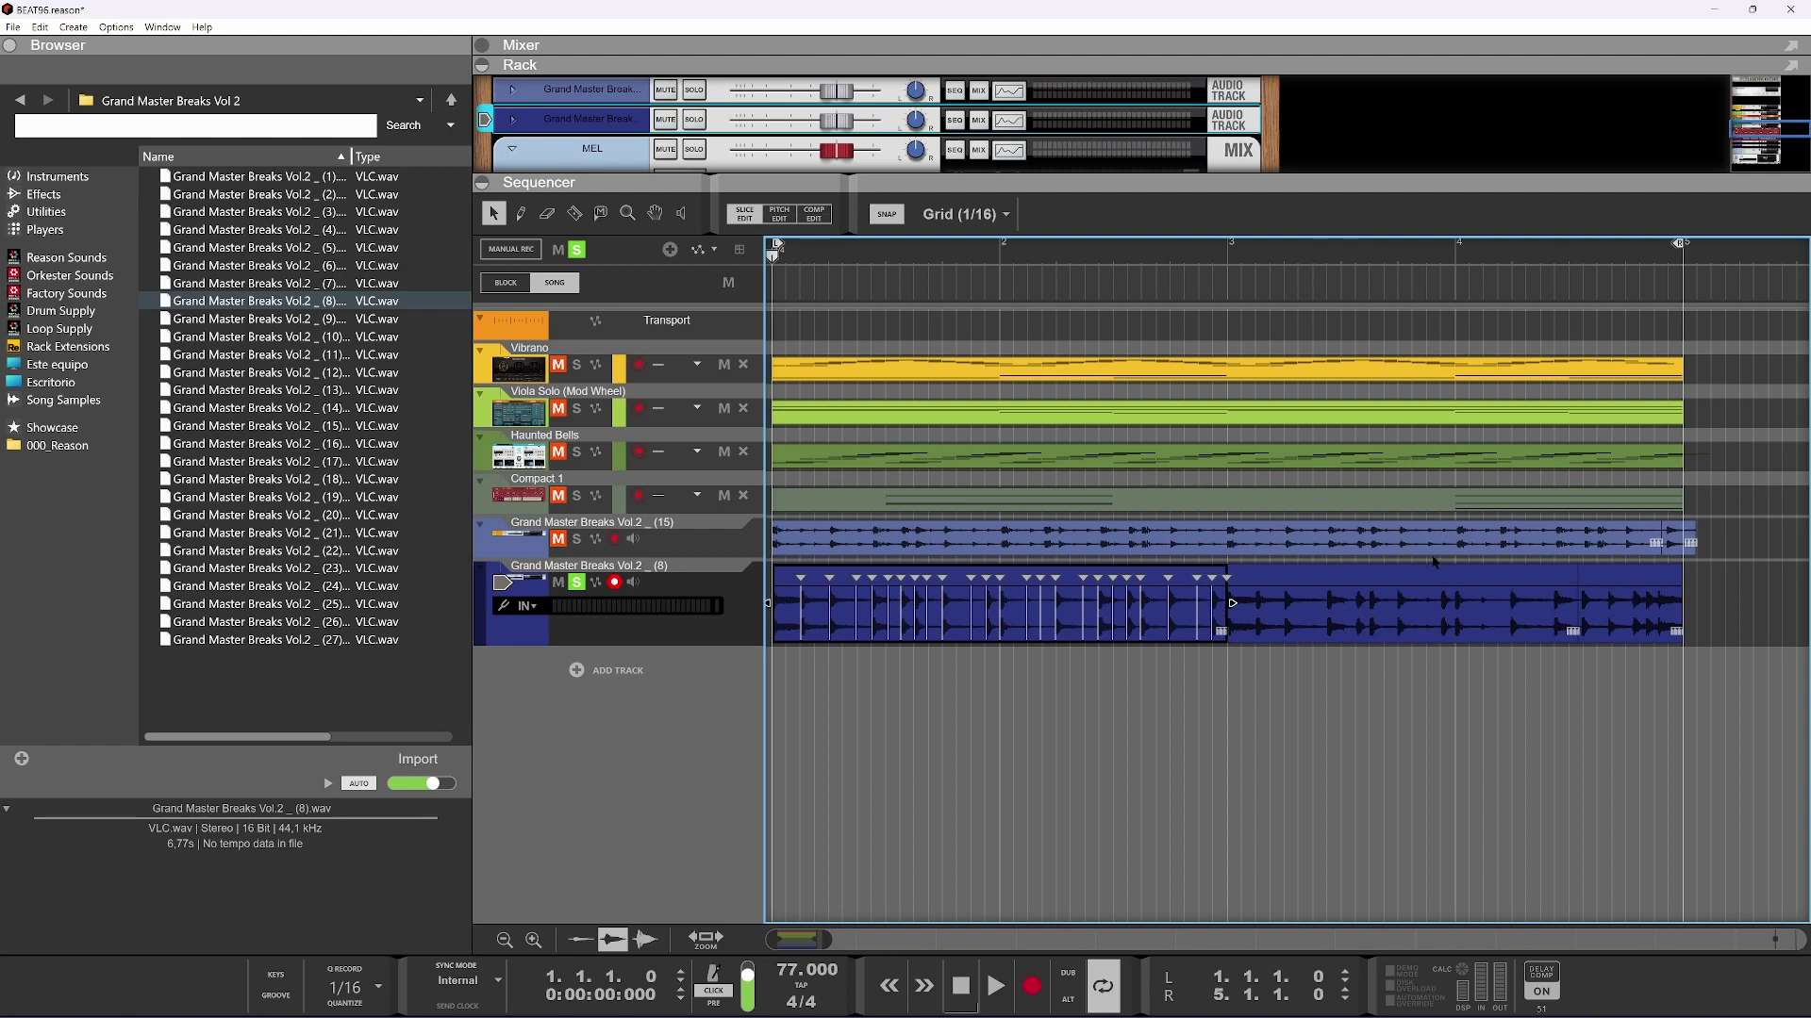
double_click(1436, 581)
drag(1357, 592, 1612, 592)
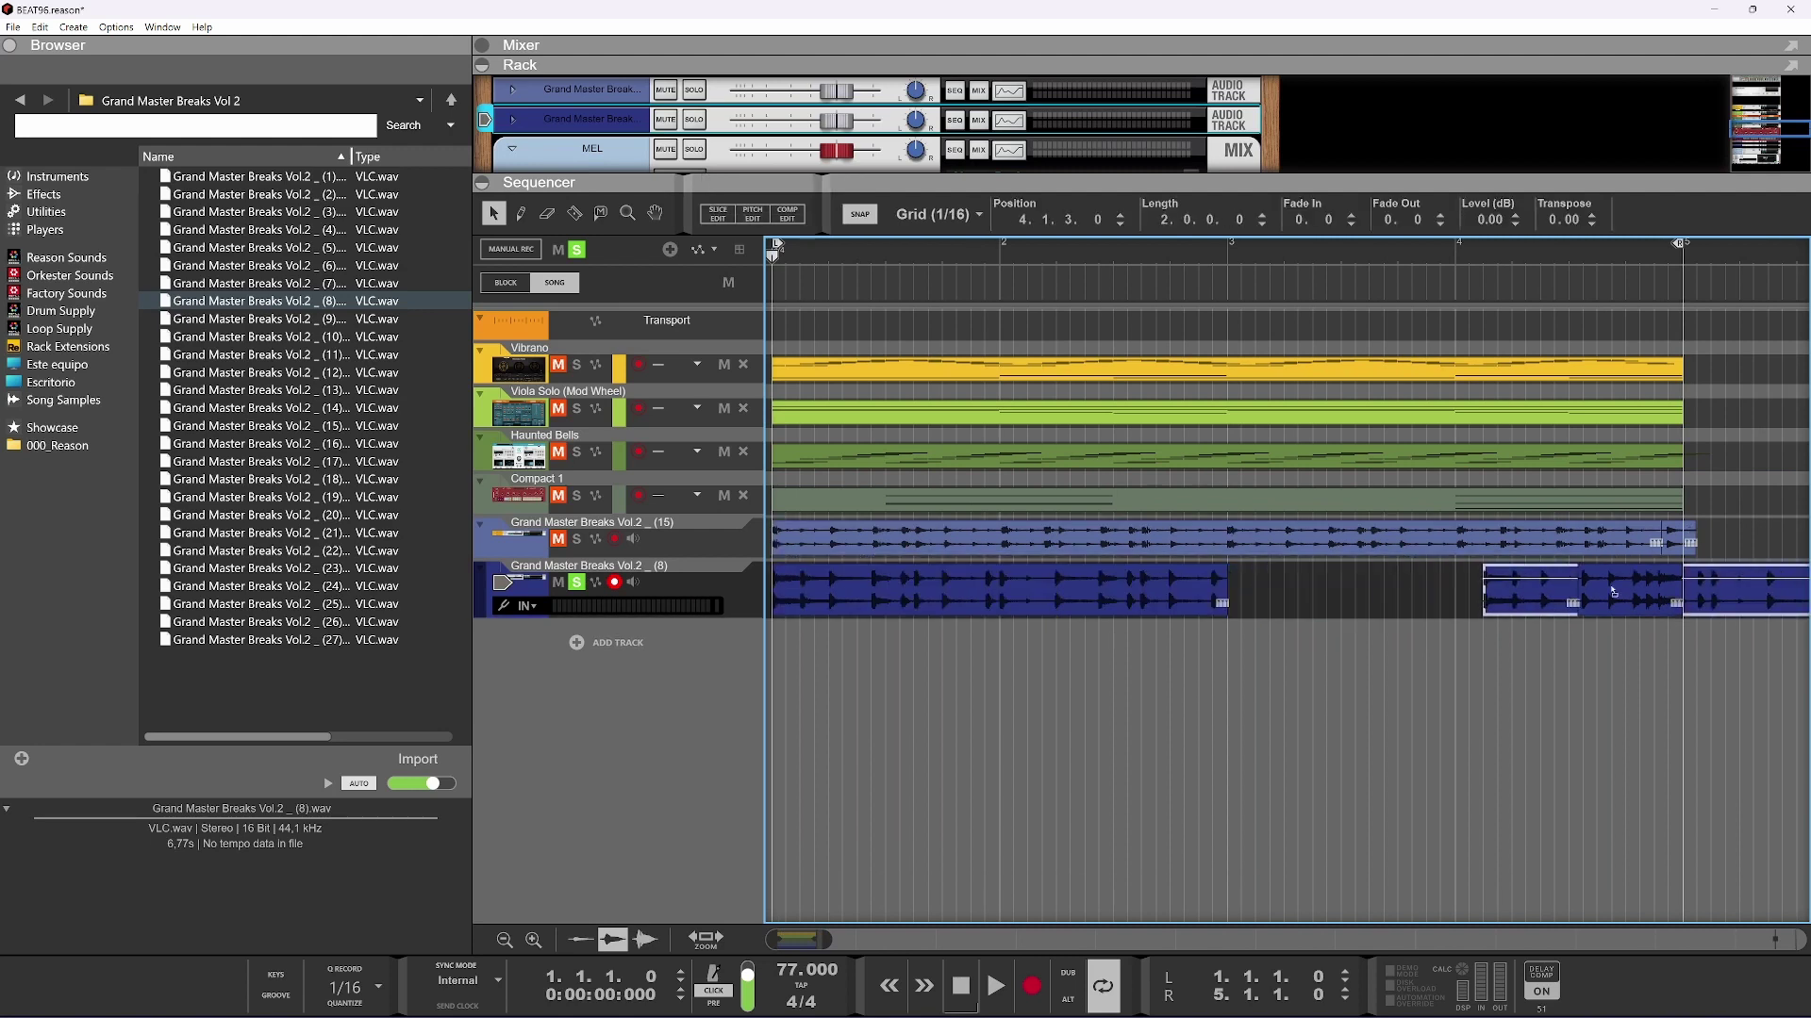
Align the last slices of the first (8) clip to the grid around 2.4.4
double_click(1740, 579)
scroll(1223, 622, up, 6)
scroll(1224, 635, up, 1)
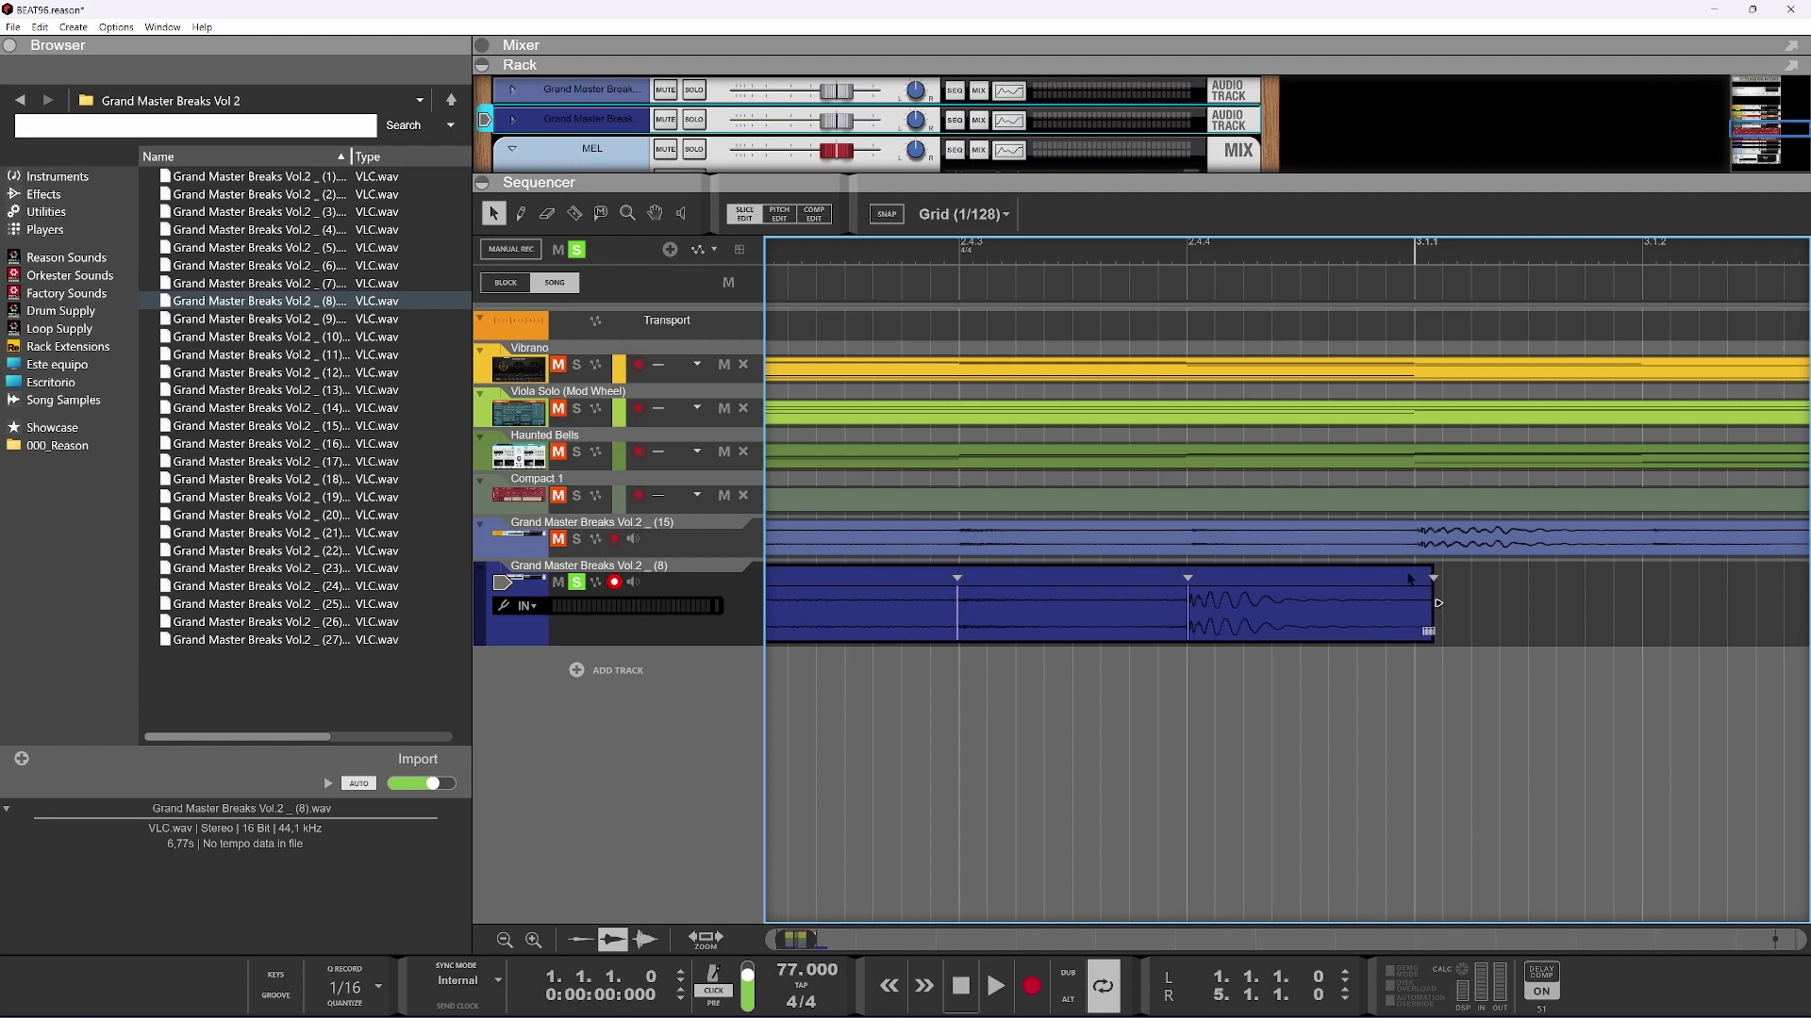
click(1411, 589)
key(q)
key(ctrl+z)
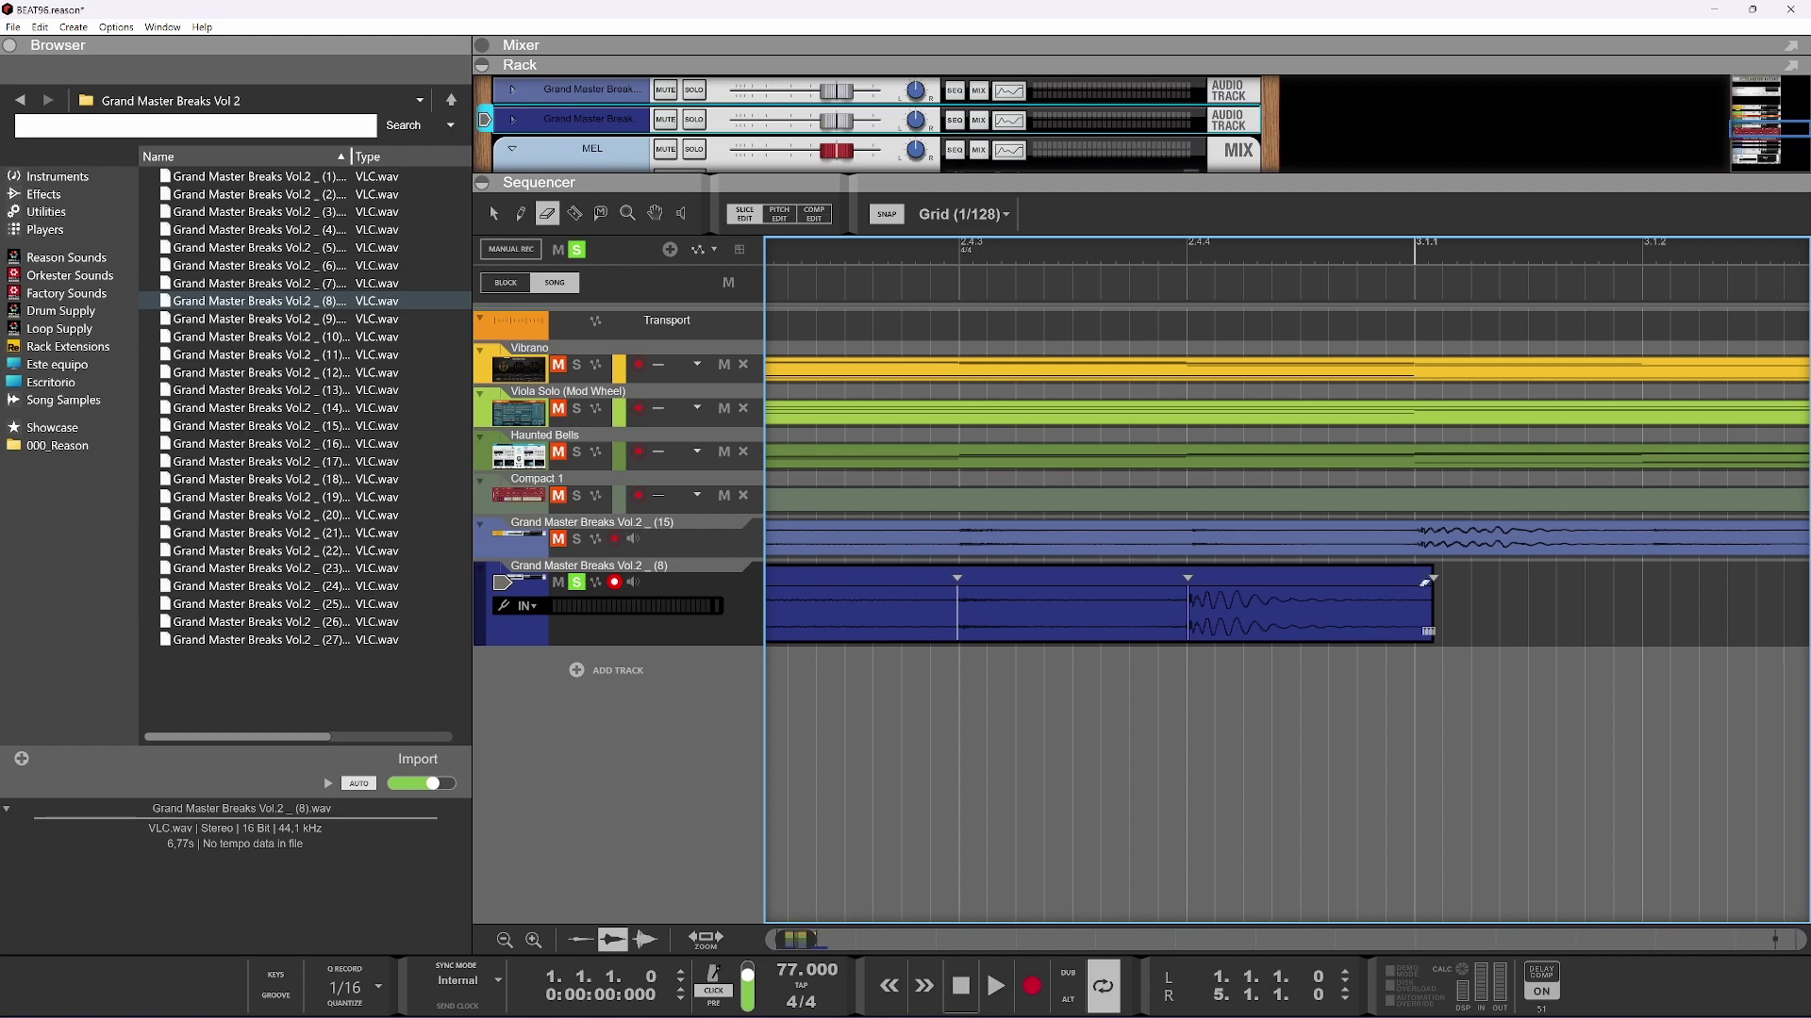
key(Escape)
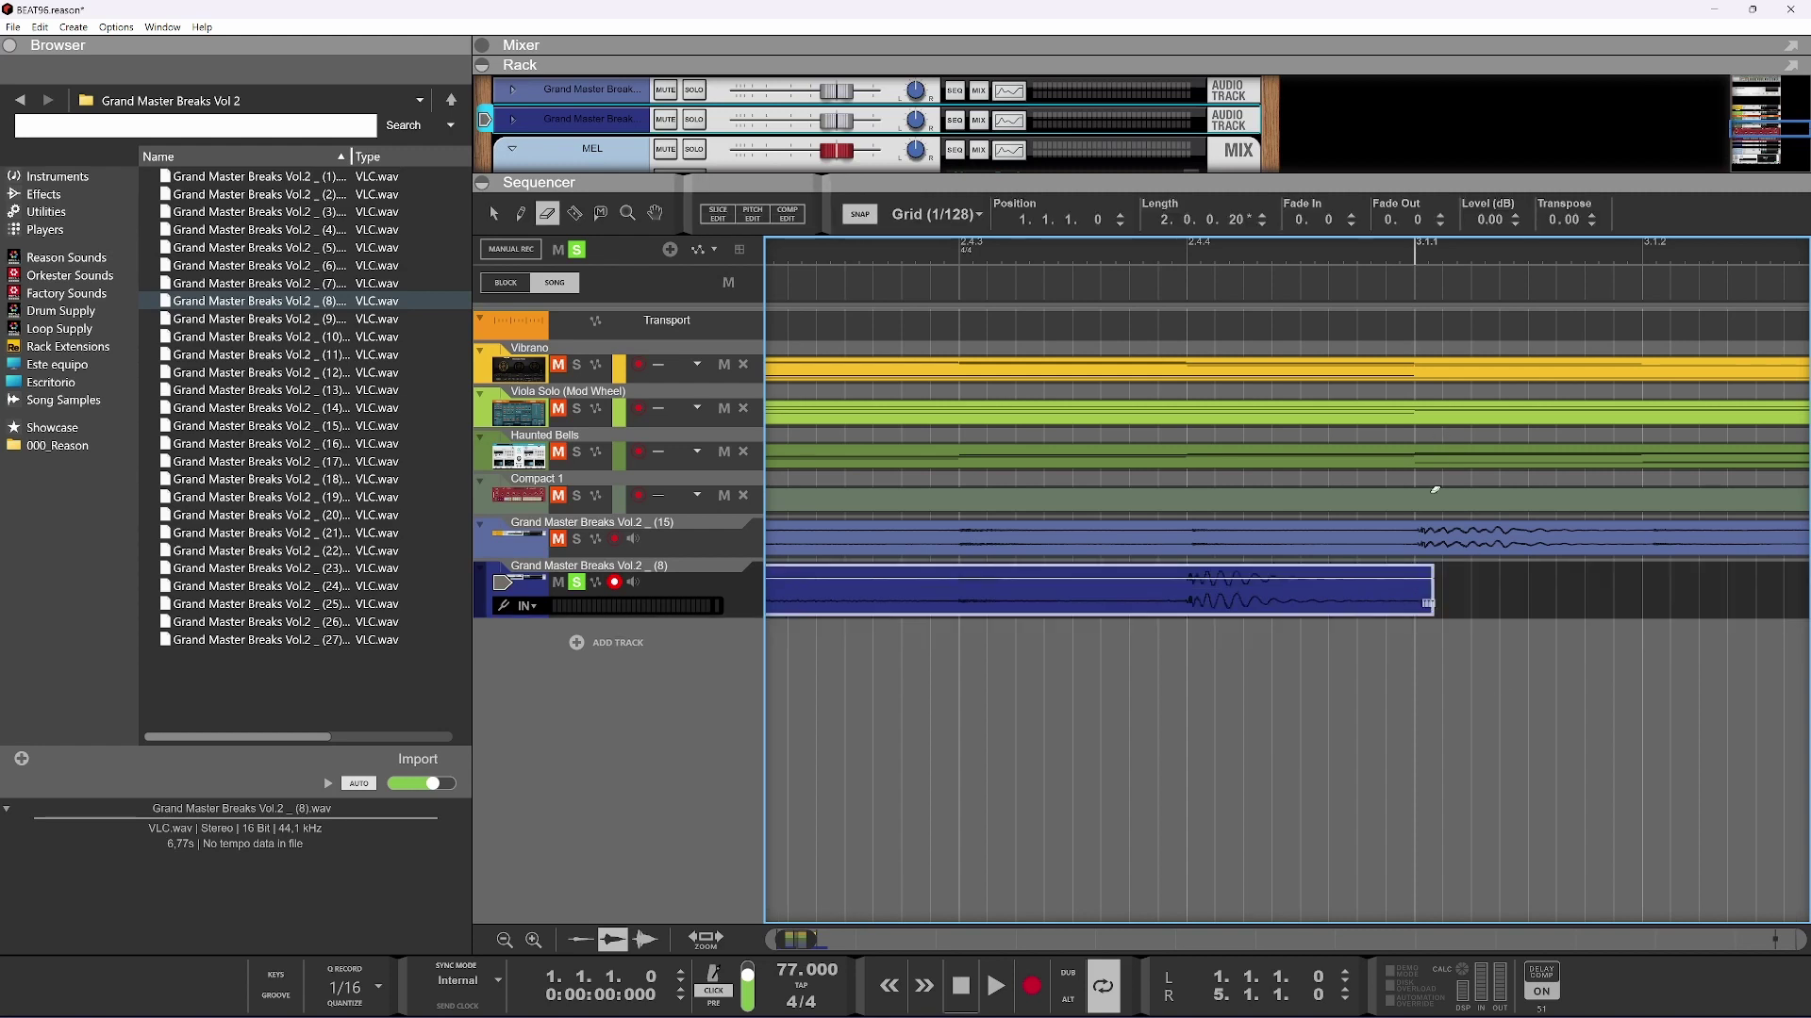
Split the first (8) clip at 3.1.1.0 with the Razor tool and delete the leftover piece after it
key(r)
click(1420, 579)
key(q)
click(1423, 592)
key(Delete)
Delete the displaced (8) copy extending past bar 5 and the short clip at the end of bar 4
scroll(1423, 592, down, 2)
scroll(1422, 586, down, 3)
click(1572, 583)
key(Delete)
click(933, 579)
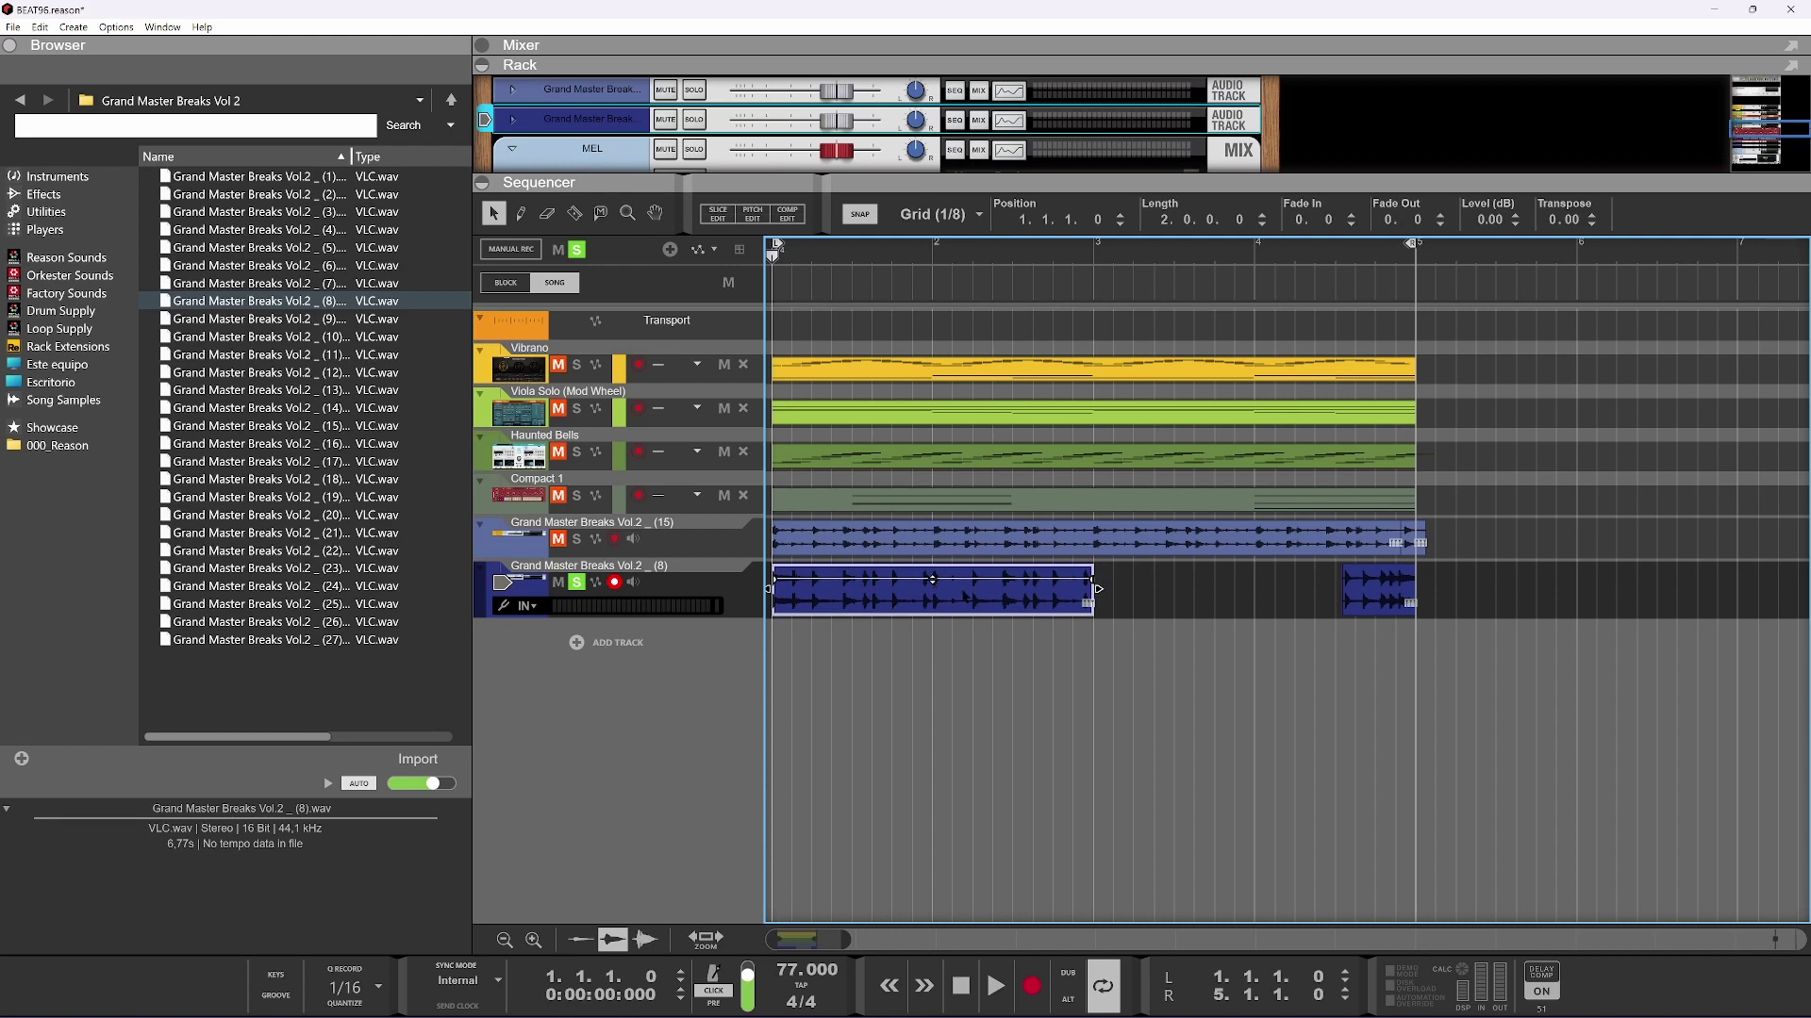
click(1389, 591)
key(Delete)
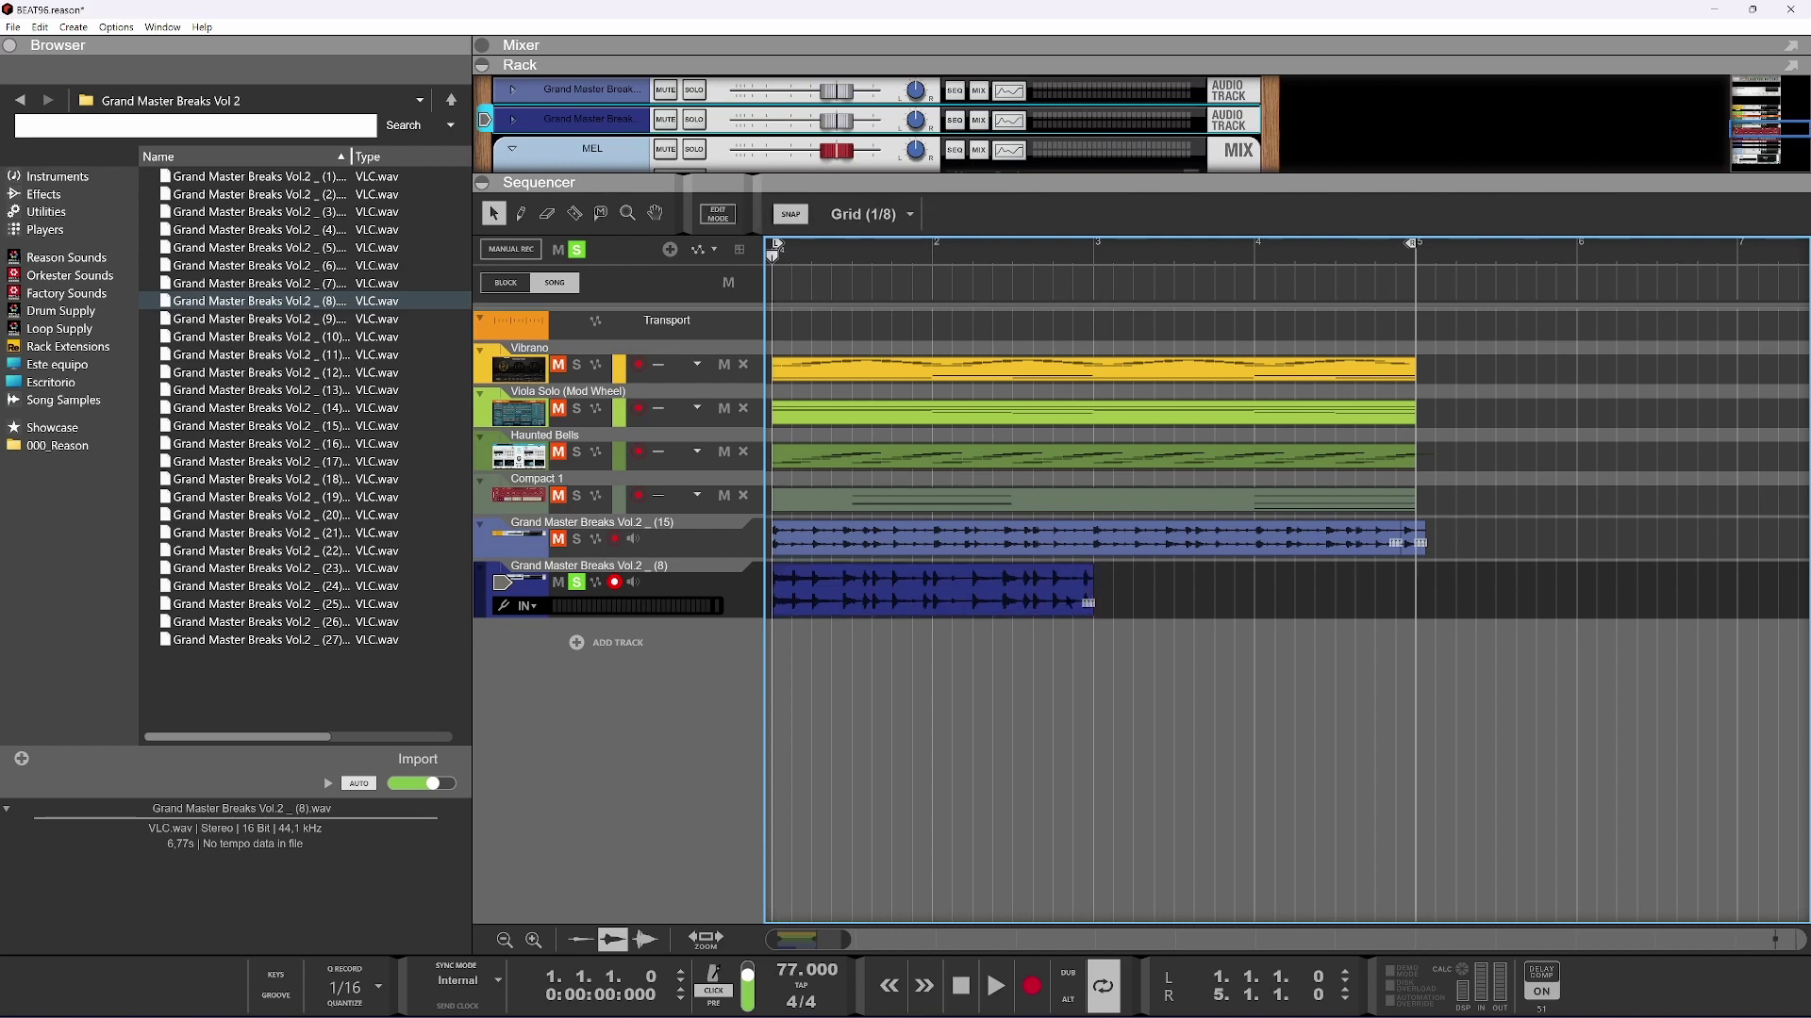
Copy the two-bar (8) clip so it ends at bar 5 and extend its start back to 2.2.3.0
drag(926, 578, 1257, 601)
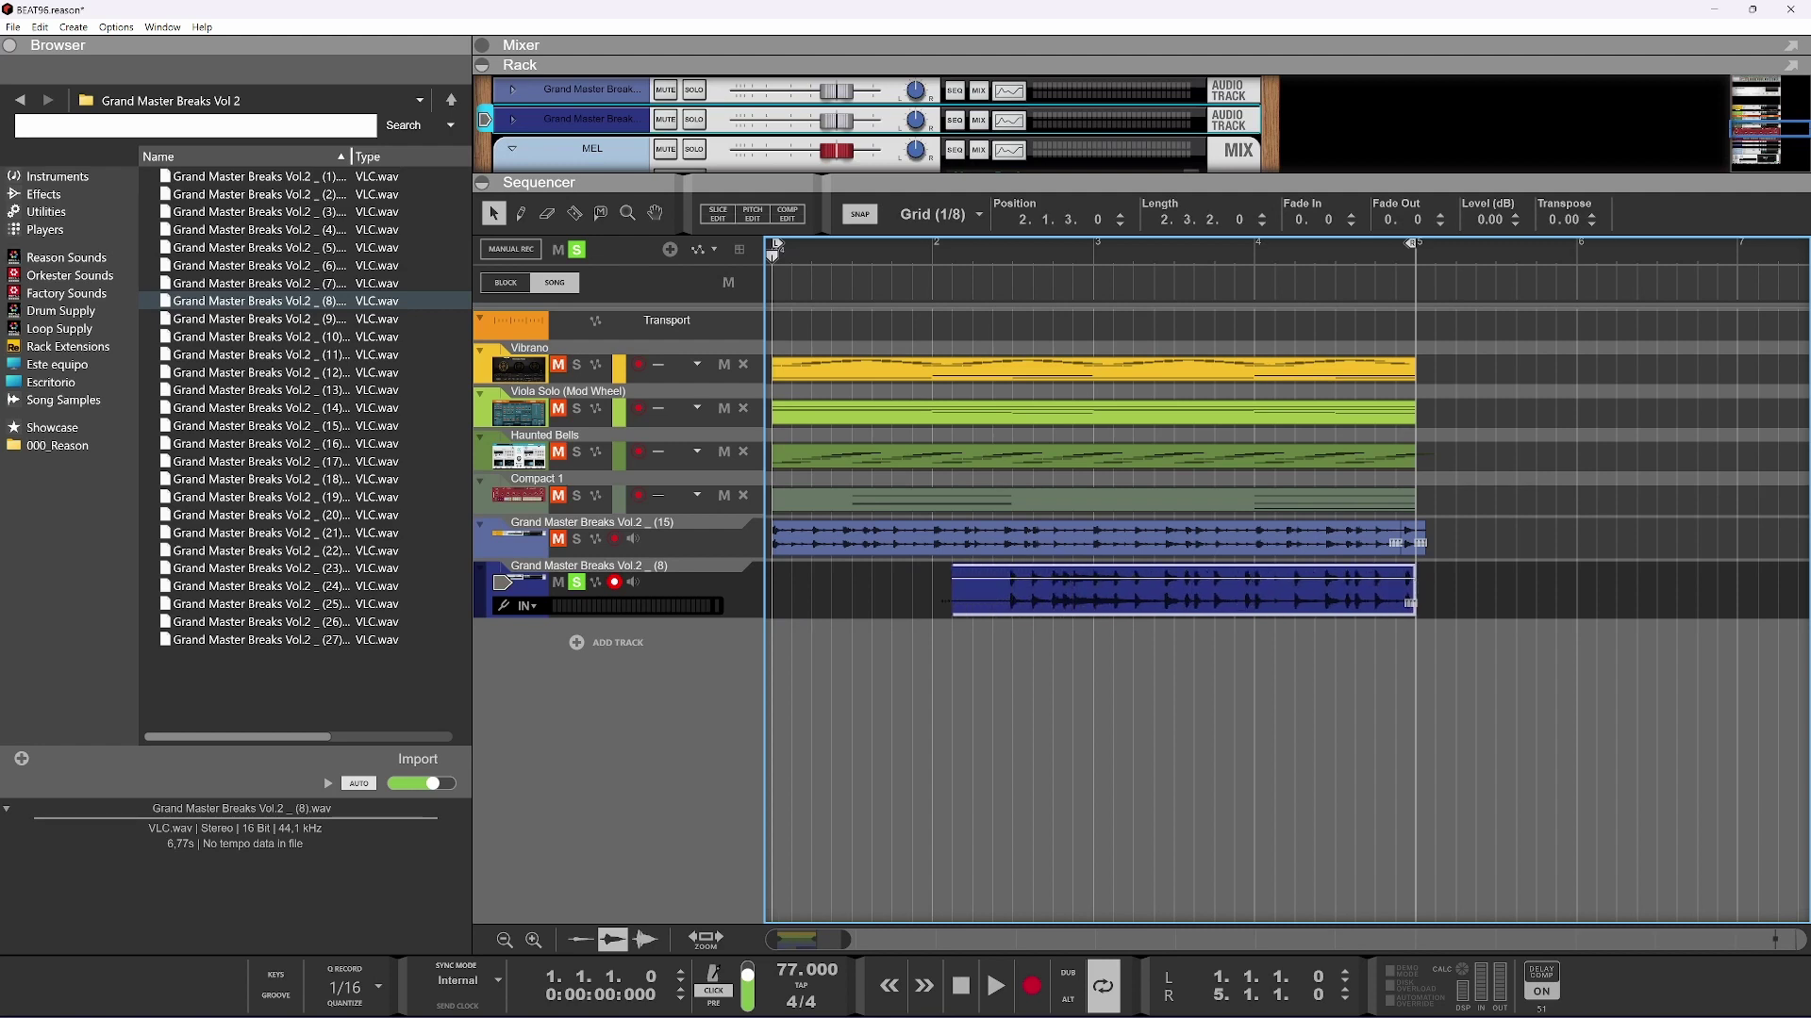
scroll(1045, 600, up, 4)
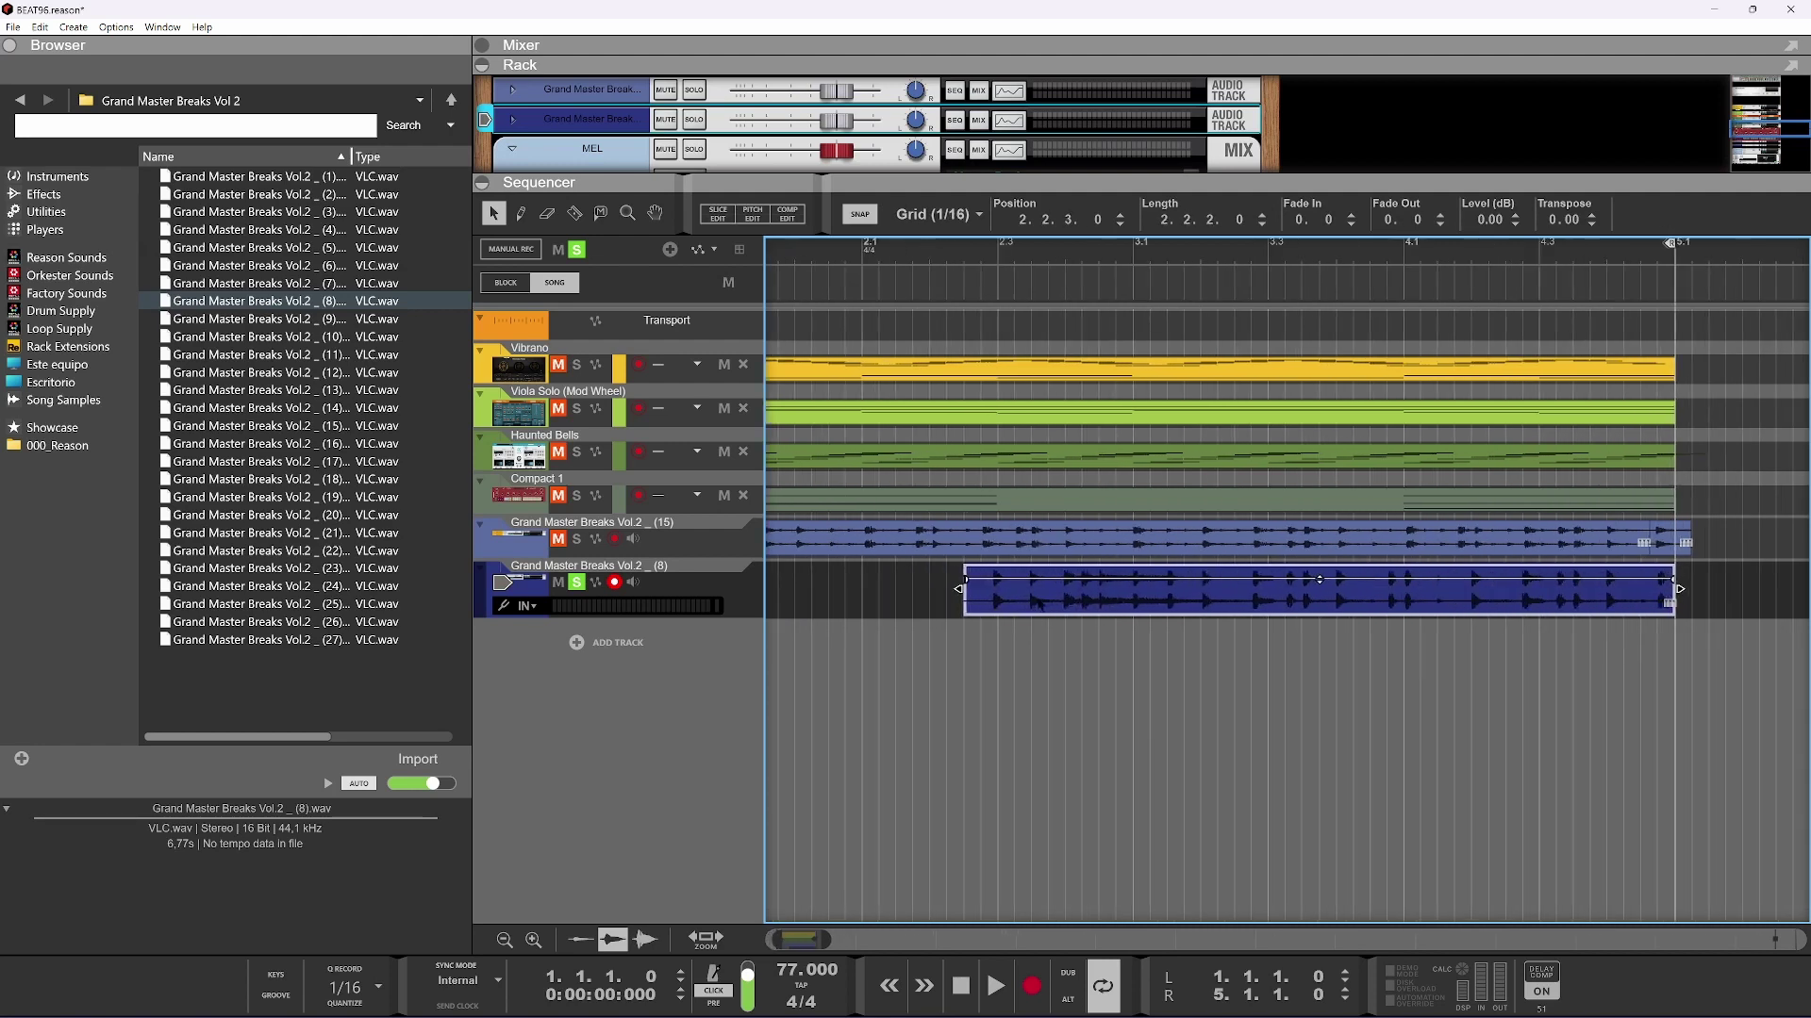
click(1171, 584)
key(q)
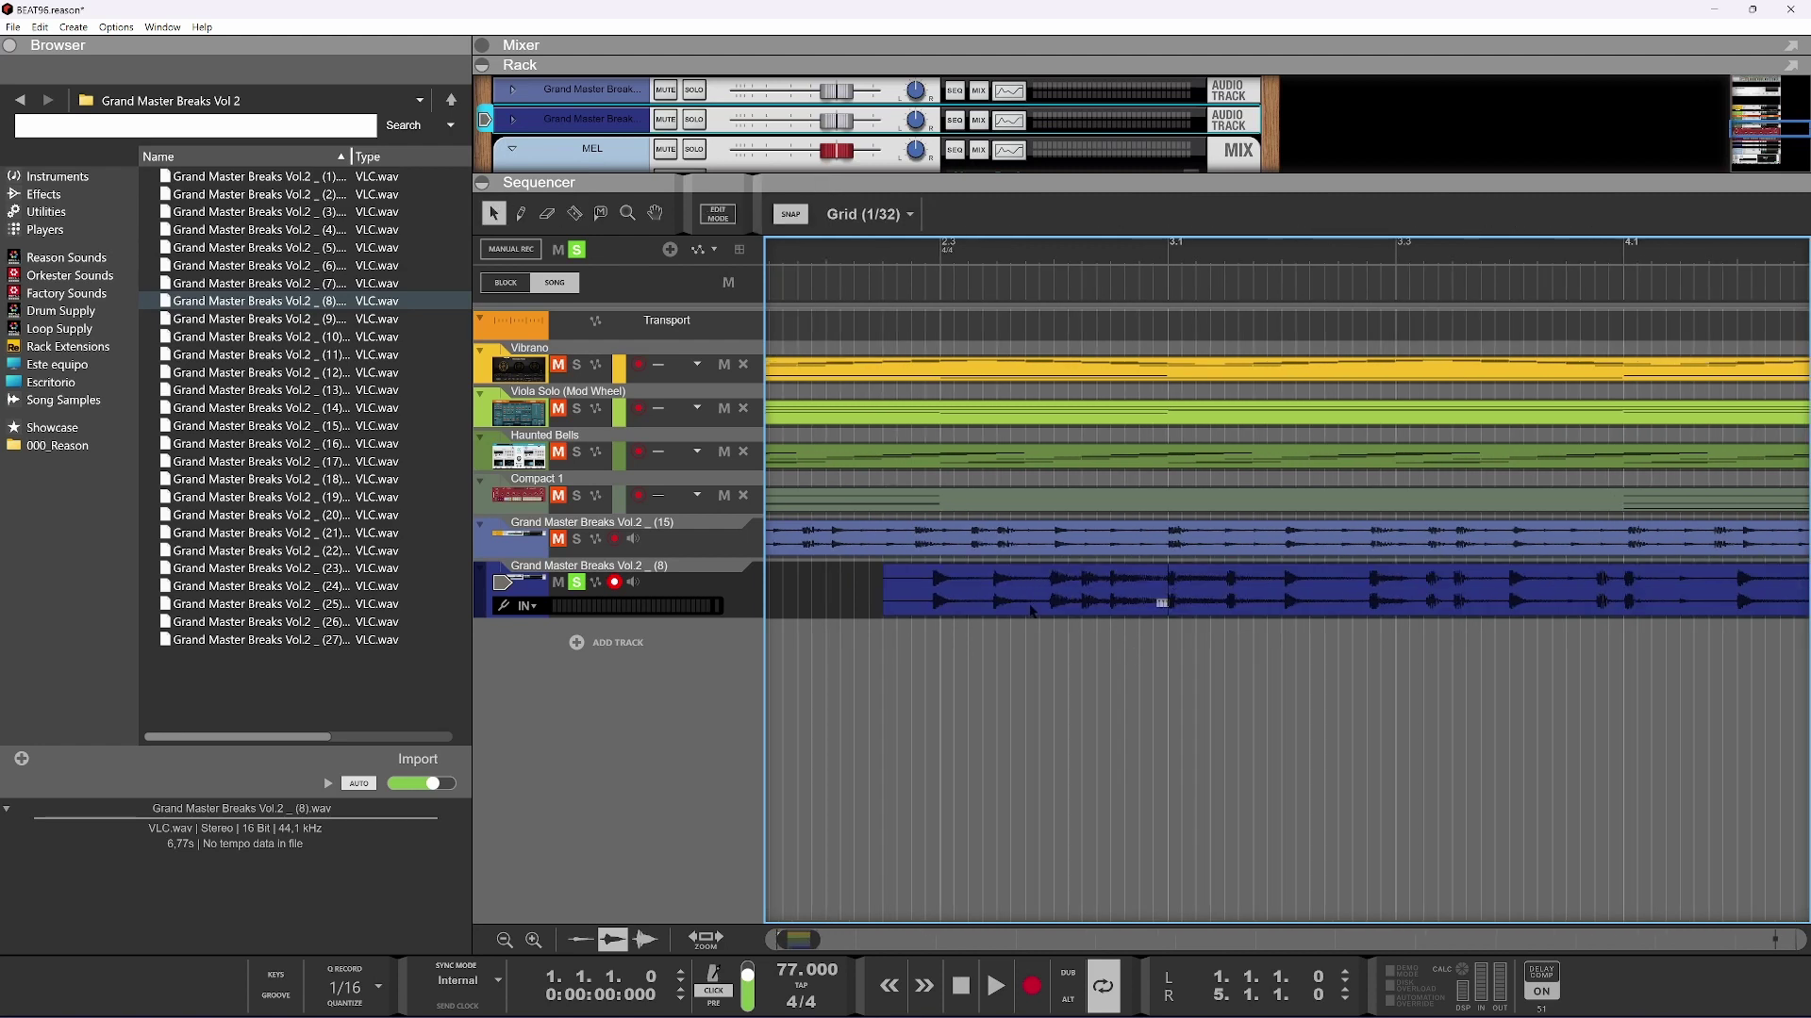
Trim the start of the extended (8) copy to 4.2.3.0, leaving a length of 0.2.2.0
scroll(991, 609, down, 5)
drag(1039, 599, 1083, 611)
scroll(1131, 608, up, 4)
scroll(1085, 611, down, 6)
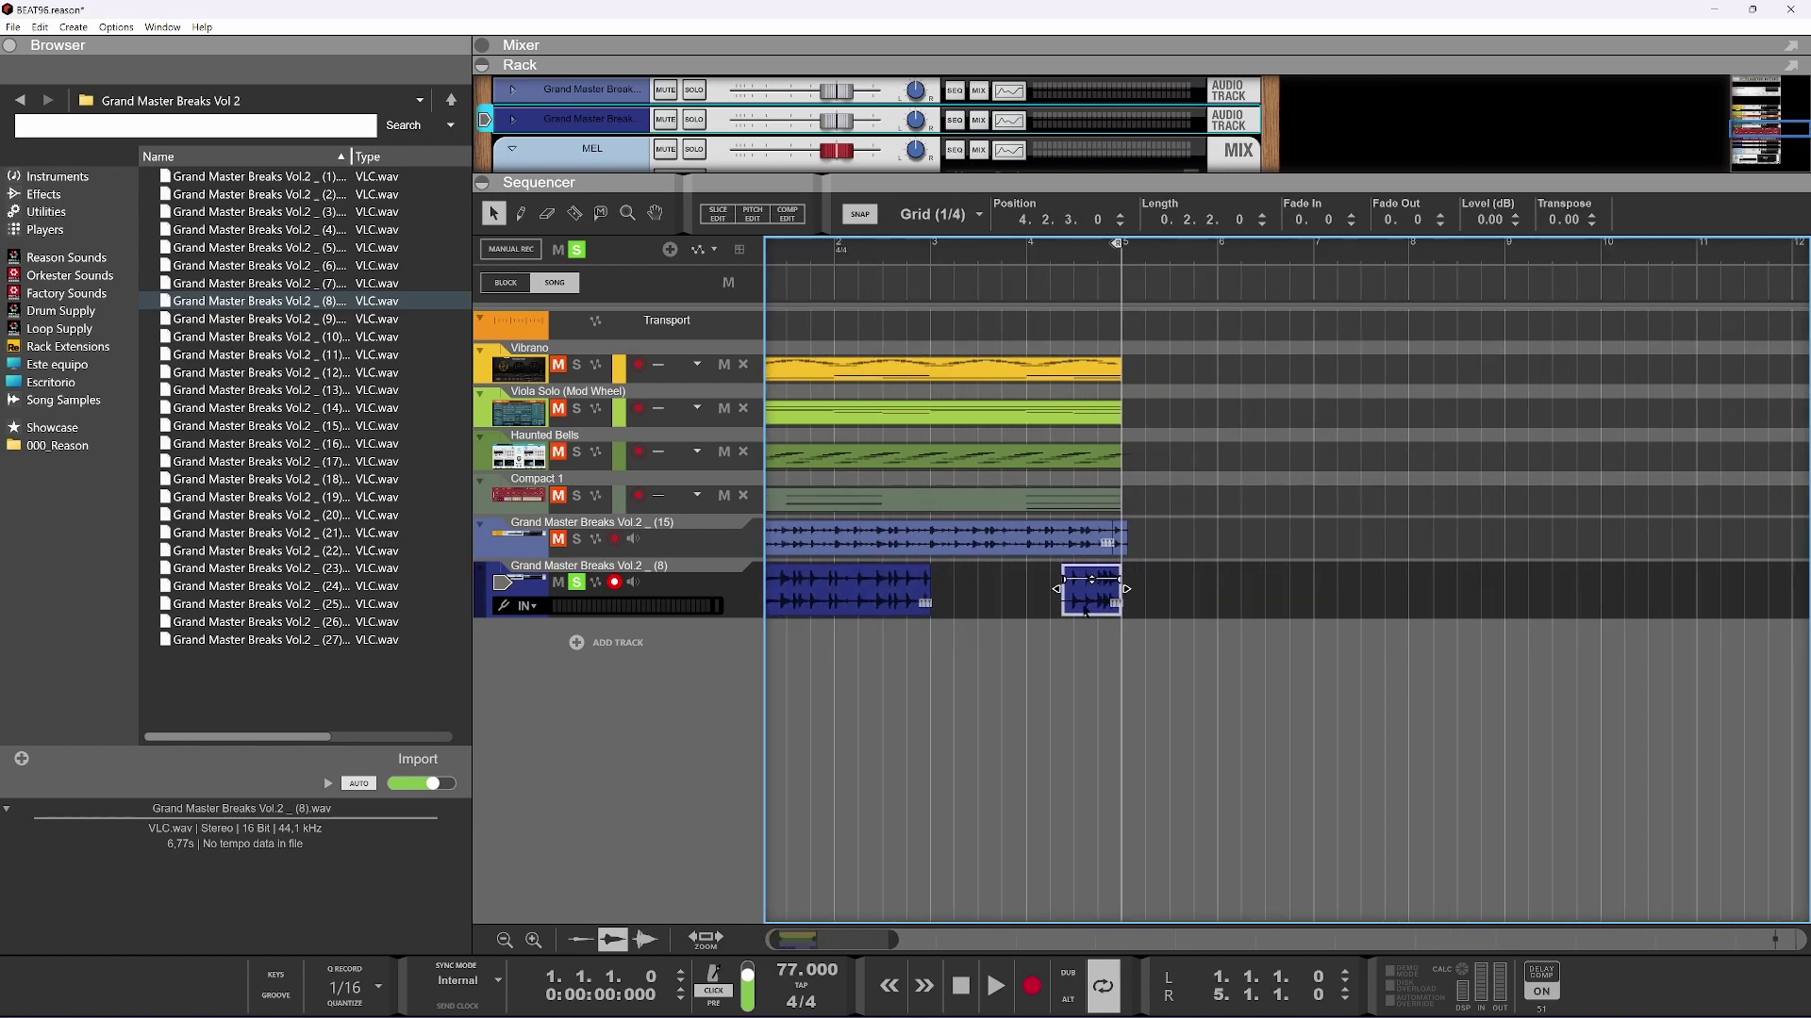
Split the ending (8) clip at the slice just before 4.3 and delete the short piece starting at 4.2.3.0
scroll(1012, 606, up, 6)
scroll(1014, 607, up, 5)
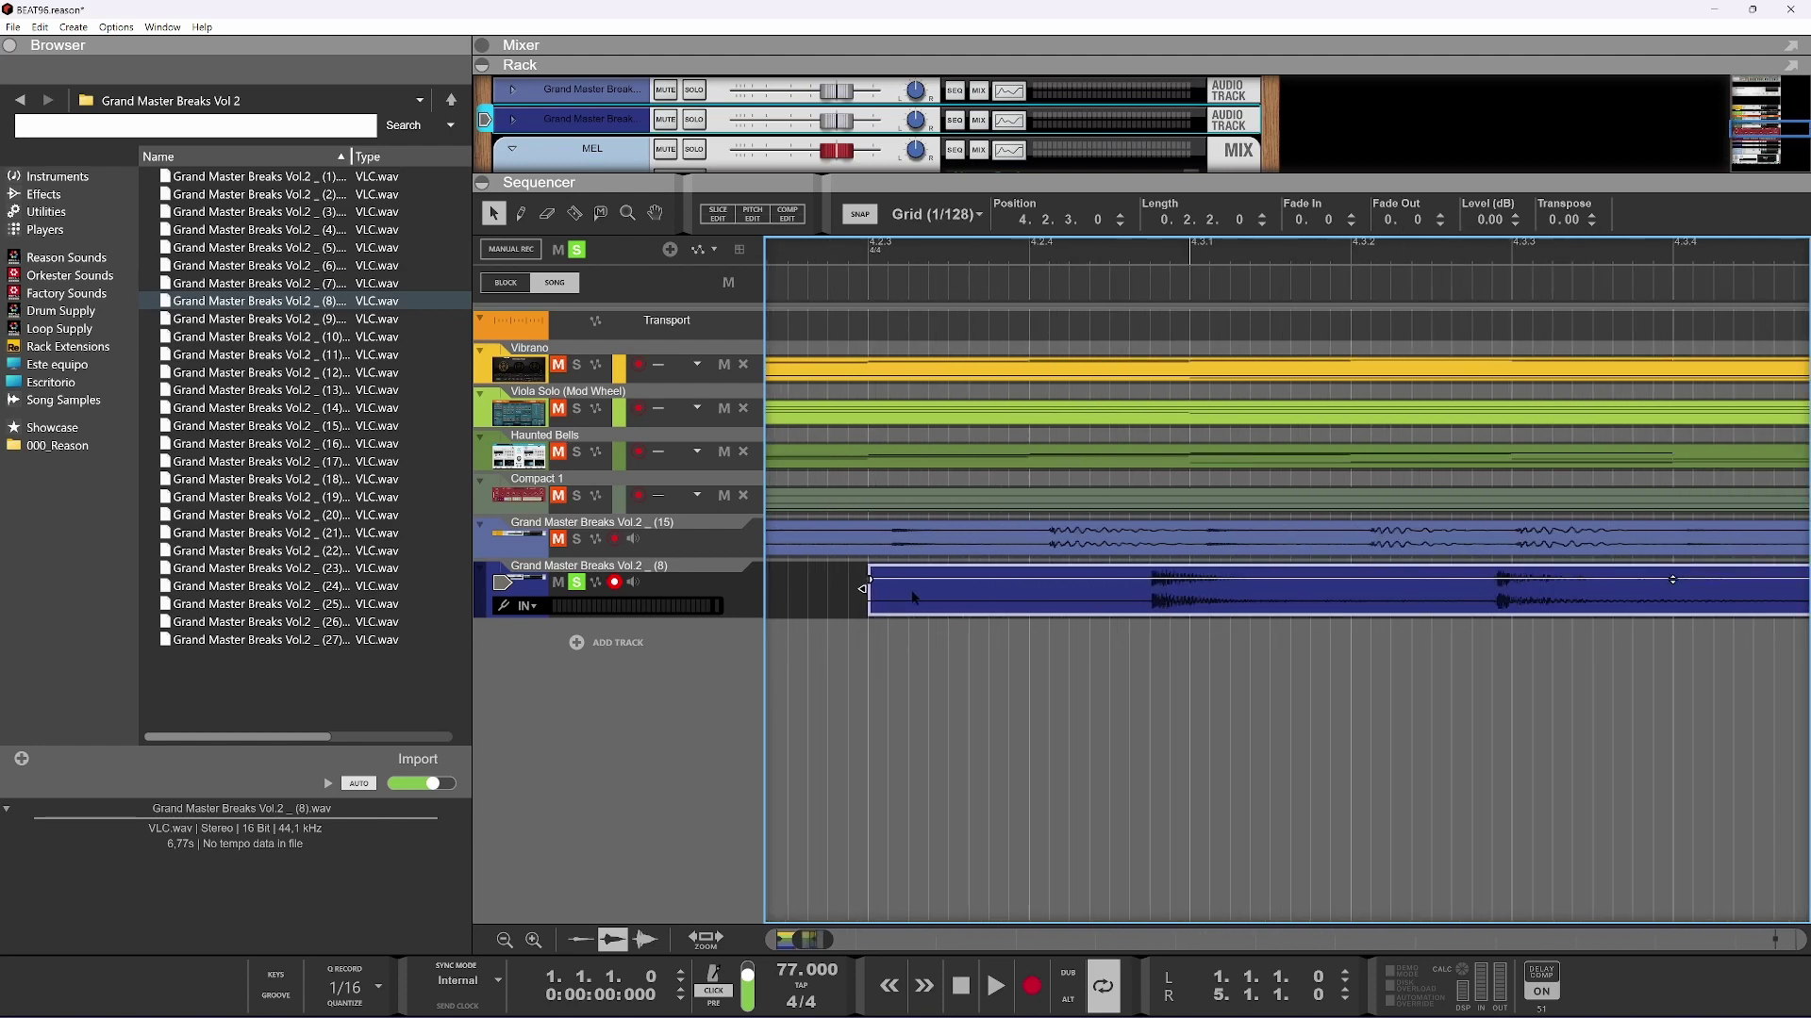
double_click(1014, 601)
right_click(1045, 616)
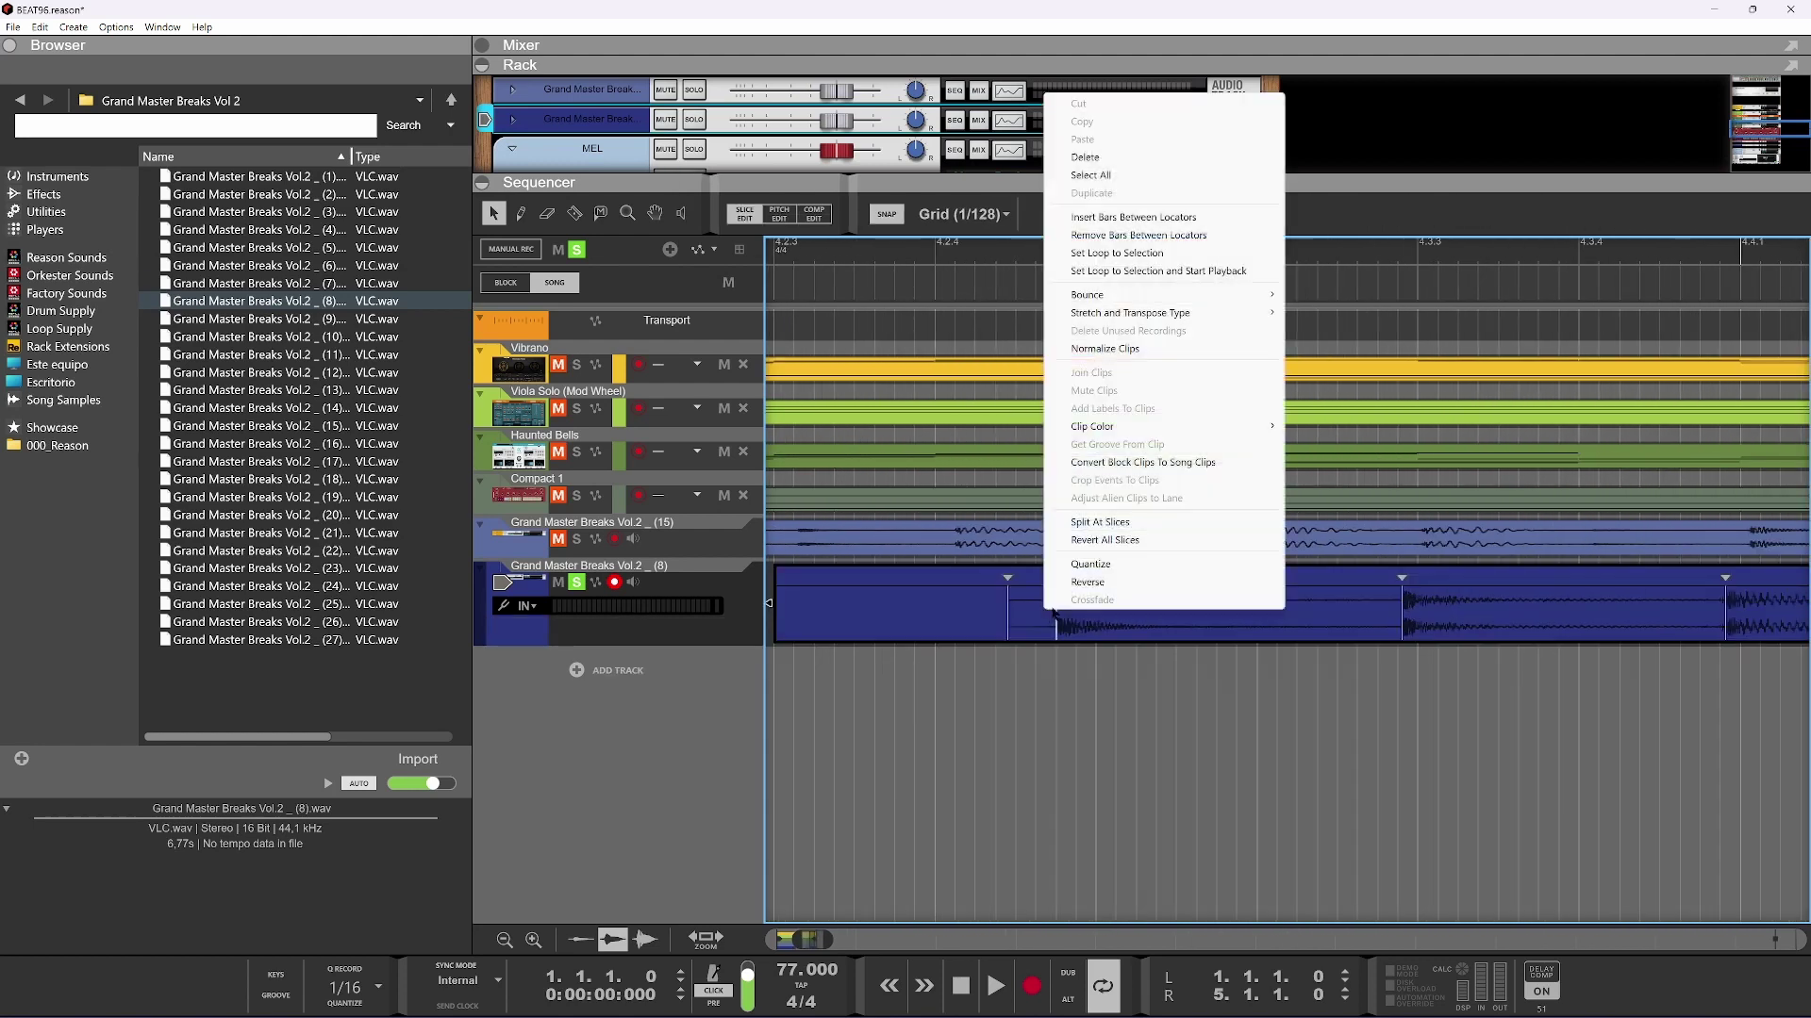
click(1075, 521)
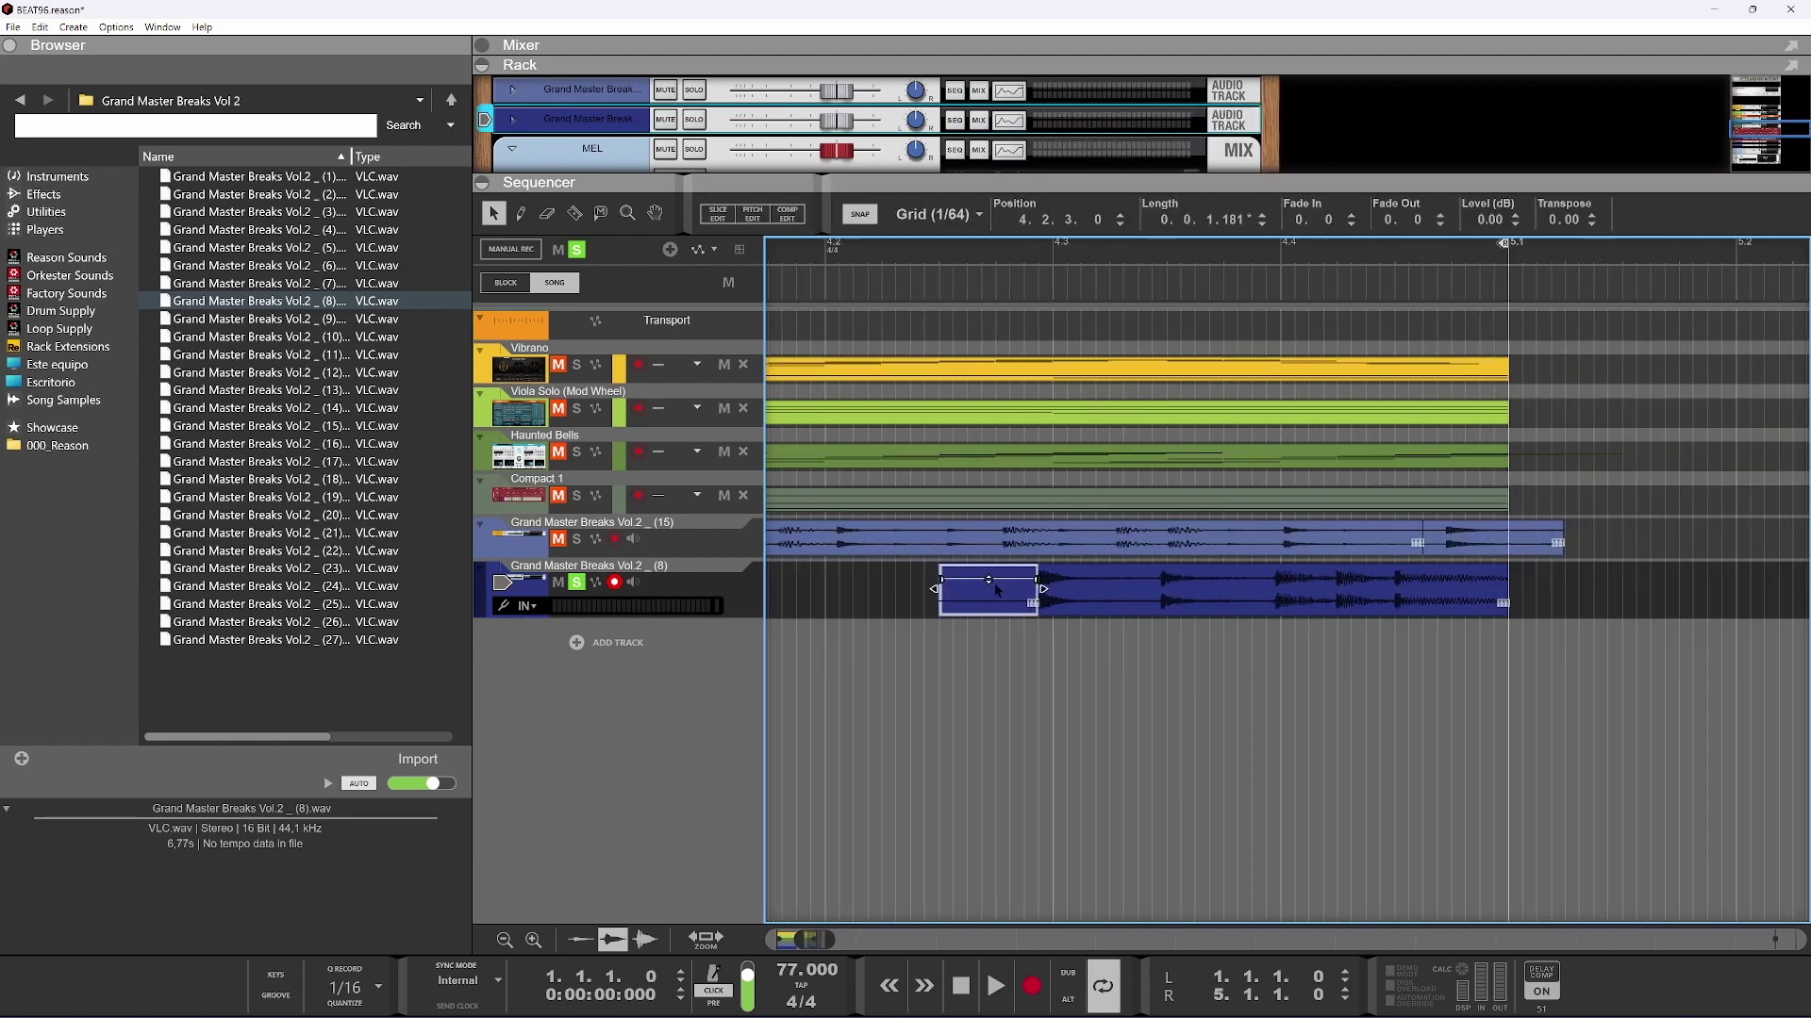
scroll(818, 618, down, 8)
Duplicate the two-bar (8) clip to 3.1.1.0 and play the complete soloed break around the loop
click(773, 603)
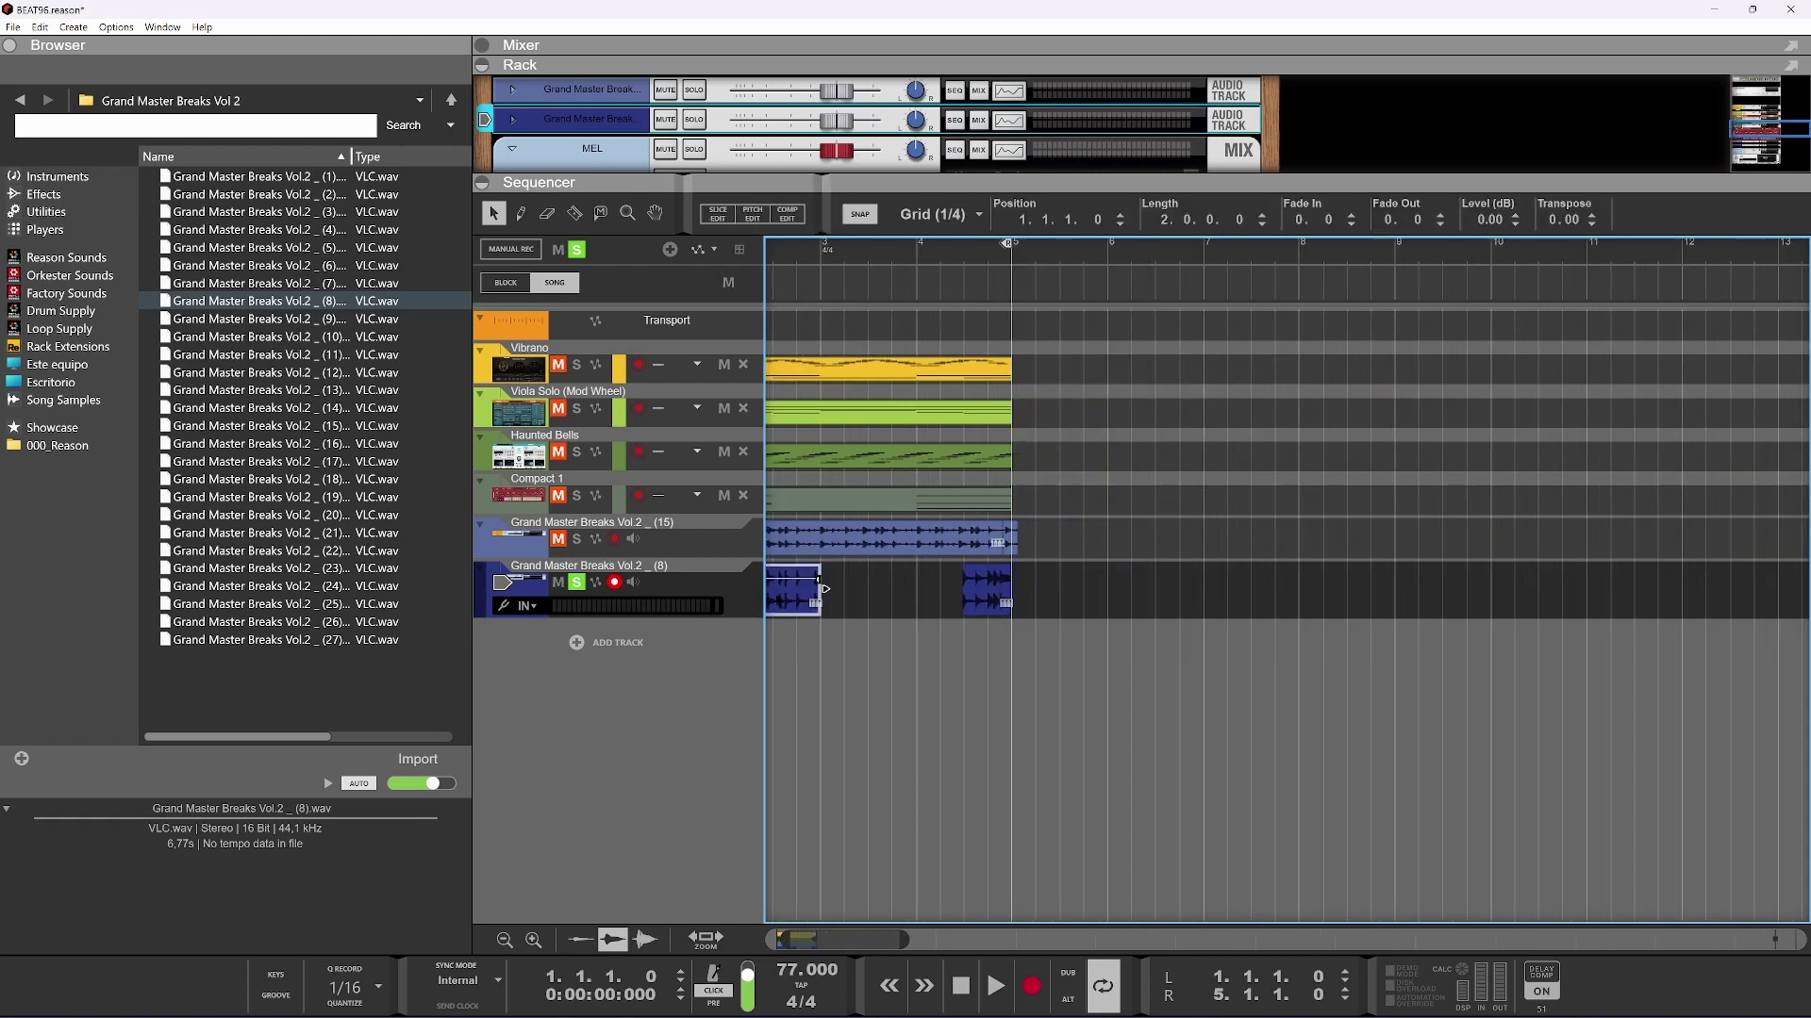
key(ctrl+d)
key(space)
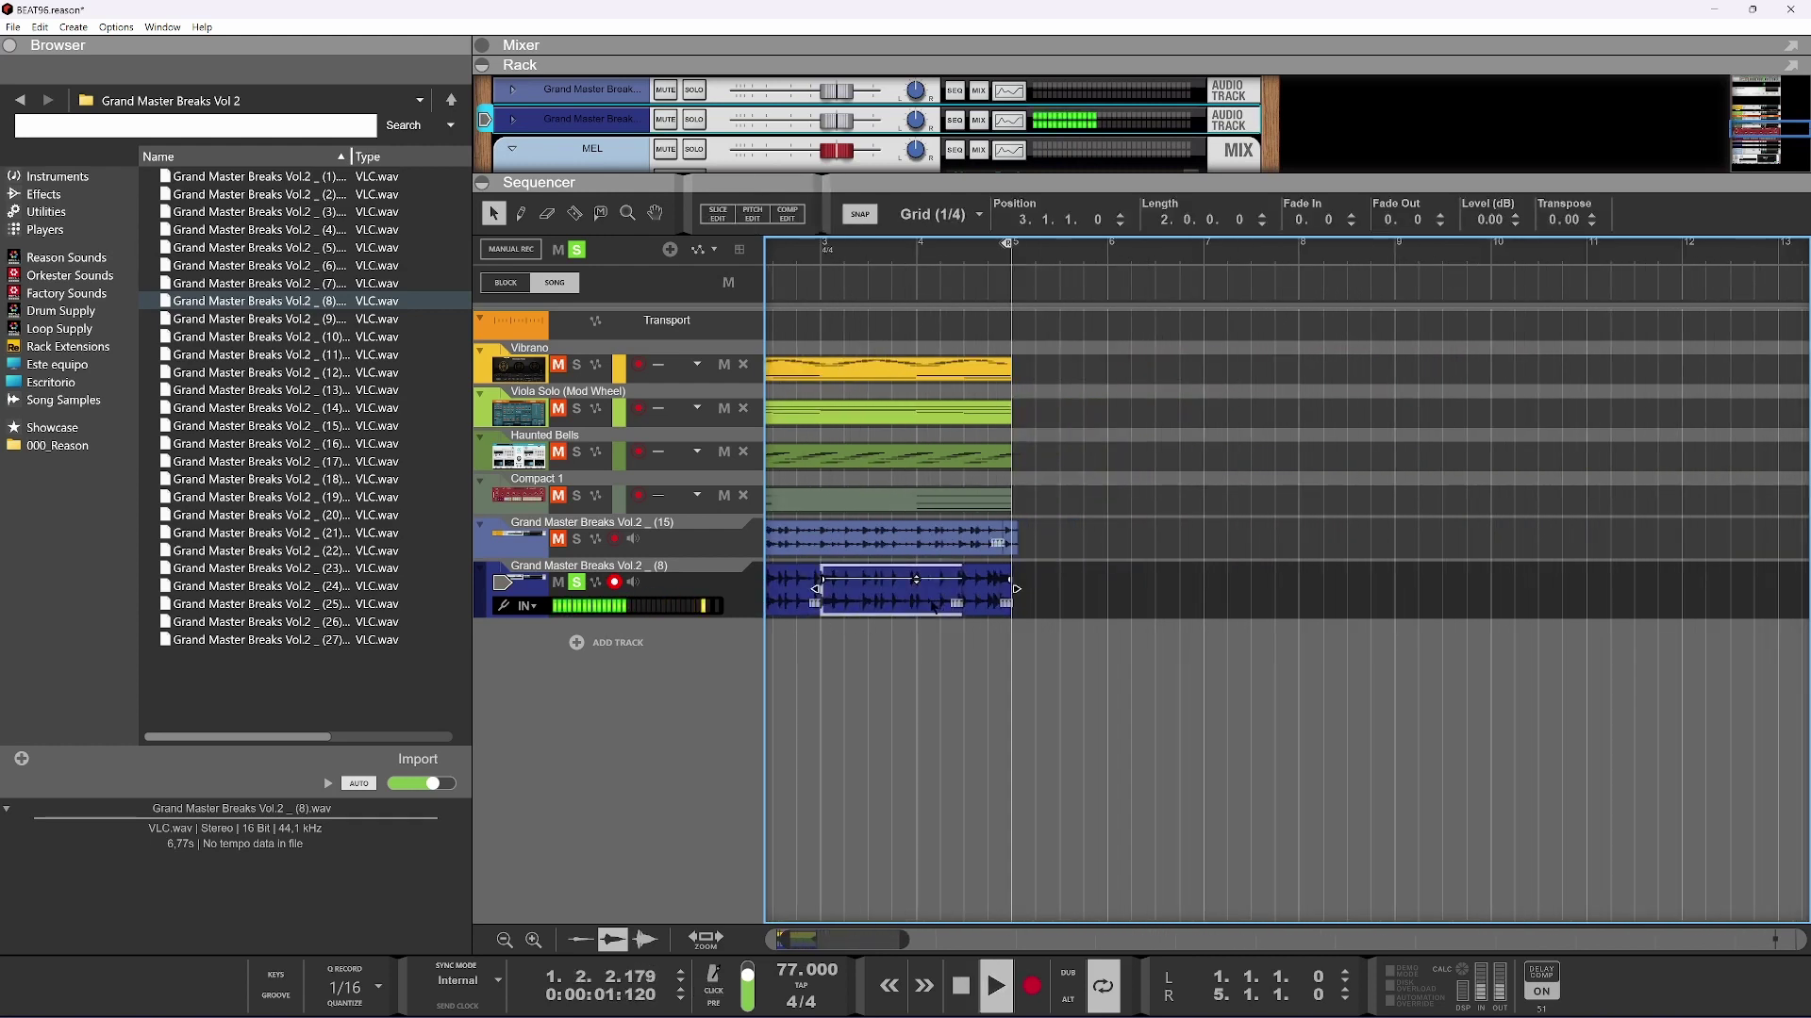
scroll(906, 626, down, 1)
drag(845, 940, 829, 940)
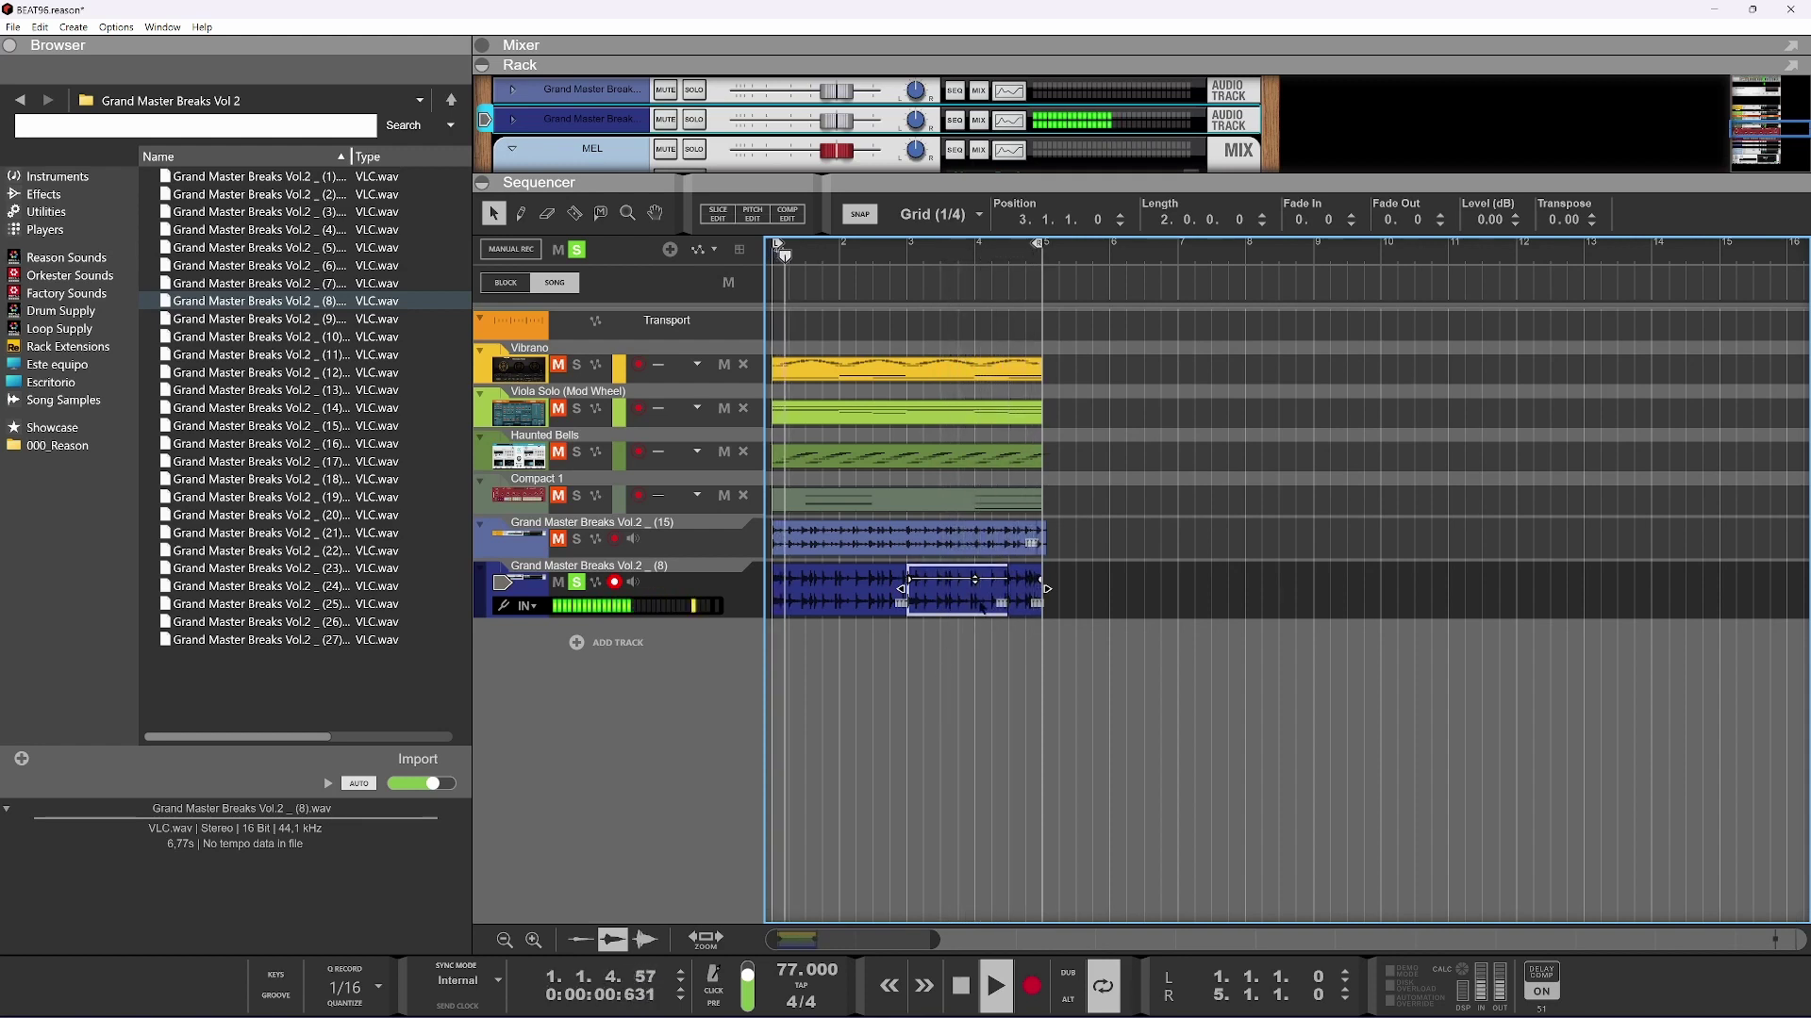
key(space)
scroll(981, 608, up, 4)
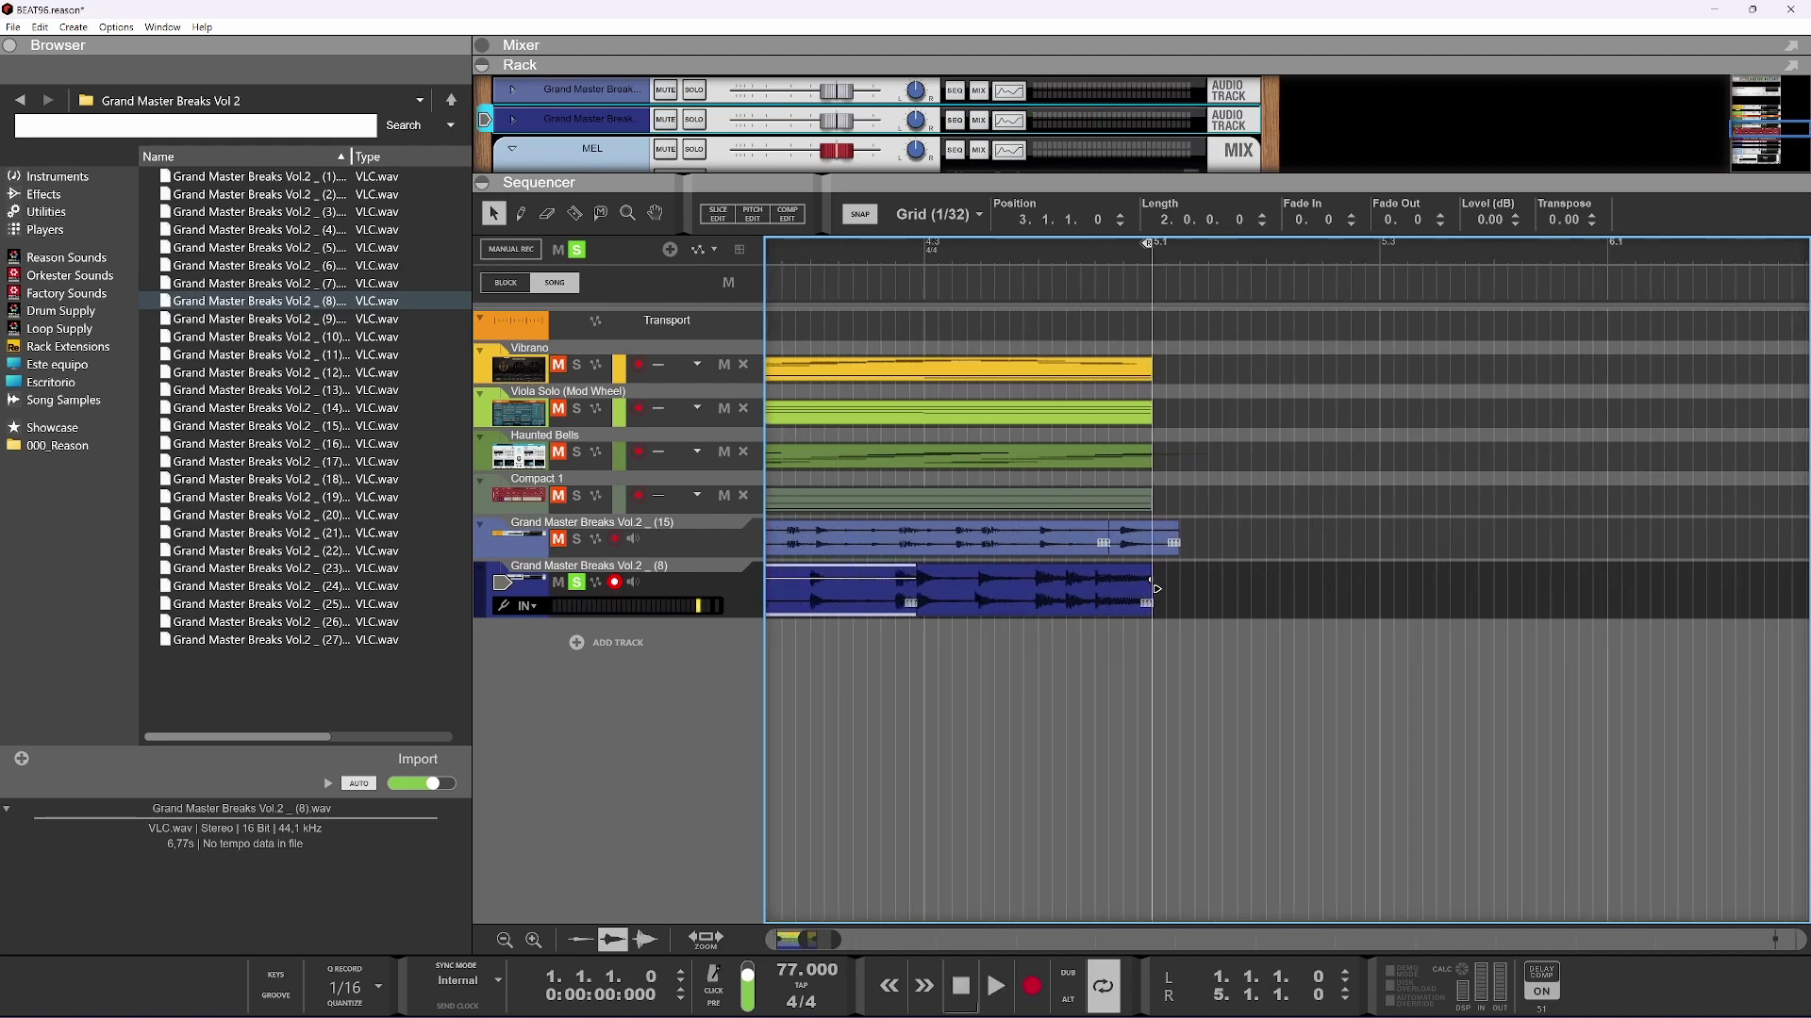
Split the (8) clip at 4.2.4.0, delete the short piece up to the ending clip, and audition the gap
scroll(1157, 589, down, 1)
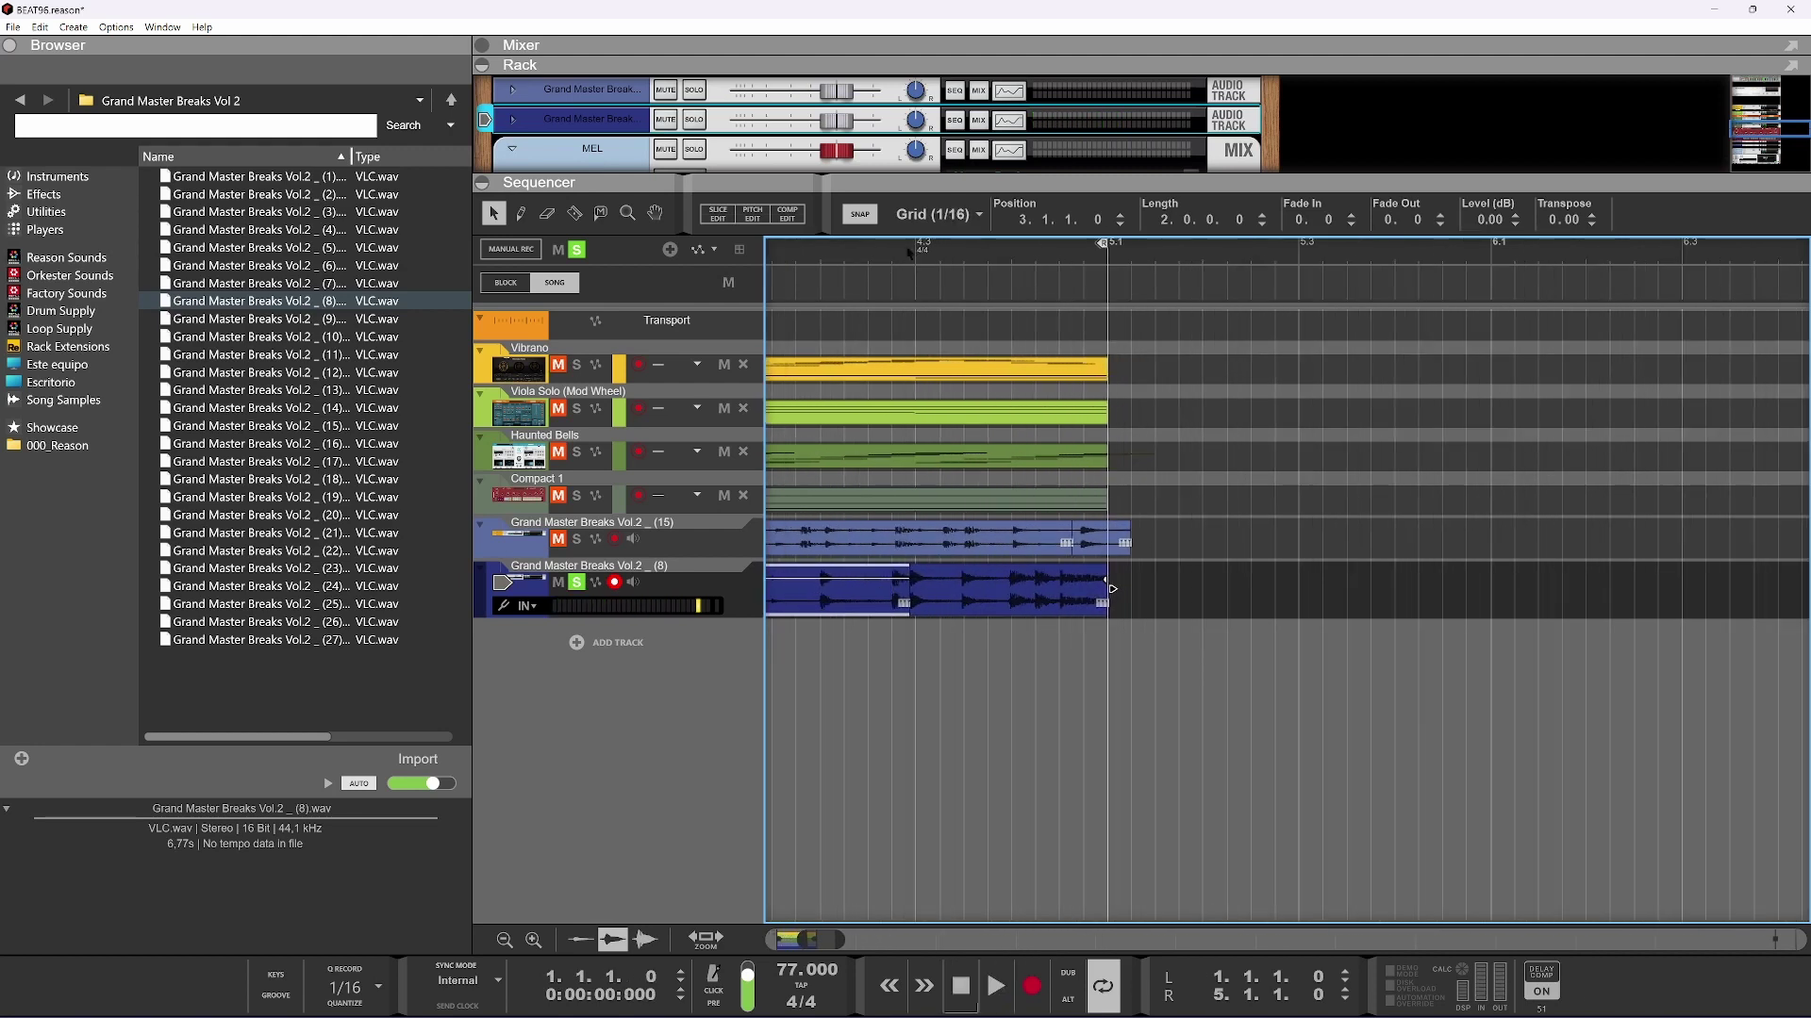
key(space)
key(space)
key(space)
key(space)
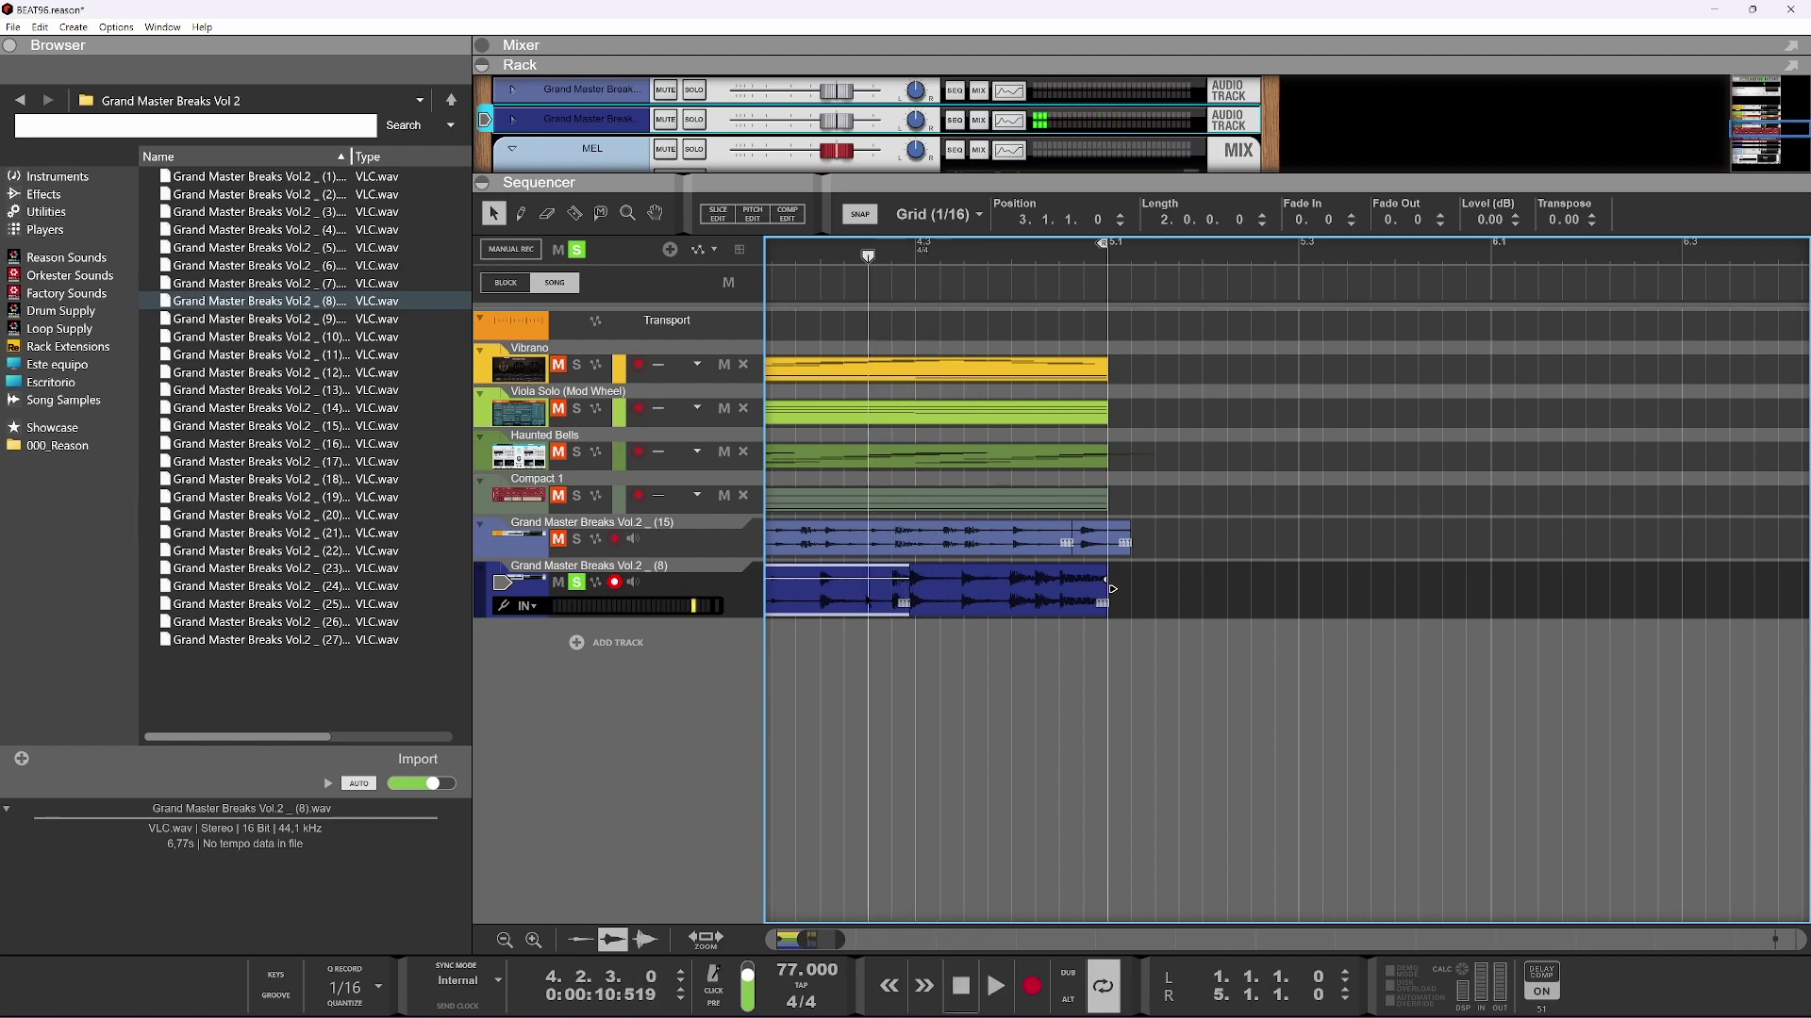
click(894, 594)
key(q)
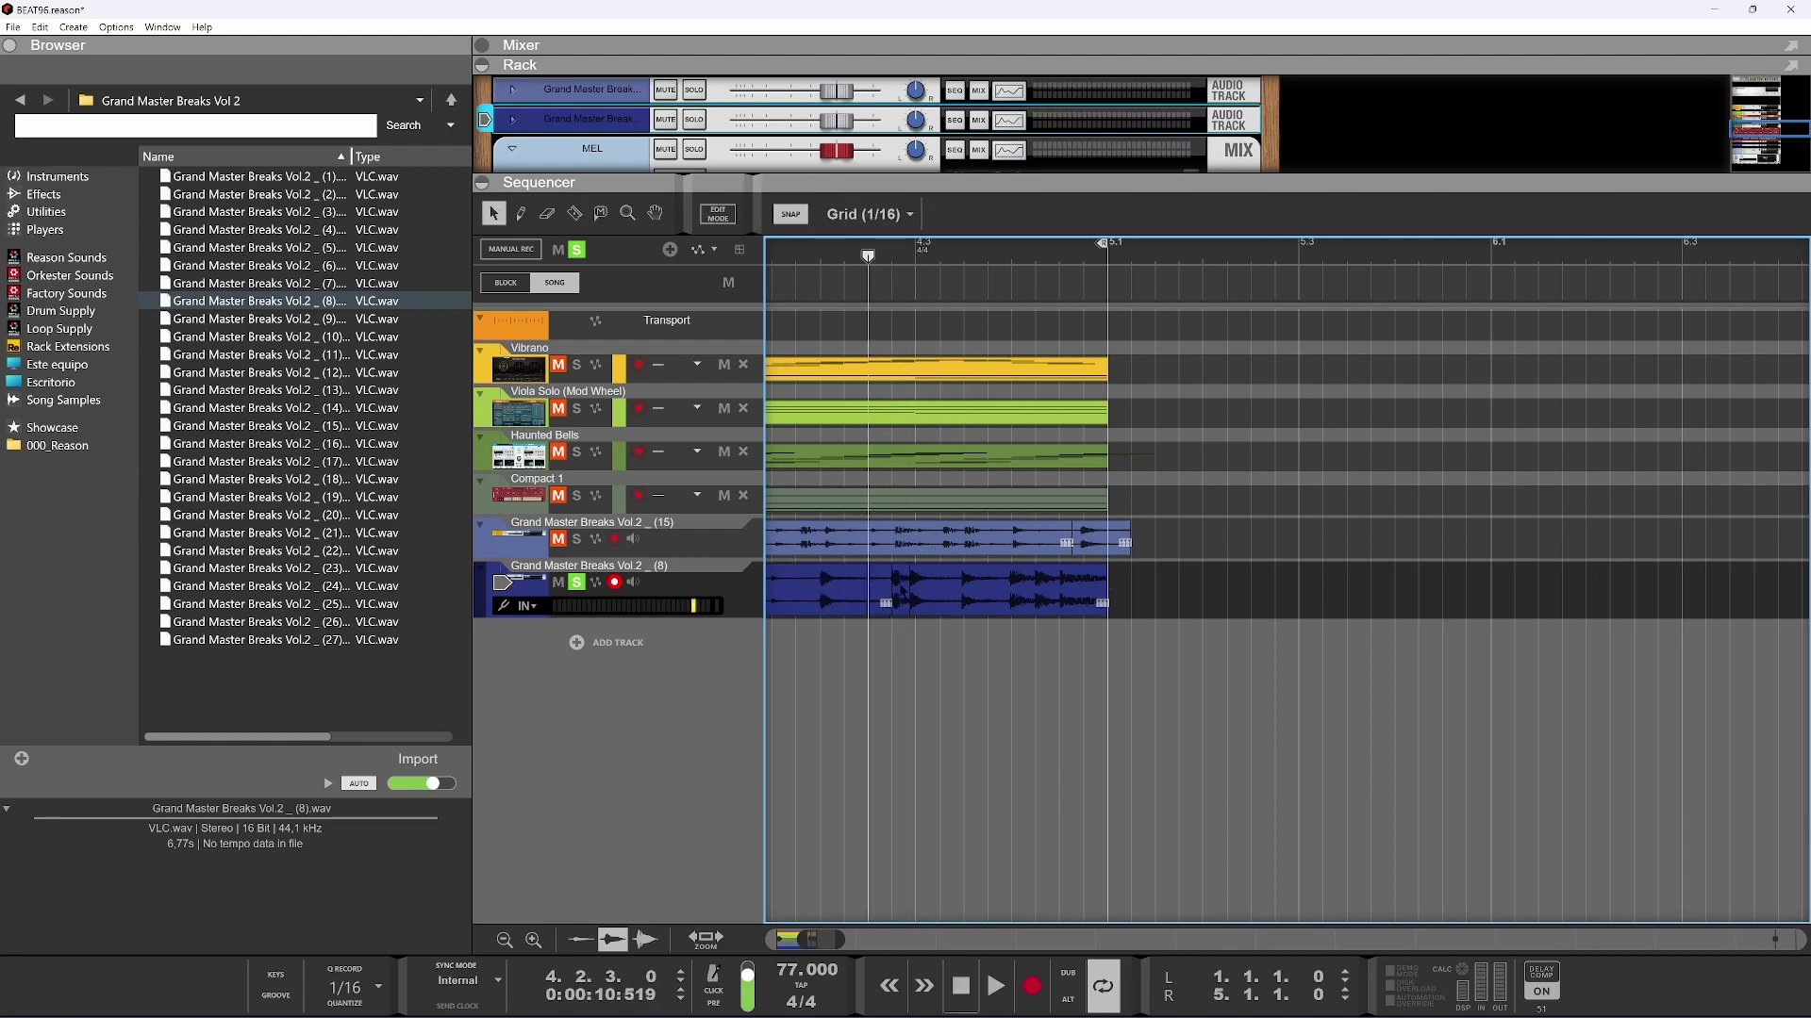
click(903, 589)
key(Delete)
key(space)
key(space)
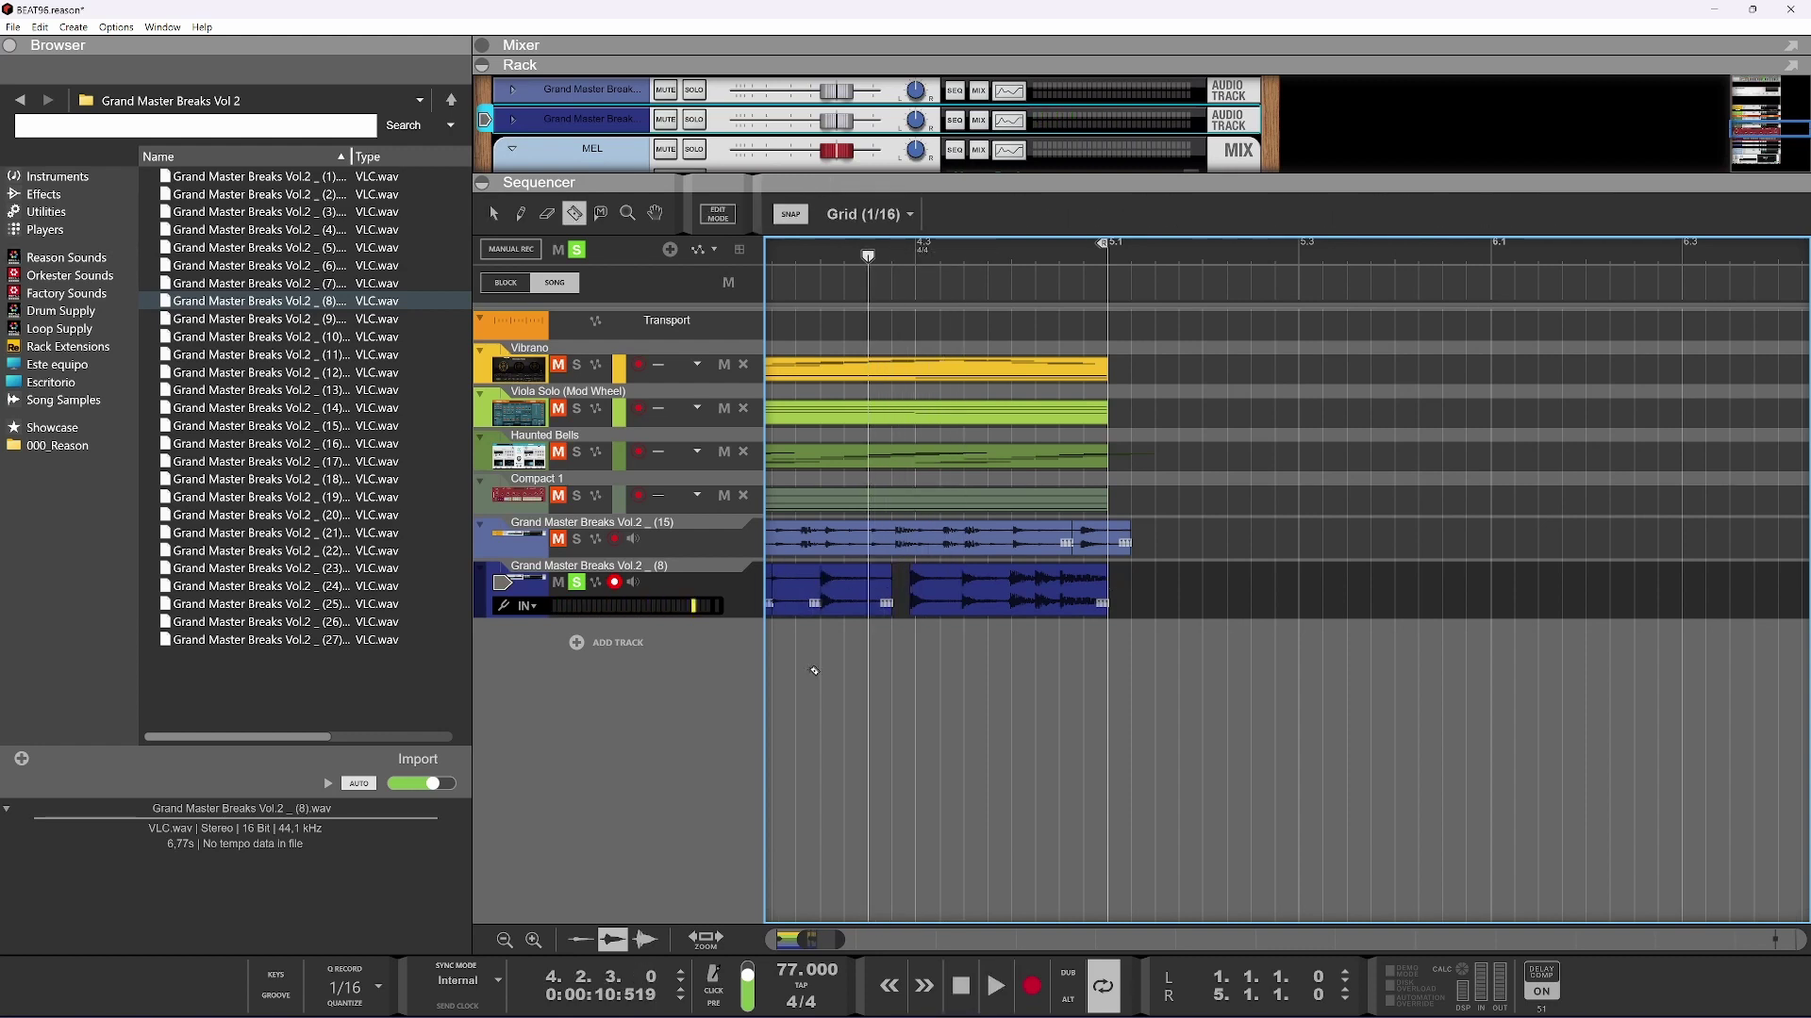
Copy the 0.0.2.0 slice of the (8) break into the gap before the ending clip, positioned at 4.2.3.0
click(800, 584)
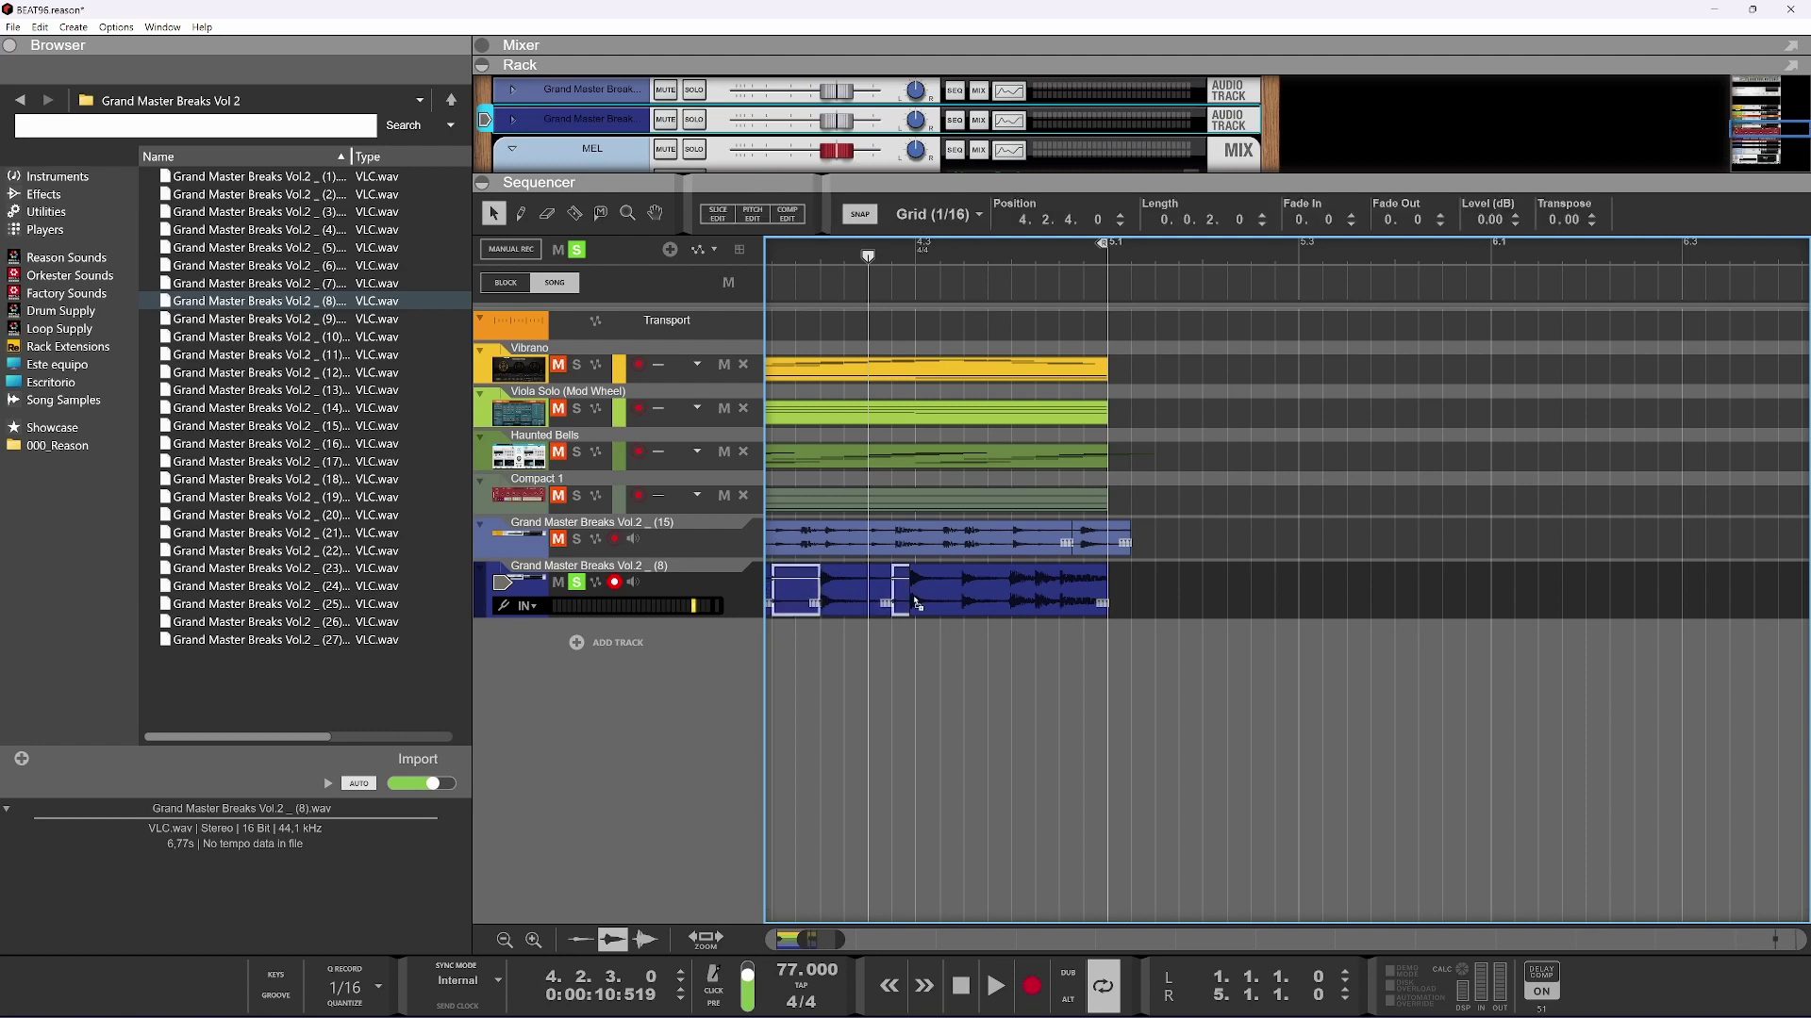
key(space)
key(space)
drag(890, 618, 873, 606)
click(877, 609)
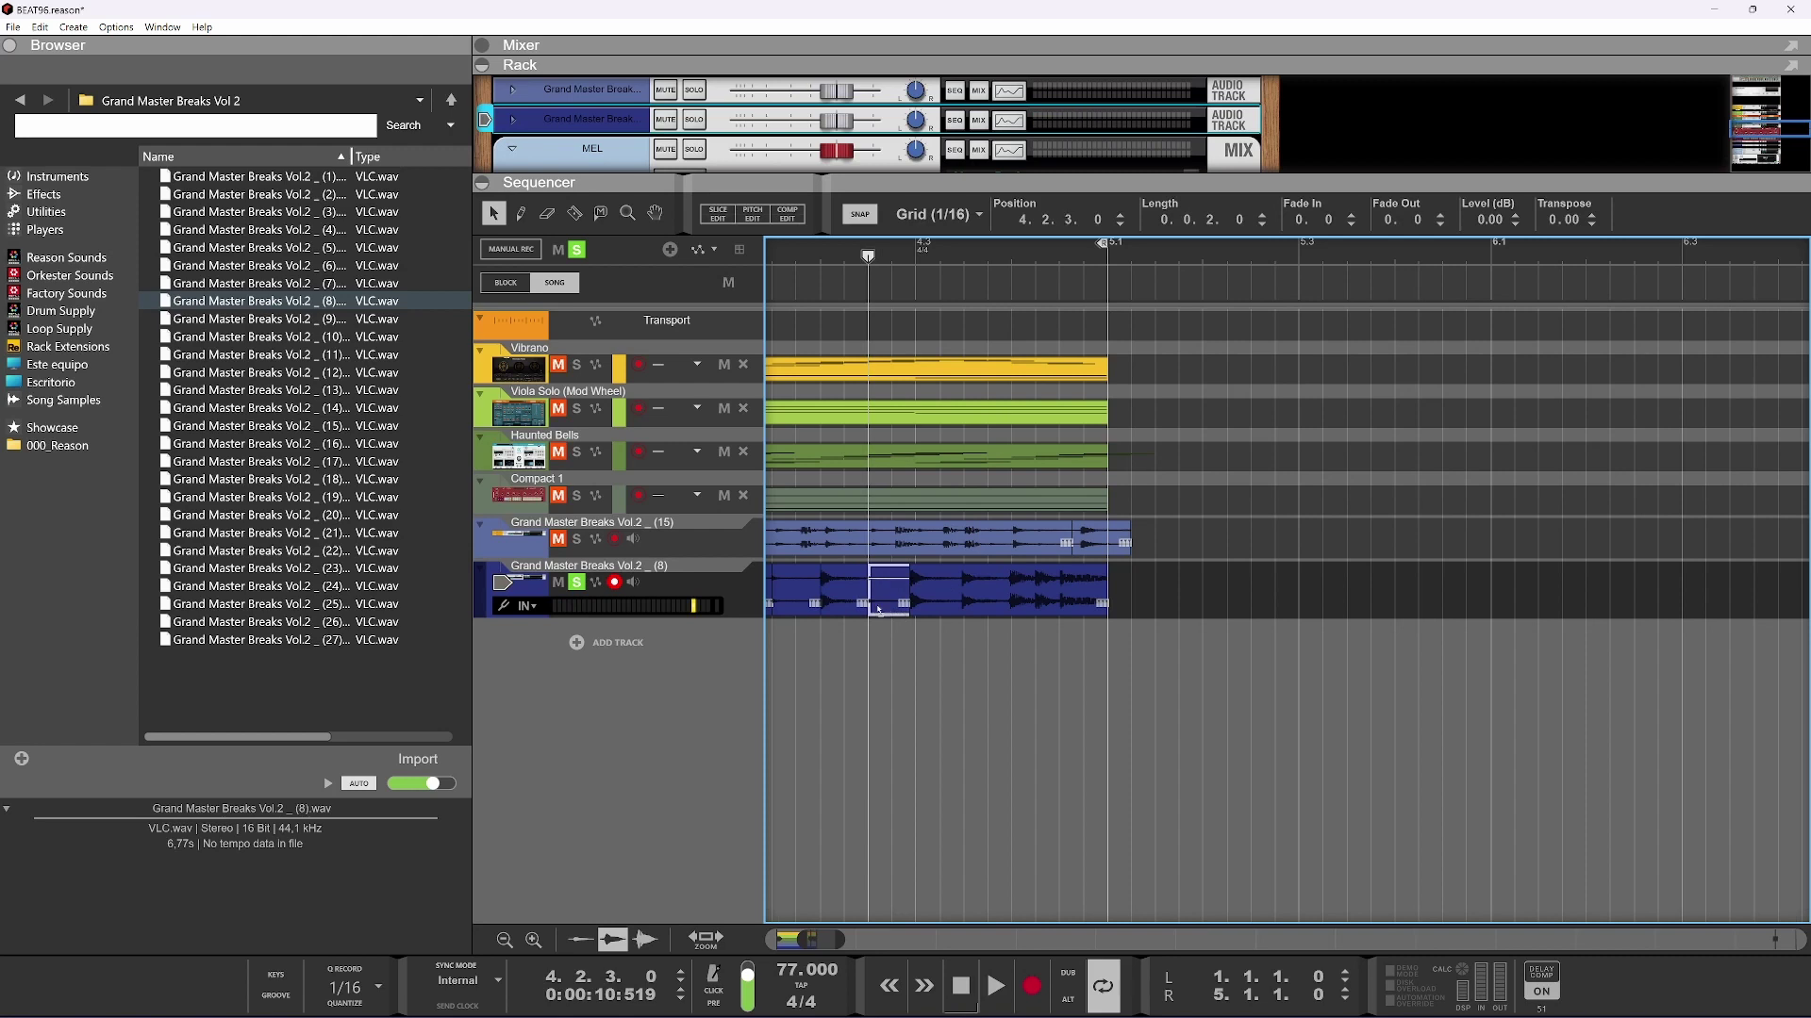
Play the soloed (8) break around the loop and examine the transition into the ending clip
key(space)
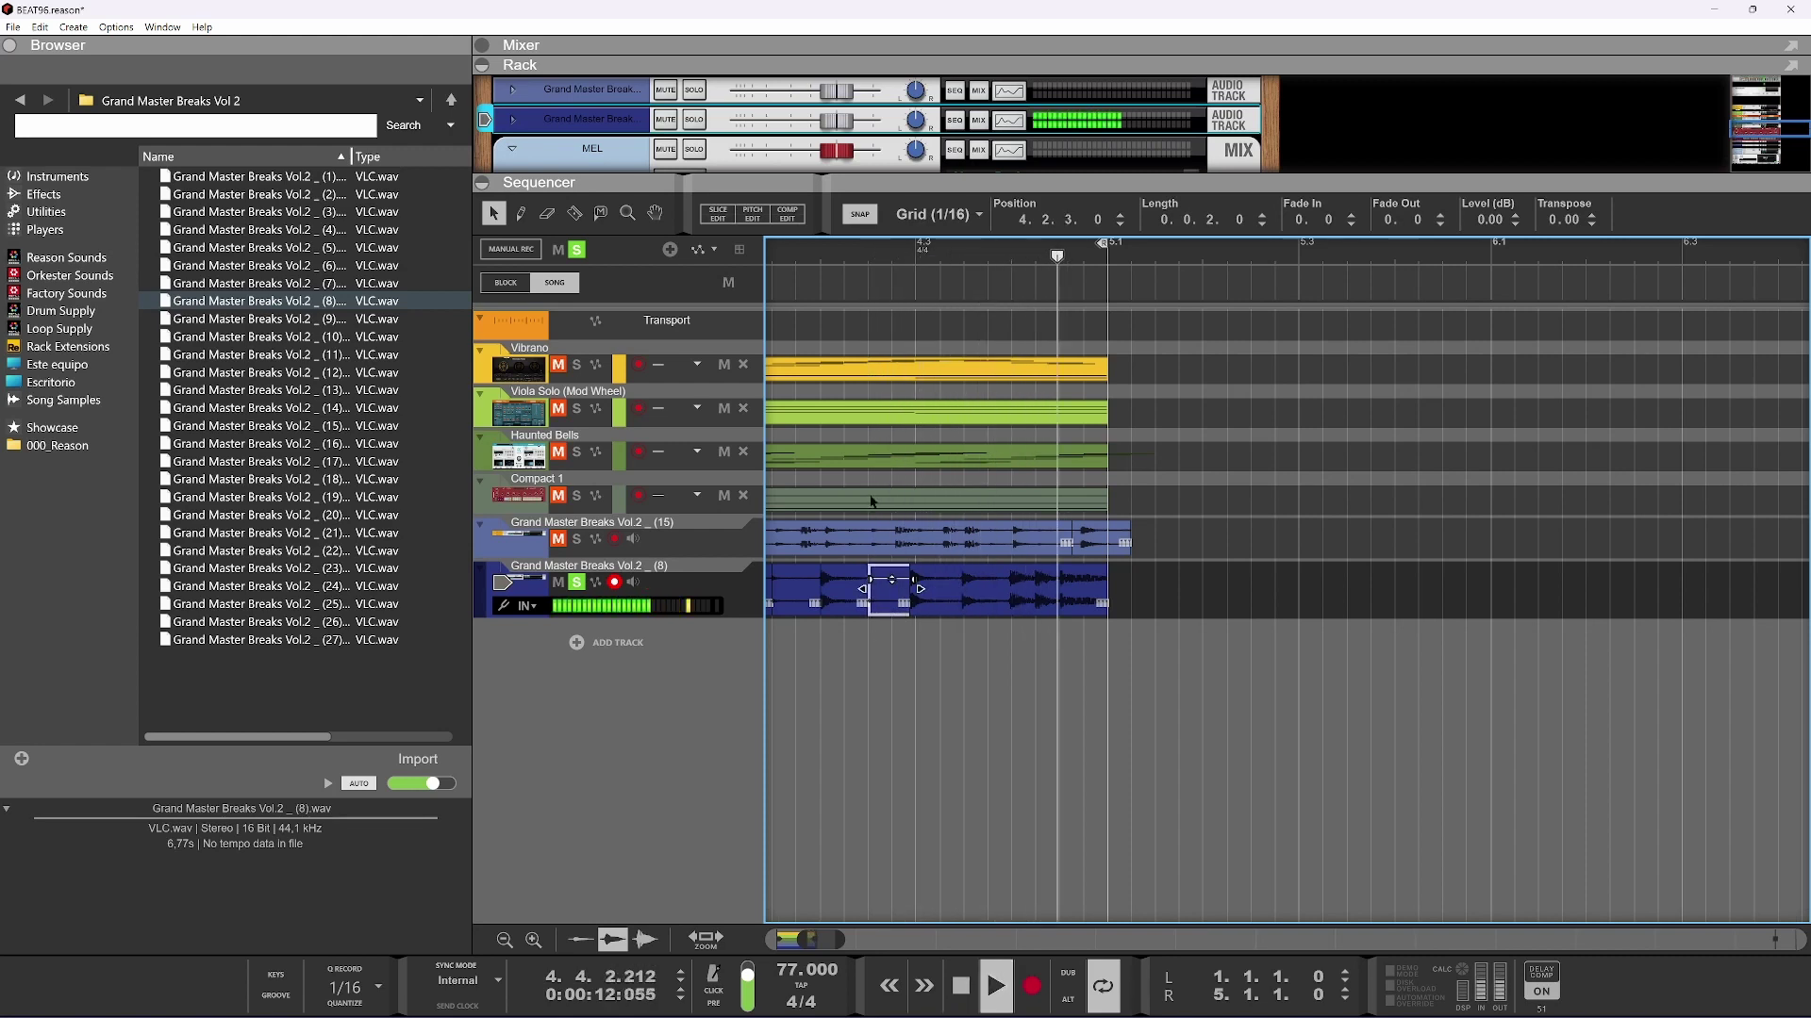
scroll(929, 519, down, 5)
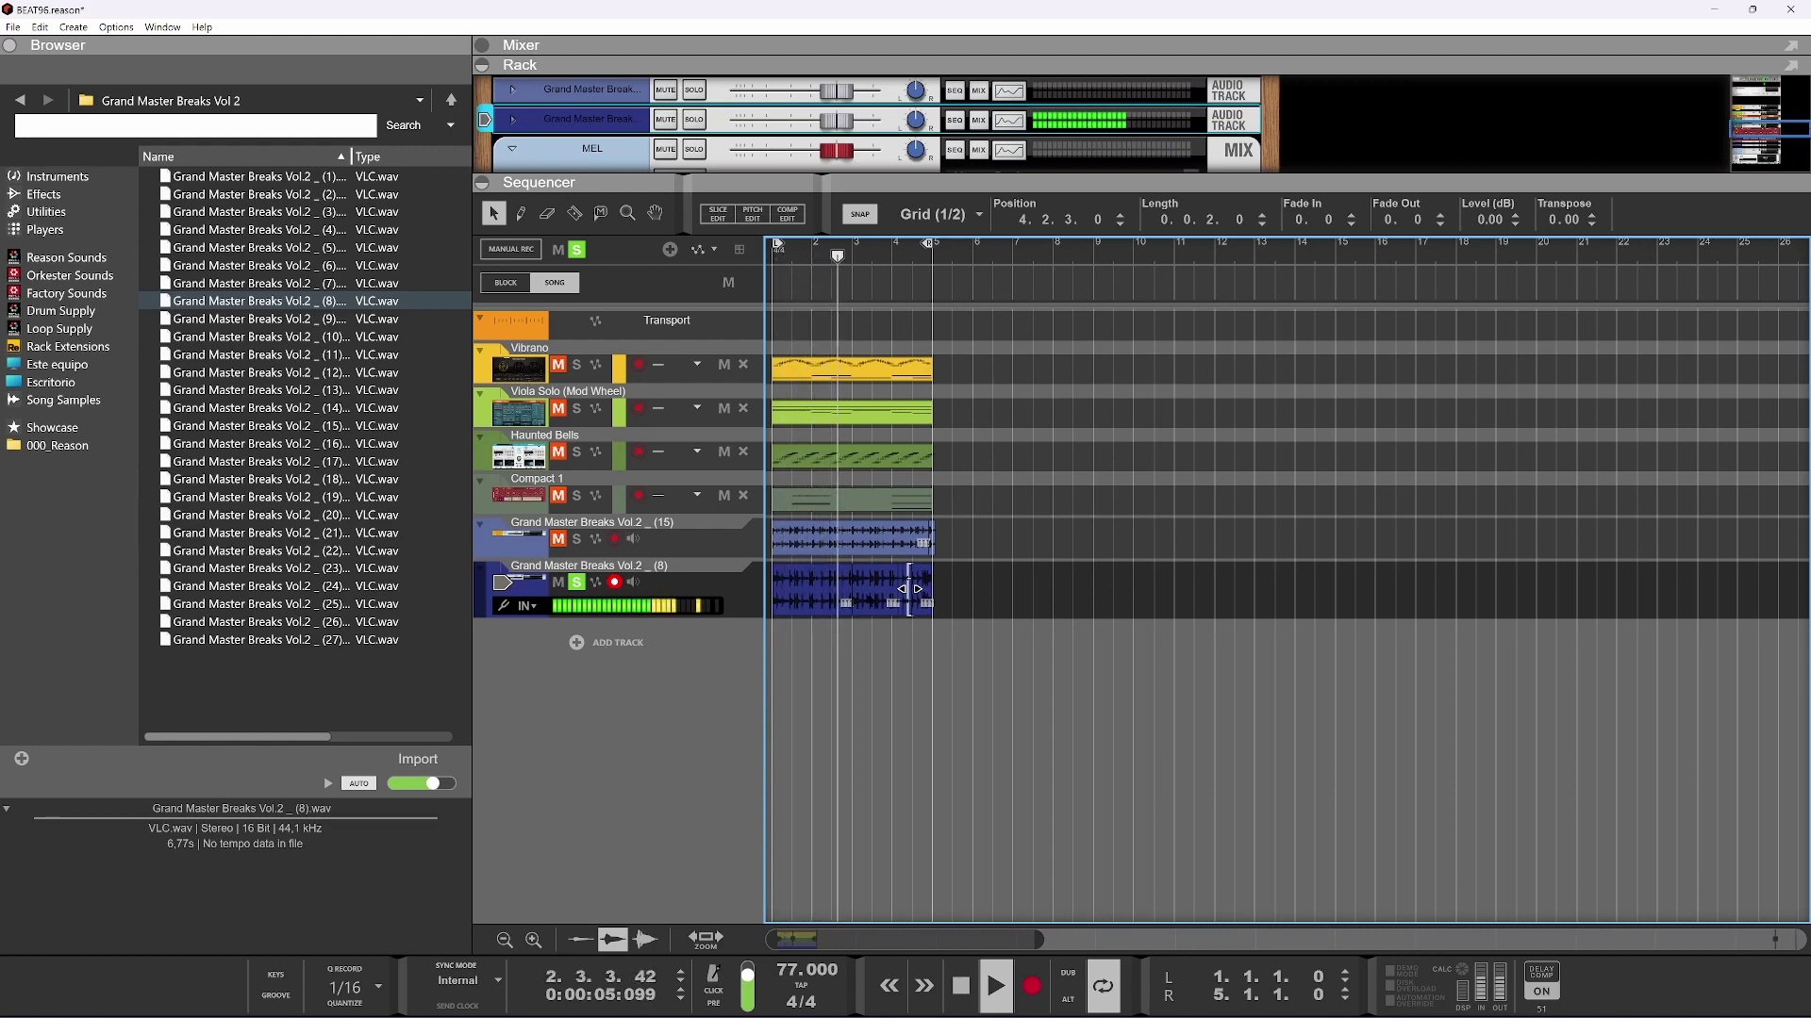
click(981, 525)
scroll(846, 618, up, 4)
scroll(1011, 576, up, 3)
scroll(1022, 596, up, 1)
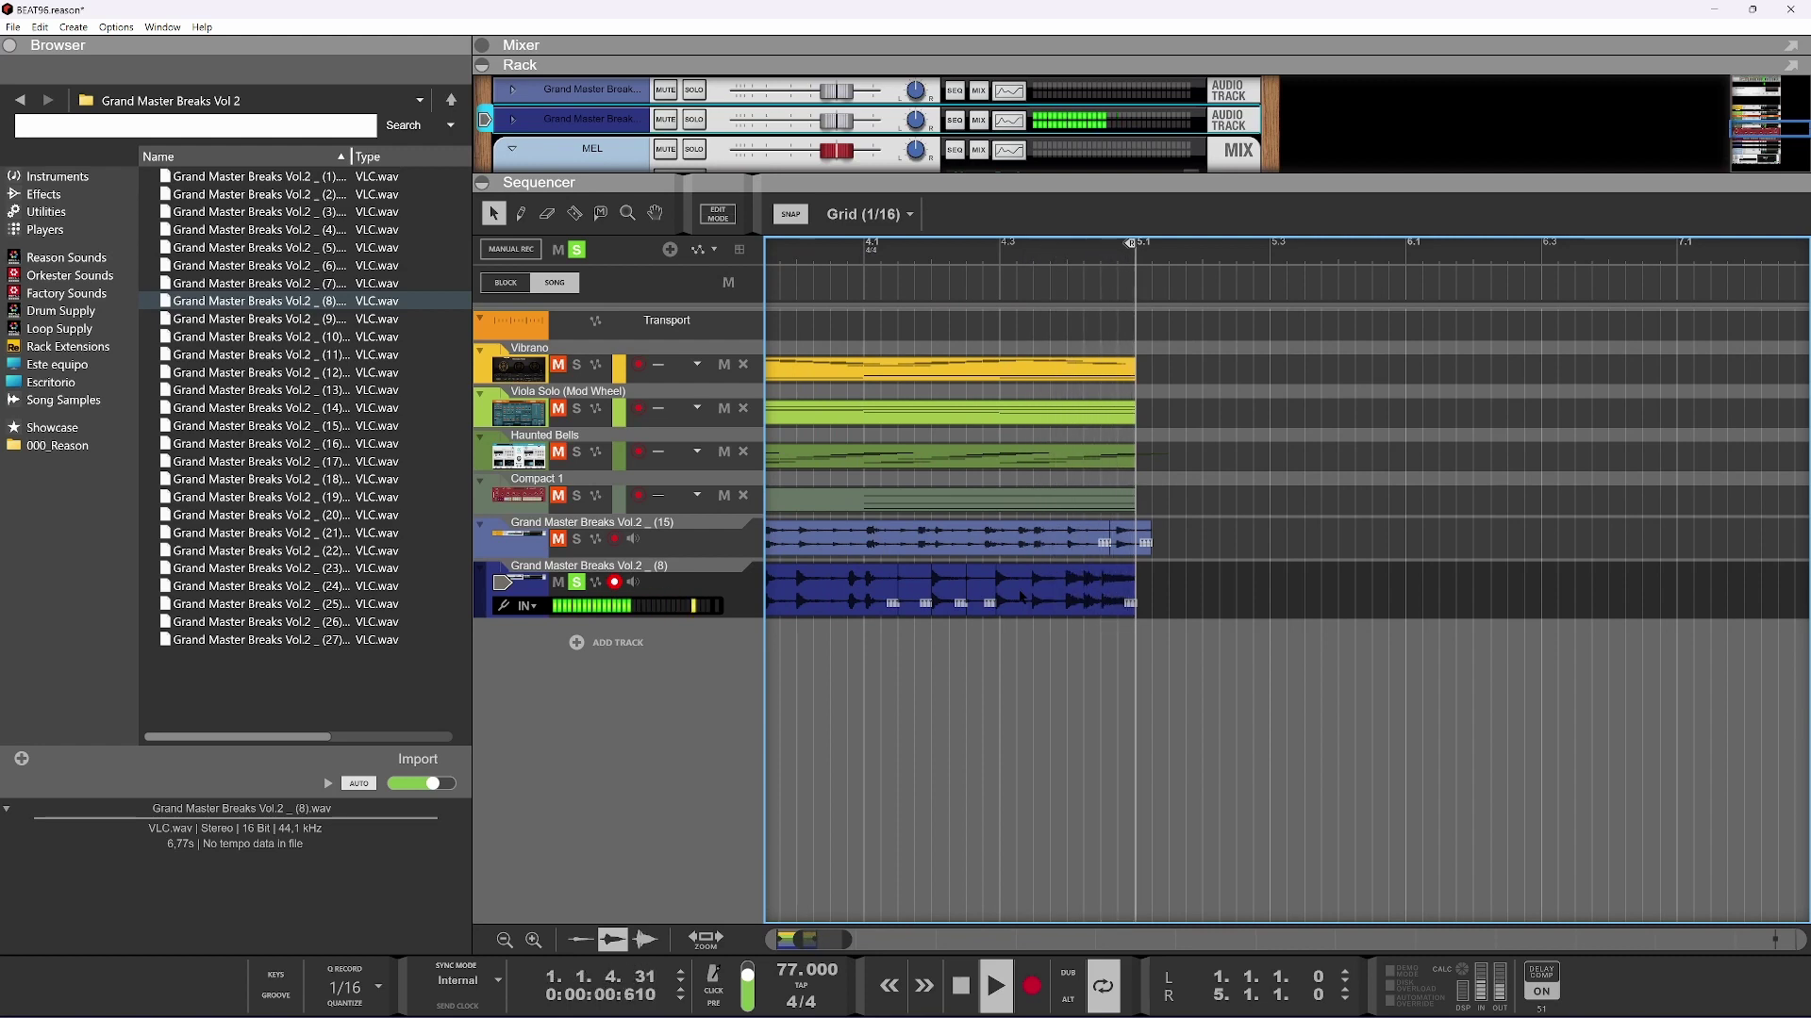
key(space)
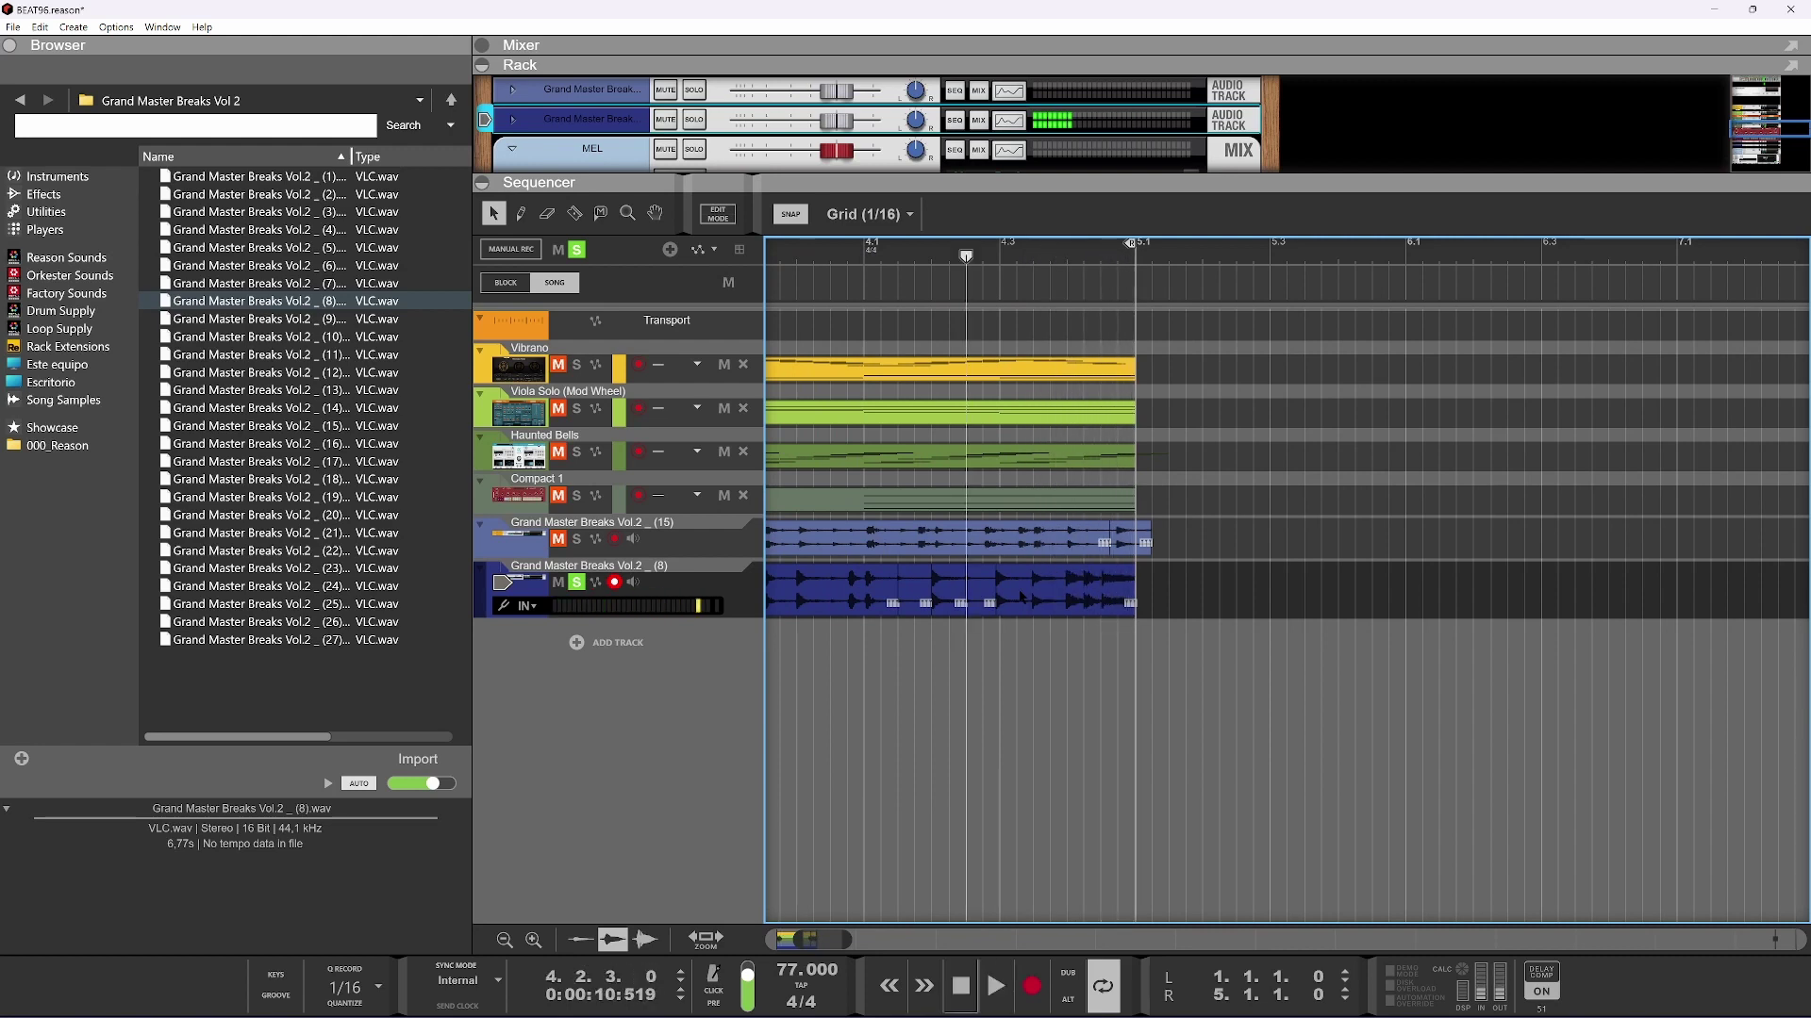
Add a new audio track and move the ending (8) clip down onto it
click(1019, 597)
click(646, 641)
click(662, 638)
drag(1017, 594, 1032, 631)
key(ctrl+z)
Delete the slice at 4.2.3.0 on the (8) track and extend the 4.2.1.0 clip to a length of 0.3.0.0
click(971, 586)
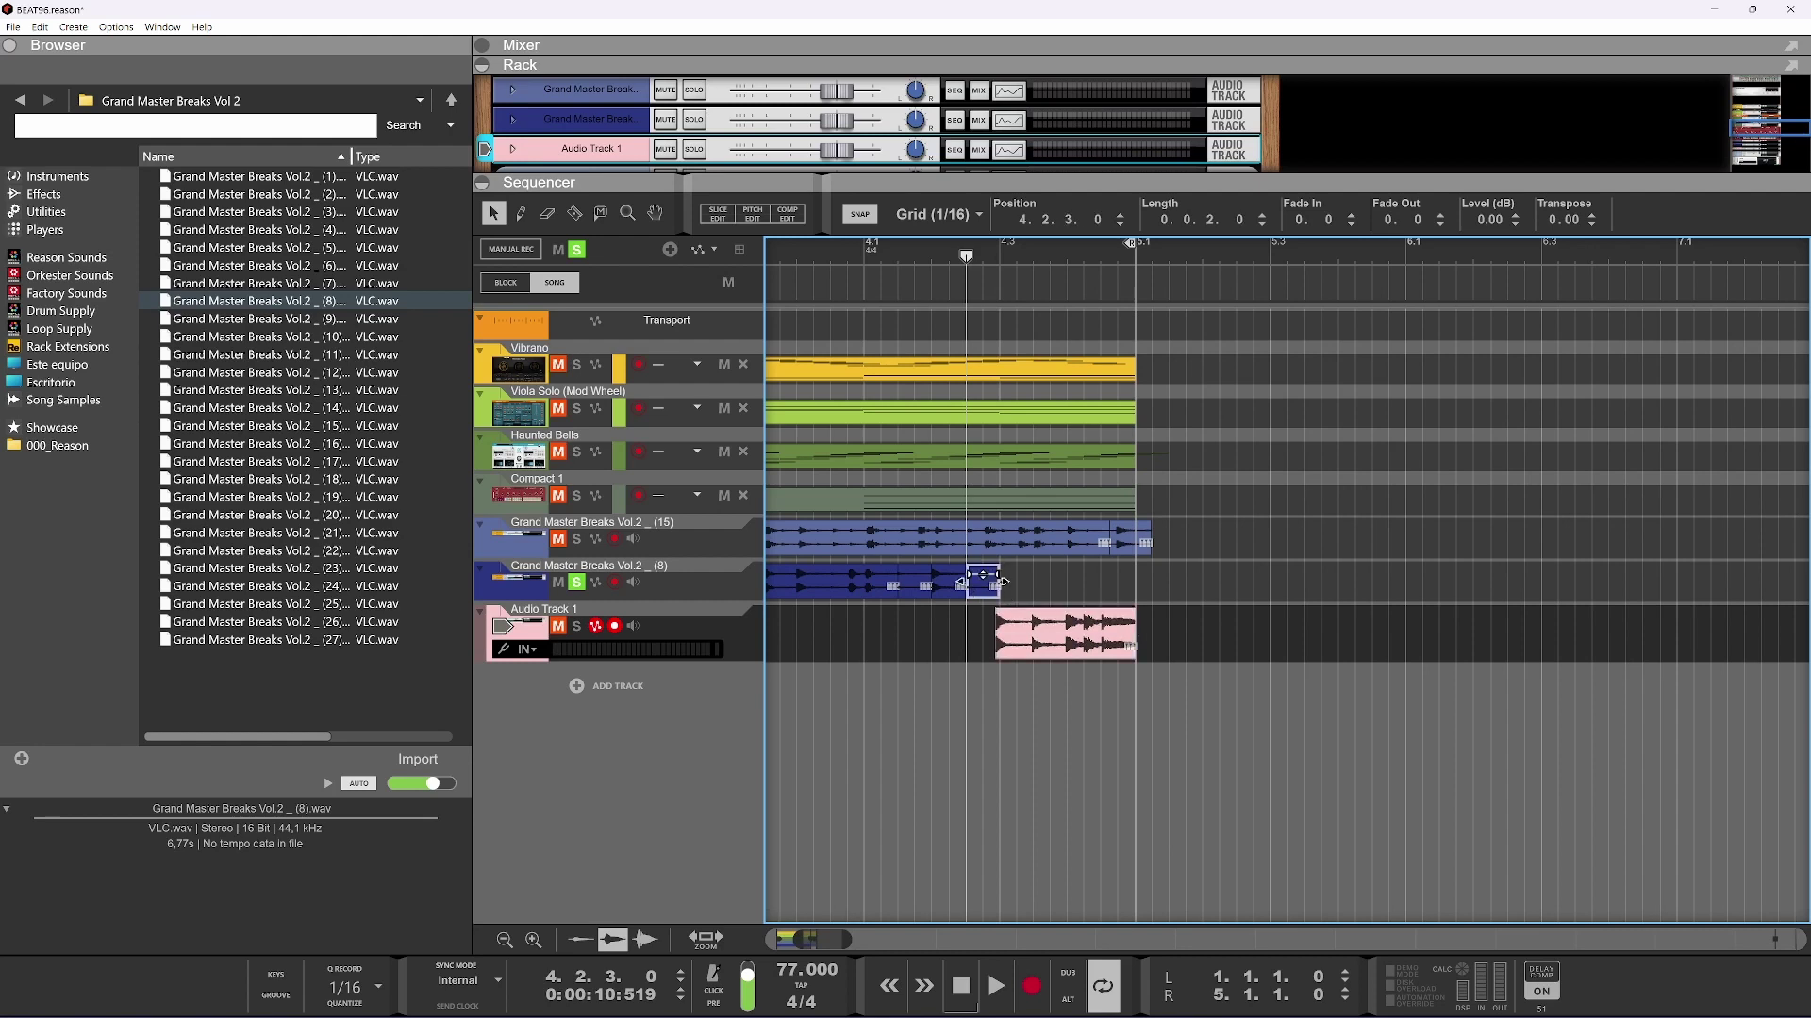
key(Delete)
click(955, 579)
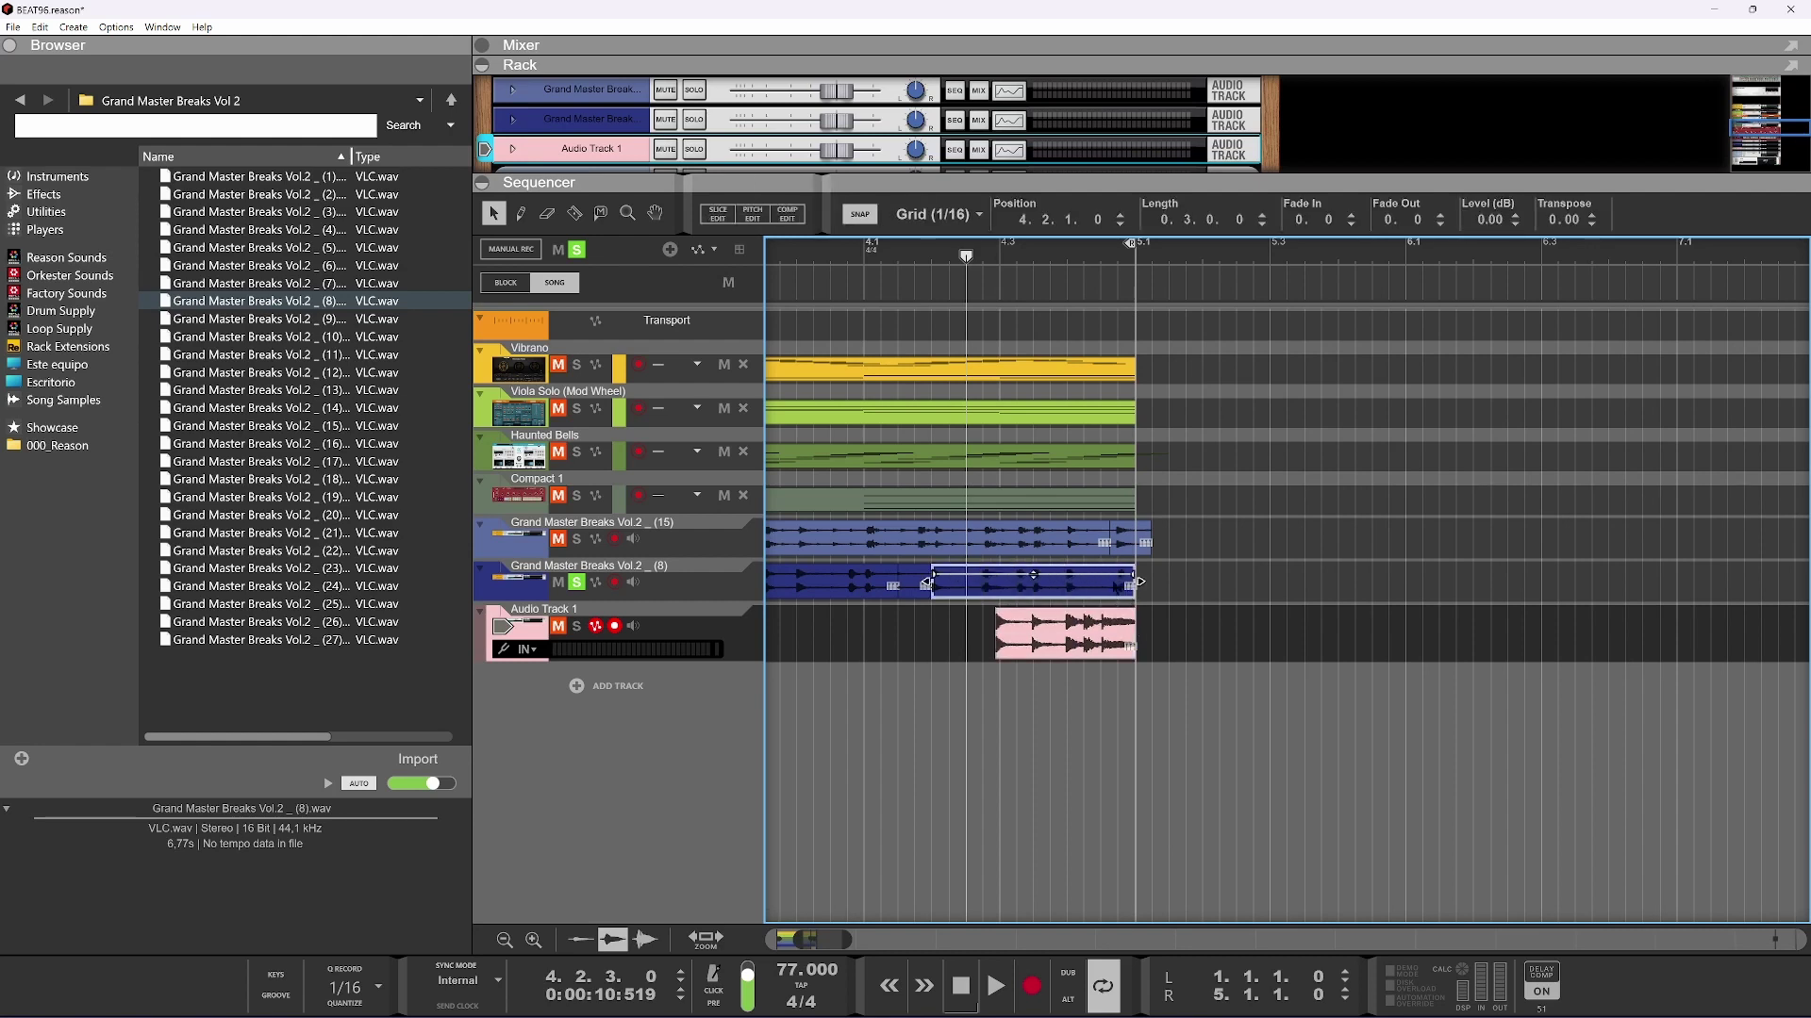
Split the extended (8) clip at 4.4.4.0 and delete its final 0.0.1.0 piece
click(1117, 583)
key(q)
click(1131, 585)
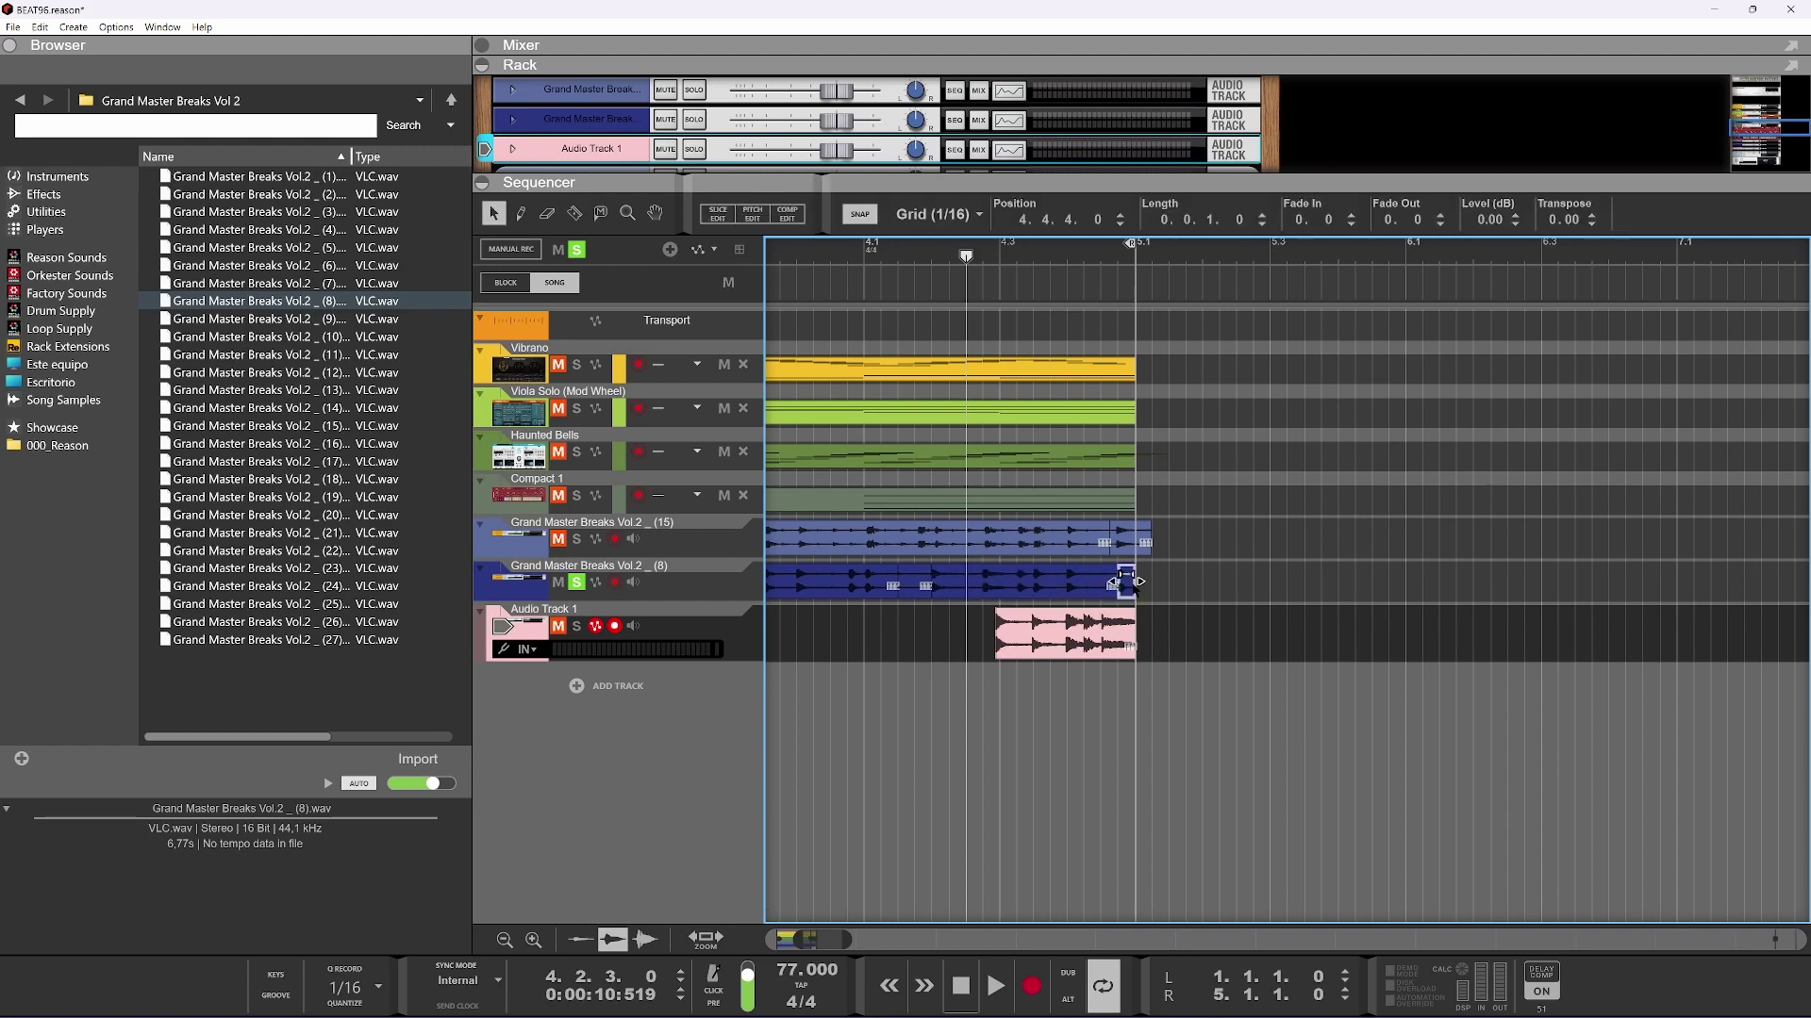
key(Delete)
Copy the 0.0.2.0 slice before 4.2.1.0 on the (8) track to 4.4.3.0 and audition the ending
click(914, 585)
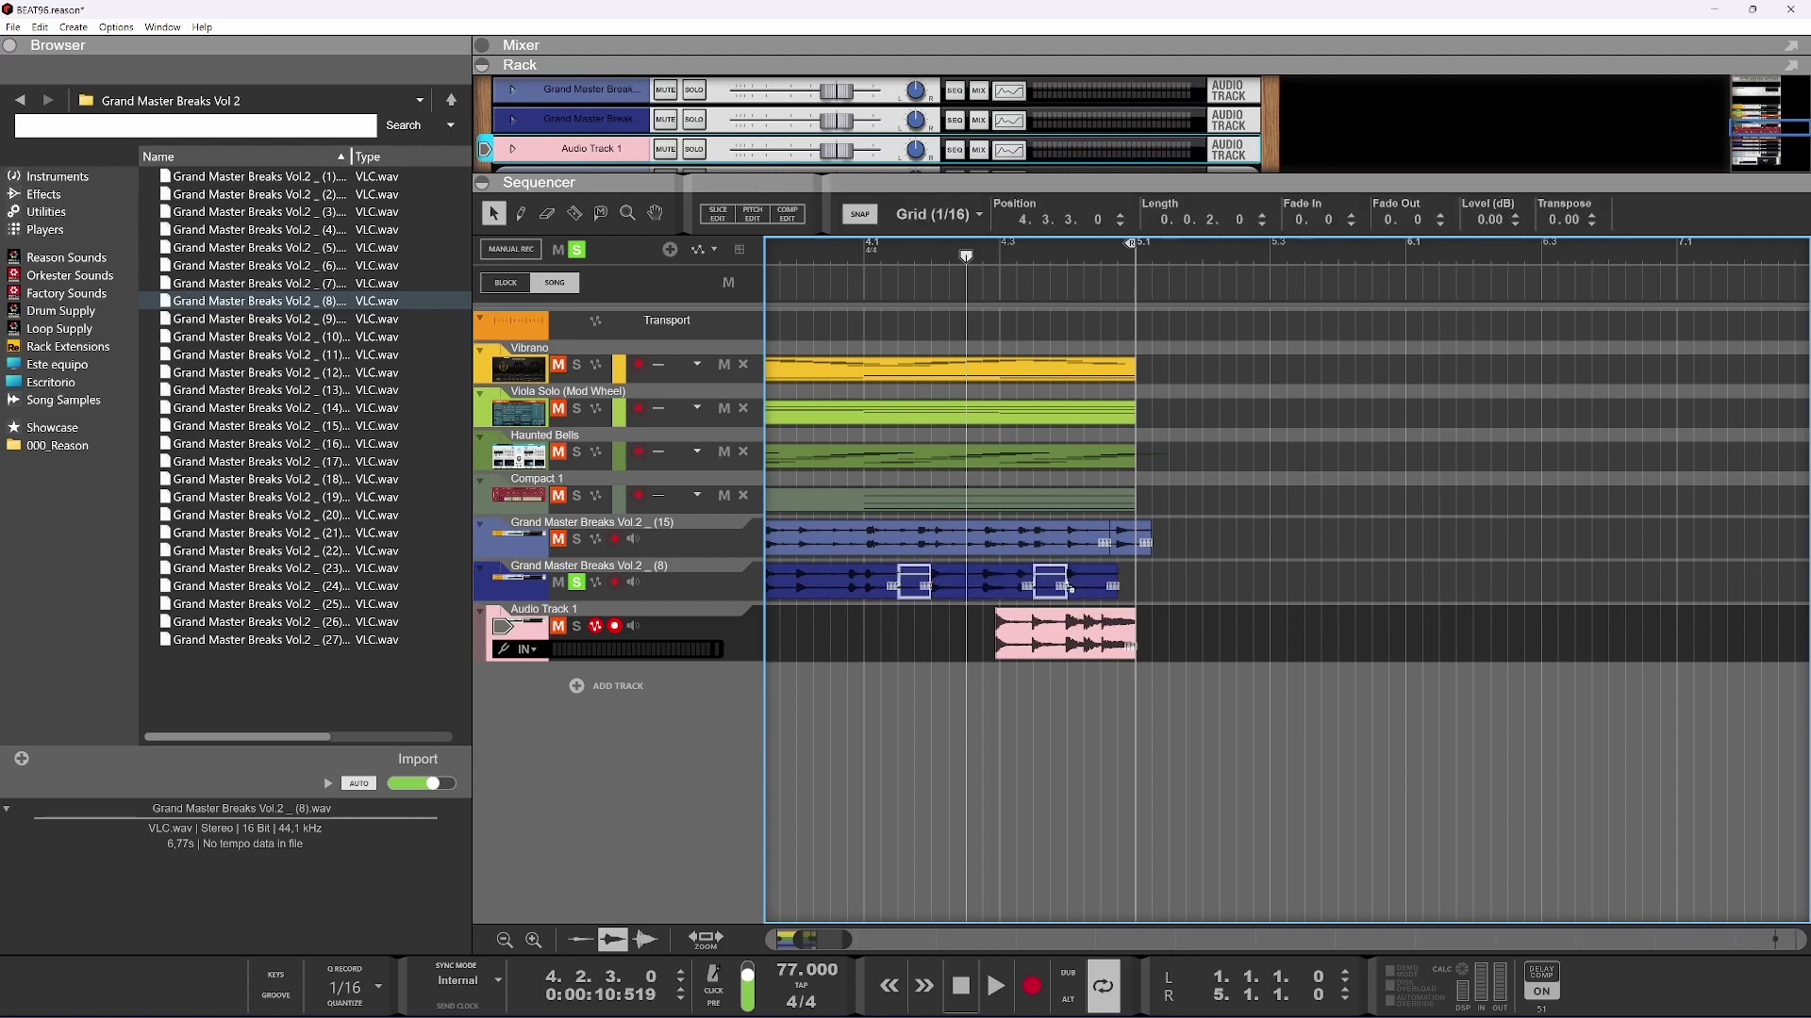
key(space)
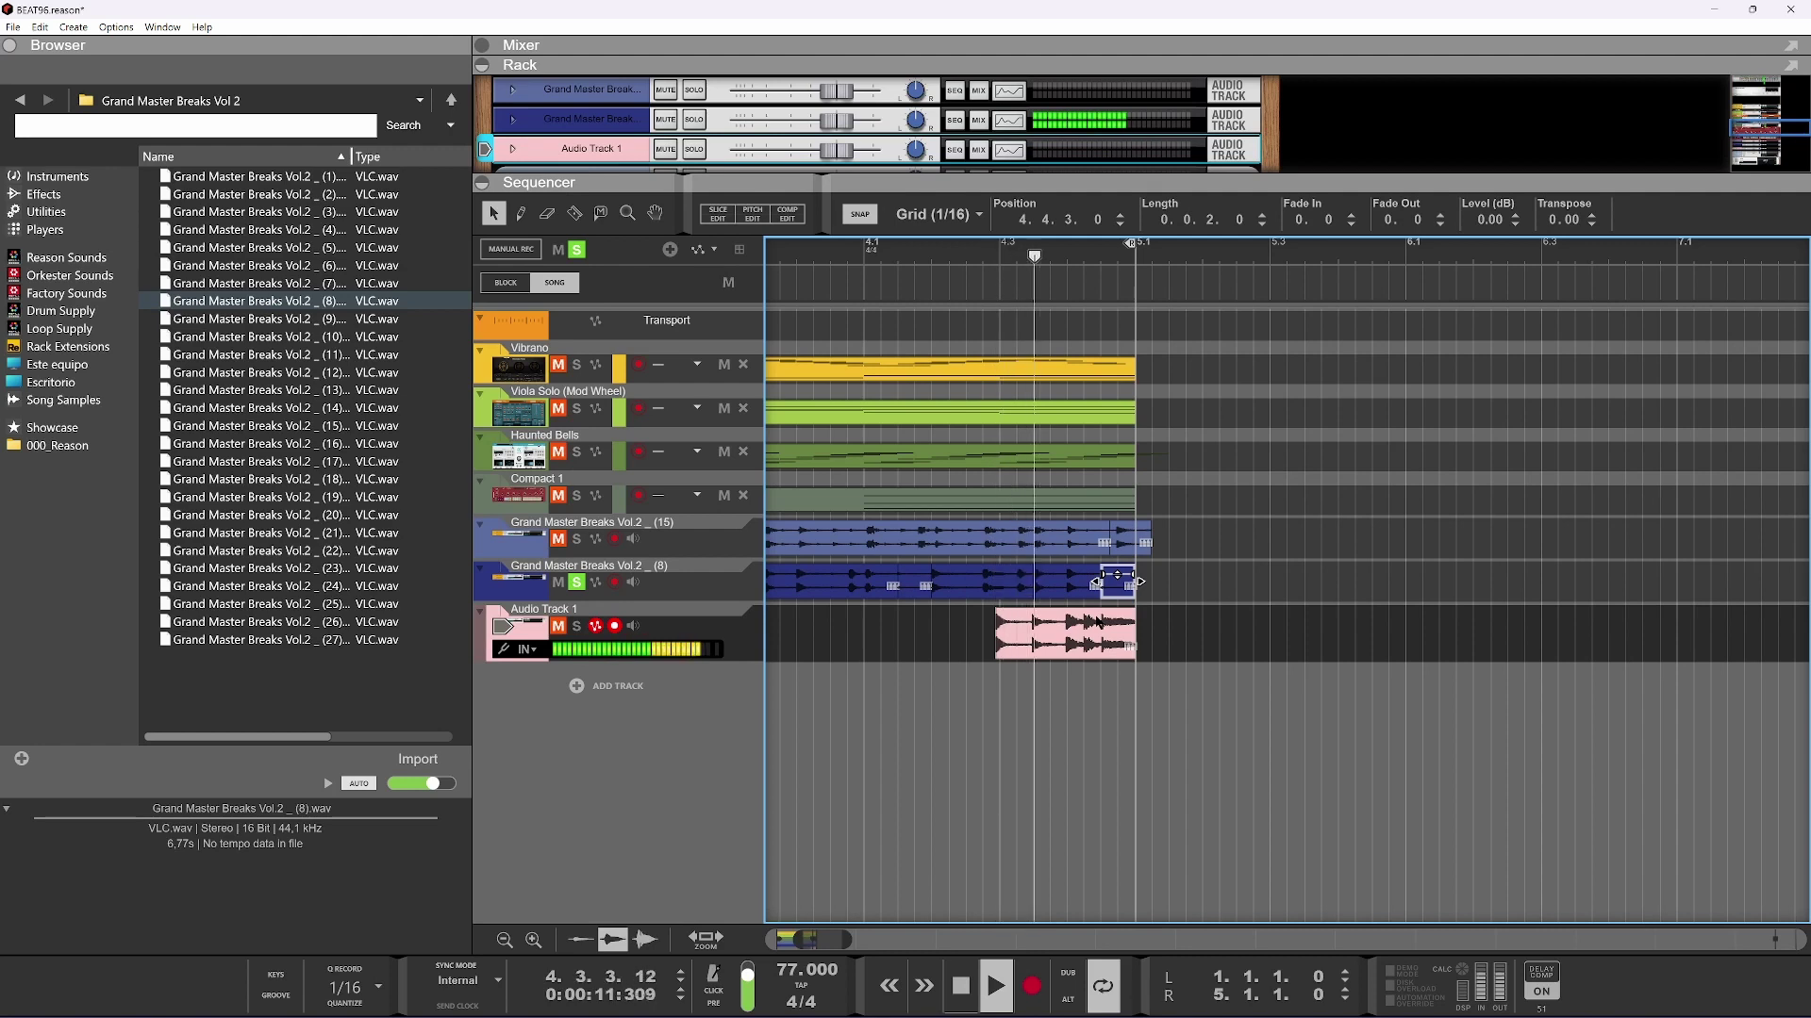
key(space)
Solo Audio Track 1 together with the (8) track and play the layered ending
click(577, 626)
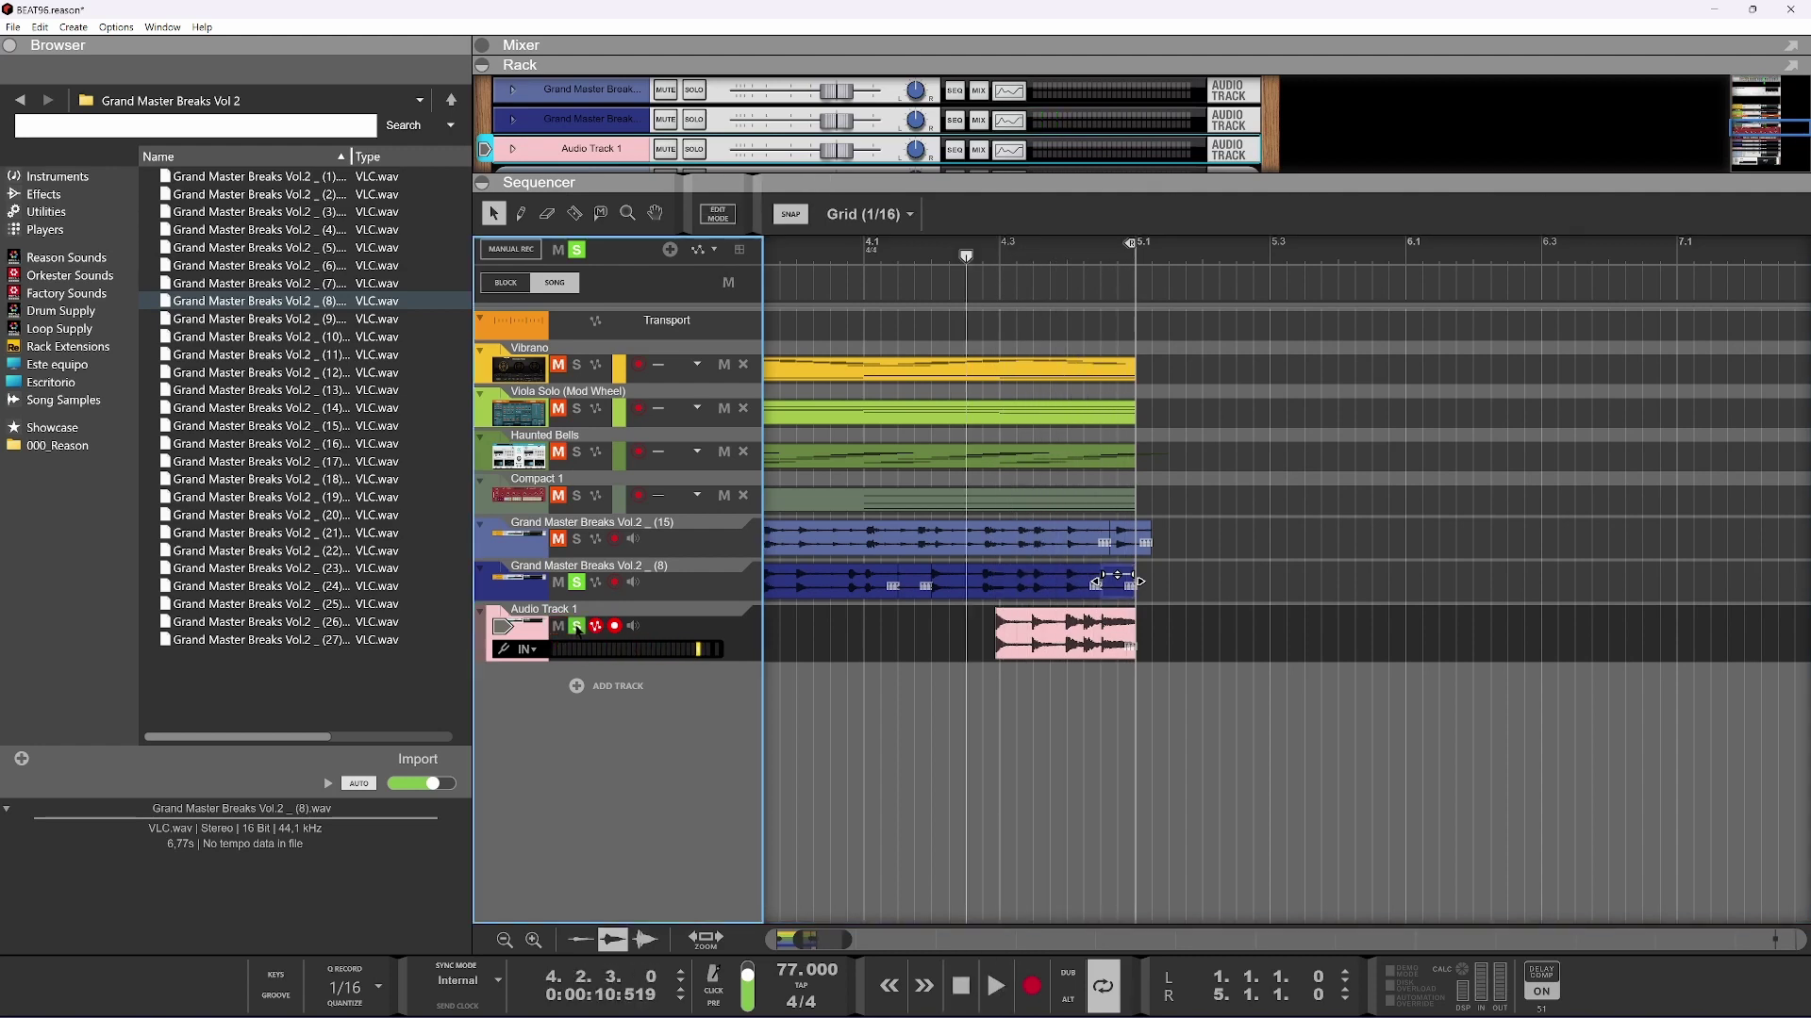
key(space)
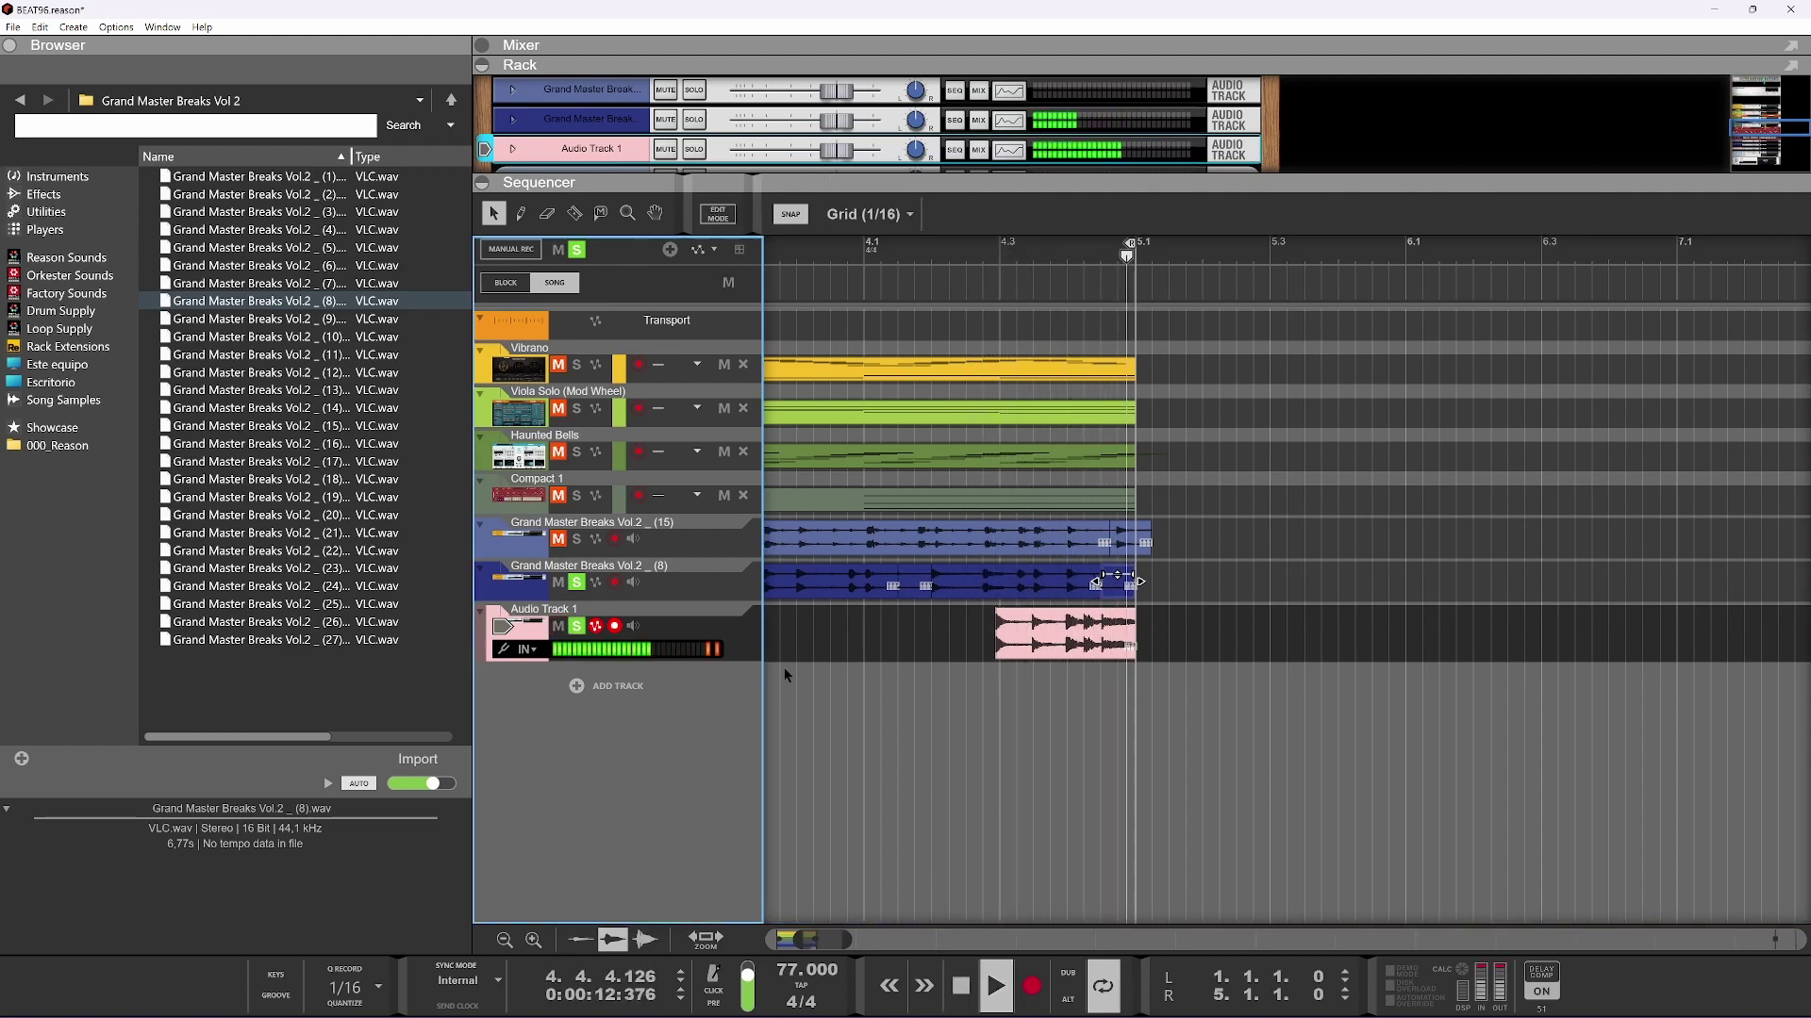
key(space)
Shift the Audio Track 1 clip to 4.2.4.195 to align its hits with break (8), and play both layers
scroll(1032, 630, up, 4)
scroll(1024, 634, up, 2)
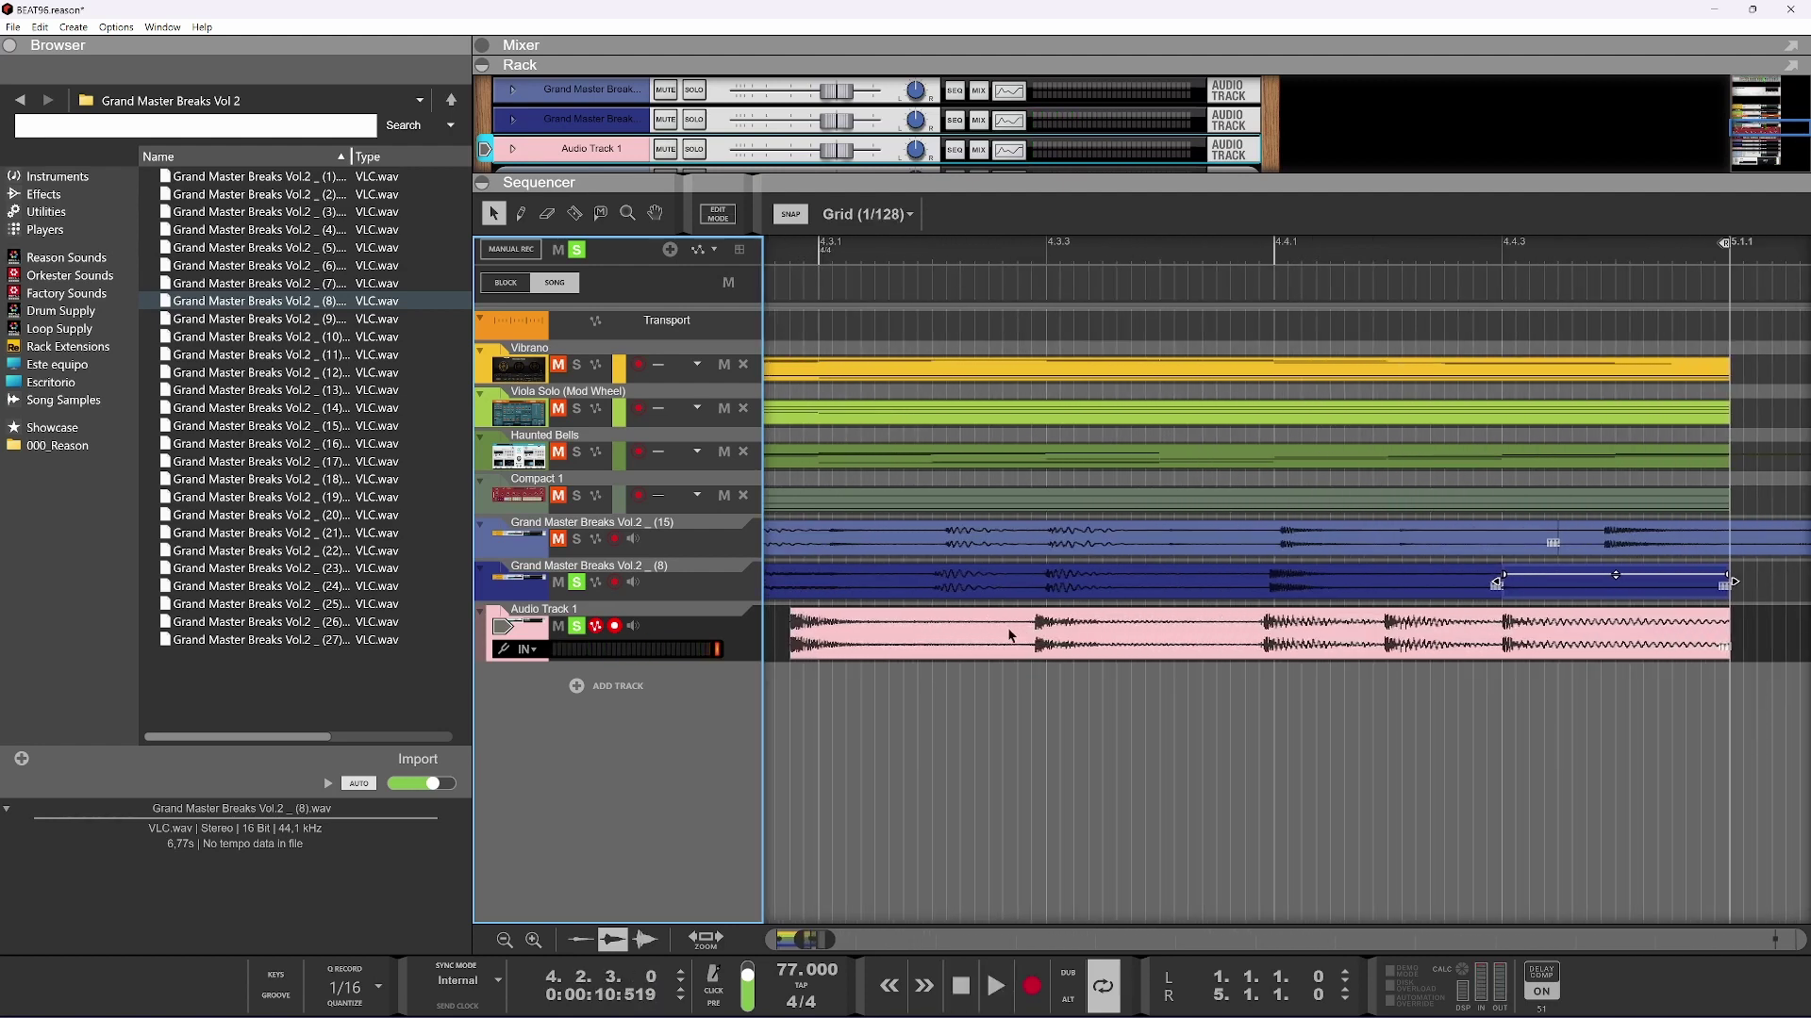
click(1023, 633)
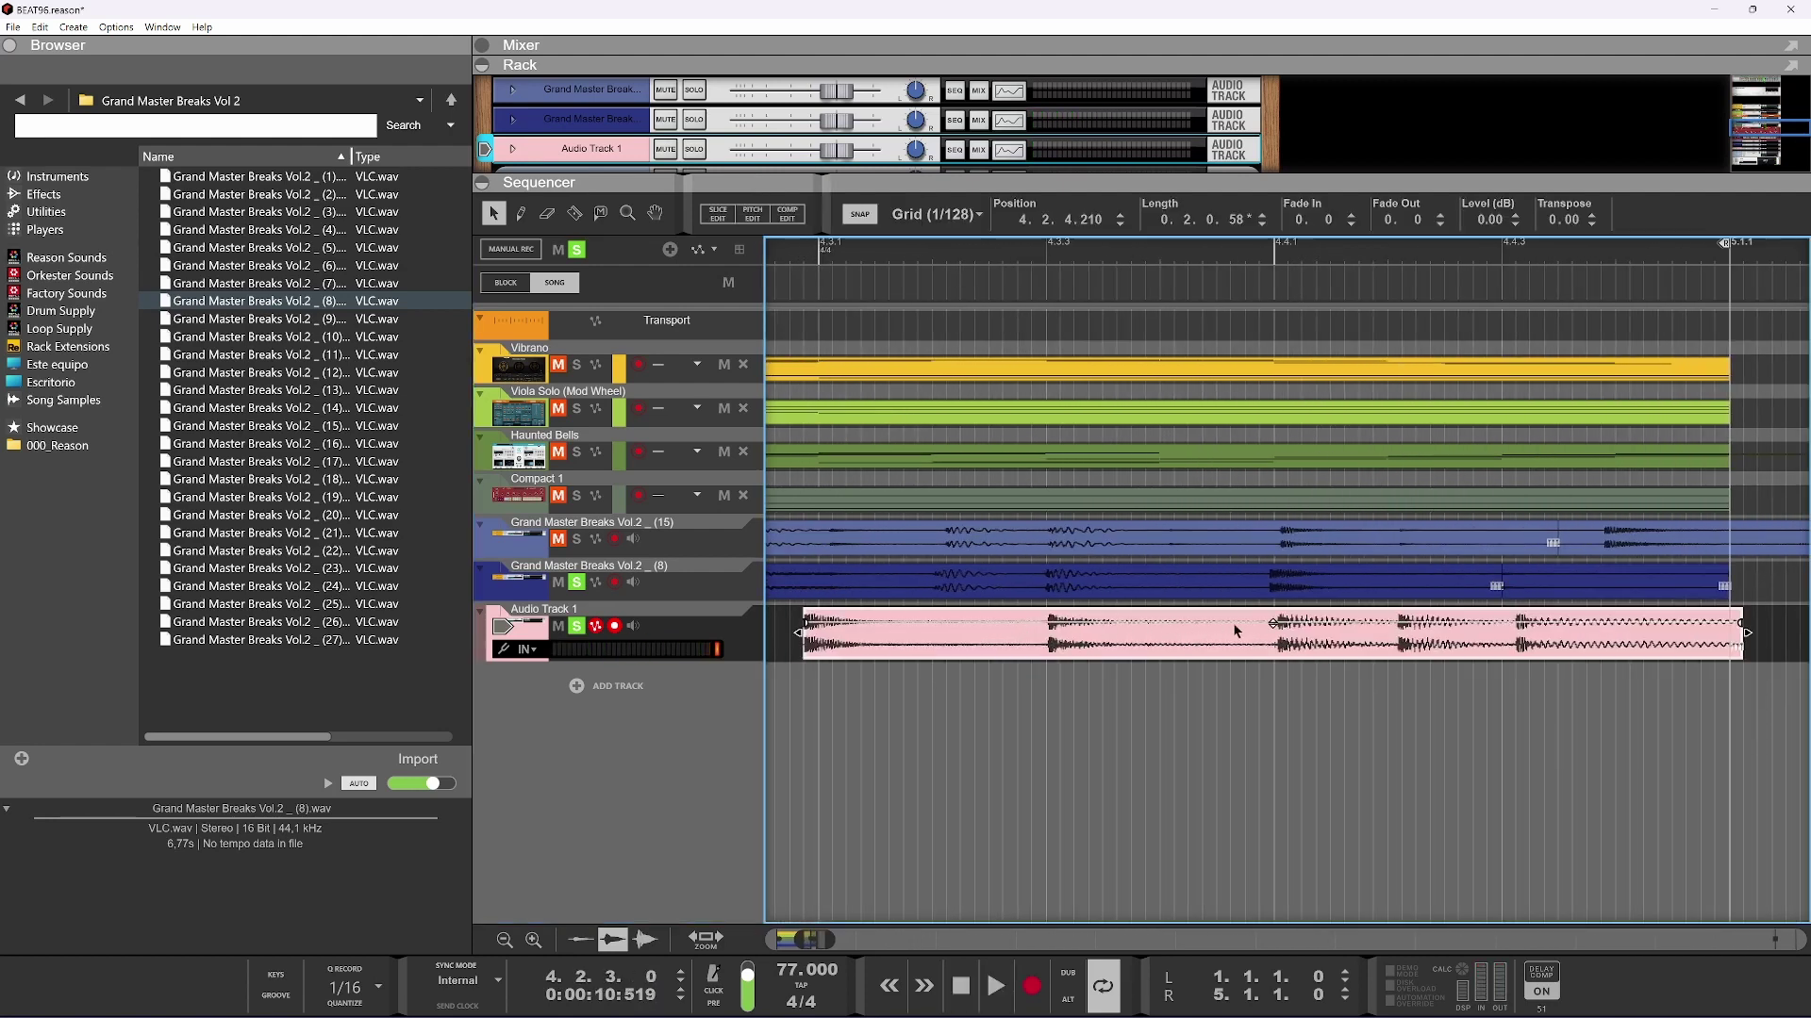
scroll(1232, 623, up, 4)
drag(1324, 644, 1291, 645)
scroll(1291, 646, down, 4)
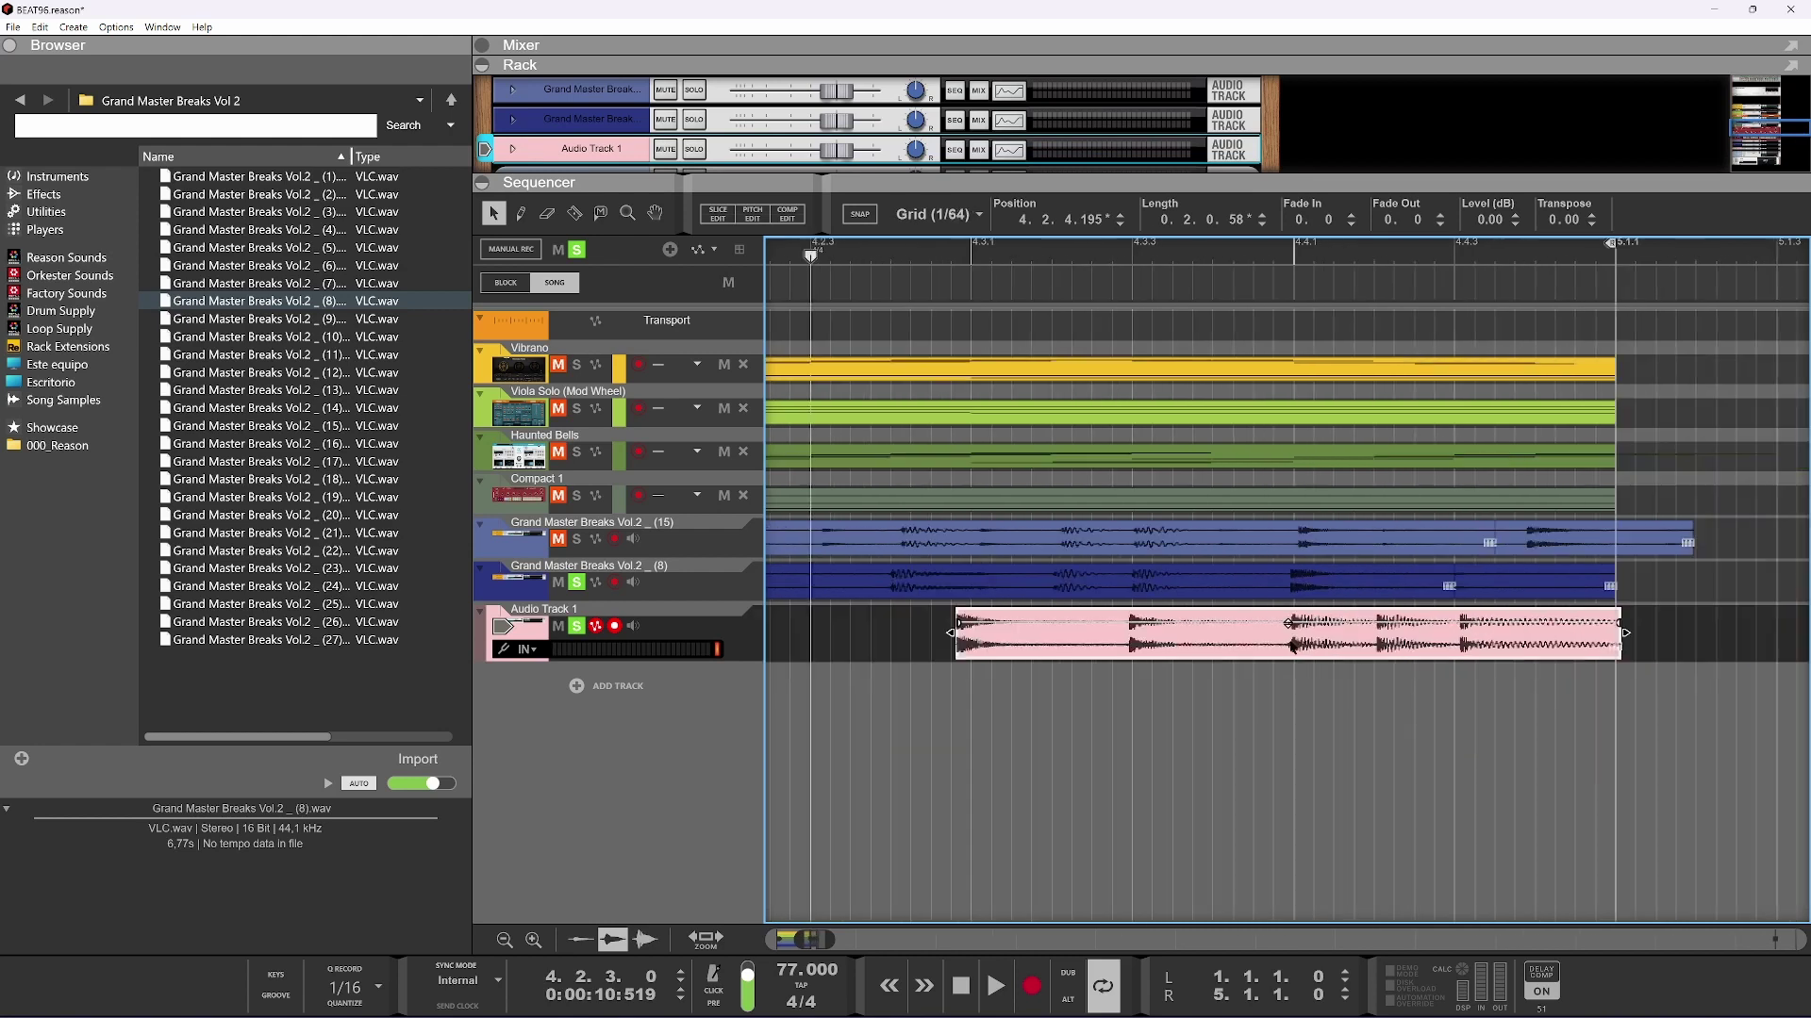
key(space)
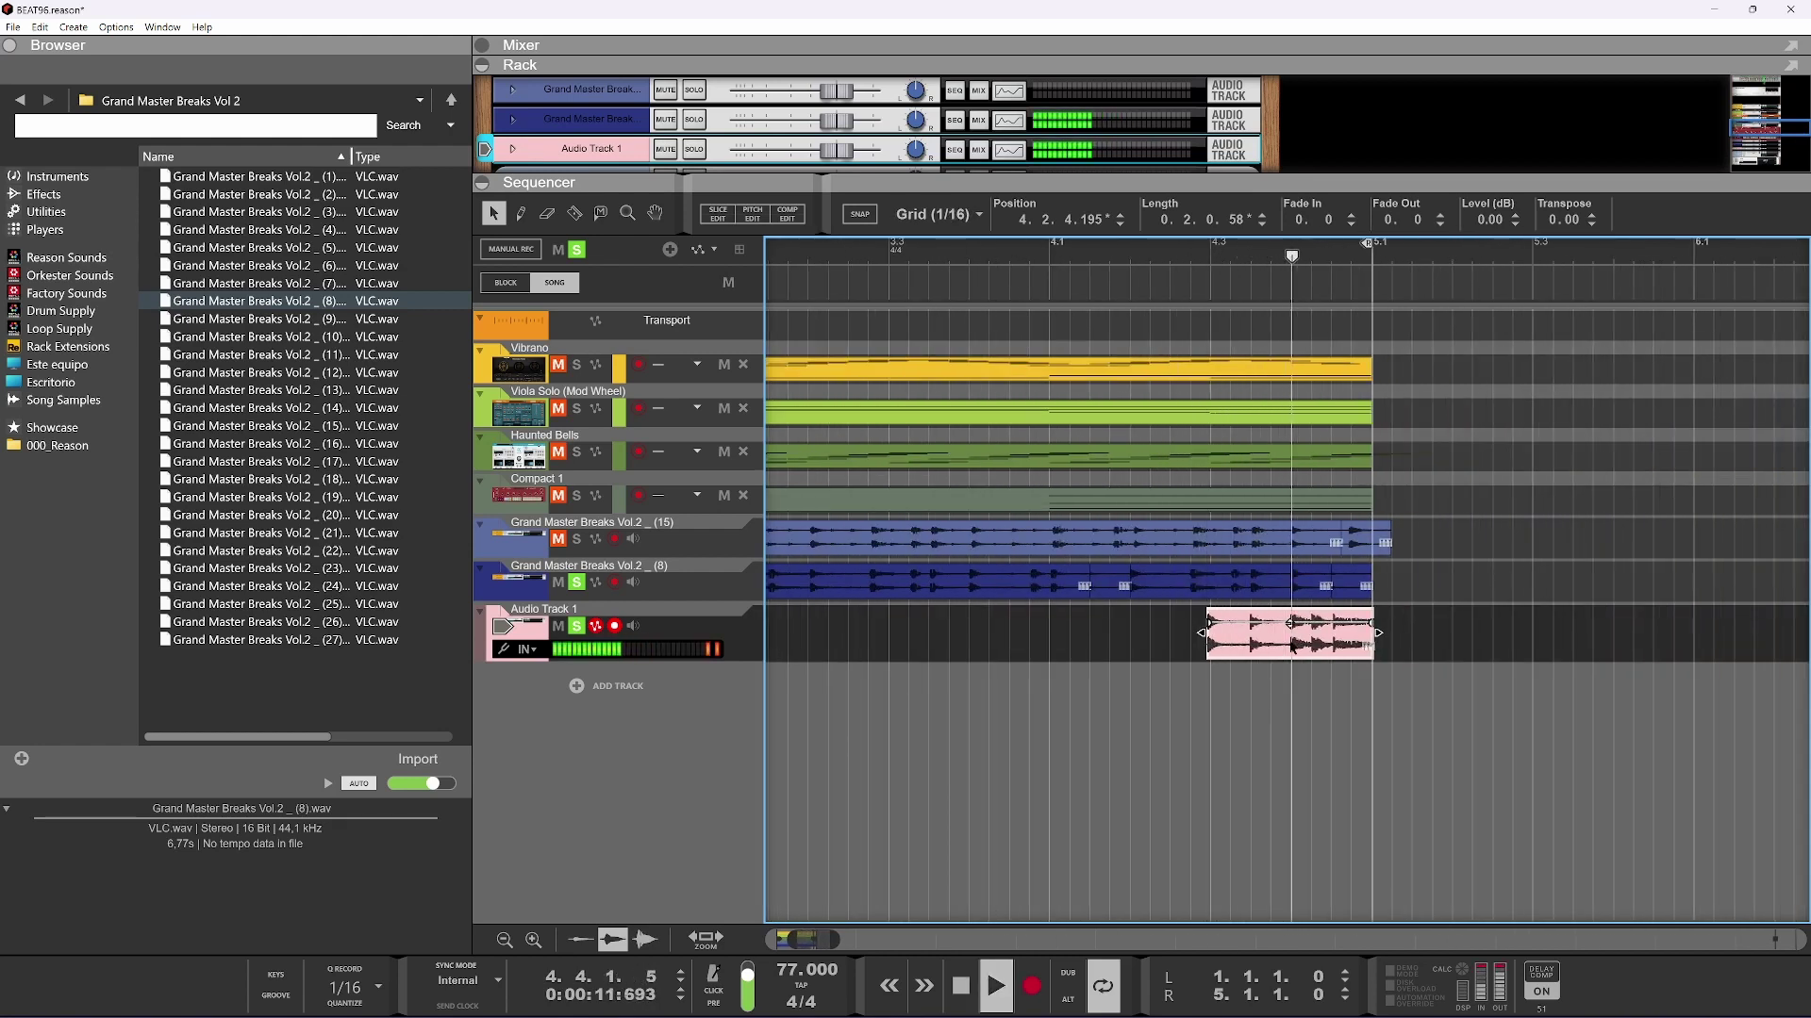
key(space)
key(space)
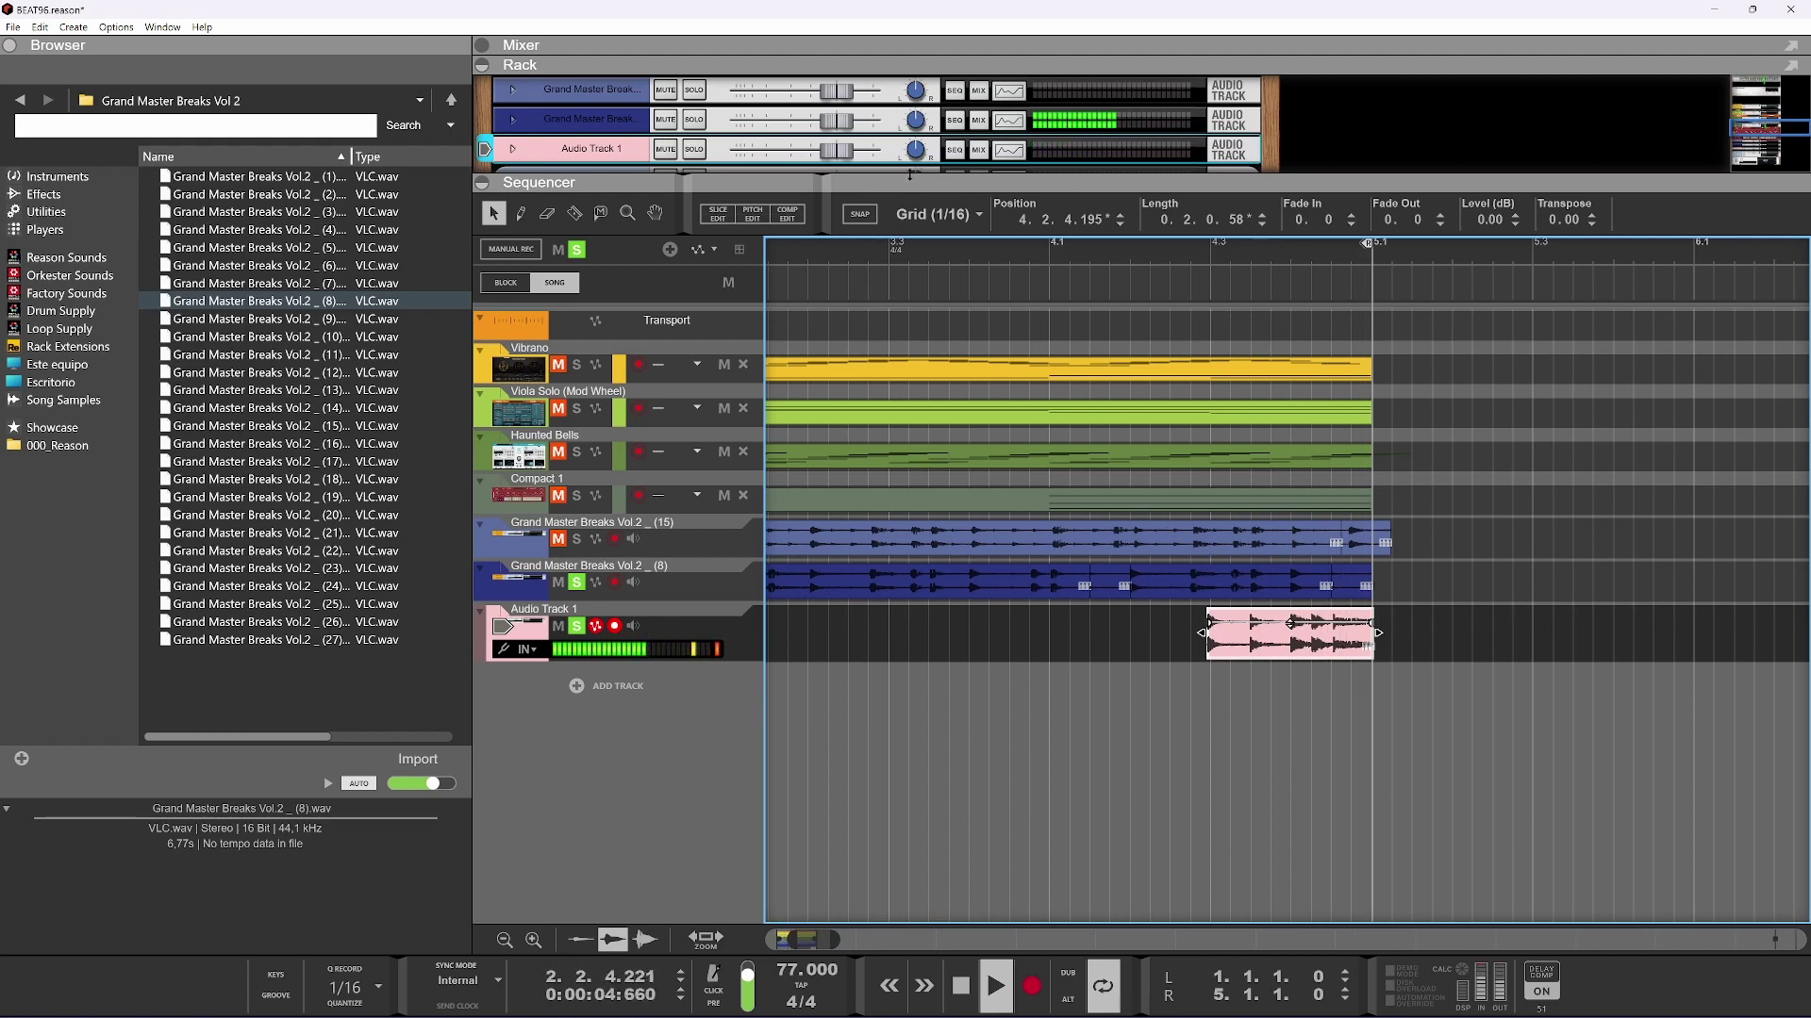
key(space)
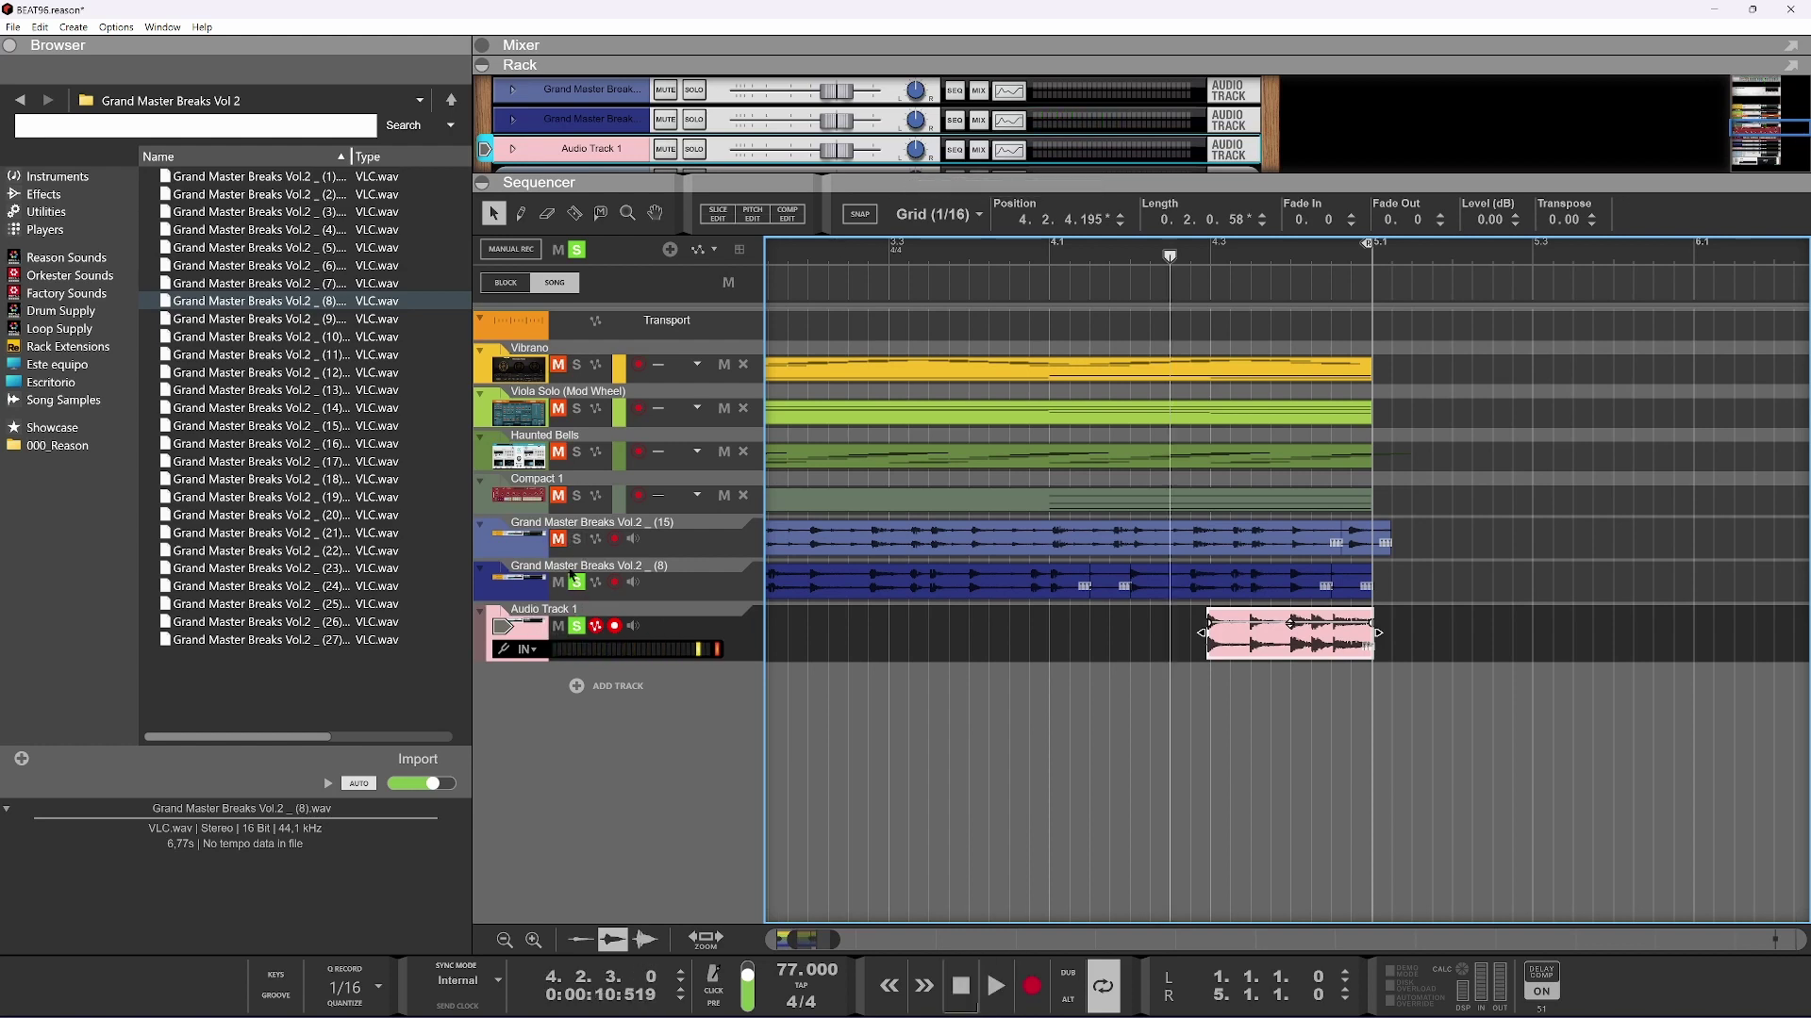
Unsolo the (8) track and Audio Track 1, mute only the (15) track, and play the full mix
click(570, 572)
click(574, 582)
click(575, 643)
click(568, 538)
click(558, 539)
key(space)
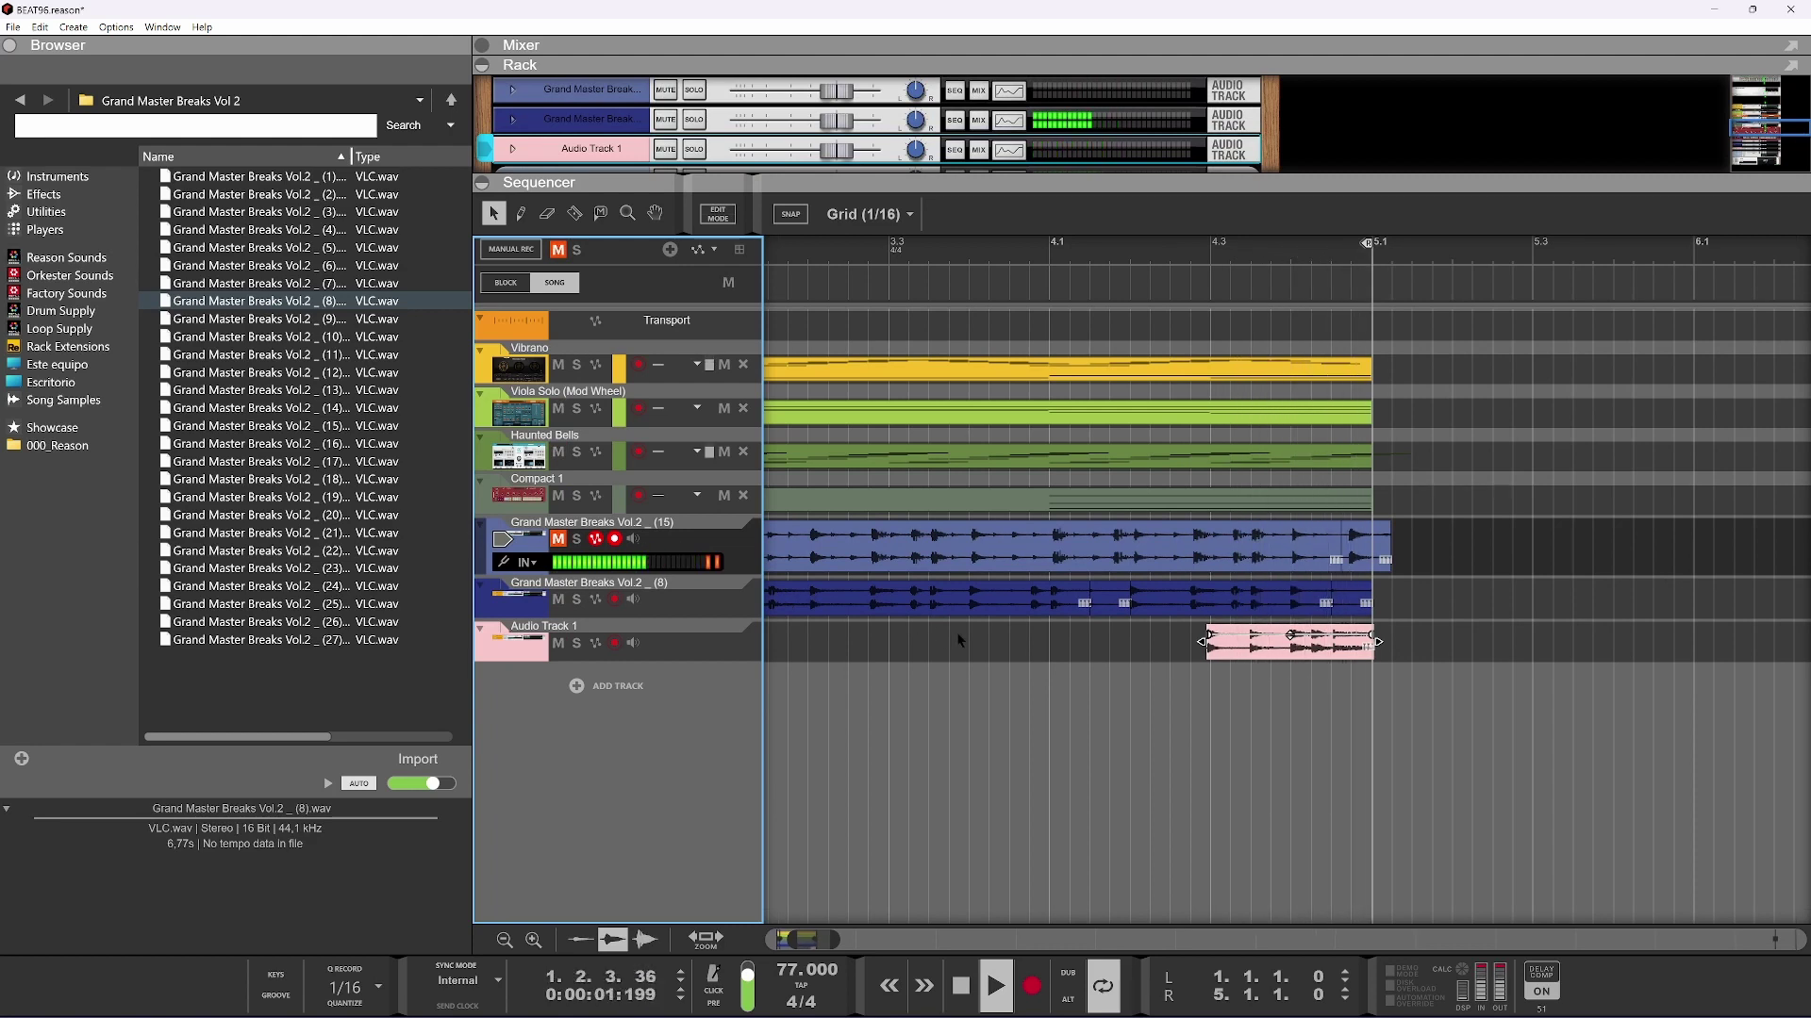
Lower the Audio Track 1 clip's level to -3.01 dB while listening to the loop
scroll(957, 640, down, 5)
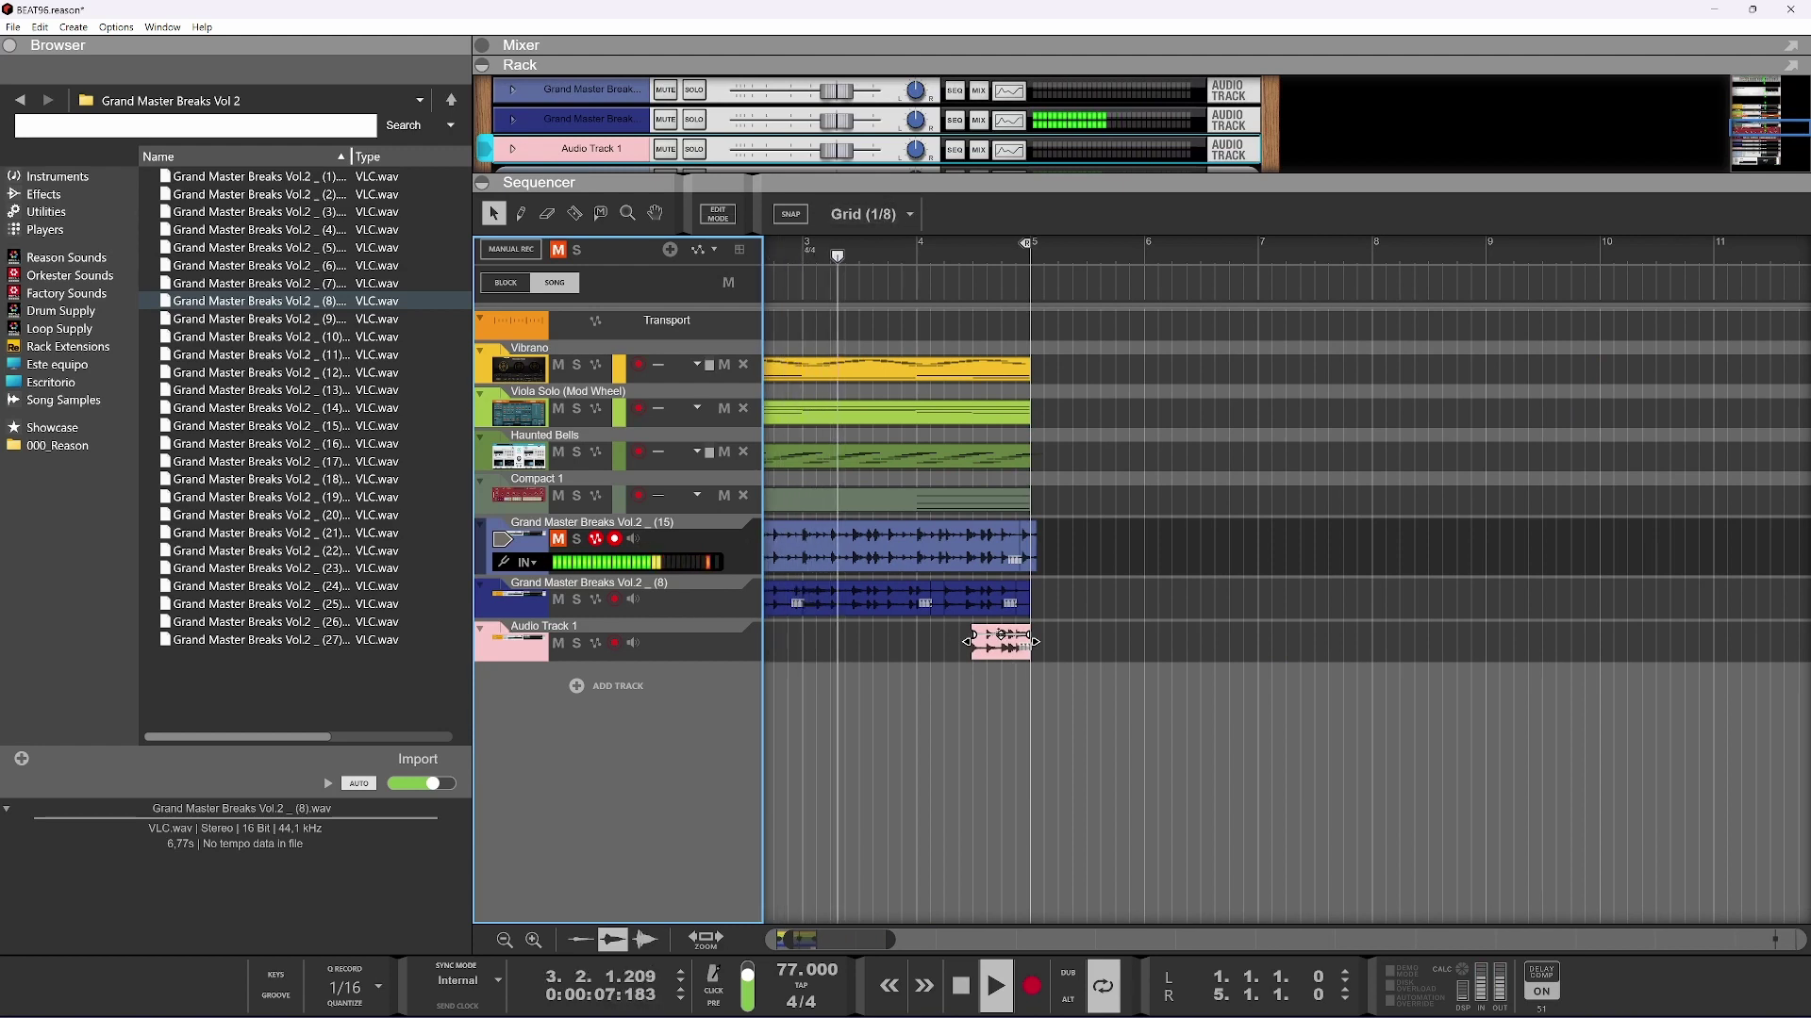
drag(1001, 634, 1001, 638)
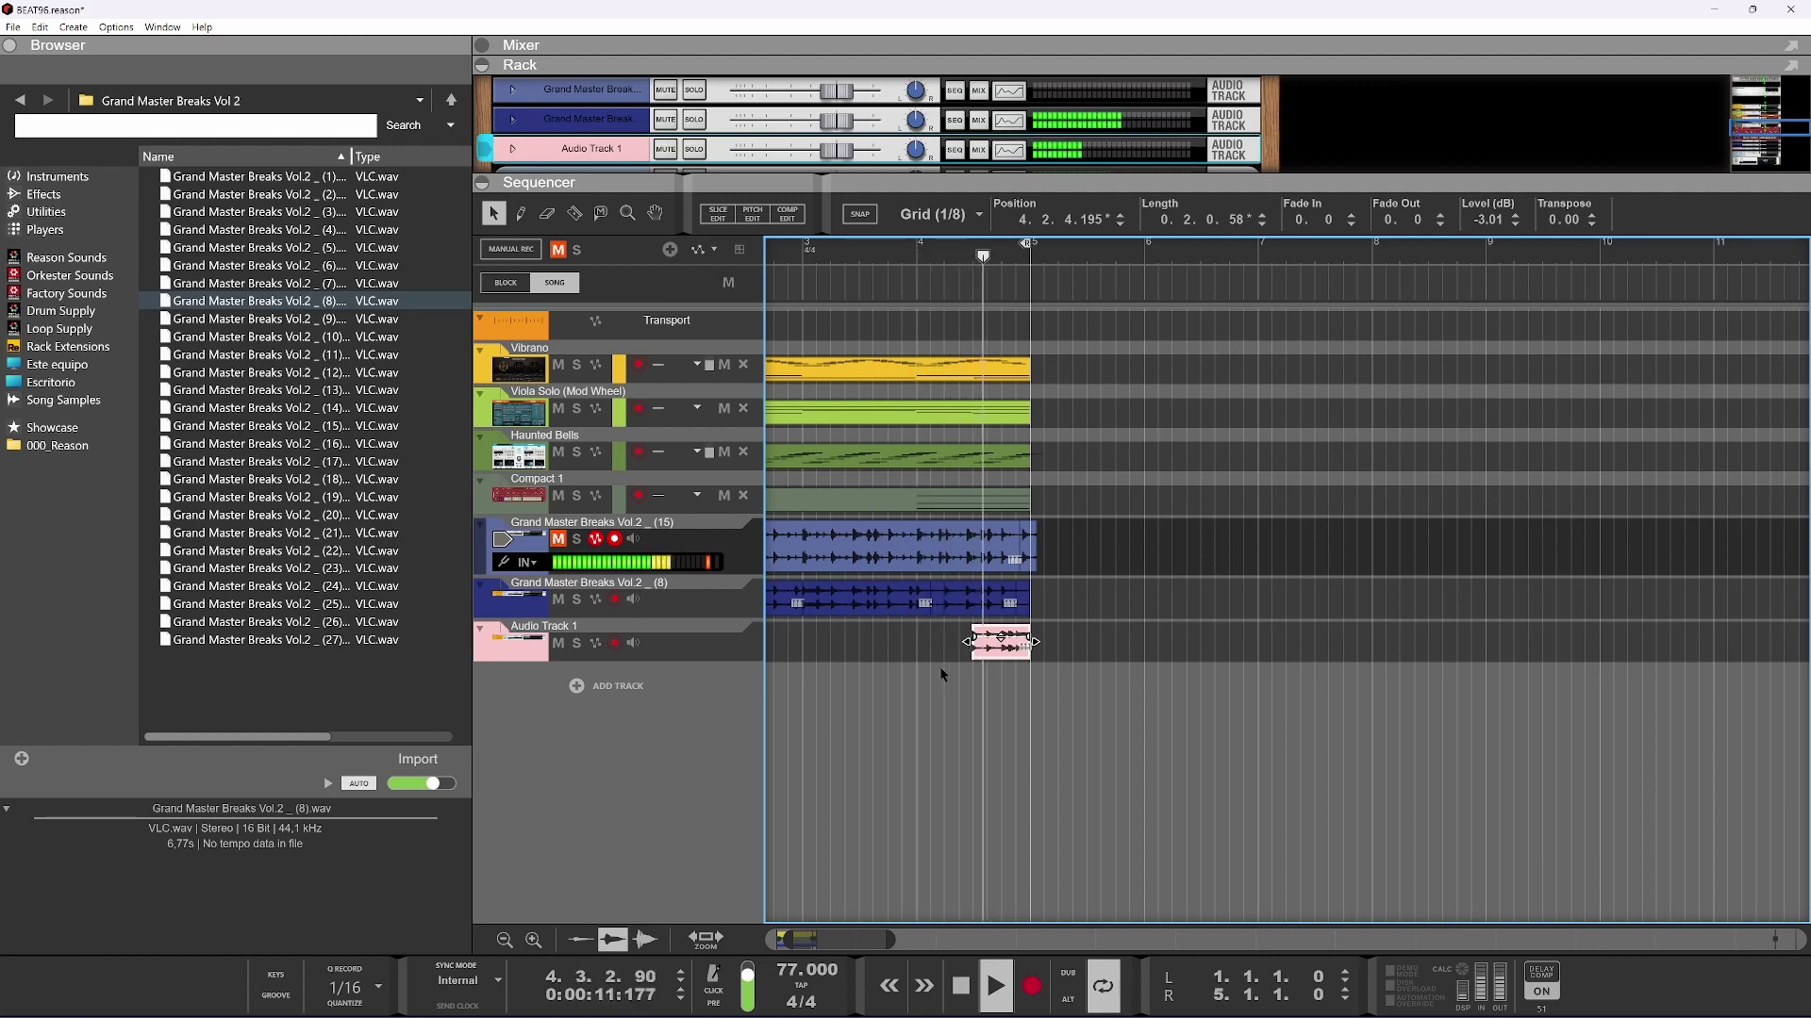
scroll(929, 637, down, 2)
drag(842, 941, 817, 939)
scroll(776, 690, down, 2)
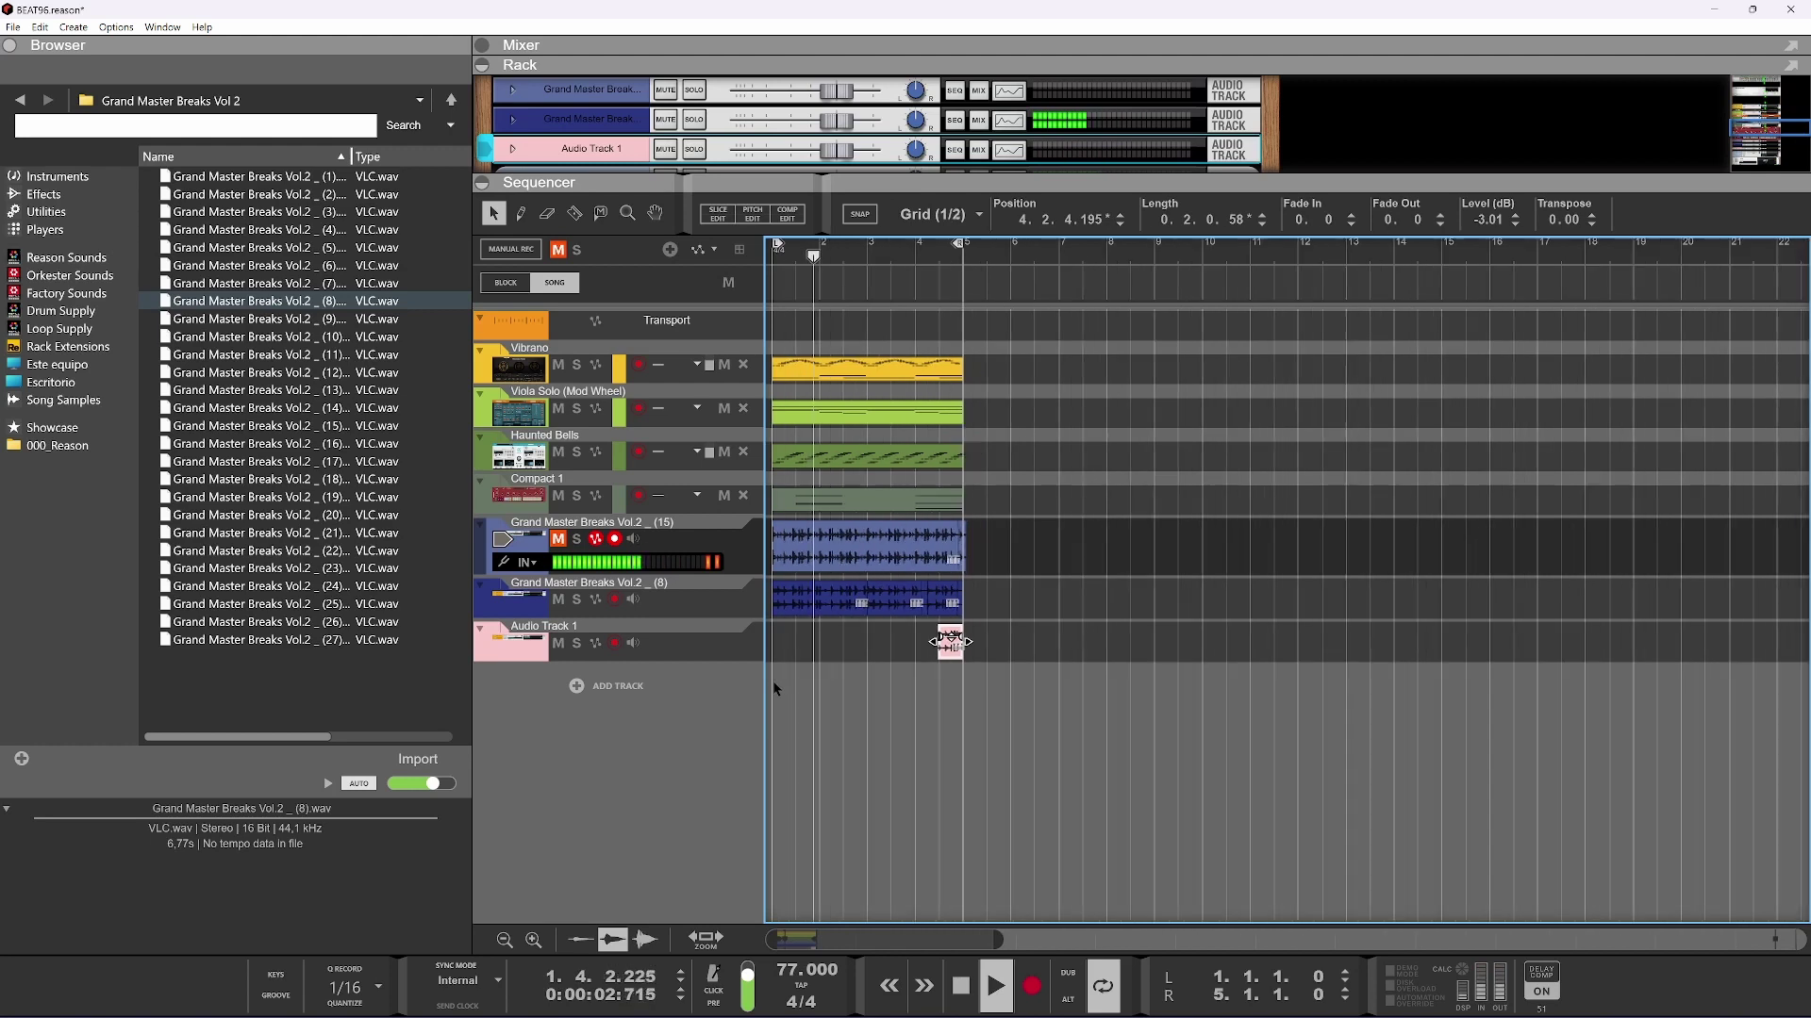
key(space)
Expand the rack, collapse the MEL bus's insert effects, and delete the (15) audio track device
drag(836, 182, 924, 985)
scroll(813, 739, up, 3)
scroll(774, 717, down, 2)
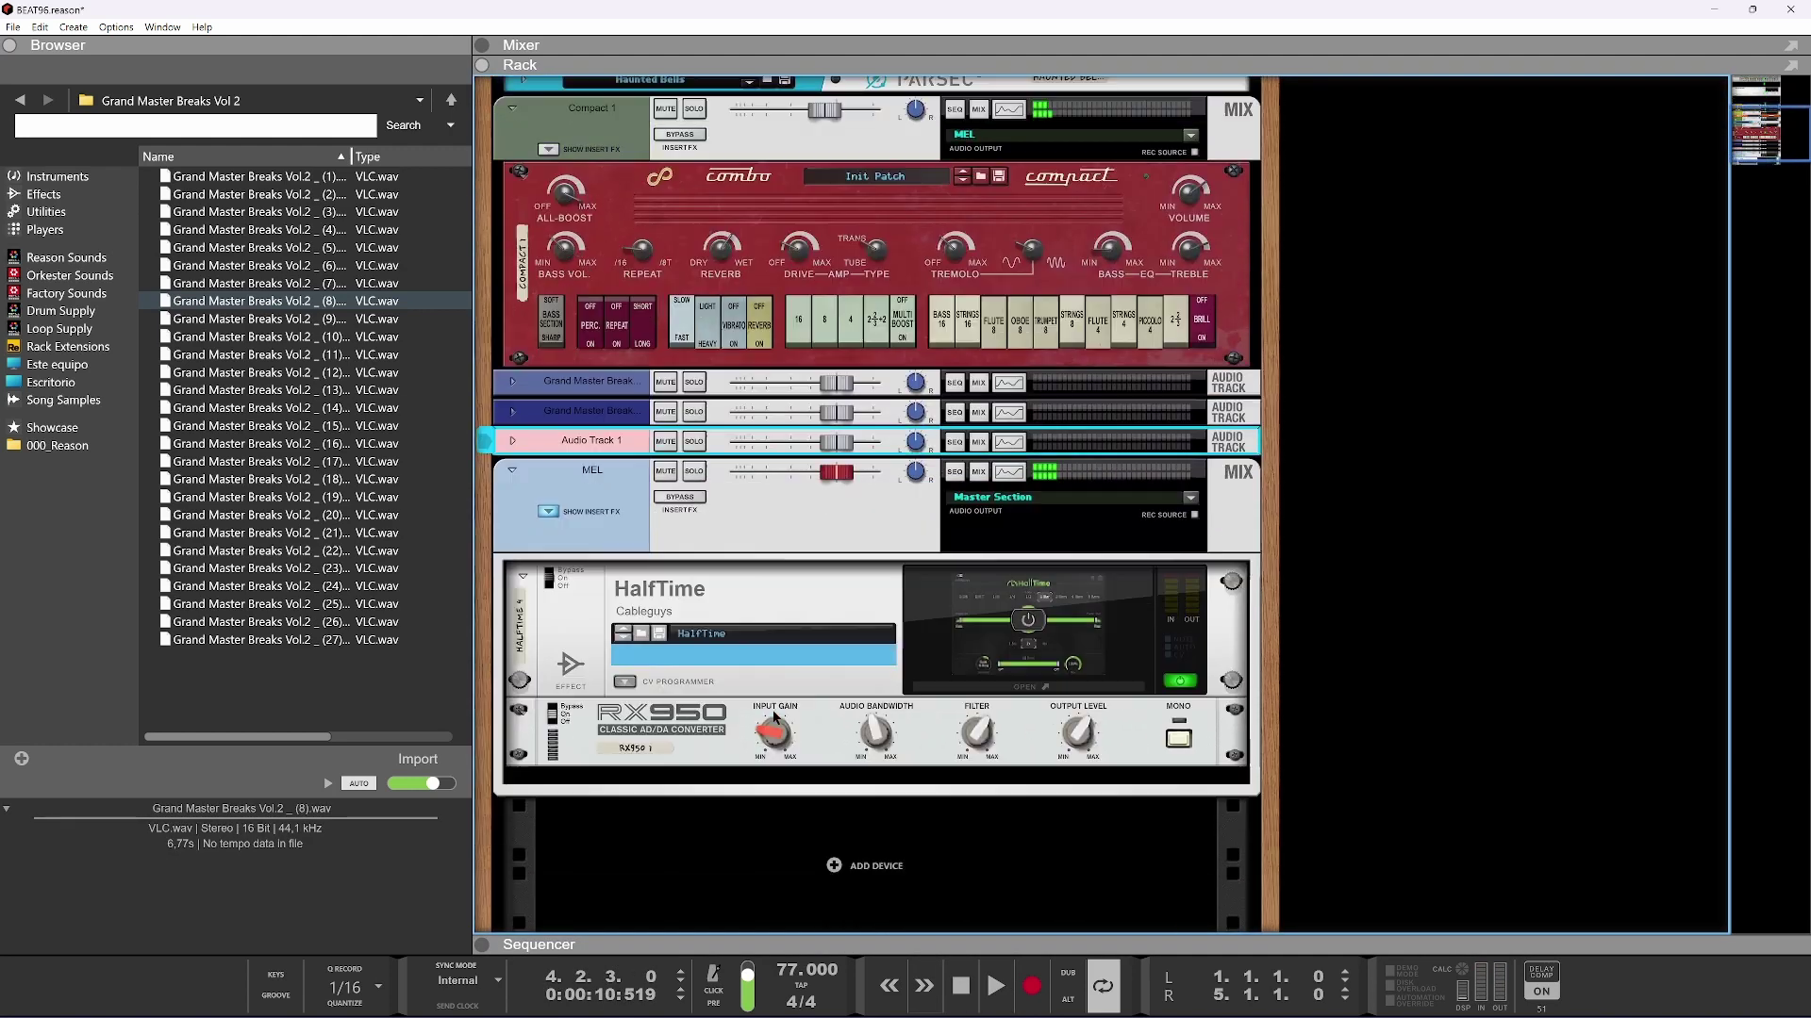
click(551, 514)
click(590, 626)
ctrl+click(592, 652)
click(580, 596)
key(Delete)
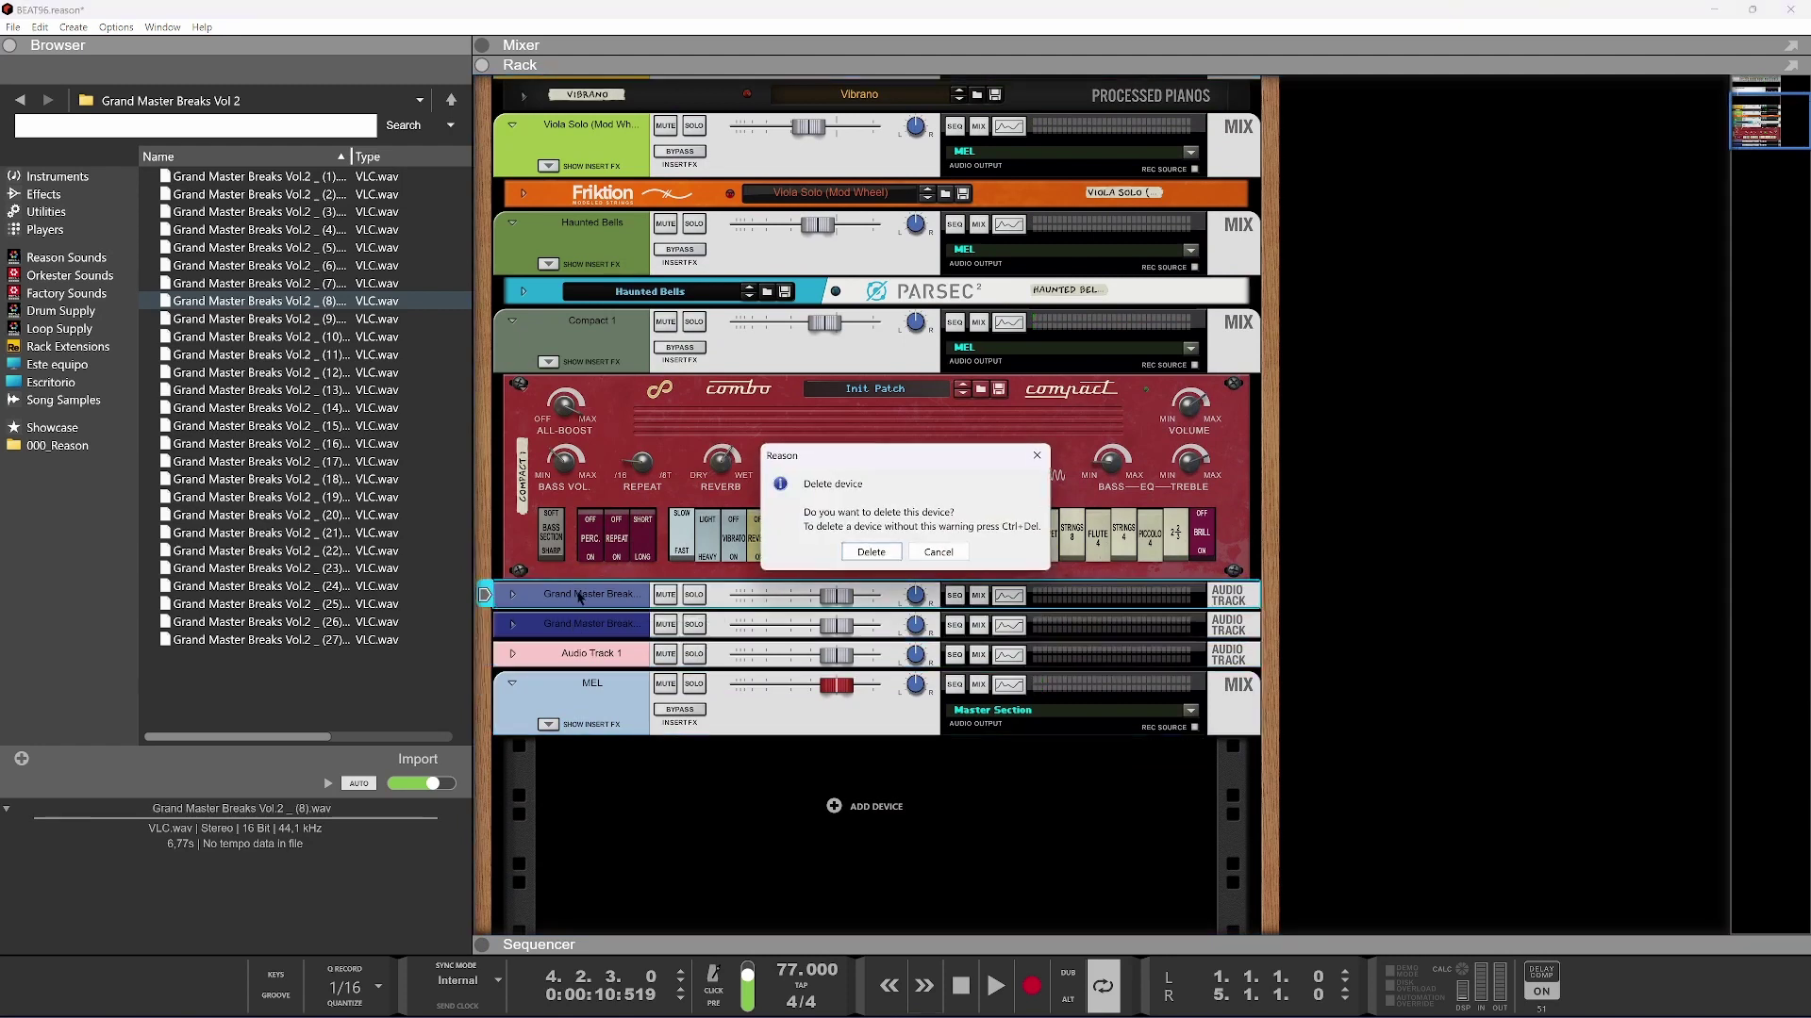
key(Return)
Move the (8) track and Audio Track 1 below MEL in the rack and route both to a new output bus
shift+click(577, 658)
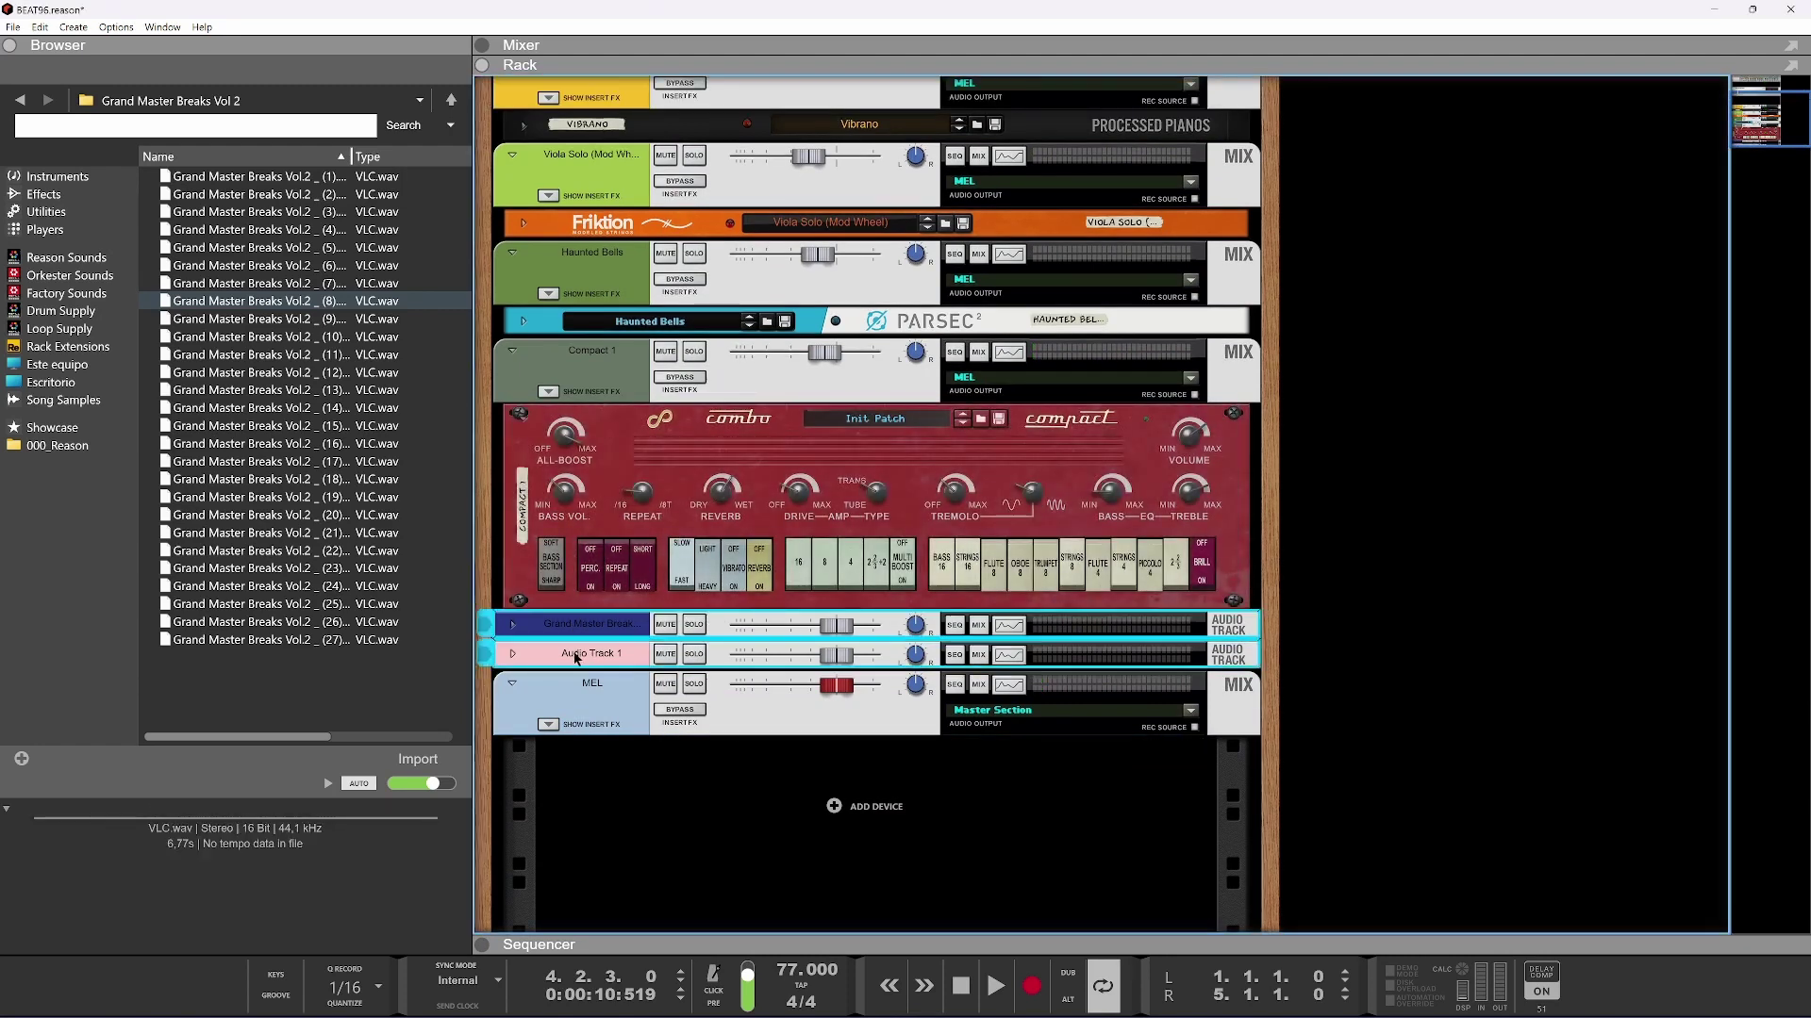
drag(586, 620, 599, 707)
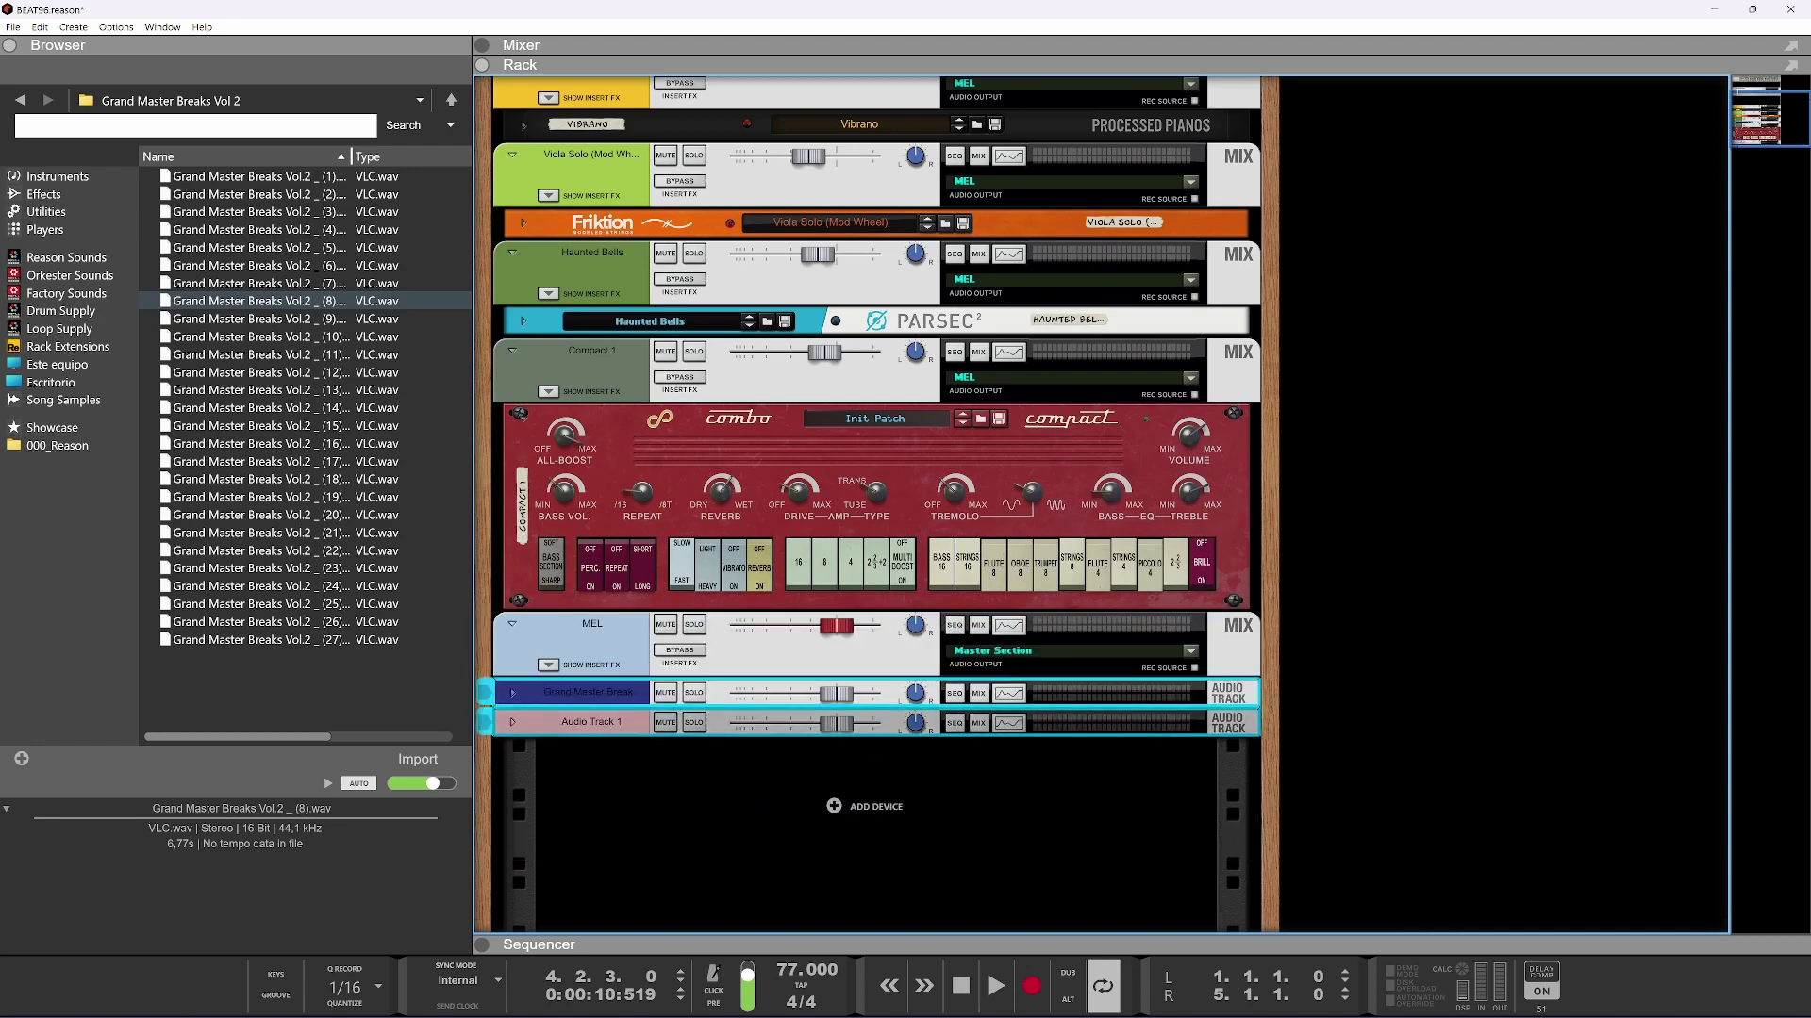
right_click(600, 705)
mouse_move(654, 614)
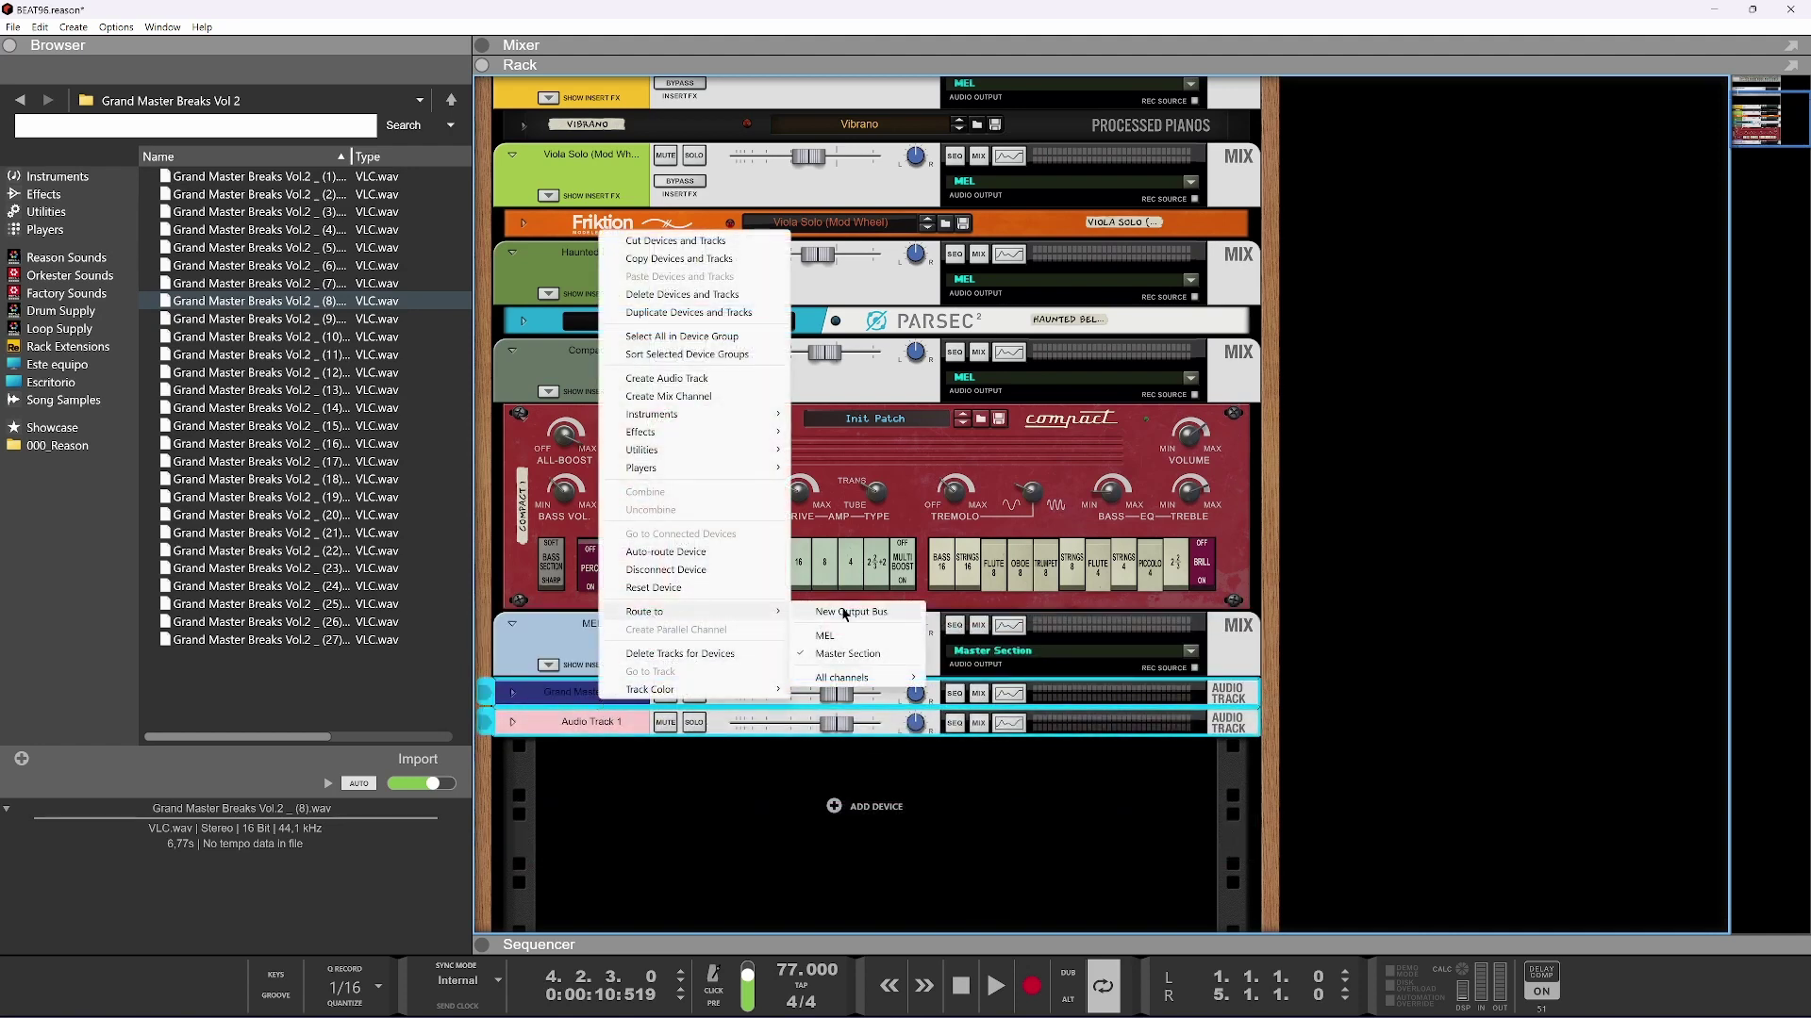
click(830, 644)
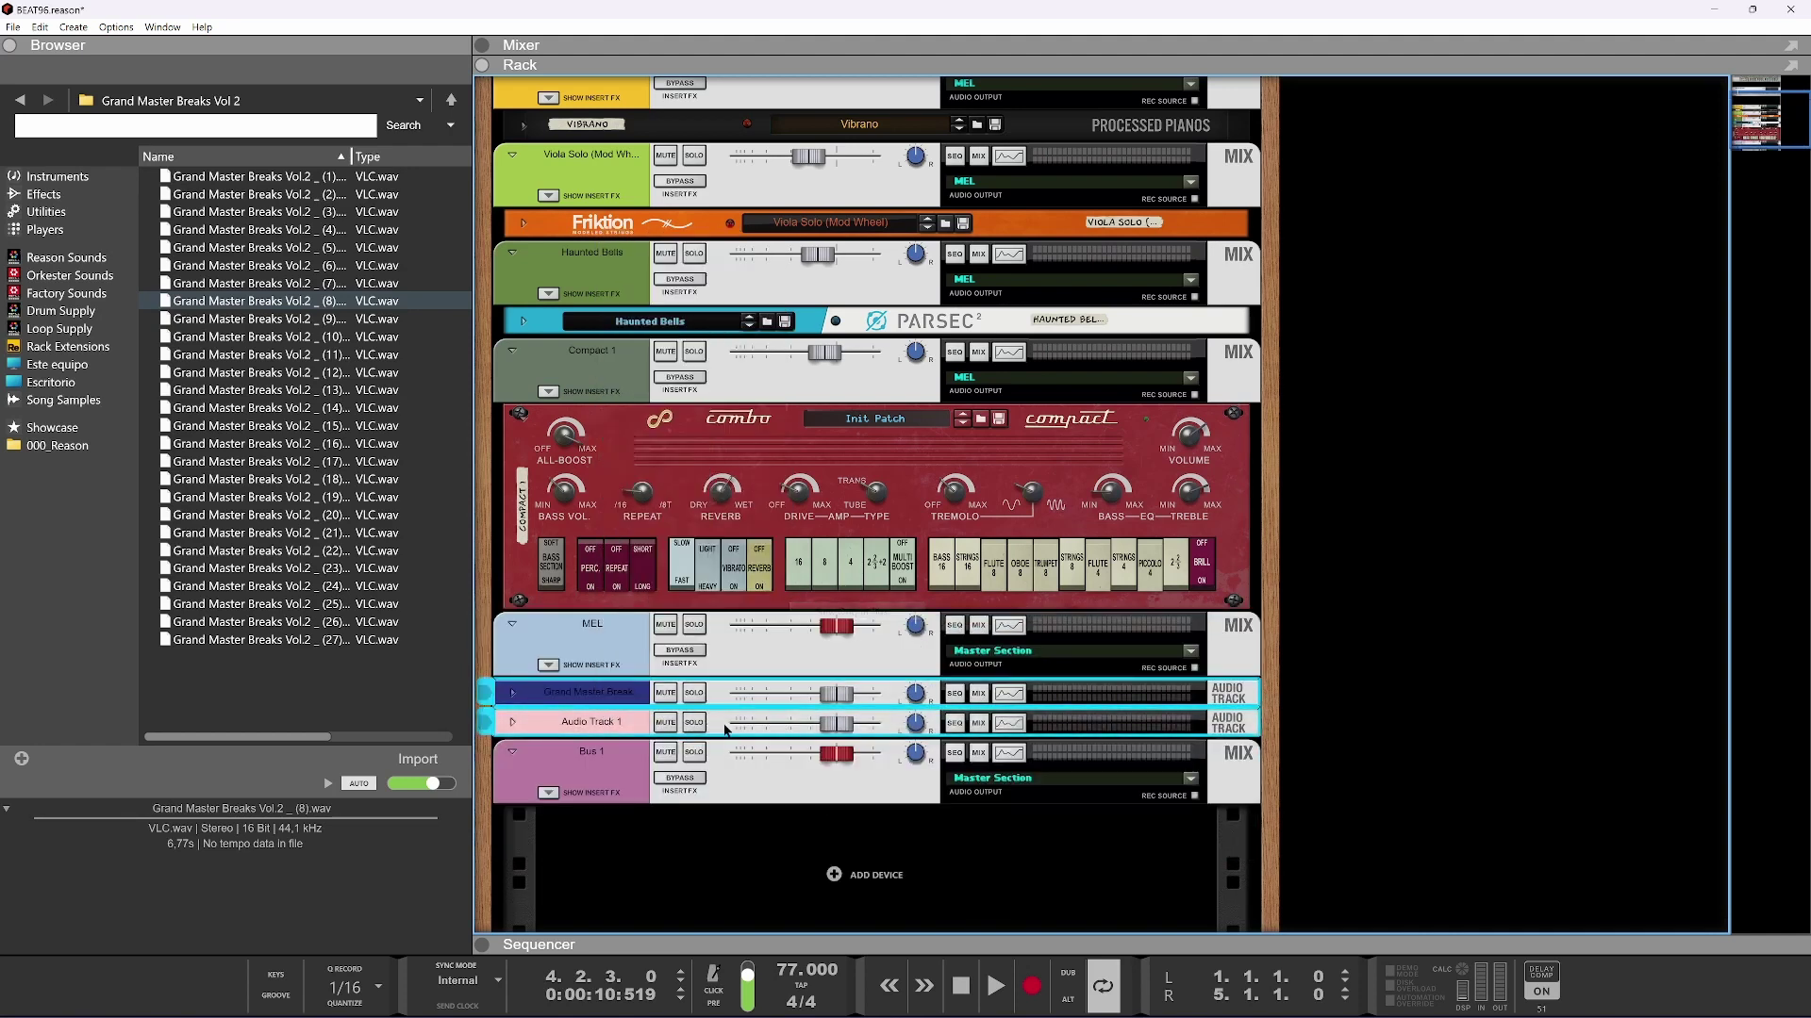
Rename the new output bus DRUMS and solo it
double_click(598, 755)
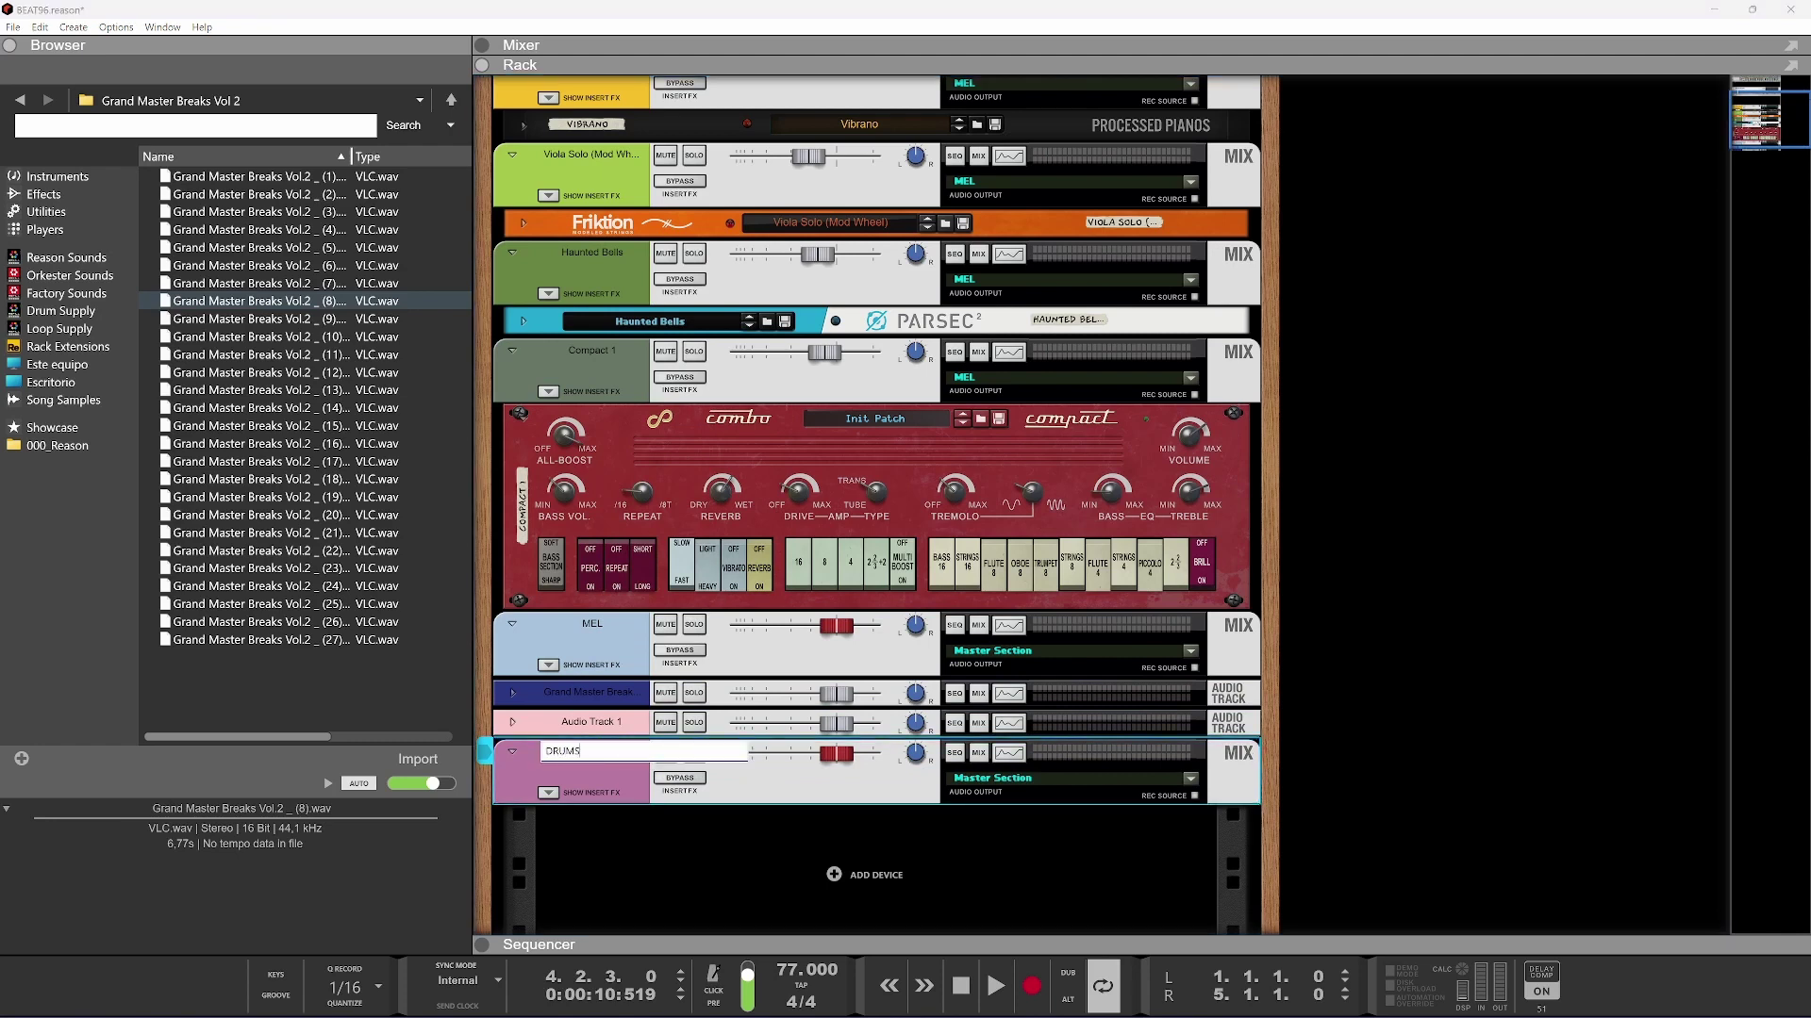
key(Return)
click(698, 769)
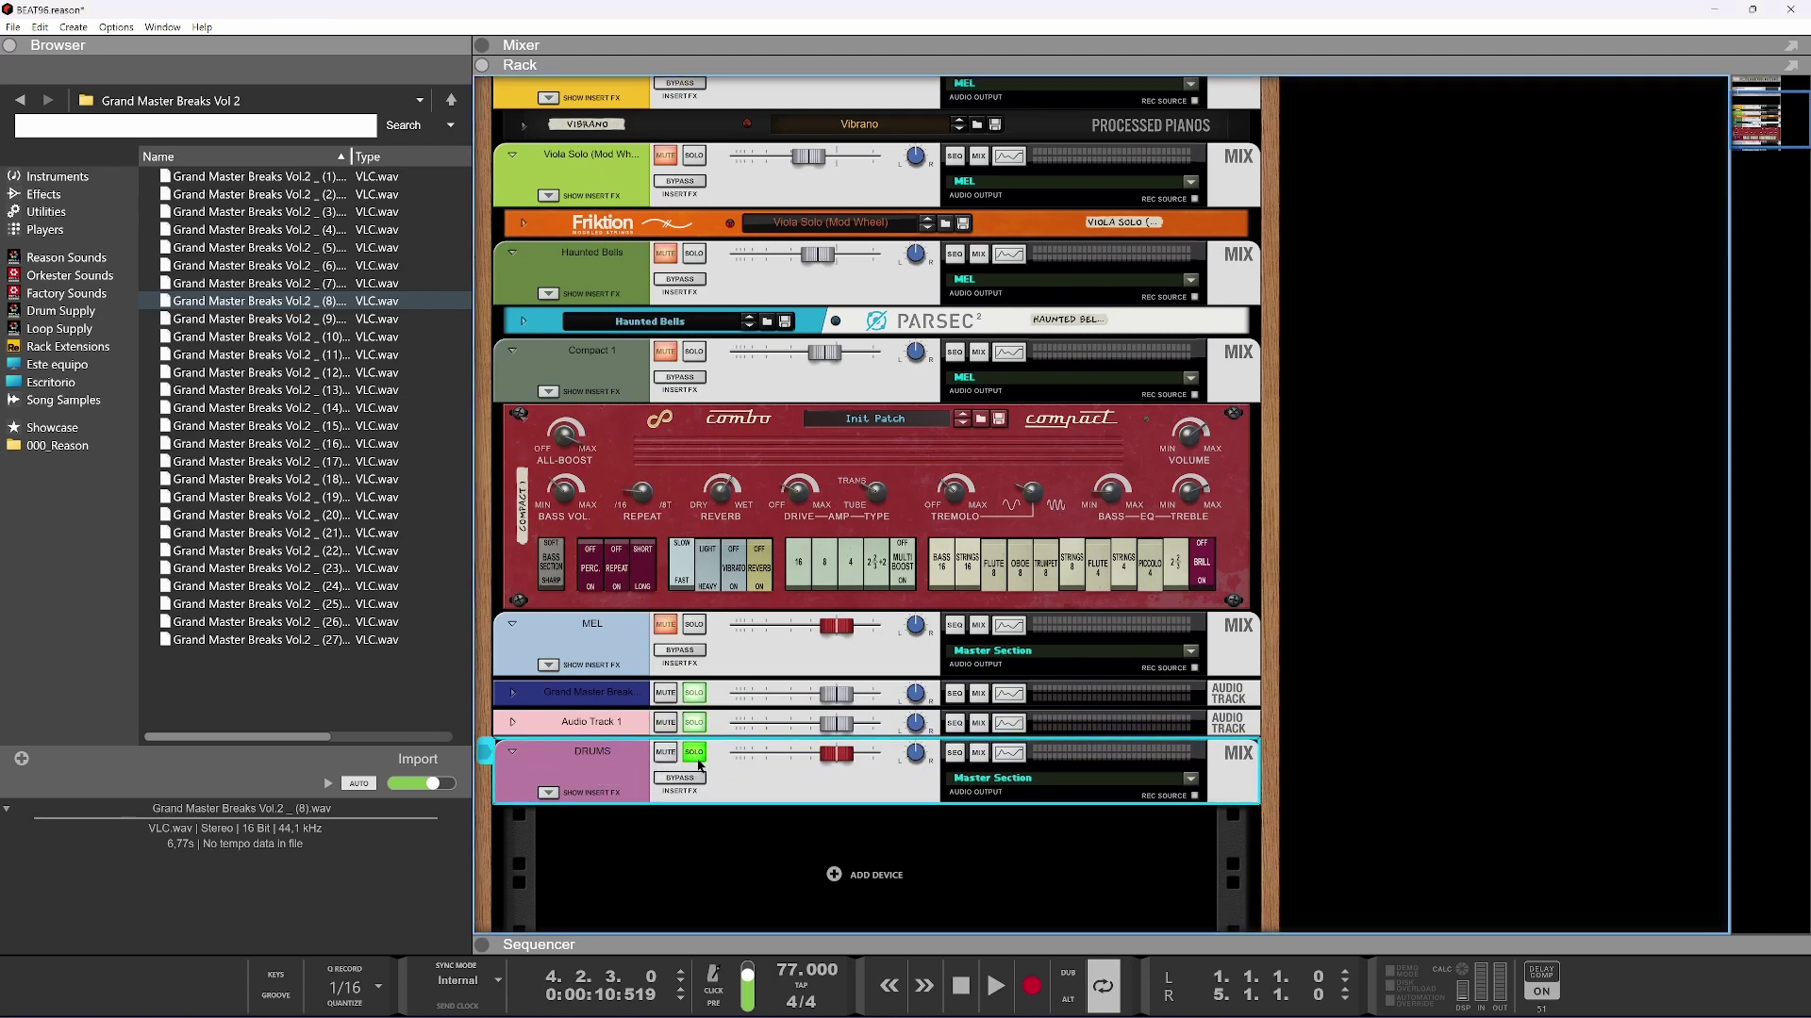
Play the soloed DRUMS bus, show its insert effects area, and check its frequency spectrum in the Spectrum EQ window
key(space)
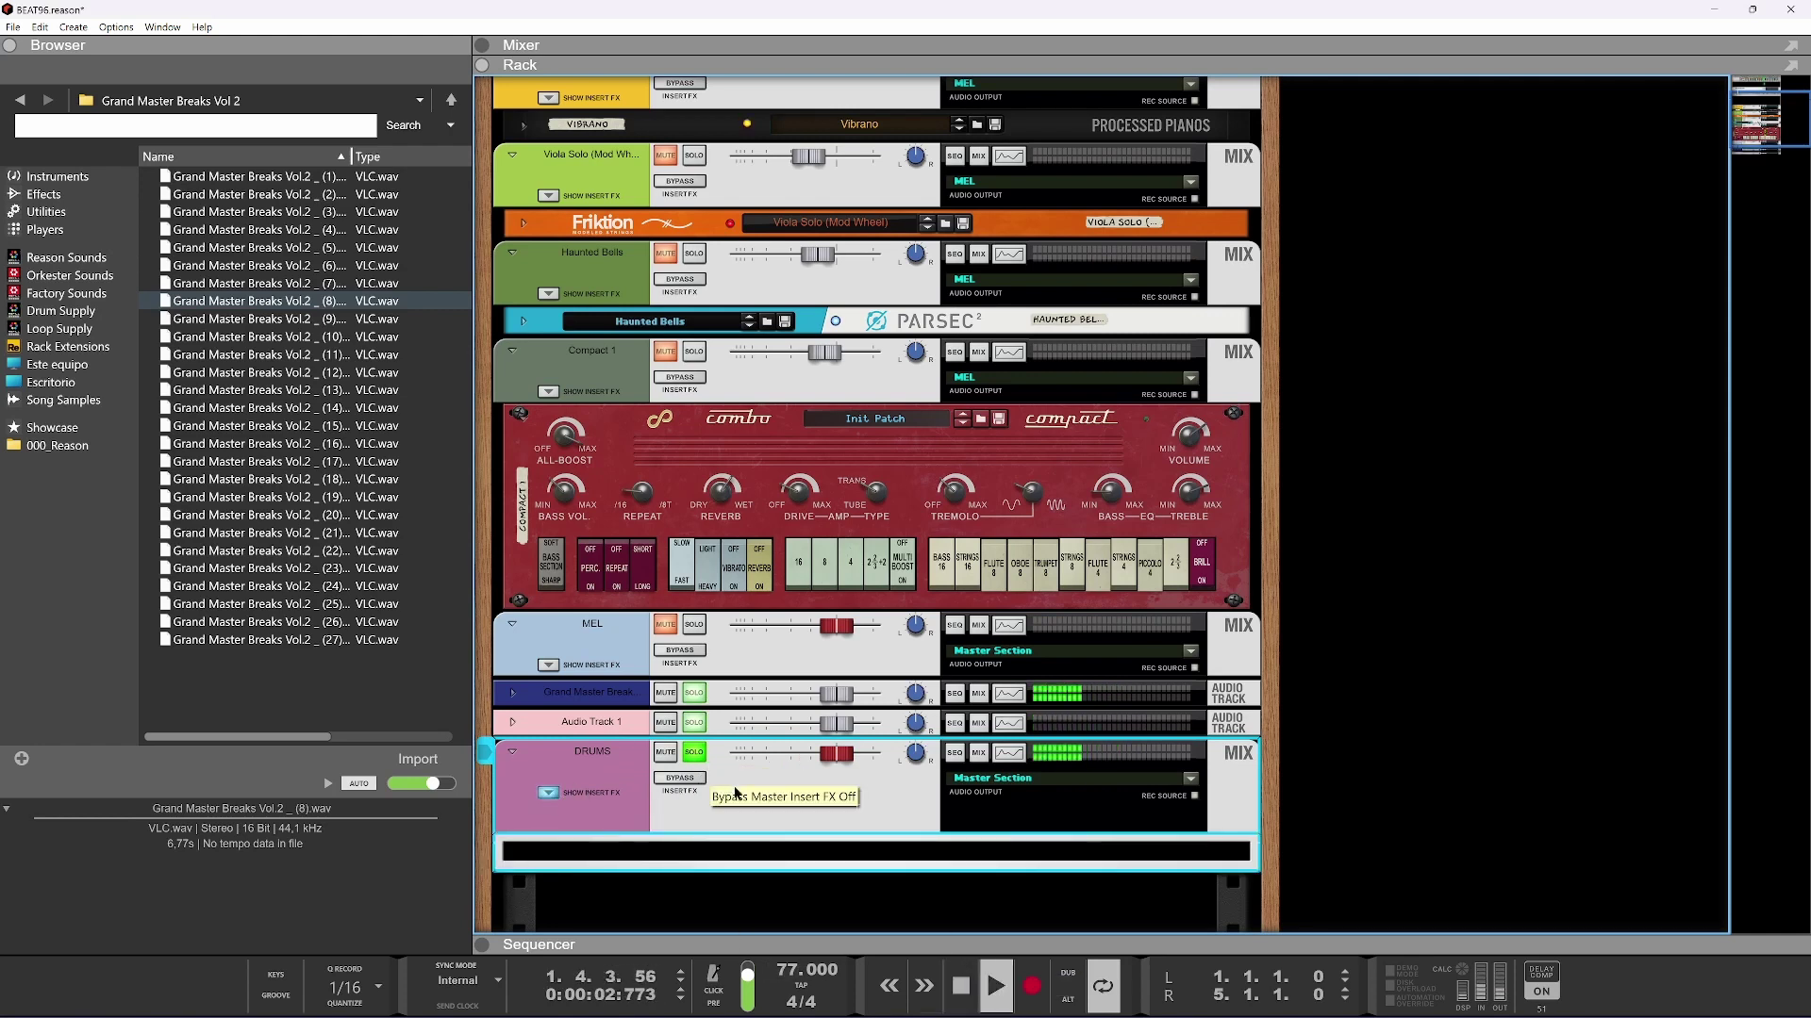
click(548, 793)
click(1007, 617)
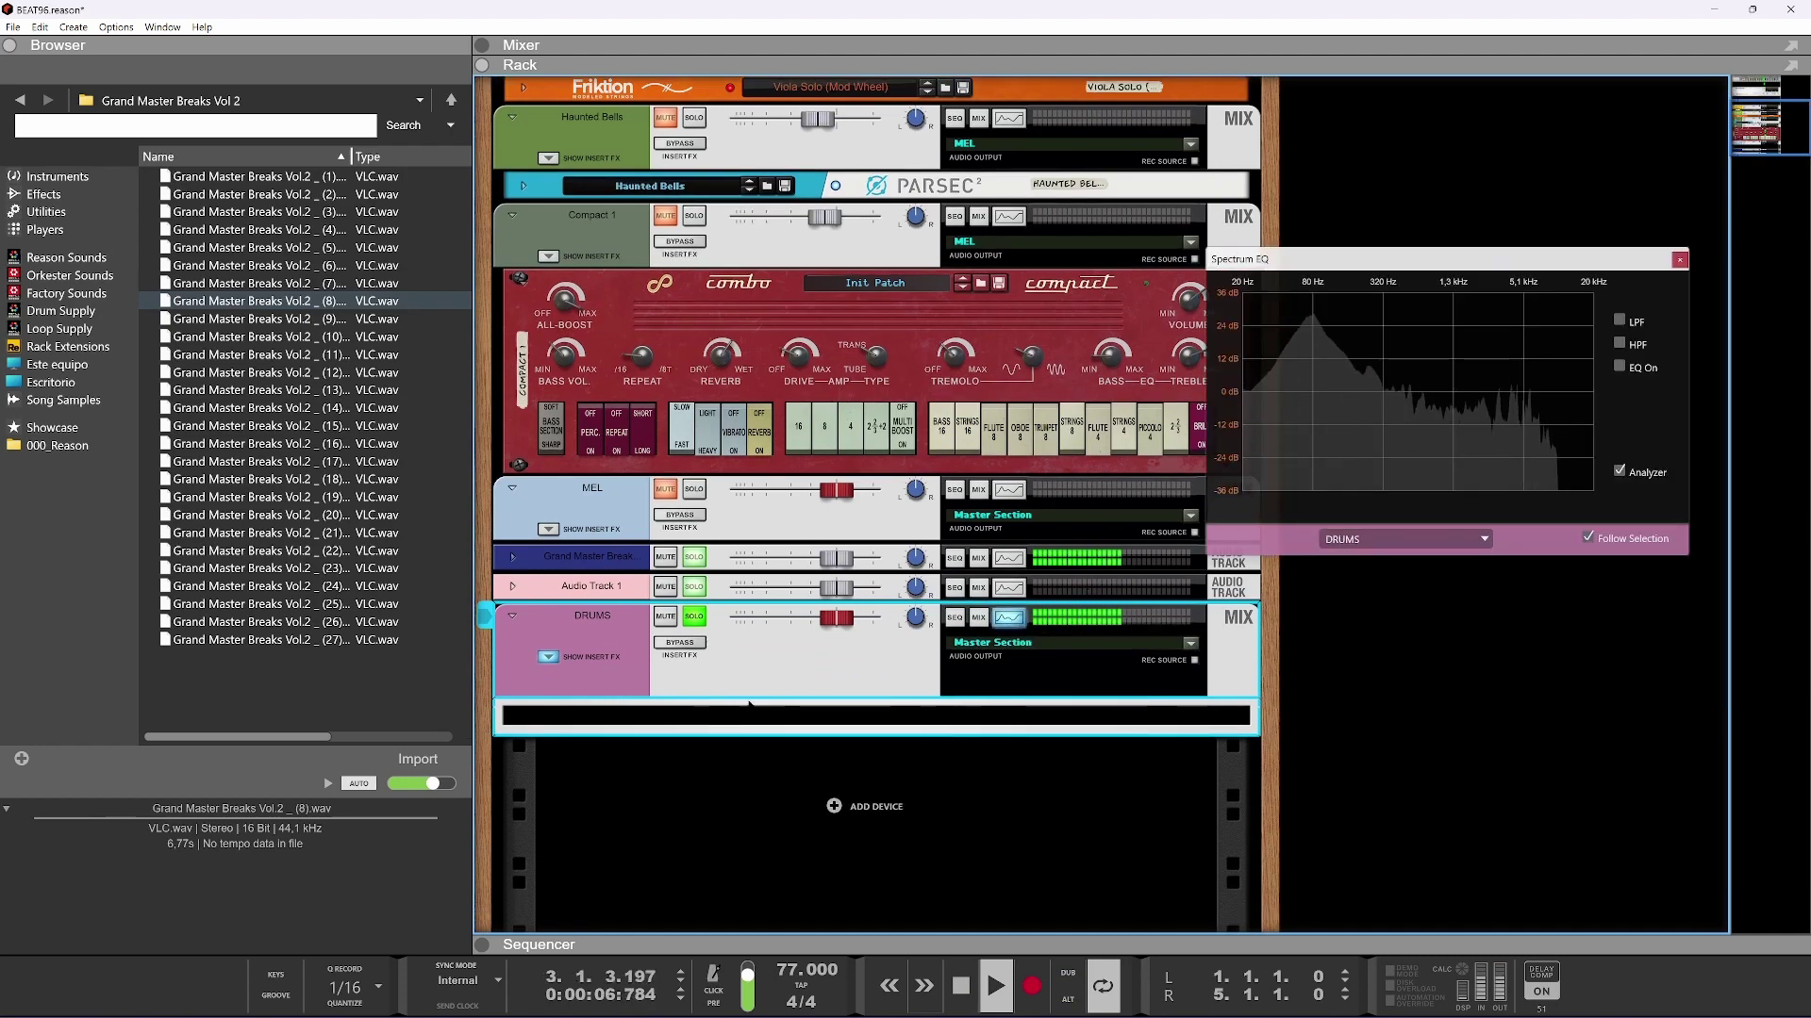
click(1680, 260)
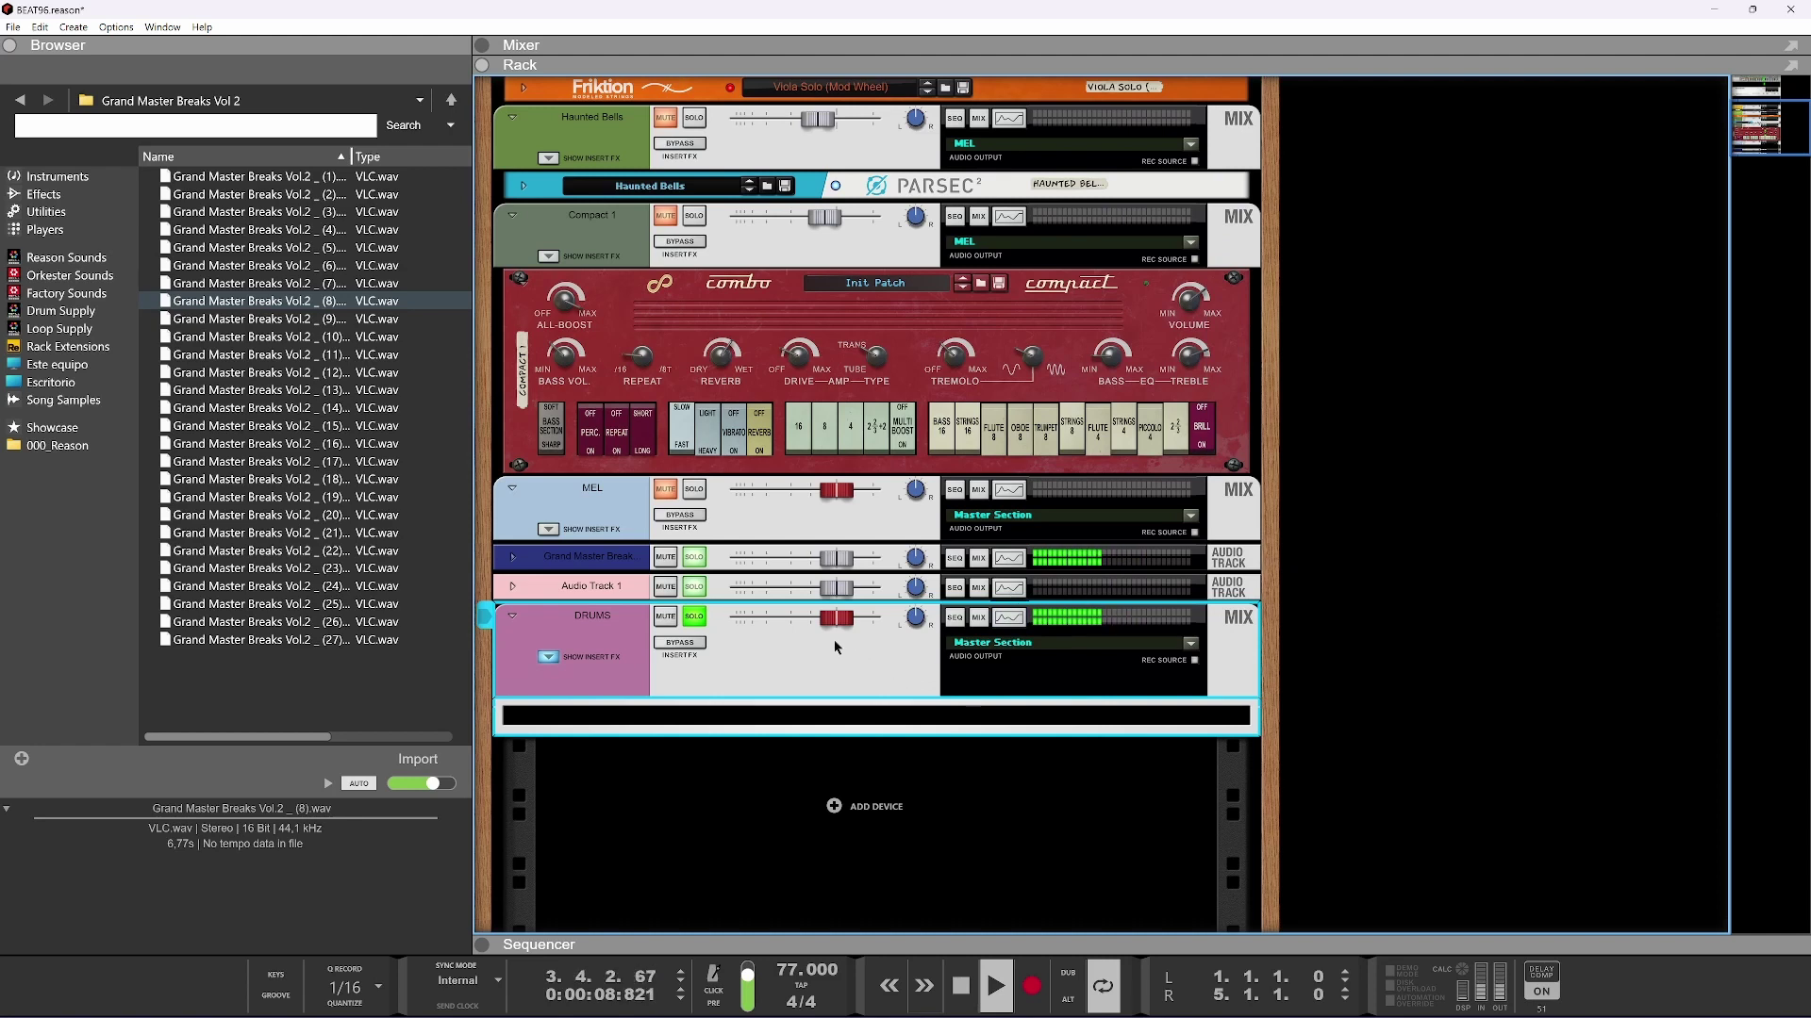
Lower the DRUMS channel's input gain to -6.00 dB in the mixer
click(696, 616)
click(1118, 58)
scroll(1449, 556, up, 6)
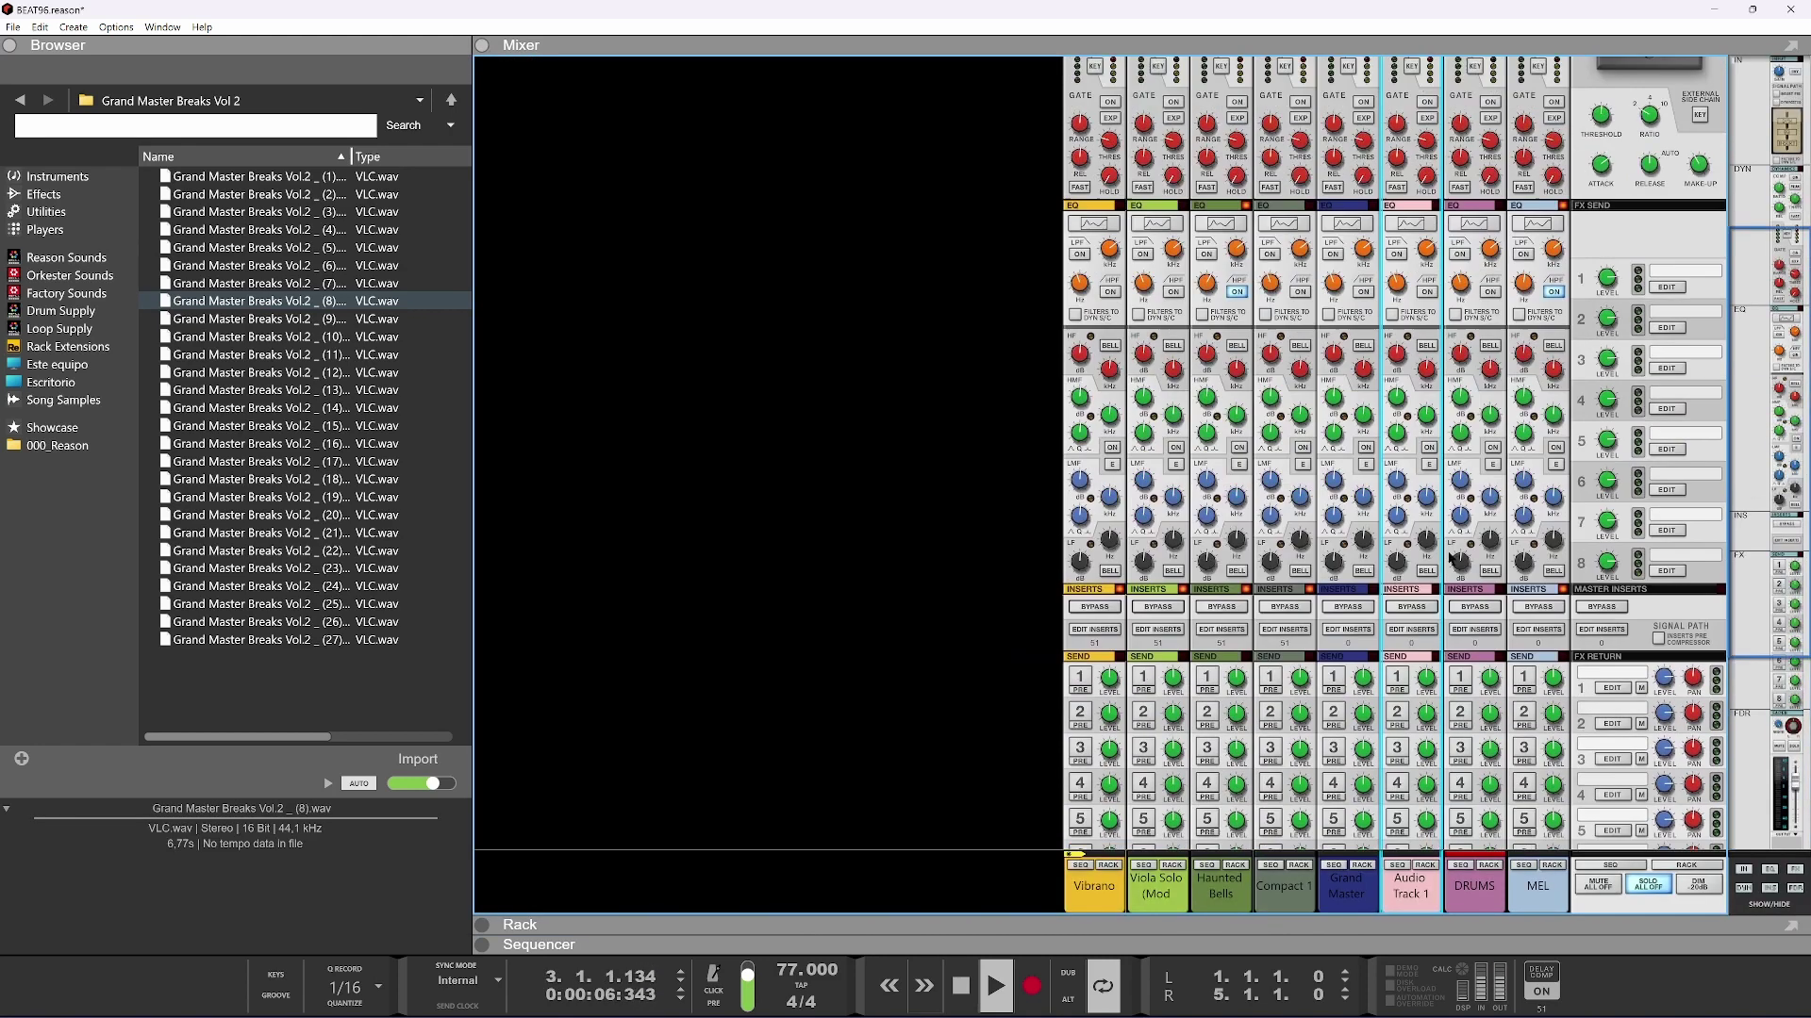
click(1459, 82)
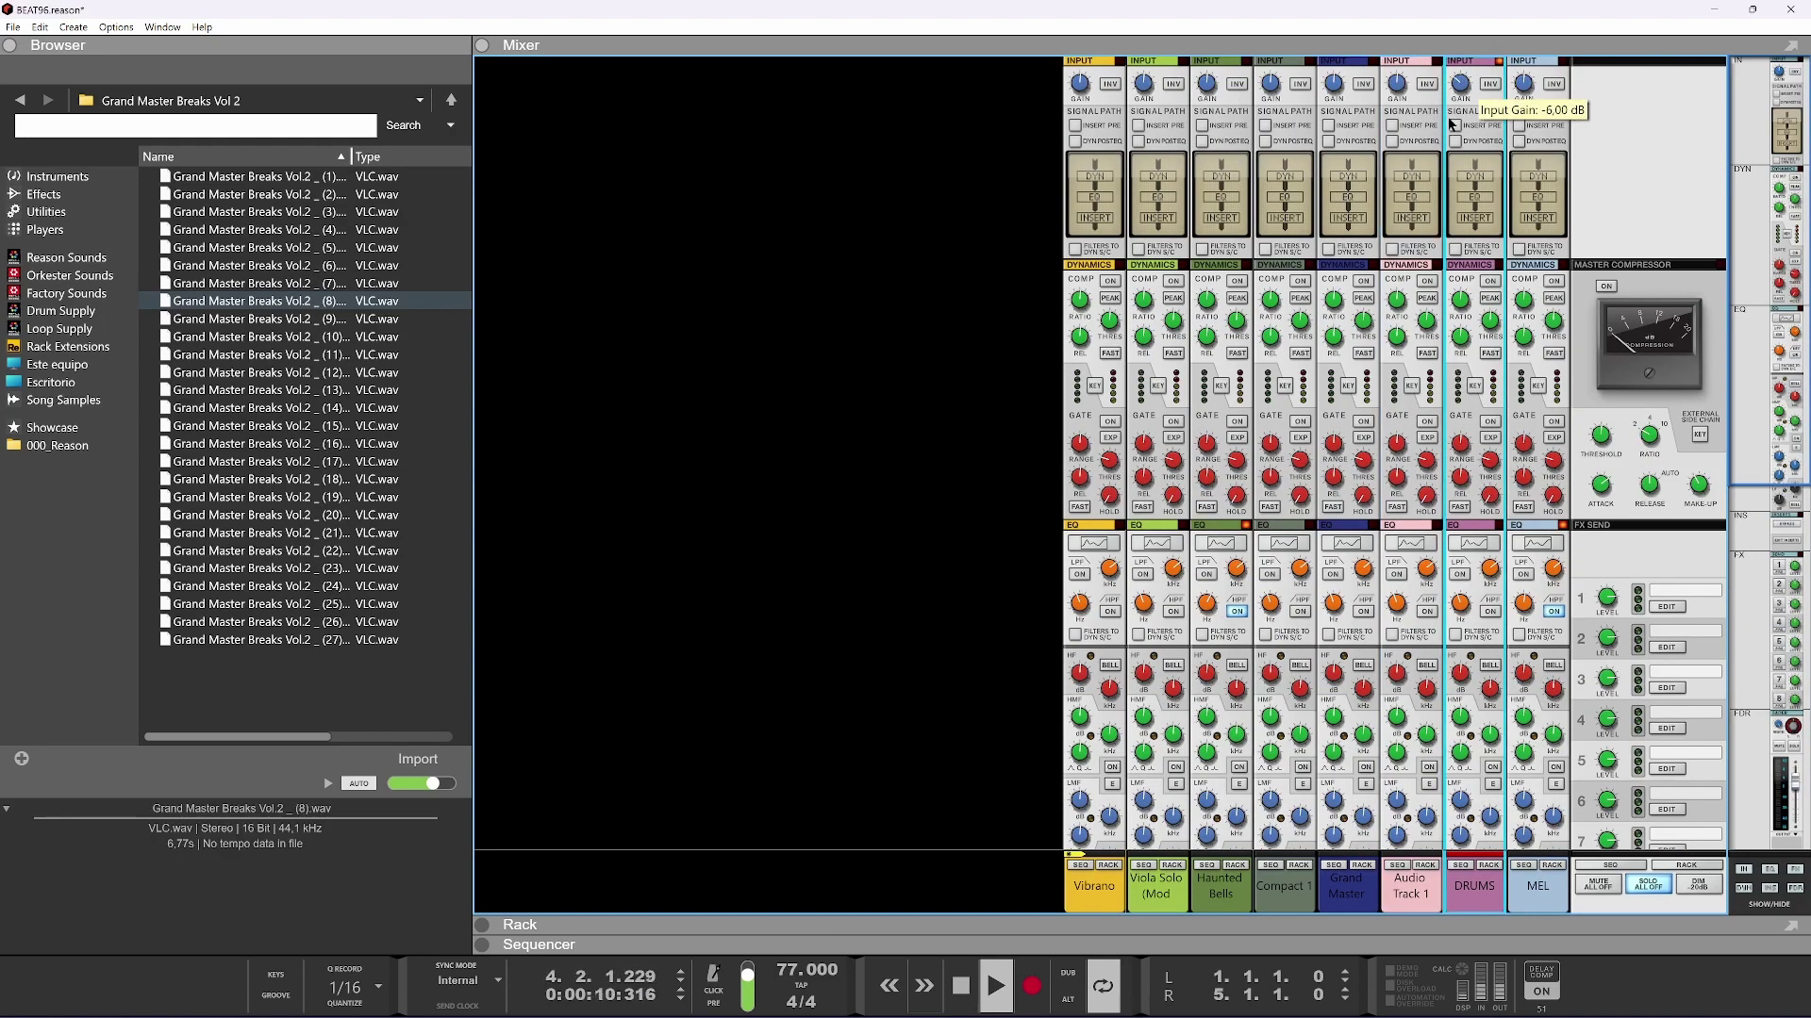
scroll(1407, 332, down, 6)
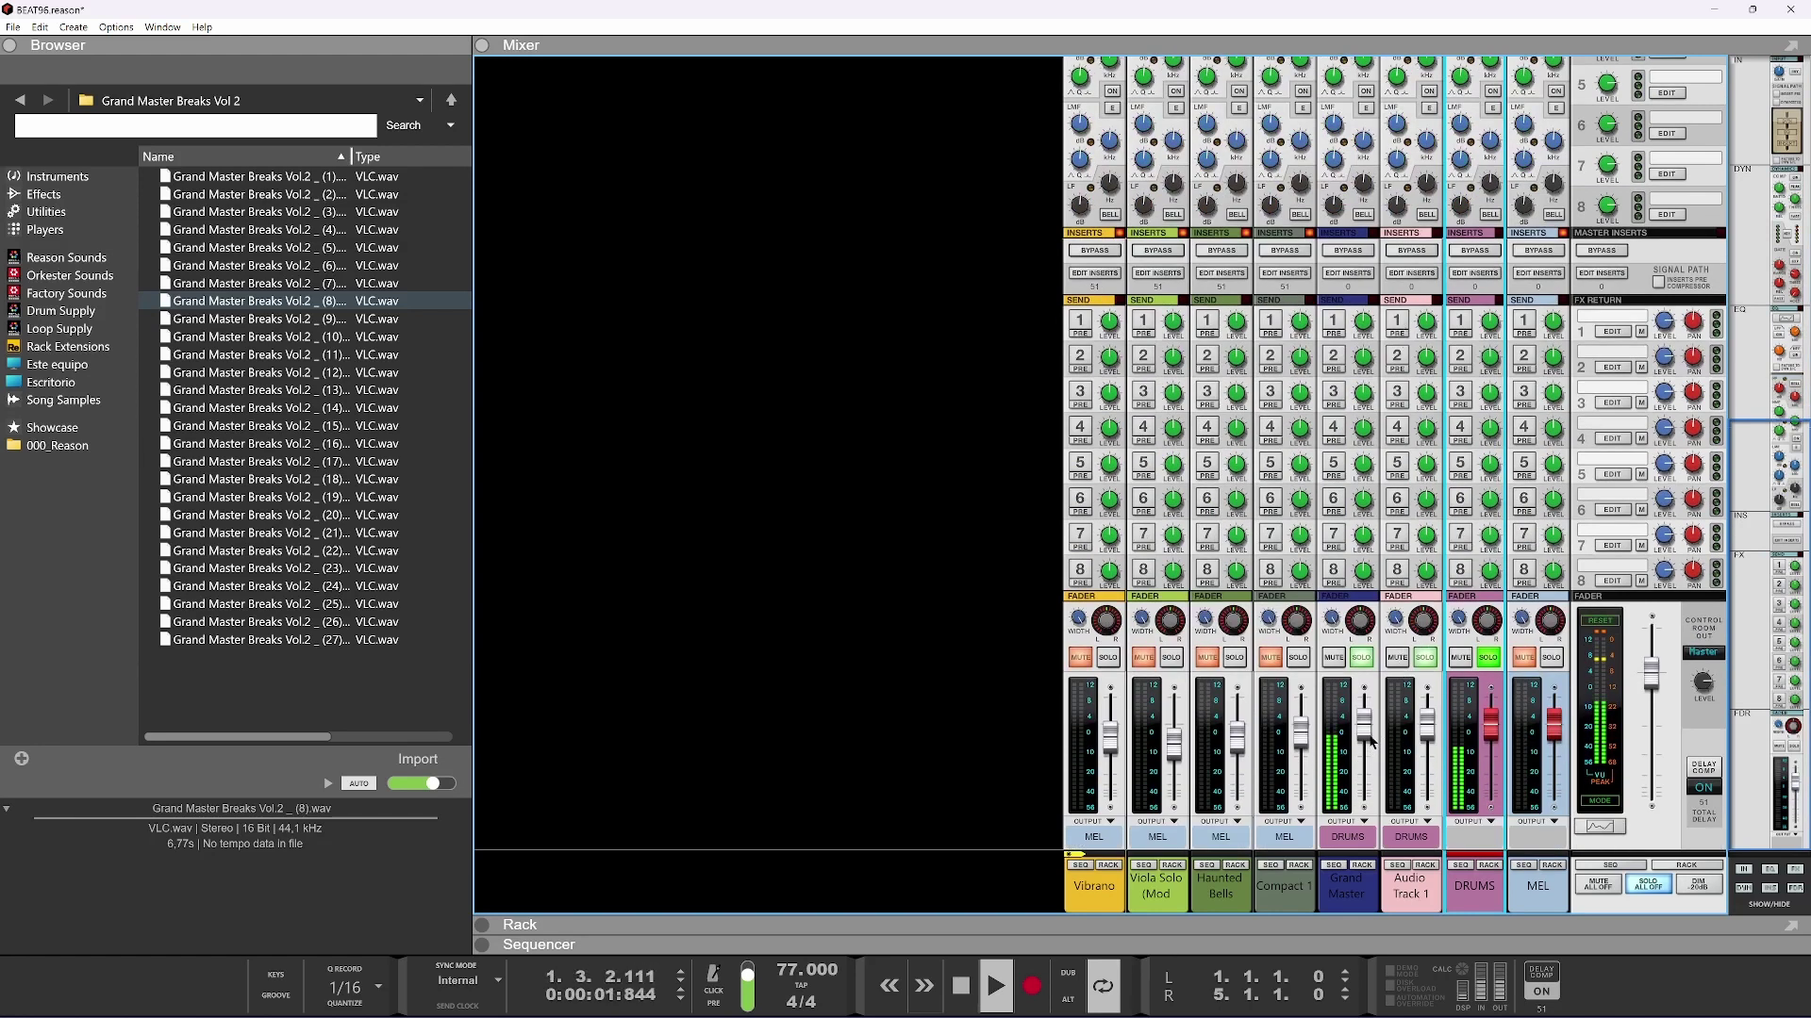
Rename the Grand Master break channel BRAK and the Audio Track 1 channel TOMS
click(1427, 740)
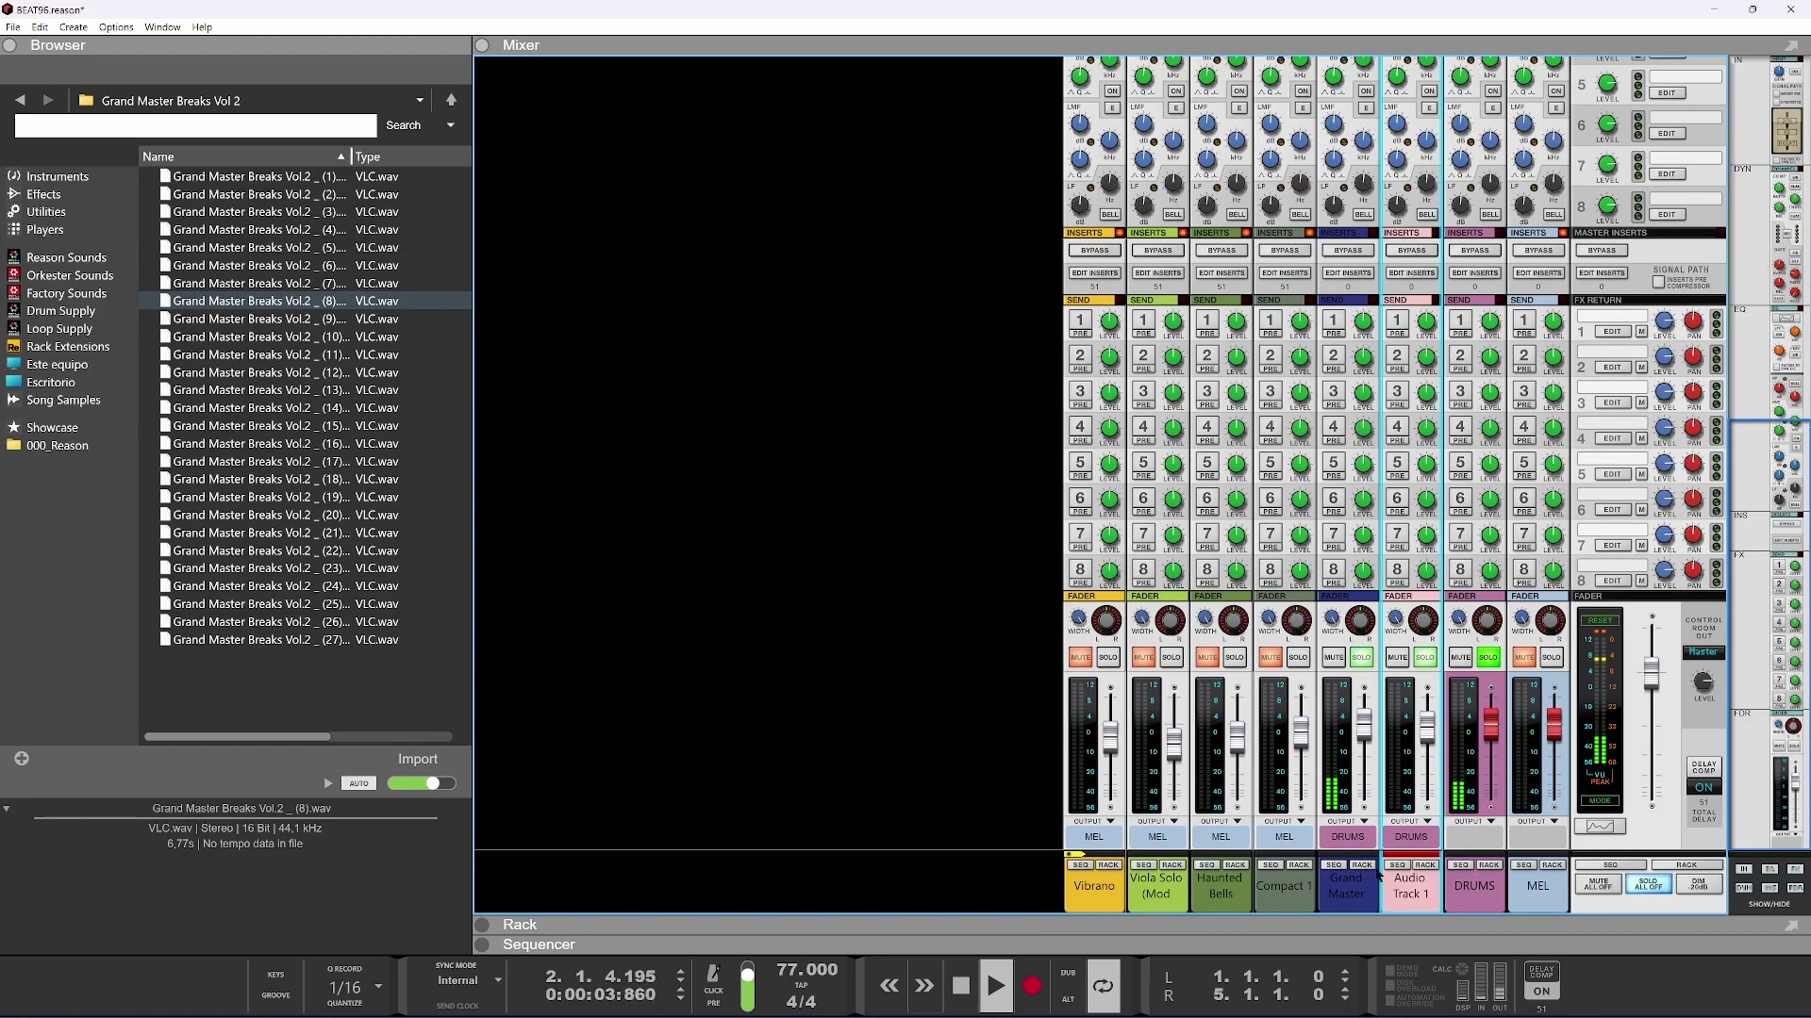
double_click(1355, 891)
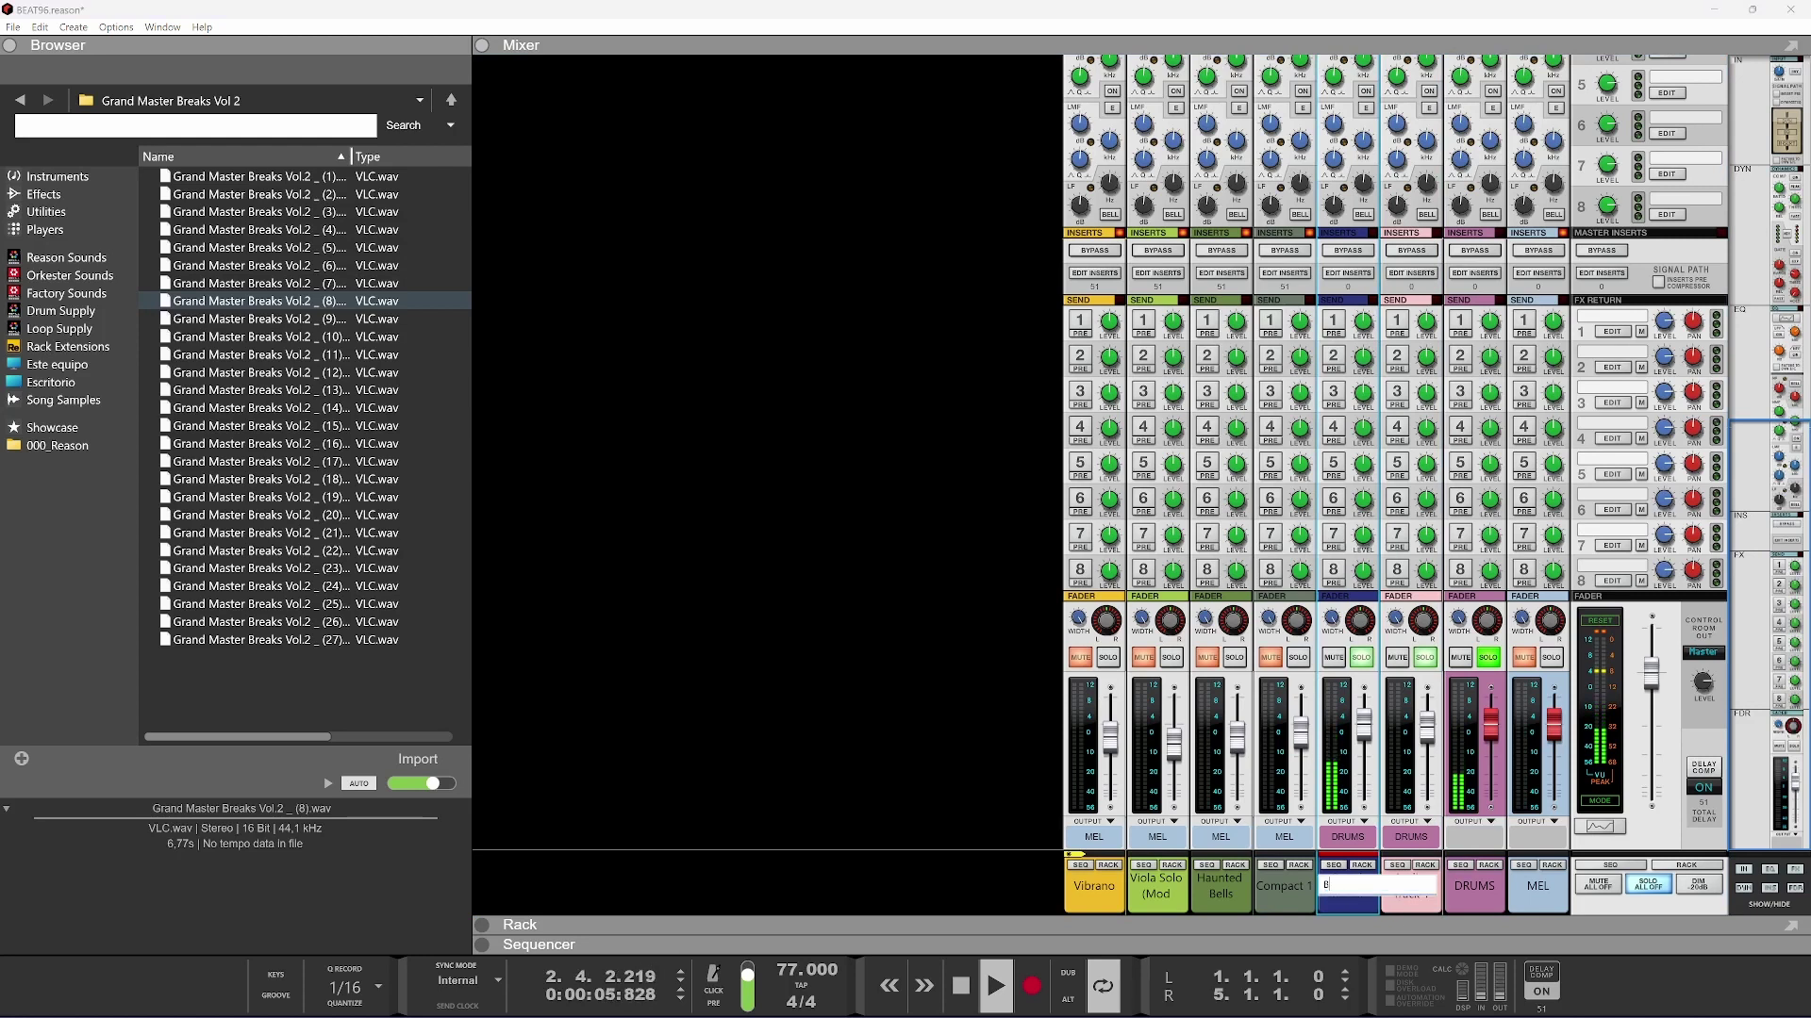
key(Escape)
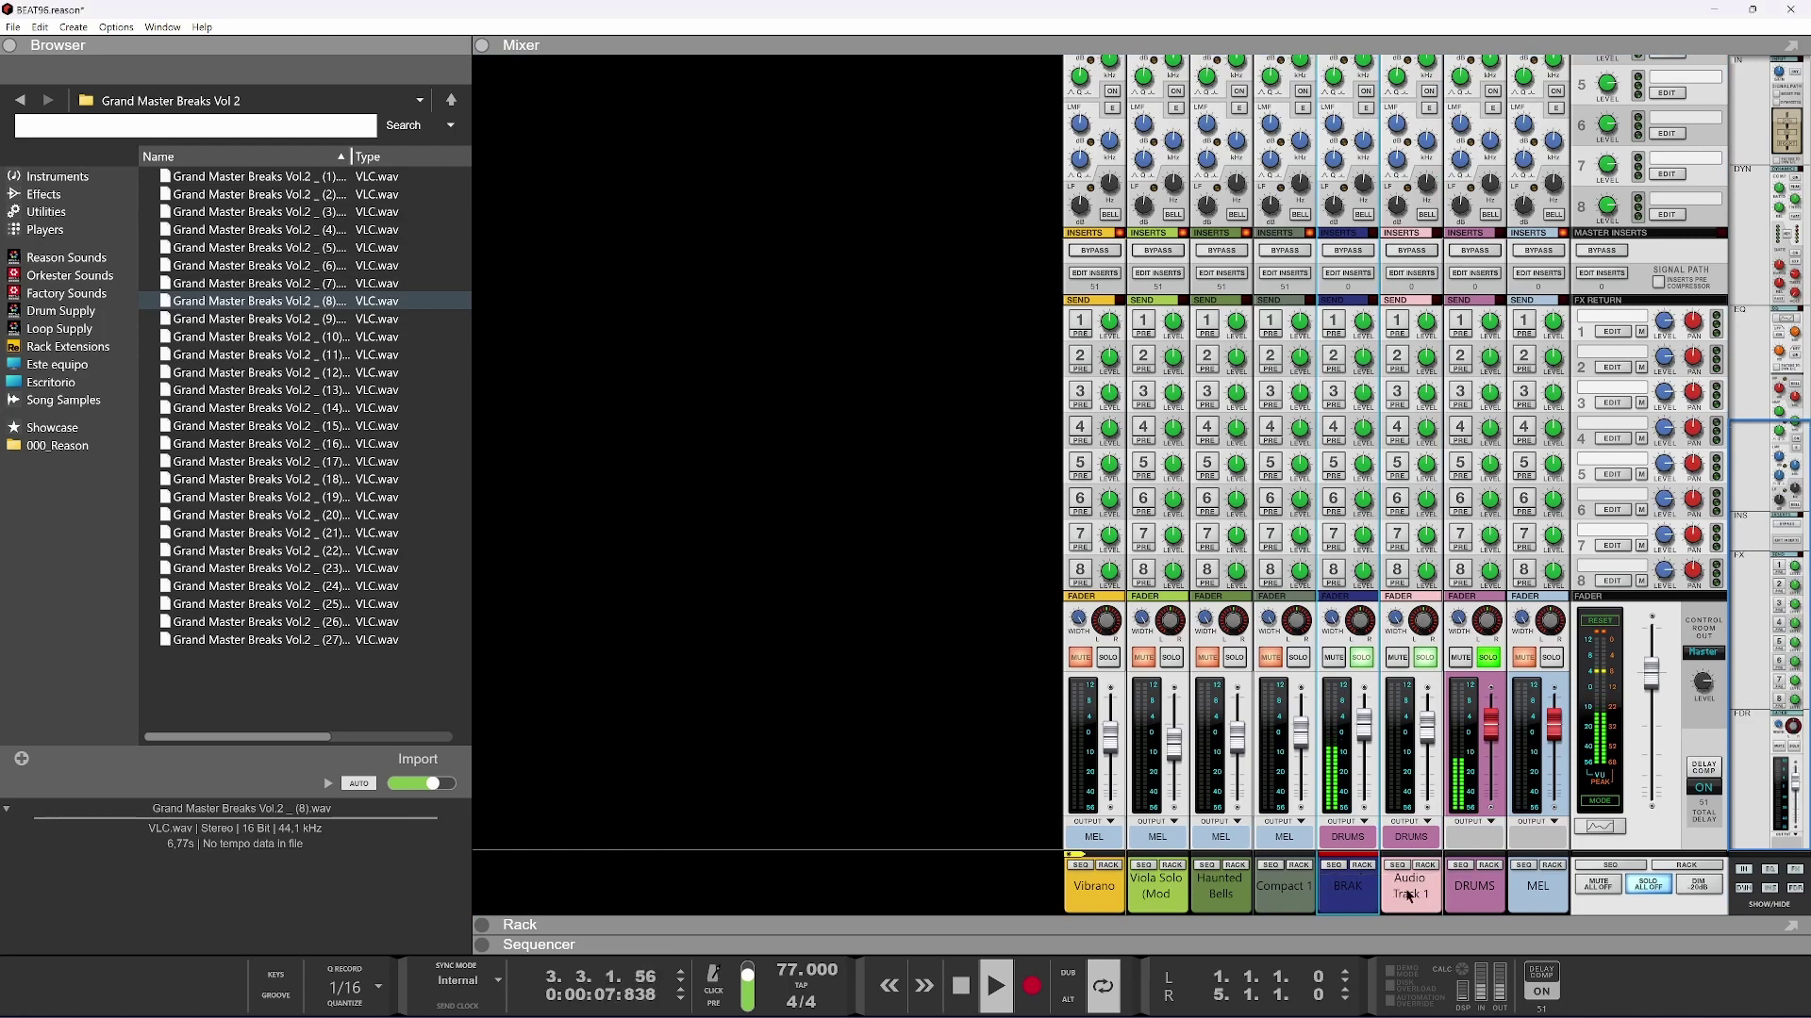
double_click(1406, 894)
text(TOMS)
key(Return)
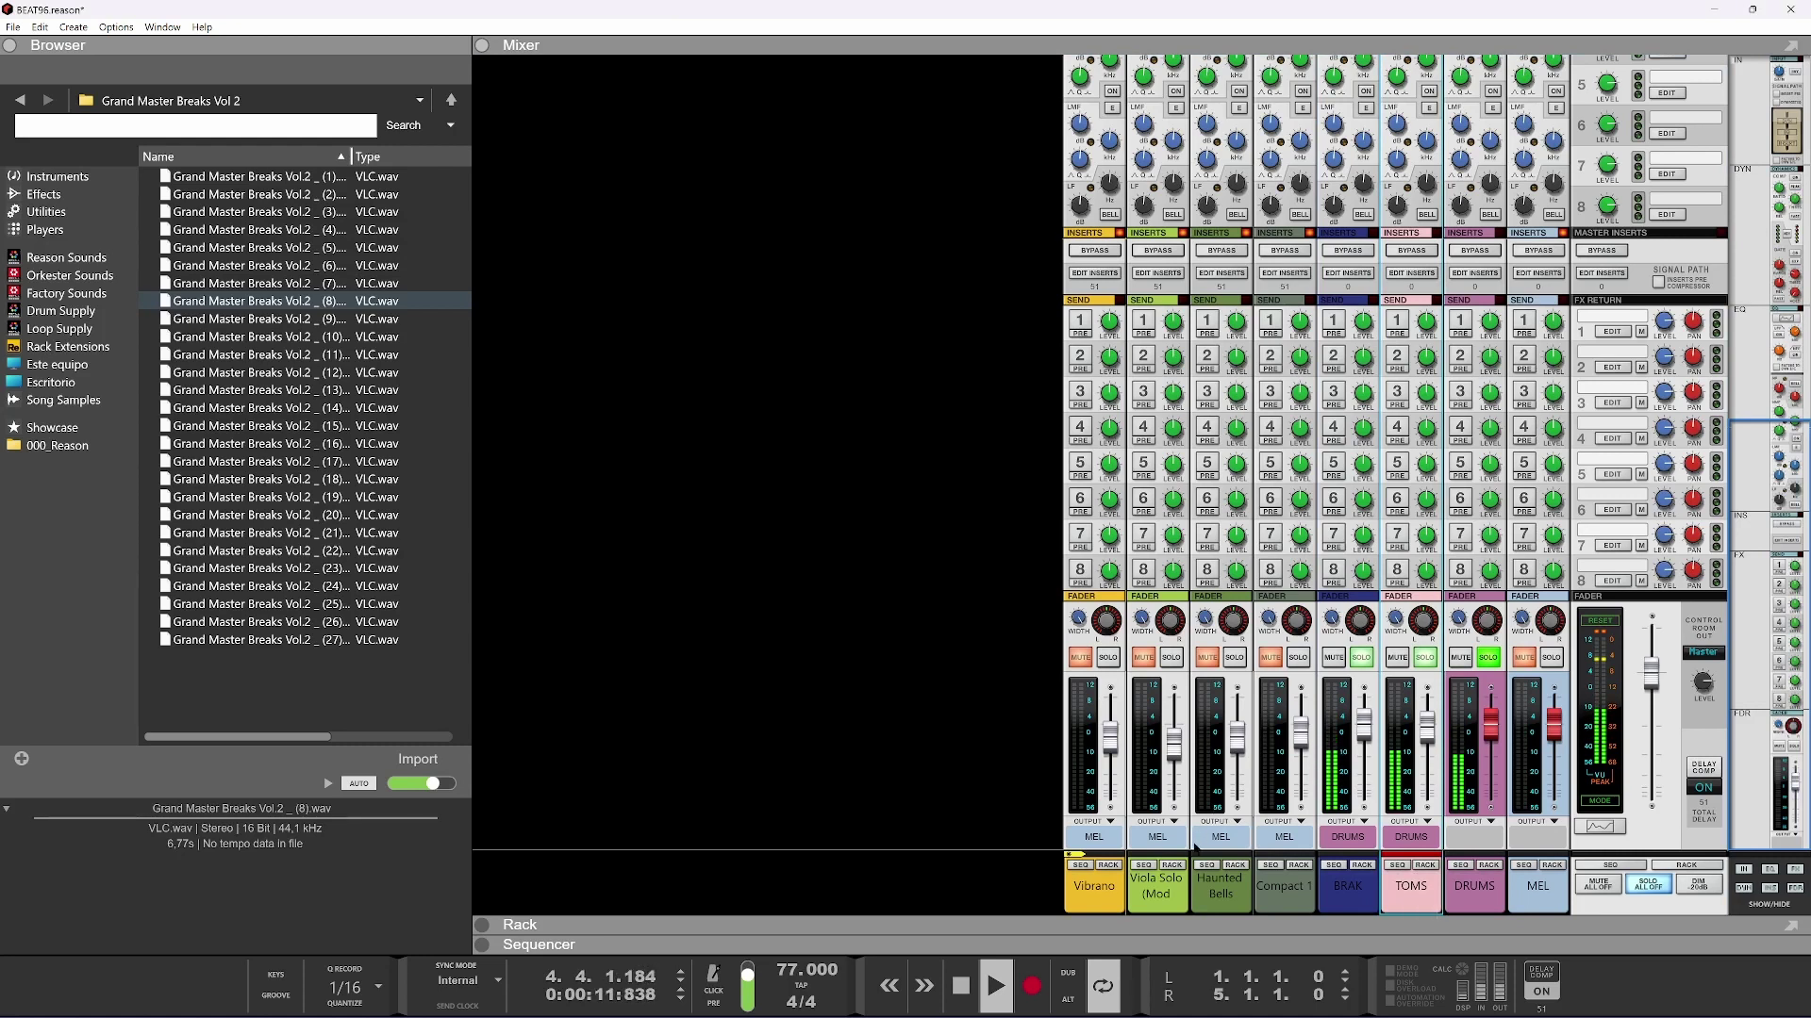
Clear all mutes and solos and lower the MEL bus level to -4.65 dB while listening to the full loop
click(1659, 887)
click(1556, 733)
drag(1557, 735, 1557, 743)
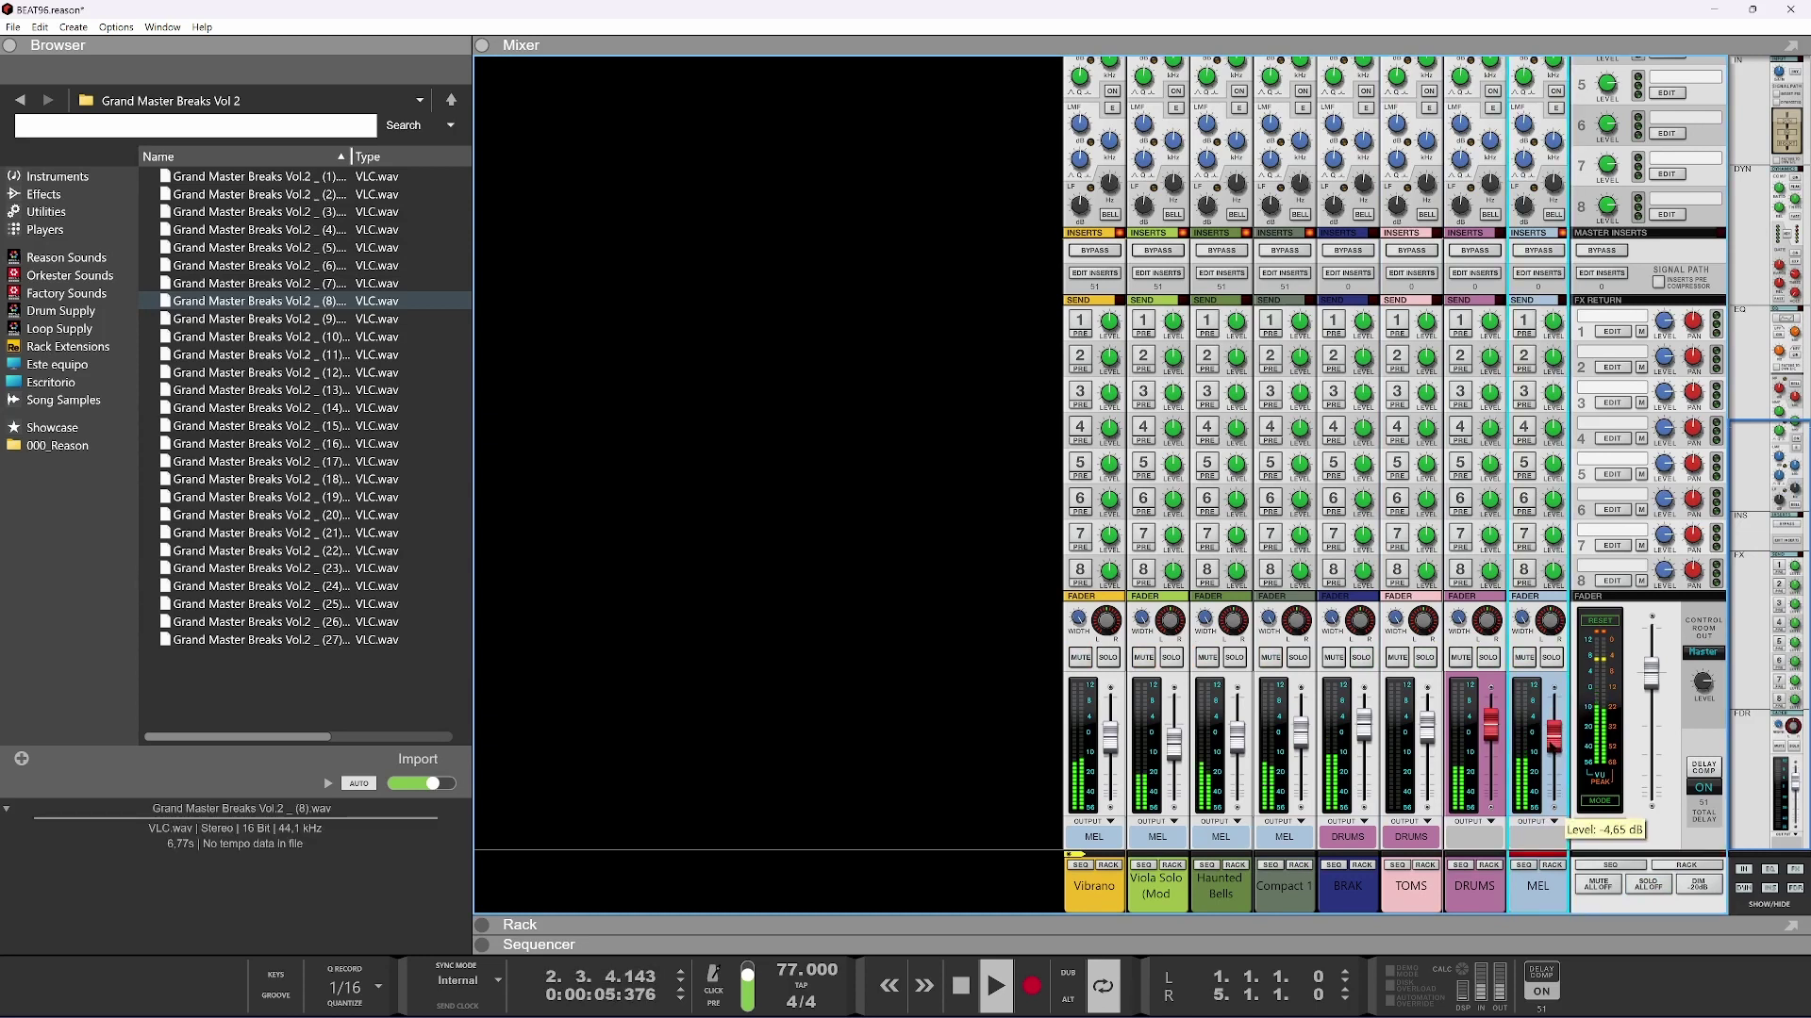
click(1603, 672)
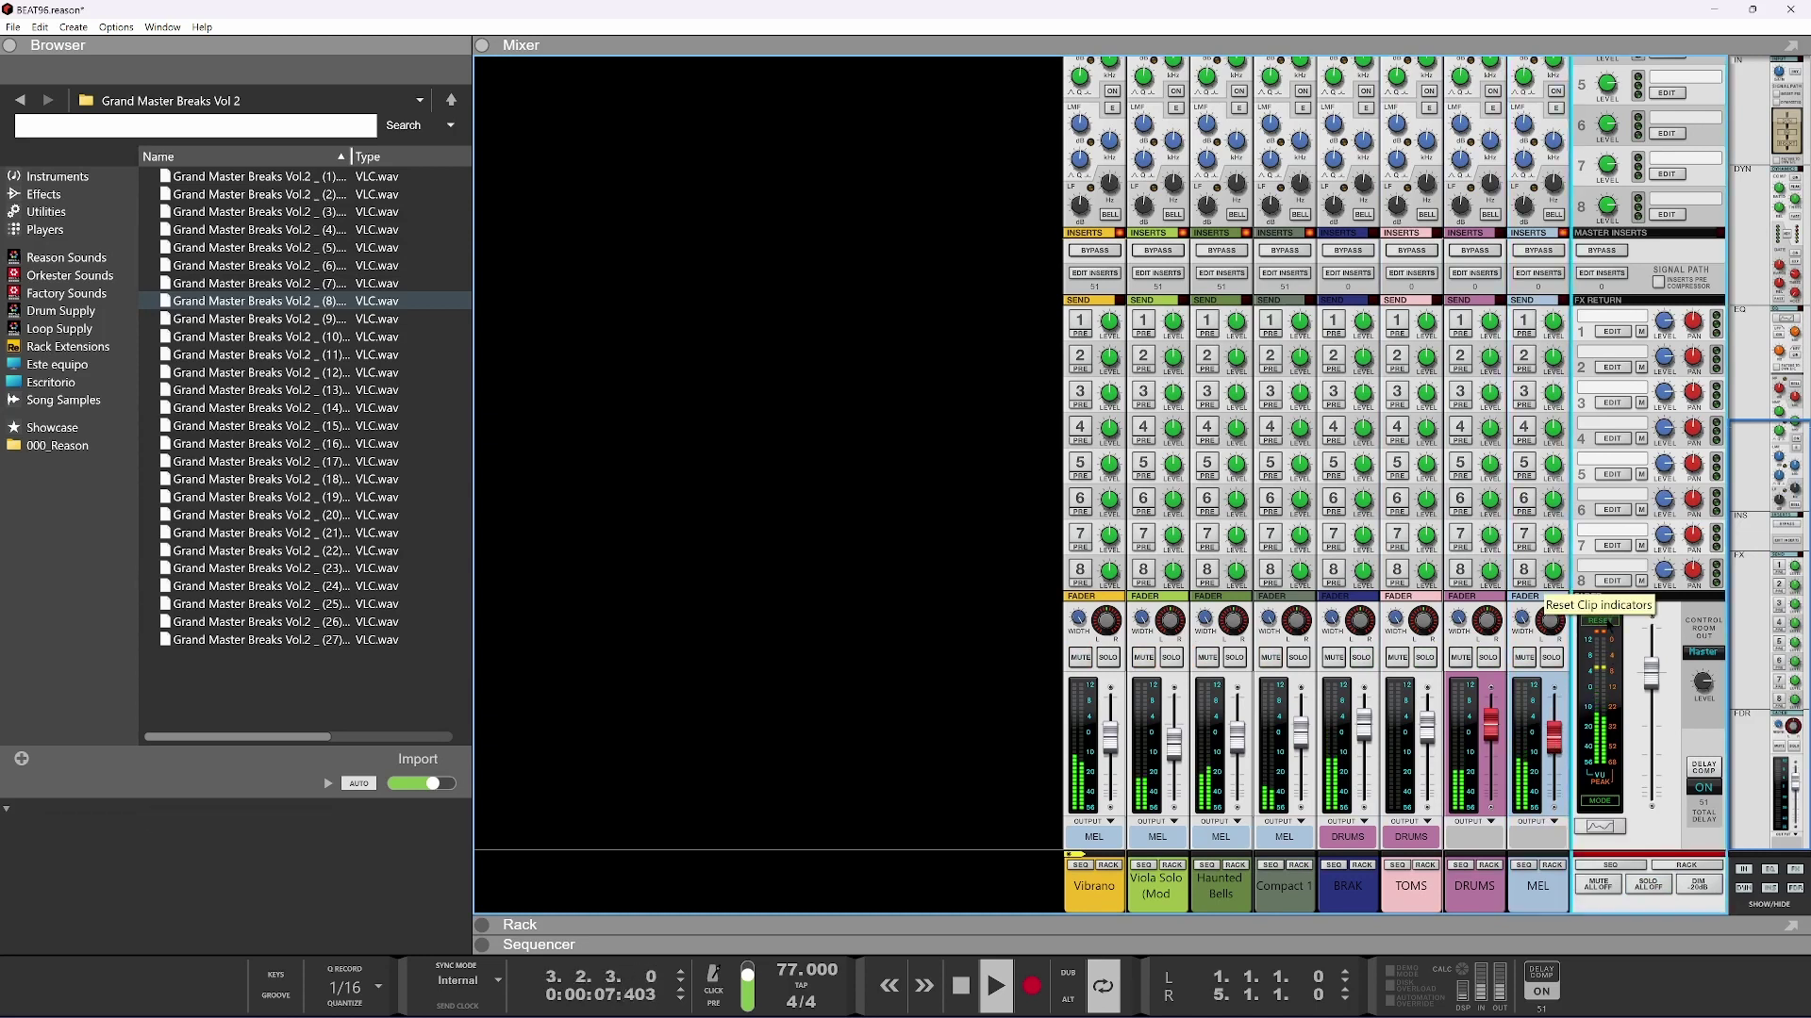
click(1551, 720)
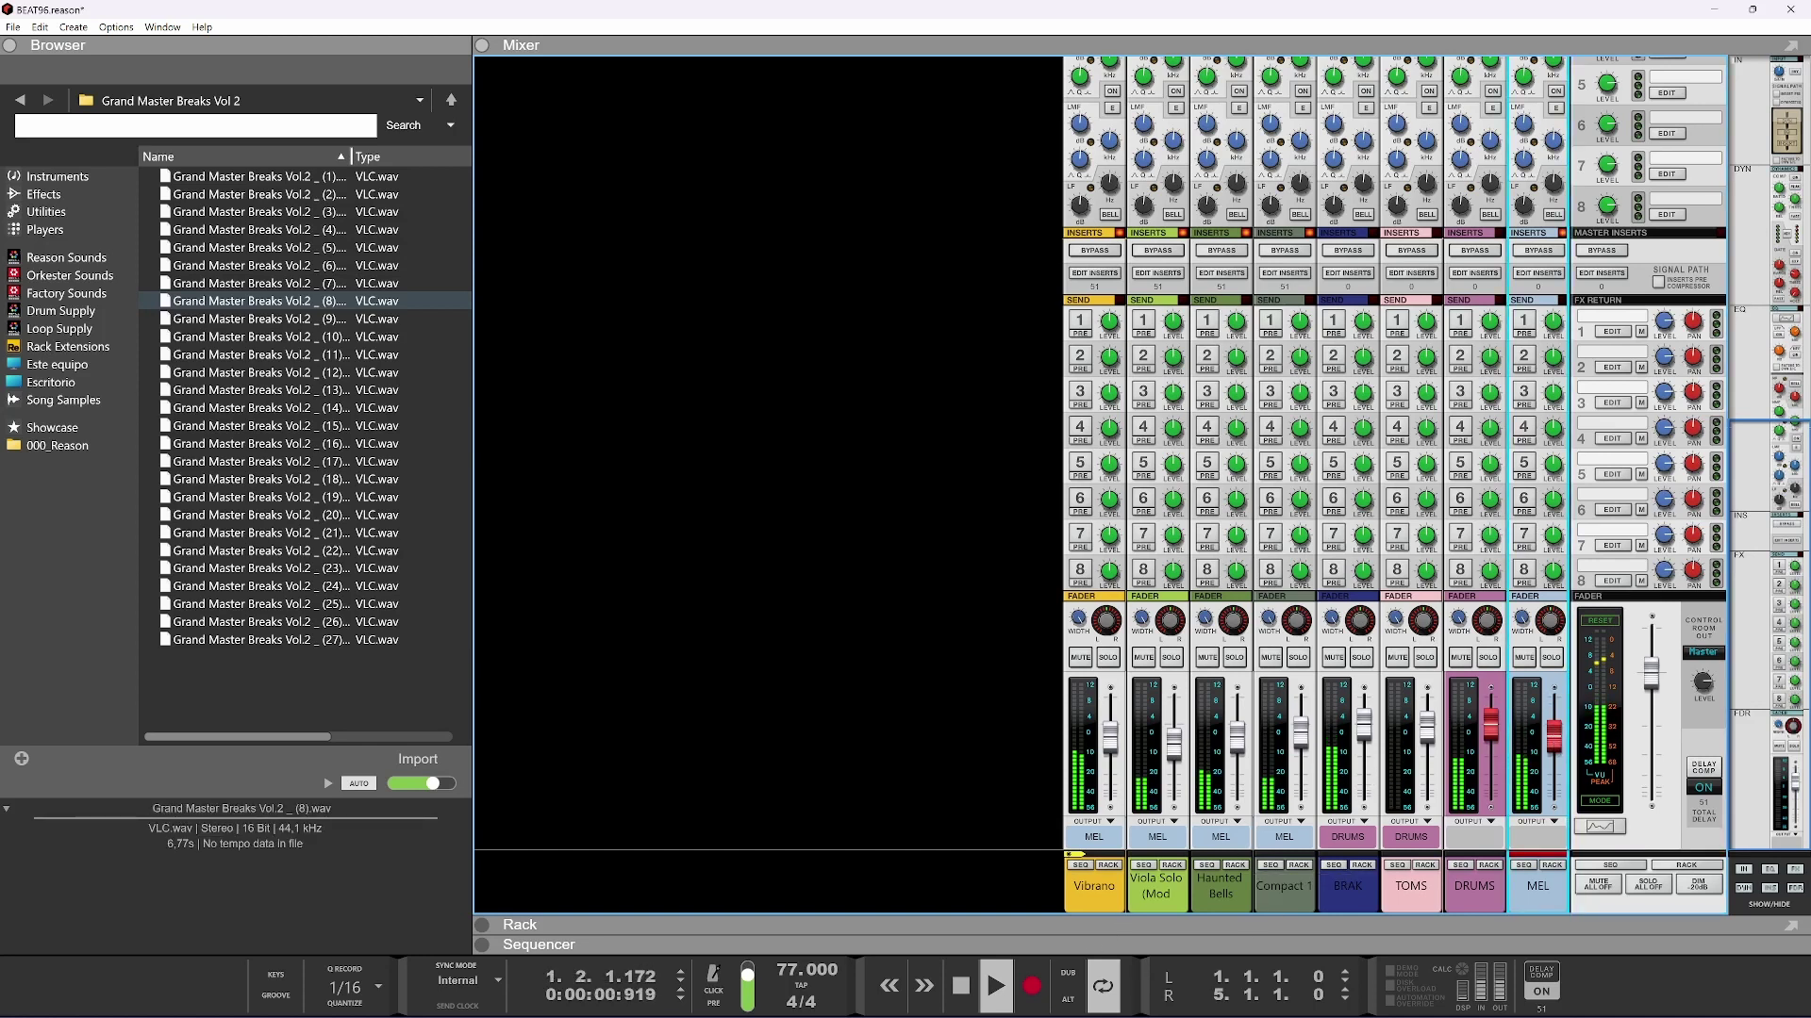
click(1492, 724)
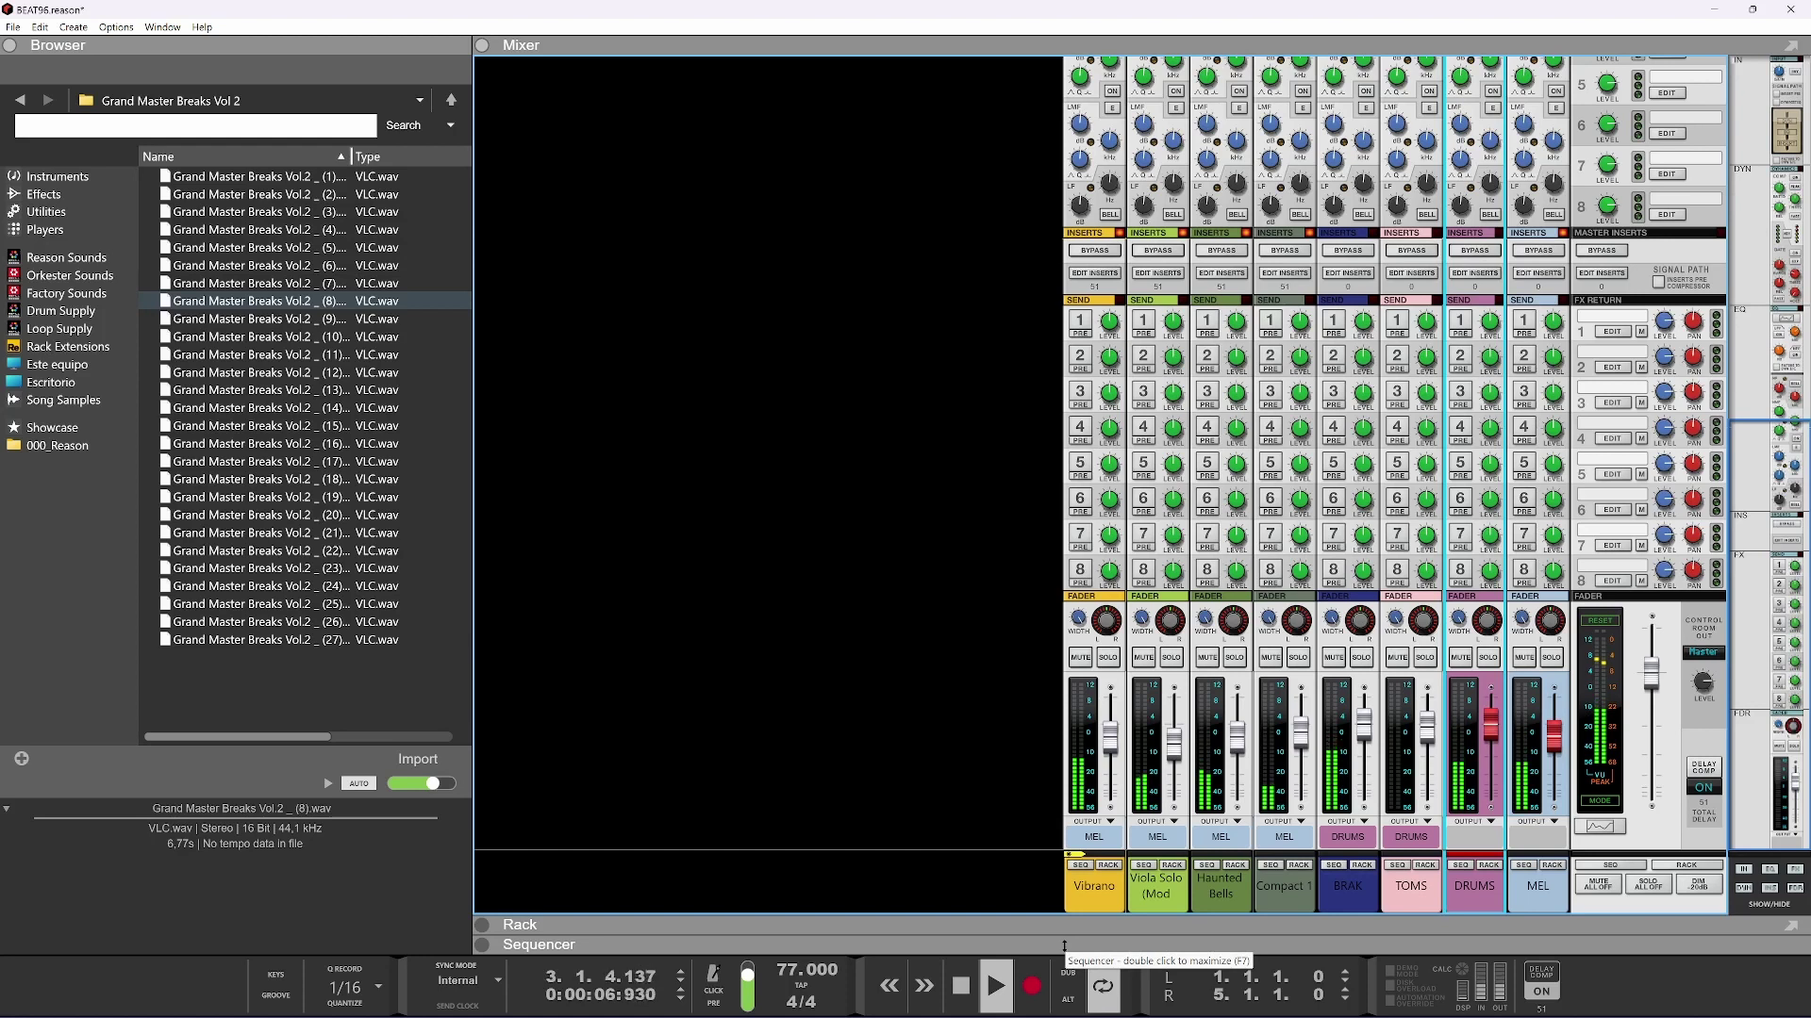
Open the sequencer and add a Reason Electric Bass instrument track below TOMS
click(1064, 946)
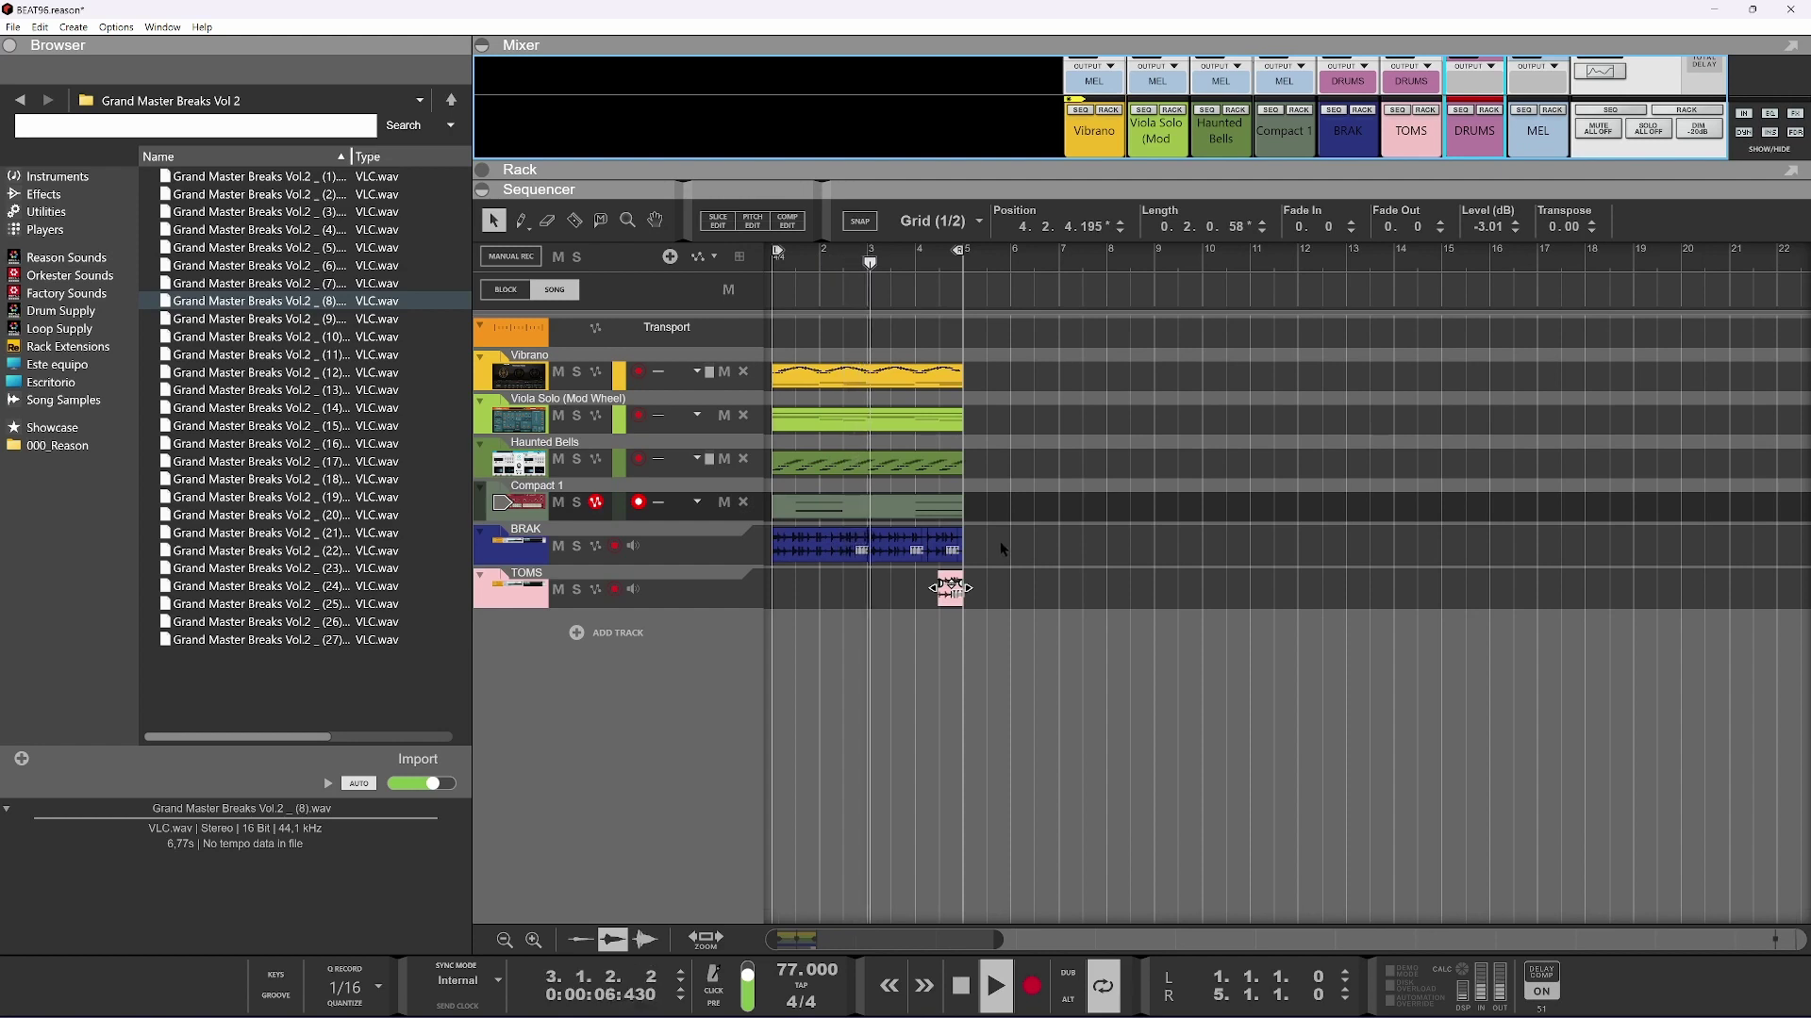
click(638, 642)
click(775, 624)
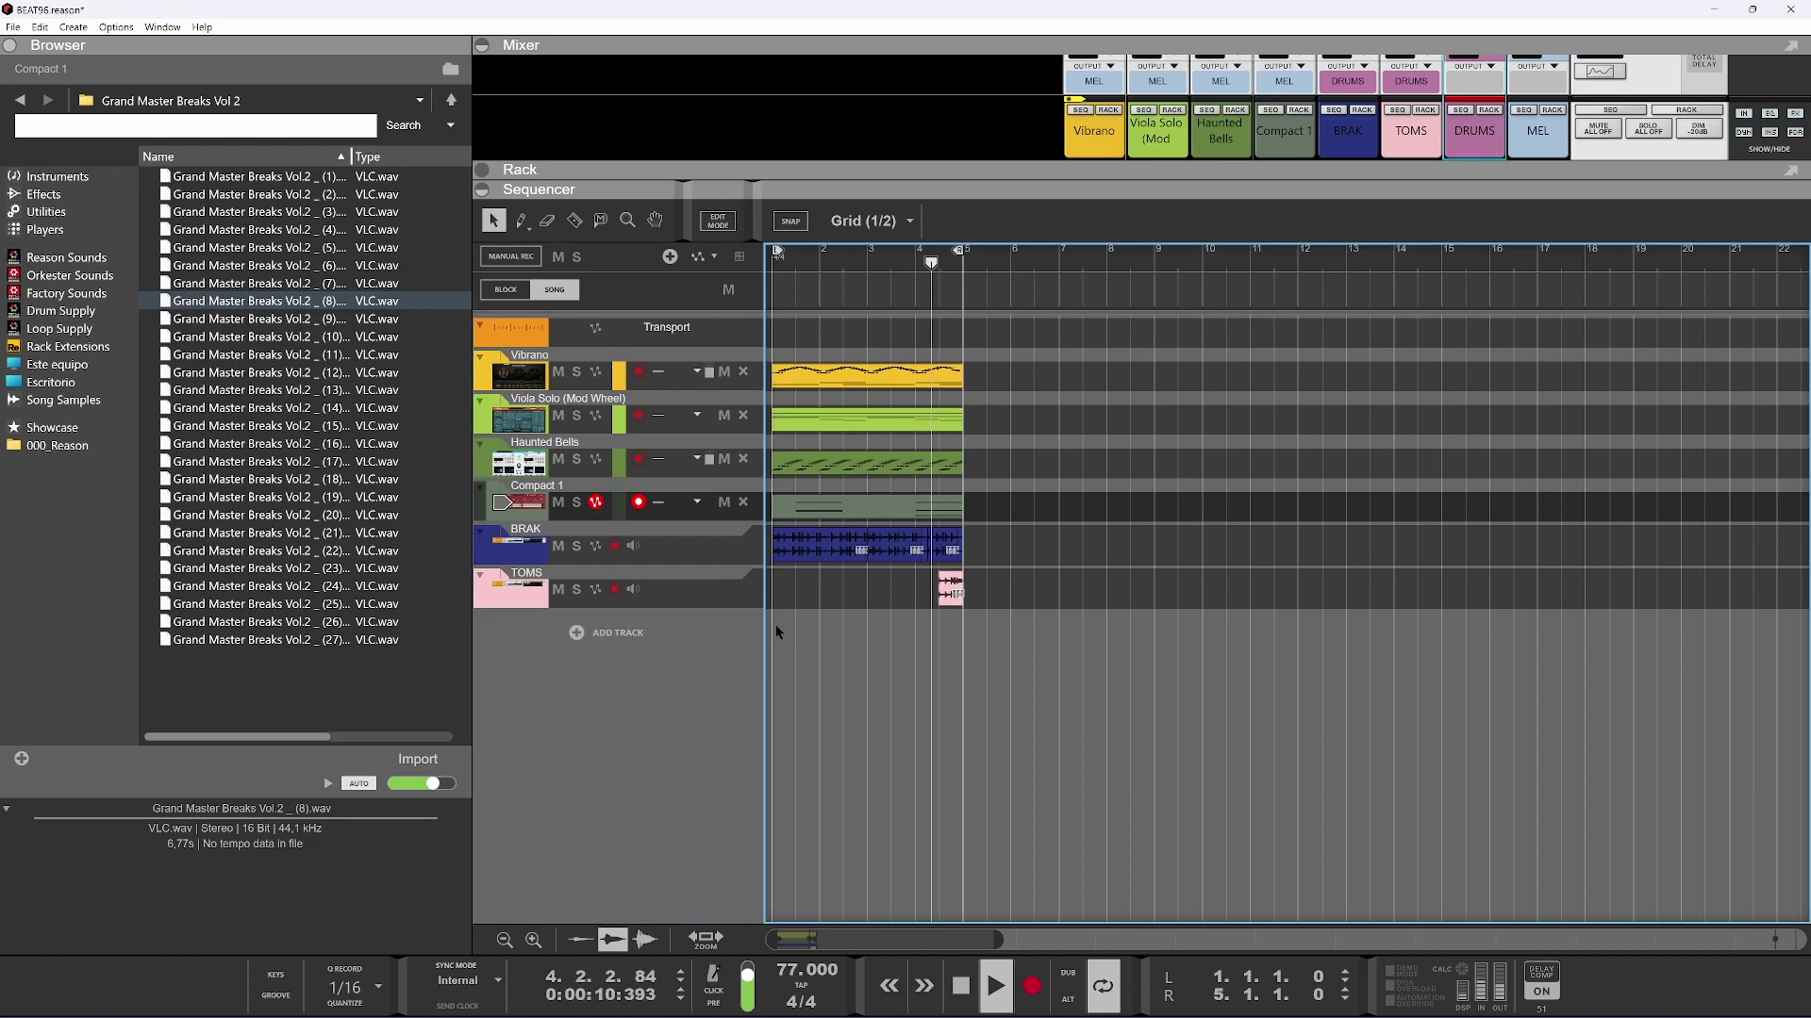
click(57, 176)
scroll(324, 516, down, 15)
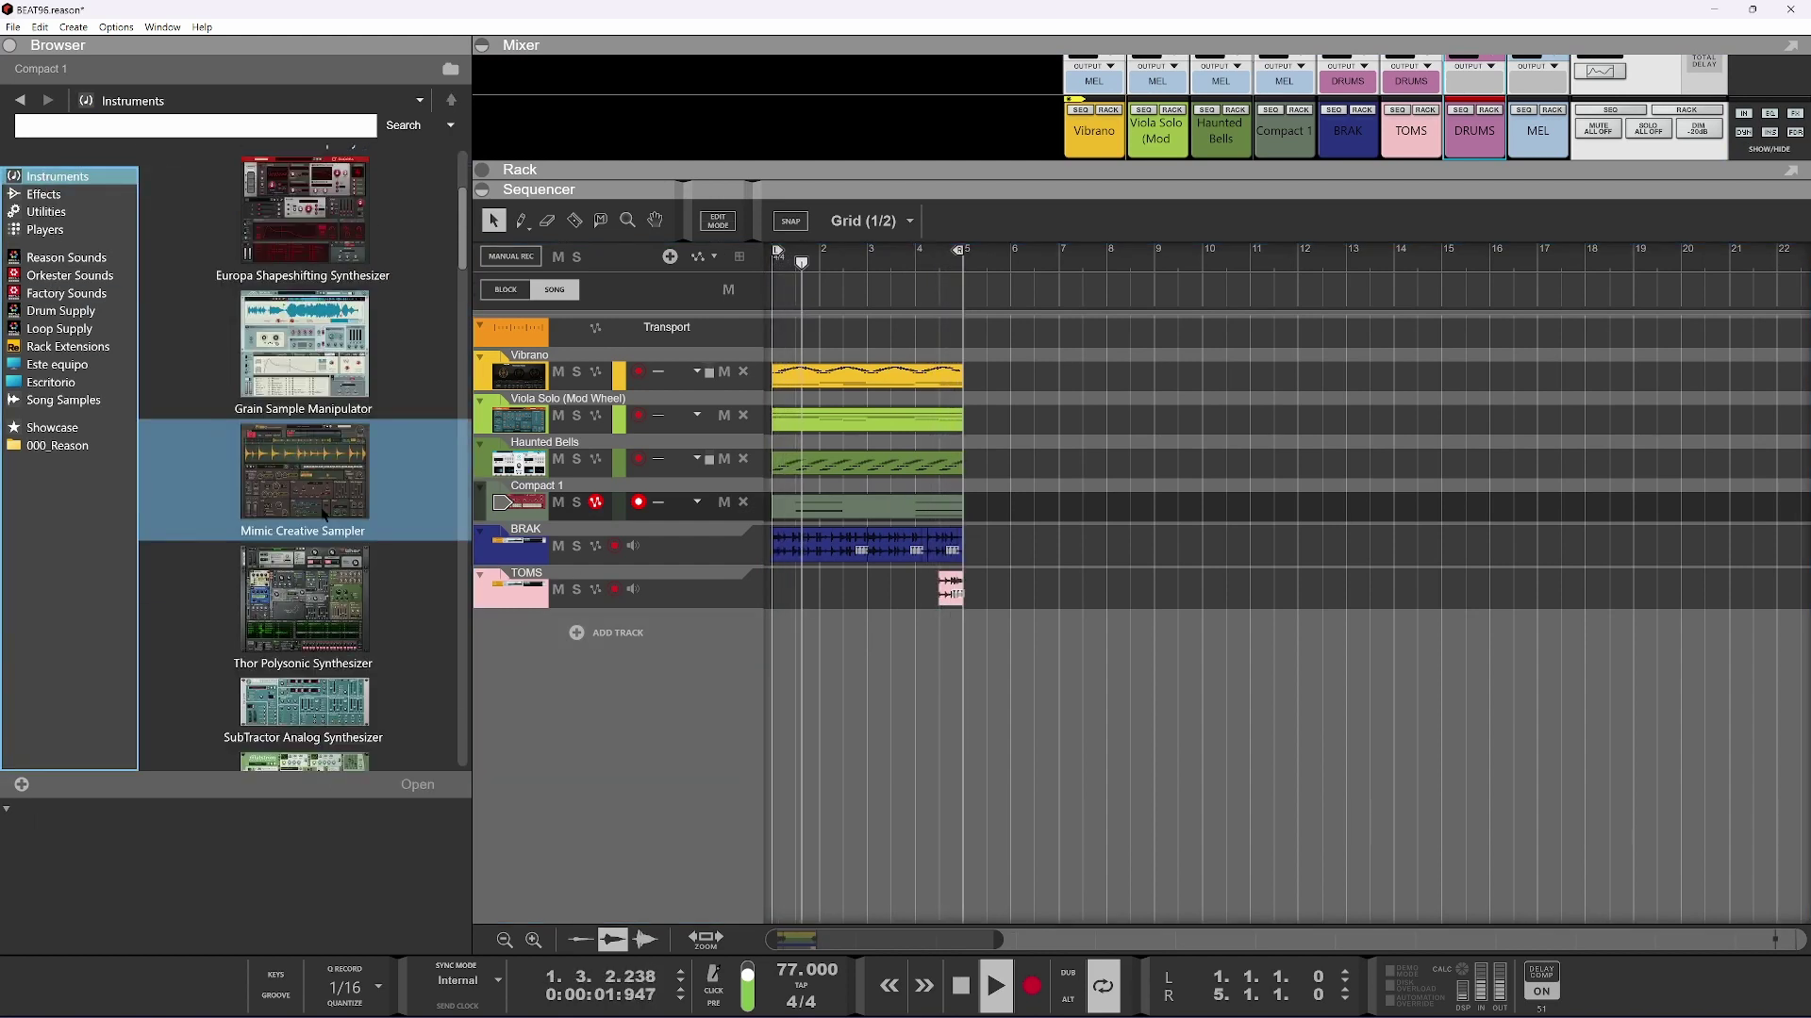
scroll(323, 516, down, 10)
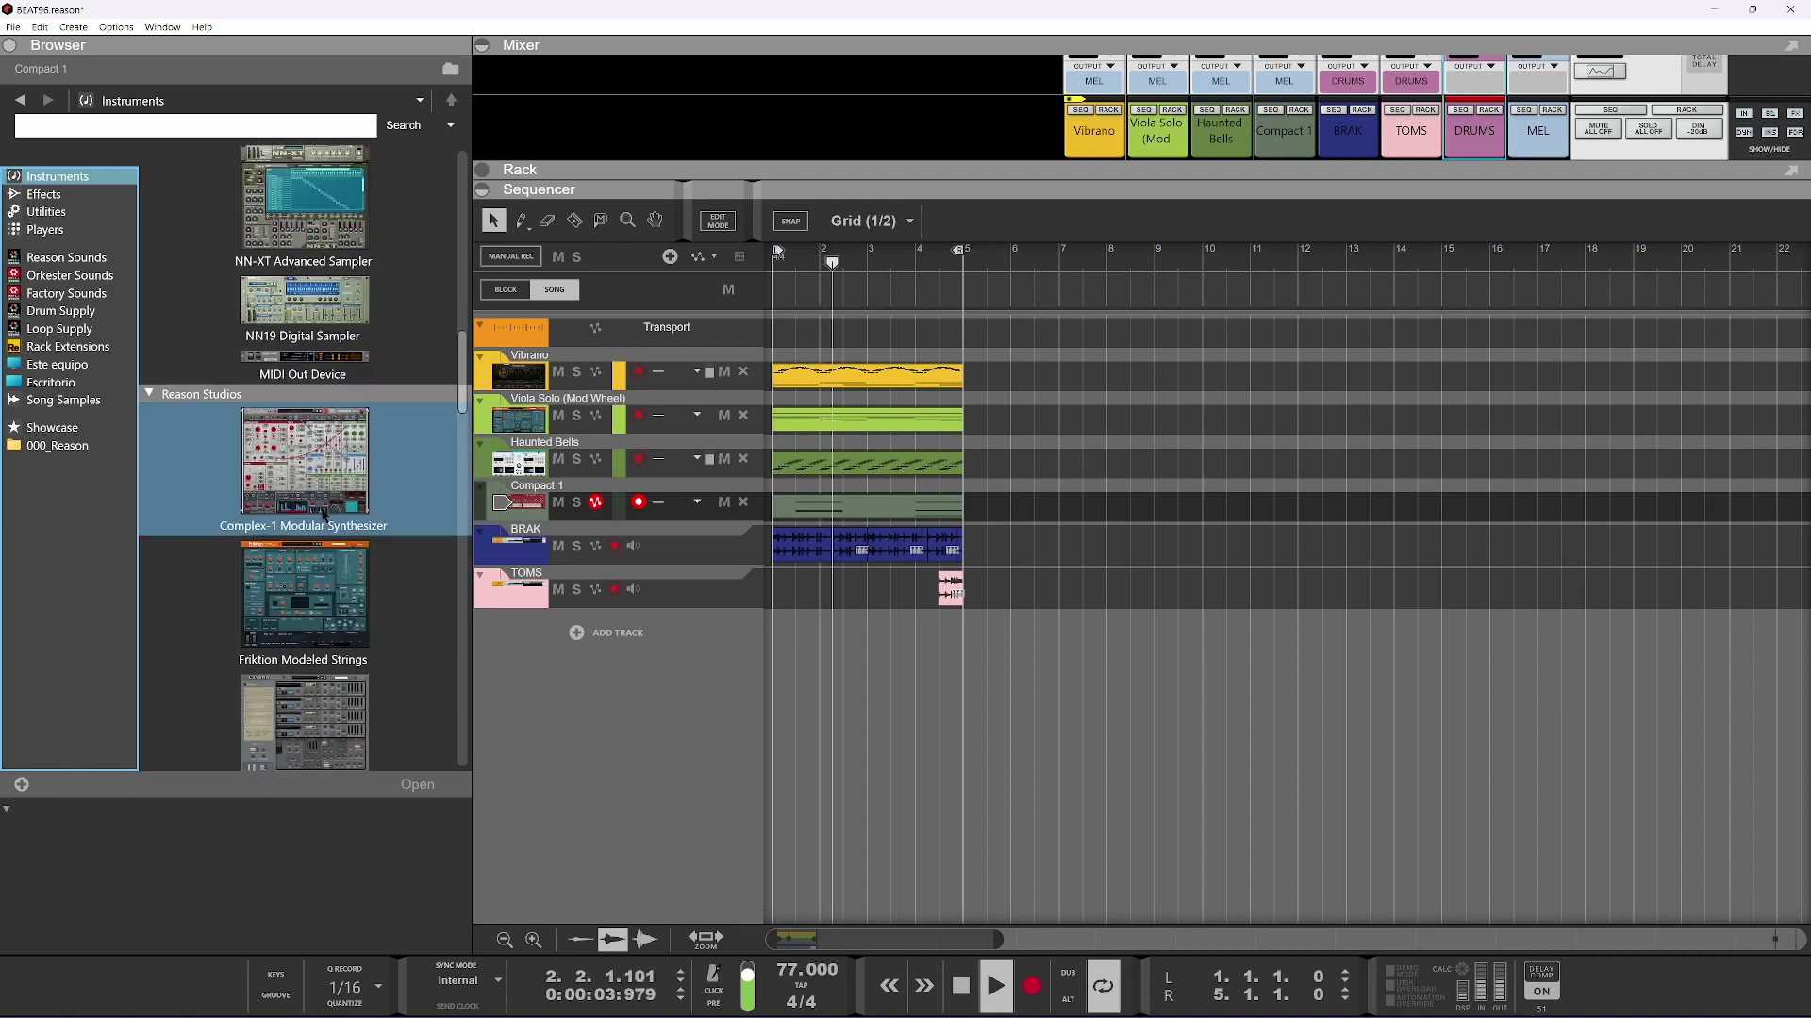
scroll(324, 516, down, 6)
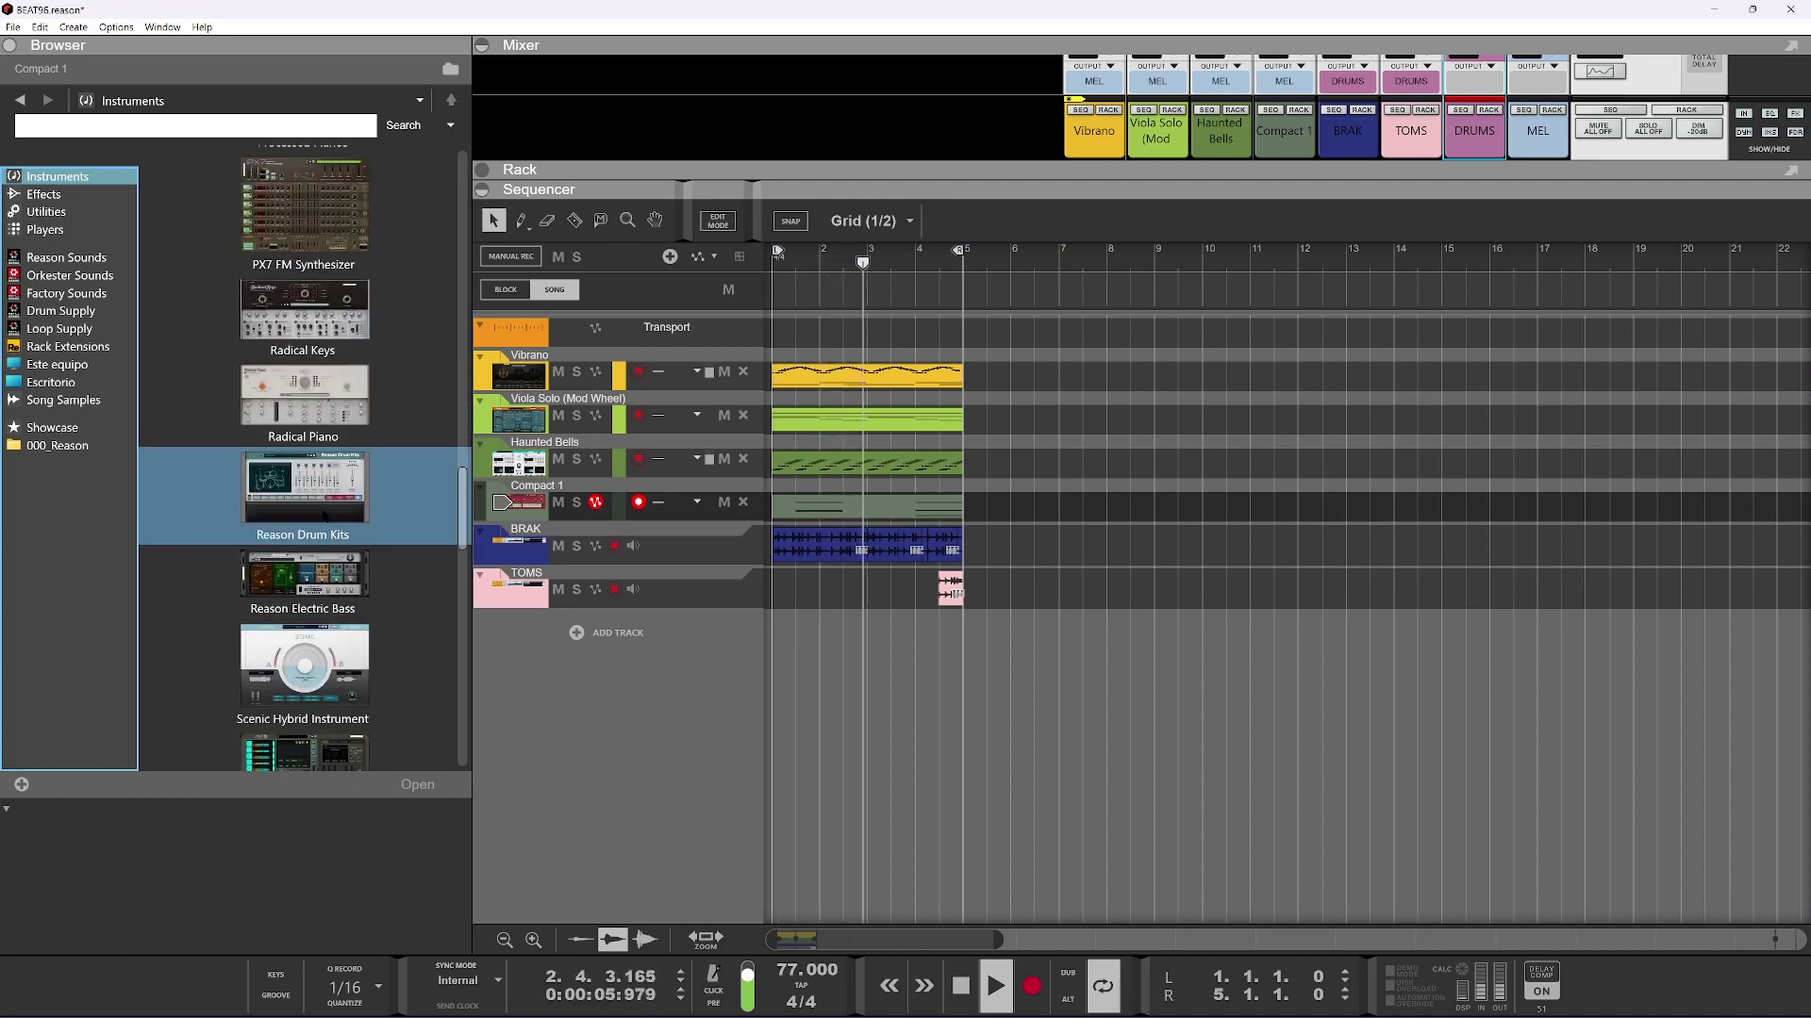
scroll(323, 516, down, 1)
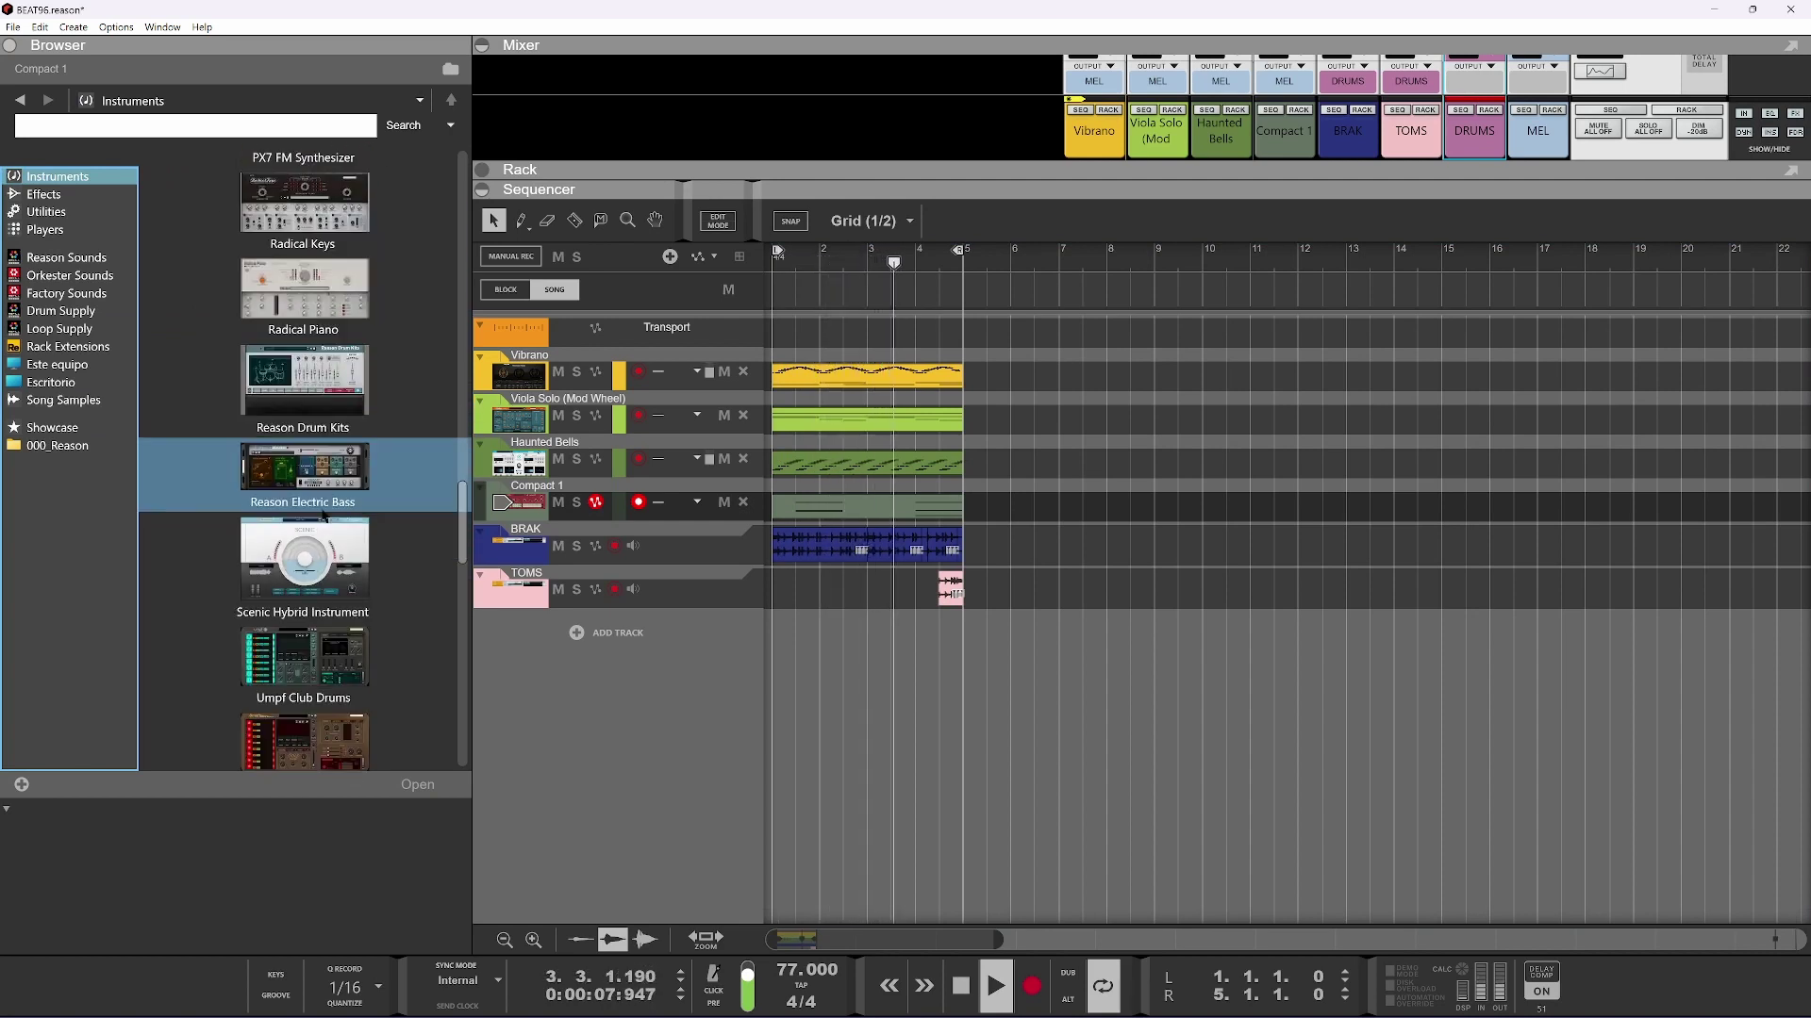
mouse_move(321, 490)
mouse_down()
mouse_move(637, 740)
mouse_move(815, 703)
mouse_move(727, 670)
mouse_move(573, 666)
mouse_move(778, 672)
mouse_move(645, 649)
mouse_up()
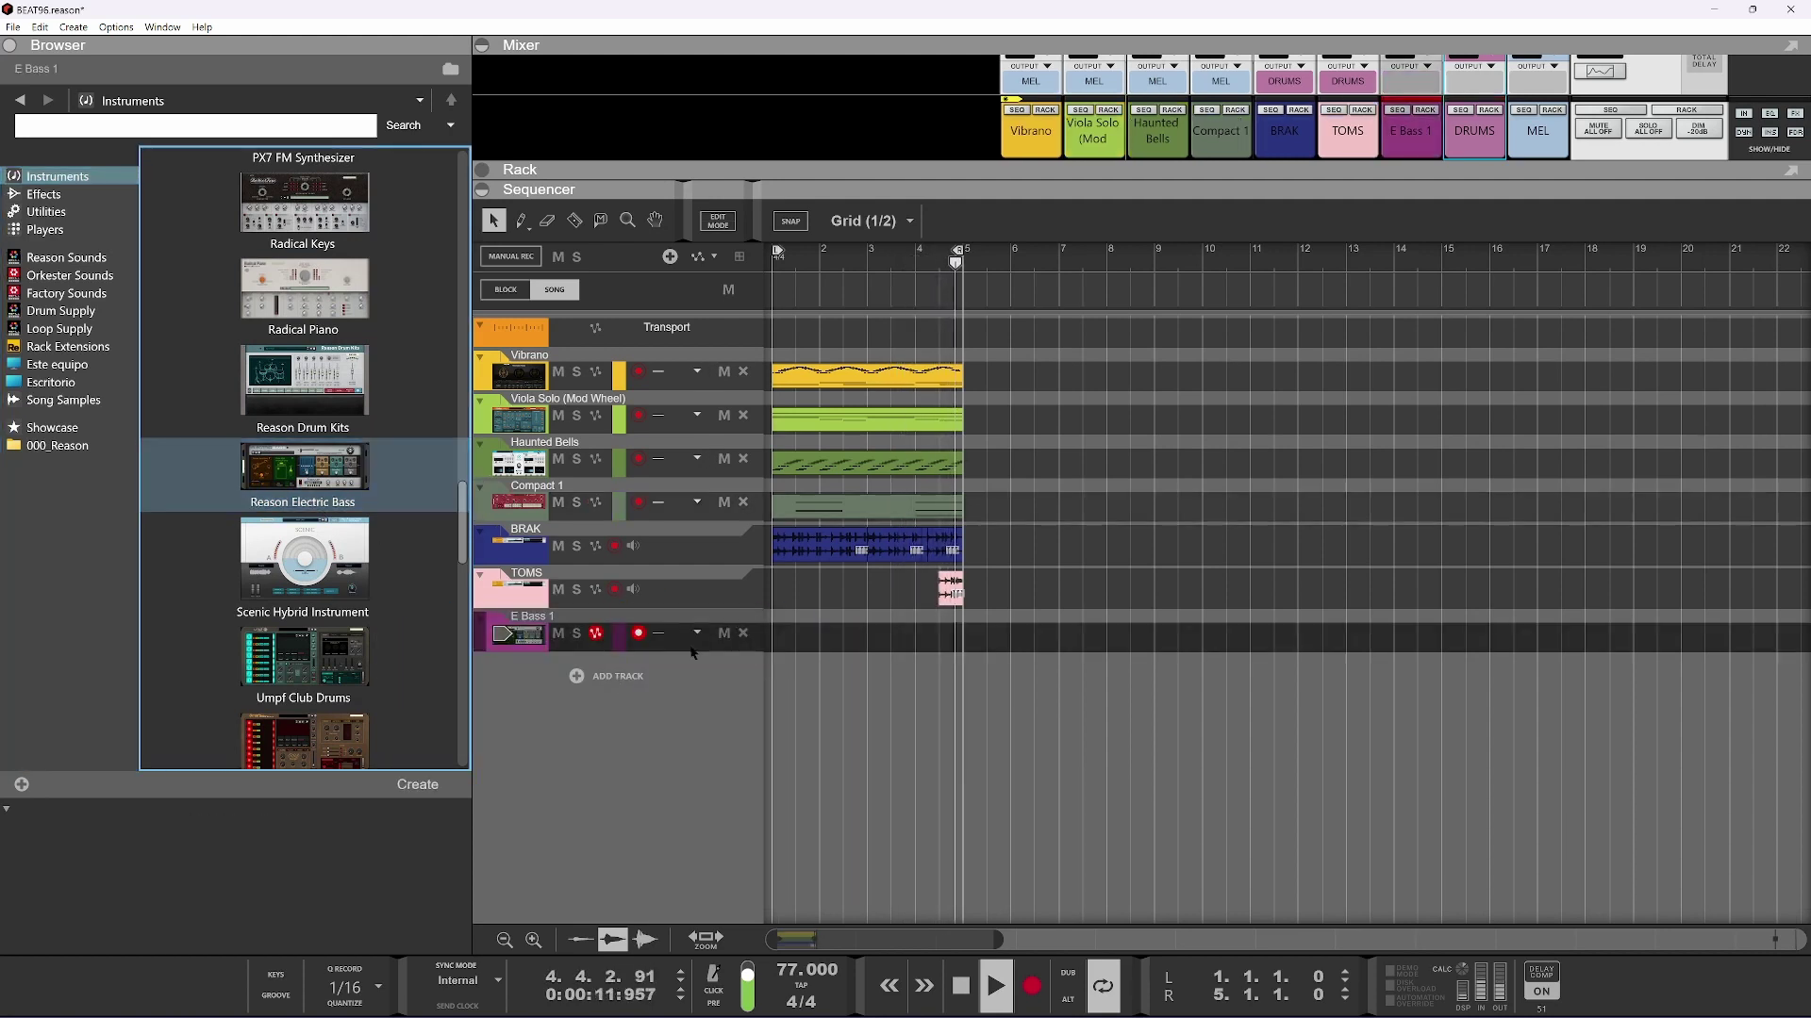
Turn on snapping, create a four-bar clip from bar 1 to bar 5 on the bass track, and open it for note editing
drag(782, 636, 935, 639)
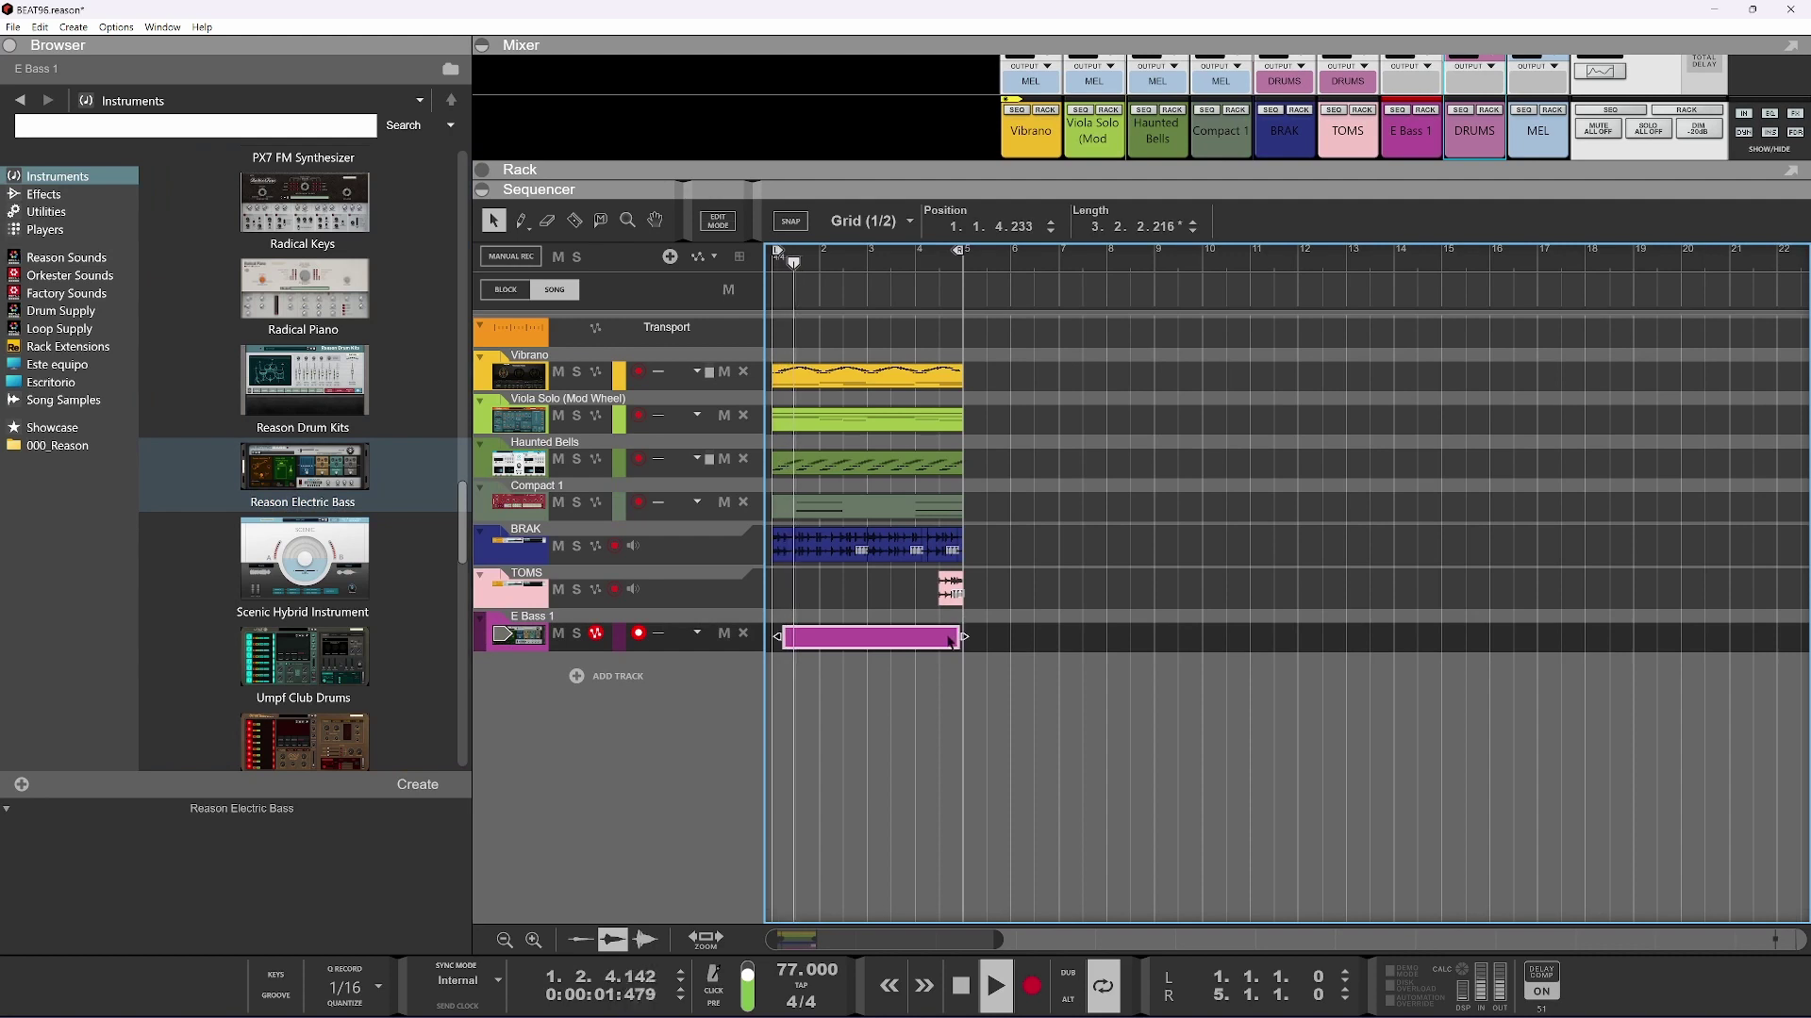
key(ctrl+z)
key(s)
drag(779, 633, 961, 630)
double_click(853, 636)
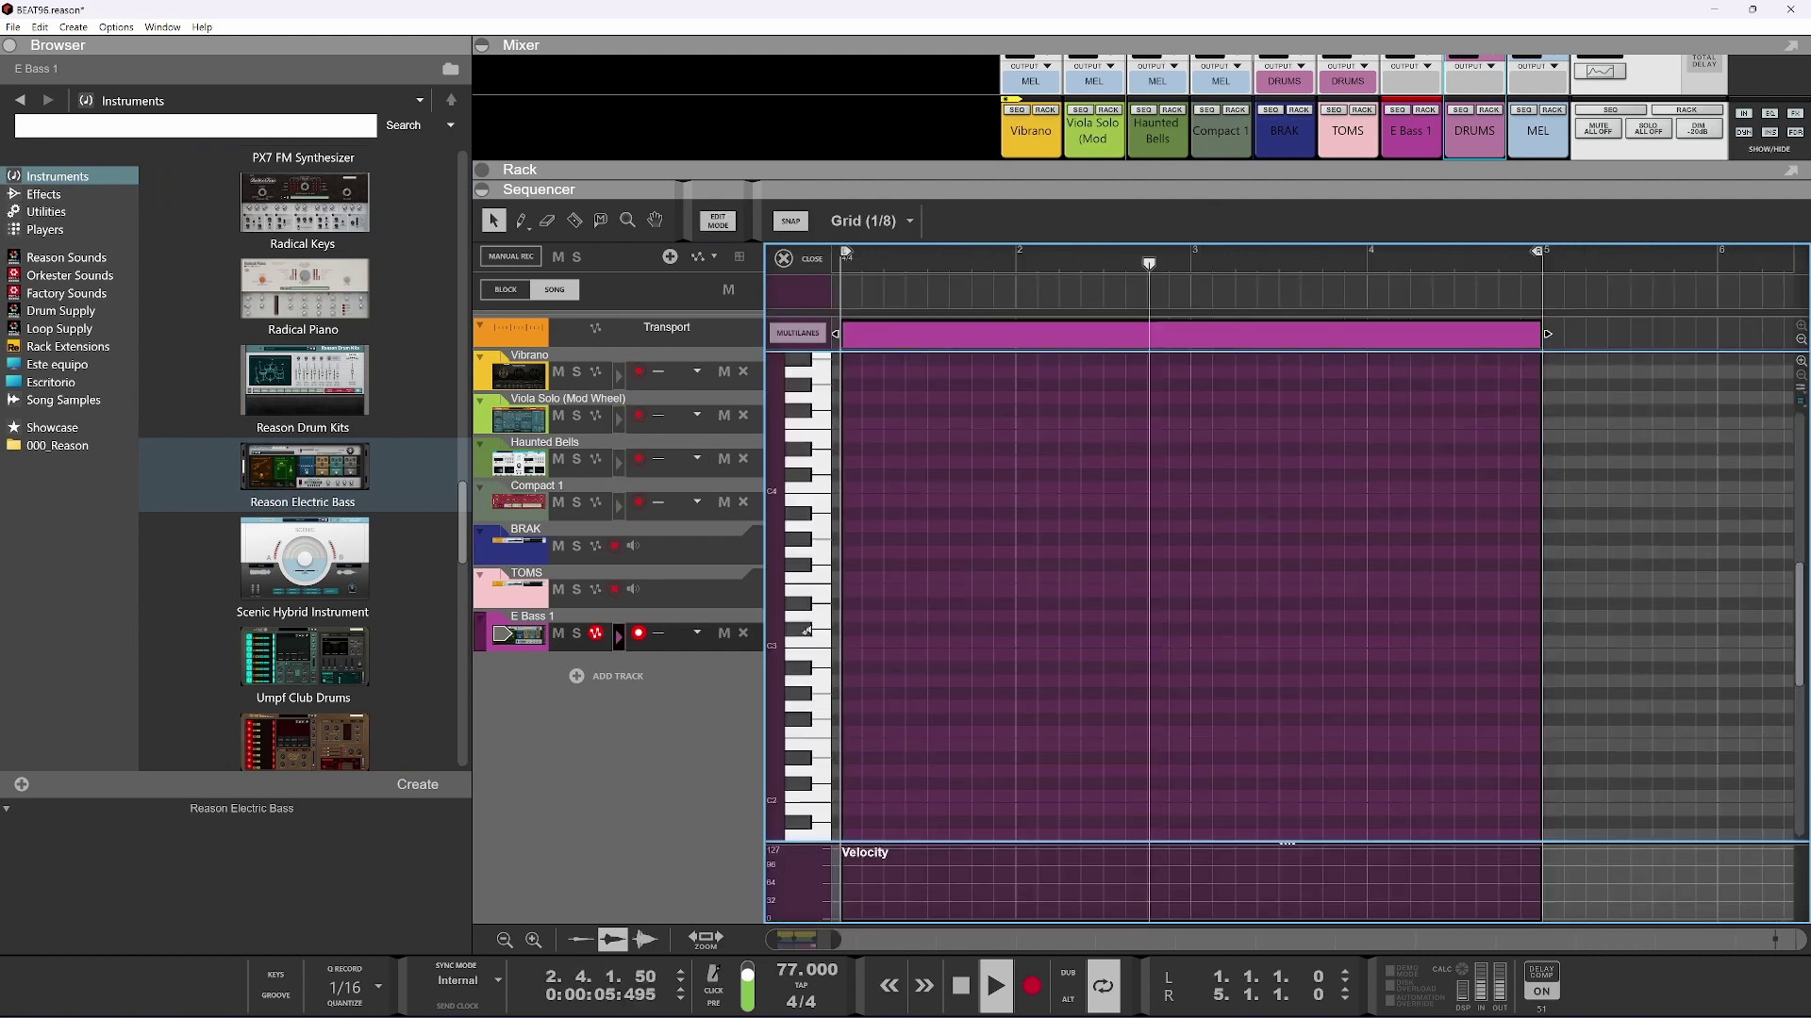
click(617, 464)
click(600, 514)
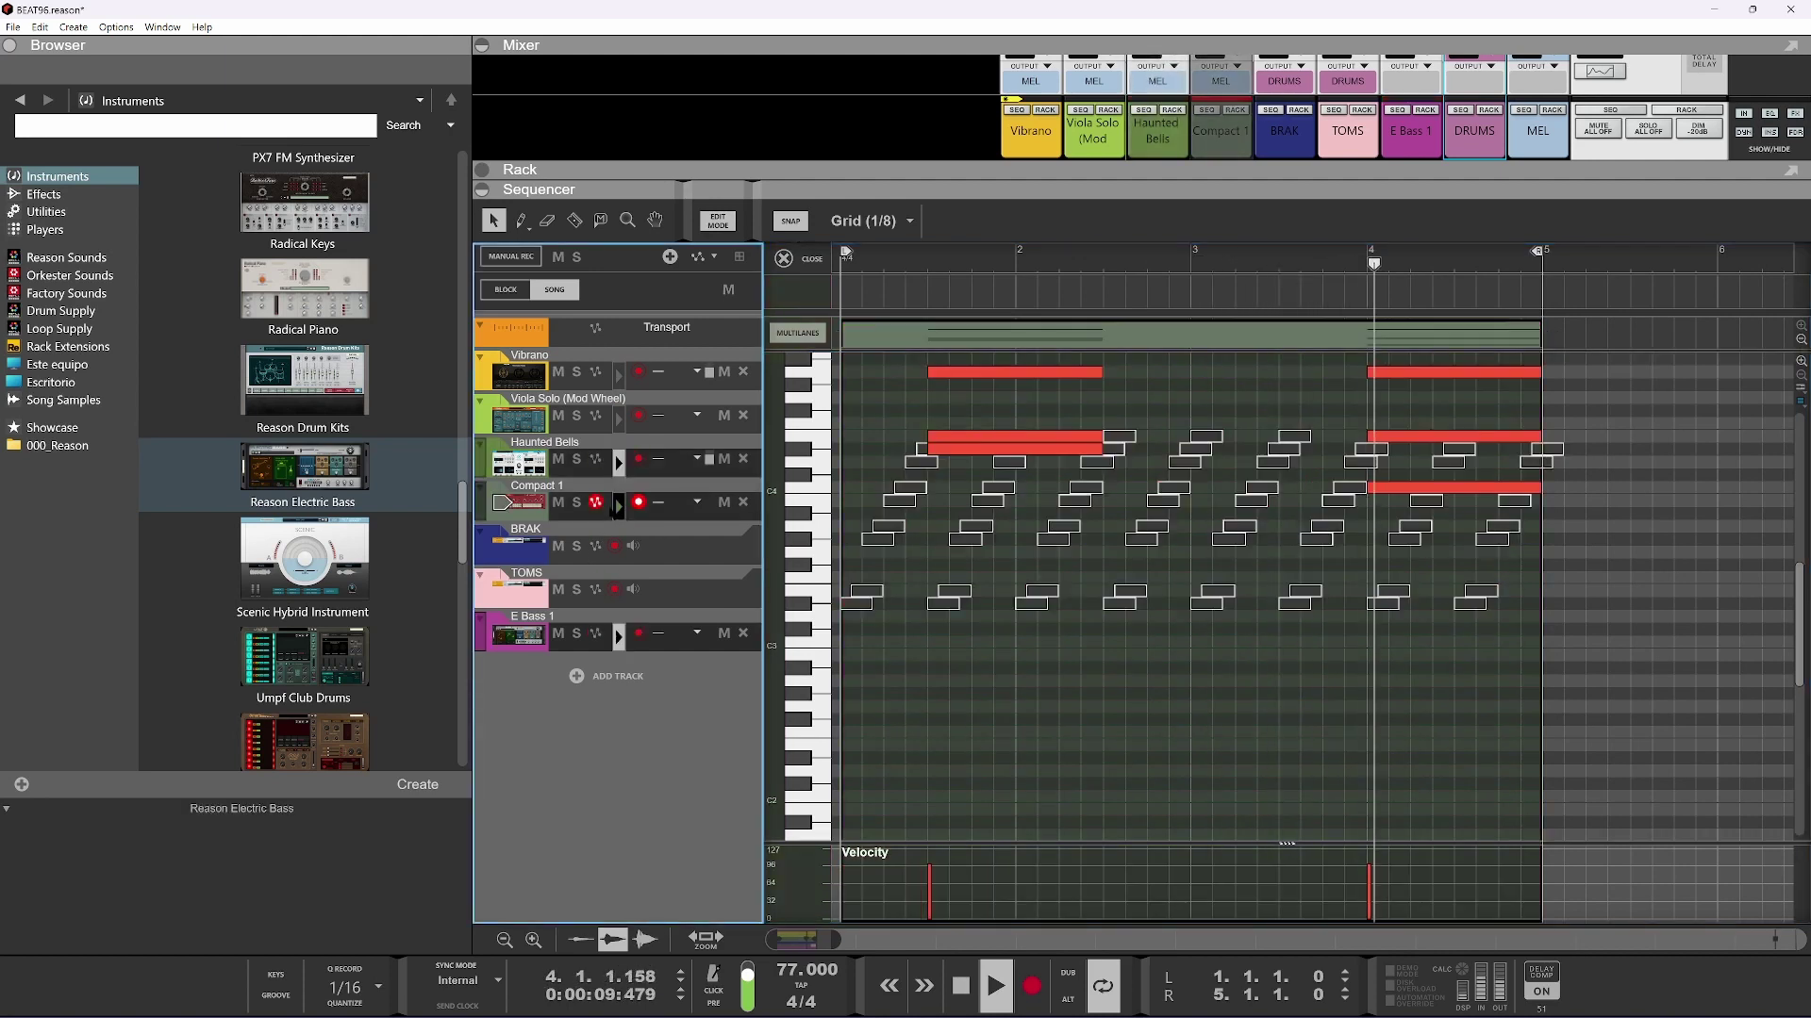
click(638, 459)
key(ctrl+e)
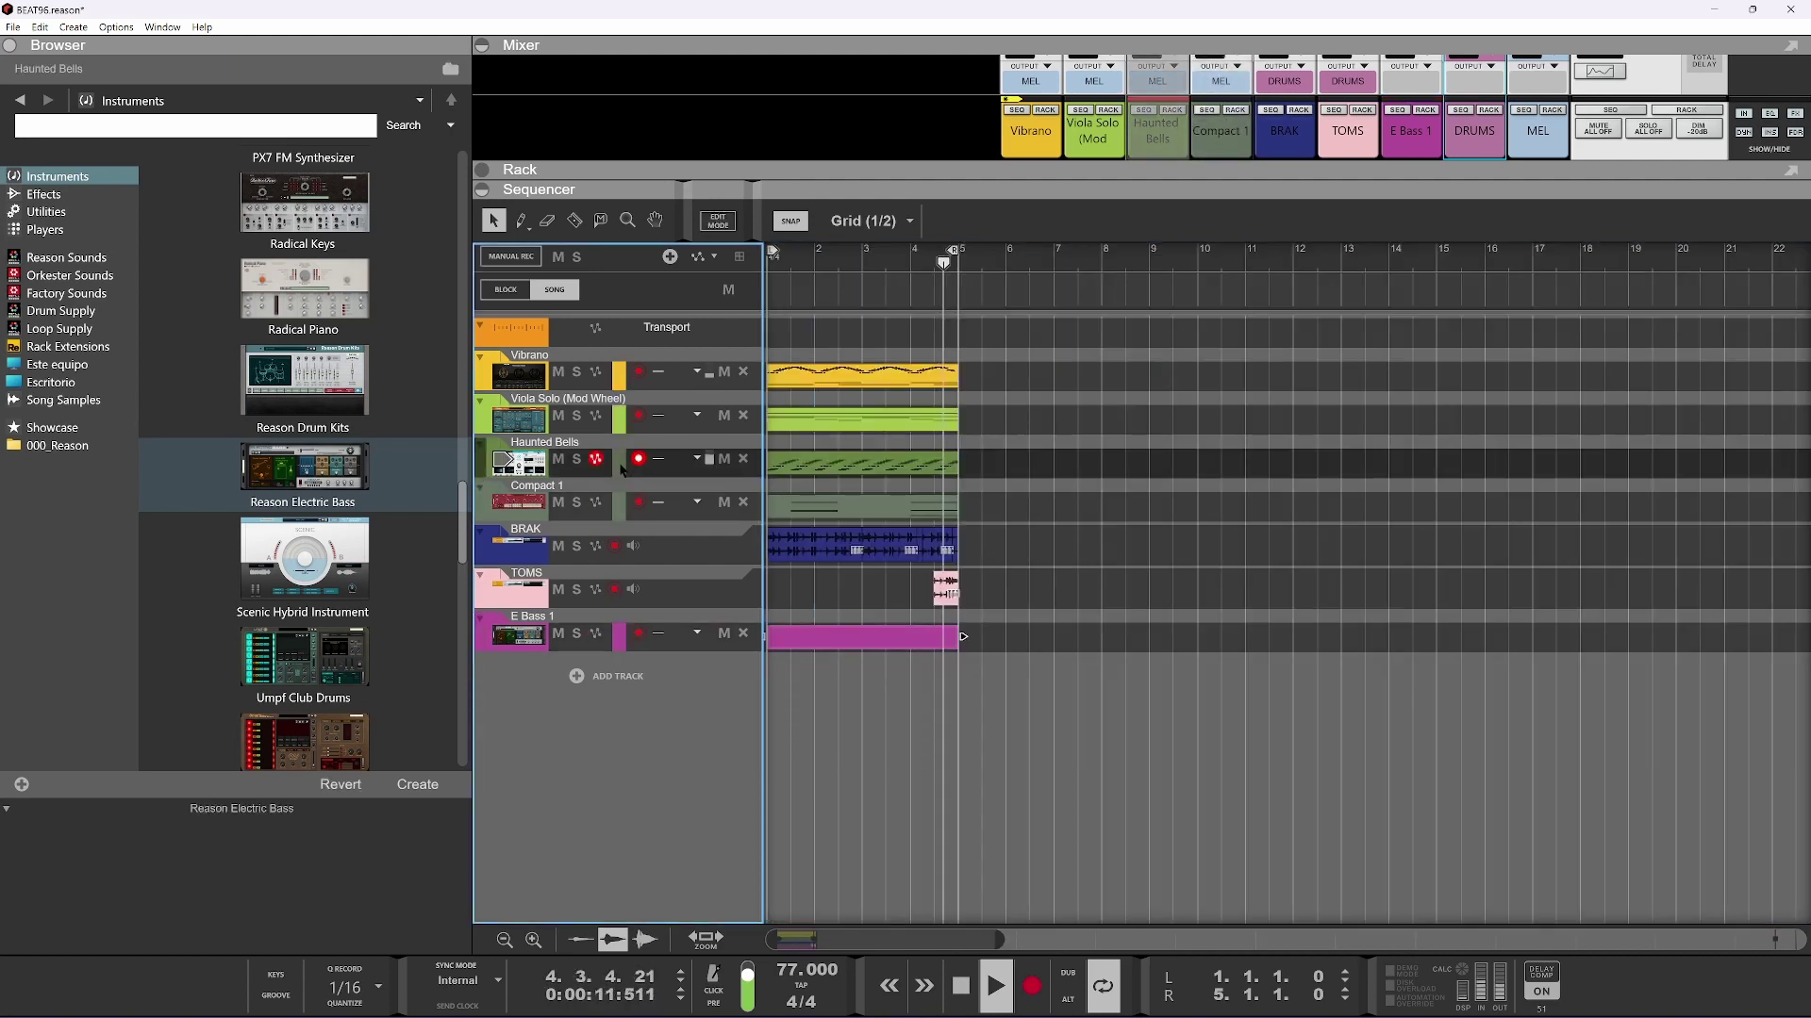
click(610, 647)
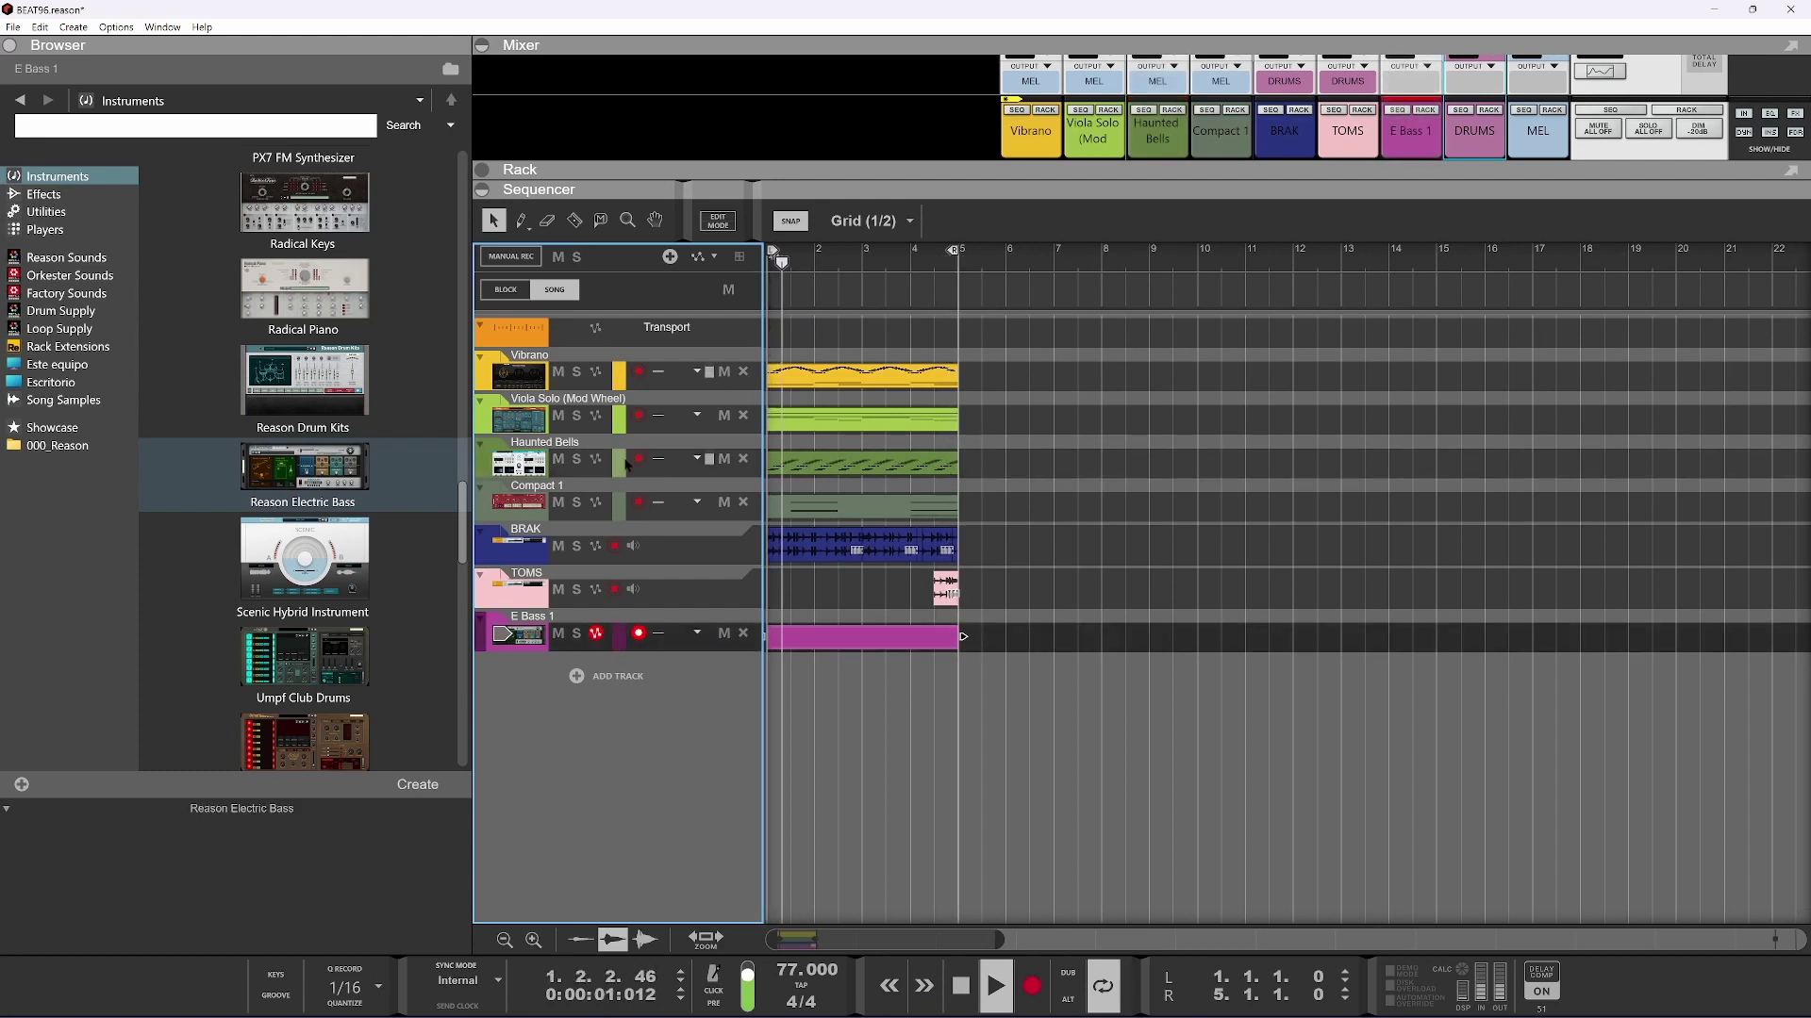
click(627, 417)
ctrl+click(627, 417)
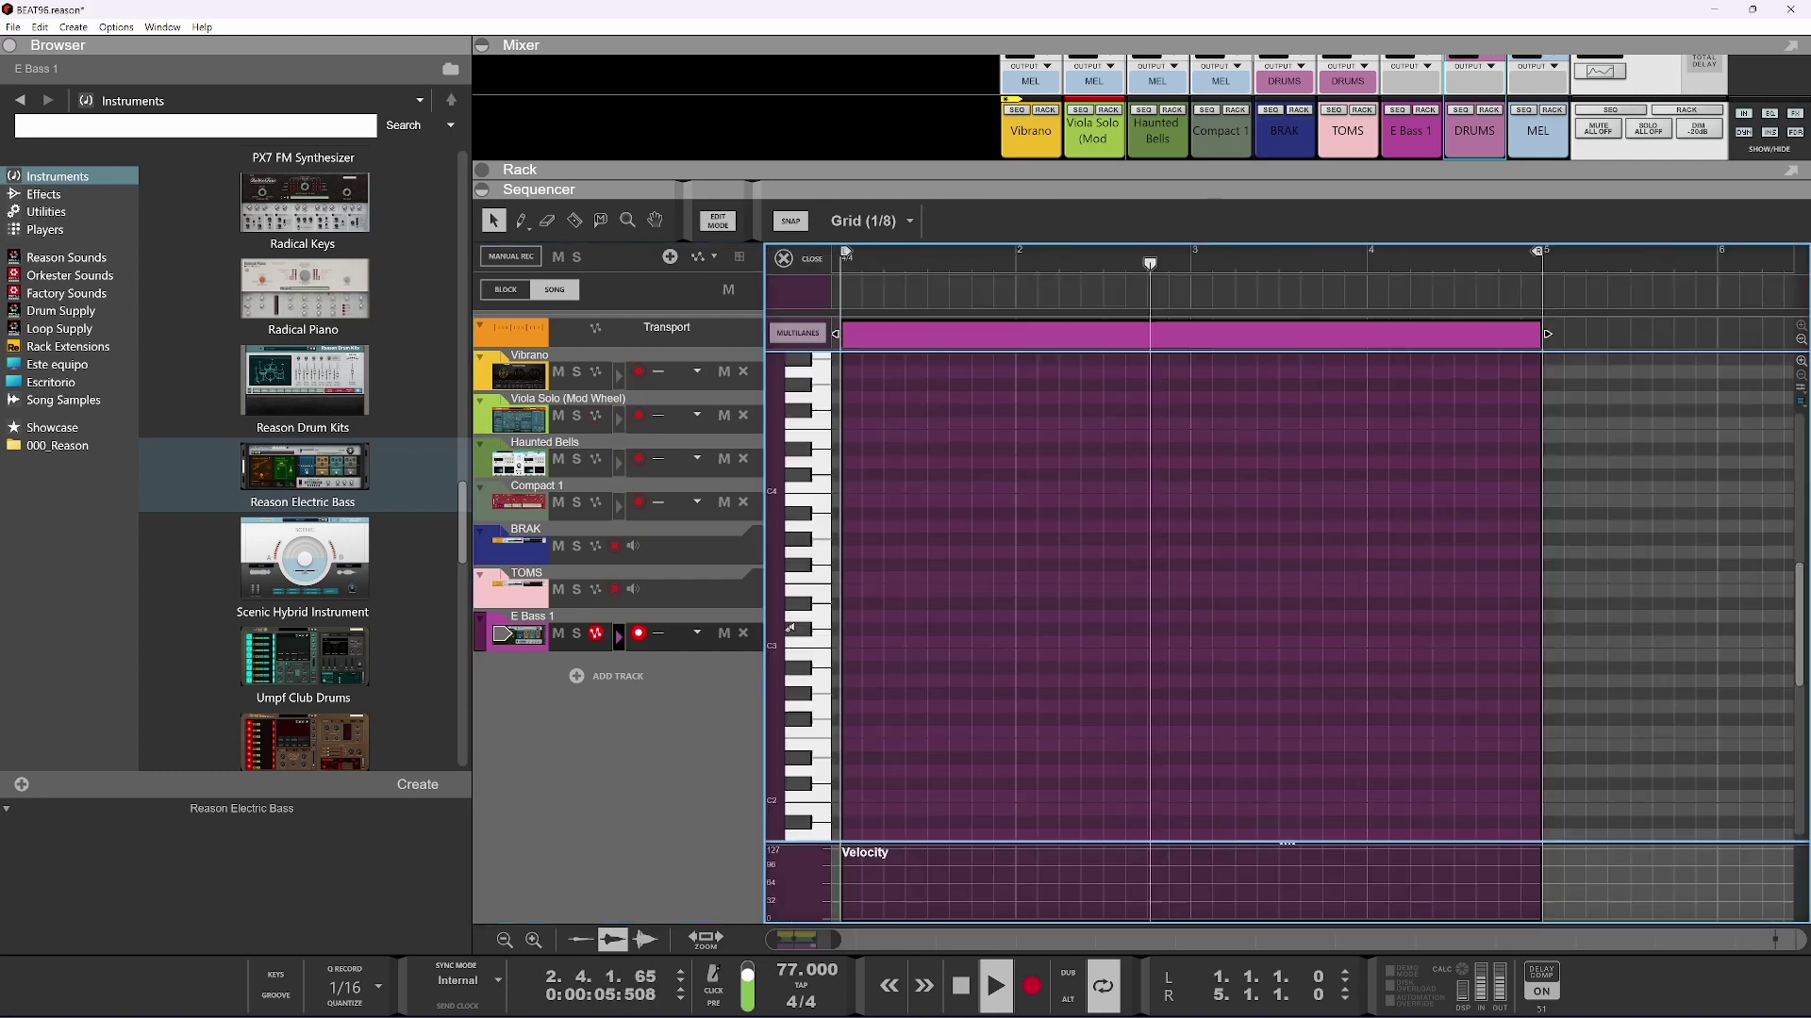
key(ctrl+e)
Show the Viola Solo notes as a reference in the note editor and keep the E Bass 1 track as the editing target
click(617, 421)
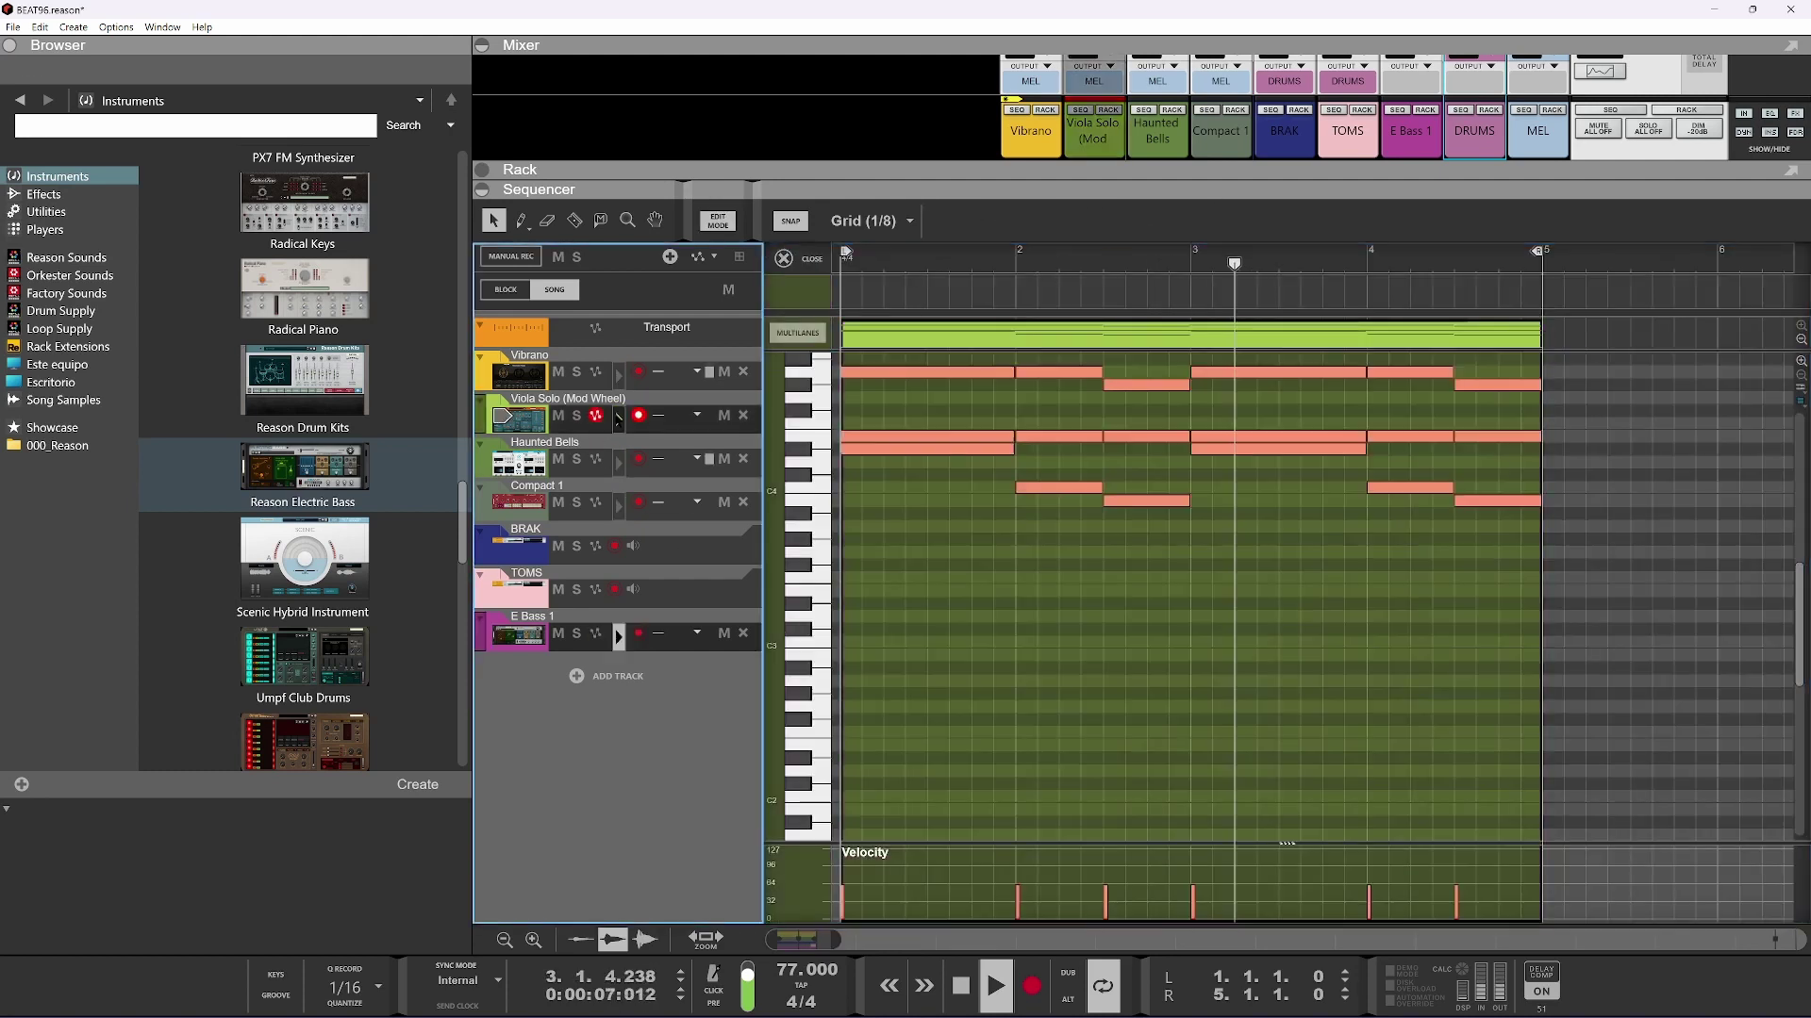
scroll(886, 546, up, 3)
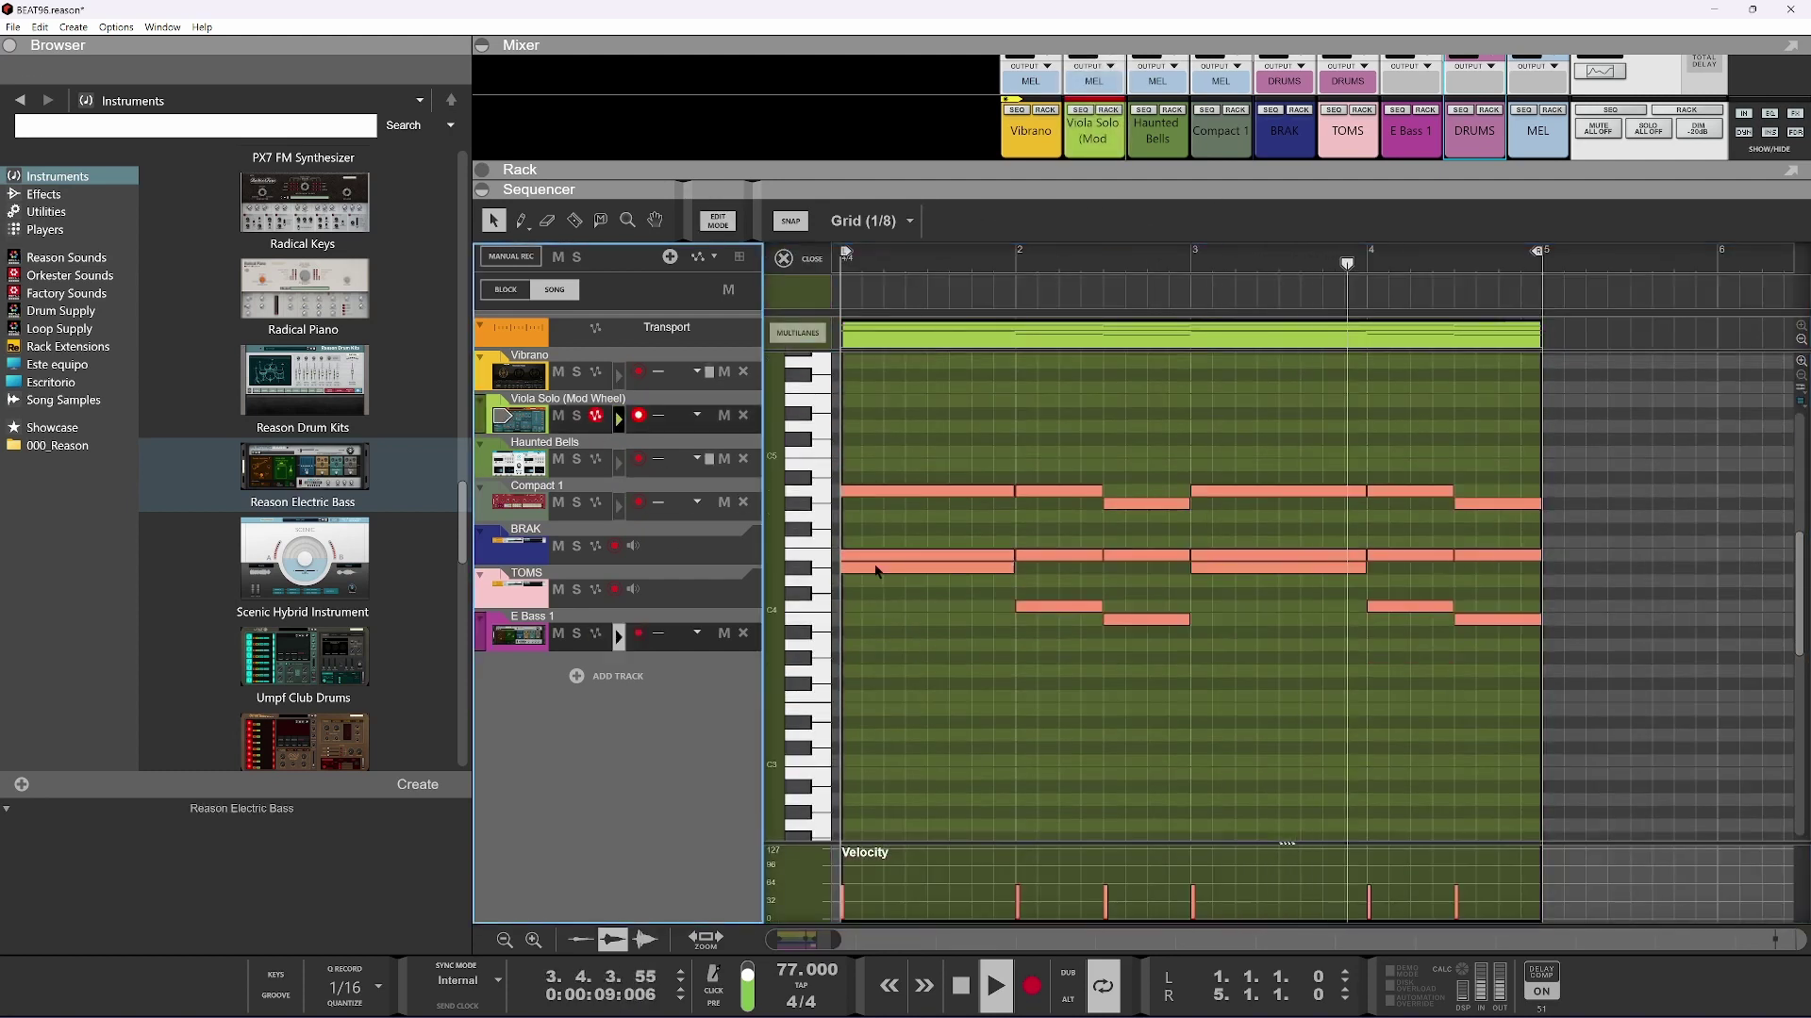
drag(842, 564, 903, 564)
key(ctrl+z)
click(620, 636)
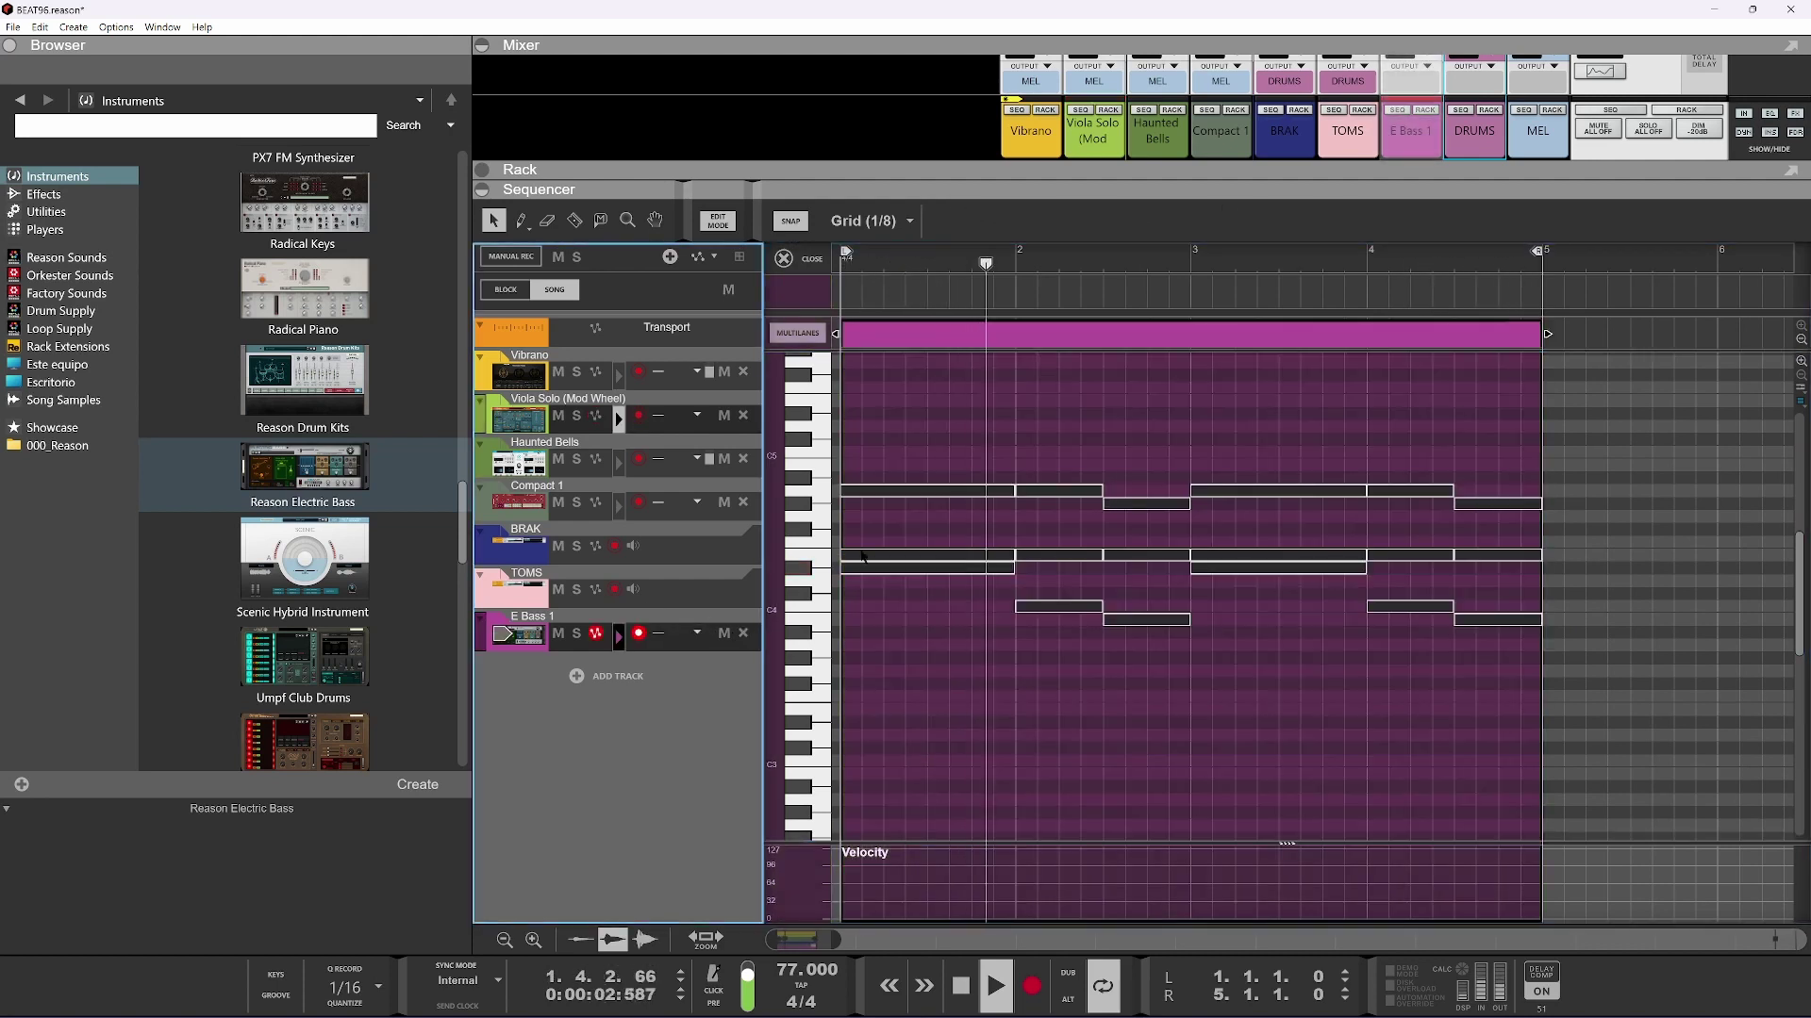
Draw two-beat bass notes D#4 and E4 in bar 1, then C4 and B3 in bar 2, auditioning them against the loop
drag(844, 559, 915, 559)
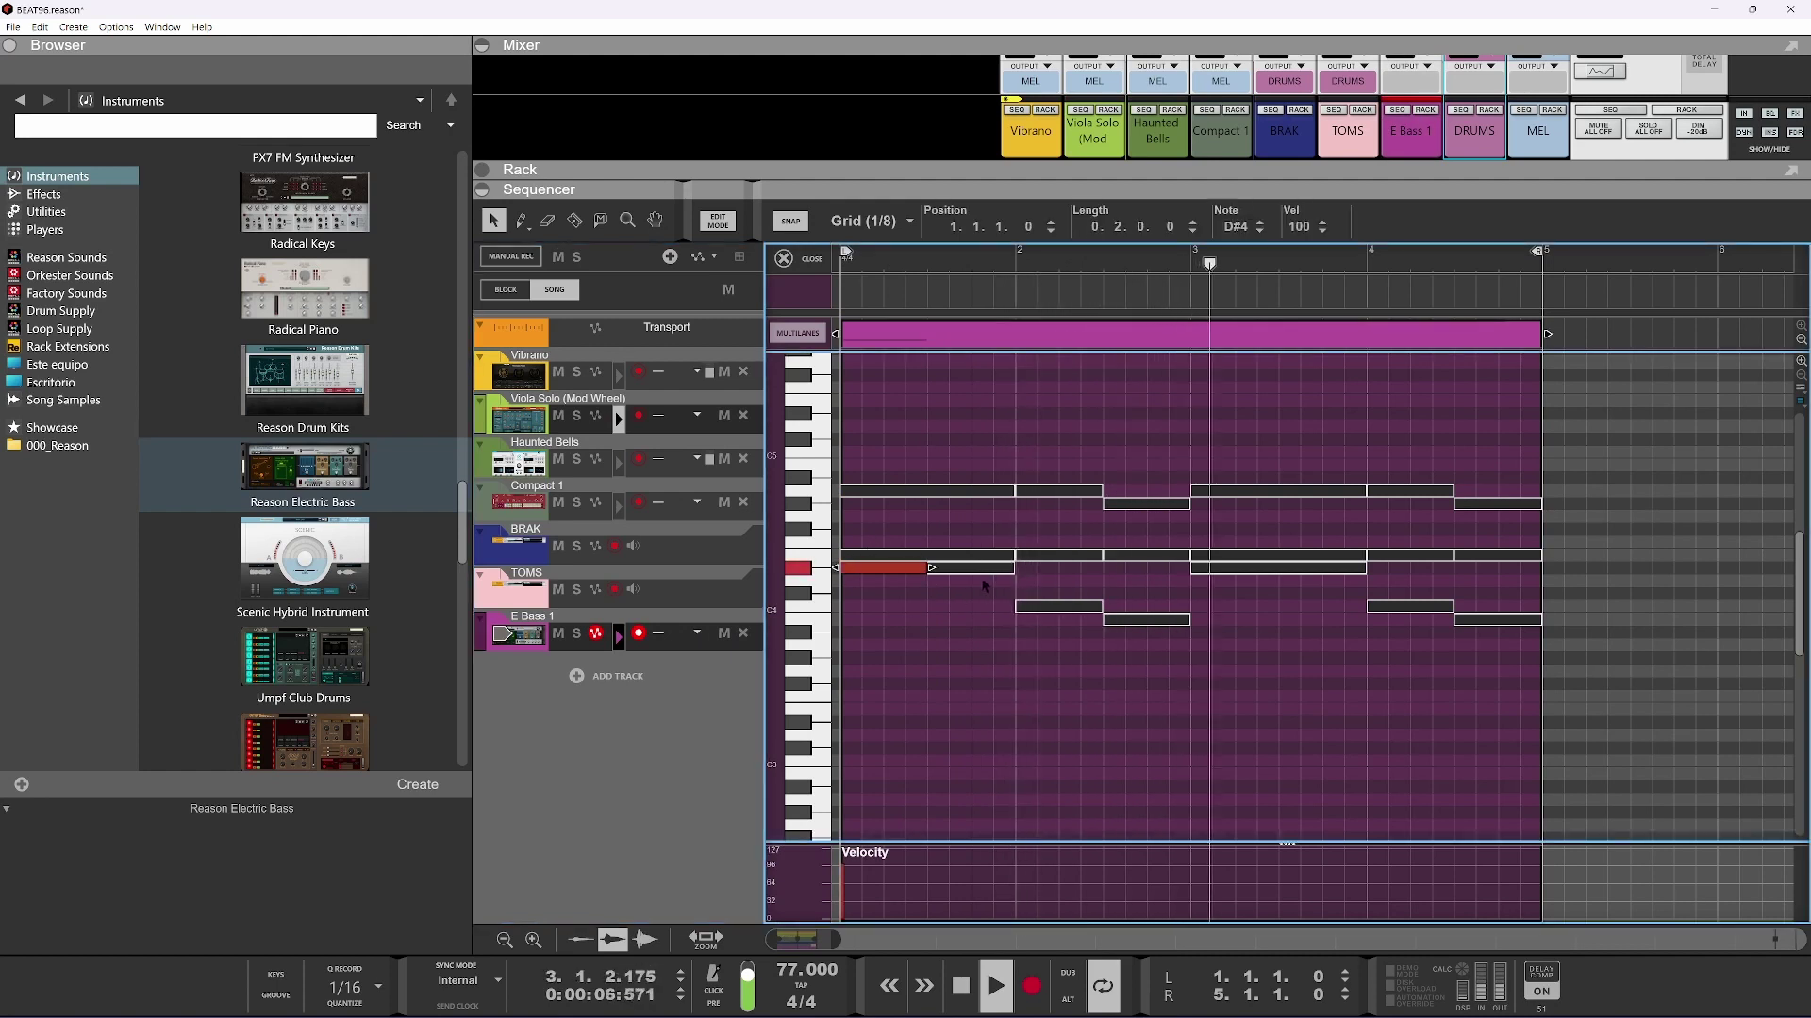
key(space)
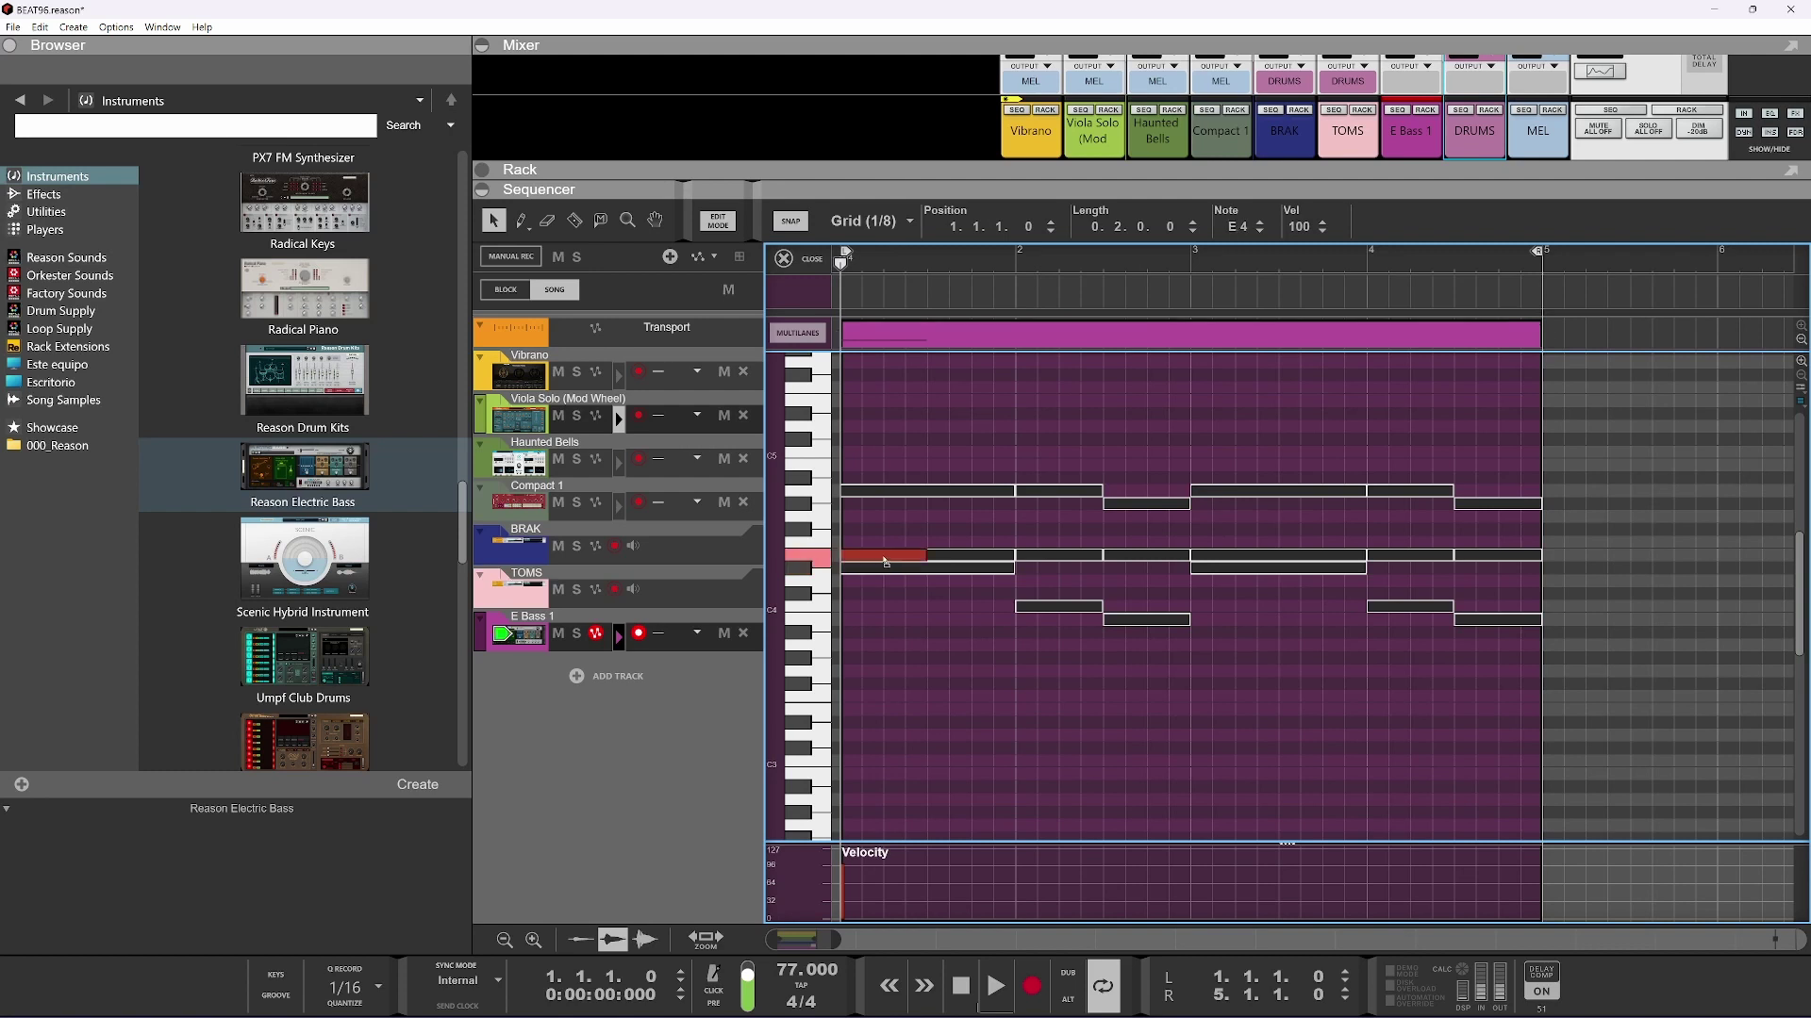
key(space)
key(space)
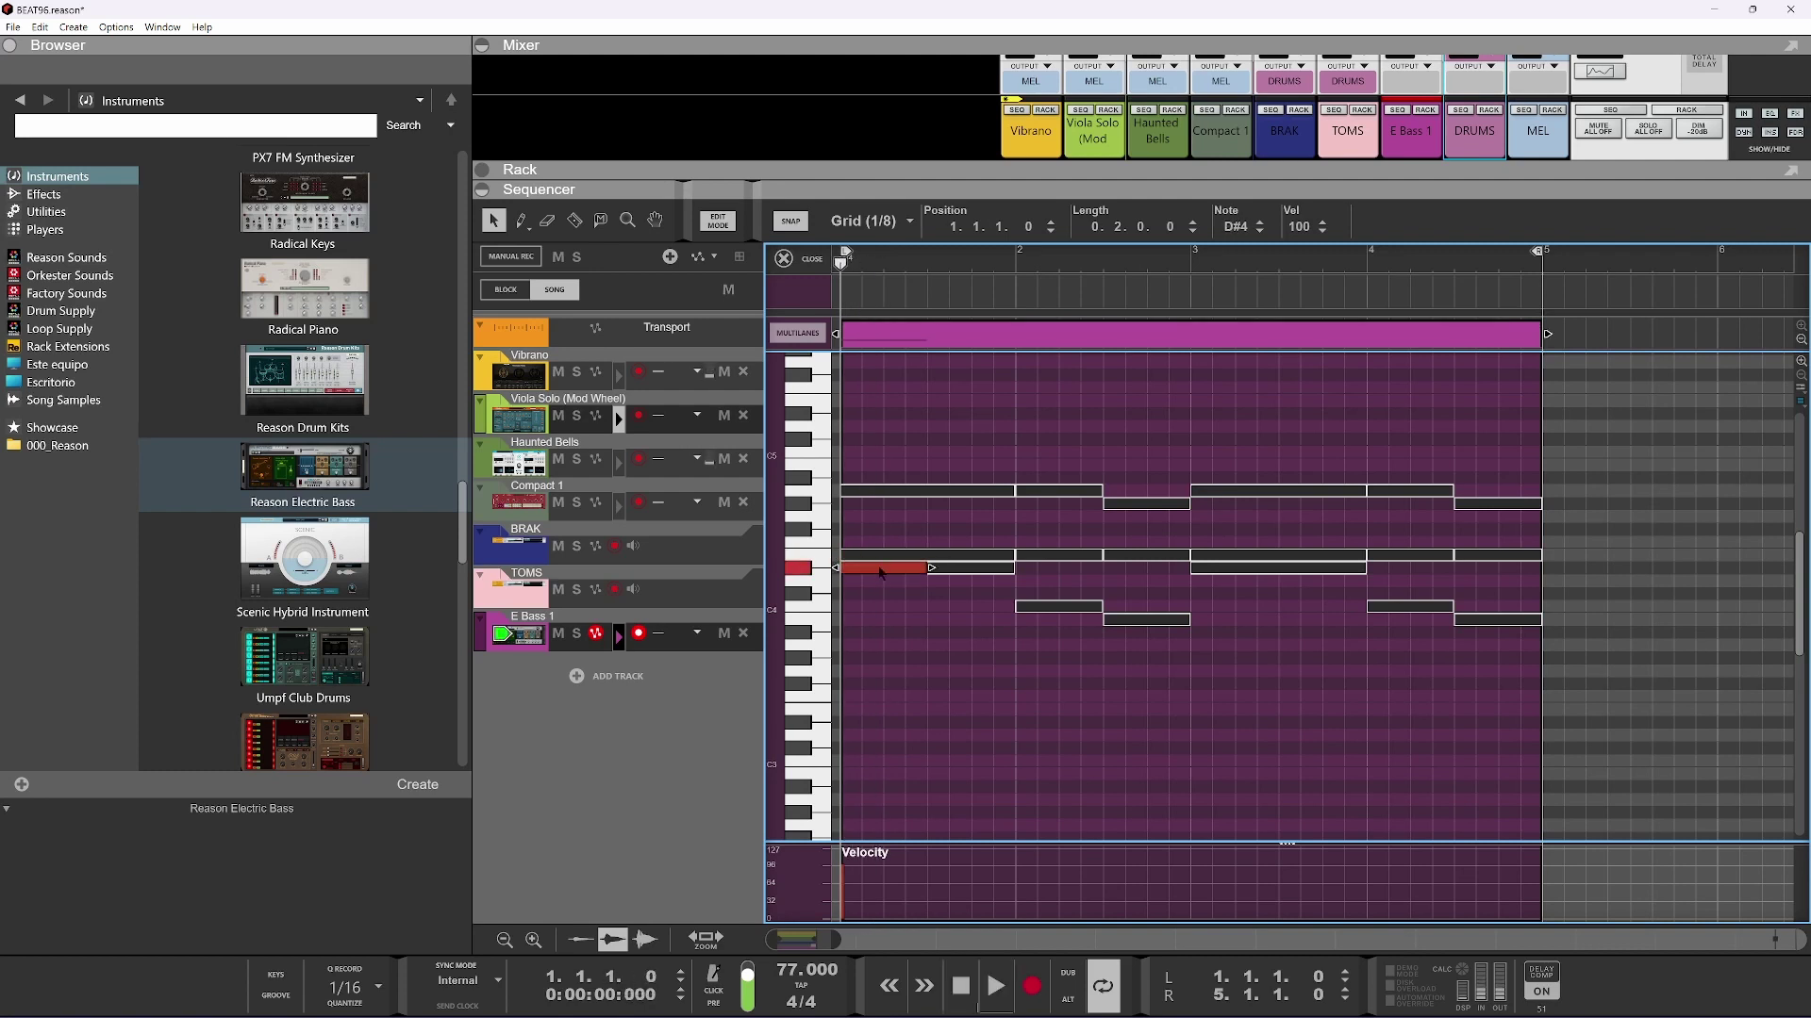
key(space)
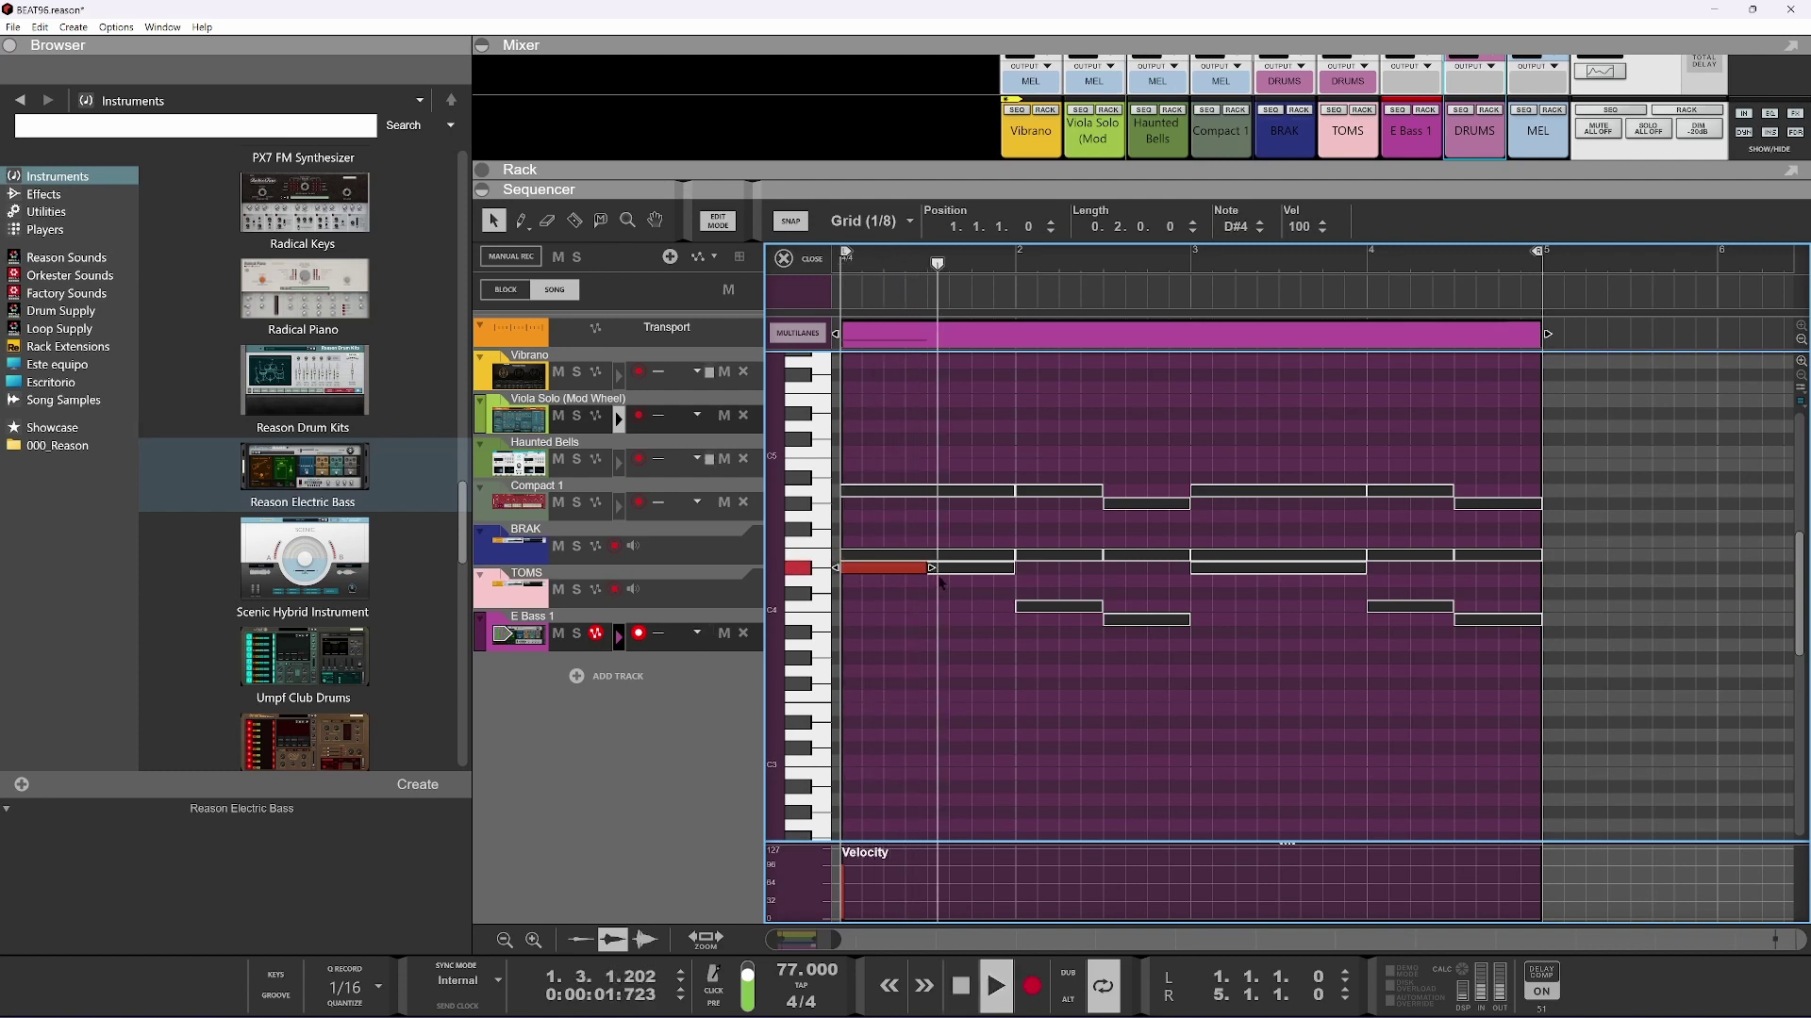
key(space)
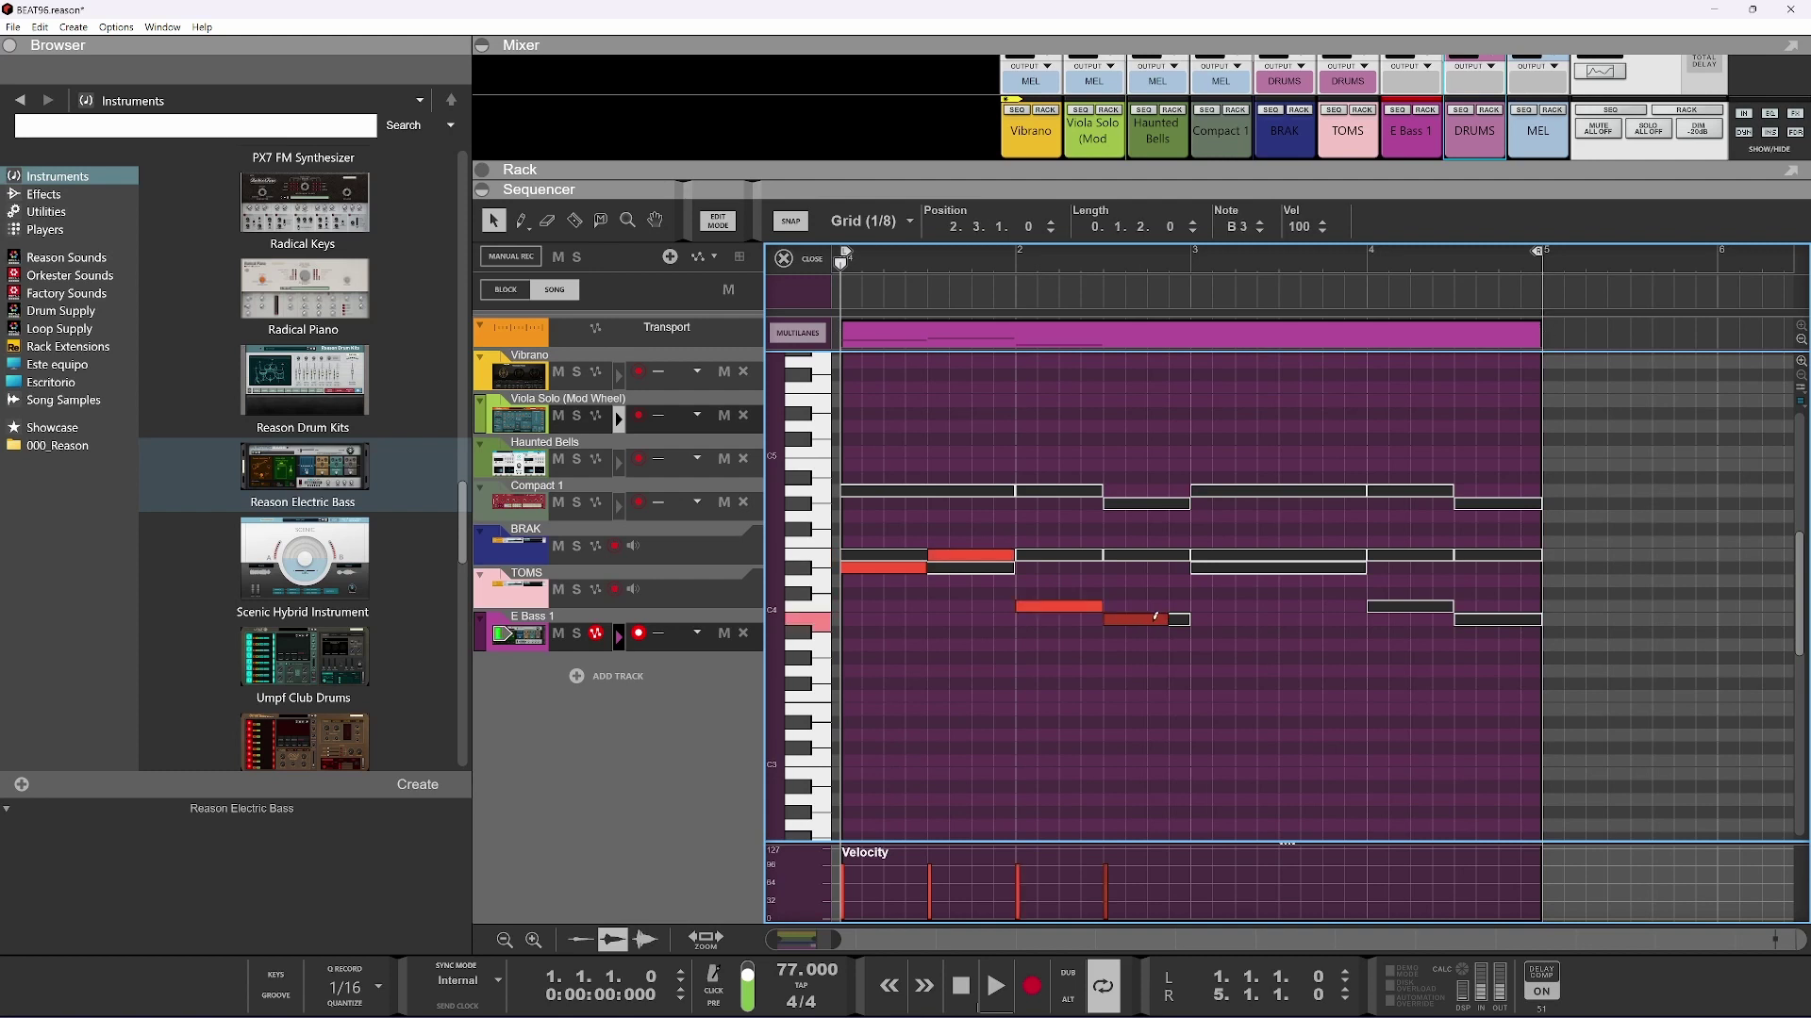
click(921, 577)
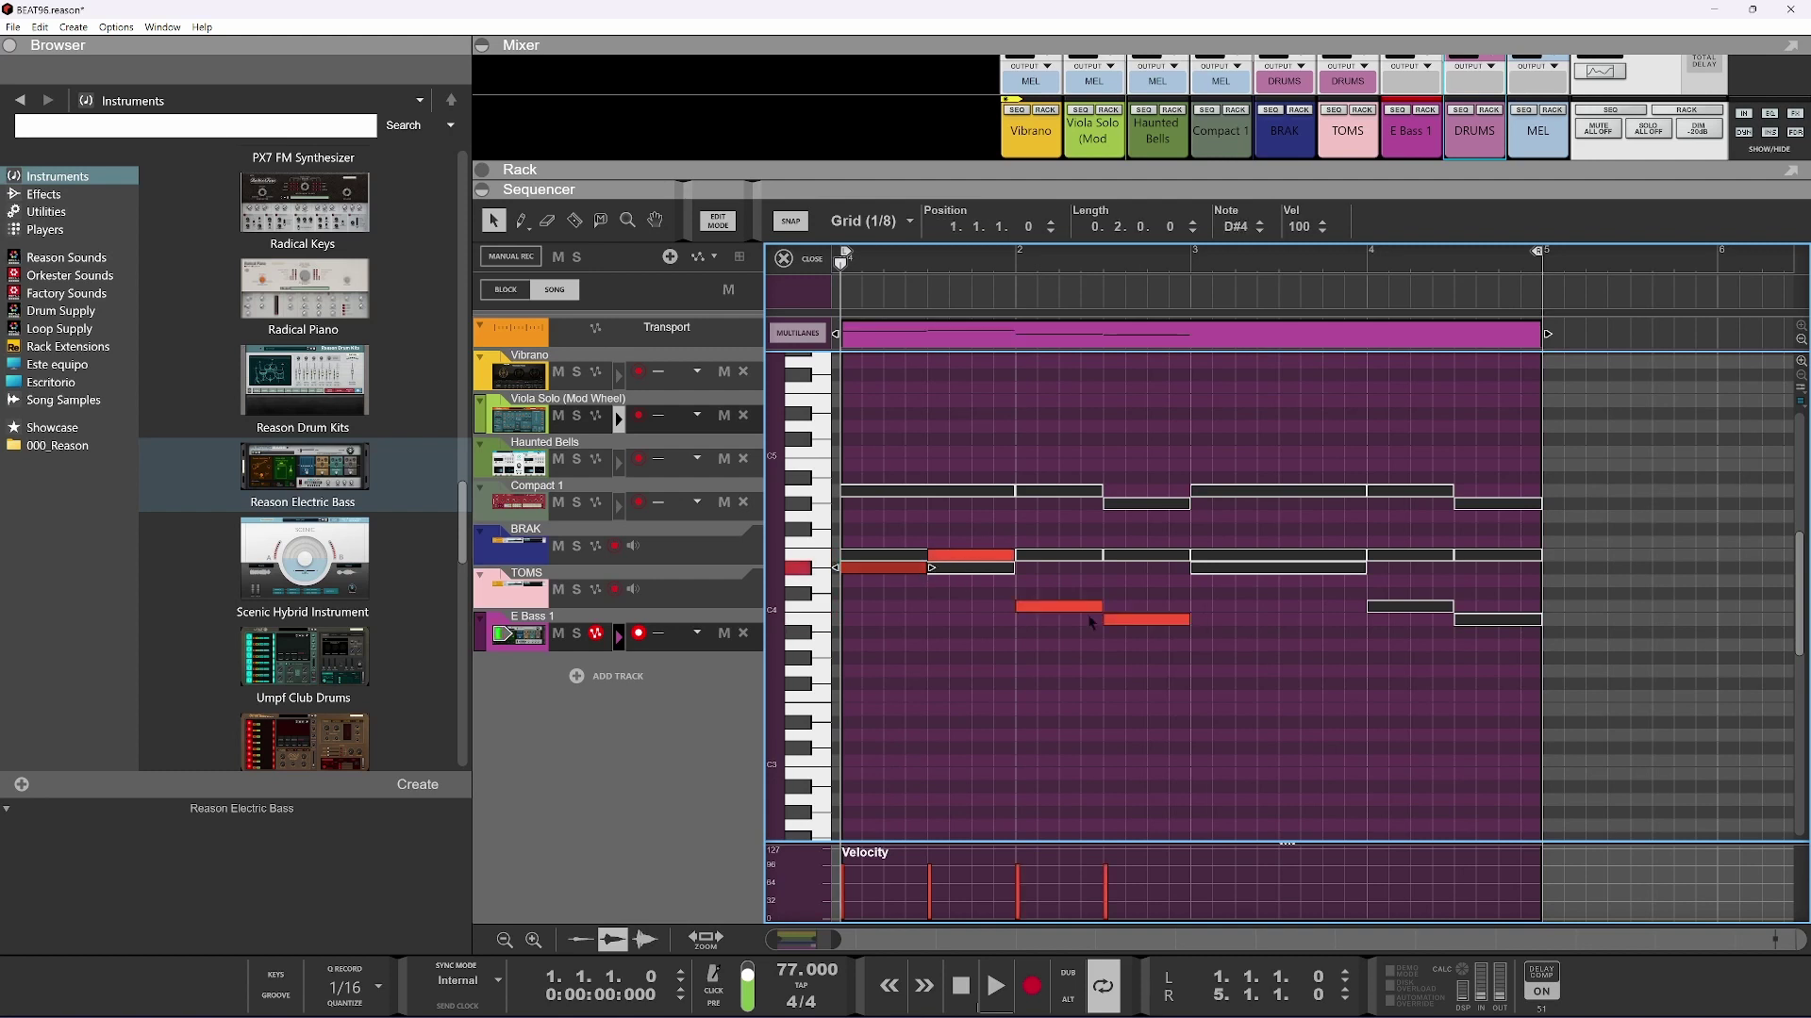
Transpose the two bass notes in bar 2 up an octave to C5 and B4 and listen to the loop
click(1054, 609)
drag(1053, 583, 1176, 658)
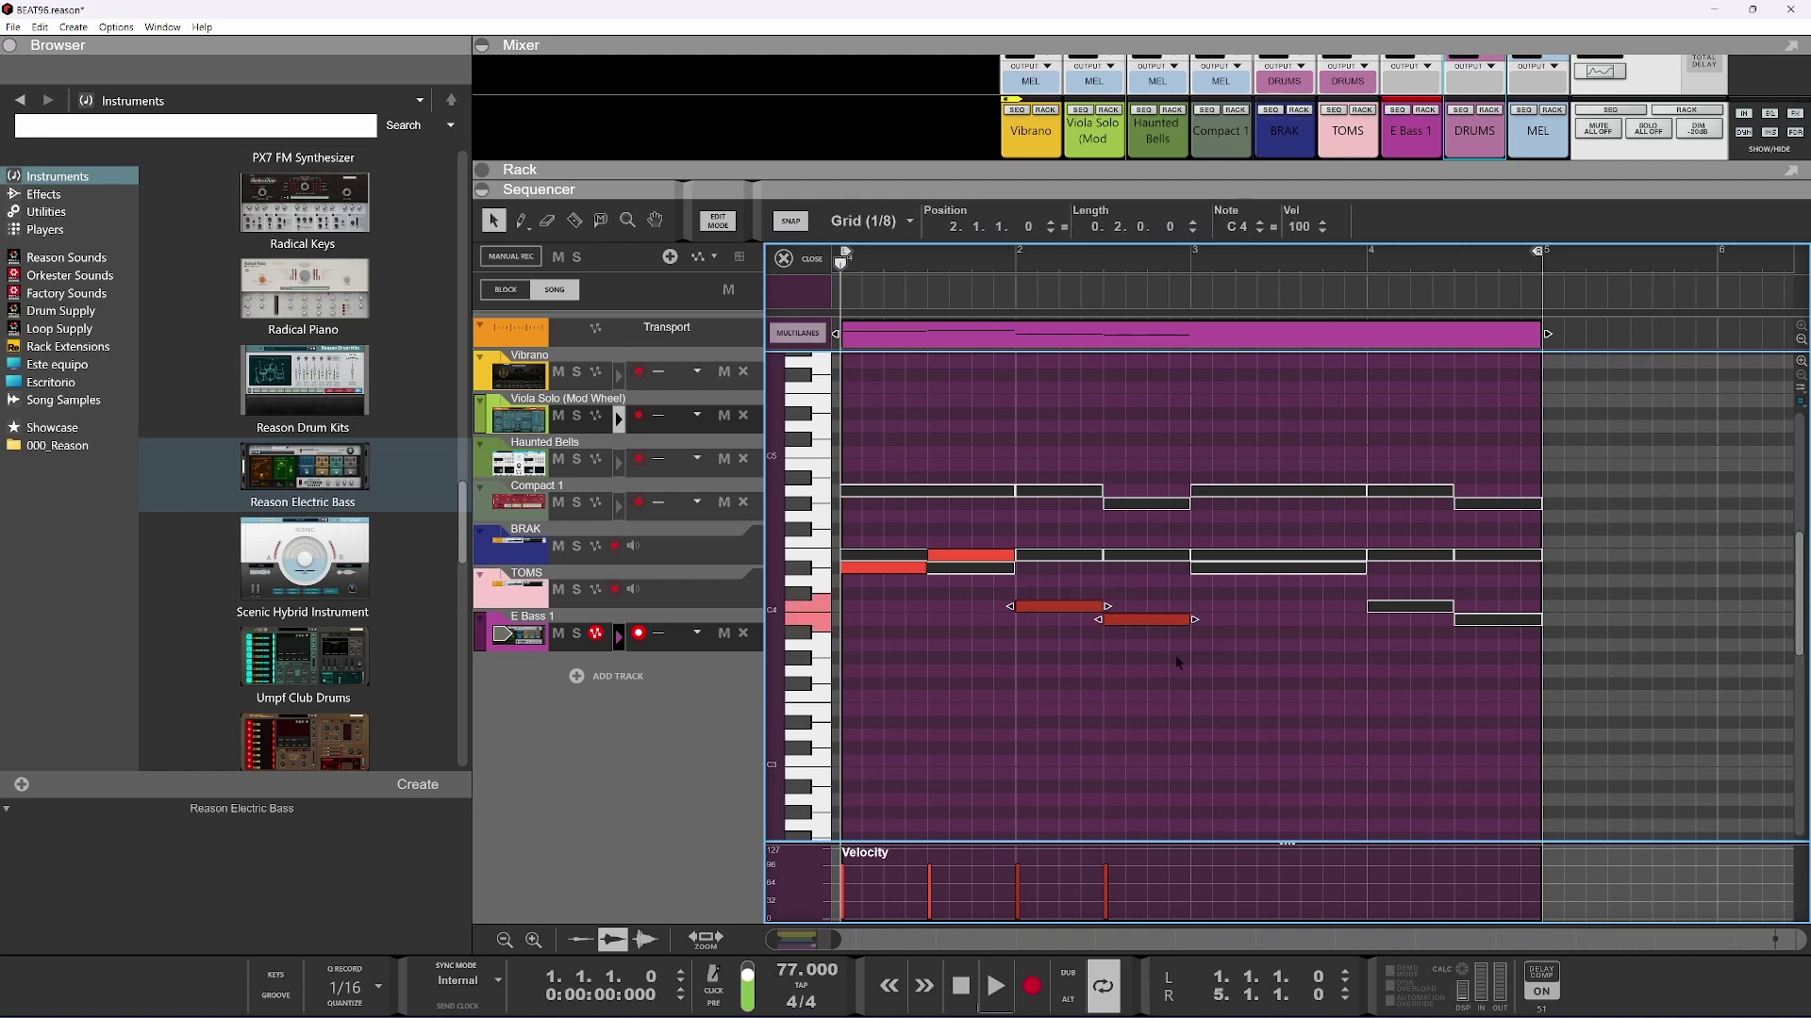
key(ctrl+shift+Up)
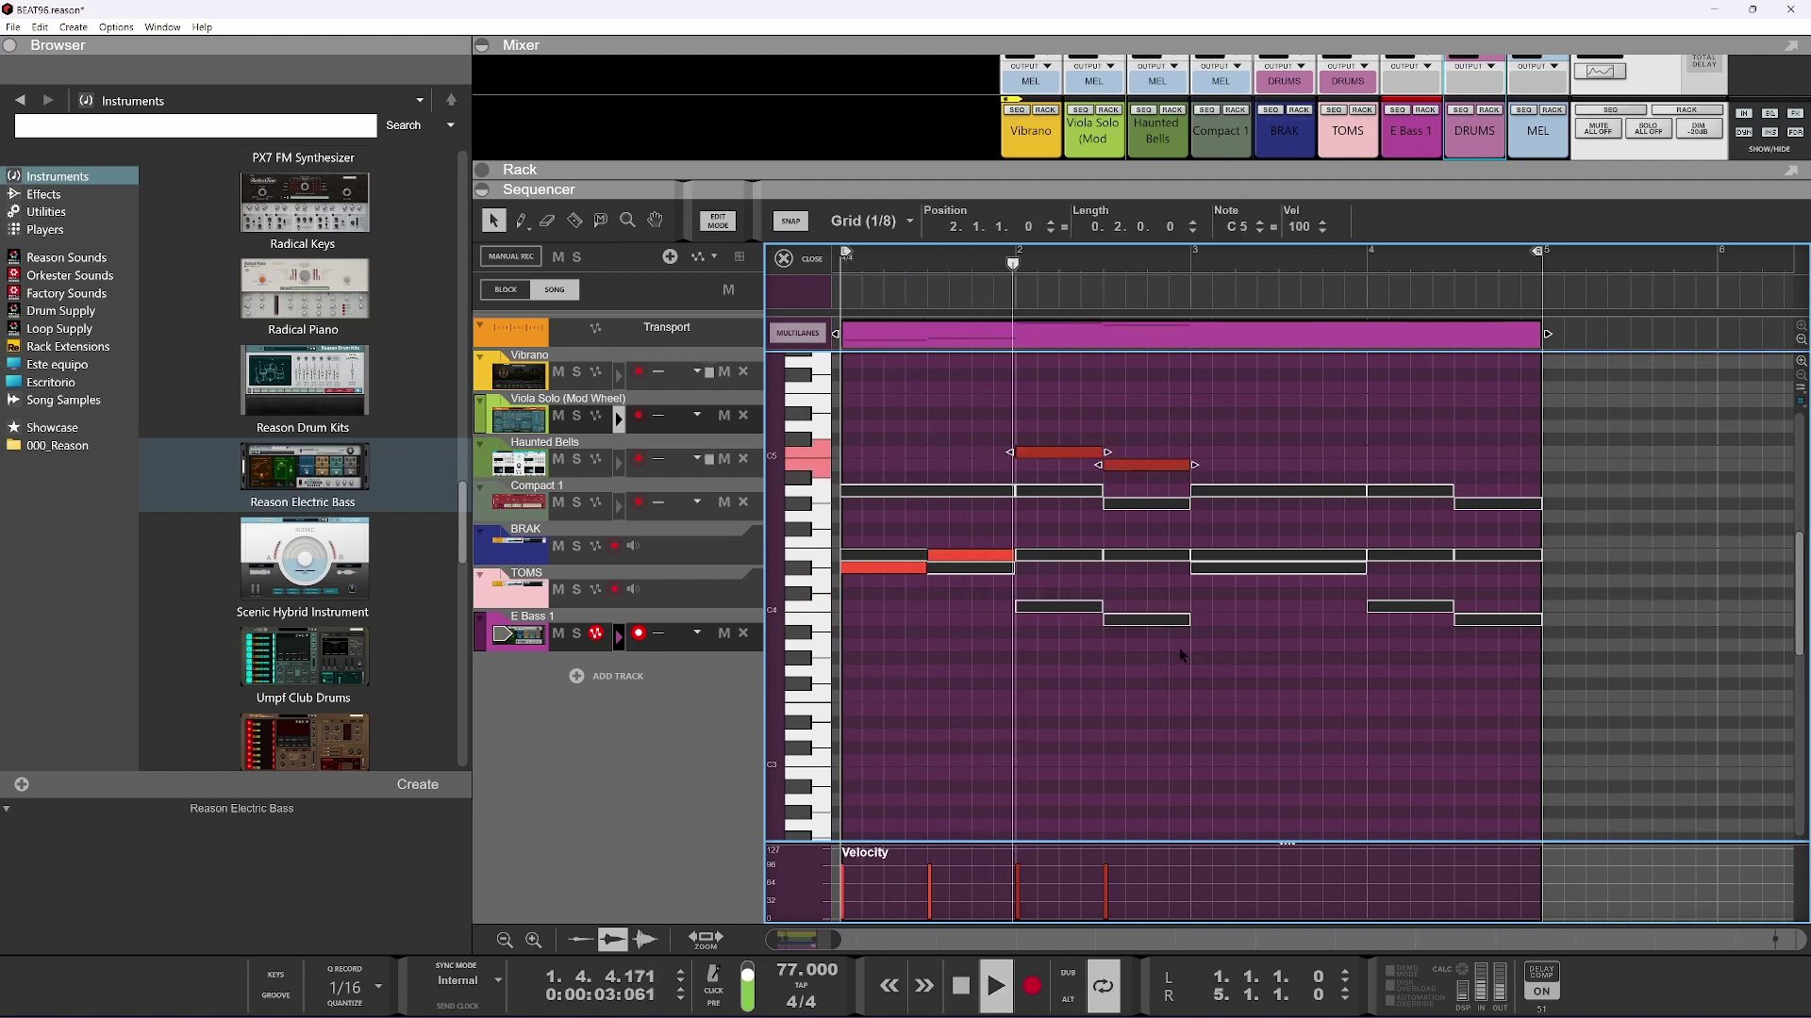
key(space)
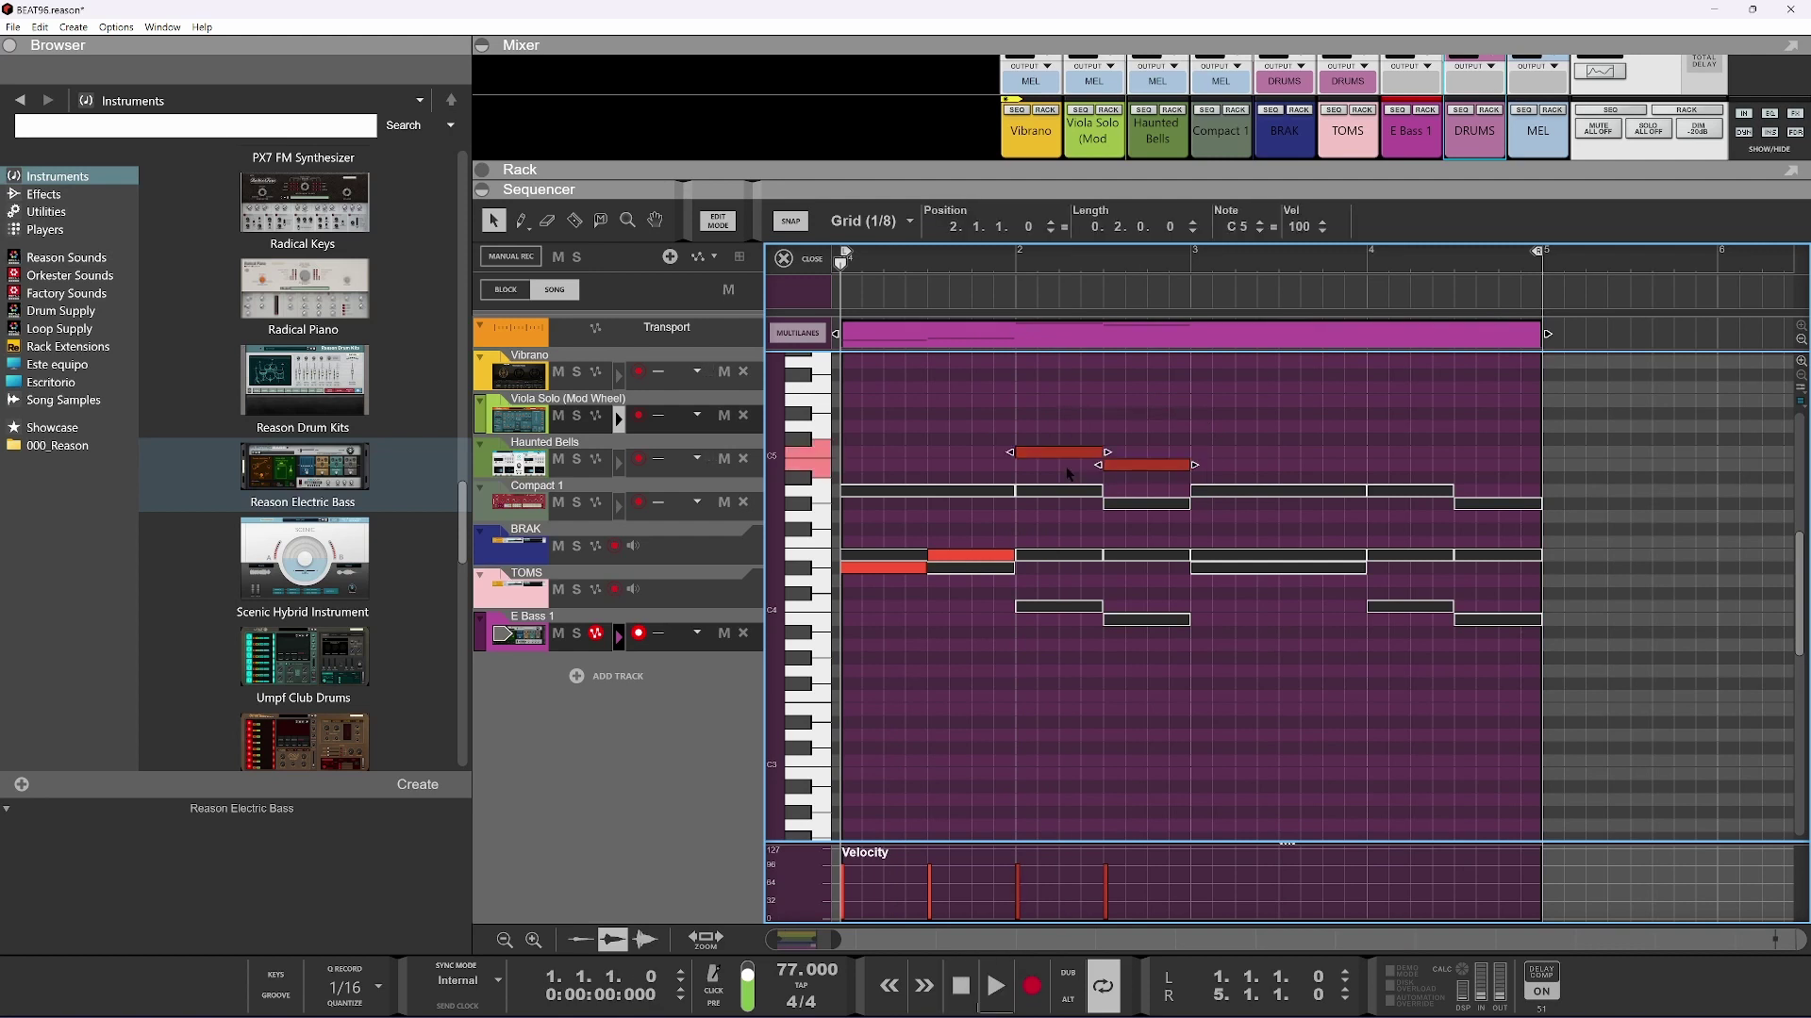
Try other octaves for the two bass notes in bar 2, settle them on A4 and G#4, and play the loop
key(shift+Down)
key(shift+Down)
key(shift+Up)
key(shift+Up)
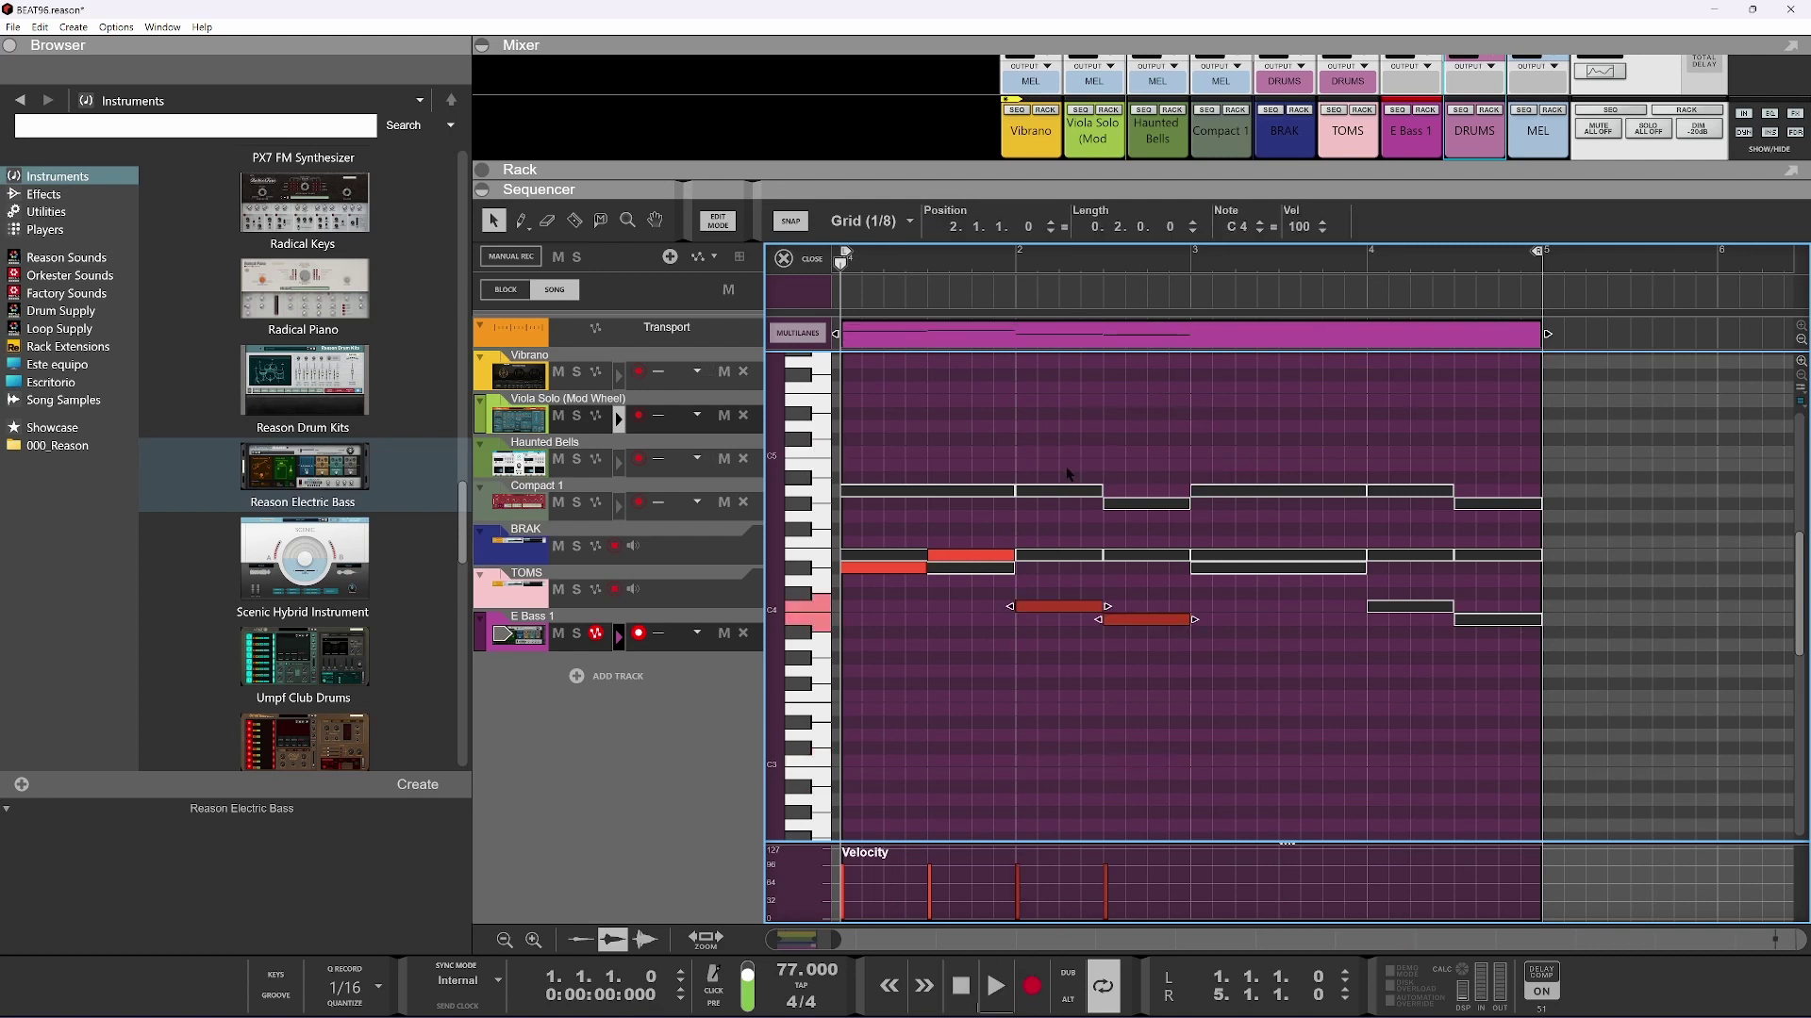
key(Down)
key(Down)
key(Down)
key(space)
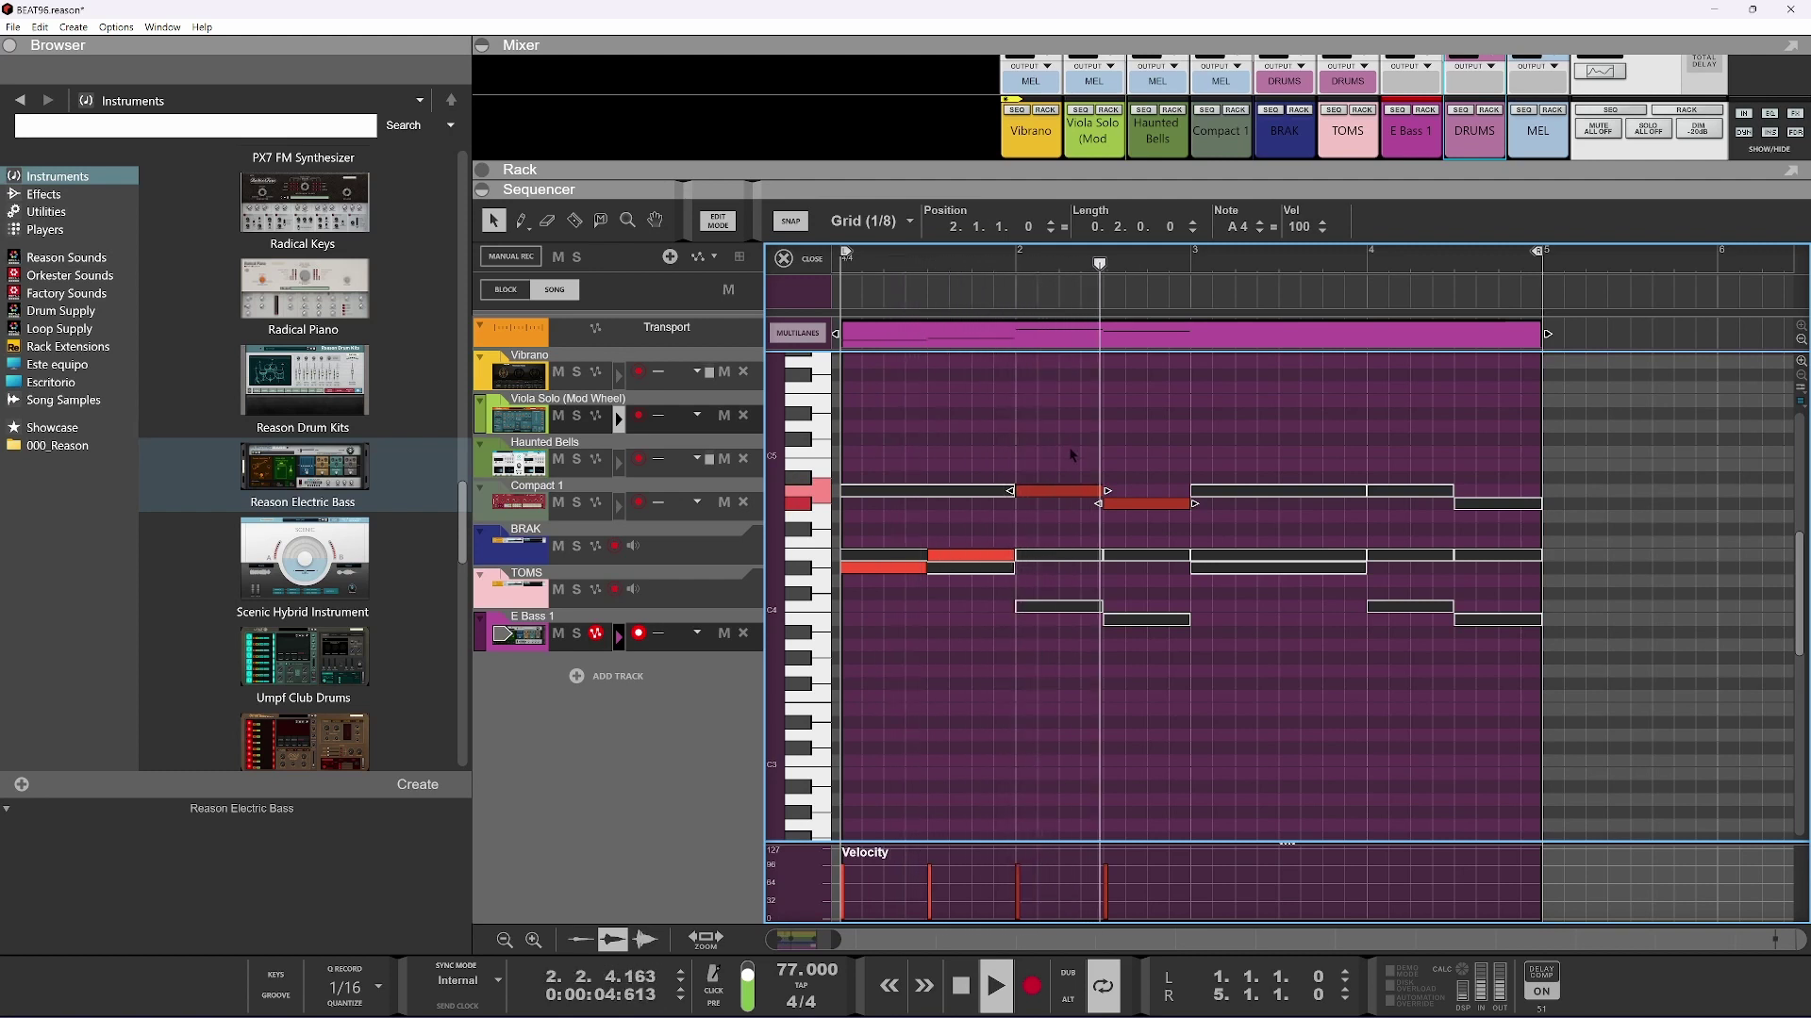
Duplicate the four bass notes of bars 1 and 2 into bars 3 and 4
key(space)
drag(1190, 433, 844, 619)
key(ctrl+d)
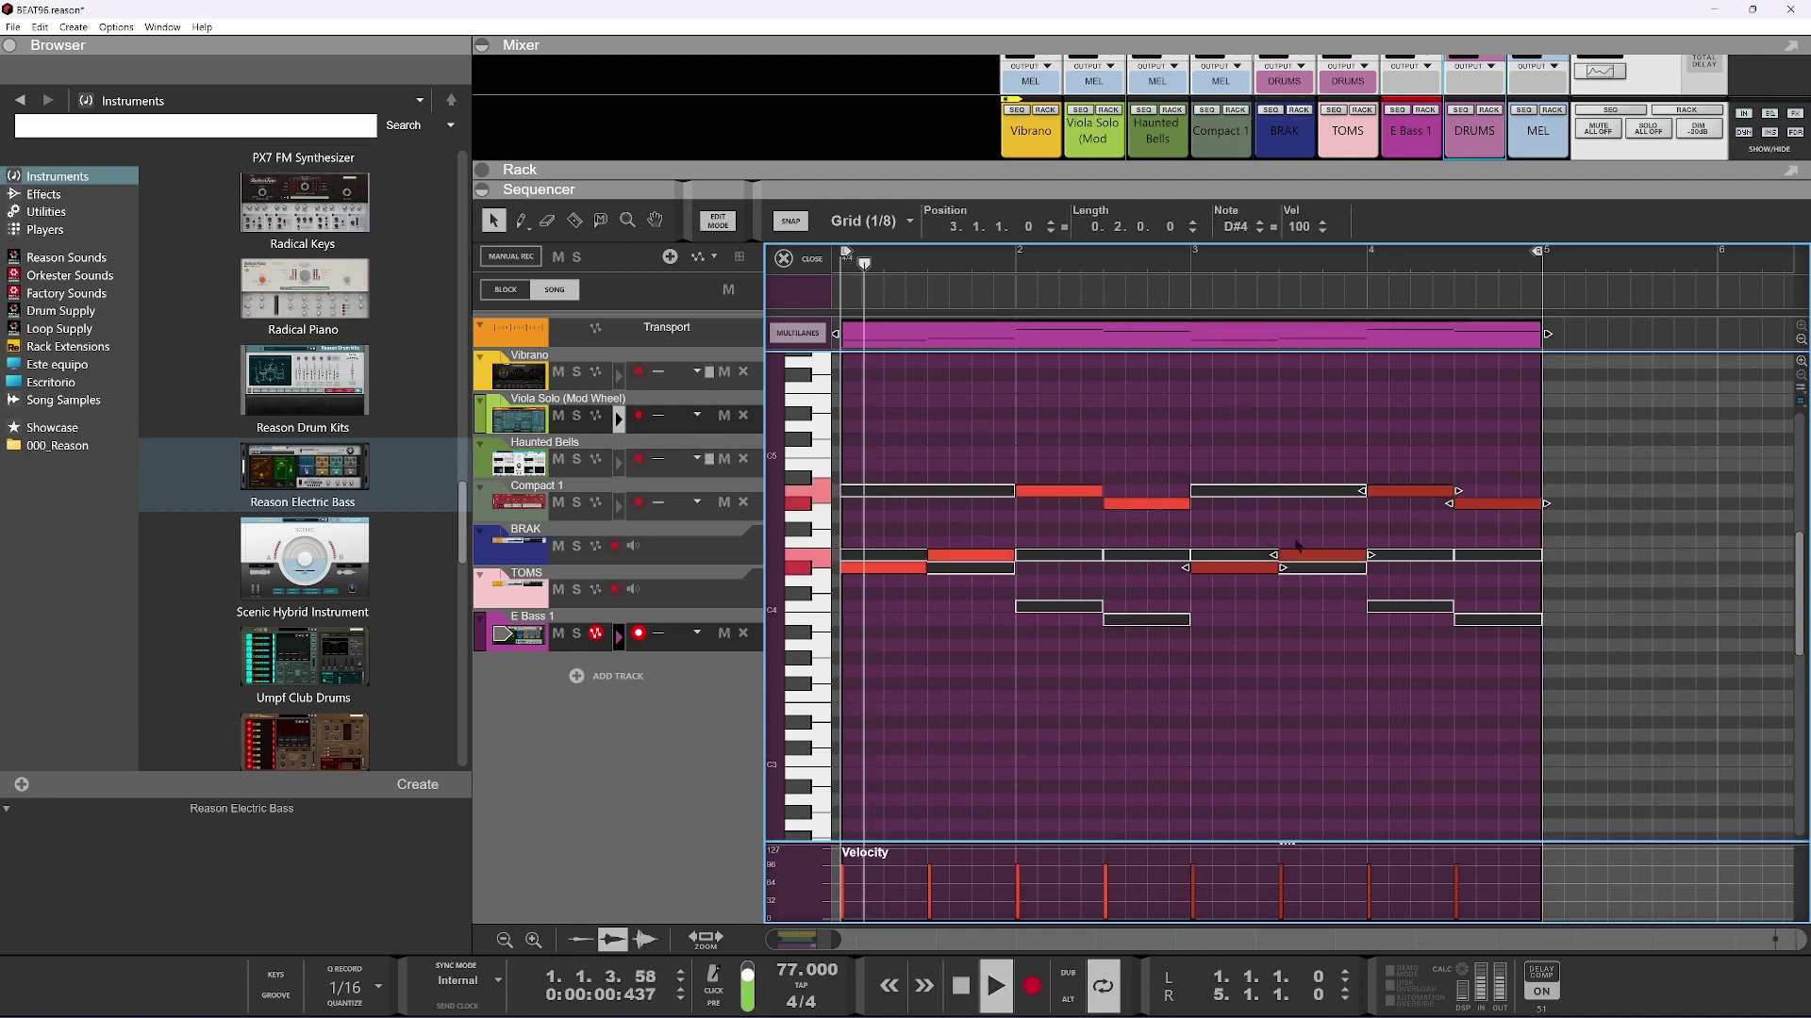
click(1247, 577)
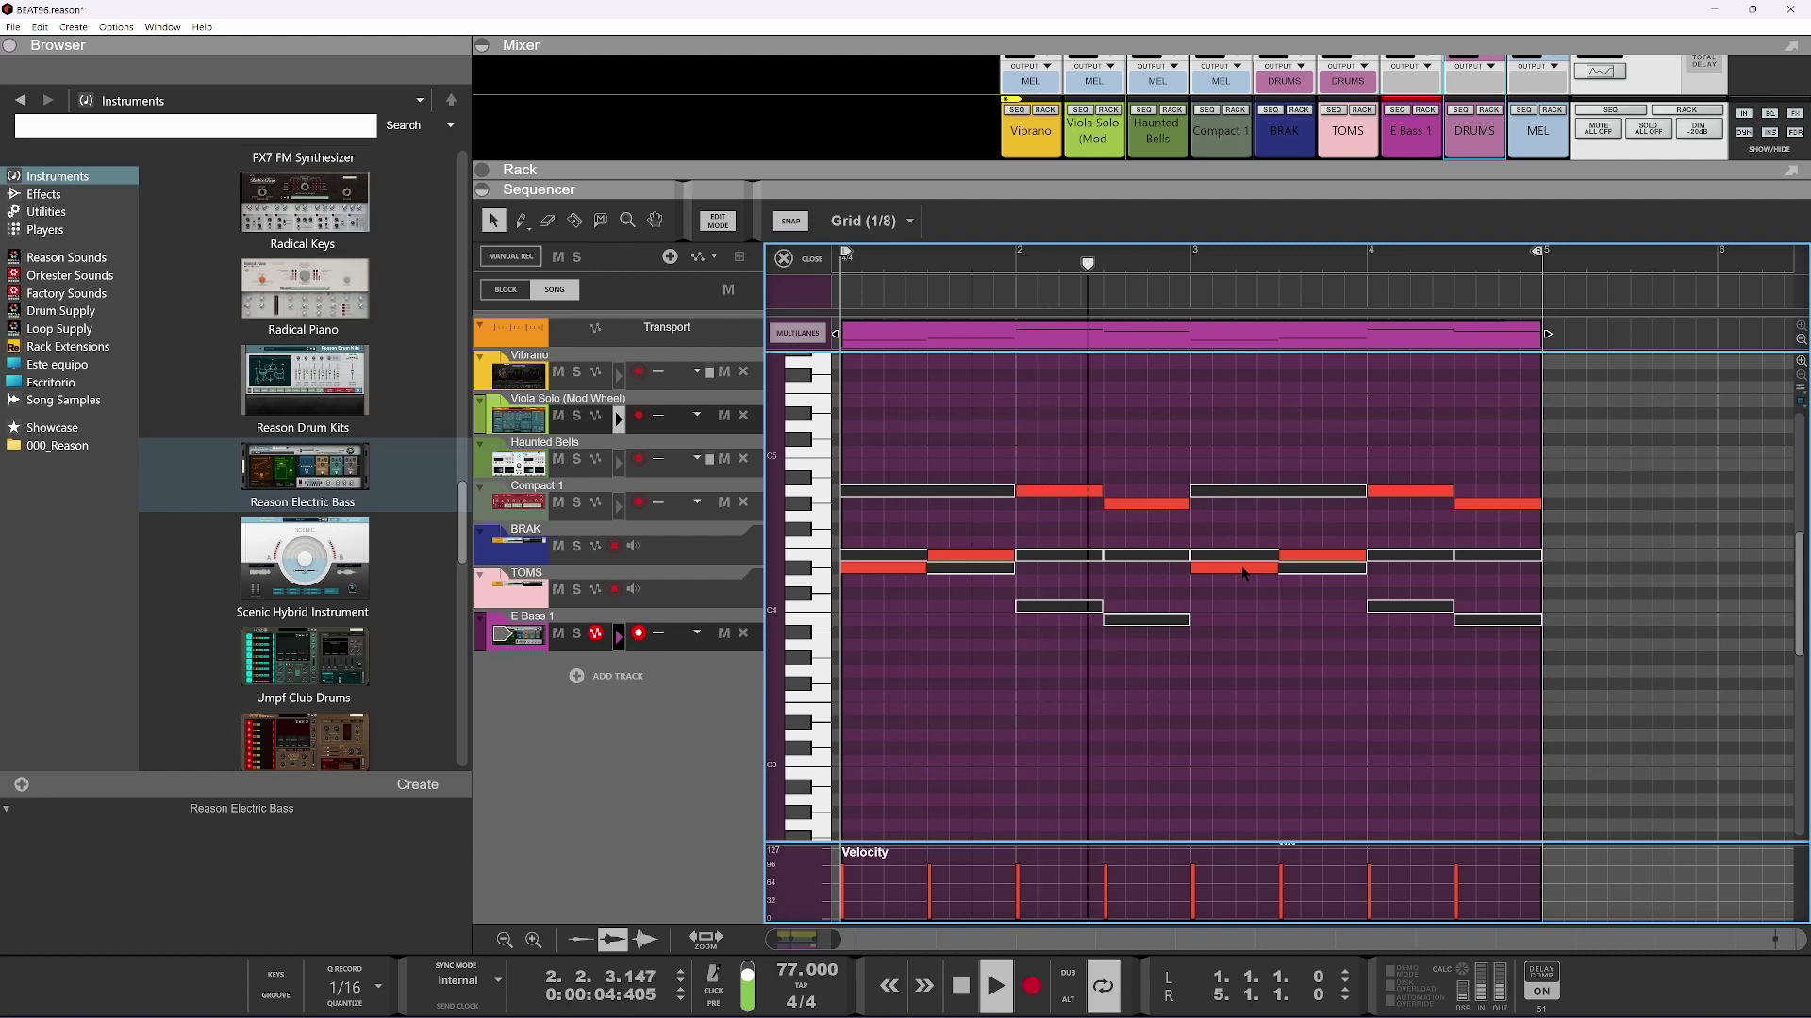
Try swapping the two bar 3 bass notes to E4 followed by D#4, listen, and undo the swap
key(space)
drag(1243, 568, 1241, 556)
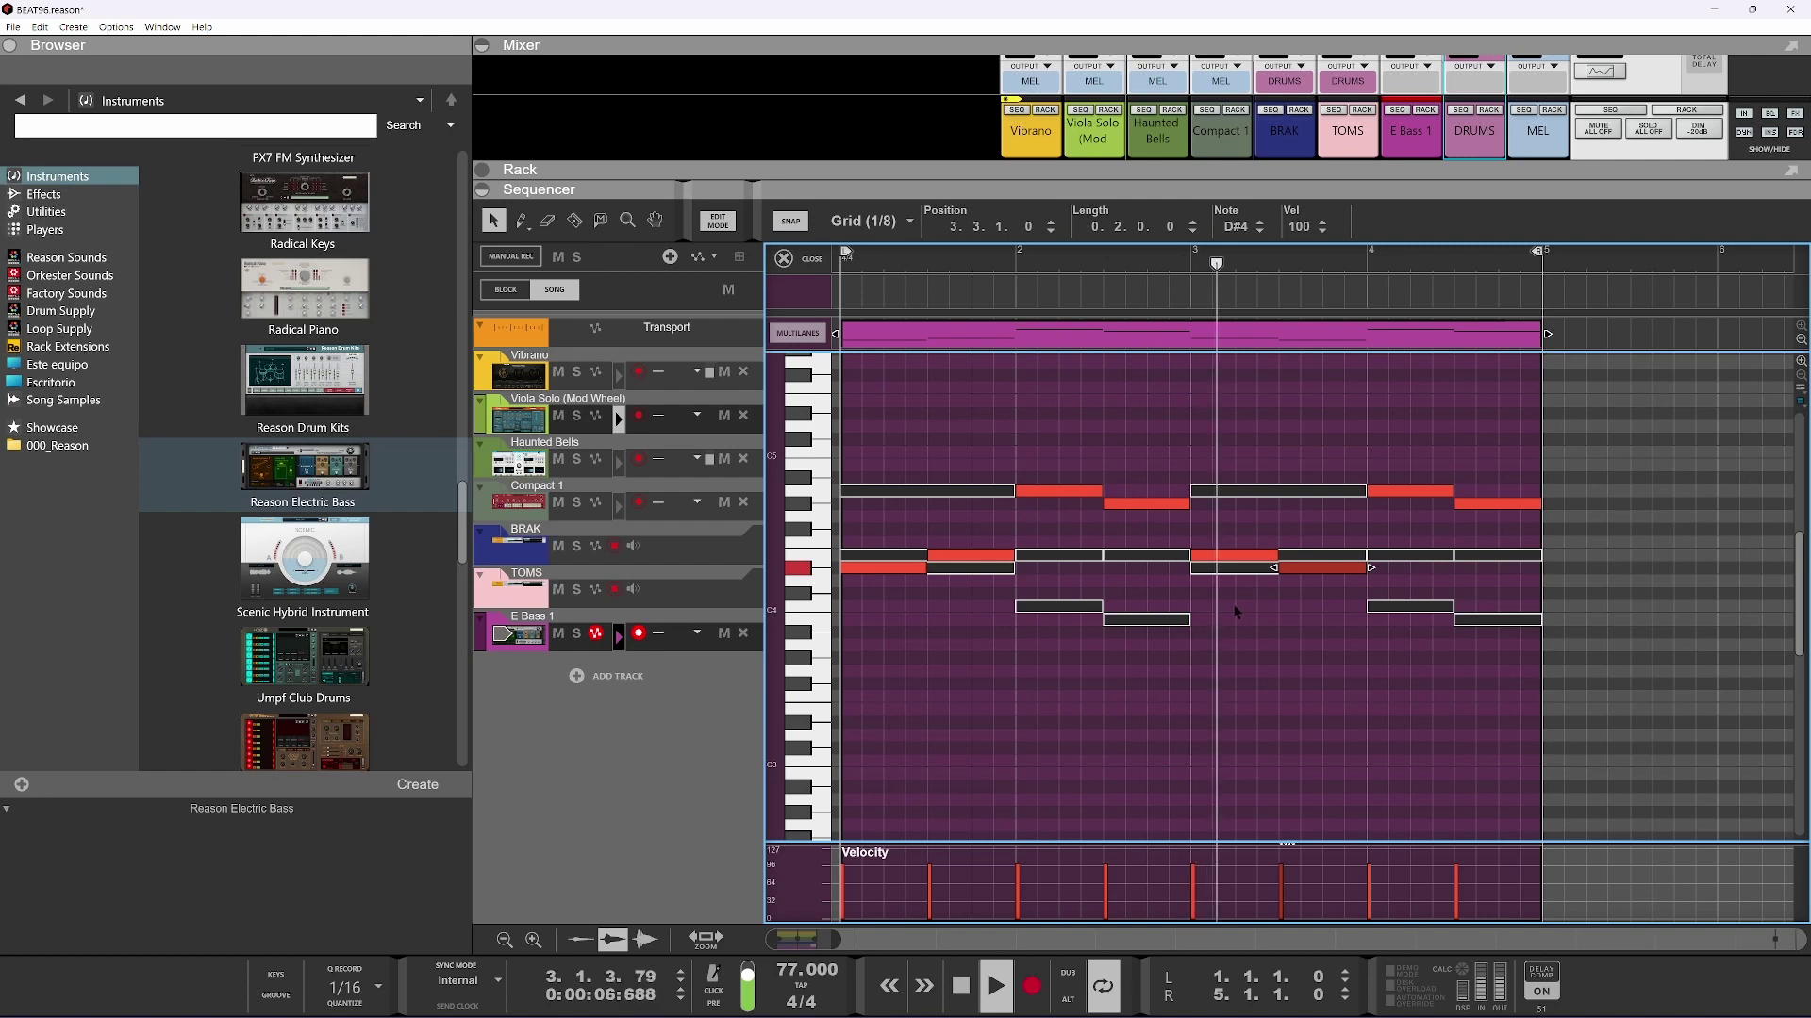
key(space)
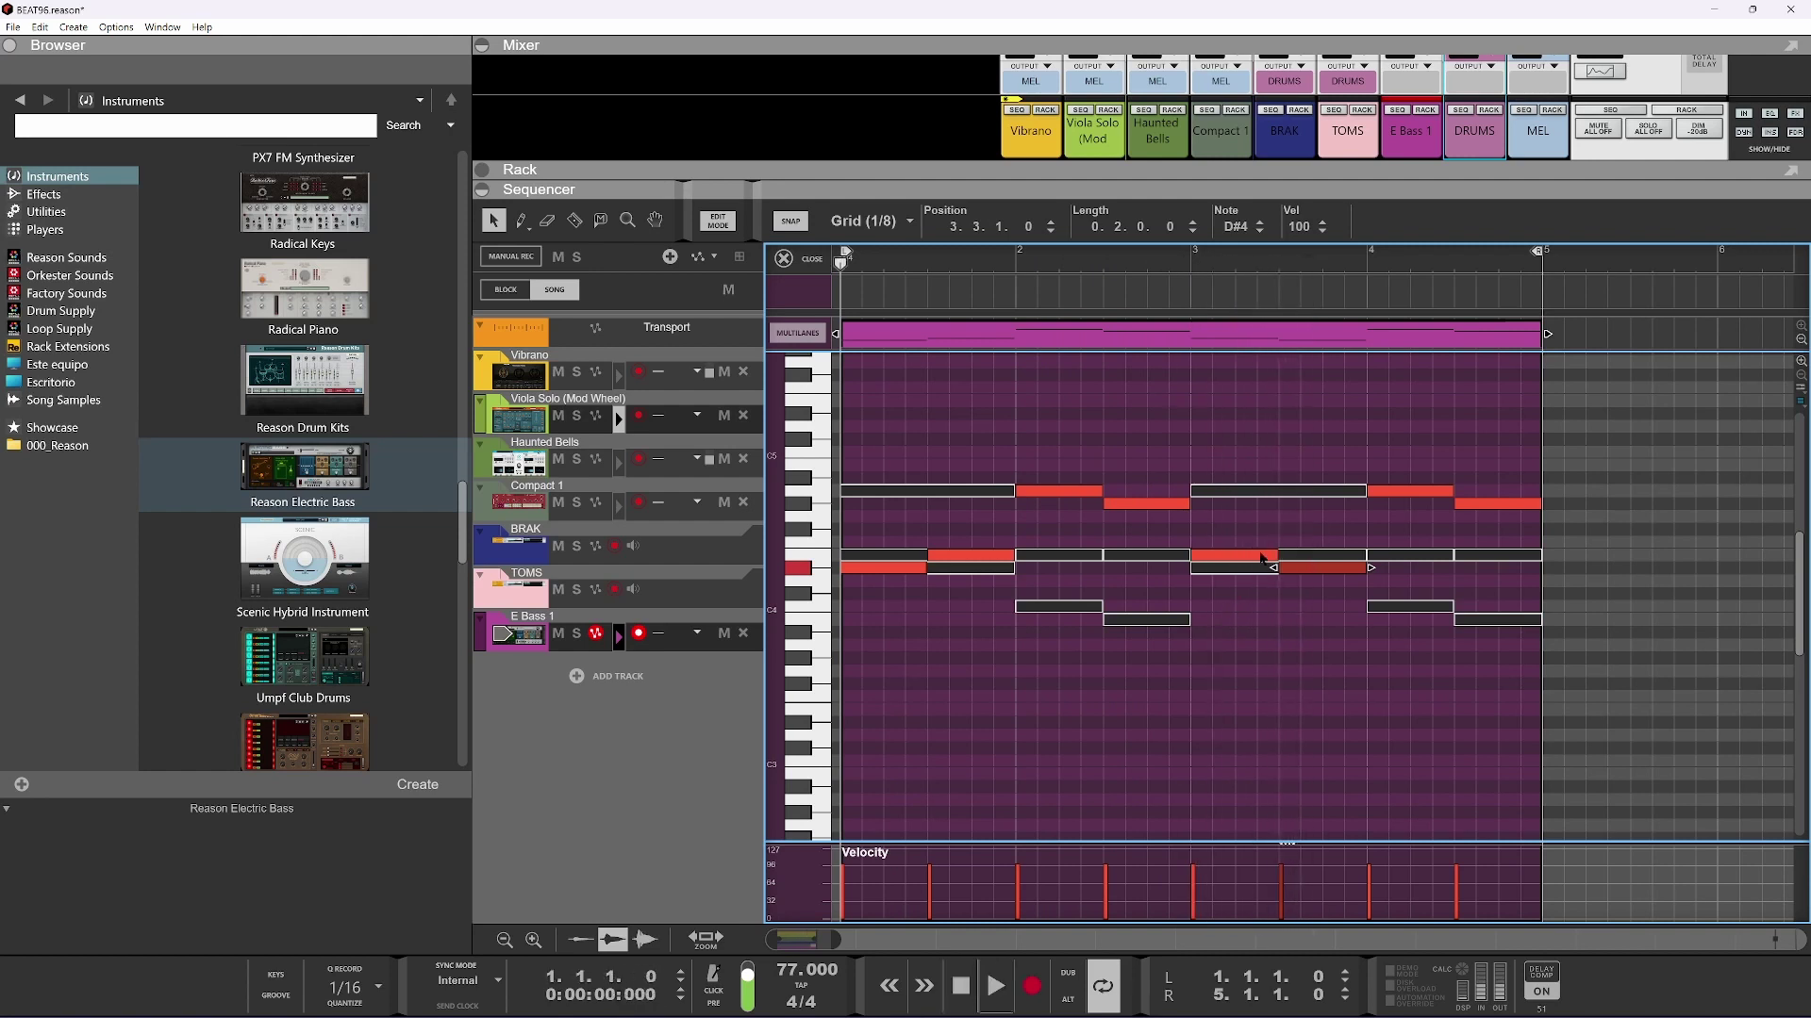
key(ctrl+z)
key(ctrl+z)
Play the loop from the start and solo the E Bass 1 track
key(space)
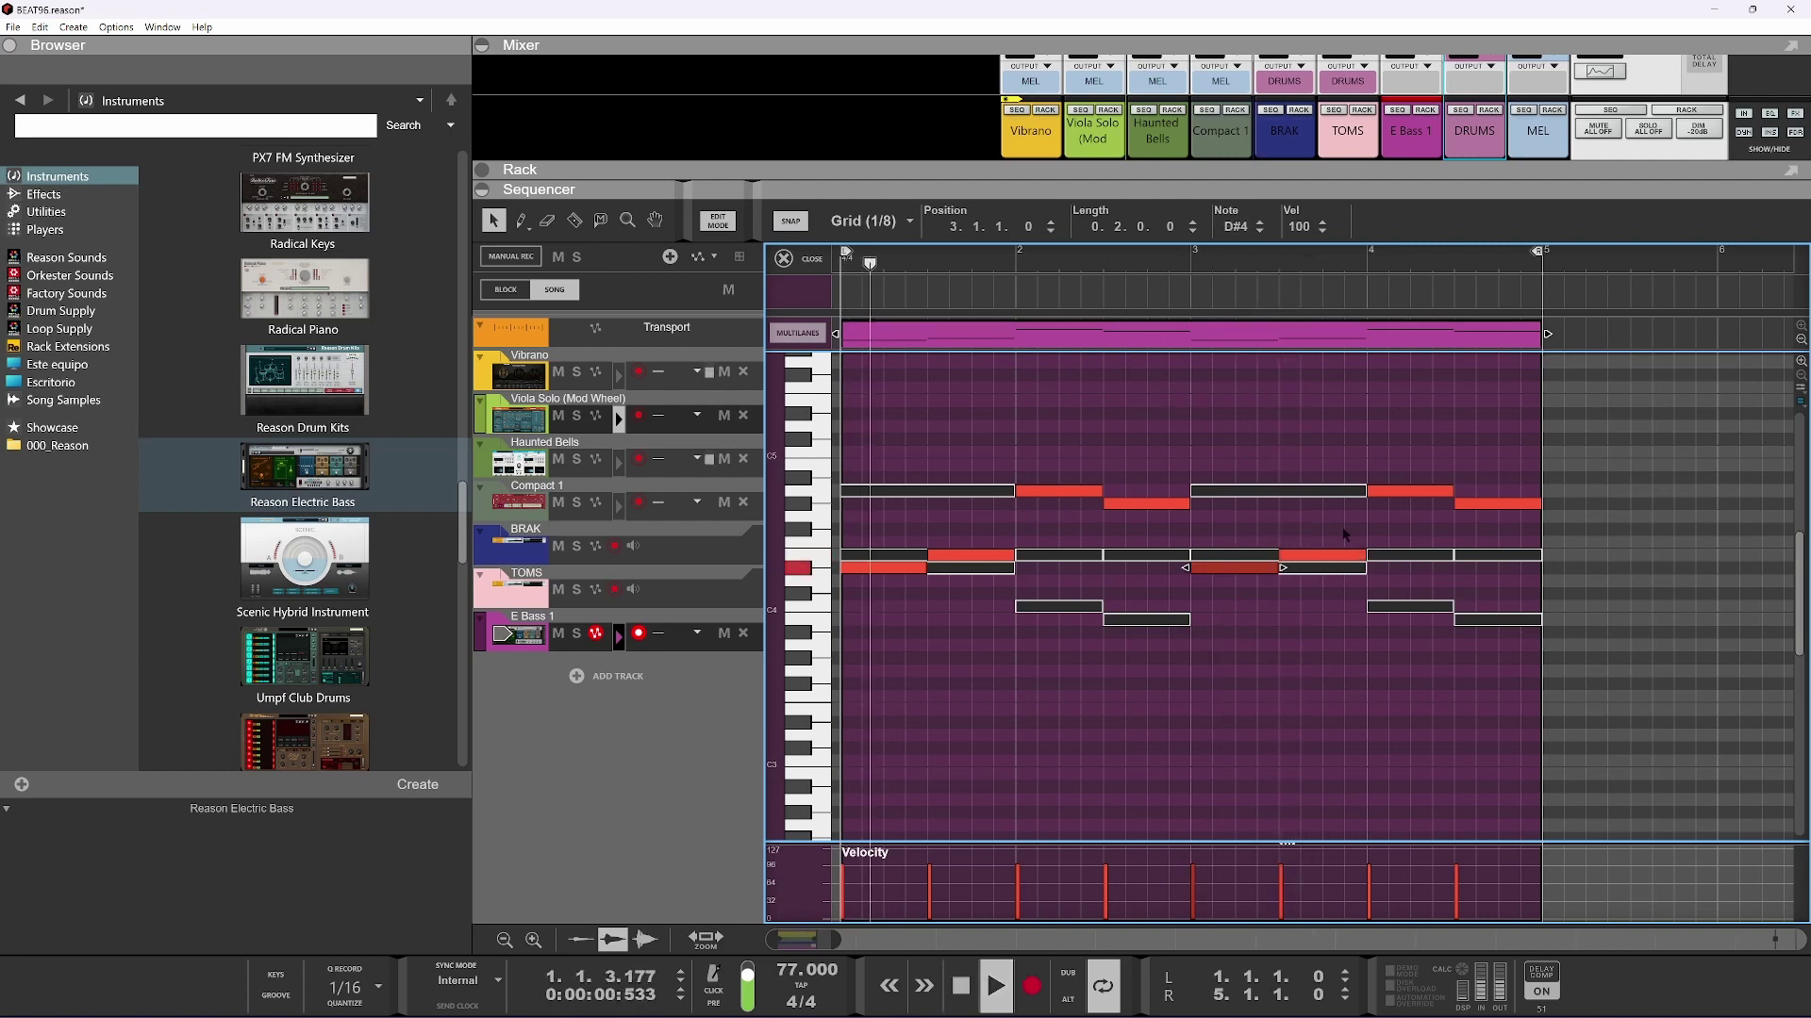
scroll(1341, 555, down, 2)
scroll(1340, 553, up, 2)
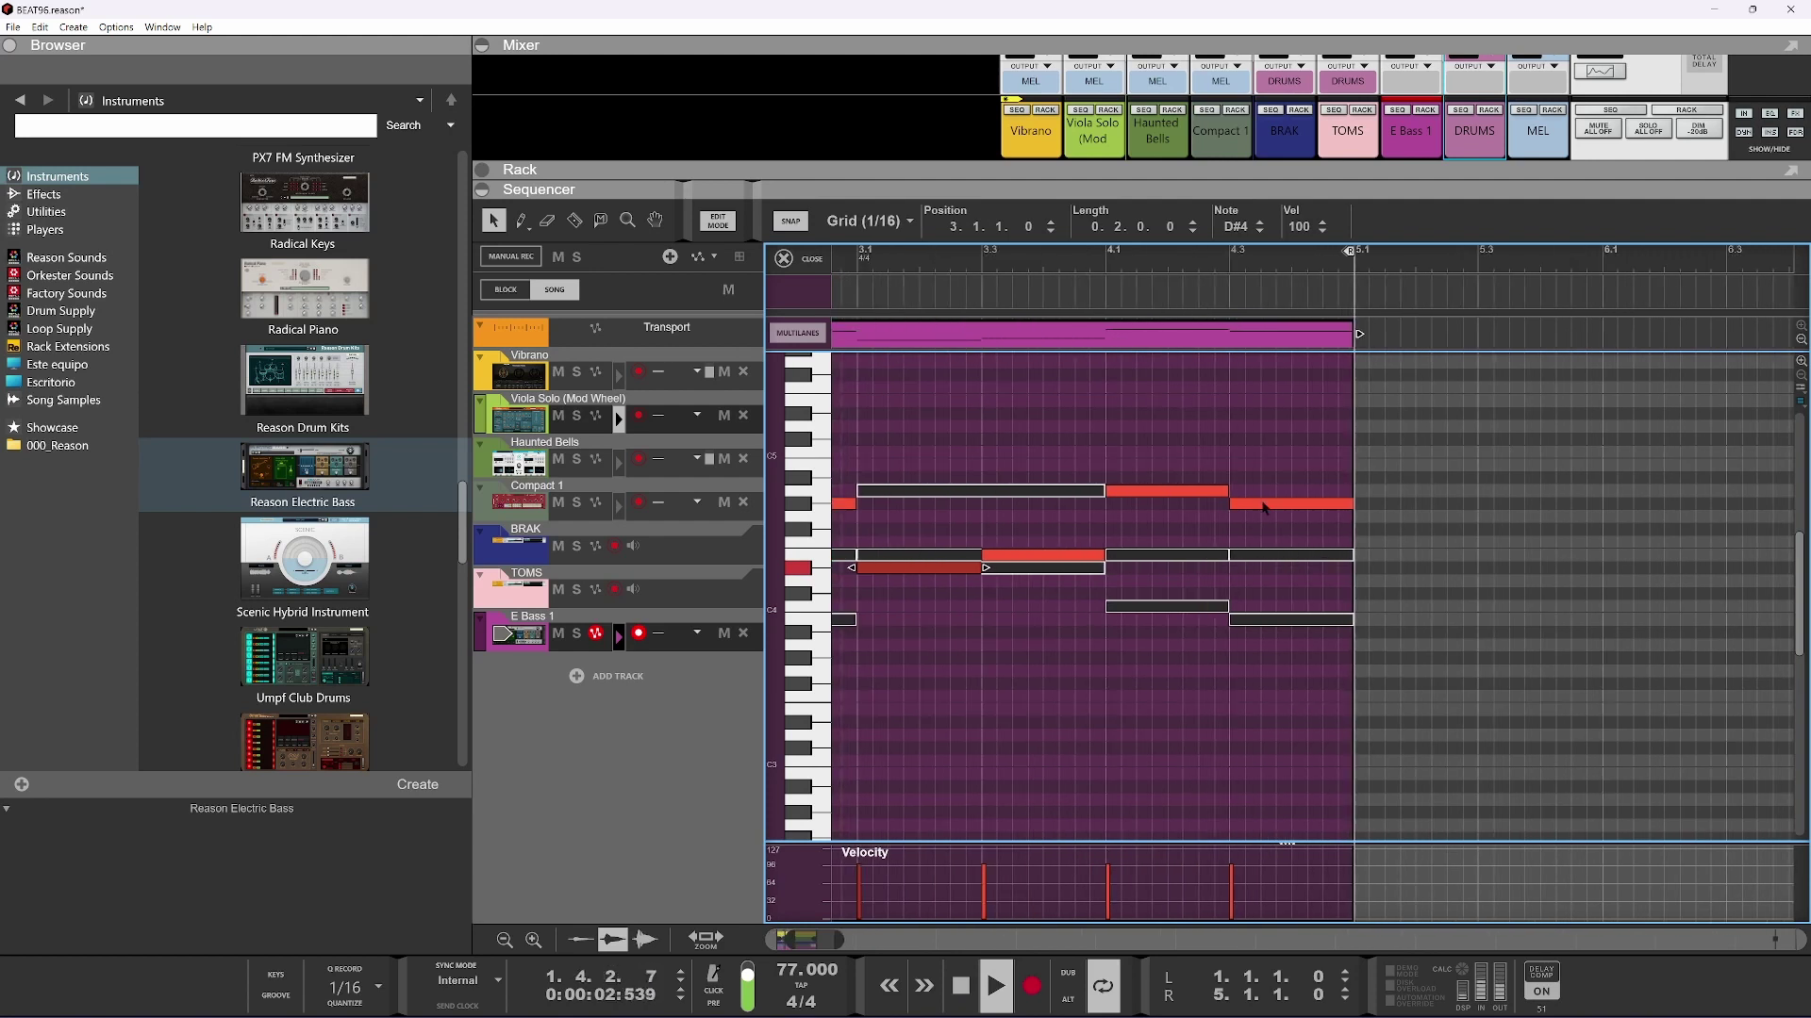
scroll(1263, 504, down, 2)
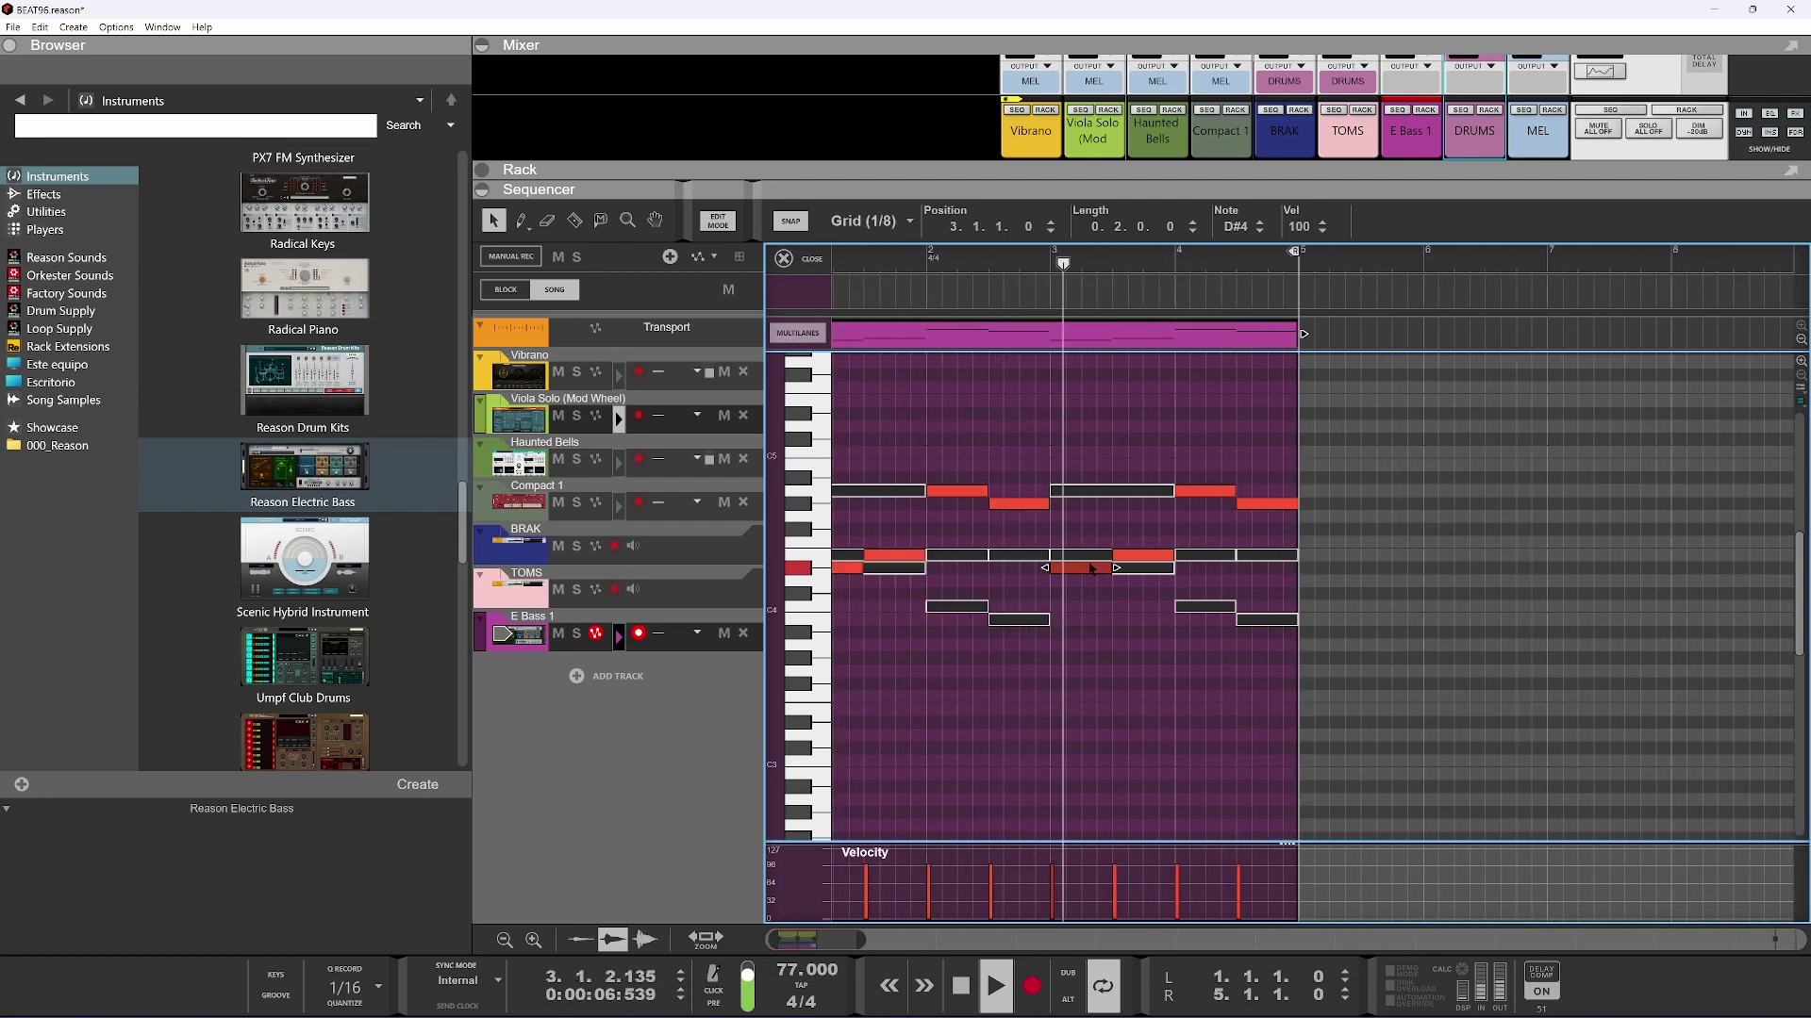
click(576, 633)
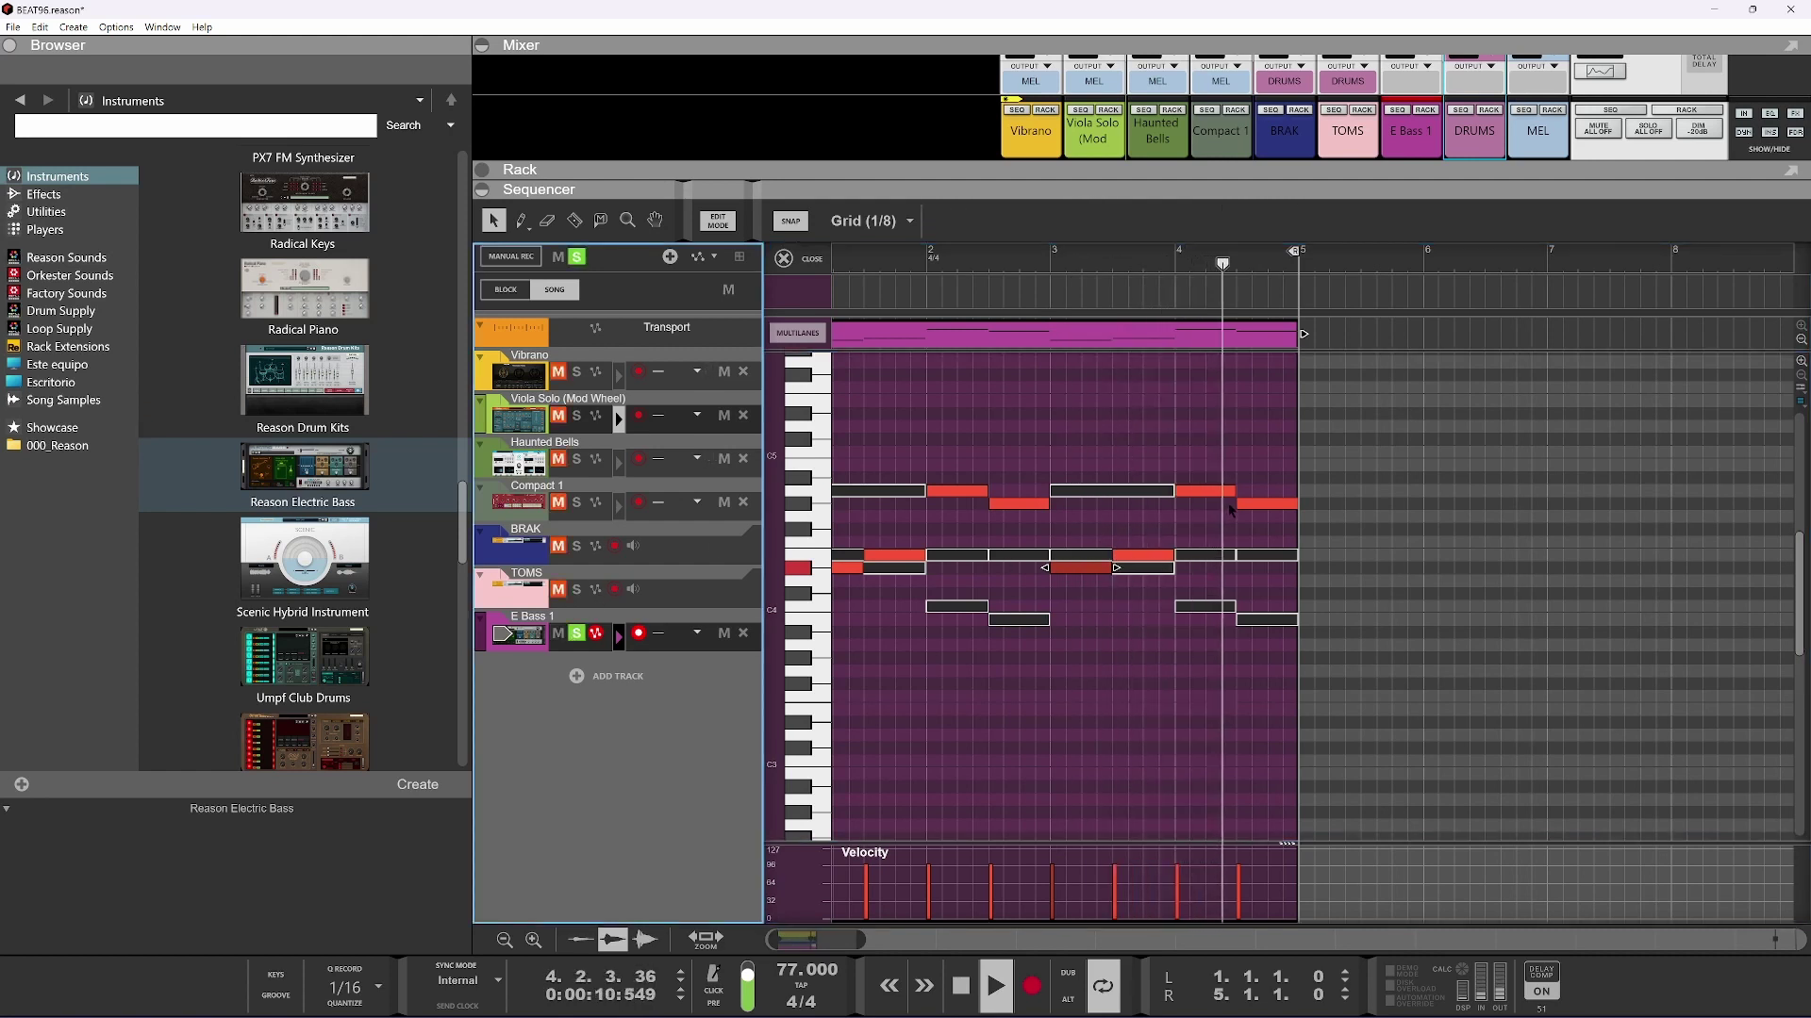
Shorten the G#4 bass note in bar 4 to one beat, add a one-beat E4 on beat 4, and check the Viola Solo notes
key(space)
click(1292, 504)
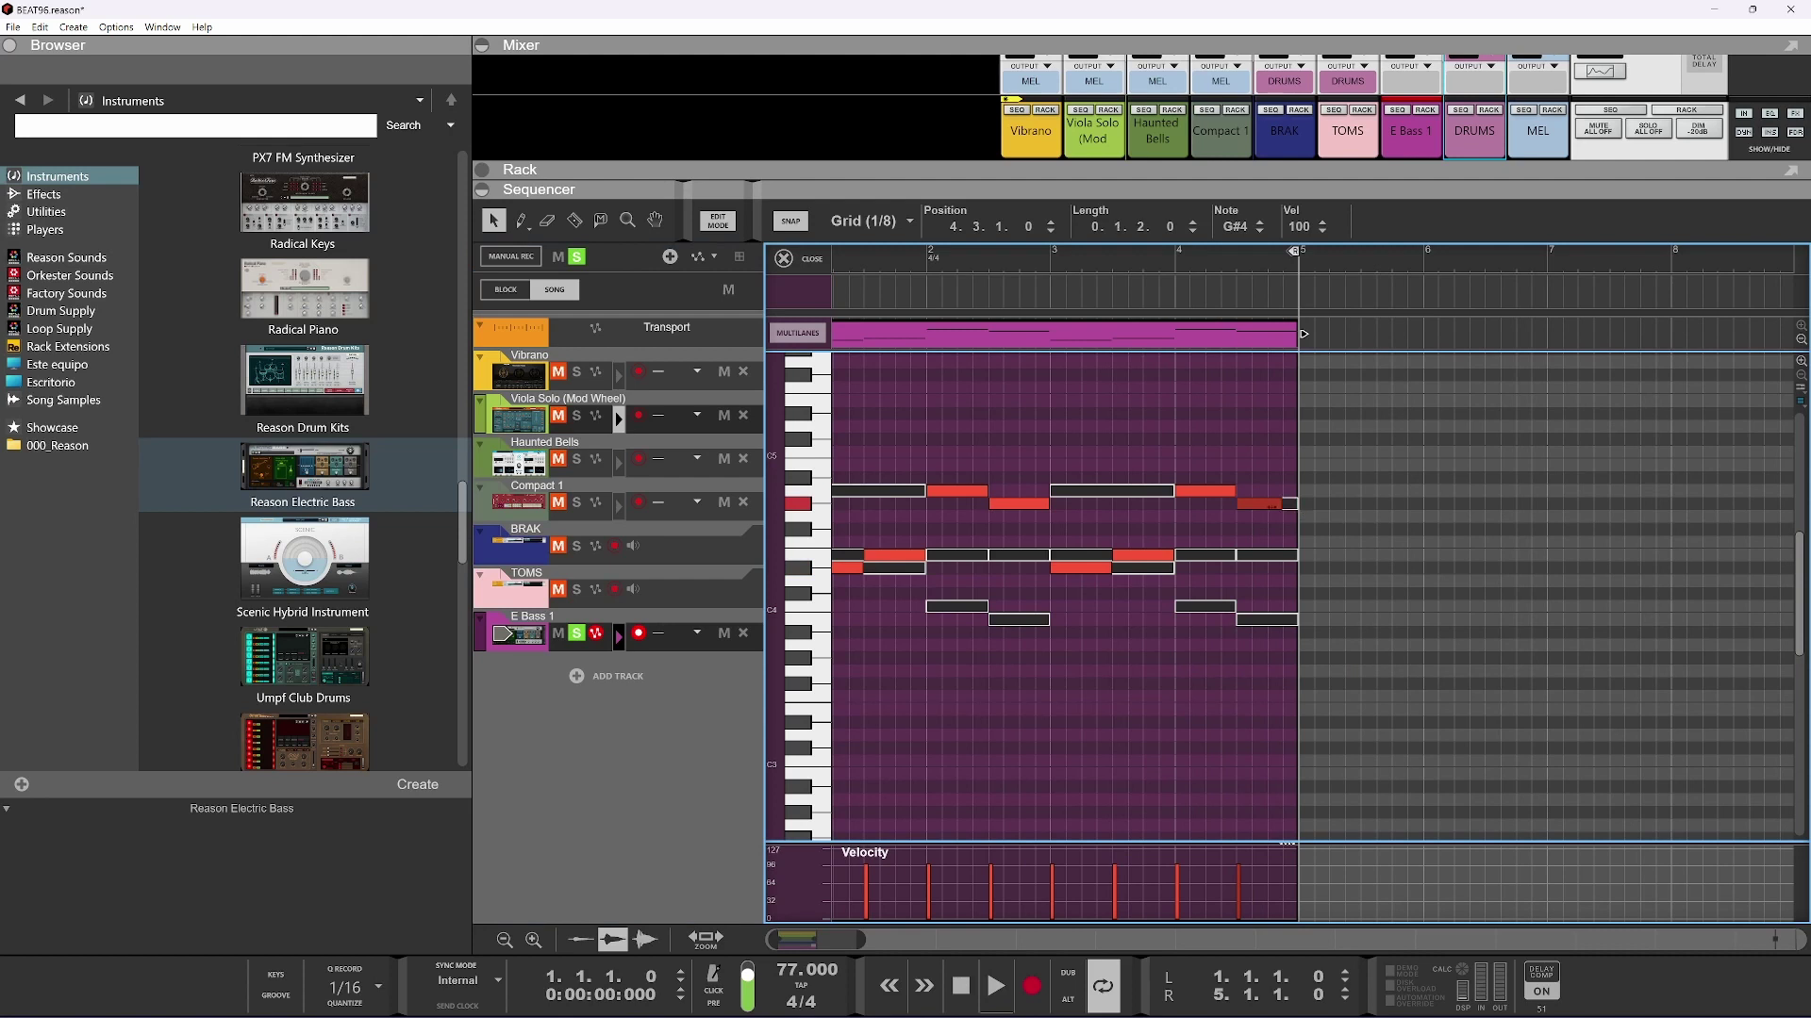
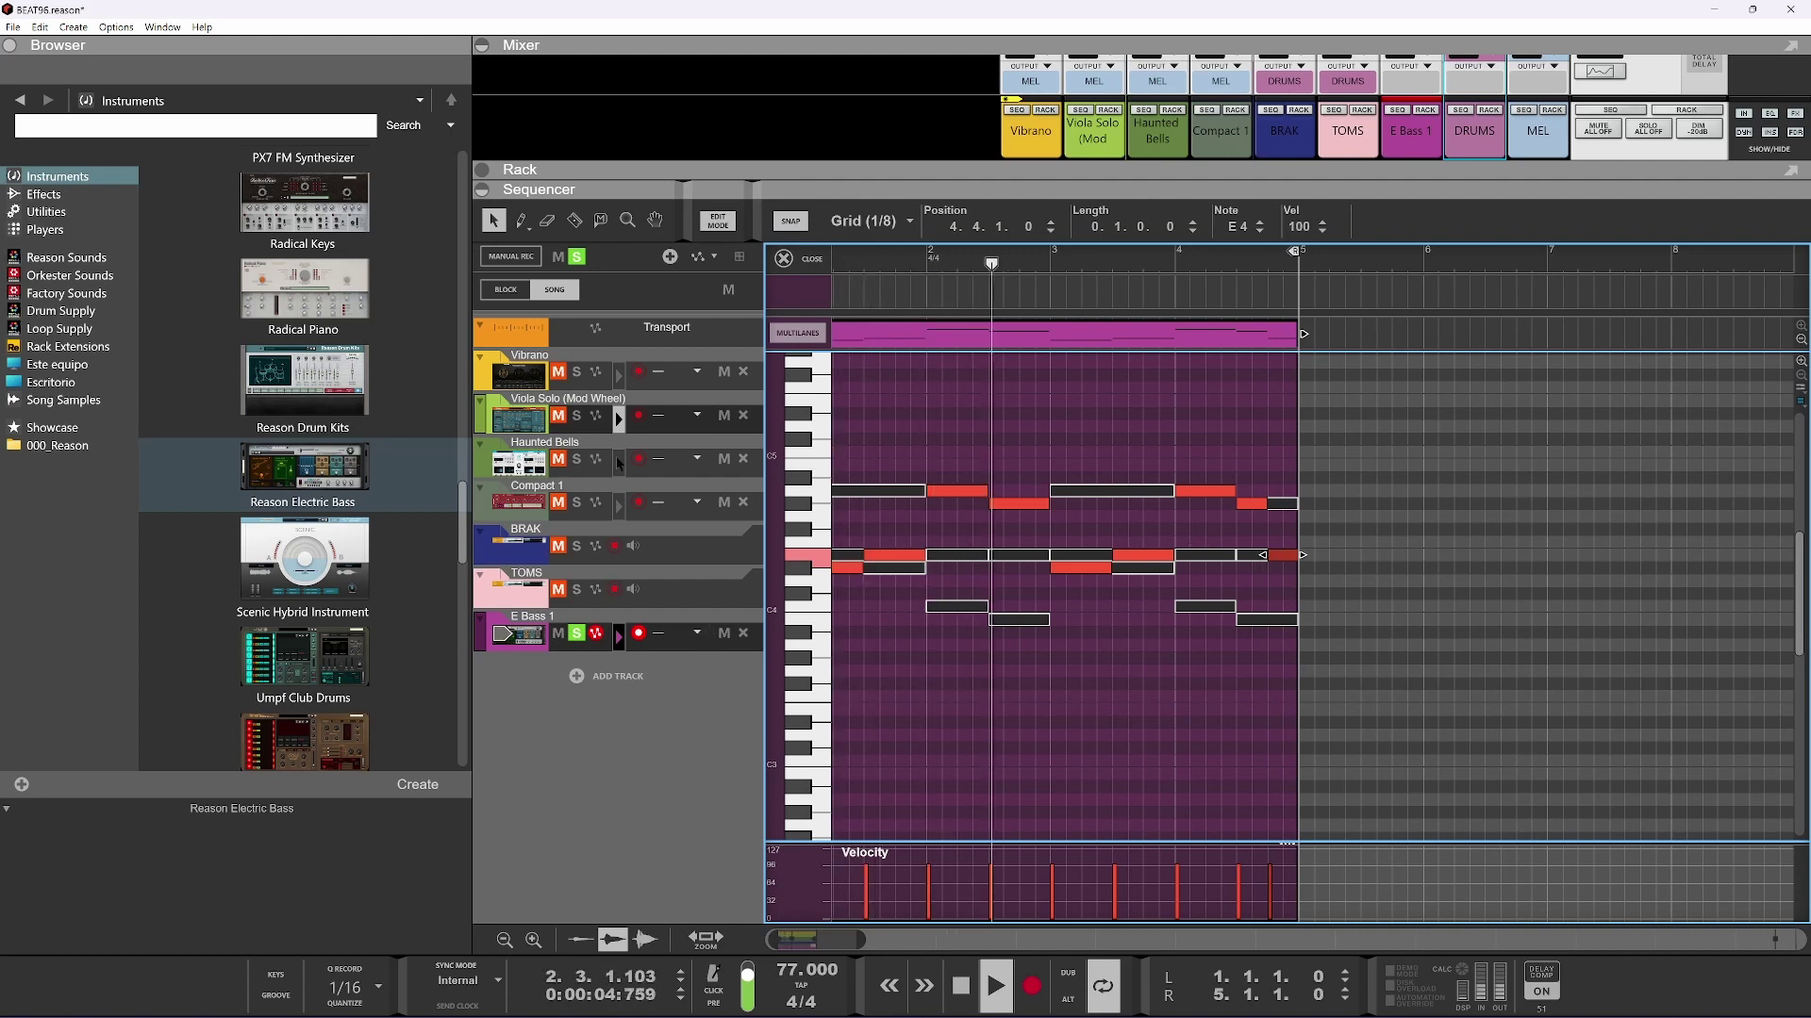
click(619, 418)
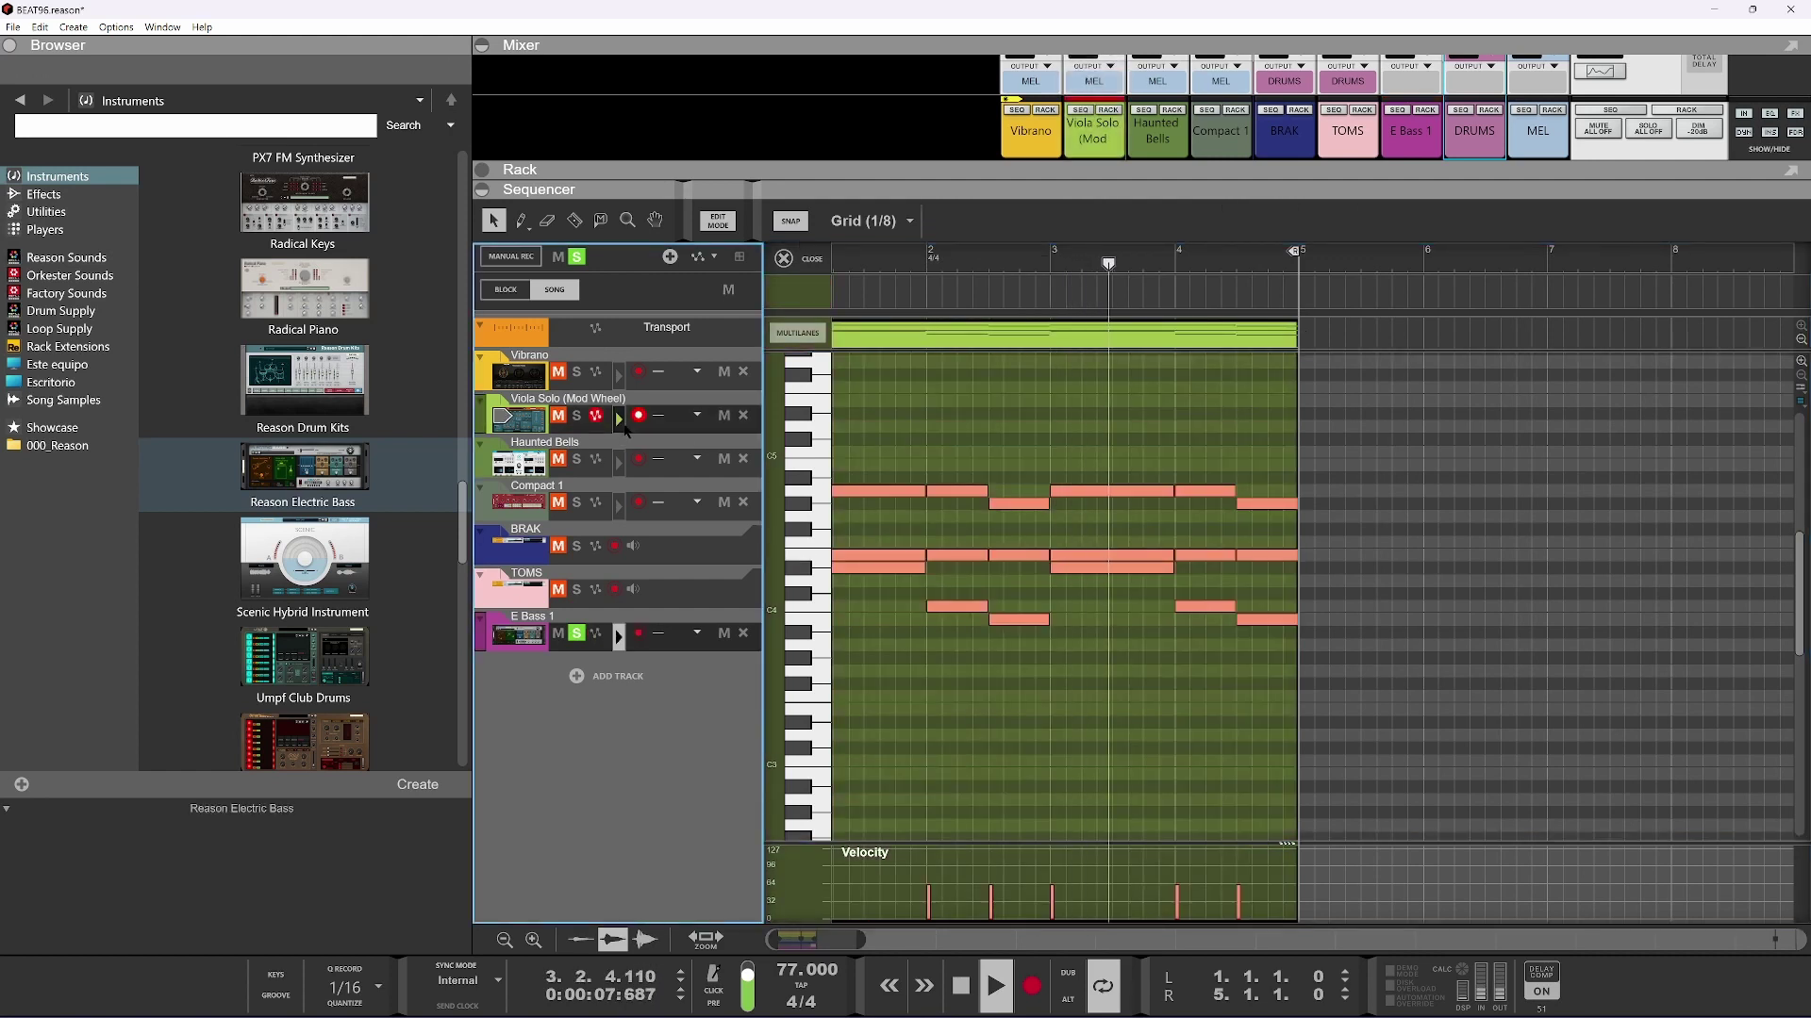
click(619, 637)
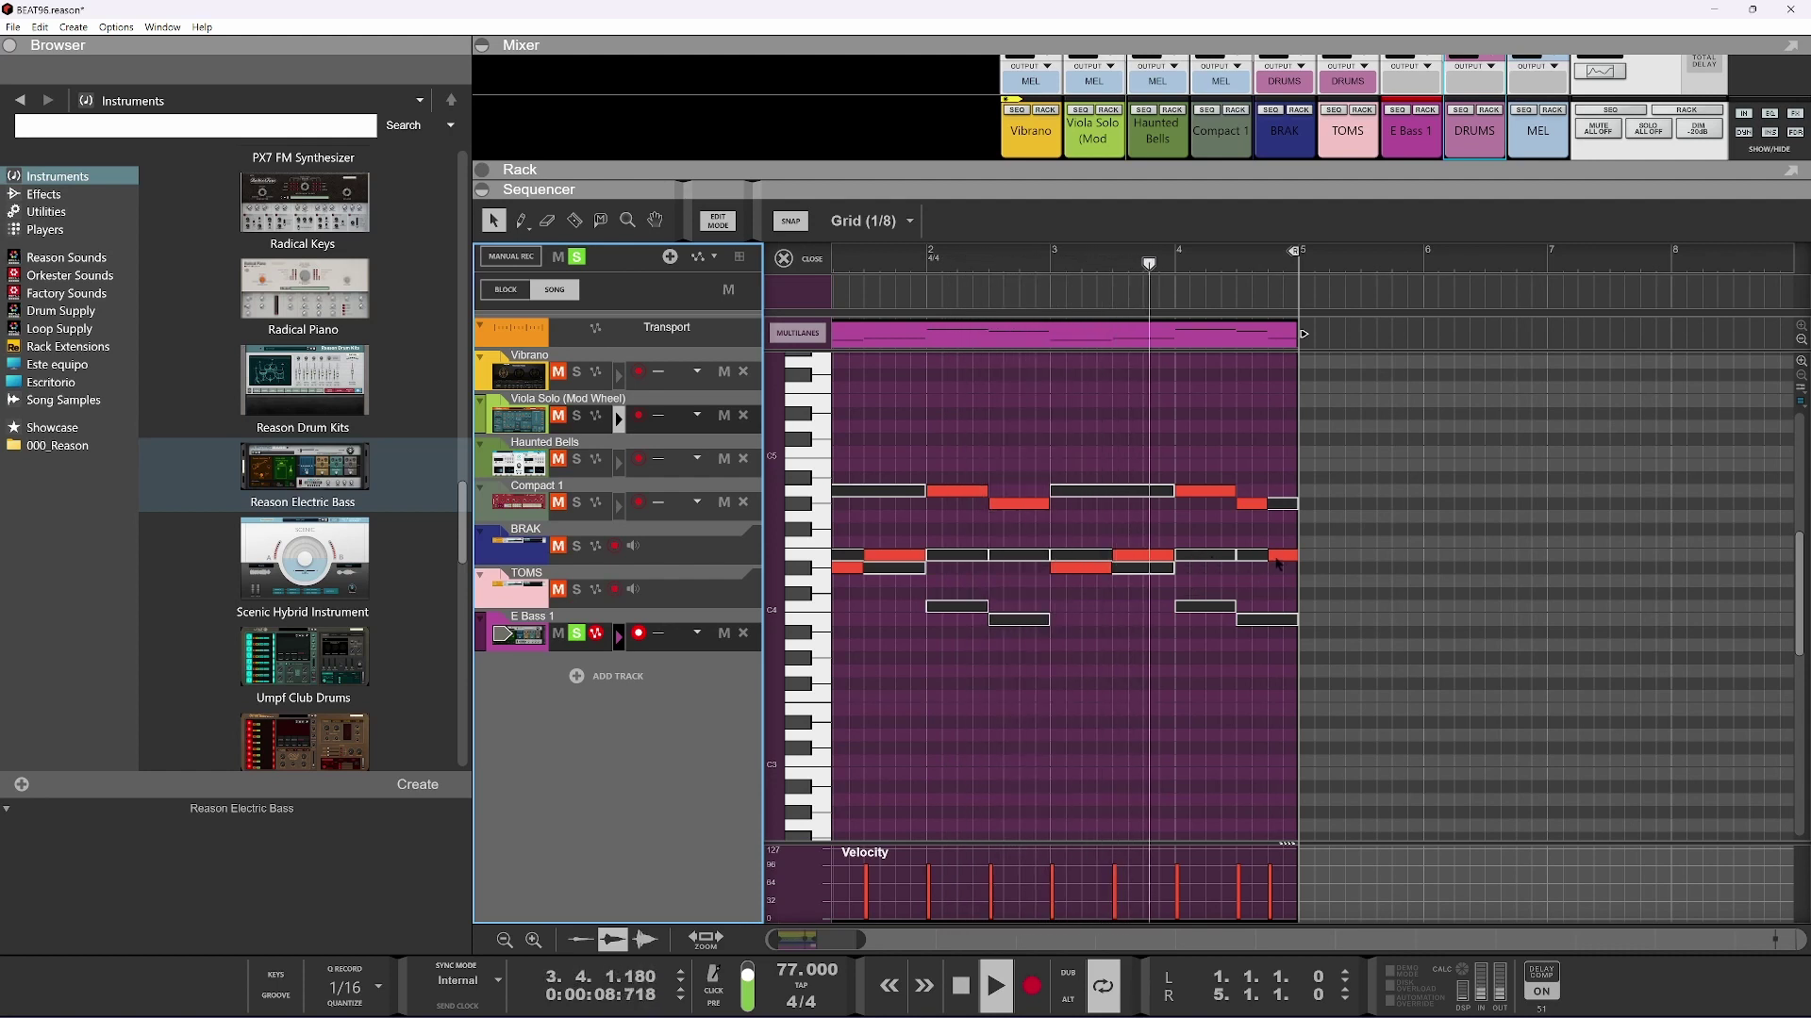
Rework bar 4 of the bass line into one-beat notes A4, E4 and B3 on beats 1, 2 and 4
key(space)
click(1205, 491)
click(1238, 488)
click(1233, 490)
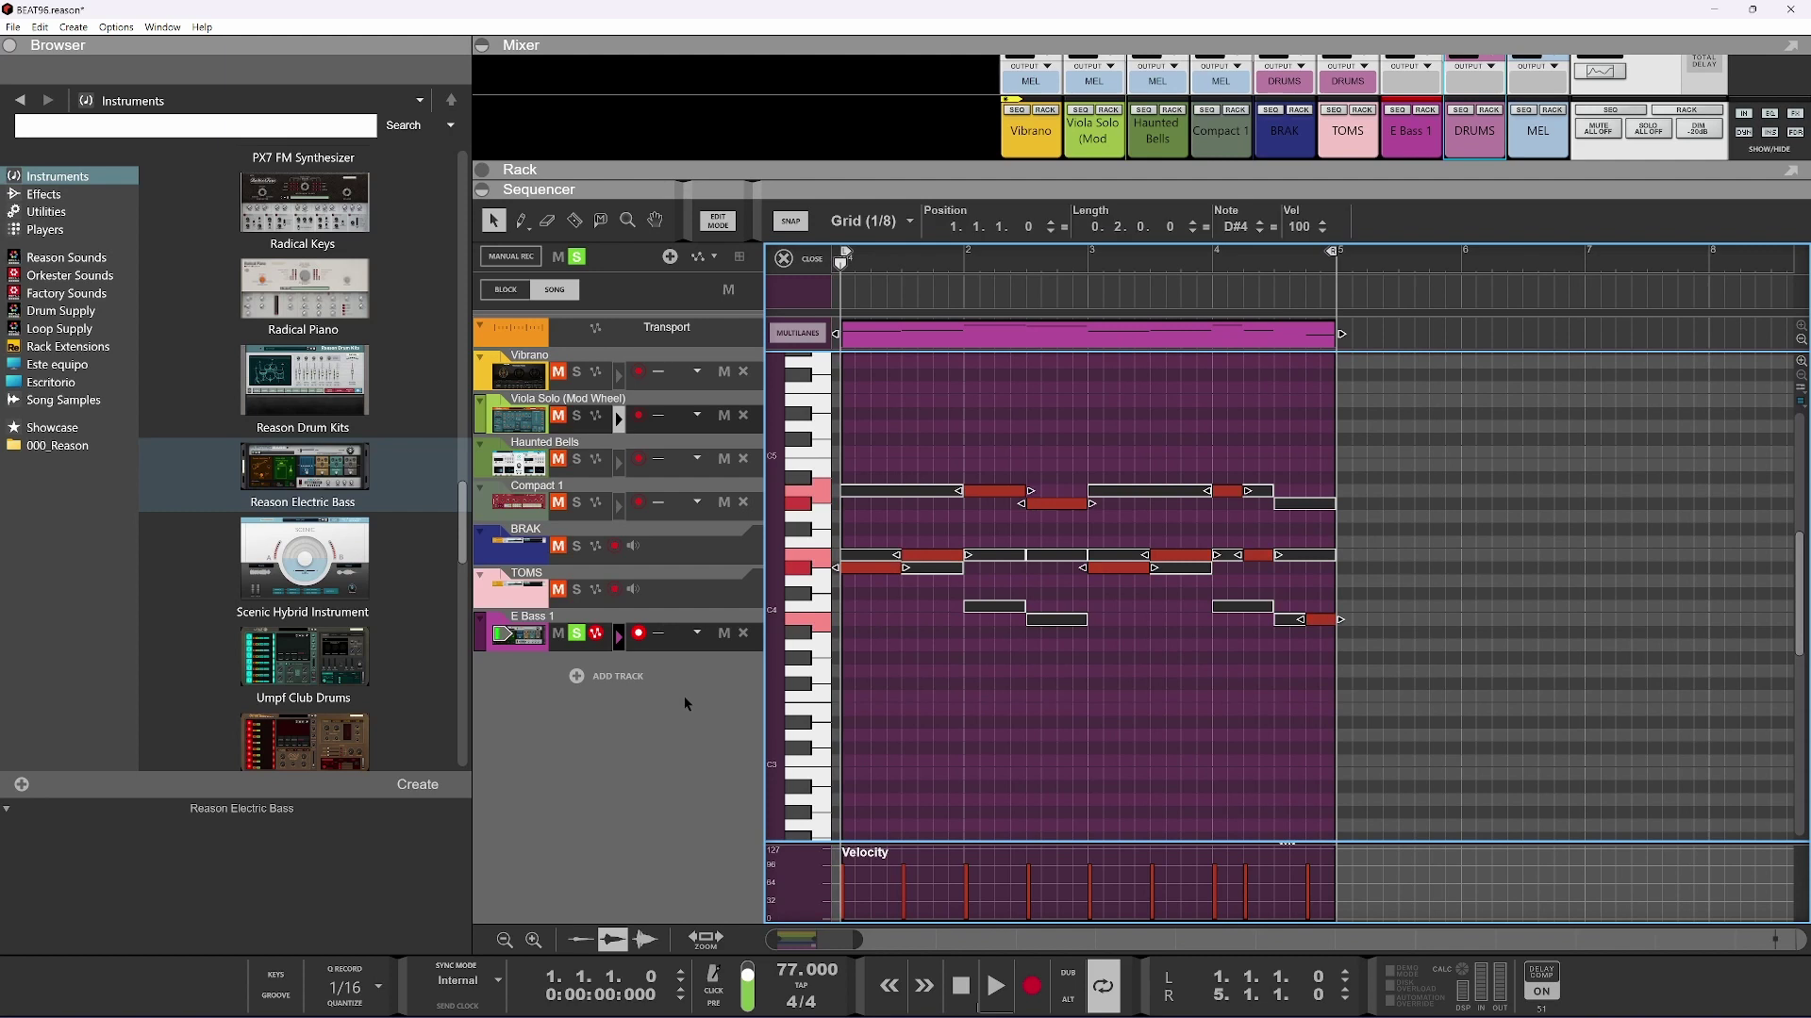
Transpose all the bass notes down three octaves, with the first note on D#1 at the start of bar 1, and listen
key(ctrl+Right)
key(ctrl+Right)
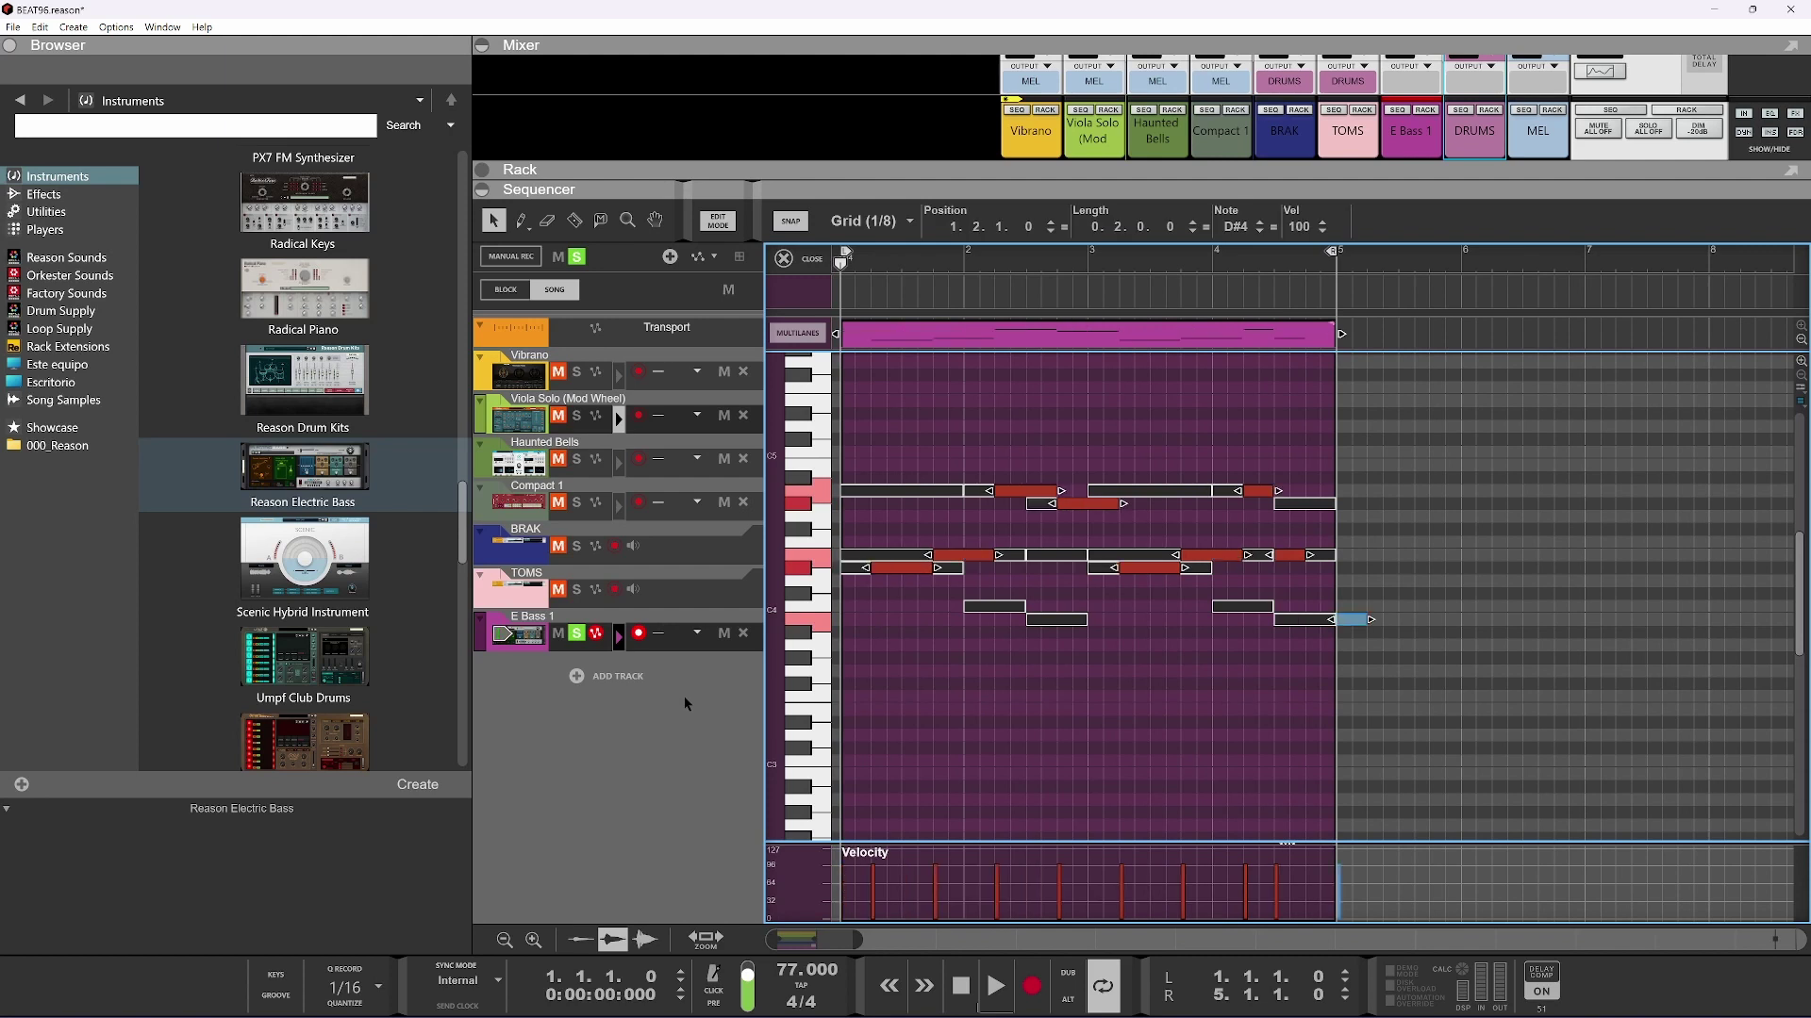
key(shift+Down)
key(shift+Down)
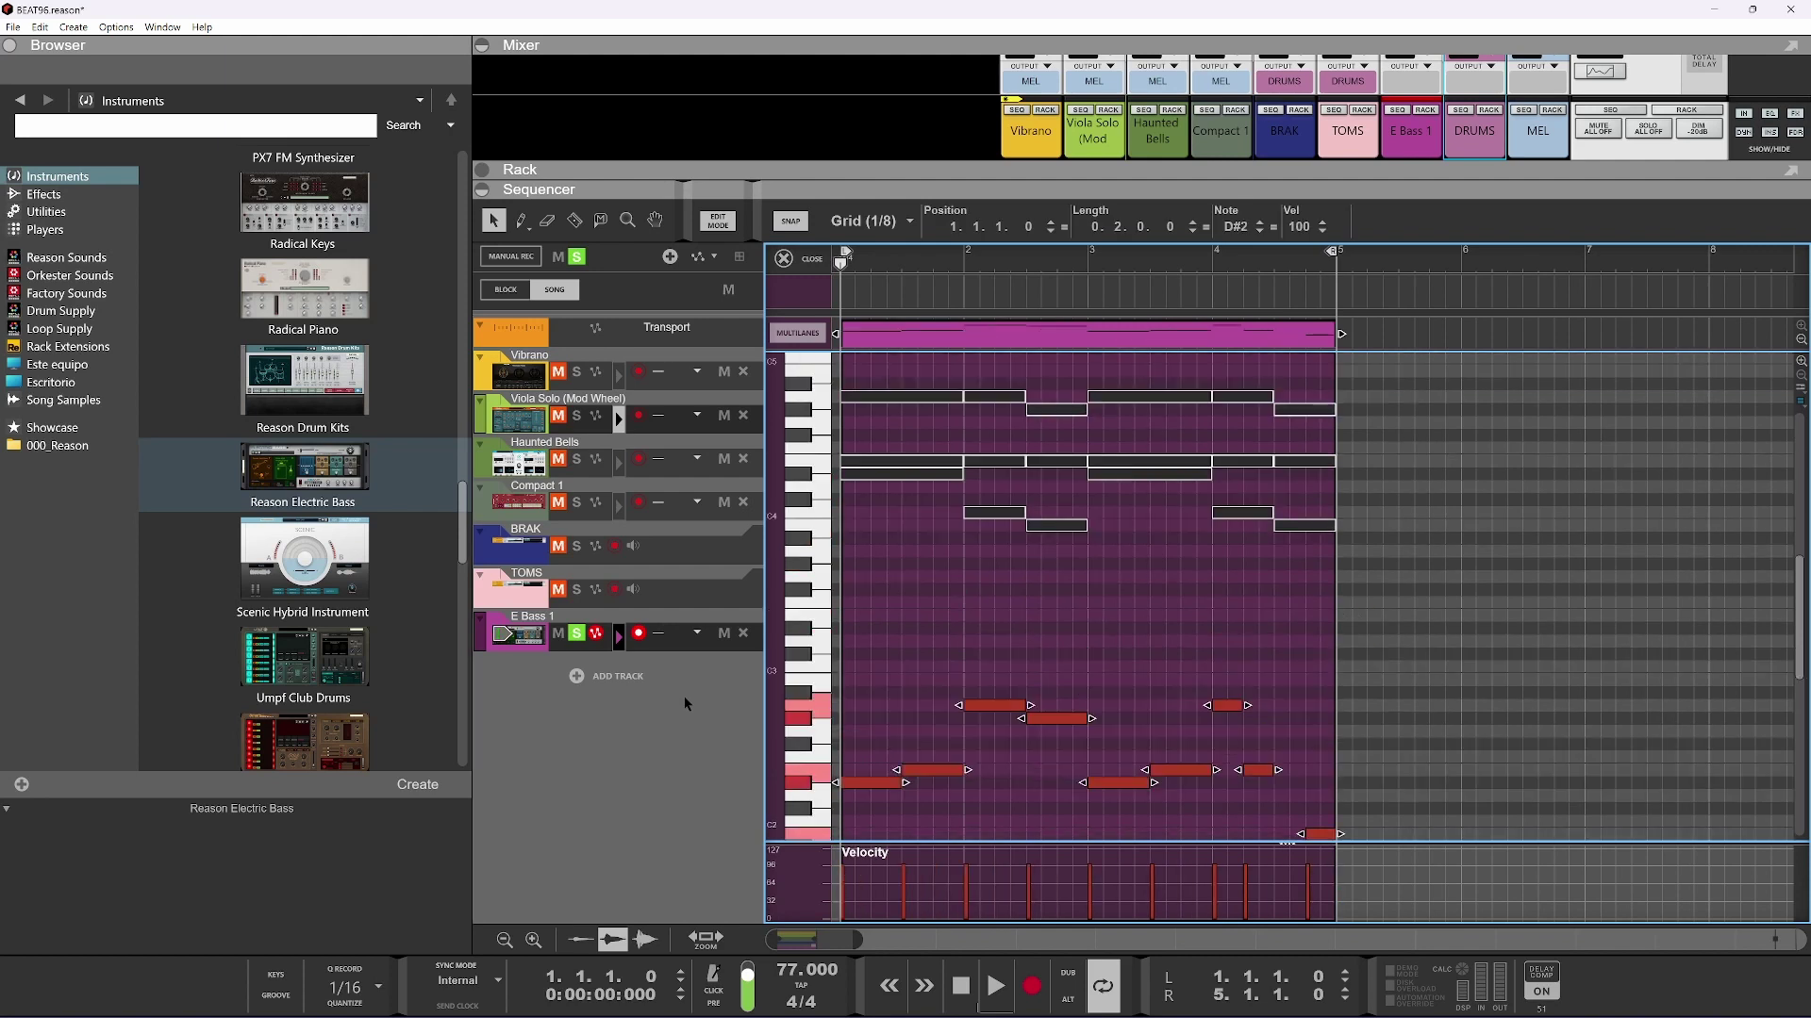
key(space)
key(shift+Down)
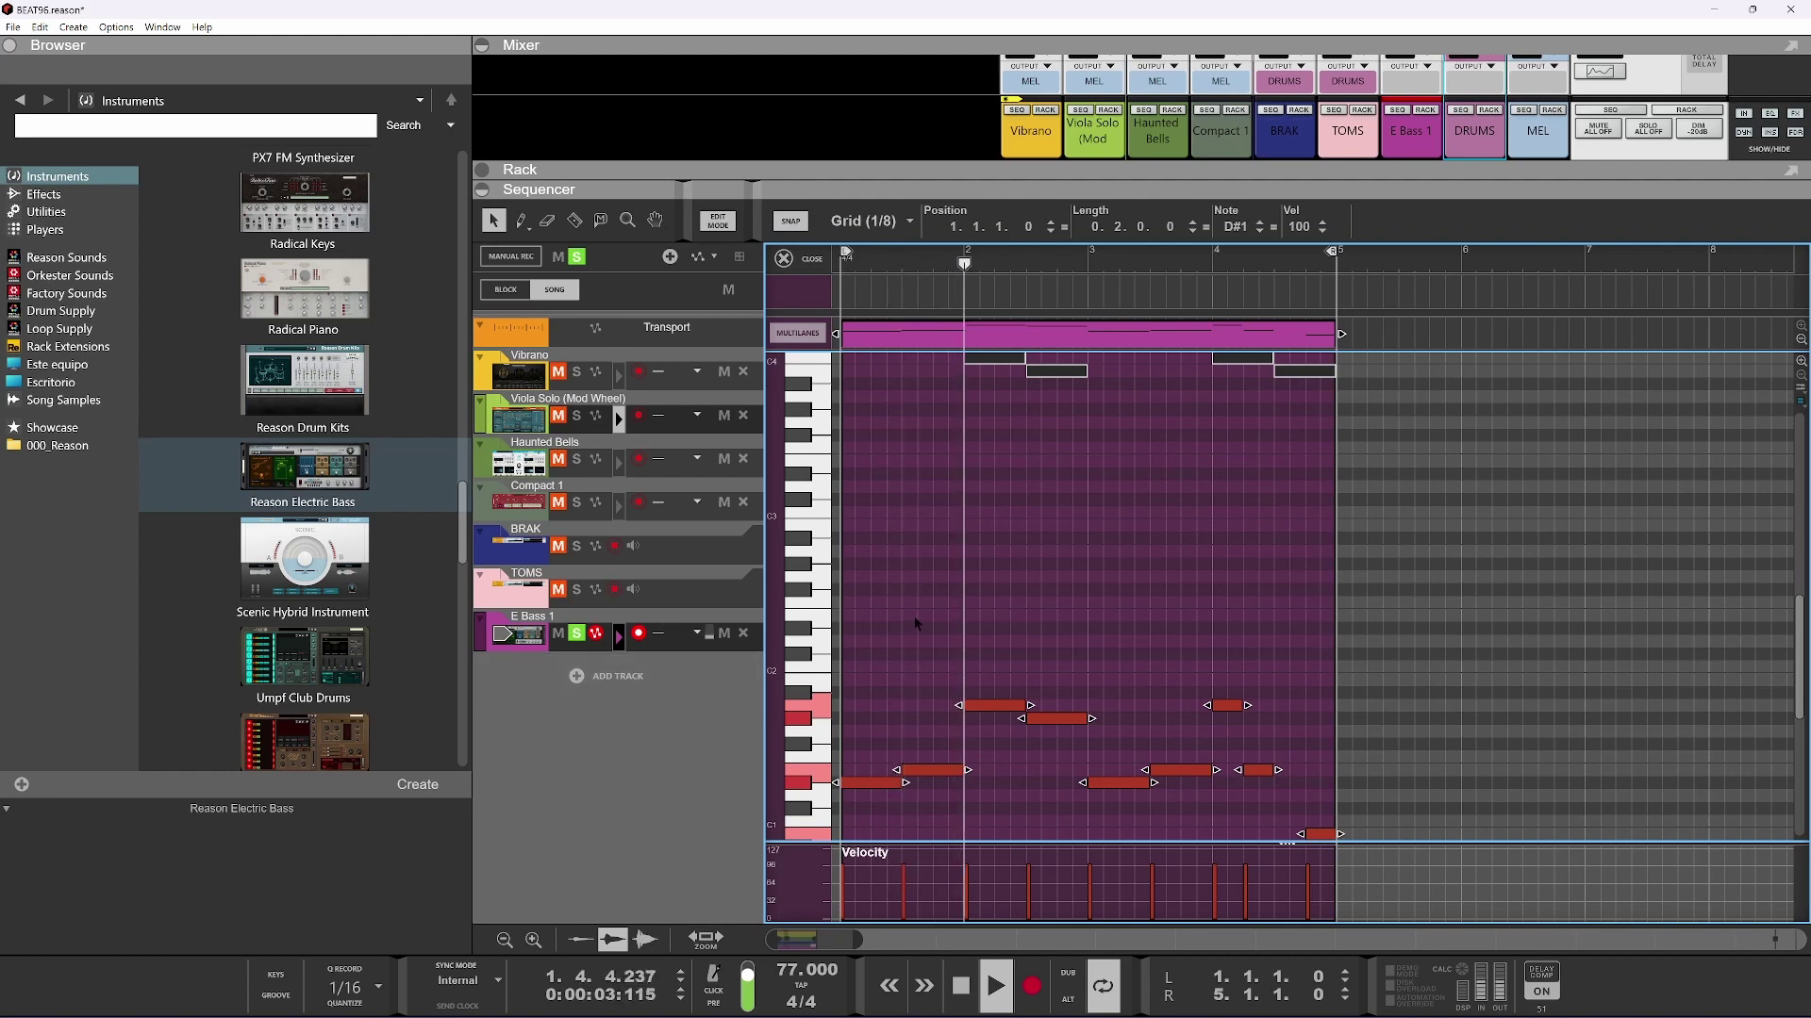
scroll(1030, 582, down, 3)
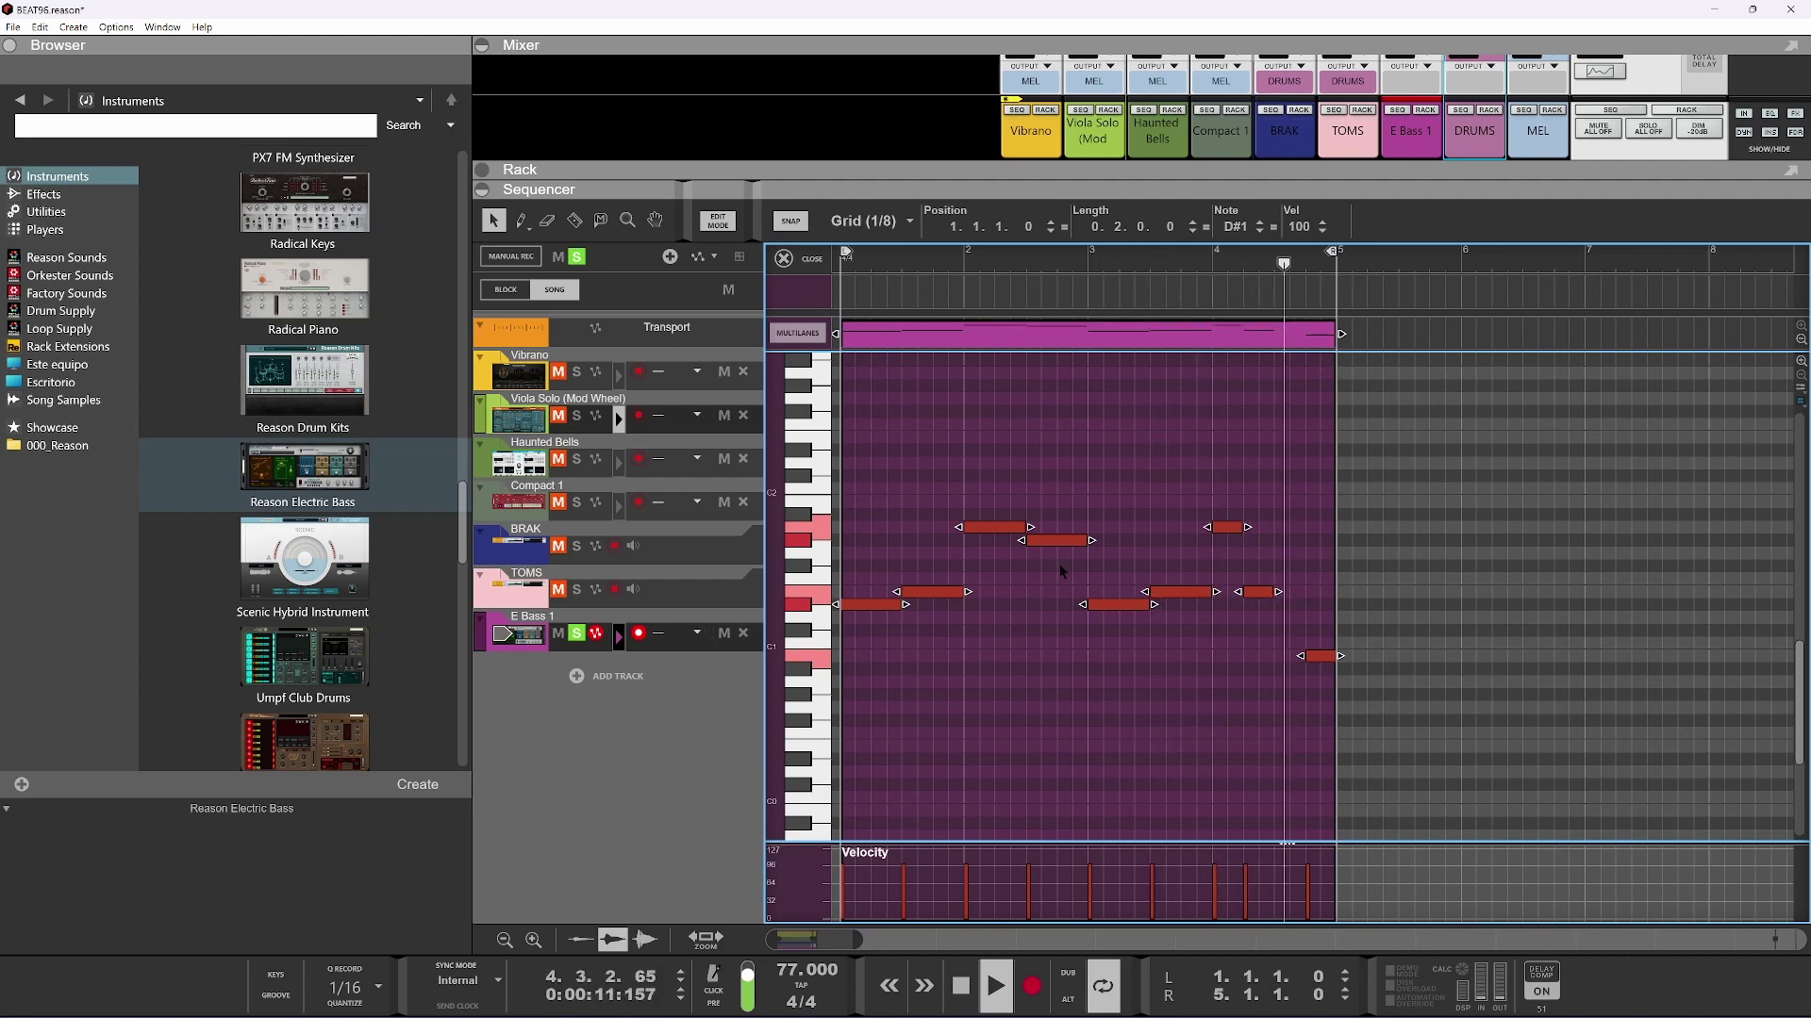
Try raising the last bass note in bar 4 an octave to B1 and listen to the line
key(space)
click(1311, 657)
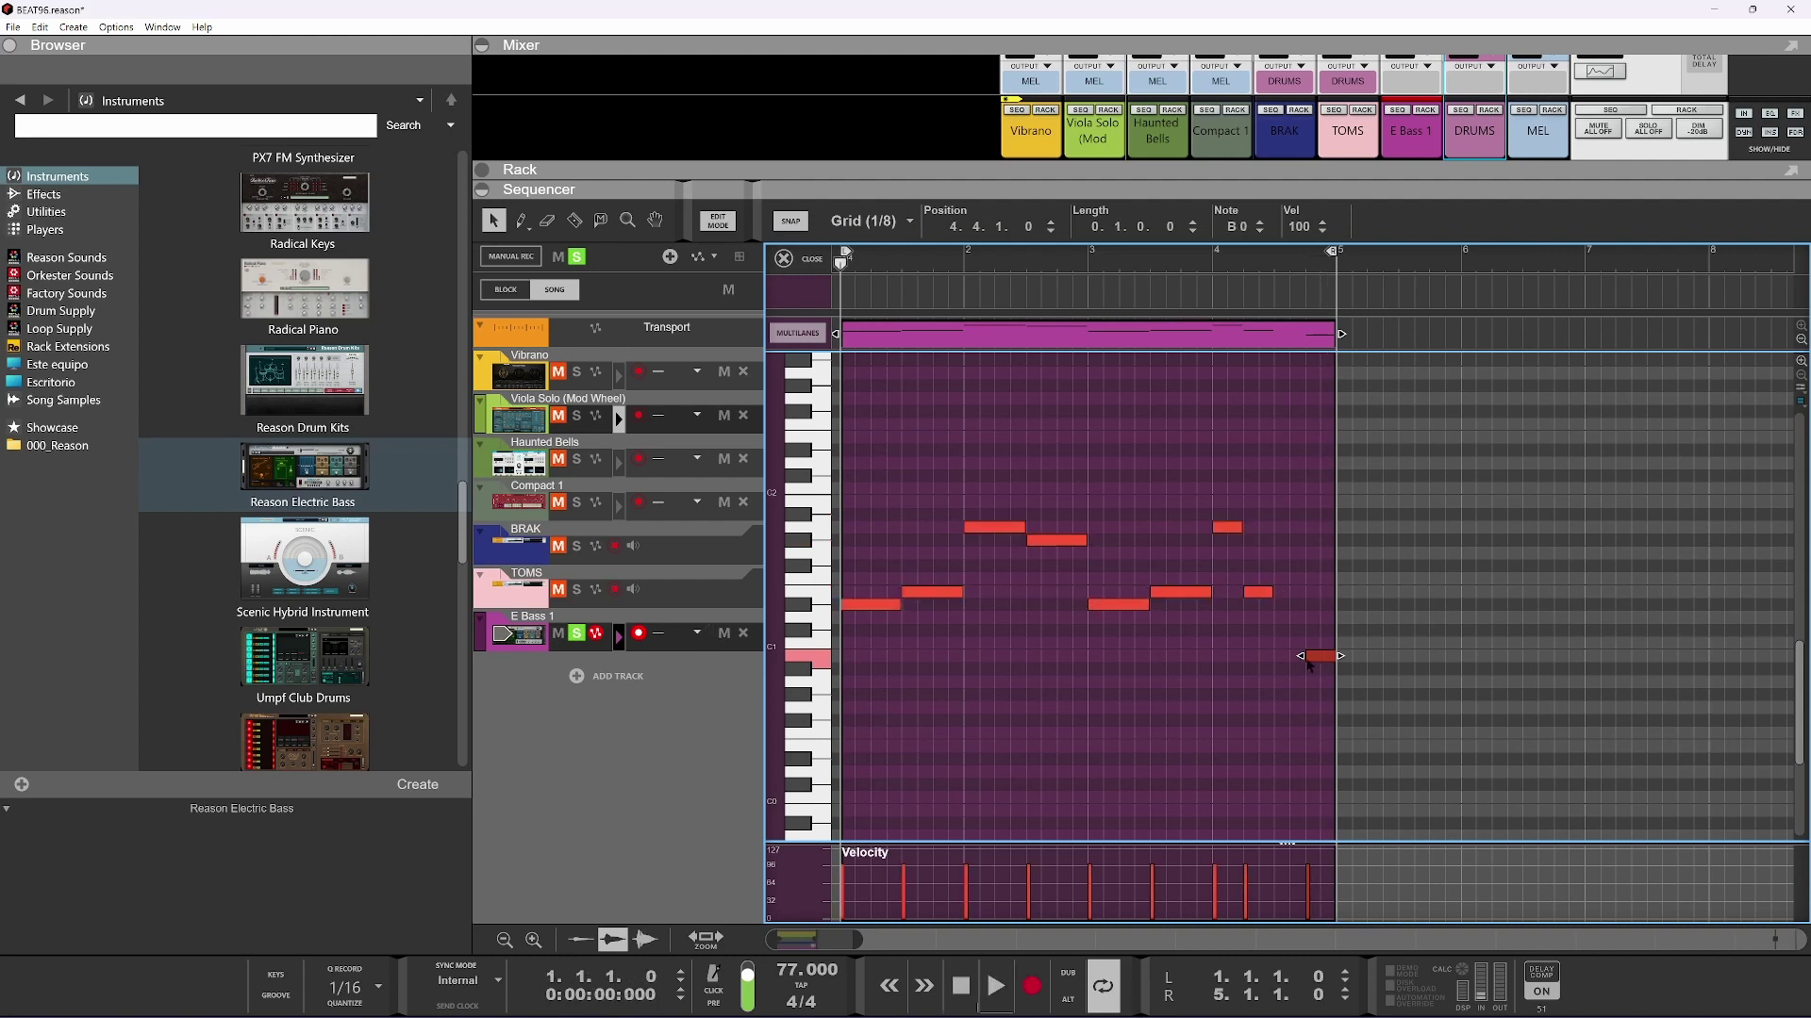
key(shift+Up)
key(space)
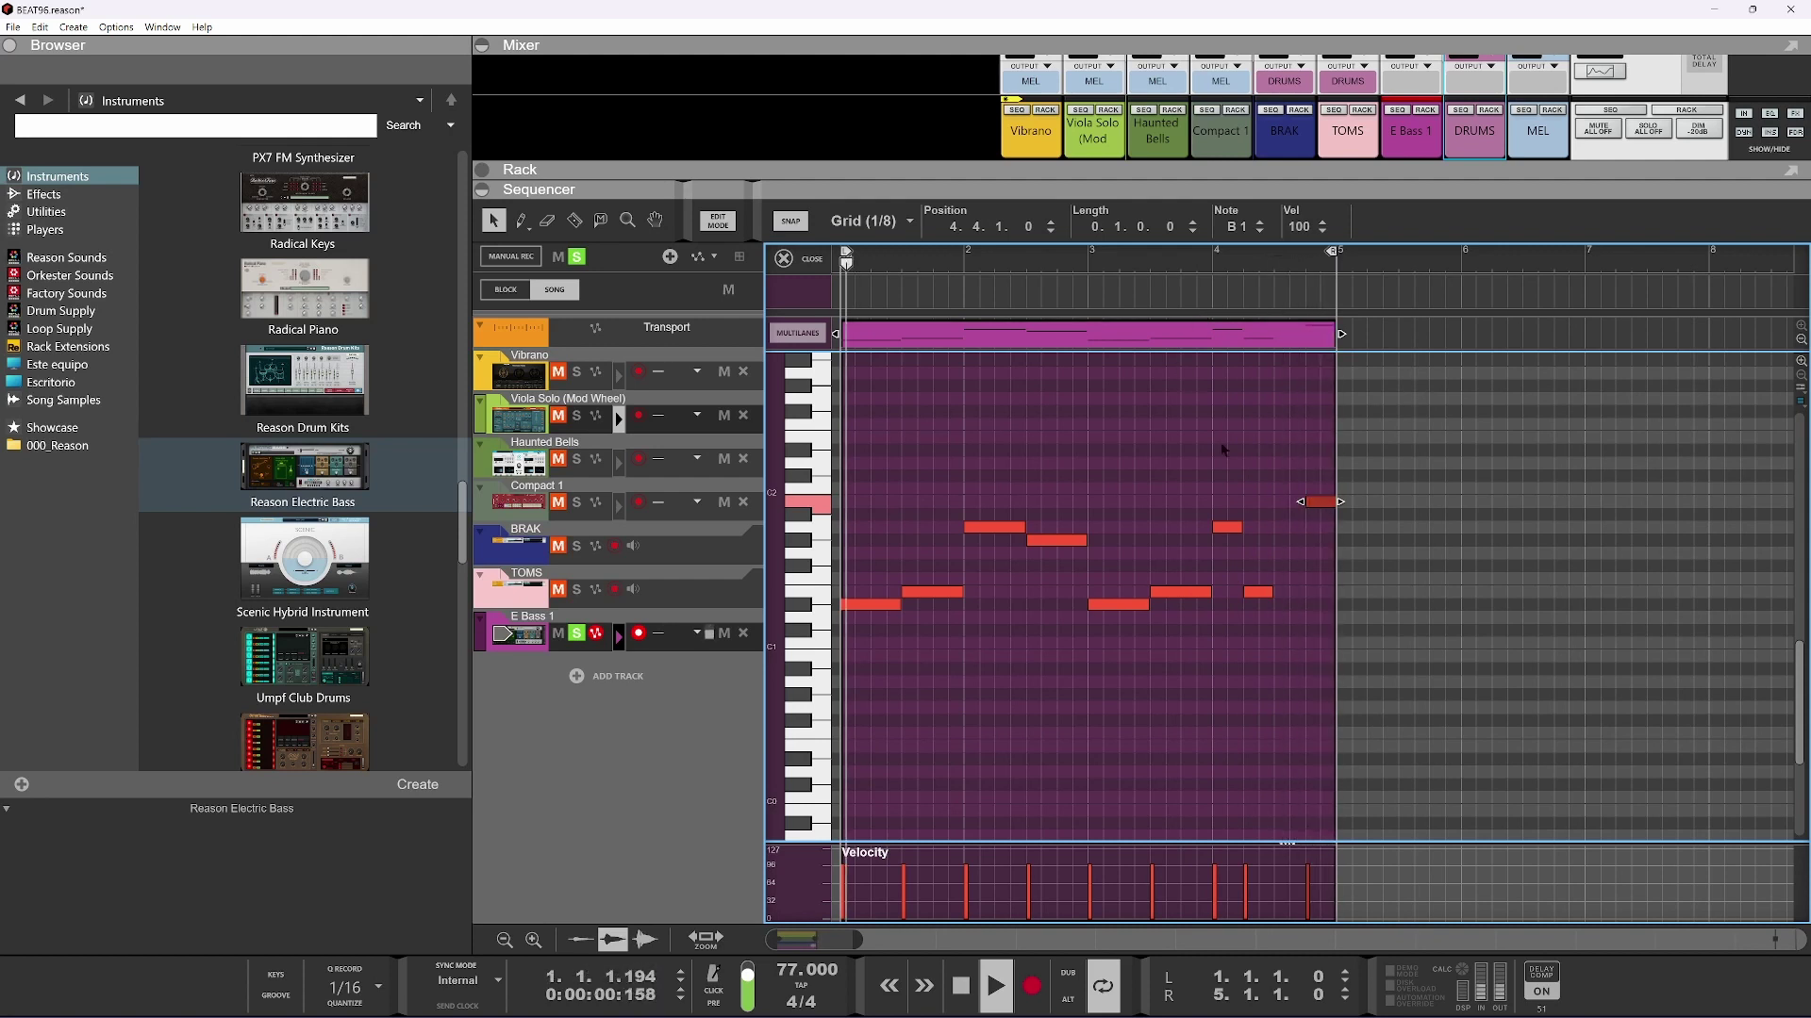
key(space)
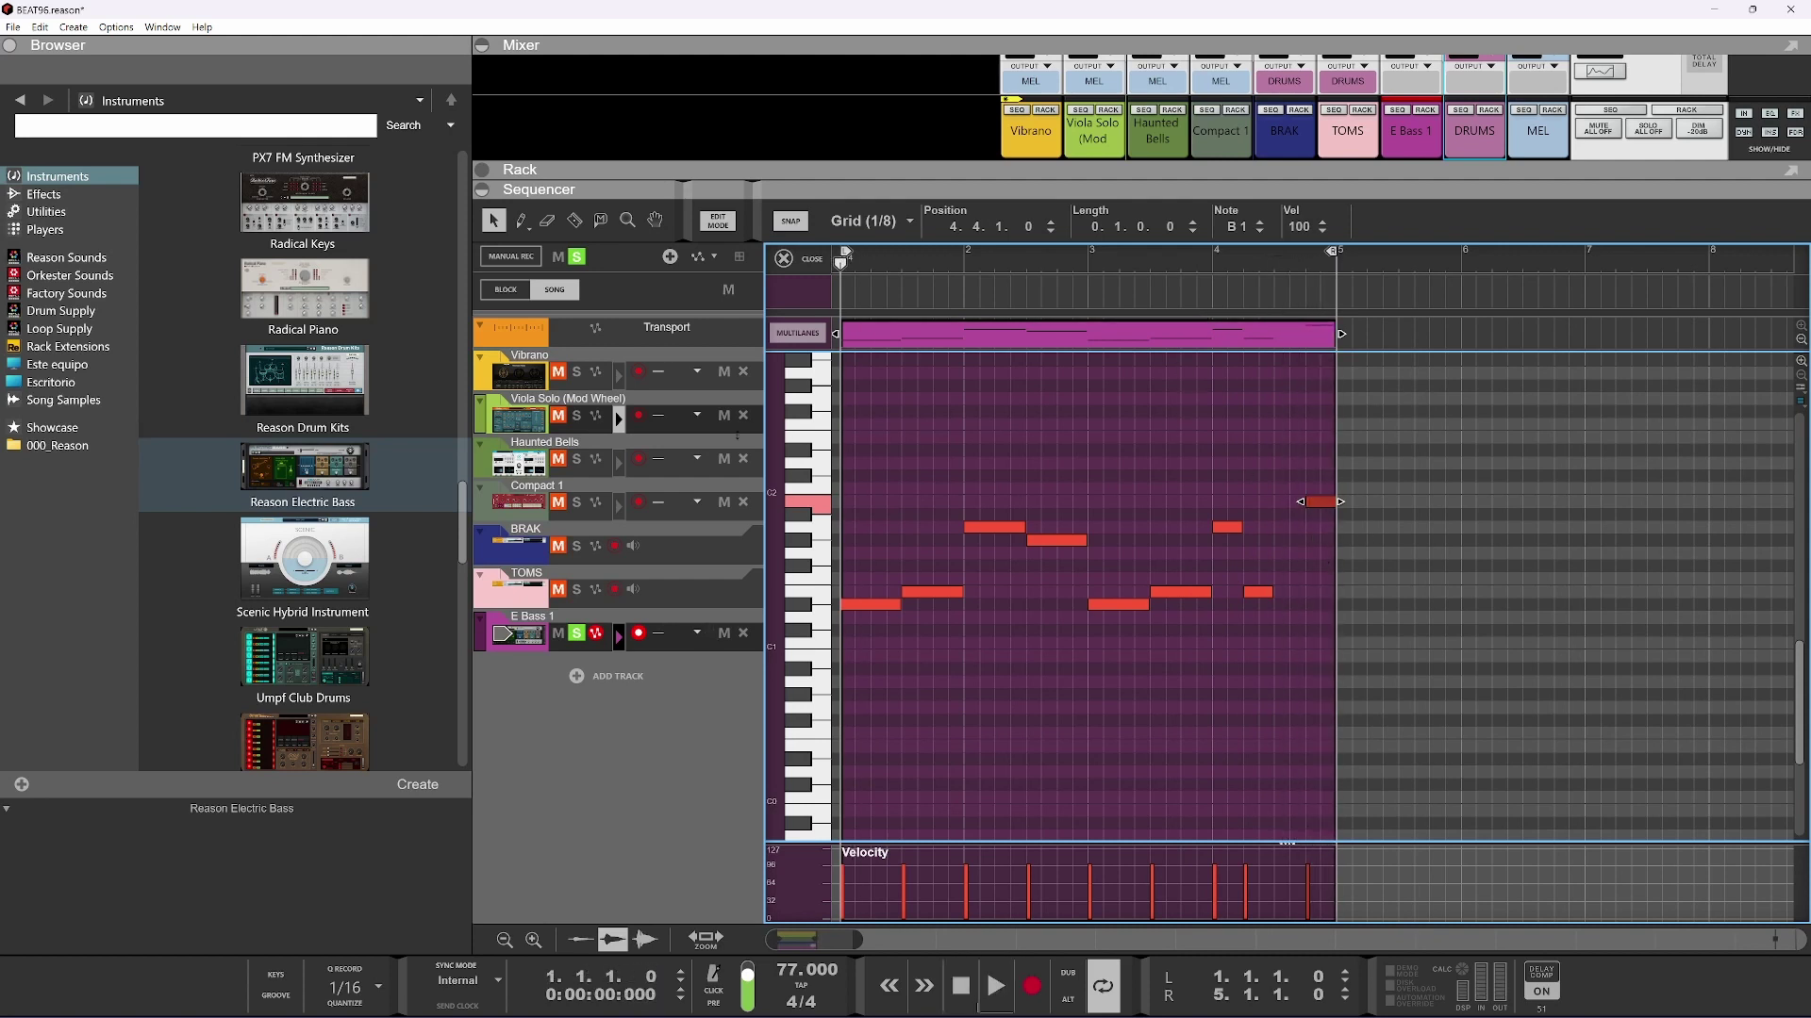
Compare the bass line with the Viola Solo reference notes and return the last bass note to B0
scroll(959, 648, up, 6)
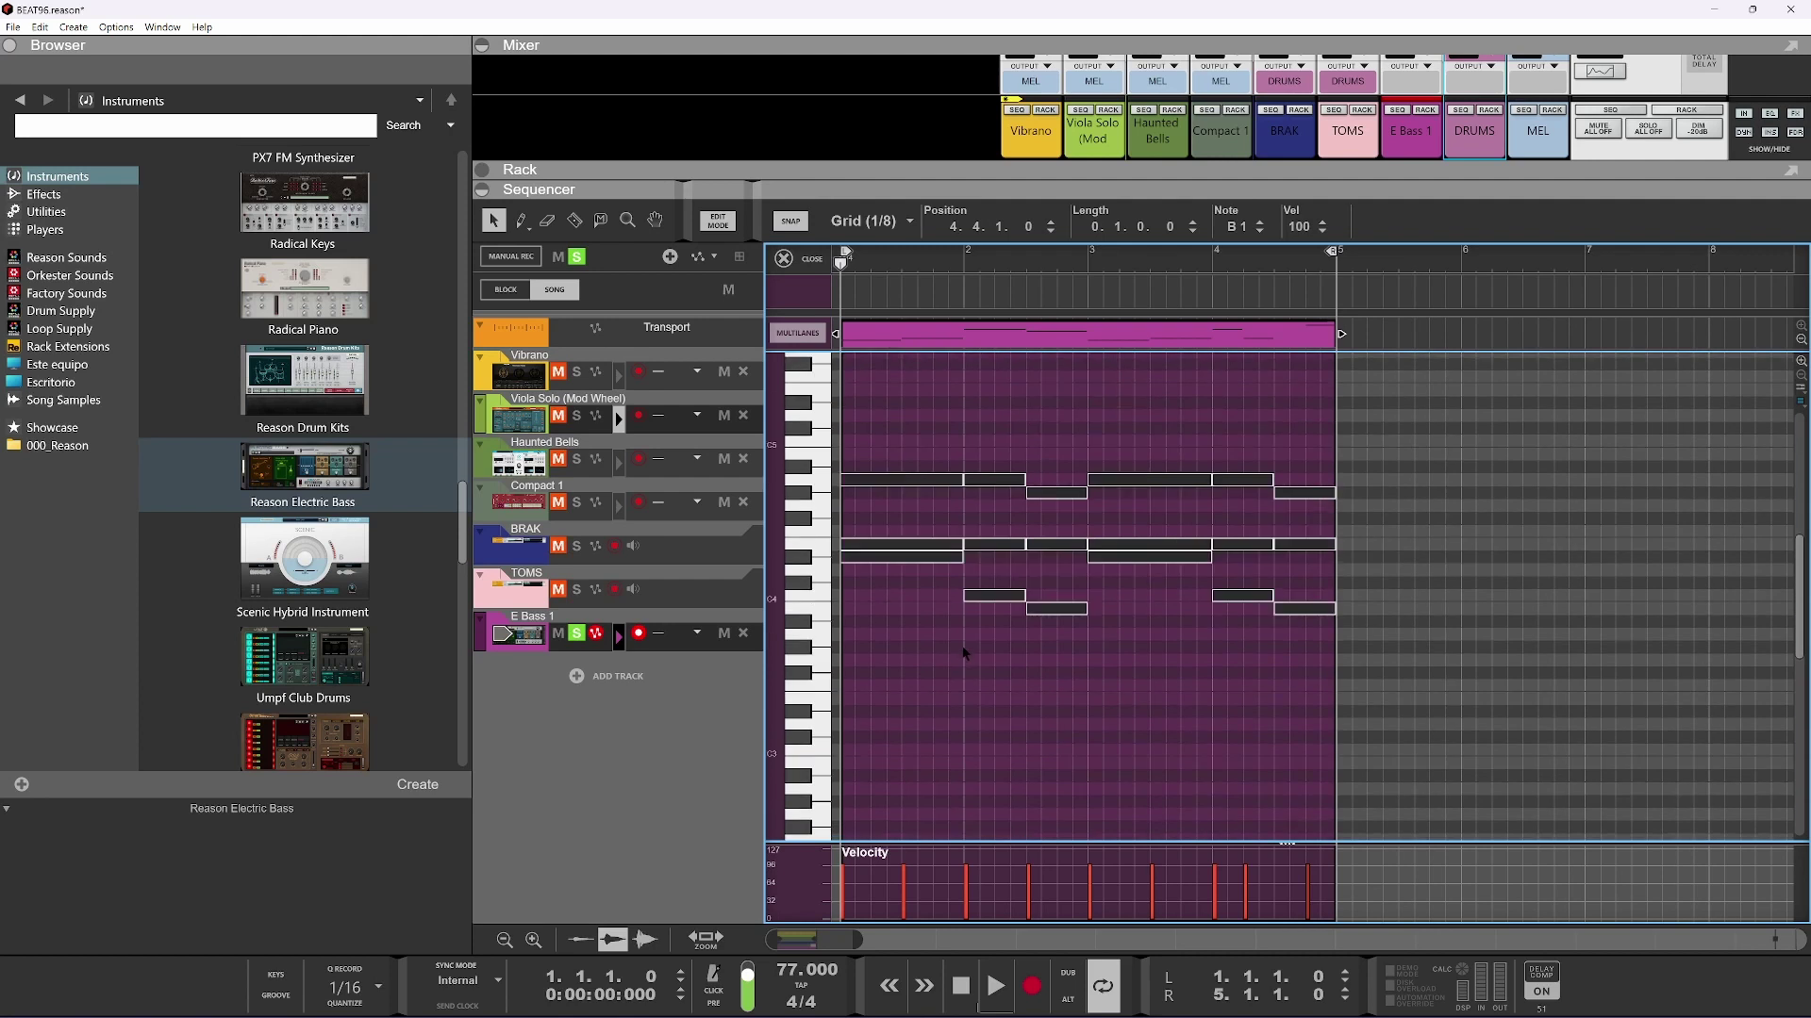
scroll(1141, 583, down, 1)
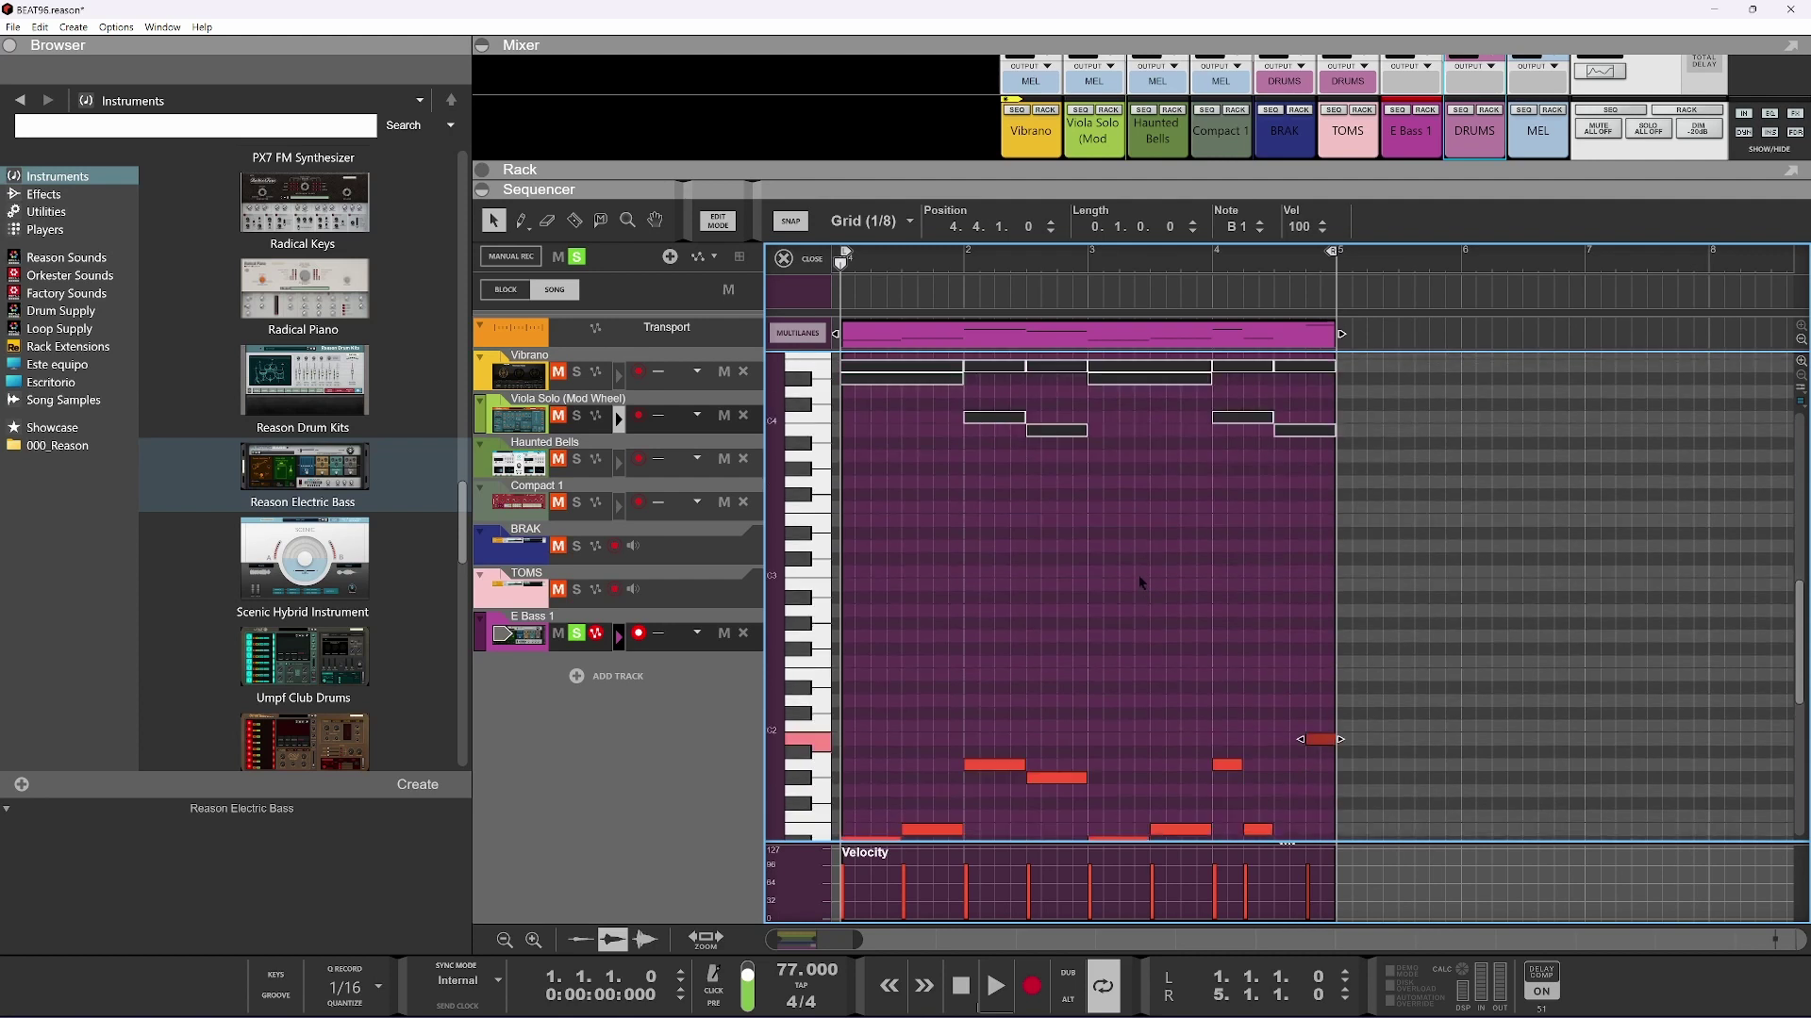
scroll(1140, 583, down, 1)
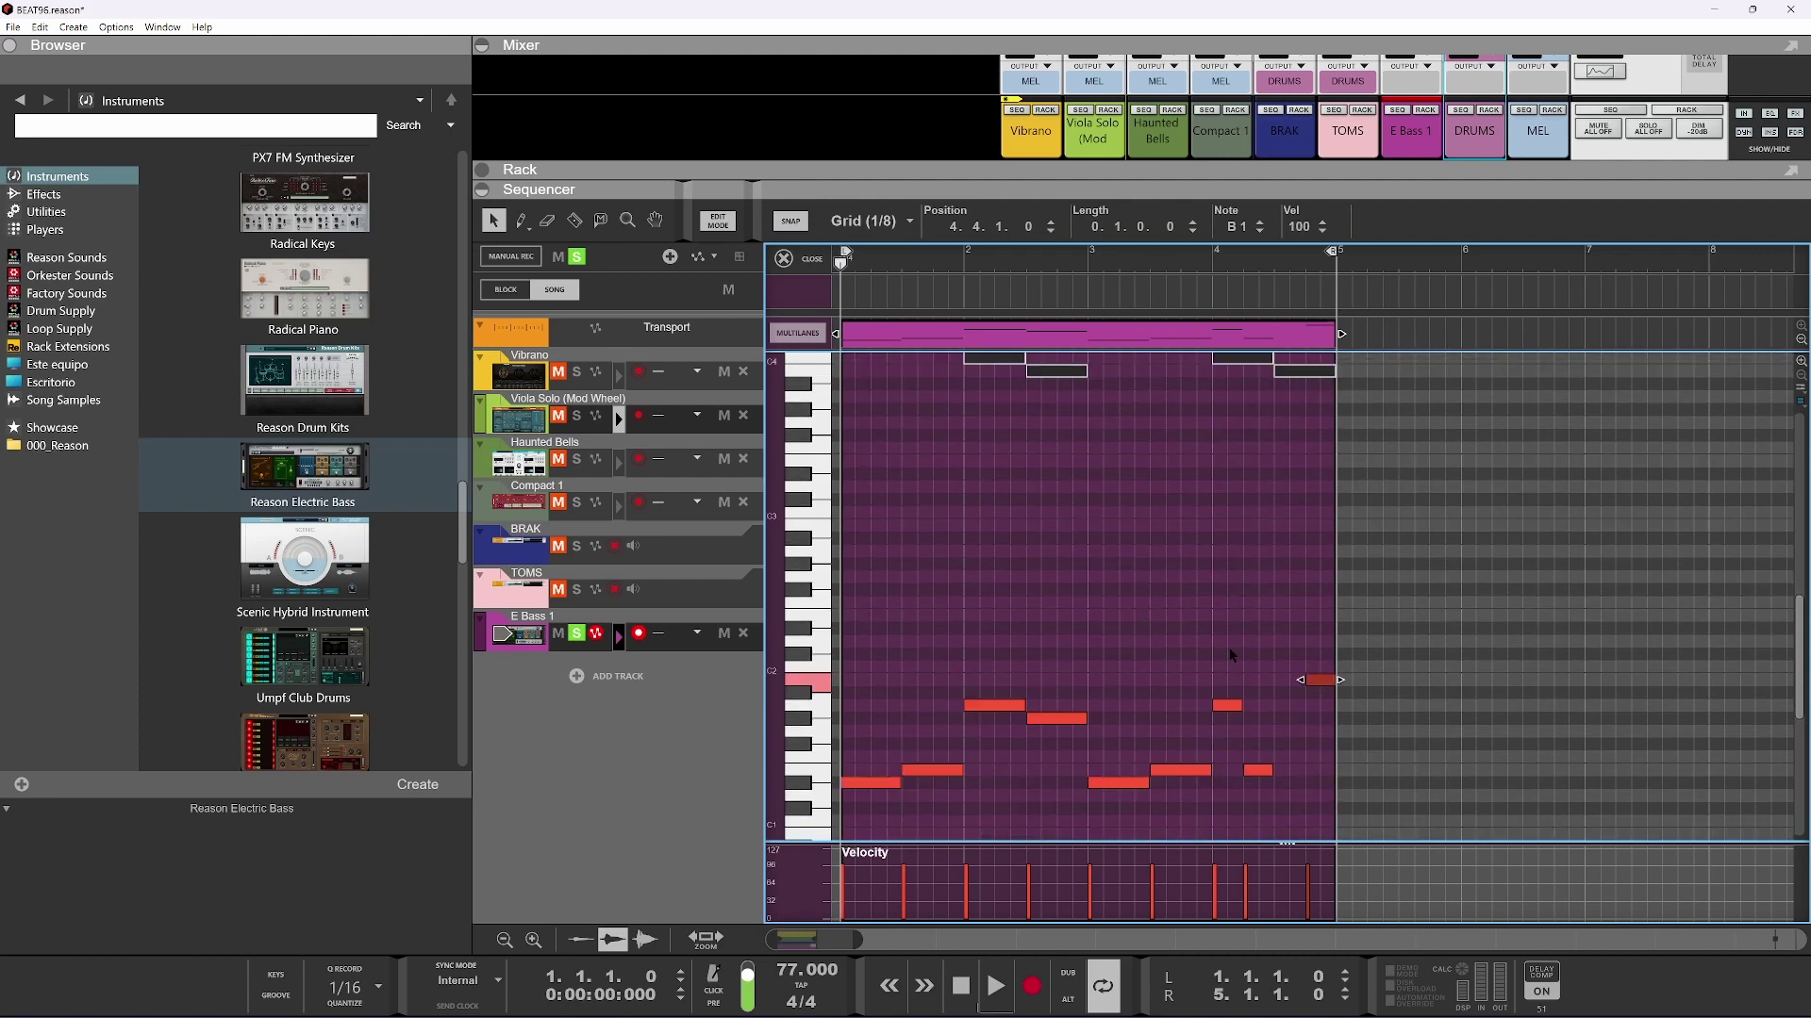
scroll(1254, 651, up, 1)
scroll(1301, 597, down, 1)
scroll(1287, 629, up, 1)
scroll(1288, 594, up, 1)
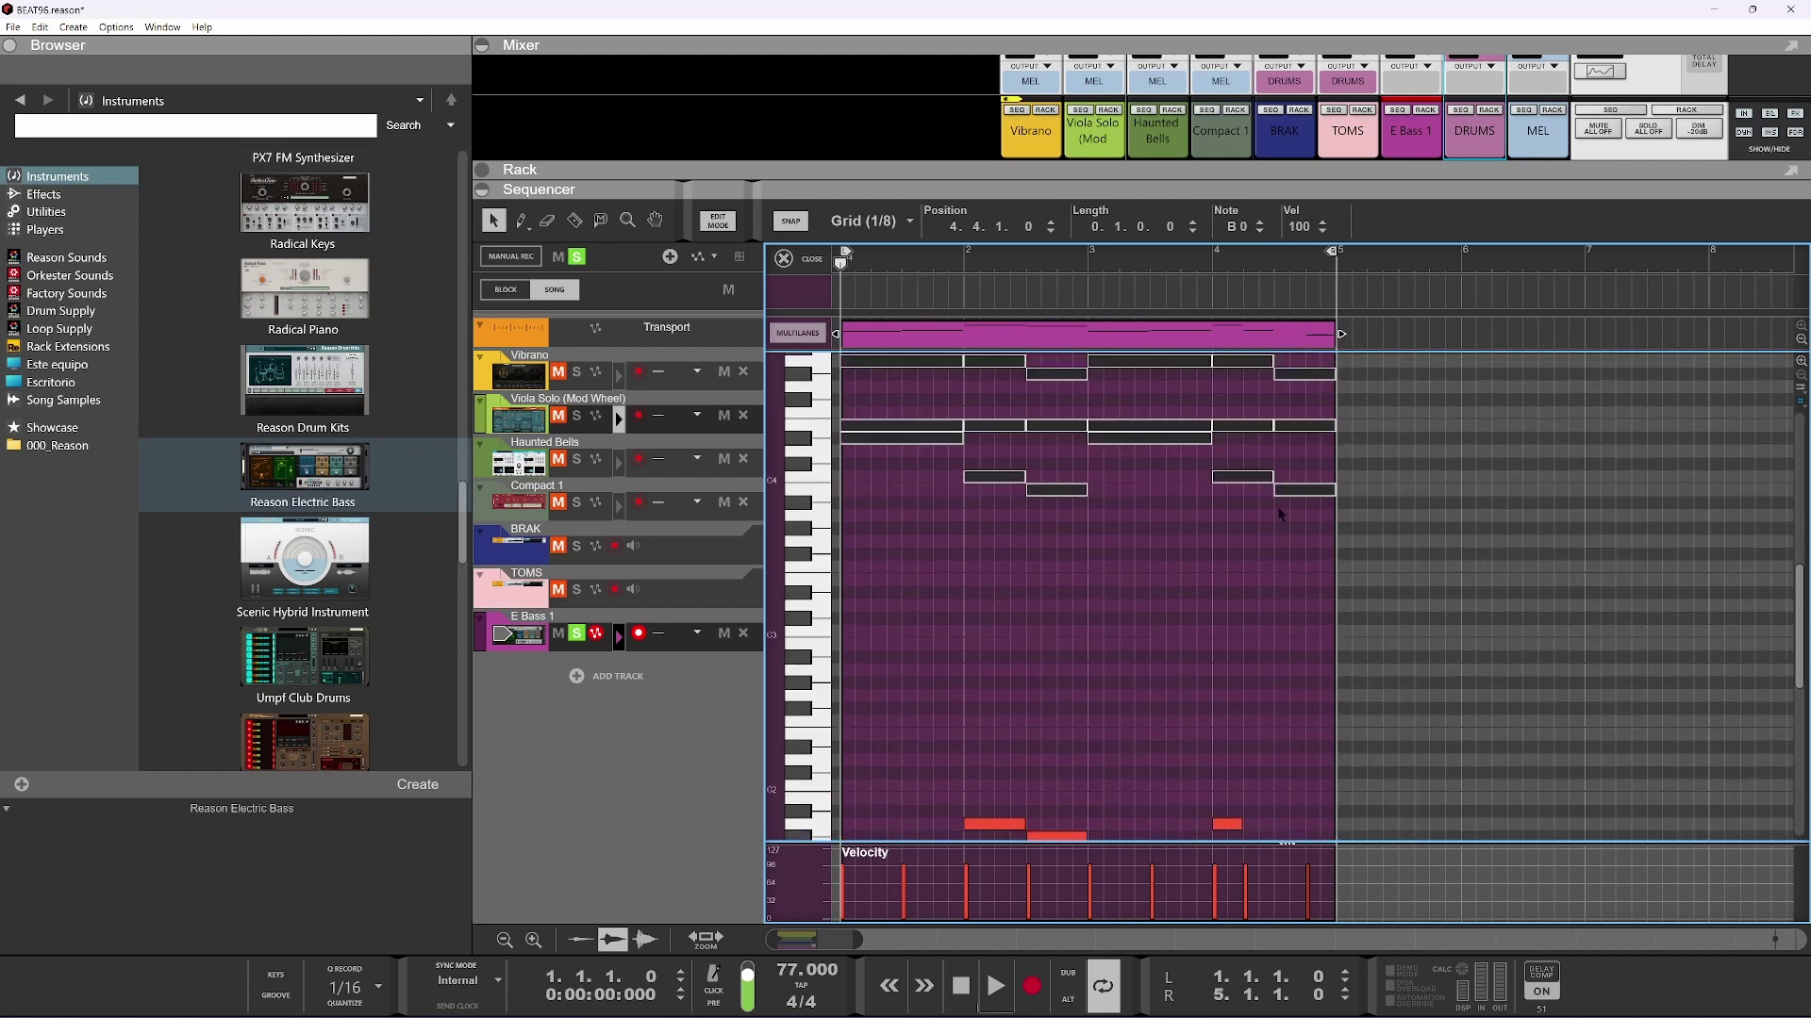
Place a one-beat bass note on beat 3 of bar 4 at E1 and compare it with the Viola Solo reference notes
key(shift+Down)
key(shift+Down)
key(shift+Down)
key(shift+Down)
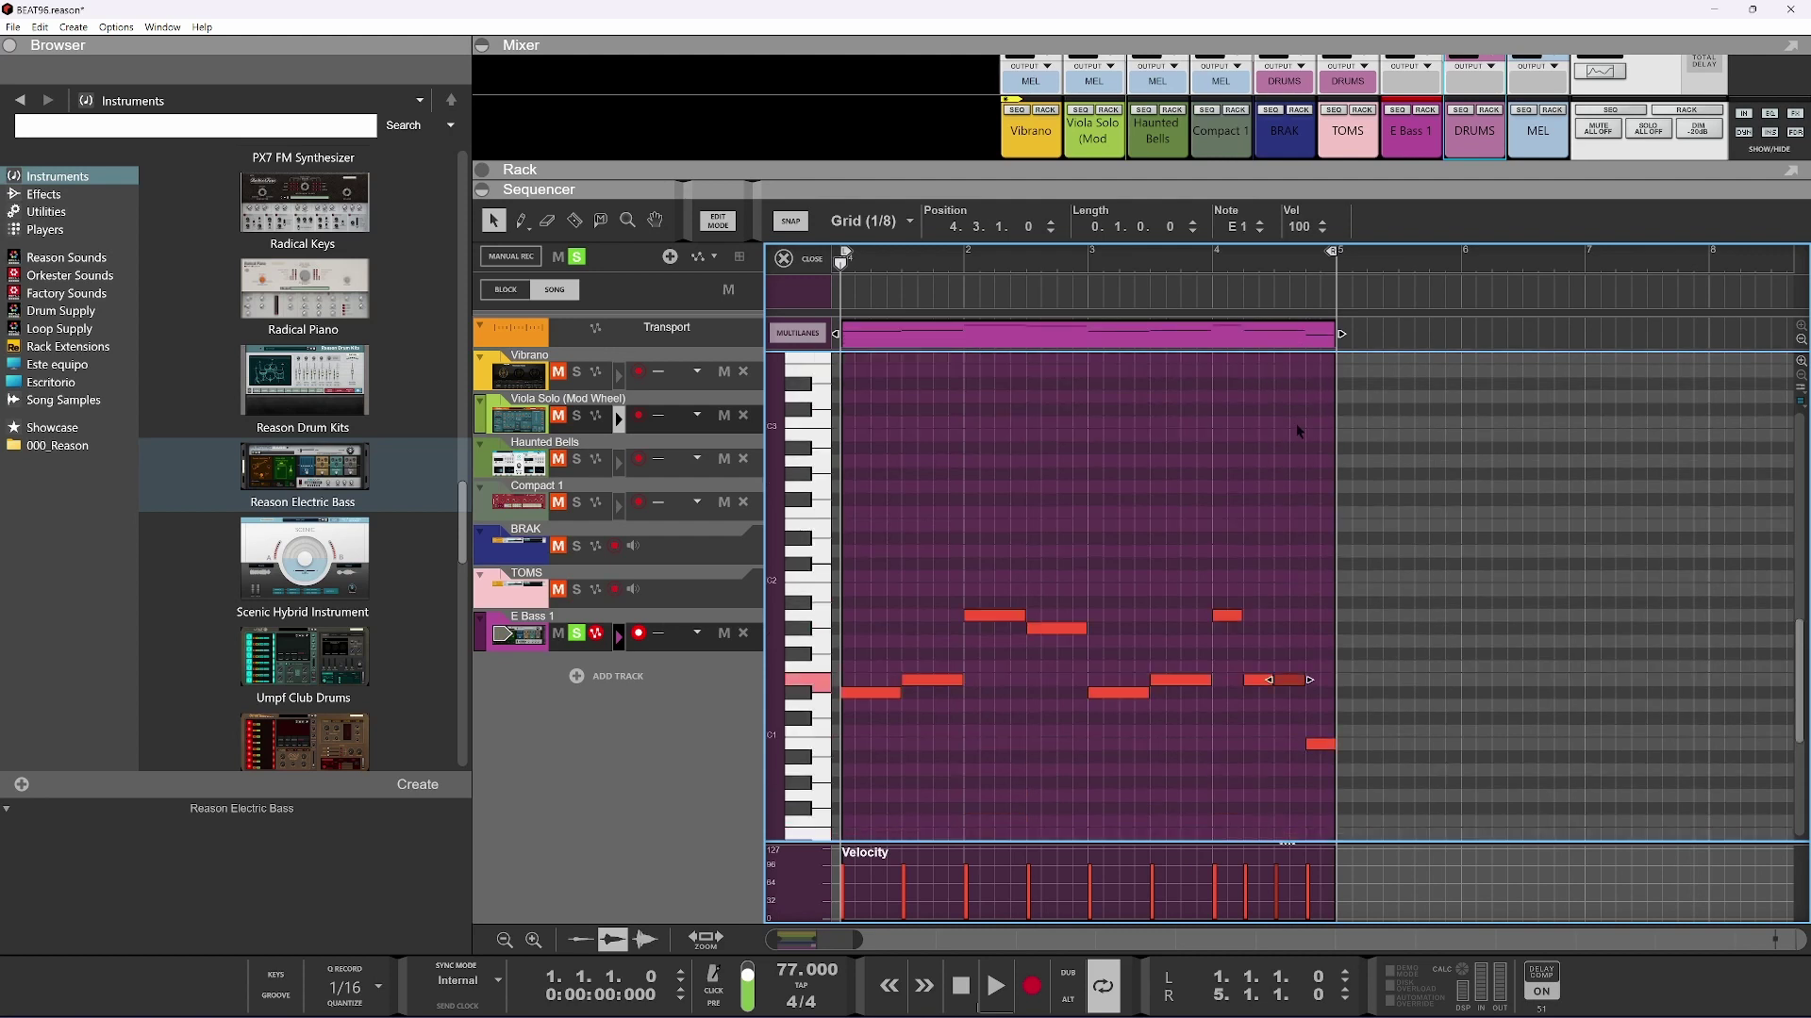
scroll(1298, 431, up, 4)
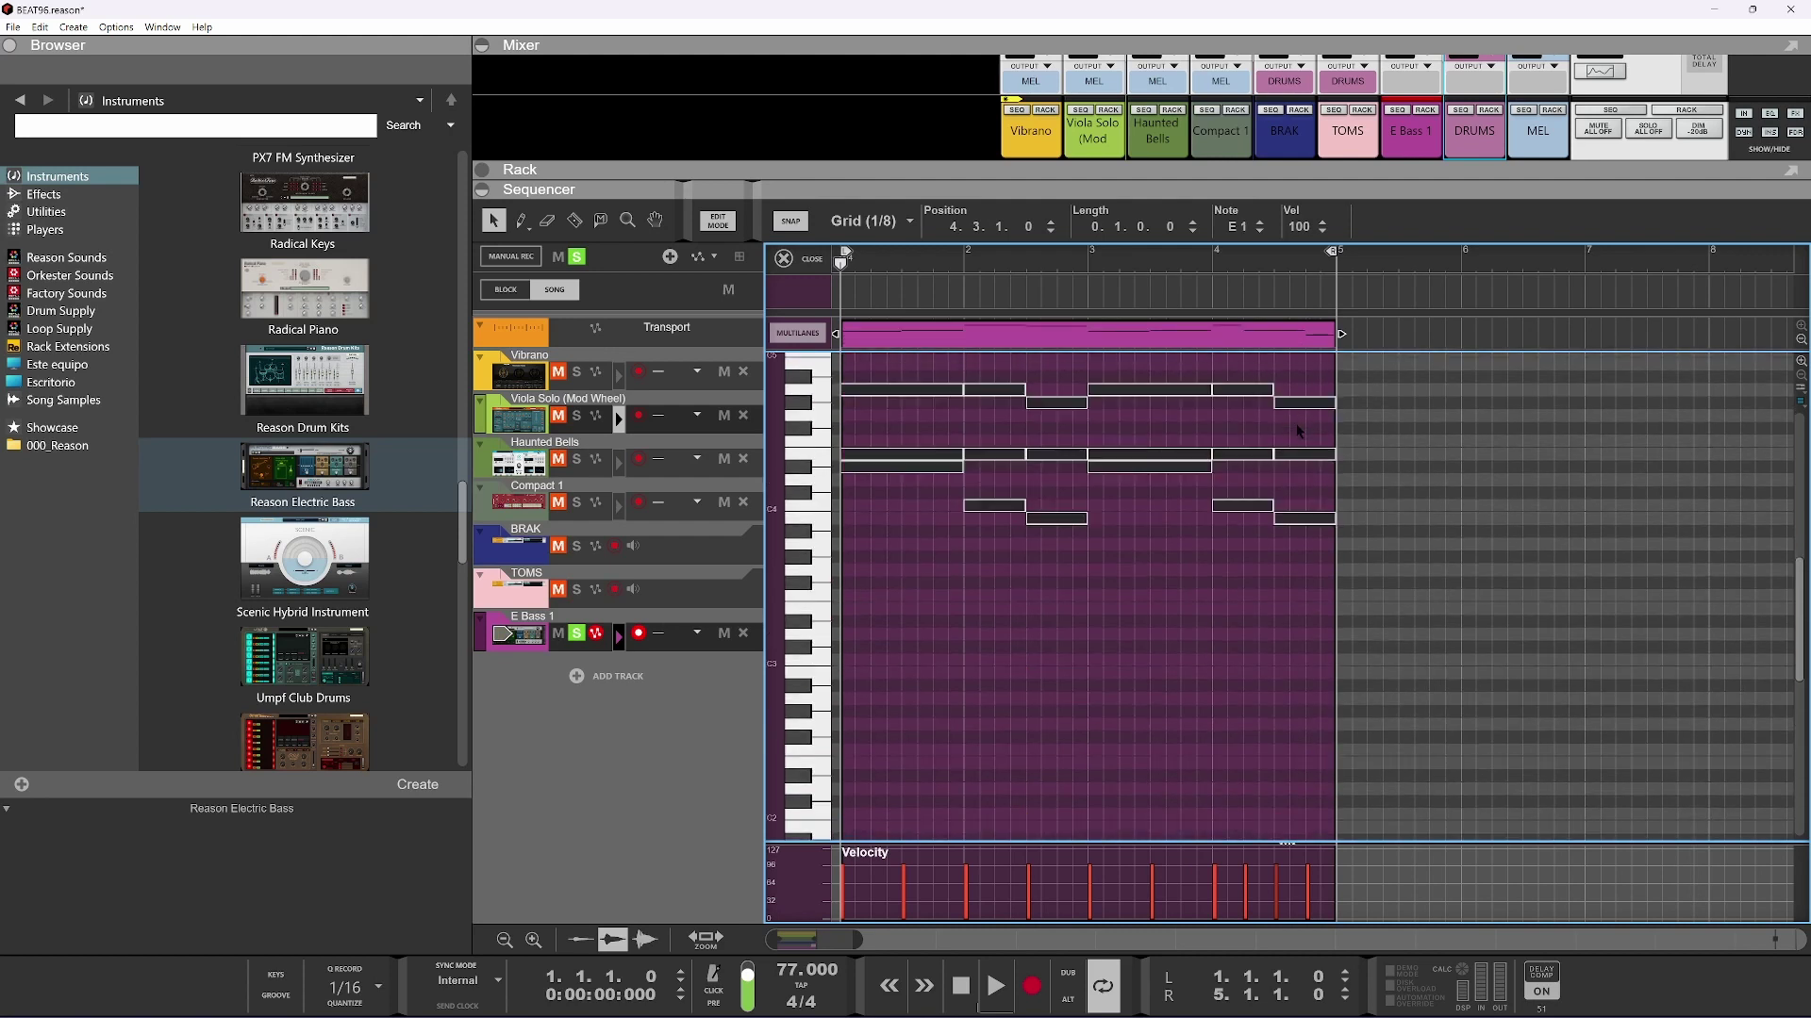
scroll(1301, 464, down, 4)
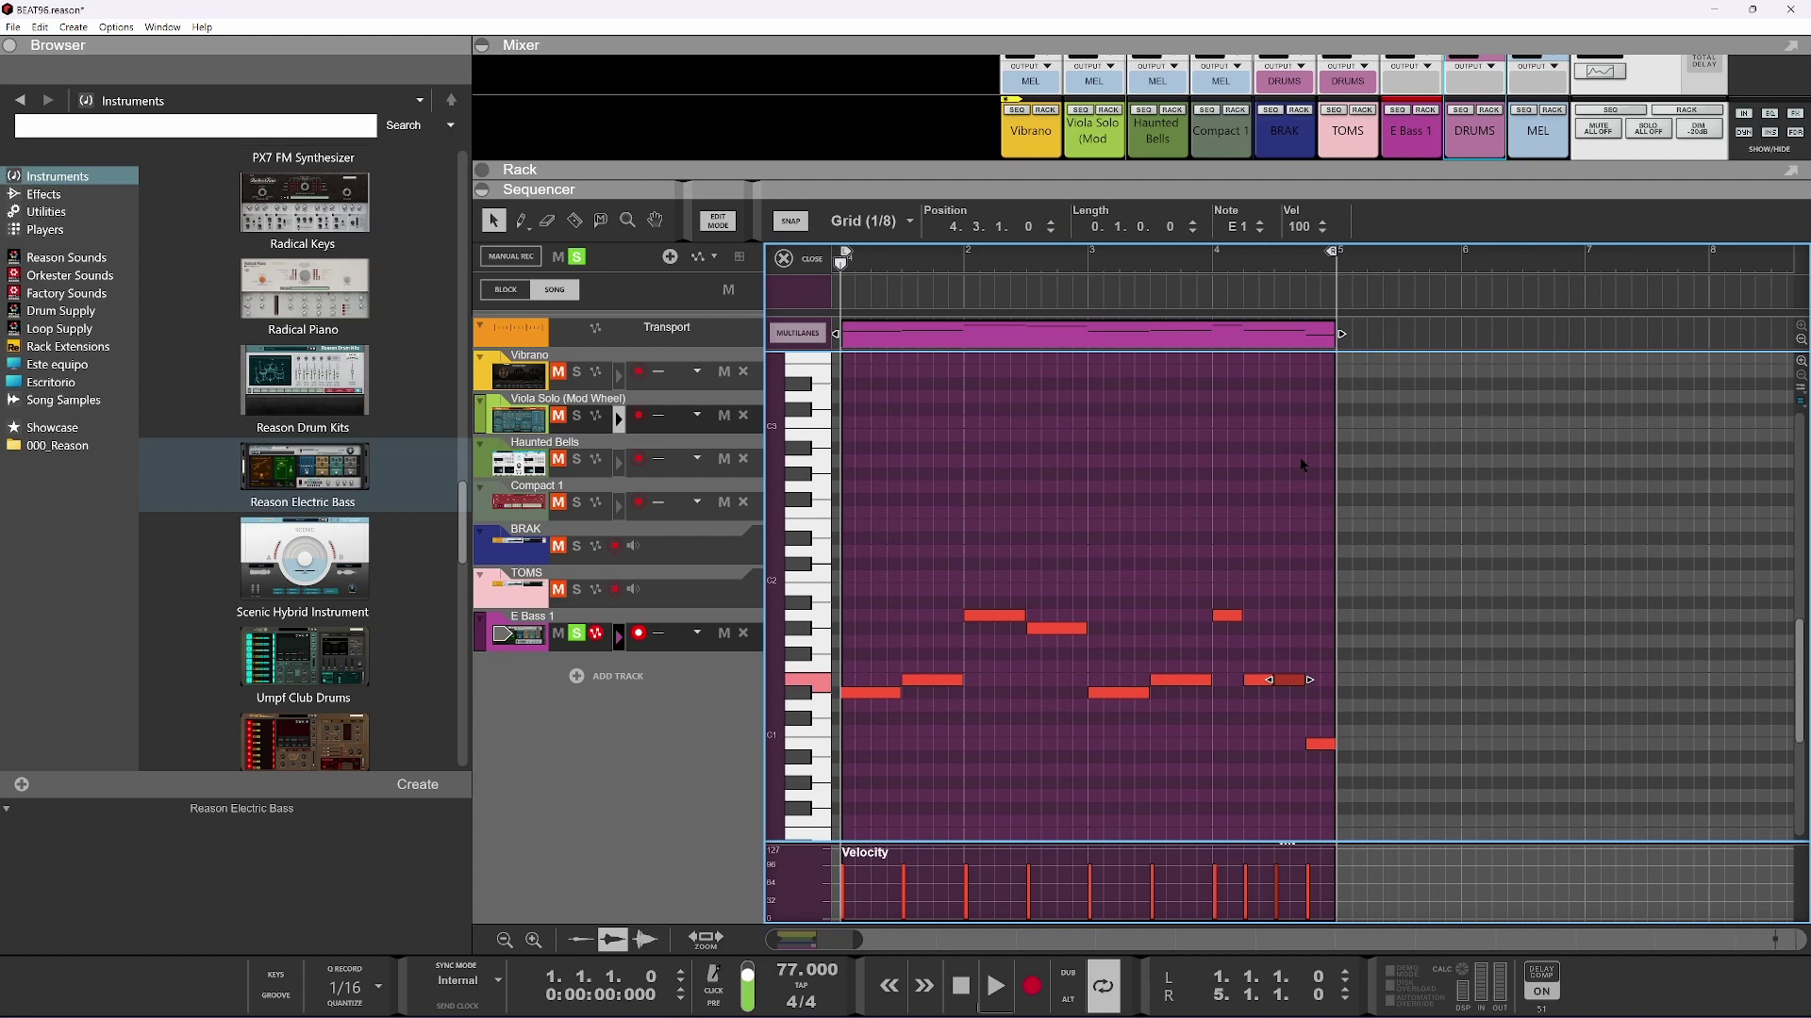
Raise the bass note on beat 3 of bar 4 to G#1 and listen to the whole line
key(space)
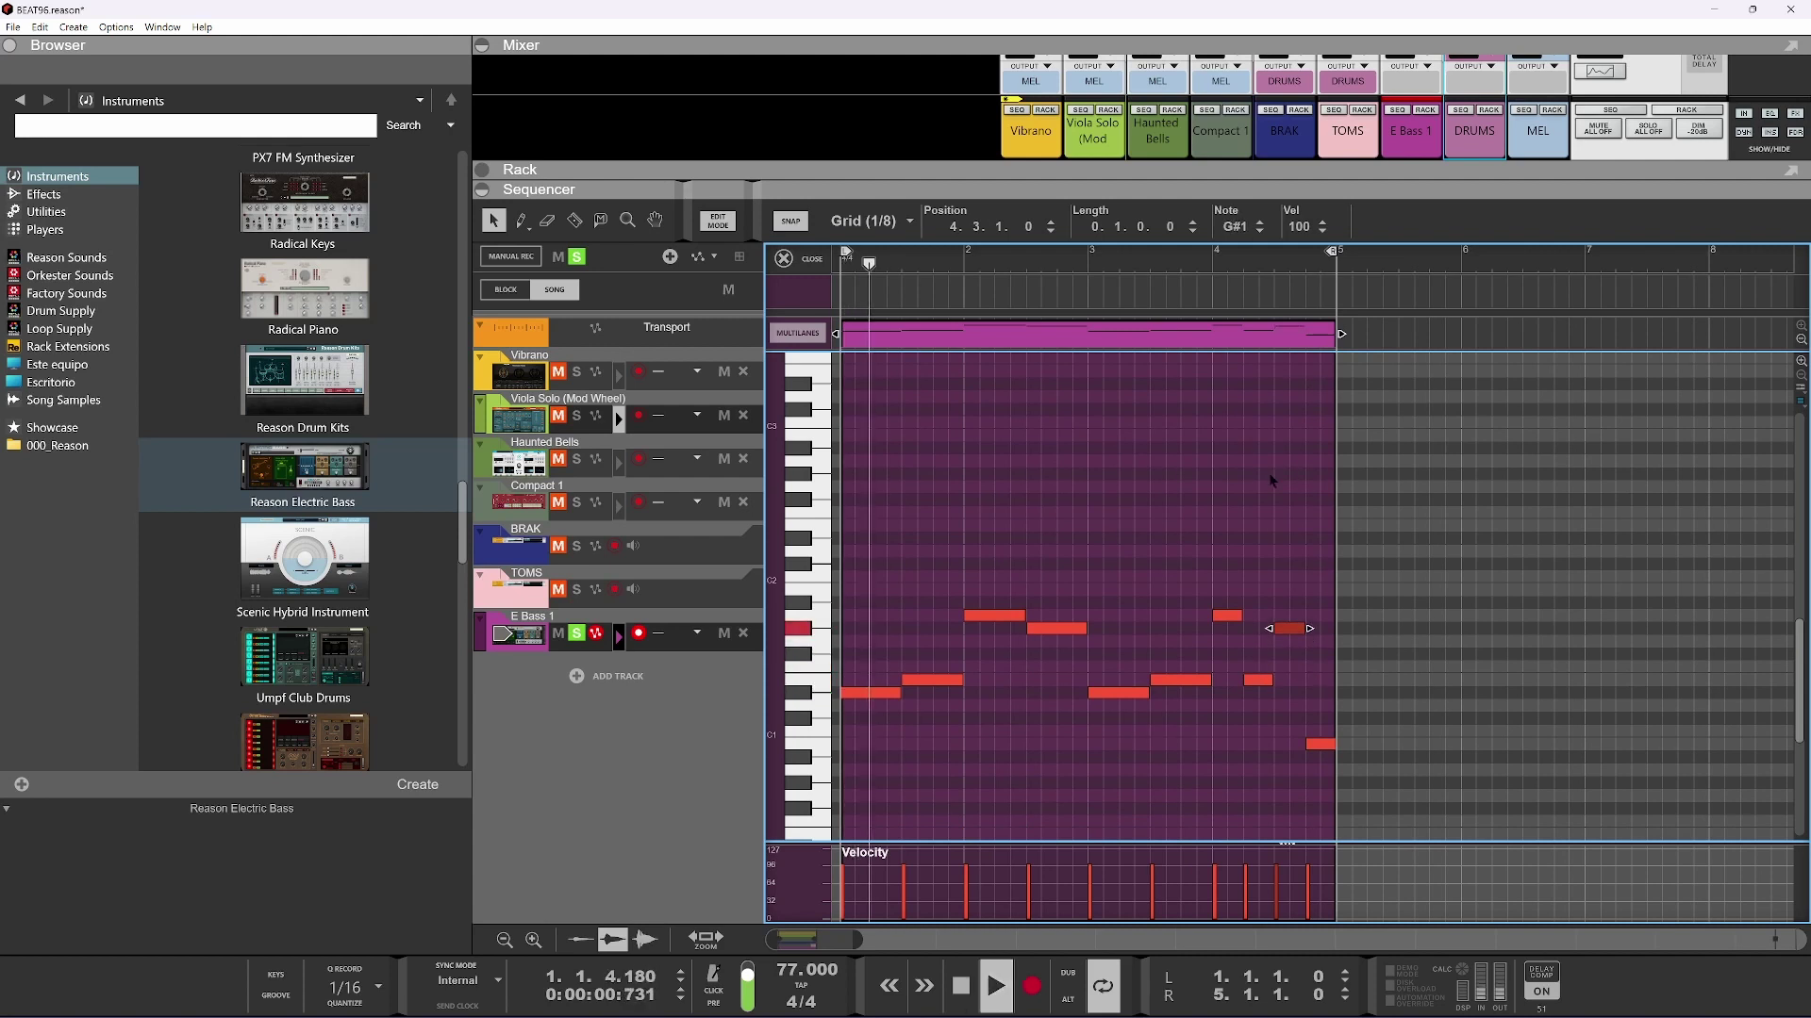
scroll(1264, 491, down, 1)
scroll(1169, 722, up, 2)
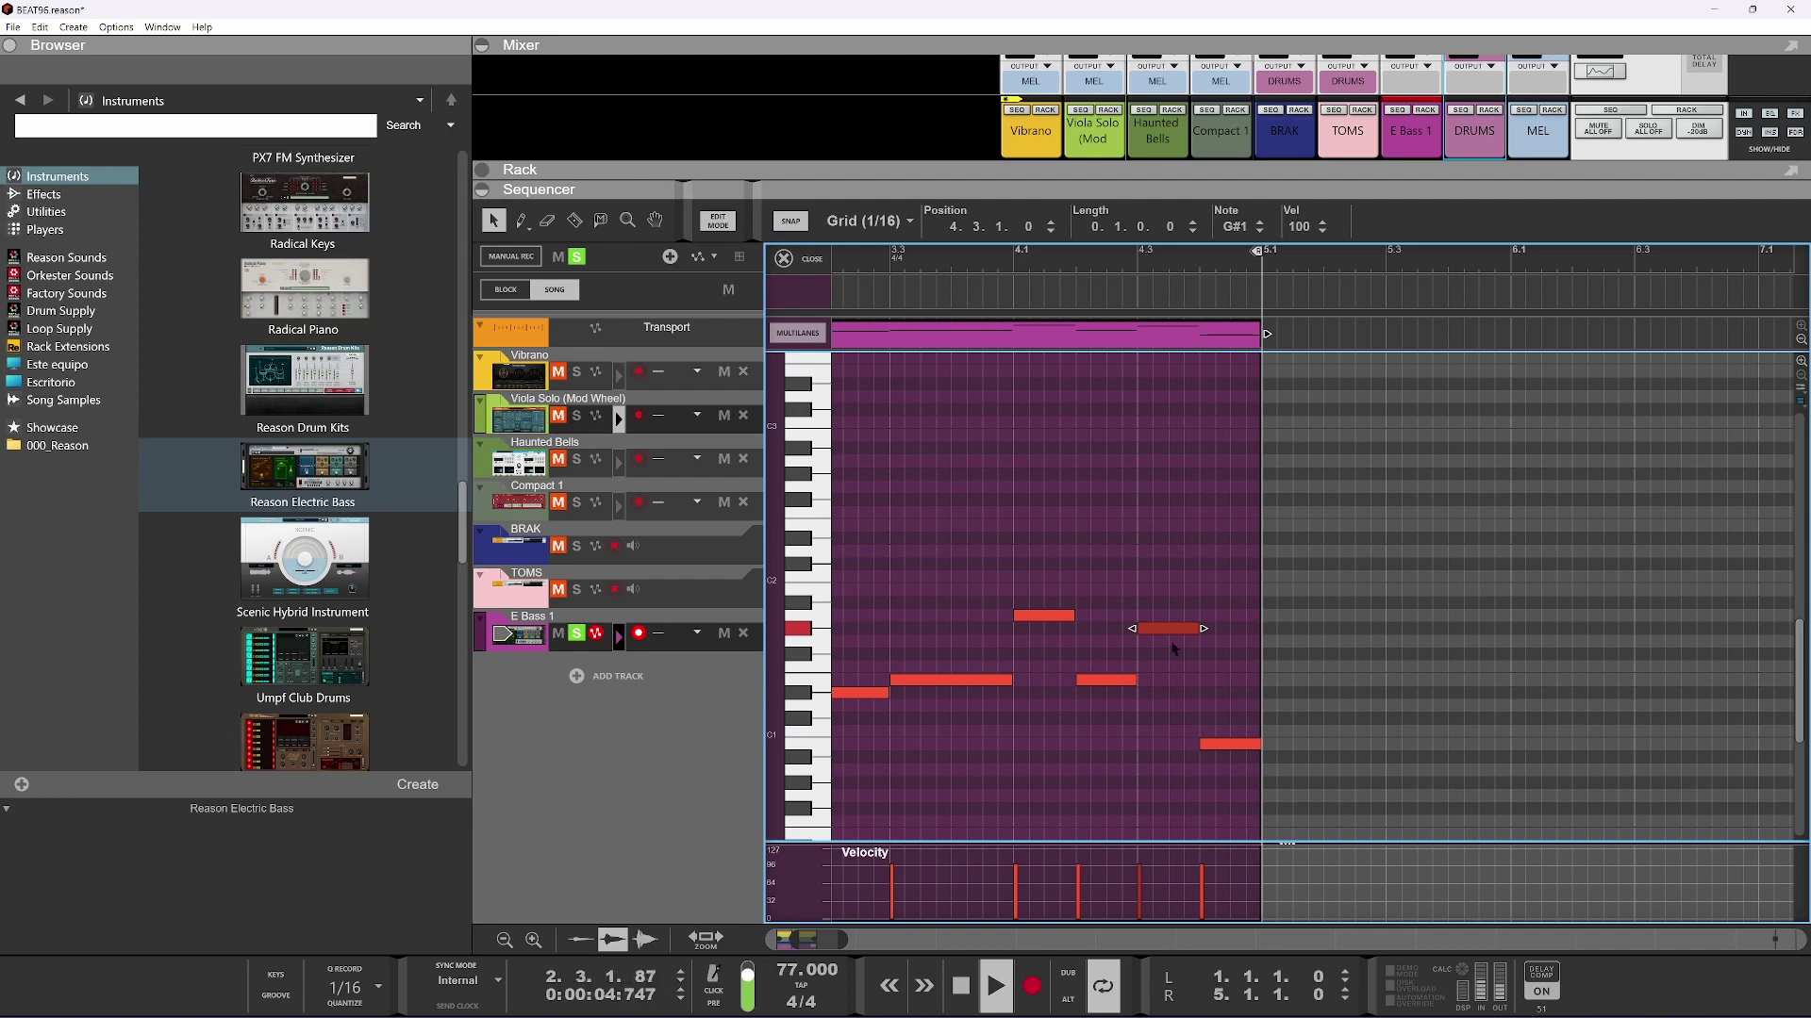
scroll(1083, 677, down, 2)
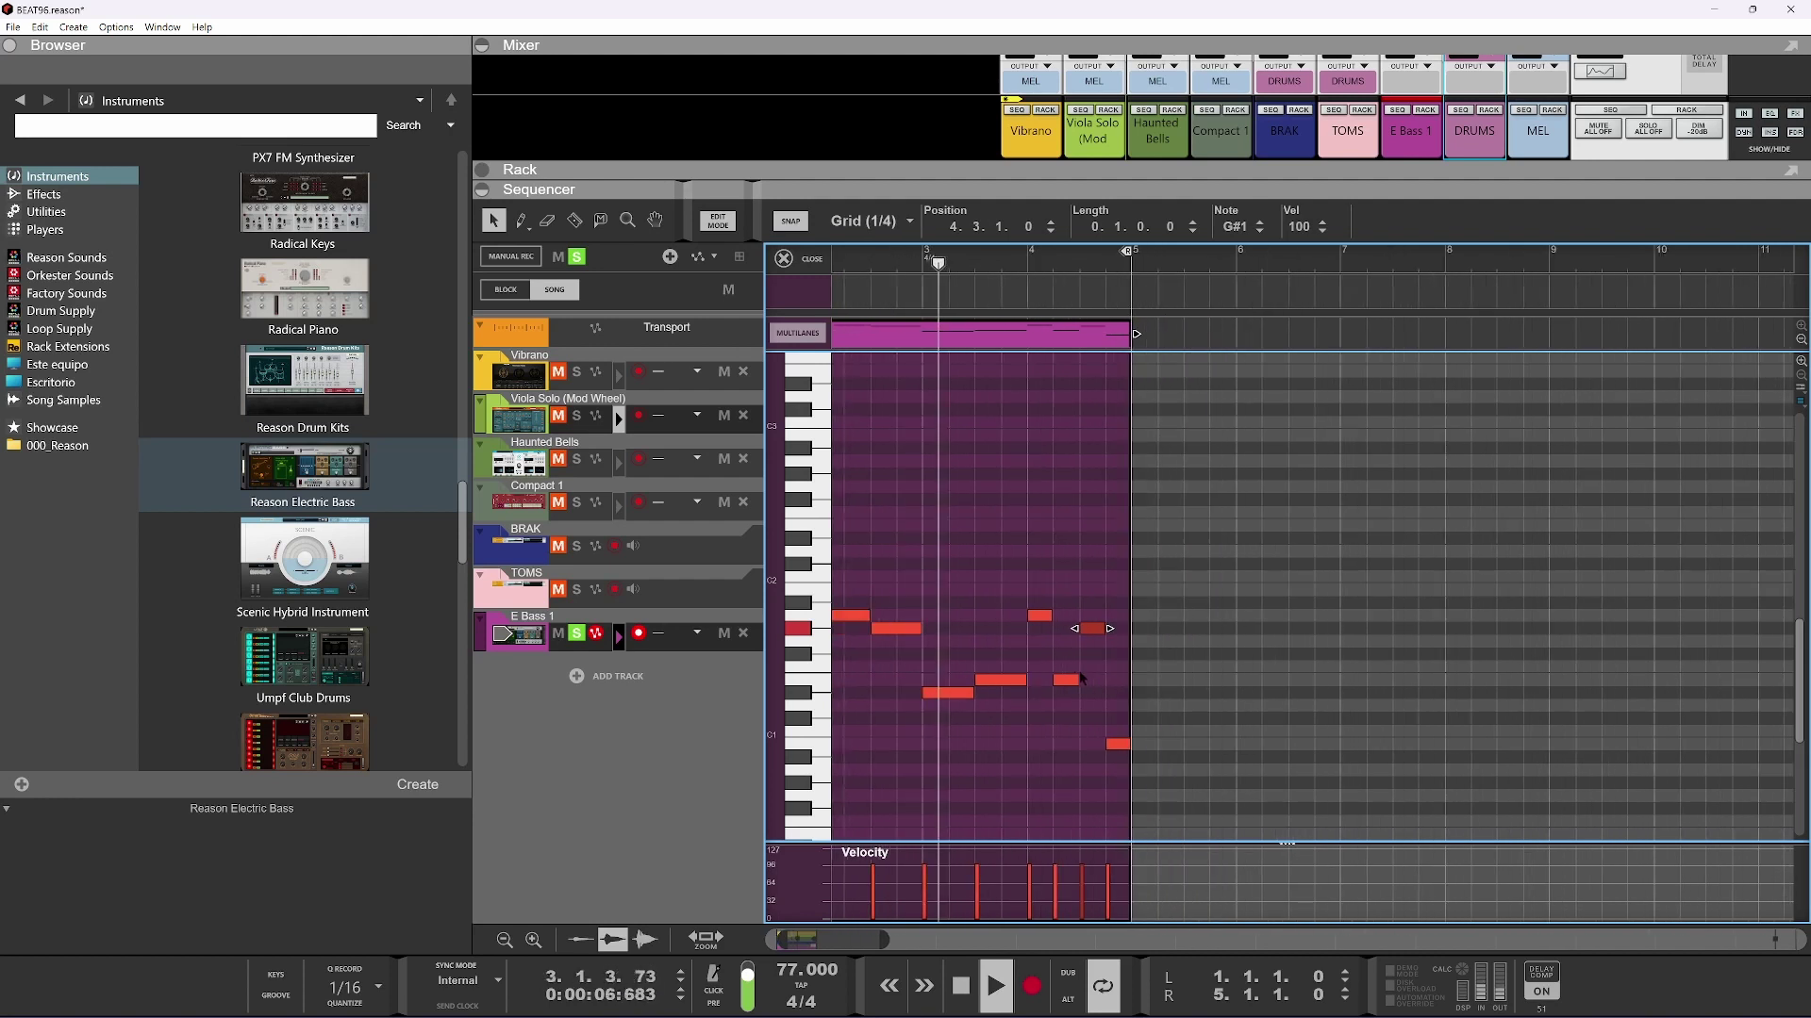
scroll(811, 941, up, 3)
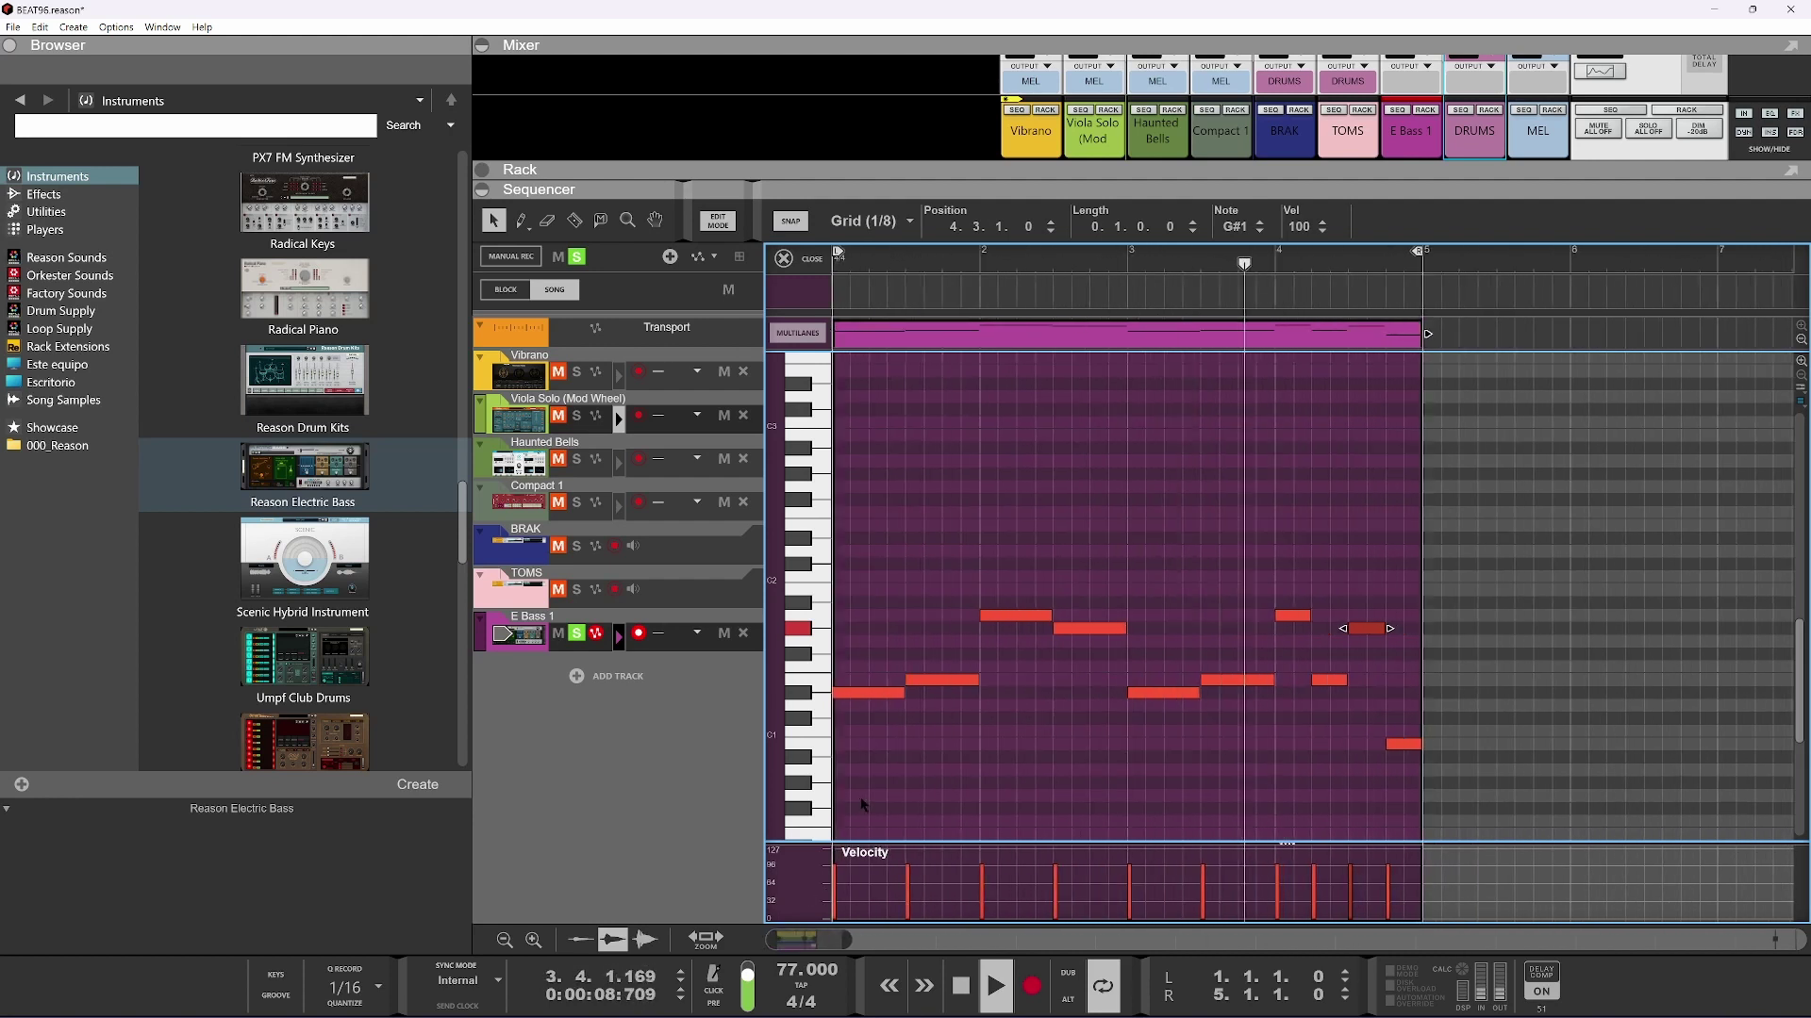
drag(813, 935, 809, 935)
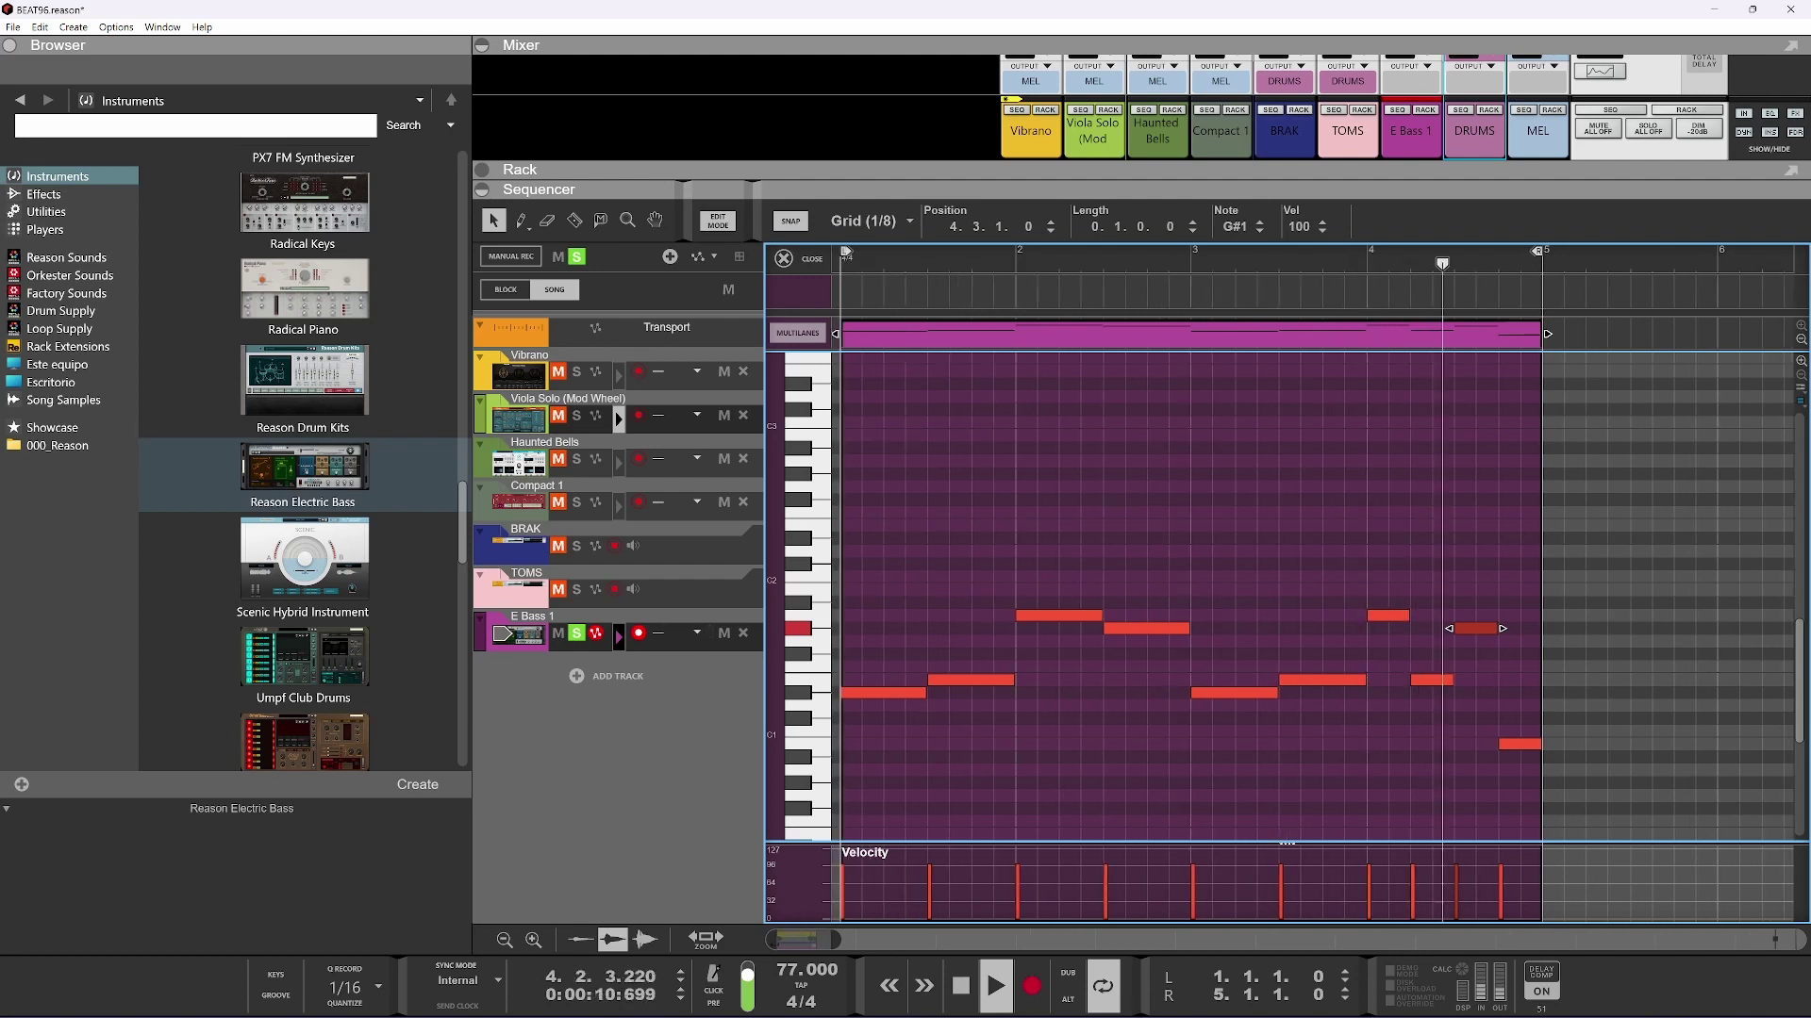
key(space)
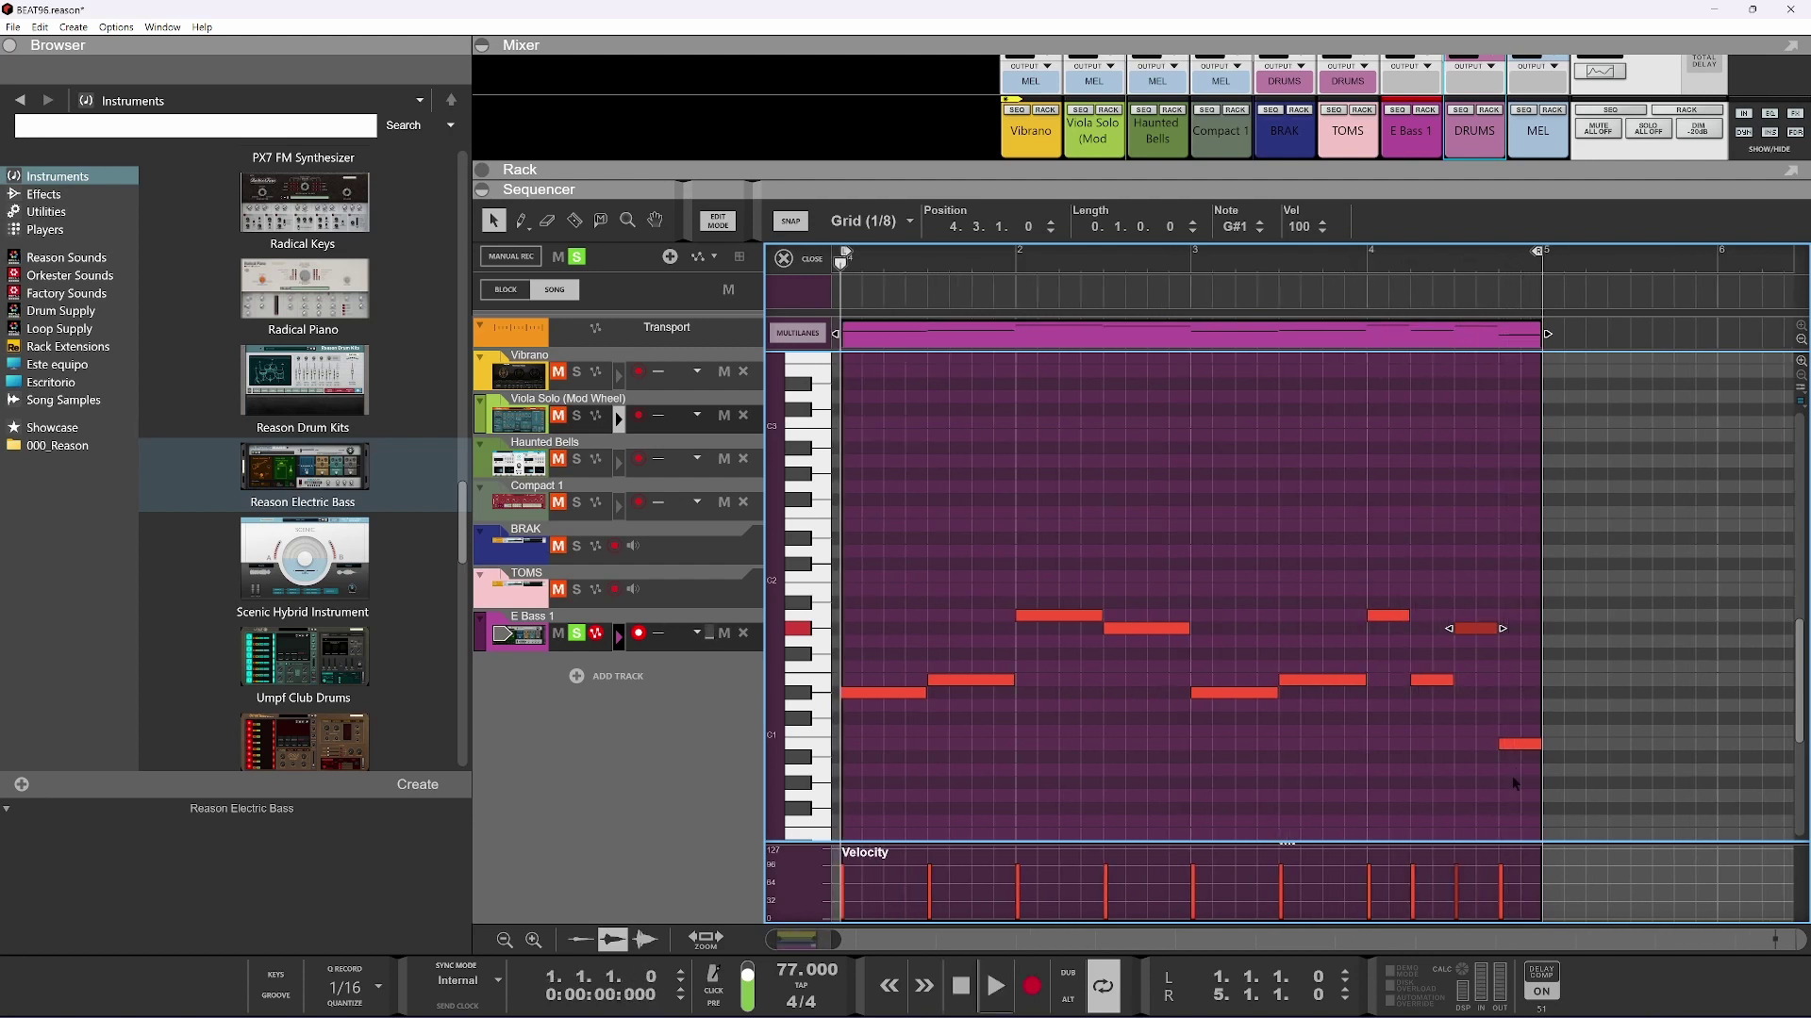
Try the last bass note of bar 4 in higher octaves at B2, B3 and B4 and listen
key(space)
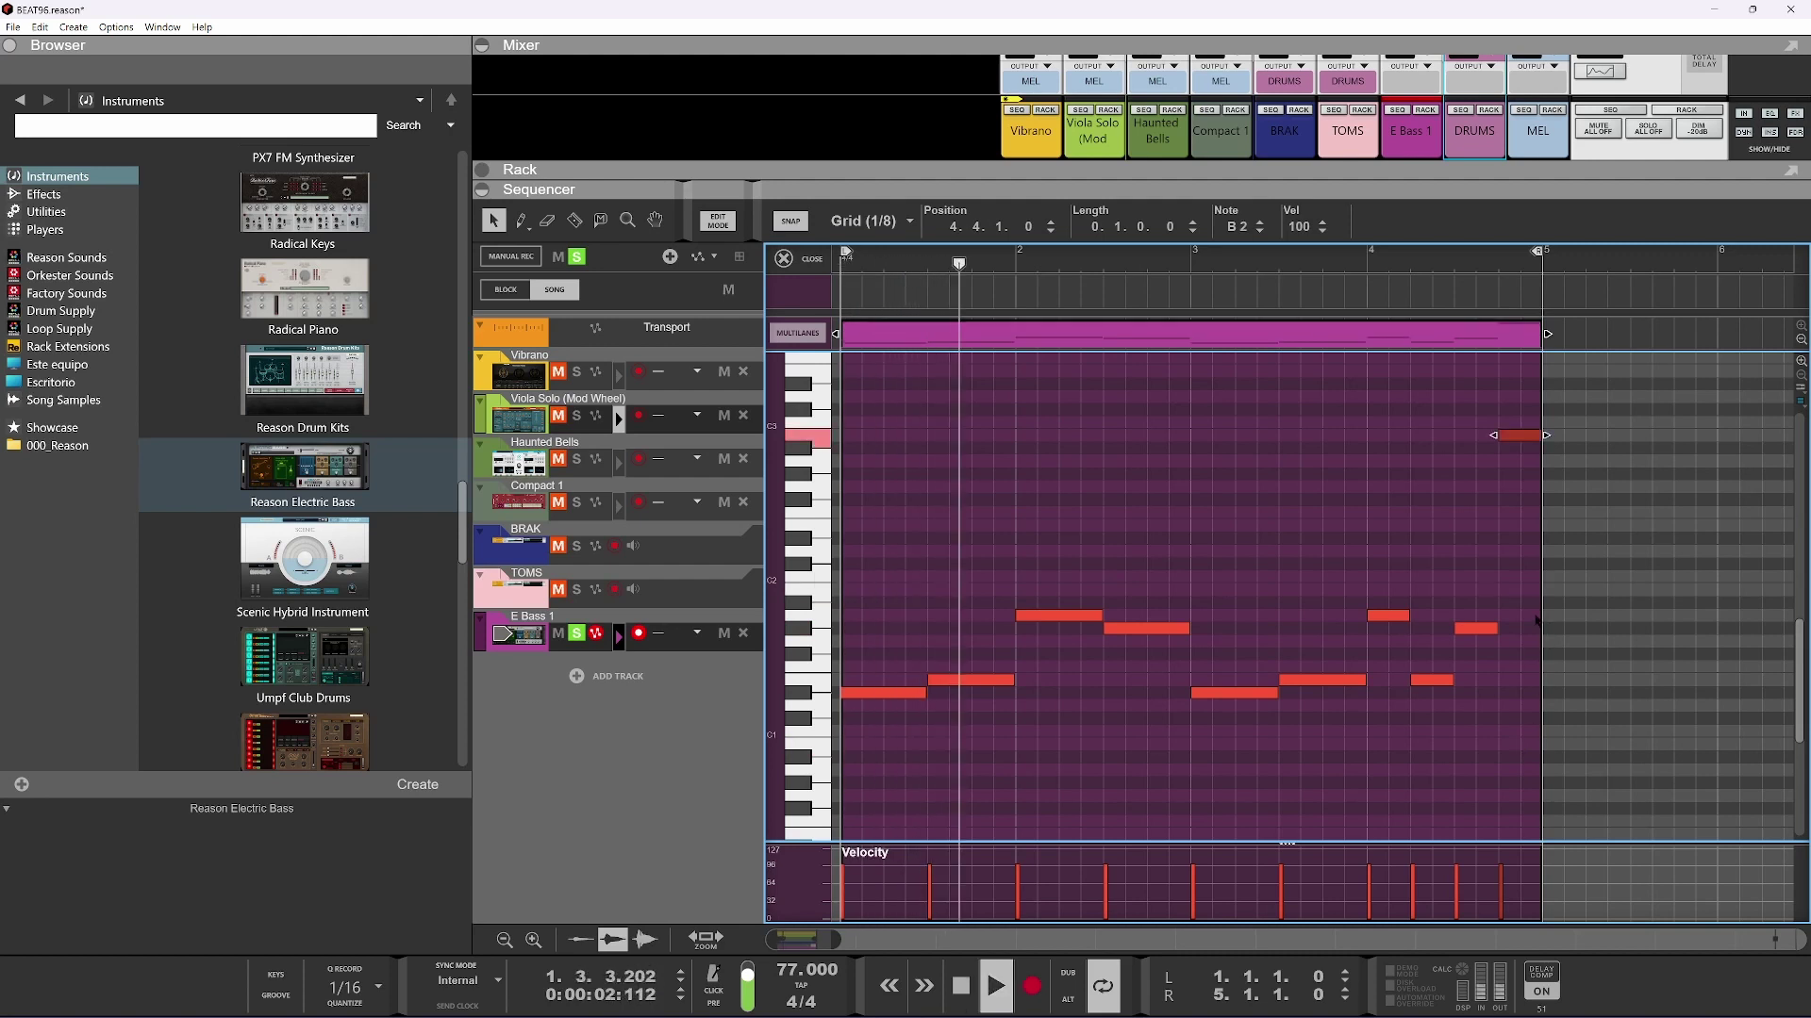
key(ctrl+Up)
scroll(1535, 619, up, 1)
key(ctrl+shift+Up)
scroll(1528, 622, down, 1)
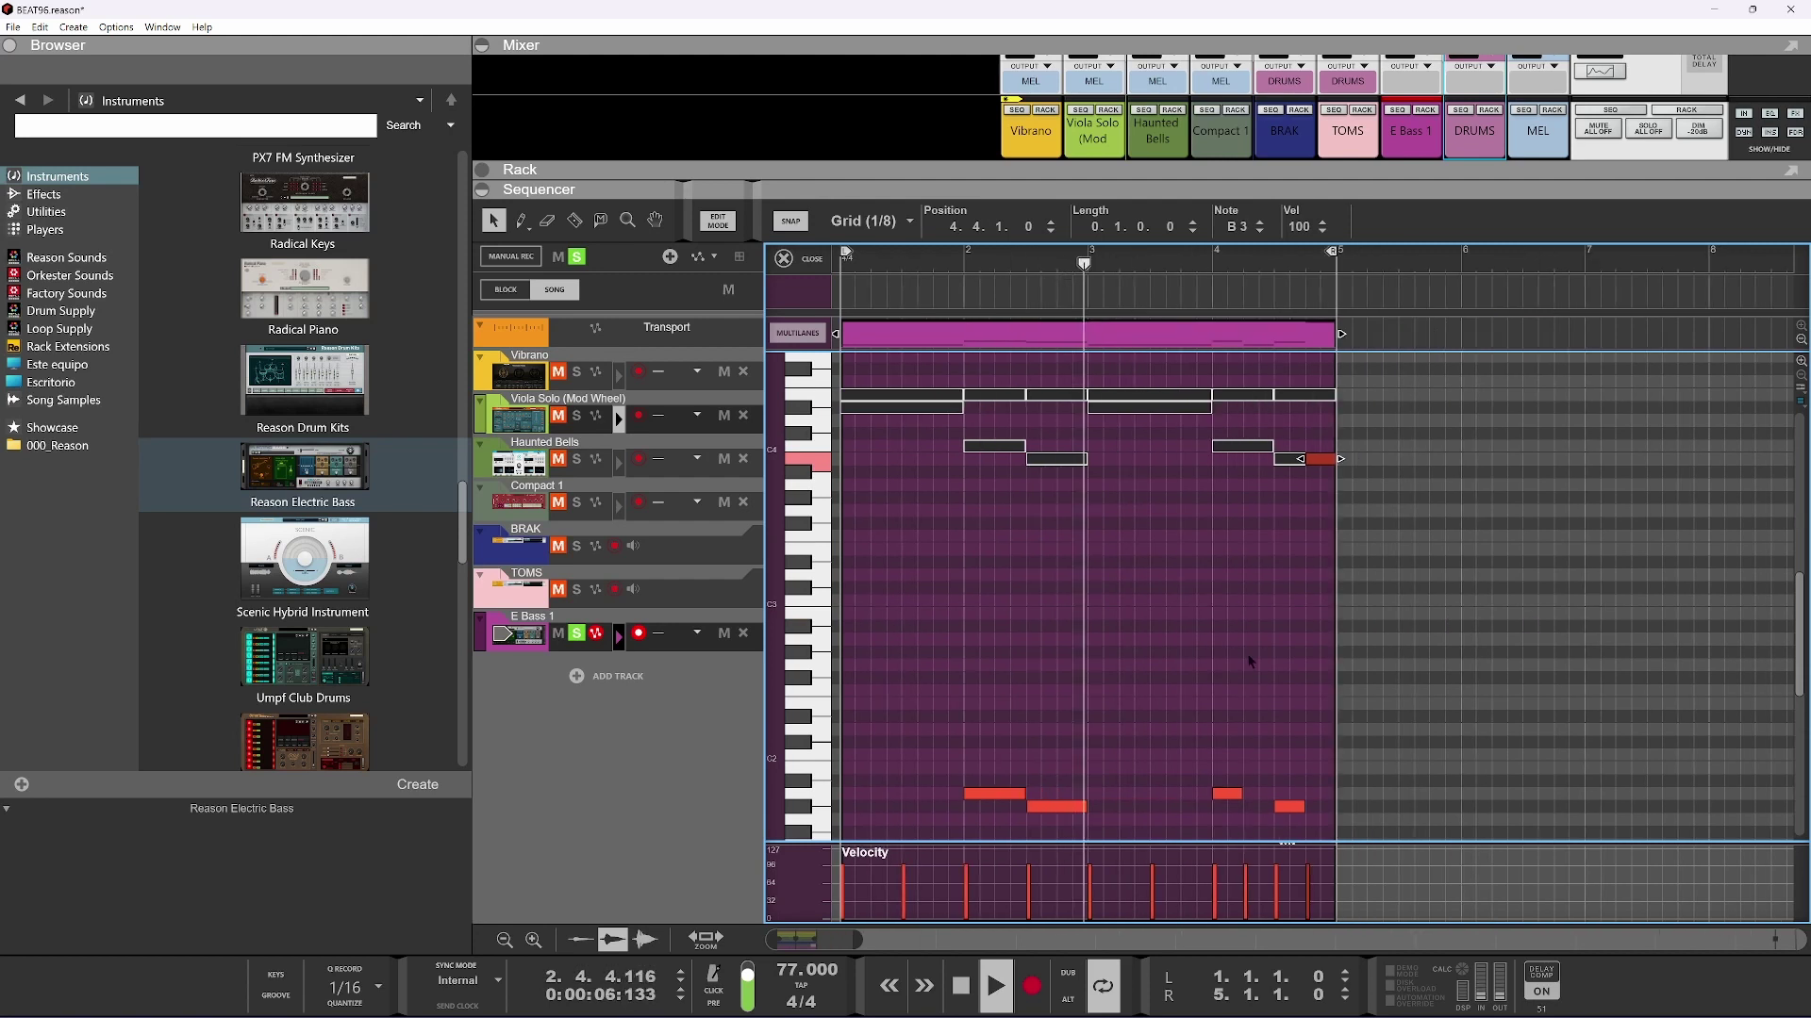
scroll(1247, 658, down, 3)
scroll(1250, 660, up, 2)
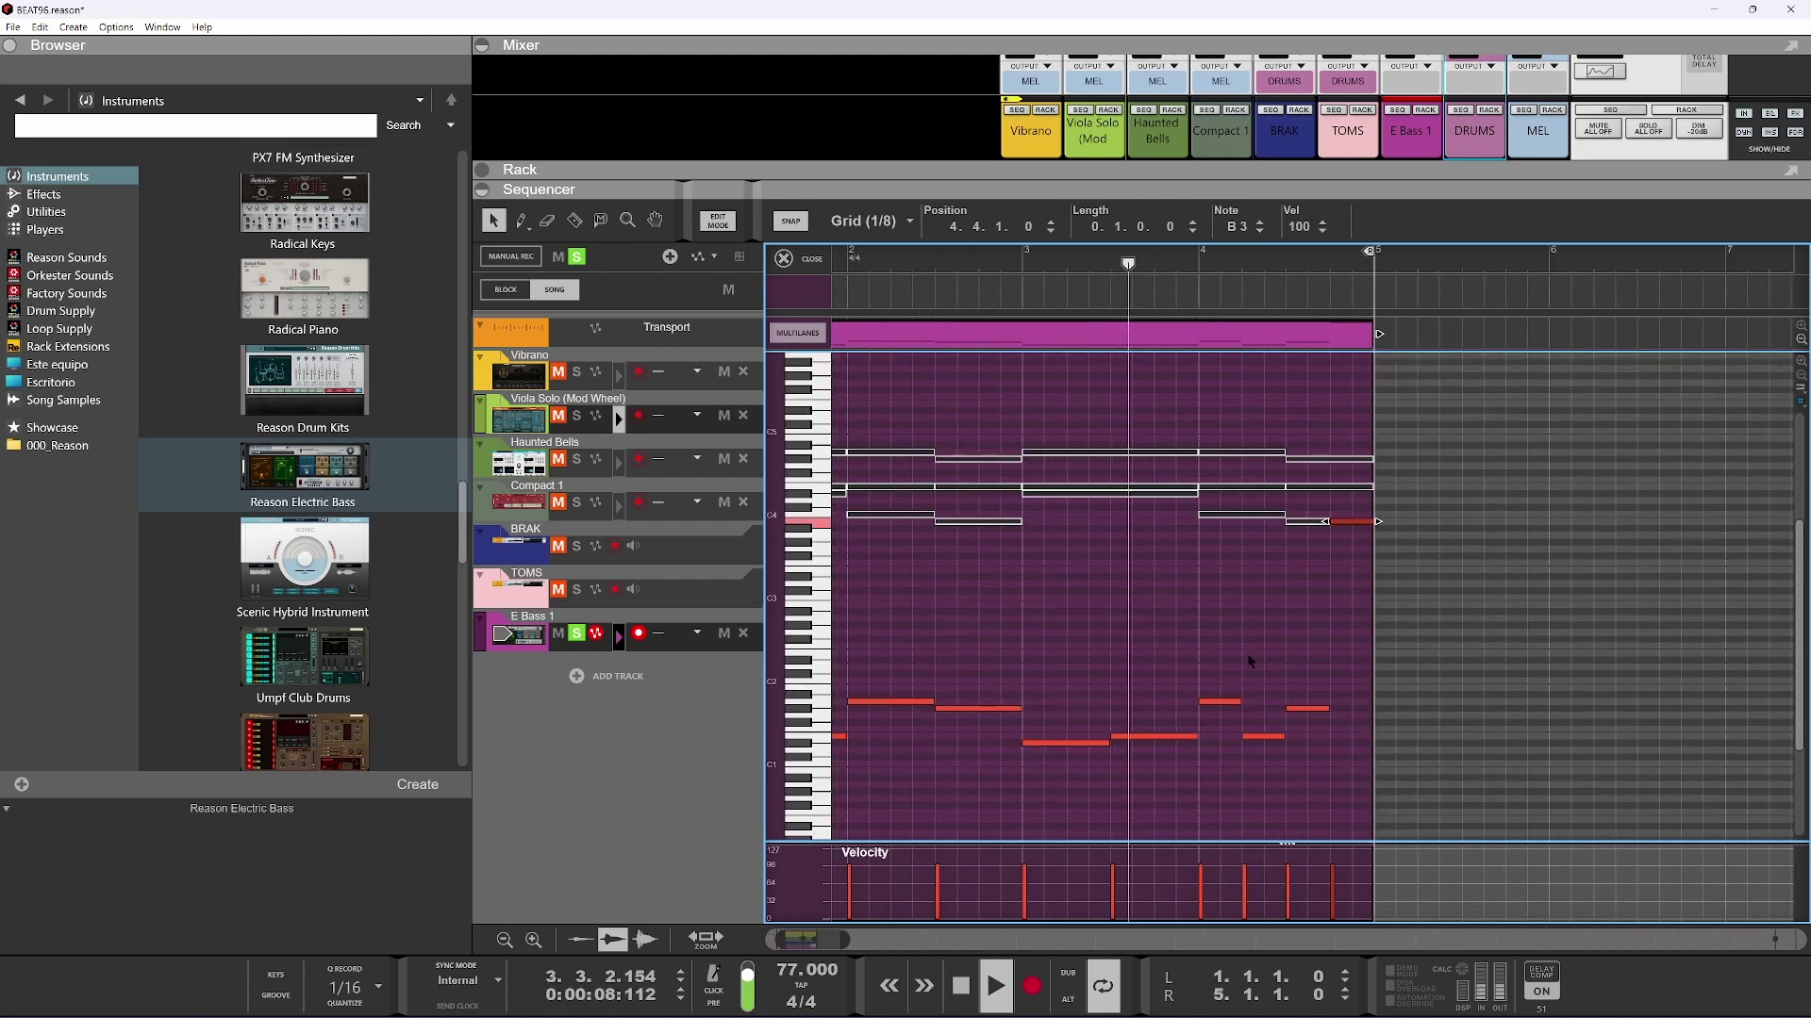
scroll(1250, 660, up, 1)
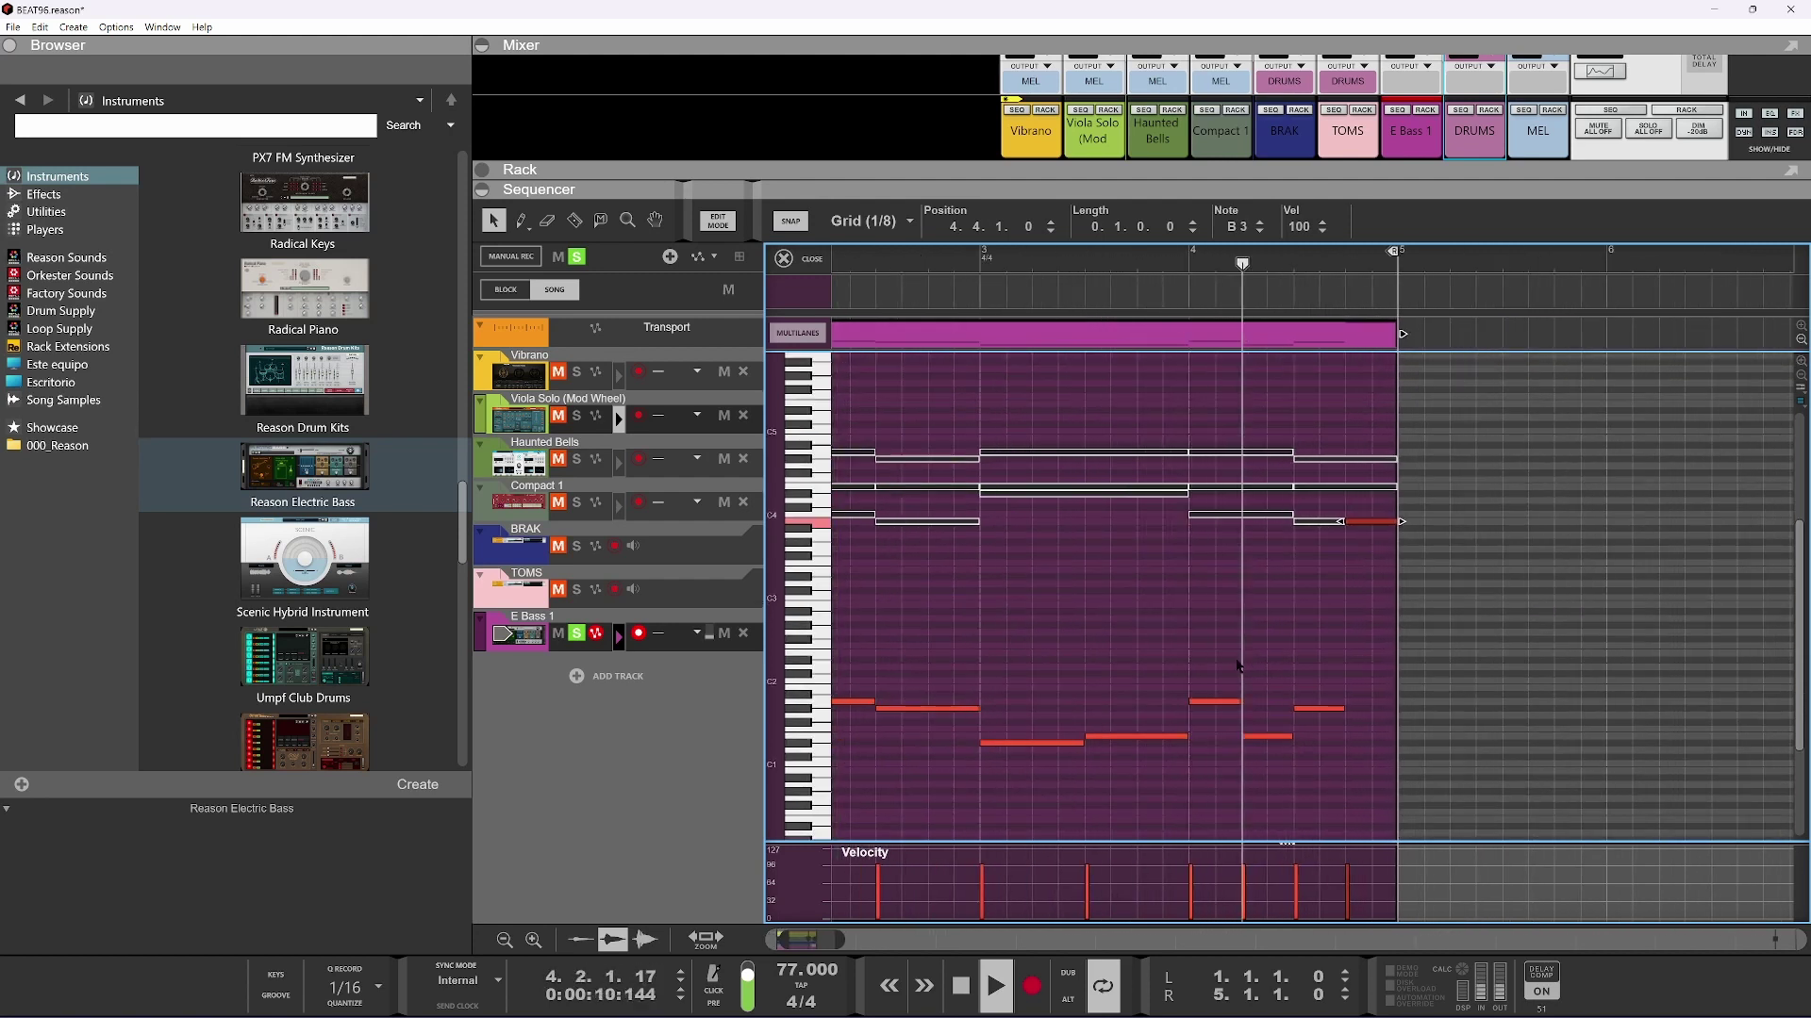
key(space)
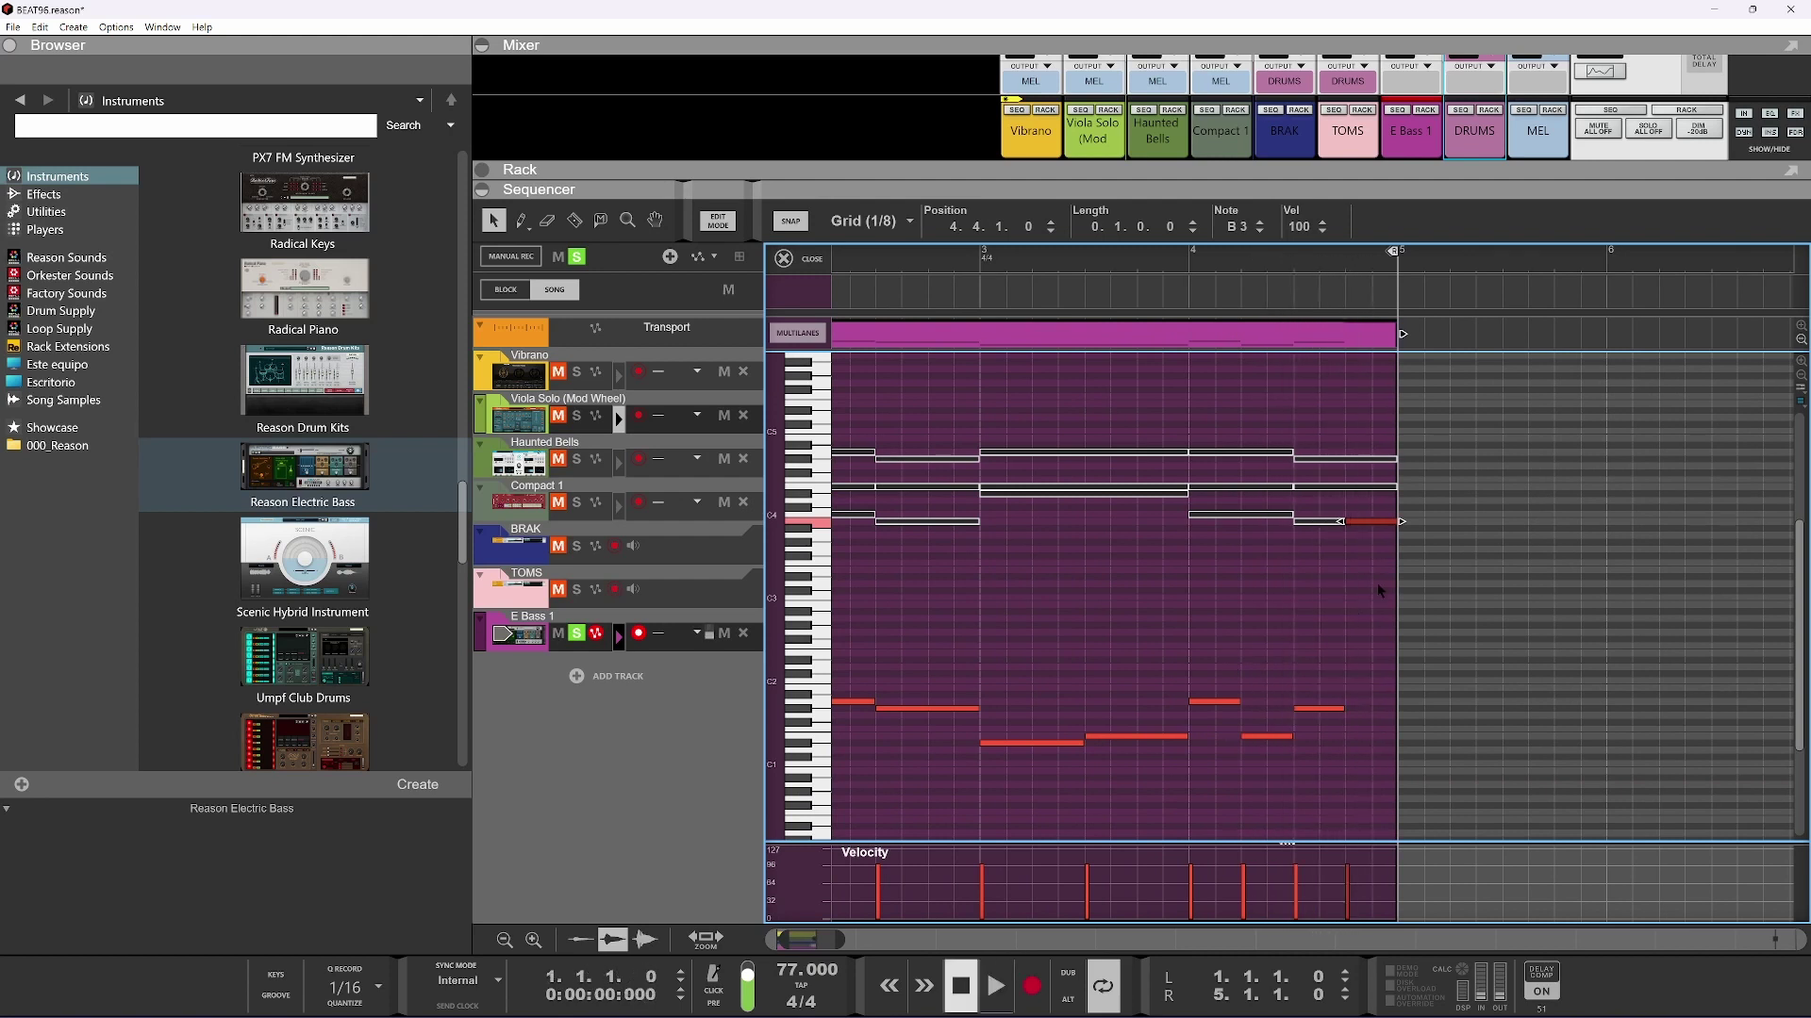
key(shift+Up)
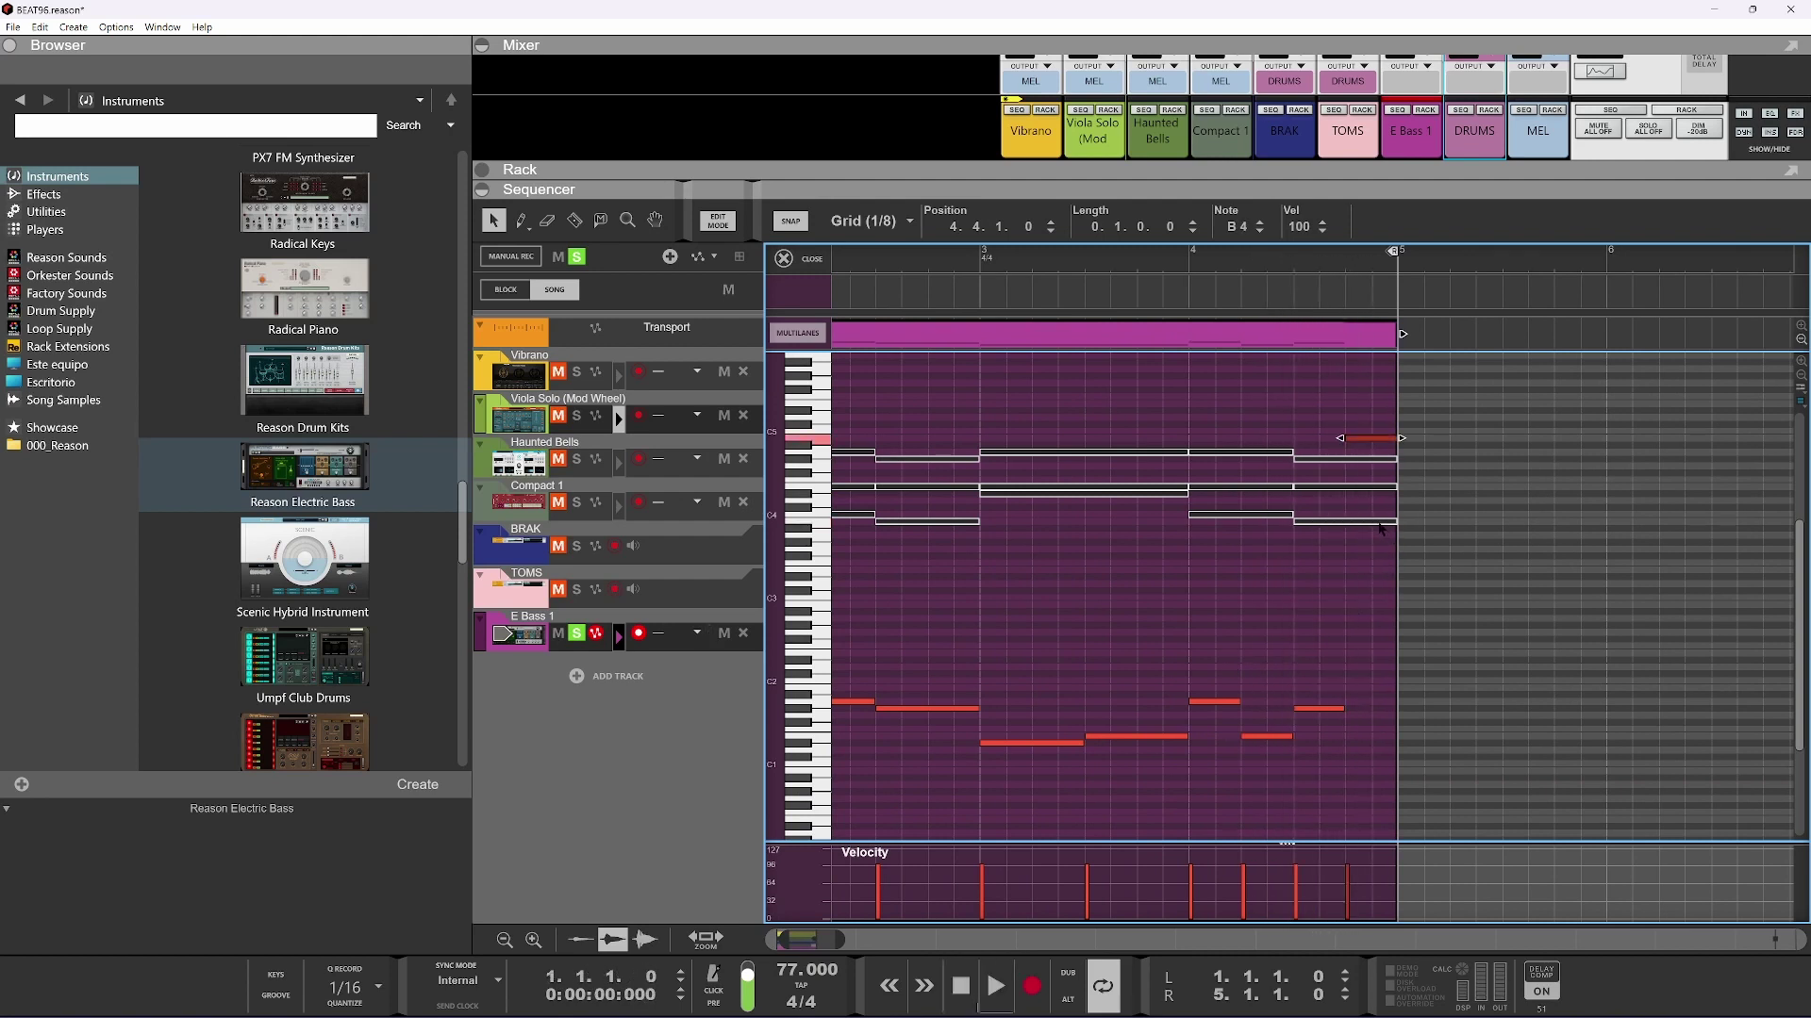
click(1291, 253)
key(space)
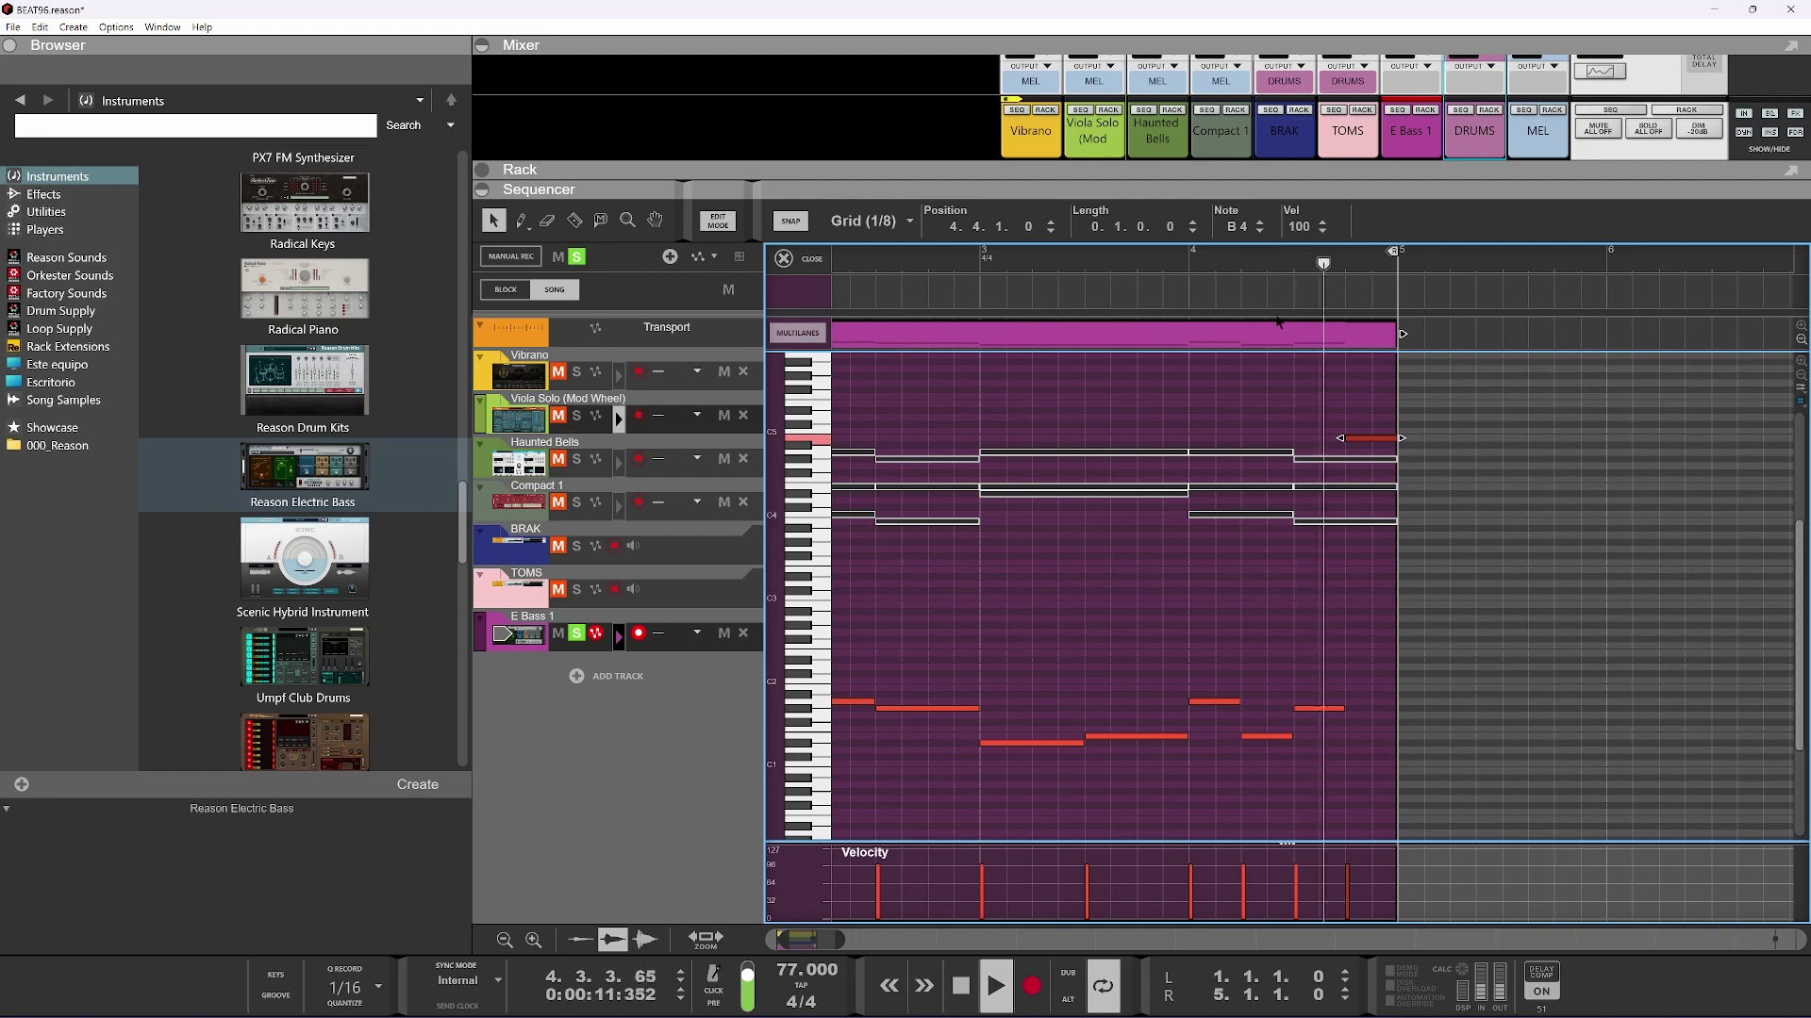
Set the last bass note of bar 4 to B1 and play the loop from the start
key(space)
key(shift+Down)
key(shift+Down)
key(shift+Down)
key(space)
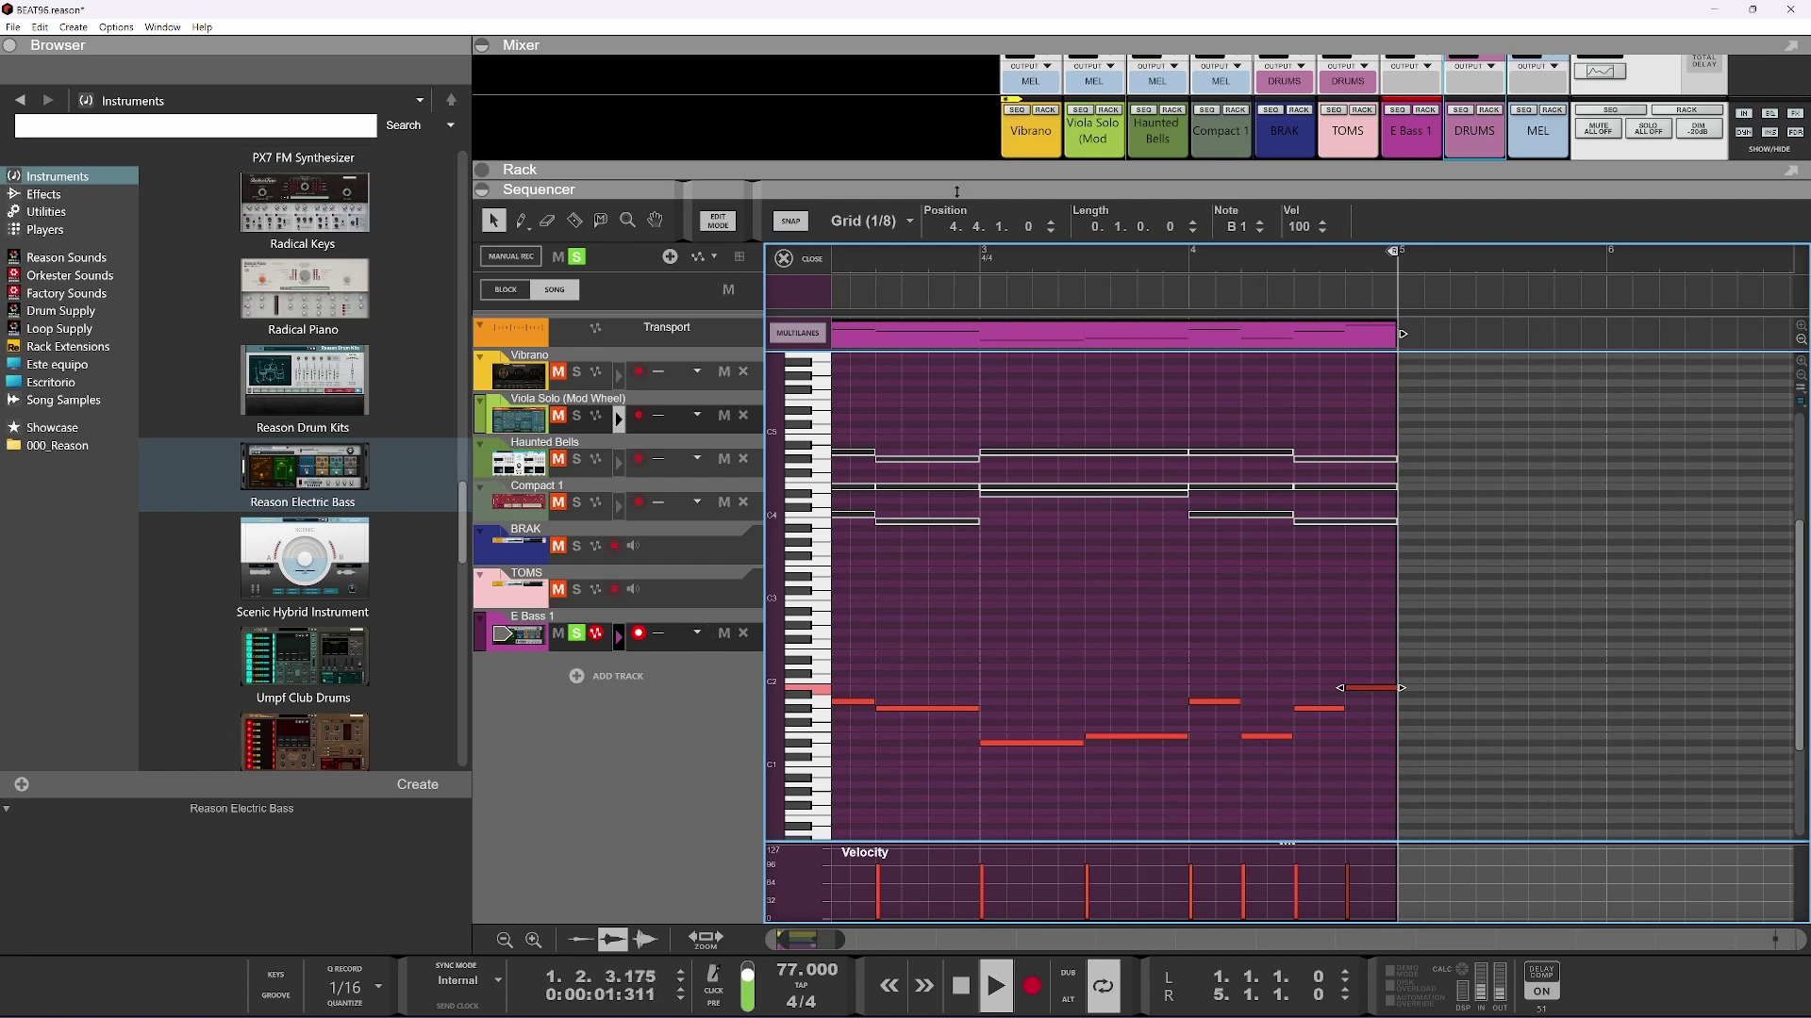
Show the rack and audition the Precision (f), Precision (p) and EB-0 (f) models on the E Bass 1 device
drag(956, 192, 915, 946)
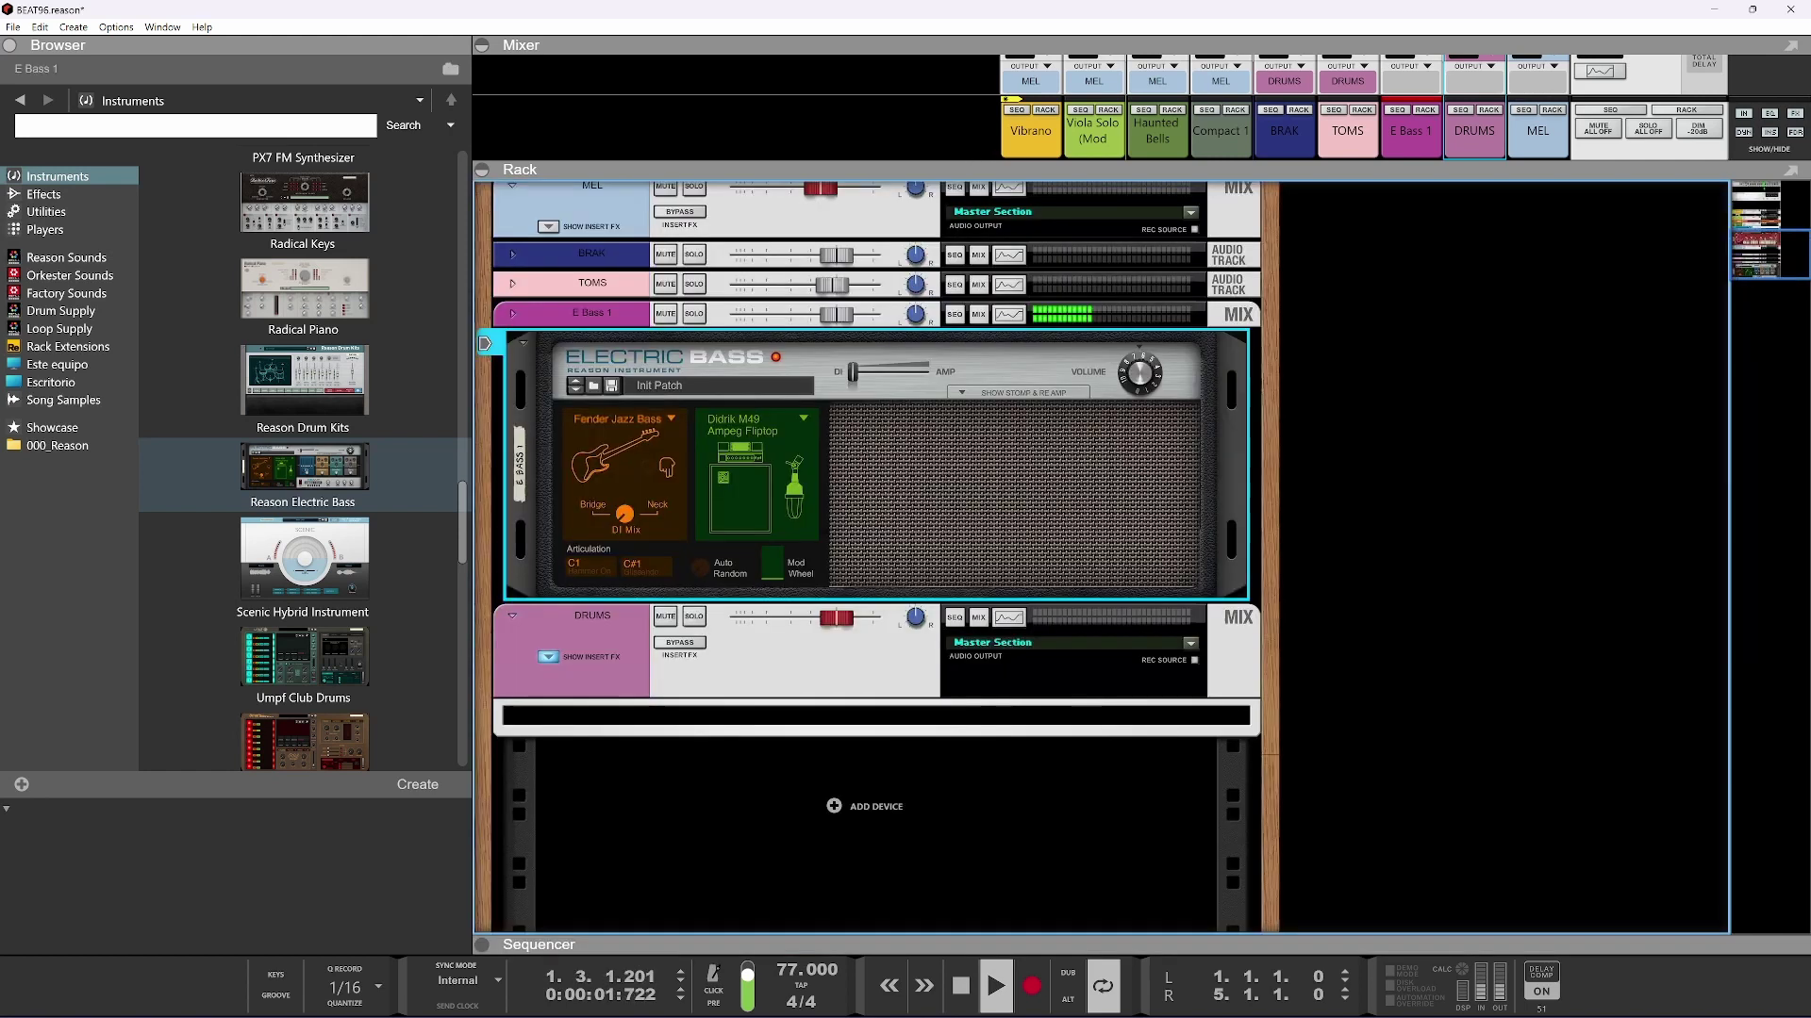
click(671, 437)
click(698, 451)
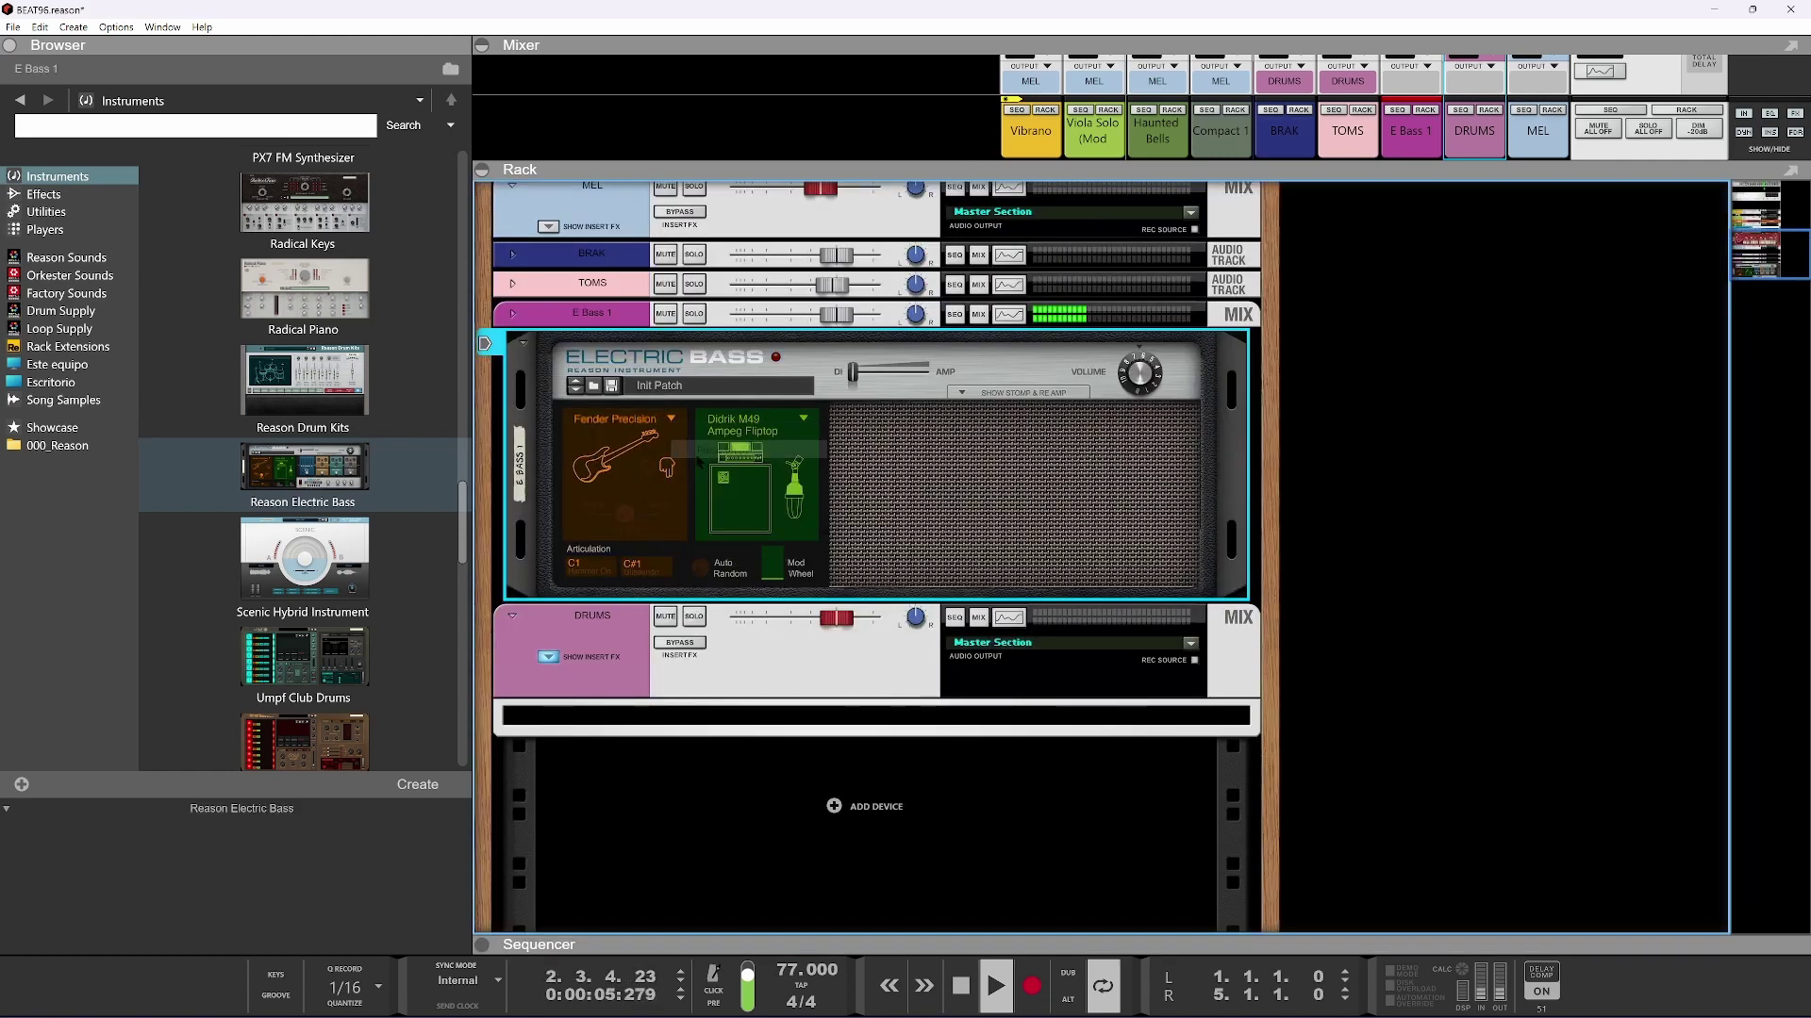
click(663, 432)
click(693, 465)
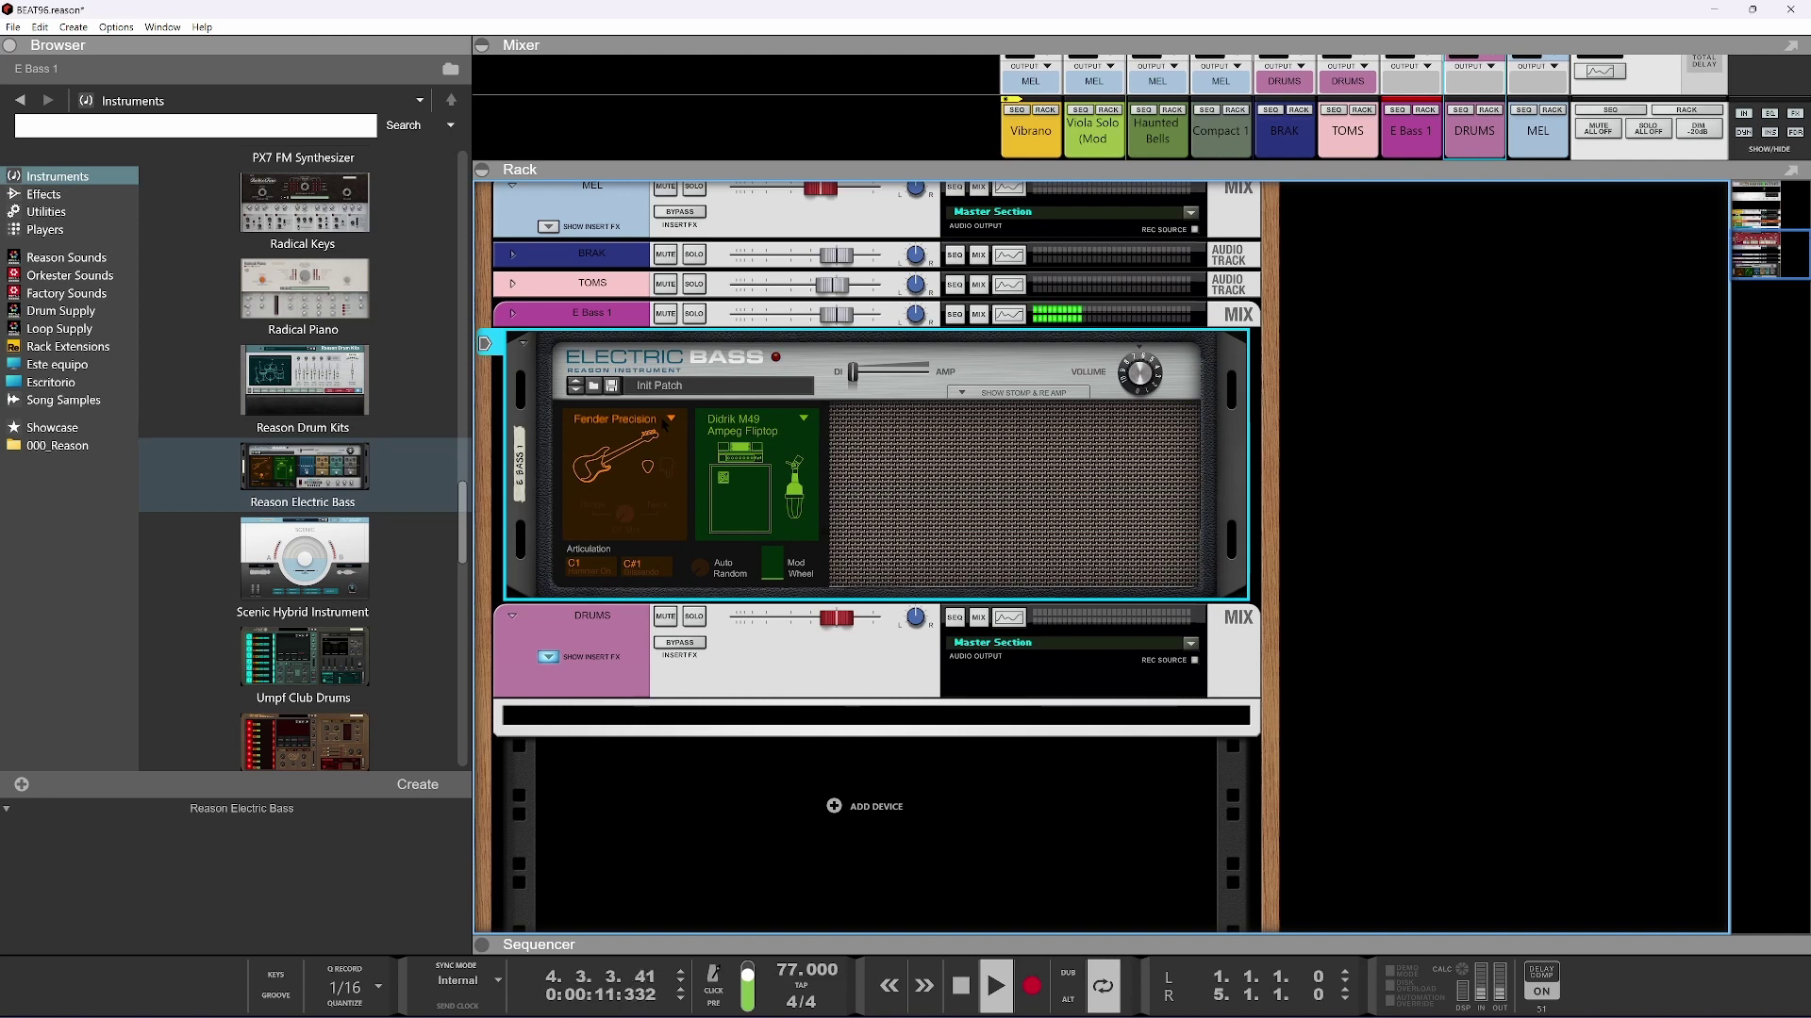
click(664, 424)
click(679, 483)
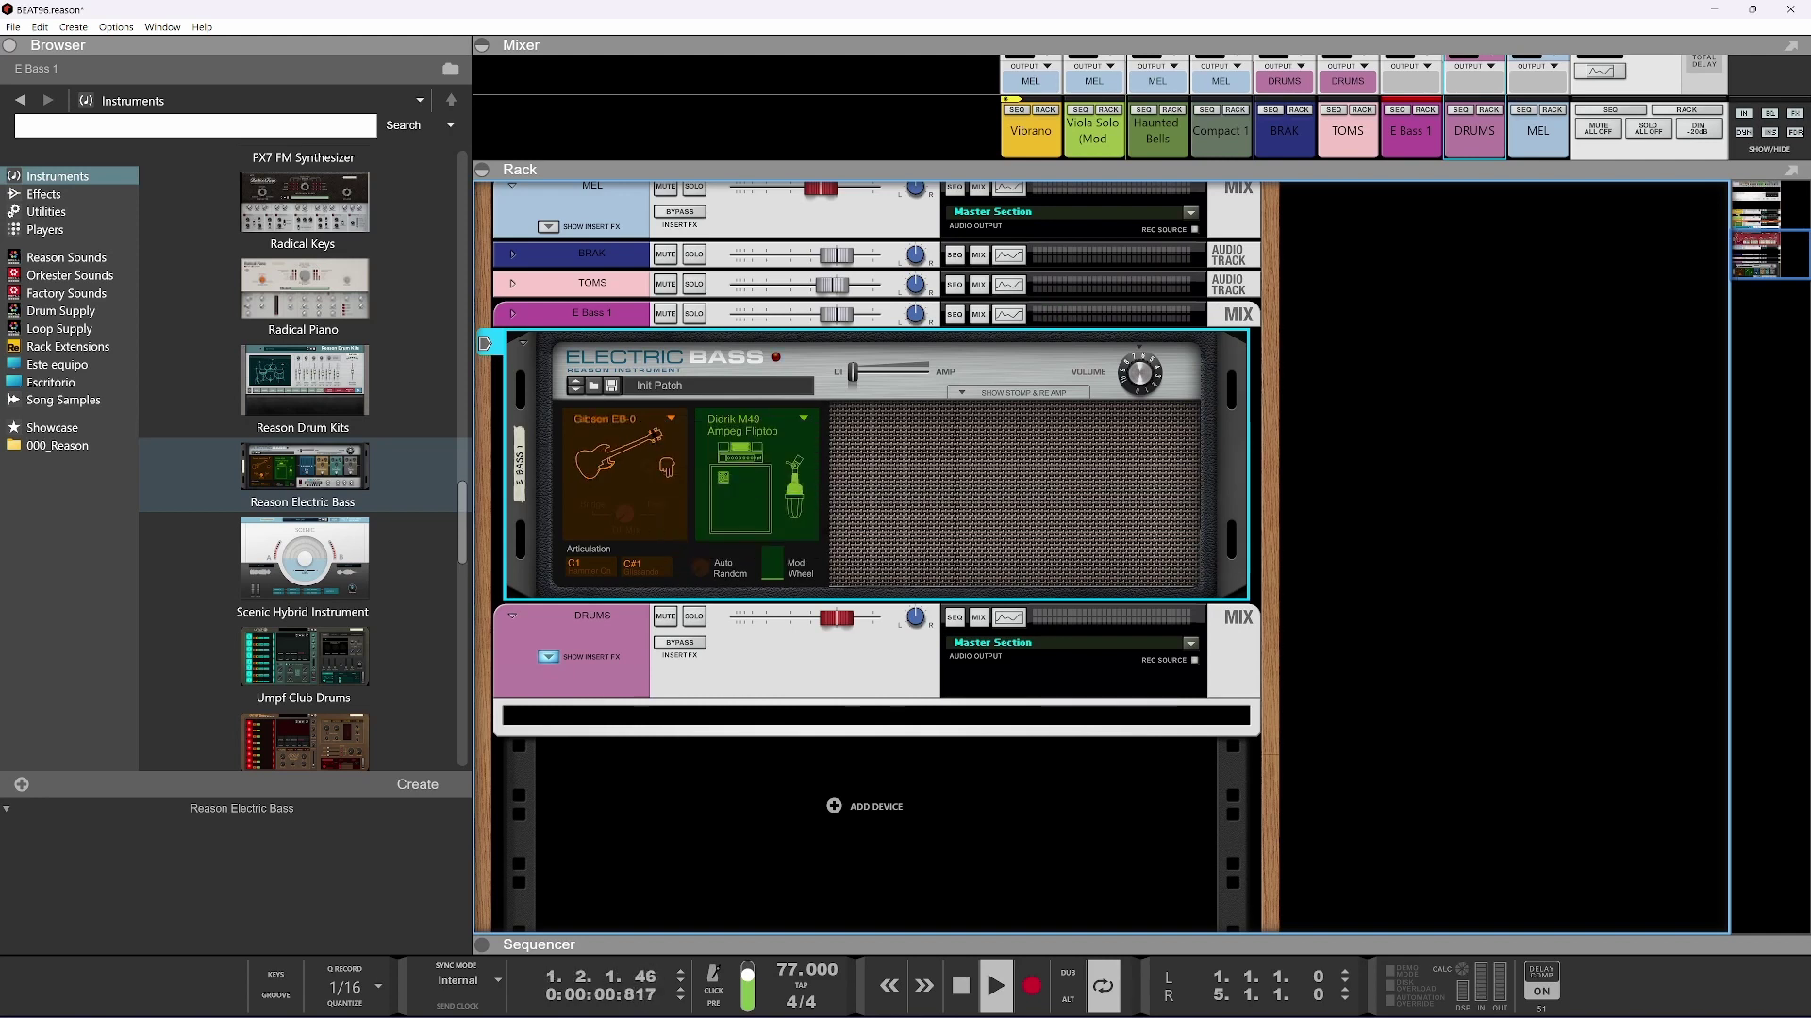
Audition the Les Paul (f), Kay Hollowbody (p), StingRay 5 Fretless (f) and Rickenbacker (p) bass models while the loop plays
click(664, 424)
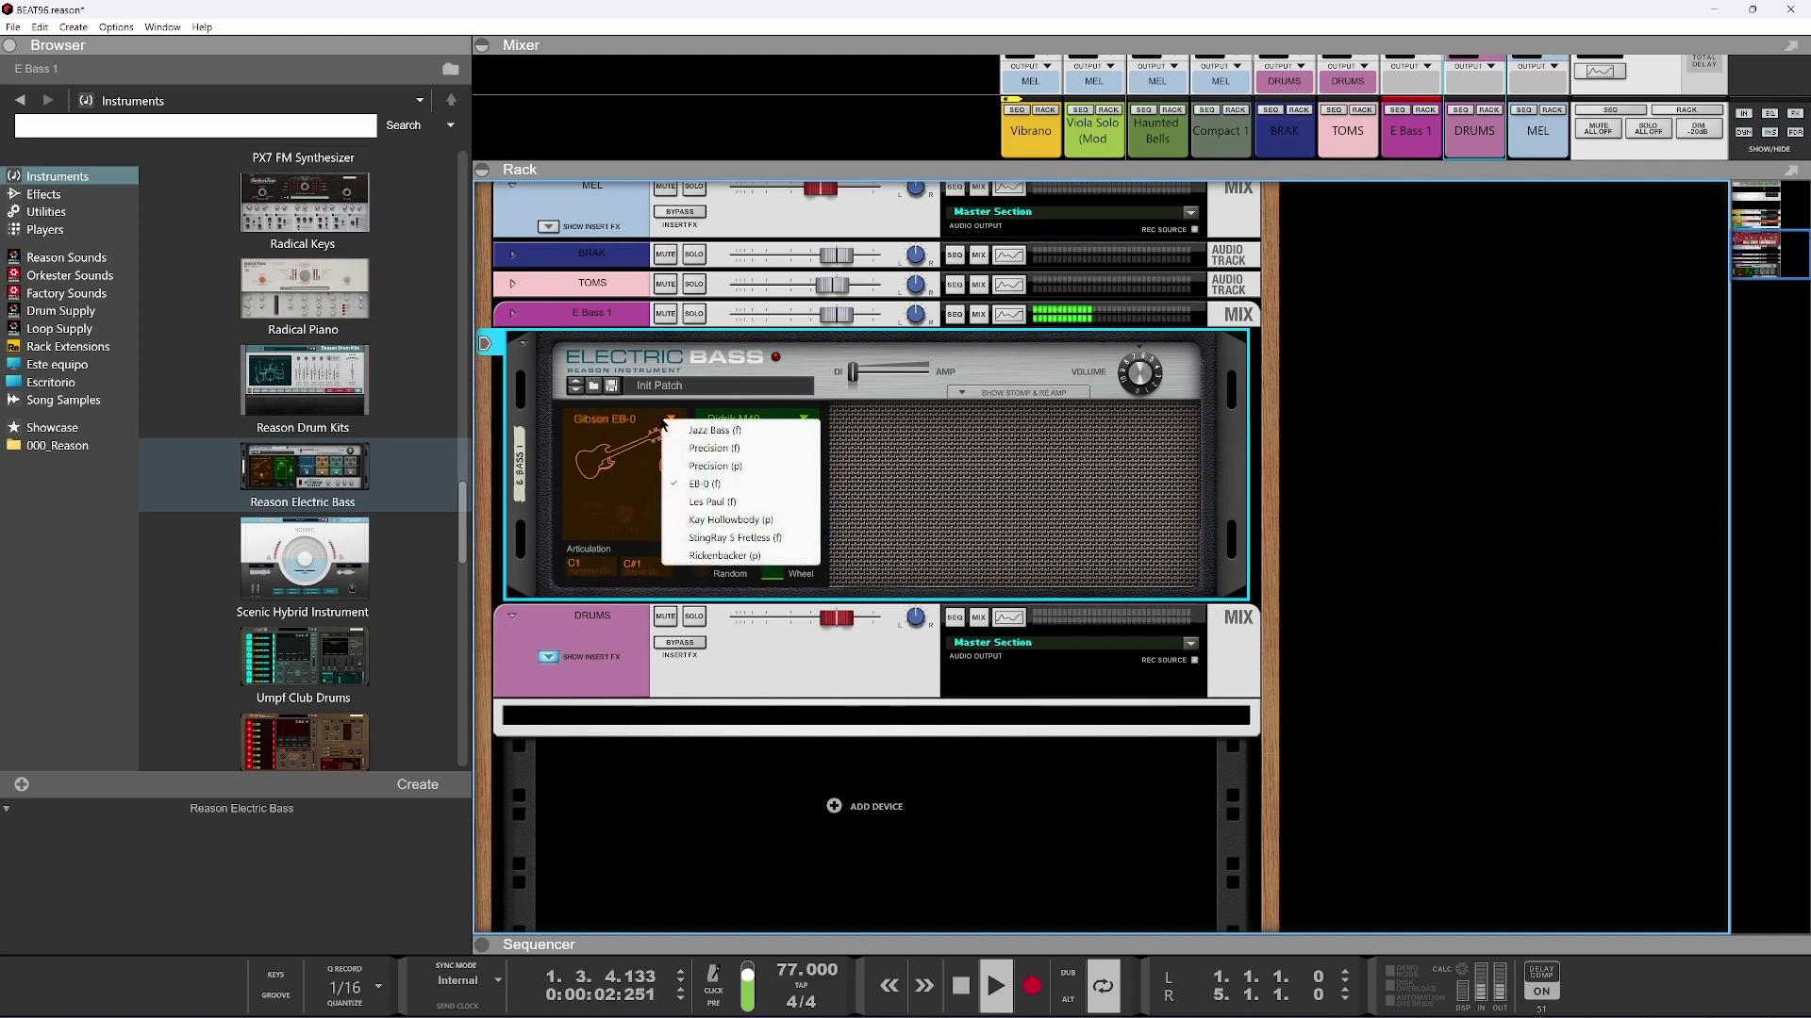
click(683, 502)
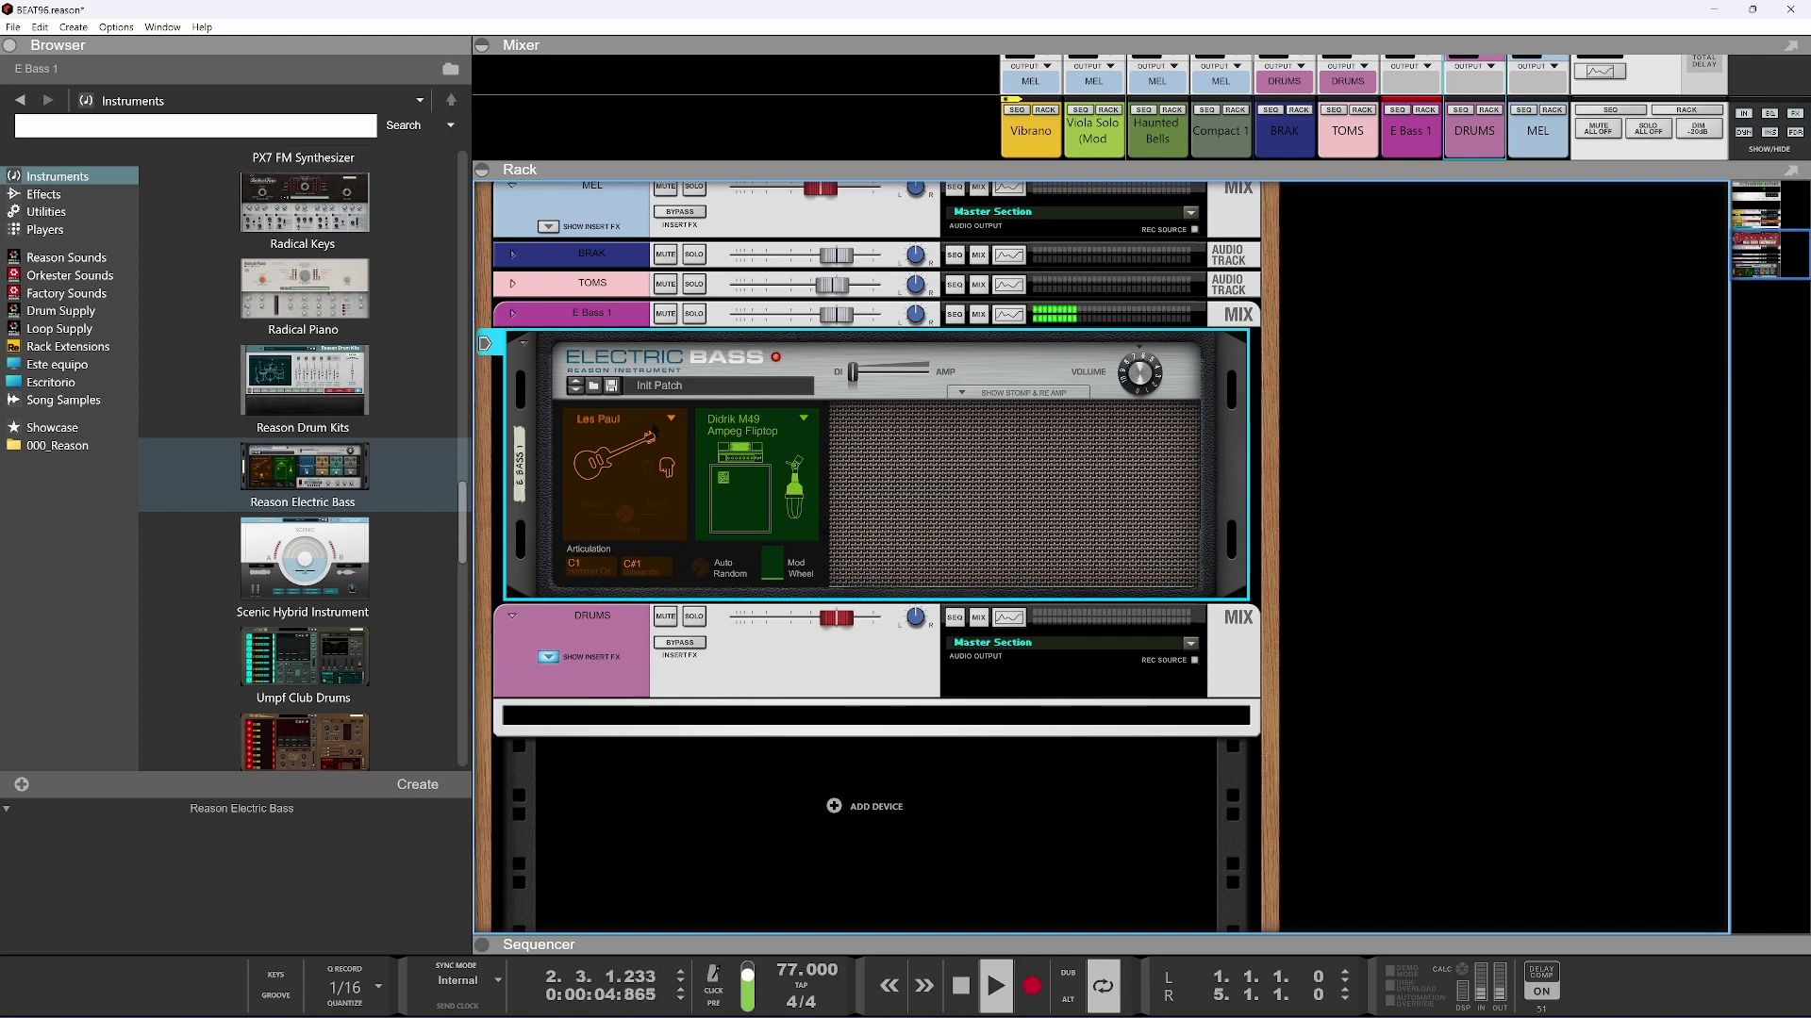
click(664, 422)
click(676, 520)
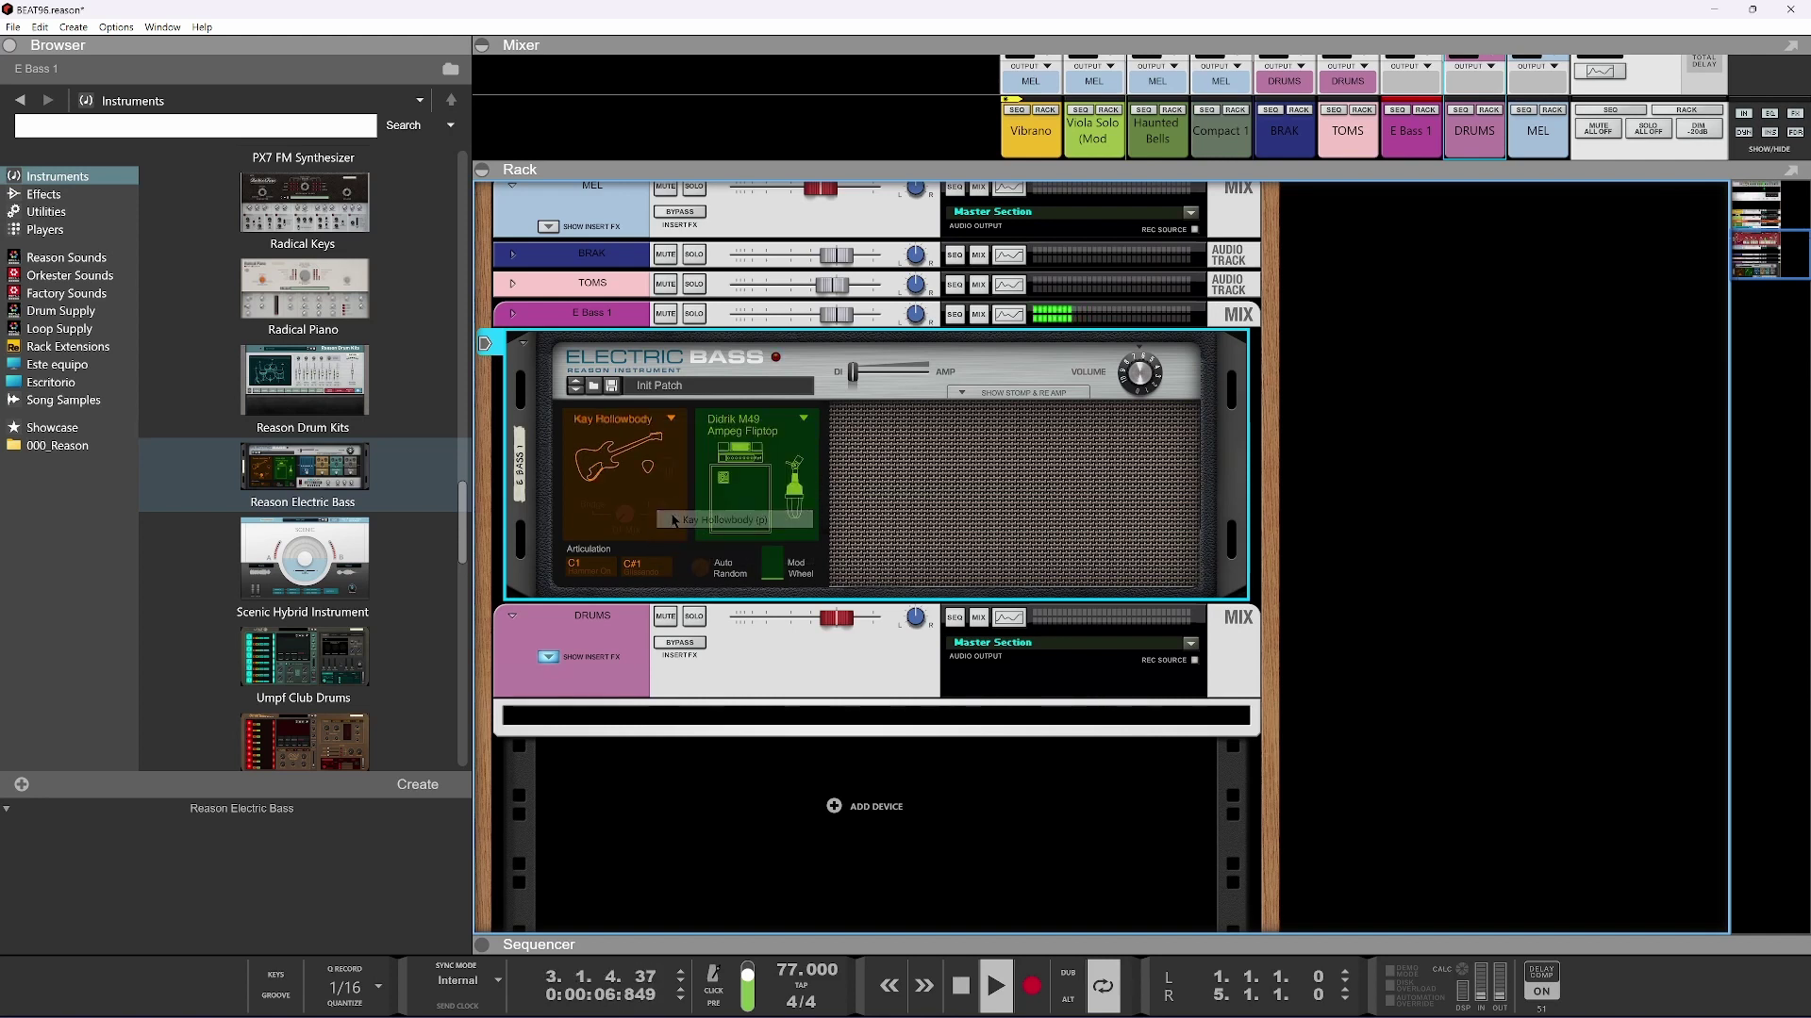
click(649, 424)
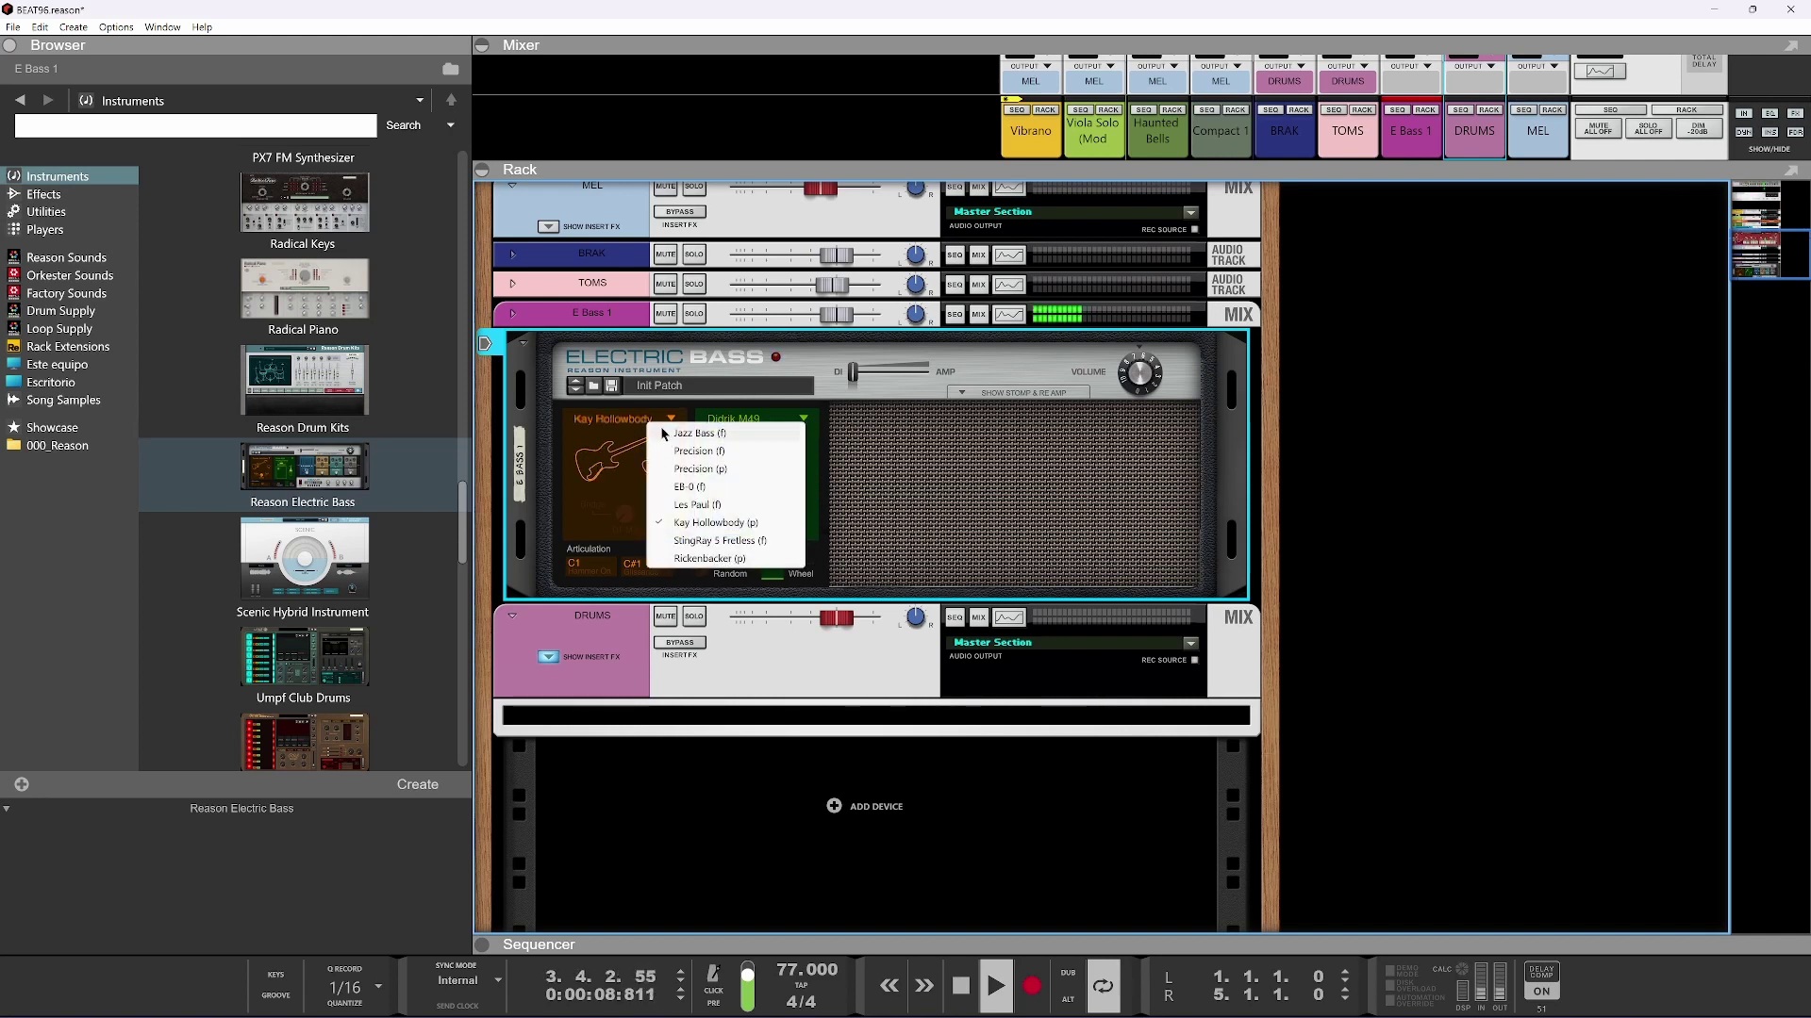
click(722, 543)
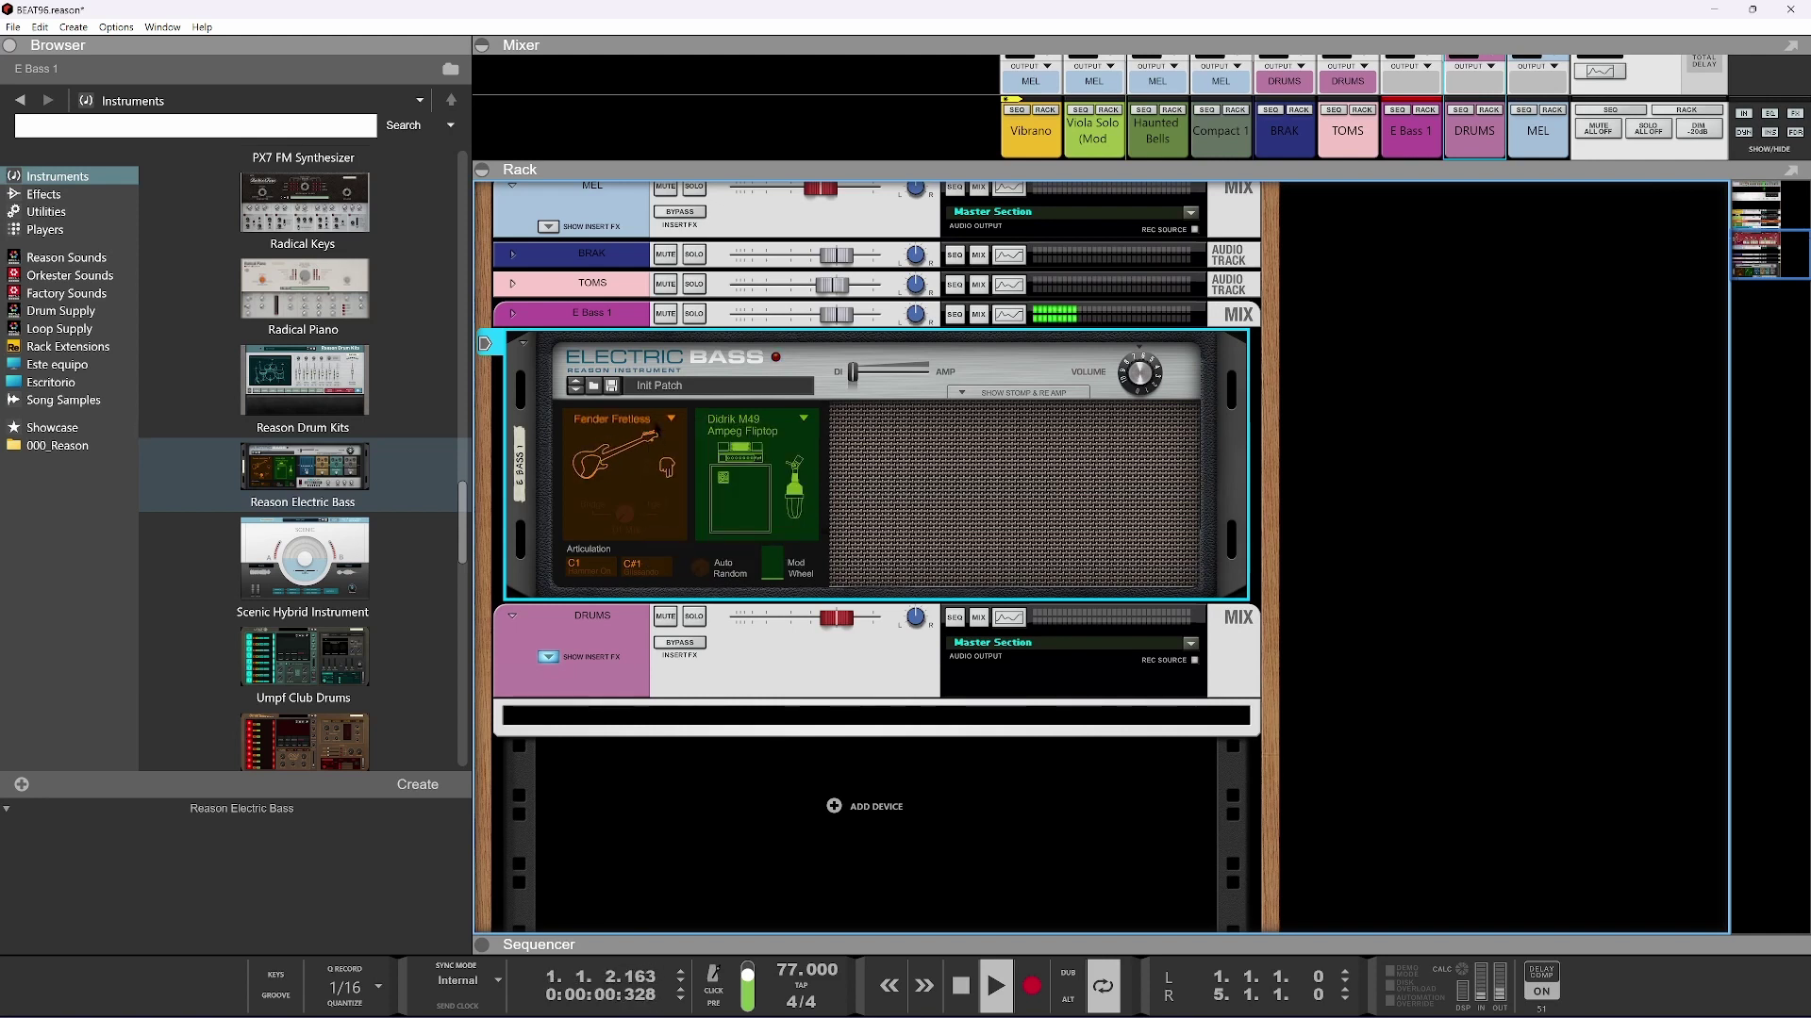
click(654, 430)
click(687, 556)
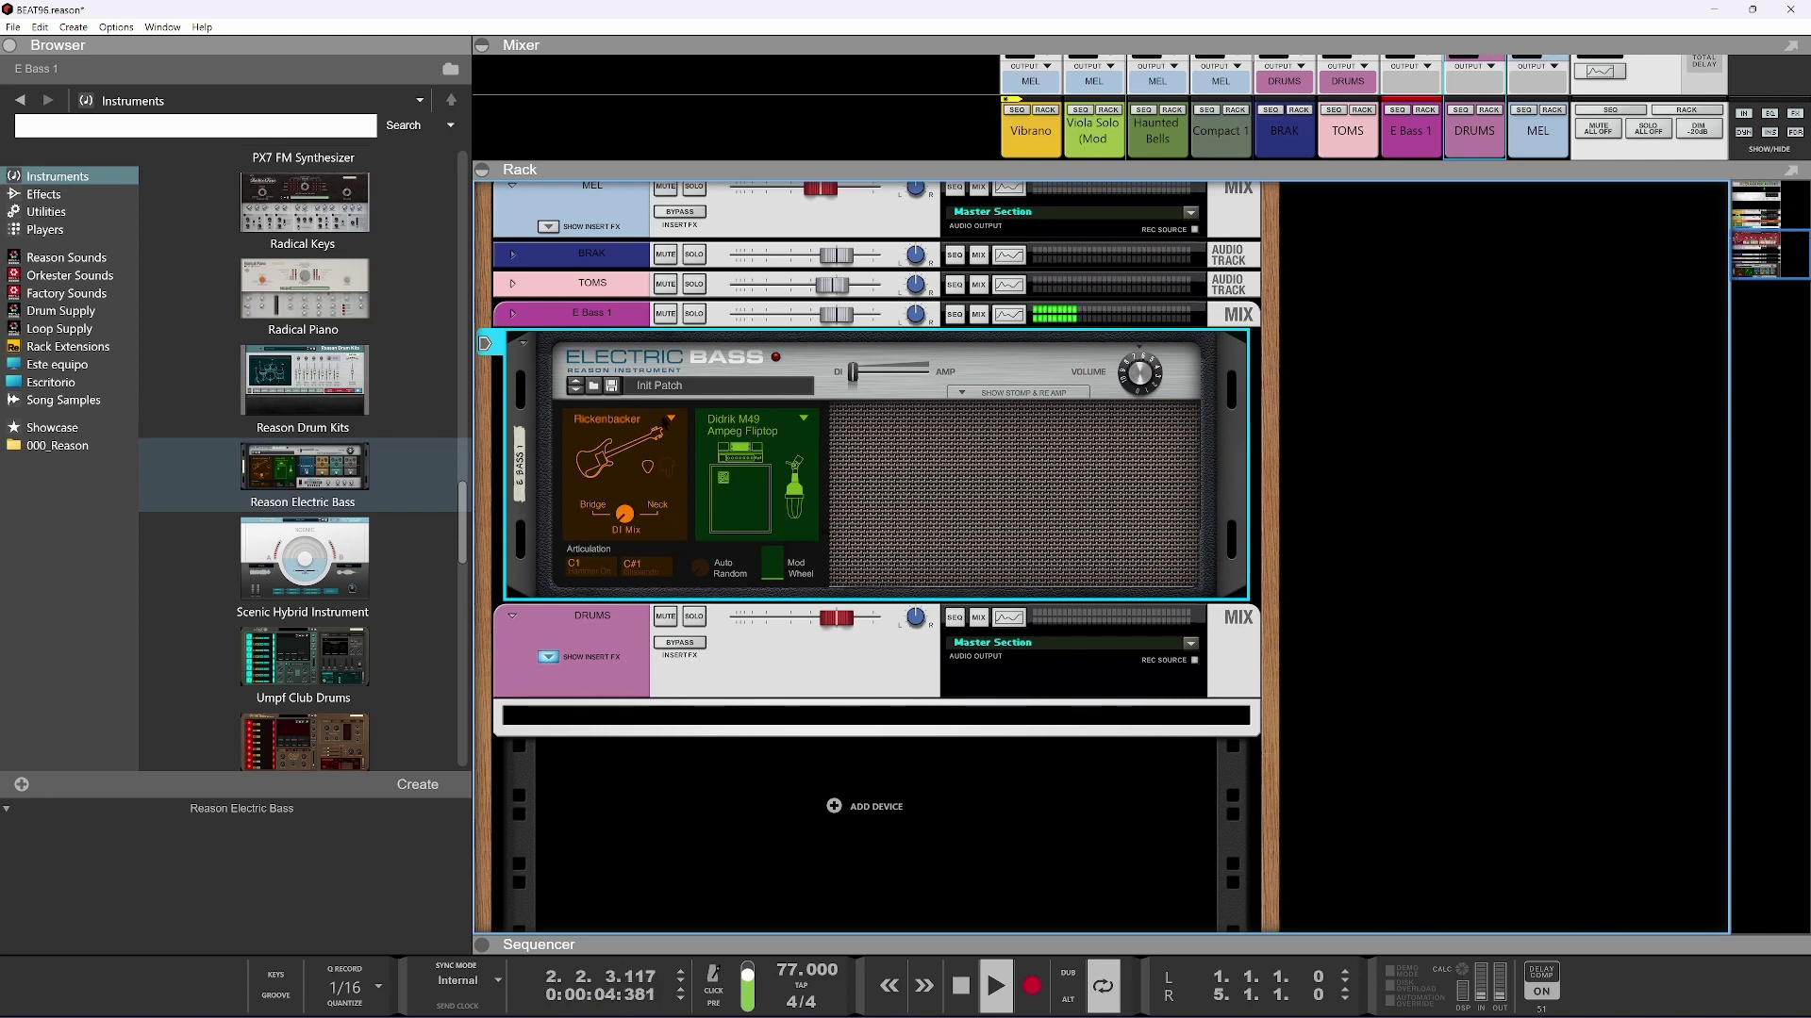
click(664, 428)
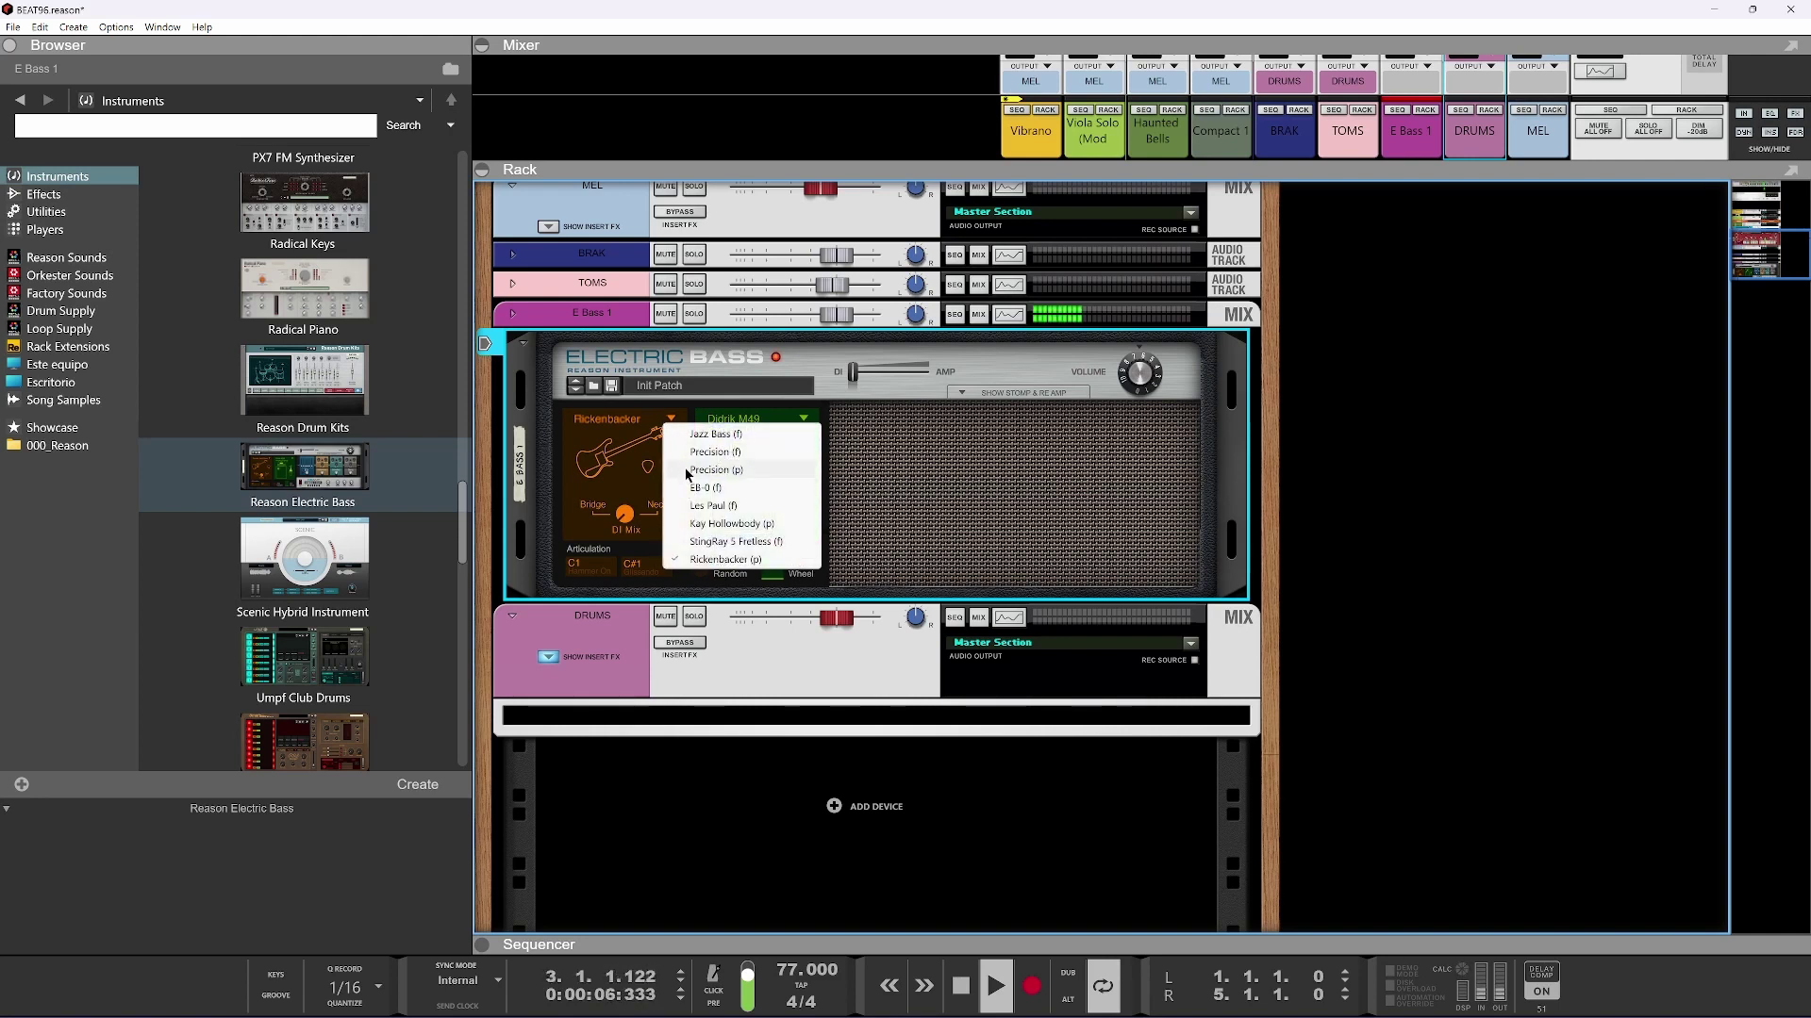
Choose the Precision (p) model for the Electric Bass and move its DI/AMP balance fully to AMP
click(687, 474)
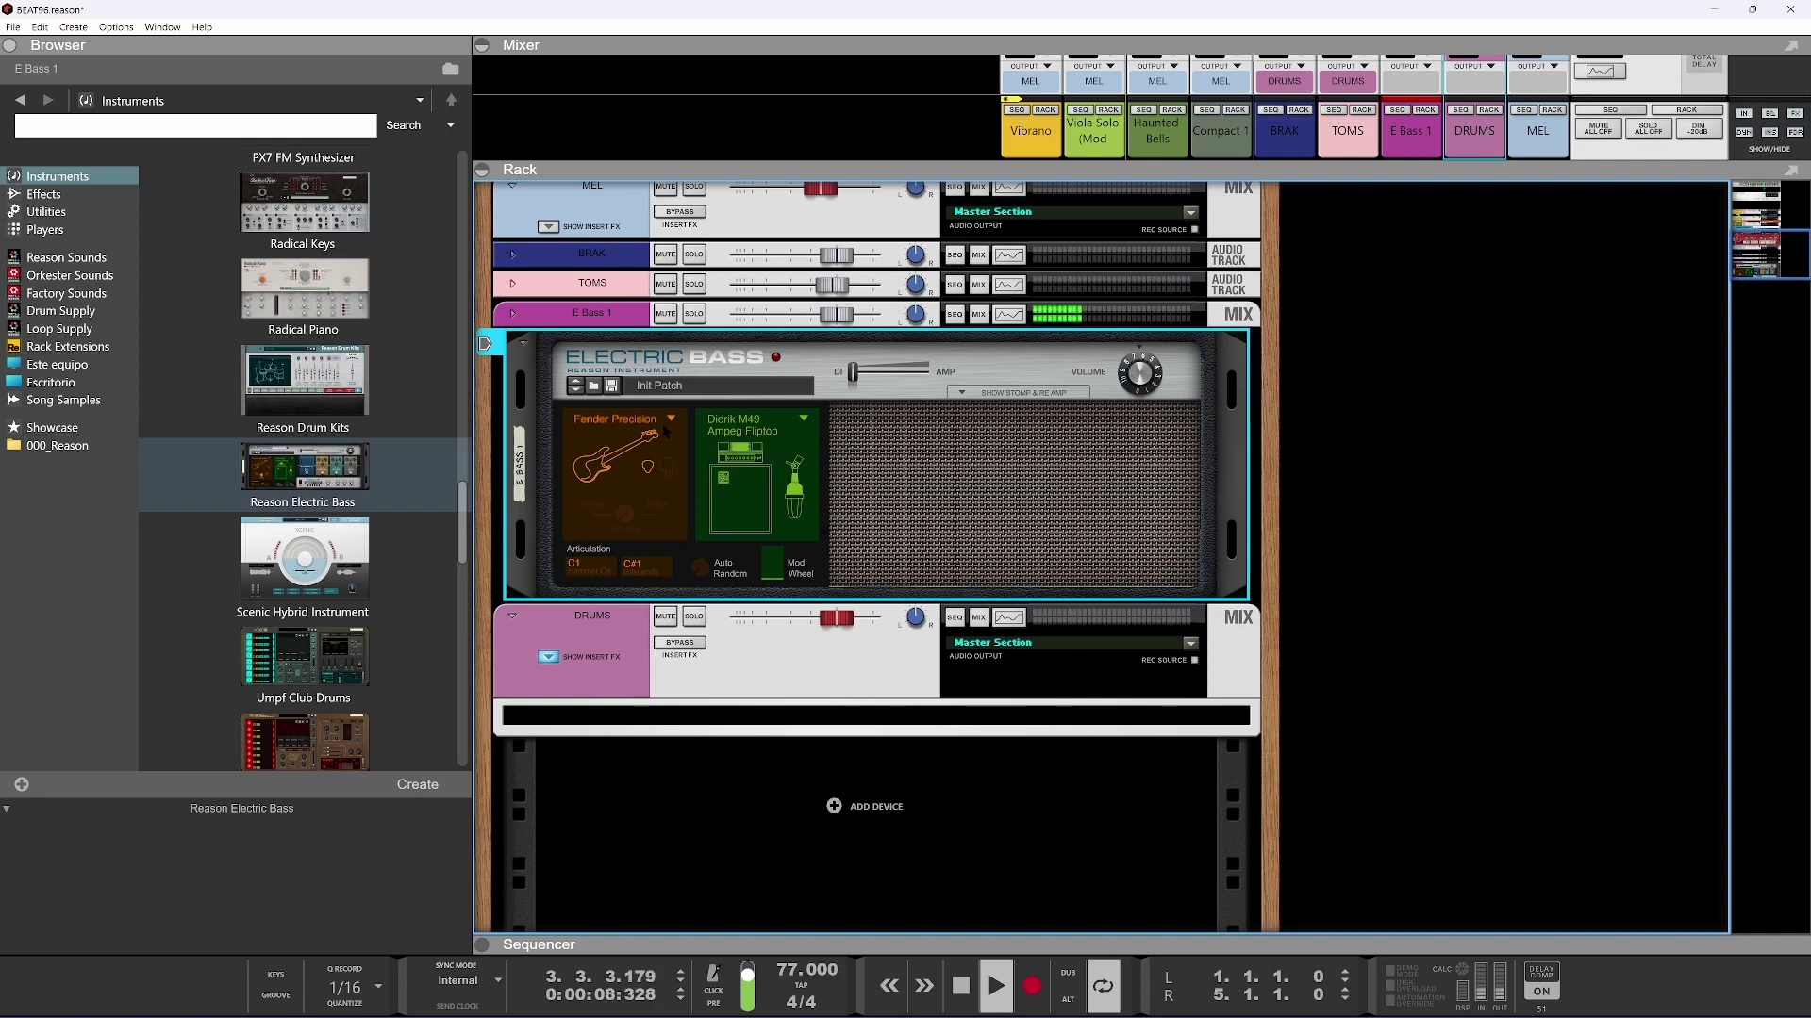
drag(646, 471, 641, 485)
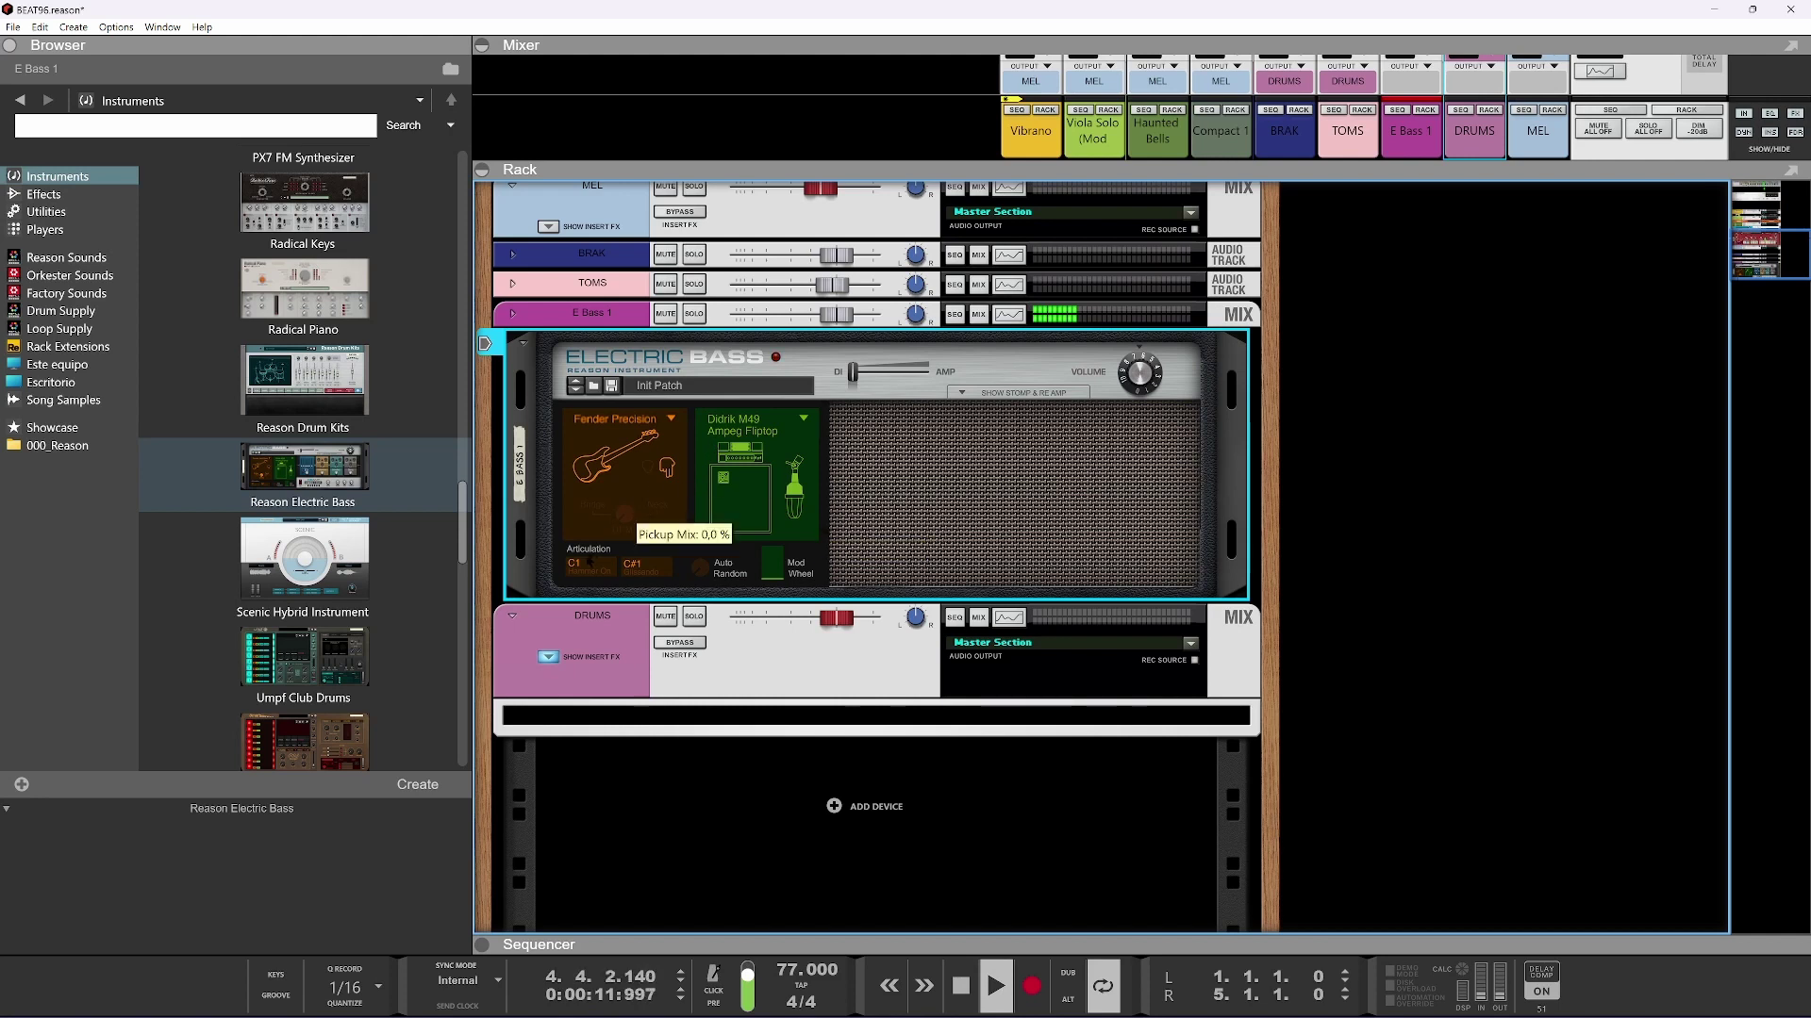
drag(853, 372, 928, 371)
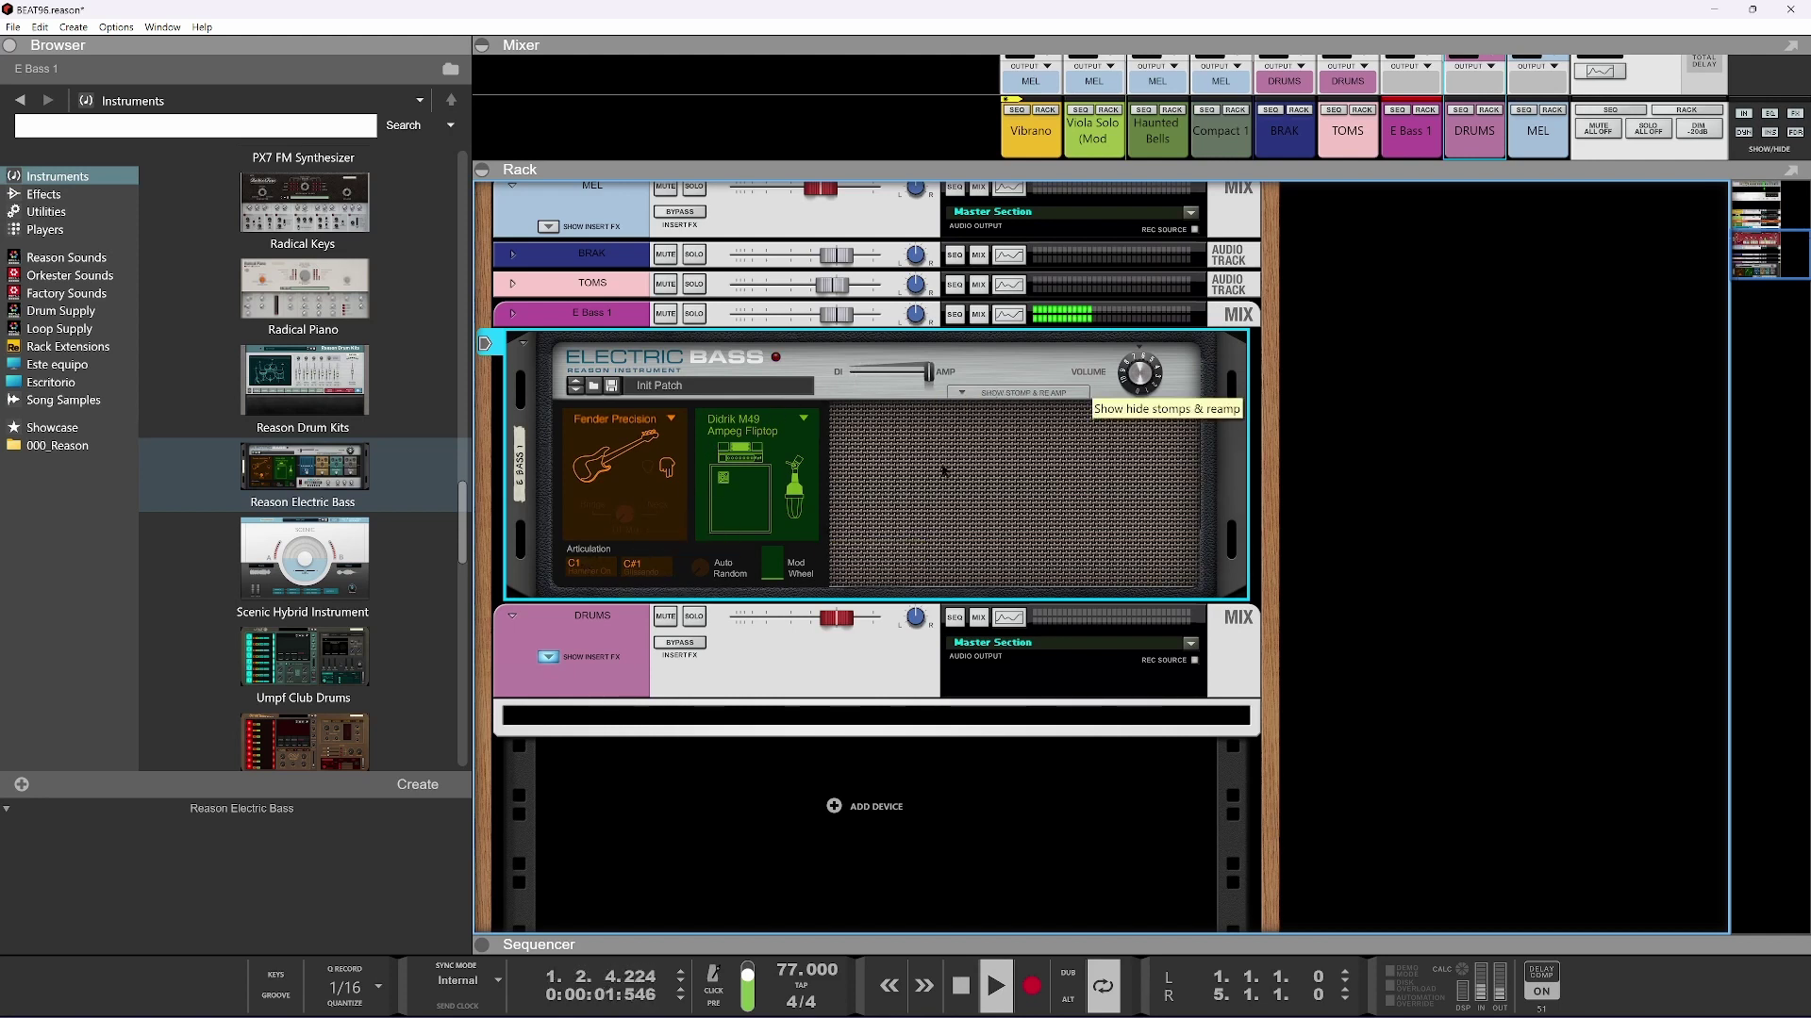
Show the Electric Bass's stomps and reamp section and switch Reamp on
click(954, 392)
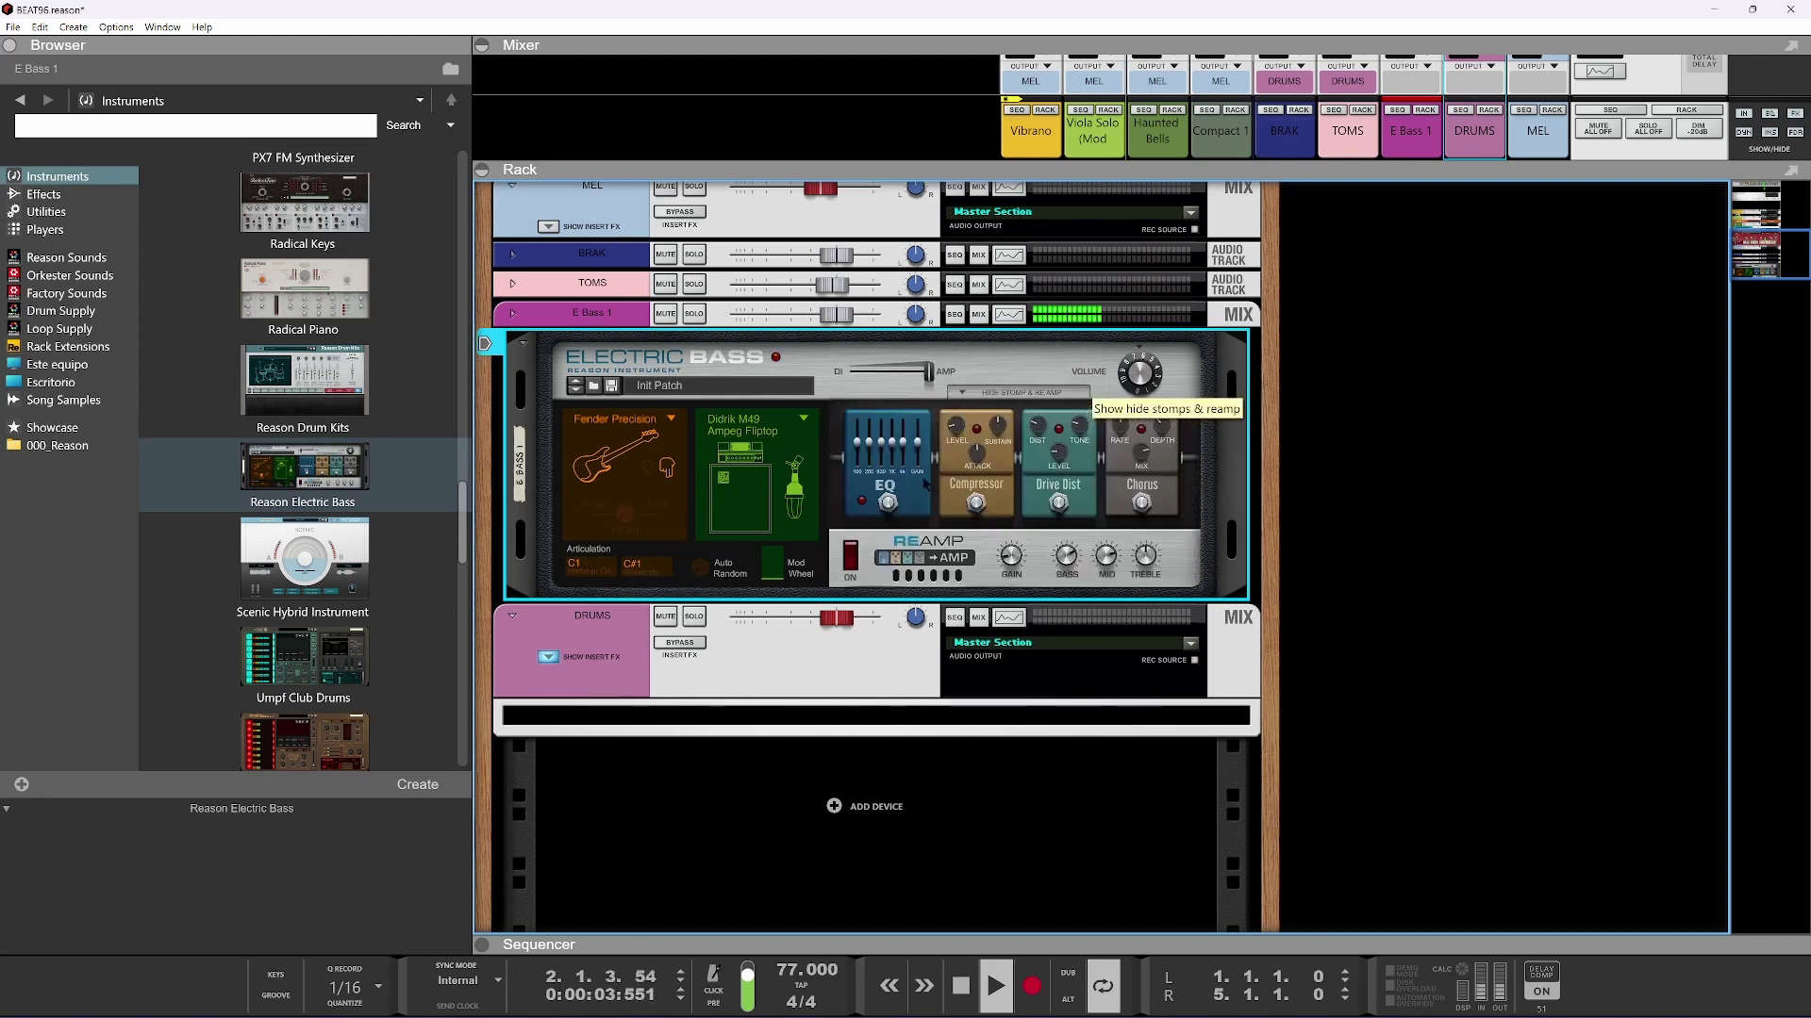
click(850, 555)
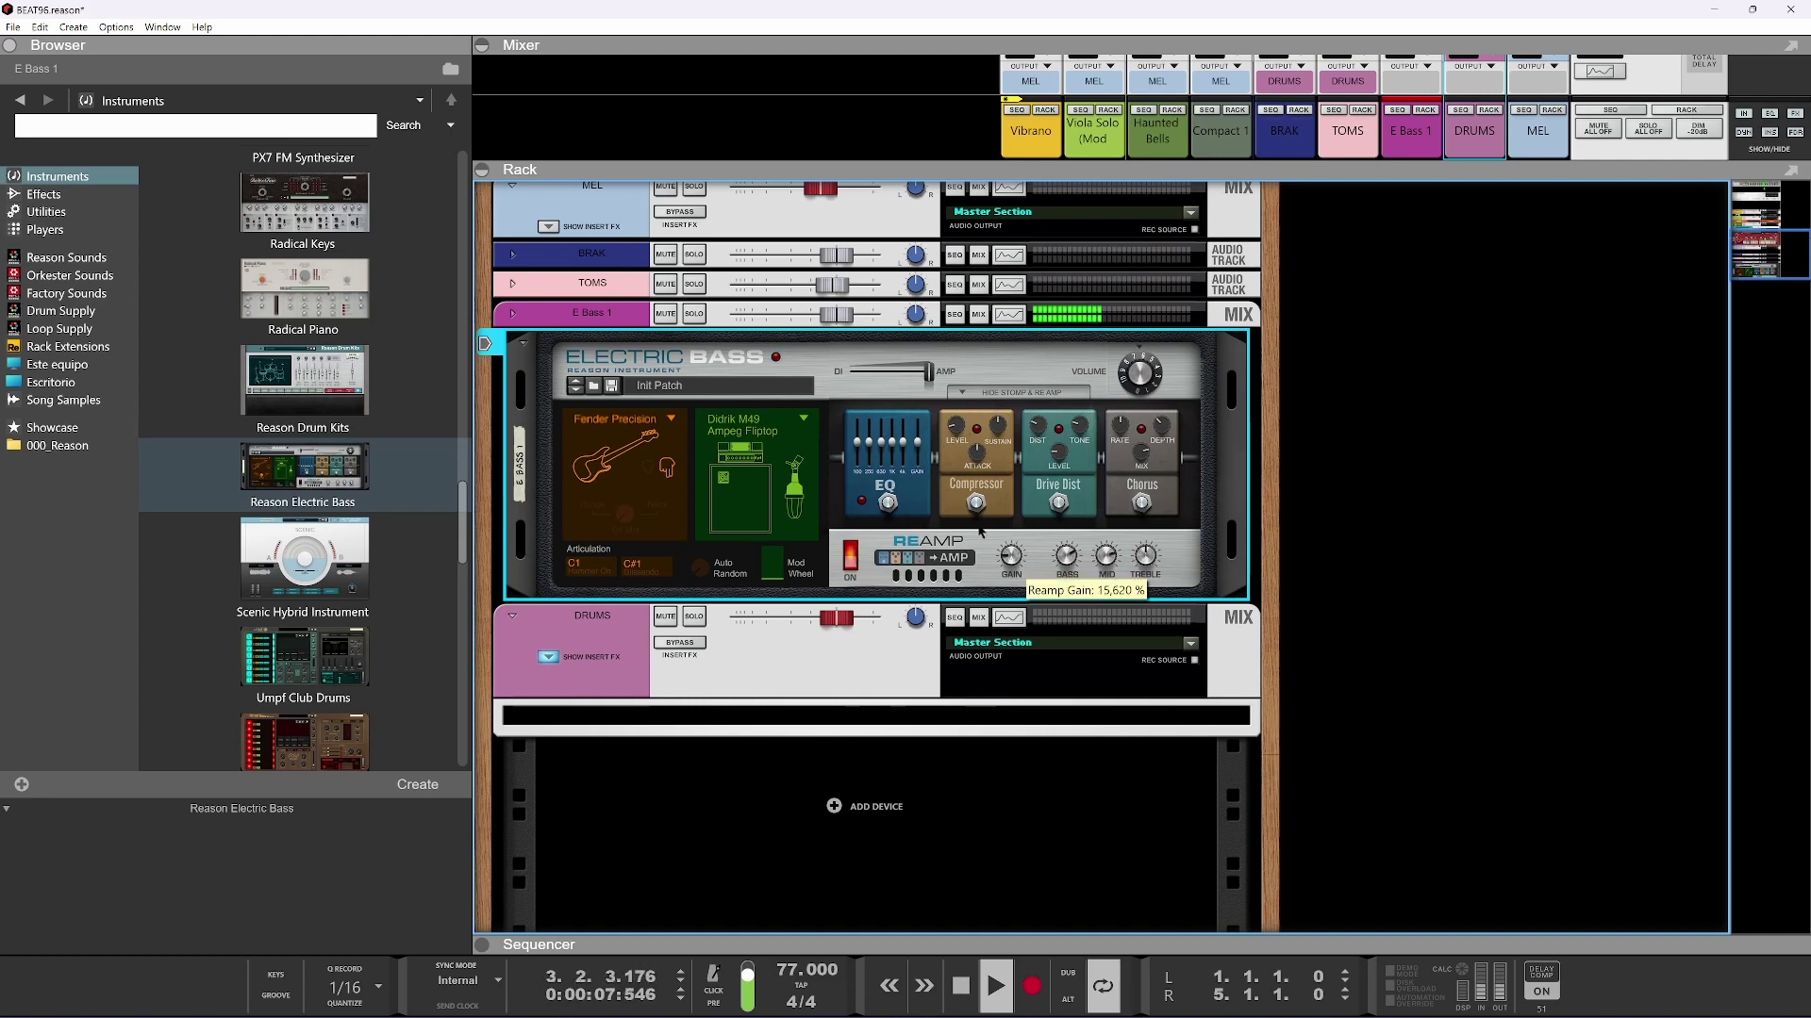
Enable the E Bass 1 channel's Spectrum EQ and cut the low-frequency band by about 7.3 dB near 147 Hz
click(1008, 314)
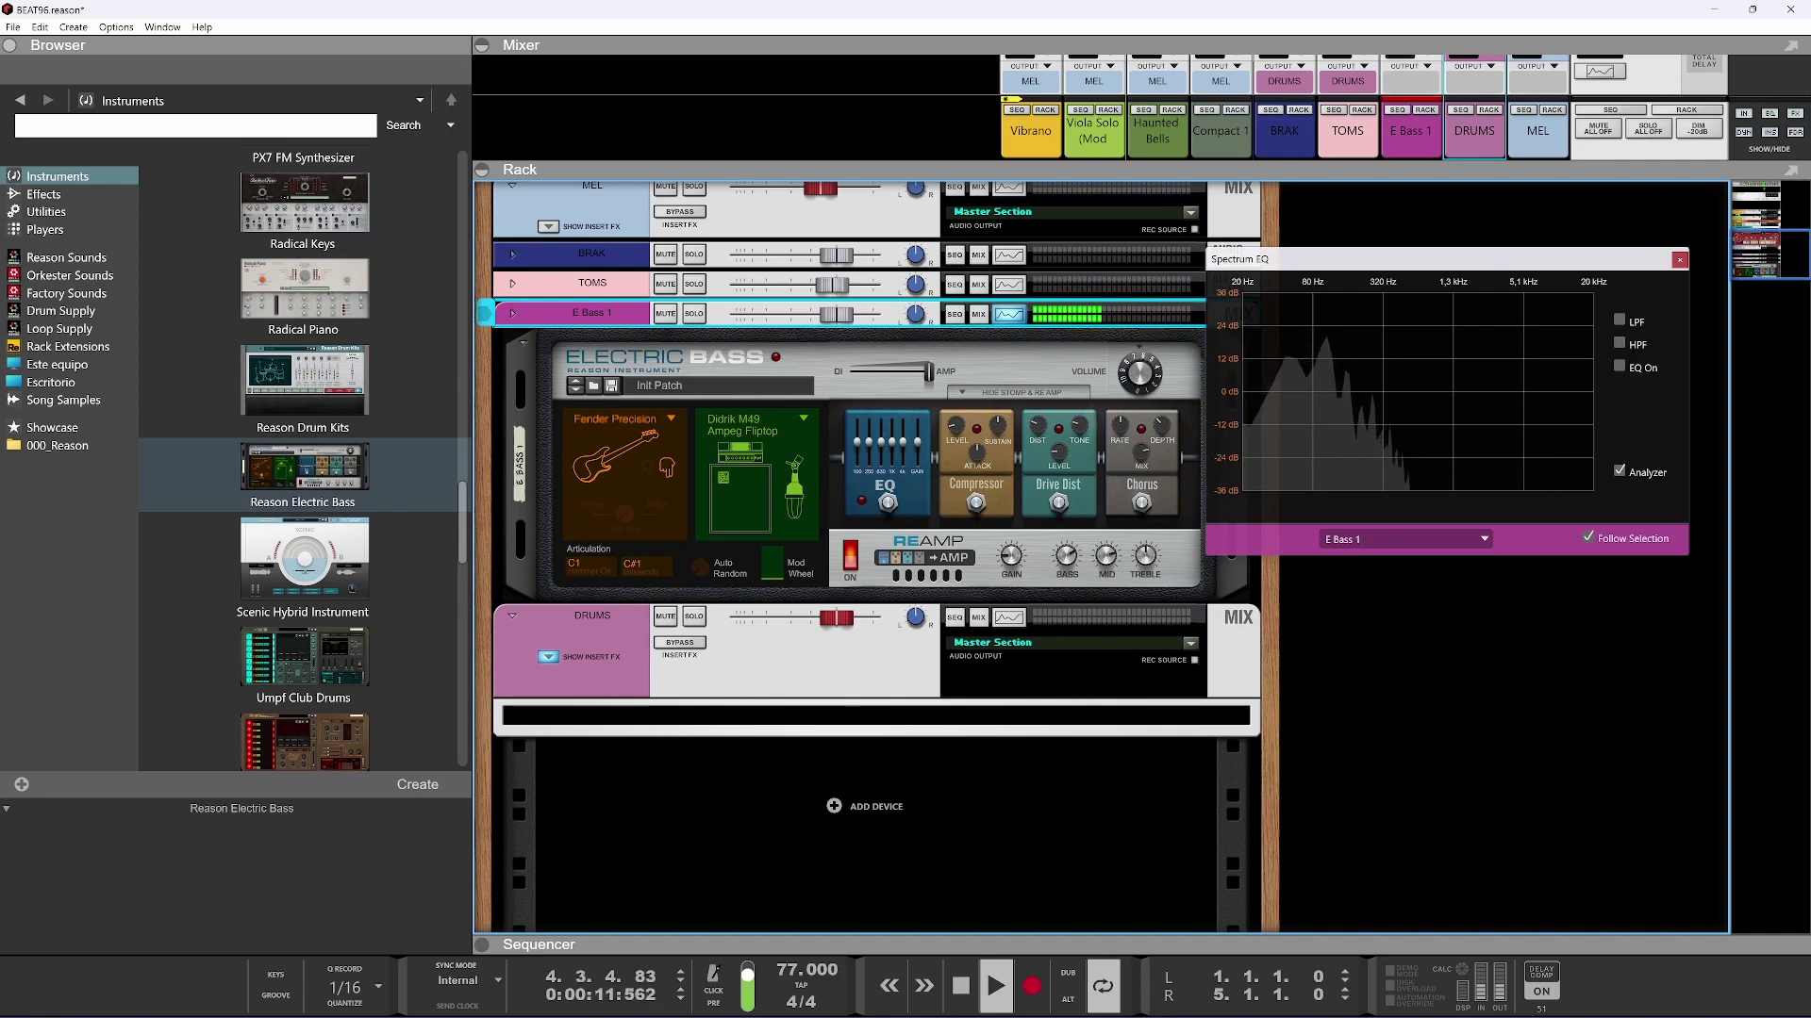
click(1619, 366)
drag(1346, 394, 1342, 412)
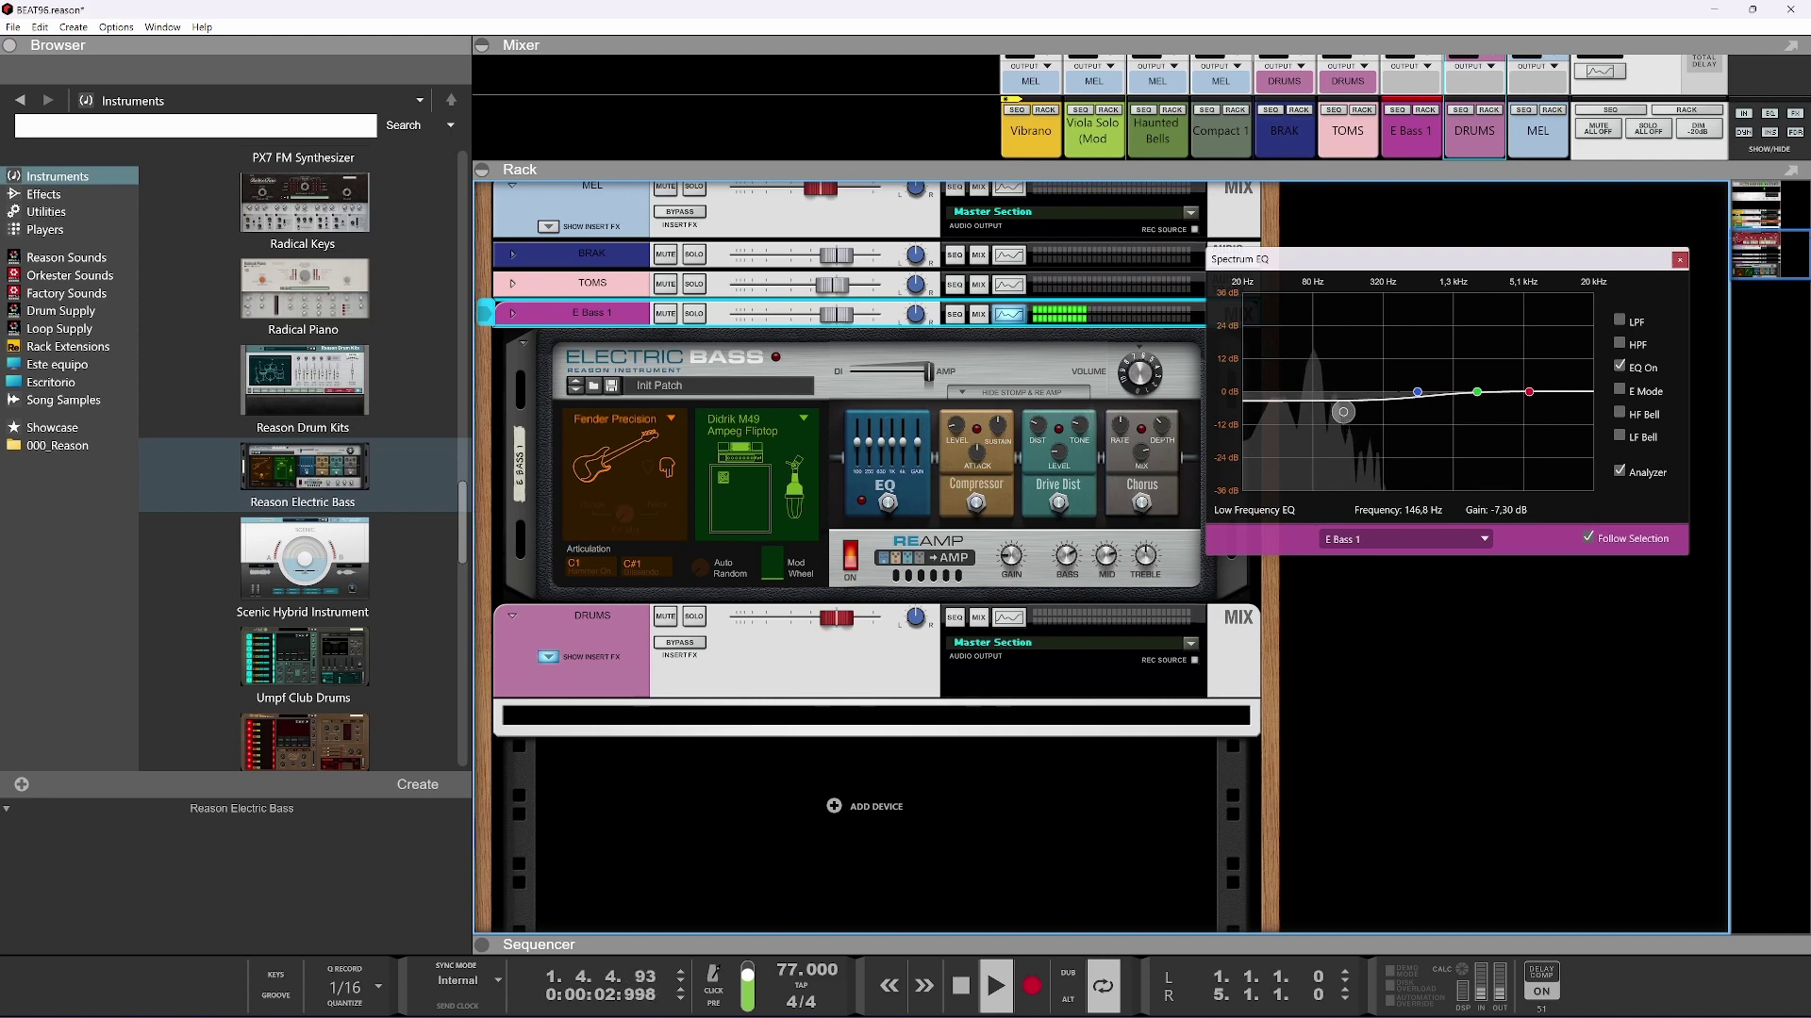
key(F2)
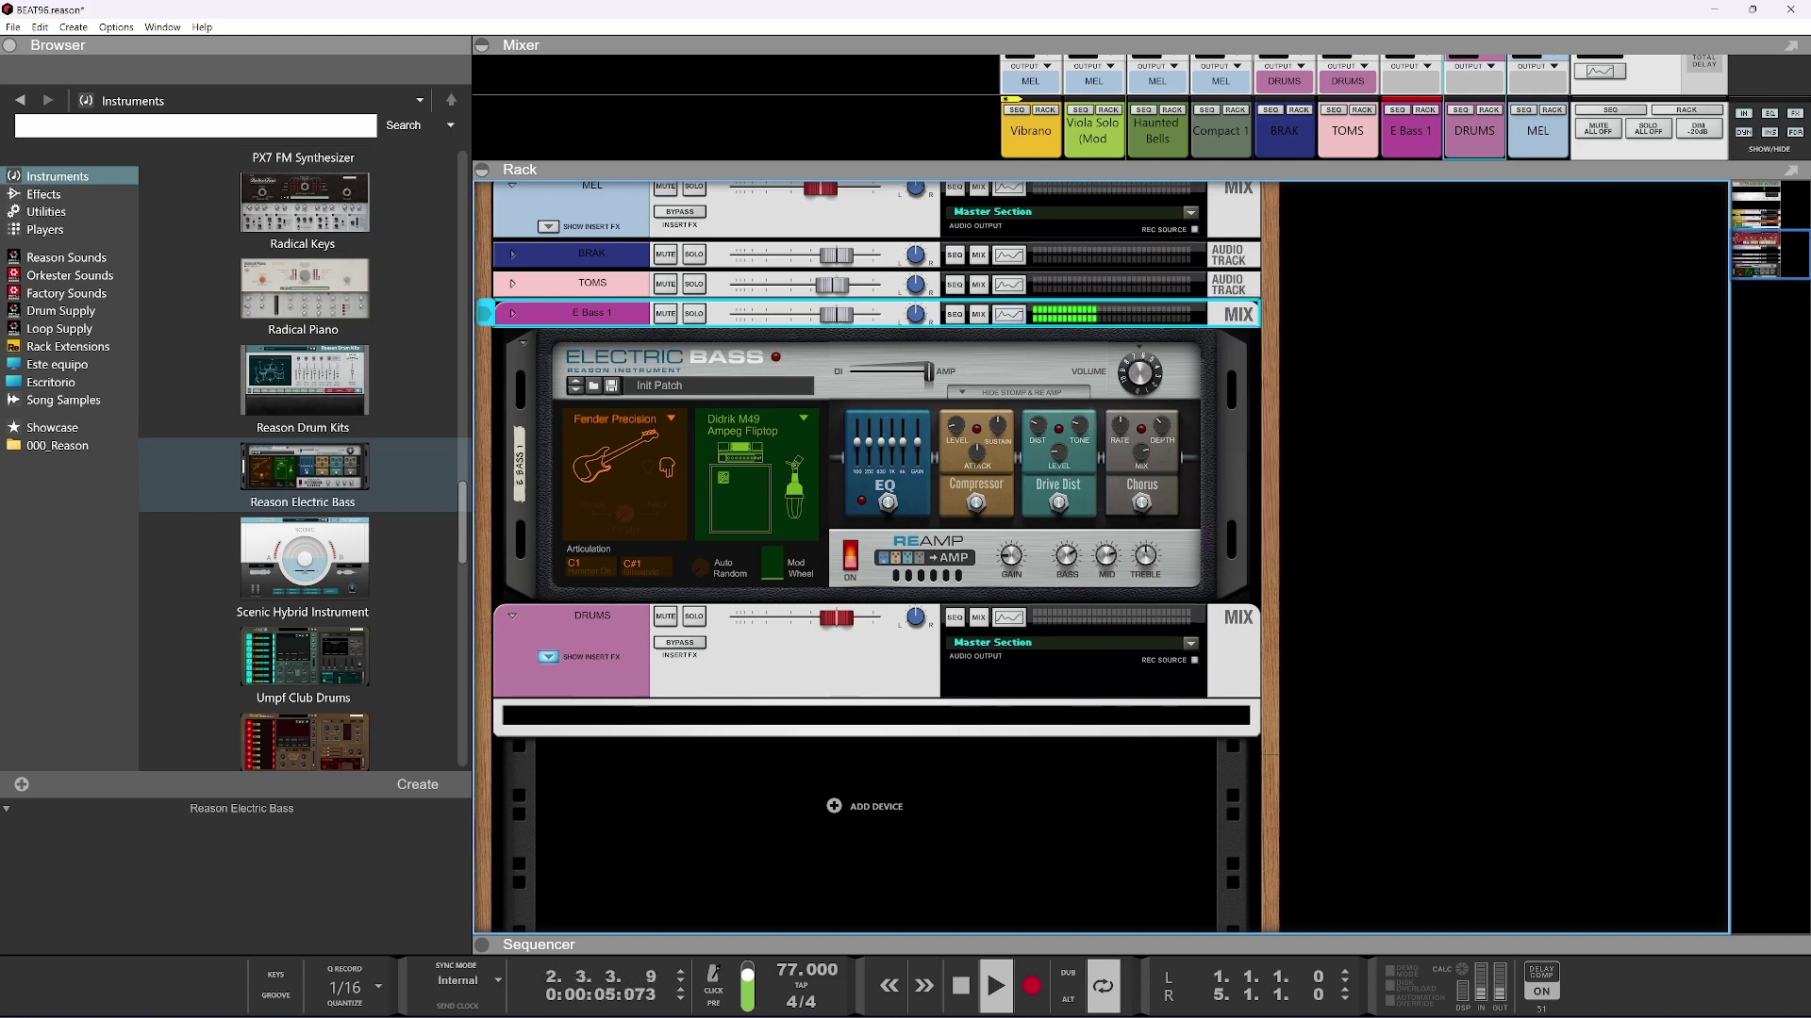
Set the Electric Bass's volume to about 3.6 dB
click(1141, 373)
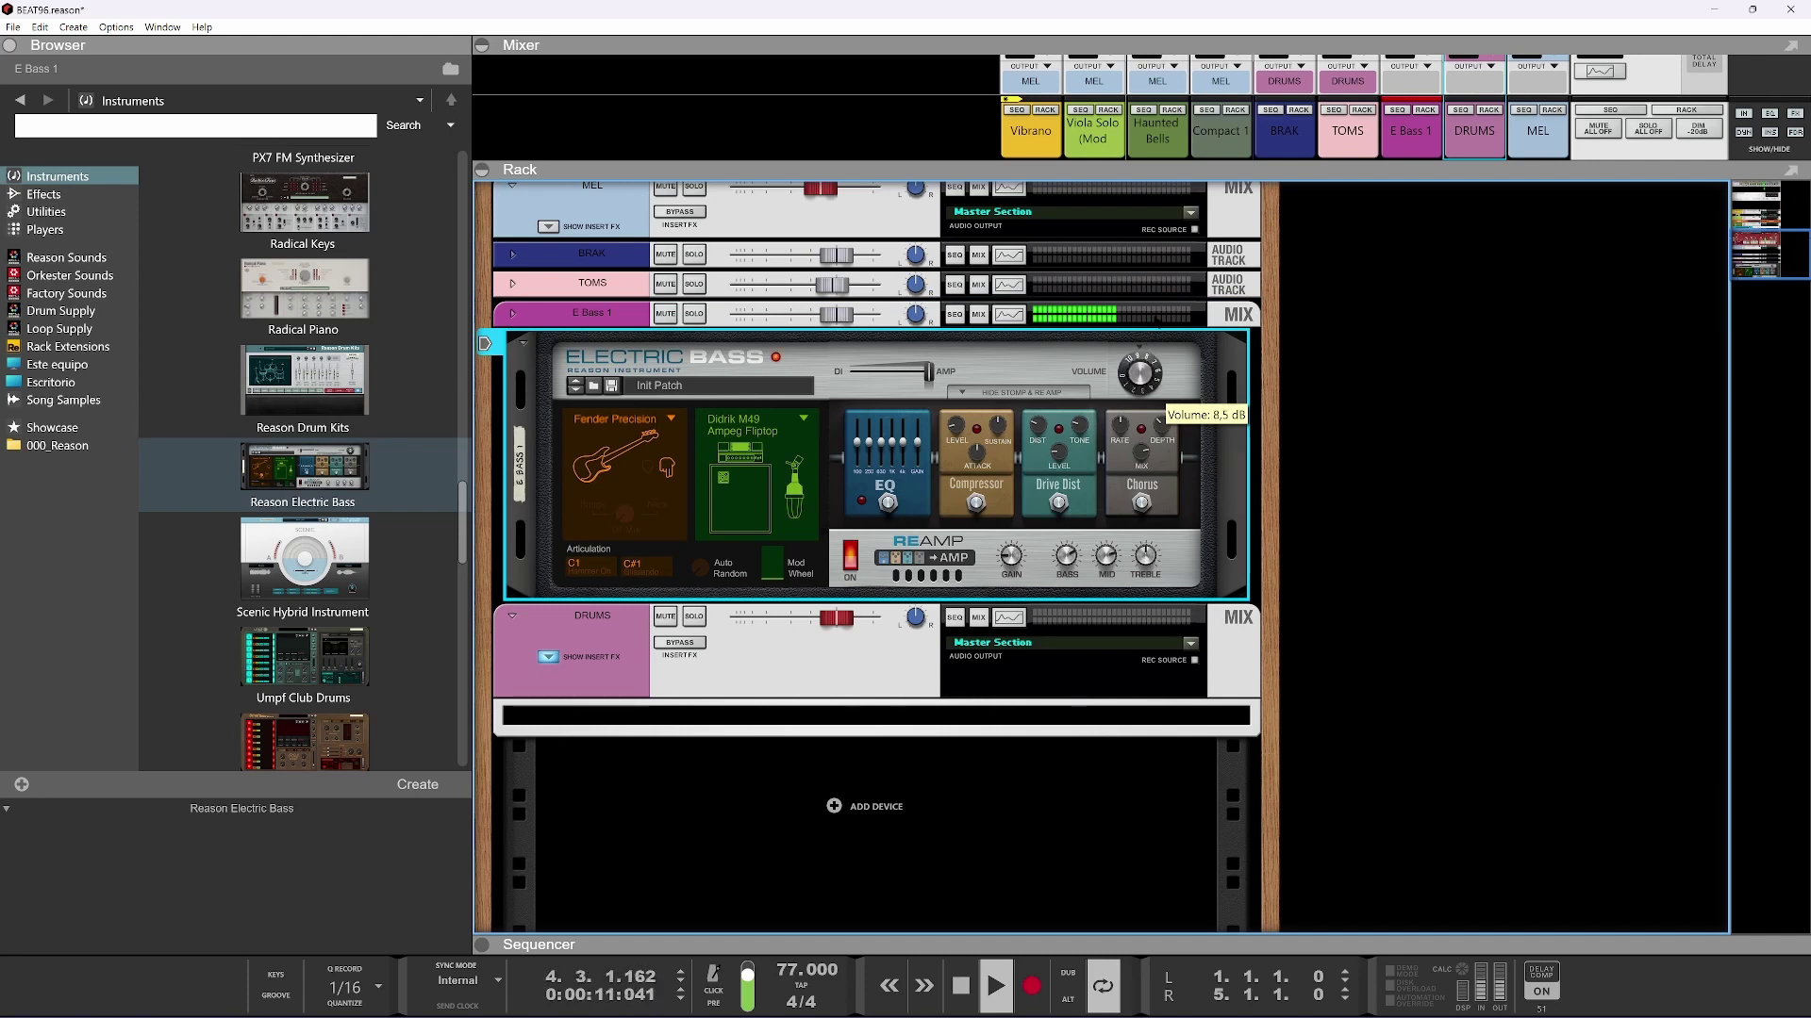
key(ctrl+z)
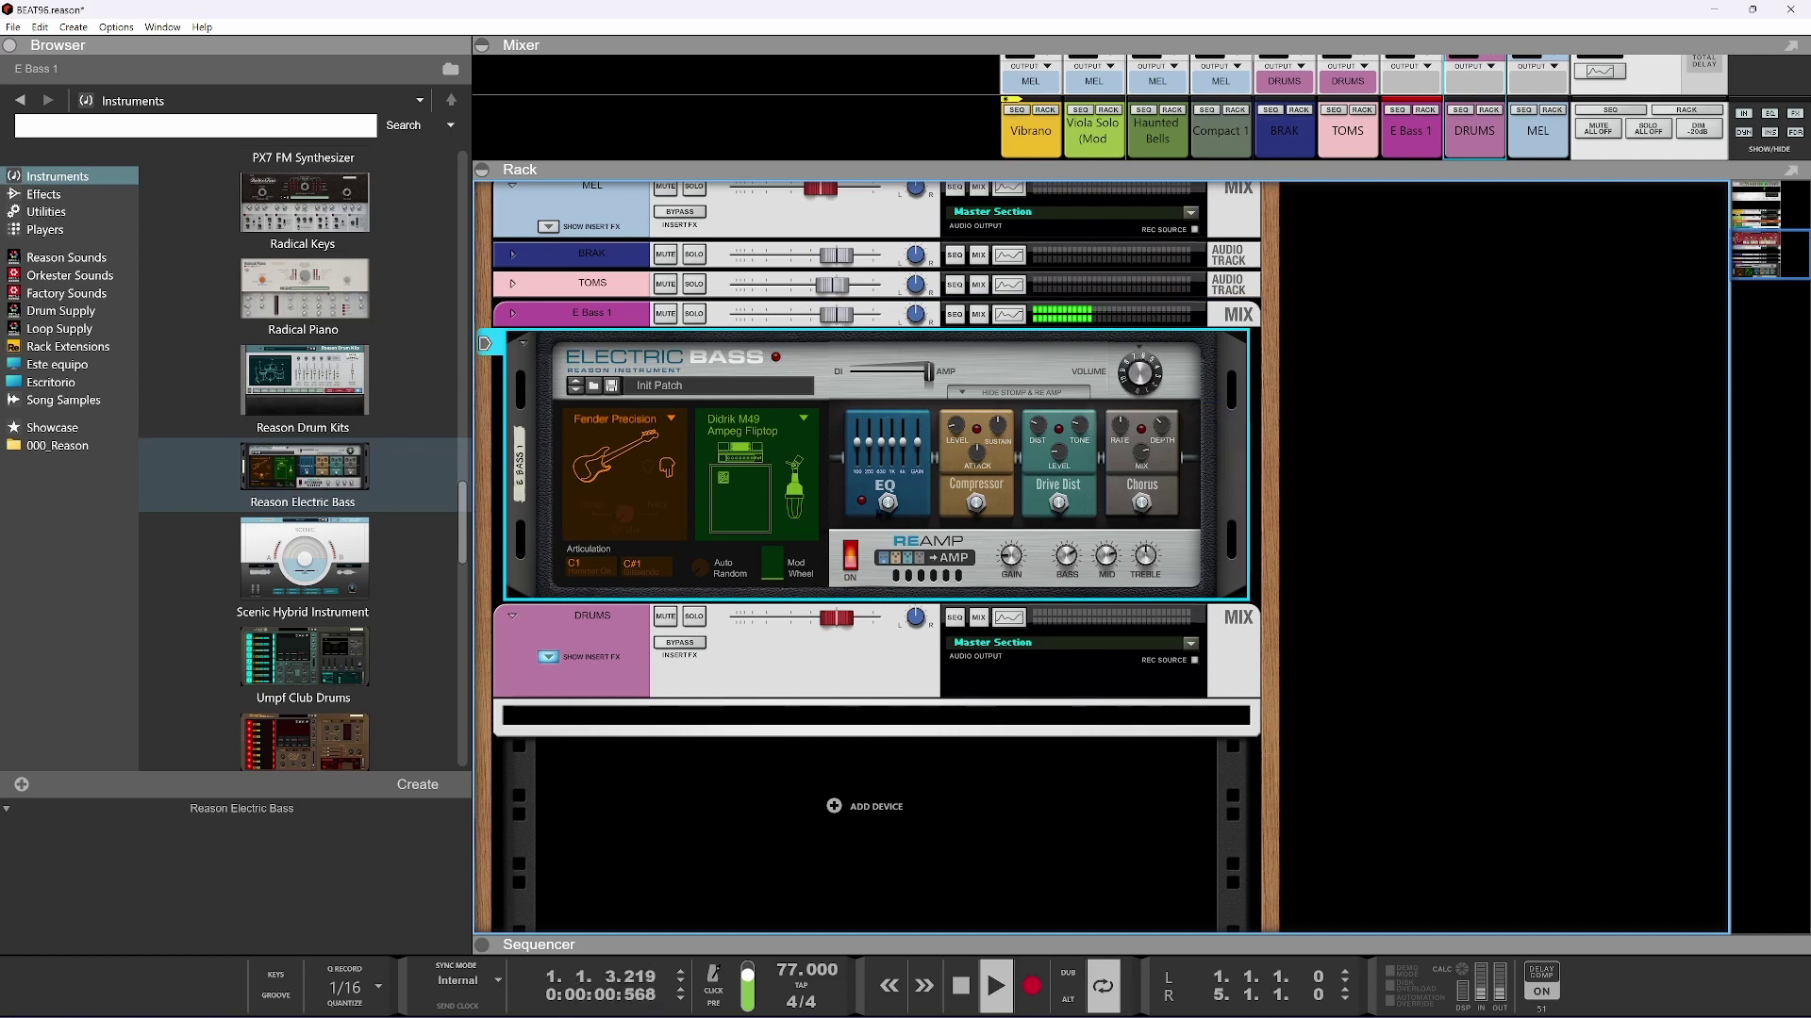
mouse_move(930, 375)
mouse_down()
mouse_move(854, 375)
mouse_move(930, 375)
mouse_up()
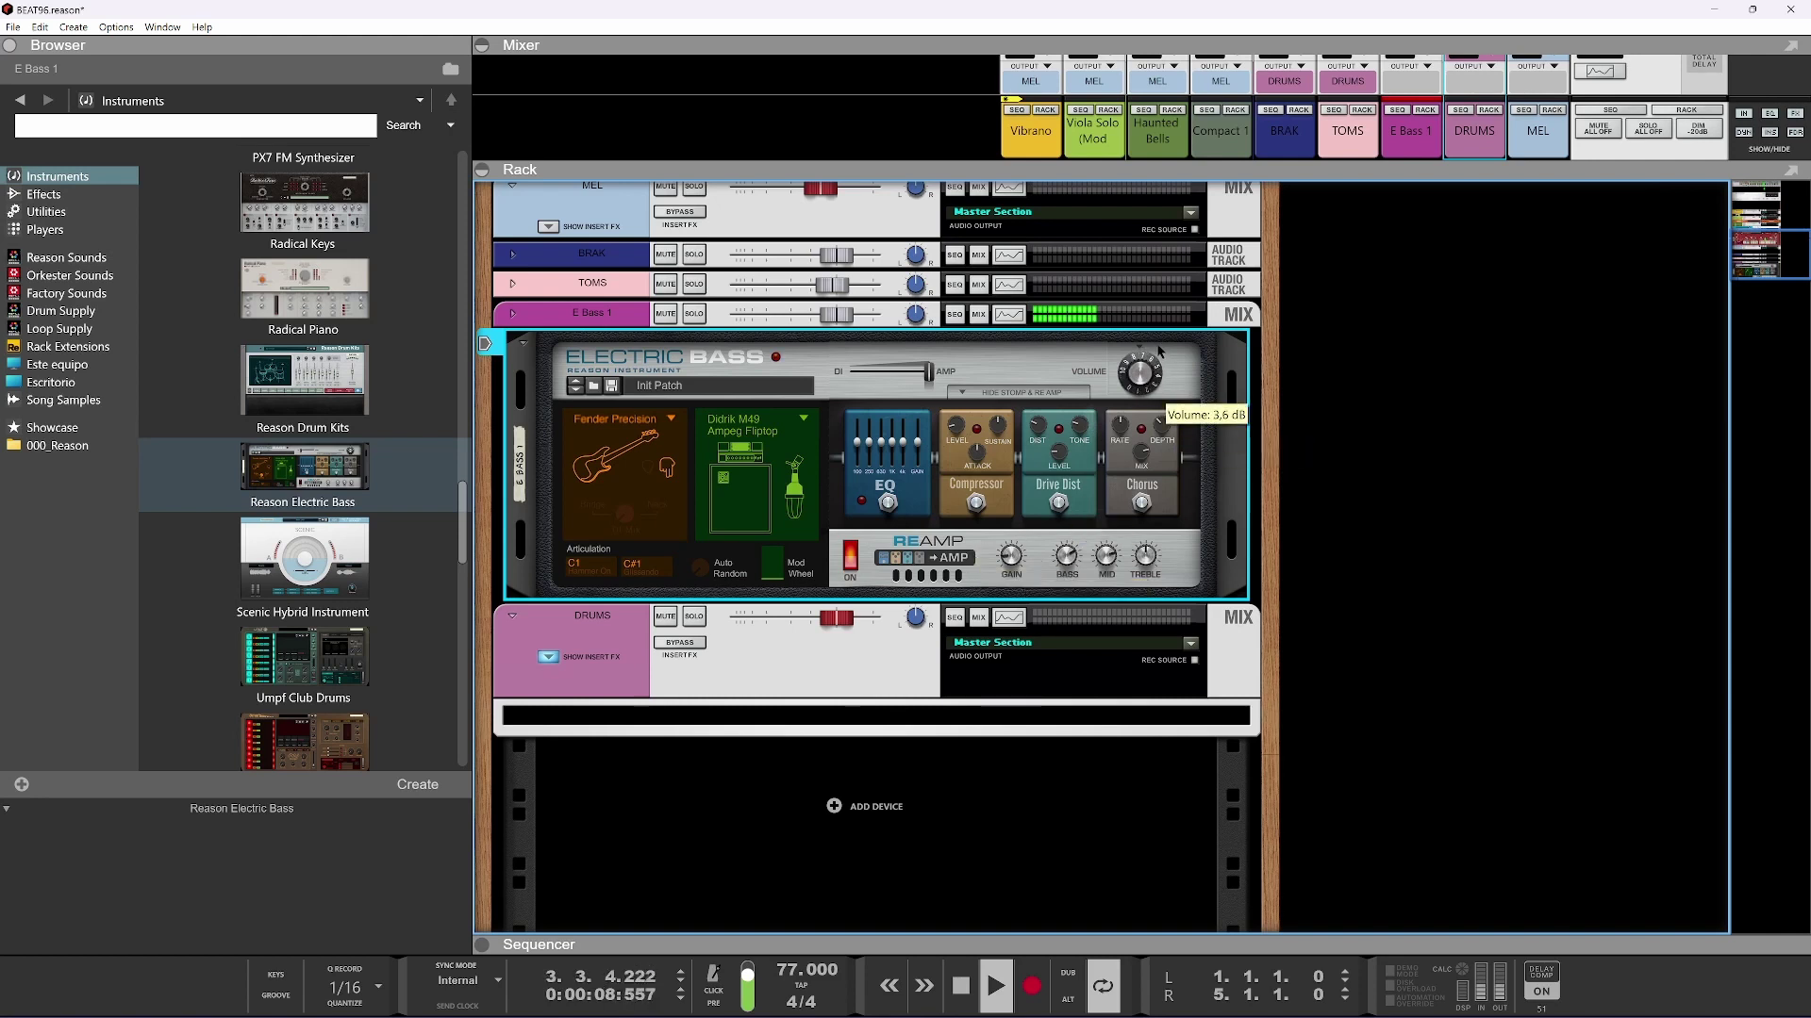
Enable the high-pass and low-pass filters in the E Bass 1 Spectrum EQ and reshape its low and high bands
click(1010, 316)
mouse_move(1343, 409)
mouse_down()
mouse_move(1335, 433)
mouse_move(1324, 410)
mouse_up()
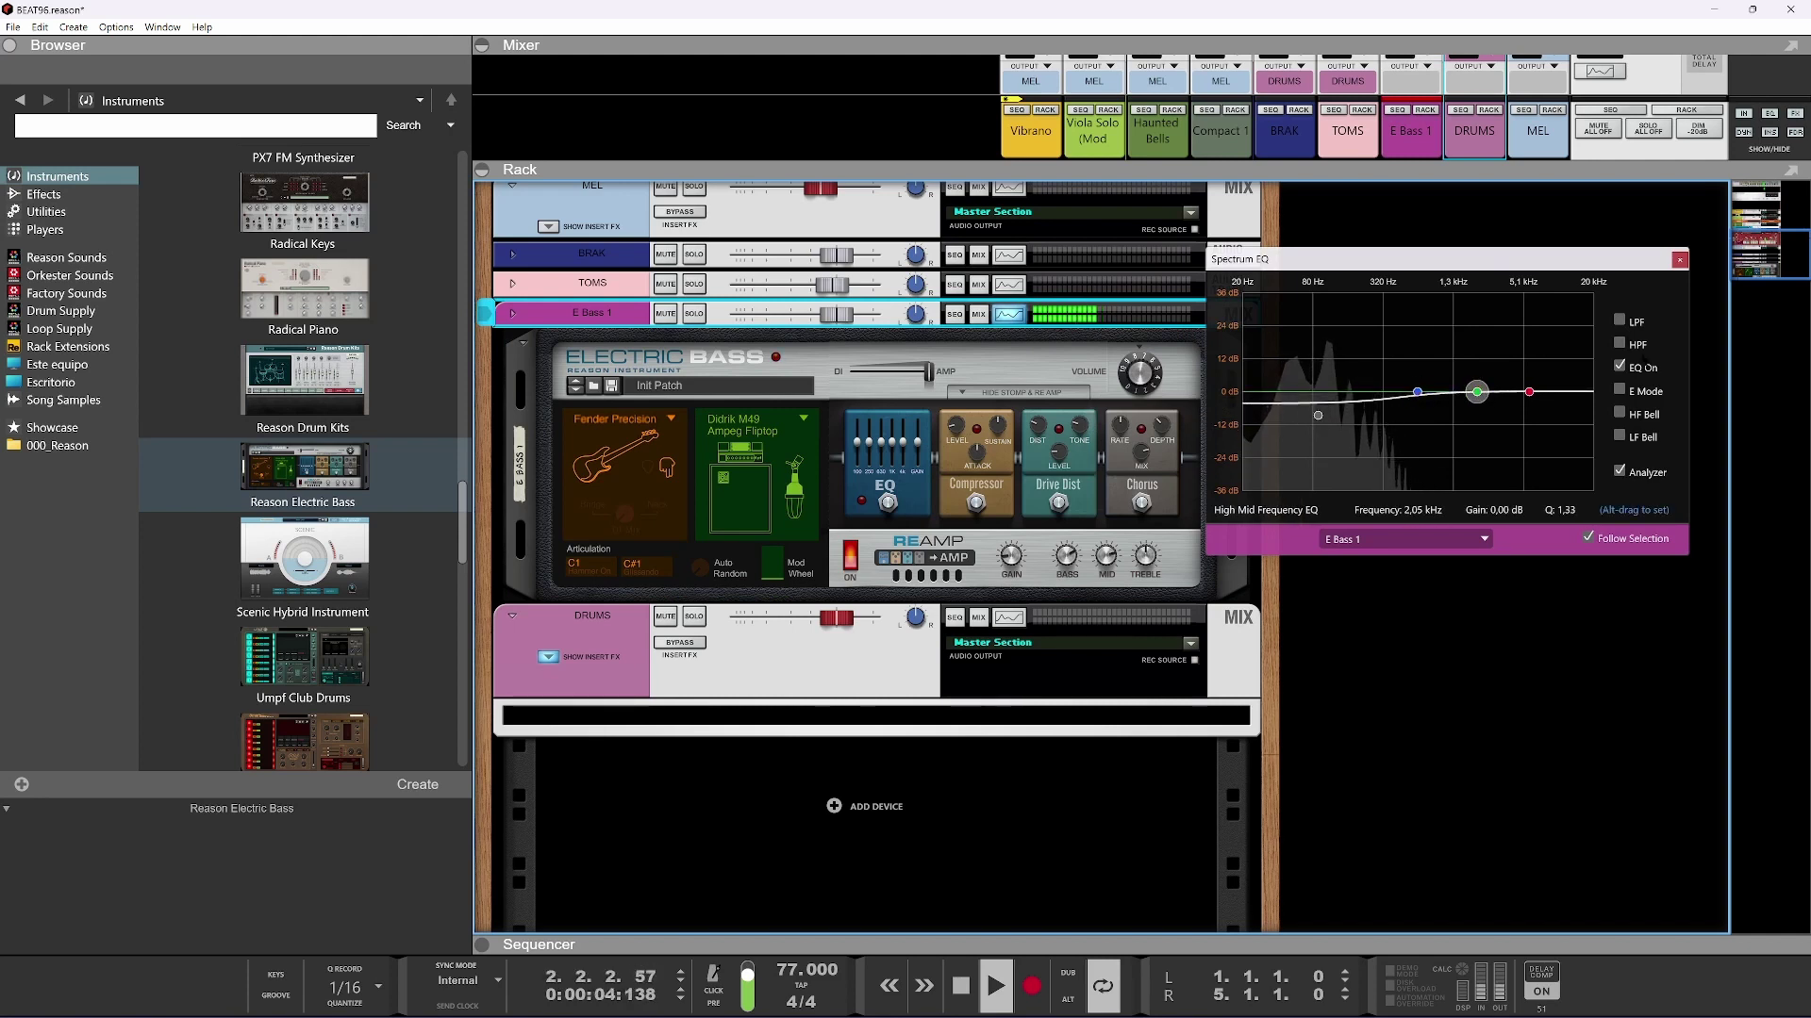
click(1619, 343)
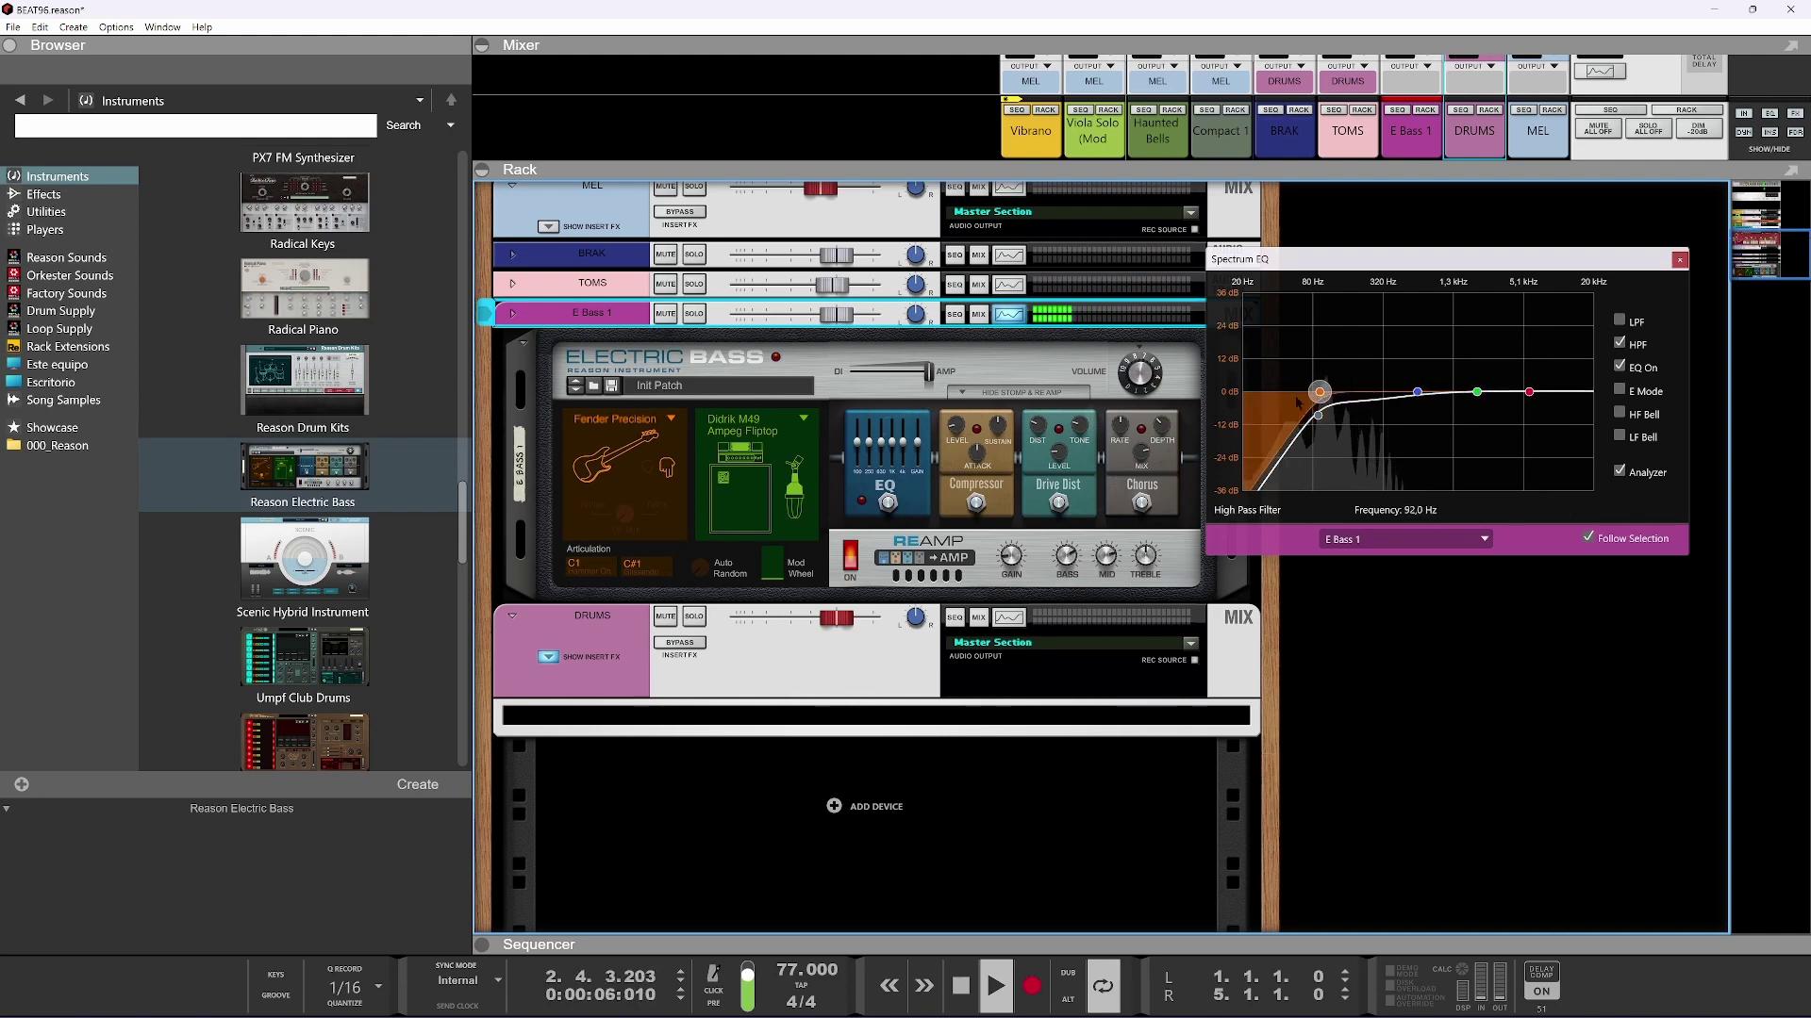
drag(1528, 391, 1413, 379)
click(1619, 320)
Set the E Bass 1 low-frequency EQ band to about 87 Hz and -13.65 dB, and slightly reduce the high-frequency boost
drag(1317, 415, 1315, 426)
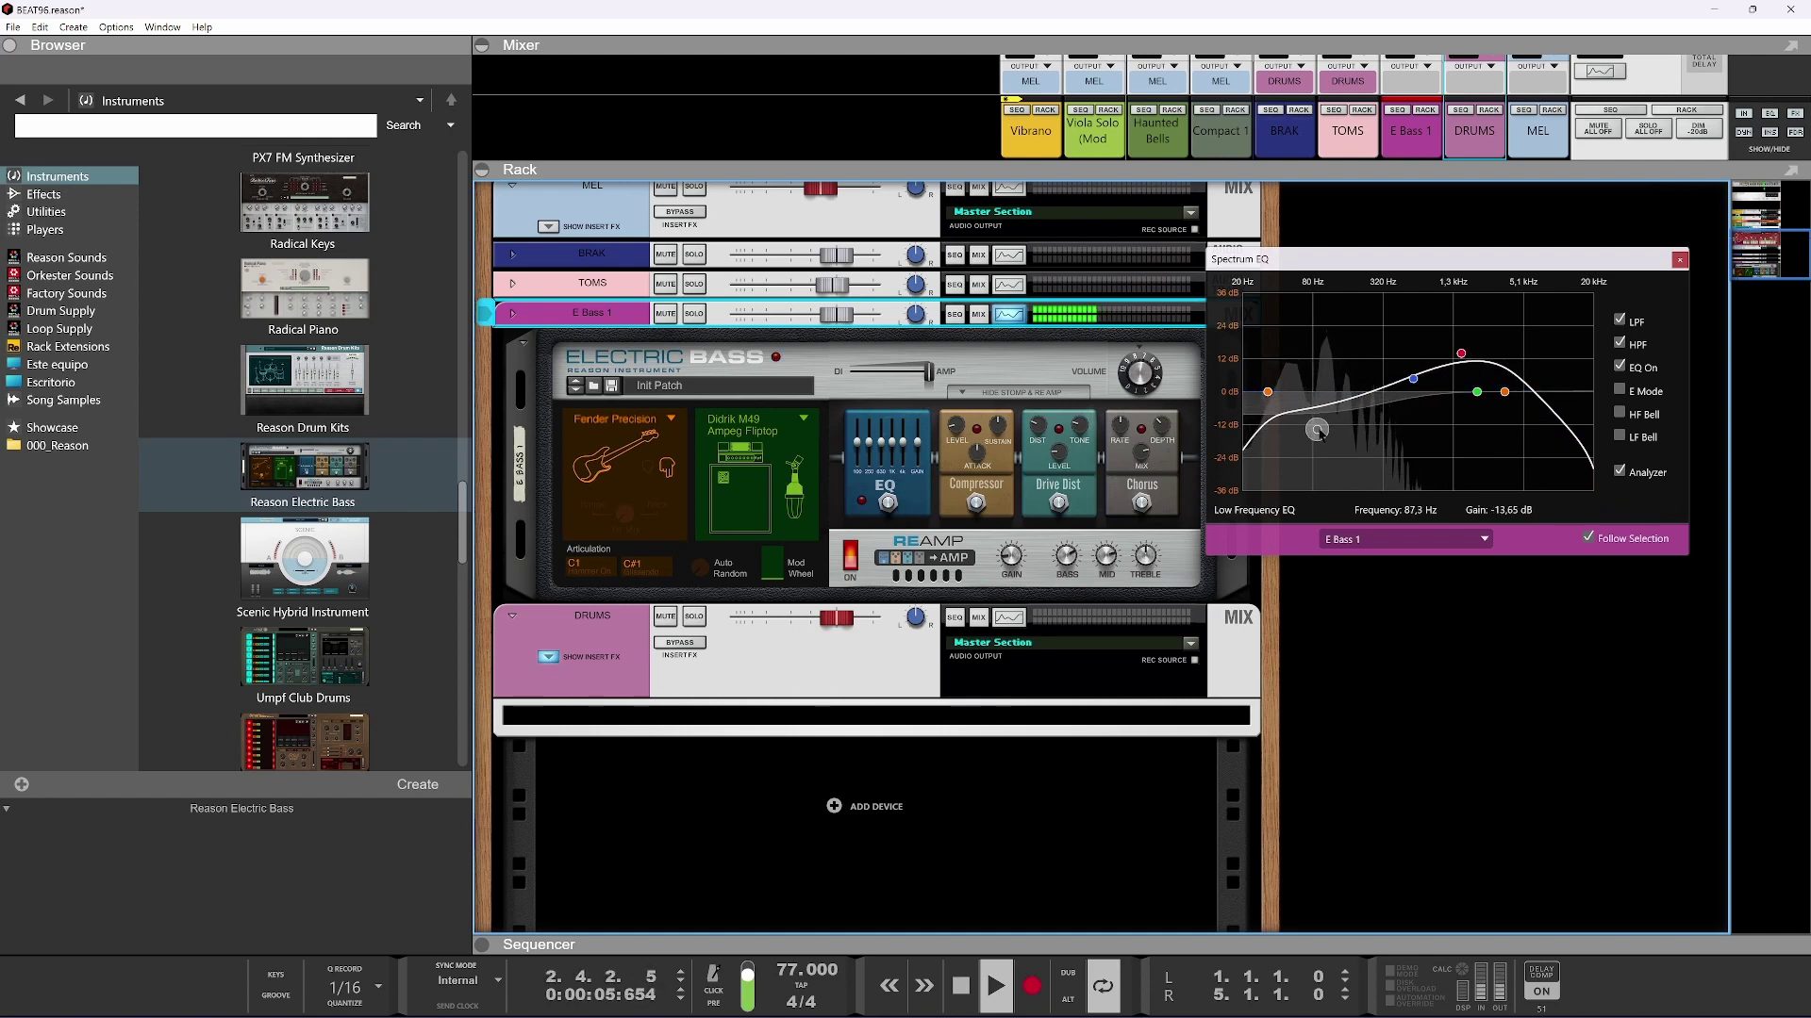
drag(1461, 352, 1461, 363)
click(1679, 260)
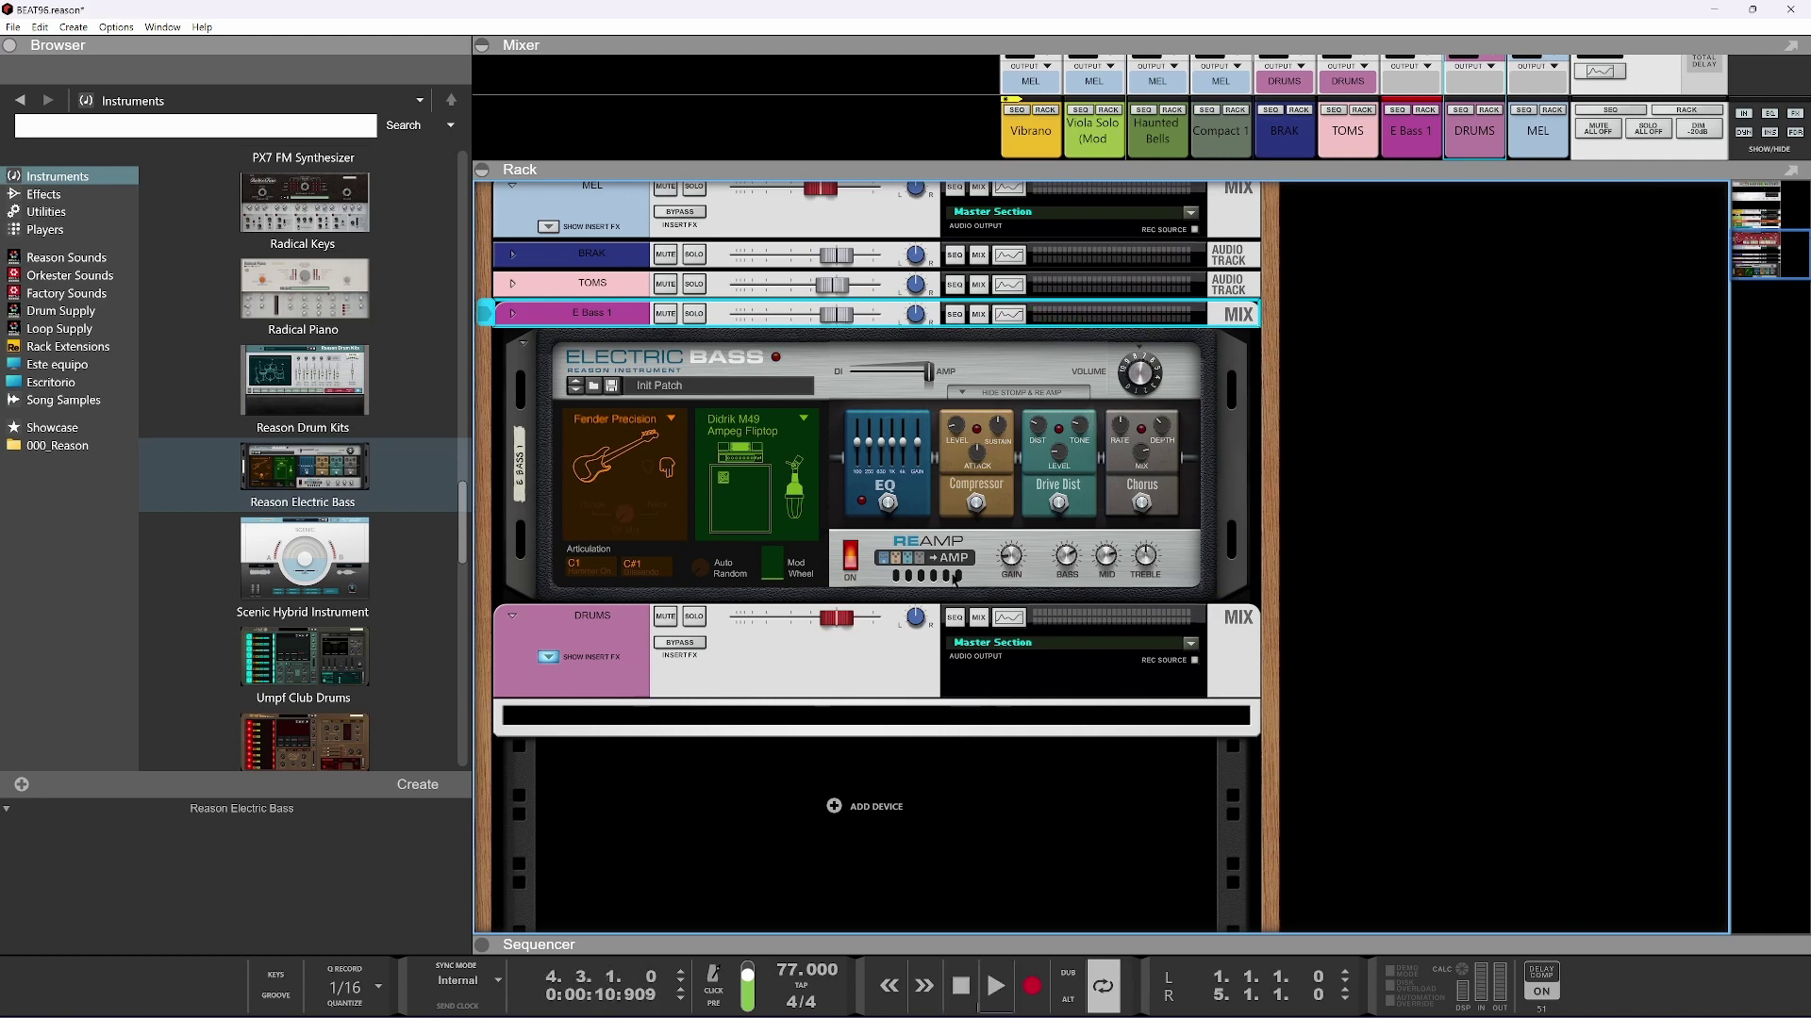
Unfold the E Bass 1 mix channel with its insert FX shown and move it with its bass device below the DRUMS channel
click(514, 314)
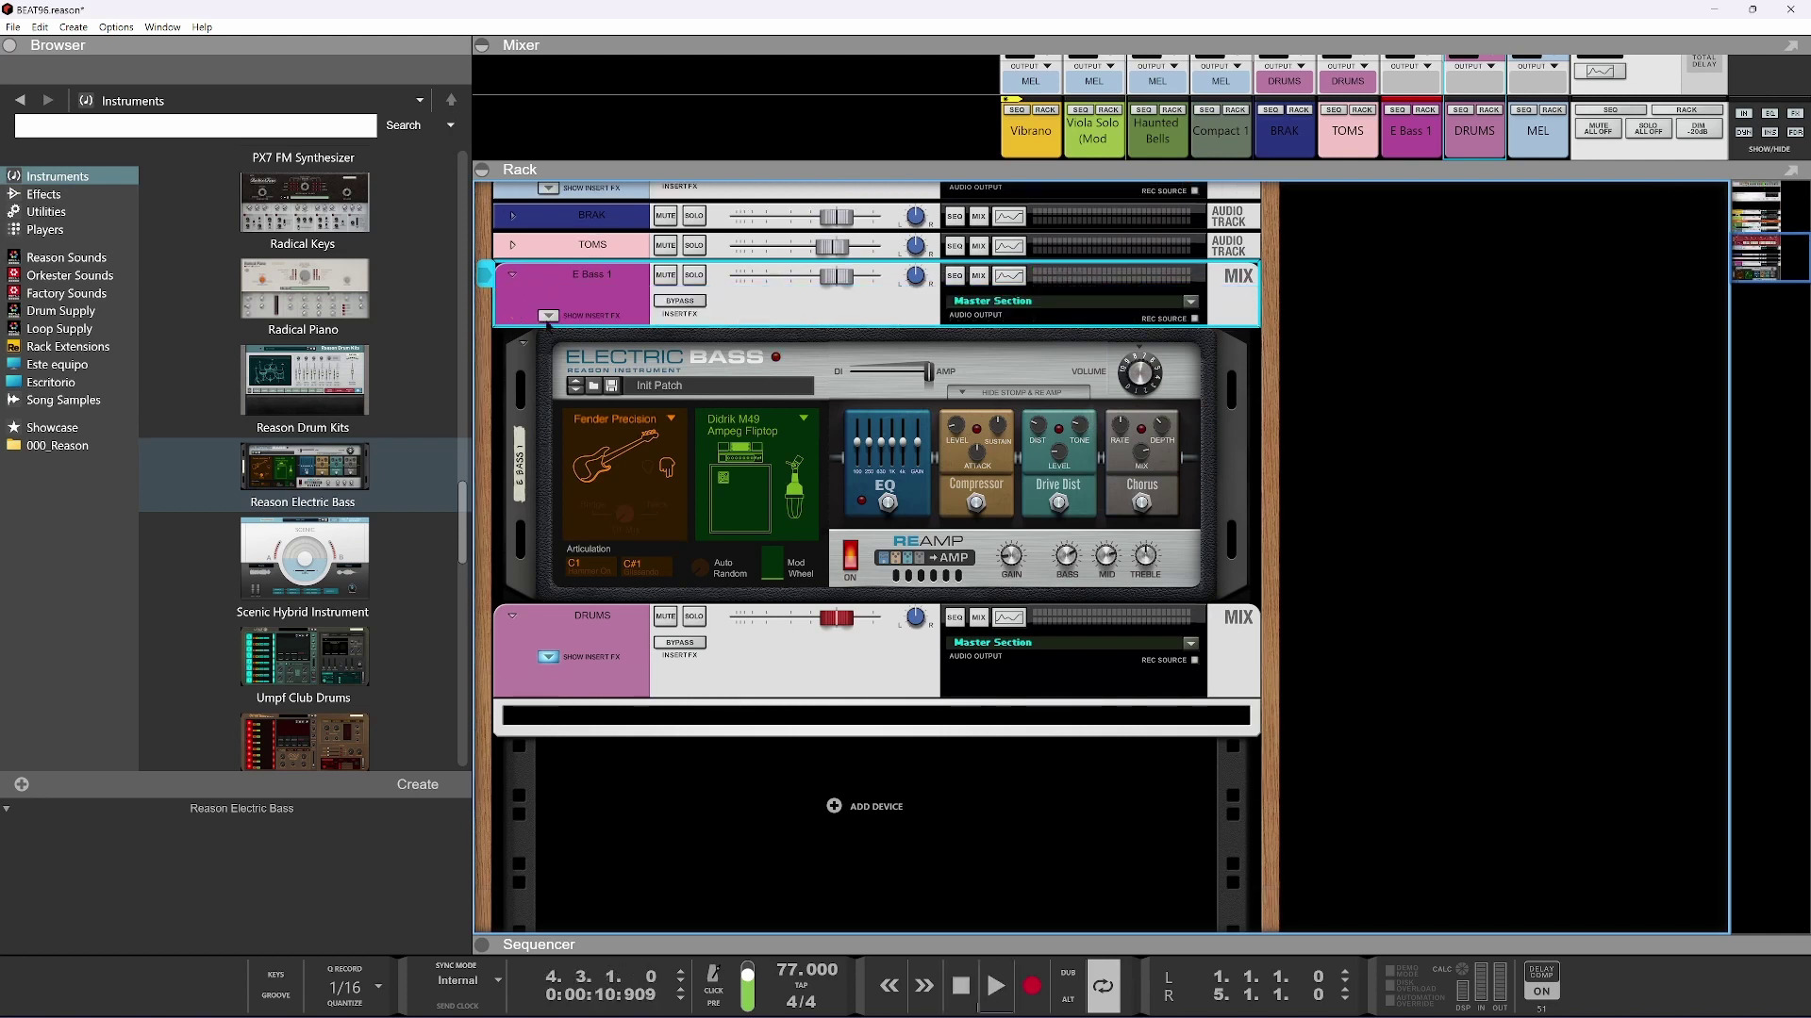
click(550, 316)
right_click(612, 367)
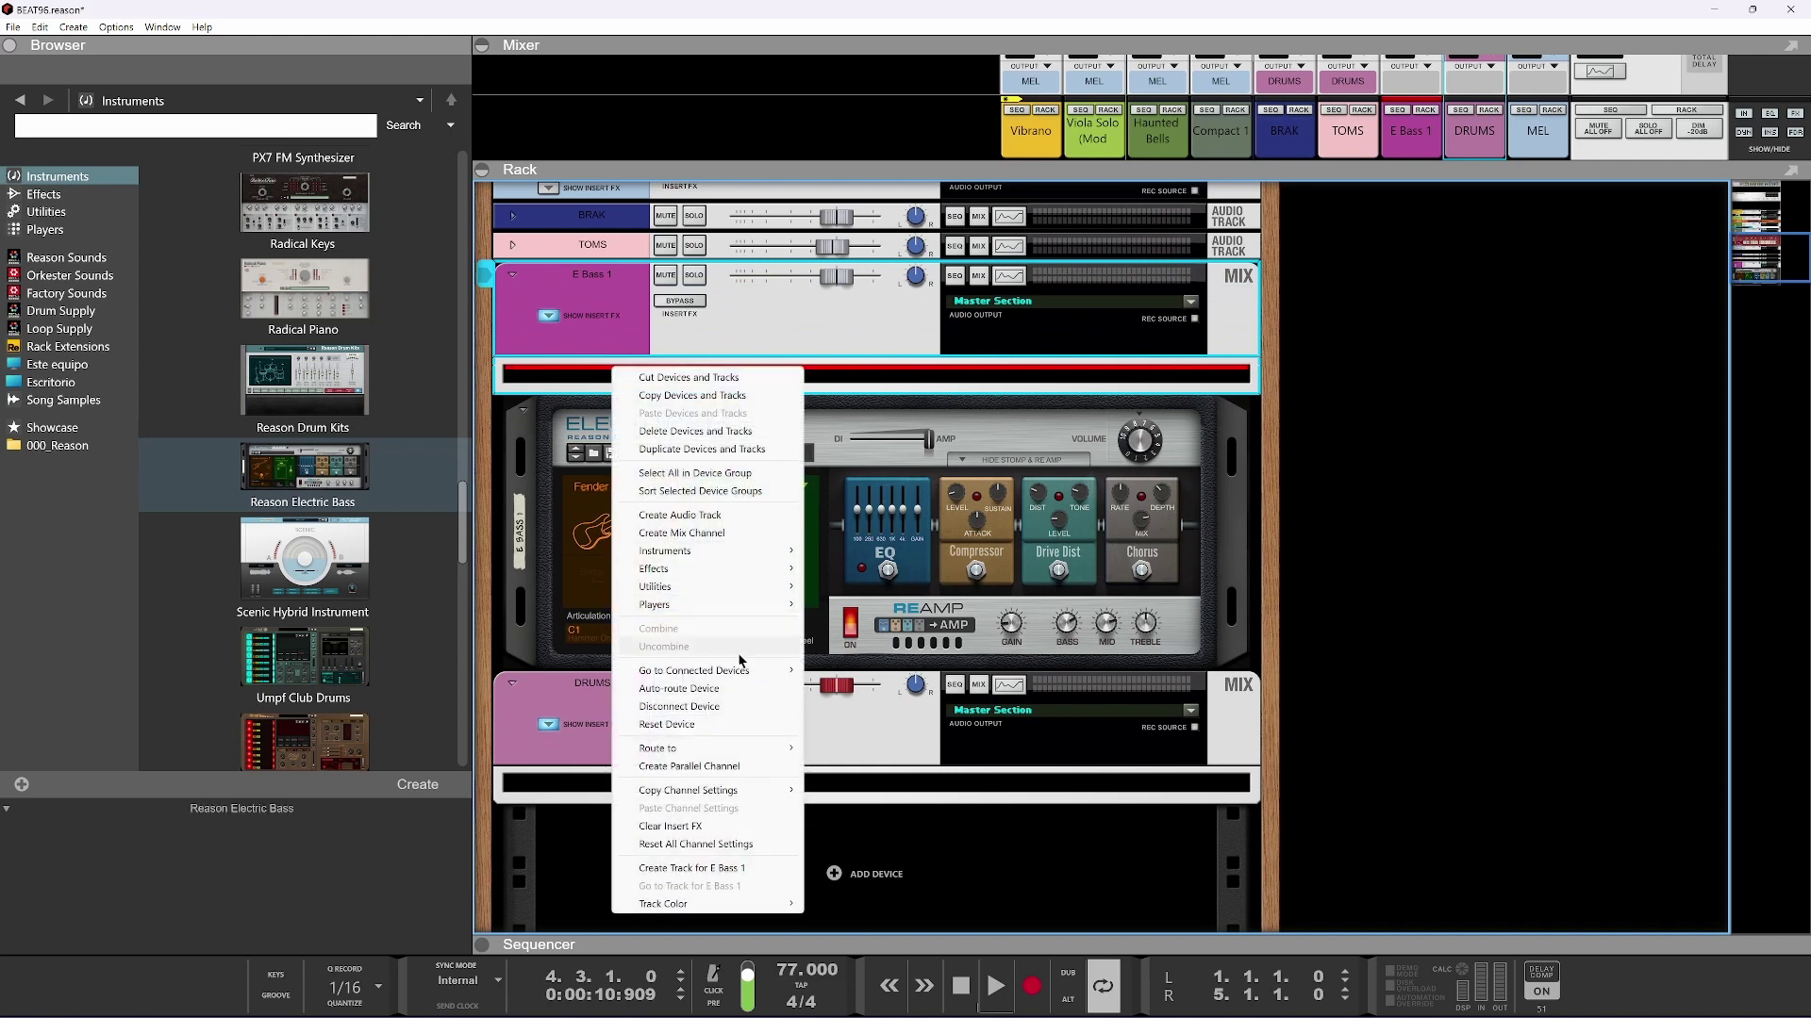
click(594, 315)
drag(594, 315, 681, 792)
Add the Red Rock Sound RE 200 Bass Enhancer to the E Bass 1 channel's insert effects
right_click(675, 495)
right_click(658, 495)
mouse_move(791, 677)
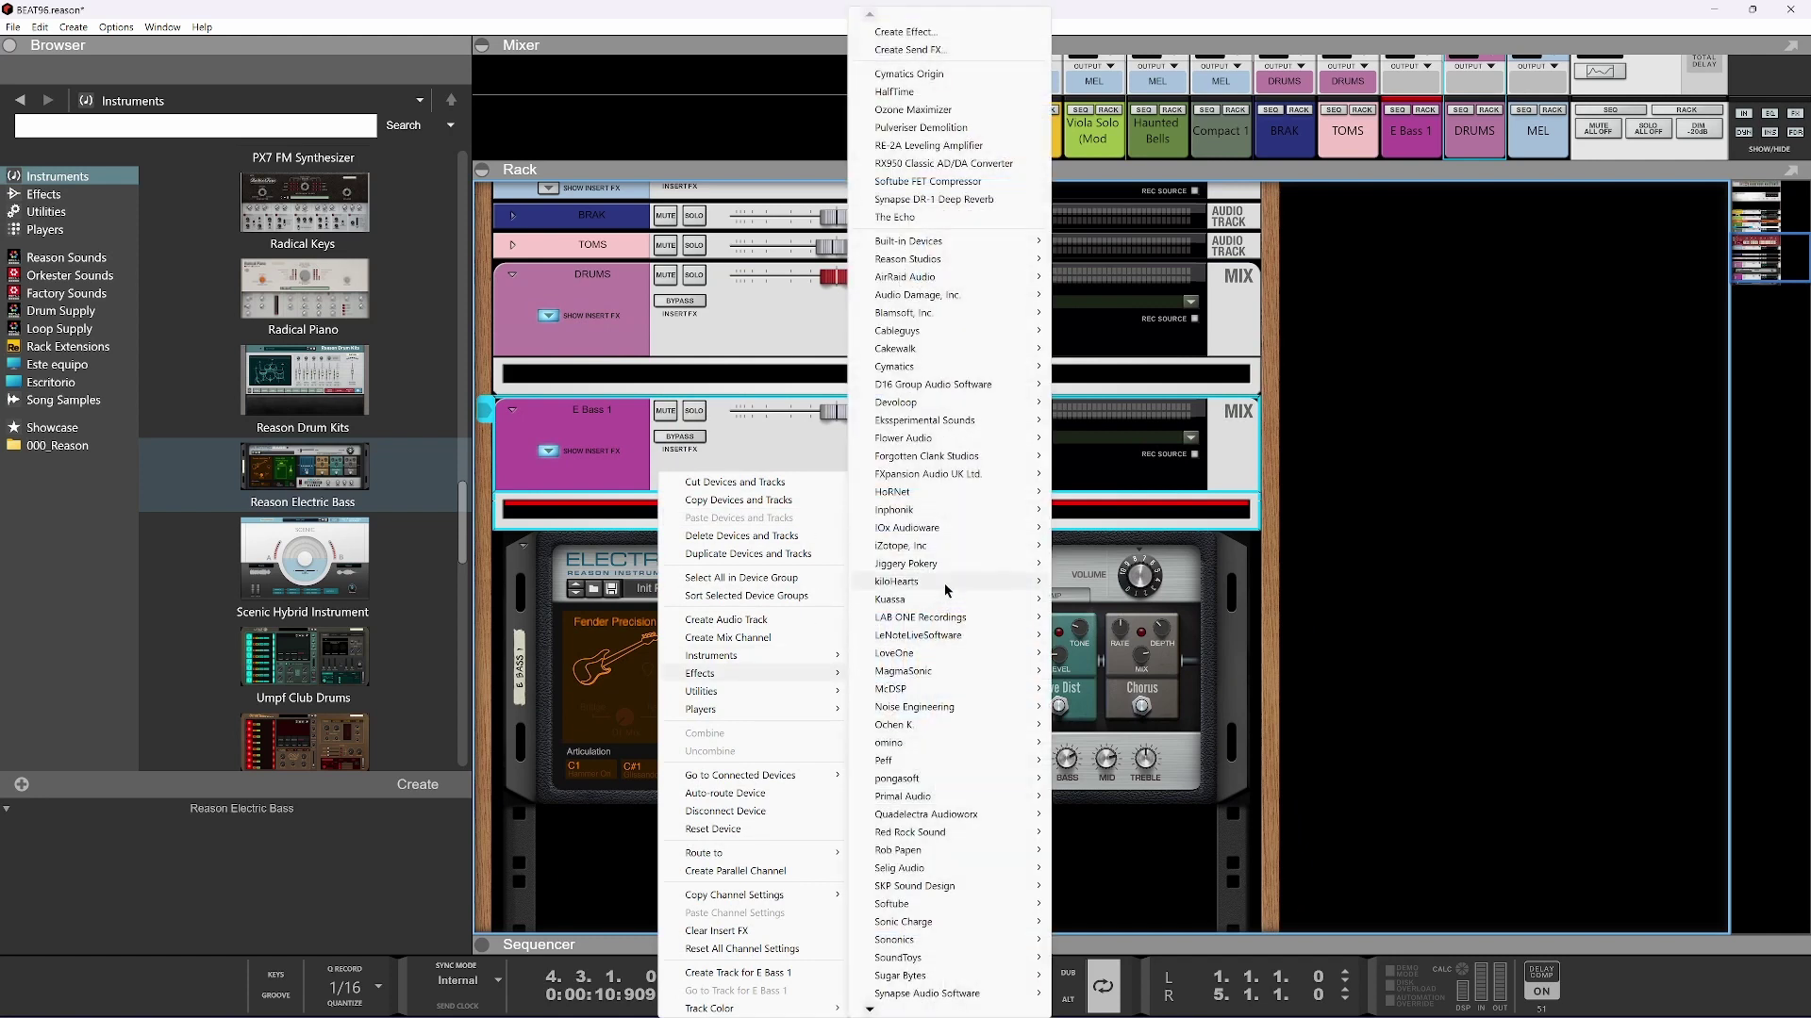
mouse_move(946, 584)
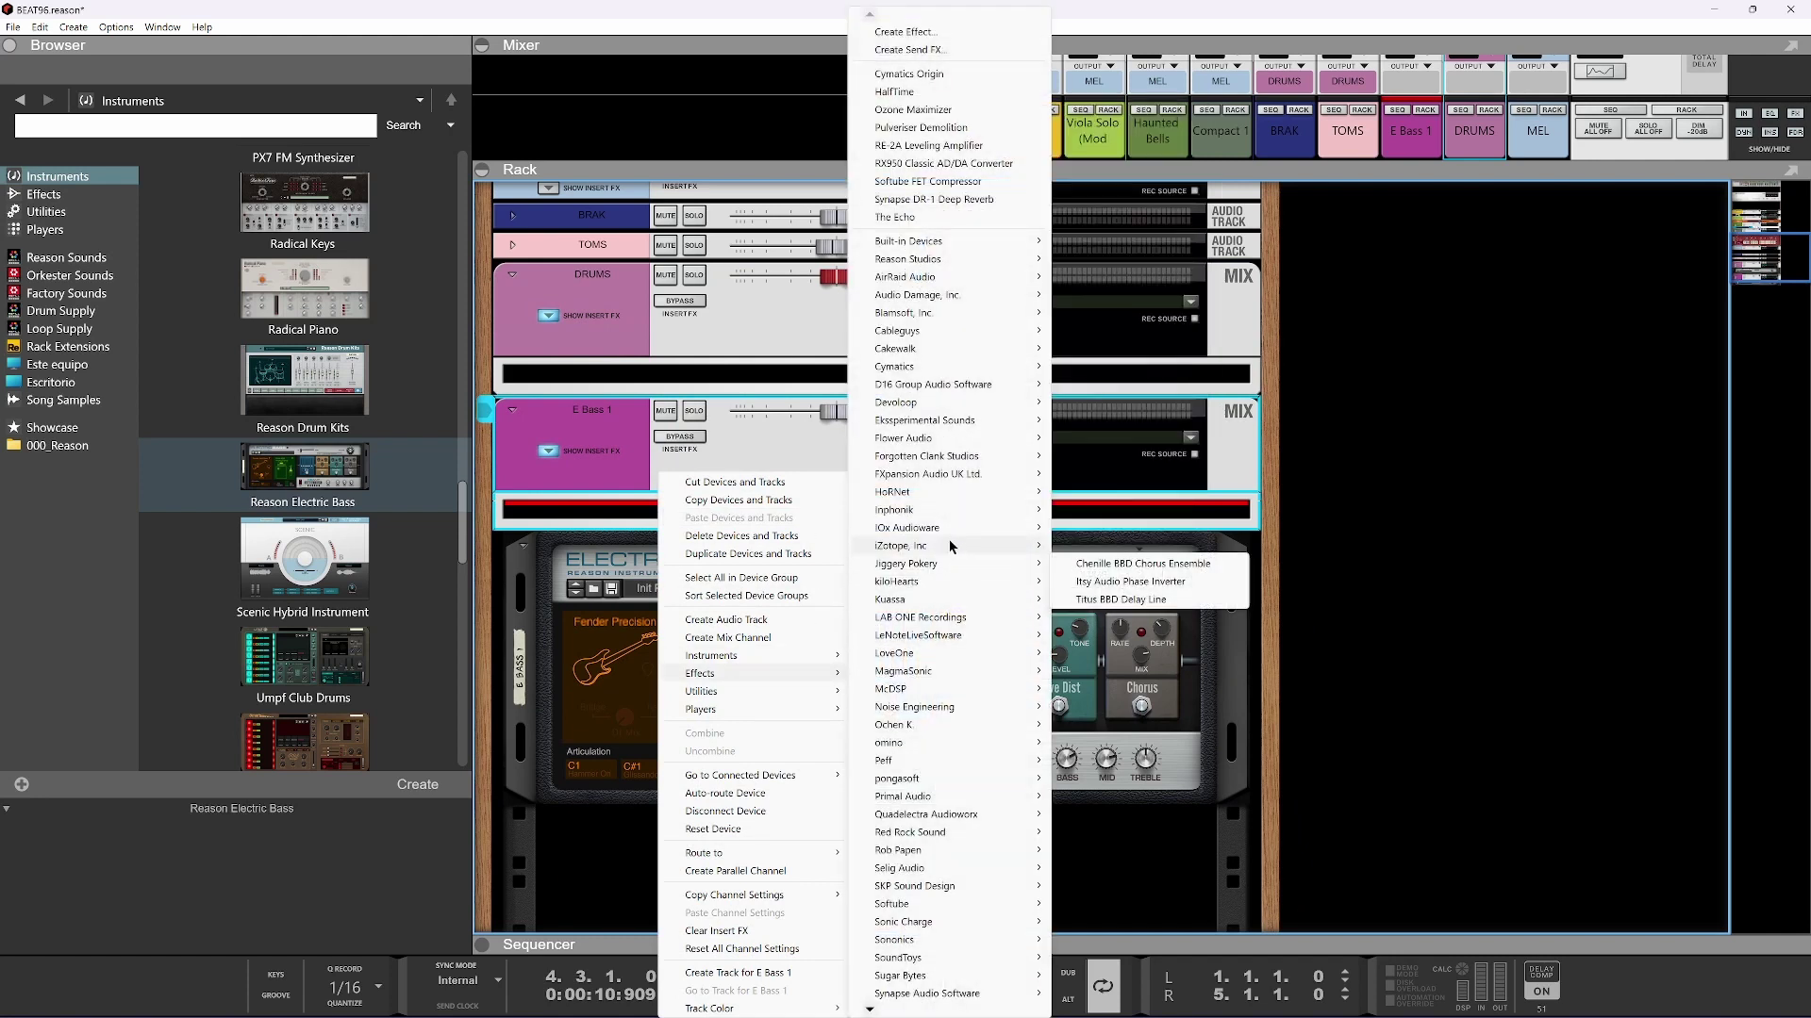
mouse_move(947, 832)
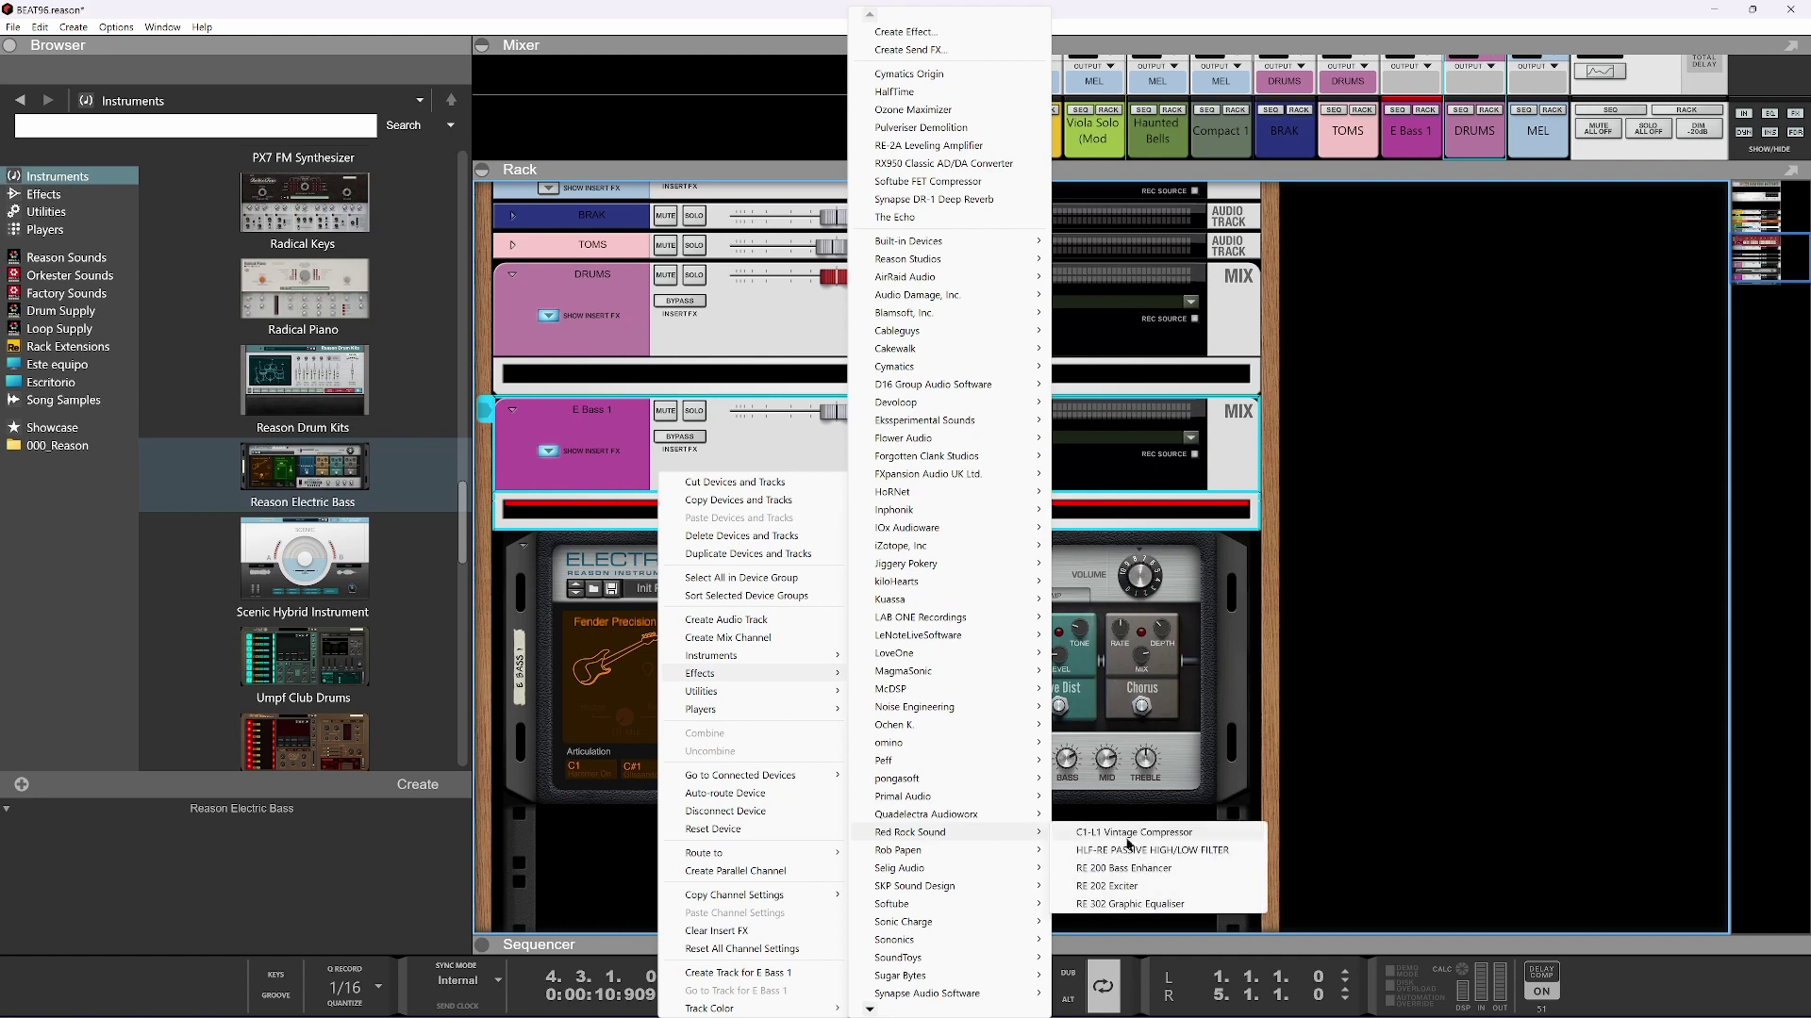
click(1115, 869)
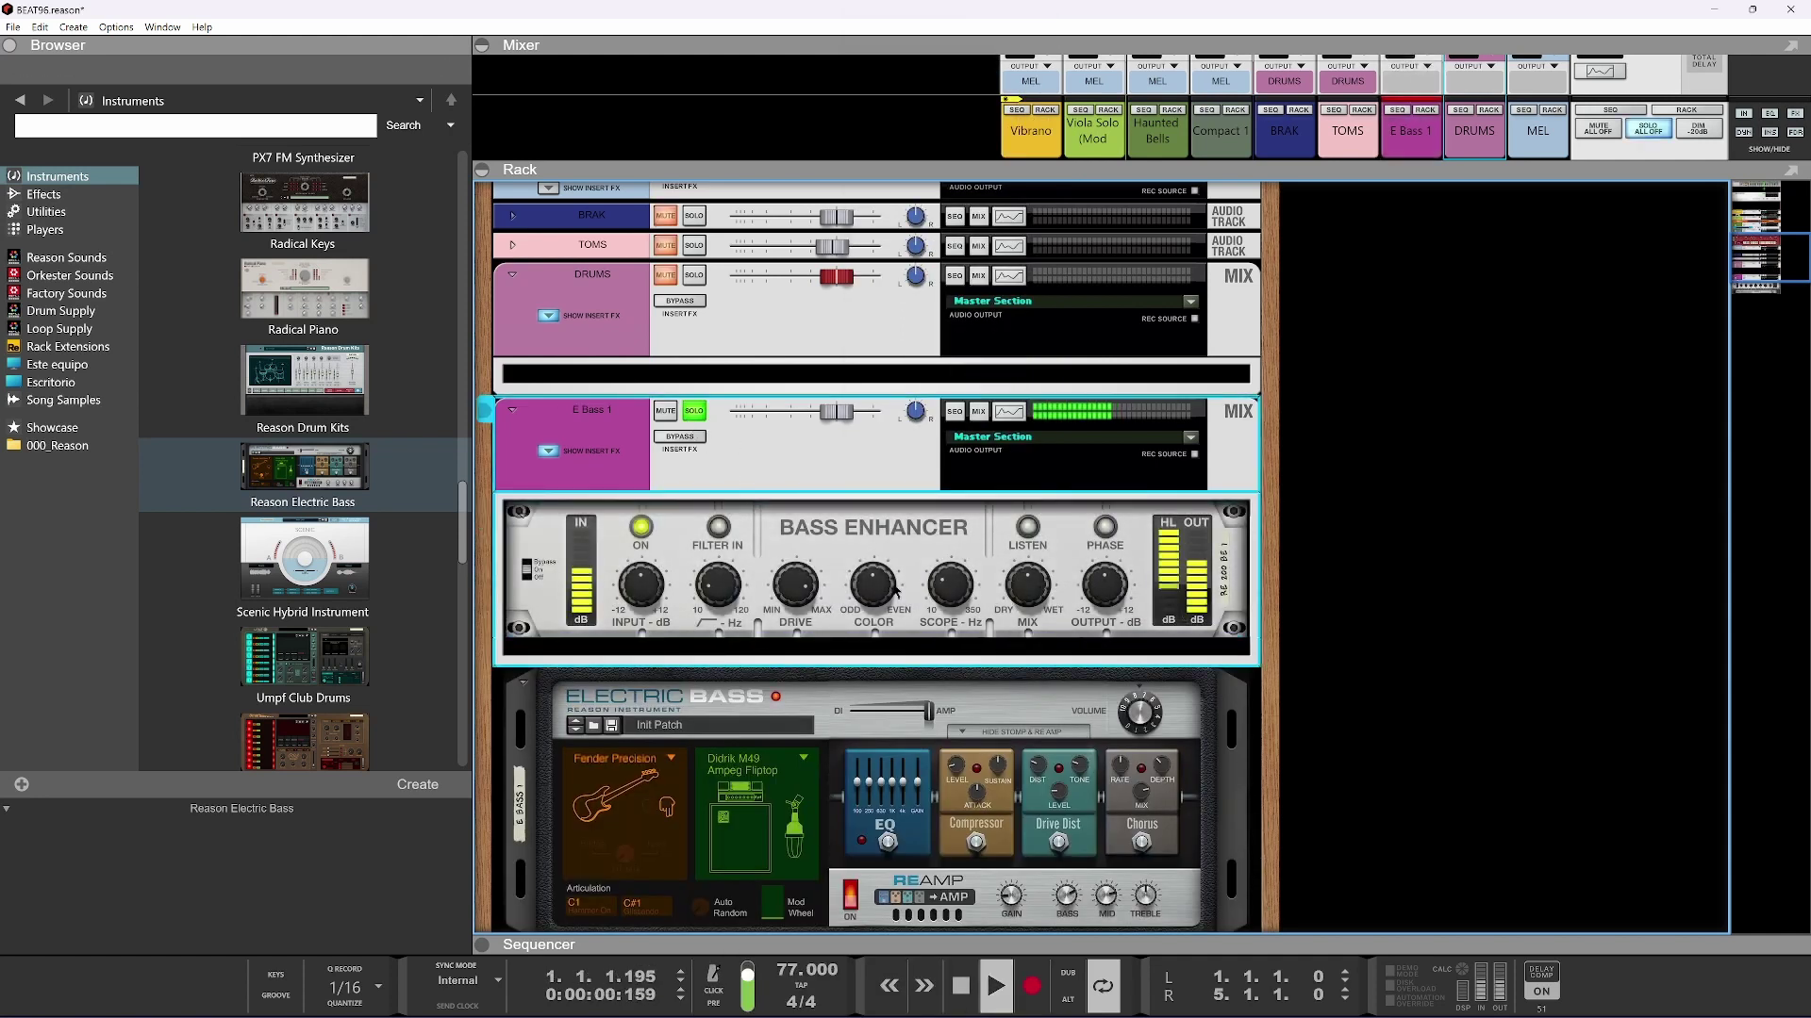
Set the Bass Enhancer's Scope to about 136 Hz and its output gain to -1.4 dB
click(874, 592)
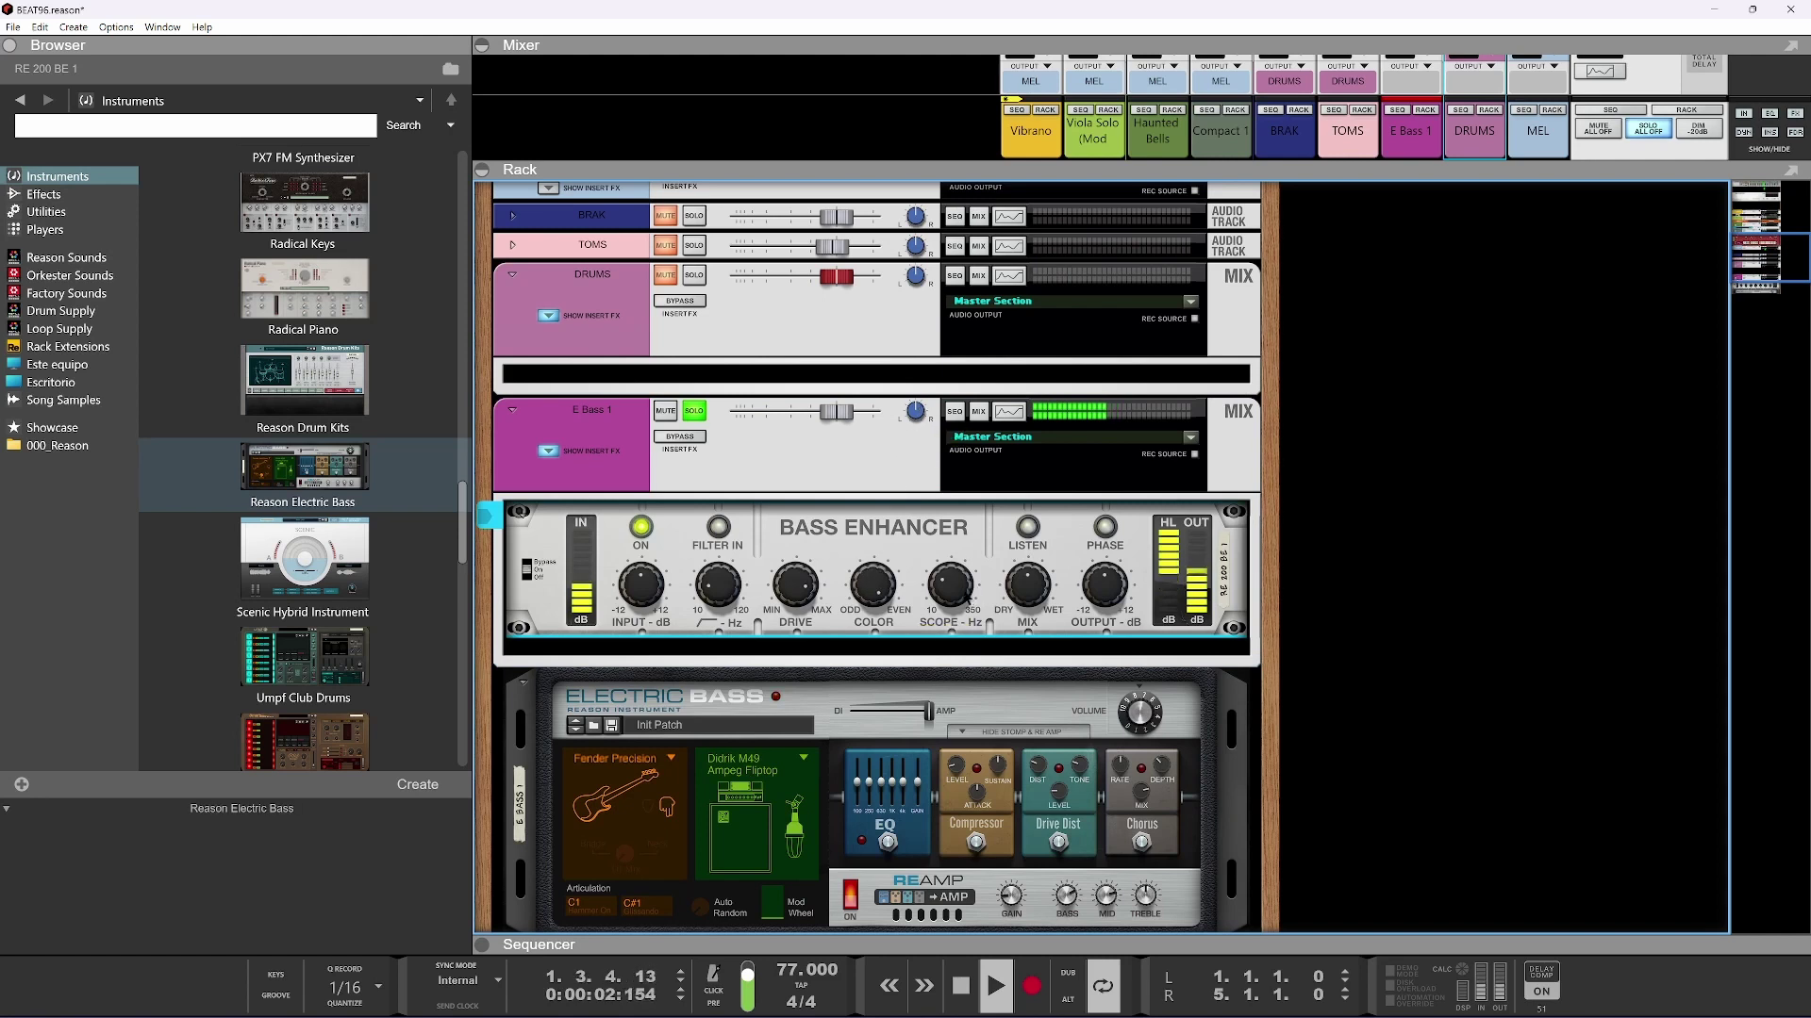
drag(959, 544, 954, 564)
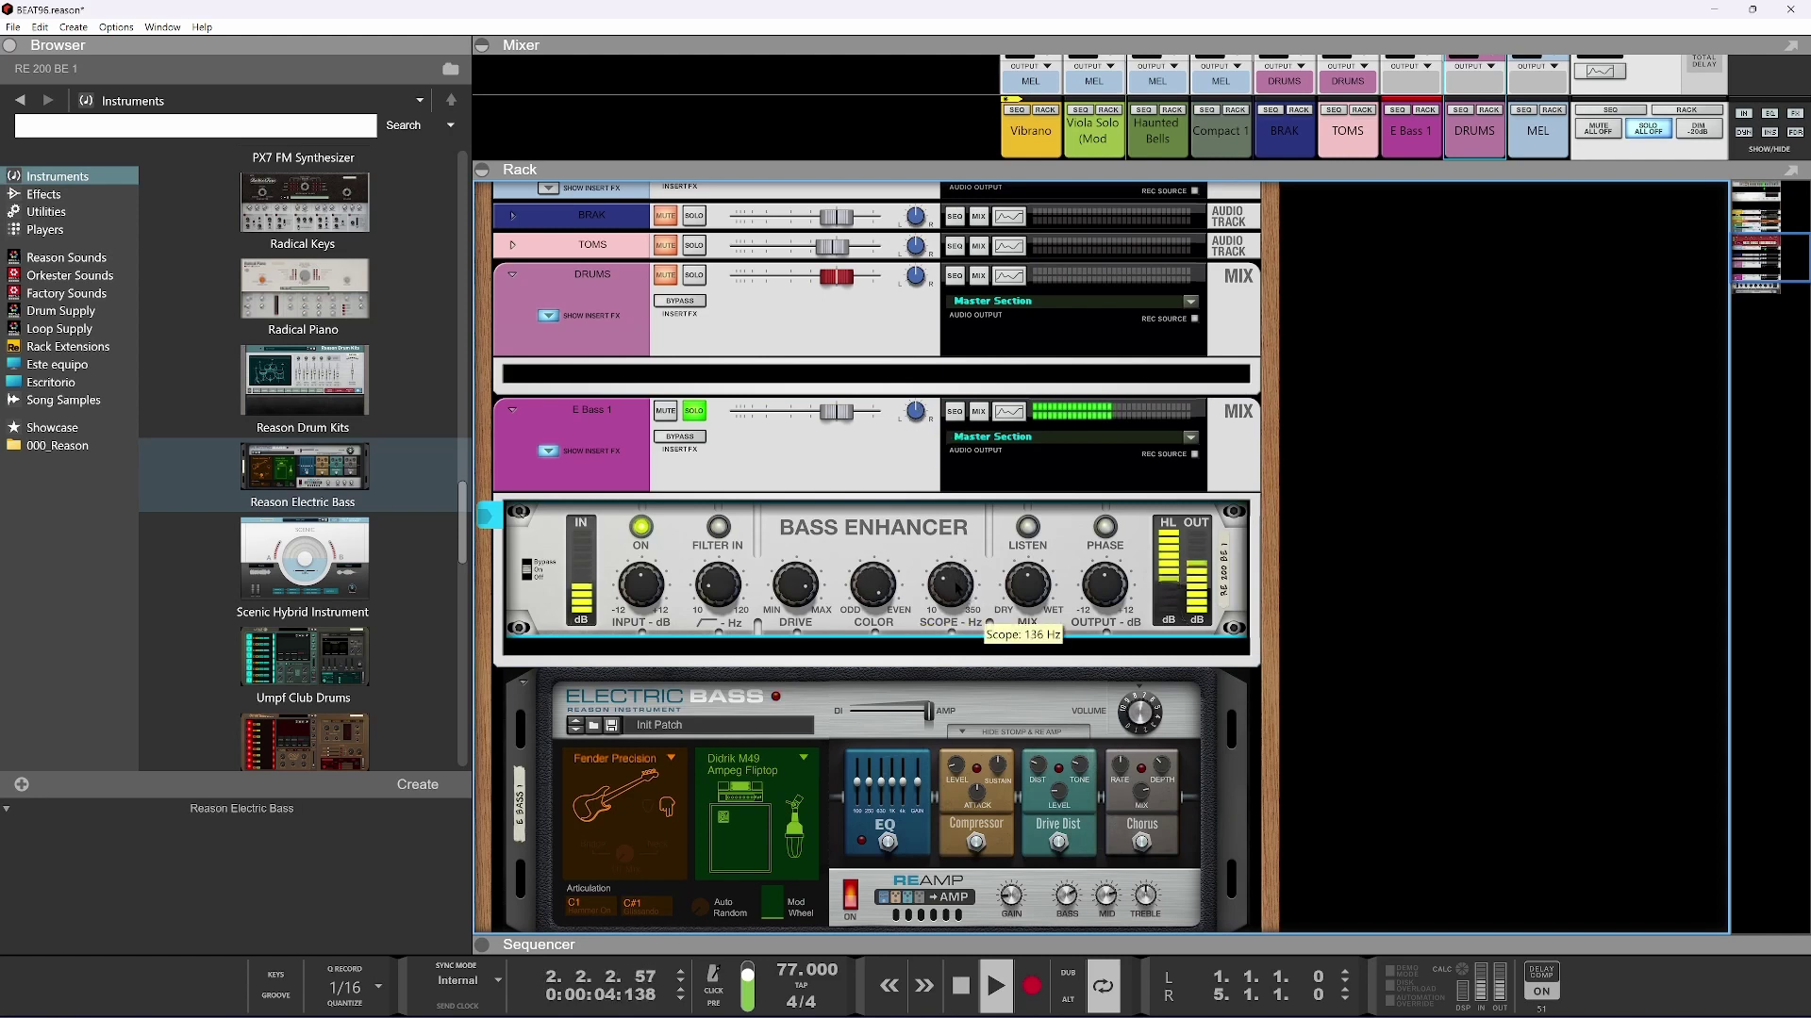
click(719, 528)
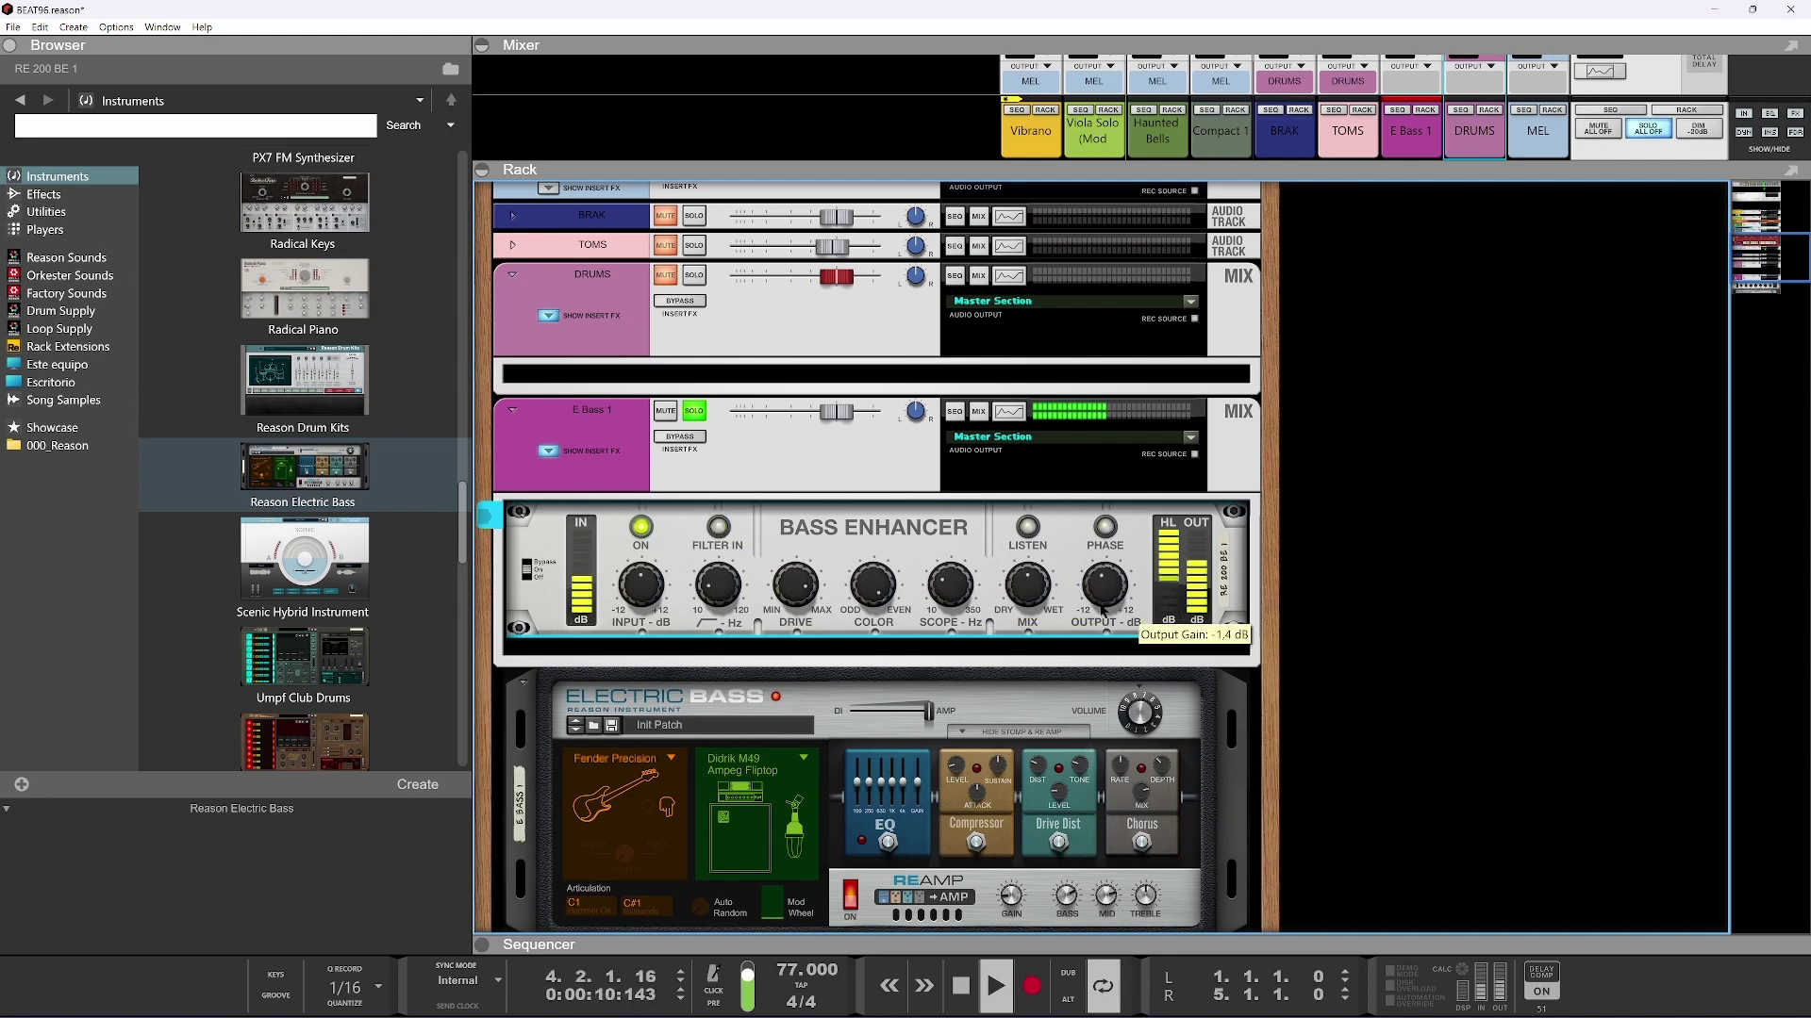
Solo DRUMS together with the bass and set the E Bass 1 channel level to about -1.27 dB during playback
mouse_move(836, 414)
mouse_down()
mouse_move(820, 415)
mouse_move(835, 415)
mouse_up()
click(696, 281)
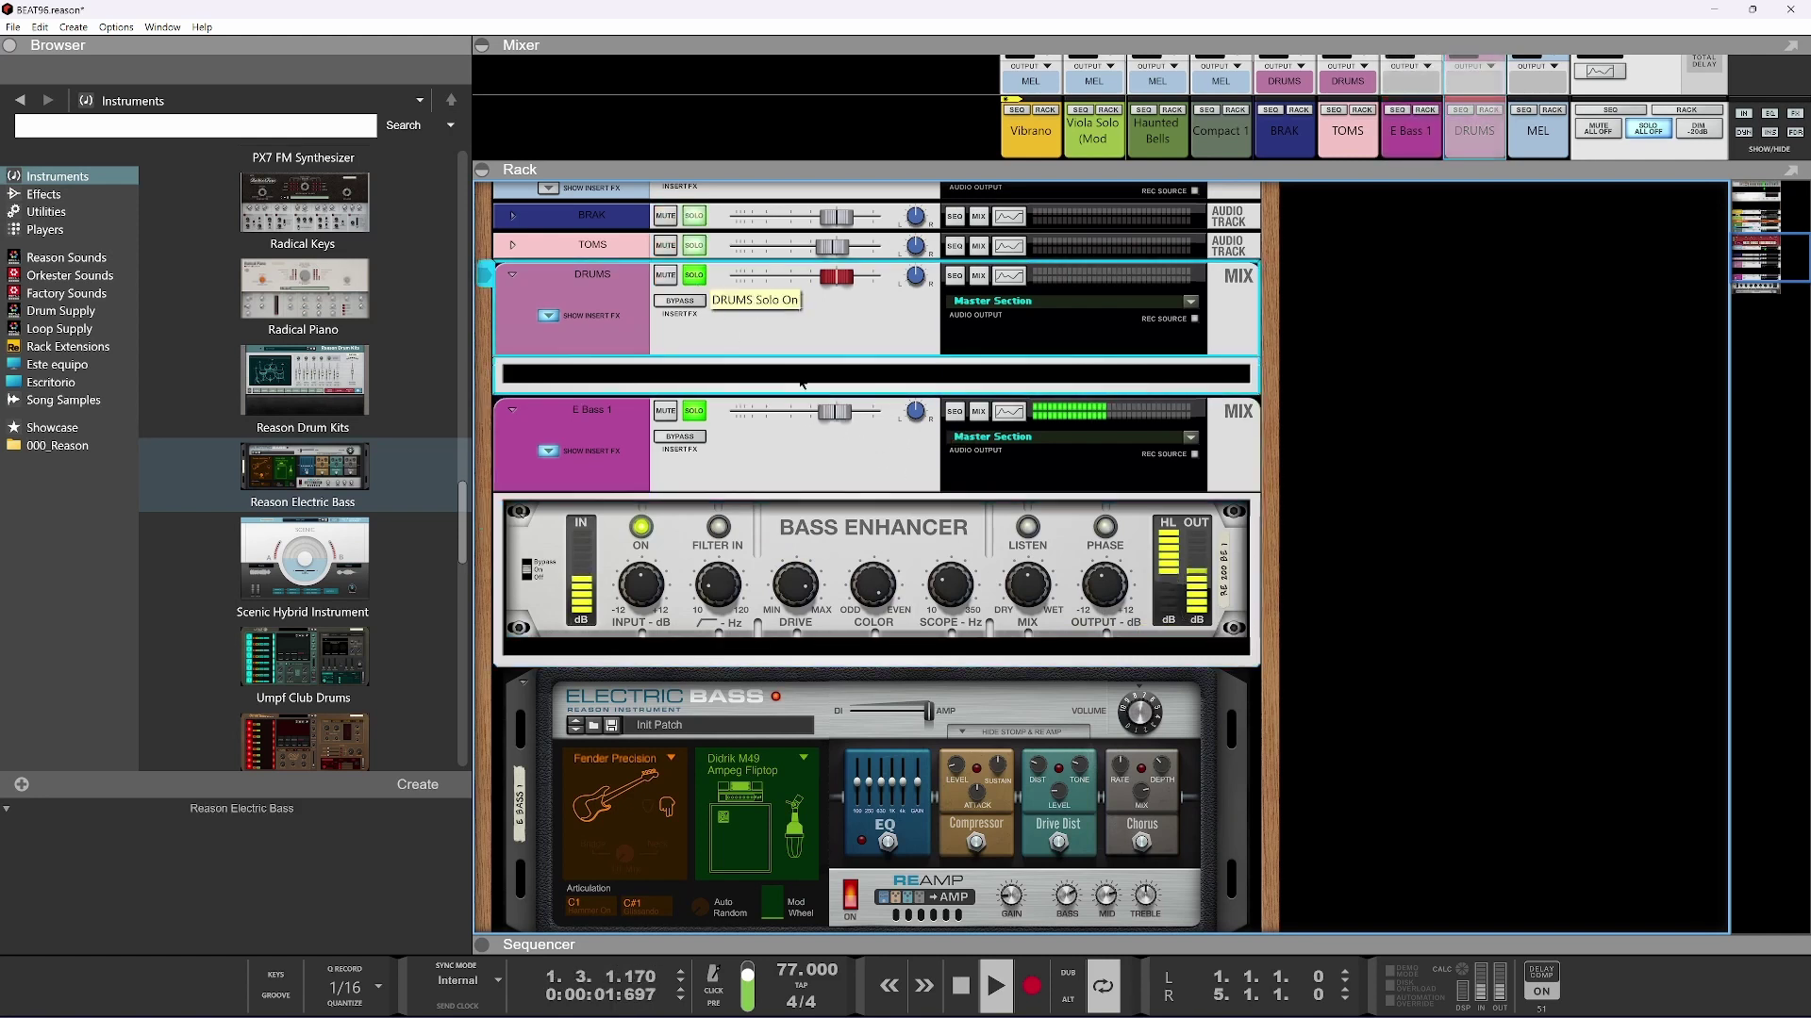
key(space)
mouse_move(943, 938)
mouse_down()
mouse_move(913, 279)
mouse_move(943, 939)
mouse_up()
click(575, 732)
key(space)
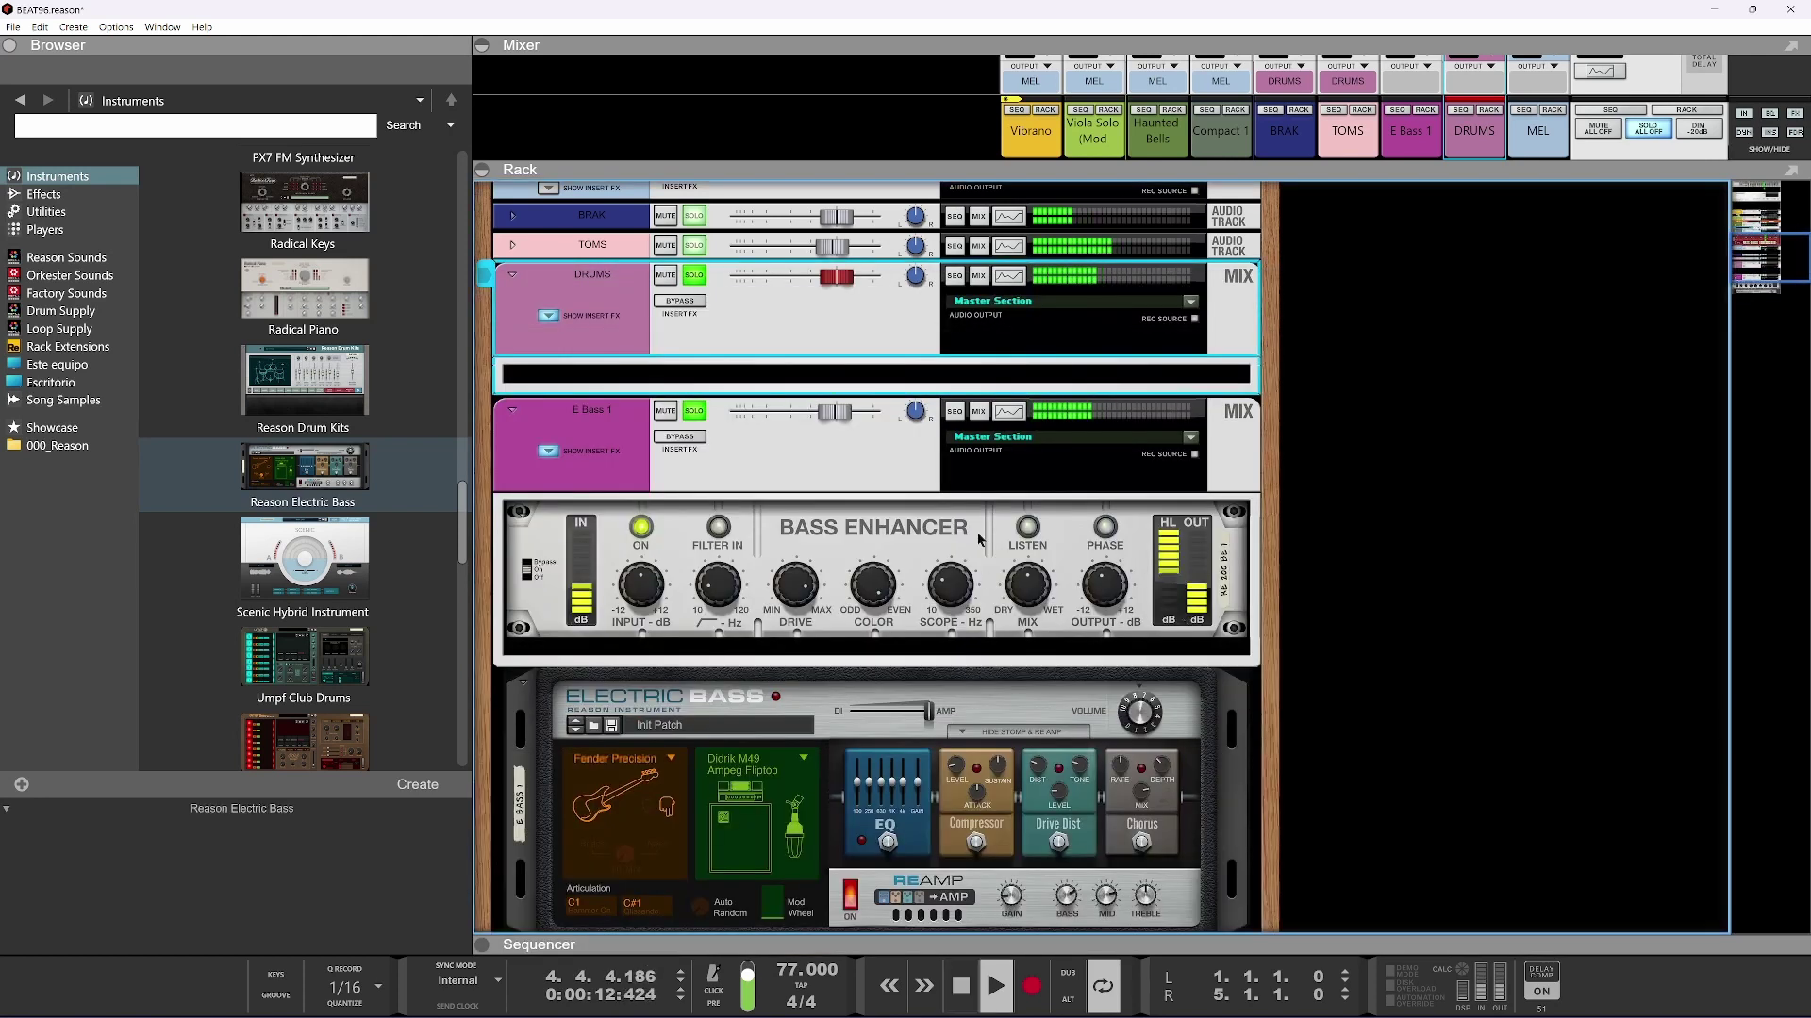
click(842, 415)
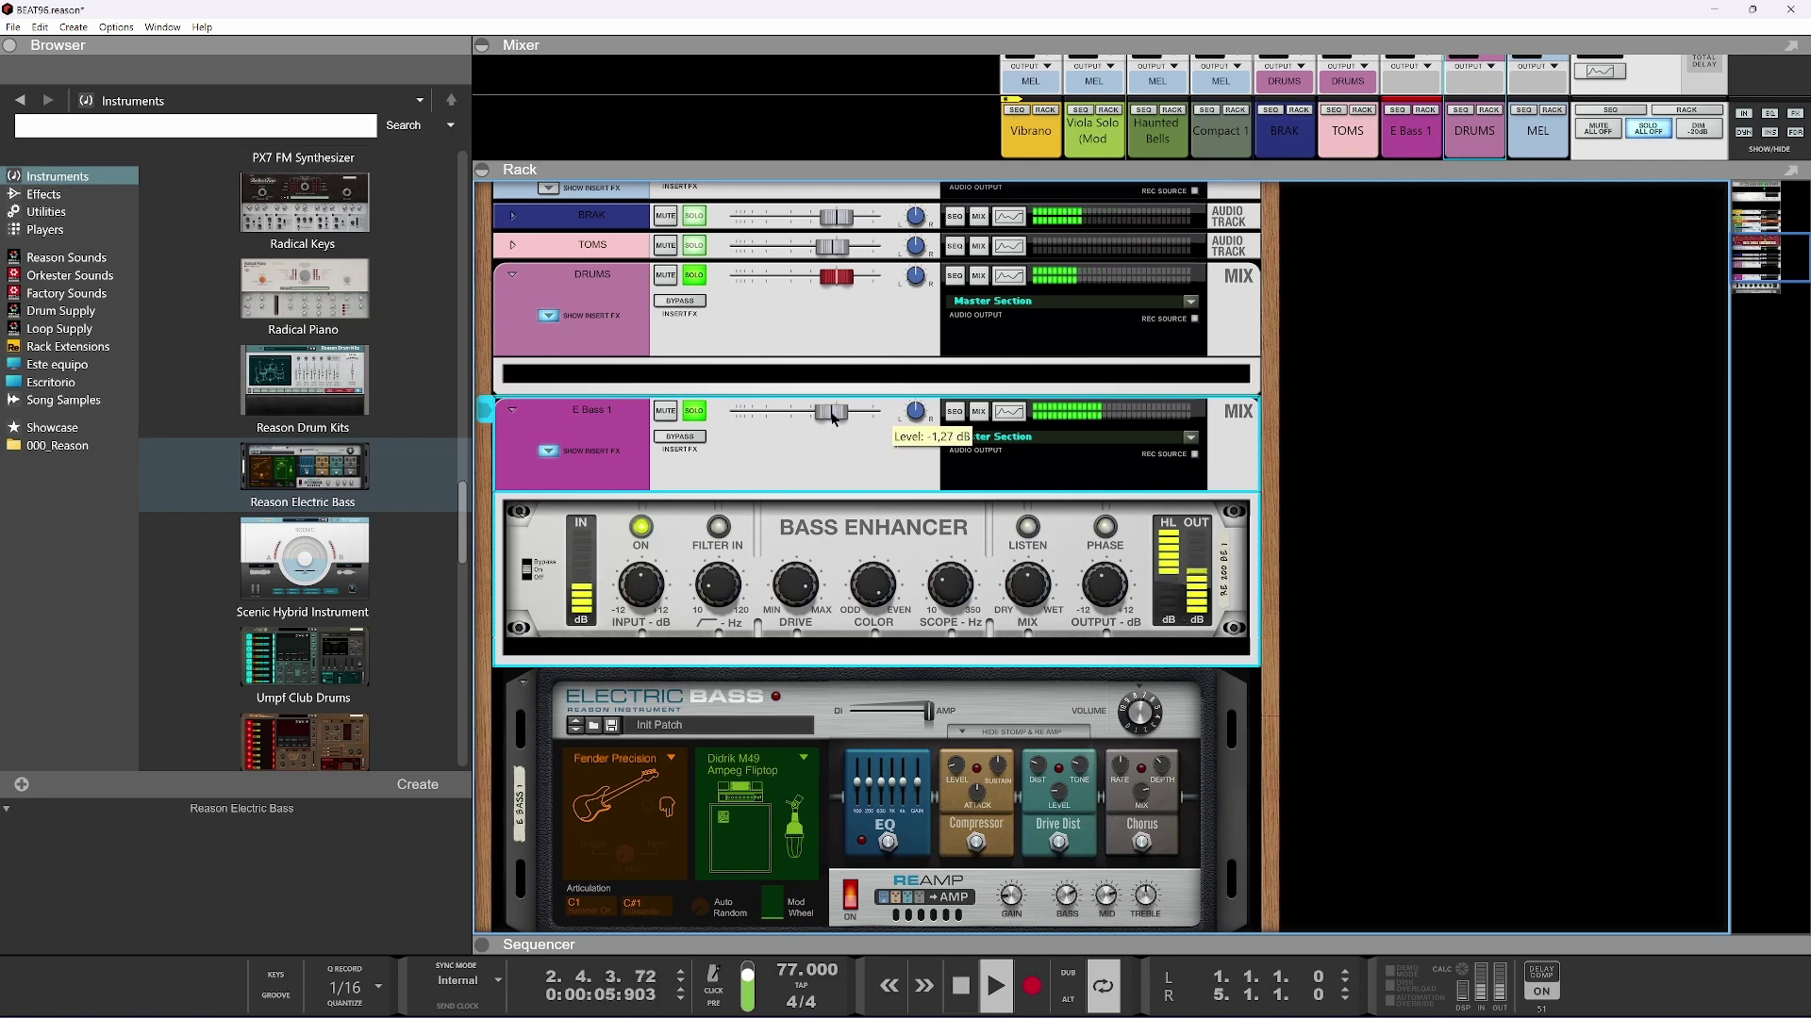
Enable the DRUMS channel's Spectrum EQ and slightly boost its low-frequency and high-mid bands
click(1009, 276)
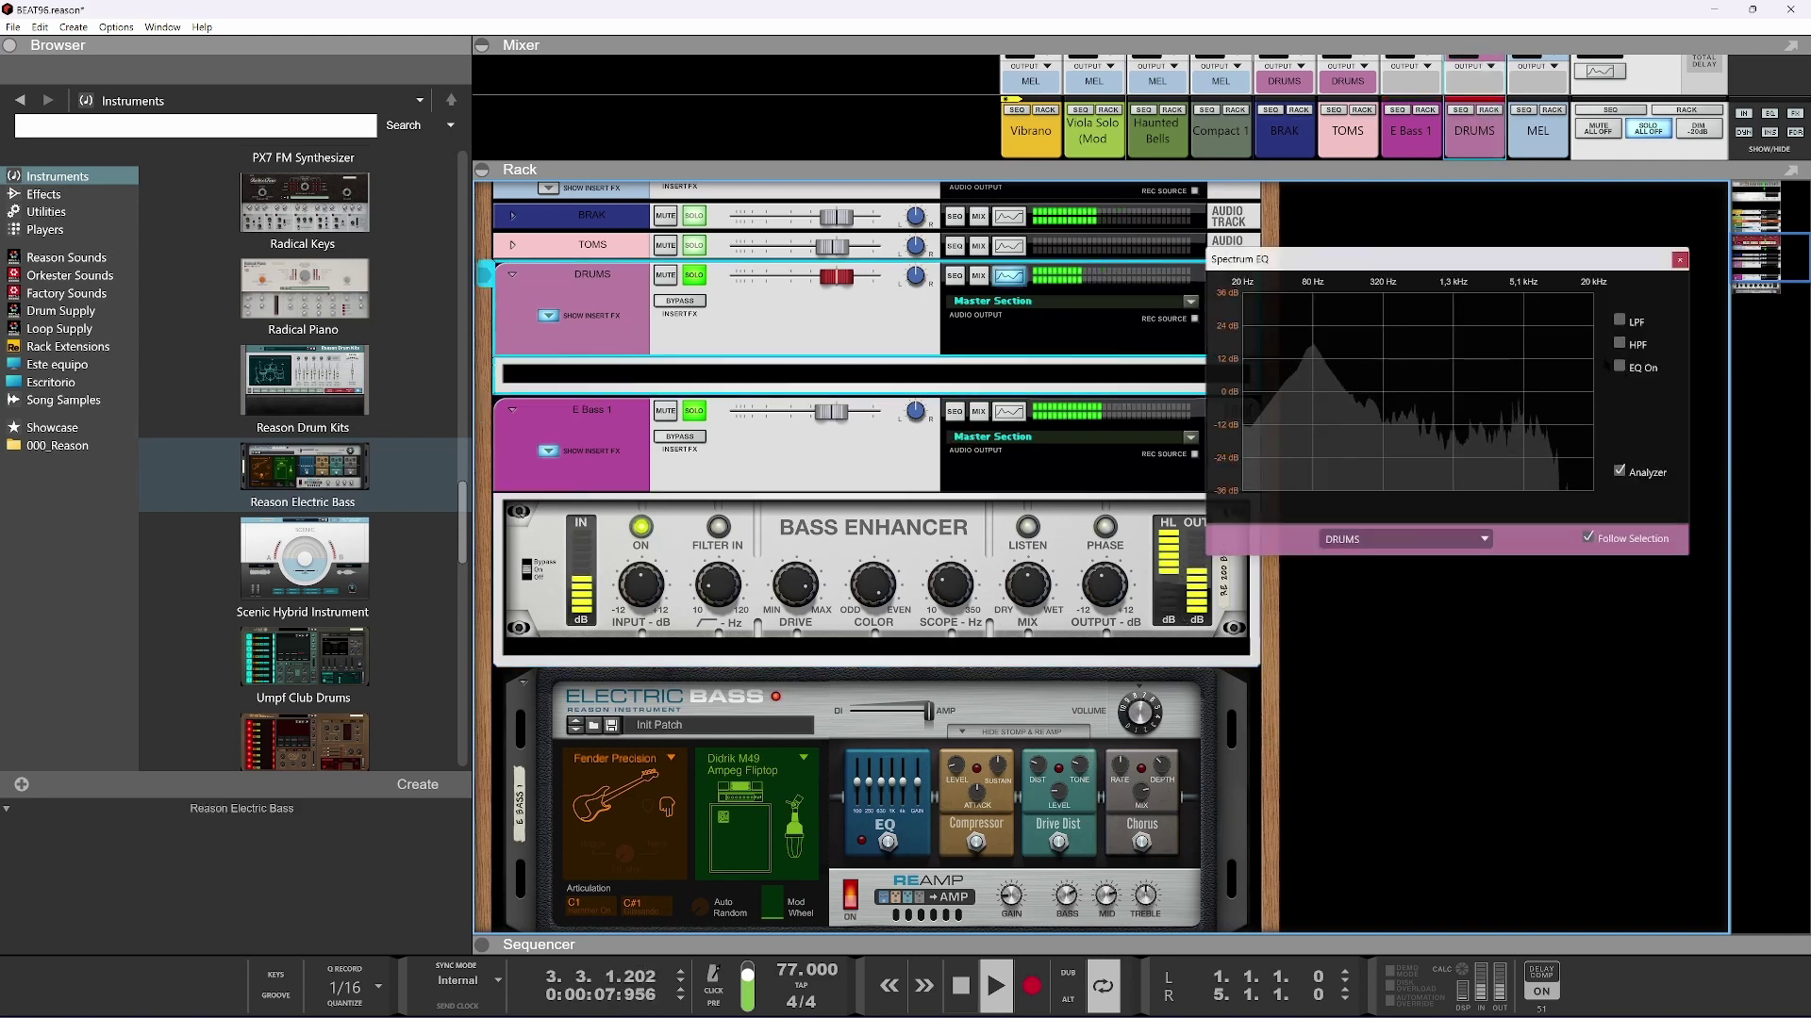
click(1619, 367)
drag(1318, 390, 1326, 380)
drag(1476, 391, 1476, 386)
key(F2)
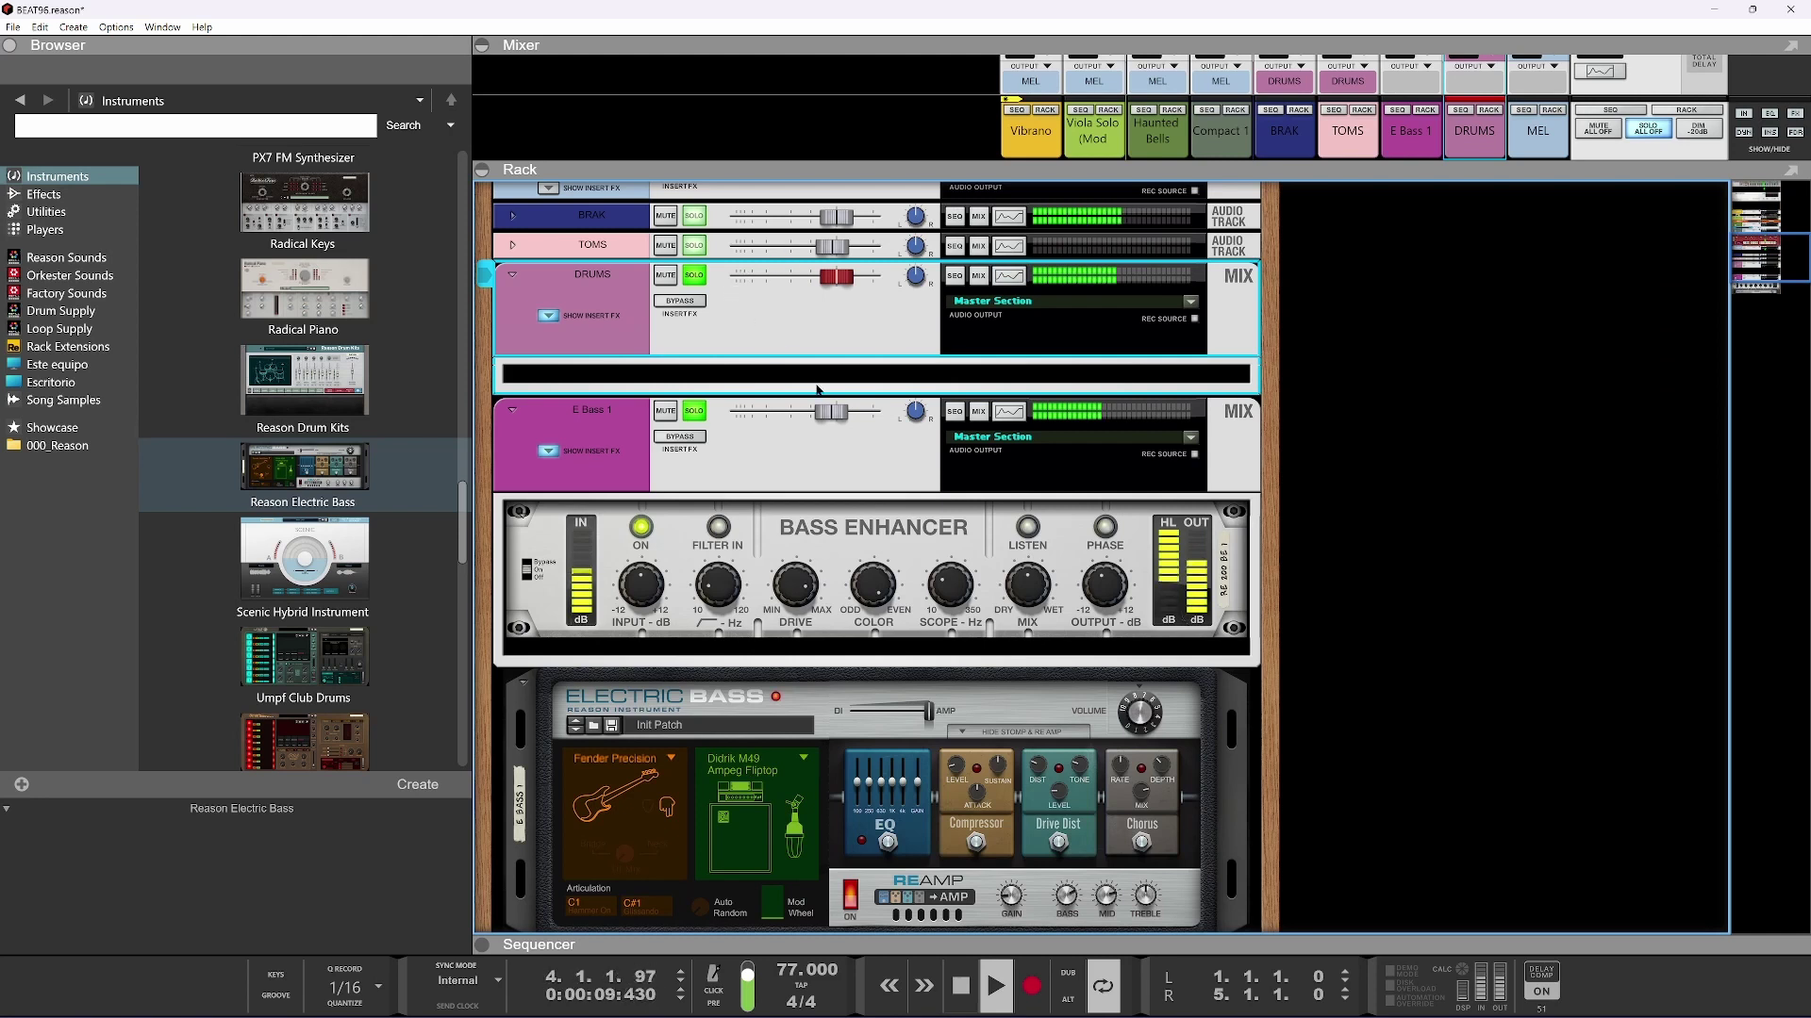
Set the E Bass 1 channel level to about -1.54 dB and adjust the Electric Bass's Reamp mid and Drive Dist distortion
drag(838, 416, 832, 419)
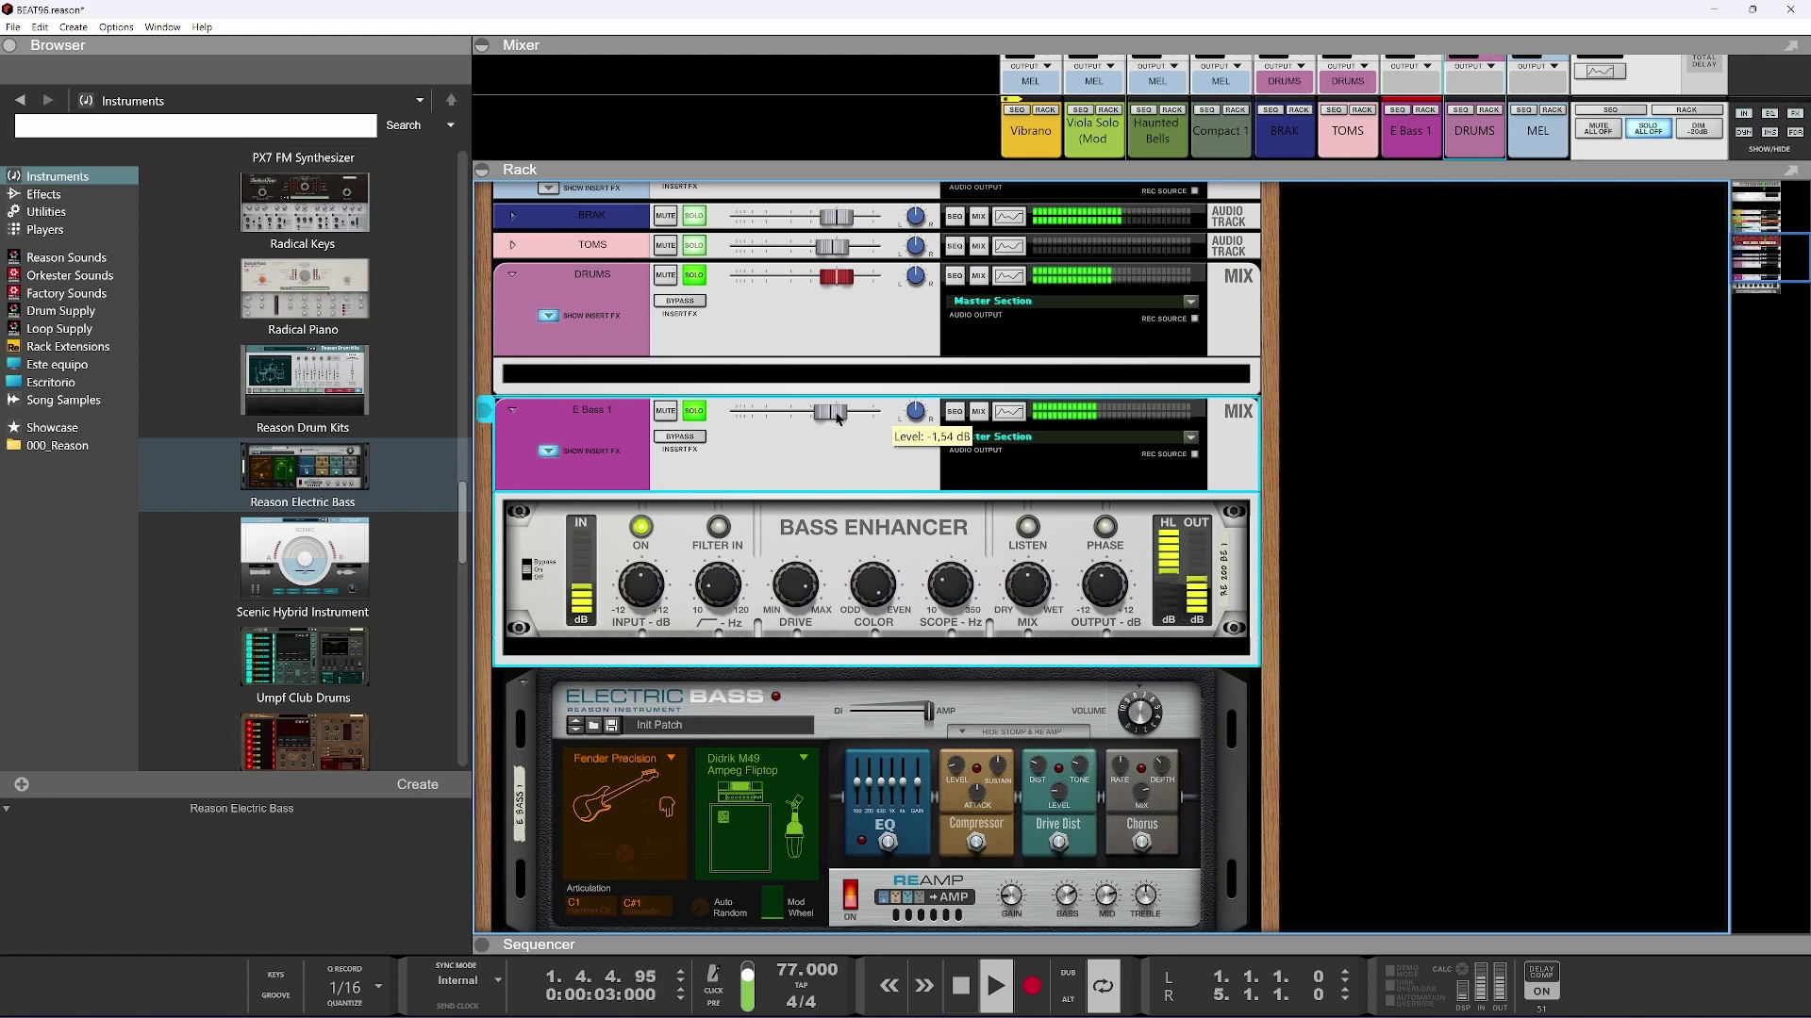
scroll(1010, 716, down, 3)
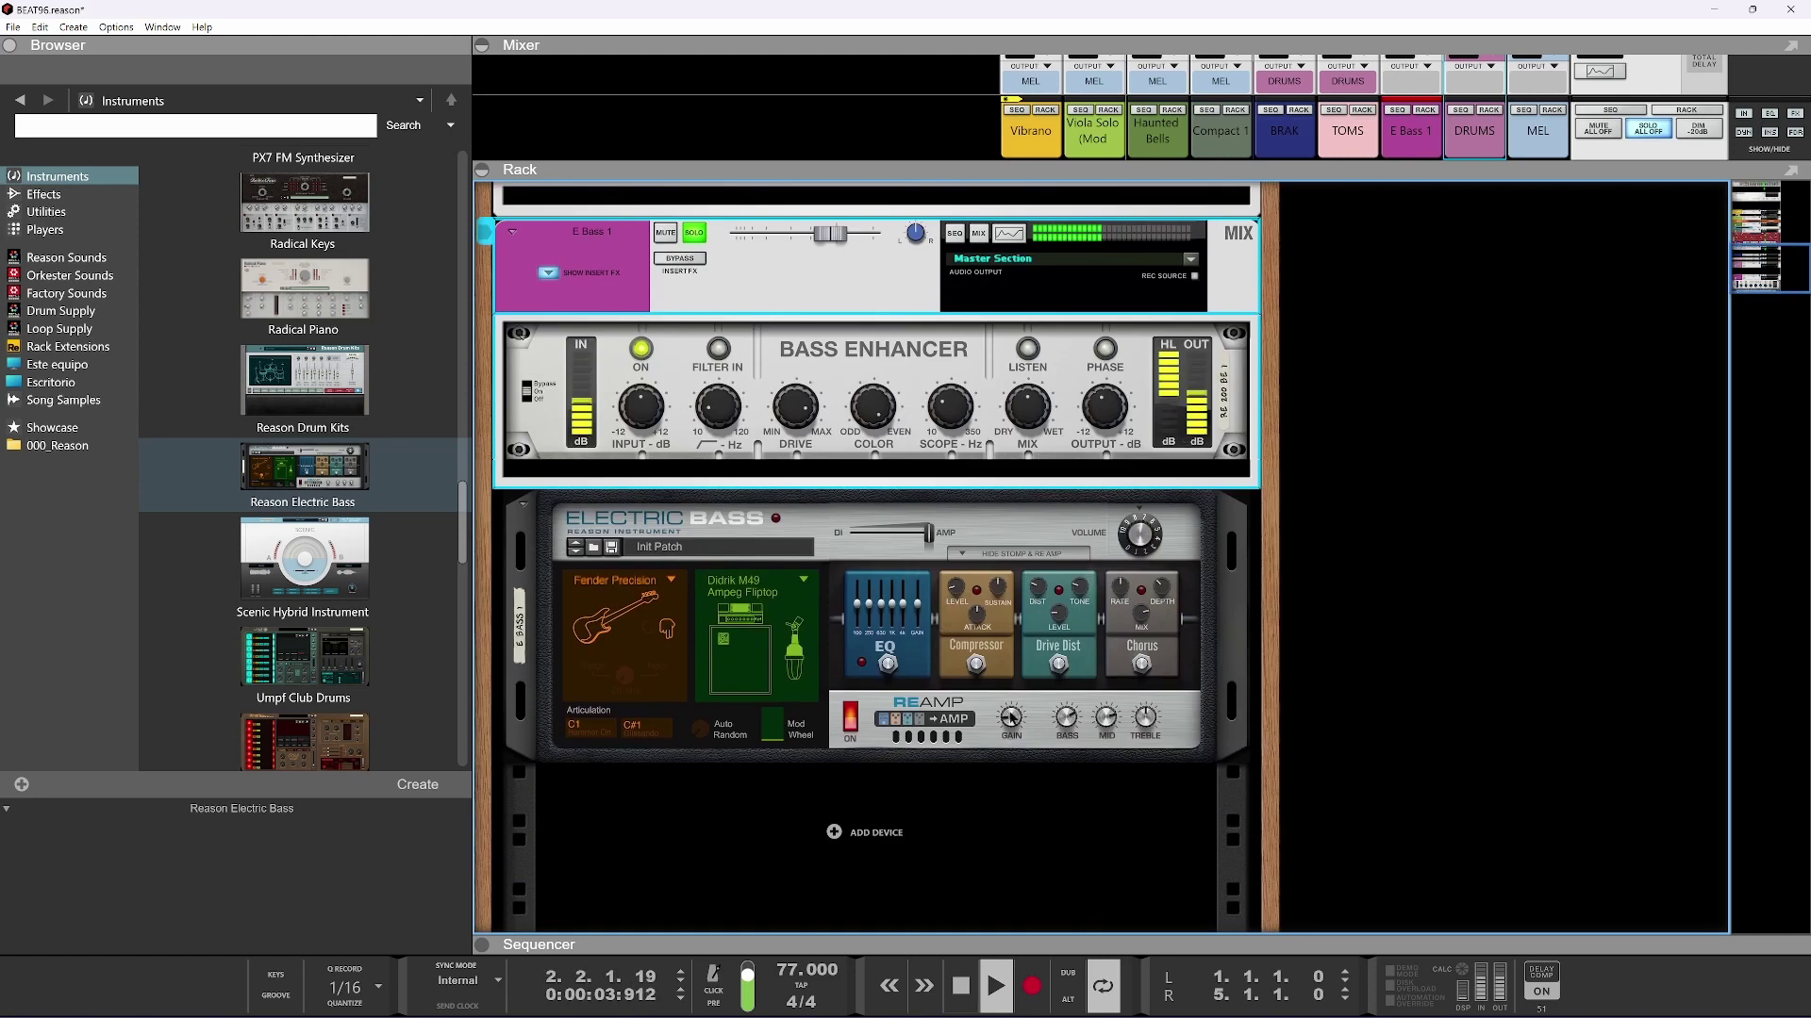
click(1109, 719)
drag(1128, 703, 1129, 701)
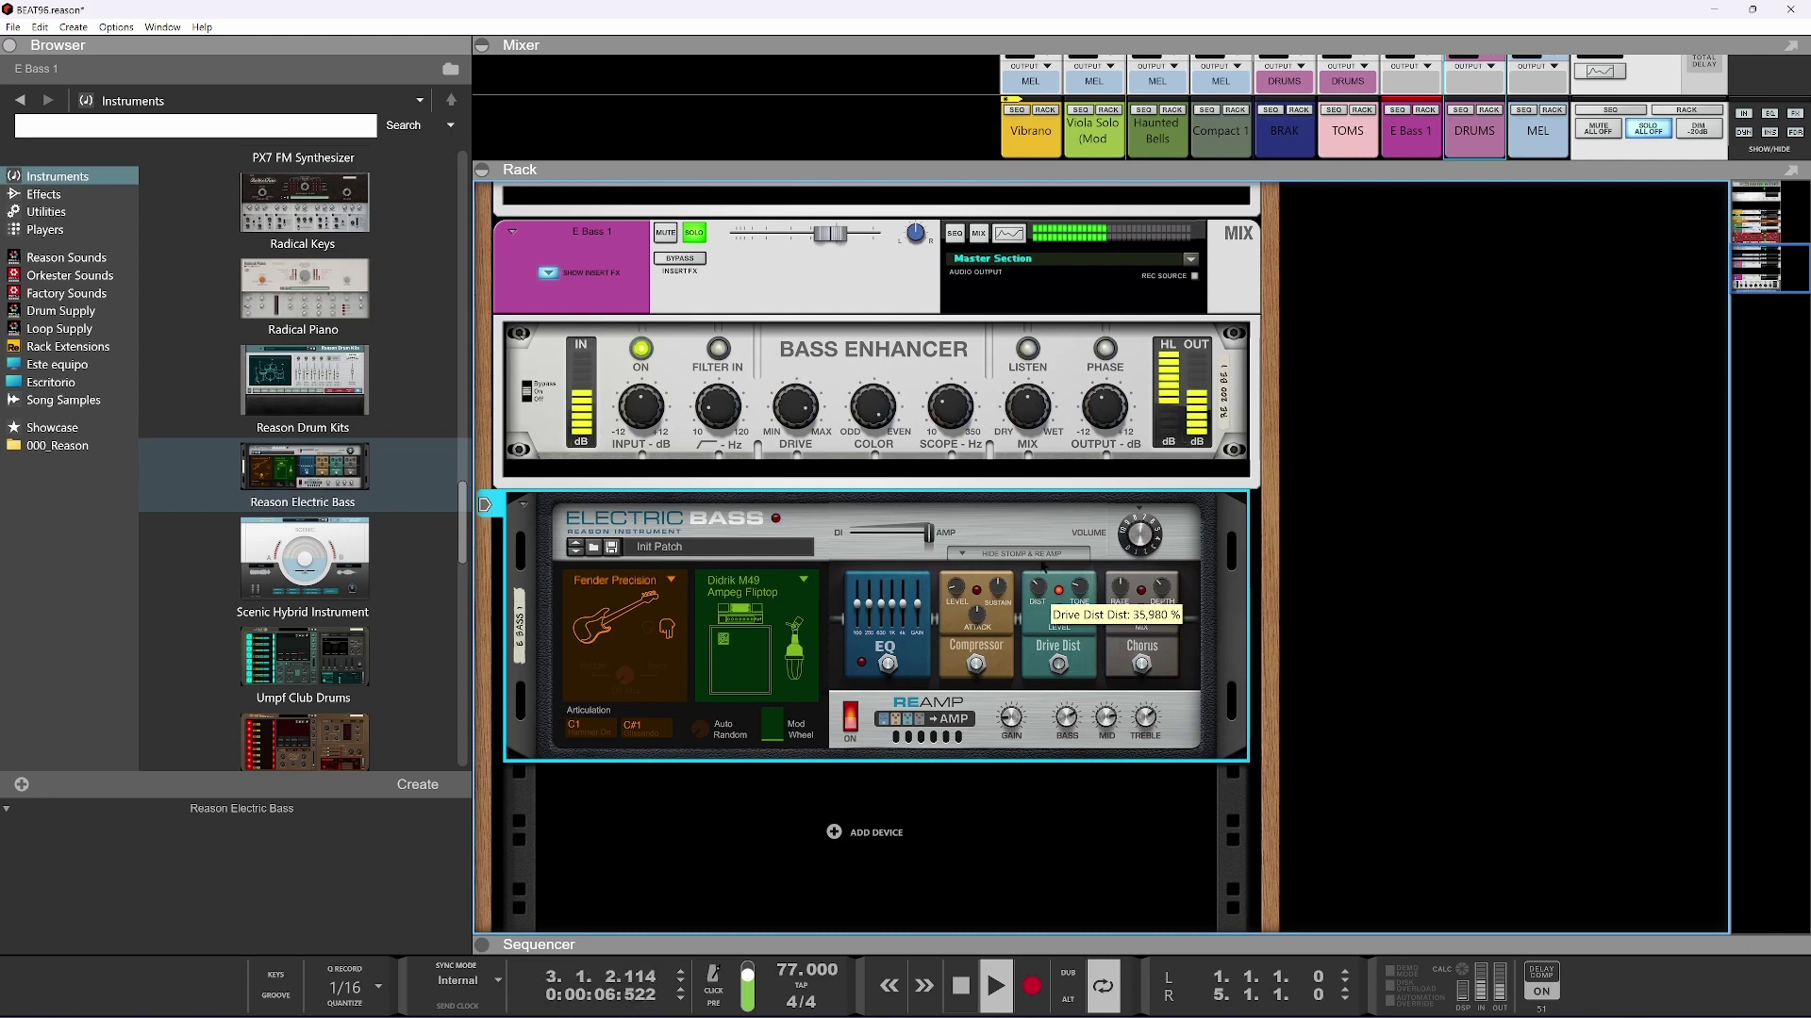
drag(1043, 584, 1050, 576)
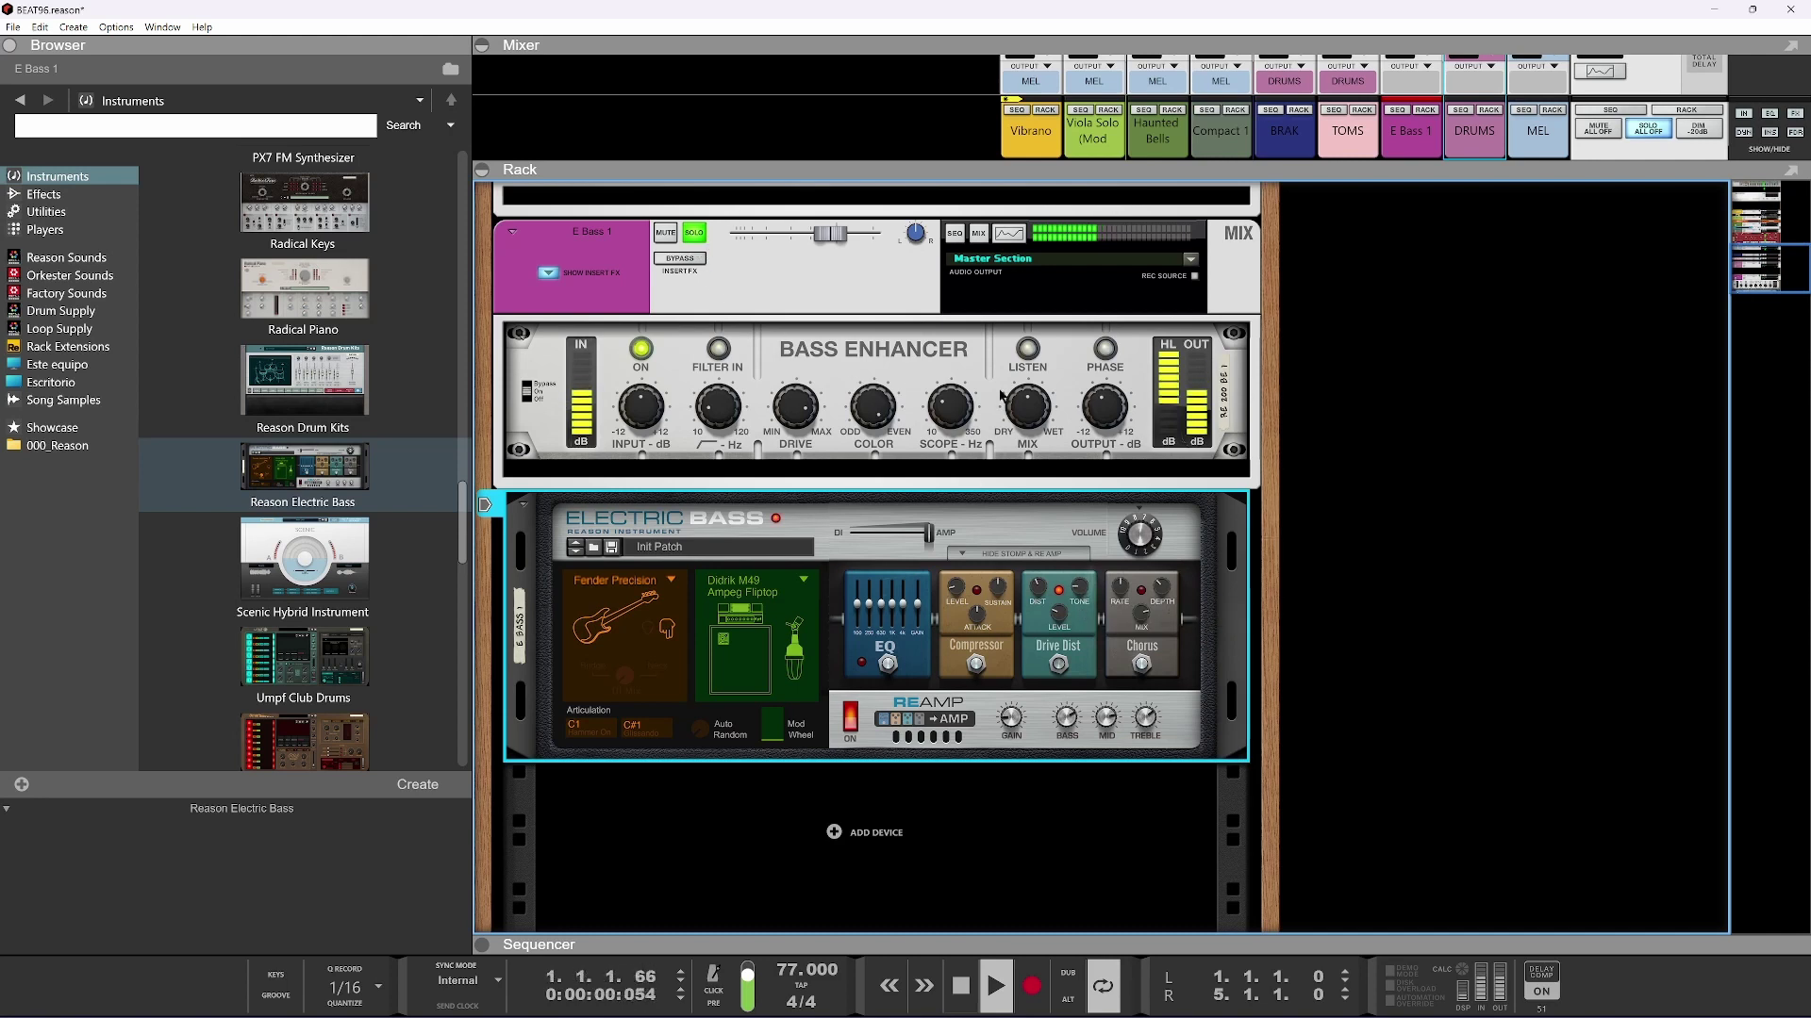
Set the Bass Enhancer's dry/wet mix to 70%
click(1033, 351)
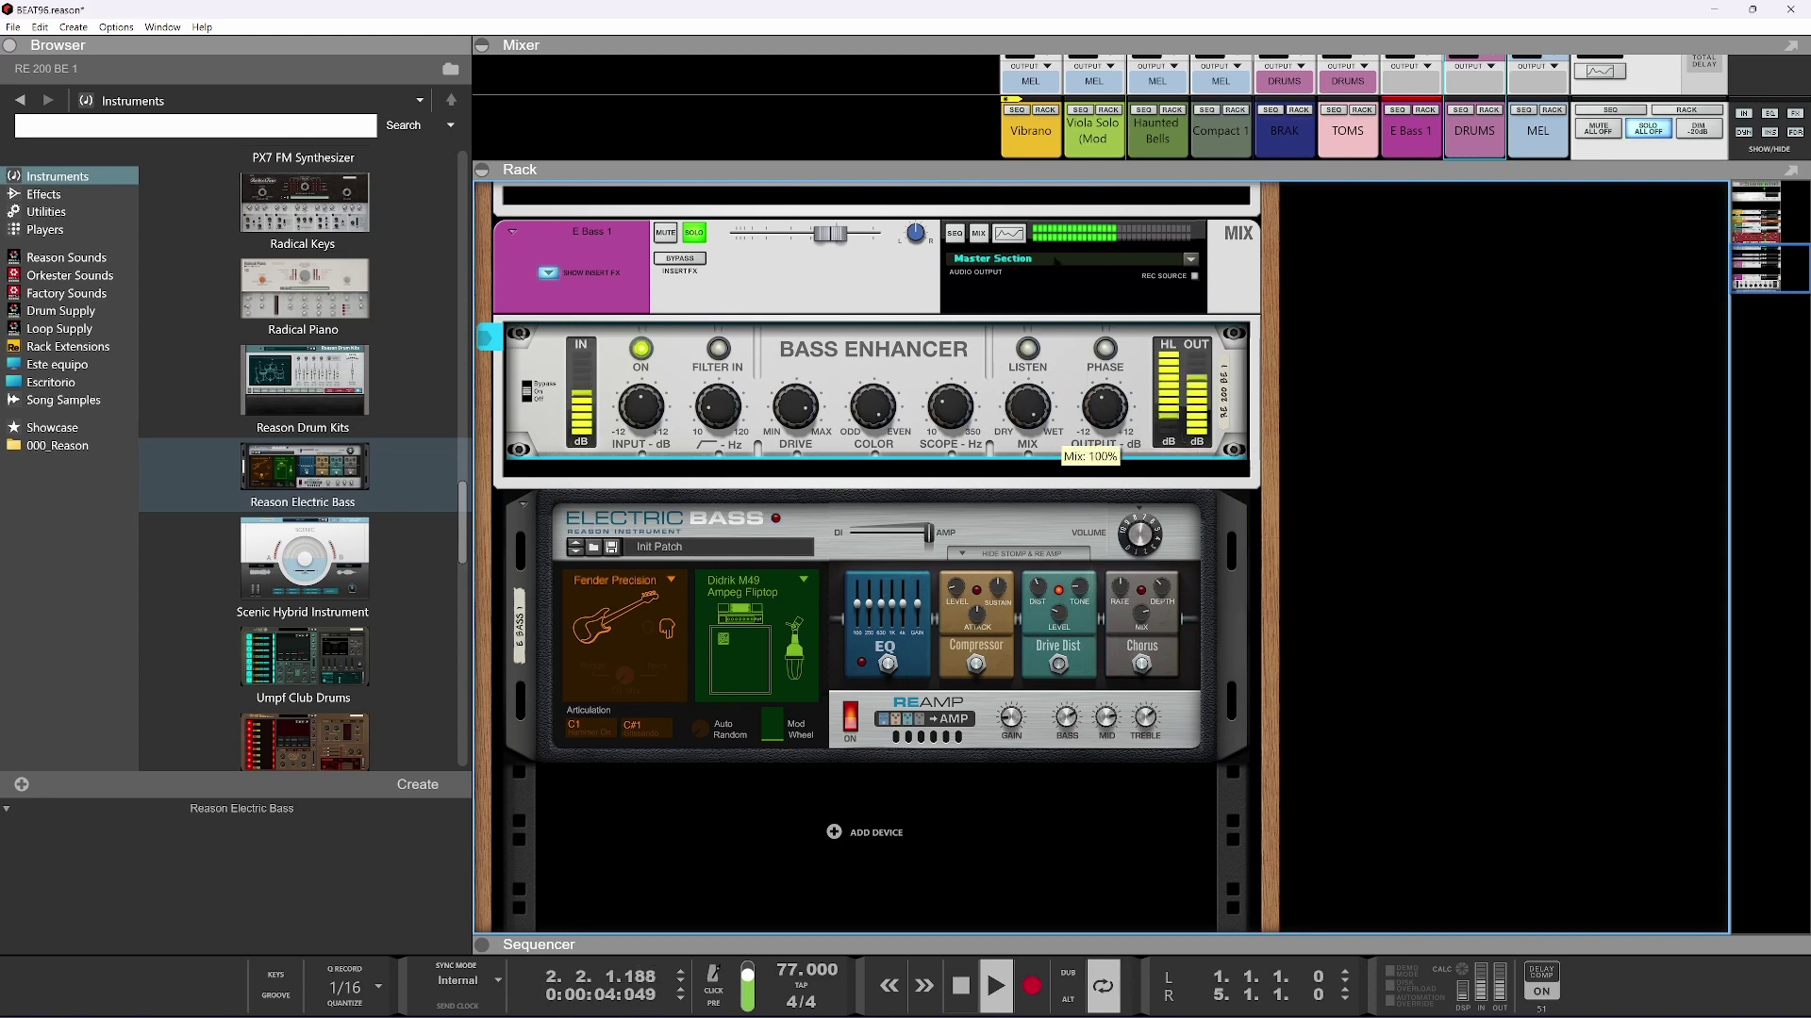
drag(1054, 258, 1035, 328)
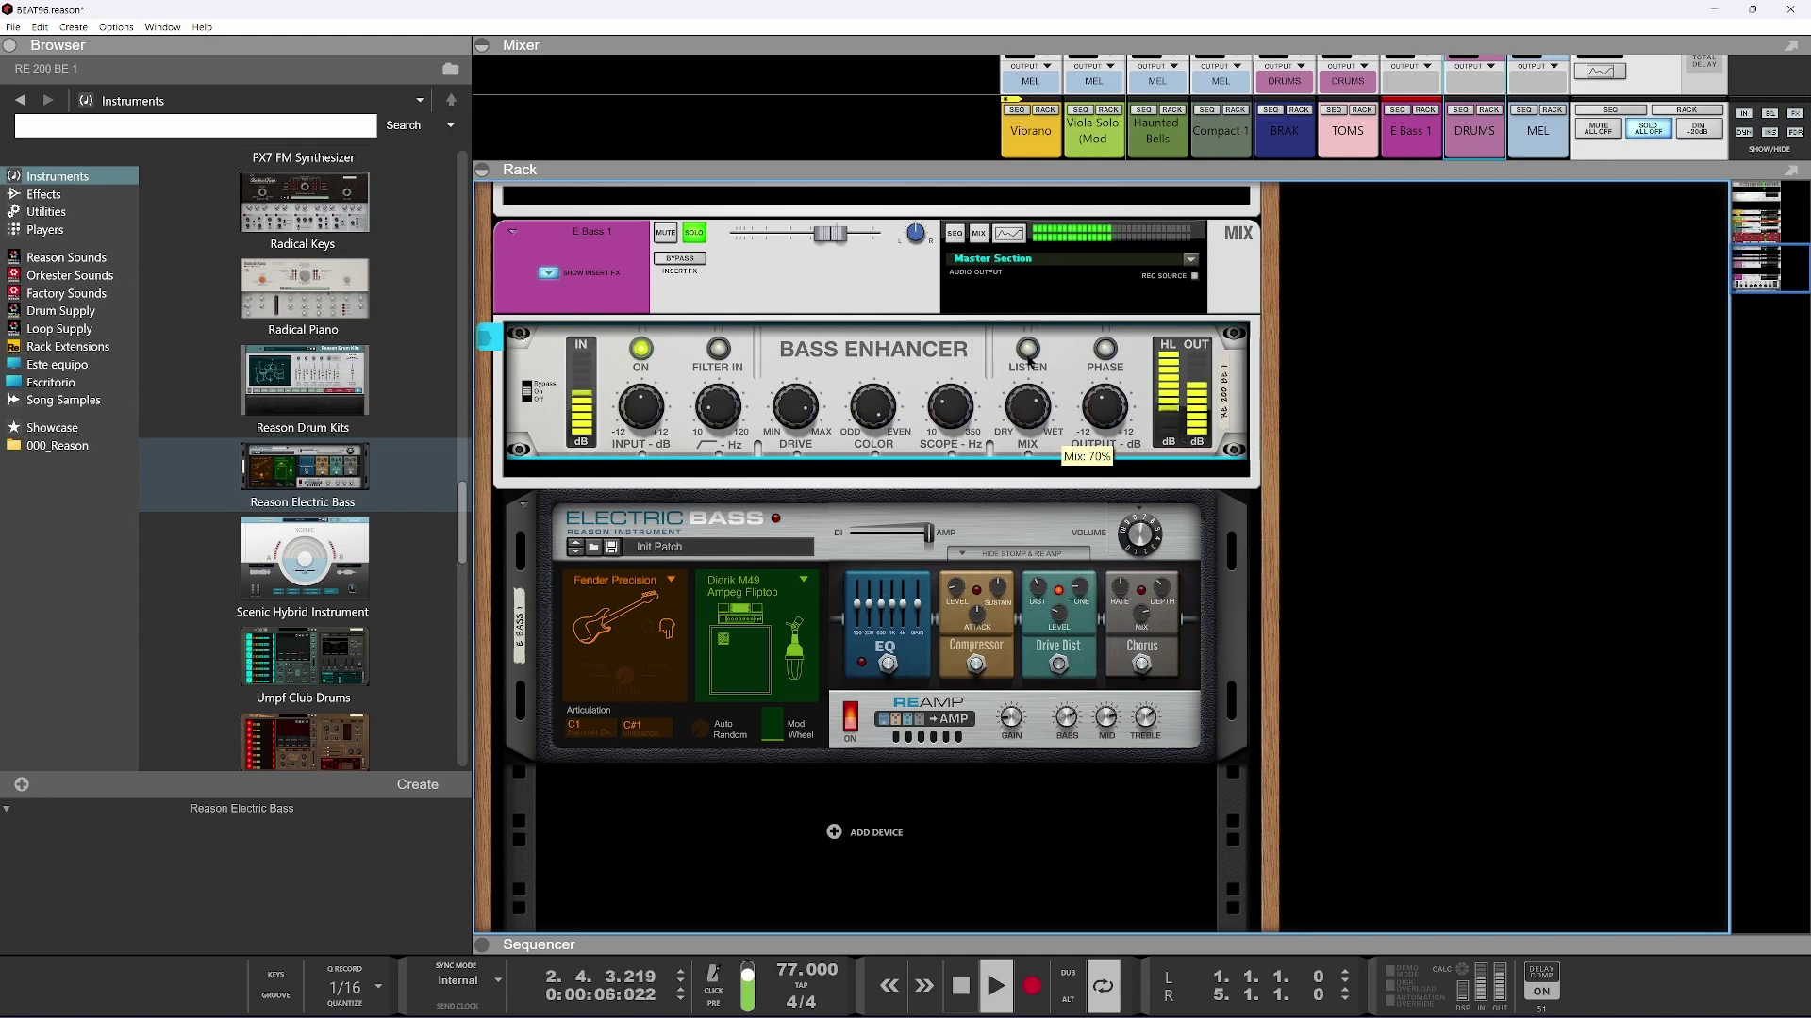
Lower the E Bass 1 channel level to about -4.69 dB and the Bass Enhancer's output gain to about -3.2 dB
scroll(833, 421, up, 3)
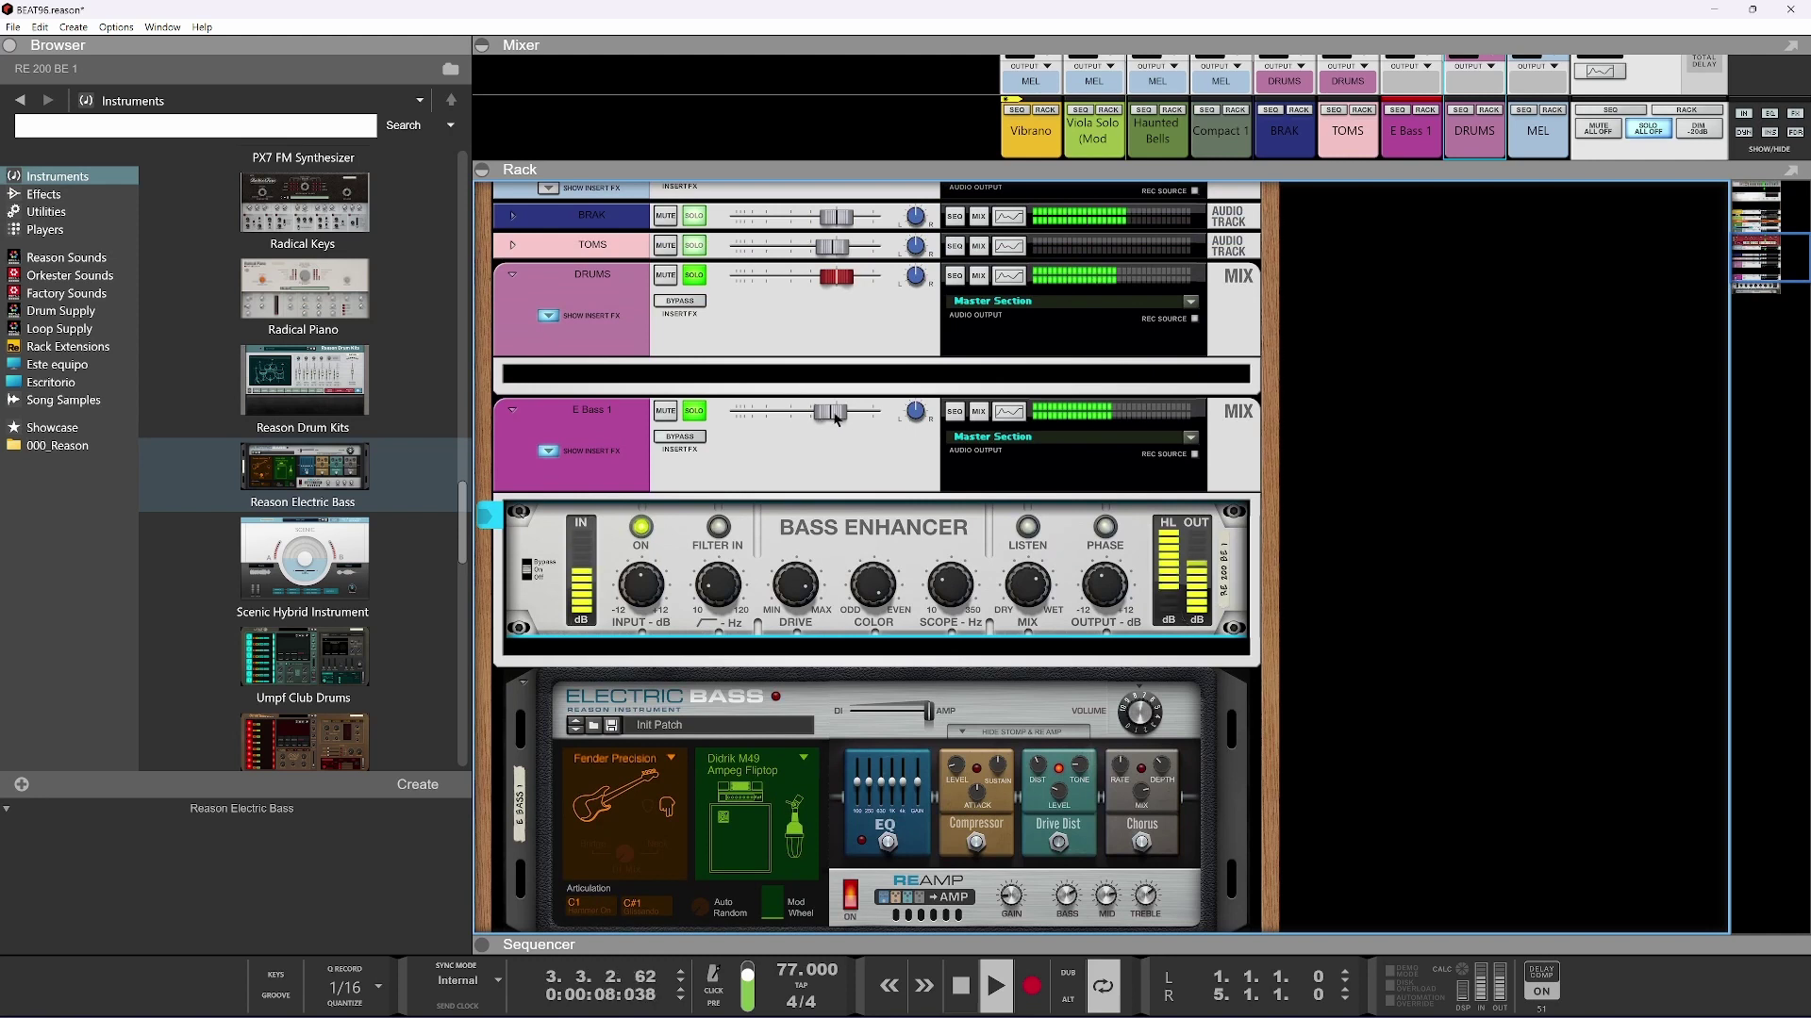
drag(834, 421, 821, 427)
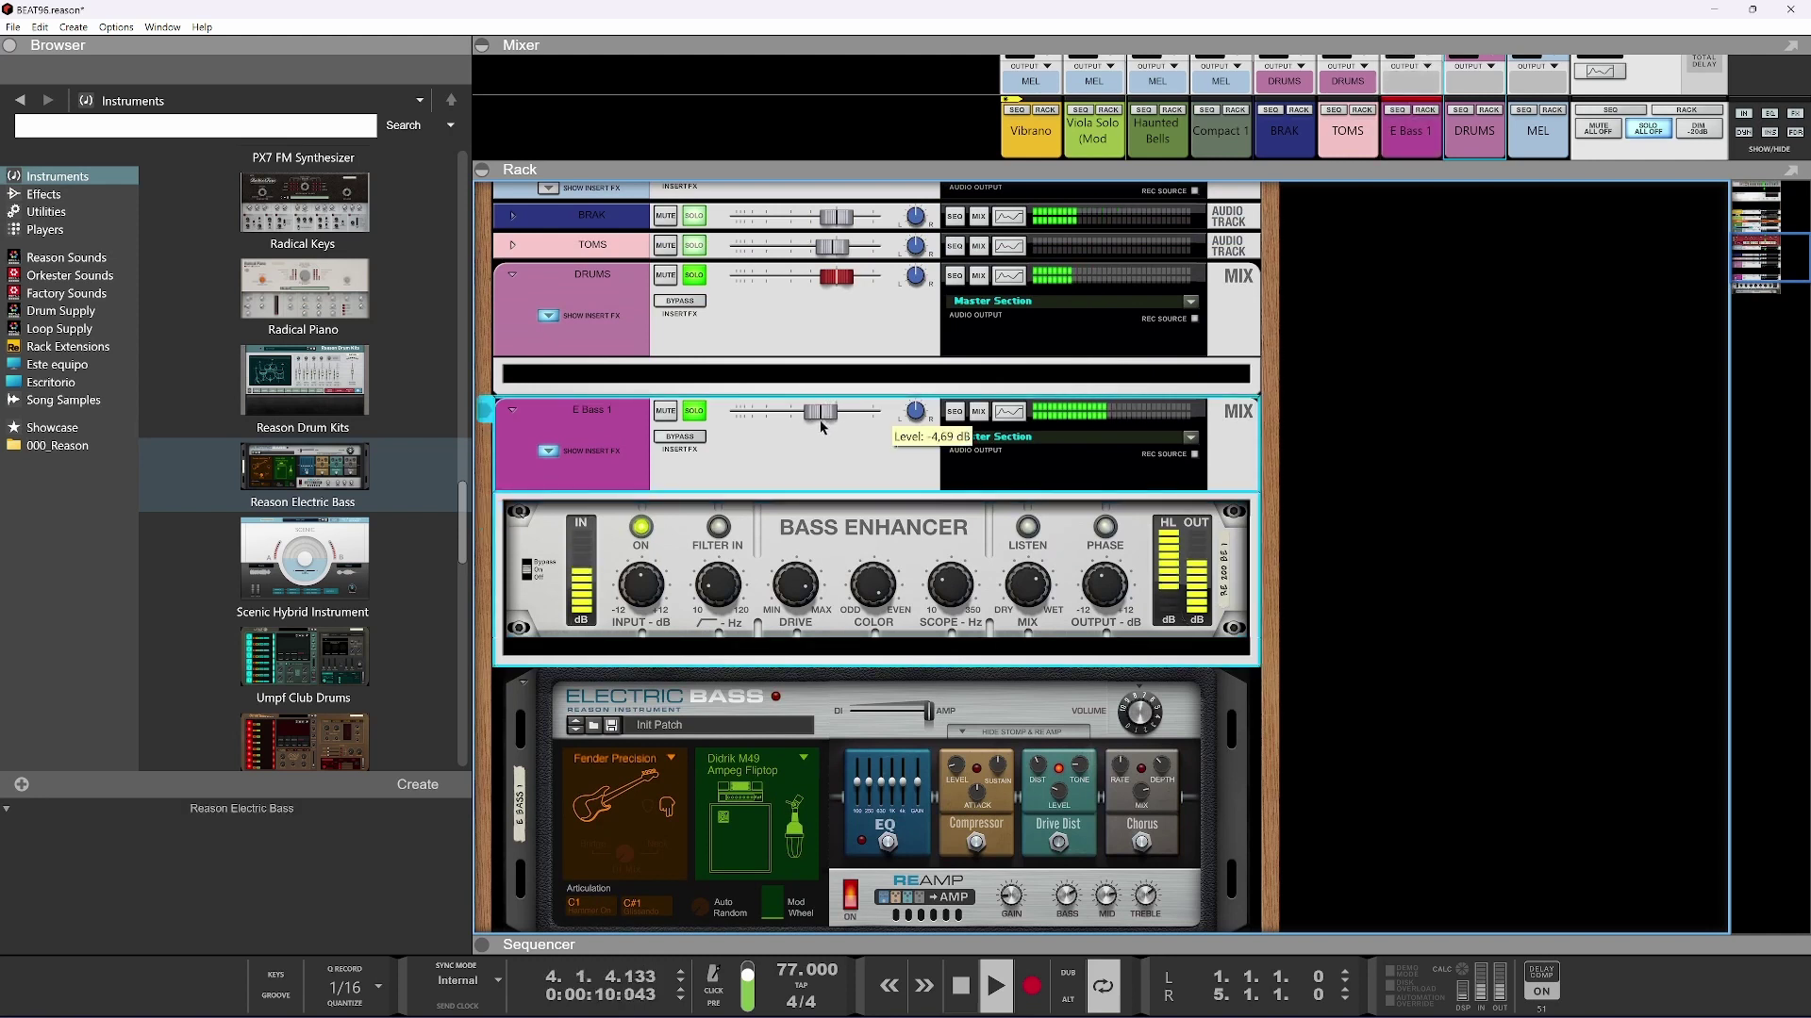
click(731, 509)
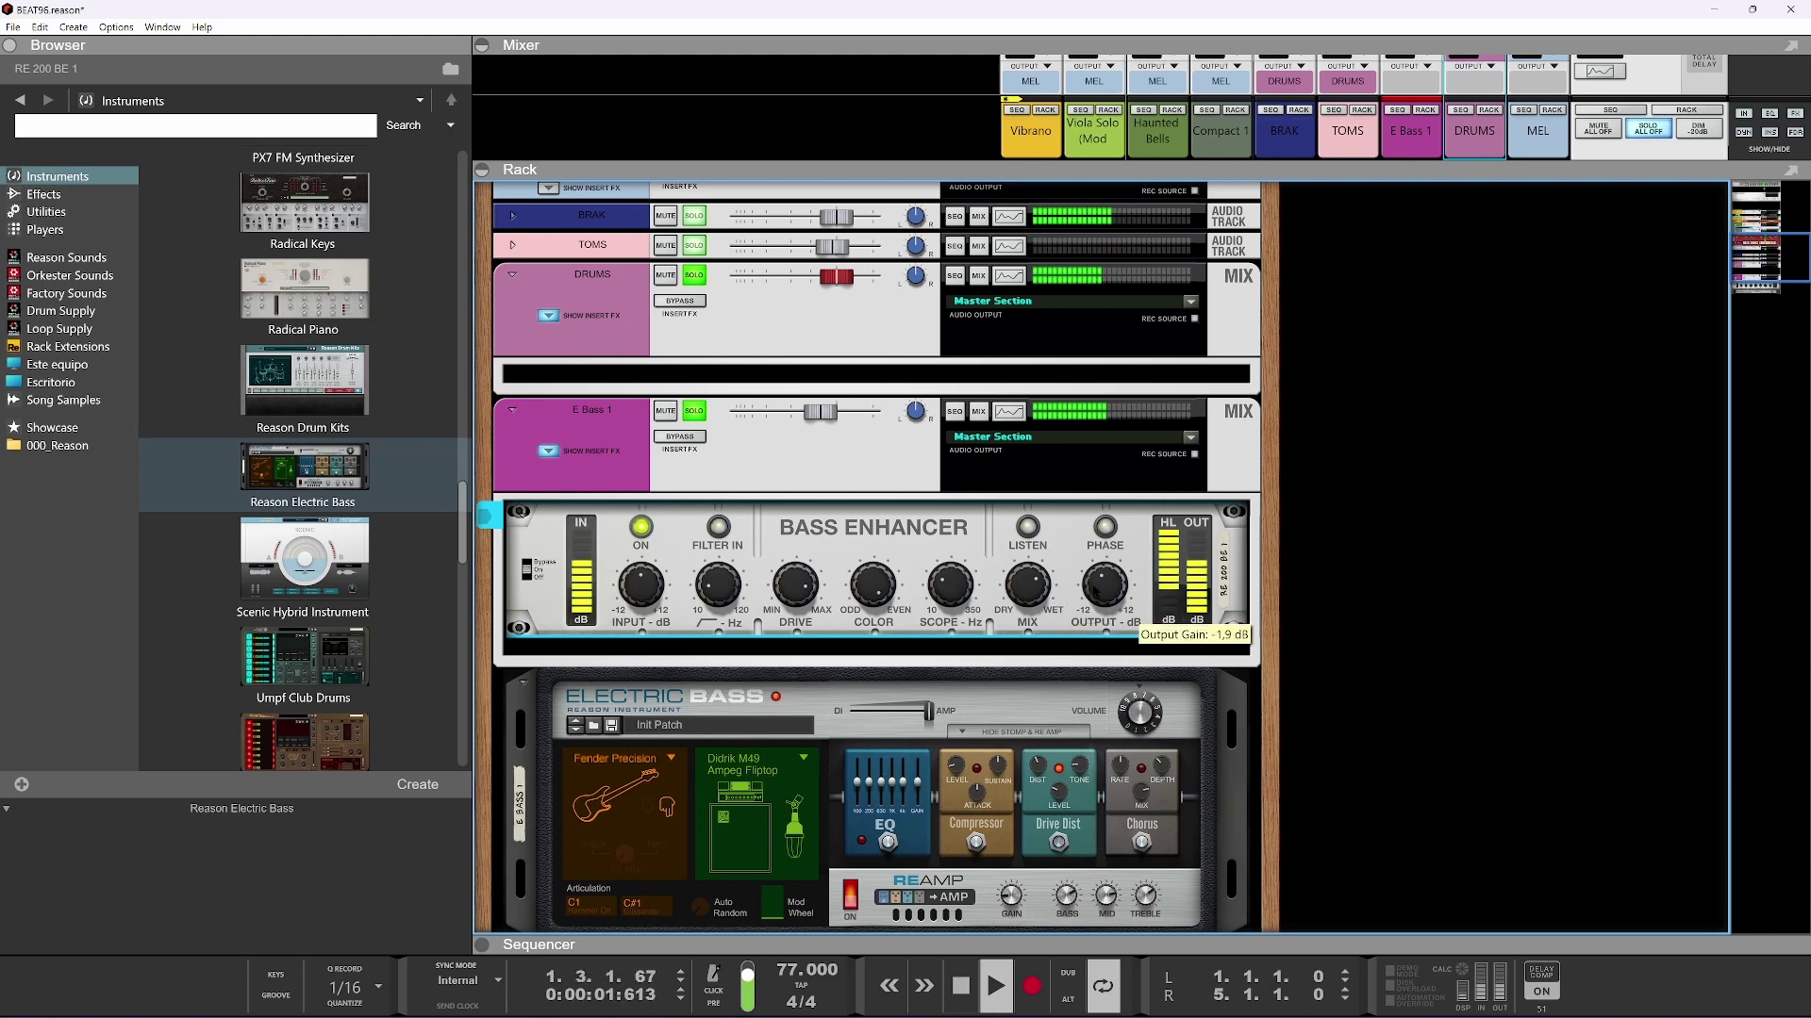
drag(1099, 590, 1087, 604)
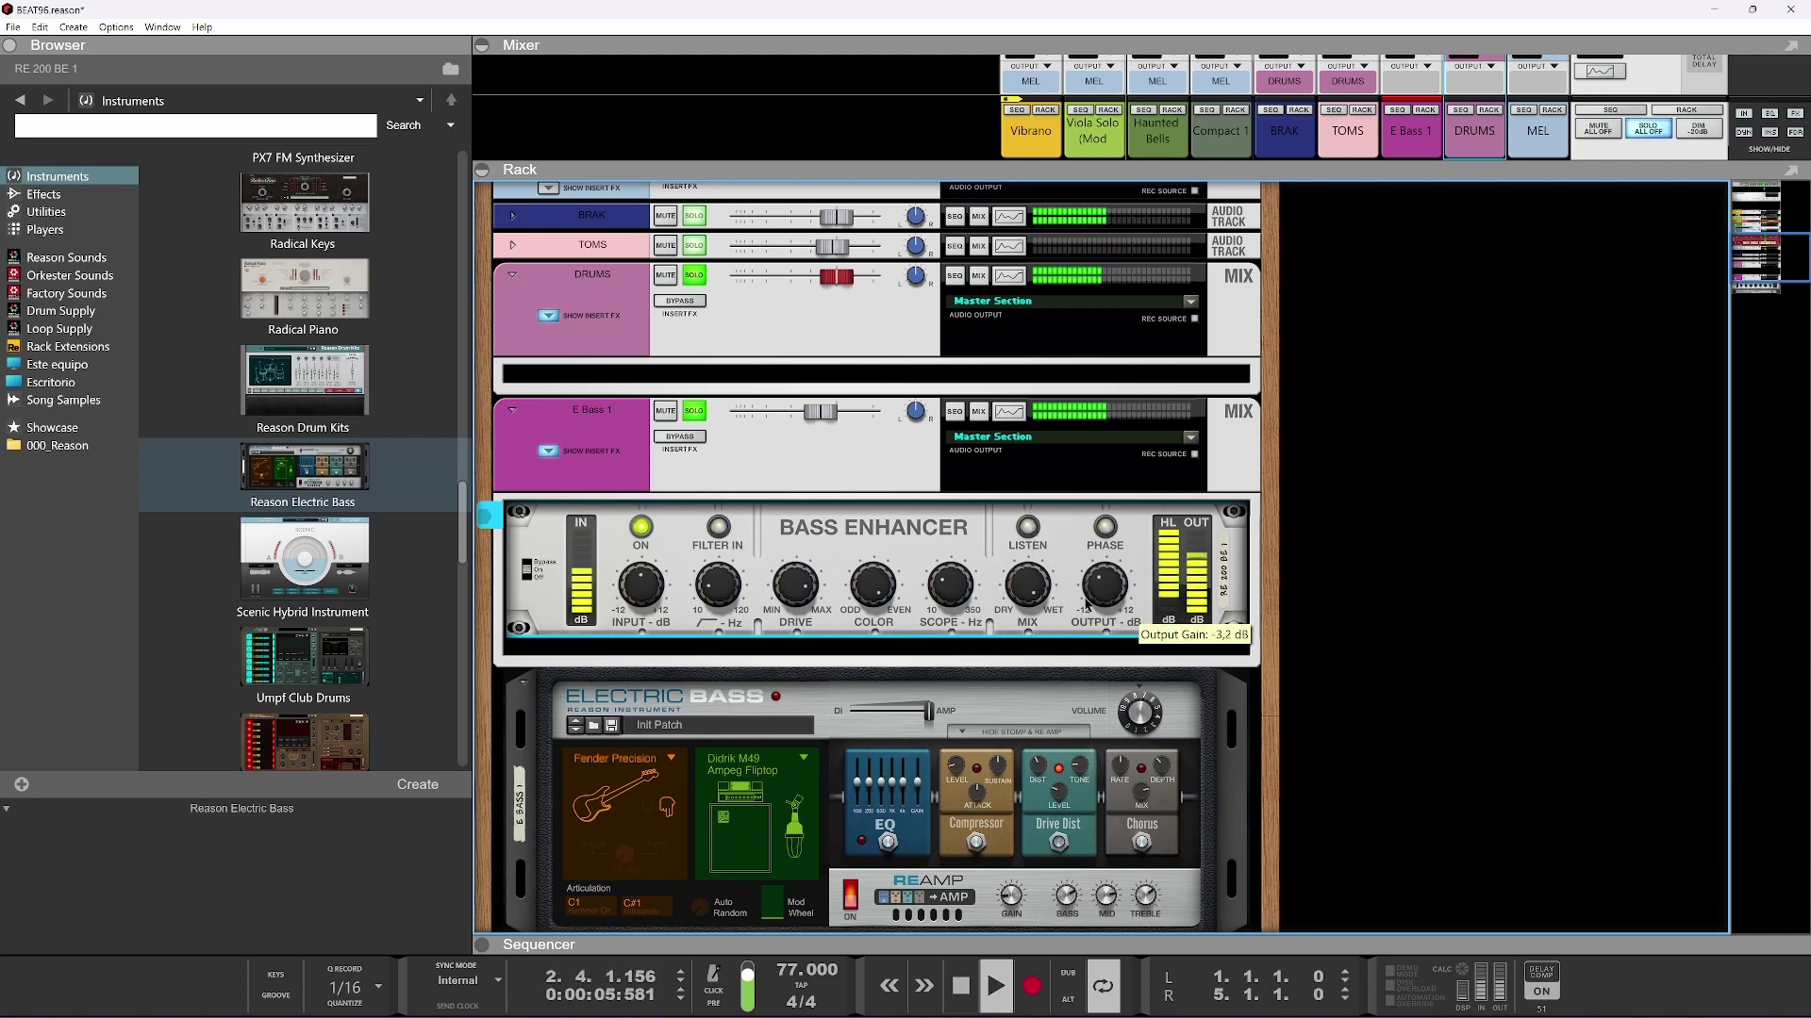
Take DRUMS out of solo so only E Bass 1 plays, and set the Bass Enhancer's output gain to about -3.7 dB
click(695, 412)
click(699, 415)
scroll(744, 461, up, 3)
click(711, 465)
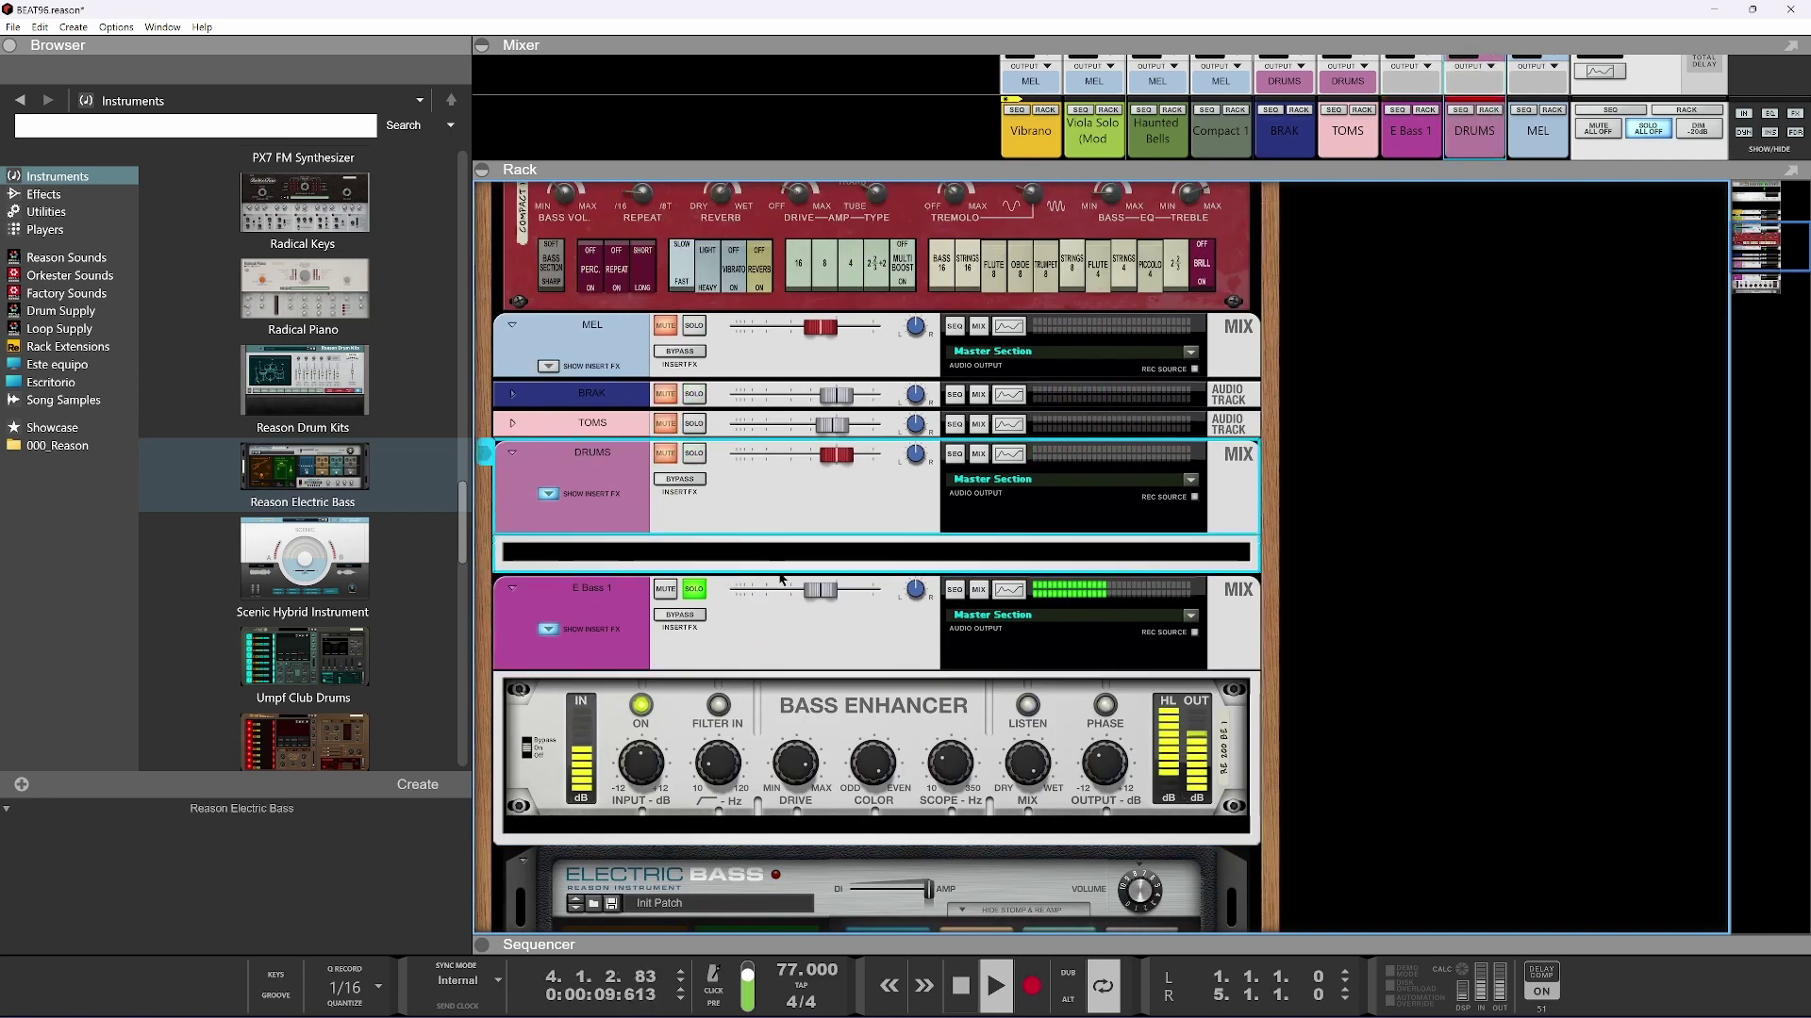
scroll(781, 579, down, 2)
drag(1103, 644, 1103, 649)
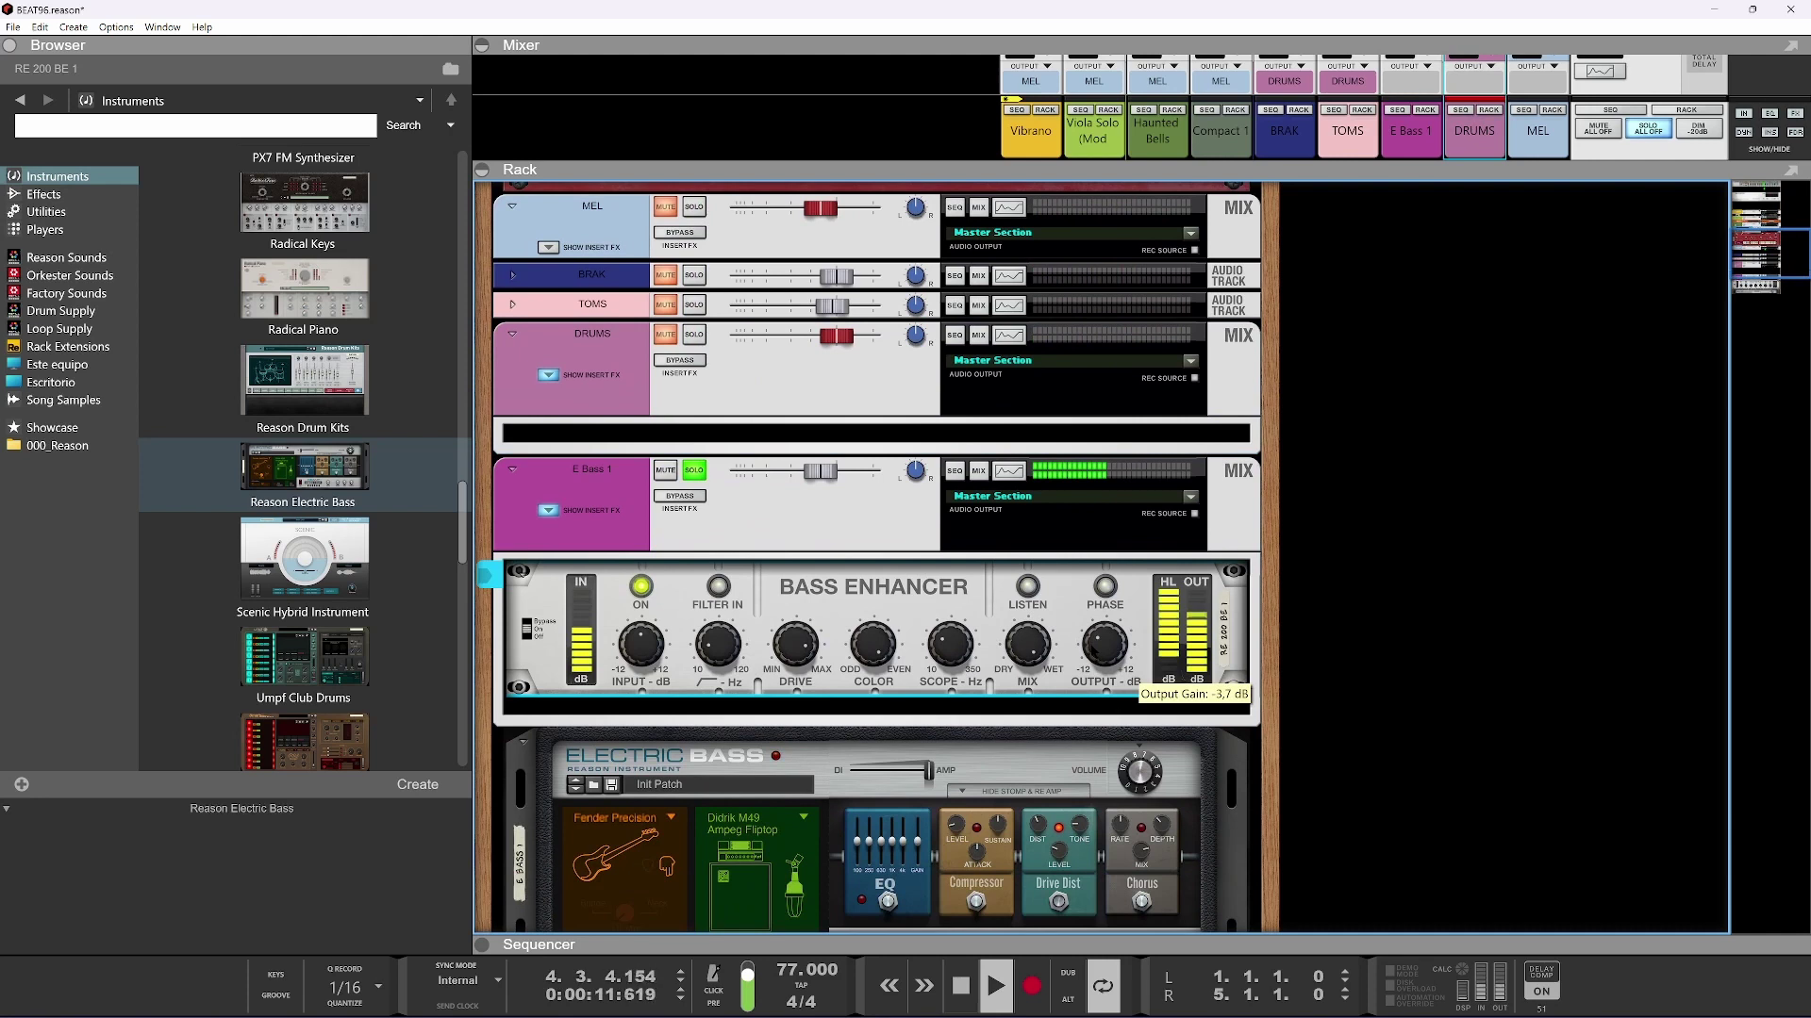
Reset the E Bass 1 channel level and trim the bass with the Bass Enhancer's output gain at about -6.3 dB and a lower Electric Bass volume
click(695, 470)
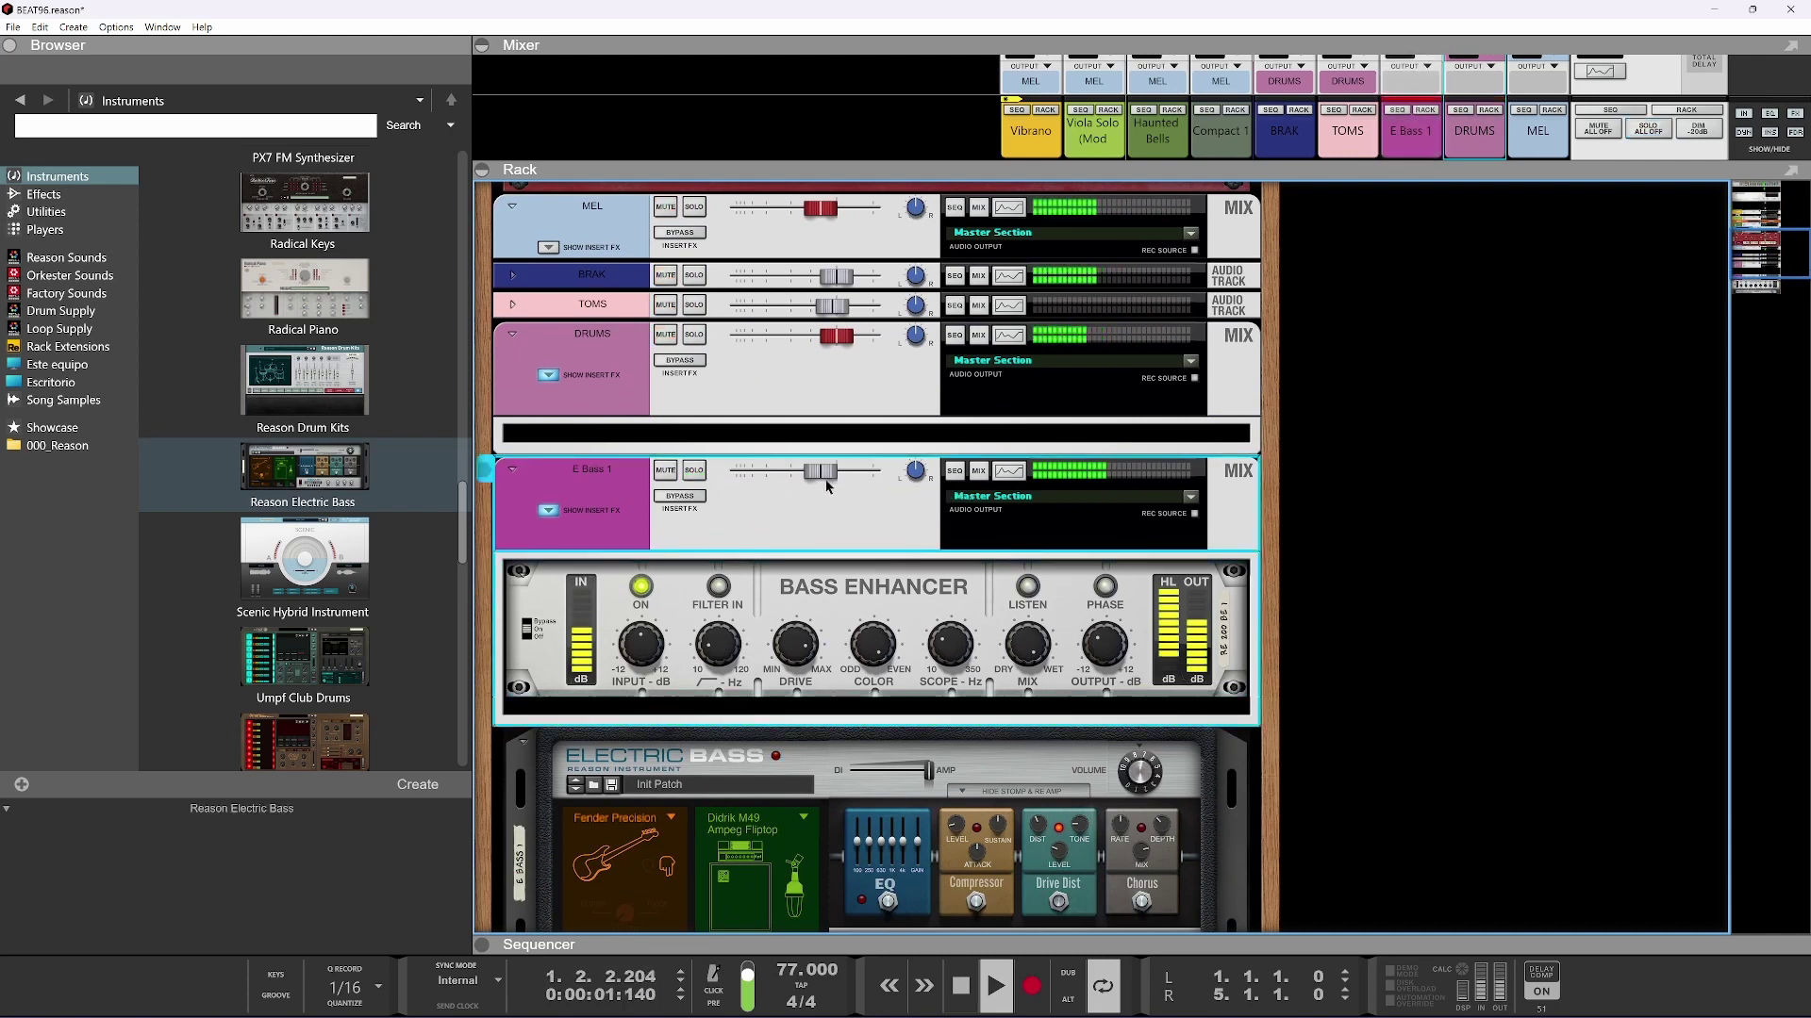
click(695, 471)
ctrl+click(817, 471)
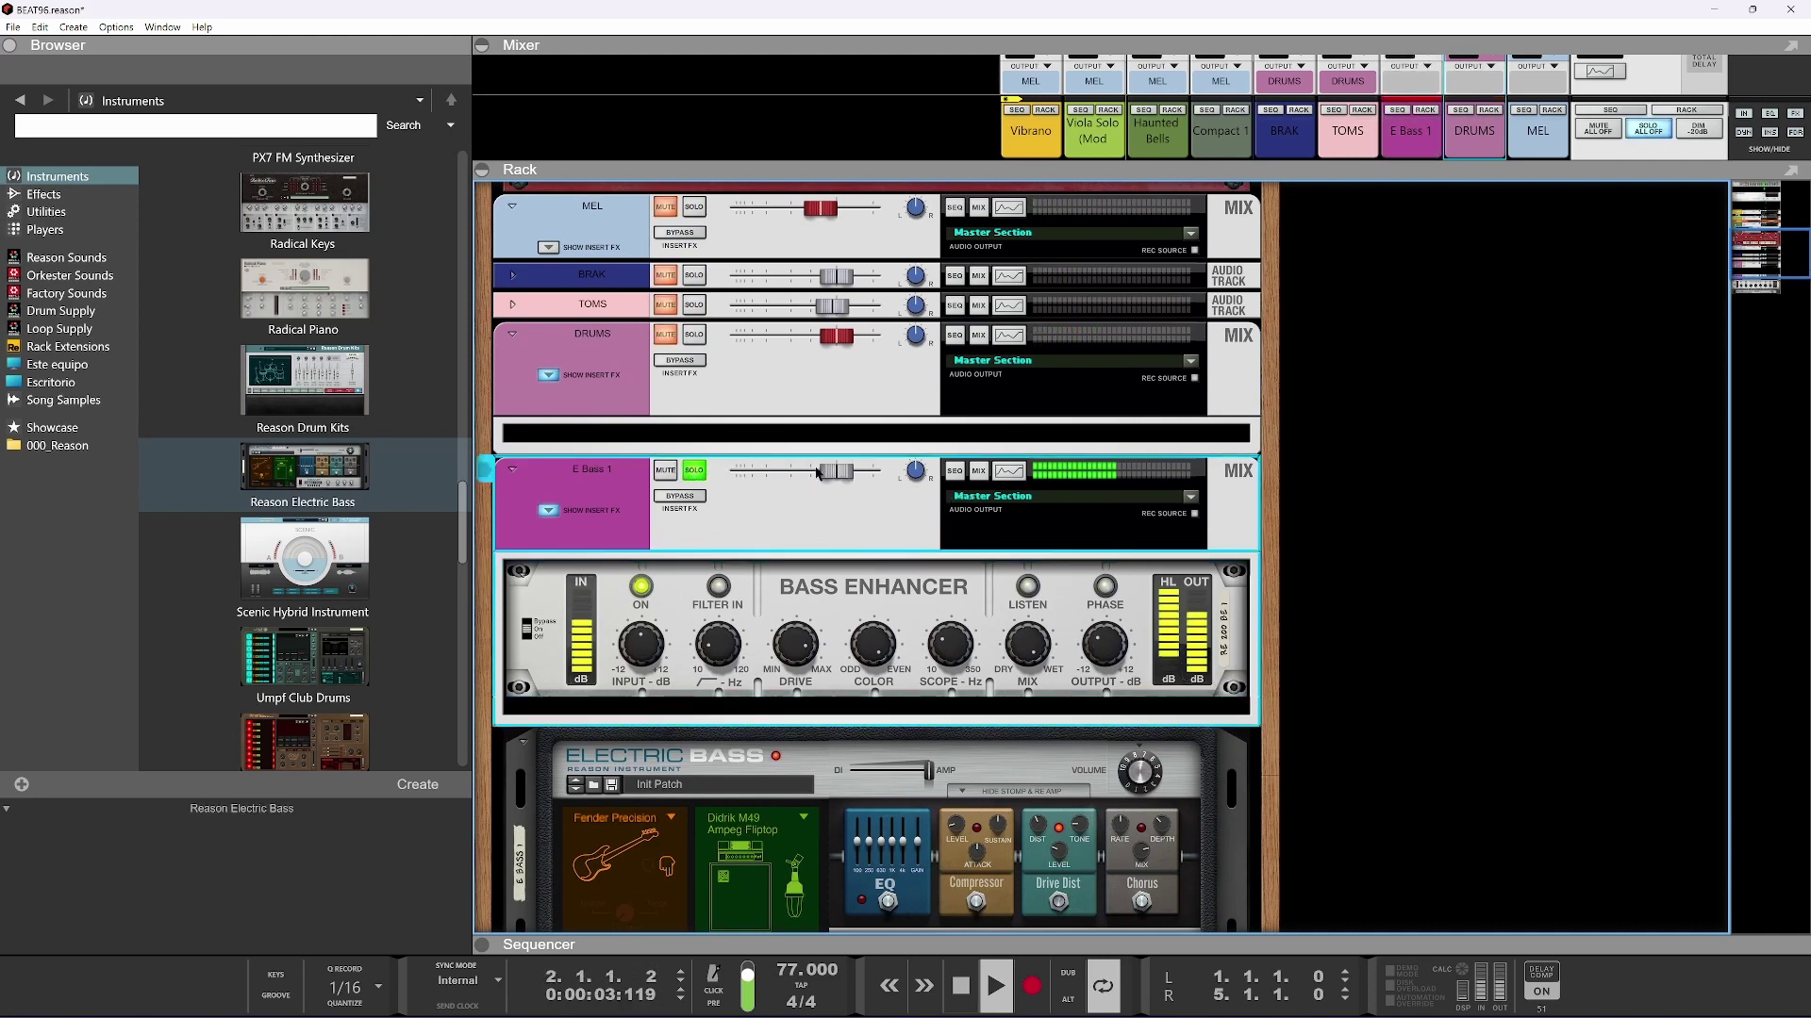
drag(1103, 647, 1101, 670)
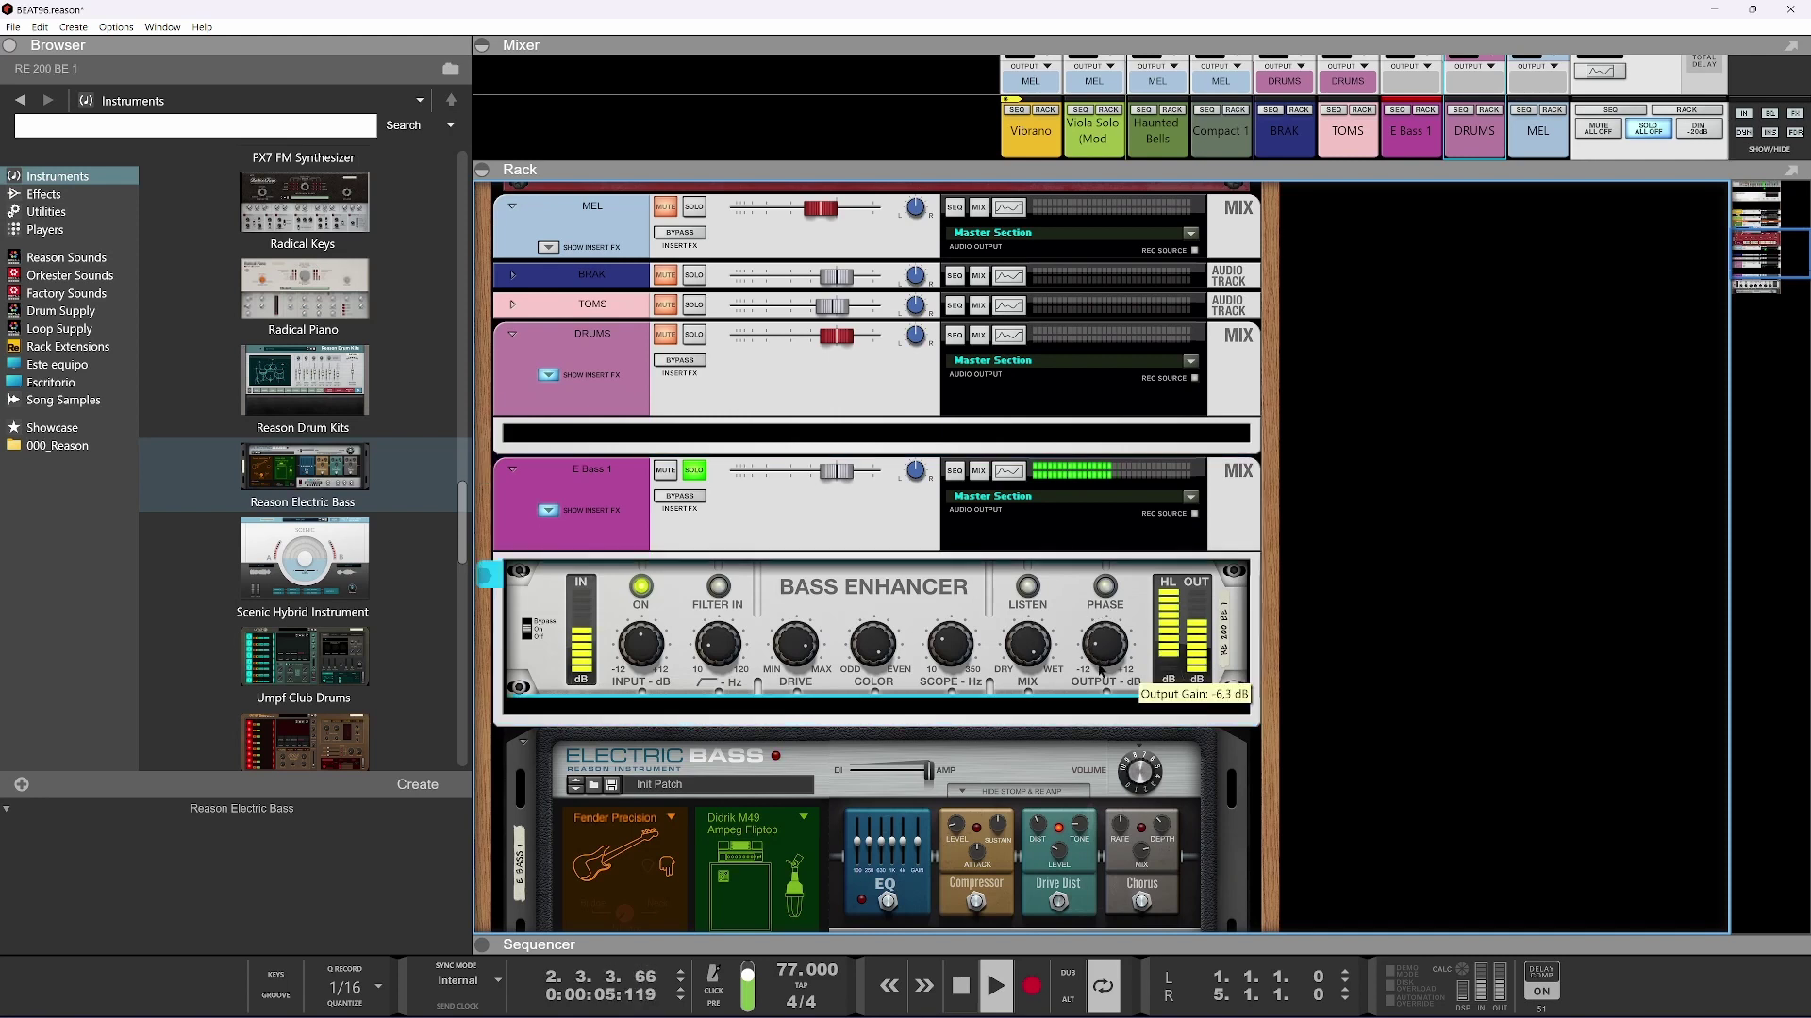
drag(1139, 772, 1146, 806)
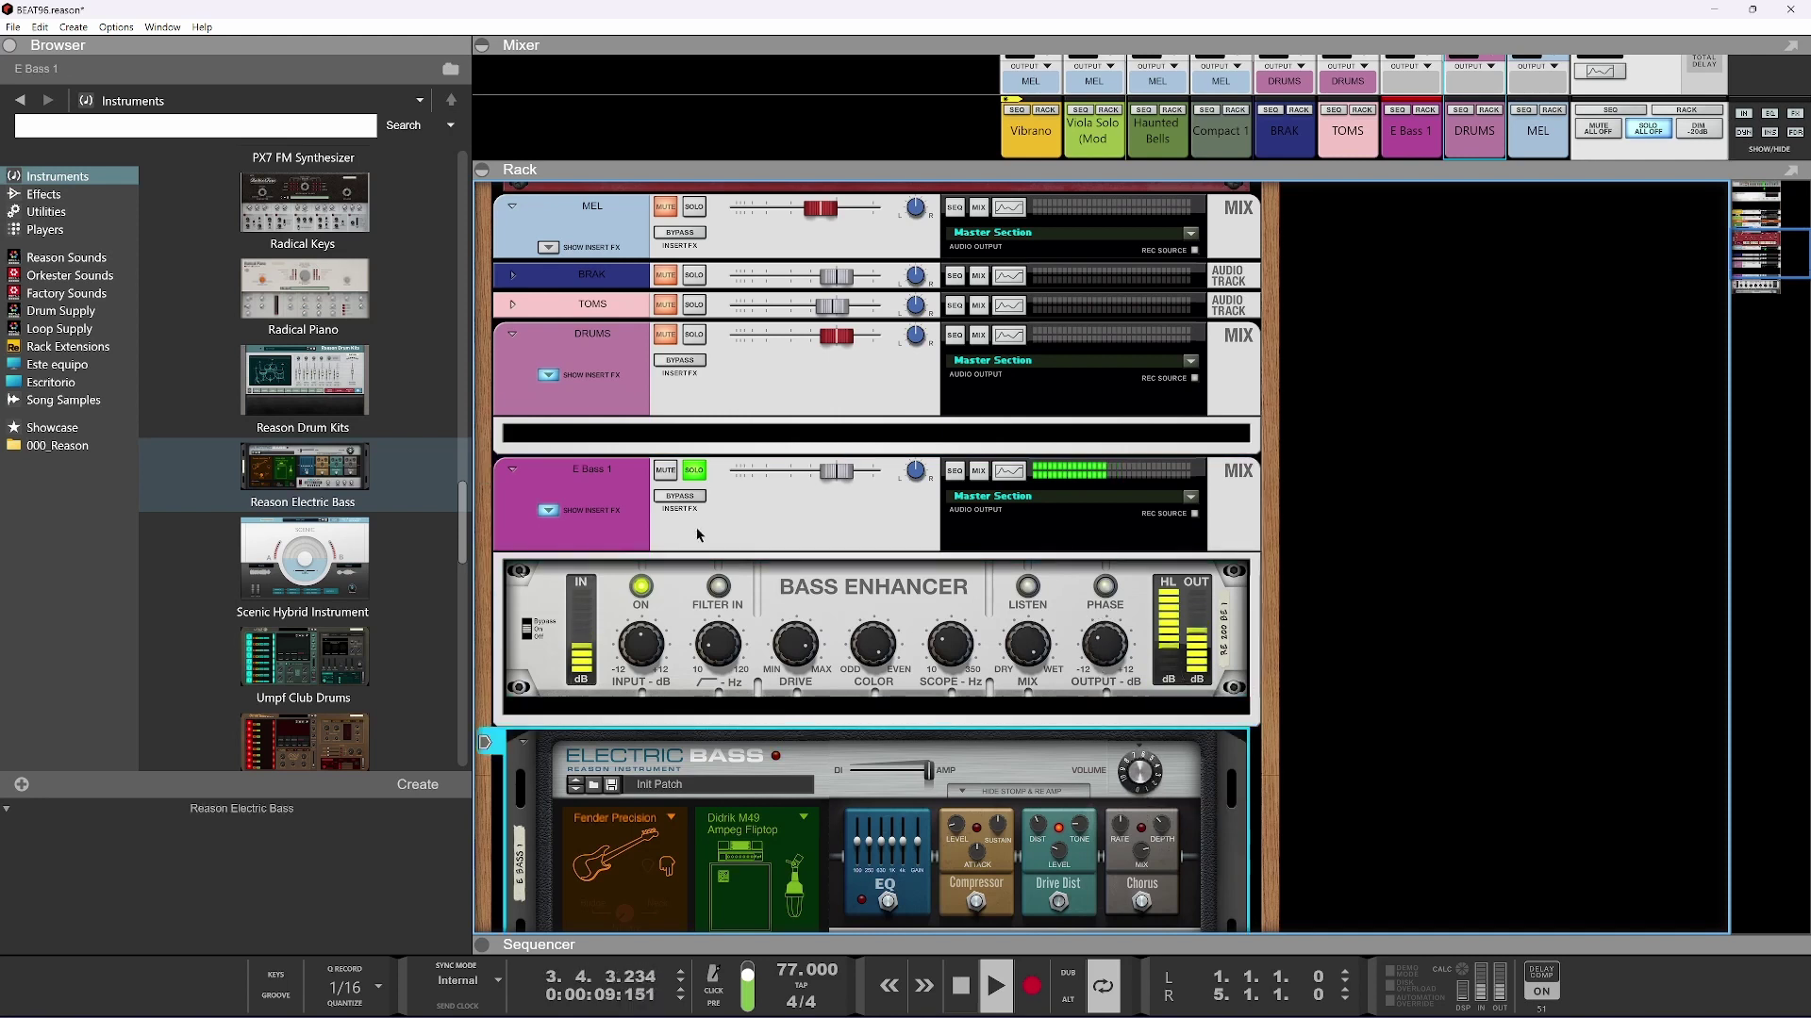
Unsolo E Bass 1, set its channel level to about -2.14 dB, and compare the full mix with the bass muted and unmuted
click(694, 471)
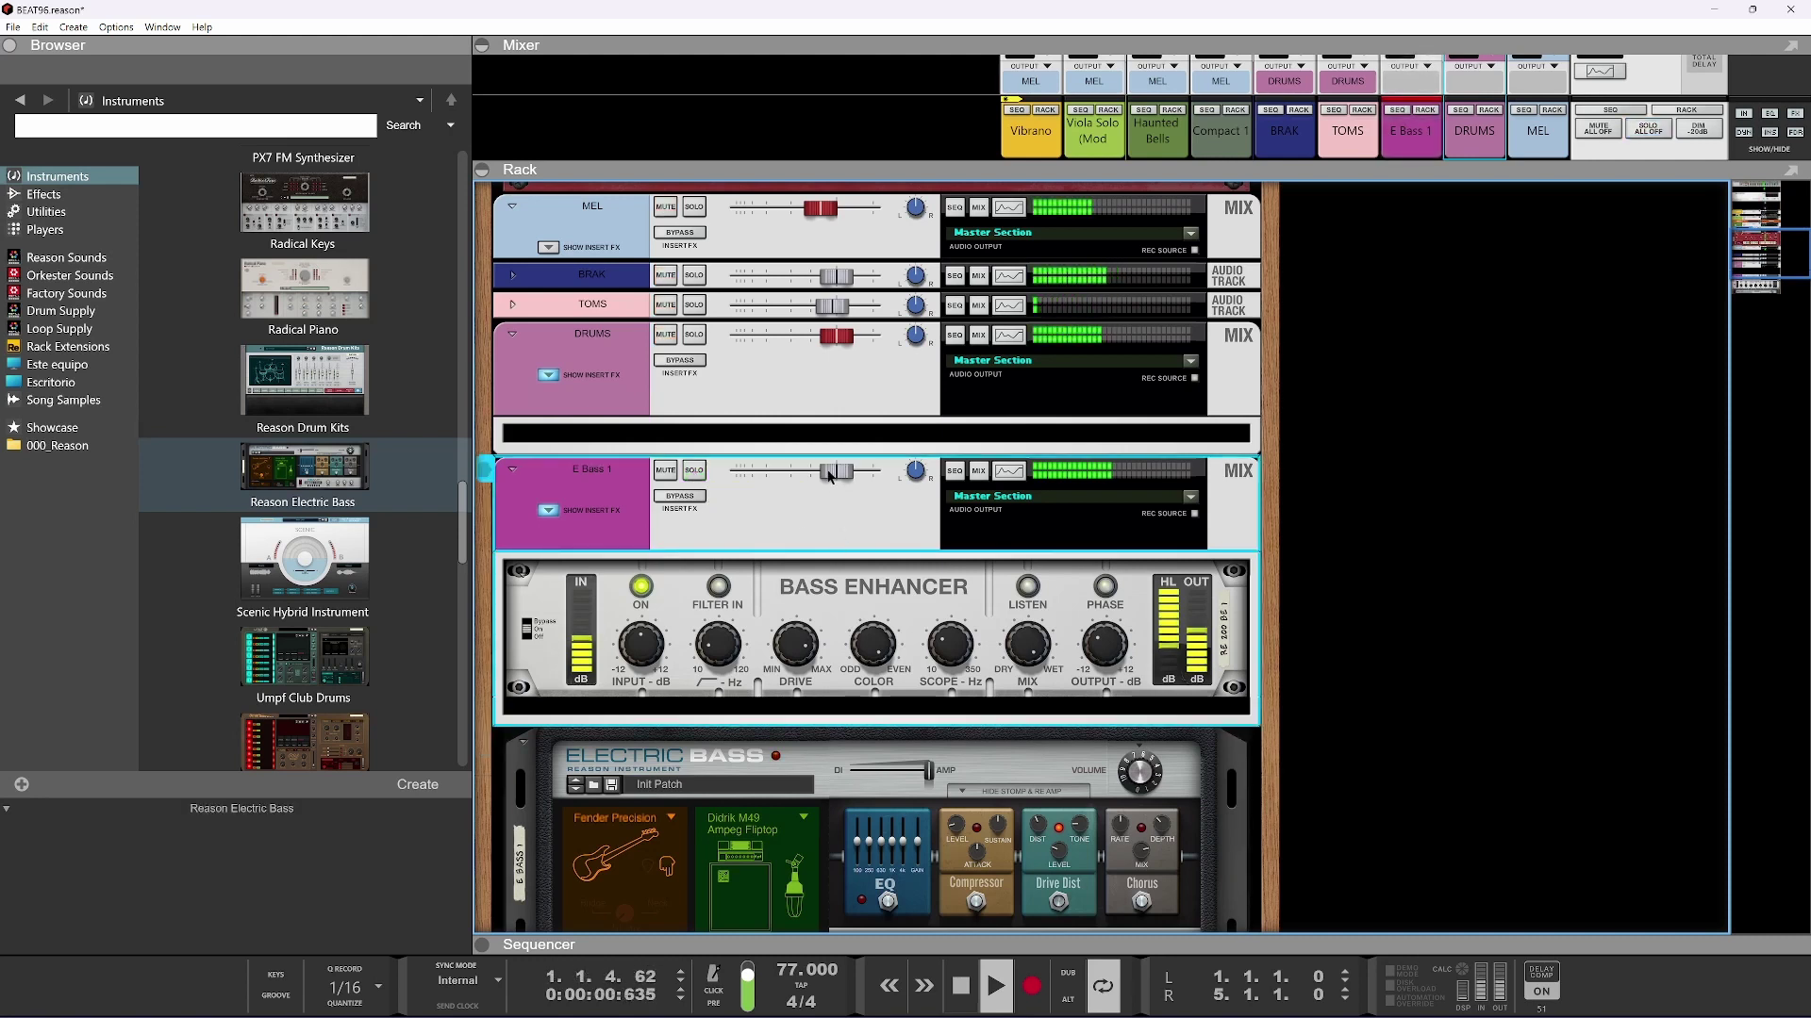
drag(834, 476, 822, 479)
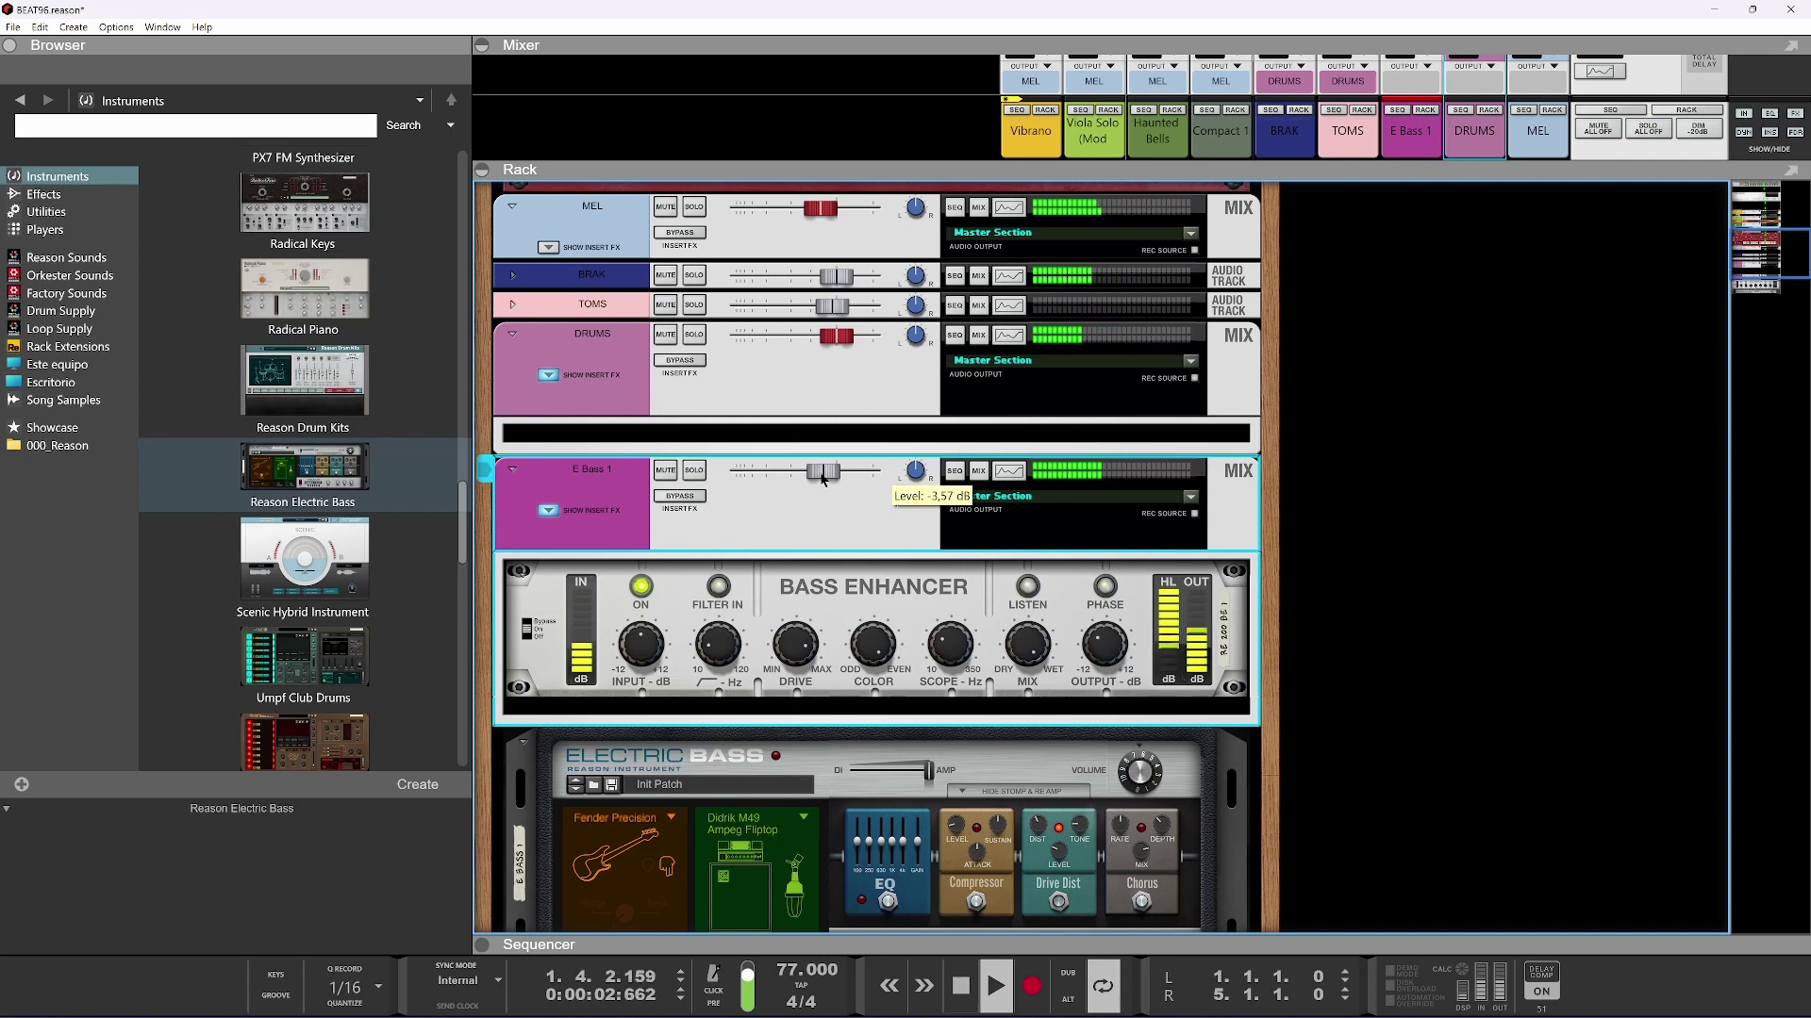
drag(822, 478, 826, 479)
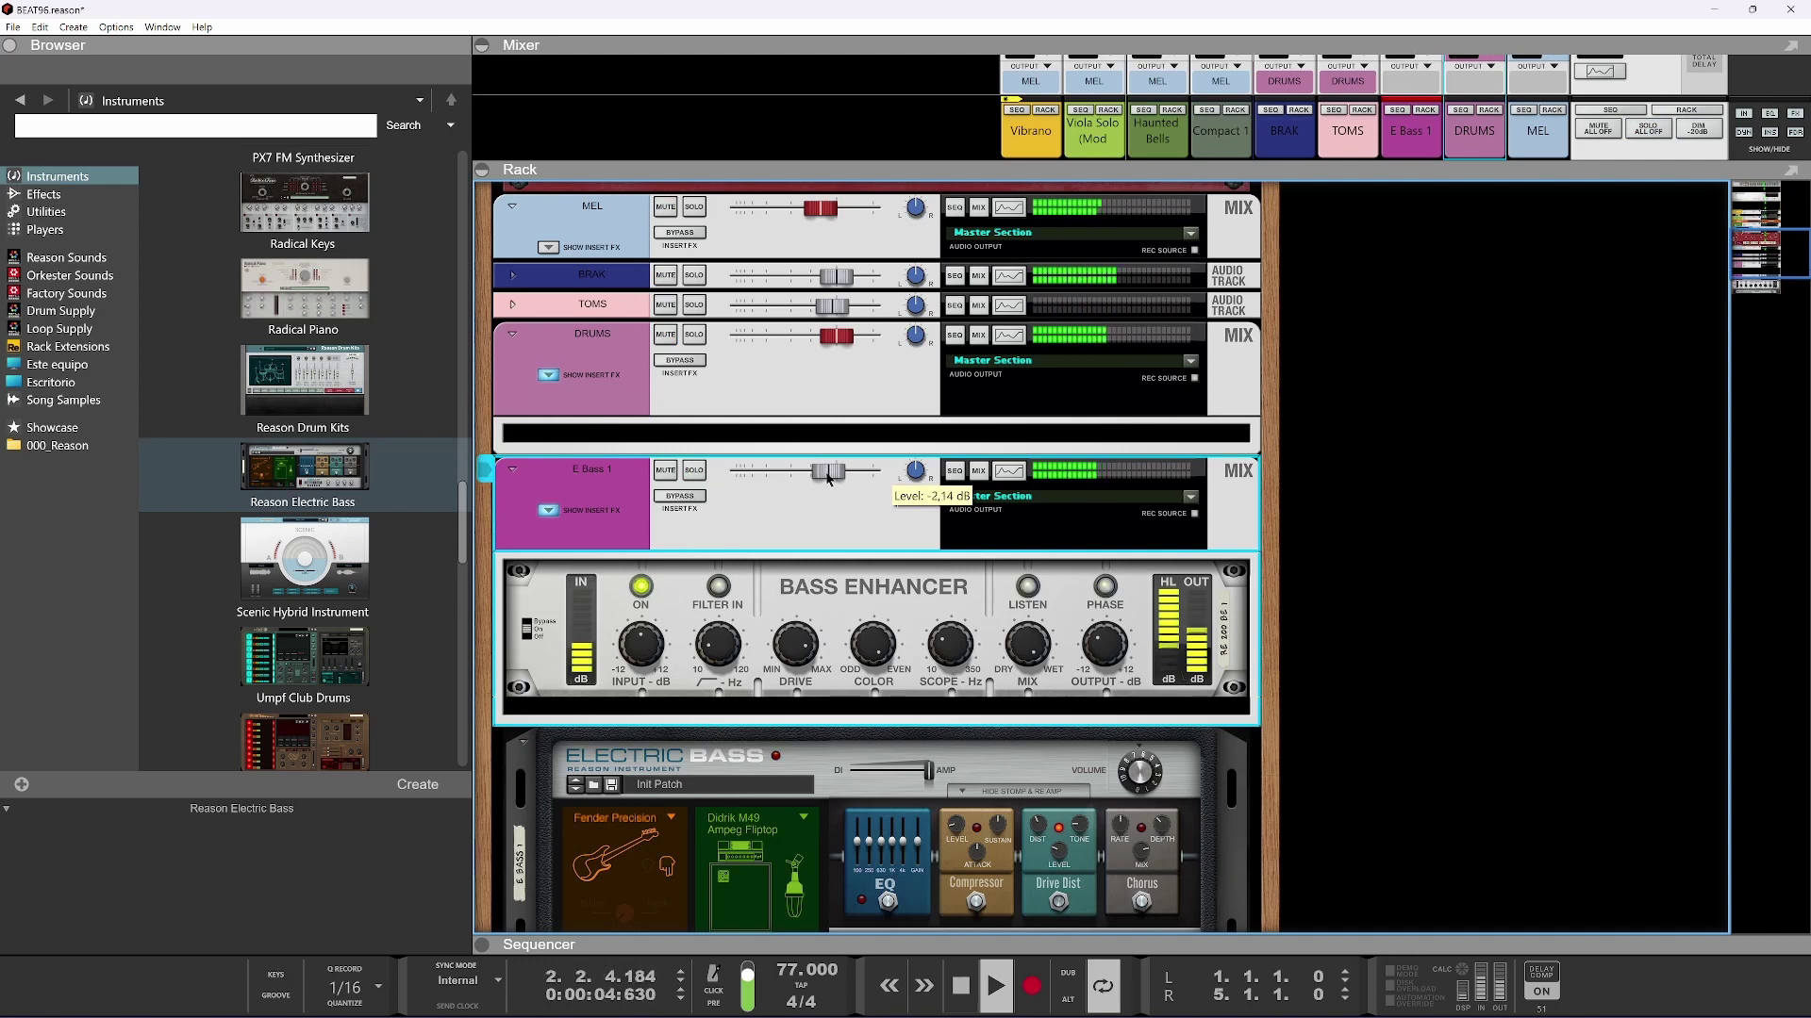
click(666, 470)
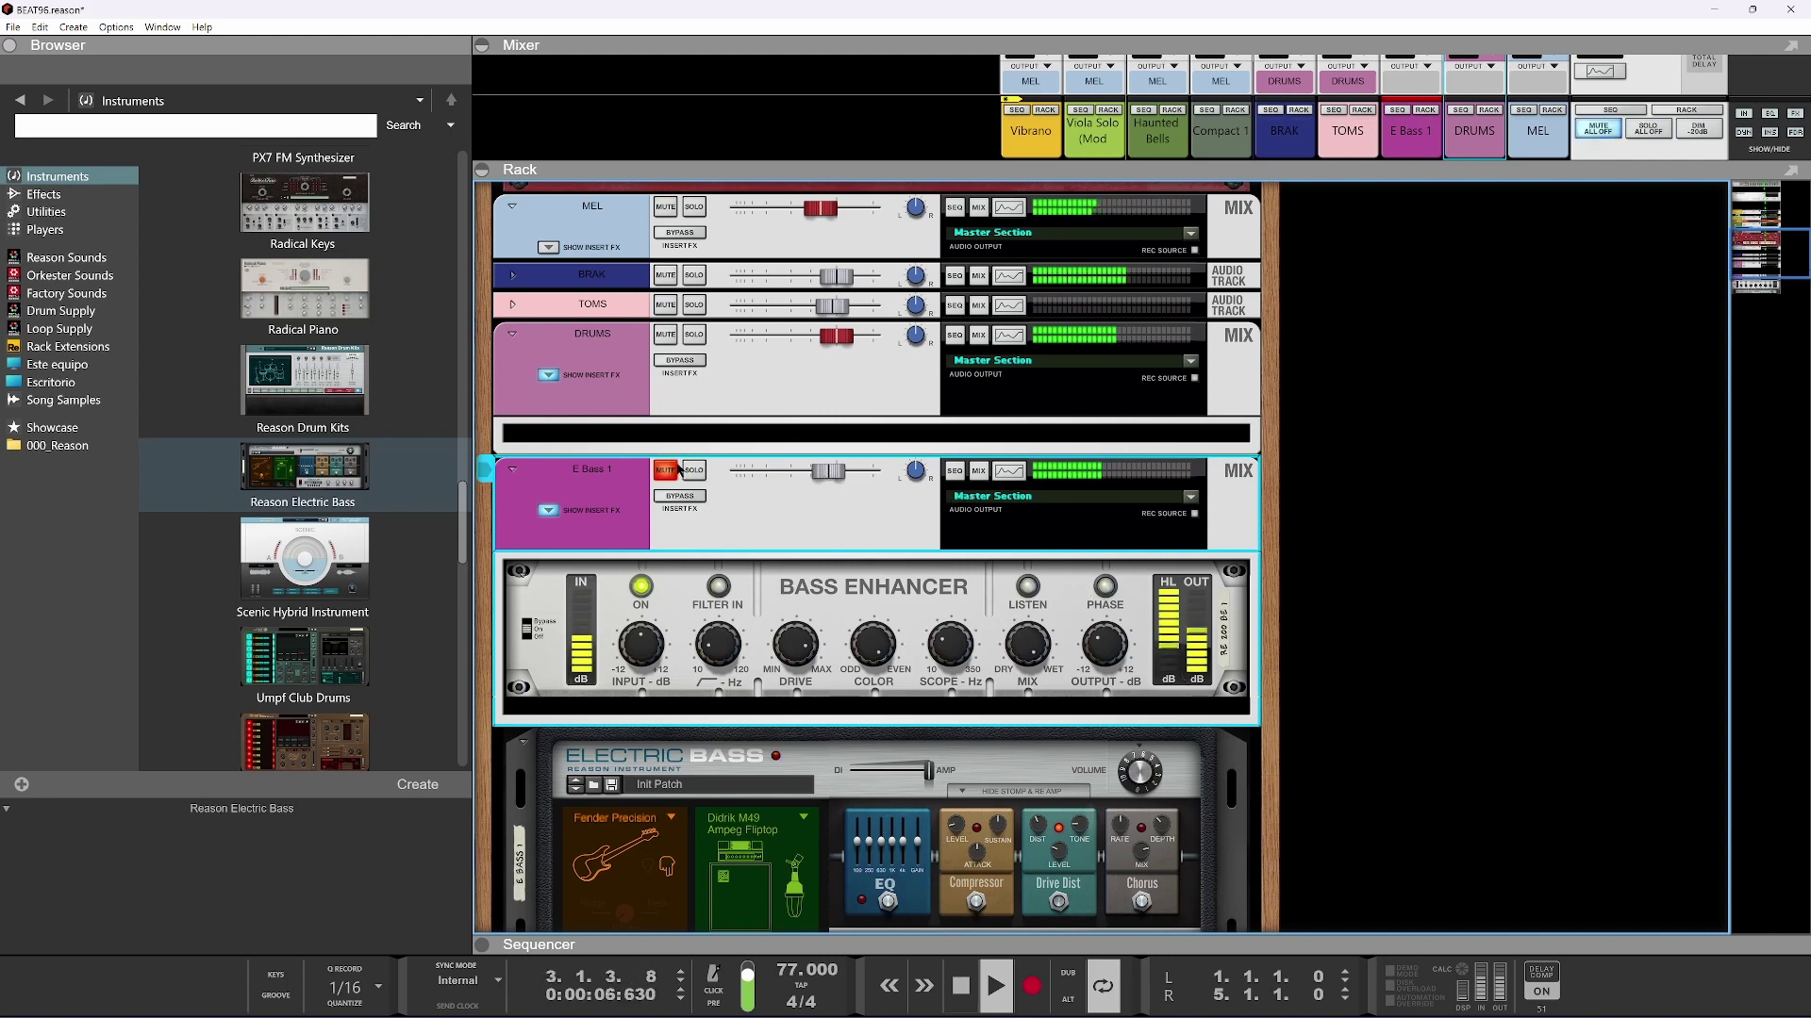
click(675, 468)
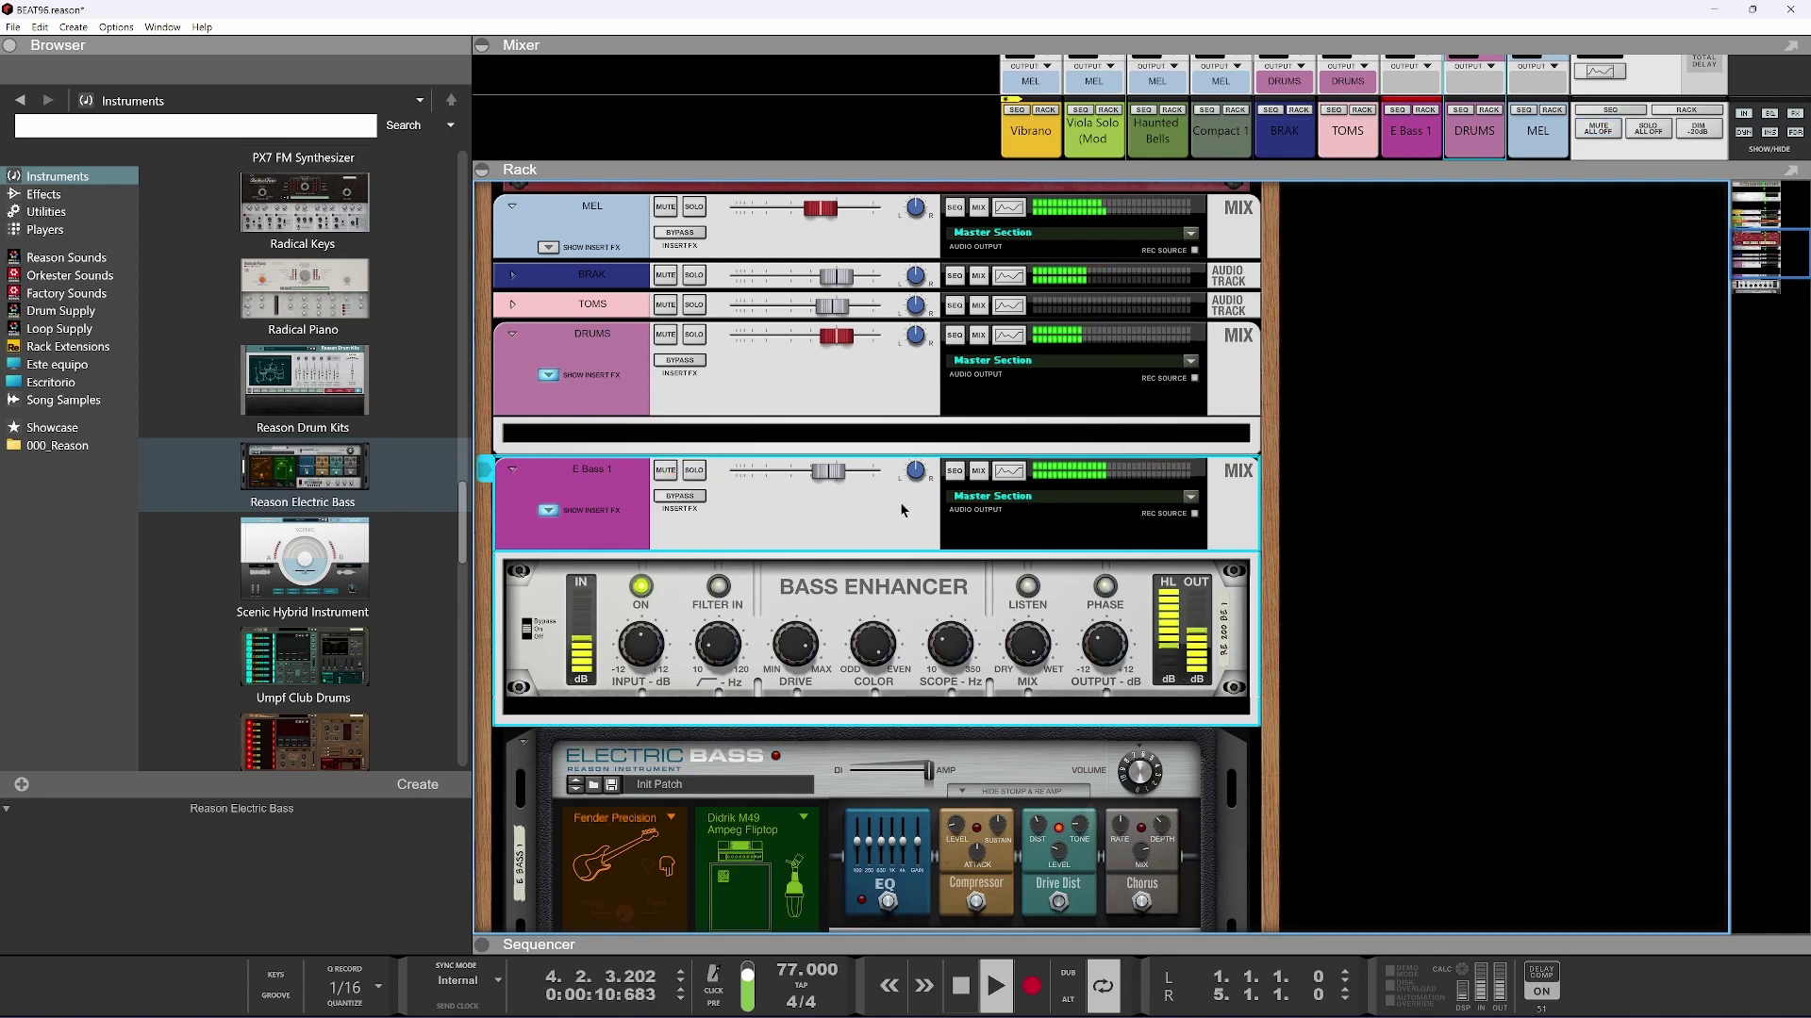
In E Bass 1's Spectrum EQ, cut the low frequency band around 76 Hz and sweep a boost of the low-mid band
click(1009, 470)
drag(1316, 421, 1313, 418)
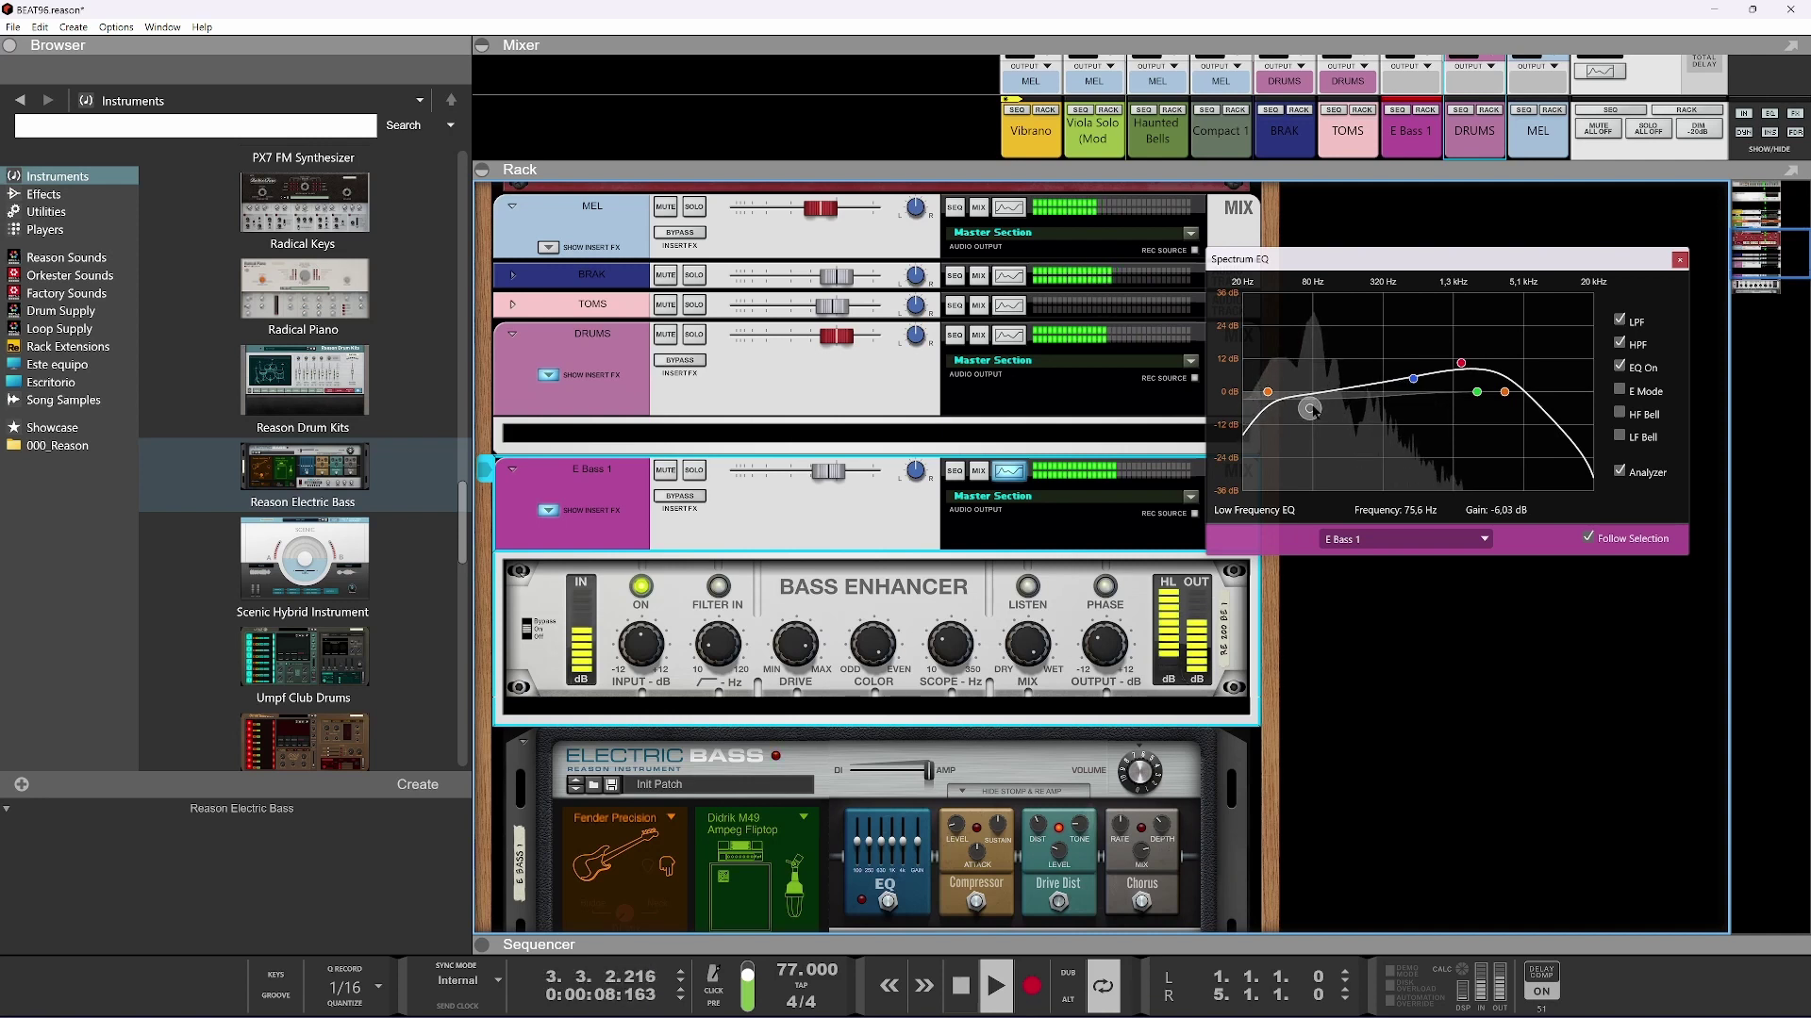
drag(1412, 379, 1476, 337)
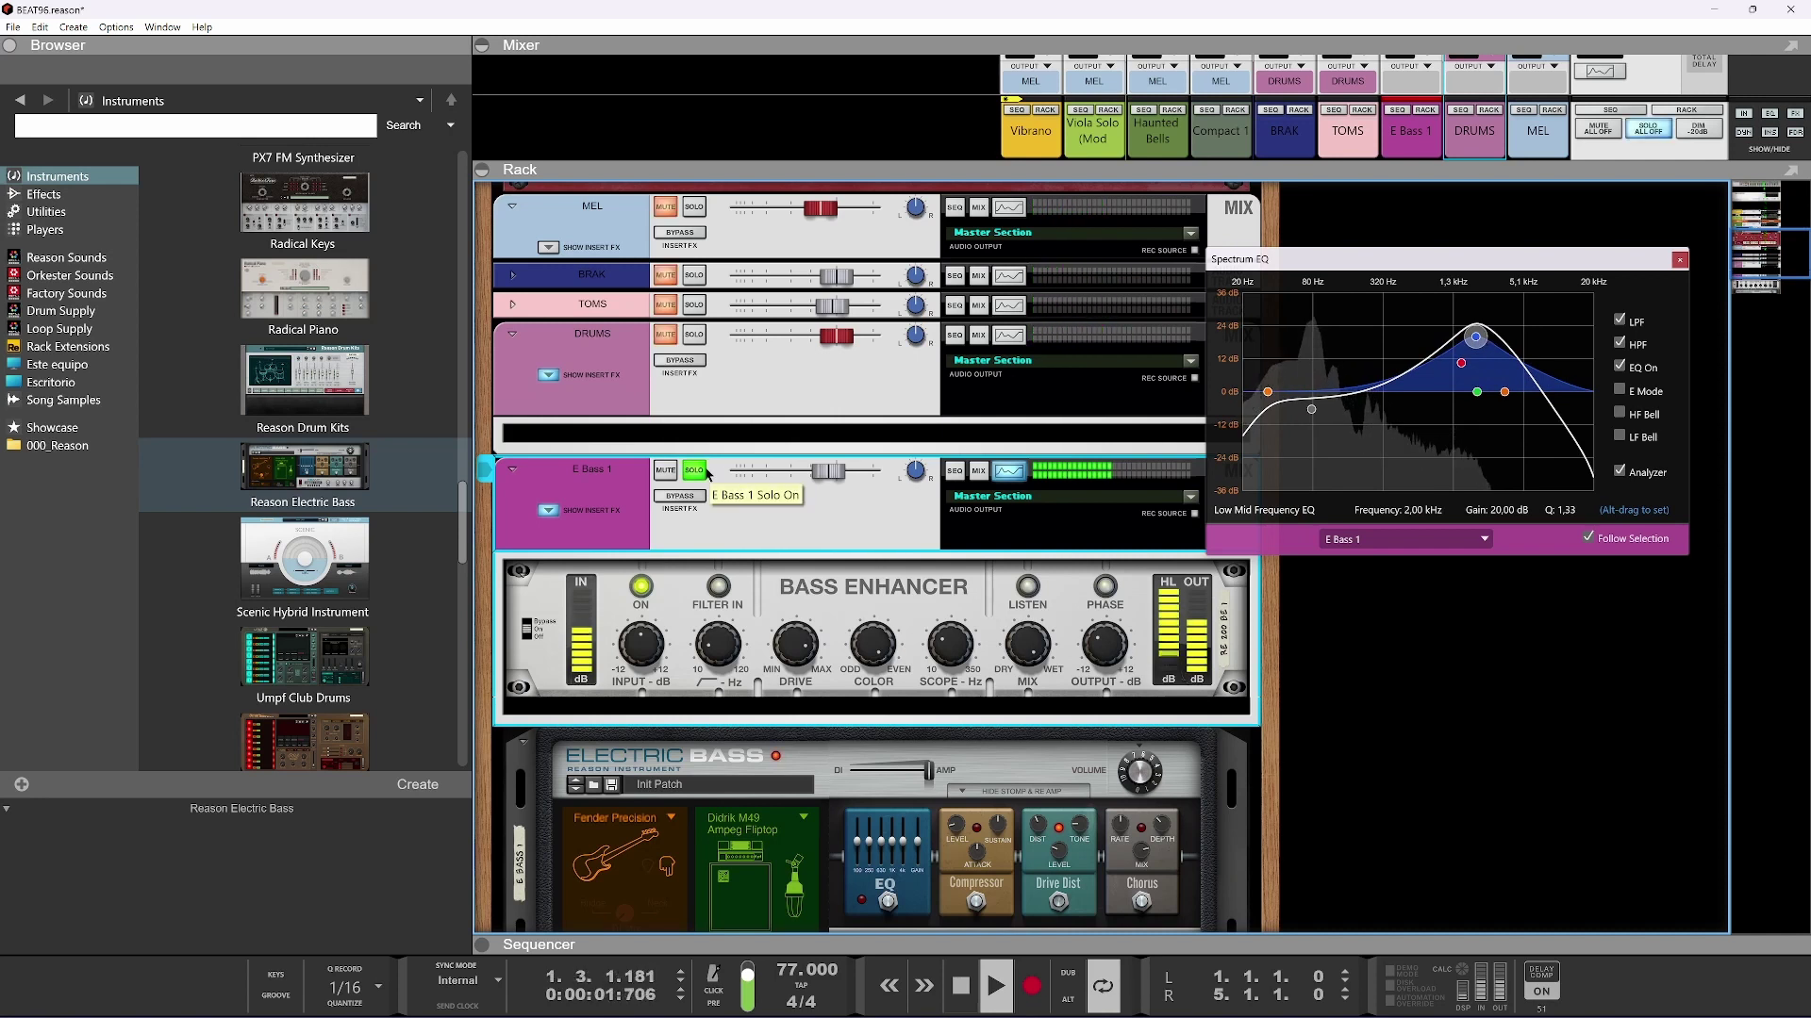
click(1267, 391)
drag(1475, 337, 1404, 363)
drag(1311, 410, 1314, 418)
Boost E Bass 1's high mids by about 9.84 dB at 2.69 kHz and low mids by about 13.65 dB at 539.5 Hz, and close the EQ
click(694, 471)
drag(1401, 363, 1483, 373)
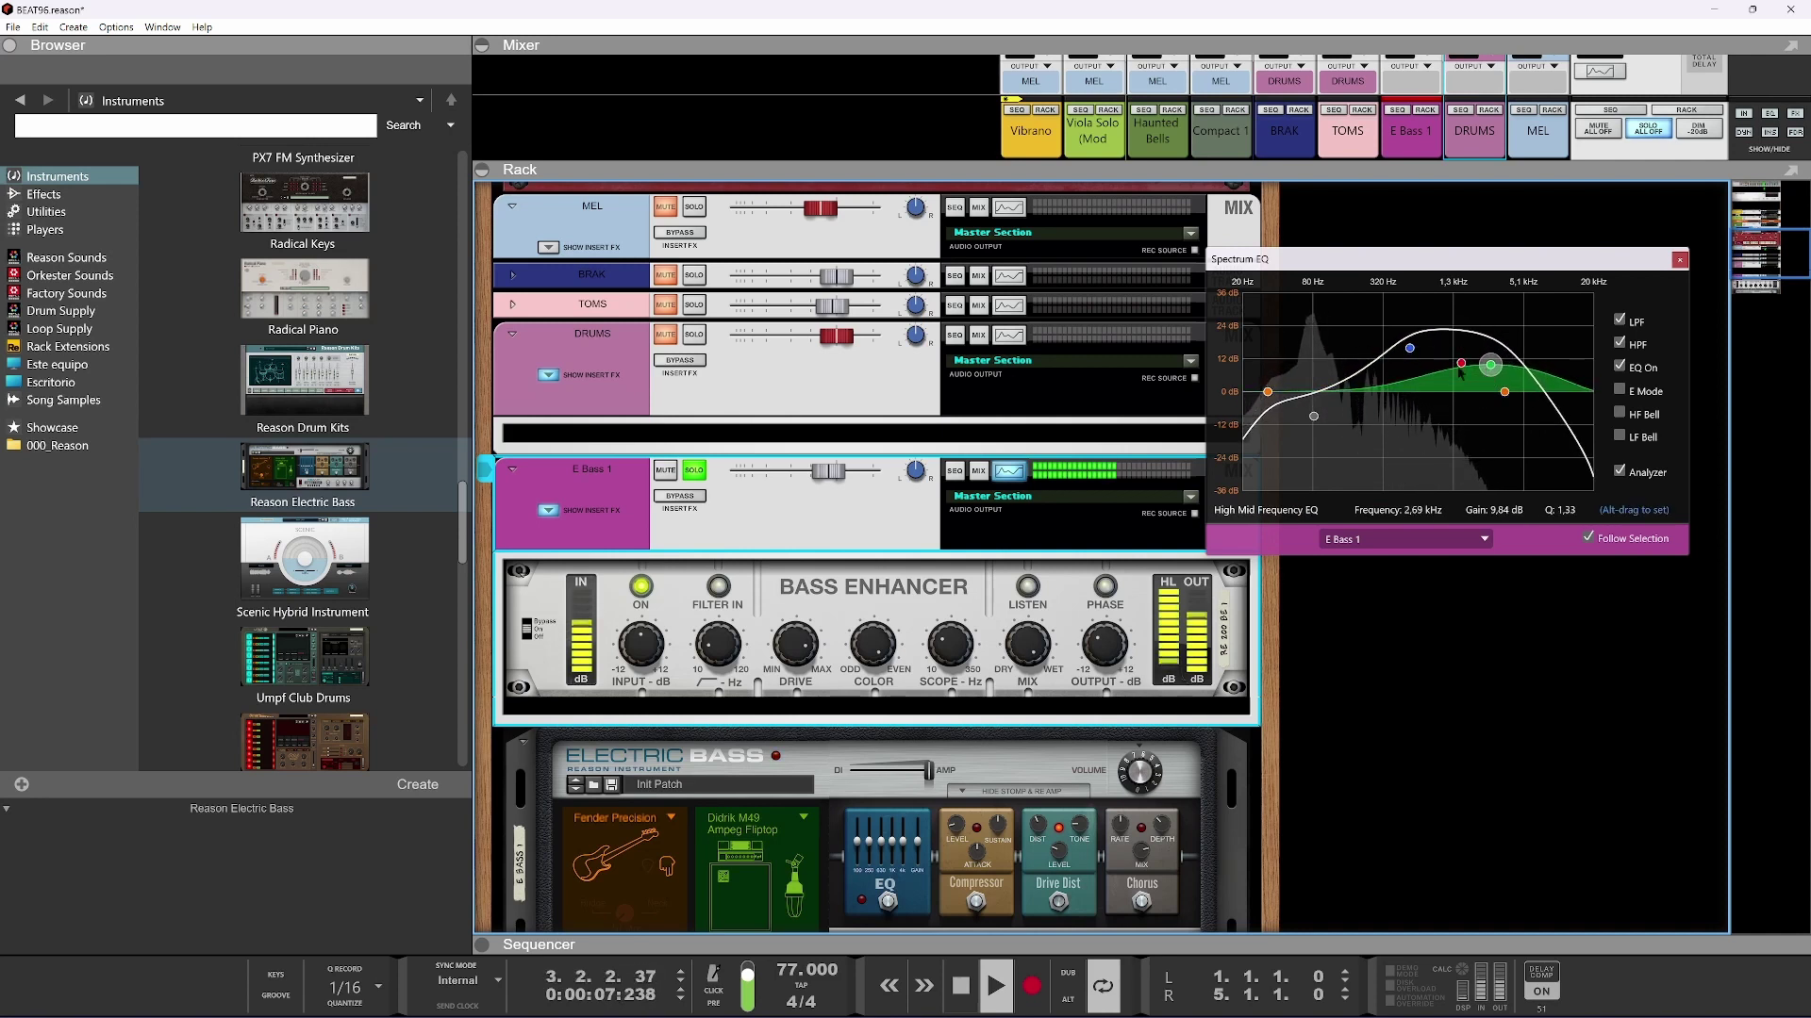
click(1410, 350)
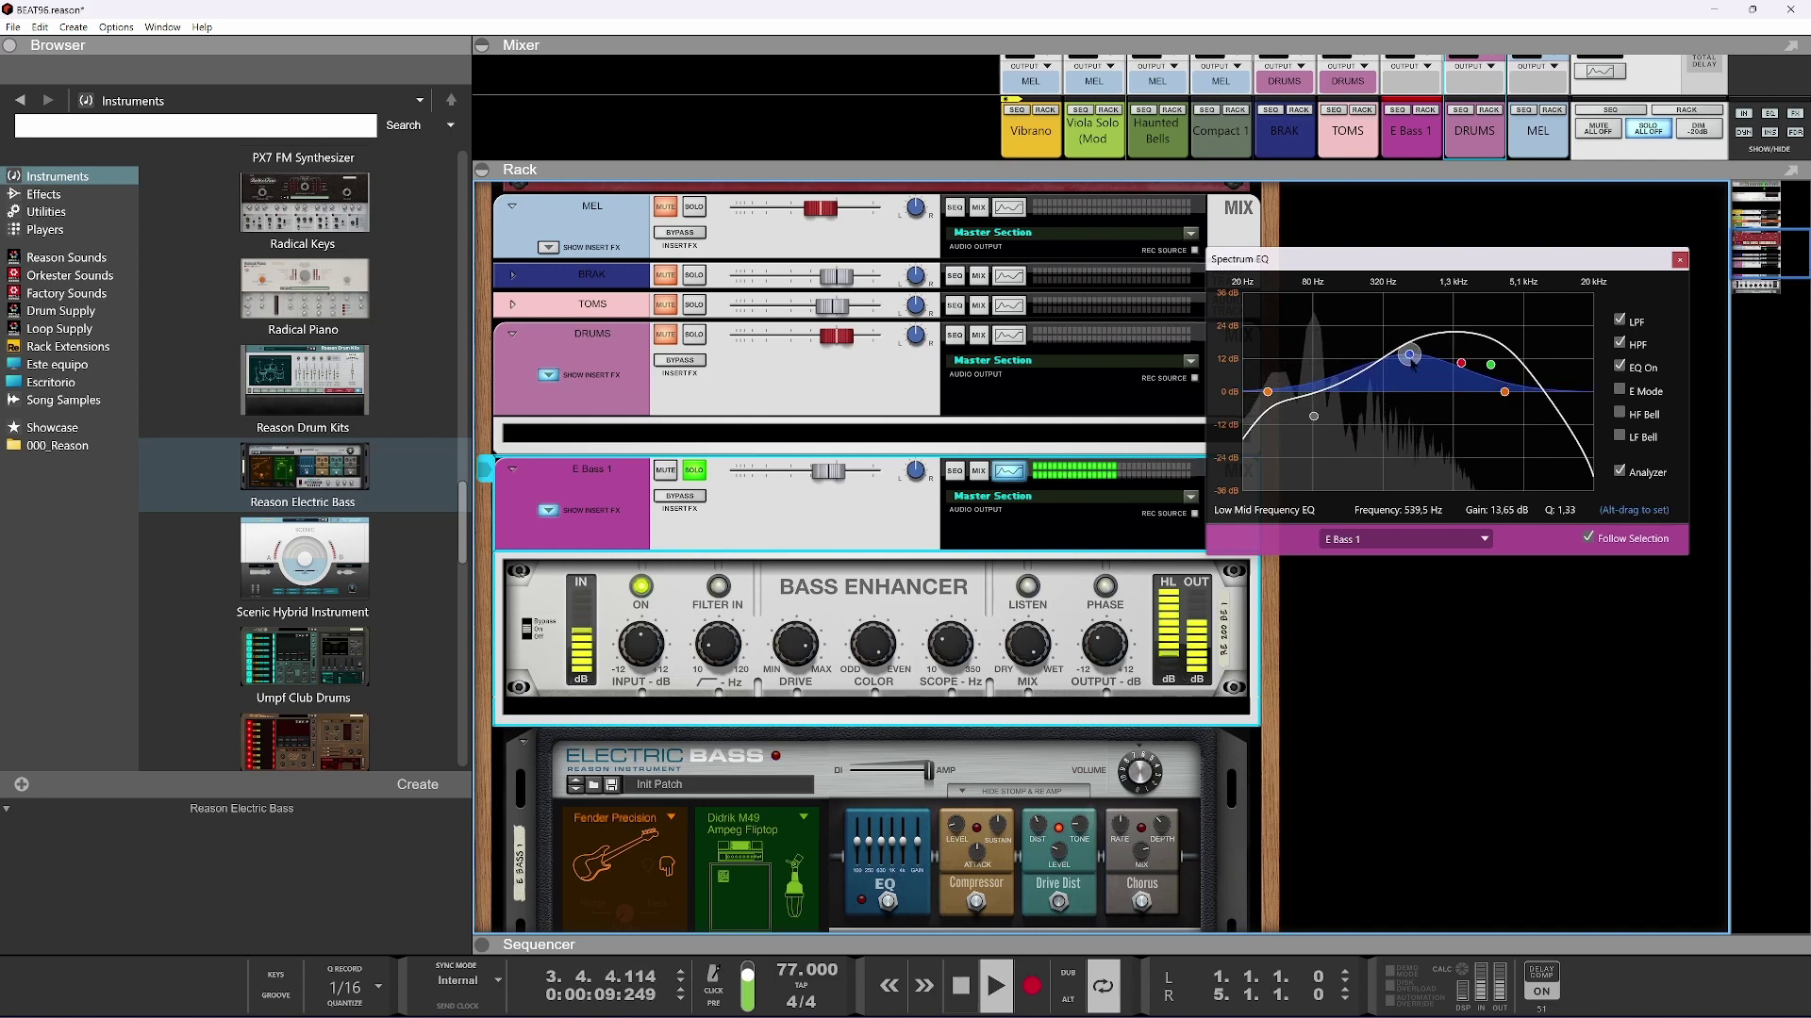
click(1680, 260)
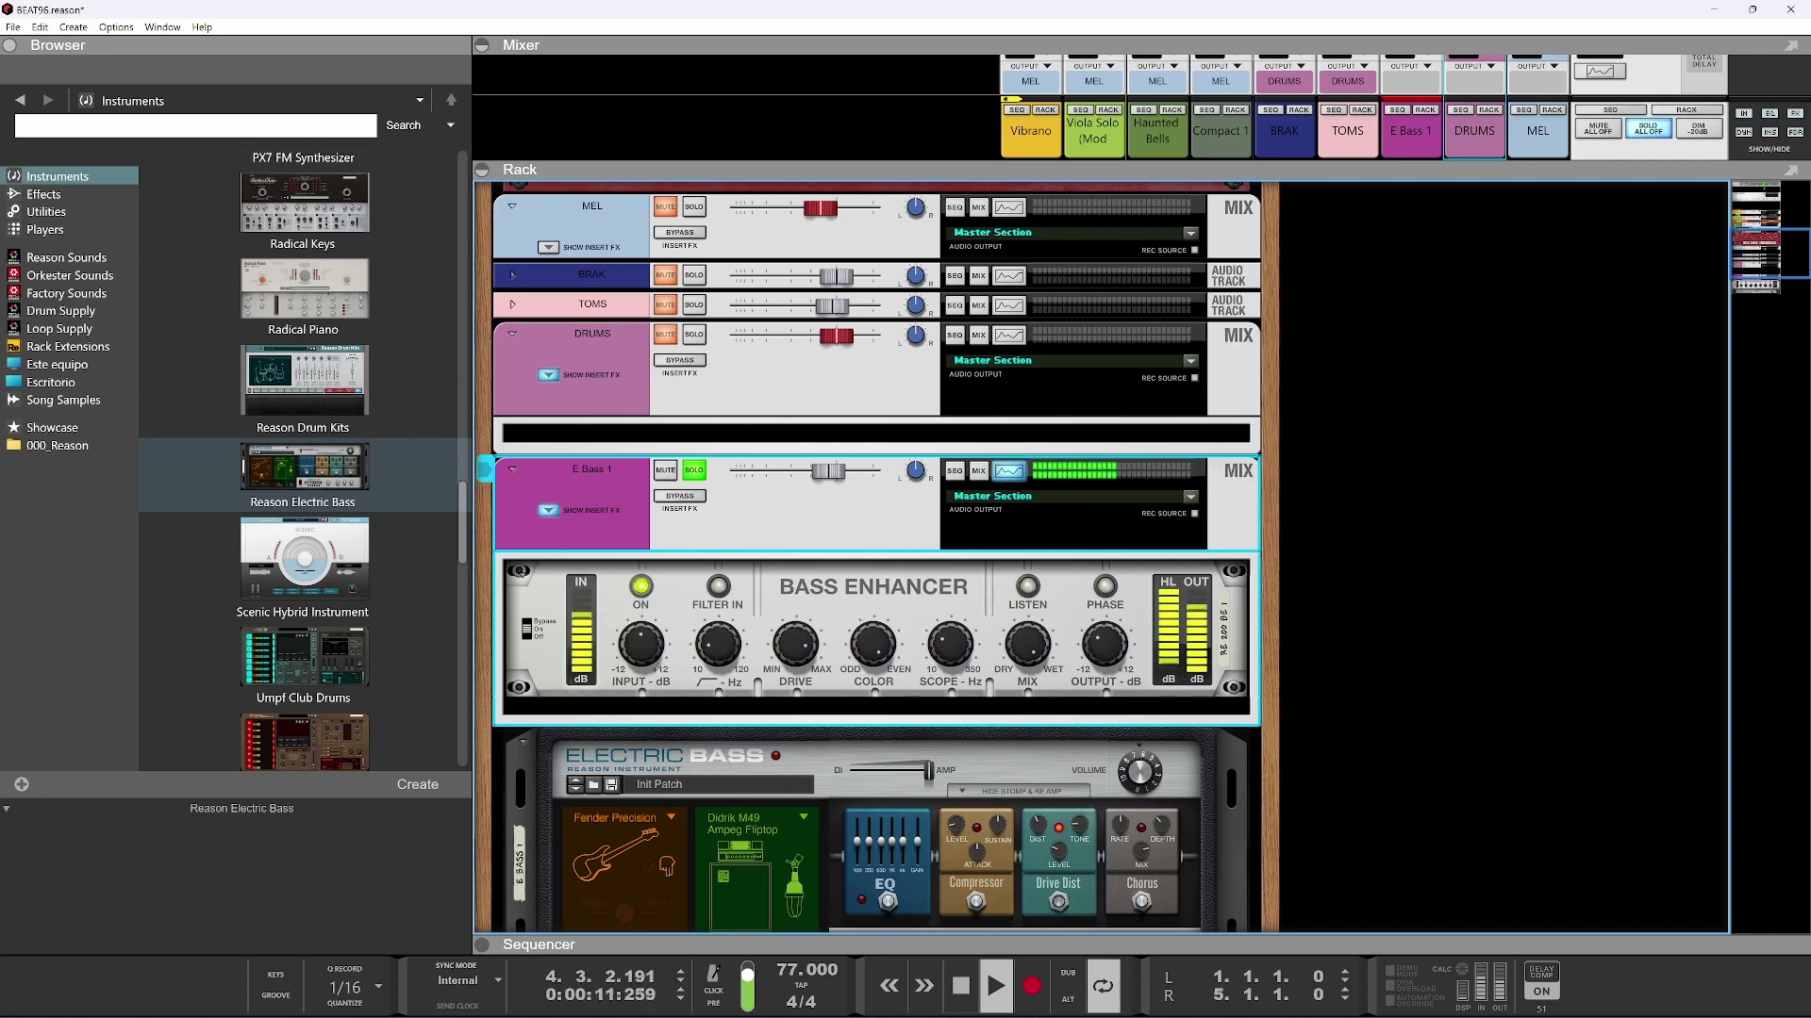
Raise the E Bass 1 channel level slightly and lower the Bass Enhancer's output gain to about -9.6 dB
scroll(1148, 576, down, 3)
click(1100, 507)
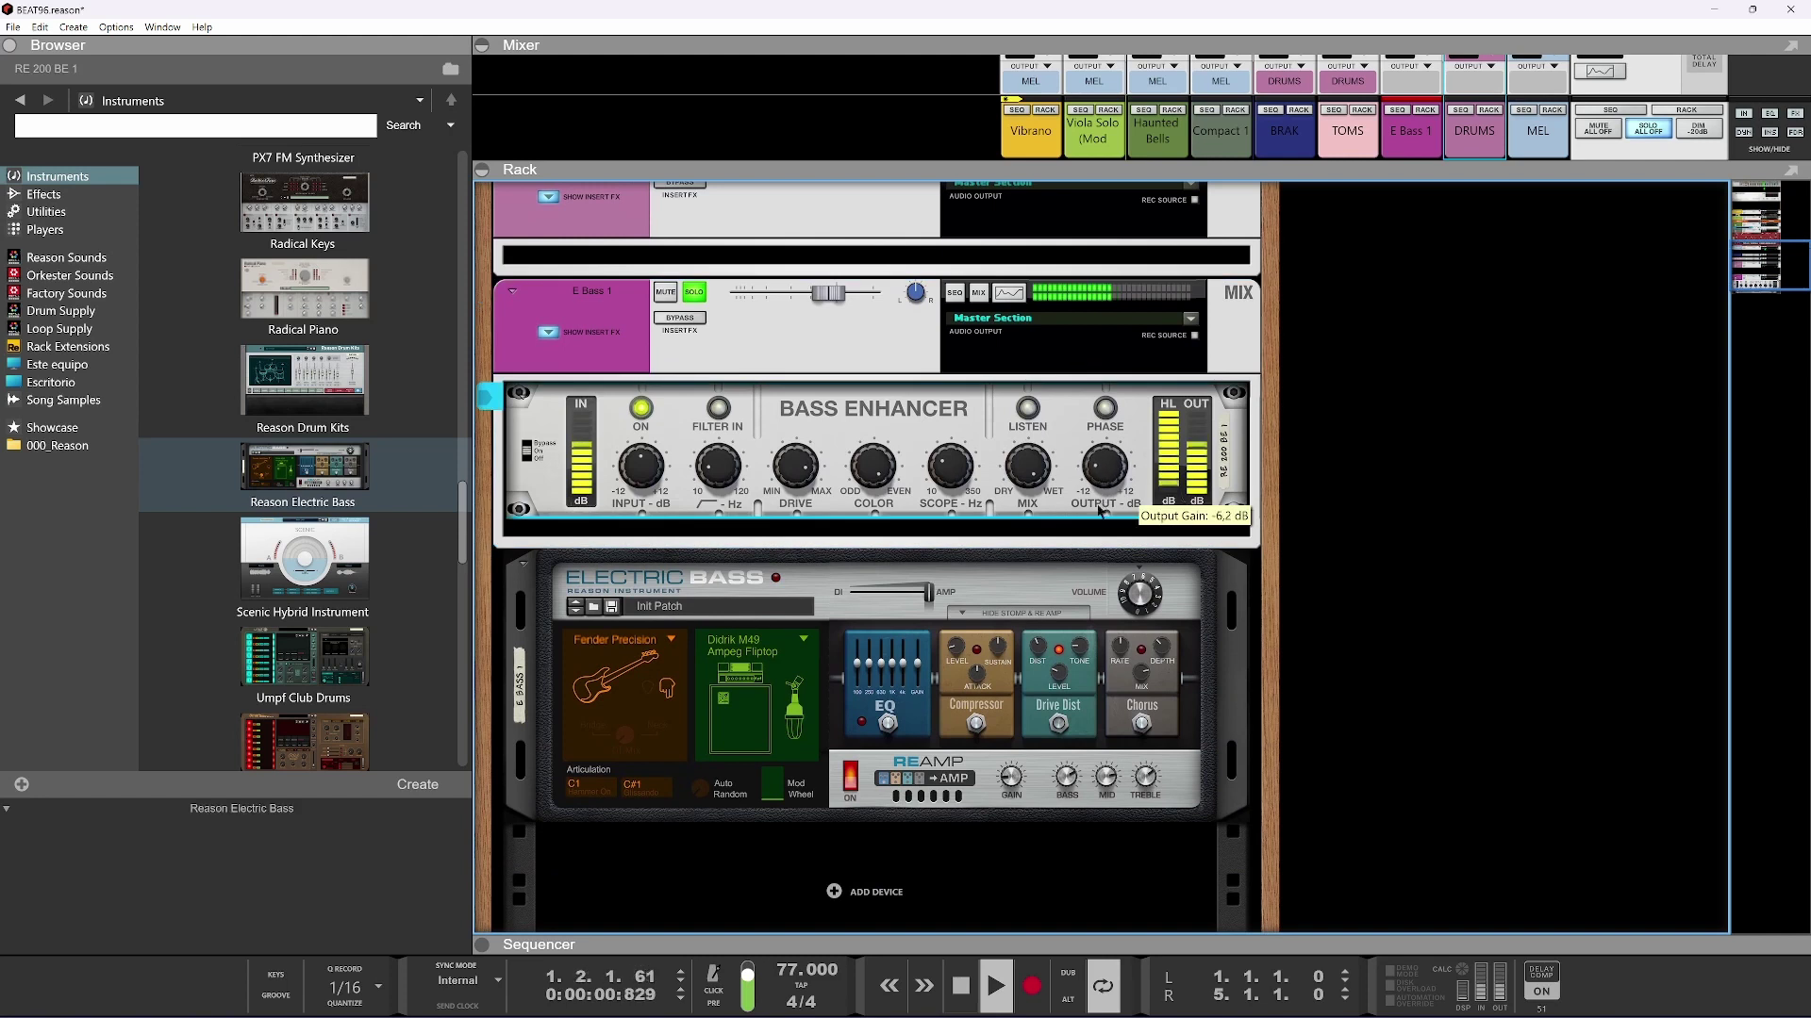
drag(828, 293, 836, 293)
drag(1104, 466, 1102, 521)
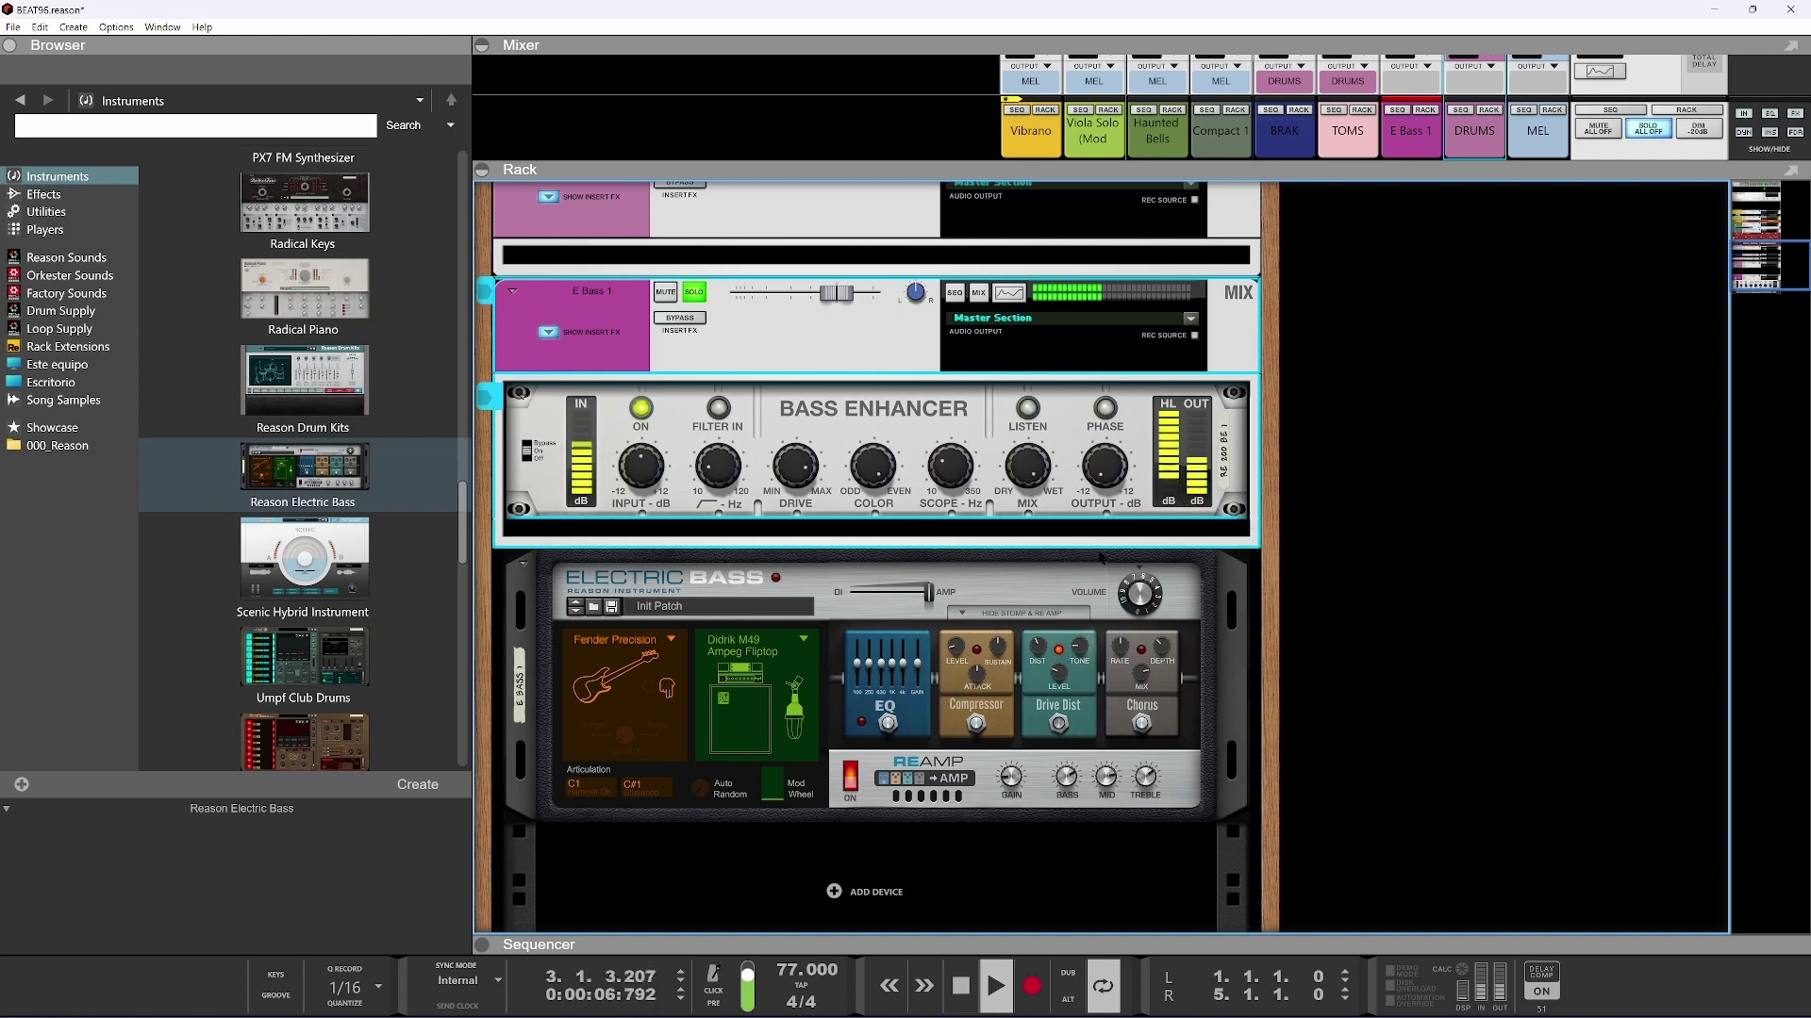
drag(1109, 476, 1103, 454)
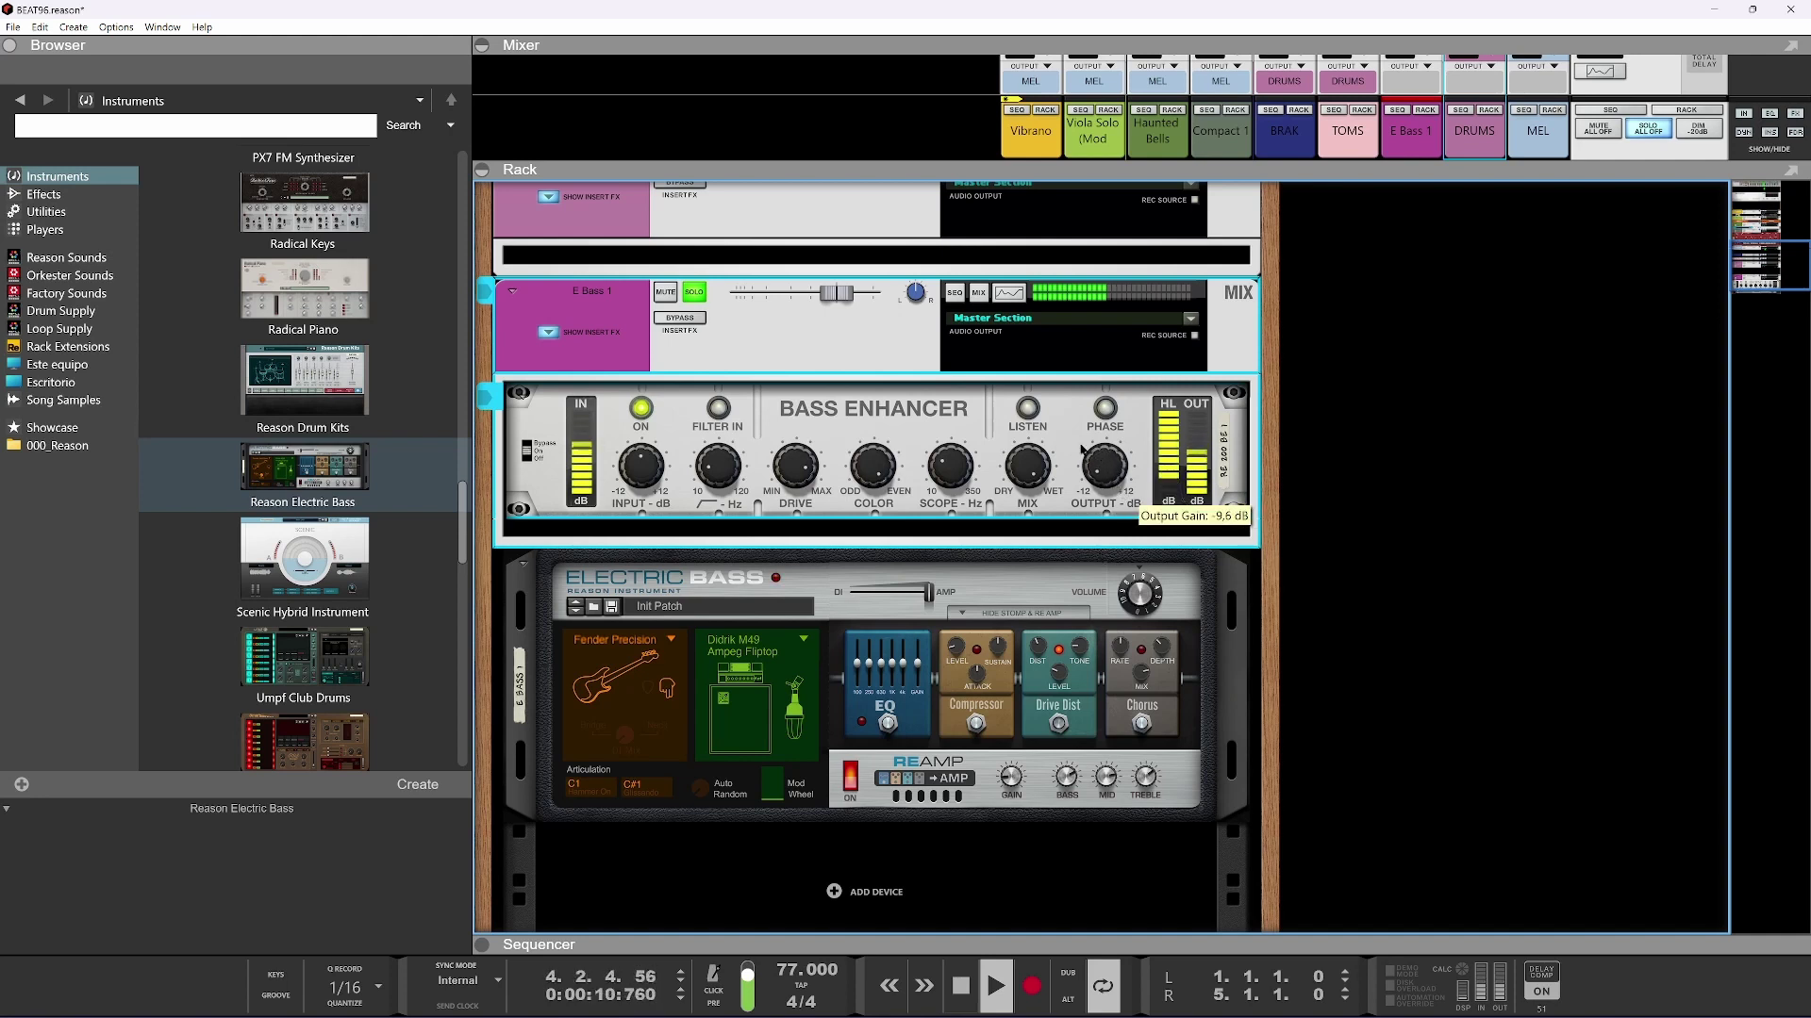
Check the bass in the full mix, and solo it together with DRUMS to try its channel level at about -4.15 dB
click(695, 292)
drag(837, 294, 832, 300)
scroll(797, 385, up, 3)
click(694, 471)
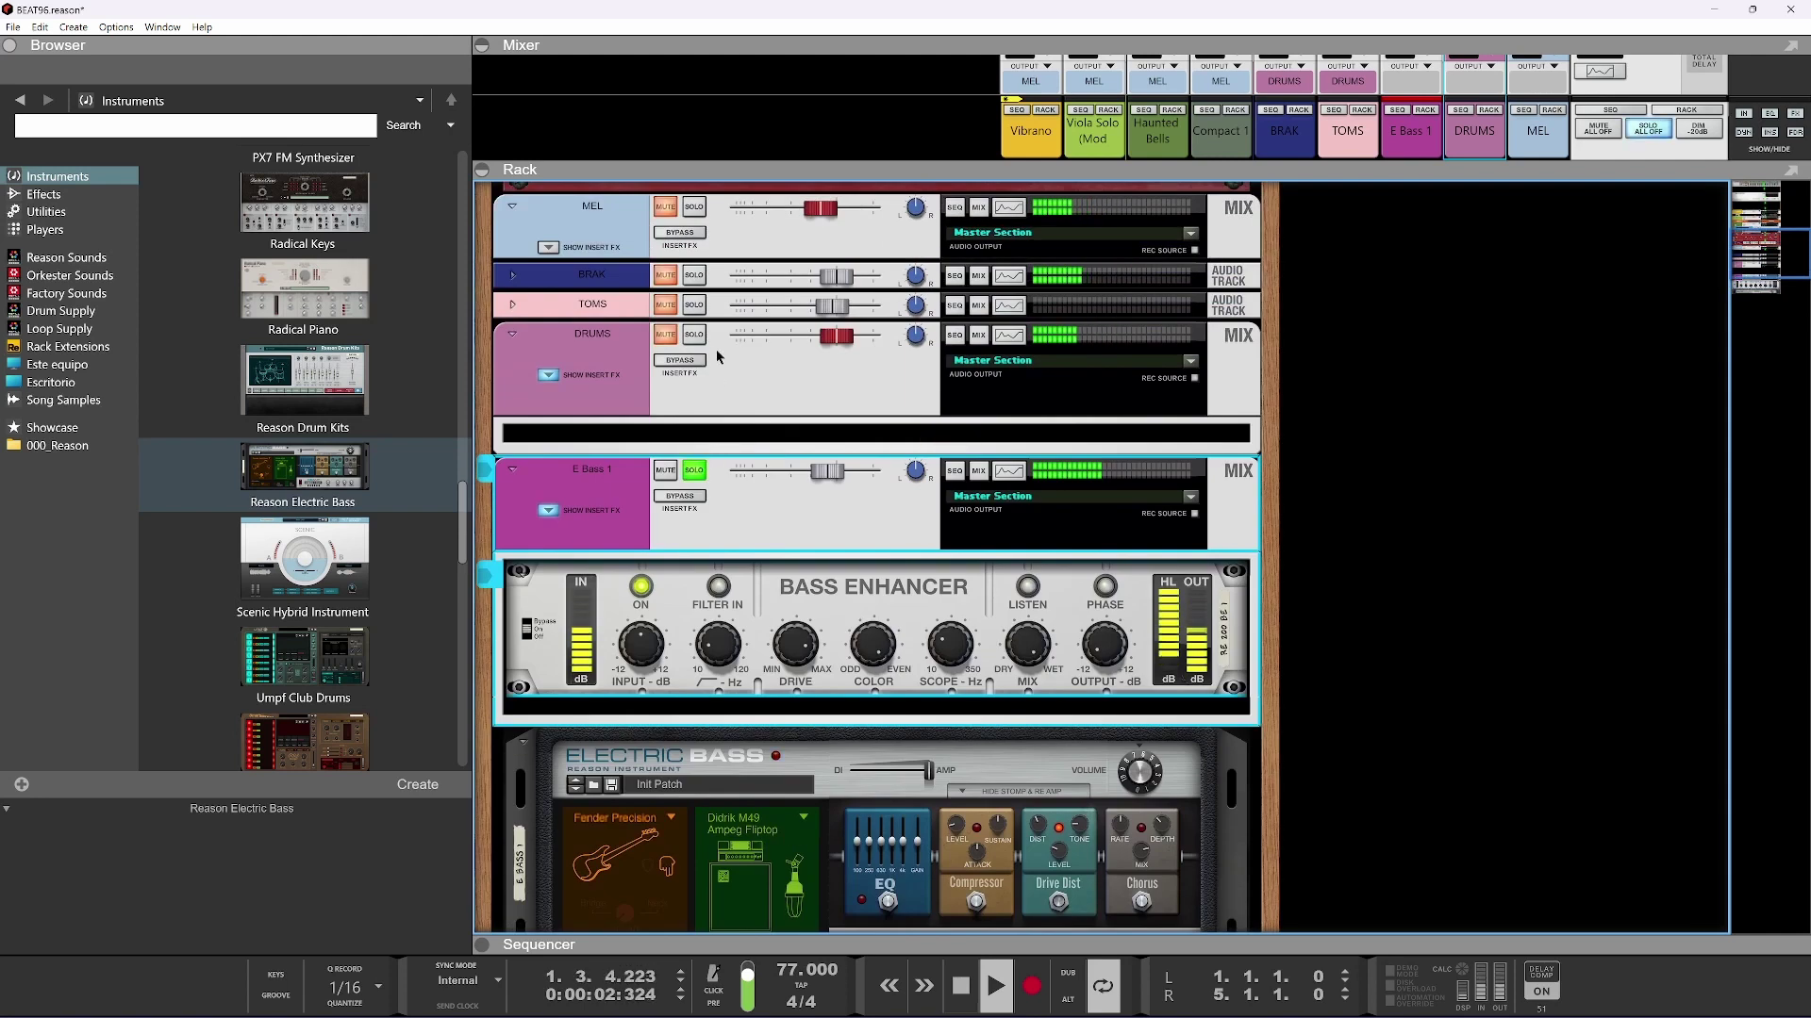
click(694, 336)
click(827, 476)
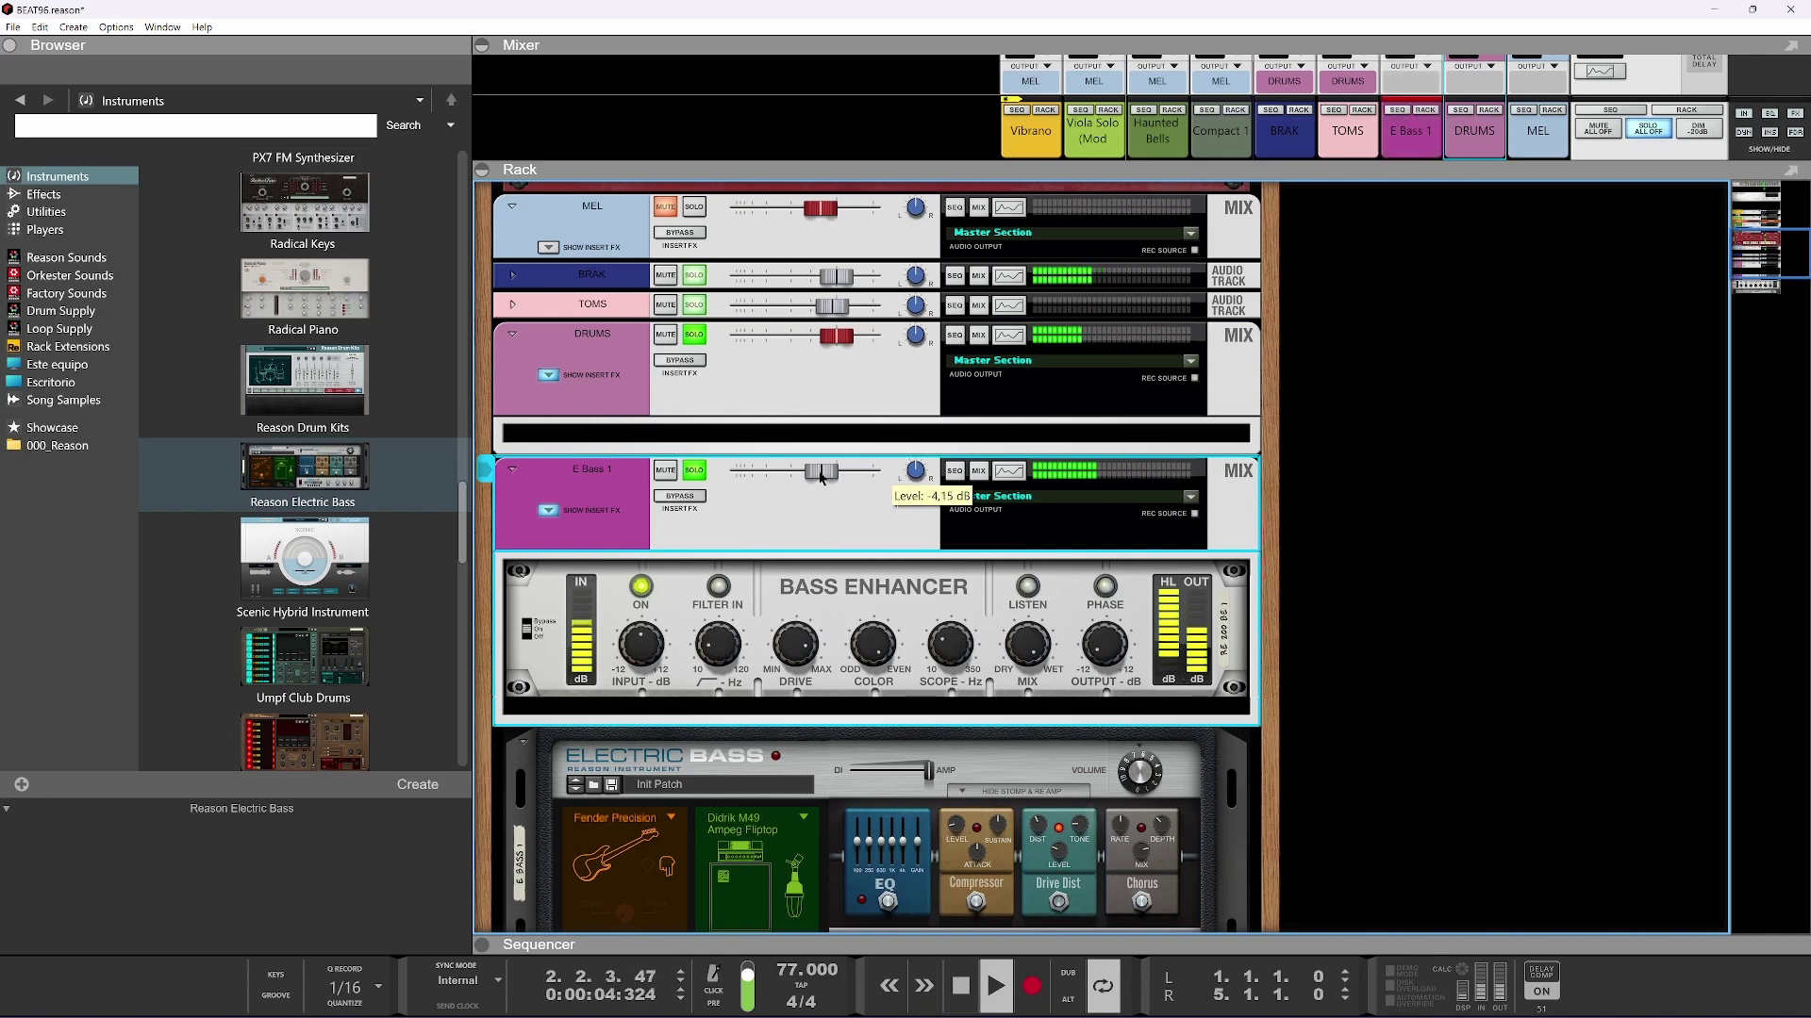
Set the Bass Enhancer's output gain to about -7.9 dB and adjust the Electric Bass volume against the drums
click(1105, 641)
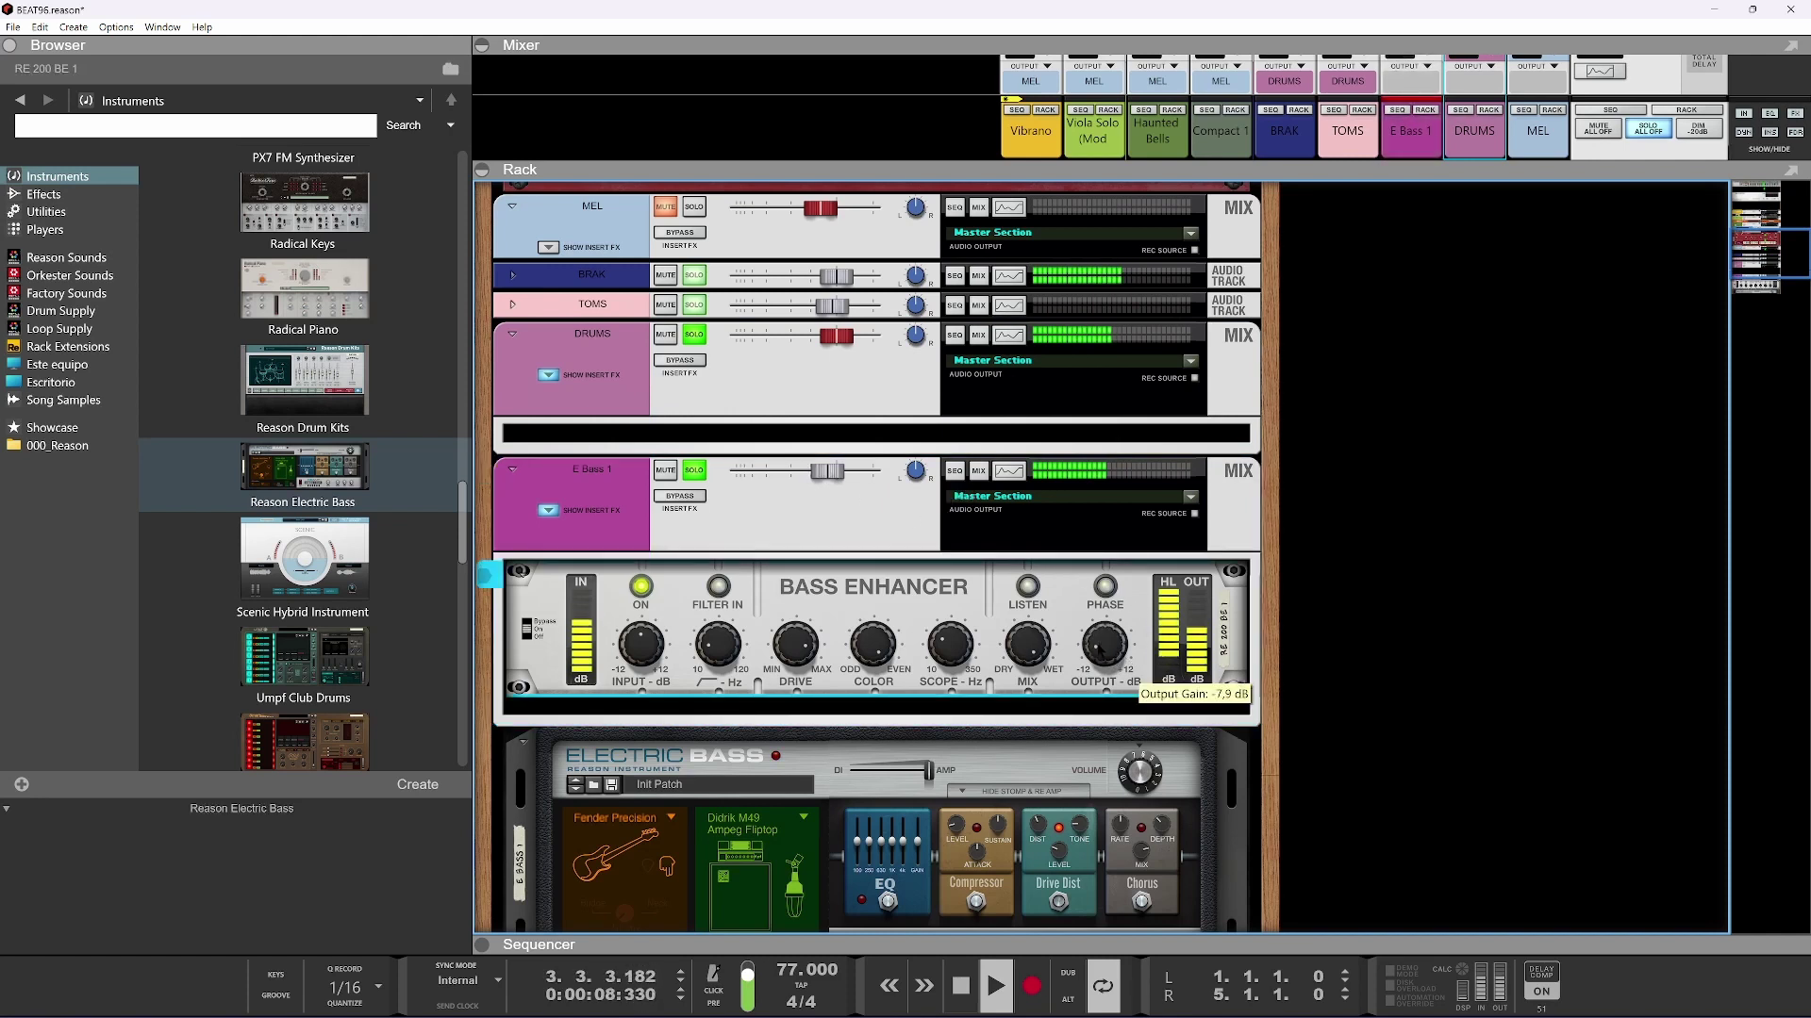
scroll(1105, 641, down, 2)
click(1139, 653)
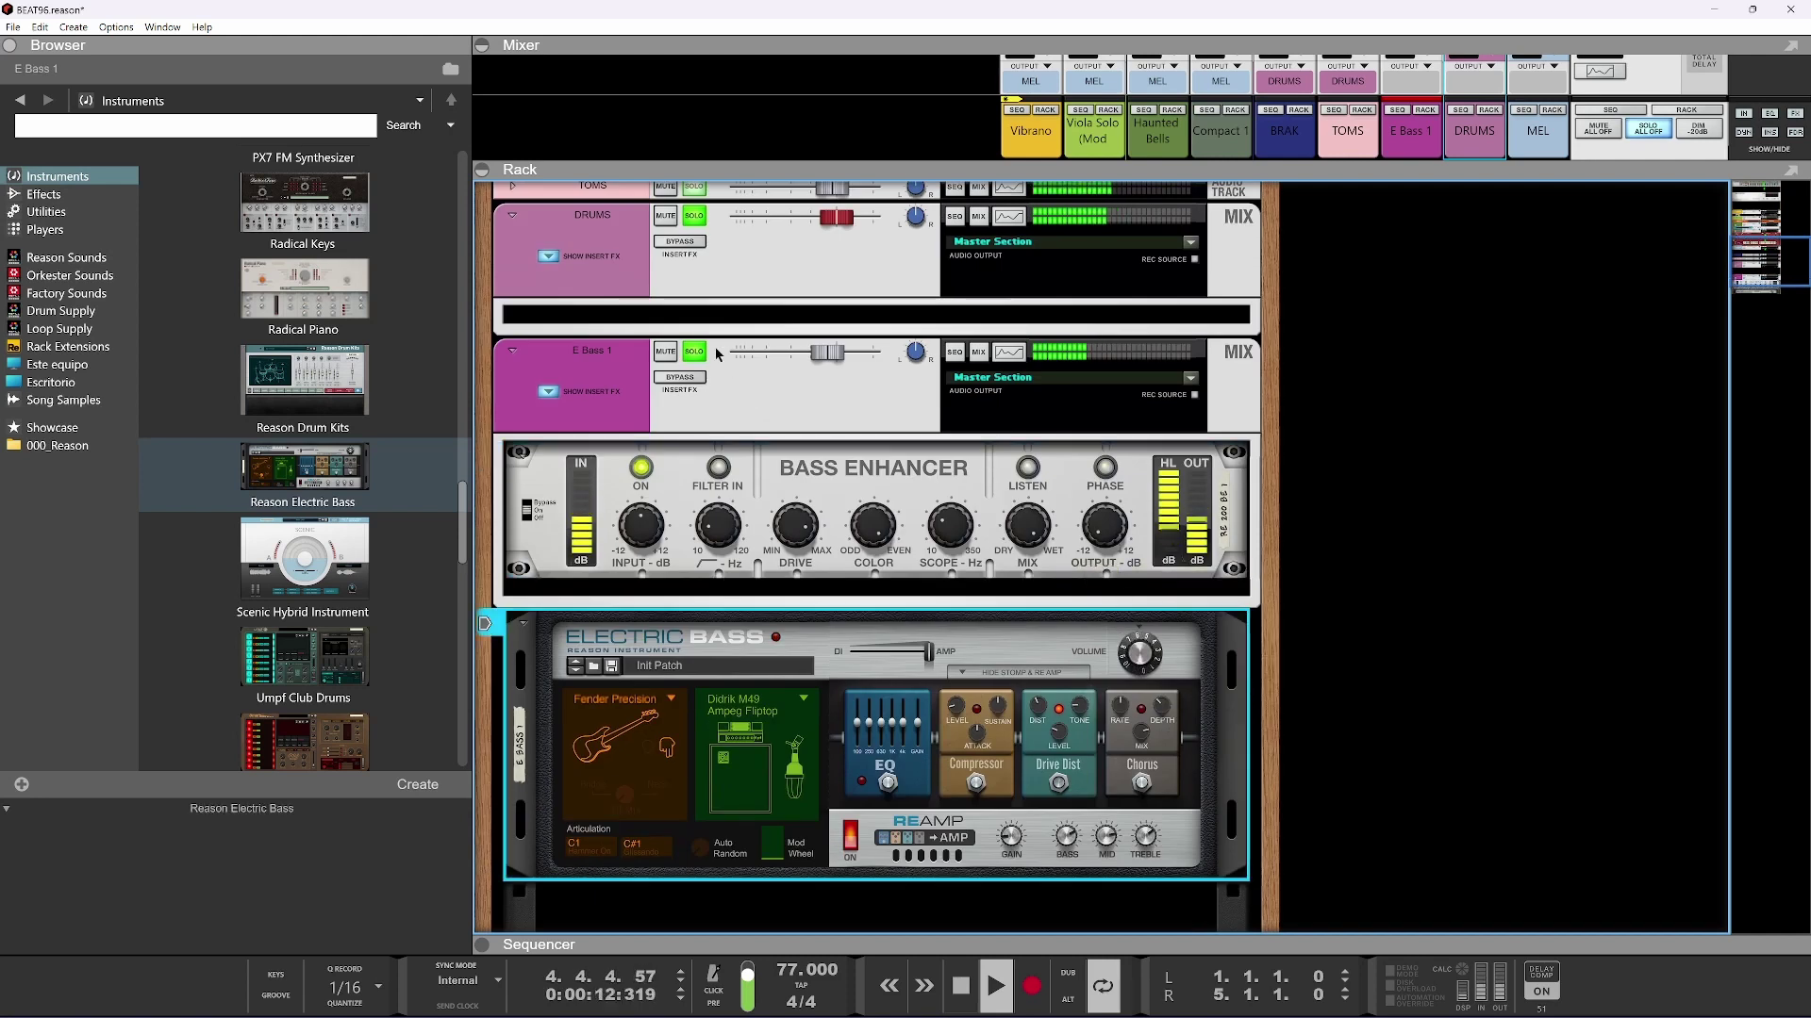
Solo only E Bass 1 and set the Bass Enhancer's output gain to about -5.9 dB and its input gain to about 6.8 dB
click(694, 218)
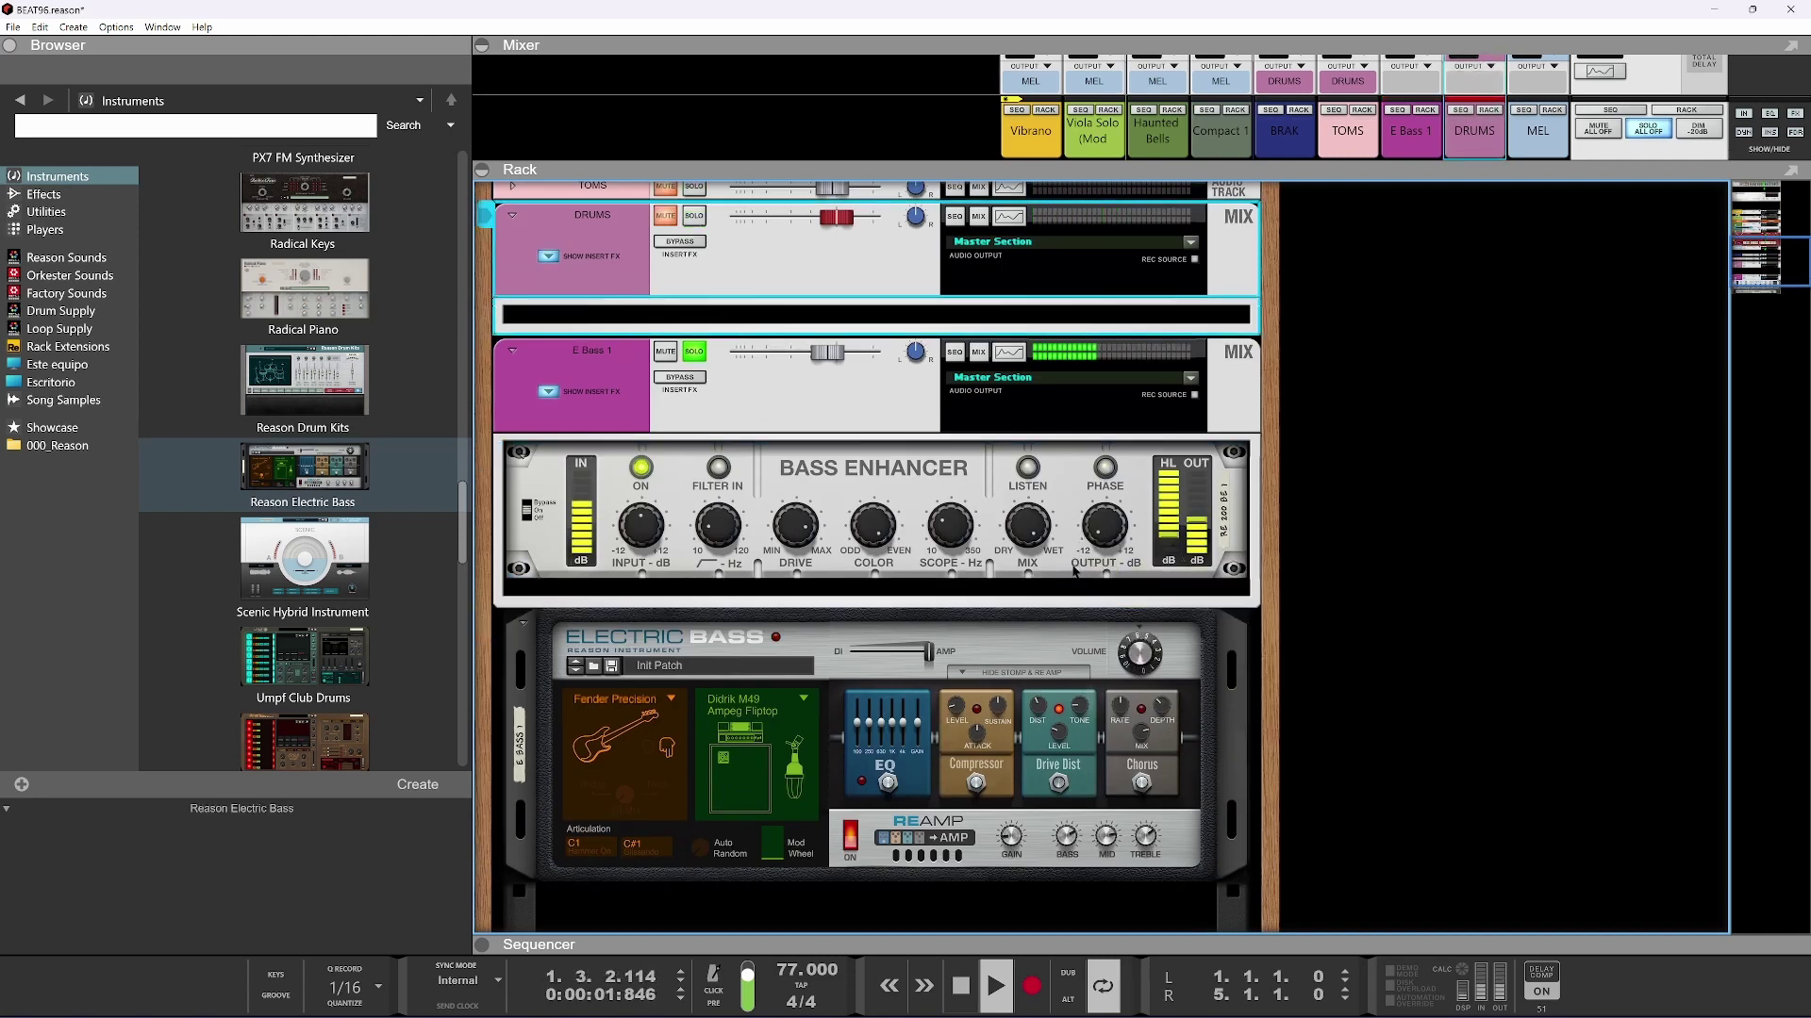
click(1102, 490)
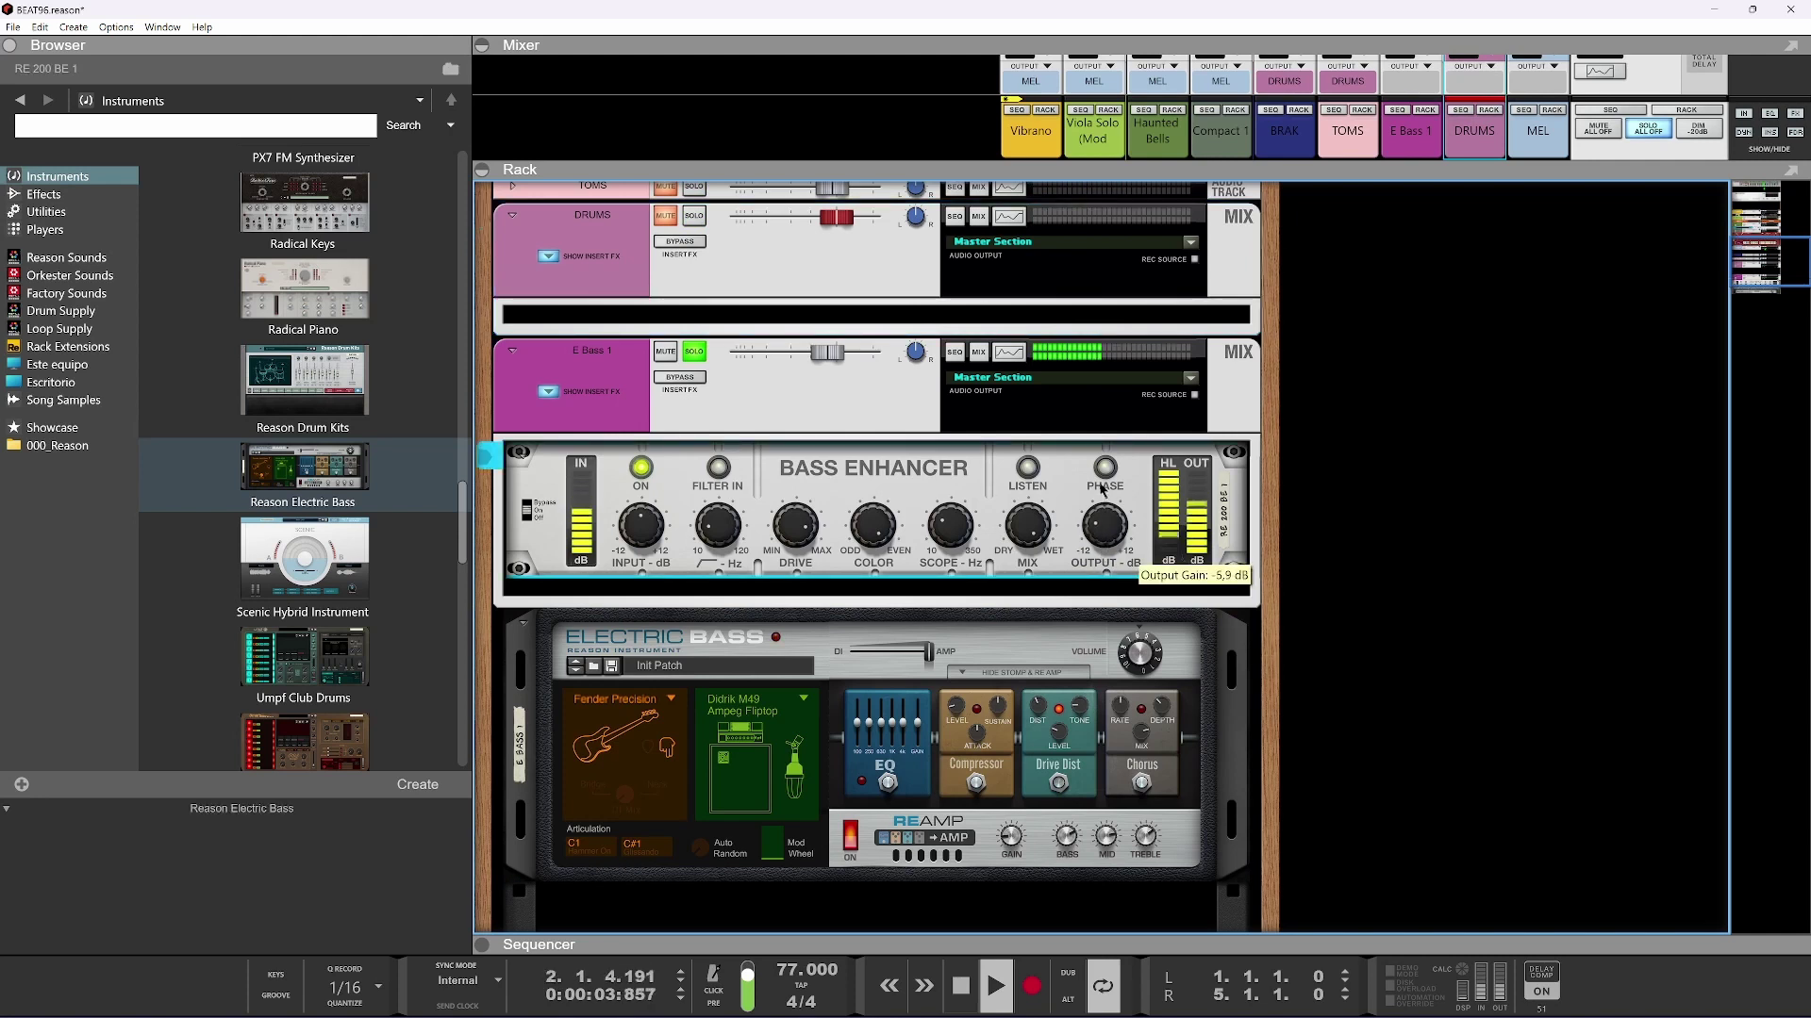
click(695, 354)
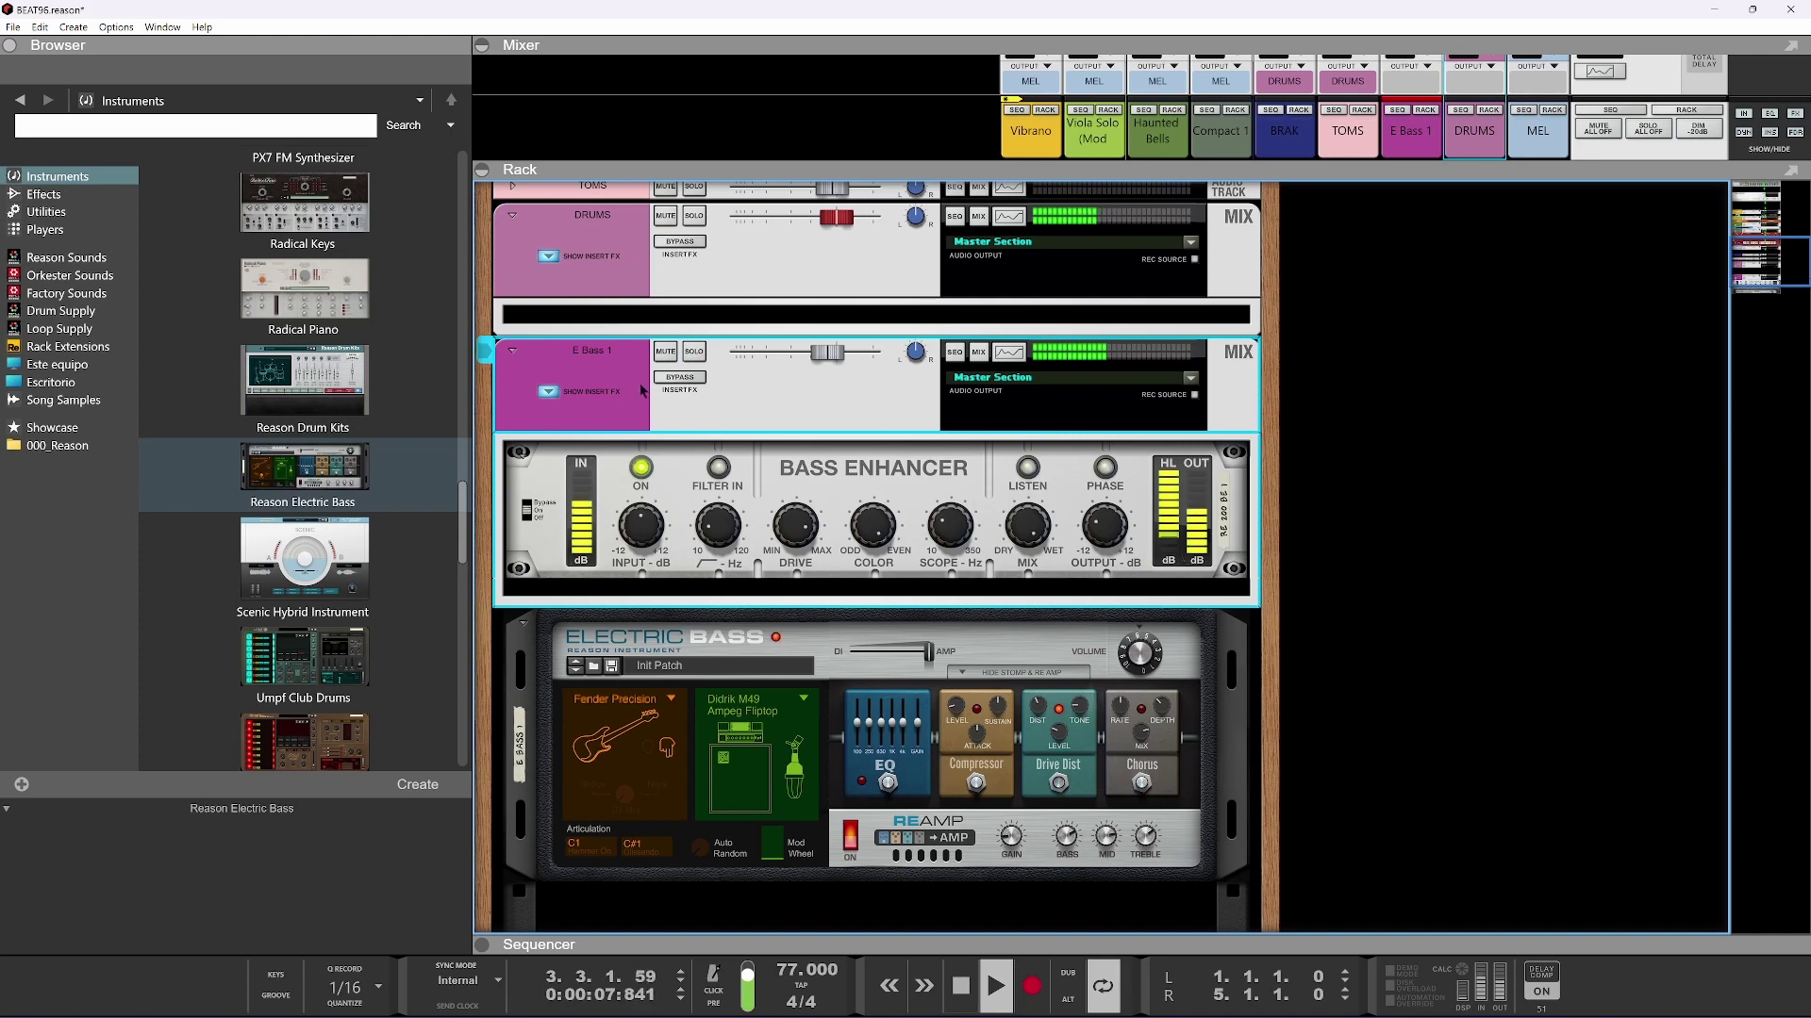
click(695, 354)
click(662, 458)
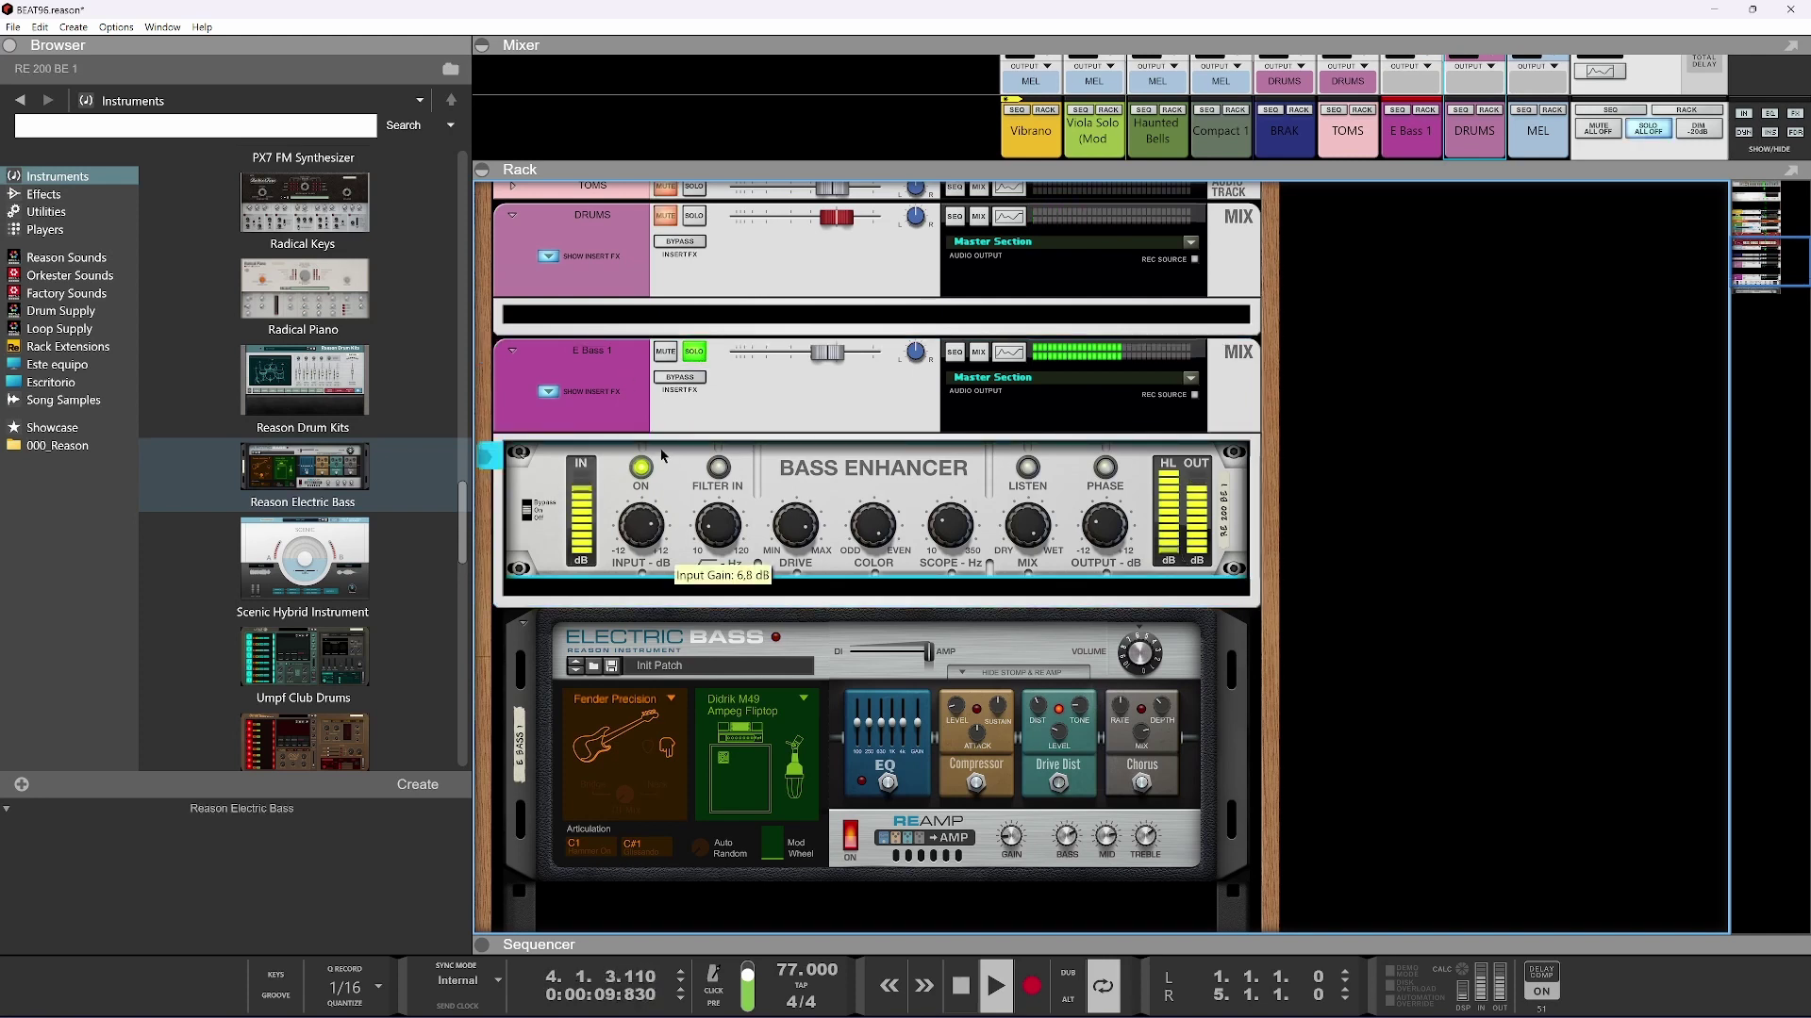
Set the Bass Enhancer's output gain to about -6.2 dB and lower the Electric Bass volume to about -3.1 dB
mouse_move(1104, 534)
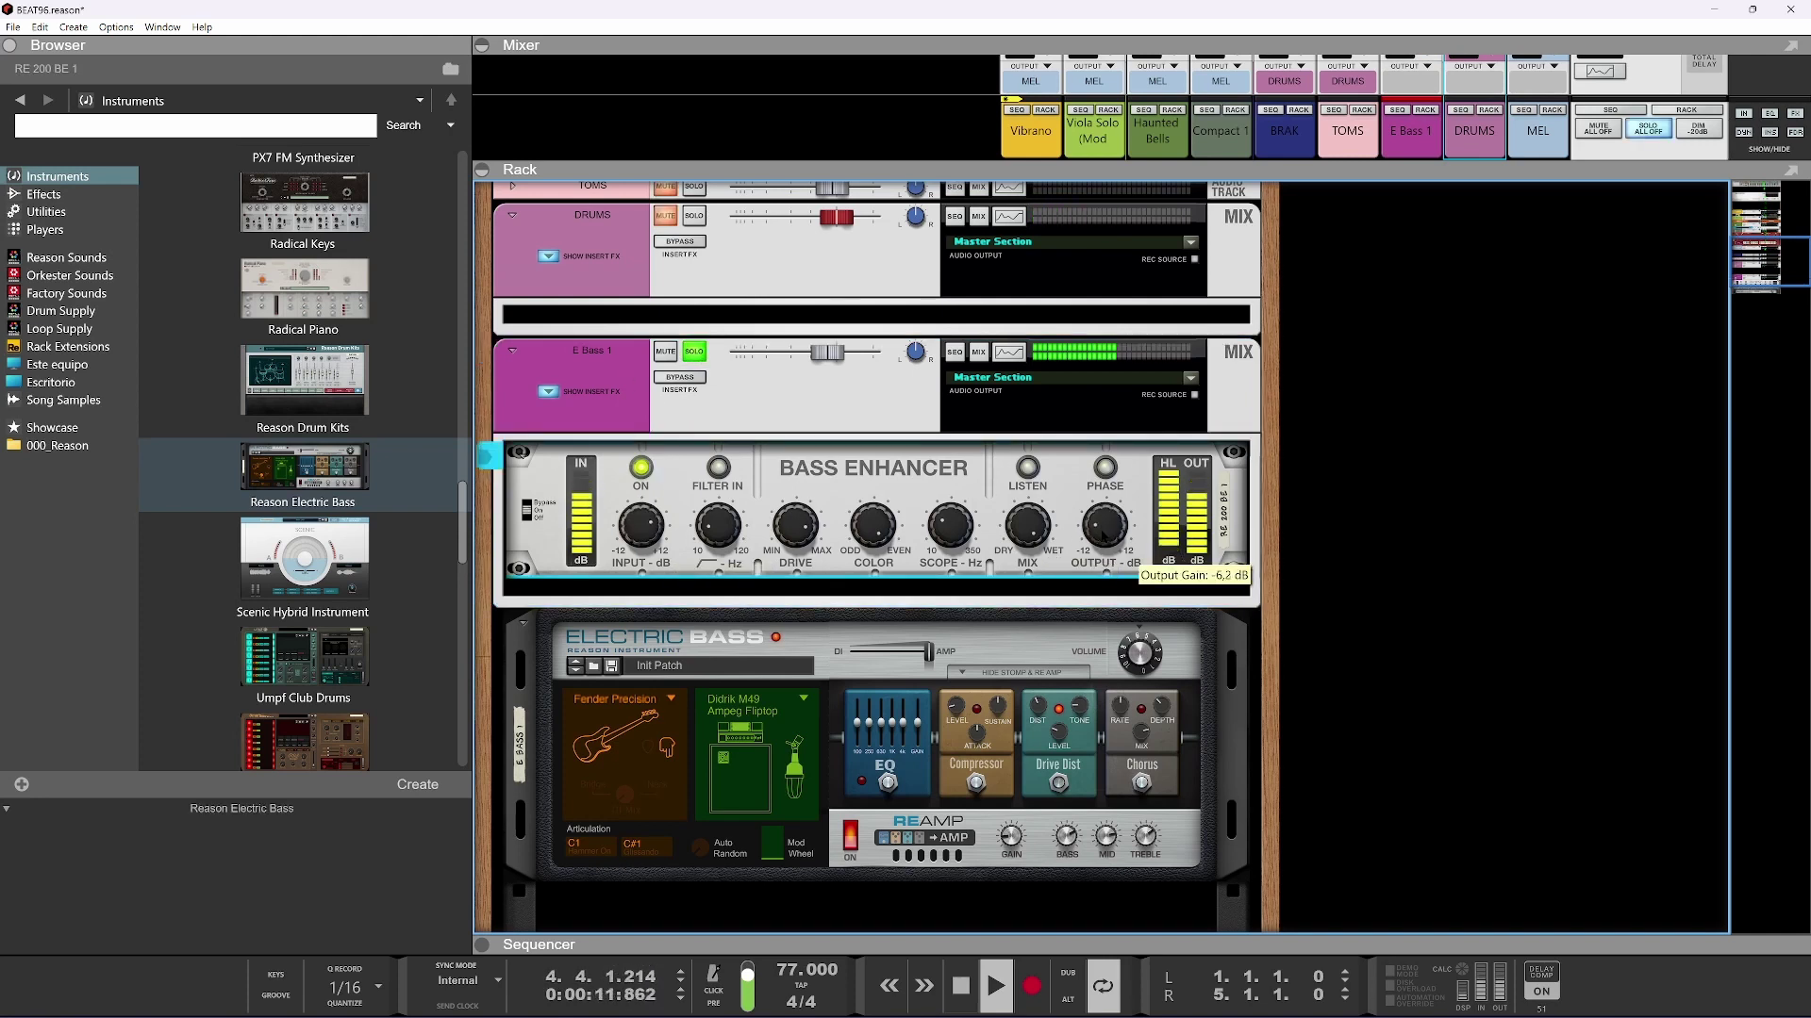
drag(1104, 533, 1144, 645)
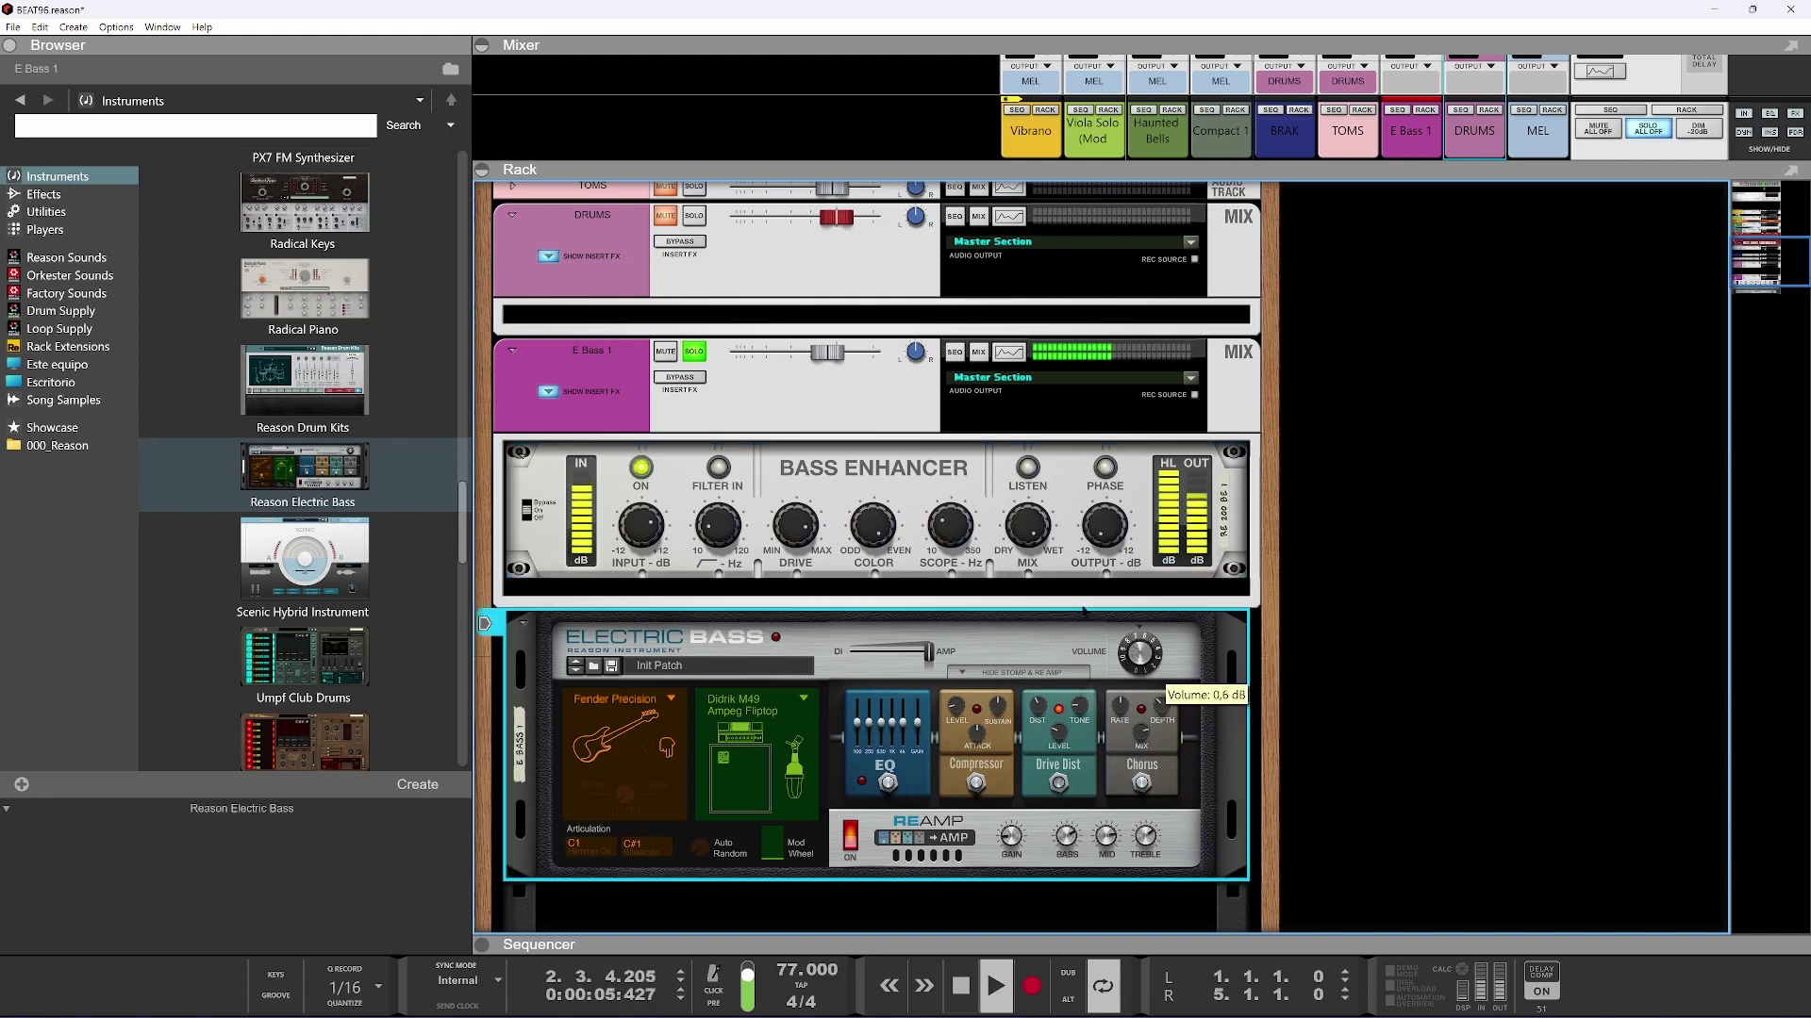
click(1104, 526)
drag(1132, 655, 1132, 679)
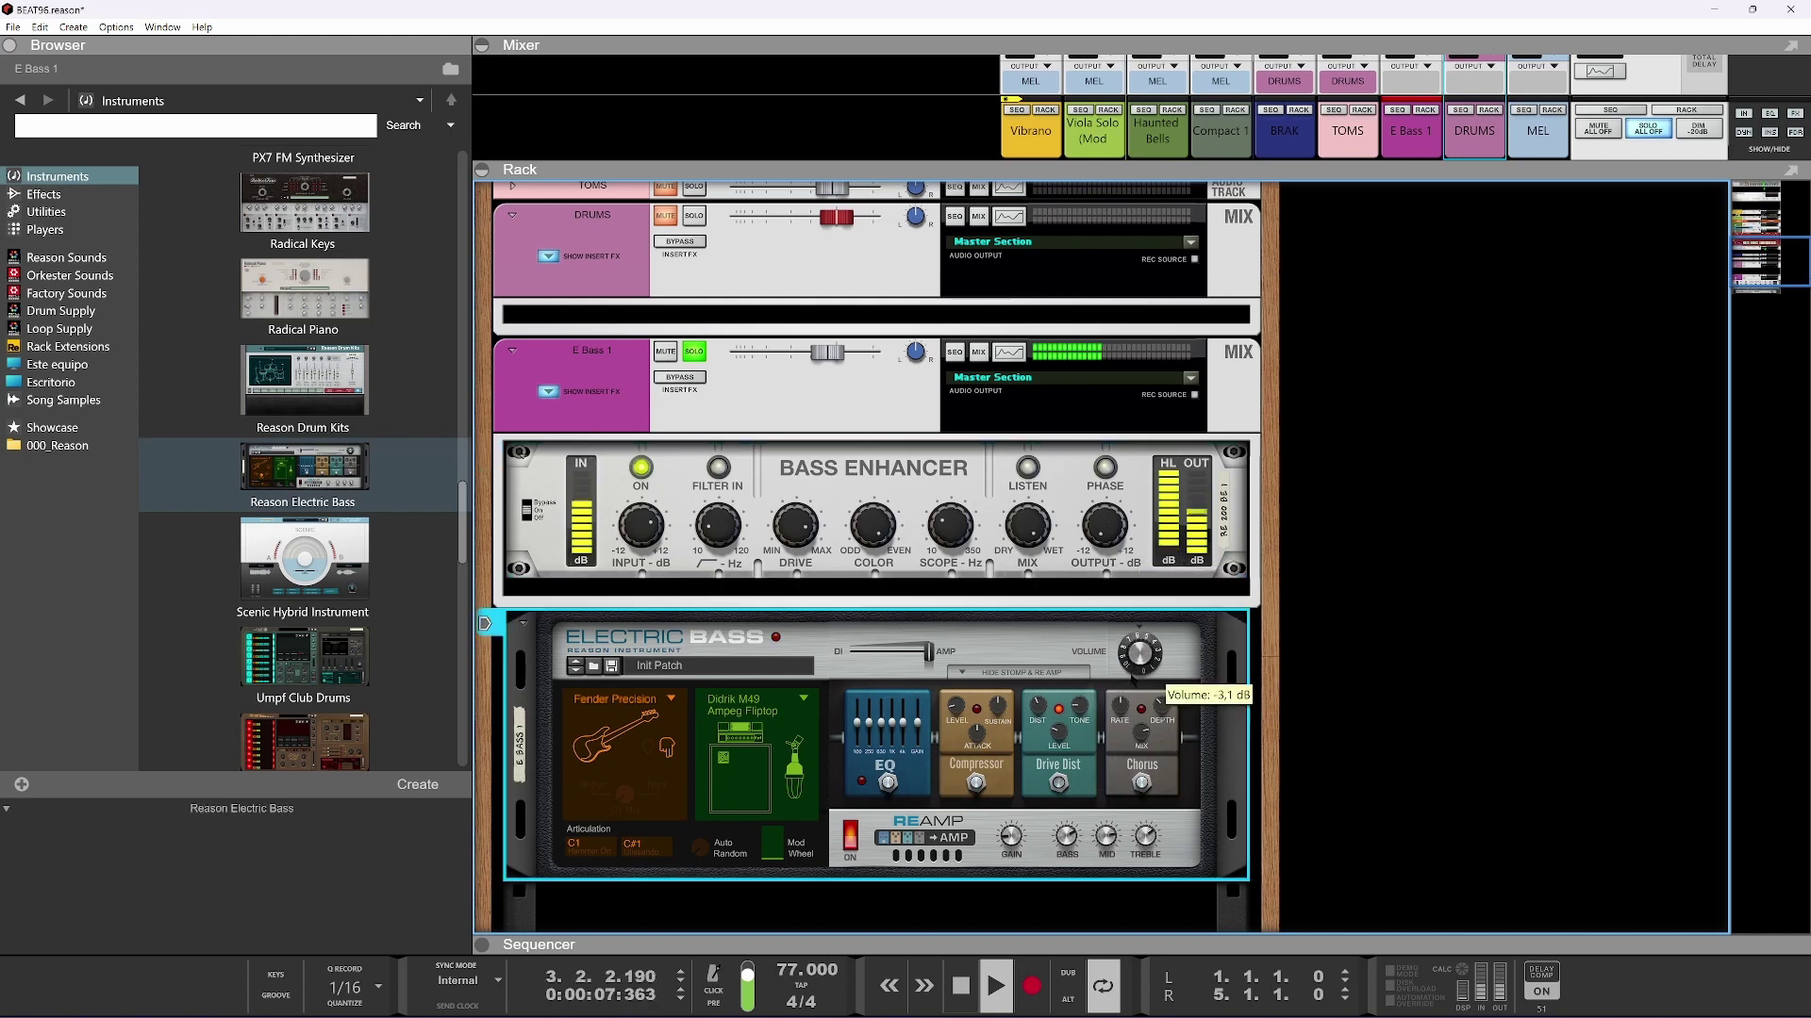
mouse_move(1146, 834)
drag(1152, 764, 1125, 853)
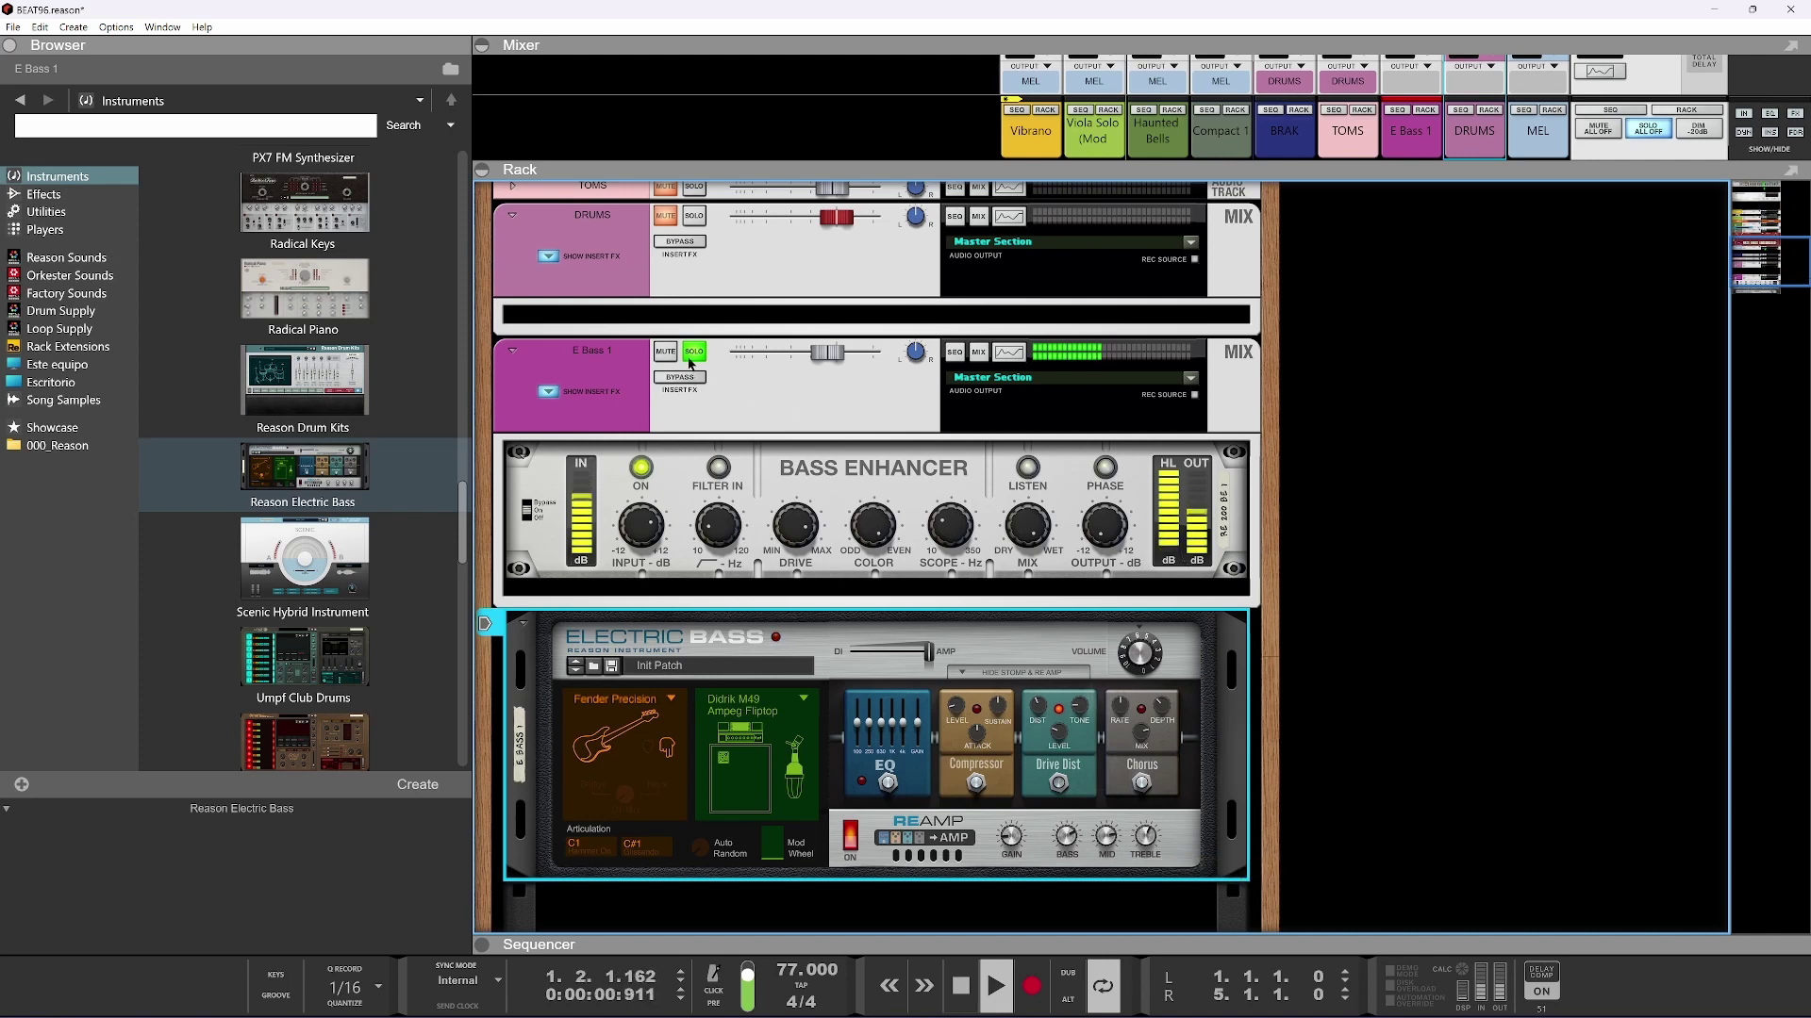
Unsolo E Bass 1 to hear it in the full mix and bring its channel level to about -4.15 dB
click(1098, 528)
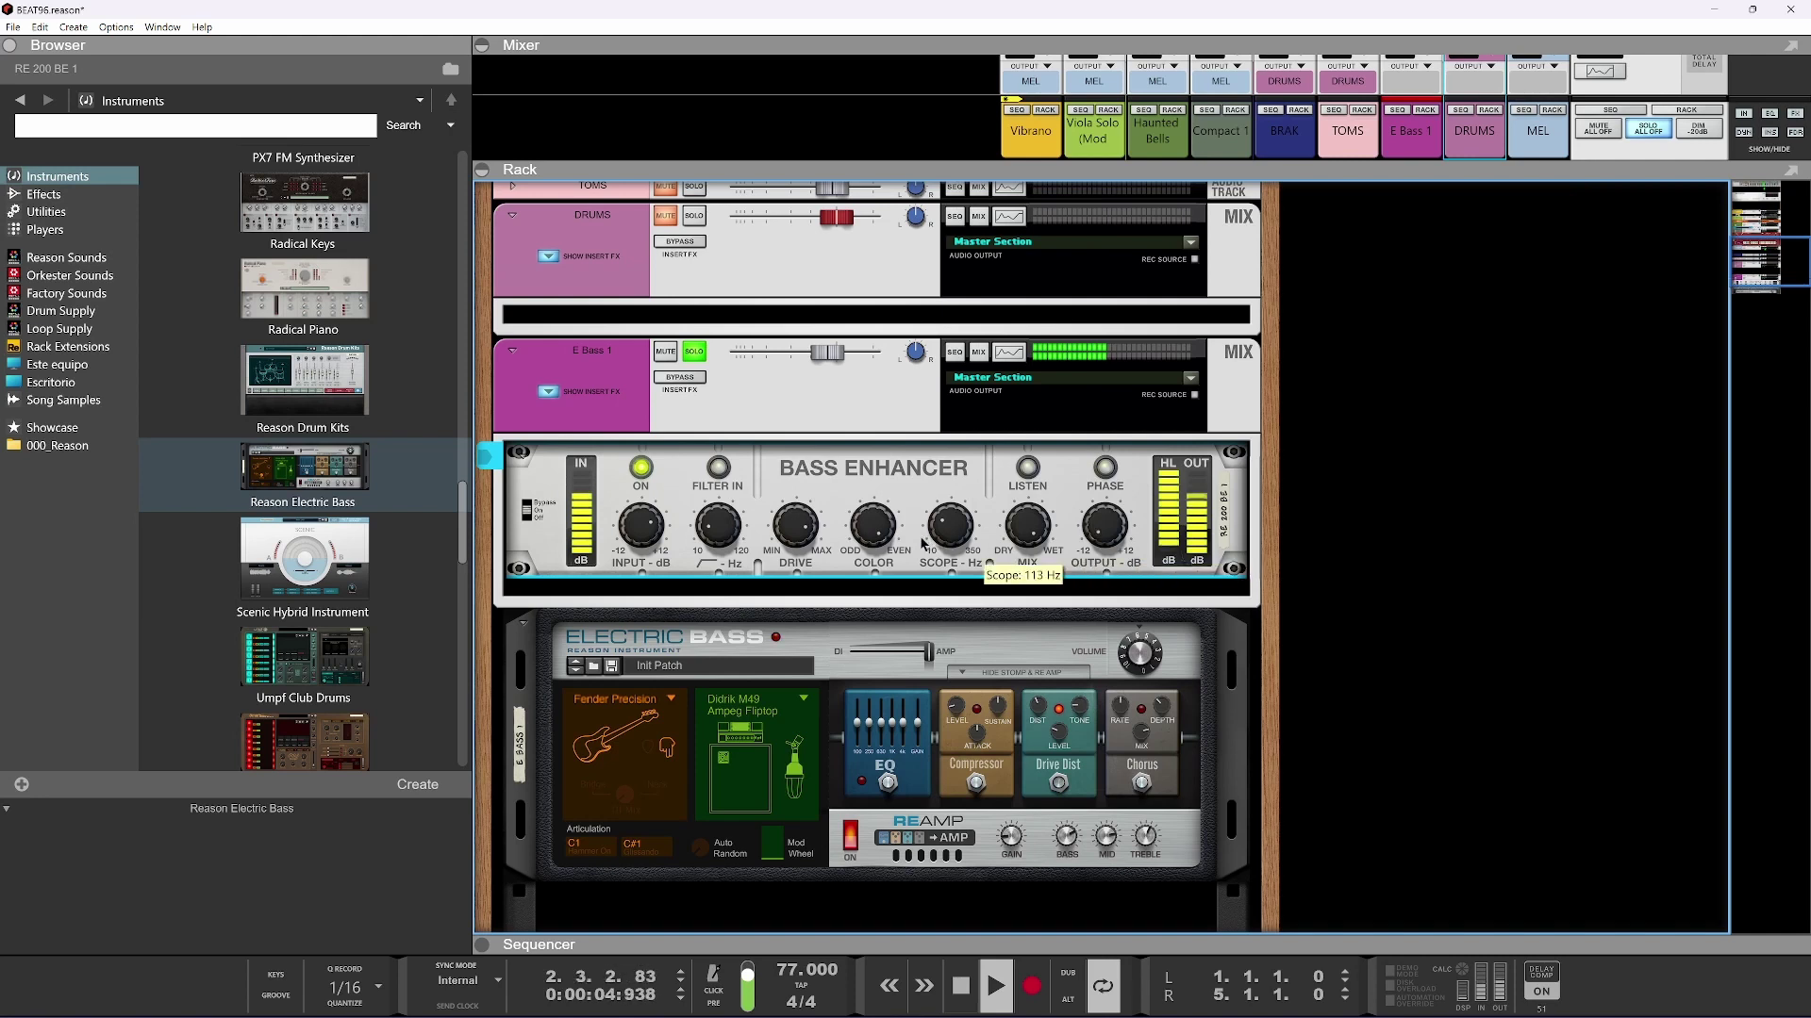
click(694, 351)
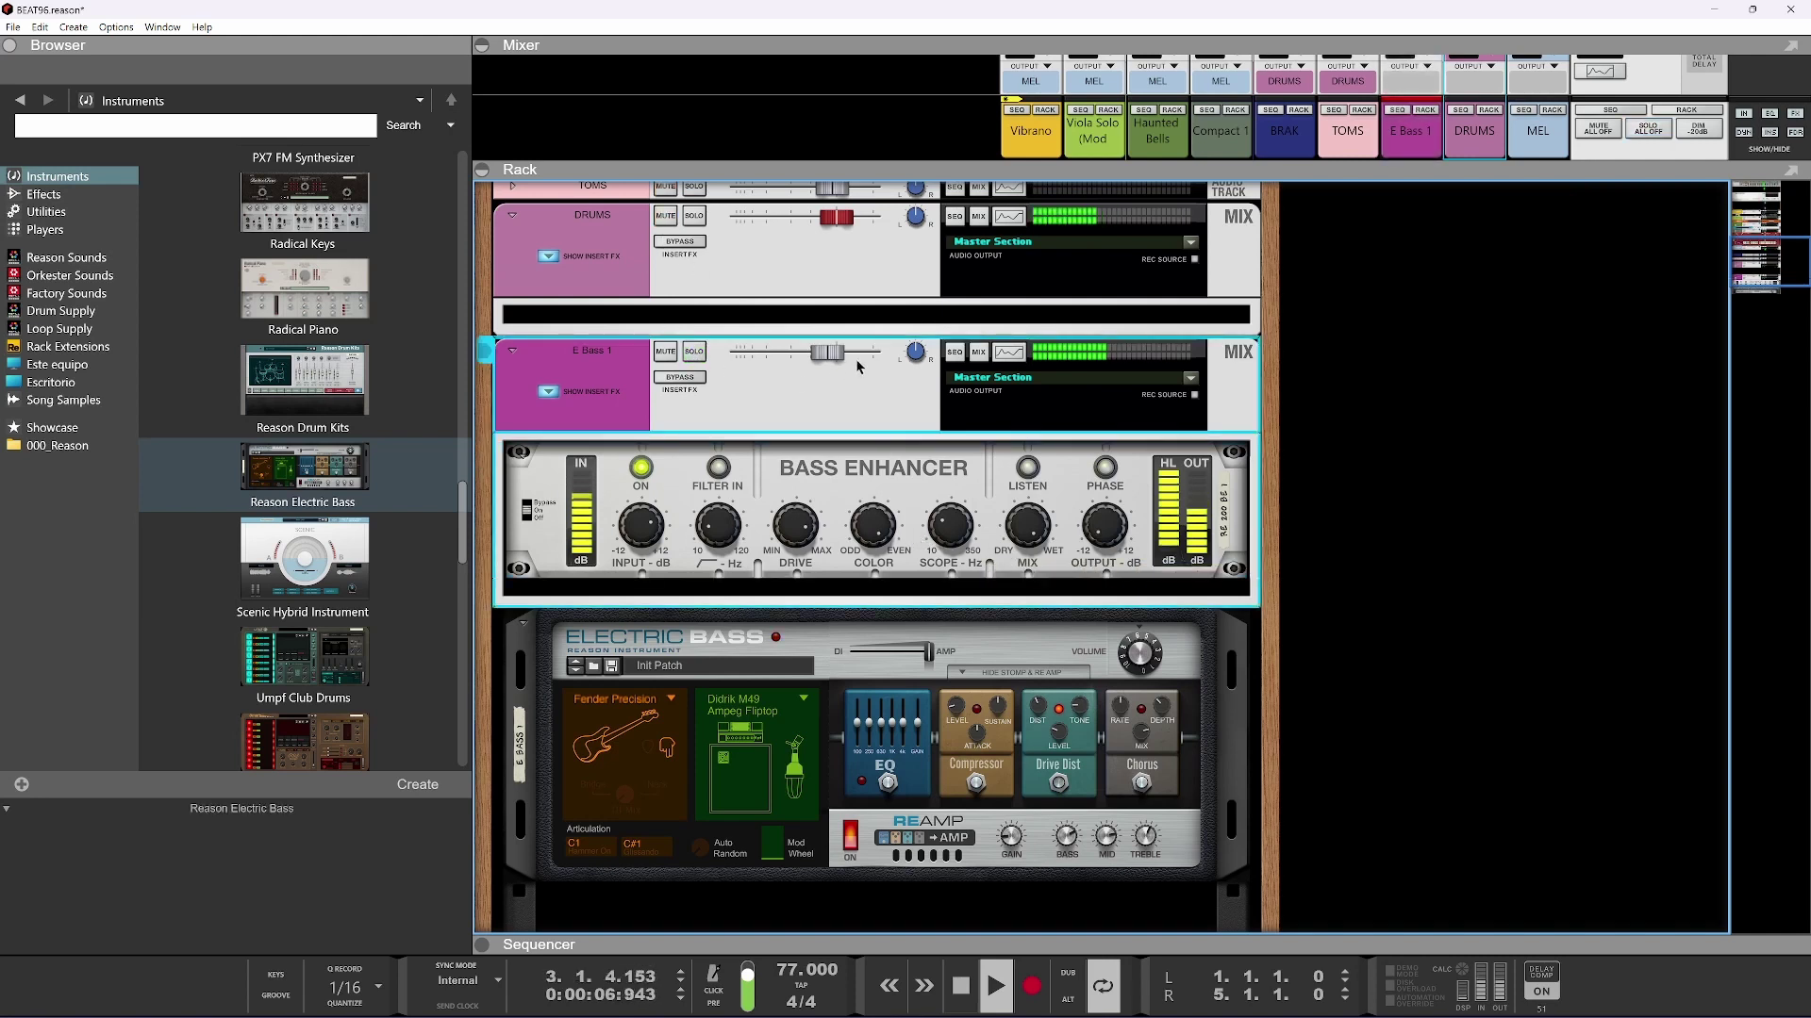
scroll(835, 358, down, 1)
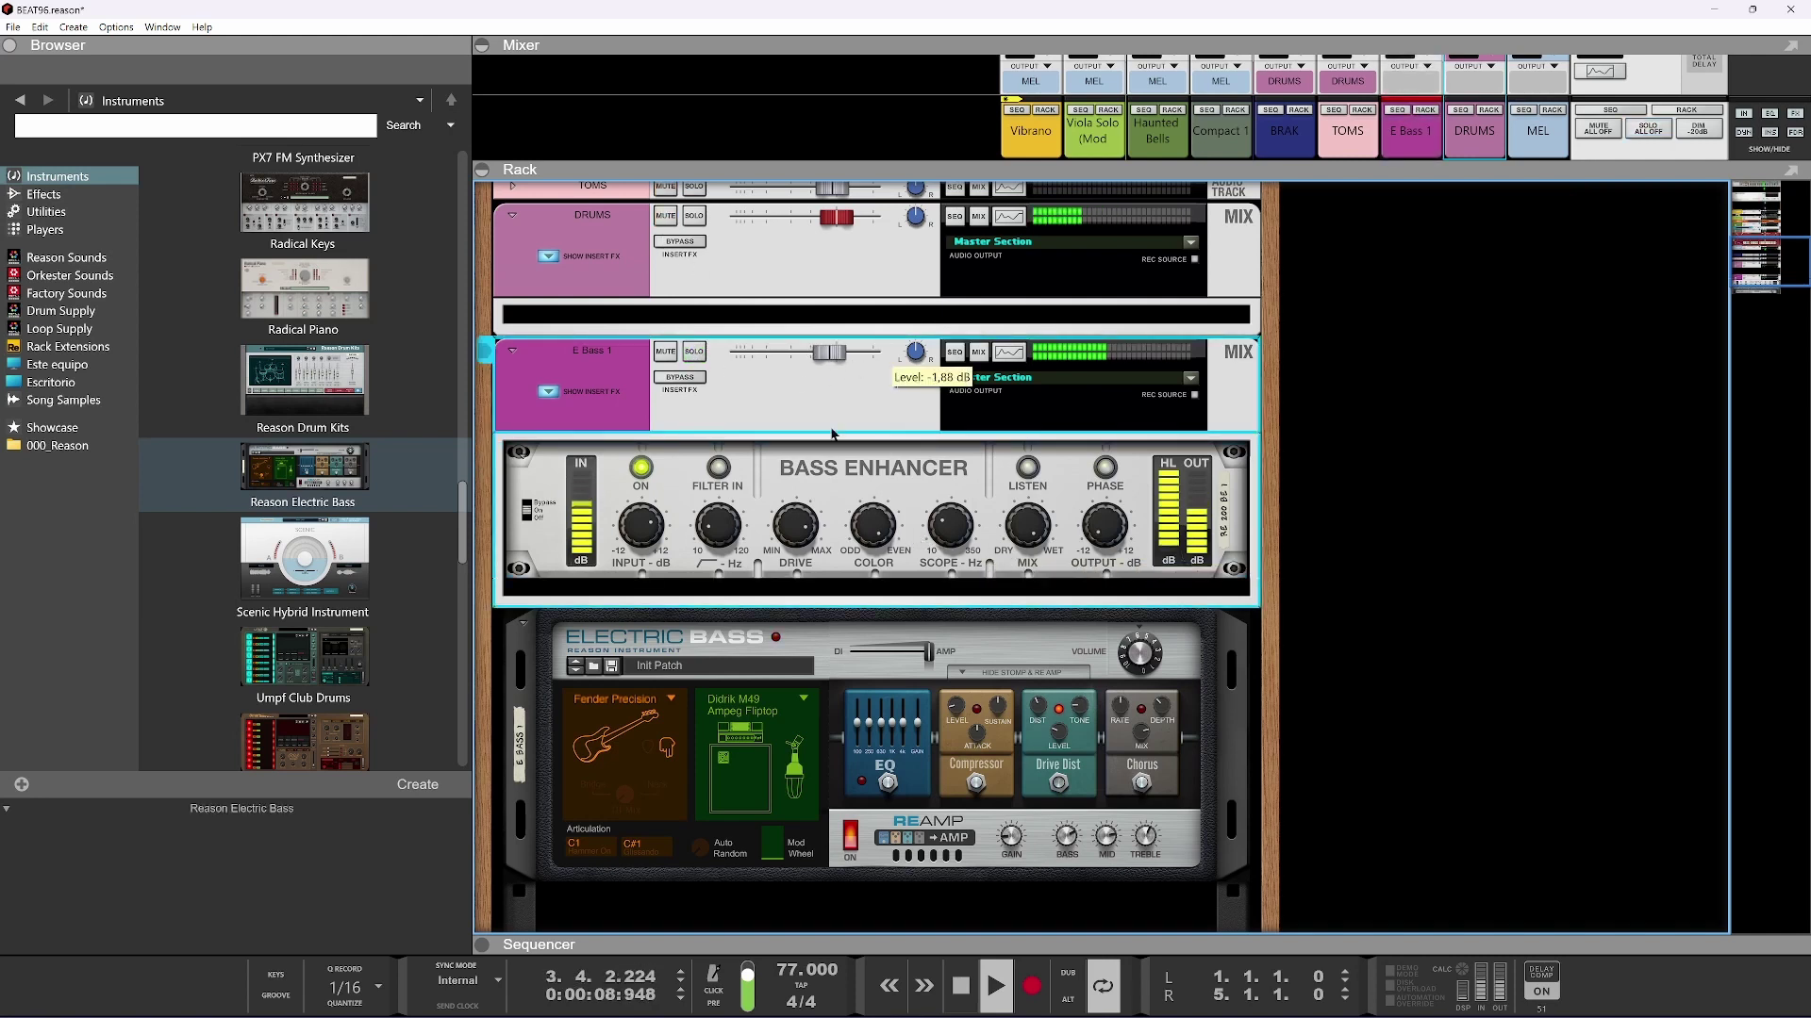
scroll(834, 452, up, 3)
scroll(828, 594, down, 6)
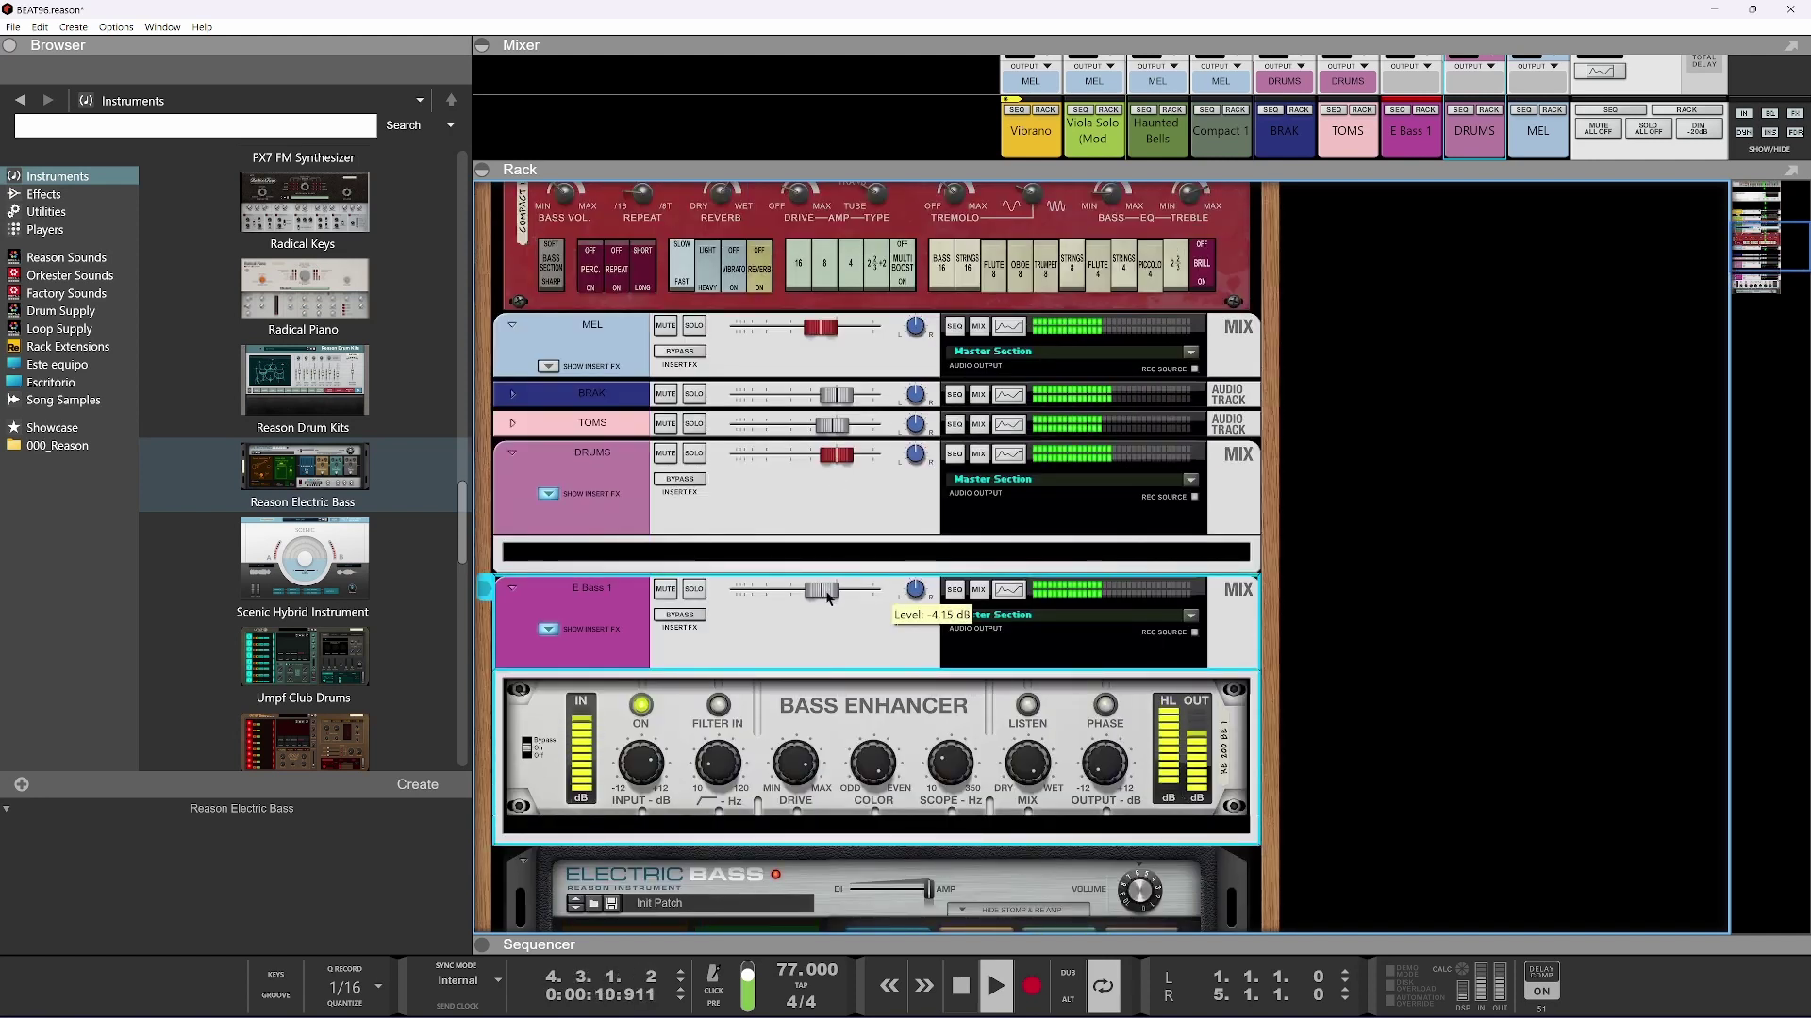
Set the high-pass filter of the MEL bus to about 285.9 Hz in its Spectrum EQ and close the EQ window
scroll(821, 528, up, 2)
scroll(820, 521, up, 2)
click(1008, 681)
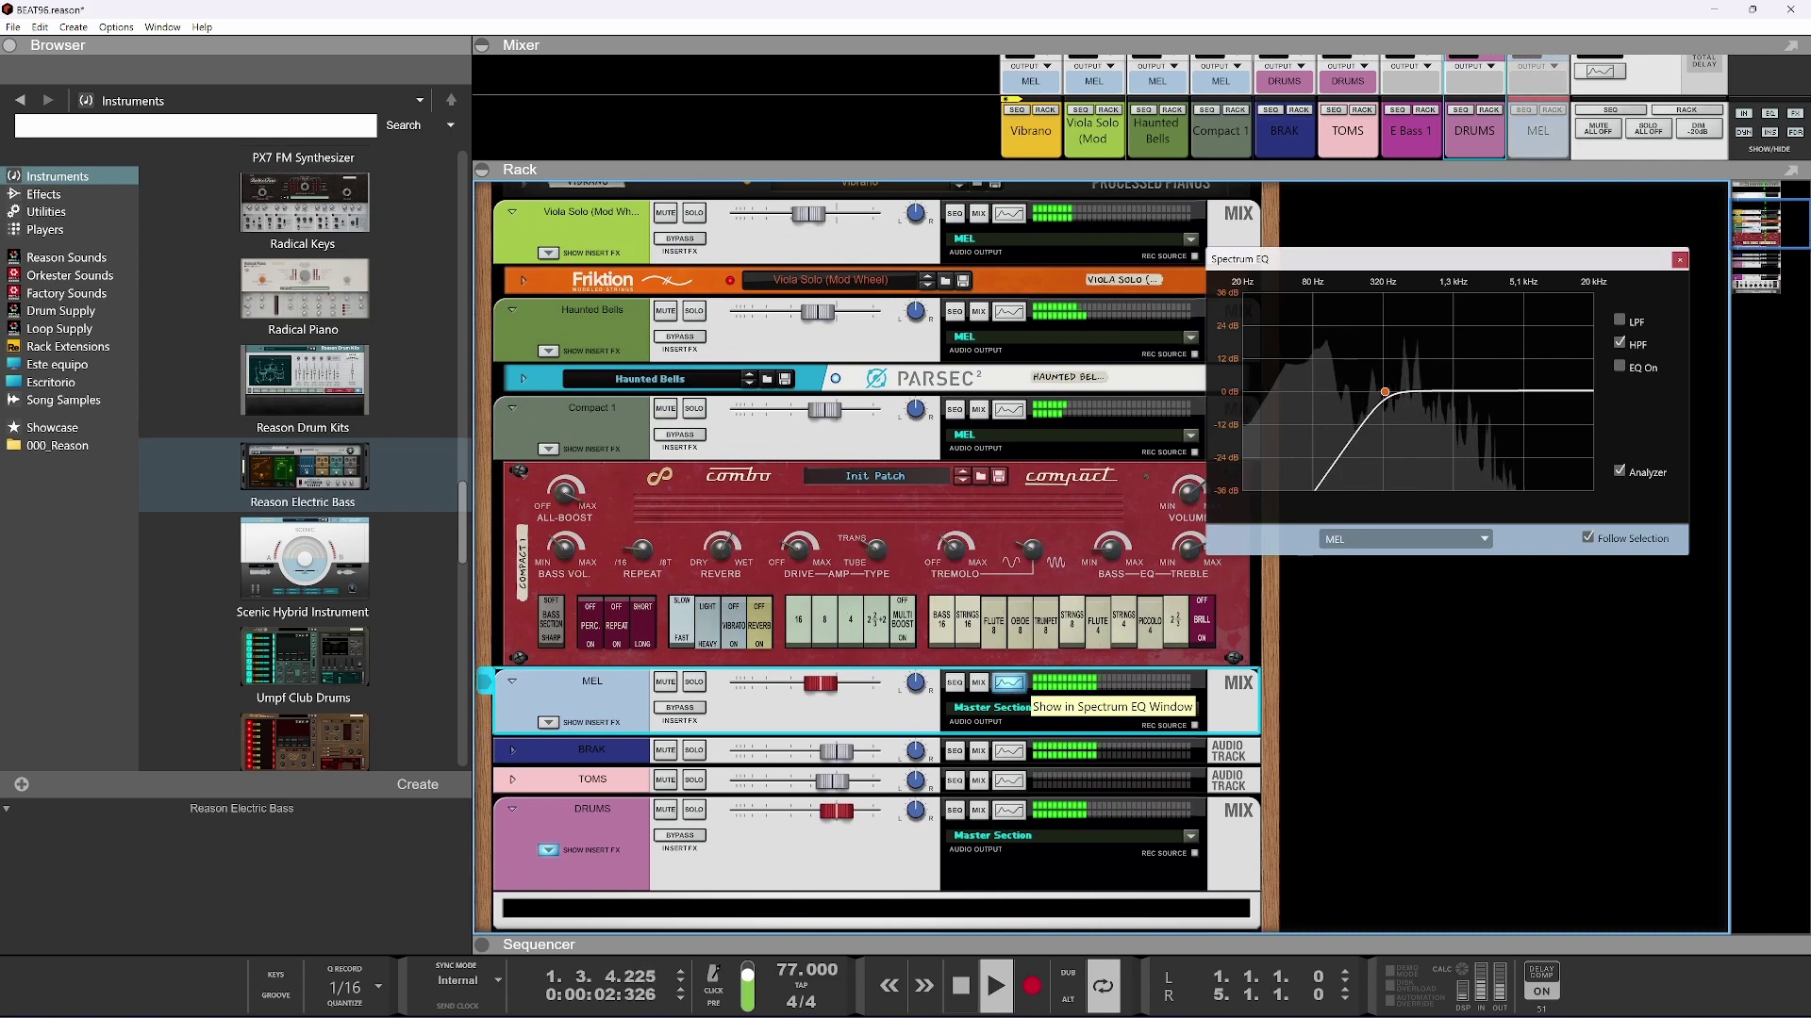
mouse_move(1384, 391)
mouse_down()
mouse_move(1471, 391)
mouse_move(1377, 391)
mouse_up()
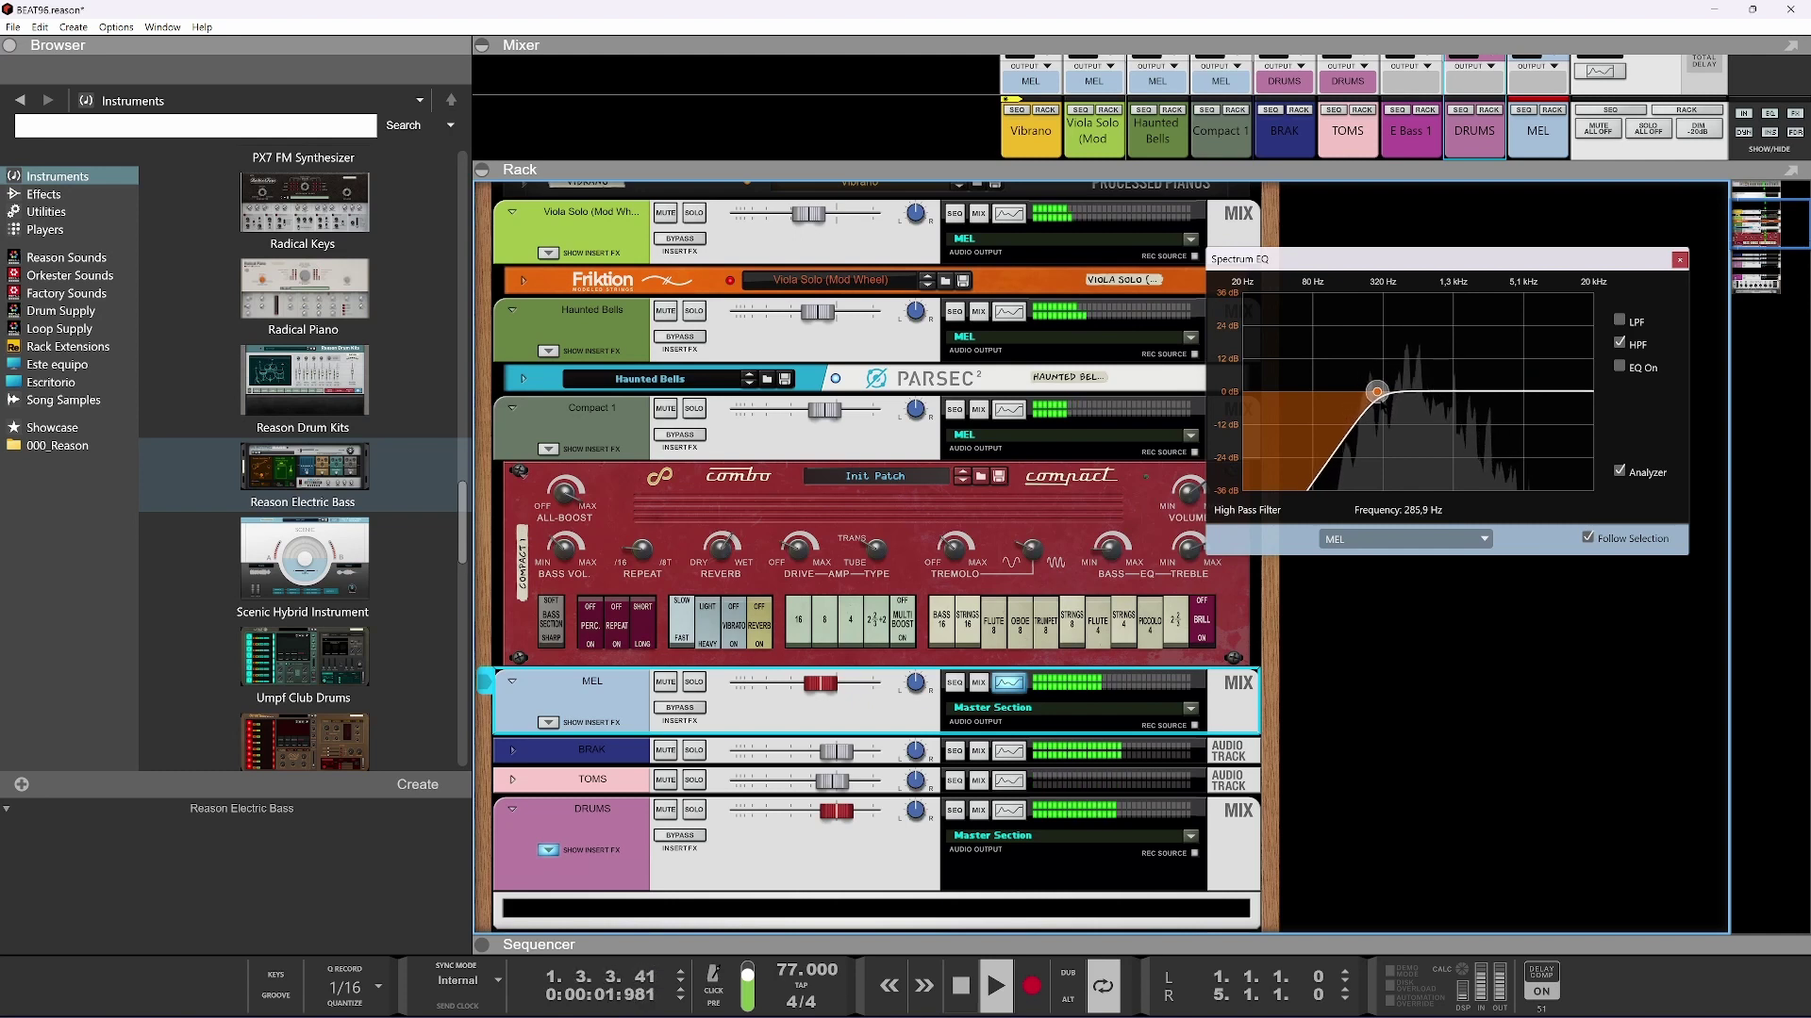
click(1679, 259)
Lower the E Bass 1 channel level to about -5.38 dB and compare the mix with the bass muted and unmuted
scroll(755, 541, down, 3)
scroll(754, 541, down, 3)
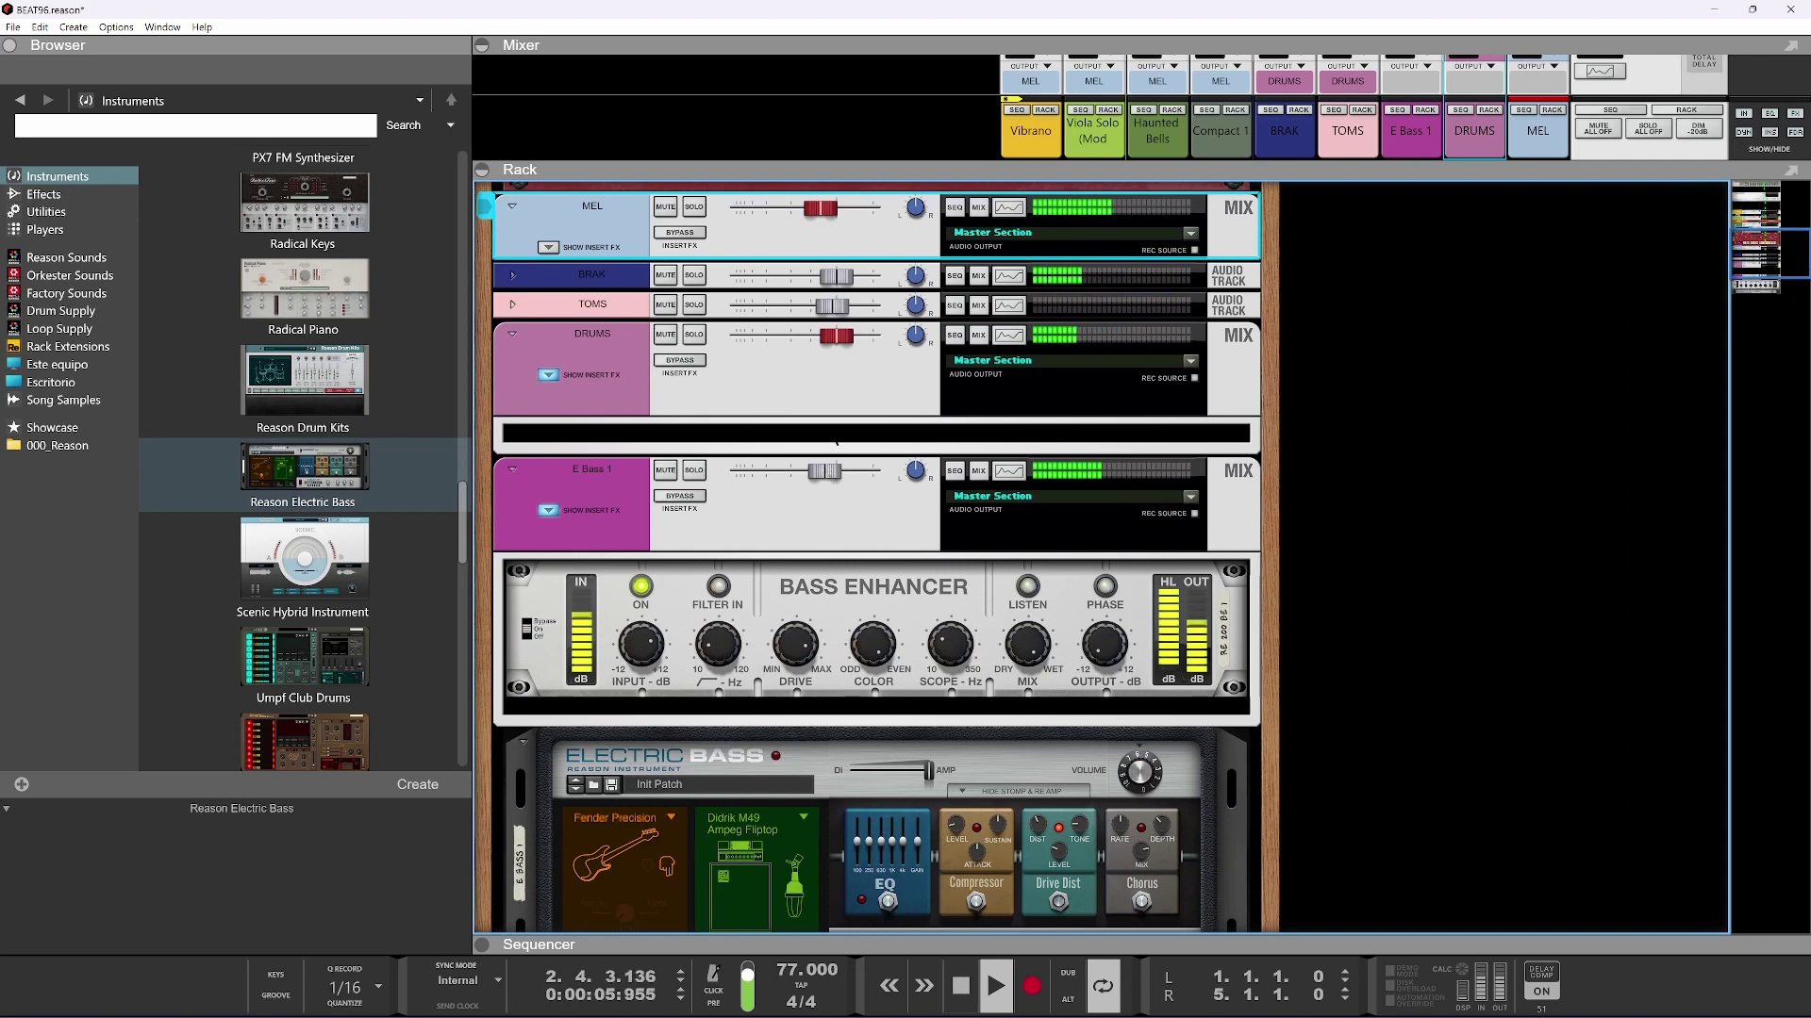
drag(824, 476, 817, 480)
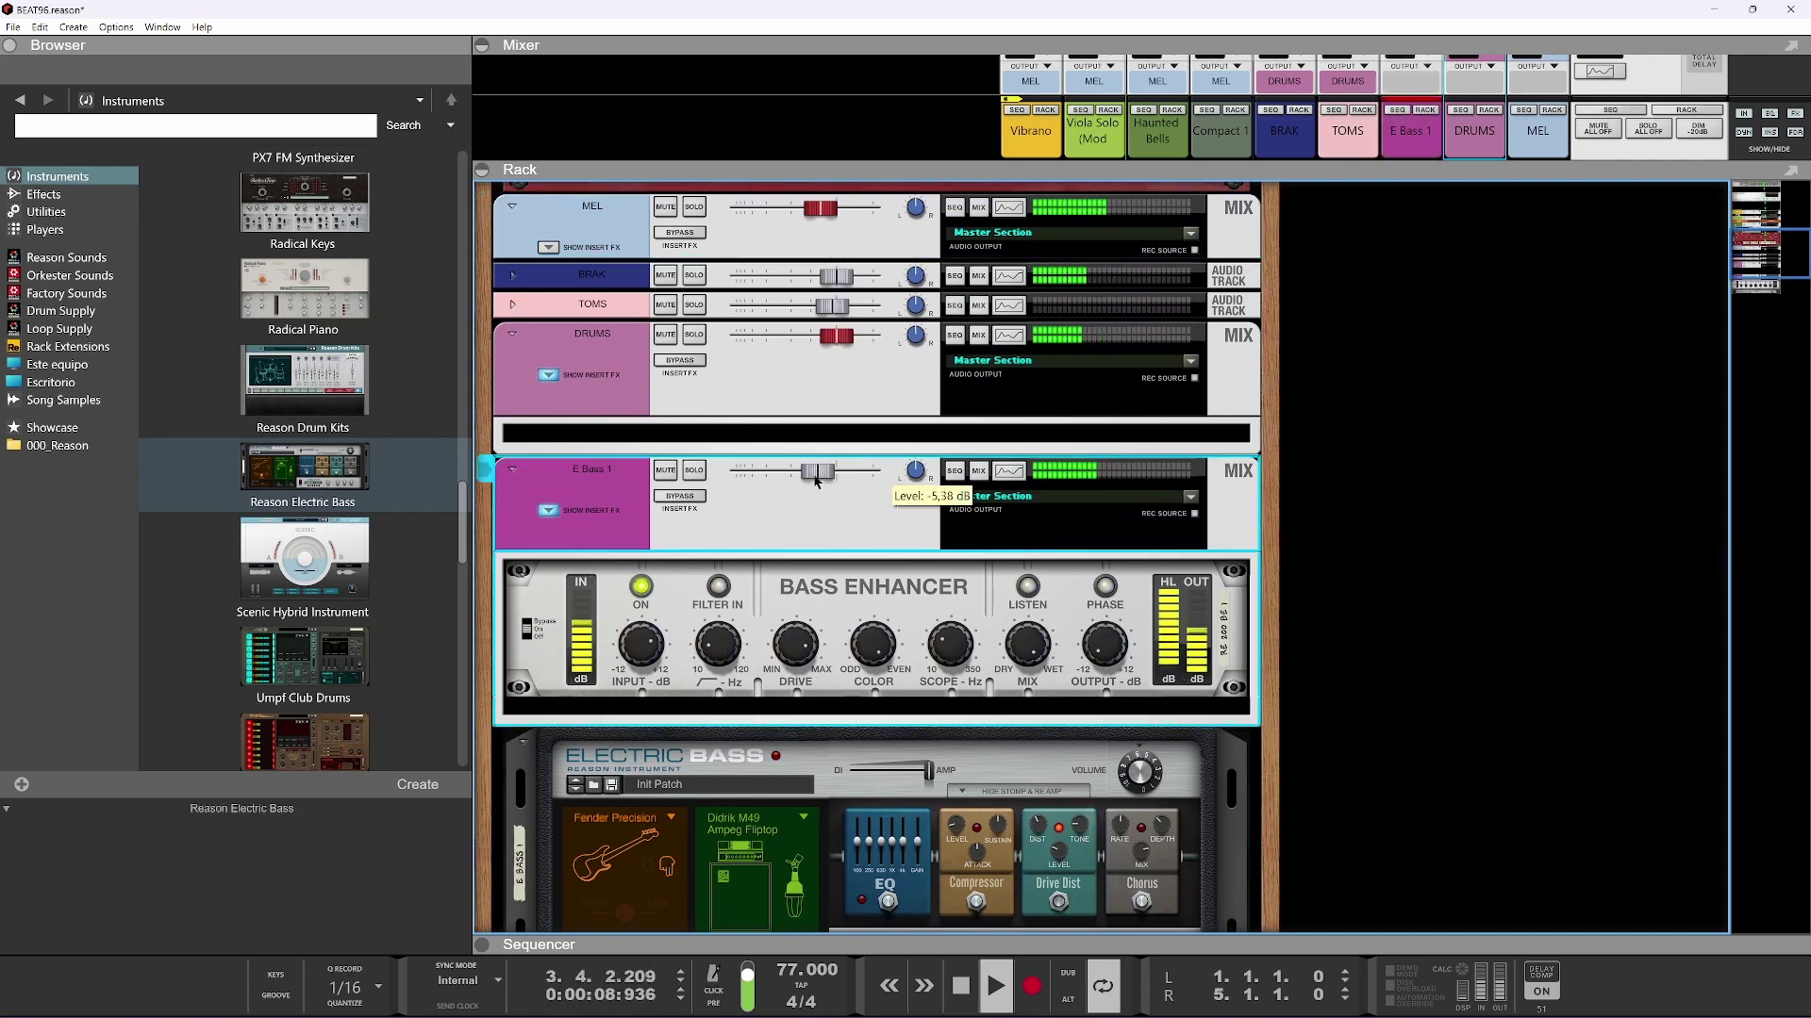
click(664, 471)
click(664, 472)
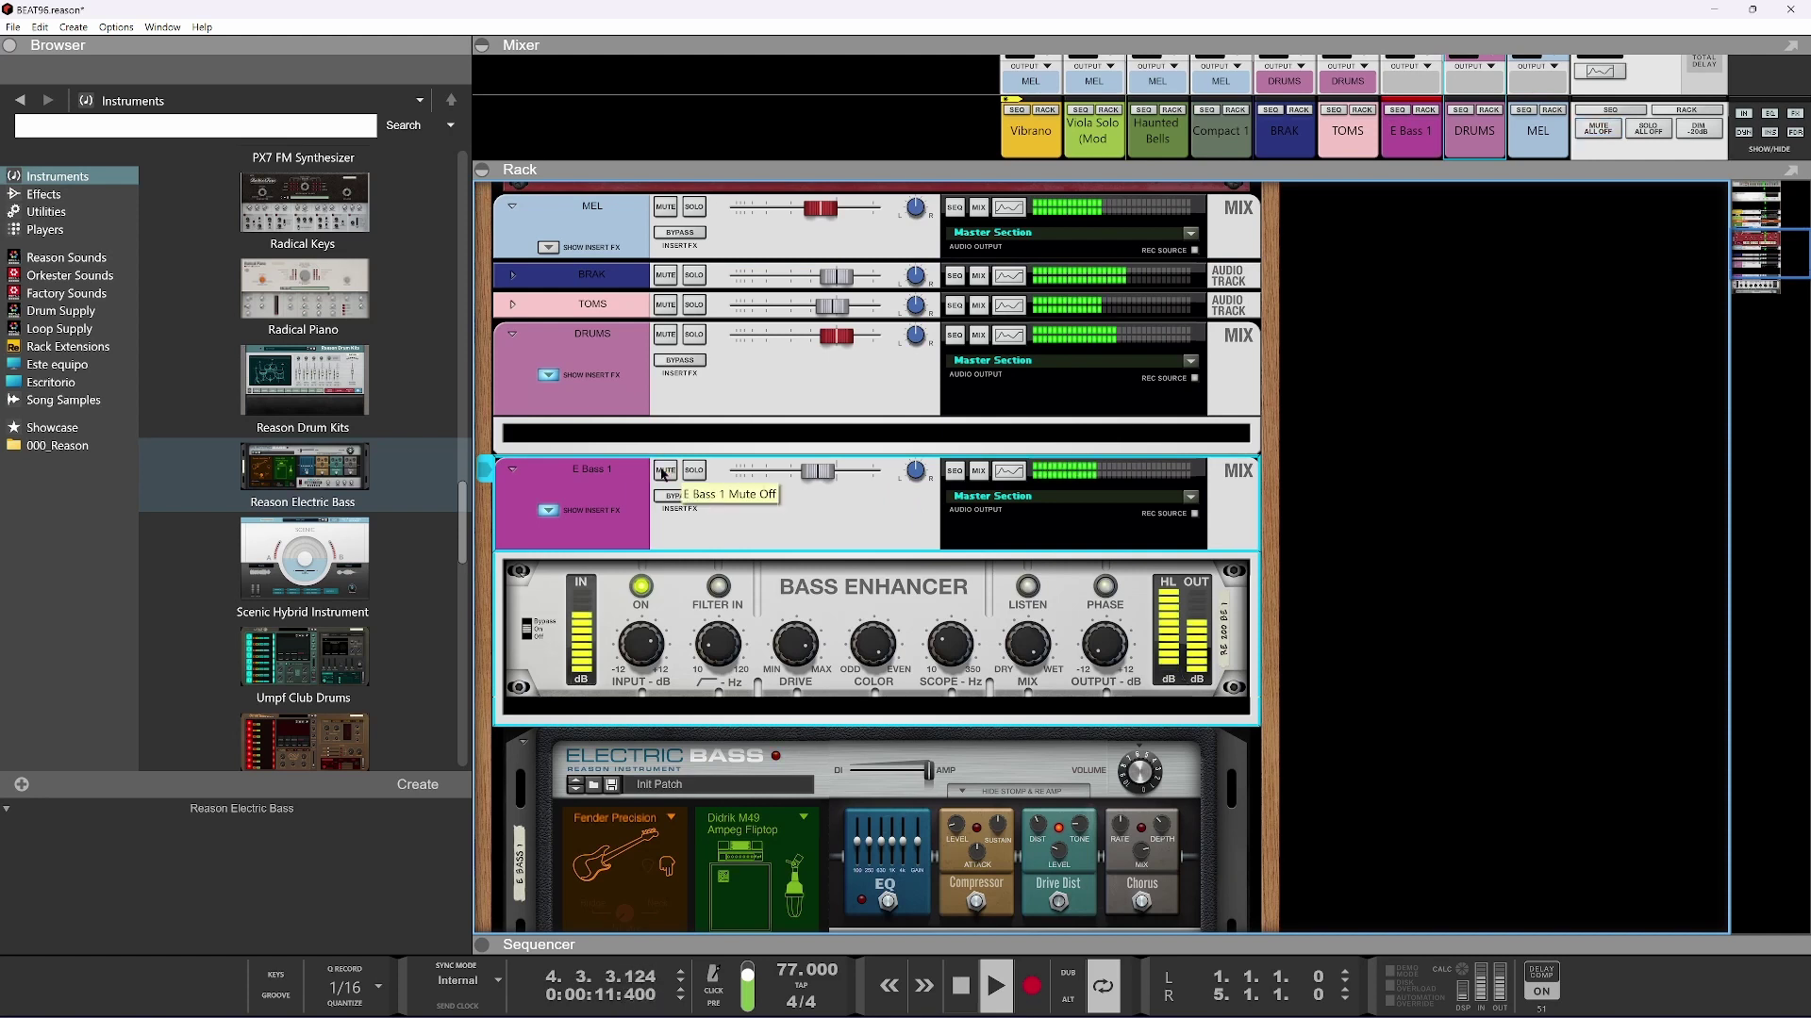
Solo E Bass 1, set the Bass Enhancer's color to about 3.52, and return to the full mix
click(894, 506)
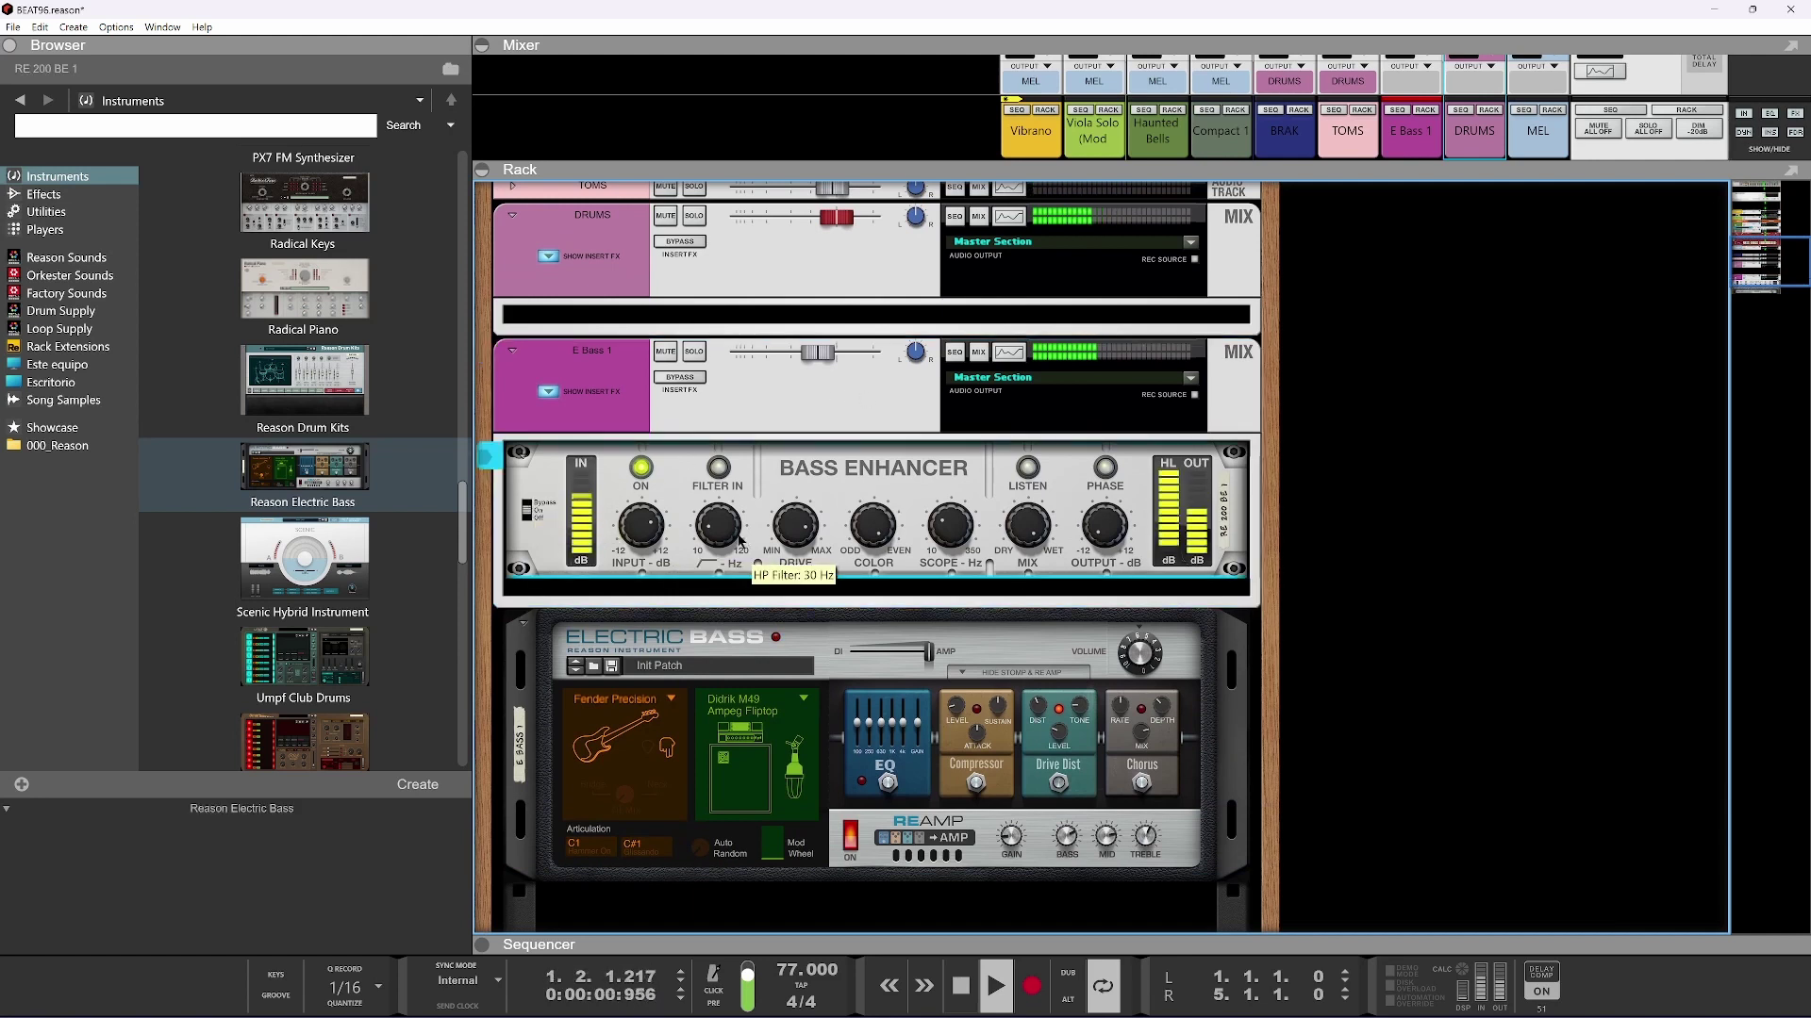
drag(947, 535, 945, 532)
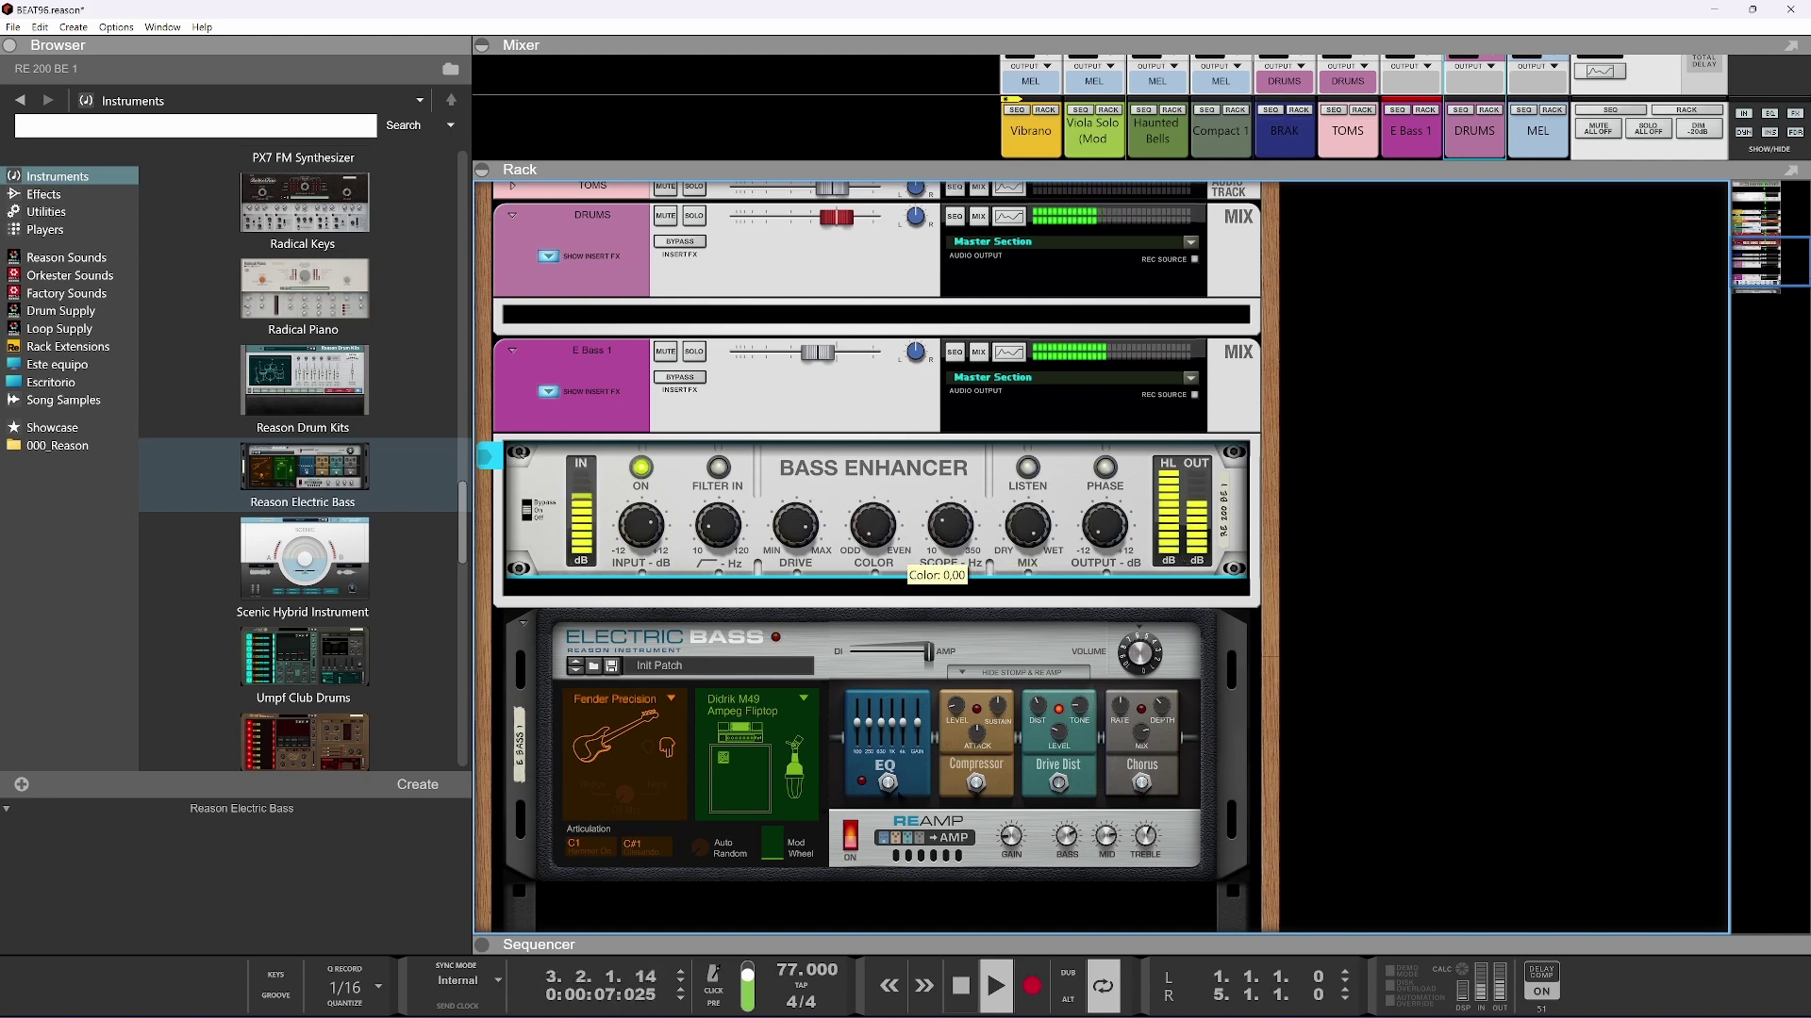
click(694, 351)
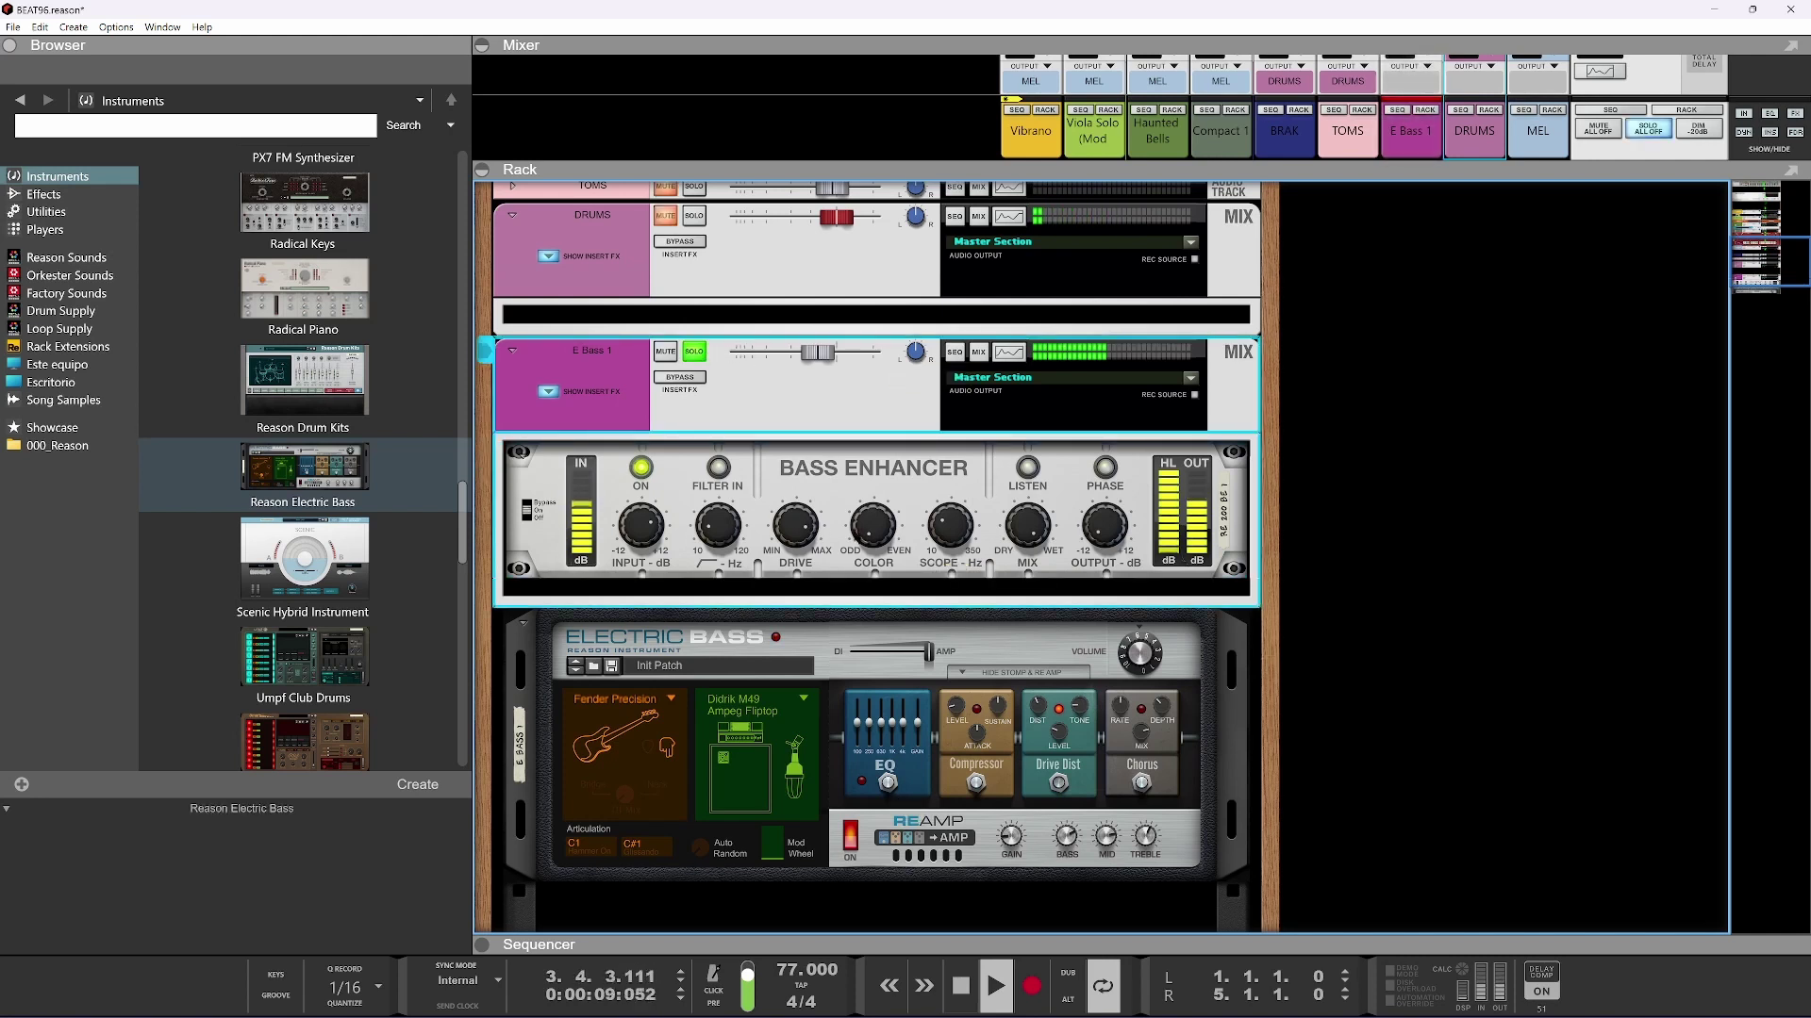
drag(883, 546, 889, 500)
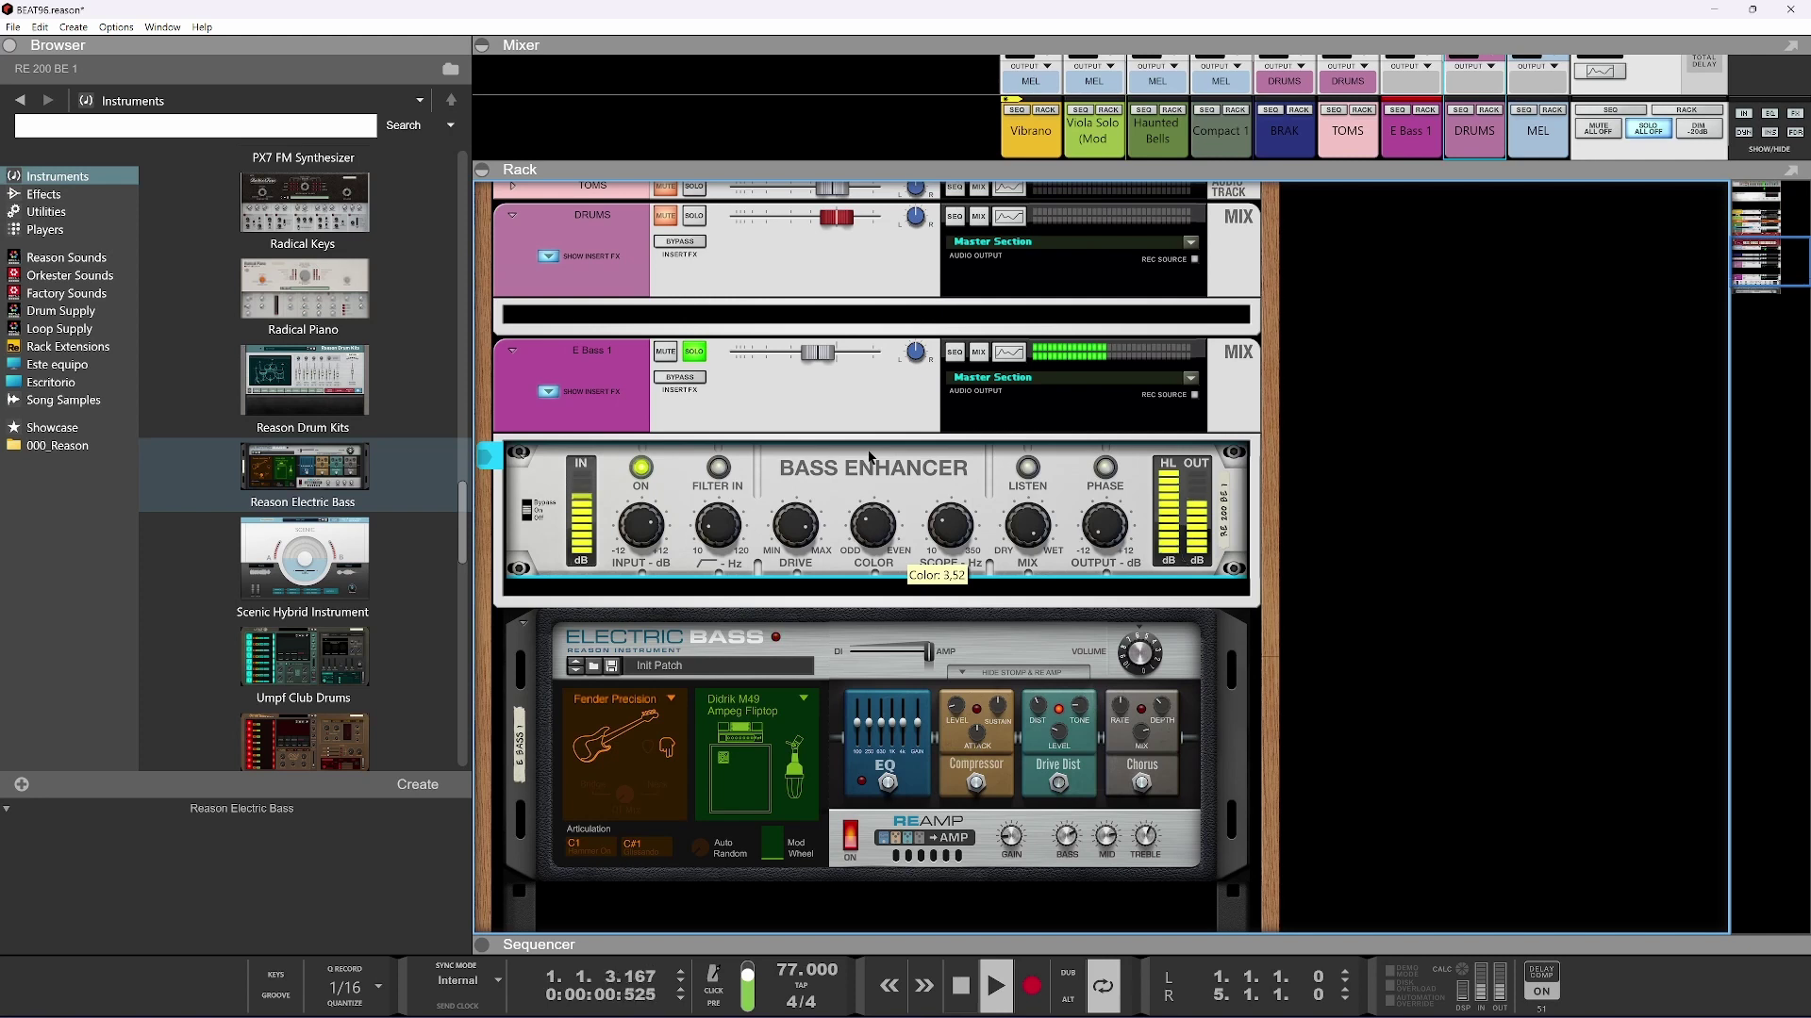
click(694, 351)
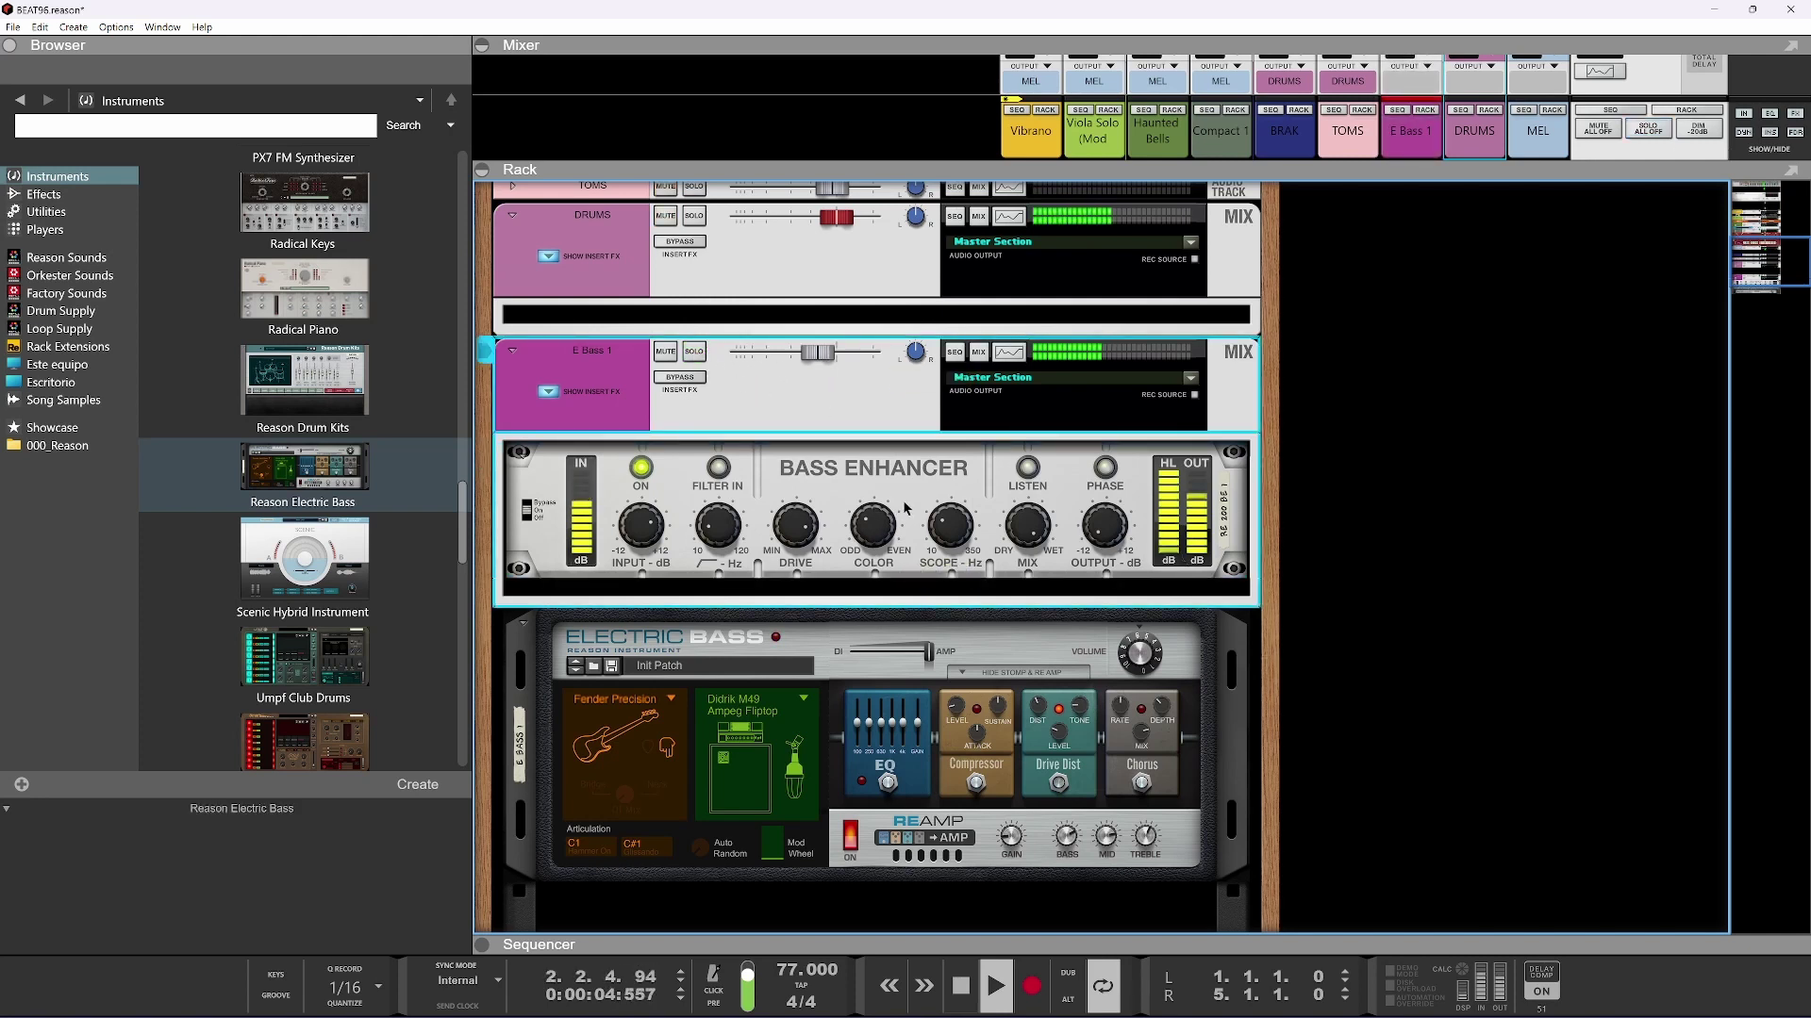
Switch the Master Section meter and the main output's Big Meter to peak mode, and show the master insert FX
scroll(904, 507, down, 2)
scroll(903, 507, down, 1)
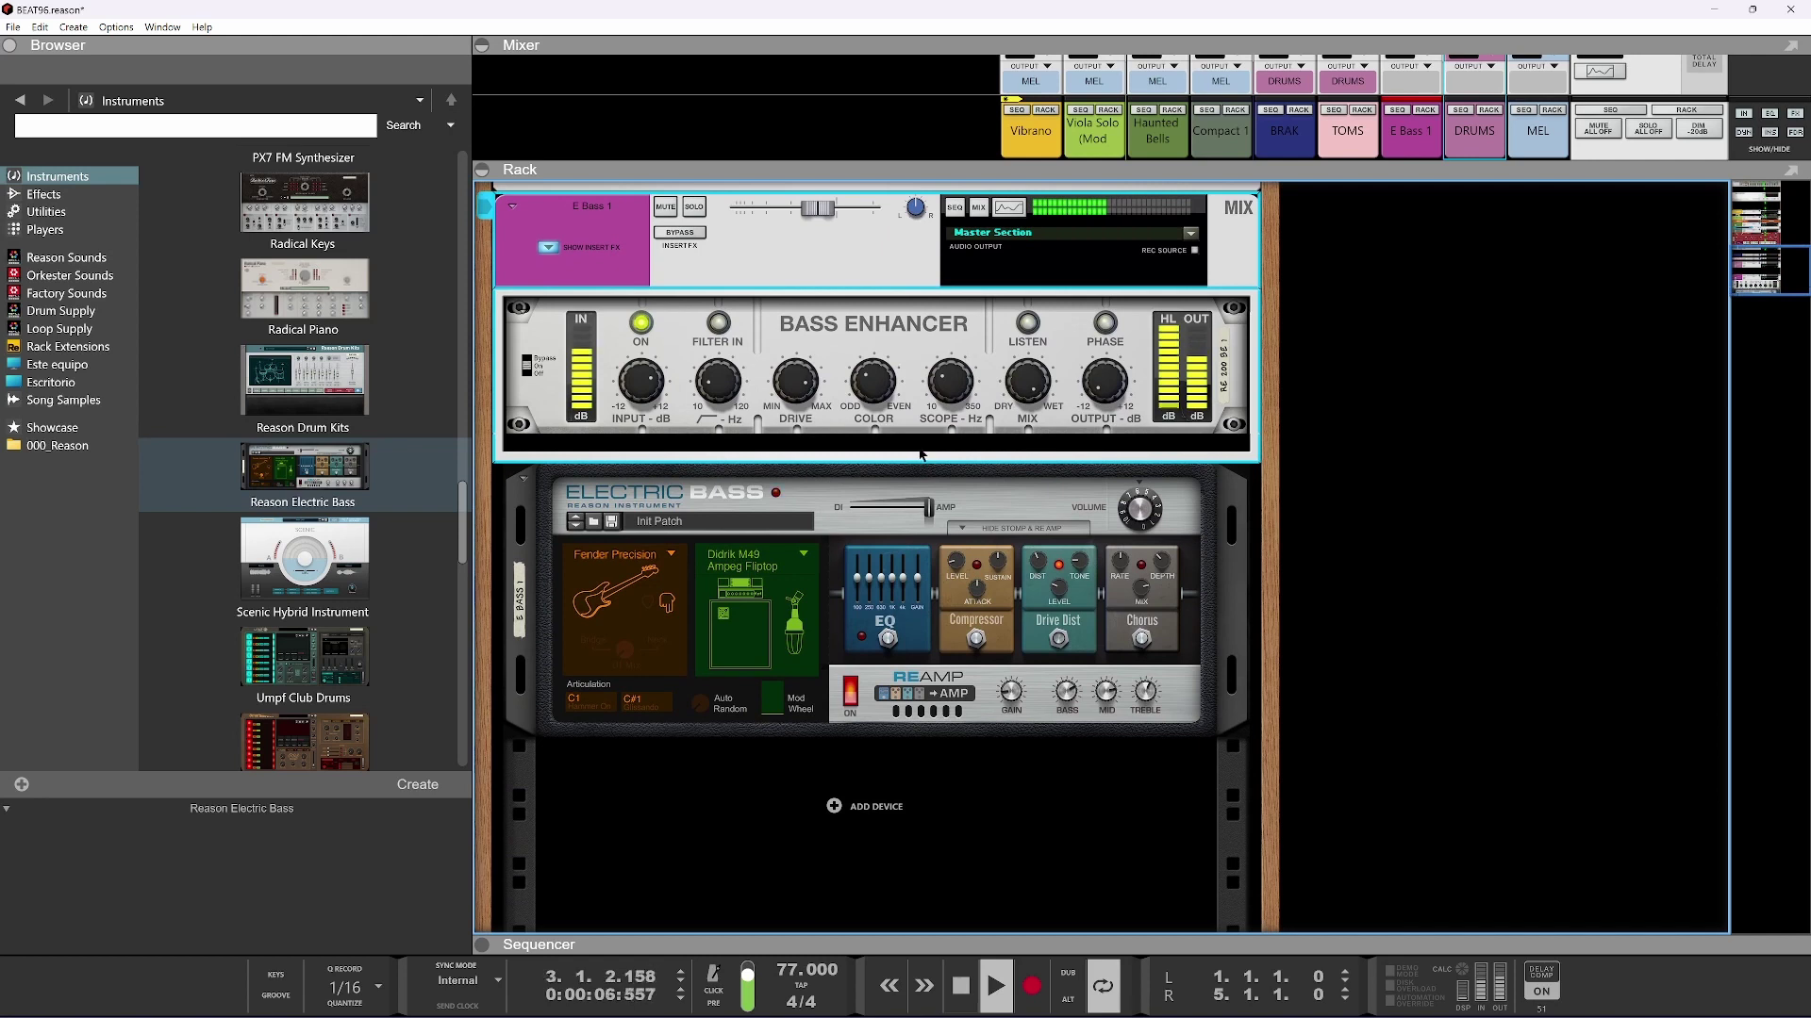
scroll(916, 466, up, 11)
scroll(983, 434, up, 7)
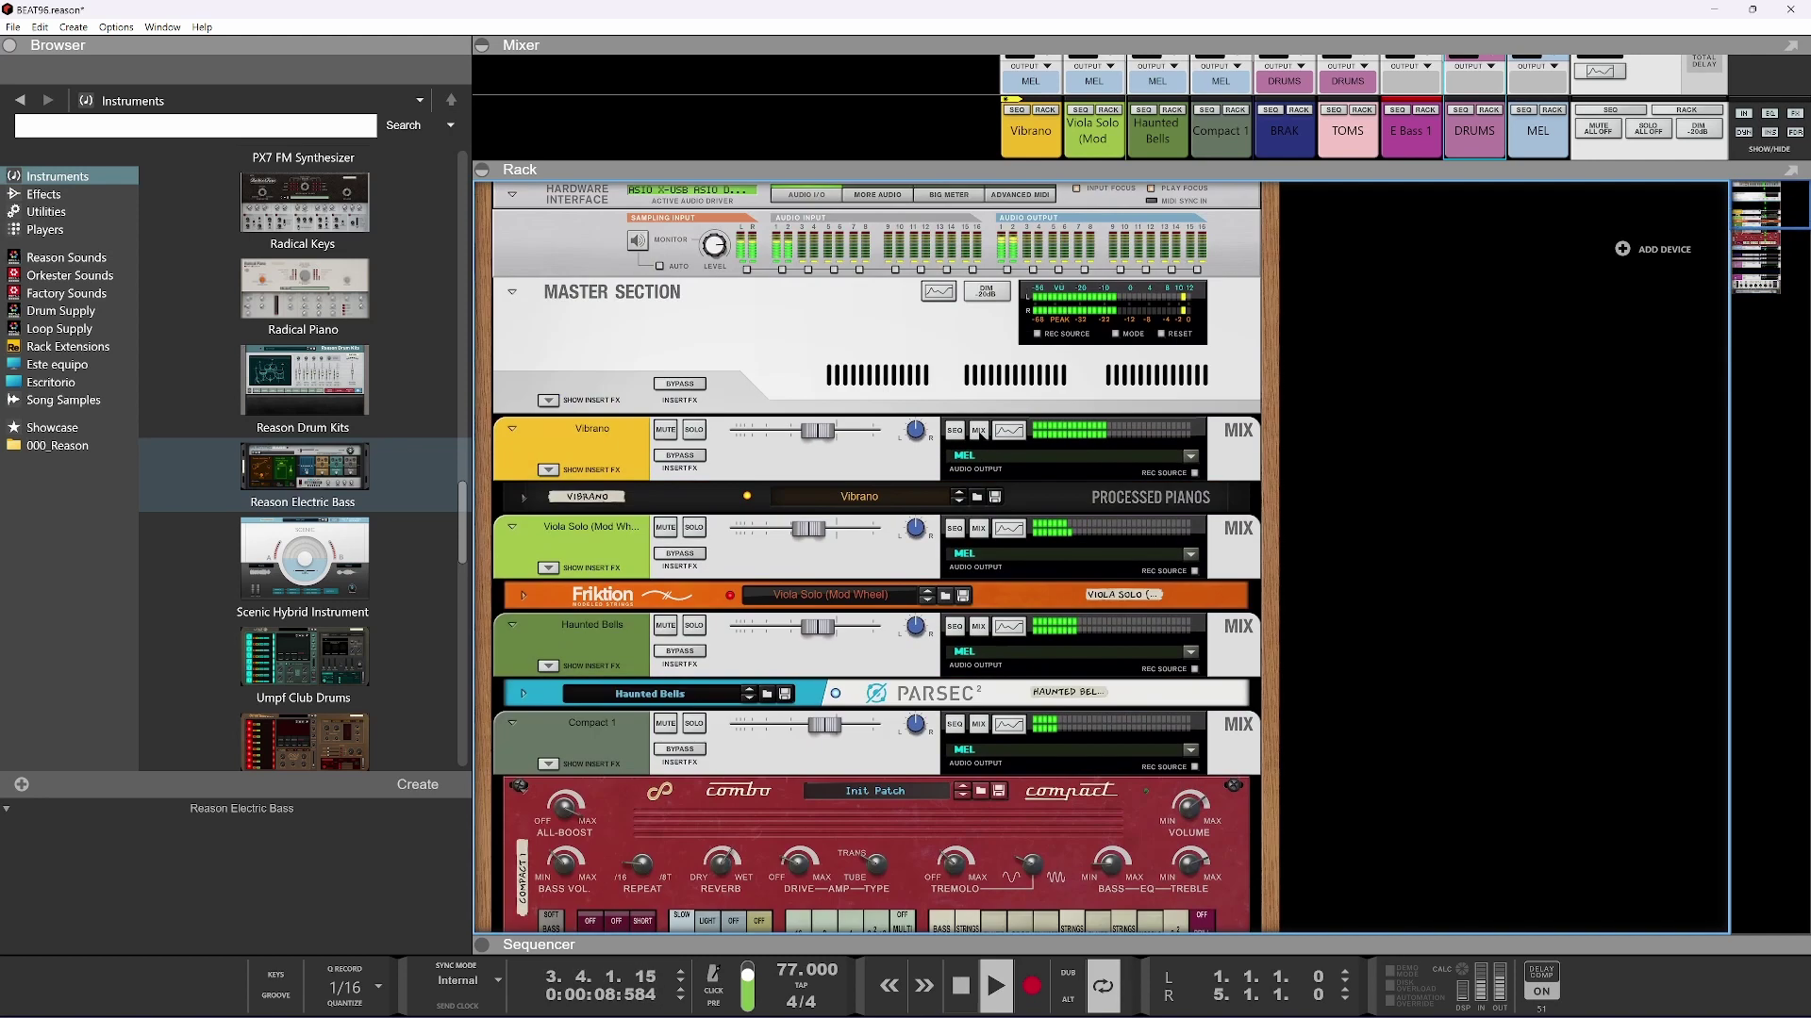
click(1118, 297)
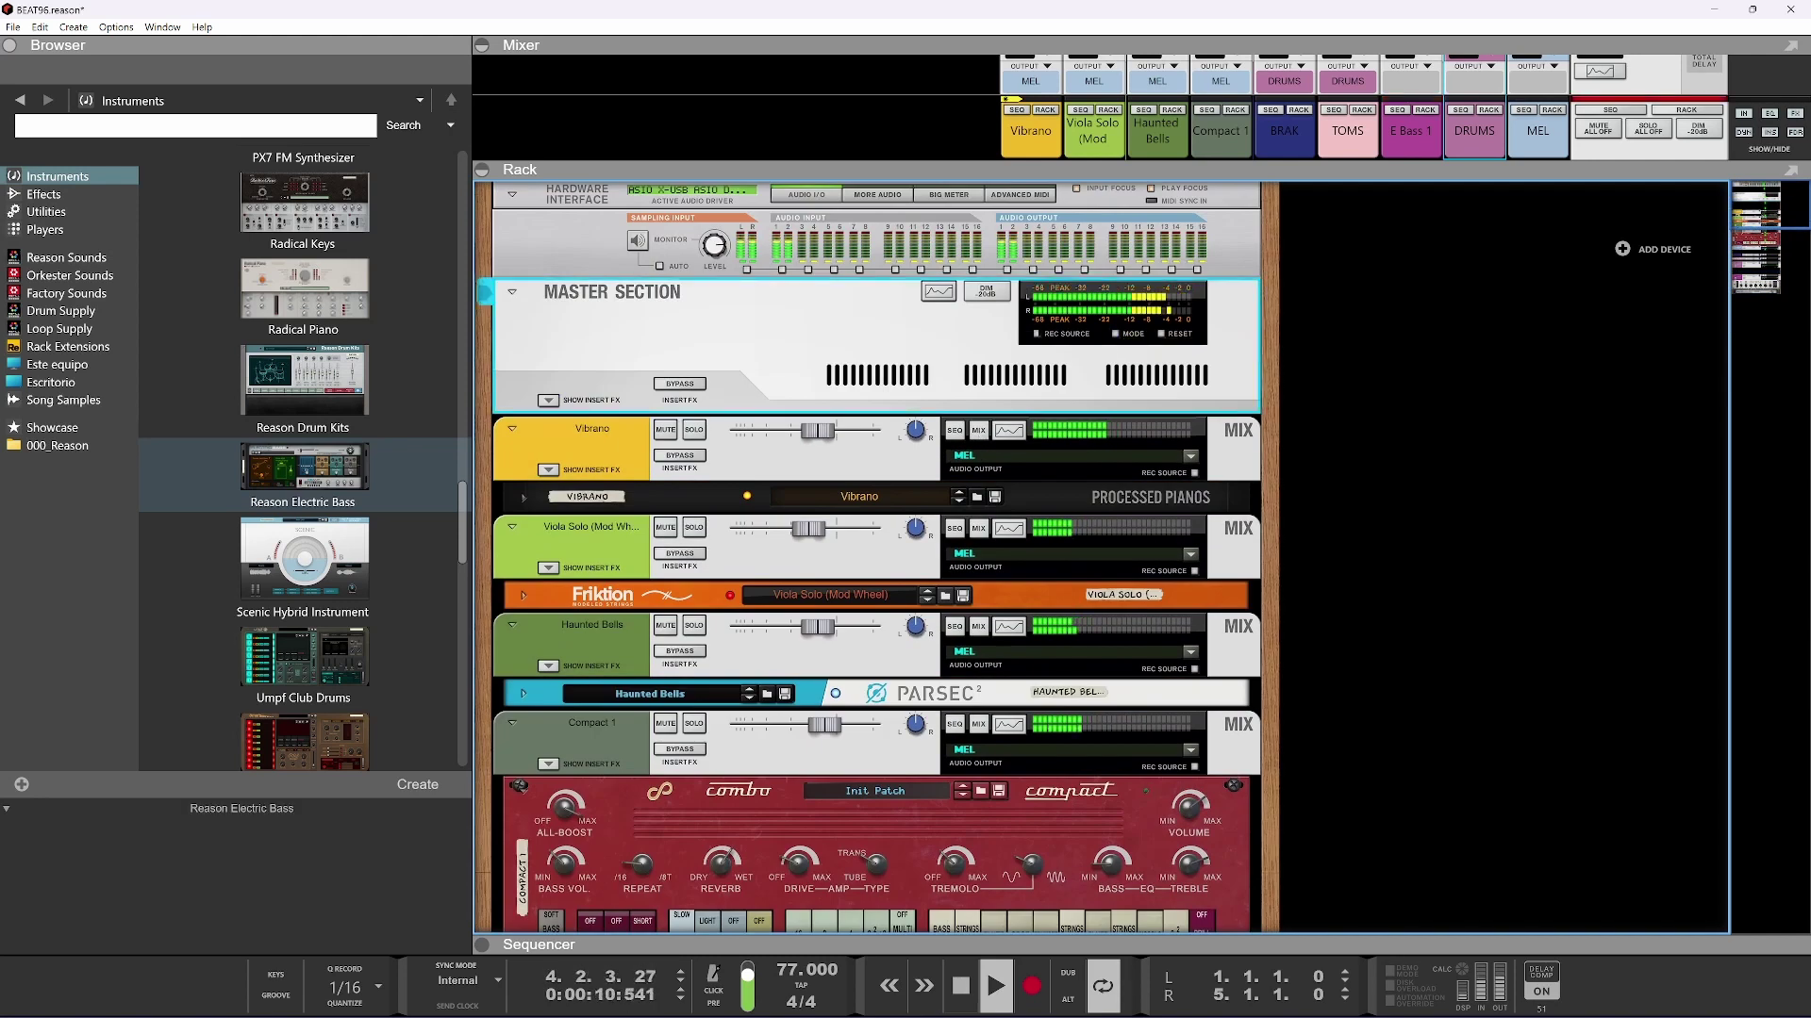
click(1004, 272)
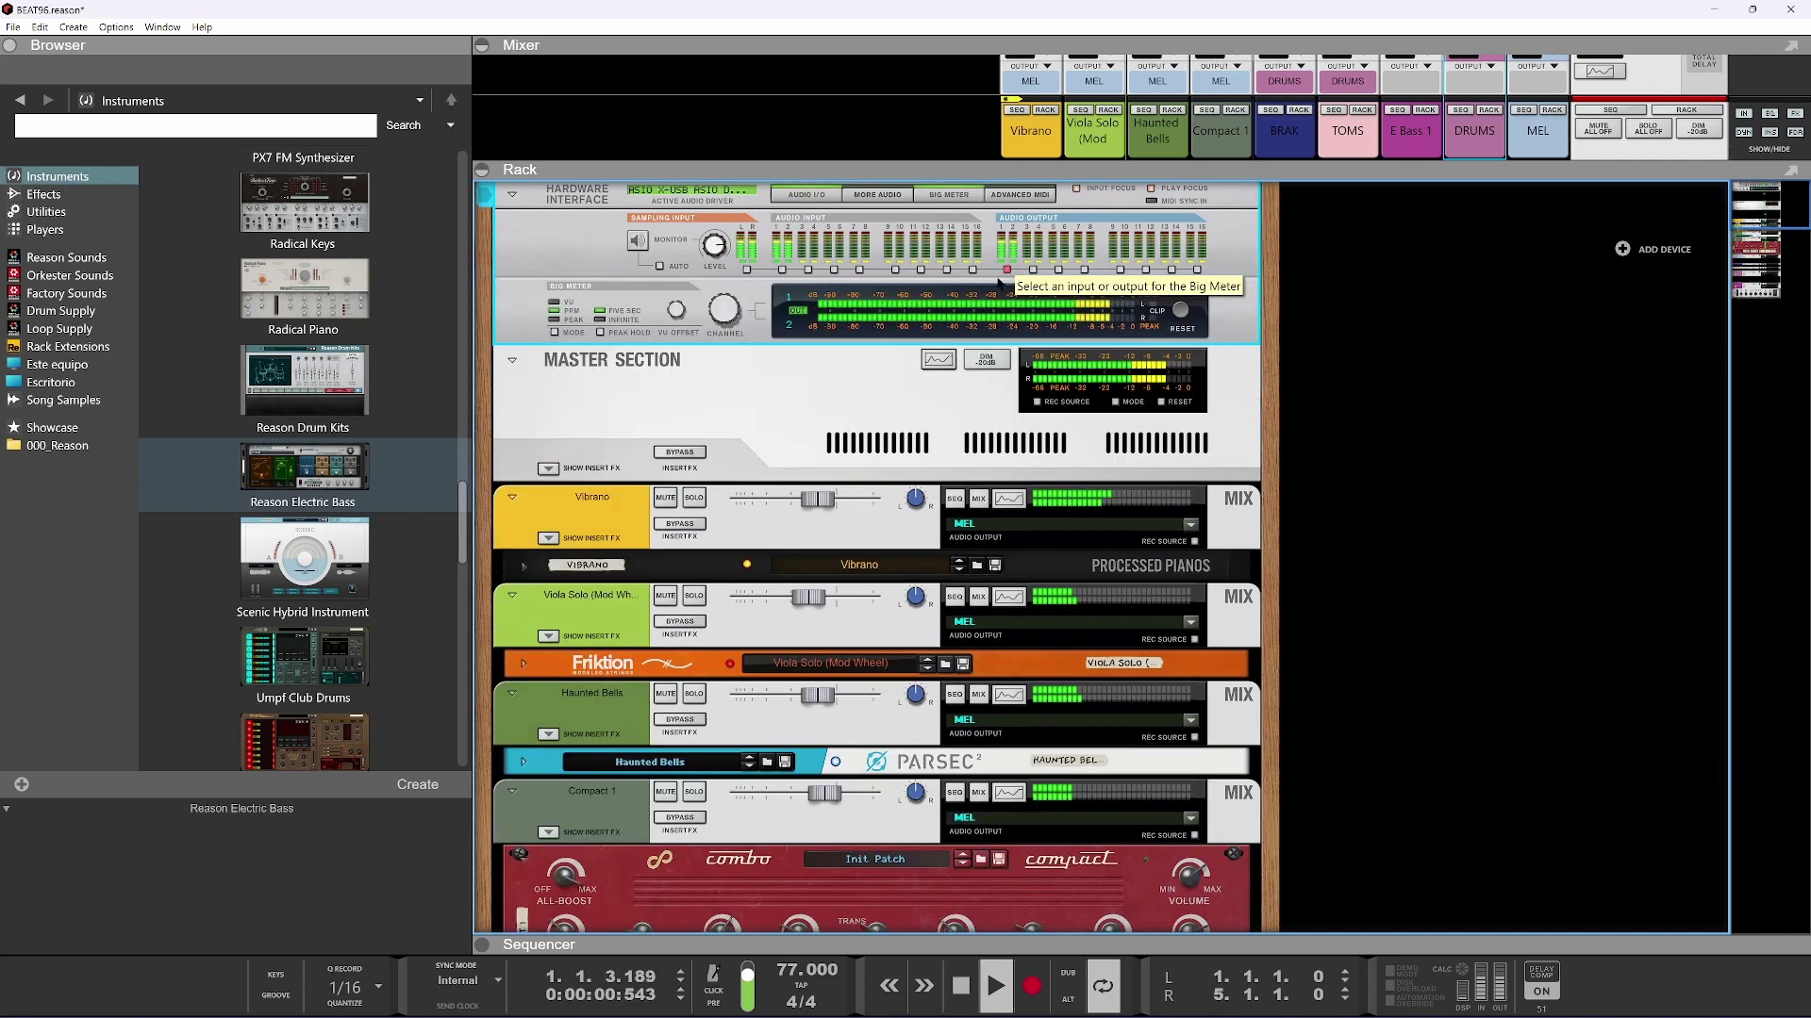
click(553, 334)
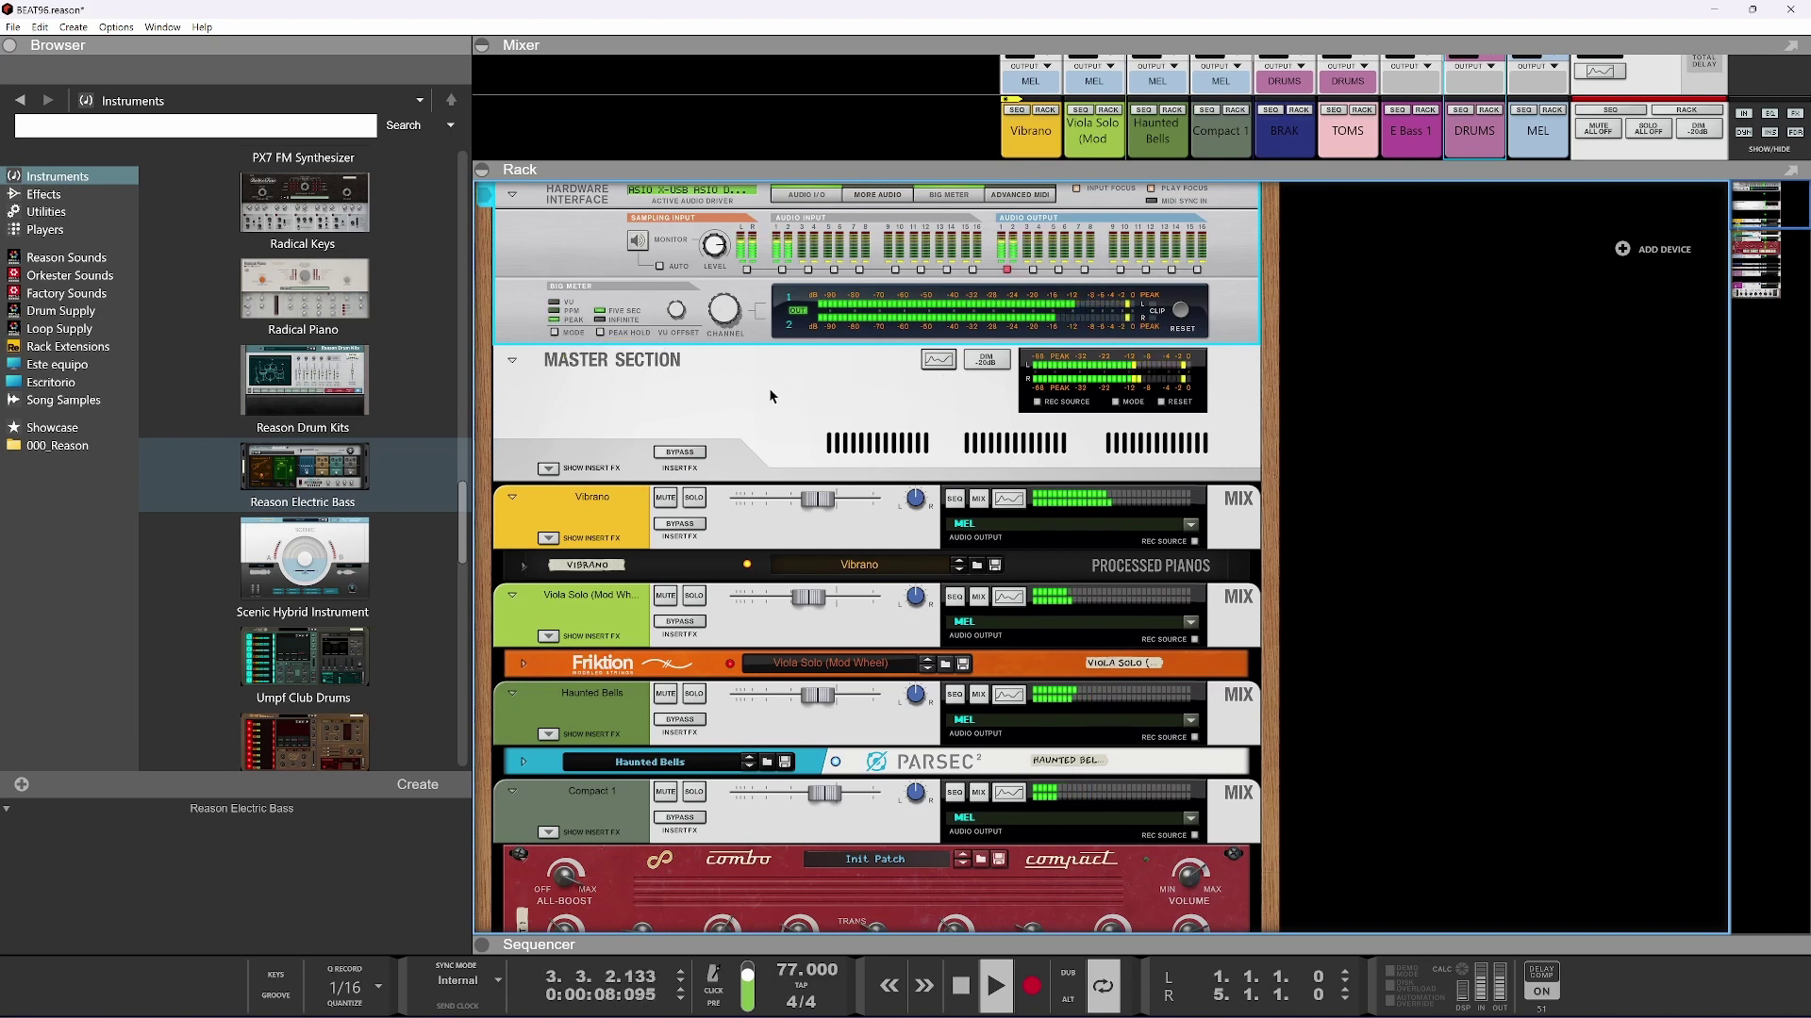
click(547, 468)
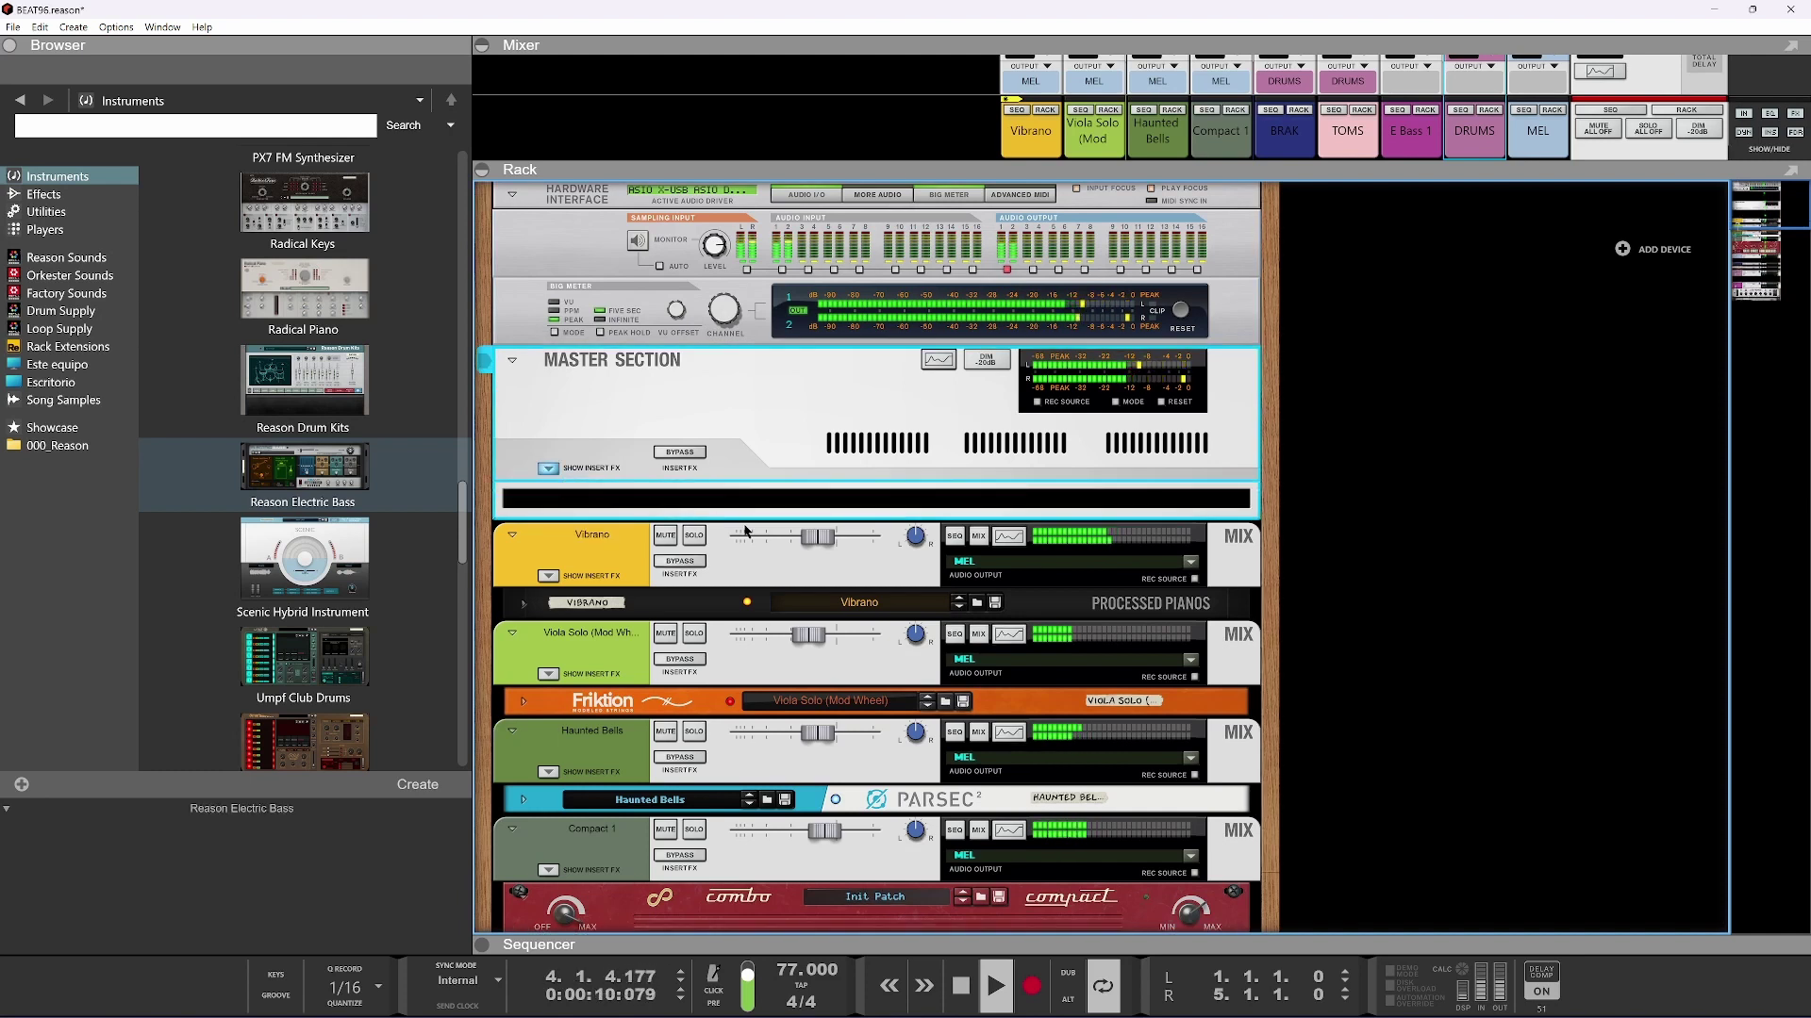
Solo the Vibrano channel, restart playback, and unfold its Processed Pianos device
scroll(754, 523, down, 1)
scroll(754, 524, down, 3)
click(694, 298)
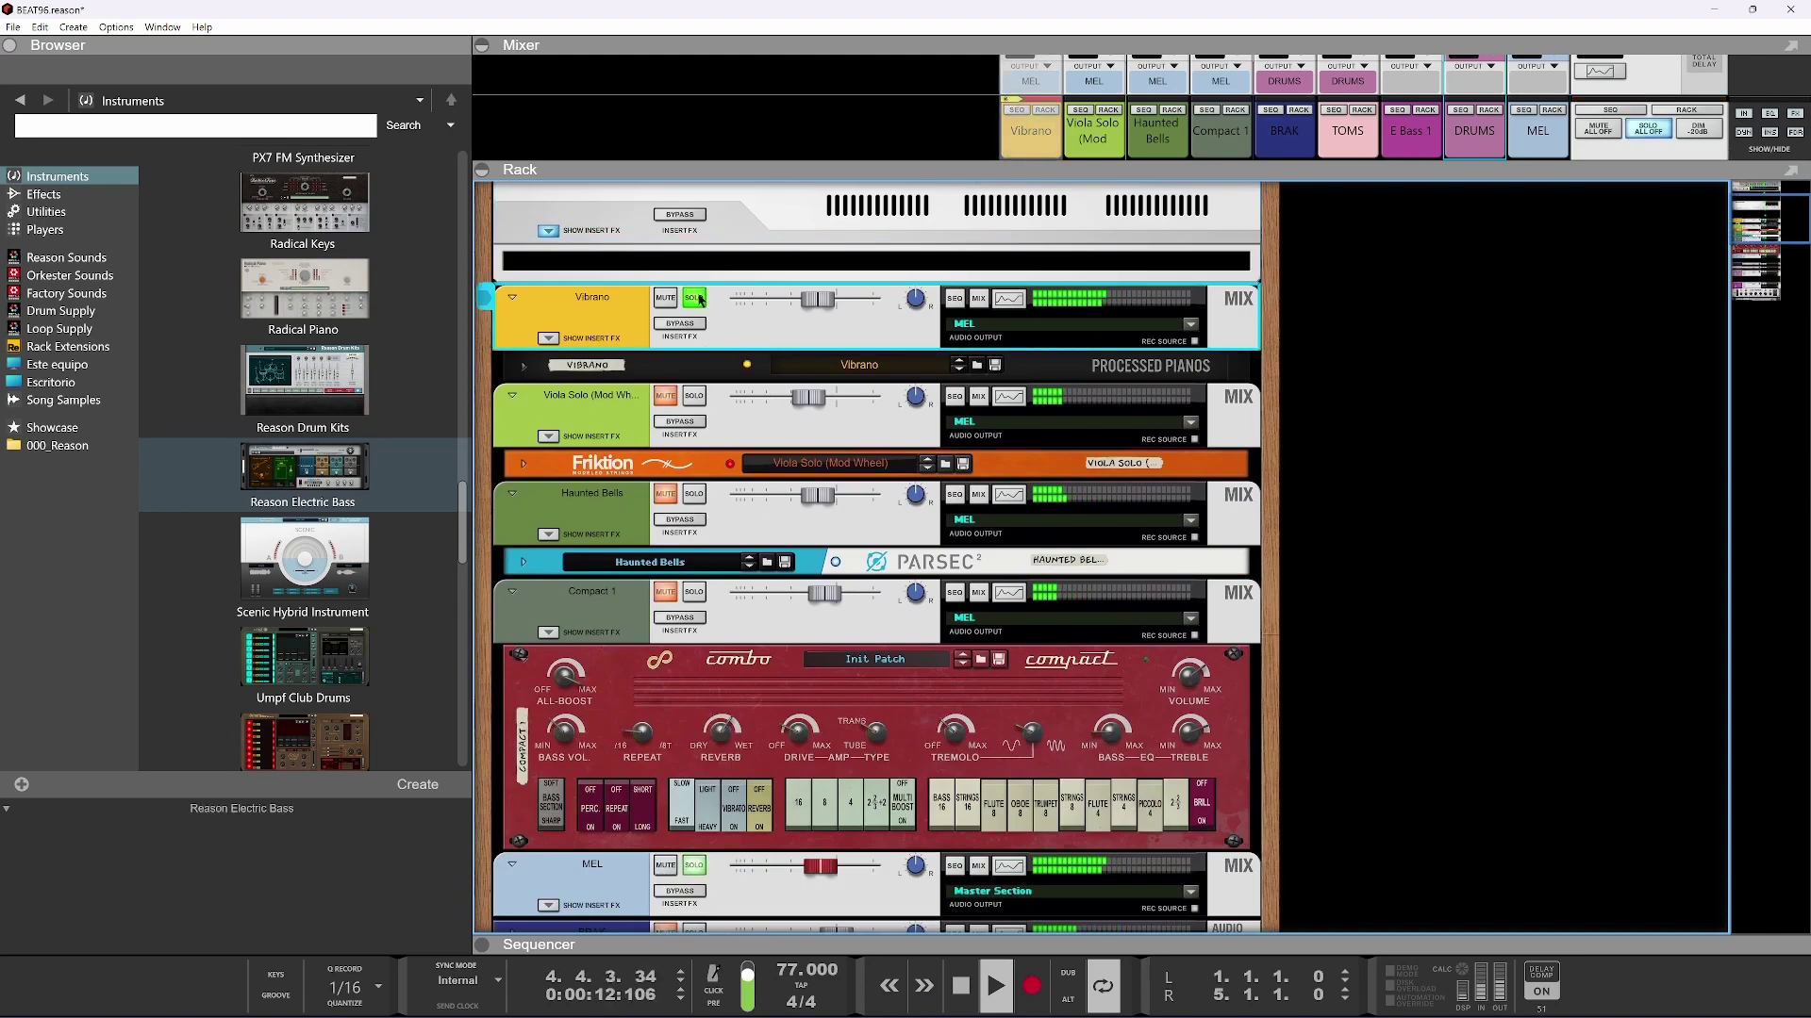
key(space)
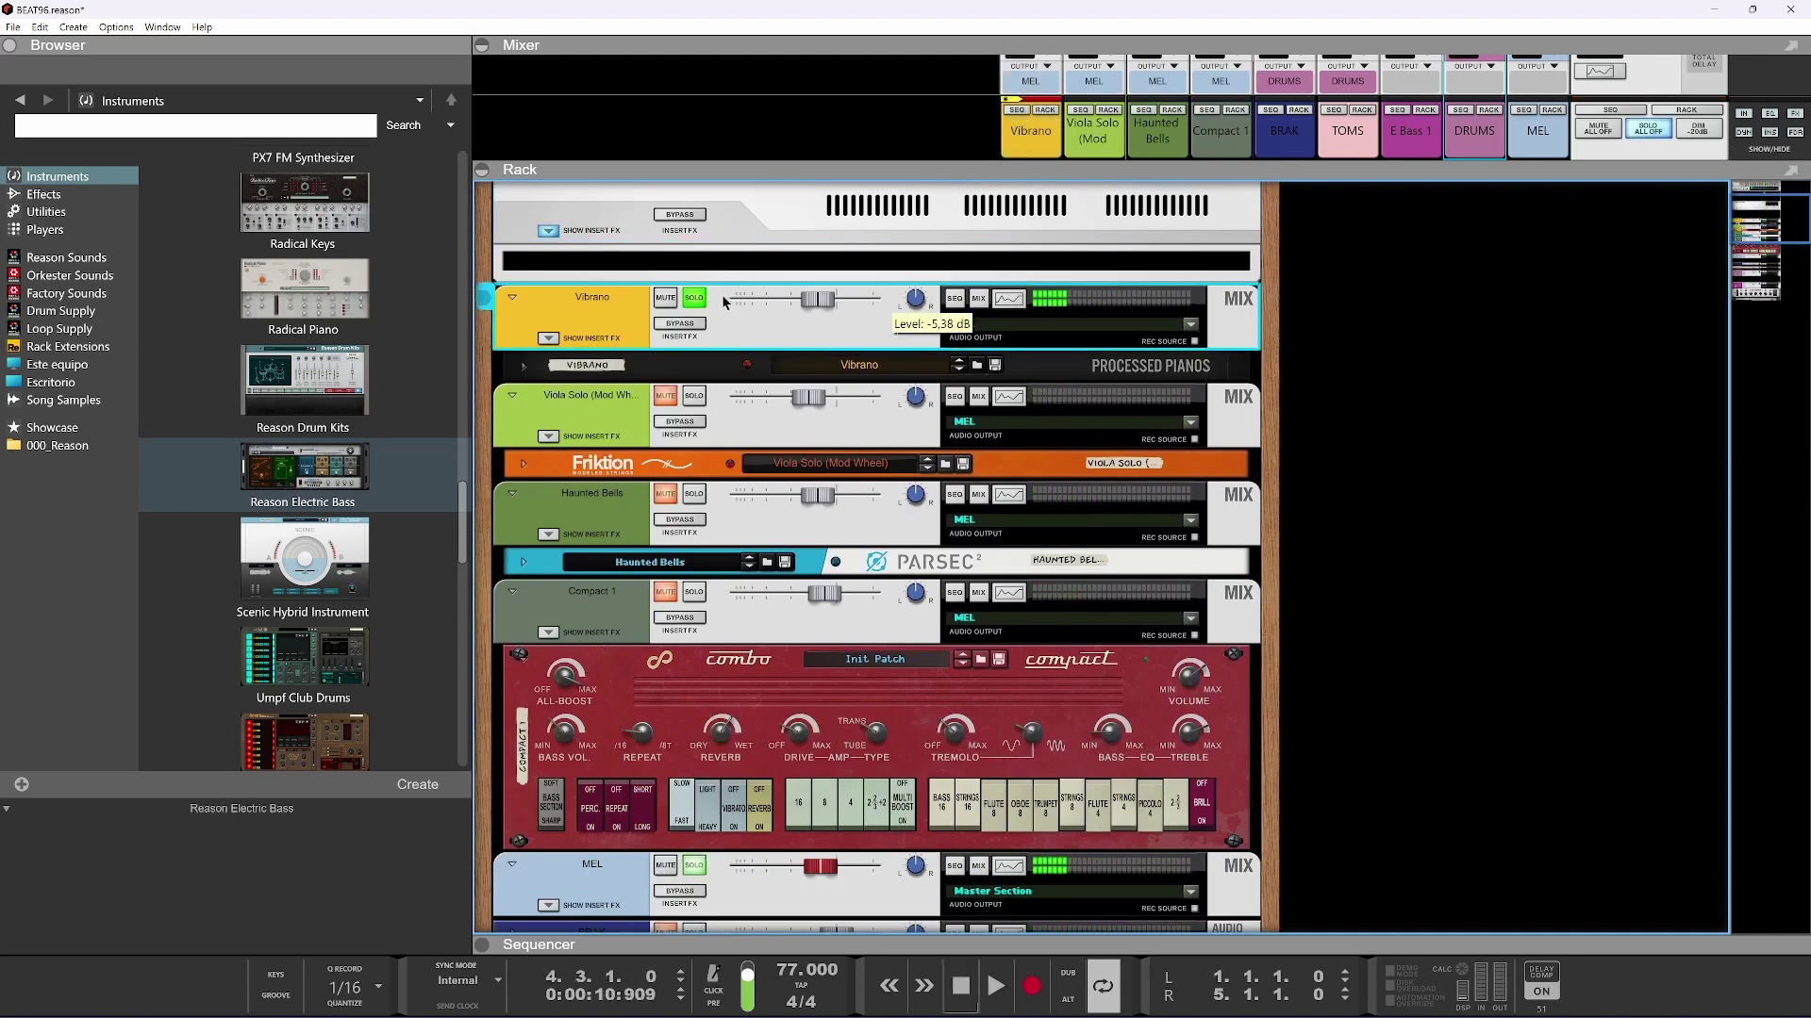
key(space)
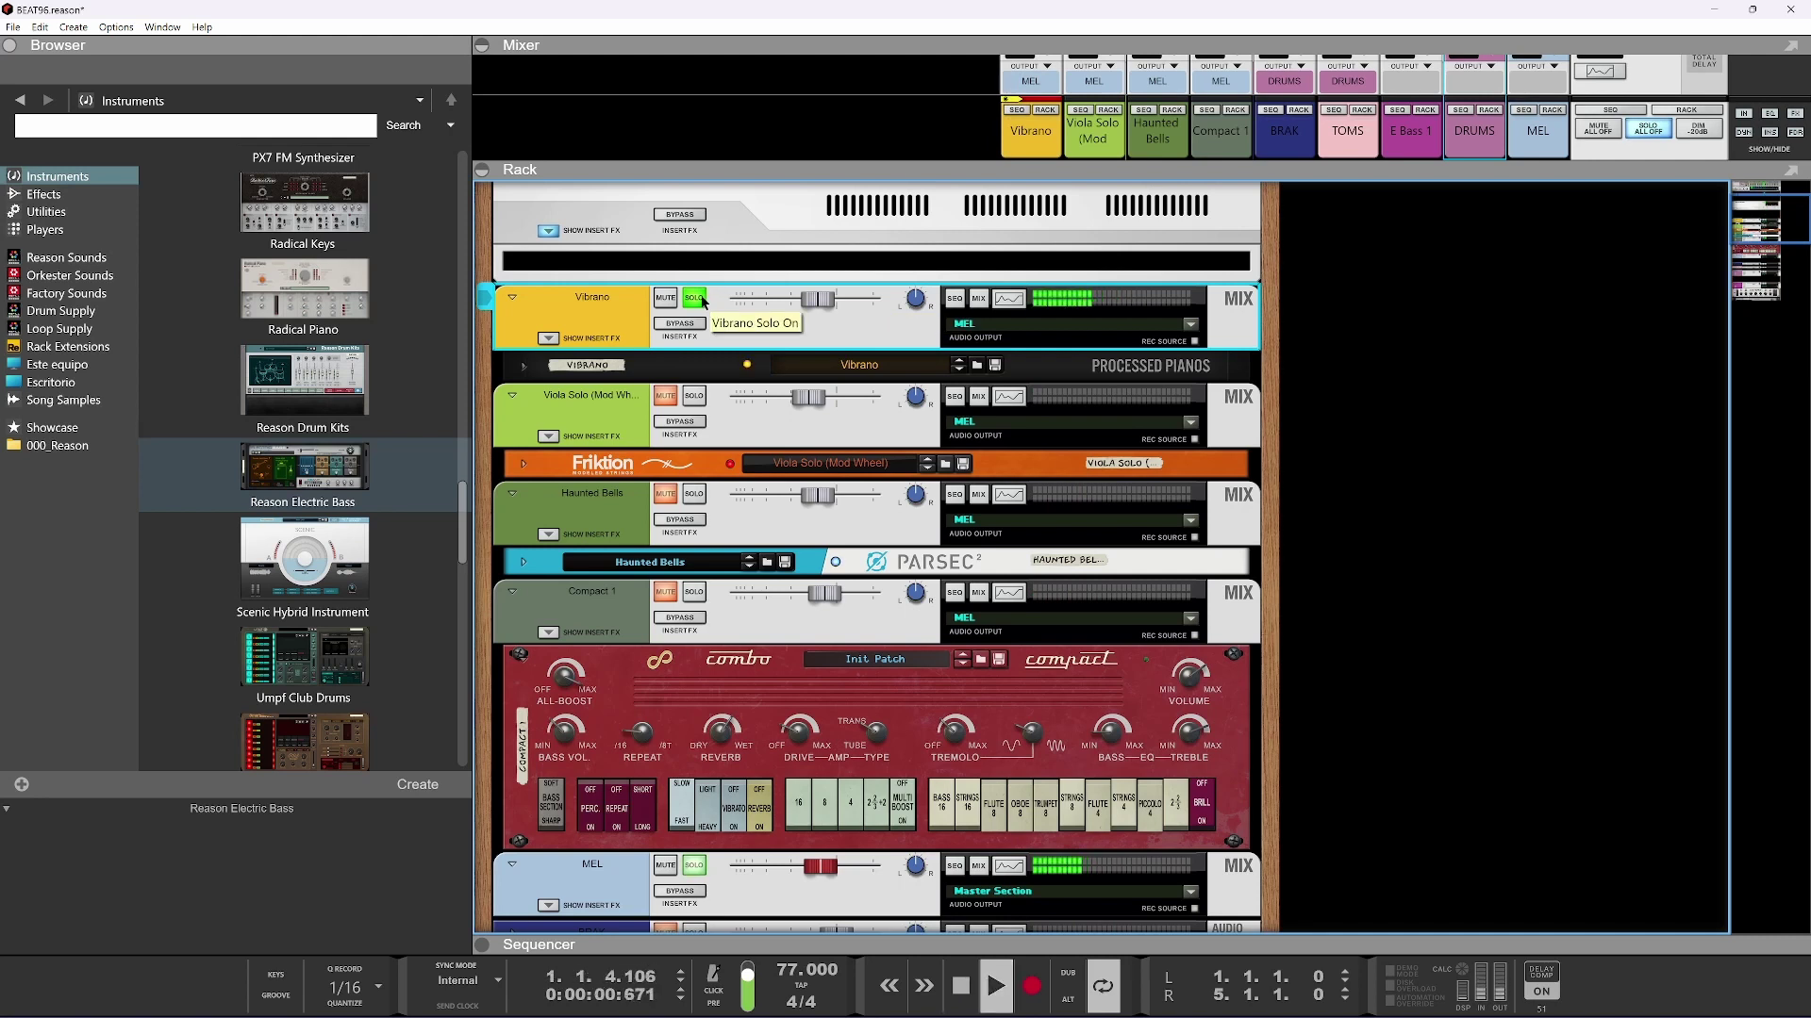
click(538, 366)
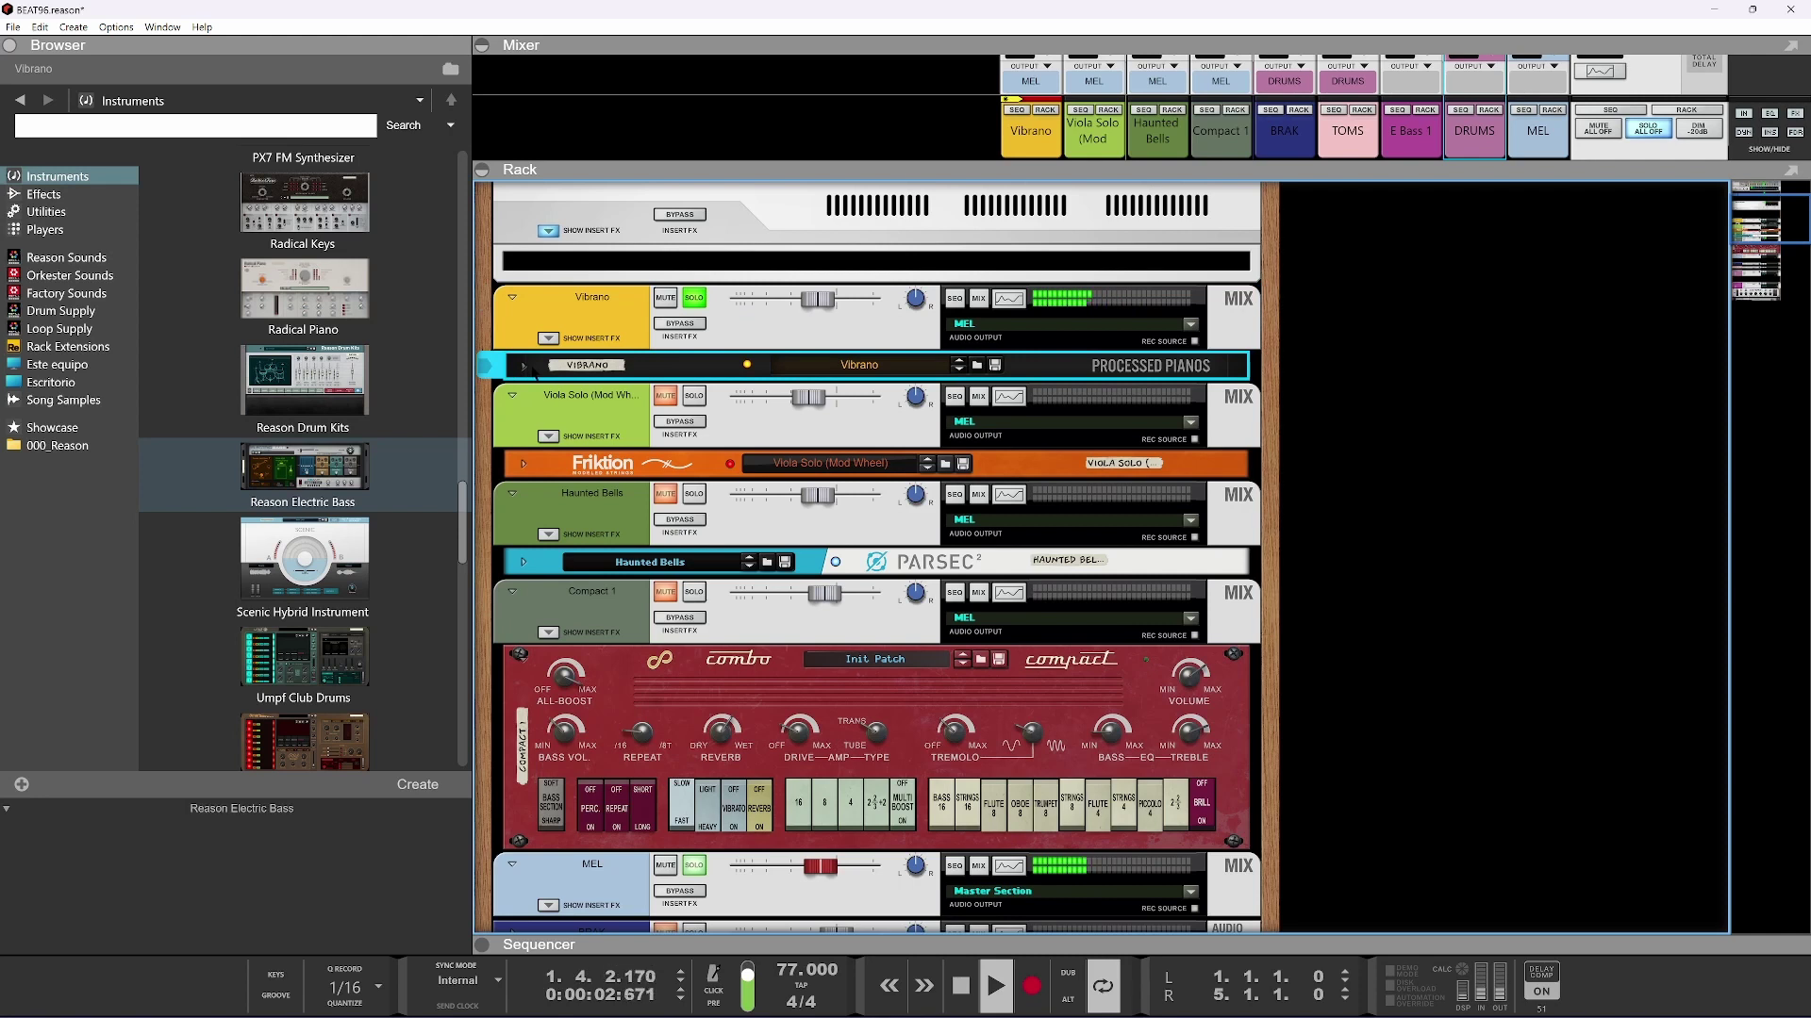
click(523, 365)
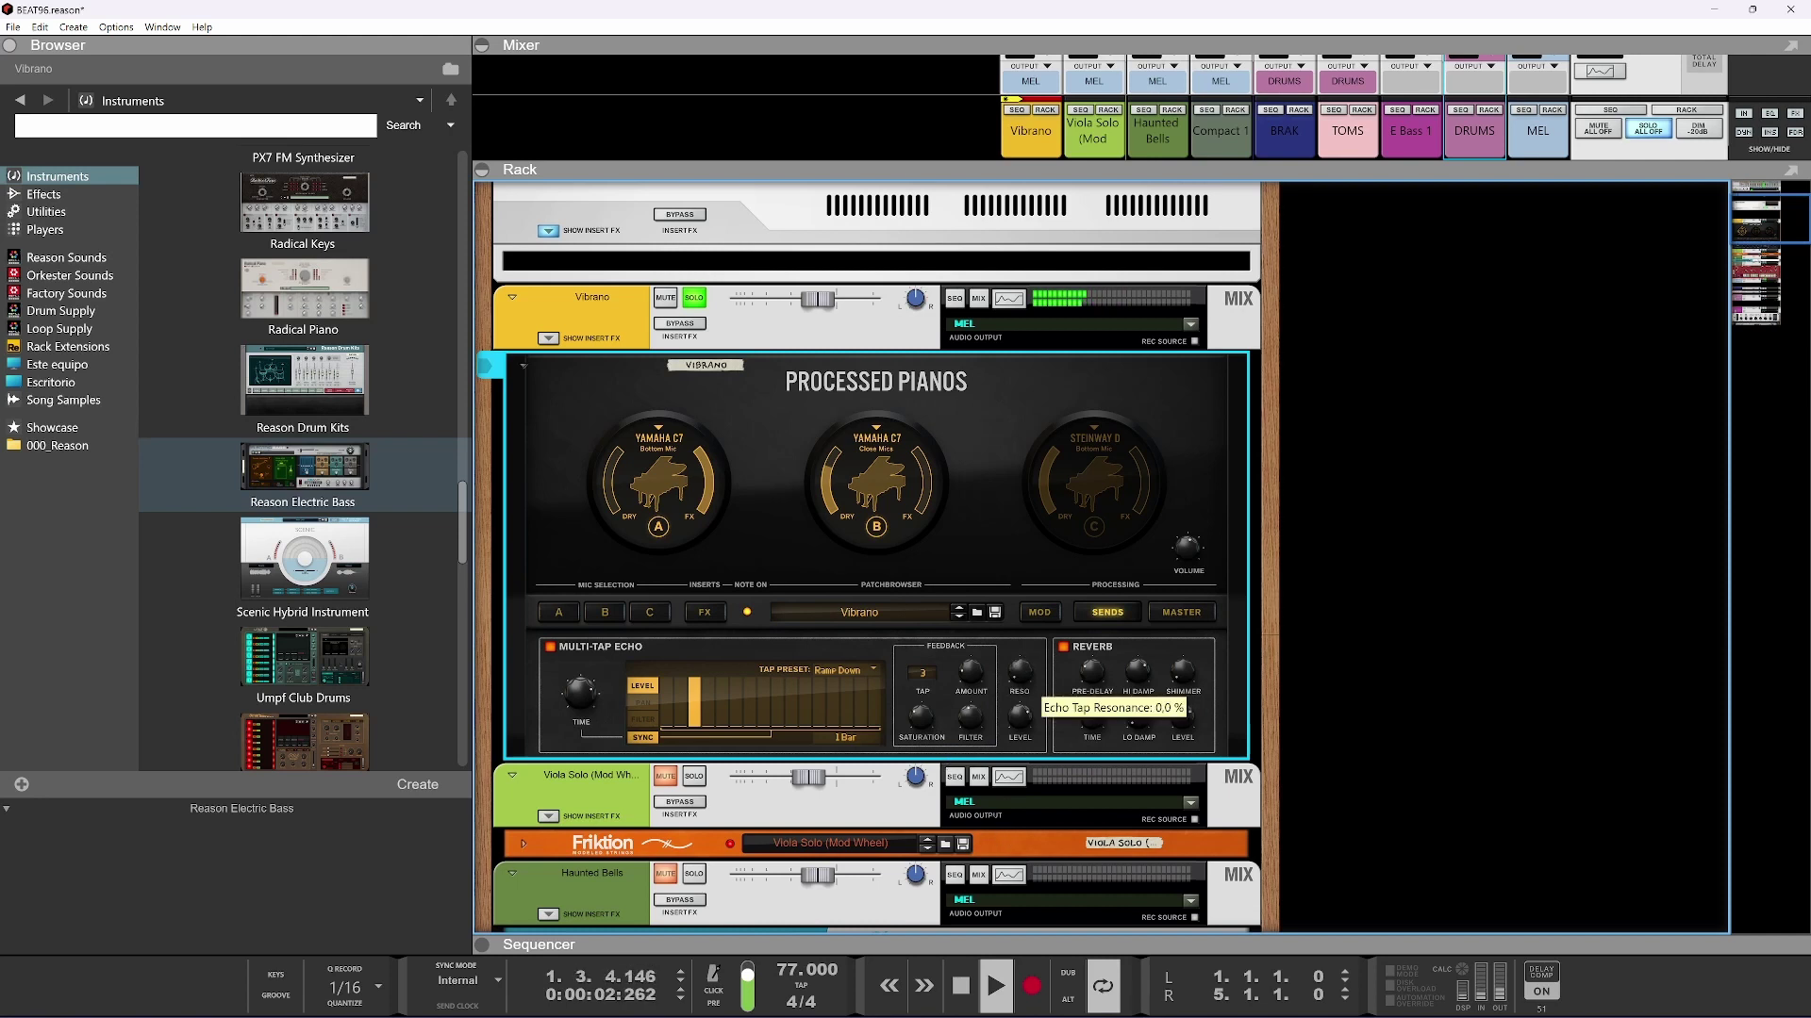
Shorten Vibrano's Multi-Tap Echo time, turn off its reverb and compressor, and leave the echo enabled
drag(579, 703, 583, 732)
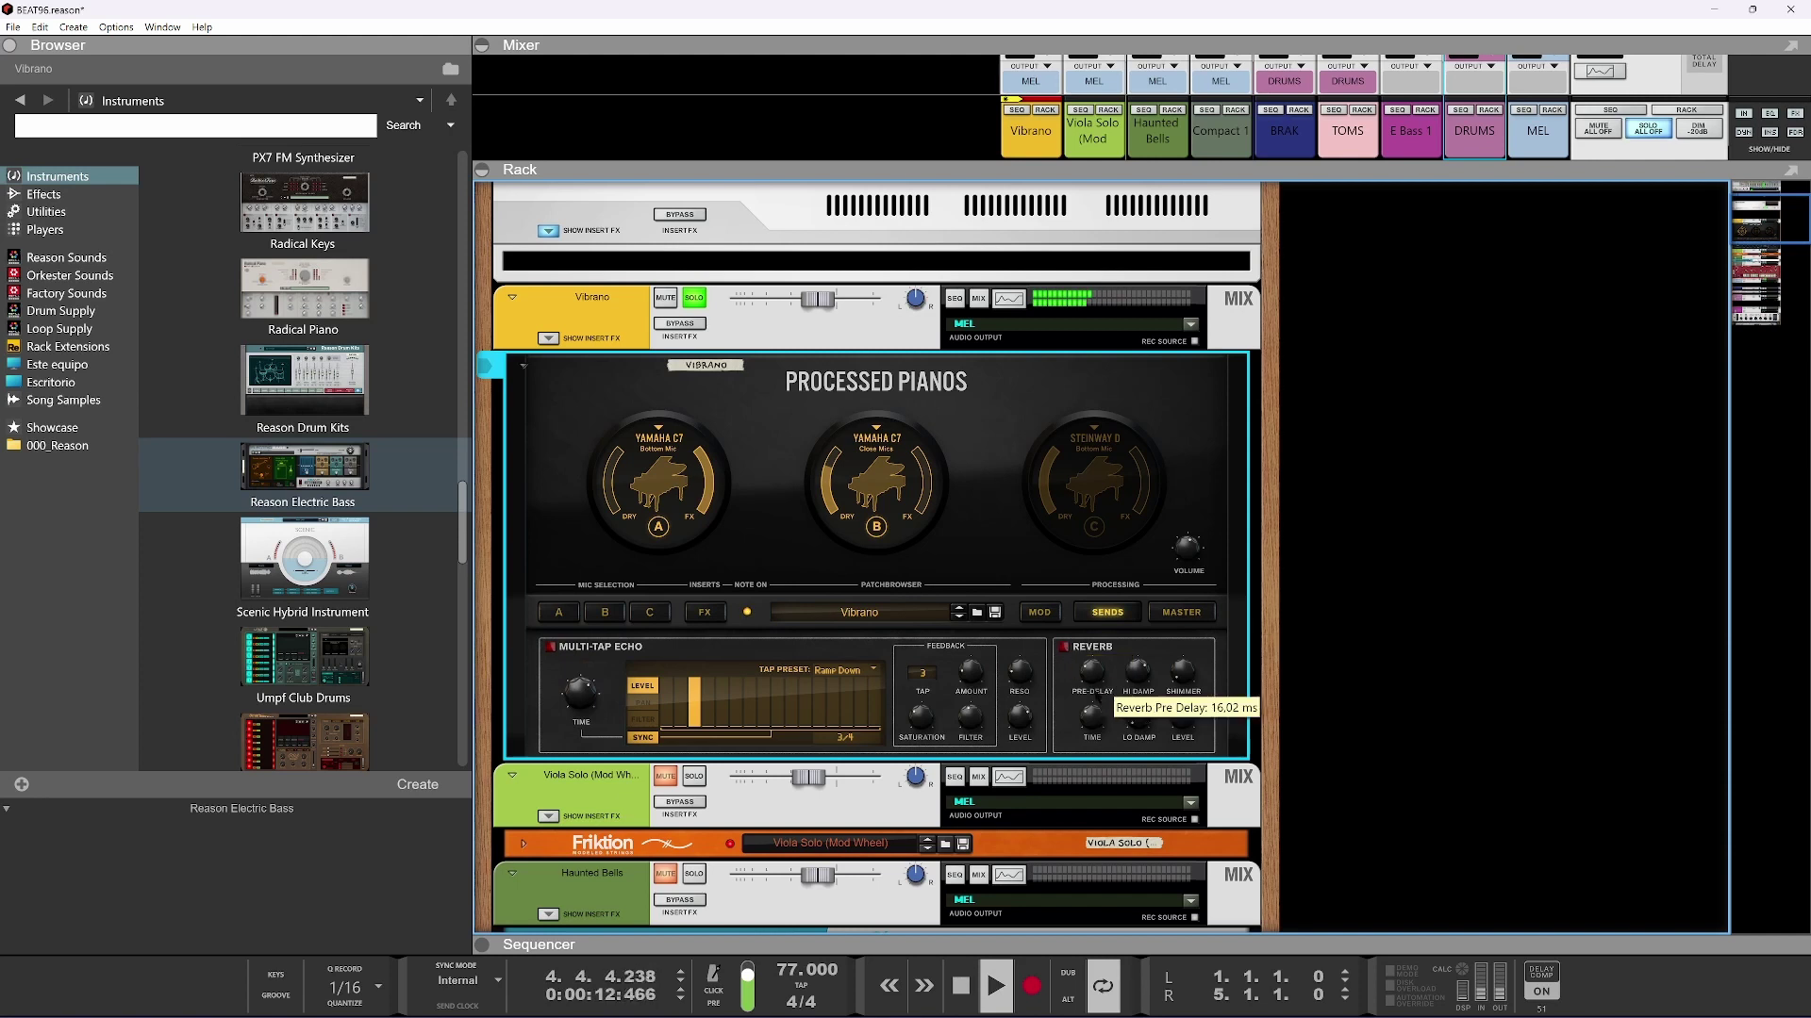
click(718, 615)
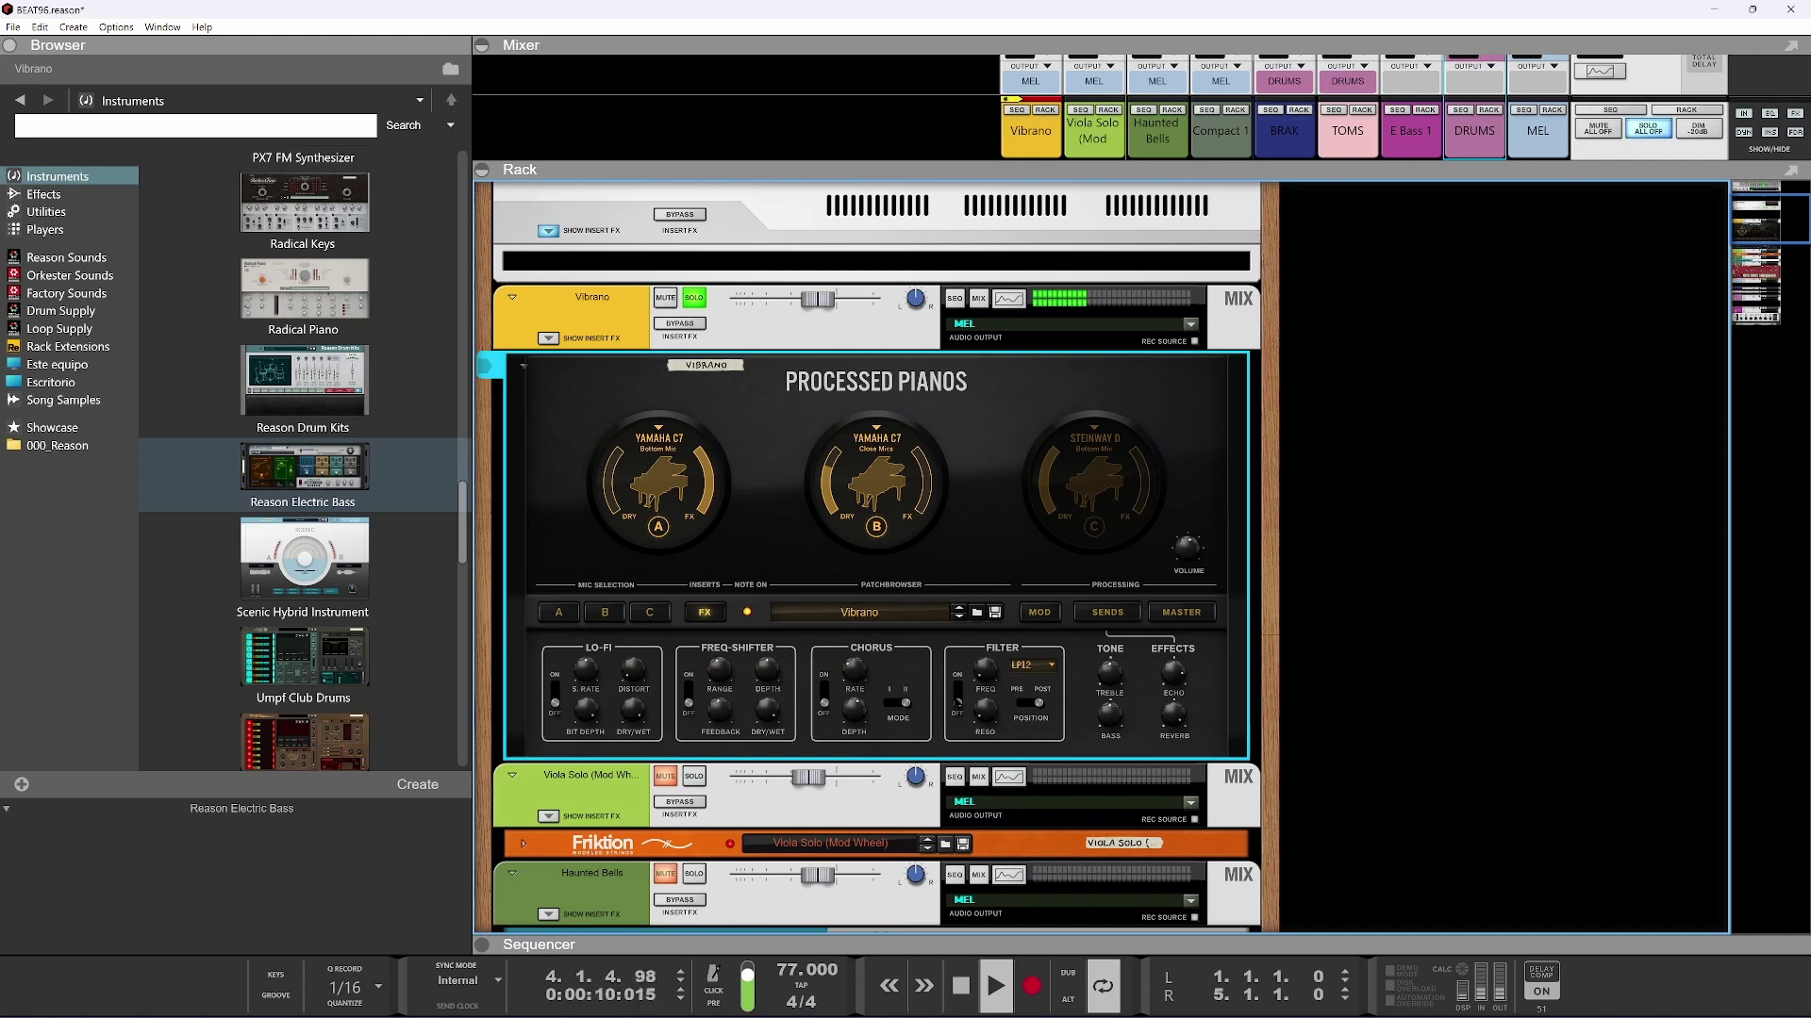
click(1182, 613)
click(983, 647)
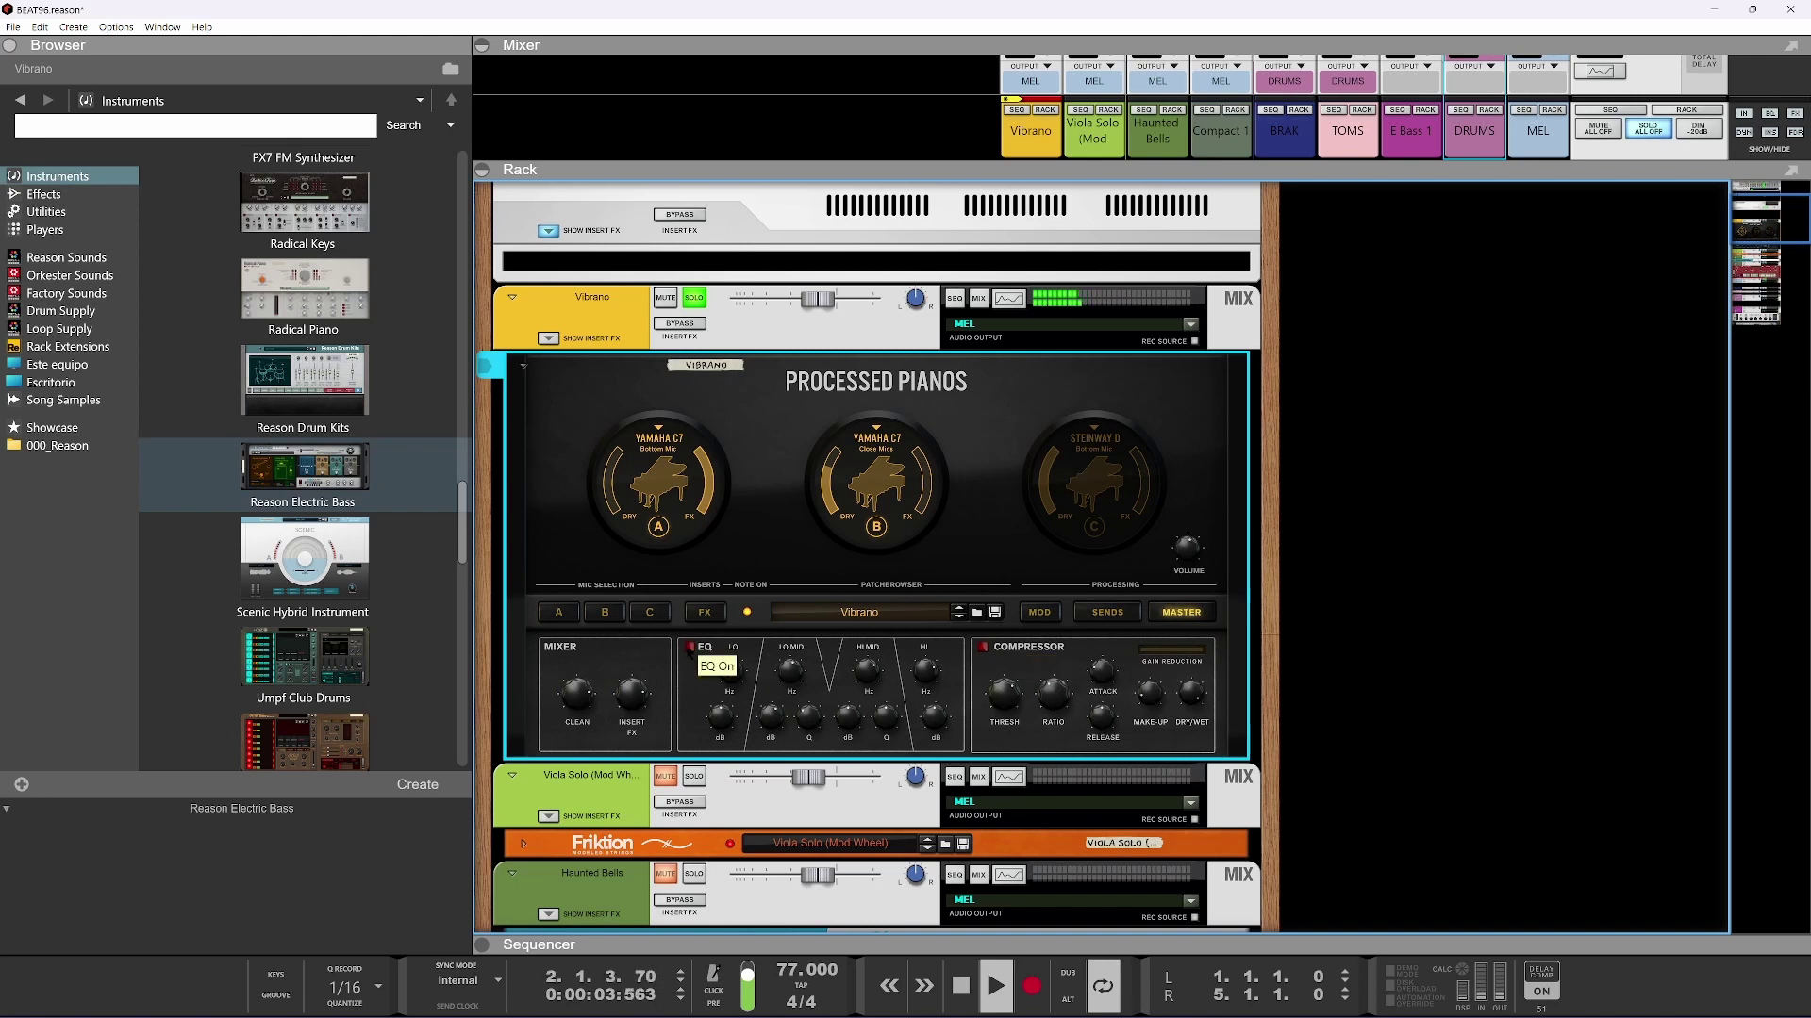
click(1107, 612)
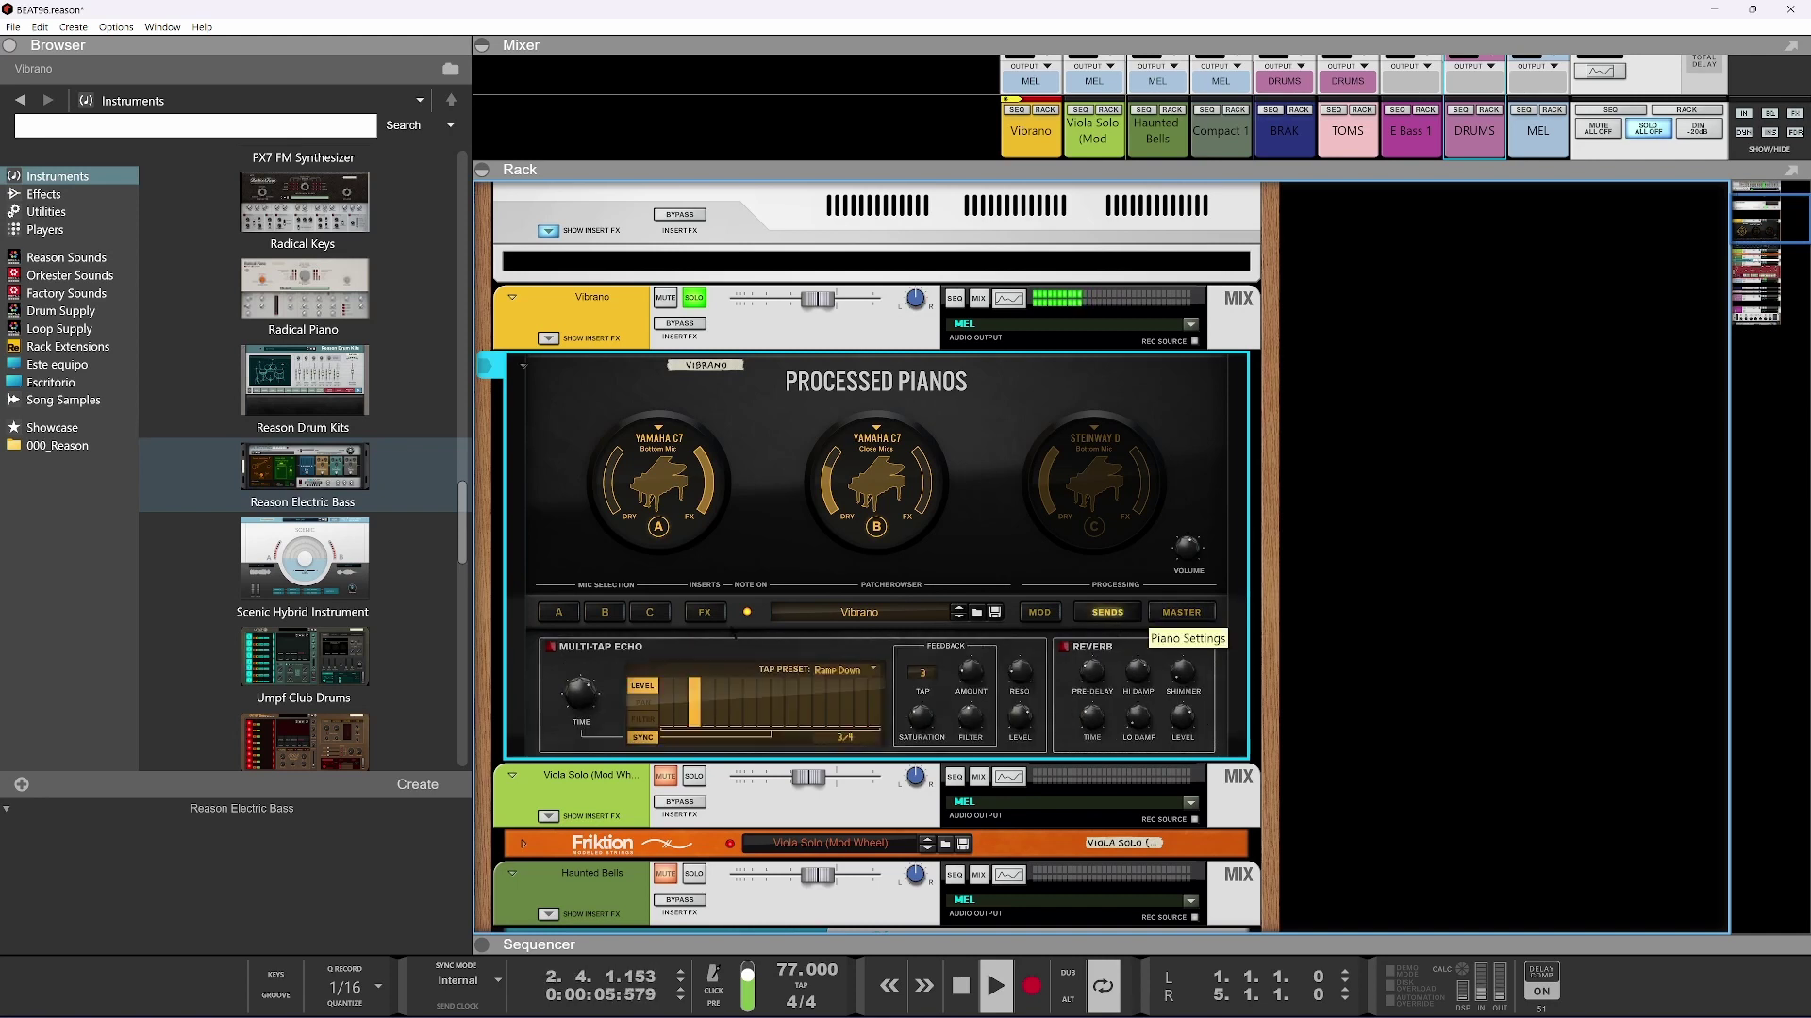
click(548, 646)
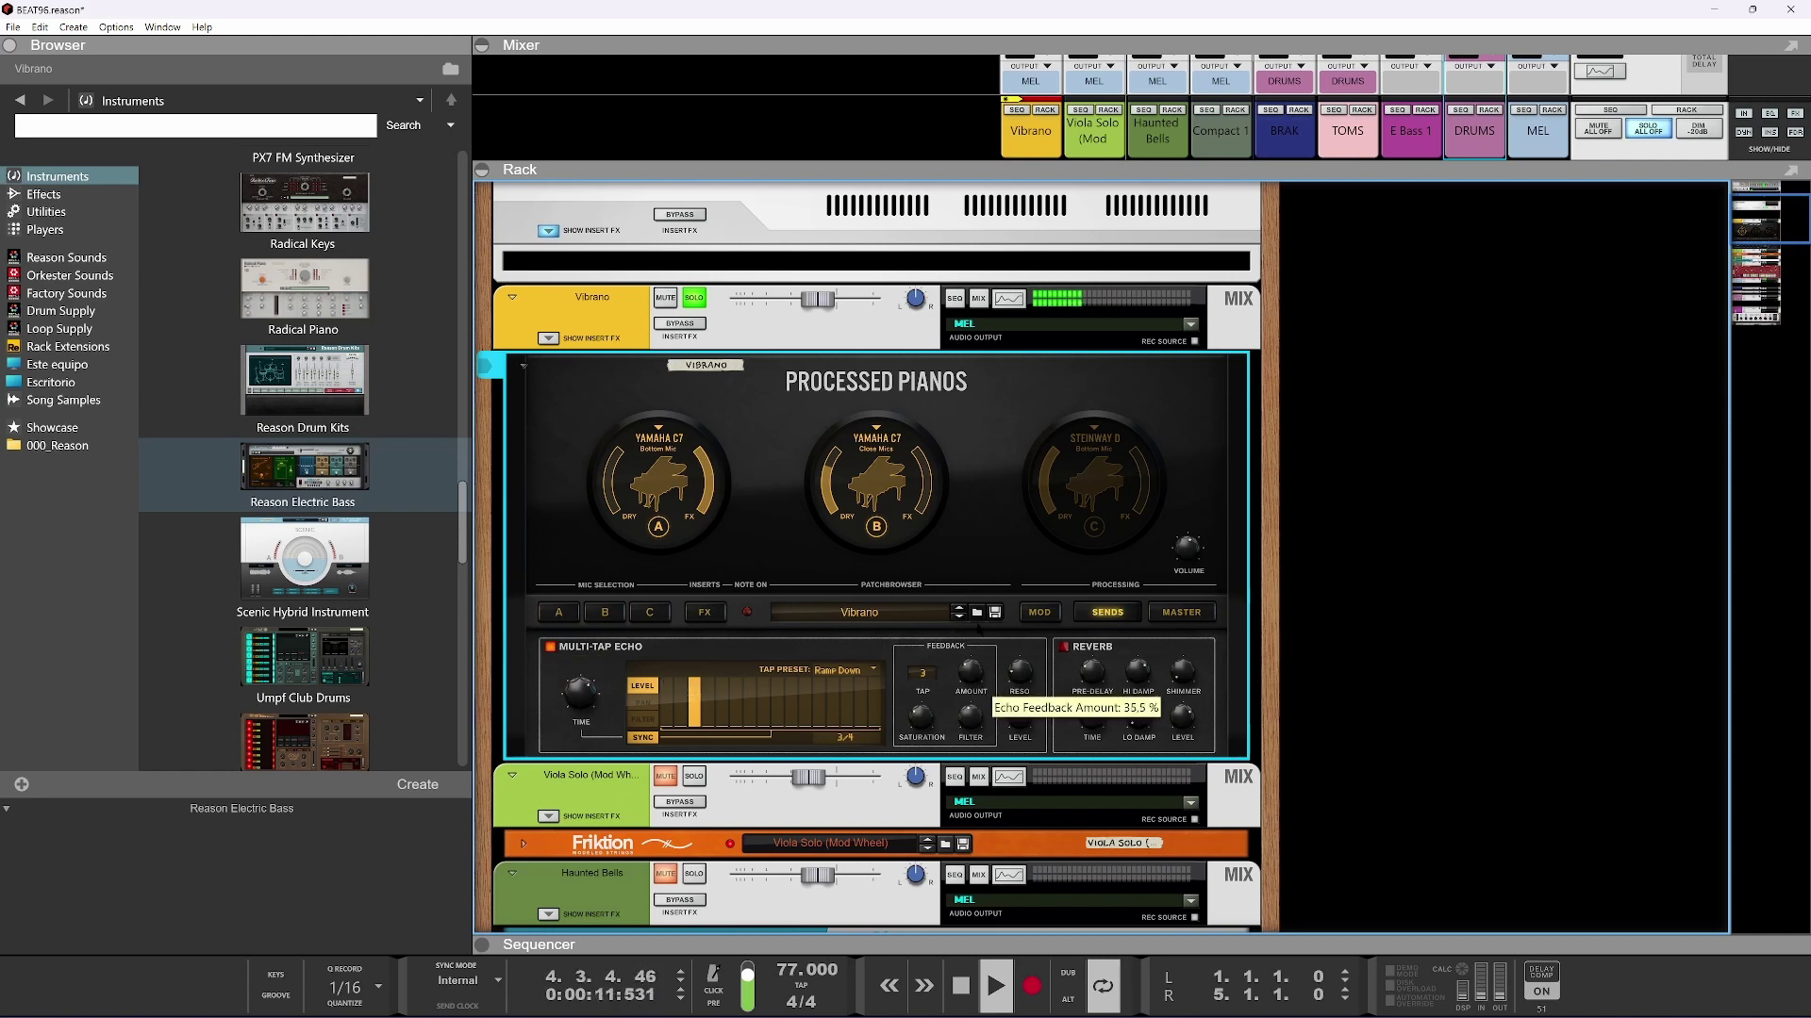
Enable Vibrano's Lo-Fi effect, raise its sample rate, and lower its bit depth and dry/wet mix
click(704, 612)
click(554, 695)
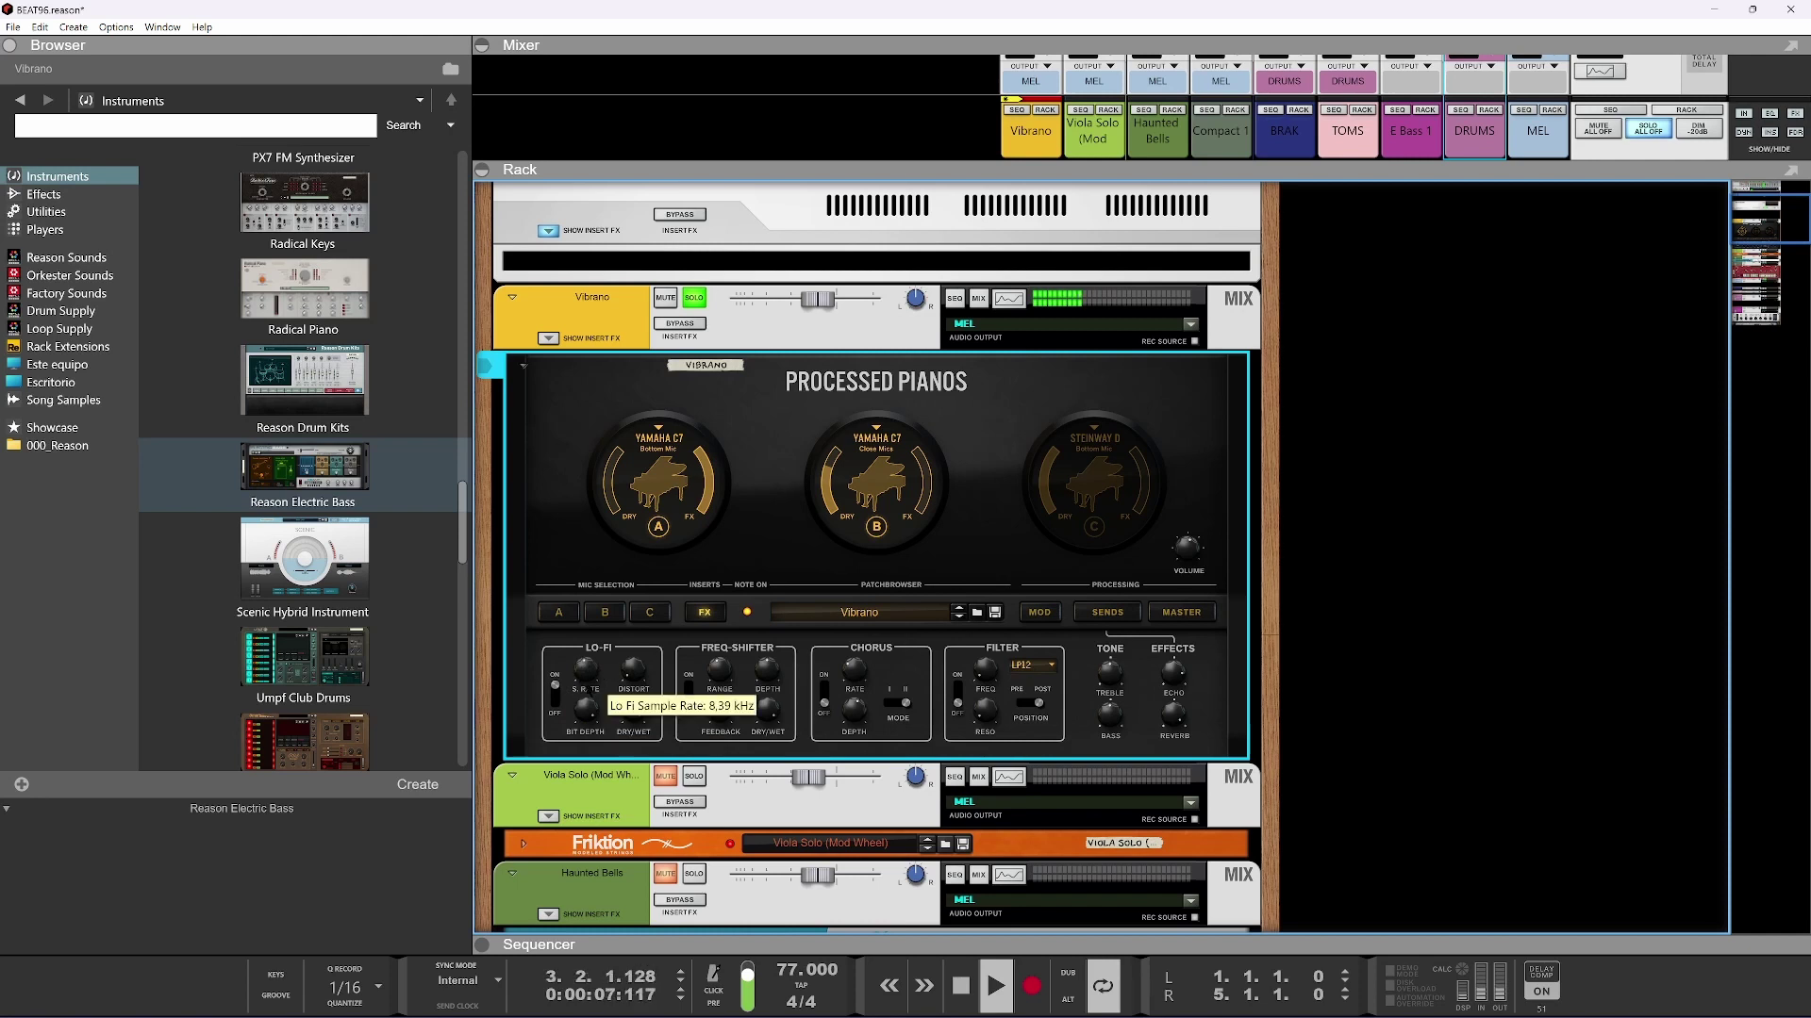
drag(585, 671, 611, 603)
drag(589, 714, 613, 1002)
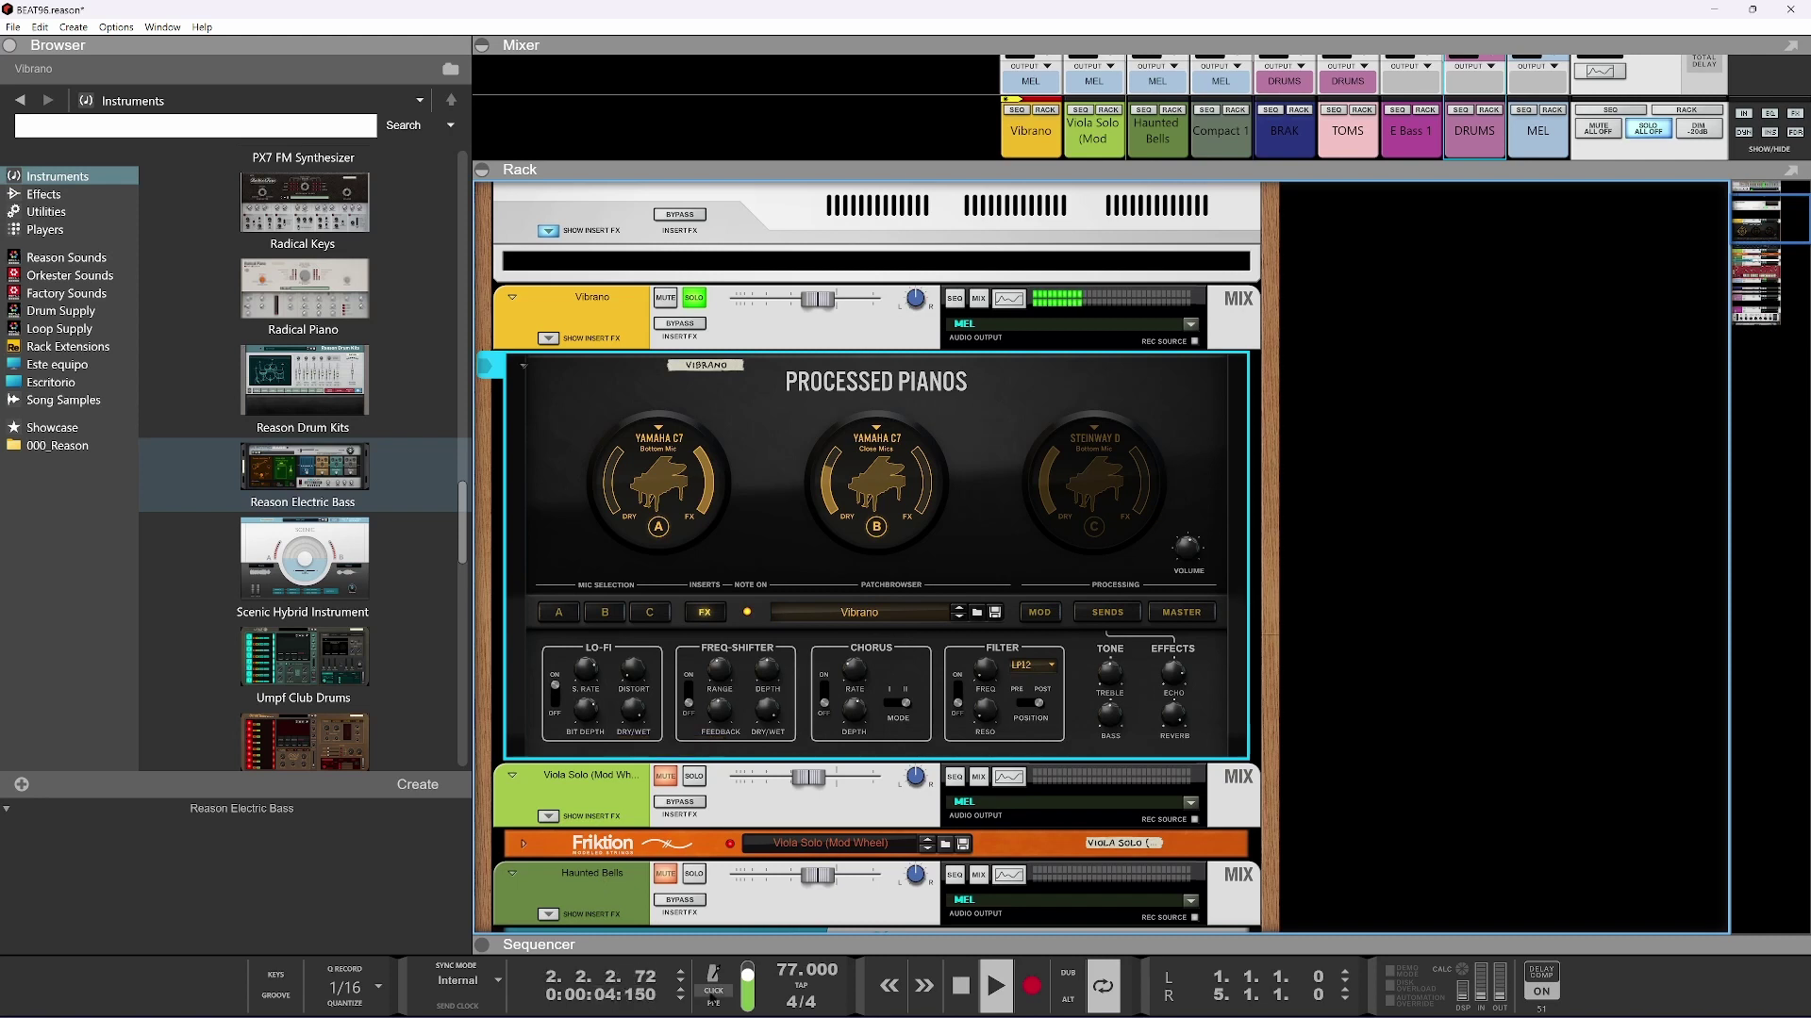
drag(634, 712, 639, 885)
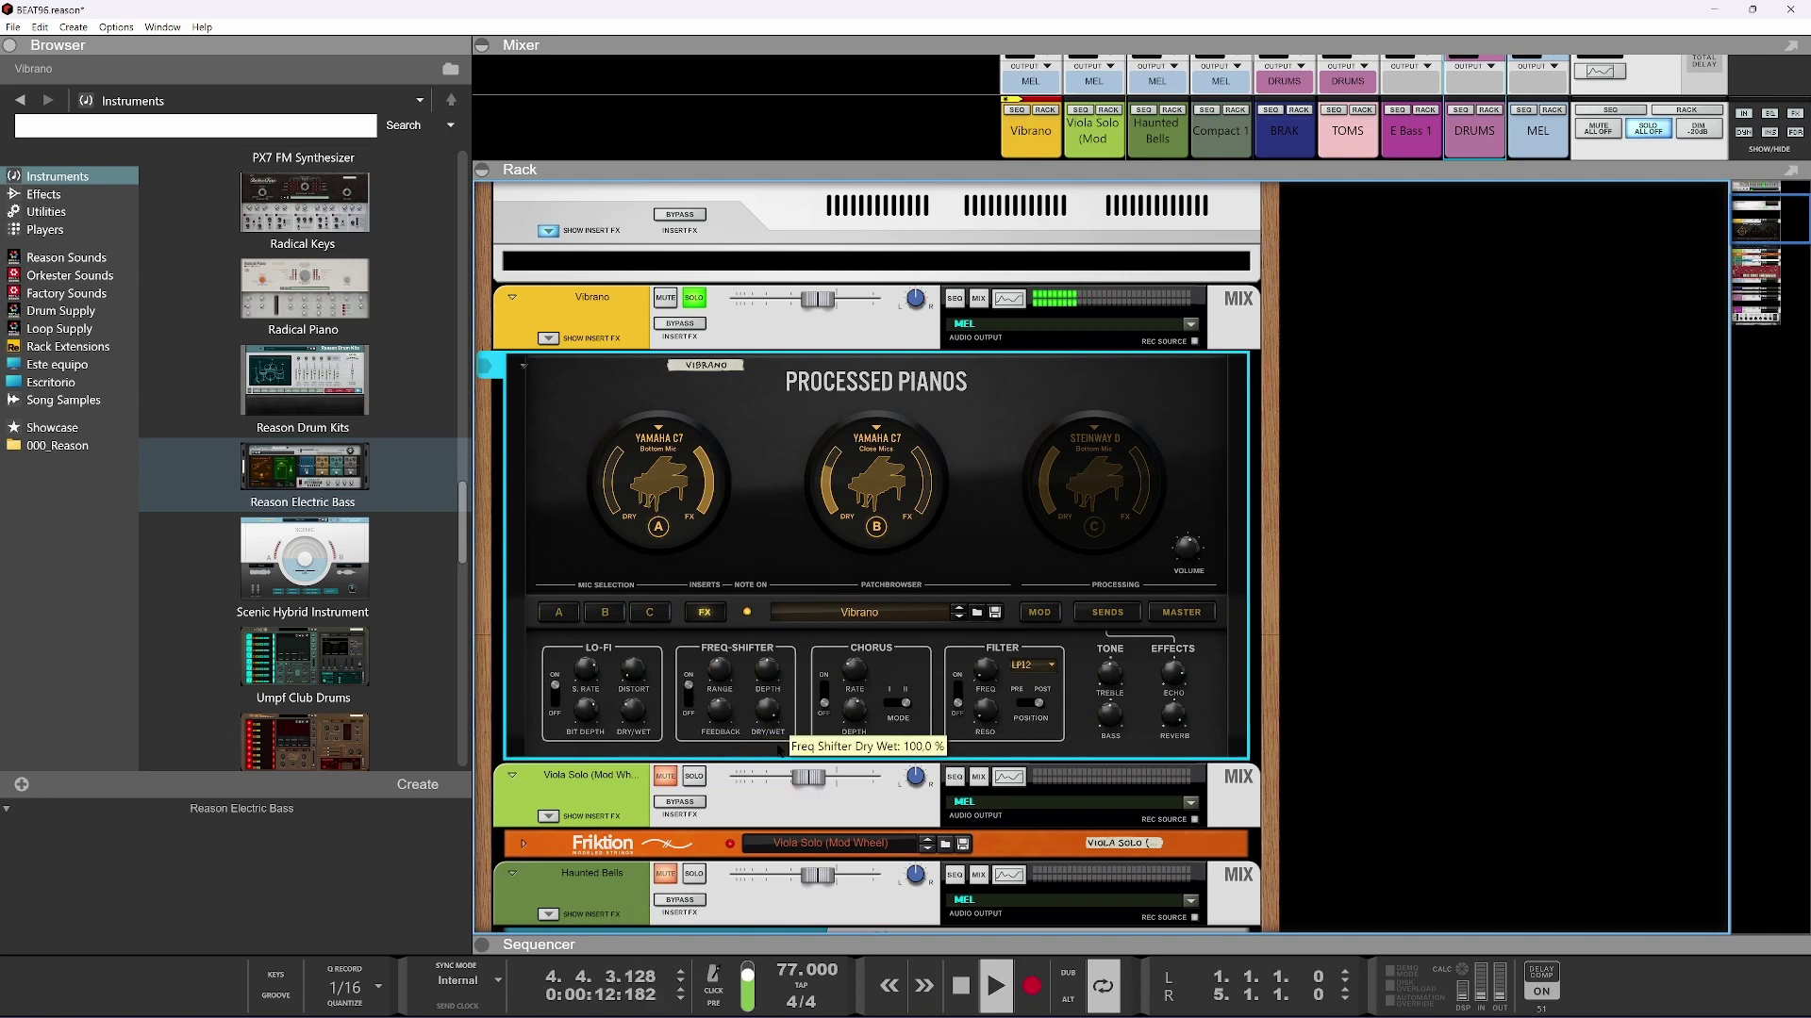
Lower the Freq-Shifter's dry/wet mix, change the Chorus mode, and compare the sound with the Chorus on and off
drag(777, 705, 766, 864)
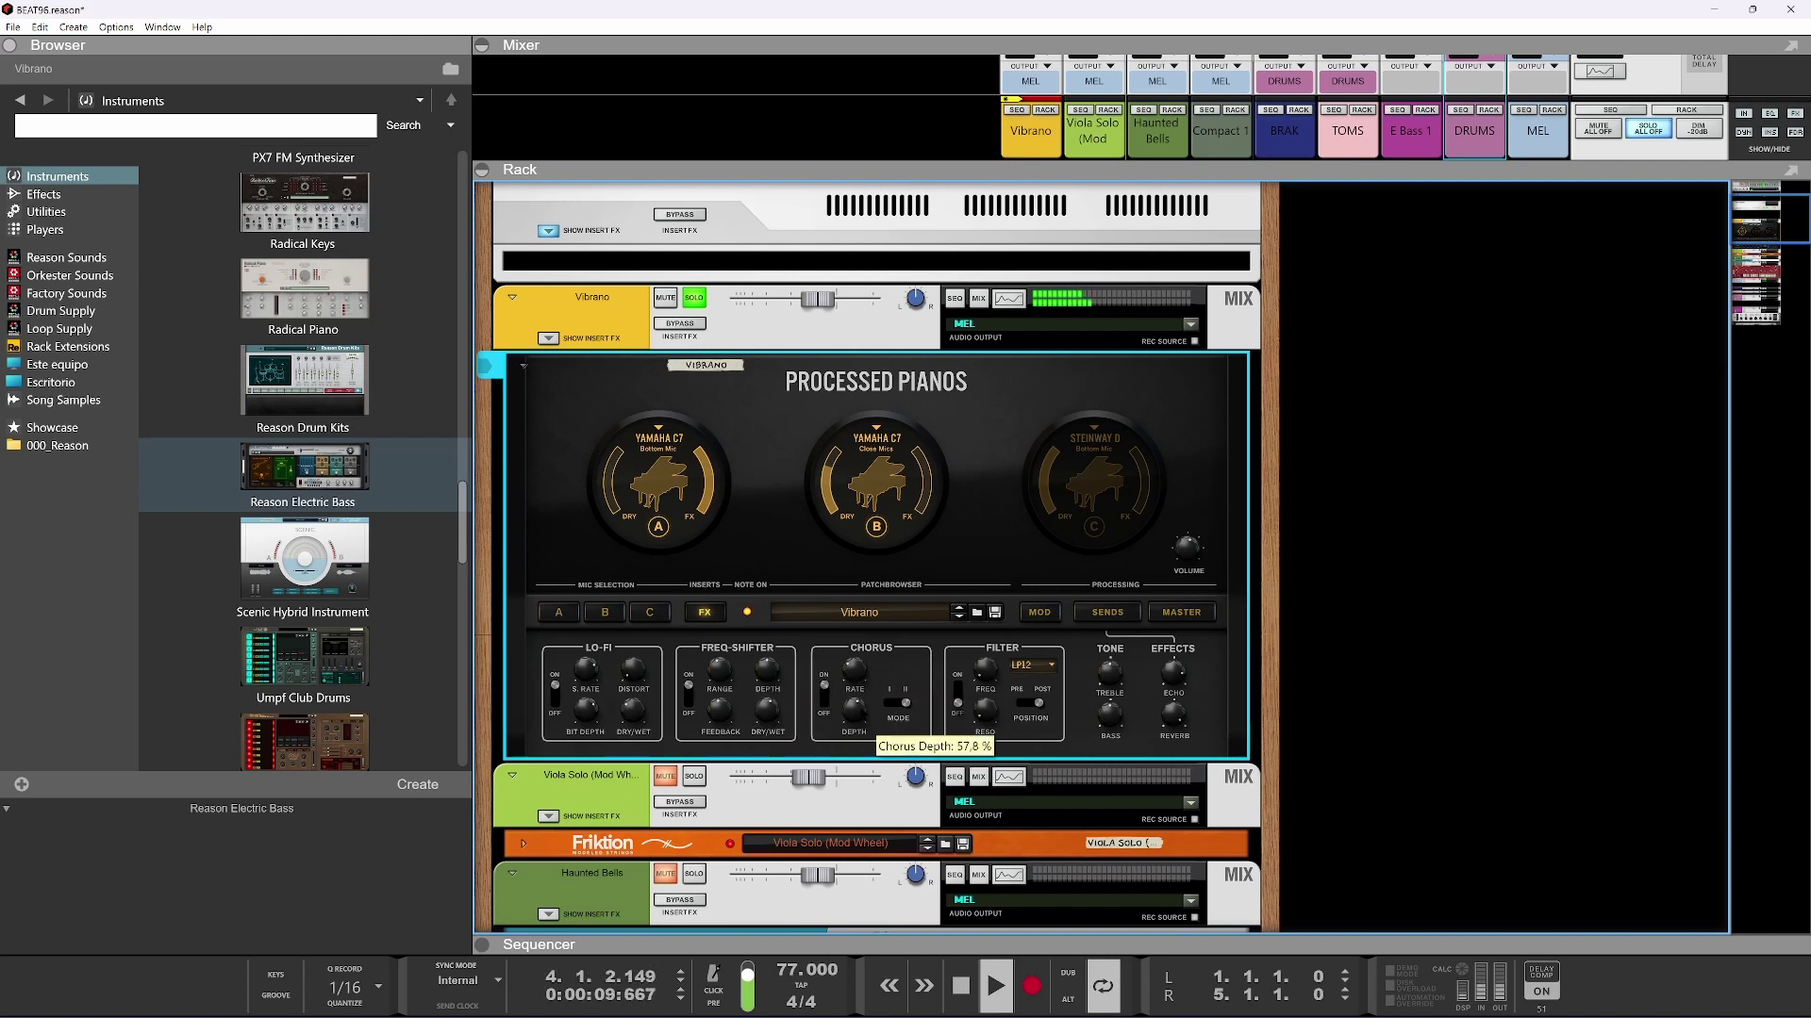
click(896, 704)
drag(818, 675, 823, 719)
click(823, 702)
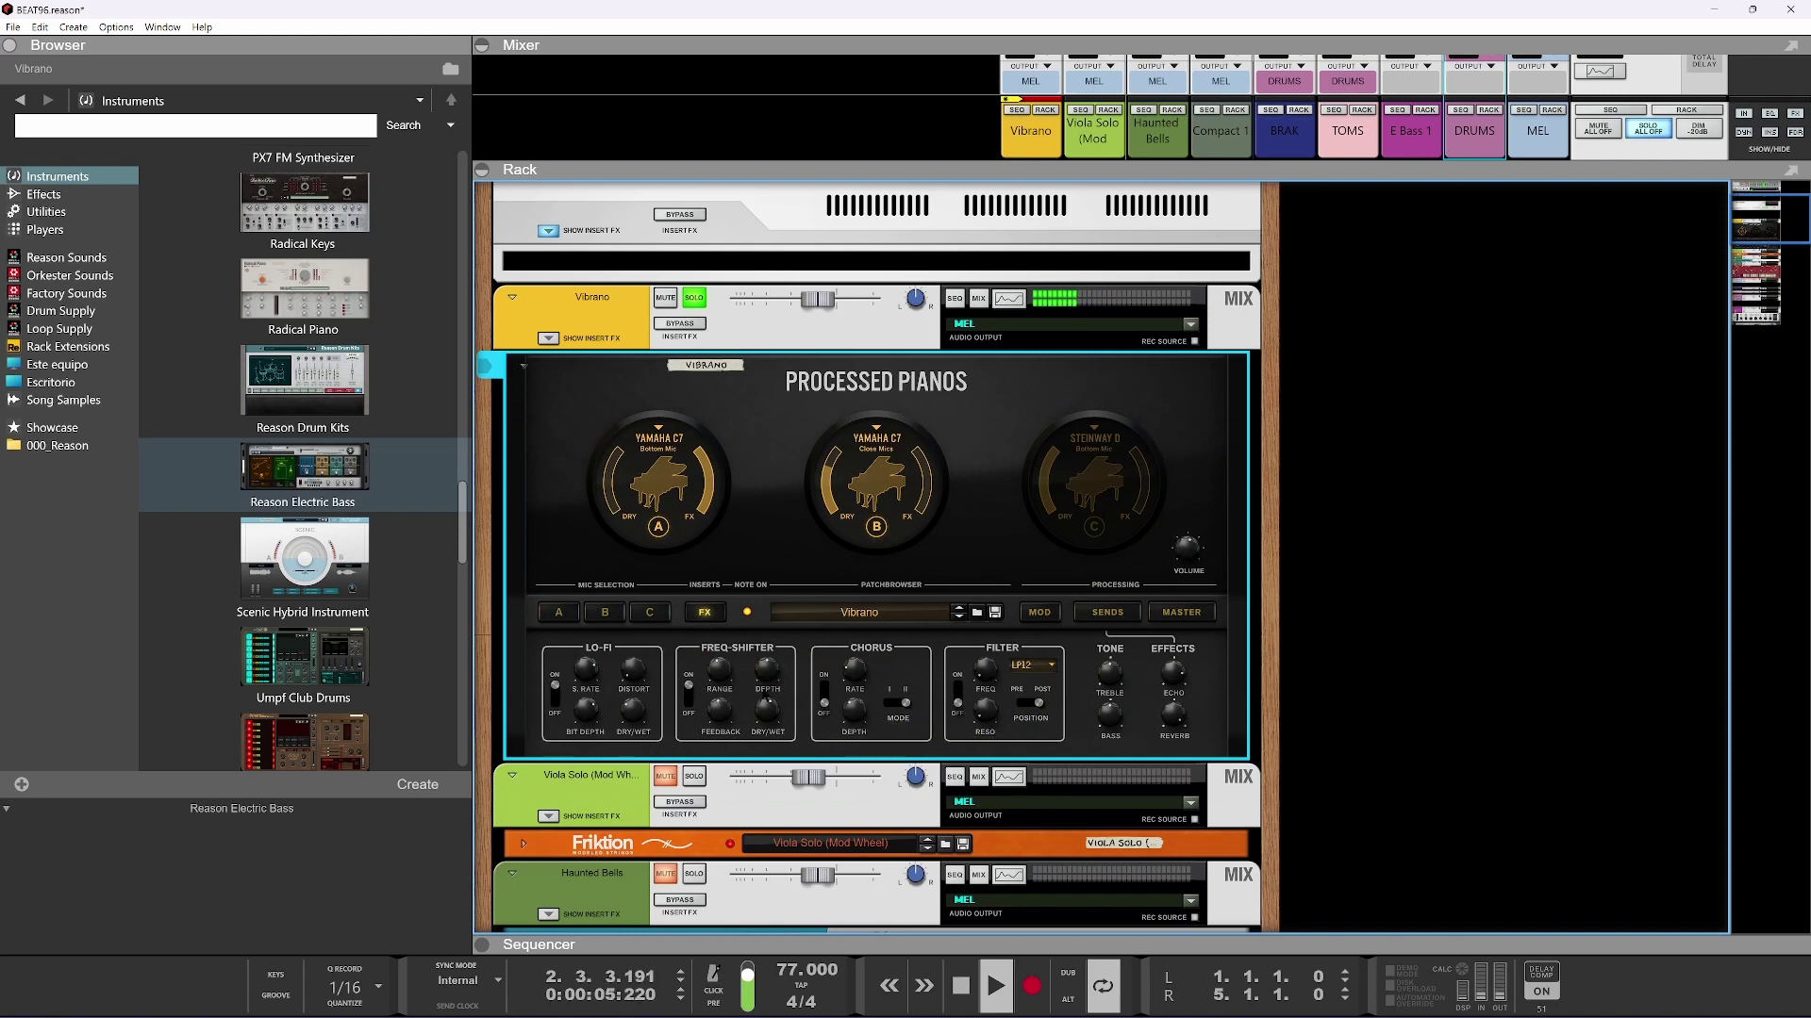
Adjust Vibrano's Freq-Shifter dry/wet mix, compare its Freq-Shifter, Lo-Fi and channel inserts switched on and off, and unsolo the channel
click(689, 702)
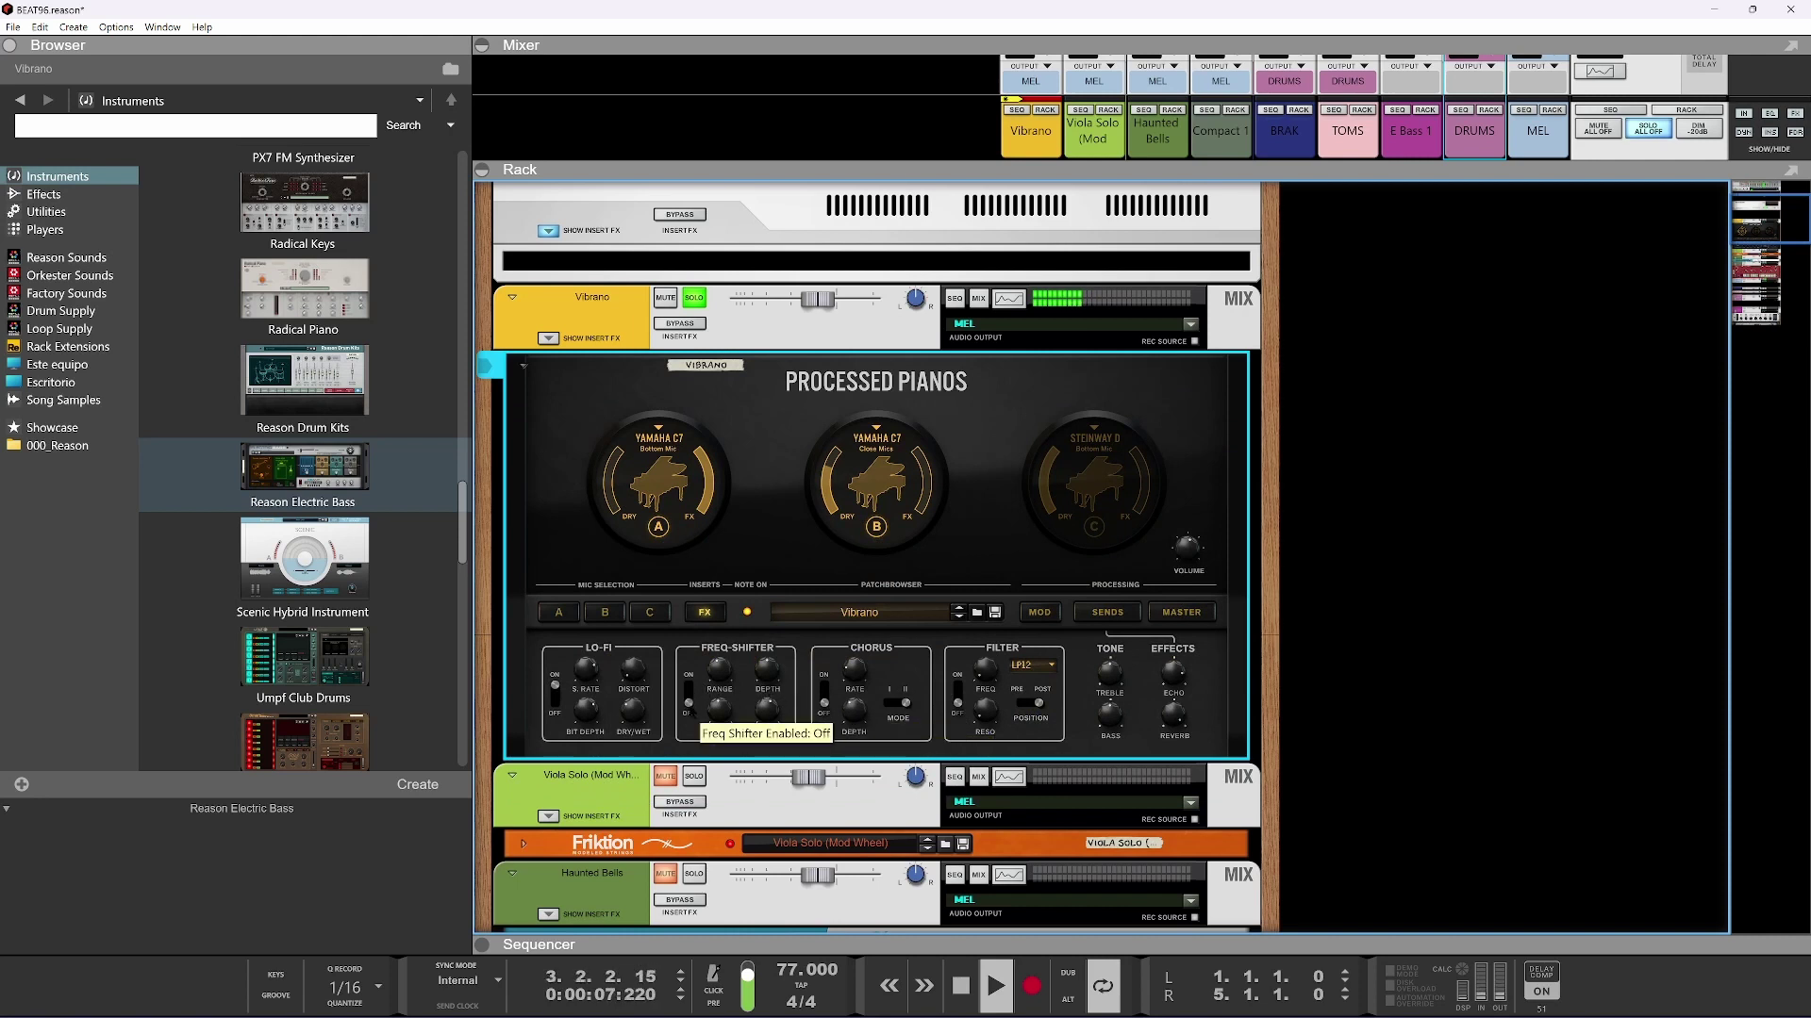
drag(766, 736, 766, 778)
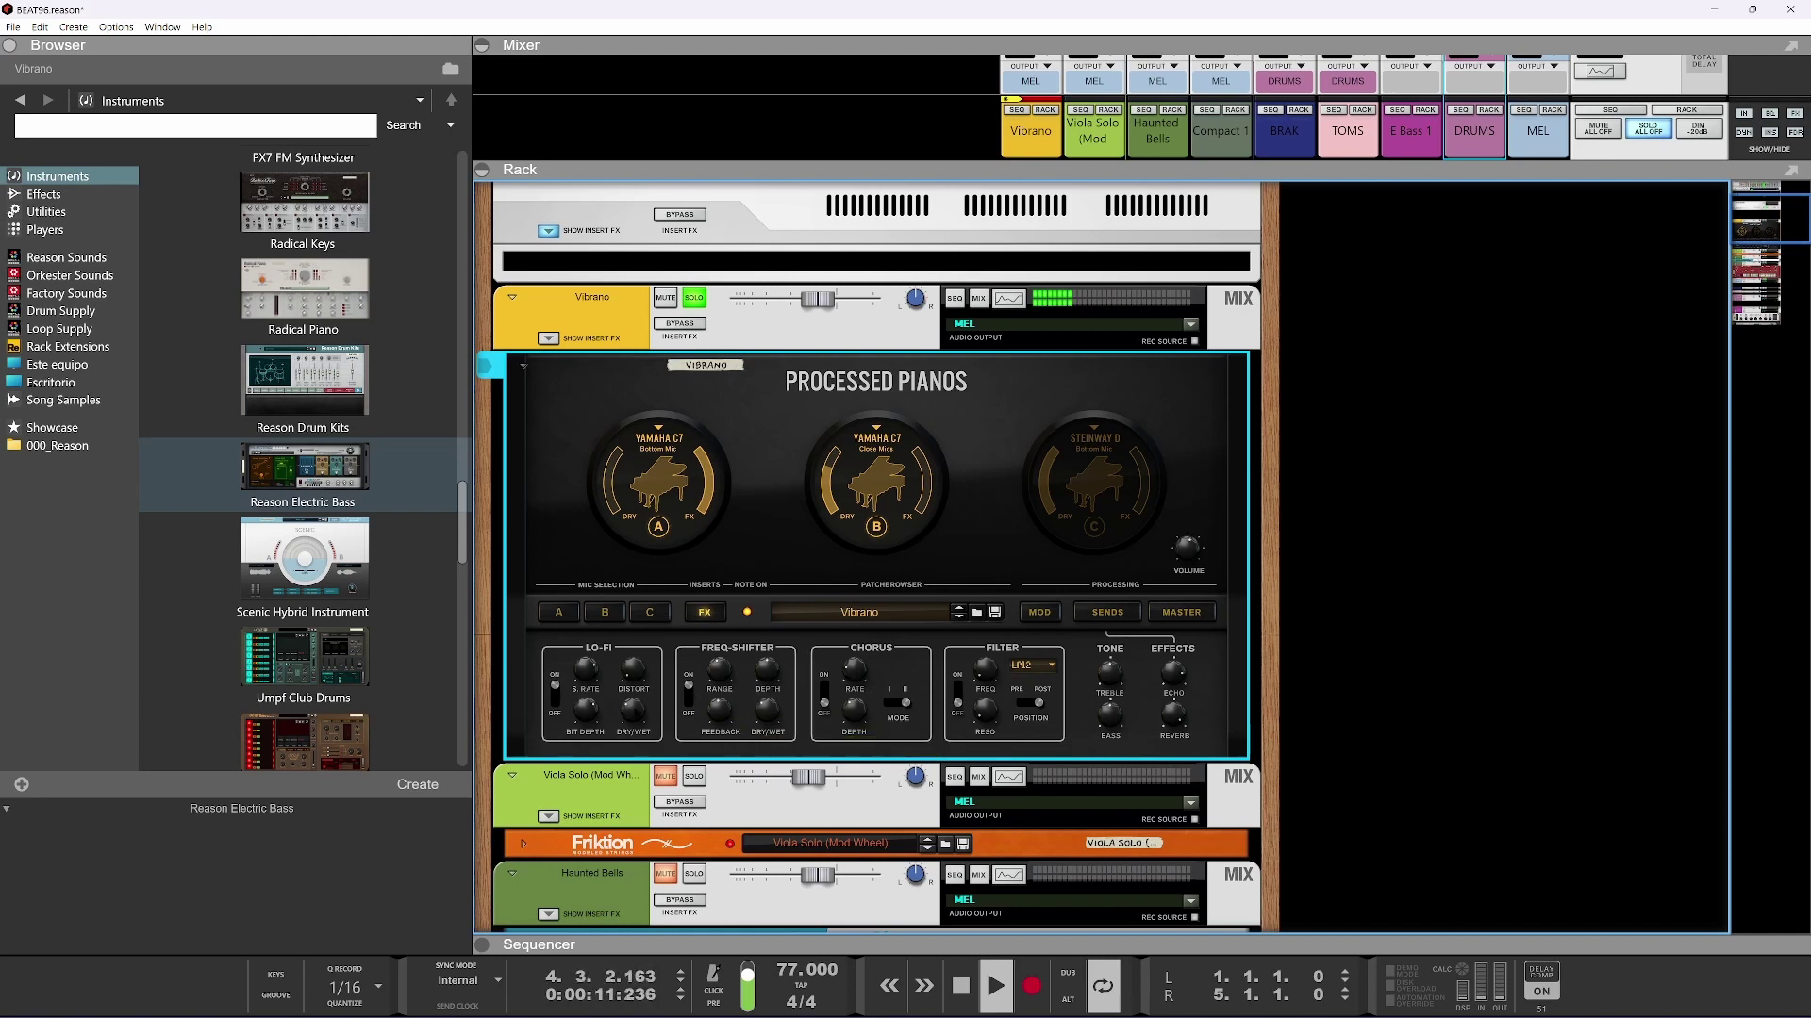
click(554, 698)
click(694, 326)
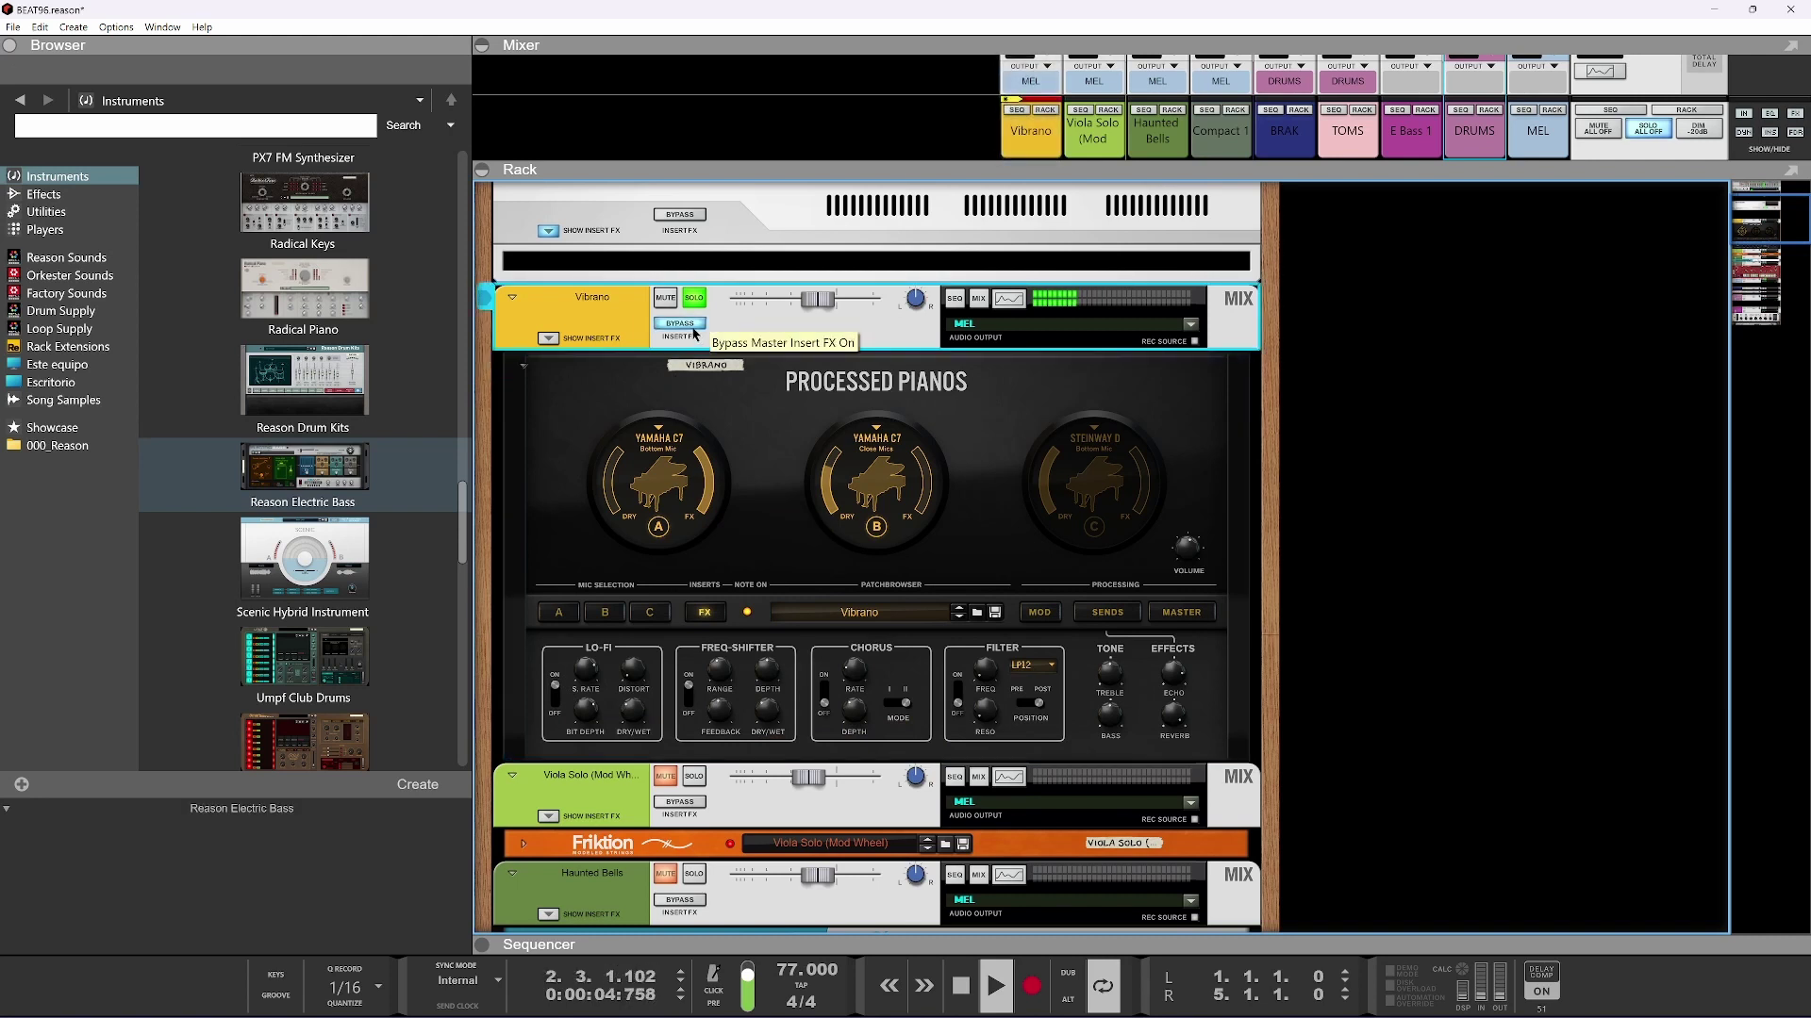
click(695, 298)
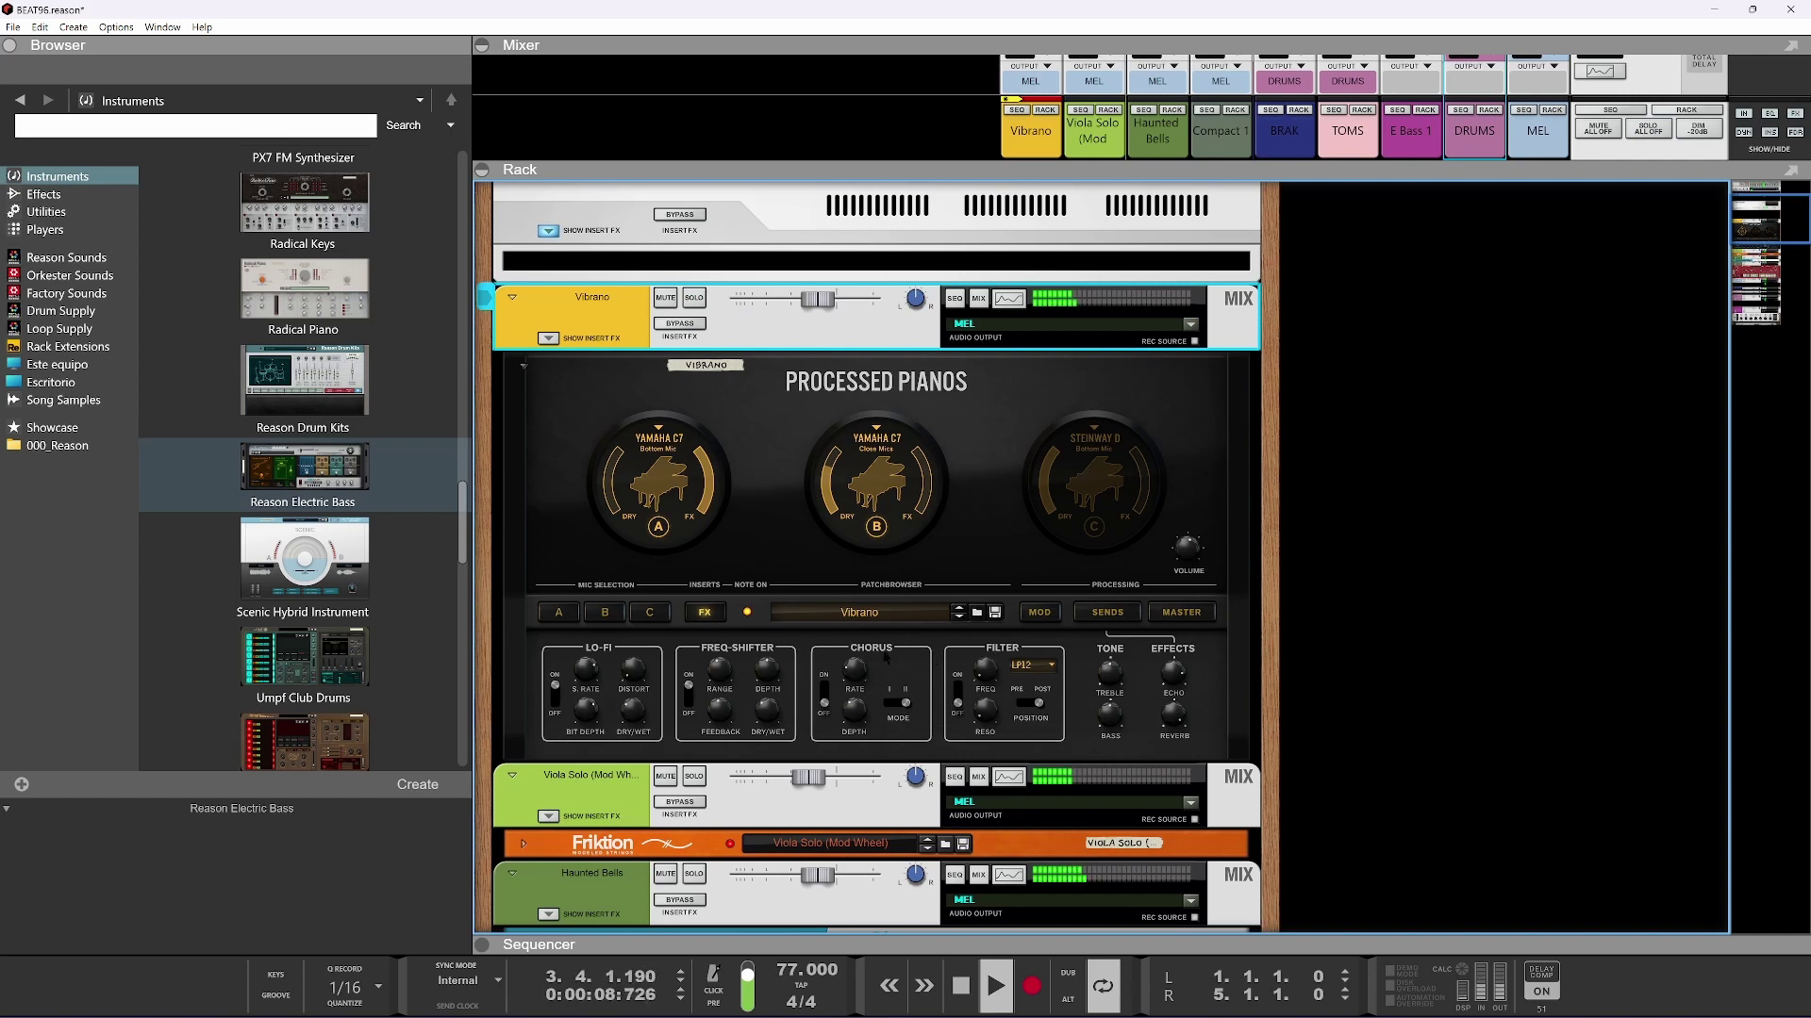
Raise the Vibrano channel level, solo the channel, and turn up the Processed Pianos volume
scroll(886, 658, up, 3)
drag(811, 421, 819, 429)
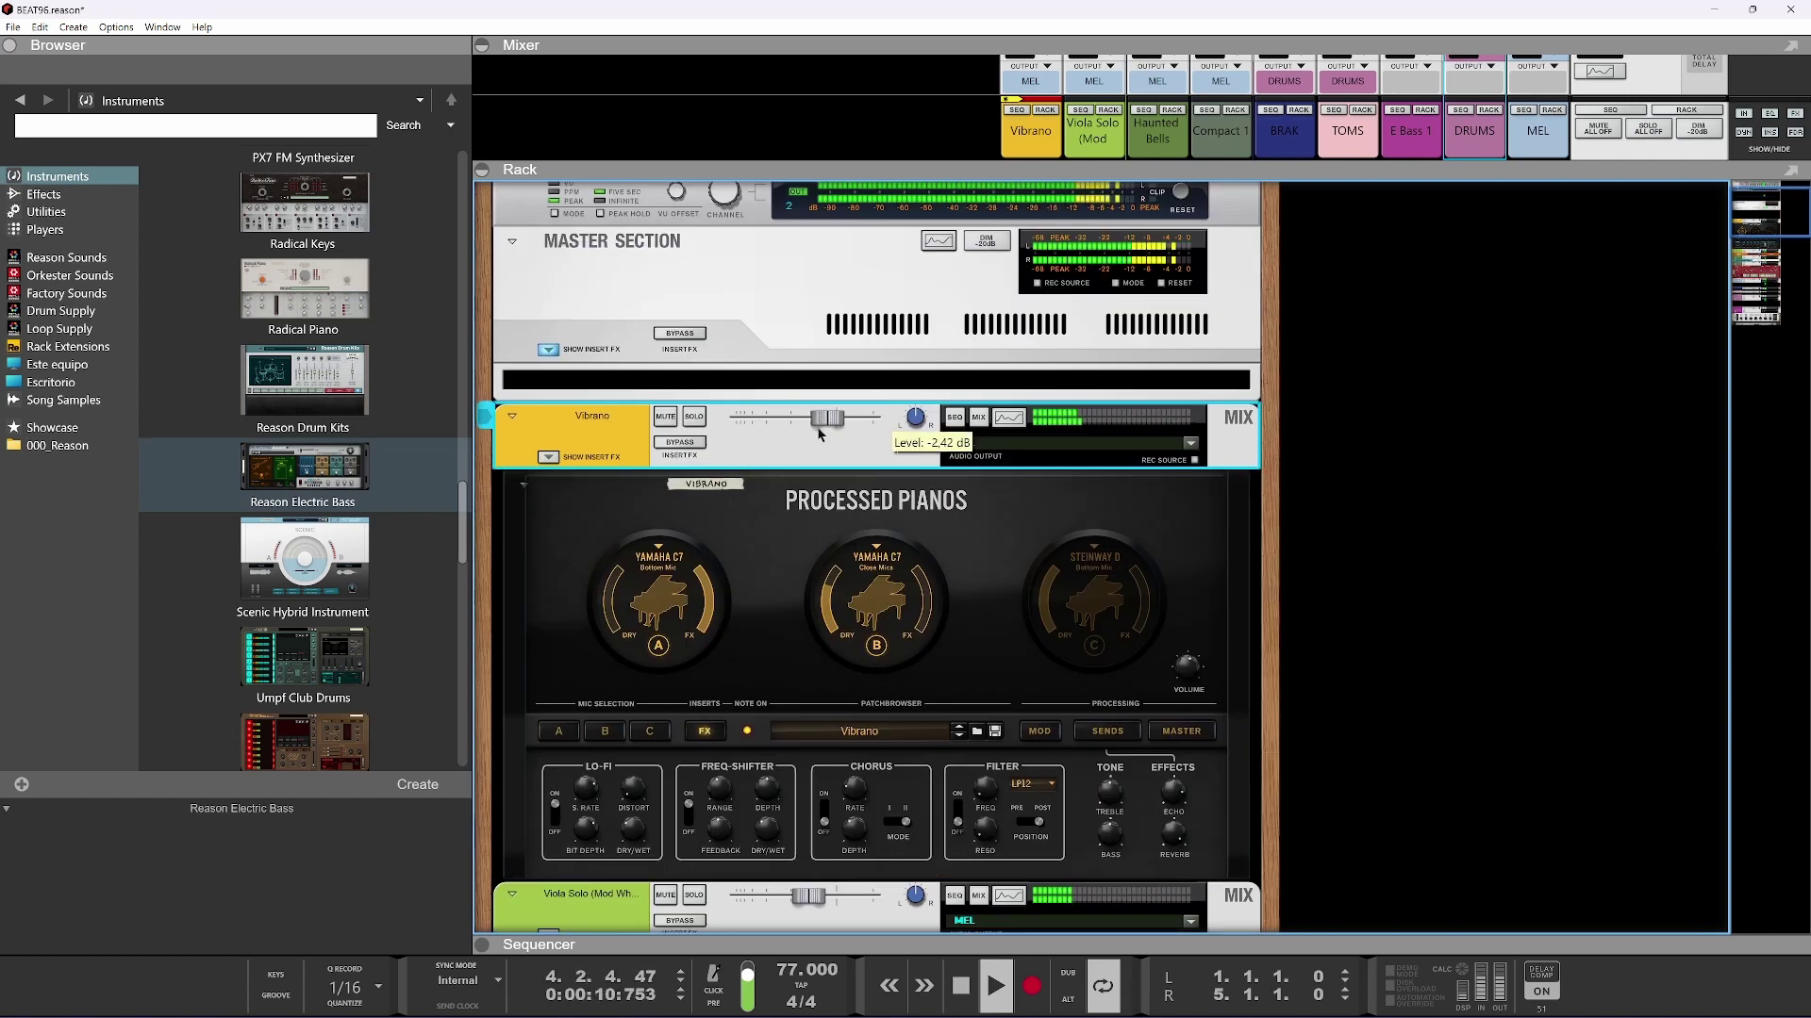
click(694, 416)
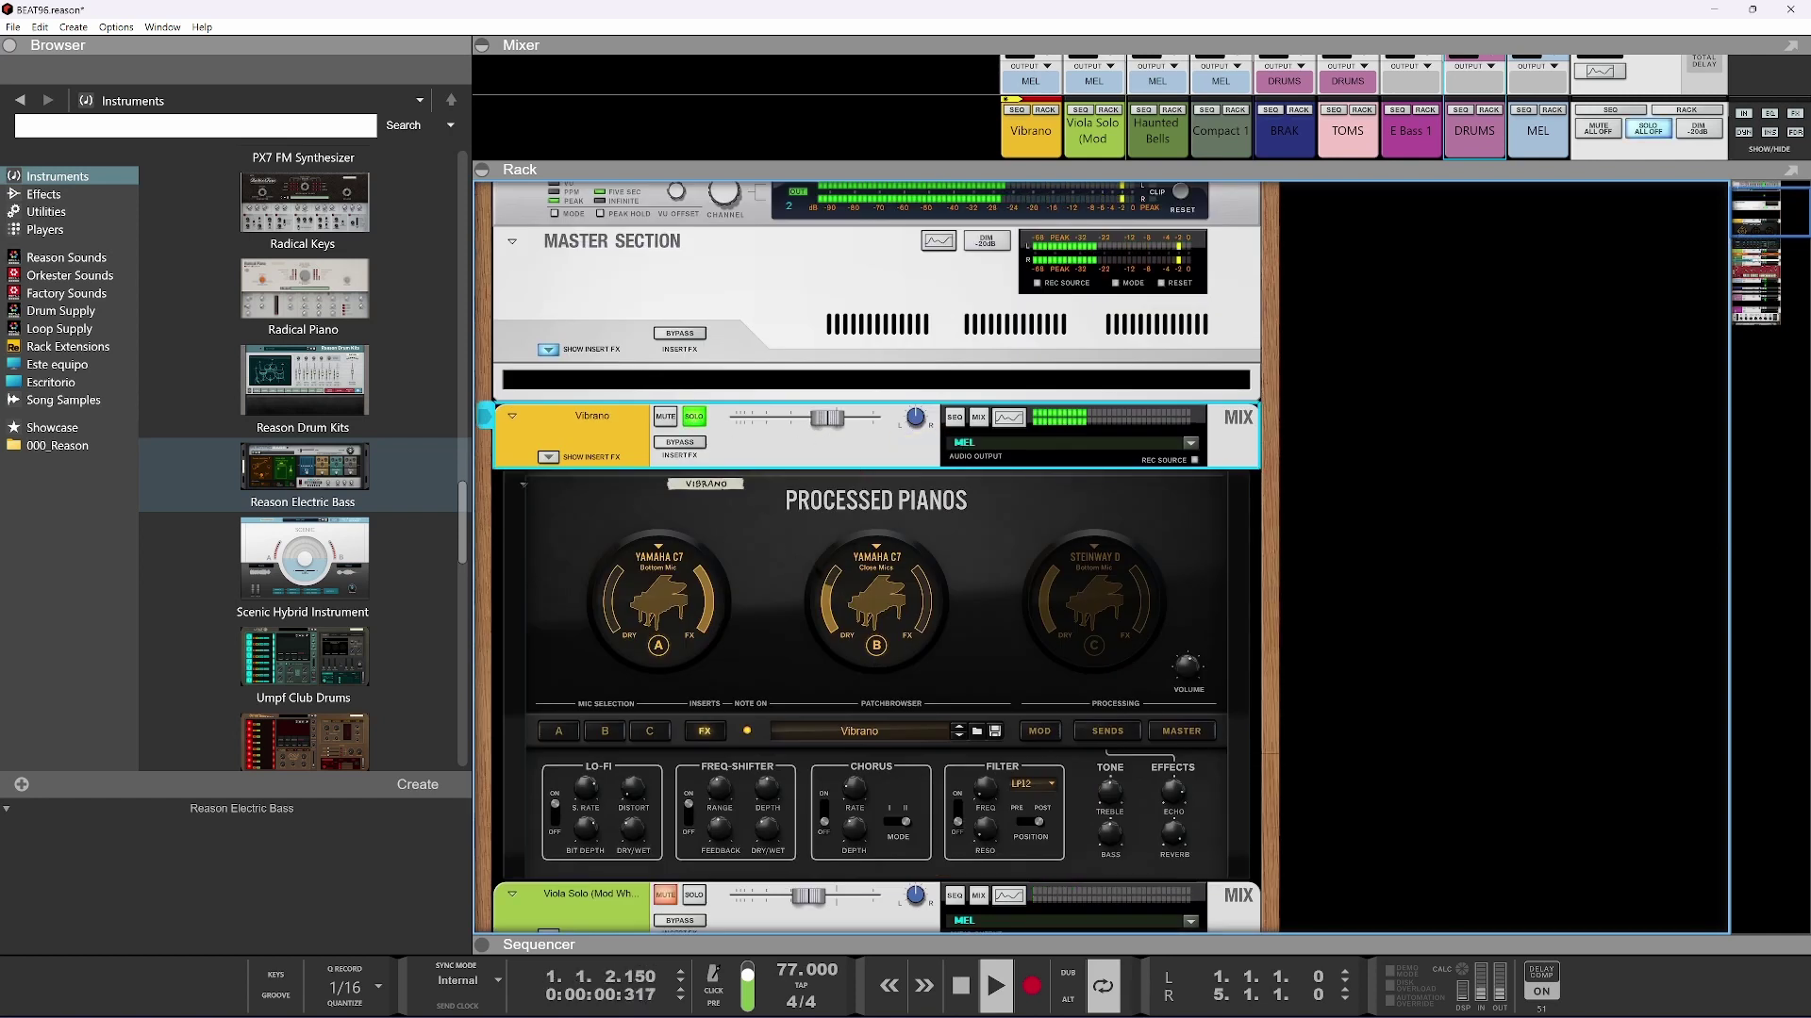
drag(827, 418, 835, 418)
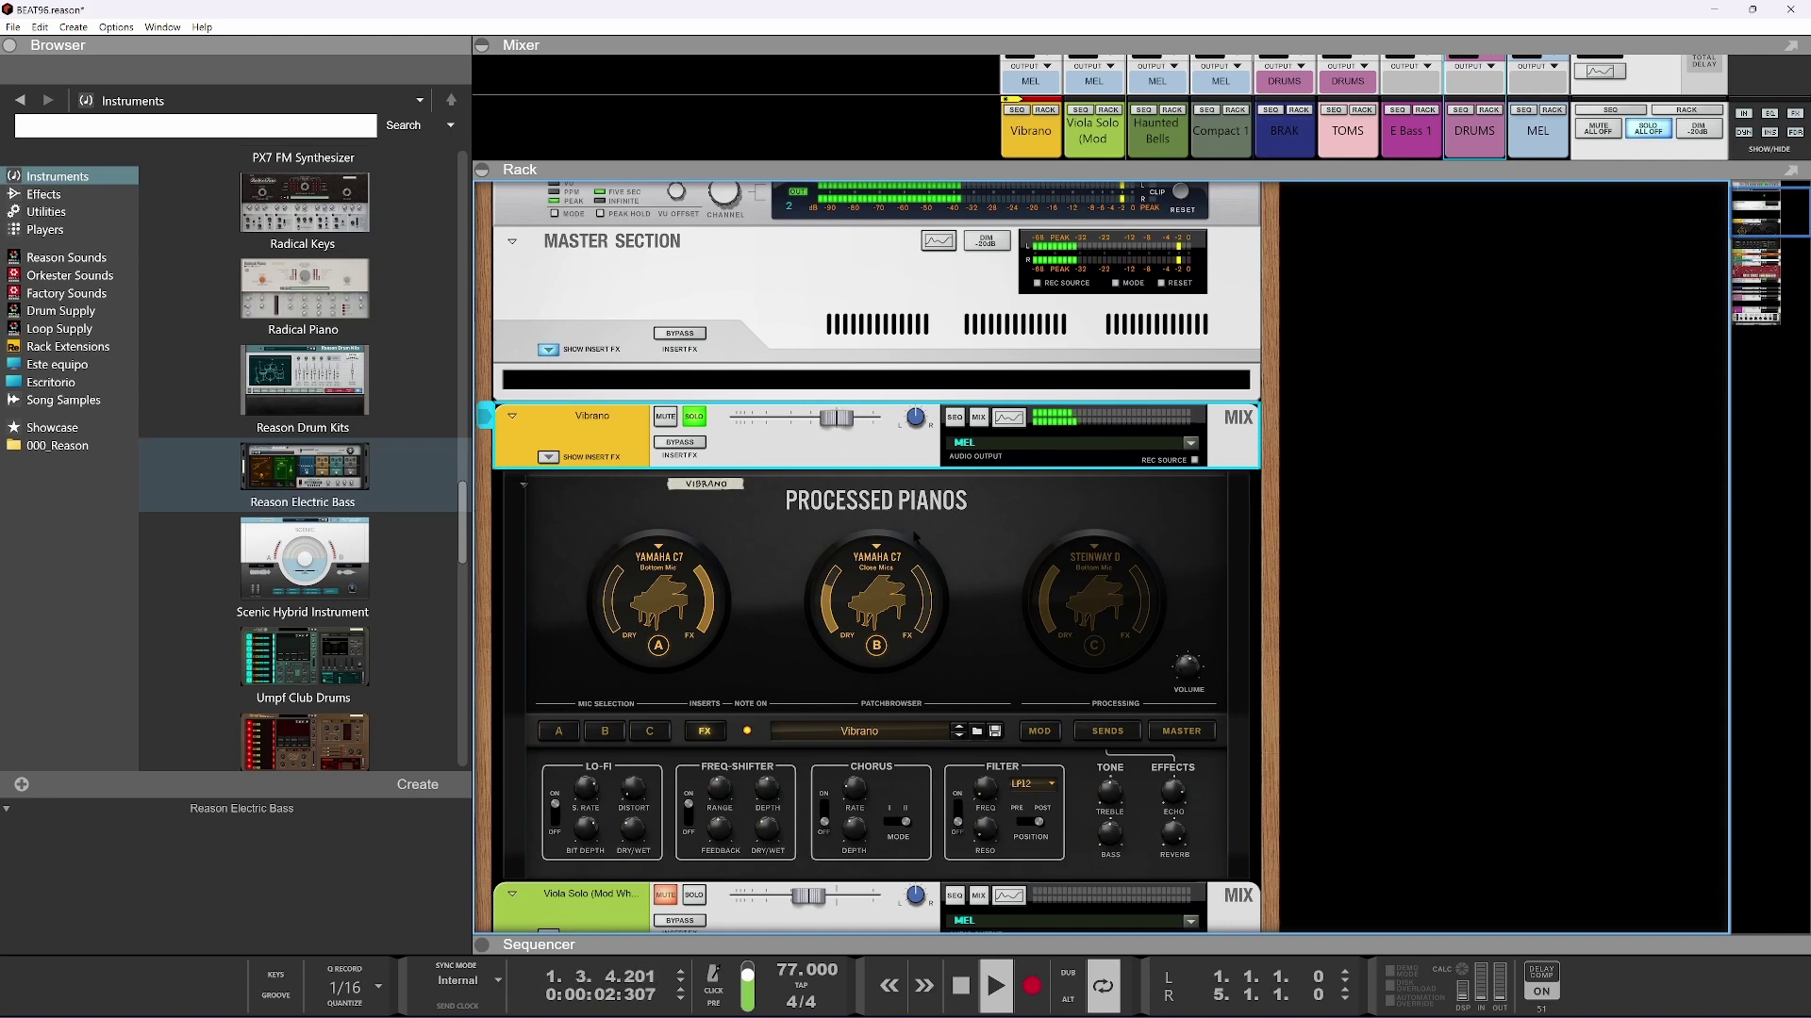
click(1187, 665)
drag(1187, 666, 1192, 616)
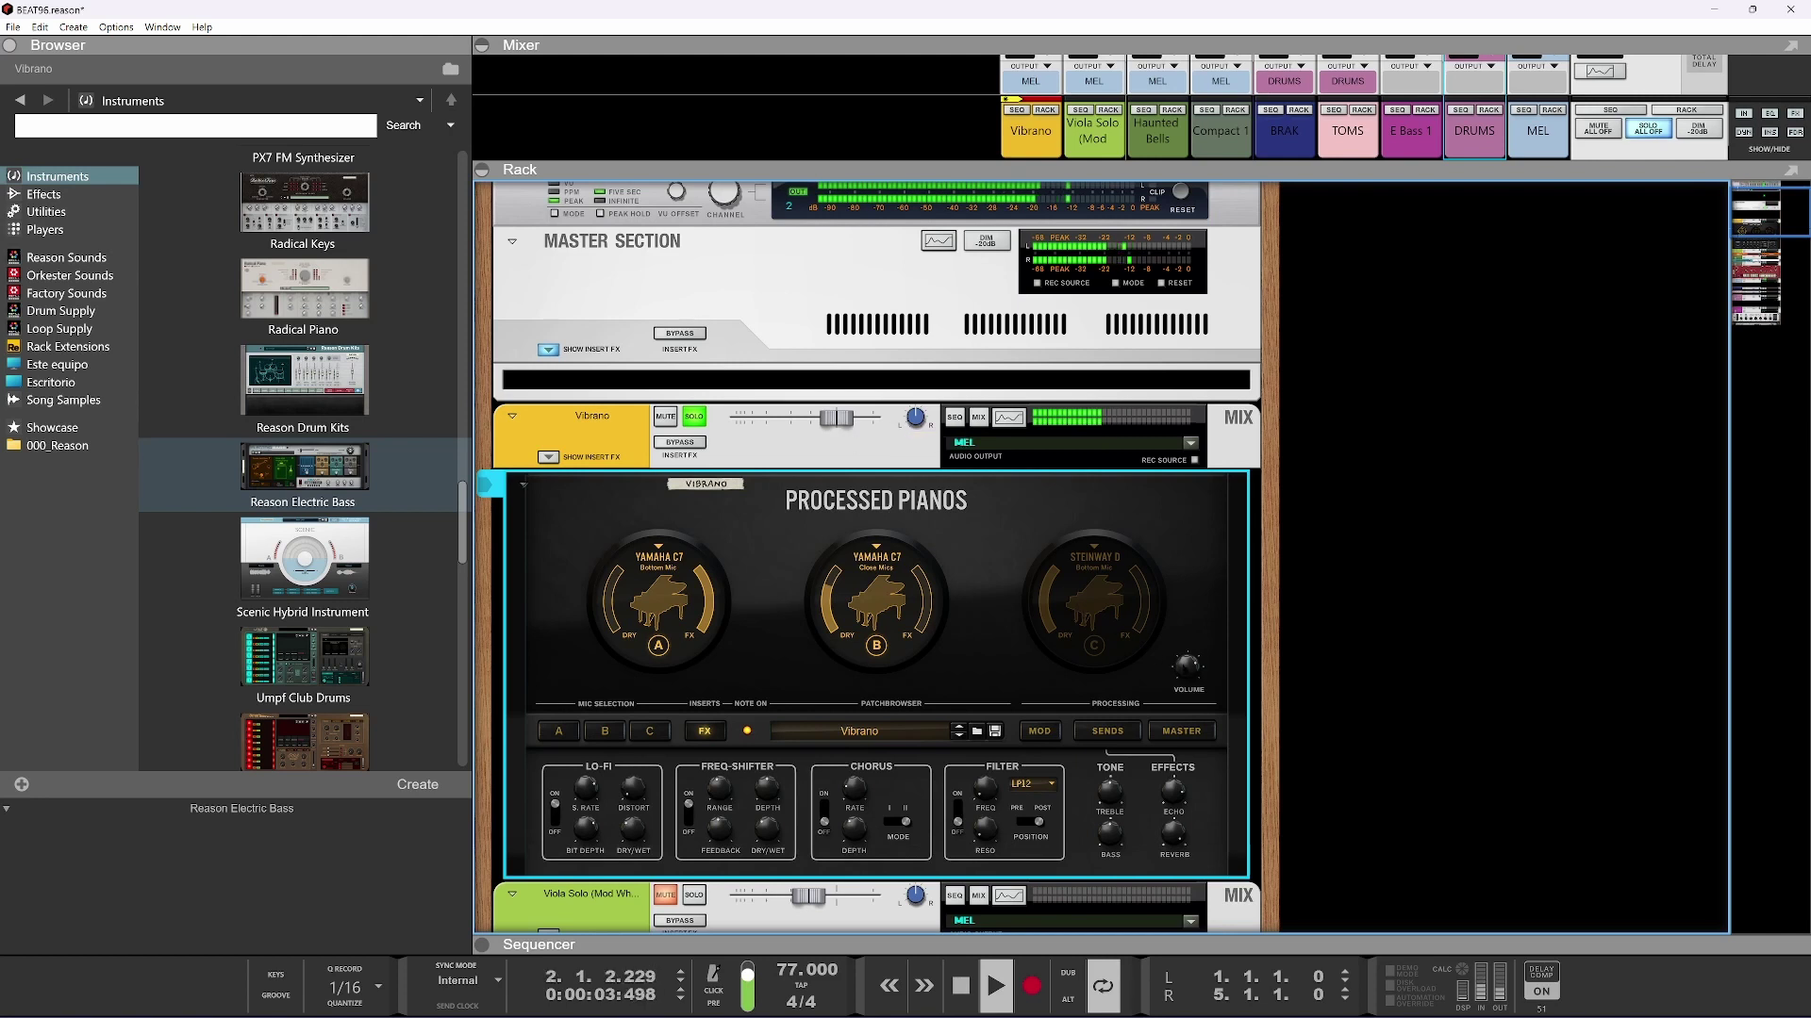
Review Vibrano's send, insert and master effect settings, including its reverb level and compressor
scroll(998, 634, down, 1)
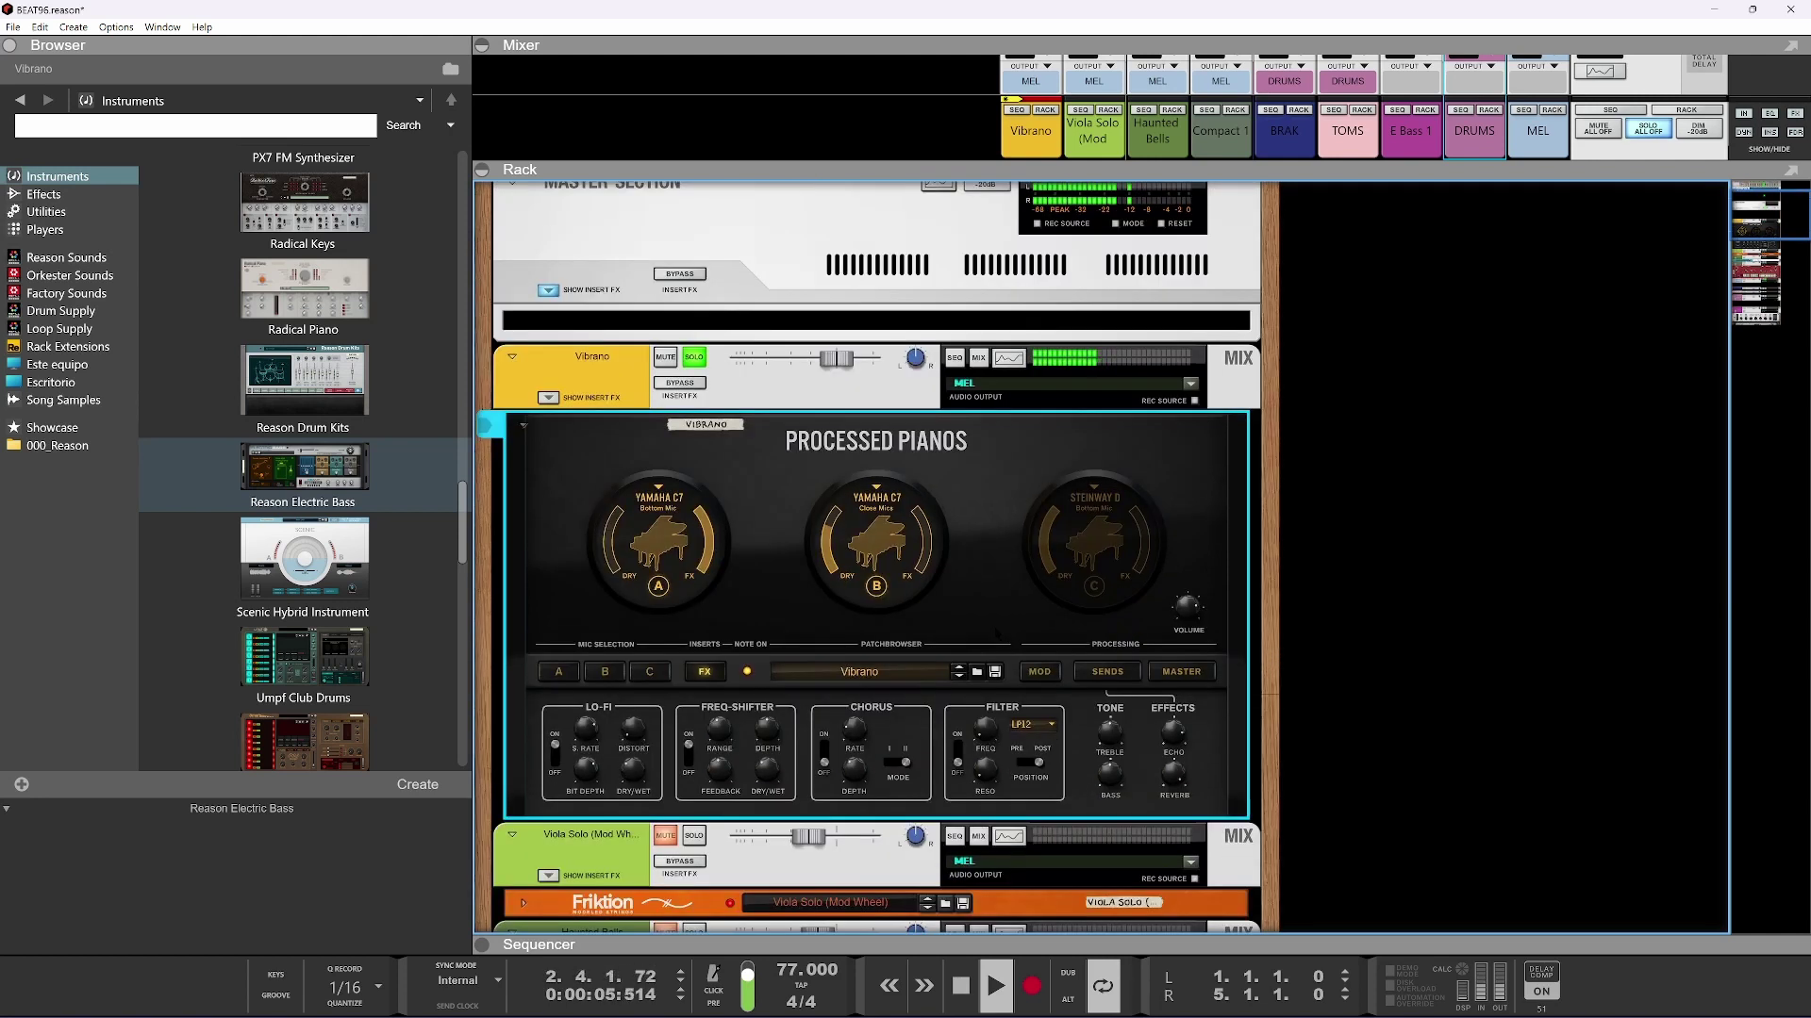
scroll(998, 633, down, 1)
click(1080, 618)
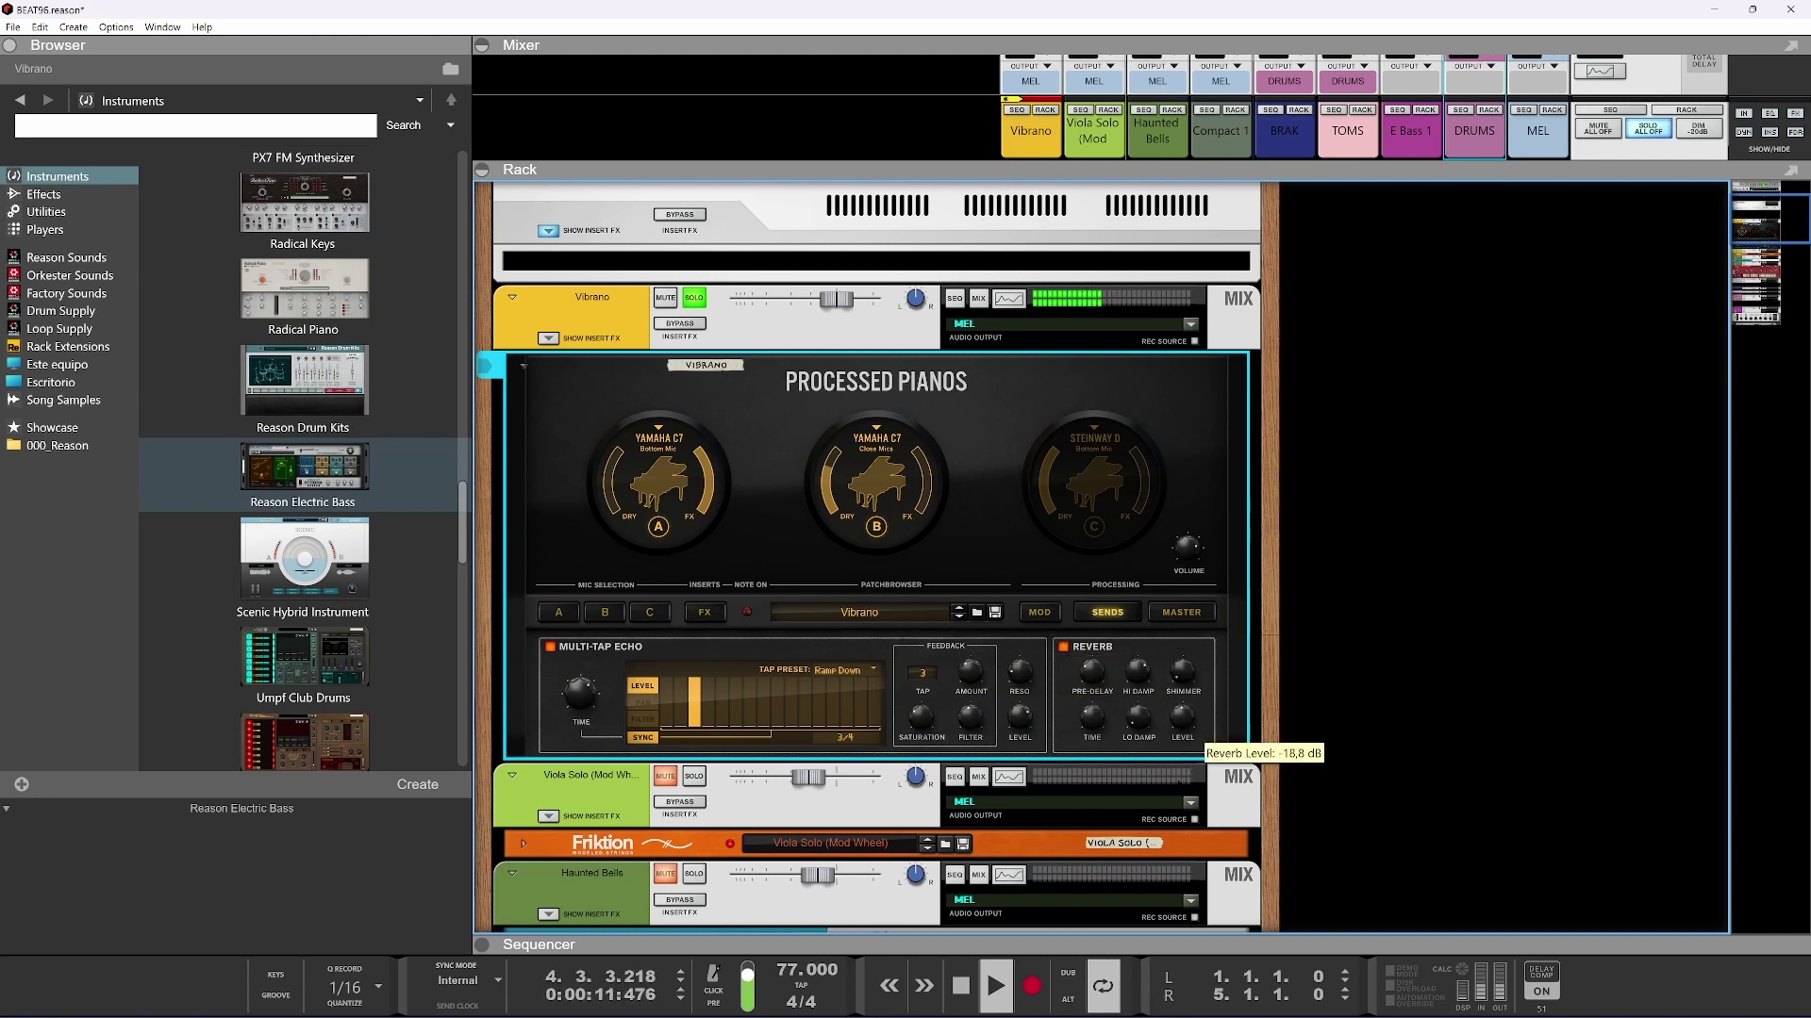
click(704, 612)
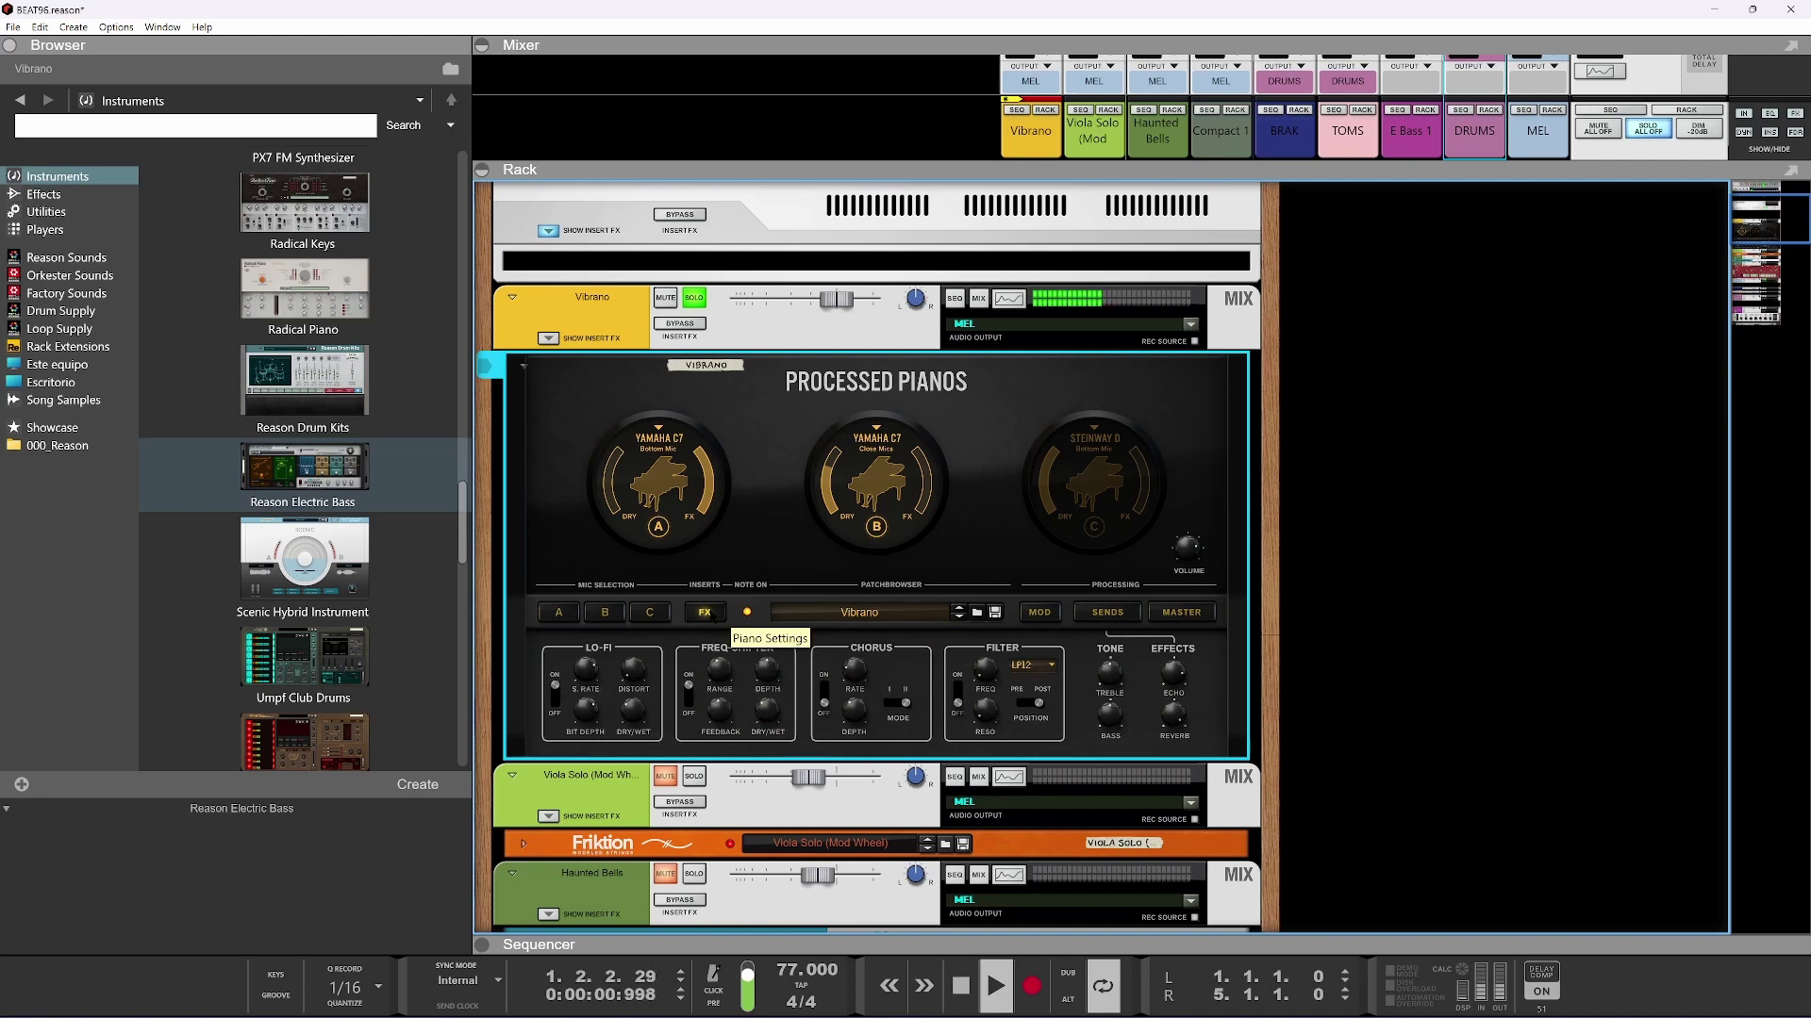
click(1182, 612)
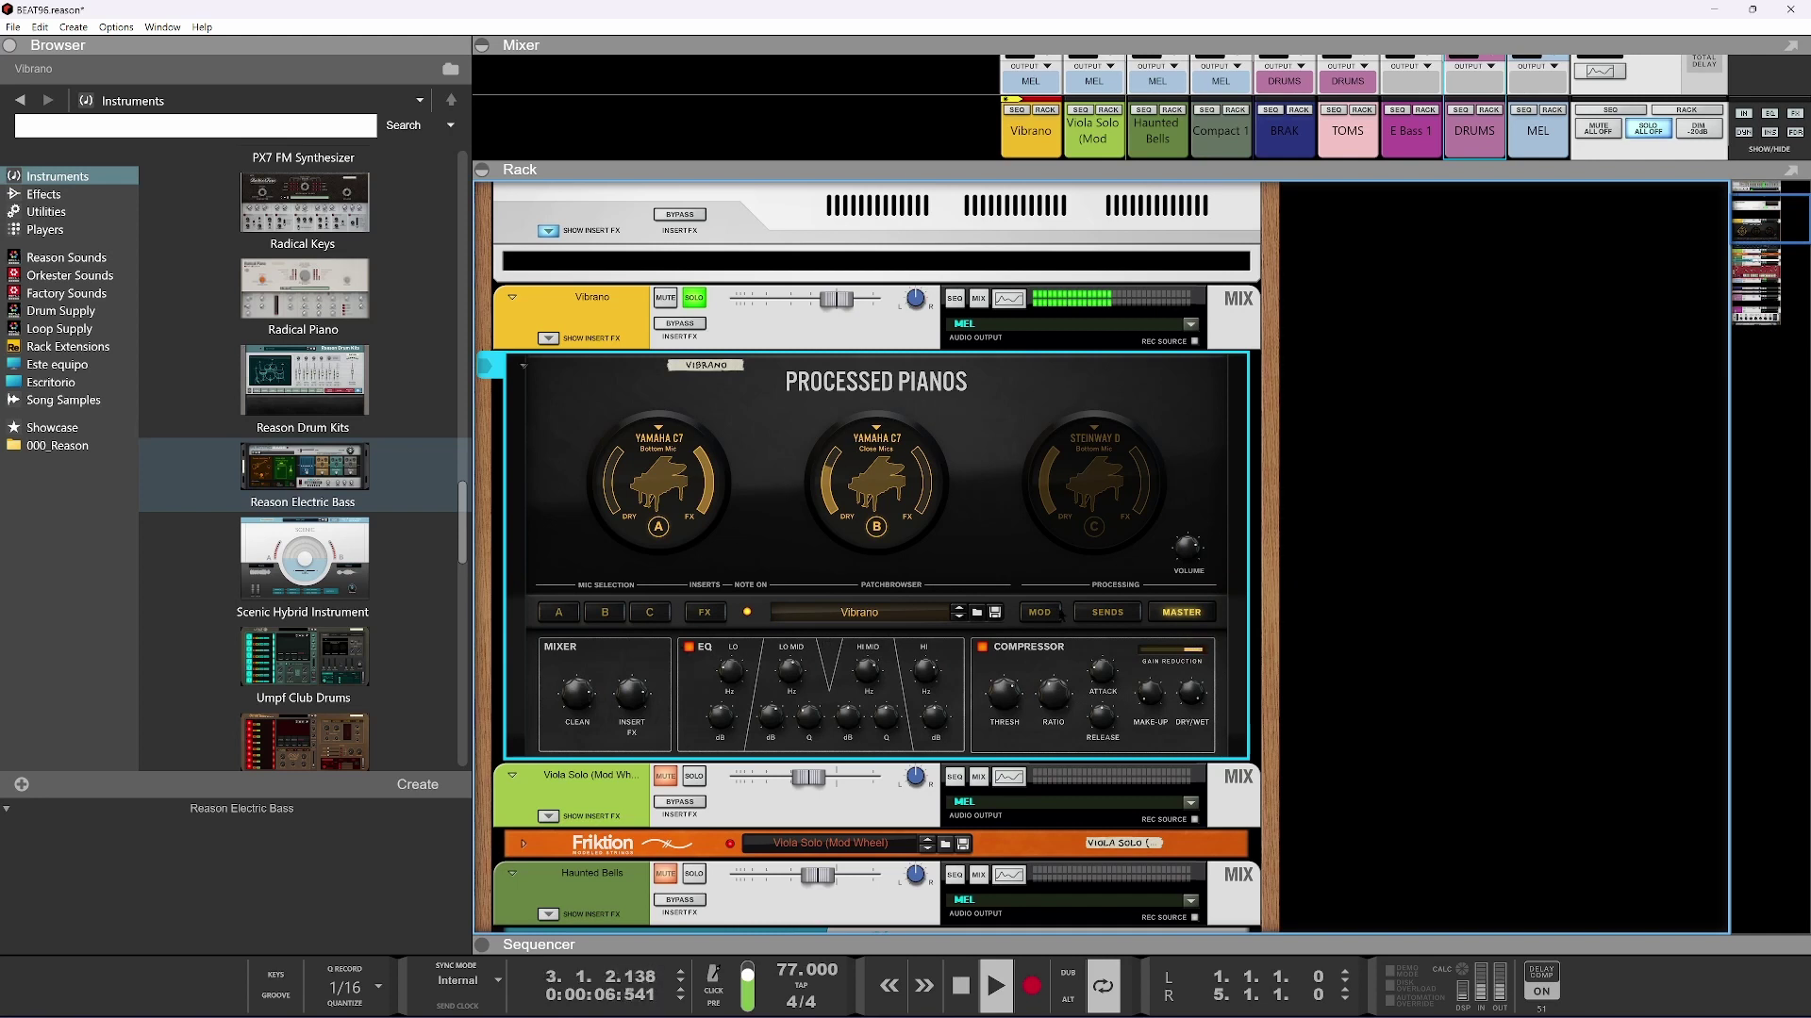
click(703, 612)
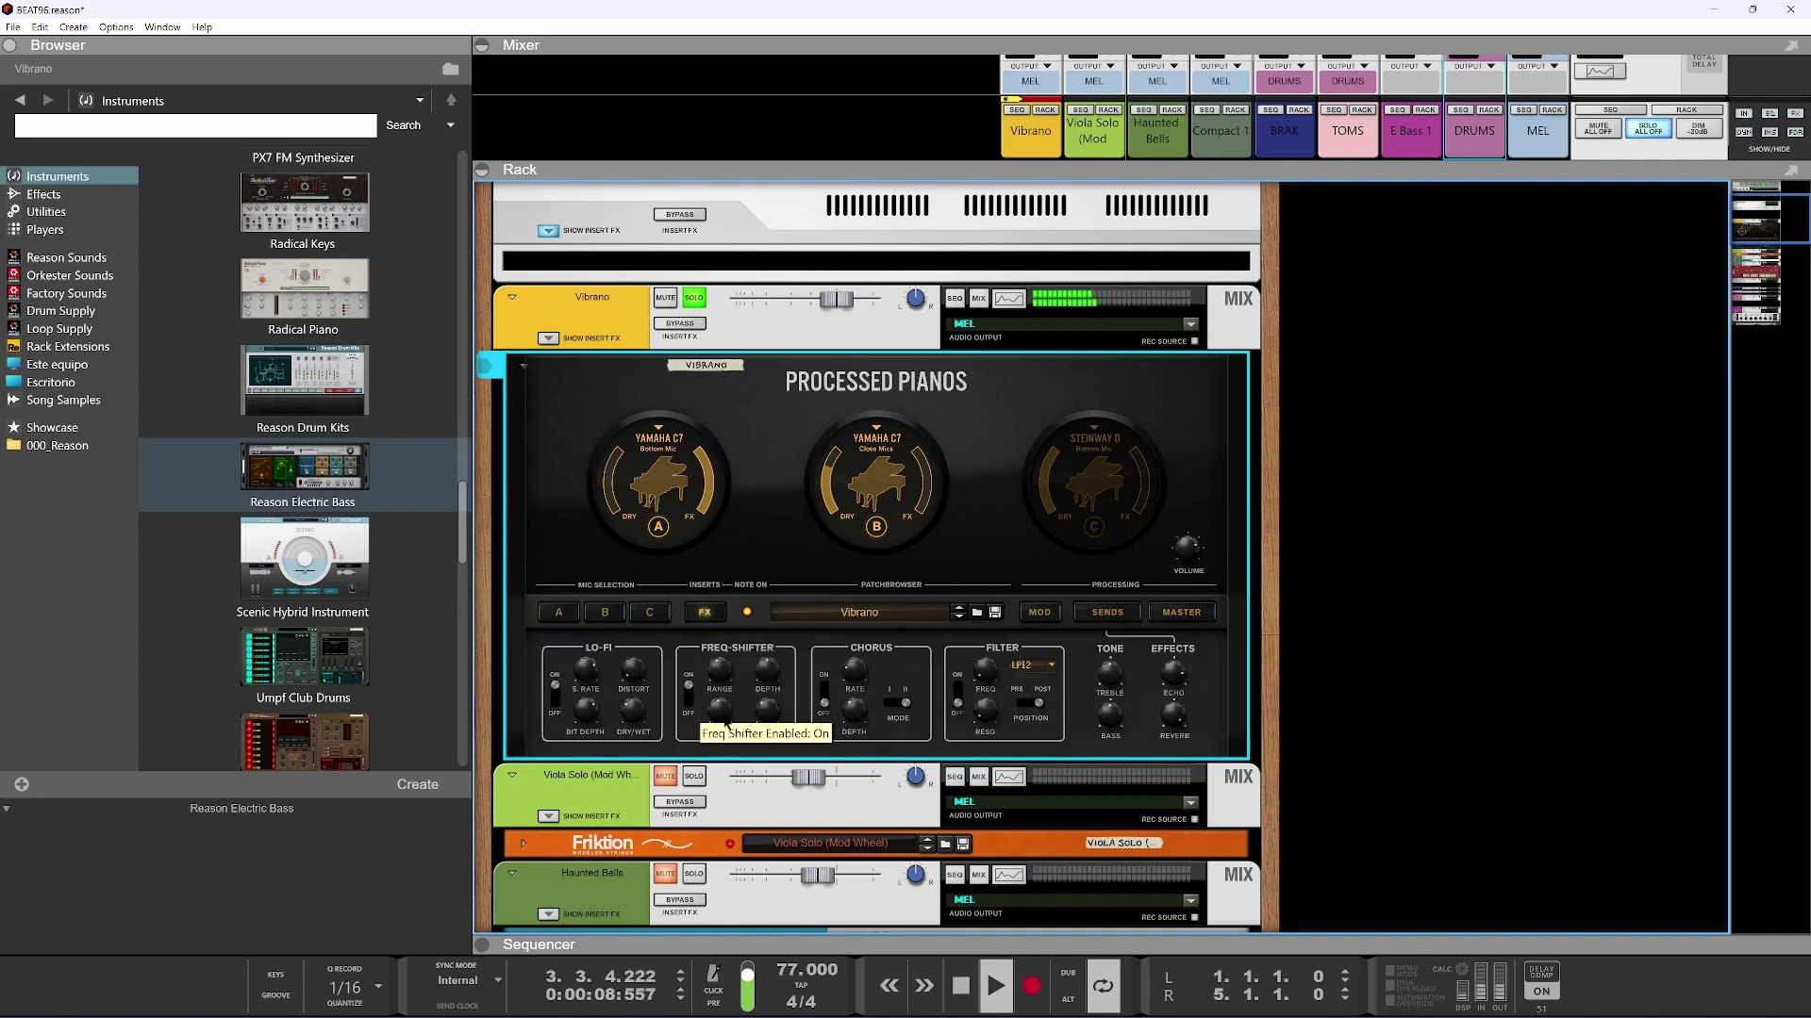
Lower Vibrano's Freq-Shifter dry/wet mix, adjust the Lo-Fi distortion, and toggle the Lo-Fi effect to compare
drag(780, 726, 780, 766)
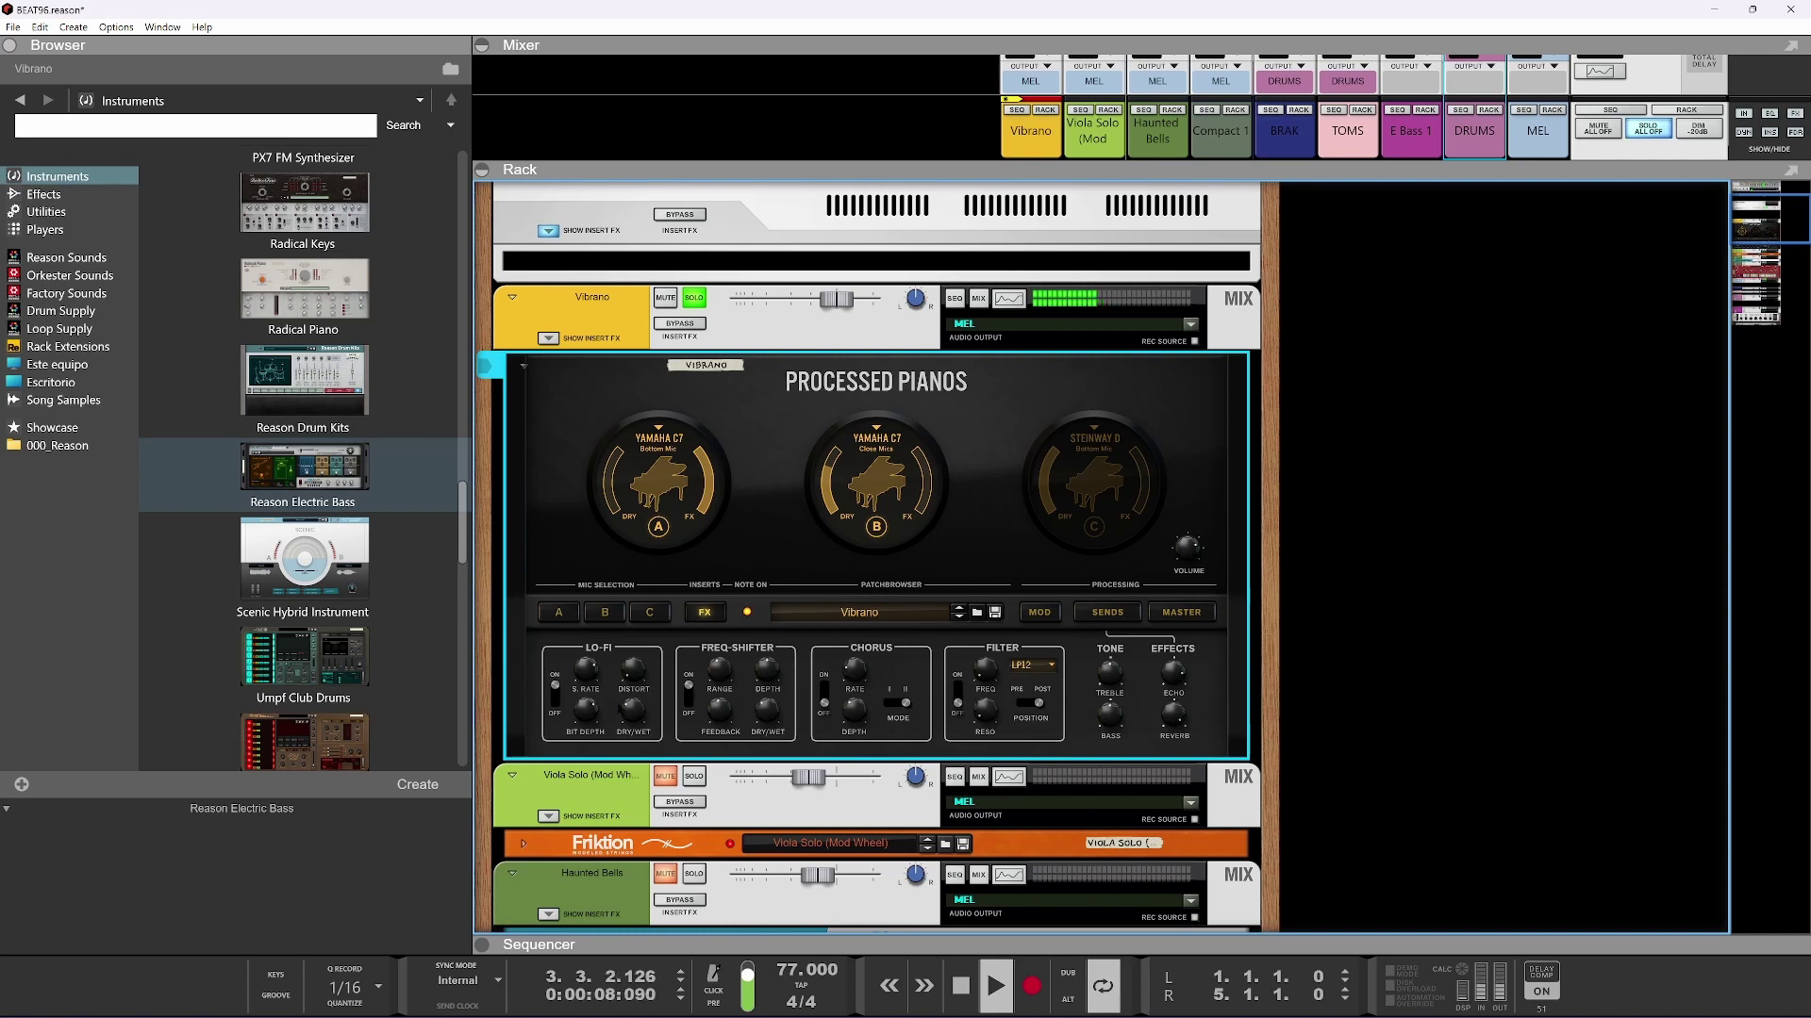
drag(639, 777, 632, 772)
drag(633, 672, 633, 665)
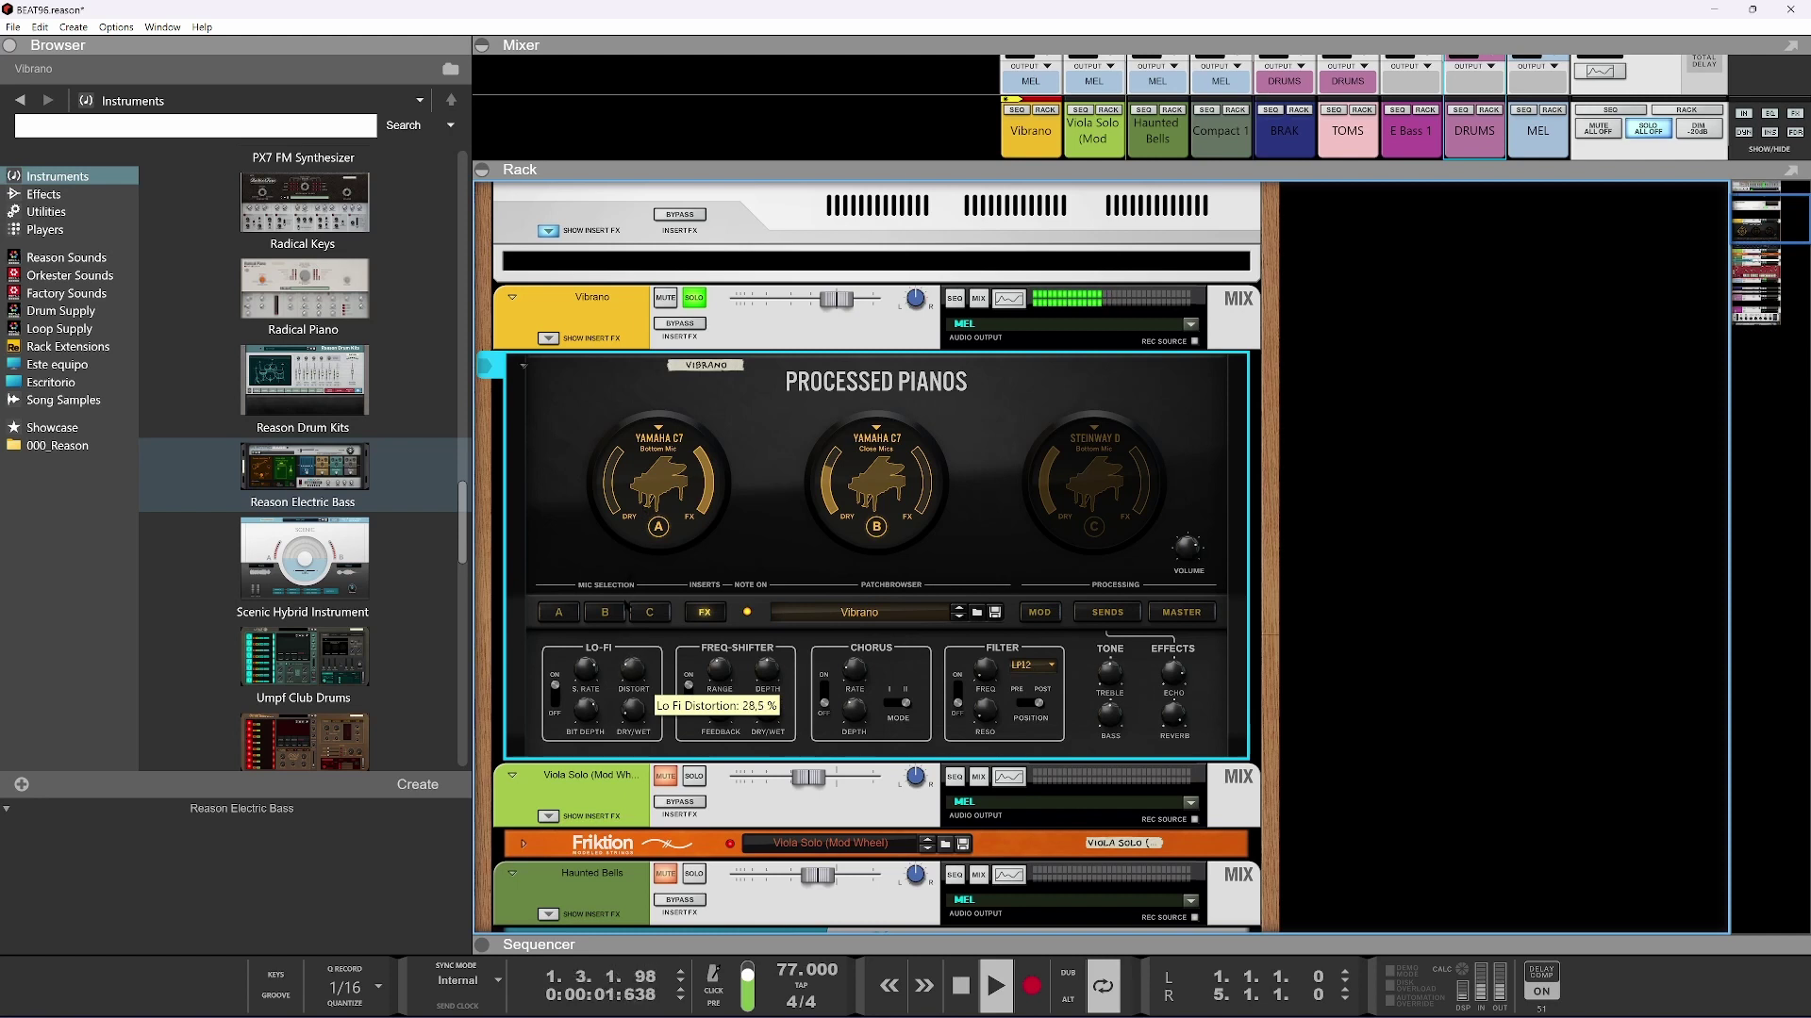
drag(623, 658, 623, 628)
drag(606, 641, 607, 653)
click(553, 705)
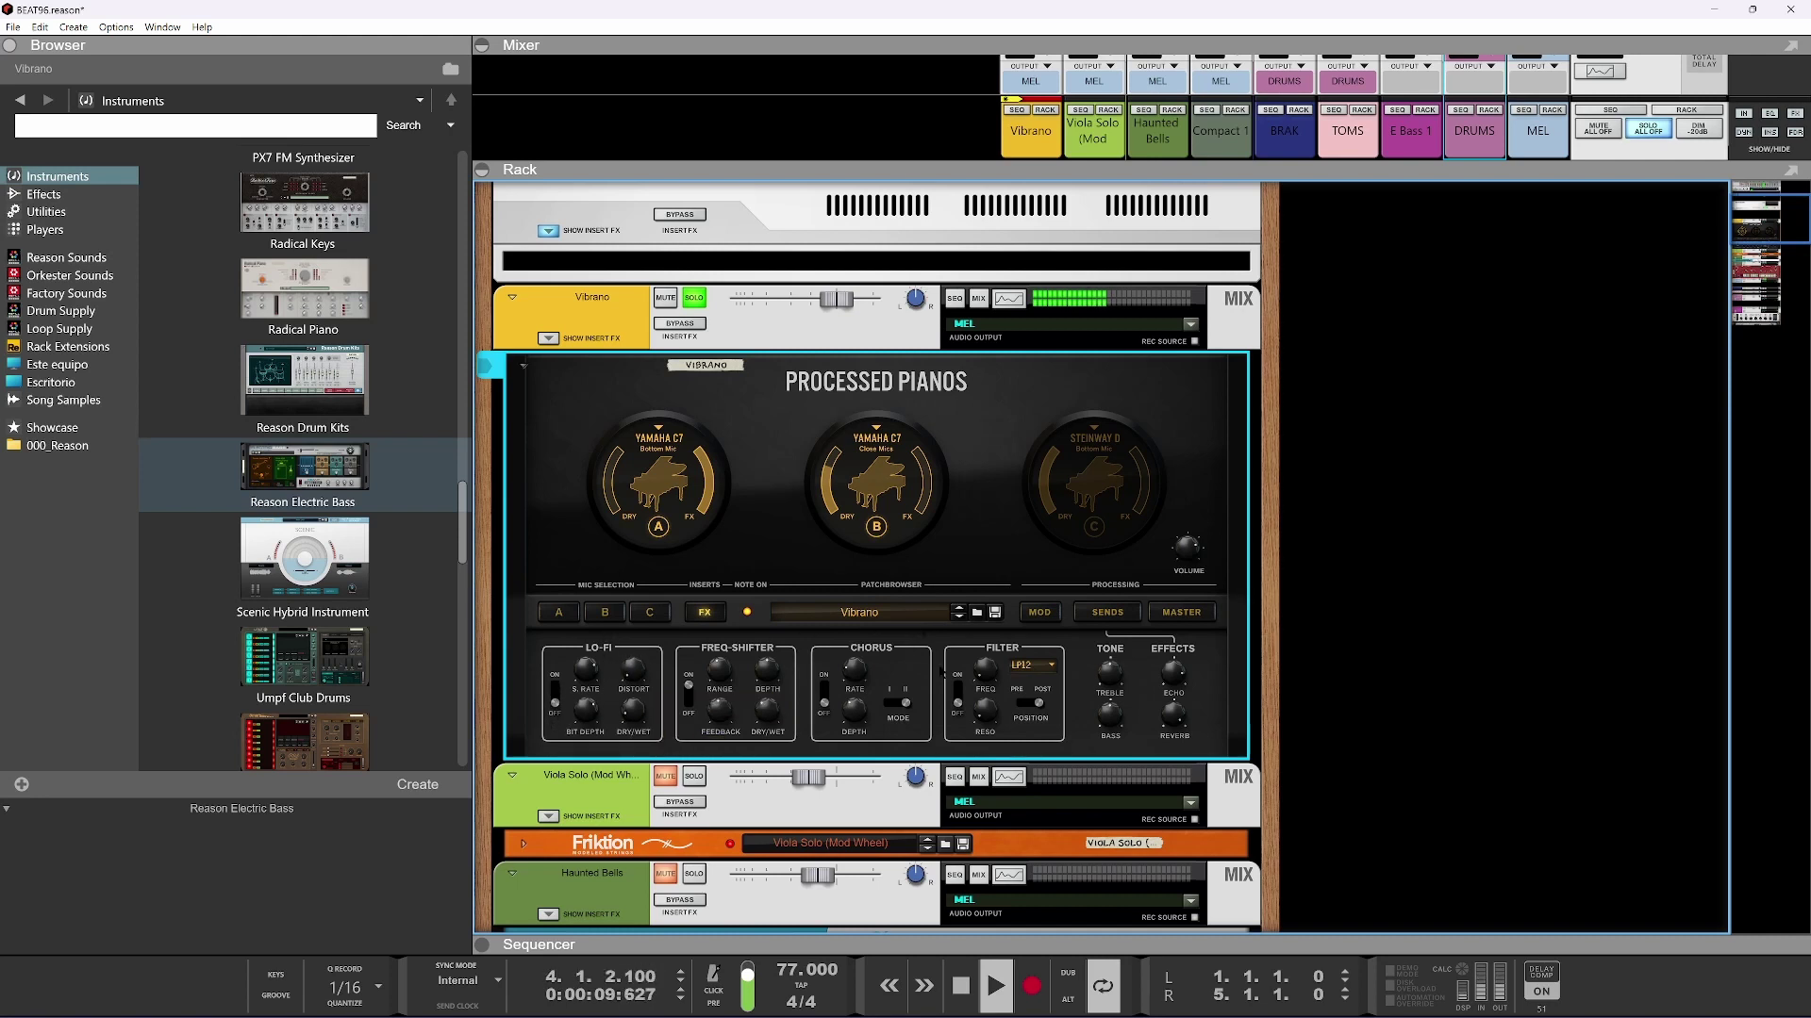
Audition Vibrano's filter while adjusting its frequency and resonance, with its position set to Pre, and unsolo the channel
click(958, 688)
drag(983, 671, 1010, 633)
drag(985, 711, 988, 588)
click(957, 702)
click(694, 298)
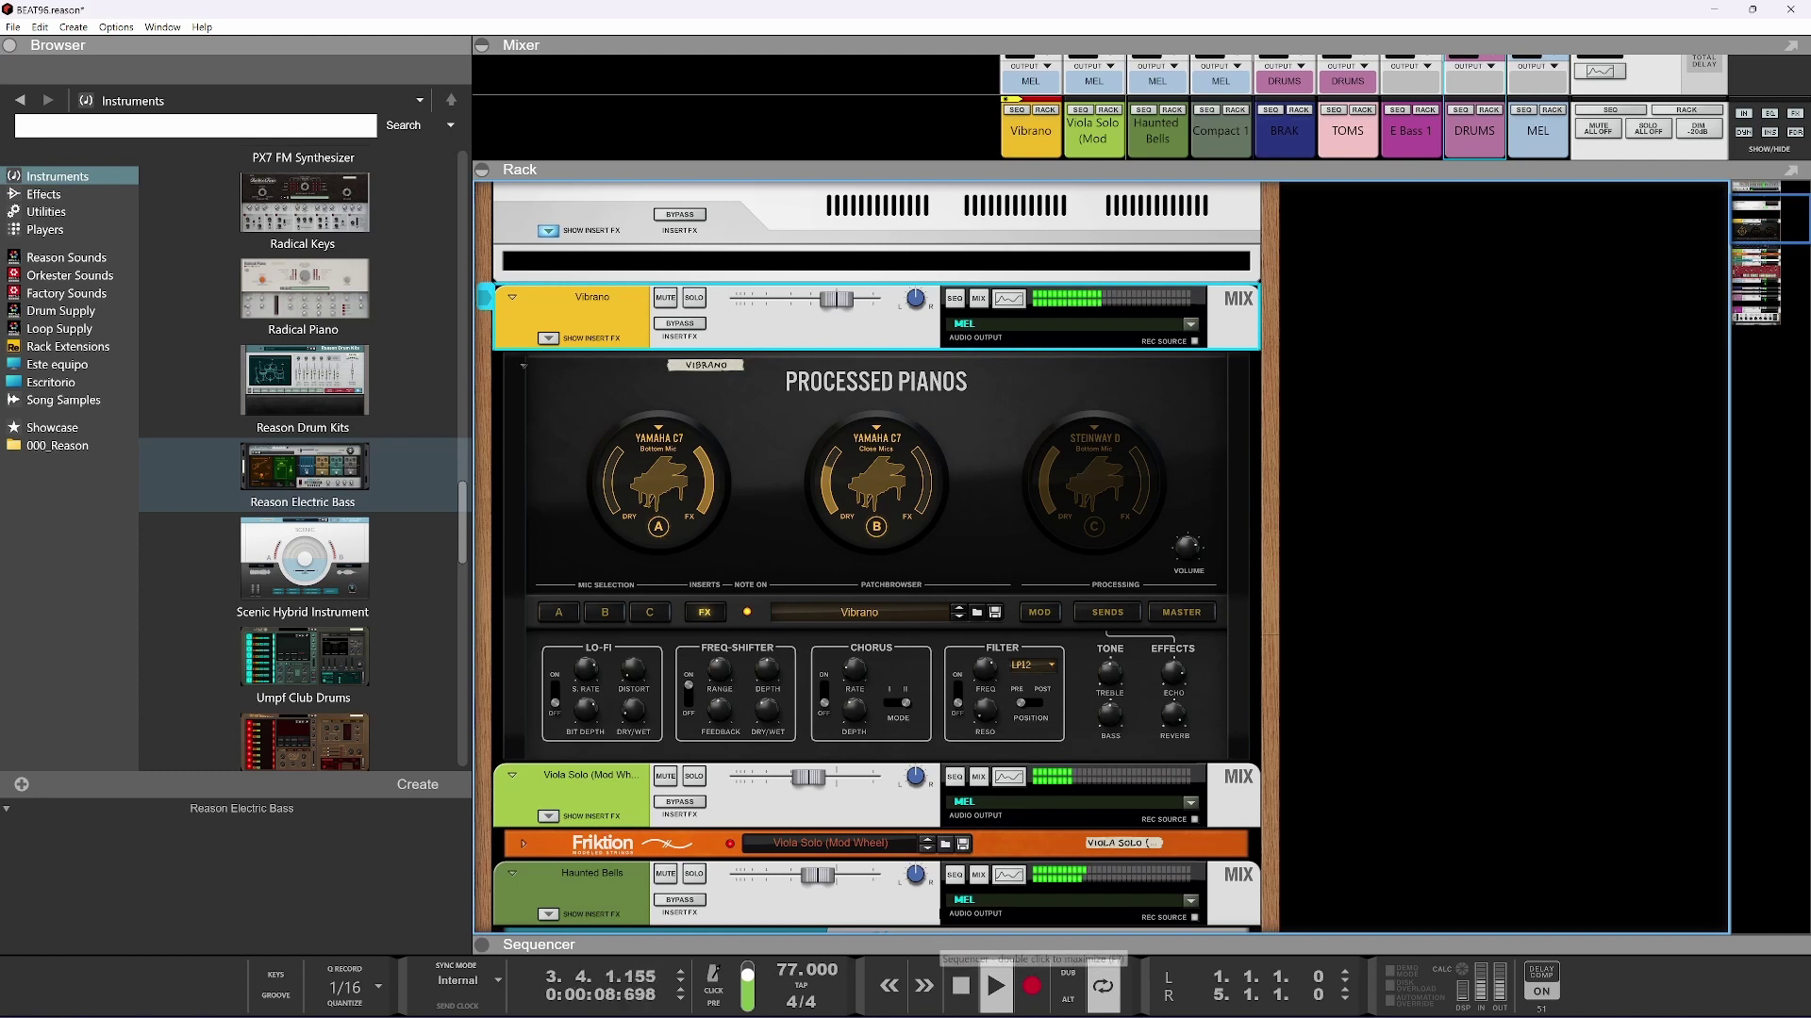
Add an RX950 Classic AD/DA Converter to the Master Section's insert effects and restart playback
scroll(884, 583, up, 3)
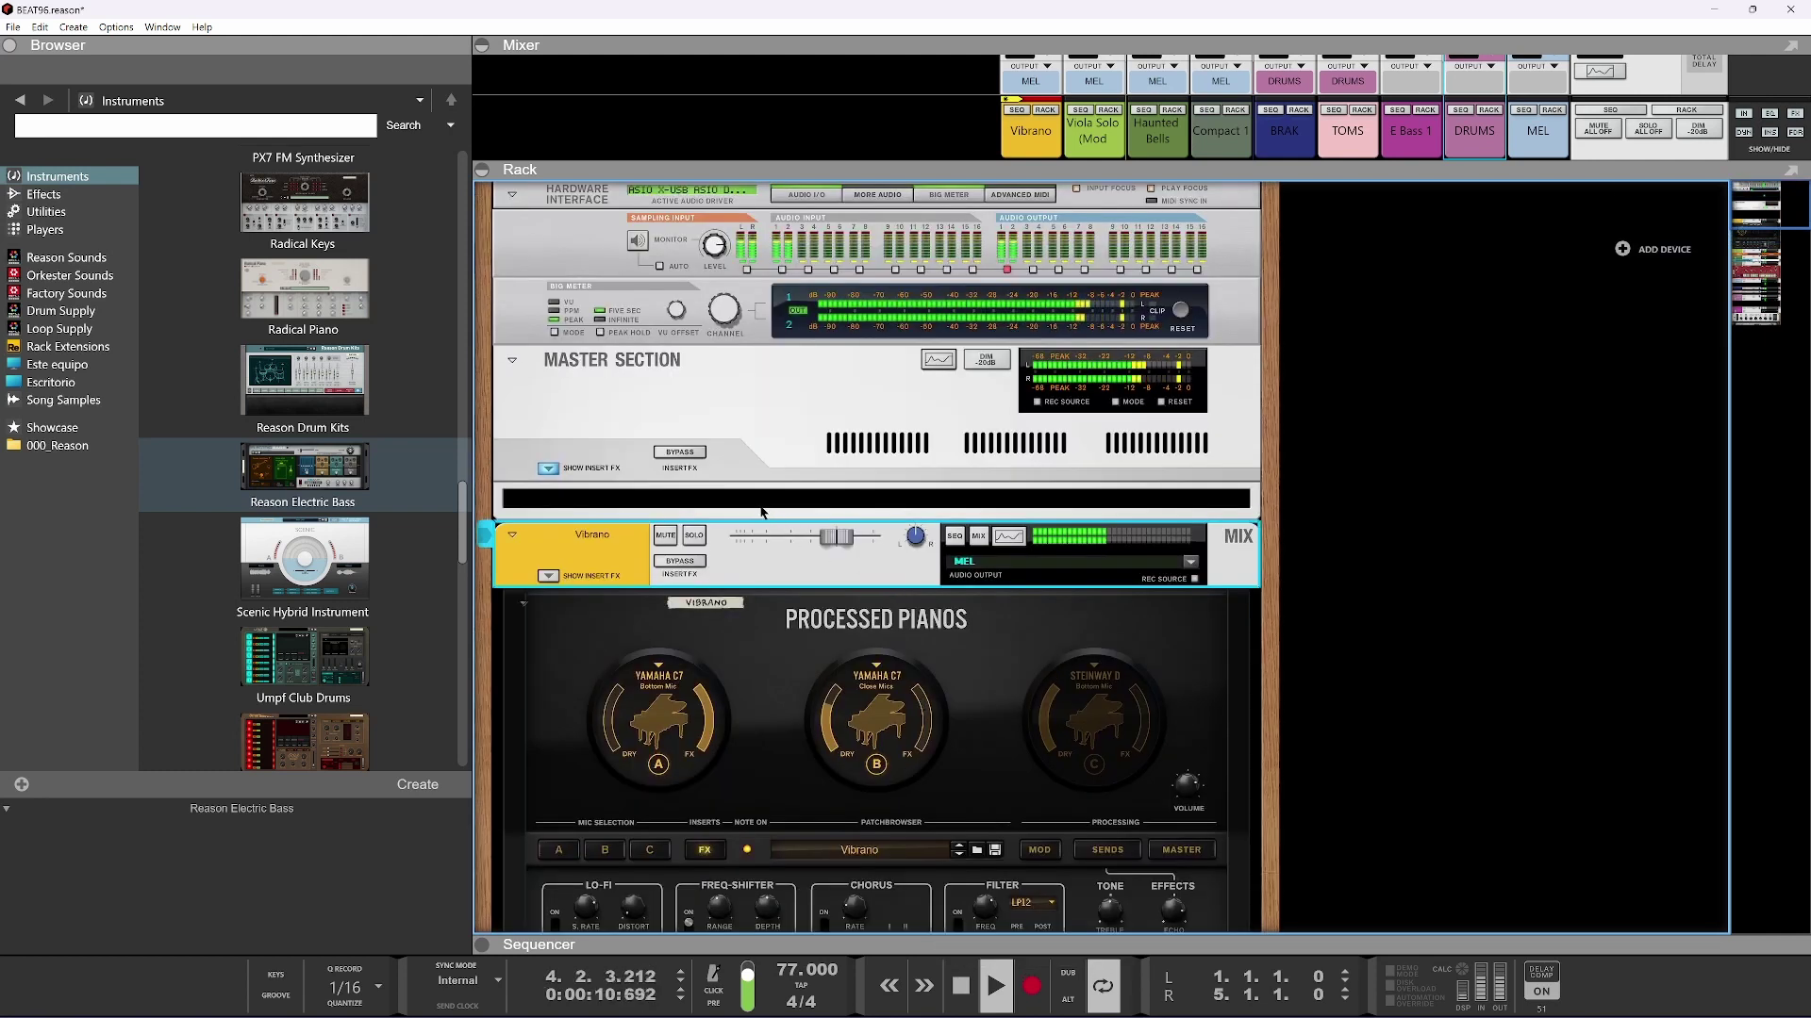
key(space)
right_click(697, 510)
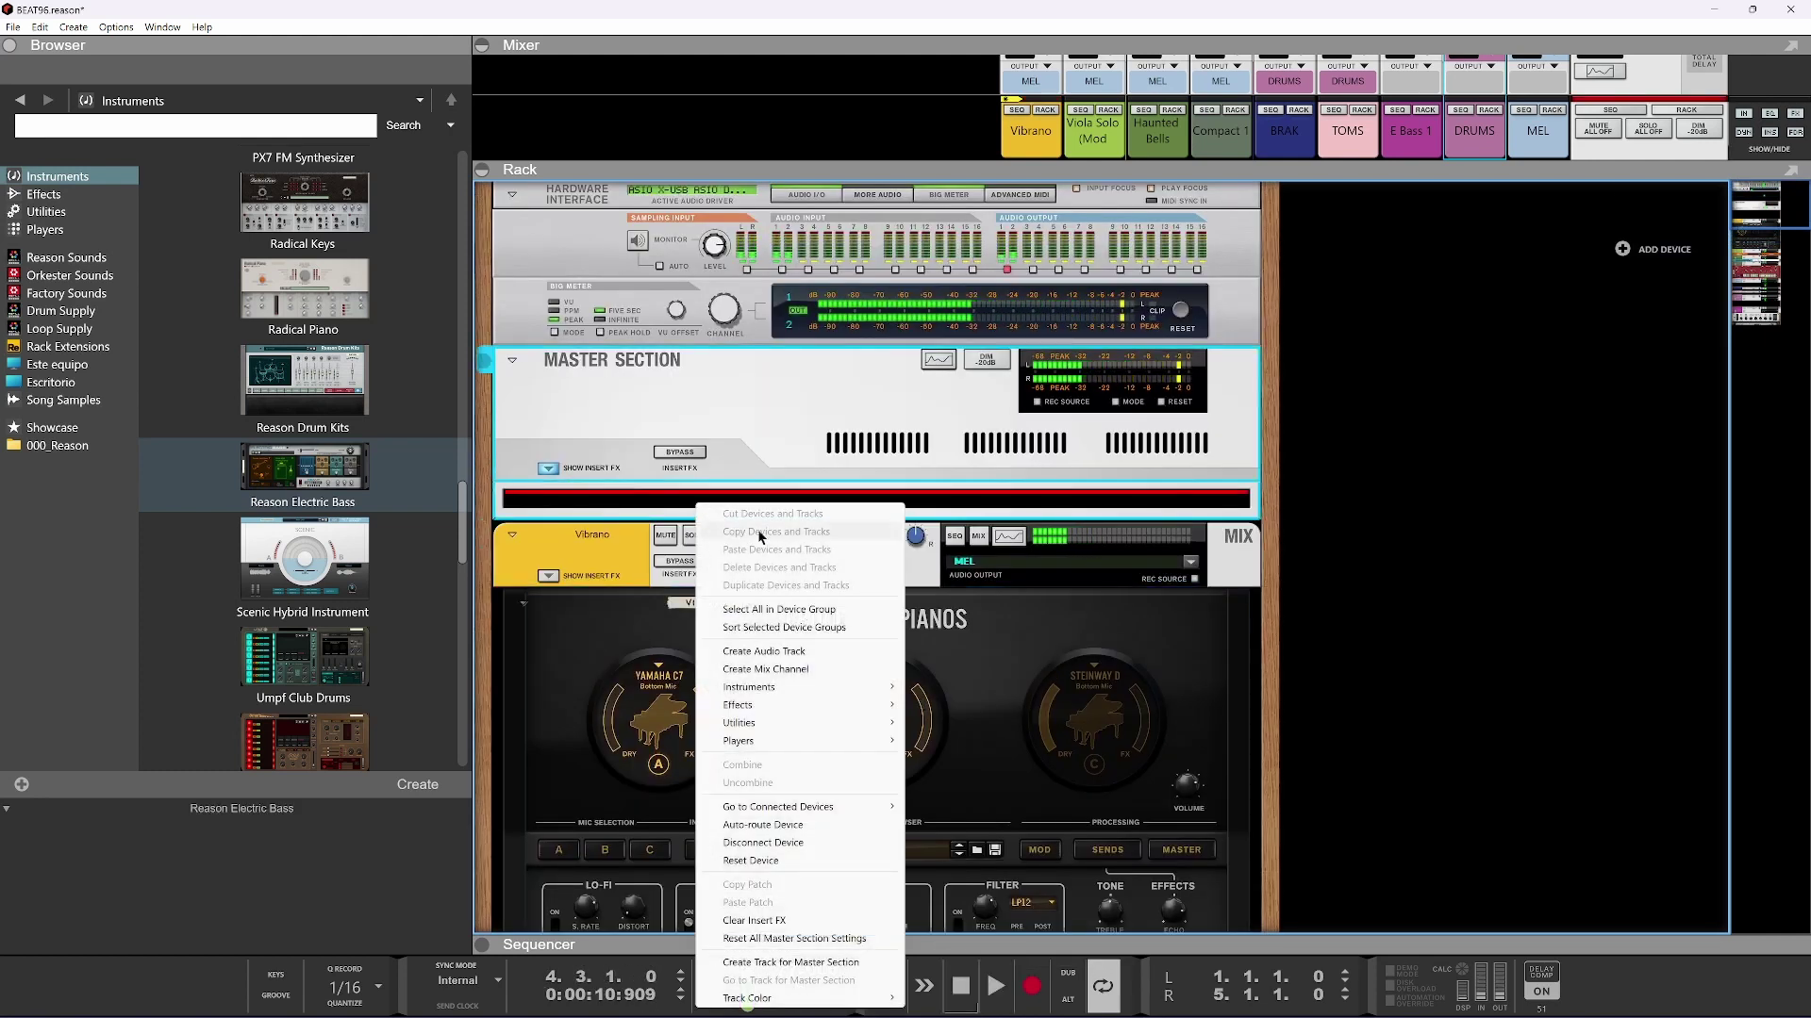
mouse_move(796, 707)
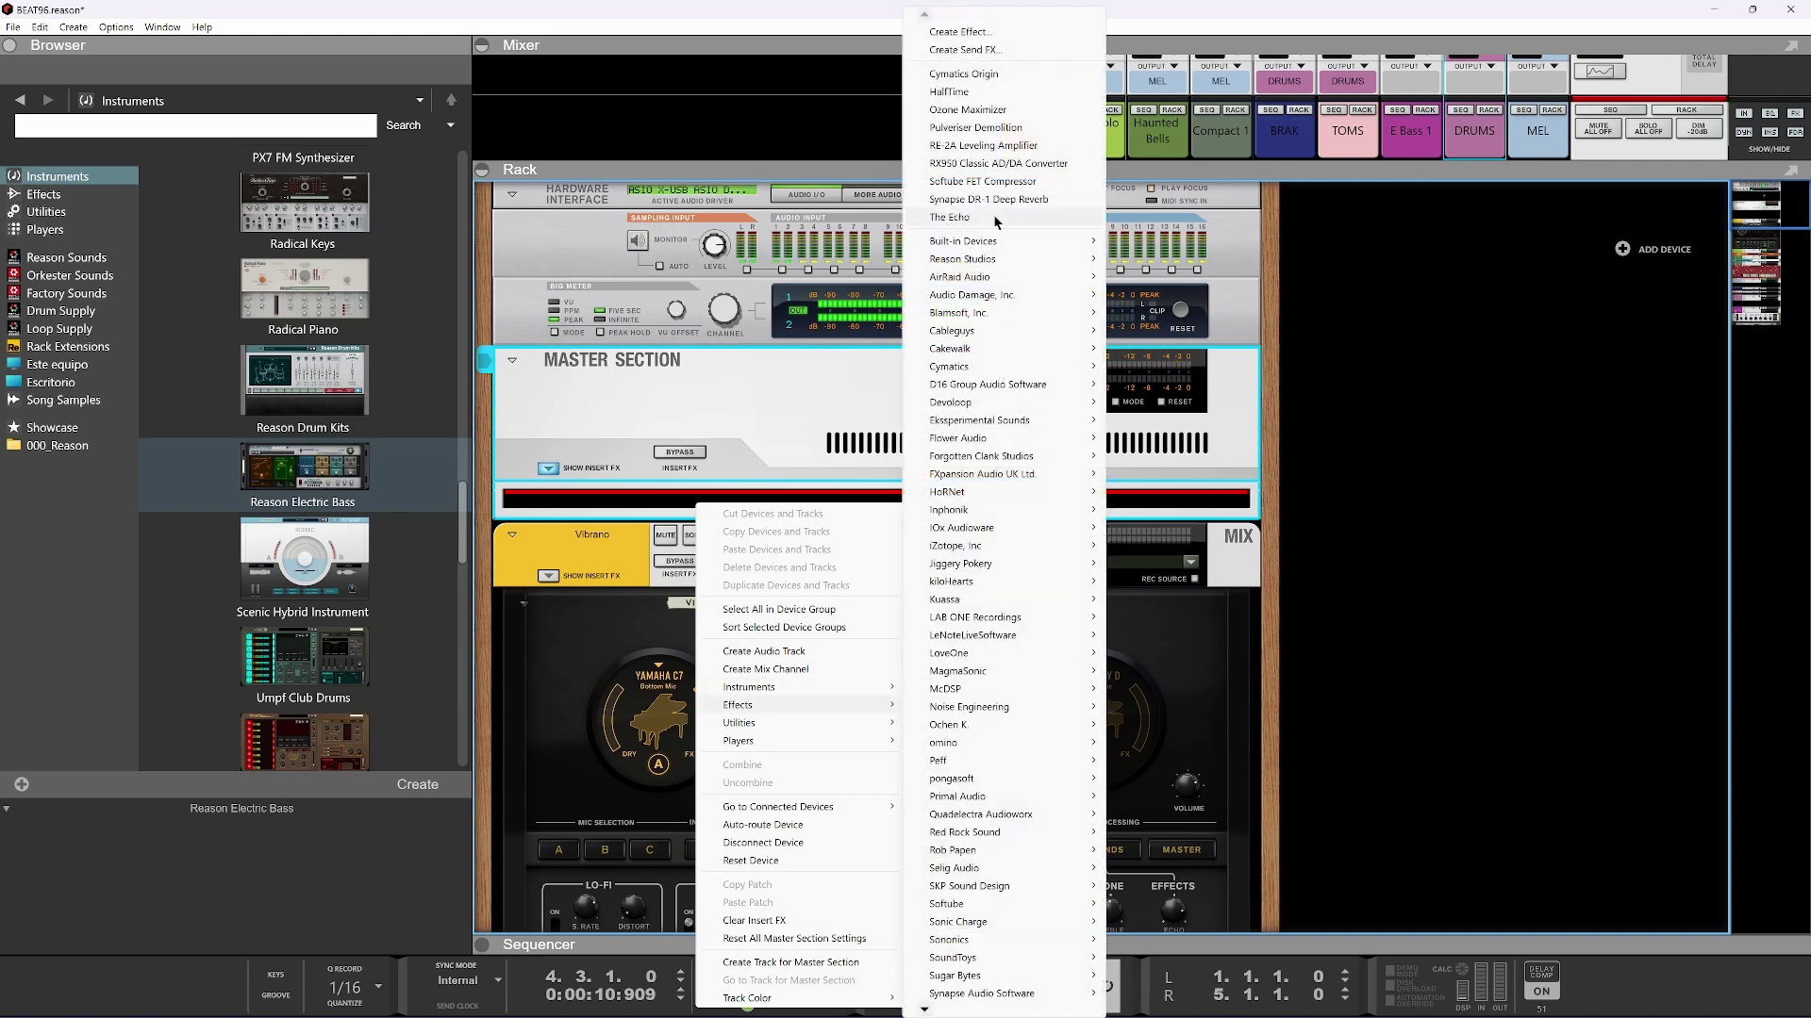
click(1000, 164)
key(space)
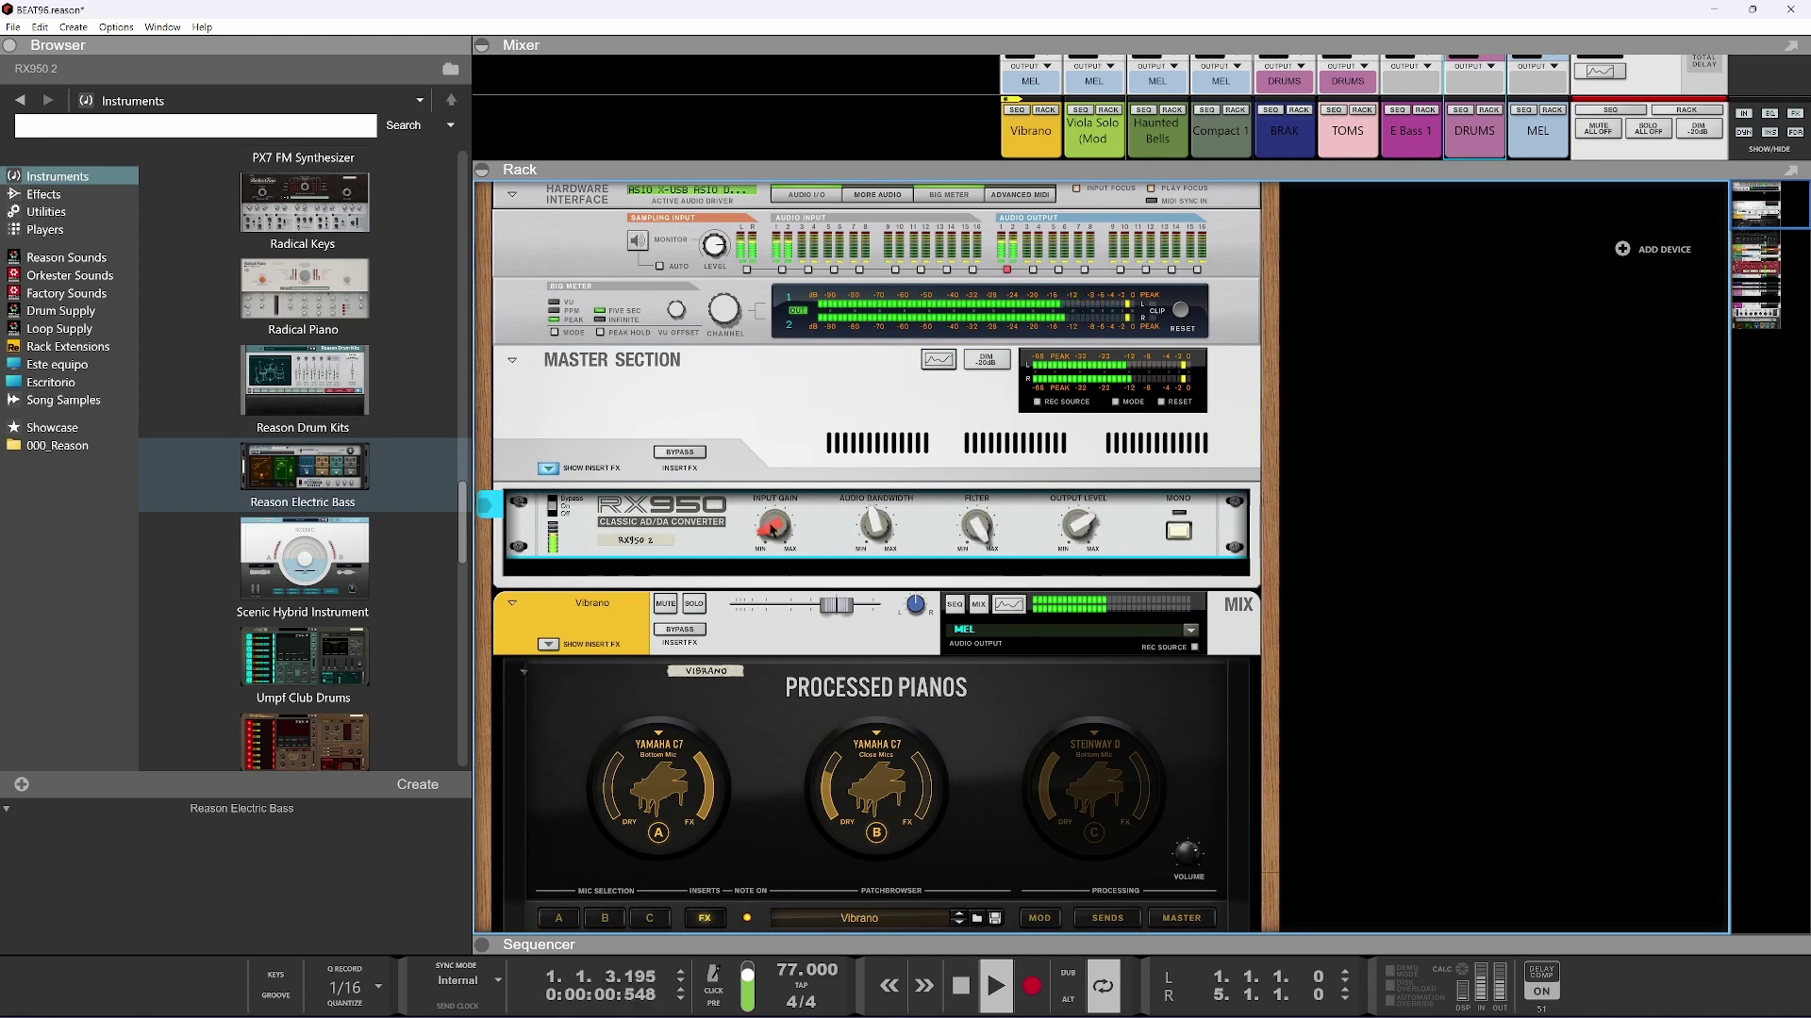
Adjust the RX950's input gain, filter and output level of -2.87 dB, and check it in mono and with master inserts bypassed
drag(1068, 526, 1067, 584)
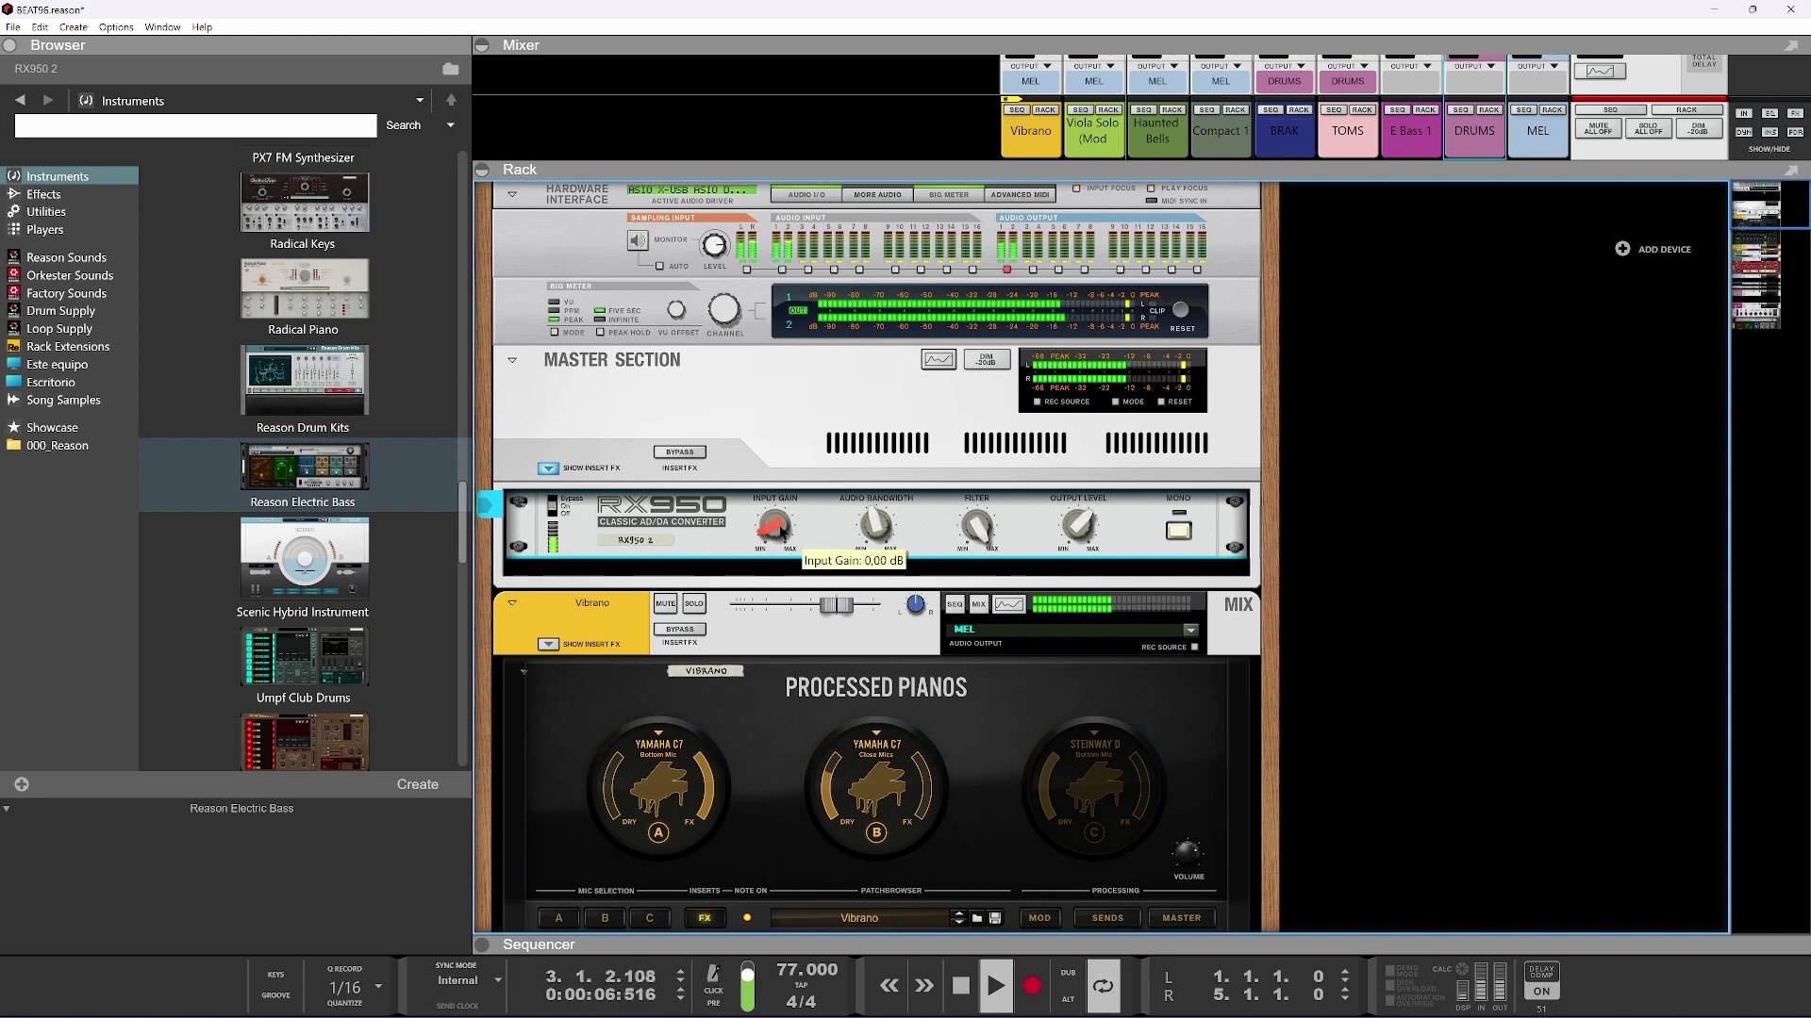
drag(786, 531, 805, 473)
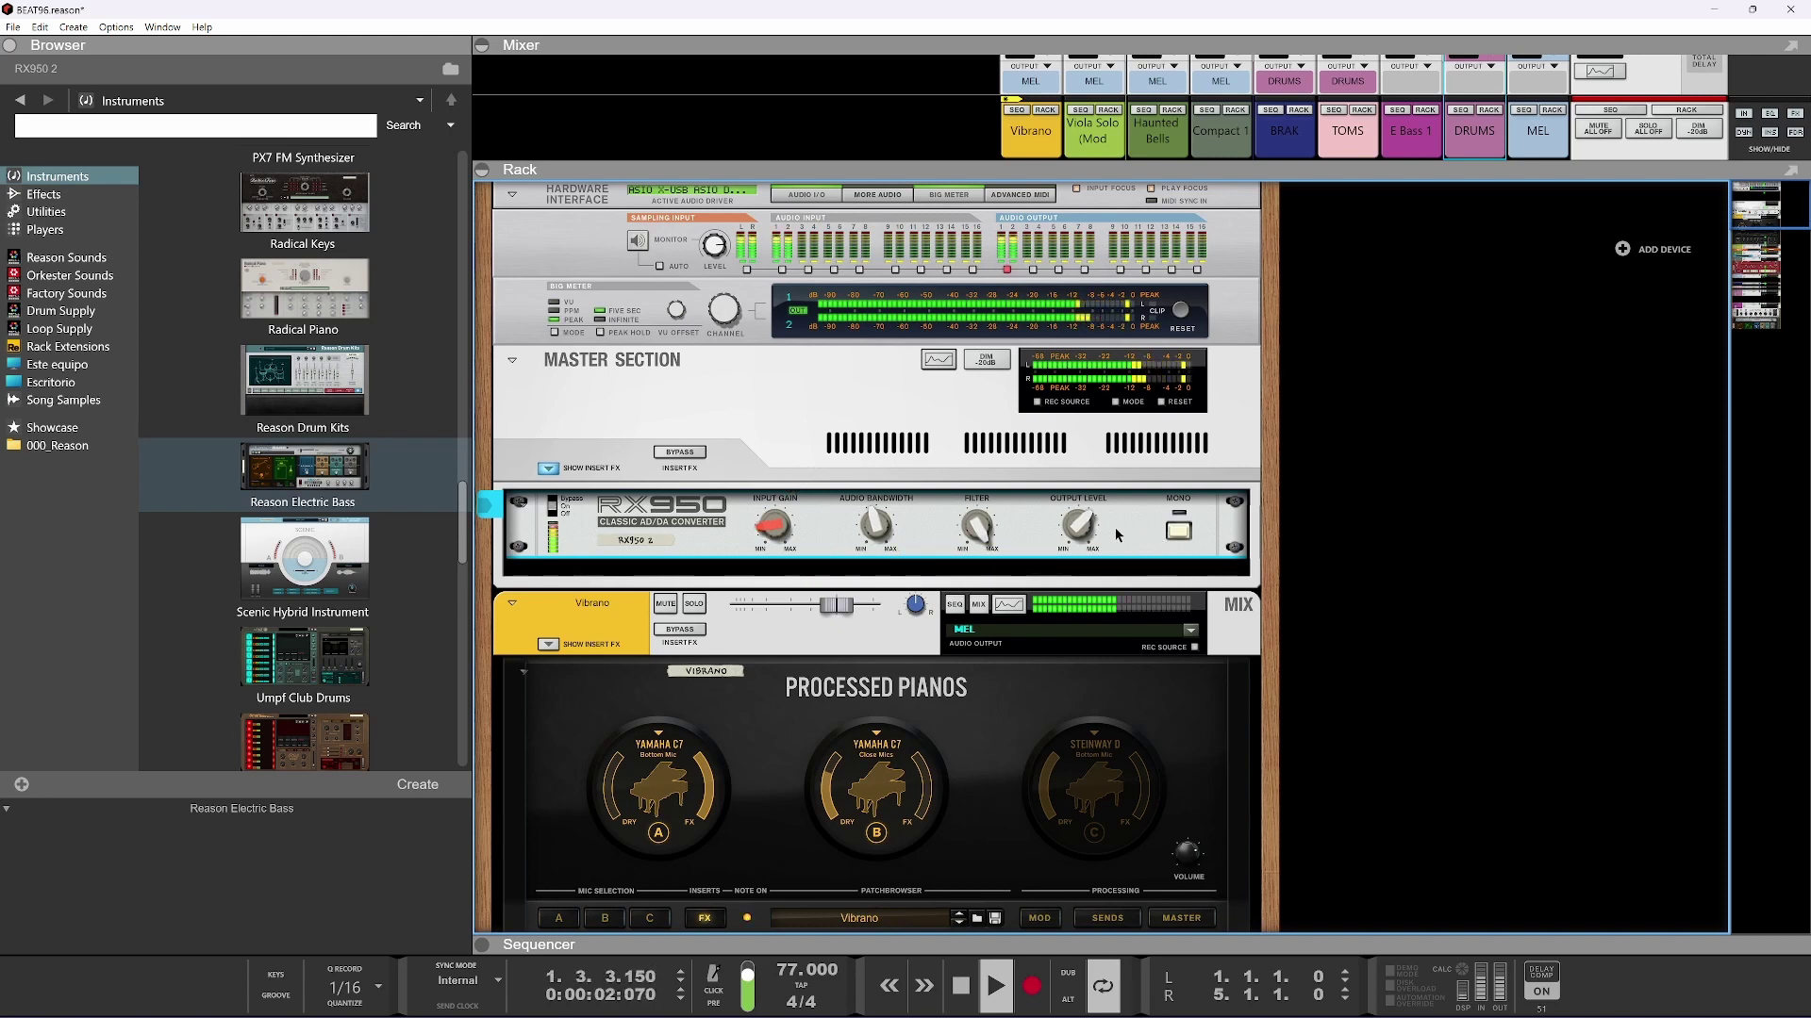
mouse_move(1082, 529)
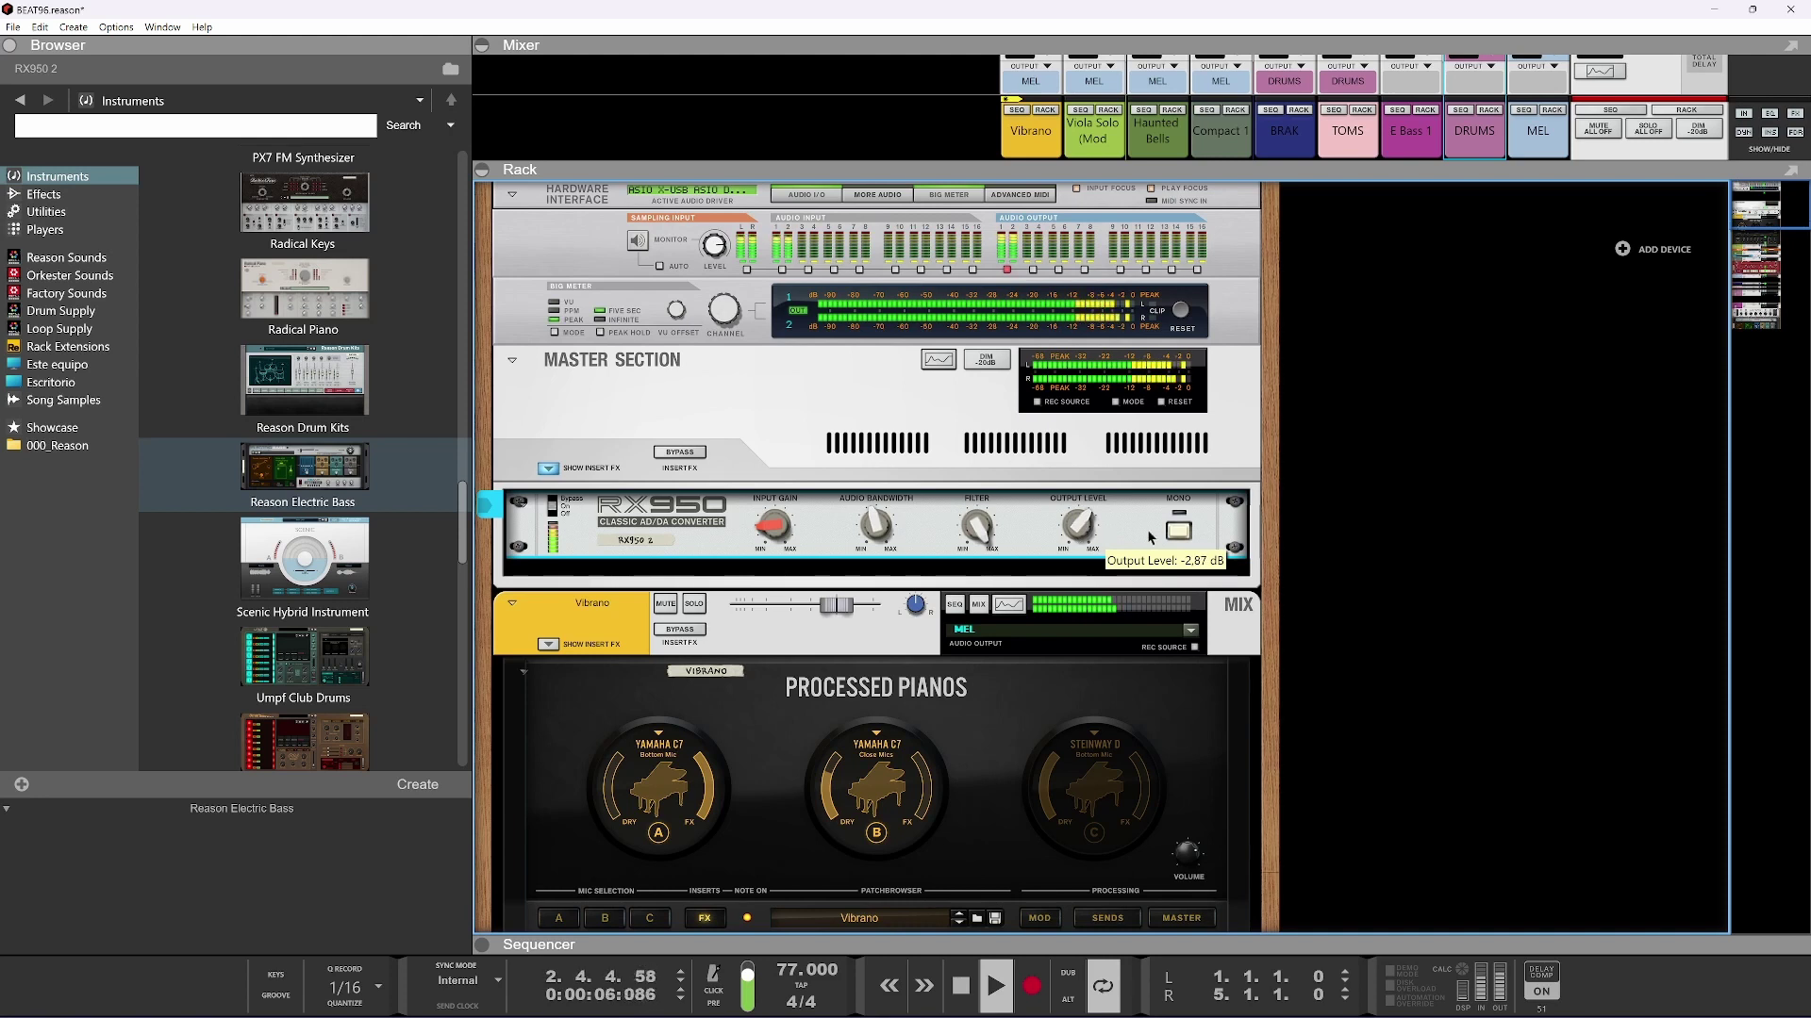
drag(977, 526, 960, 607)
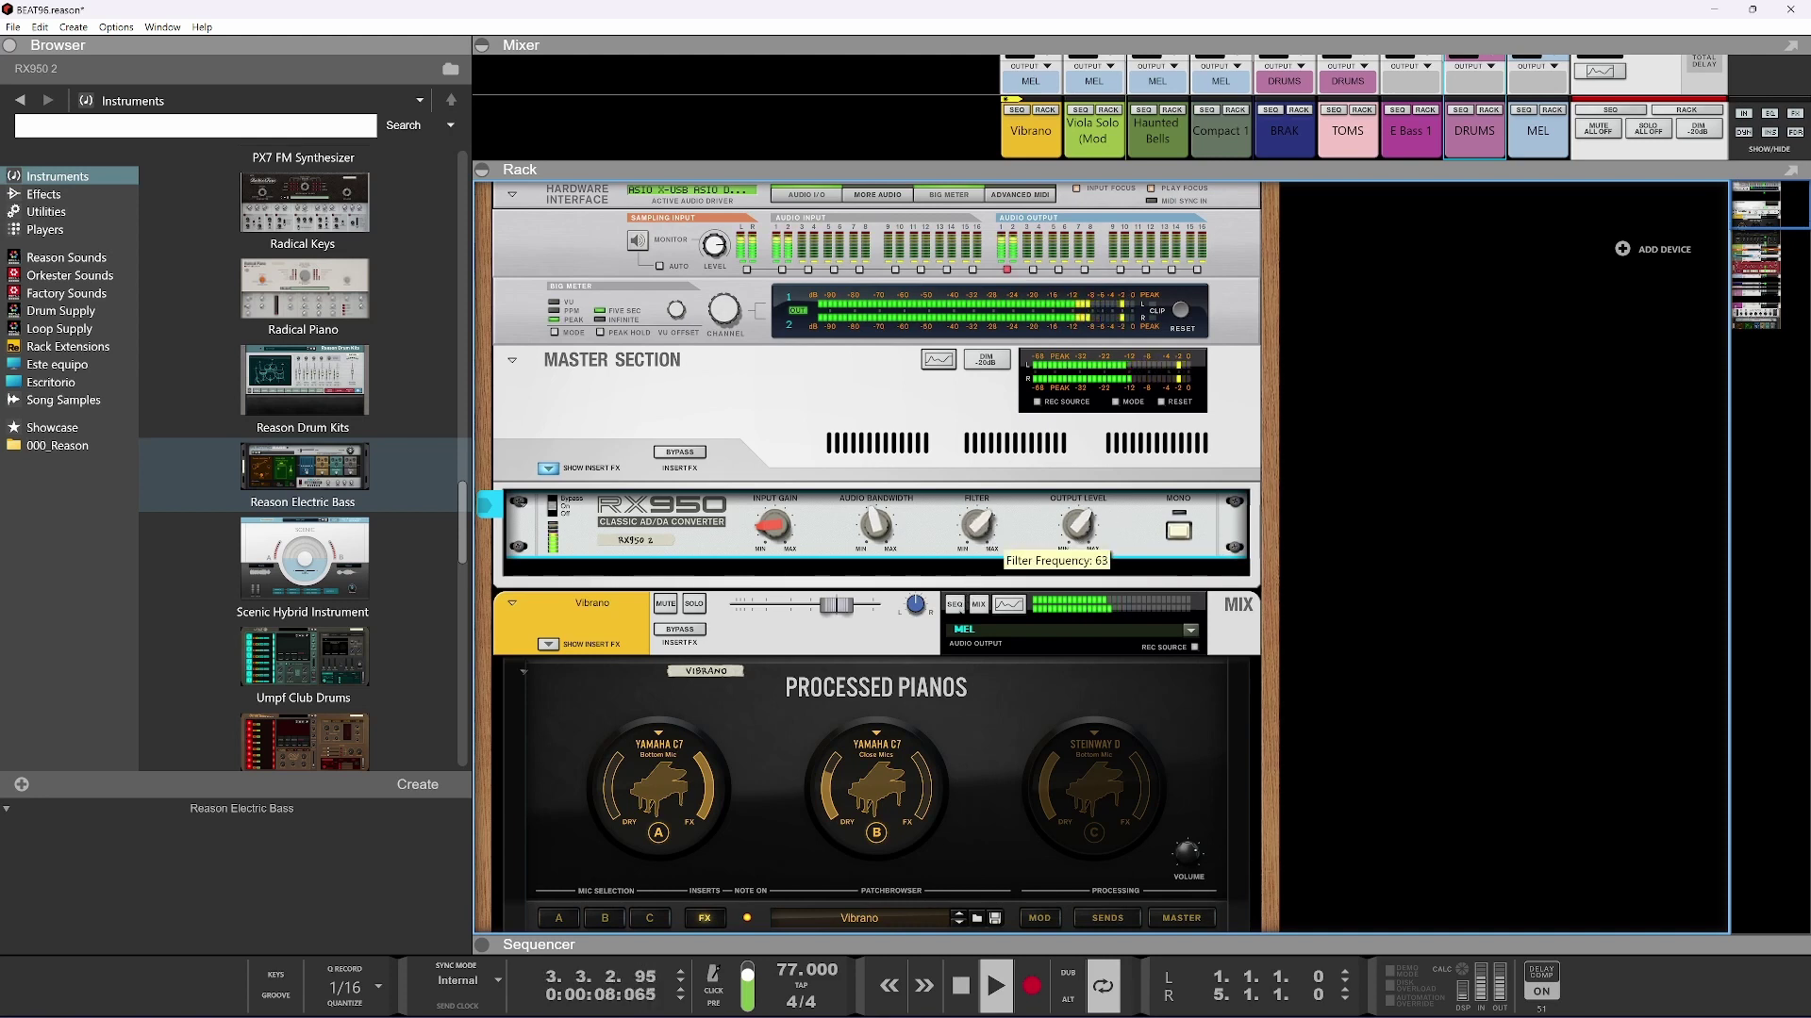
drag(977, 517, 878, 516)
click(1190, 530)
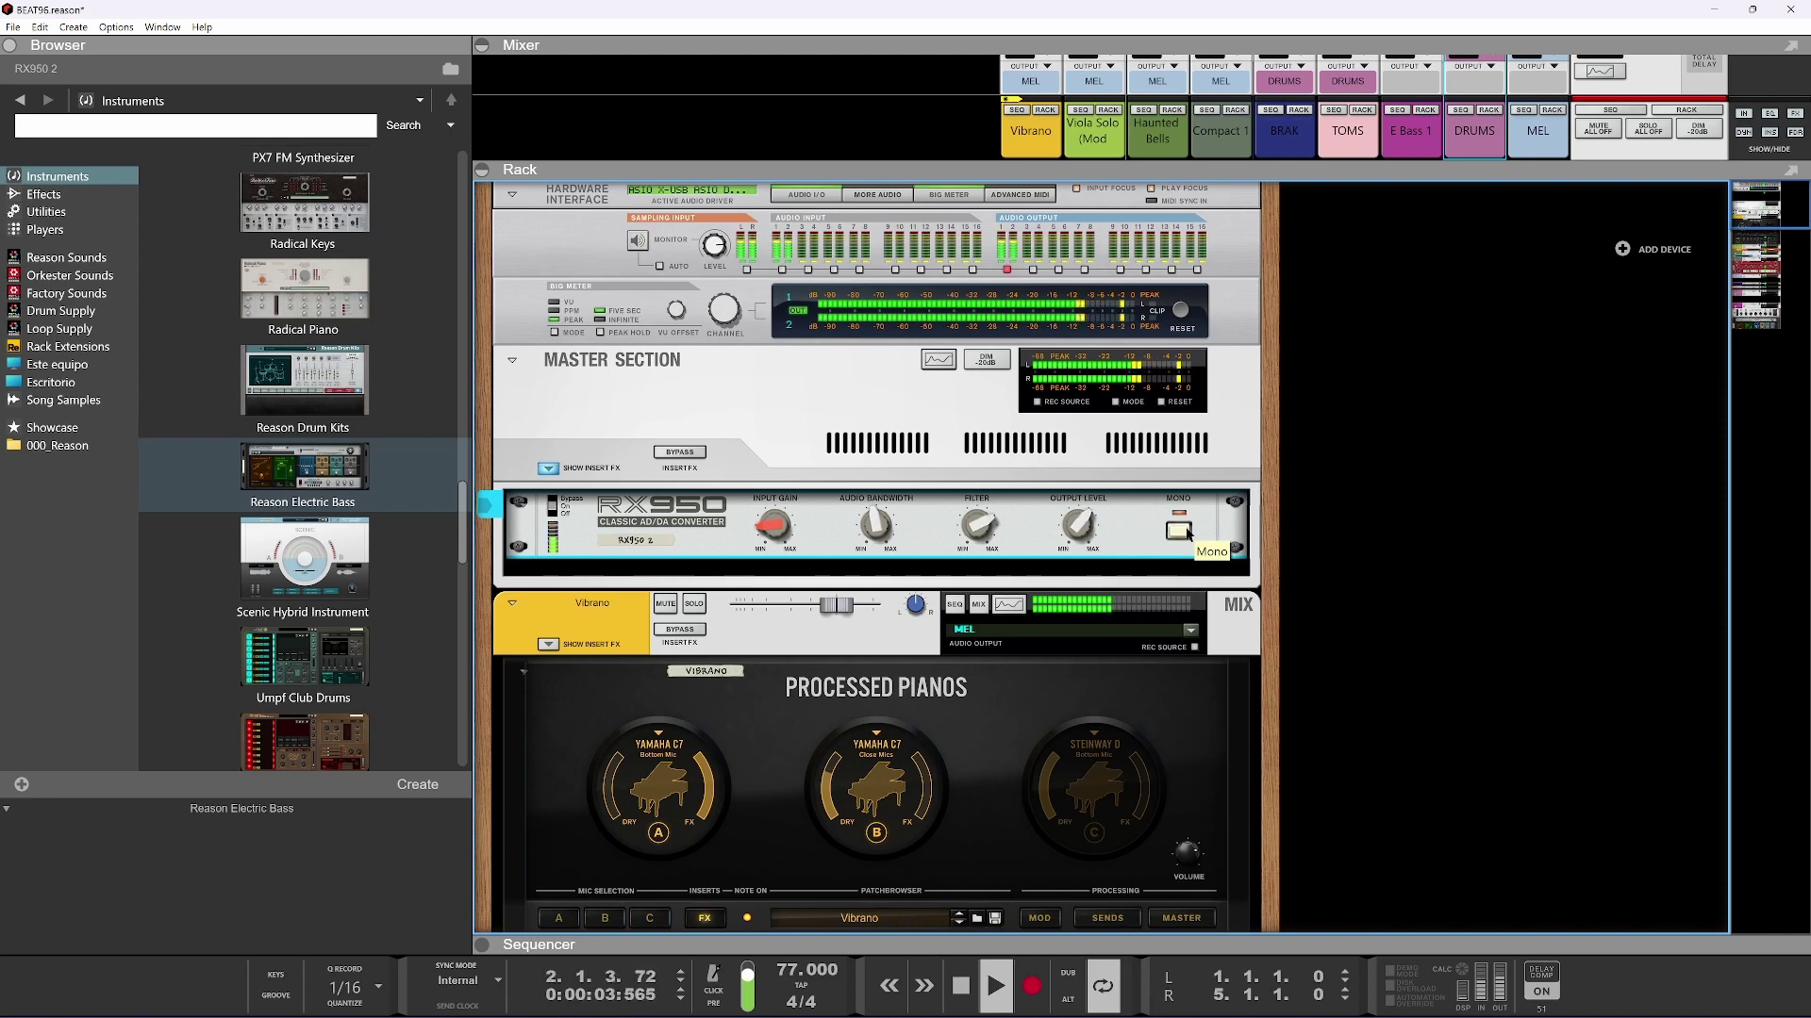
click(683, 456)
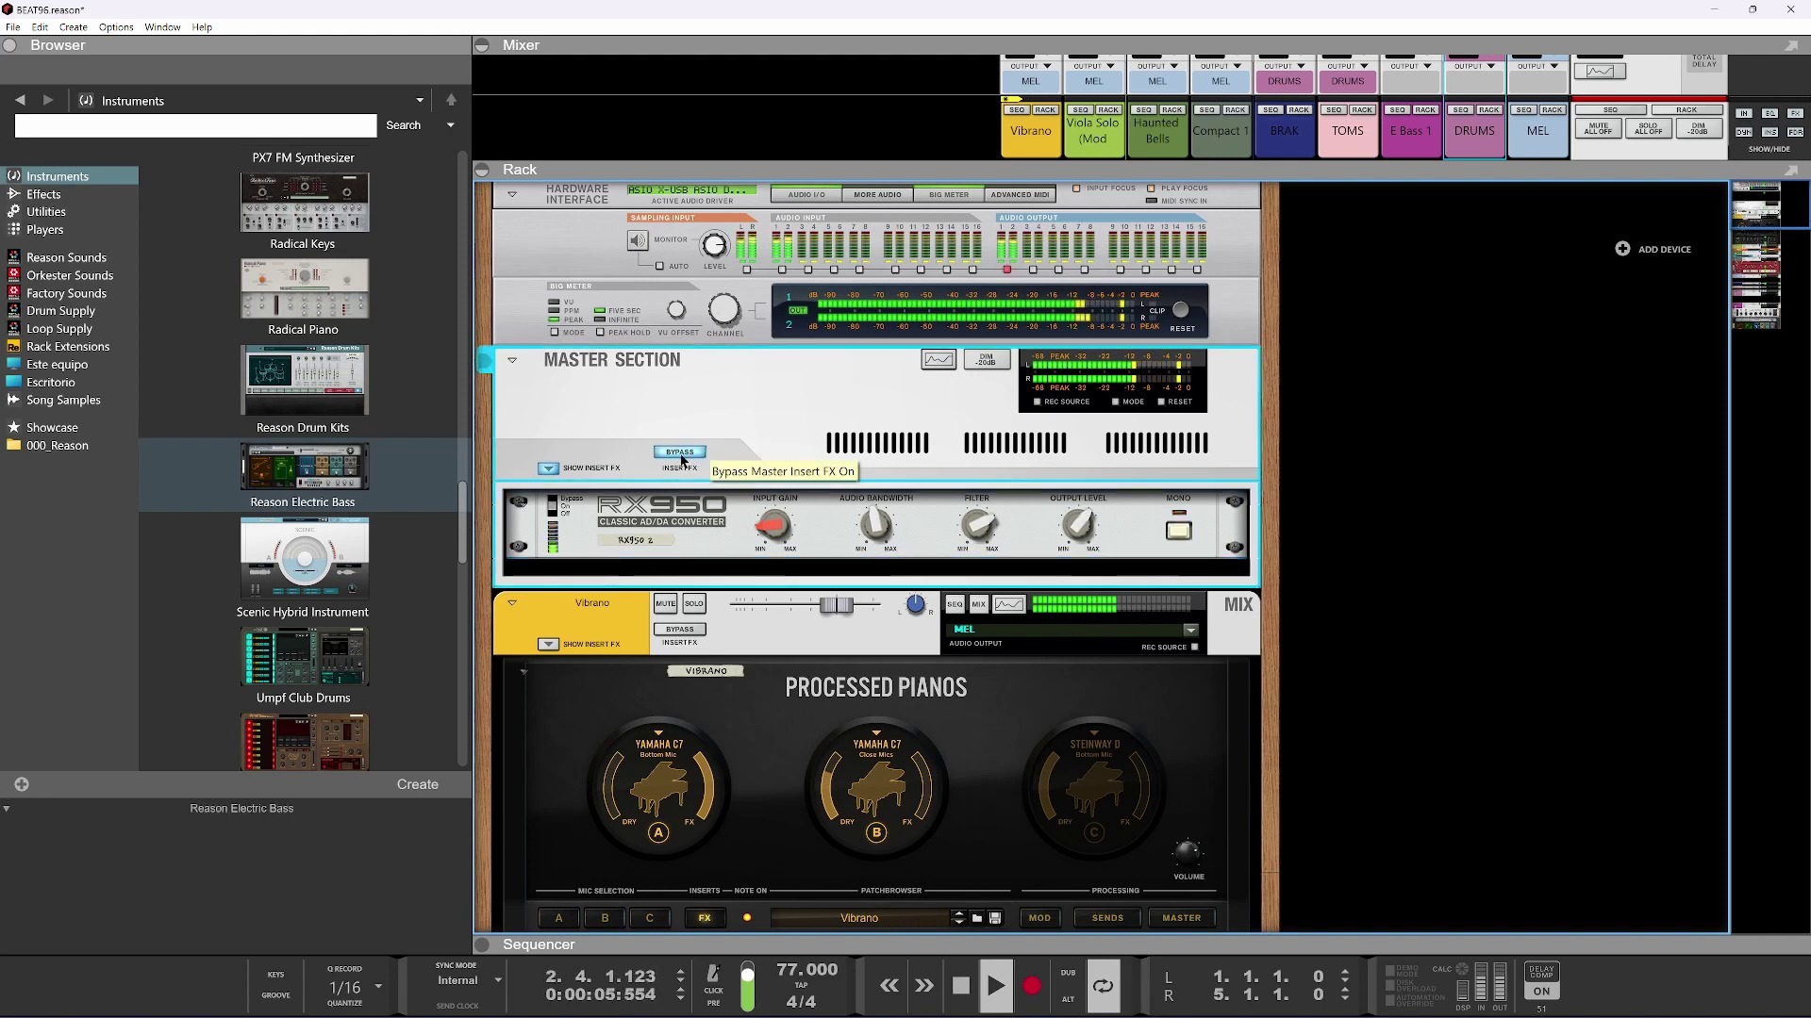
Add an iZotope Ozone Maximizer after the RX950 in the master inserts and select its IRC I mode
right_click(664, 536)
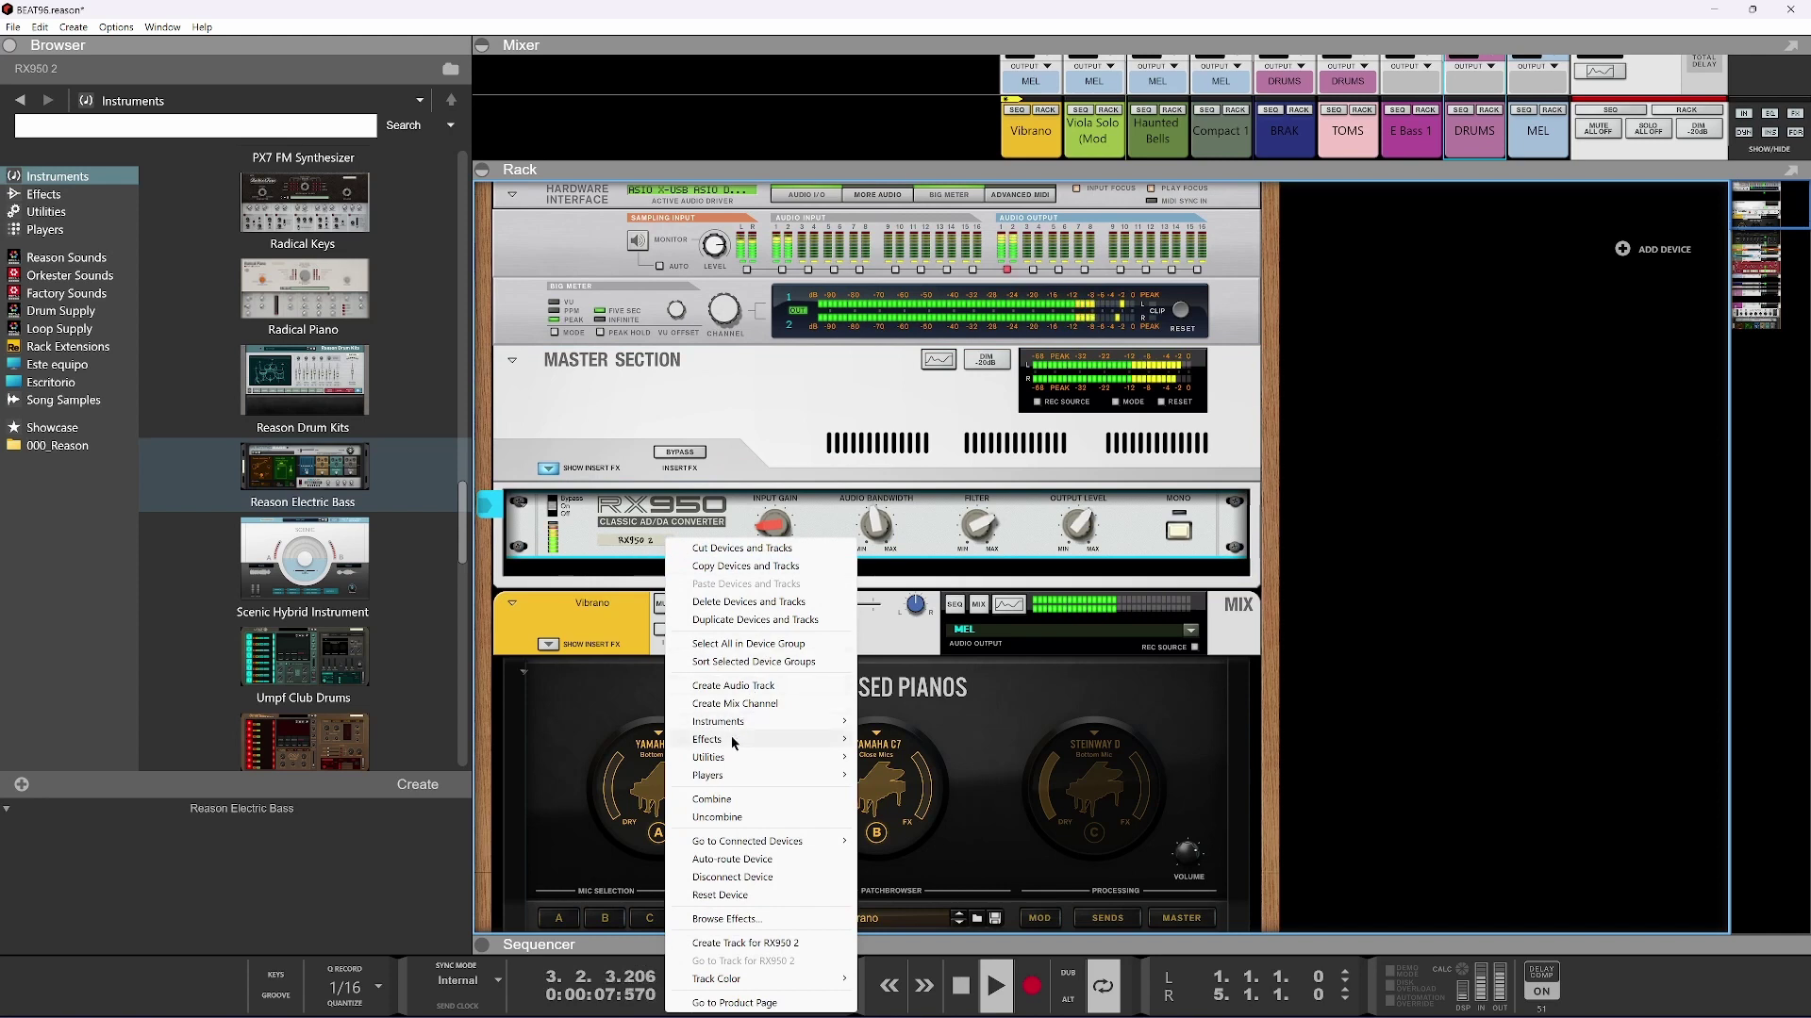
mouse_move(728, 743)
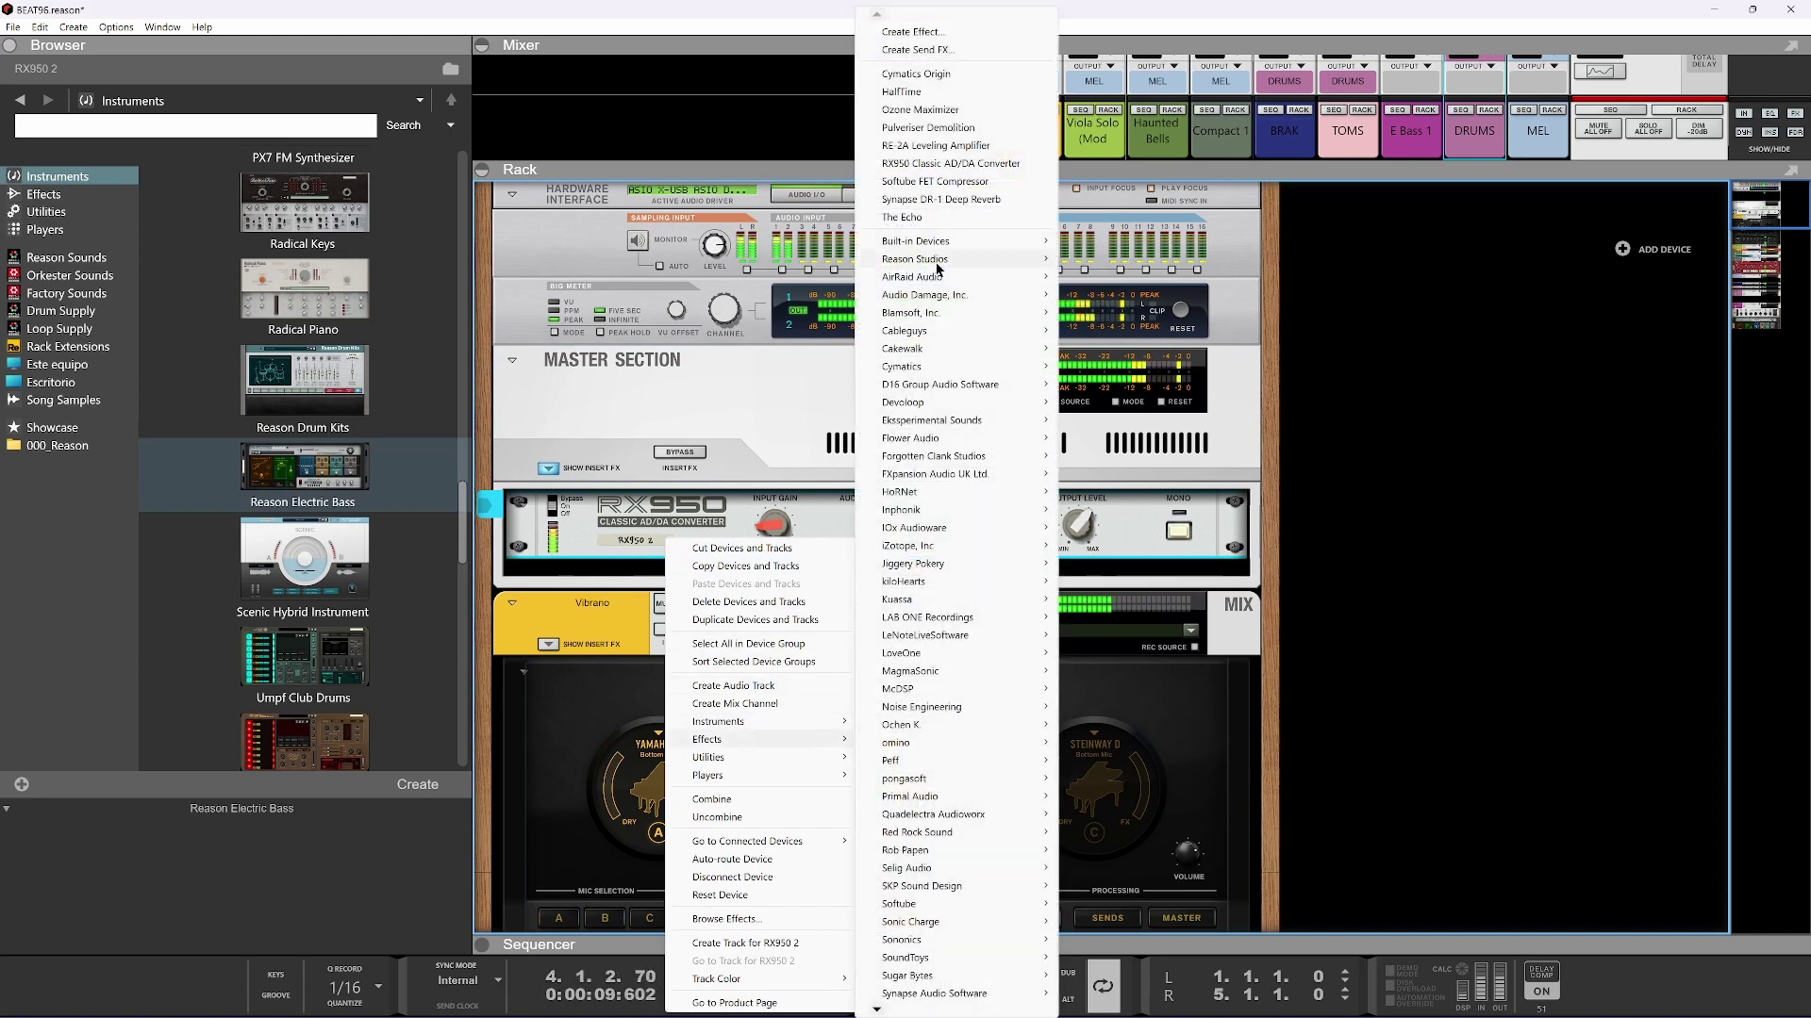
mouse_move(929, 544)
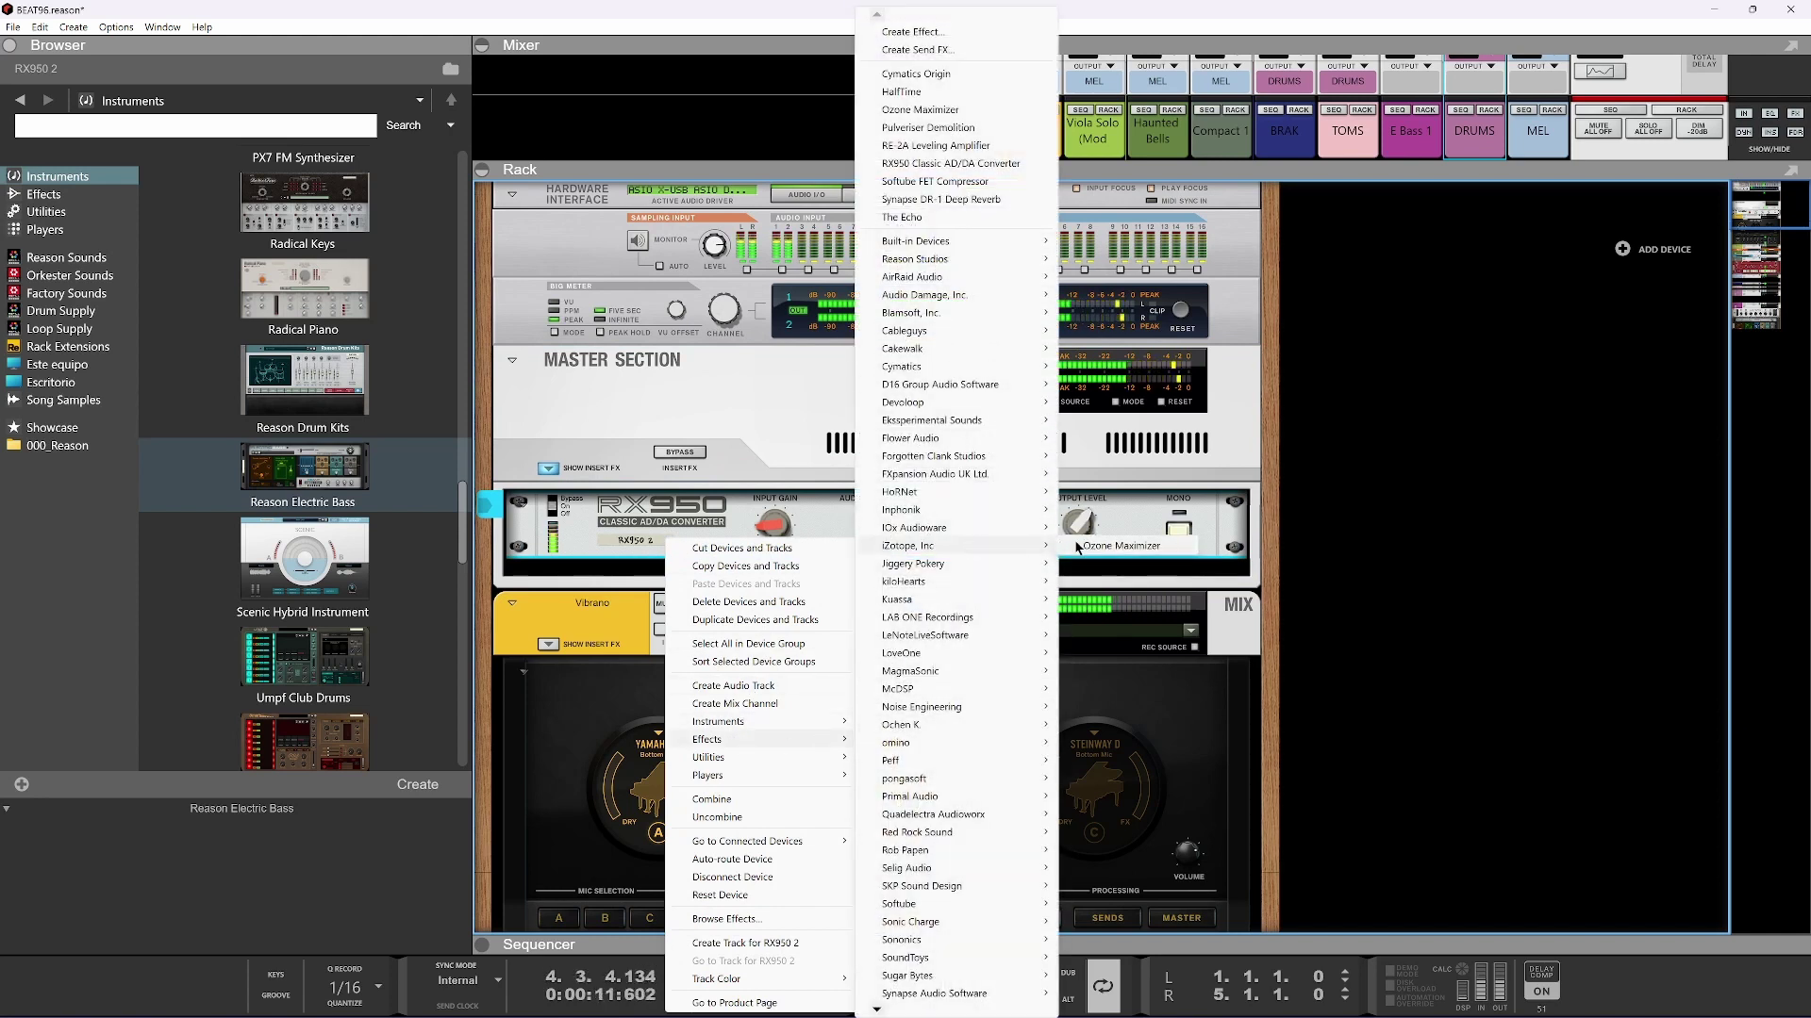
click(1117, 545)
click(741, 656)
Try the Ozone Maximizer's inter-sample limiting, lower its threshold, and bypass the master insert effects to compare the sound
mouse_move(953, 611)
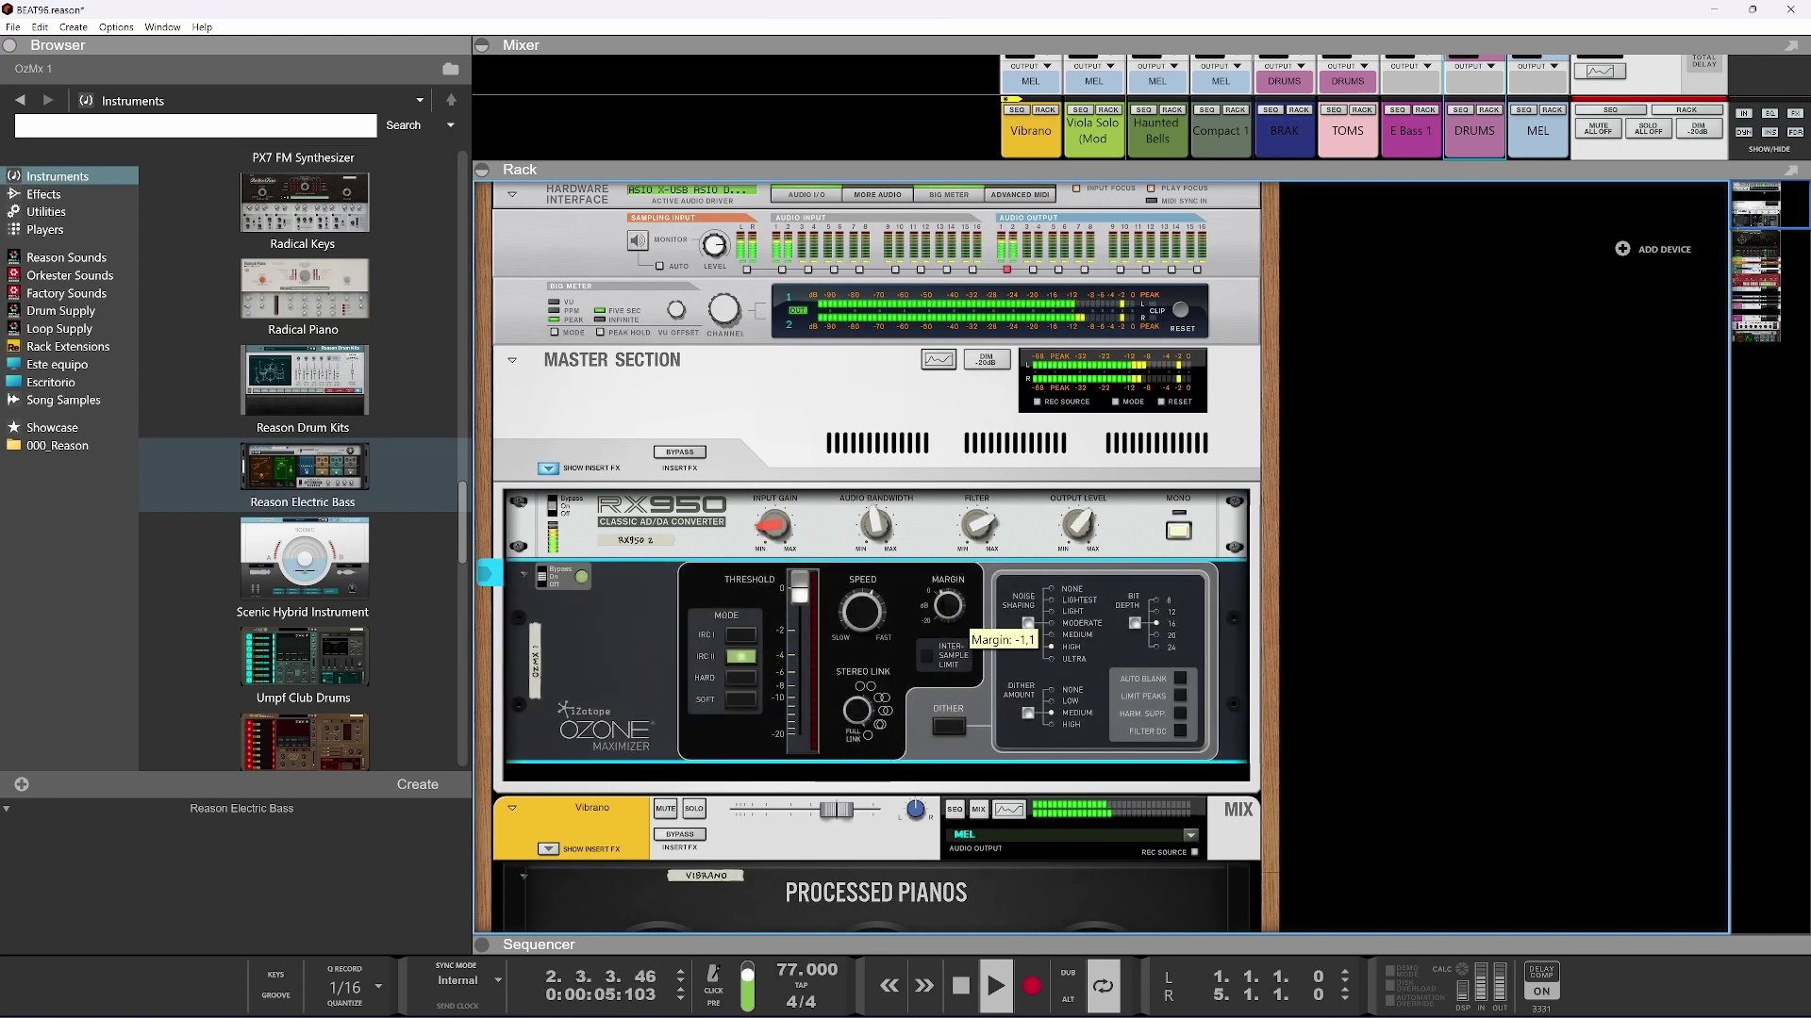
mouse_move(872, 621)
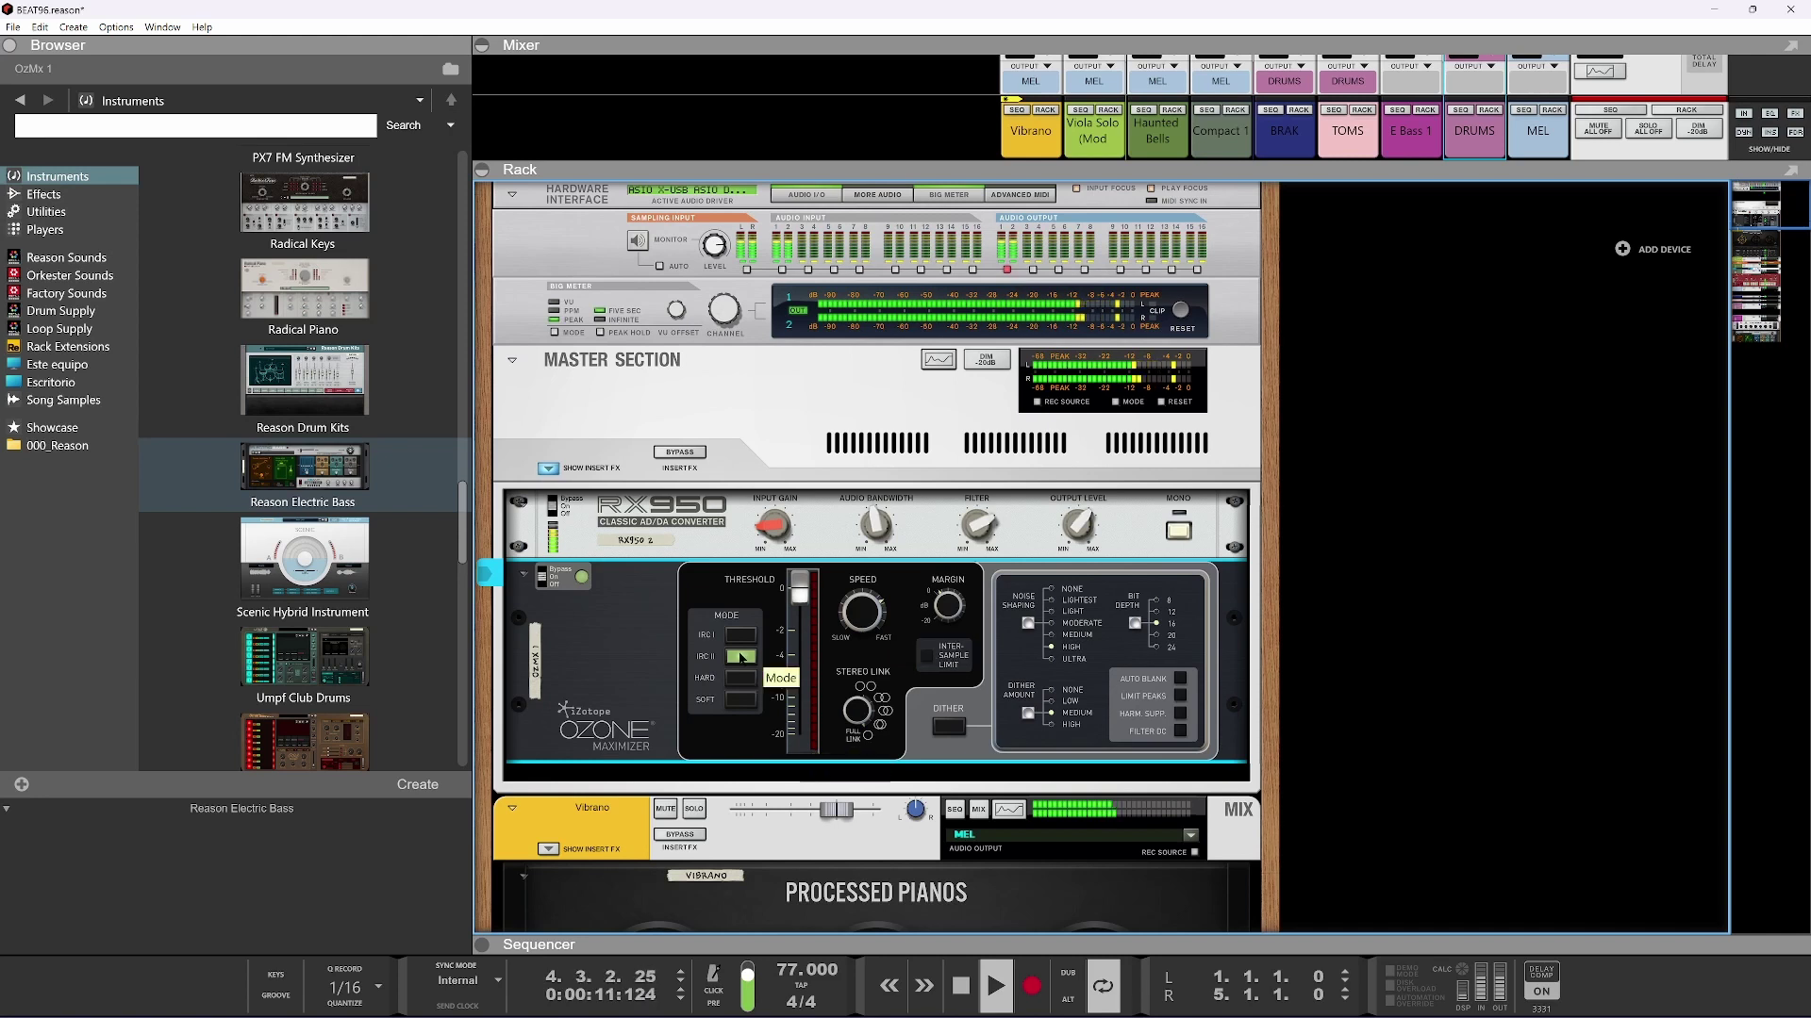
click(926, 655)
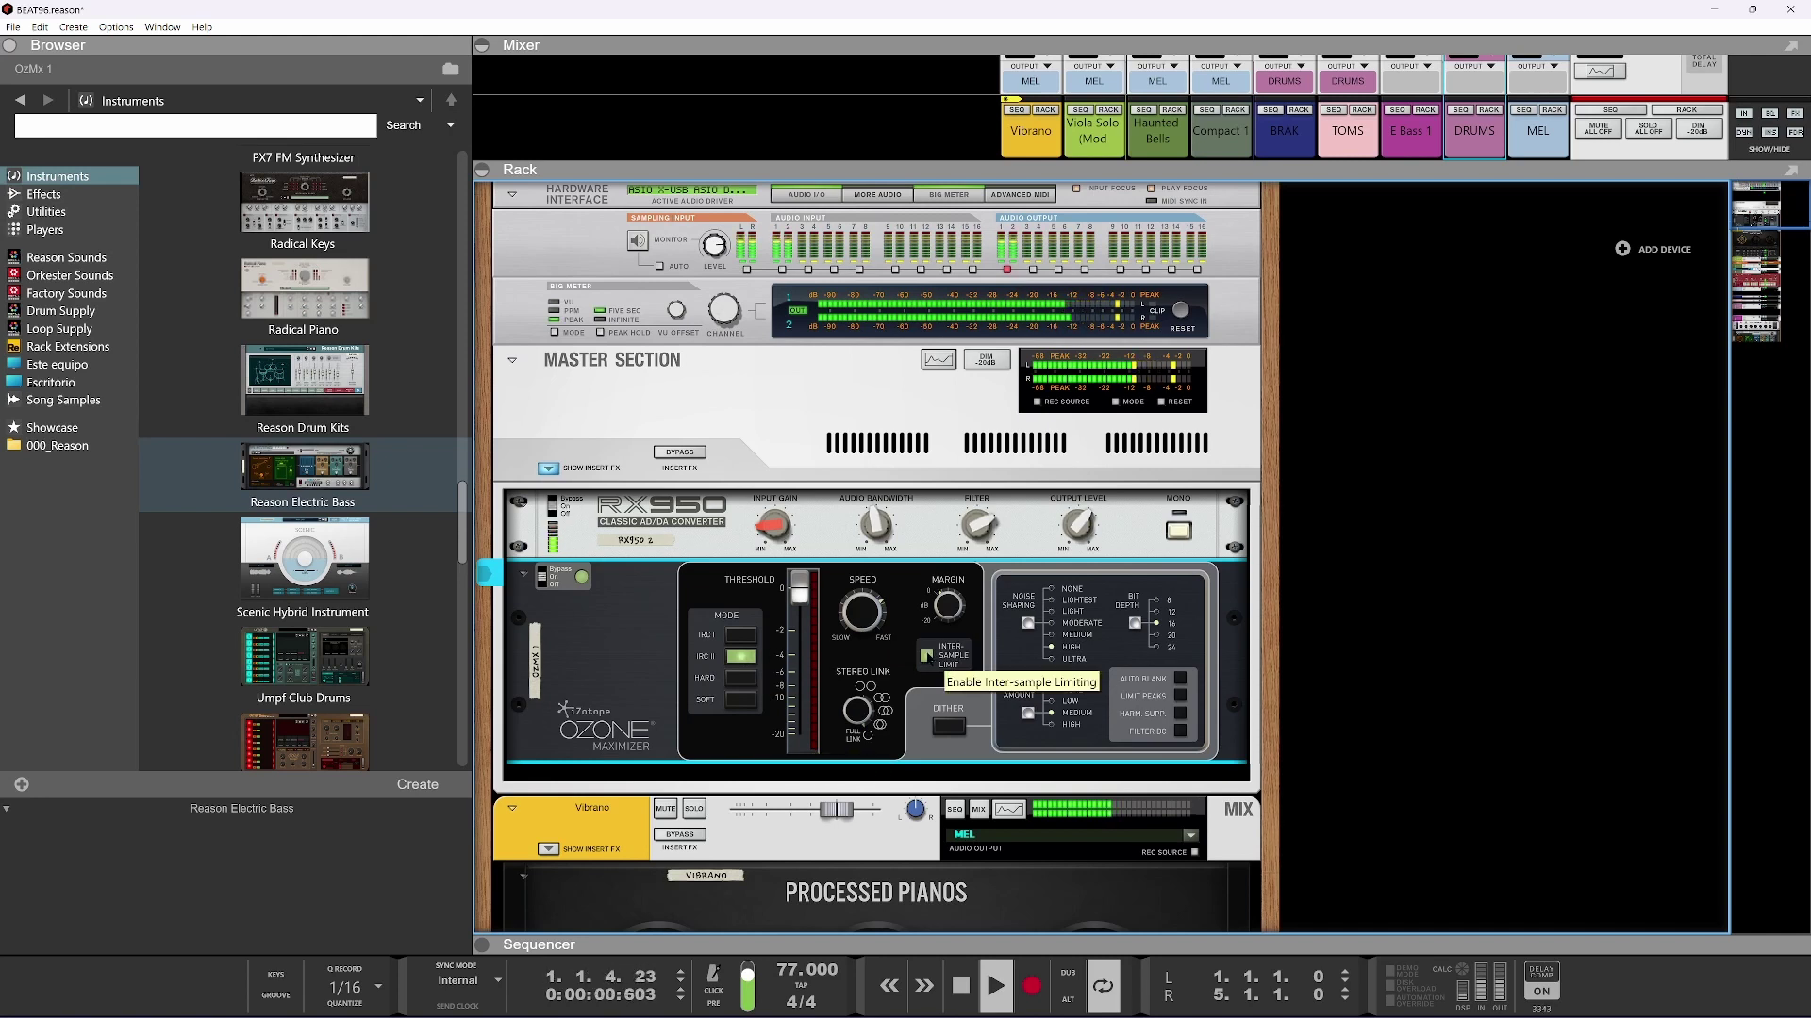
drag(800, 589, 800, 666)
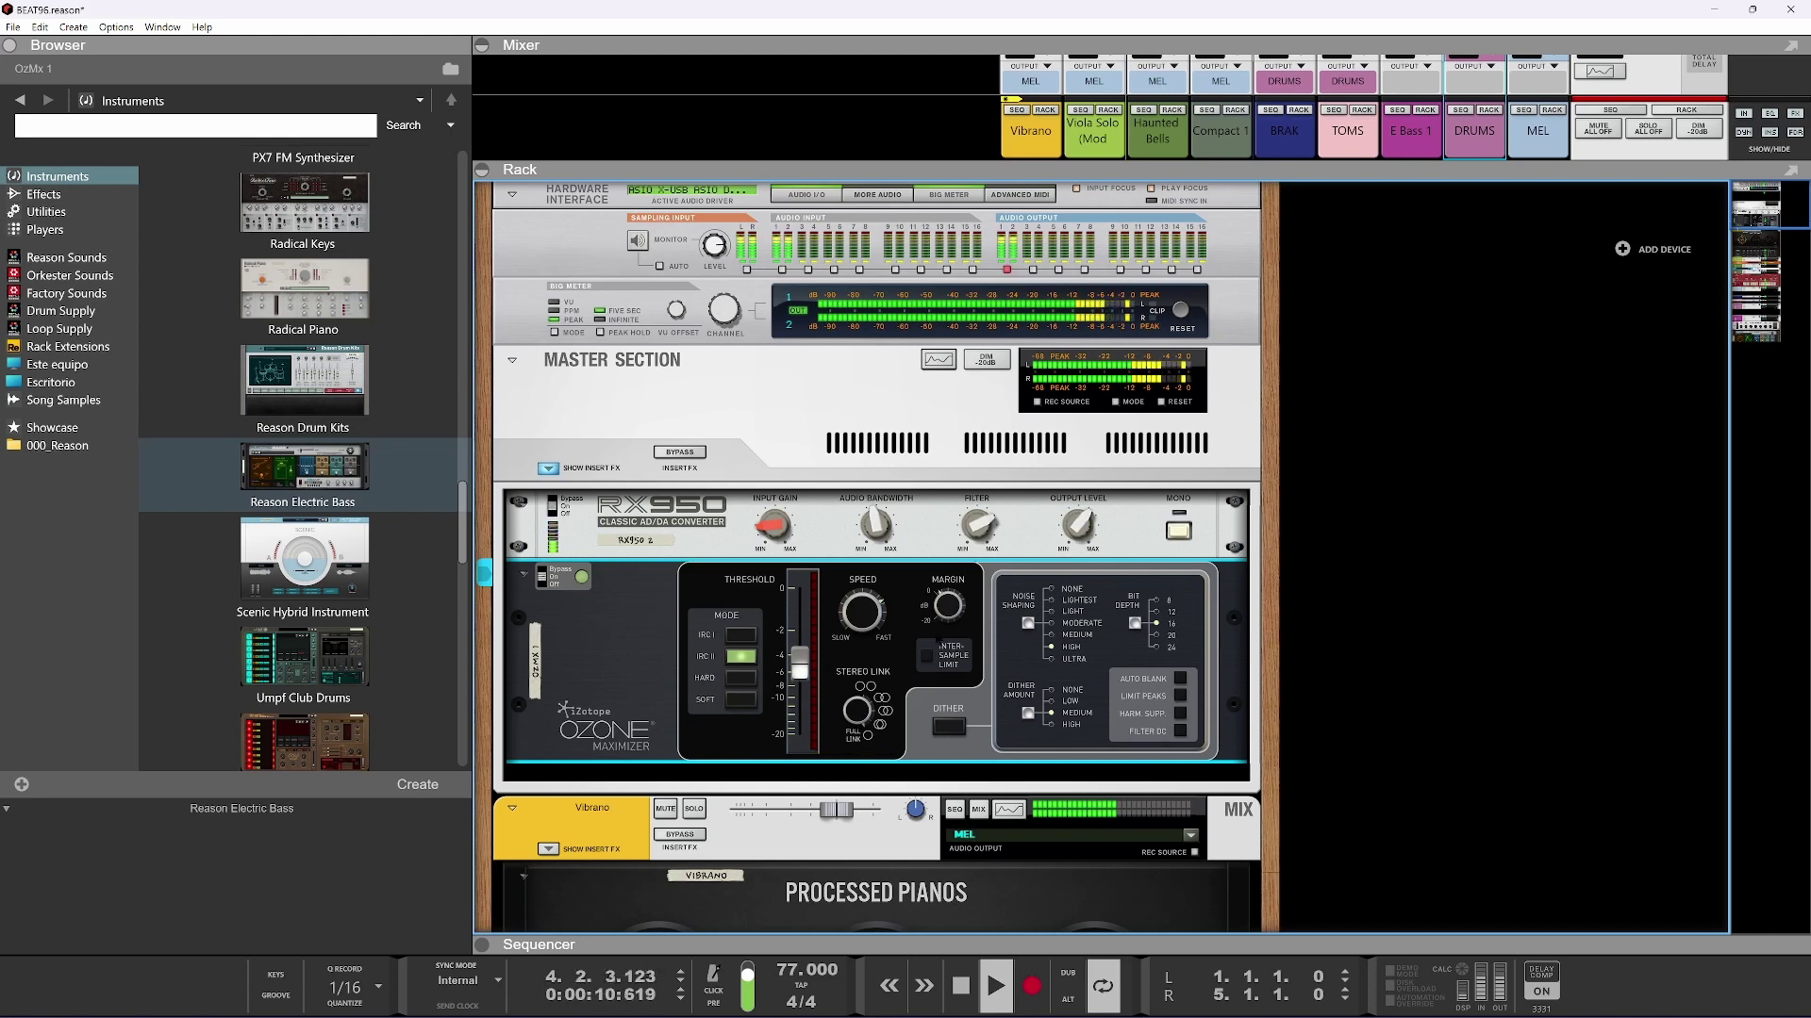
click(685, 455)
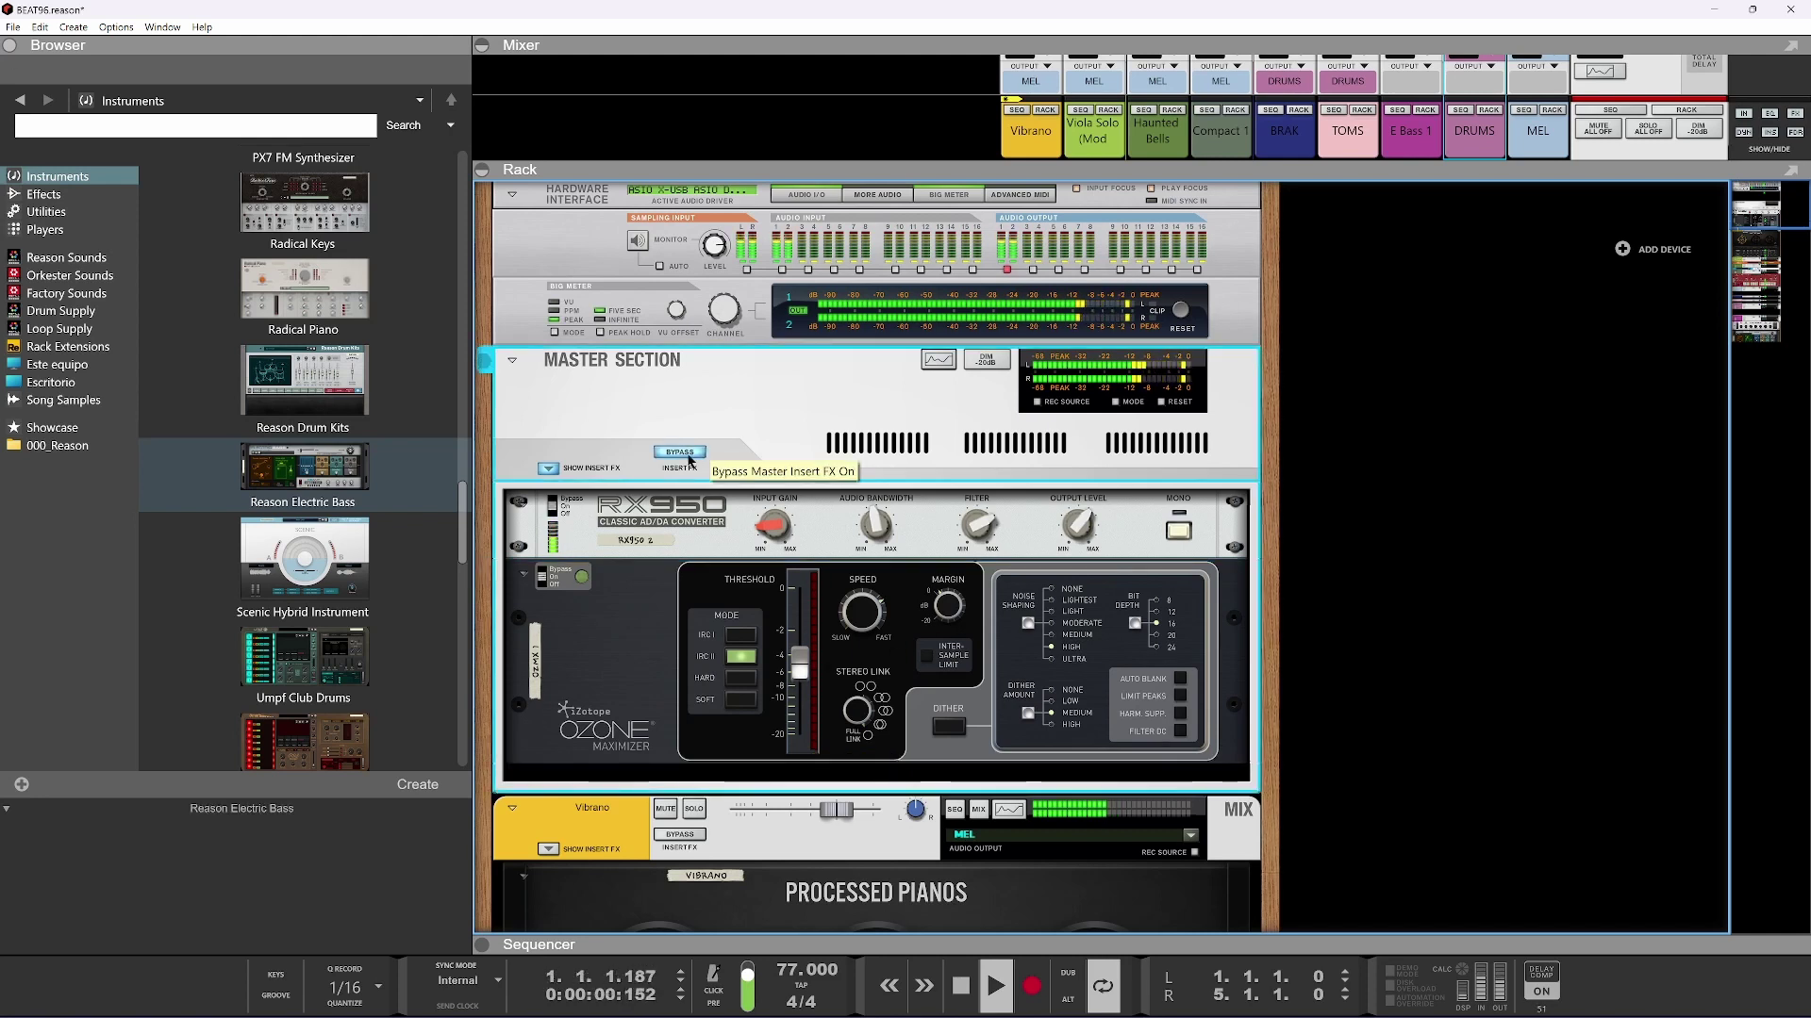
Toggle the bypass of the master insert effects to compare the processed and unprocessed sound
click(688, 458)
click(686, 451)
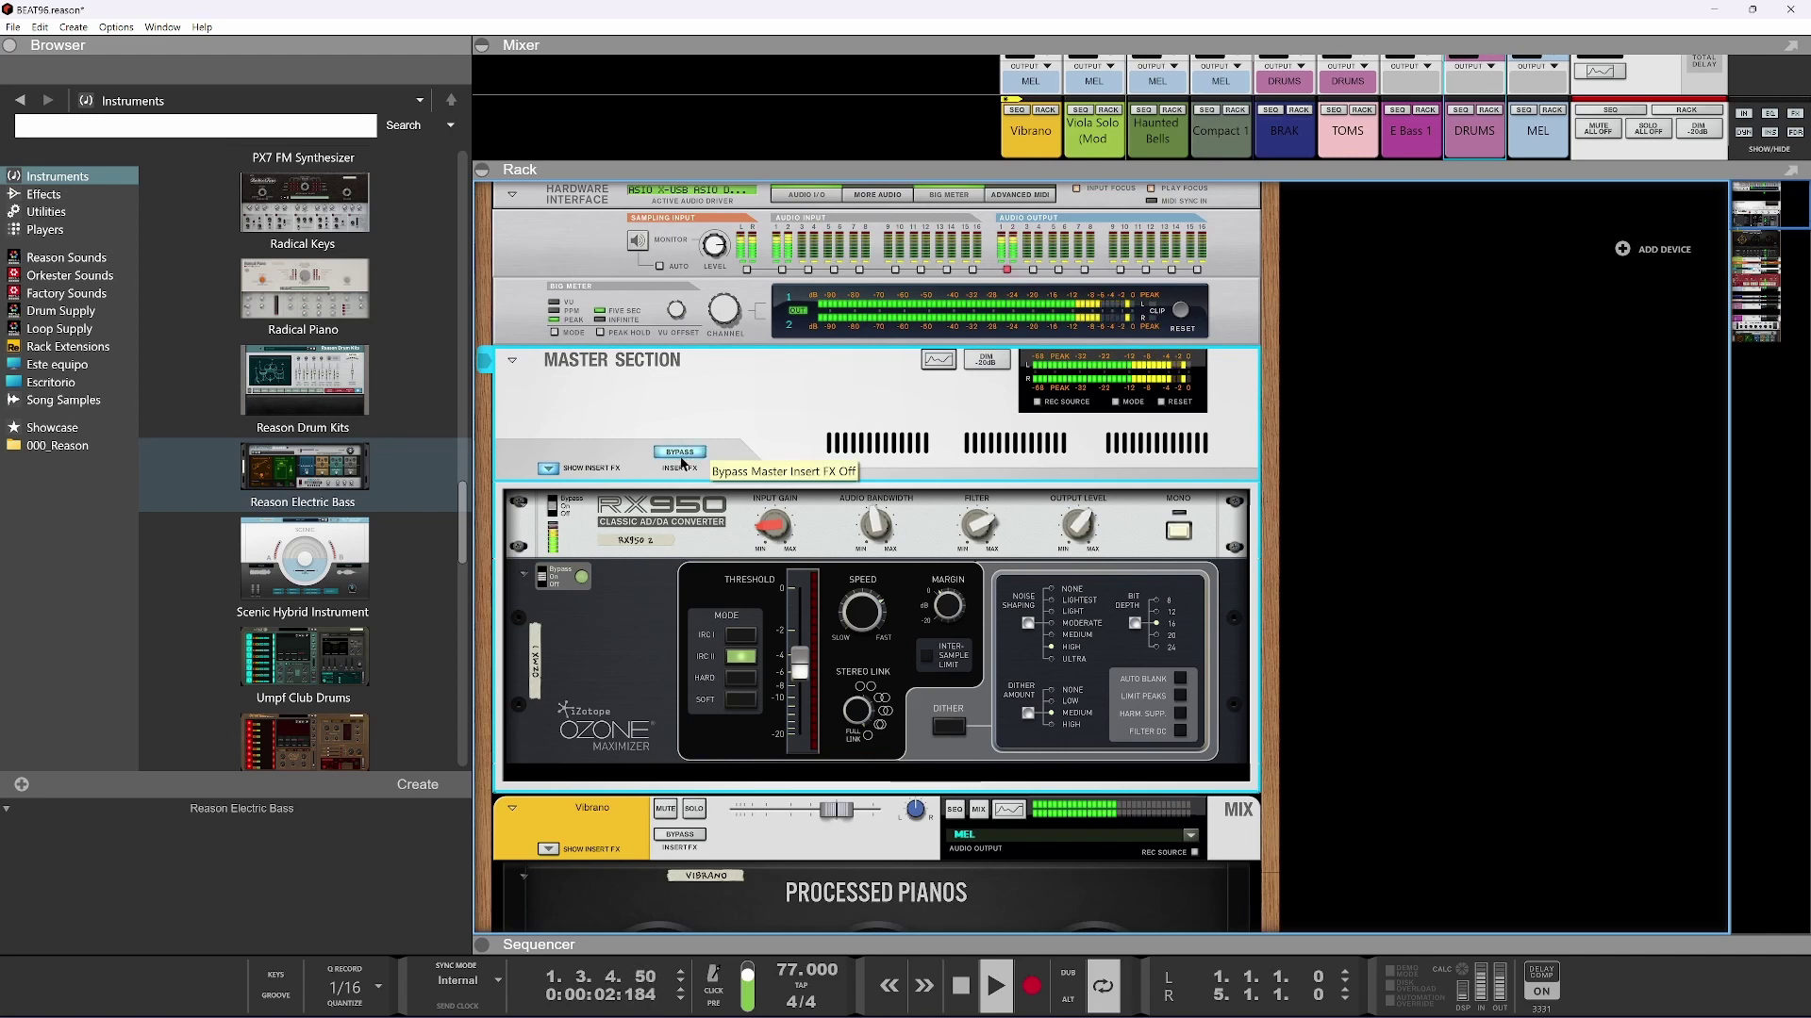
Enable the mixer's master compressor, set its threshold to -7.09 dB, and switch it off and on to compare
key(F5)
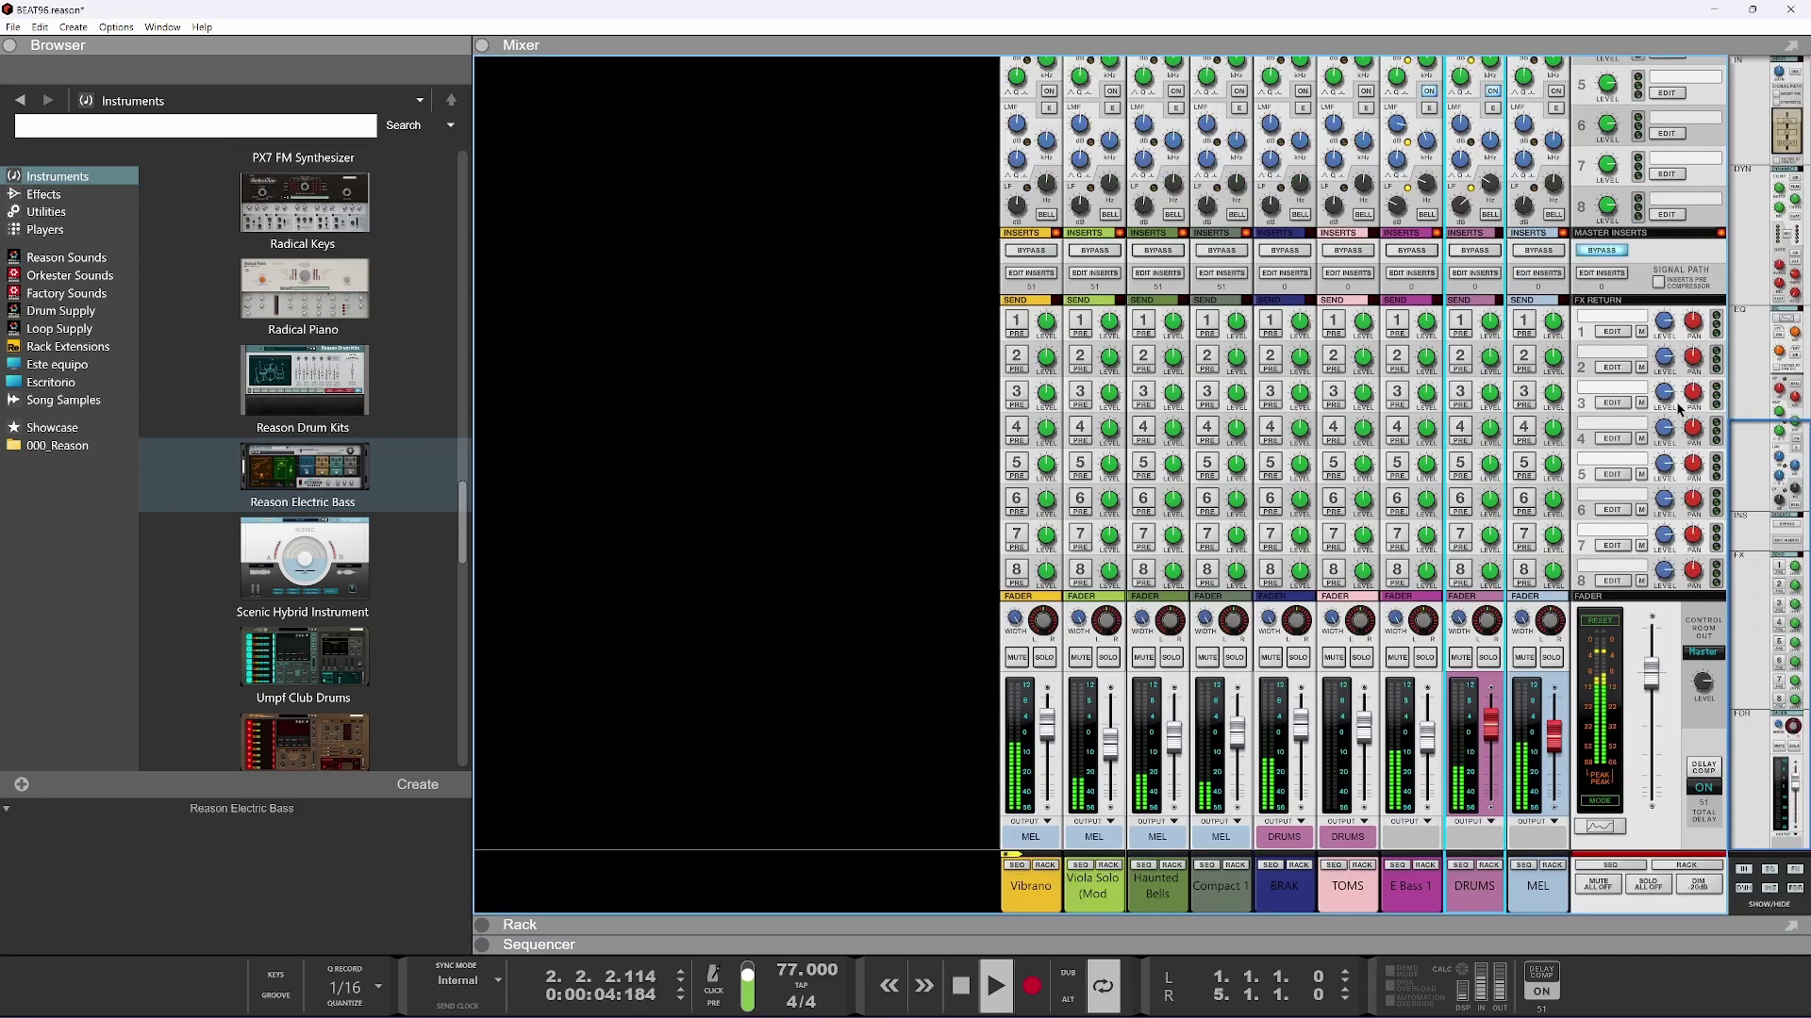
scroll(1590, 408, up, 8)
click(1604, 203)
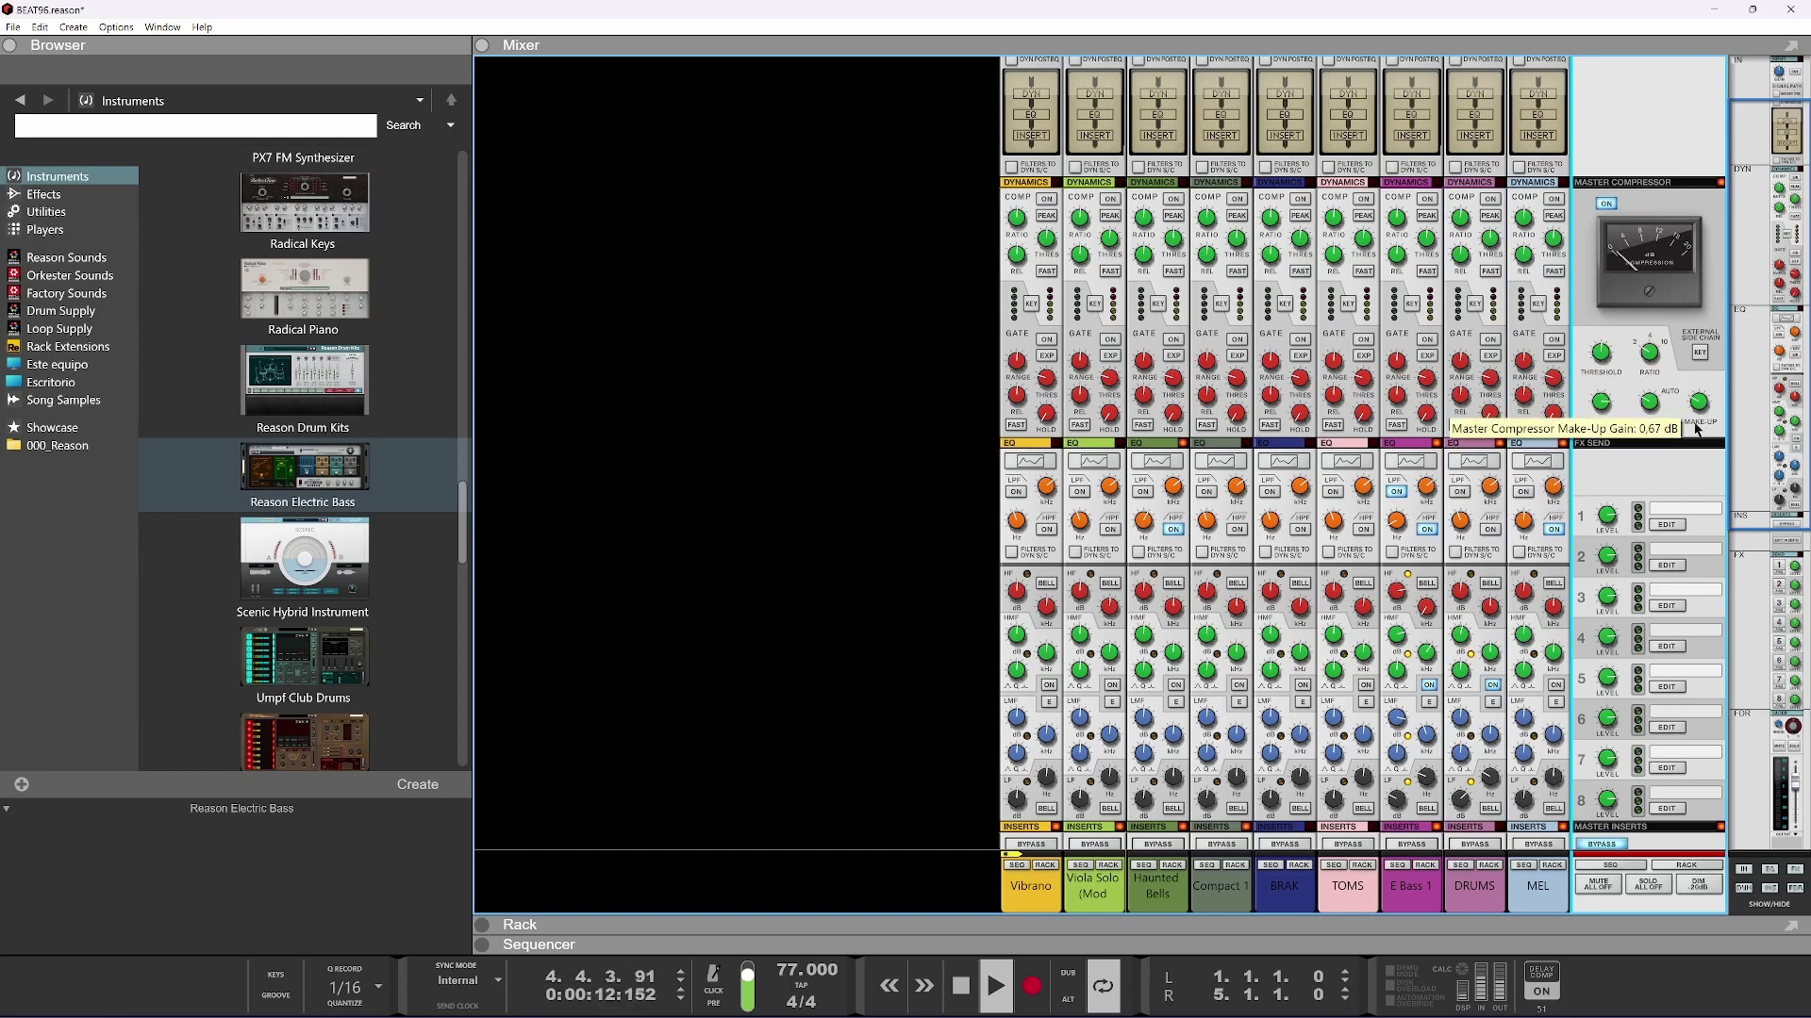
drag(1601, 351, 1618, 293)
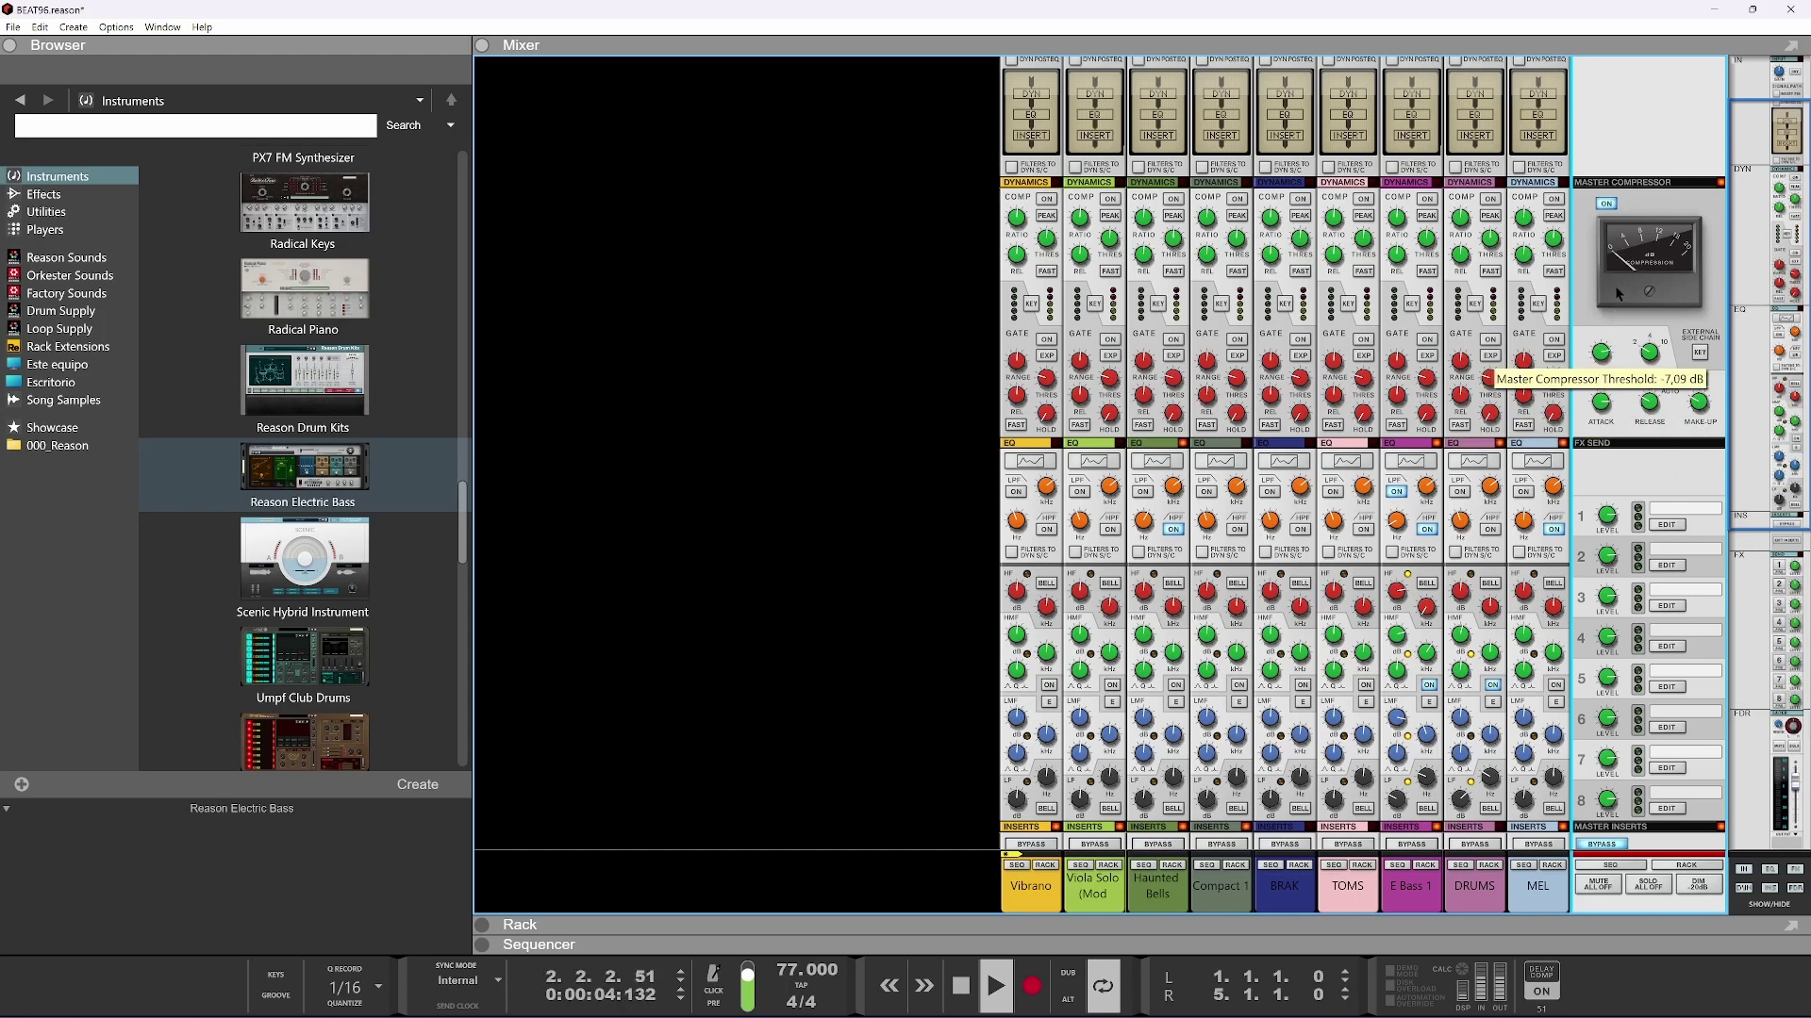
click(1606, 203)
click(1606, 203)
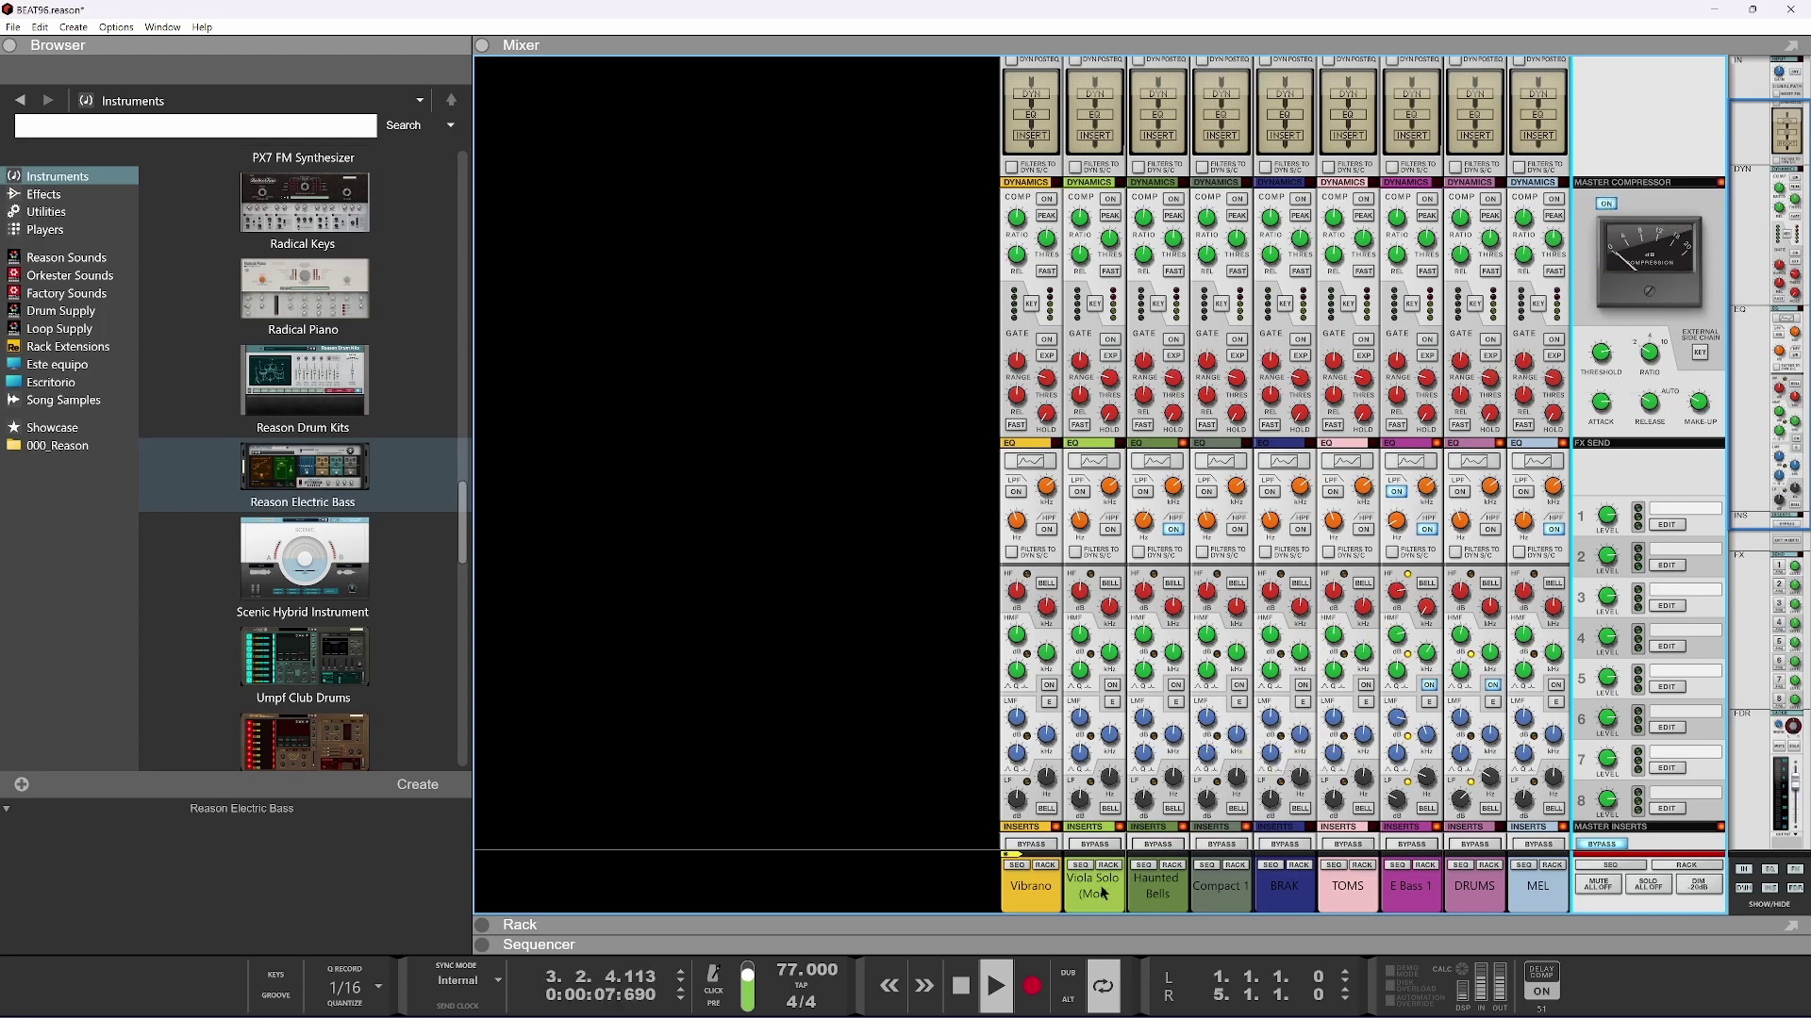
Turn the master insert effects back on in the rack and lower the MEL bus fader slightly in the mixer
click(1076, 924)
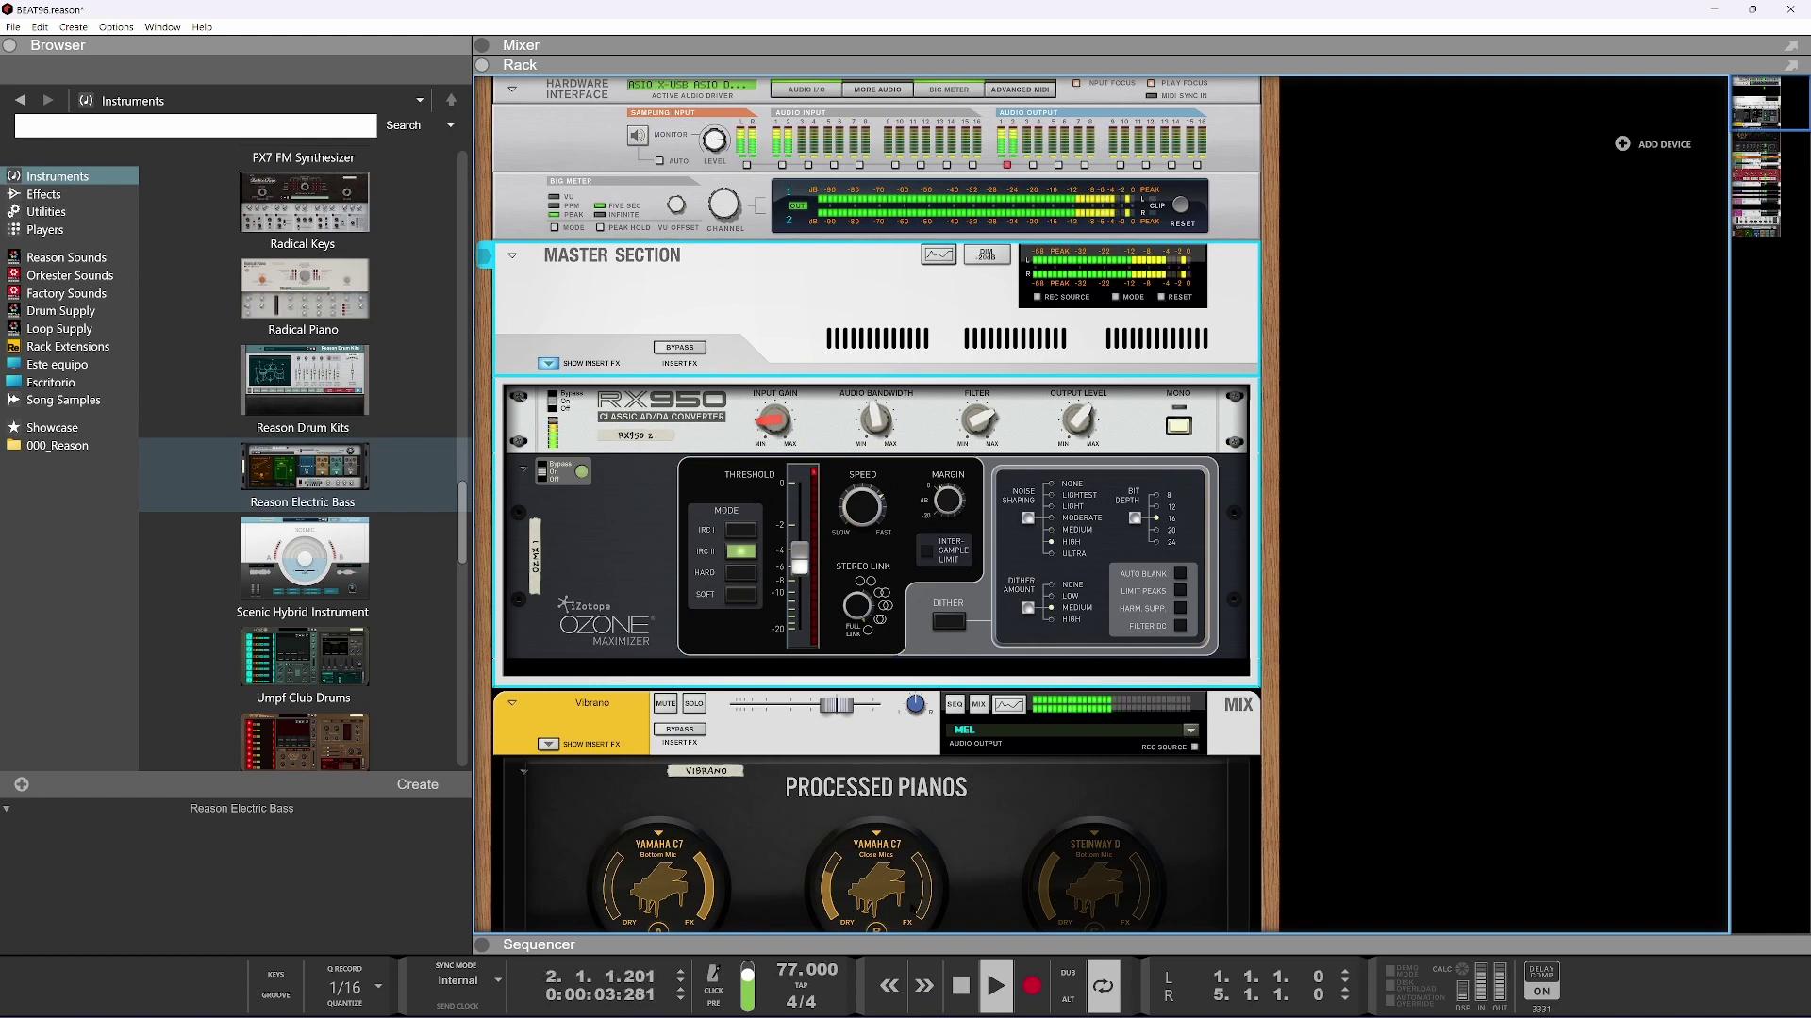
key(F7)
key(ctrl+e)
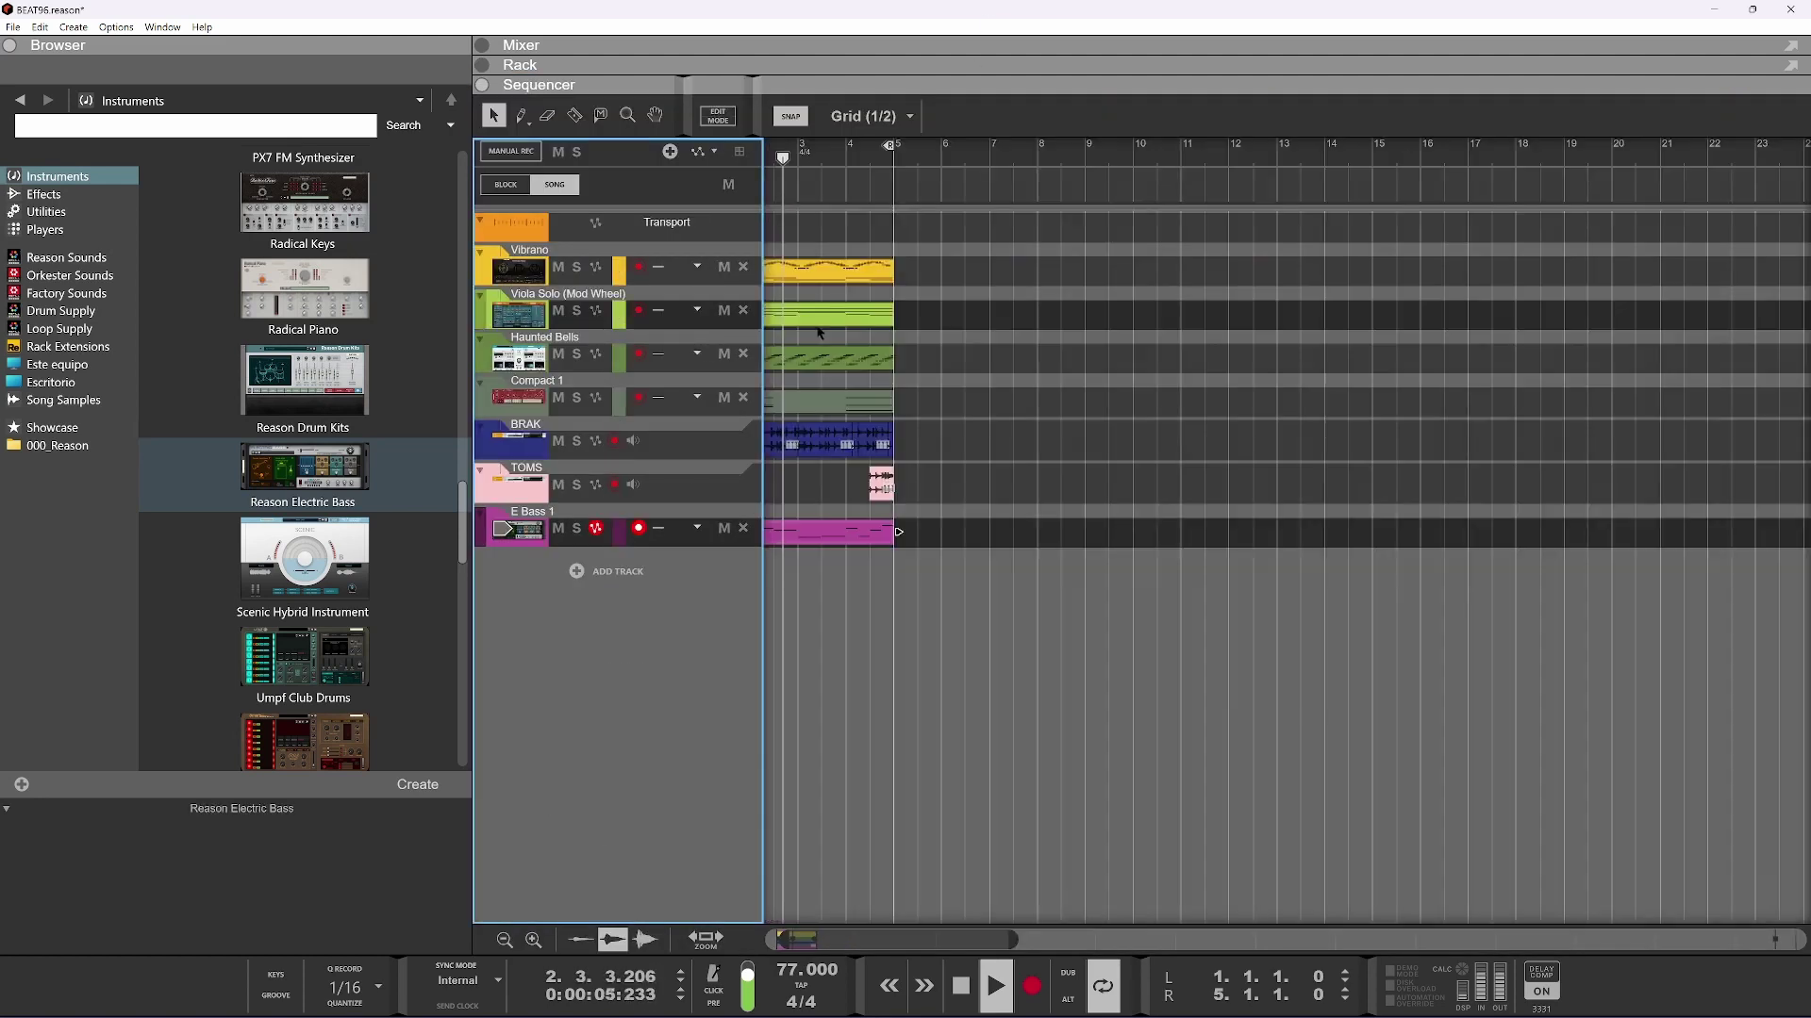
click(900, 49)
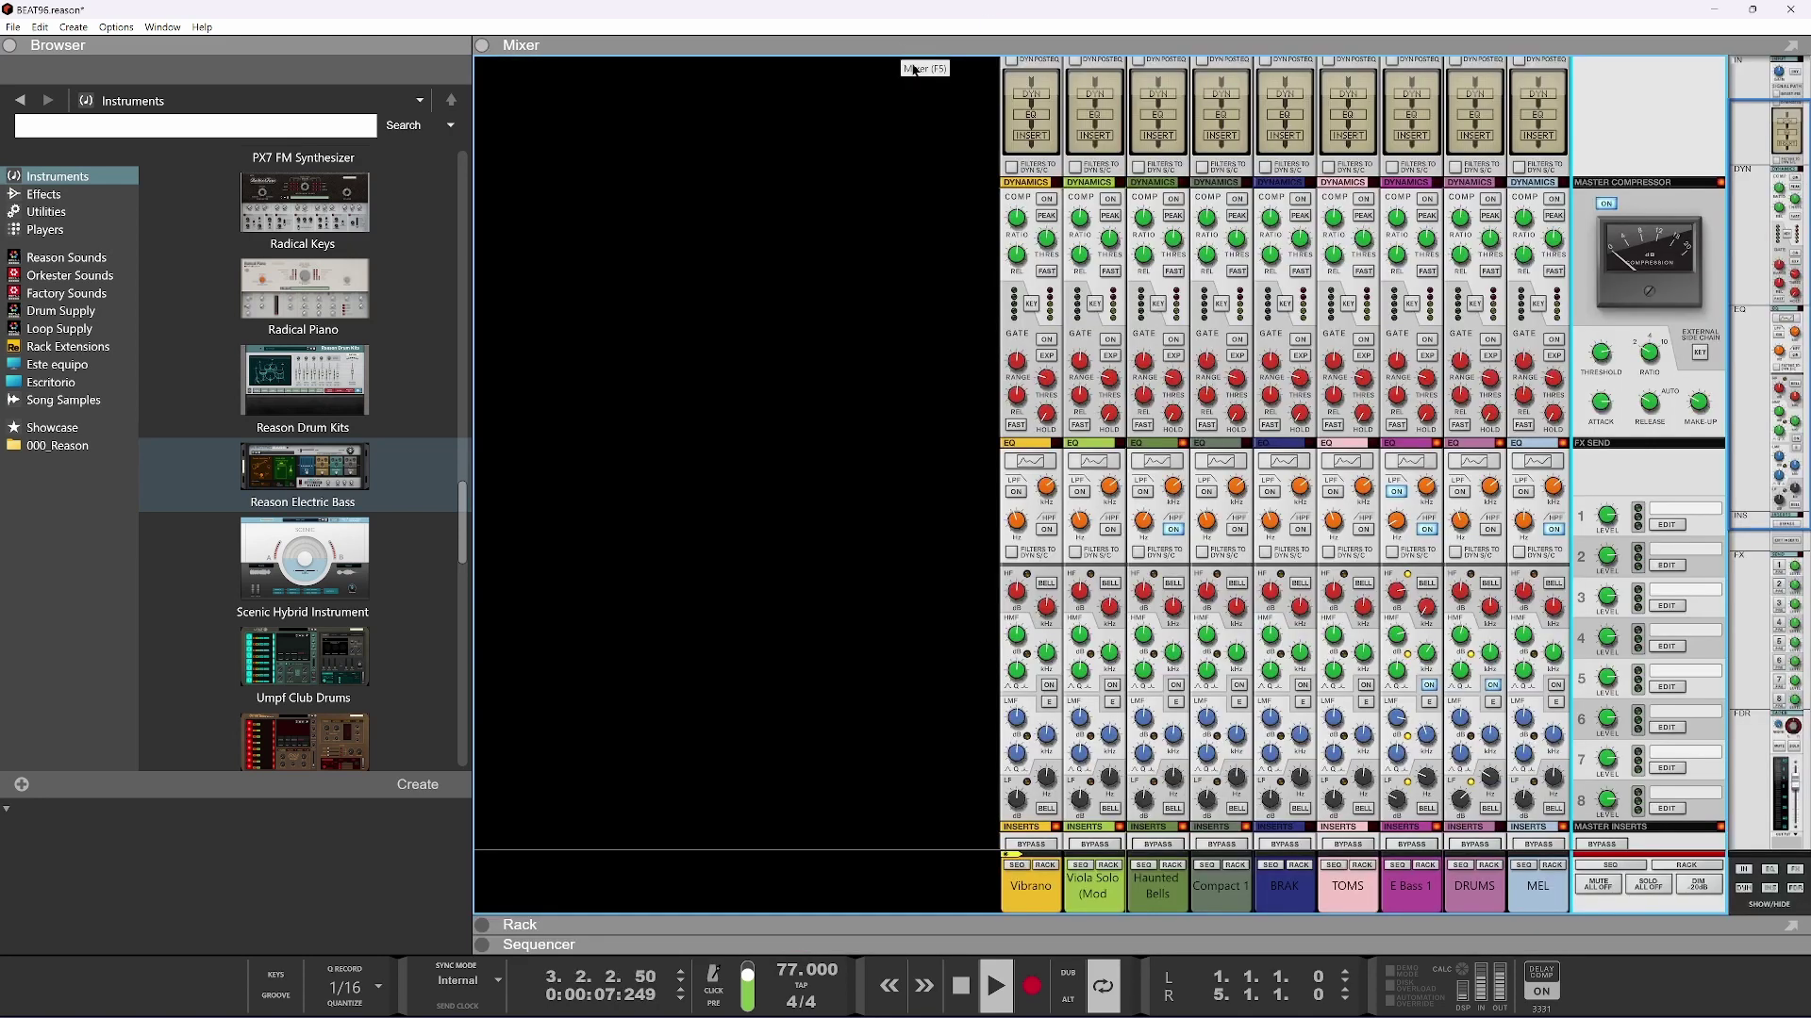
scroll(1399, 608, down, 5)
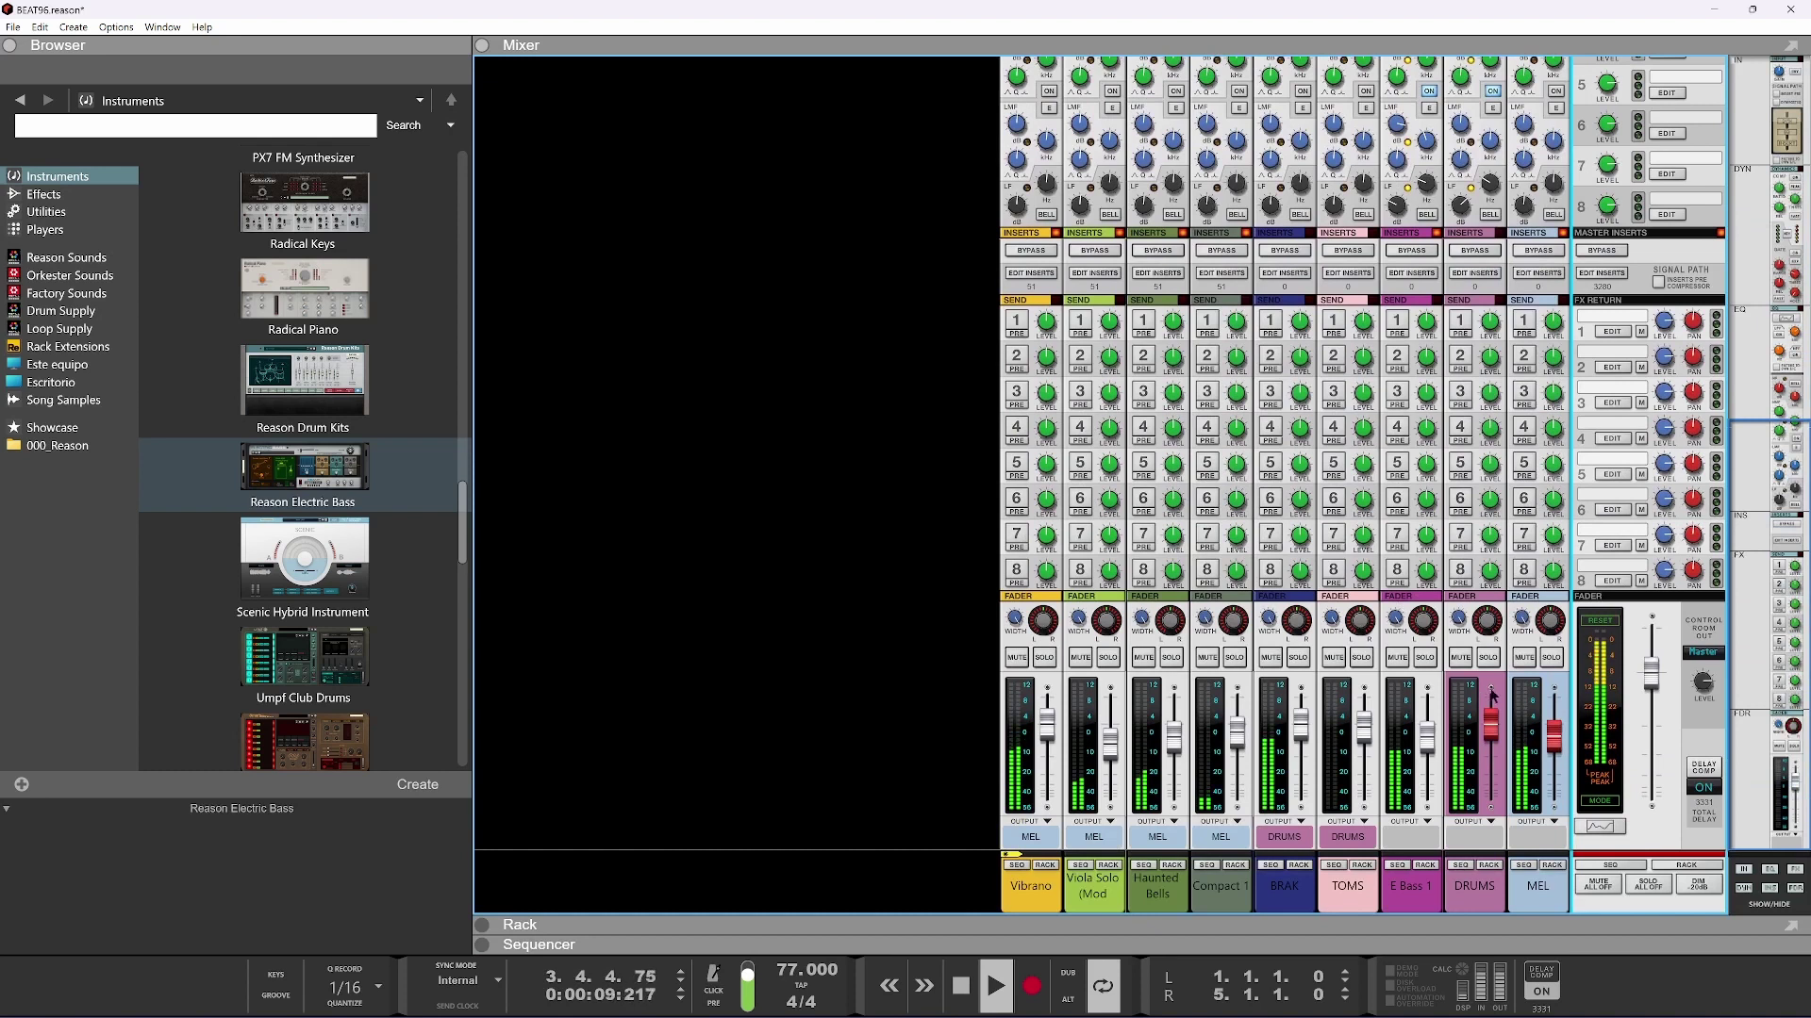
drag(1554, 738, 1554, 747)
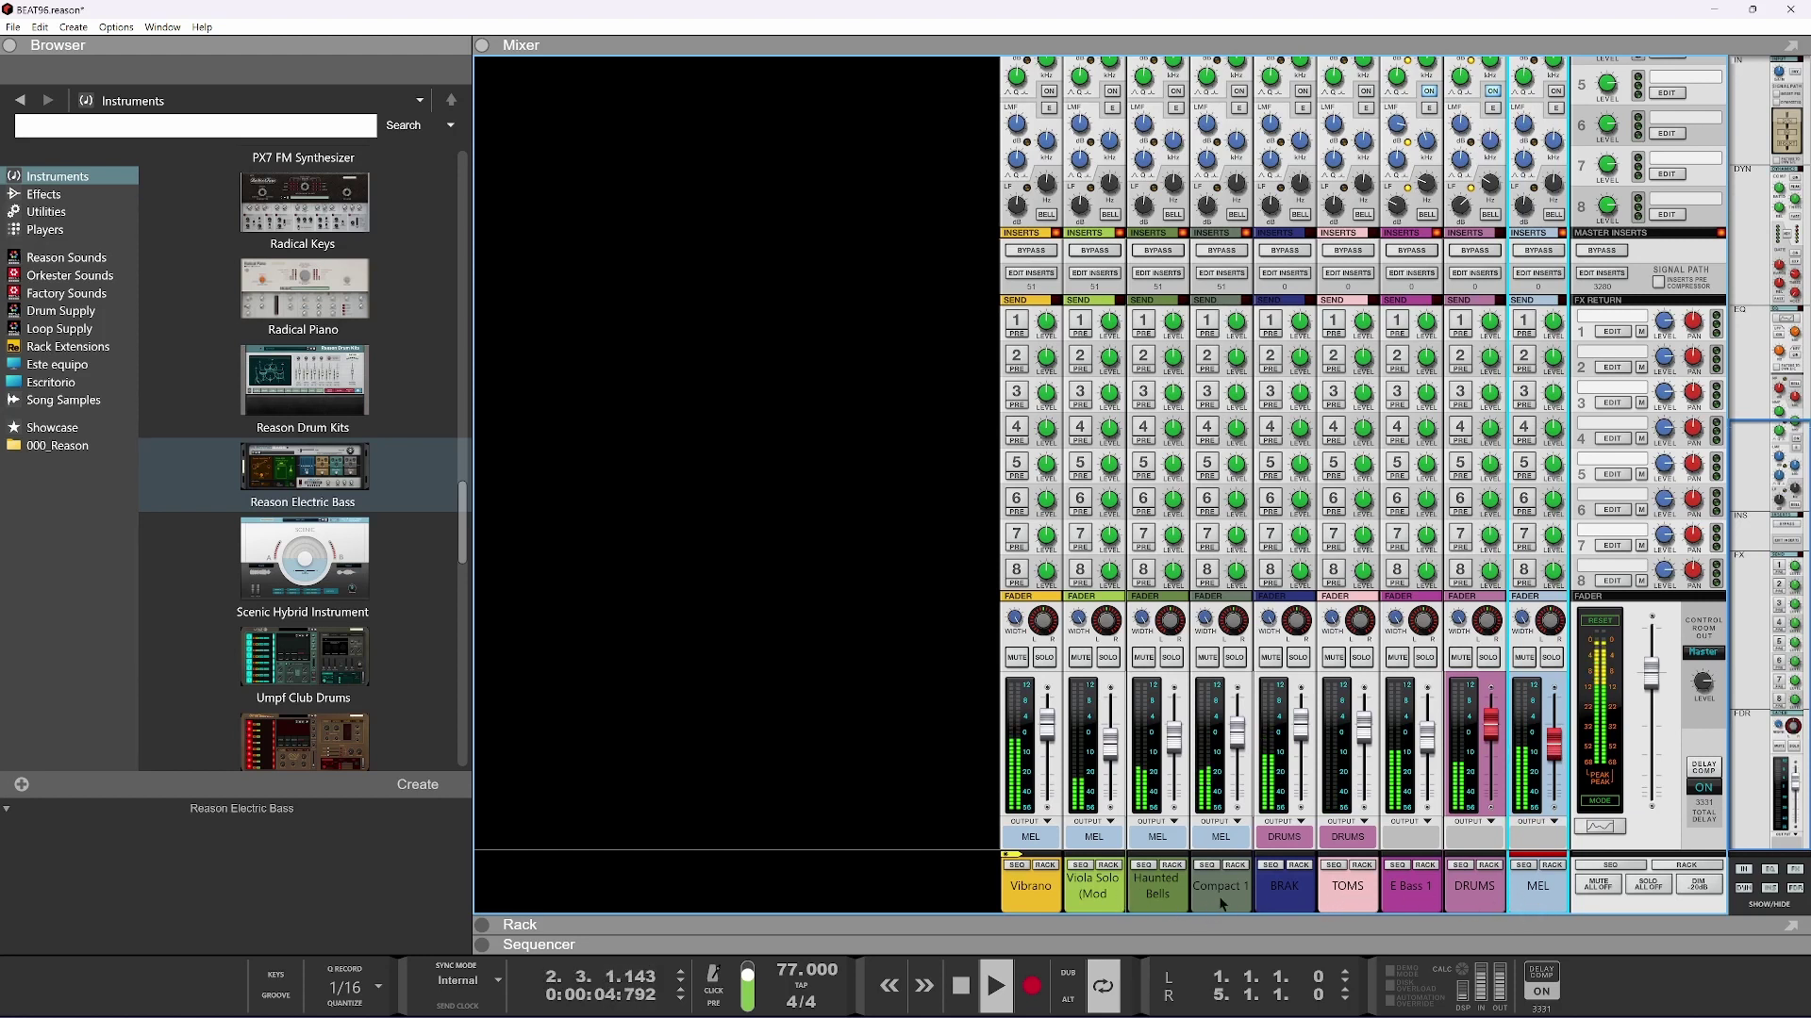
Move the E Bass 1, BRAK, TOMS and DRUMS channels ahead of Vibrano in the mixer, and set the MEL level to -6.87 dB
click(1272, 905)
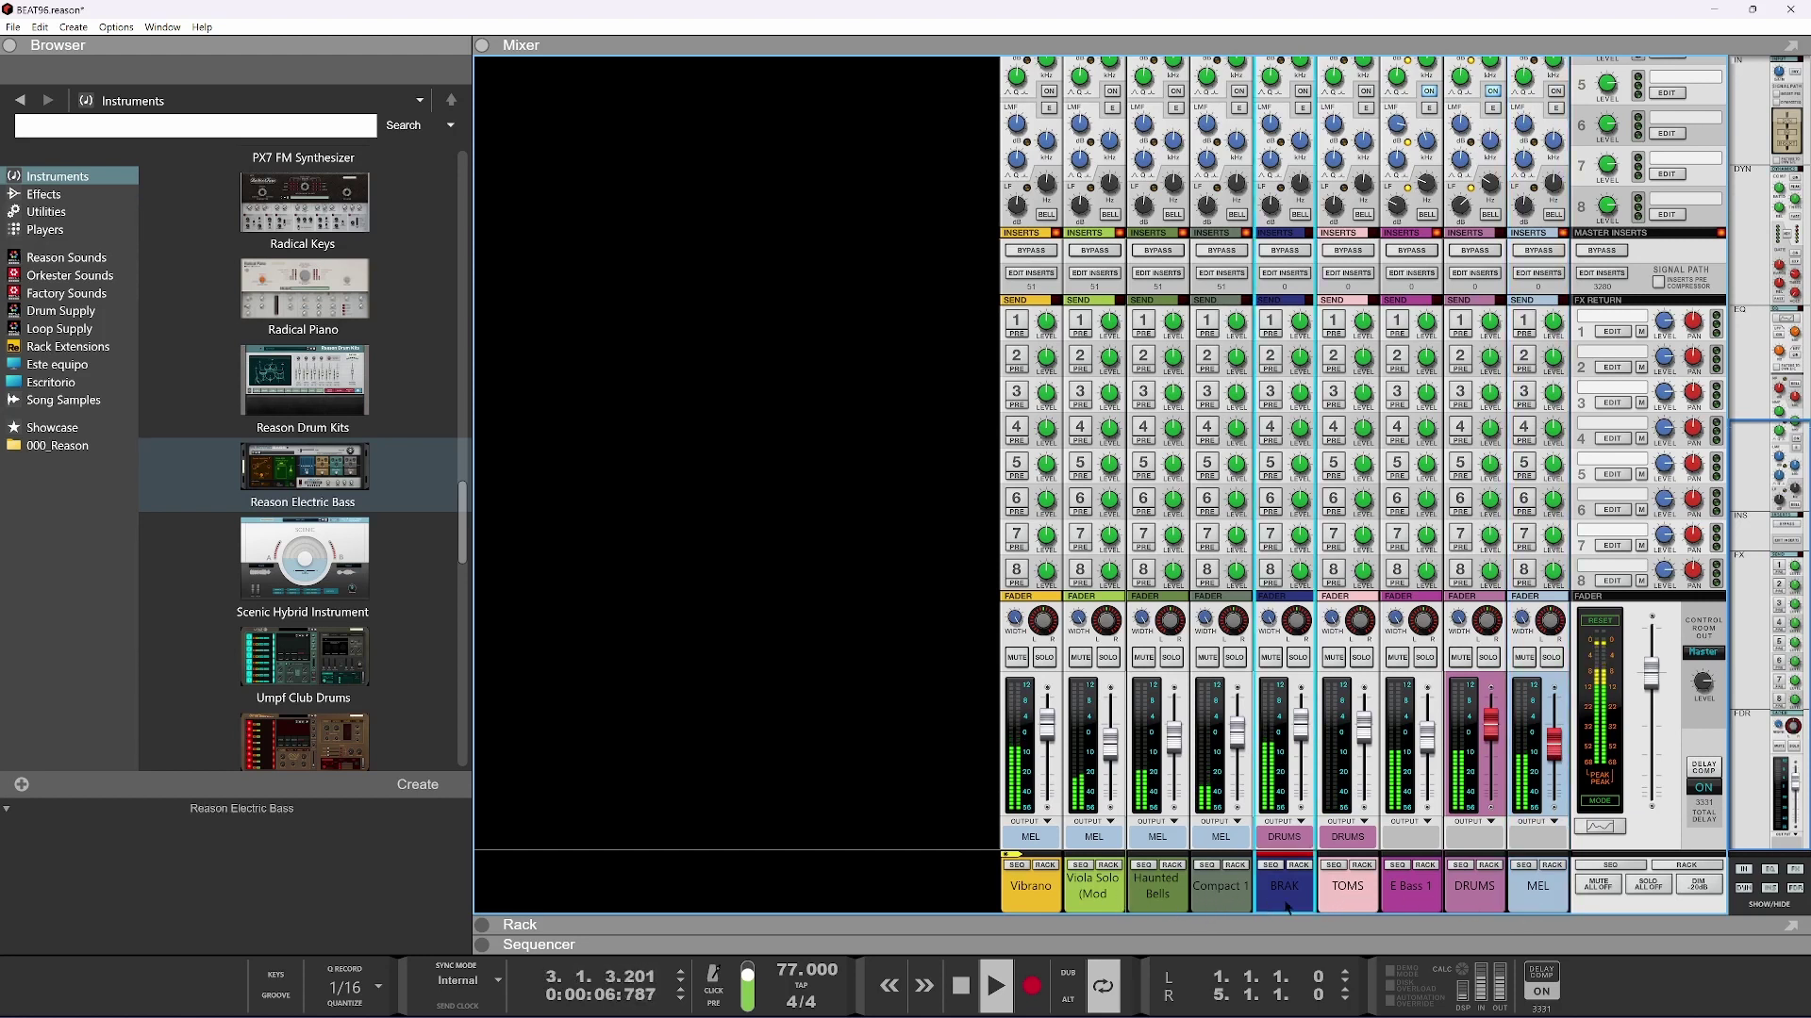
drag(1411, 892, 1009, 891)
click(1322, 884)
shift+click(1474, 887)
drag(1348, 887, 1079, 885)
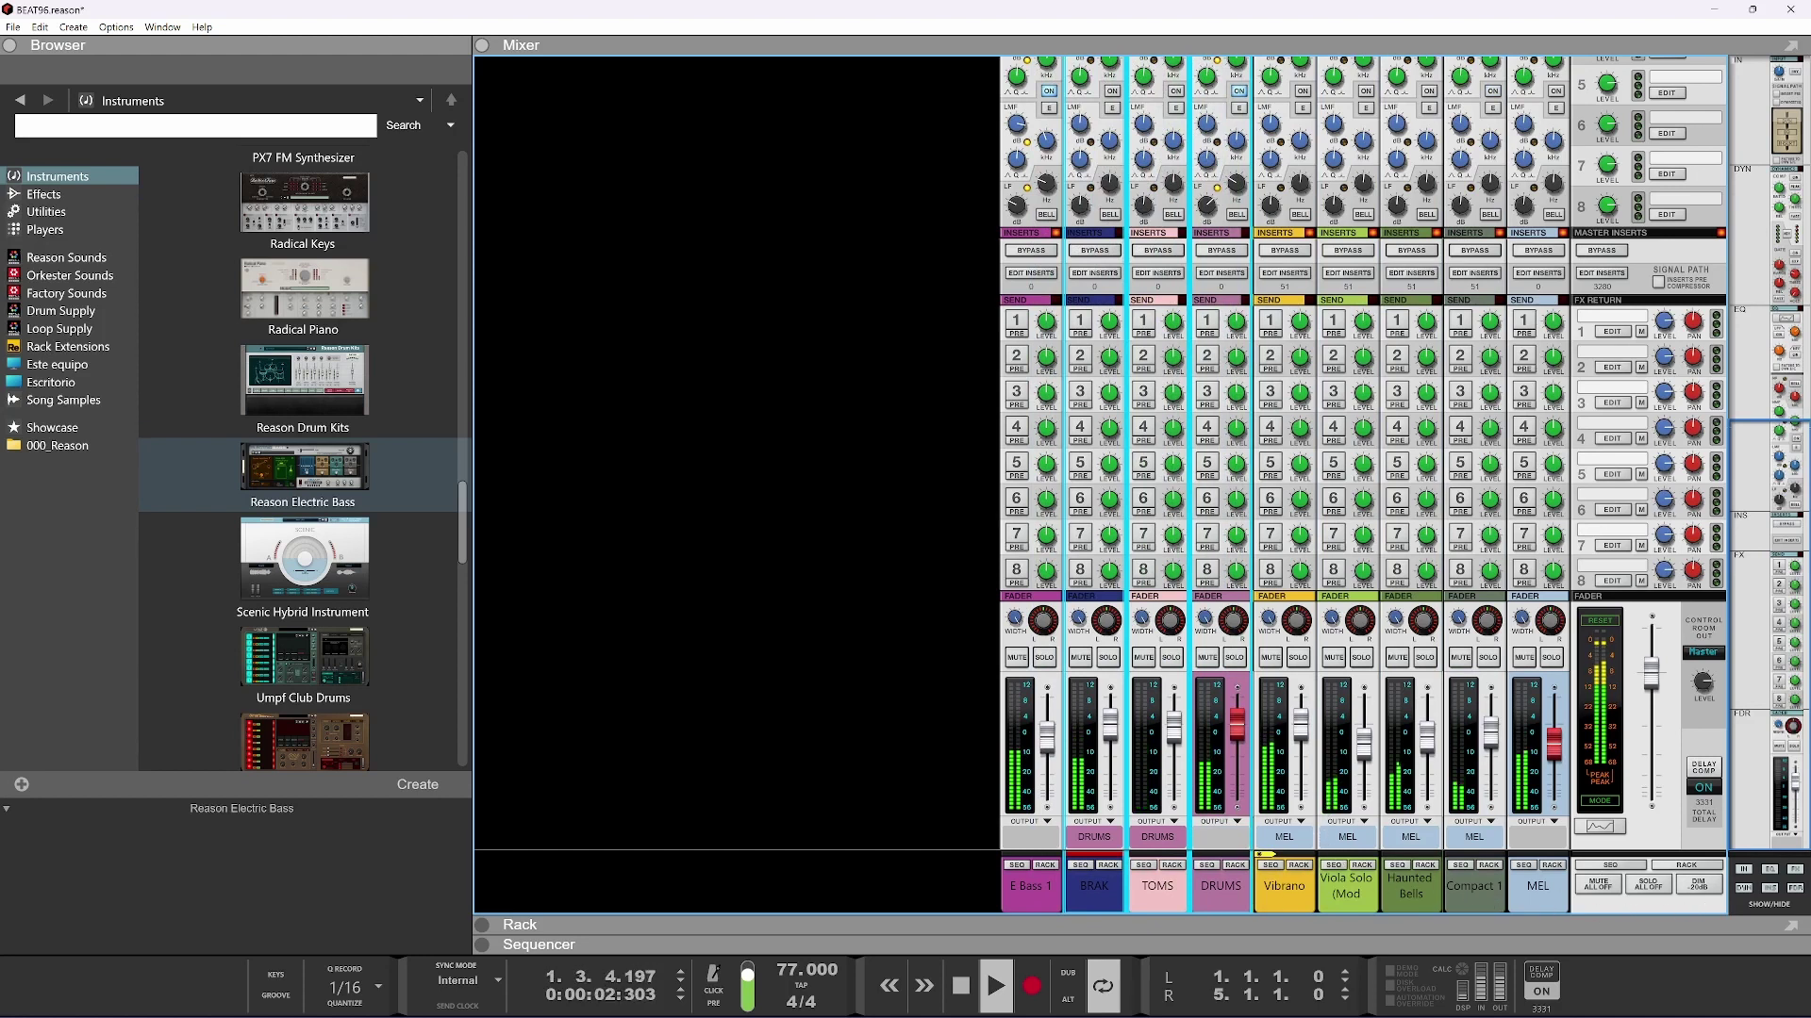
click(1547, 755)
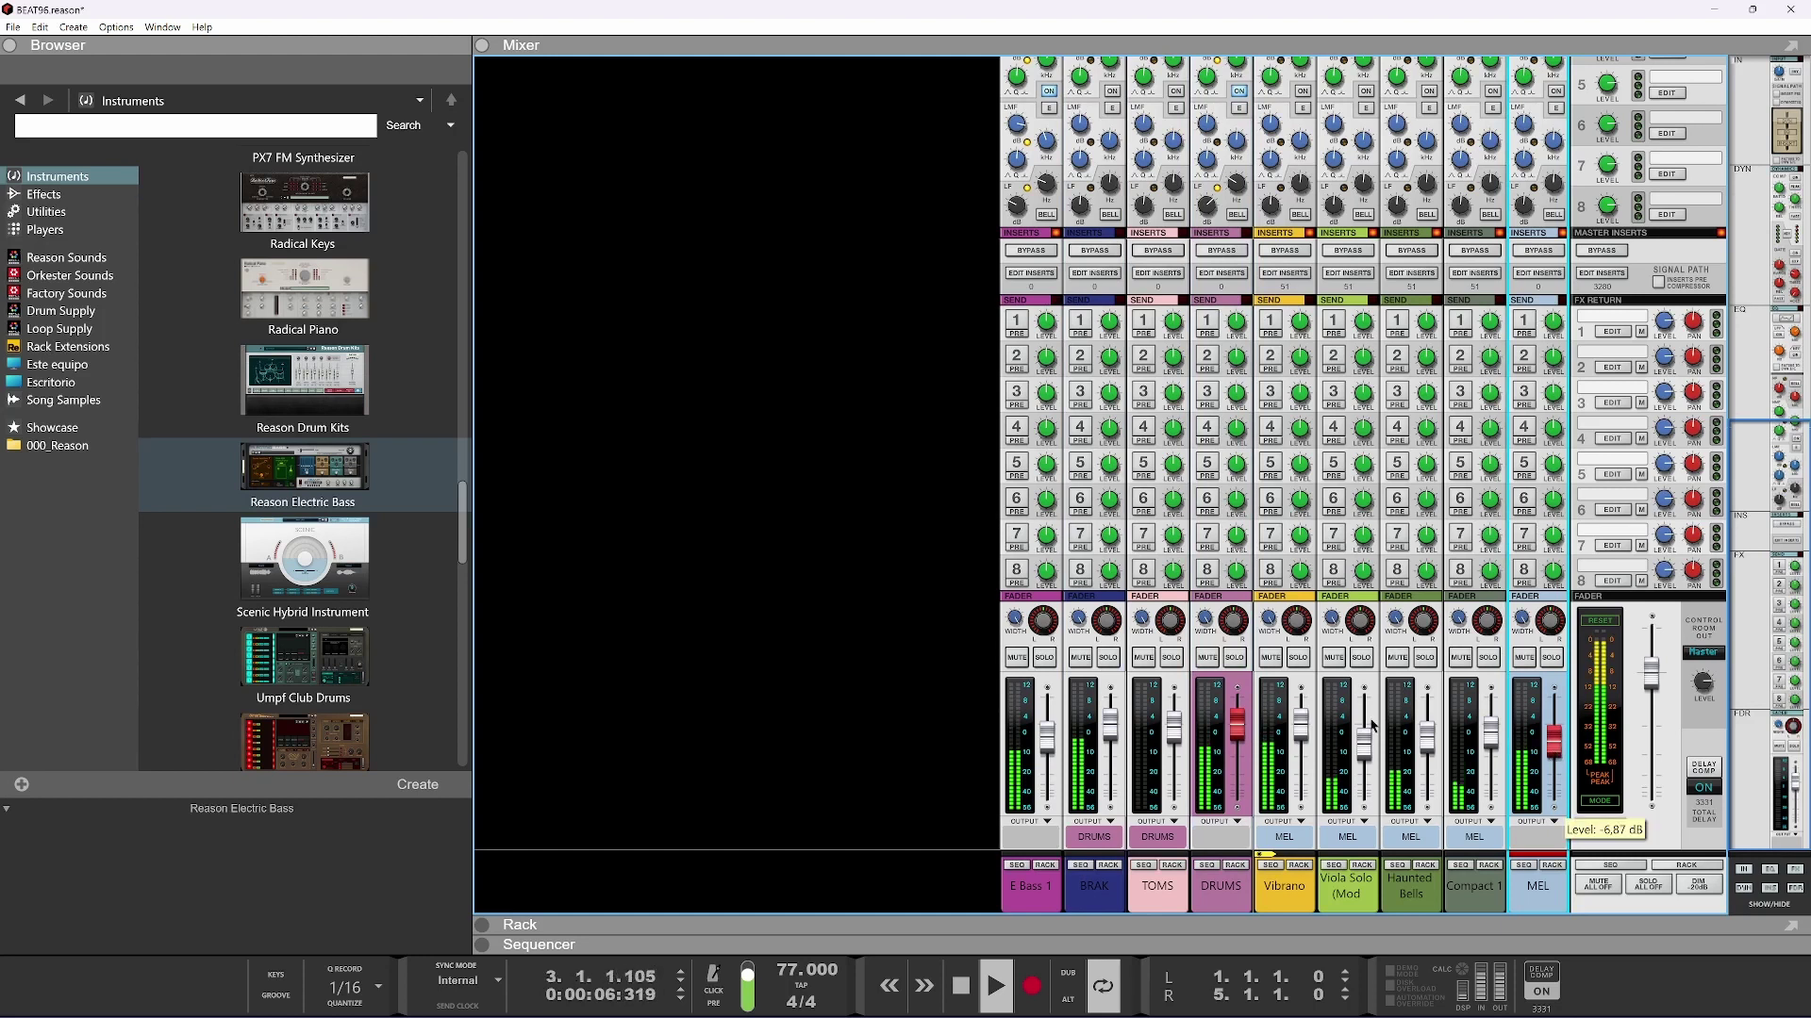
Bring up the sequencer arrangement and stop playback
drag(1035, 924, 1061, 122)
drag(888, 941, 876, 942)
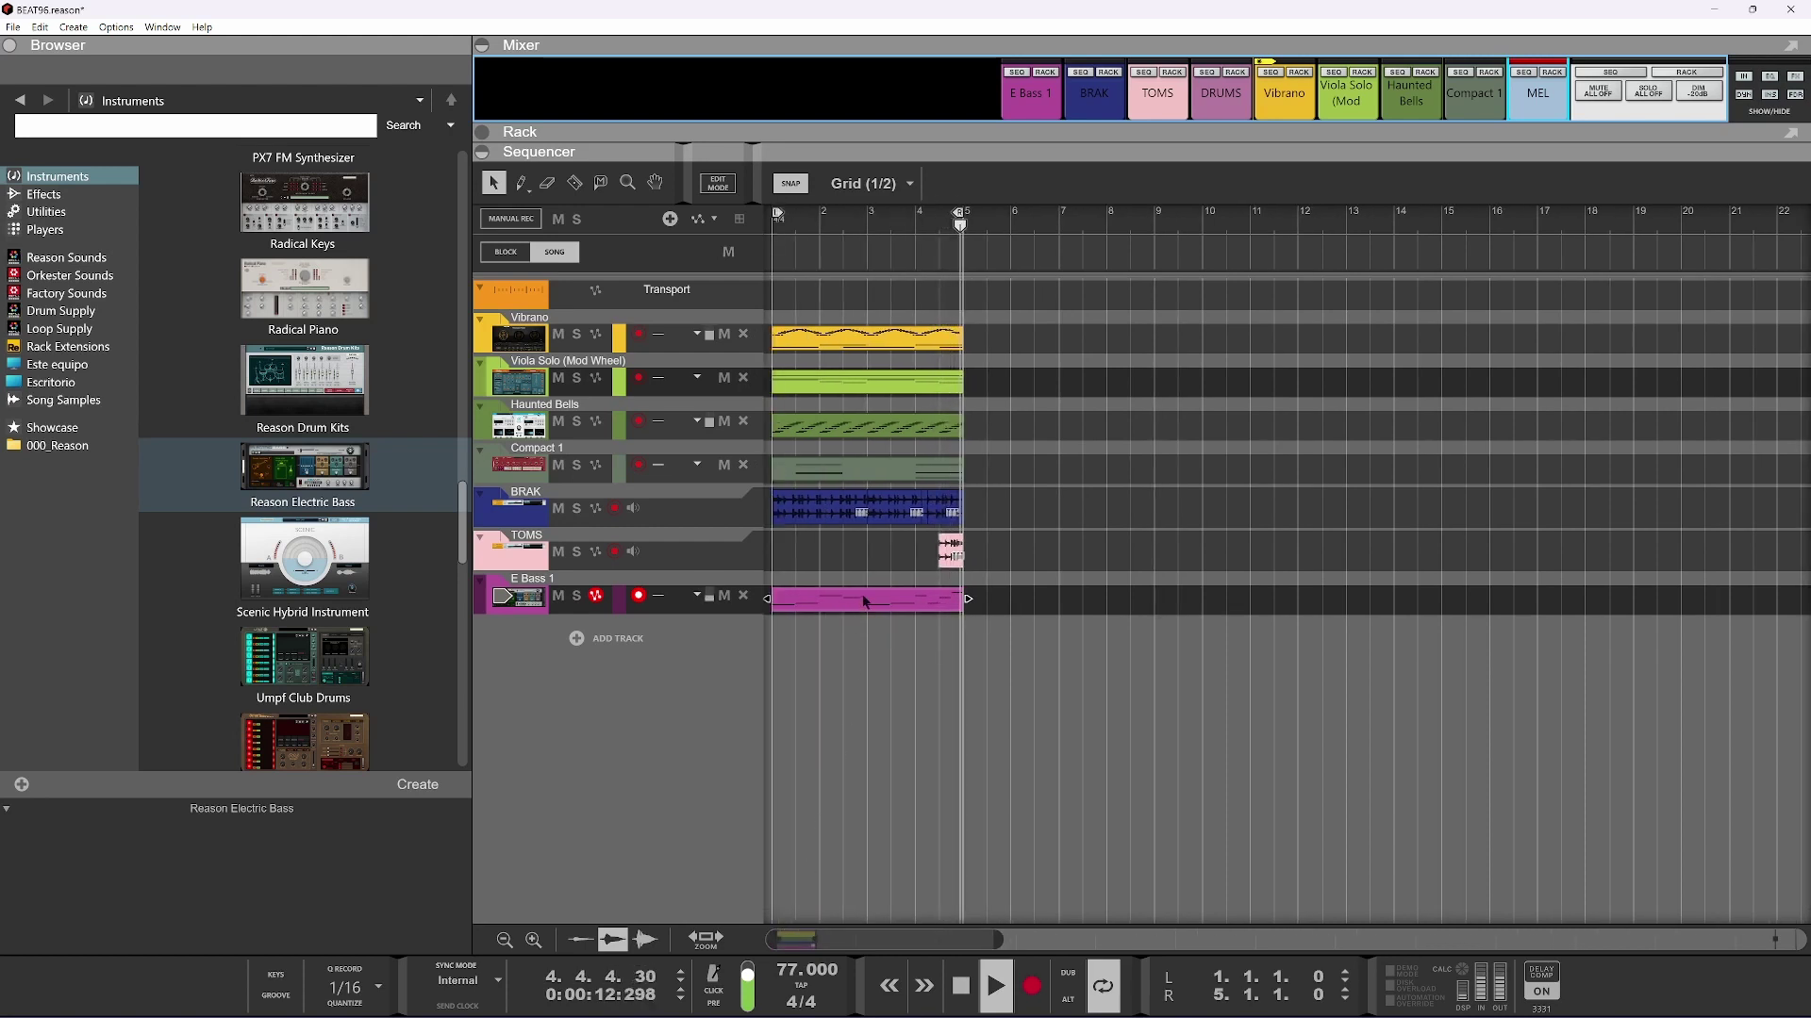
key(space)
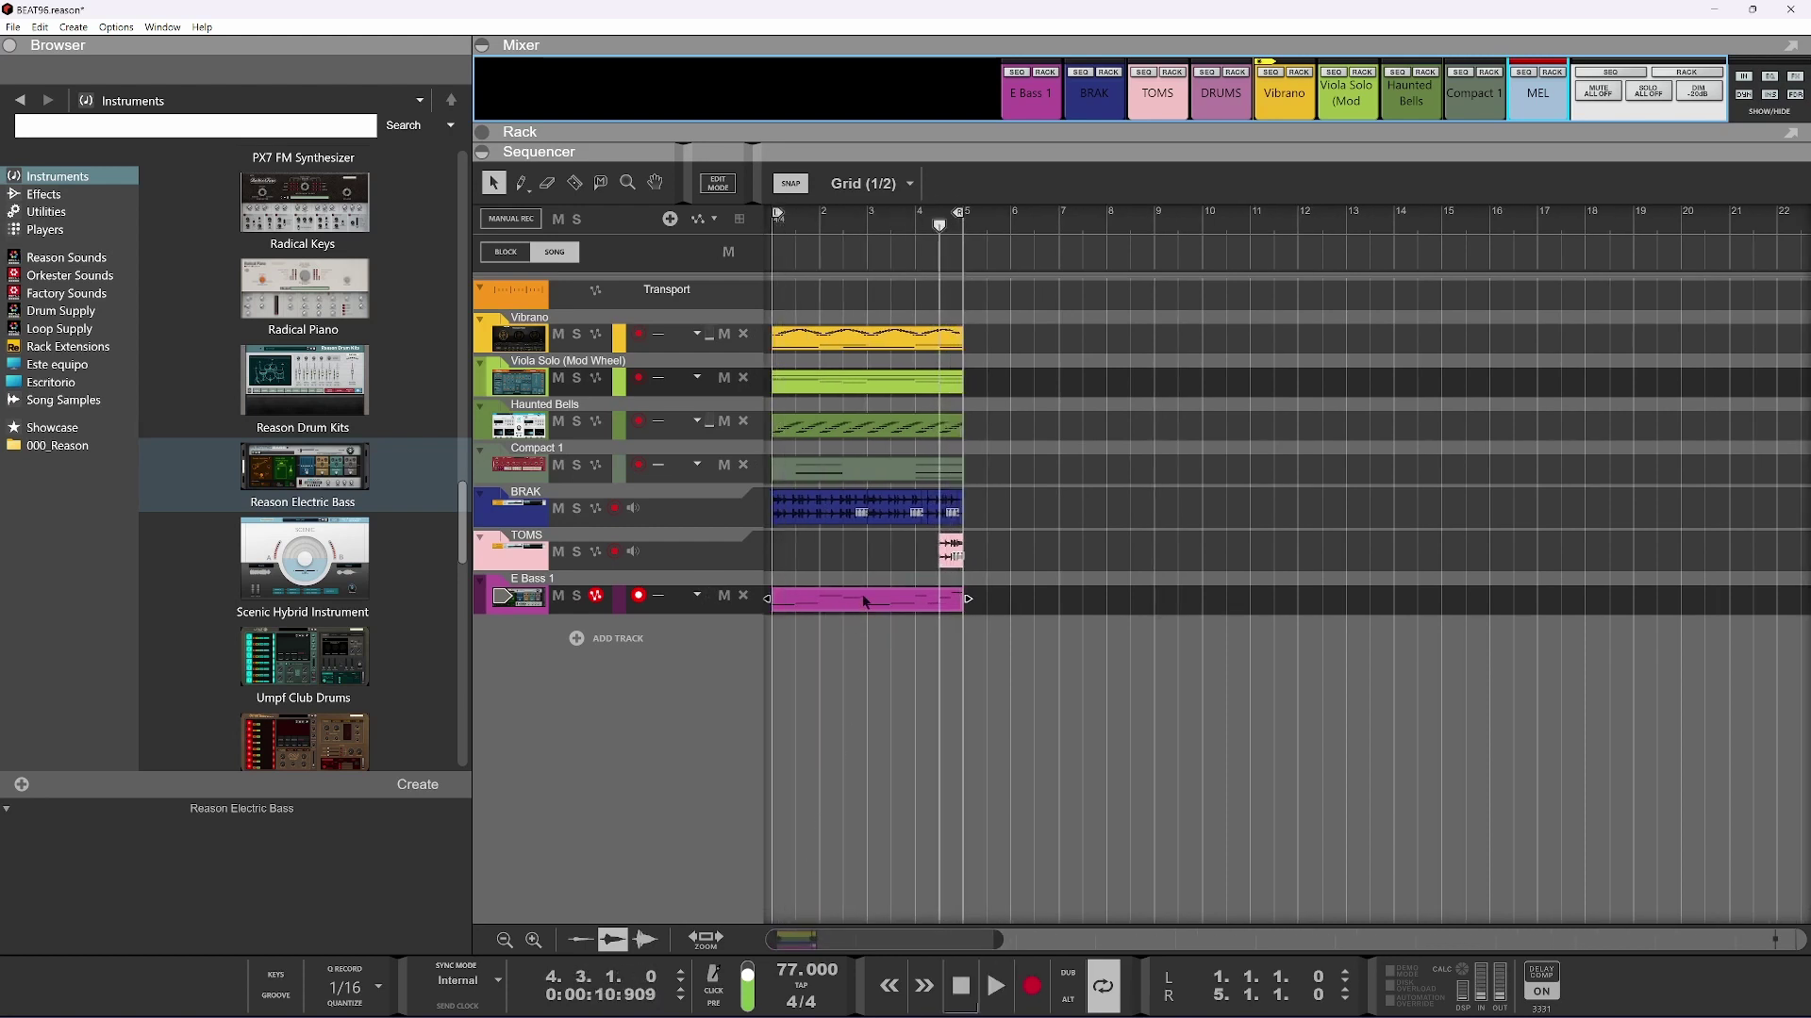
Try duplicating all sequencer clips along the timeline and undo the duplicates
drag(1090, 309, 635, 767)
key(ctrl+d)
key(ctrl+d)
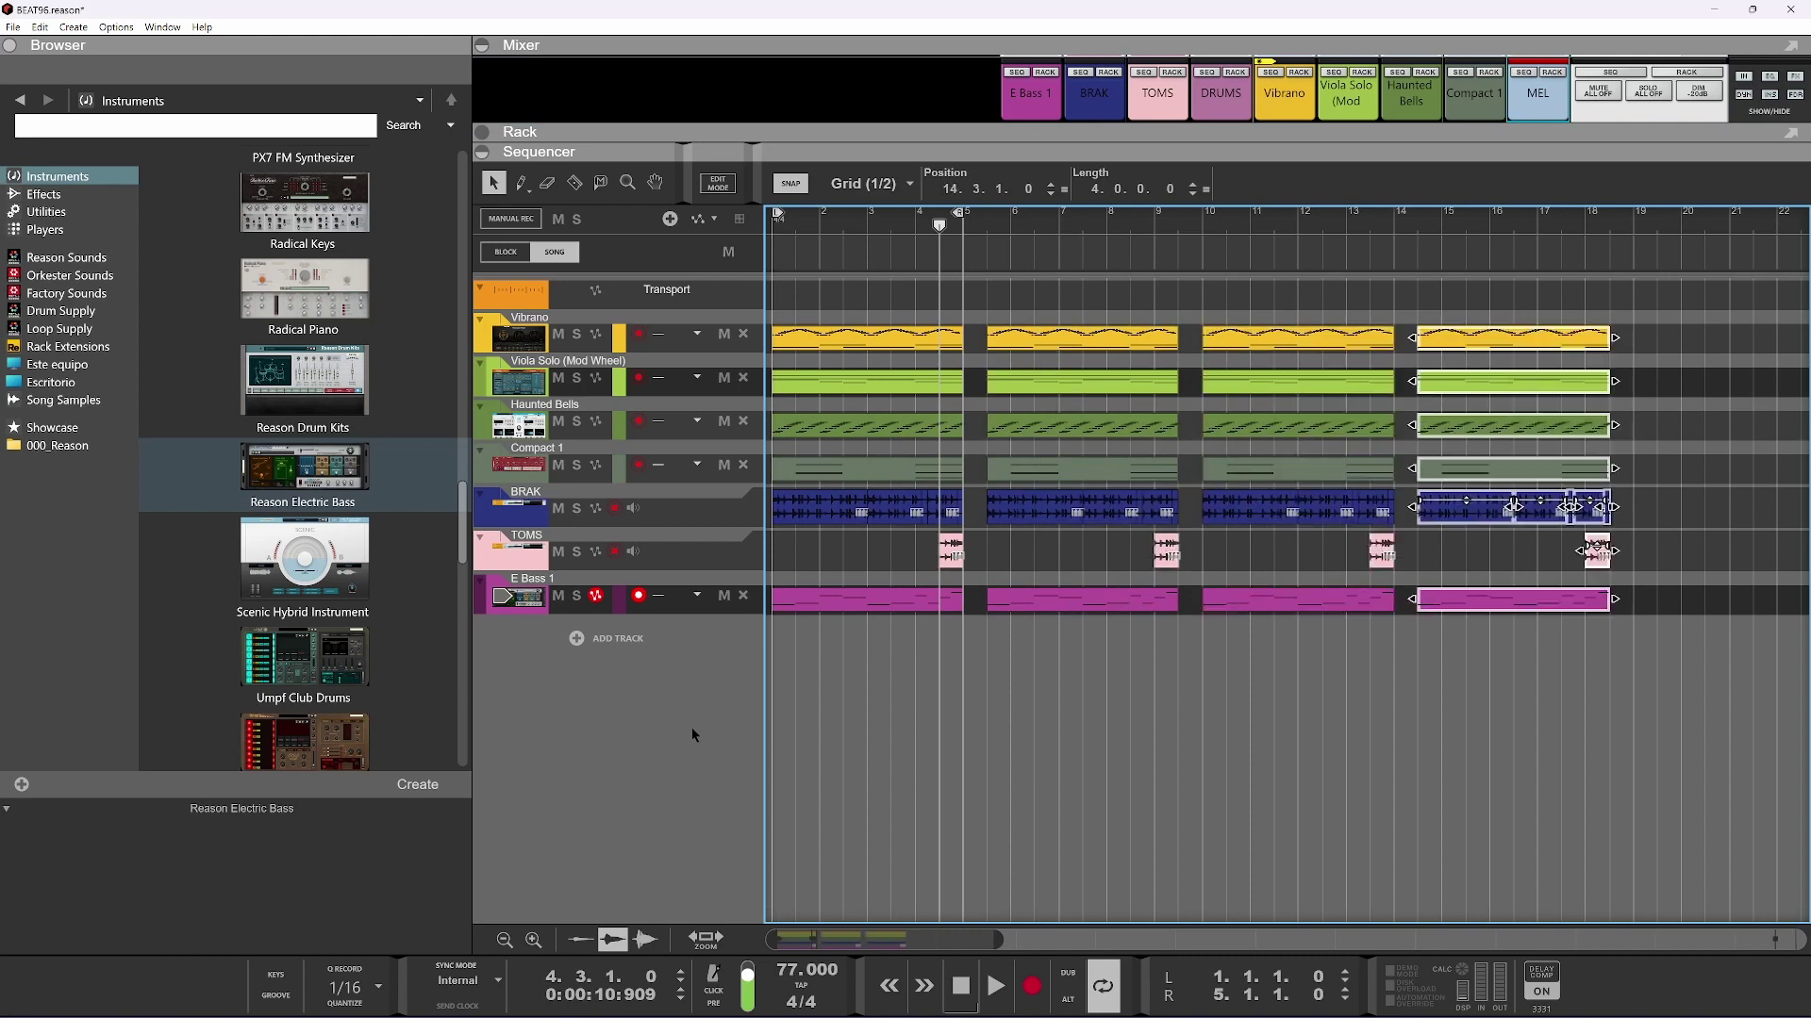
key(ctrl+z)
key(ctrl+z)
key(ctrl+z)
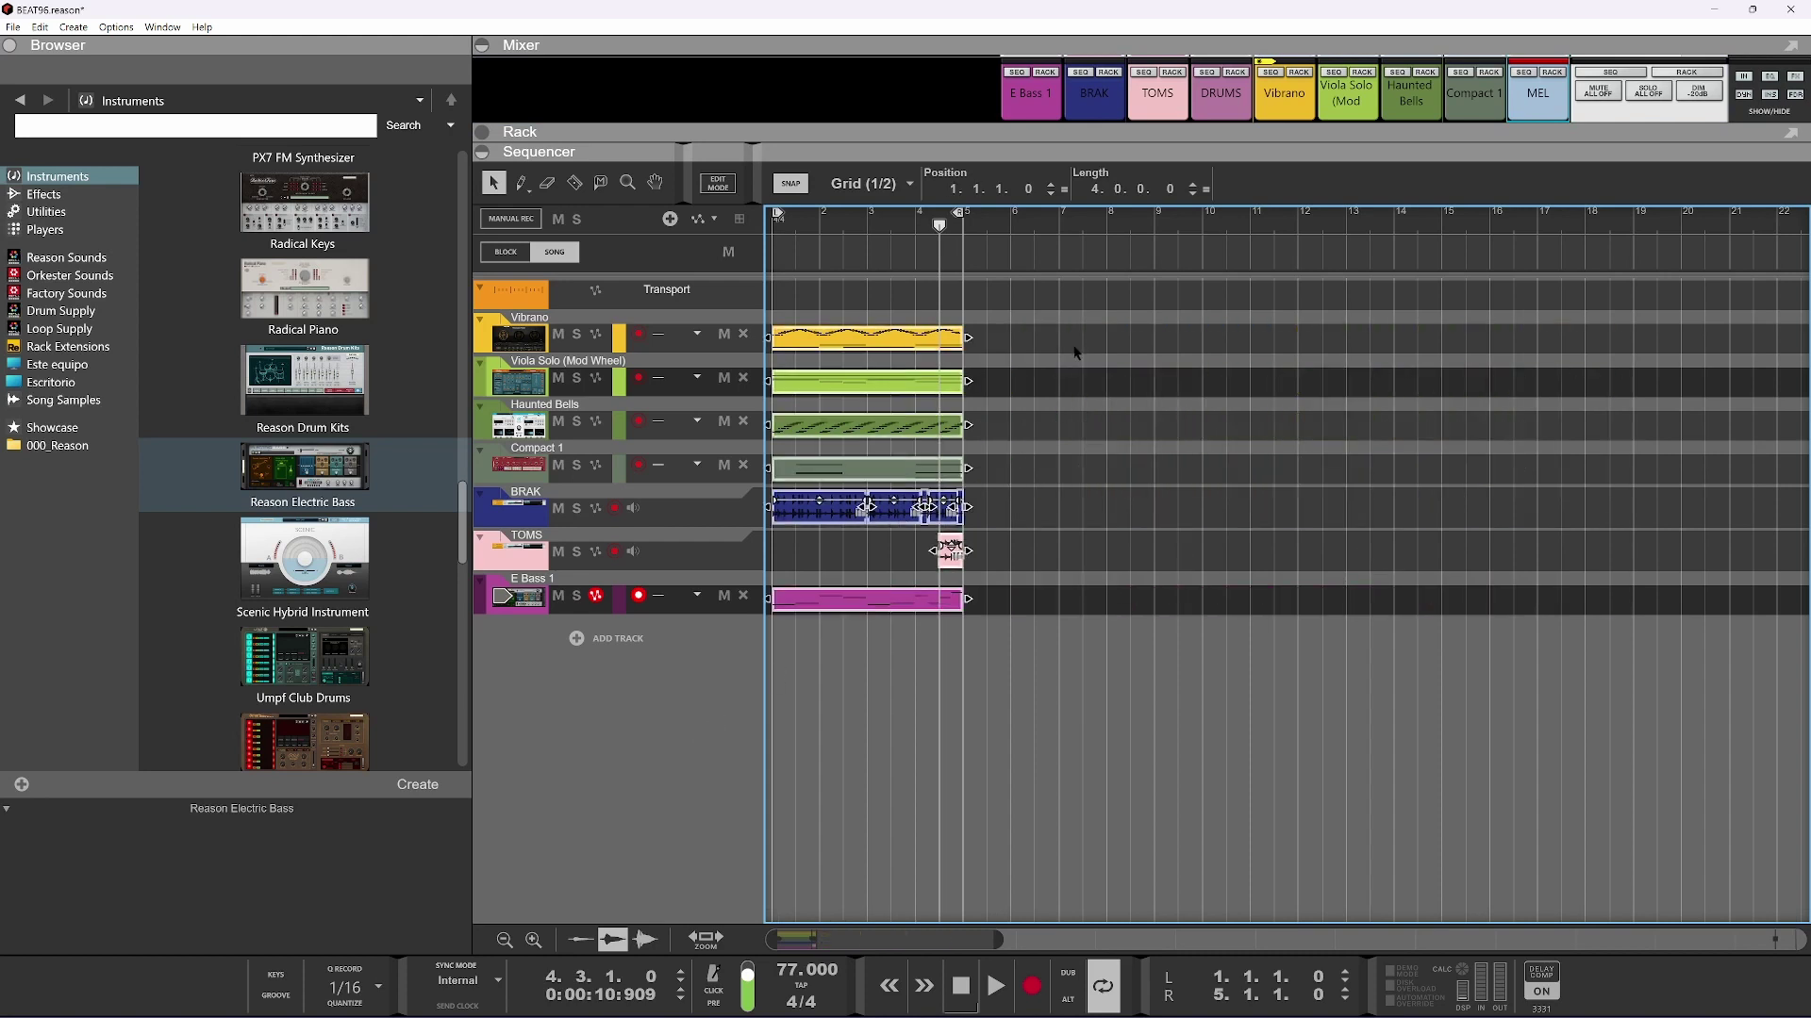
Split the clips at bar 5 and delete the short remainder that extends past it
key(r)
click(963, 748)
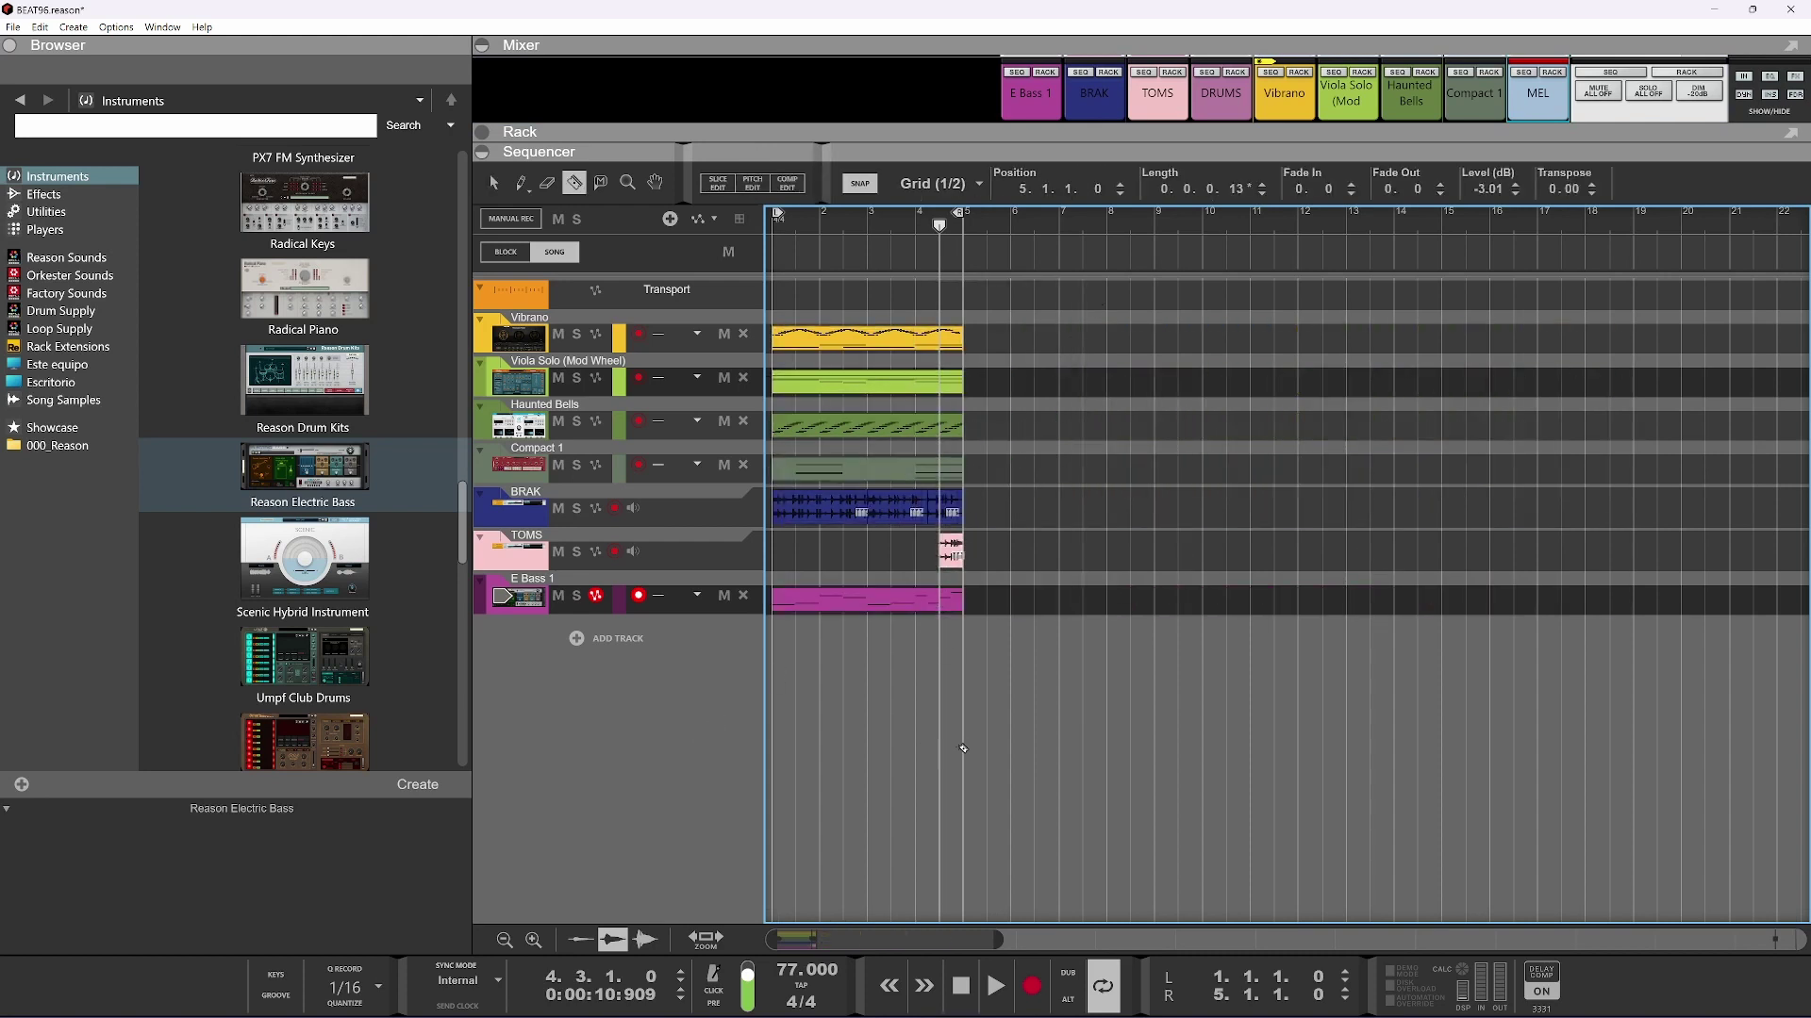
key(Delete)
Select all clips and duplicate the four-bar section repeatedly until the arrangement reaches bar 57
key(ctrl+a)
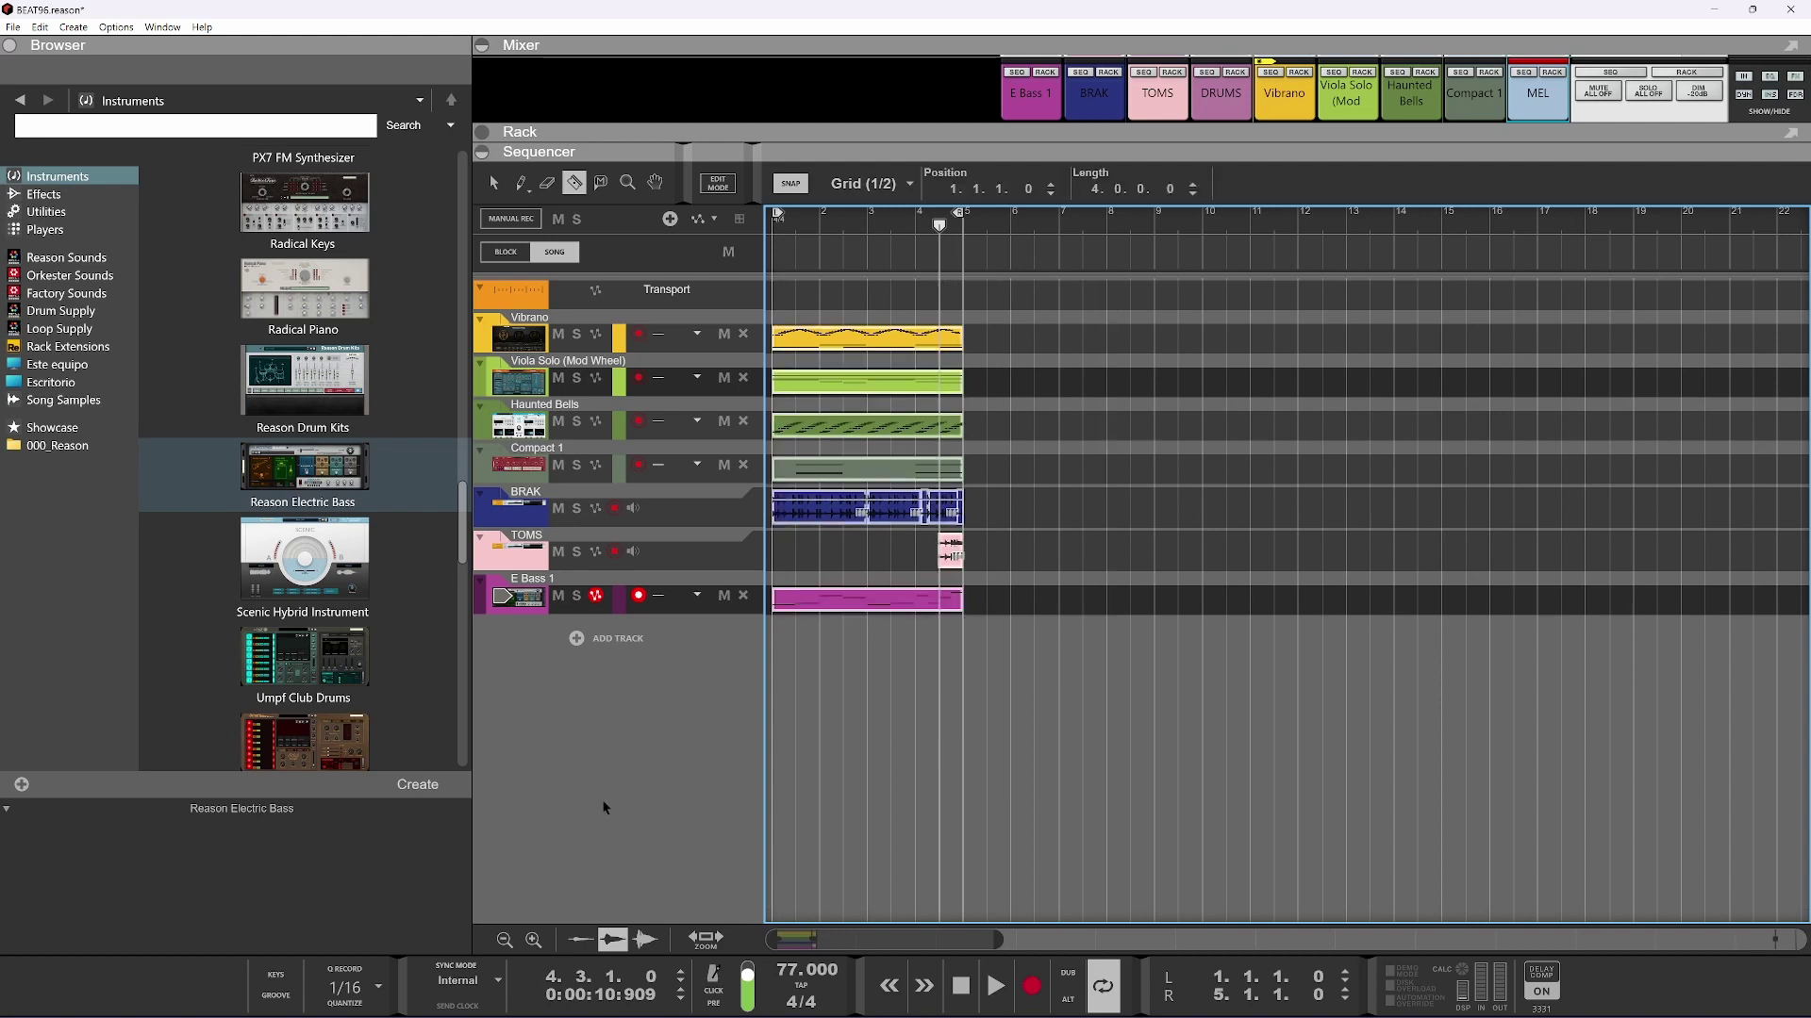
key(ctrl+d)
key(ctrl+d)
key(ctrl+d)
key(ctrl+d)
key(ctrl+d)
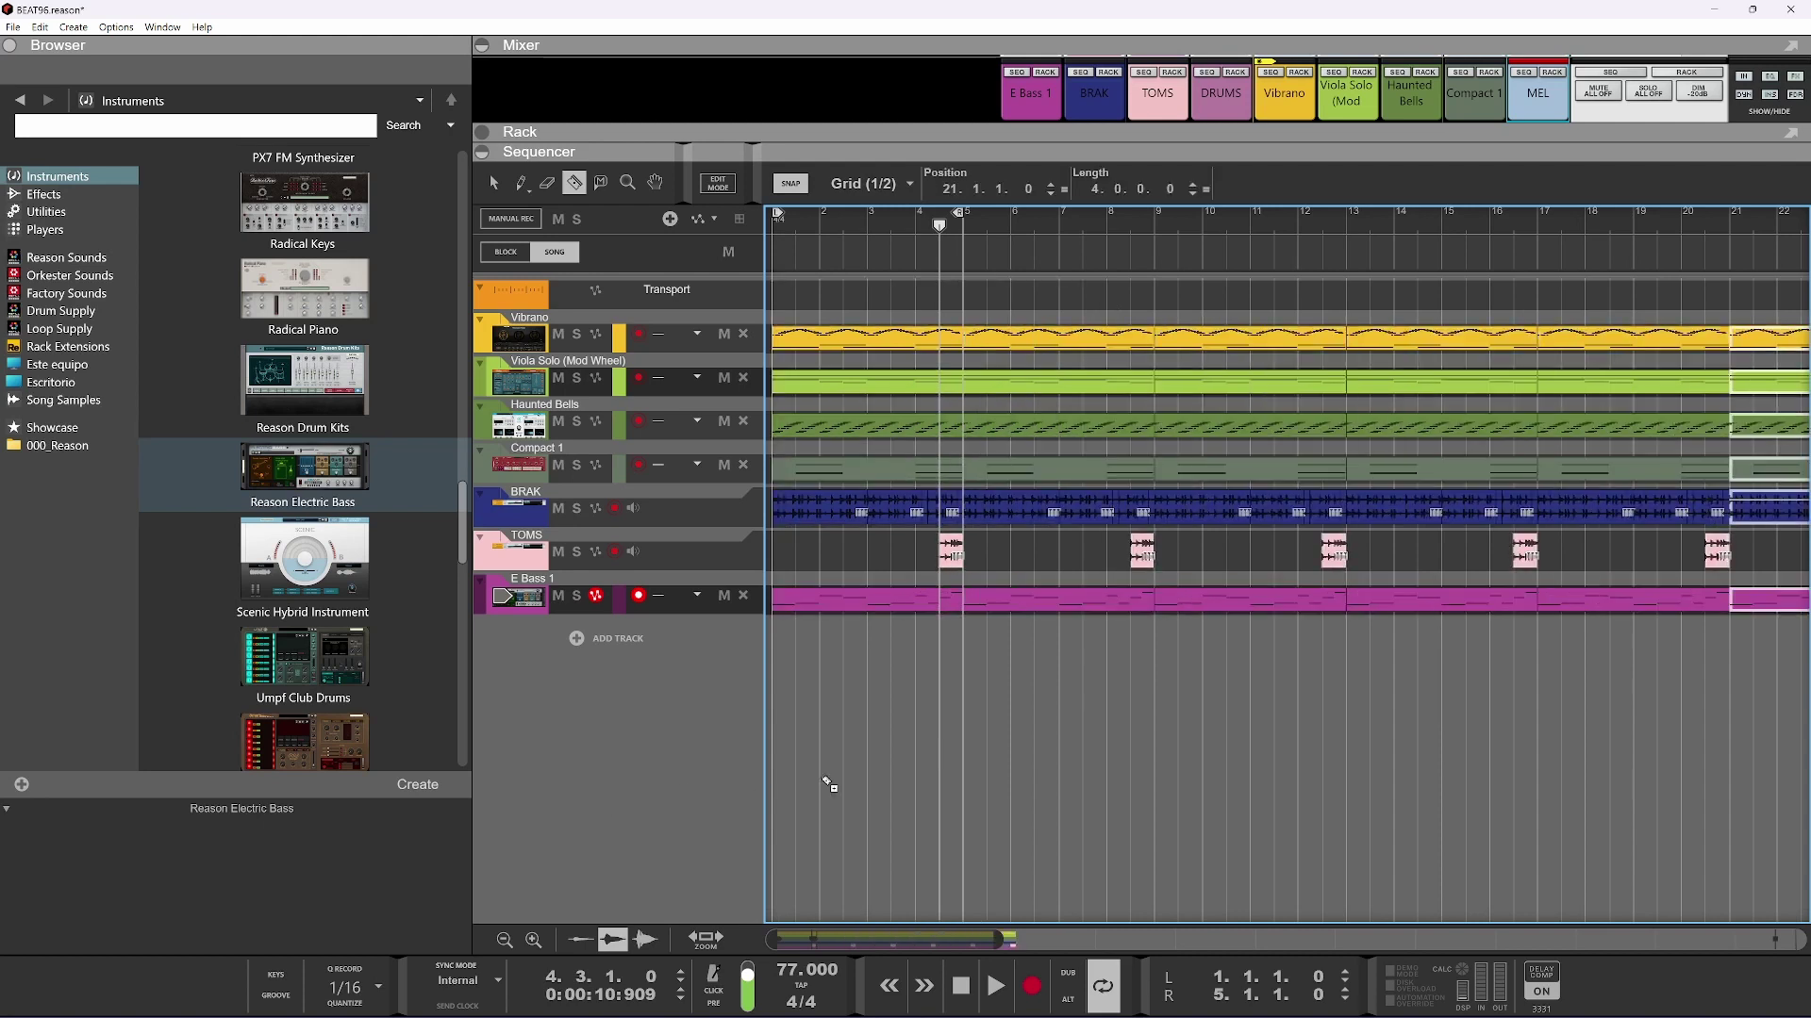
scroll(946, 780, down, 2)
key(ctrl+d)
key(ctrl+d)
key(ctrl+d)
key(ctrl+d)
scroll(951, 781, down, 2)
key(ctrl+d)
key(ctrl+d)
key(ctrl+d)
key(ctrl+d)
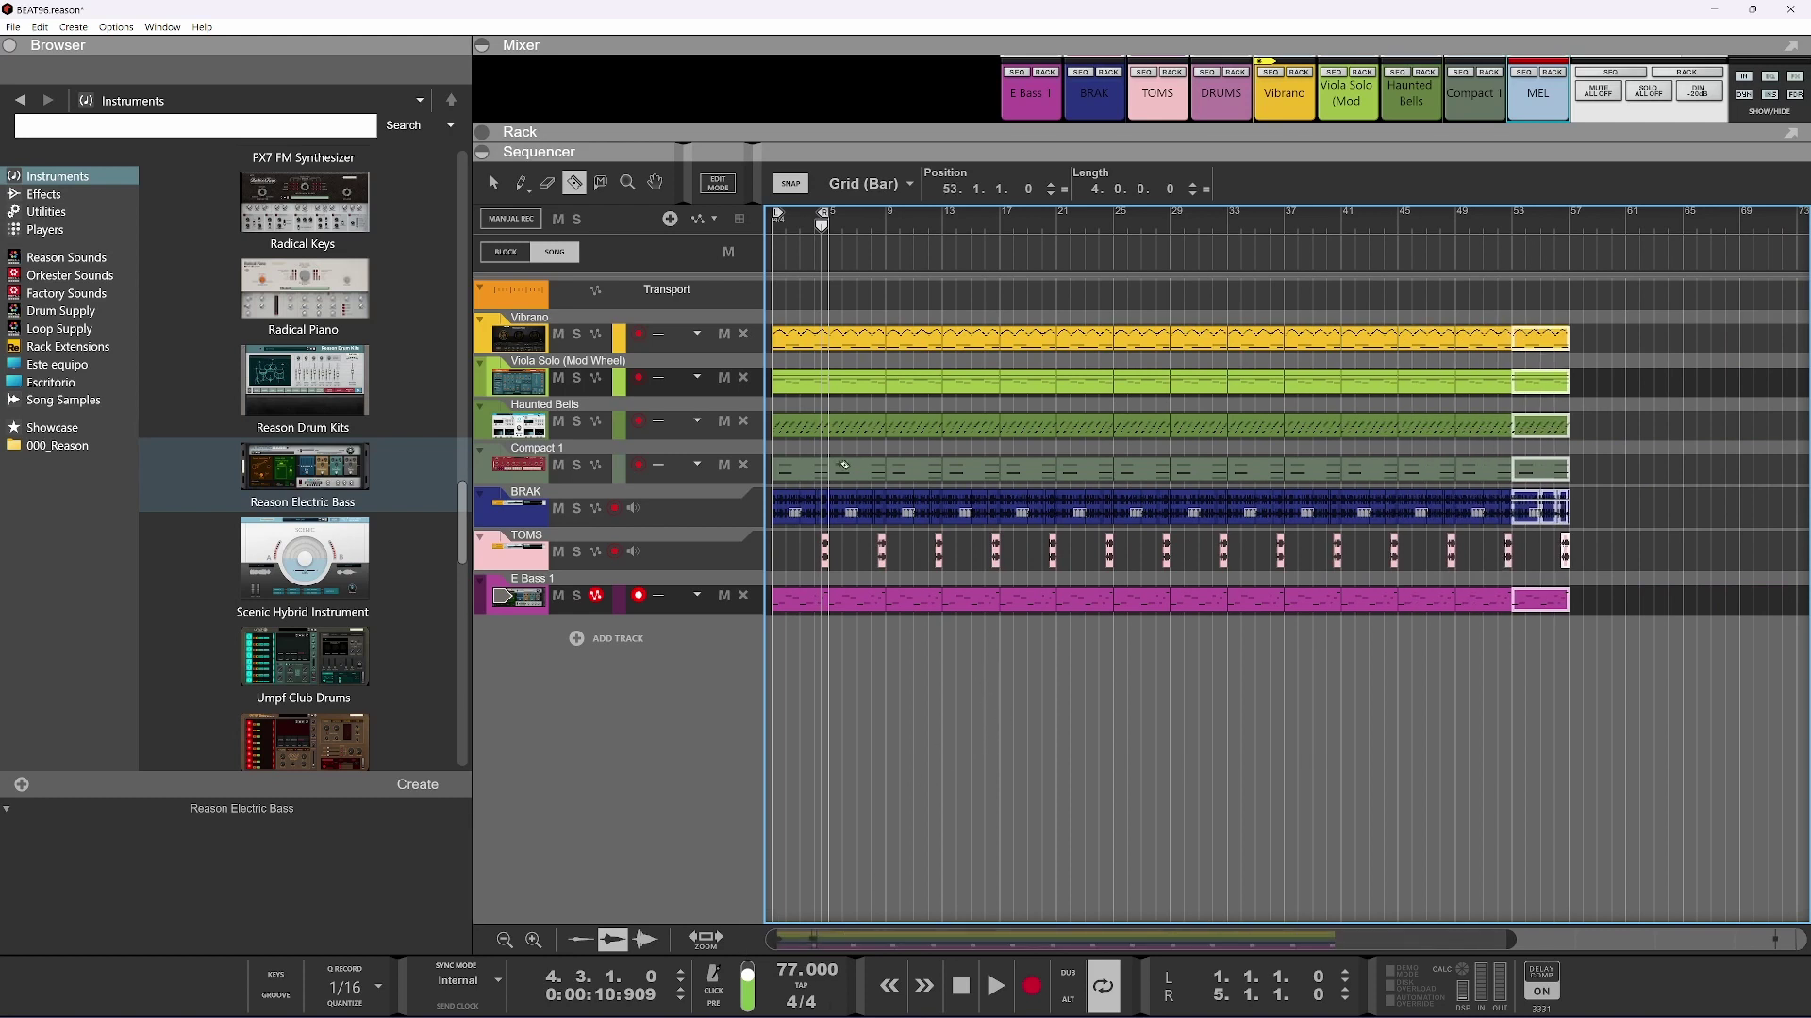
Delete Vibrano's first four-bar clip and shorten the opening of Compact 1 so it starts at bar 4
key(space)
key(space)
scroll(861, 678, up, 4)
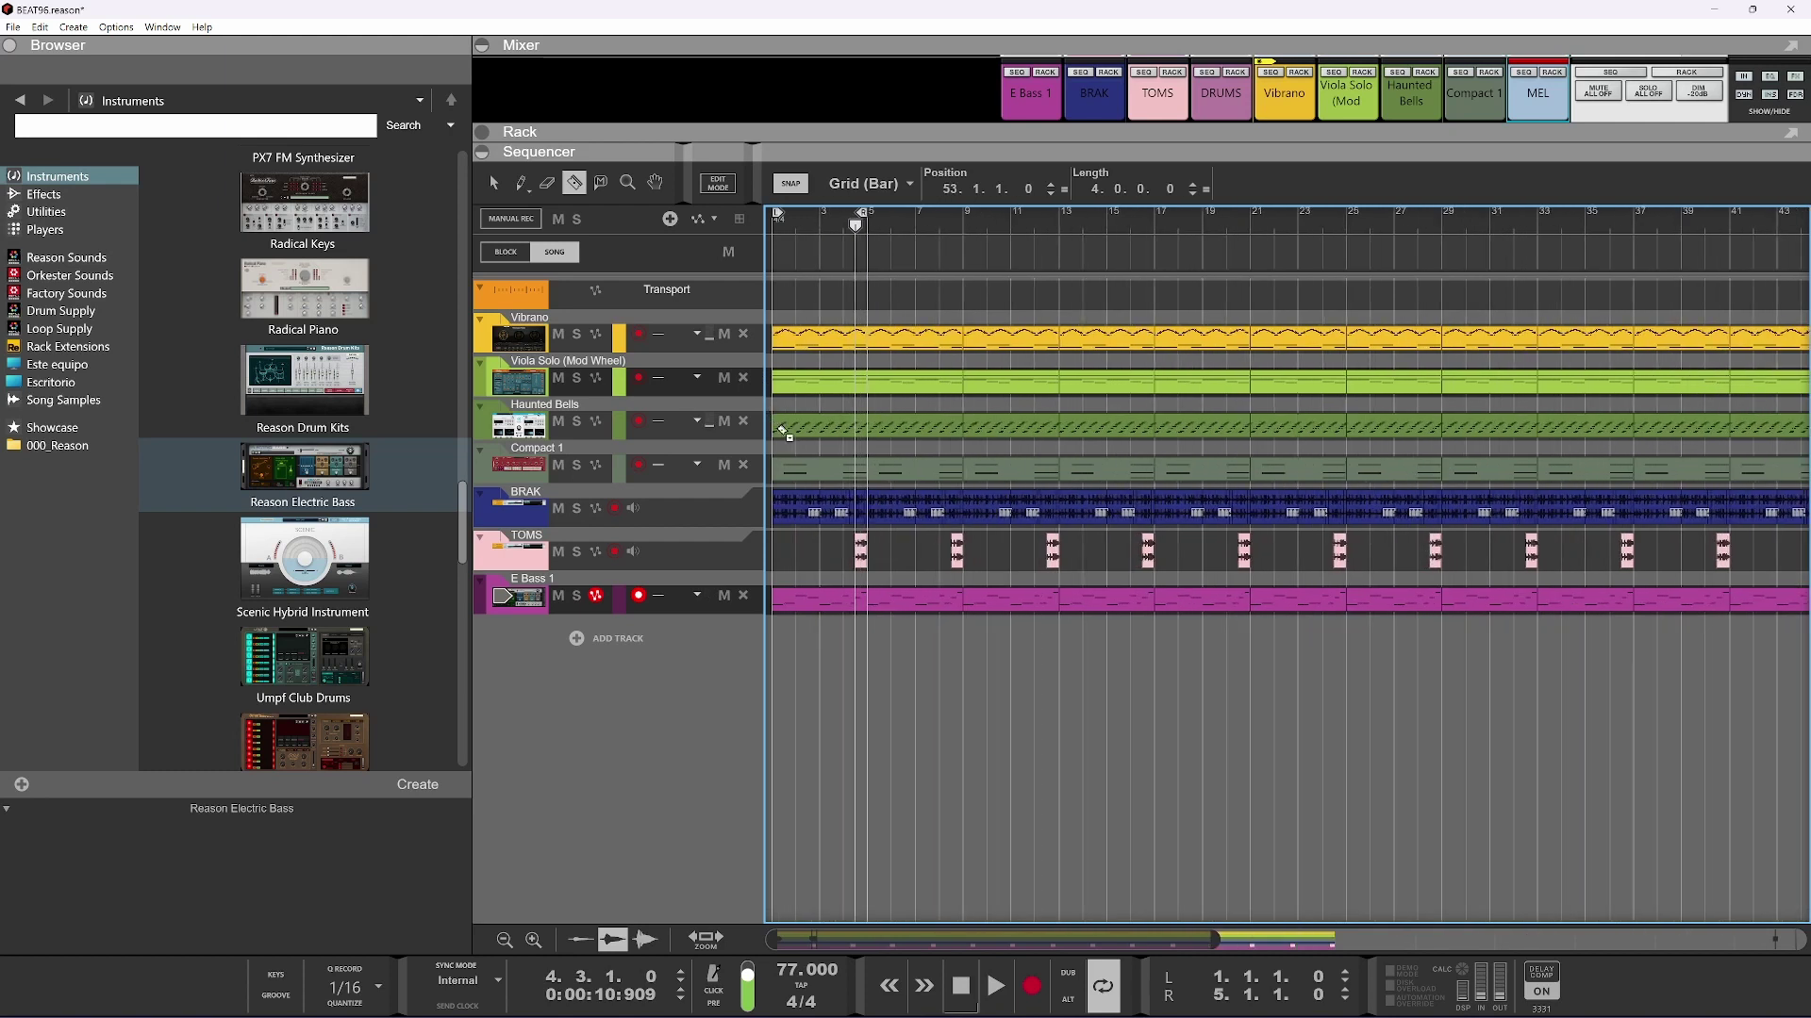
drag(860, 940, 822, 940)
drag(861, 350, 846, 364)
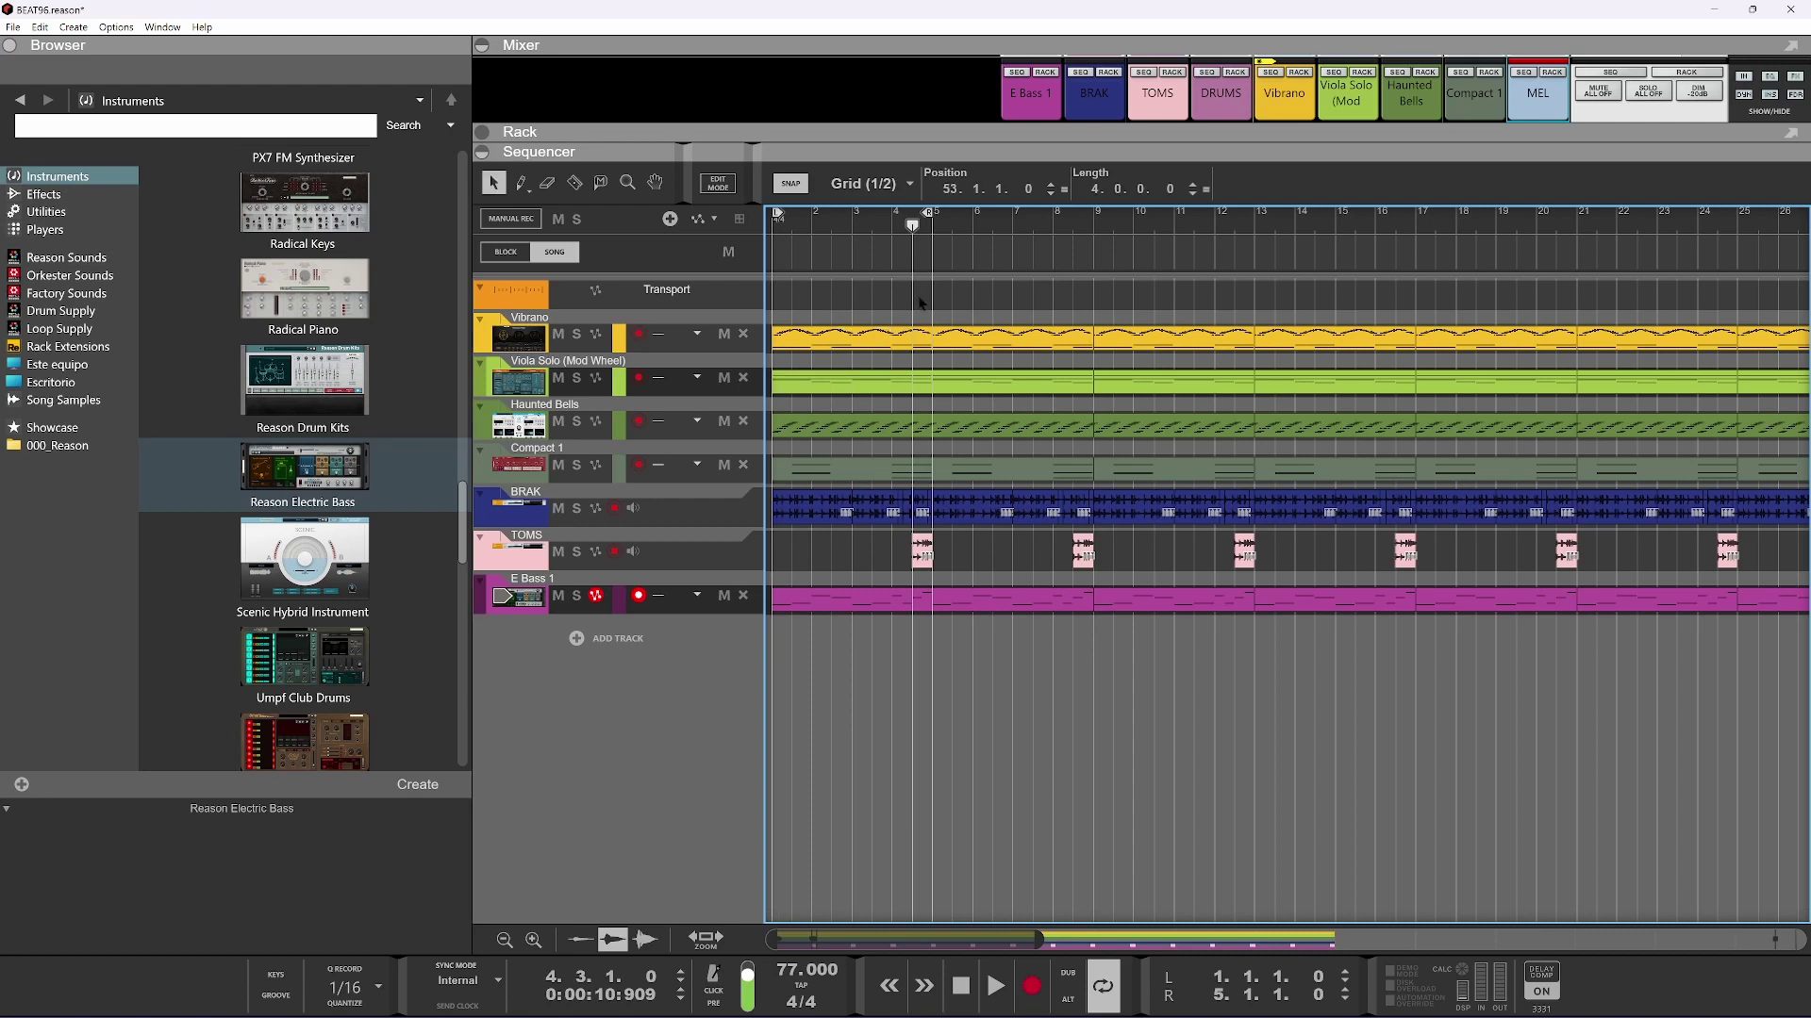
drag(802, 347, 802, 347)
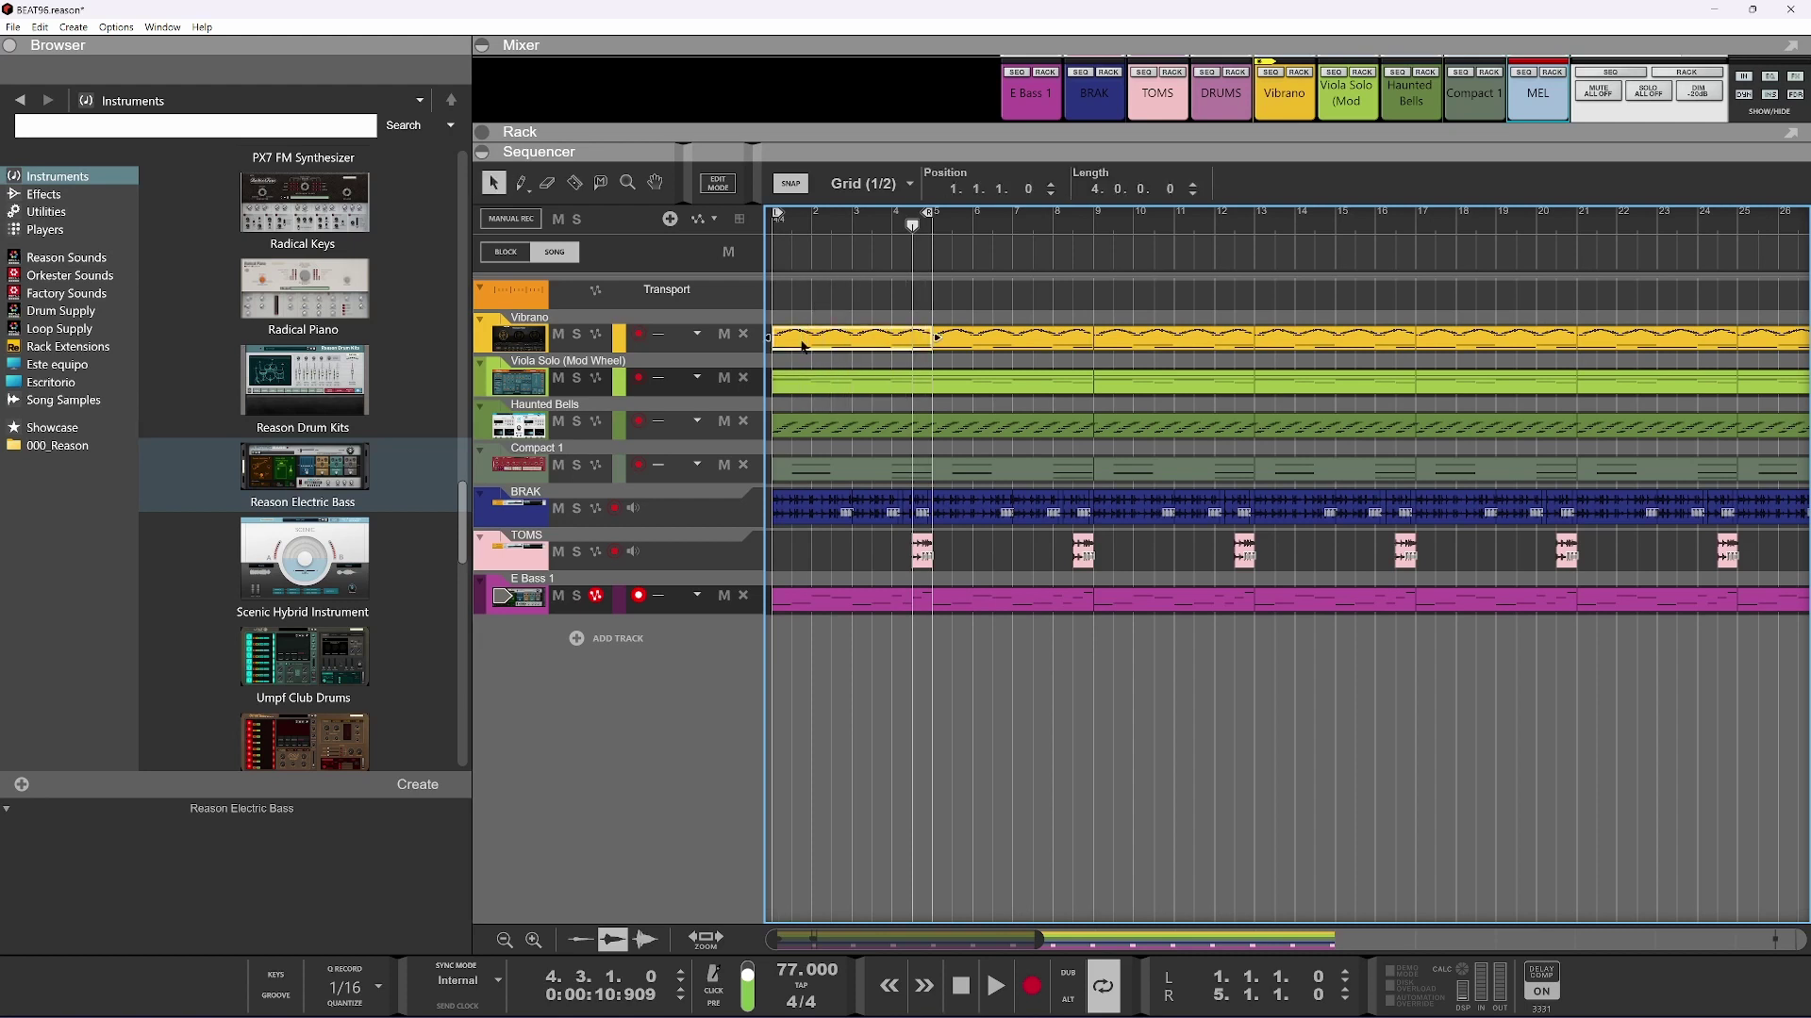
key(Delete)
drag(846, 435, 846, 436)
click(843, 466)
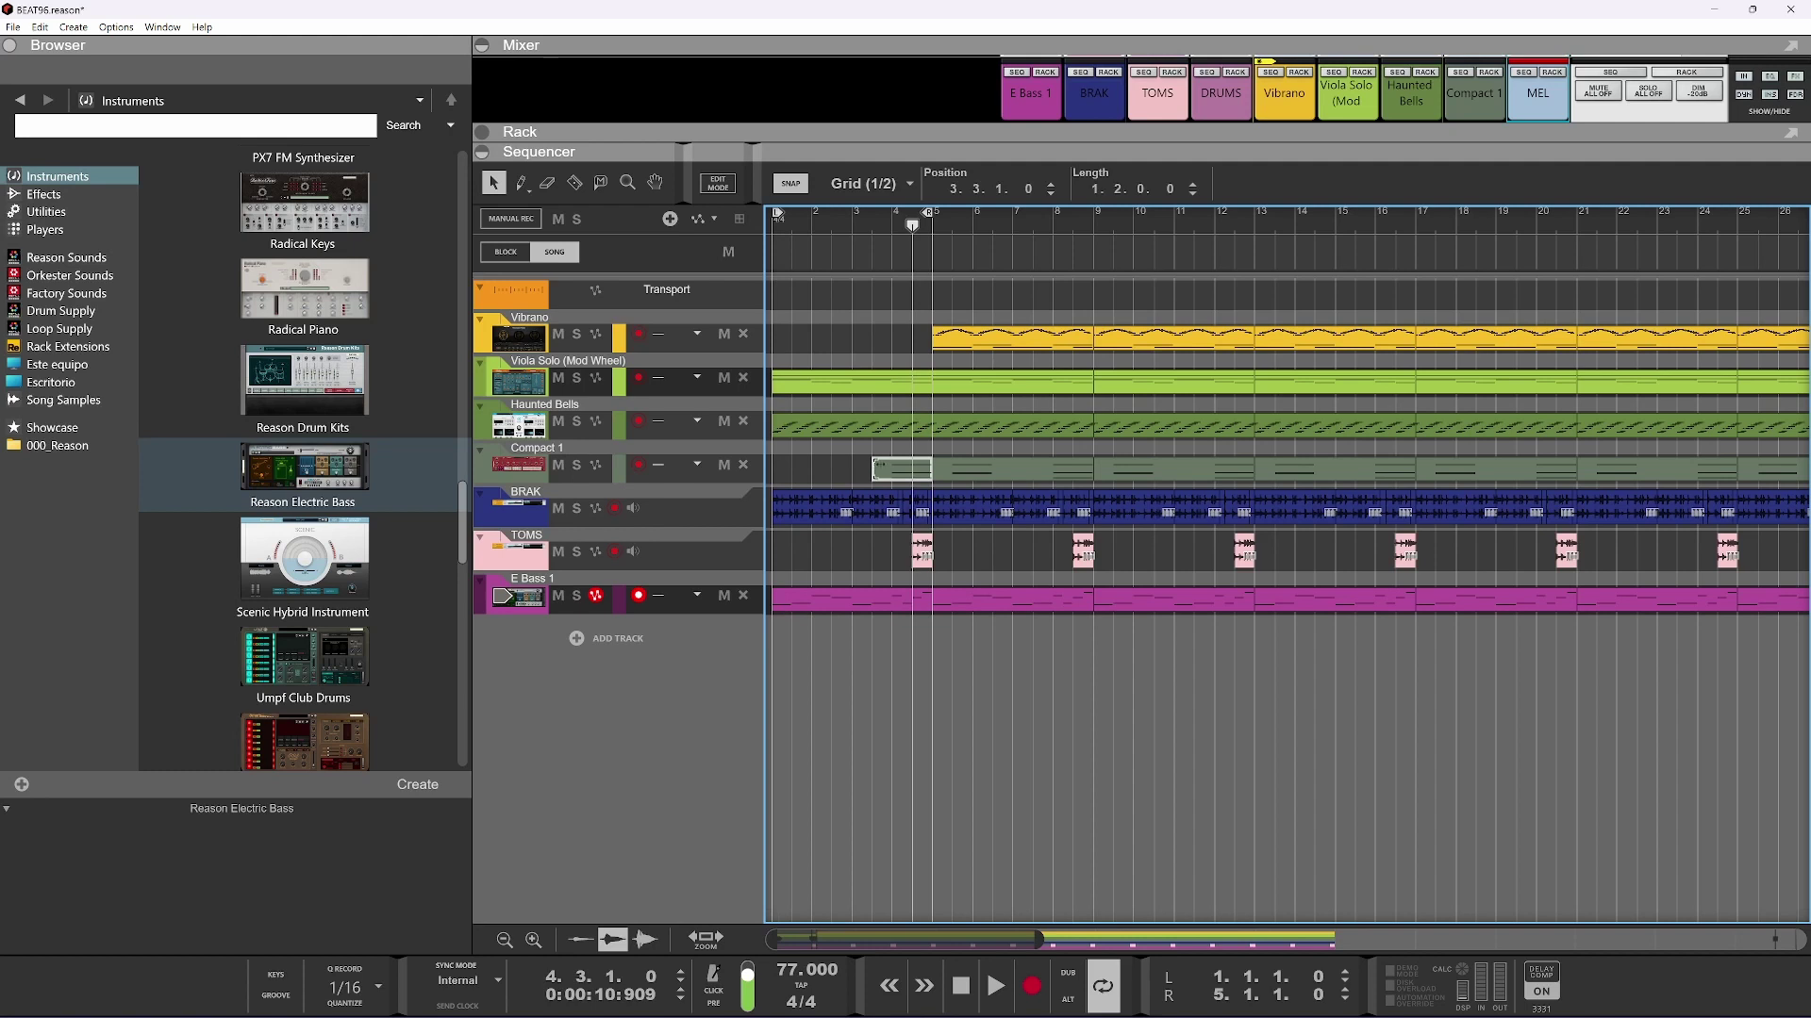
Delete the BRAK and E Bass 1 clips before bar 5 to leave a sparse intro
click(797, 514)
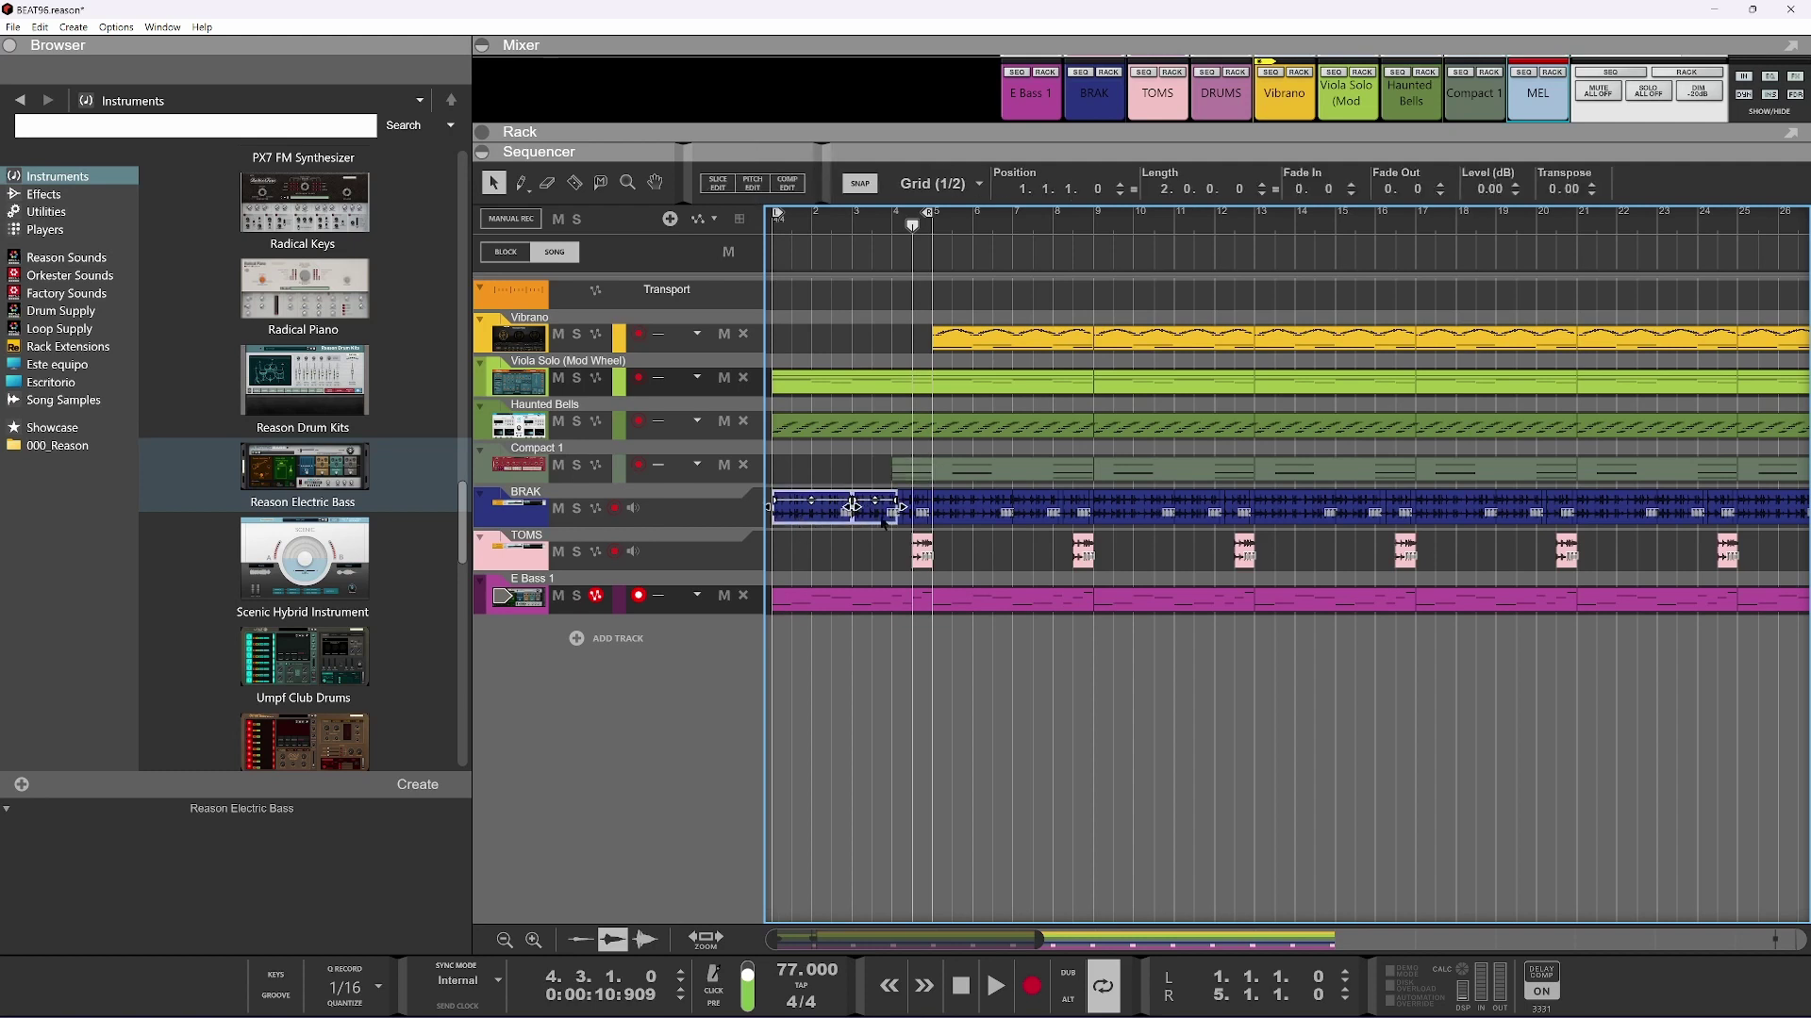
key(Delete)
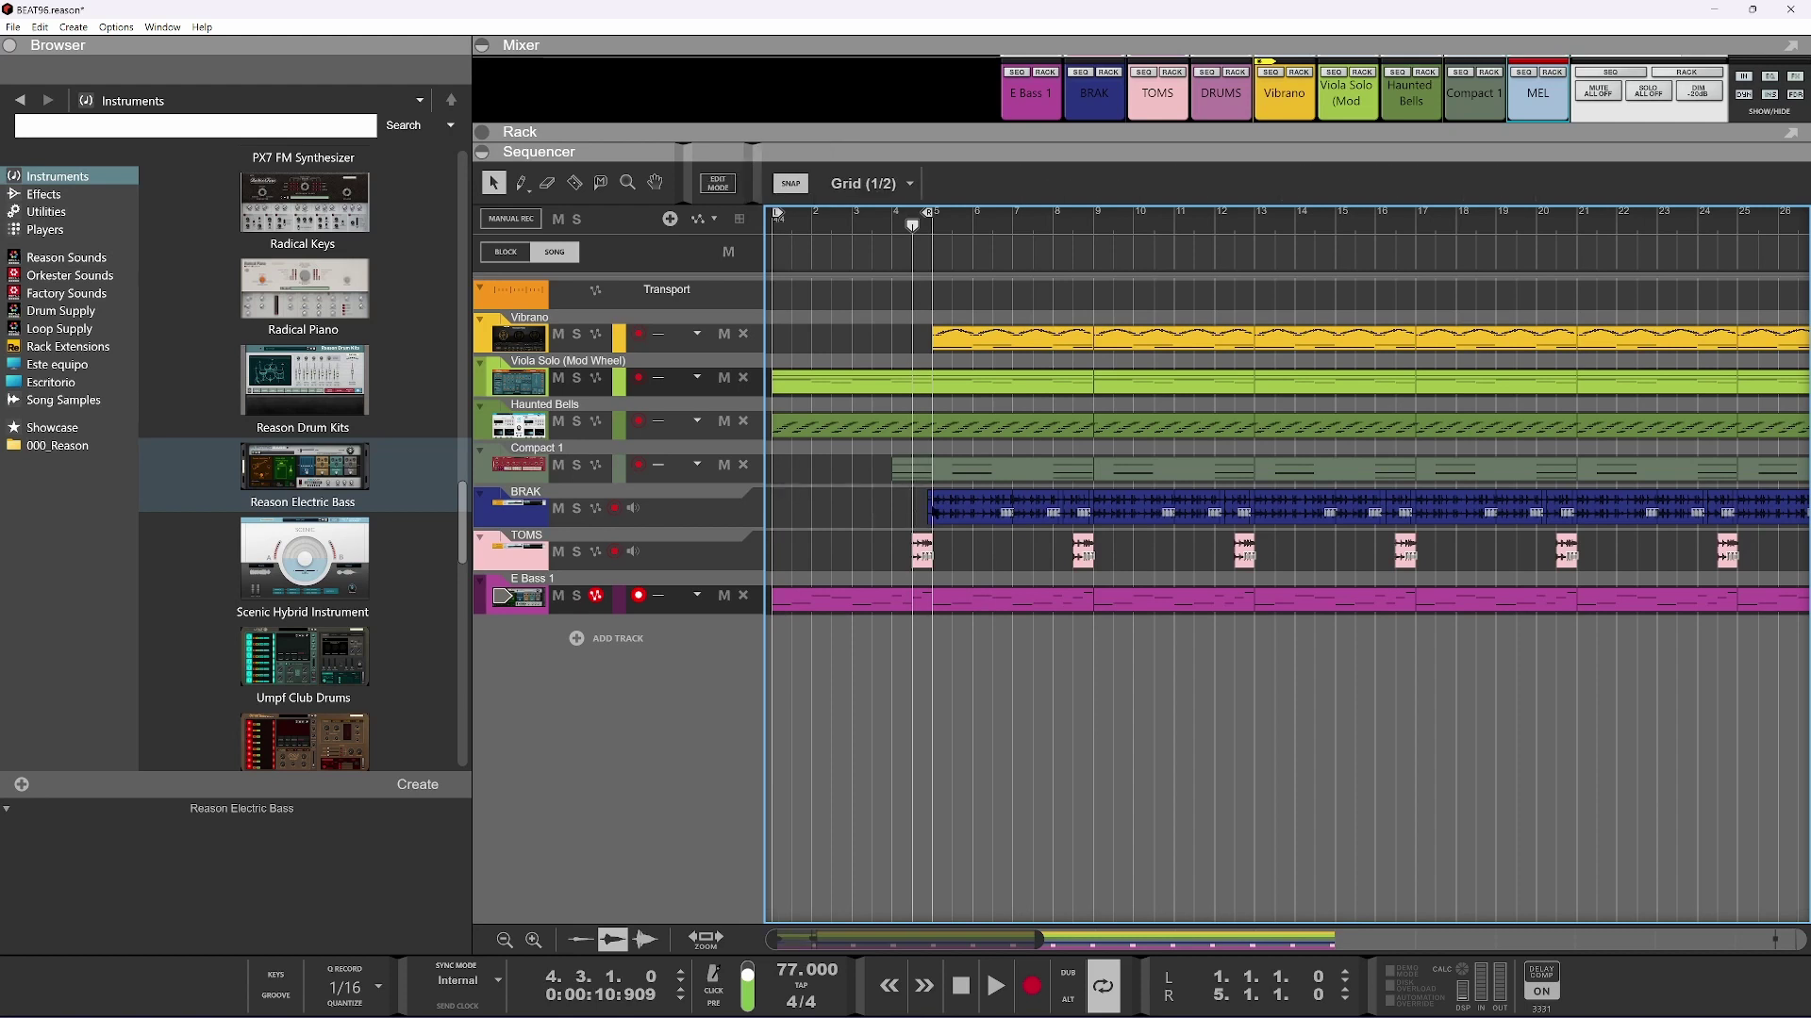
click(929, 506)
key(Delete)
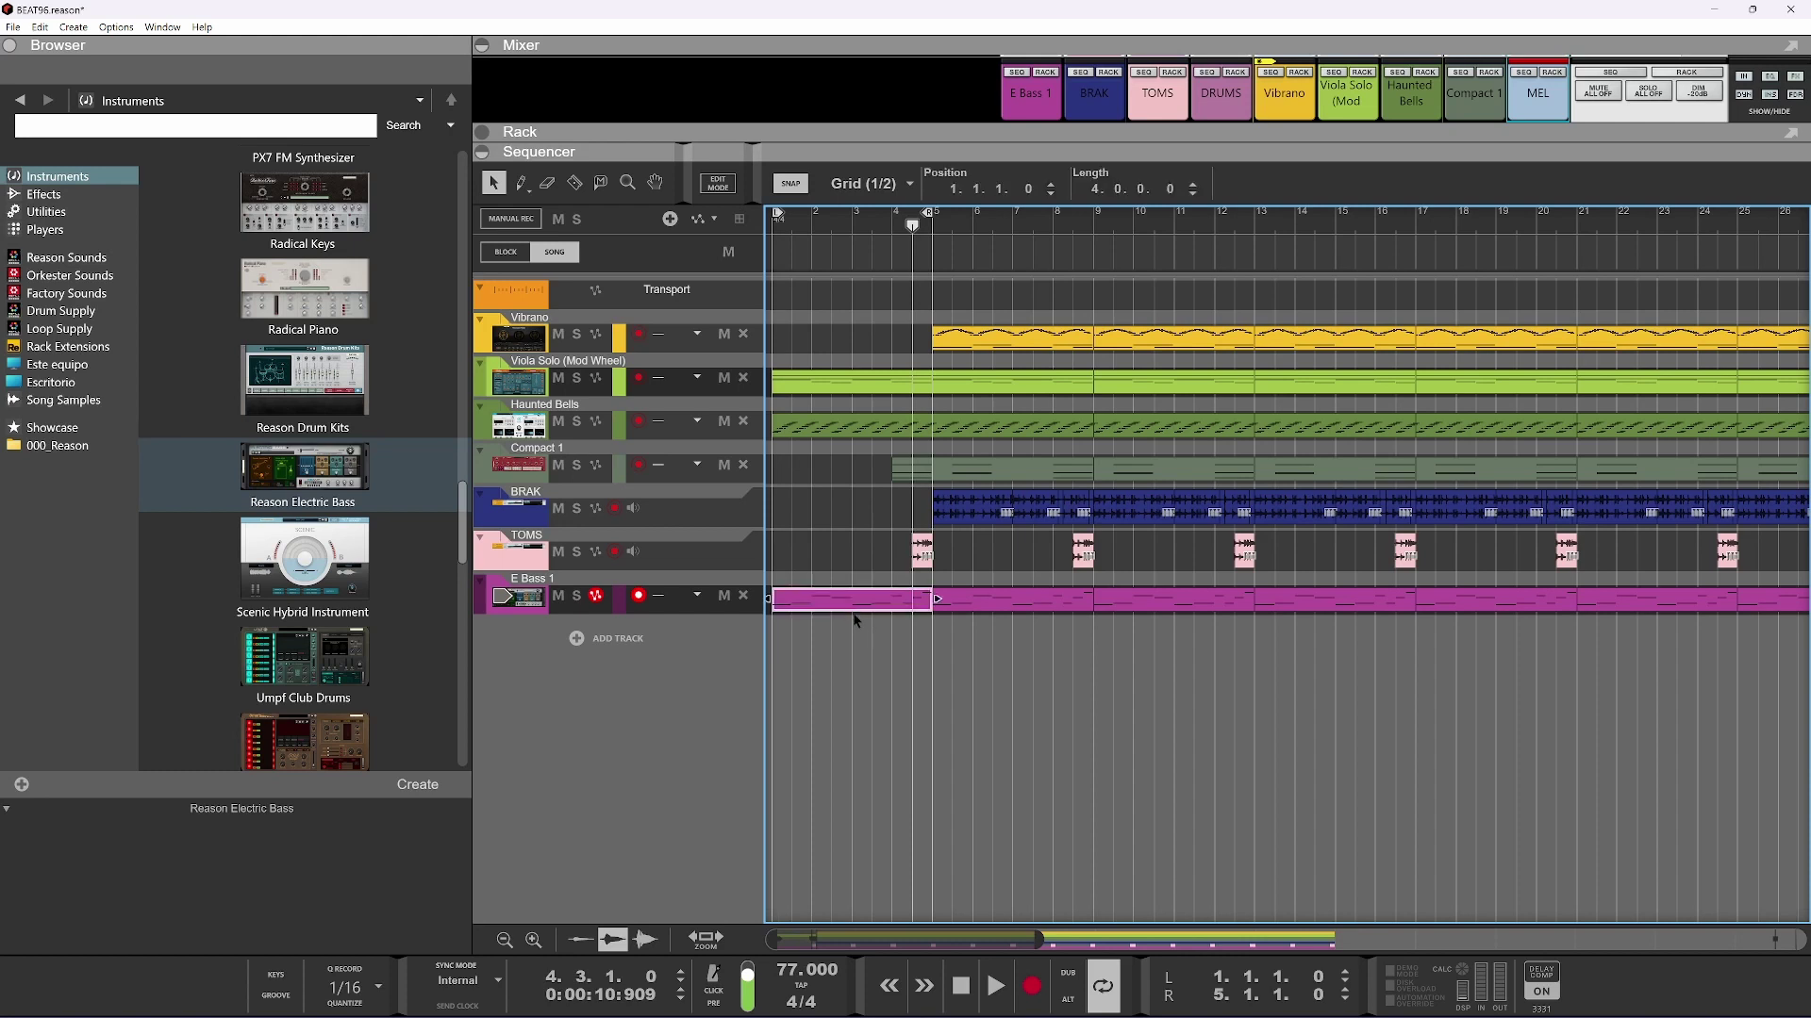
key(space)
key(Delete)
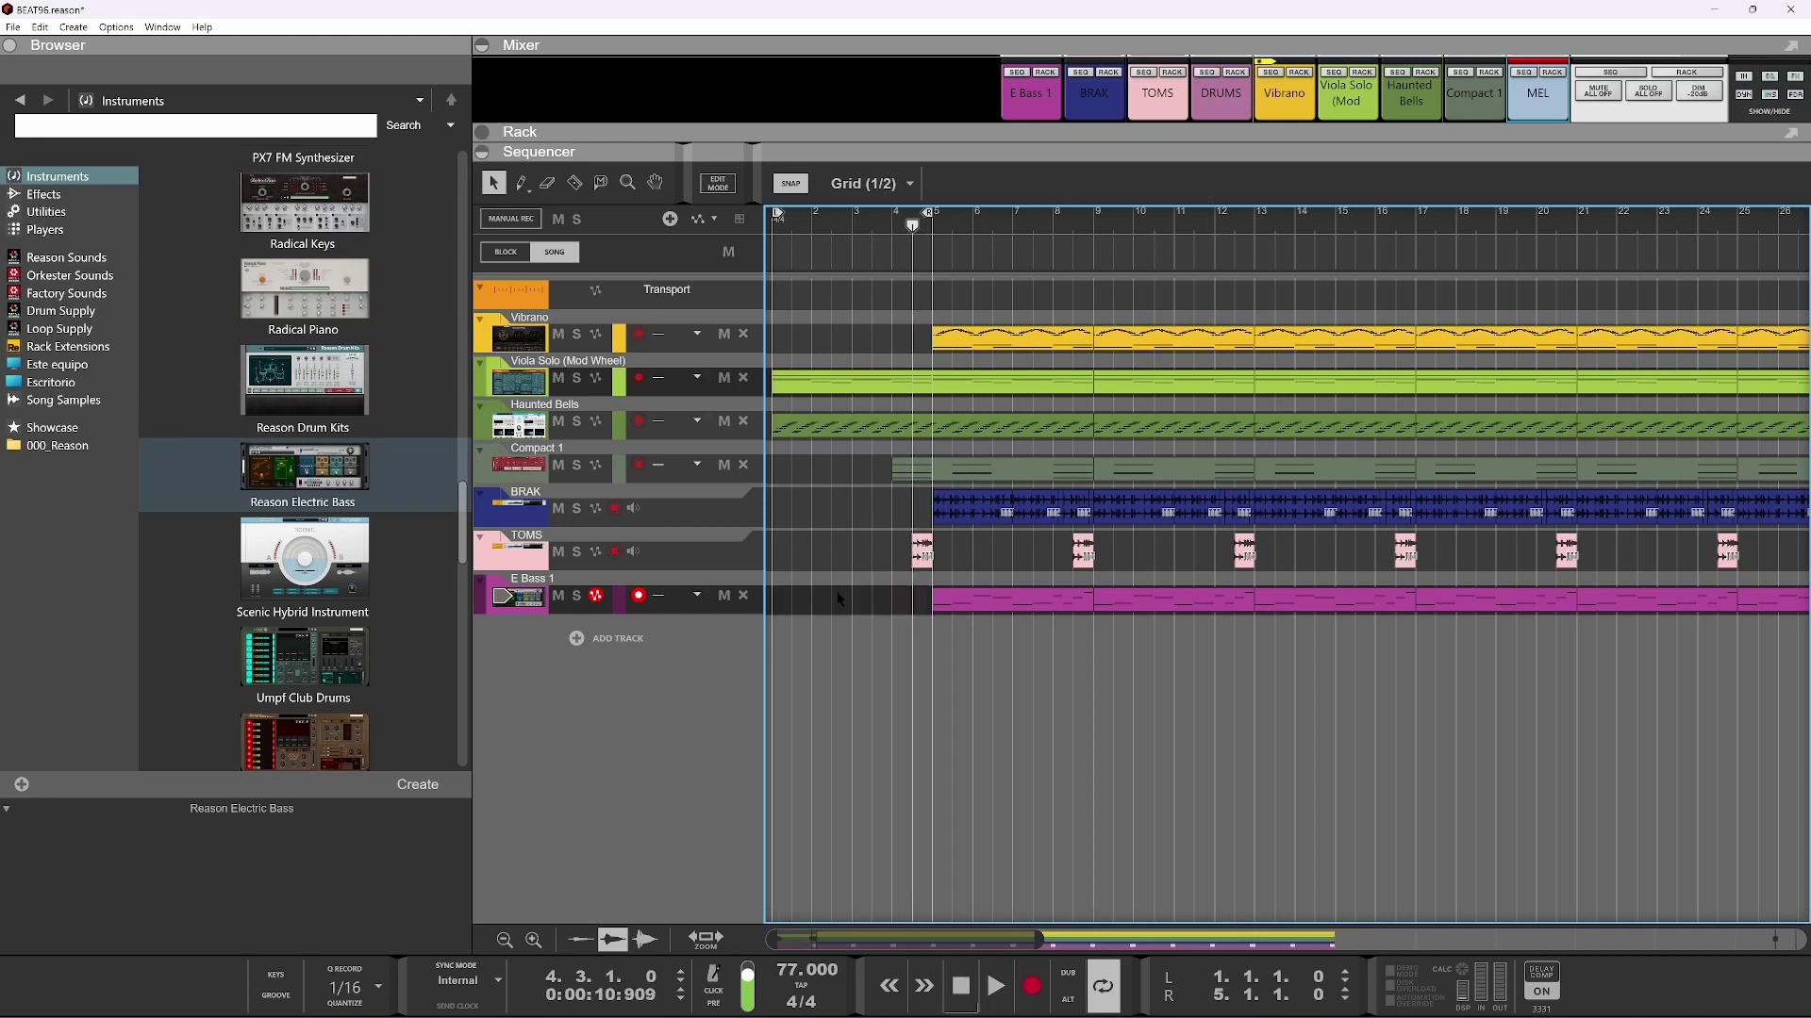
Play the arrangement from the beginning and turn off looping so playback continues past bar 5
click(961, 985)
click(994, 985)
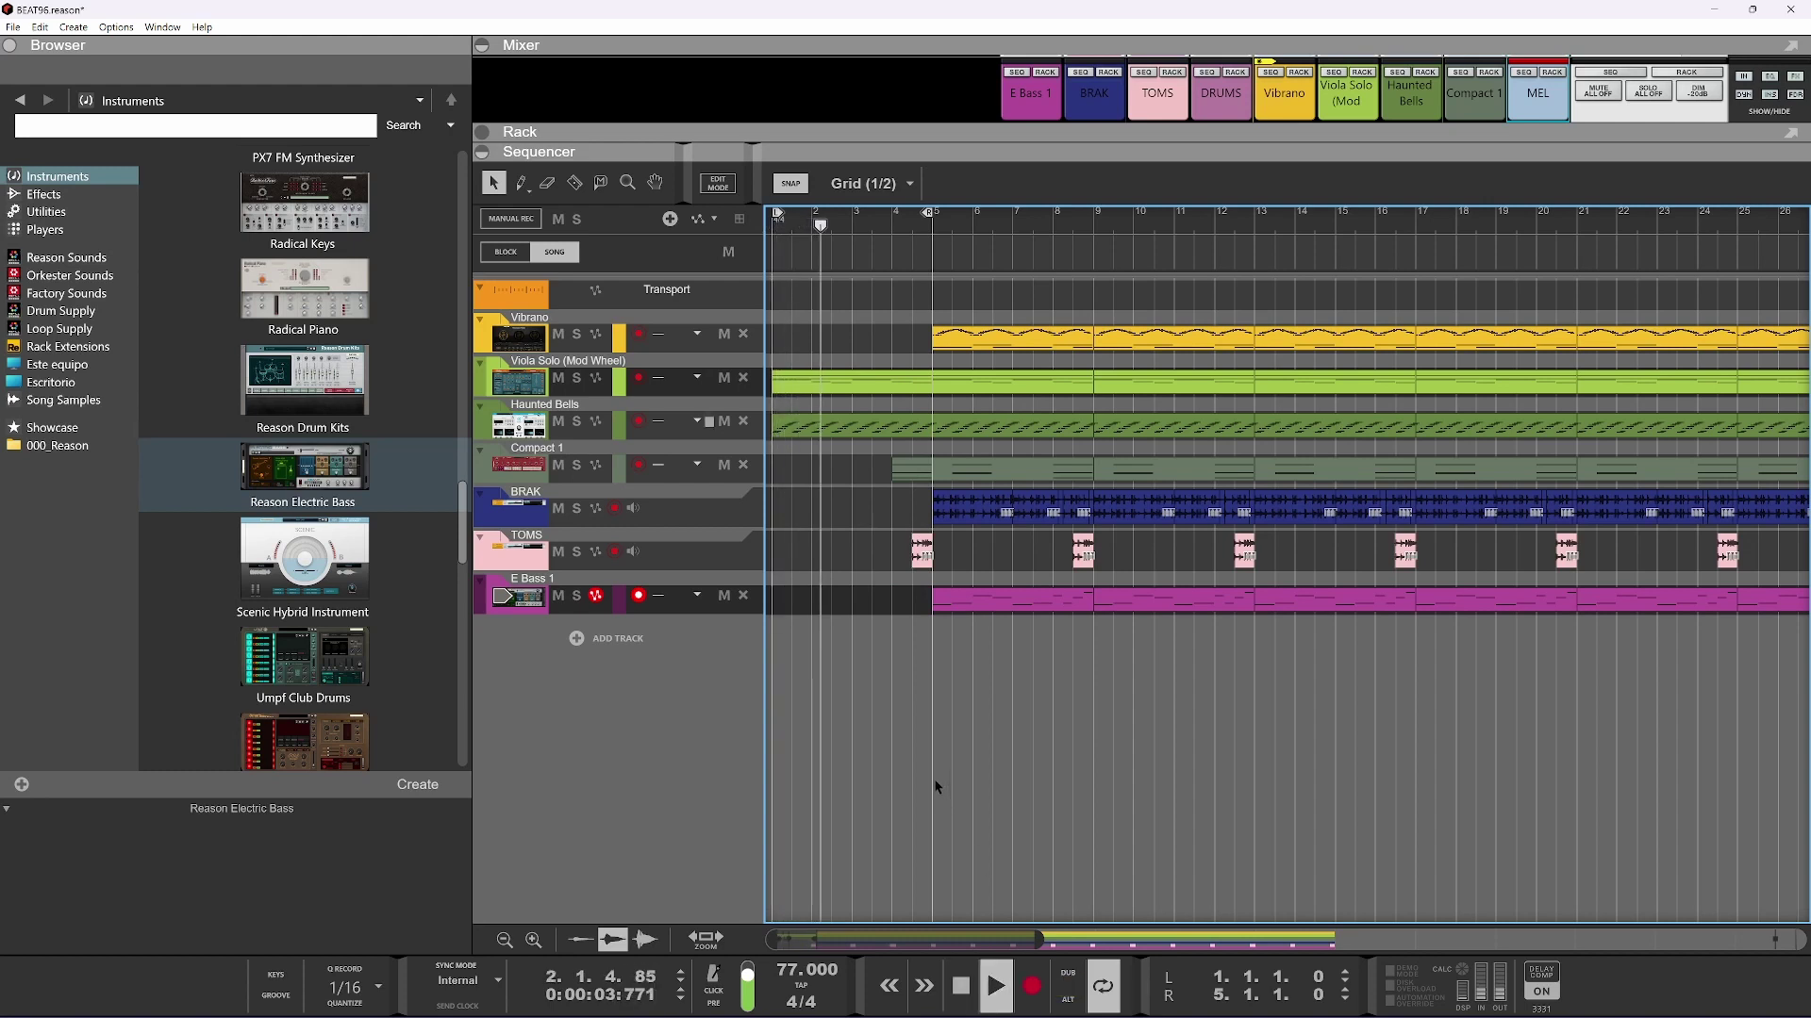
scroll(935, 786, down, 3)
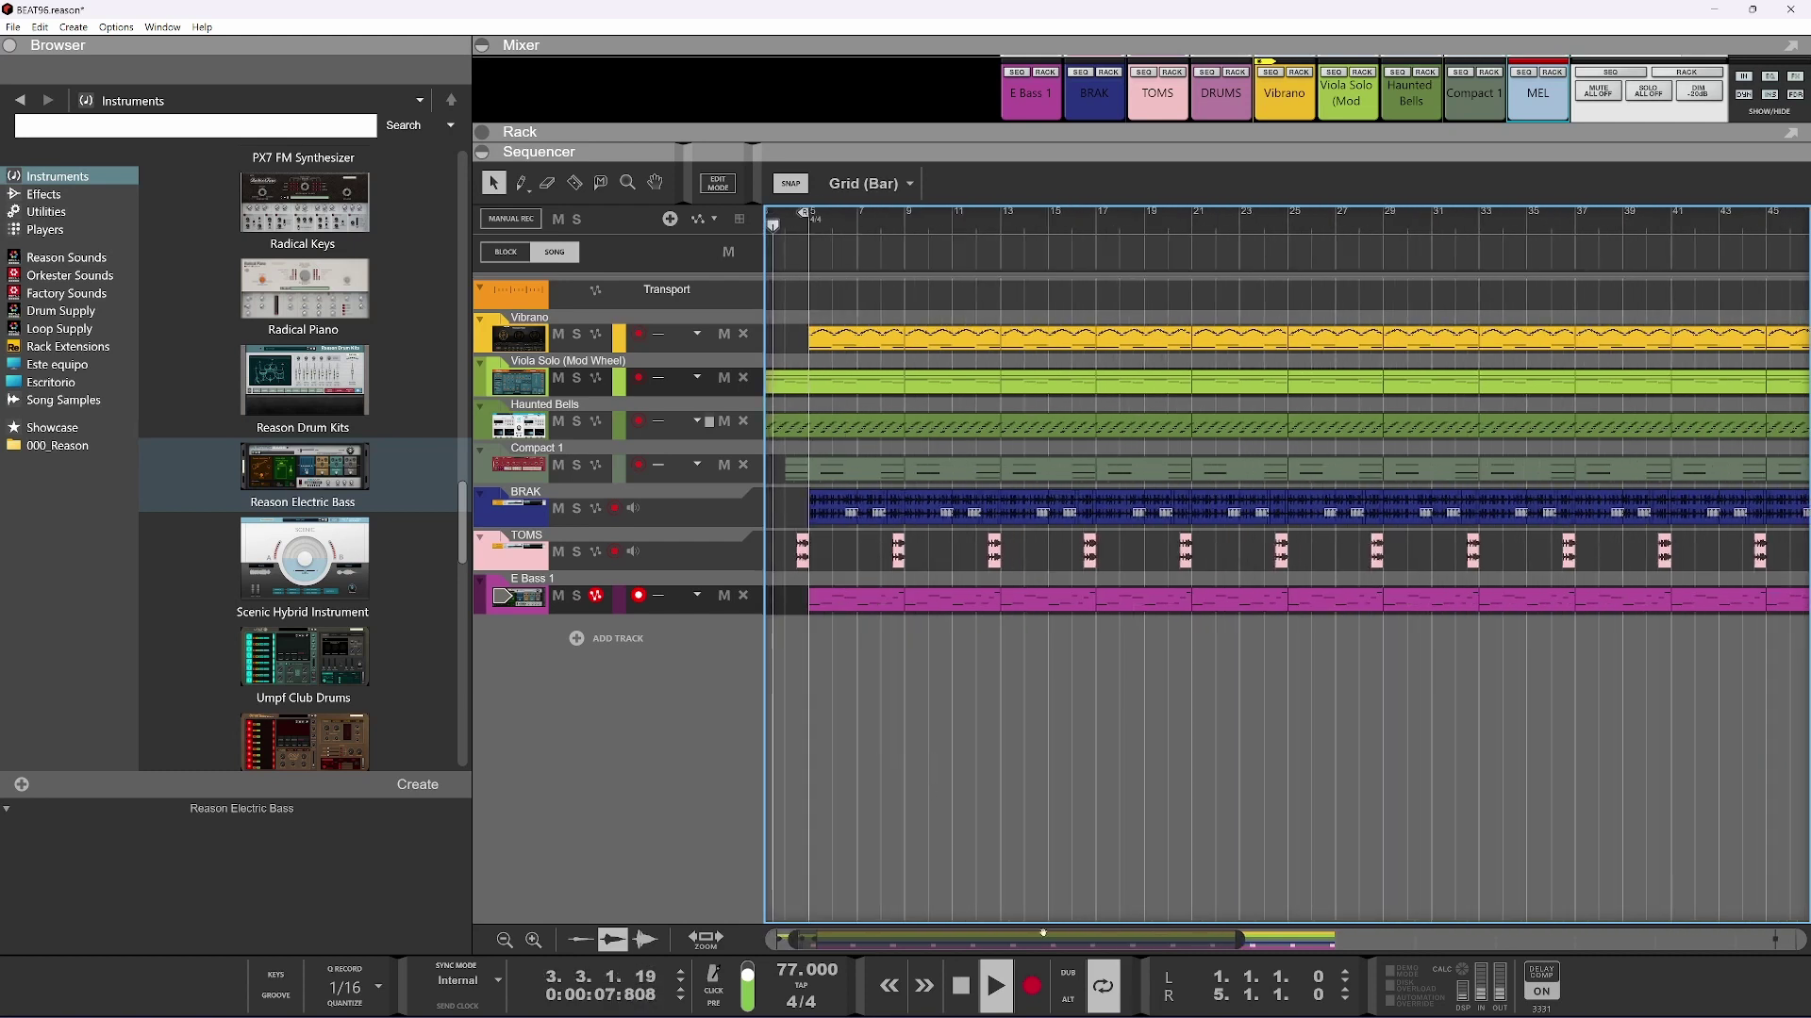
click(1101, 987)
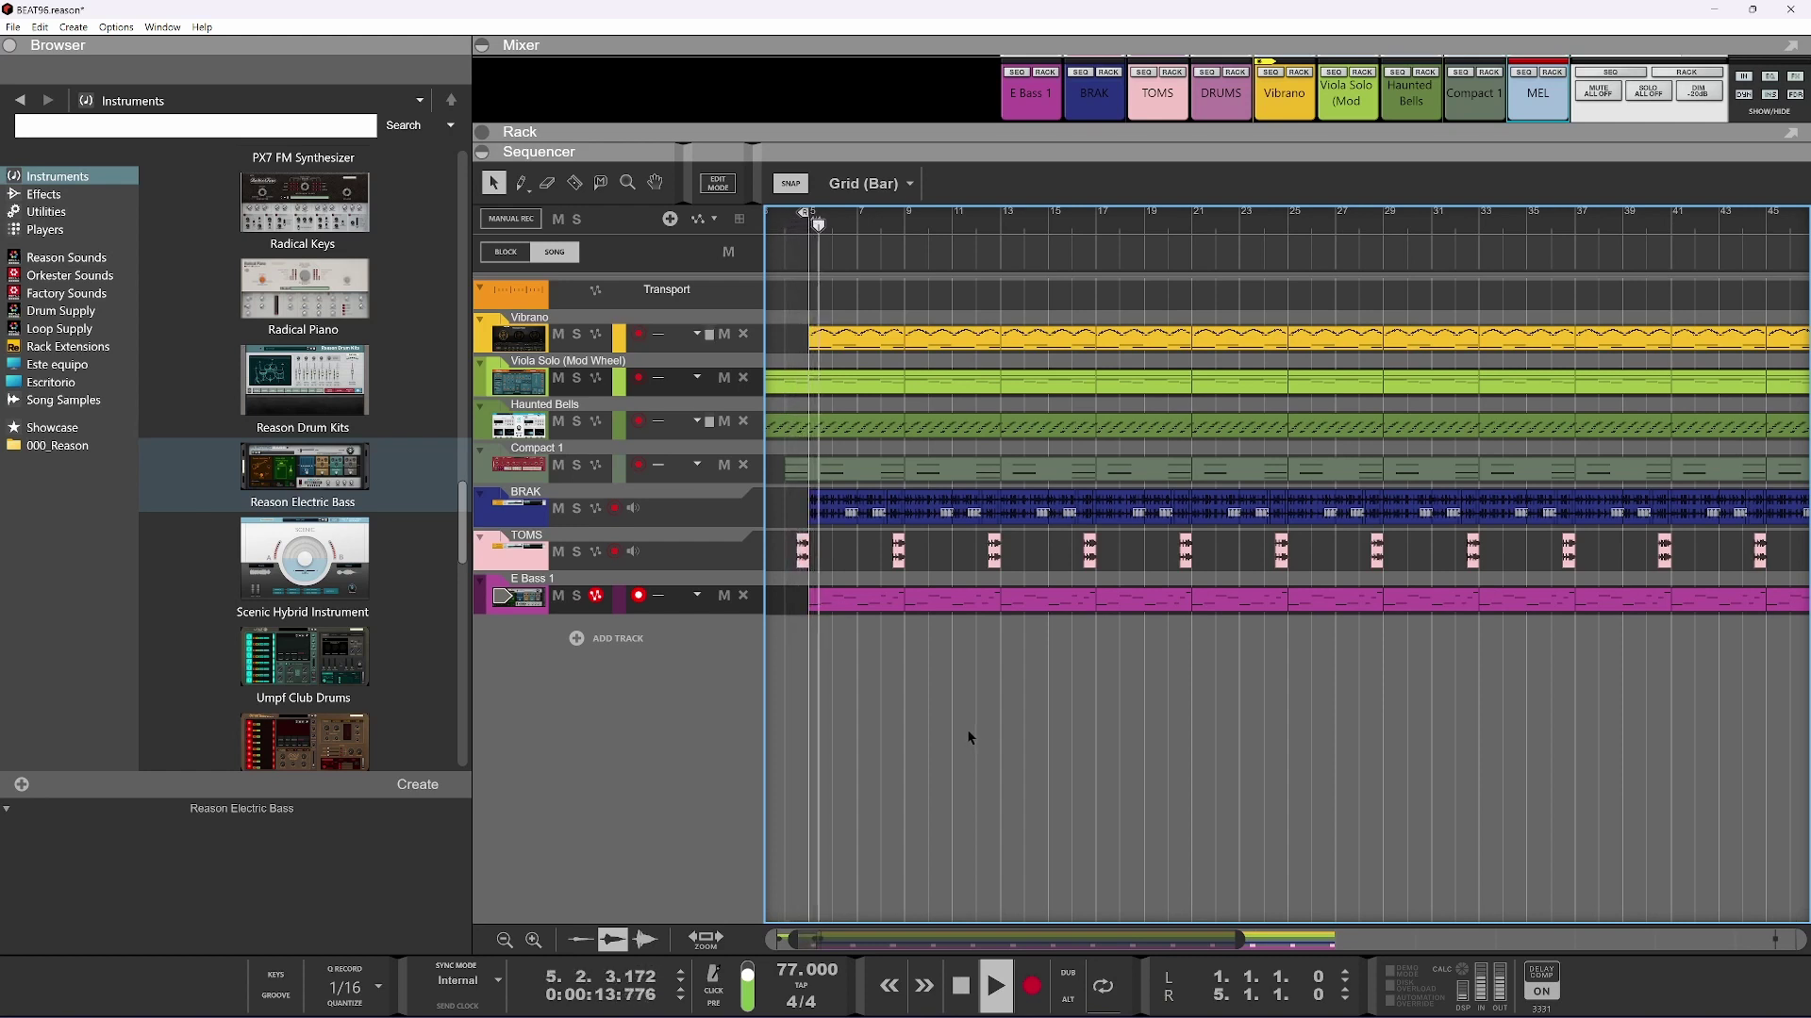
scroll(934, 702, down, 1)
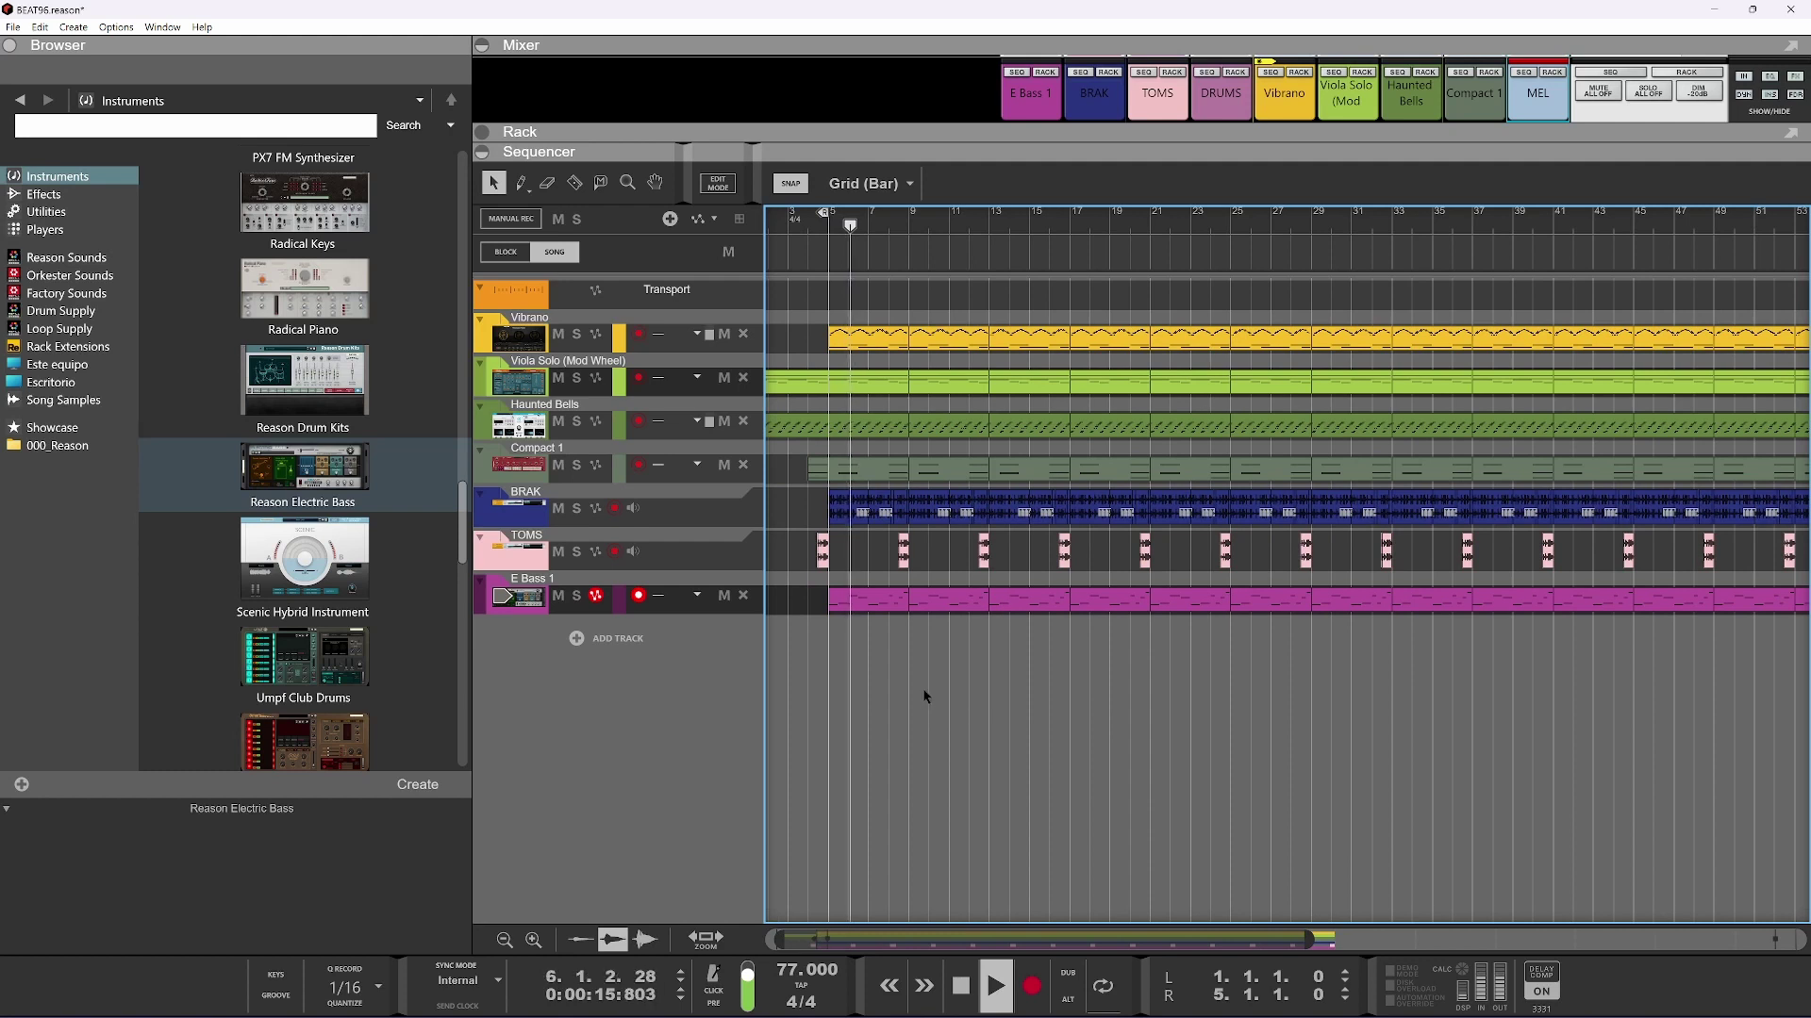
Set the E Bass 1 channel level to -6.73 dB in the mixer and return to the sequencer
drag(1050, 152, 1050, 763)
click(1049, 564)
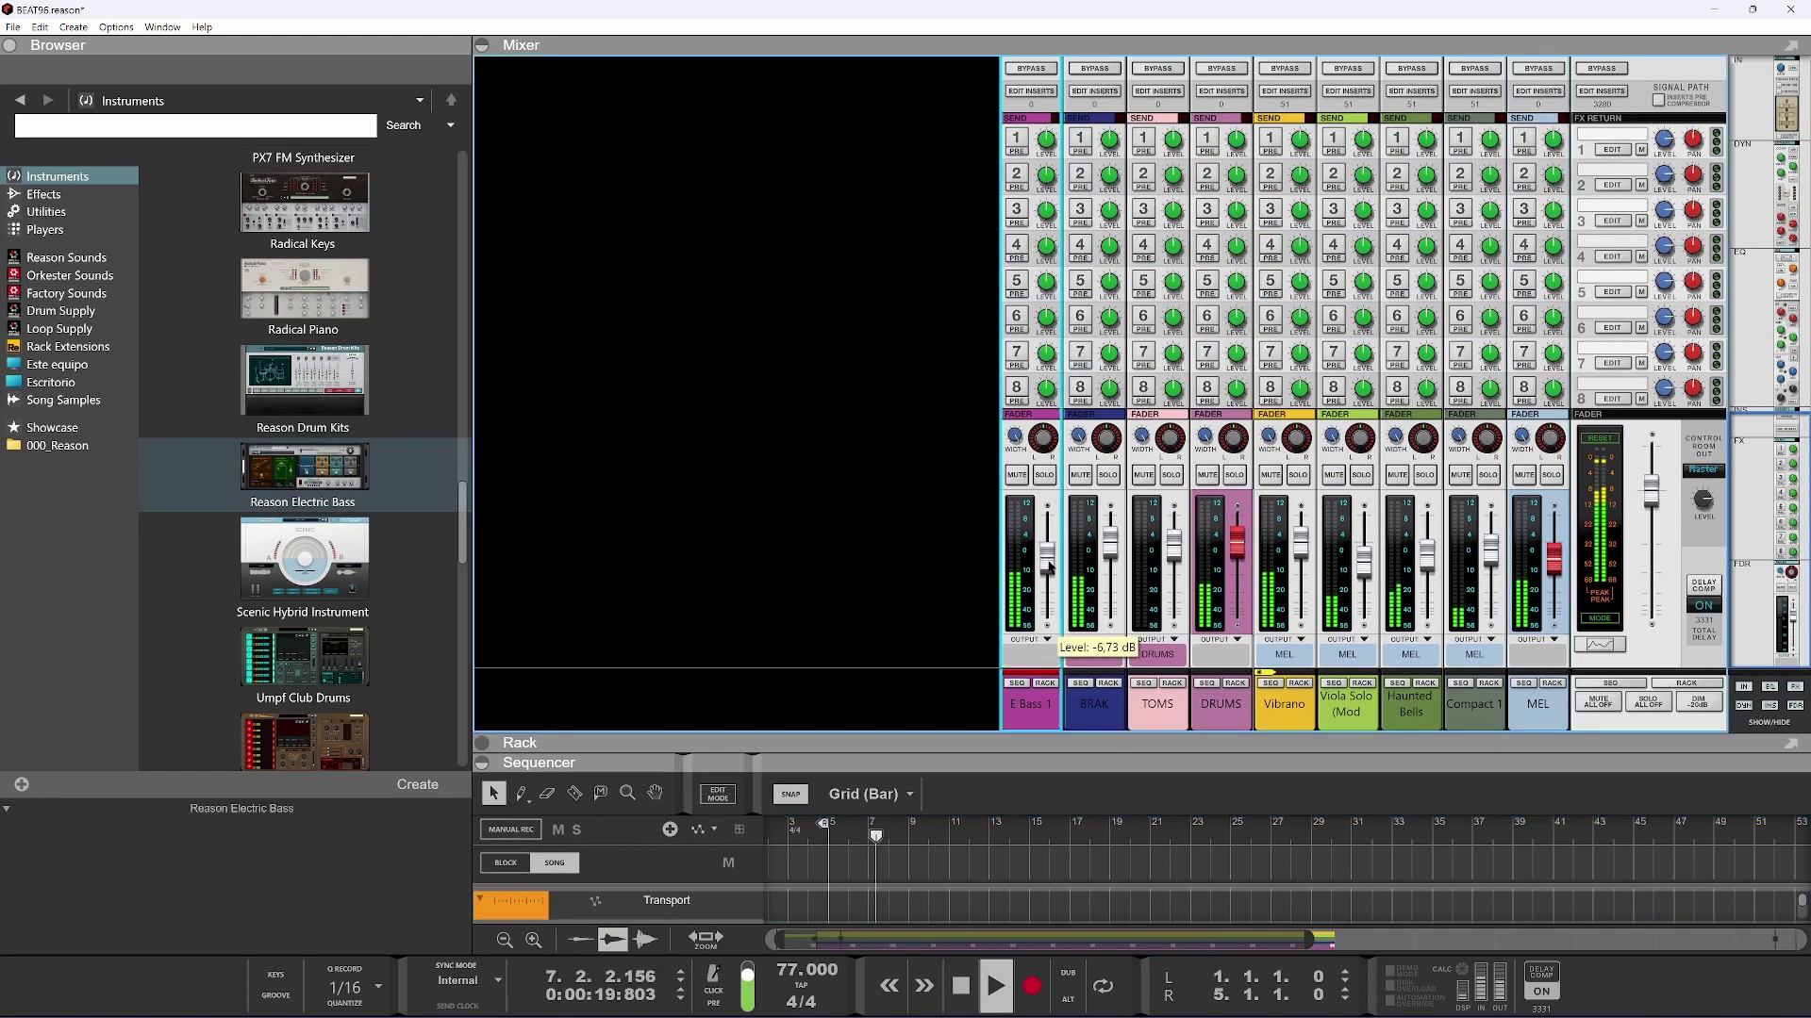
drag(940, 760, 934, 305)
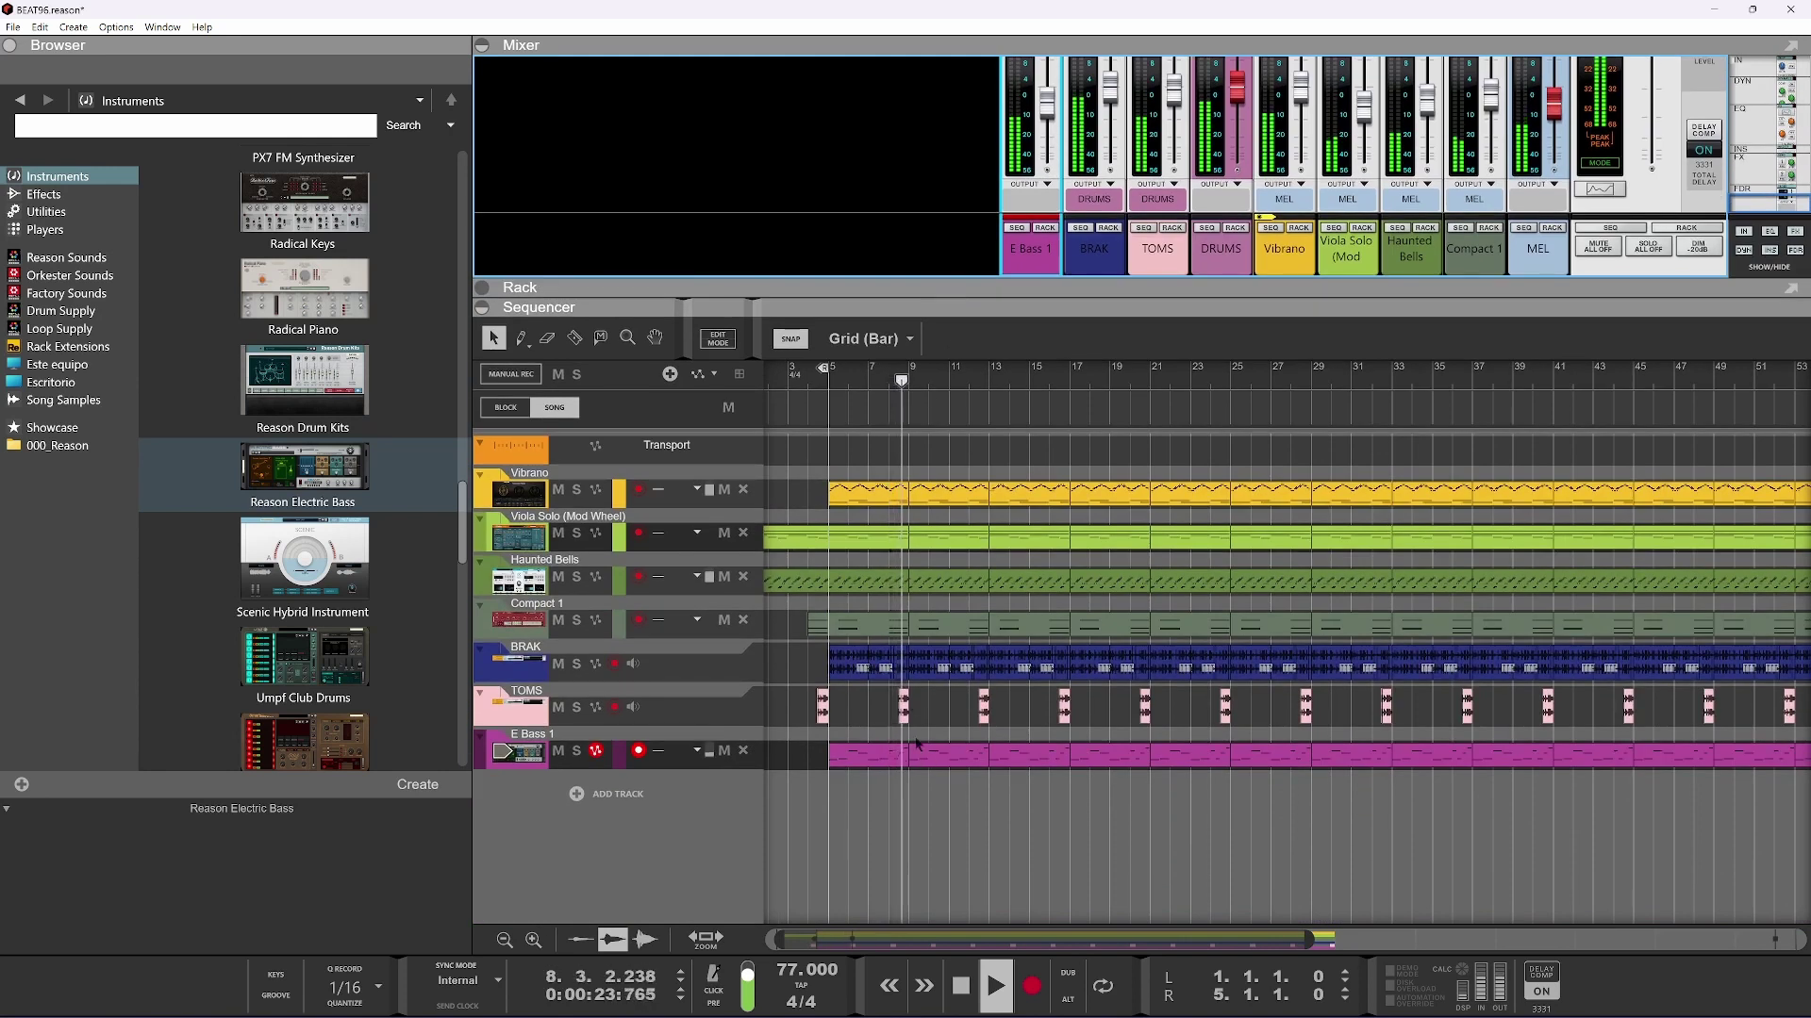
Delete the Haunted Bells clips between bars 9 and 17 and audition the section from bar 9
key(space)
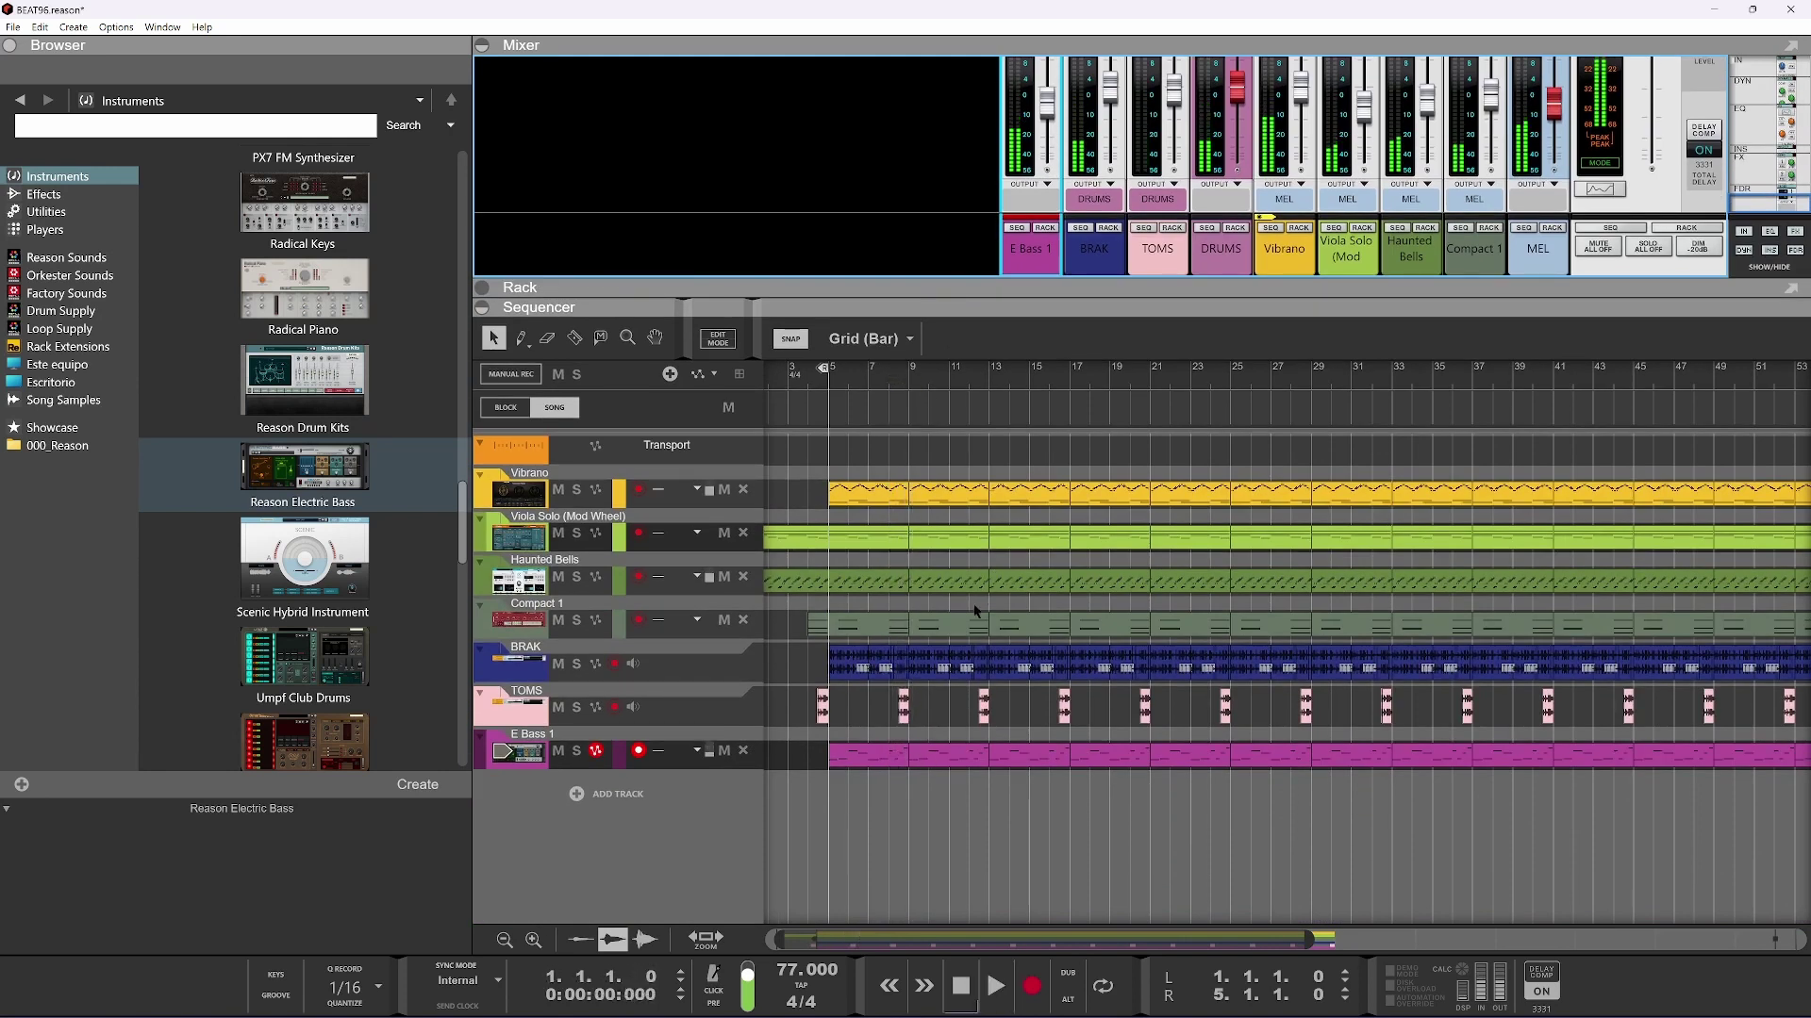
scroll(981, 640, up, 4)
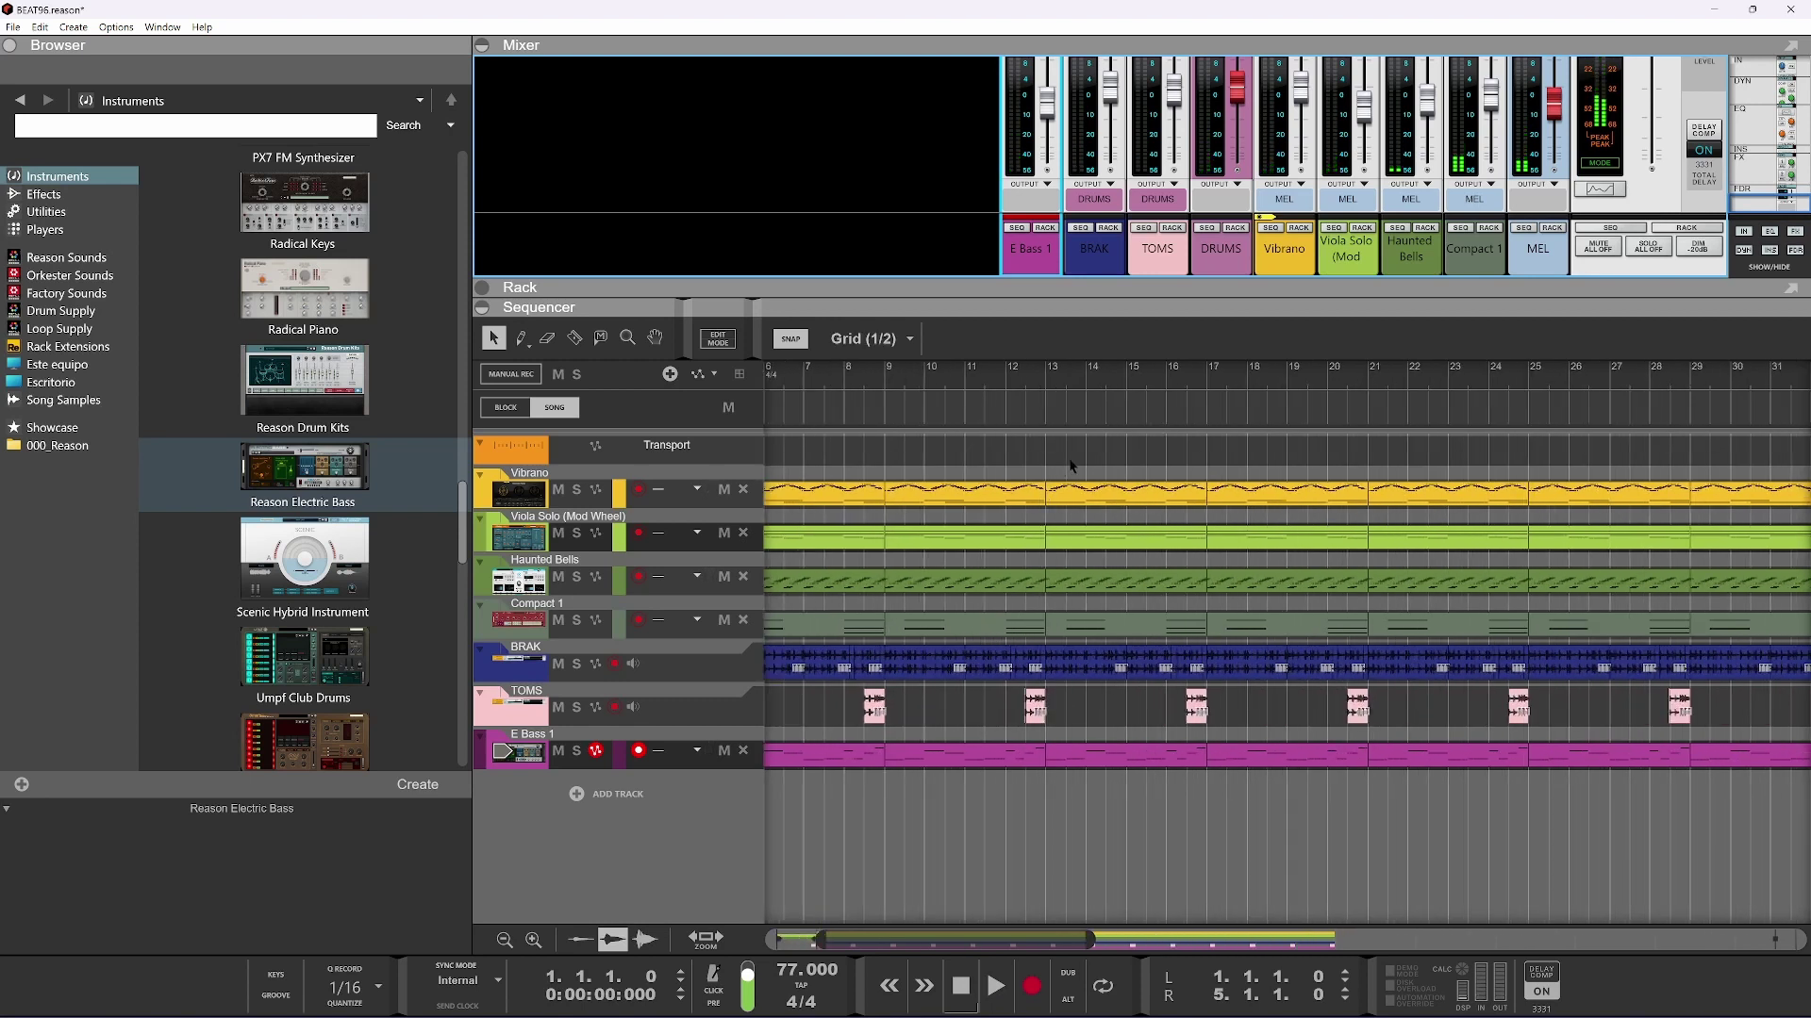
drag(1100, 570, 998, 581)
key(Delete)
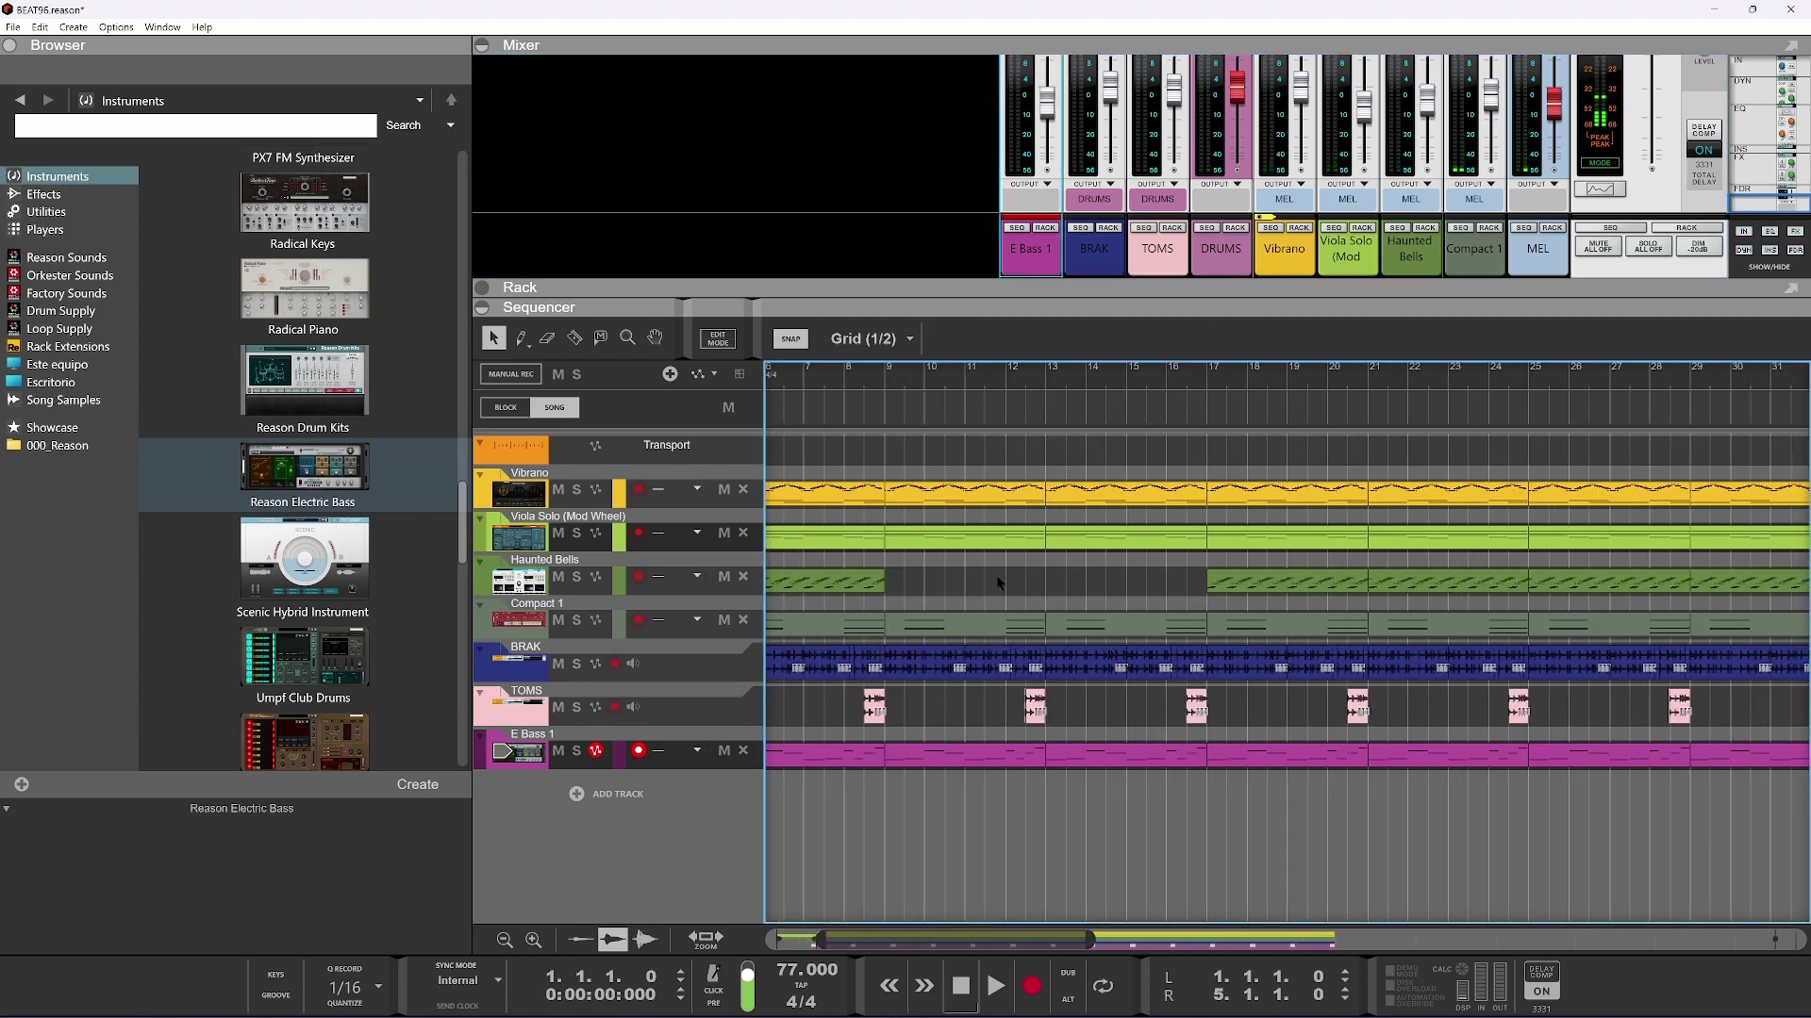
key(space)
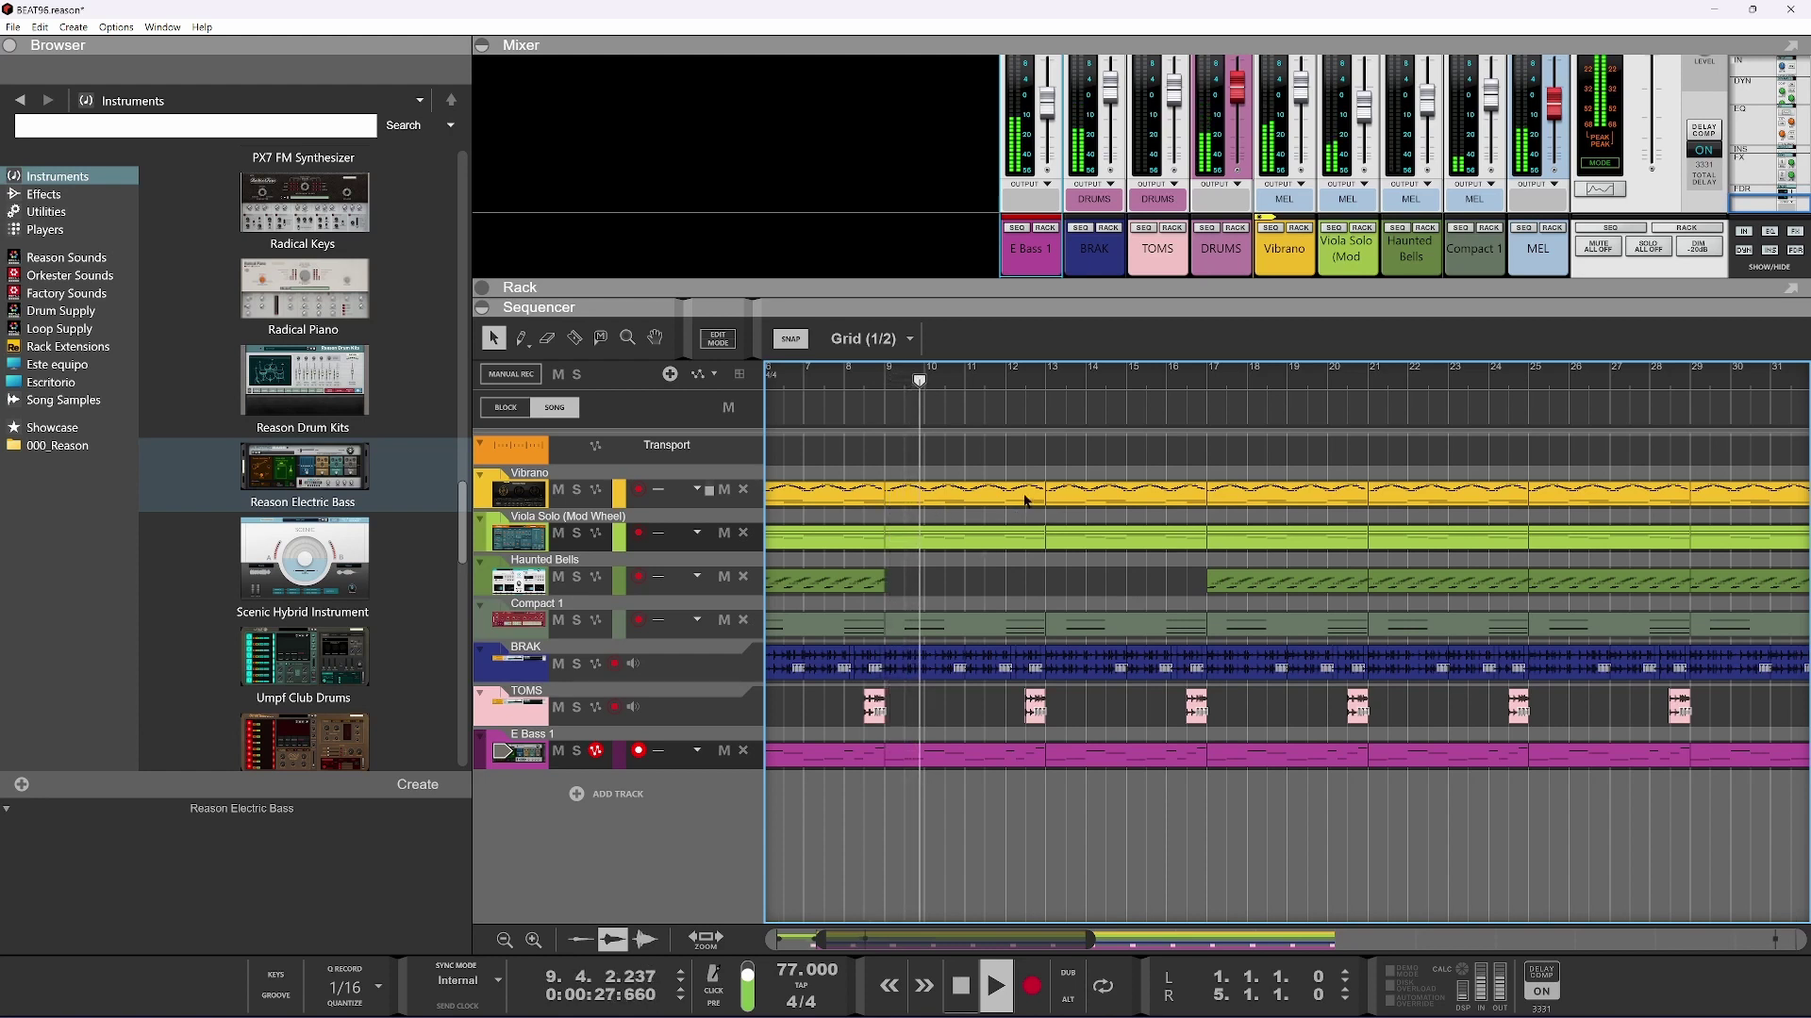
key(space)
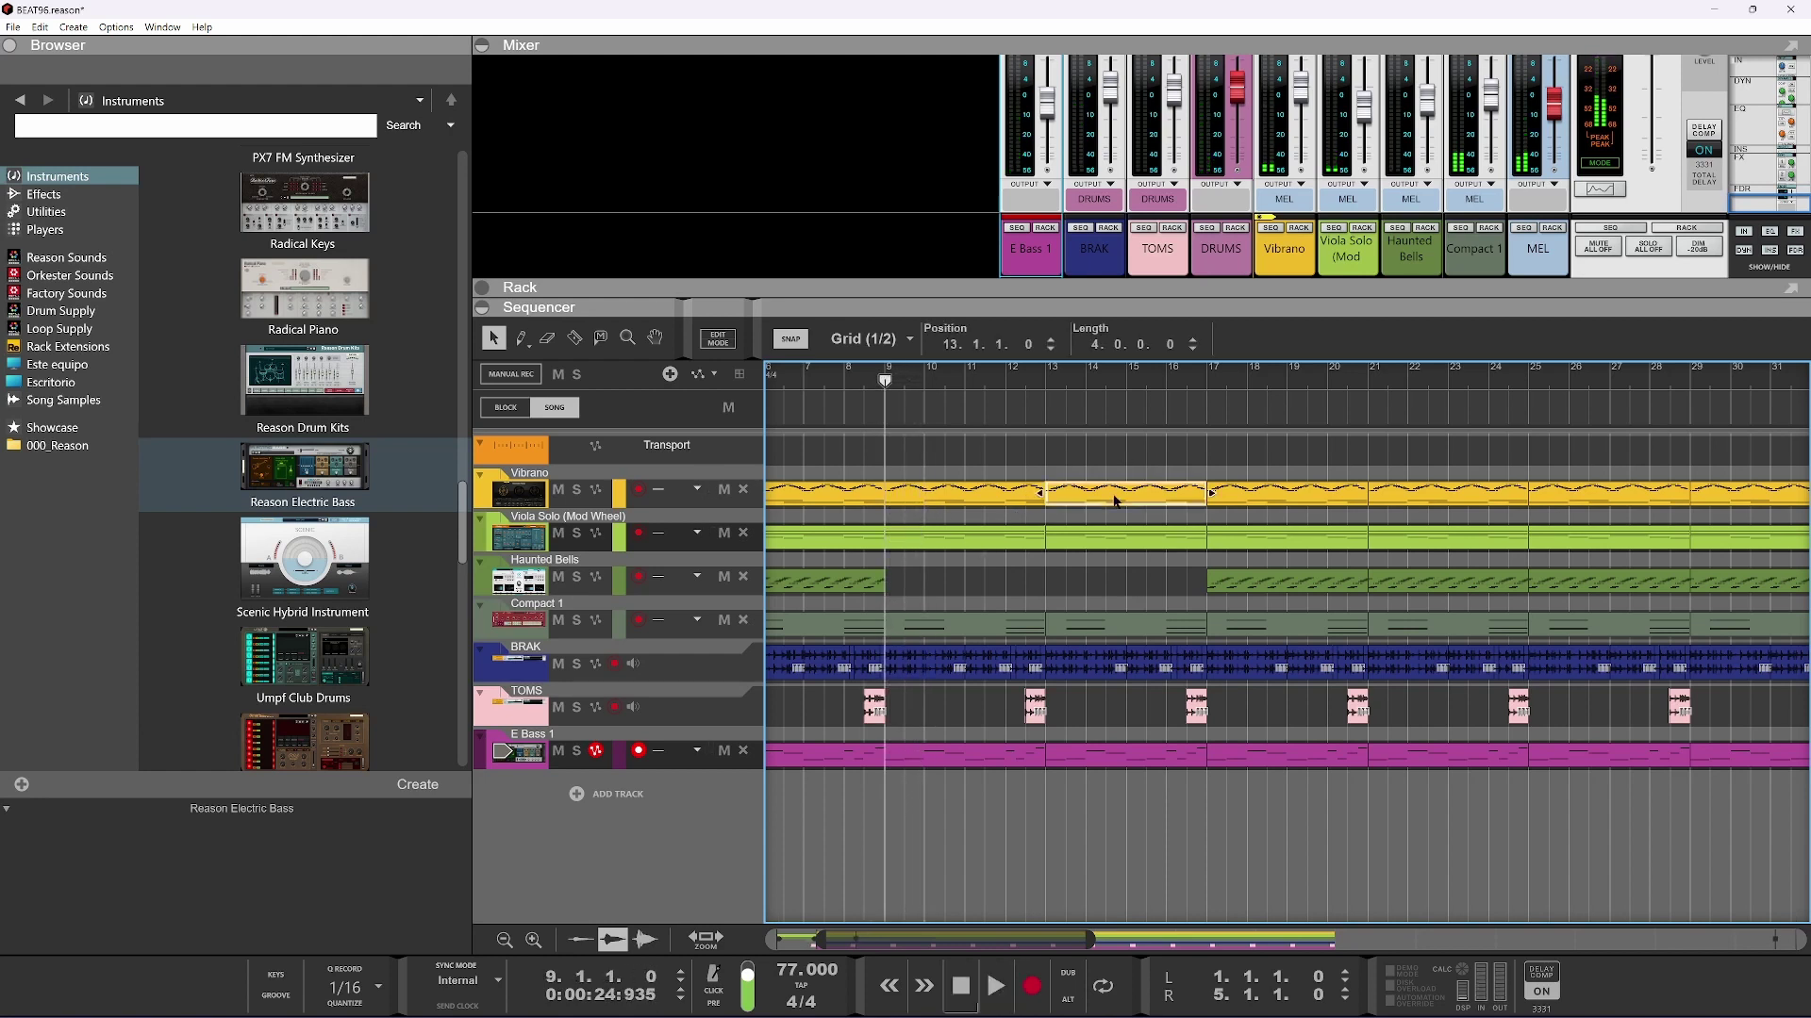
Try replacing the Vibrano and Viola Solo clips at bar 13 by stretching their bar 9 clips to bar 17
key(Delete)
click(1086, 538)
key(Delete)
drag(1054, 485, 1189, 538)
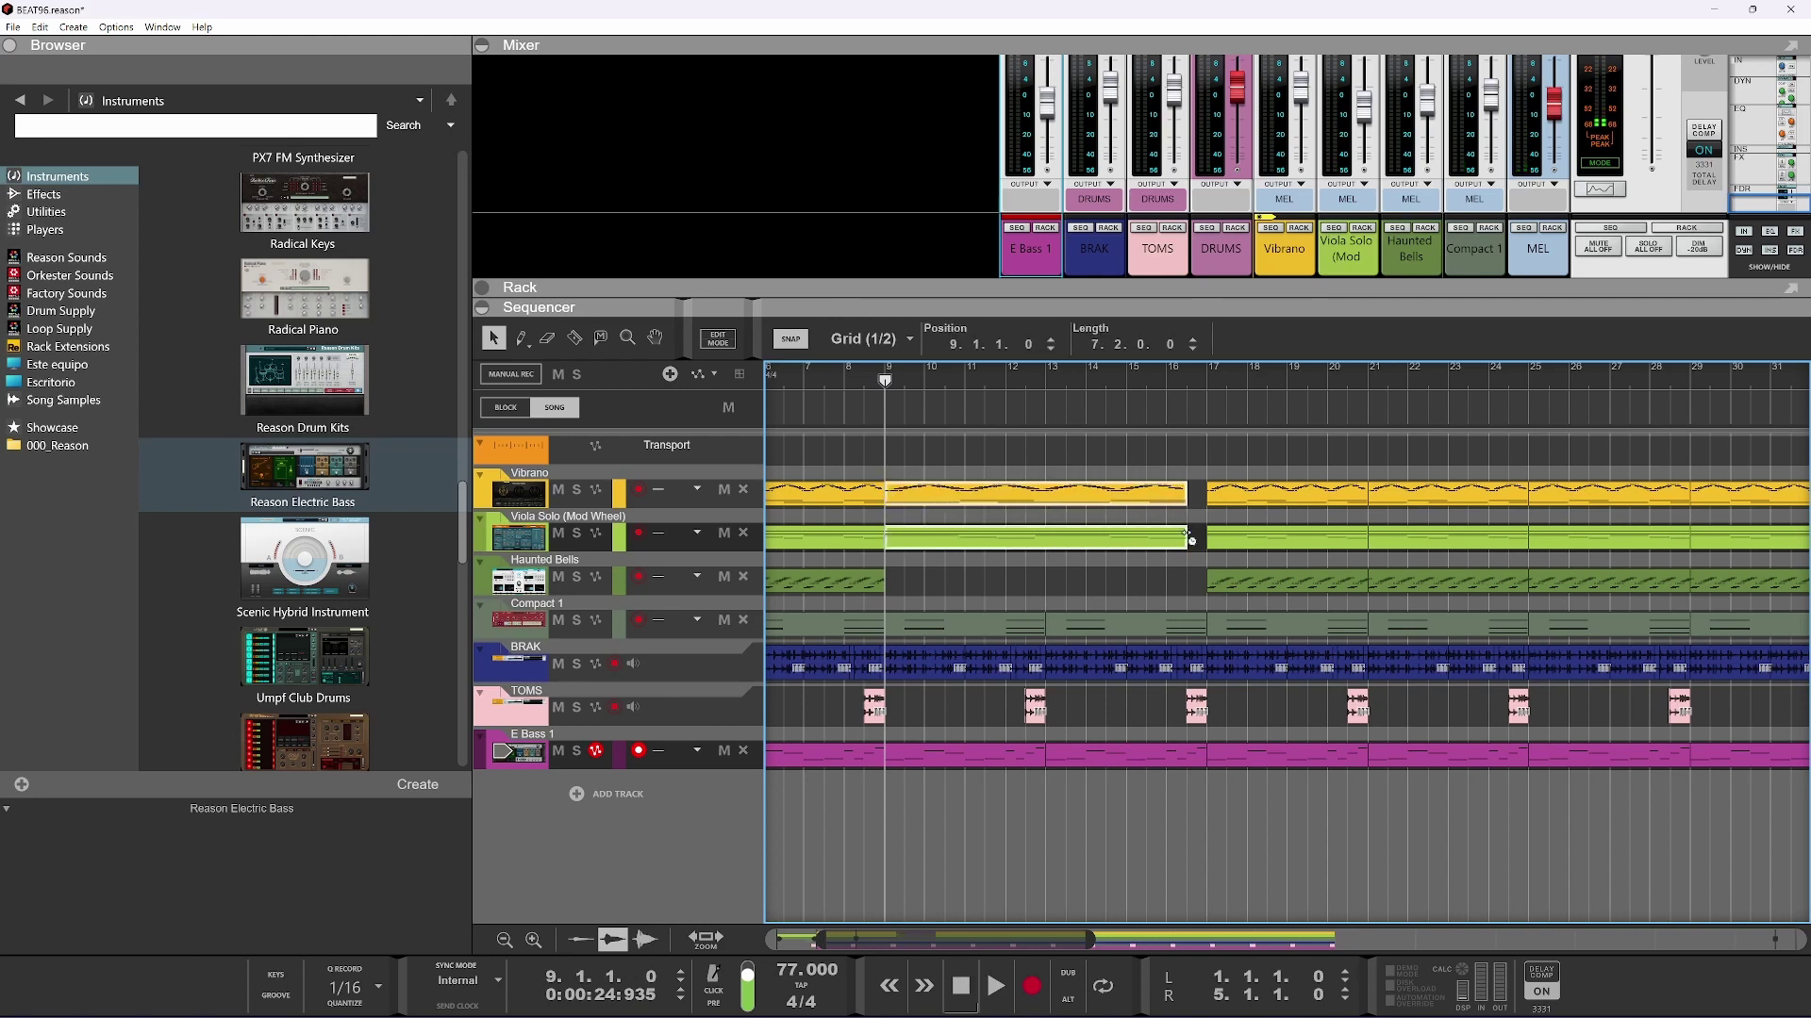
Delete the Compact 1 clip at bar 13 and stretch its bar 9 clip to a length of 8 bars
click(1092, 624)
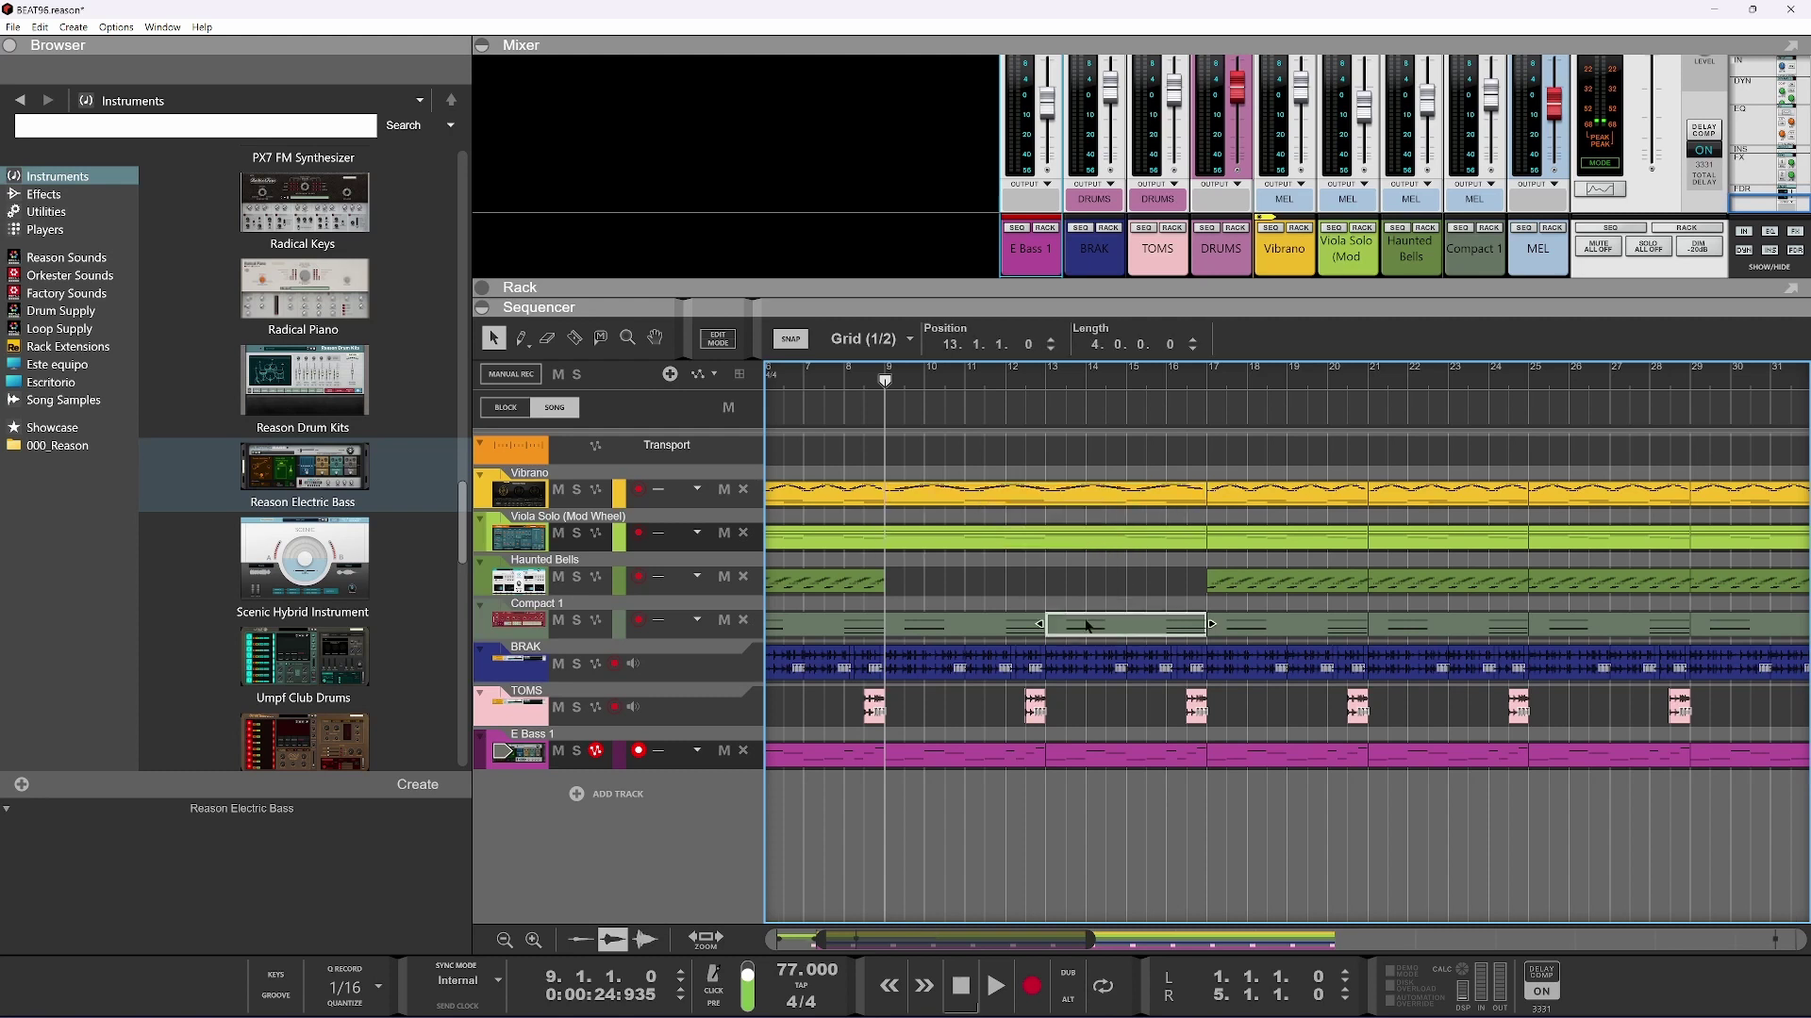
key(Delete)
click(981, 613)
drag(1080, 630, 1207, 627)
Play the section from bar 9 to check how the stretched clips sound against the drums and bass
key(space)
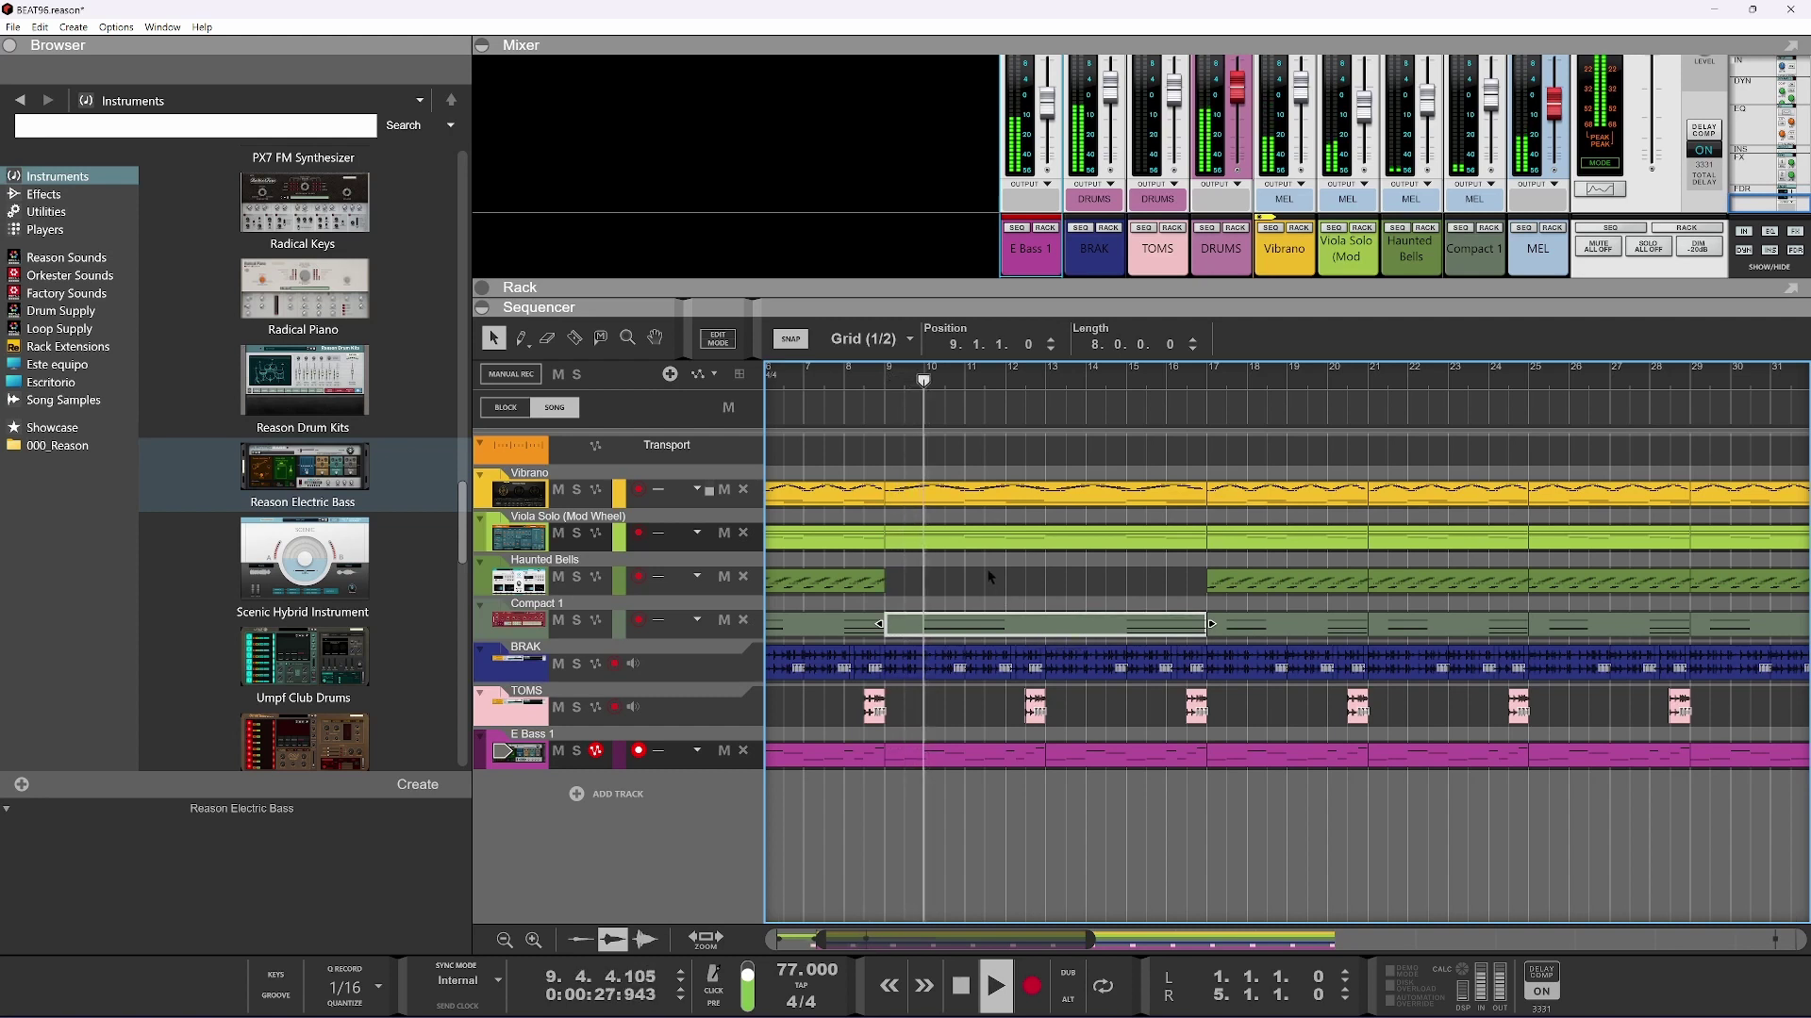
scroll(987, 572, right, 5)
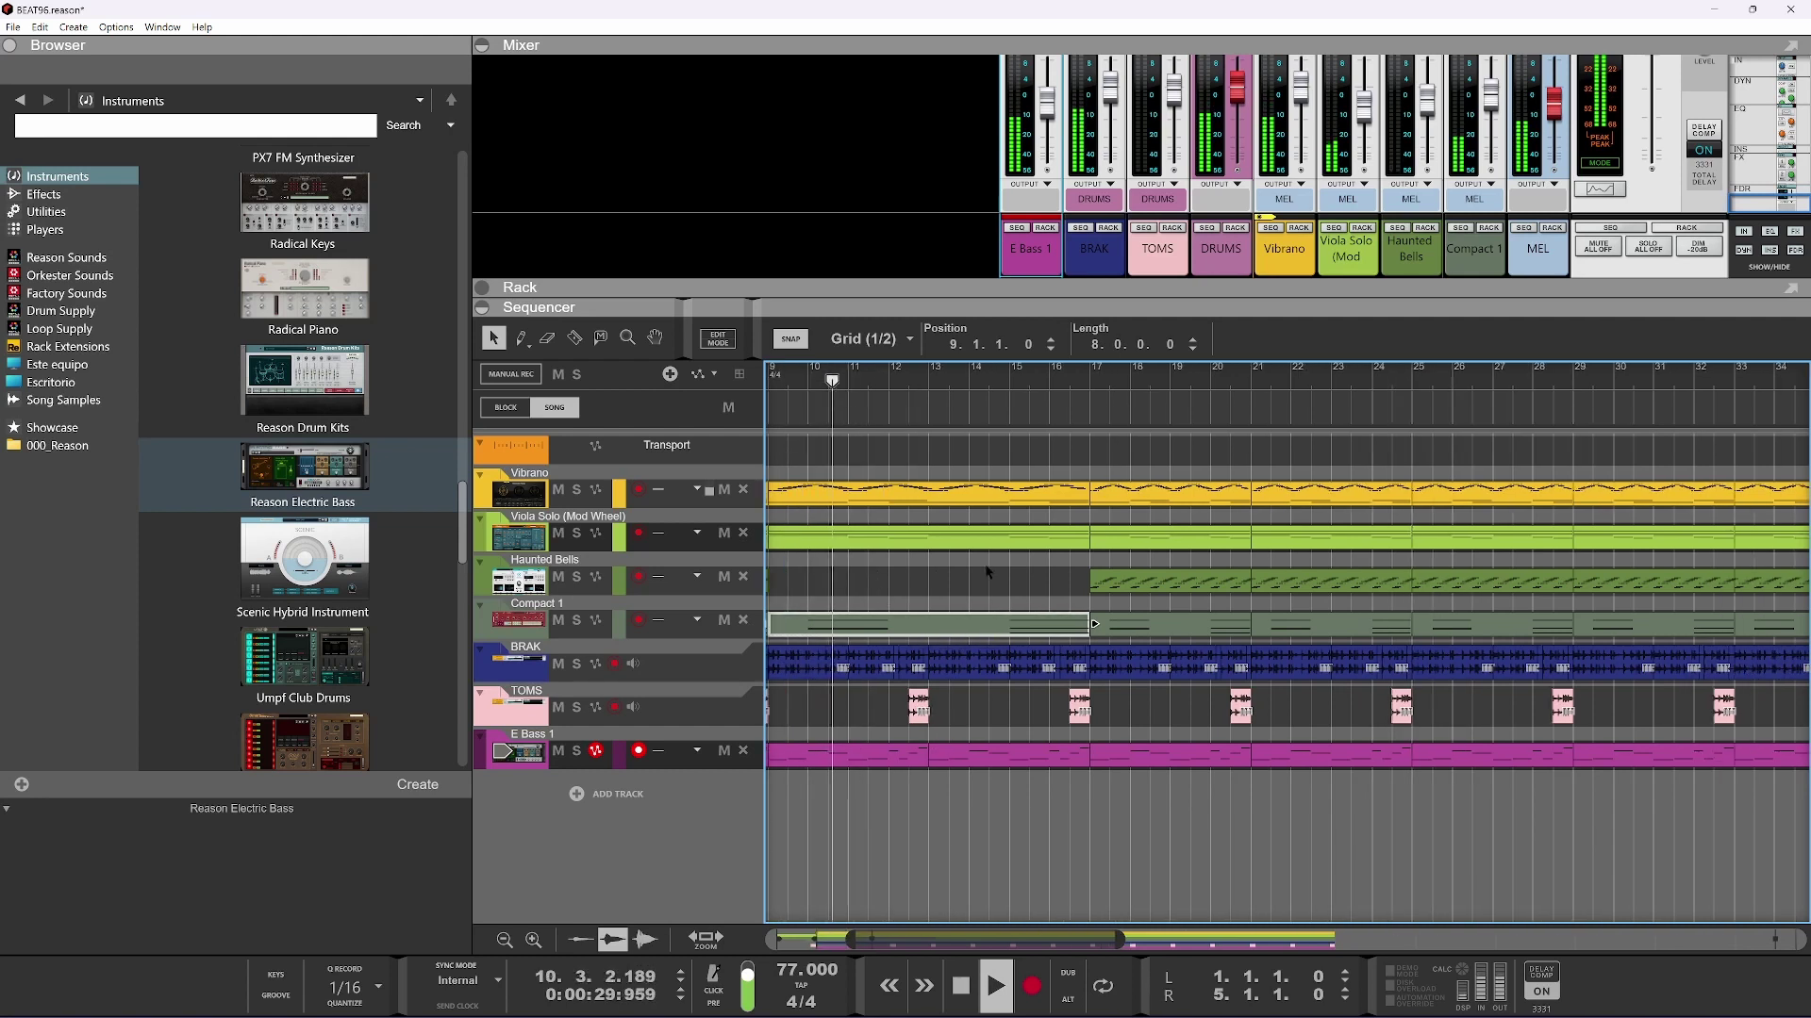
scroll(929, 934, left, 6)
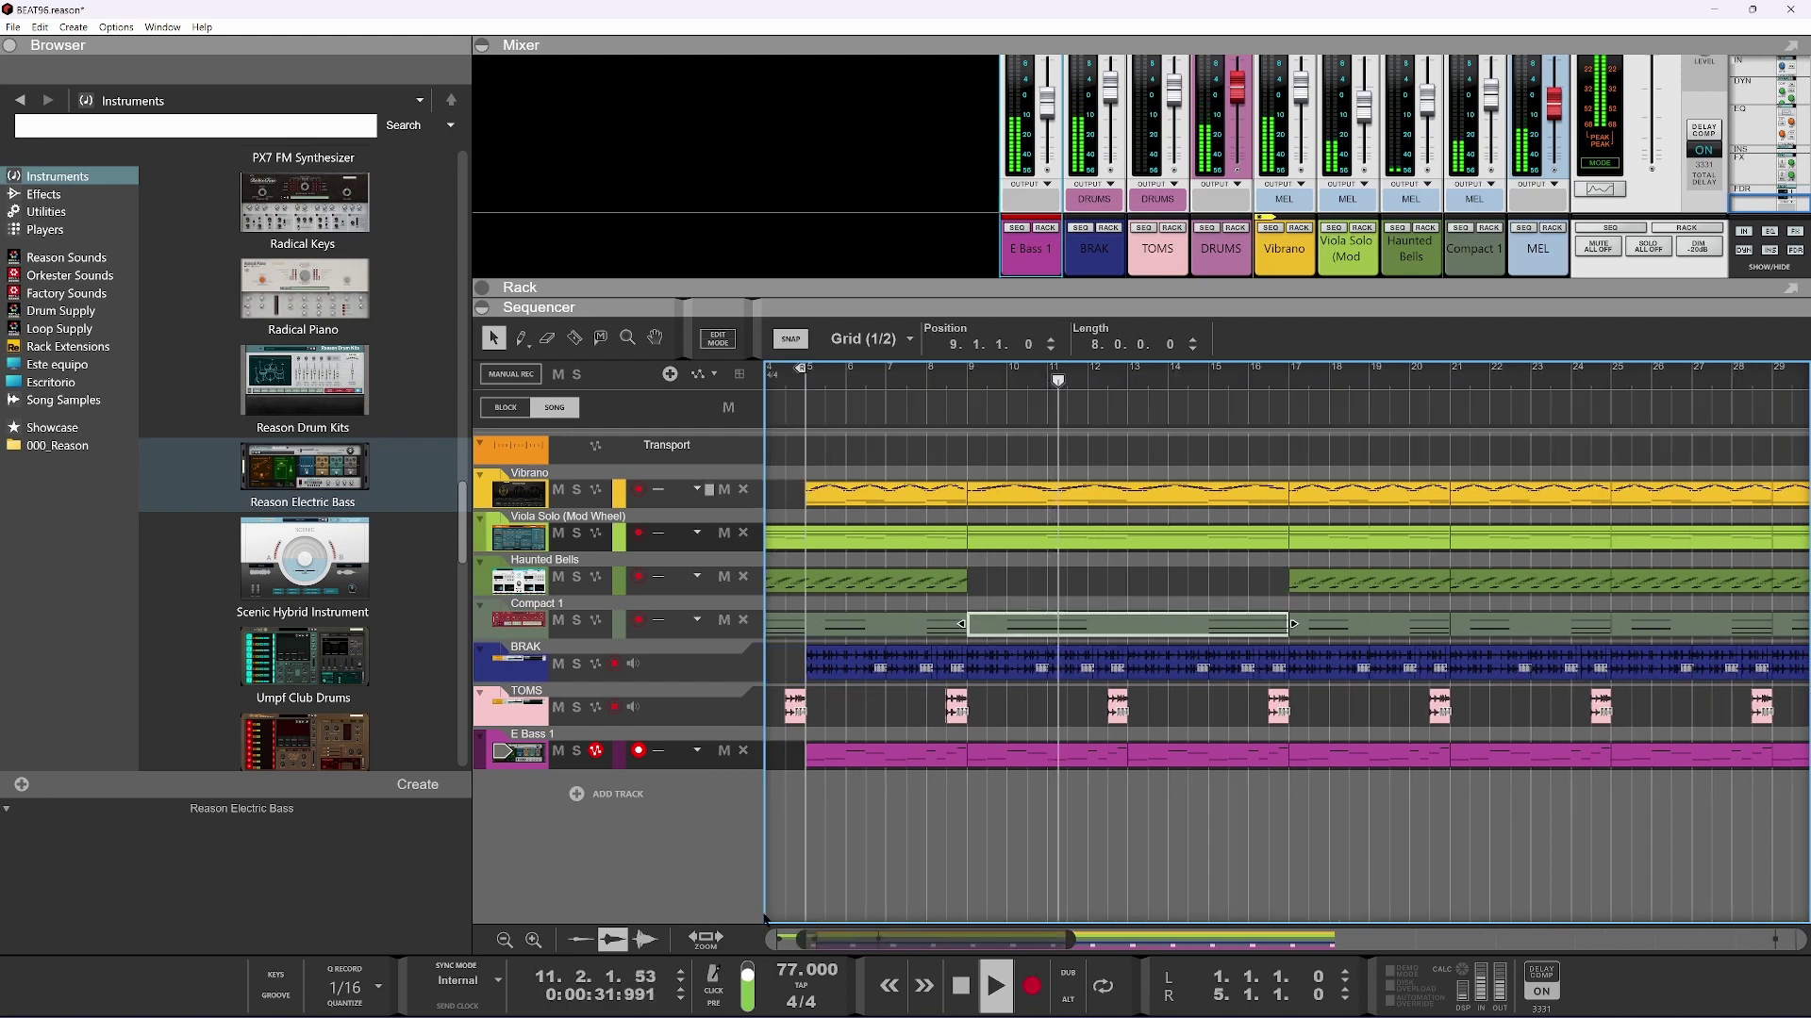
click(944, 399)
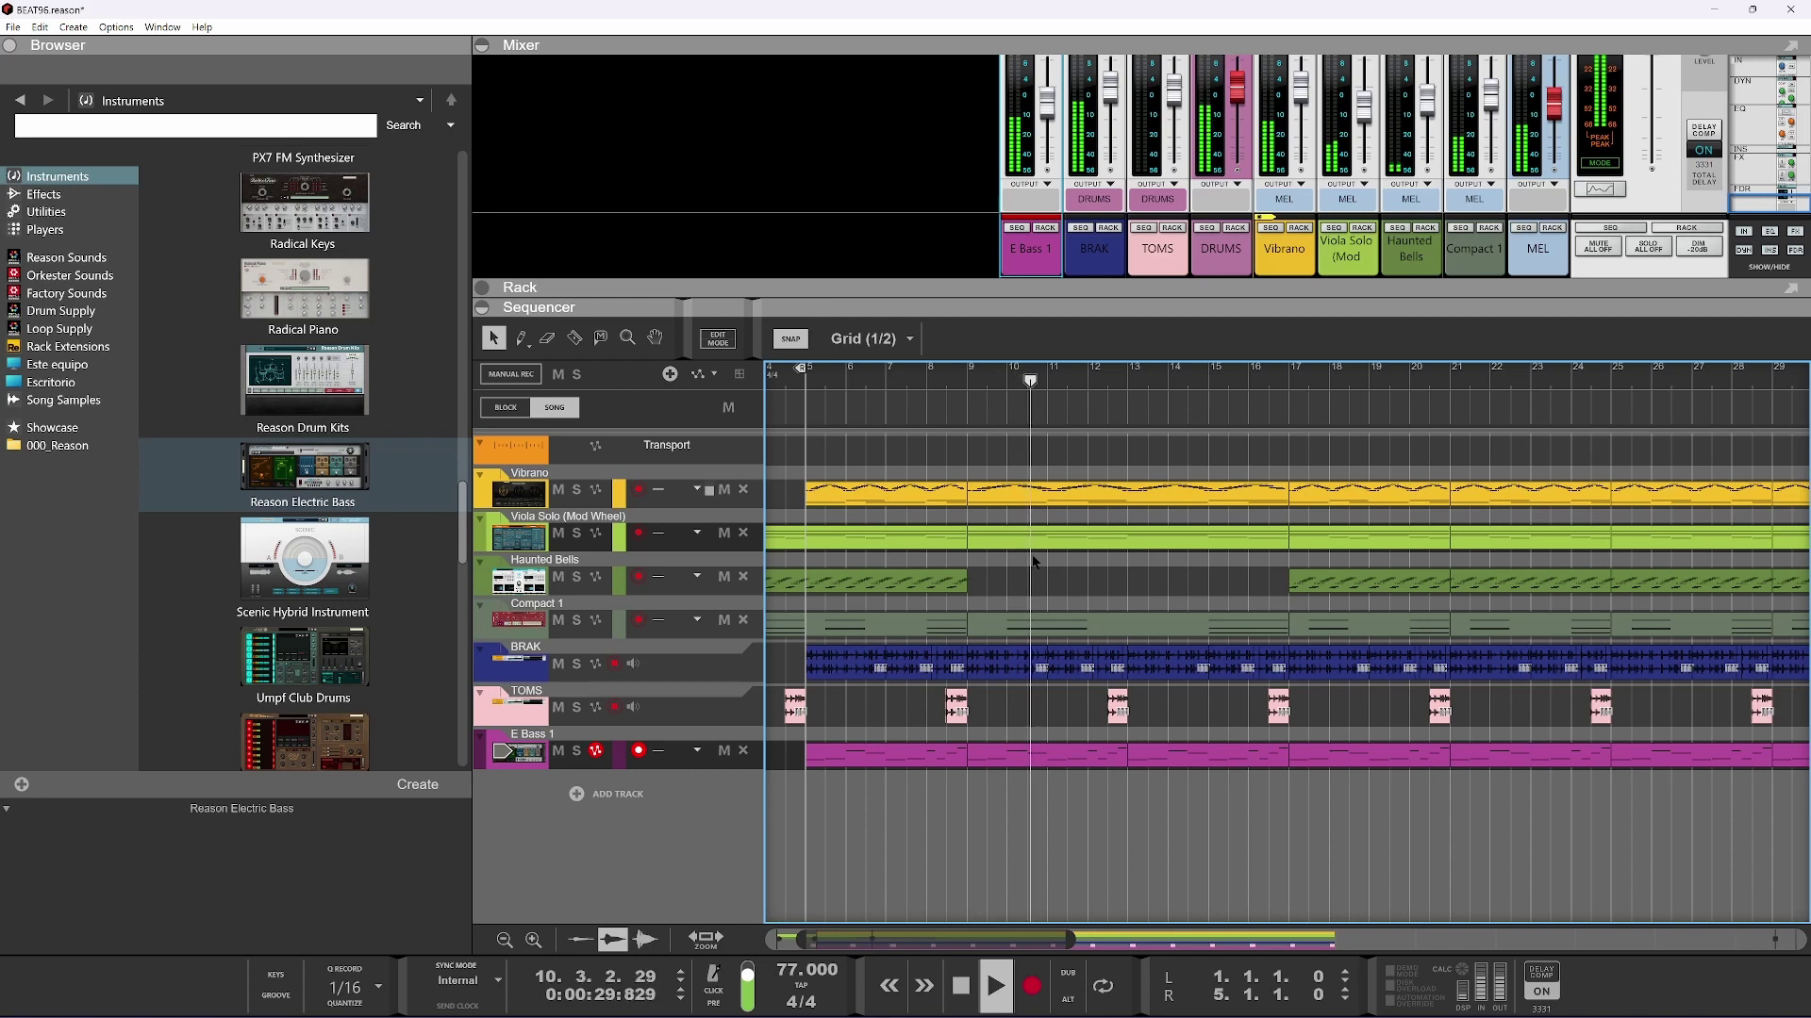
scroll(1032, 563, down, 2)
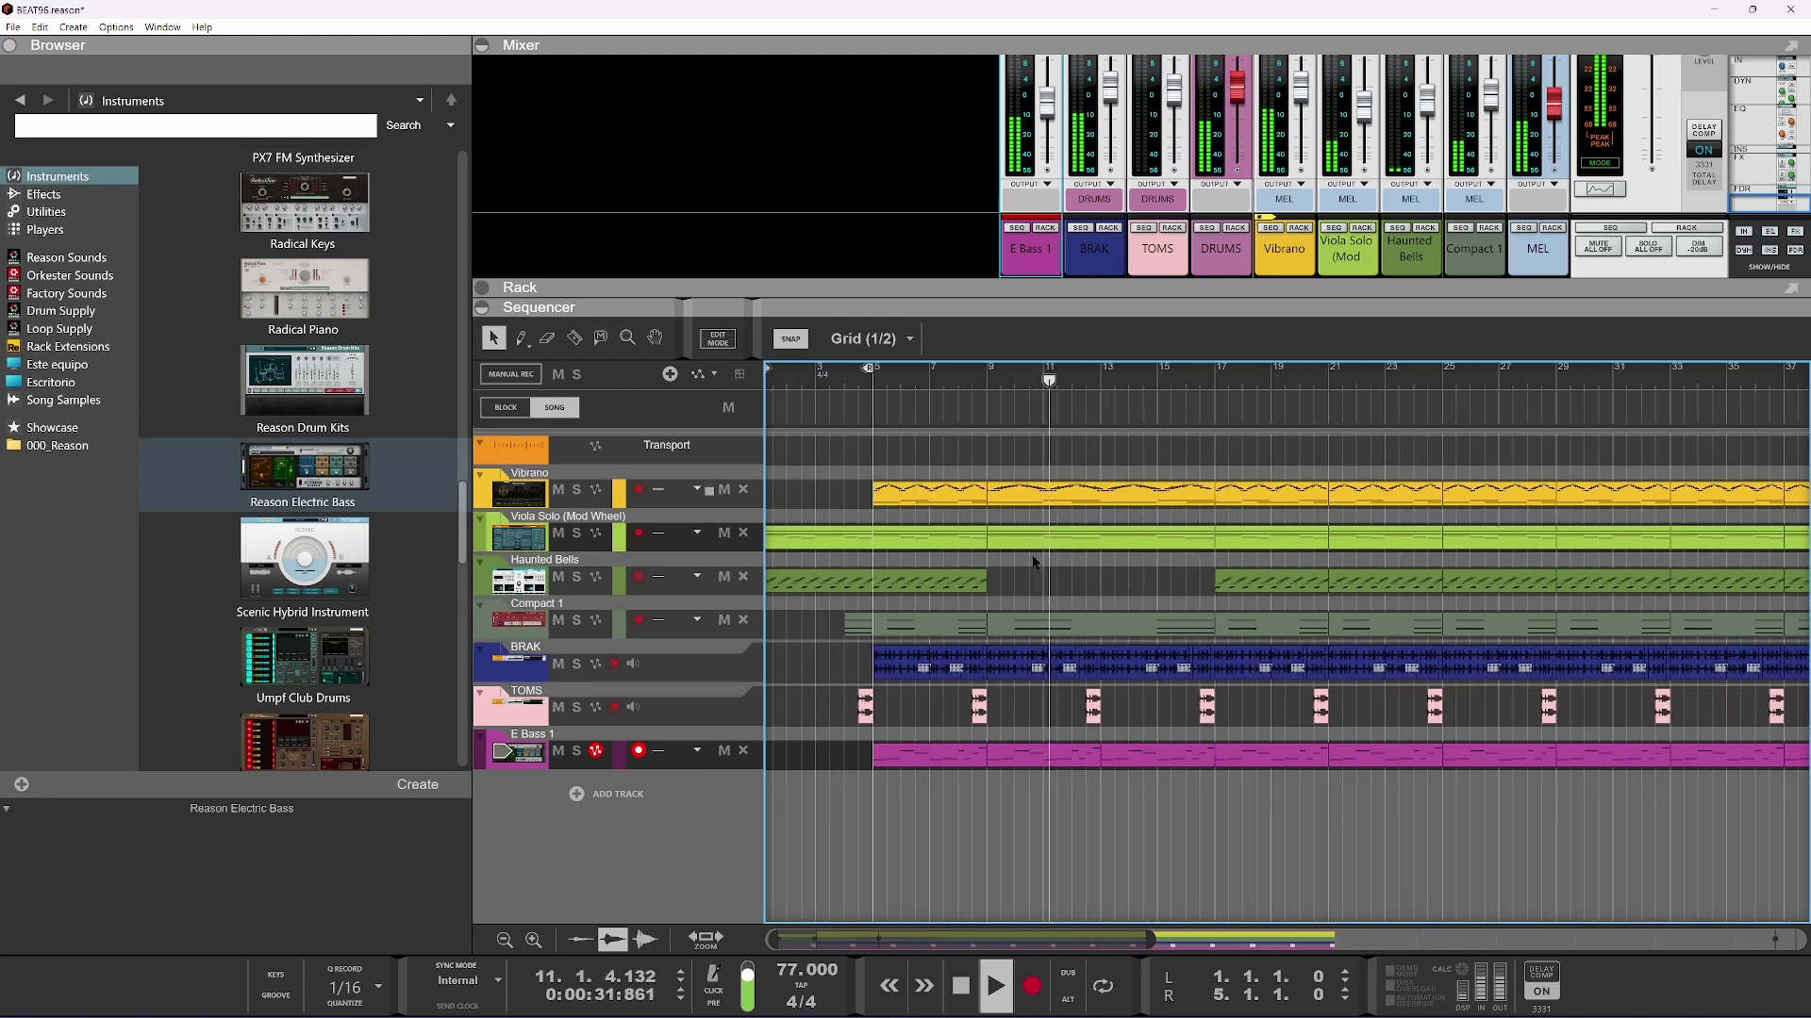
scroll(1033, 563, down, 1)
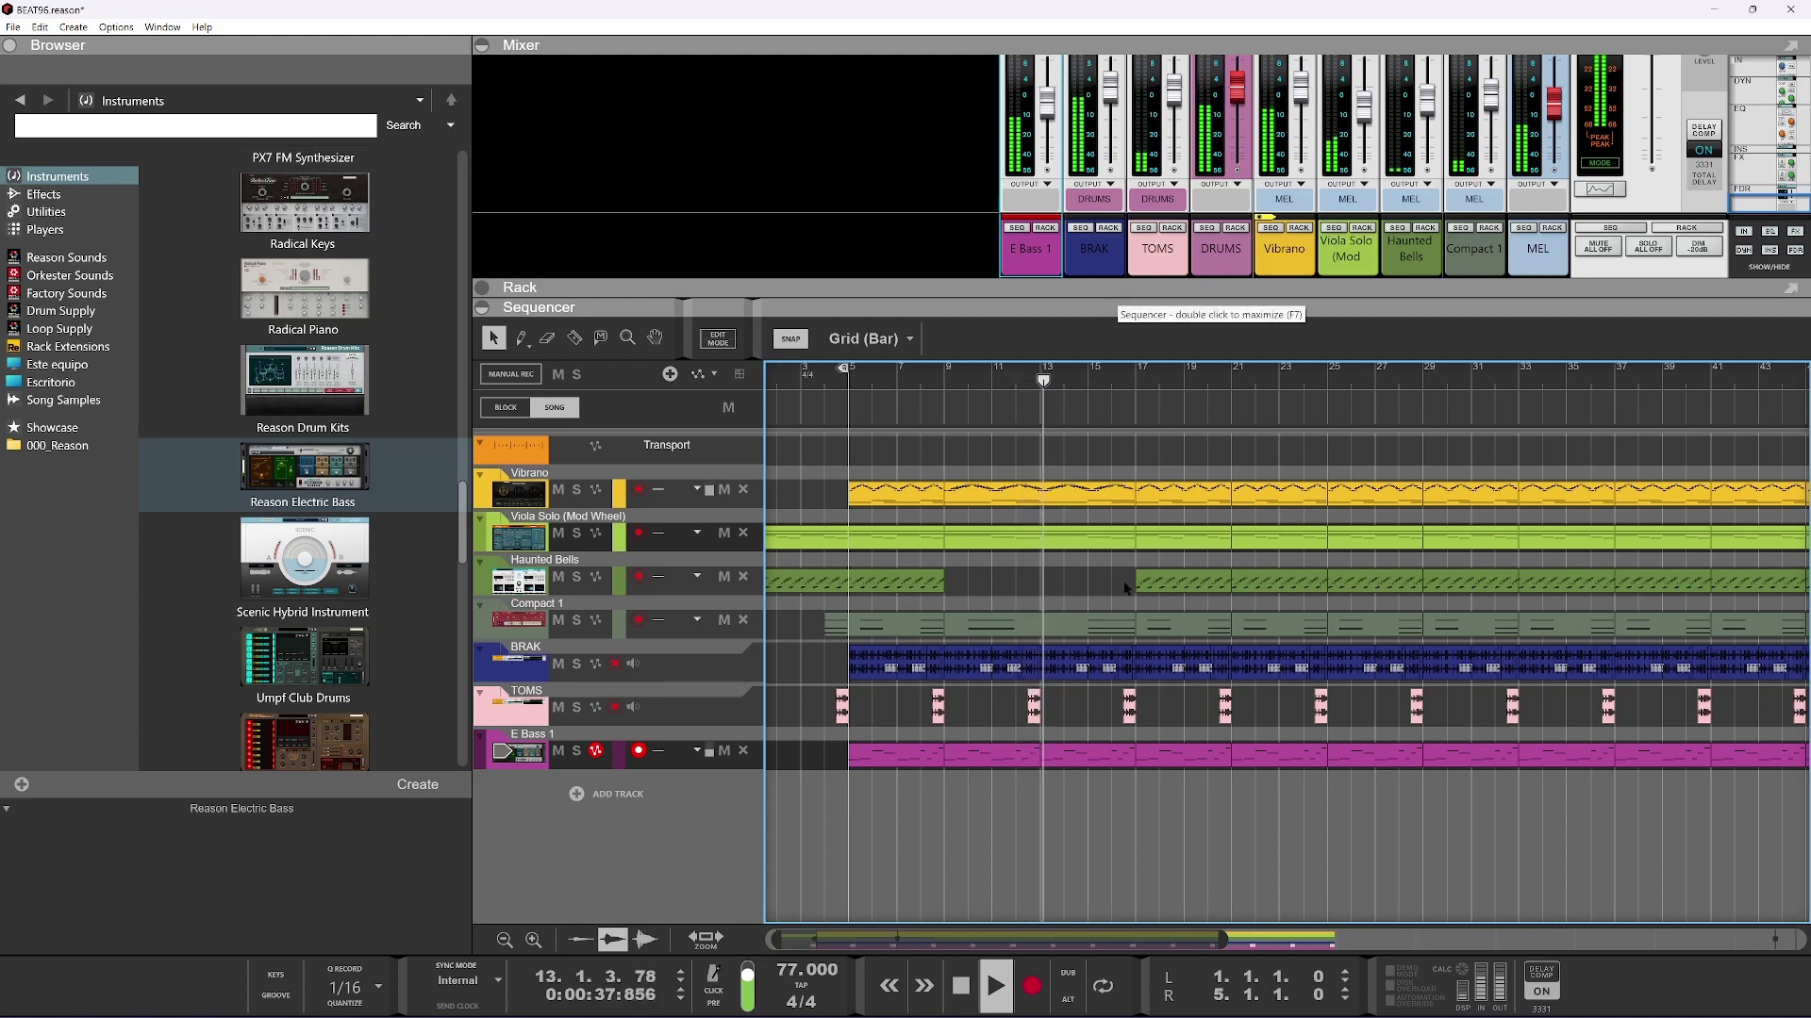
Delete the TOMS clip just before bar 13 and replay the section from bar 9
key(space)
key(space)
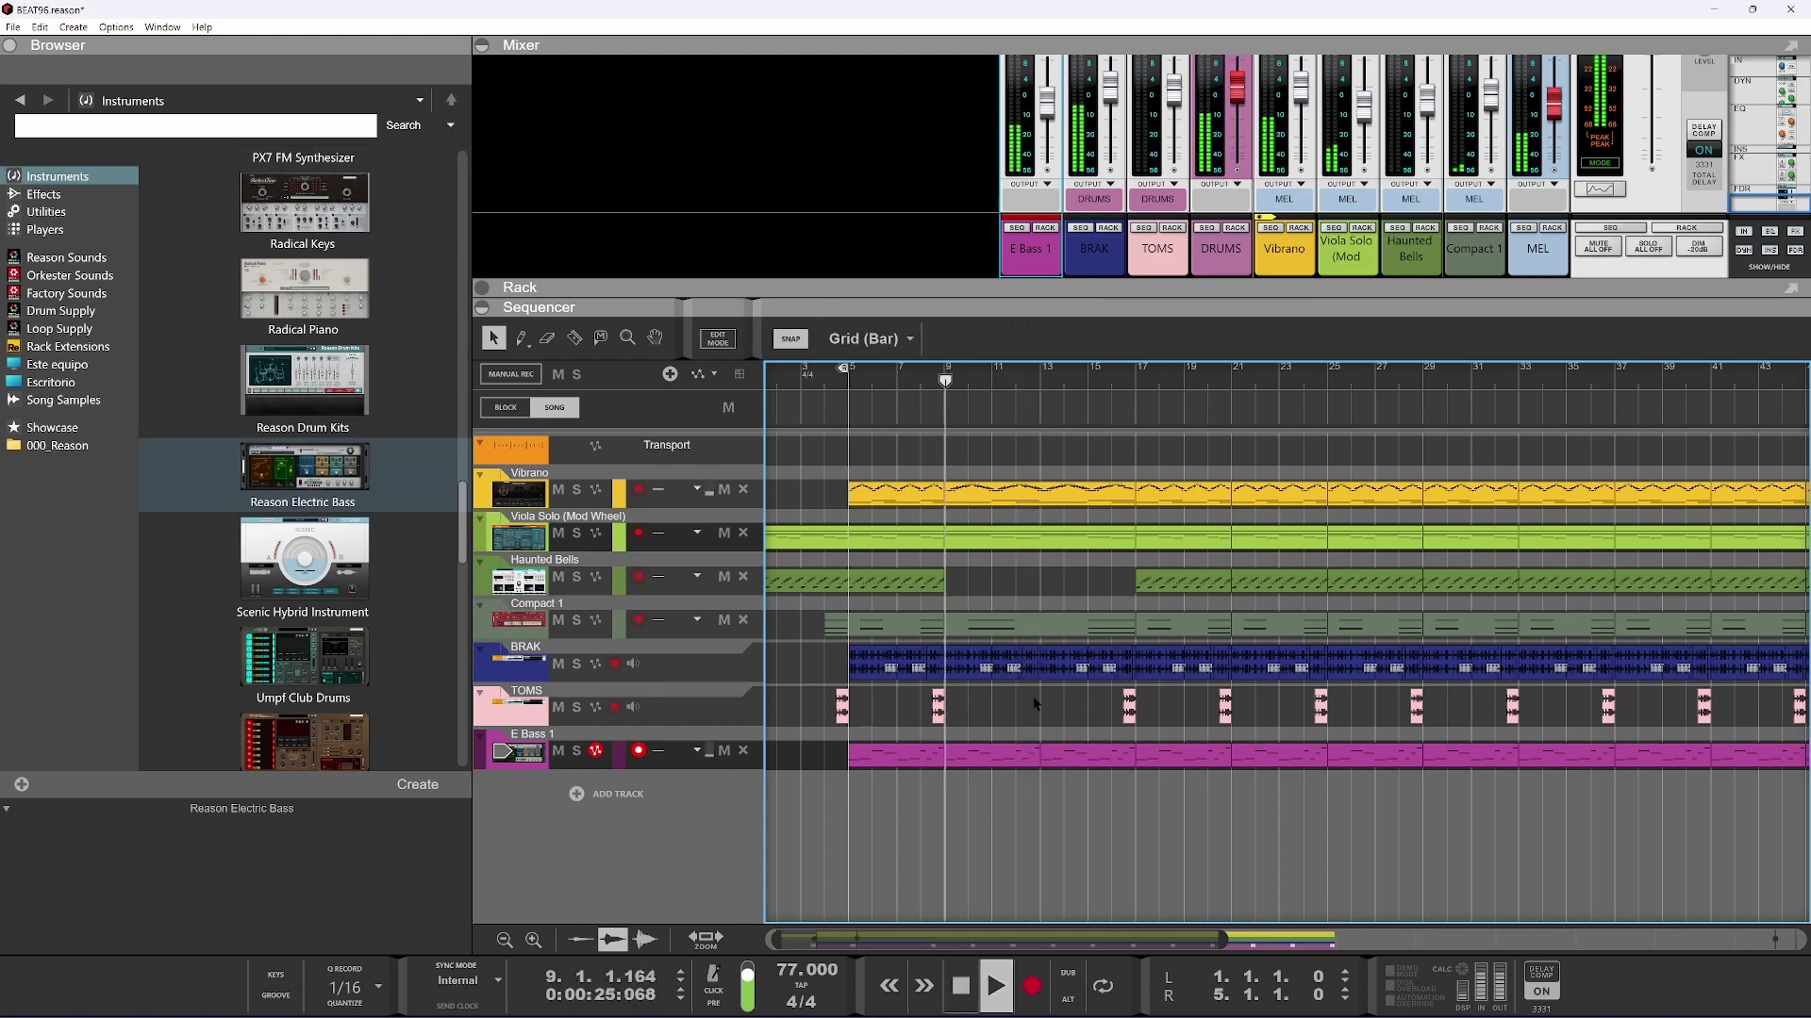
scroll(1156, 505, right, 2)
scroll(973, 513, right, 1)
scroll(977, 519, left, 2)
scroll(979, 525, right, 2)
scroll(977, 526, left, 2)
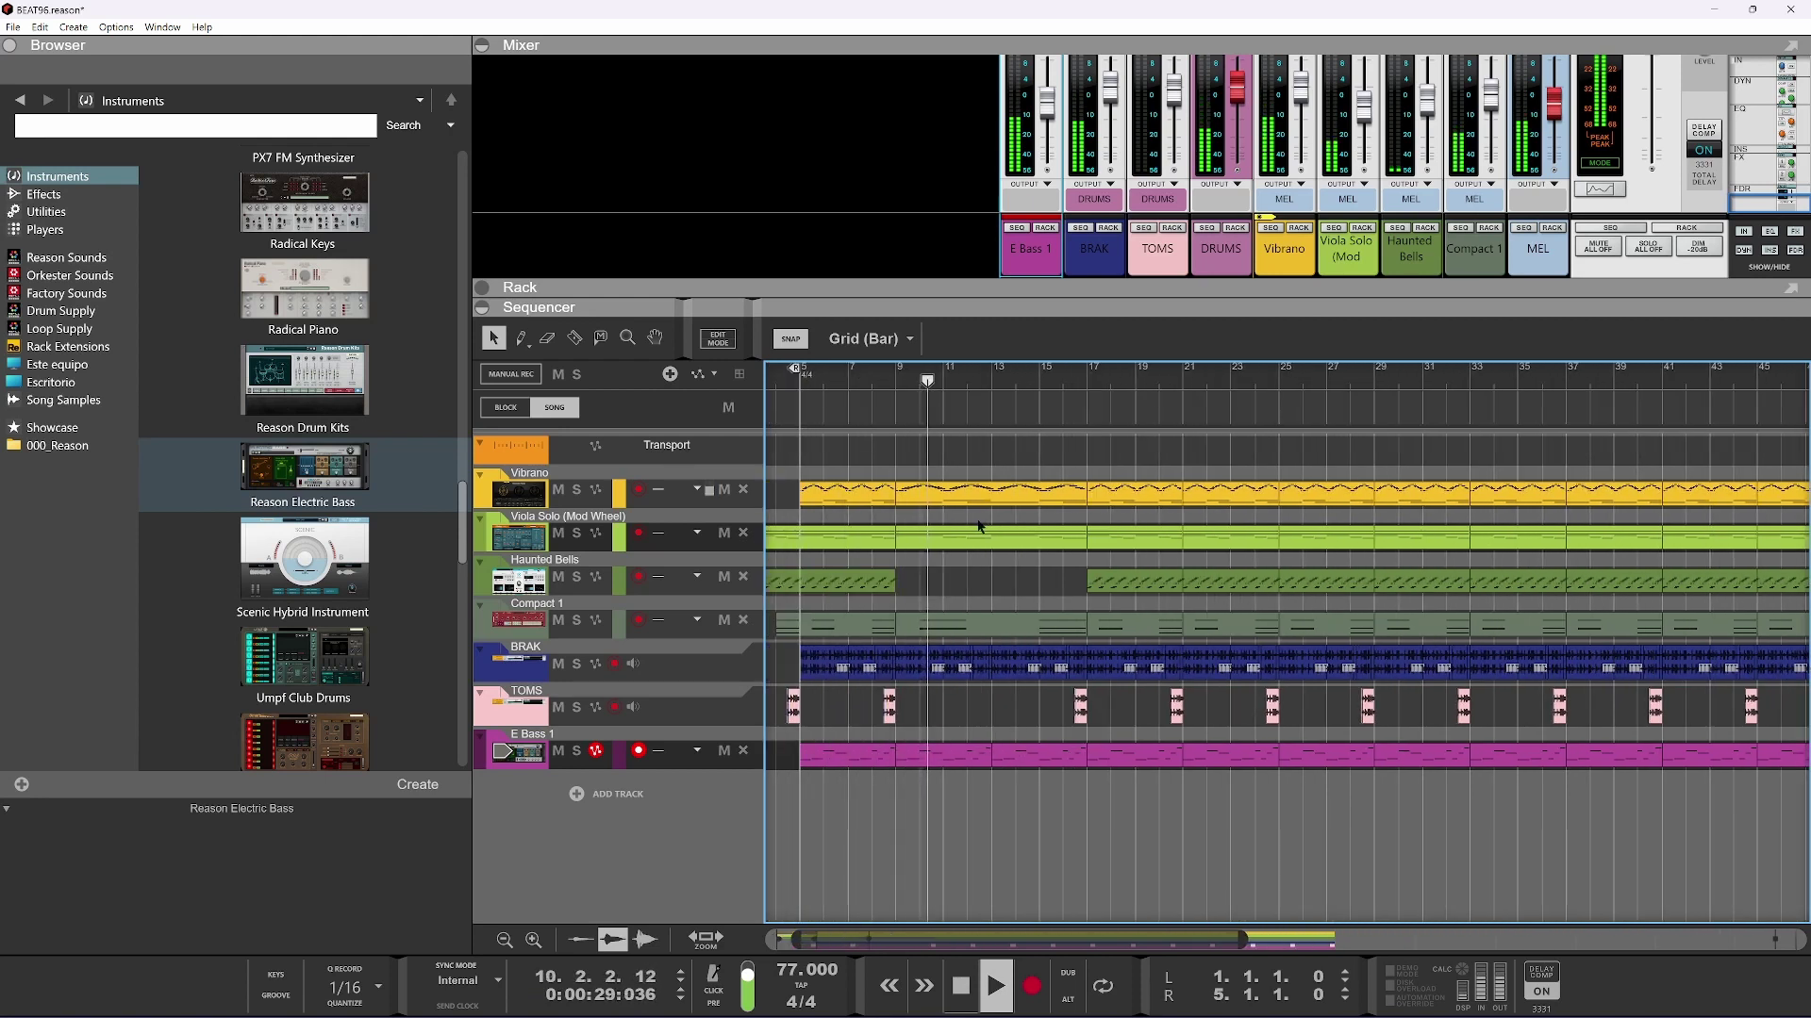
scroll(978, 526, down, 1)
scroll(978, 526, up, 2)
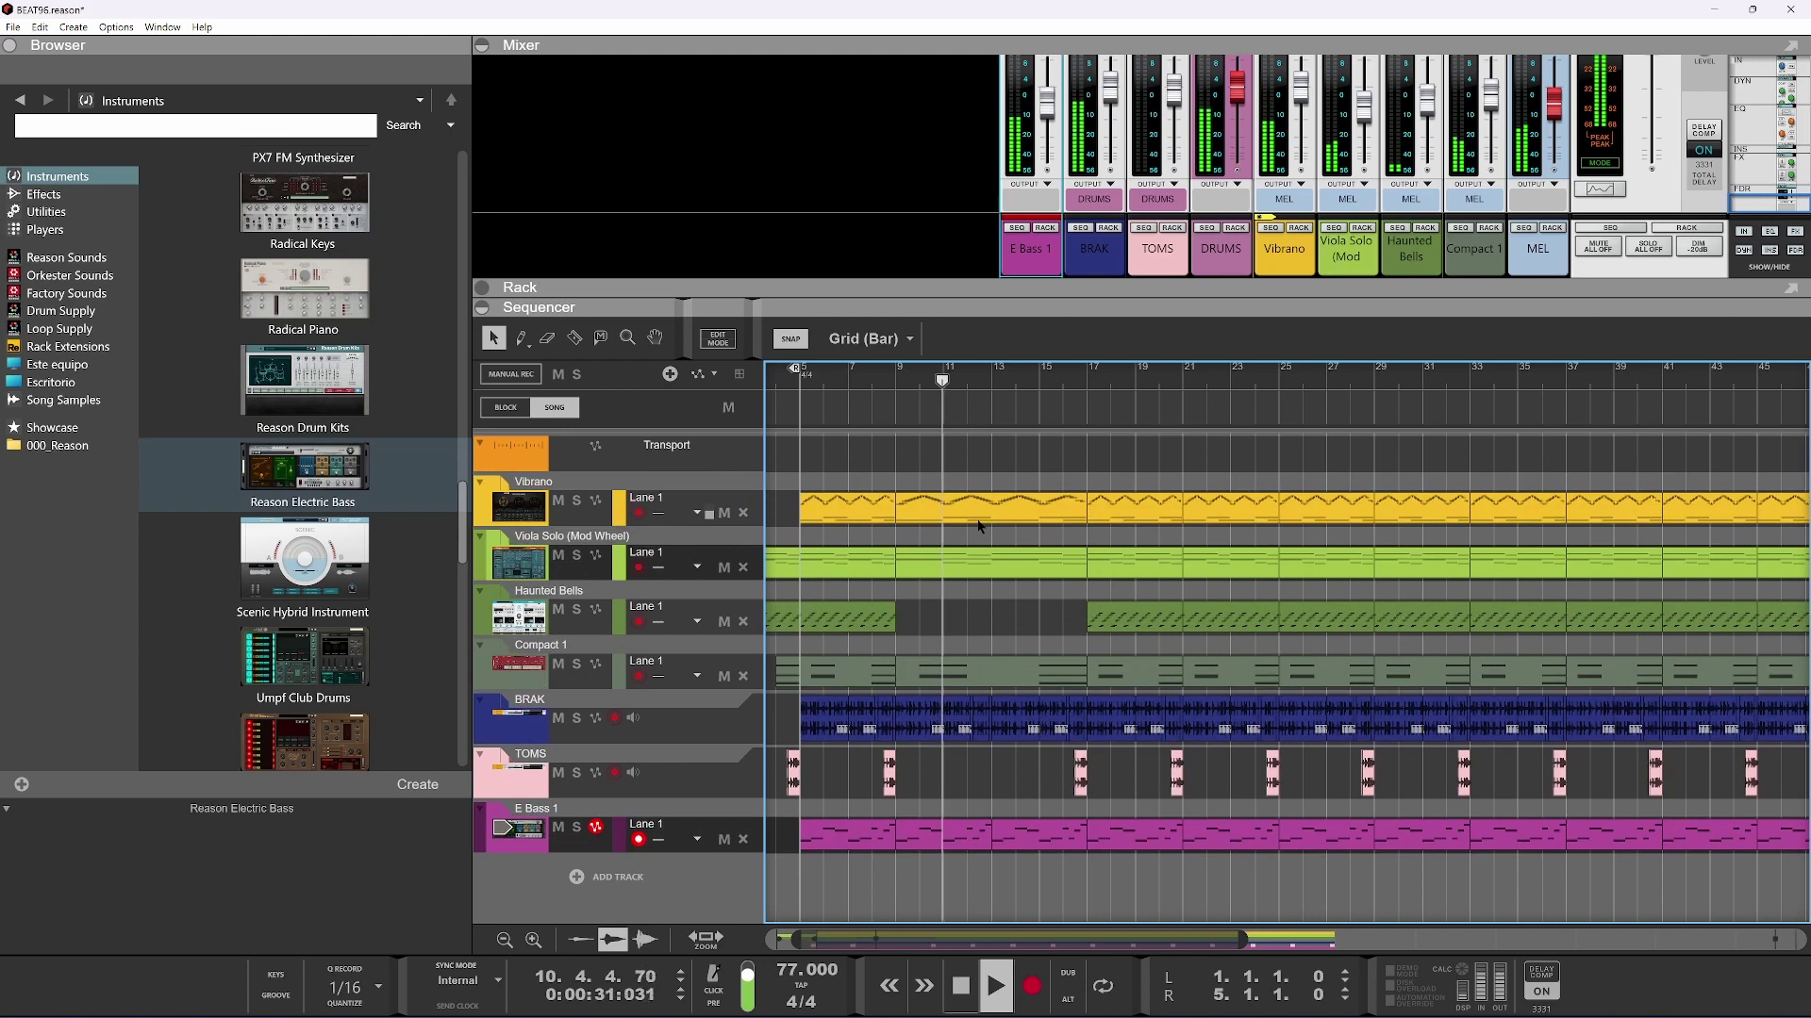
scroll(978, 526, down, 2)
Stop playback and undo the TOMS deletion and the clip stretching on Compact 1, Viola Solo and Vibrano
key(space)
click(967, 514)
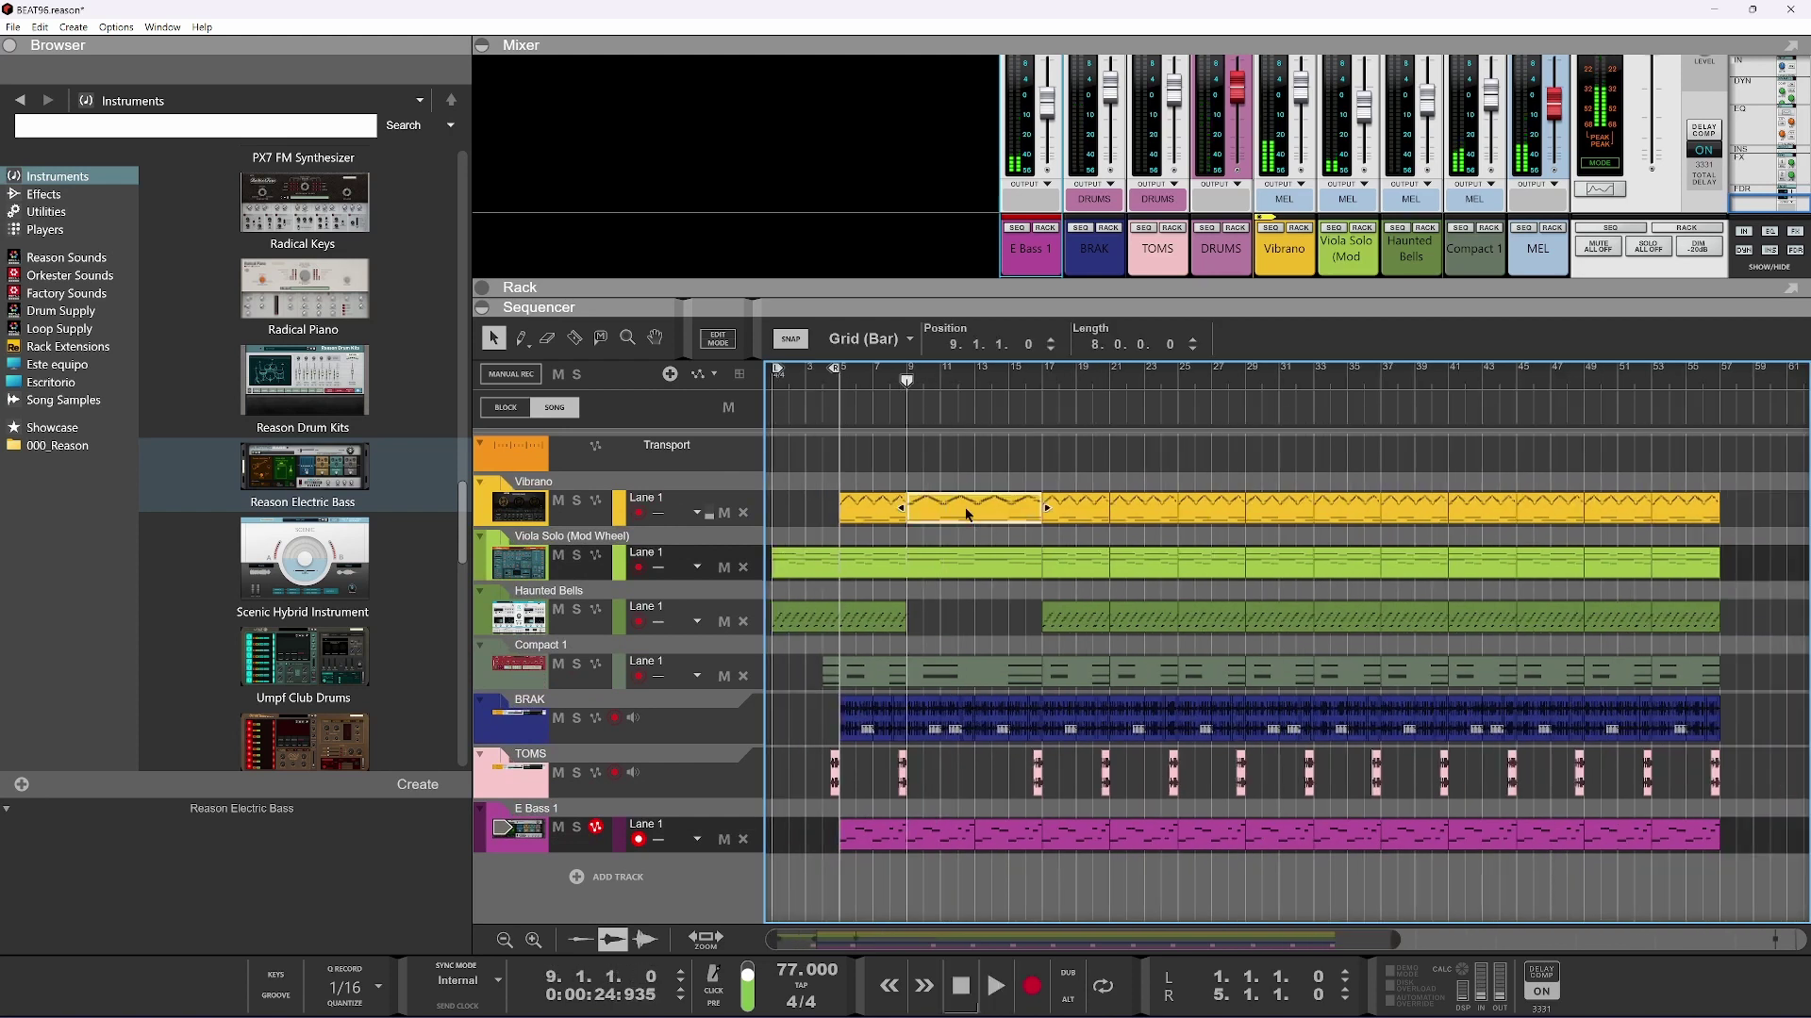
key(ctrl+z)
key(ctrl+z)
key(ctrl+z)
key(ctrl+z)
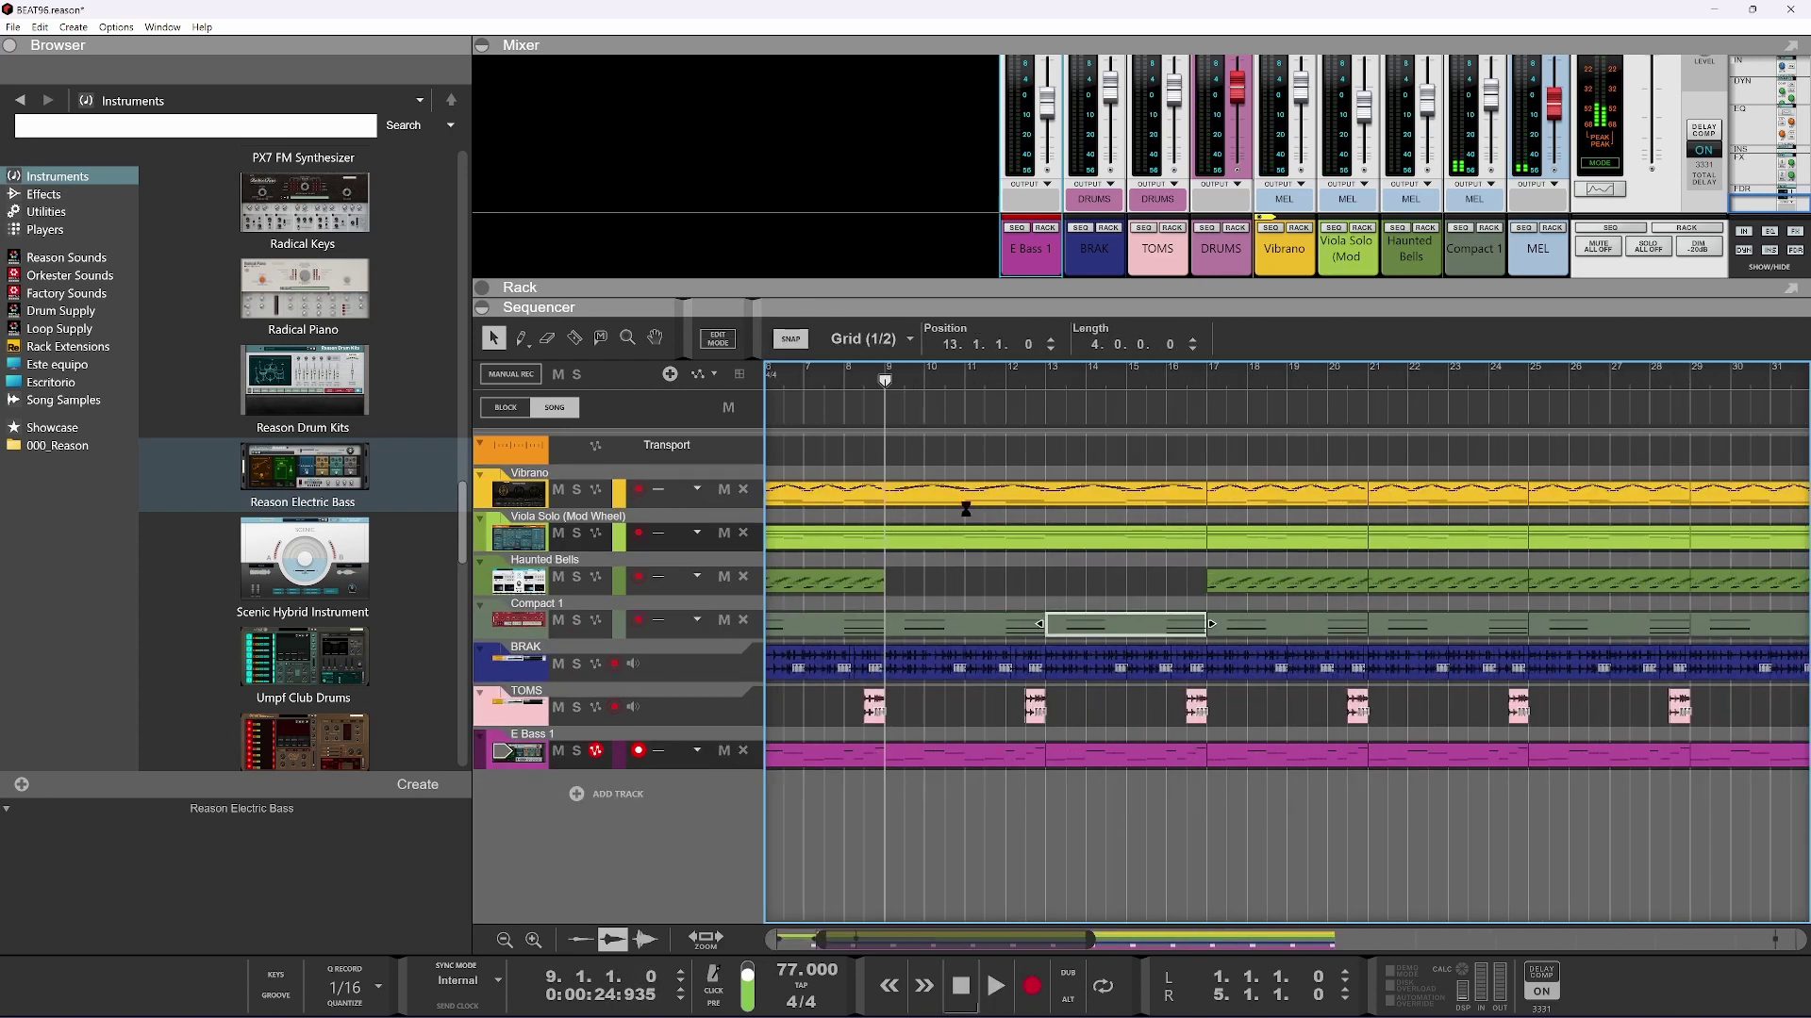
key(ctrl+d)
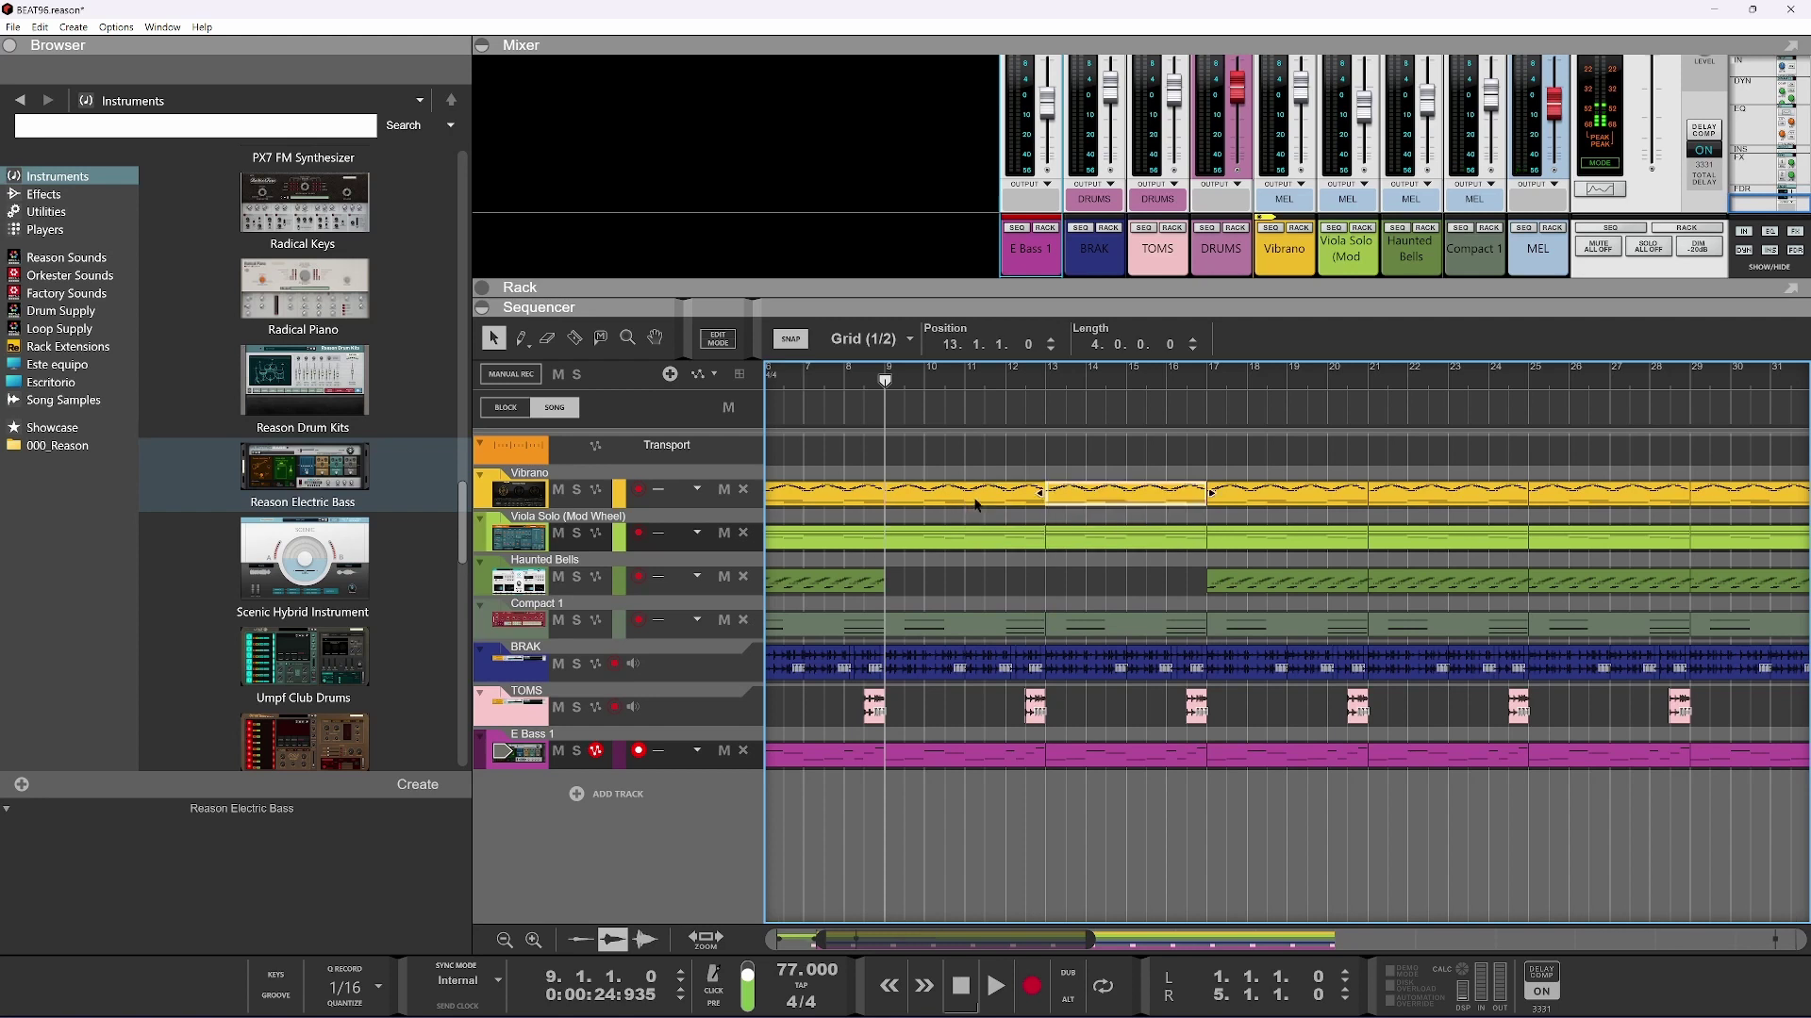
Delete the Vibrano clips between bars 9 and 17 and play the section
shift+click(1026, 497)
key(Delete)
key(space)
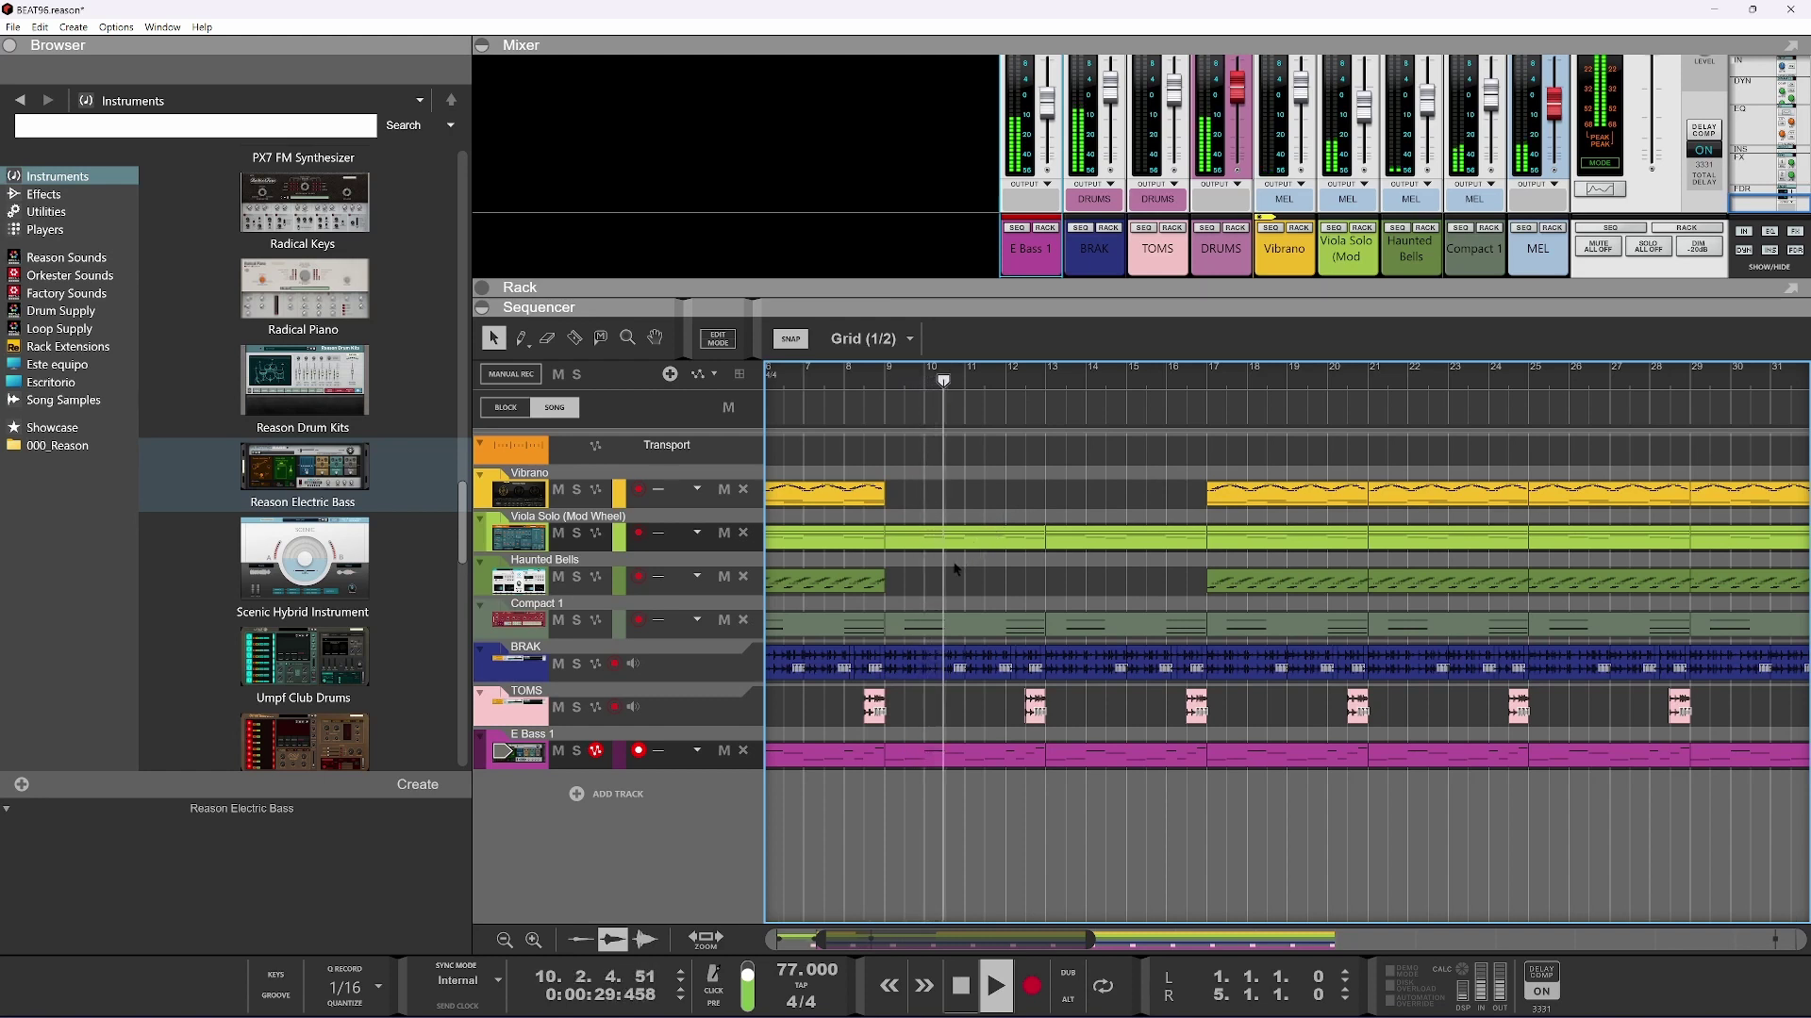
Fill bars 13 to 17 of Haunted Bells with a copied clip compressed to 2 bars and duplicated at bar 15
click(1226, 582)
drag(1208, 583, 1082, 599)
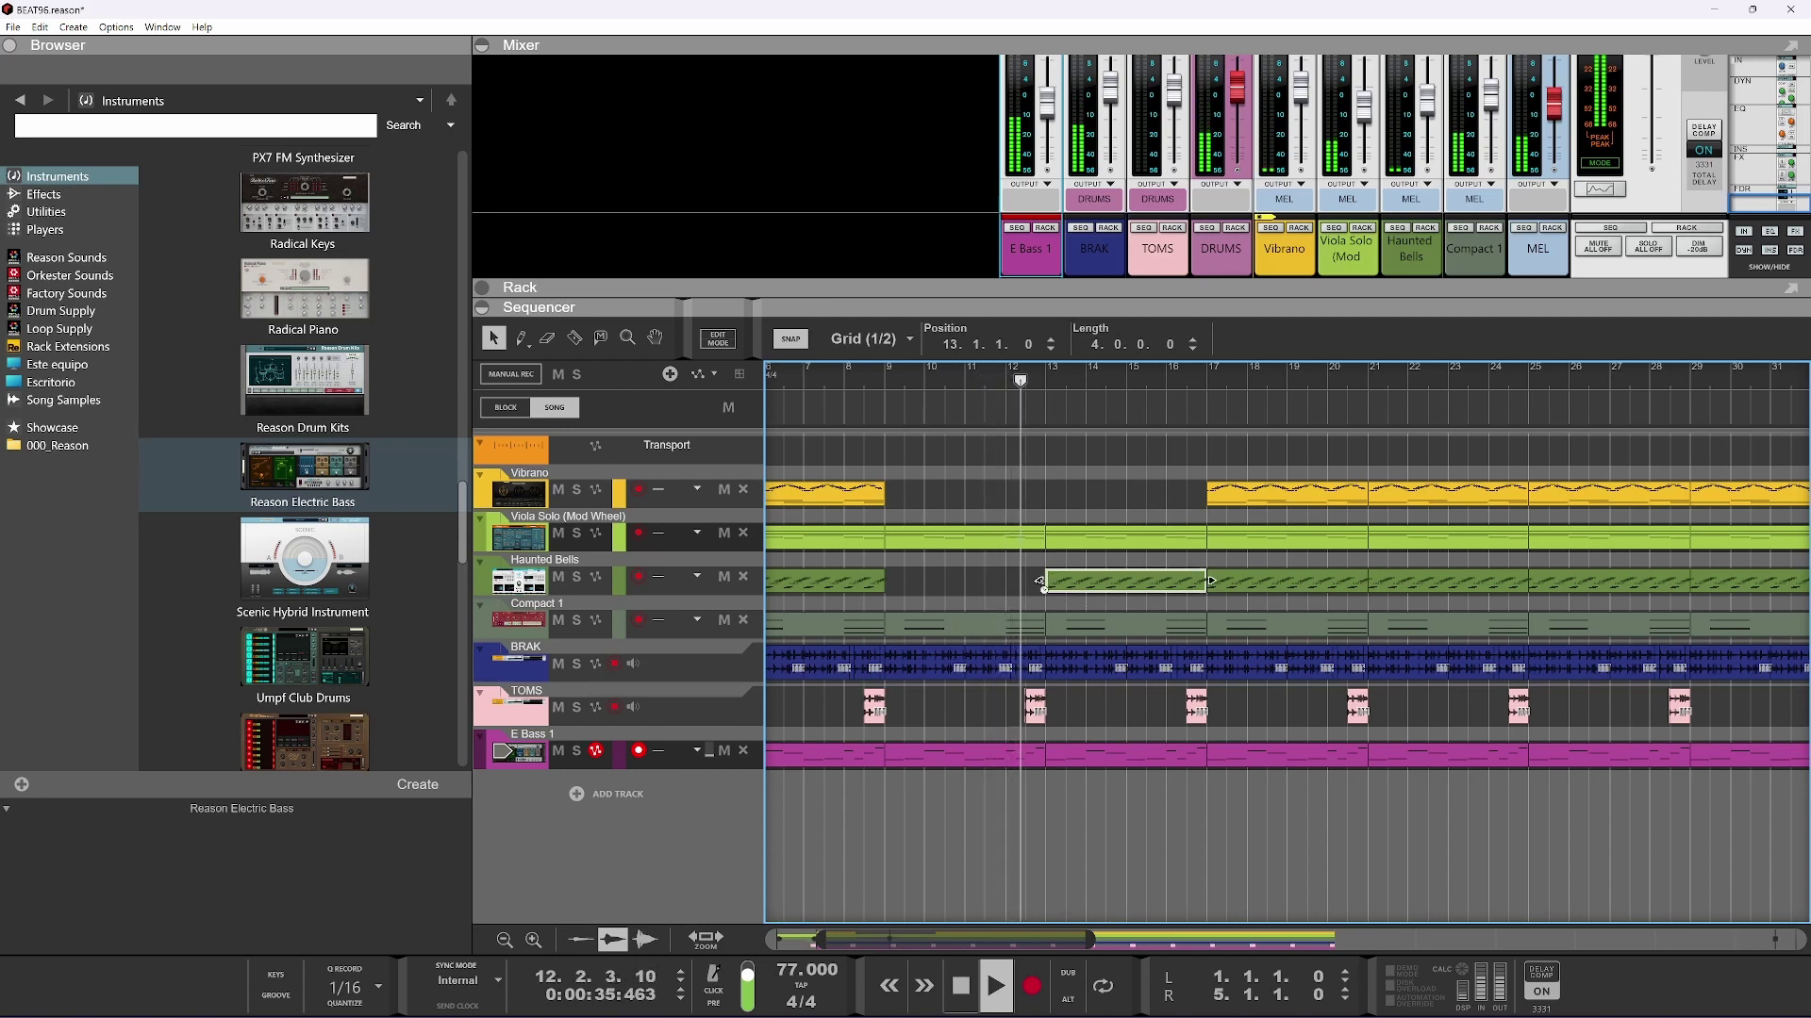
drag(1209, 582, 1128, 582)
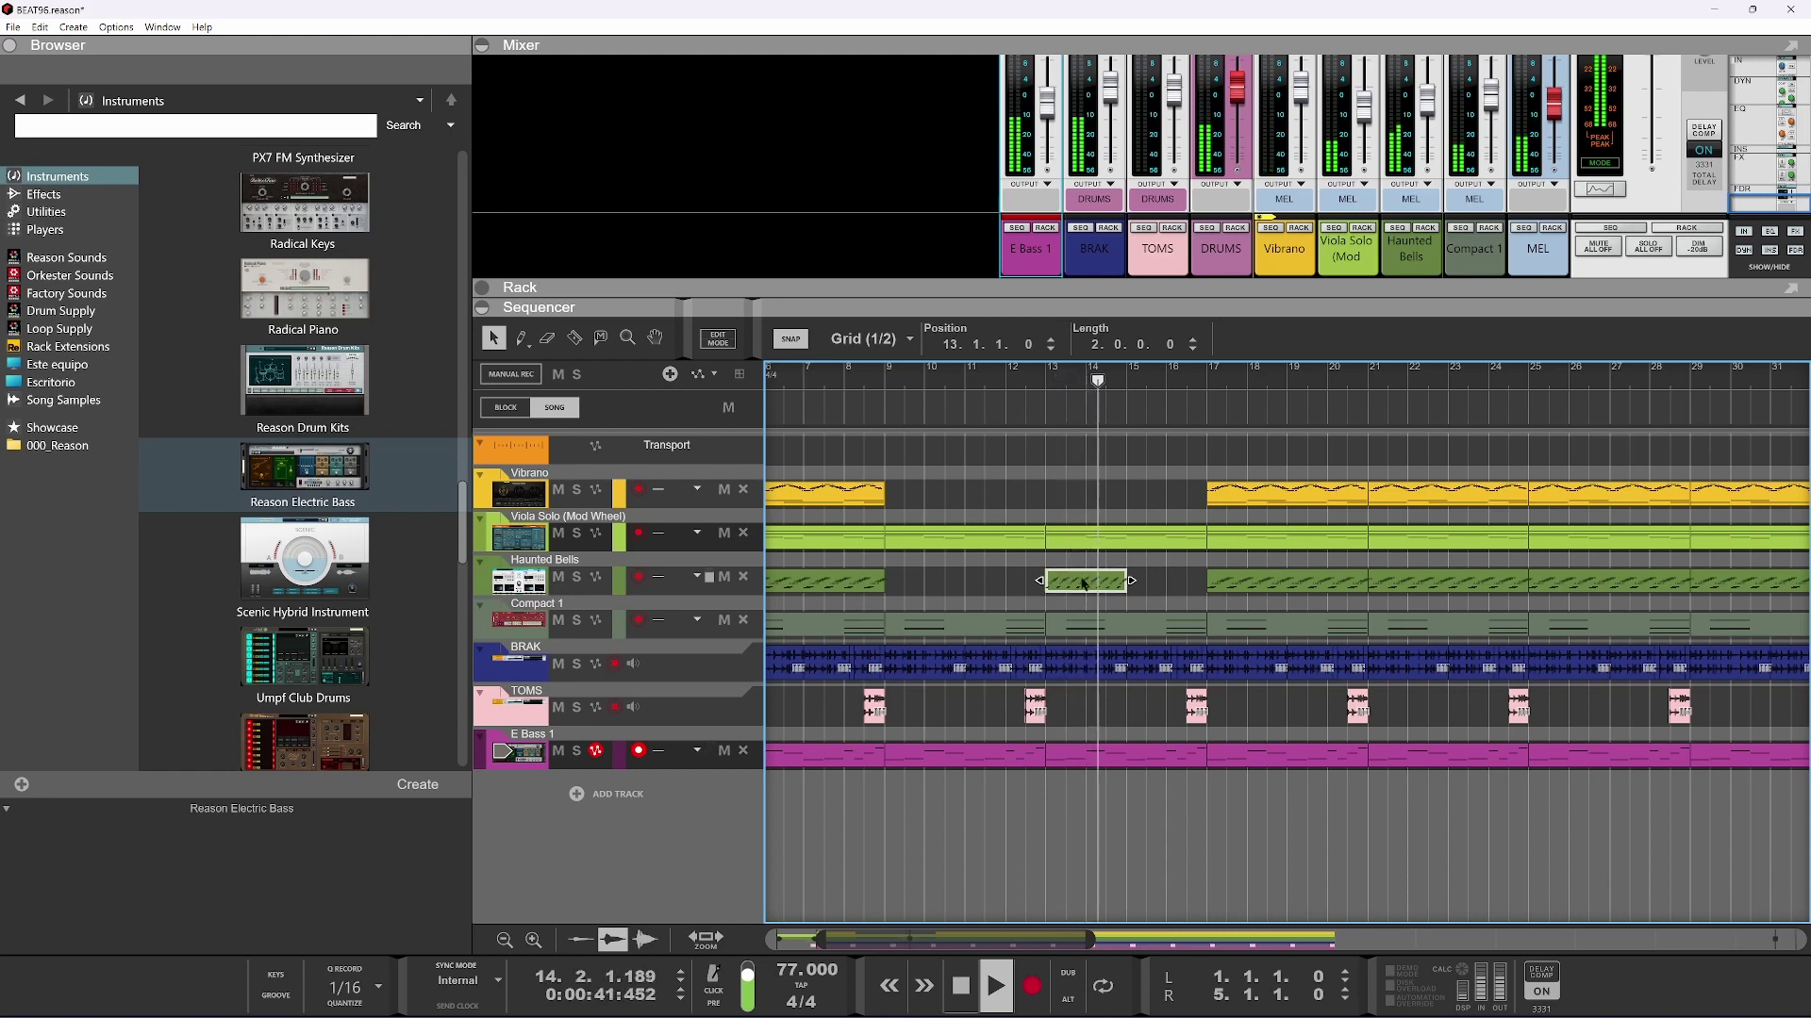
key(ctrl+d)
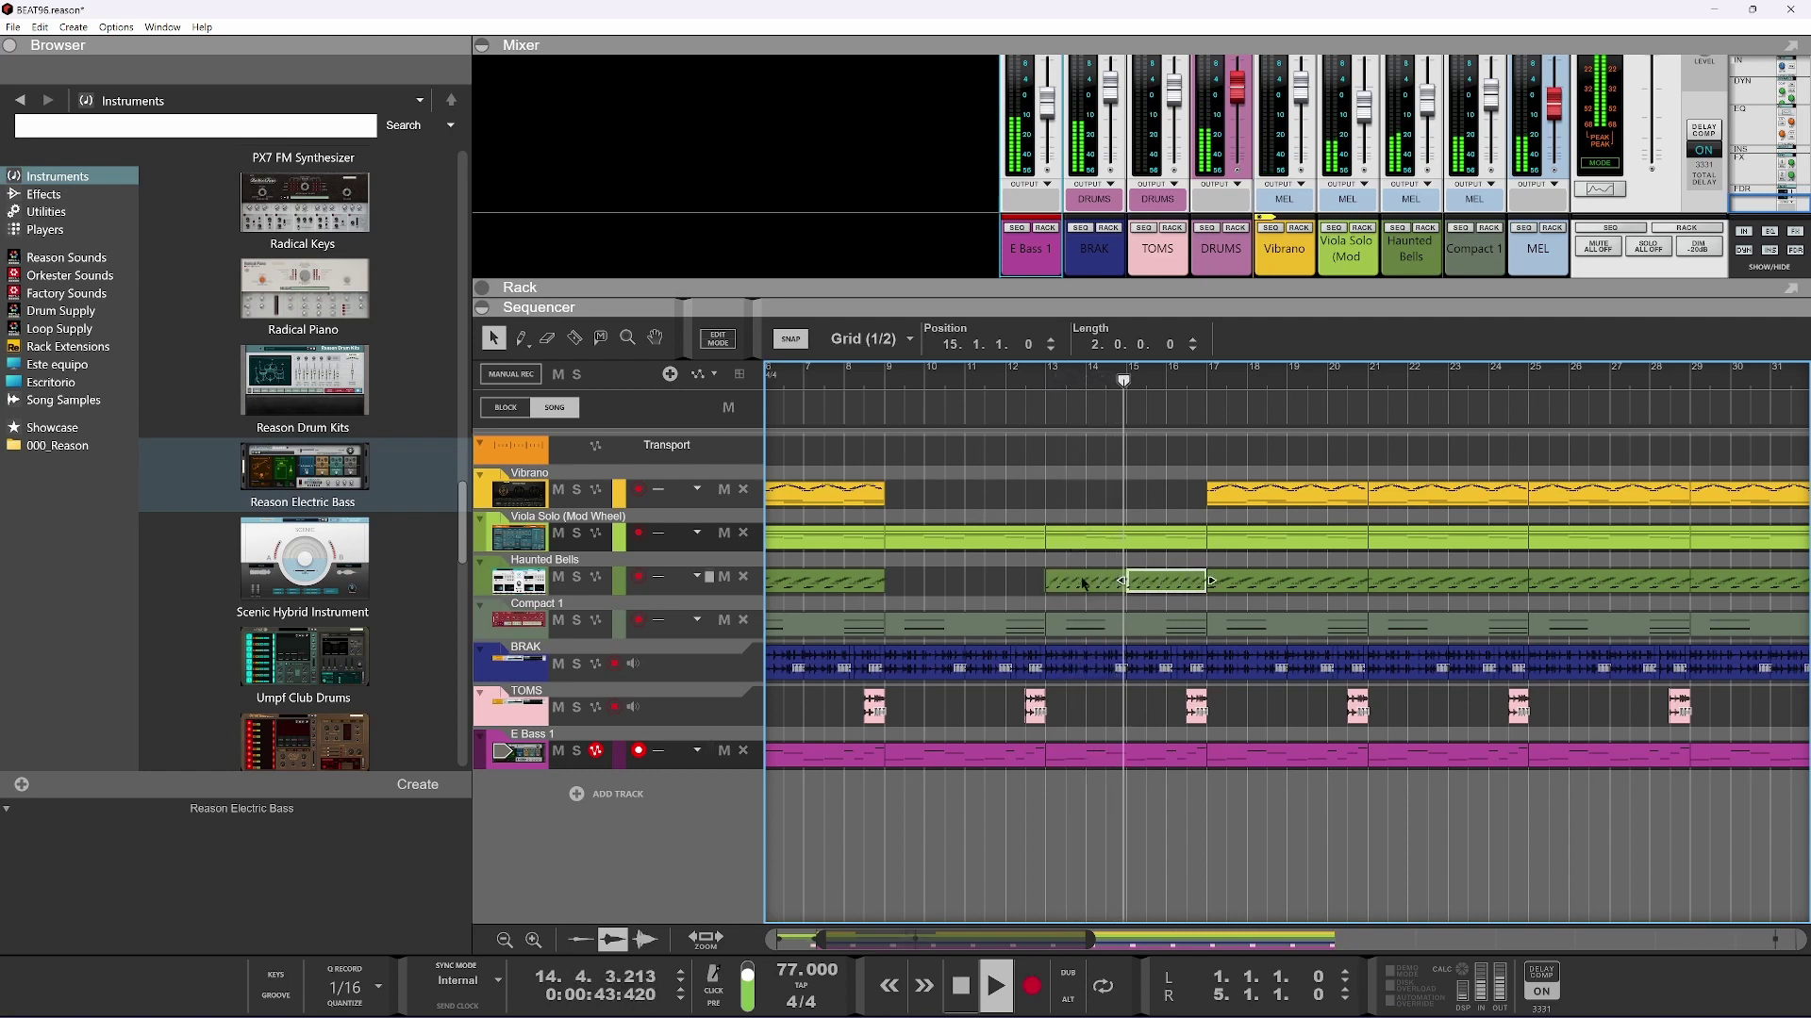
Delete the TOMS clip just before bar 13 during playback
scroll(1086, 572, down, 3)
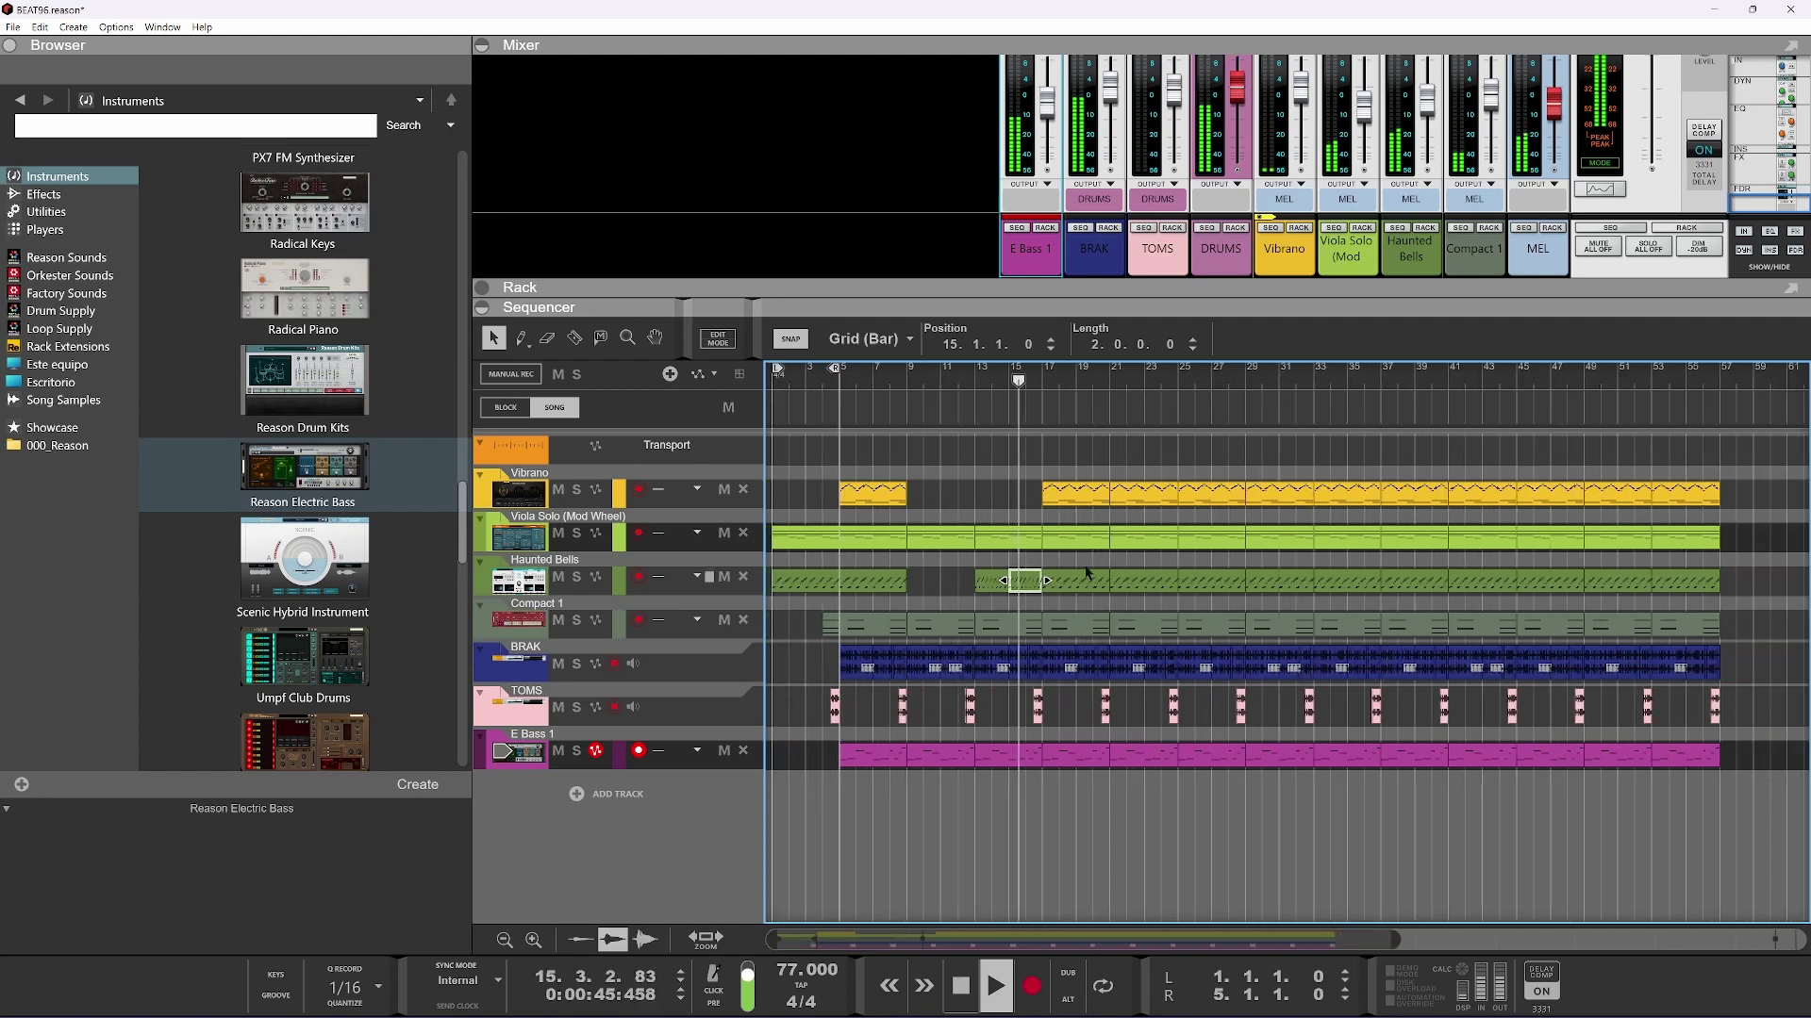
scroll(1240, 558, up, 3)
scroll(957, 509, down, 2)
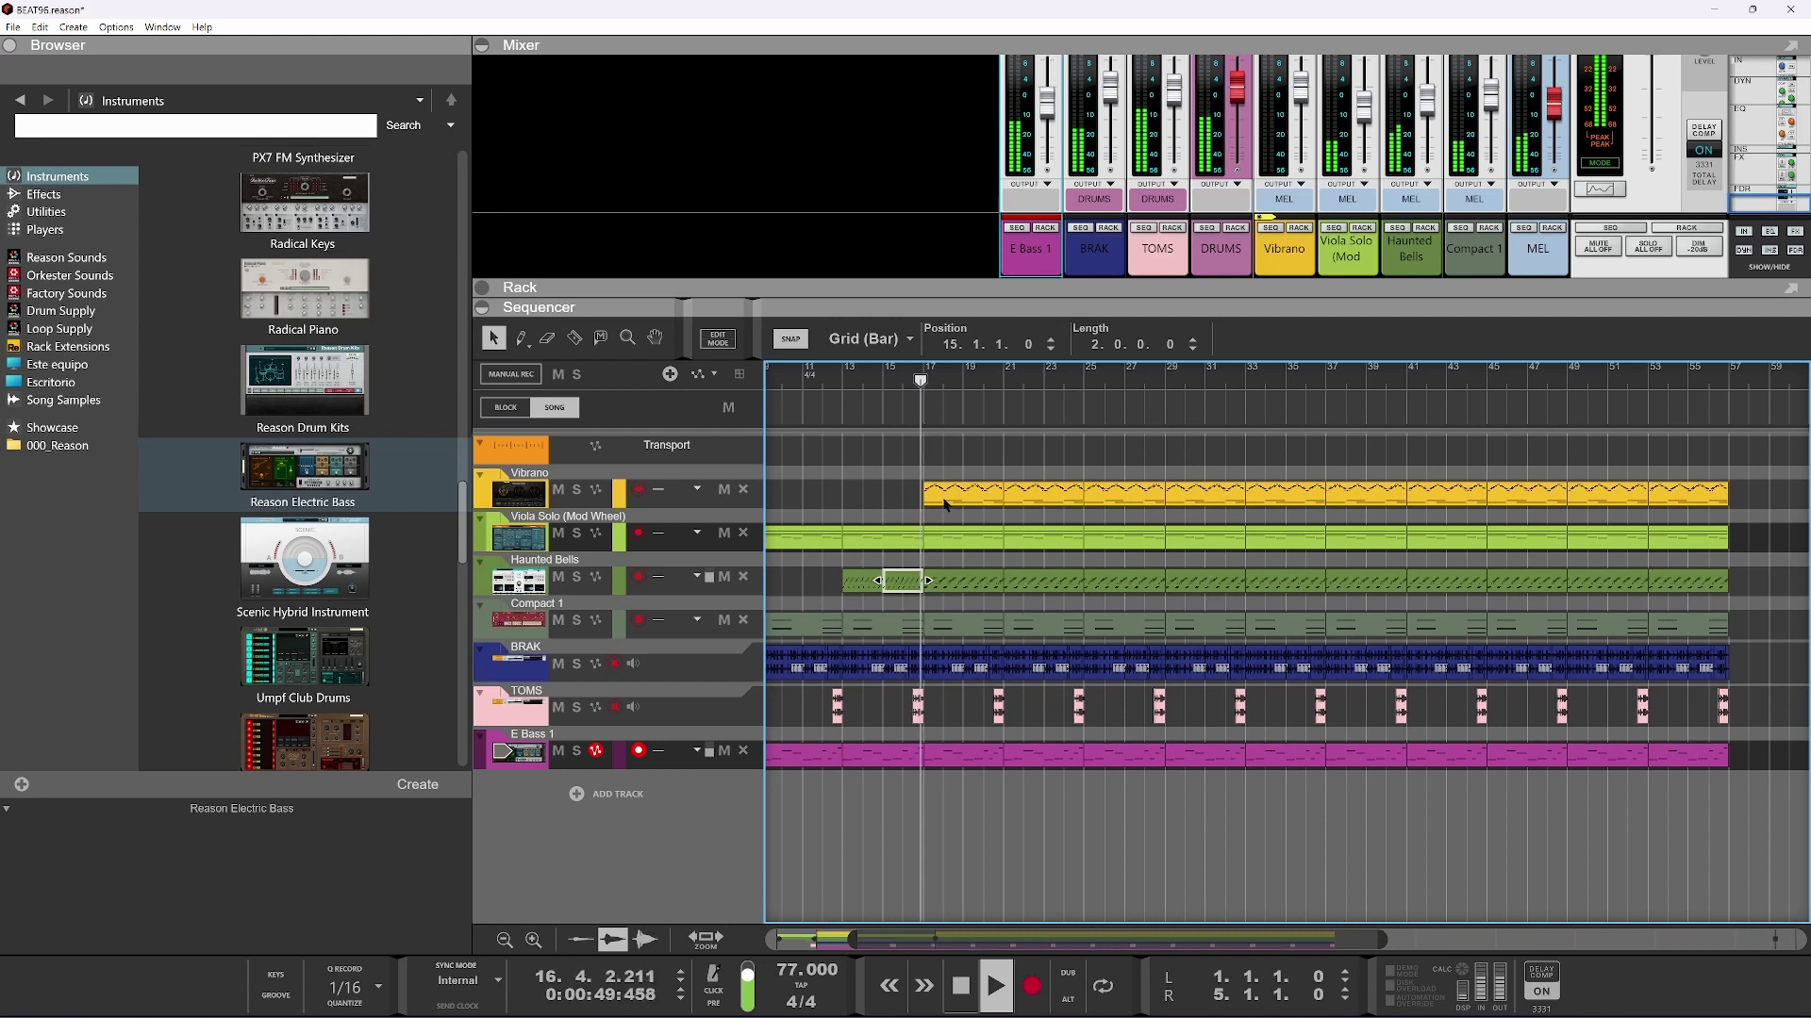
click(839, 709)
key(Delete)
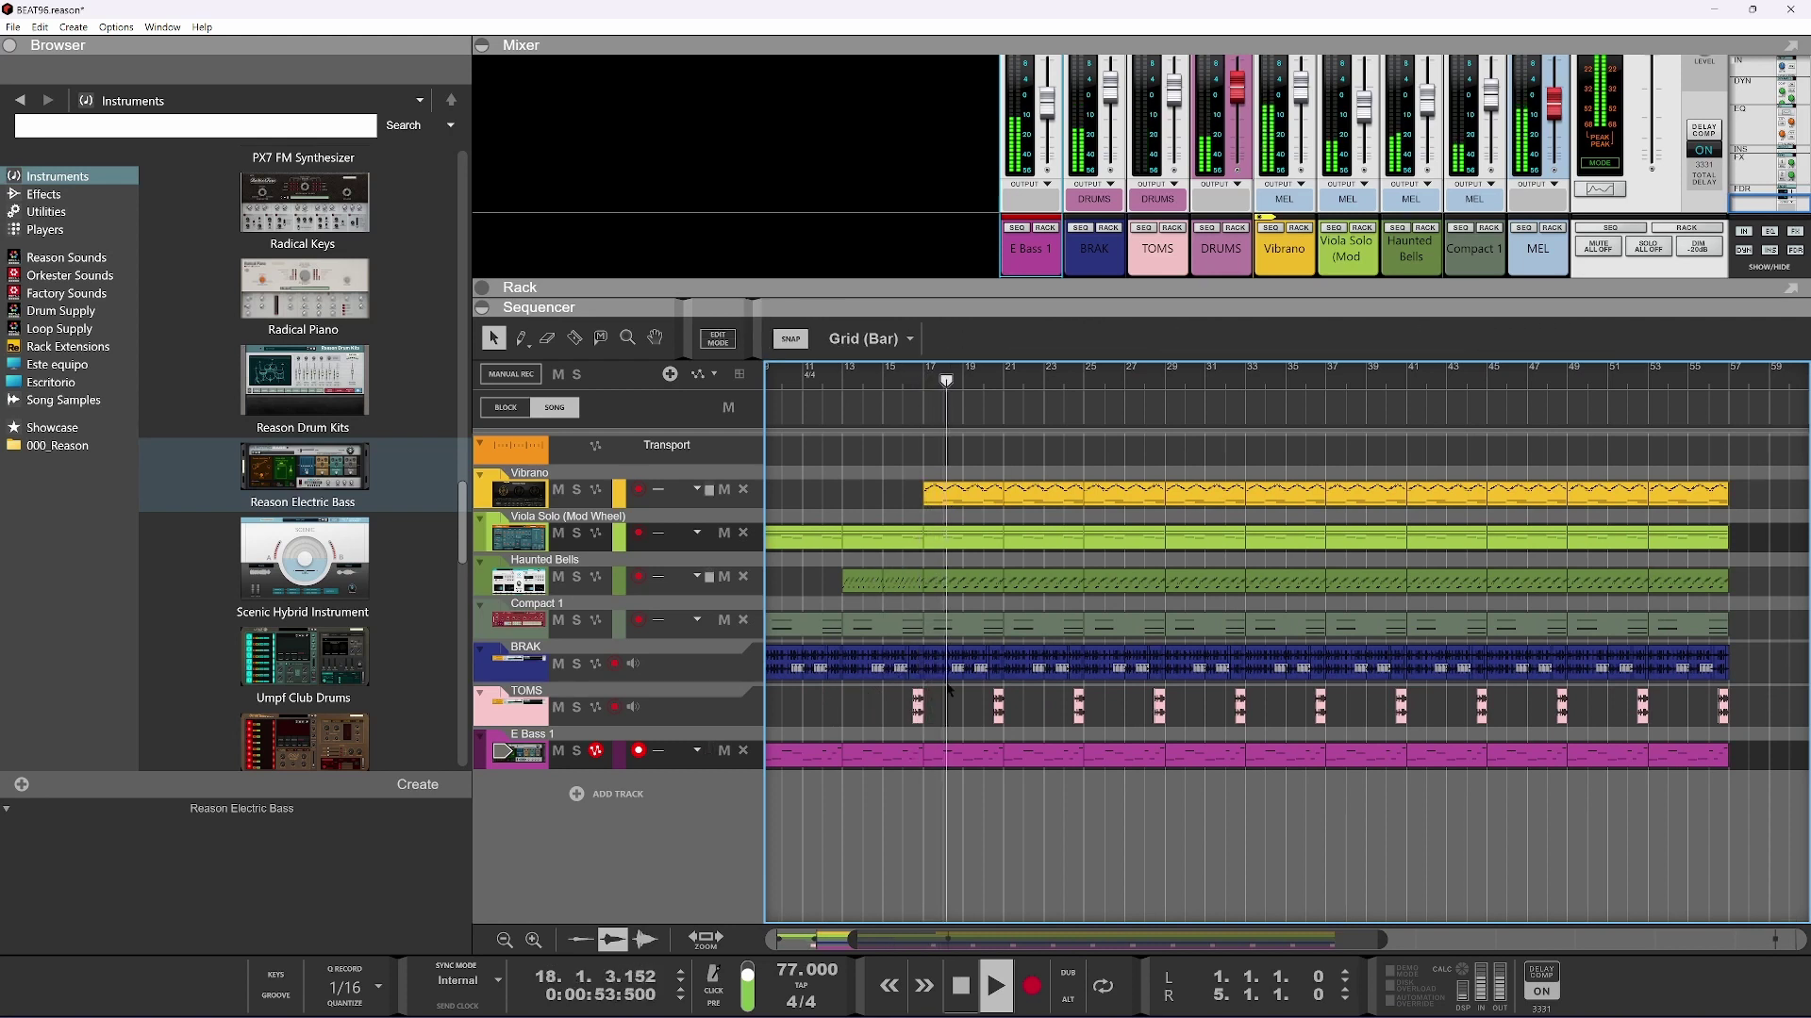
Restart playback at bar 17 to check the entry of the Vibrano melody
scroll(957, 679, down, 2)
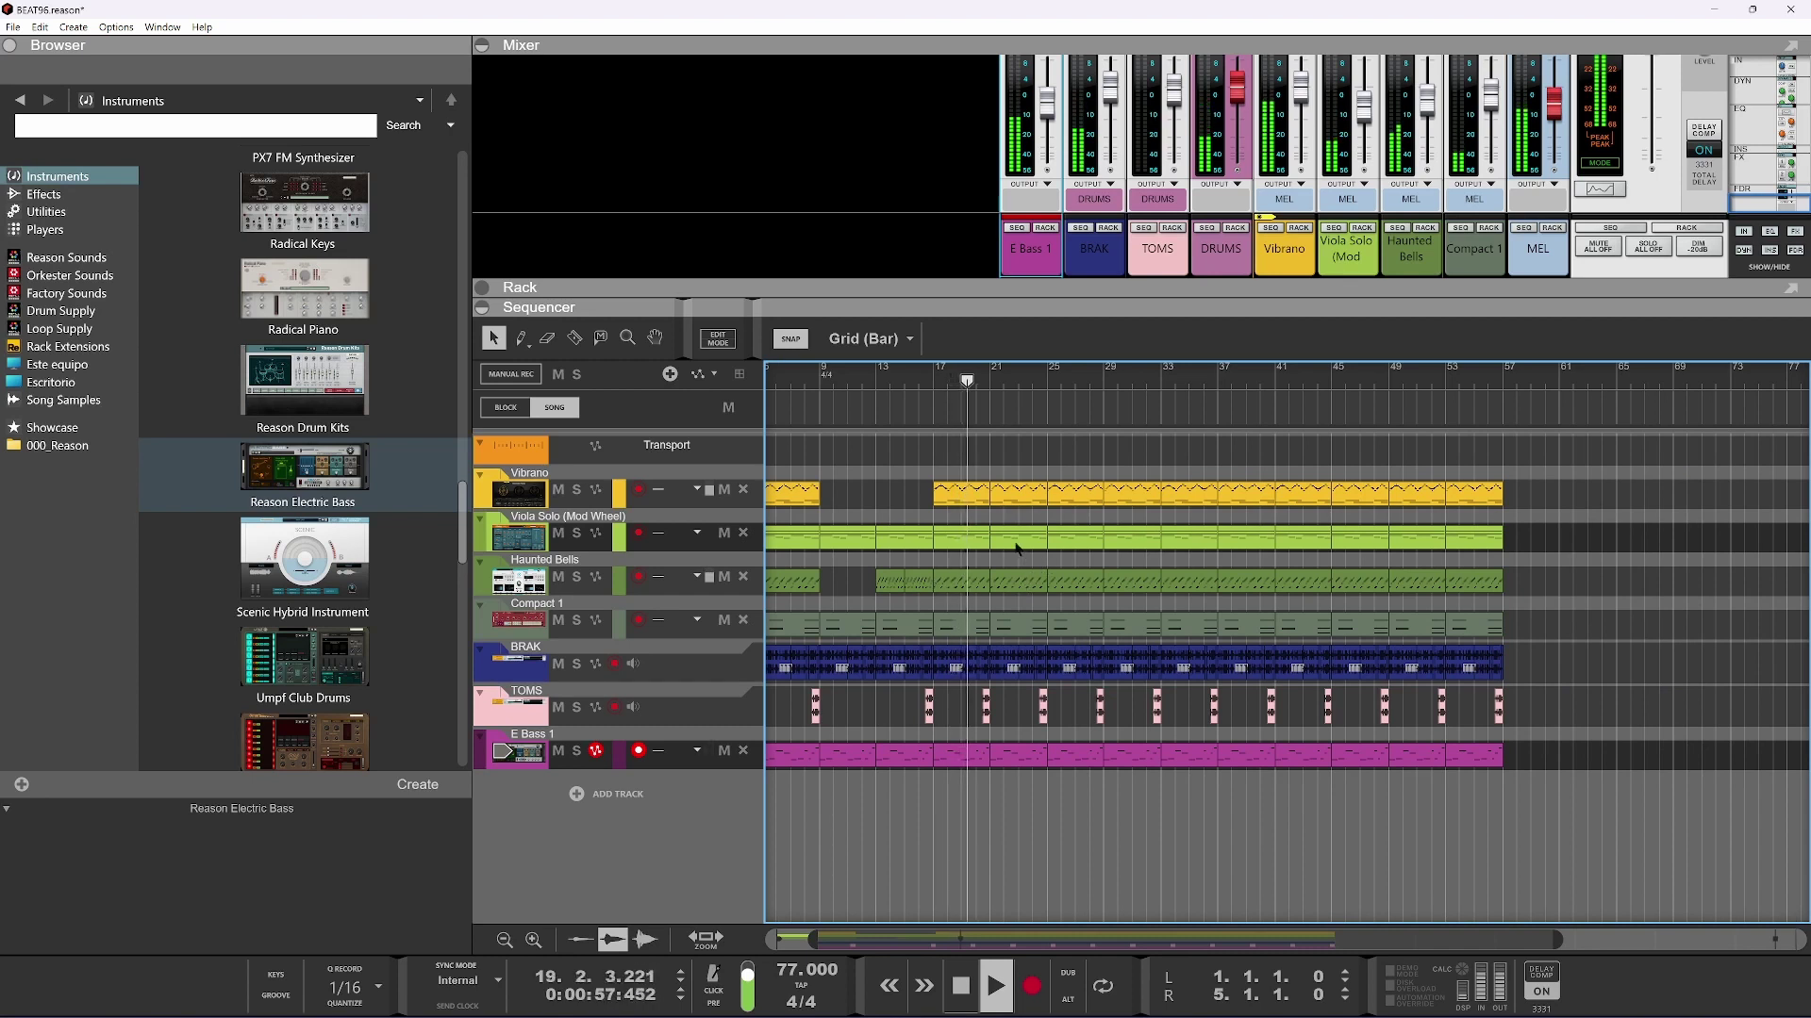
key(space)
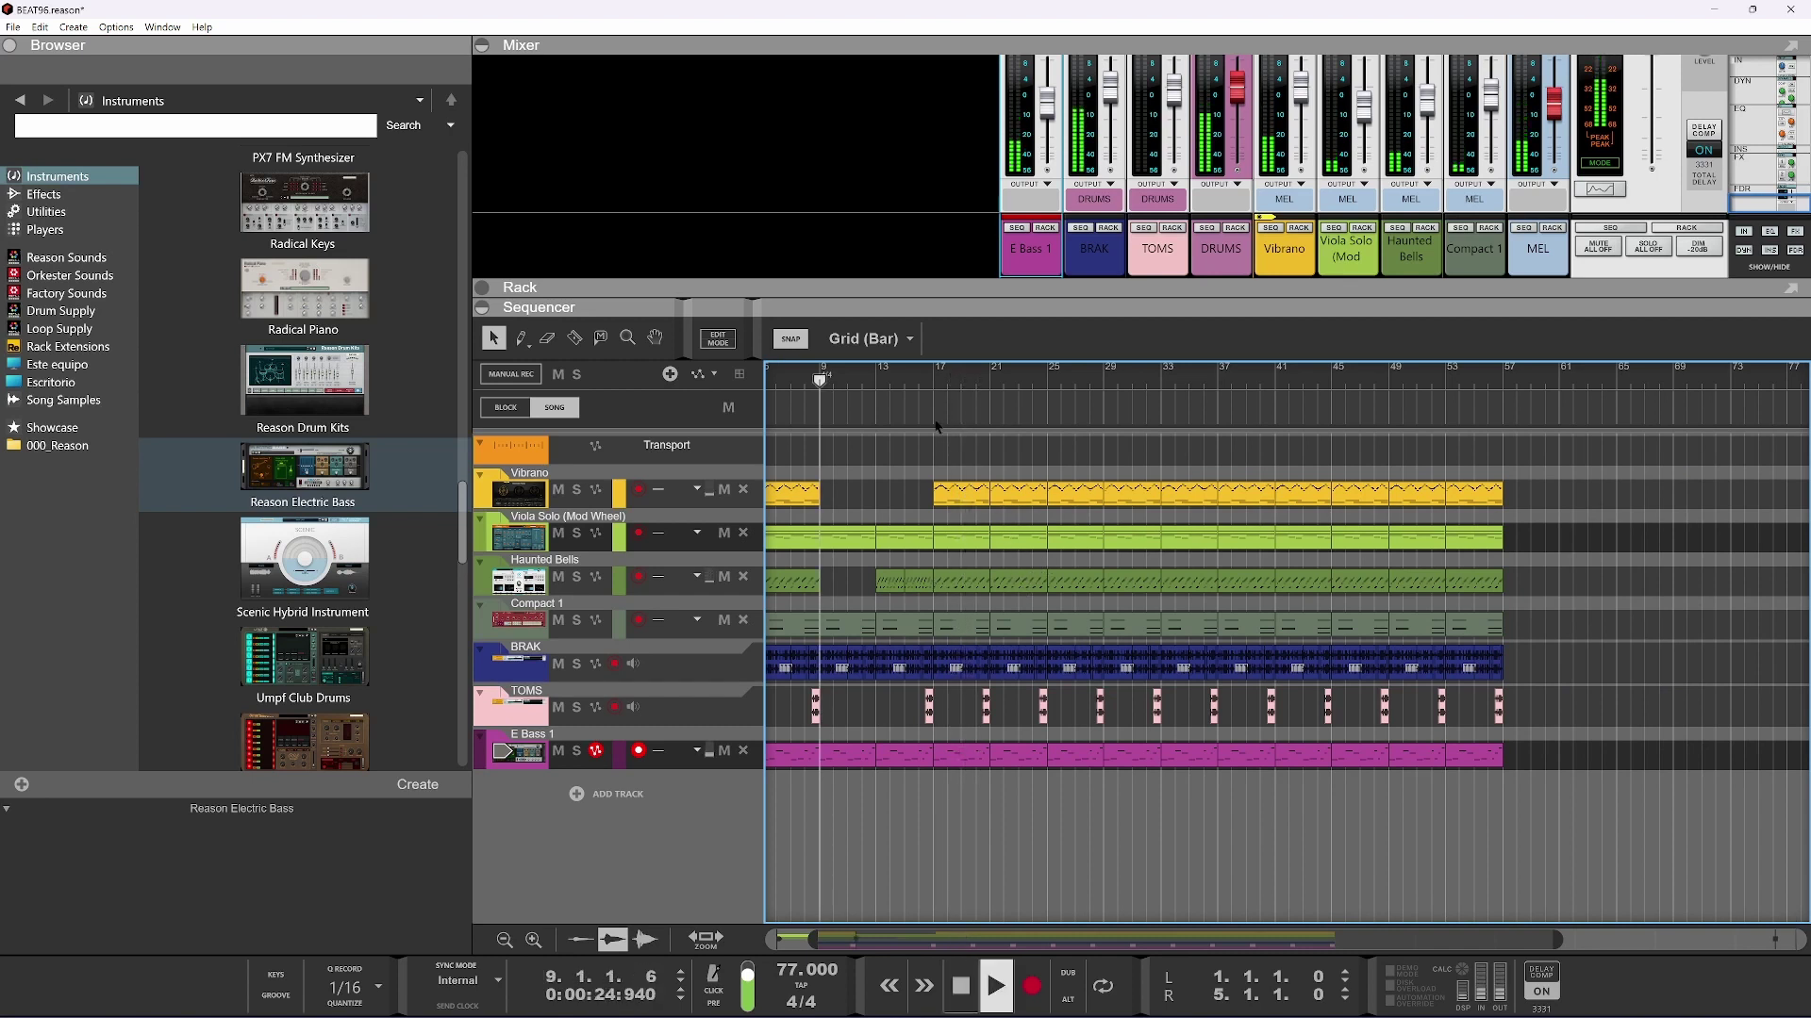
click(931, 400)
key(space)
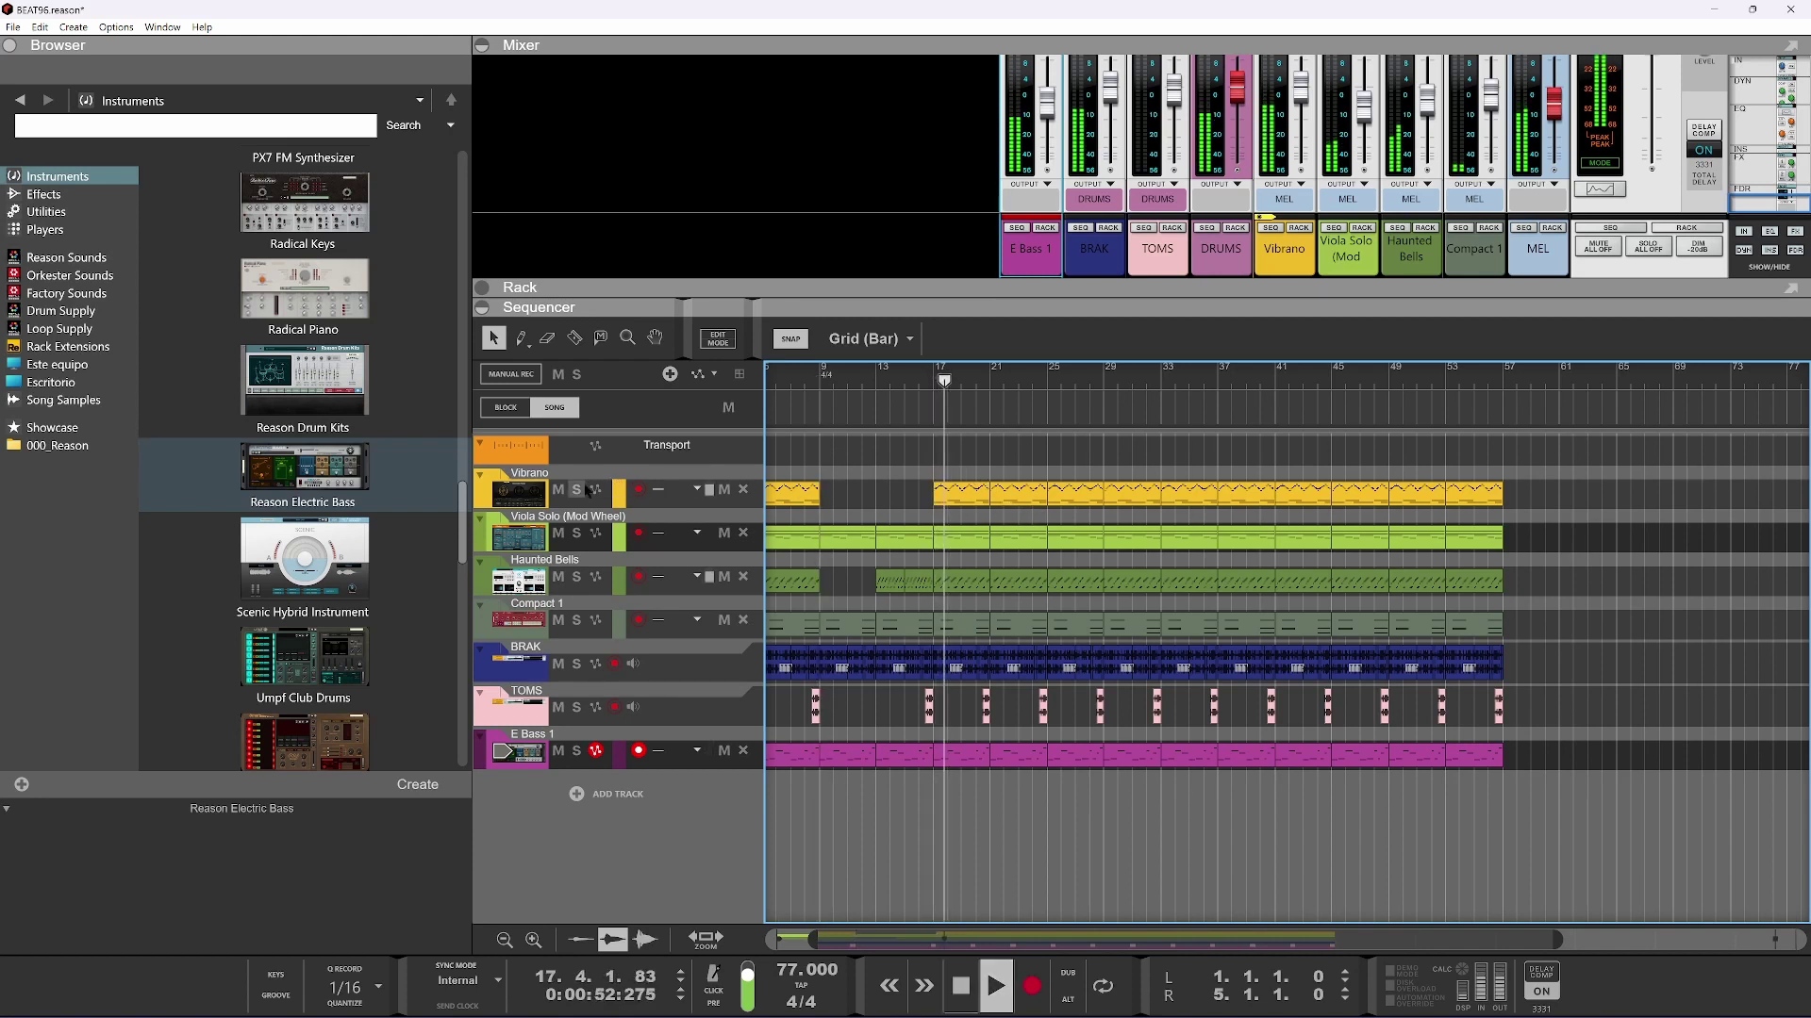
Solo the Vibrano track and replay it from bar 17
click(576, 489)
key(space)
click(932, 368)
key(space)
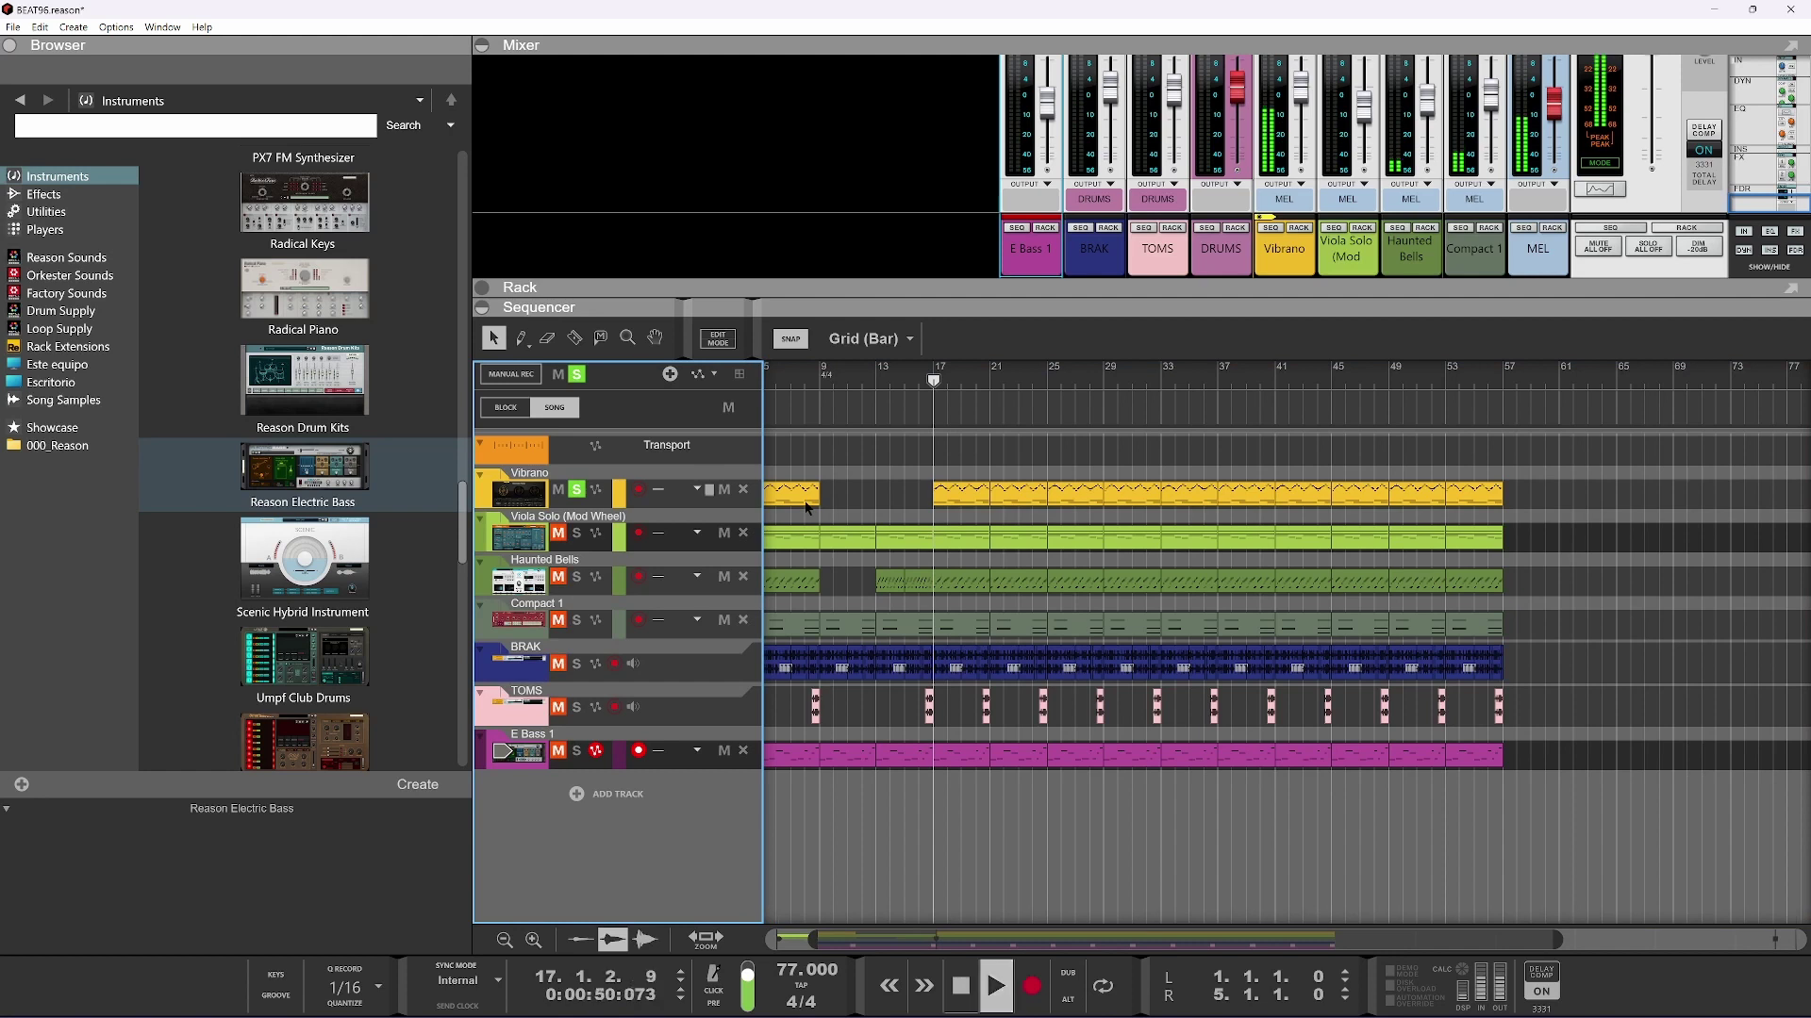
key(space)
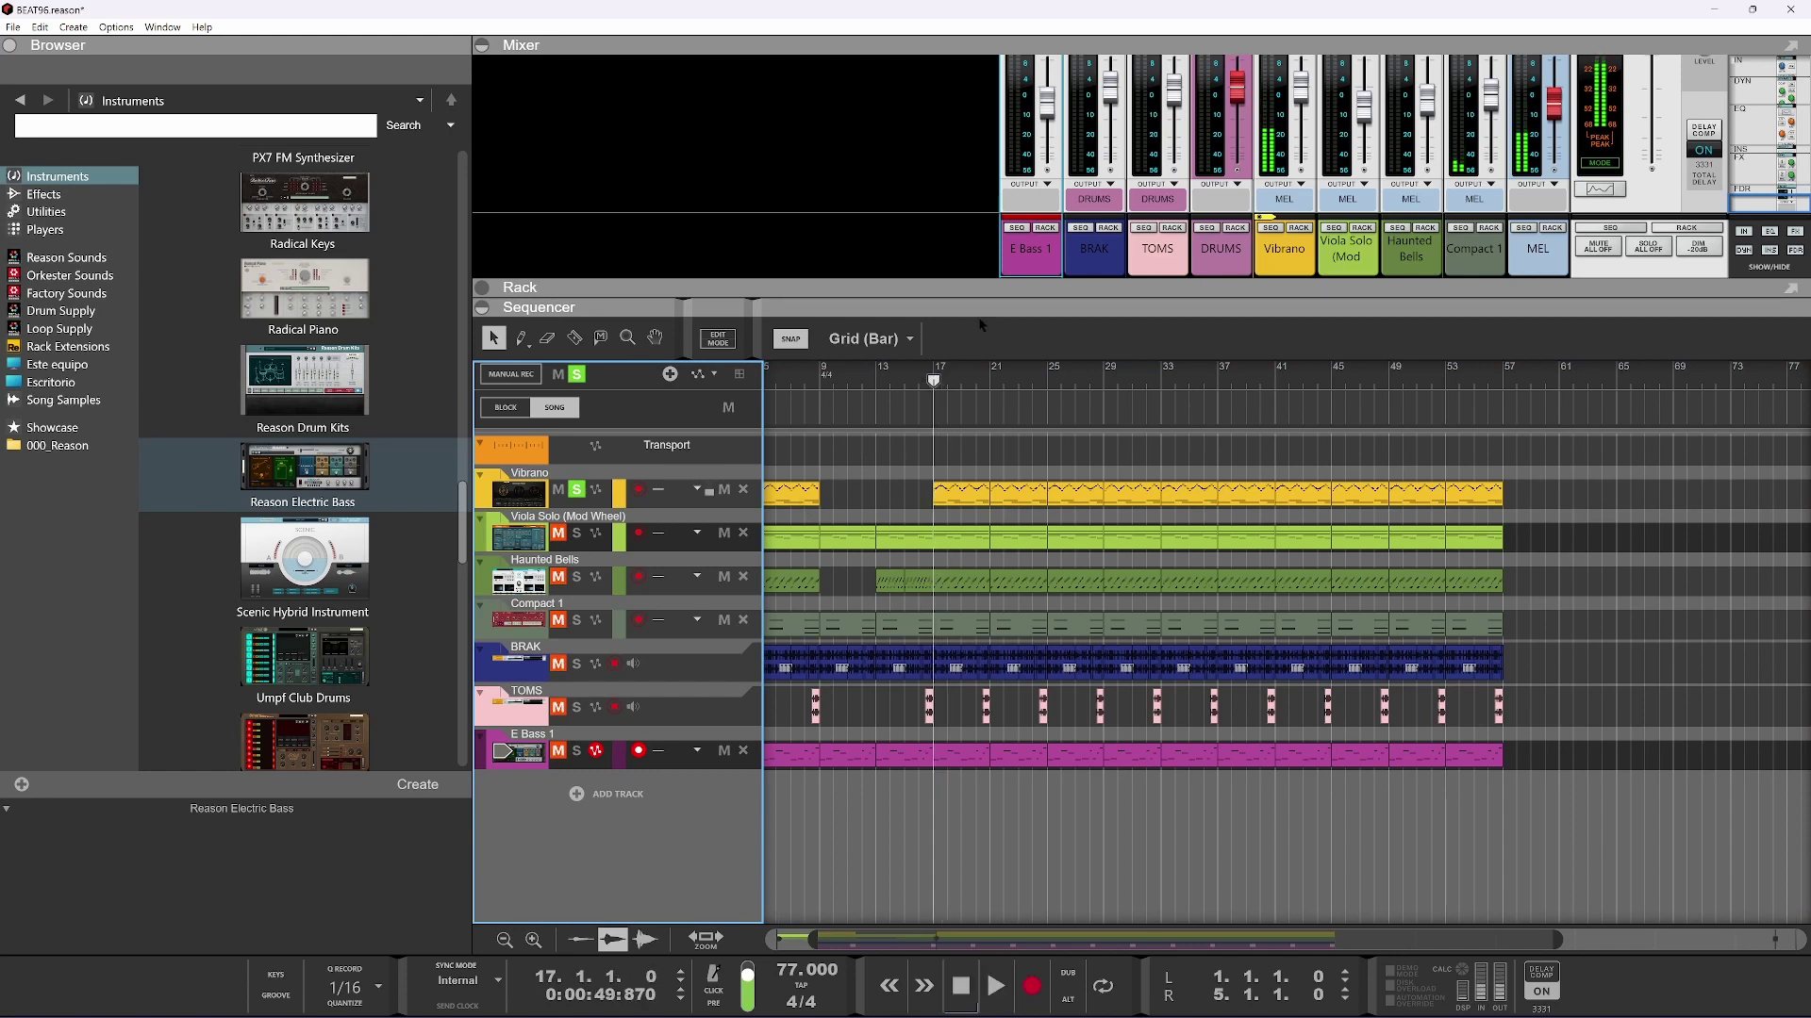
click(972, 987)
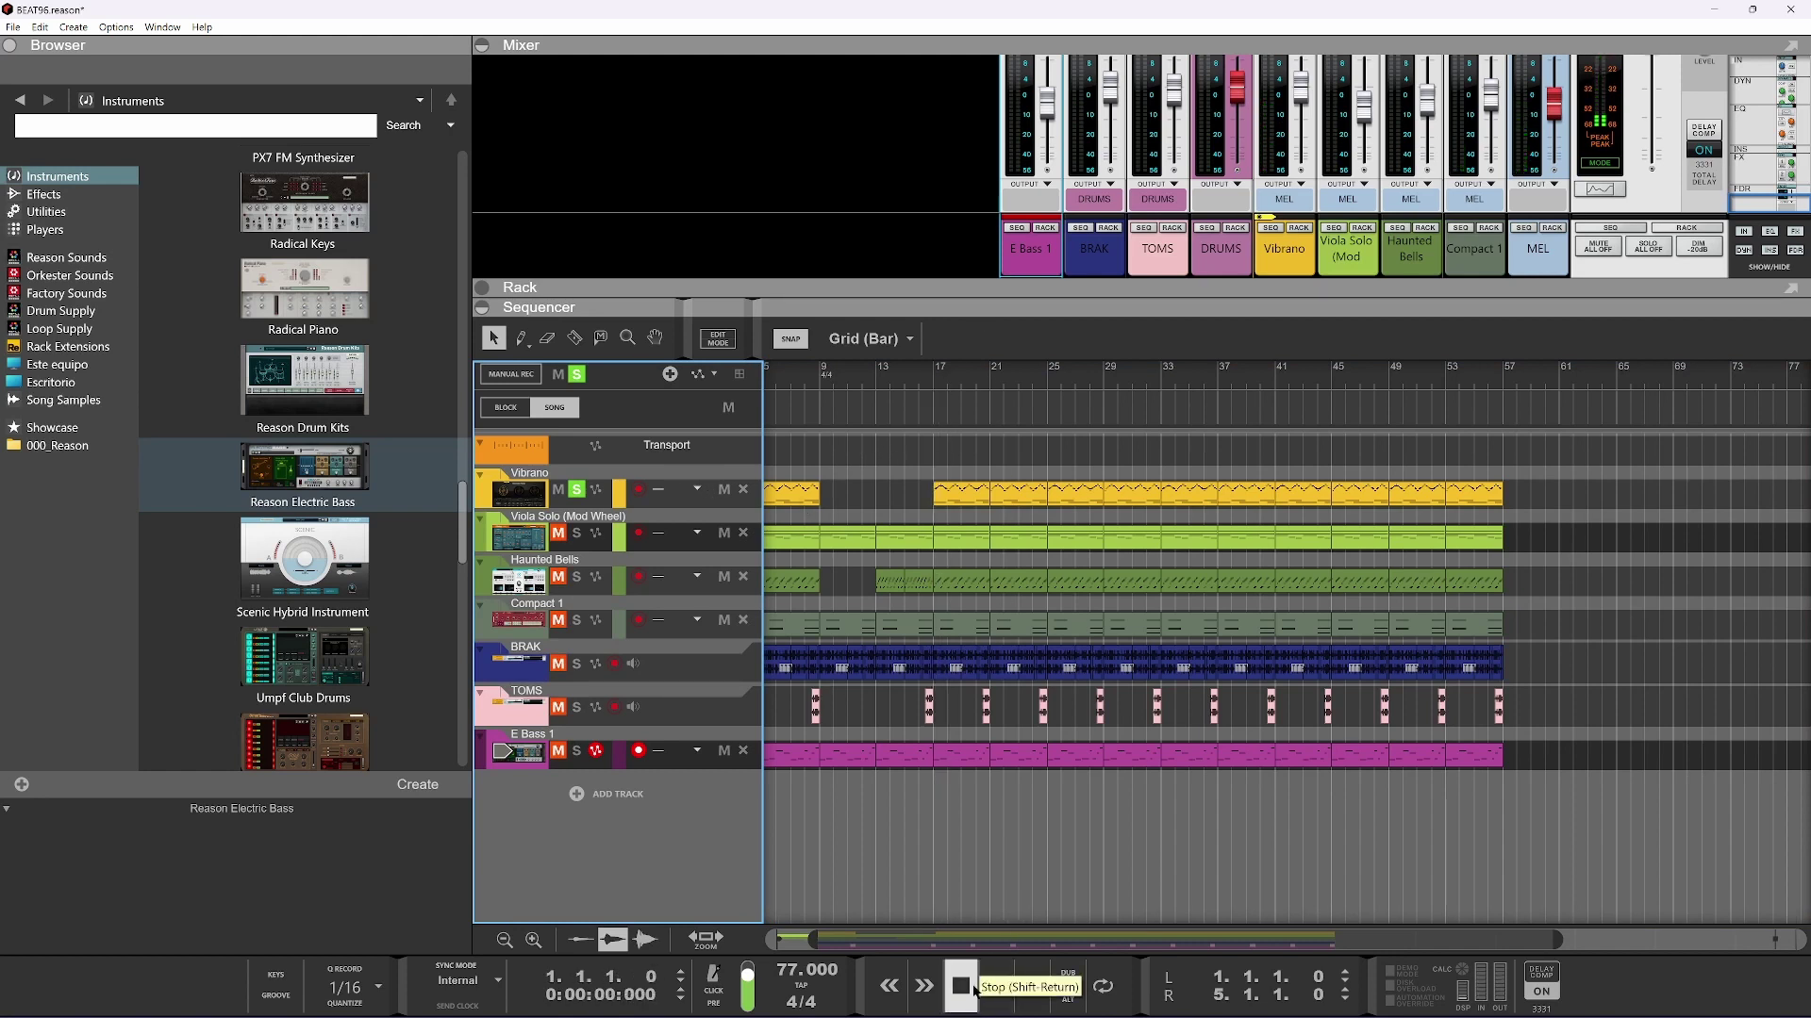
key(space)
key(space)
click(939, 376)
key(space)
key(space)
Show Vibrano's devices in the rack and lower its mix channel level slightly while it plays
drag(1010, 298, 1017, 937)
scroll(985, 627, down, 6)
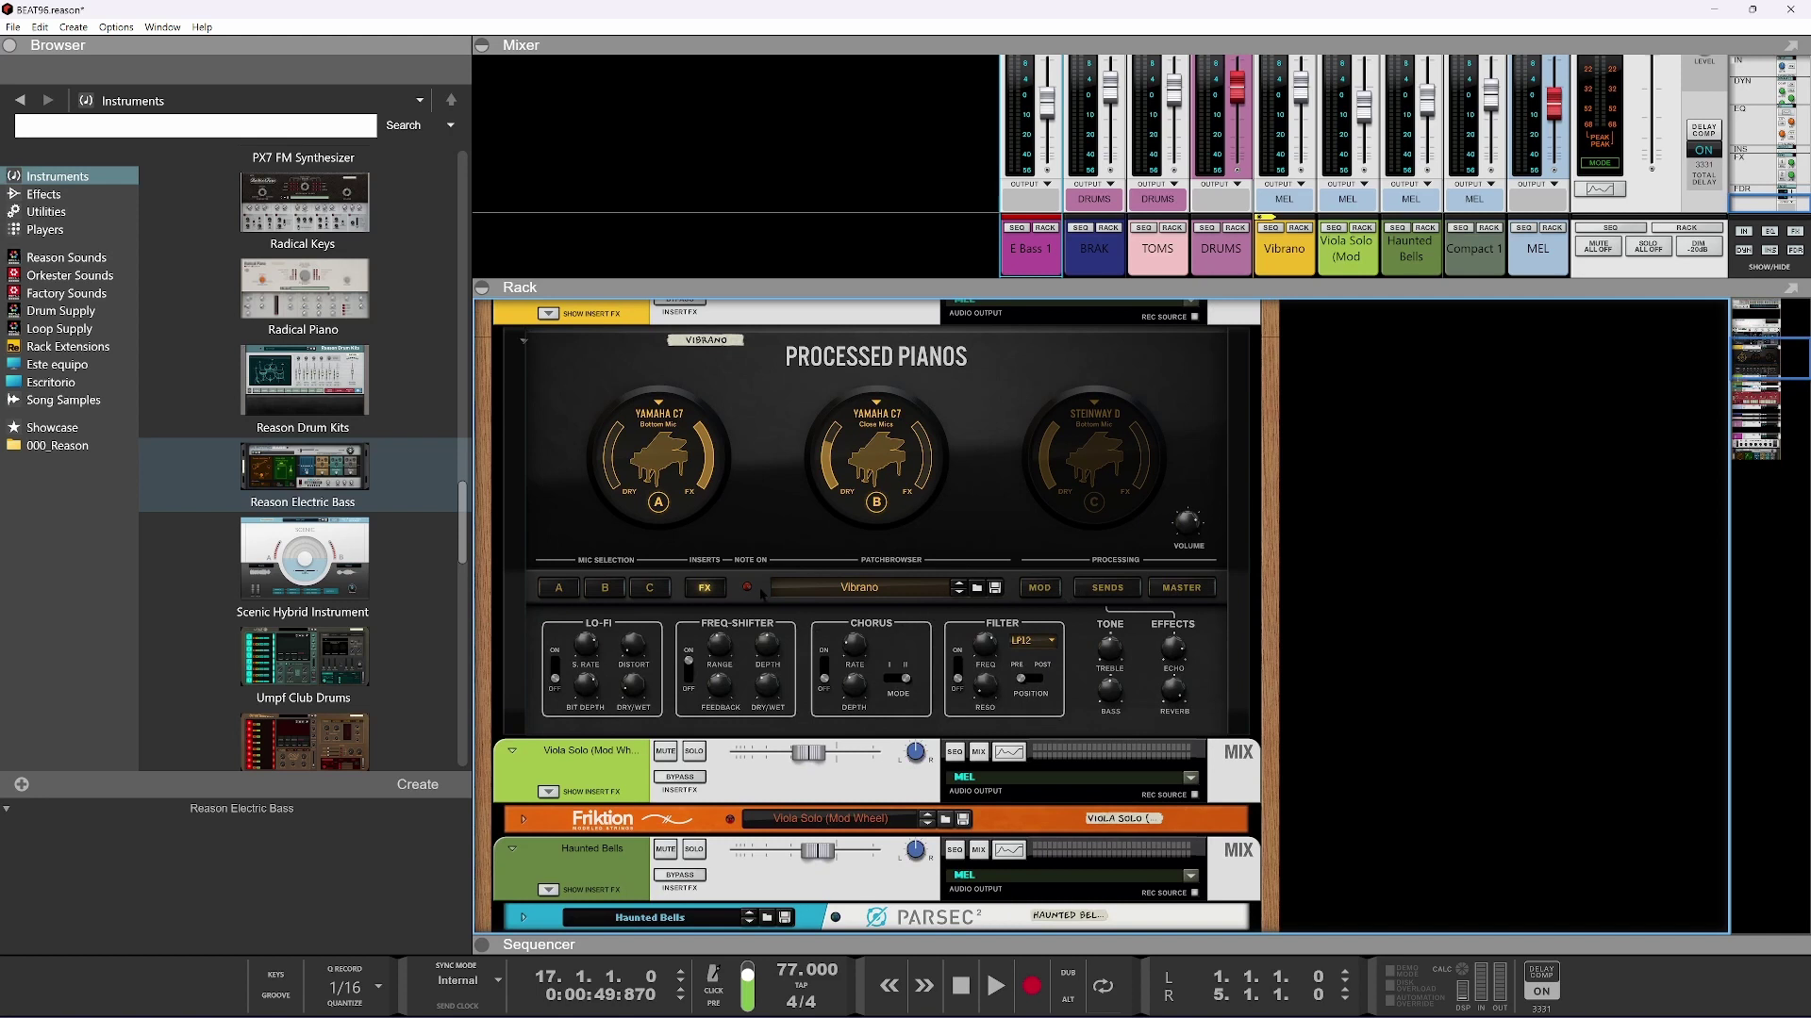
click(722, 587)
key(space)
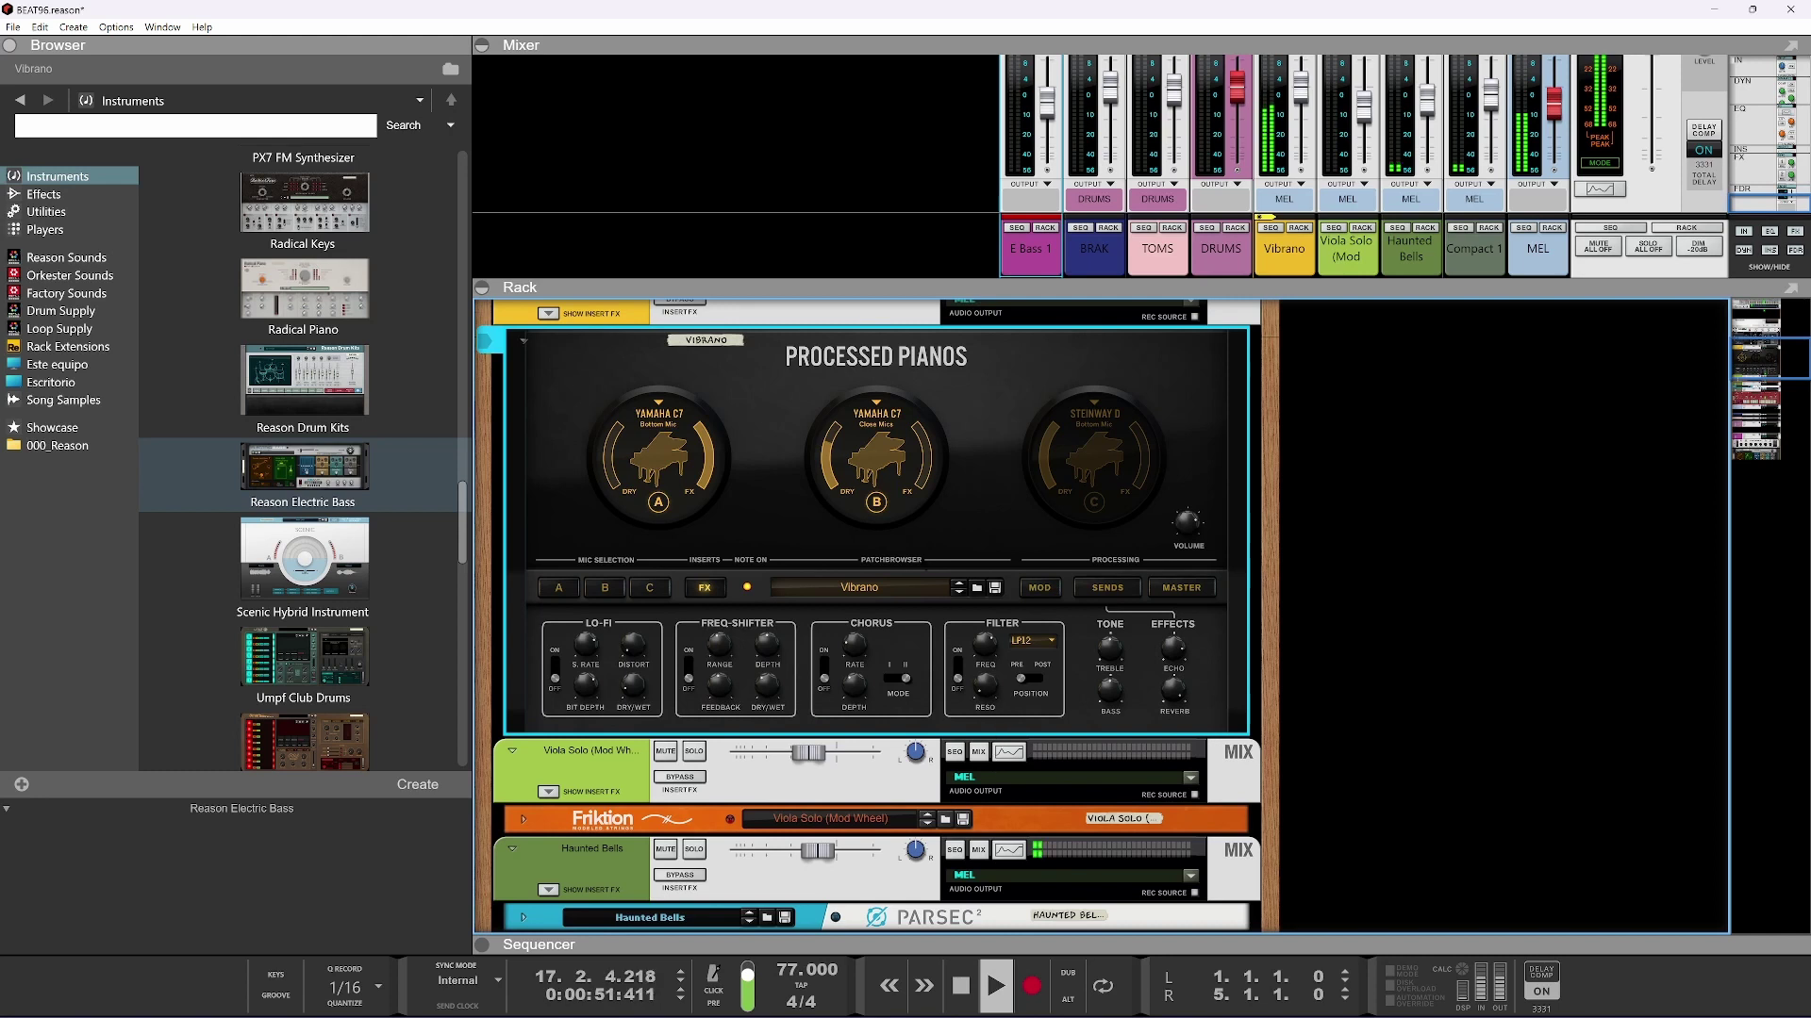
scroll(888, 530, up, 3)
drag(841, 456, 830, 456)
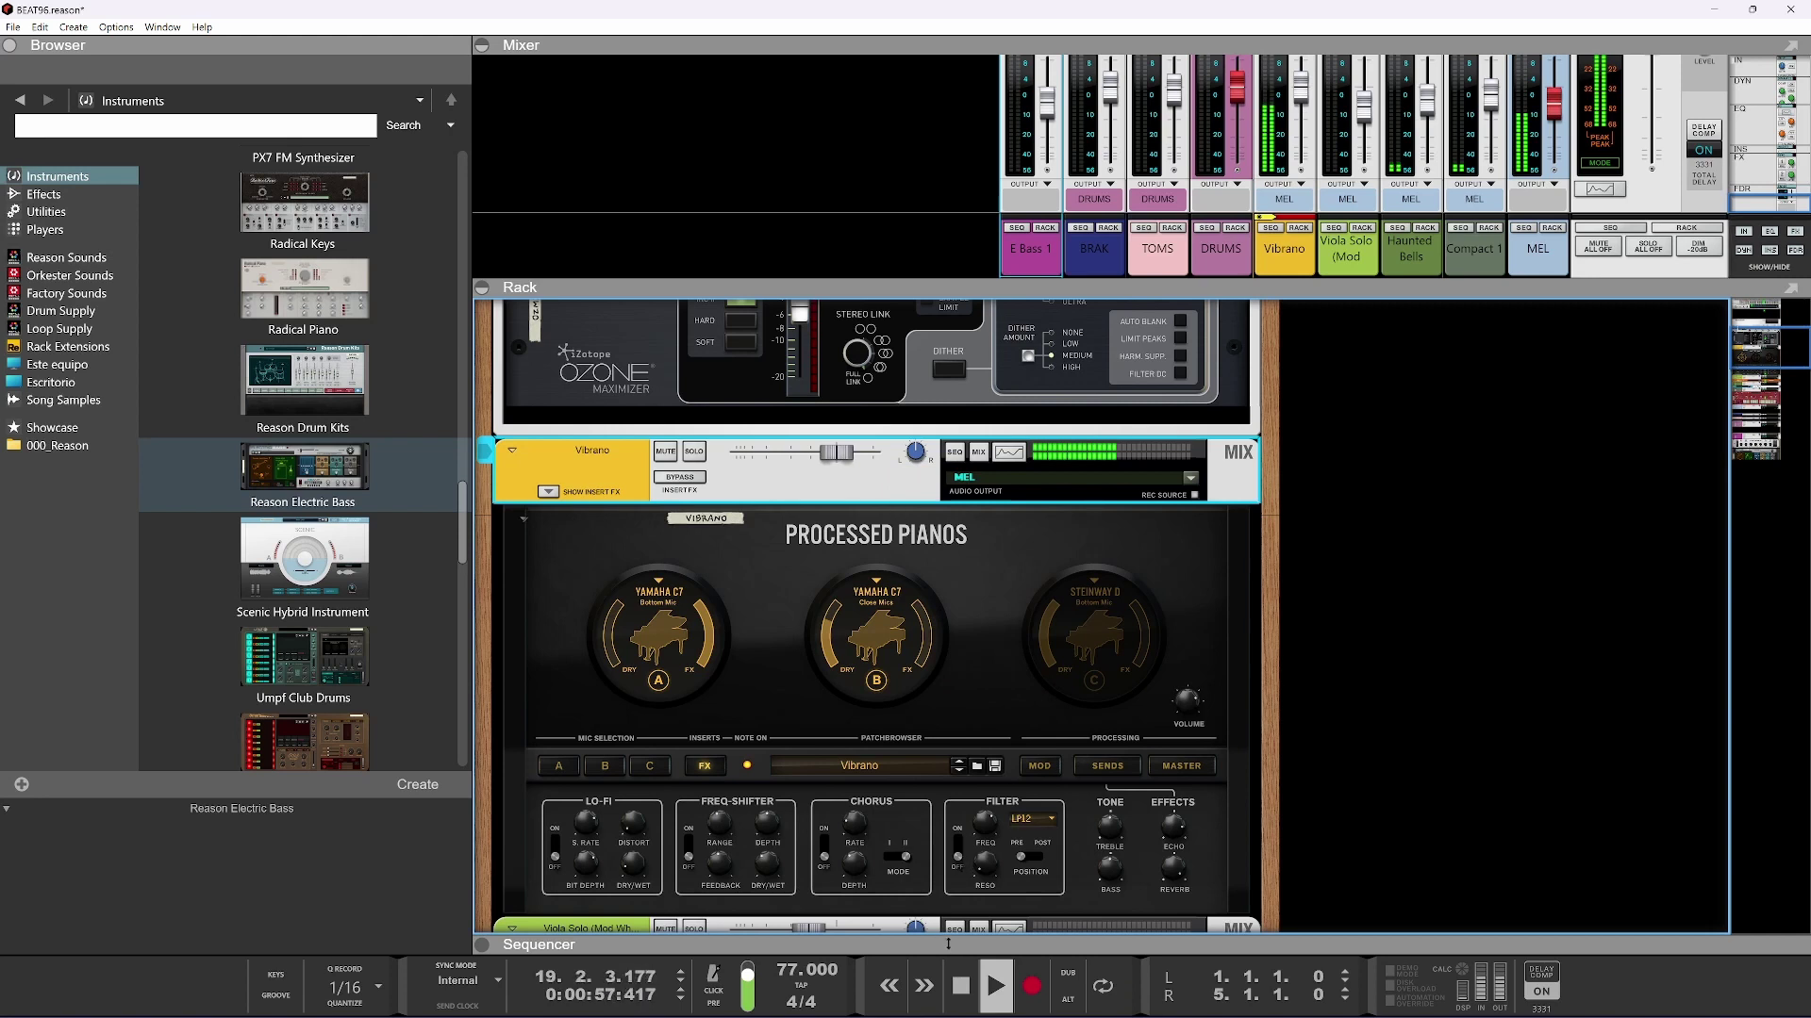
Expand the sequencer, turn off the Vibrano solo and restart playback of the full mix from bar 17
drag(947, 944, 948, 187)
key(space)
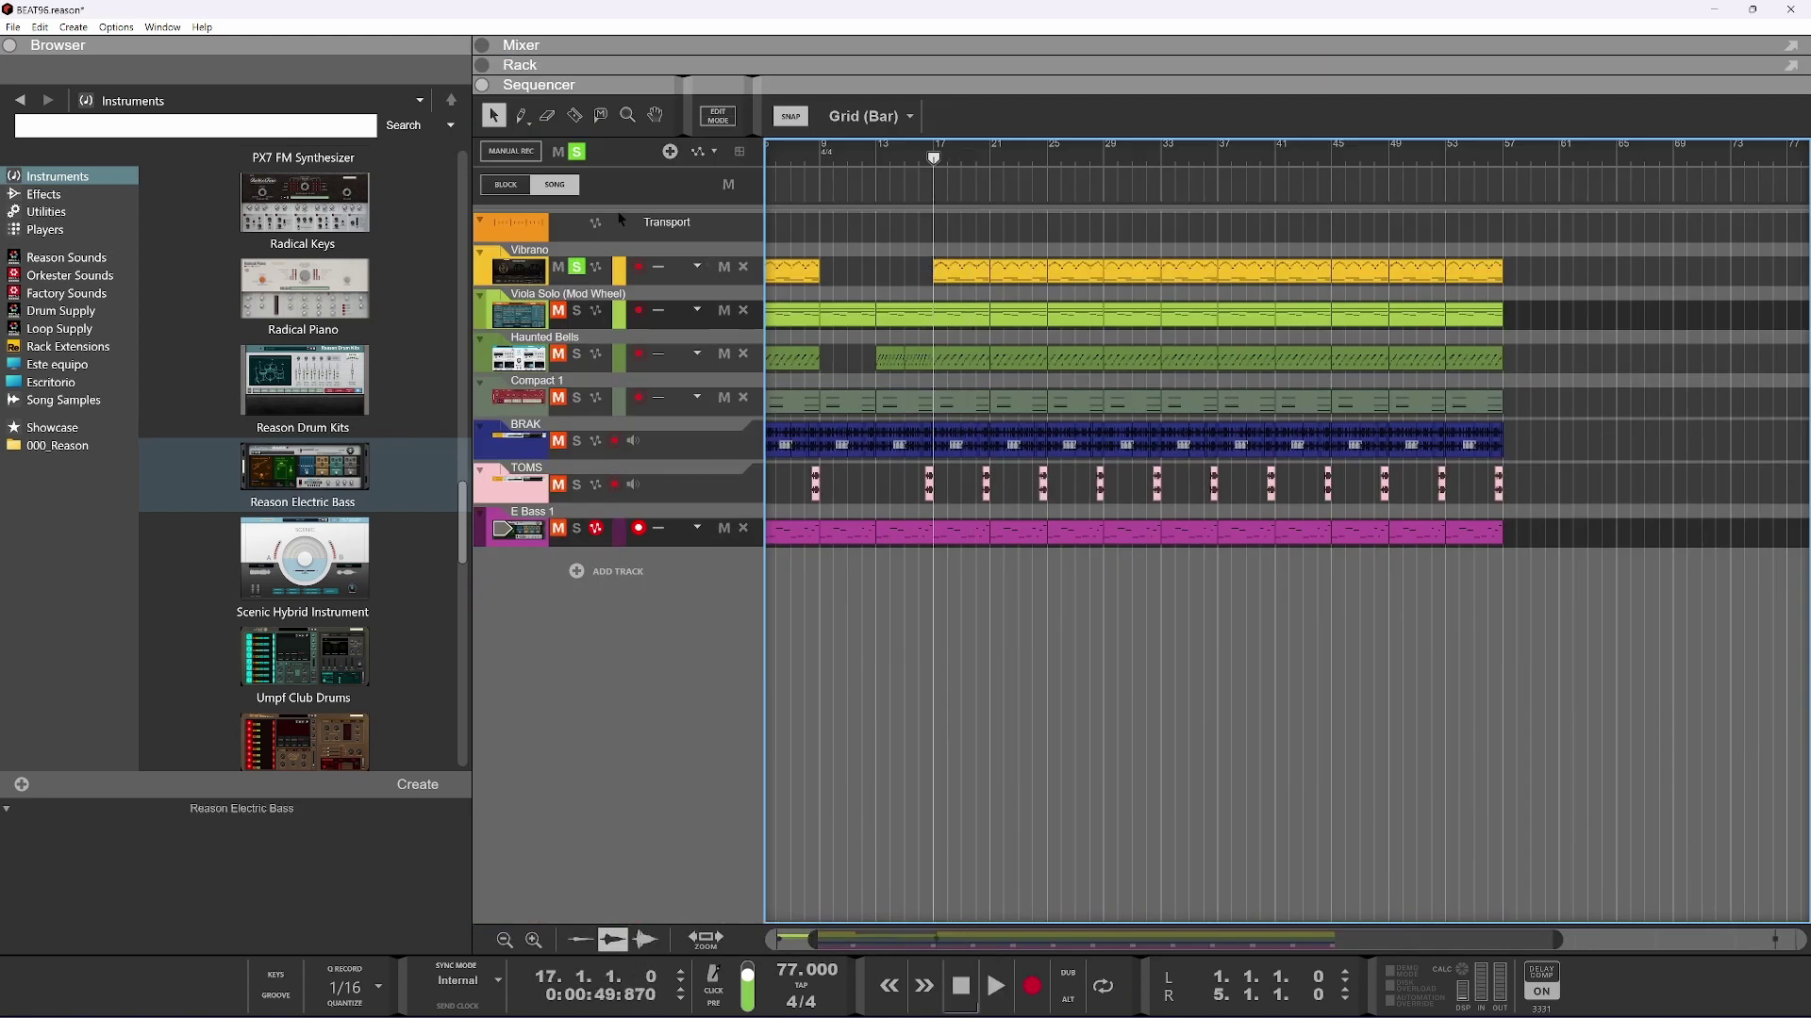
click(576, 267)
key(space)
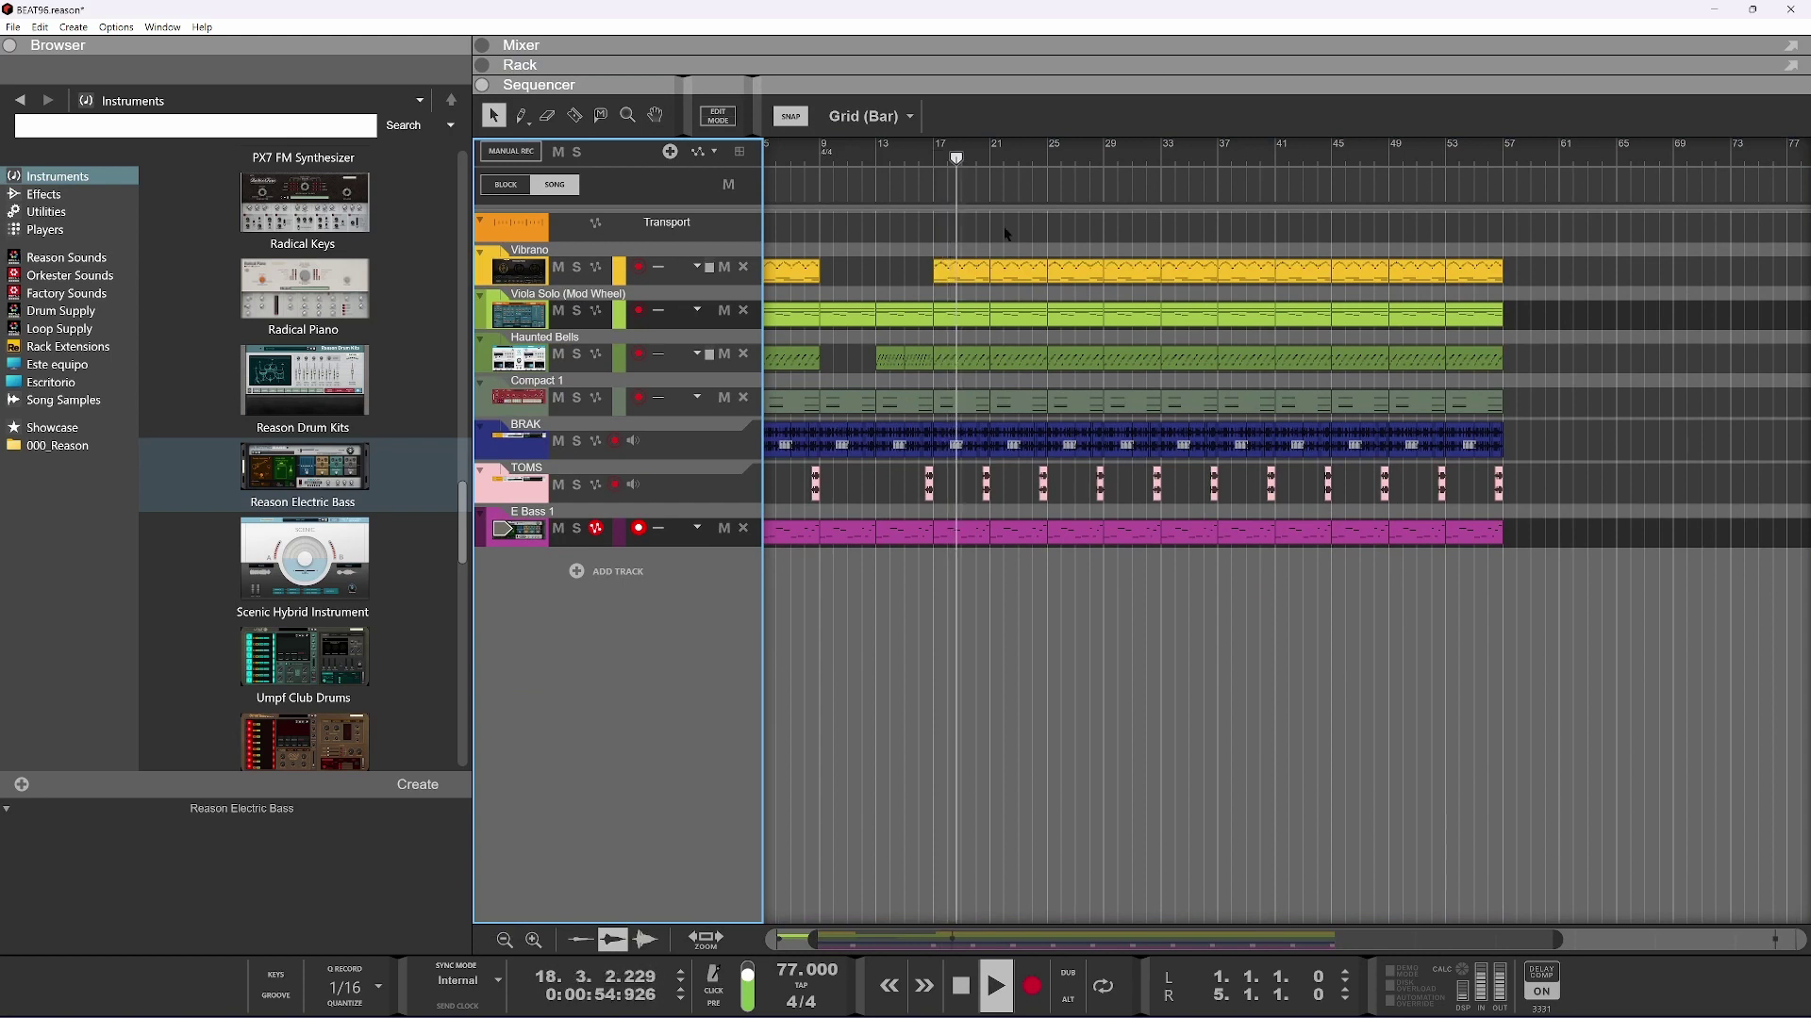
Open the Vibrano clip at bar 17 and duplicate its low sustained notes one octave down, then play it
double_click(974, 281)
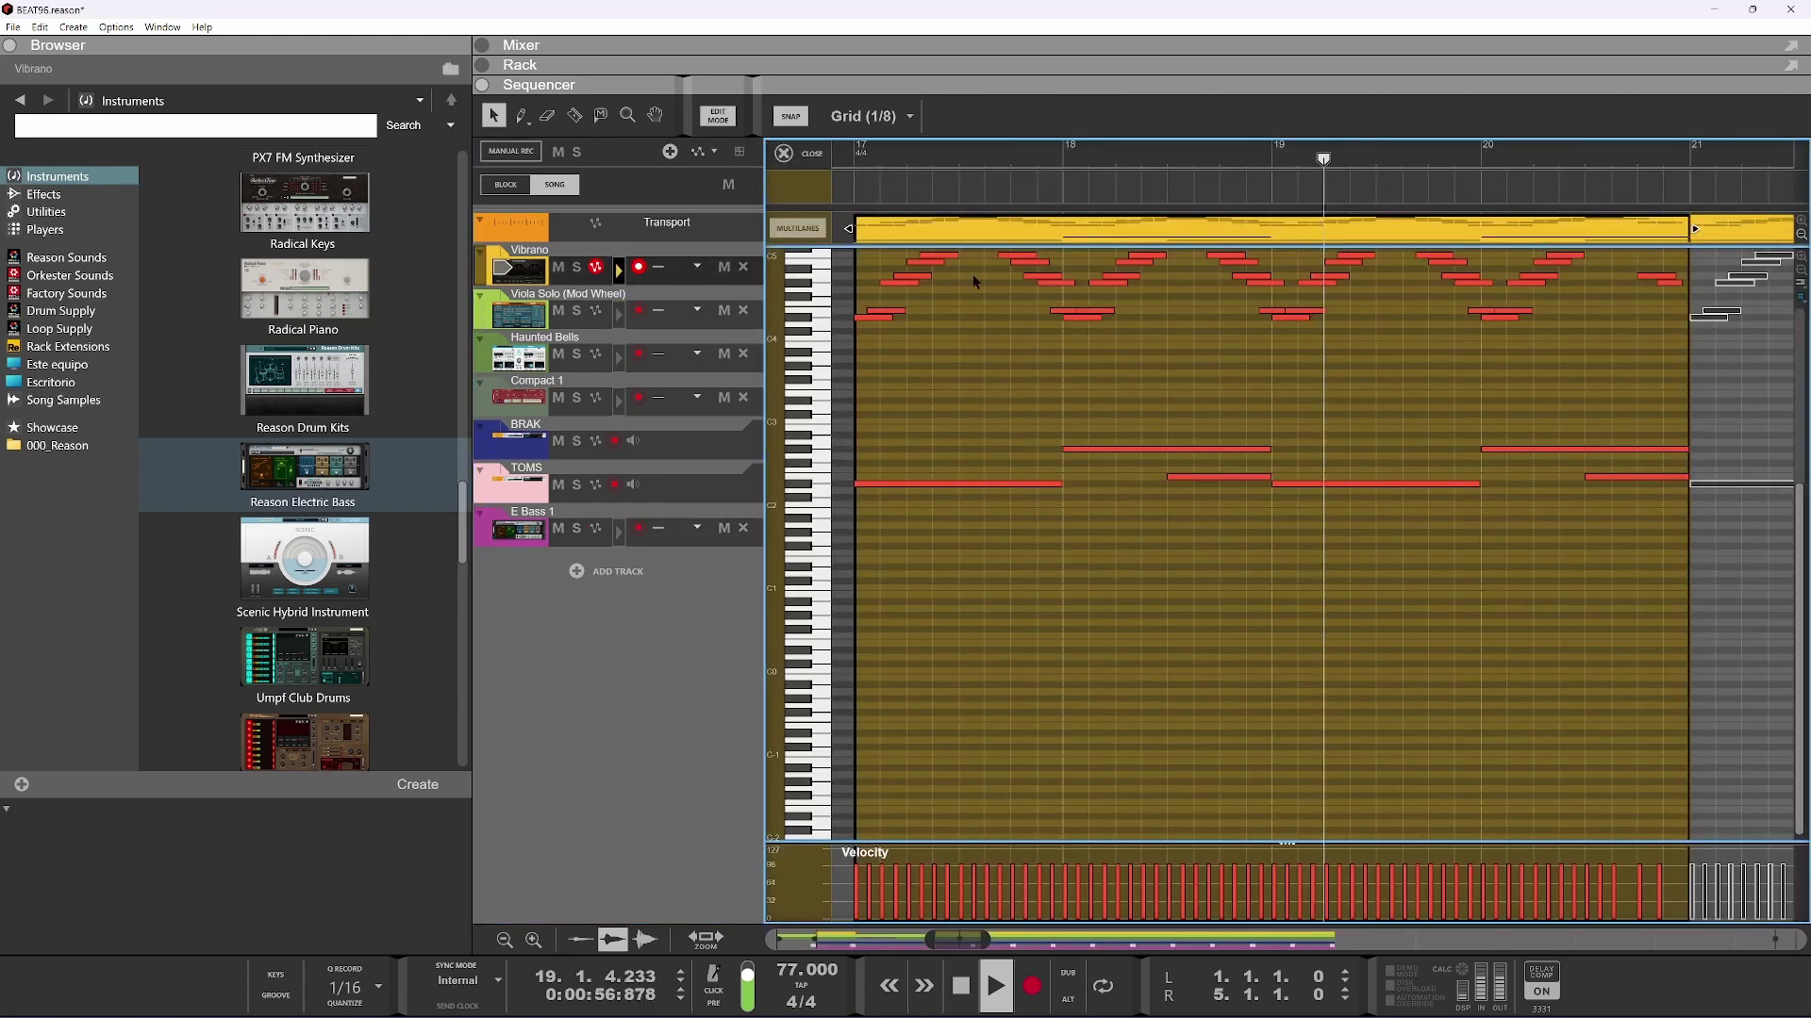
key(space)
drag(1629, 385, 957, 545)
drag(912, 485, 900, 573)
key(space)
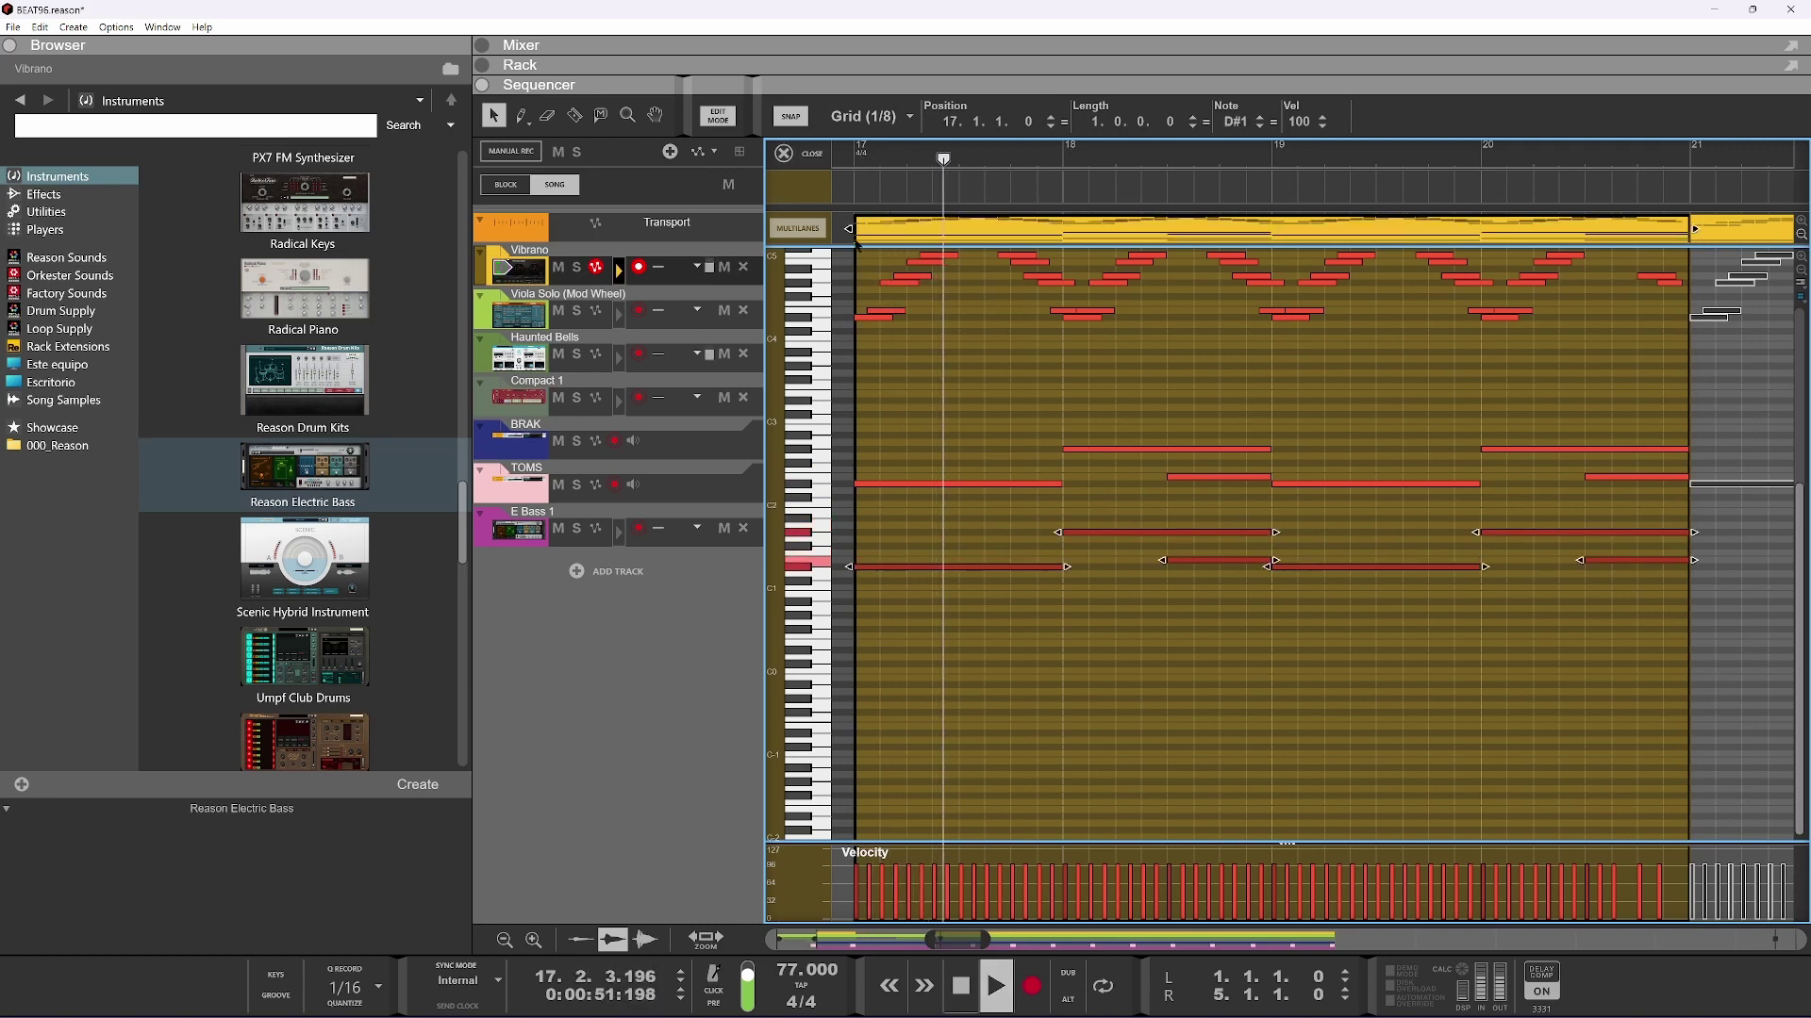
Close the note editor and replace the Vibrano clip at bar 21 with a copy of the edited bar 17 clip
key(Tab)
click(839, 275)
key(Delete)
click(785, 276)
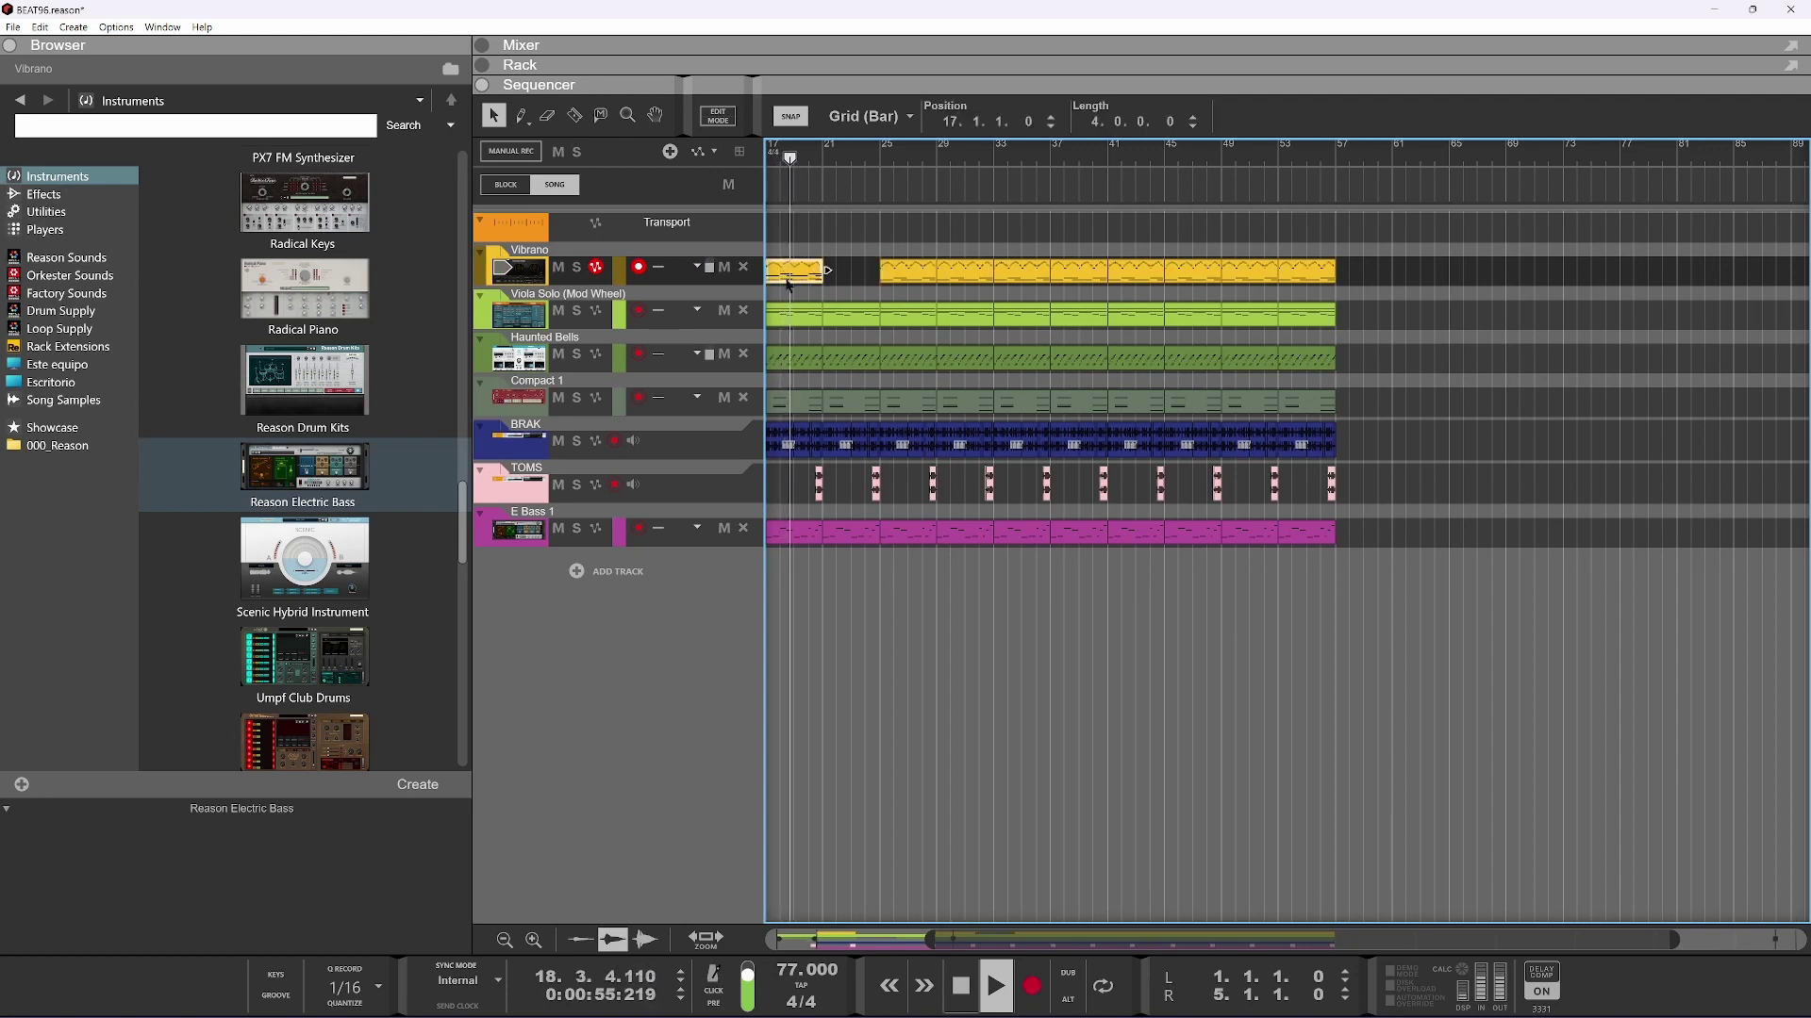
drag(785, 275, 842, 276)
scroll(852, 830, down, 1)
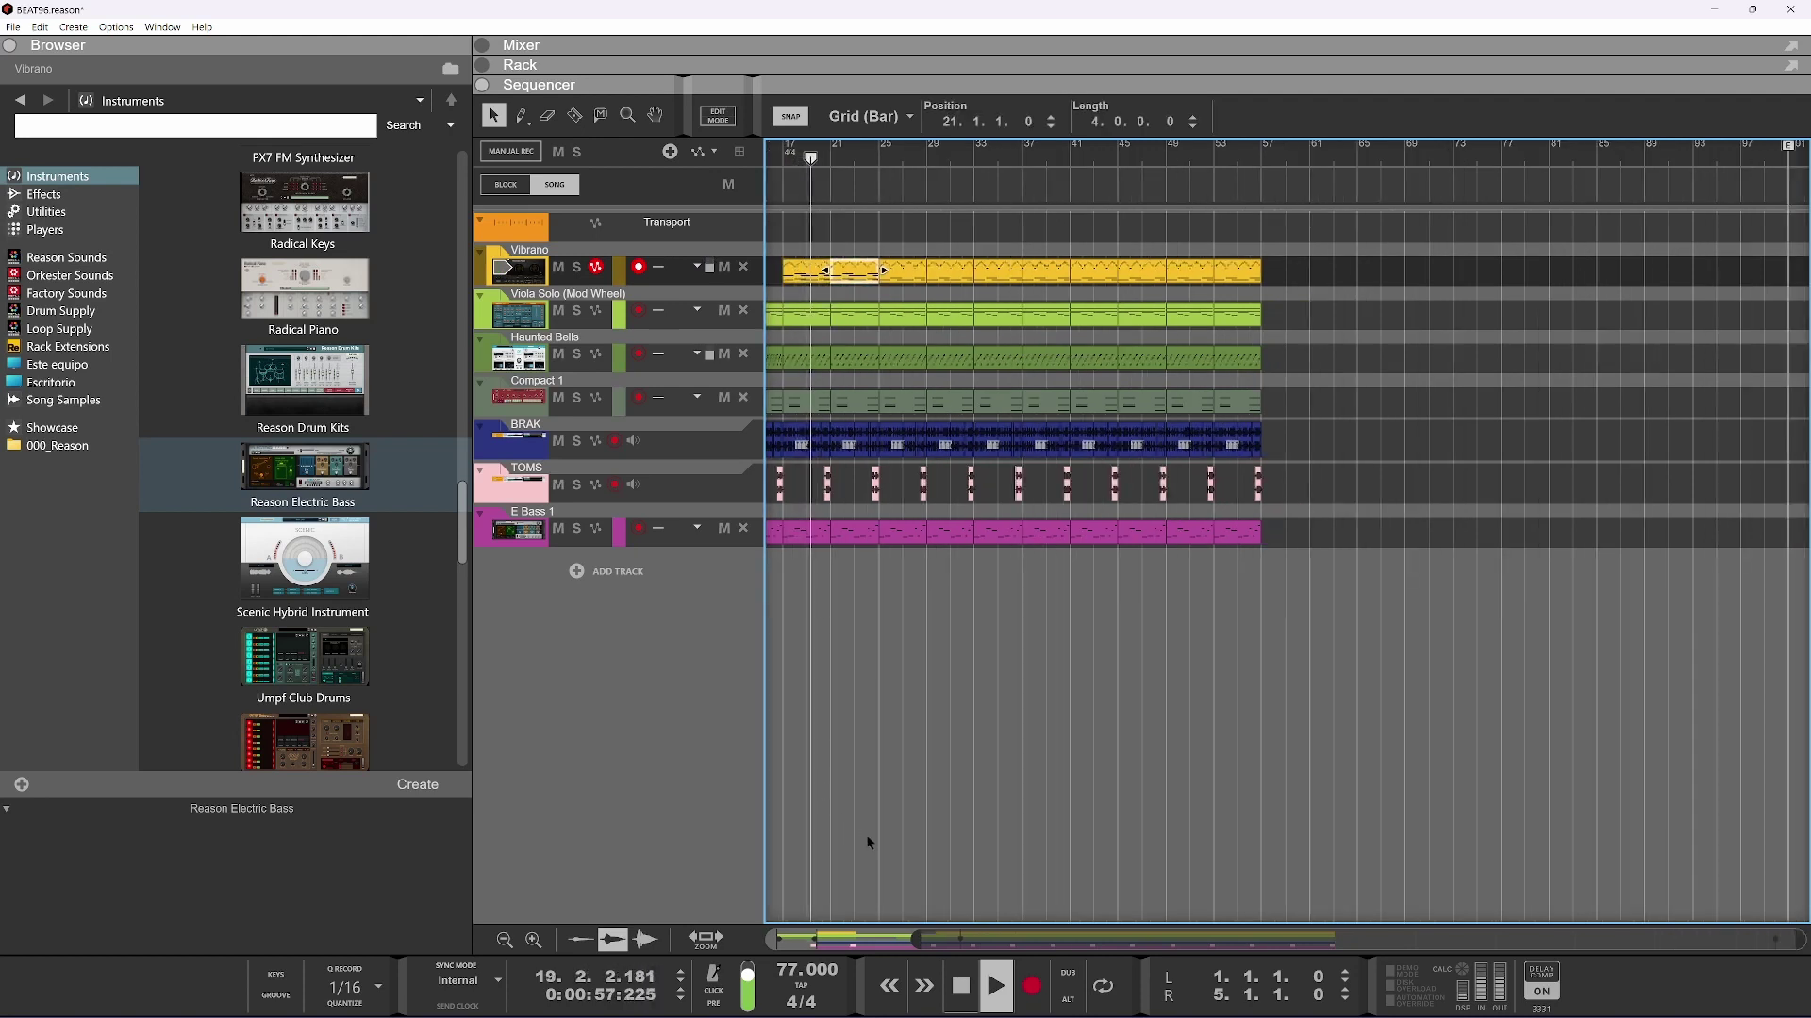
Restart playback from bar 17 with the whole arrangement in view
scroll(852, 829, up, 3)
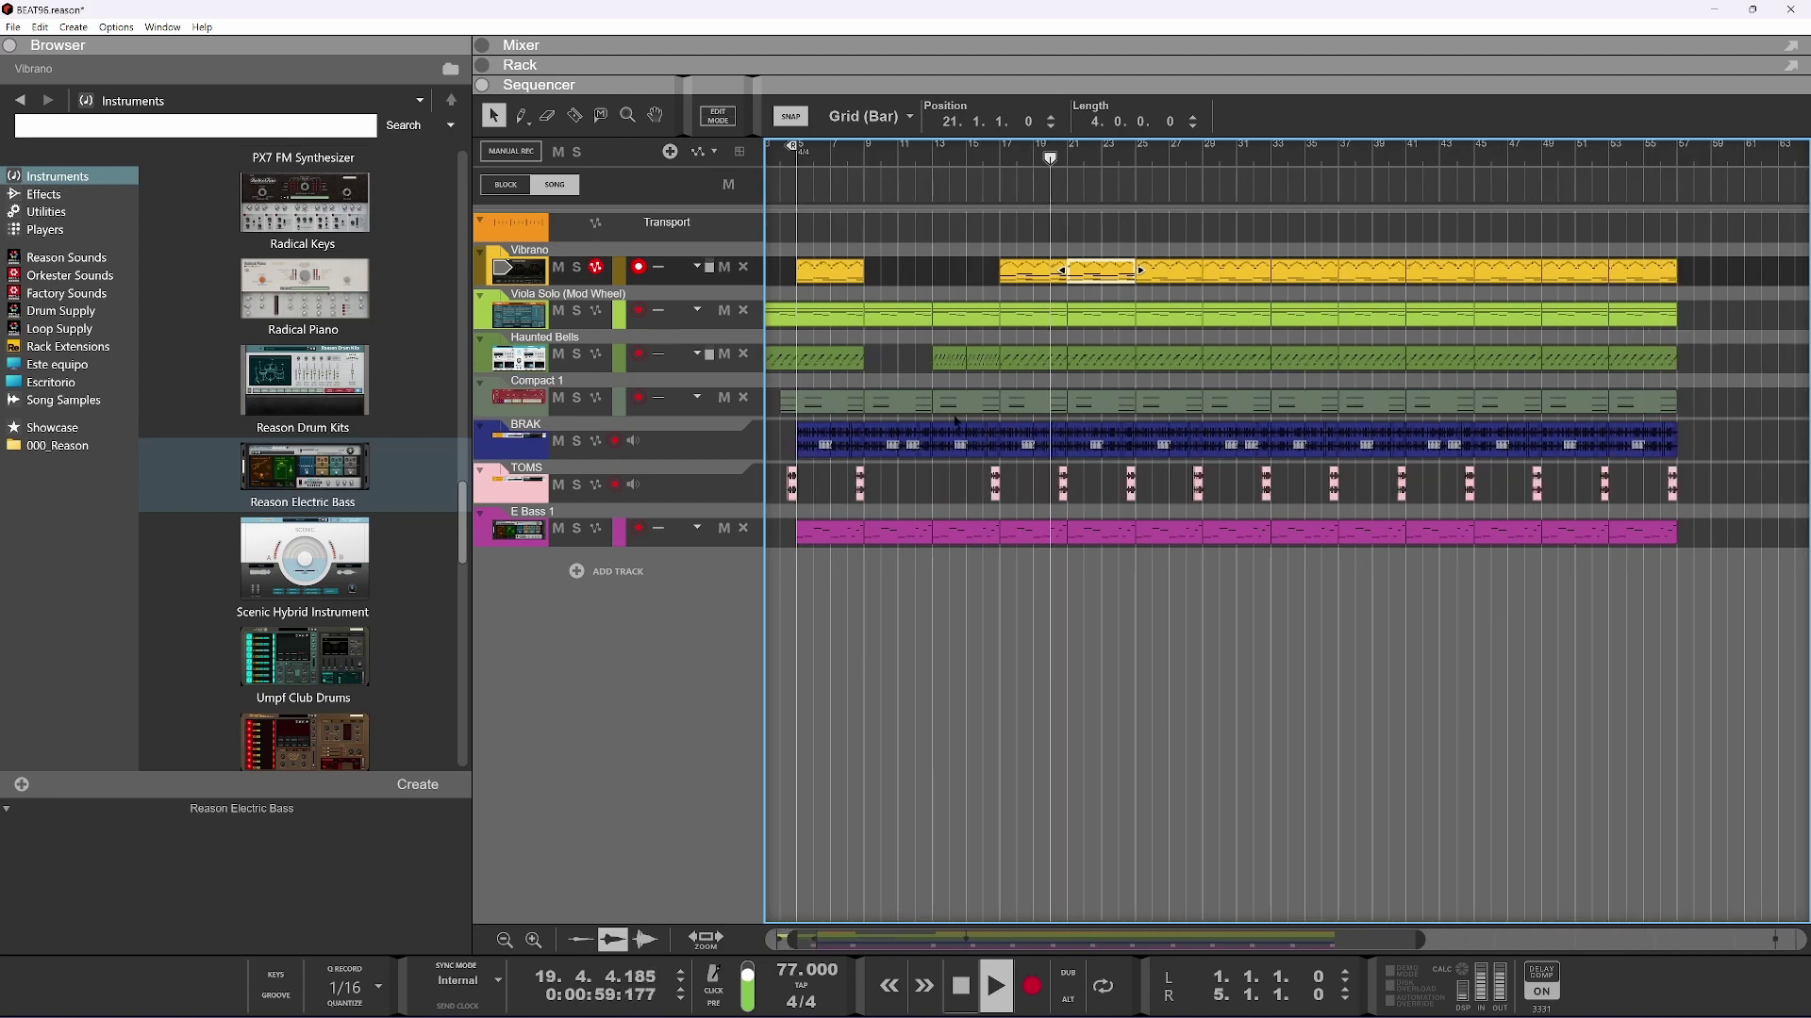
key(space)
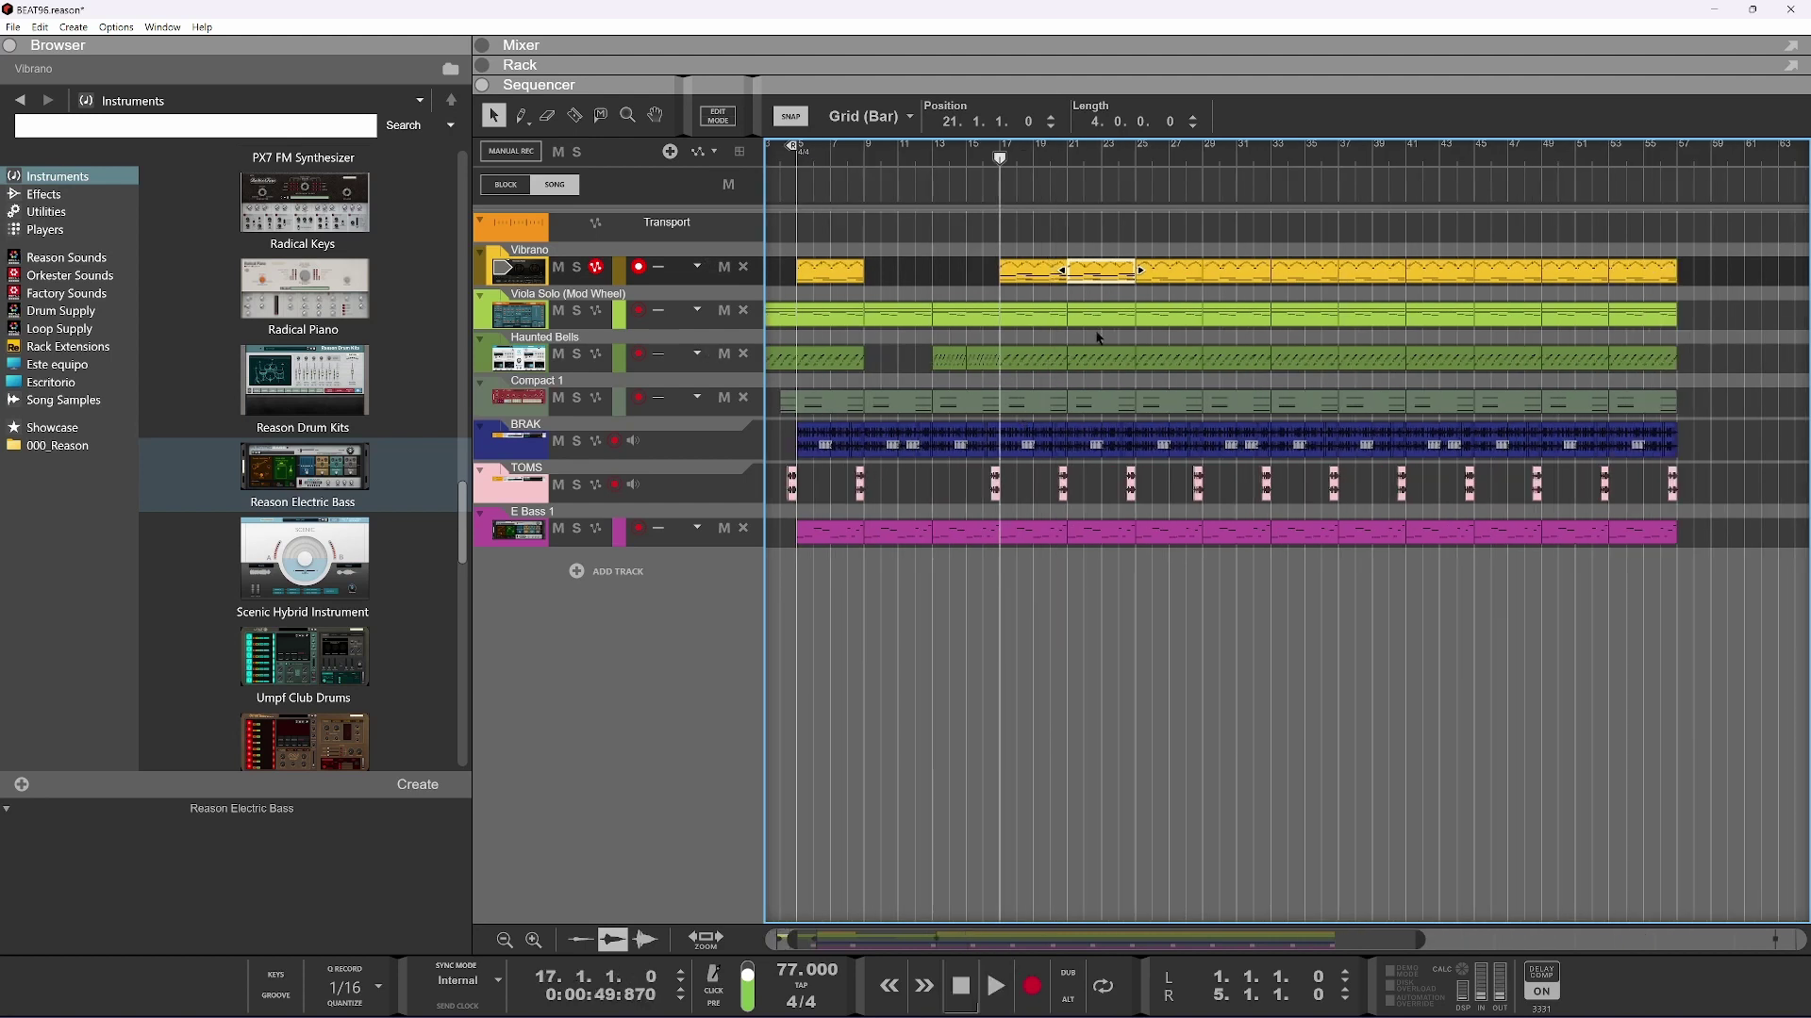
key(space)
Delete the Haunted Bells clips from bar 25 to 33 and clear Compact 1 between bars 27 and 31
click(1256, 295)
click(1254, 271)
click(1163, 367)
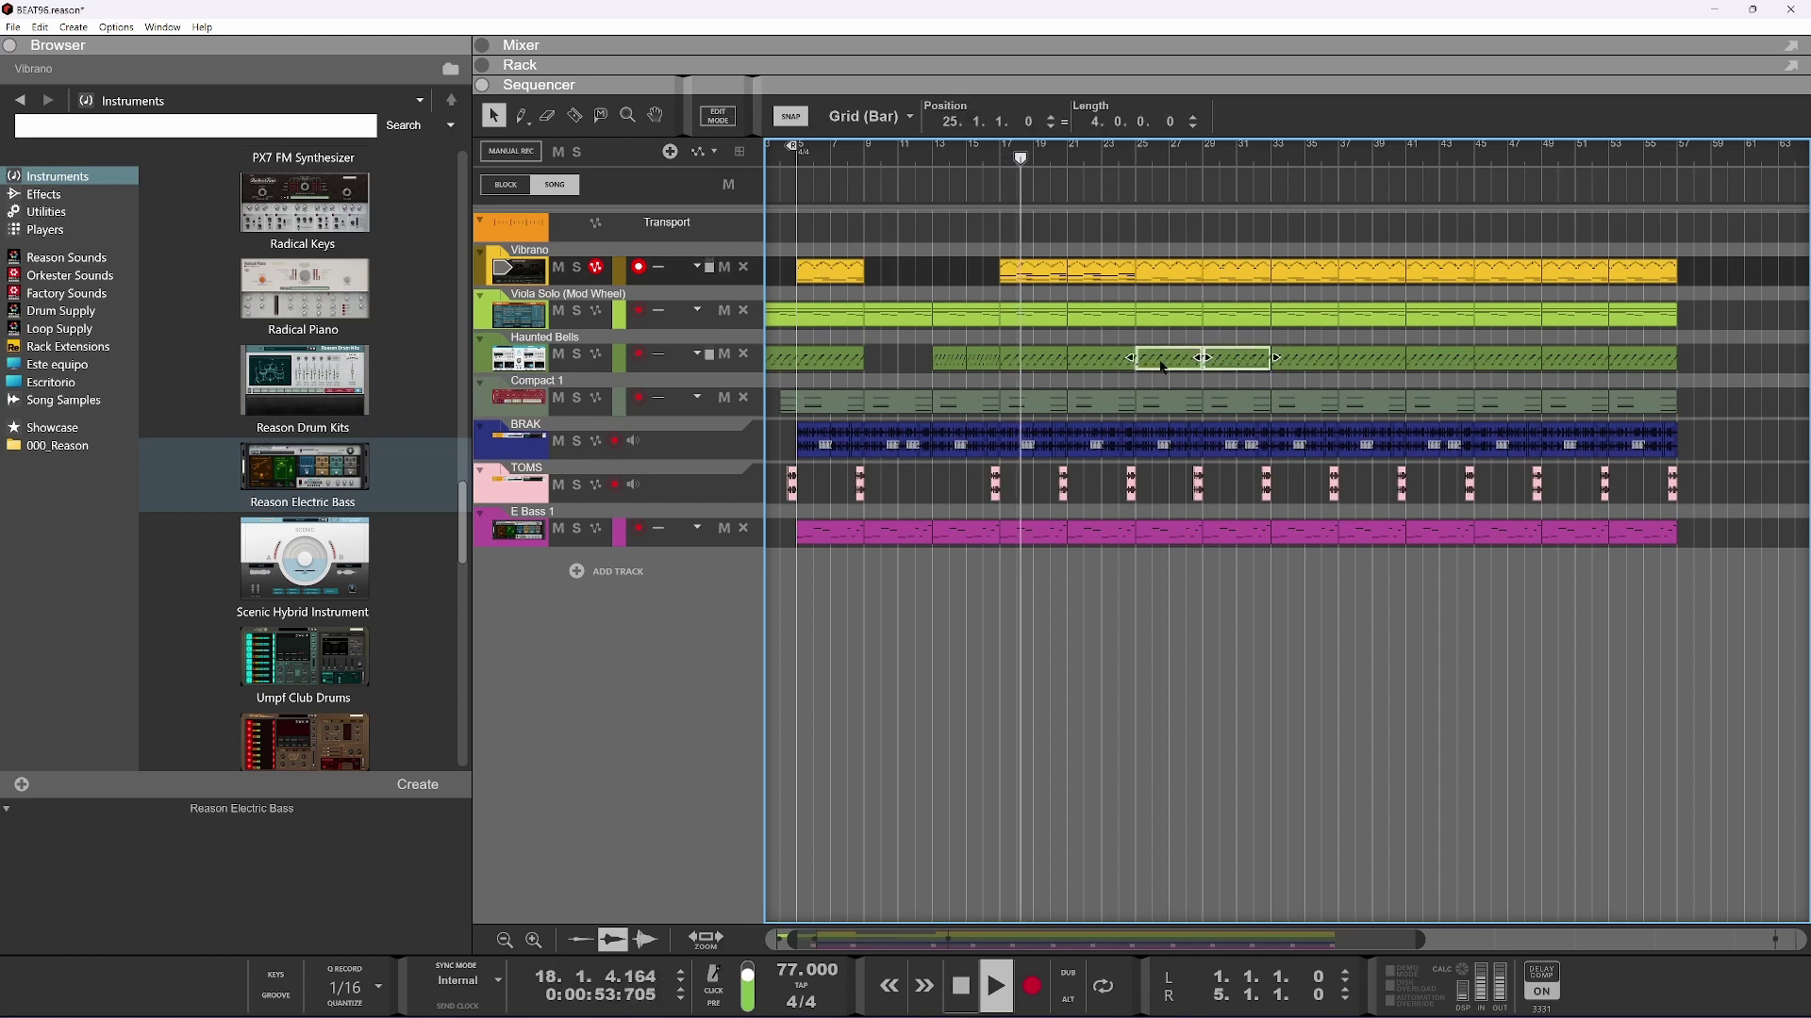
key(Delete)
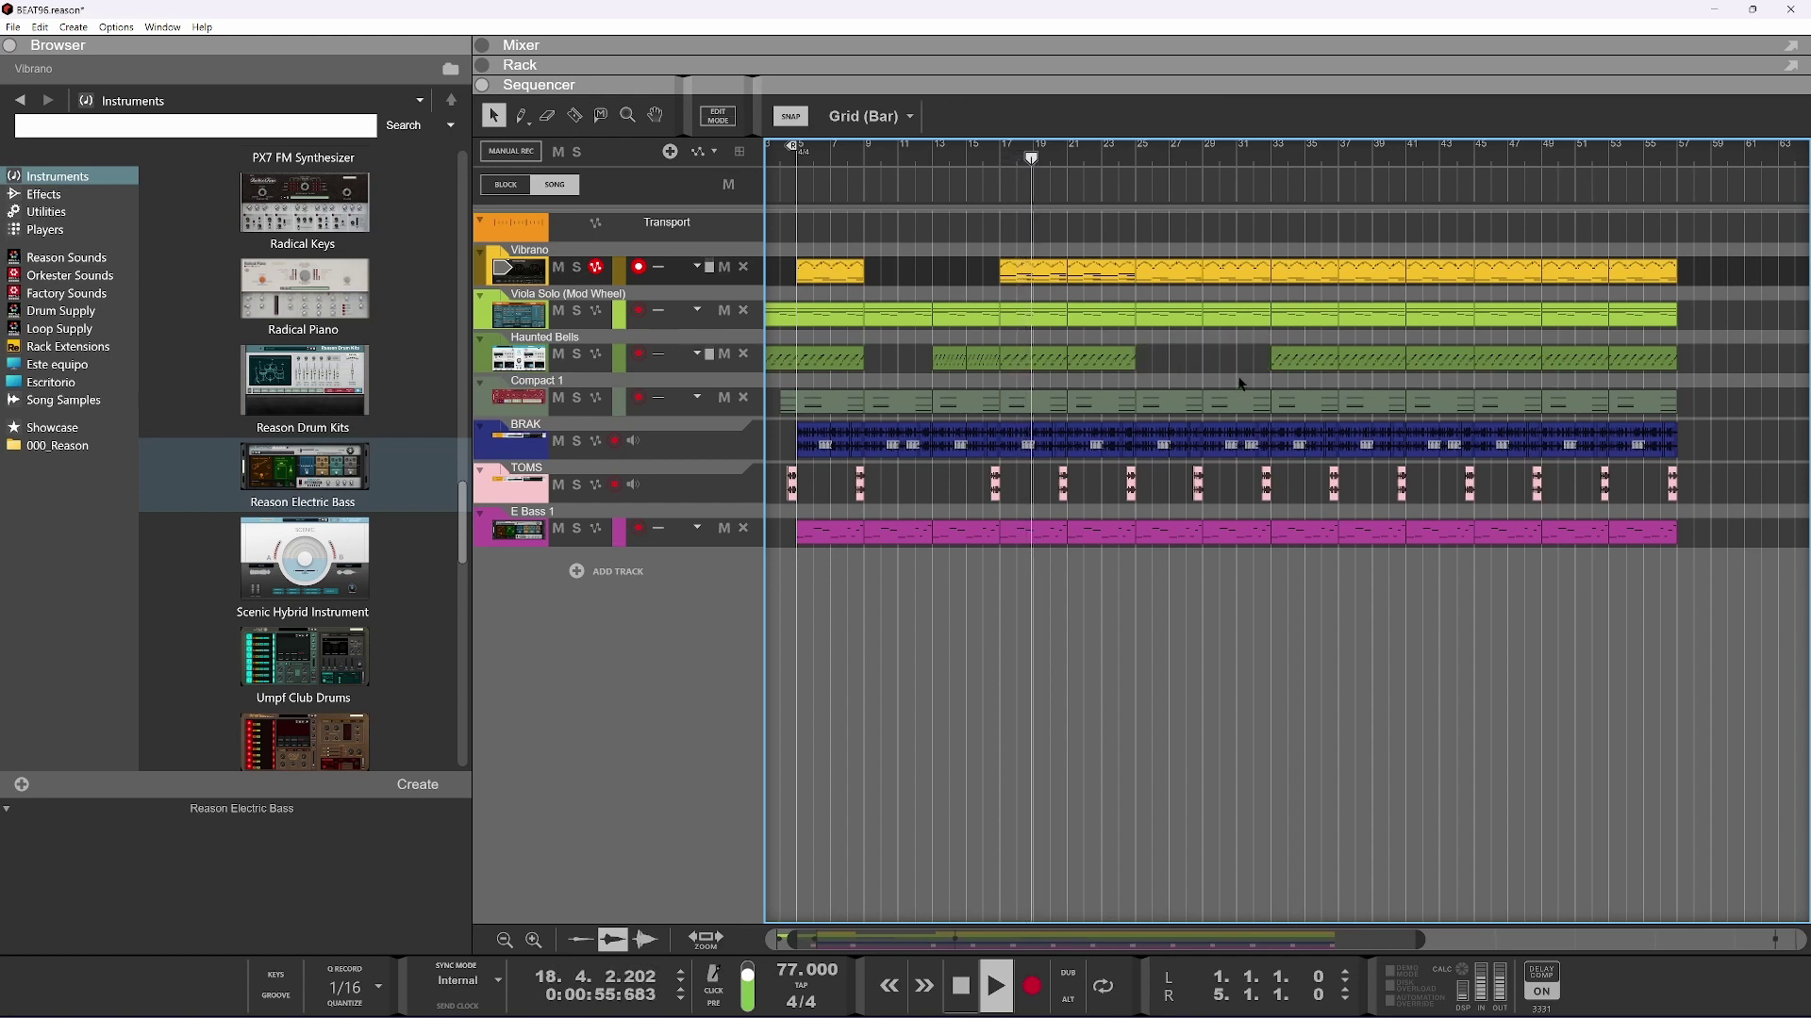
click(1196, 401)
mouse_move(1202, 401)
mouse_down()
mouse_move(1171, 401)
mouse_move(1237, 401)
mouse_up()
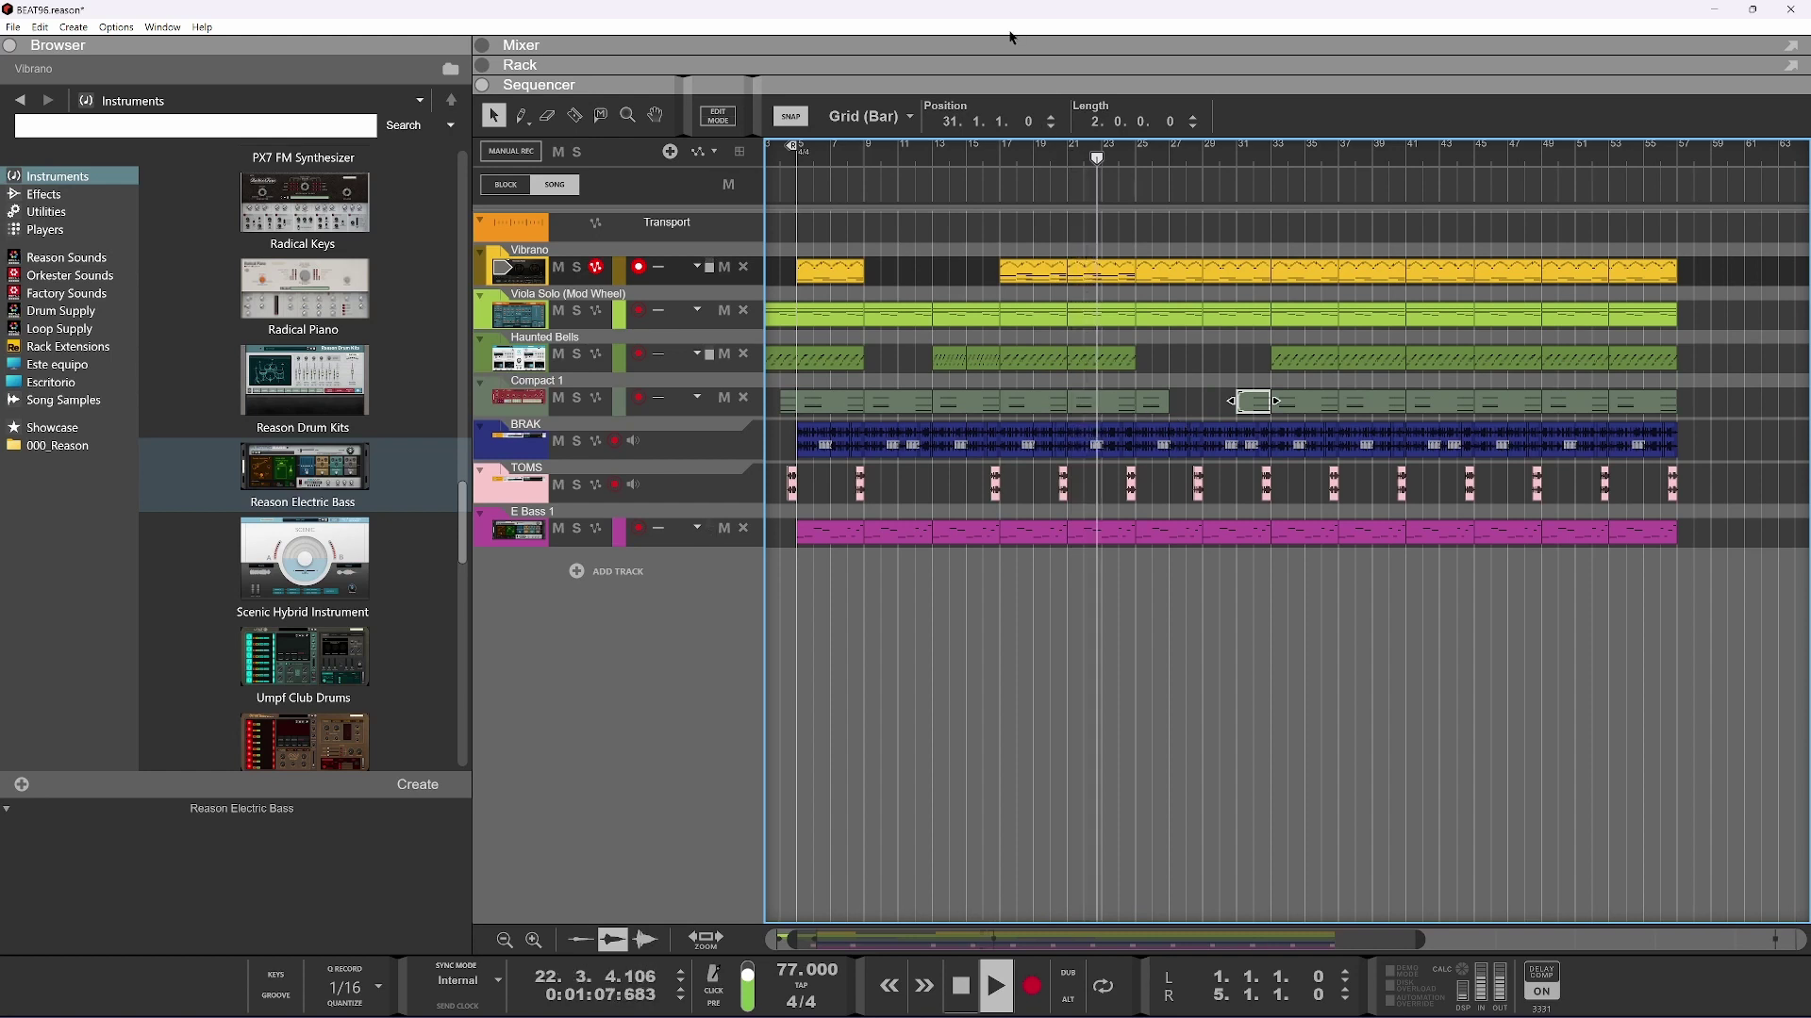
Show the full mixer, solo the MEL bus and lower the Vibrano channel level to -7.33 dB
key(F5)
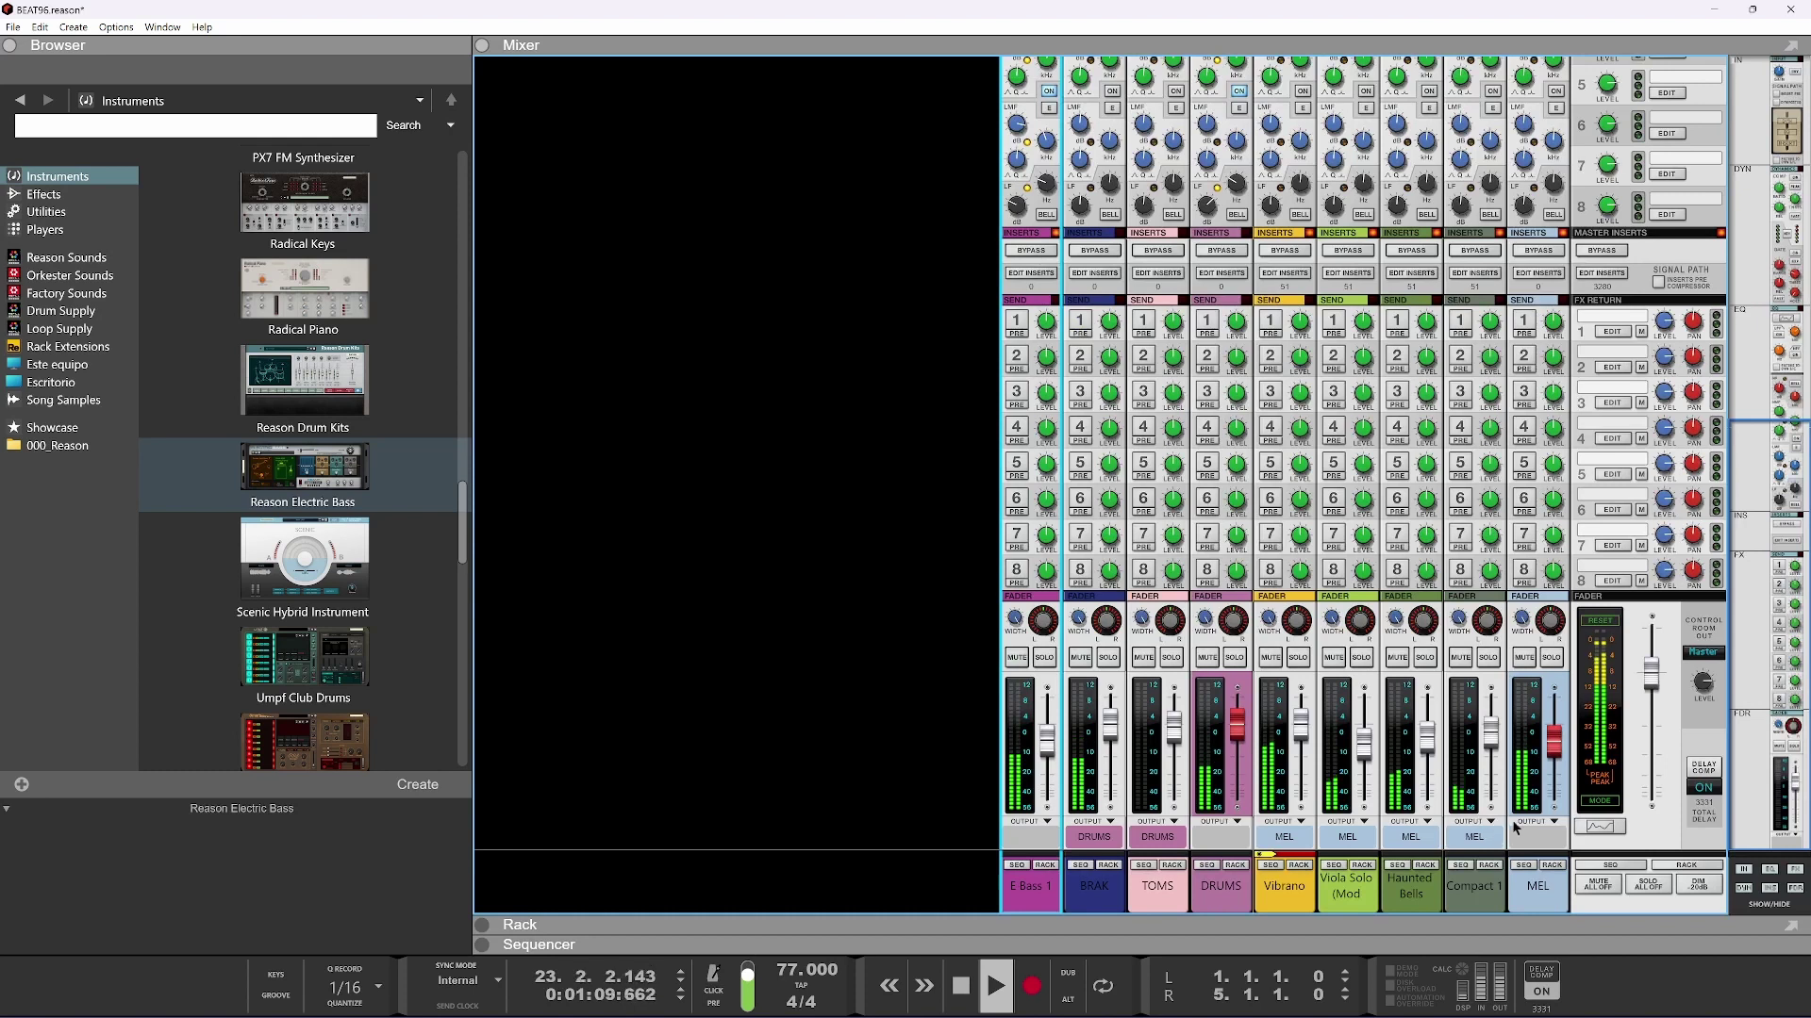
click(1551, 658)
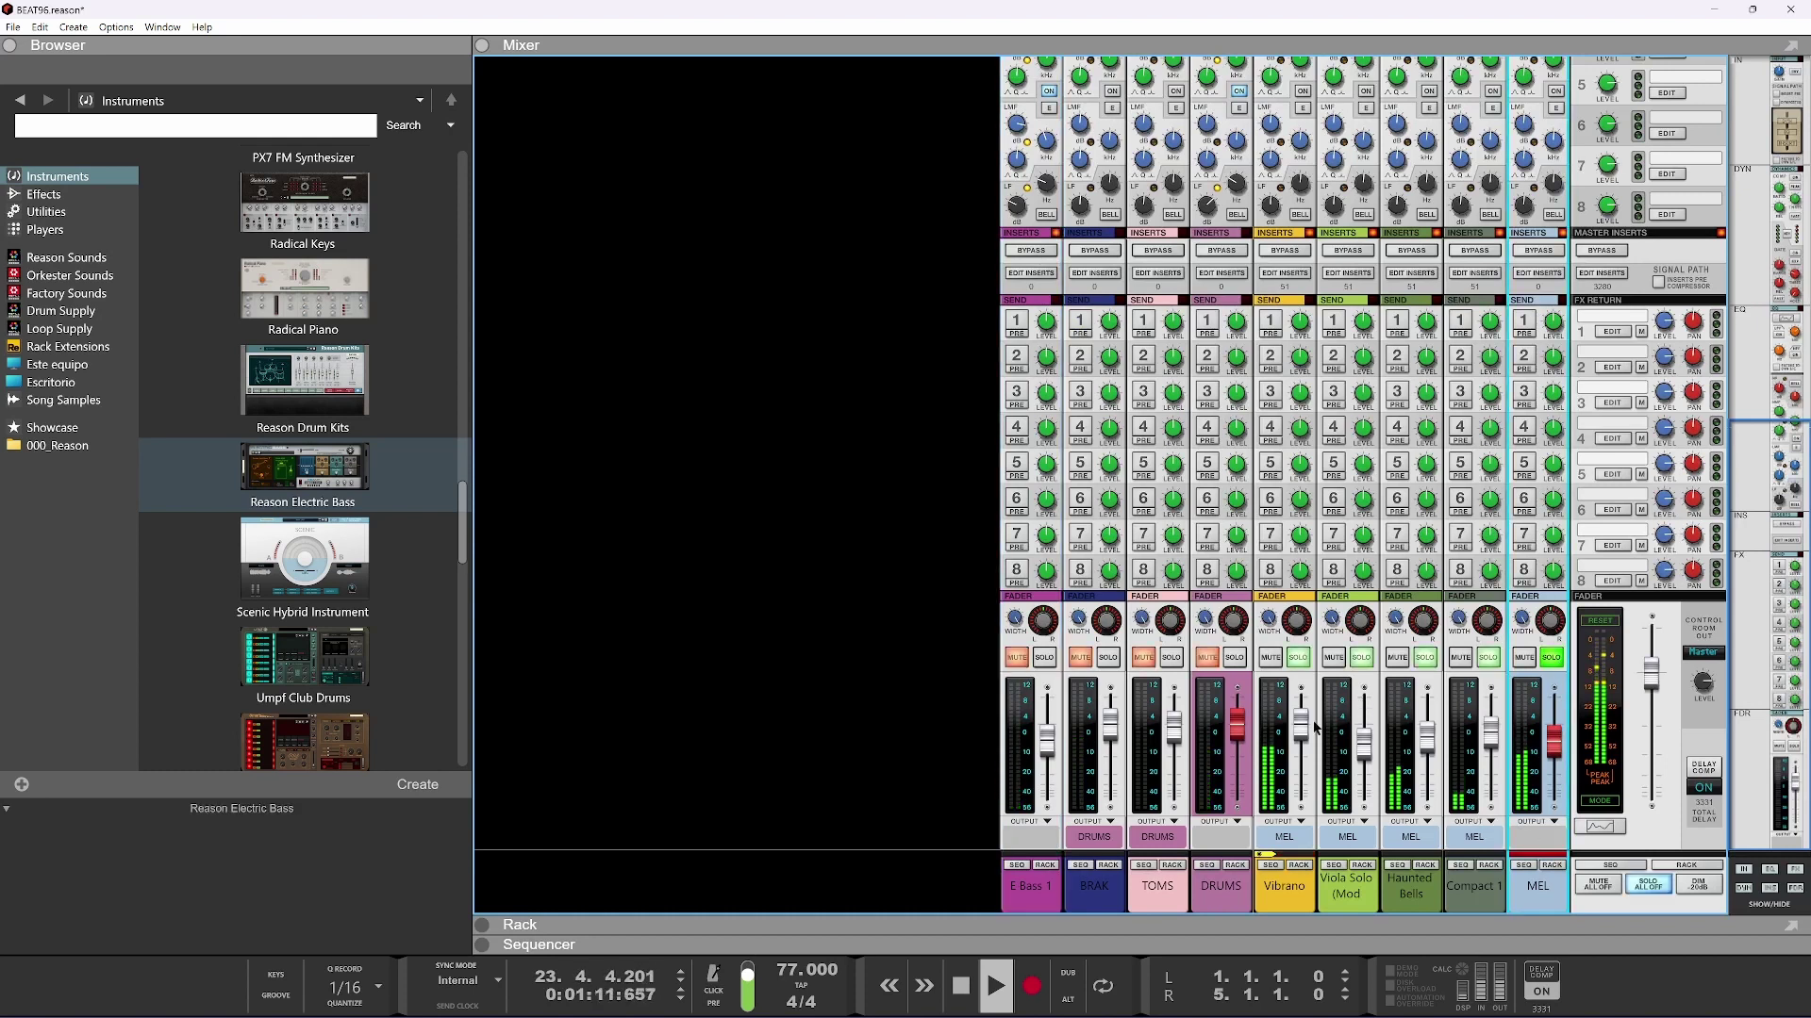
drag(1303, 729, 1299, 740)
click(1365, 754)
drag(1301, 735, 1300, 742)
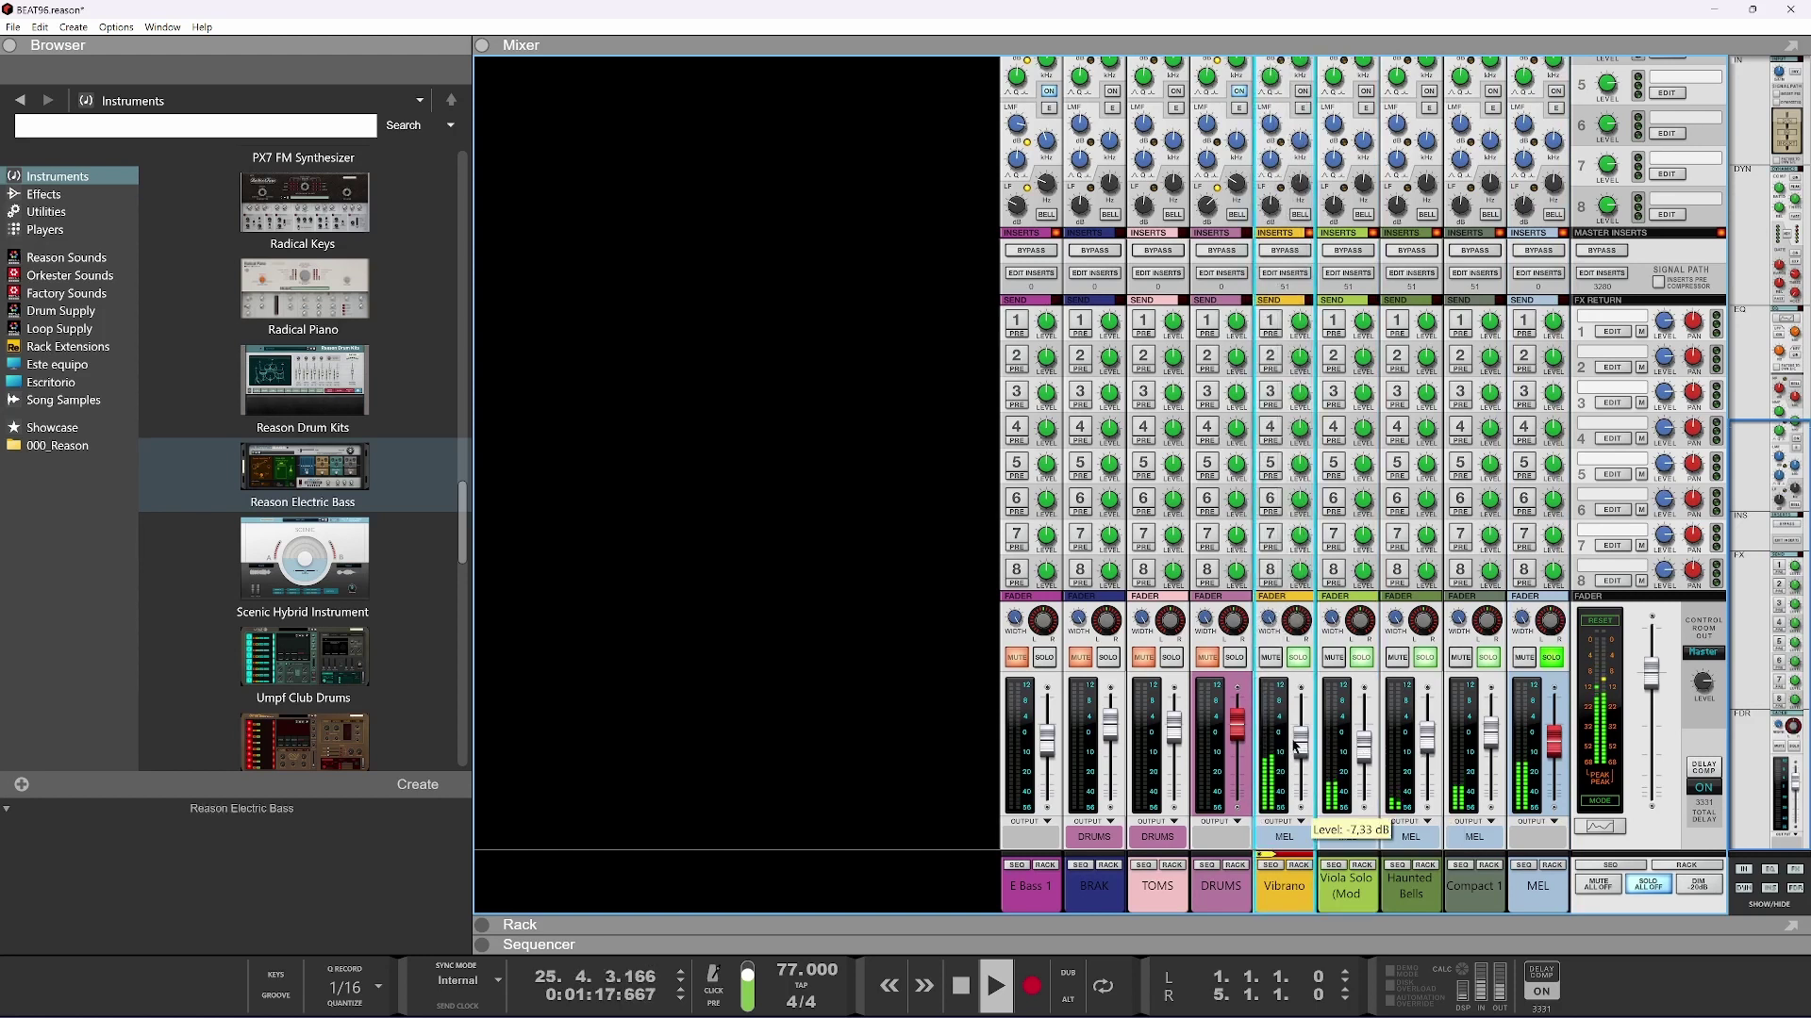
Check the channel settings and level balance of the melodic tracks while the soloed MEL bus plays
scroll(1539, 543, up, 3)
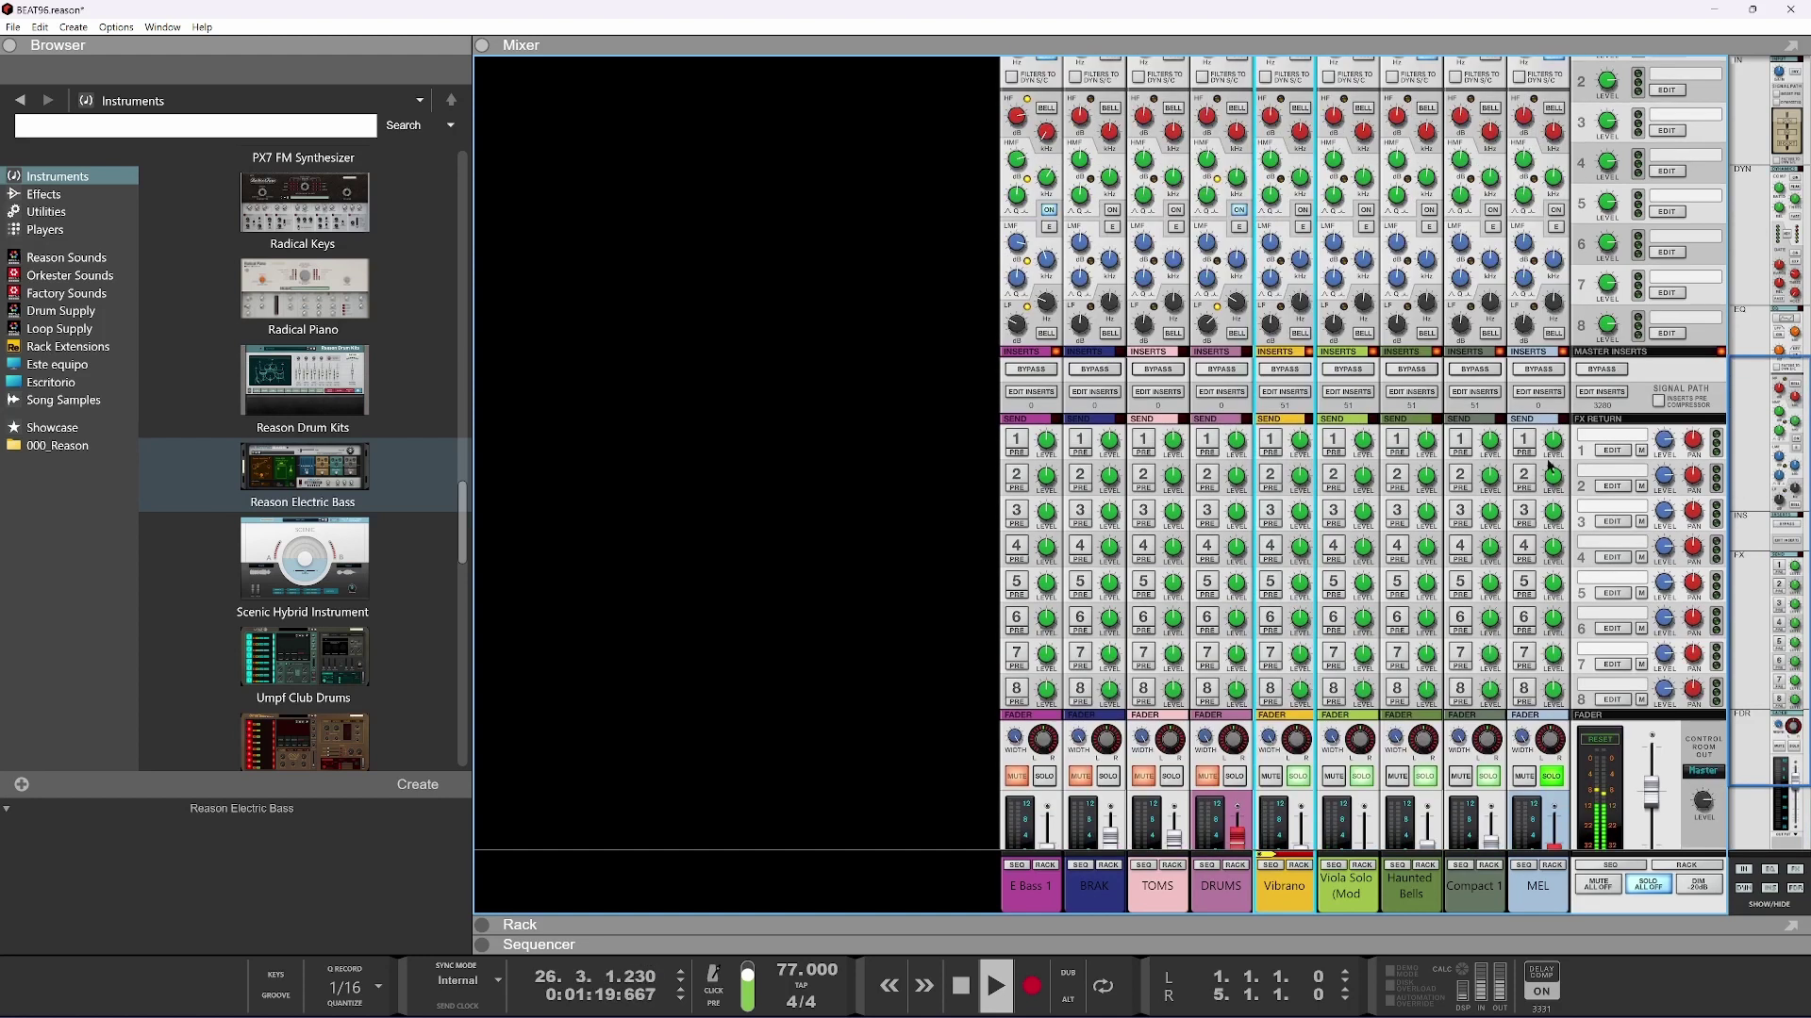
scroll(1540, 151, up, 2)
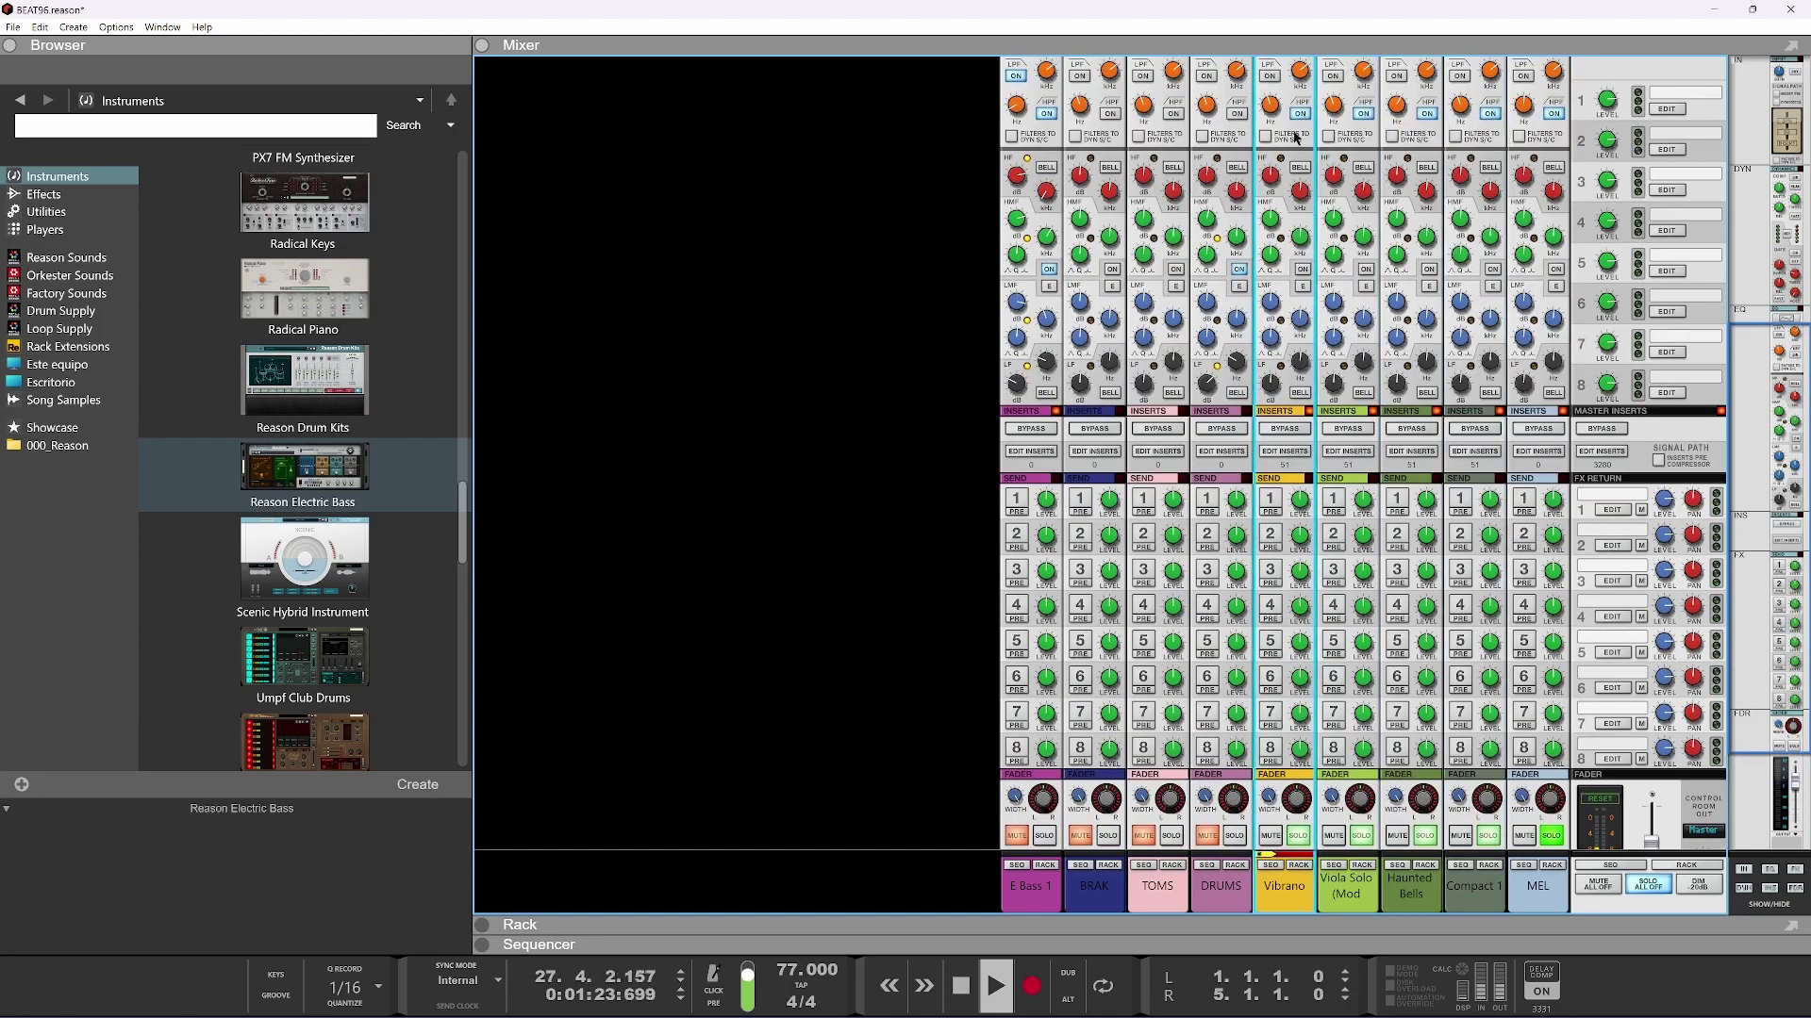
scroll(1379, 472, down, 3)
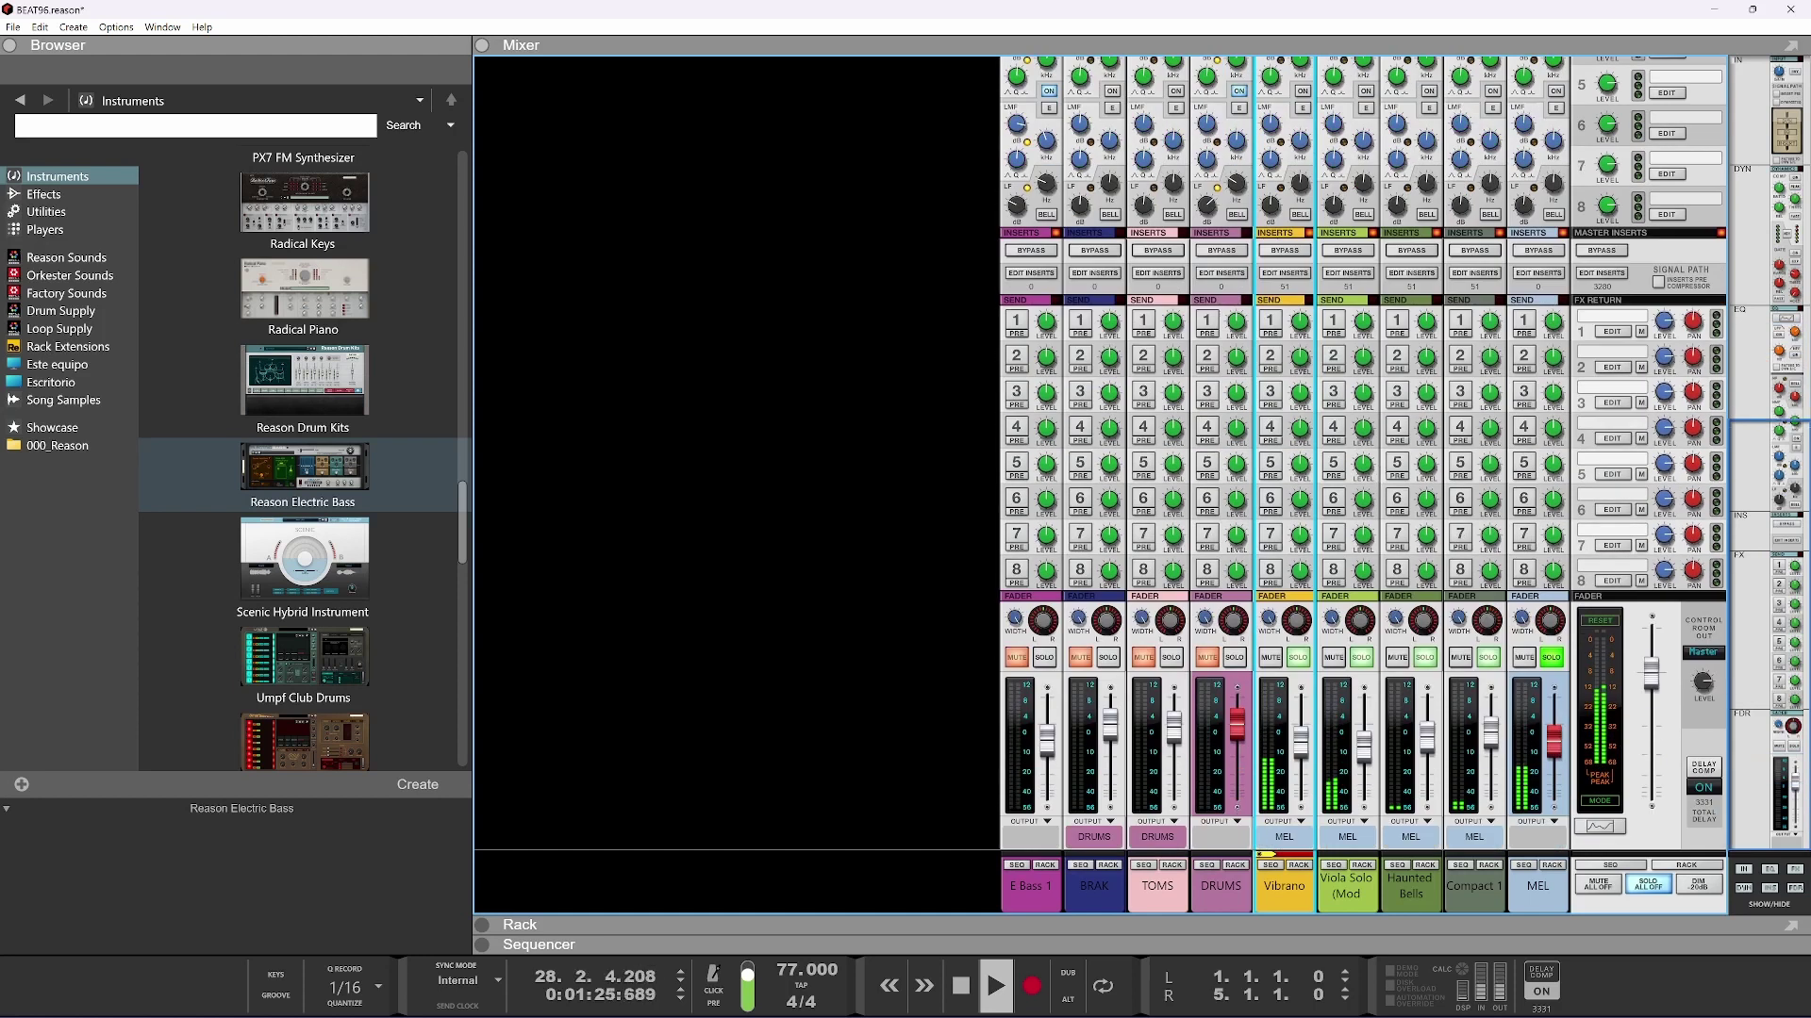
click(1488, 743)
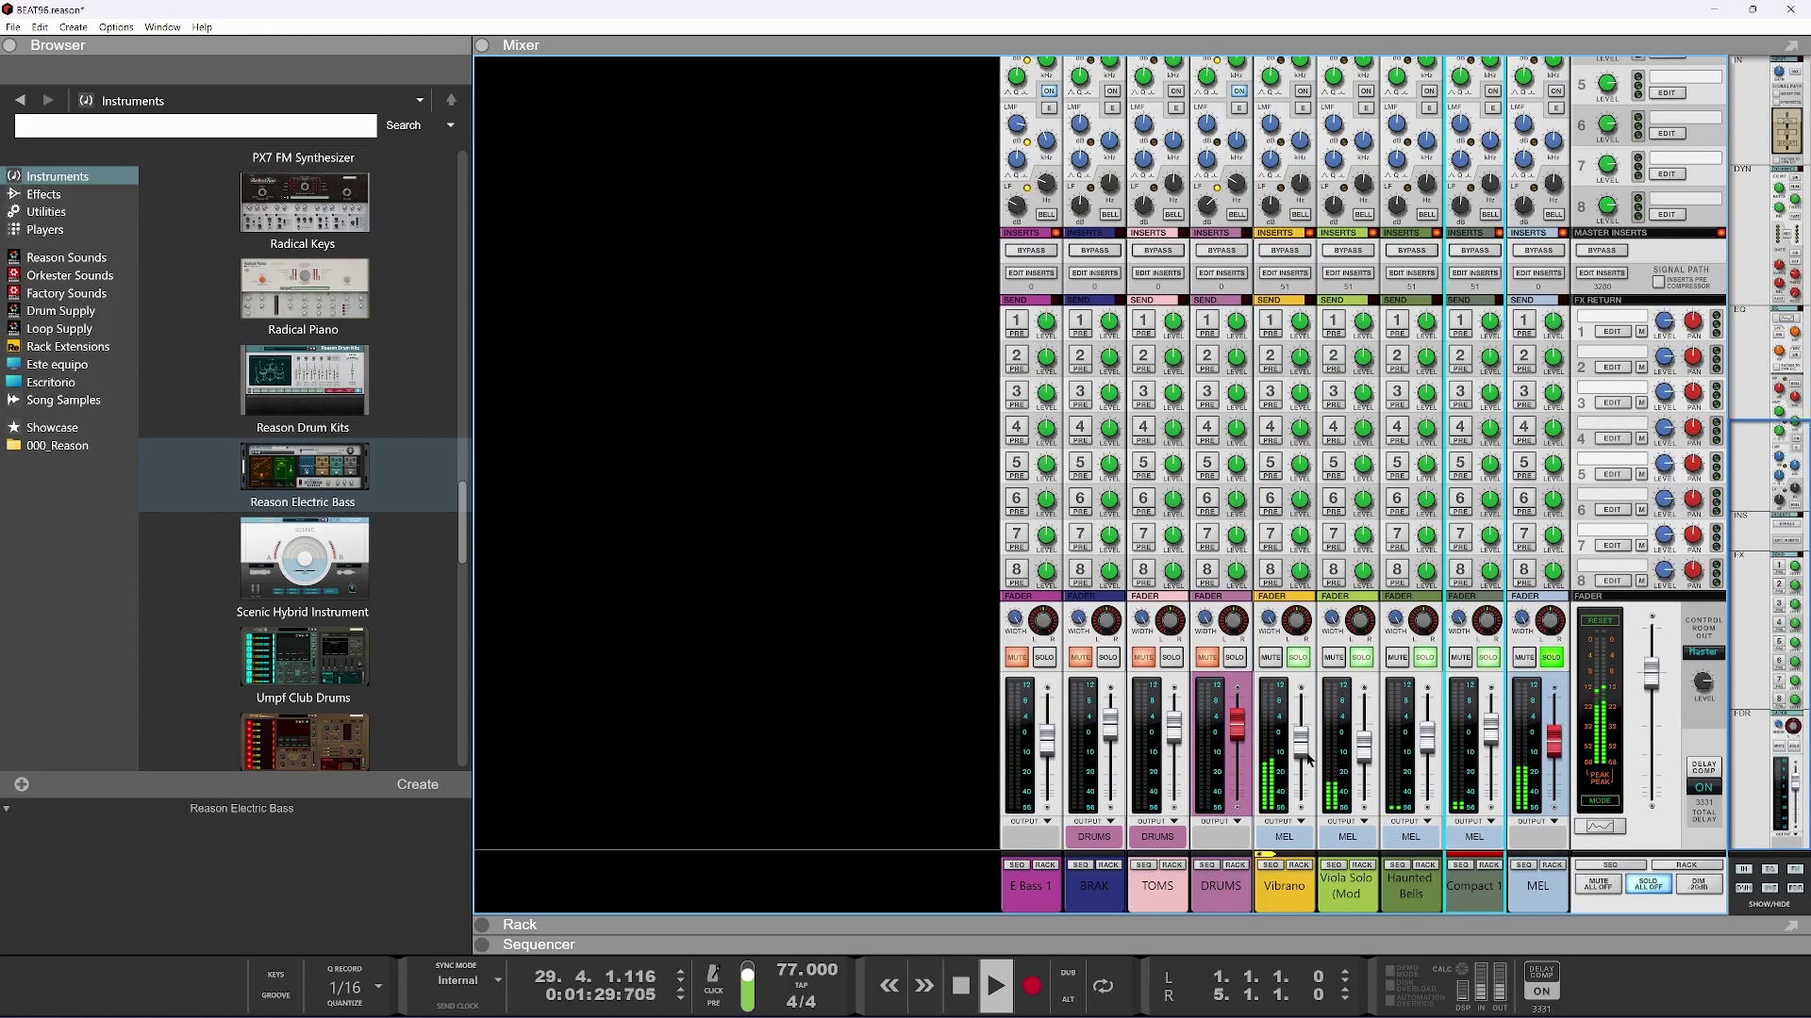
click(1365, 760)
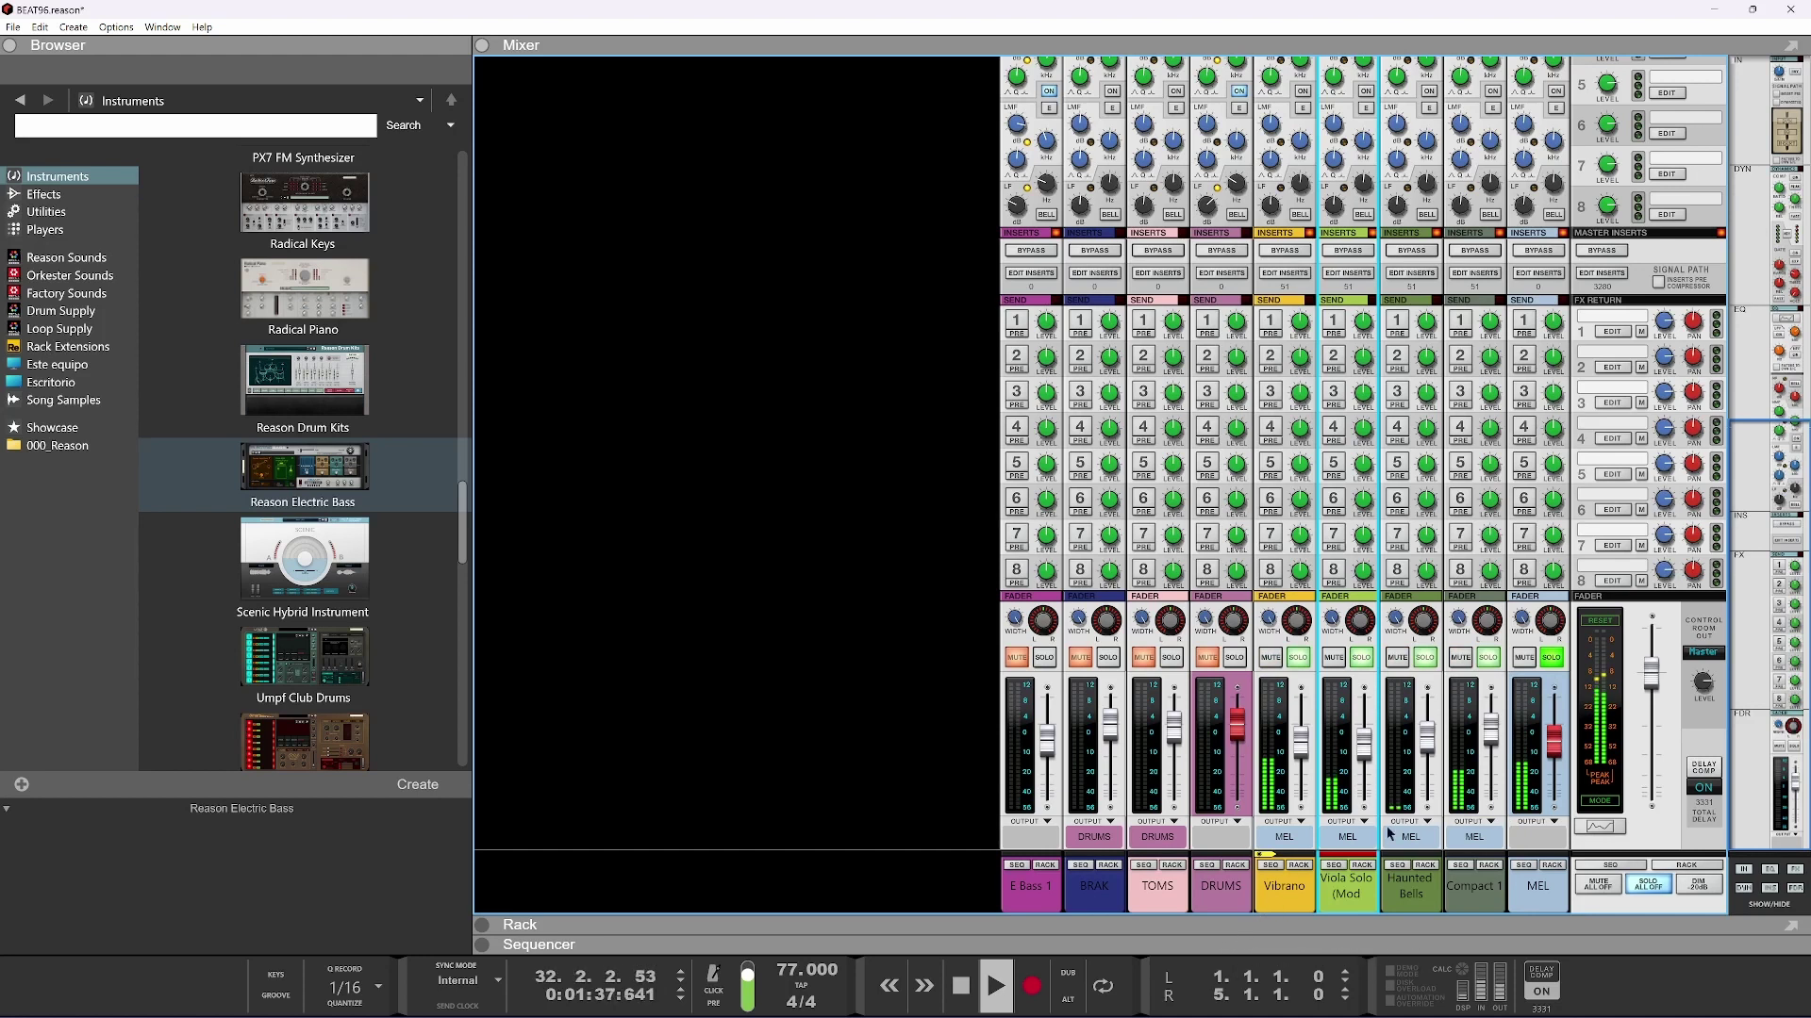
click(1493, 745)
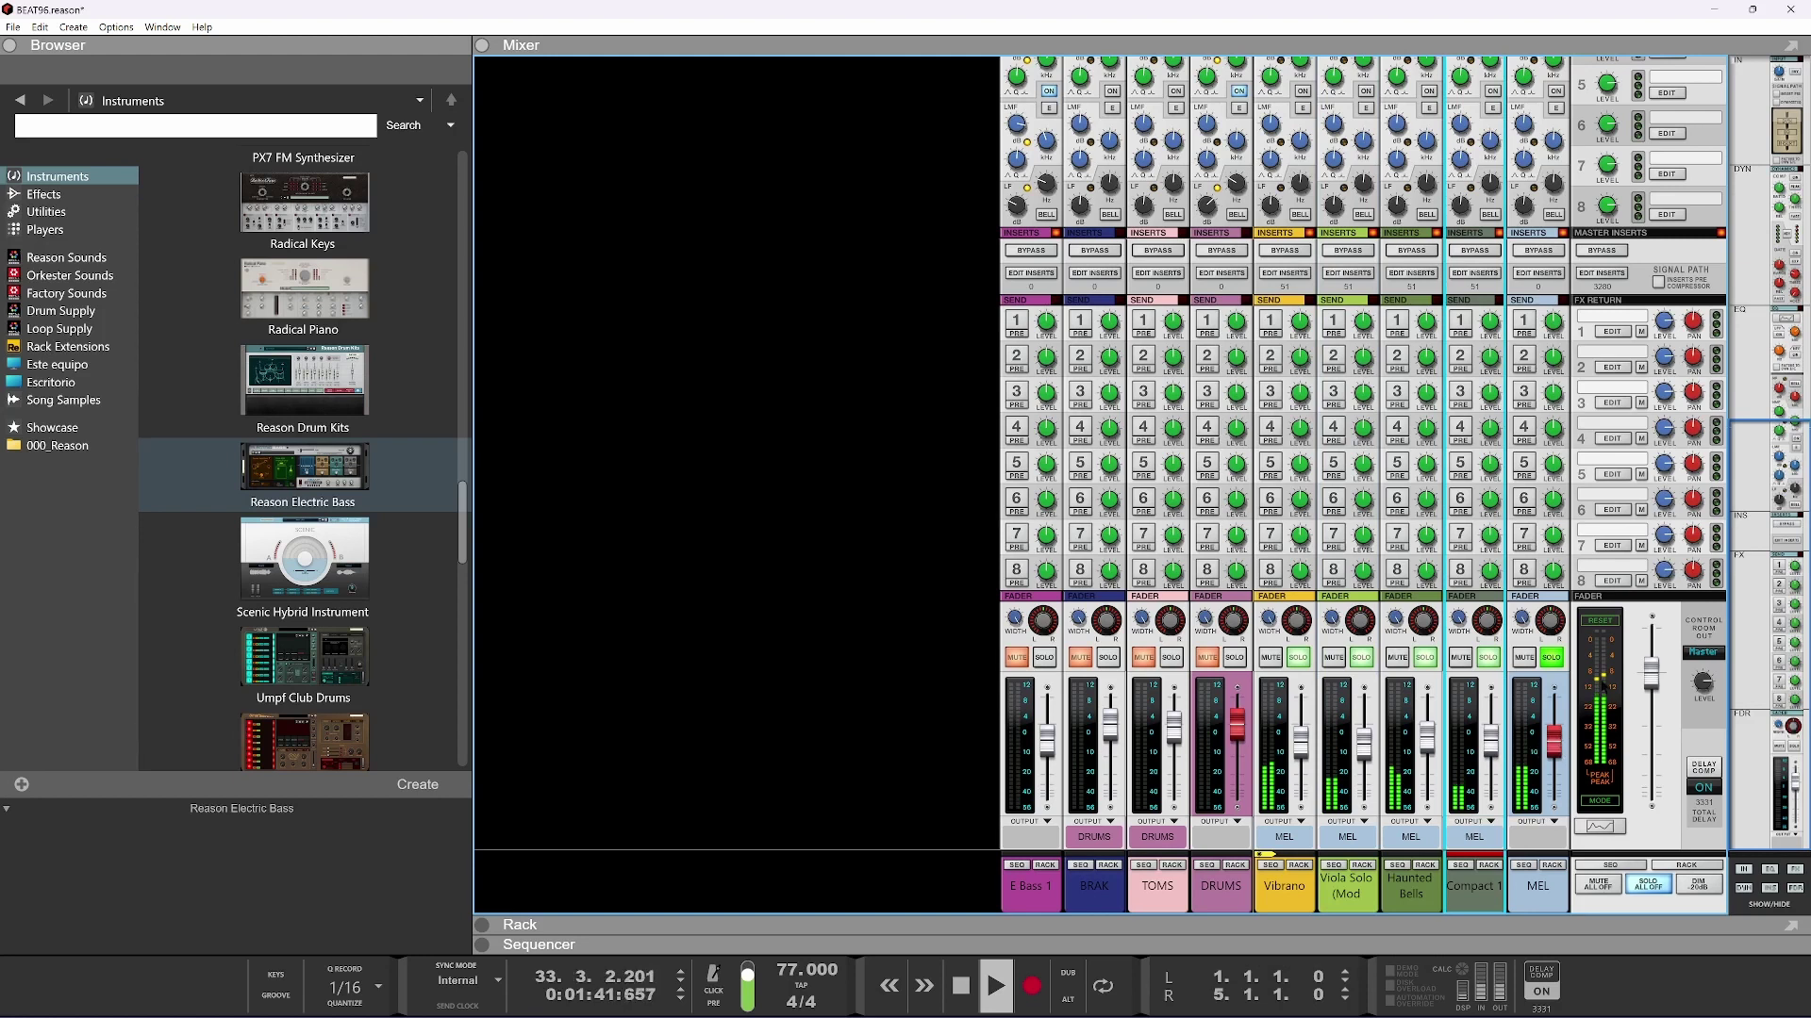
Turn off the MEL solo and fine-tune the MEL bus level against the full mix
click(1555, 658)
mouse_move(1561, 742)
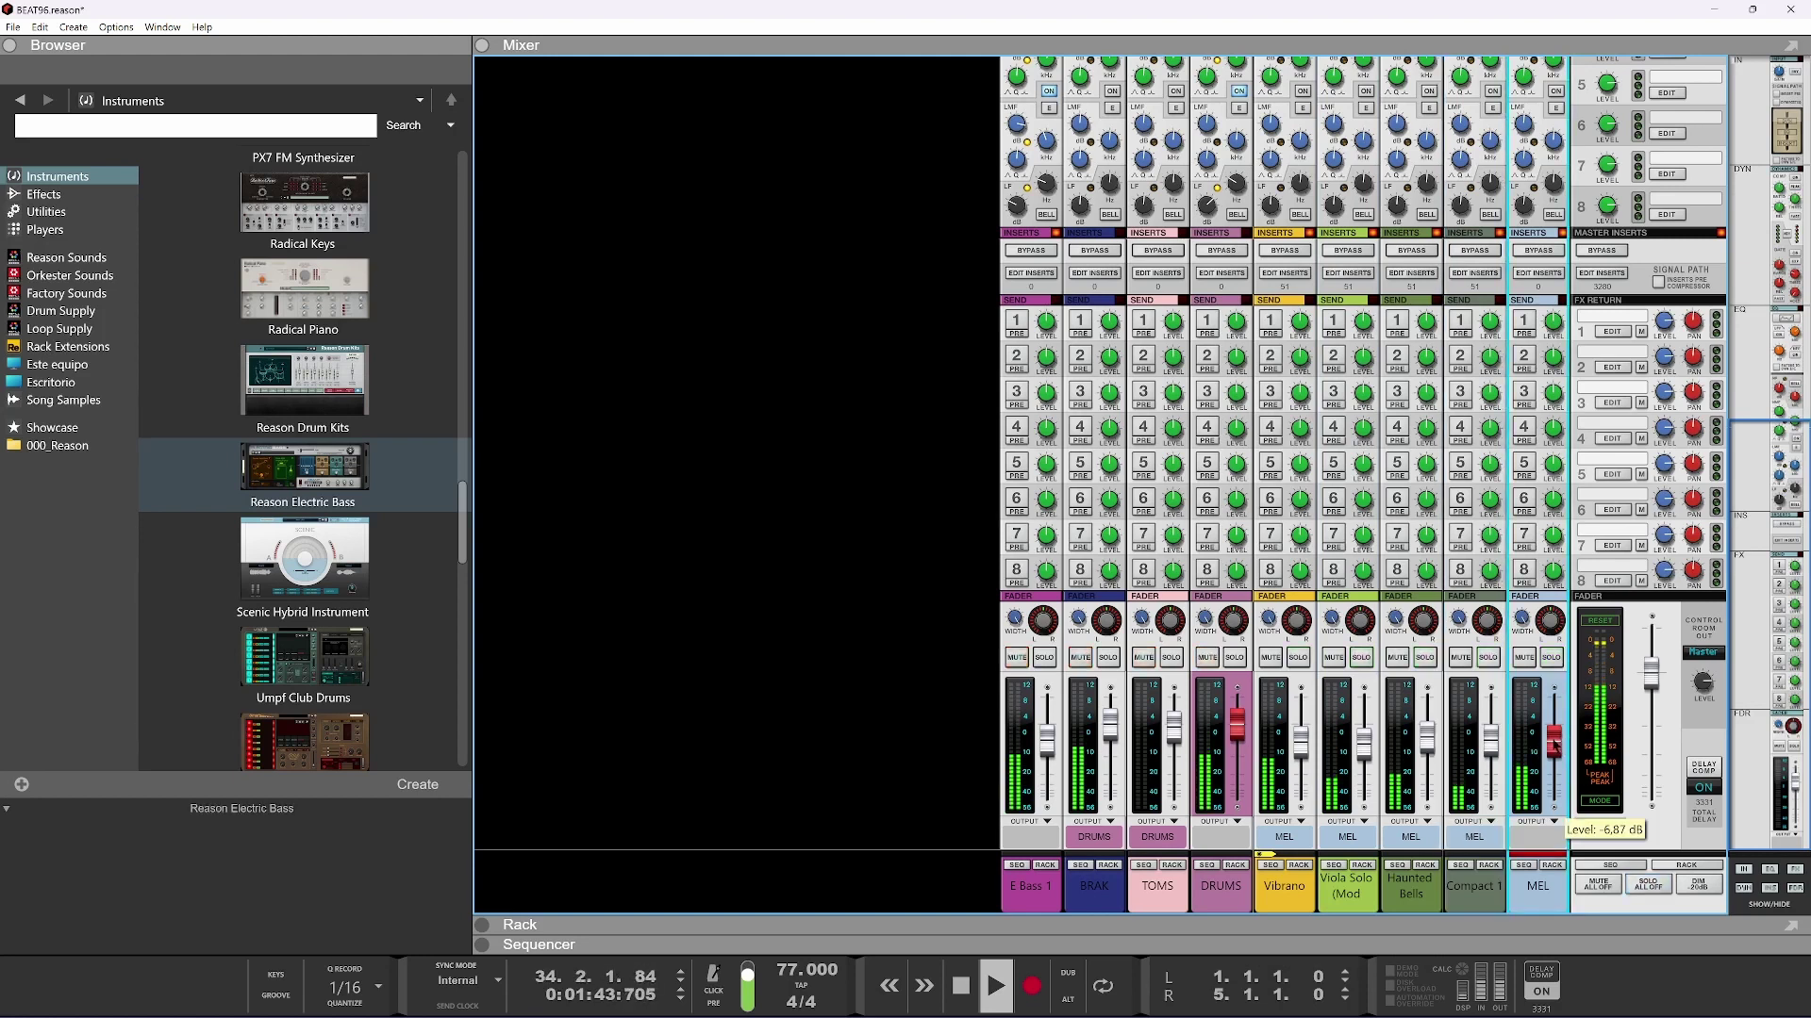
drag(1554, 744, 1479, 762)
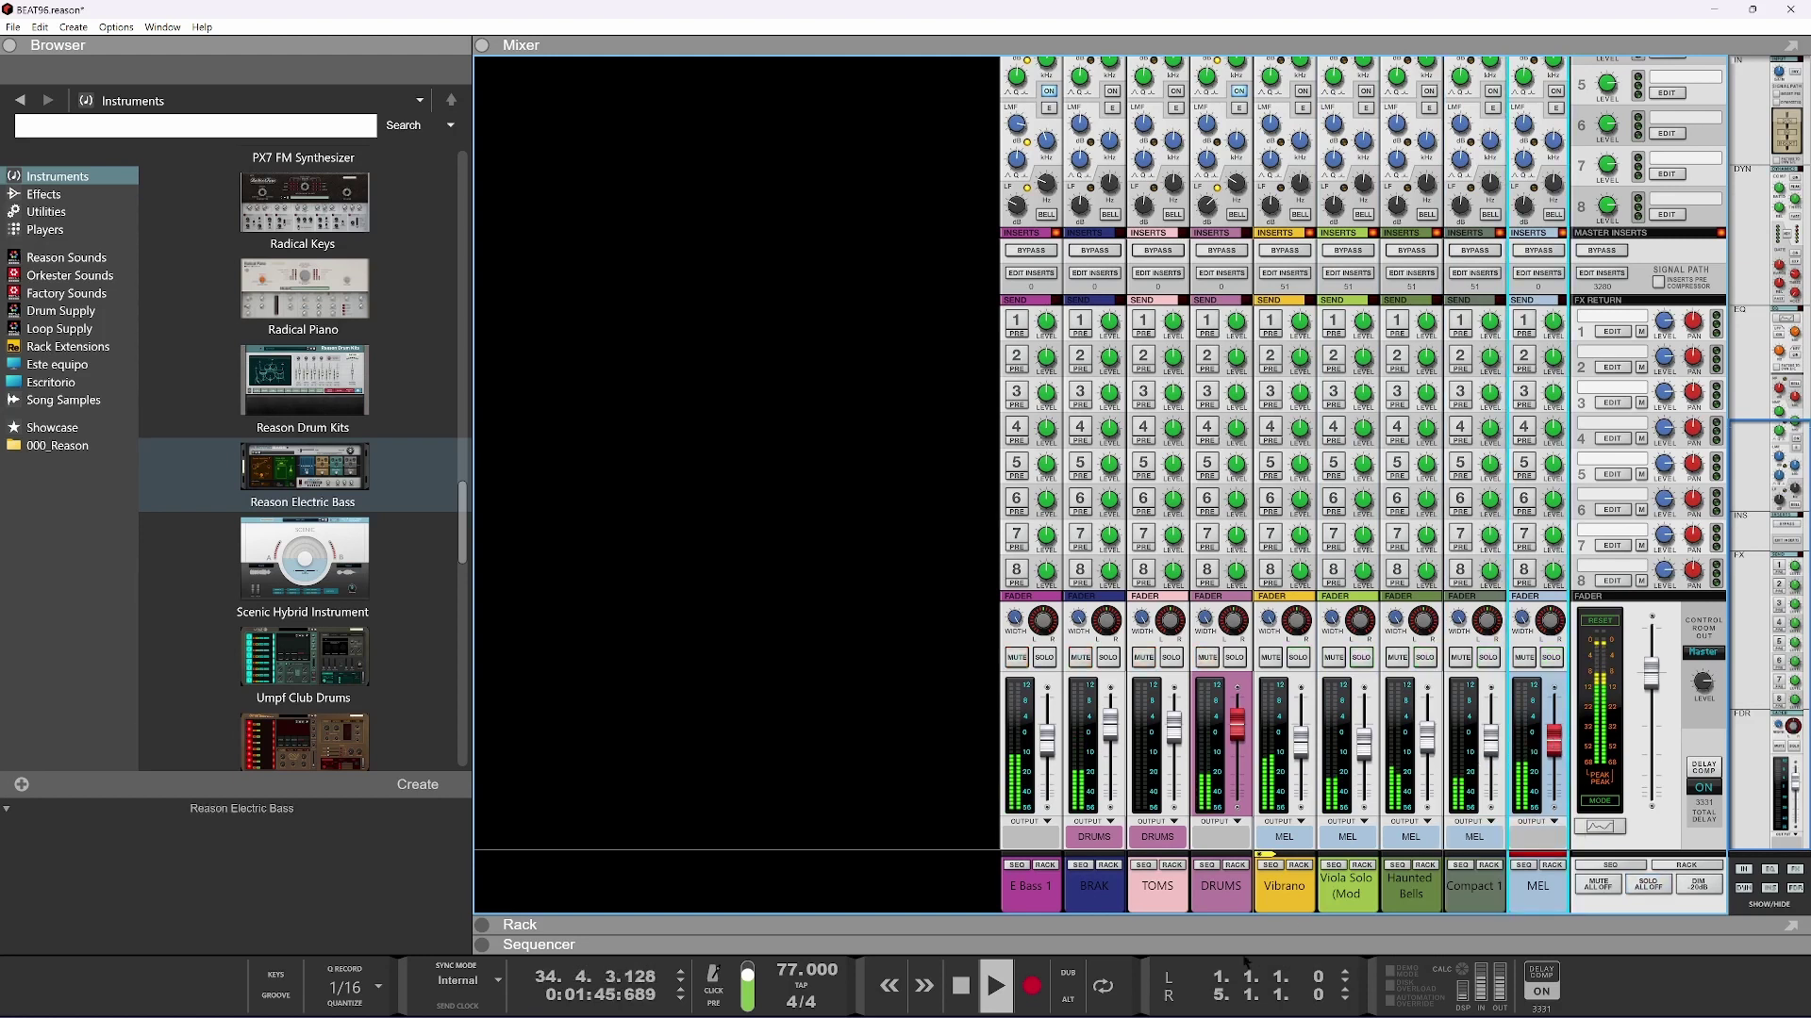
Bring the sequencer back into view and replay the arrangement from bar 17, then from bar 25
drag(1193, 944, 1301, 261)
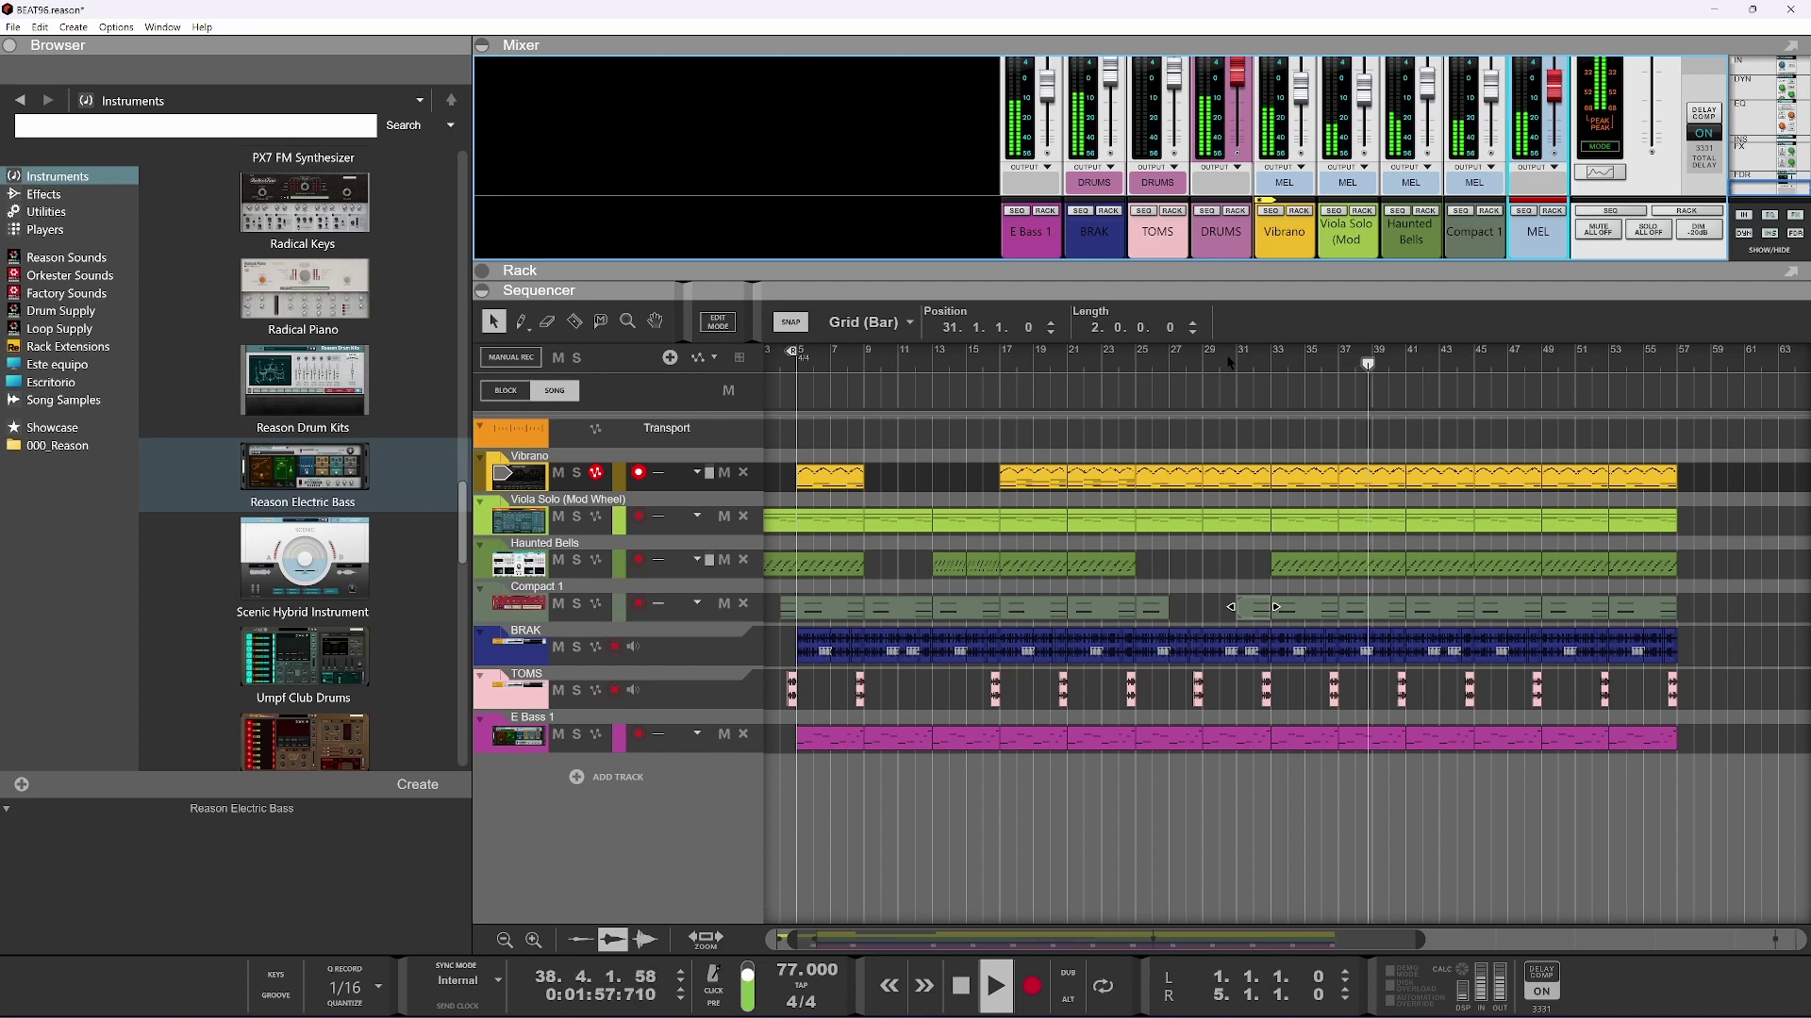
key(space)
key(space)
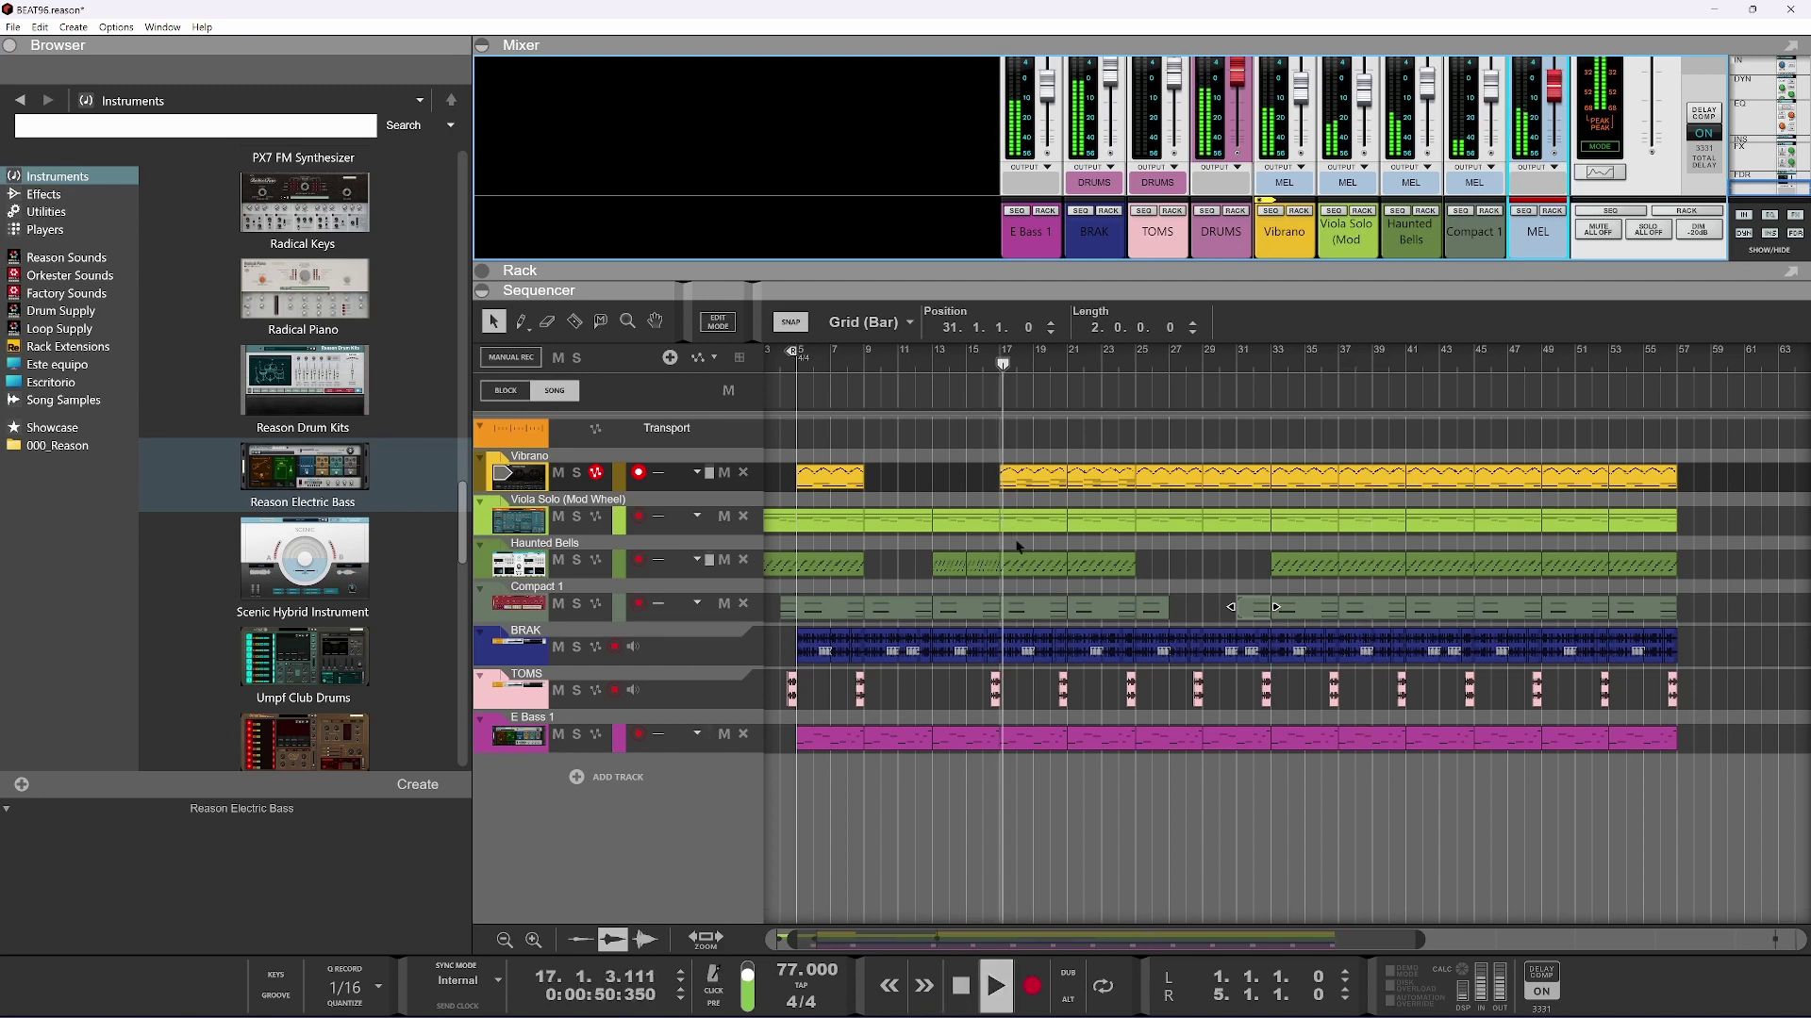
key(space)
click(1137, 361)
key(space)
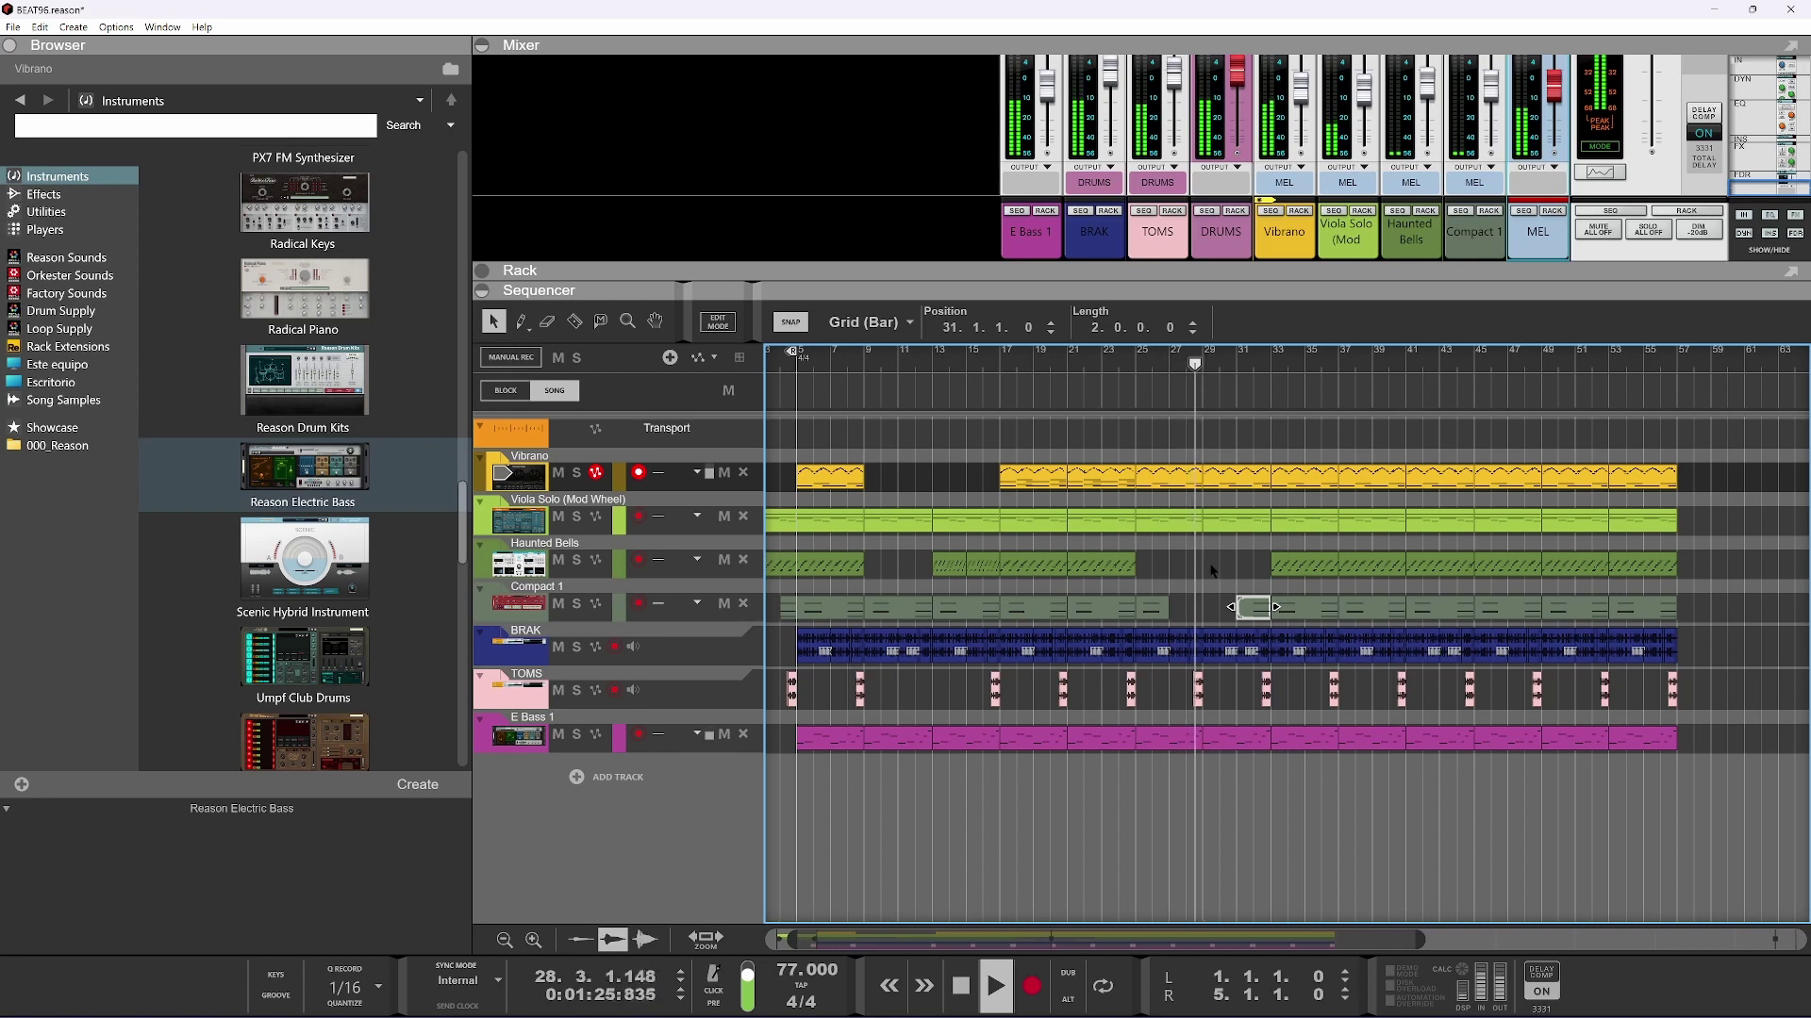
Open the Vibrano clip at bar 25, duplicate its low sustained notes one and two octaves down, and audition it
key(space)
double_click(1183, 475)
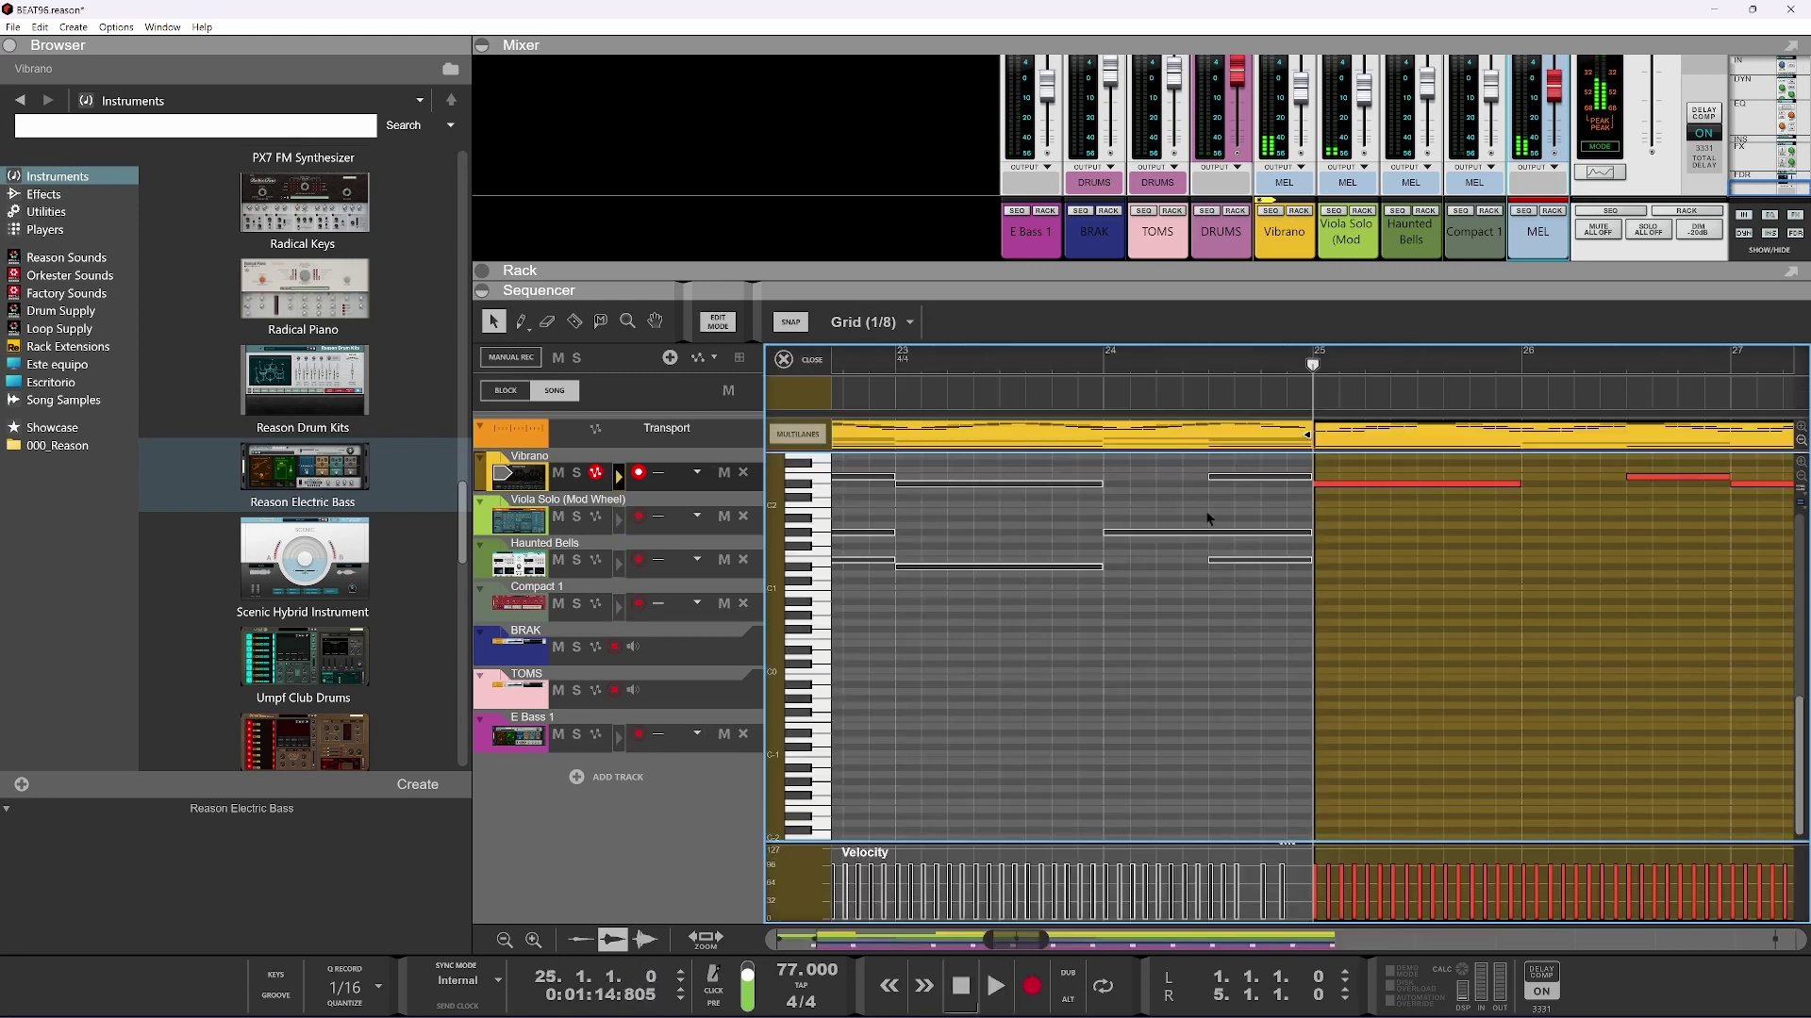
scroll(1179, 660, up, 3)
scroll(1162, 623, down, 5)
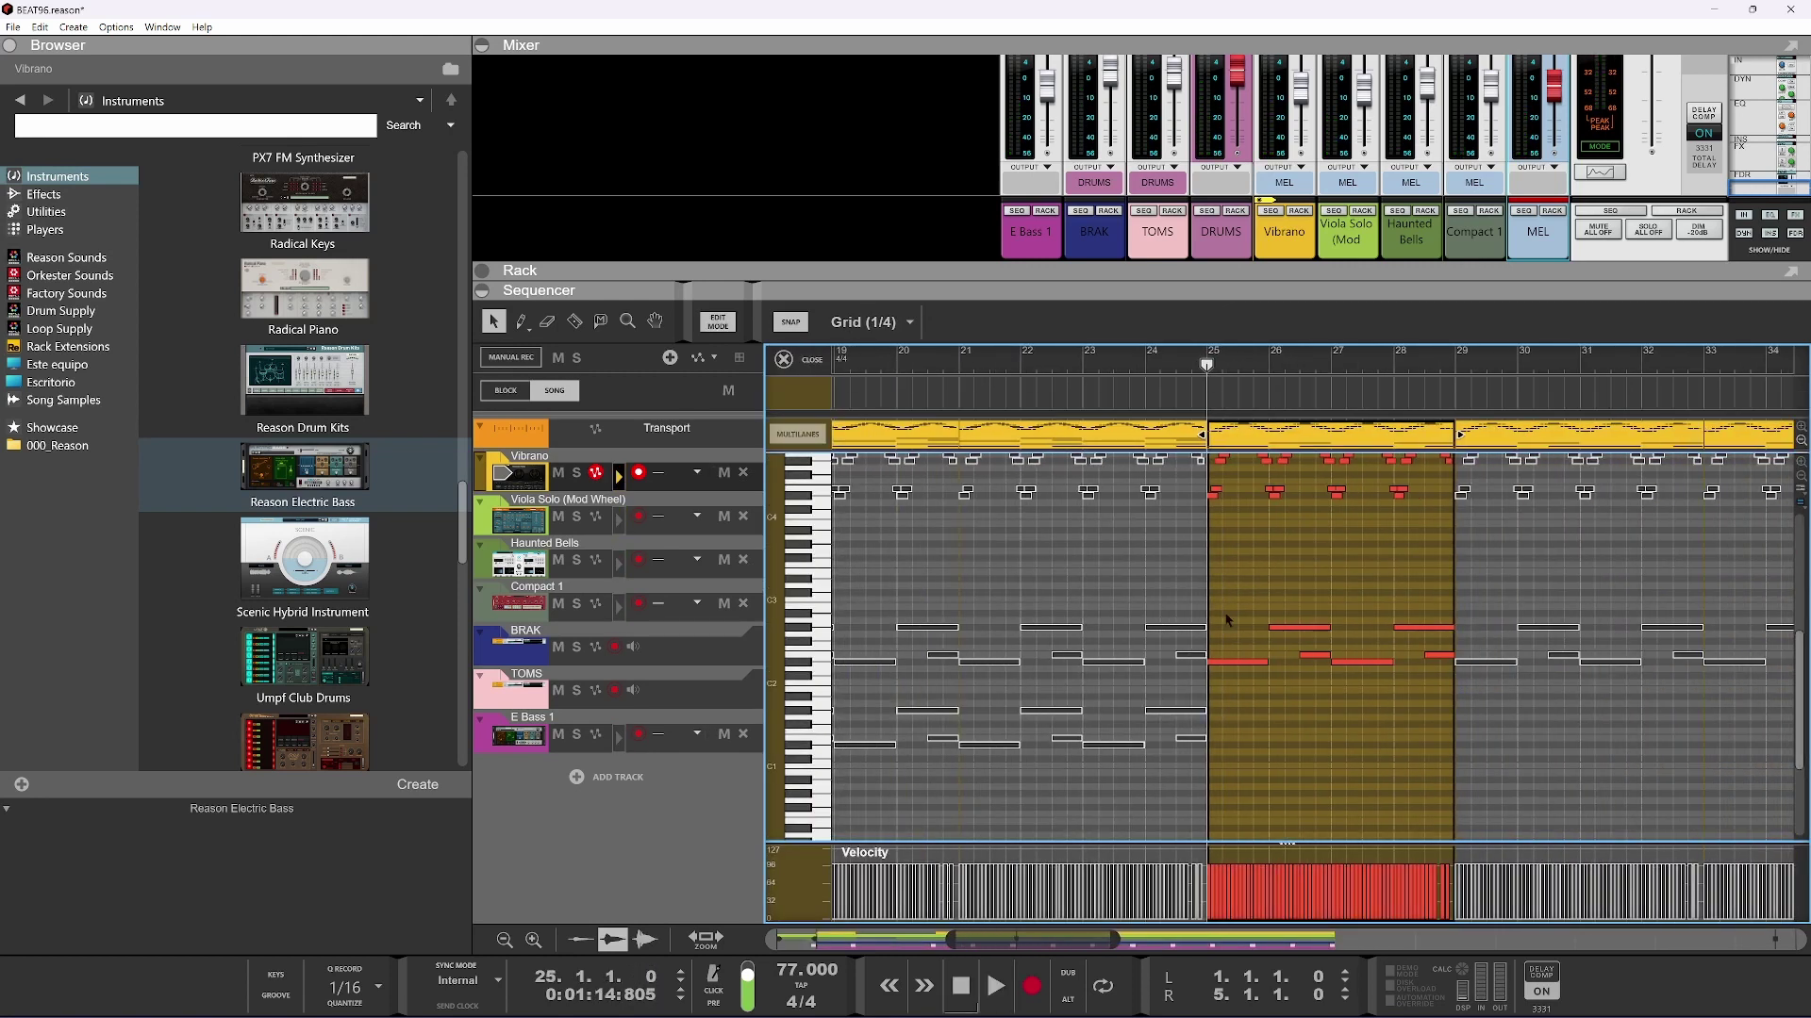
drag(1449, 577, 1230, 835)
key(space)
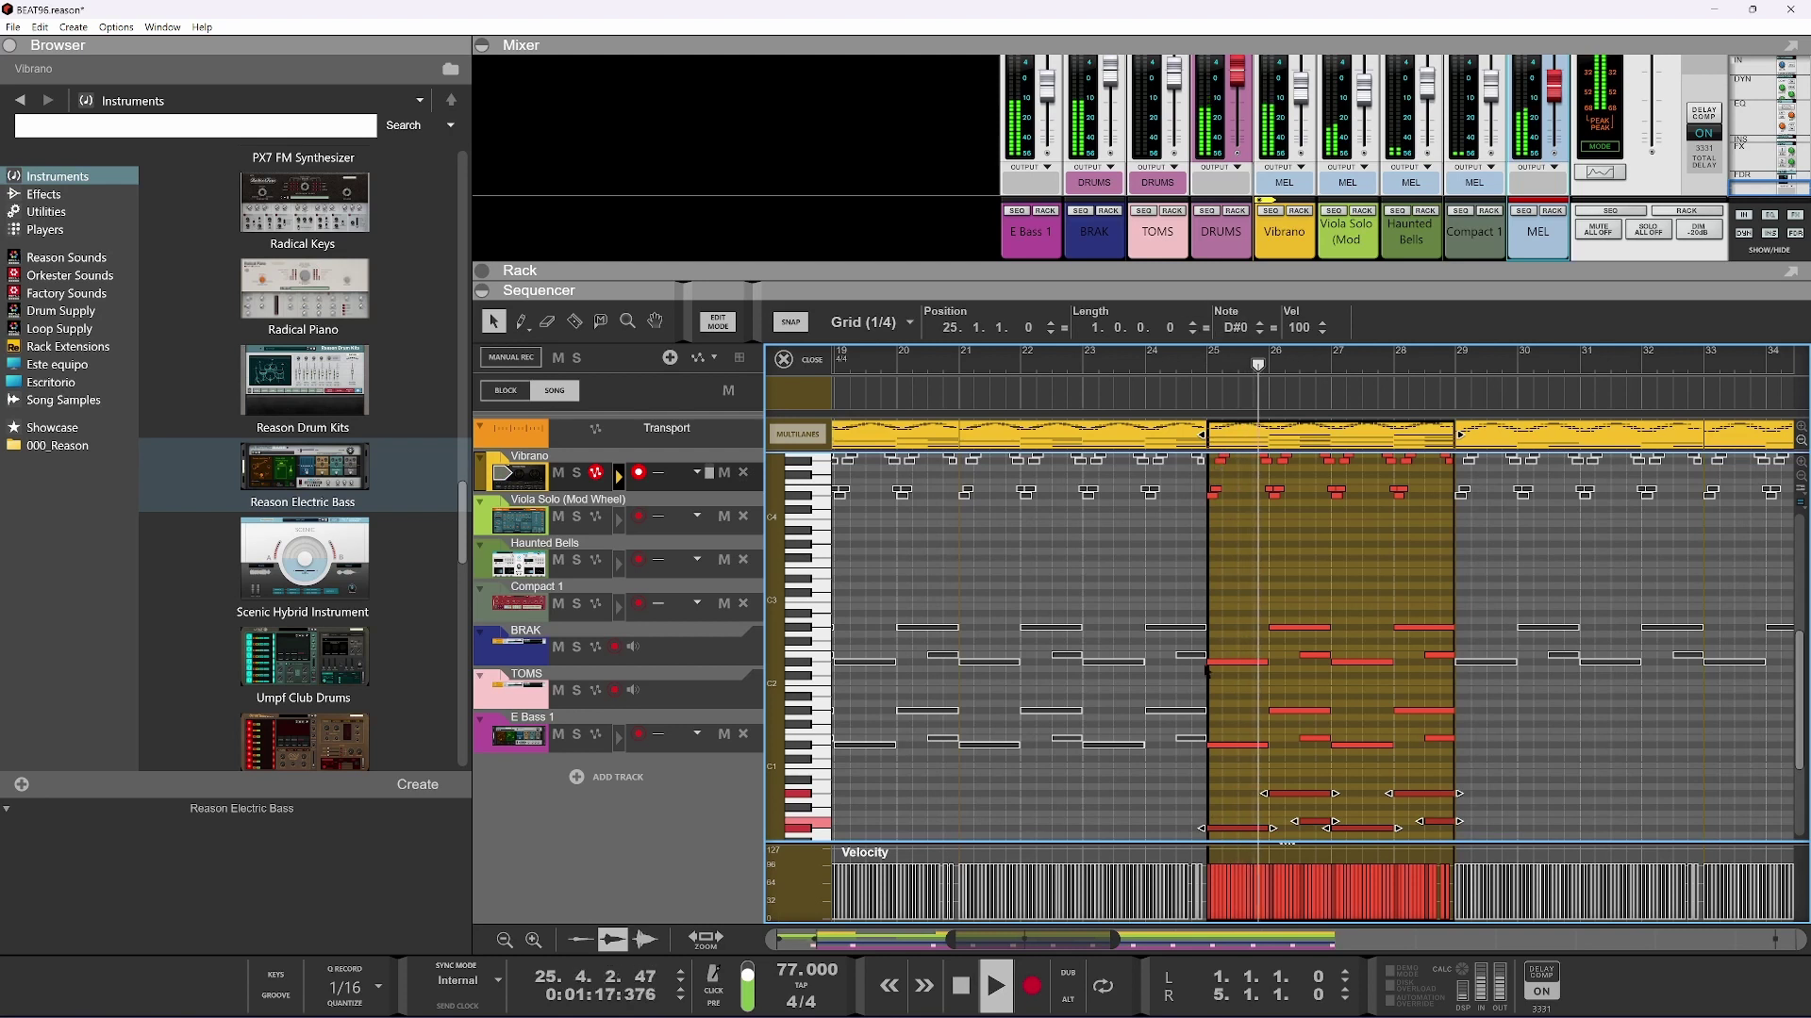
key(space)
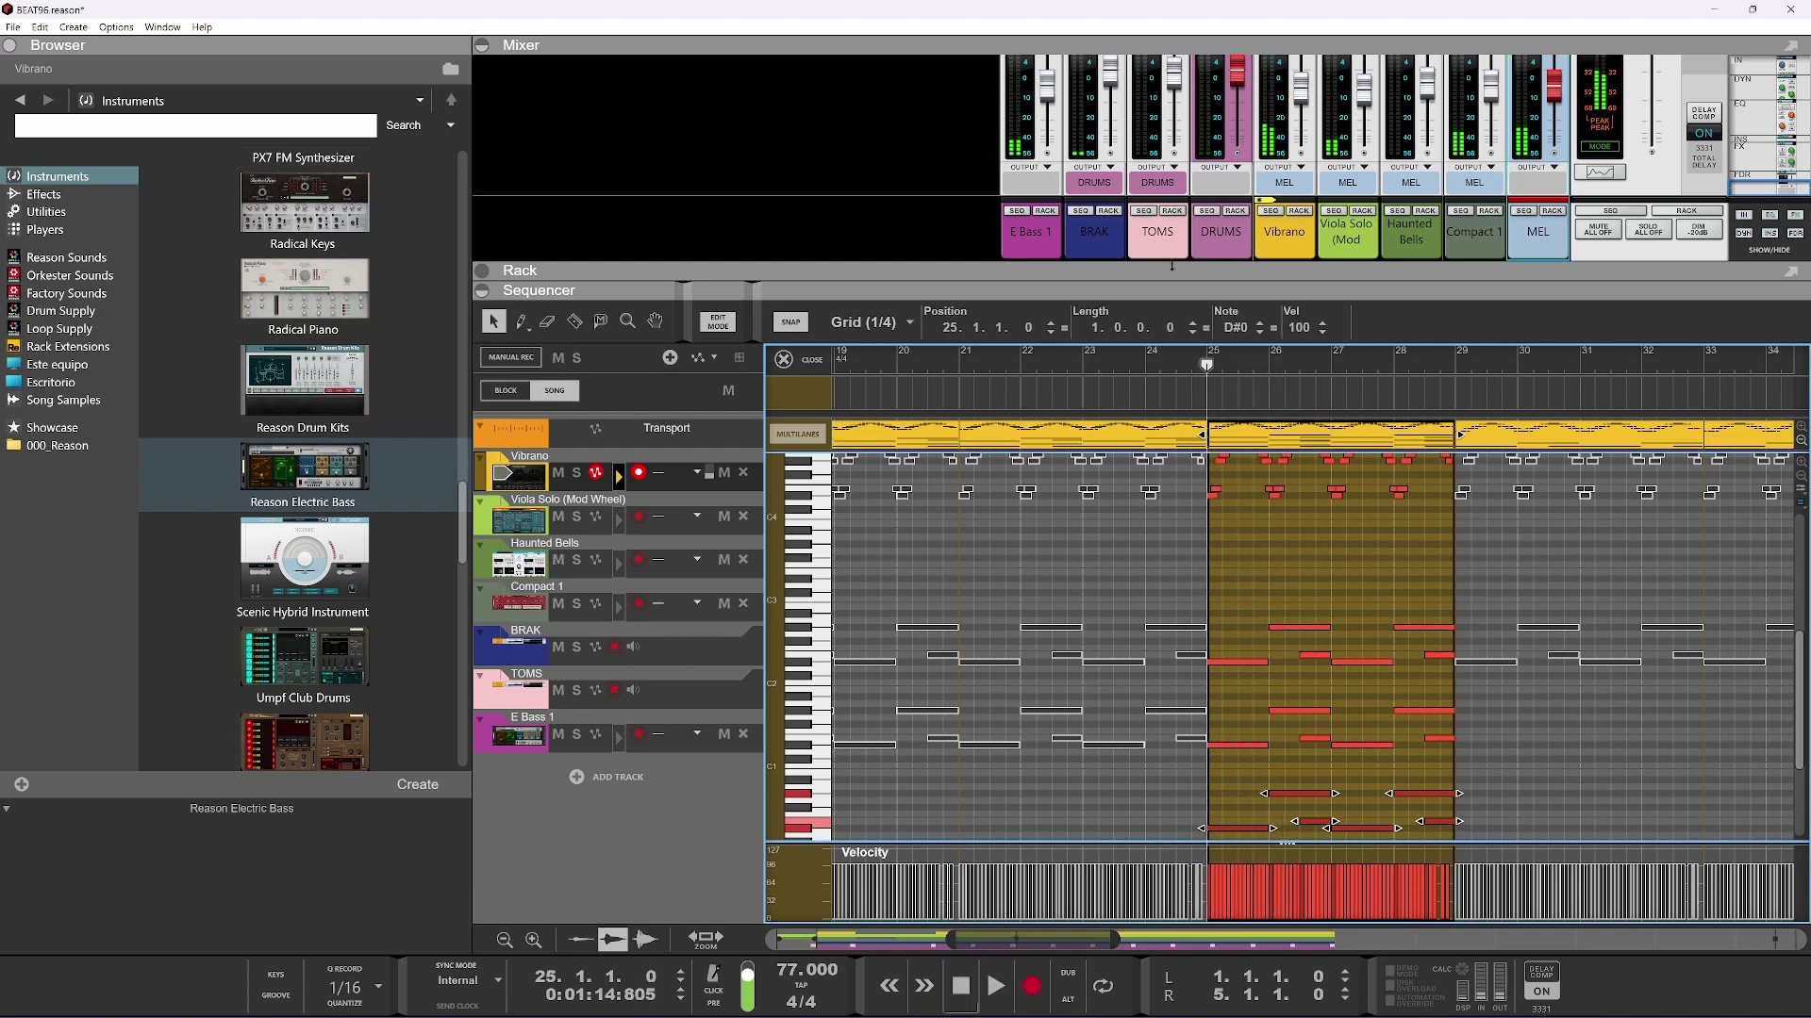
Delete the Viola Solo clip at bar 25 and replace the Vibrano clip at bar 29 with a copy of the bar 25 clip
click(782, 364)
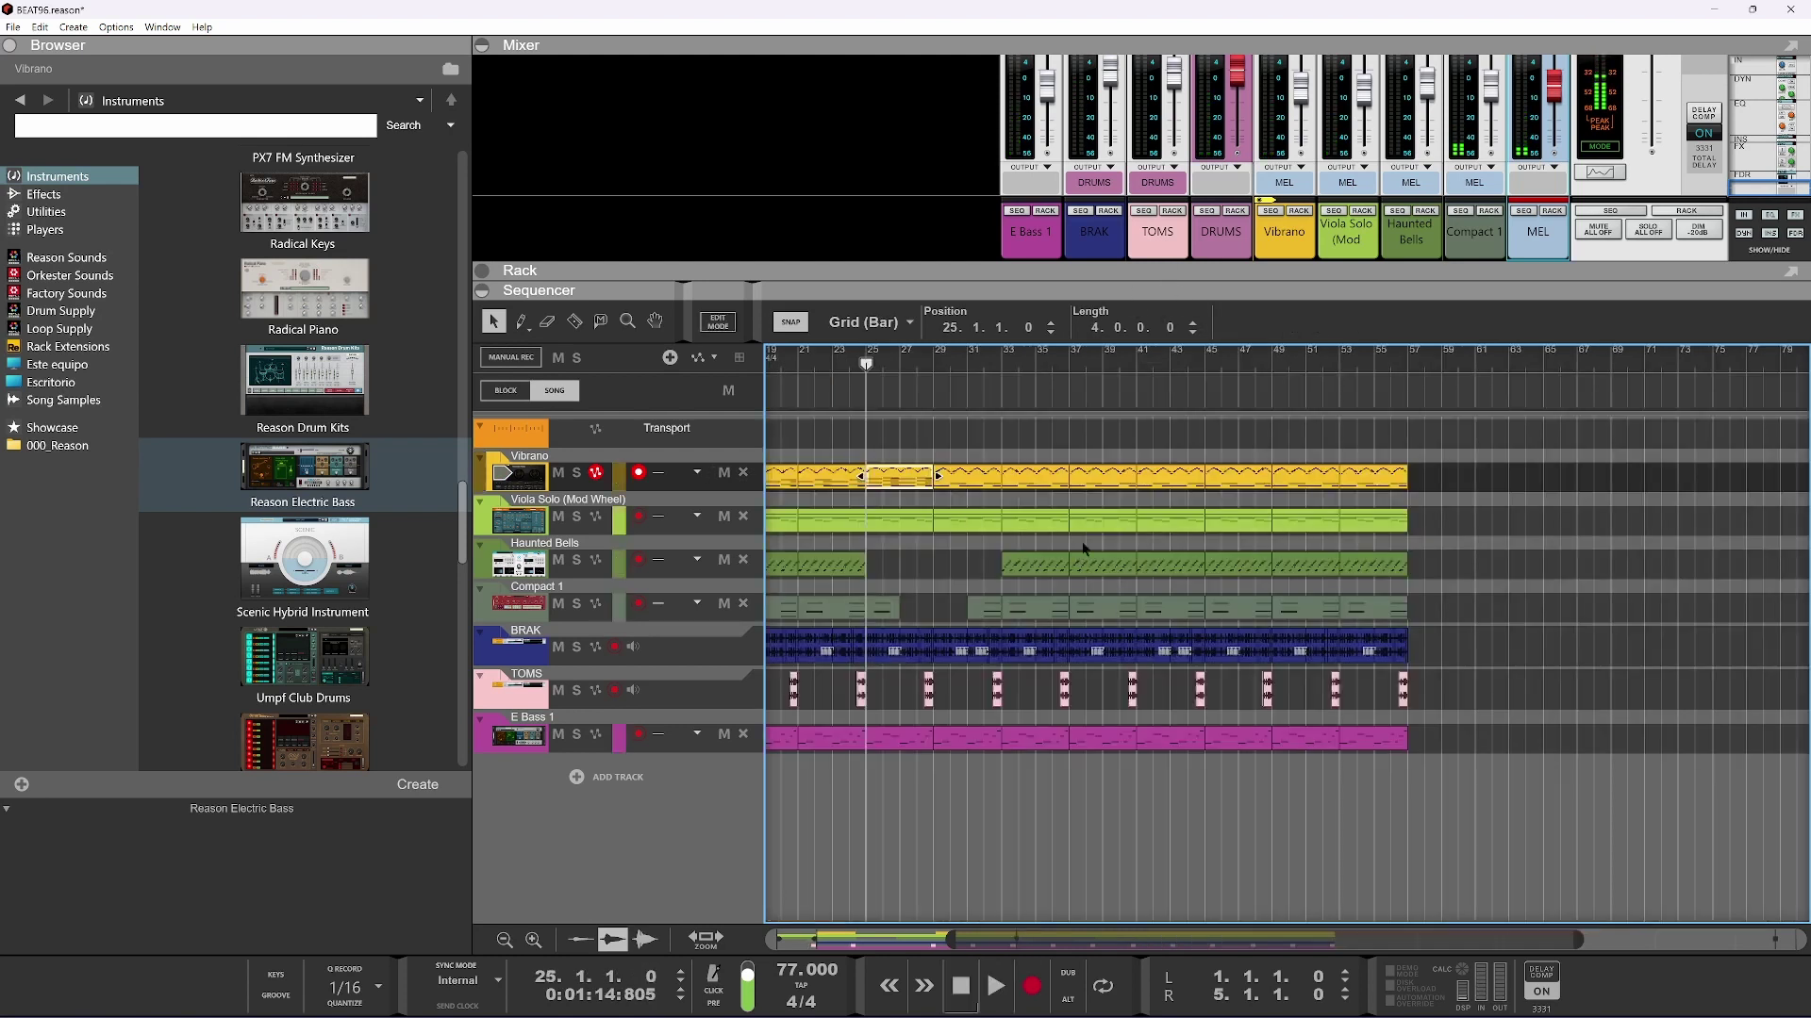
drag(911, 529, 966, 517)
key(space)
click(966, 478)
key(Delete)
click(913, 483)
key(ctrl+z)
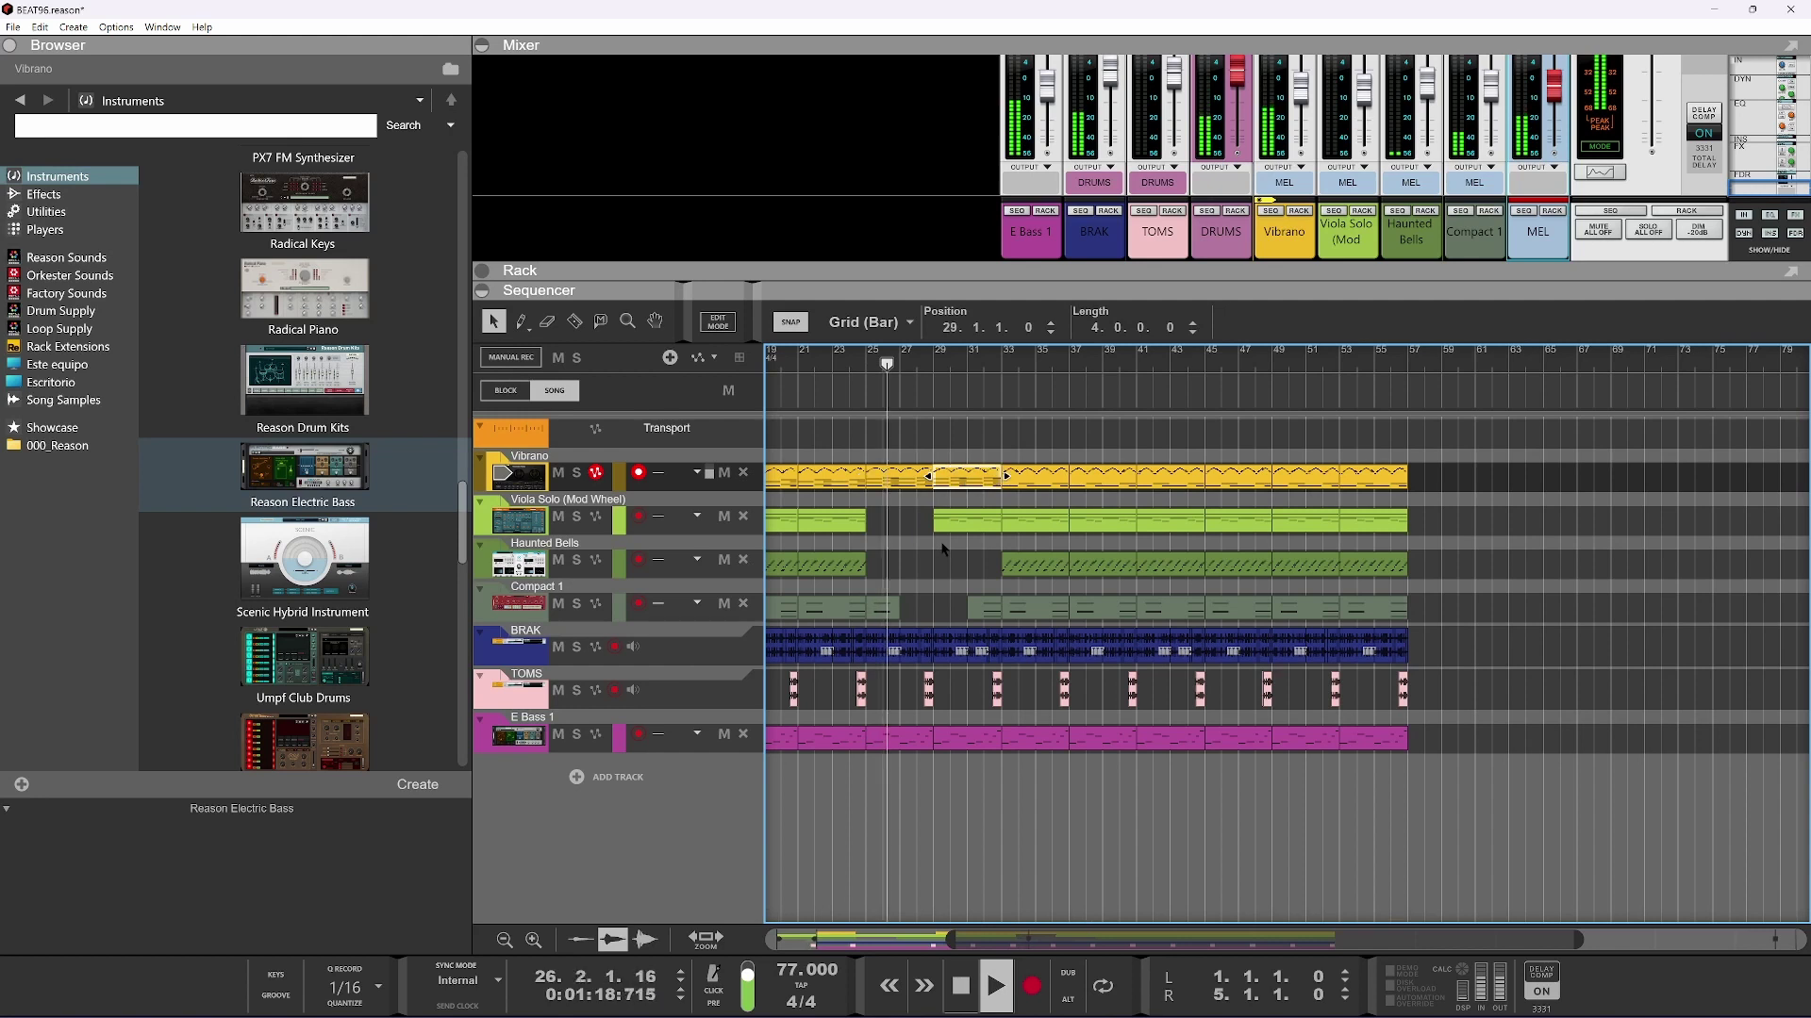
Delete the Viola Solo clip at bar 29 and put a two-bar Viola Solo clip at bar 31 instead
click(948, 520)
key(Delete)
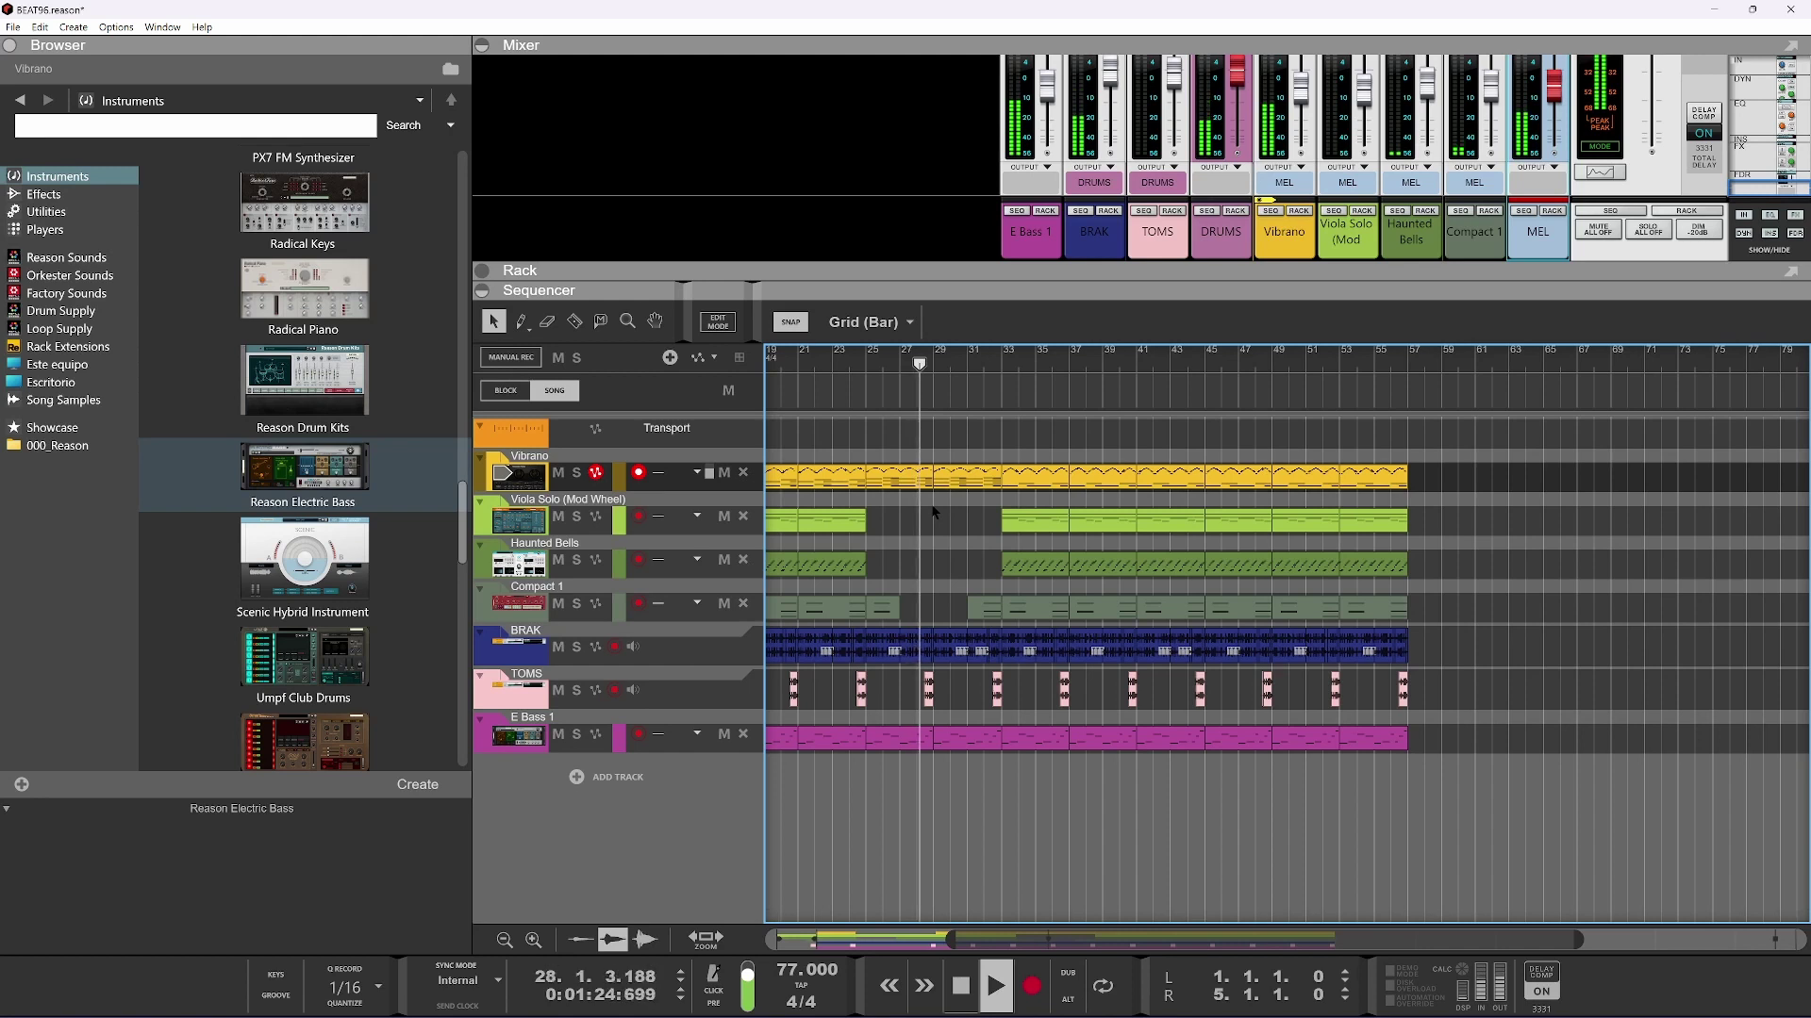
key(ctrl+z)
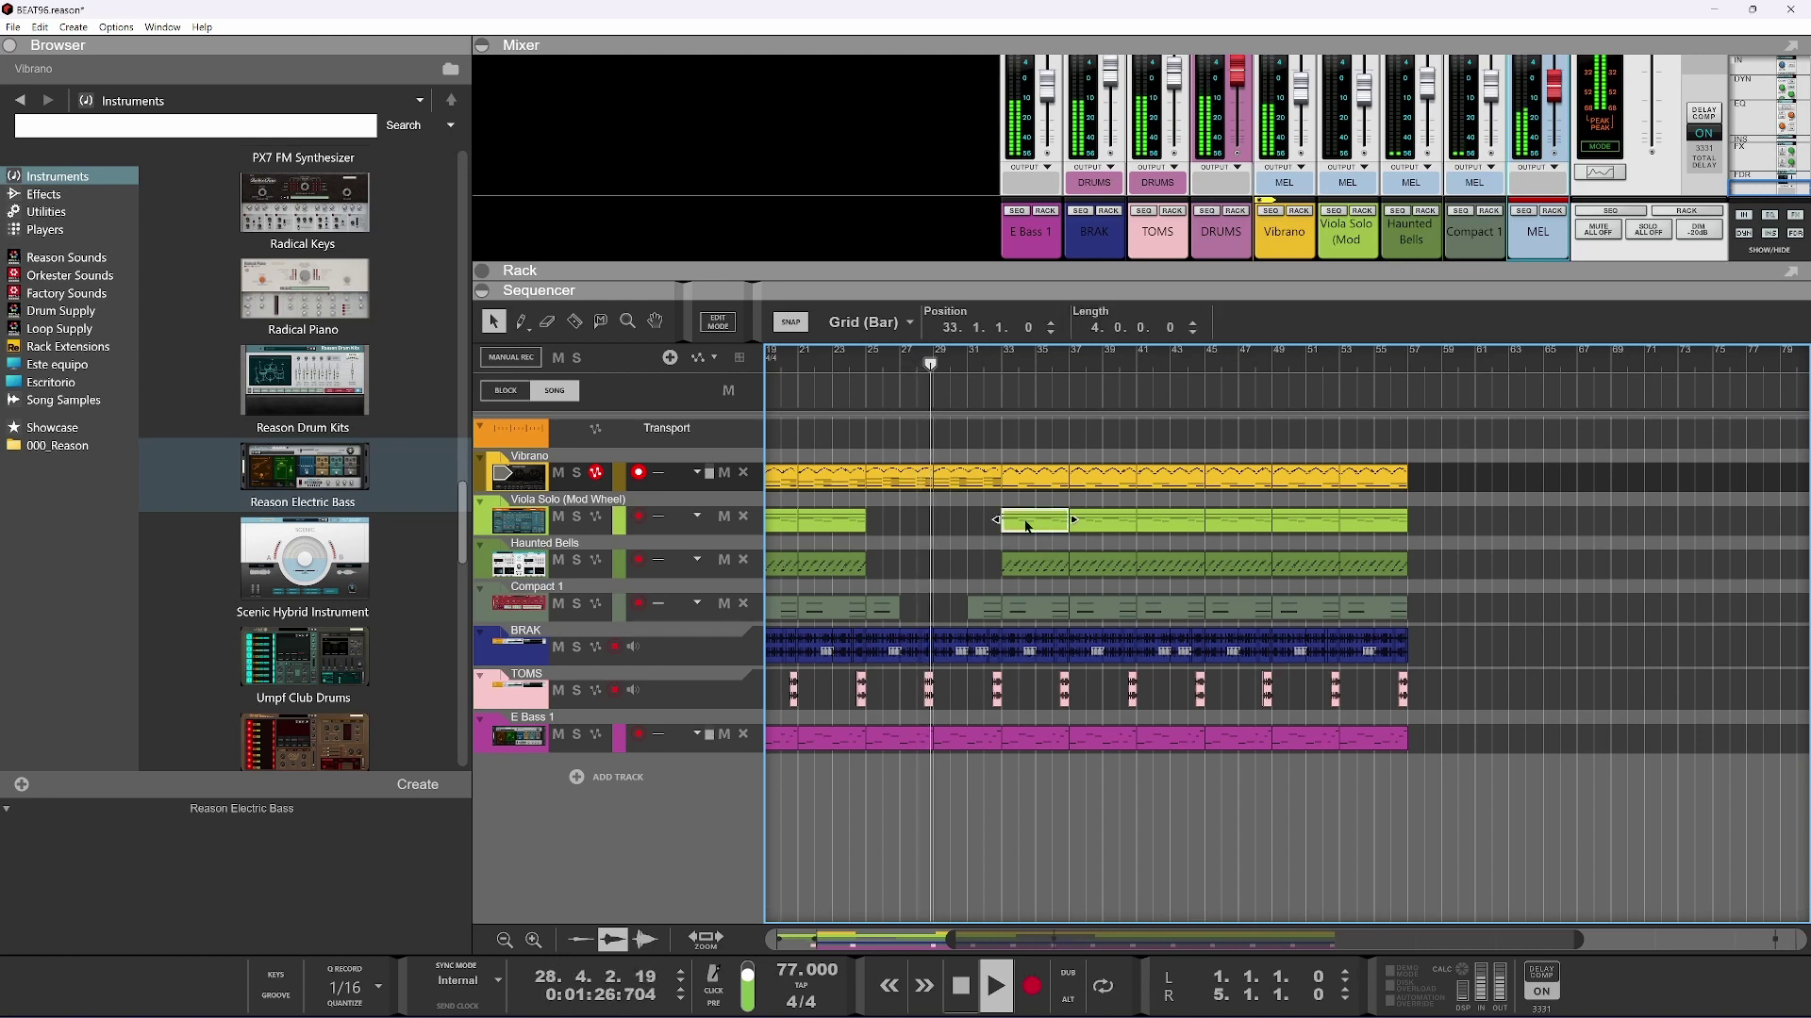
drag(959, 529, 991, 522)
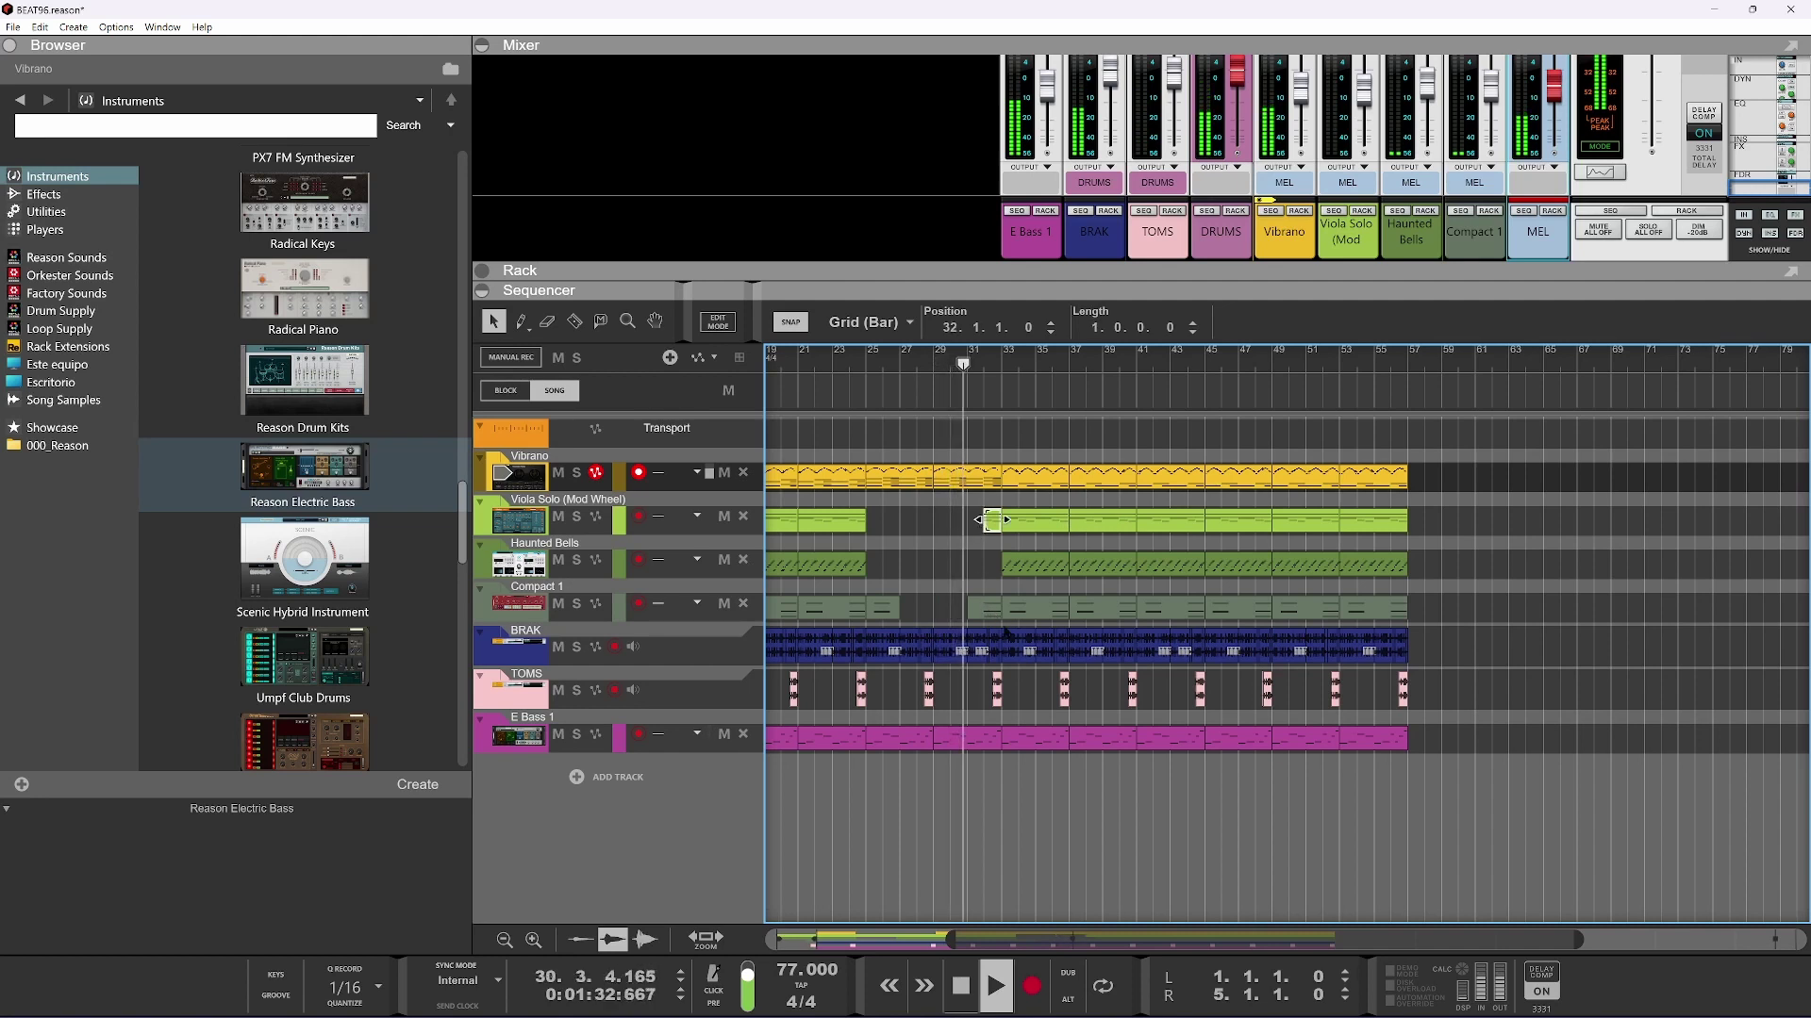
drag(987, 522, 968, 521)
Replay from bar 30 to check the Viola Solo entry at bar 31
key(space)
click(949, 409)
key(space)
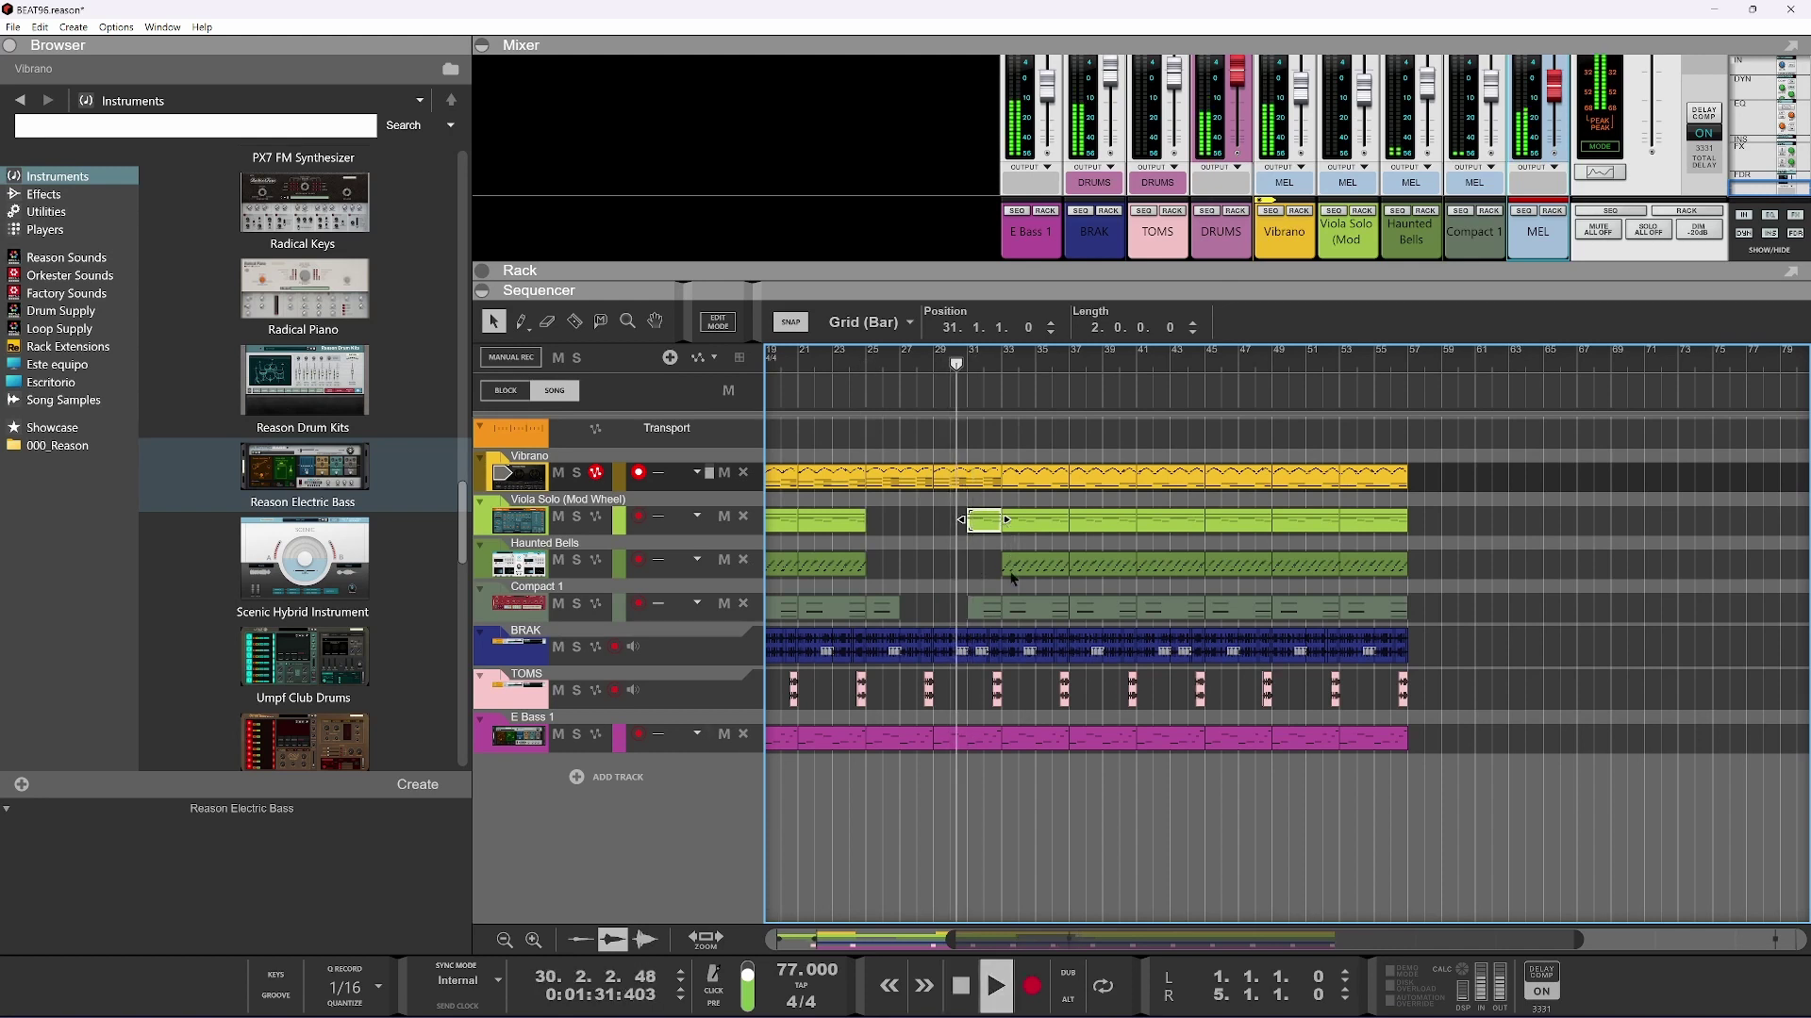
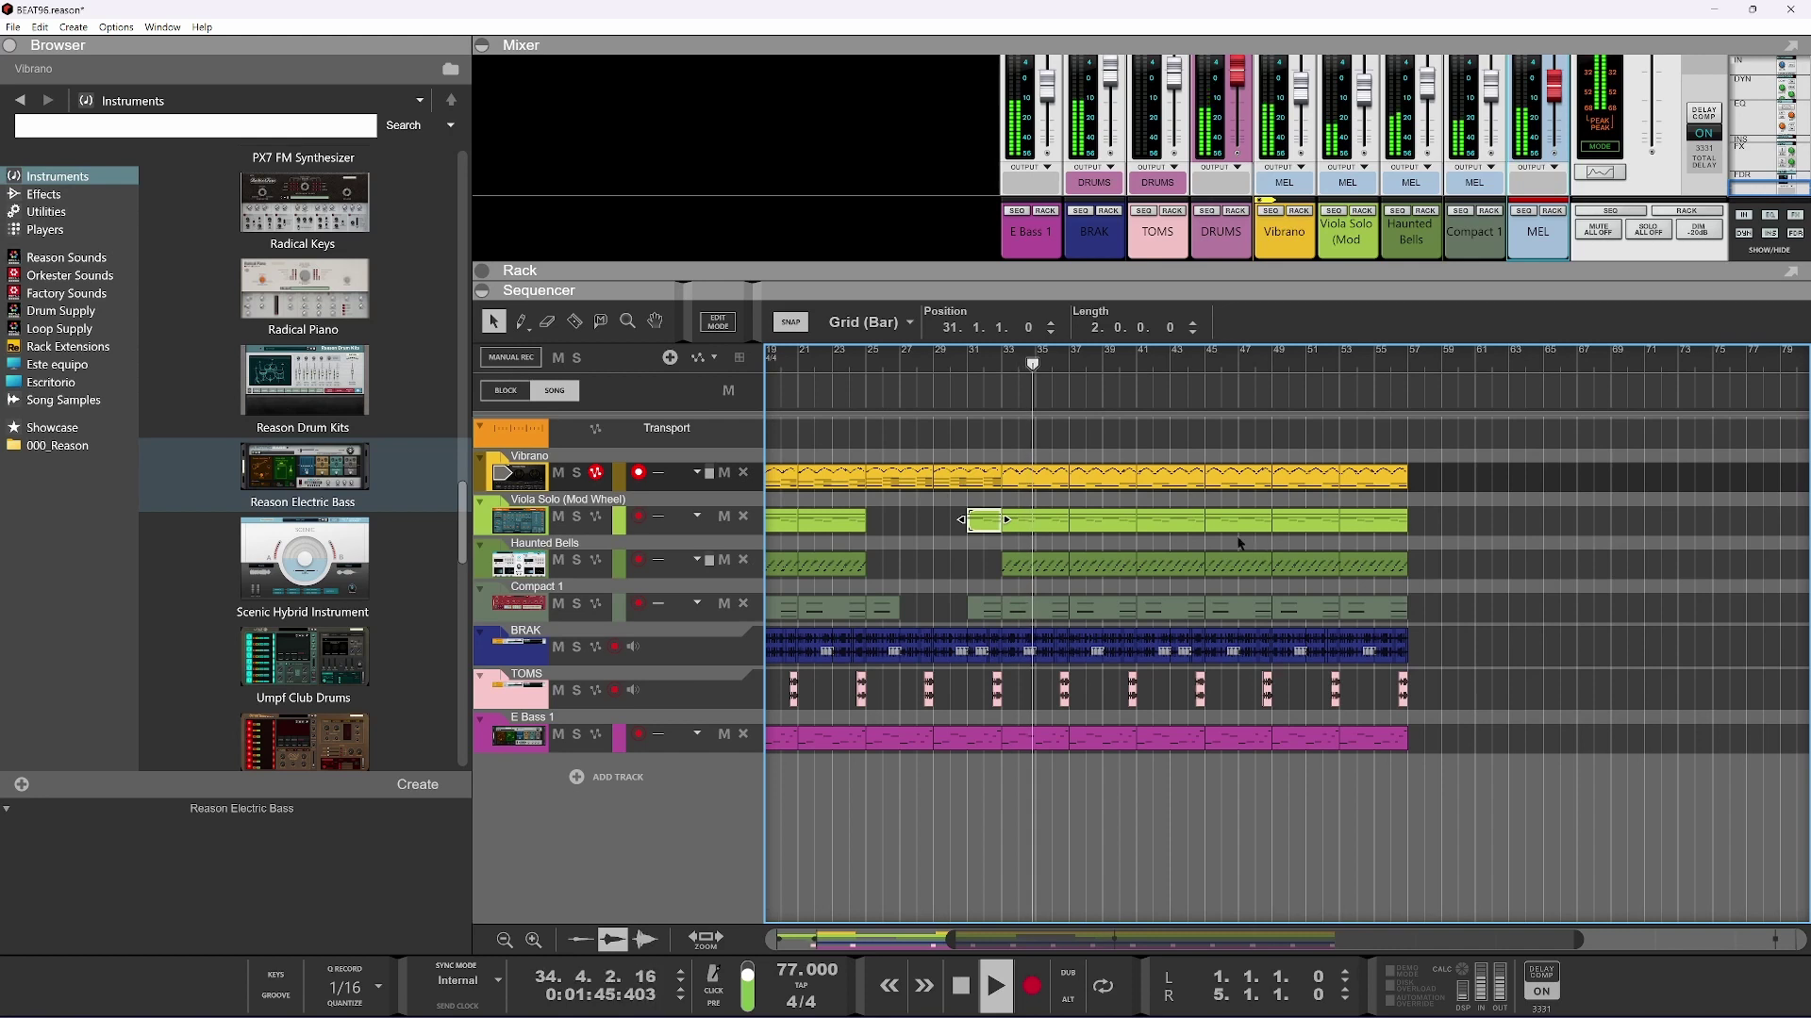
Cut bar 37 out of the BRAK, E Bass 1 and Vibrano tracks with the Razor, leaving a one-bar gap
key(space)
scroll(1111, 611, up, 4)
scroll(1095, 608, down, 4)
drag(1514, 434, 1554, 524)
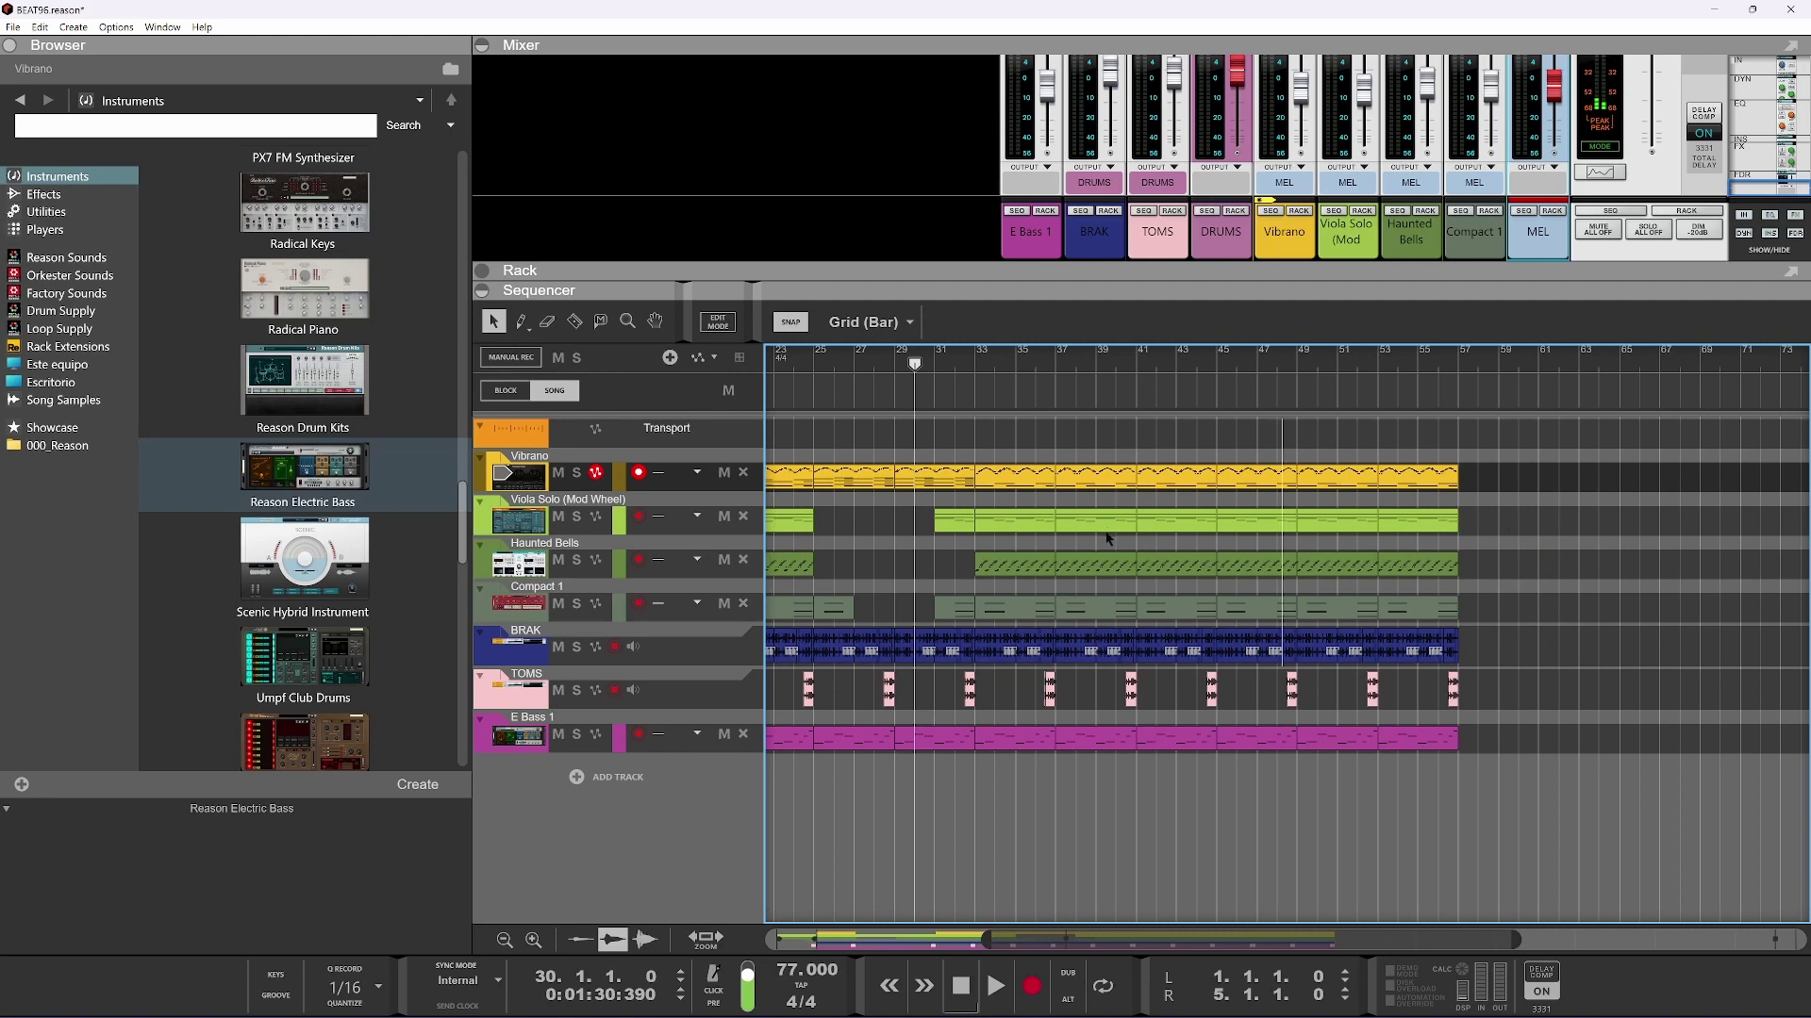
scroll(1107, 537, up, 2)
click(1016, 654)
key(r)
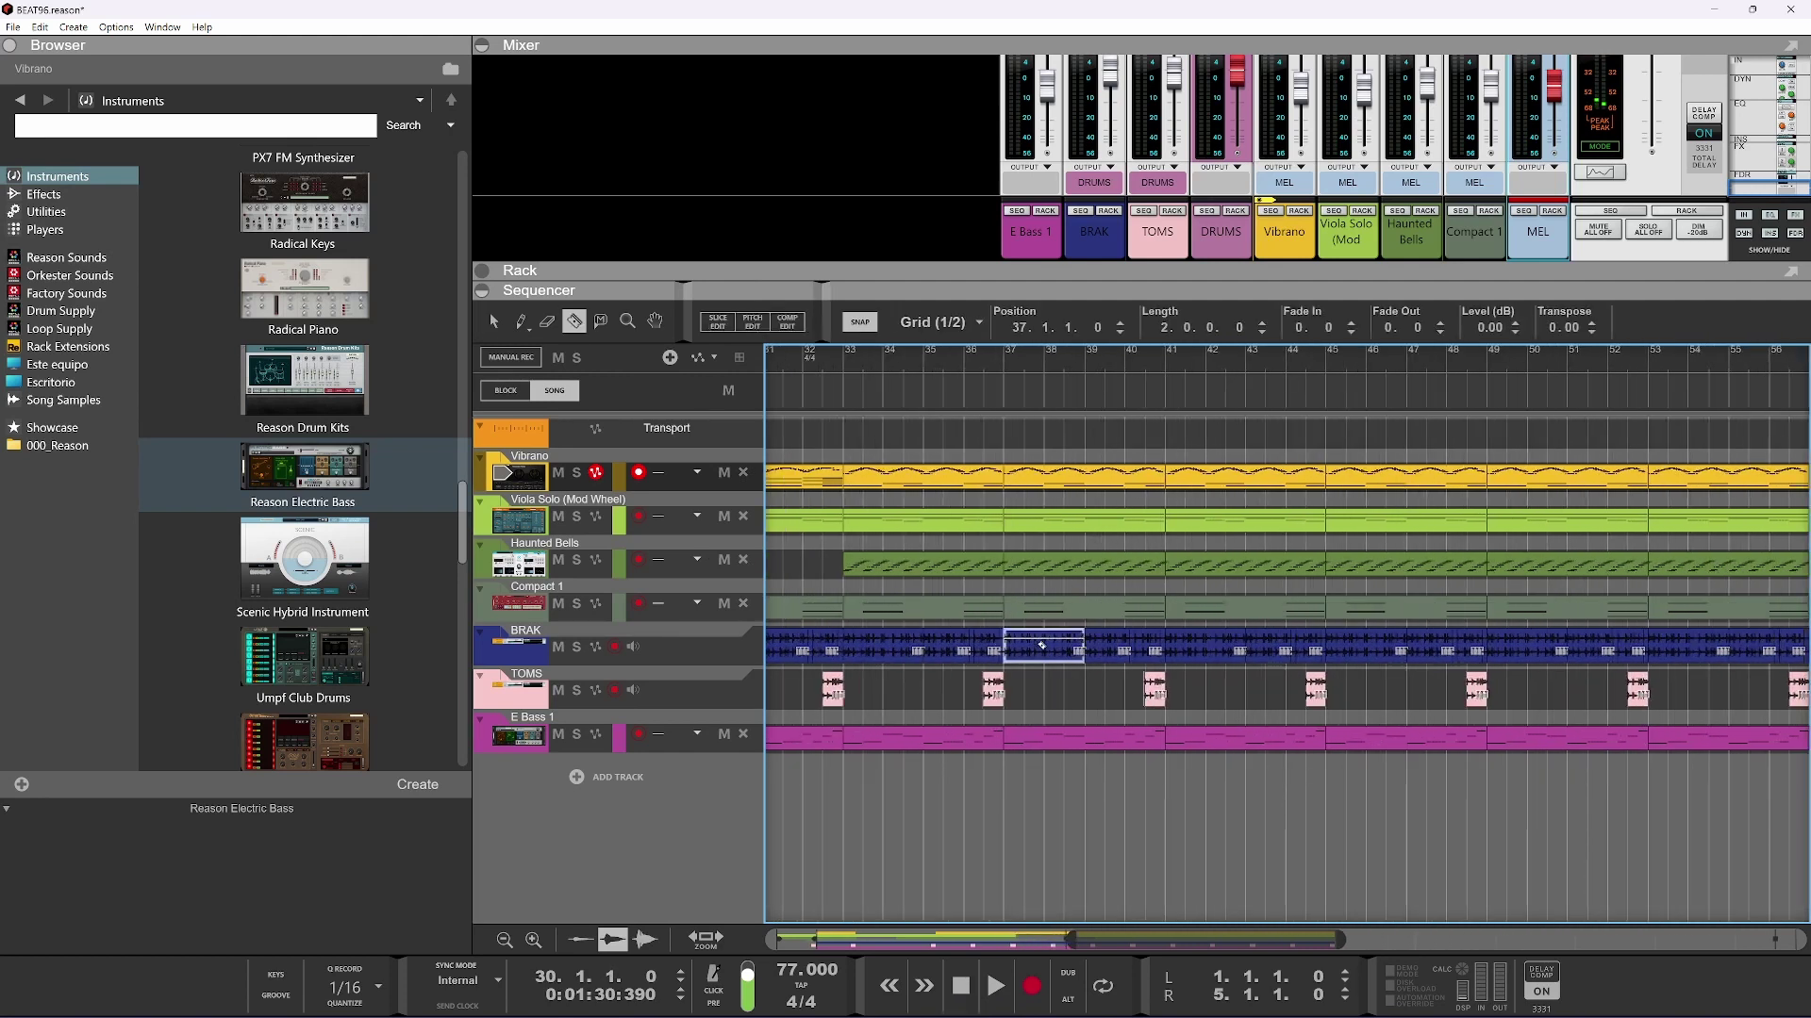
click(1045, 644)
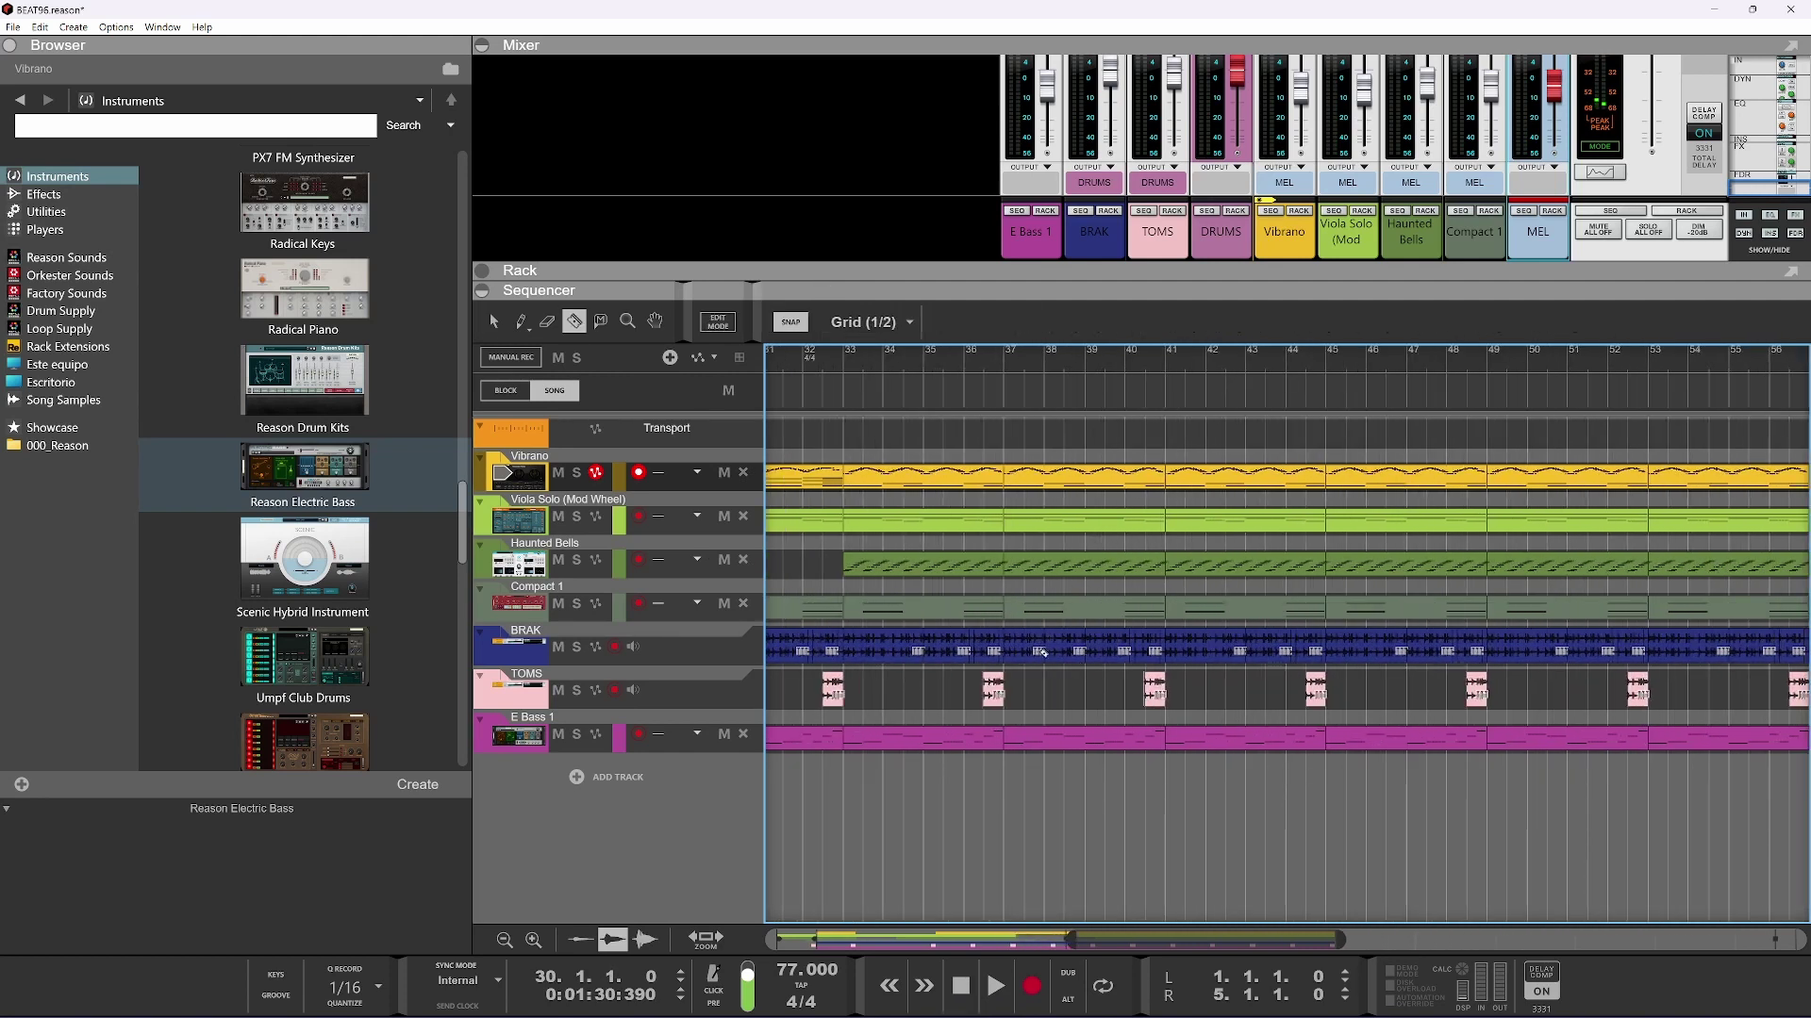
key(Delete)
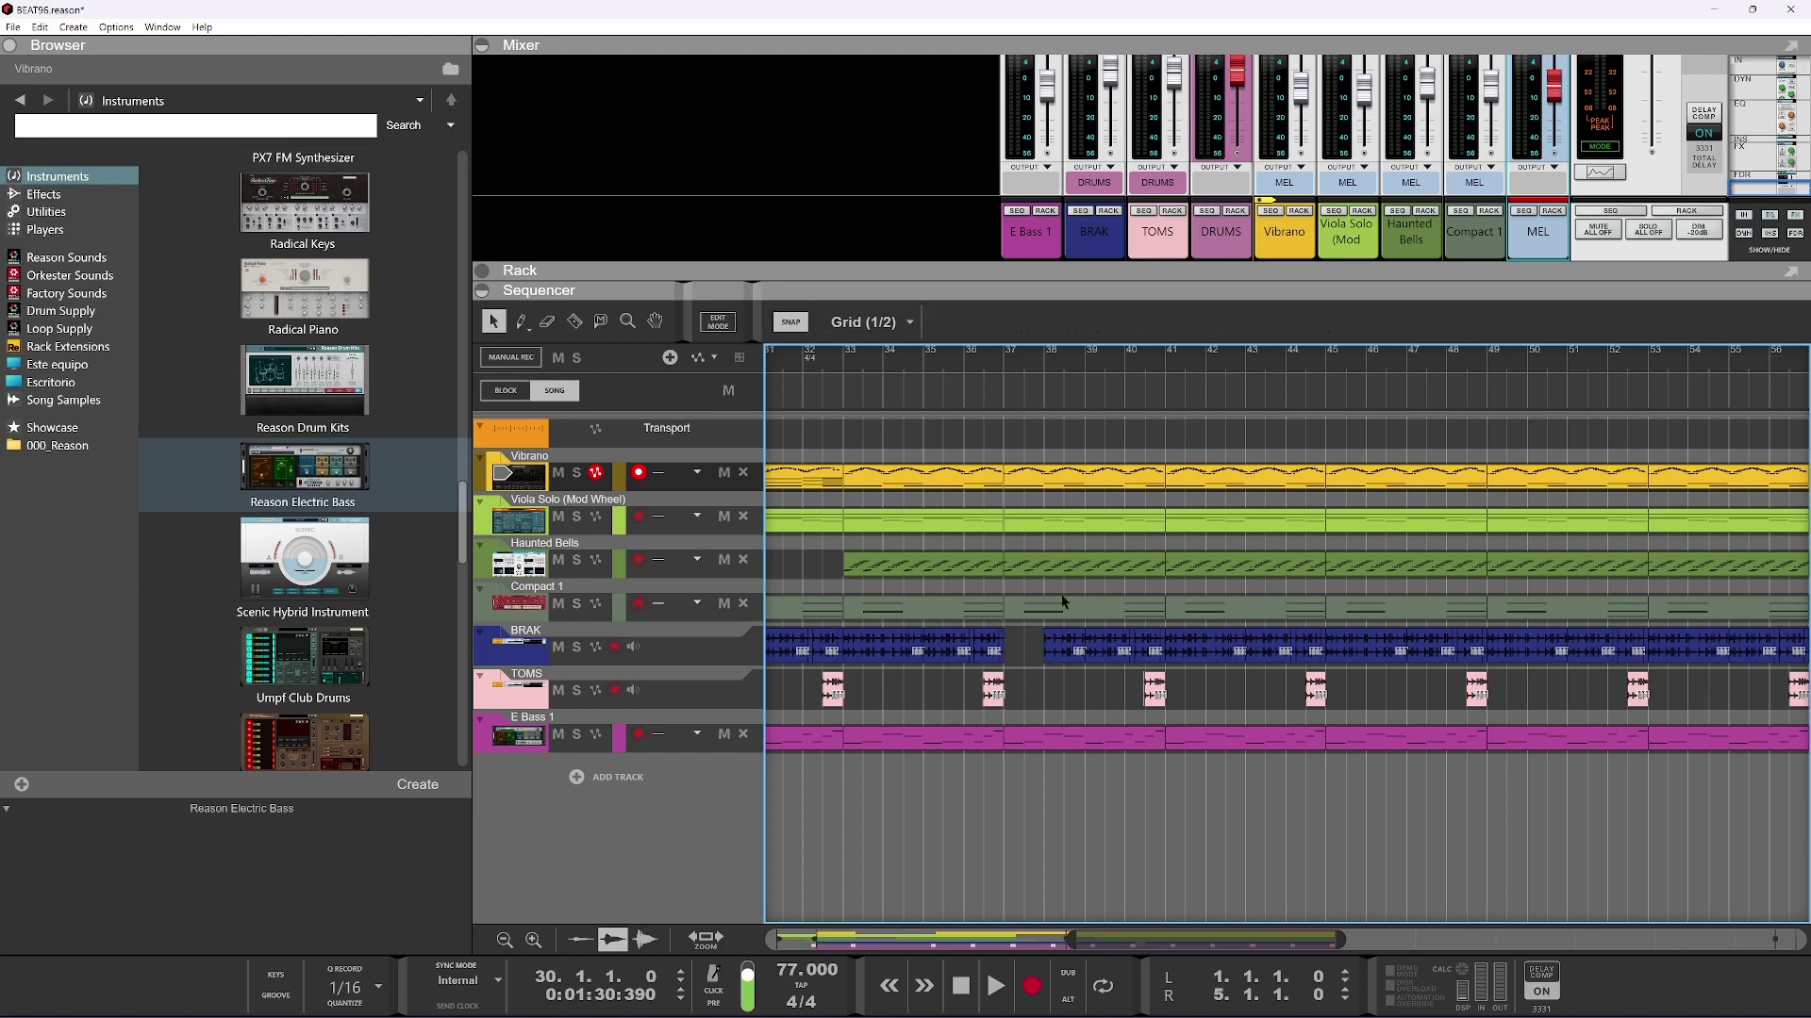
click(1021, 735)
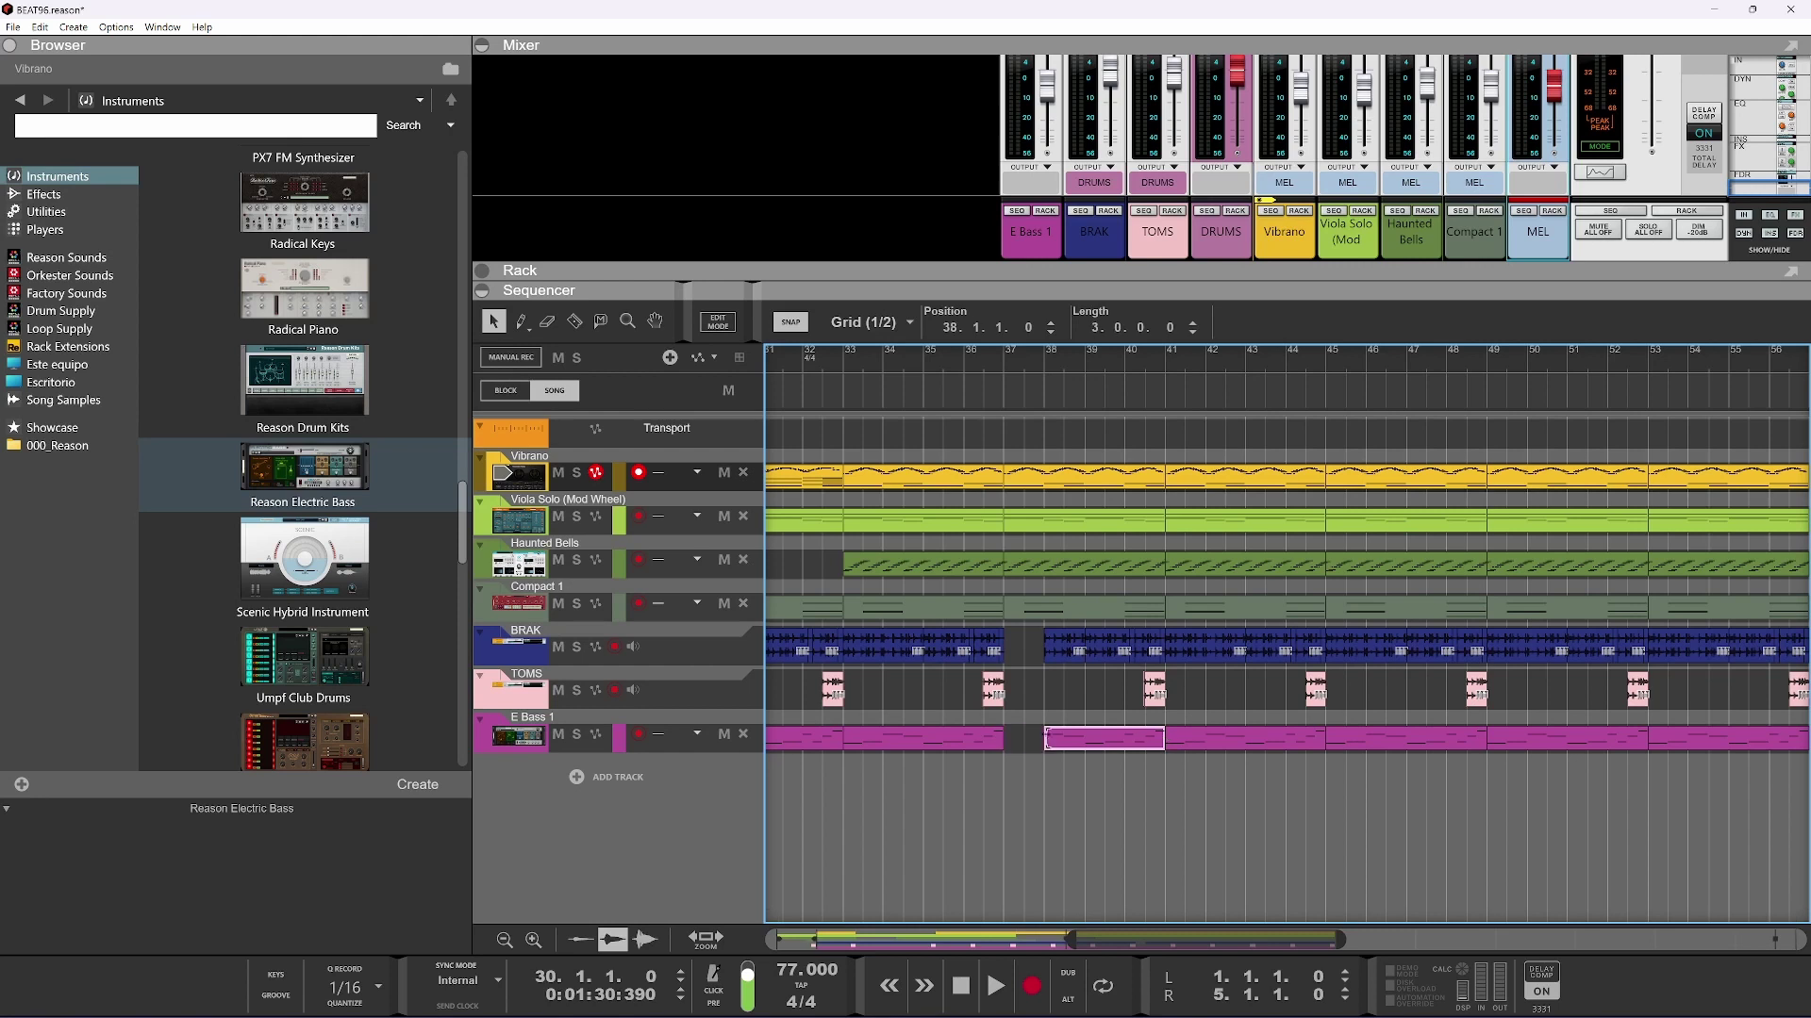
click(1046, 473)
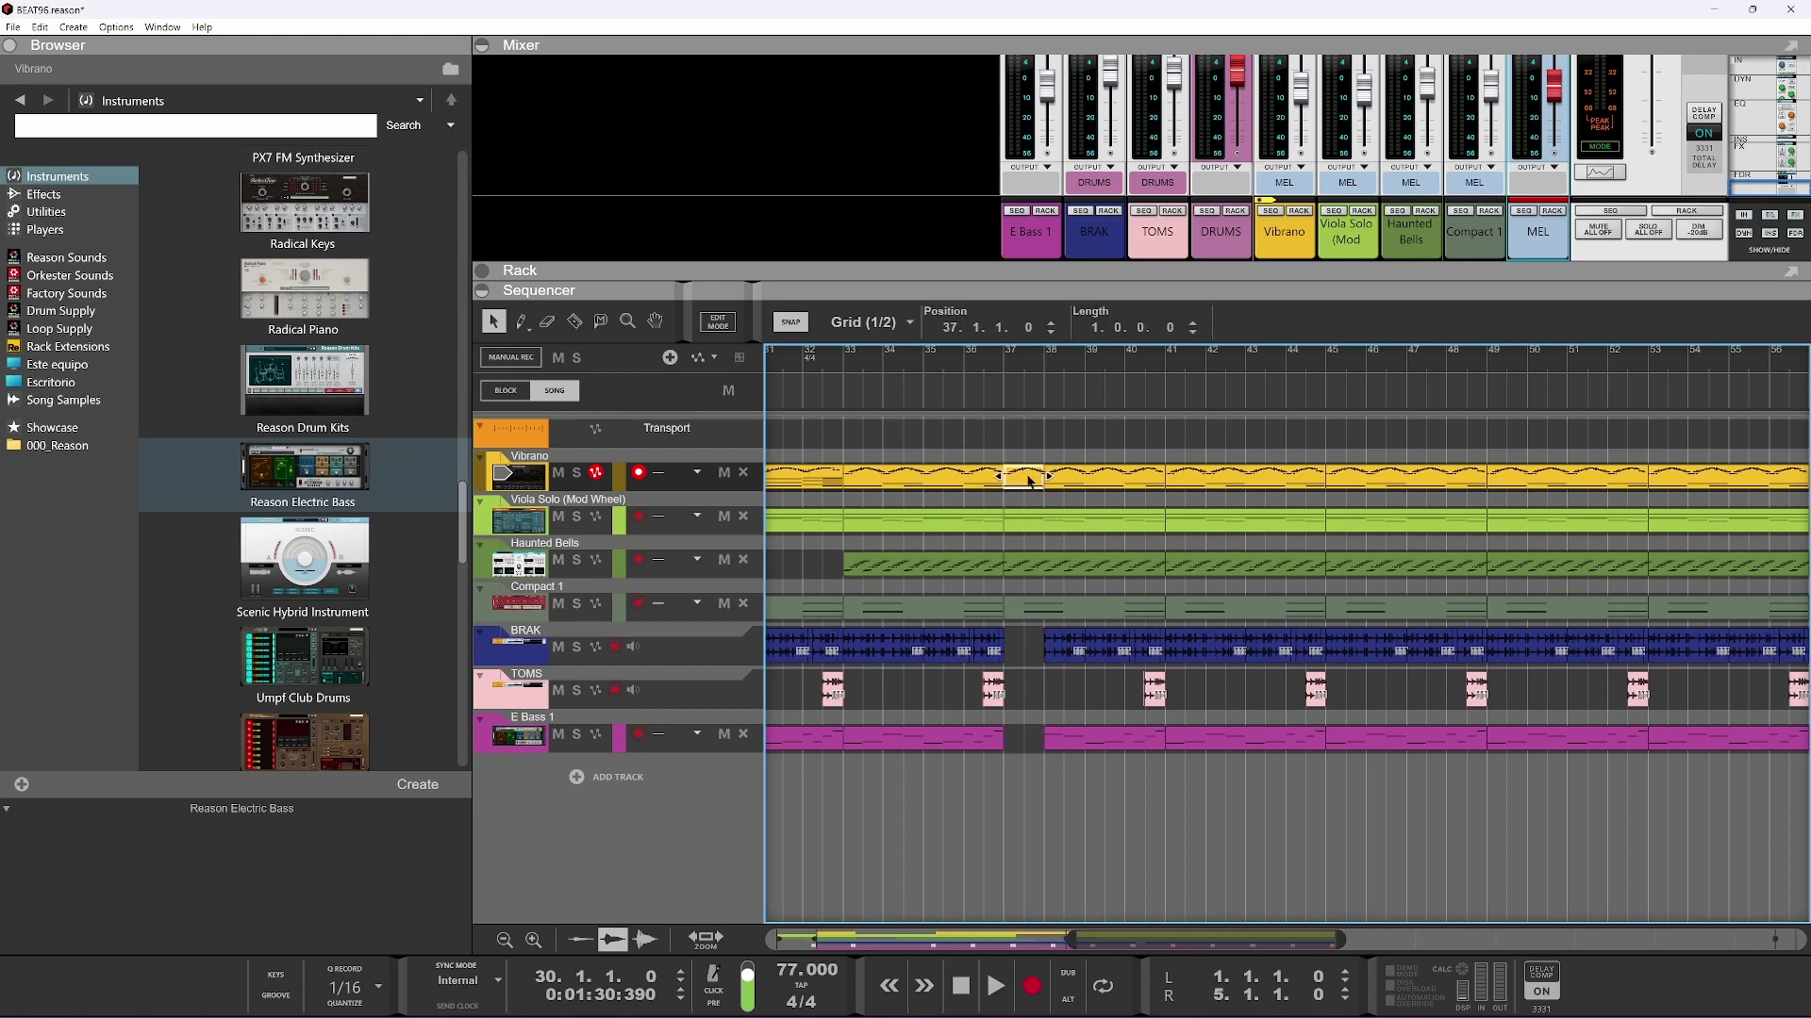
Play from bar 36 to check the dropout at bar 37 and the section that follows
click(981, 380)
key(space)
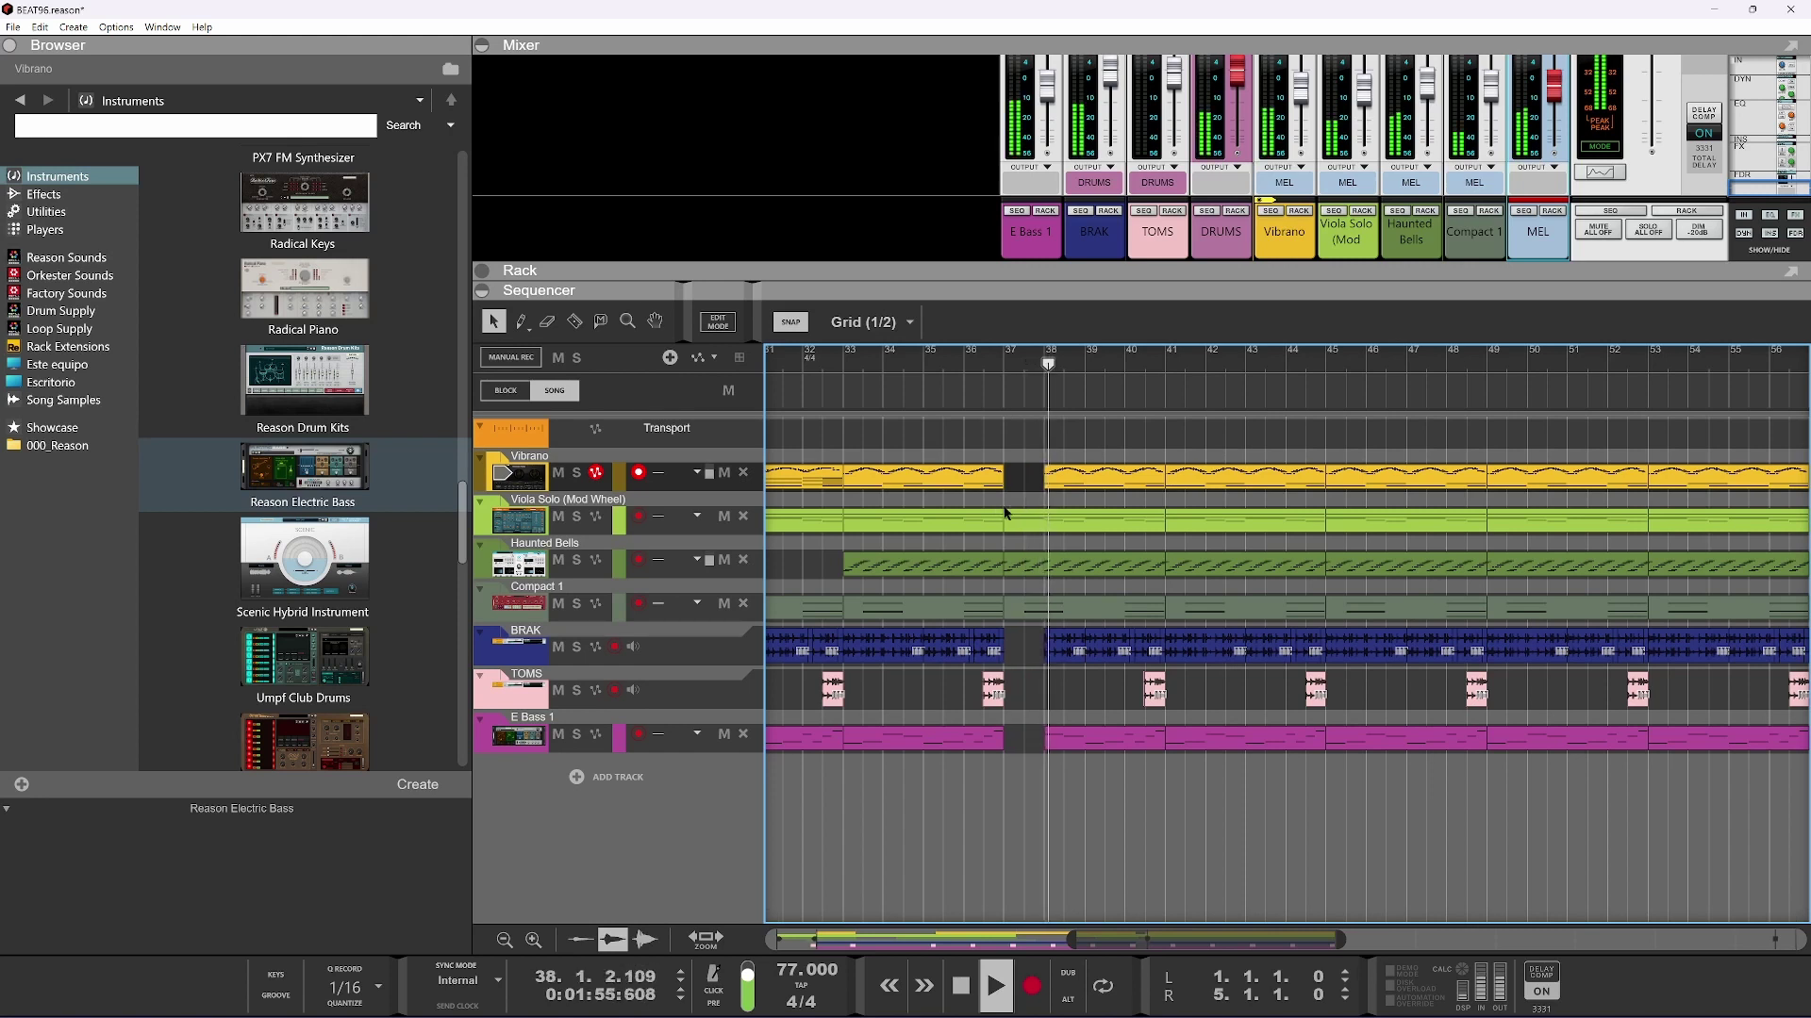
scroll(1072, 566, down, 2)
scroll(1072, 567, down, 1)
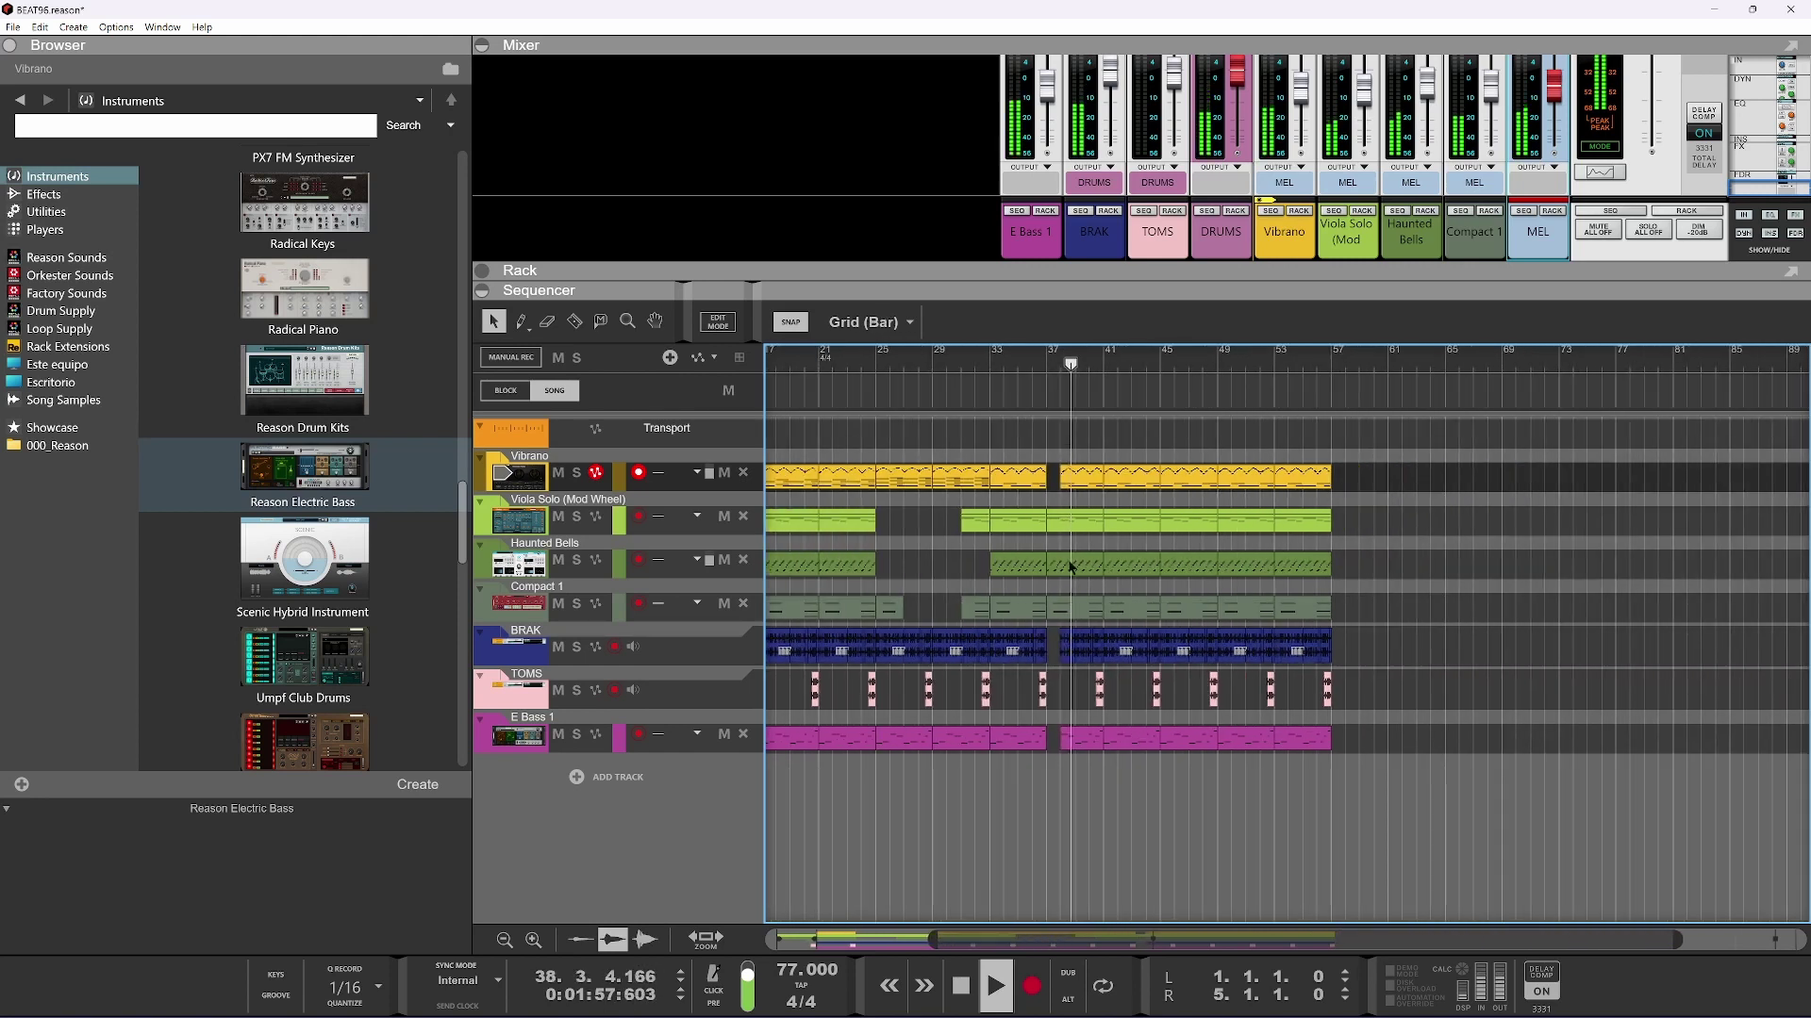
scroll(1072, 566, down, 1)
scroll(1066, 623, up, 1)
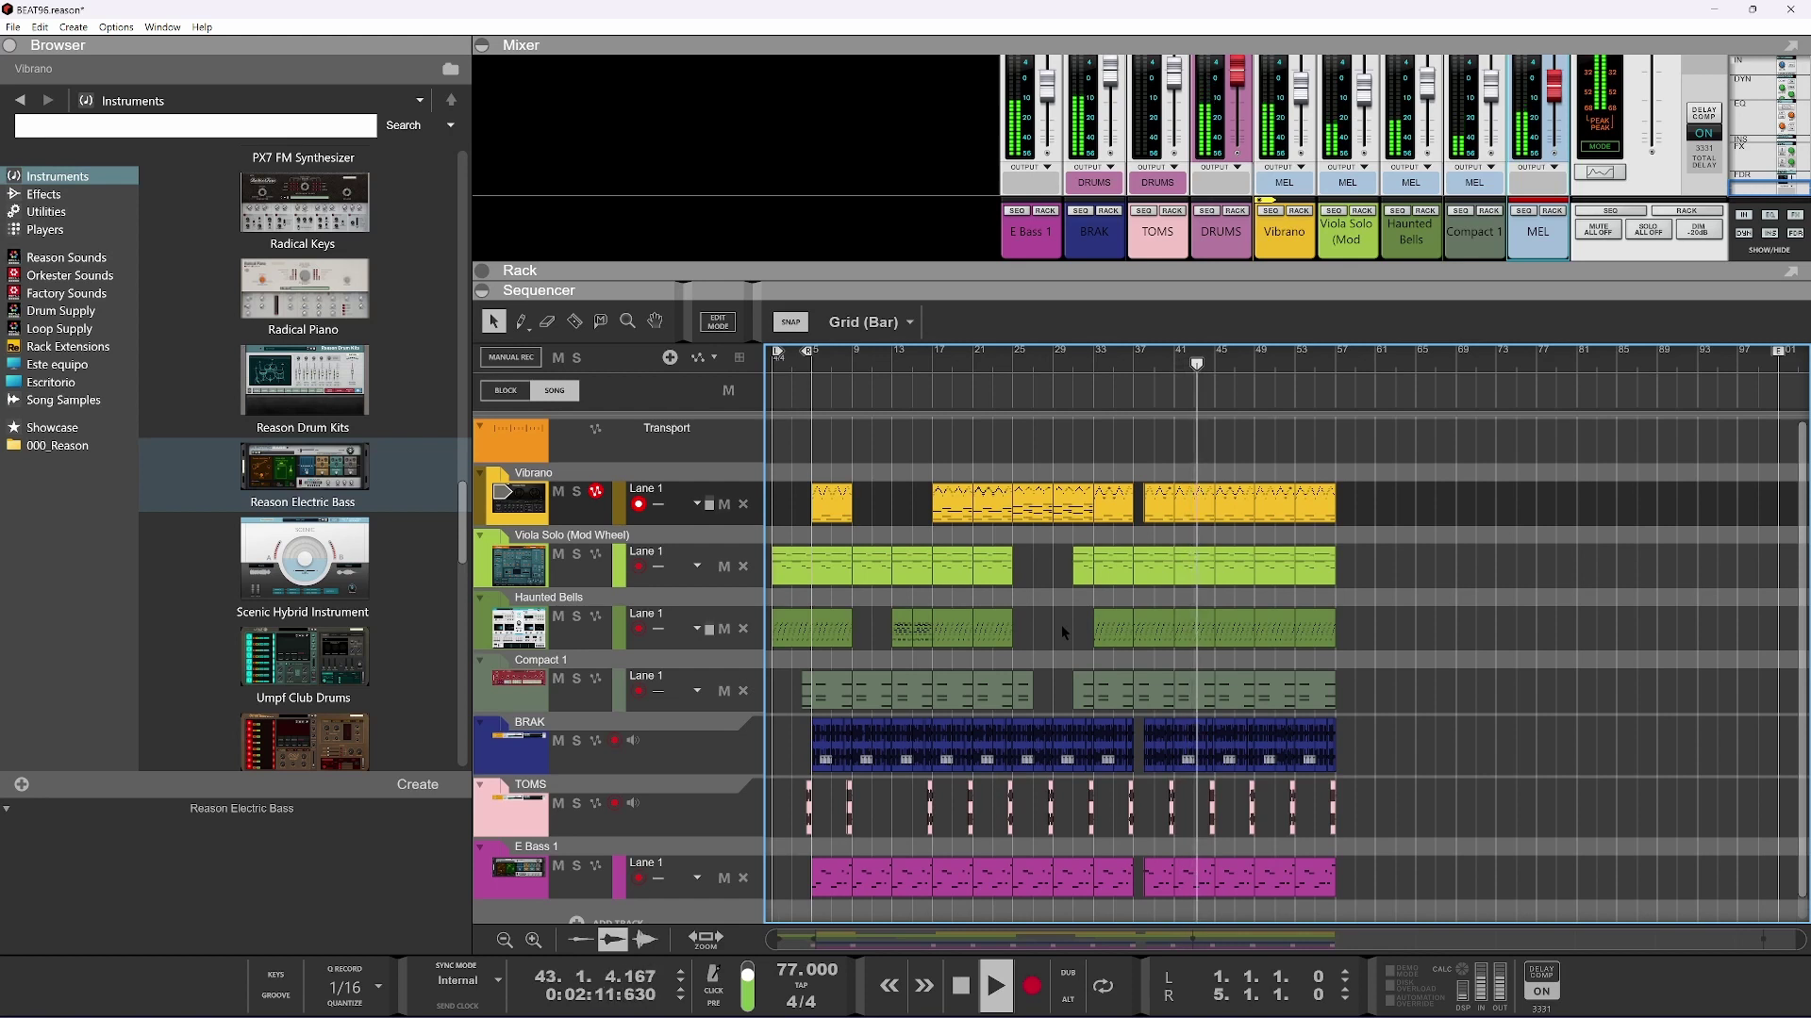
key(space)
Delete the Haunted Bells clips between bars 17 and 25
scroll(844, 651, up, 5)
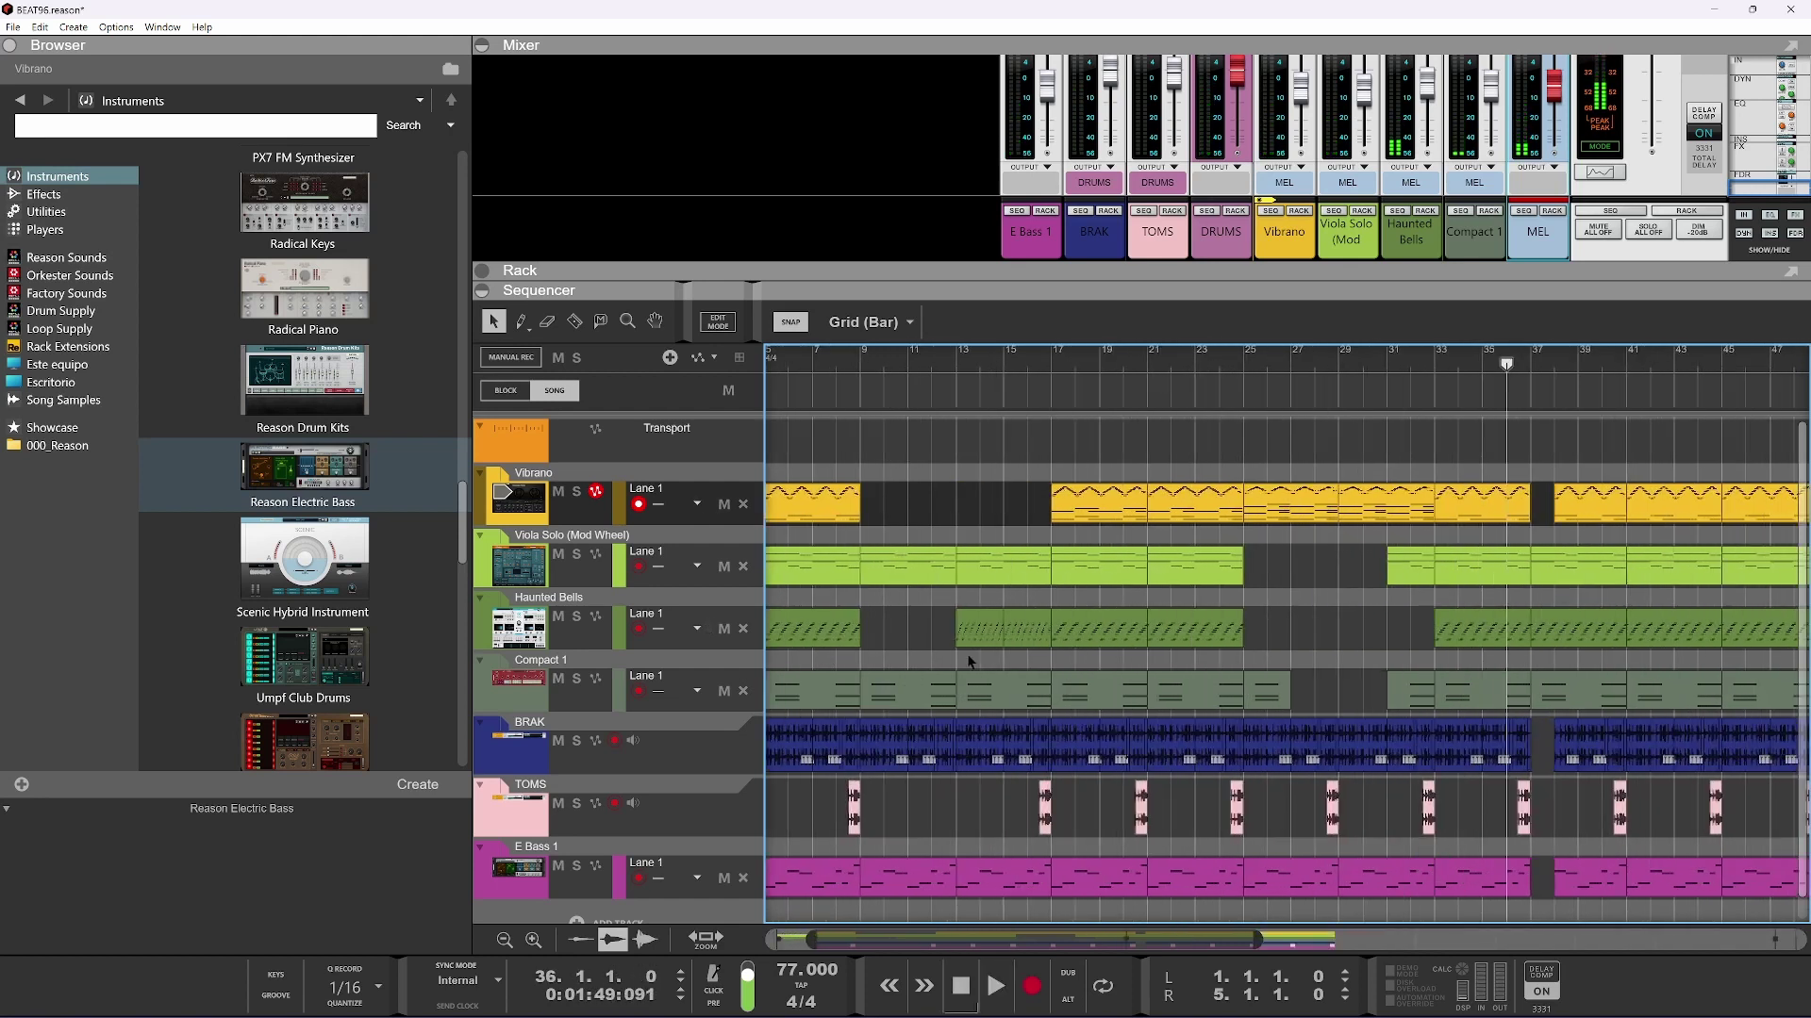
drag(1285, 613, 1112, 648)
key(Delete)
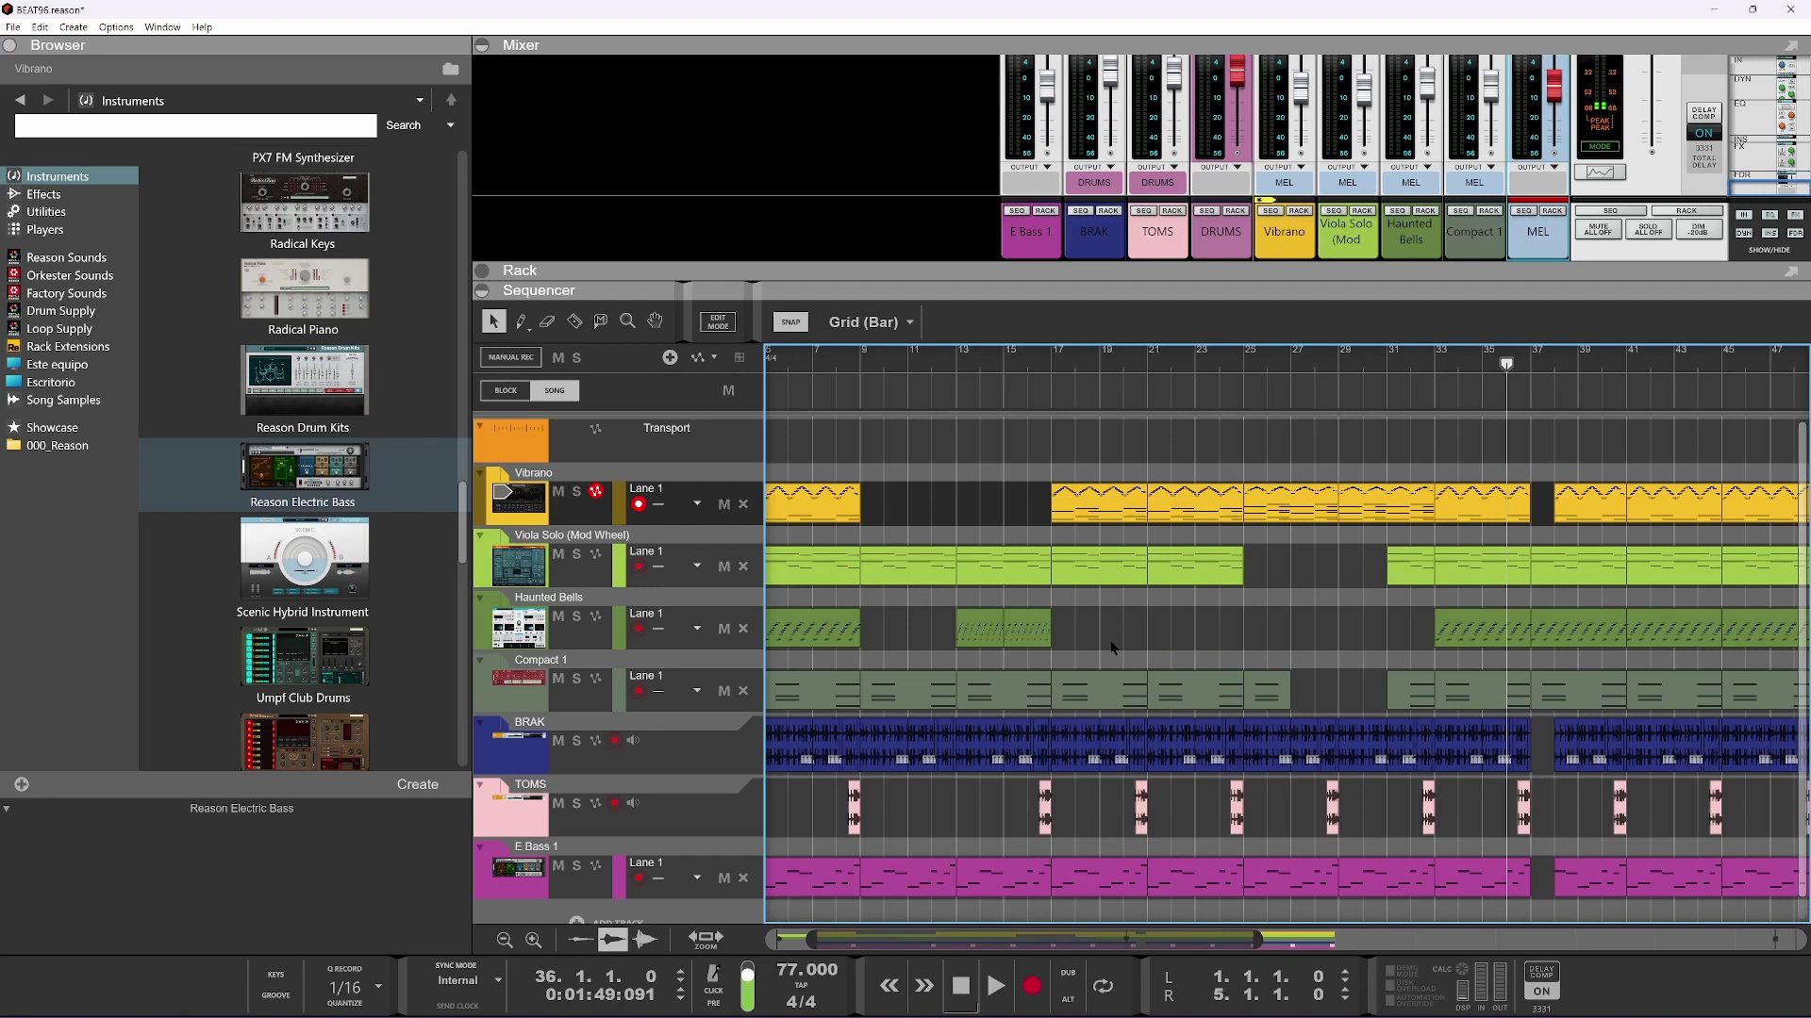
Try copying the two Haunted Bells clips at bar 13 to bars 17 and 21, and undo the copies
drag(981, 646, 979, 646)
drag(988, 642, 1171, 638)
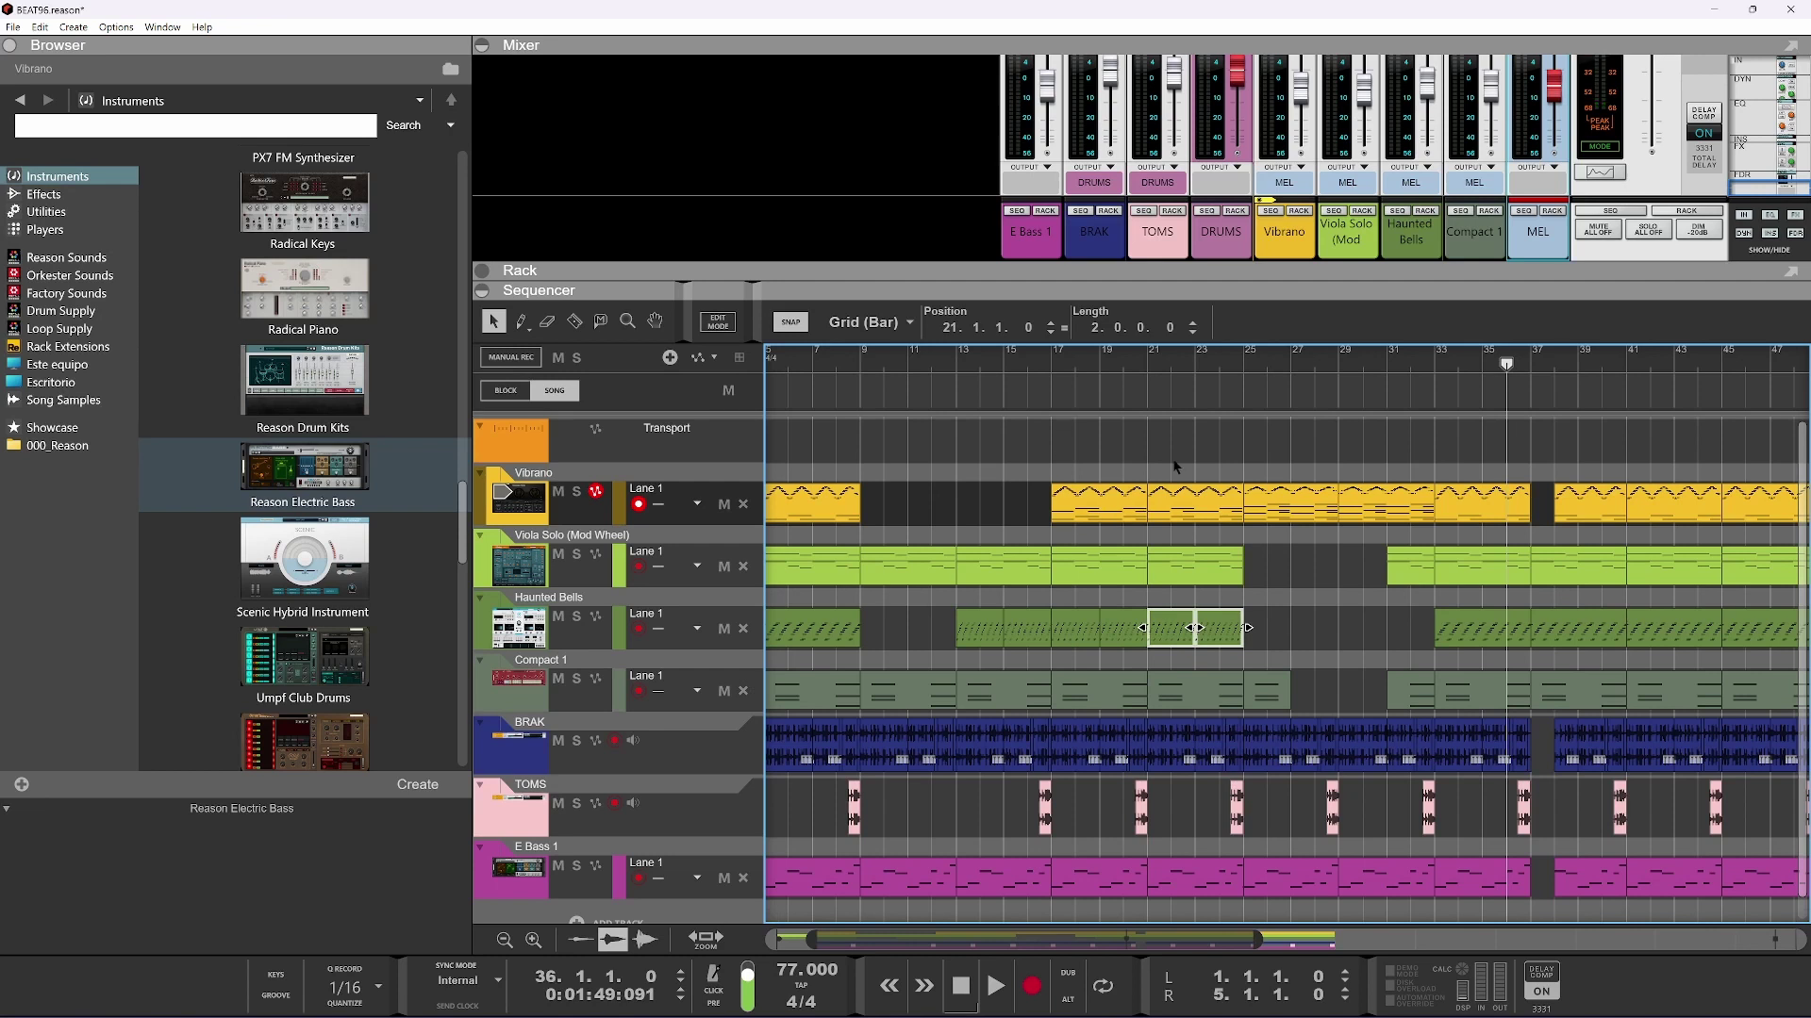
scroll(1152, 552, down, 3)
scroll(1152, 554, up, 2)
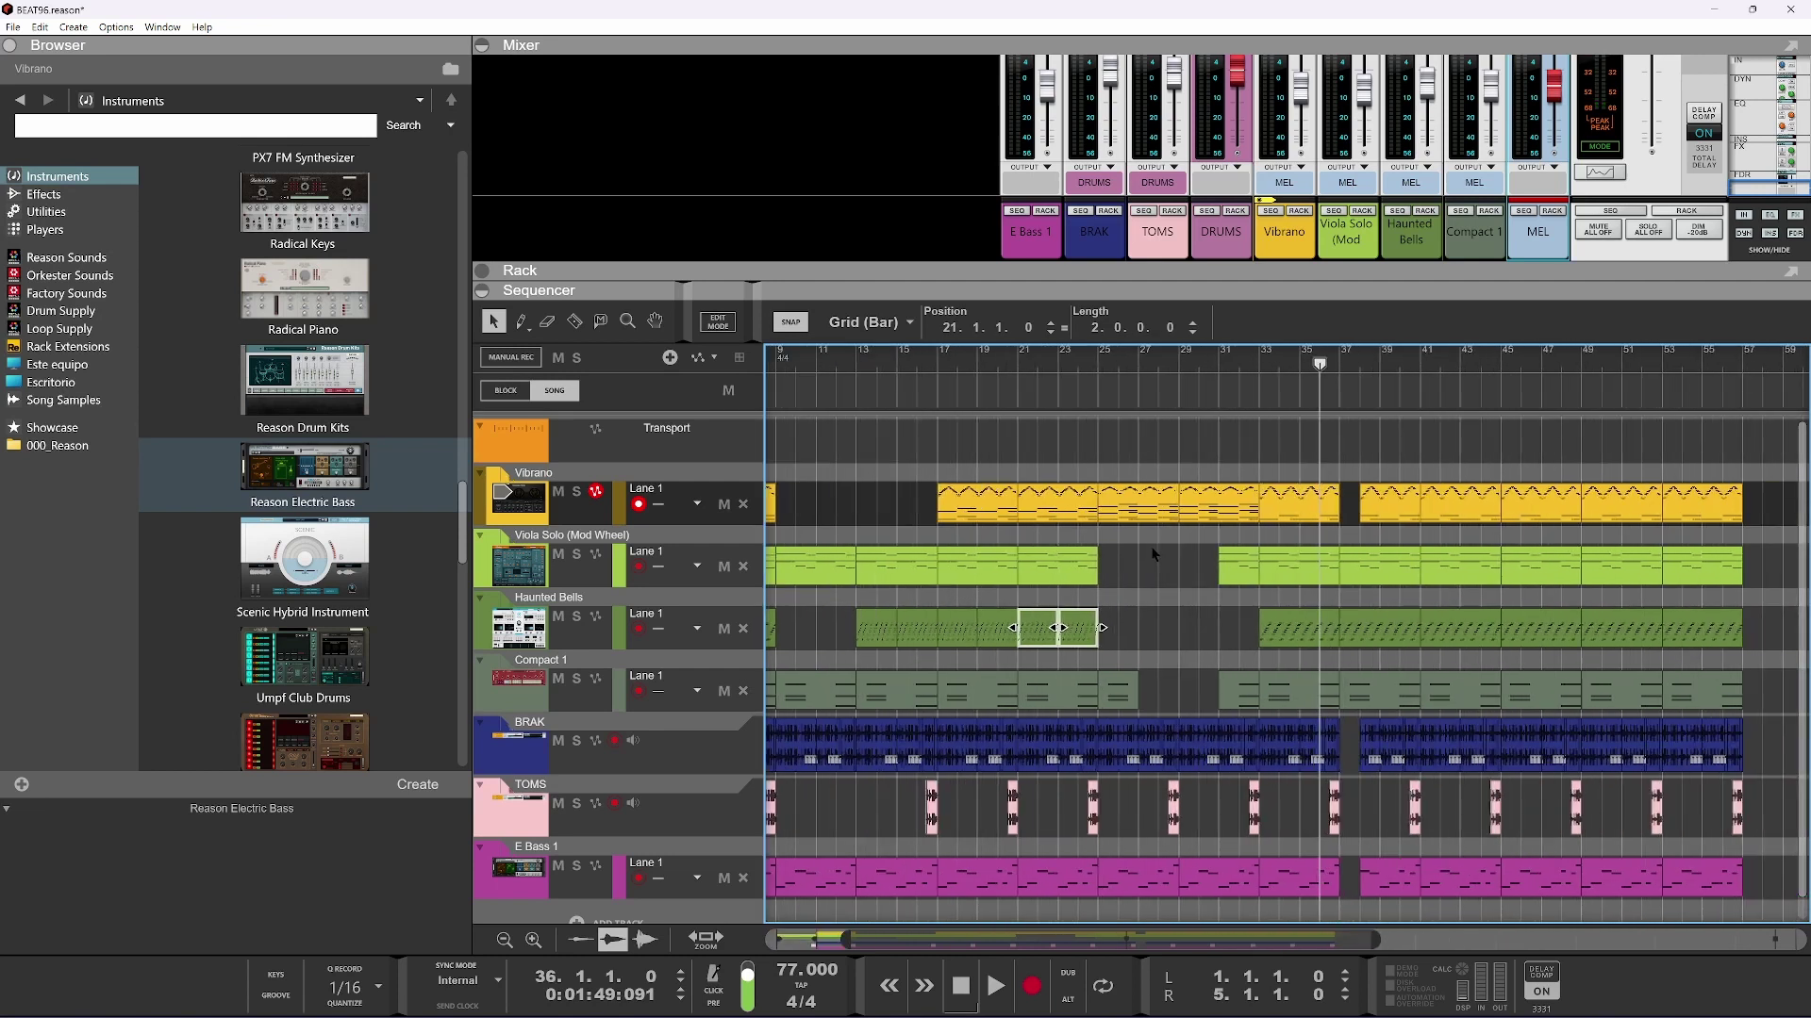
scroll(1152, 554, up, 2)
key(ctrl+z)
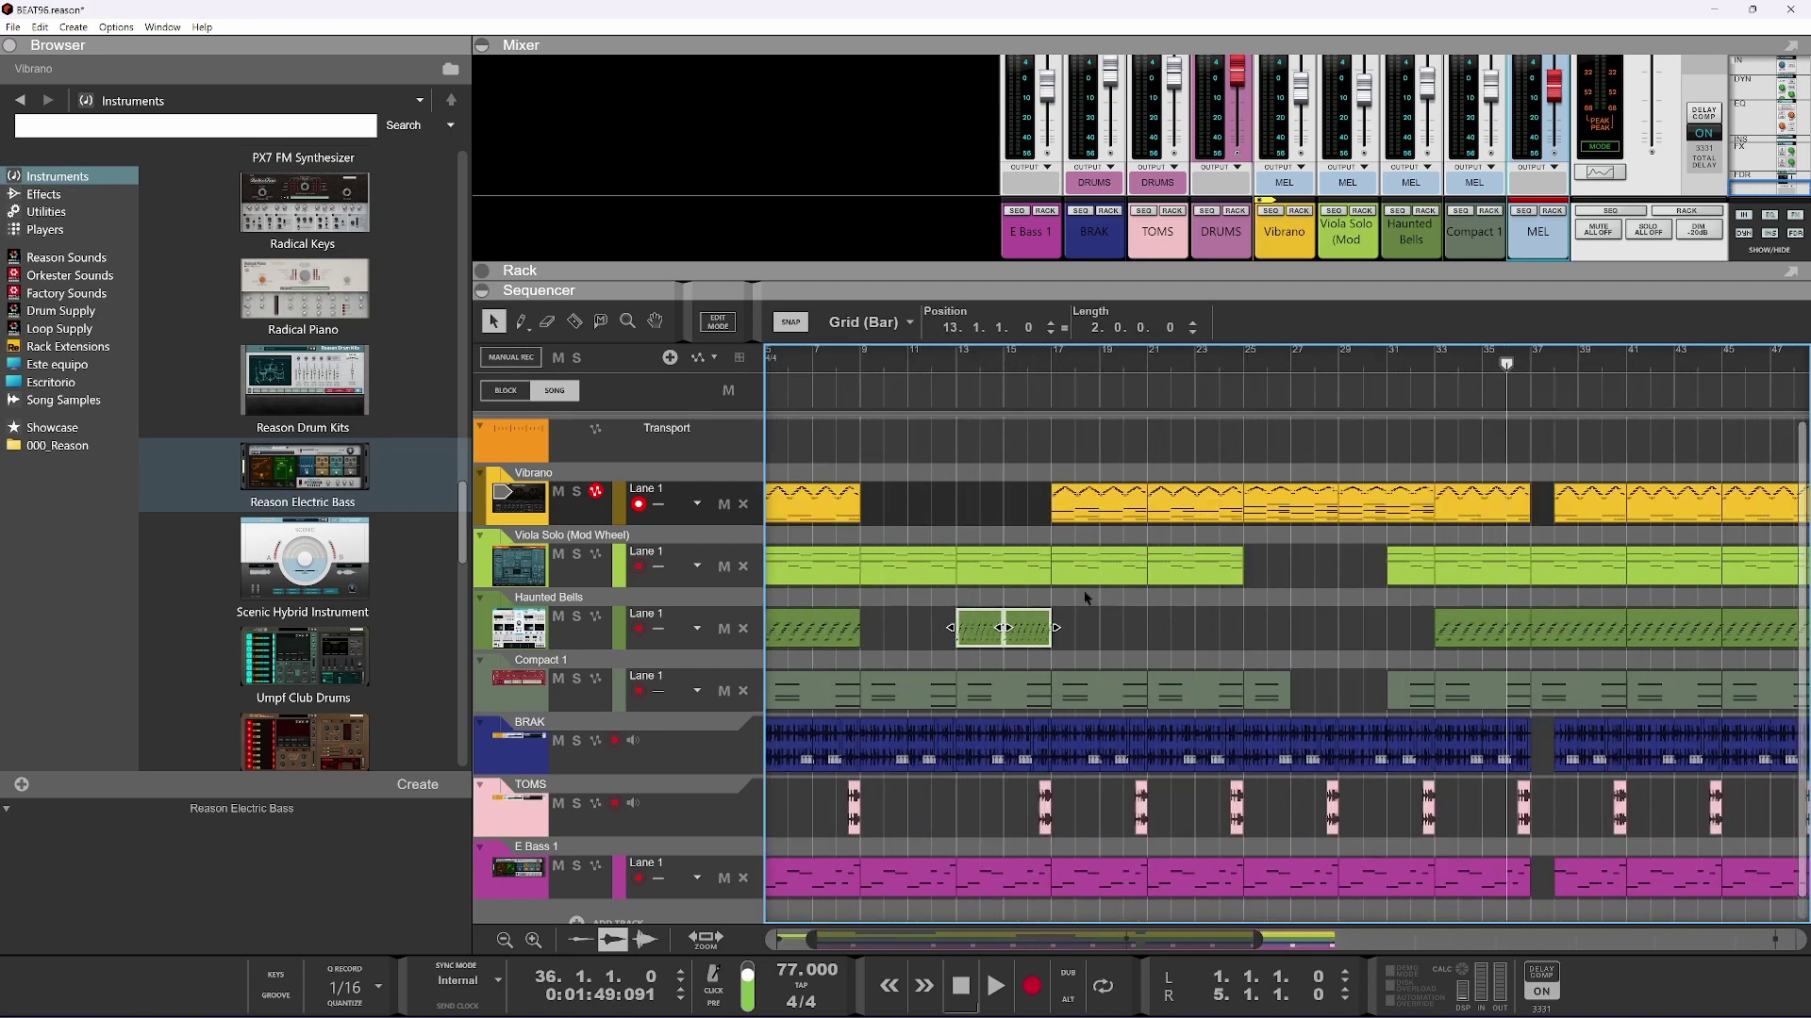
Replace the Haunted Bells clip at bar 33 with copies of the two clips at bar 13, and audition the end of bar 36
scroll(1061, 575, up, 4)
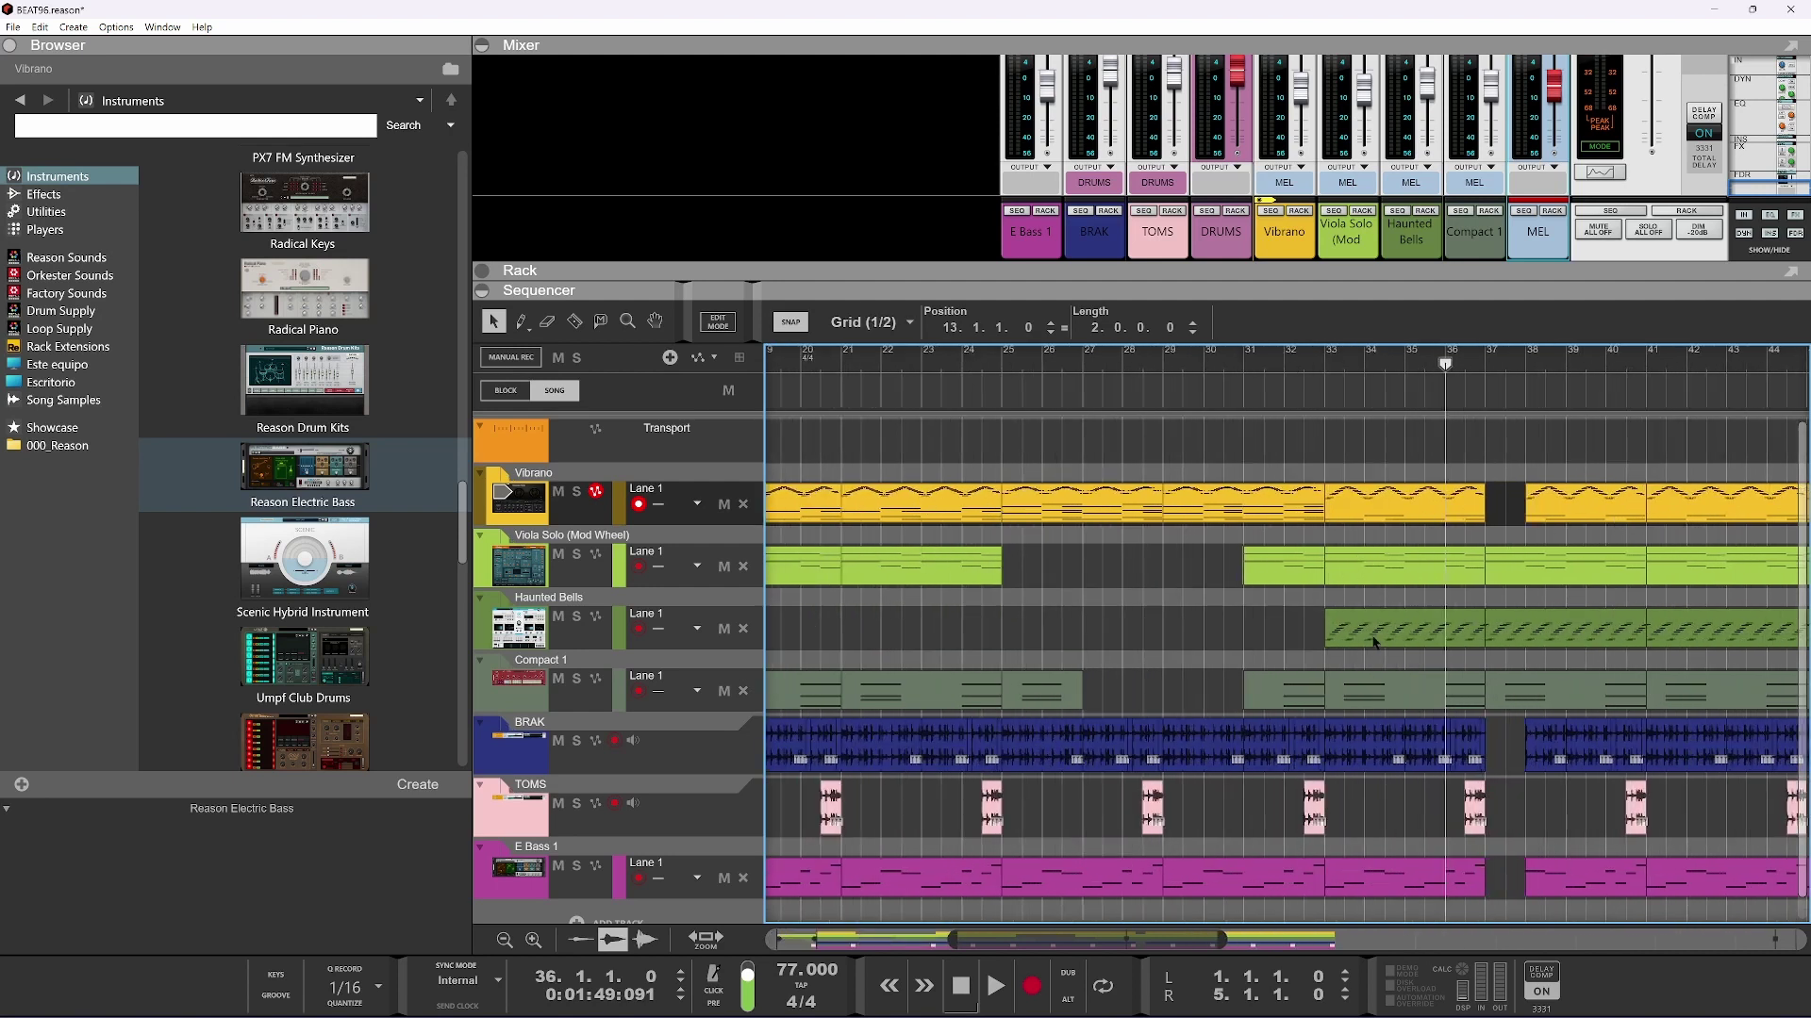
scroll(1350, 641, down, 3)
drag(1347, 613, 865, 624)
drag(866, 623, 1347, 623)
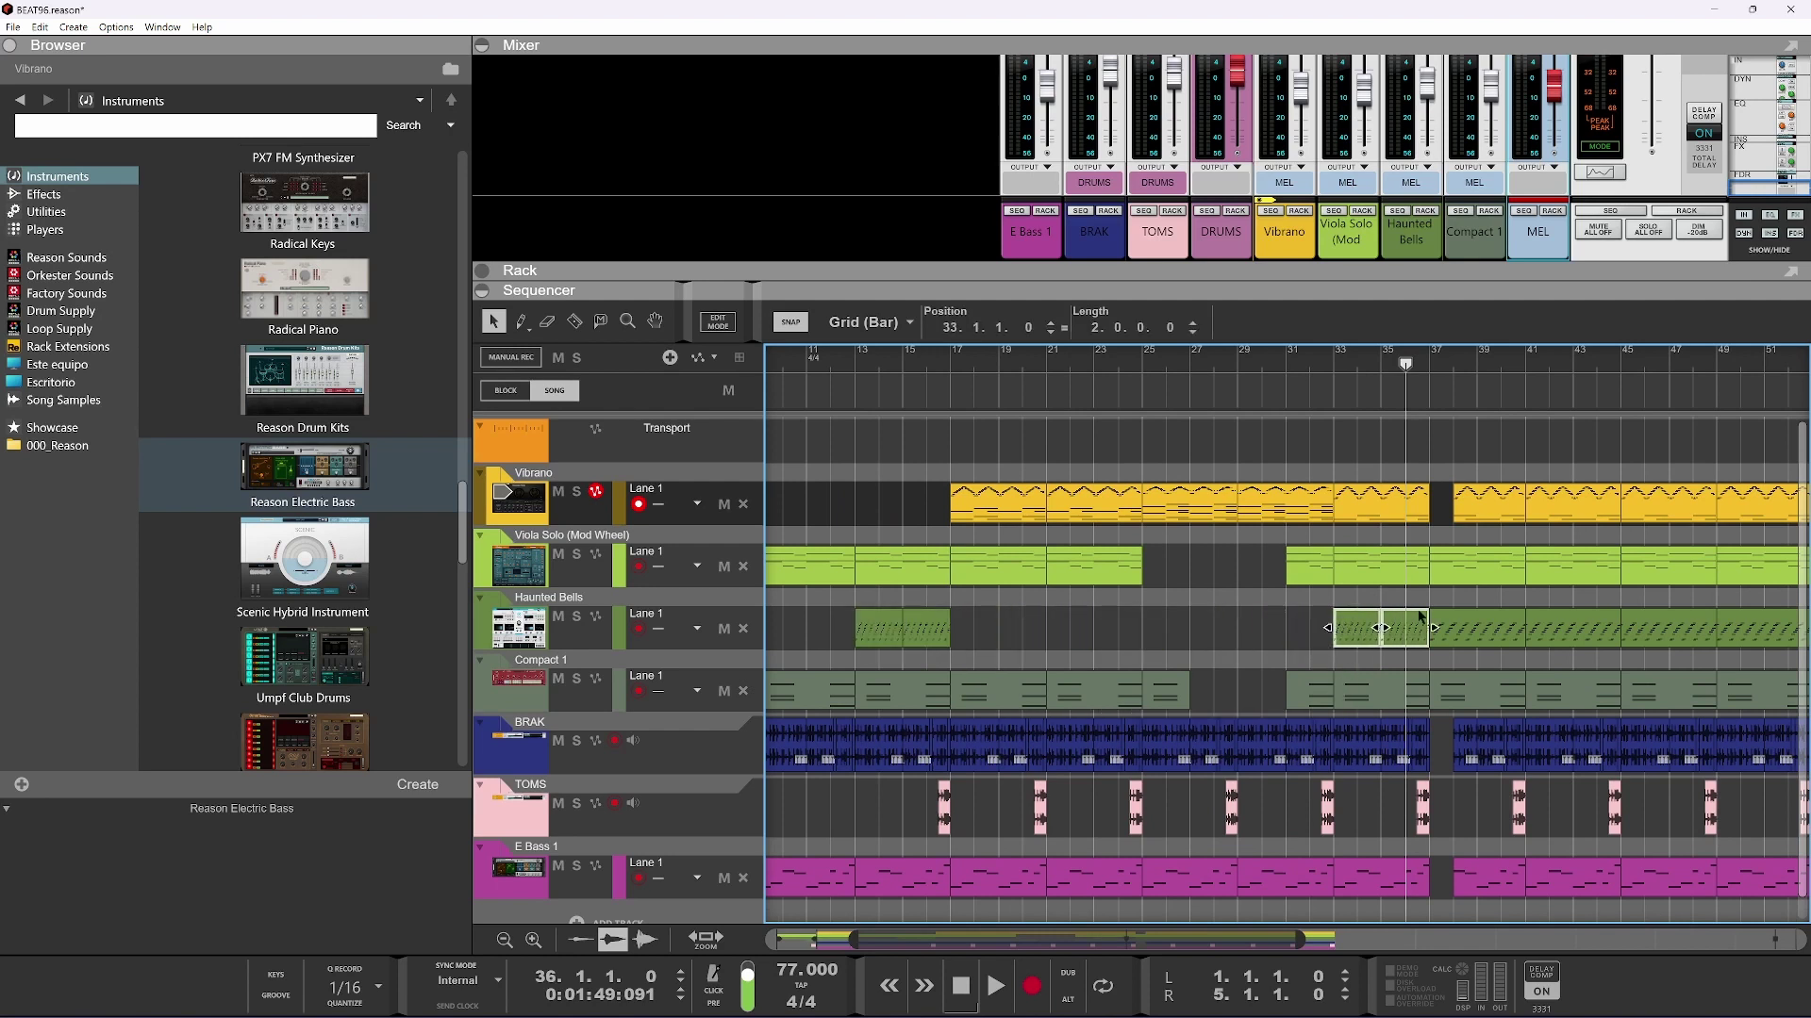
key(space)
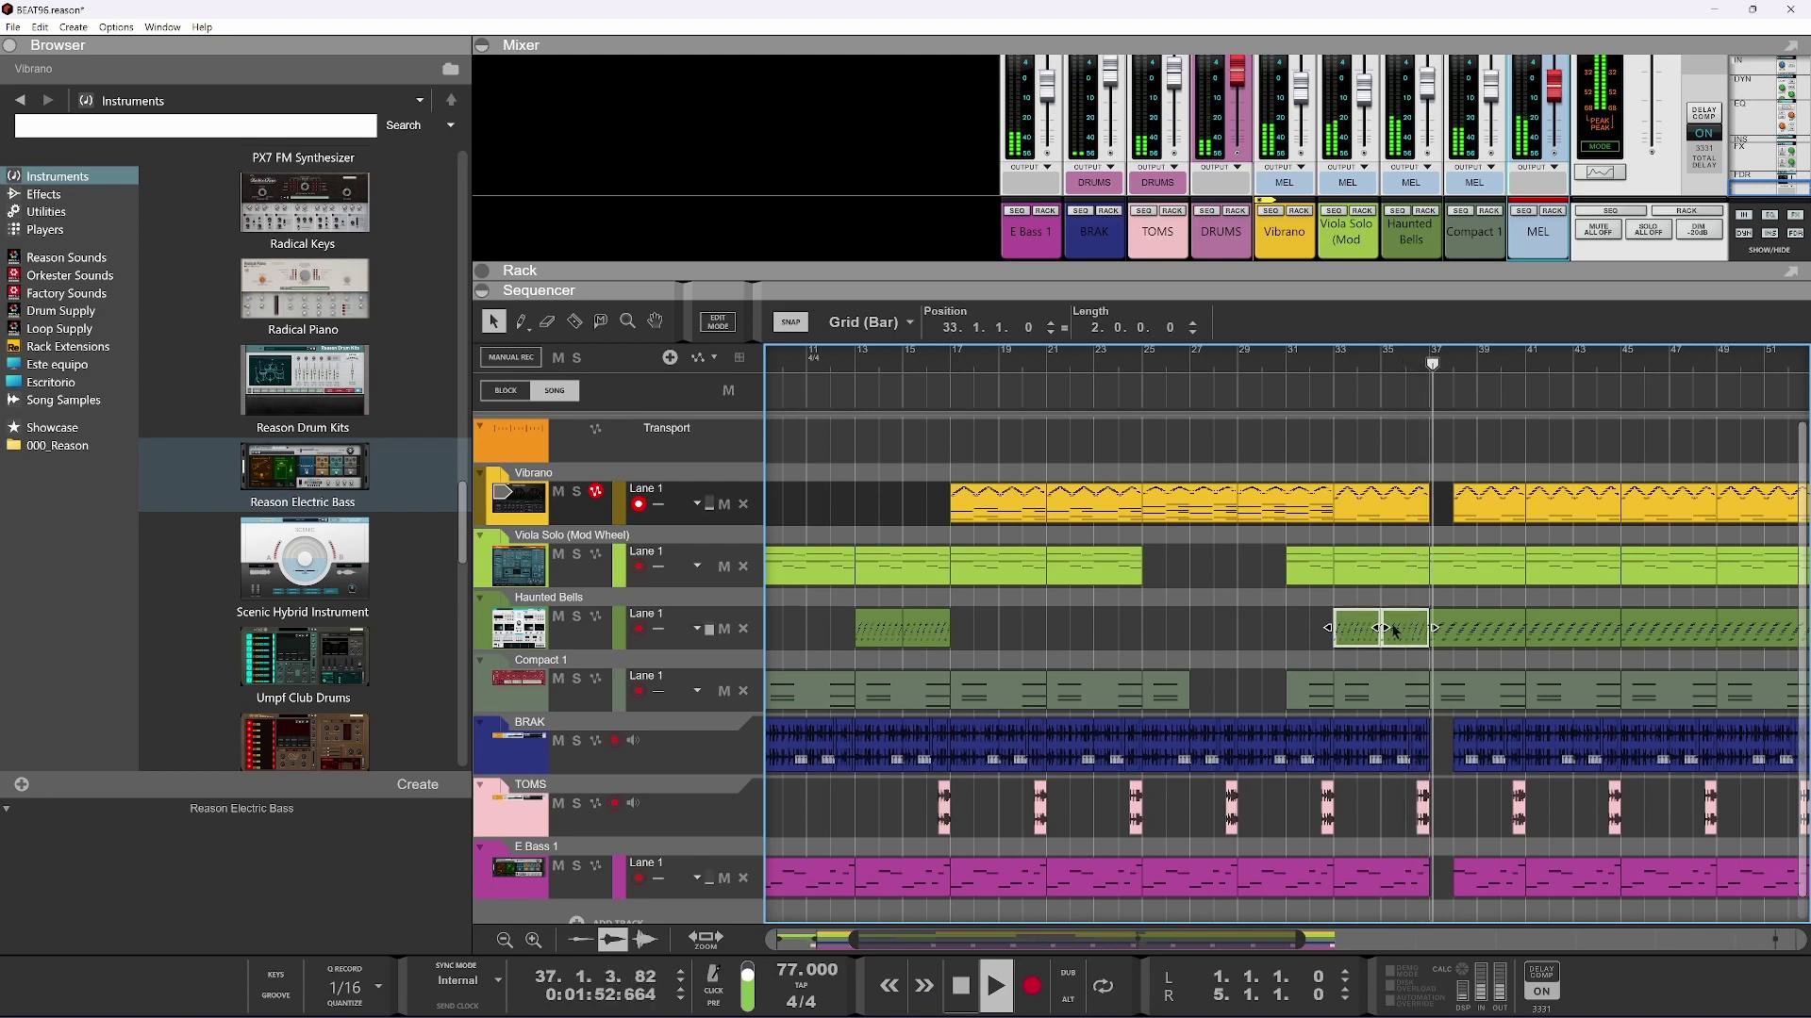
key(space)
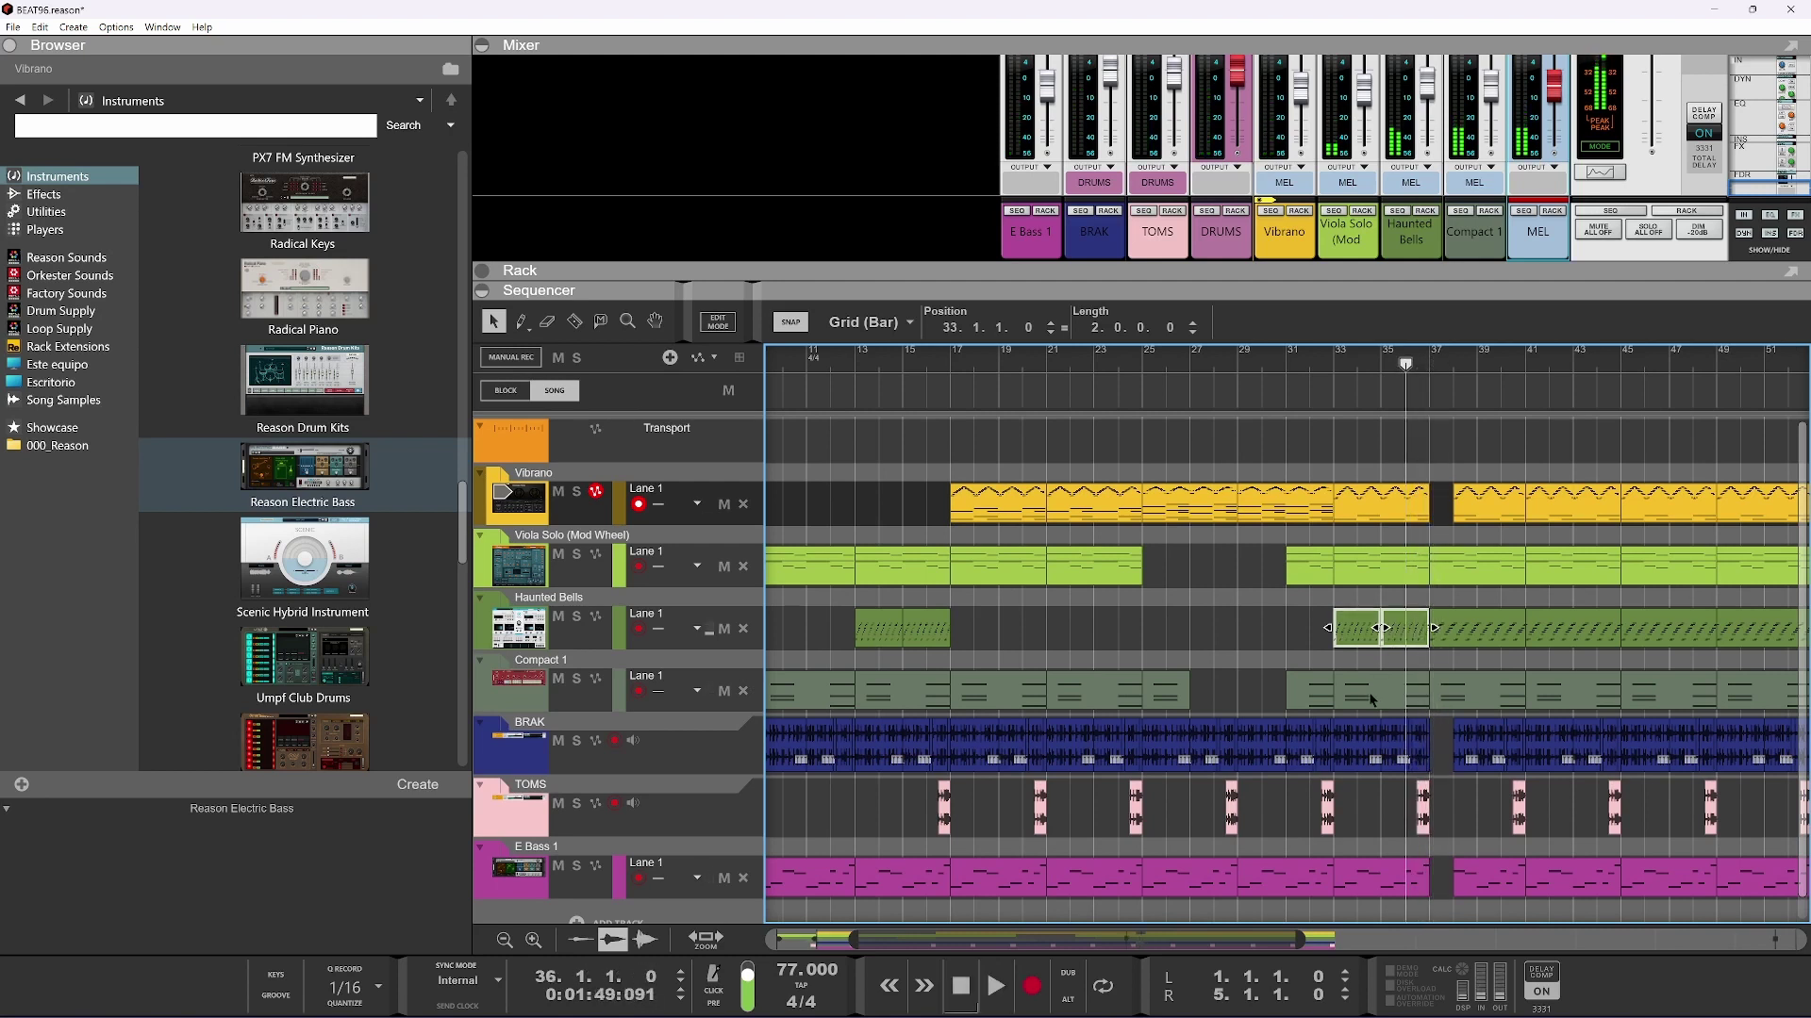
Delete the Compact 1 clip at bar 31 and trim the start of the bar 33 clip to bar 35
click(1361, 696)
click(1312, 698)
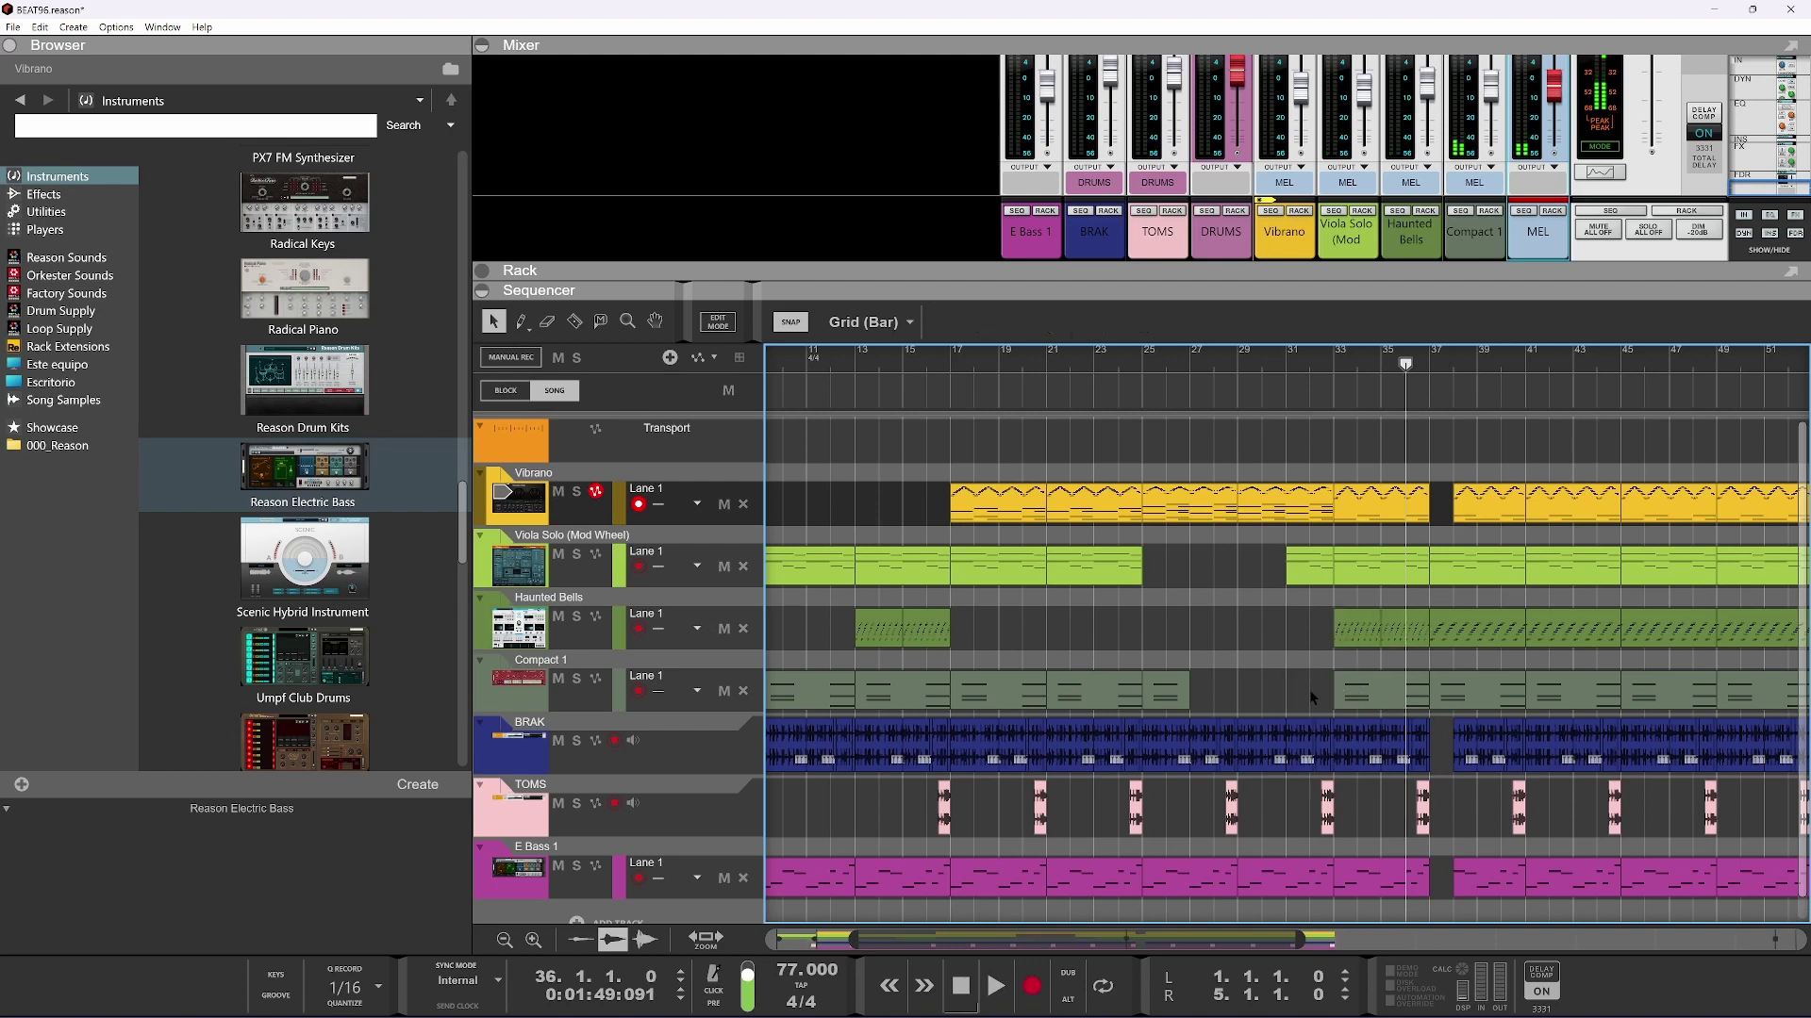
click(1348, 703)
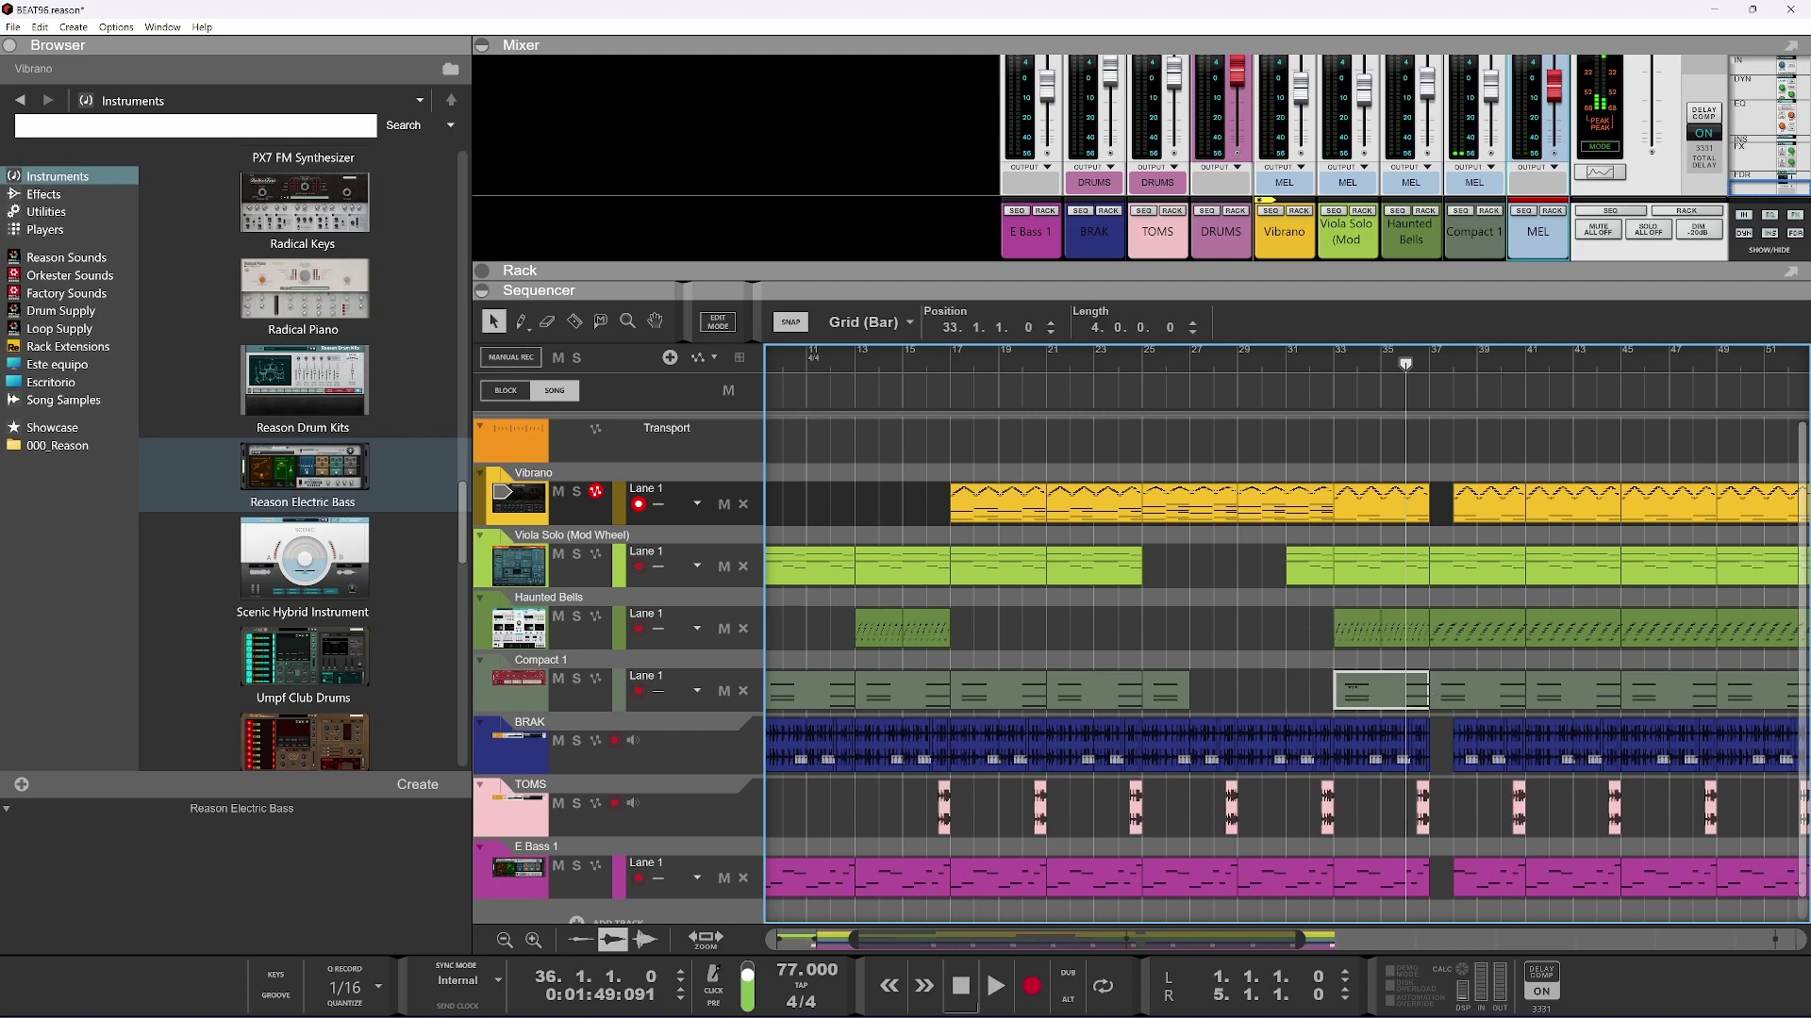
drag(1336, 691, 1382, 690)
Delete the TOMS clips in bars 28 and 32 and audition the section from bar 25
click(1144, 382)
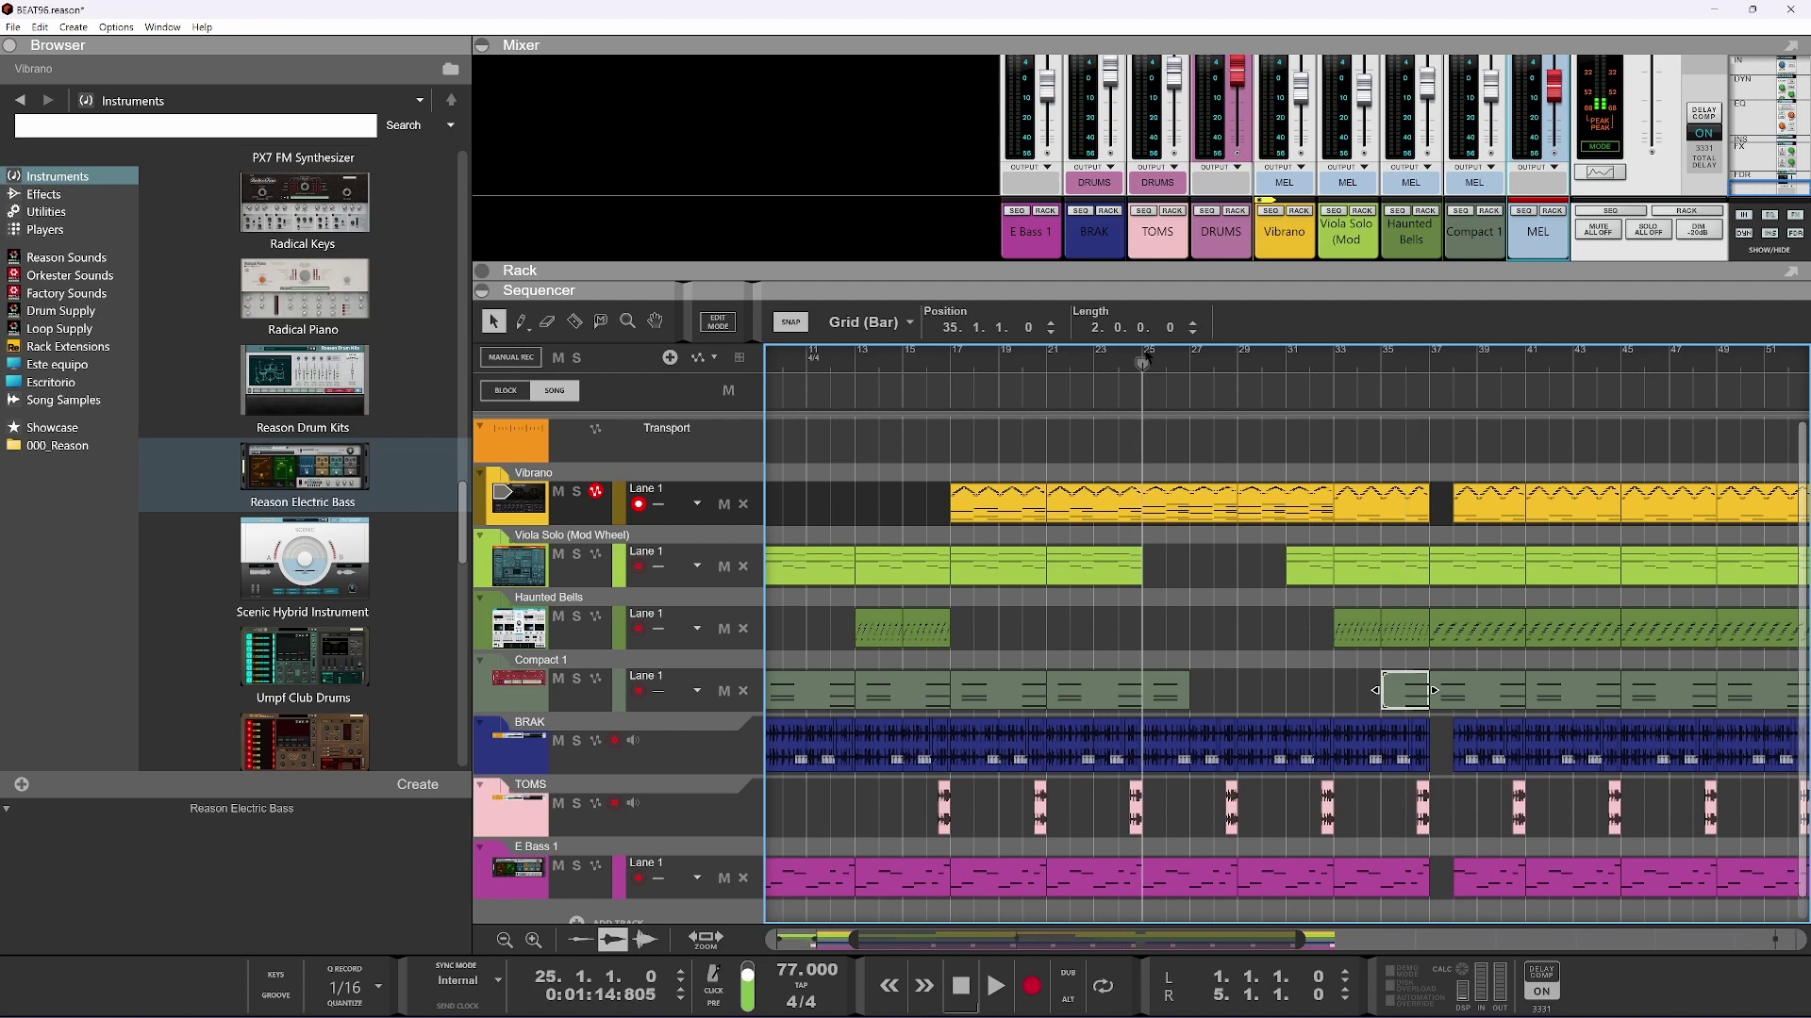
mouse_move(1145, 357)
mouse_down()
mouse_move(1453, 370)
mouse_move(1146, 389)
mouse_up()
click(1233, 810)
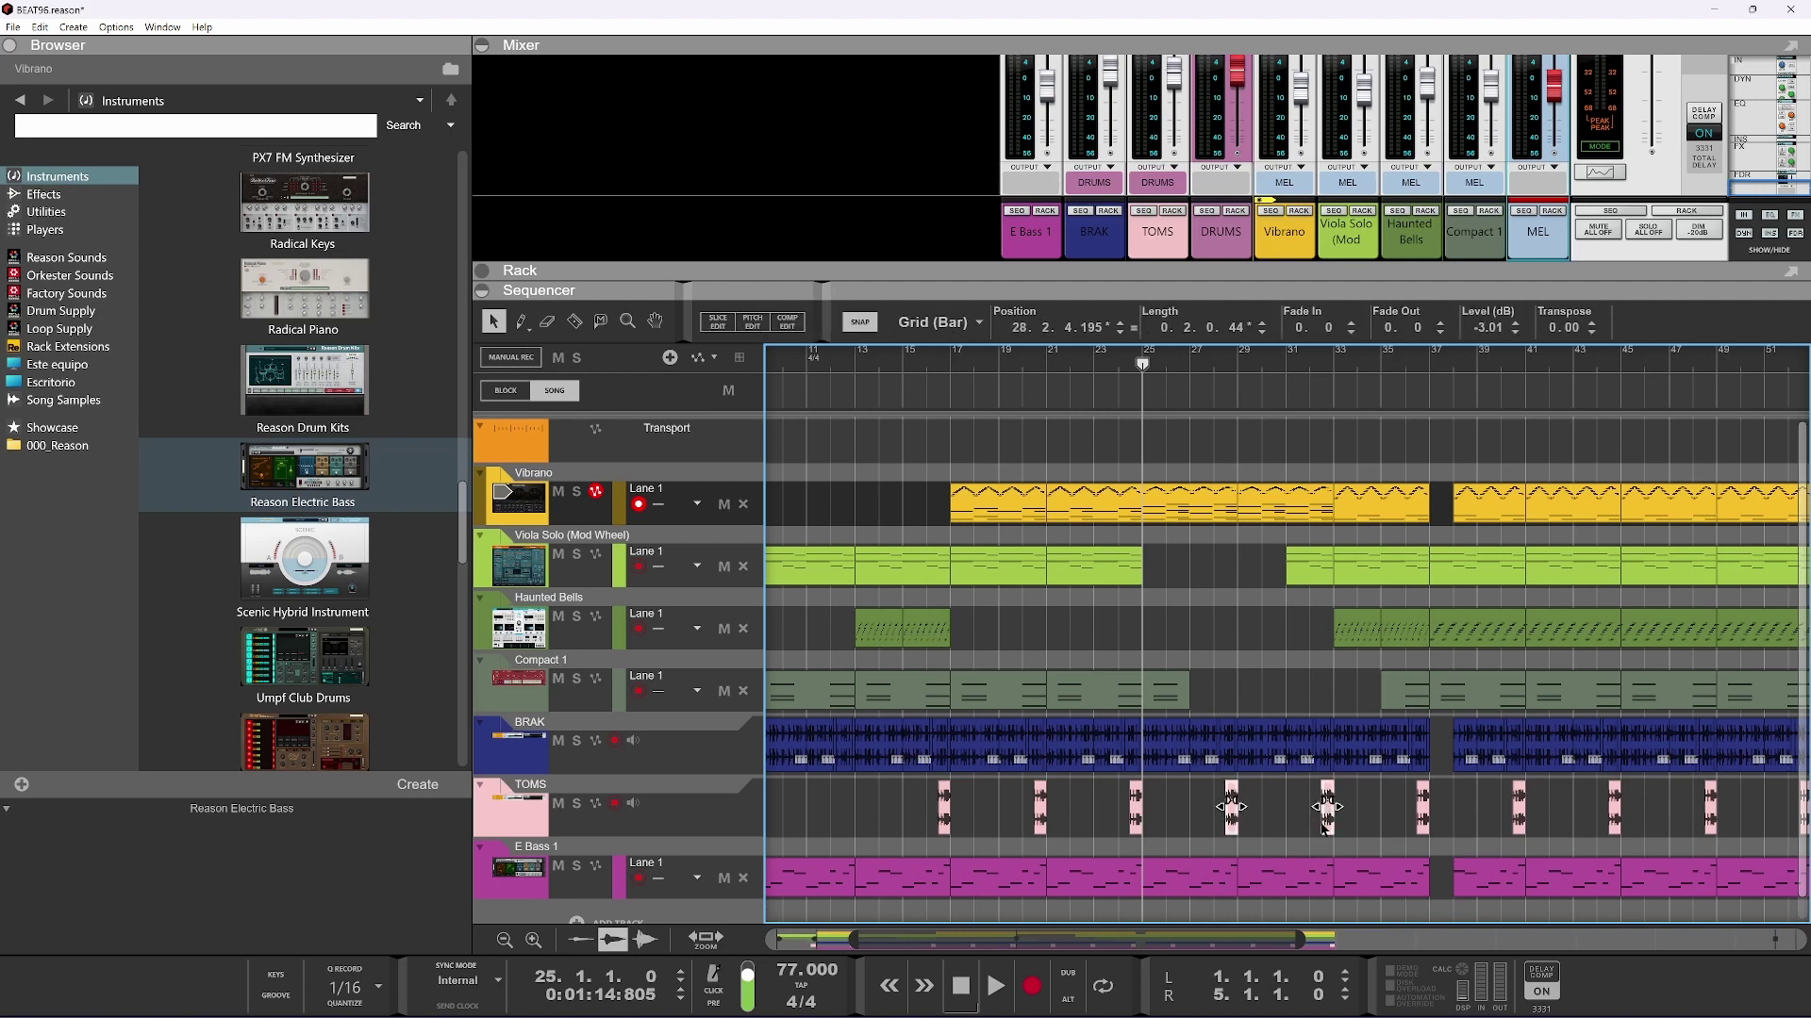
key(Delete)
key(space)
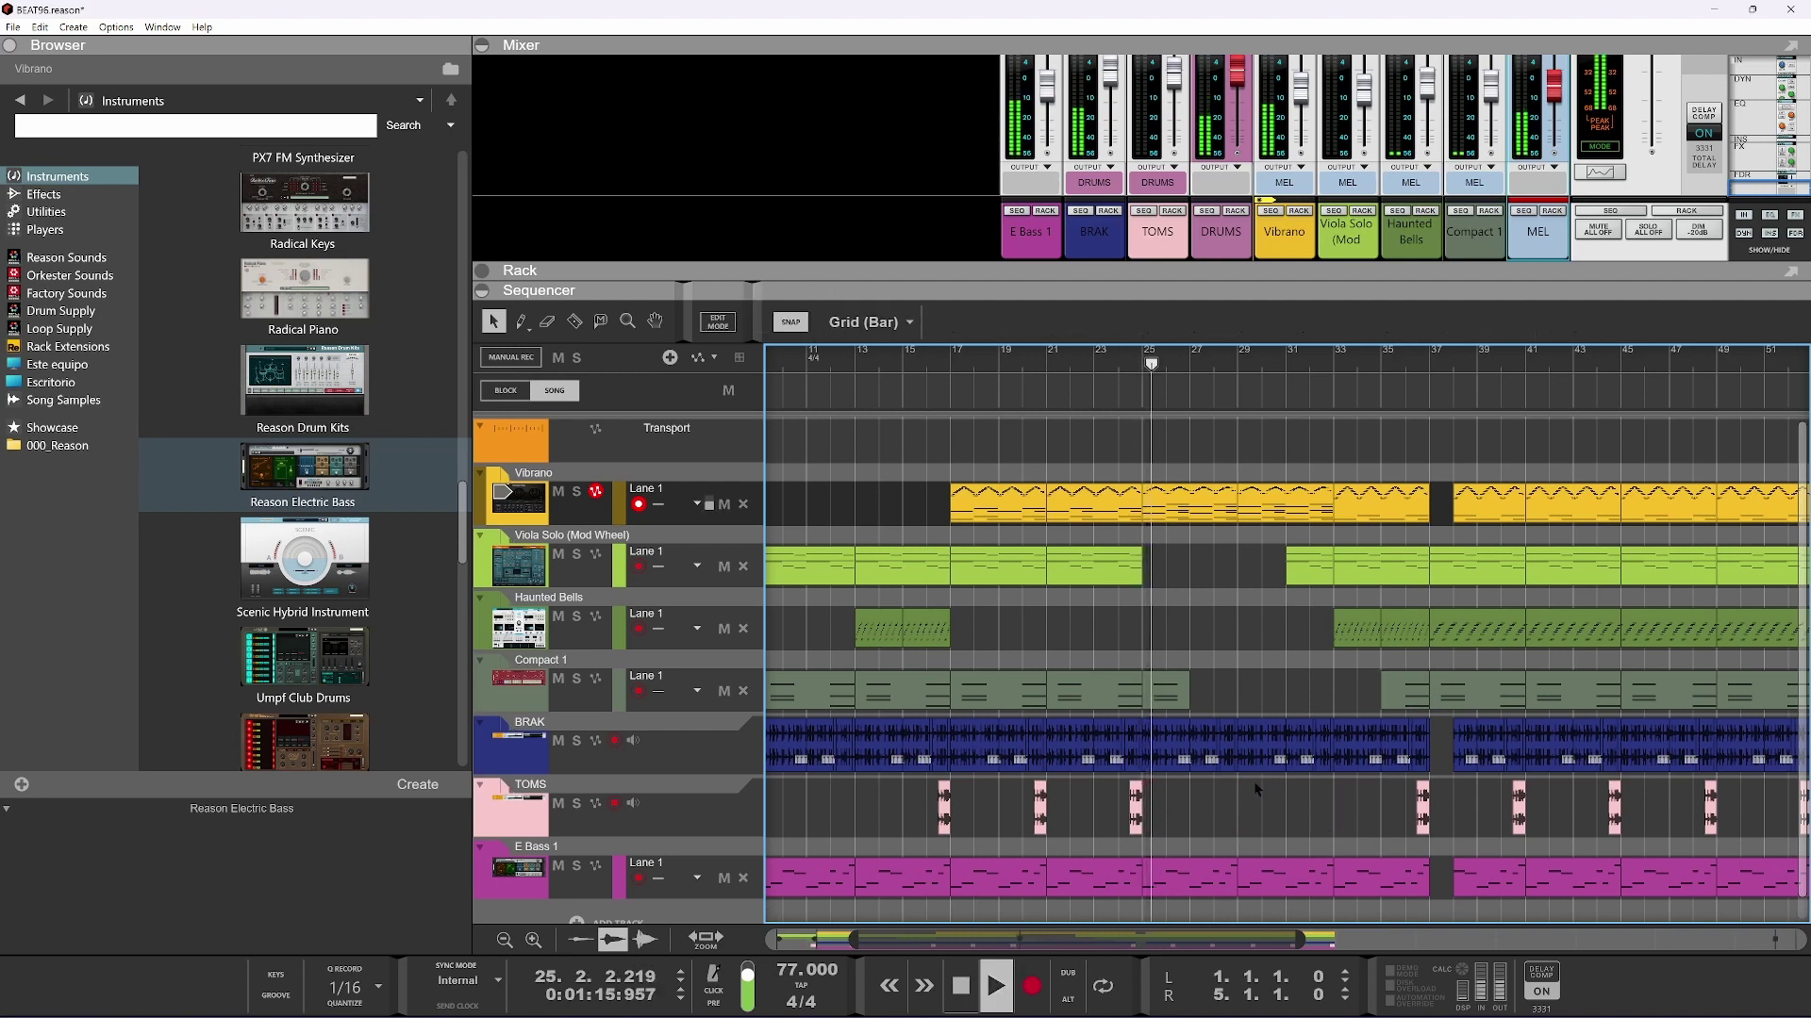
key(space)
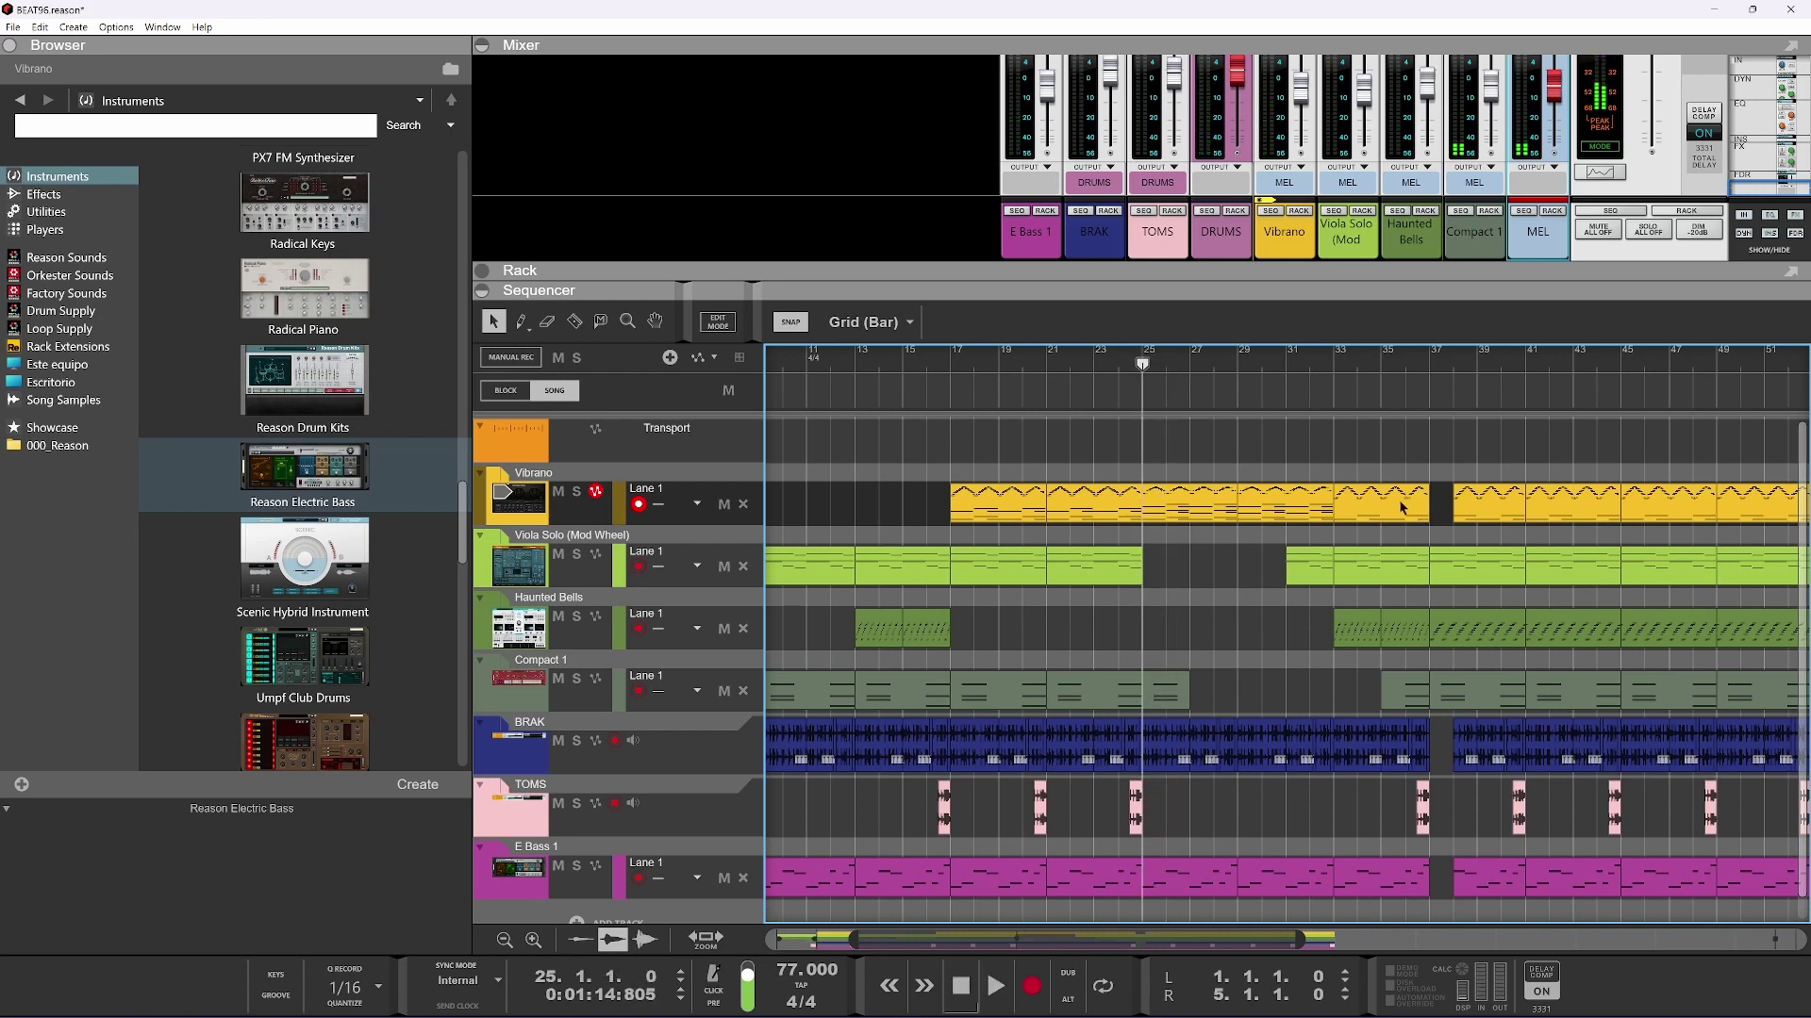
key(space)
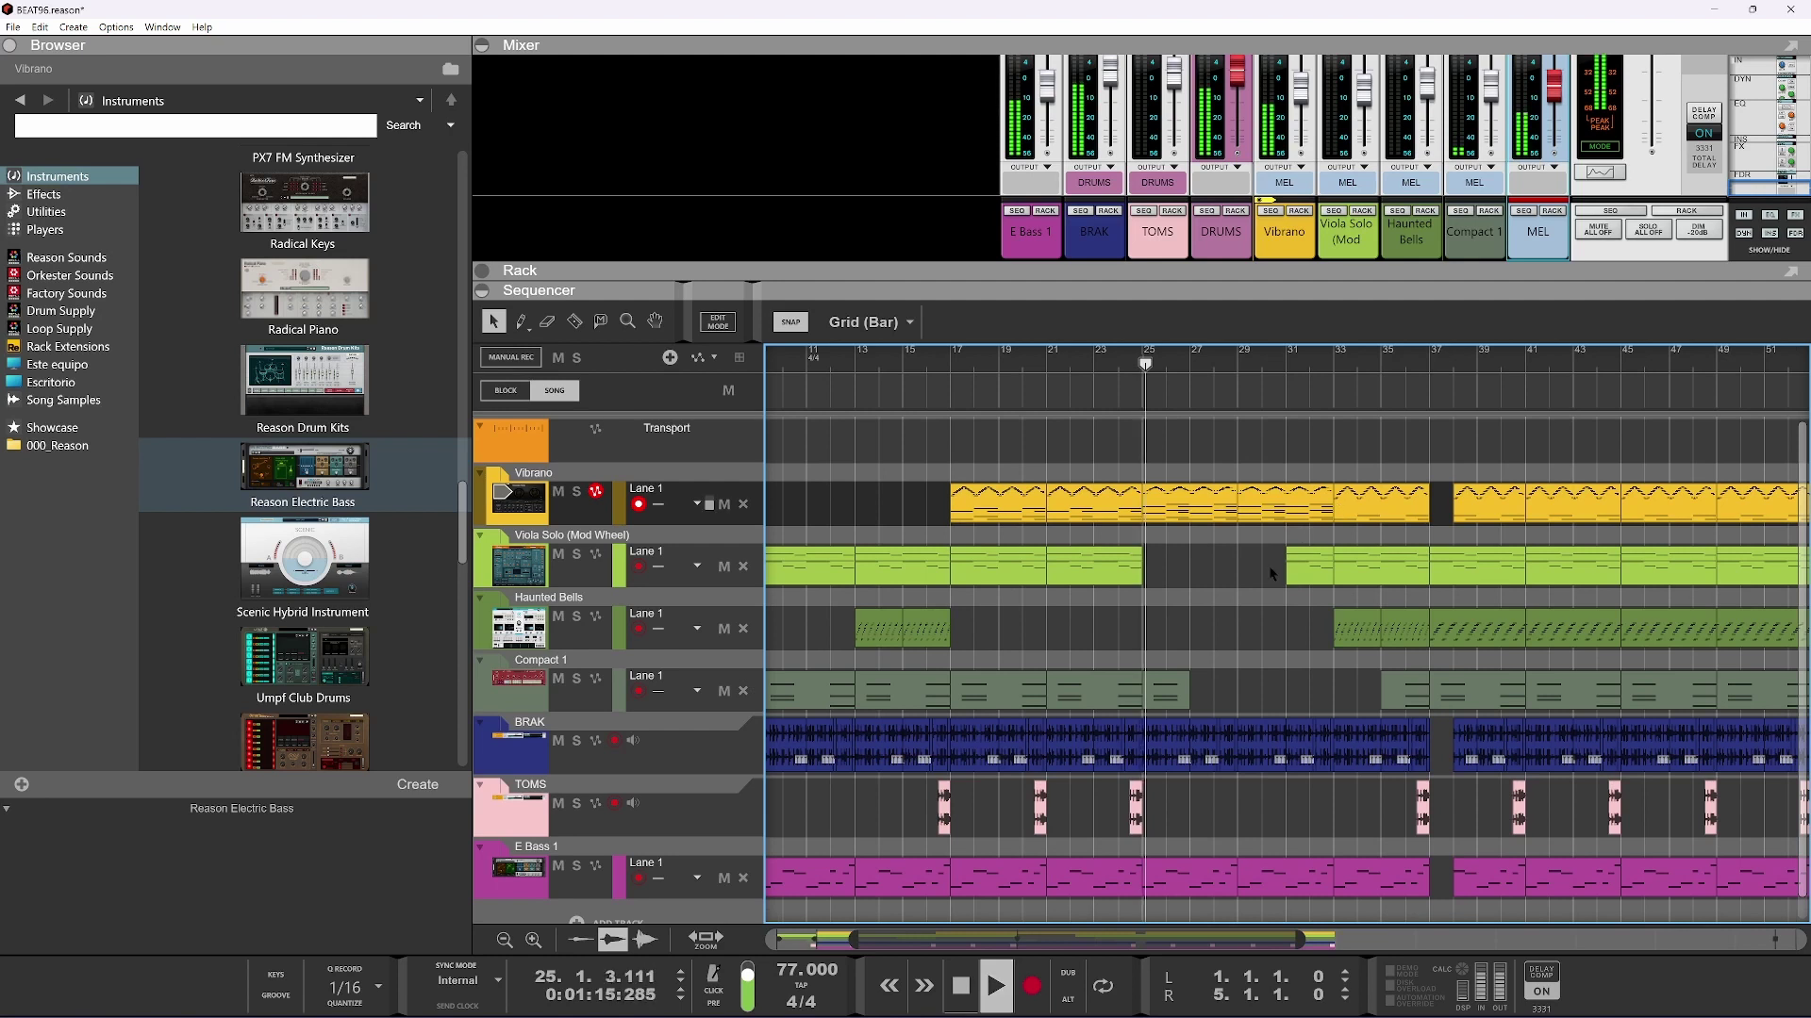
Move all clips from bar 37 onward three bars later, and shift the two-bar Compact 1 clip from bar 35 to bar 38
scroll(1097, 650, down, 4)
drag(1572, 482, 1208, 877)
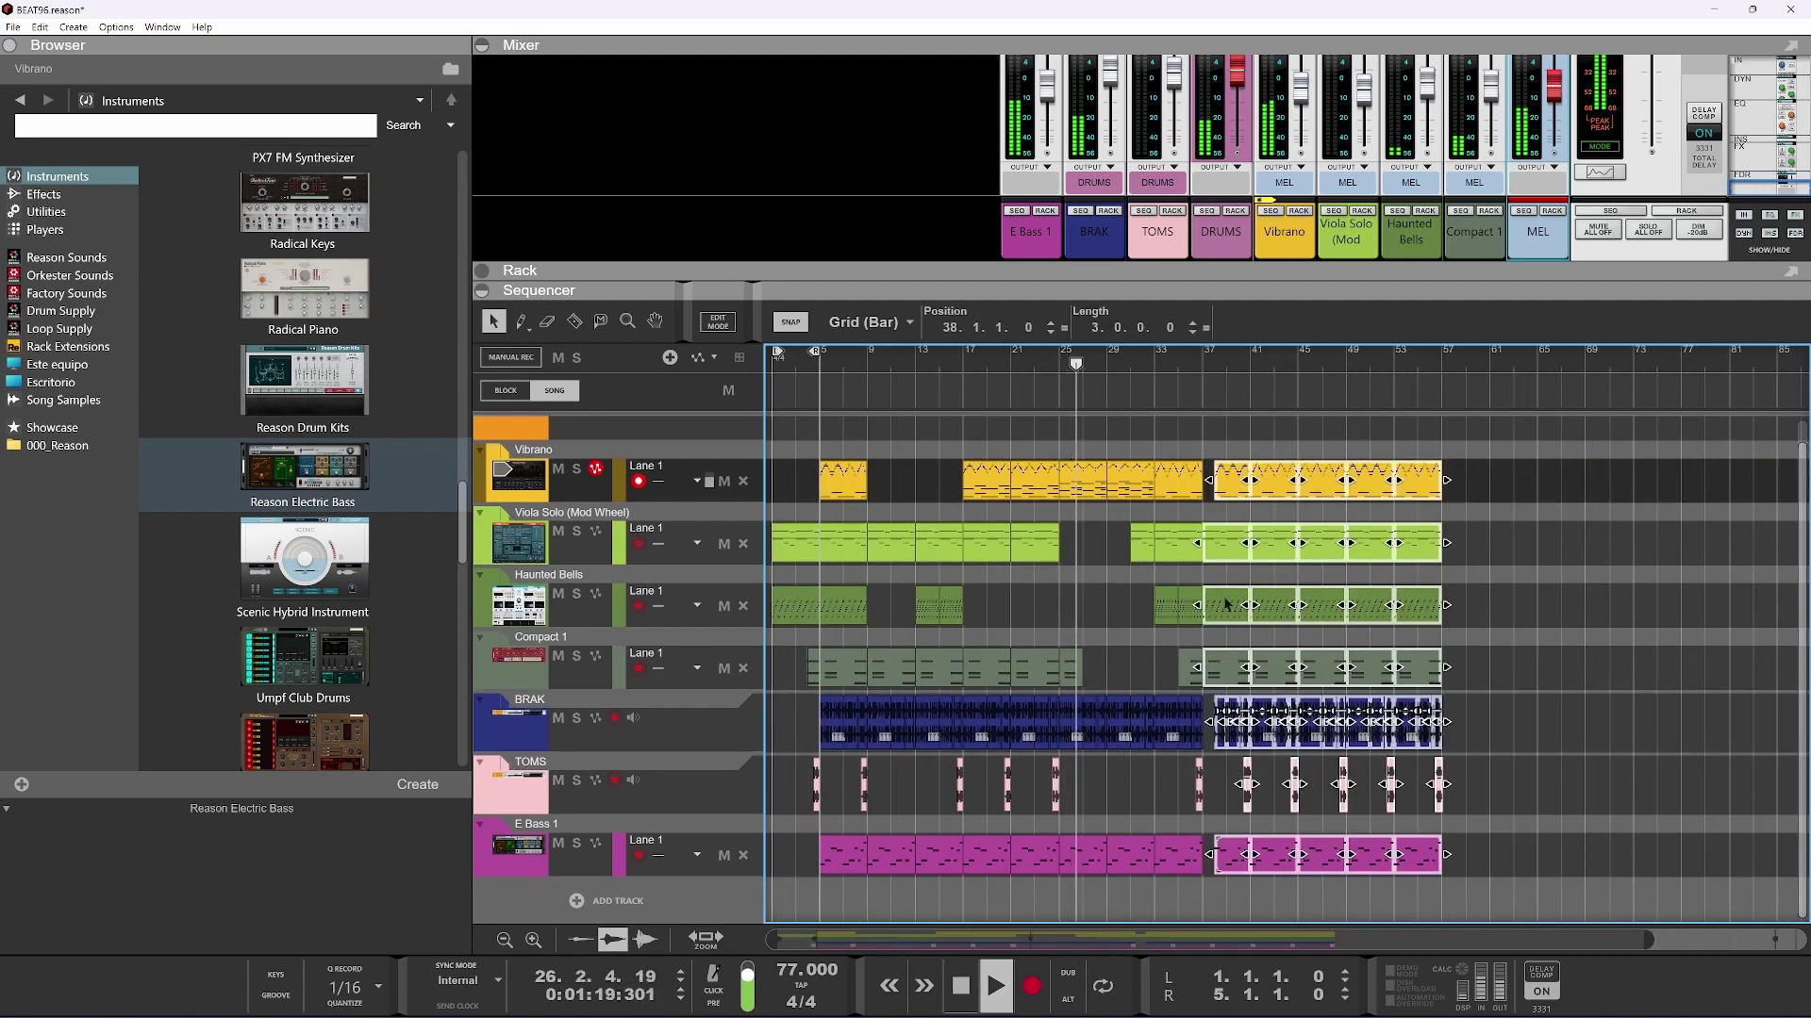
key(ctrl+Right)
key(ctrl+Right)
key(ctrl+Right)
scroll(1227, 633, up, 2)
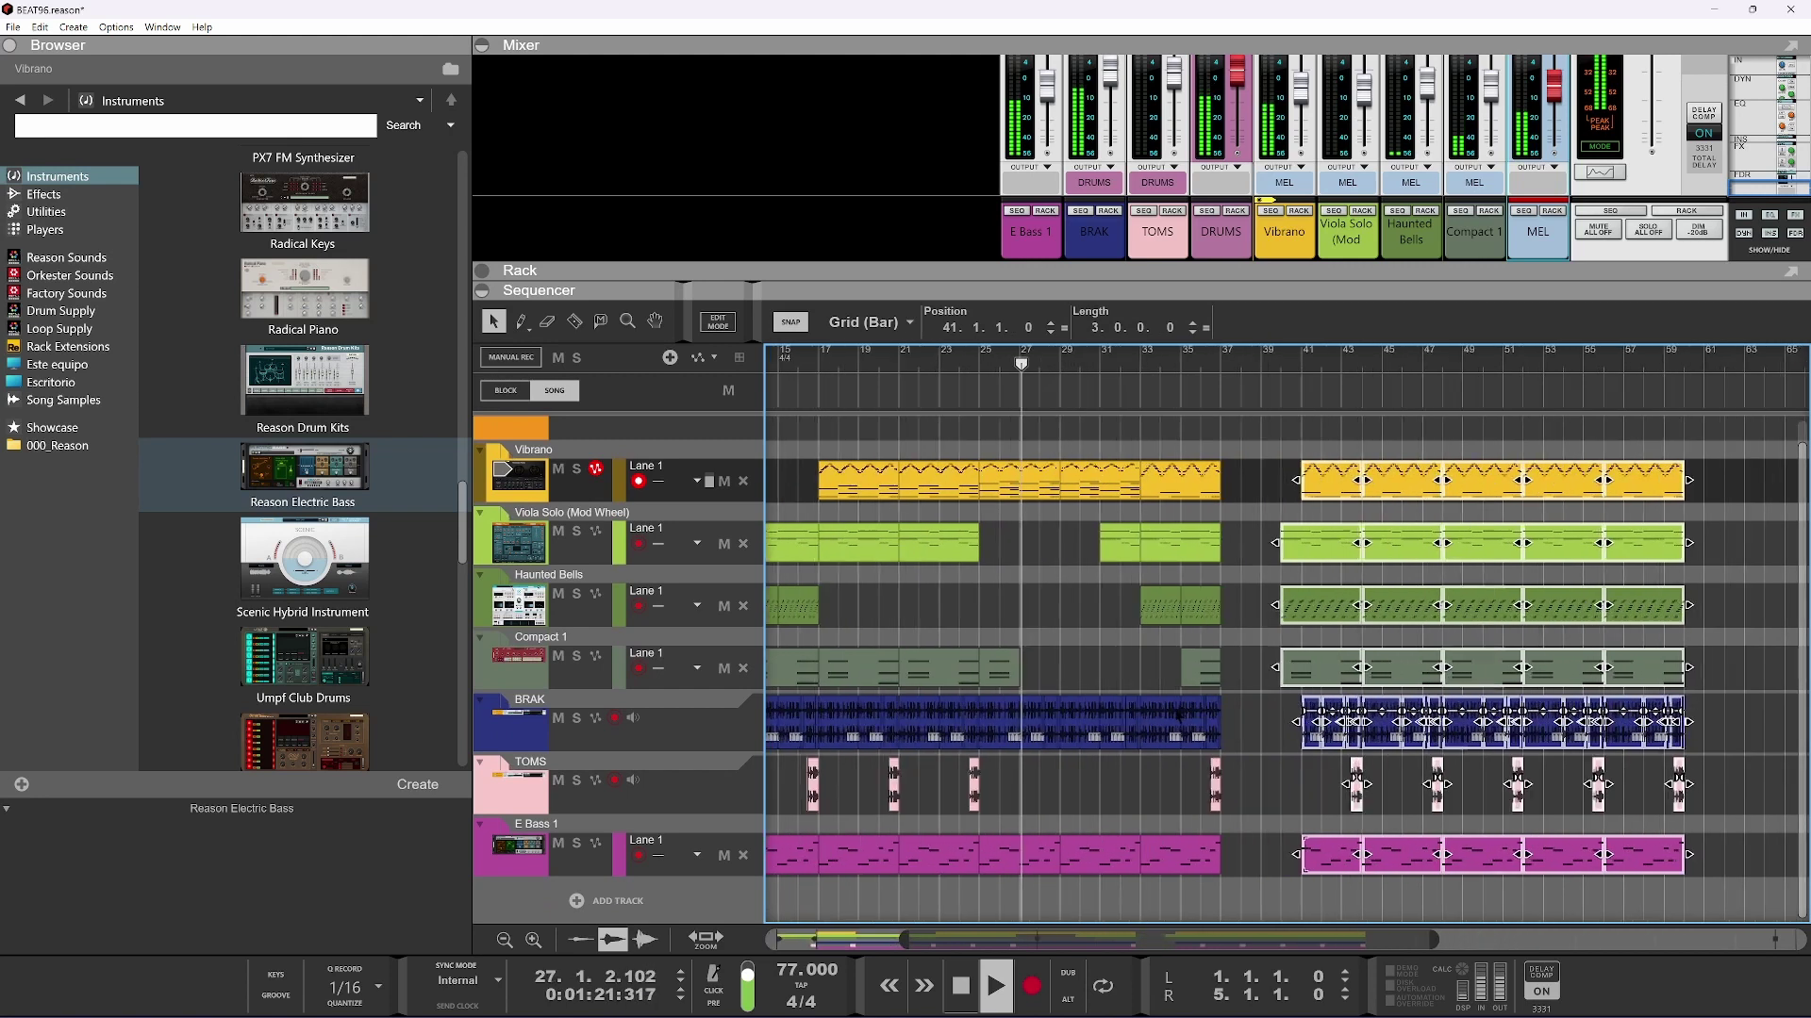
drag(1202, 673, 1261, 671)
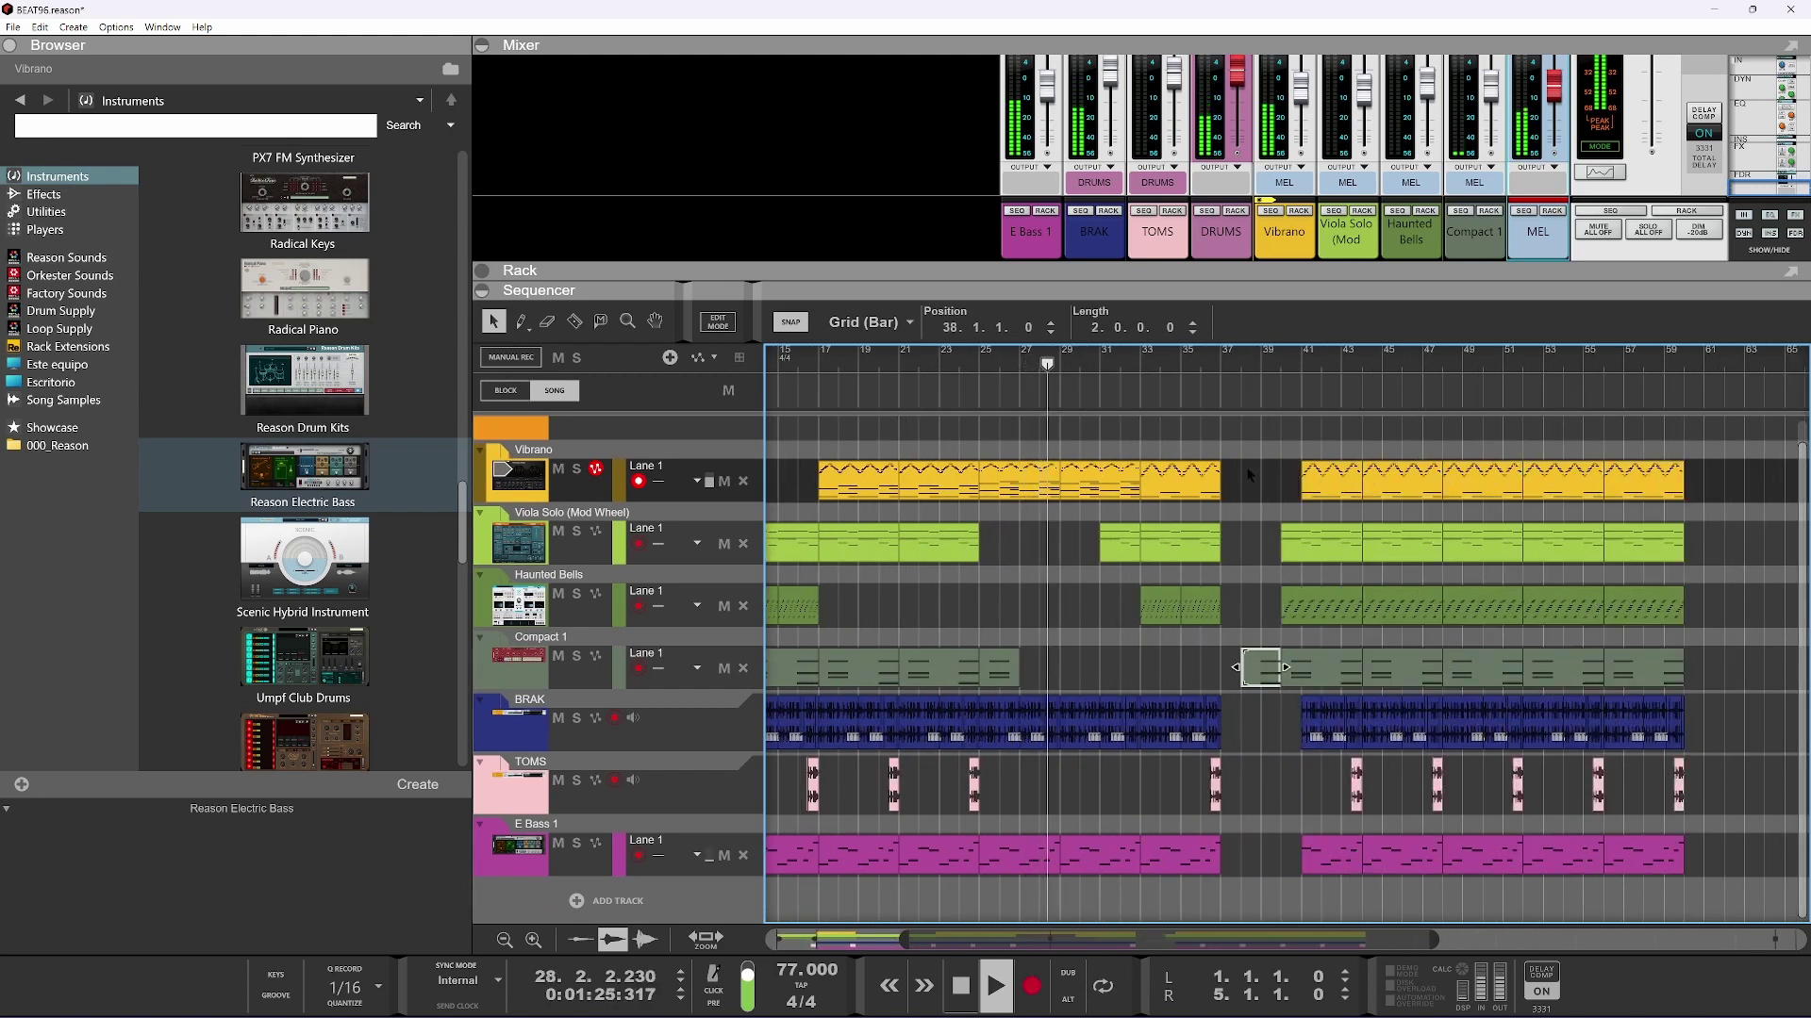
drag(1244, 460, 1158, 608)
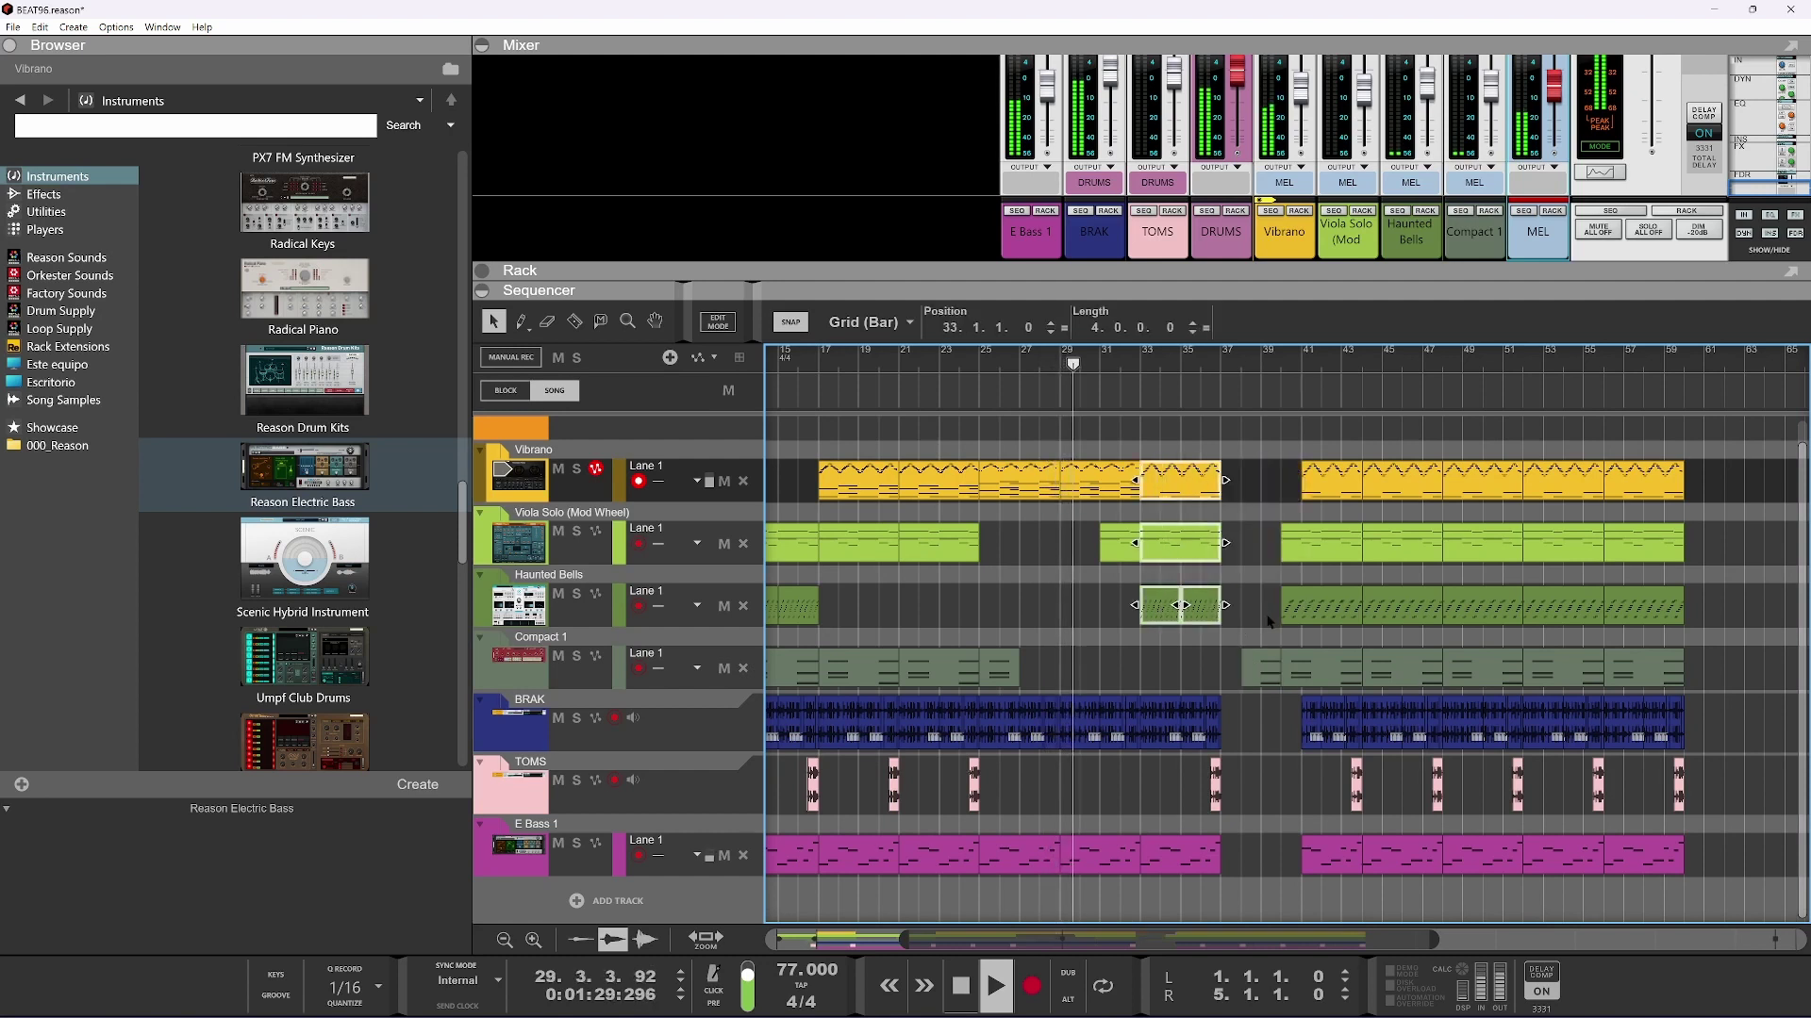
key(space)
scroll(1267, 654, up, 1)
scroll(1267, 653, up, 1)
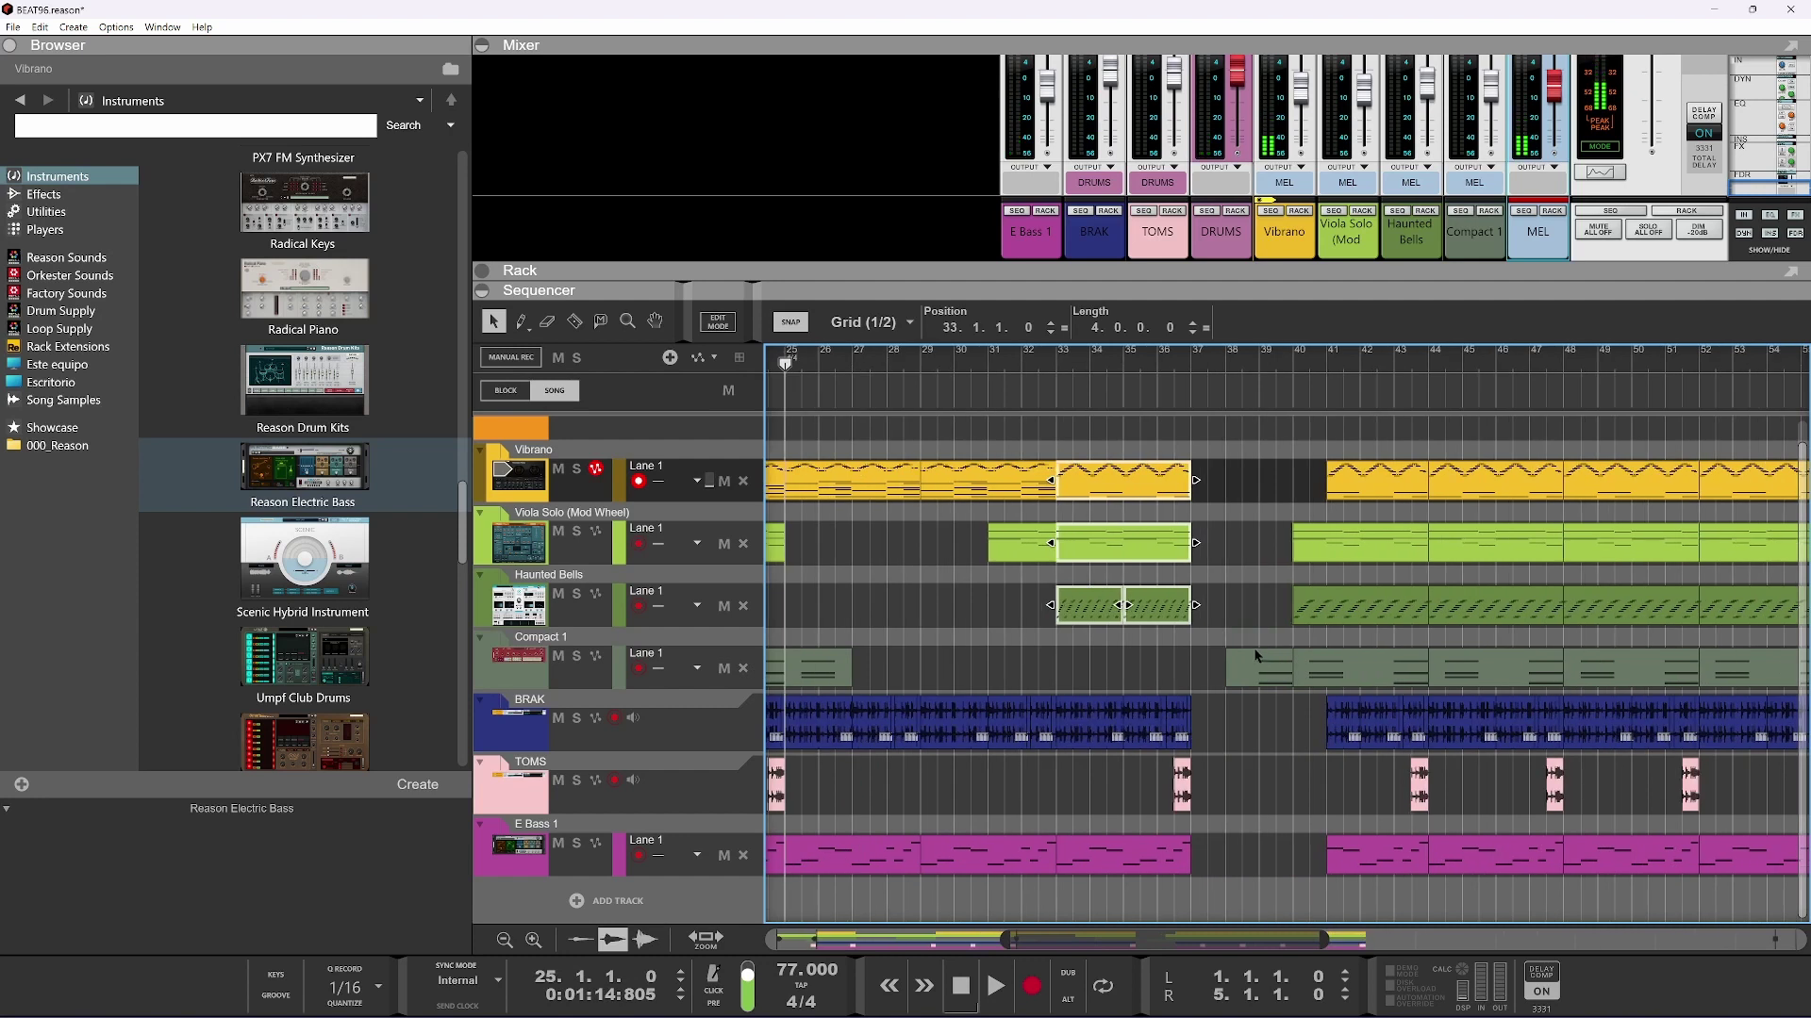
click(1224, 484)
scroll(1199, 507, down, 1)
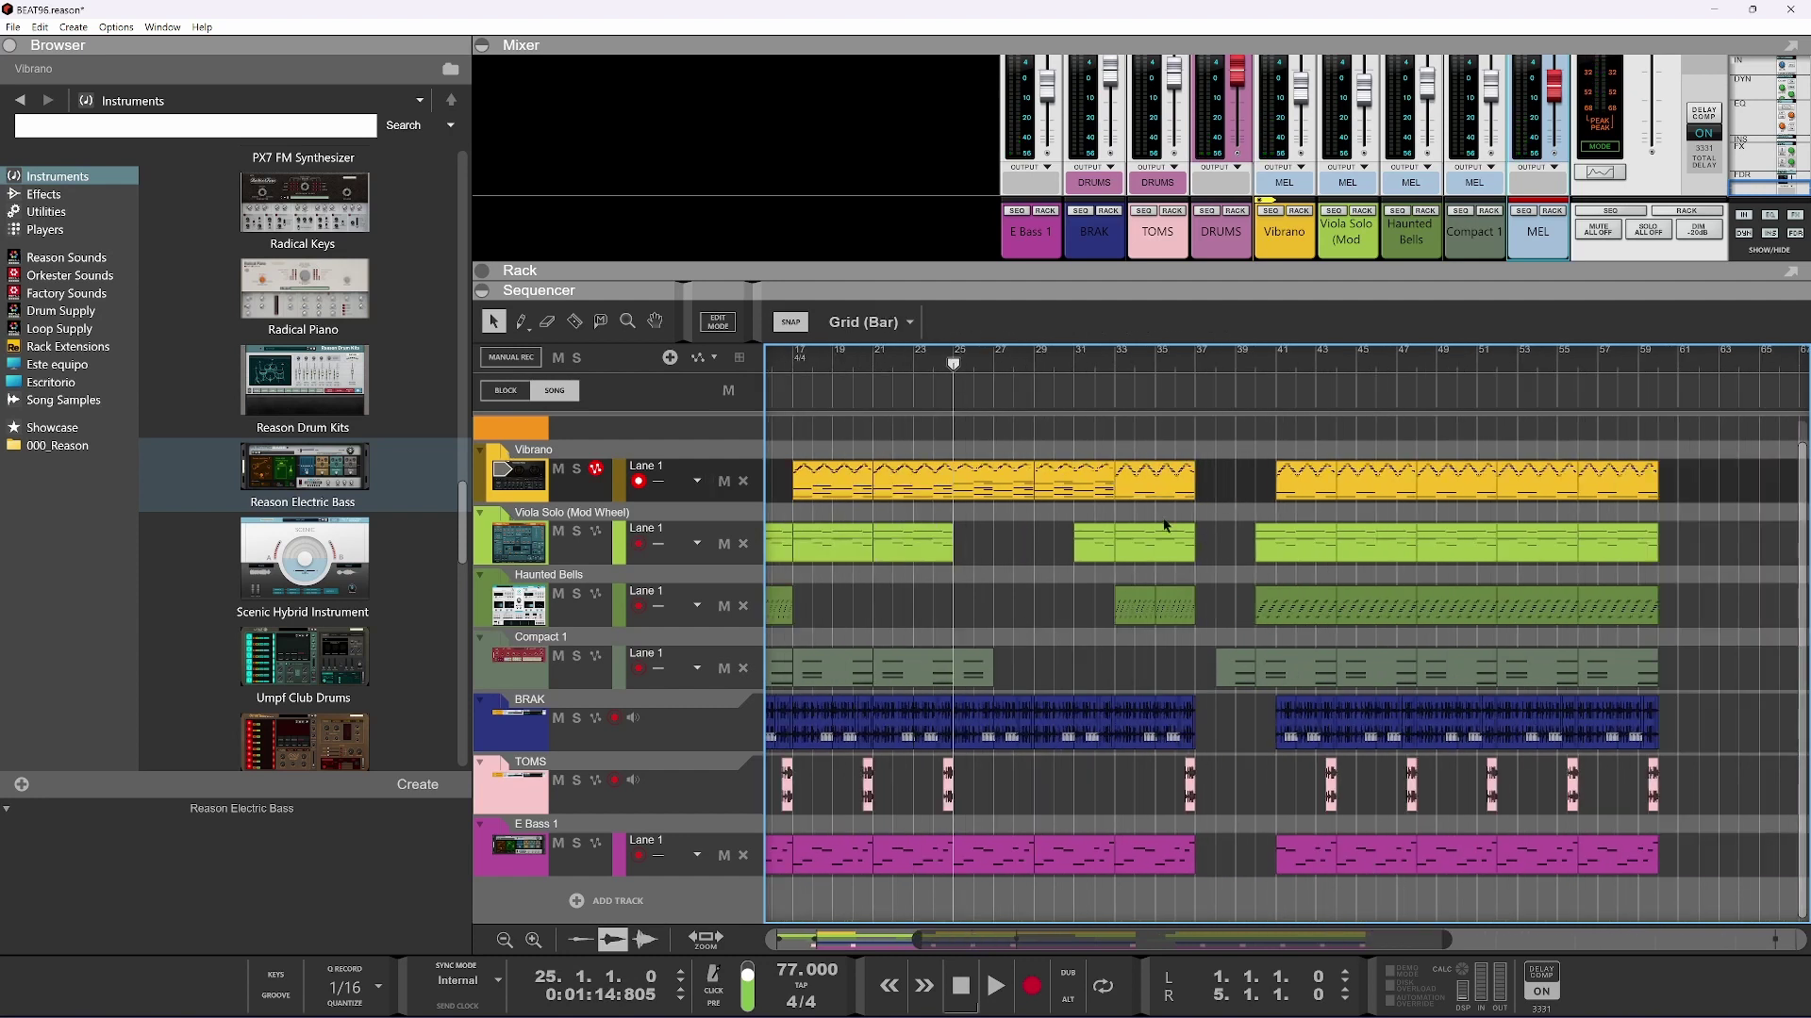
Set the playhead to bar 37 and move all clips after it five bars later
drag(967, 369, 1194, 380)
scroll(1190, 453, up, 2)
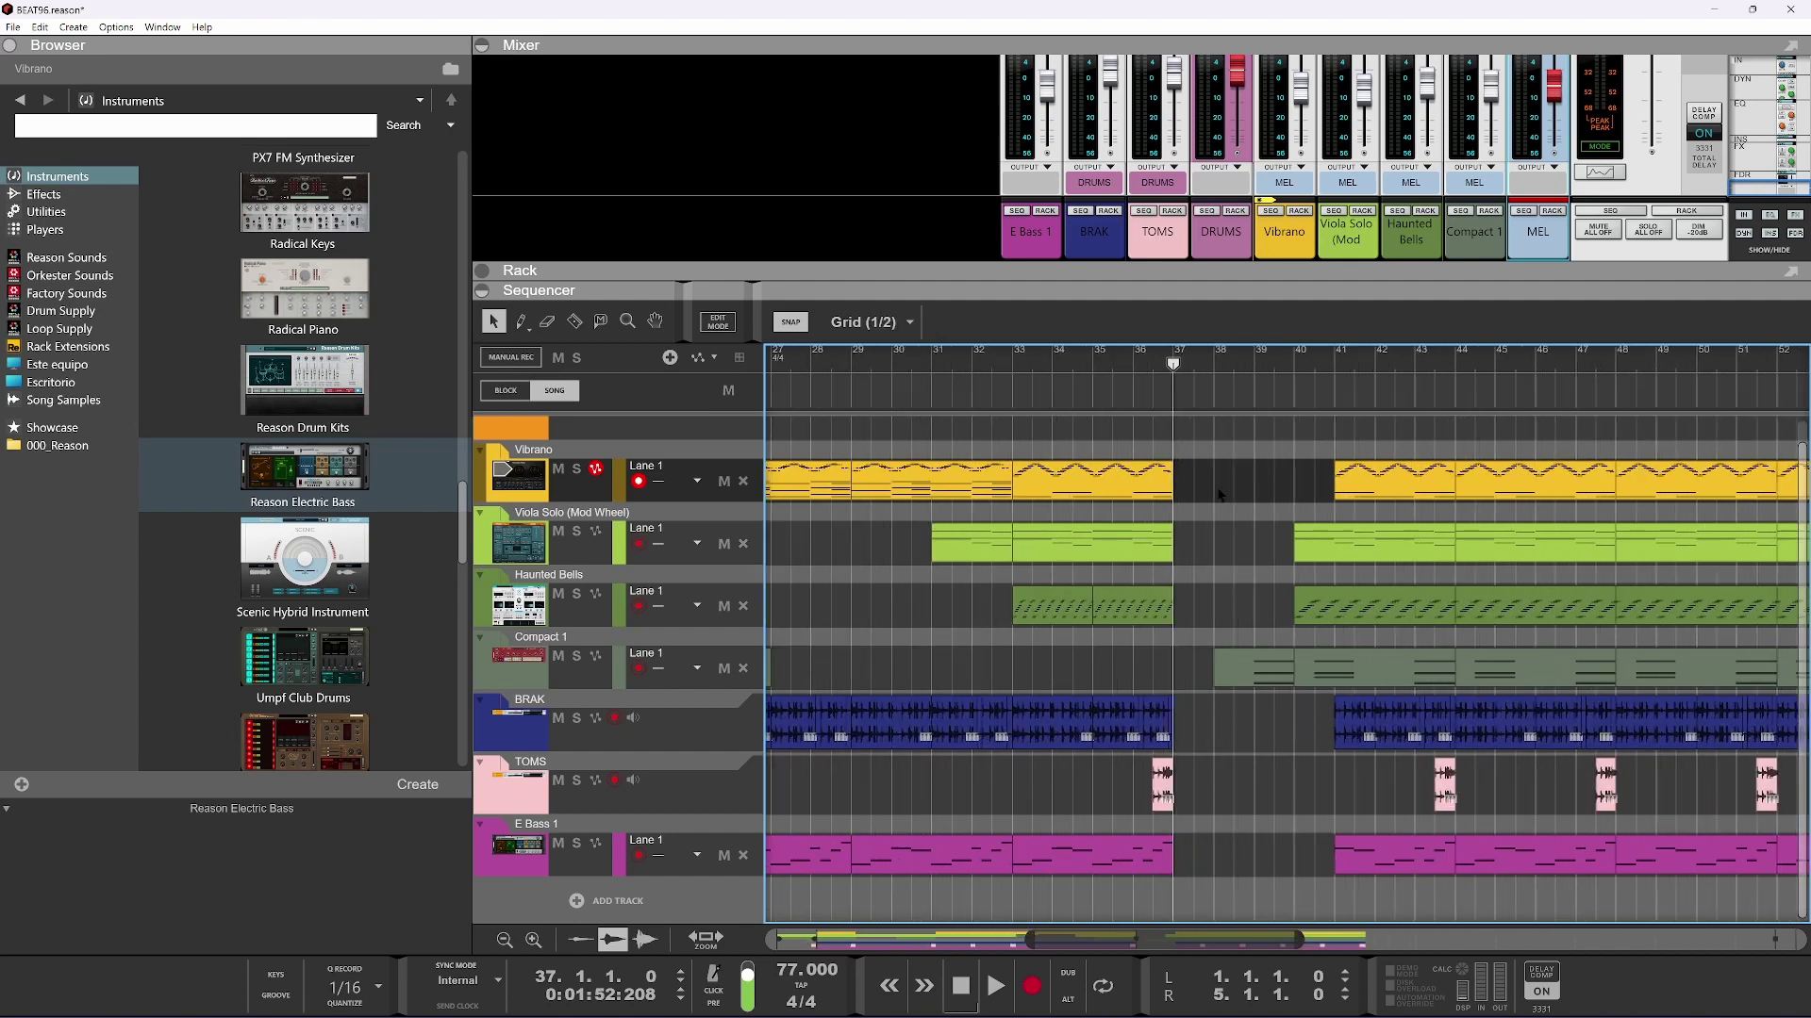
scroll(1190, 530, down, 2)
drag(1728, 428, 1196, 910)
drag(1216, 679, 1288, 673)
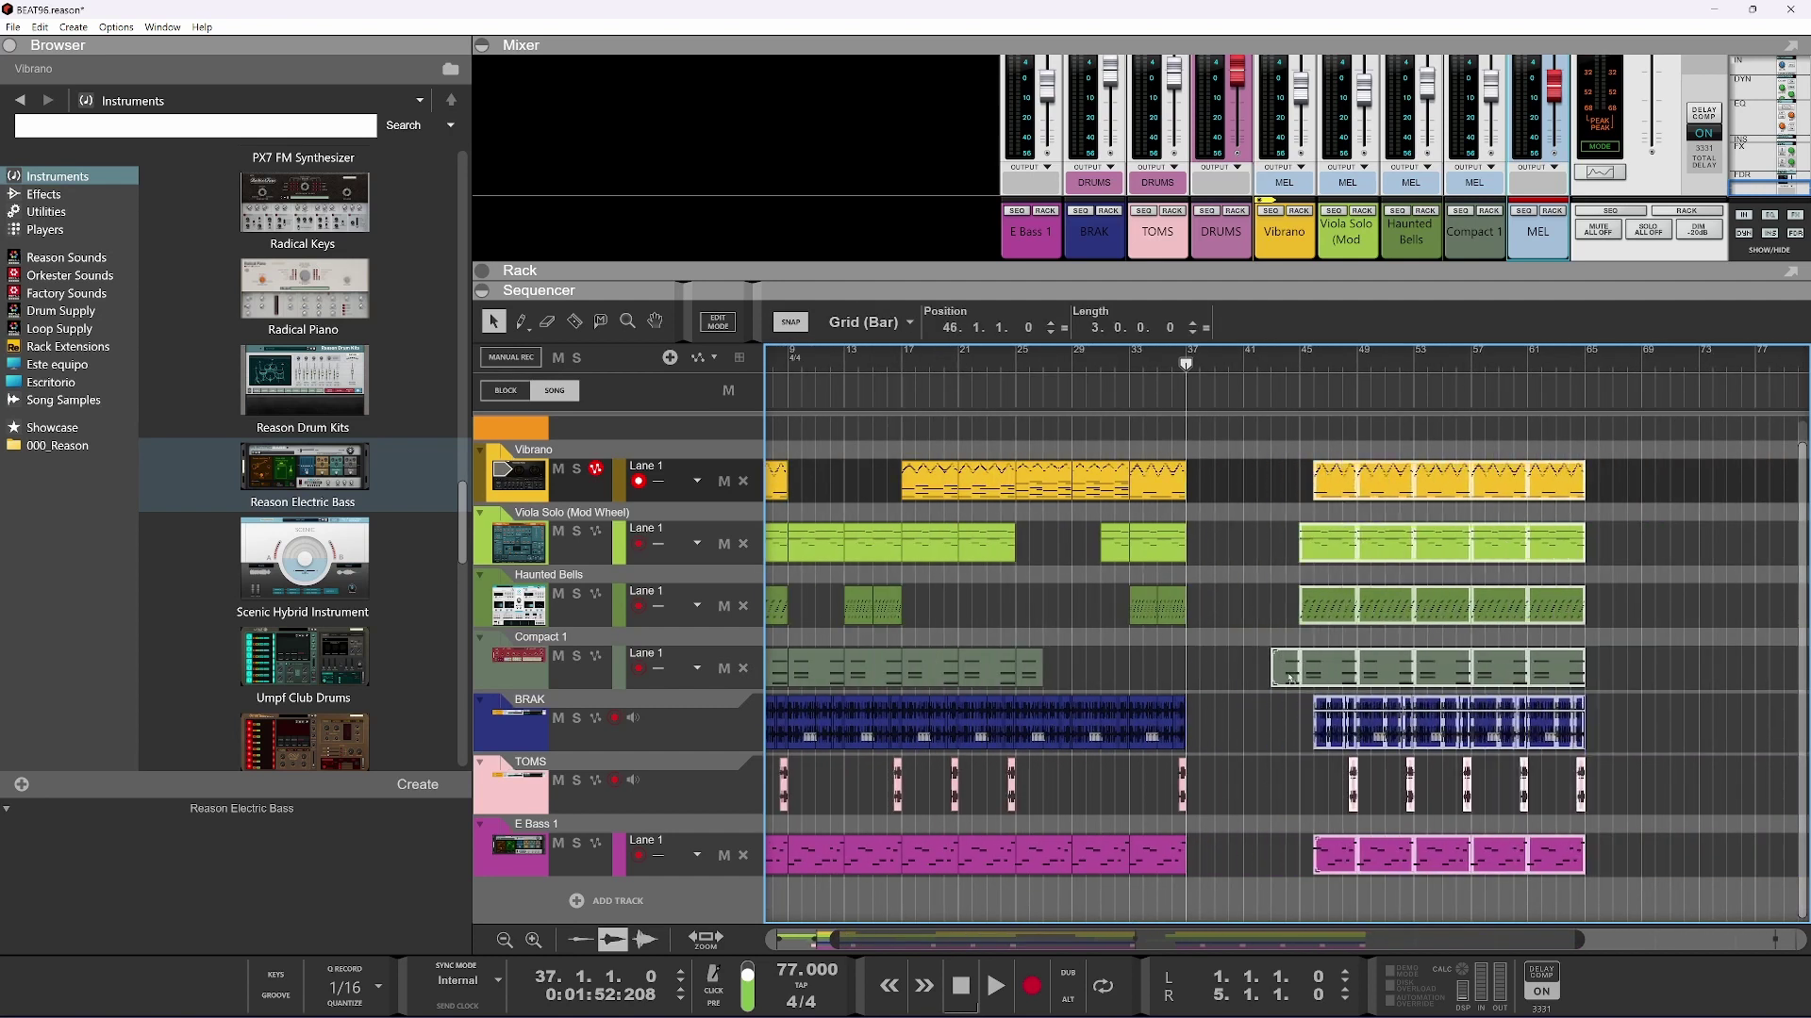
Set the playhead to bar 33 and delete the four-bar Vibrano and Viola Solo clips starting there
drag(1256, 459, 1091, 510)
scroll(1091, 525, up, 1)
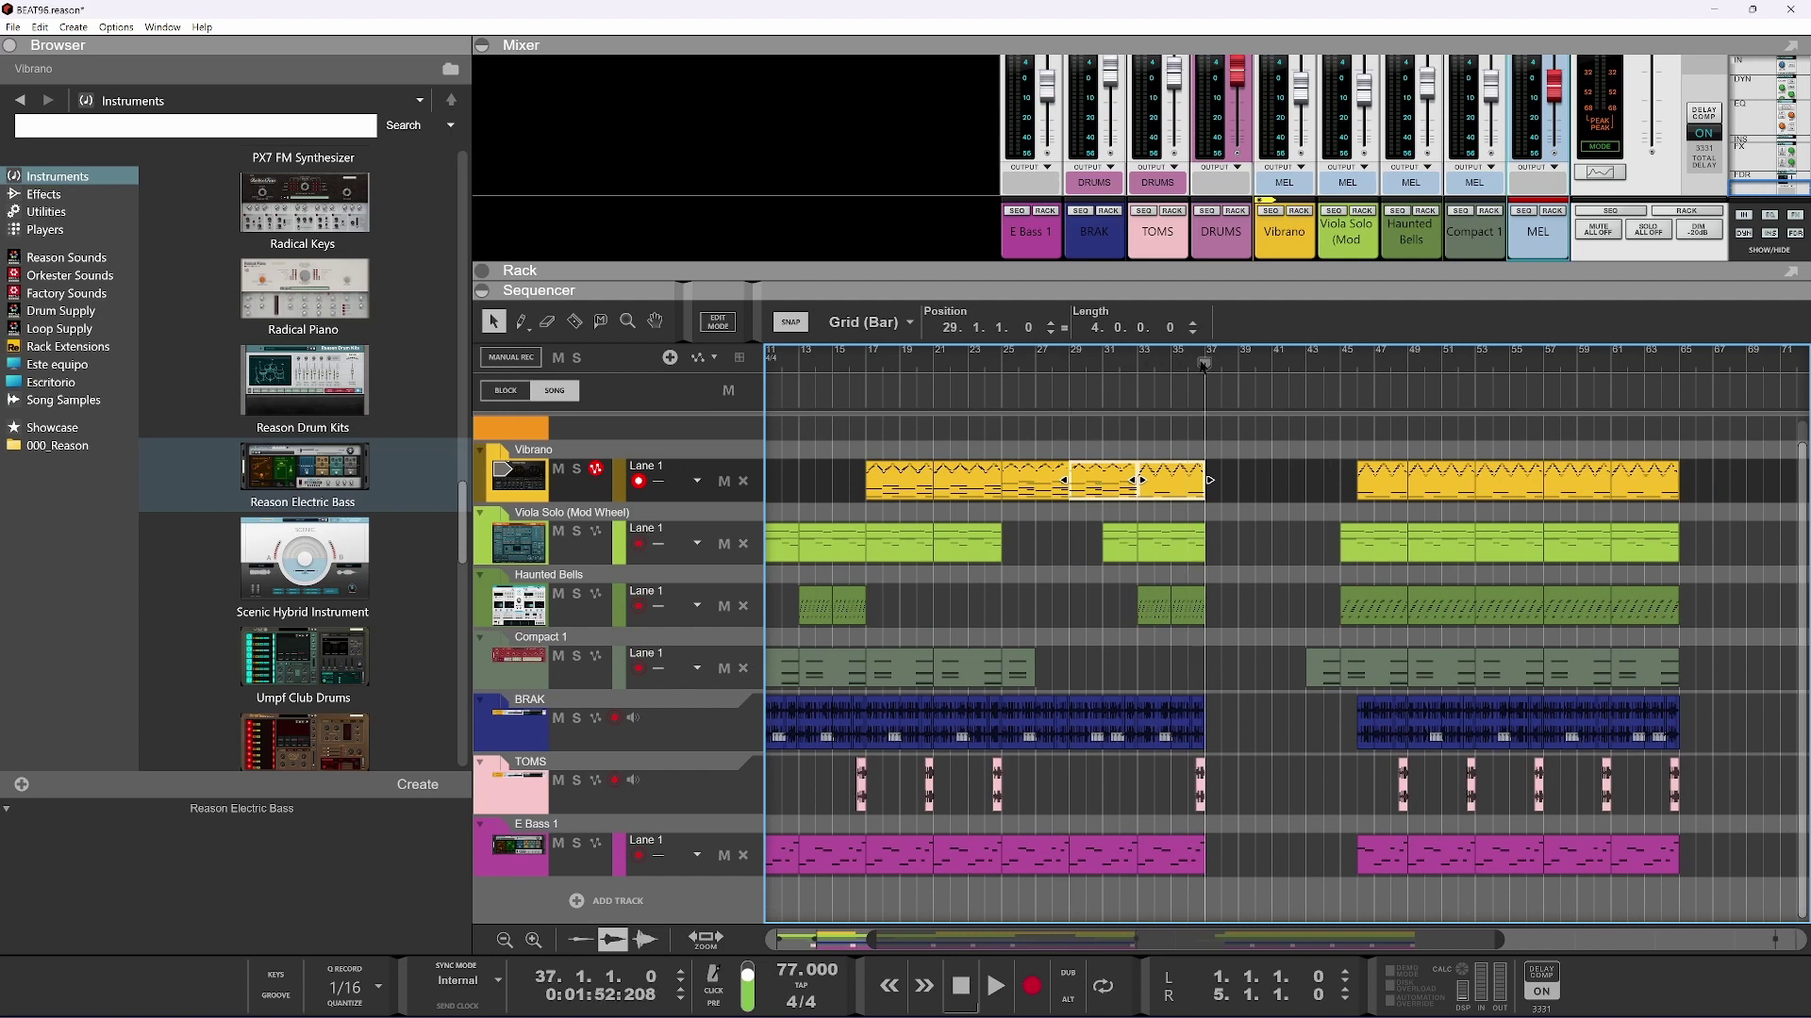
drag(1204, 365, 864, 392)
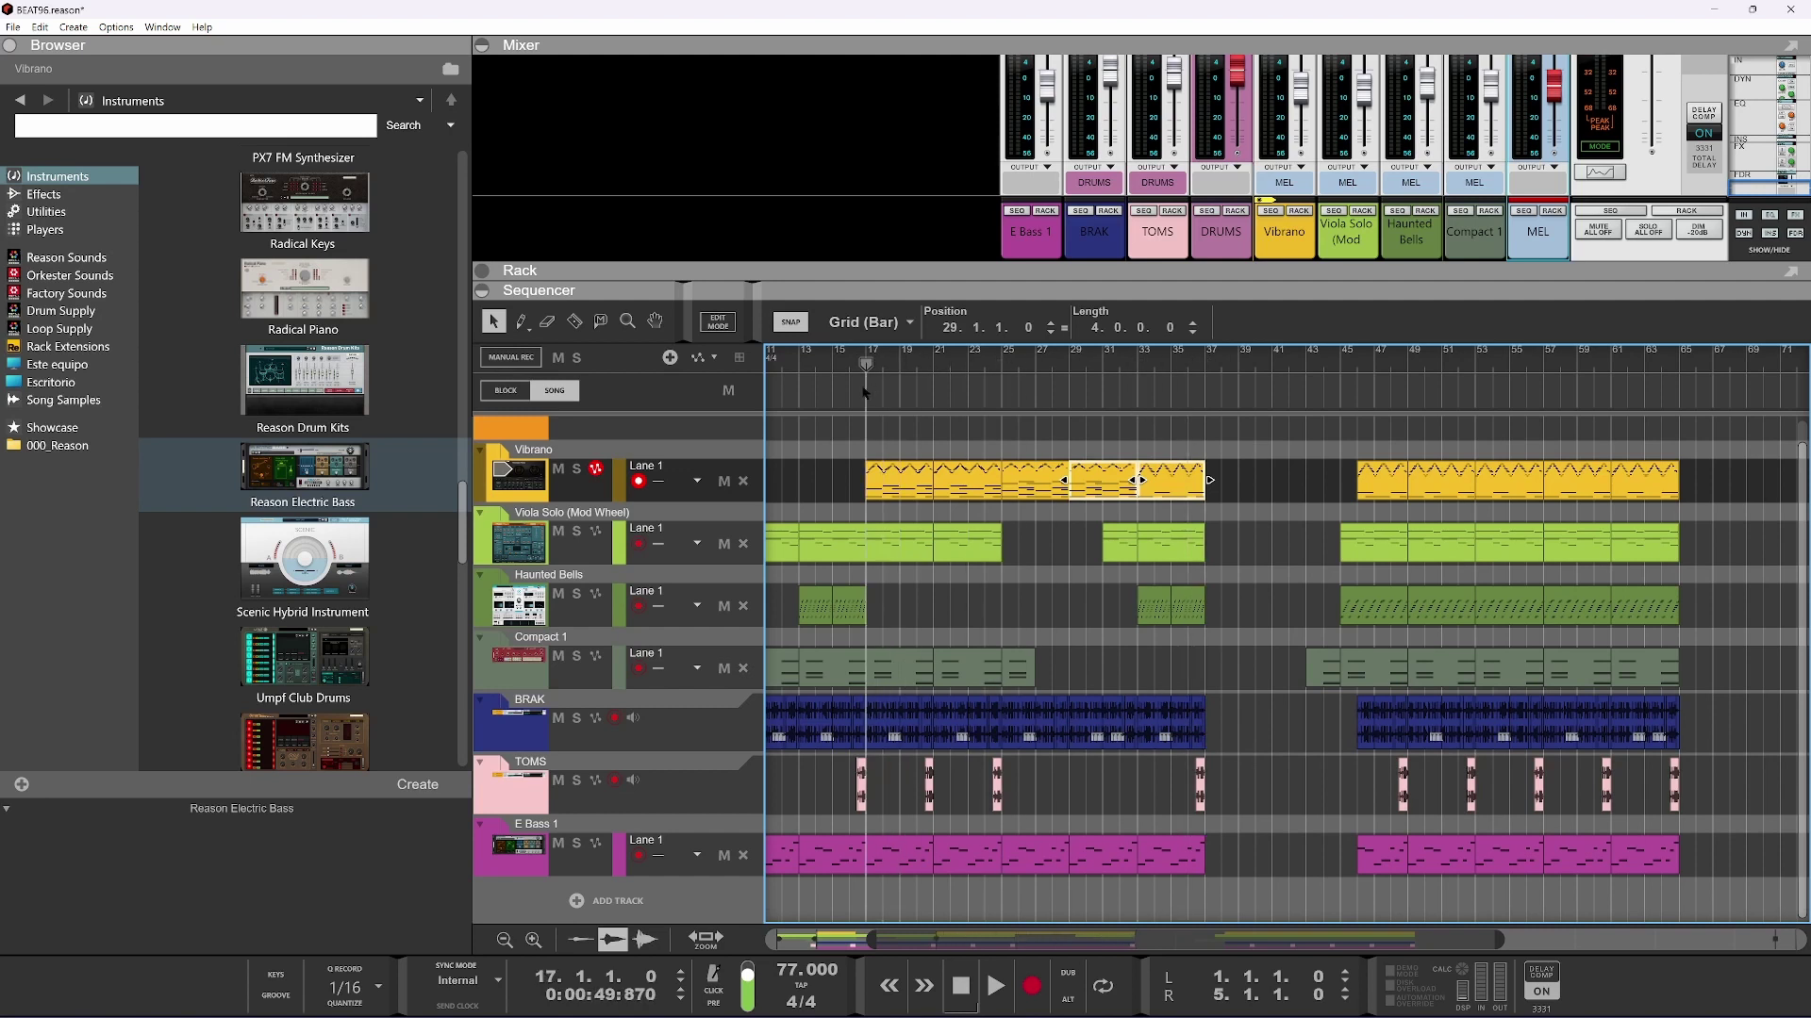
drag(864, 392, 932, 387)
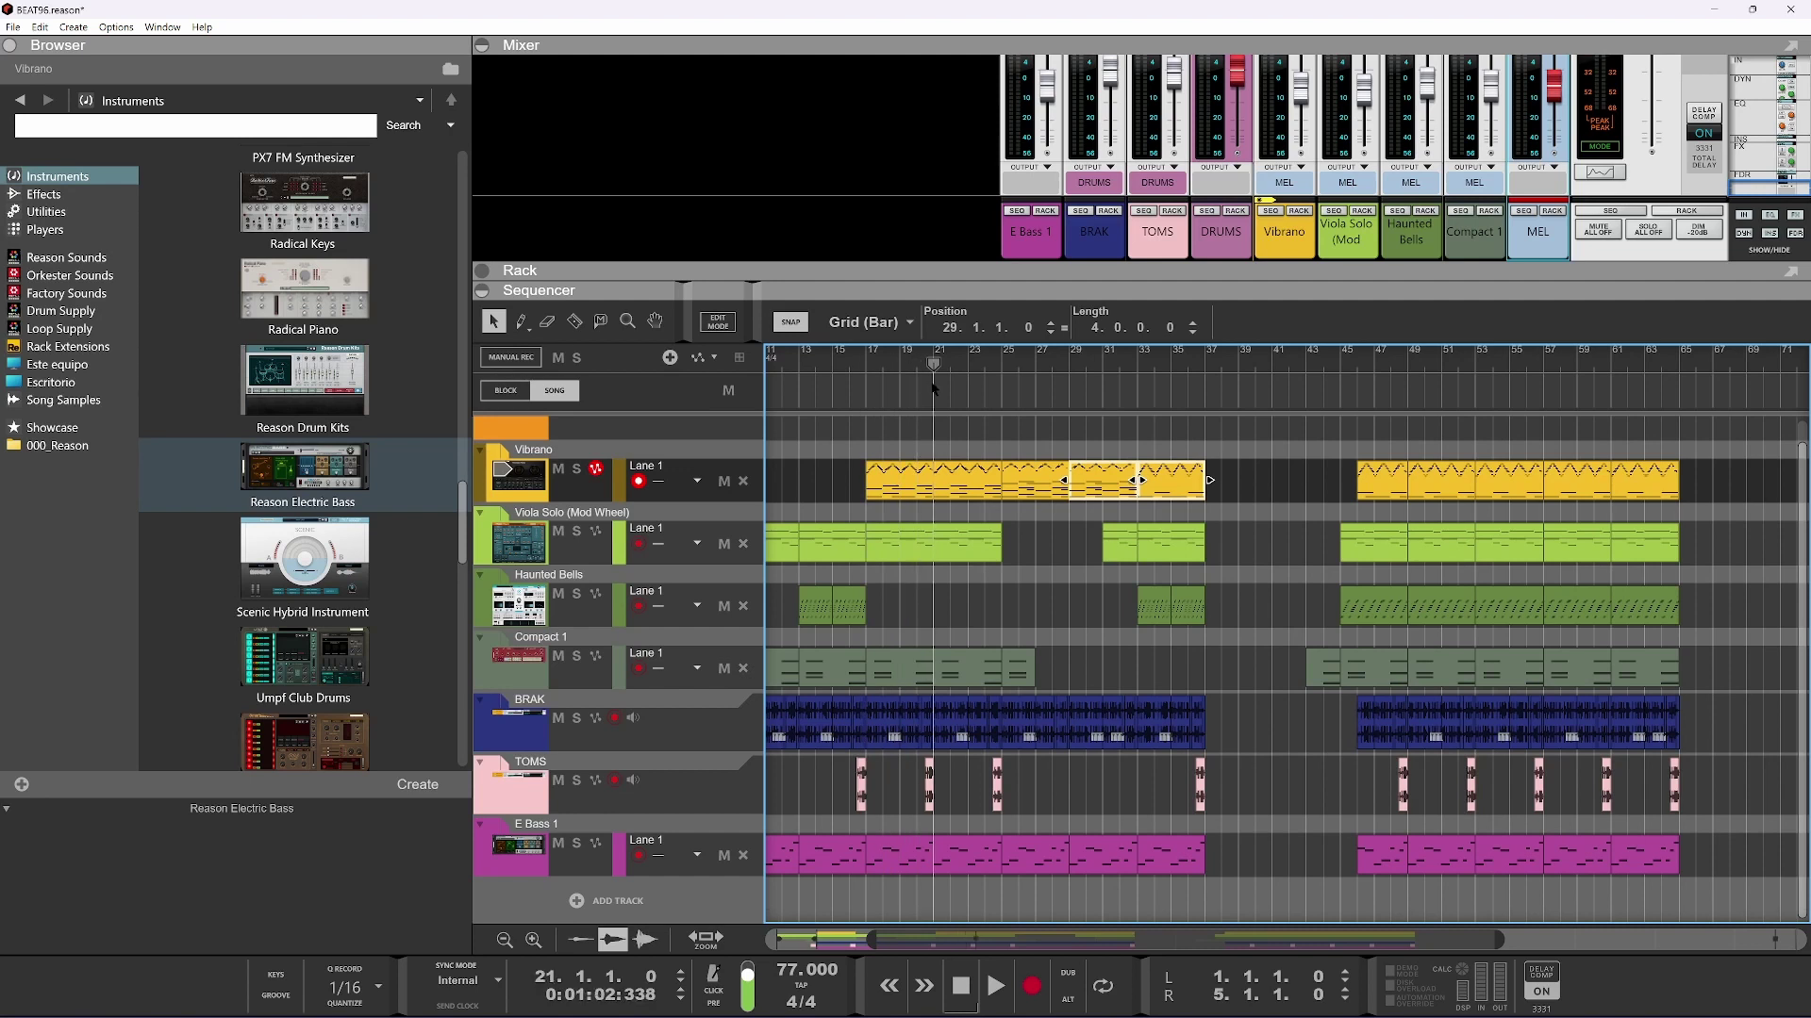
click(1139, 368)
drag(1288, 461, 1177, 496)
key(Delete)
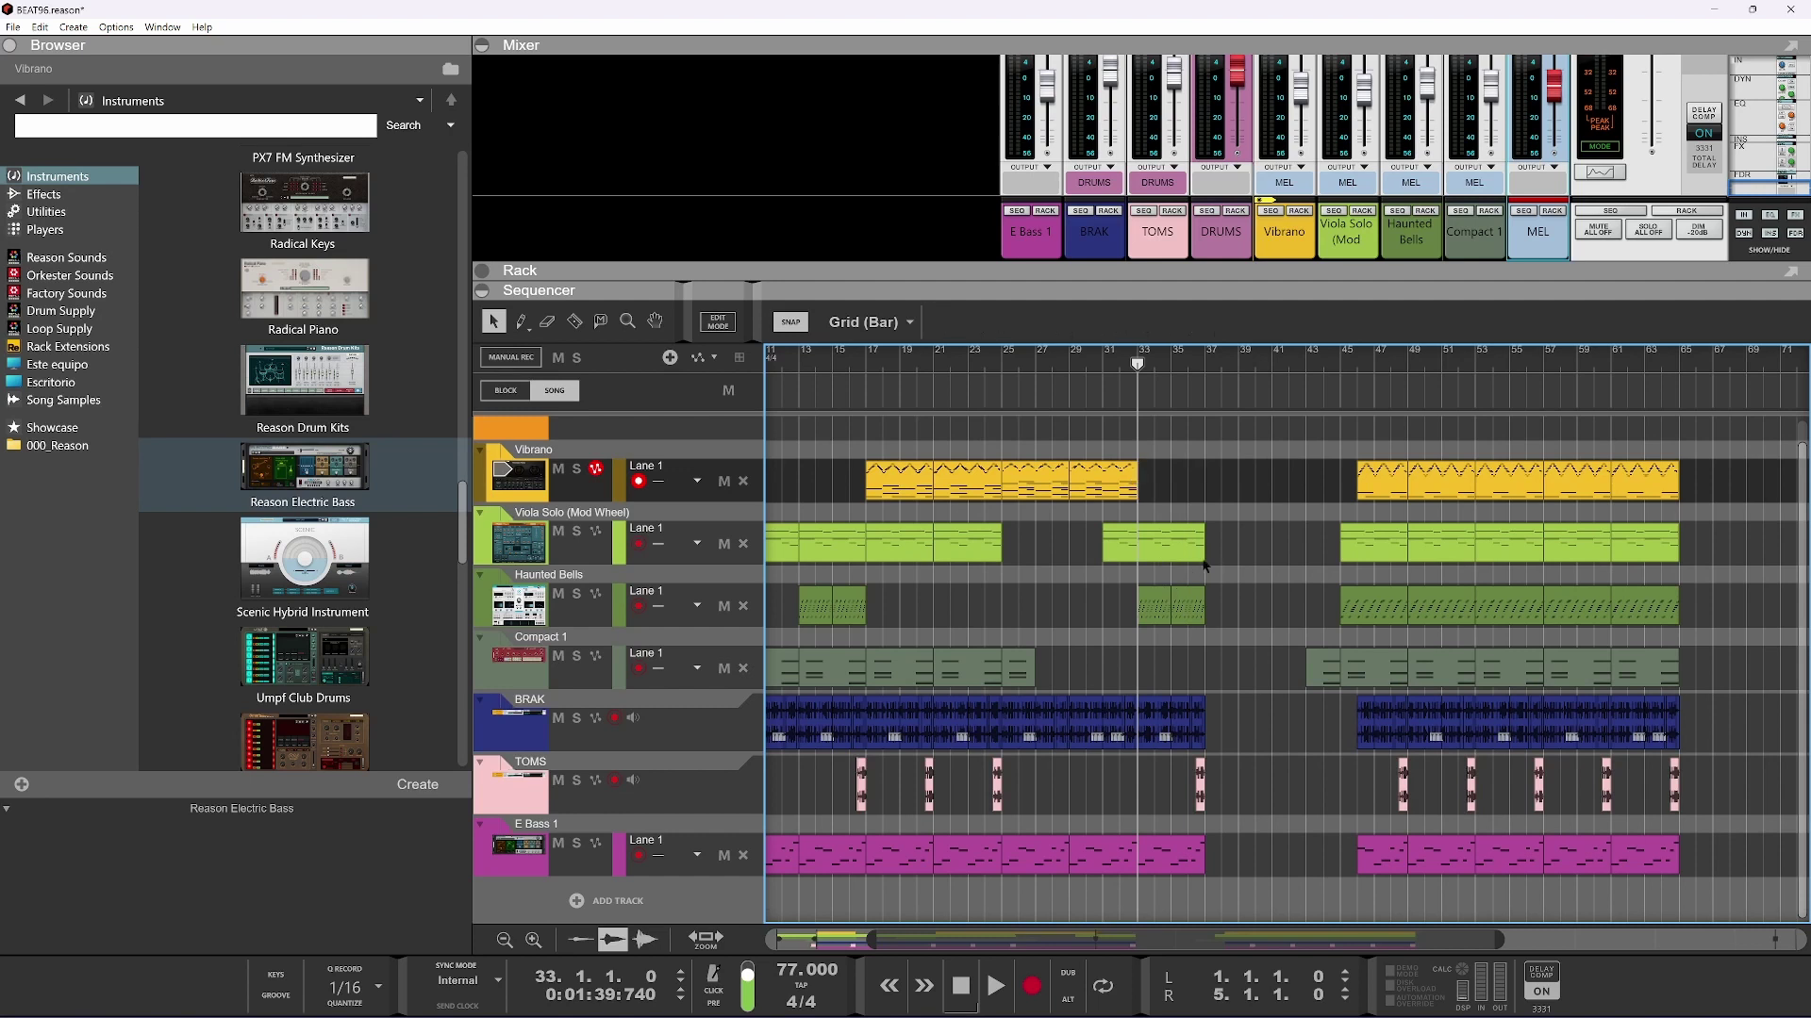
click(1176, 556)
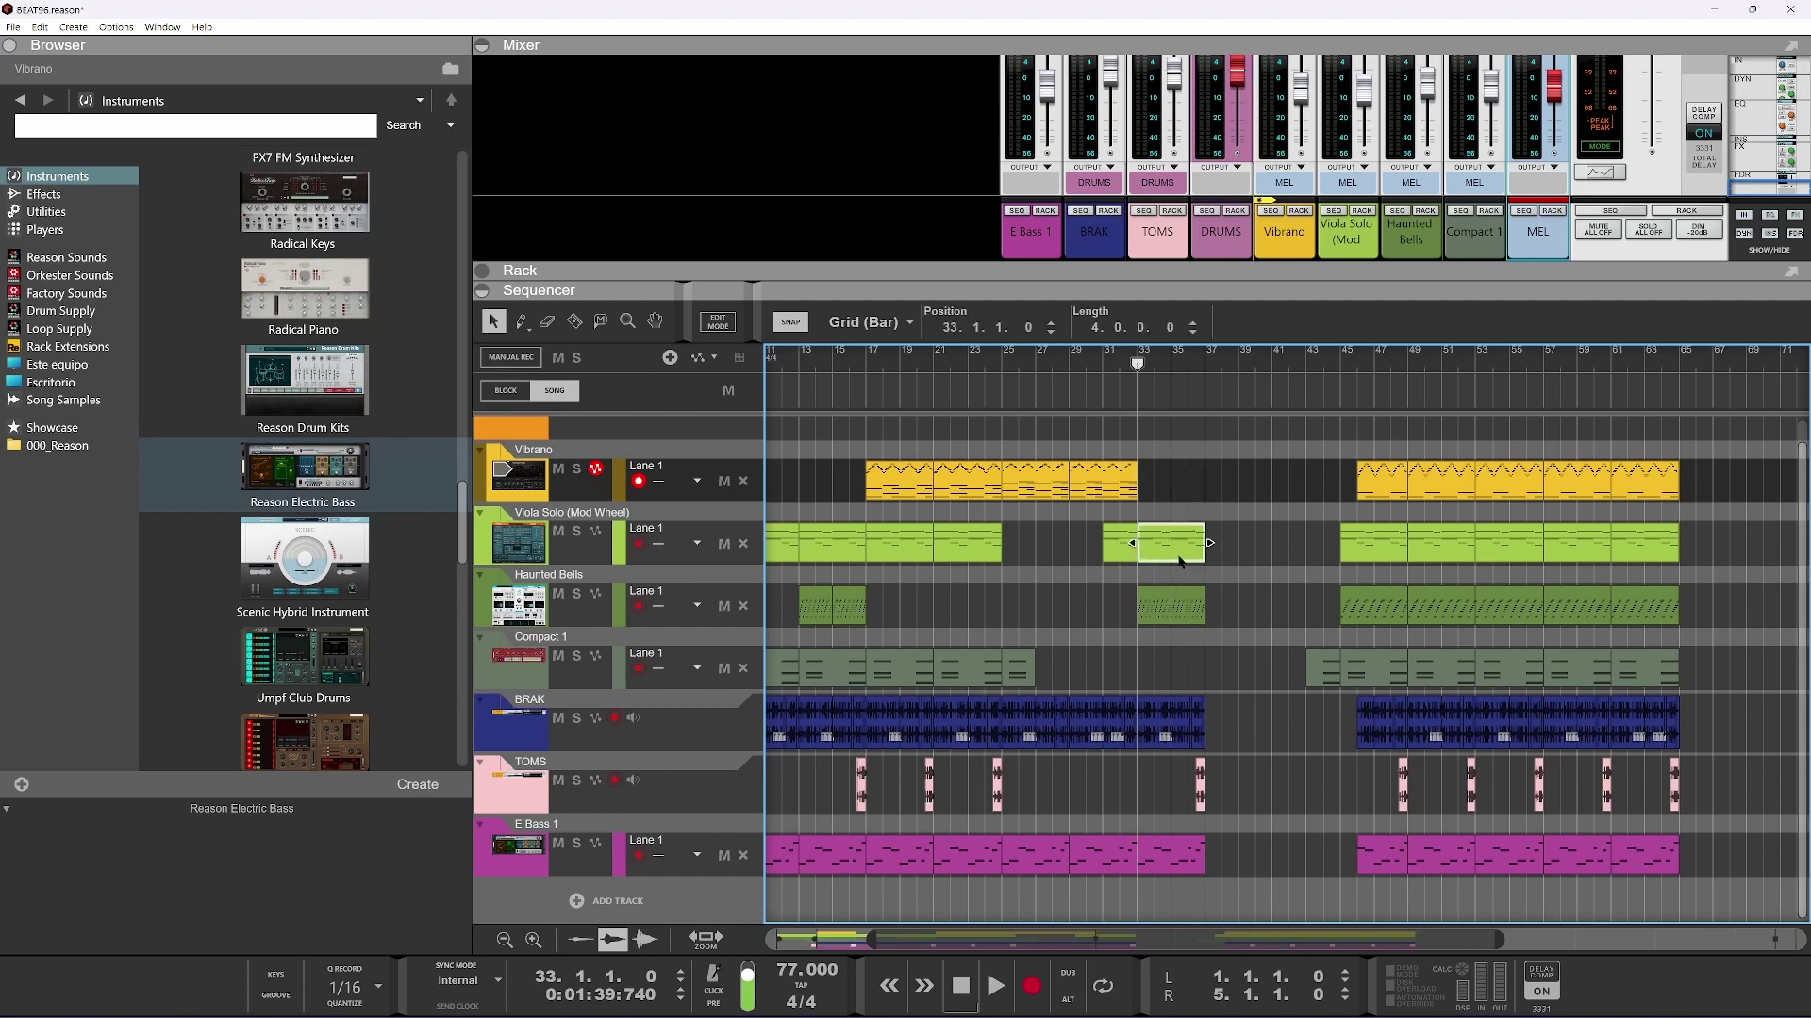
key(Delete)
Move the two Haunted Bells clips from bar 33 to bar 29, and delete the BRAK, TOMS and E Bass 1 clips from bar 33 to 37
drag(1162, 623, 1094, 627)
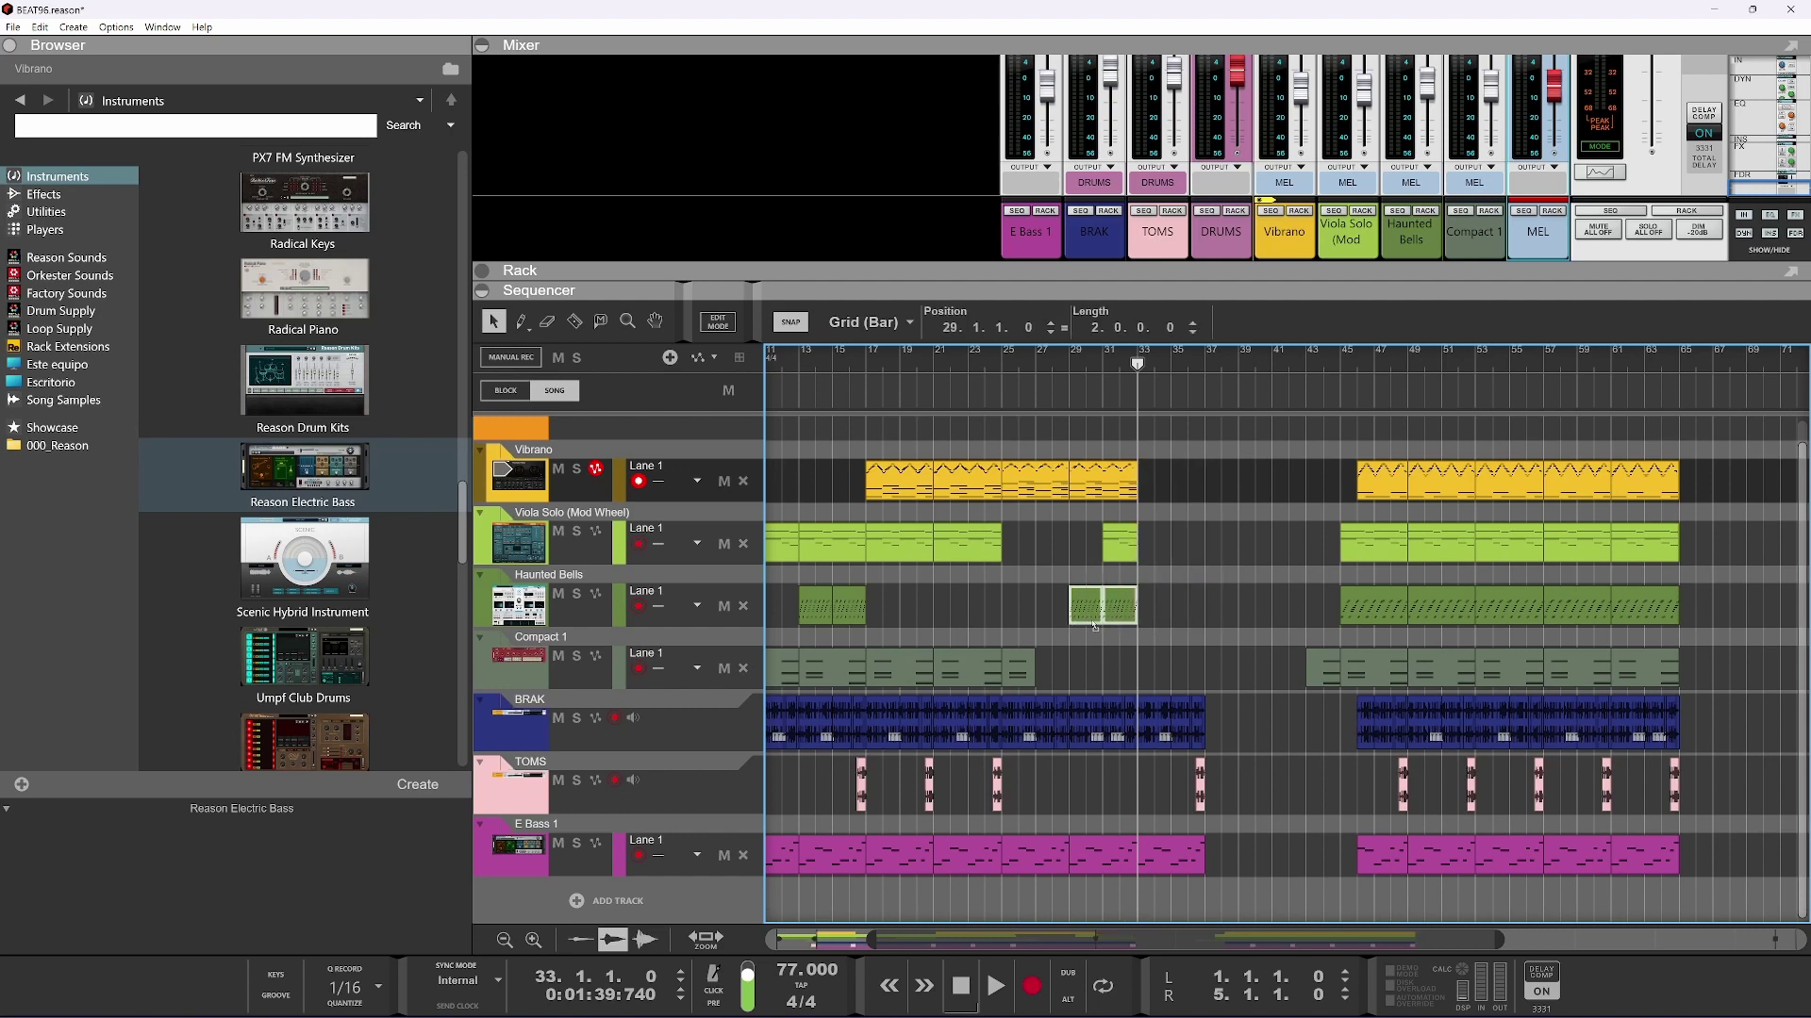
drag(1228, 694, 1146, 859)
key(Delete)
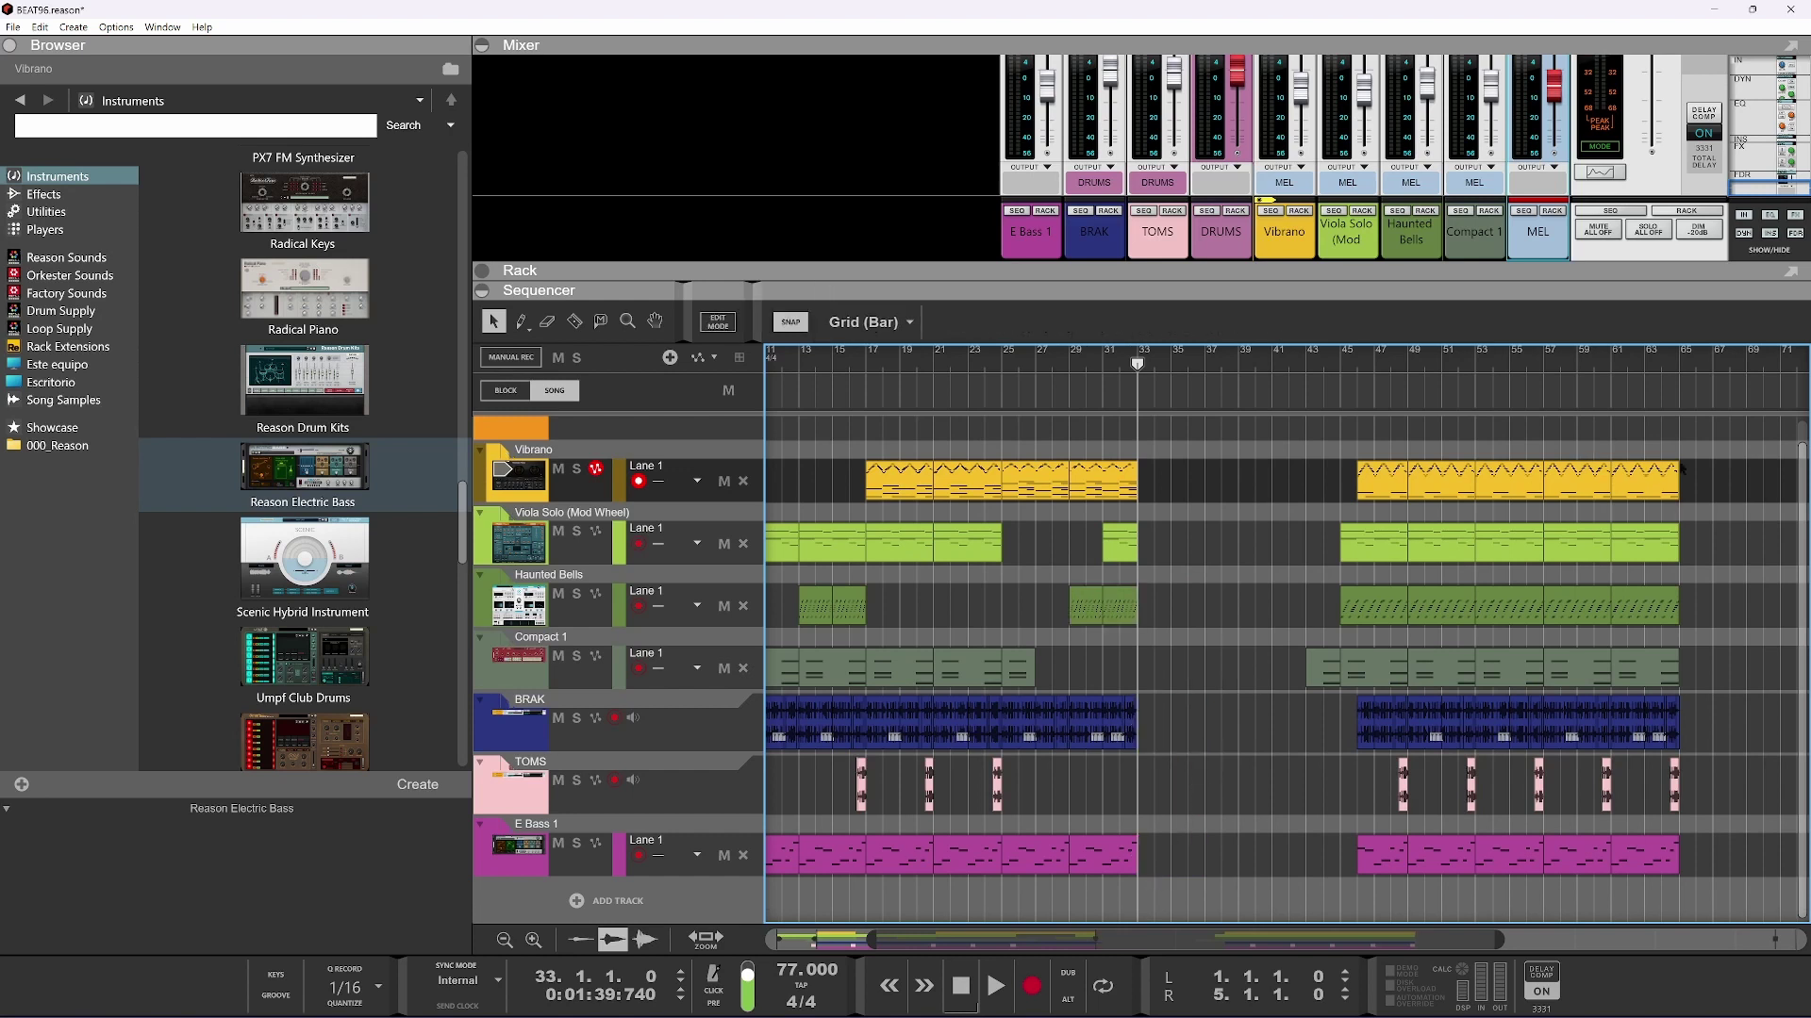
Move all clips after the gap ten bars earlier so Compact 1 resumes at bar 33, and set the playhead to bar 30
drag(1689, 462, 1320, 877)
drag(1325, 673, 1152, 673)
mouse_move(900, 359)
mouse_down()
mouse_move(1133, 369)
mouse_move(1092, 377)
mouse_up()
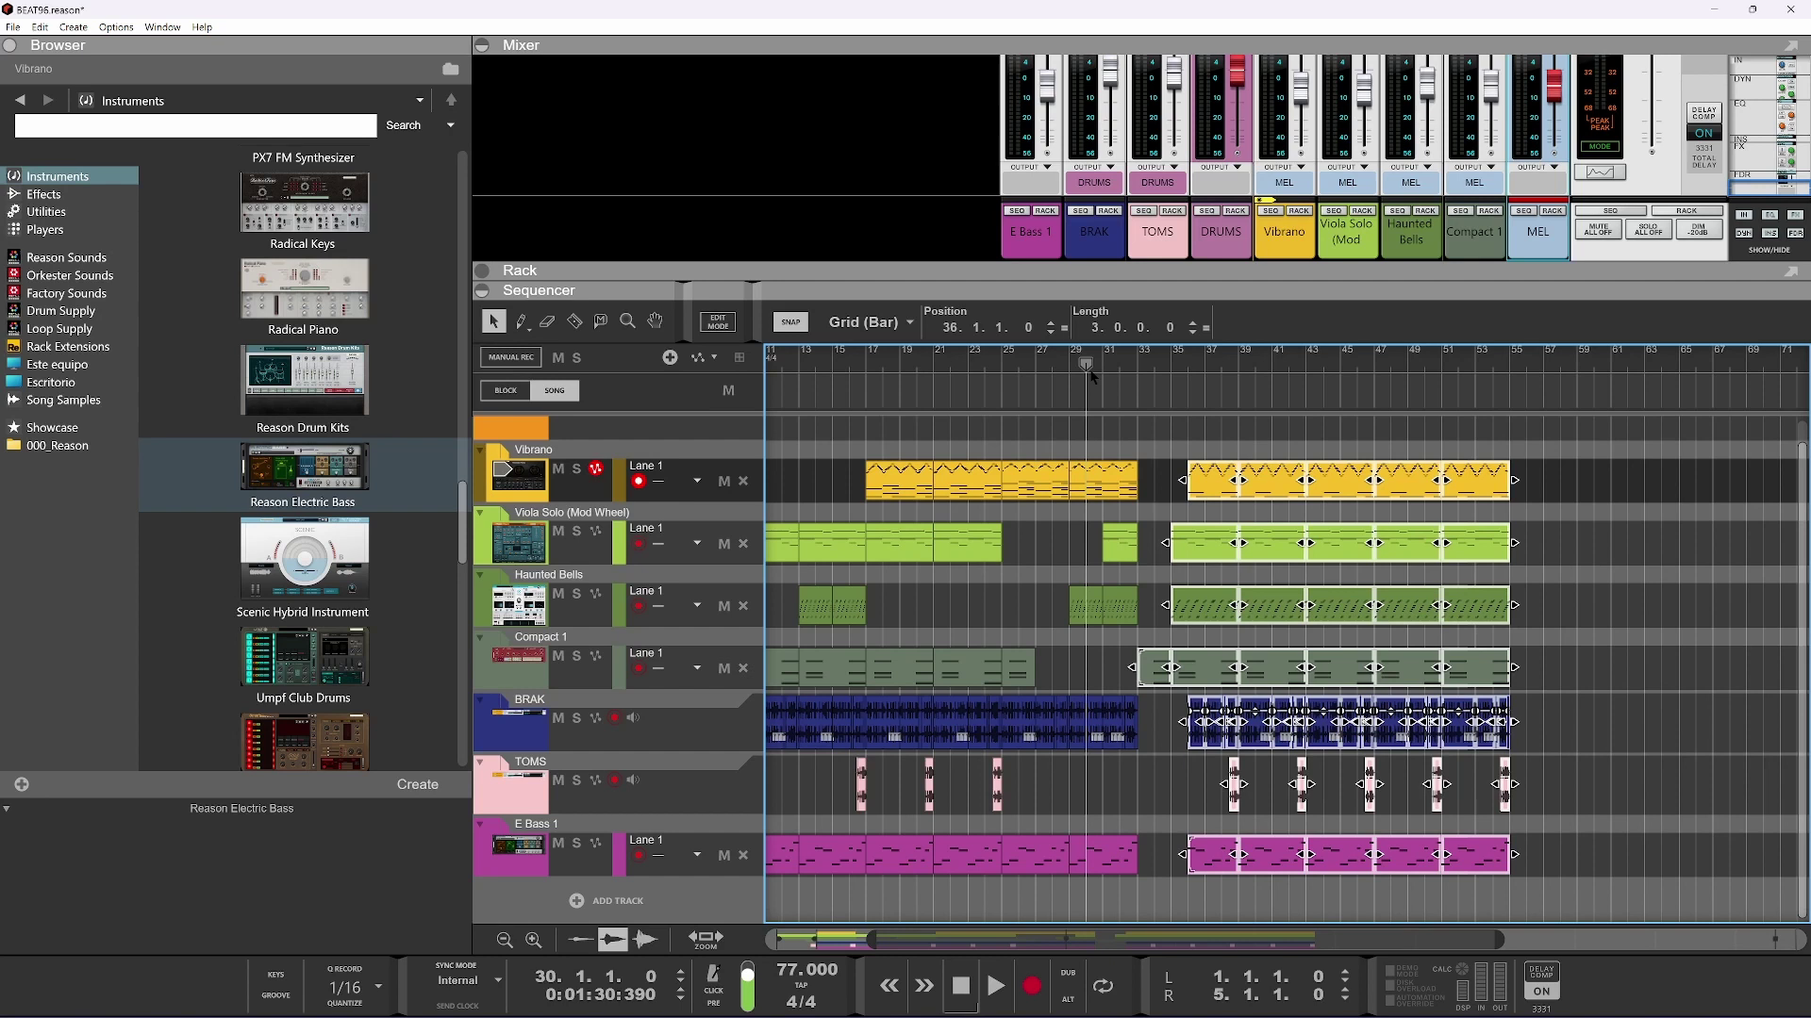
Shift the two-bar Viola Solo clip from bar 31 to bar 33 and audition from bar 30
click(1119, 555)
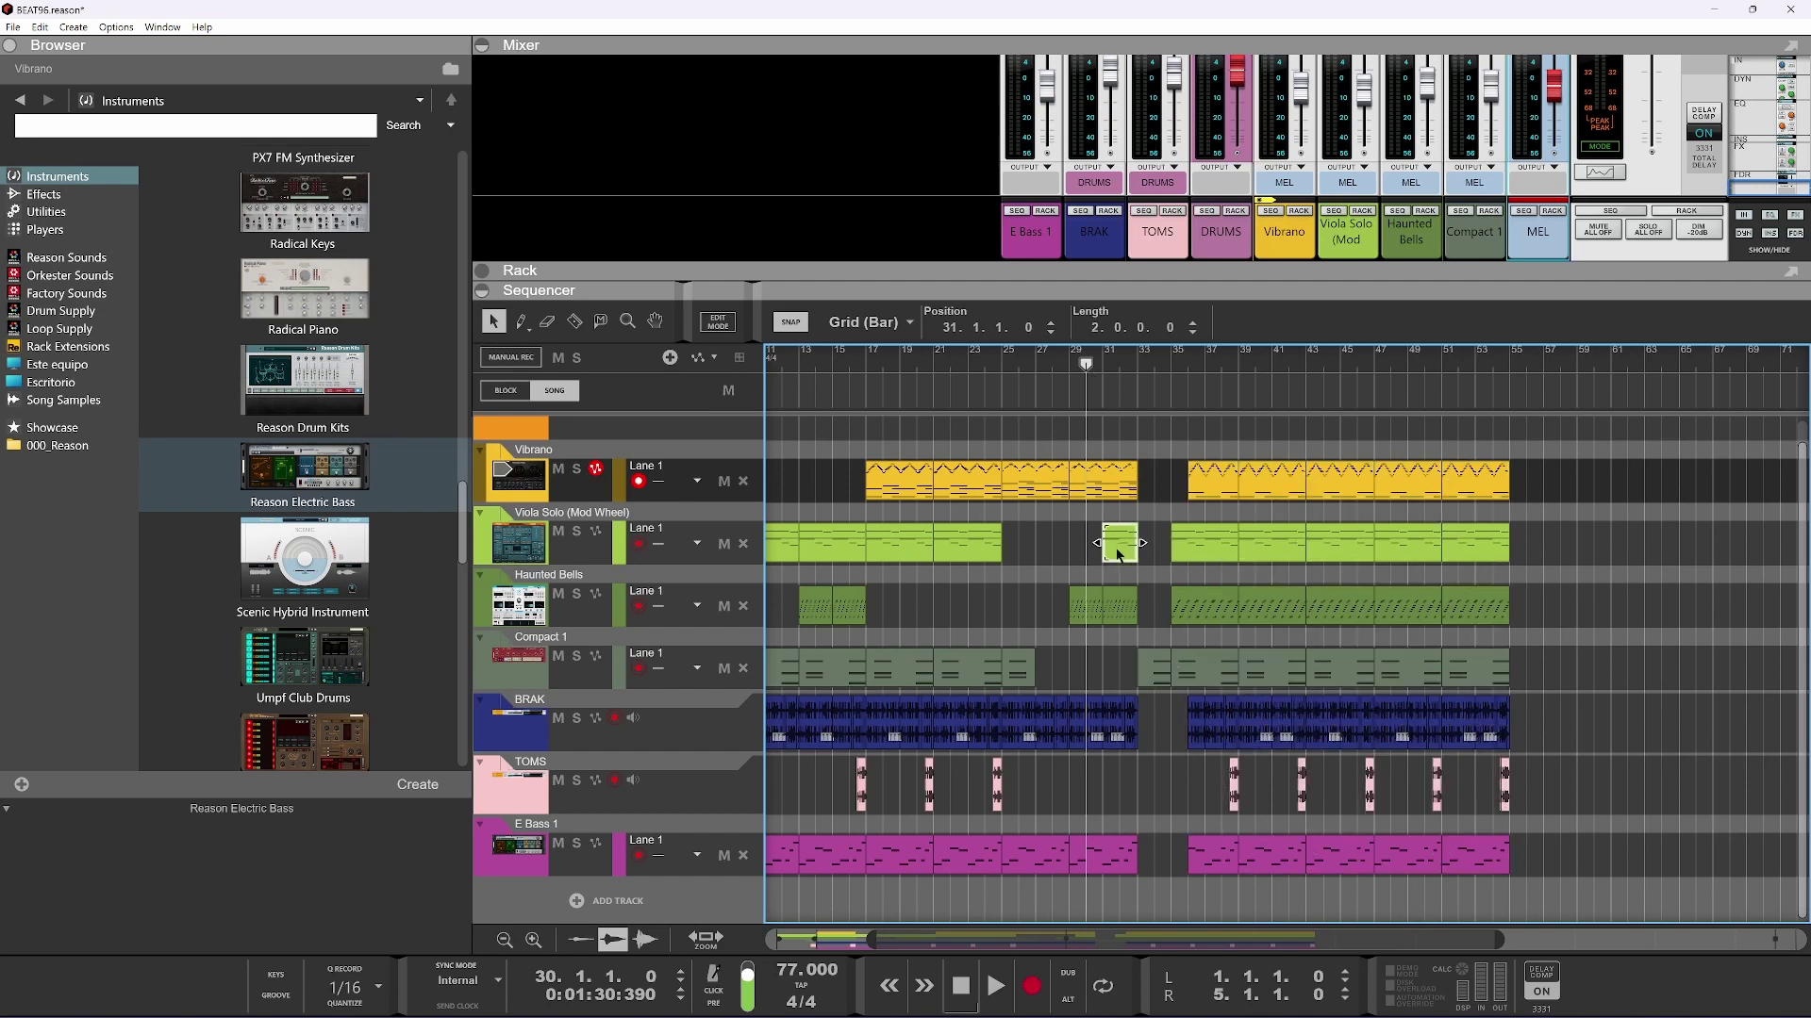
key(Delete)
key(space)
key(space)
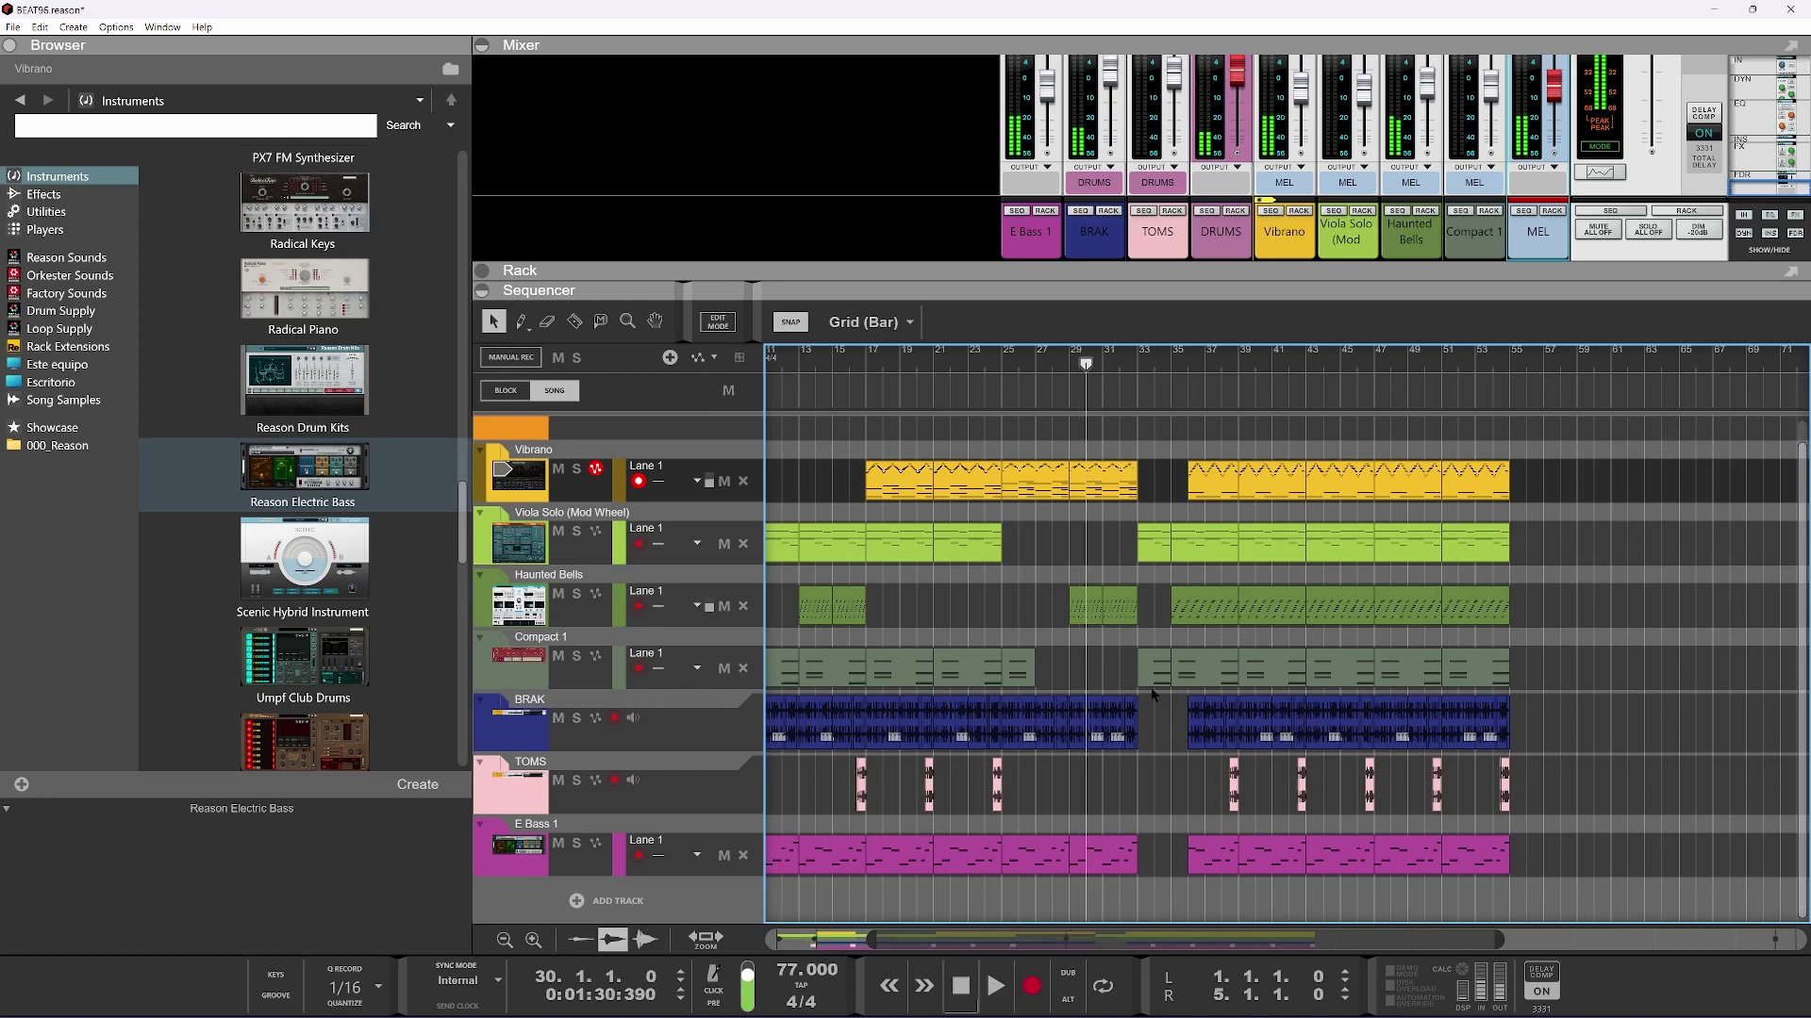
Place two-bar Compact 1 clips at bars 31 and 33 and audition the transition from bar 30
mouse_move(1152, 671)
mouse_down()
mouse_move(1120, 681)
mouse_move(1156, 675)
mouse_up()
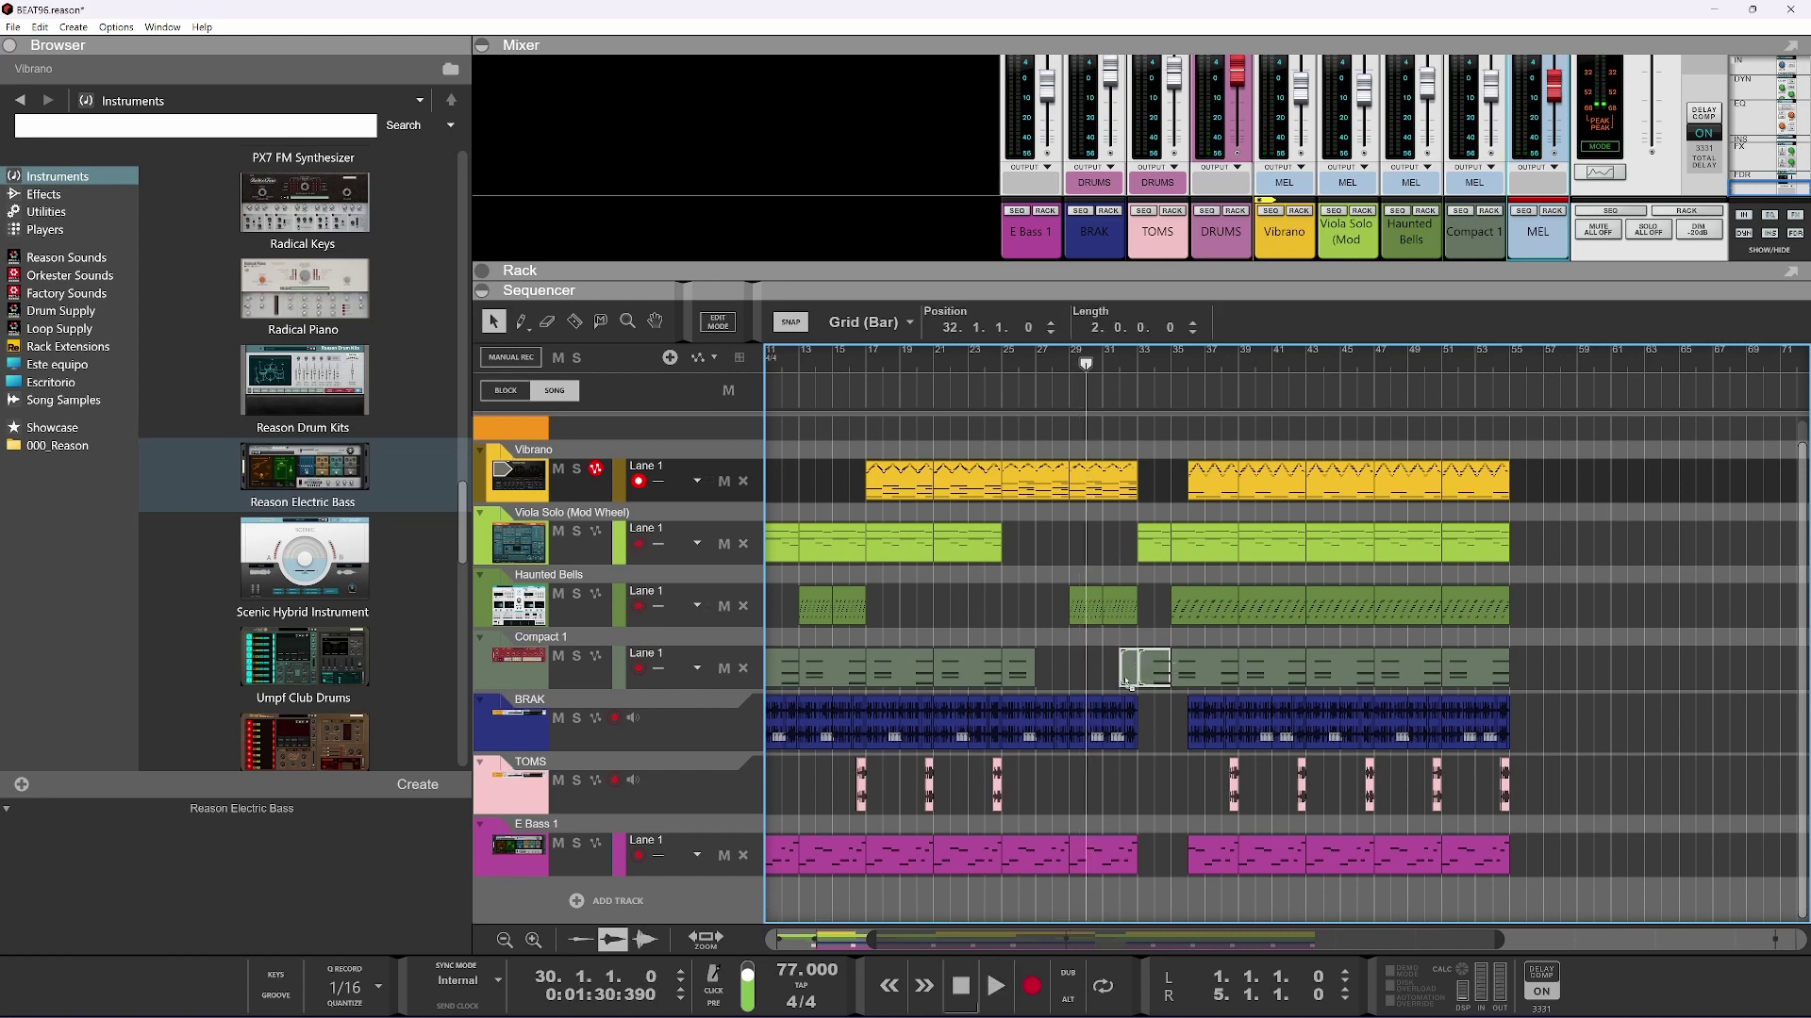
key(space)
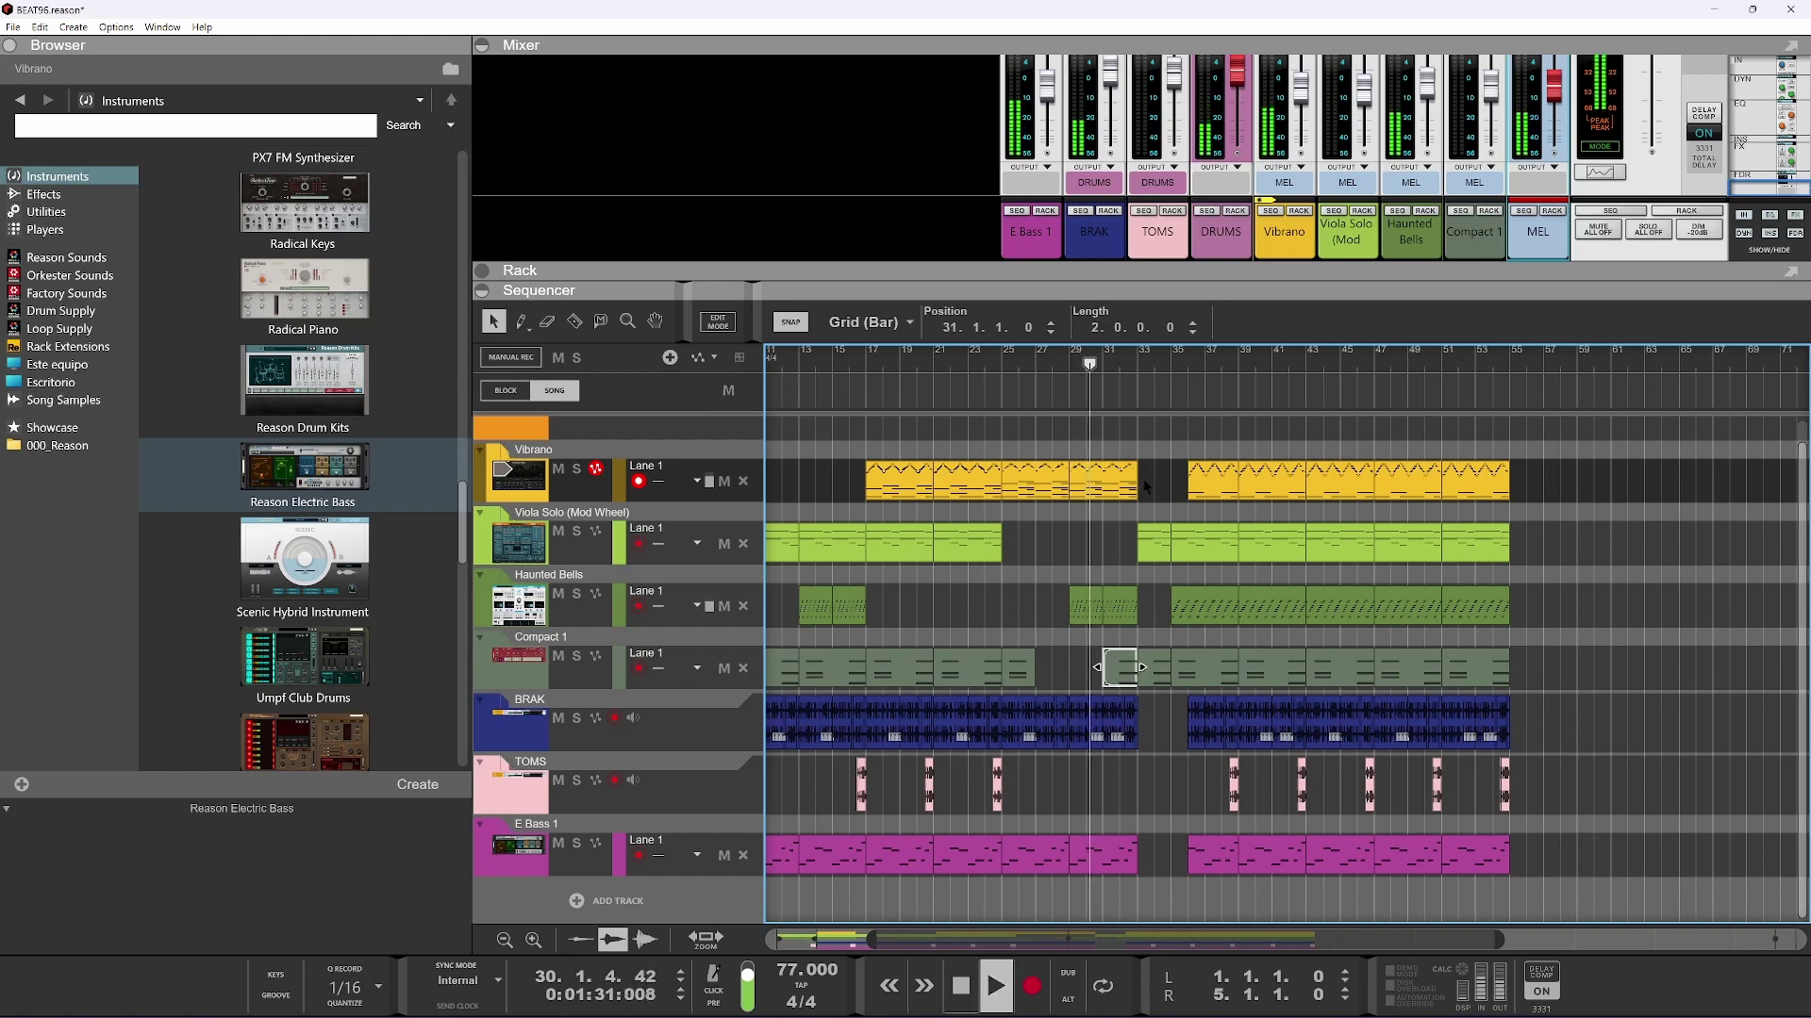
scroll(1139, 666, up, 2)
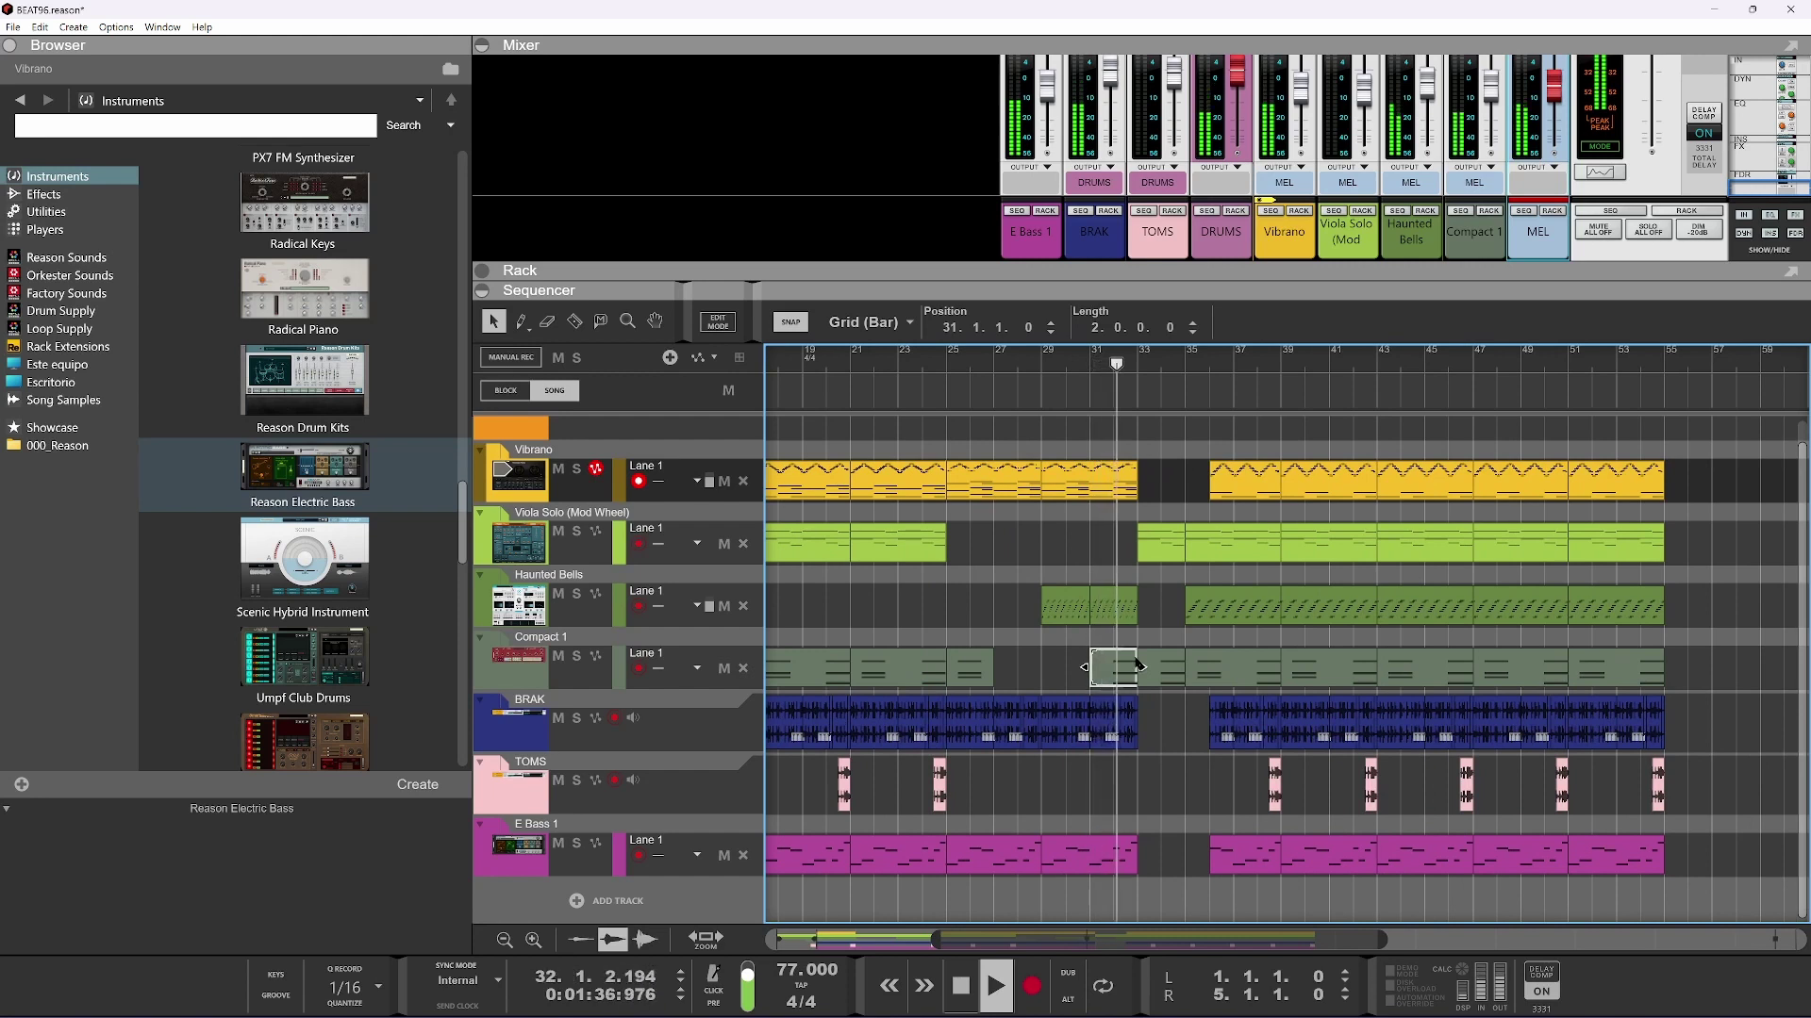
key(space)
Try filling bars 33 and 34 with a copy of the Haunted Bells clip from bar 35, and audition from bar 30
click(1226, 608)
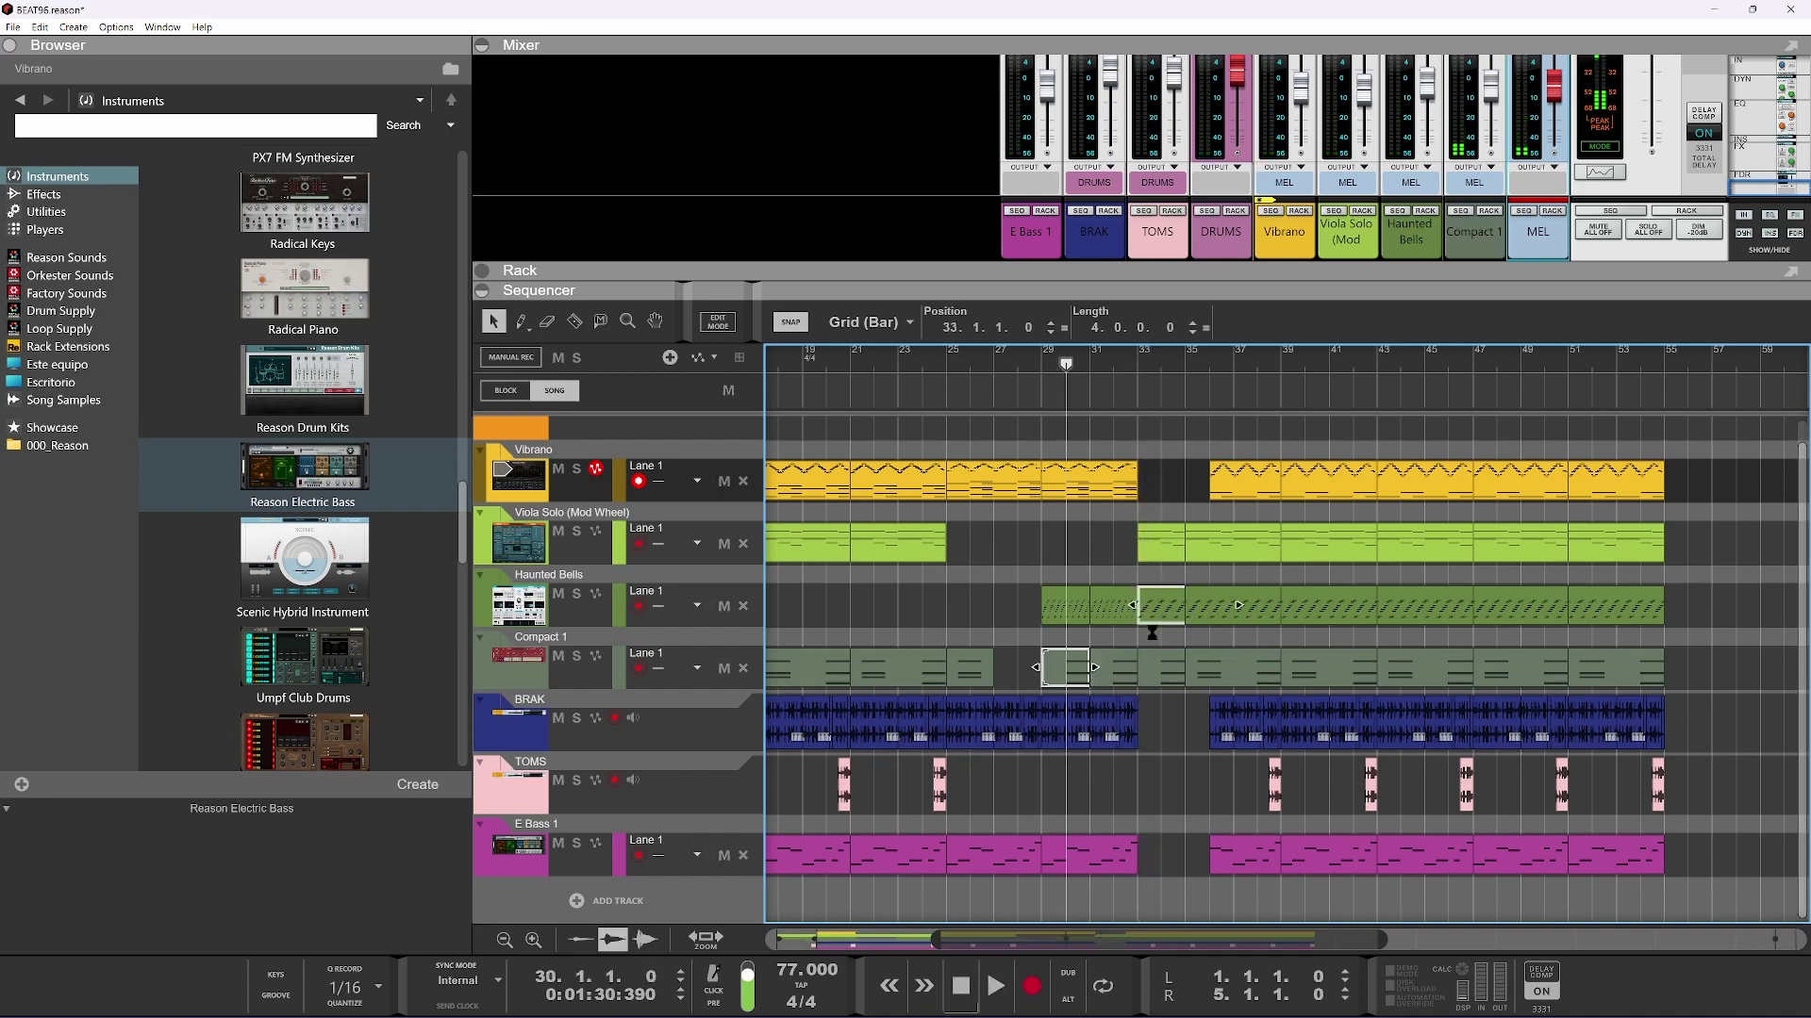
mouse_move(1213, 619)
mouse_down()
mouse_move(1177, 628)
mouse_move(1195, 629)
mouse_up()
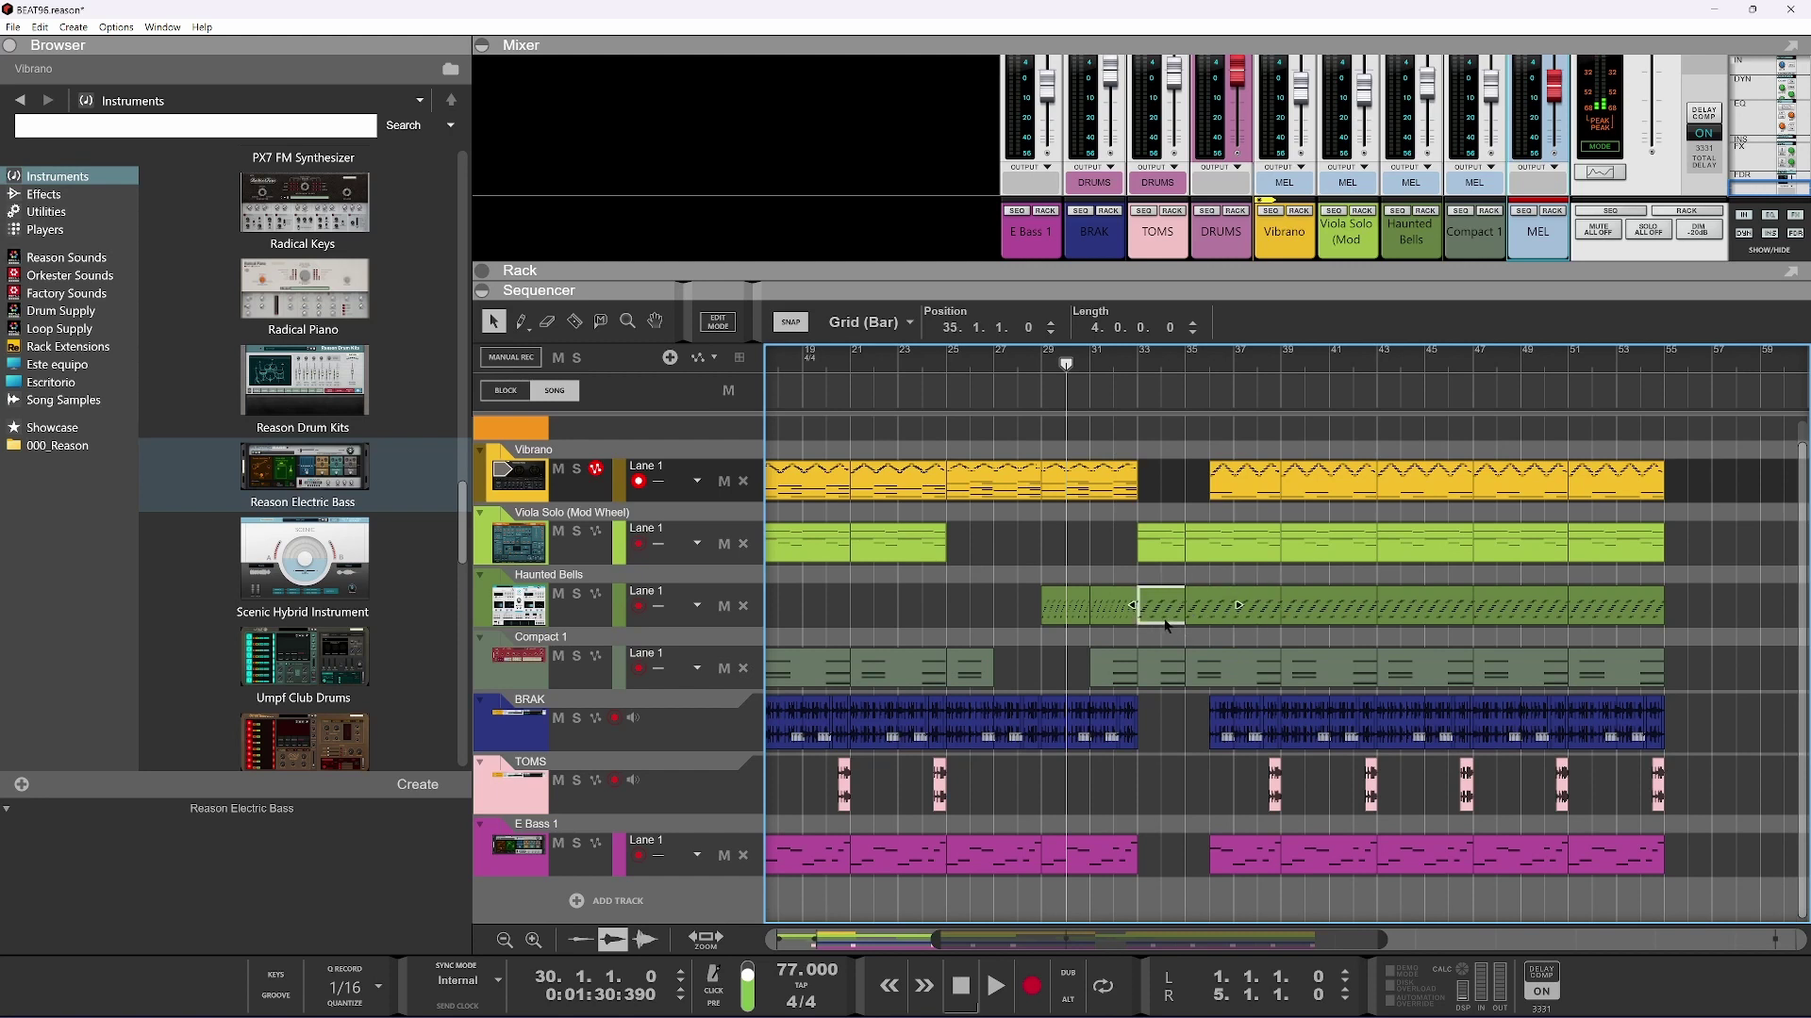
key(space)
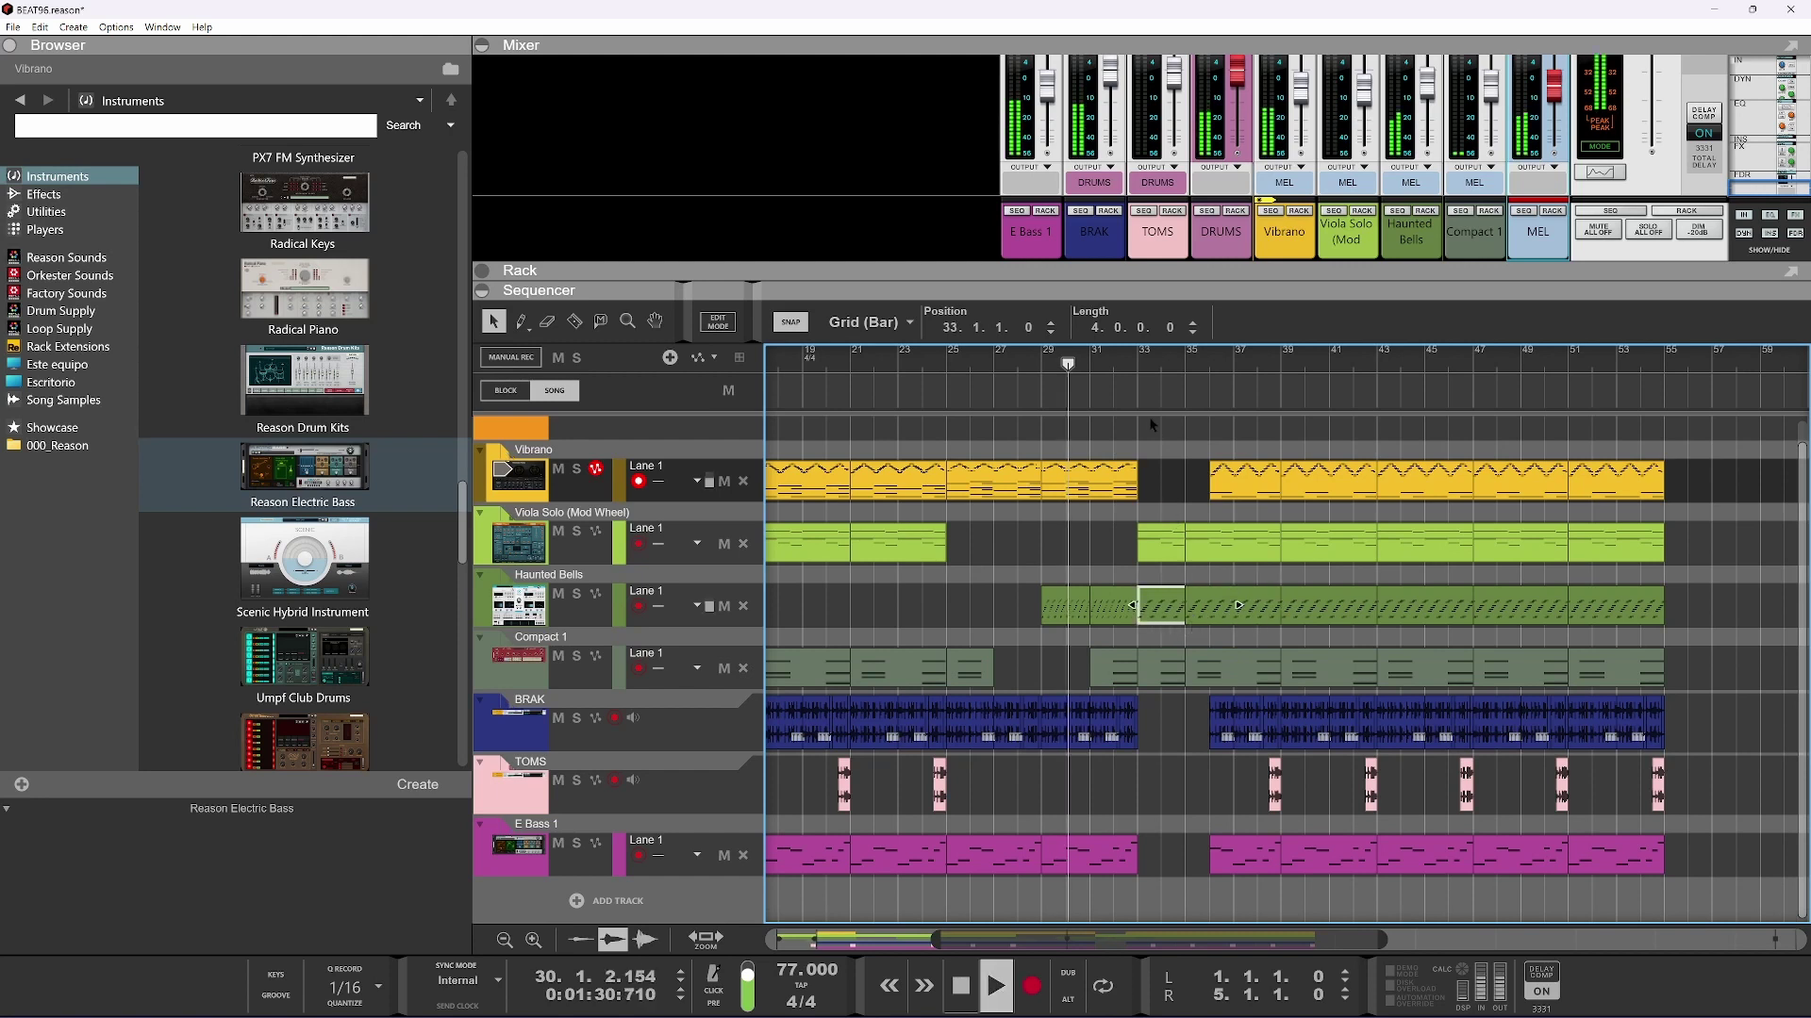
scroll(1149, 632, down, 2)
click(1145, 608)
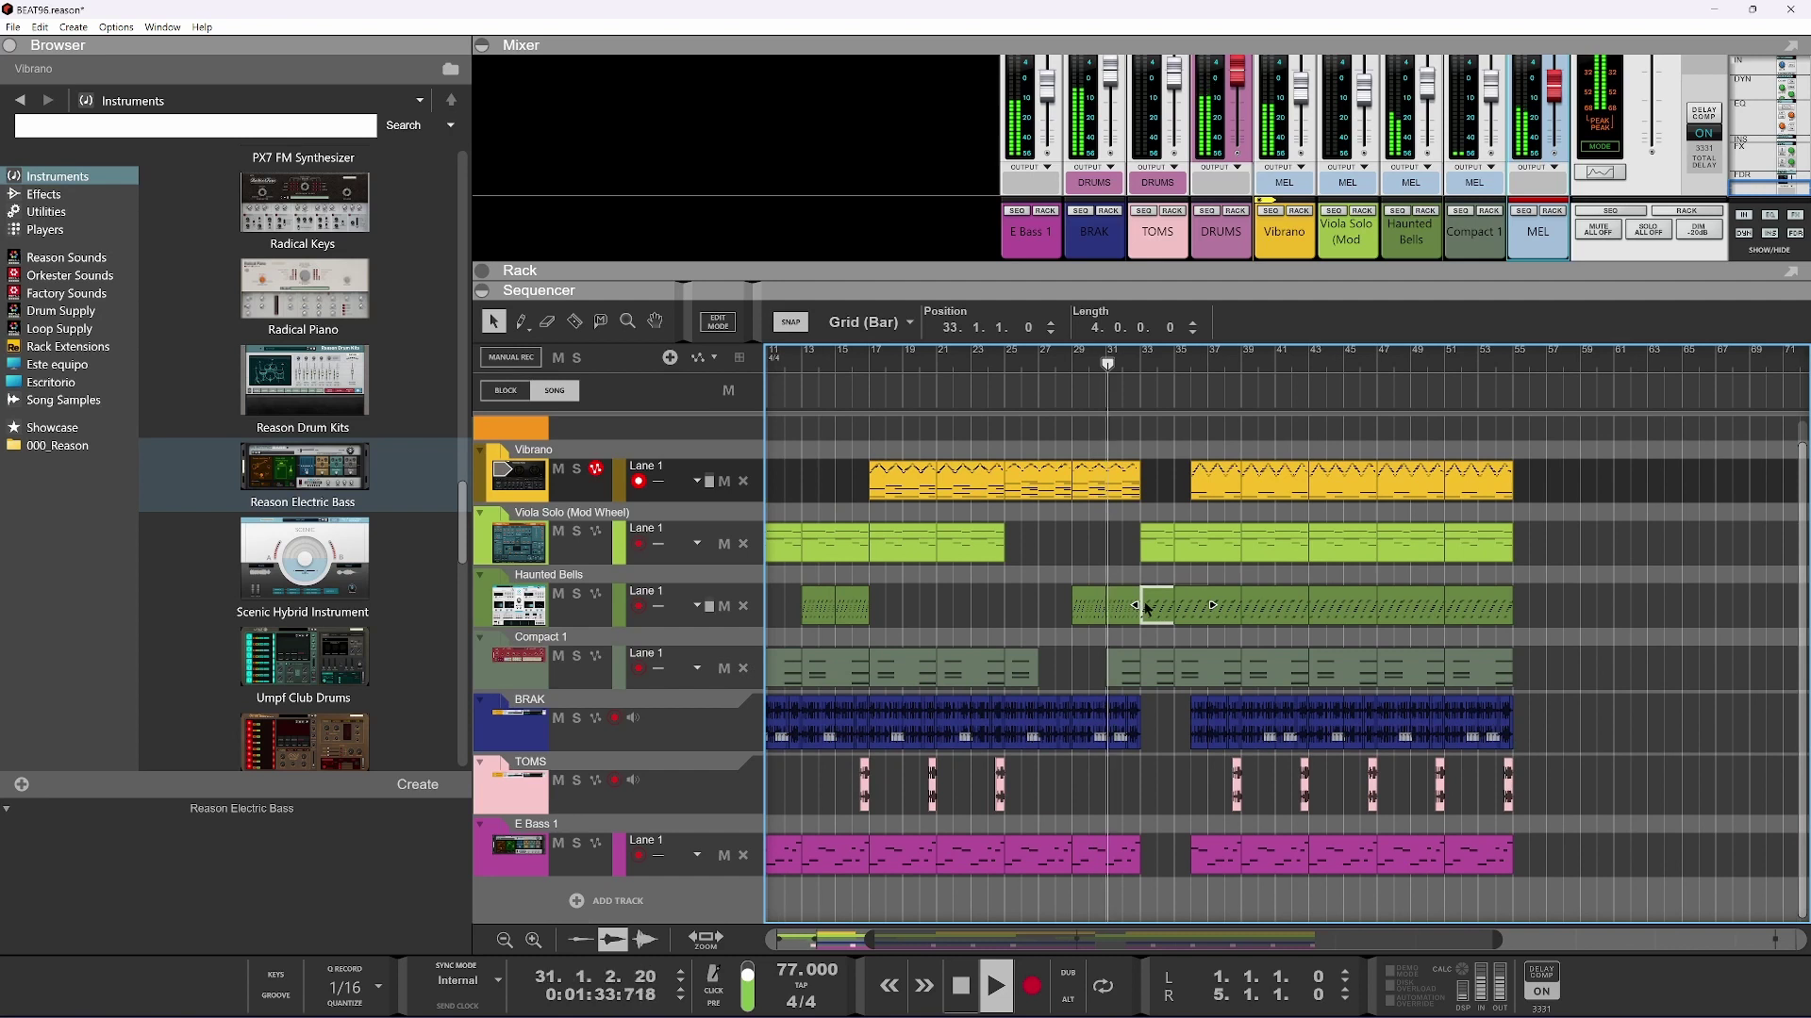
key(ctrl+z)
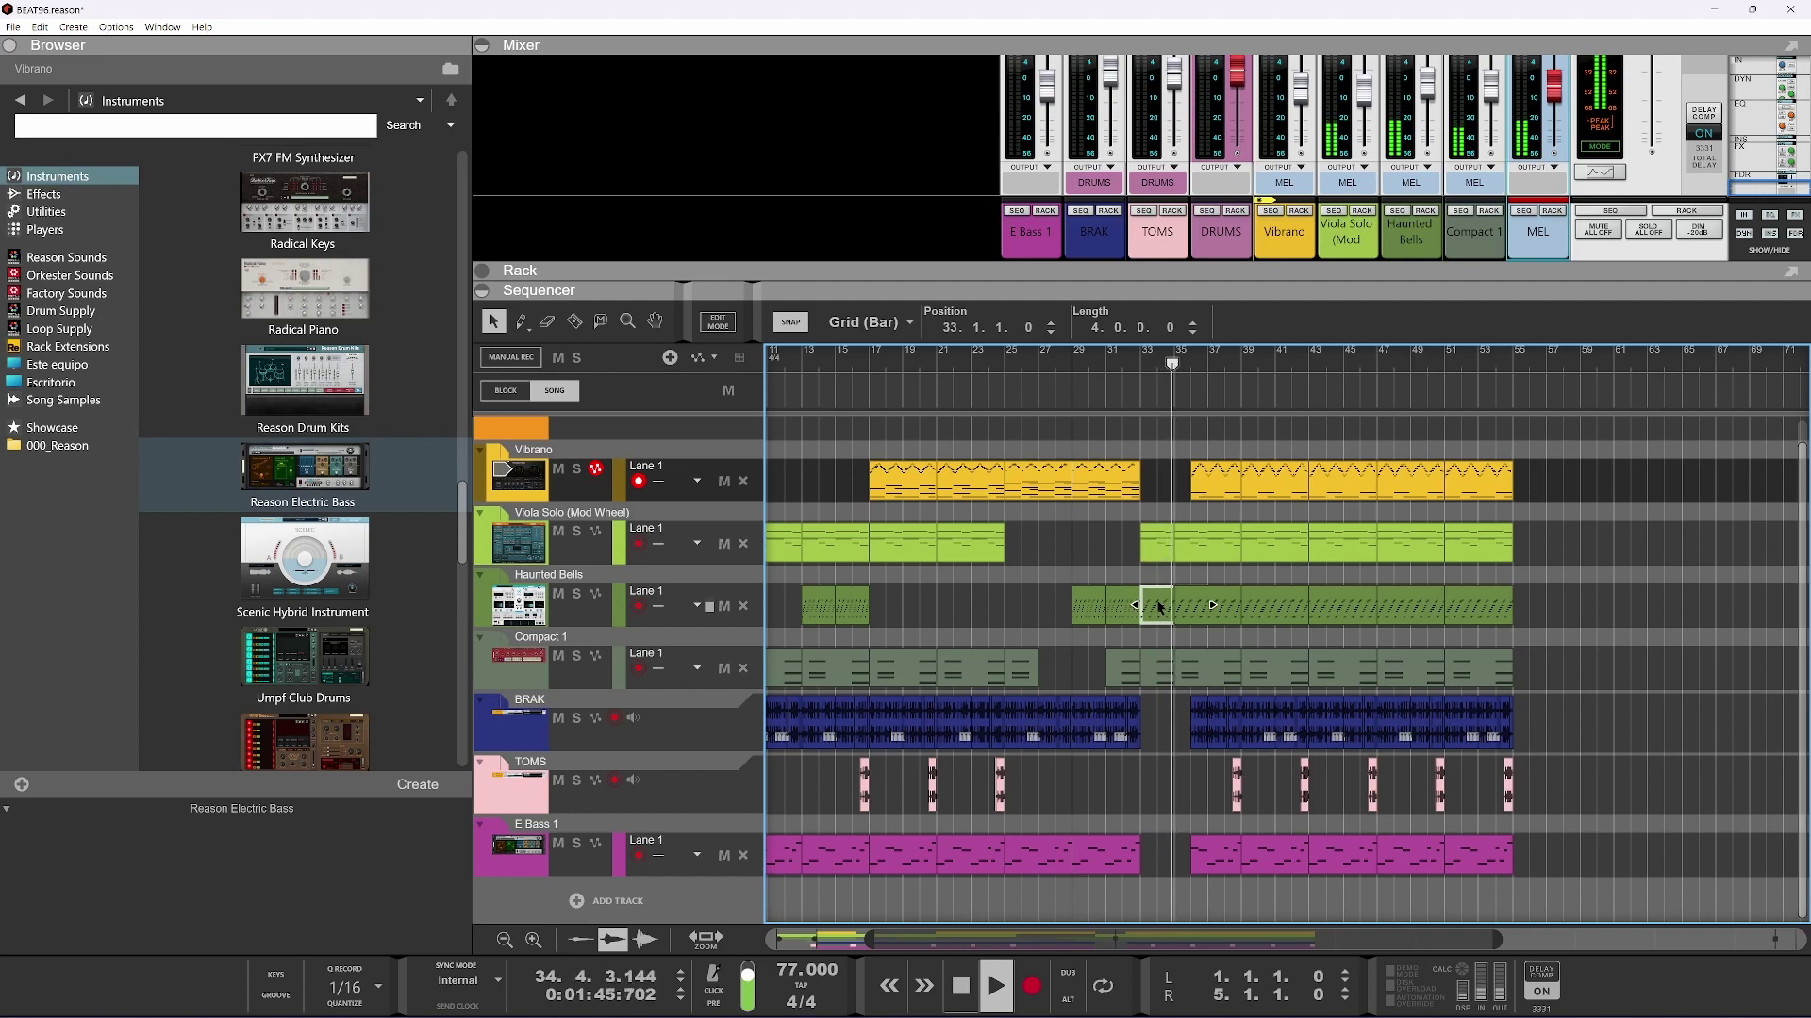
key(space)
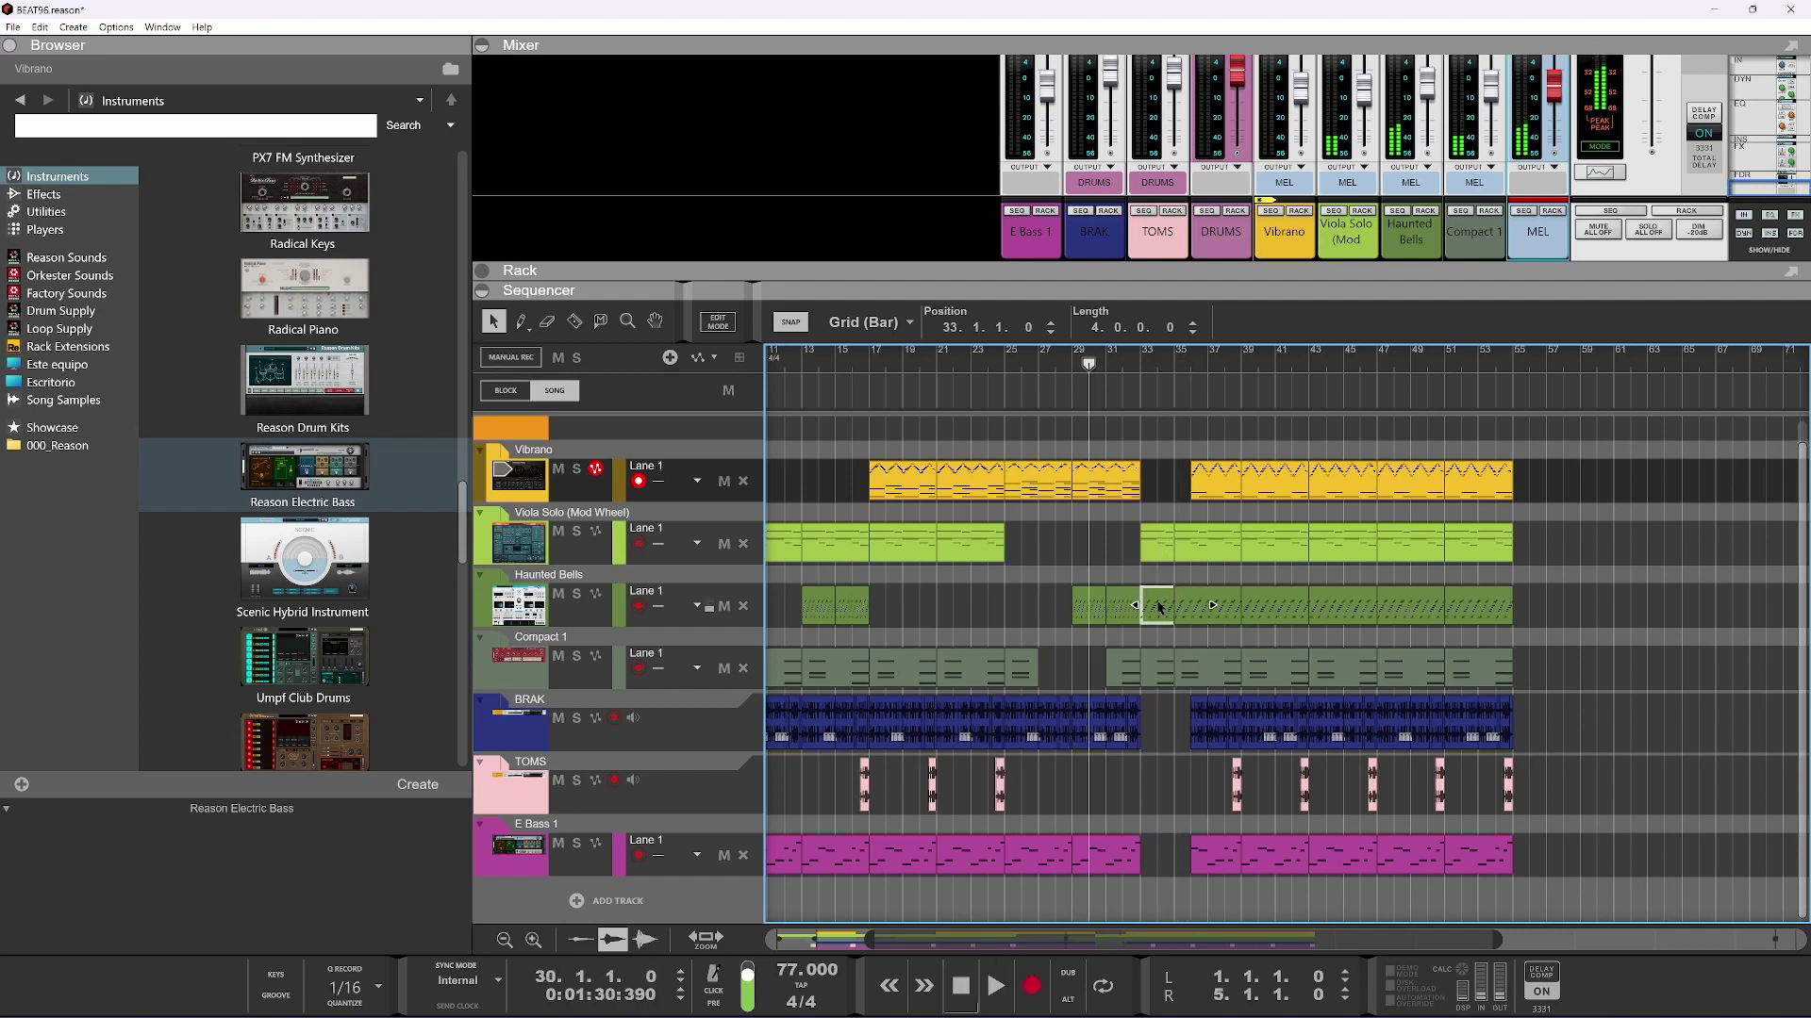
Undo the Haunted Bells copy, the Compact 1 clip changes and the deletion of the Viola Solo clip at bar 31
key(ctrl+z)
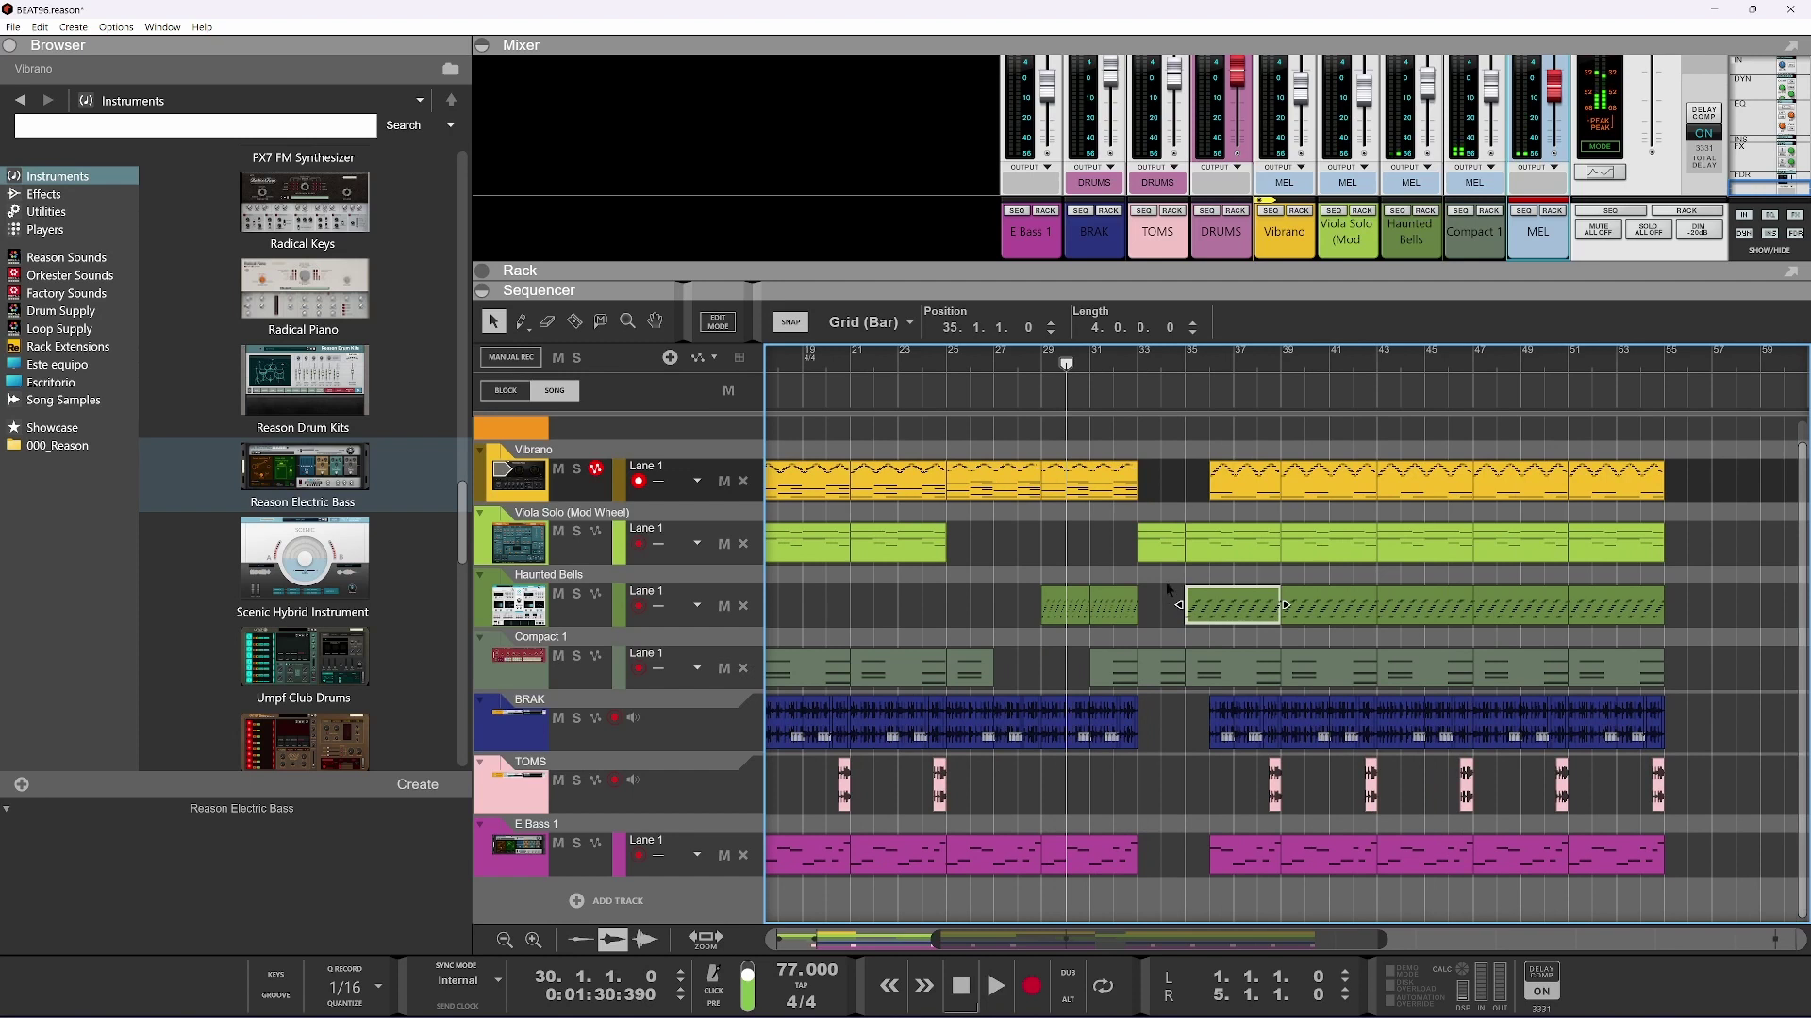
key(ctrl+z)
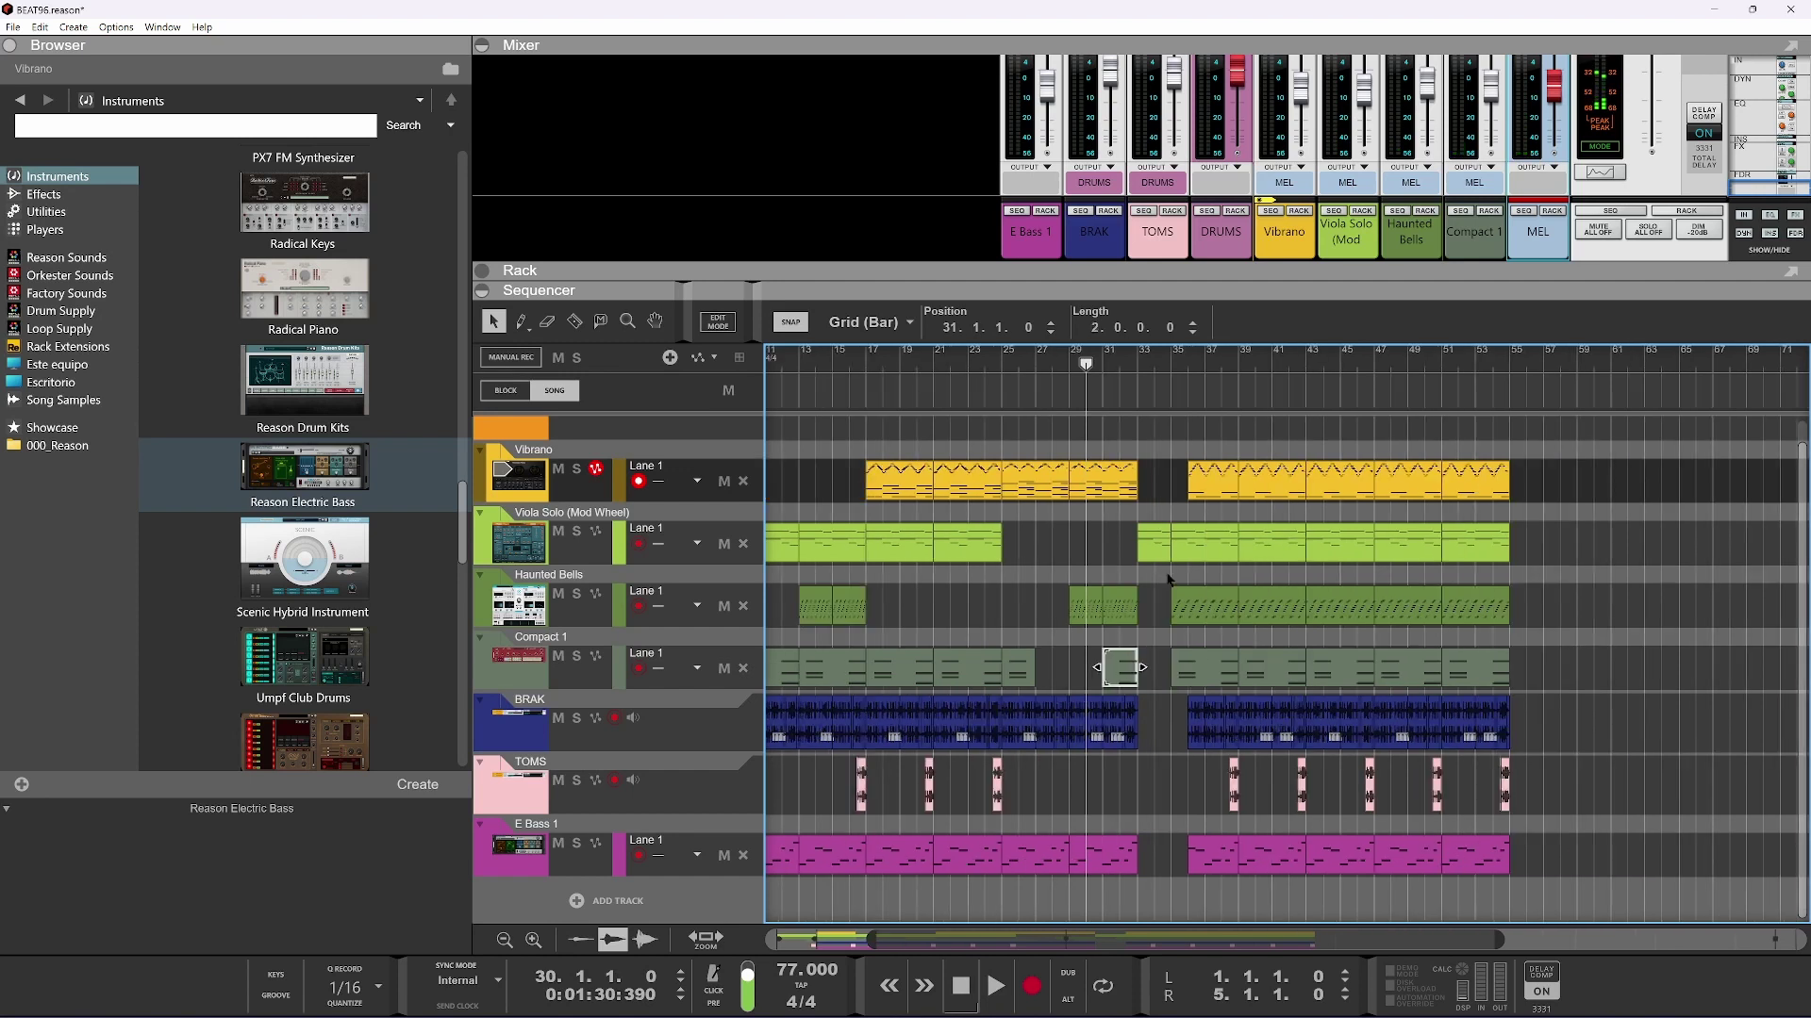
key(ctrl+z)
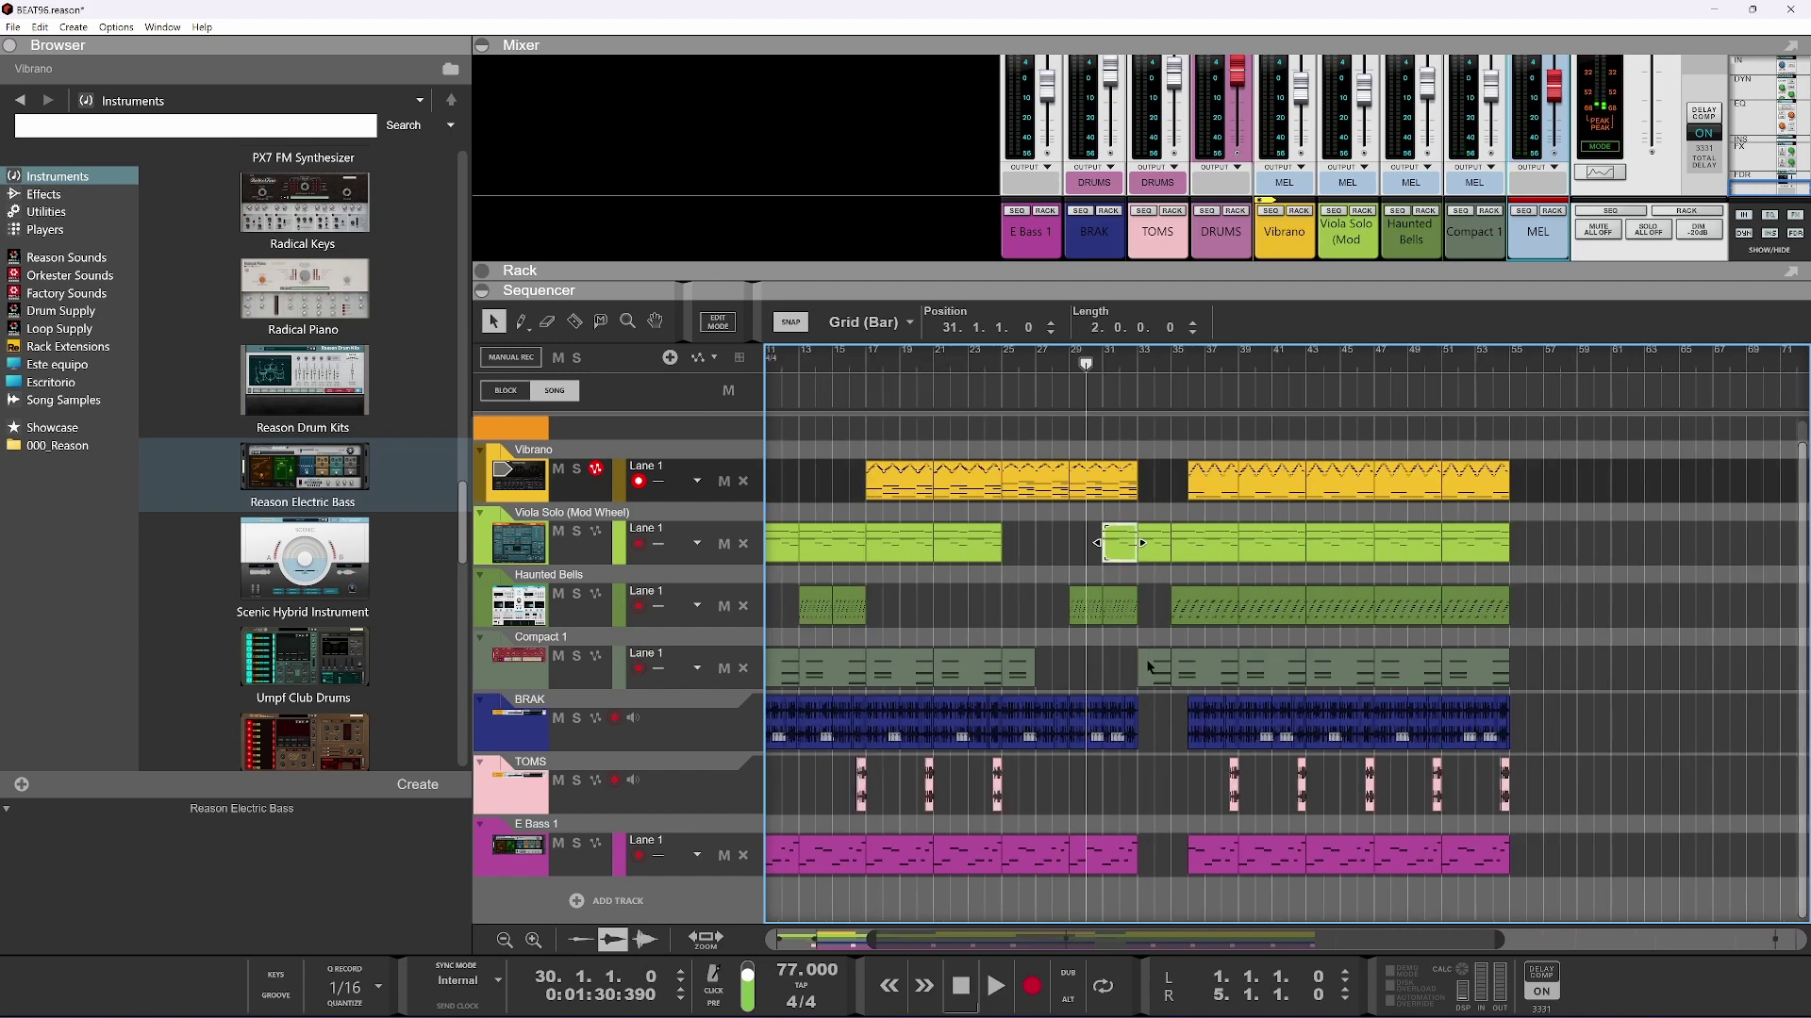
Move the two-bar Compact 1 clip from bar 33 to bar 31 and delete the Viola Solo clip at bar 33
drag(1148, 672, 1120, 685)
click(1158, 558)
key(Delete)
Move all clips from bar 35 onward two bars earlier and audition the transition from bar 30
drag(1564, 458, 1183, 875)
drag(1203, 615, 1169, 615)
key(space)
scroll(1167, 618, up, 2)
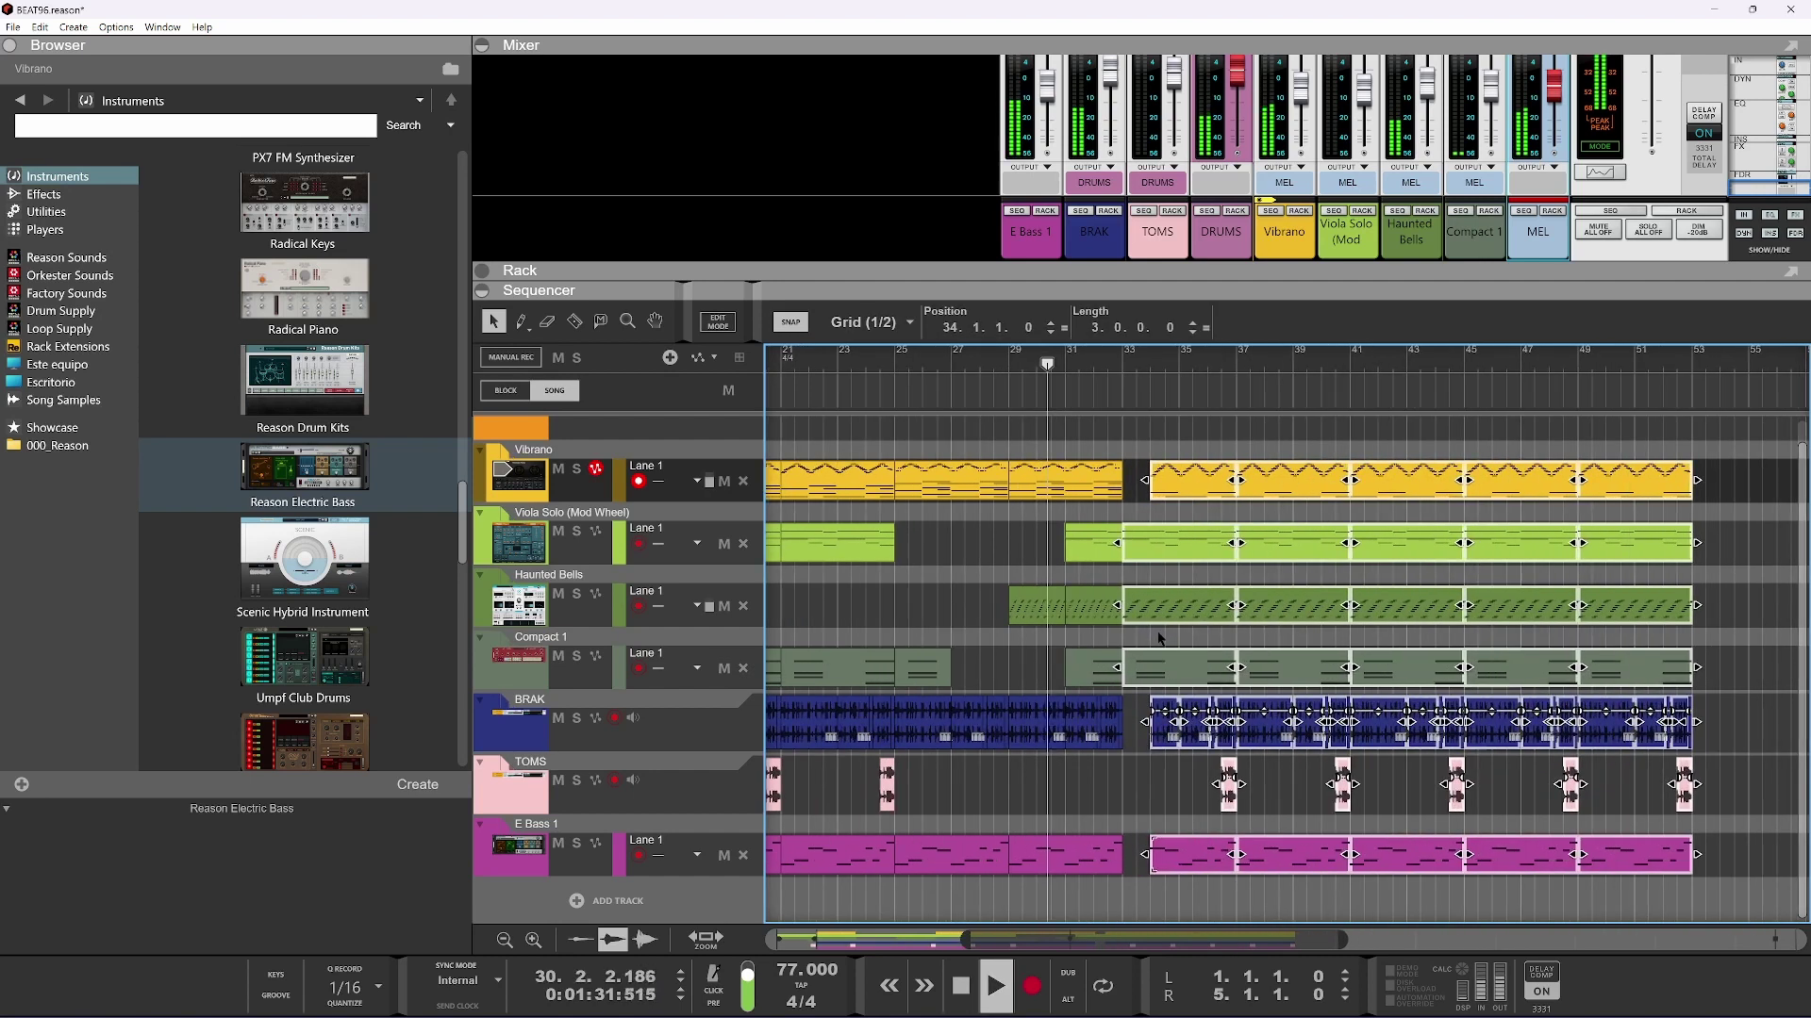
scroll(1164, 627, up, 1)
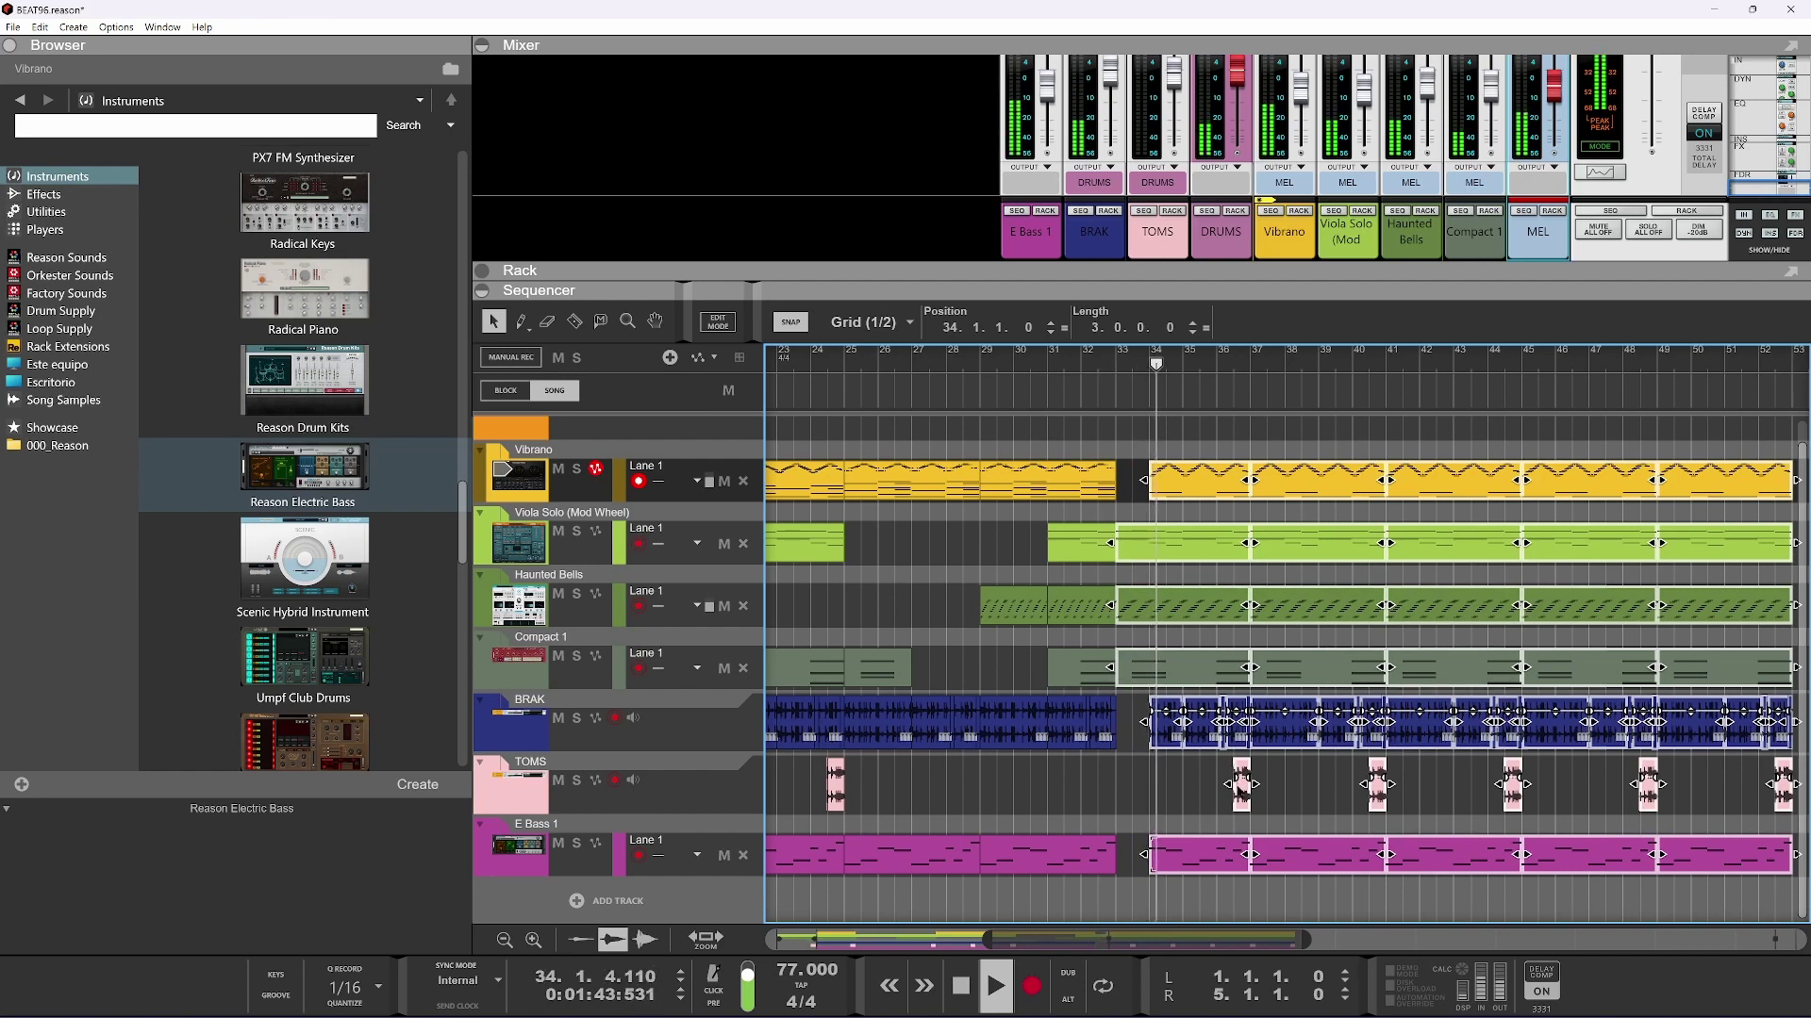
Copy the TOMS clip from the end of bar 36 to position 33.3.1 and audition from bar 30
key(space)
click(1241, 798)
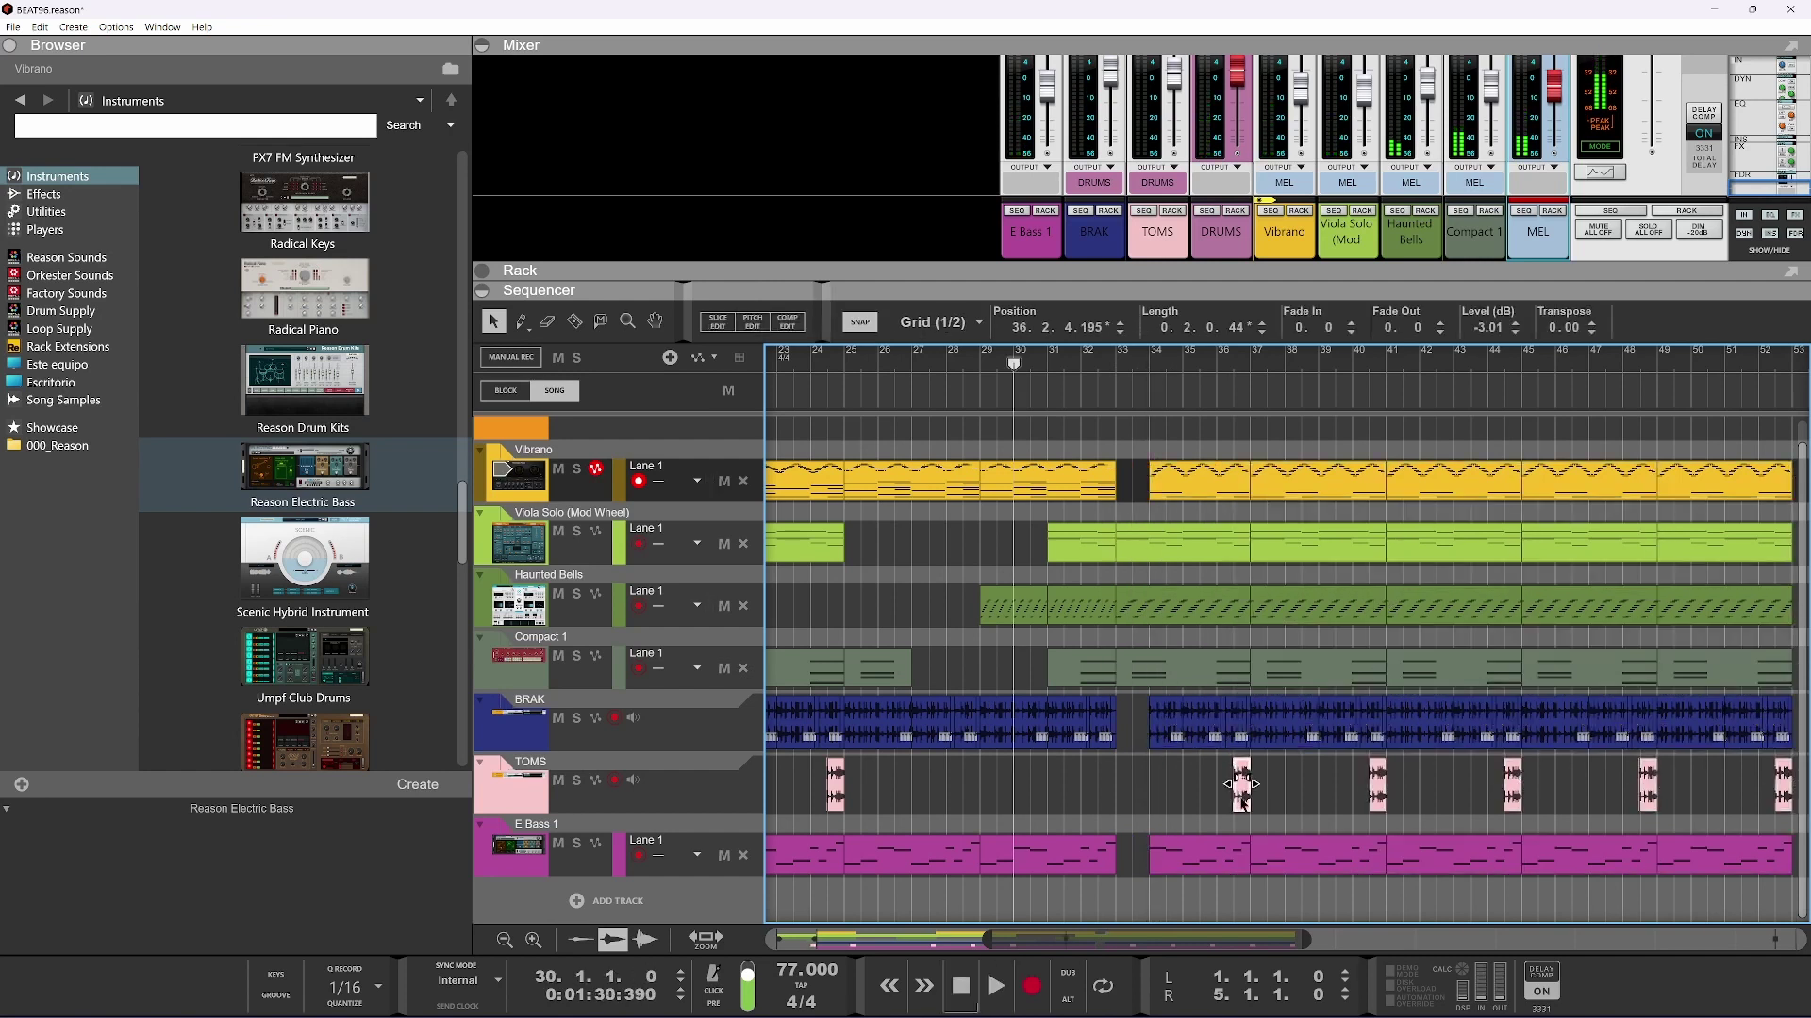
key(space)
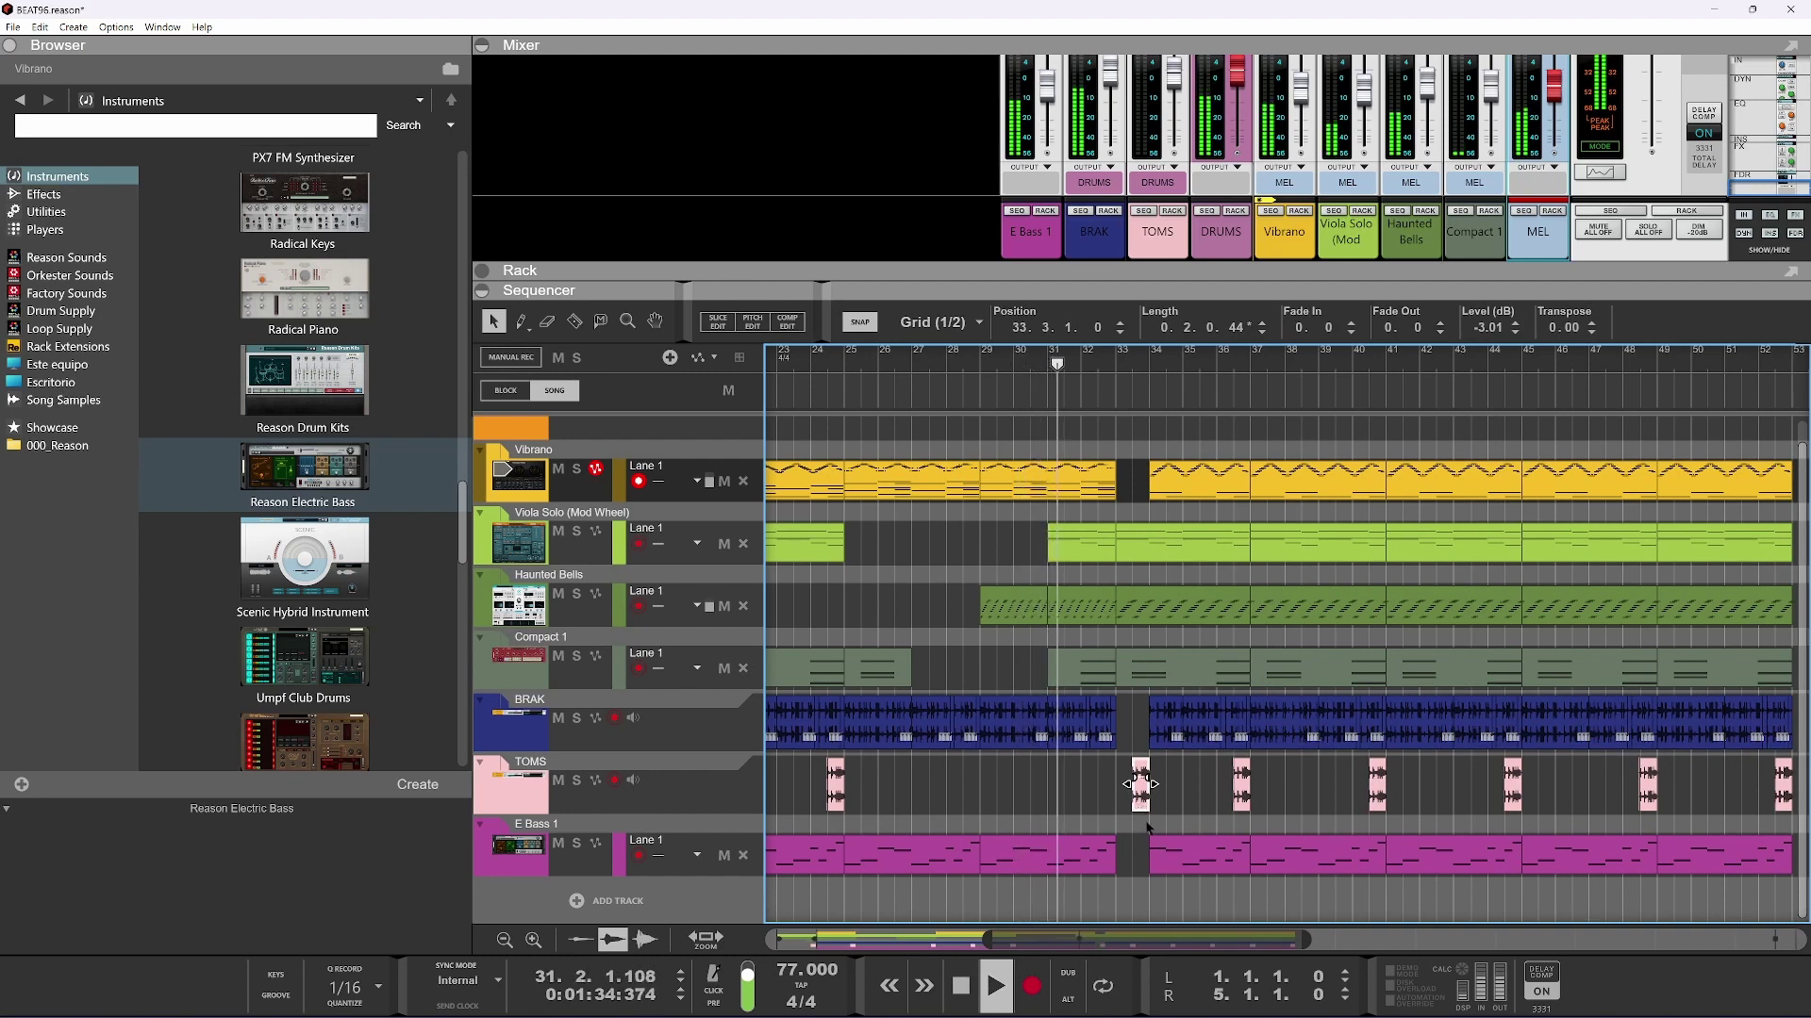
scroll(1153, 776, up, 1)
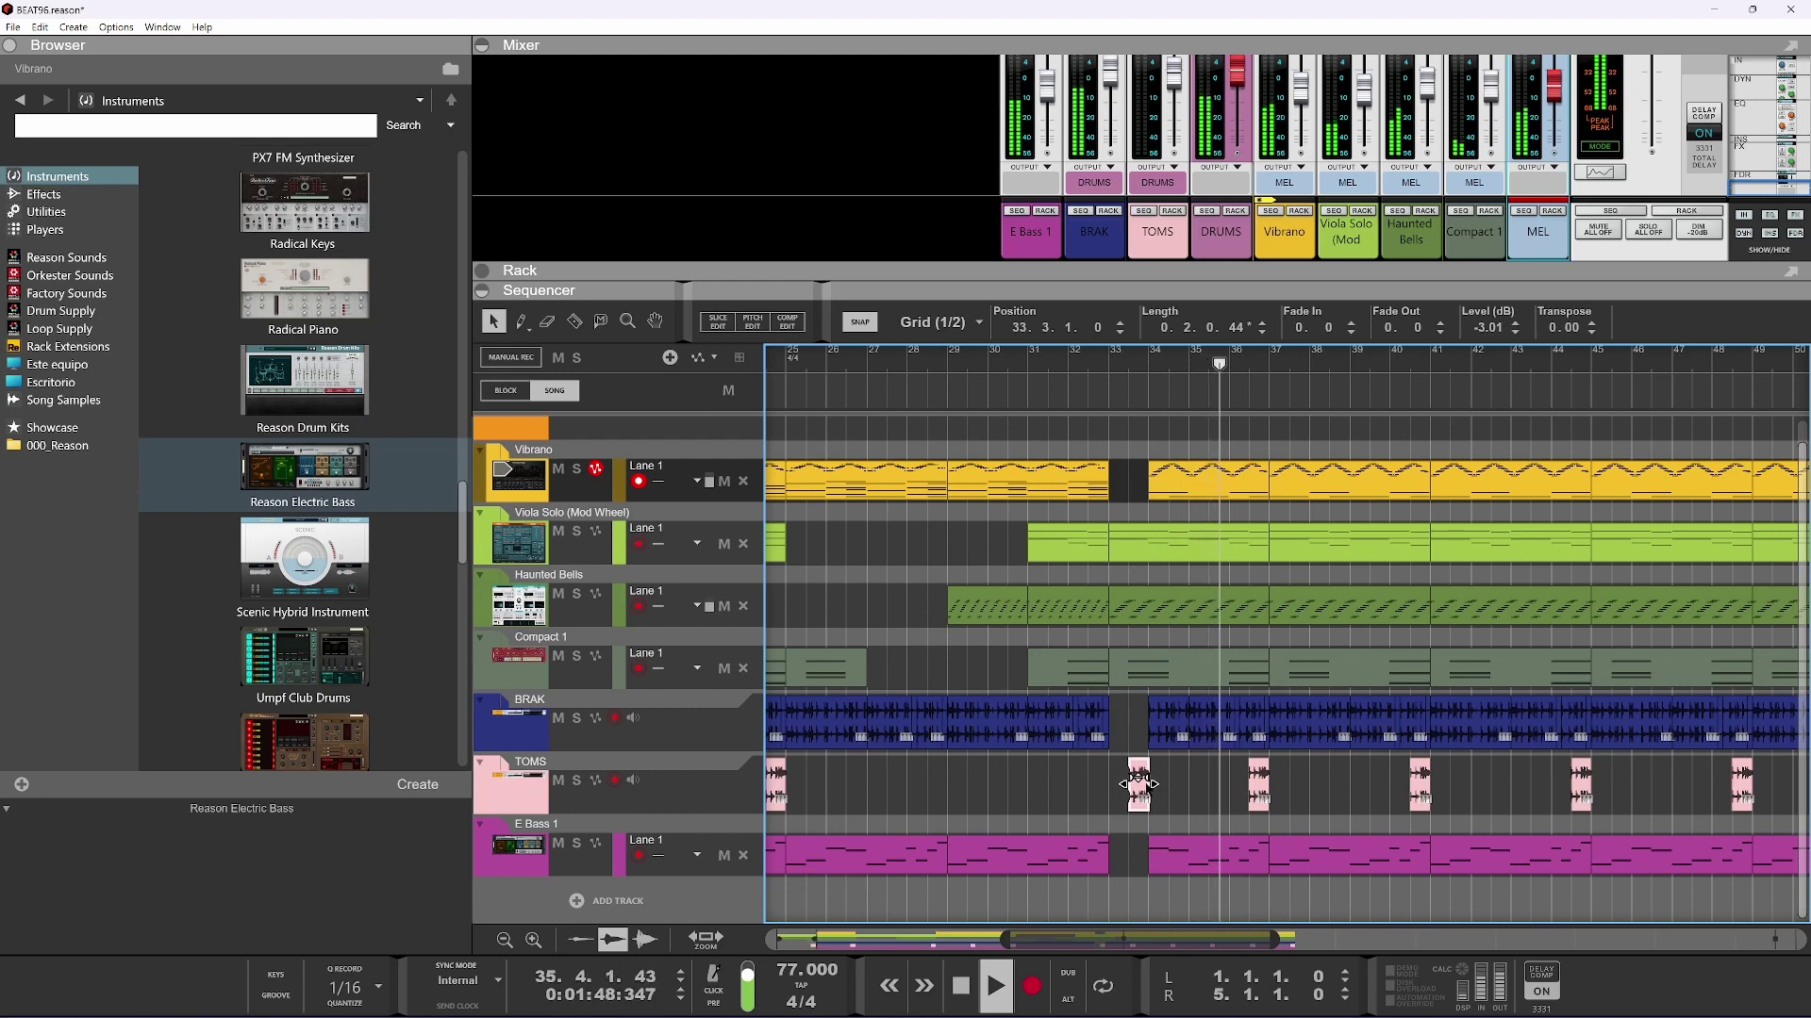
key(space)
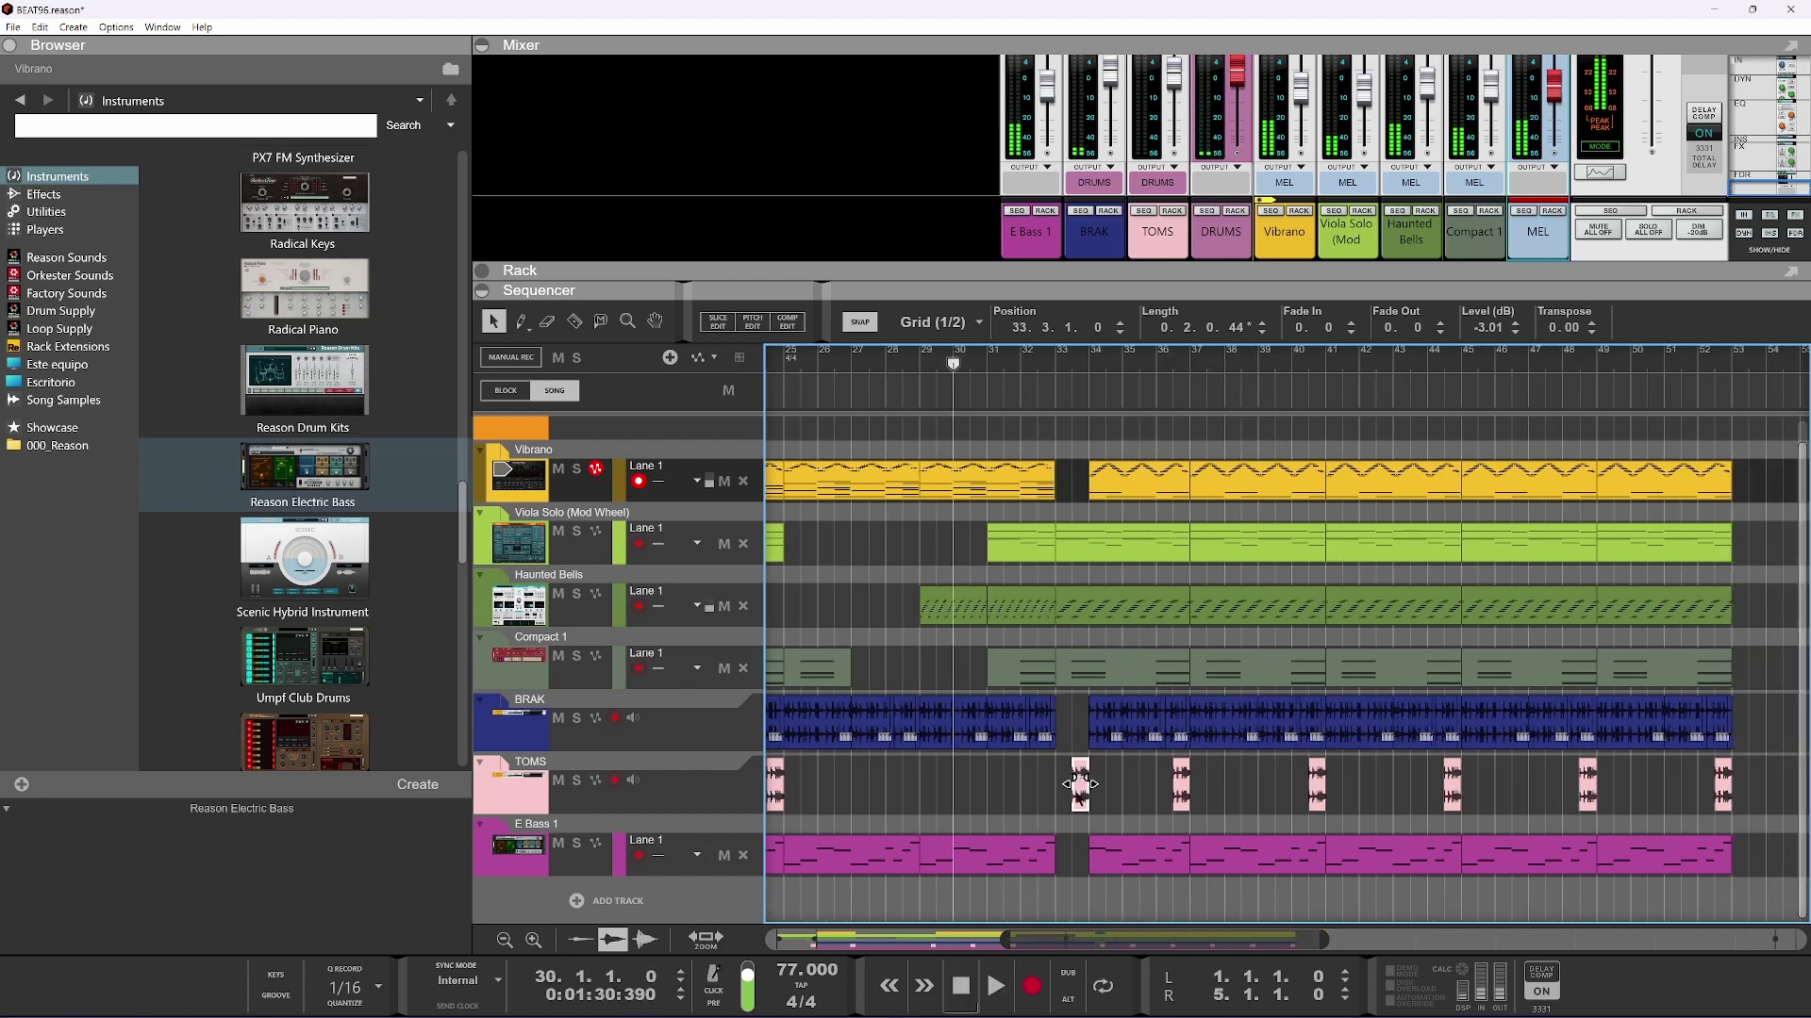
Split the Vibrano clip at bar 35 and delete its one-bar piece at bar 34
scroll(1082, 784, down, 2)
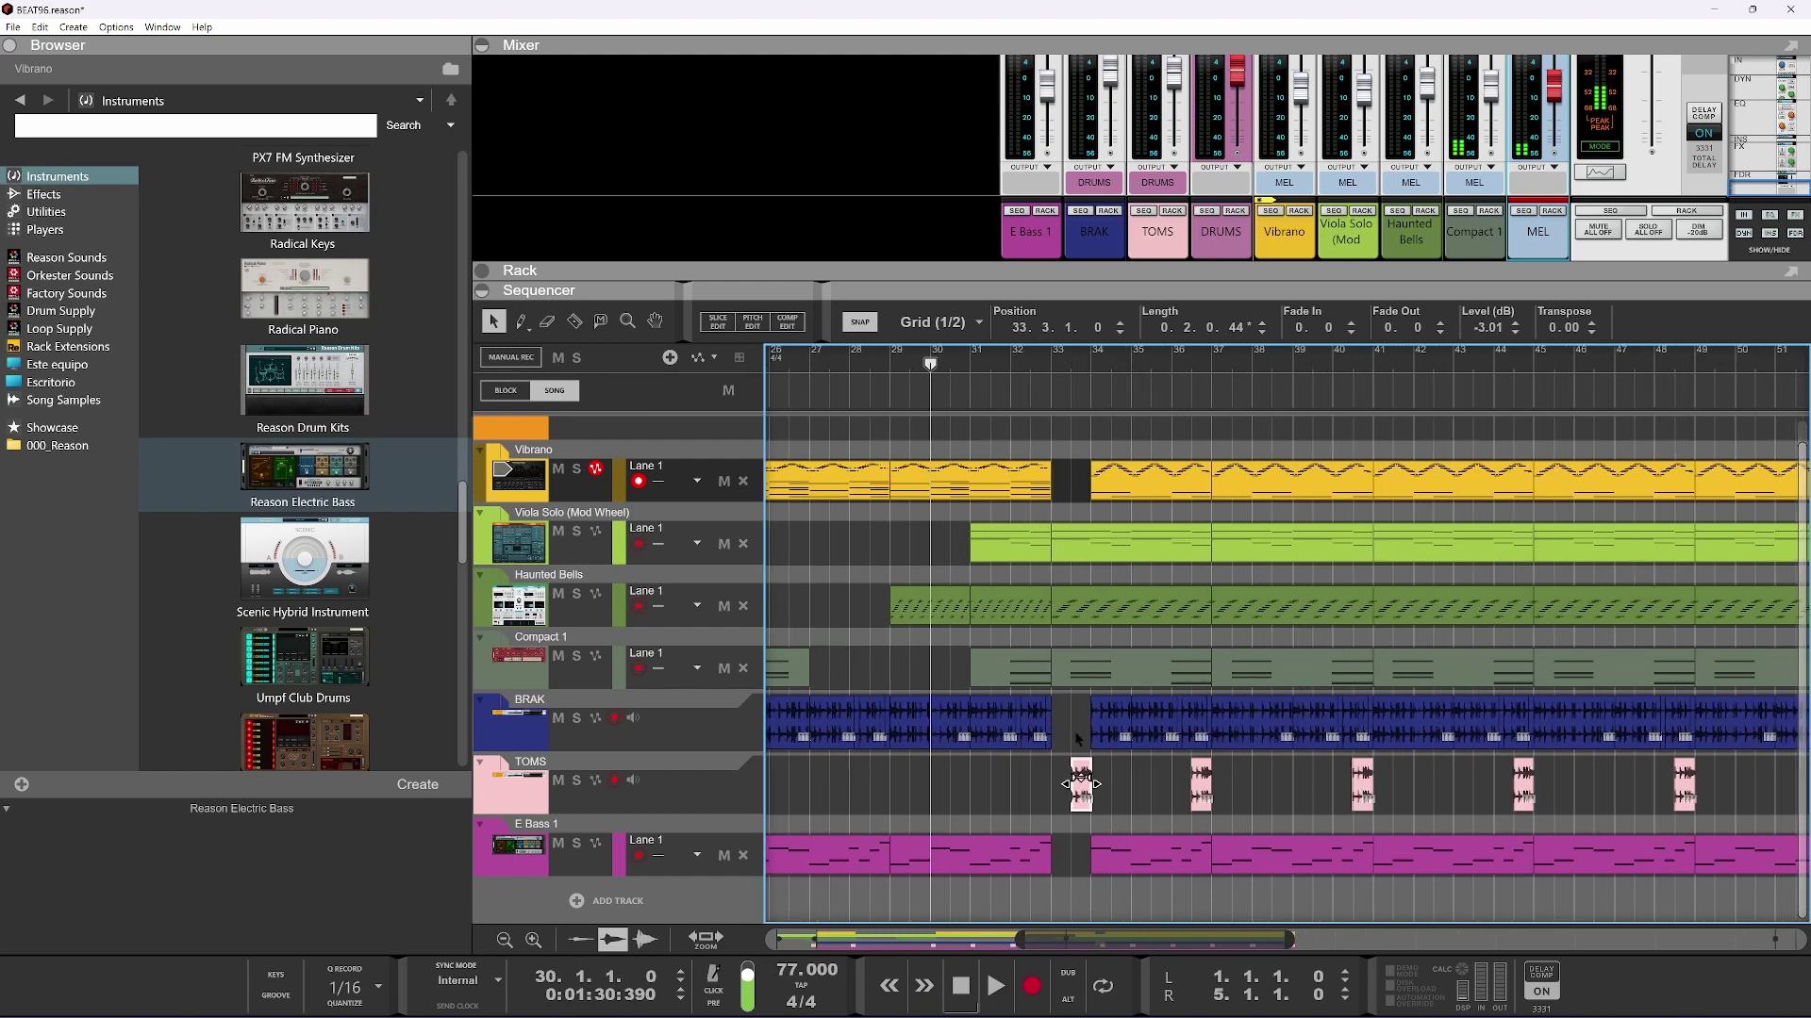
scroll(1081, 783, up, 2)
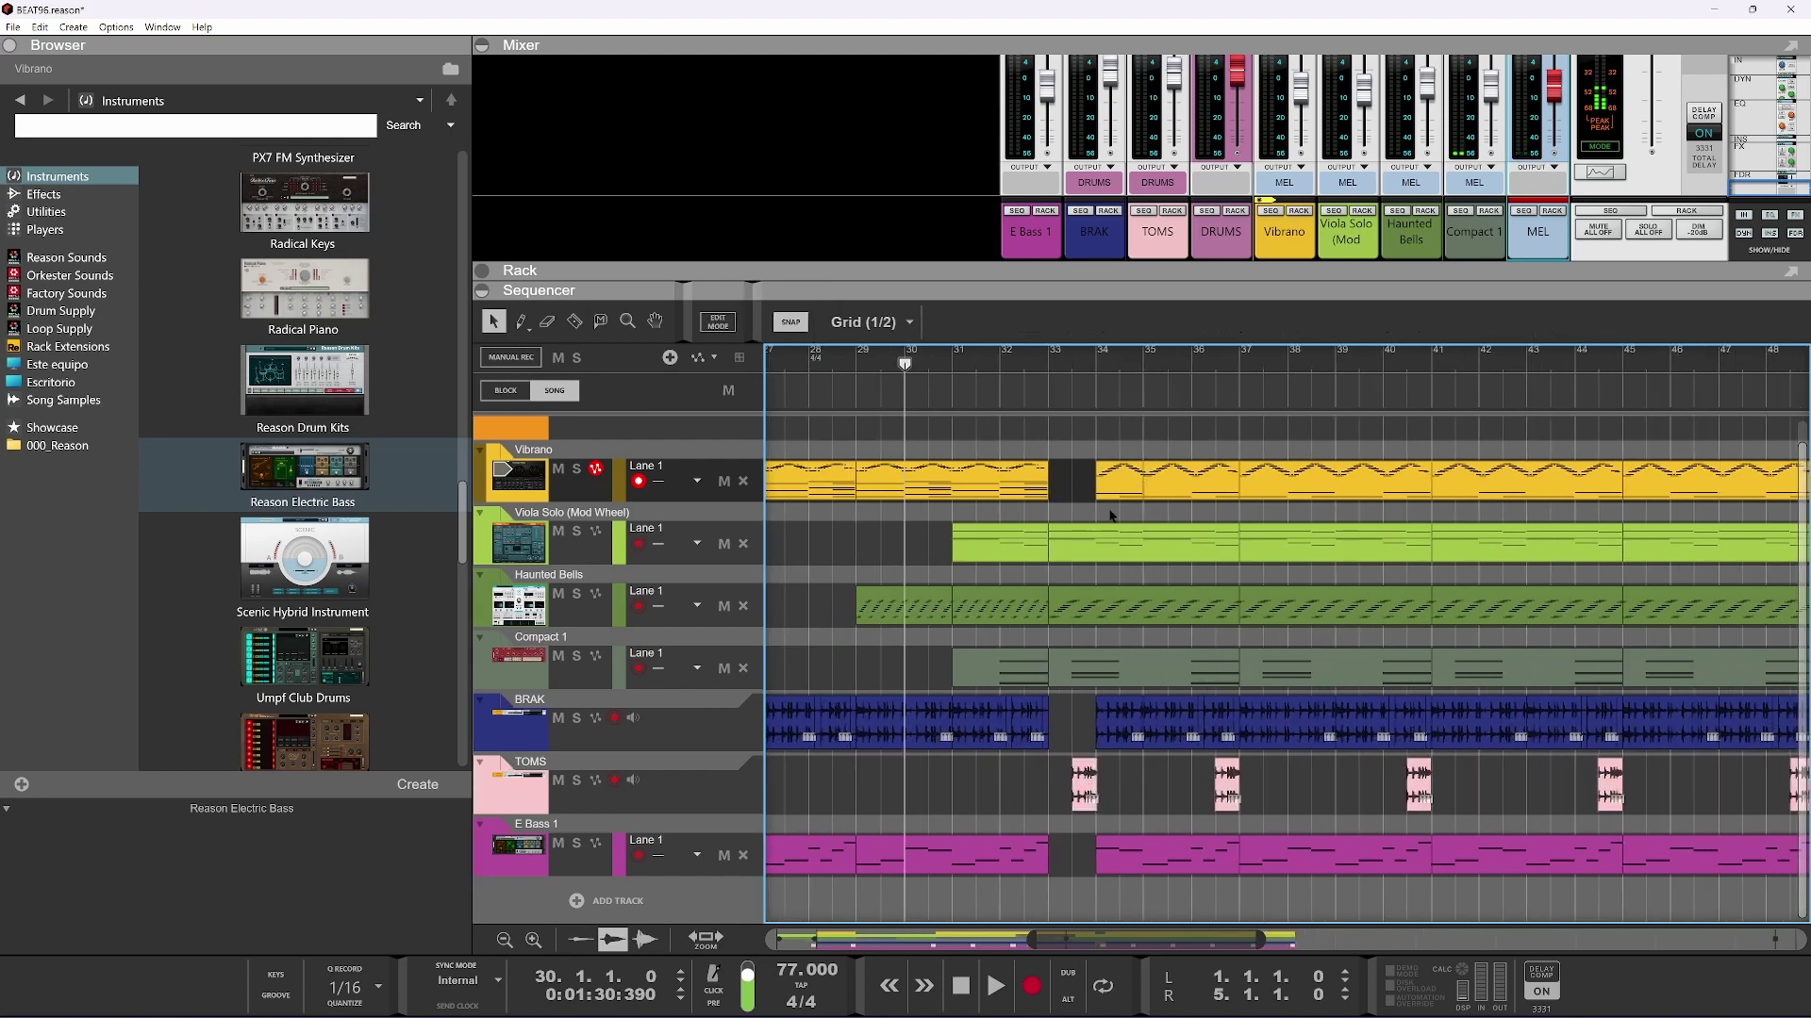
key(Delete)
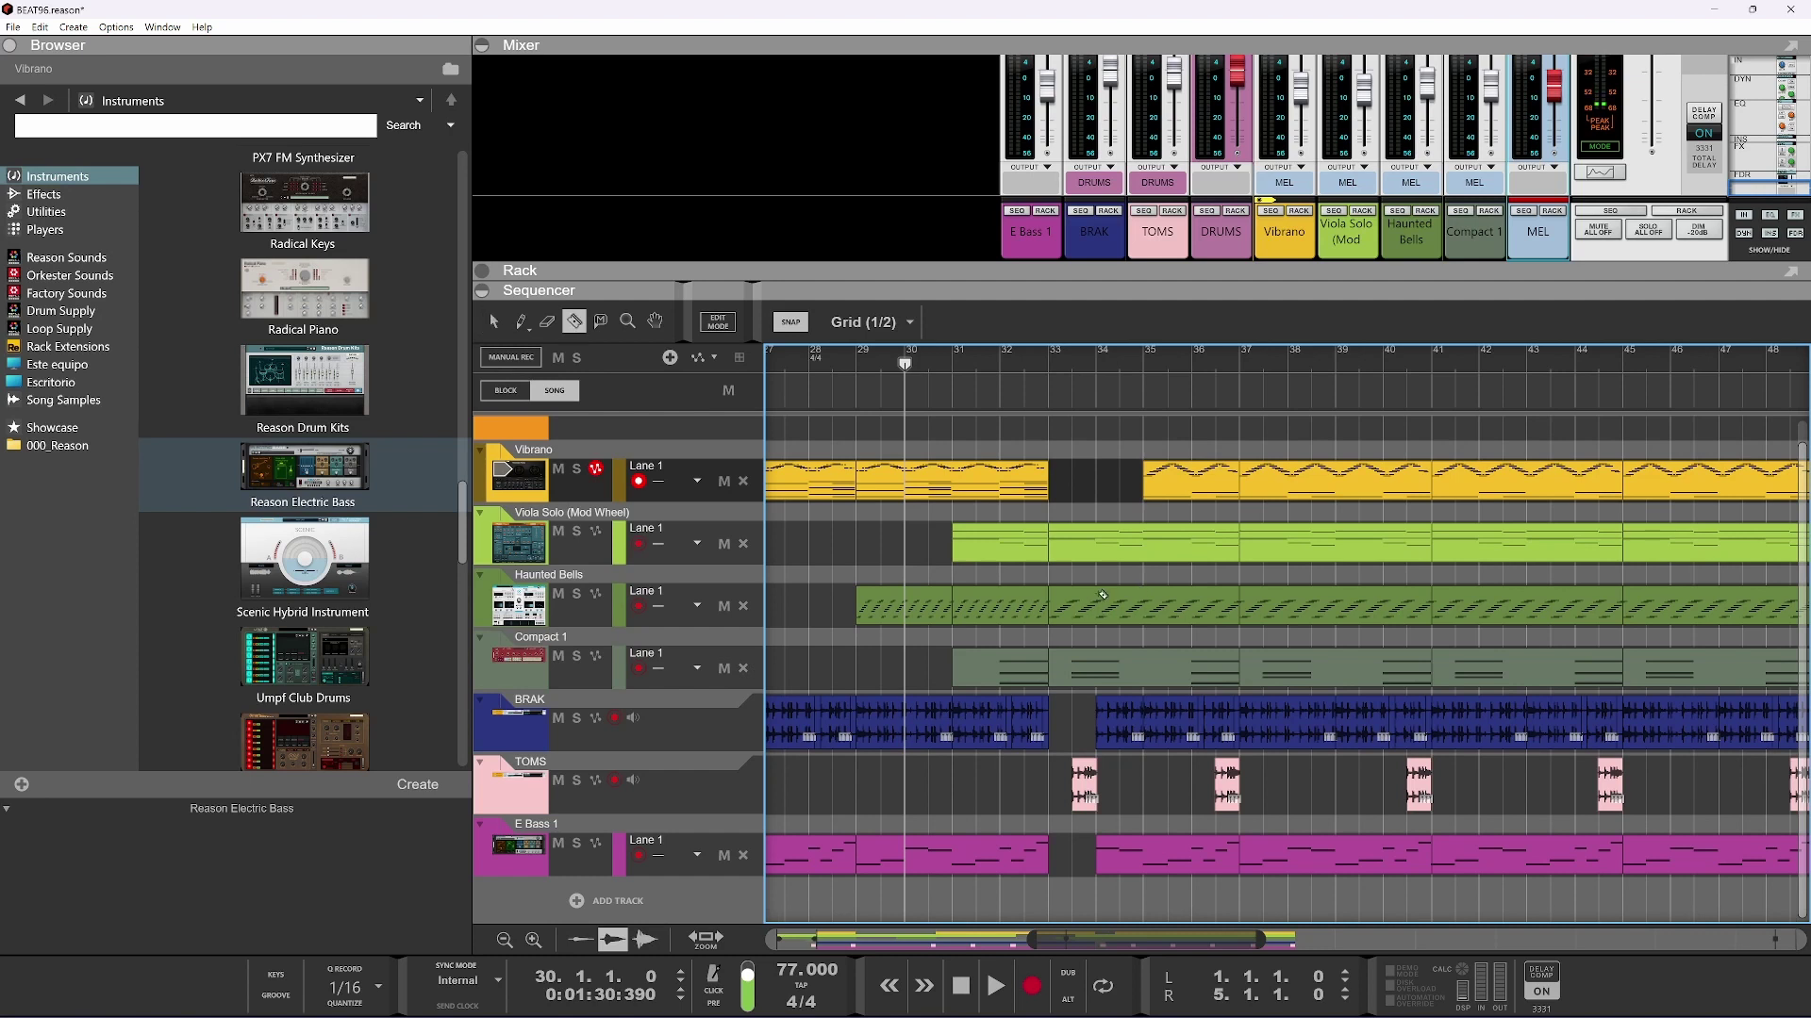
Split the Haunted Bells clip at bars 34 and 35 and delete its one-bar piece at bar 33
key(Delete)
click(1145, 606)
click(1146, 602)
key(q)
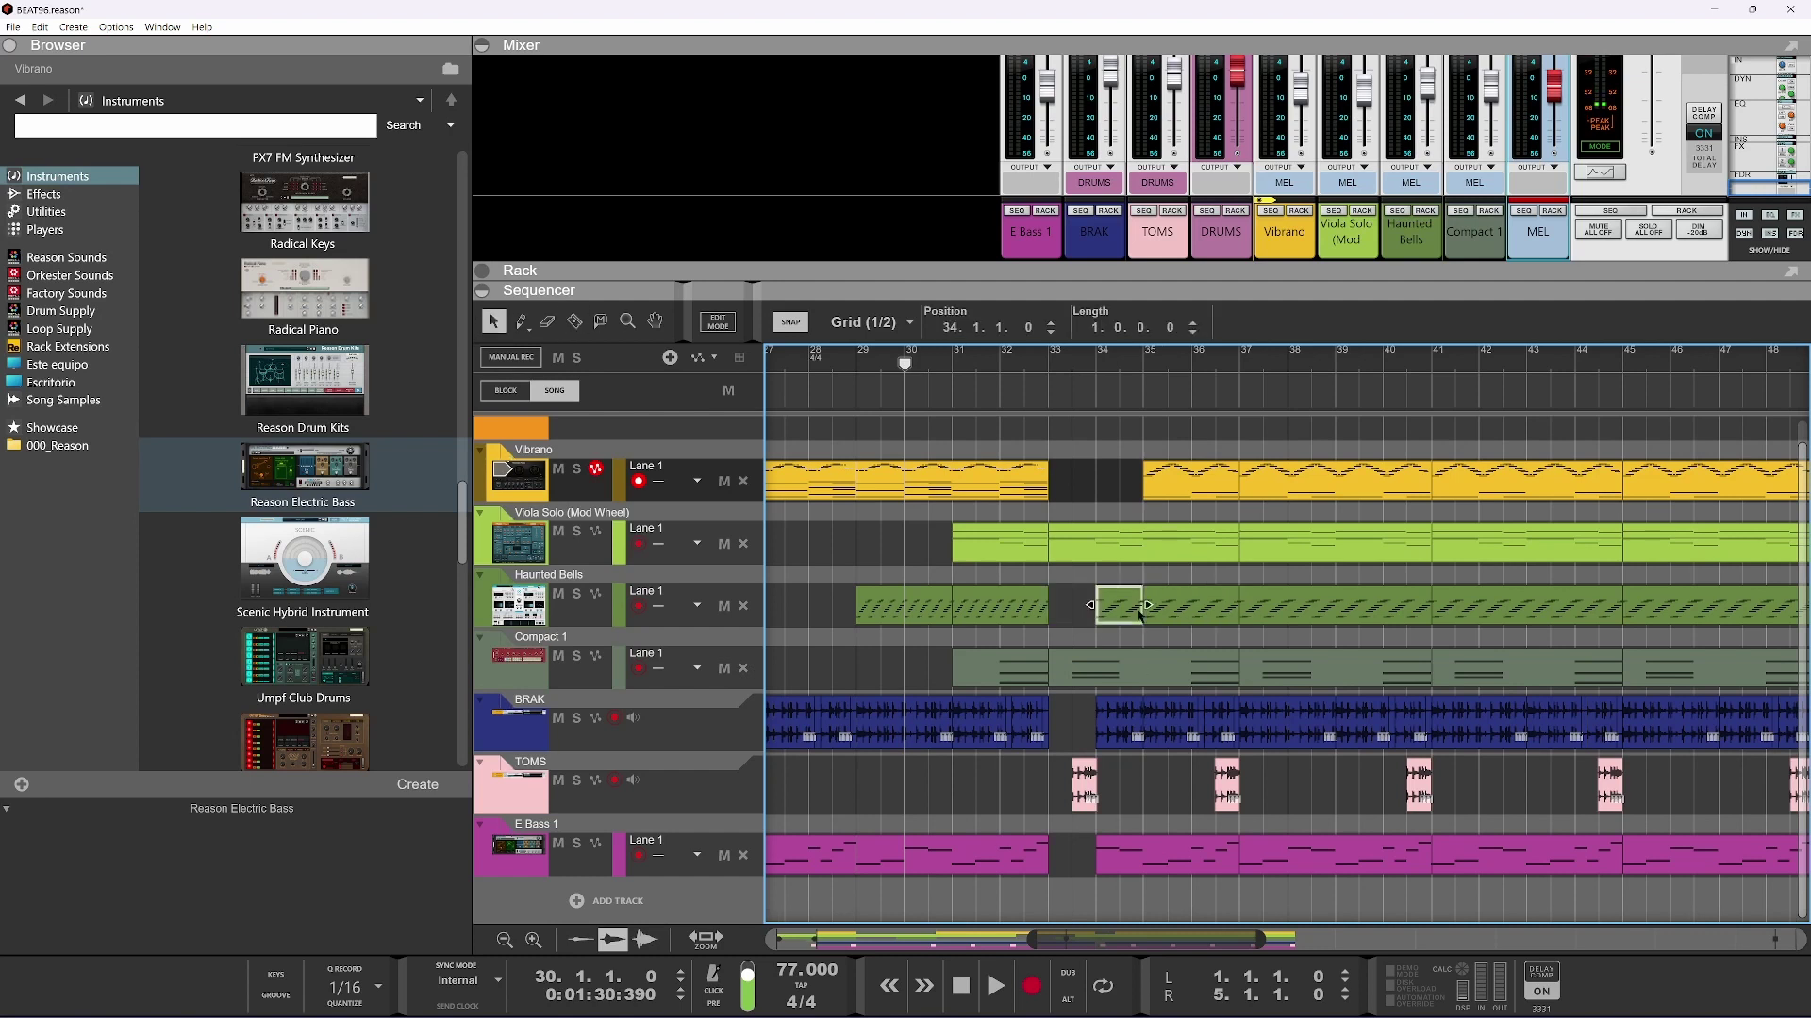
Cut out the BRAK audio in bar 34 and move the TOMS clip from bar 33 to position 34.3.1
scroll(1155, 640, right, 3)
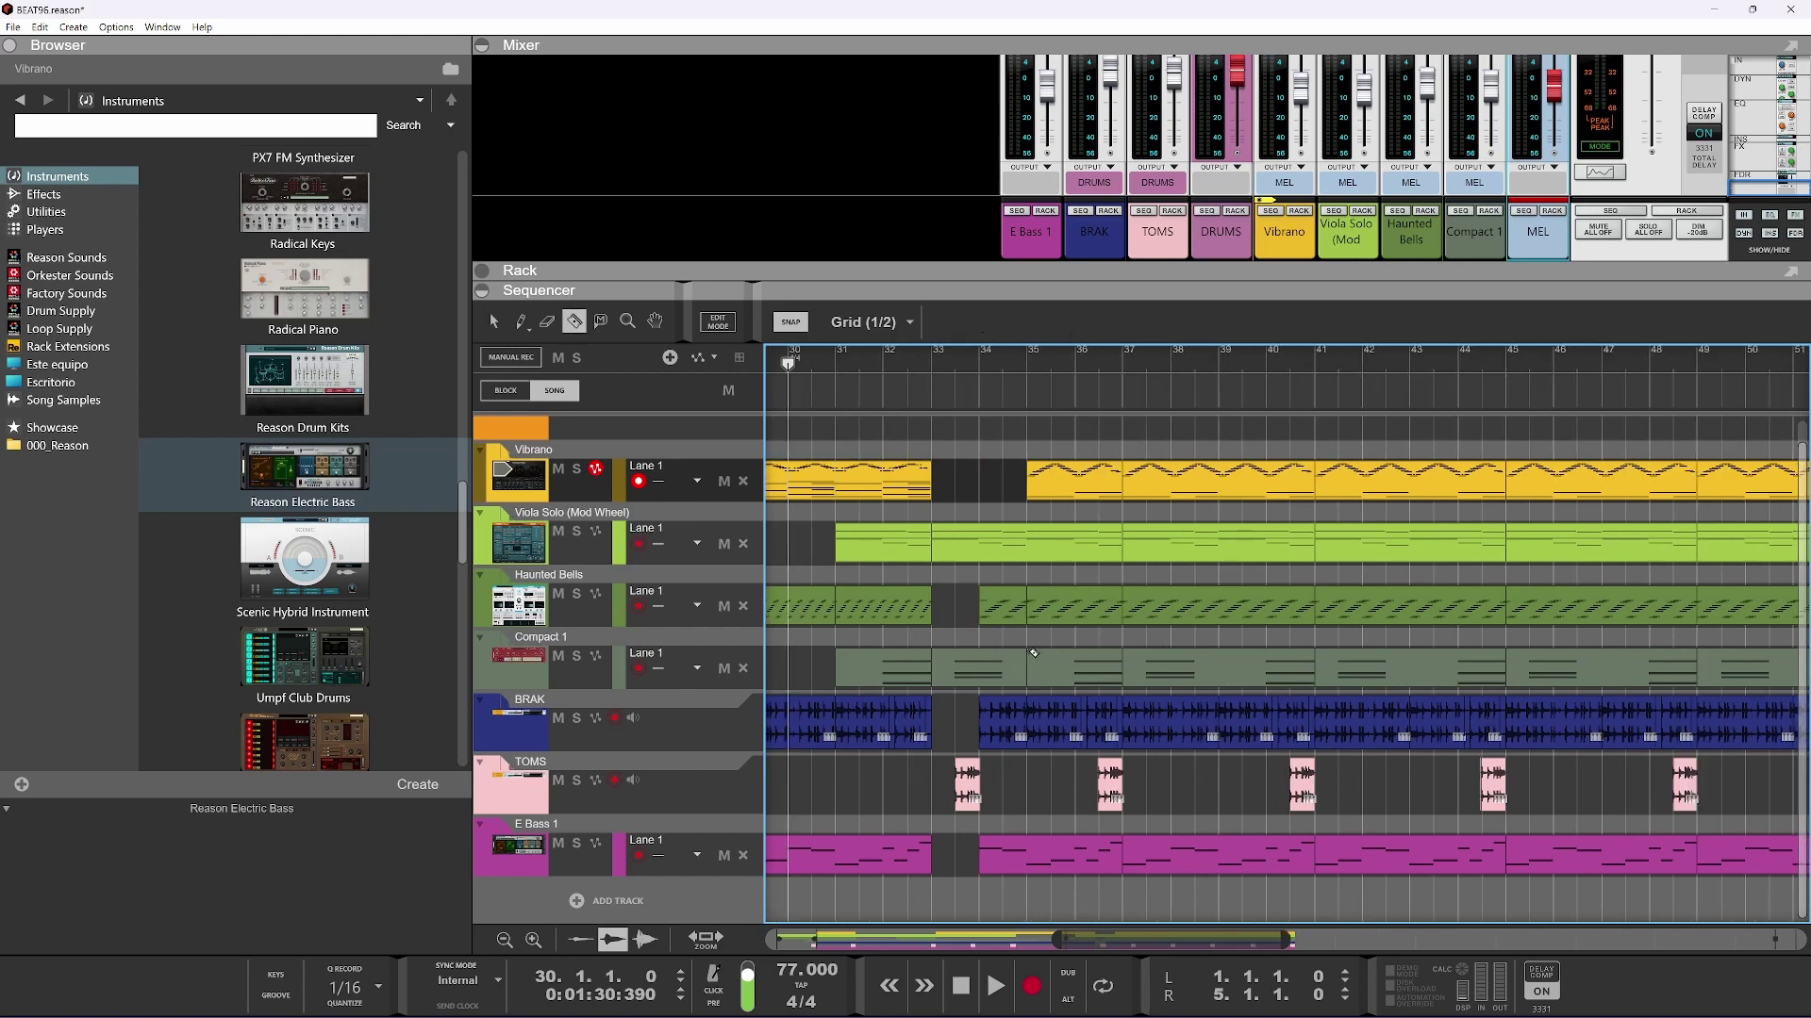
click(1001, 705)
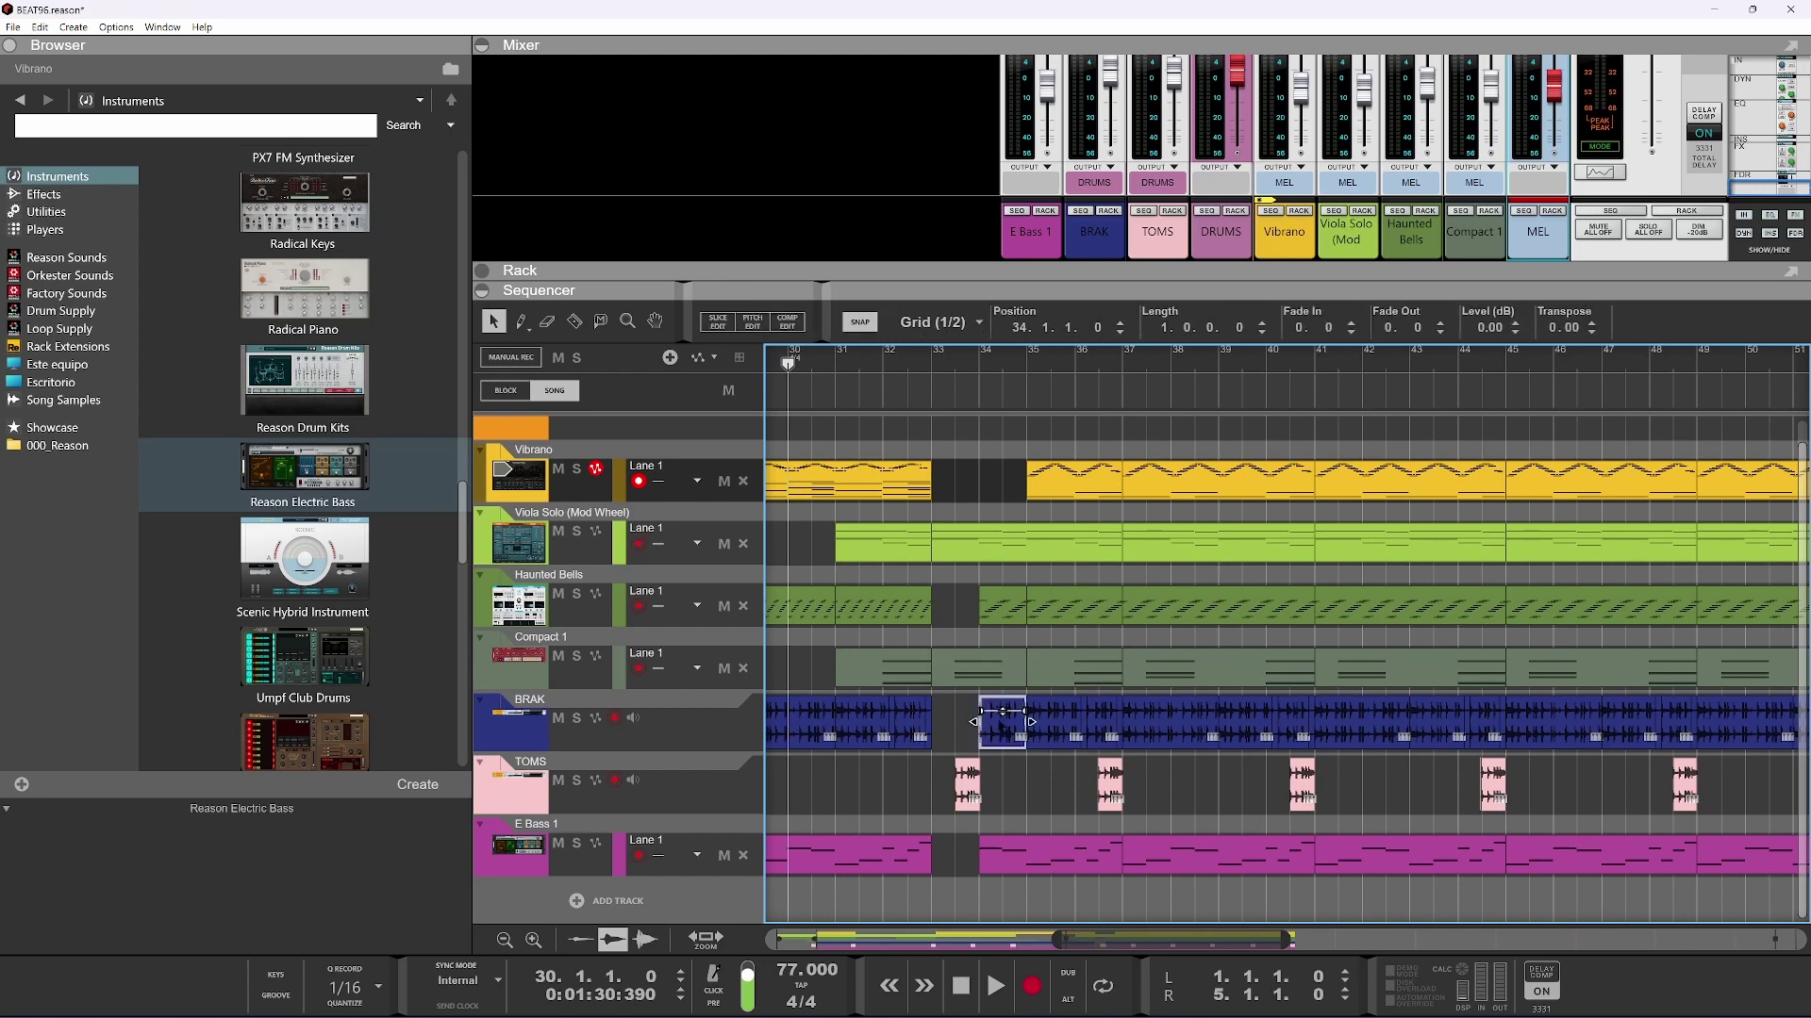
key(Delete)
drag(968, 784, 1015, 785)
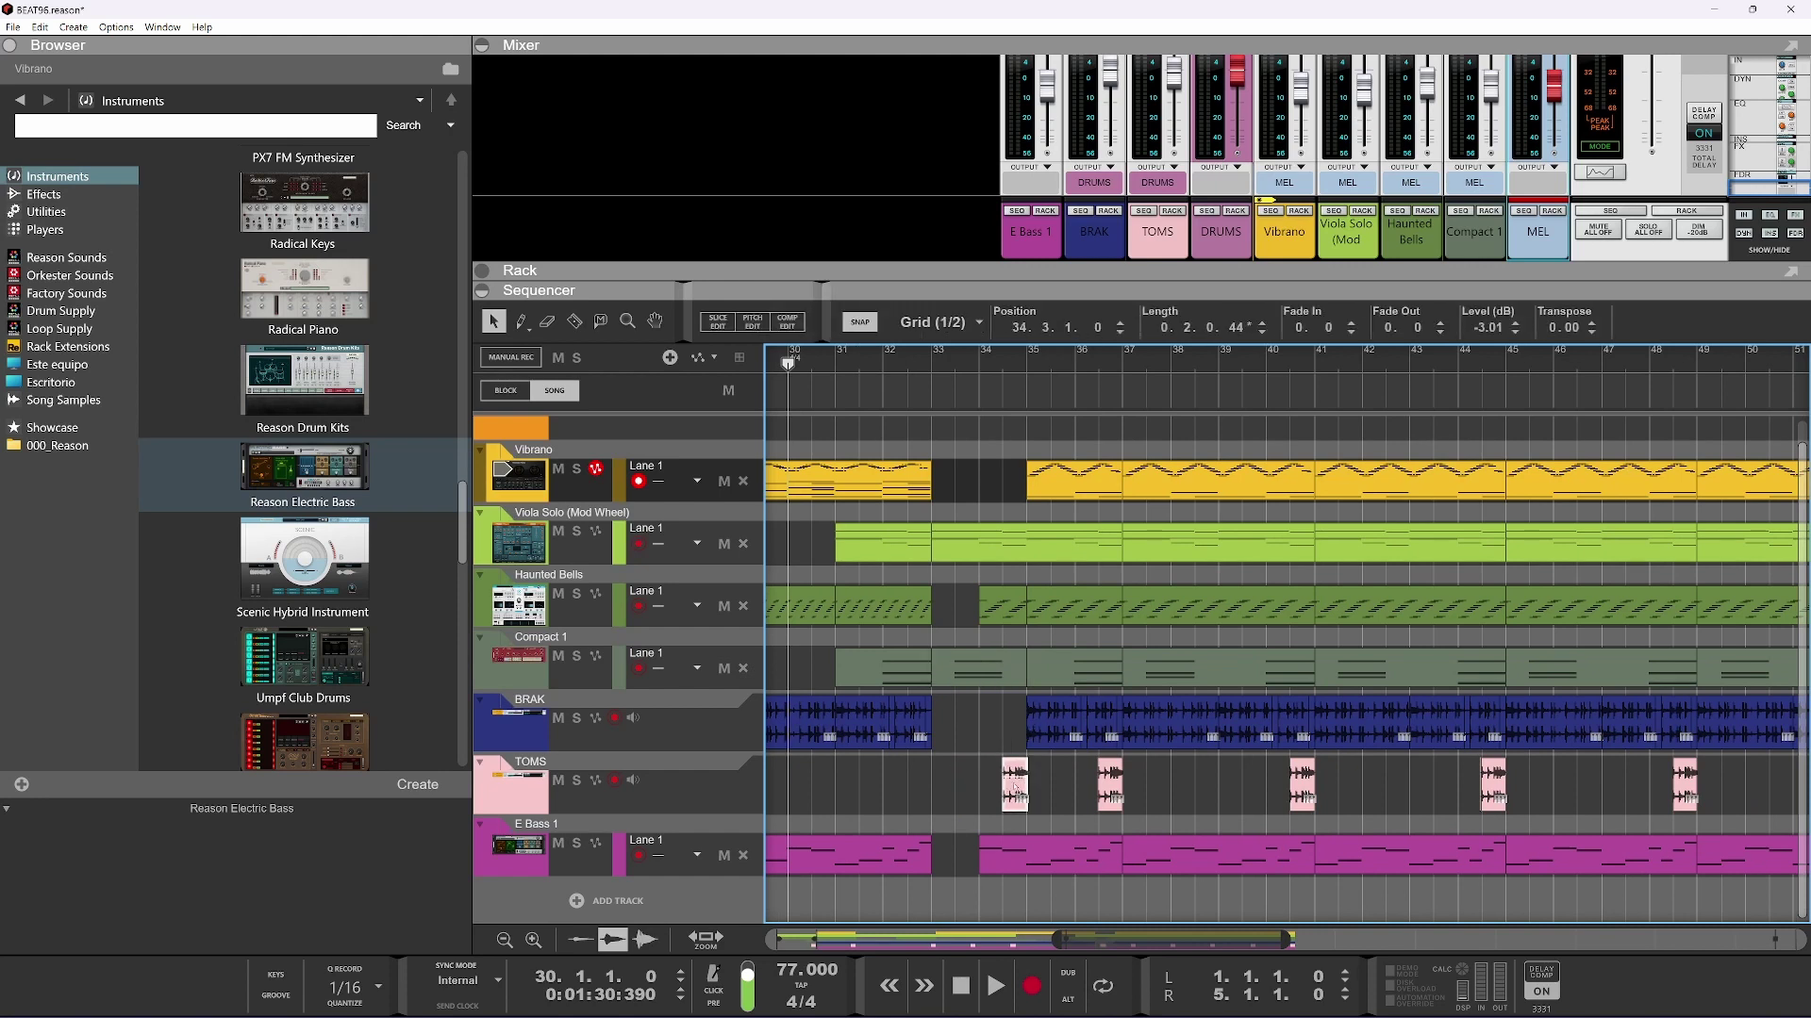
Delete the one-bar E Bass 1 piece at bar 34
key(r)
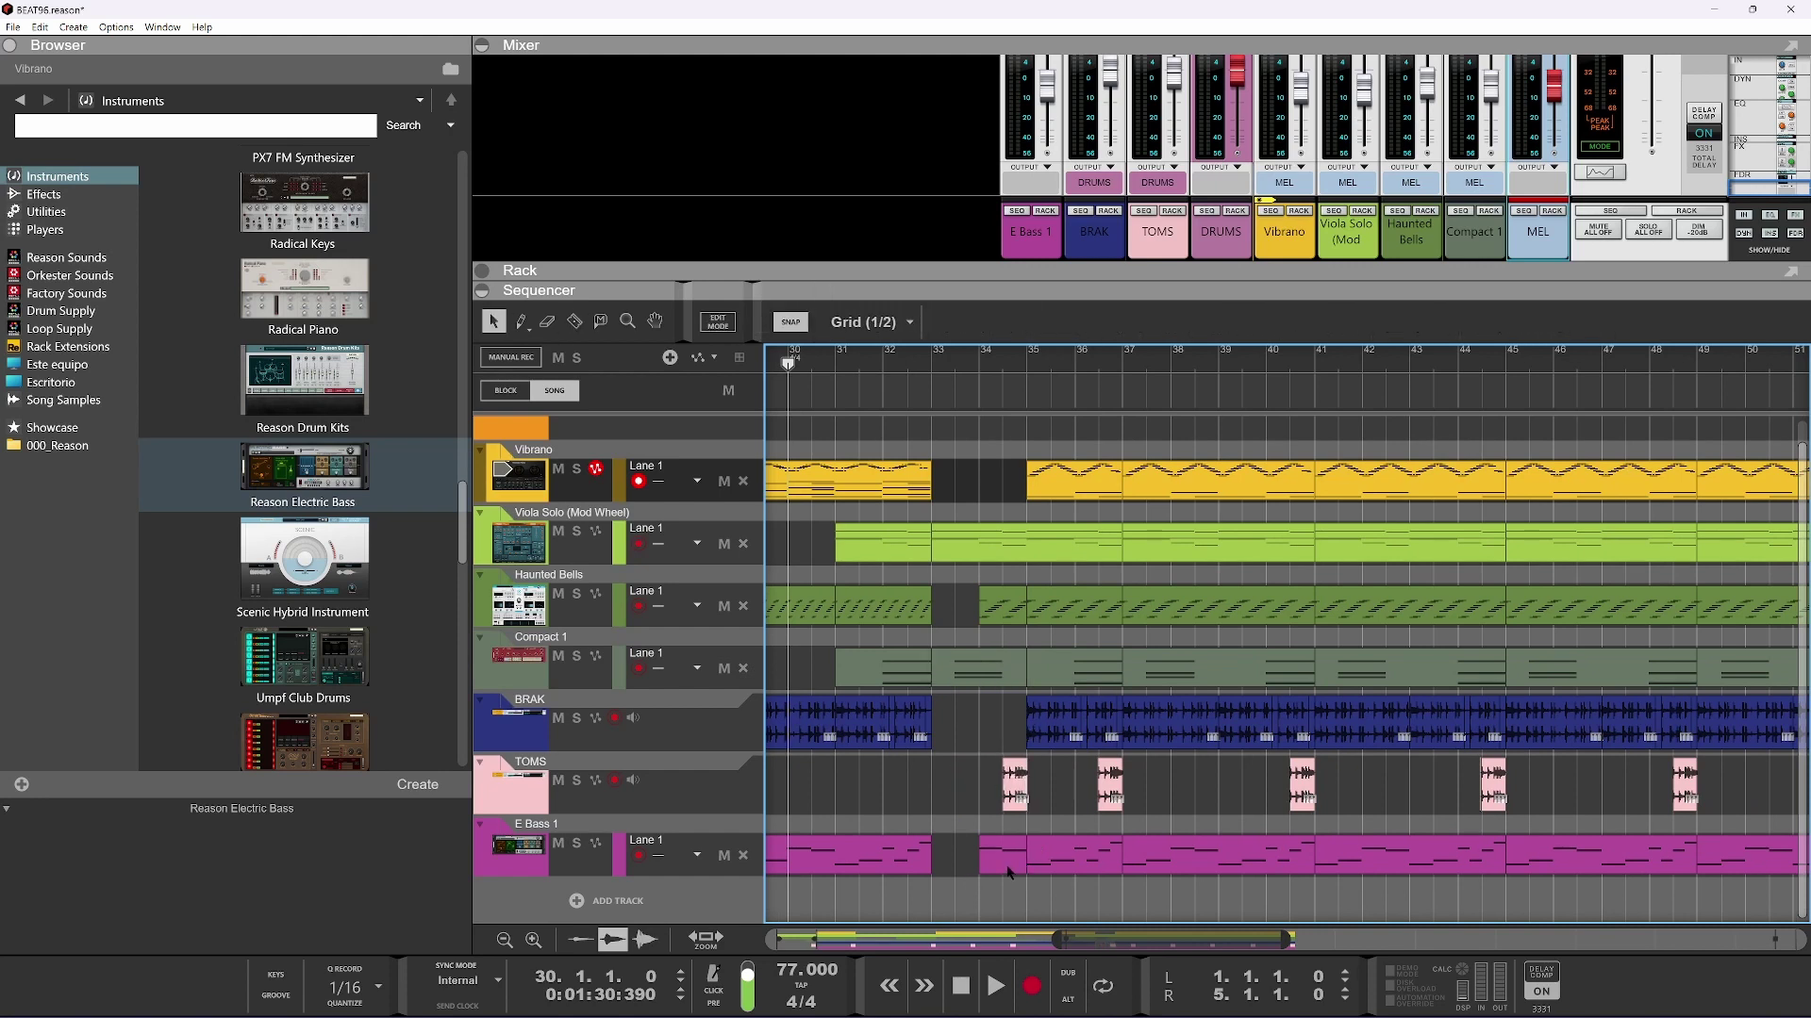
key(Delete)
scroll(1021, 809, down, 2)
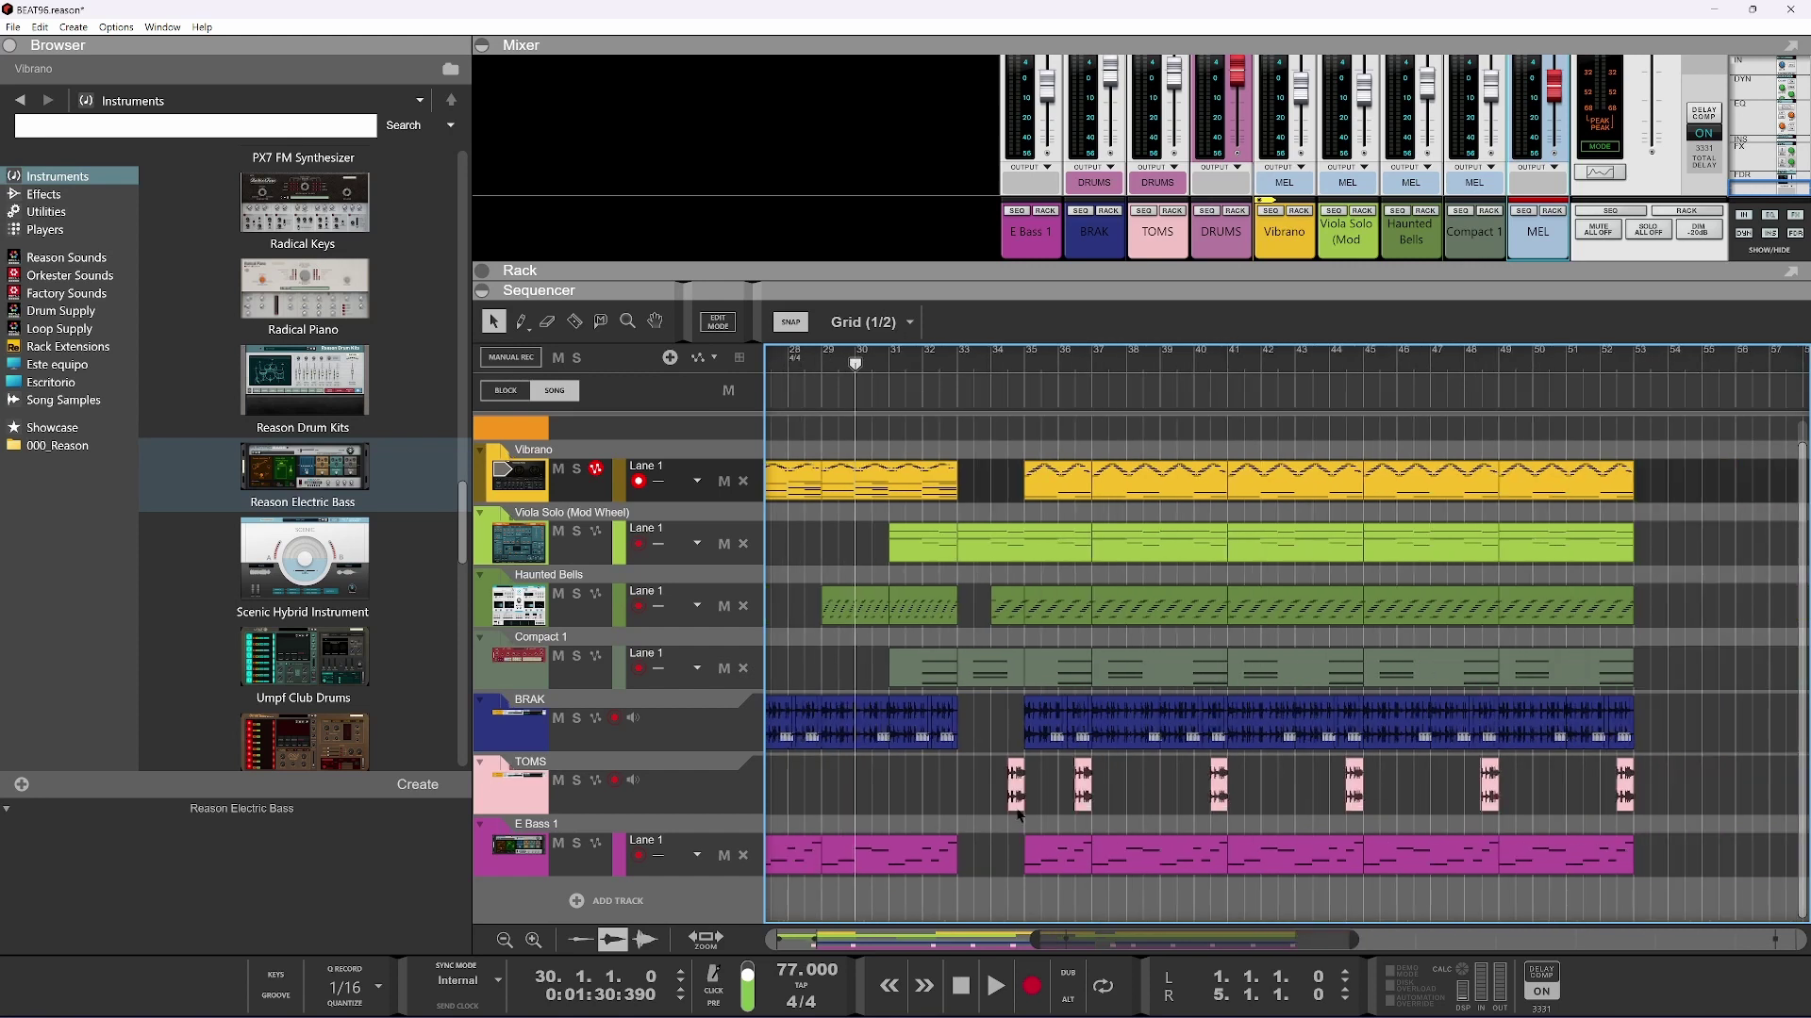
Split the Viola Solo clip at bar 35 and delete the clips on all tracks between bars 35 and 37
drag(1063, 436, 1031, 883)
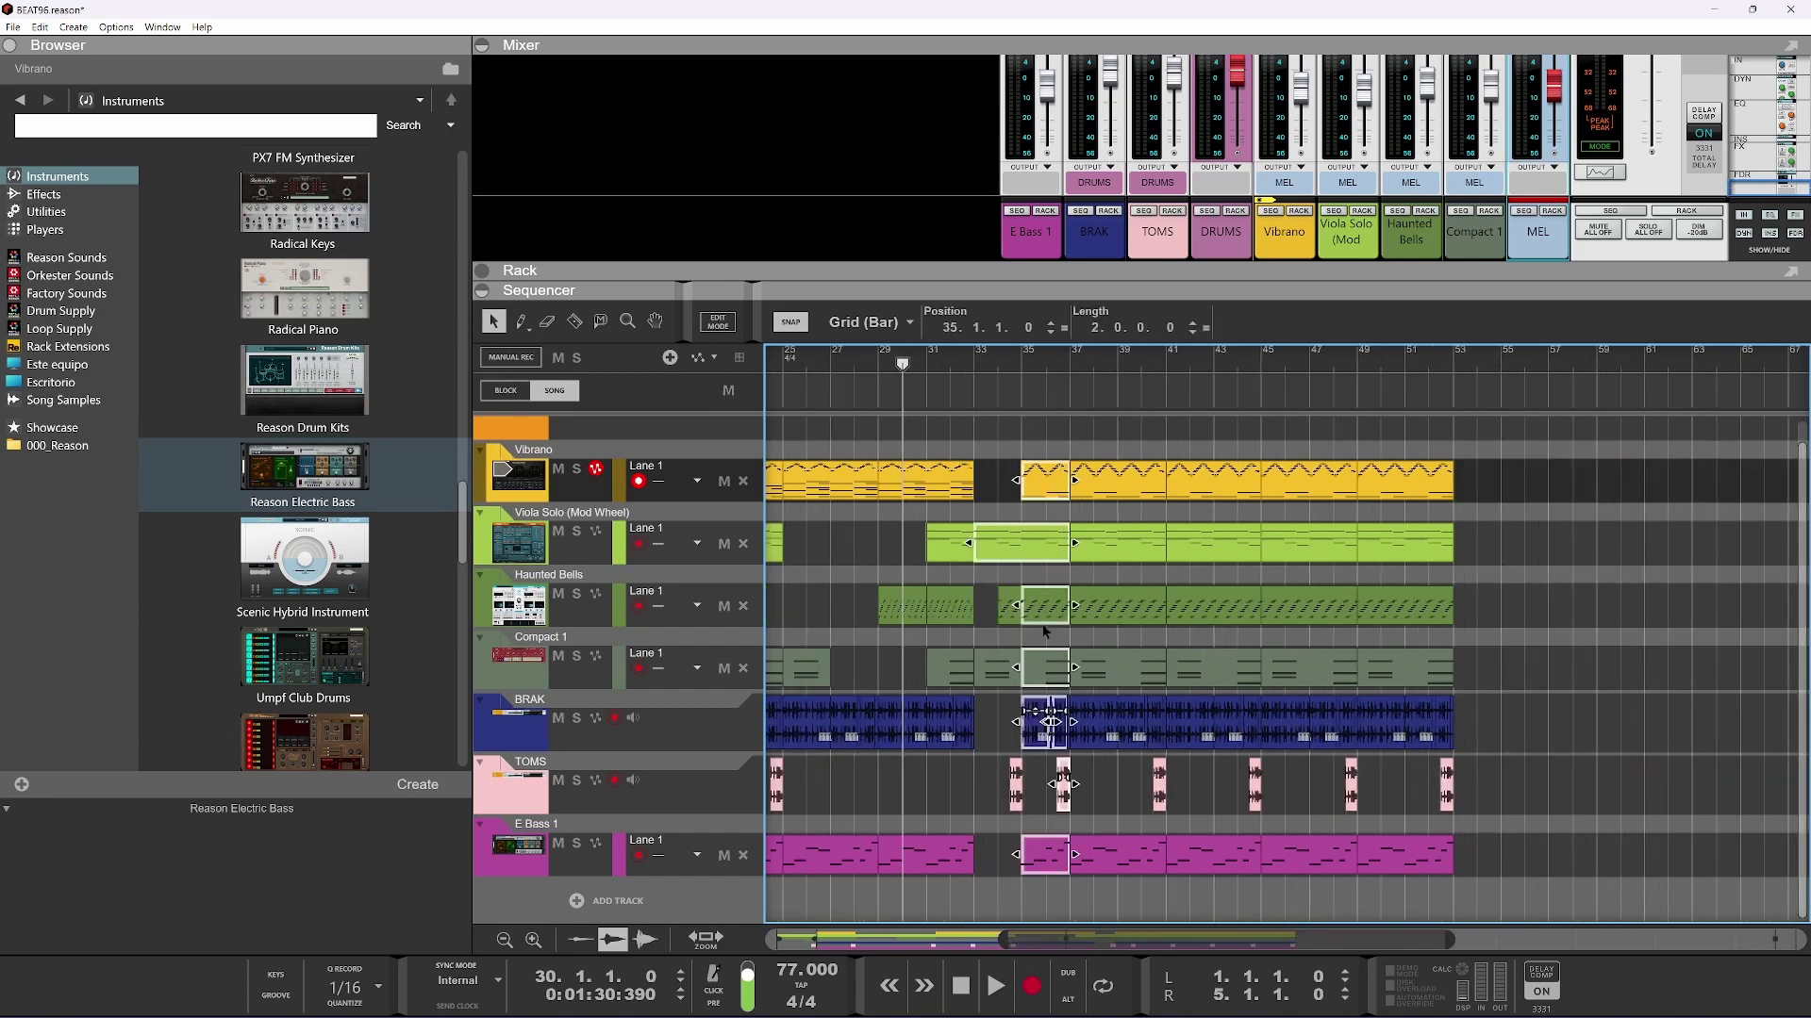
key(r)
click(1021, 541)
drag(1063, 444, 1031, 882)
key(Delete)
Move all clips from bar 37 onward back to bar 35 and audition the transition from bar 30
drag(1372, 645, 1066, 878)
drag(1121, 490, 1068, 505)
key(space)
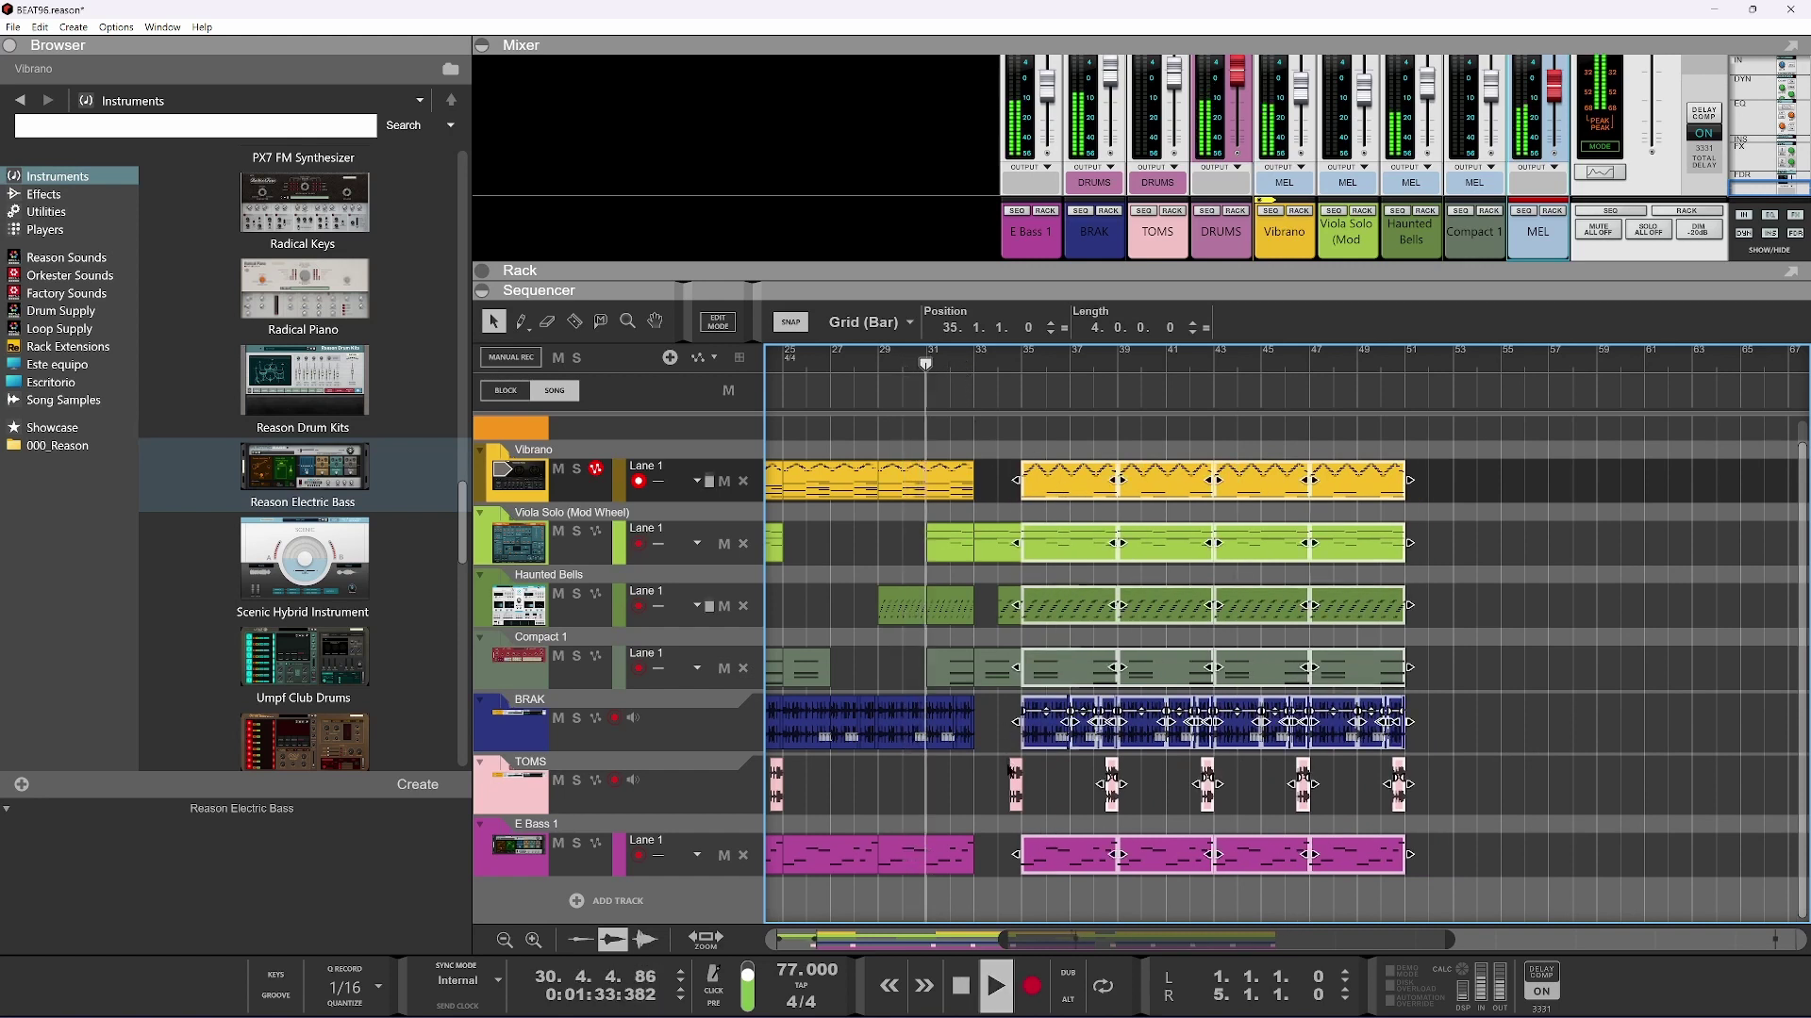
scroll(1013, 799, up, 5)
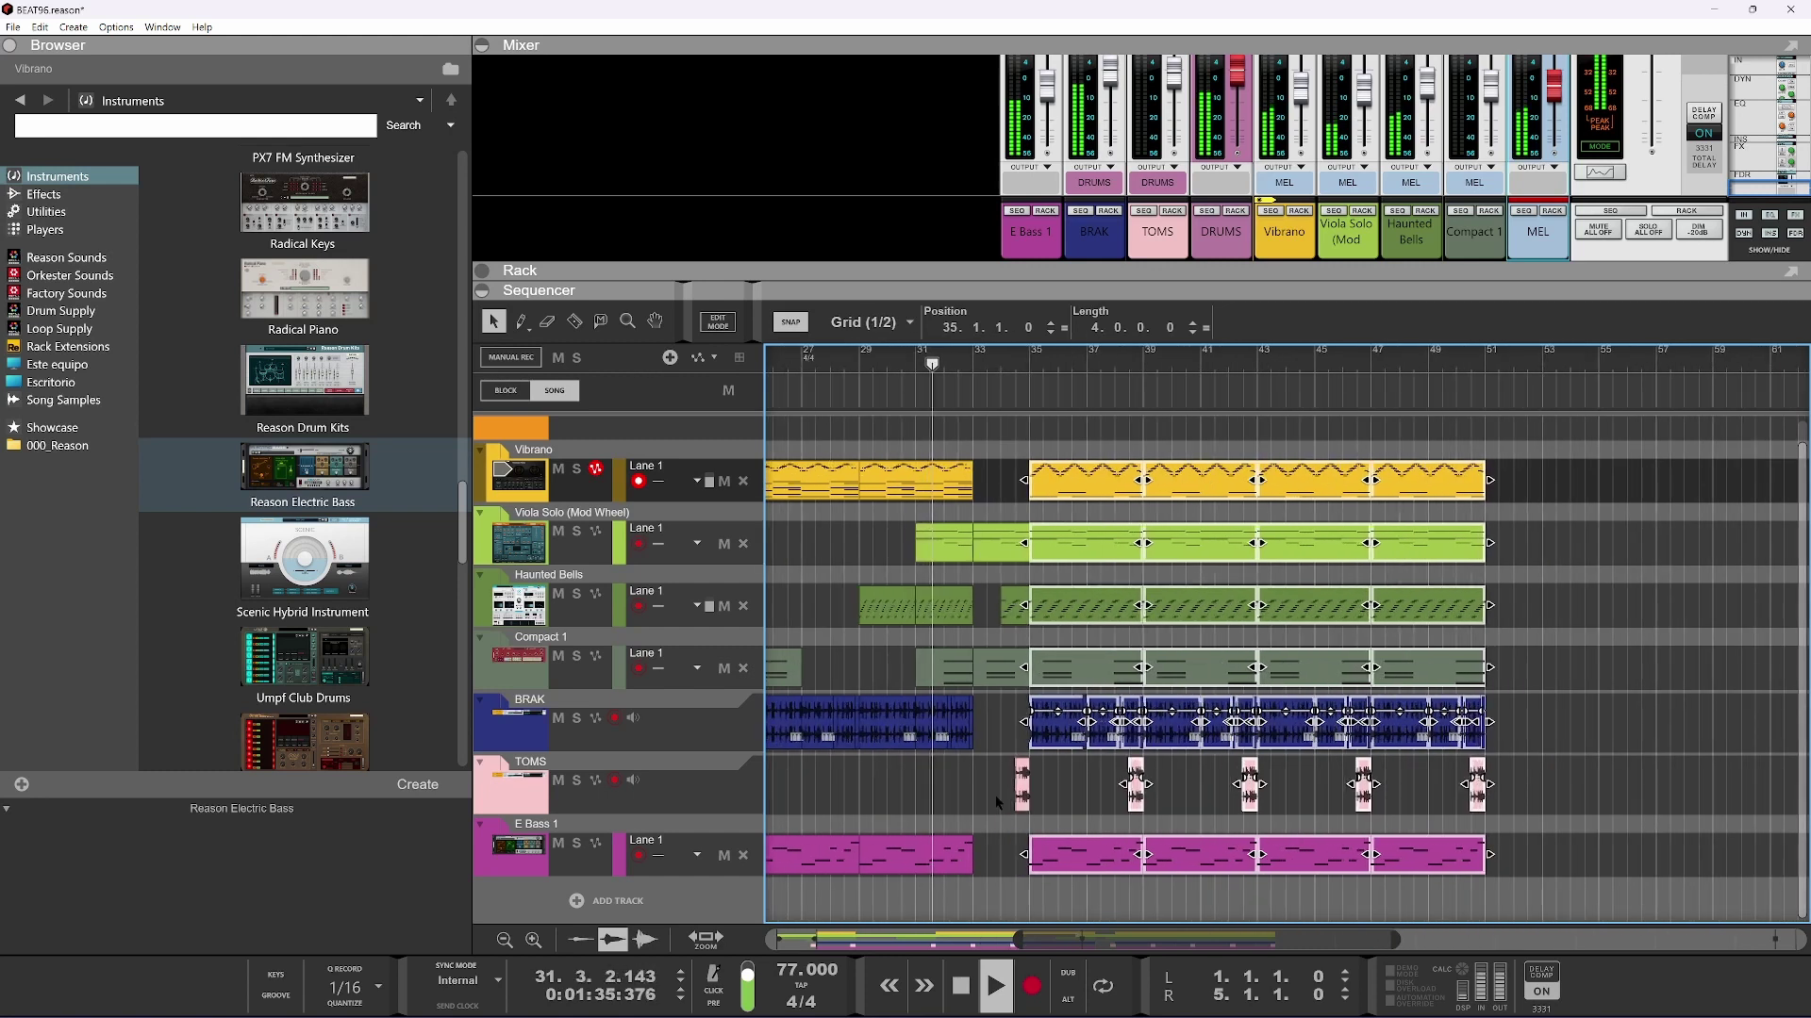
key(space)
Copy the TOMS clip at bar 34 to position 32.3.1 and reverse the copy
click(1039, 784)
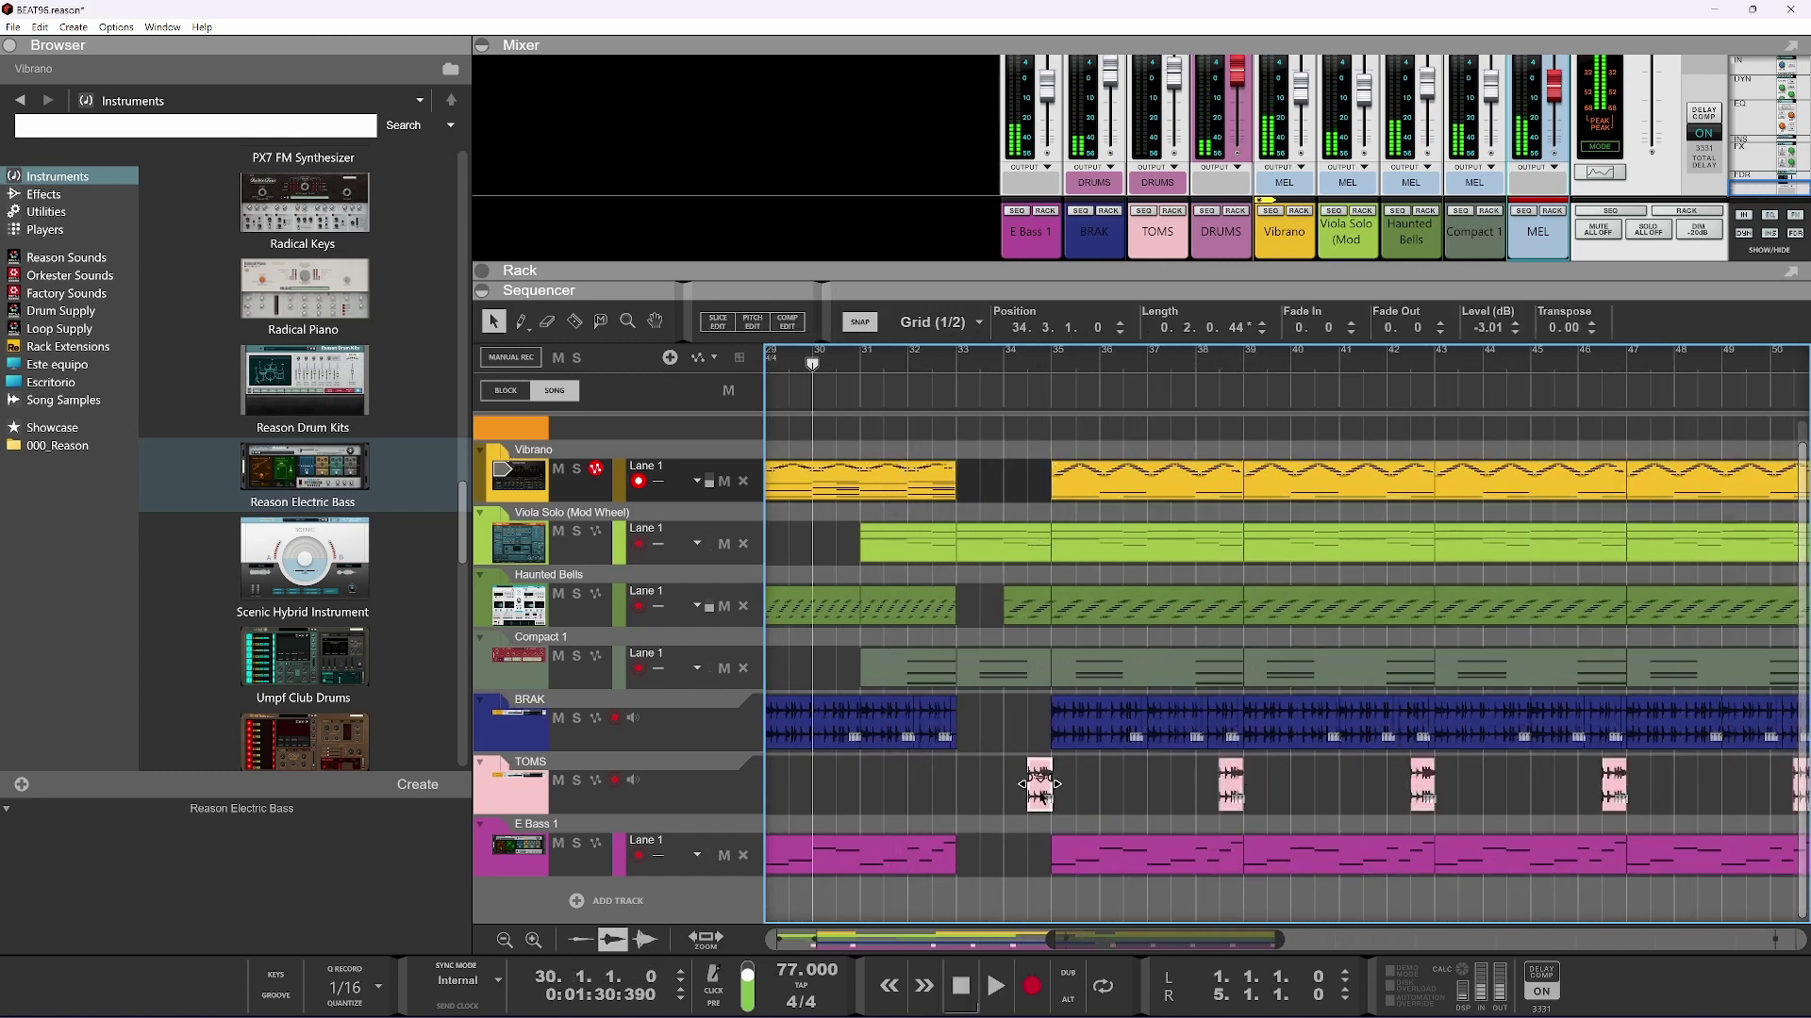
drag(894, 796, 936, 788)
right_click(937, 787)
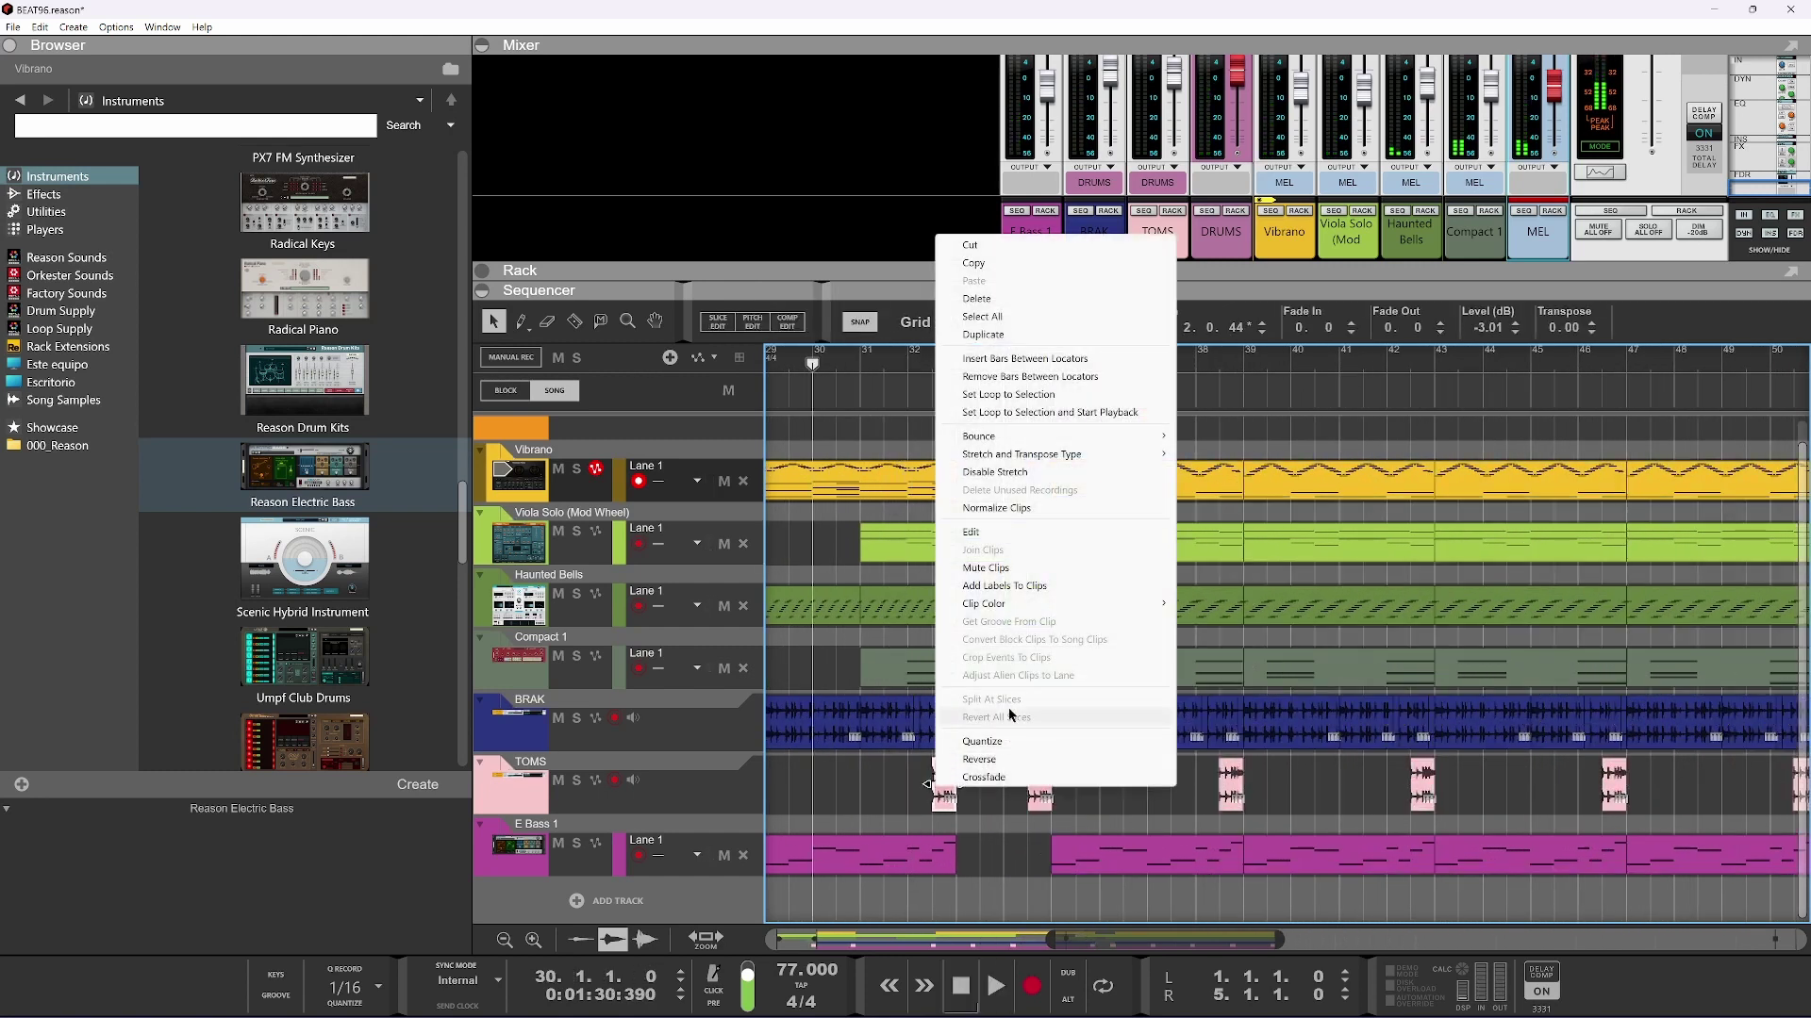
click(979, 765)
Audition the reversed TOMS clip and lower its level to -7.33 dB
key(space)
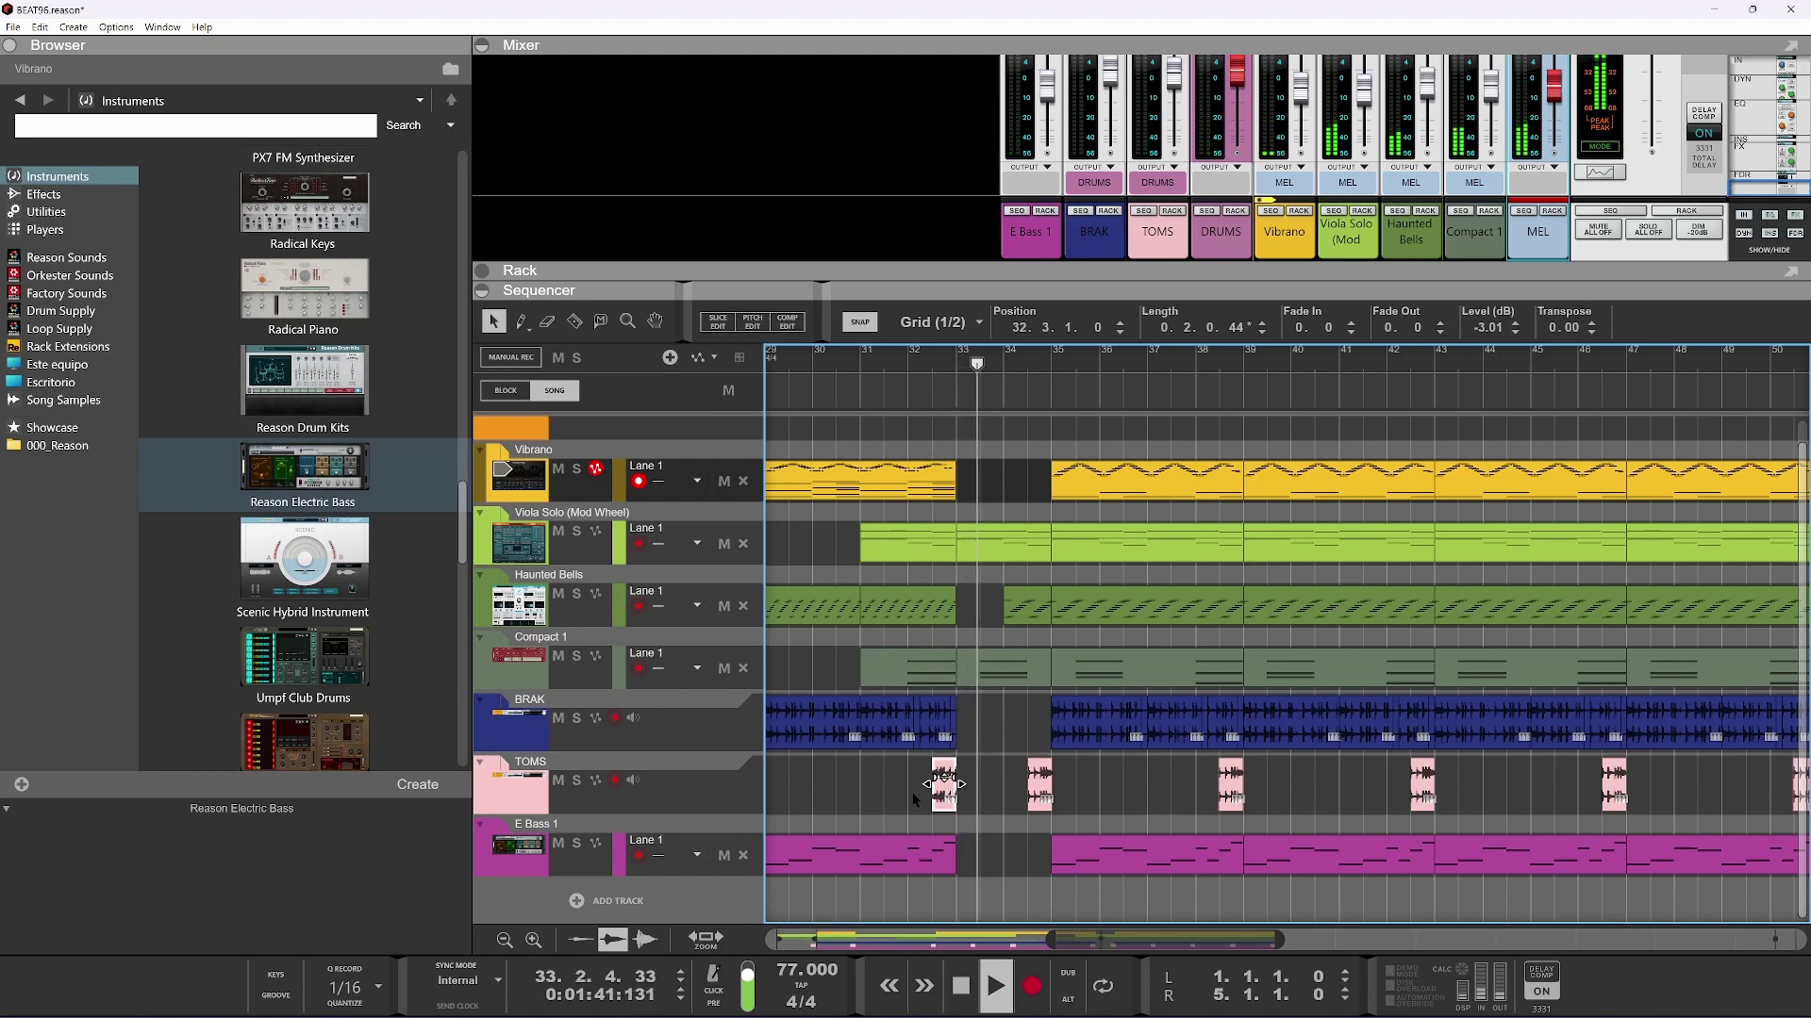
drag(944, 779, 945, 806)
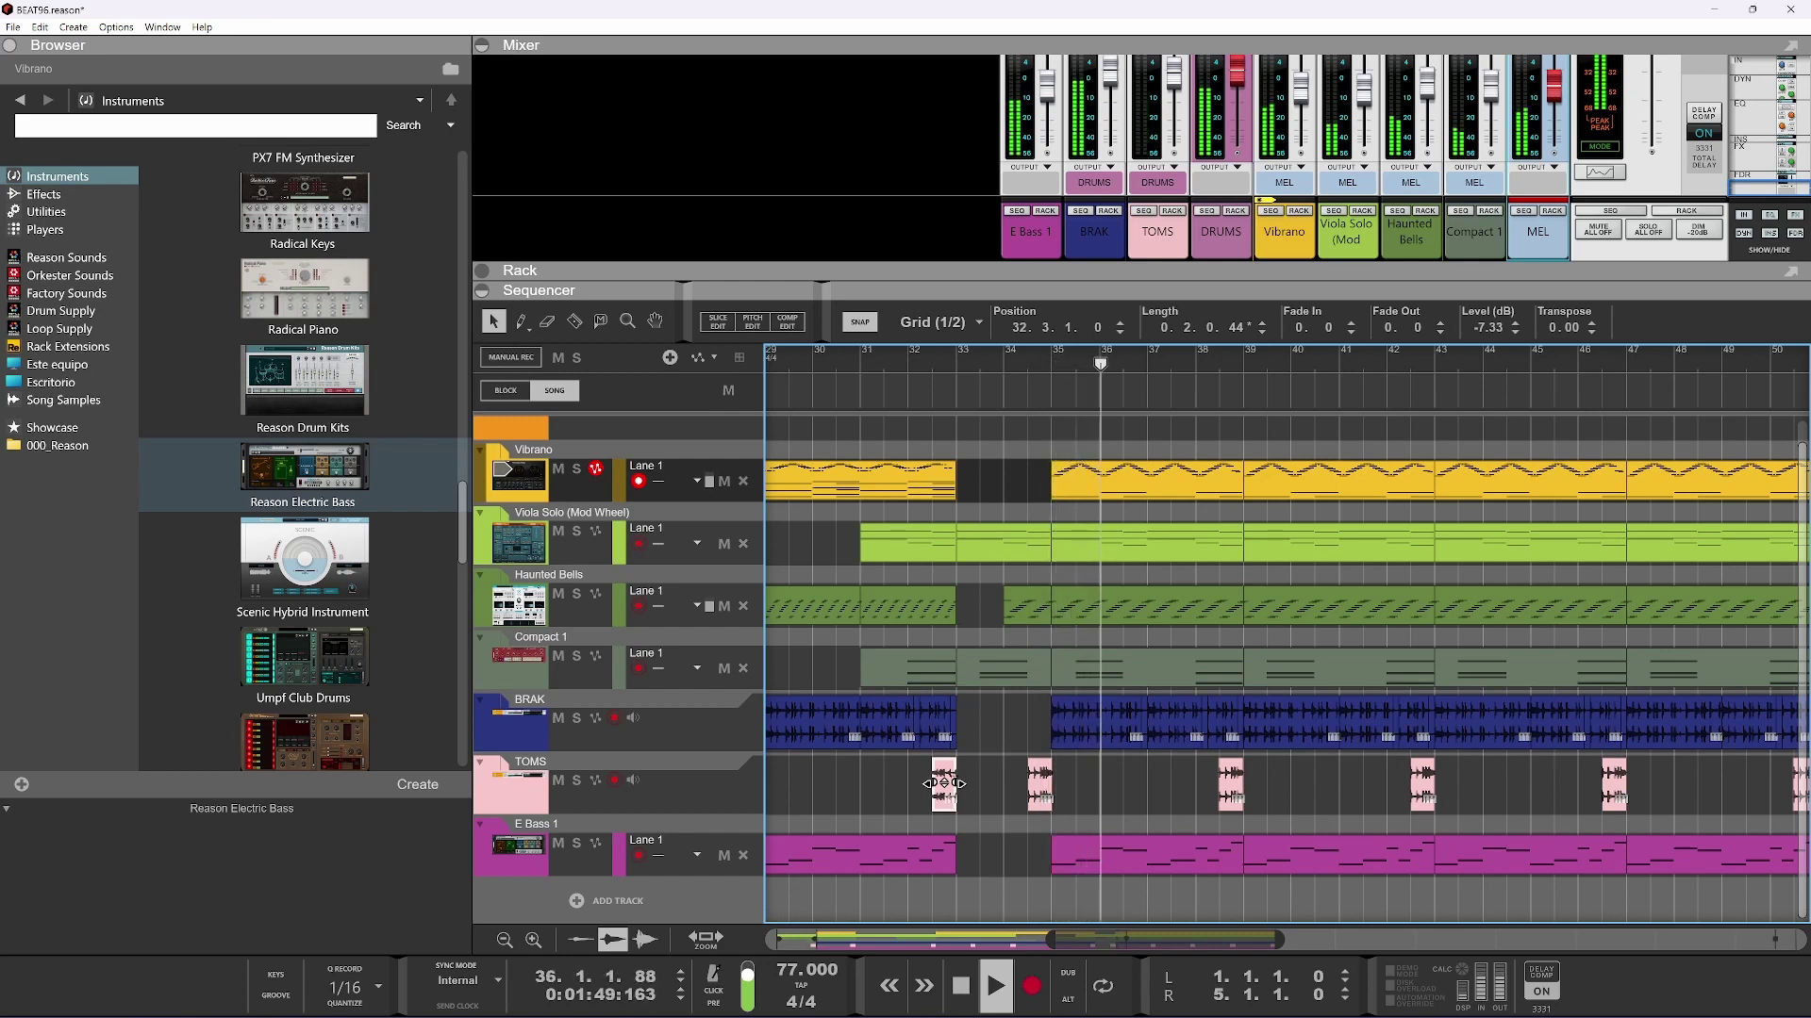
key(space)
Try cutting out the BRAK slice at 36.2.1, copying it to position 34.4.3 and auditioning it
scroll(1049, 768, up, 8)
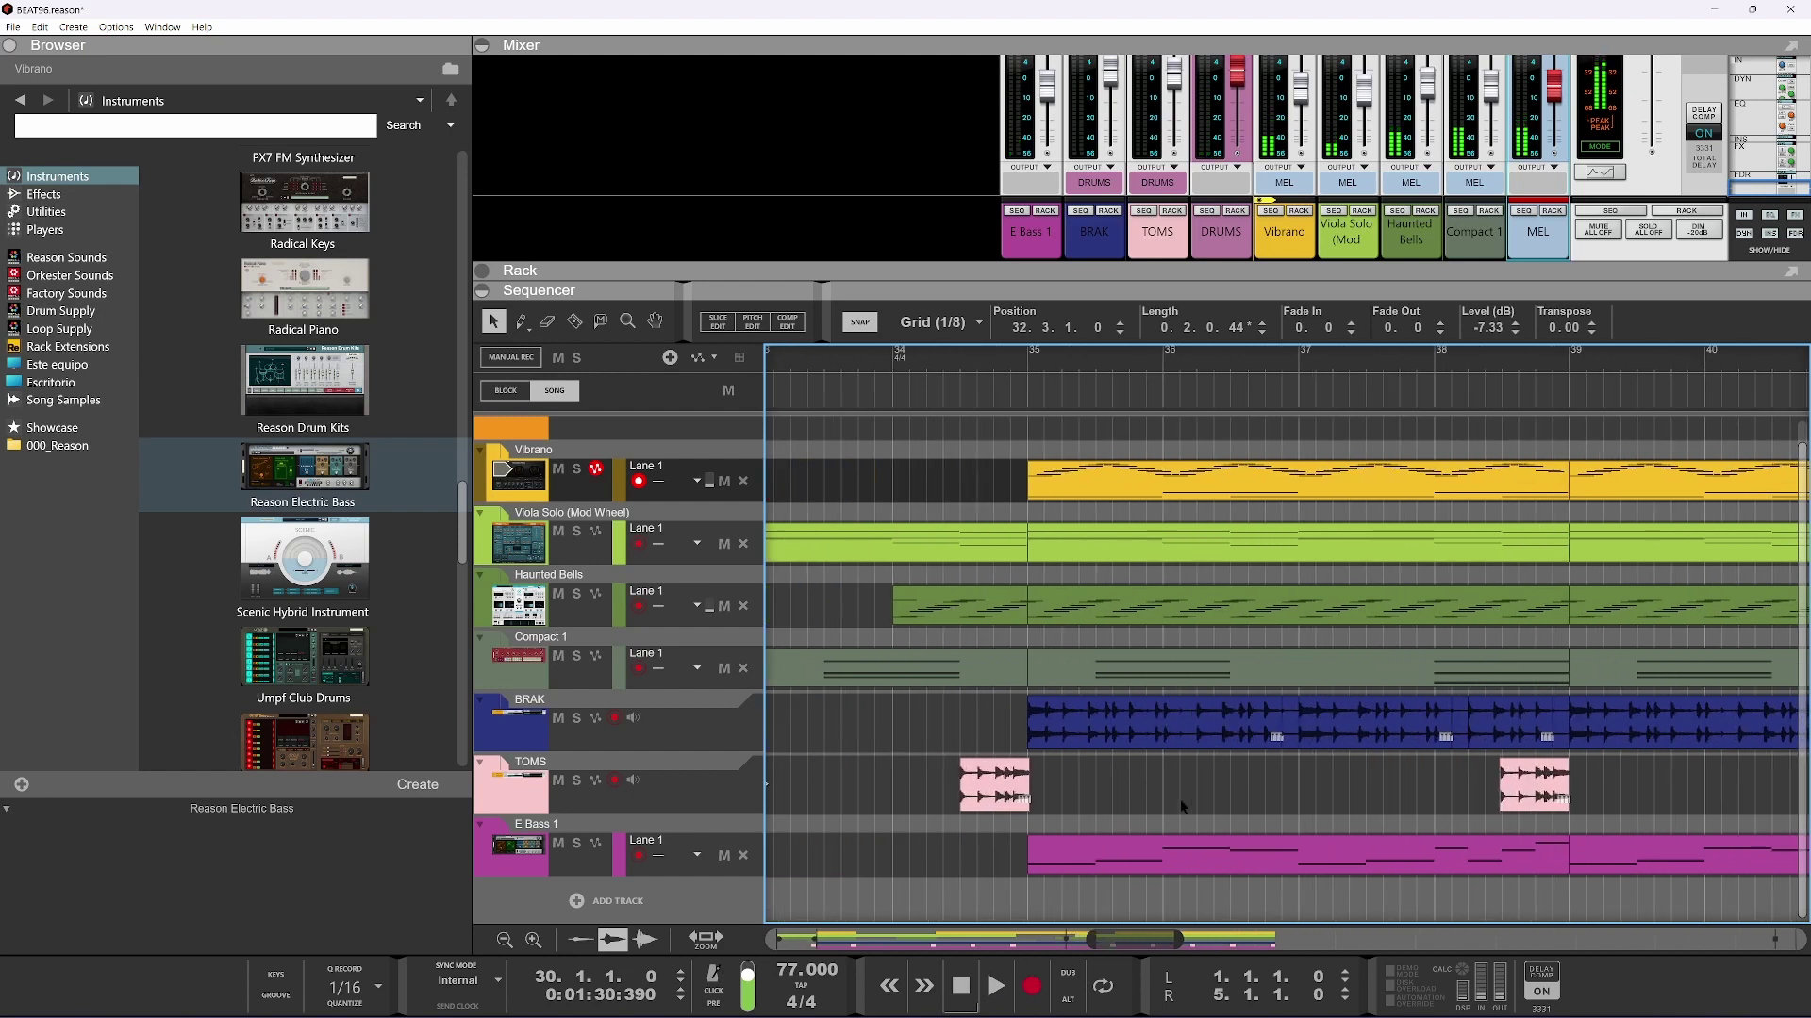
click(1209, 710)
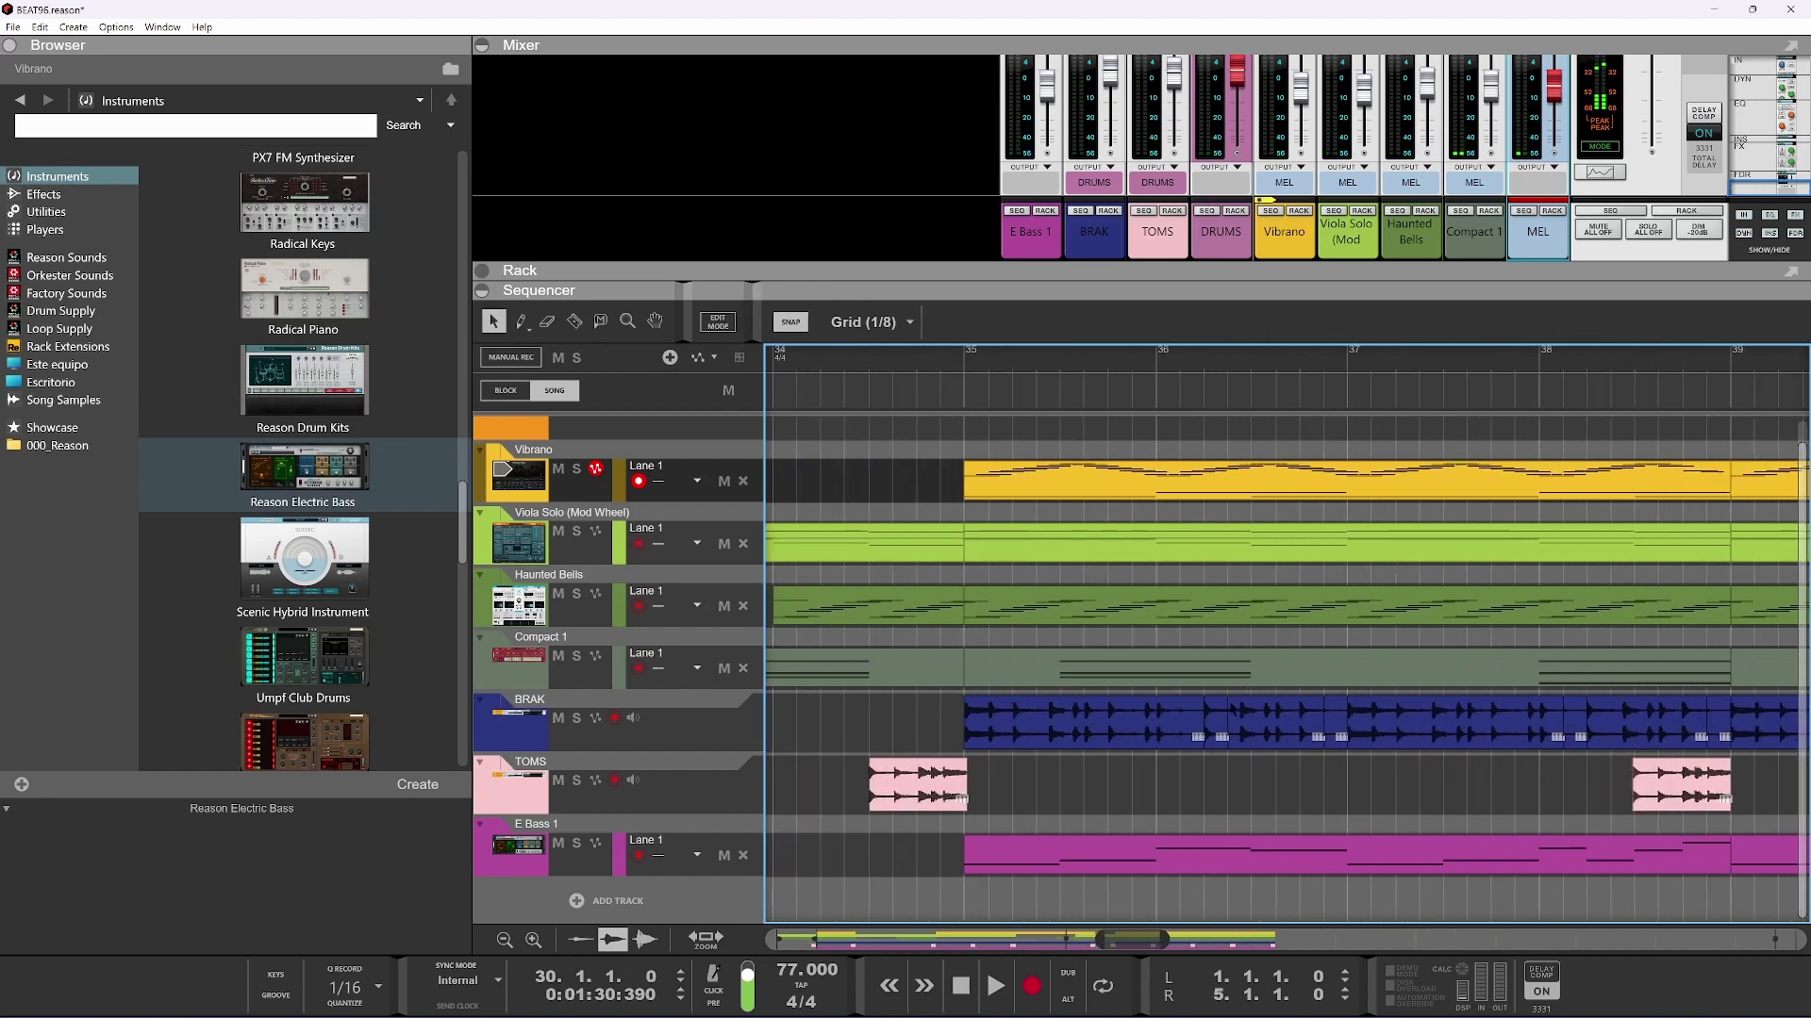
click(1230, 709)
click(1215, 721)
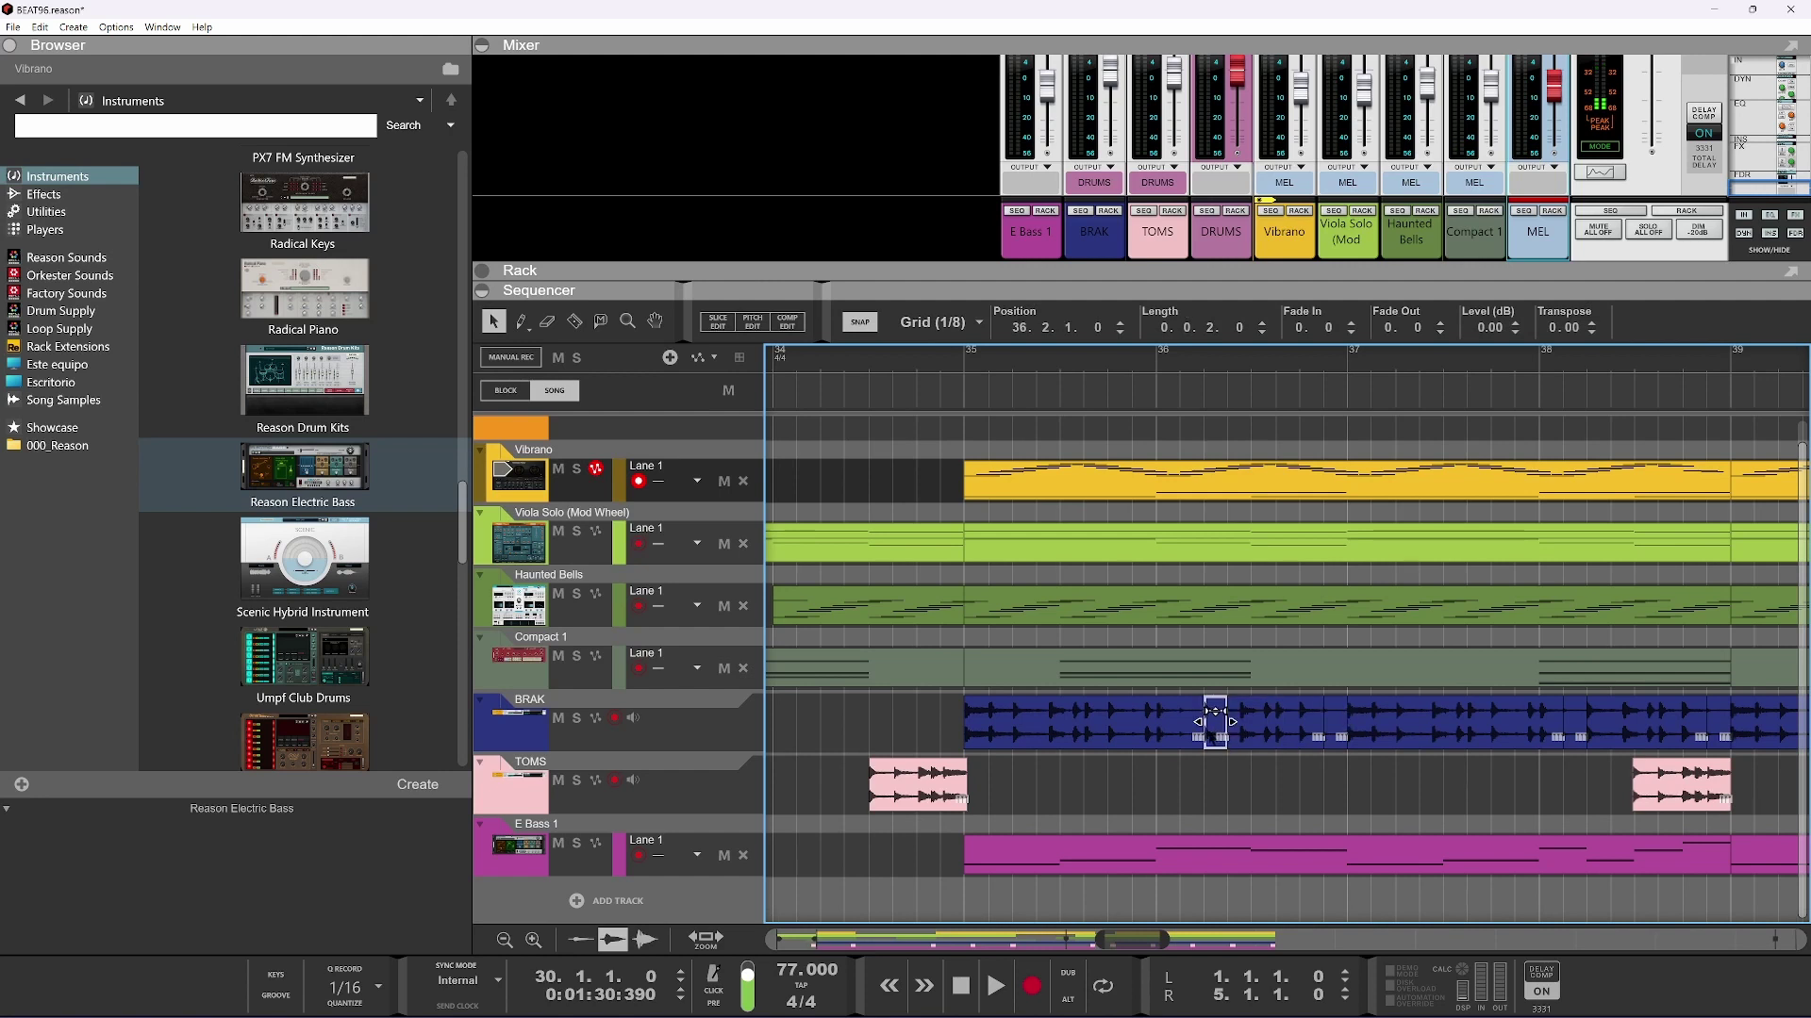
key(space)
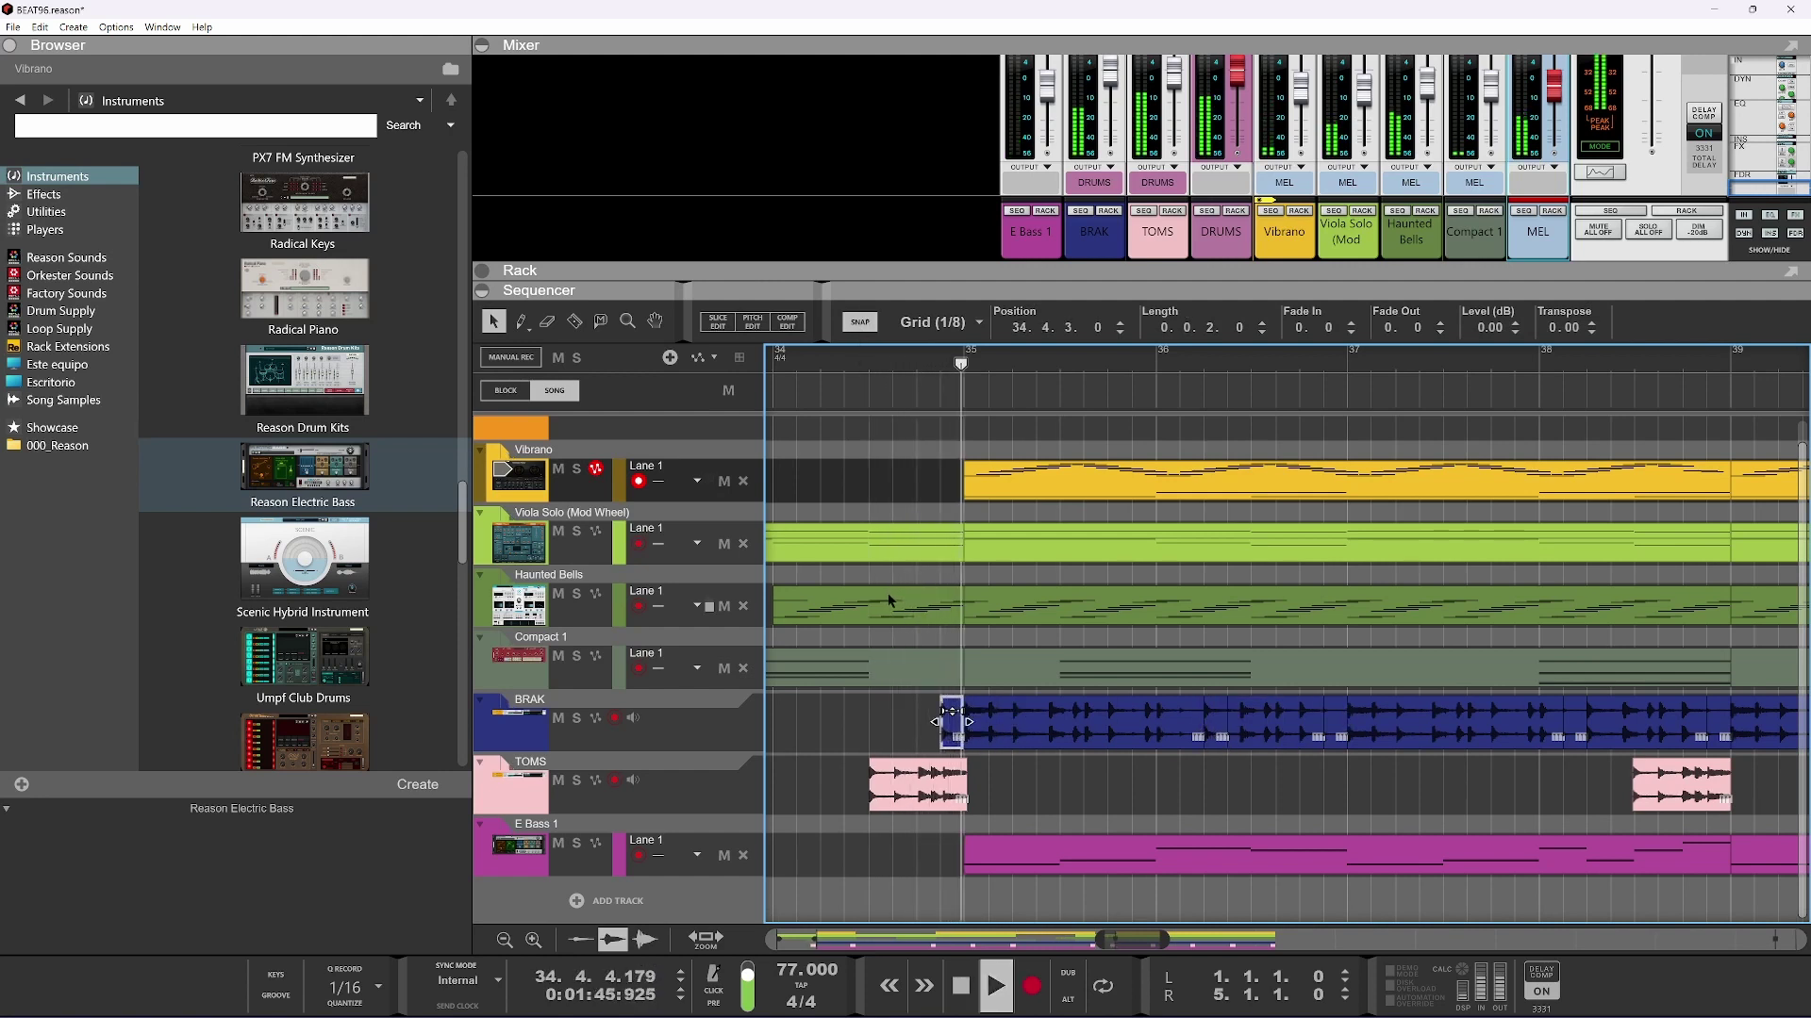
key(space)
Undo the BRAK slice copy and the cuts around bar 36
key(ctrl+z)
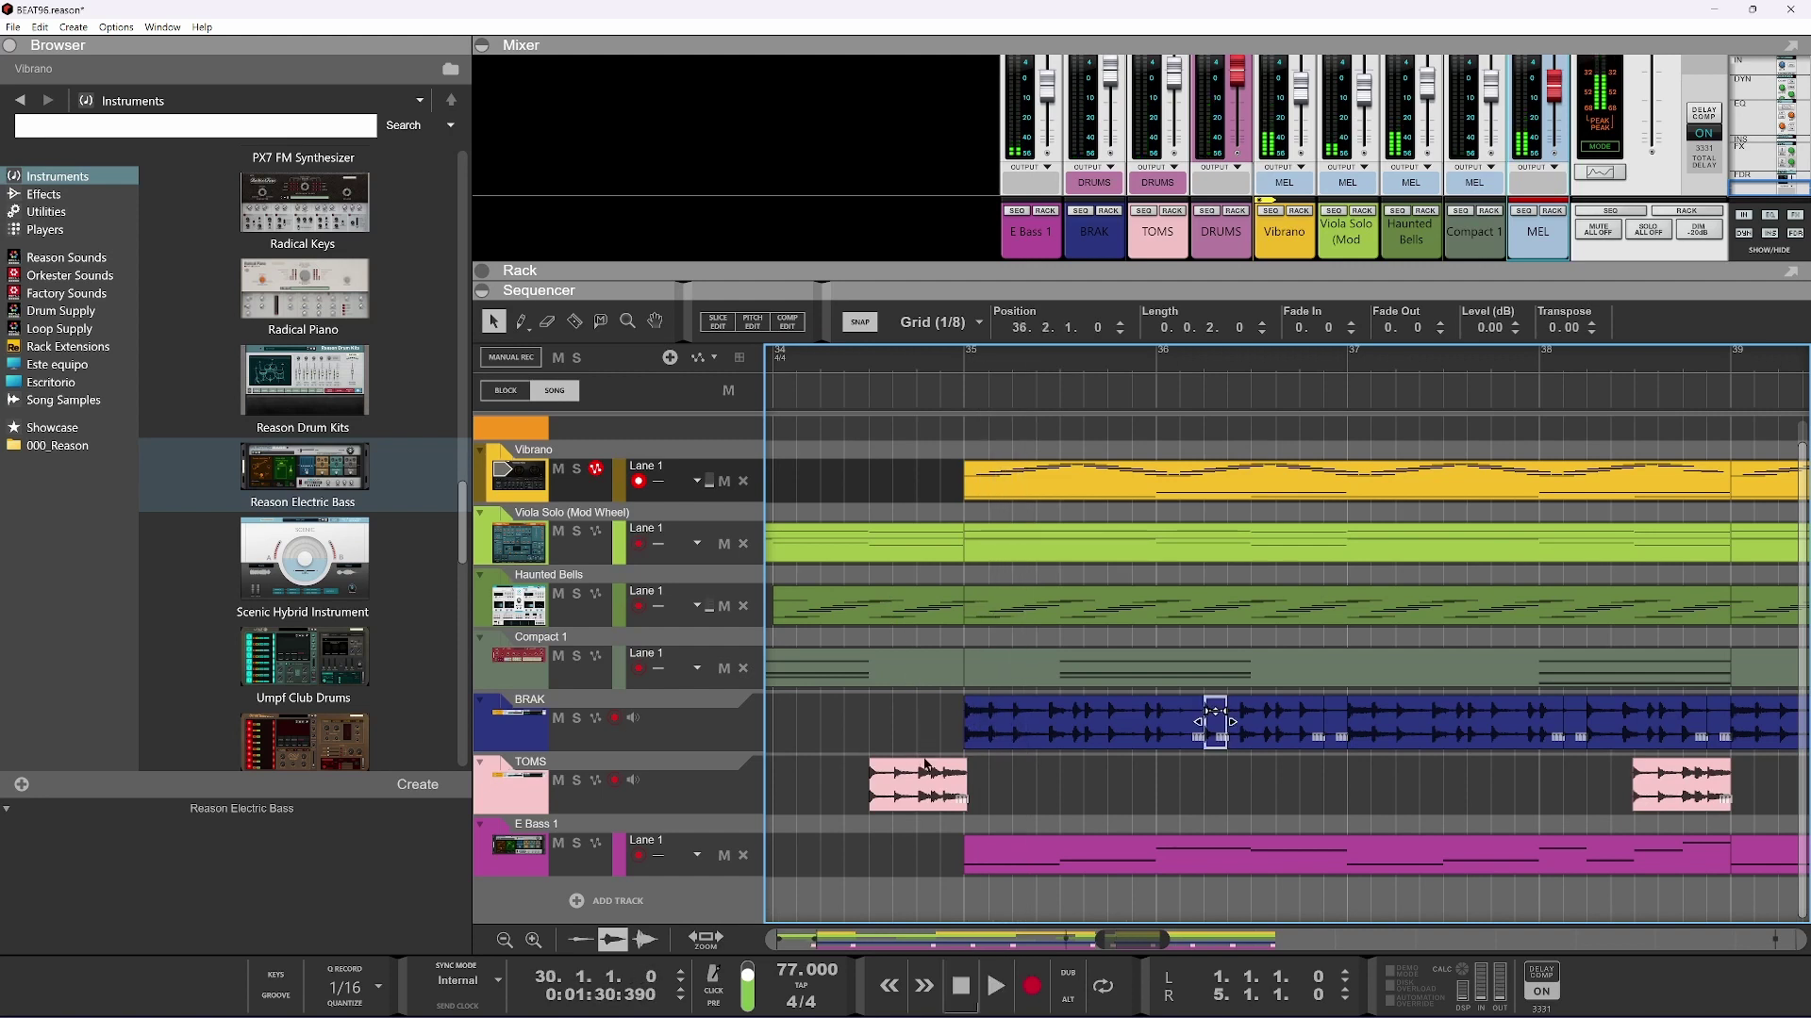
key(ctrl+z)
key(ctrl+z)
Play the song from bar 30 and lower the reversed TOMS clip's level to -10.53 dB
key(space)
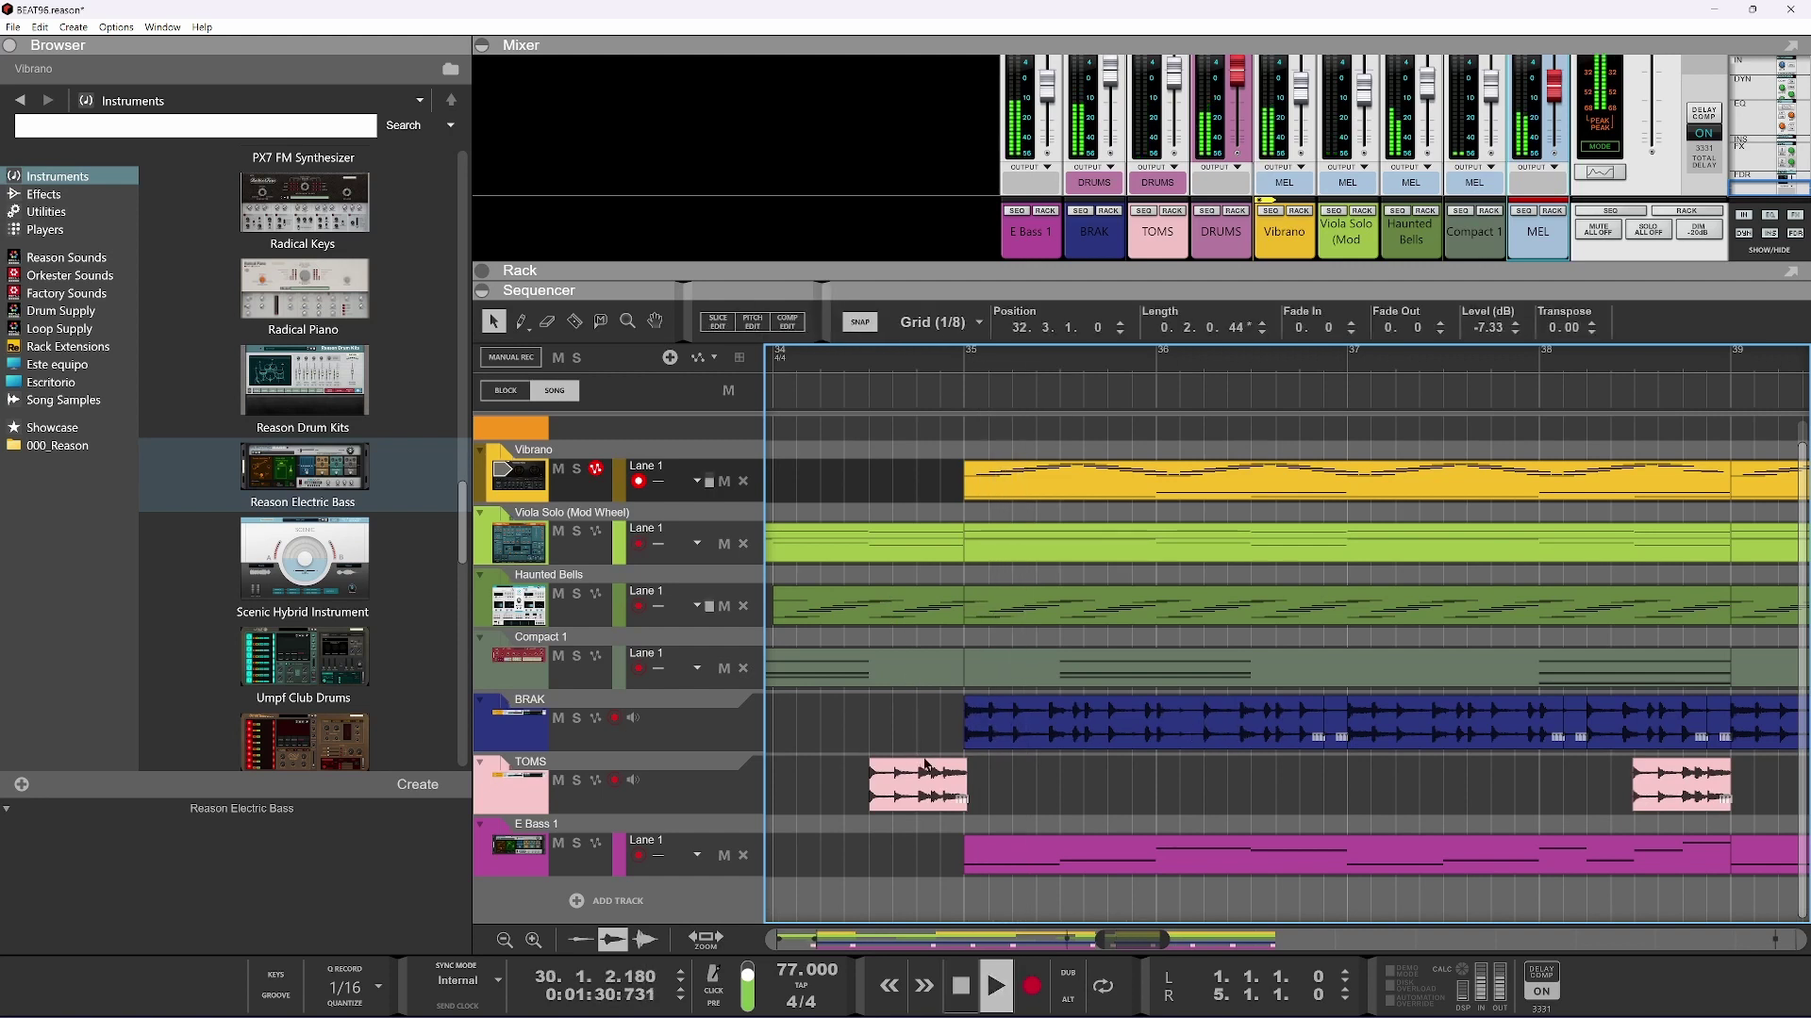
scroll(928, 765, down, 2)
scroll(924, 766, down, 4)
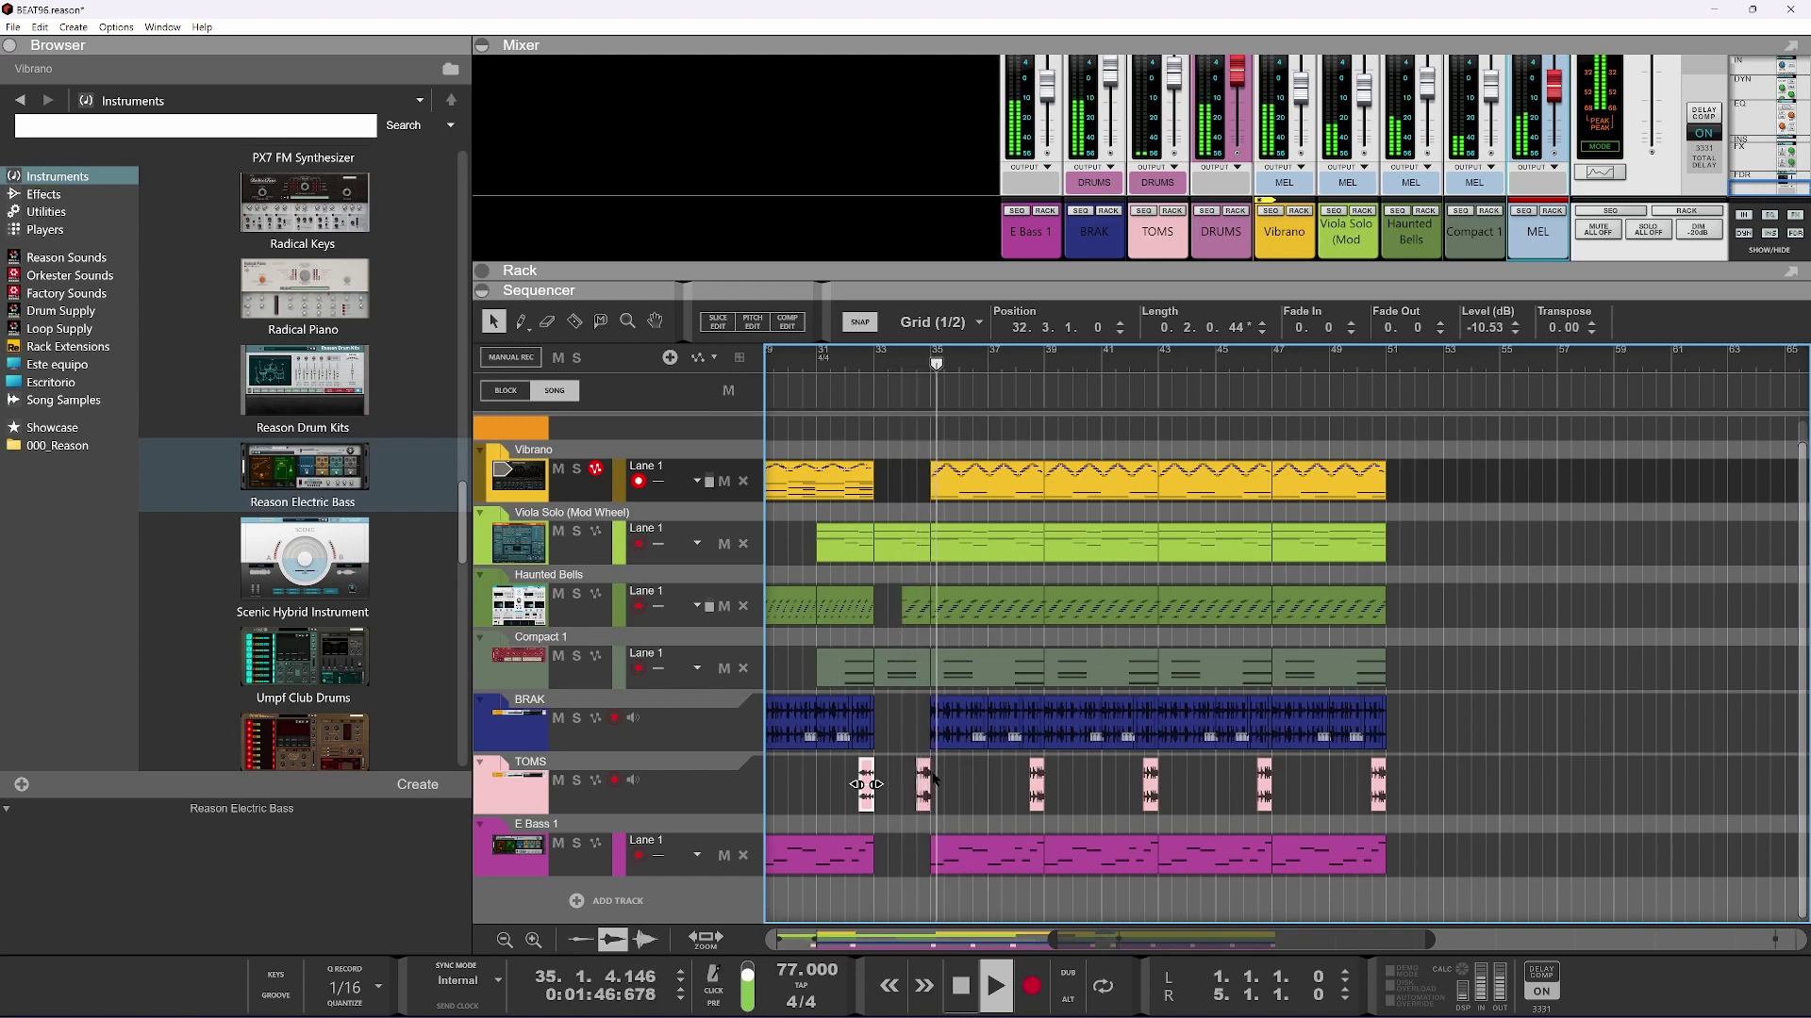
Delete the TOMS clip at the end of bar 20
scroll(934, 778, down, 3)
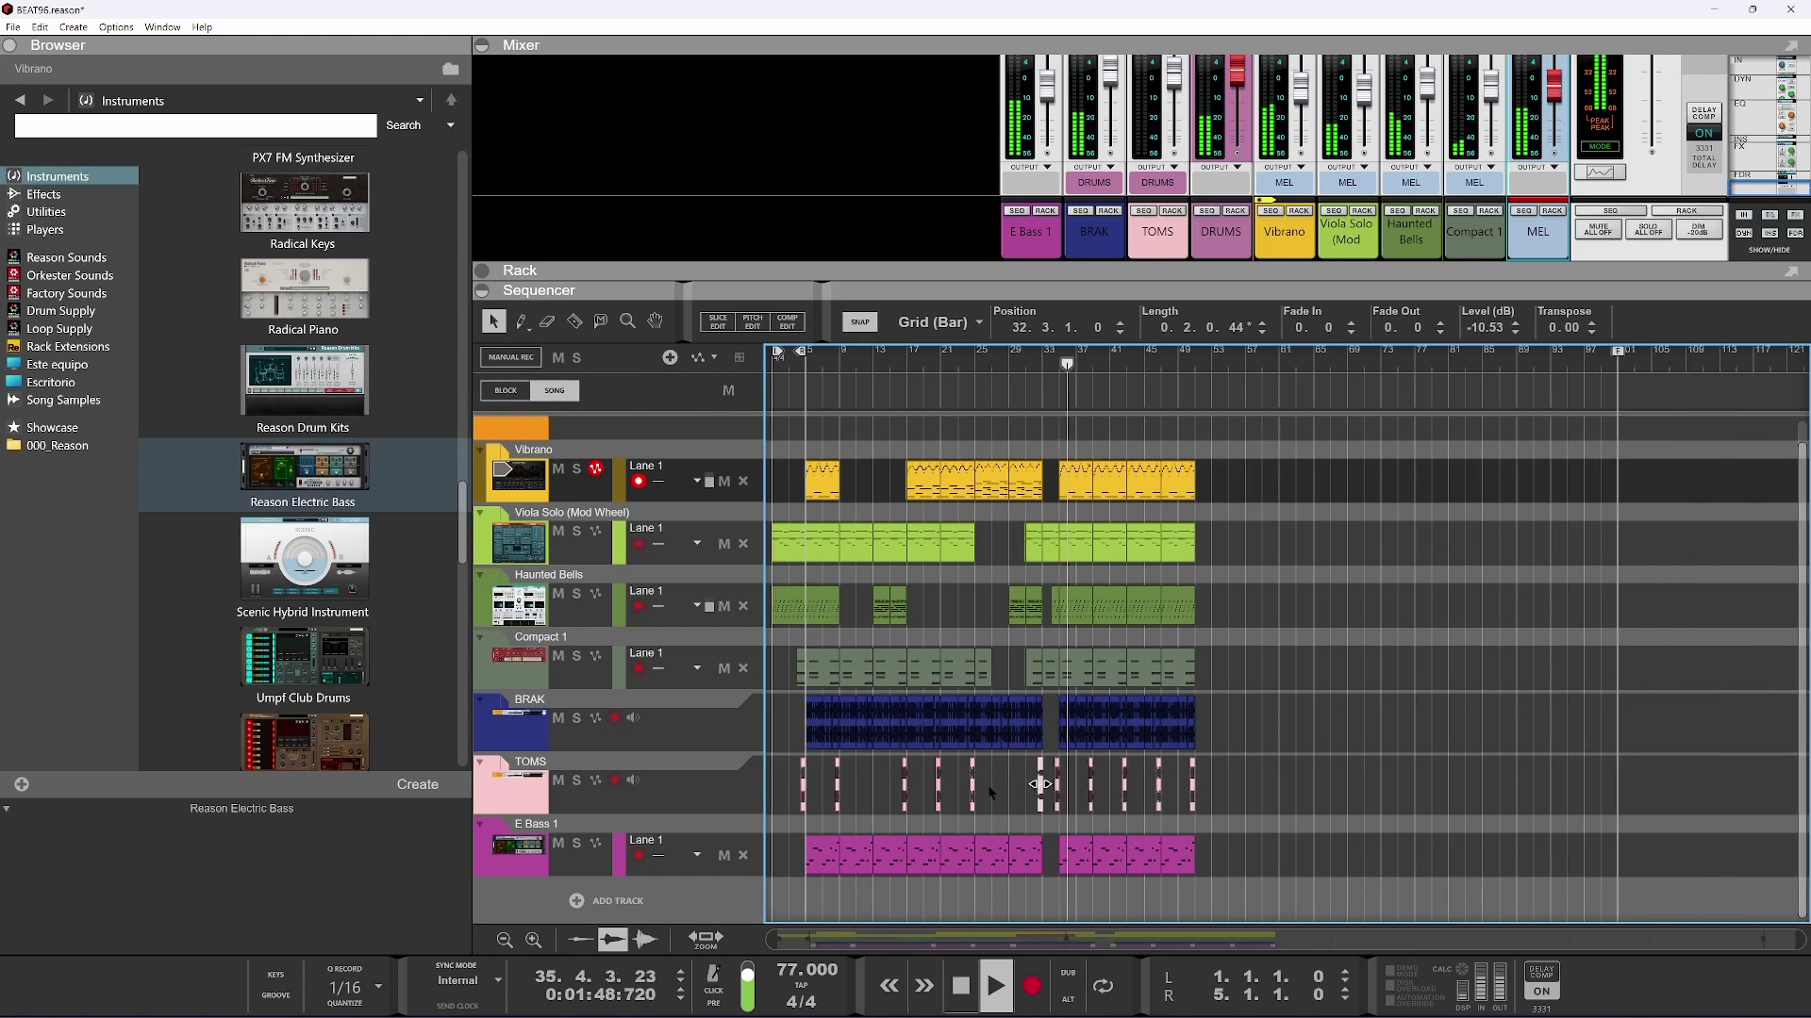
scroll(834, 774, up, 1)
scroll(835, 774, up, 2)
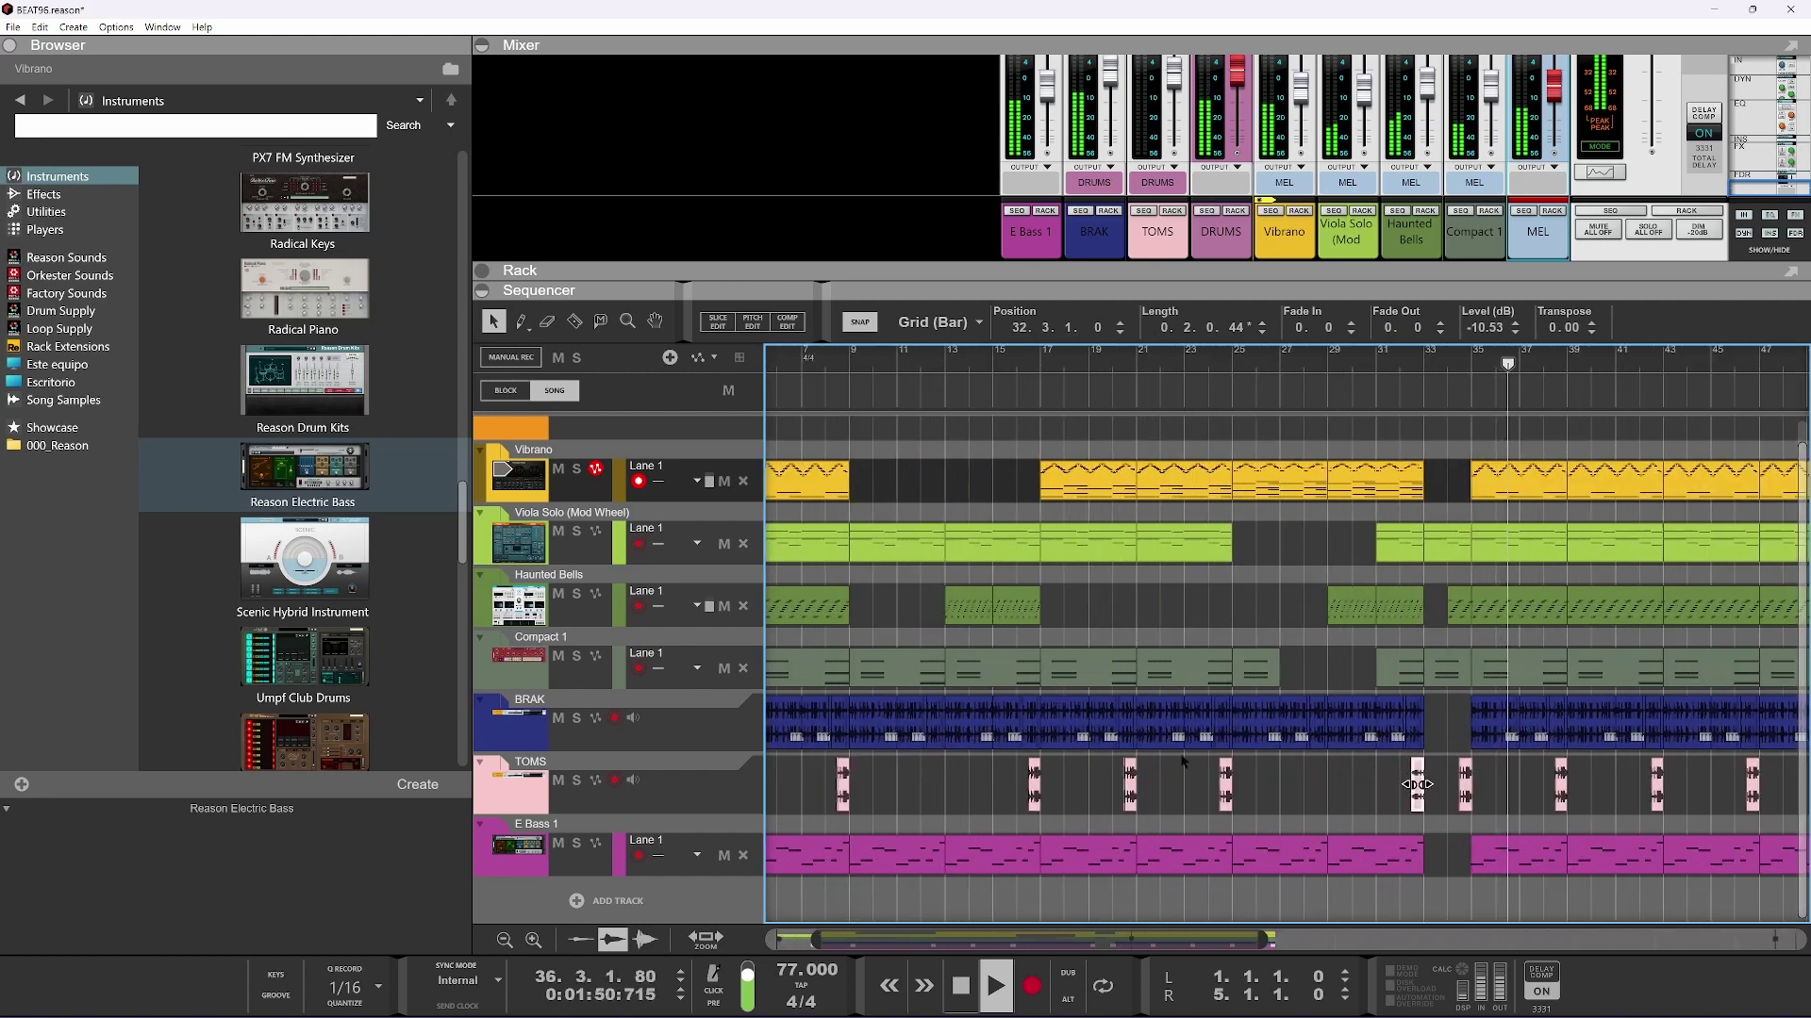
click(1179, 783)
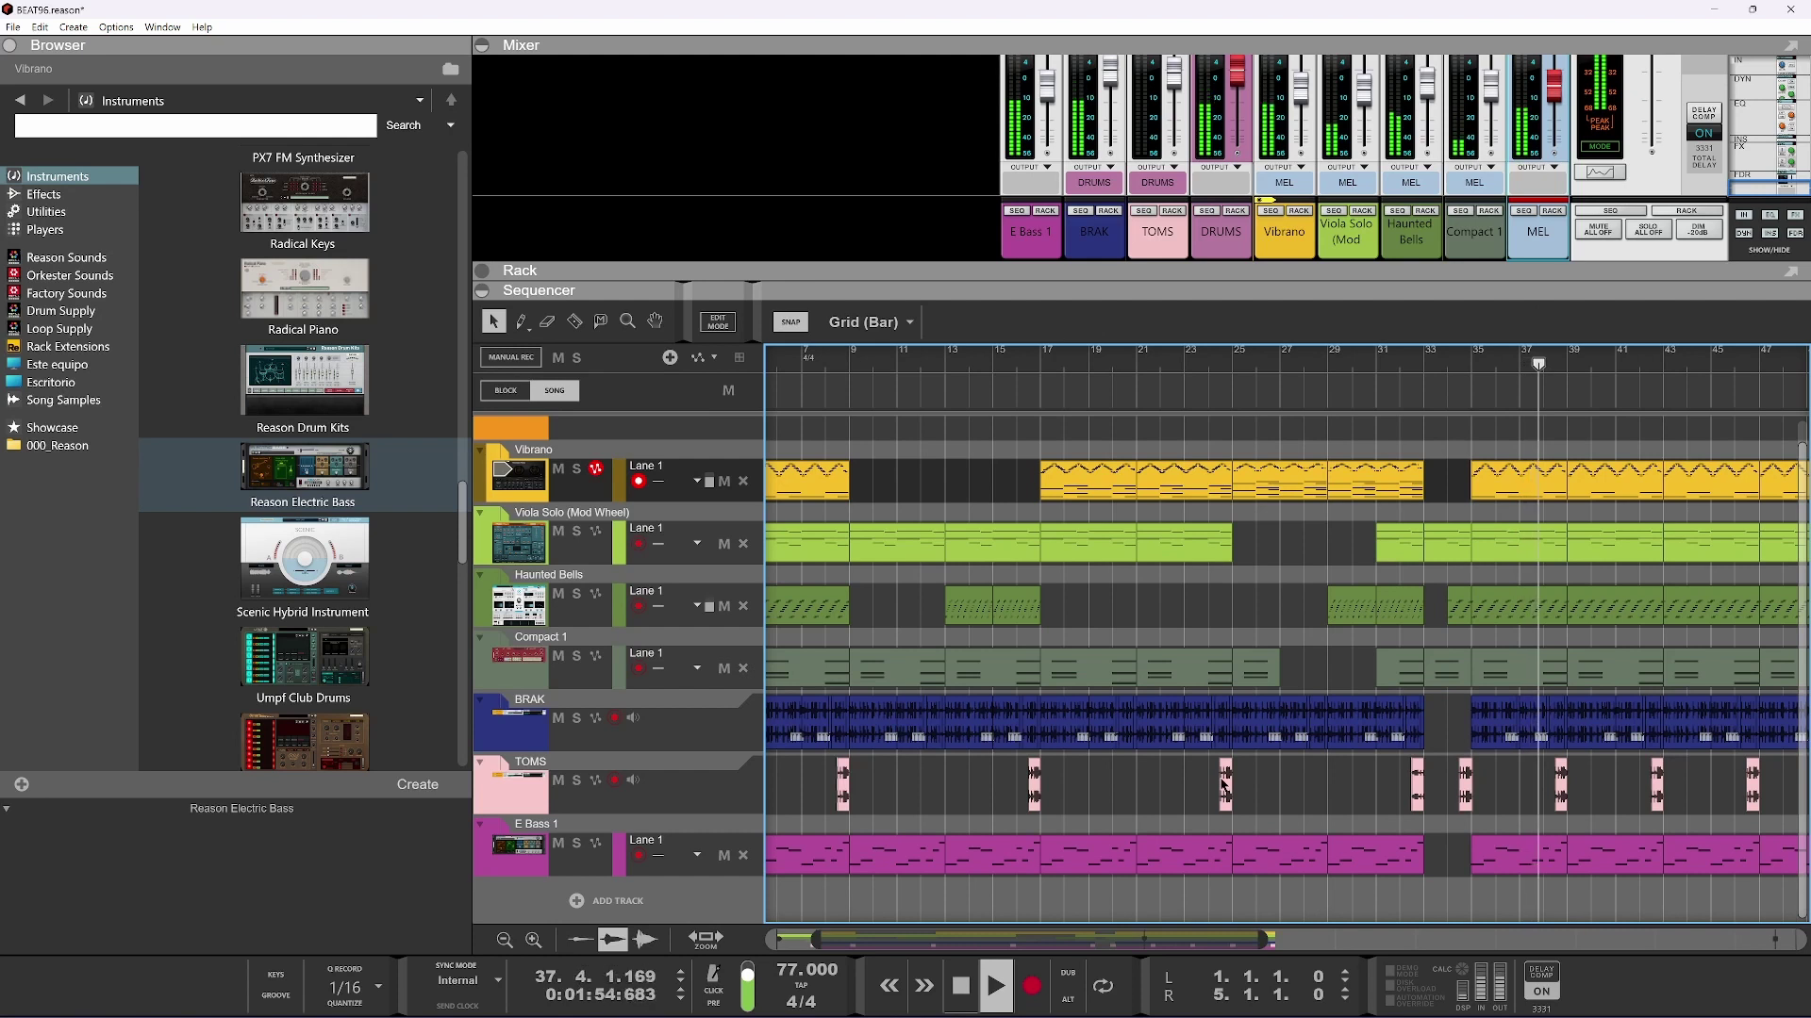
scroll(1212, 801, down, 2)
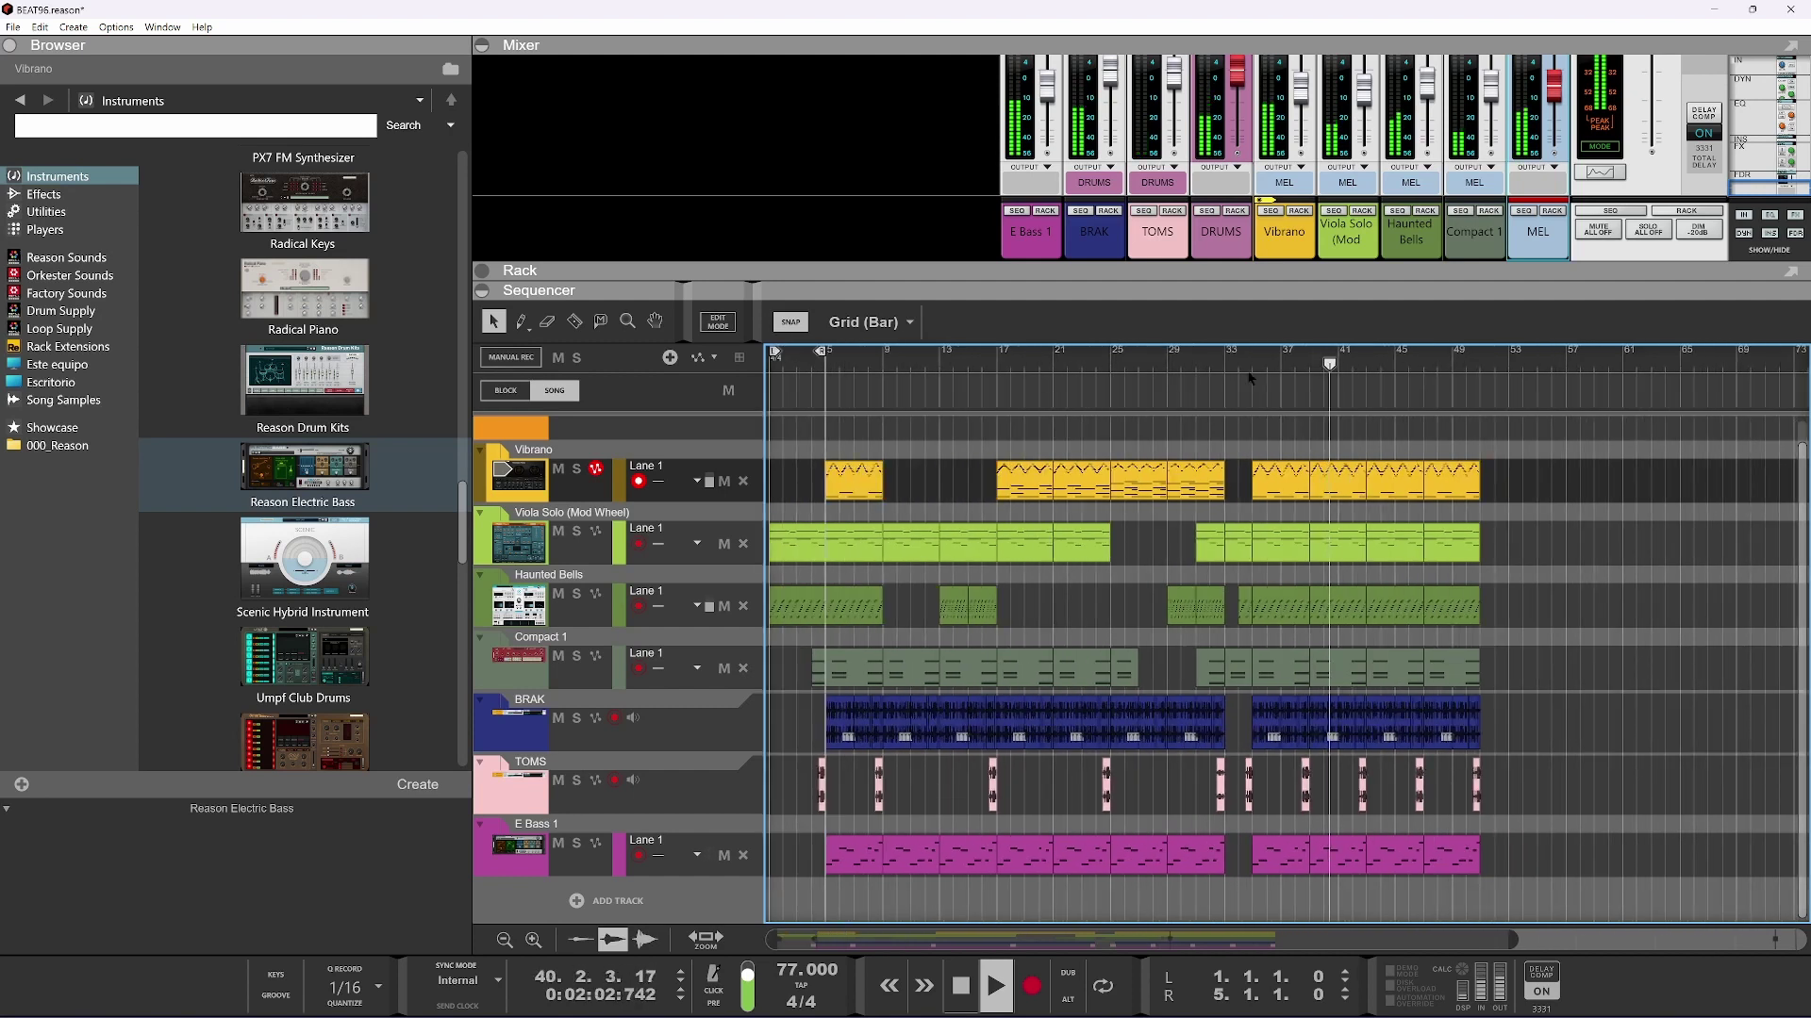
Compare playback with the master insert effects bypassed and active in the rack
key(F6)
scroll(1058, 656, up, 5)
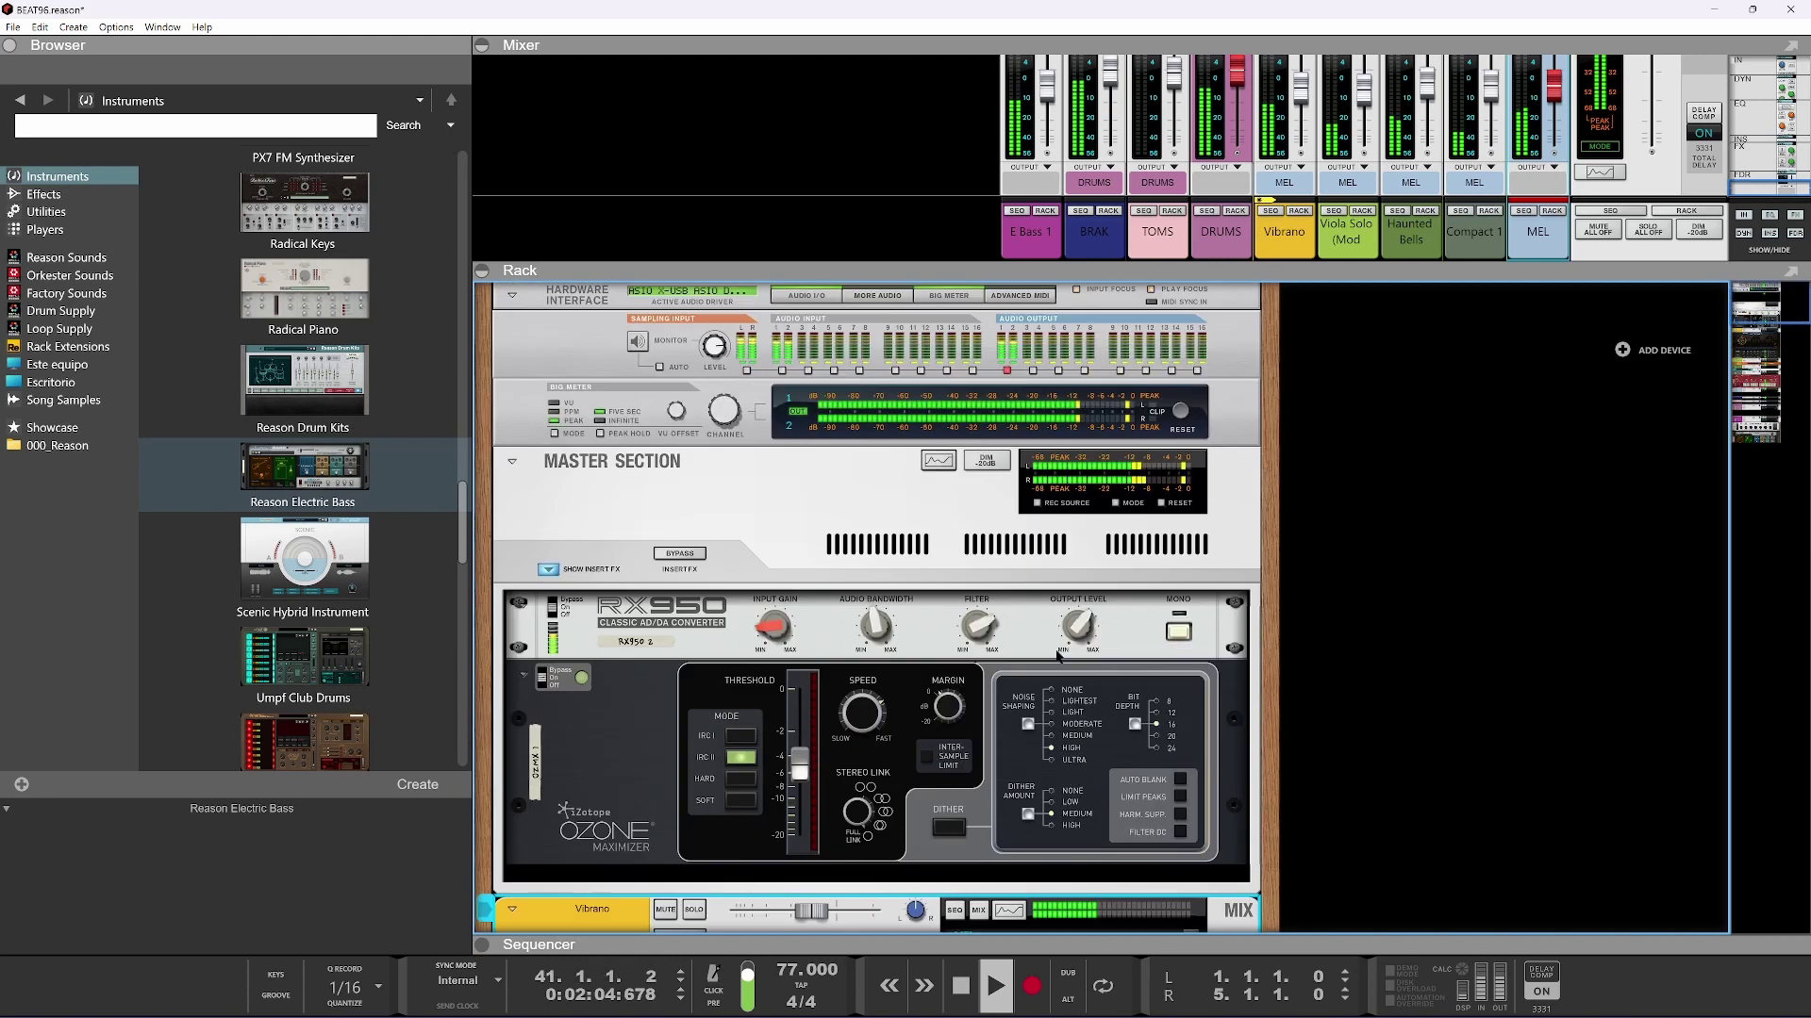
click(702, 562)
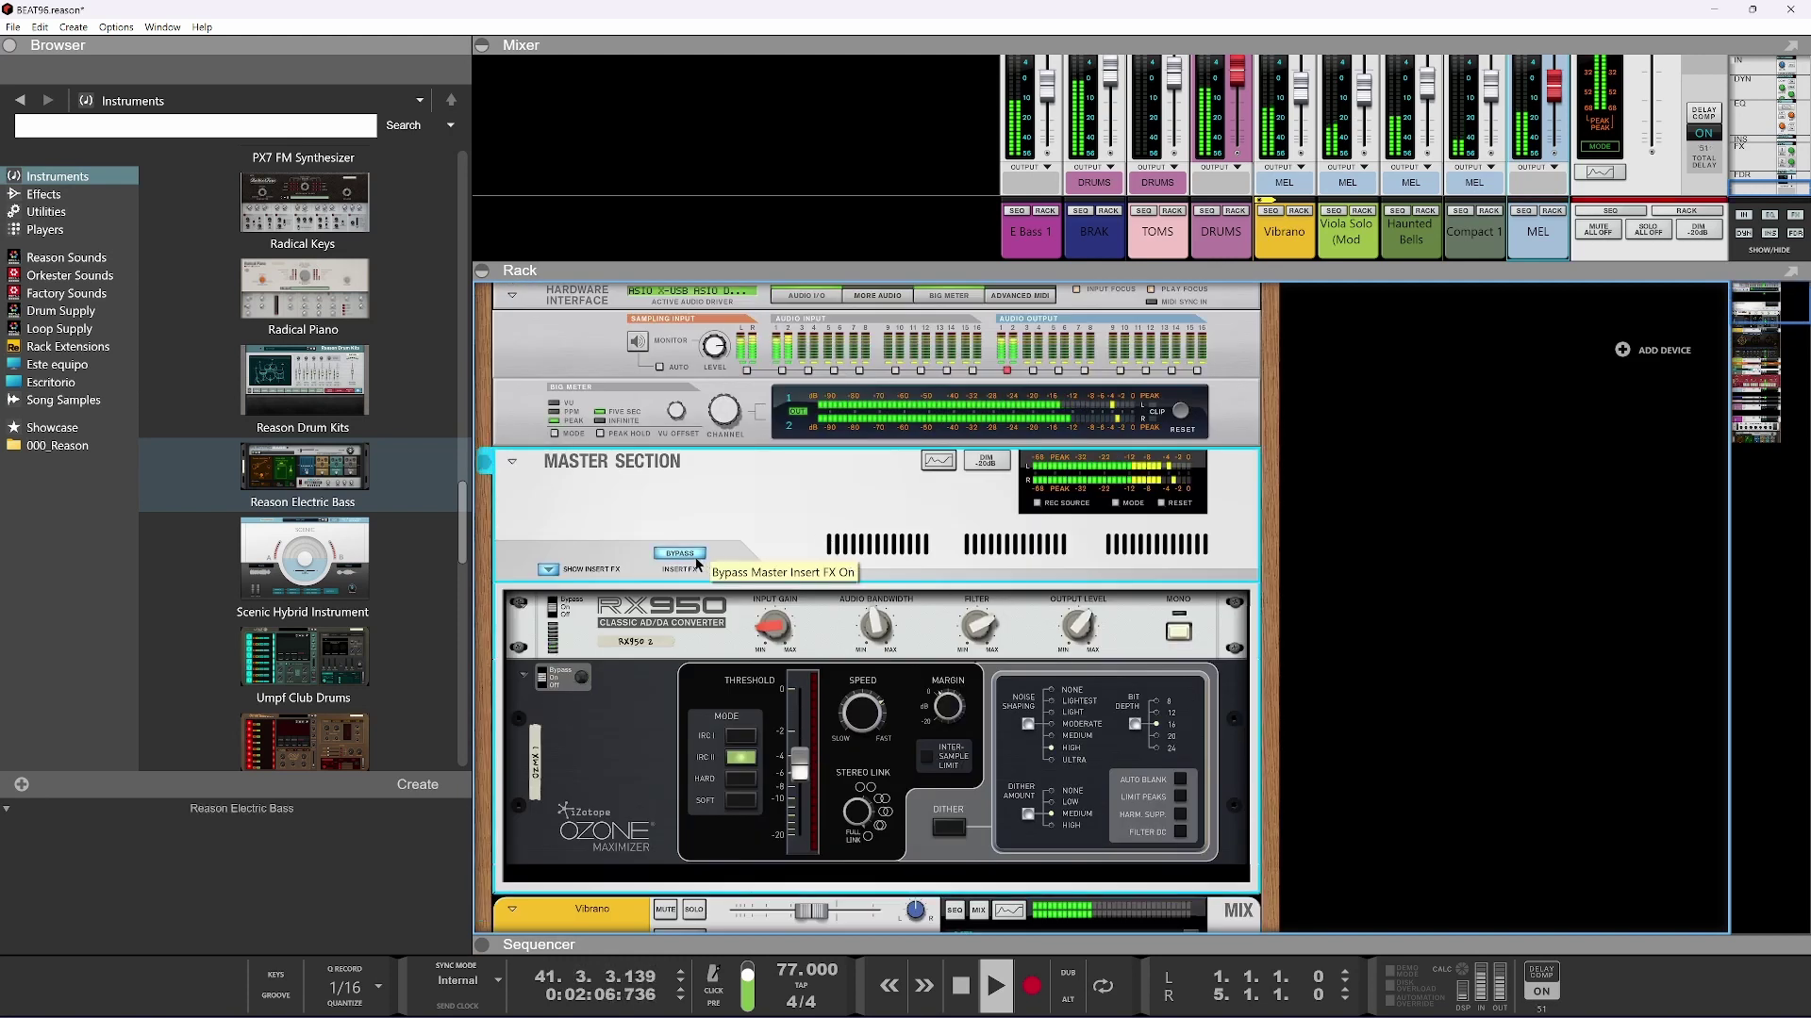
click(769, 631)
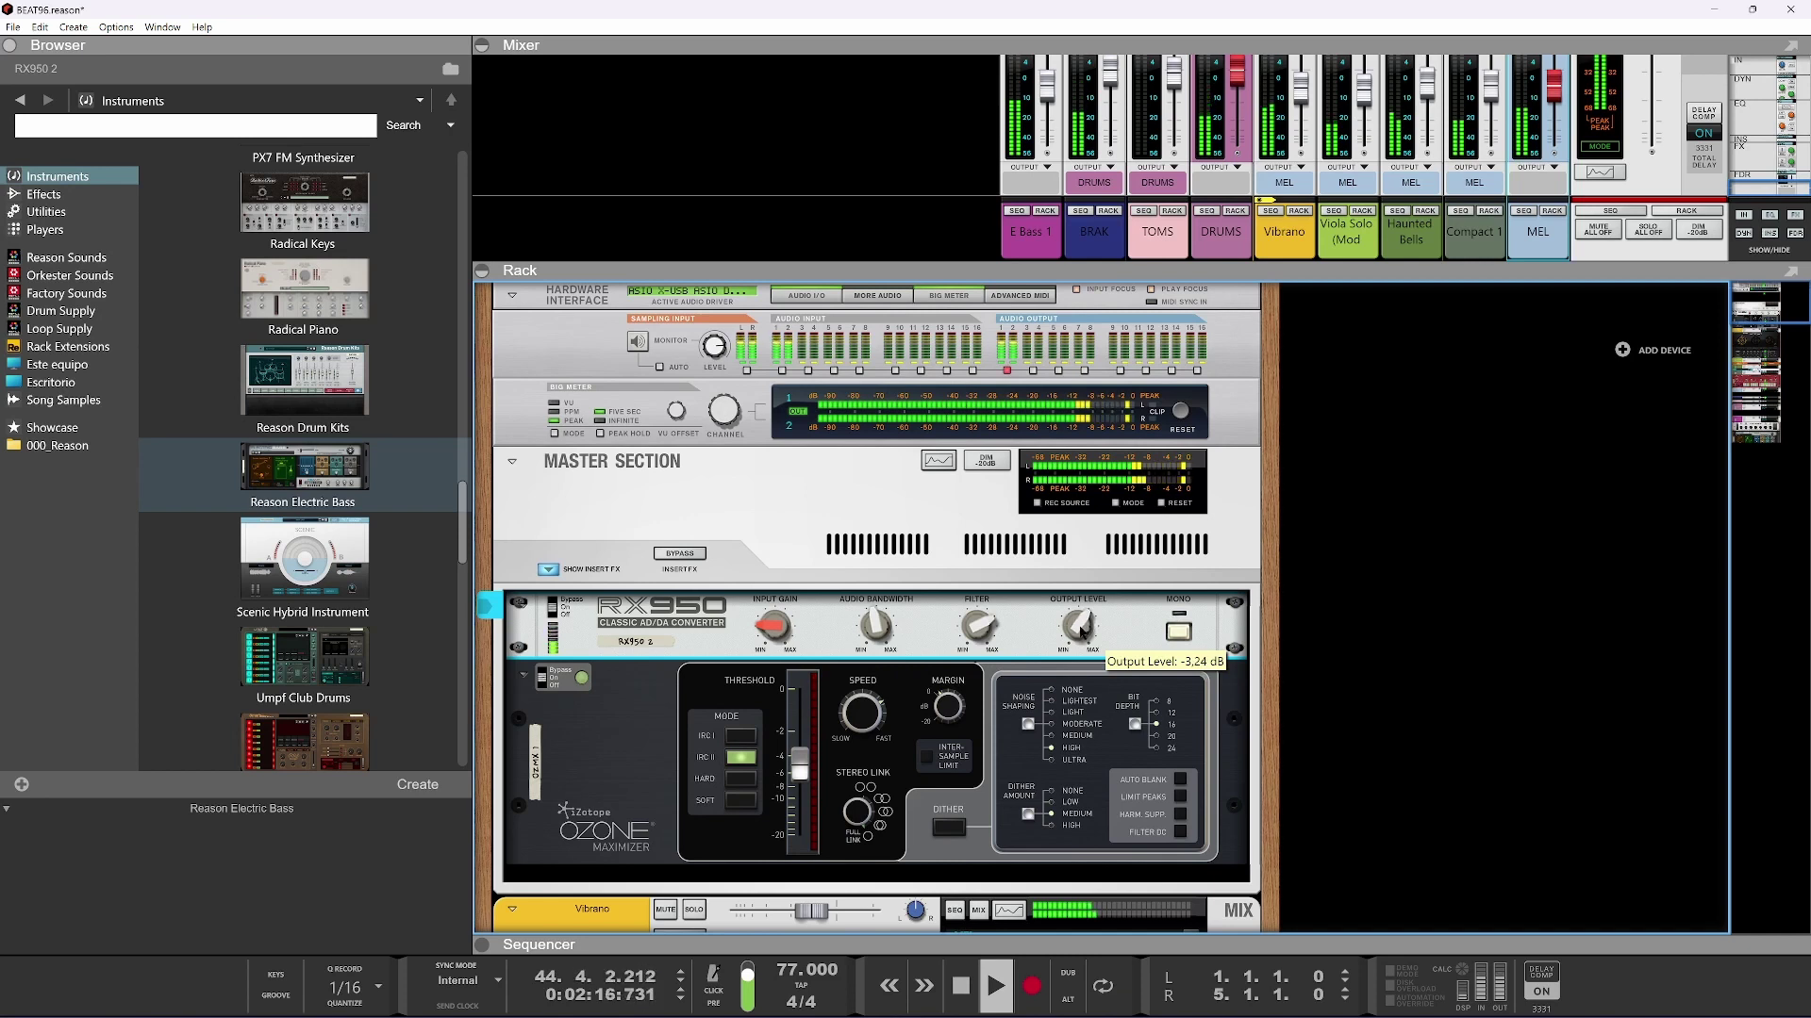
click(673, 559)
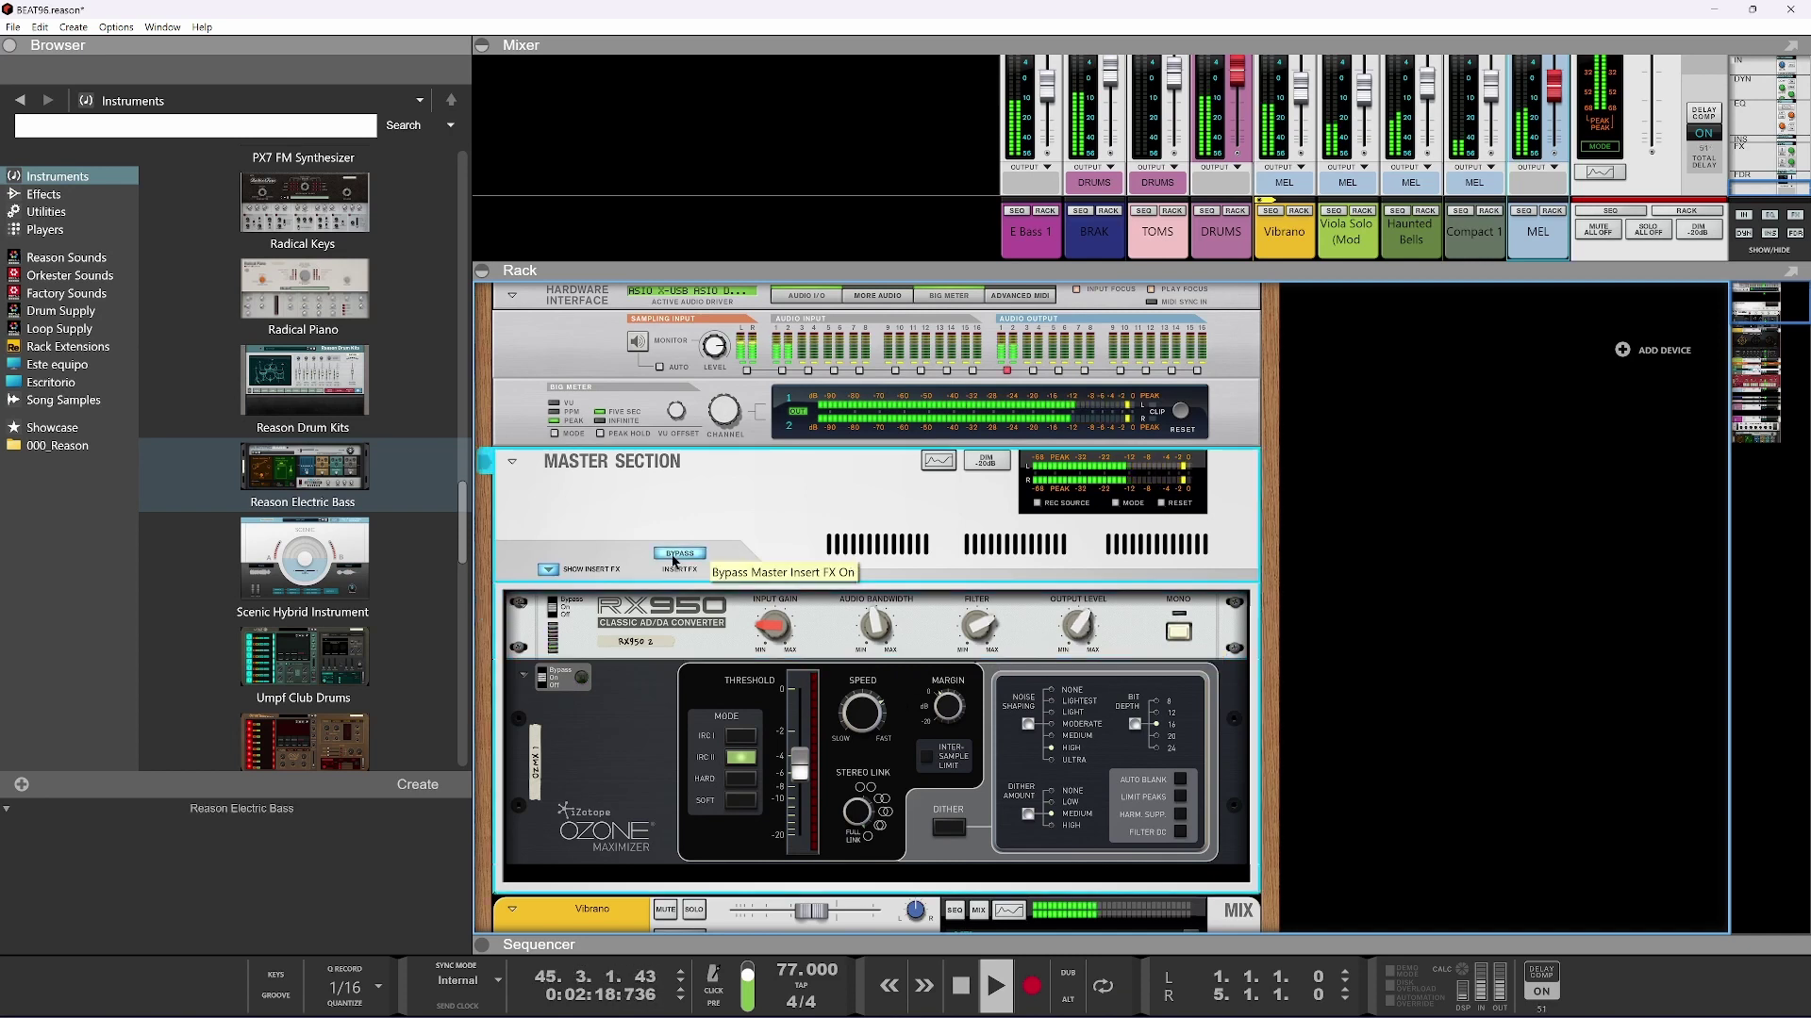
click(674, 557)
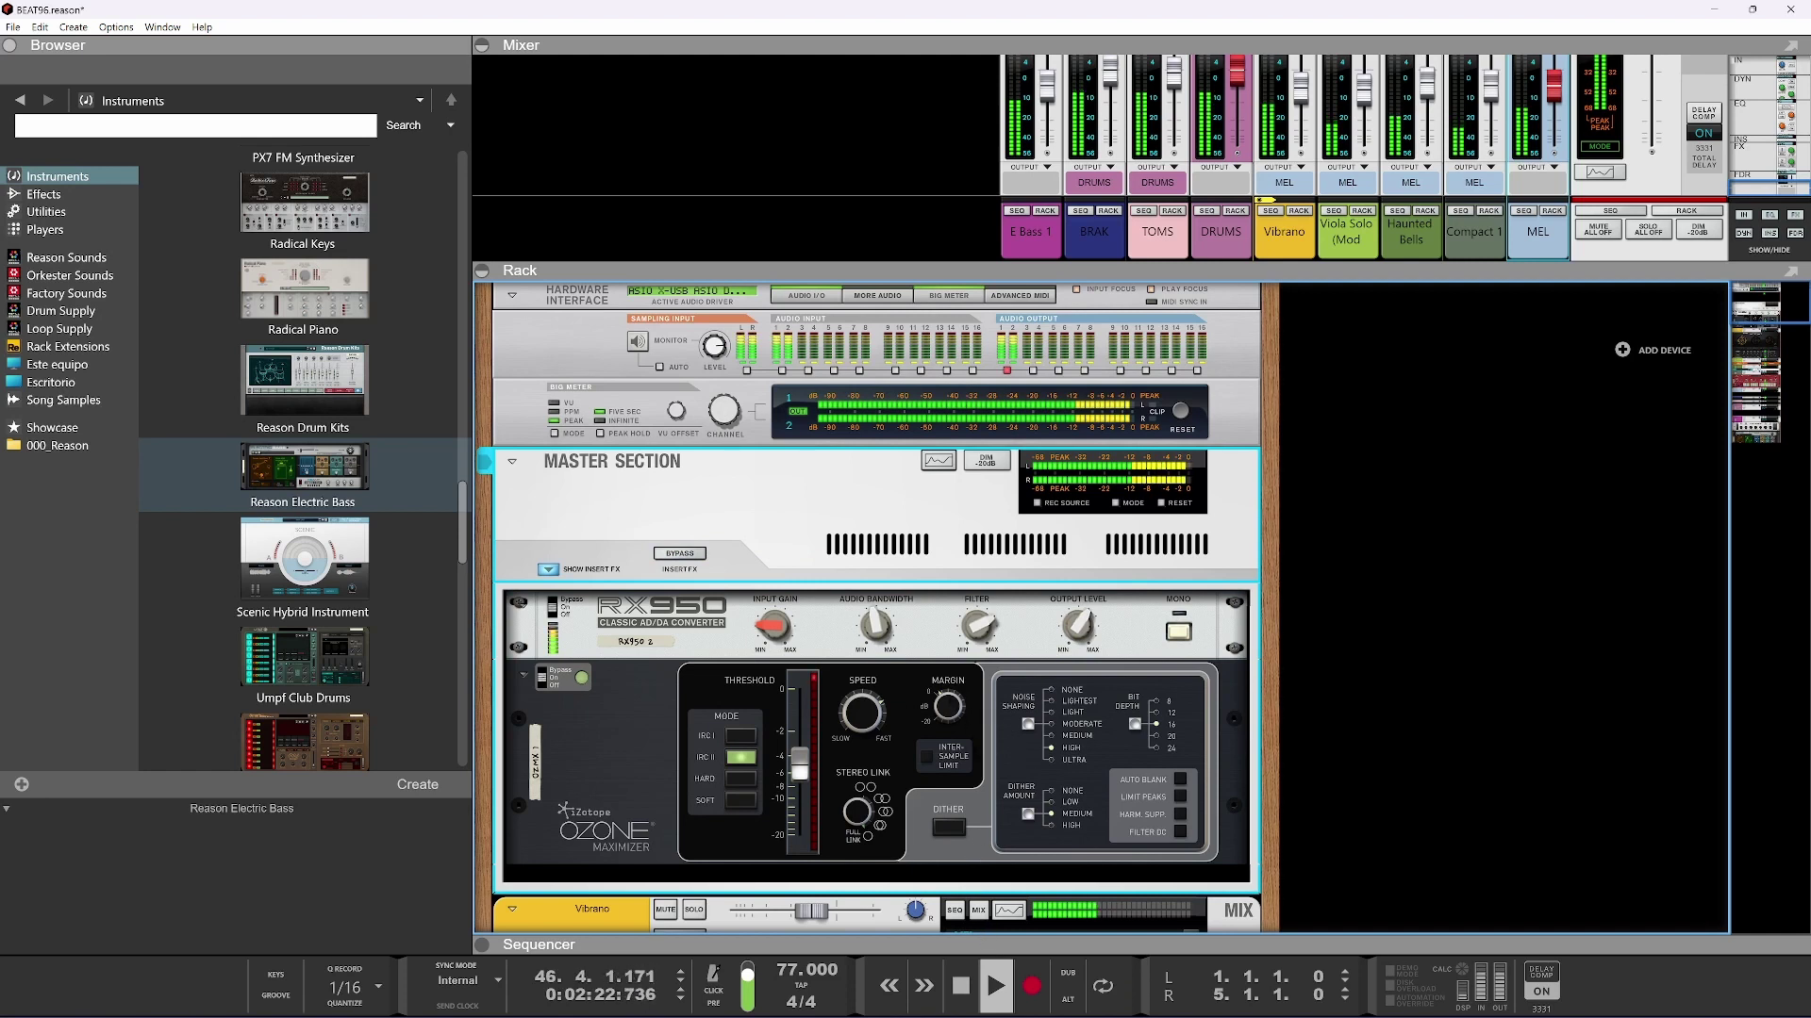
Check the RX950 input gain and the mixer channel levels during playback, then stop with the sequencer maximized
mouse_move(997, 941)
mouse_down()
mouse_move(997, 540)
mouse_move(997, 943)
mouse_up()
click(773, 640)
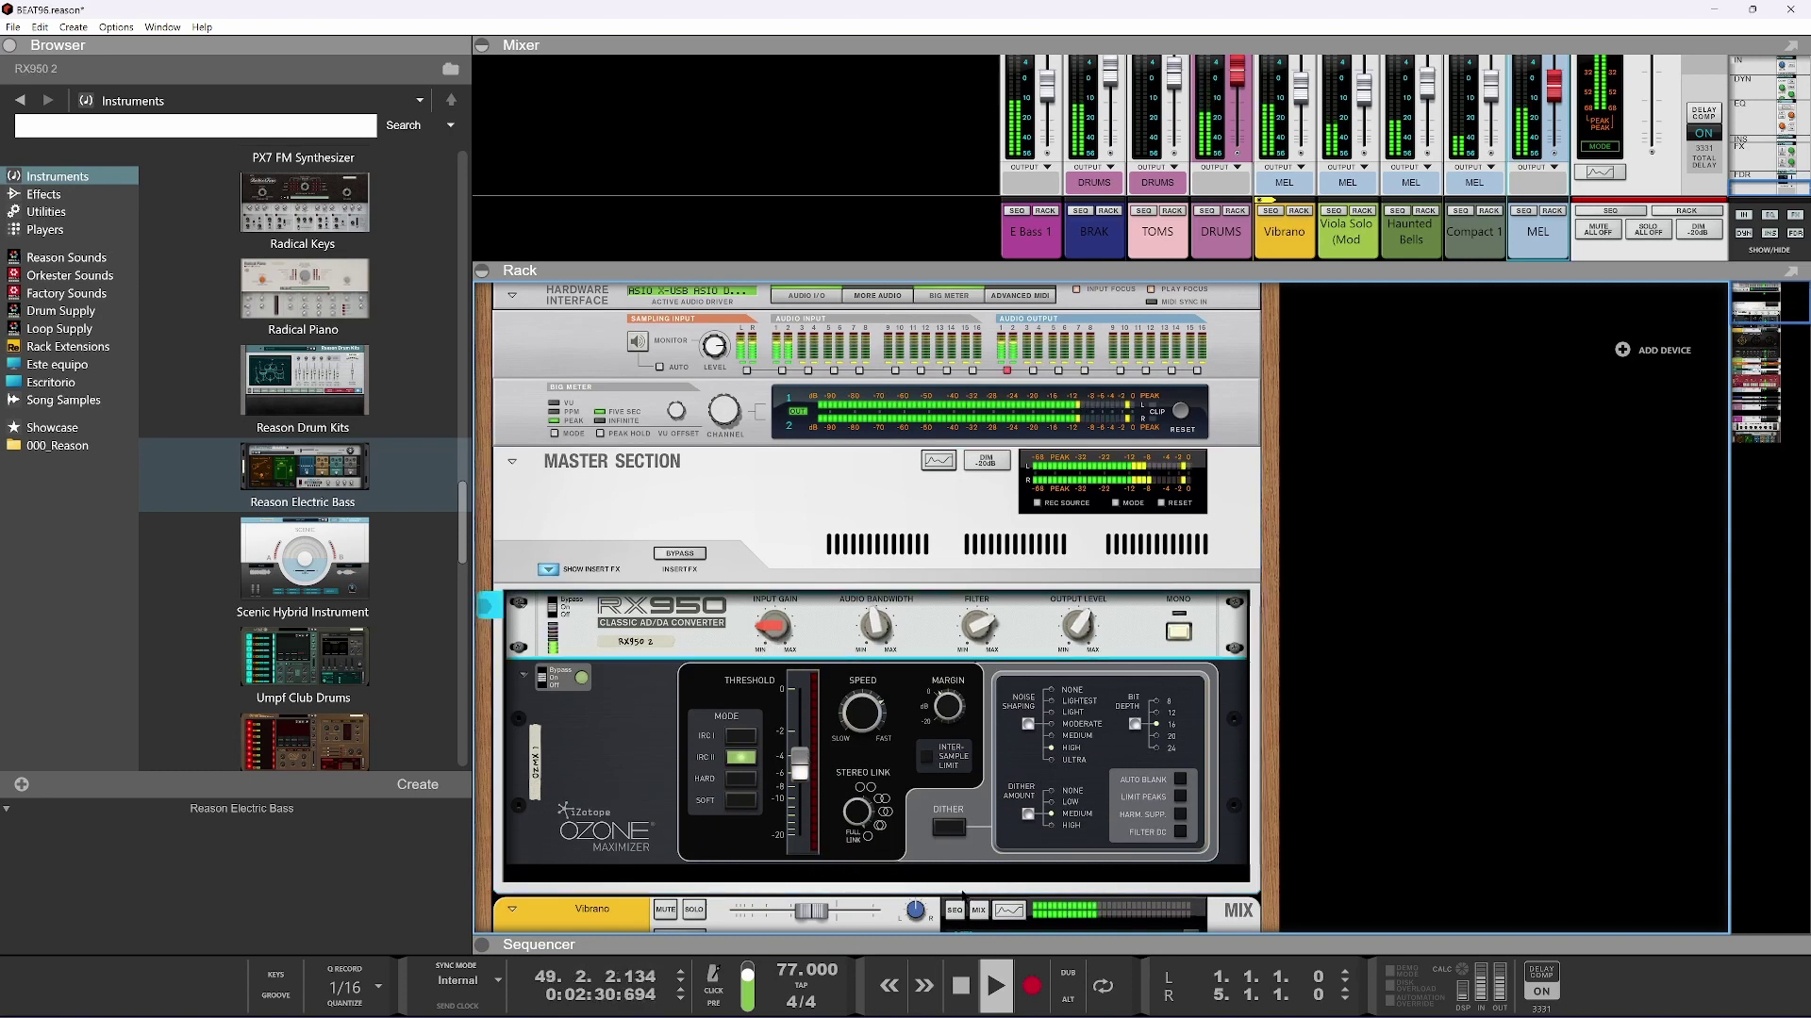
drag(1109, 944, 1111, 656)
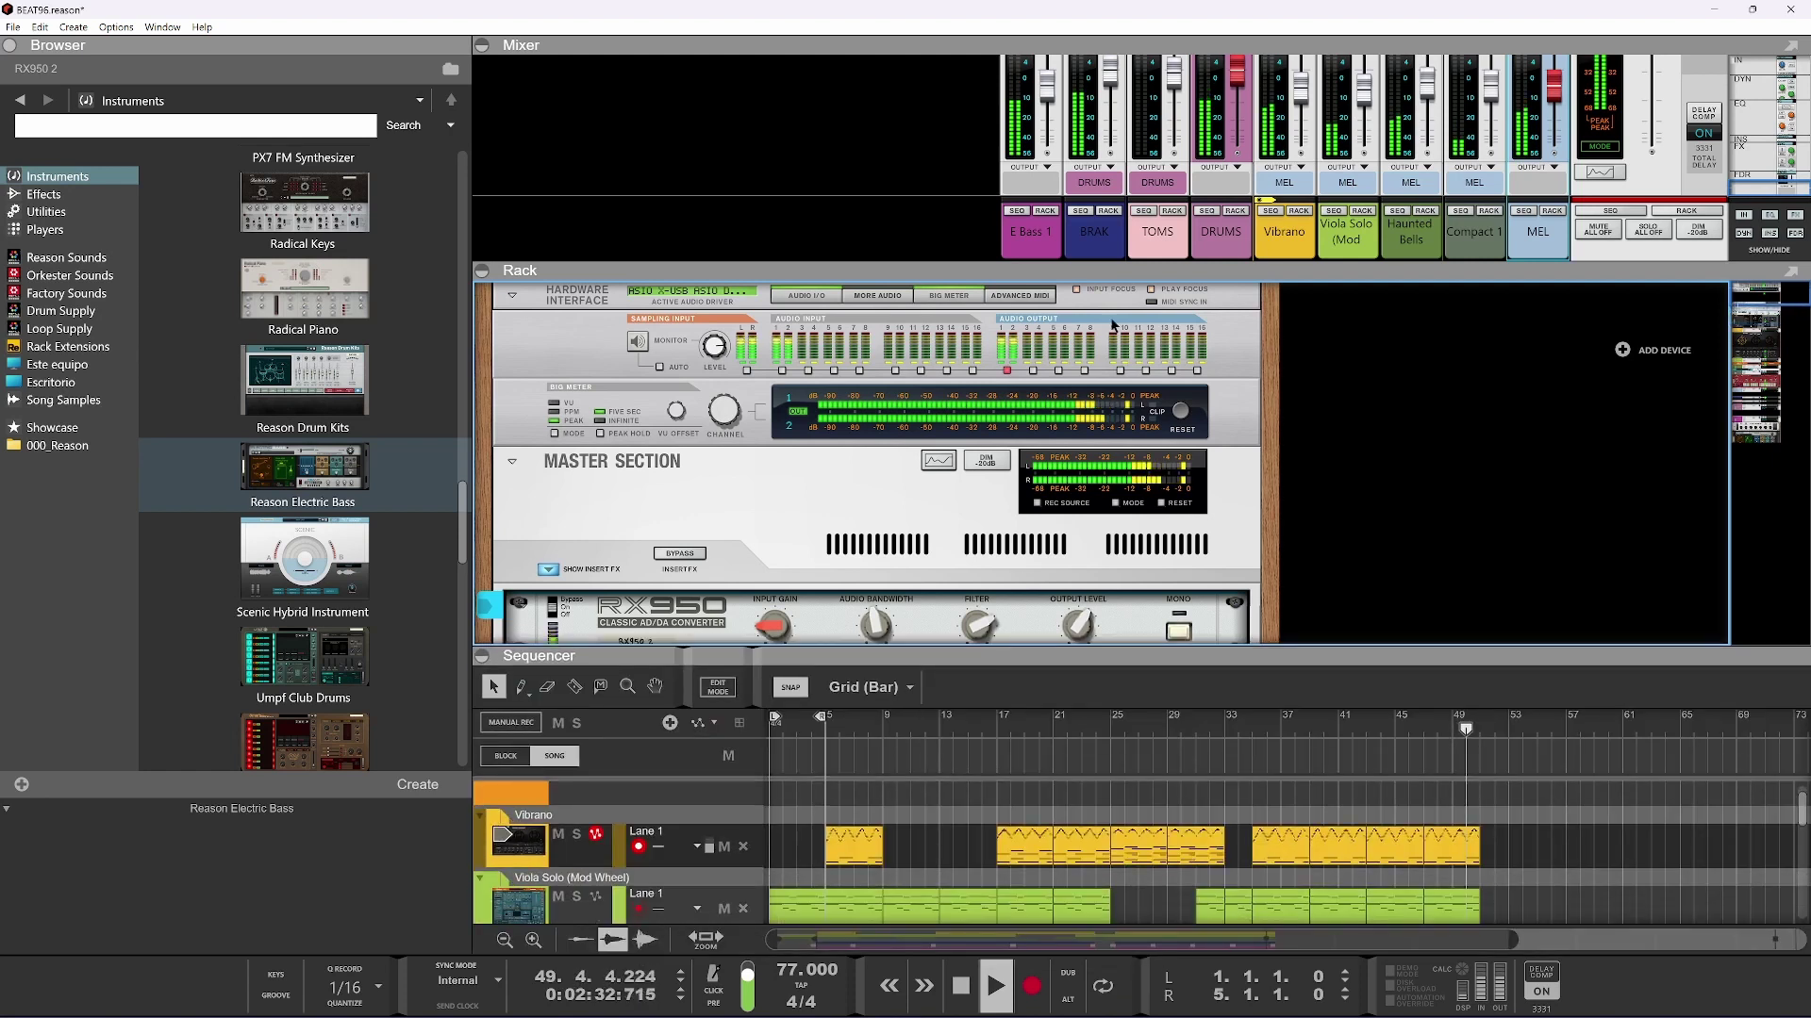
click(1048, 95)
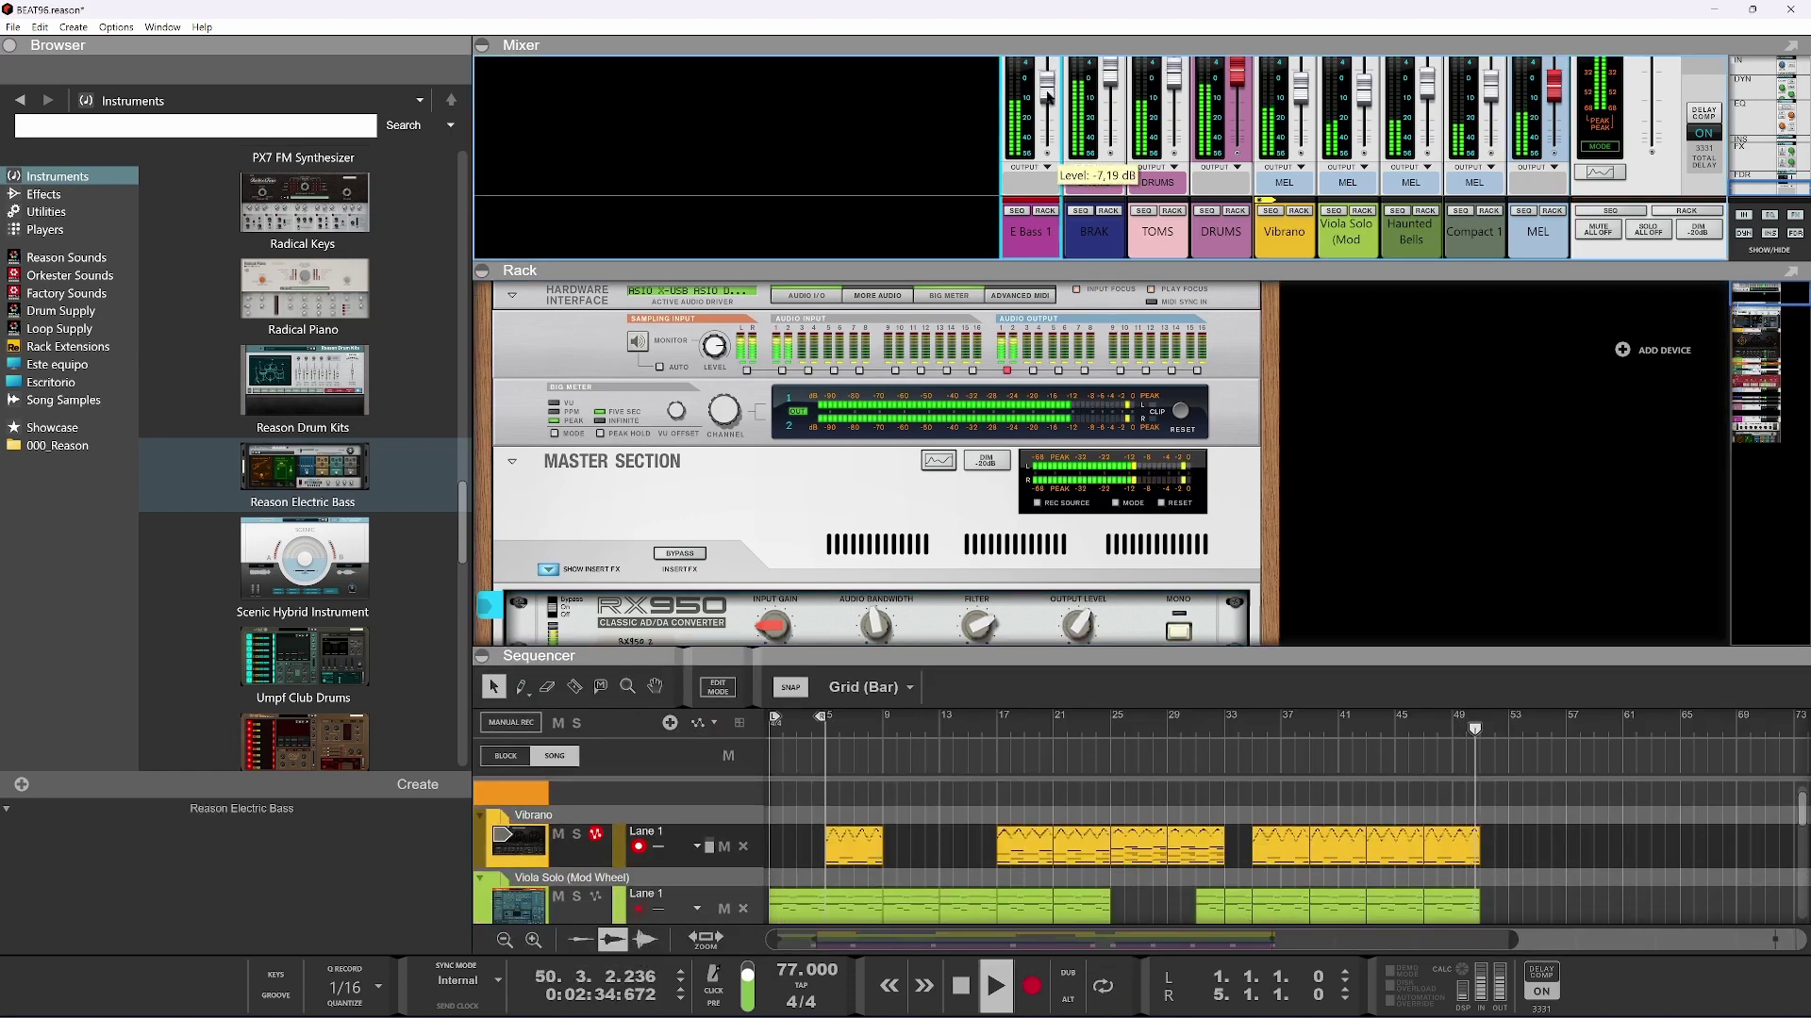
scroll(1192, 189, up, 3)
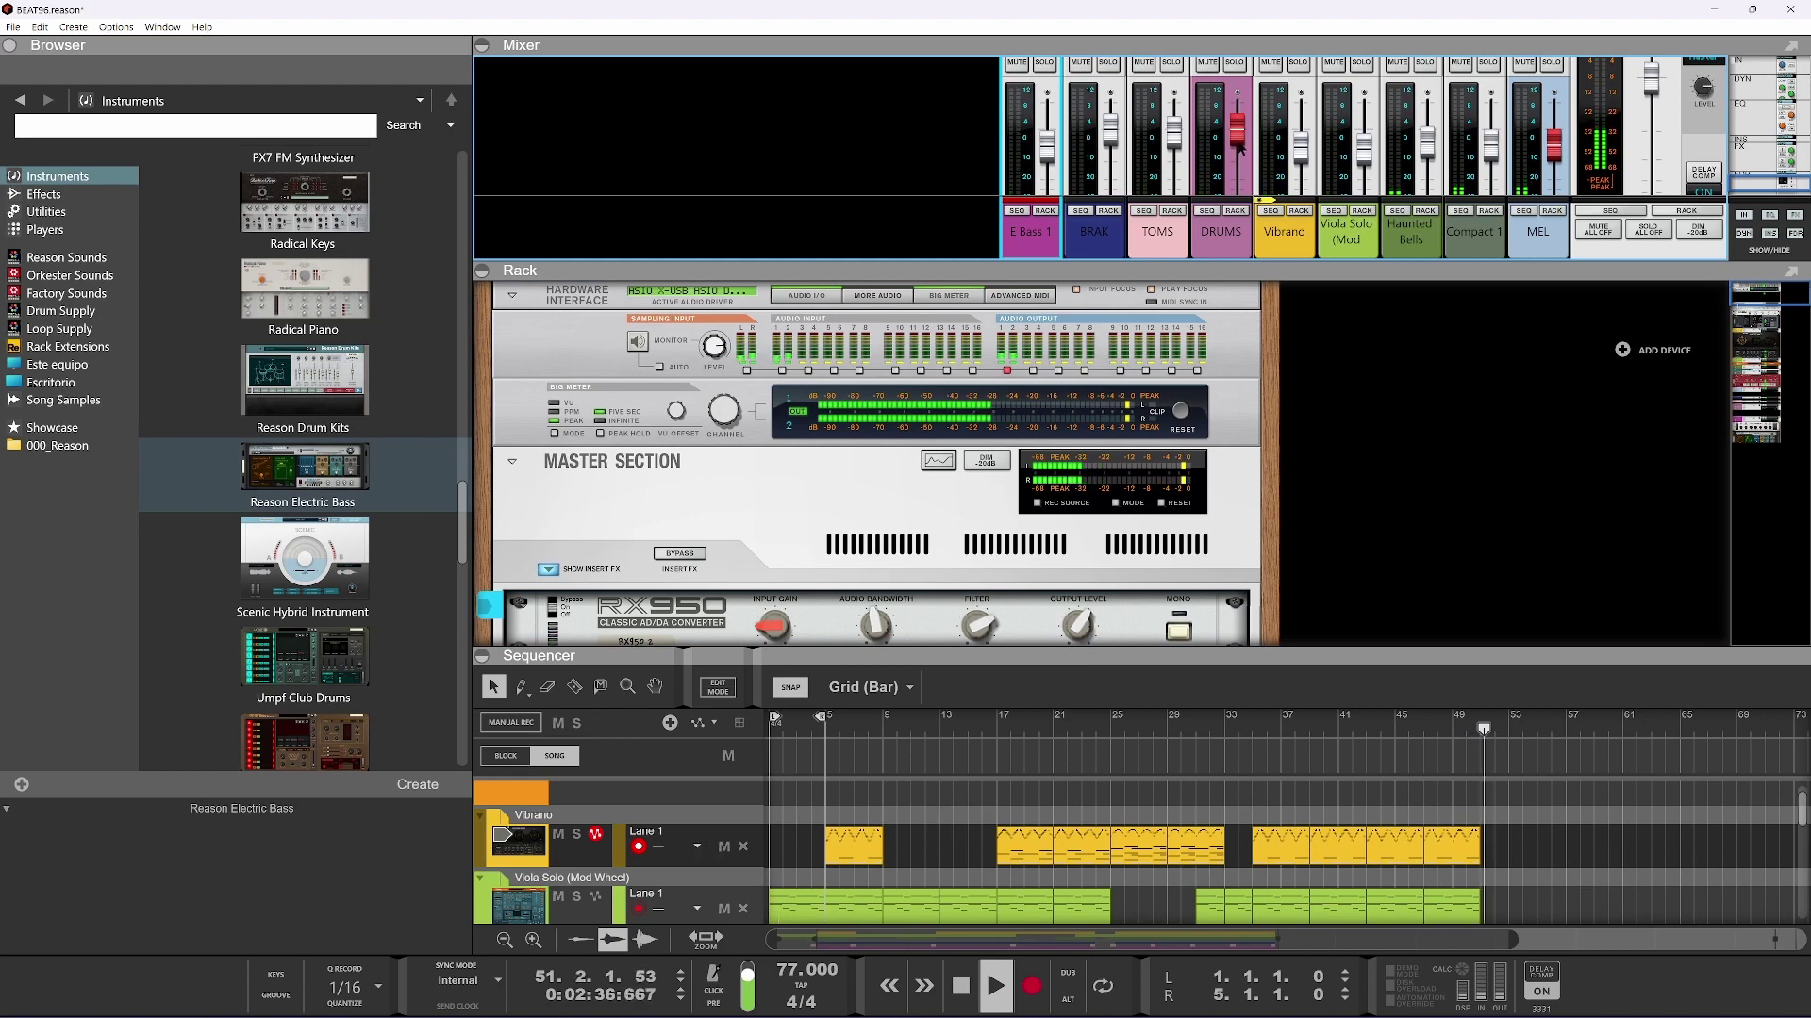
double_click(1174, 655)
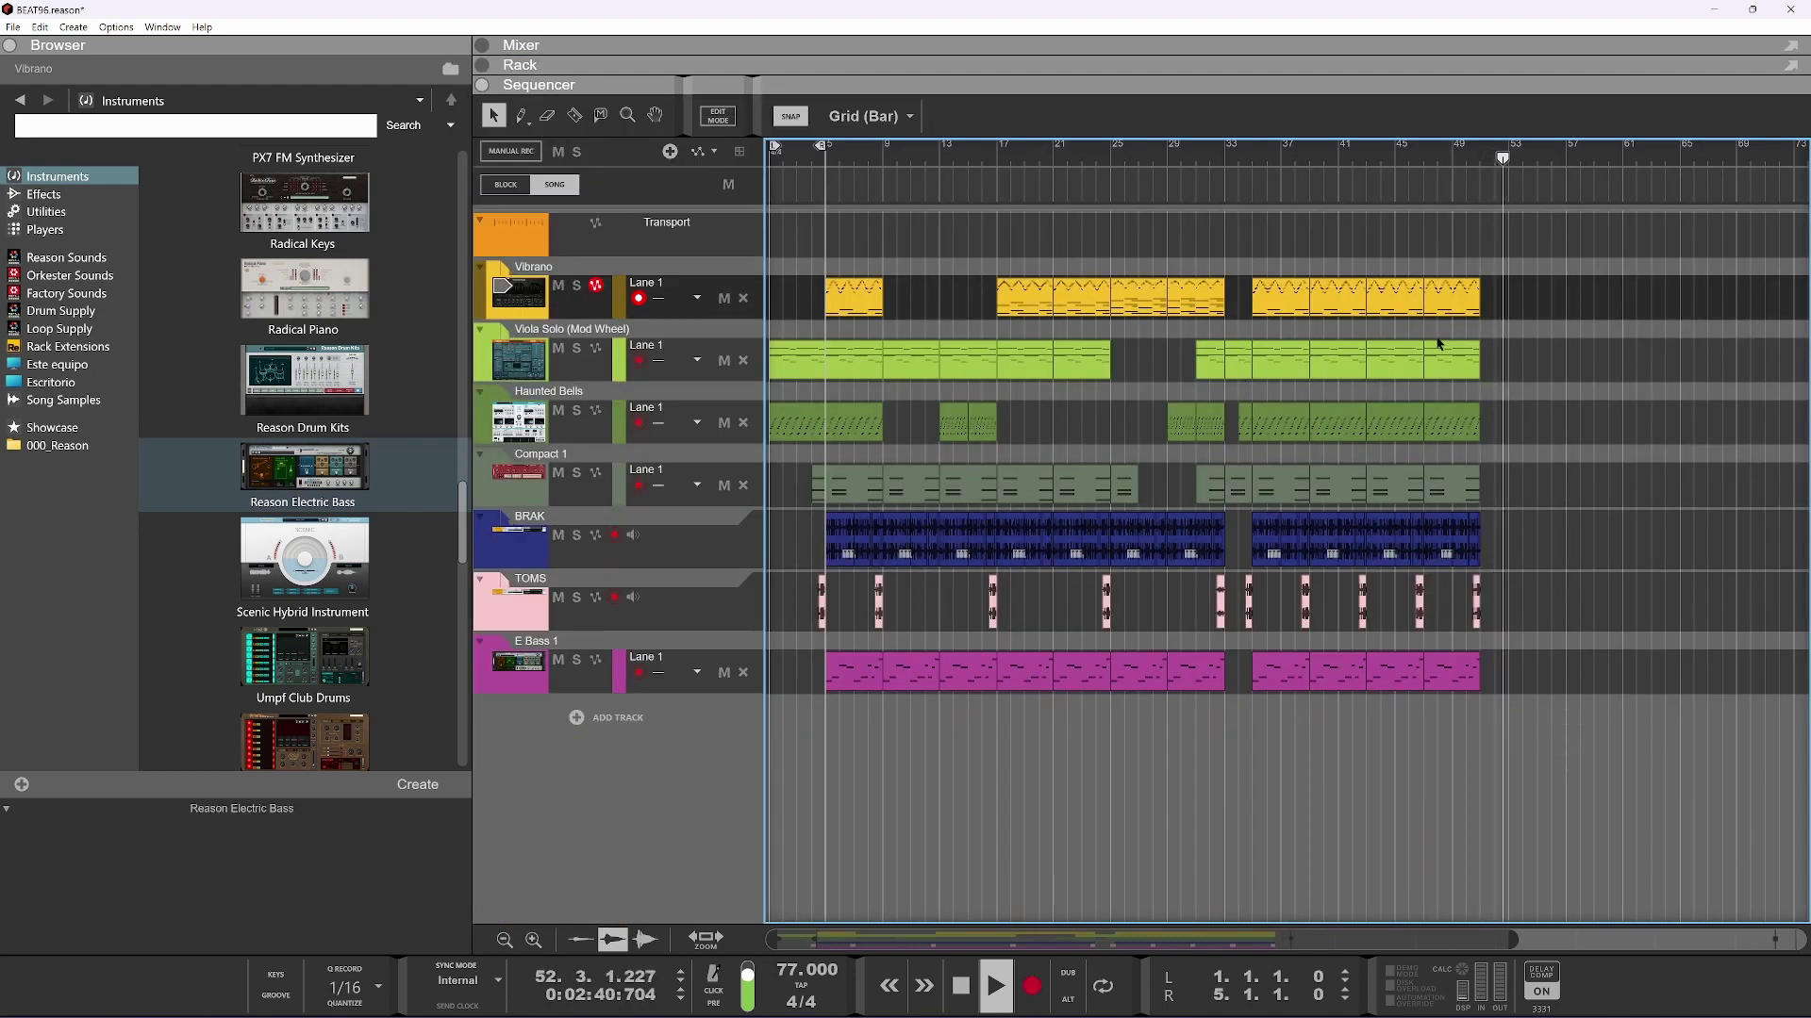
key(space)
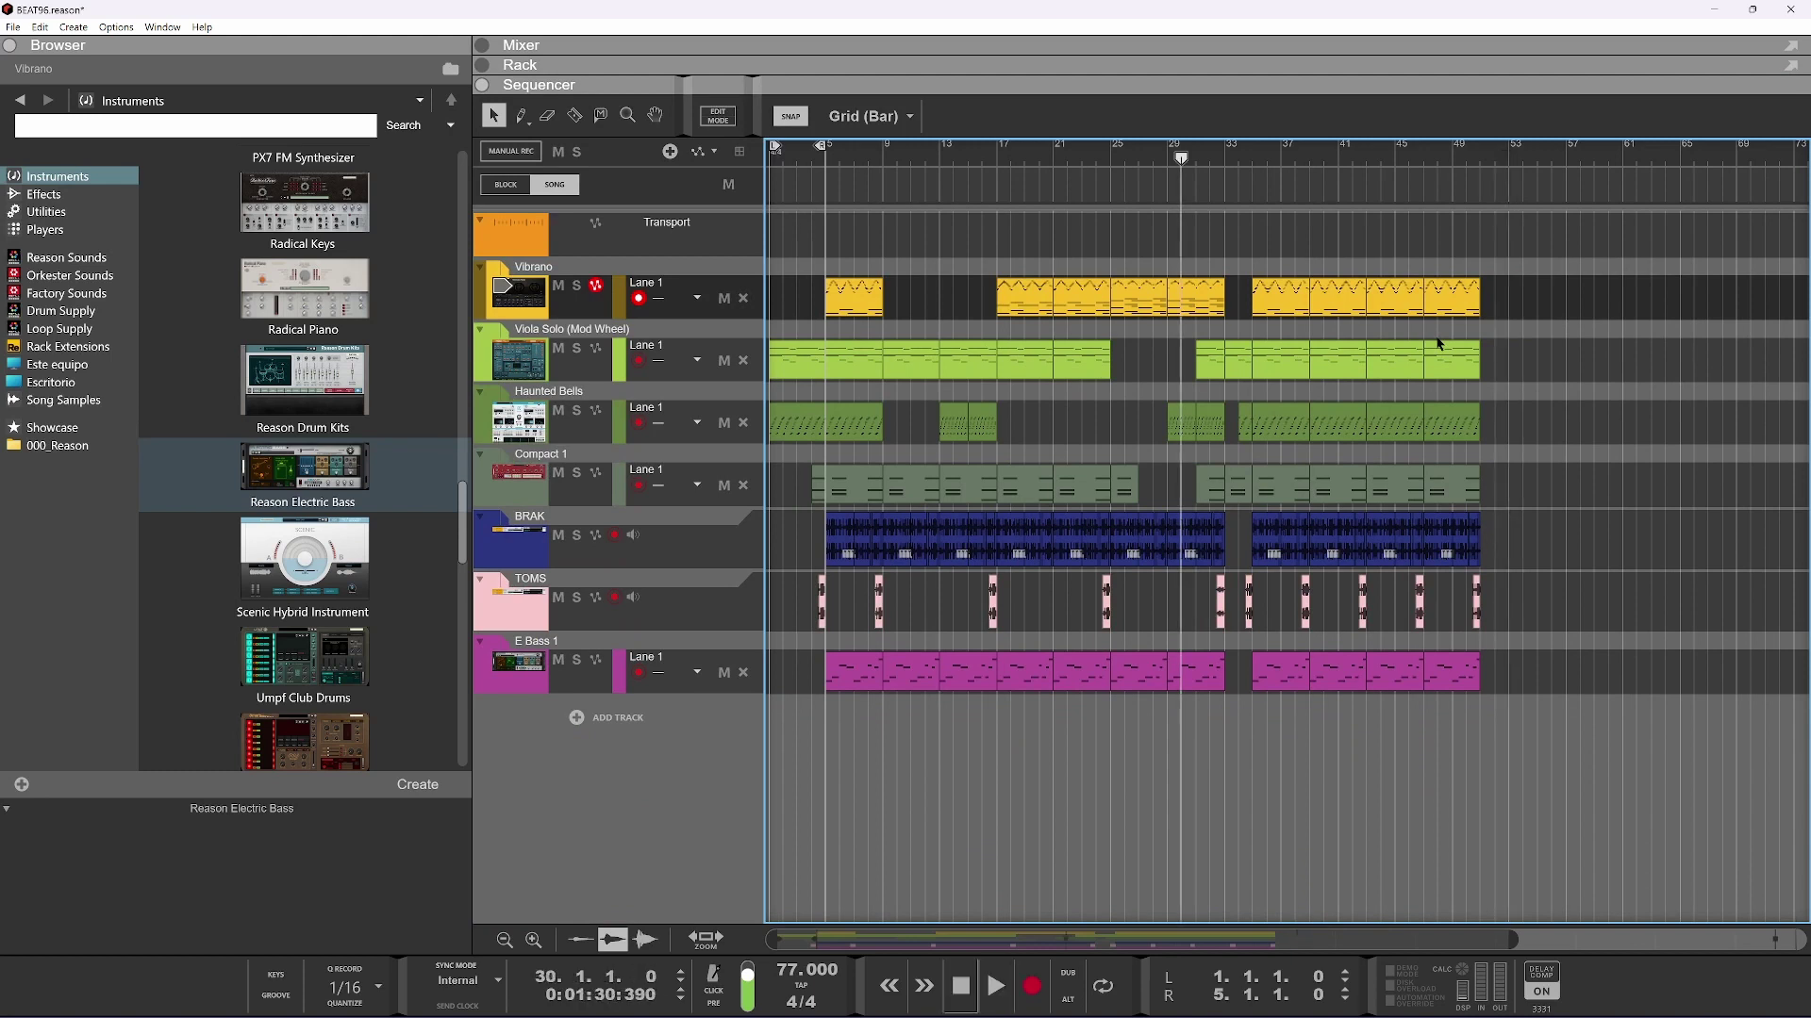
Return to the start of the song and create a new audio track with a stereo input
scroll(791, 170, left, 1)
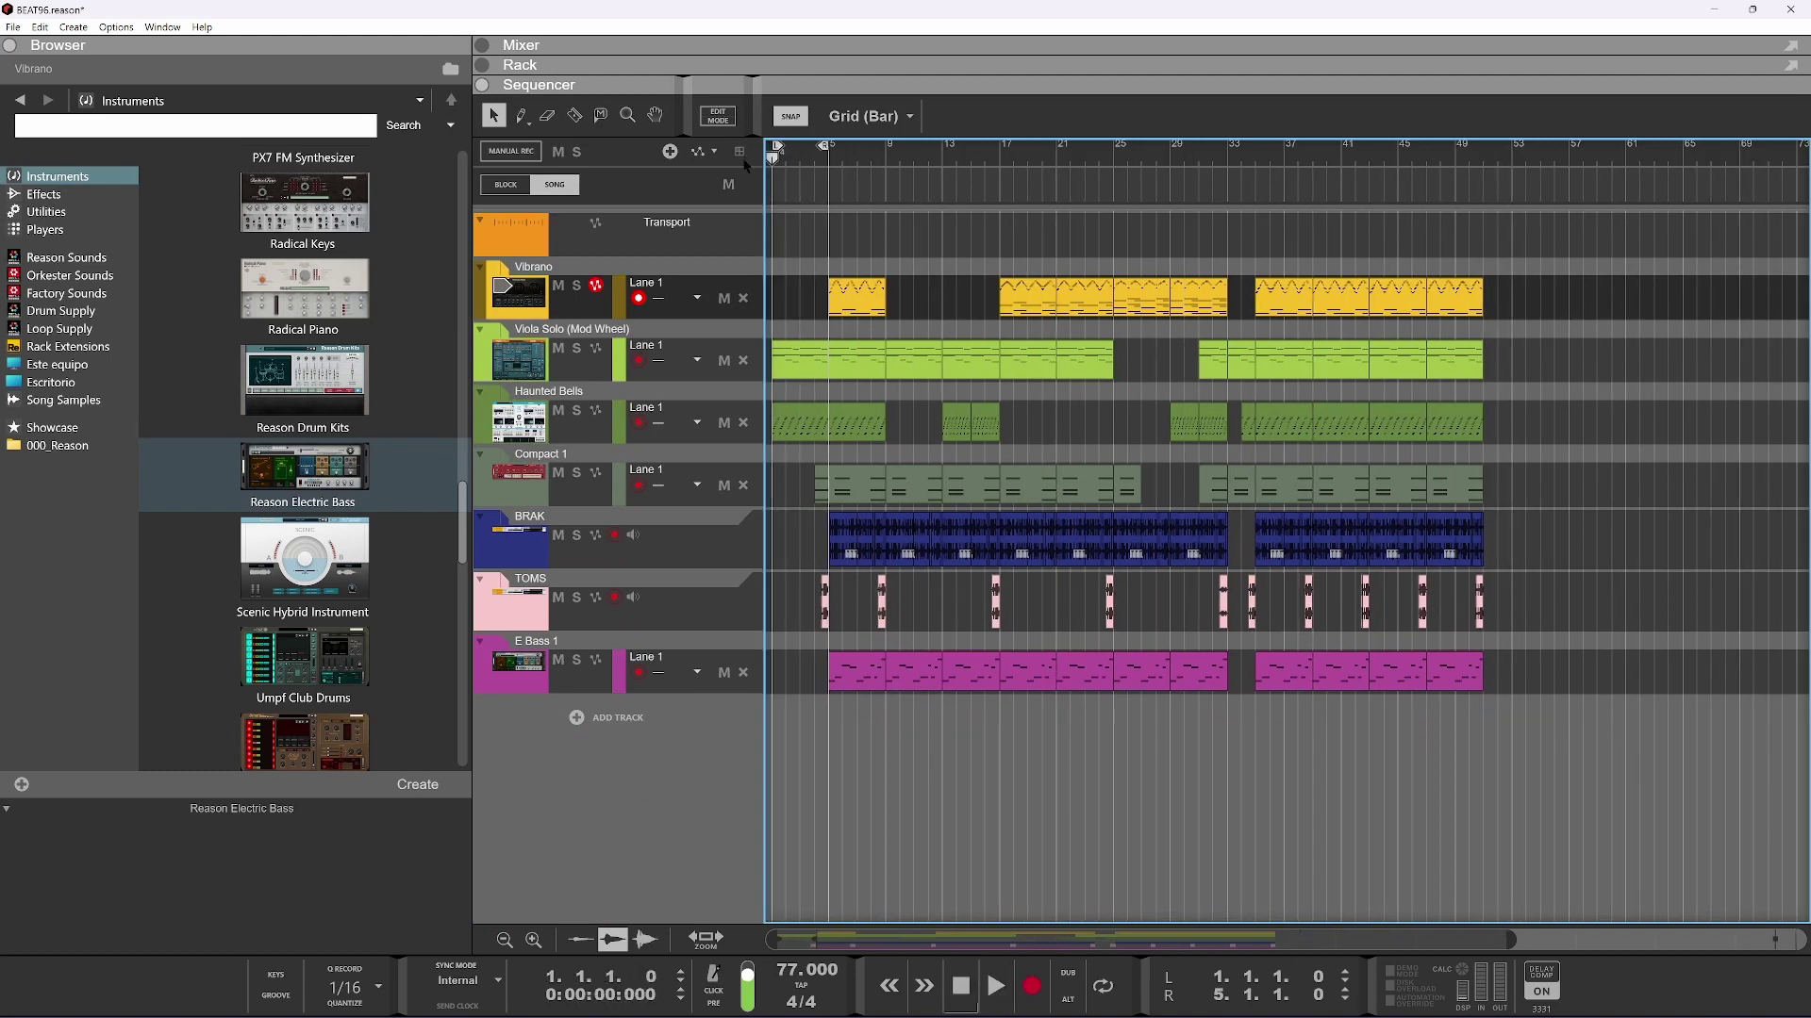
right_click(583, 708)
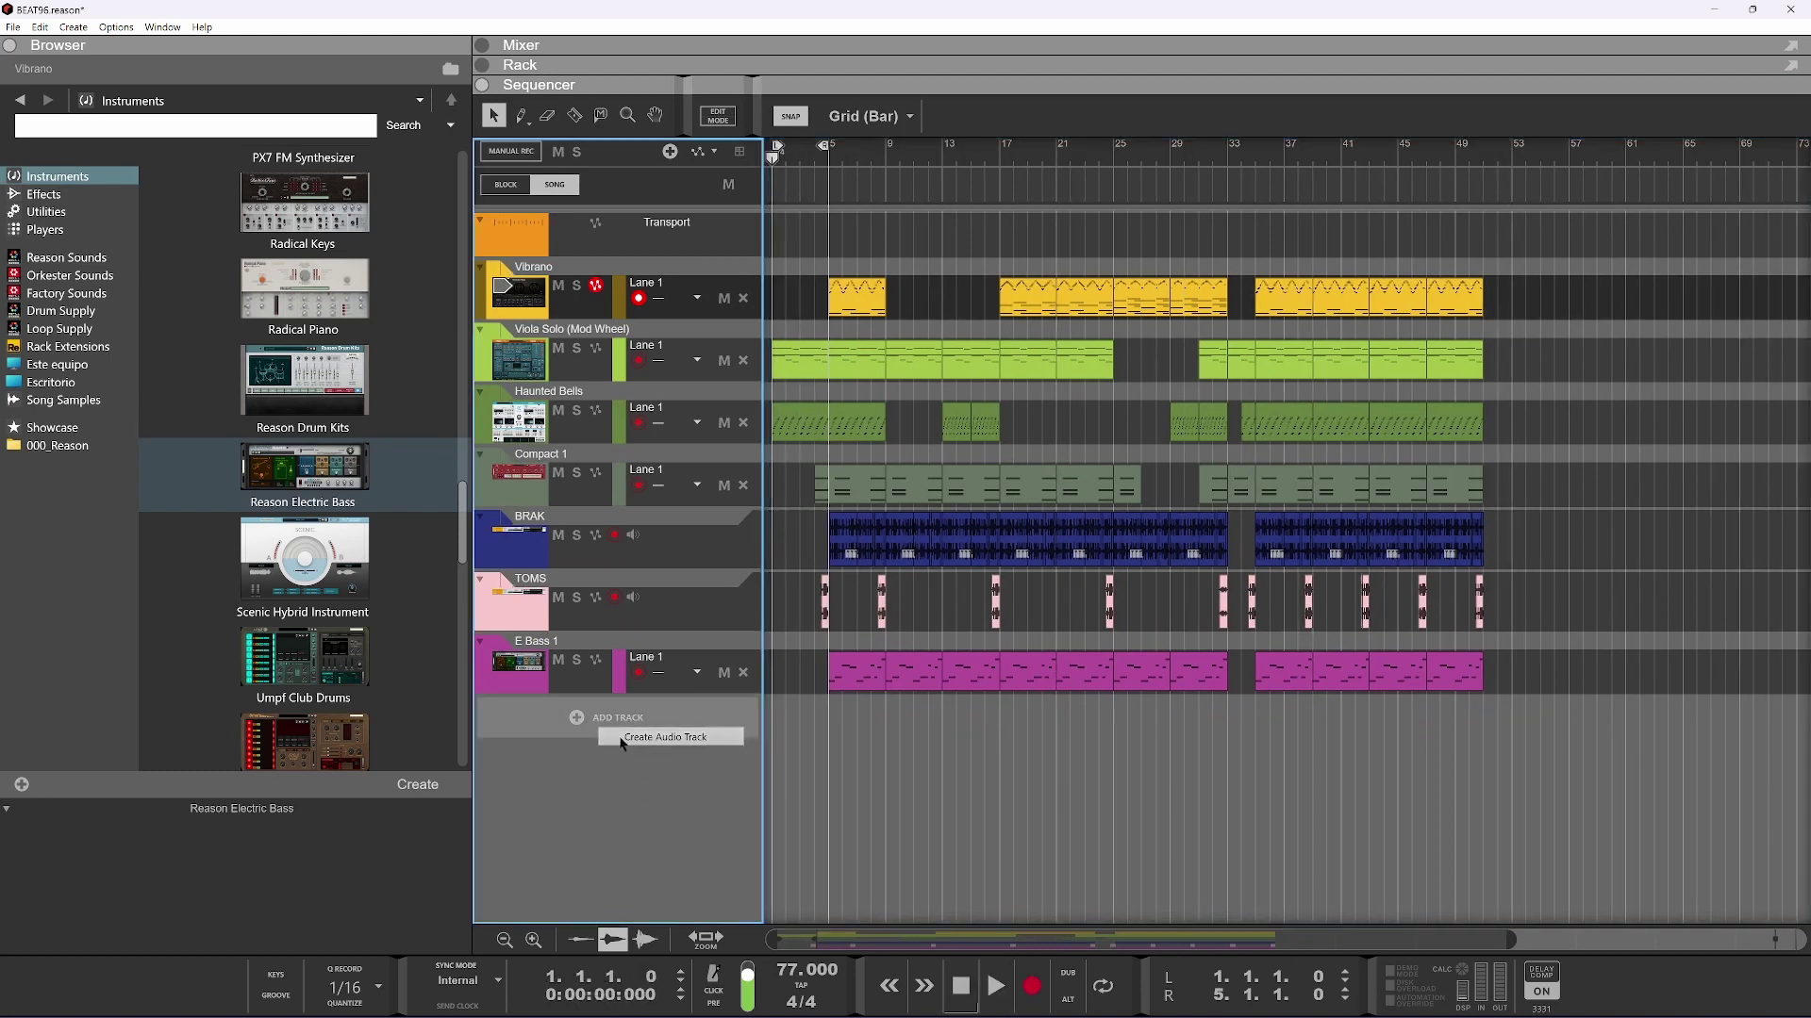
click(609, 728)
click(530, 743)
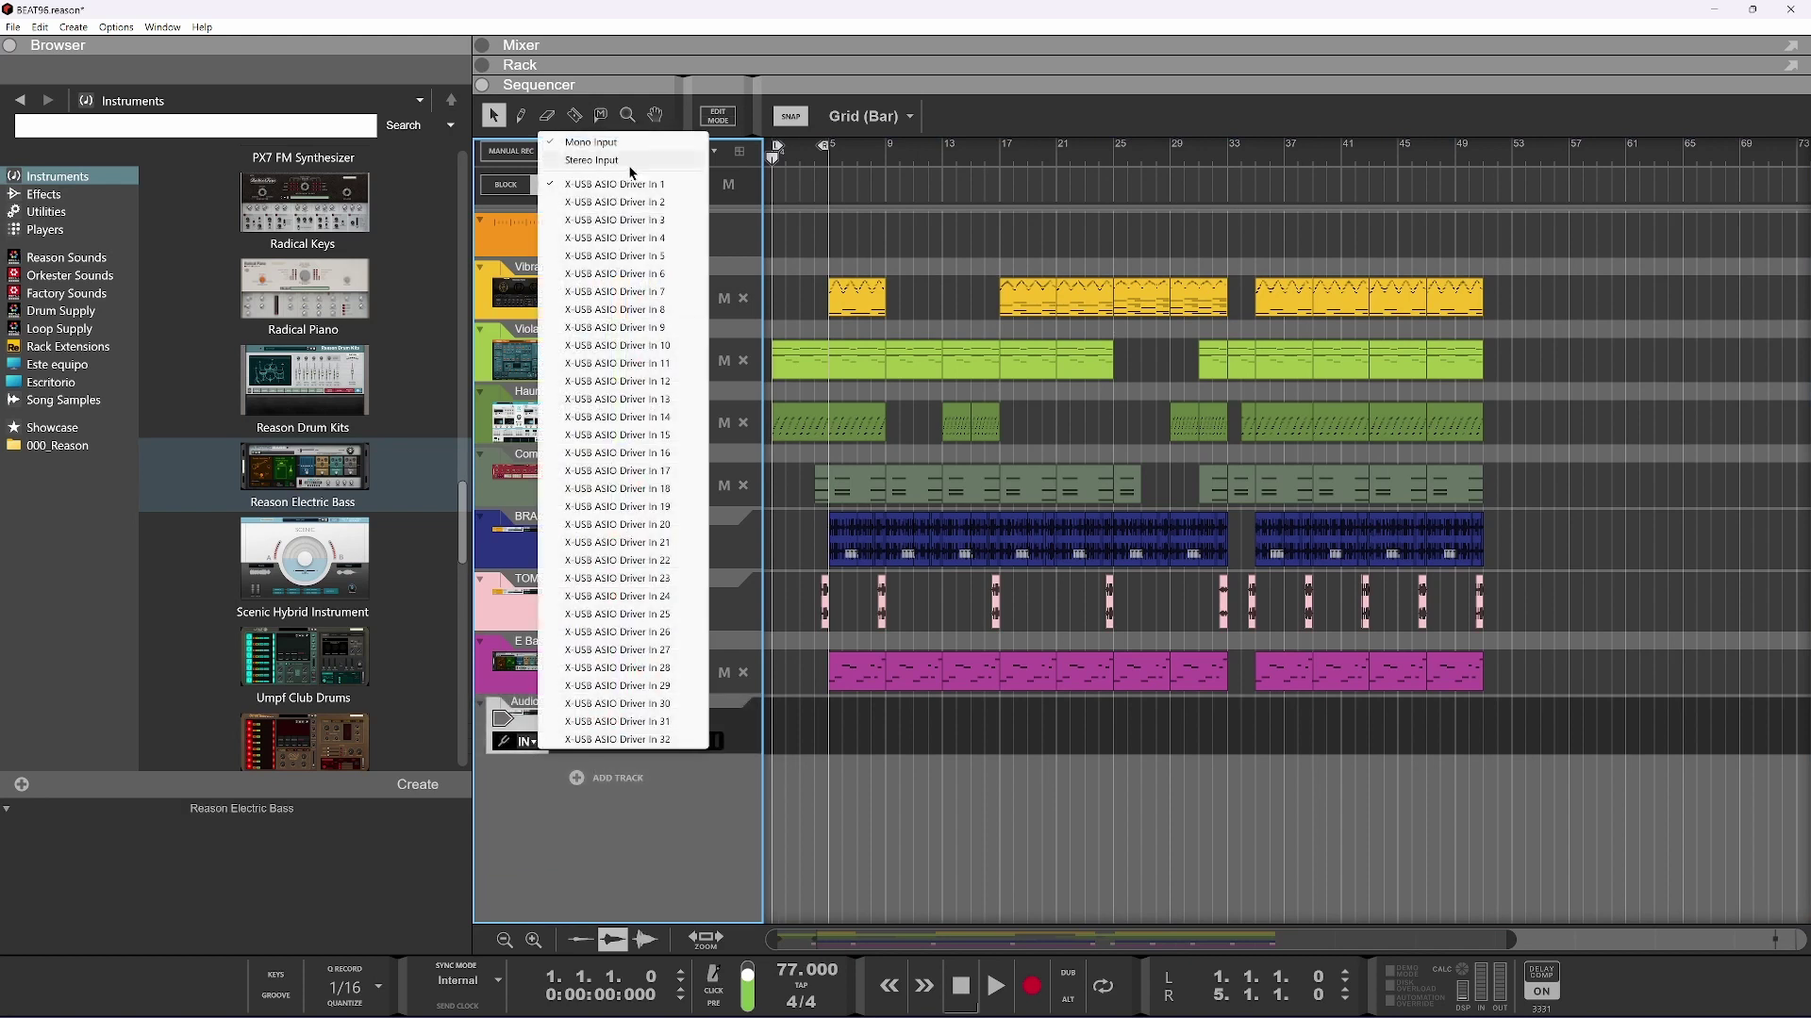
click(630, 165)
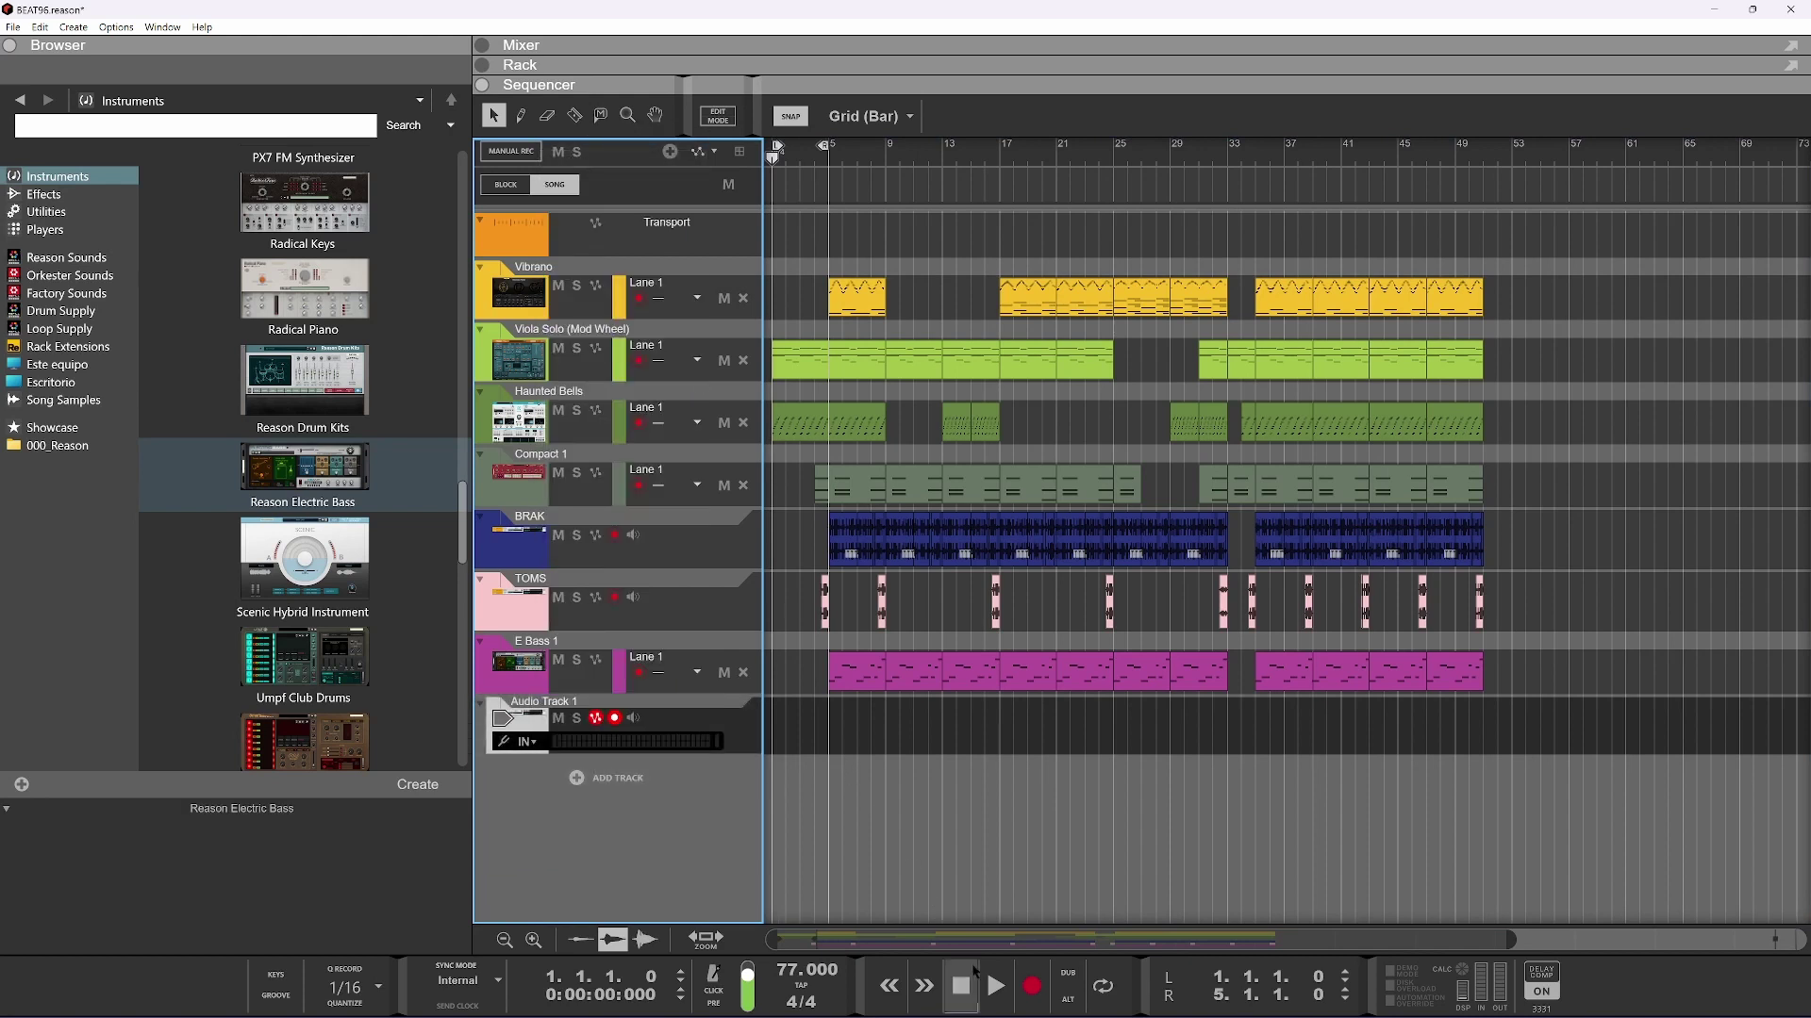
click(1032, 986)
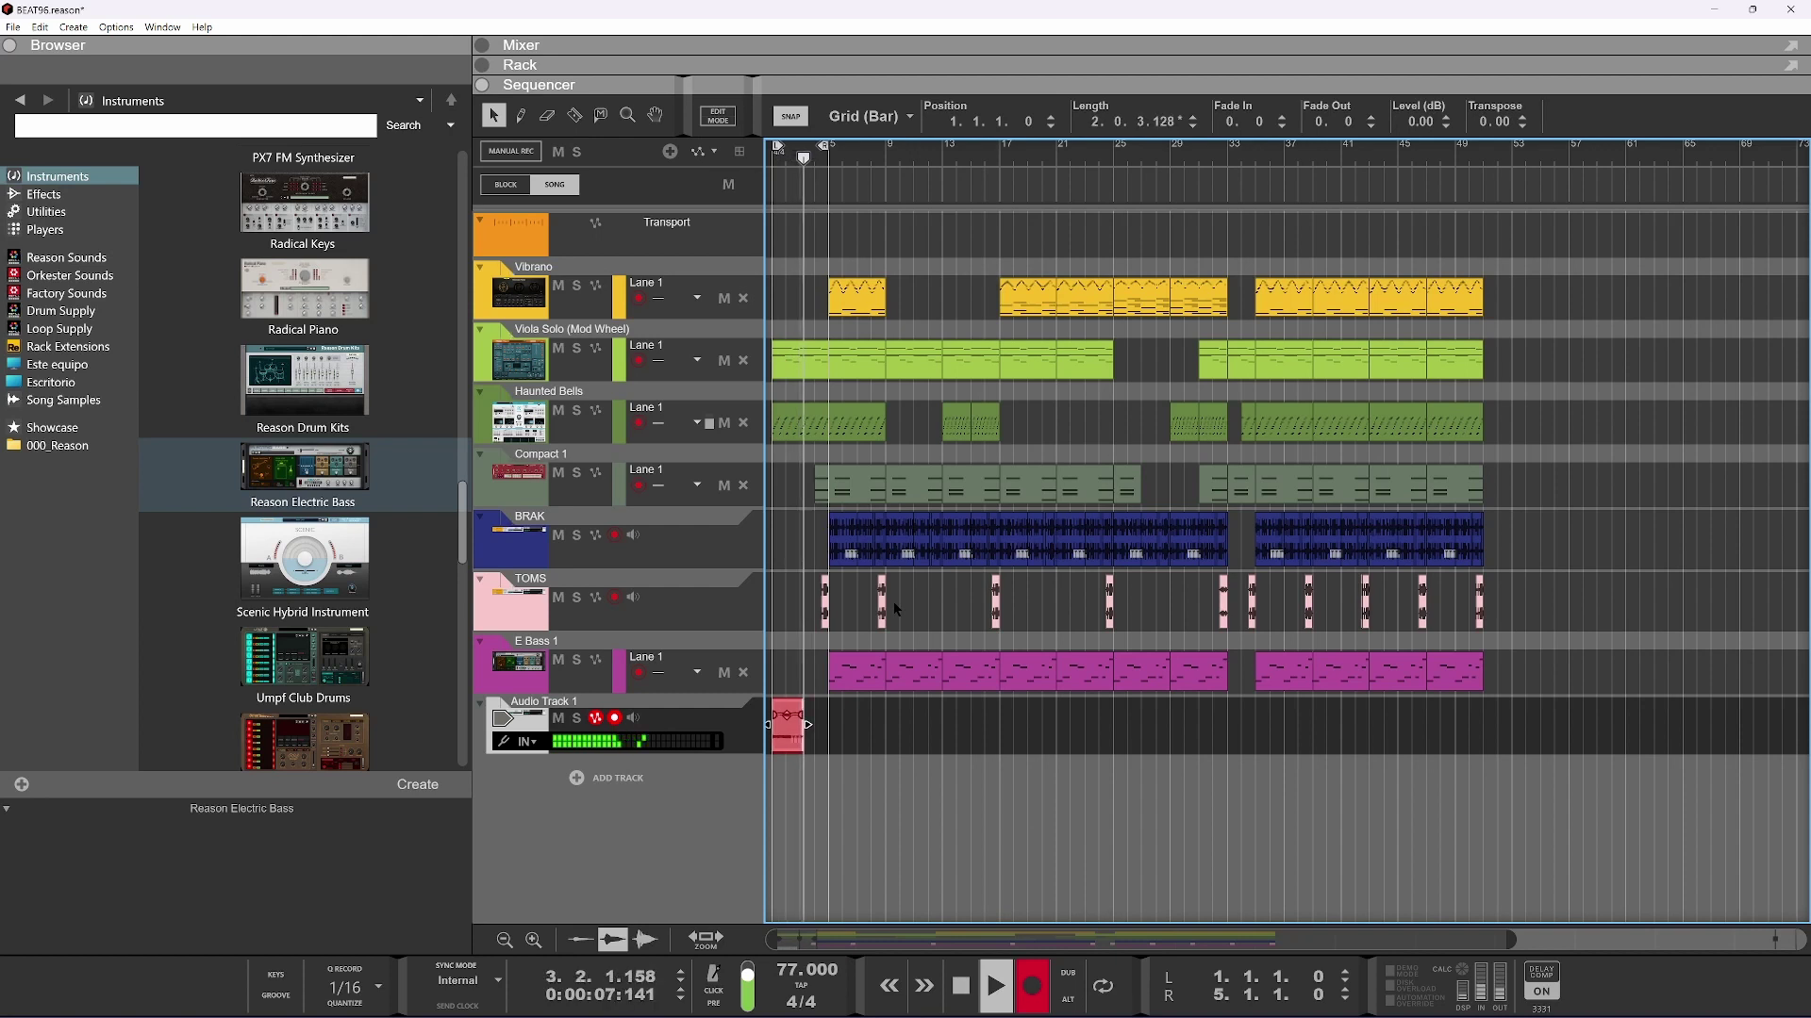
key(space)
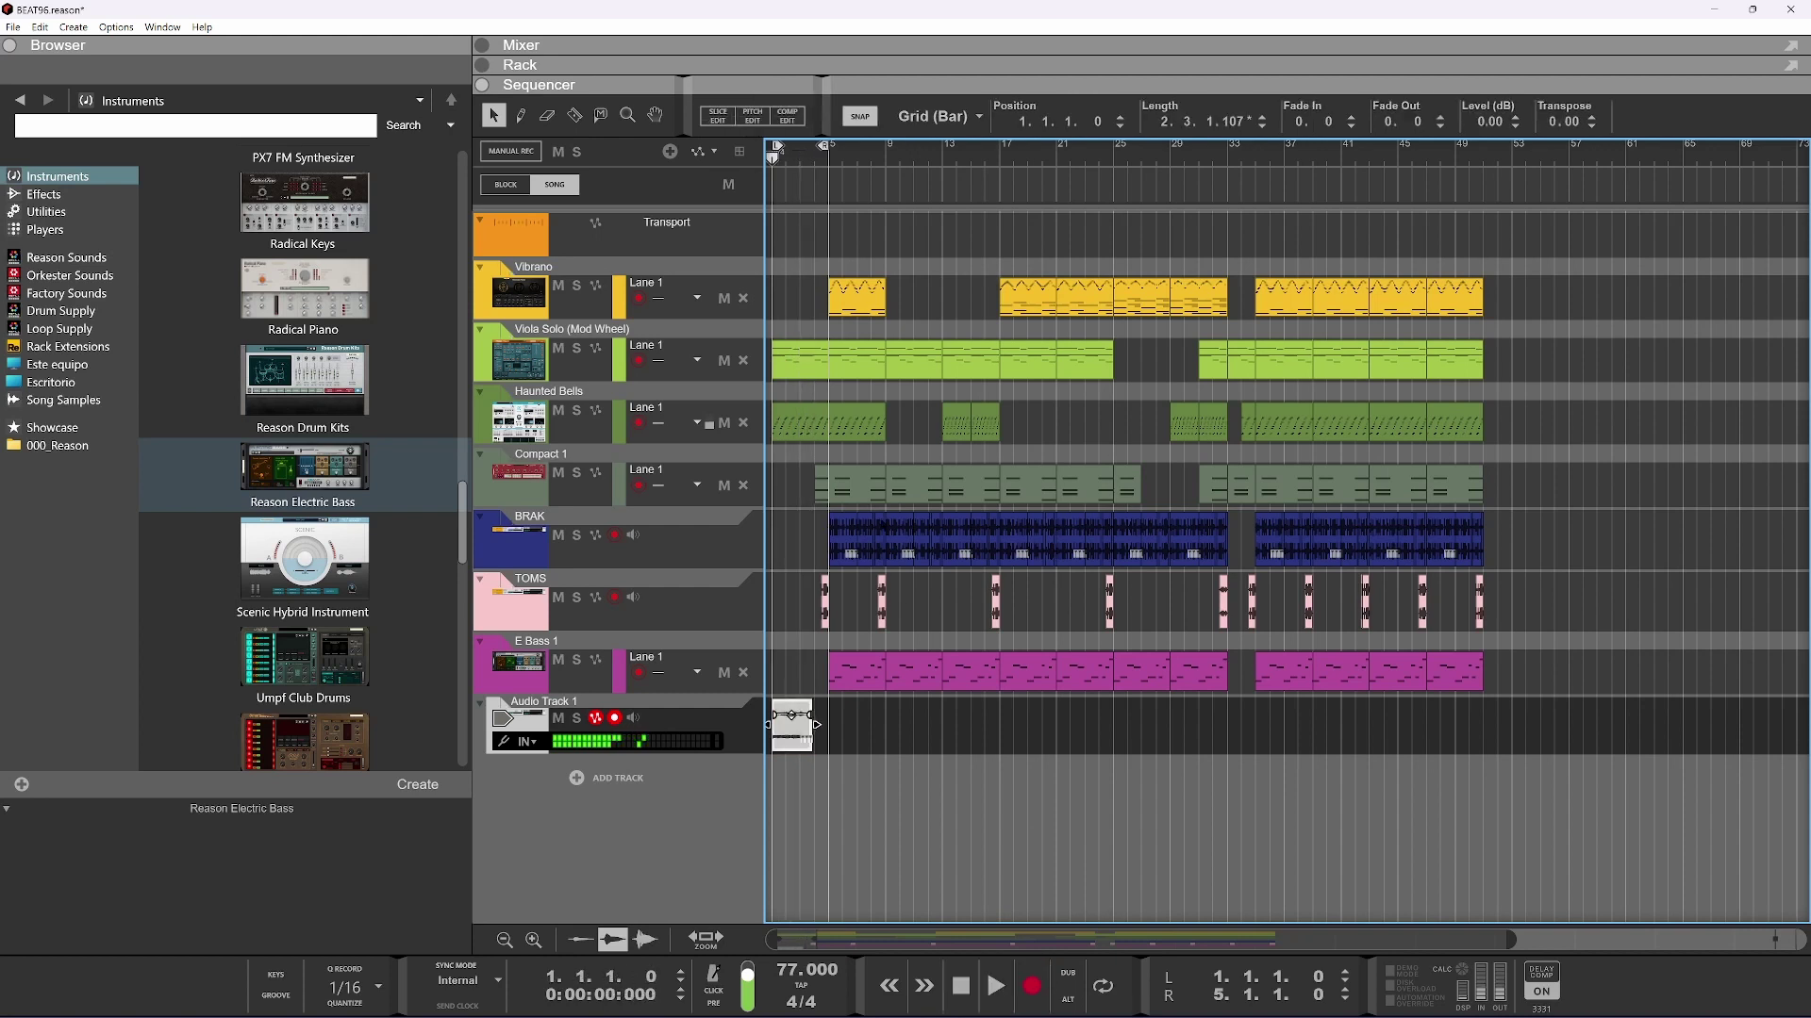
key(Delete)
Replace the opening Haunted Bells clip with a copy of the two clips at bar 29, placed at bar 1
click(814, 427)
key(Delete)
click(1186, 431)
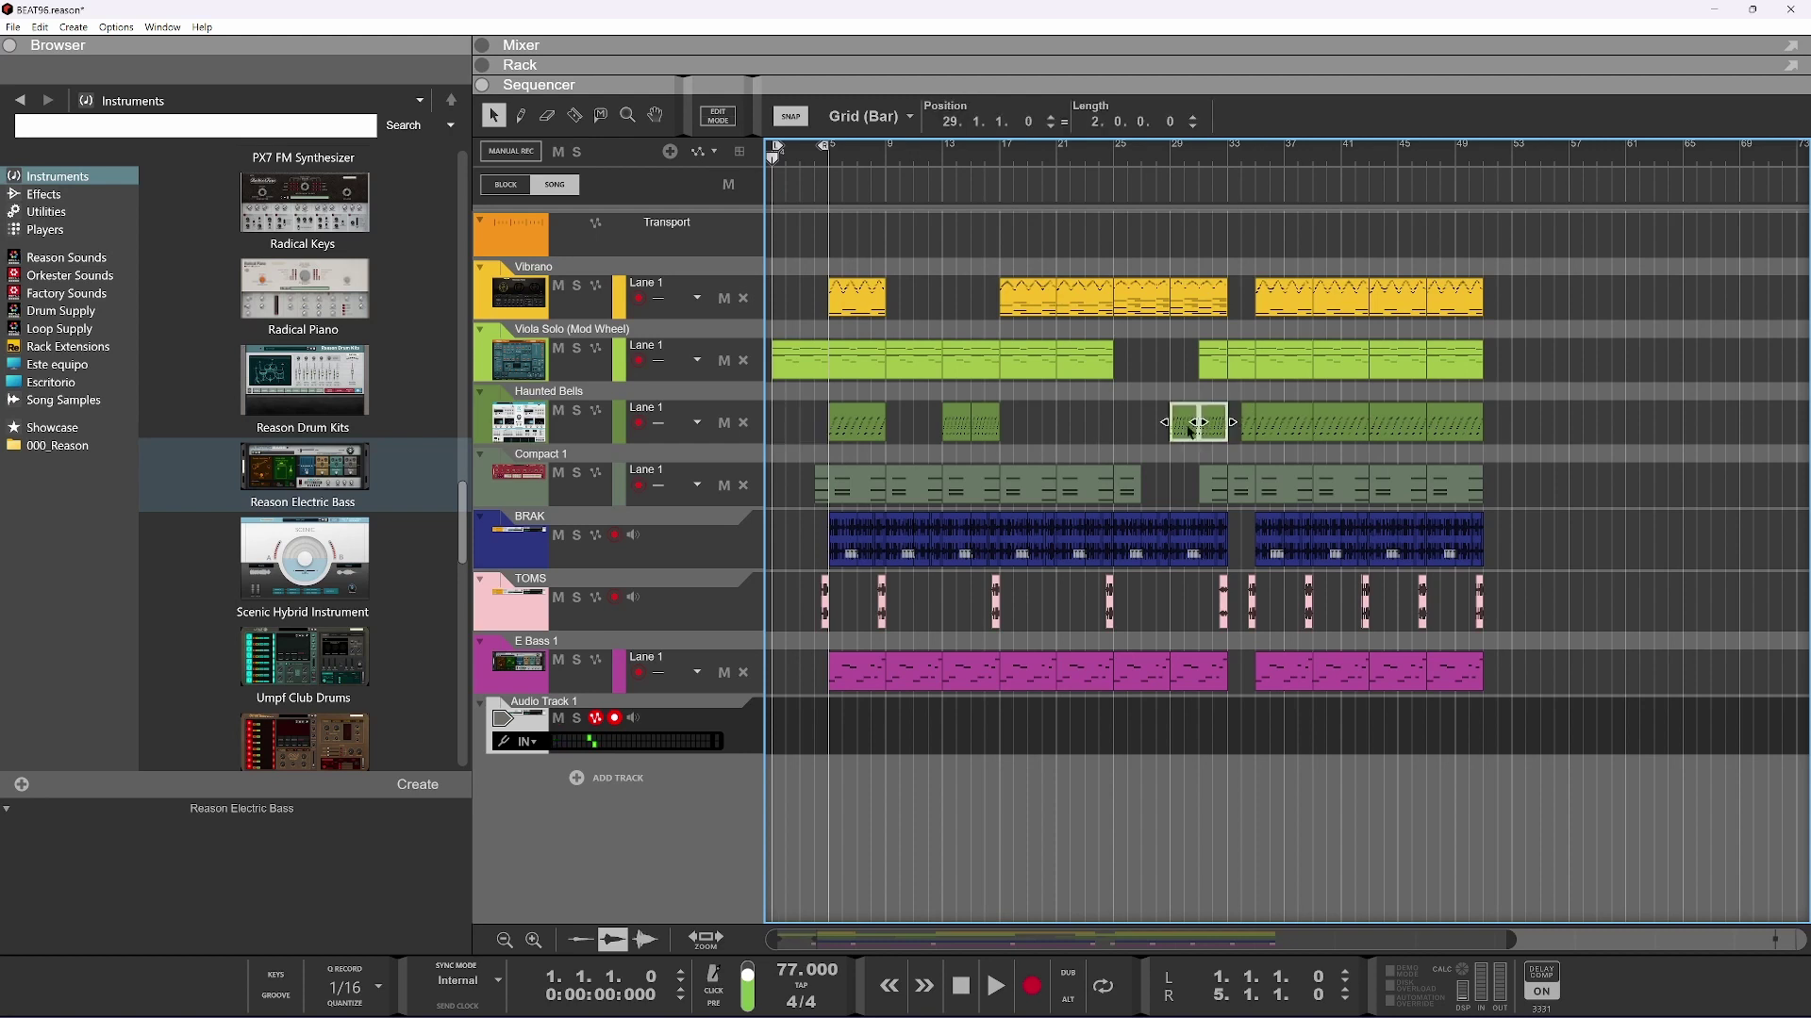
drag(1132, 440, 745, 422)
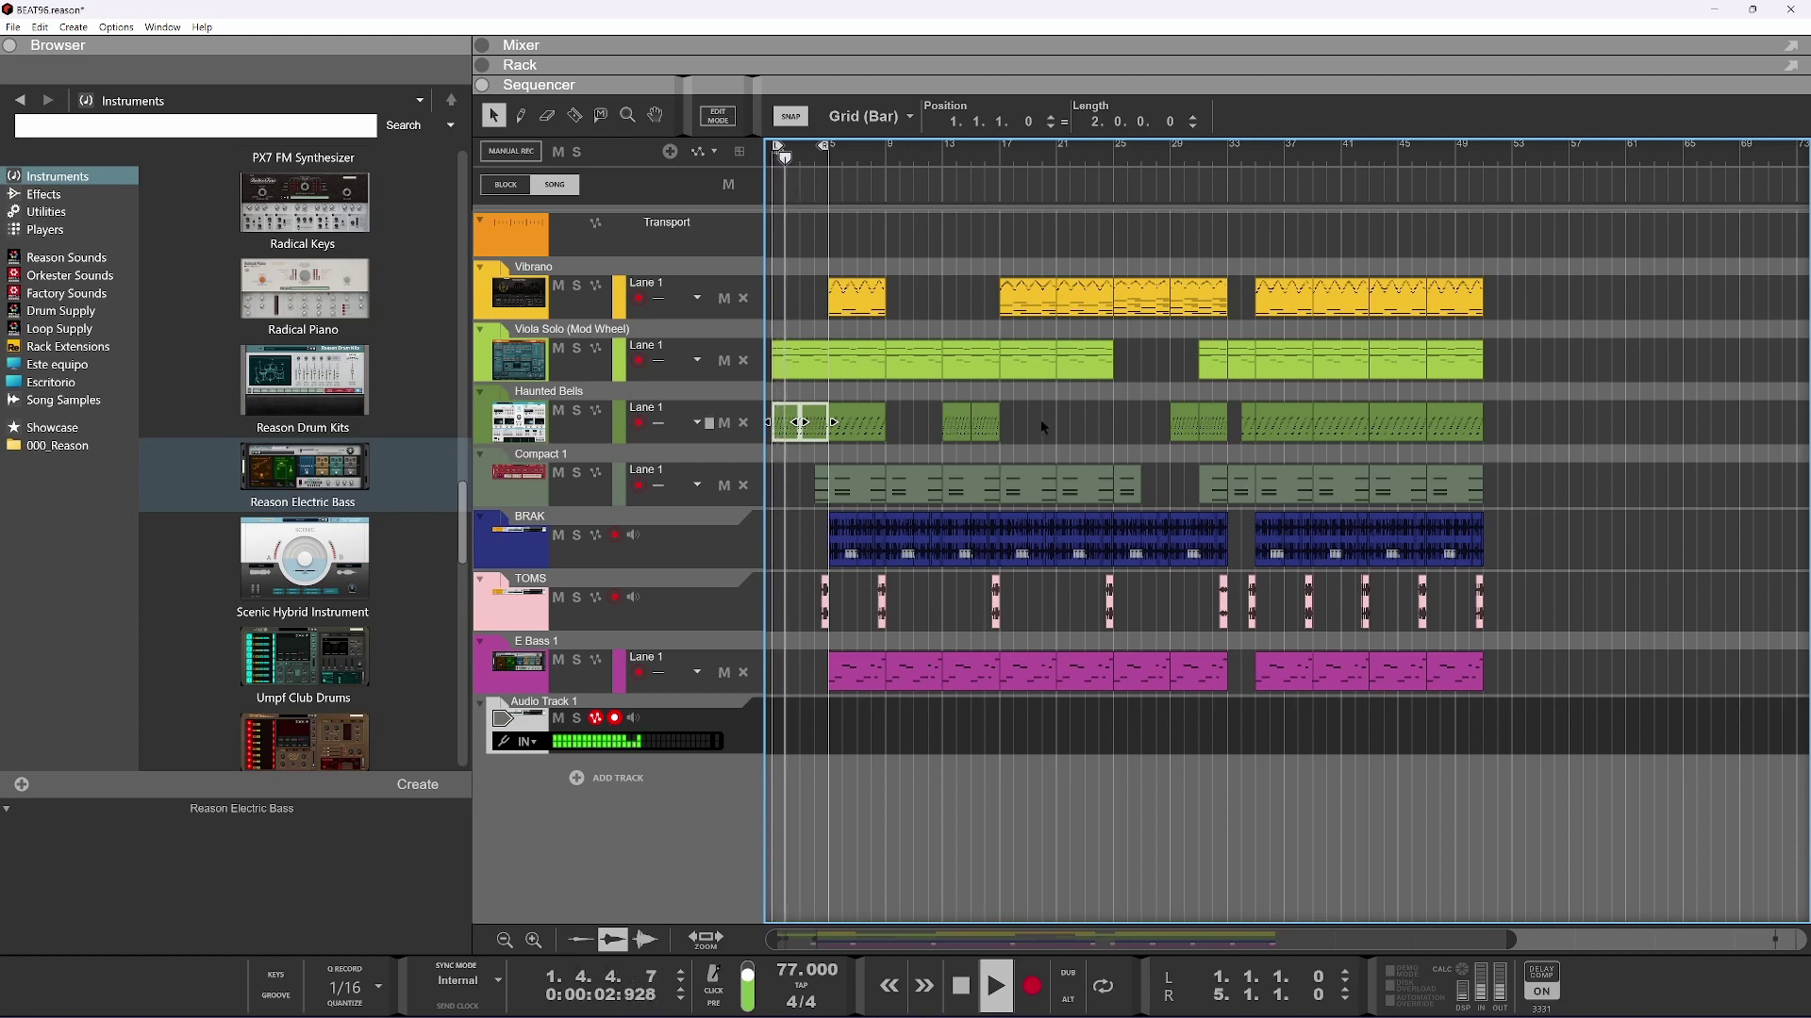
Play the intro from the start to check the replaced Haunted Bells part, then stop playback at the song's beginning
scroll(1003, 432, up, 2)
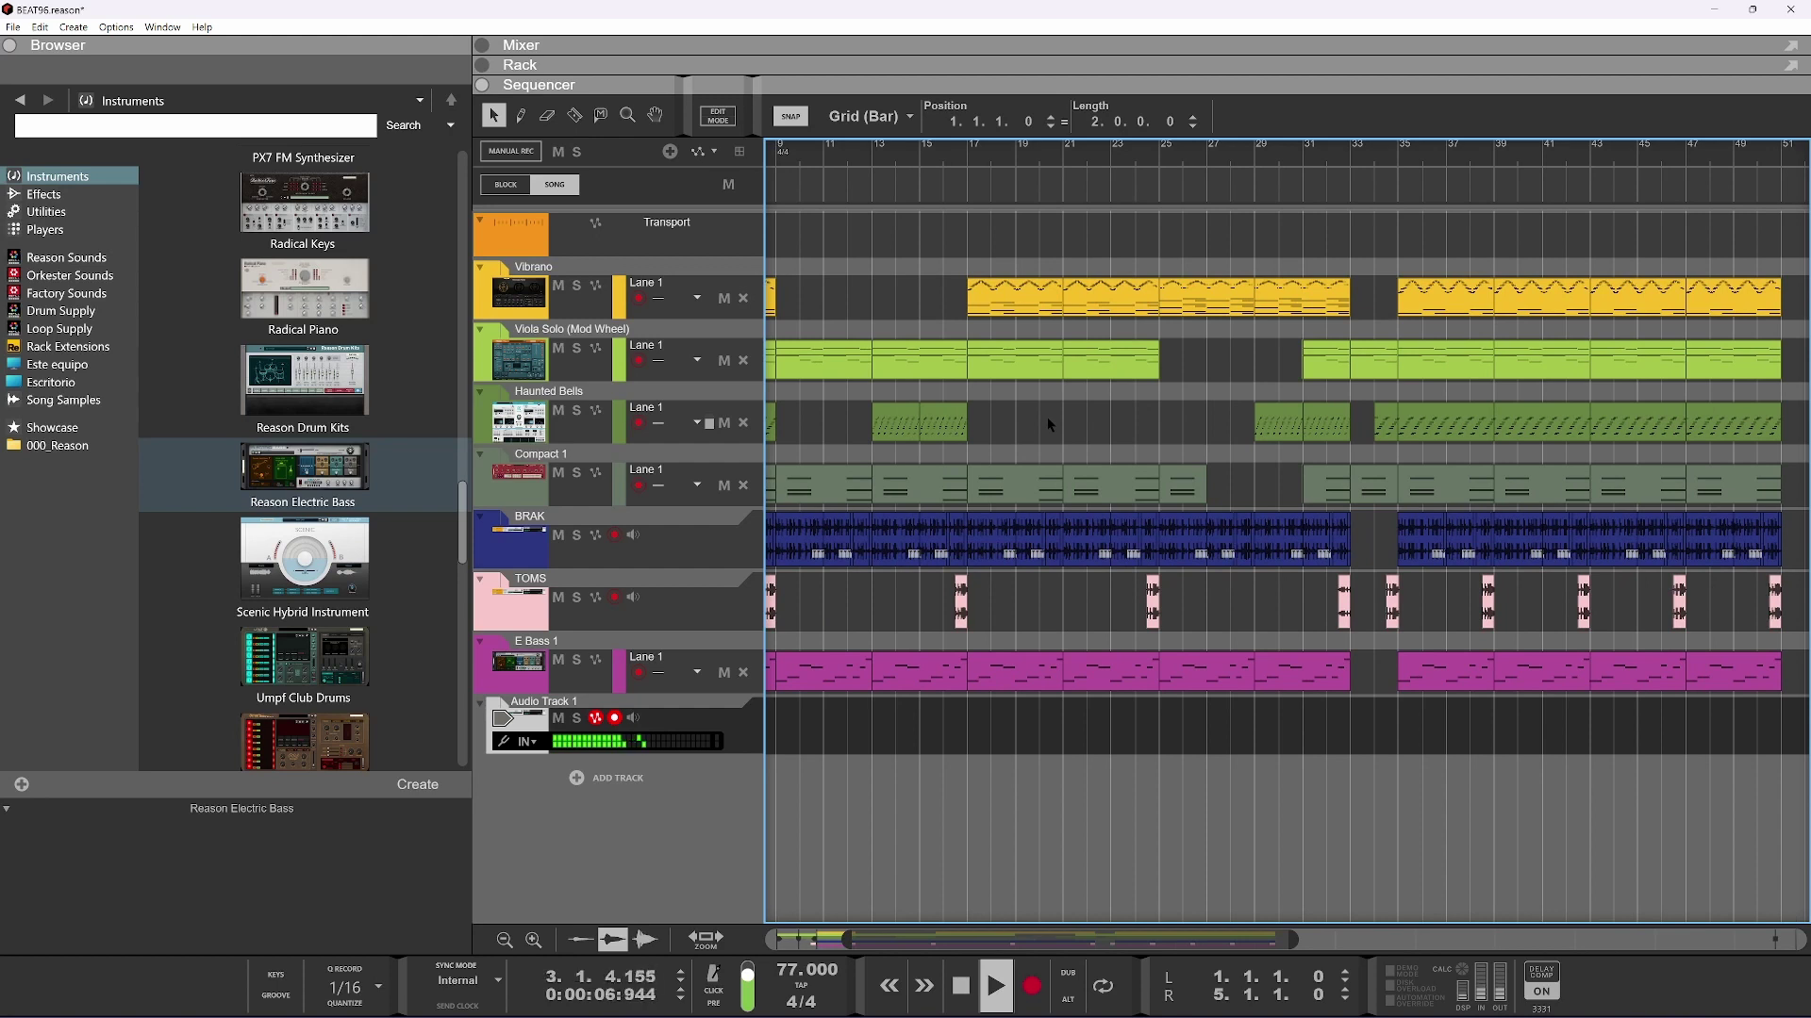
scroll(1046, 416, down, 1)
scroll(1047, 417, down, 1)
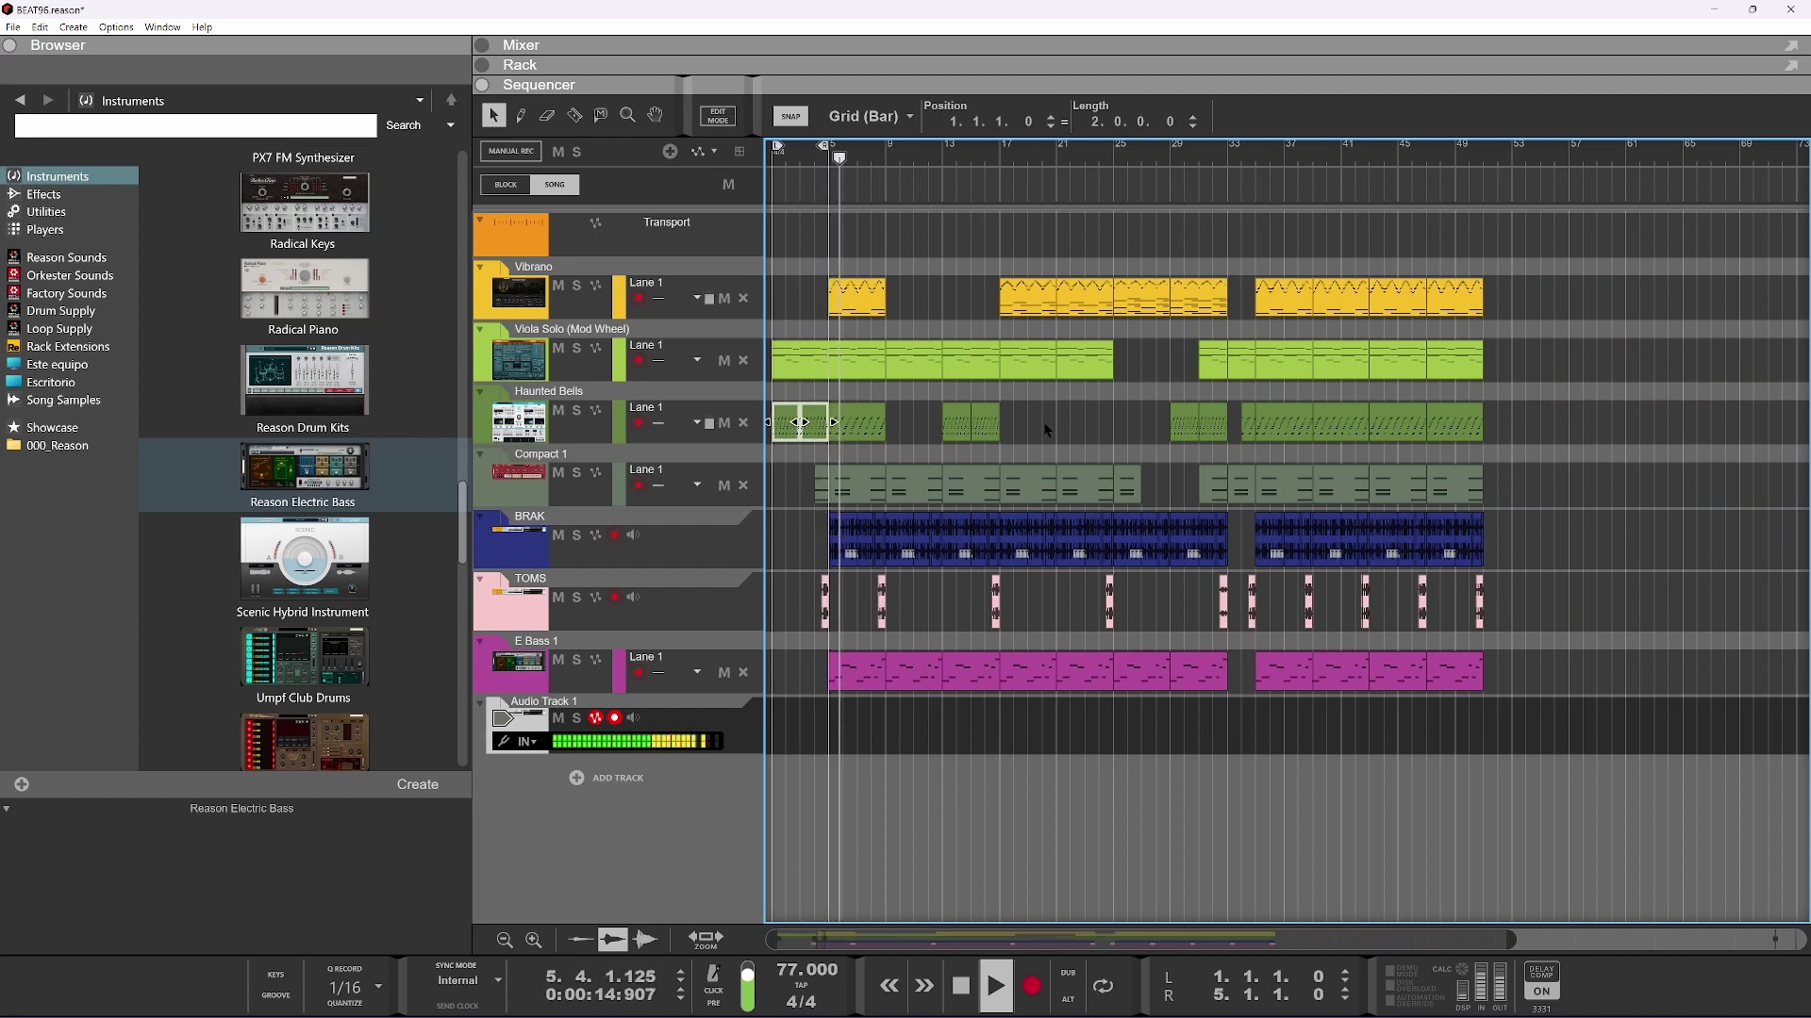
scroll(1044, 430, down, 1)
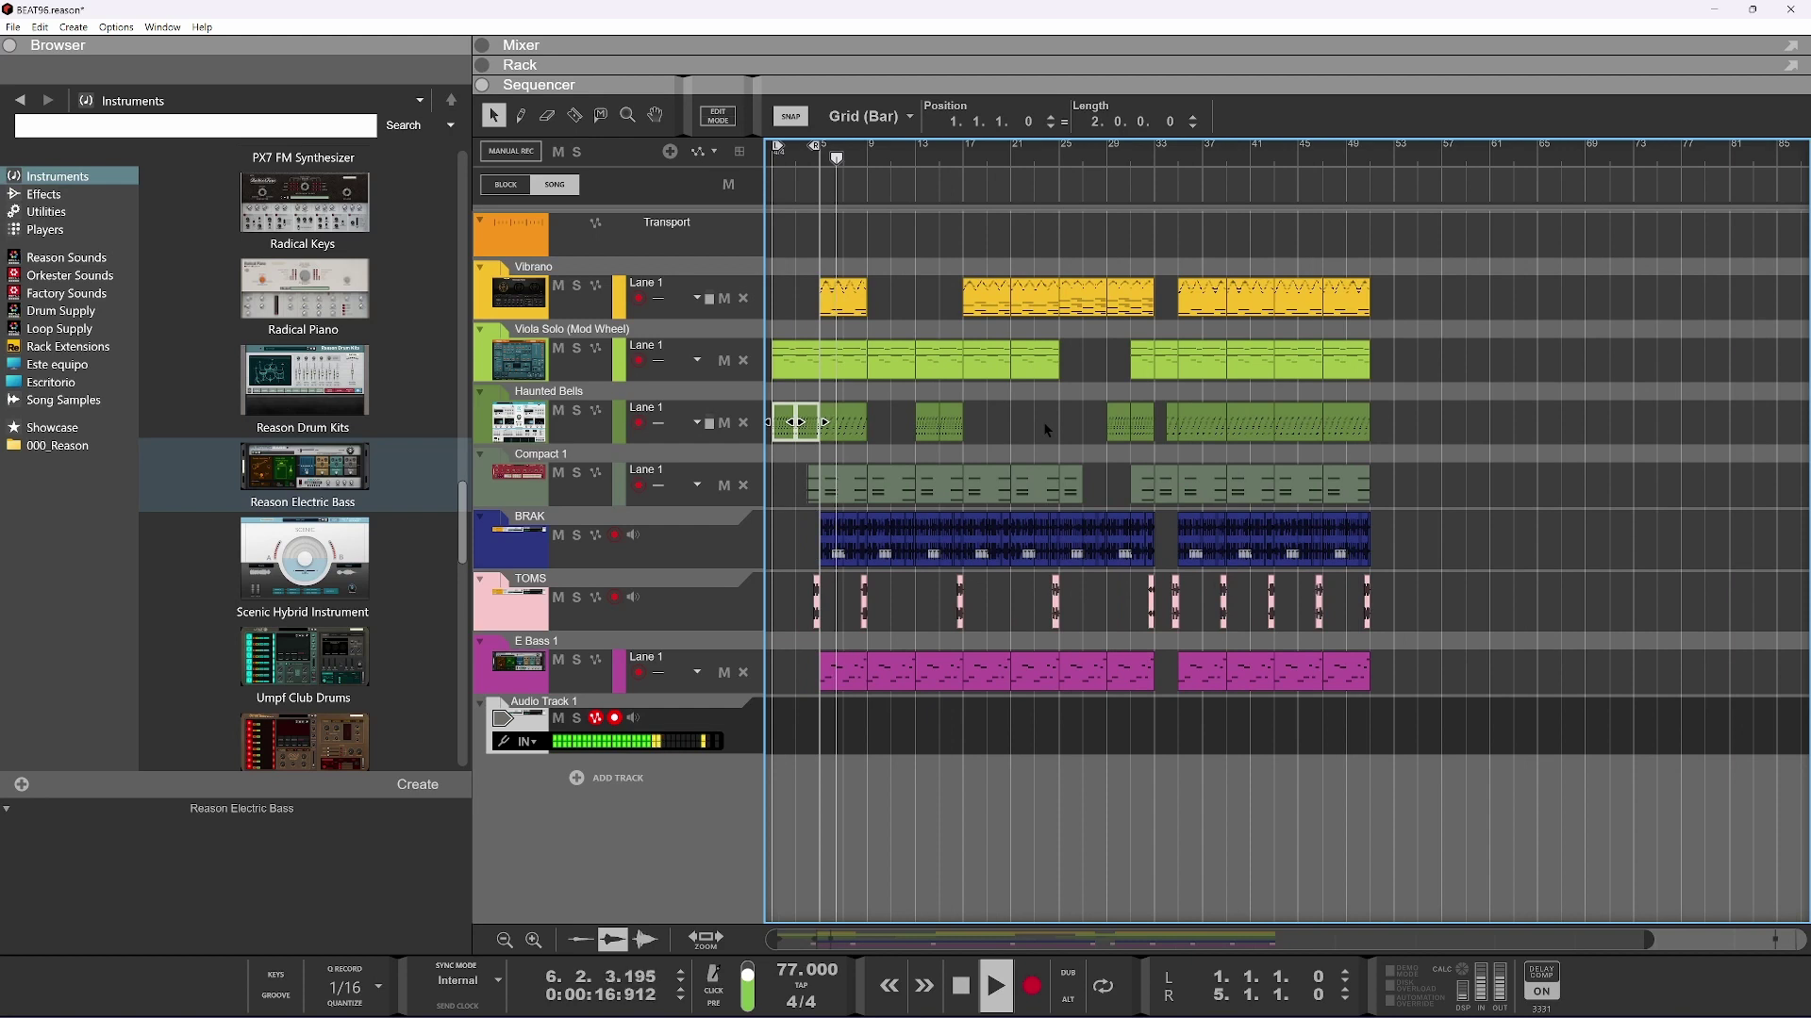
key(shift+Return)
key(shift+Return)
key(space)
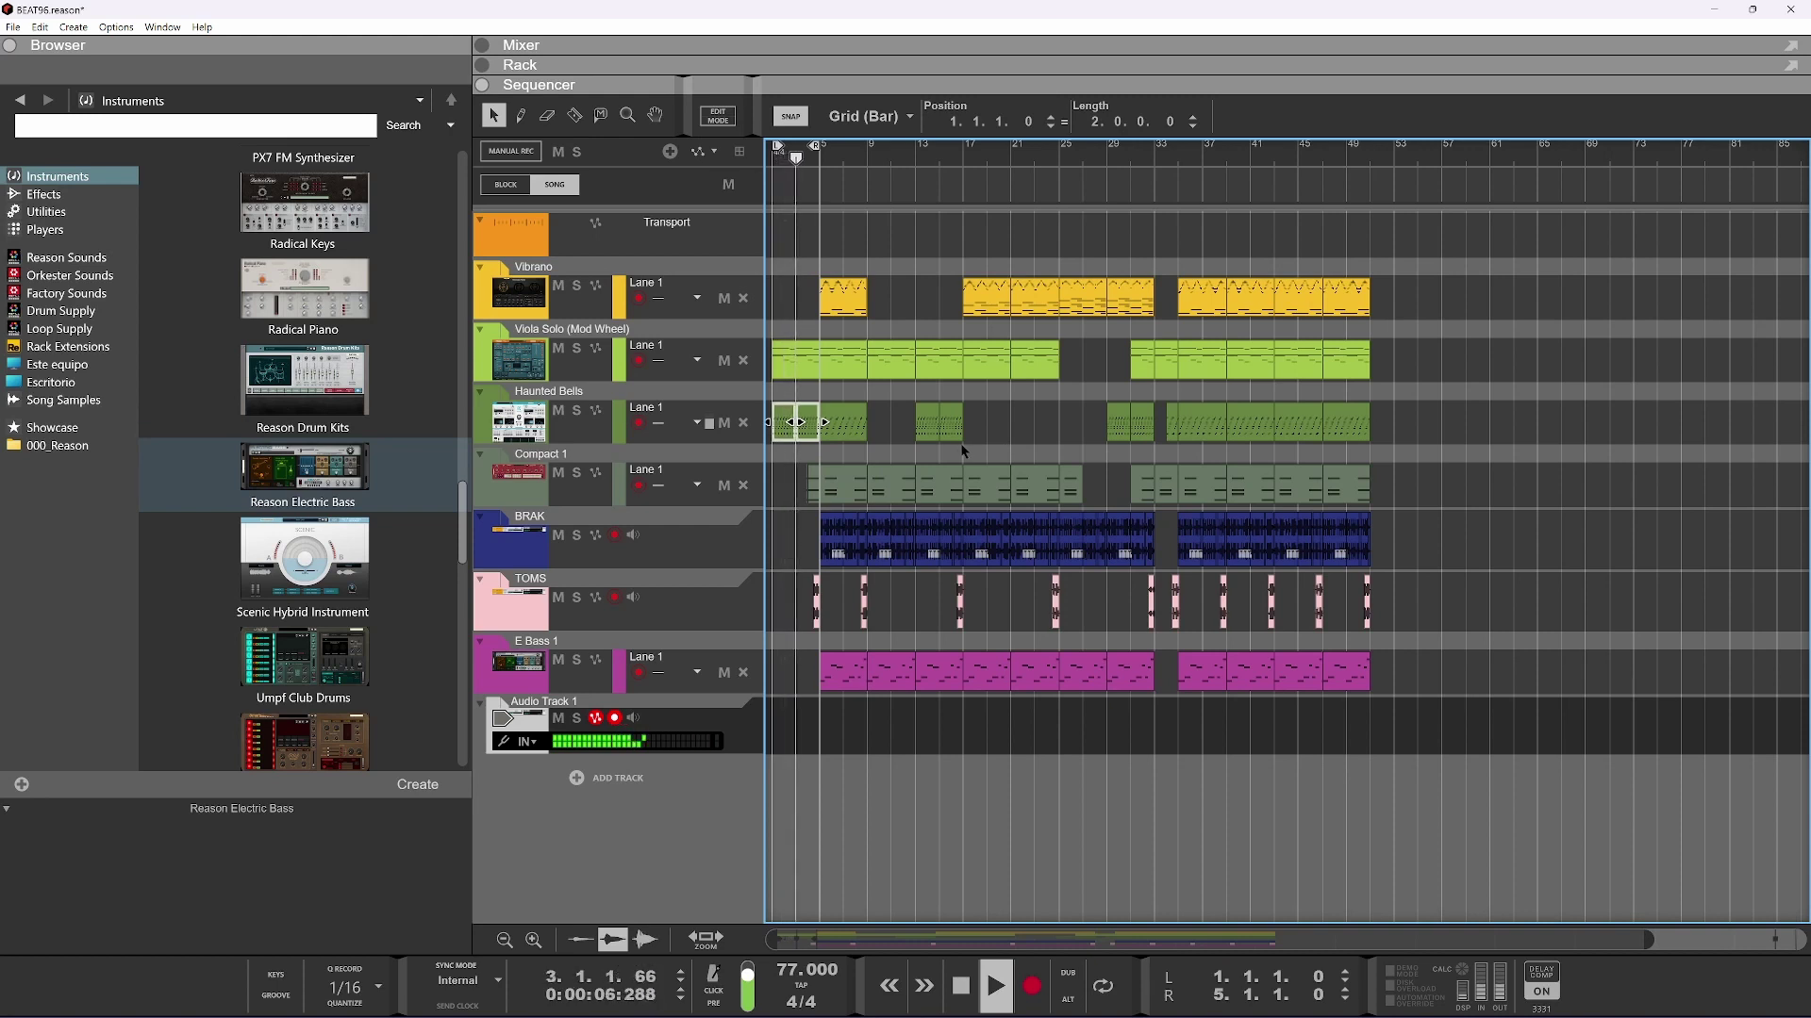
key(space)
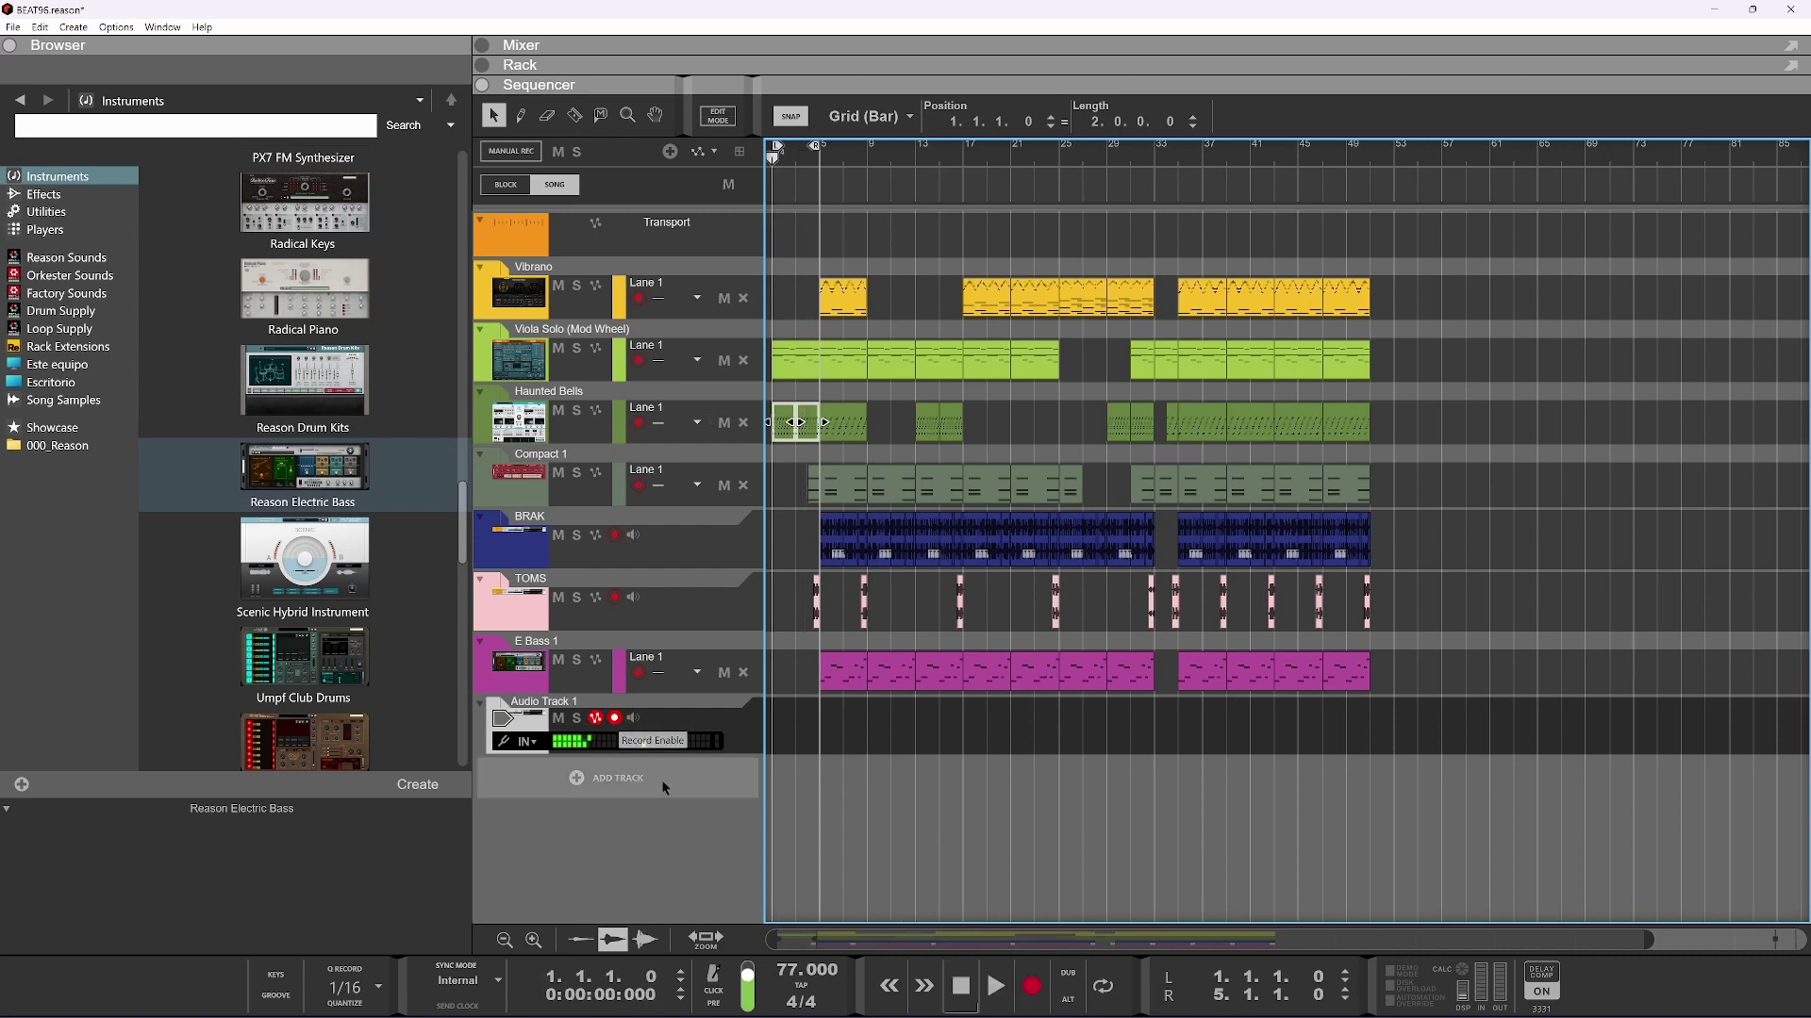
Mute Audio Track 1, set the right locator to bar 66 and record the song onto that track from bar 1
click(558, 719)
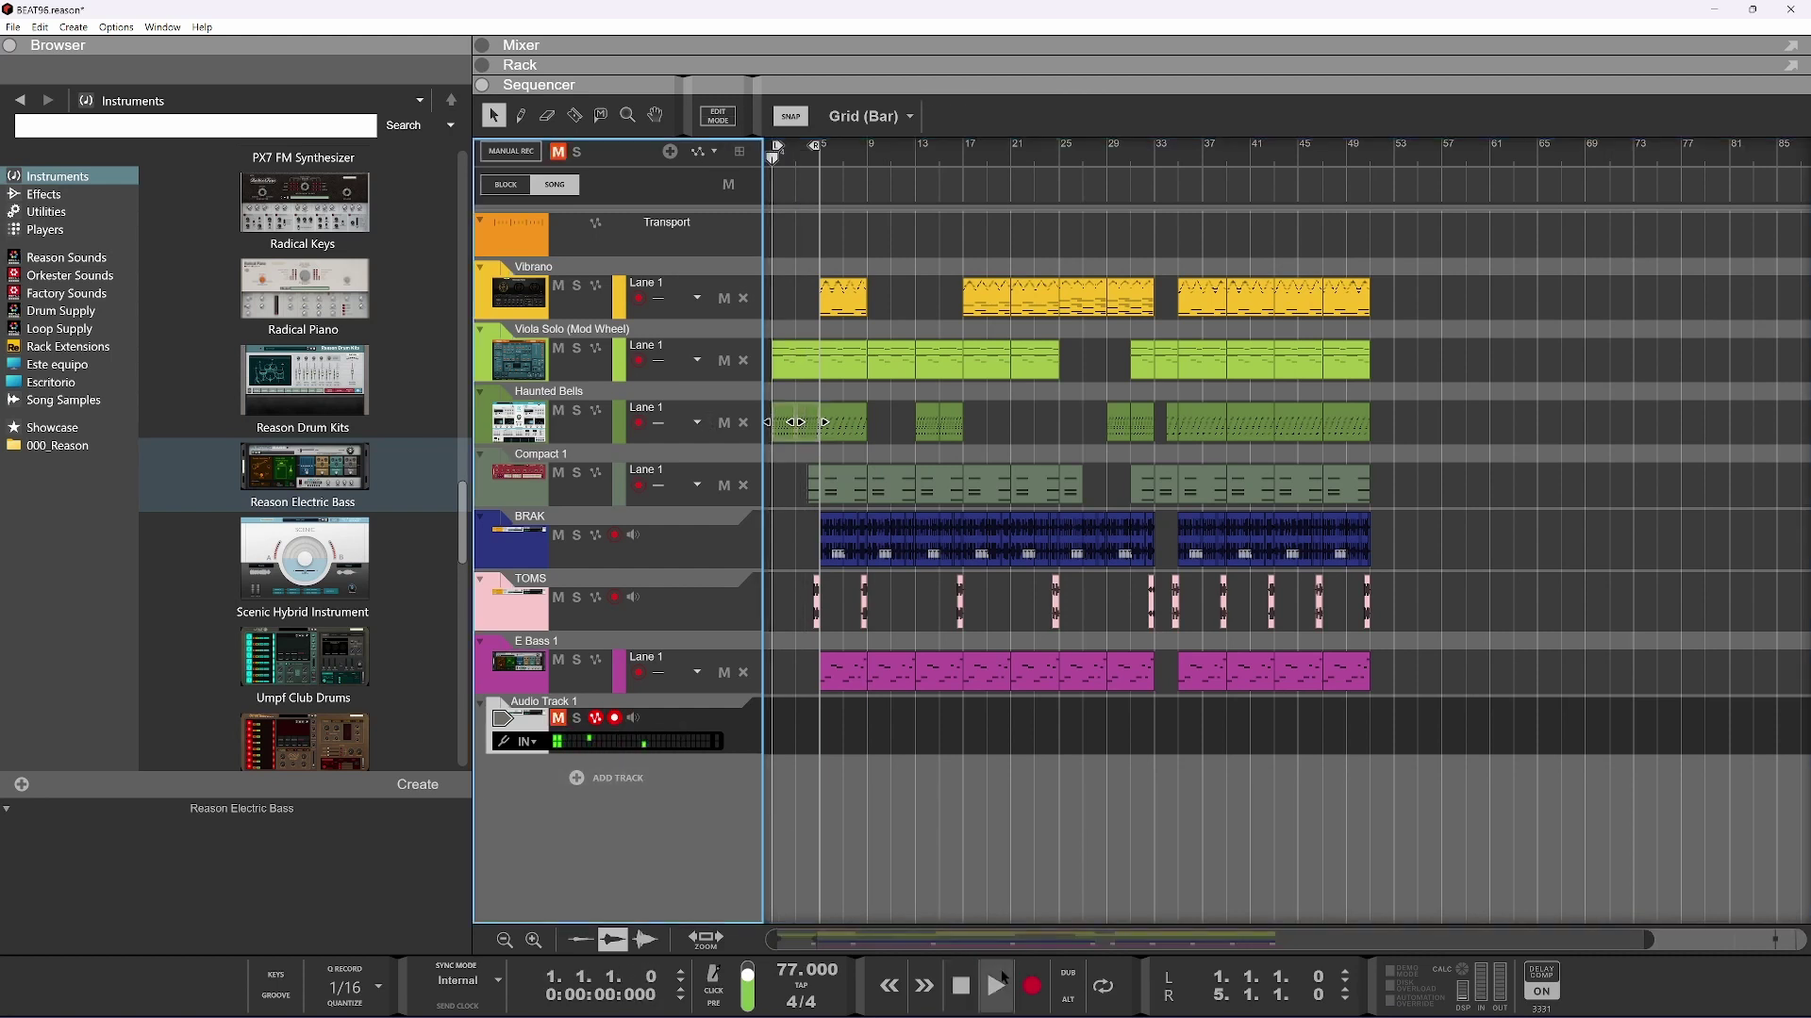
alt+click(1544, 155)
click(1031, 986)
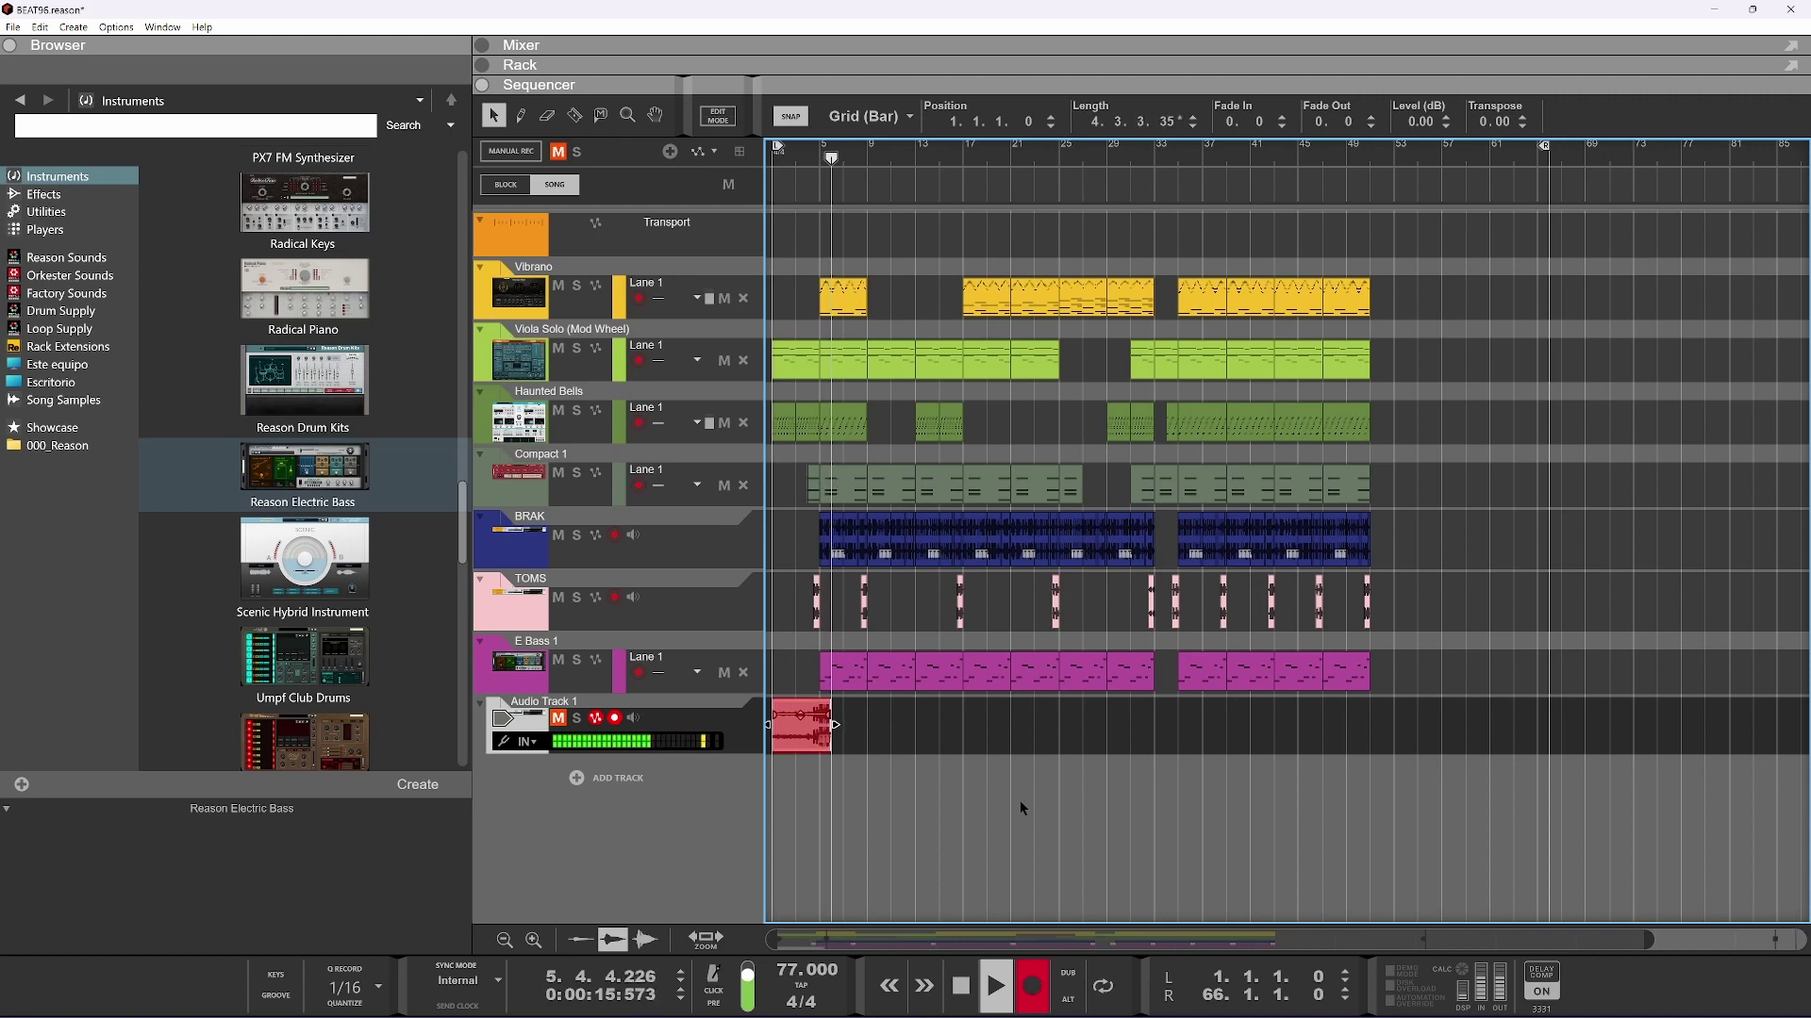
click(860, 304)
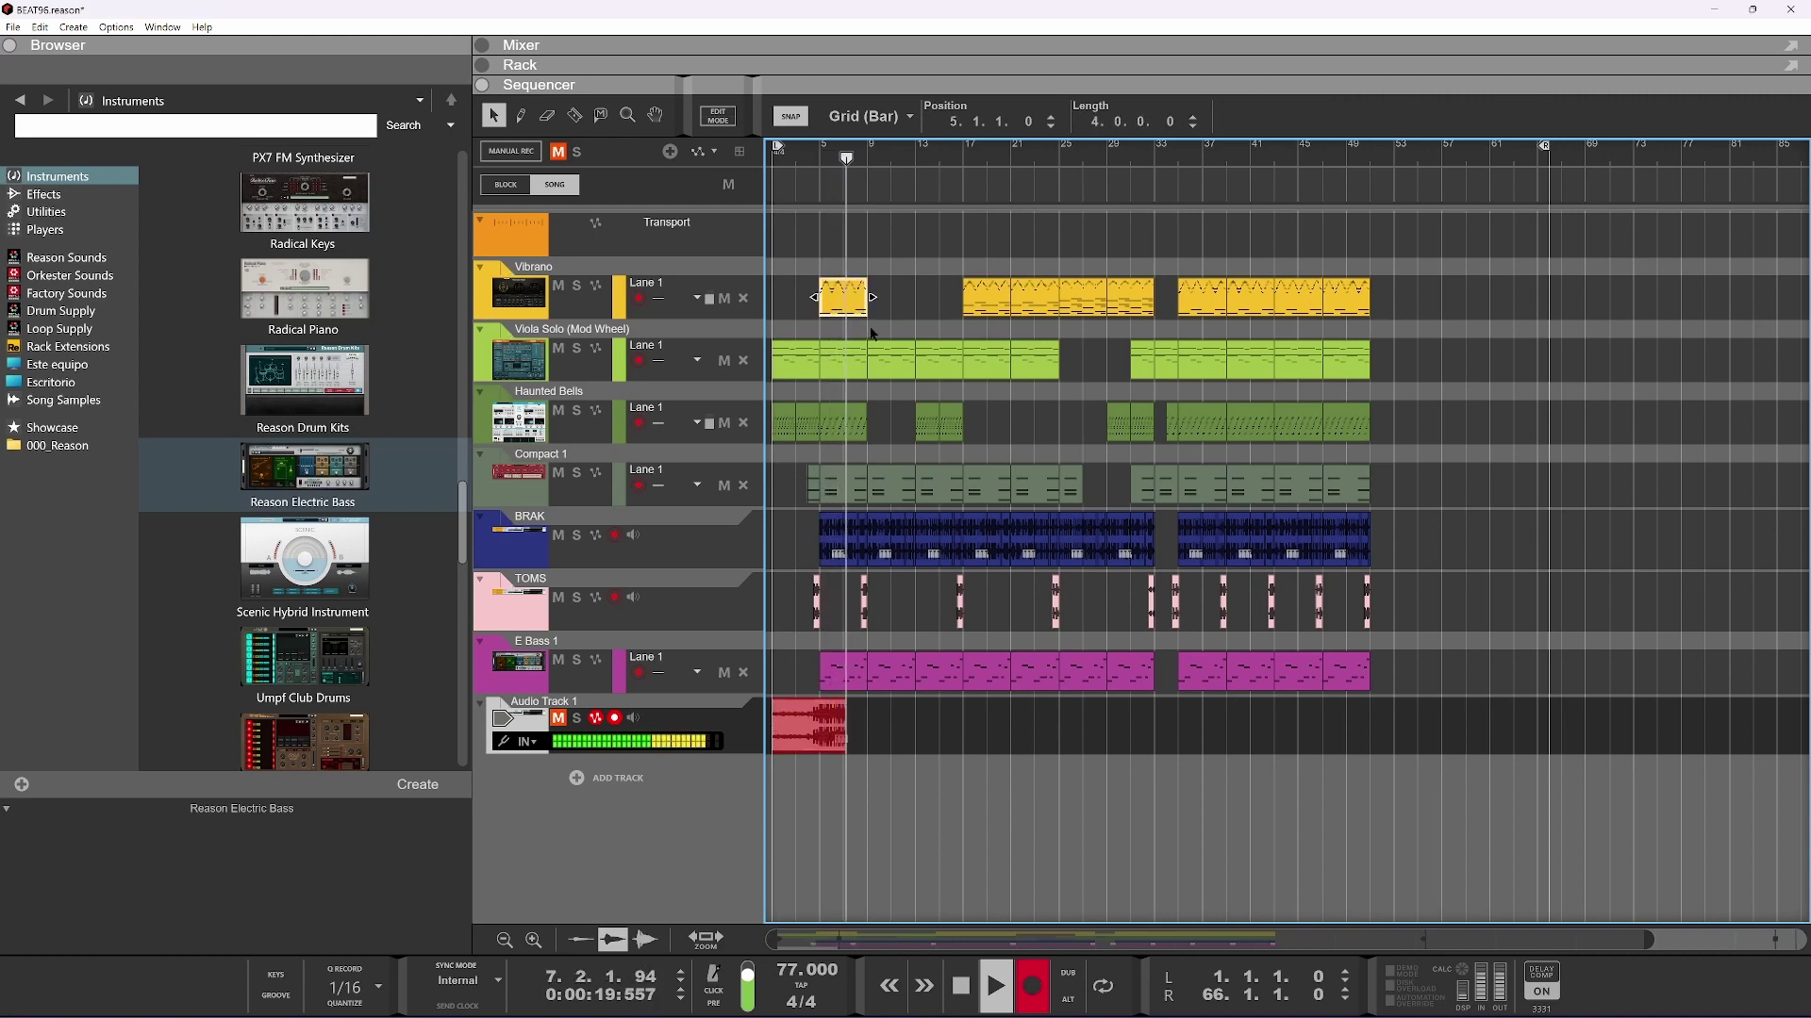
scroll(928, 358, up, 3)
scroll(942, 418, down, 2)
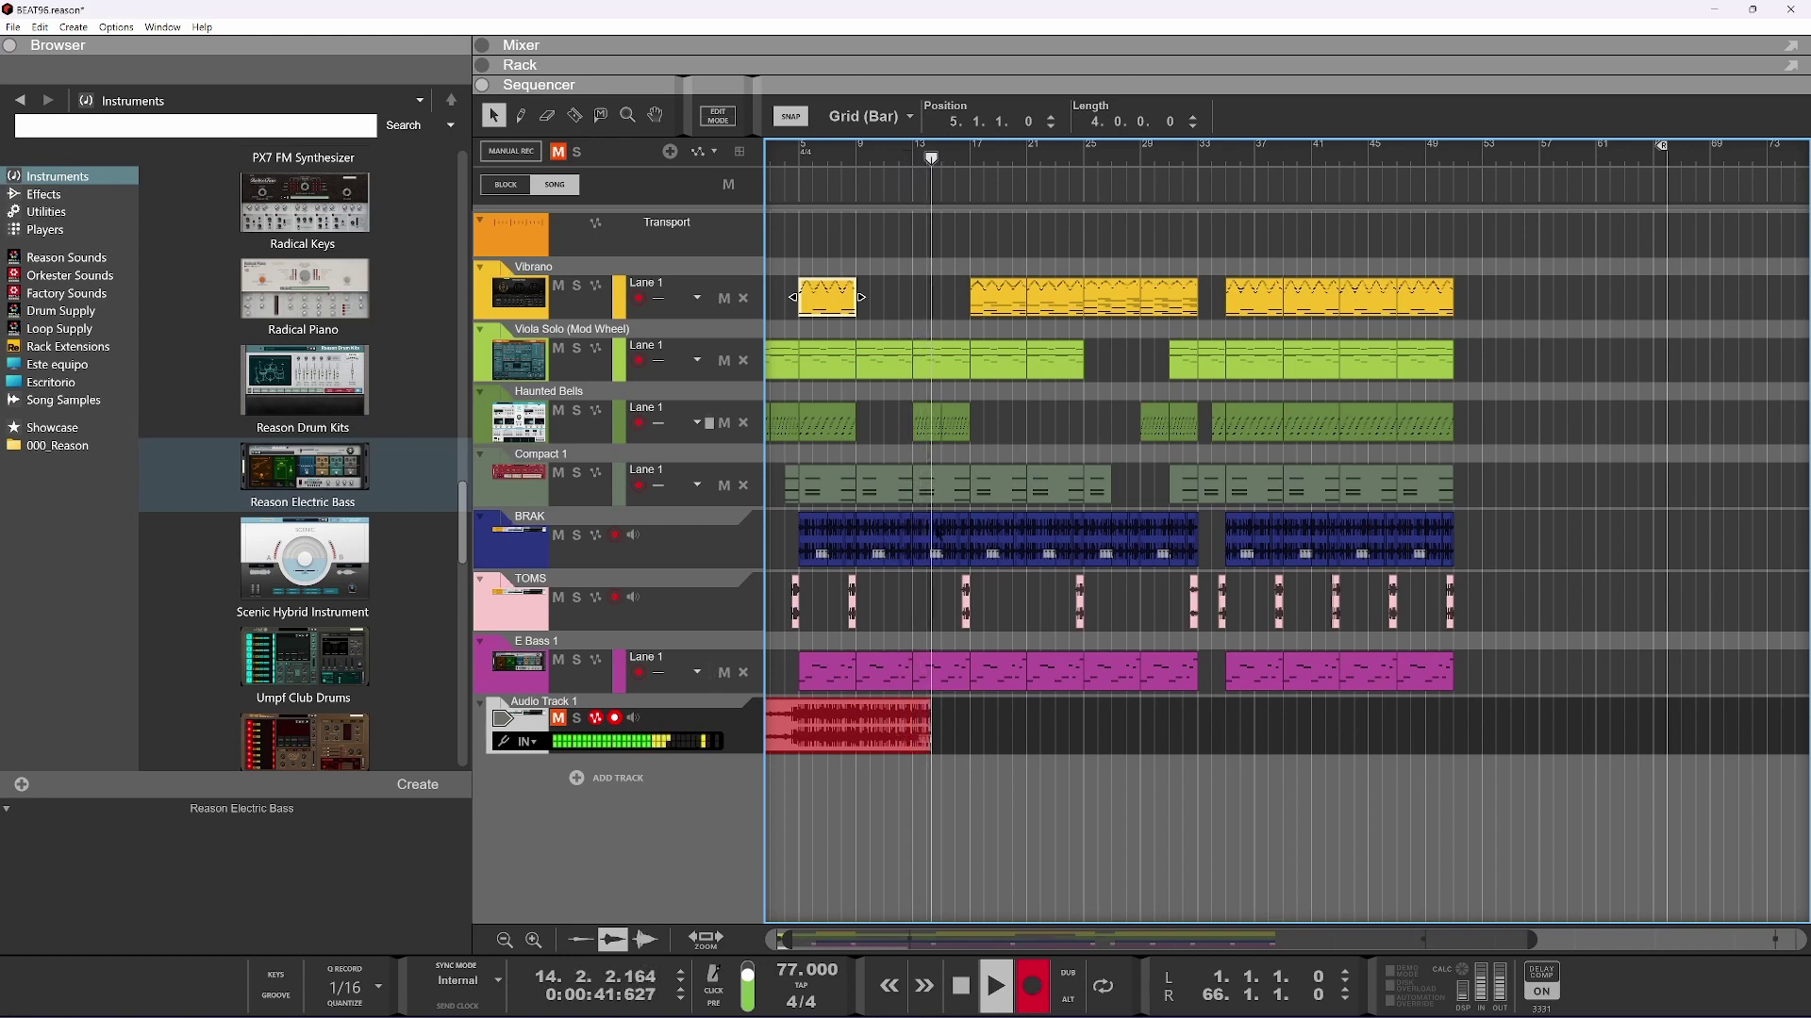
scroll(999, 603, up, 1)
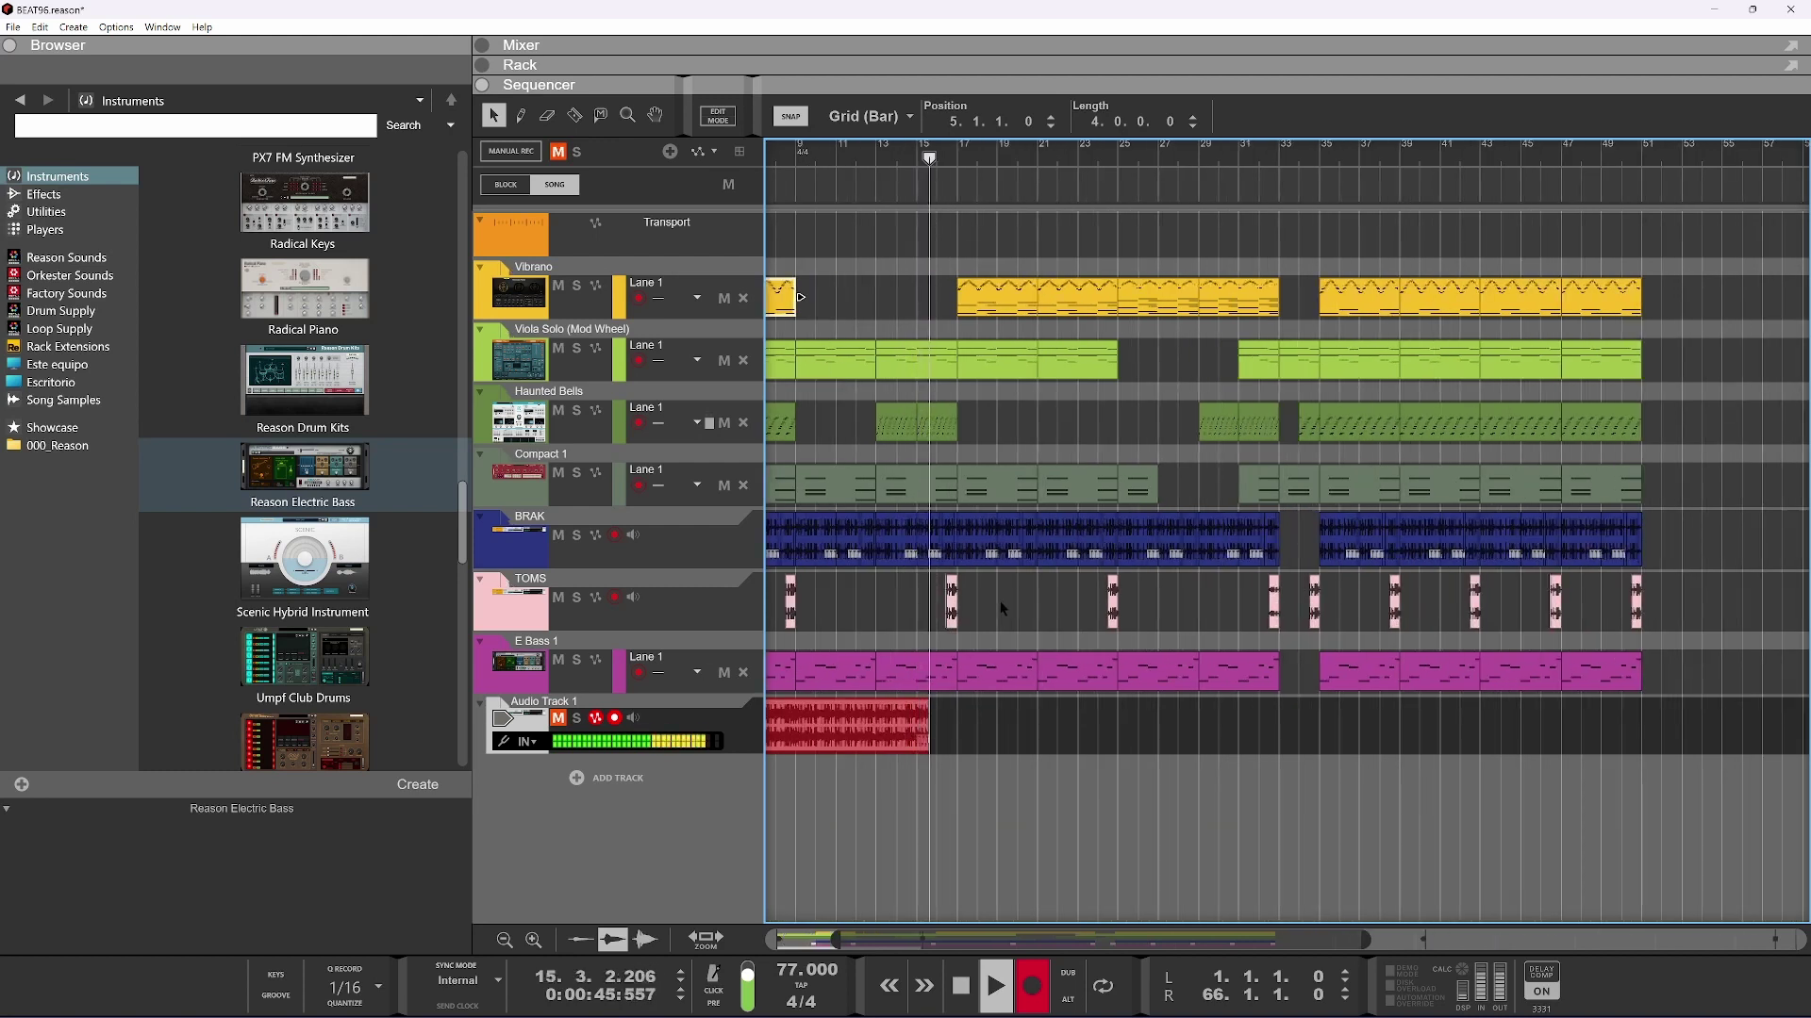
scroll(999, 602, down, 2)
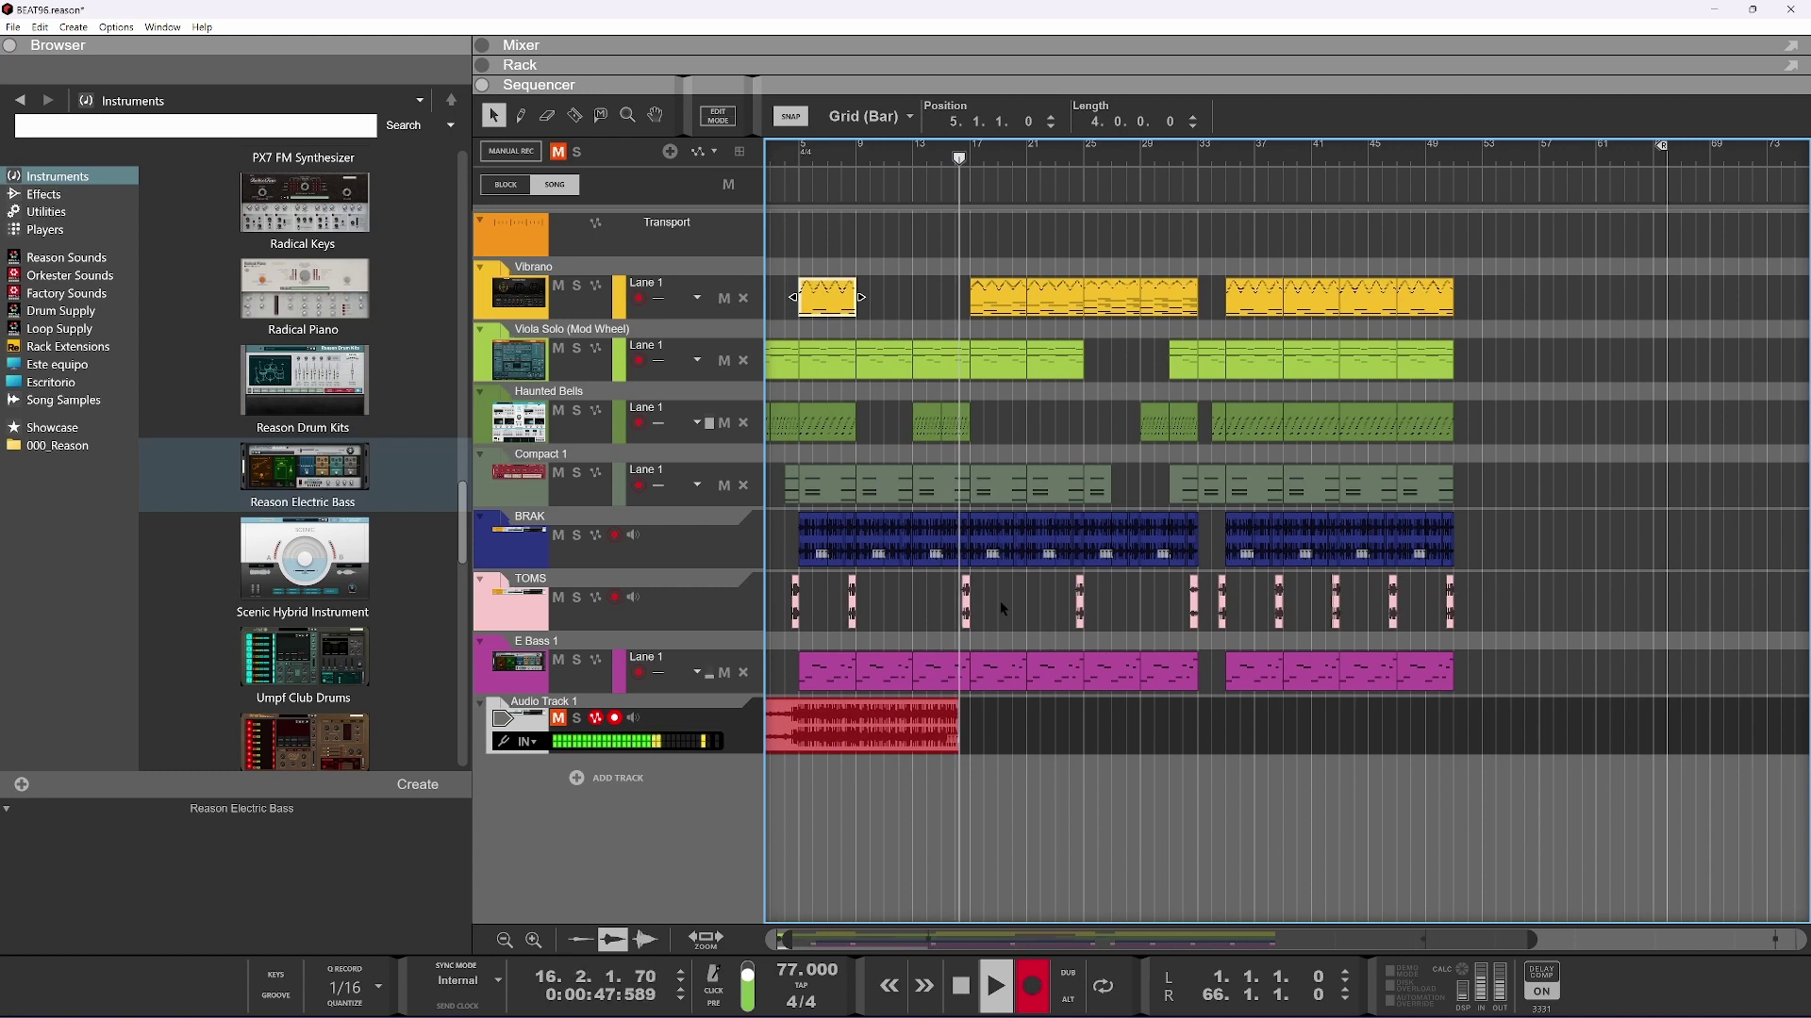